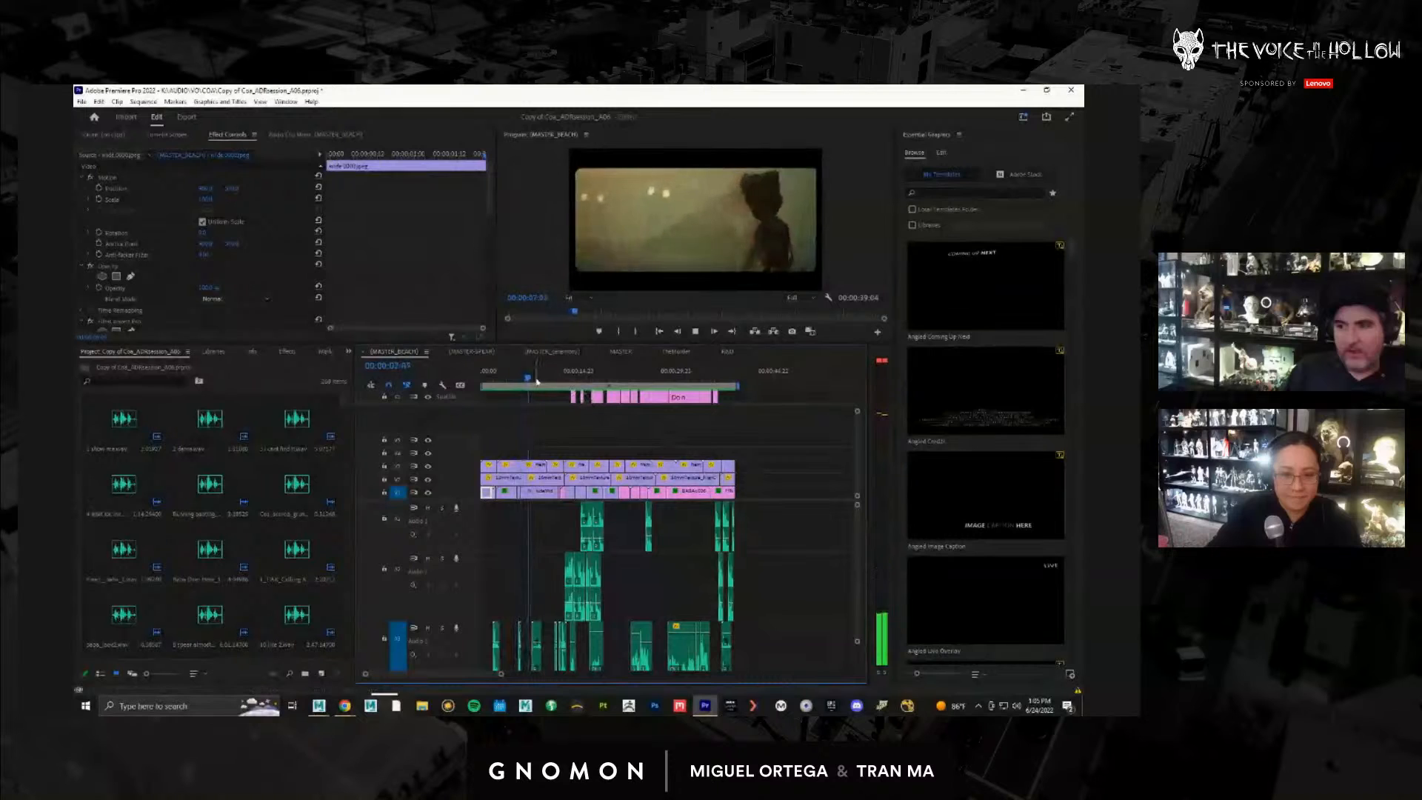
Step: Return the playhead to the start of the MASTER_BEACH sequence and play it back full screen
drag(532, 380, 464, 380)
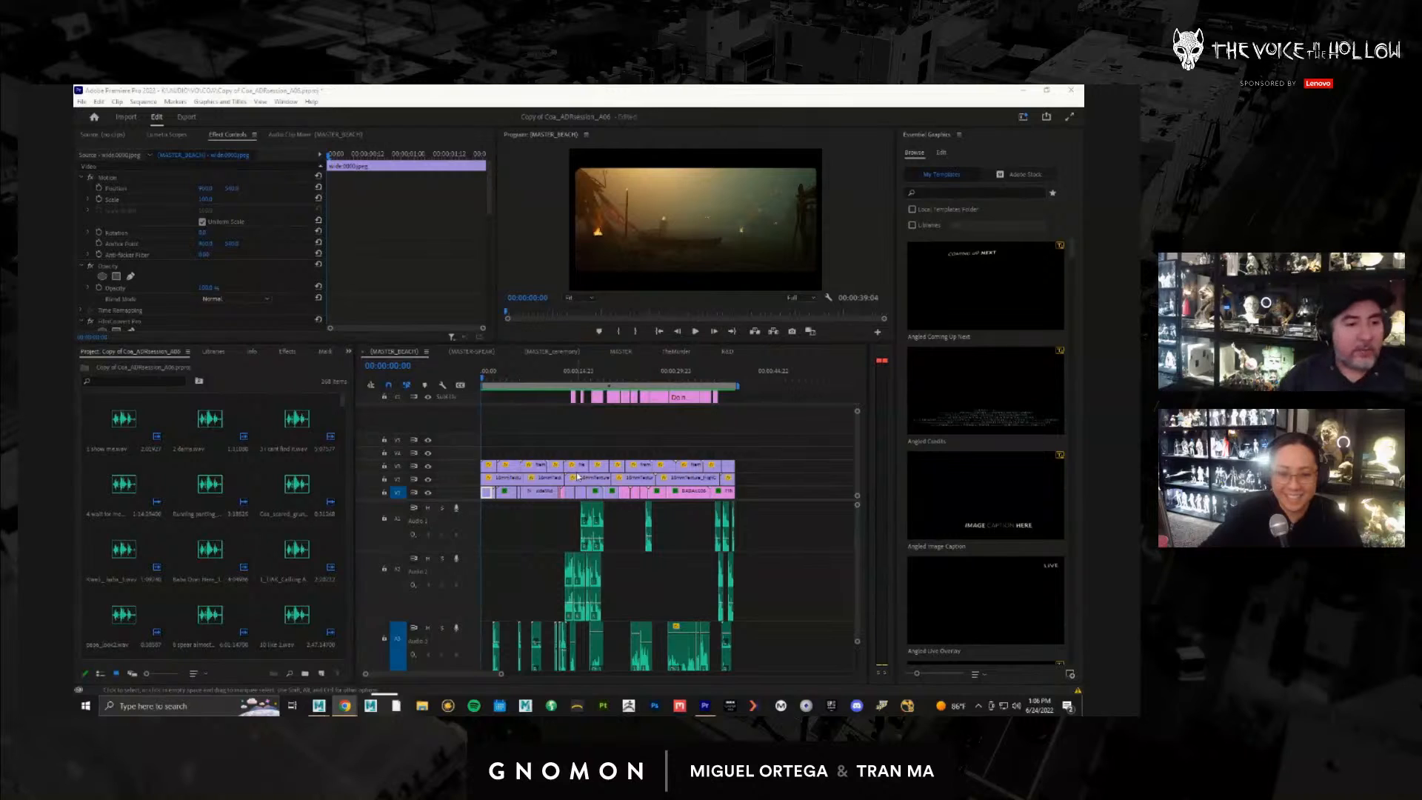
click(522, 382)
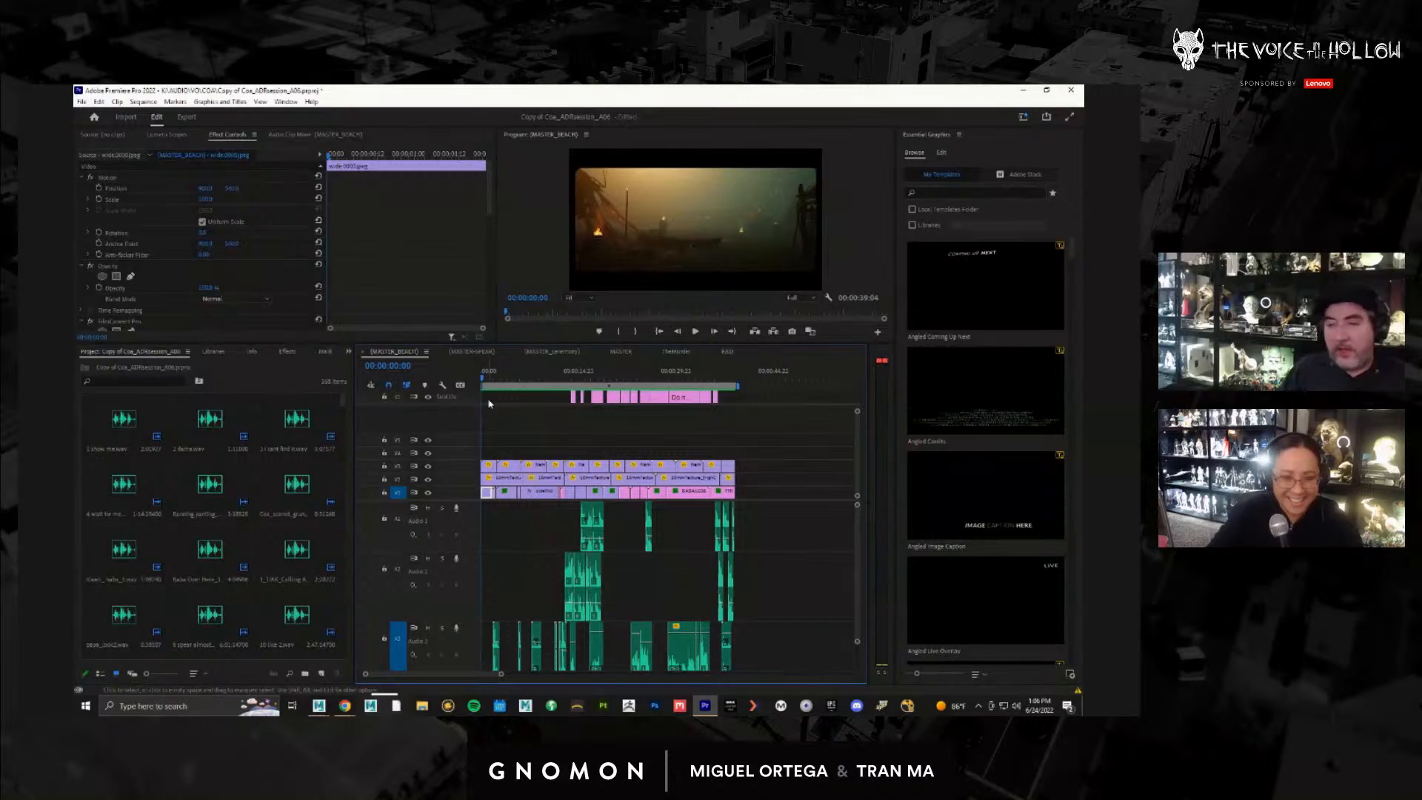
key(ctrl+grave)
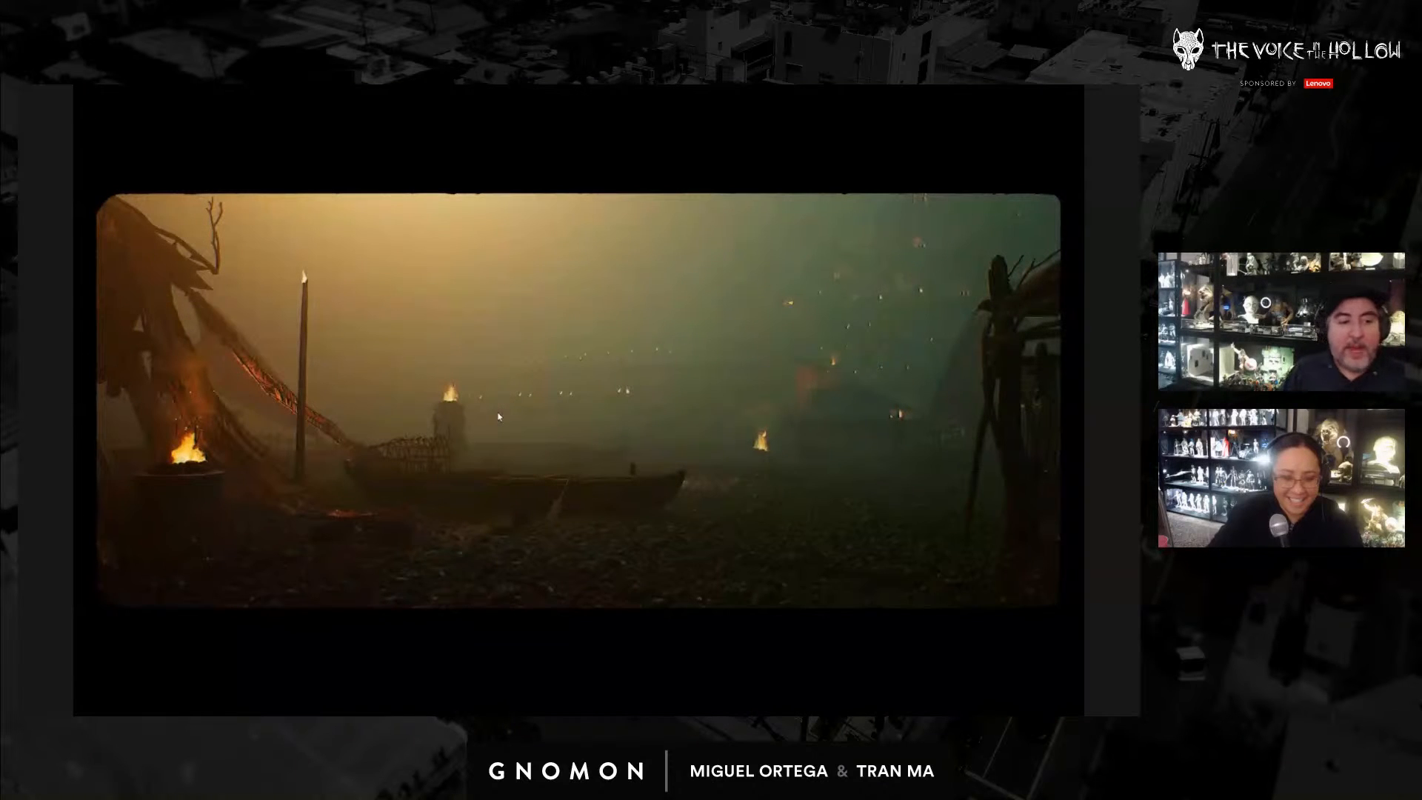
key(ctrl+grave)
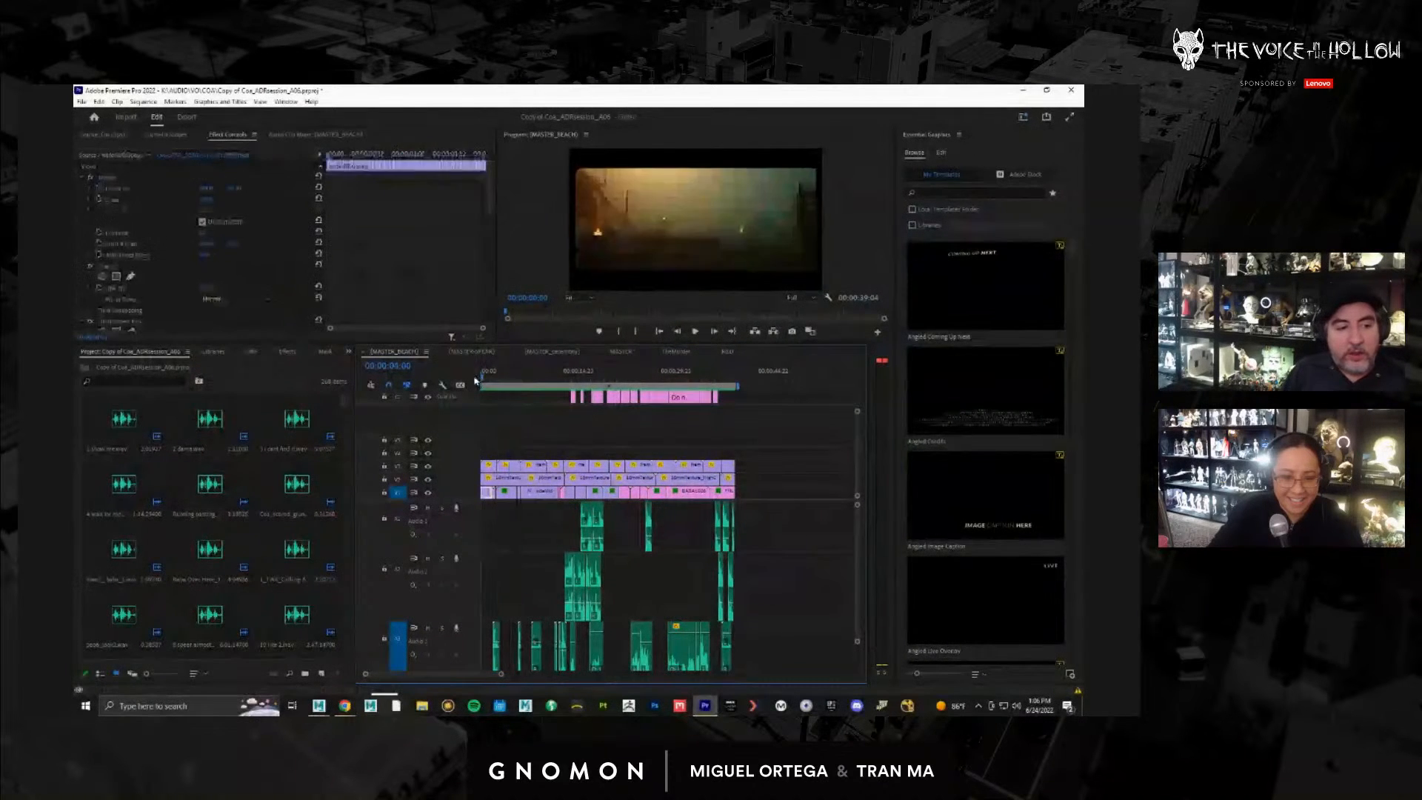
key(ctrl+grave)
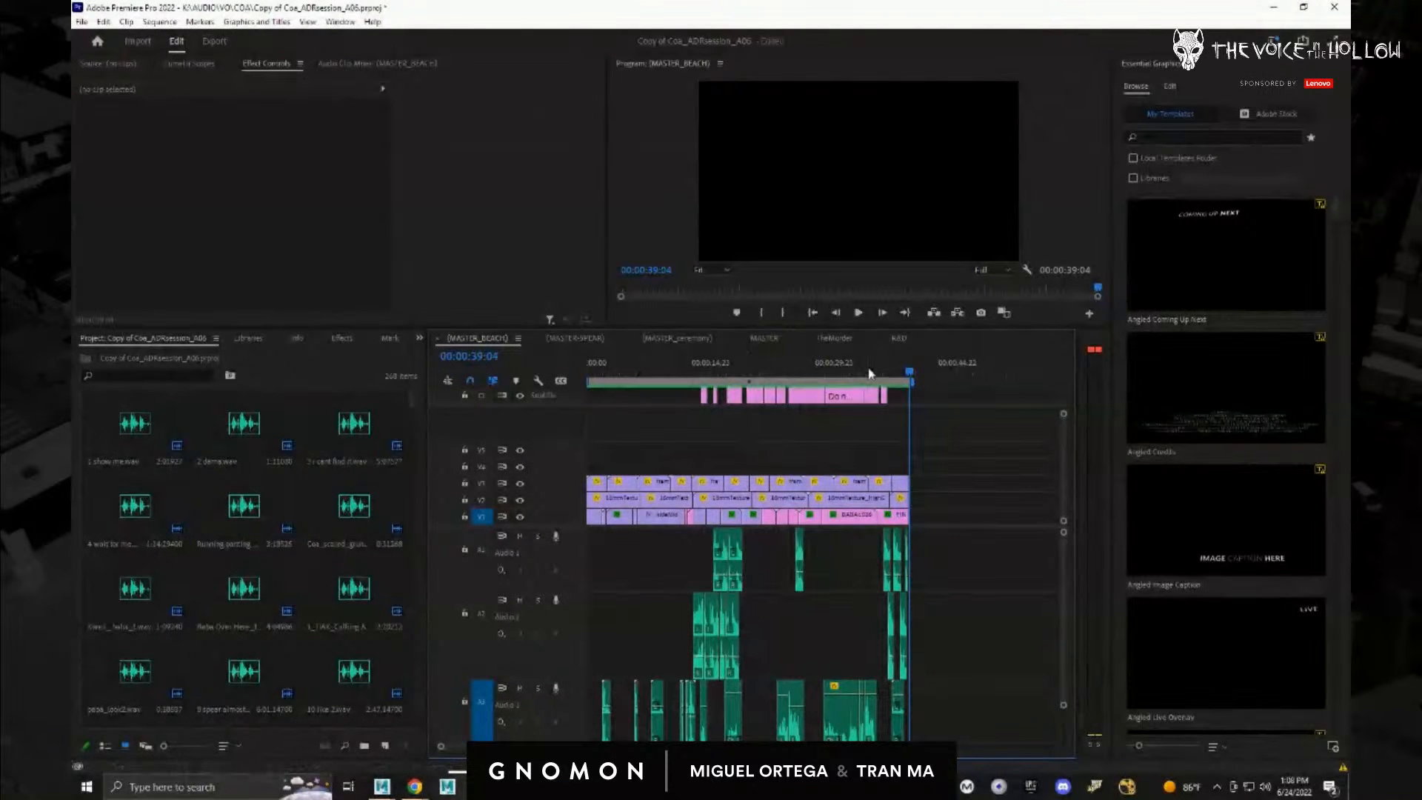
Step: Review the opening beach shots from the sequence start to 00:00:16:20, and play on from there full screen
drag(870, 373, 505, 398)
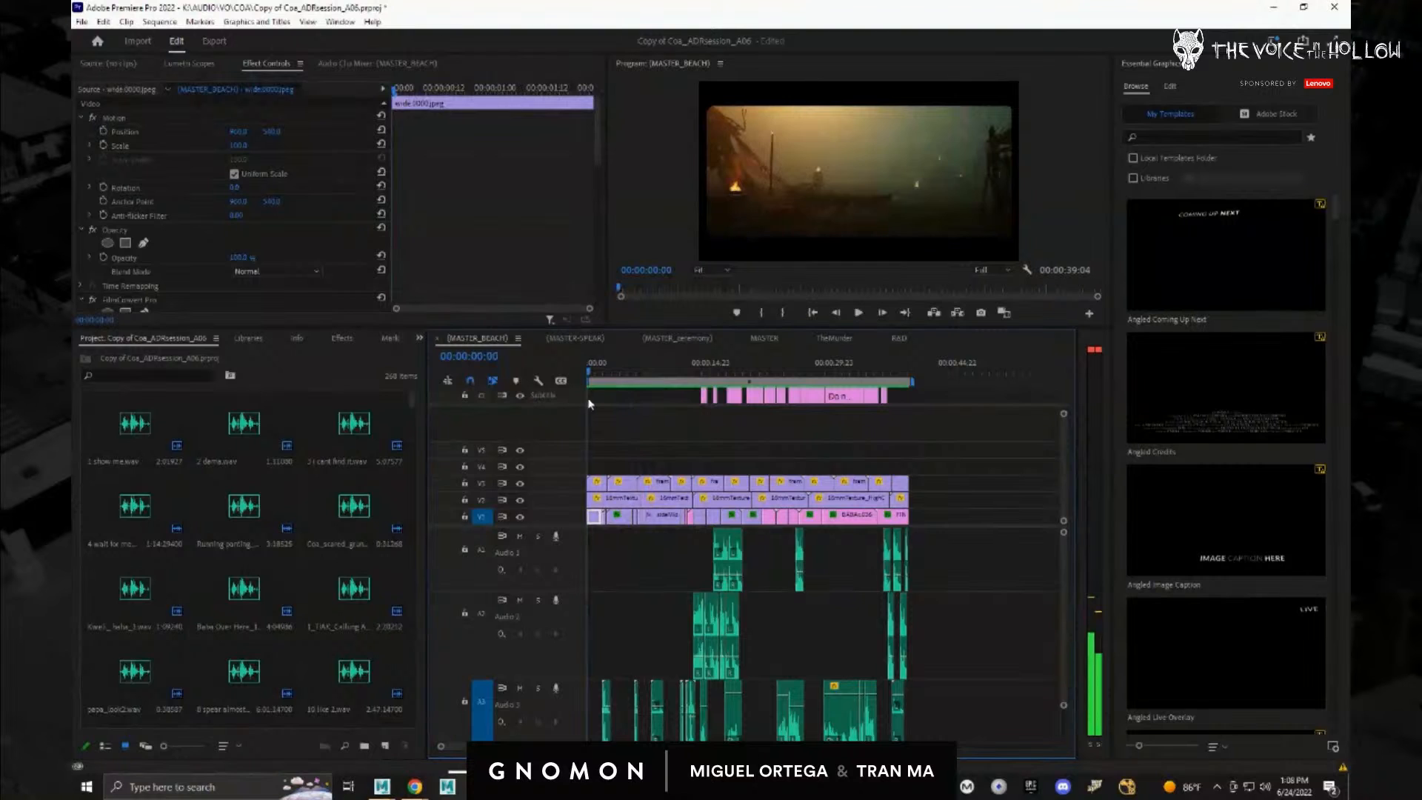
drag(590, 403, 616, 400)
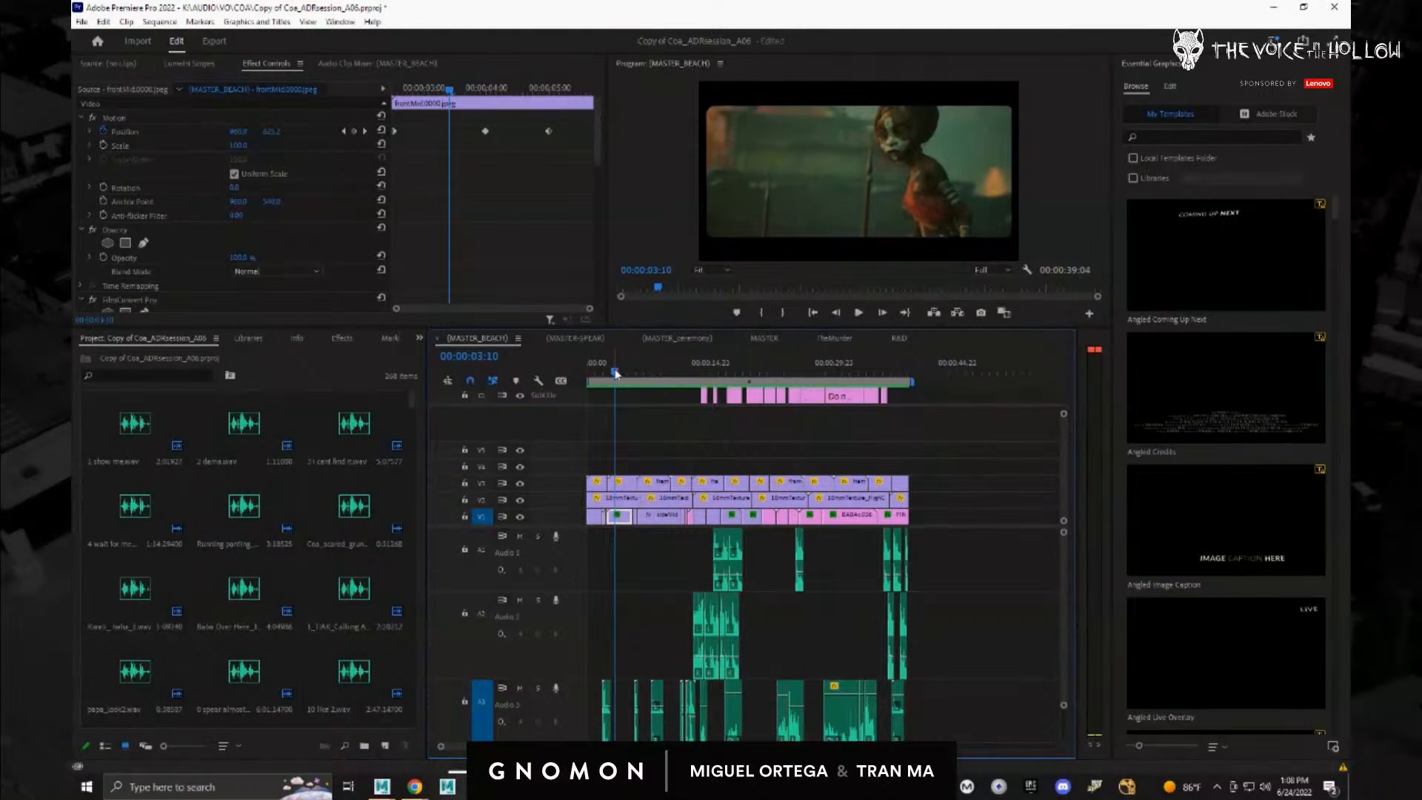
drag(614, 372, 726, 391)
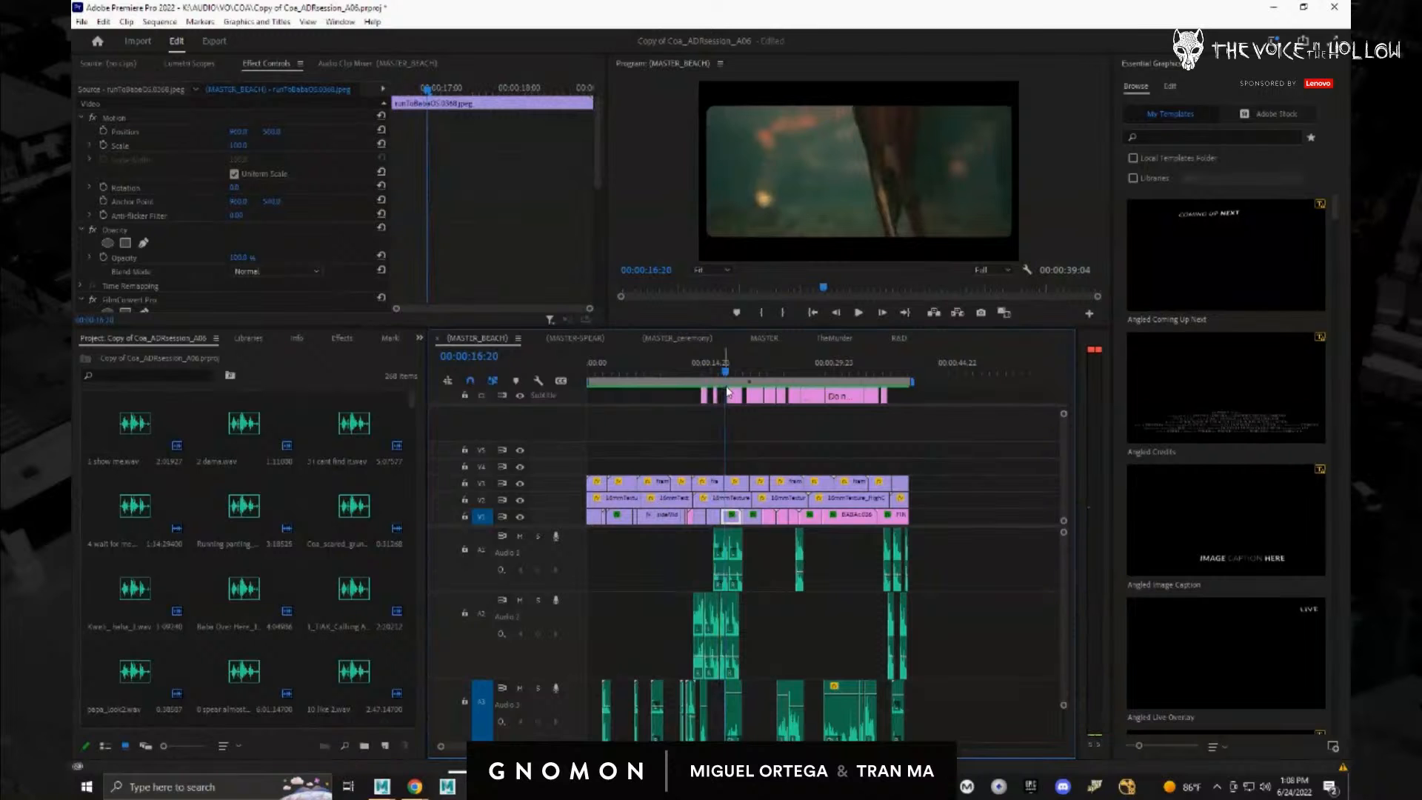
key(ctrl+grave)
key(space)
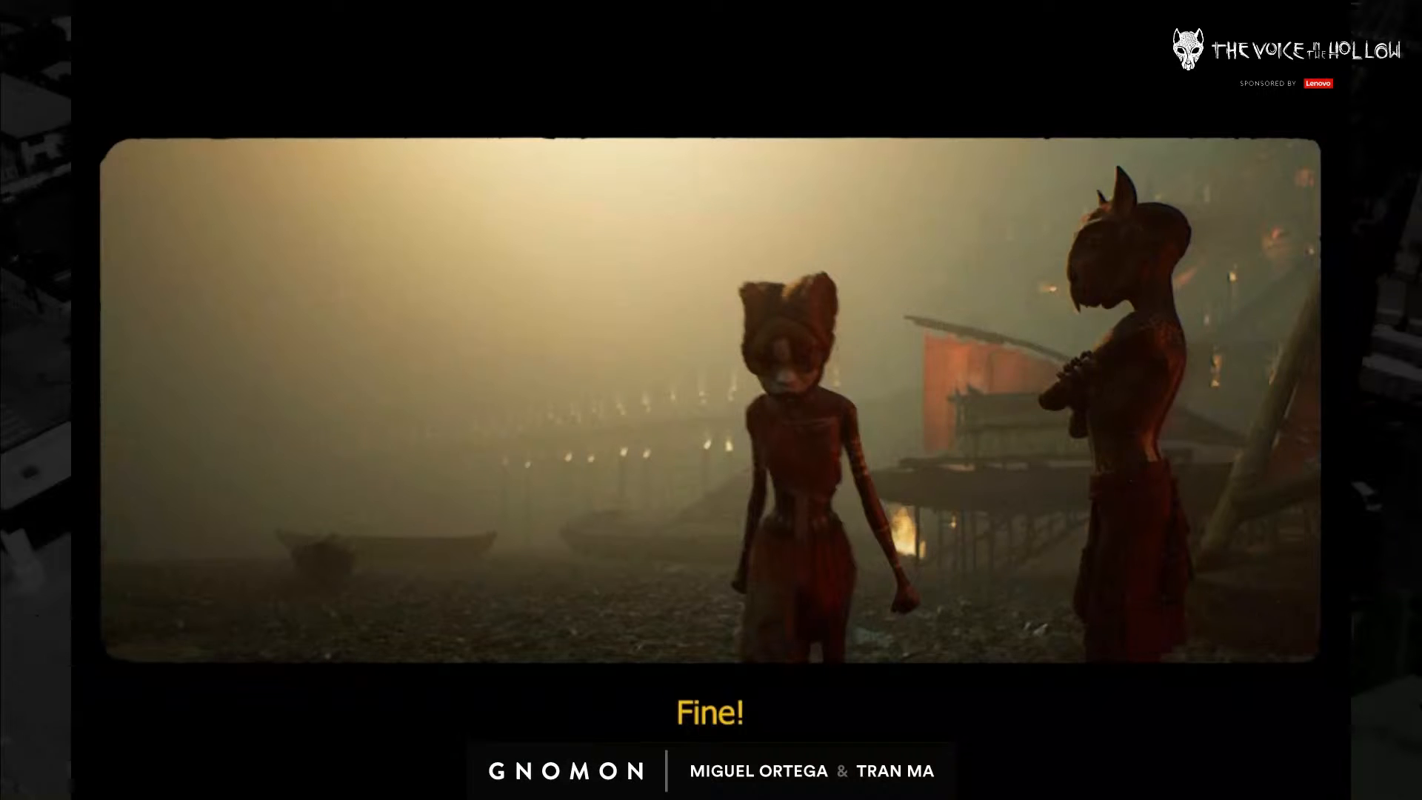
Step: Leave full-screen playback and examine the character's movement in the side-view shot from 00:00:09:03 to 00:00:10:18
key(Escape)
drag(782, 373, 665, 374)
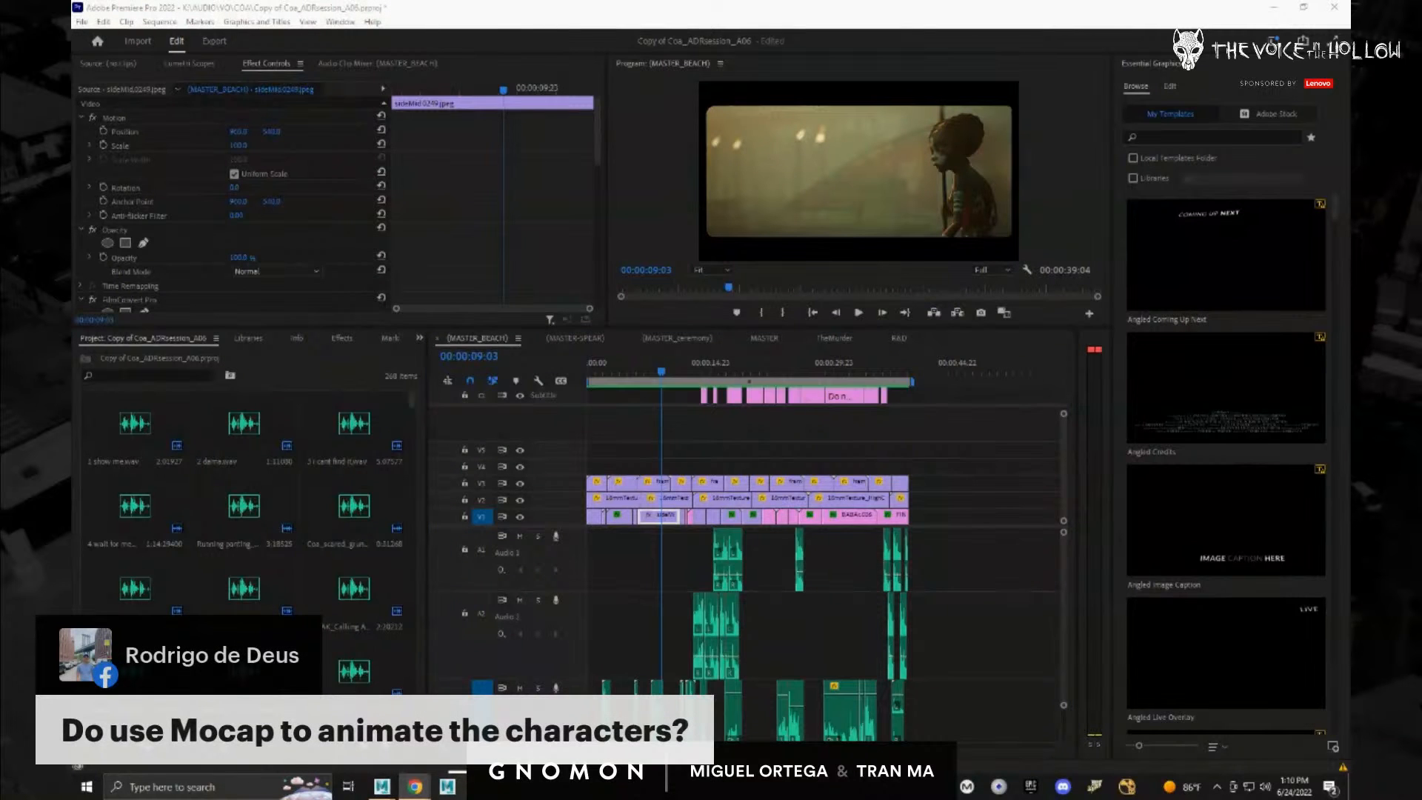
drag(663, 381, 674, 379)
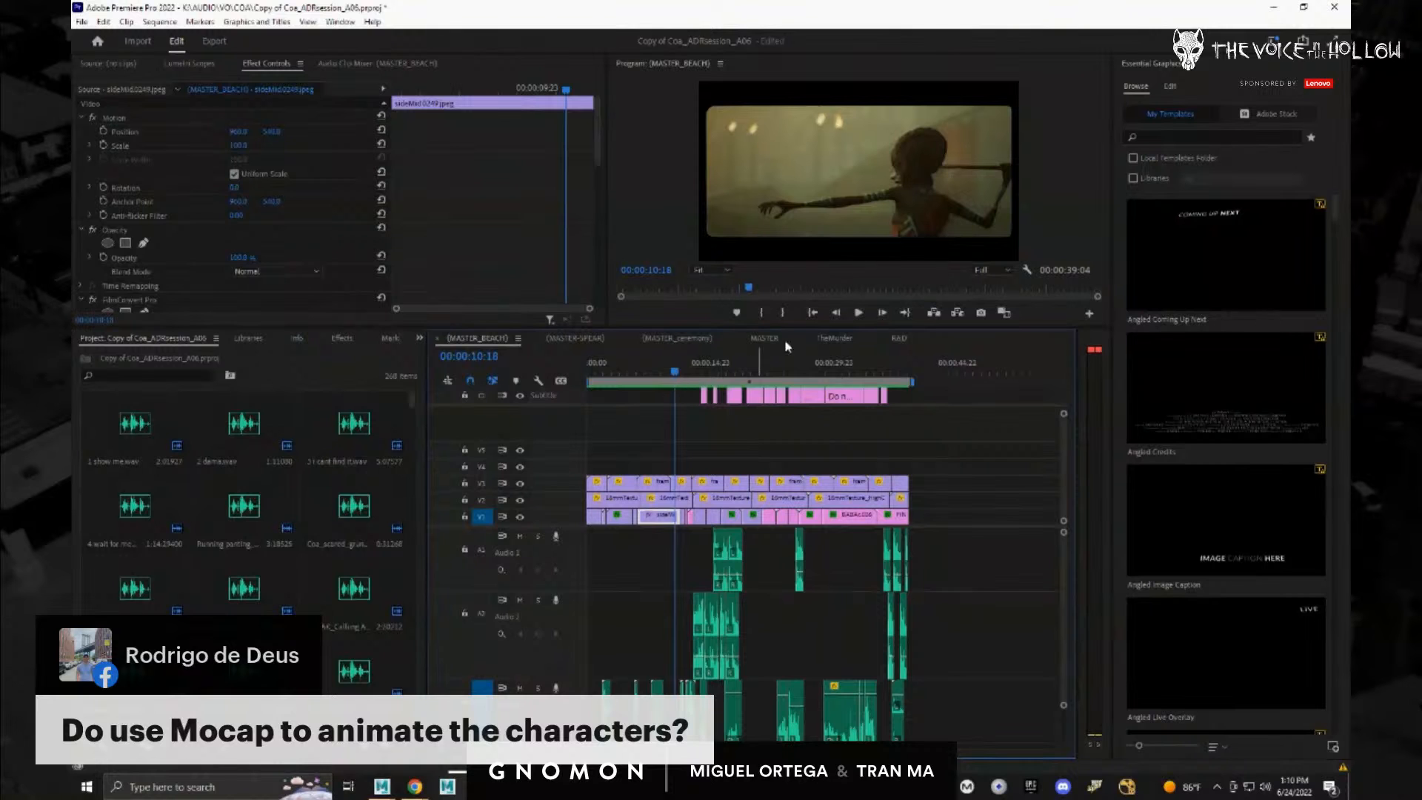
Step: Play the "What about the hunt?" shot of the beach sequence full screen, then return to the editing view
drag(667, 372, 783, 377)
key(ctrl+grave)
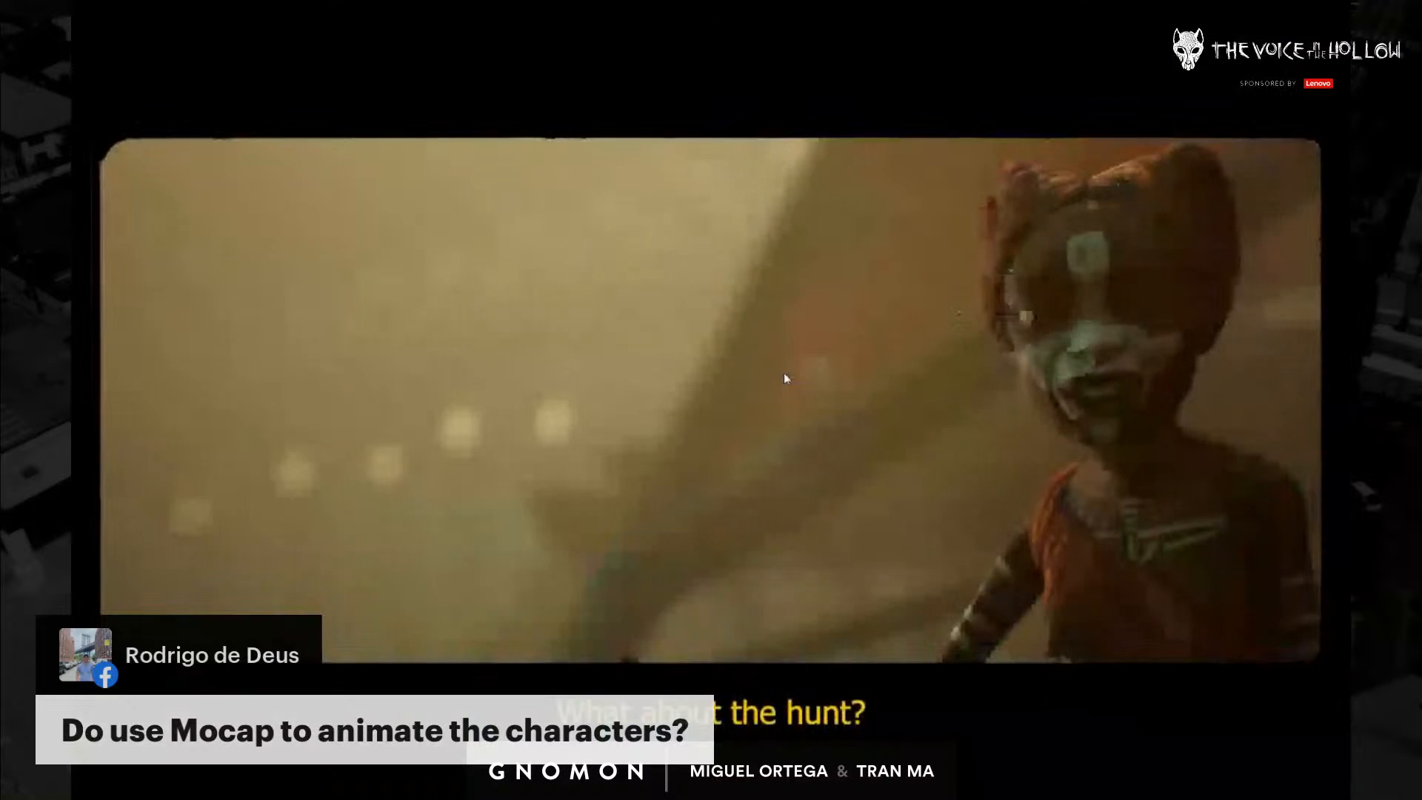
key(space)
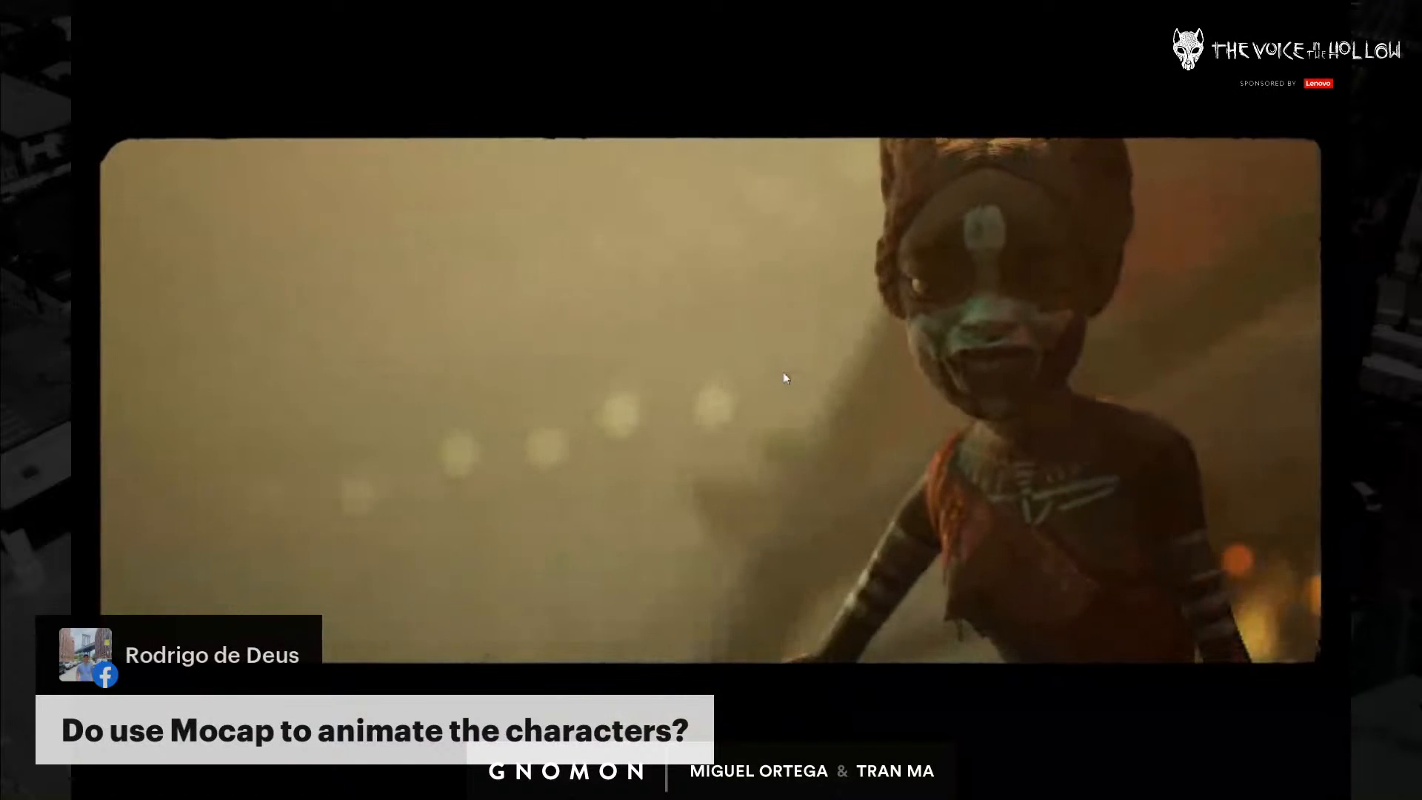
key(ctrl+grave)
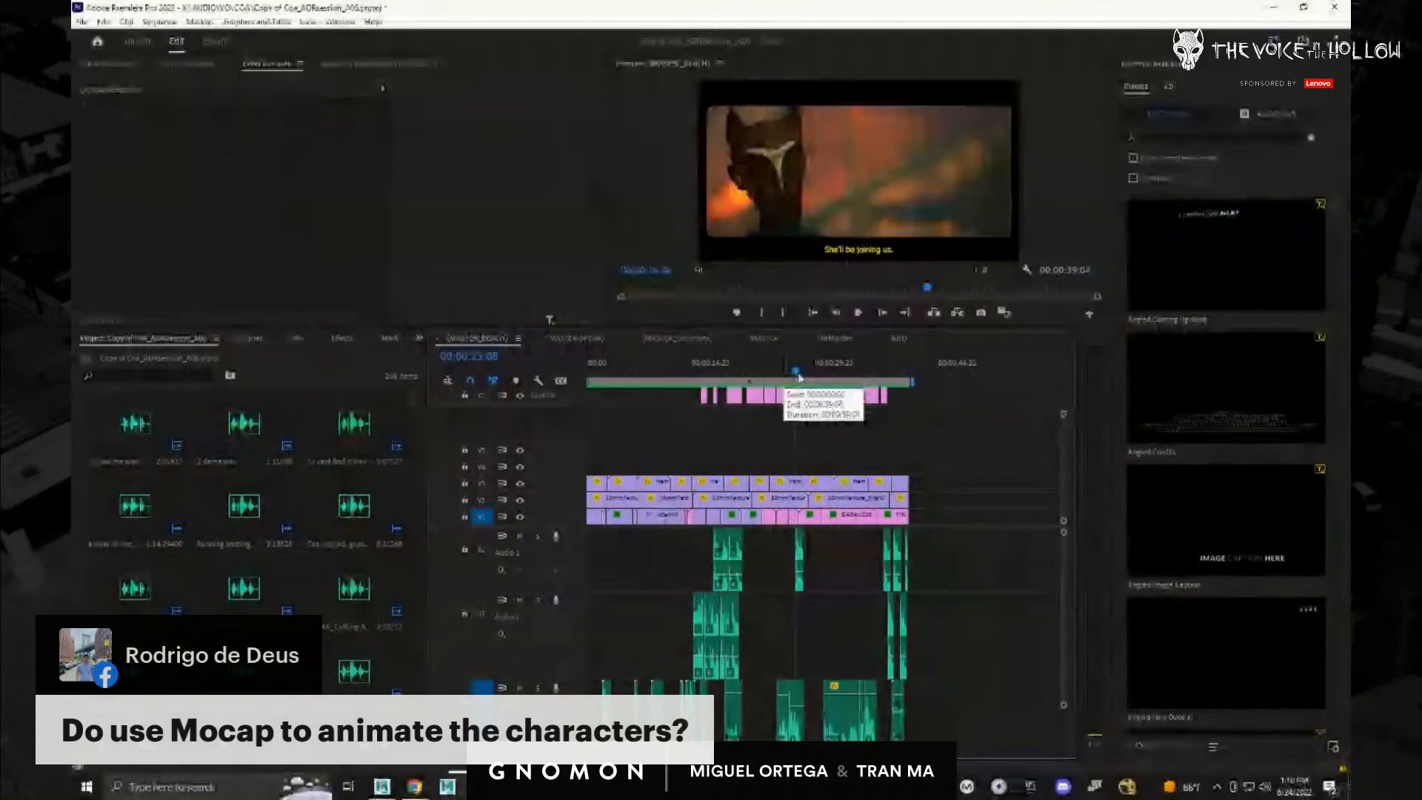
Step: Review the character shots at 00:00:23:23, 00:00:20:07, 00:00:08:06 and 00:00:34:00 in the beach sequence, saving the project along the way
mouse_move(799, 372)
mouse_down()
mouse_move(857, 373)
mouse_move(785, 382)
mouse_up()
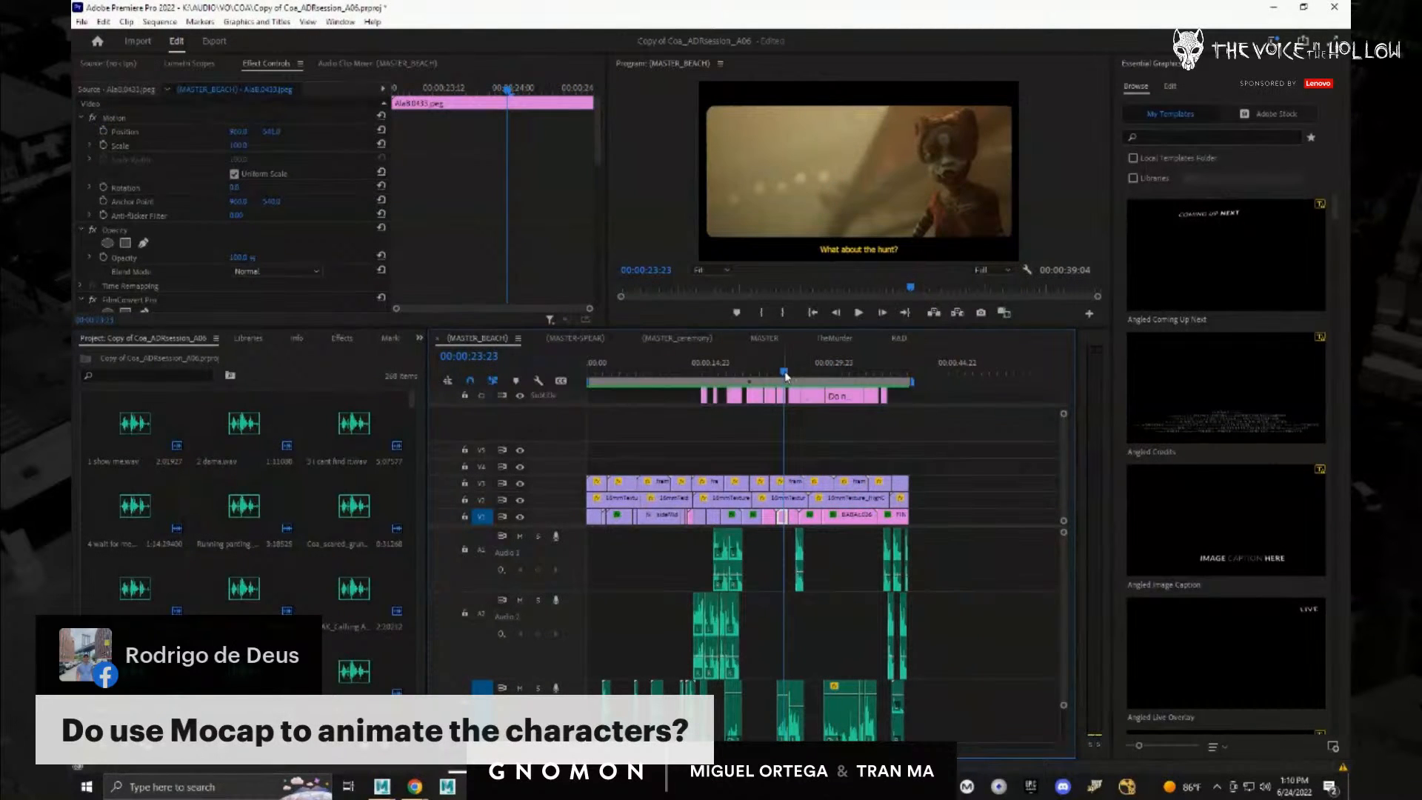
click(752, 380)
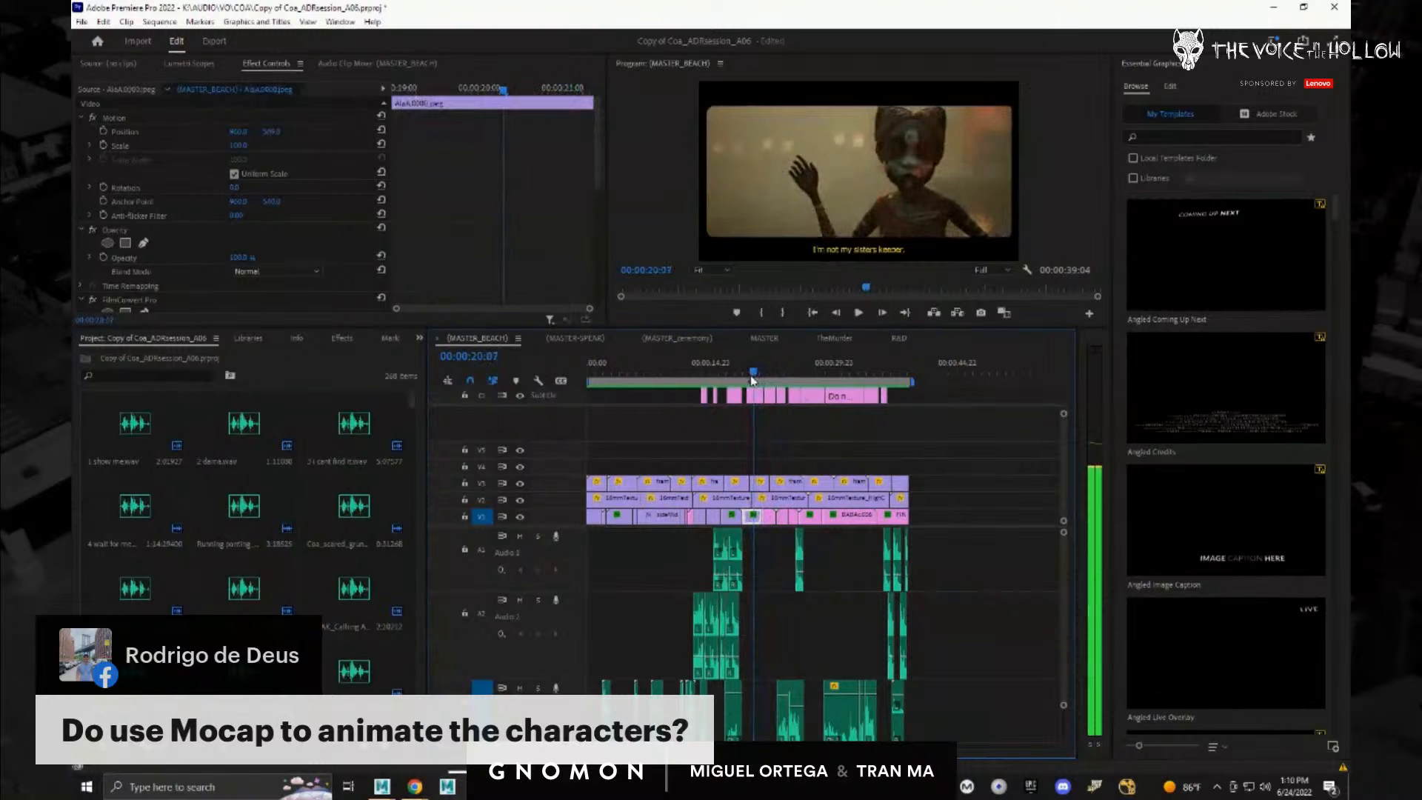
click(655, 372)
key(space)
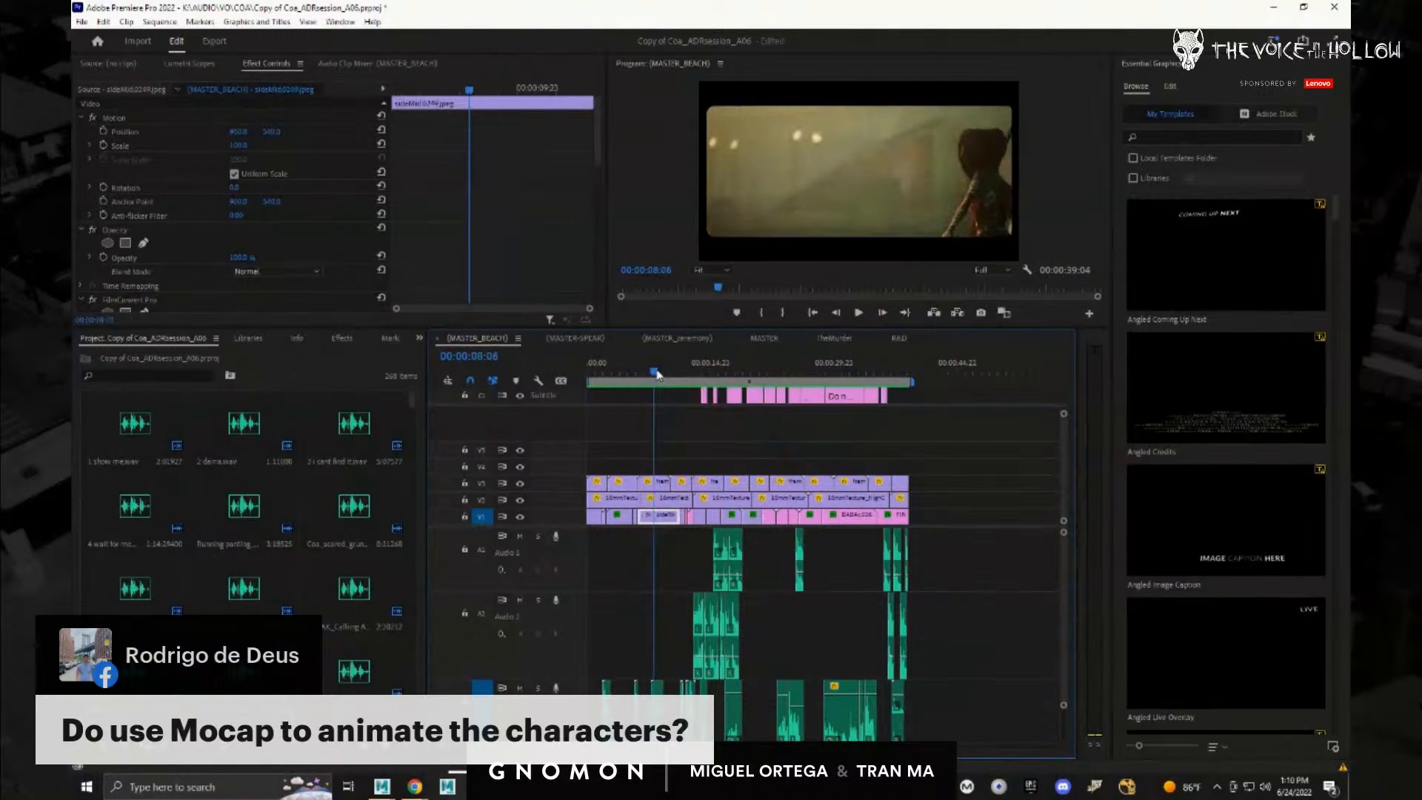
key(ctrl+s)
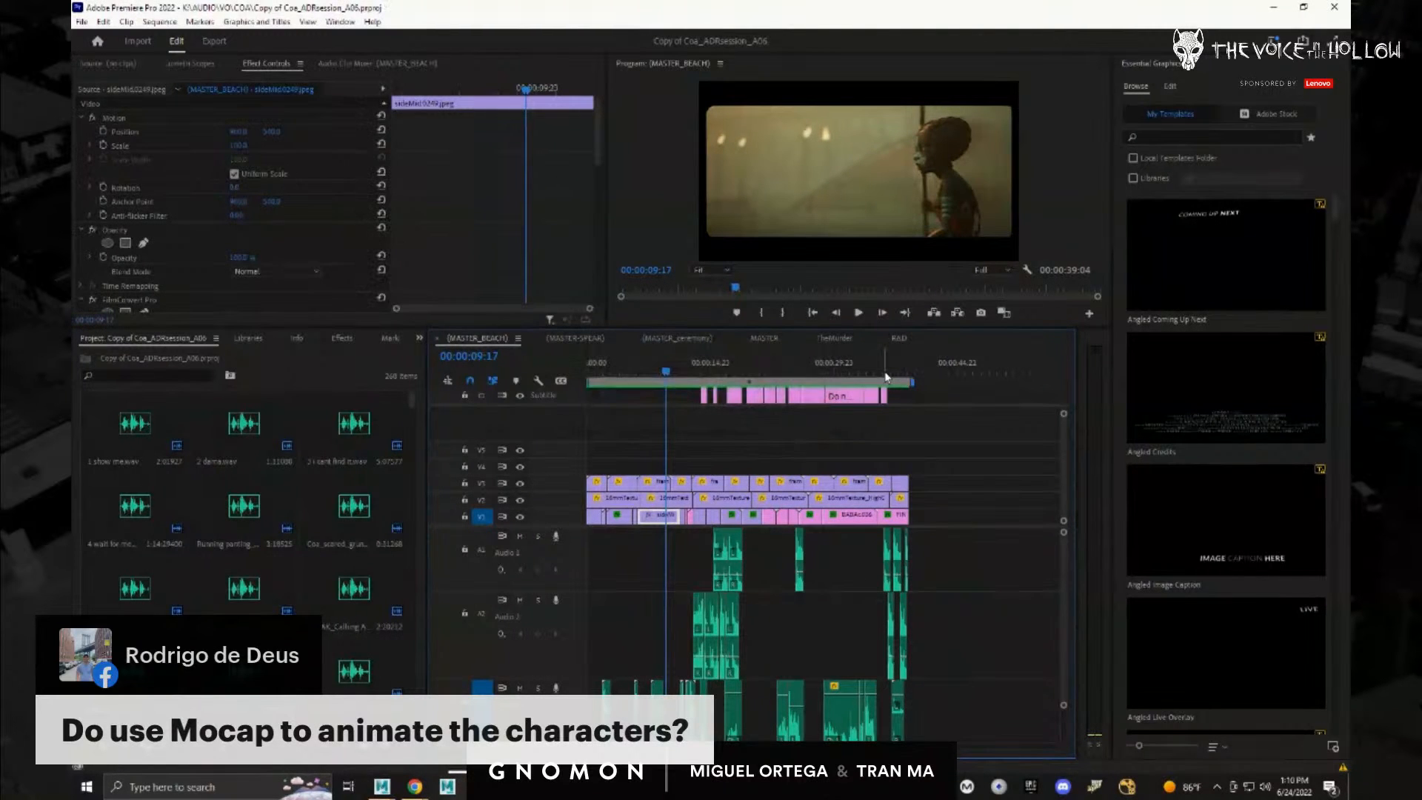
click(867, 373)
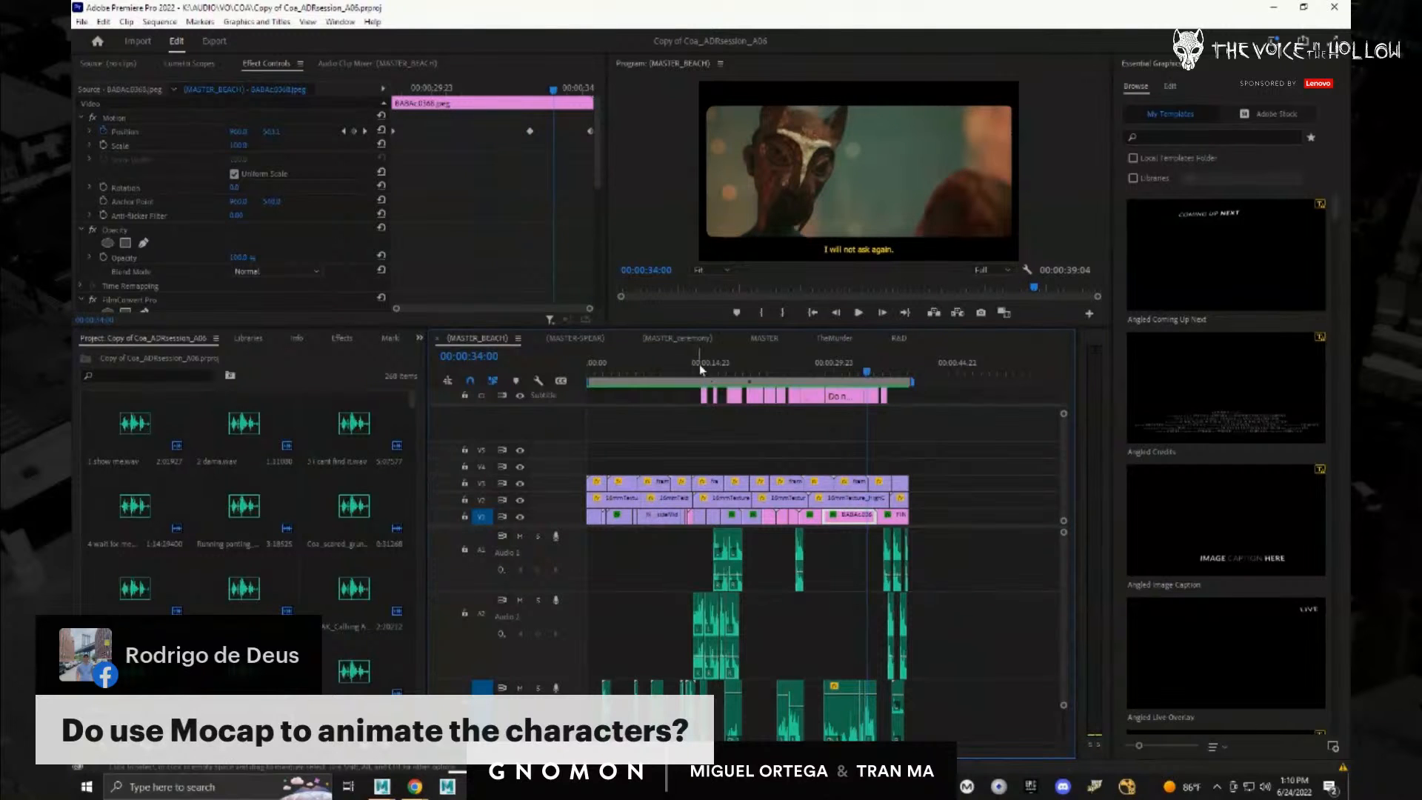
Step: Open the MASTER_ceremony sequence and play it full screen from about 00:01:04
click(678, 337)
drag(878, 376, 839, 385)
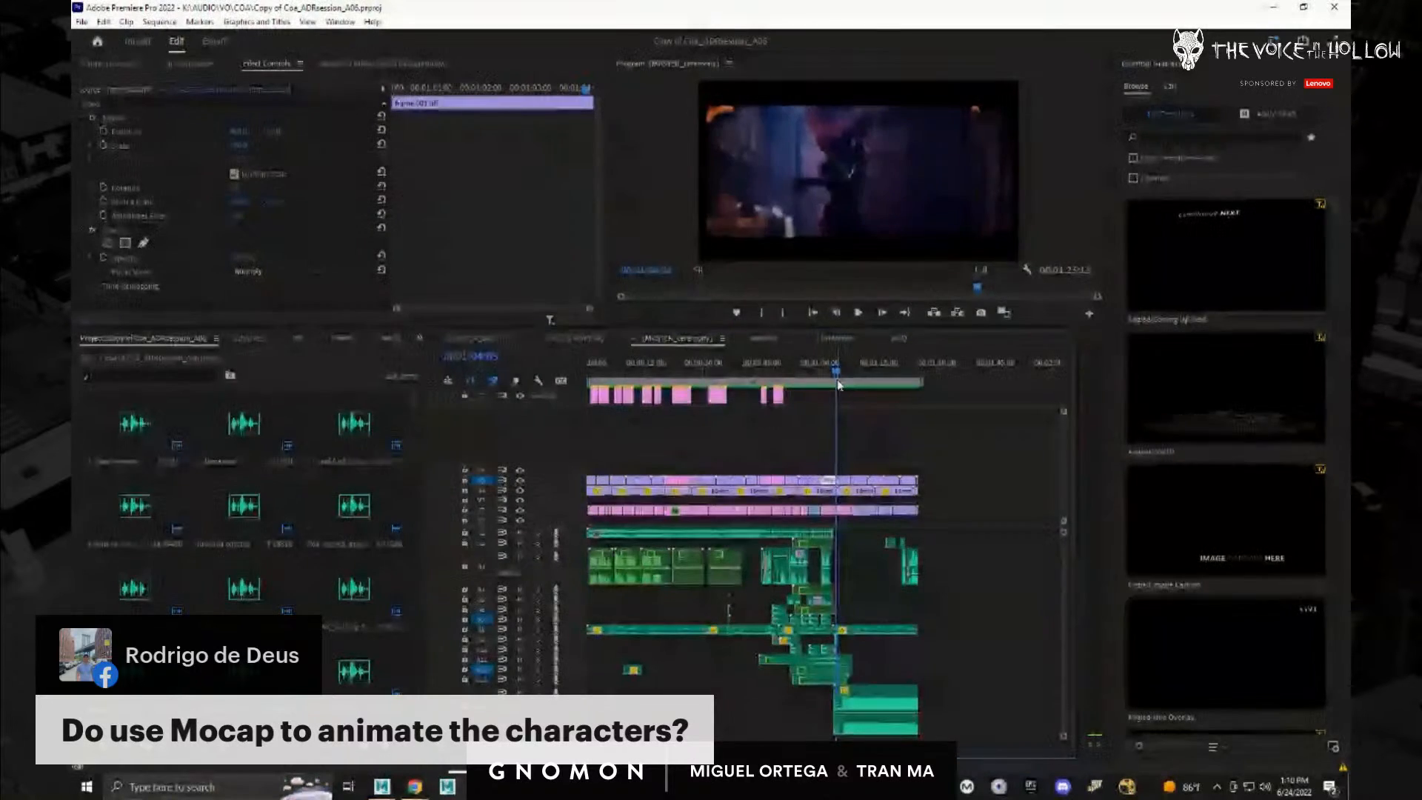
key(ctrl+grave)
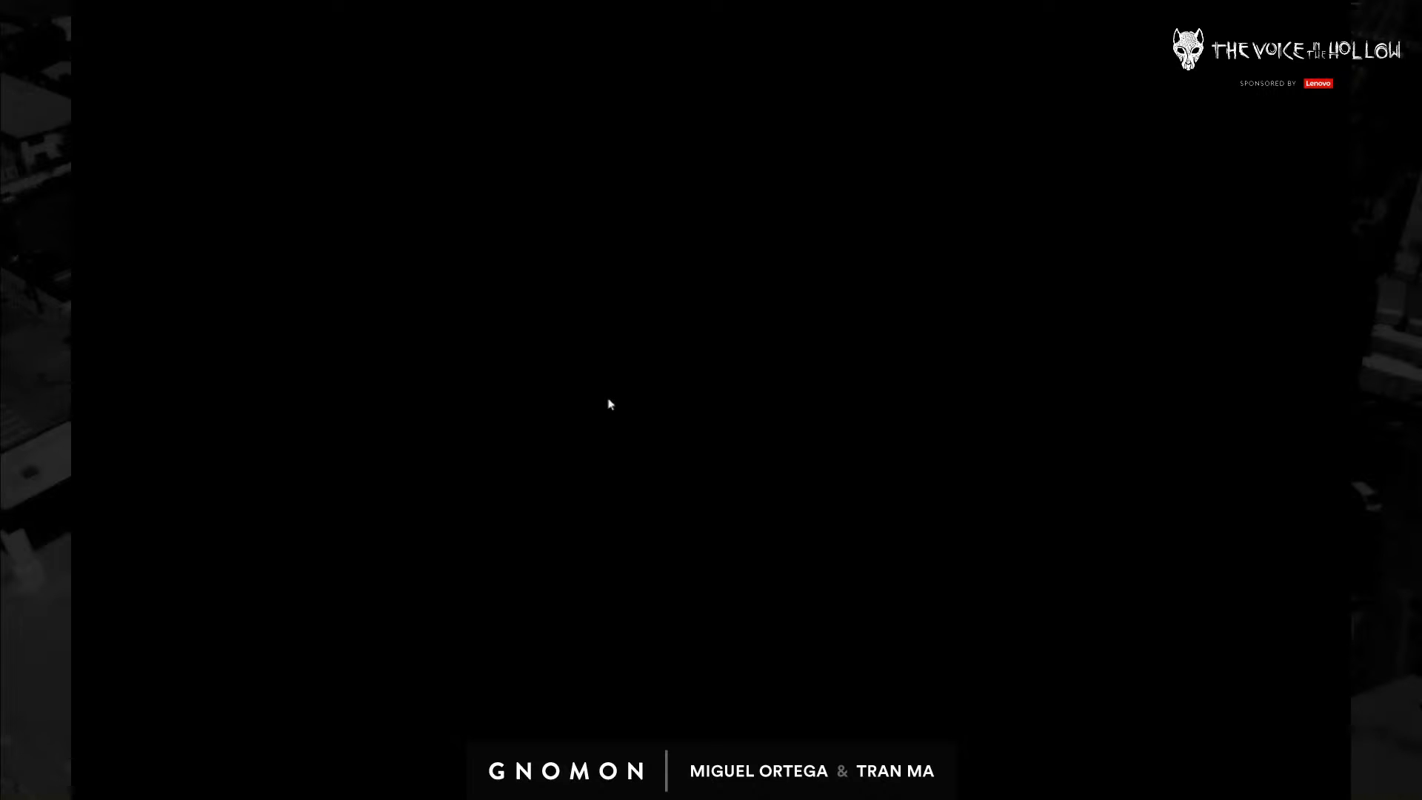
key(Escape)
Step: Replay the final shots of the ceremony sequence full screen and return the playhead to 00:01:20:14
drag(892, 376, 896, 380)
key(ctrl+grave)
key(space)
key(Escape)
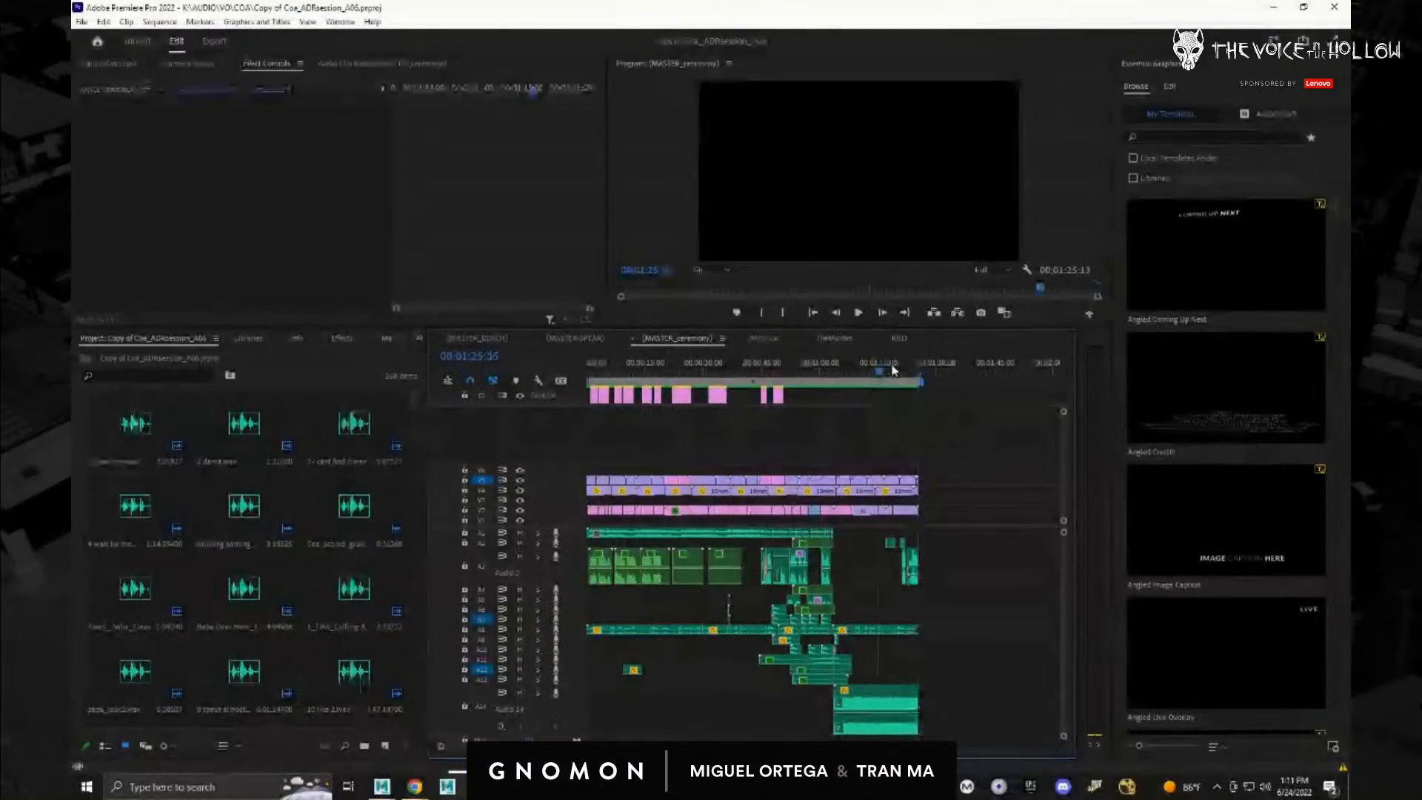
drag(892, 368, 902, 372)
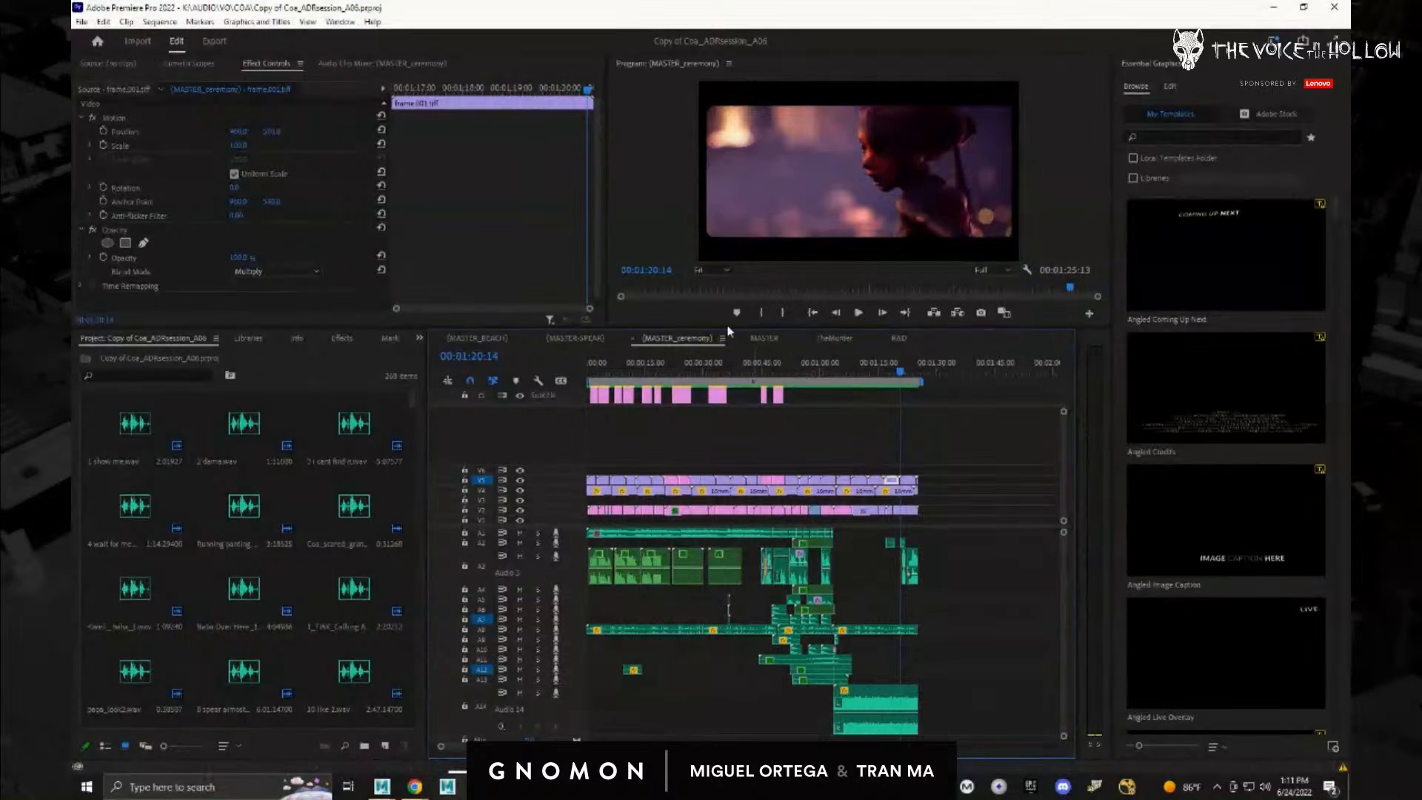
Step: Open TheMurder sequence and play its opening seconds from the start, first full screen and then in the editing view
click(831, 338)
click(586, 367)
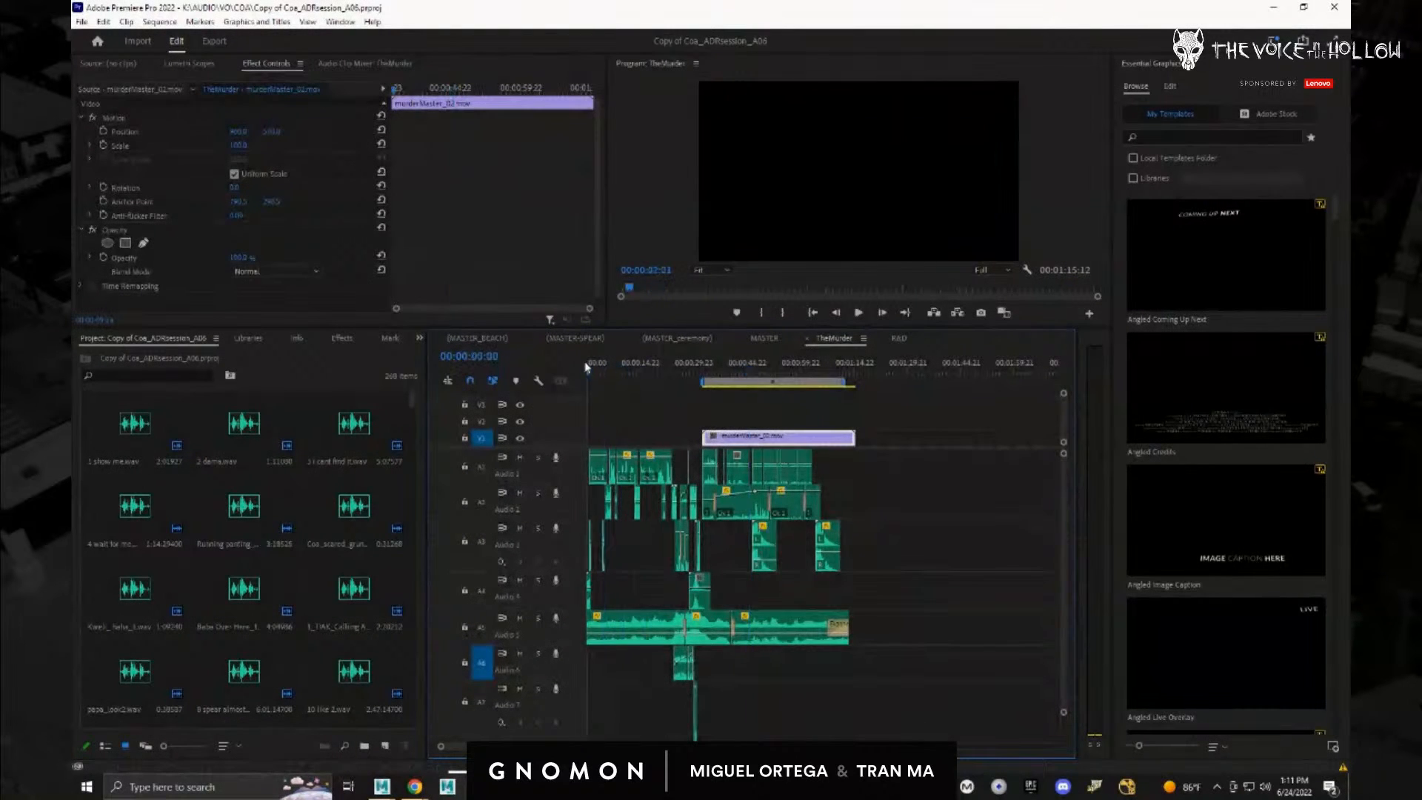
key(ctrl+grave)
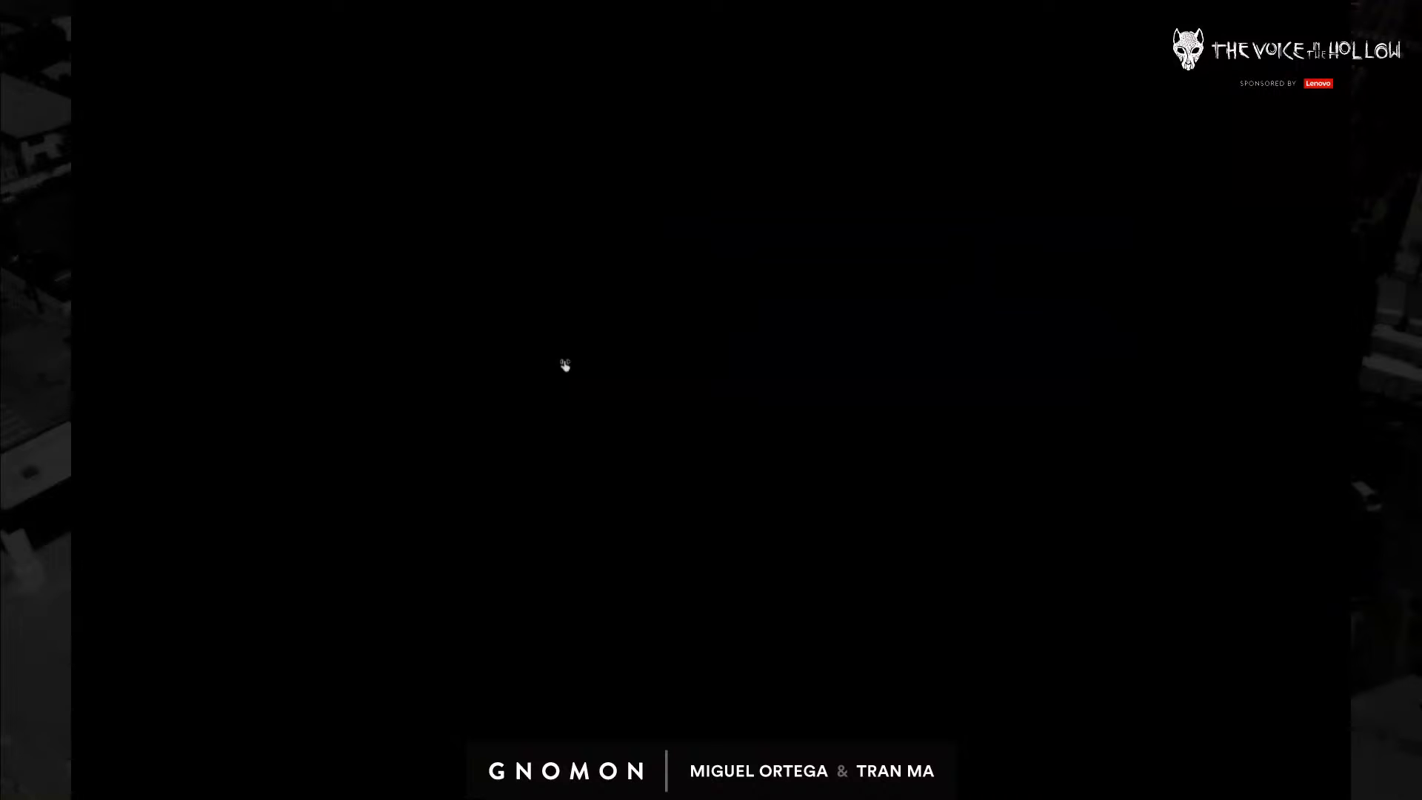
key(ctrl+grave)
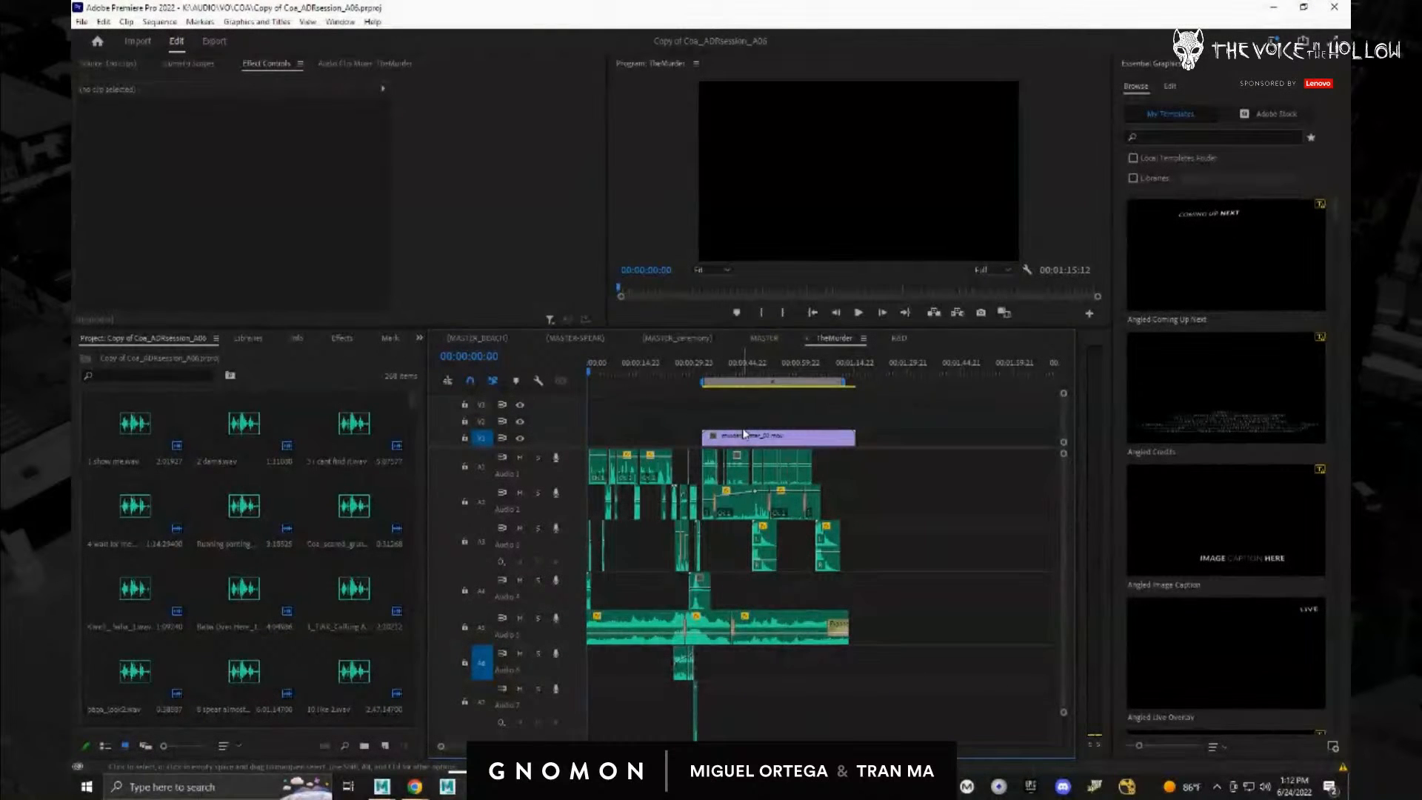
key(space)
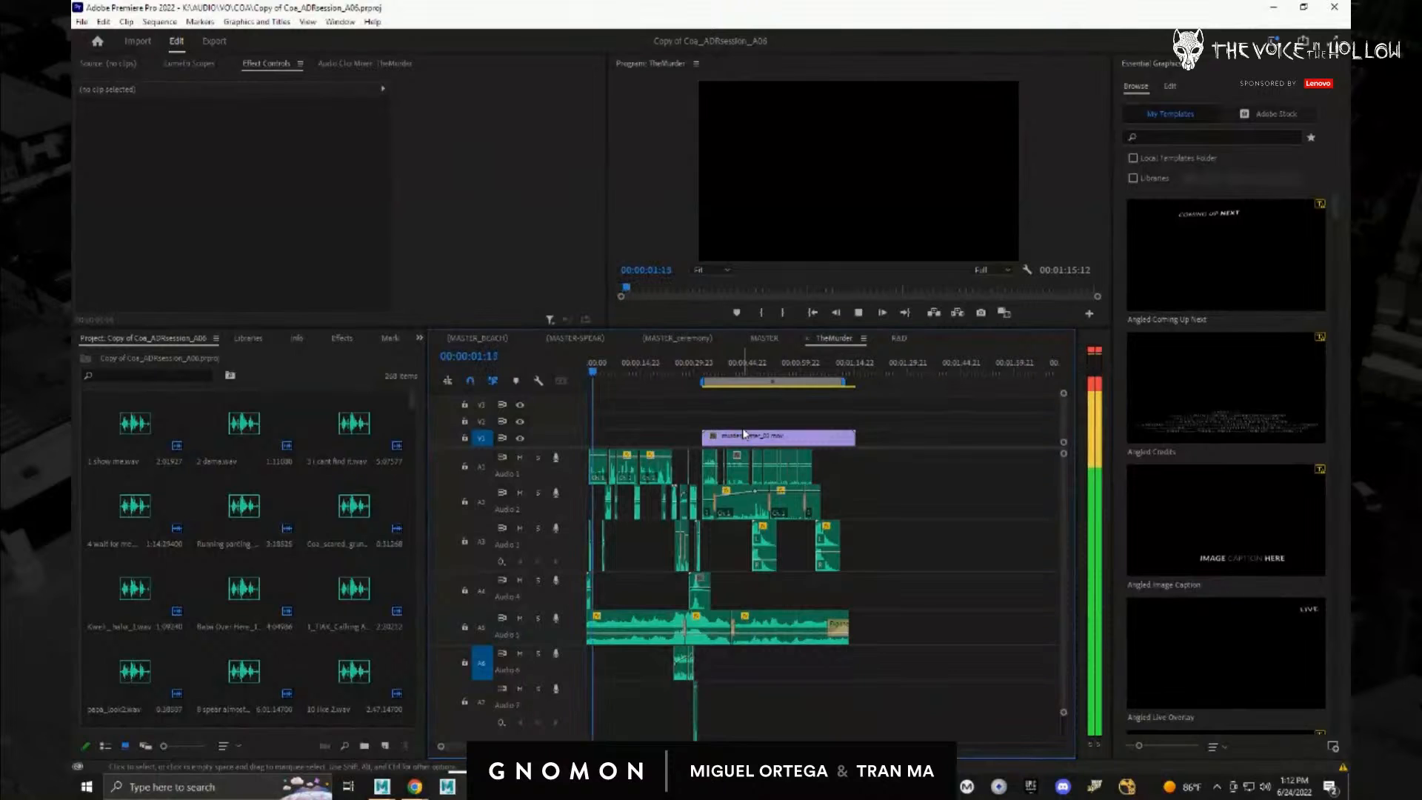
key(space)
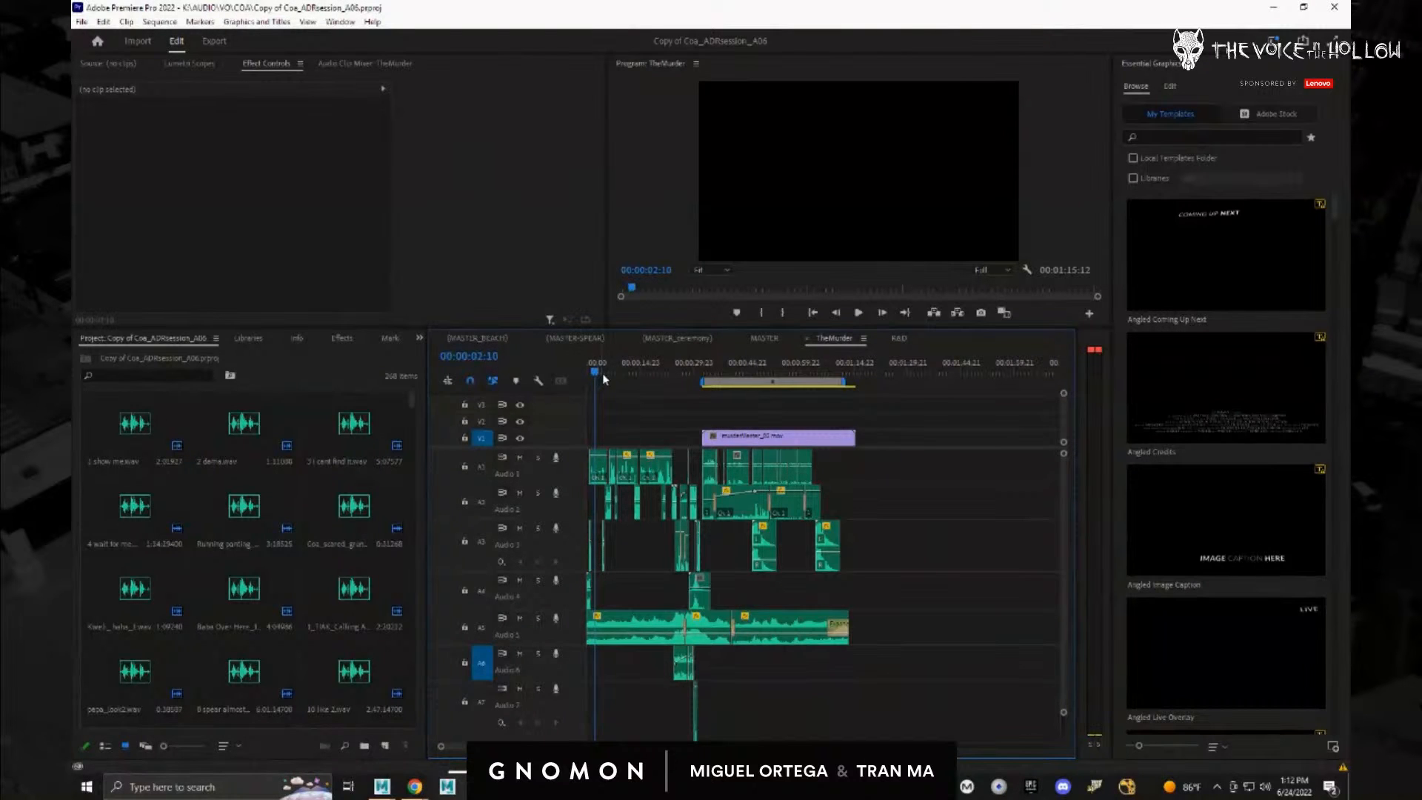
Step: Play TheMurder's audio-only section from the start to about 24 seconds and move back near the beginning
key(Home)
key(space)
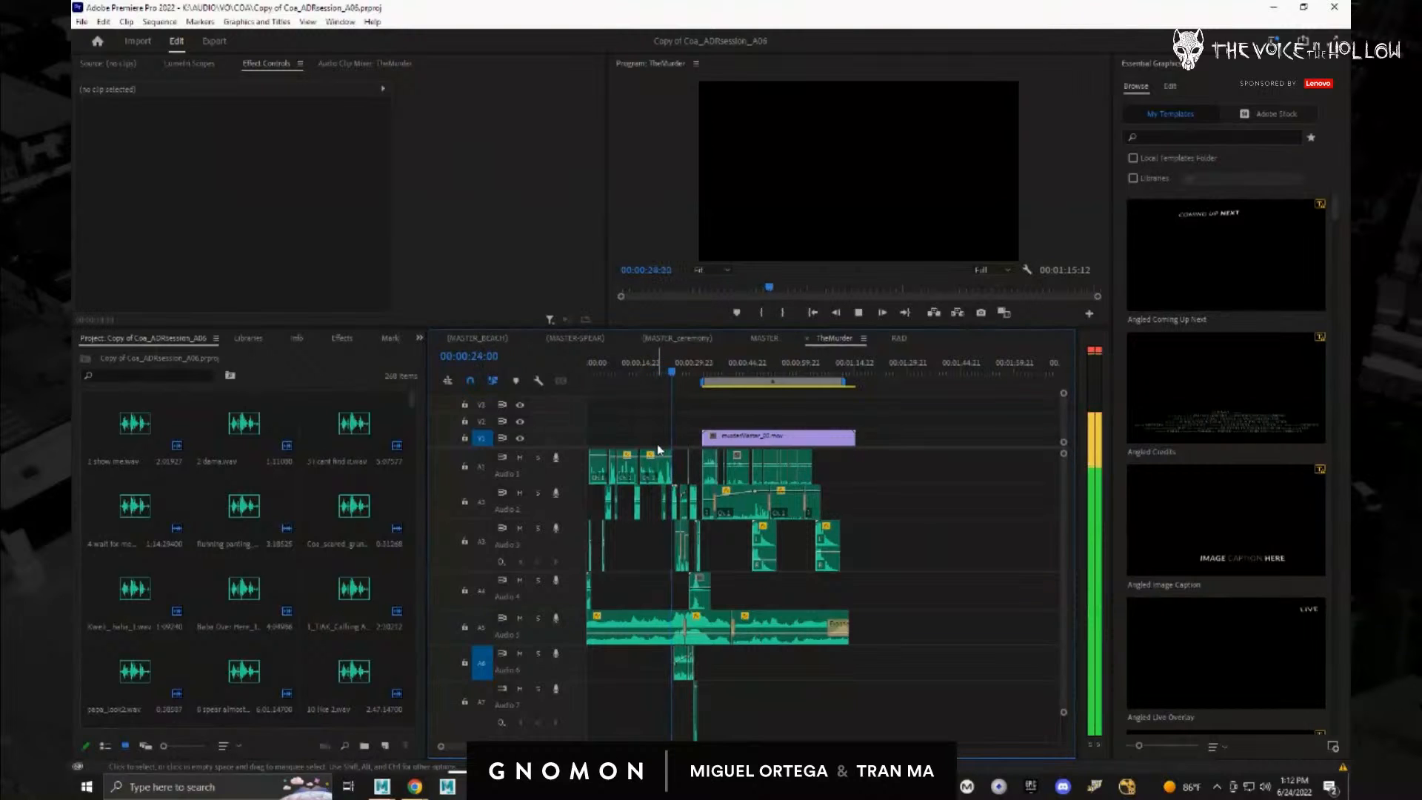
key(space)
drag(644, 373, 593, 373)
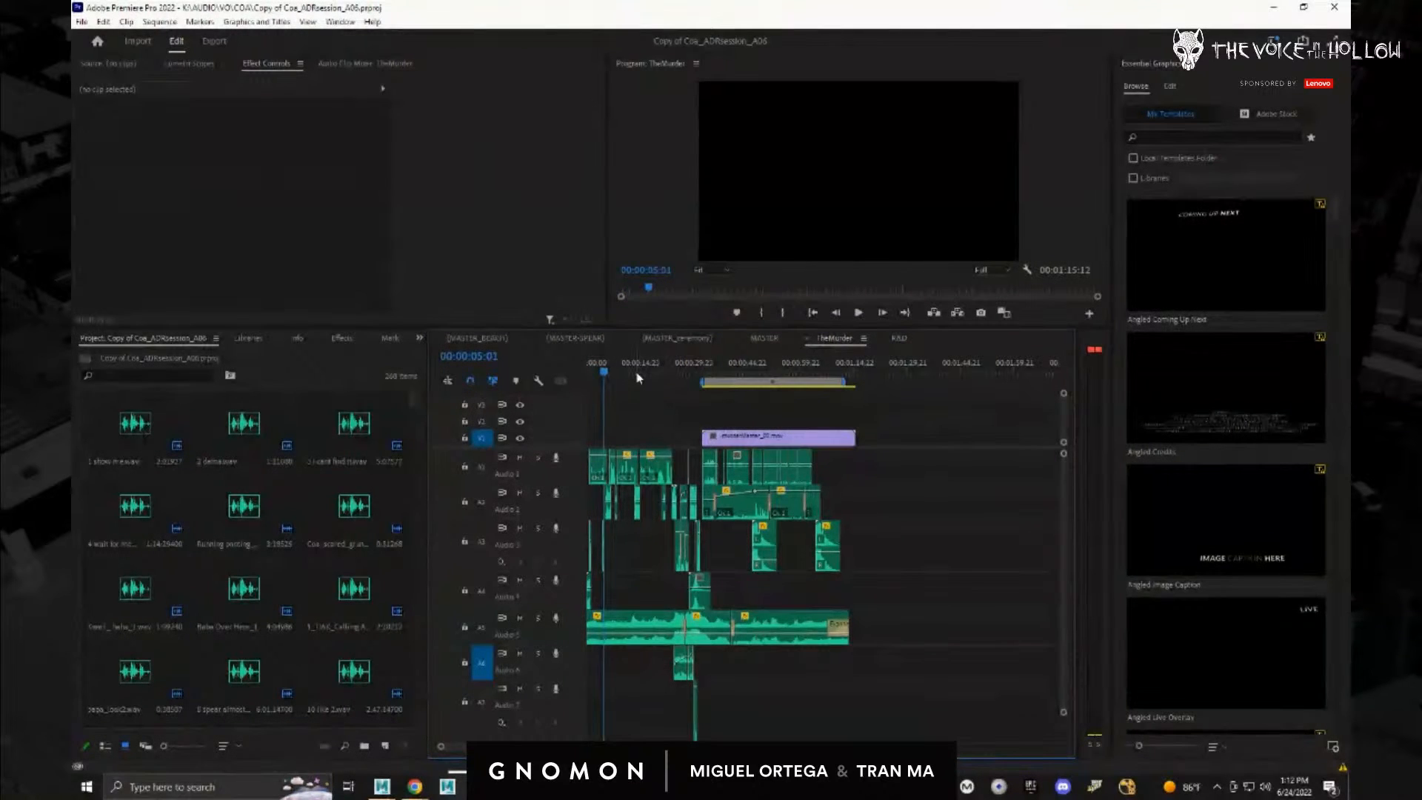
Step: Scrub through the early sound clips of TheMurder, return to 00:00:00:00 and play the opening audio again
drag(637, 377, 648, 385)
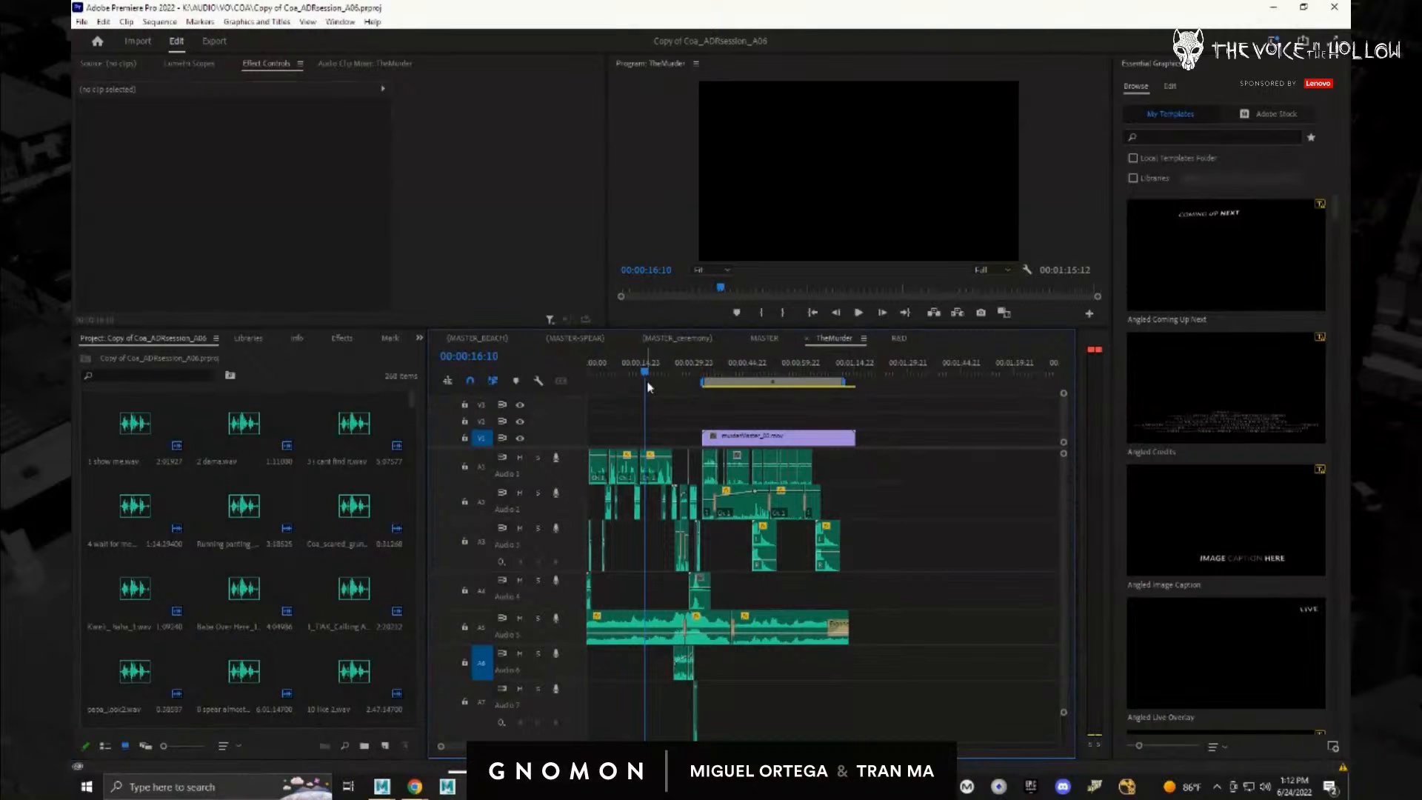
mouse_move(648, 377)
mouse_down()
mouse_move(864, 370)
mouse_move(590, 372)
mouse_move(636, 376)
mouse_up()
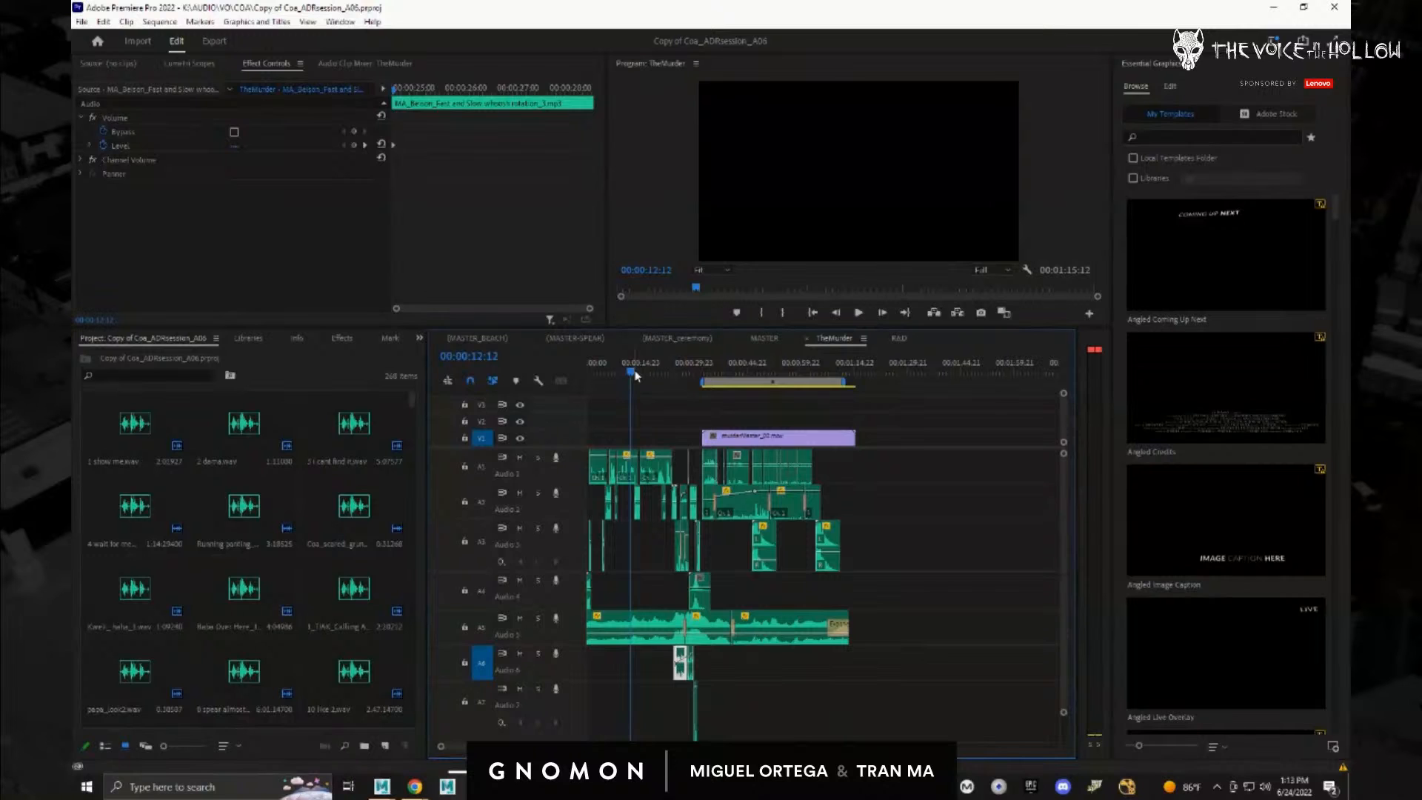
drag(635, 375, 583, 385)
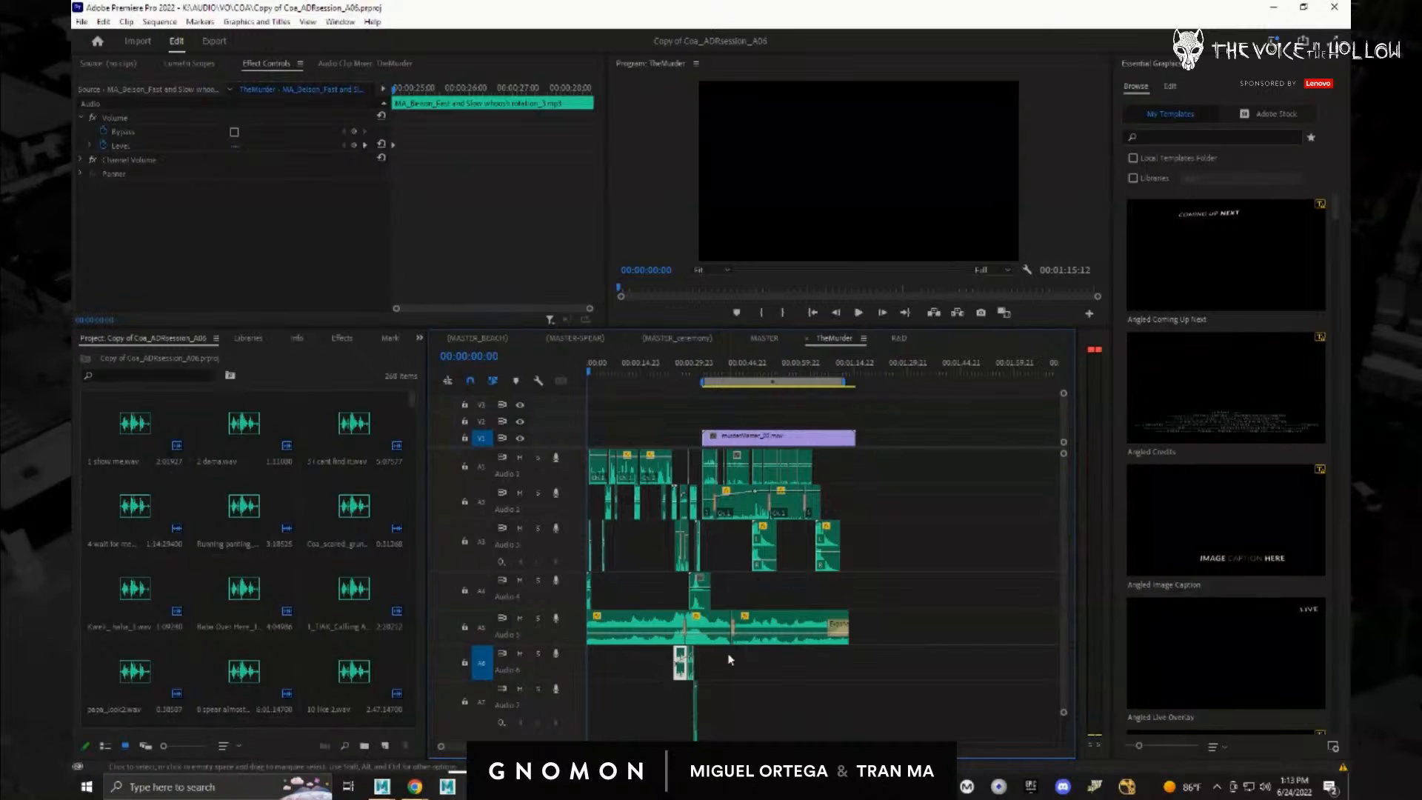
key(space)
key(space)
Step: Scrub back through the murderMaster_02.mov animation clip to 00:00:56:05
click(843, 374)
drag(845, 374, 787, 374)
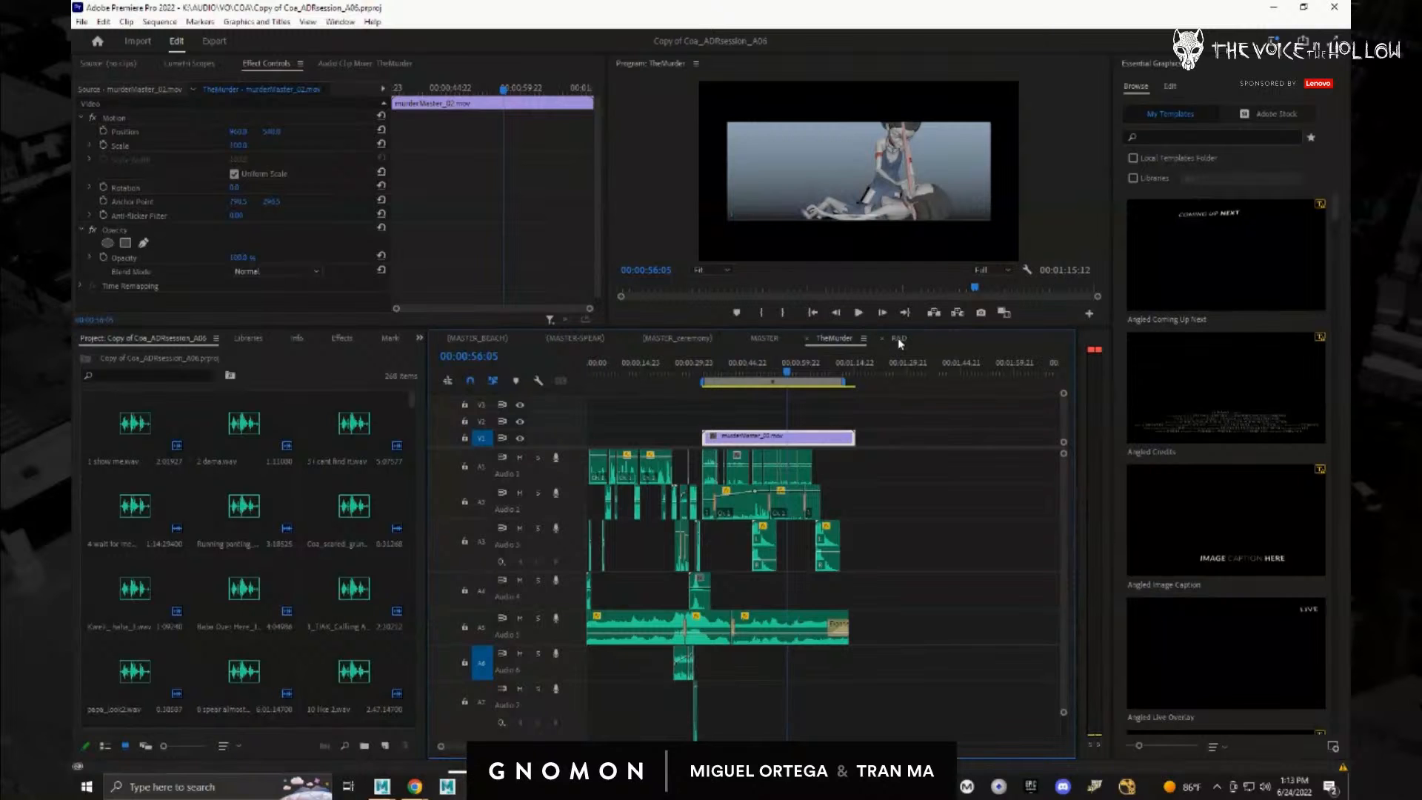
Step: Open the R&D sequence, scrub to about 00:00:10:17 and play its remaining shots full screen before returning to the editing view
click(898, 337)
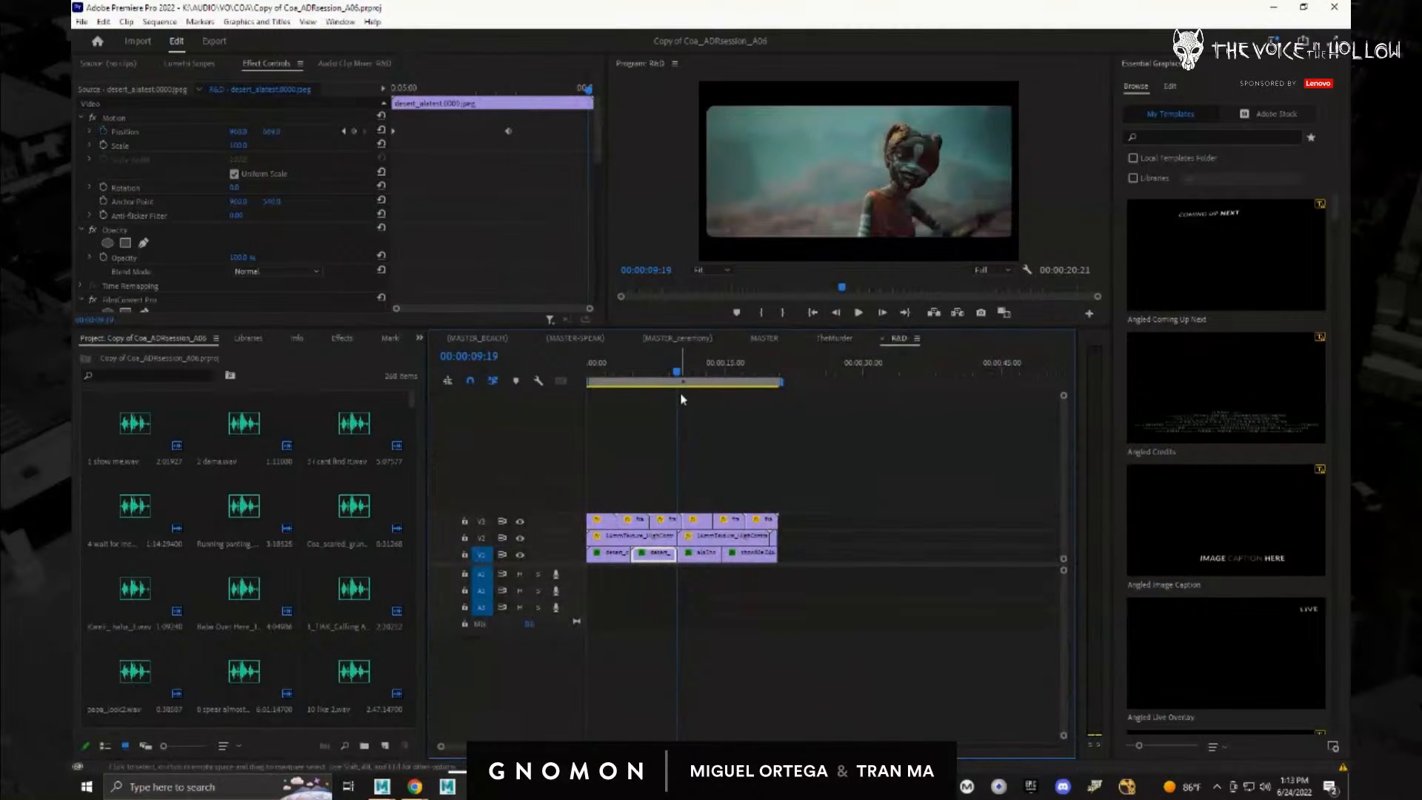
drag(722, 378, 686, 385)
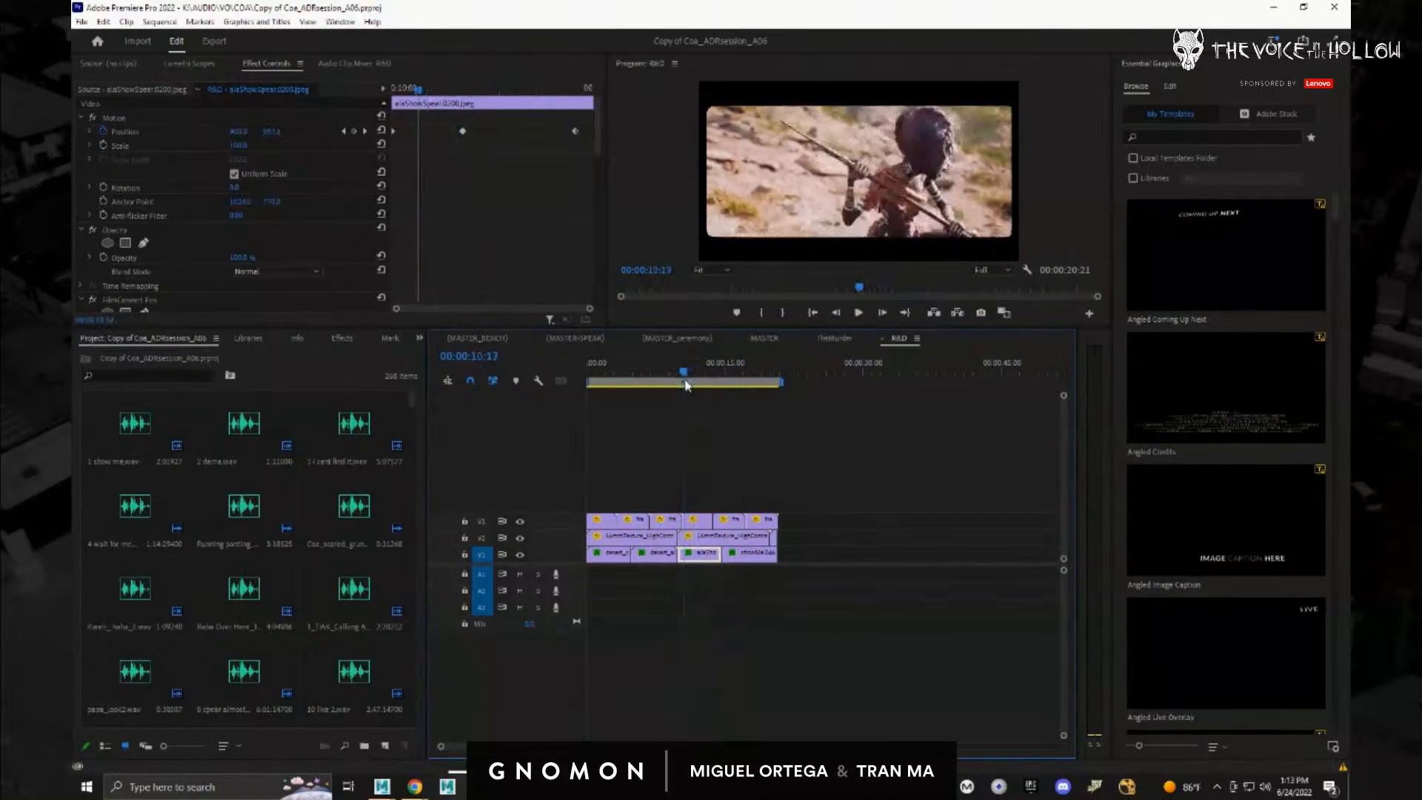
key(ctrl+grave)
key(space)
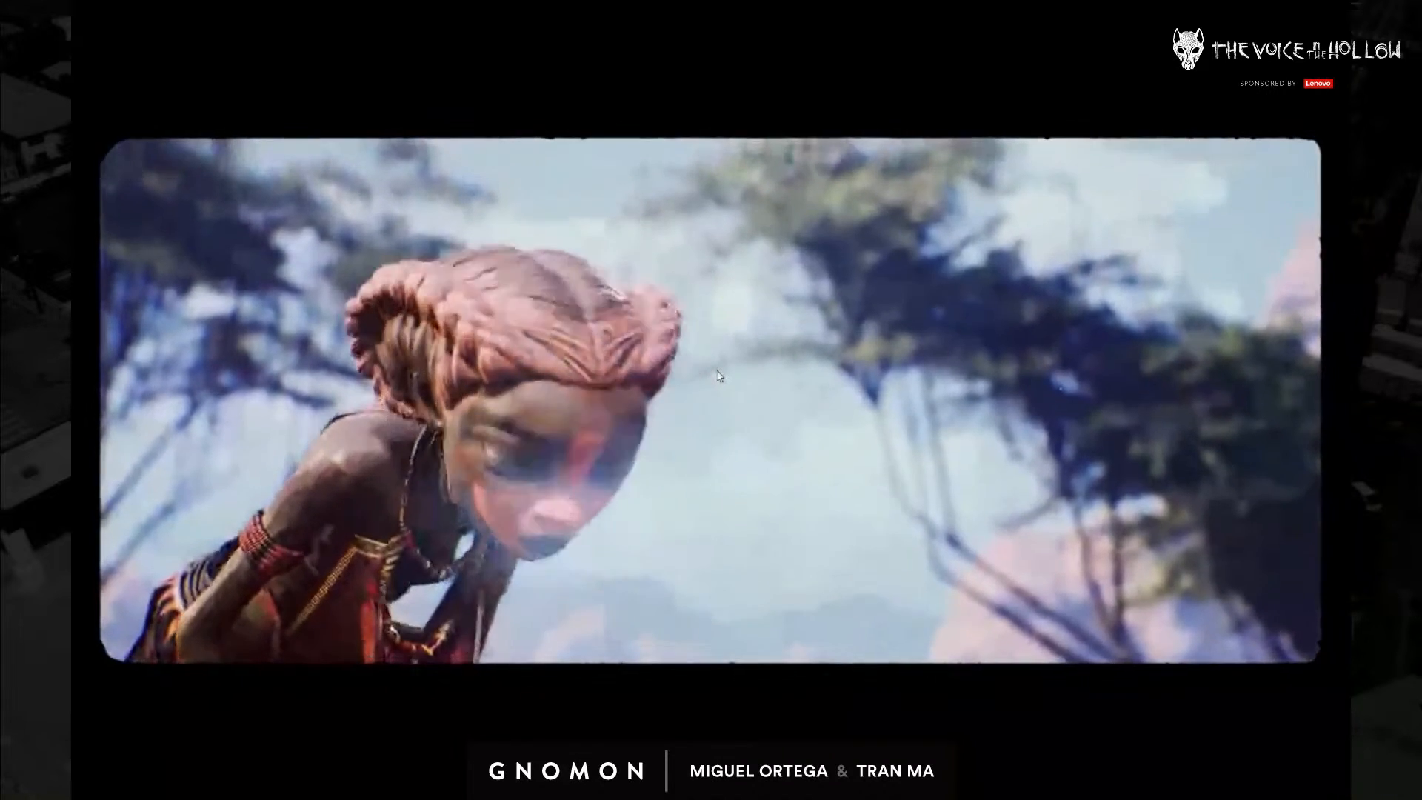
key(Escape)
key(space)
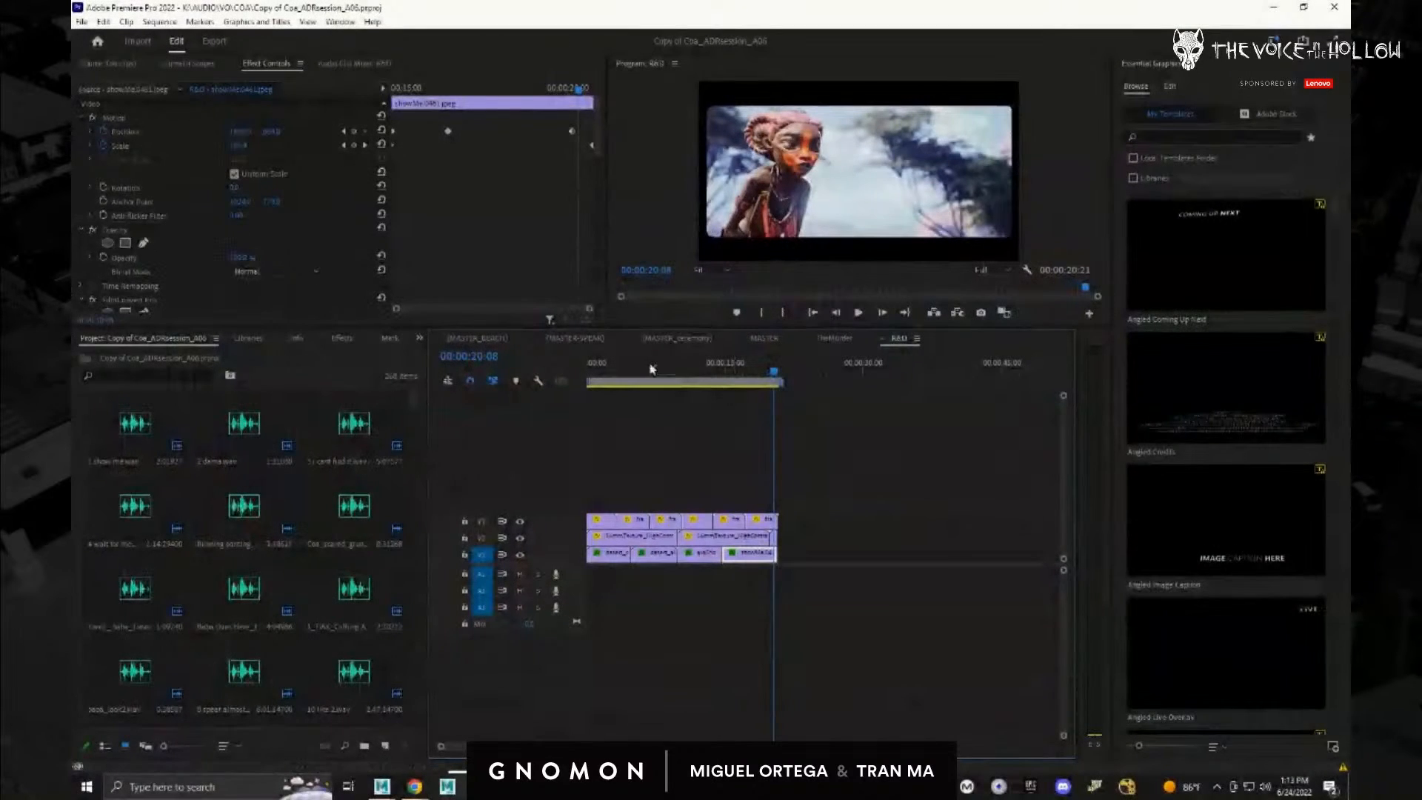
Step: Open the MASTER_BEACH sequence and scrub back to the running shot at 00:00:14:15
click(503, 340)
click(779, 374)
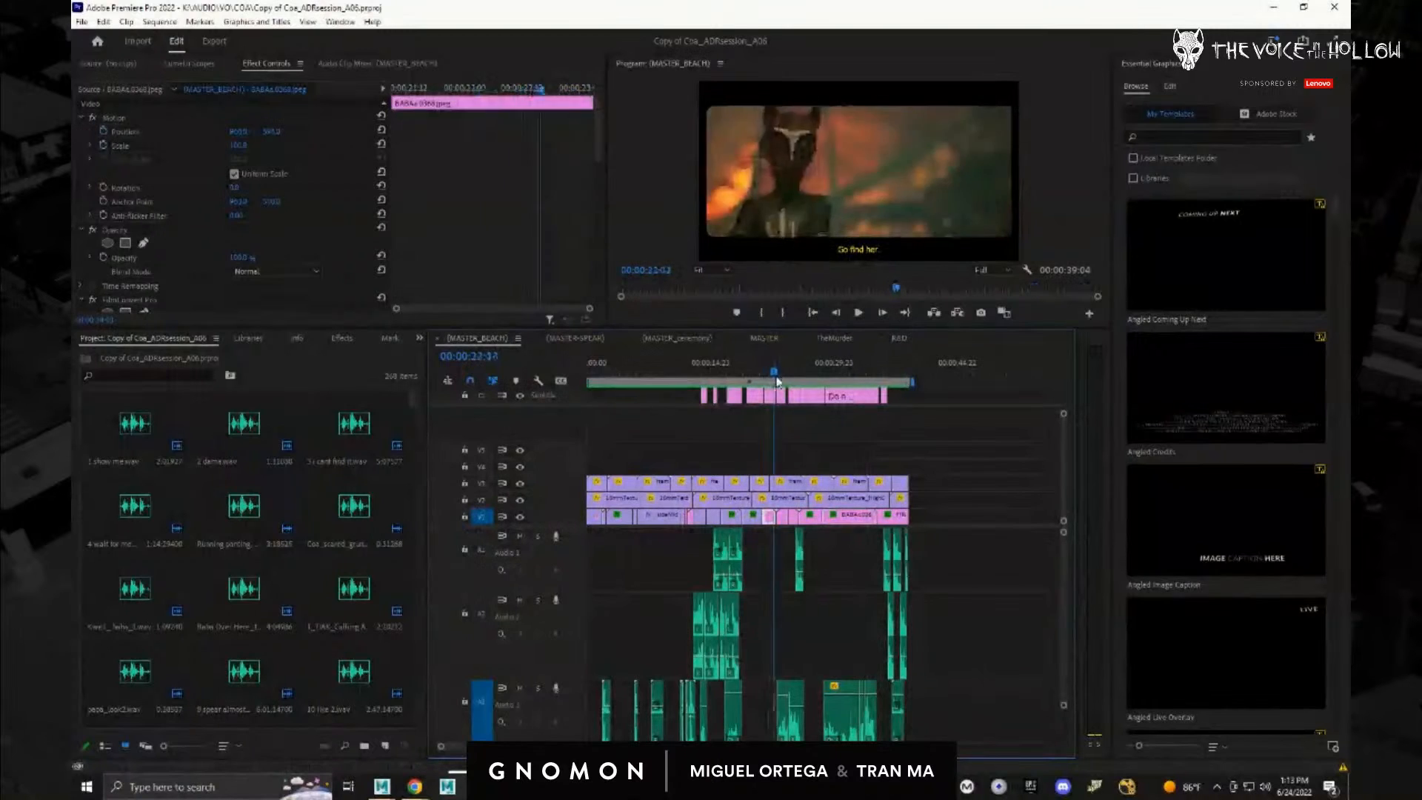
drag(780, 381, 708, 382)
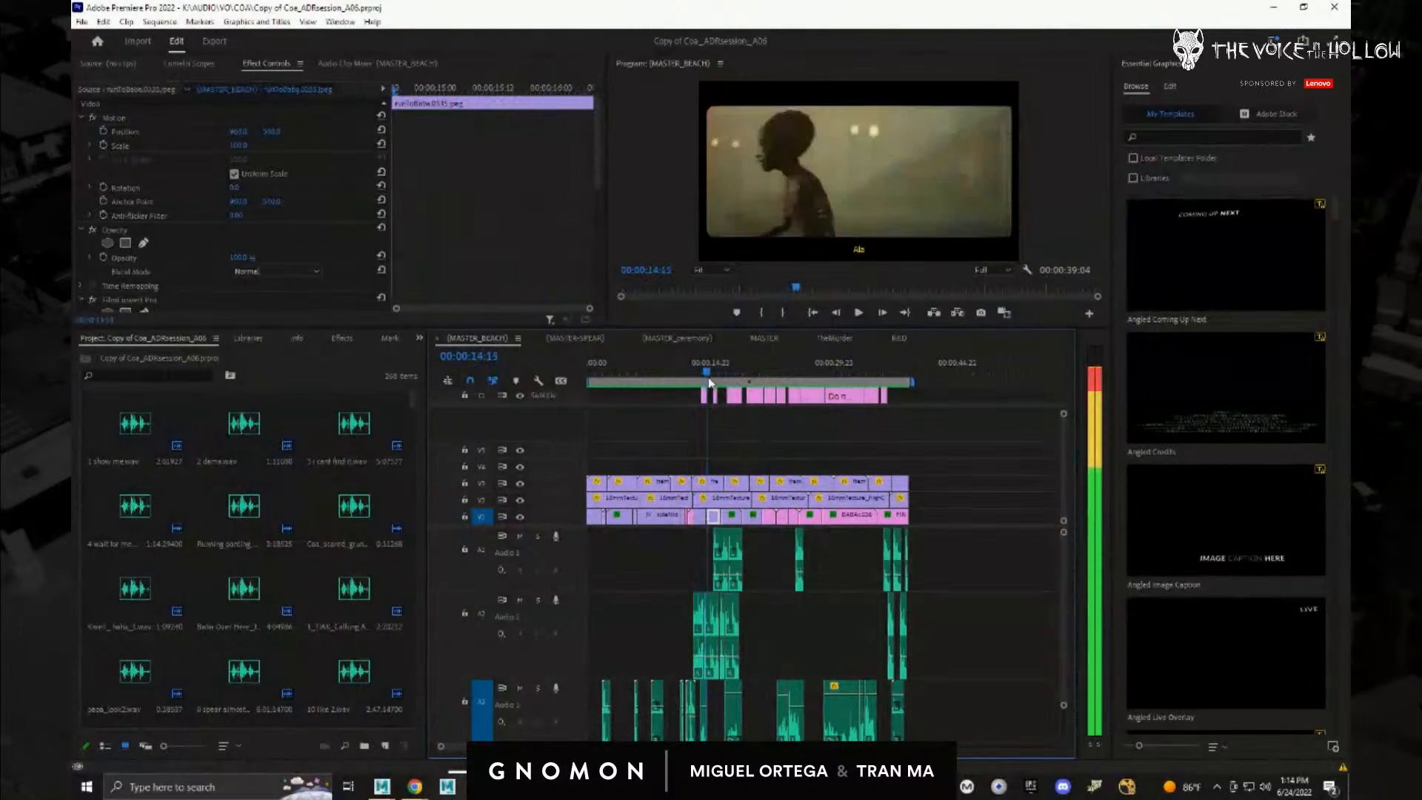
Step: Open the MASTER_ceremony sequence, scrub back to 00:00:14:10 and bring up TheMurder sequence
click(677, 338)
click(668, 368)
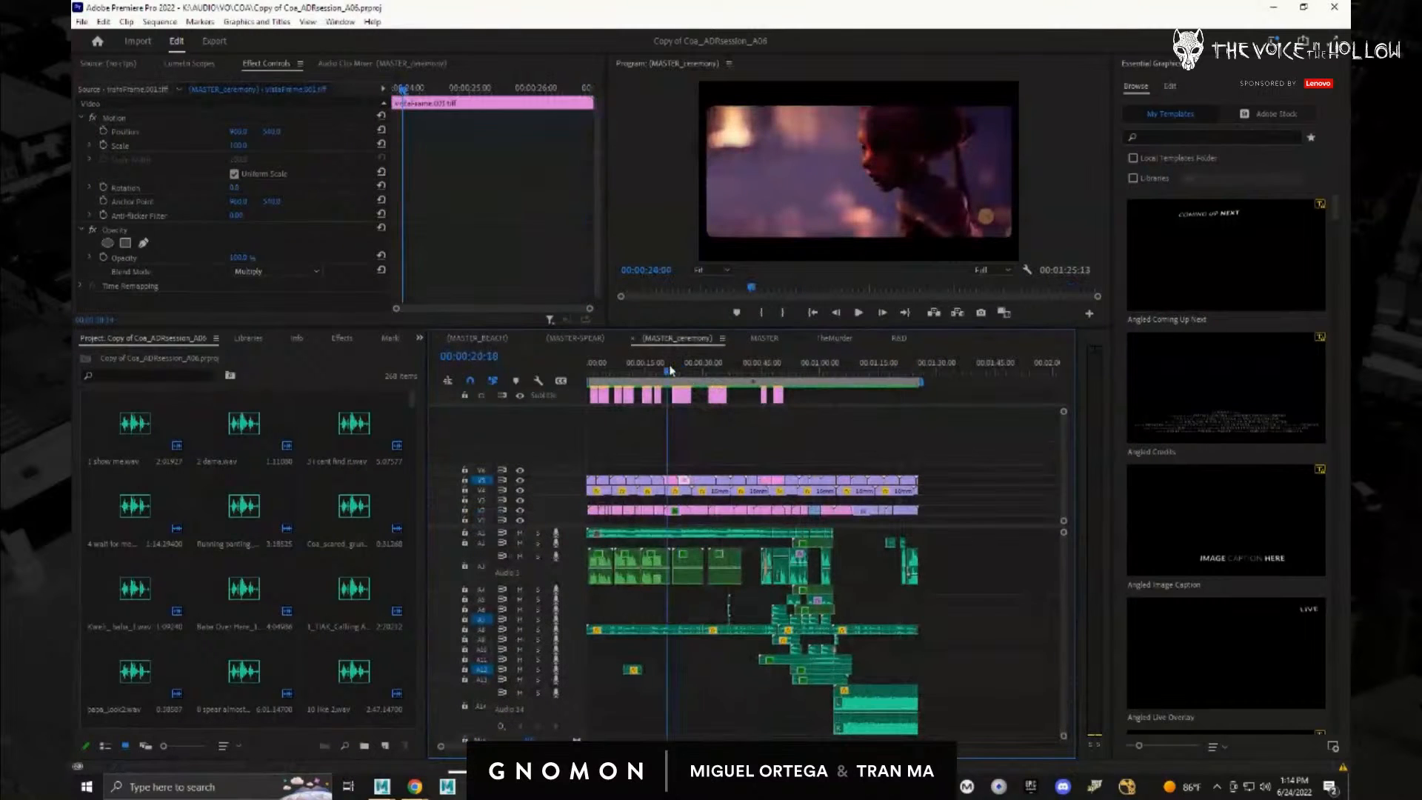
mouse_move(670, 370)
mouse_down()
mouse_move(629, 368)
mouse_move(643, 369)
mouse_up()
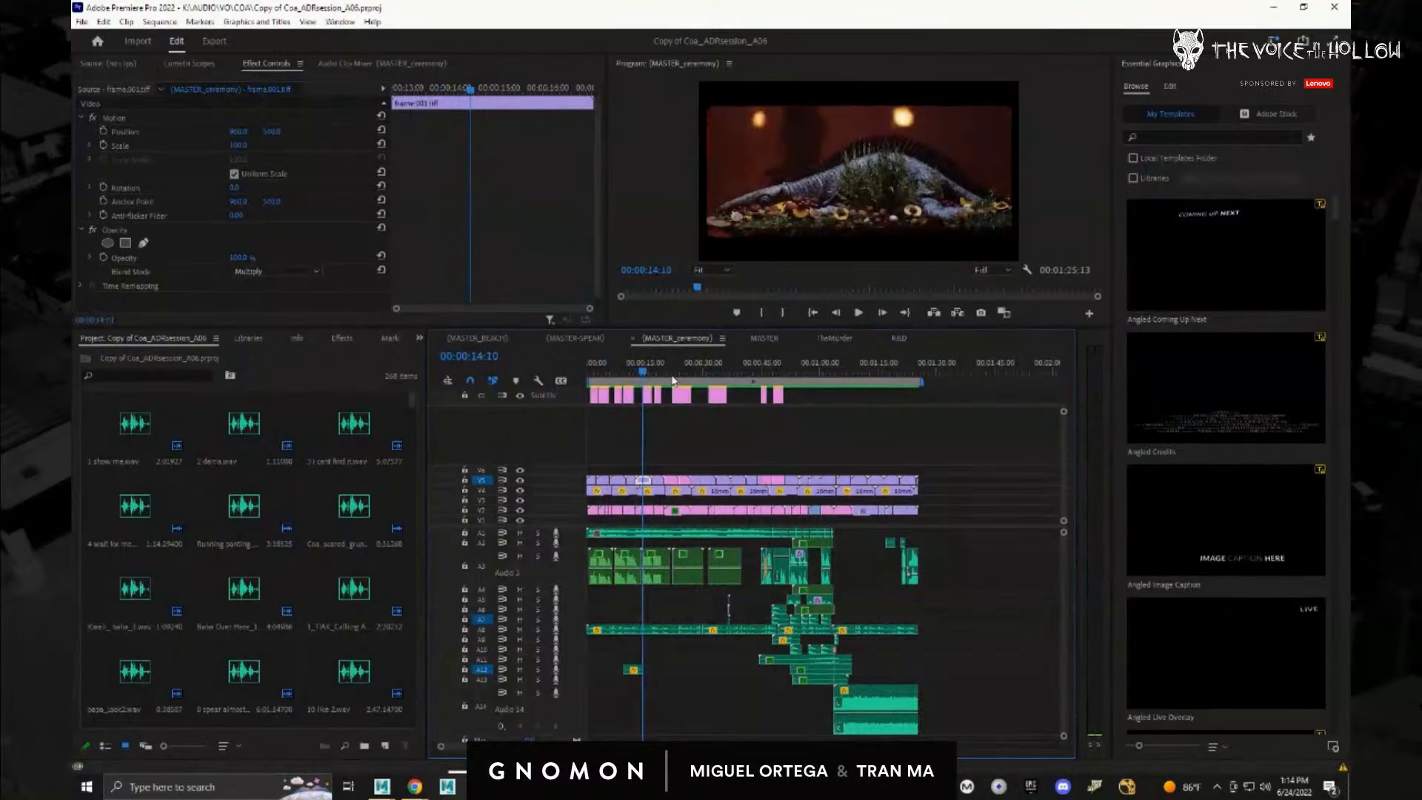
click(837, 338)
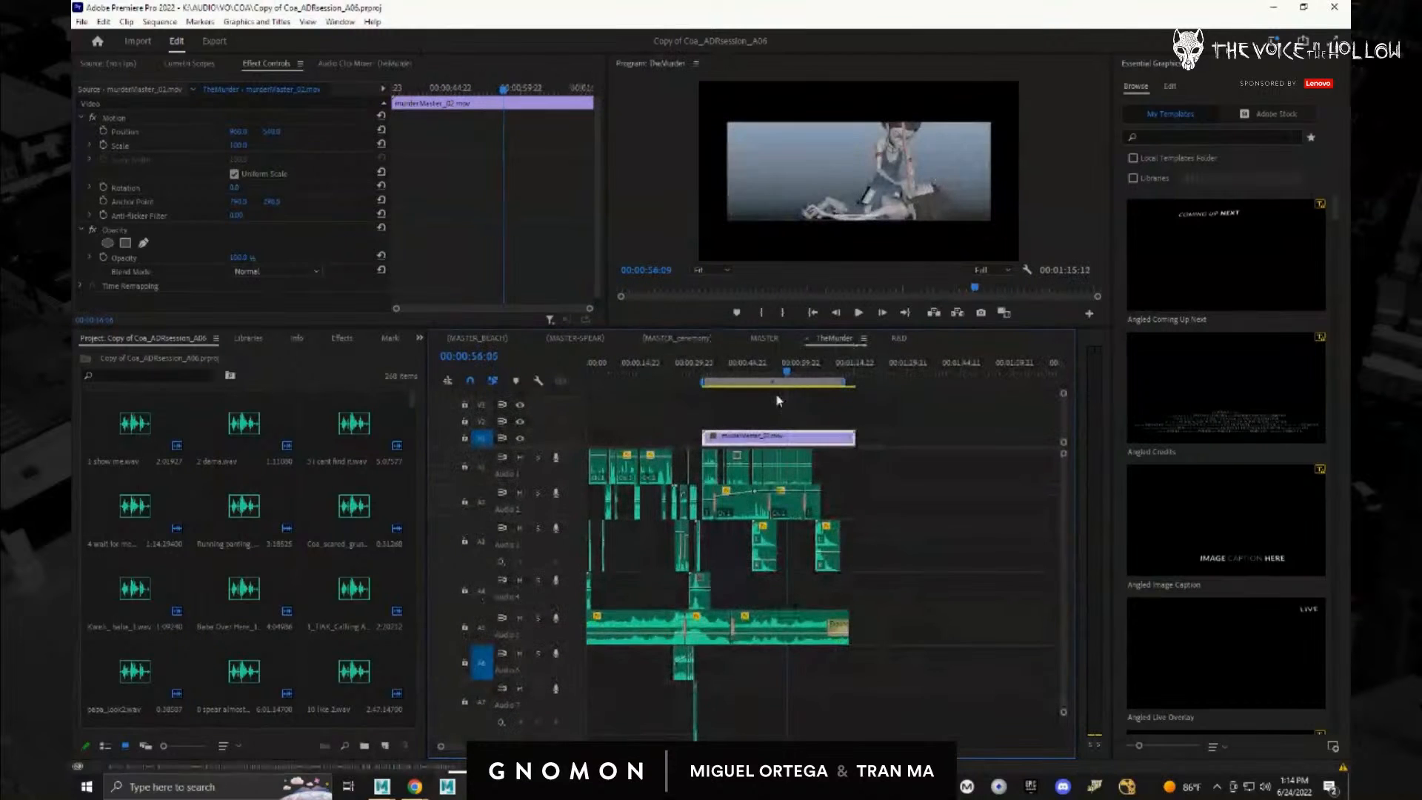
Step: Return to the R&D sequence and play its opening desert shot full screen from 00:00:00:00
click(896, 339)
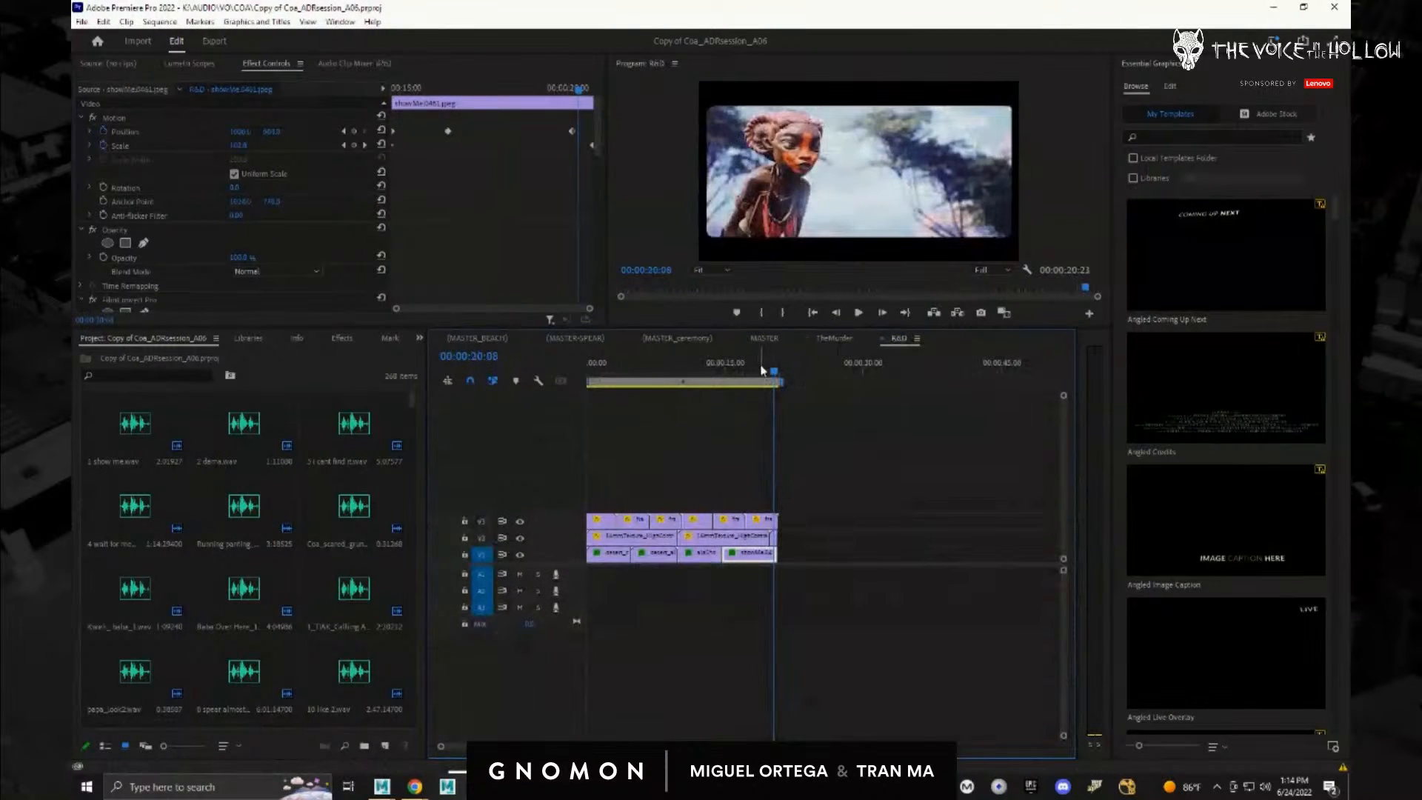
drag(762, 370, 584, 372)
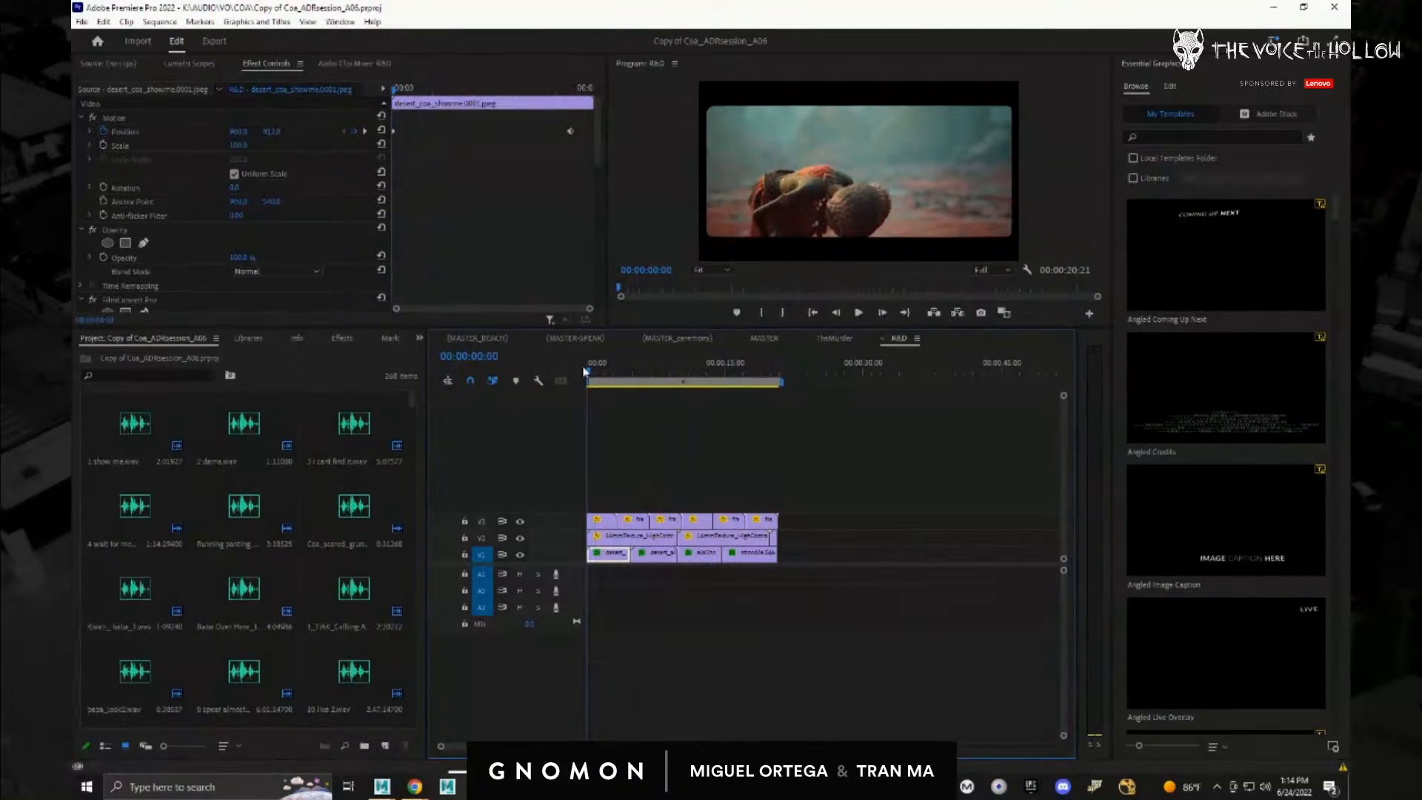
key(ctrl+grave)
key(space)
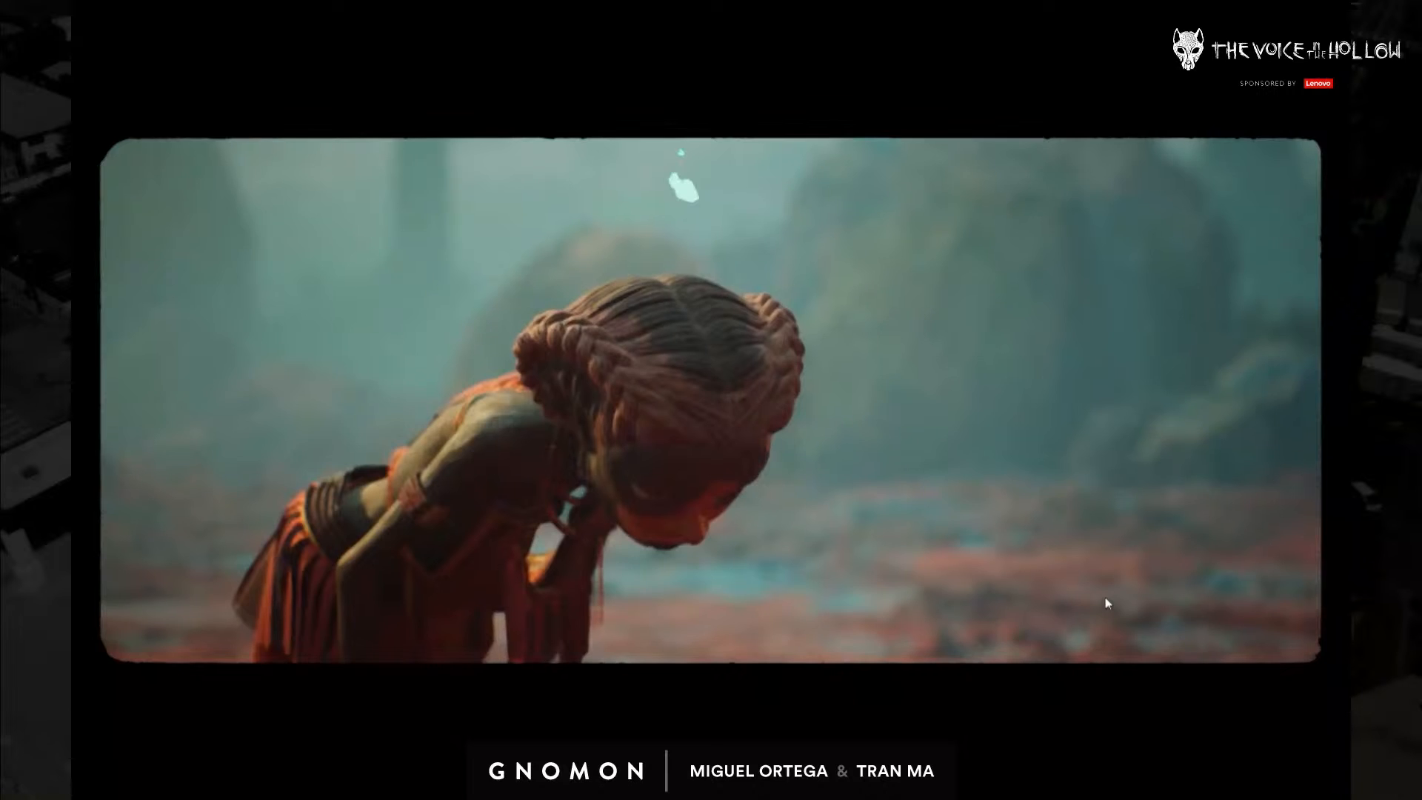
key(space)
key(Escape)
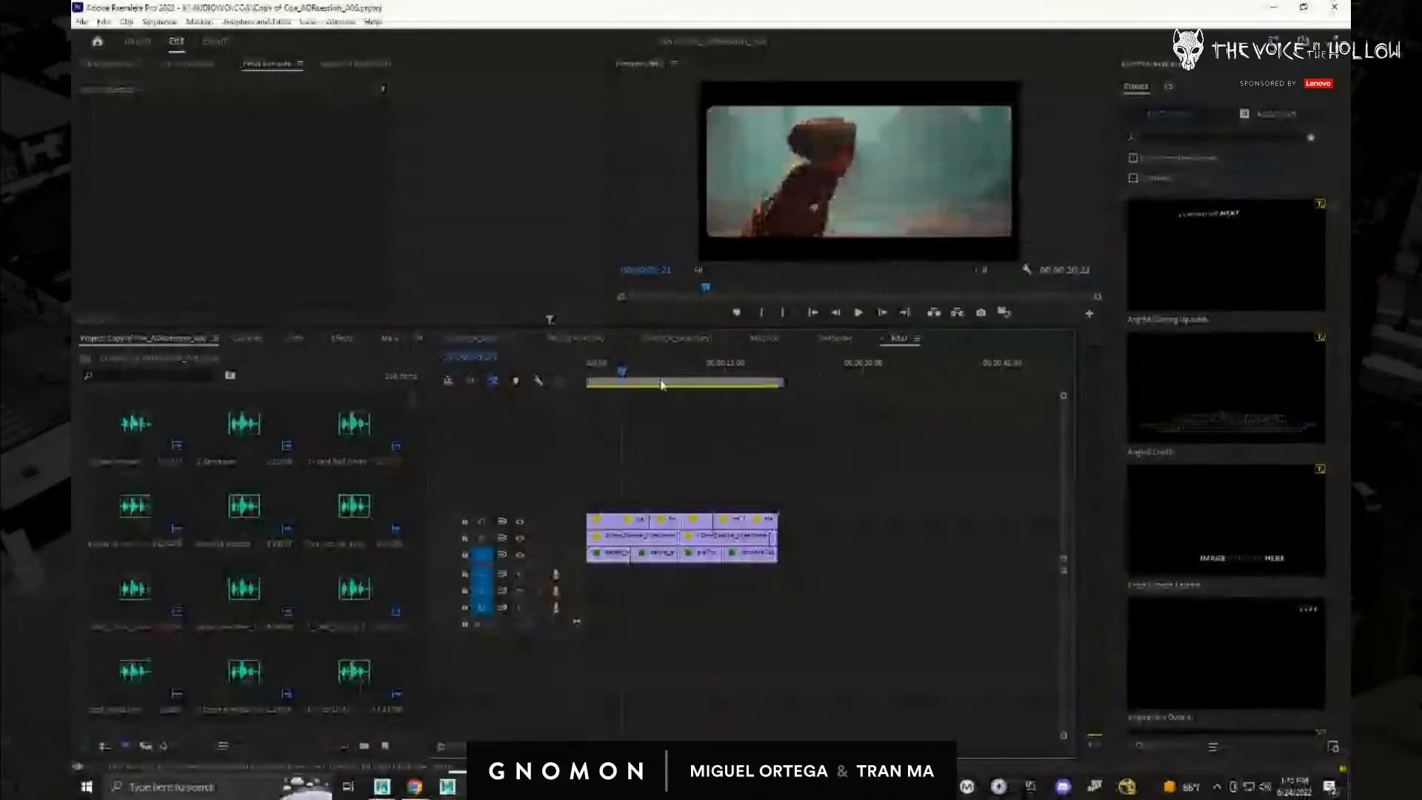
Step: Review the opening desert shot in the editing view and scrub to the last R&D shot at 00:00:20:04
click(604, 372)
key(space)
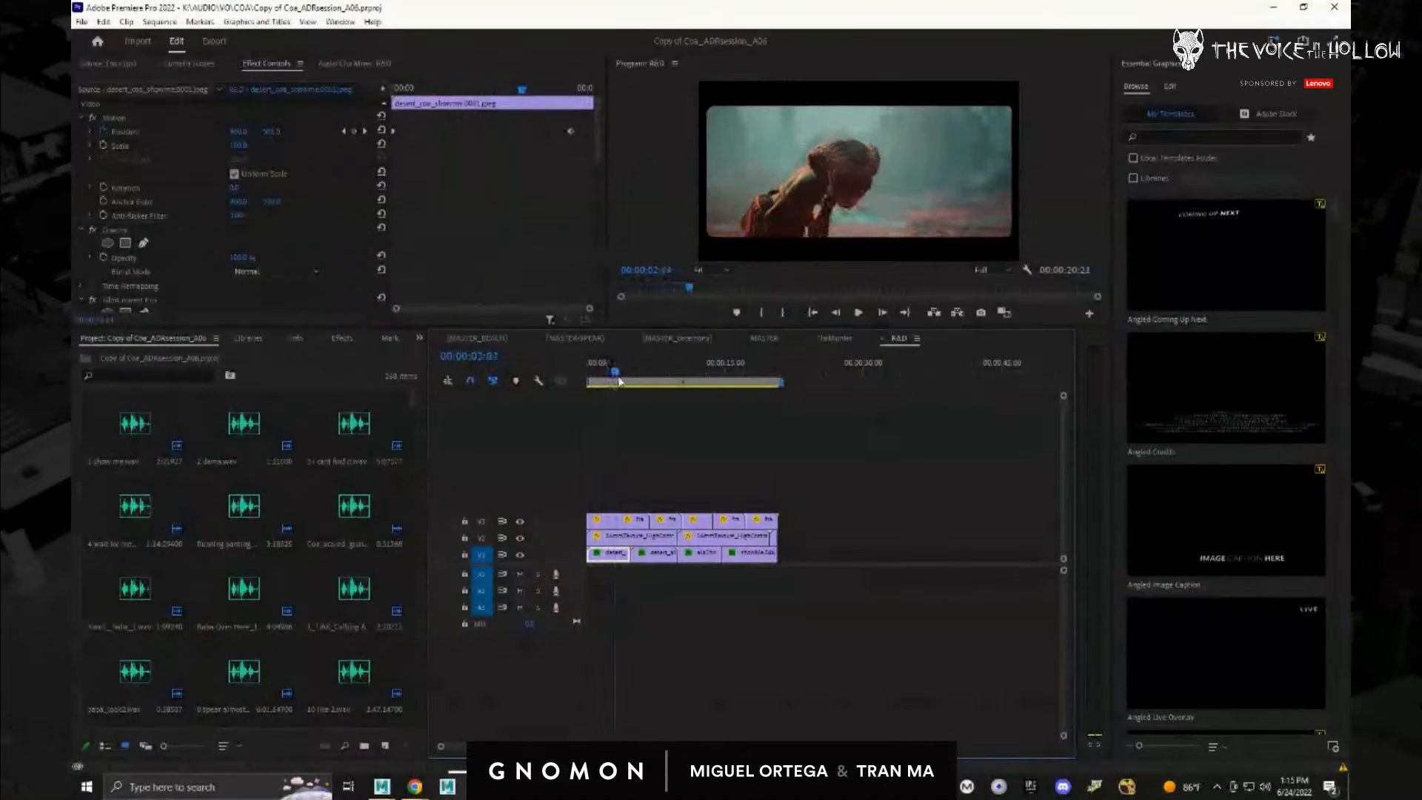
mouse_move(751, 370)
mouse_down()
mouse_move(727, 371)
mouse_move(776, 368)
mouse_up()
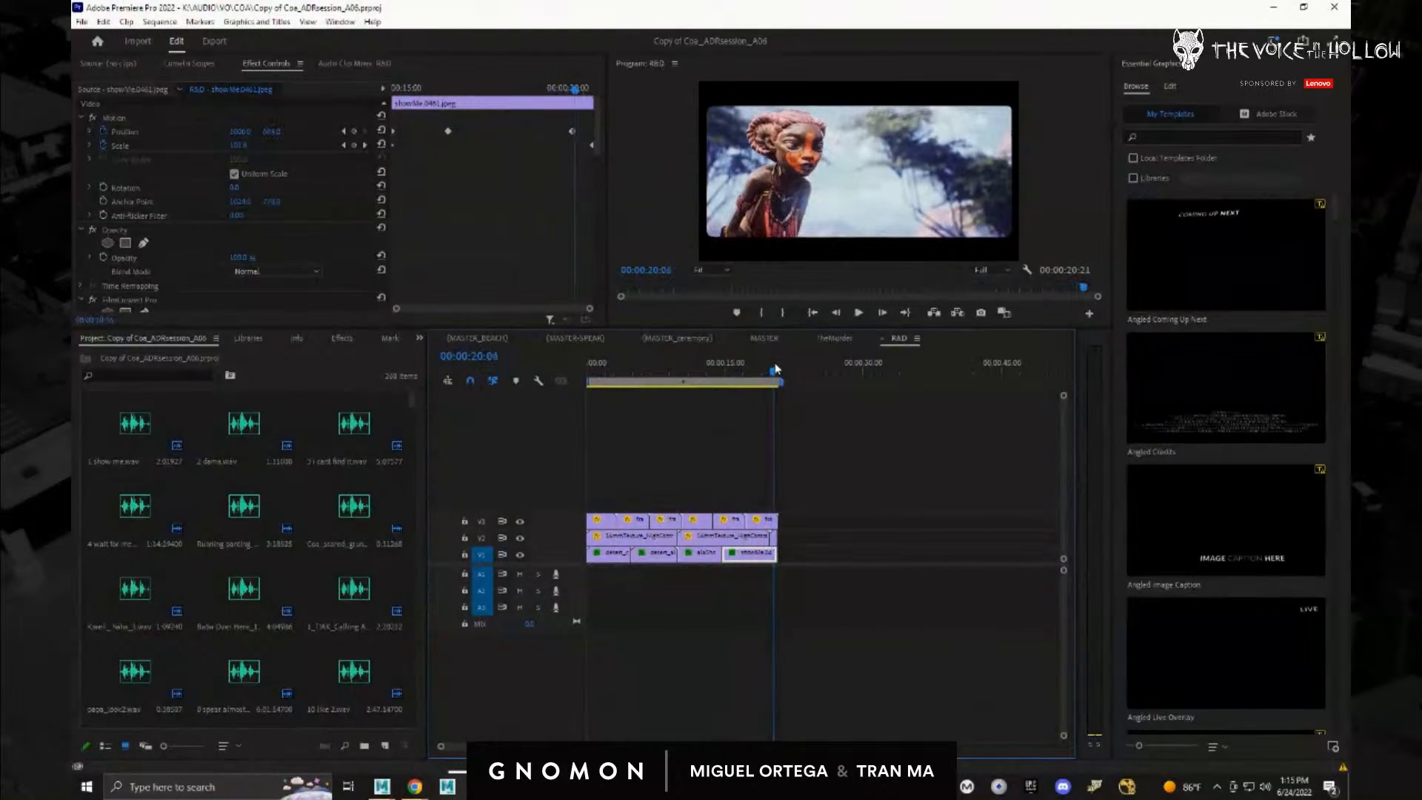
Step: Move back to the second desert shot and play it full screen until the daylight spear shot starts
drag(593, 372, 630, 372)
key(ctrl+grave)
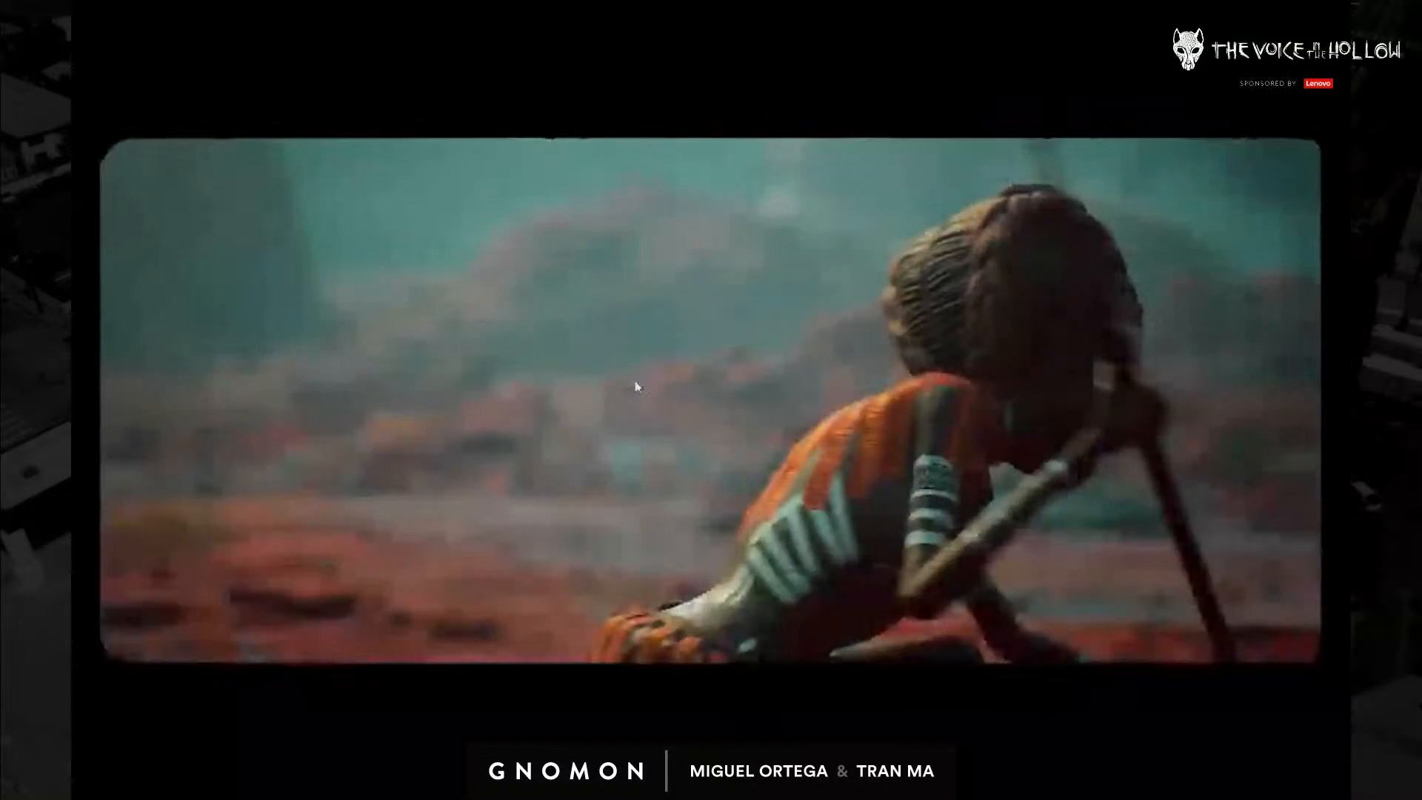
key(space)
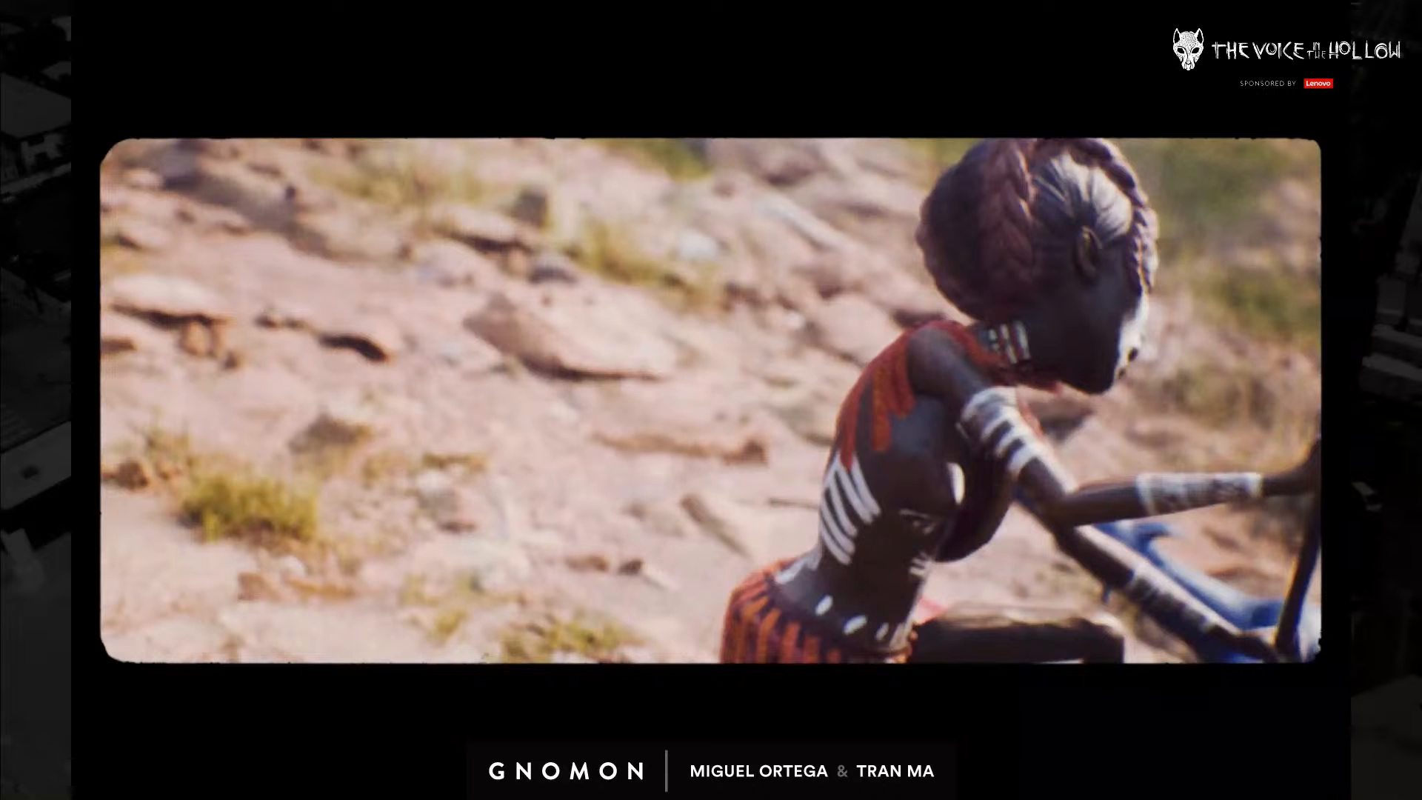
key(Escape)
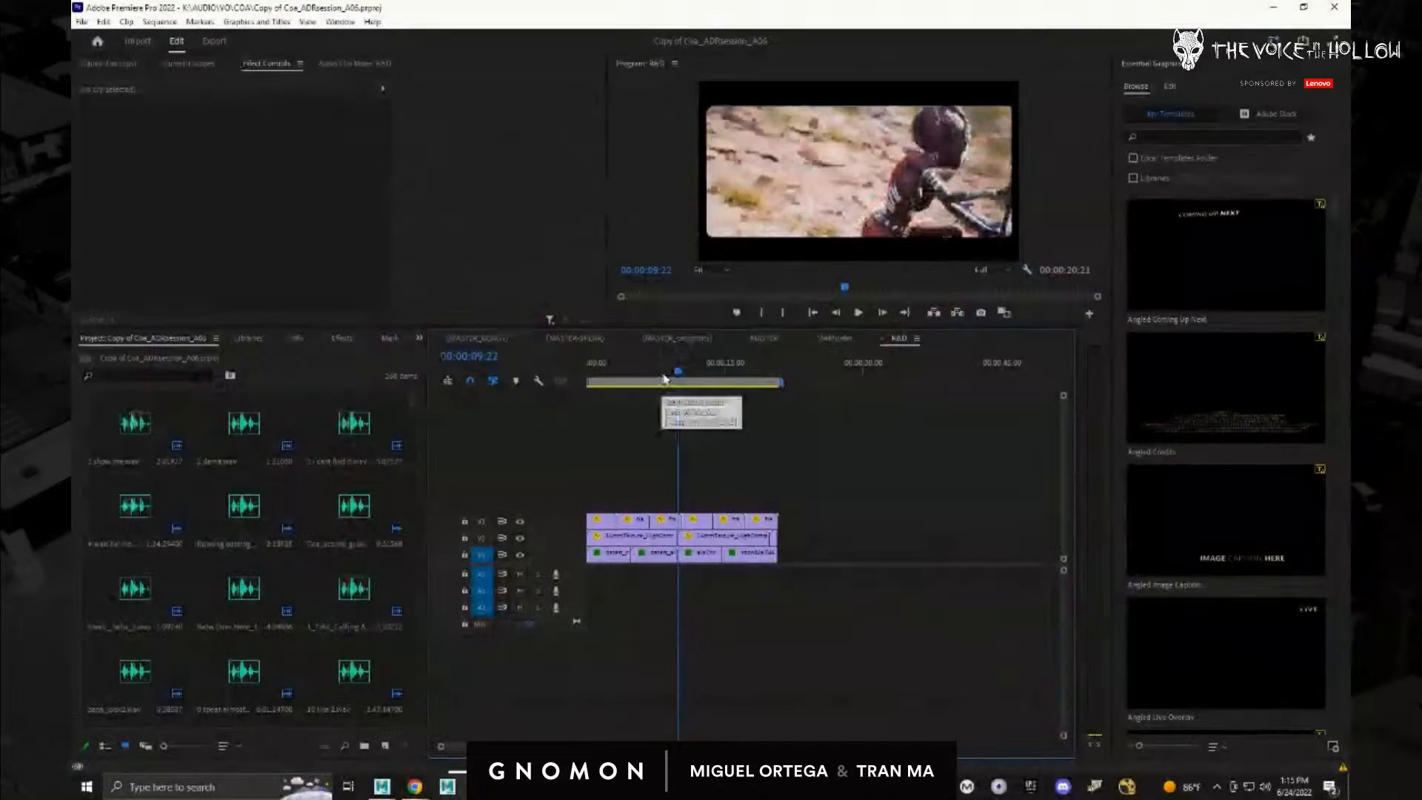
Step: Play the second desert shot full screen again from 00:00:05:00
drag(666, 375, 636, 376)
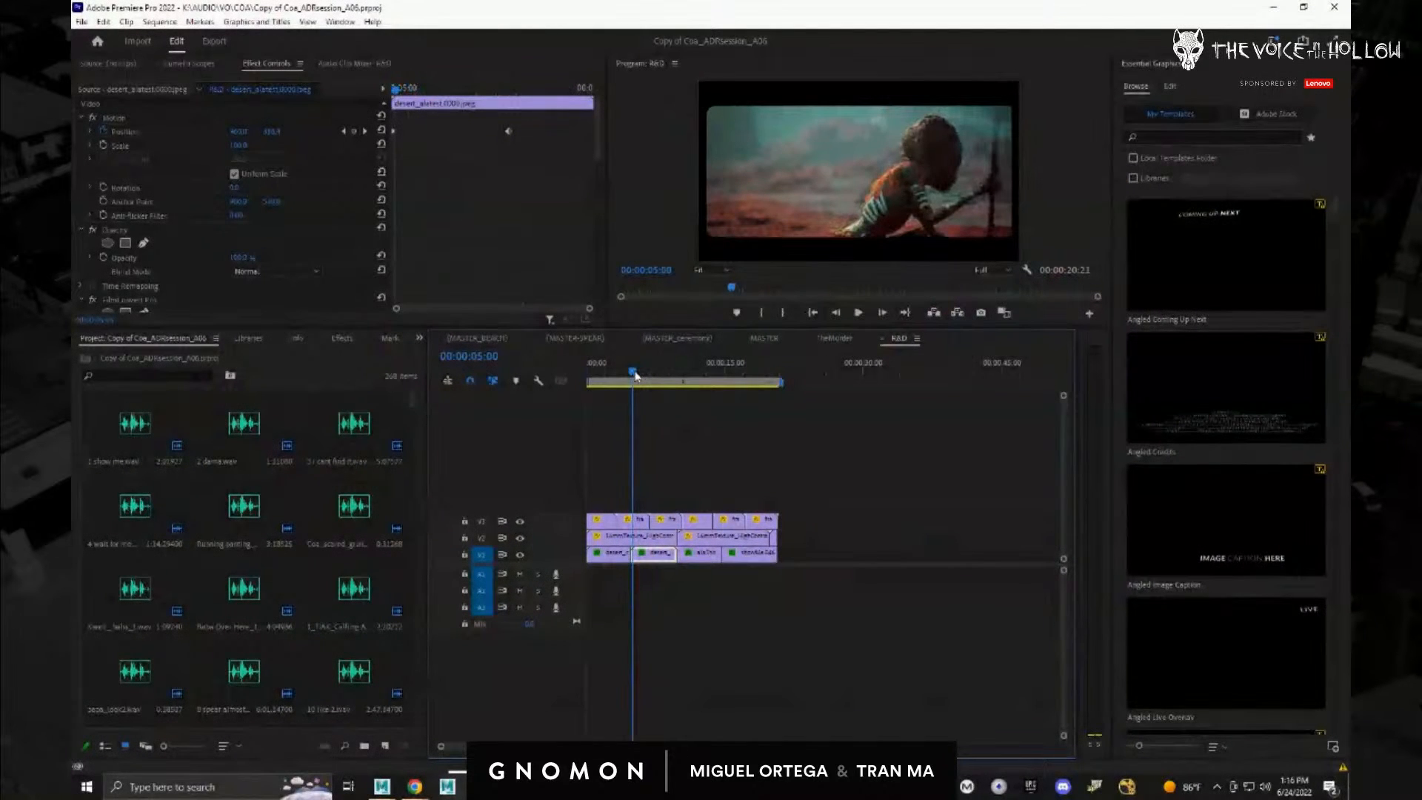
key(ctrl+grave)
key(space)
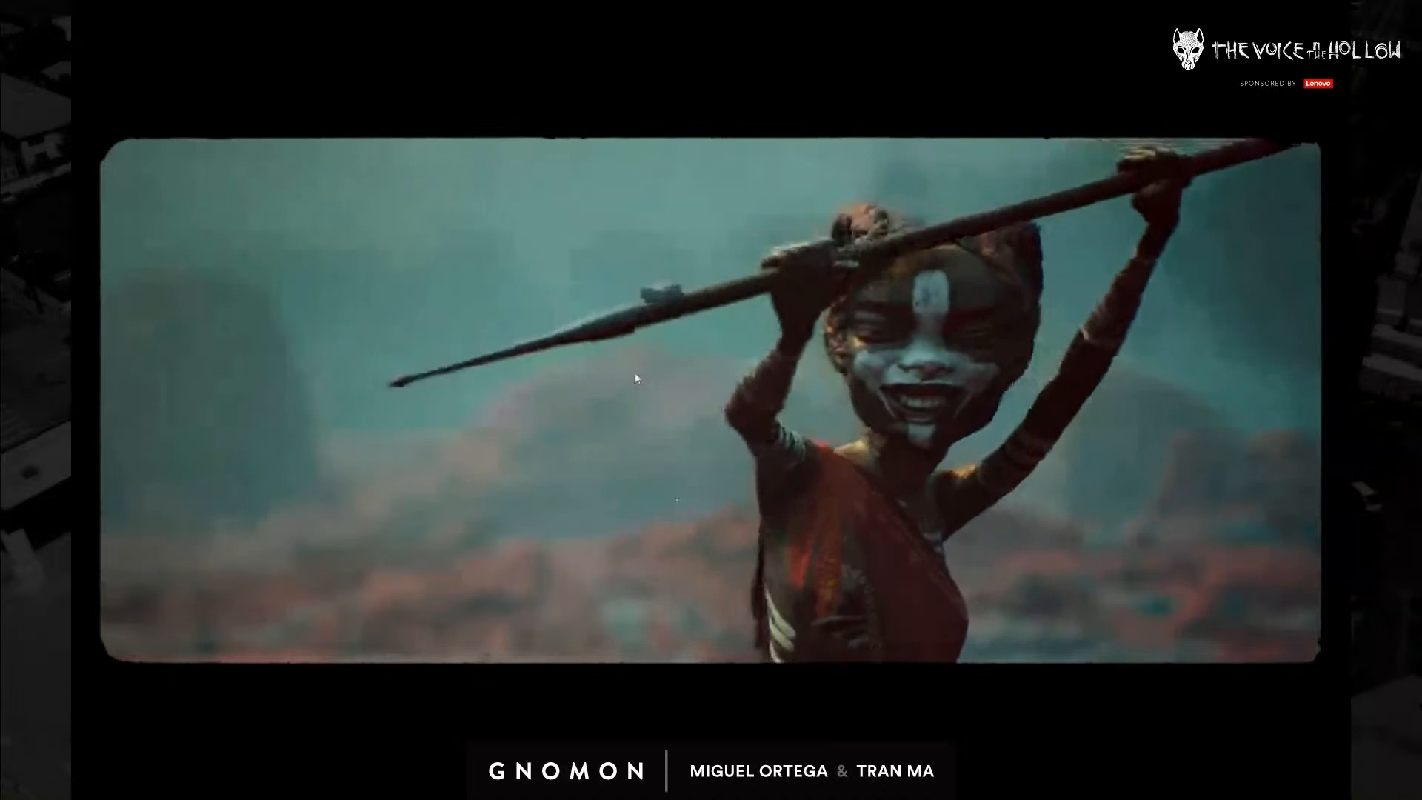
key(ctrl+grave)
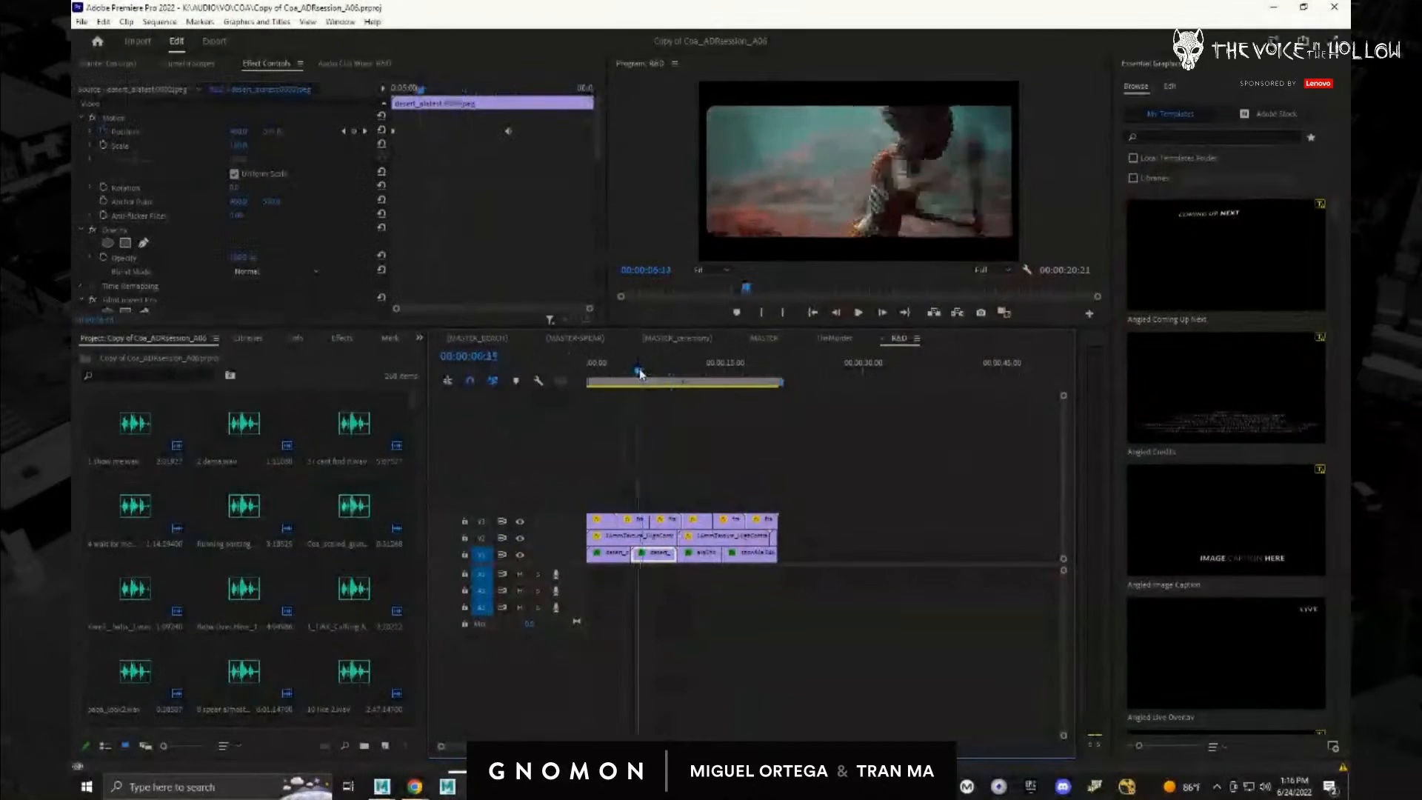
Step: Move to 00:00:05:05 in the R&D sequence, play the raised-spear desert shot full screen and return to the editing view
click(630, 373)
click(629, 376)
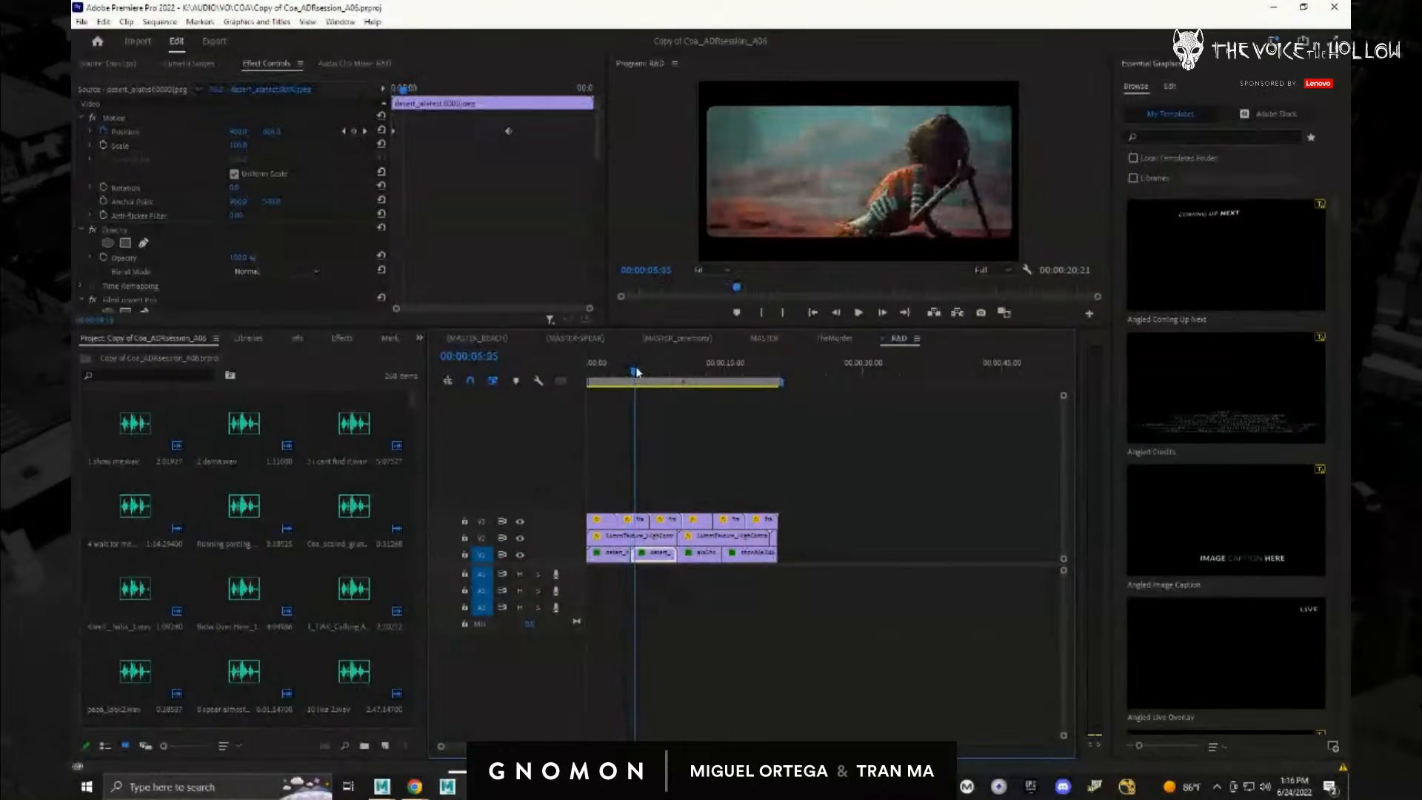
drag(628, 375, 636, 373)
key(ctrl+grave)
key(space)
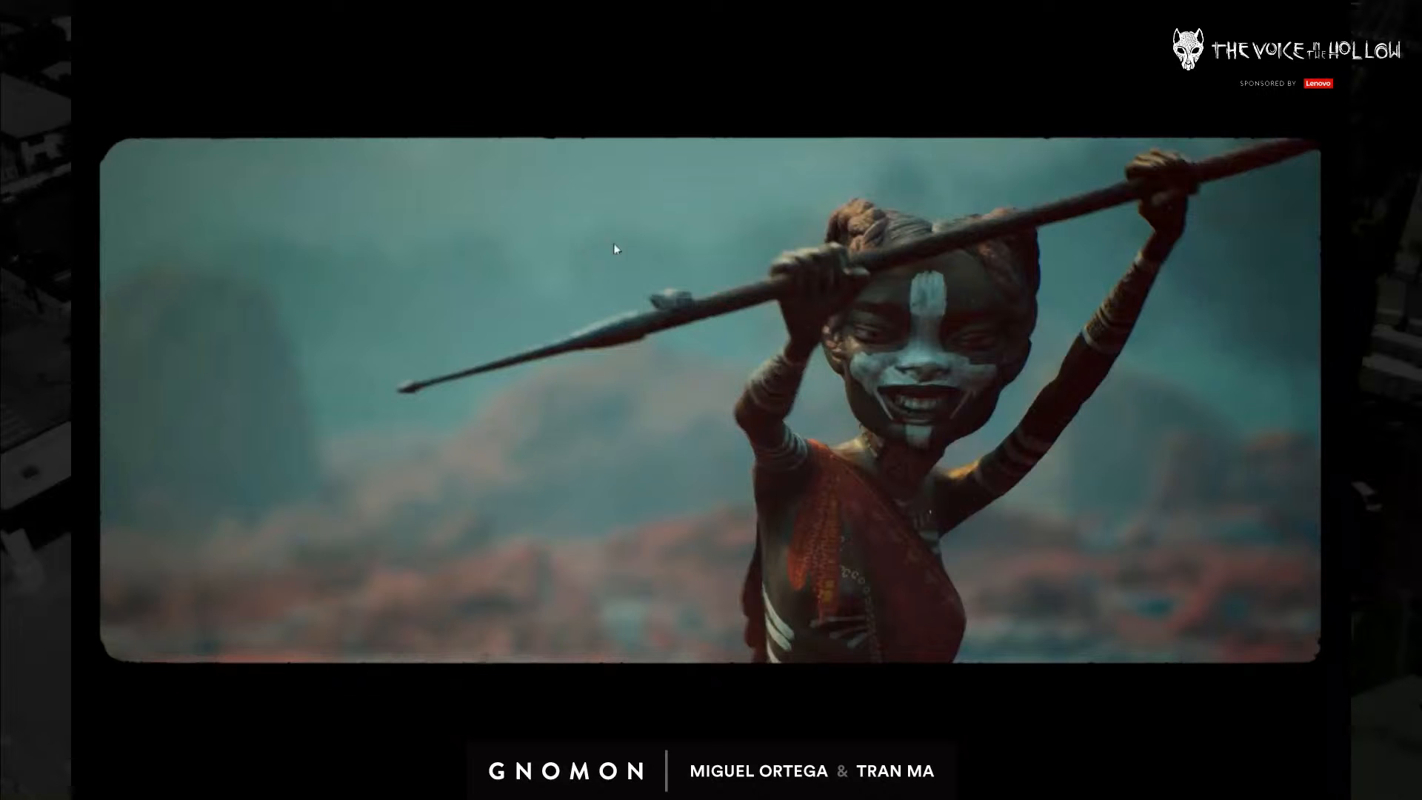
key(Escape)
Step: Scrub the desert spear shot and compare it with the daylight spear shot at about 00:00:13:04
drag(661, 373, 625, 380)
click(714, 376)
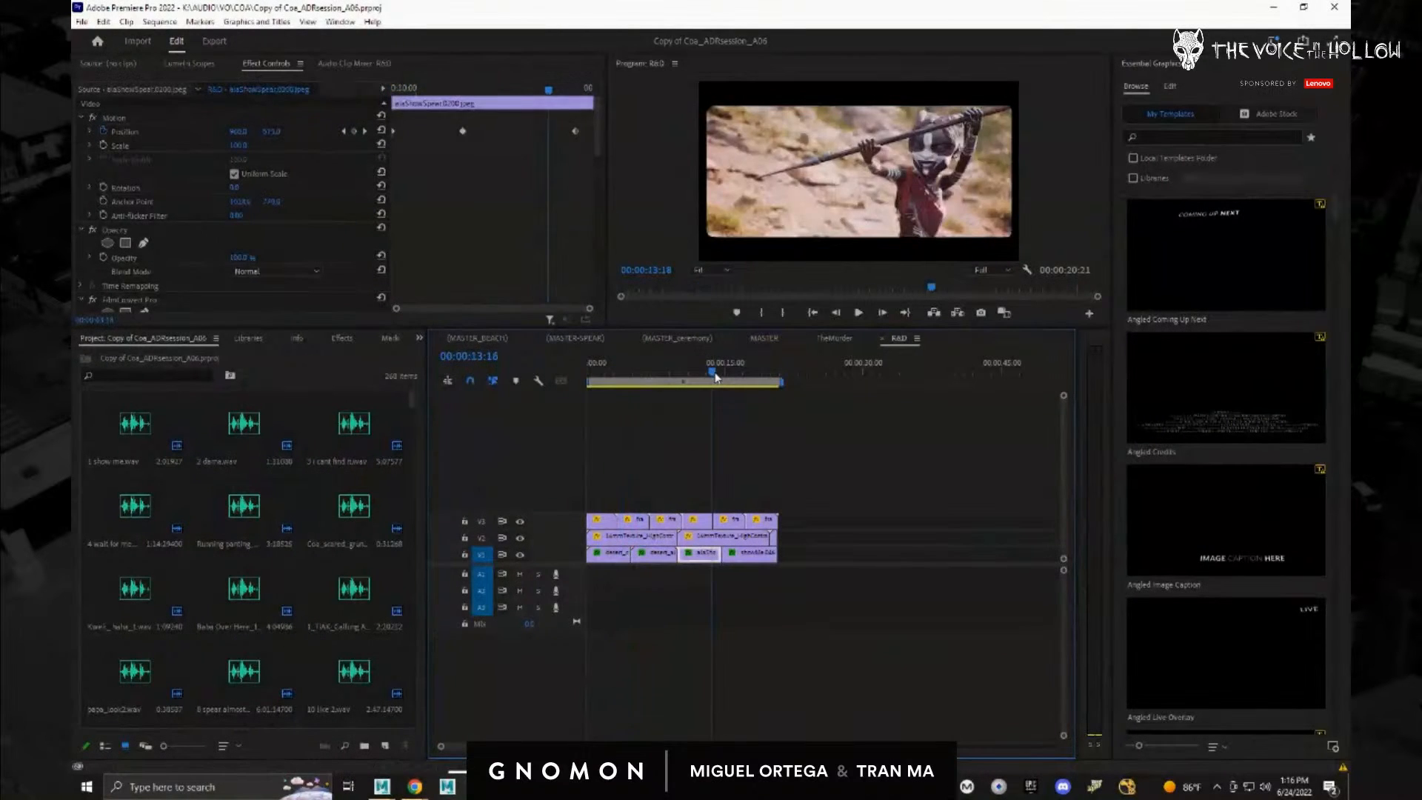
mouse_move(715, 377)
mouse_down()
mouse_move(733, 378)
mouse_move(707, 376)
mouse_up()
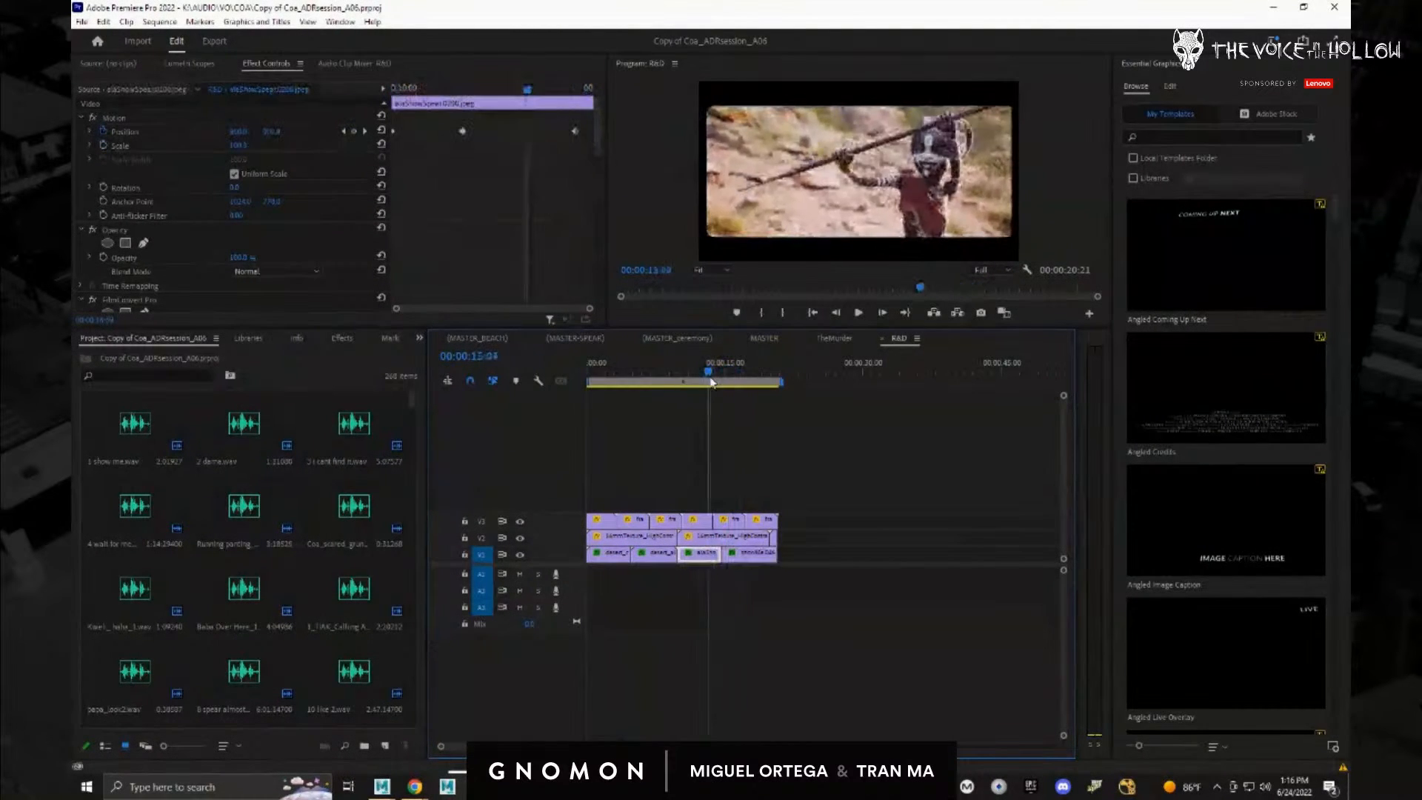
Step: Open the MASTER_BEACH sequence, scrub through the face-painted girl's shot near 00:00:21:01 and show it full screen
click(490, 339)
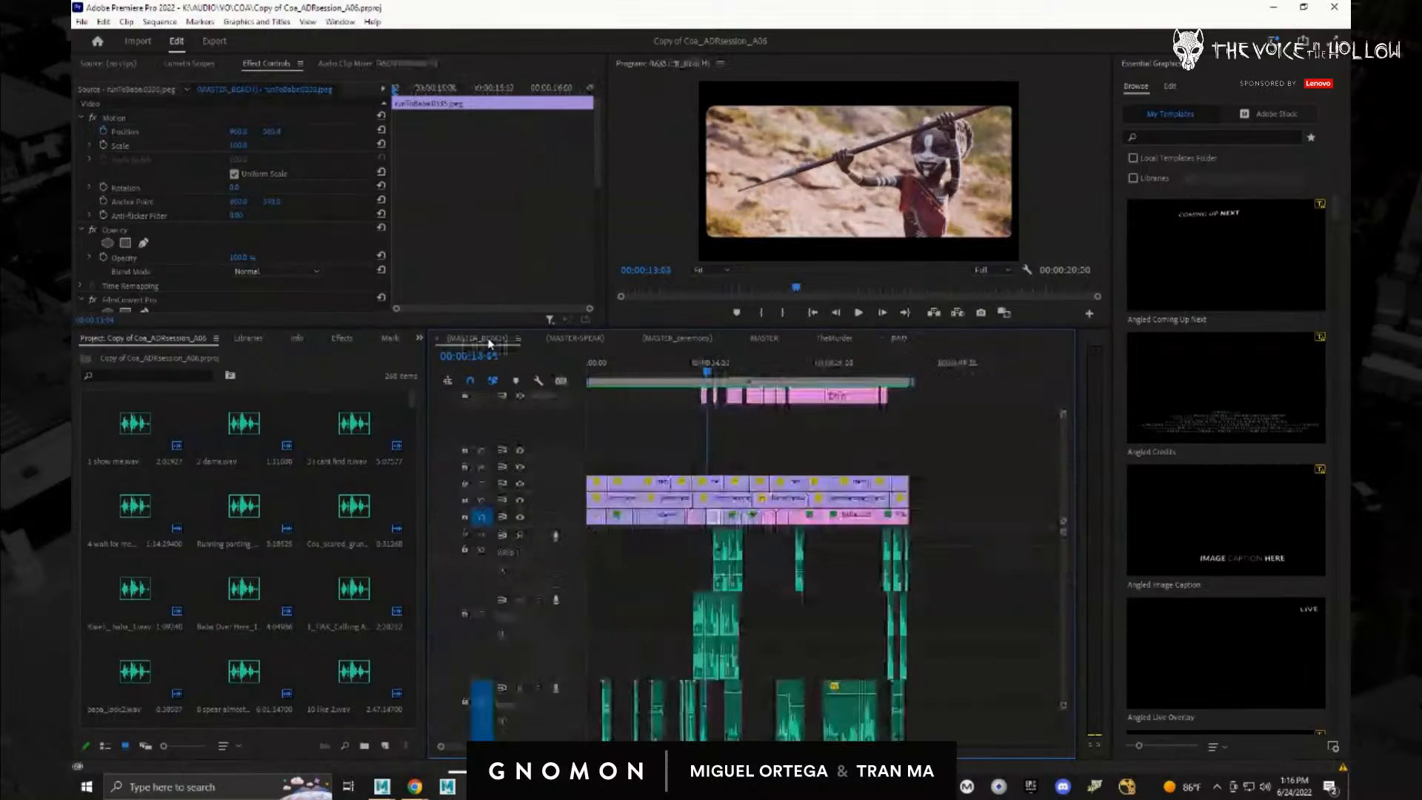
drag(716, 368, 760, 373)
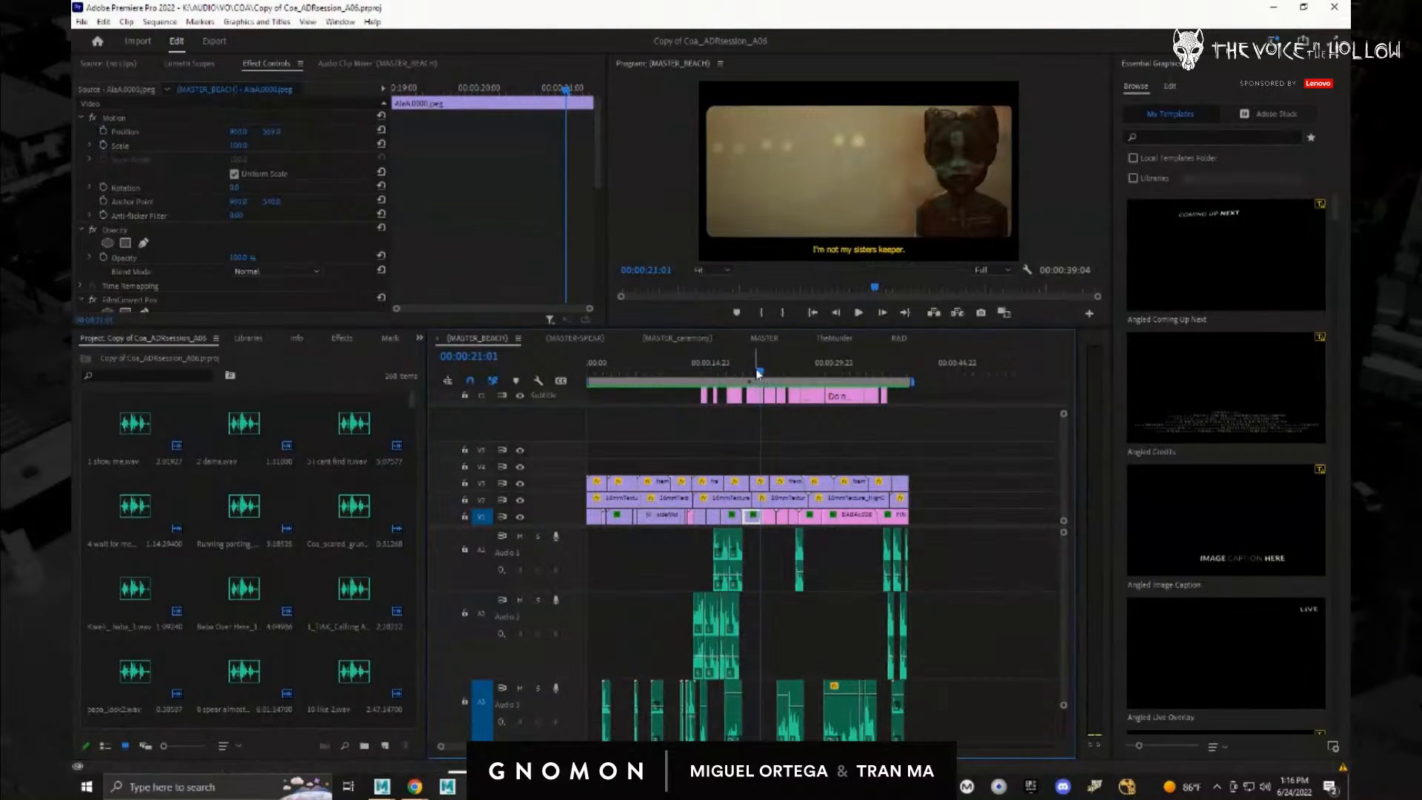
click(743, 375)
drag(743, 378, 752, 380)
key(ctrl+grave)
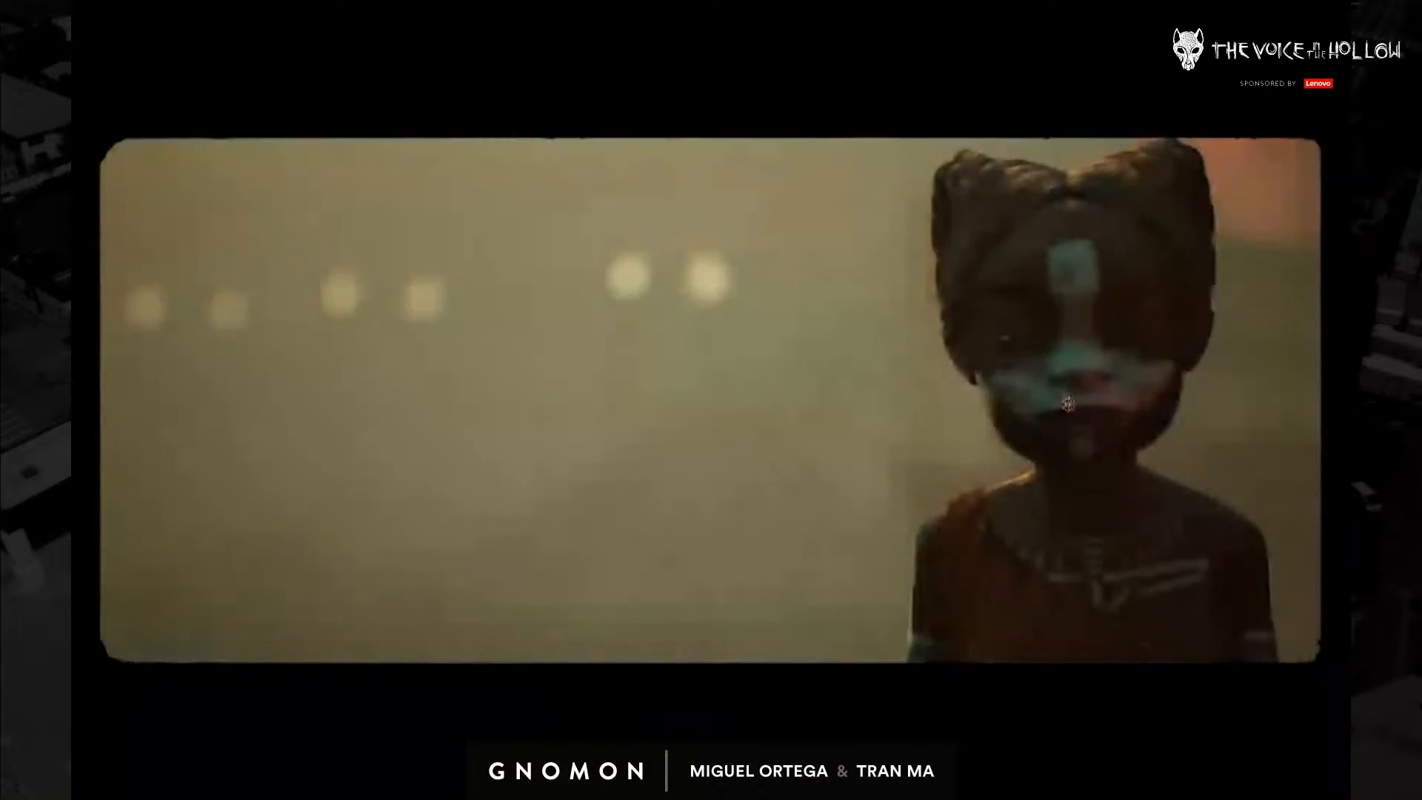
key(Escape)
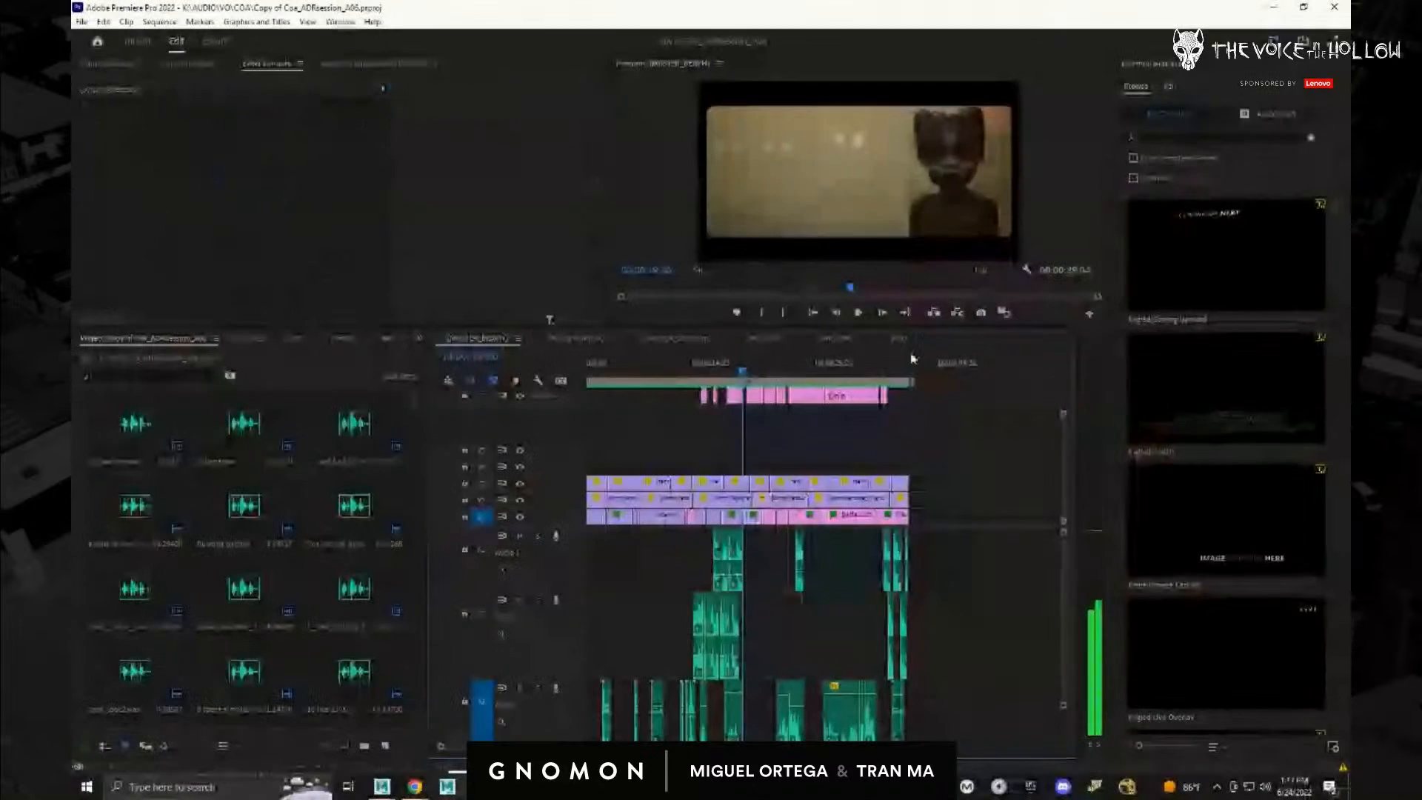
Step: Return to the R&D sequence, show the opening desert shot full screen at 00:00:03:20 and scrub ahead to the spear shots
click(898, 338)
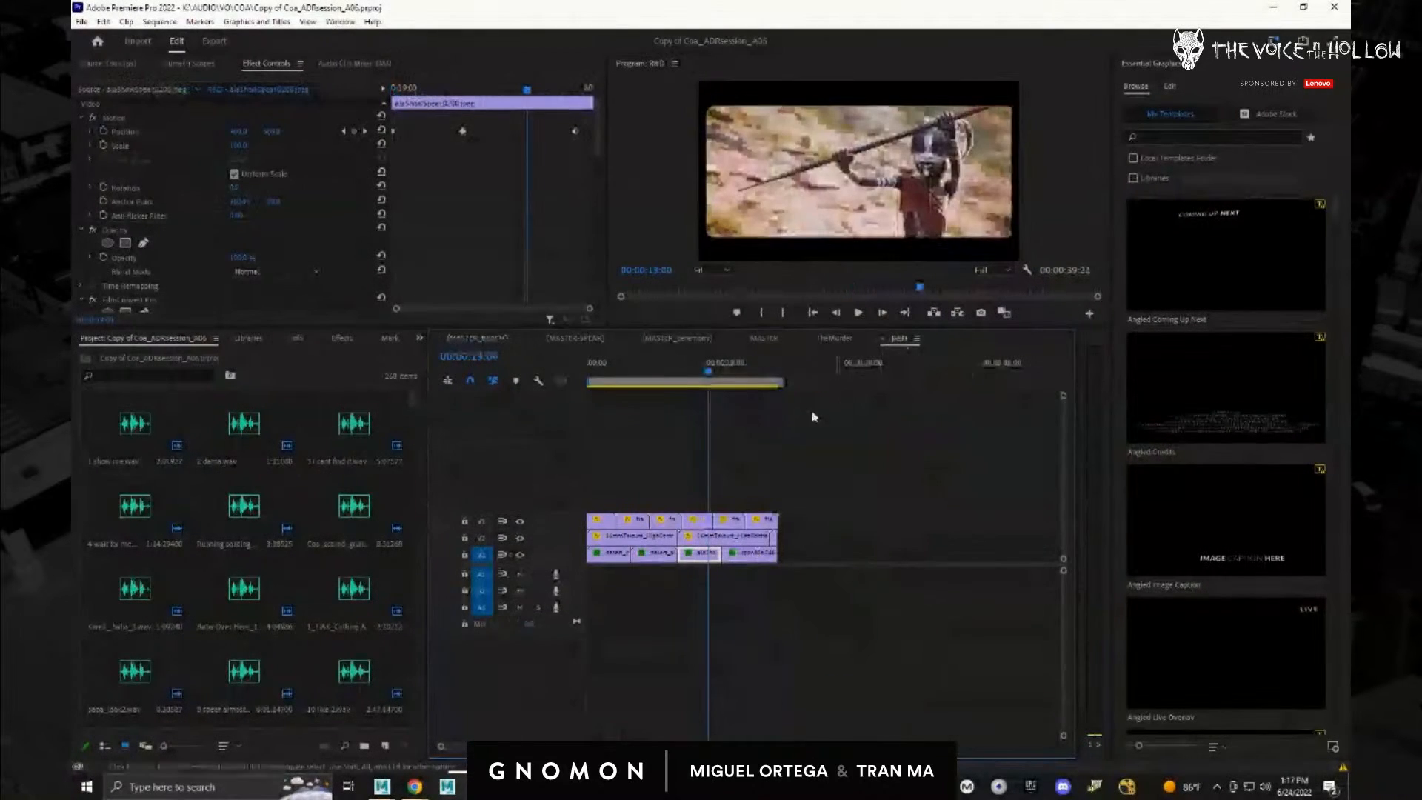
drag(704, 370, 621, 378)
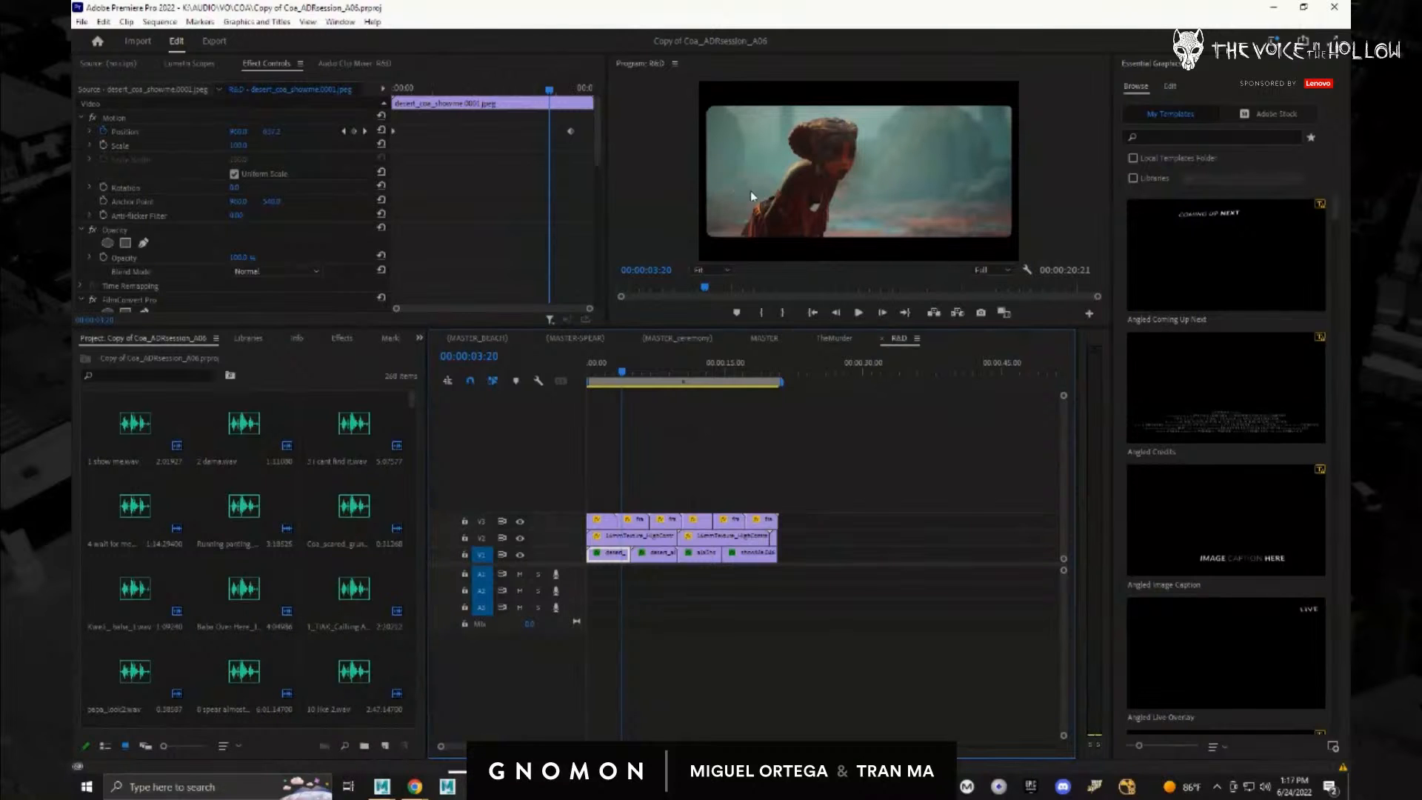
key(ctrl+grave)
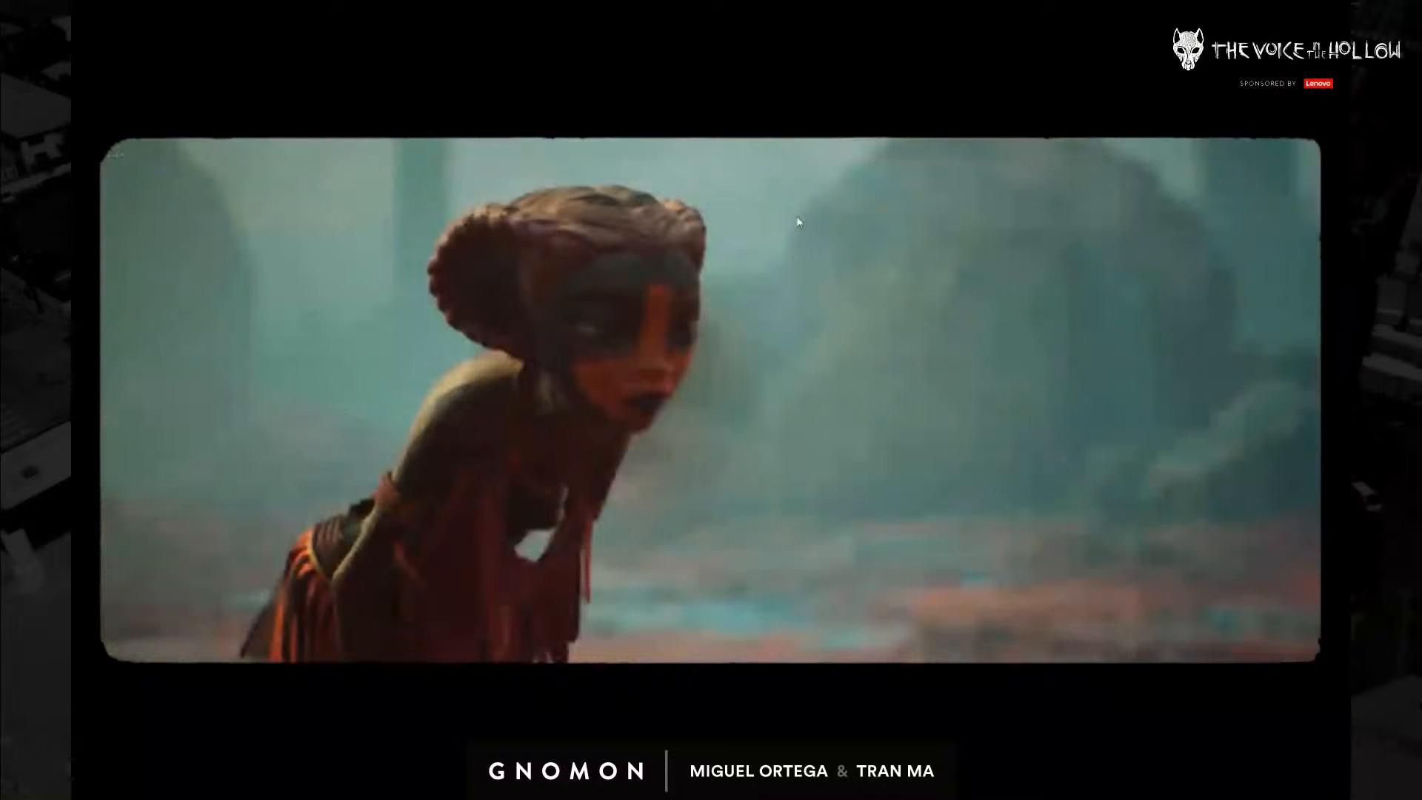
key(ctrl+grave)
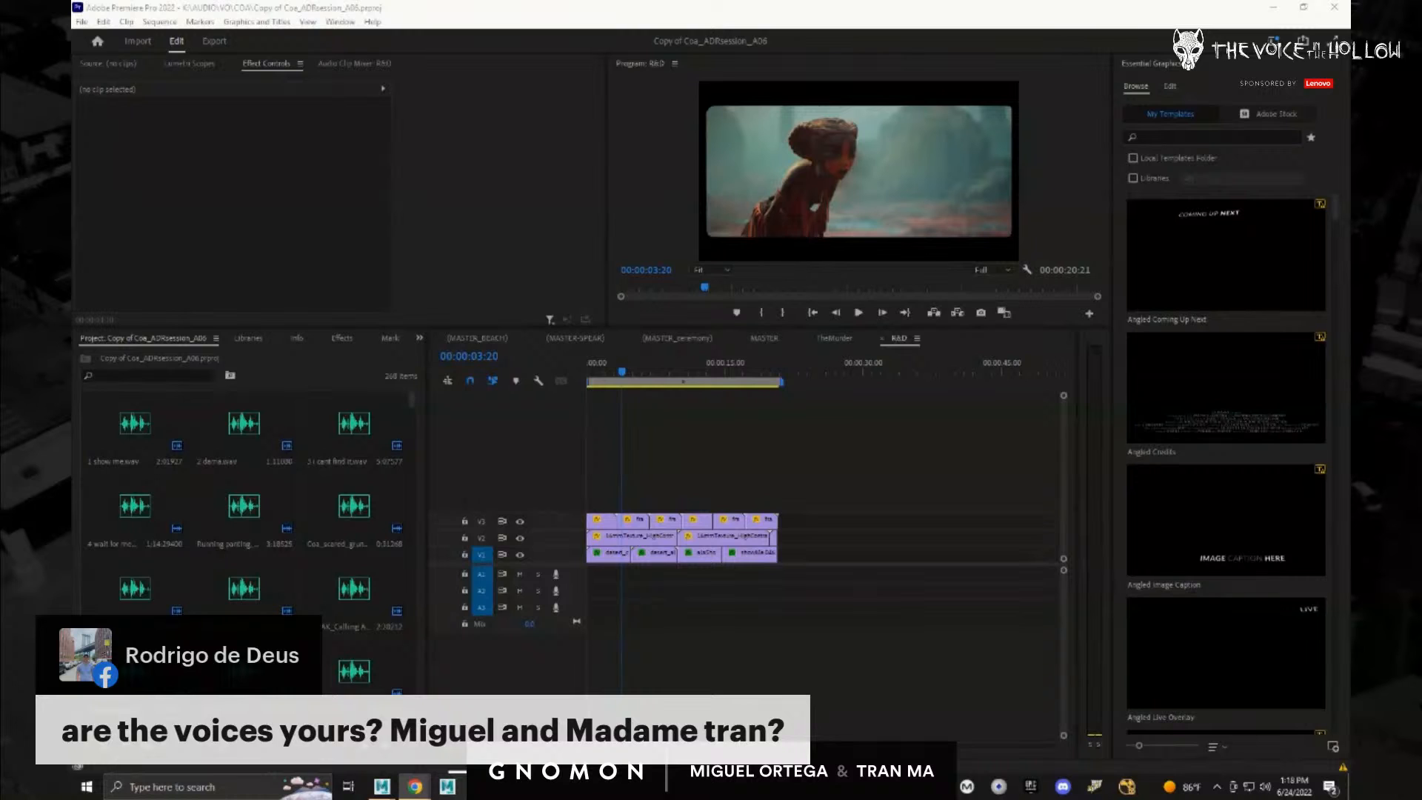
drag(653, 373, 682, 373)
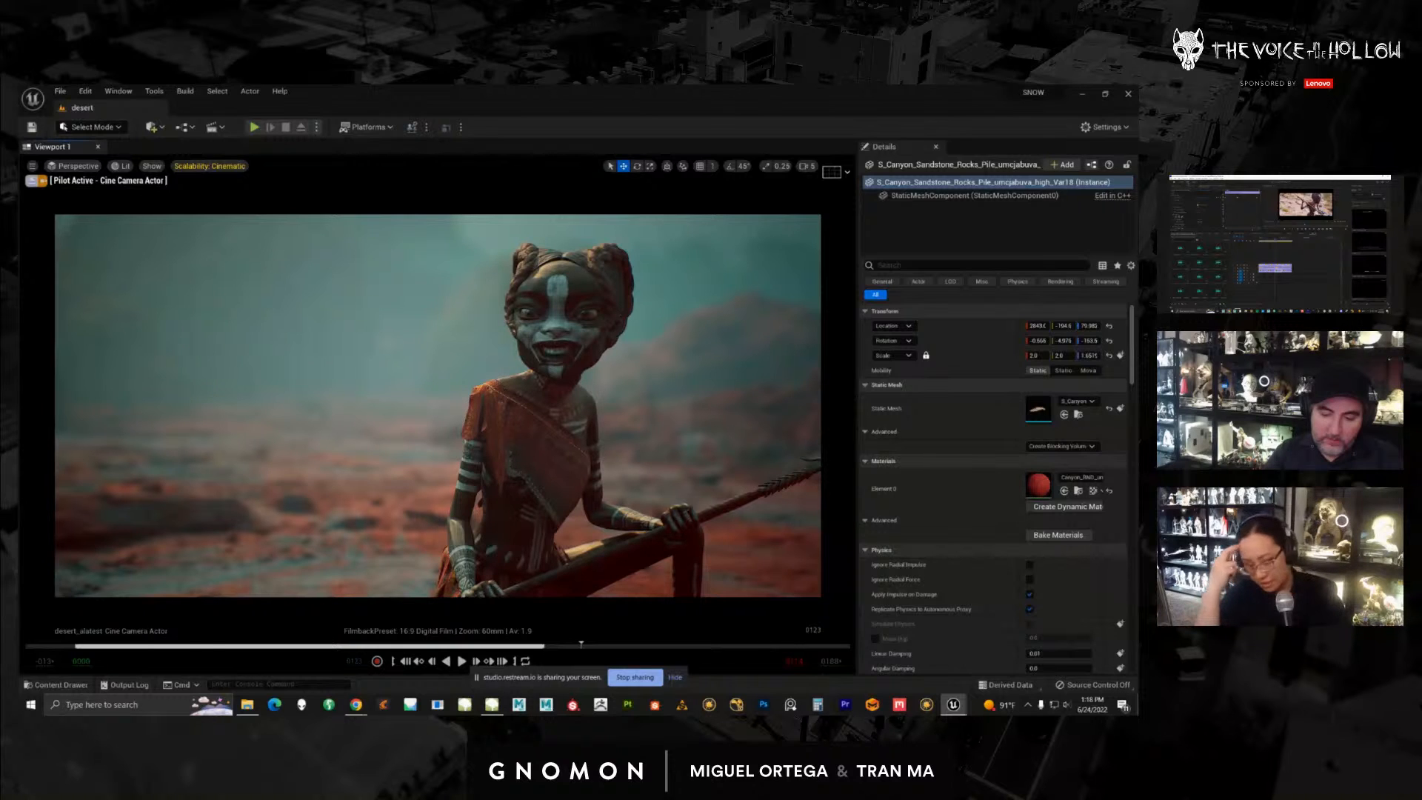
Step: Hide the screen-sharing notice over the desert level in Unreal Editor
click(675, 678)
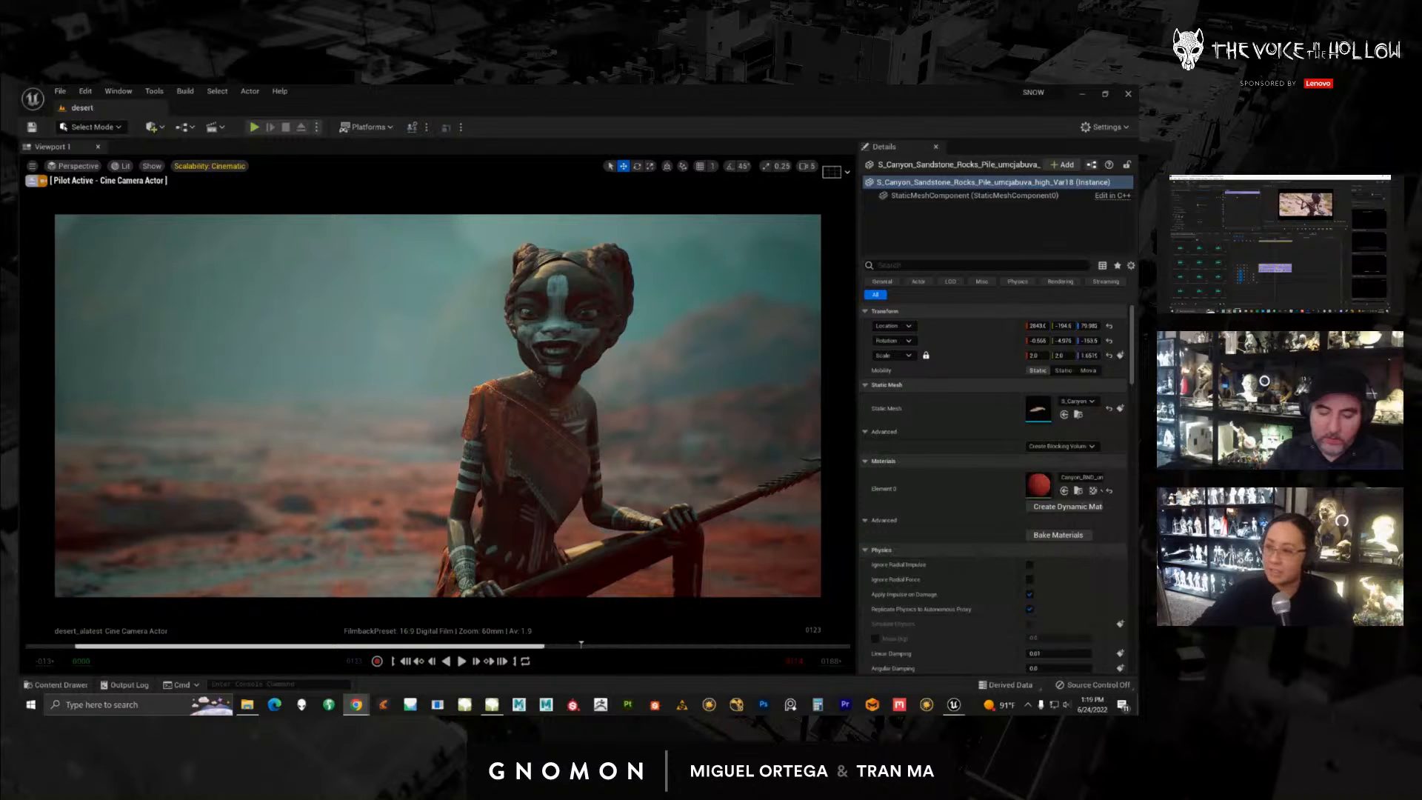
key(alt+Tab)
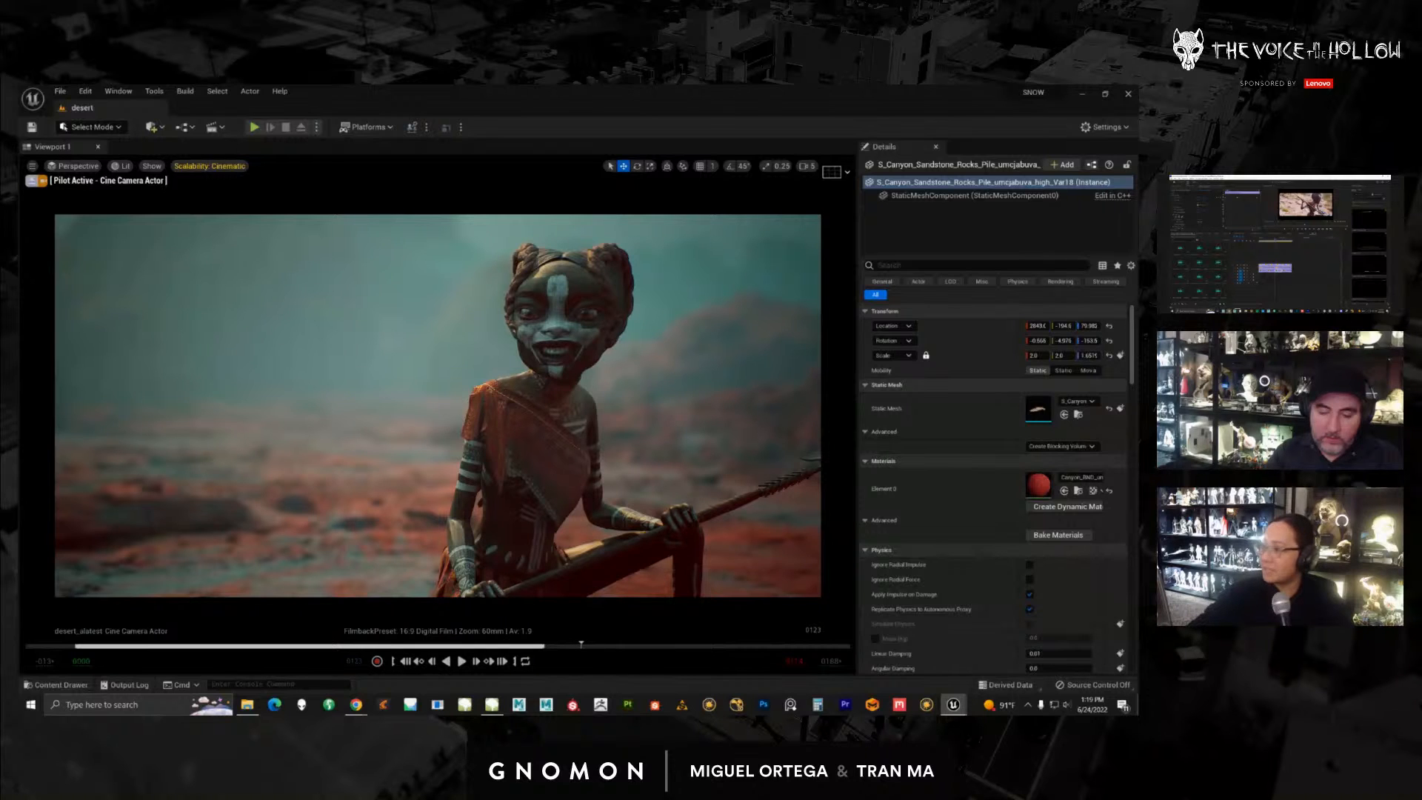
key(alt+Tab)
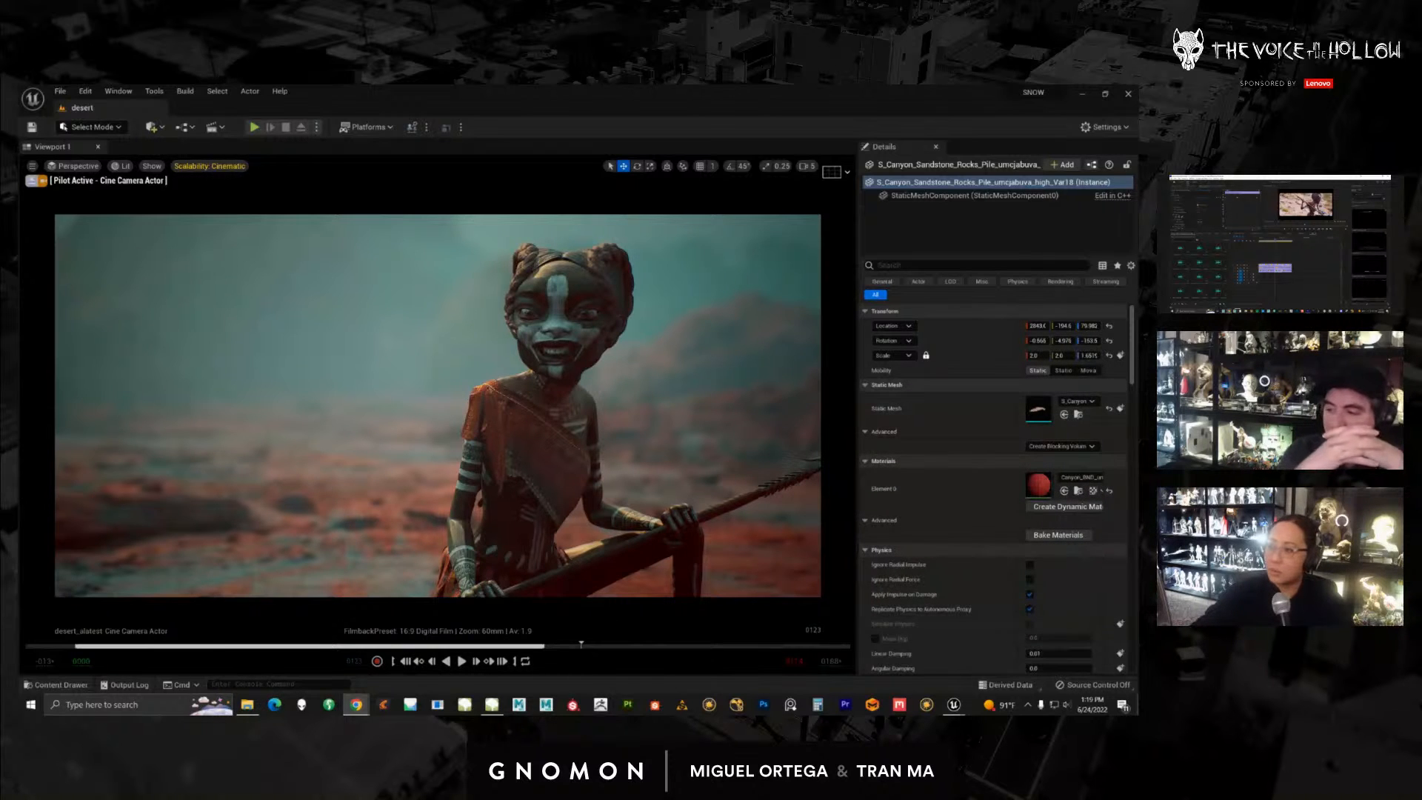
drag(1137, 145, 855, 142)
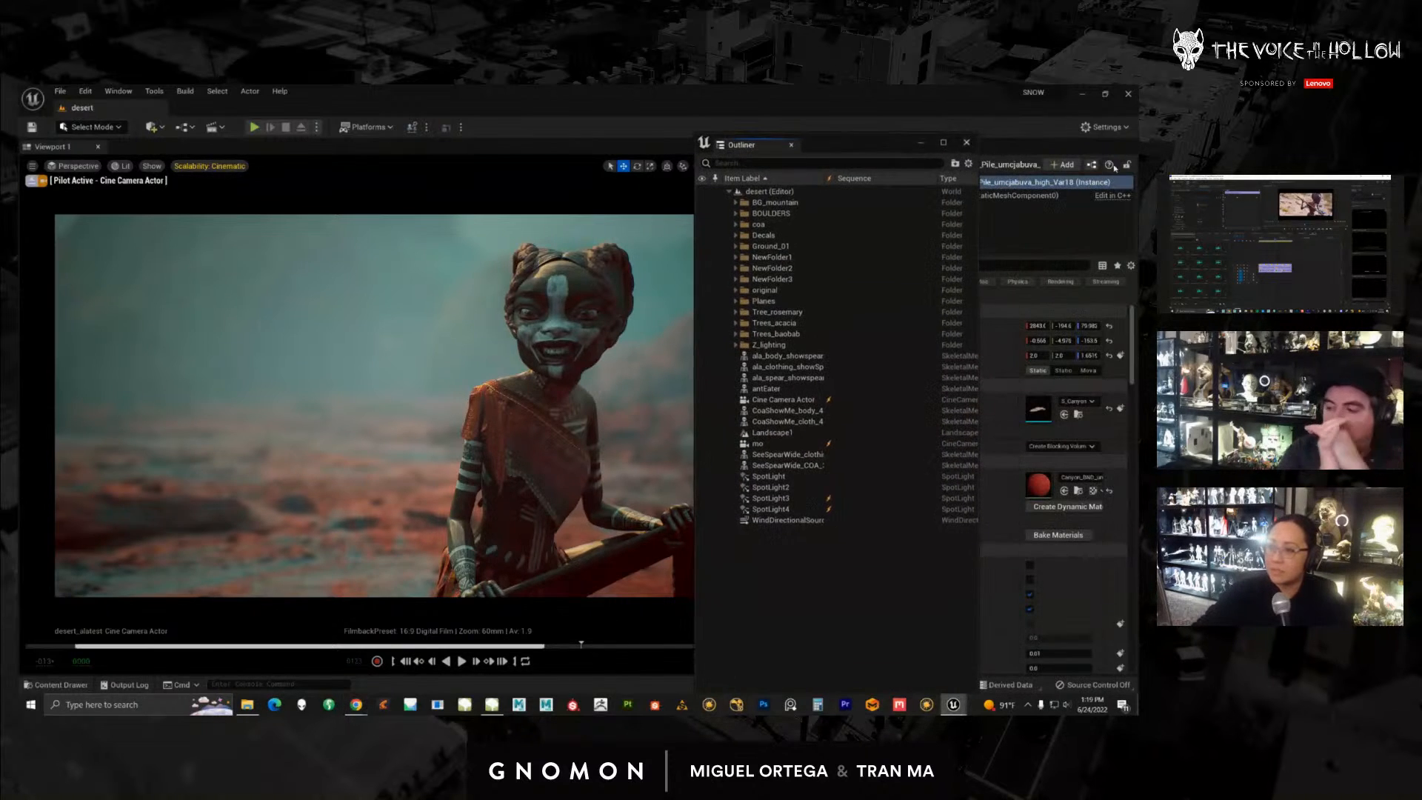
click(247, 704)
drag(631, 150, 1138, 157)
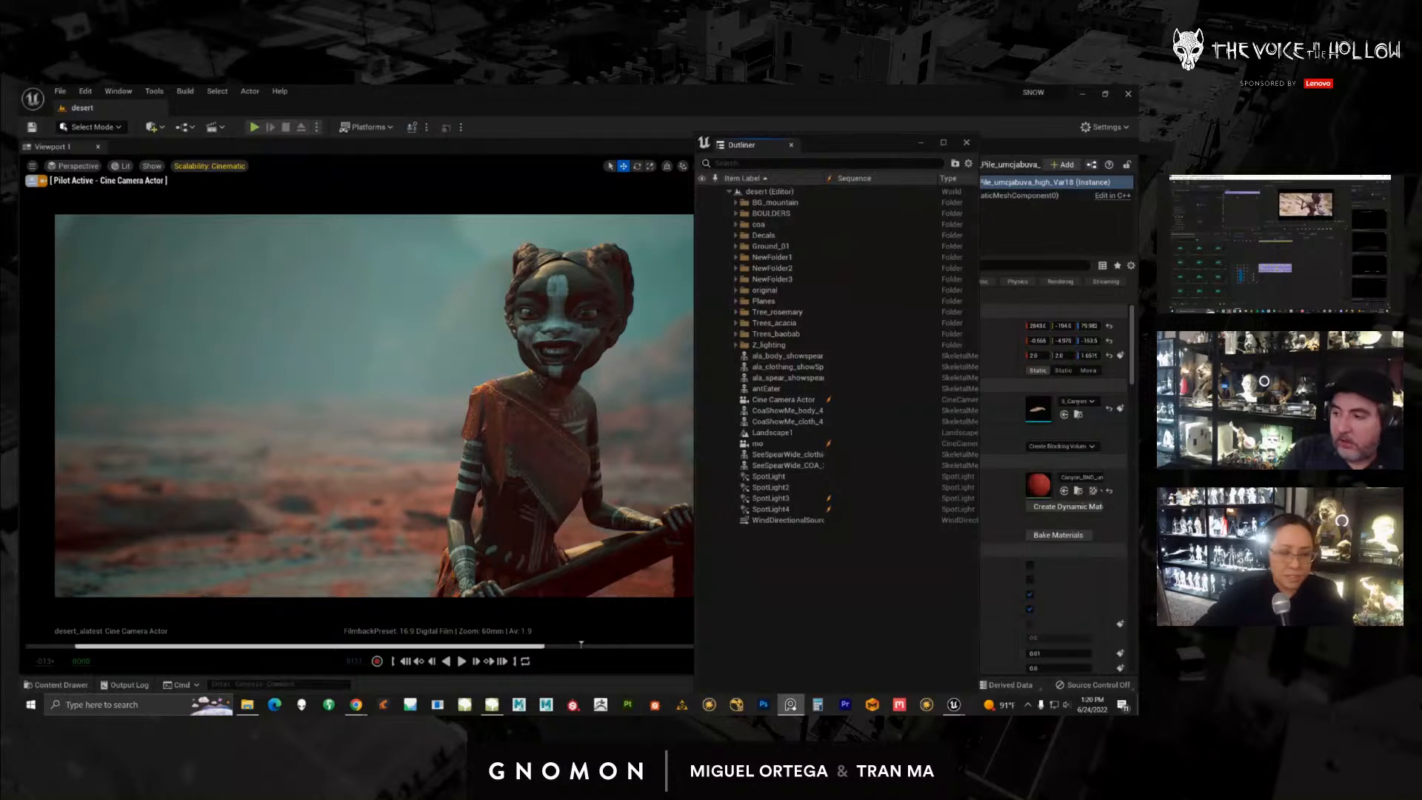
drag(853, 145, 1136, 148)
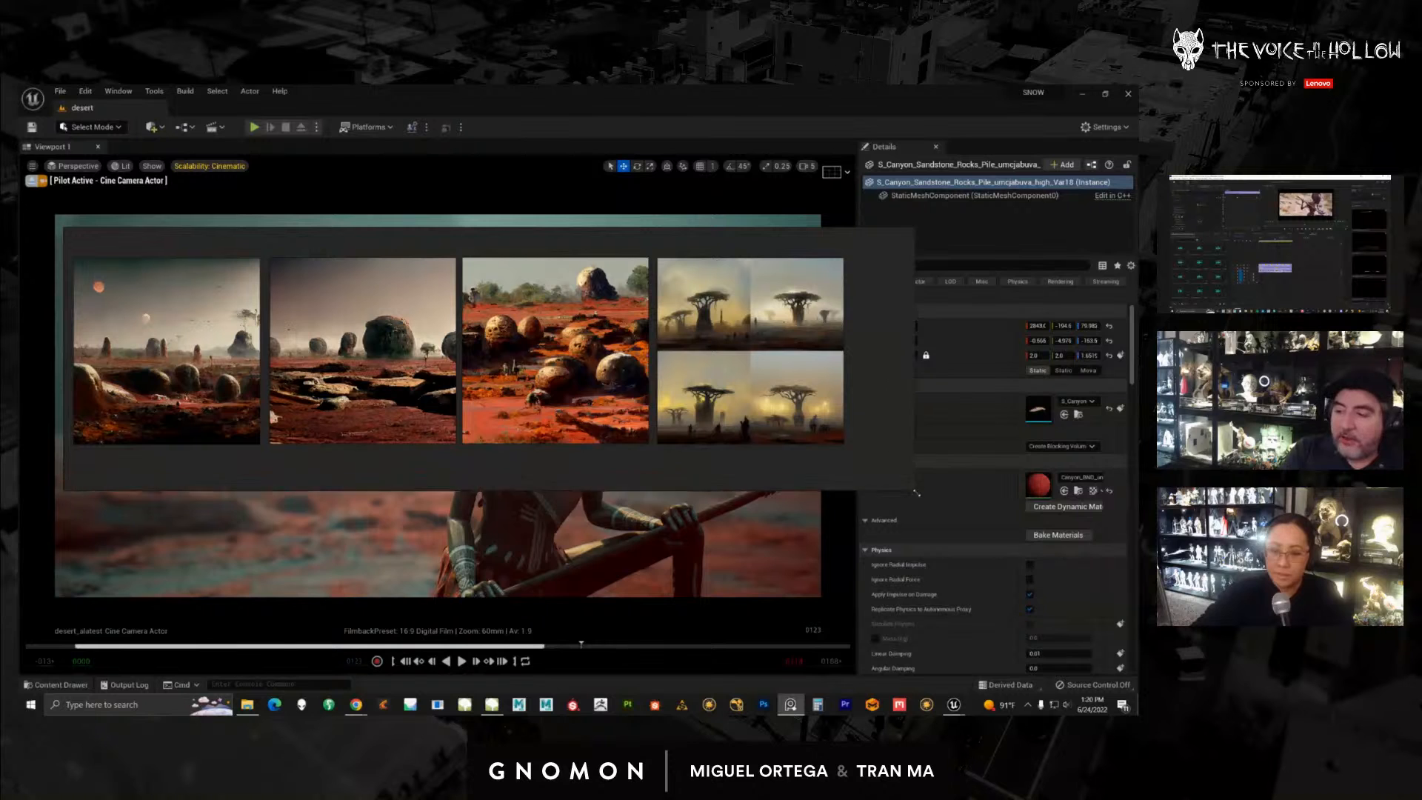
Step: Enlarge the reference board, move the four-panel baobab concept image away from the desert rock concepts and centre it
middle_drag(956, 517, 889, 550)
drag(723, 418, 815, 435)
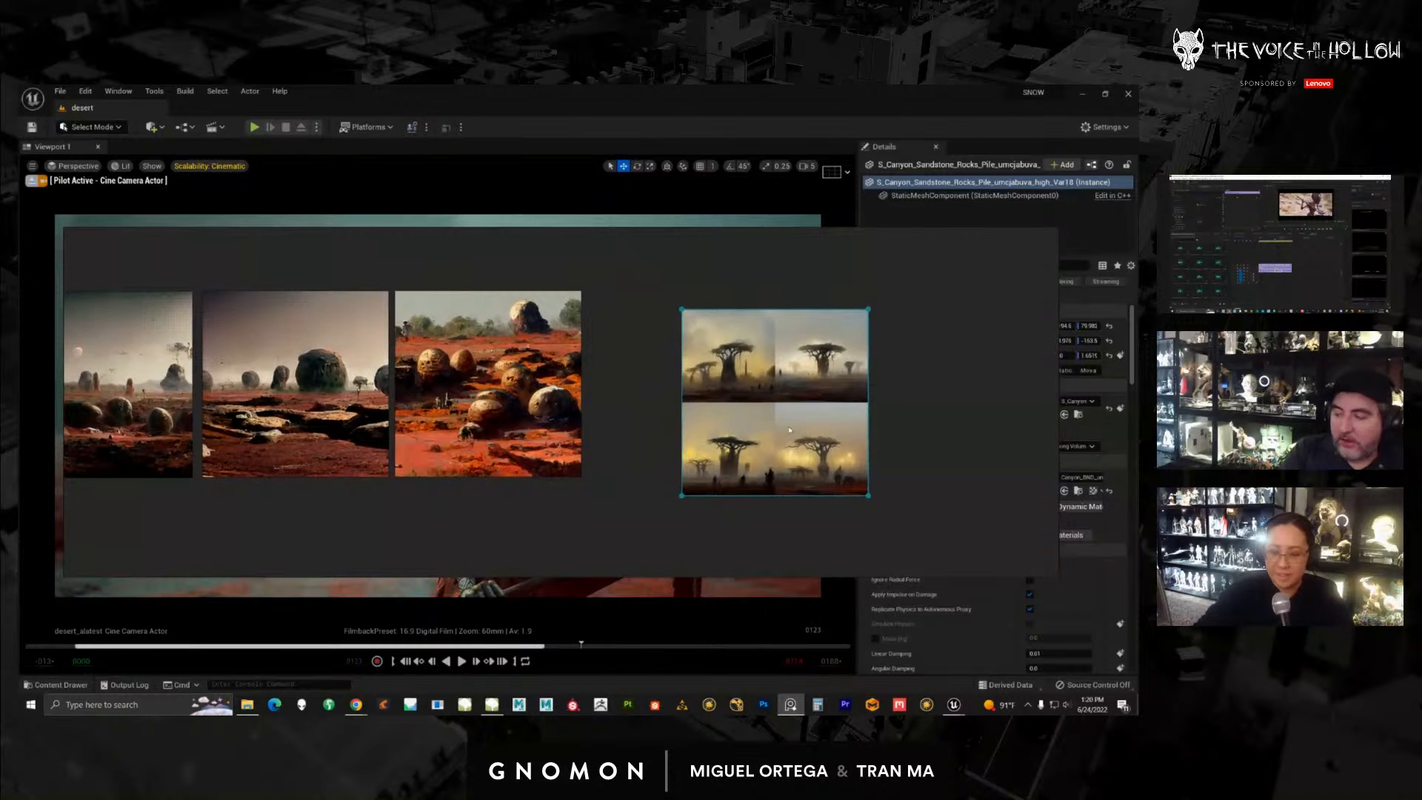
scroll(789, 429, up, 3)
middle_drag(778, 466, 660, 461)
drag(660, 461, 802, 444)
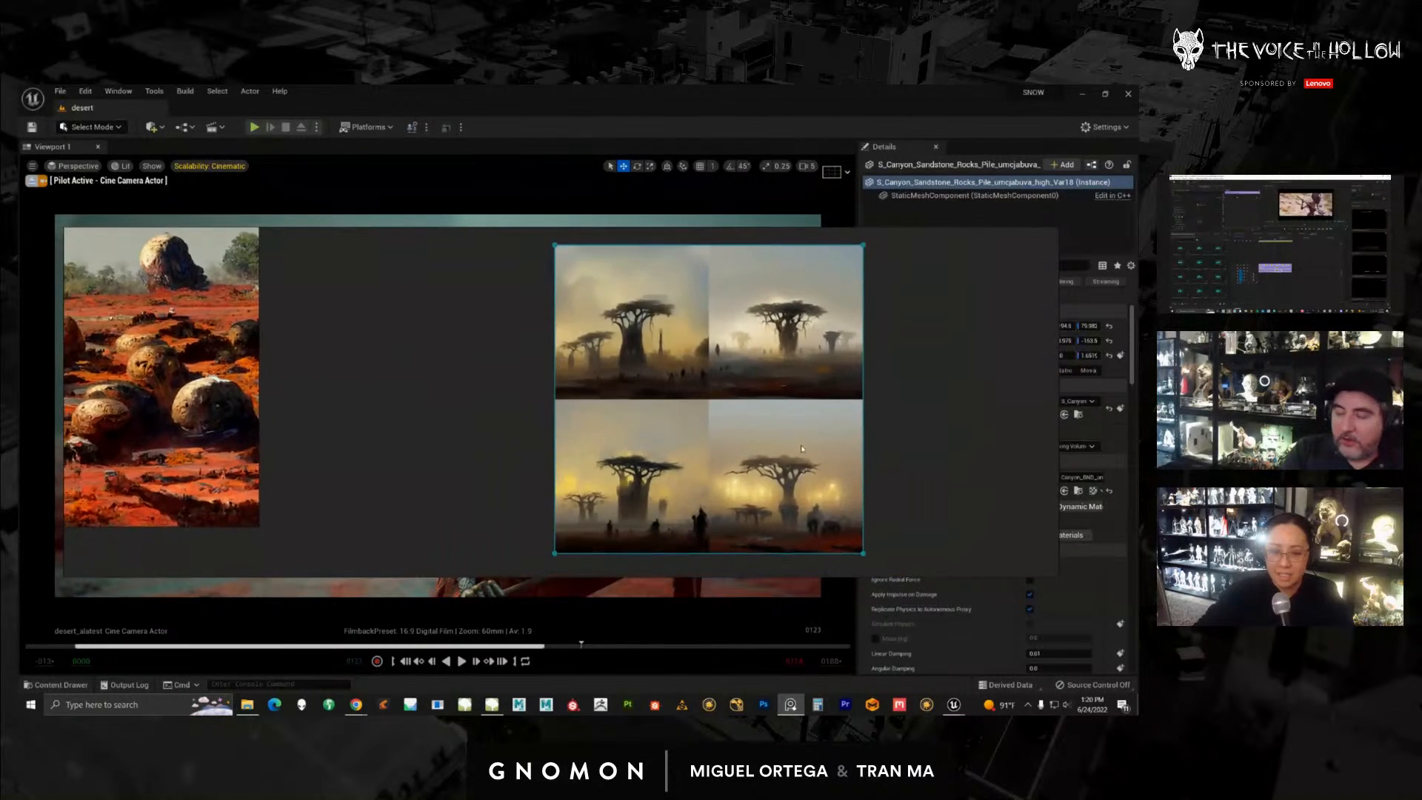
mouse_move(881, 444)
middle_down()
mouse_move(718, 460)
mouse_move(668, 444)
middle_up()
drag(622, 444, 653, 443)
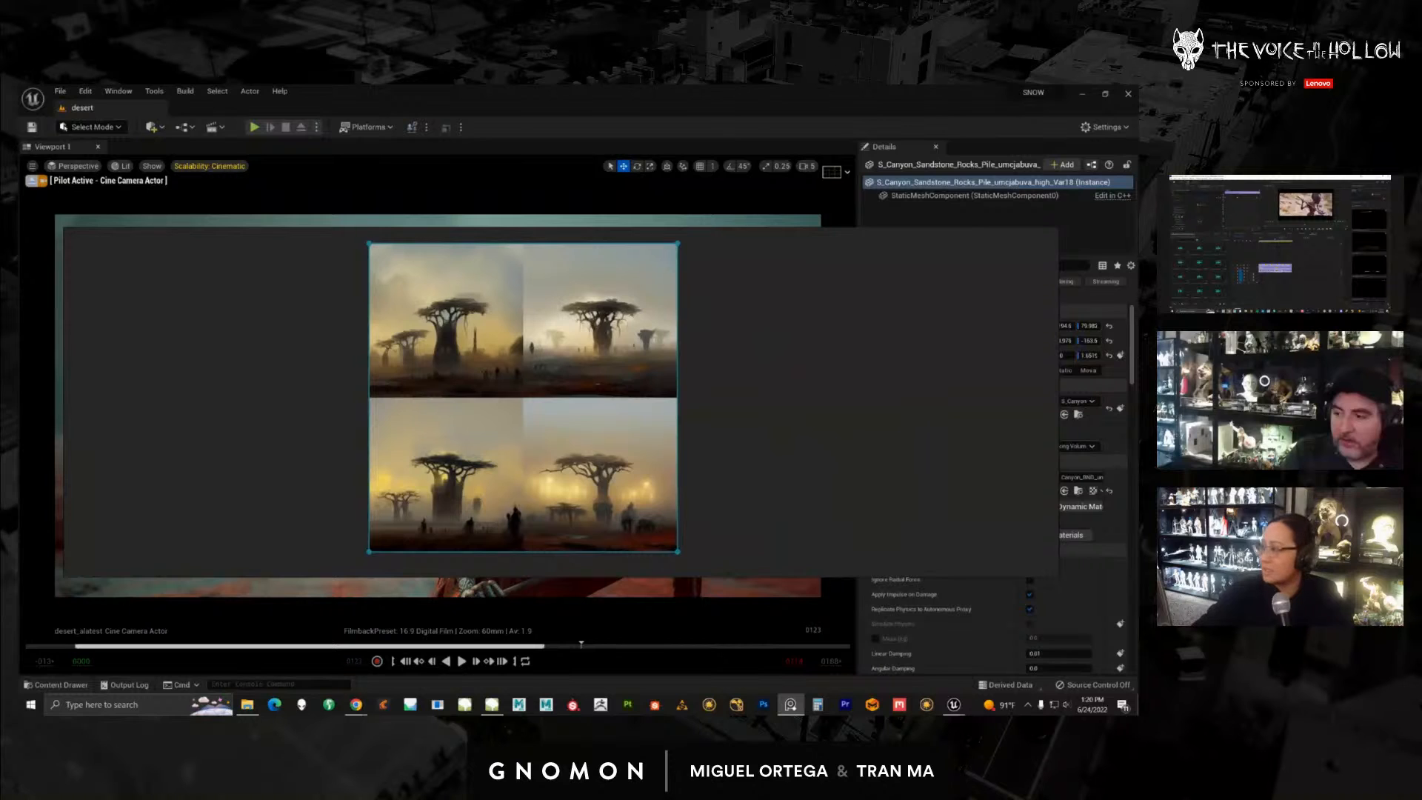
Step: Look back at the desert level, return to the reference board and recentre the baobab concept image
key(alt+Tab)
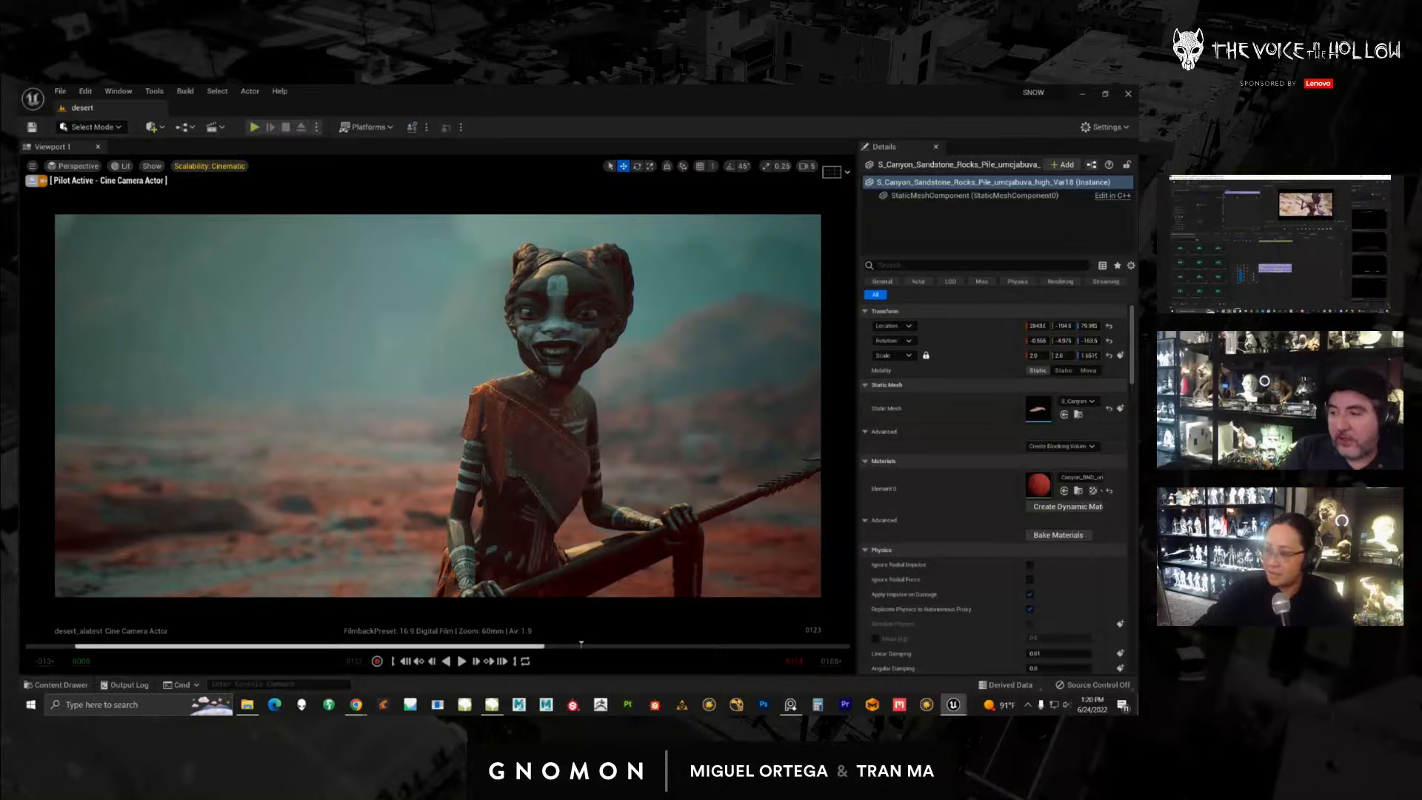
key(alt+Tab)
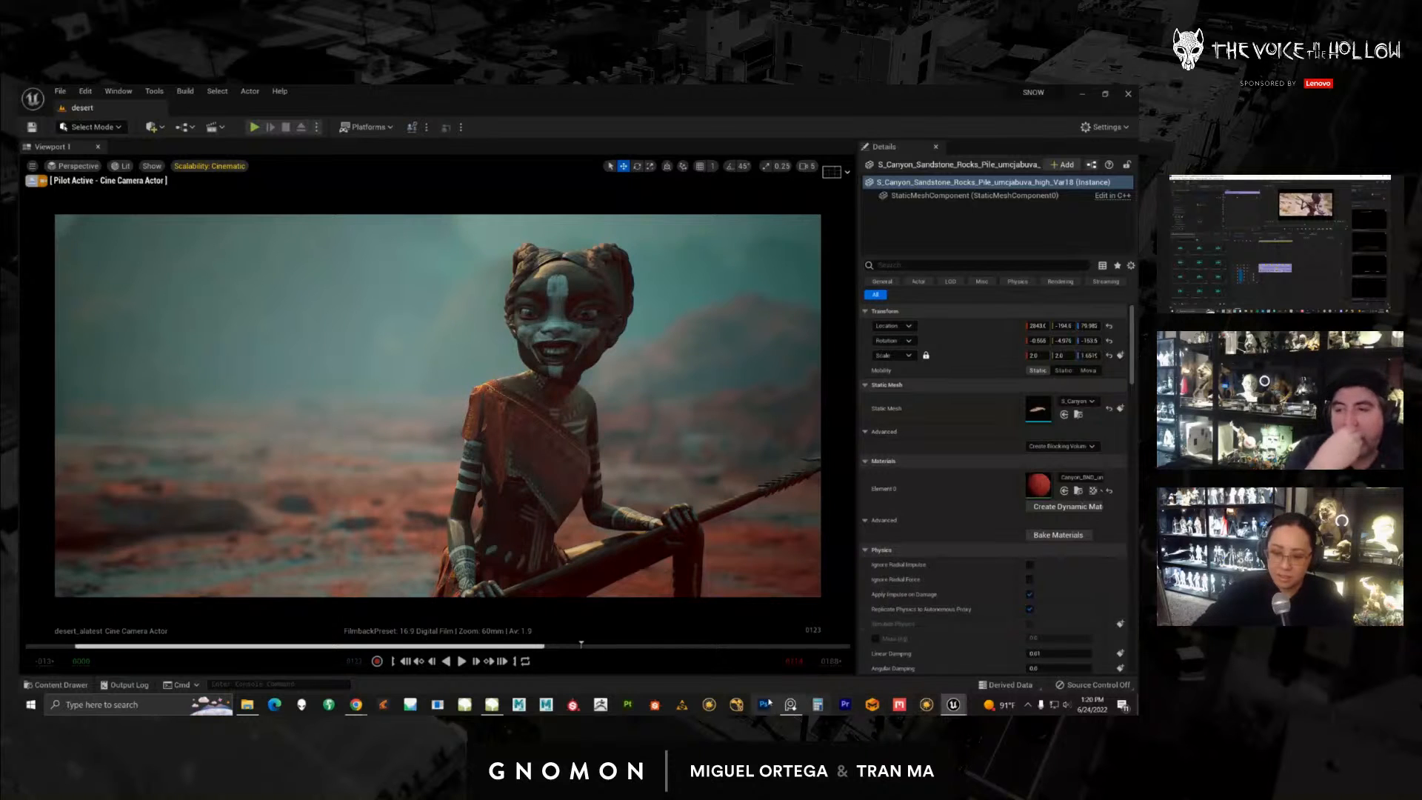
middle_drag(688, 398, 717, 422)
click(717, 422)
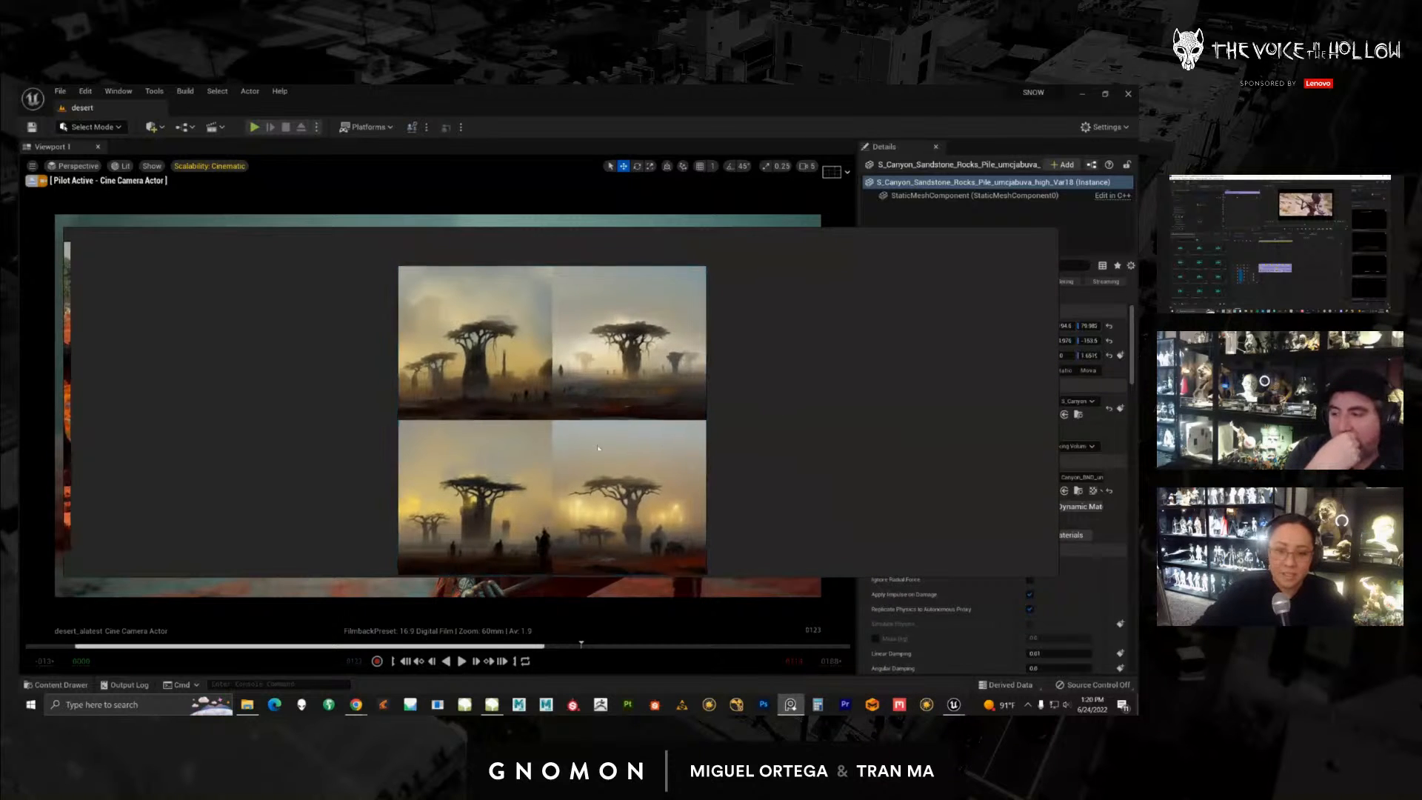
middle_drag(626, 461, 624, 439)
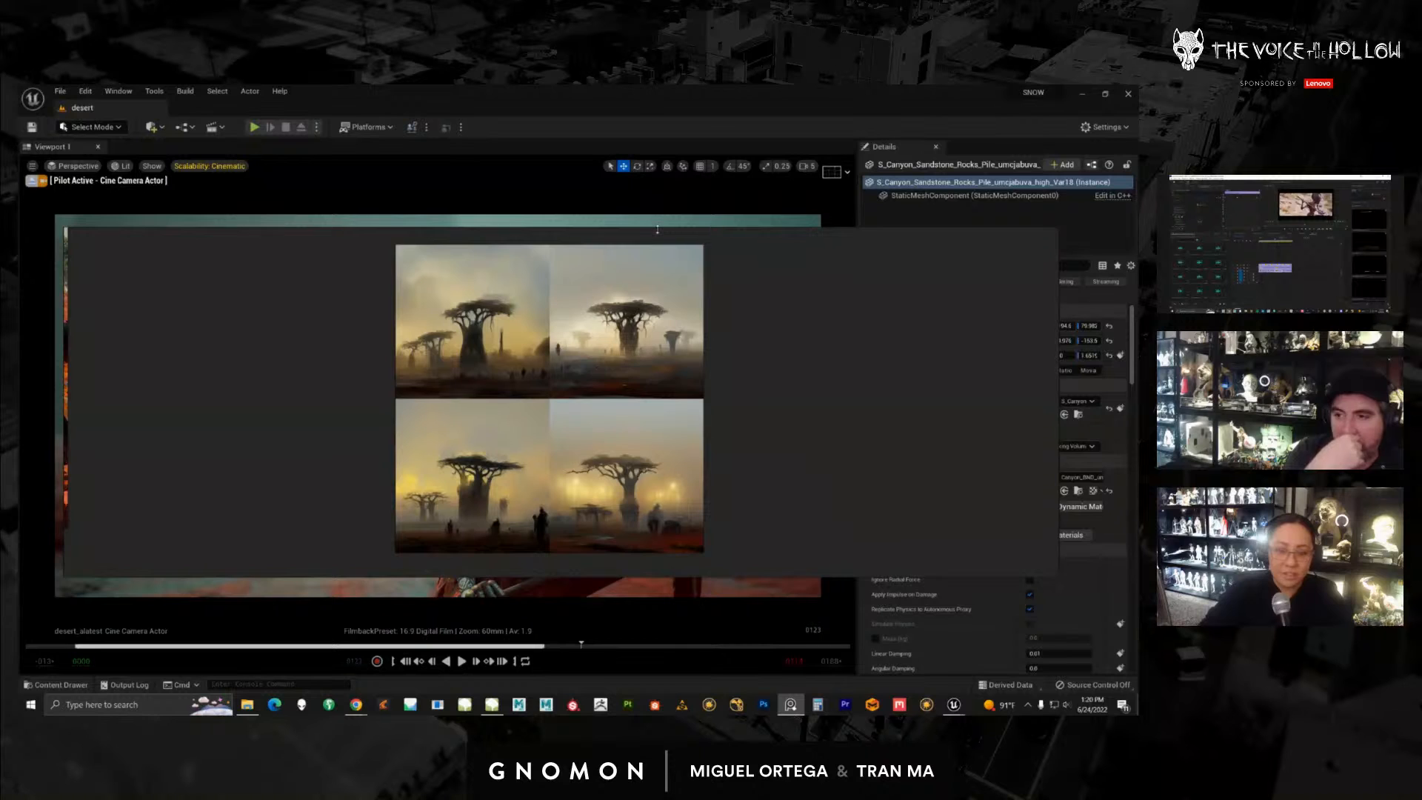
Step: Make the reference board window taller and fit the baobab concept image to the extra space
drag(657, 229, 650, 191)
click(600, 365)
scroll(598, 382, up, 3)
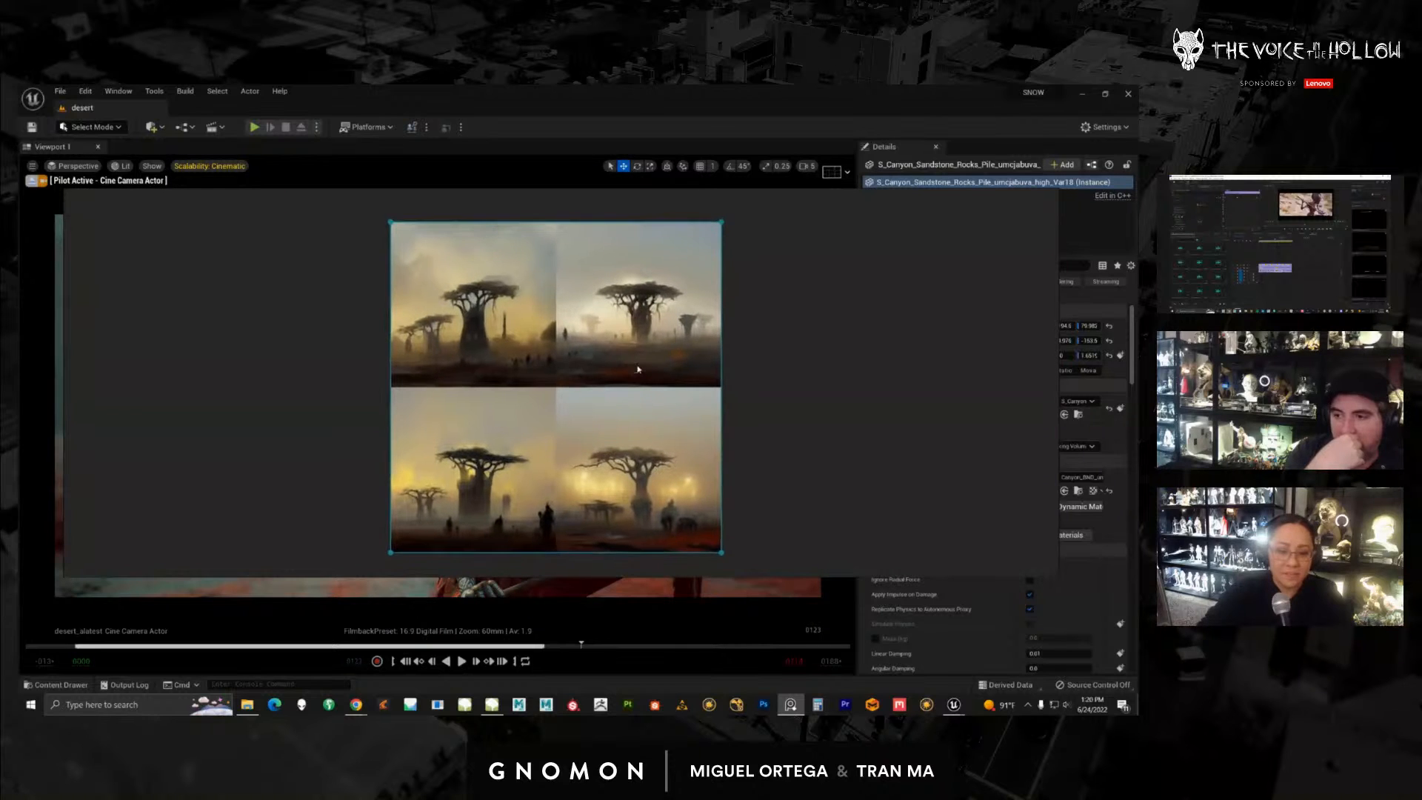
click(810, 334)
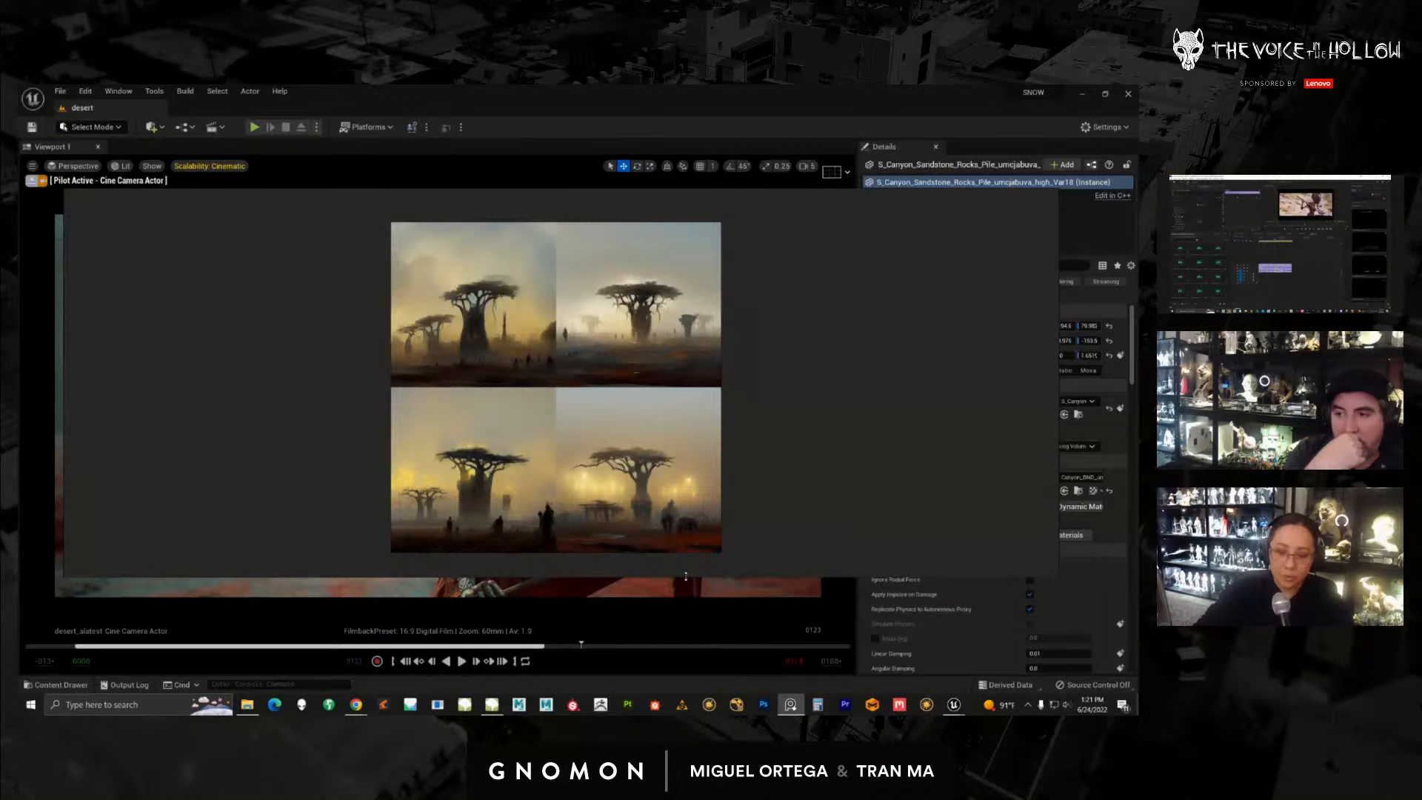
drag(686, 578, 687, 636)
double_click(649, 506)
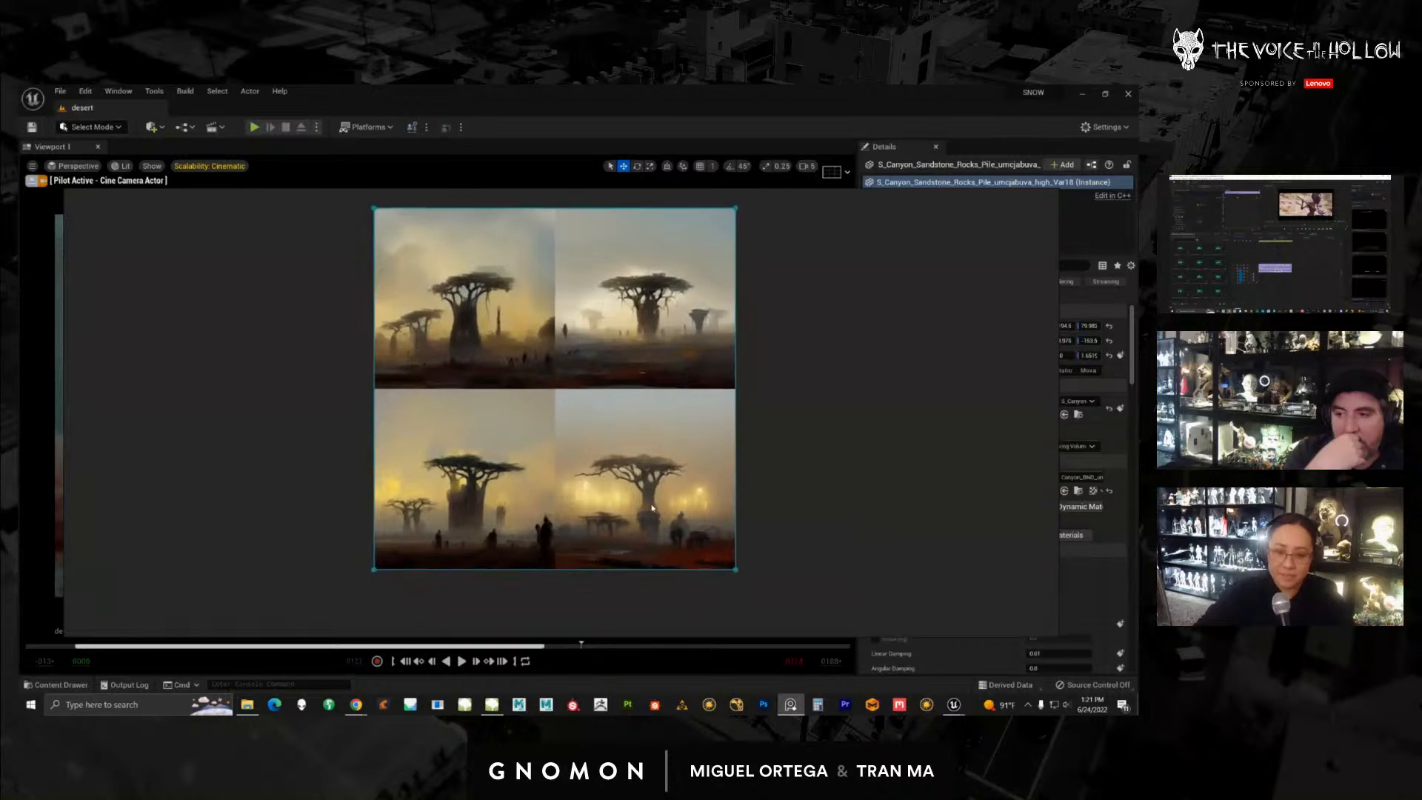
drag(653, 498, 653, 515)
click(772, 495)
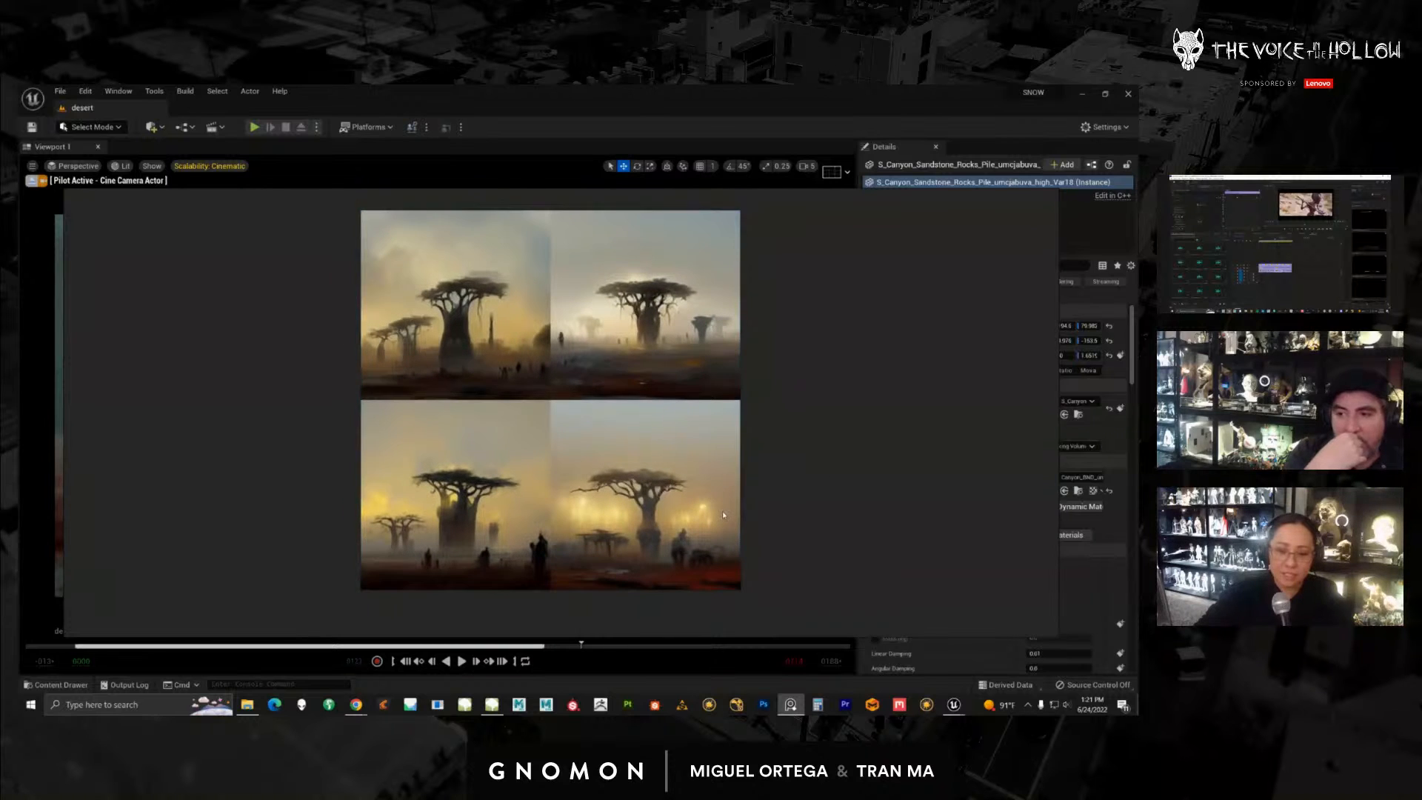
Step: Examine the four baobab concepts closely, especially the panel with glowing lights behind the tree
scroll(722, 514, up, 1)
middle_drag(723, 515, 732, 521)
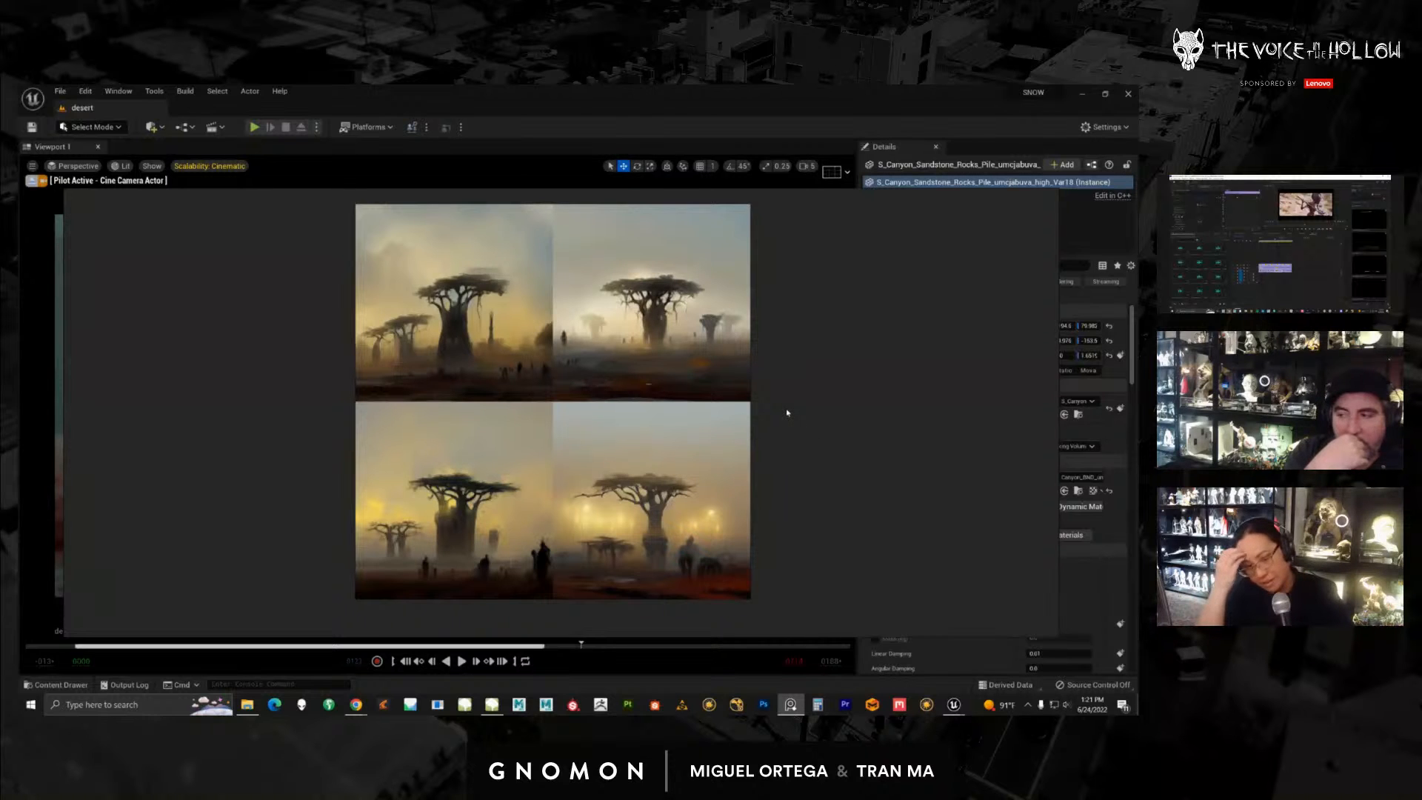
middle_drag(623, 454, 694, 465)
scroll(633, 435, up, 5)
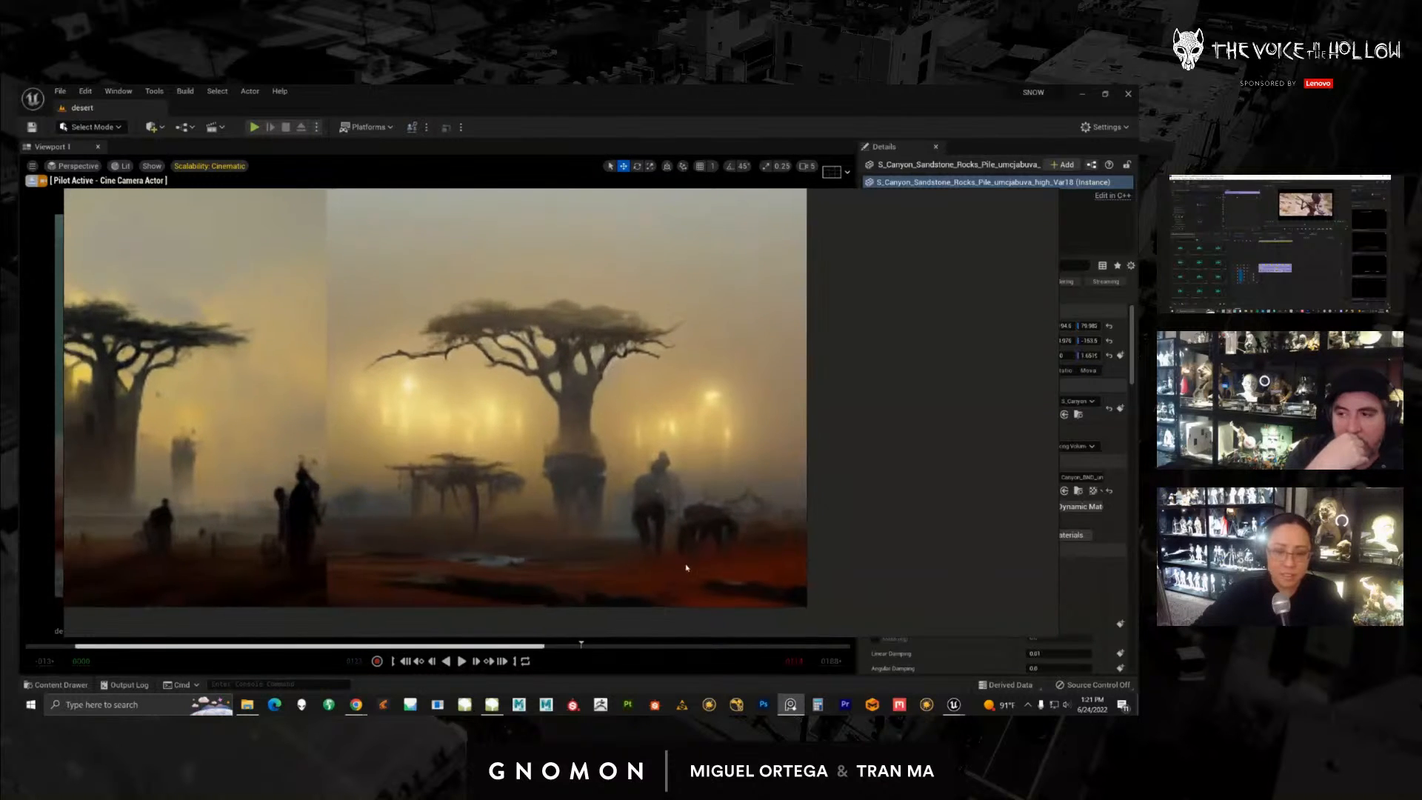
scroll(682, 565, down, 5)
scroll(607, 474, up, 3)
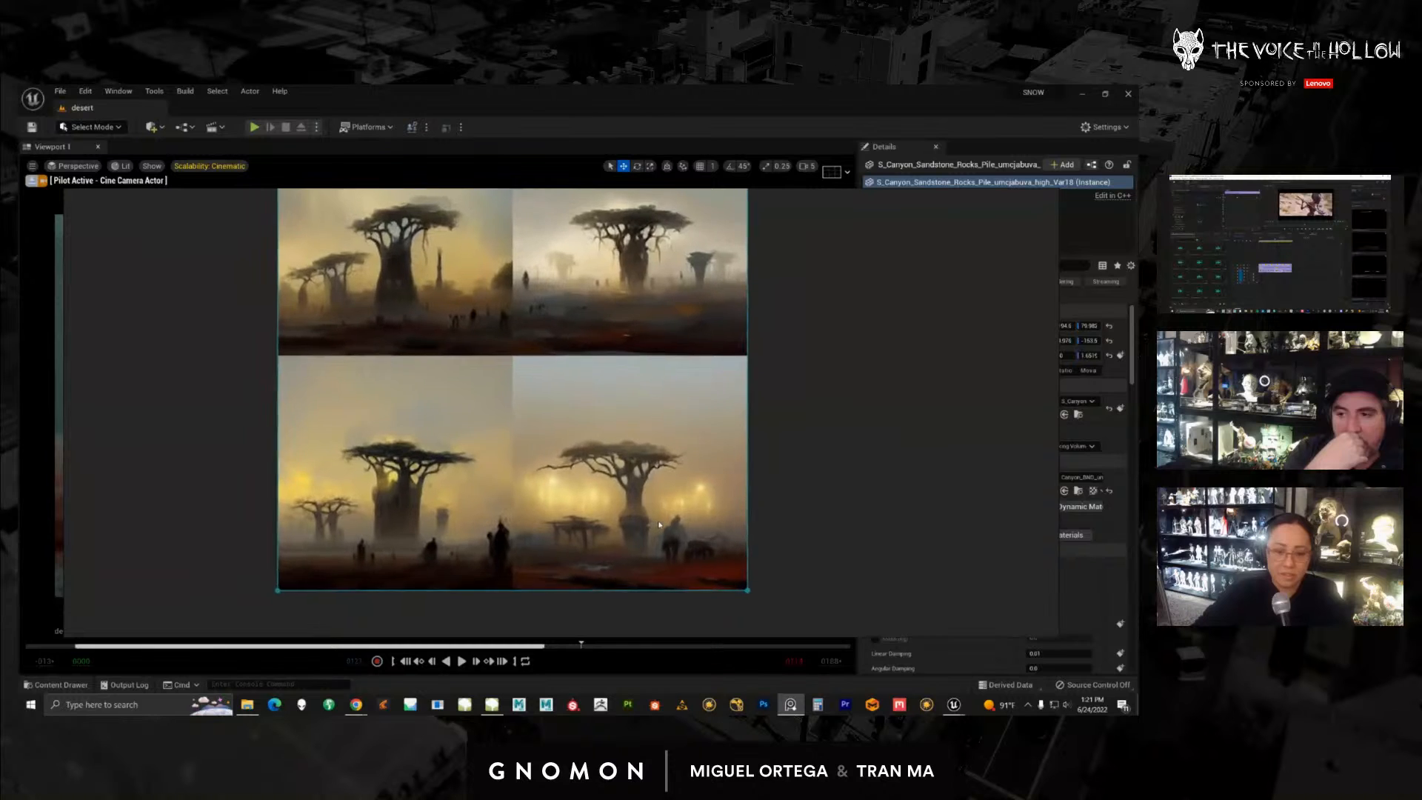
scroll(593, 459, down, 6)
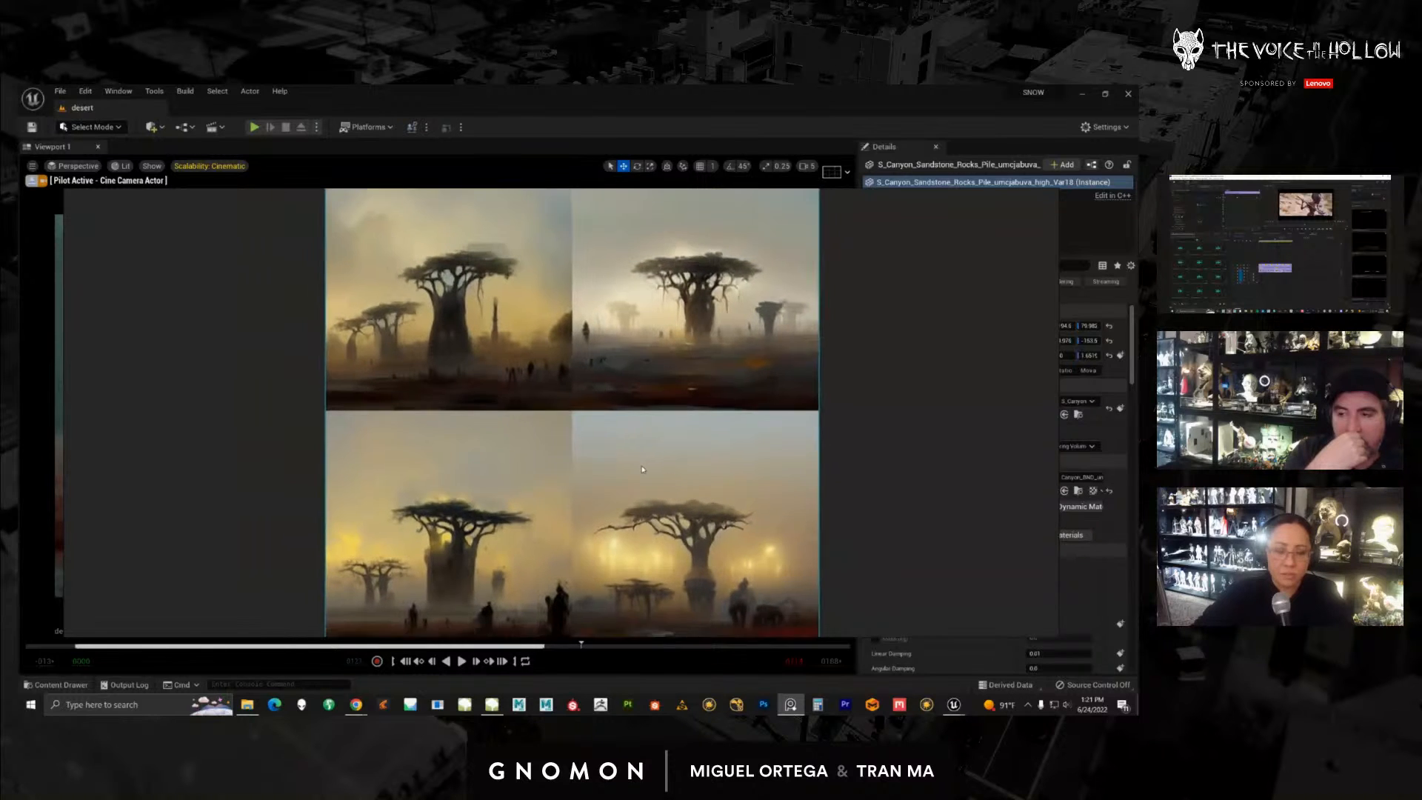
middle_drag(574, 468, 633, 464)
drag(662, 455, 644, 434)
scroll(663, 444, up, 3)
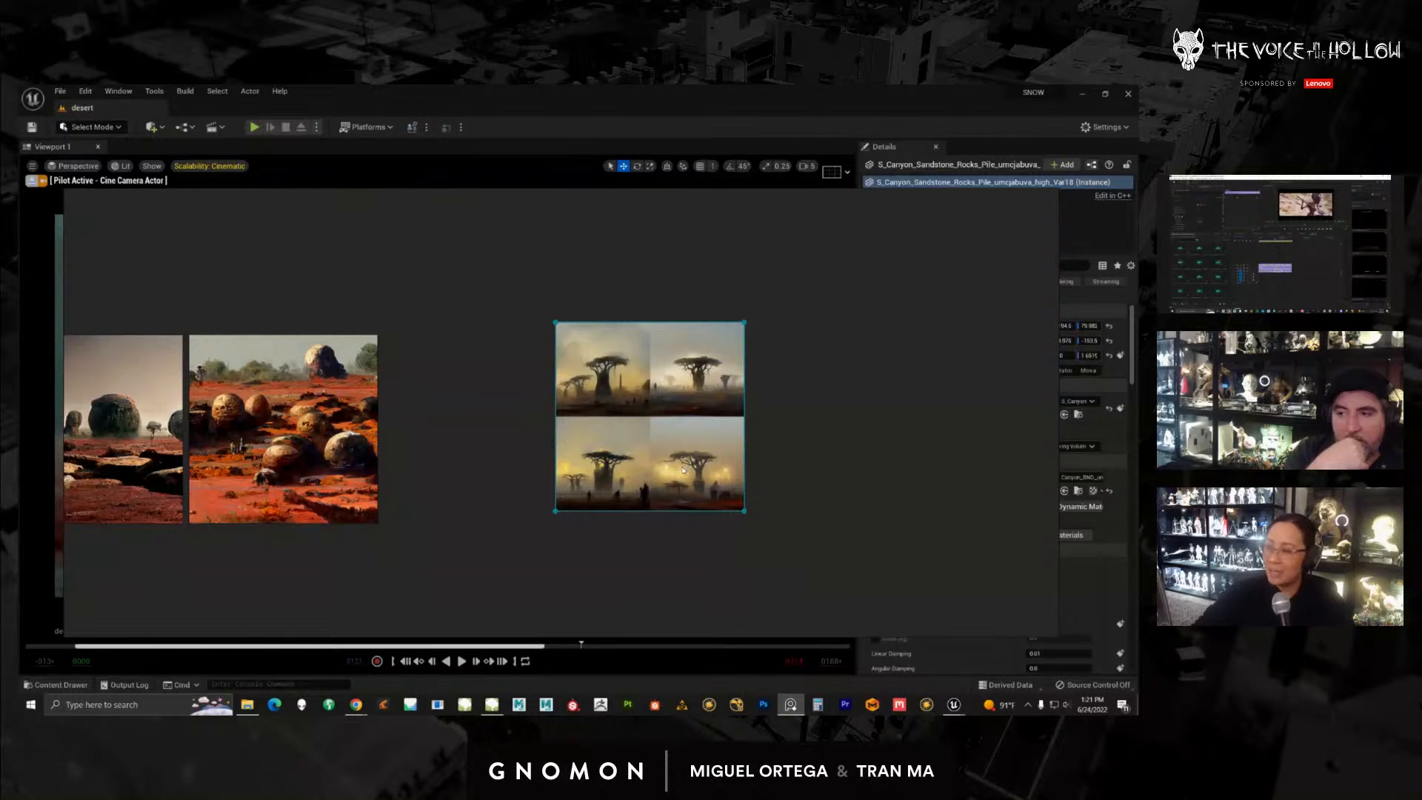
Step: Show the three red desert rock concepts on the reference board and space them farther apart
middle_drag(187, 462, 632, 449)
scroll(631, 450, up, 4)
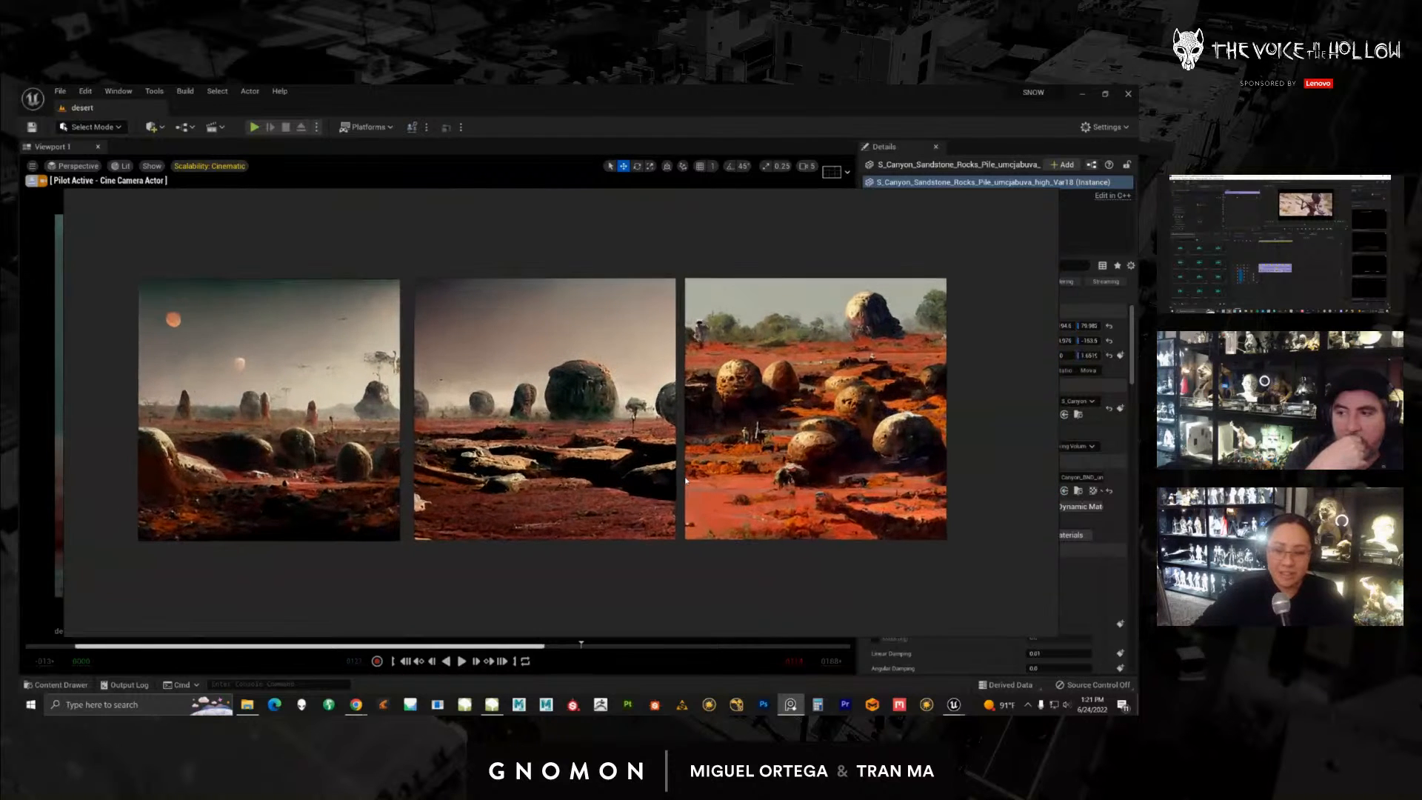
scroll(686, 482, up, 1)
drag(822, 449, 841, 451)
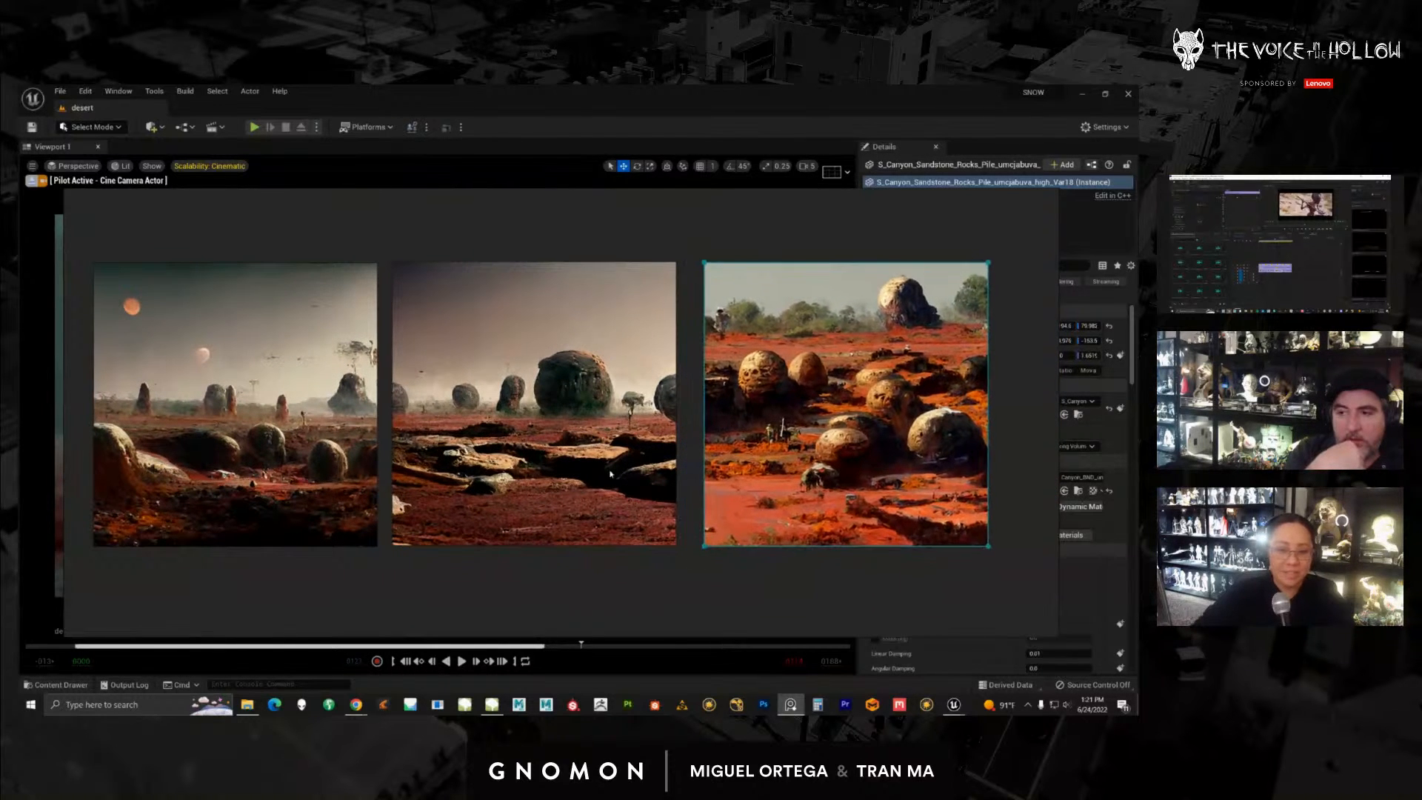
drag(606, 471, 611, 472)
drag(804, 449, 811, 449)
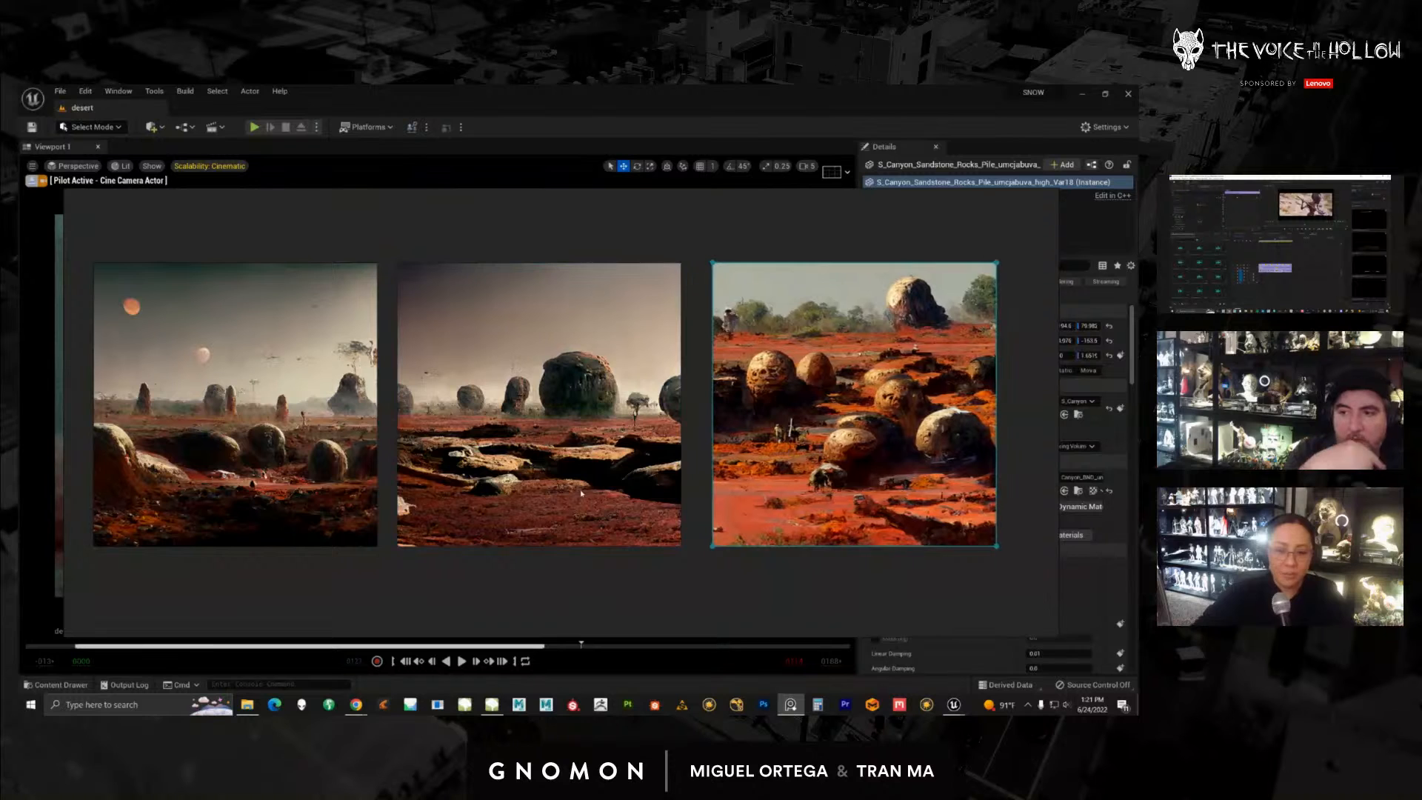
drag(596, 485, 597, 485)
middle_drag(598, 484, 603, 493)
click(705, 505)
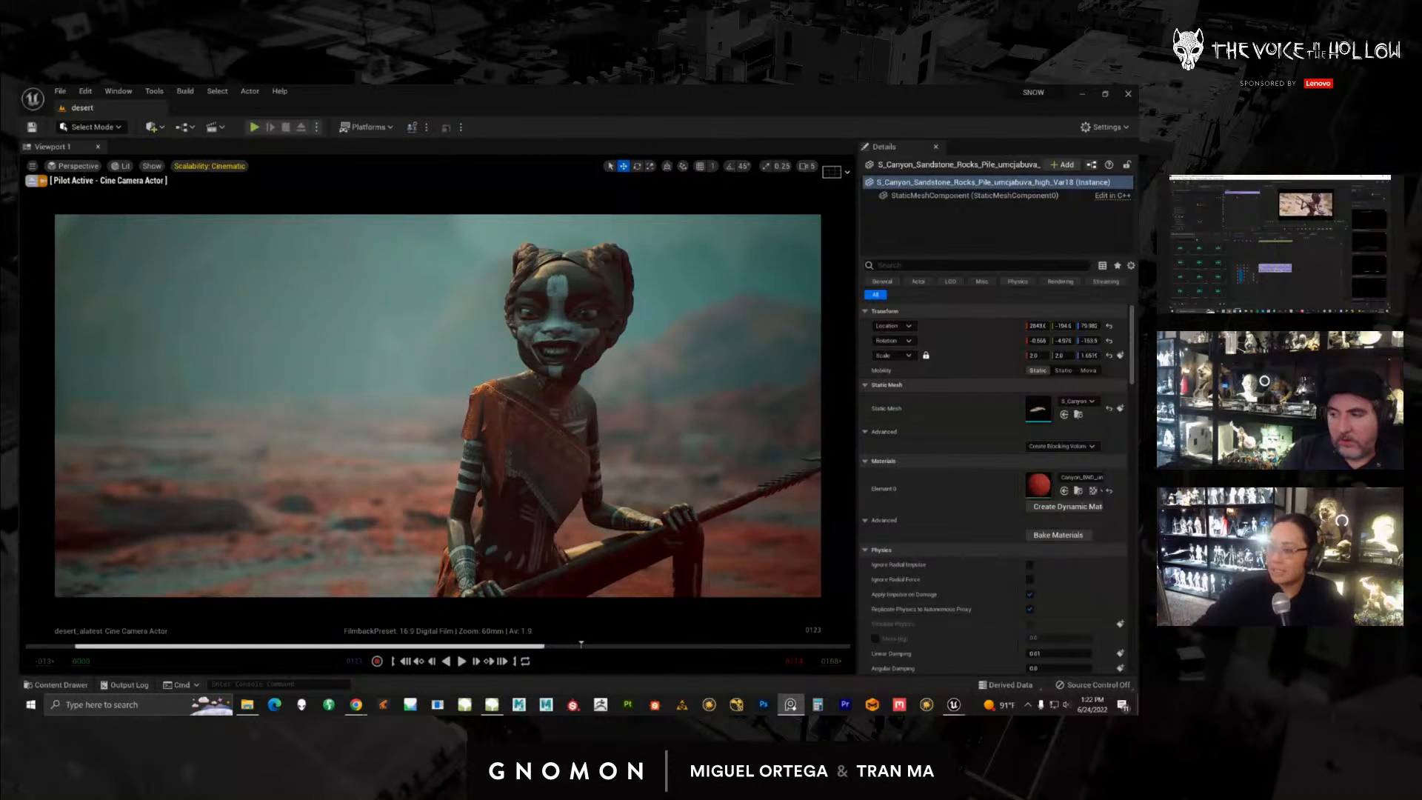
Step: Switch to Unreal Editor and play the desert spear shot through the mo camera and the Cine Camera Actor
click(920, 112)
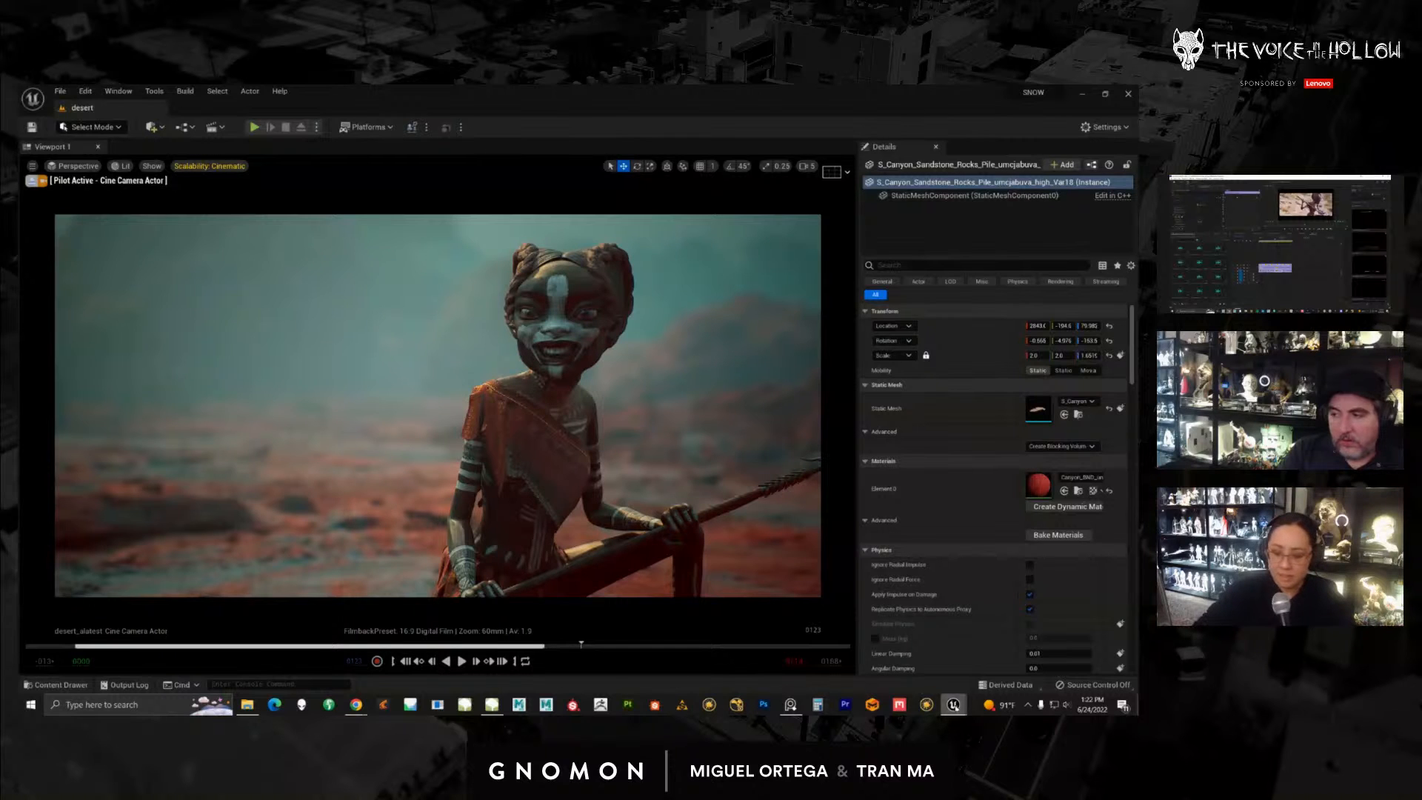
mouse_move(953, 705)
click(825, 642)
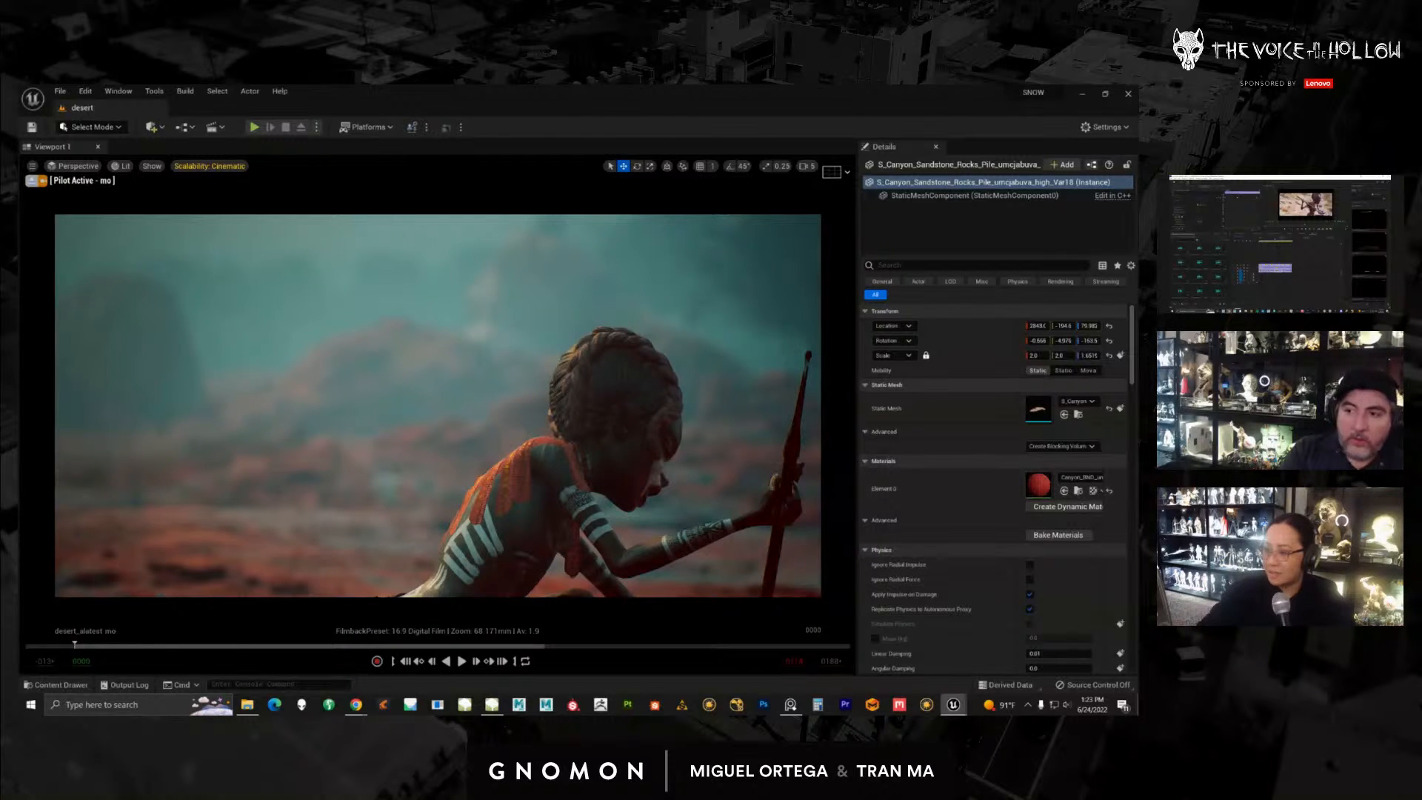
key(space)
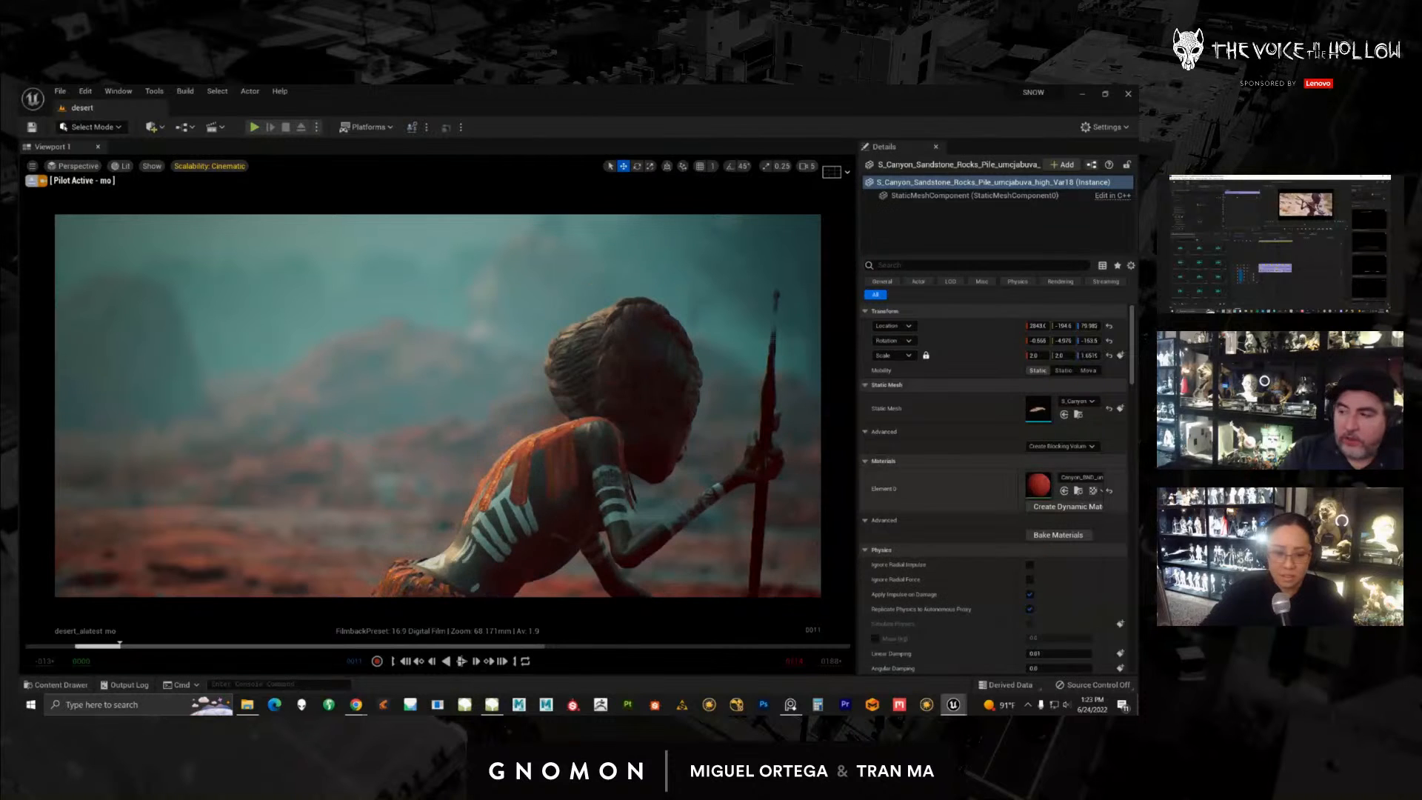
click(461, 661)
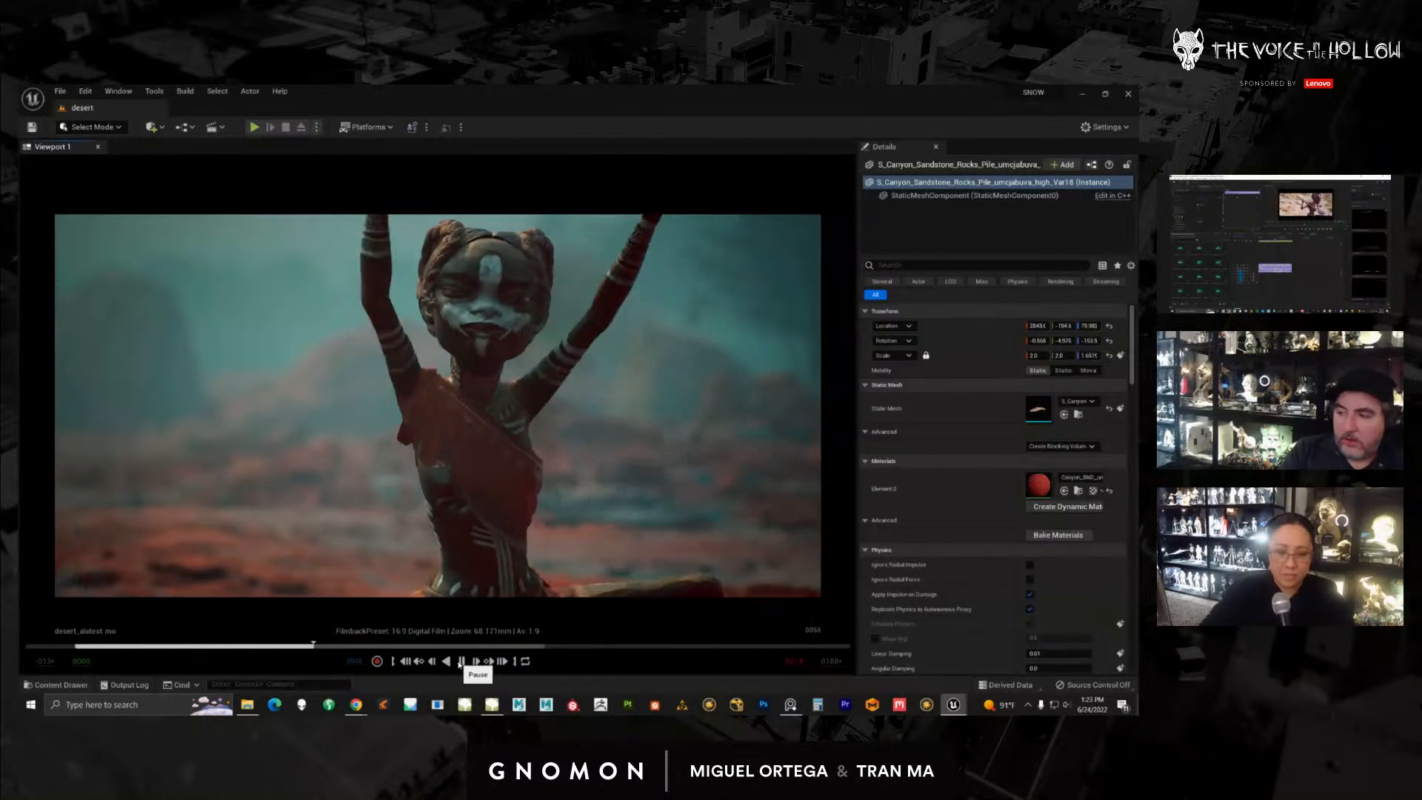
click(461, 661)
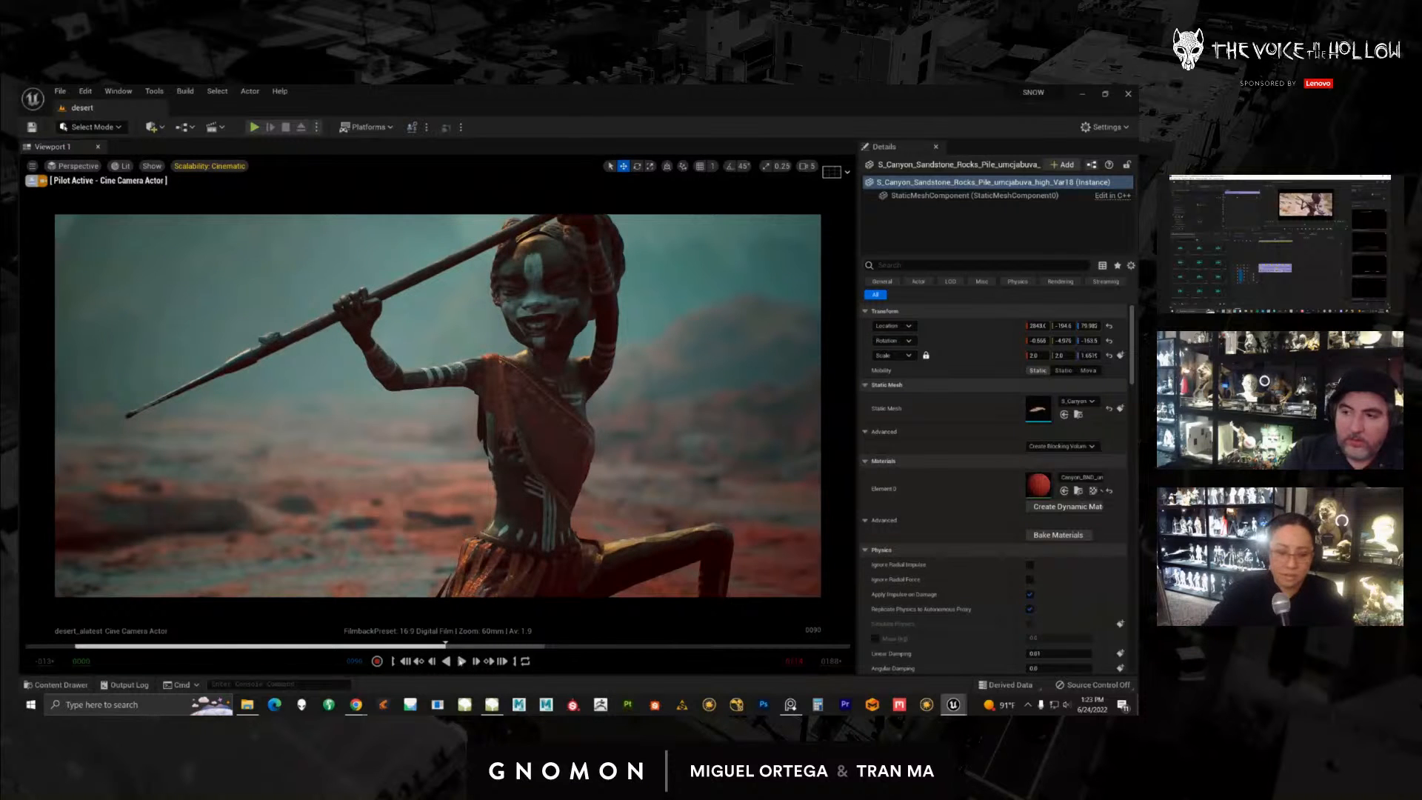
click(462, 661)
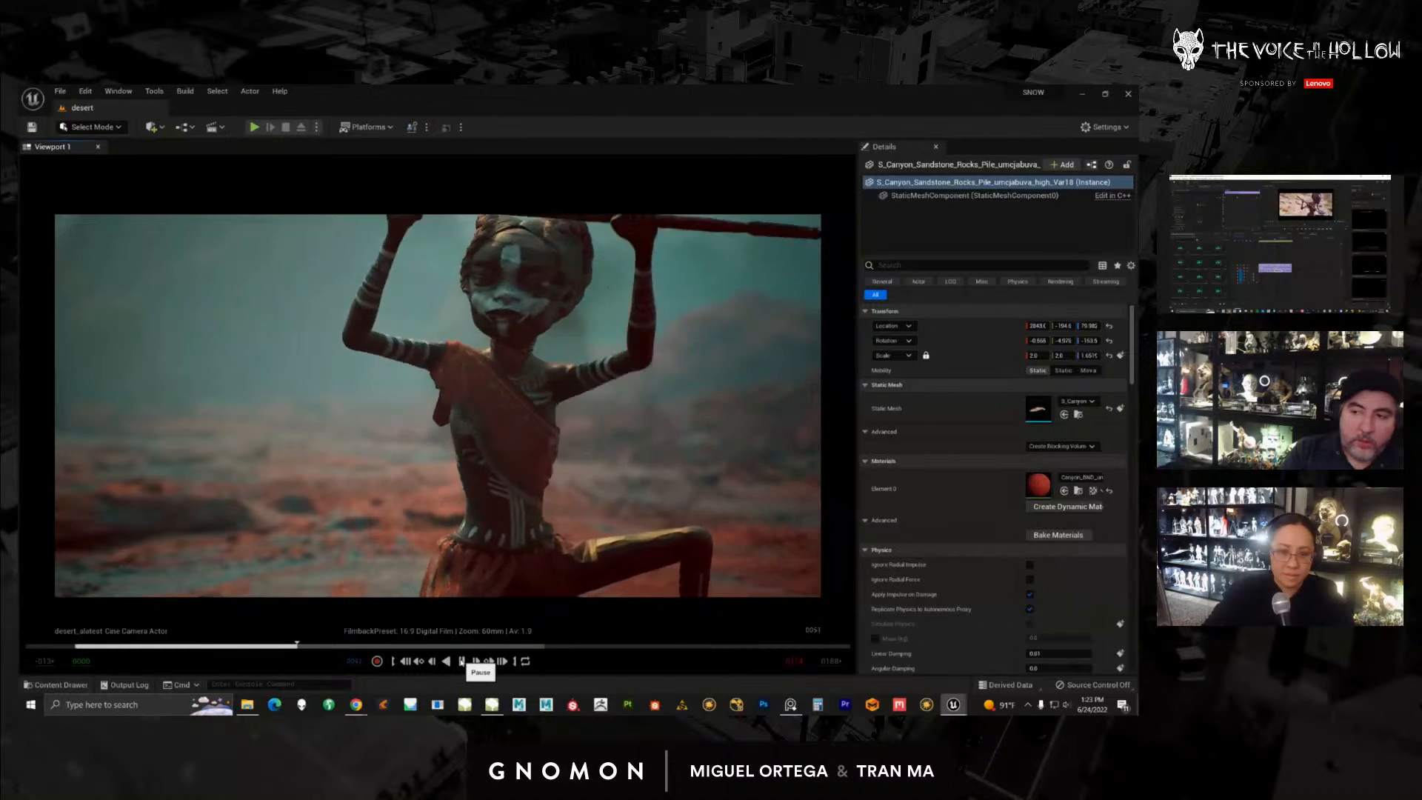
click(462, 661)
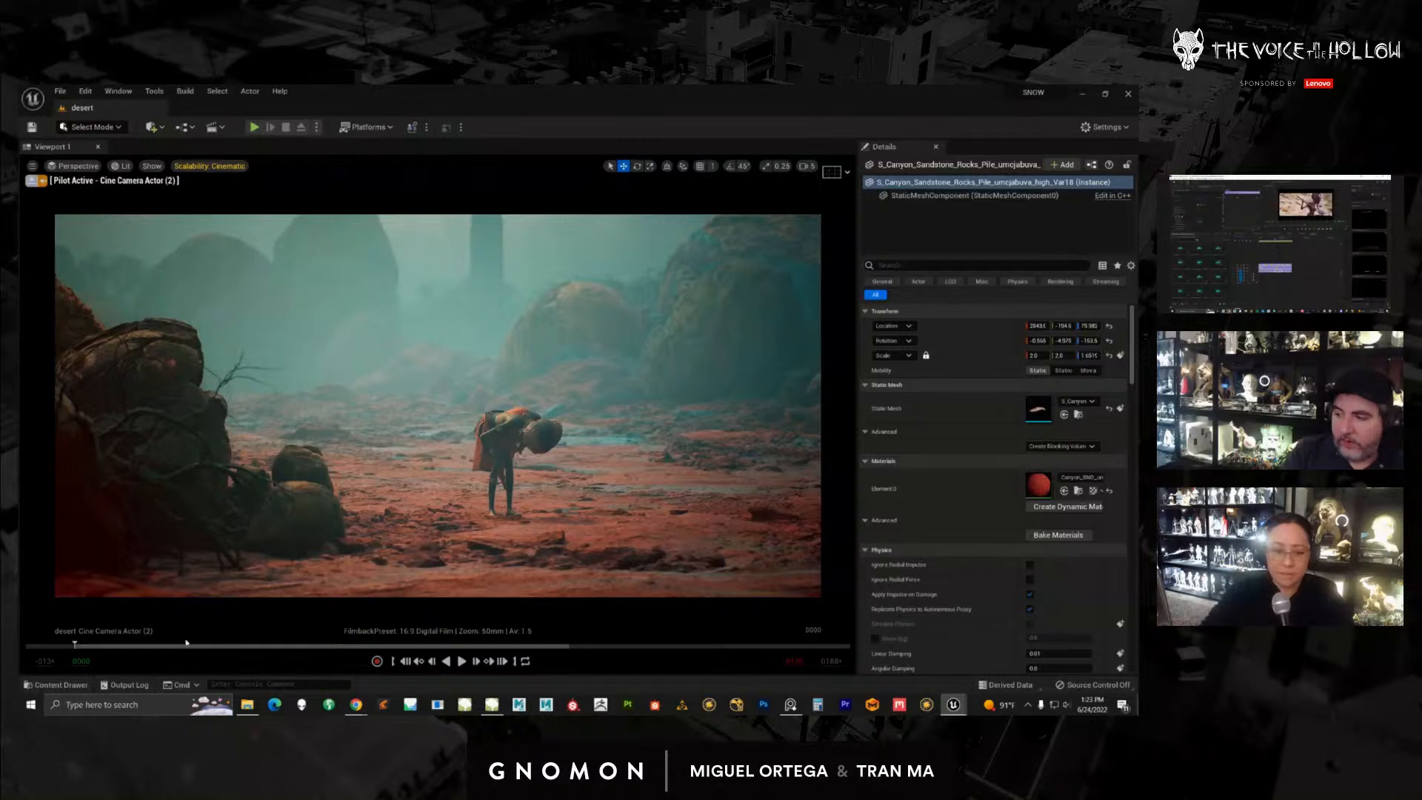
Step: Scrub the wide desert shot to frame 82 and select the acacia trees in the misty background
drag(146, 647, 457, 645)
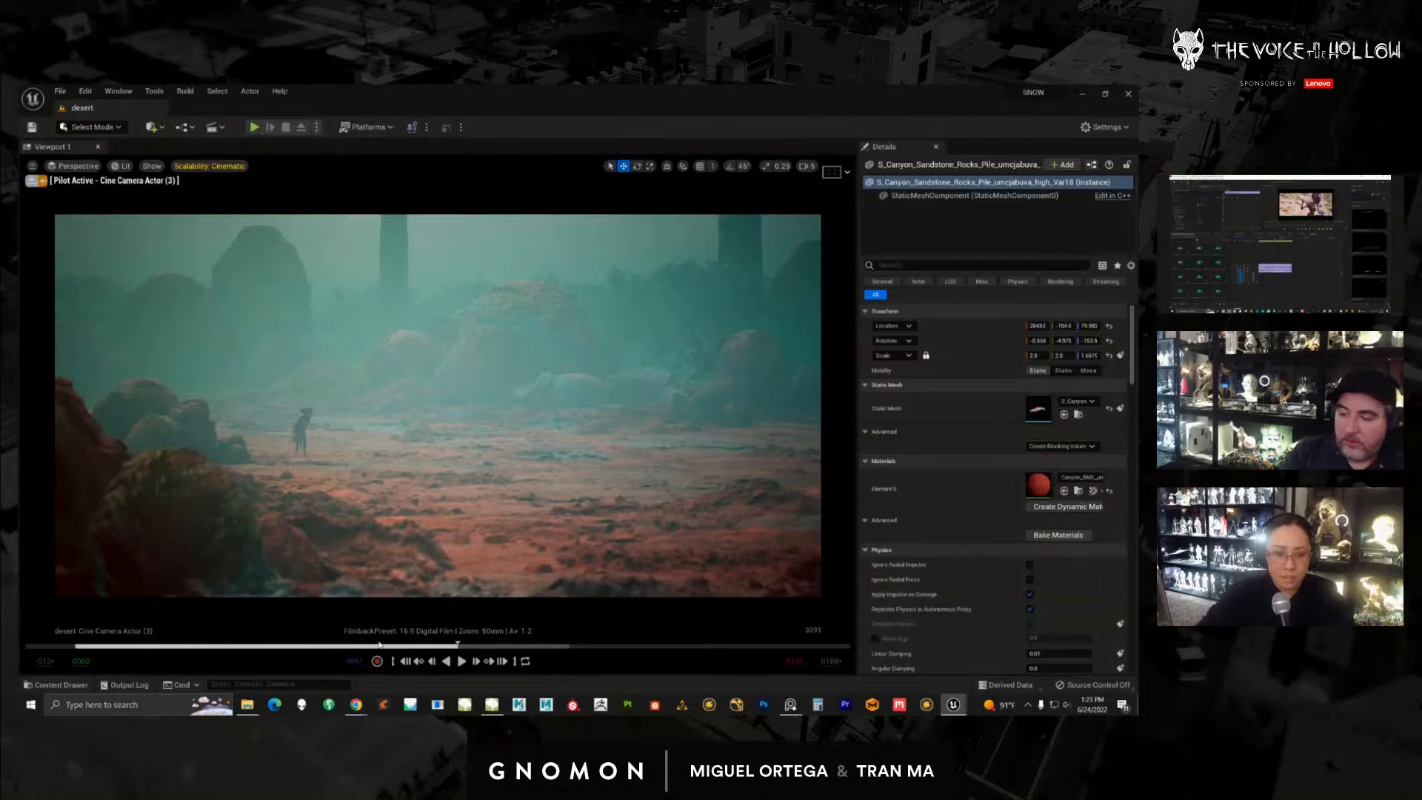
click(412, 647)
click(685, 271)
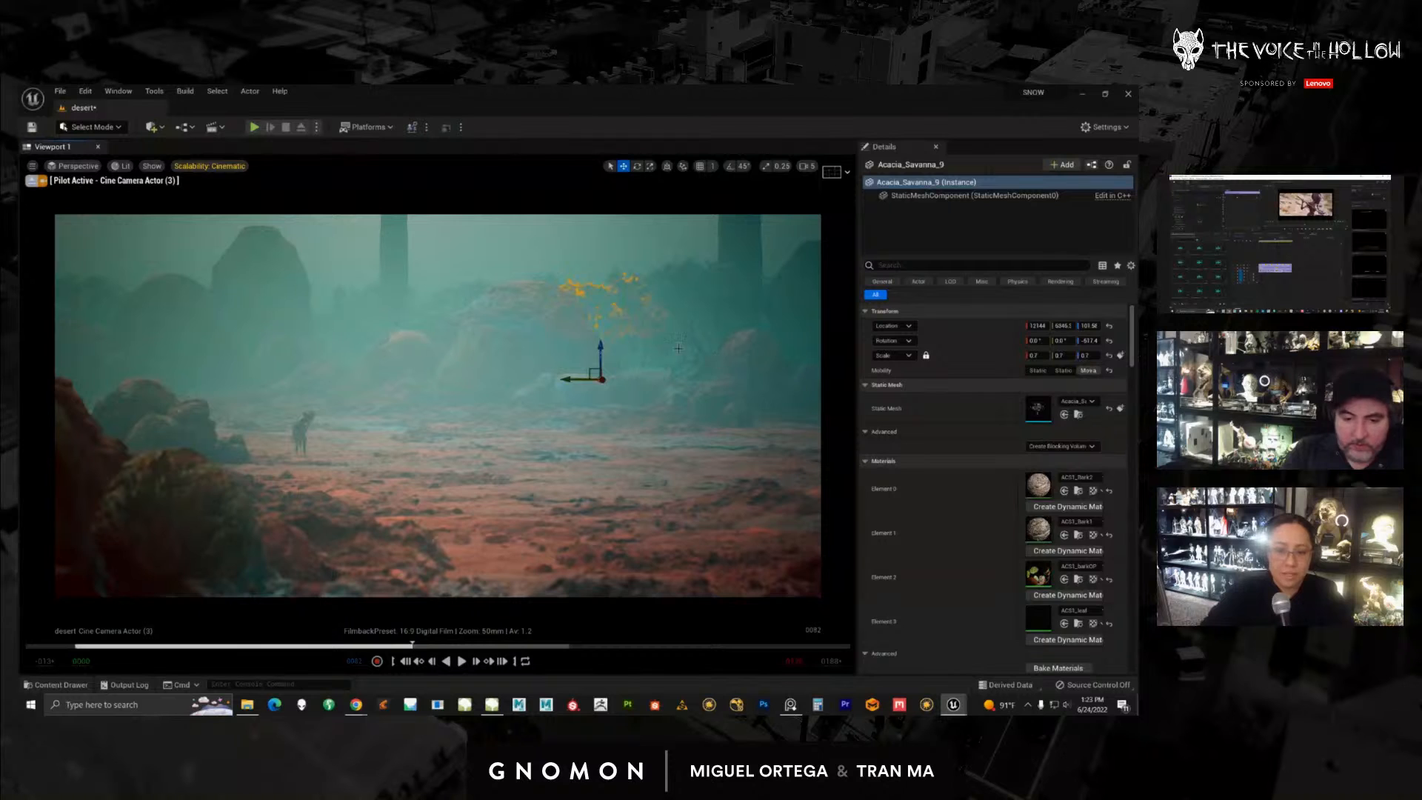
click(716, 363)
click(444, 304)
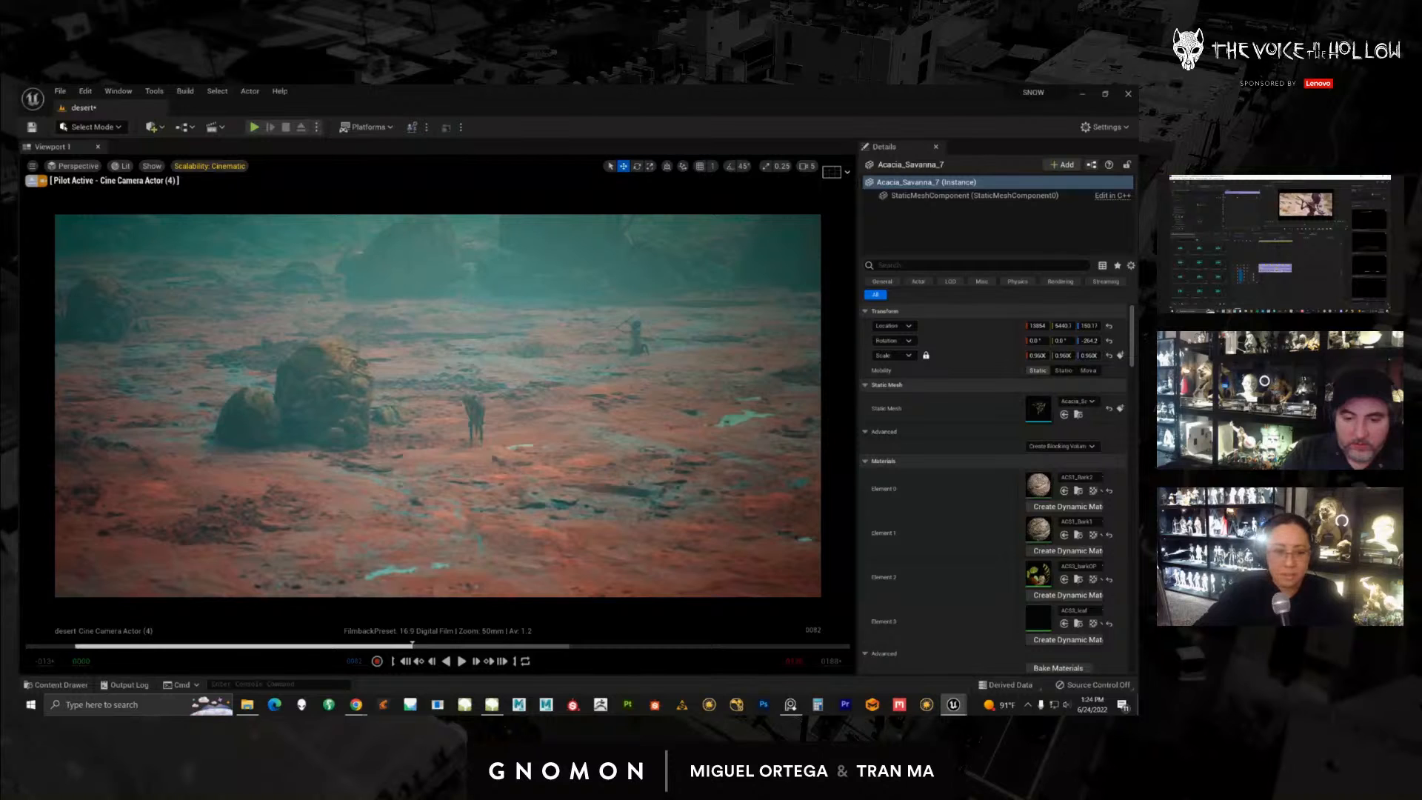
Step: Select rocky ground pieces and a baobab tree in the wide desert shots, and scrub through the character's close-up shot
click(763, 556)
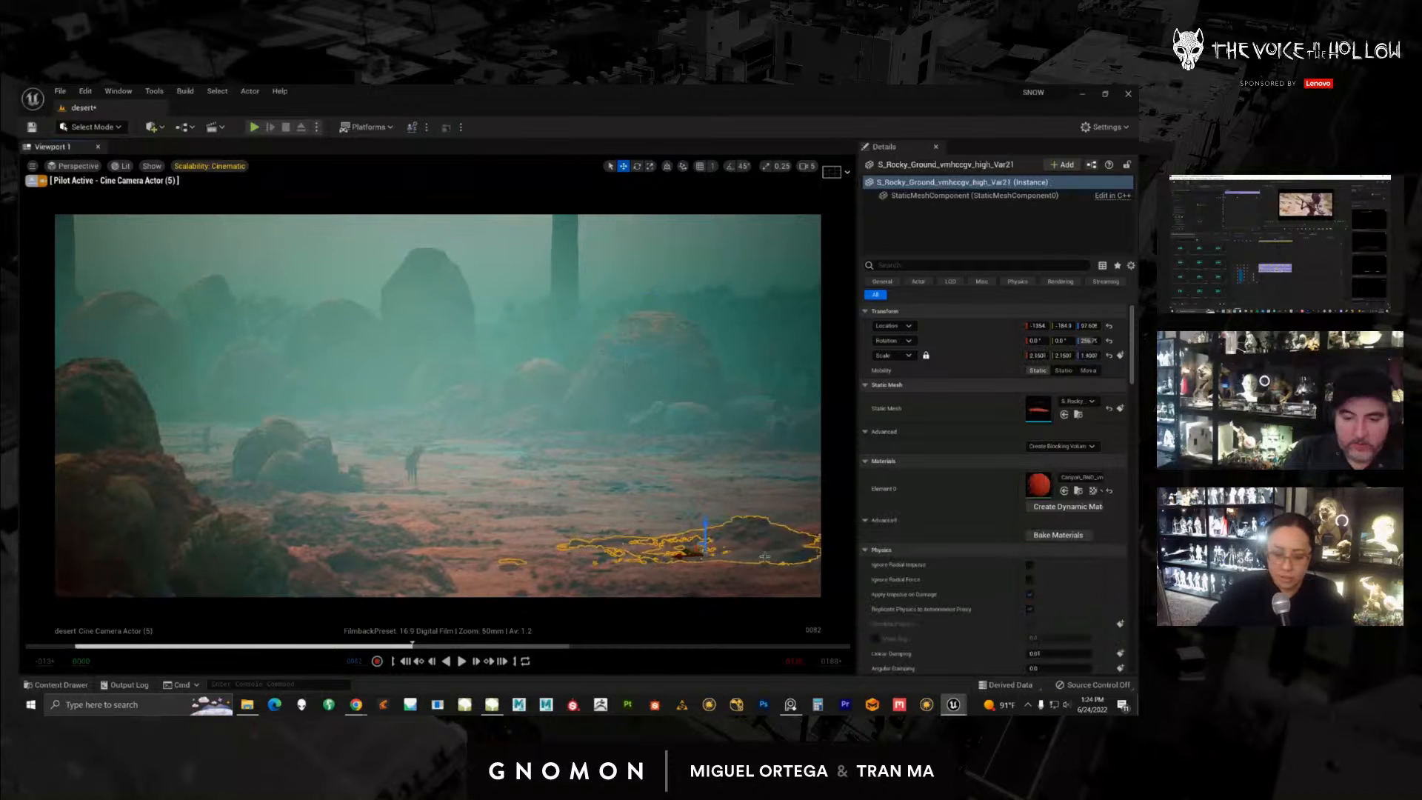
key(g)
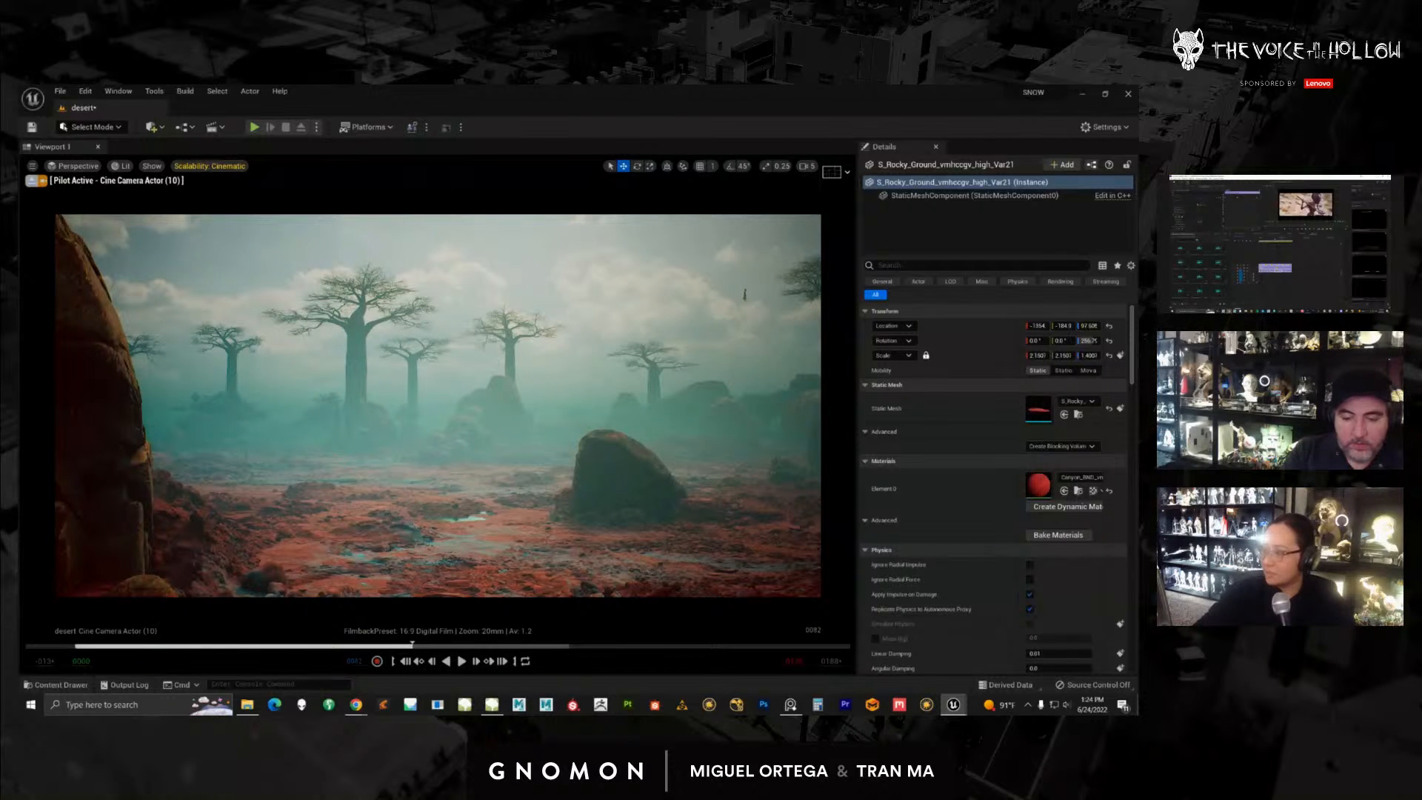
click(509, 356)
click(358, 376)
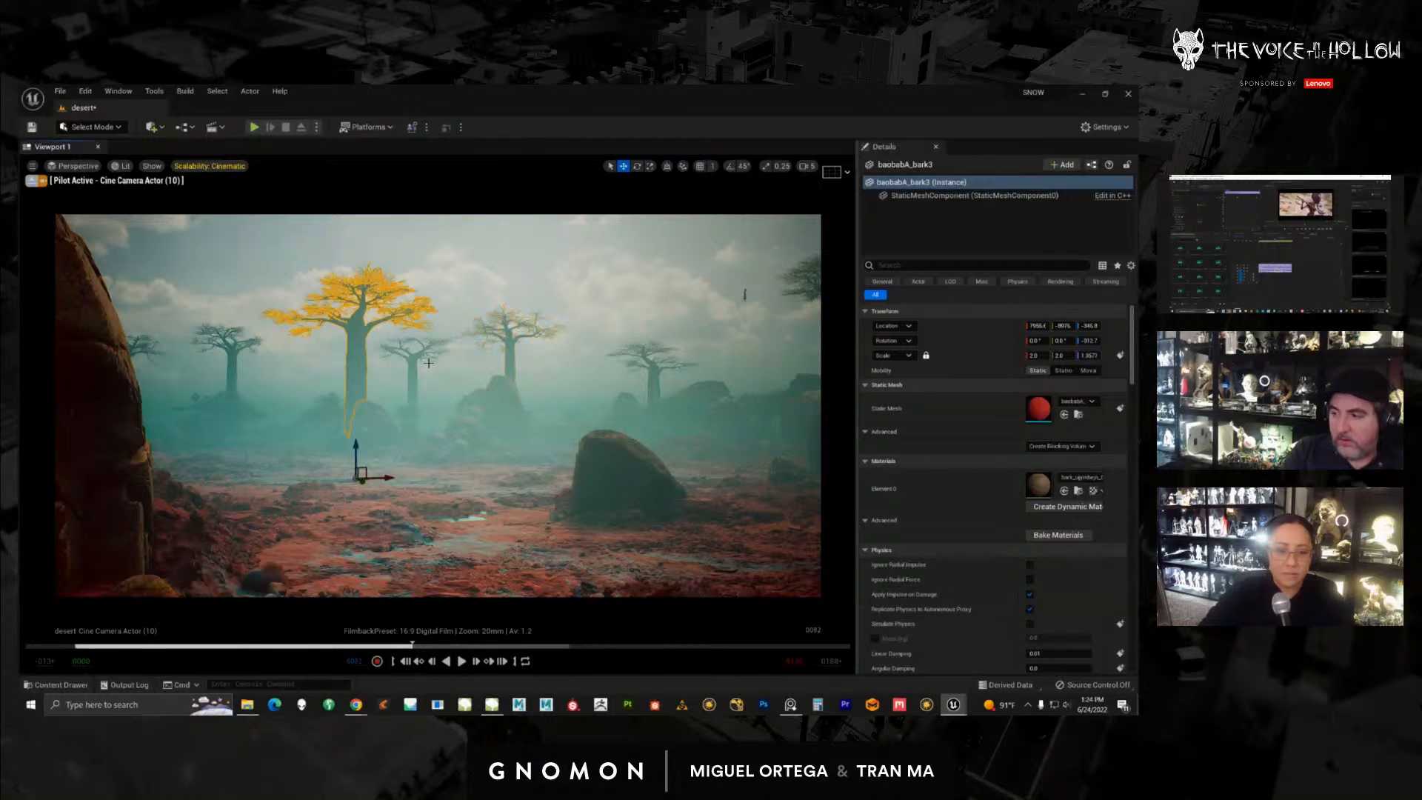
click(652, 379)
click(655, 563)
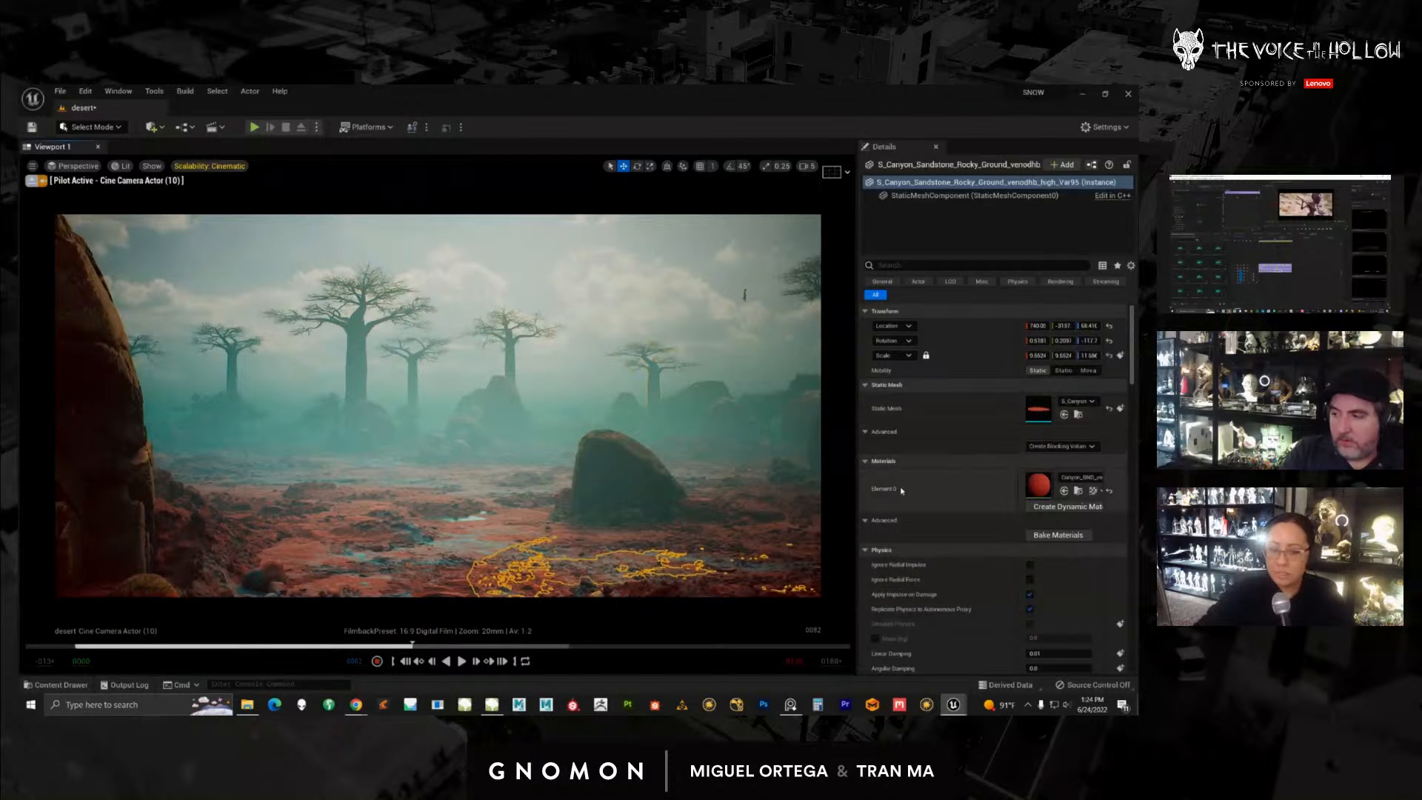
click(363, 532)
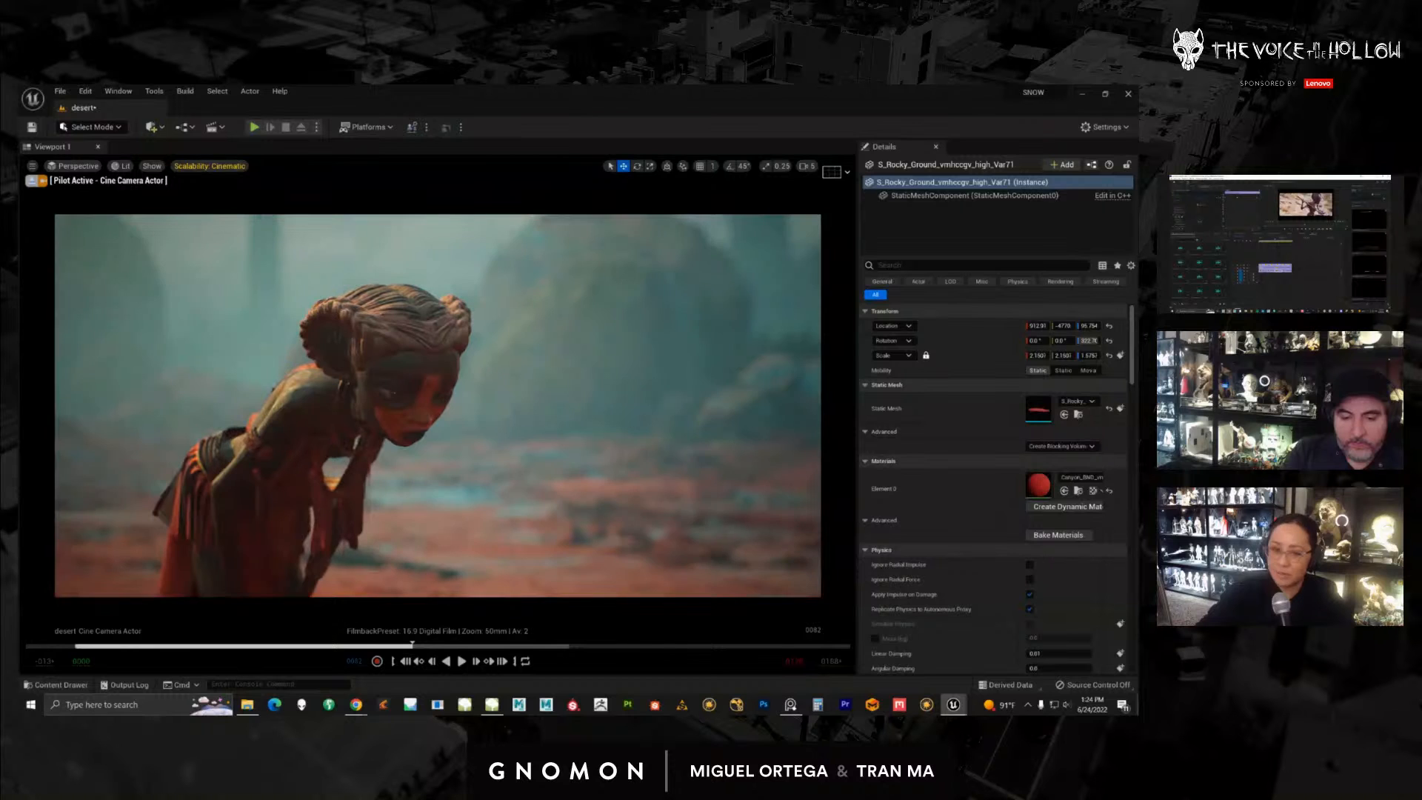
drag(388, 645, 478, 639)
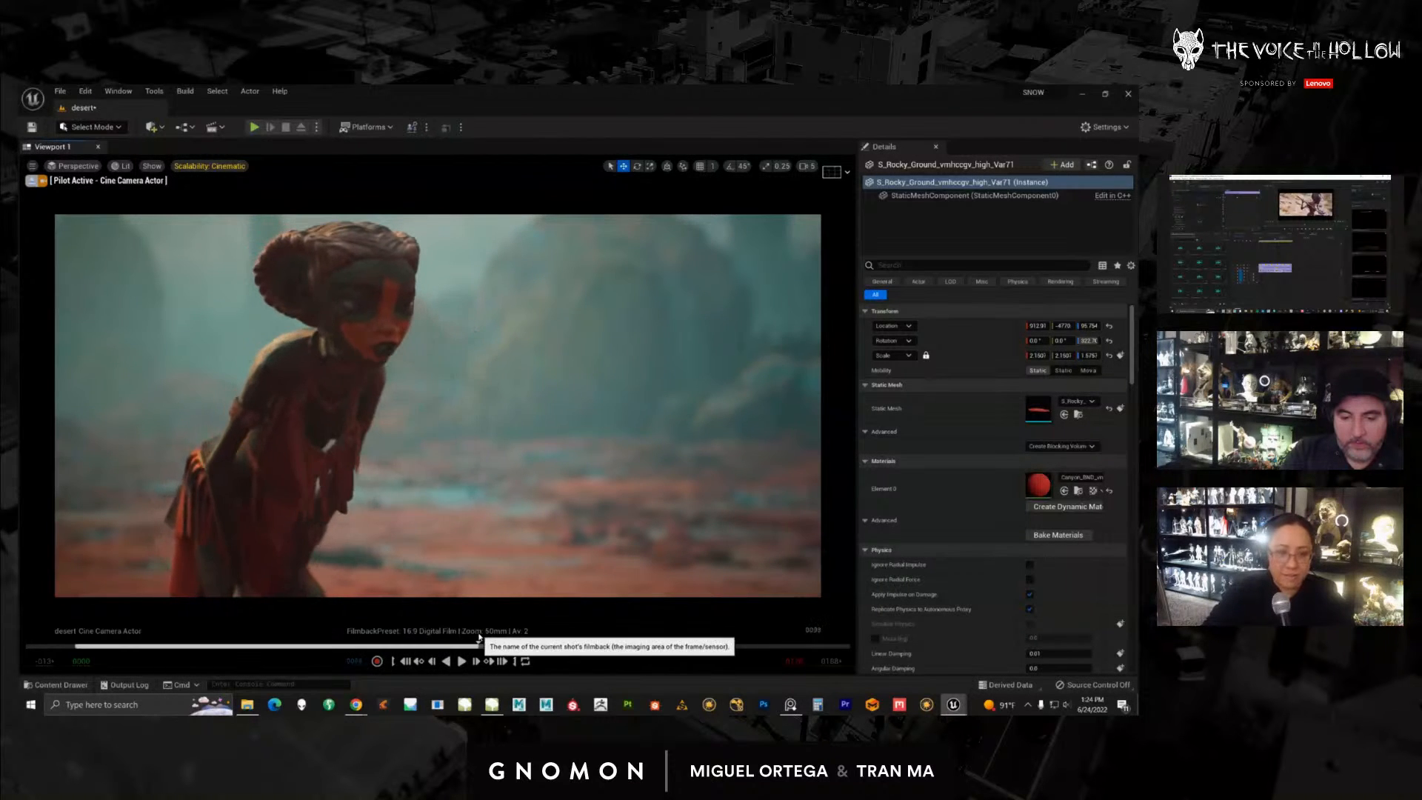
Step: Switch to SpeedTree Modeler and browse the Cinema Tree Library on the SpeedTree store website before returning to the modeler
click(492, 704)
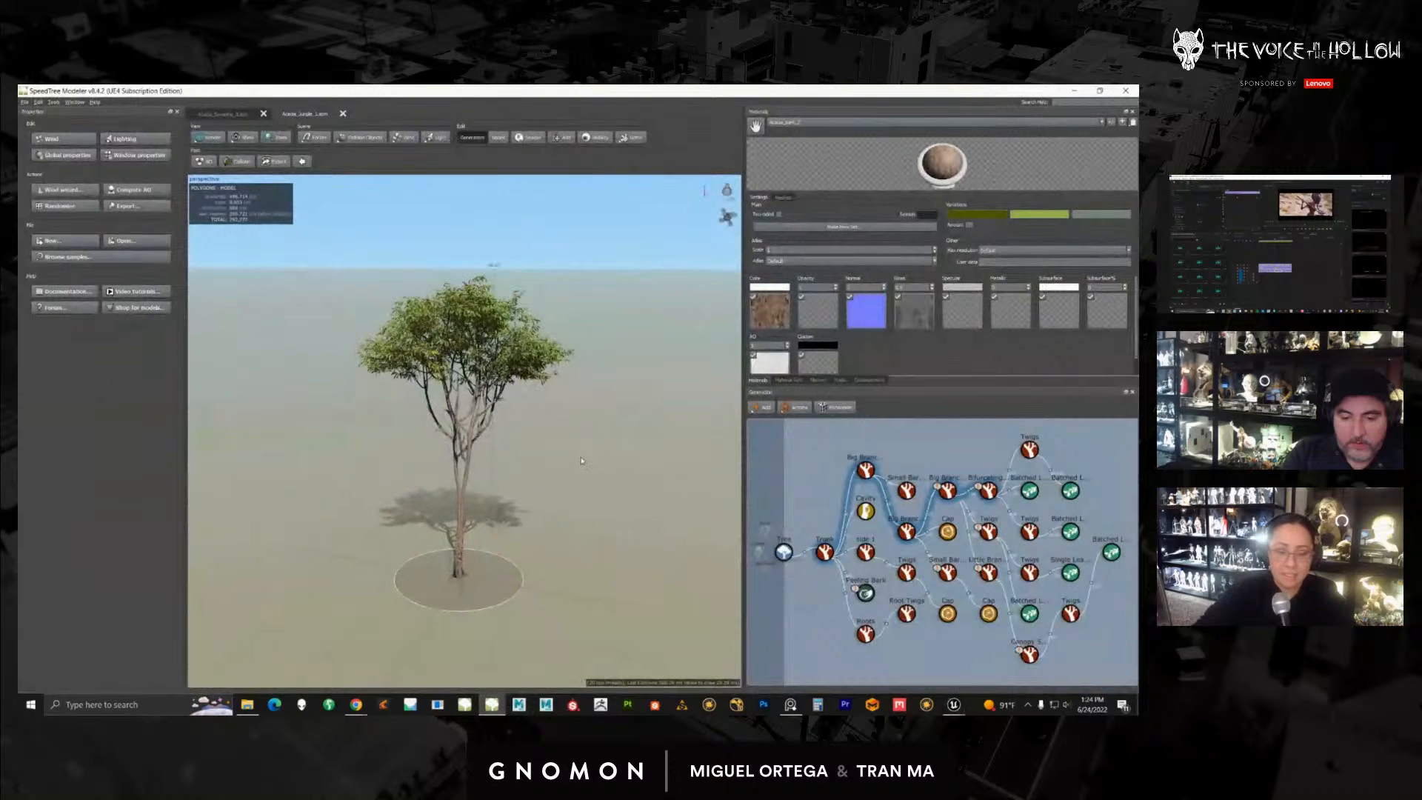
click(356, 704)
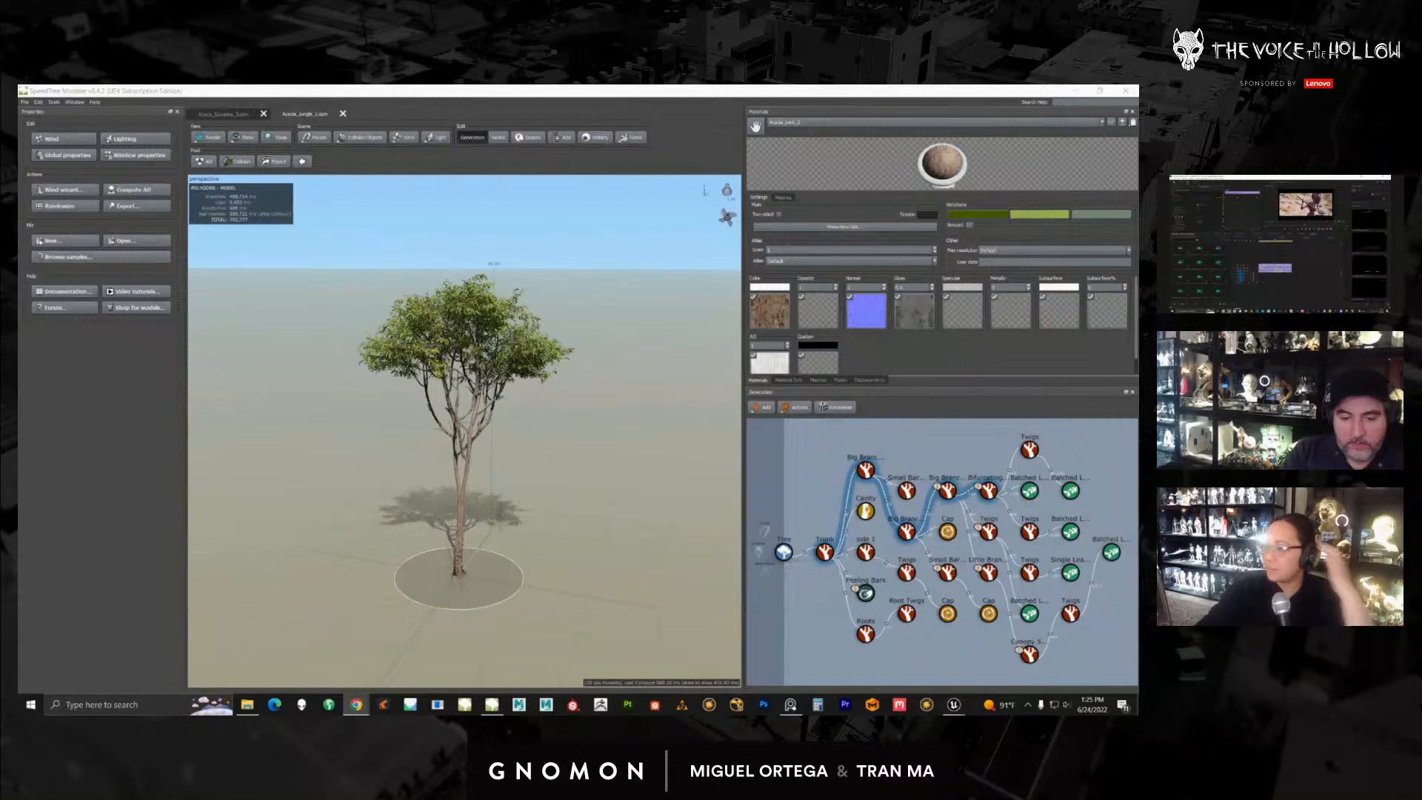
drag(1138, 191, 608, 183)
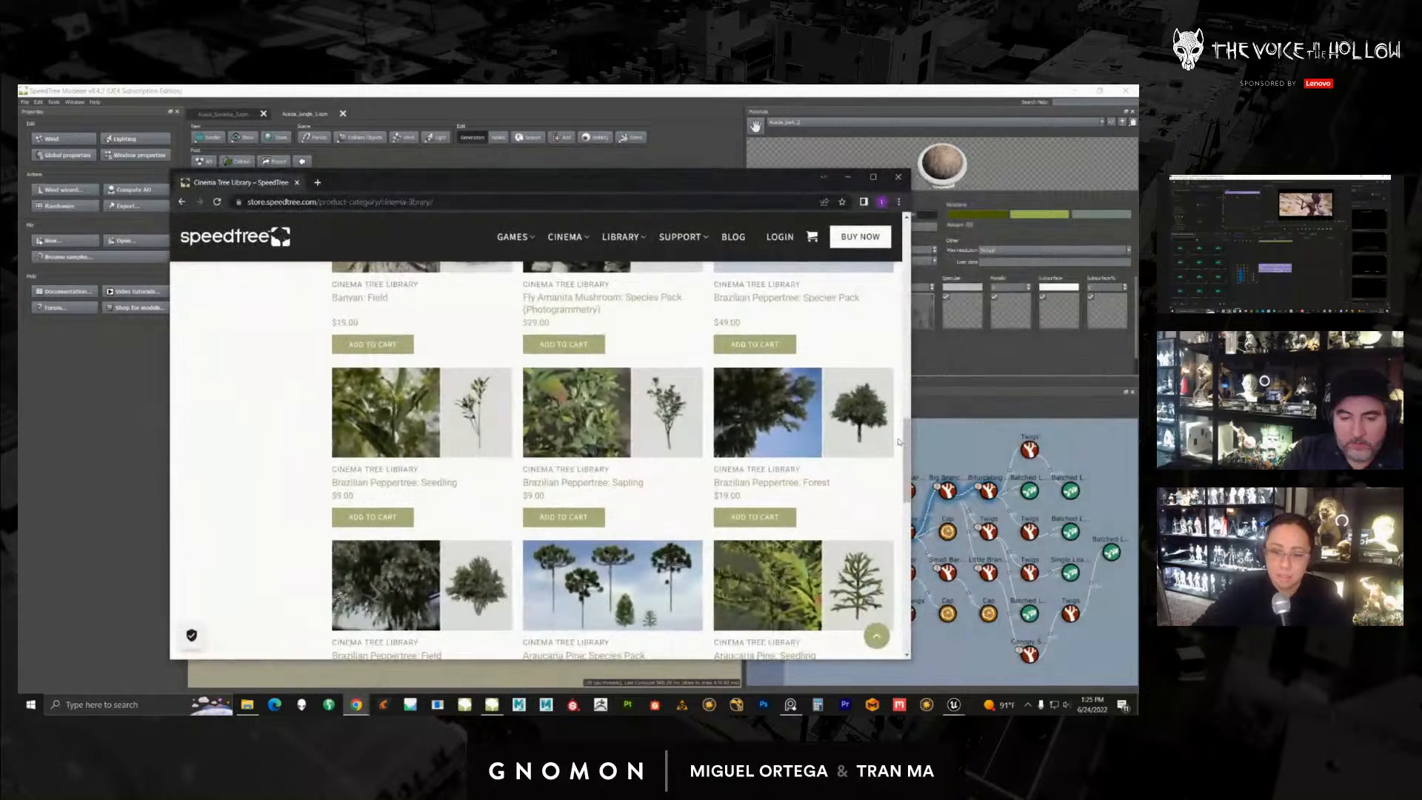
drag(898, 442, 905, 277)
click(848, 178)
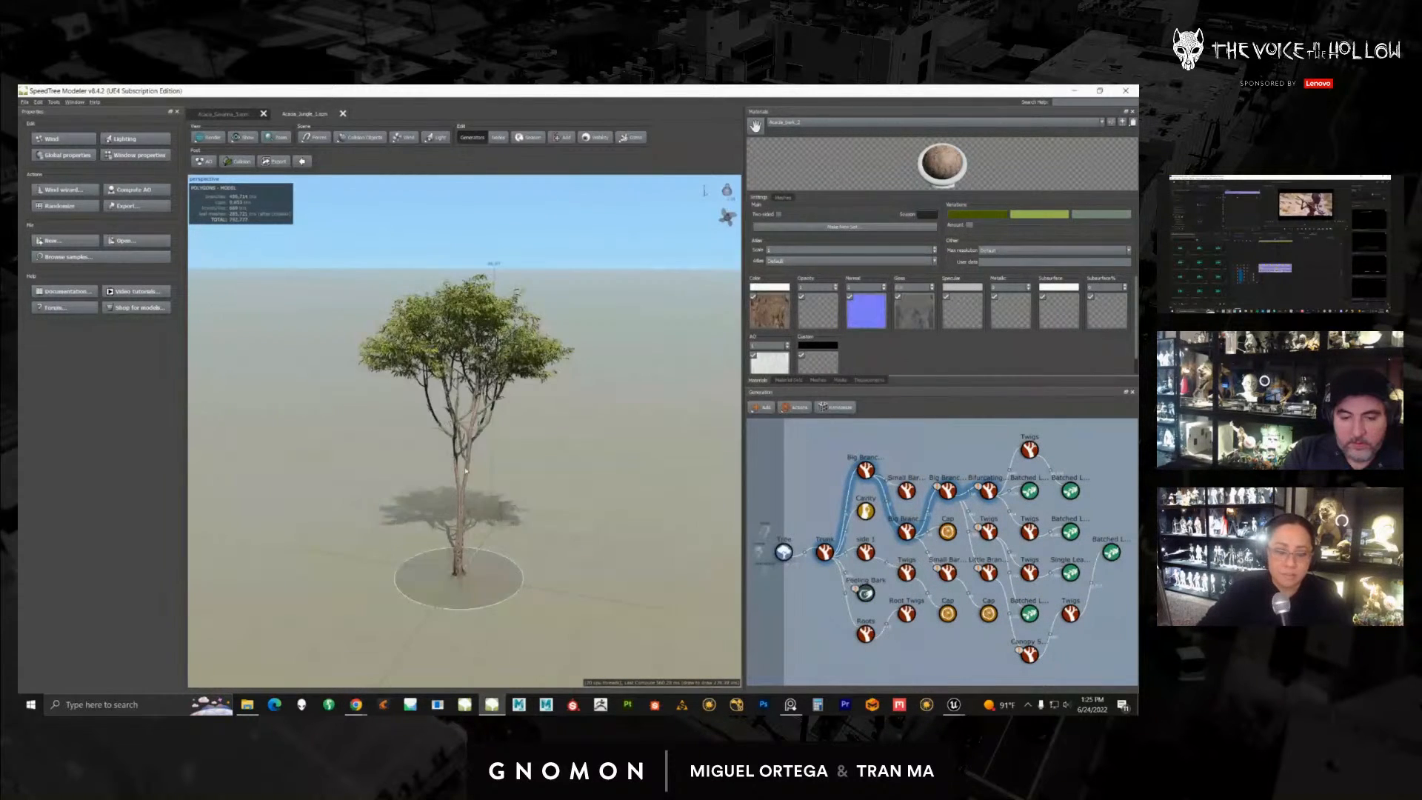
Step: Examine the jungle acacia's overall silhouette and the branching structure of its trunk from several angles
scroll(470, 478, up, 10)
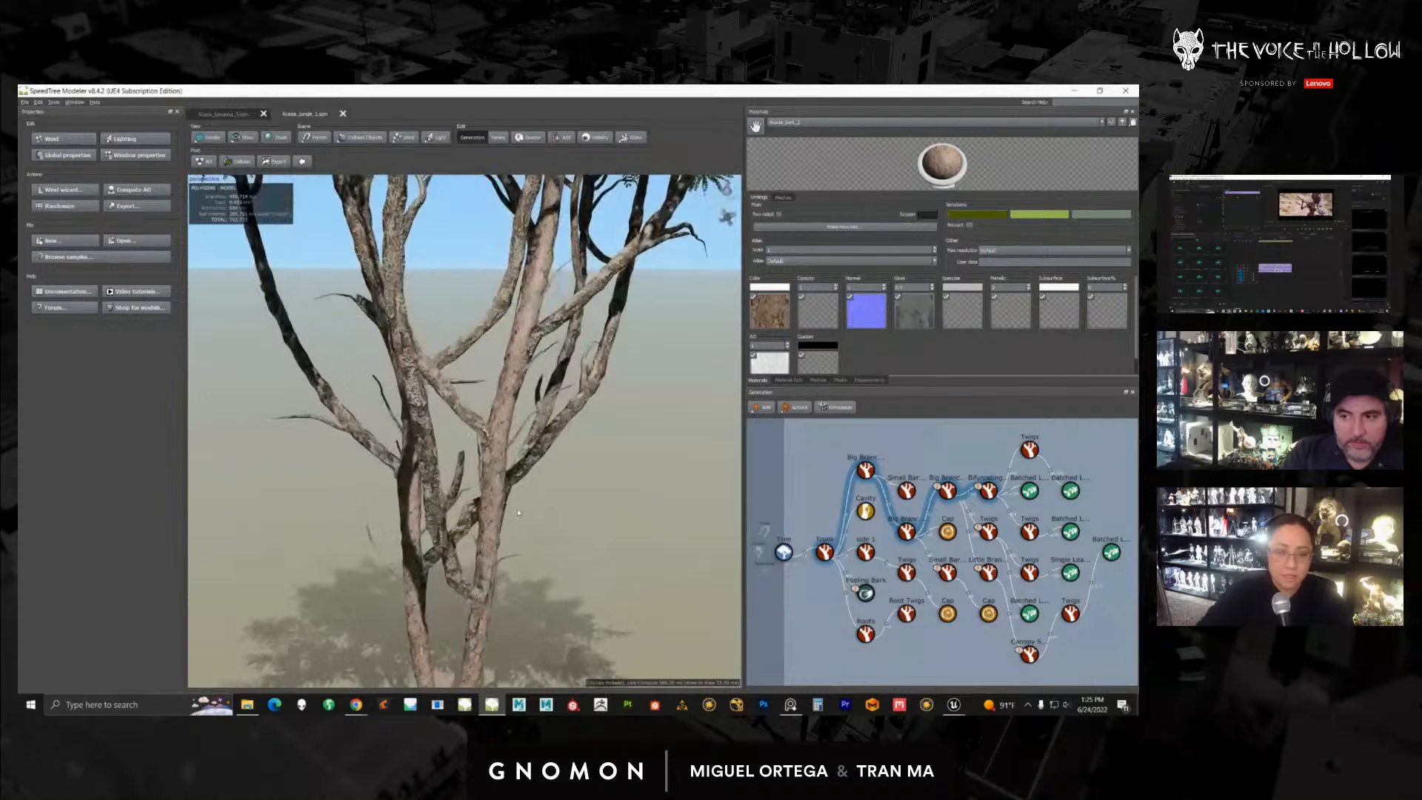
scroll(526, 521, down, 15)
scroll(475, 464, up, 6)
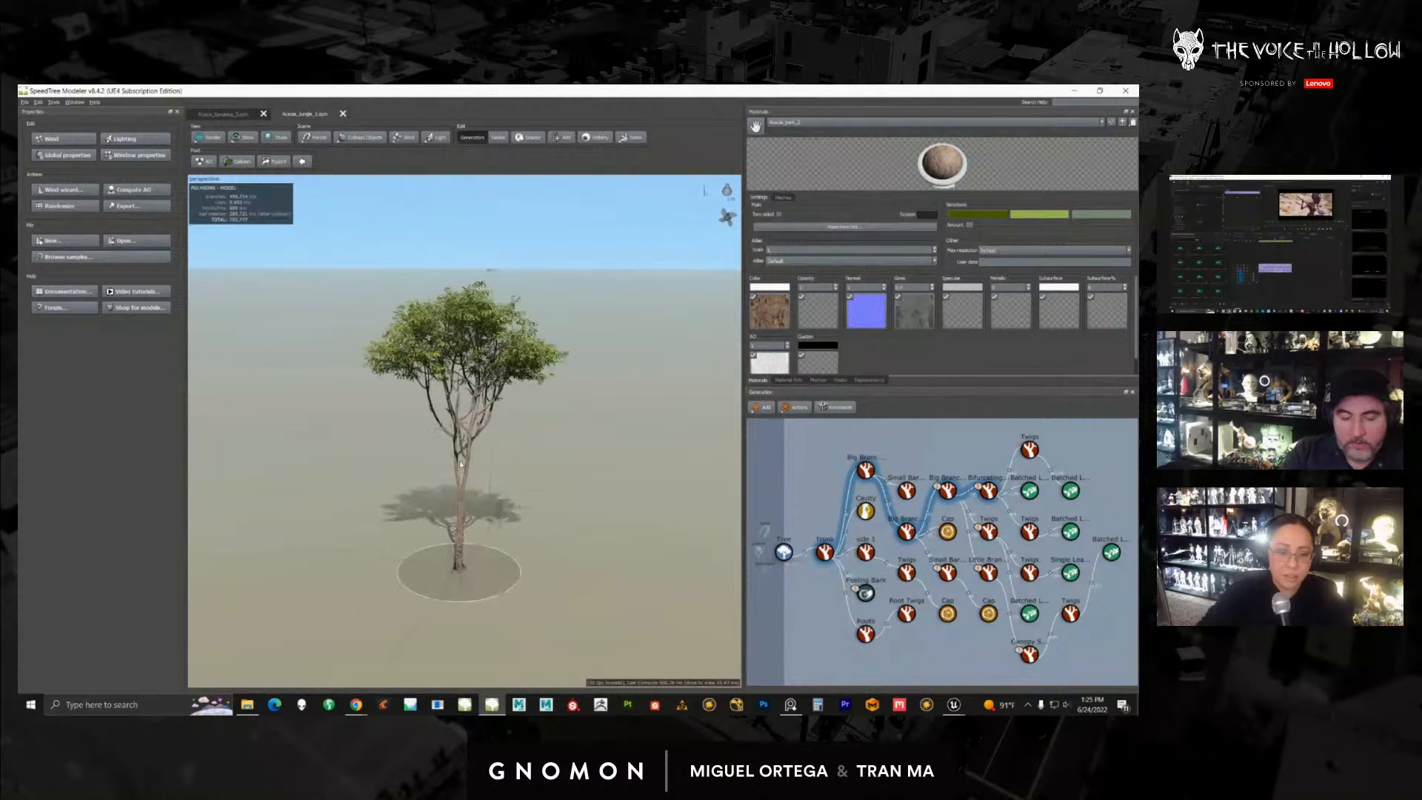
drag(474, 464, 496, 489)
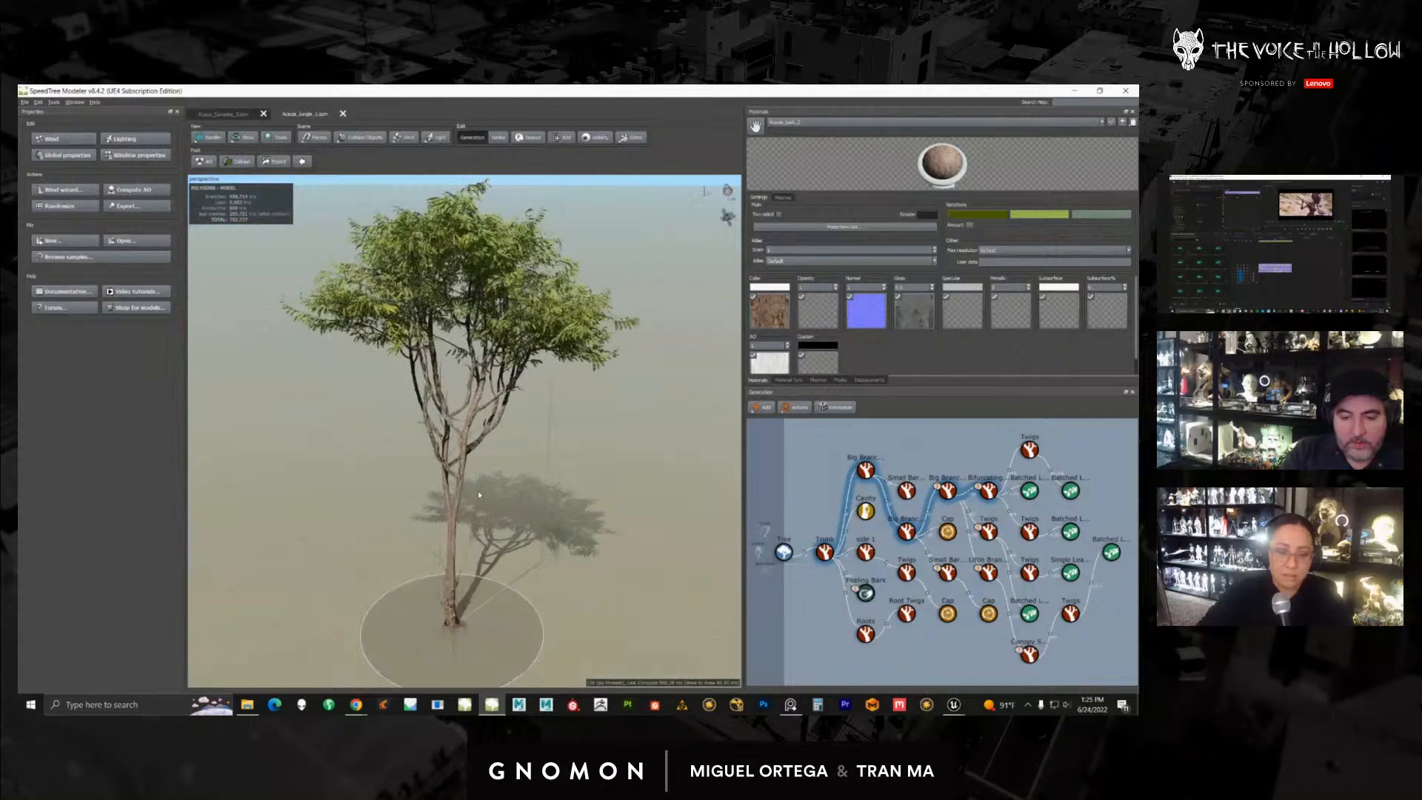
scroll(495, 491, up, 2)
scroll(495, 490, up, 3)
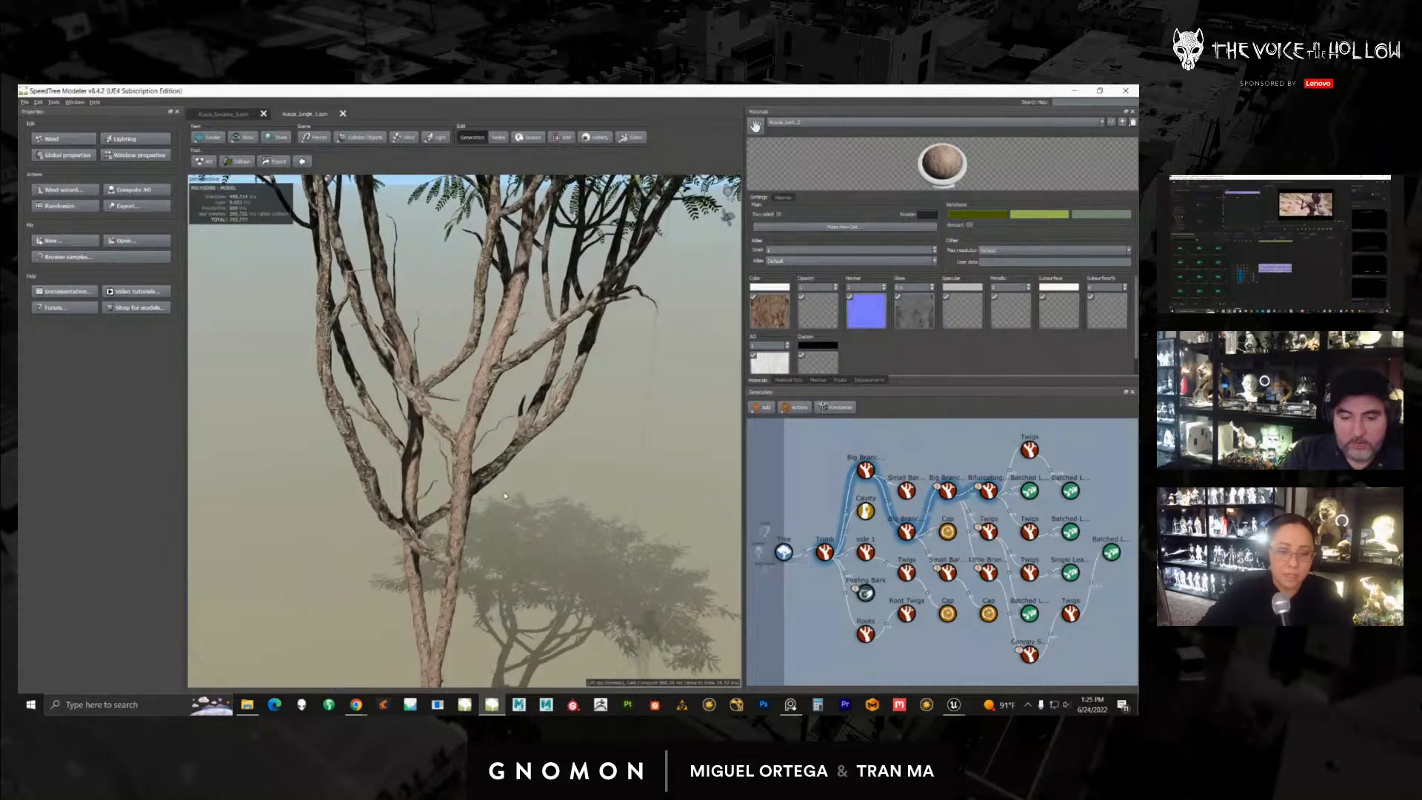
scroll(484, 483, down, 8)
drag(484, 483, 544, 530)
scroll(543, 530, up, 8)
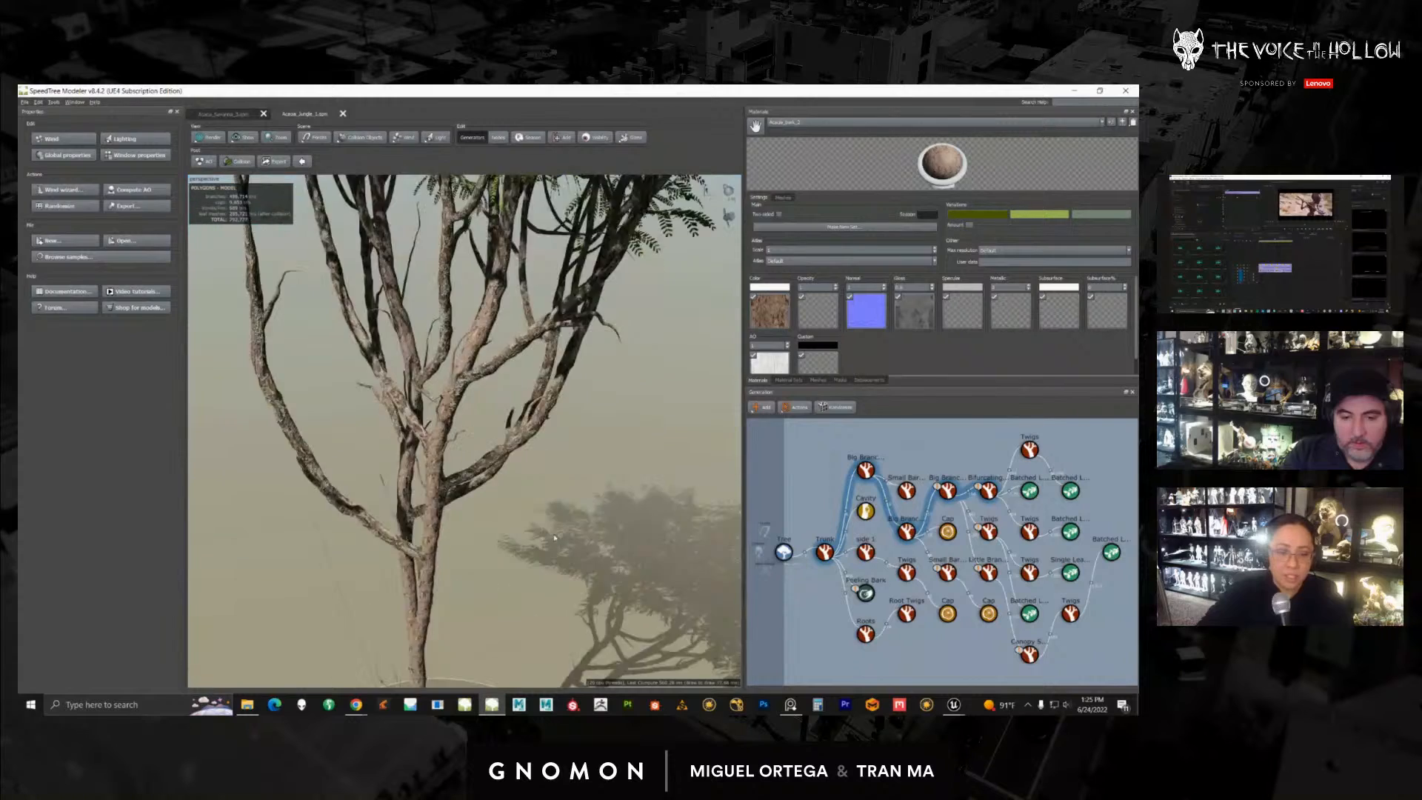
Step: Inspect the acacia's bark and branch junctions up close, and briefly revisit the close-up desert shot in Unreal Editor
scroll(543, 530, up, 6)
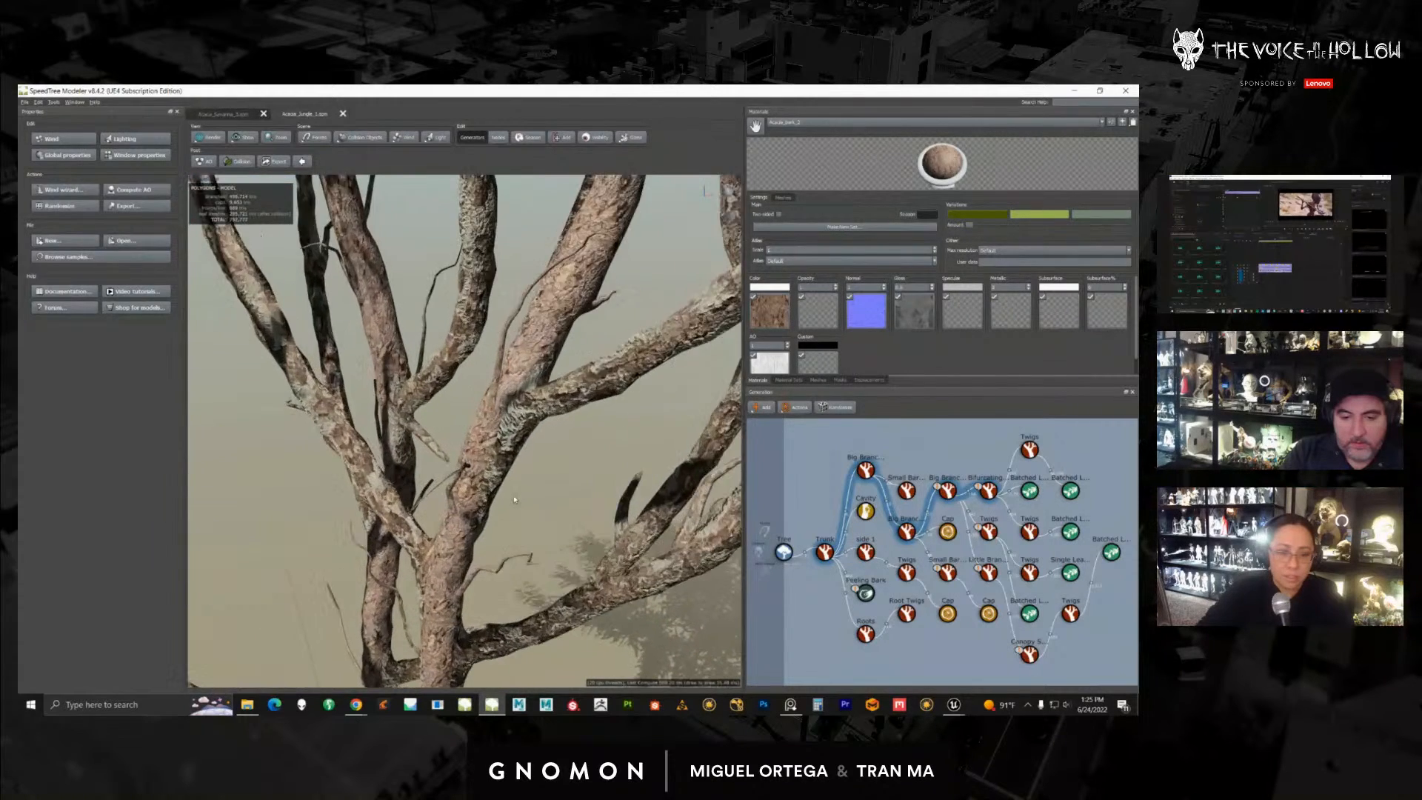
scroll(517, 501, up, 5)
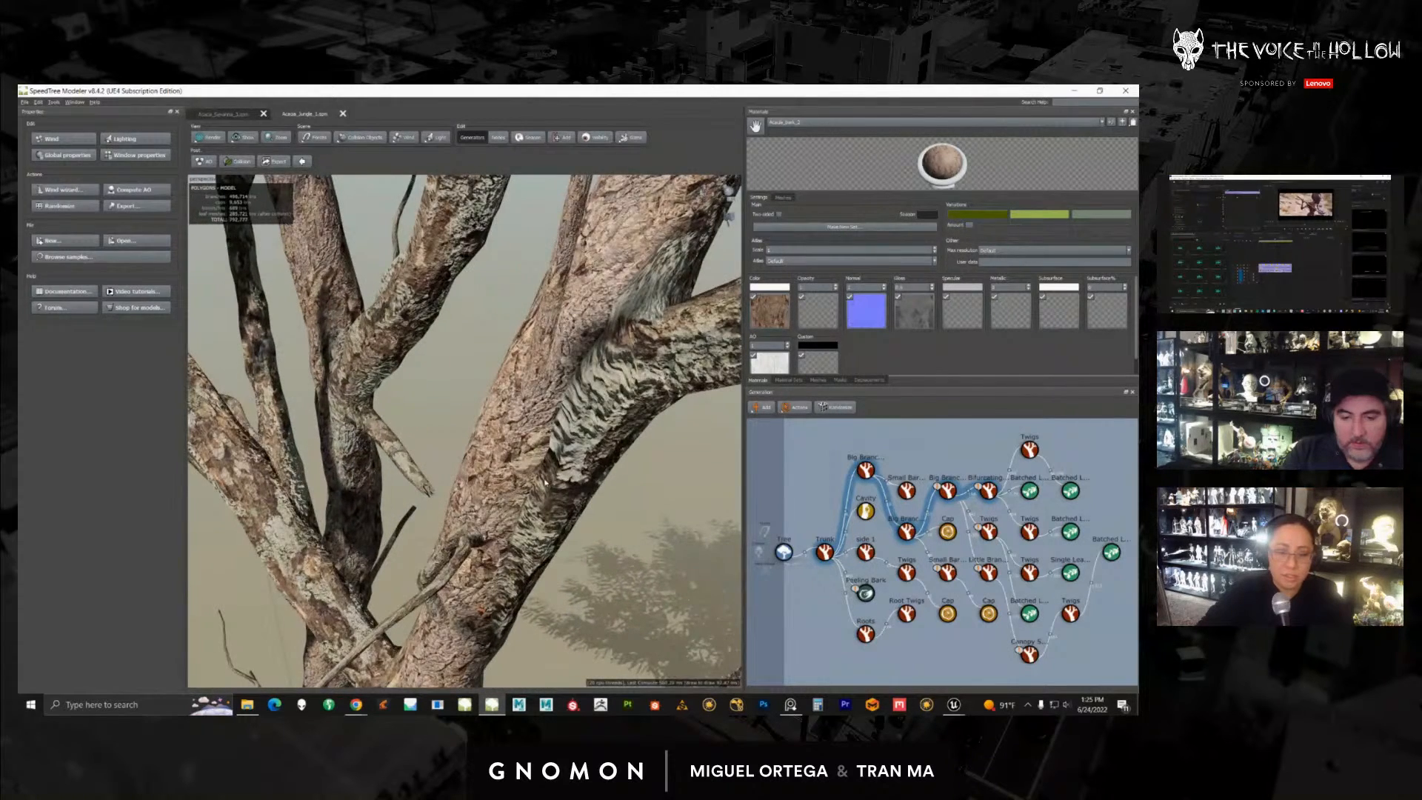
drag(544, 481, 576, 485)
scroll(560, 488, down, 10)
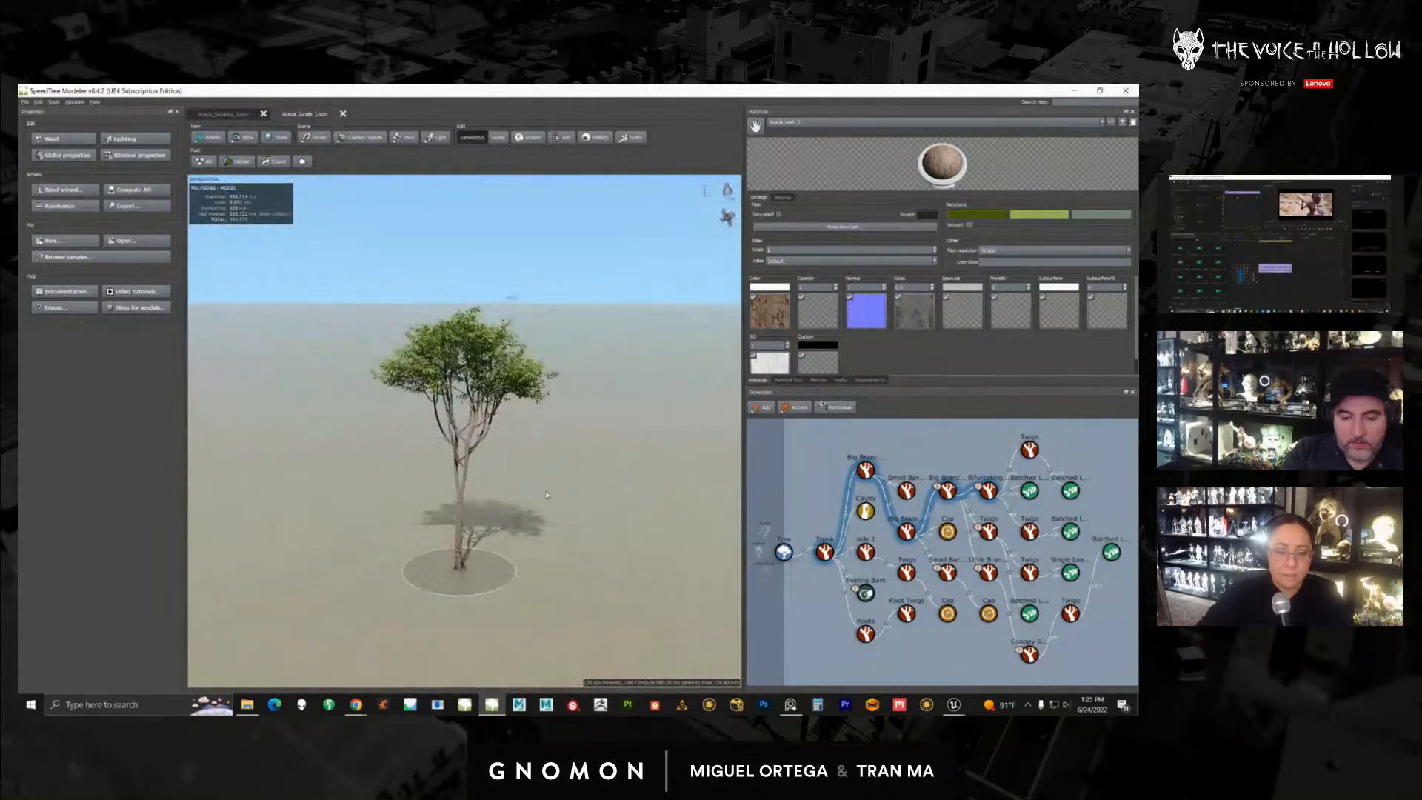
scroll(543, 486, up, 3)
mouse_move(529, 483)
mouse_down()
mouse_move(492, 489)
mouse_move(532, 490)
mouse_up()
middle_drag(507, 465, 506, 463)
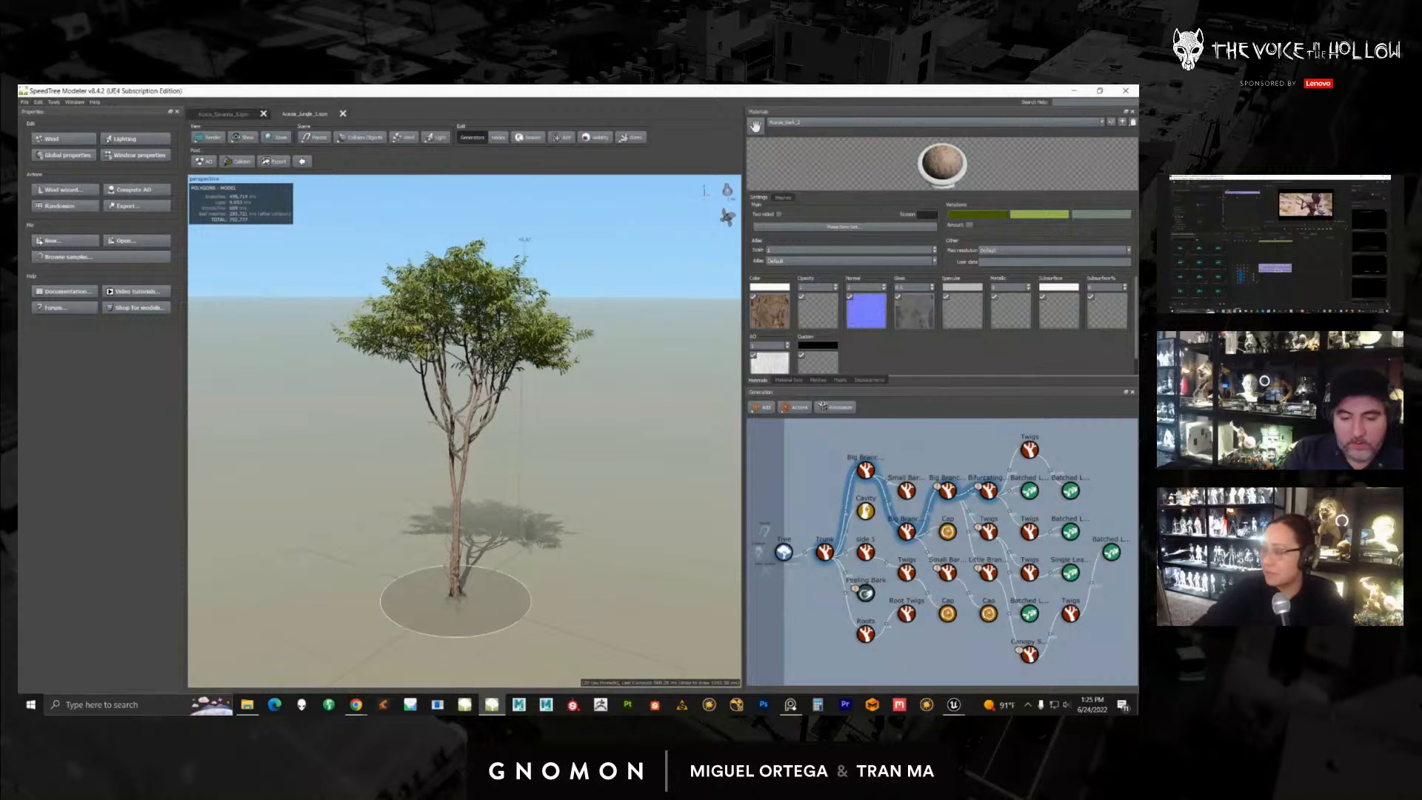
key(alt+Tab)
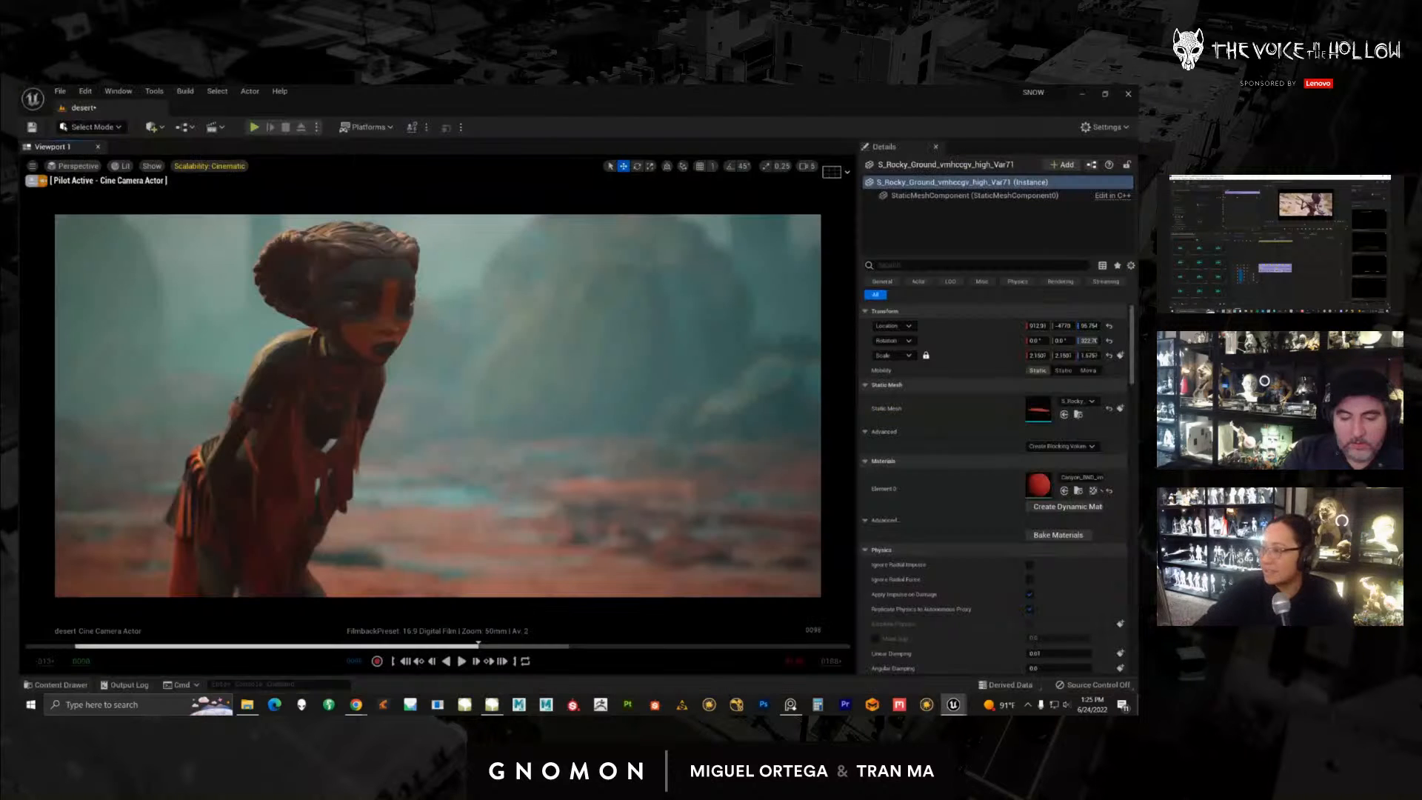
click(492, 704)
Step: Start an Unreal Engine 4 export of the acacia and create a folder named demo inside the parent Acacia_Jungle_1 folder
click(24, 101)
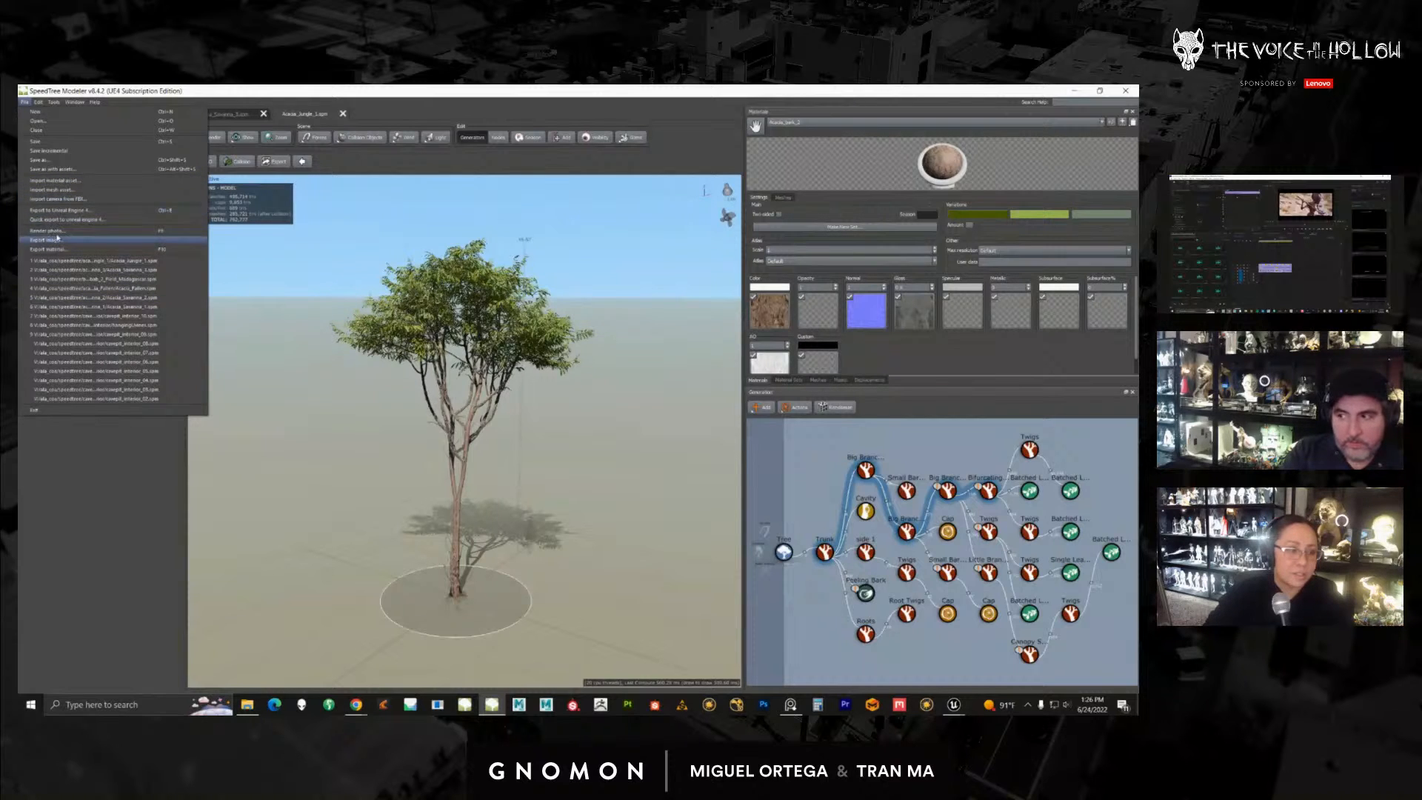
click(68, 213)
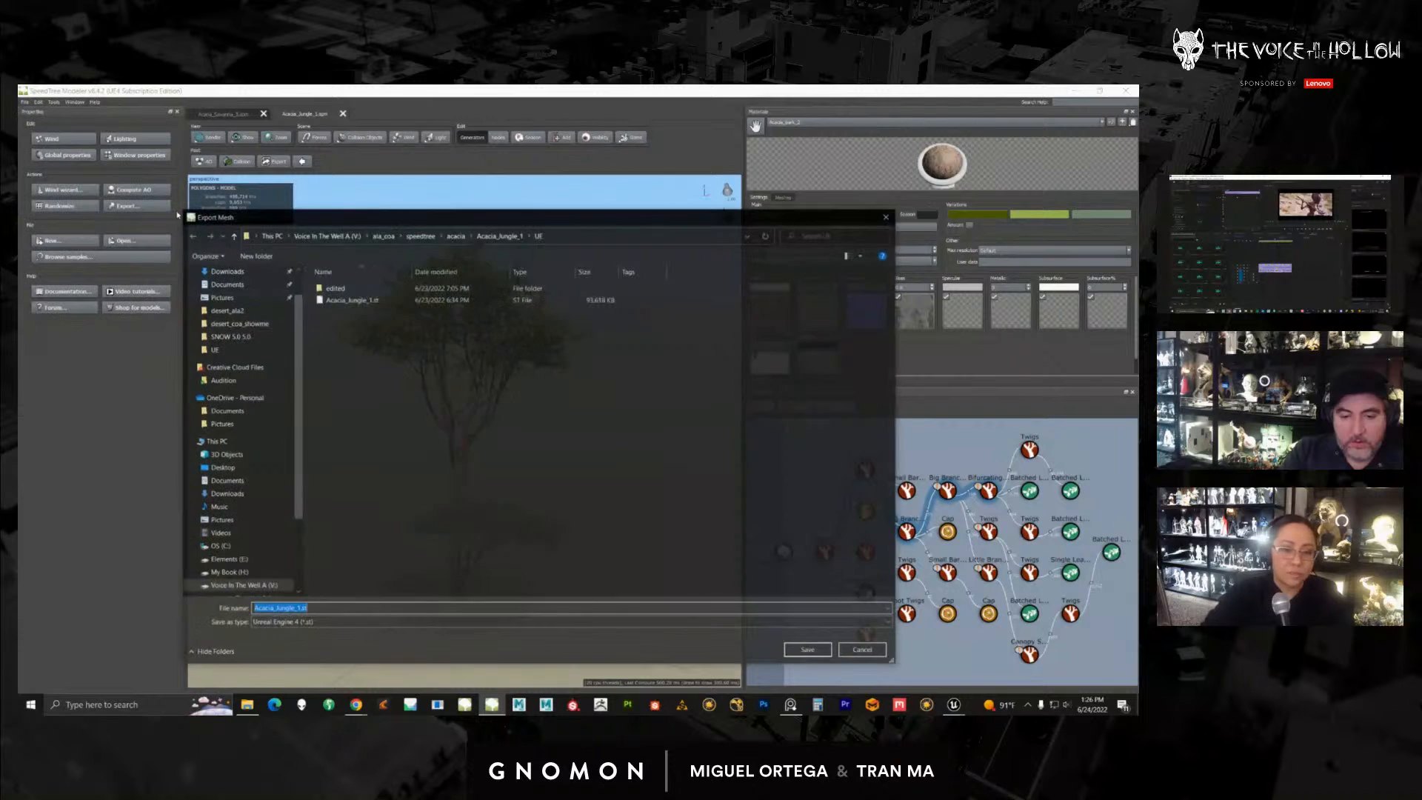
click(549, 237)
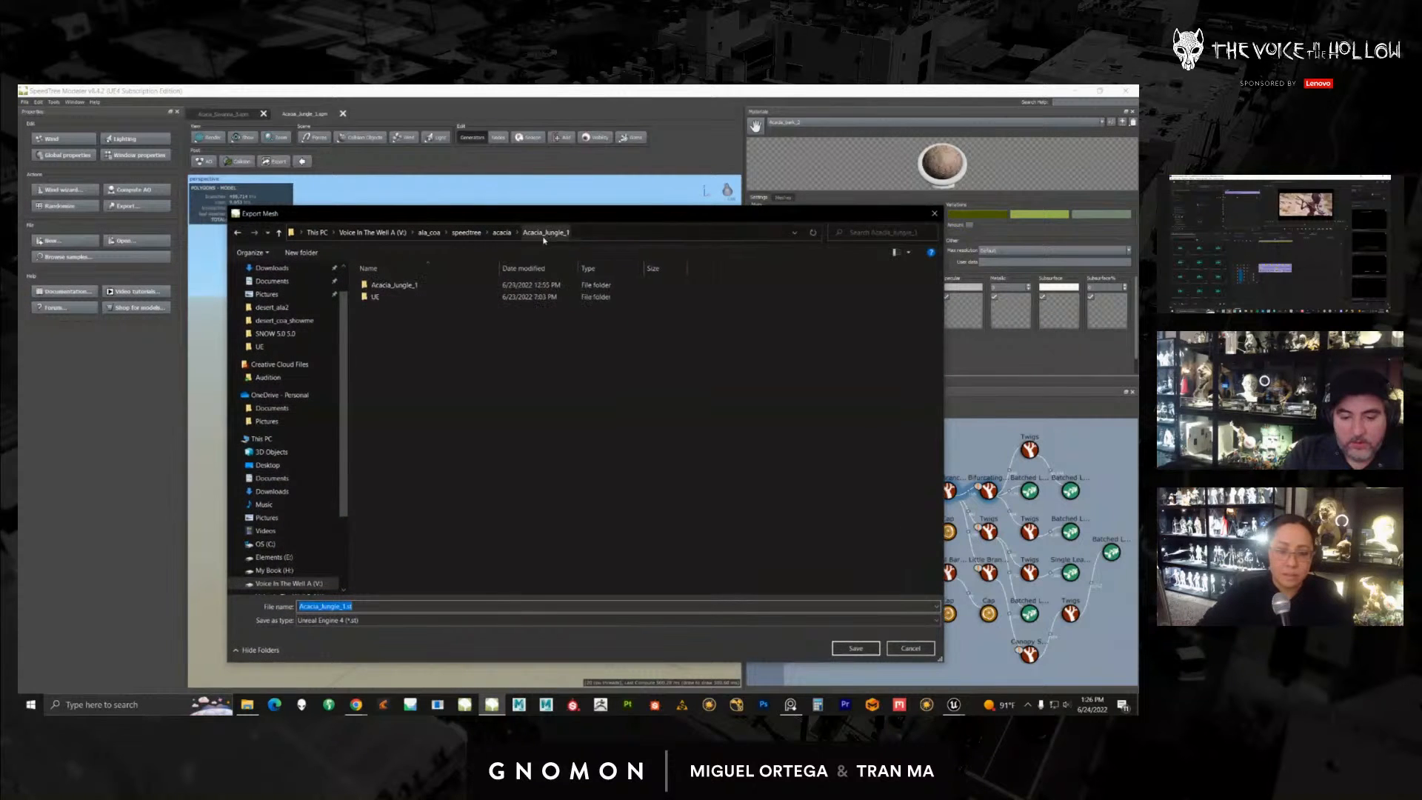
right_click(436, 356)
mouse_move(471, 462)
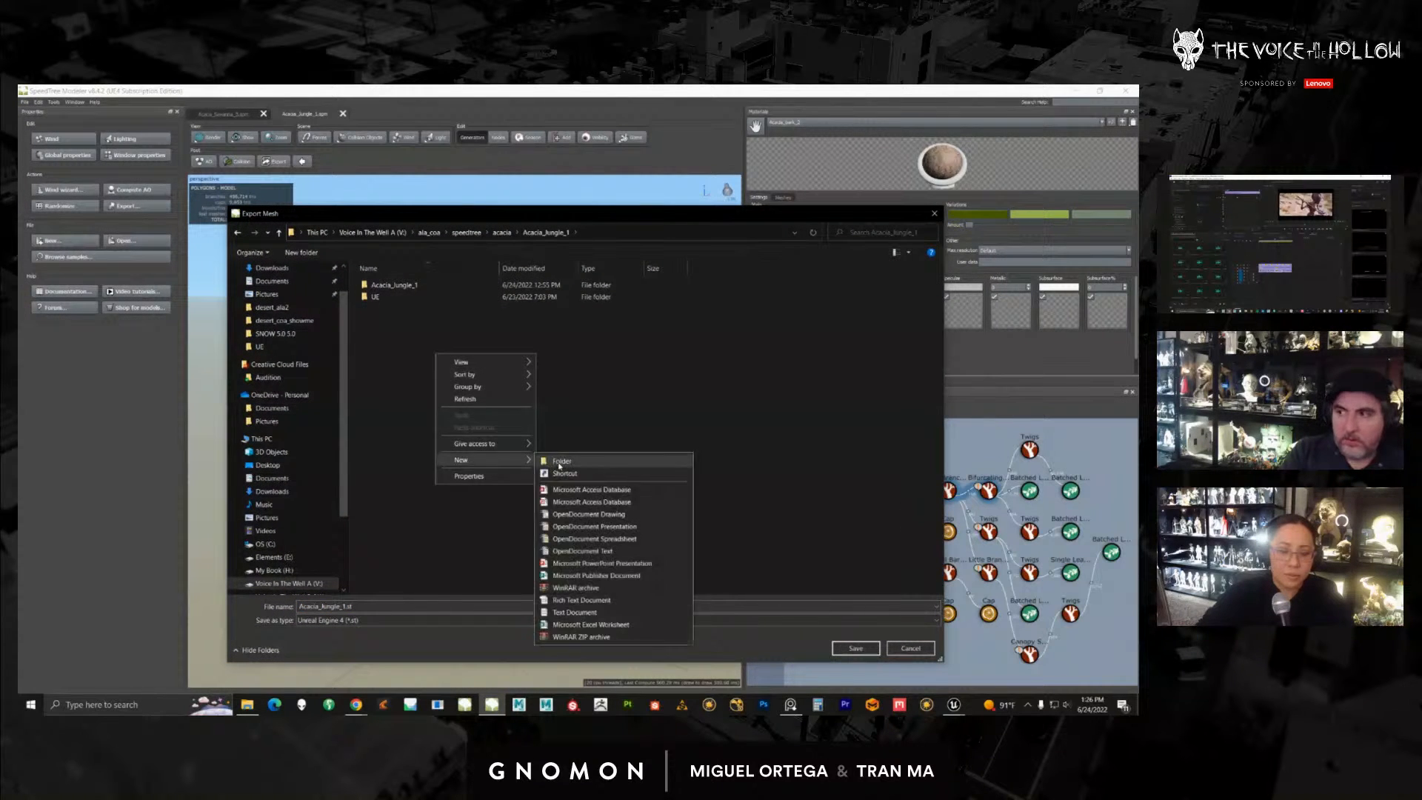
click(562, 462)
text(dem)
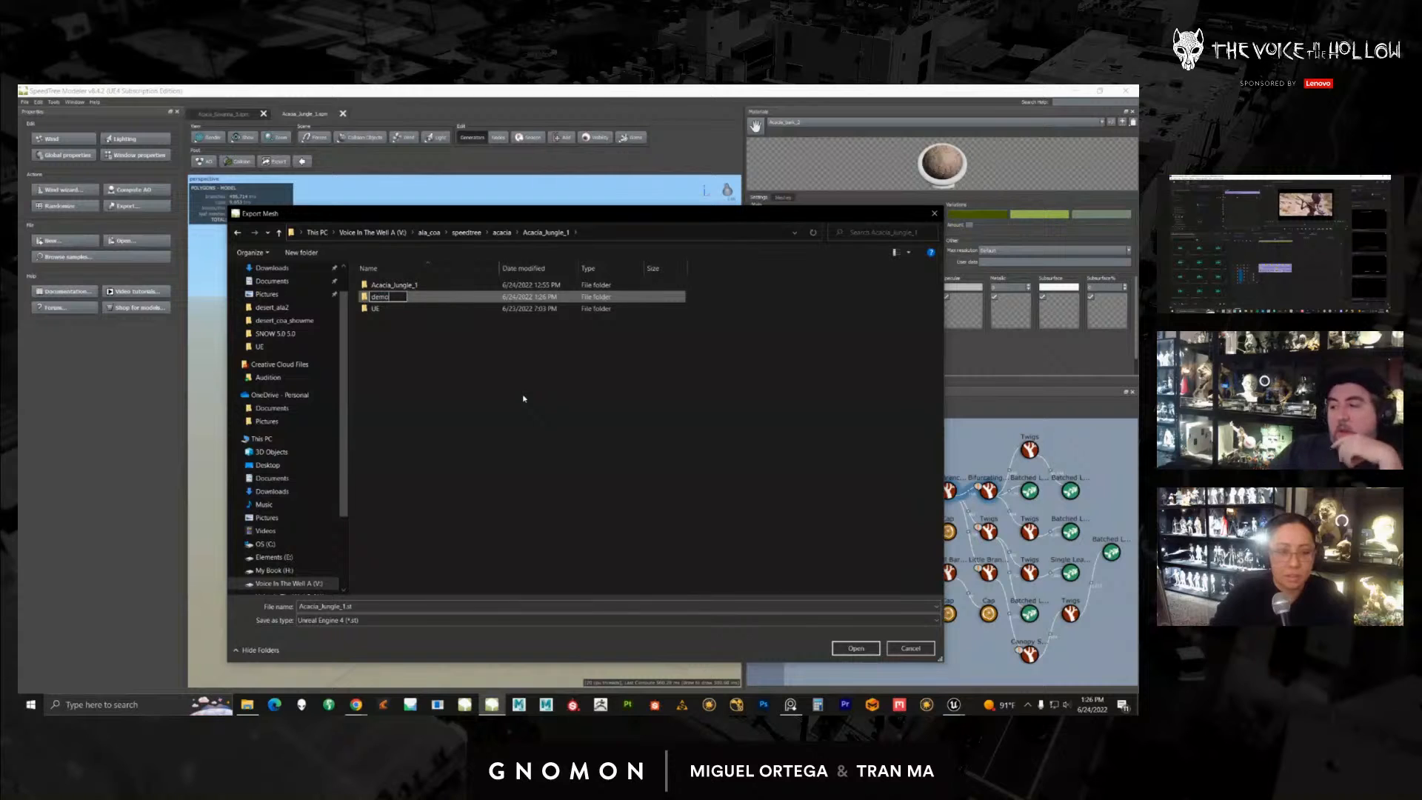
text(o)
key(Return)
Step: Export the mesh as Acacia_Jungle_1.st into the demo folder, accepting the existing Unreal Engine 4 export options
click(853, 650)
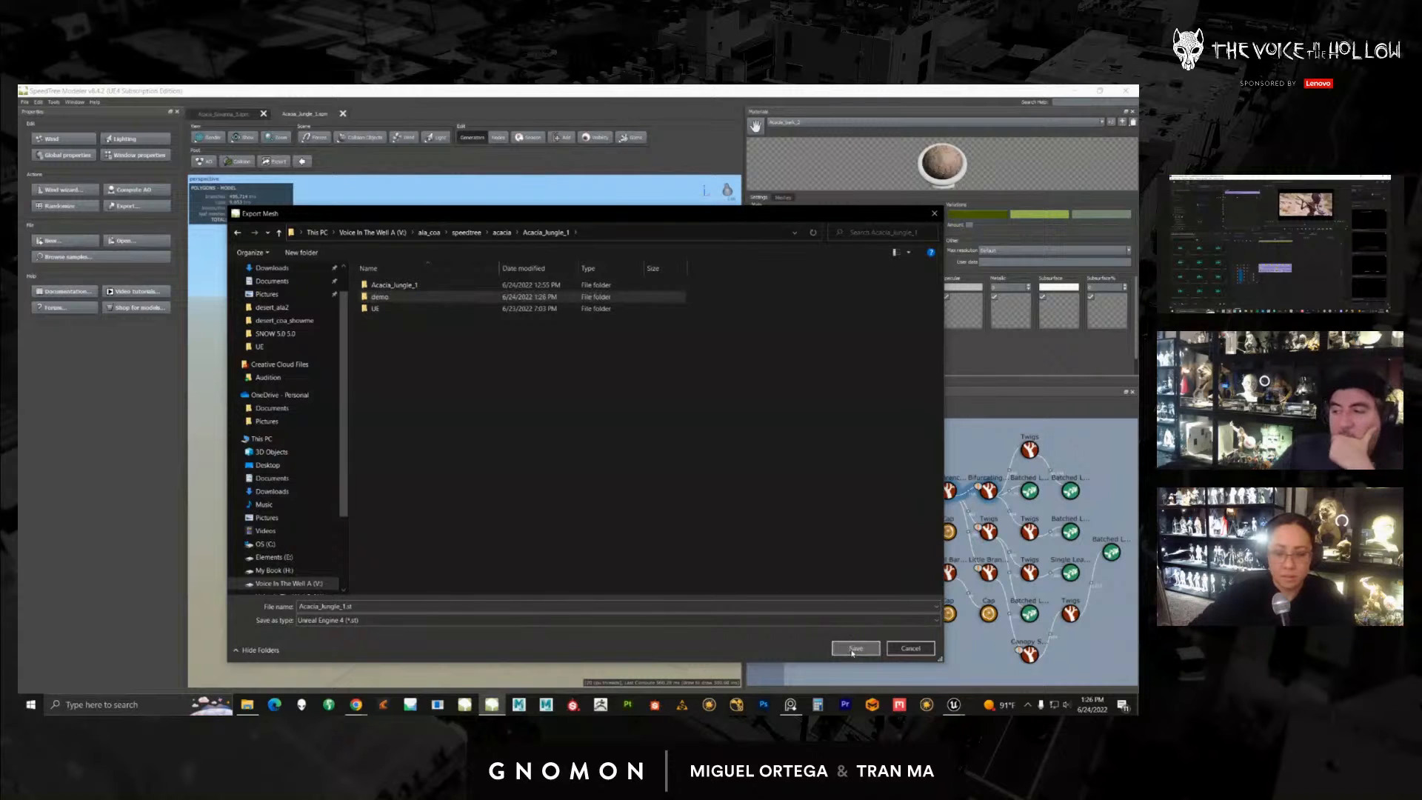
click(844, 648)
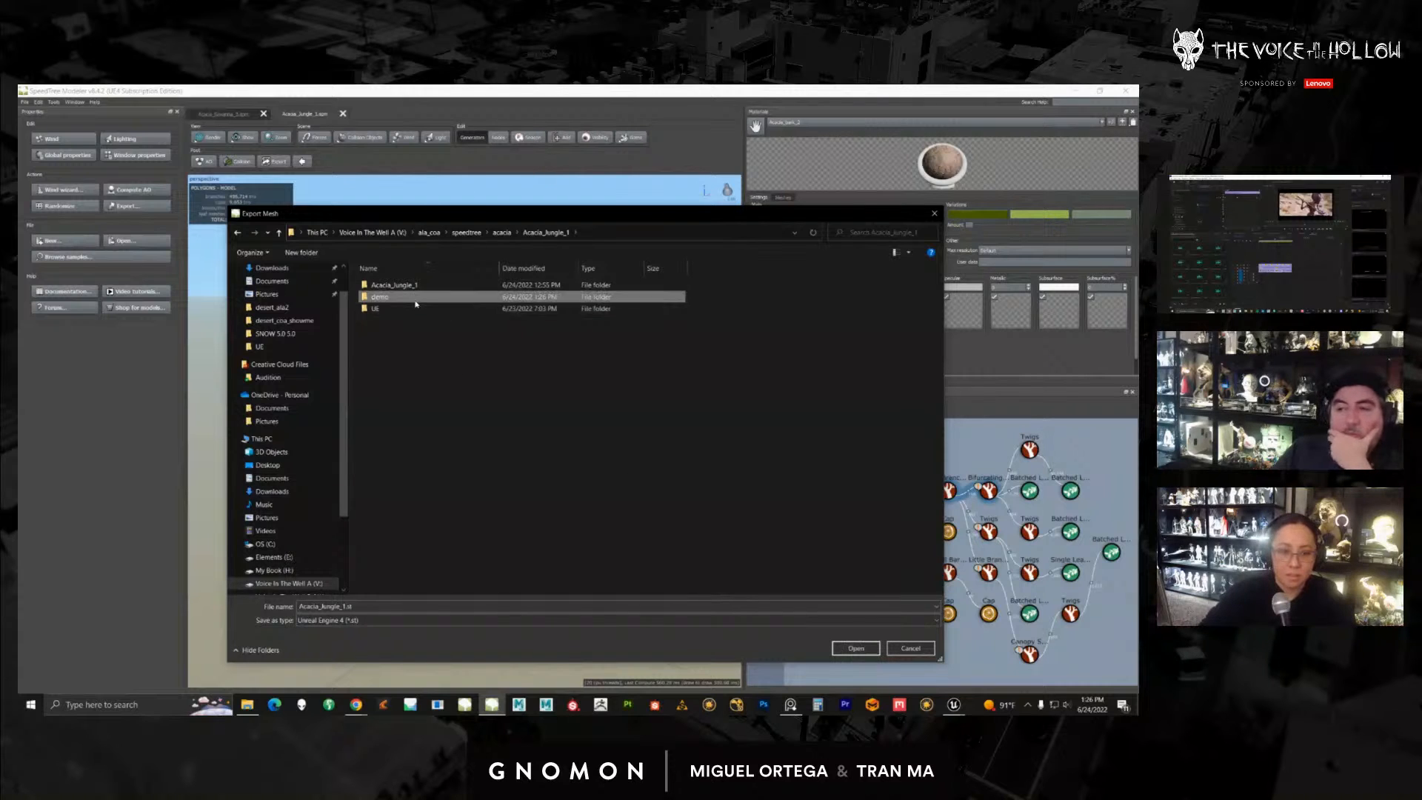
click(855, 648)
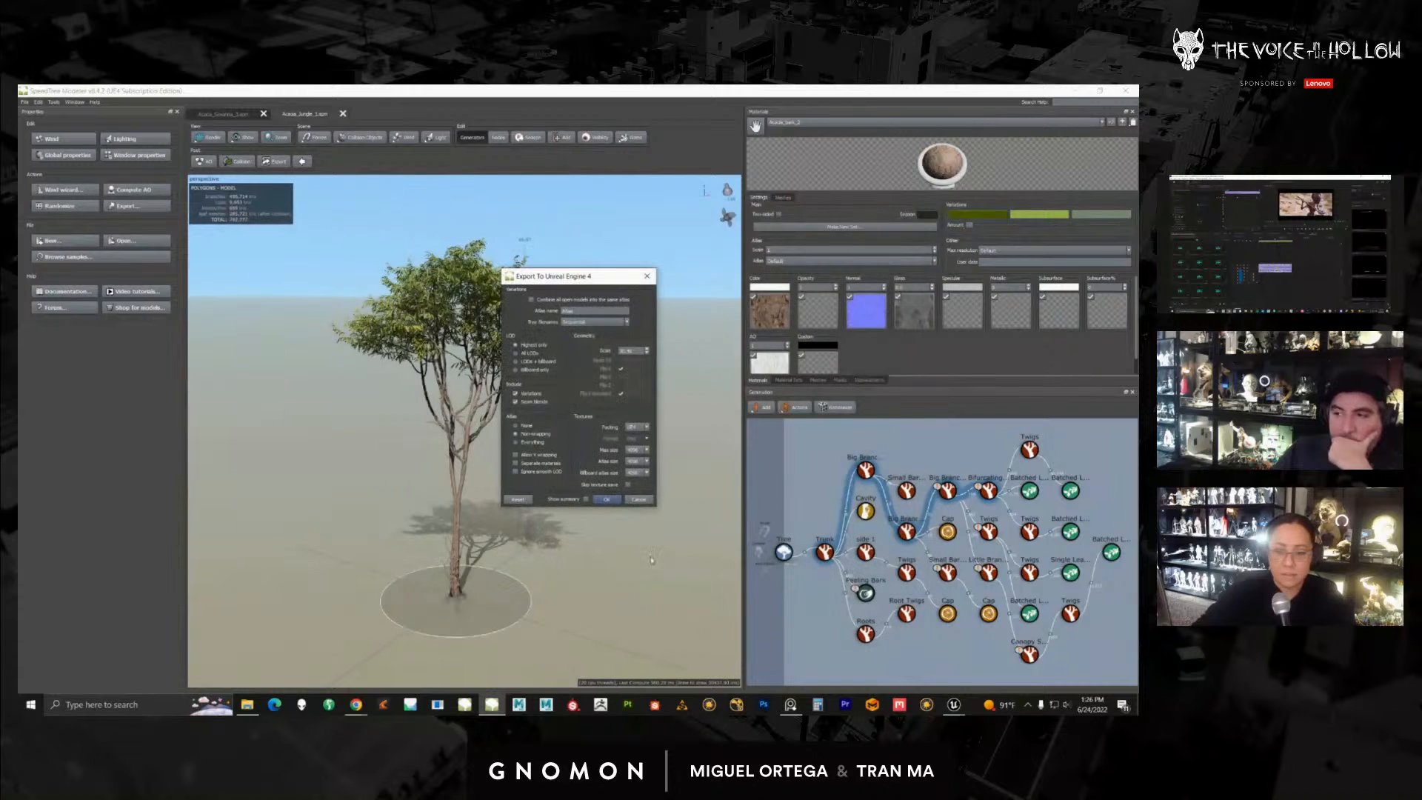
drag(571, 281, 615, 257)
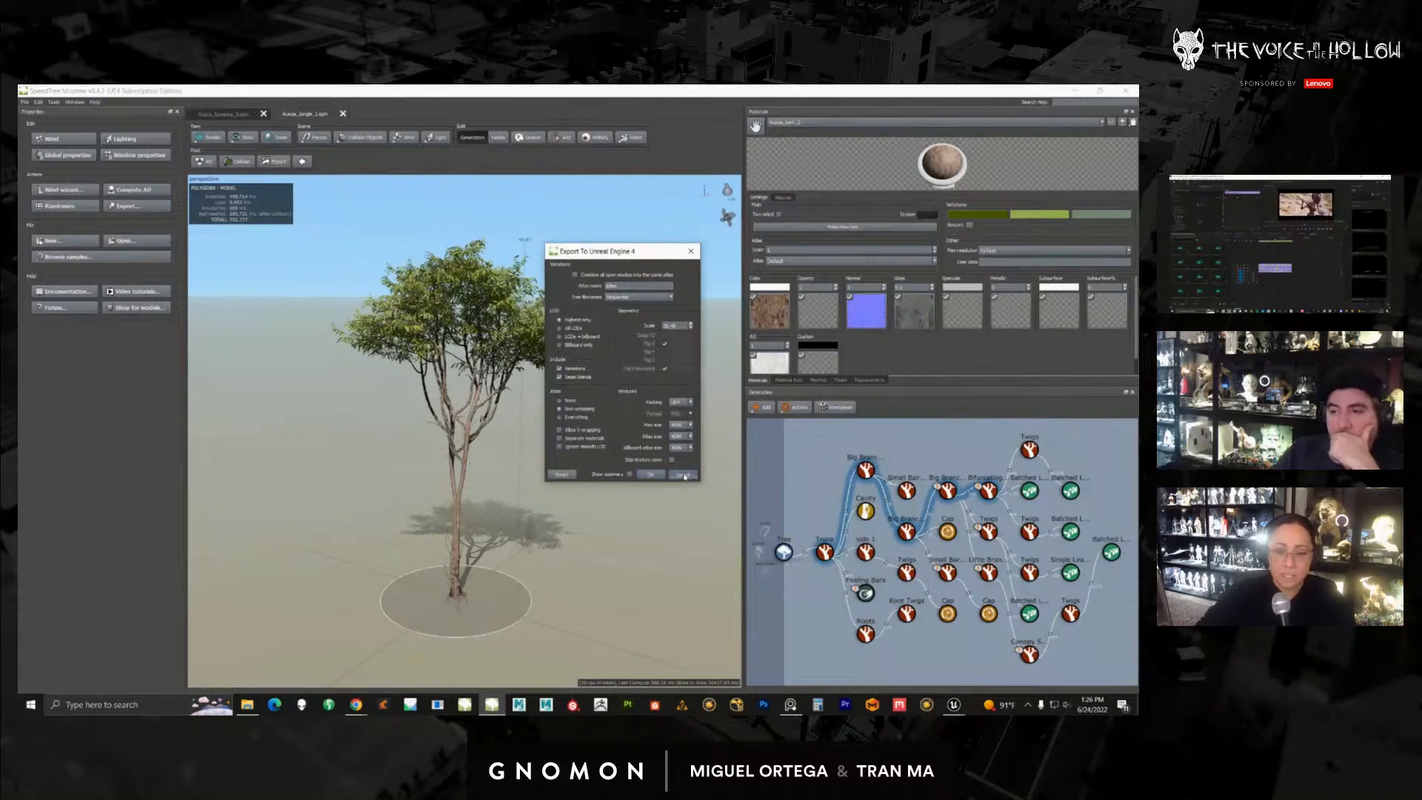
click(650, 474)
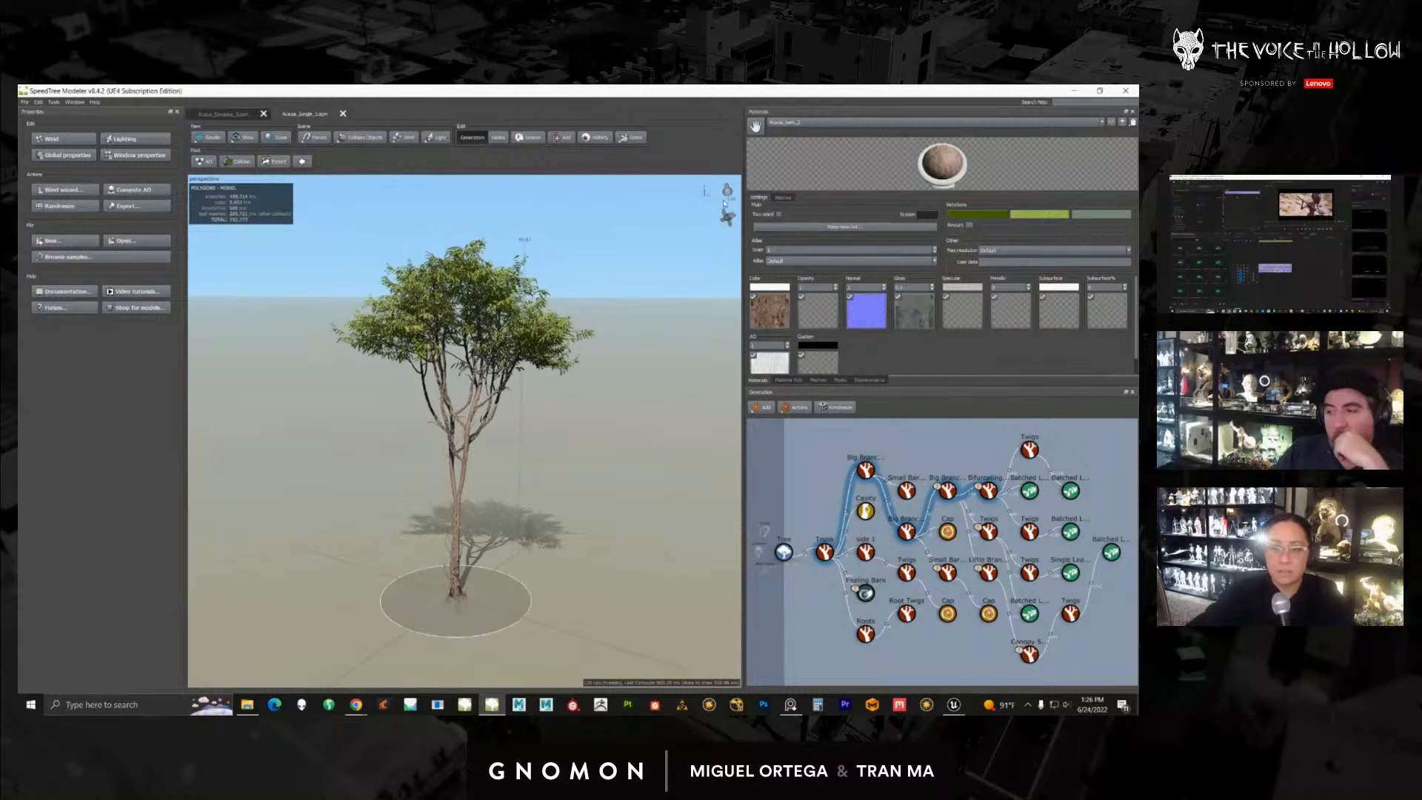
Step: Select the wind fan object and generate wind for the acacia with the Wind Wizard's existing settings
click(729, 216)
drag(637, 259, 578, 311)
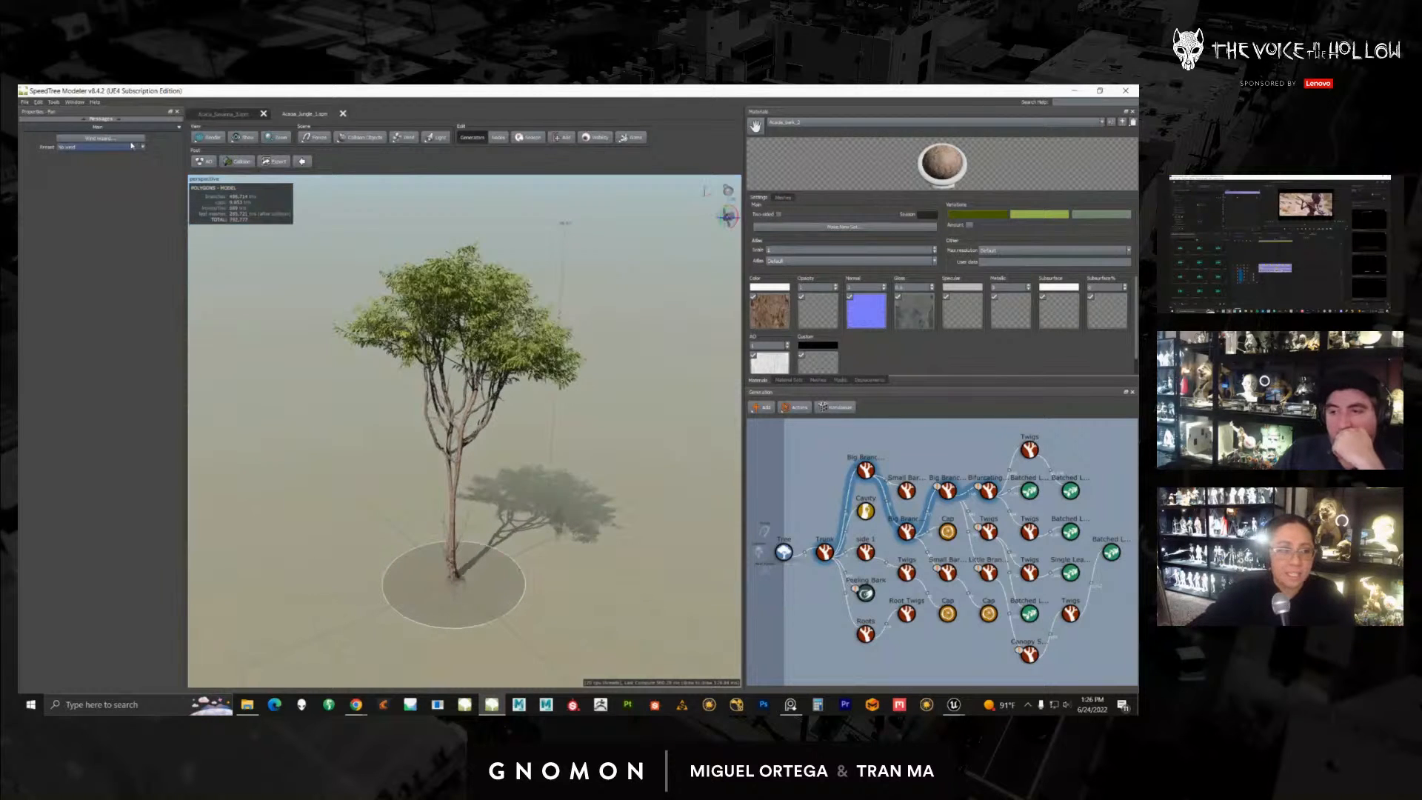
click(125, 140)
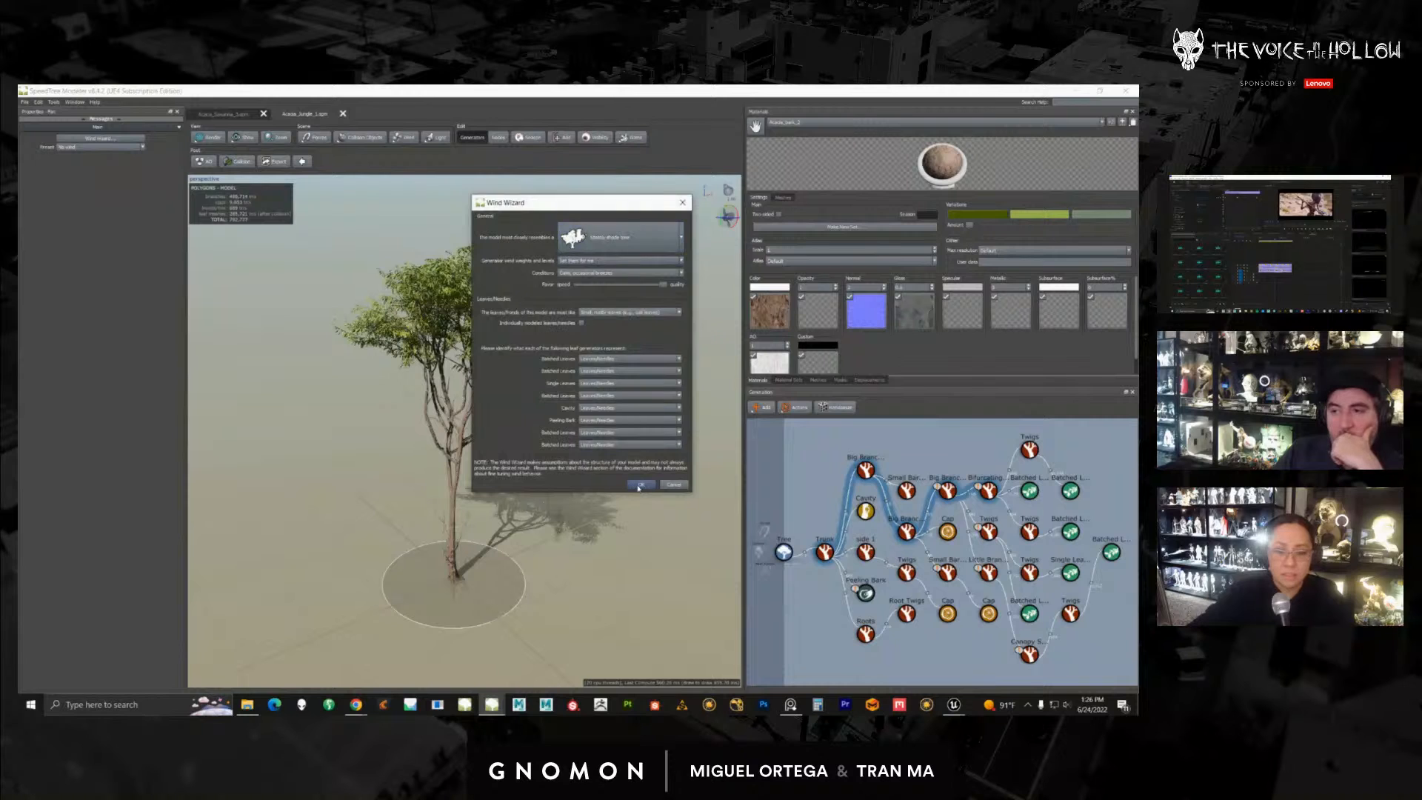
click(641, 487)
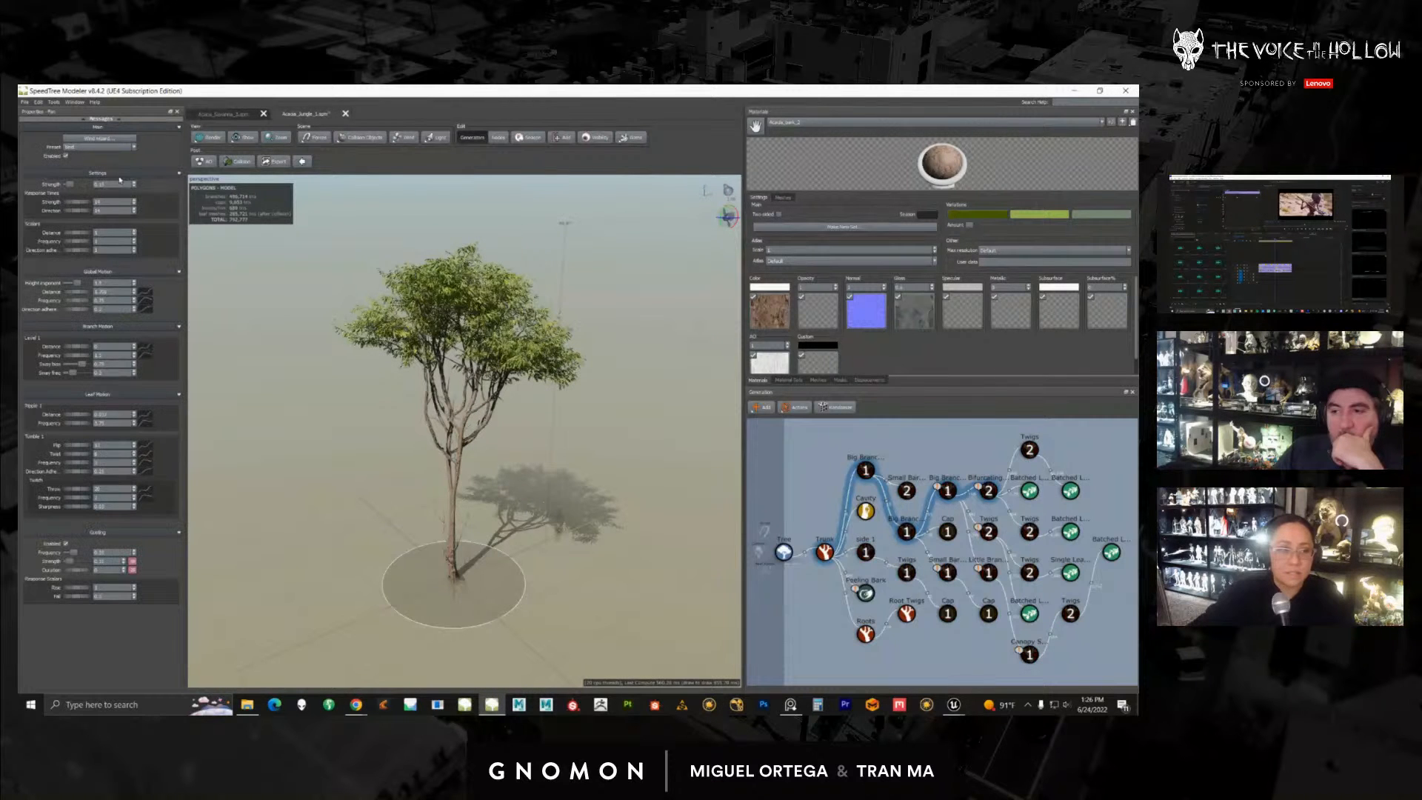
Step: Adjust the wind strength and view the acacia swaying from different angles
drag(561, 389, 567, 367)
right_drag(567, 367, 704, 374)
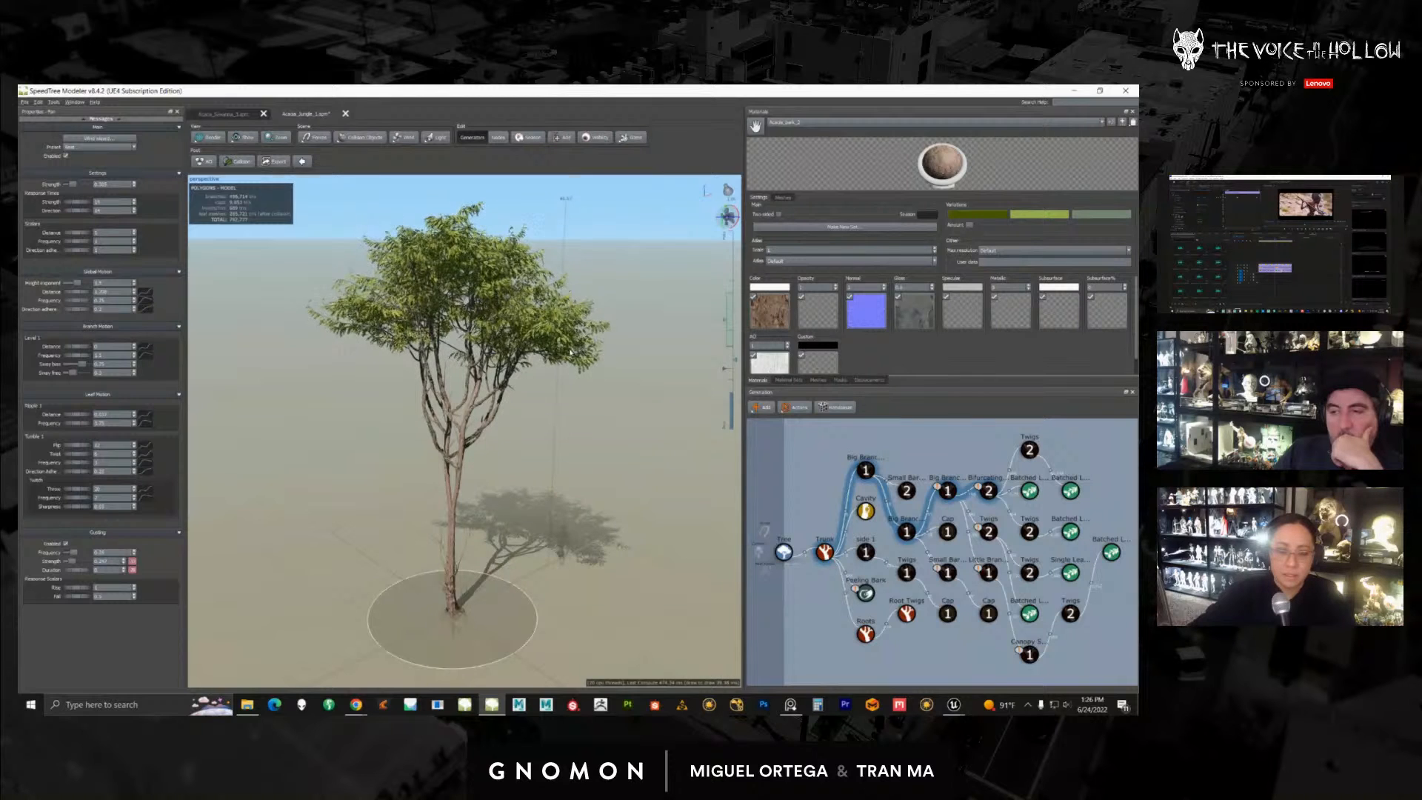
drag(569, 353, 546, 364)
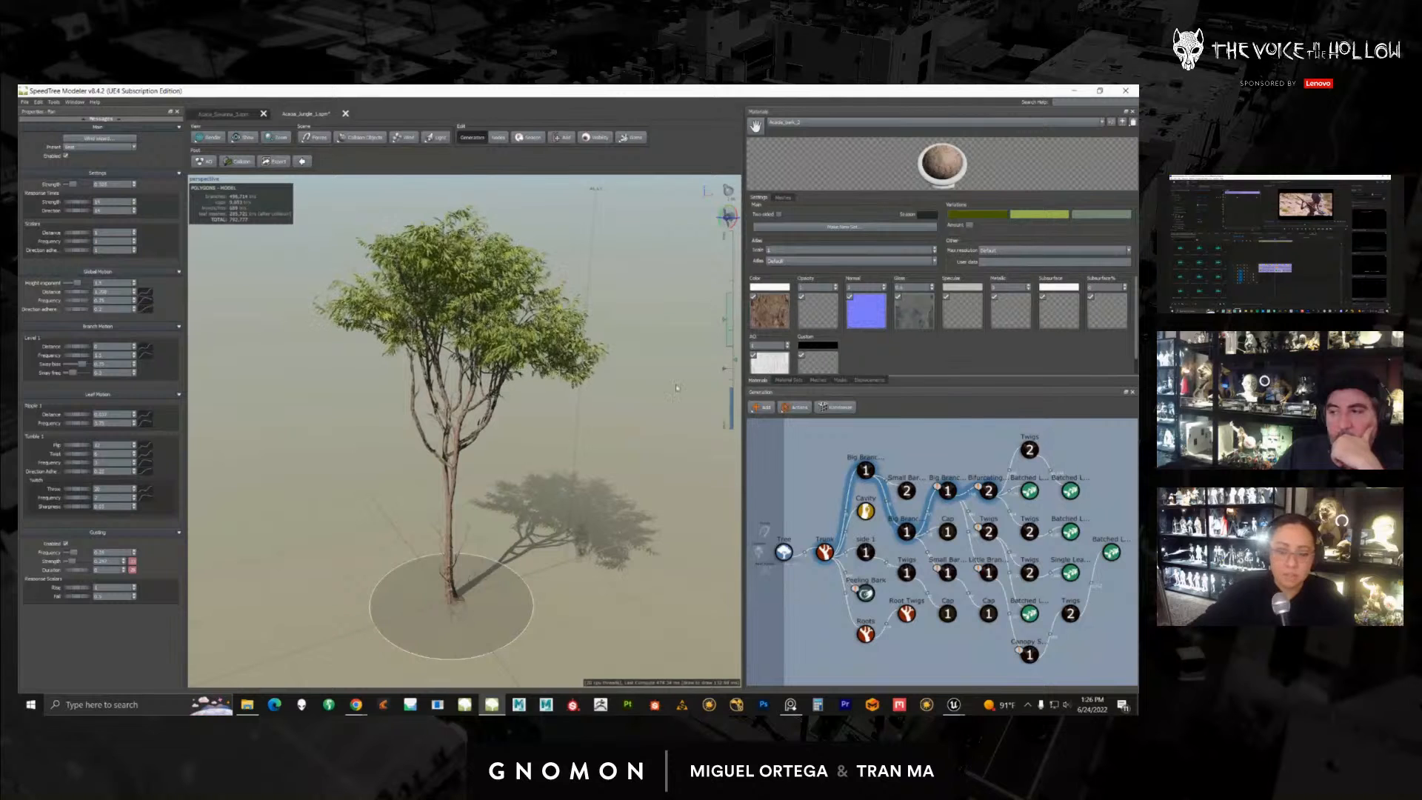
Step: Disable the acacia's wind and export it for Unreal Engine 4 as Acacia_Jungle_1.st into the demo folder with the existing options
drag(511, 423, 563, 425)
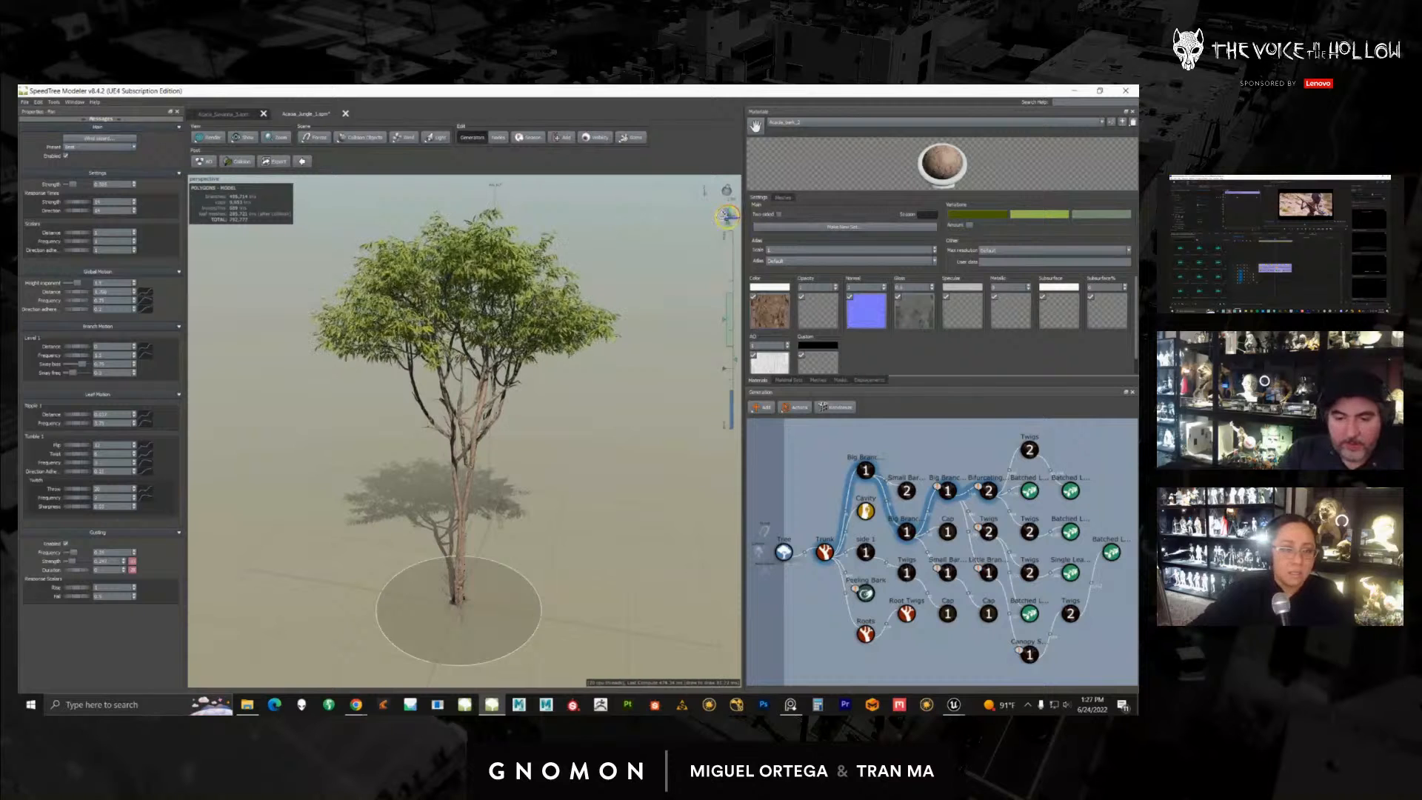
click(67, 157)
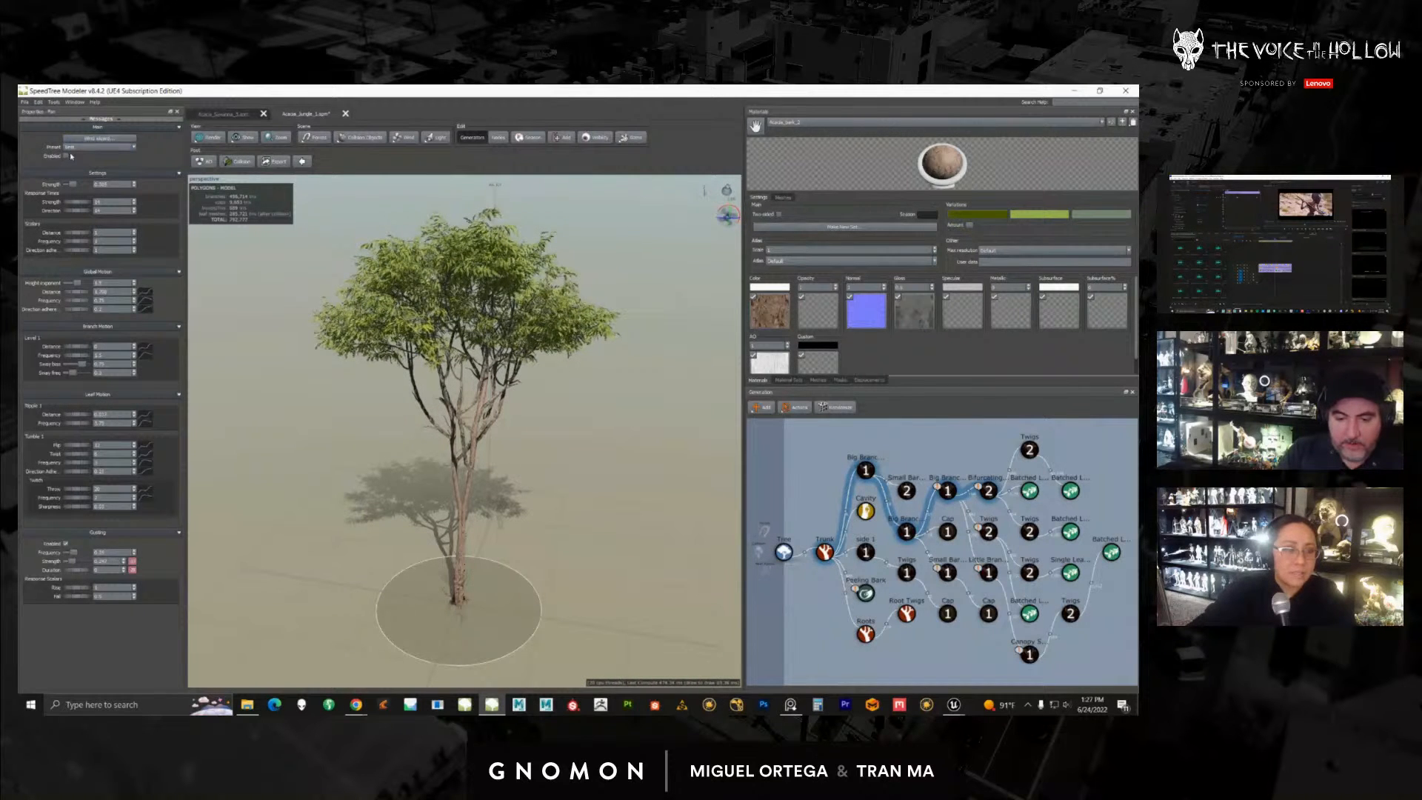
click(24, 102)
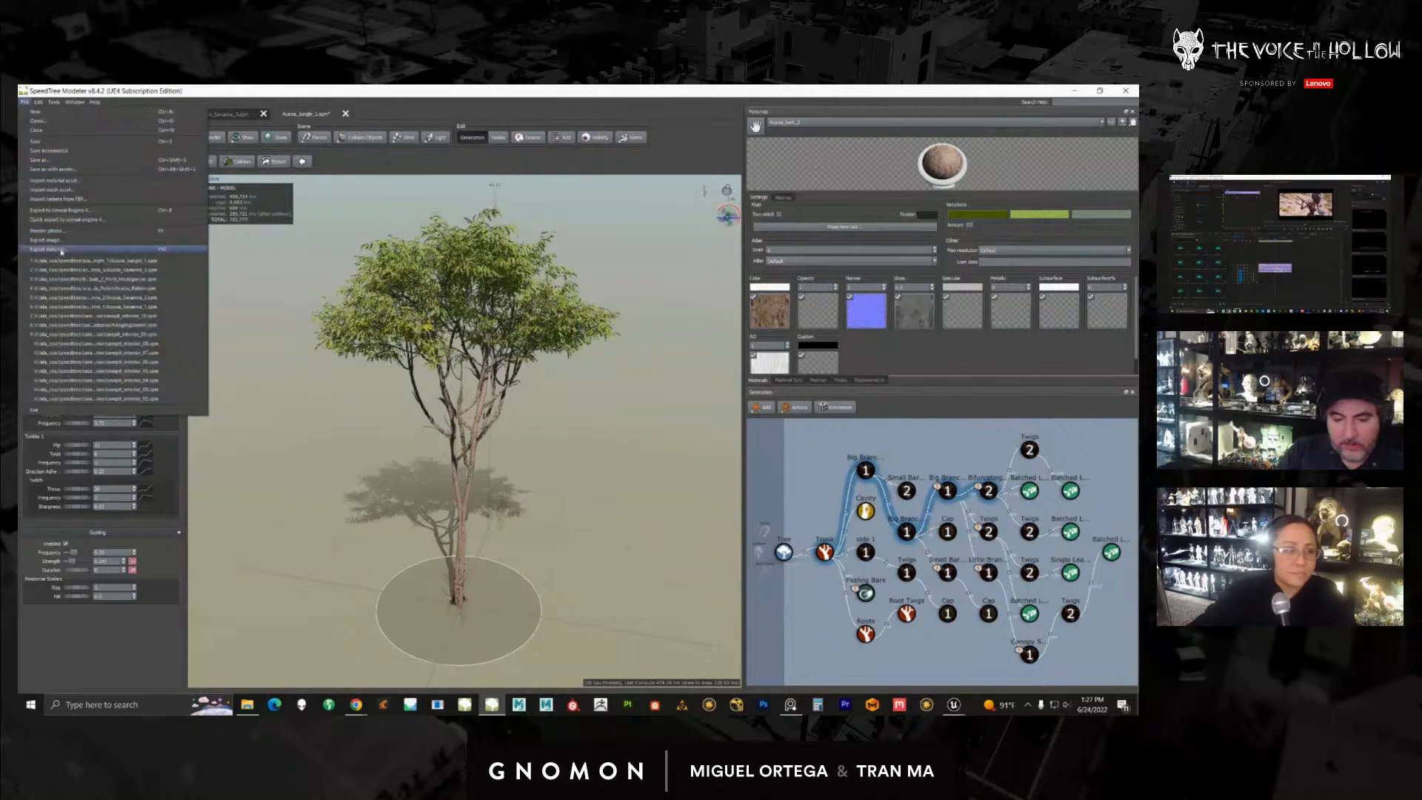
click(65, 211)
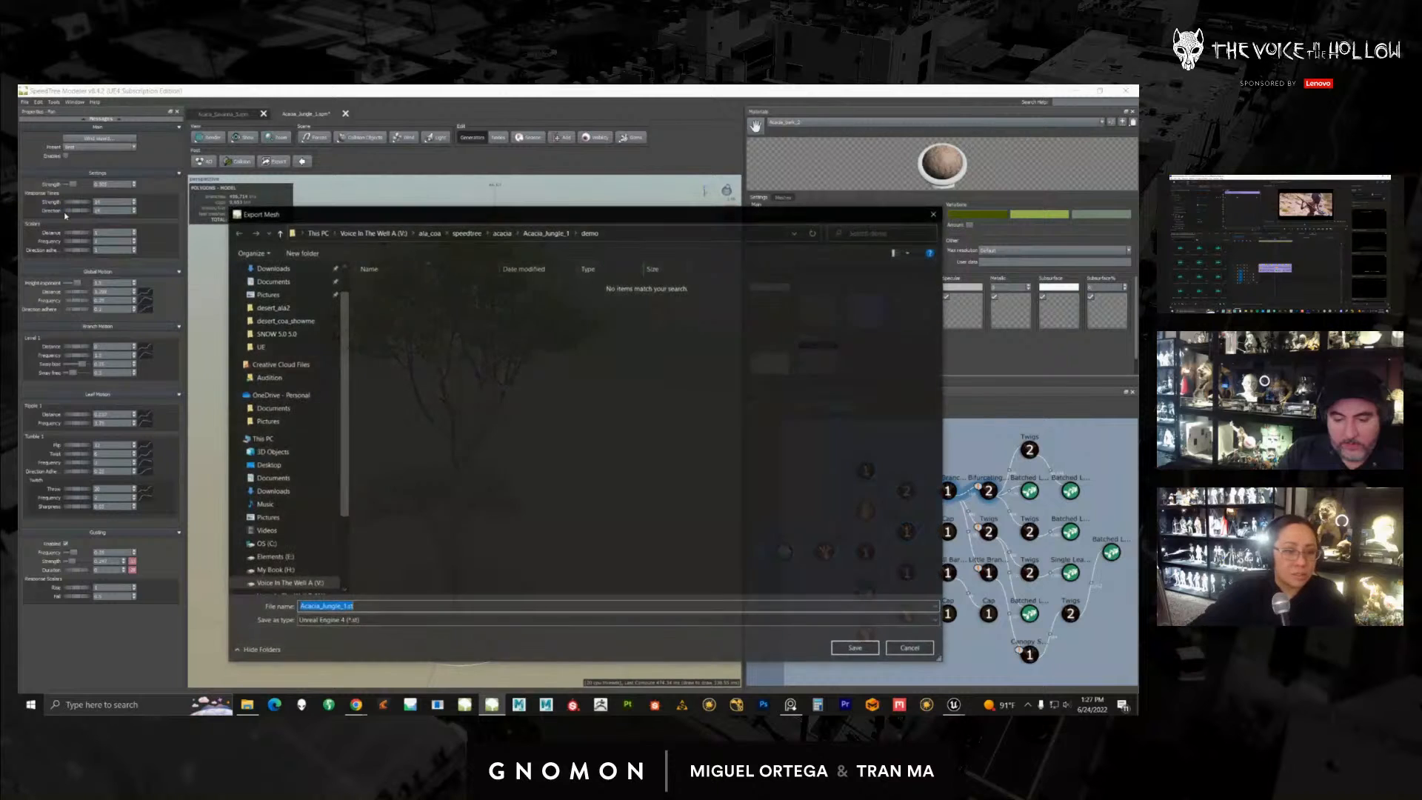
click(857, 649)
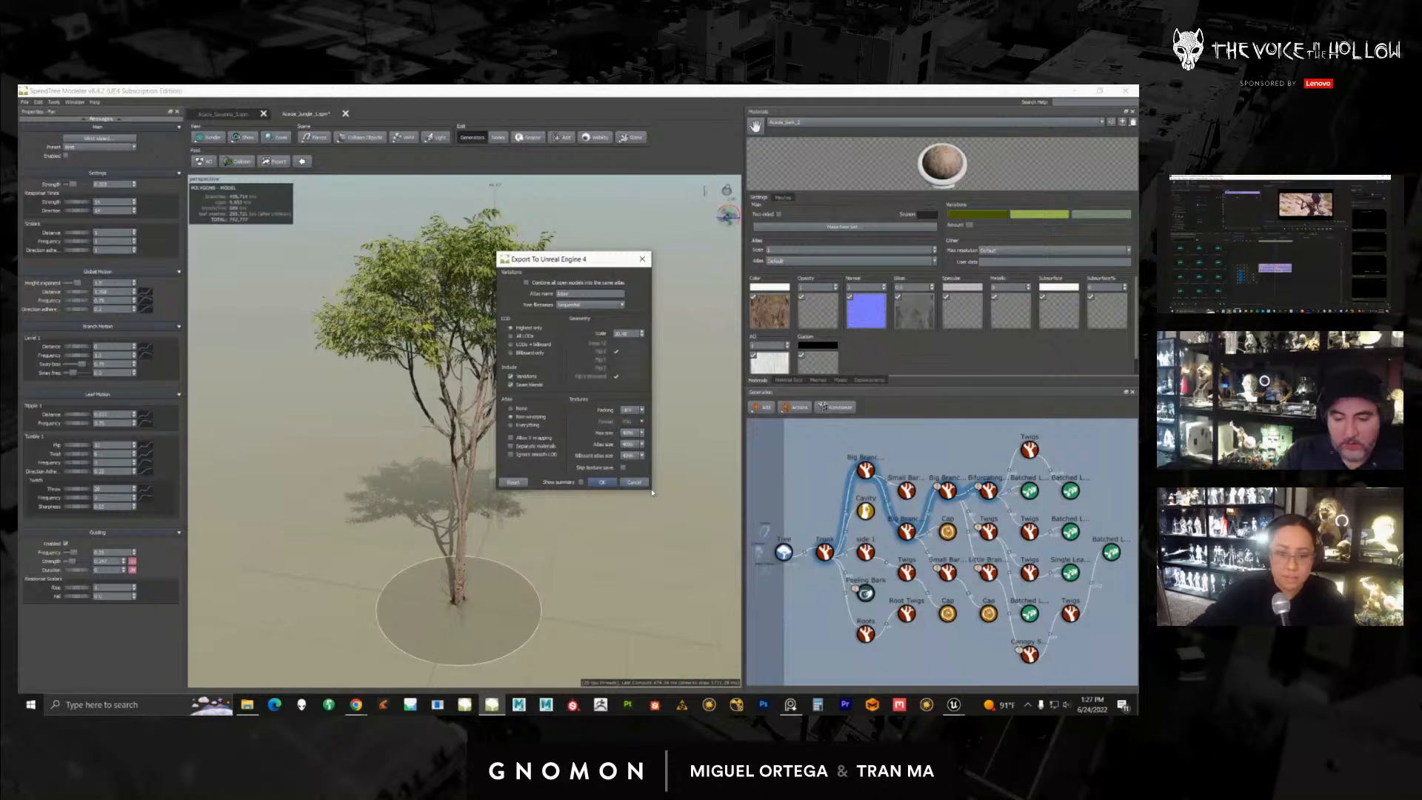
drag(651, 491, 688, 569)
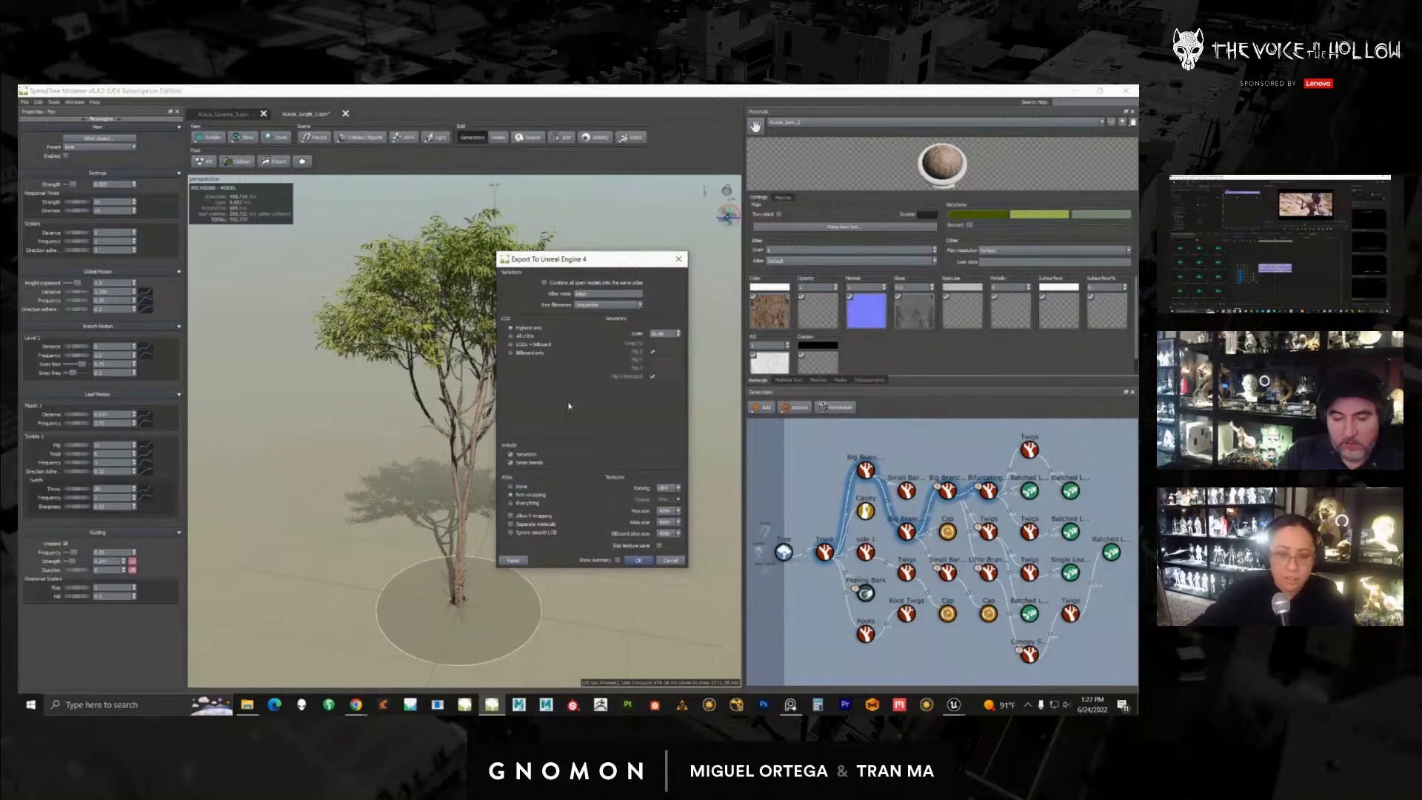
click(637, 560)
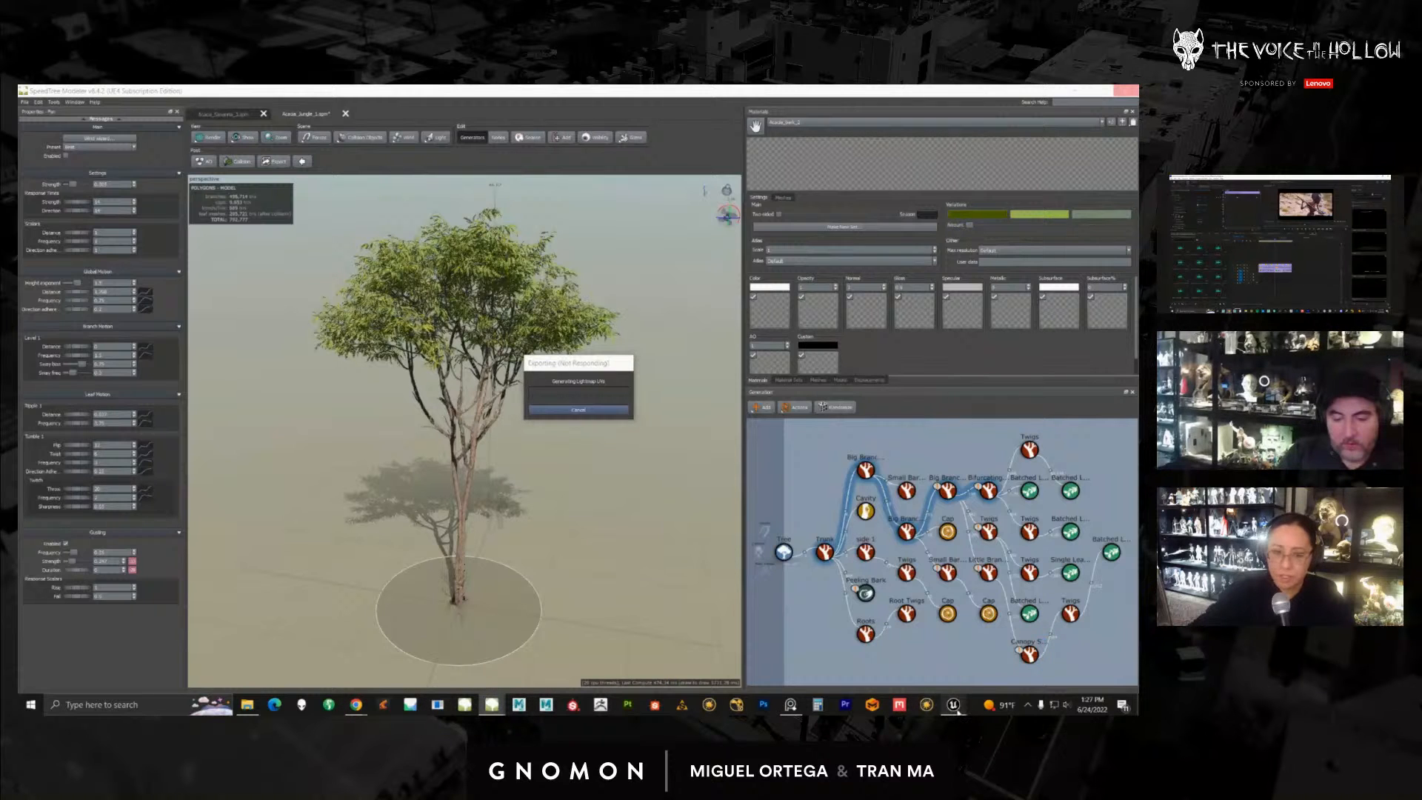
Step: Switch to Unreal Editor, create a content folder named demo inside assets/desert and open it
mouse_move(952, 704)
click(904, 659)
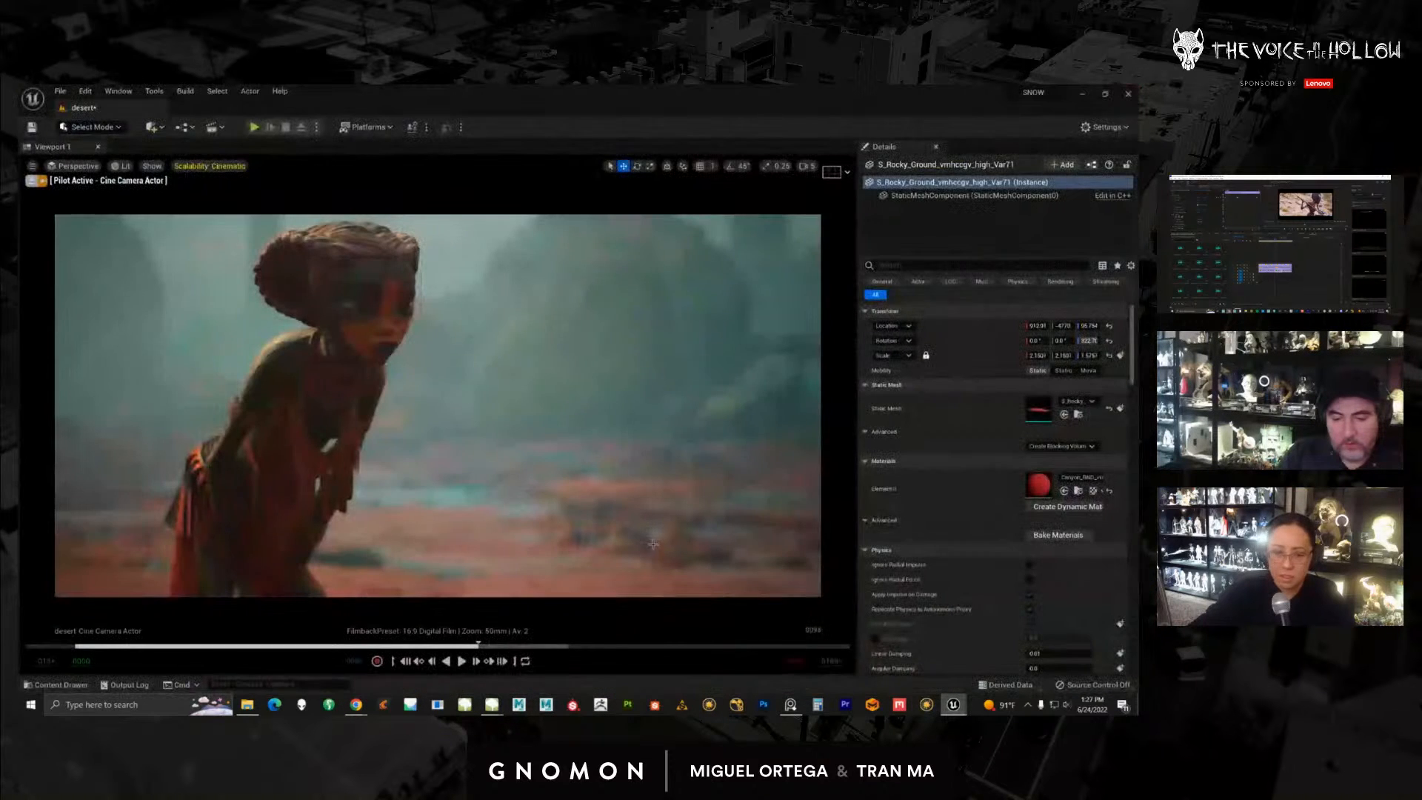
drag(1406, 186, 527, 165)
right_click(581, 511)
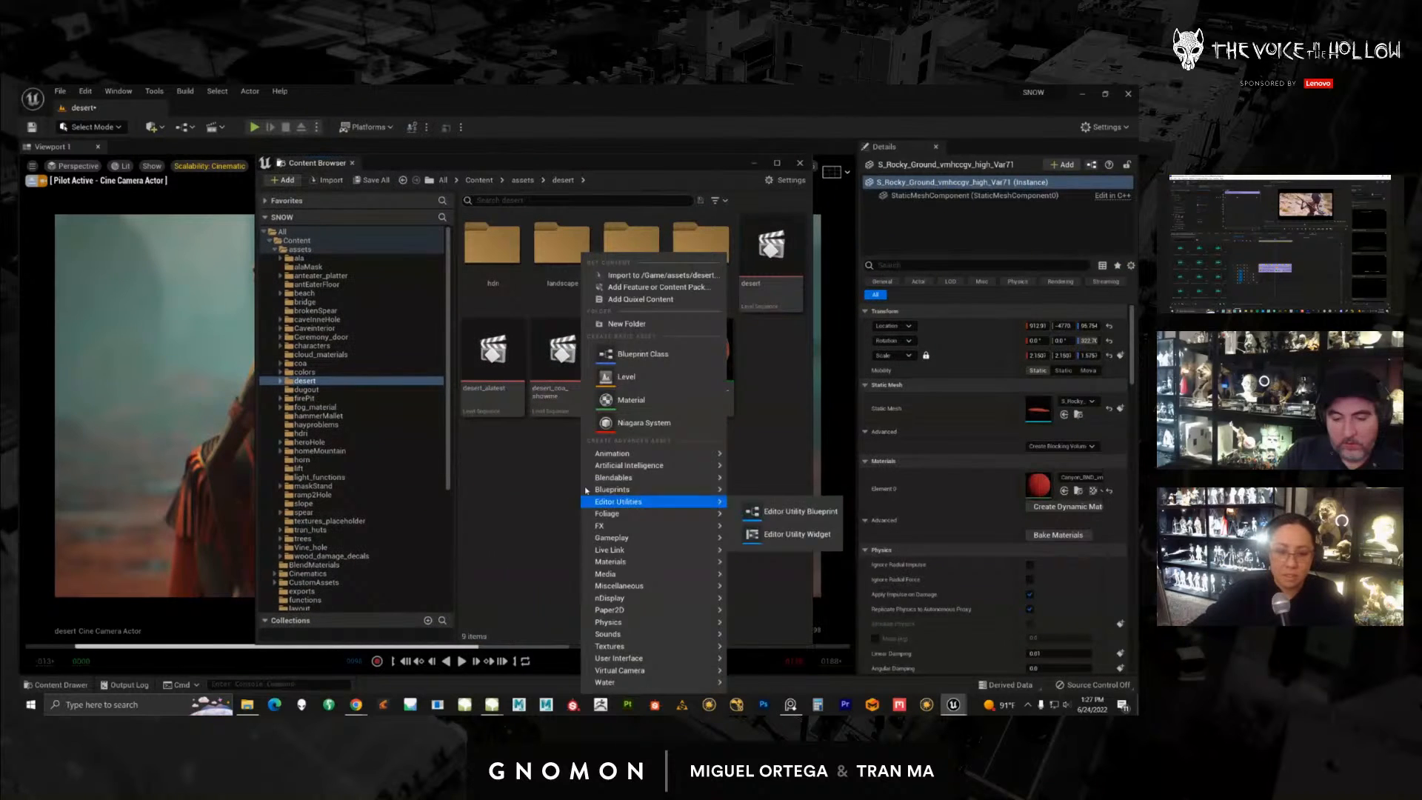
click(628, 326)
text(demo)
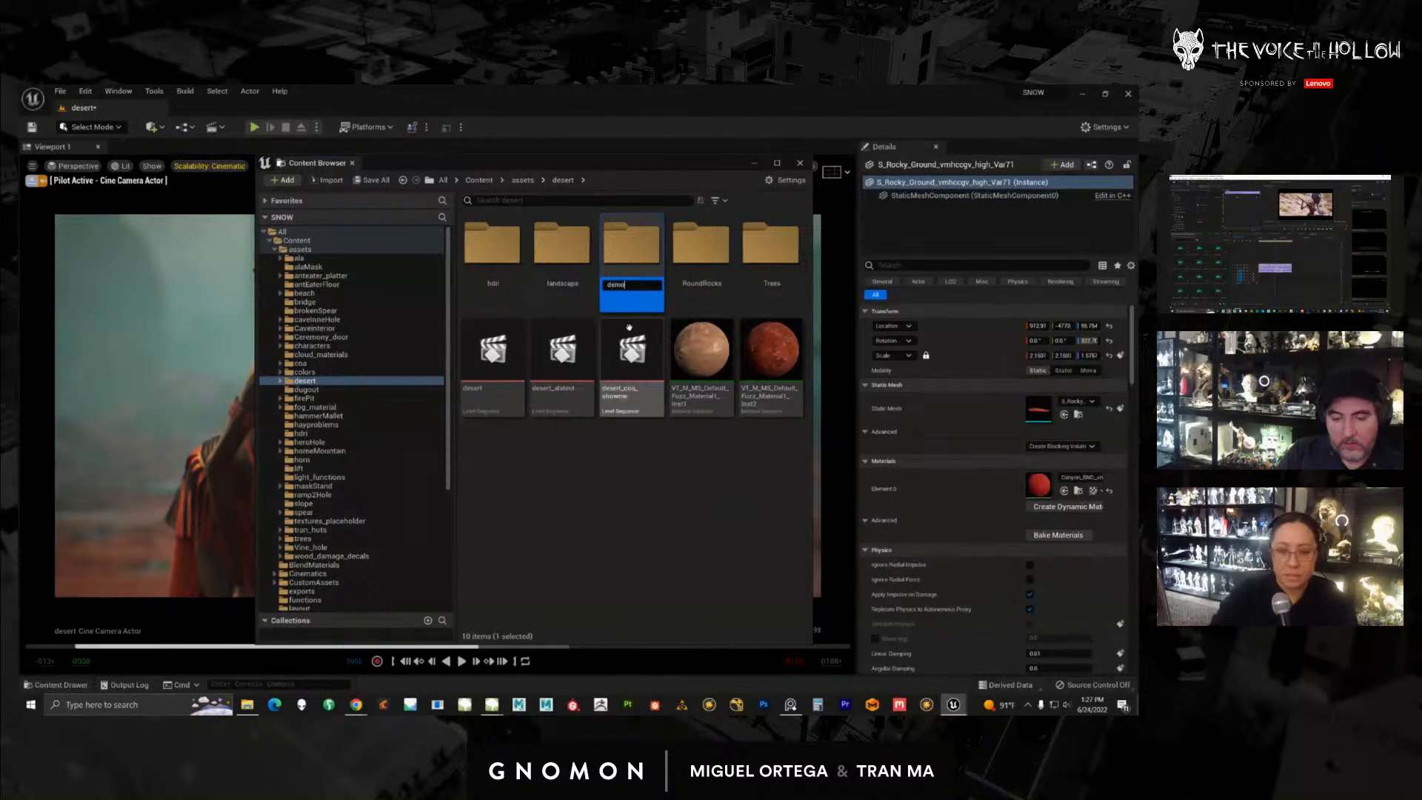
key(Return)
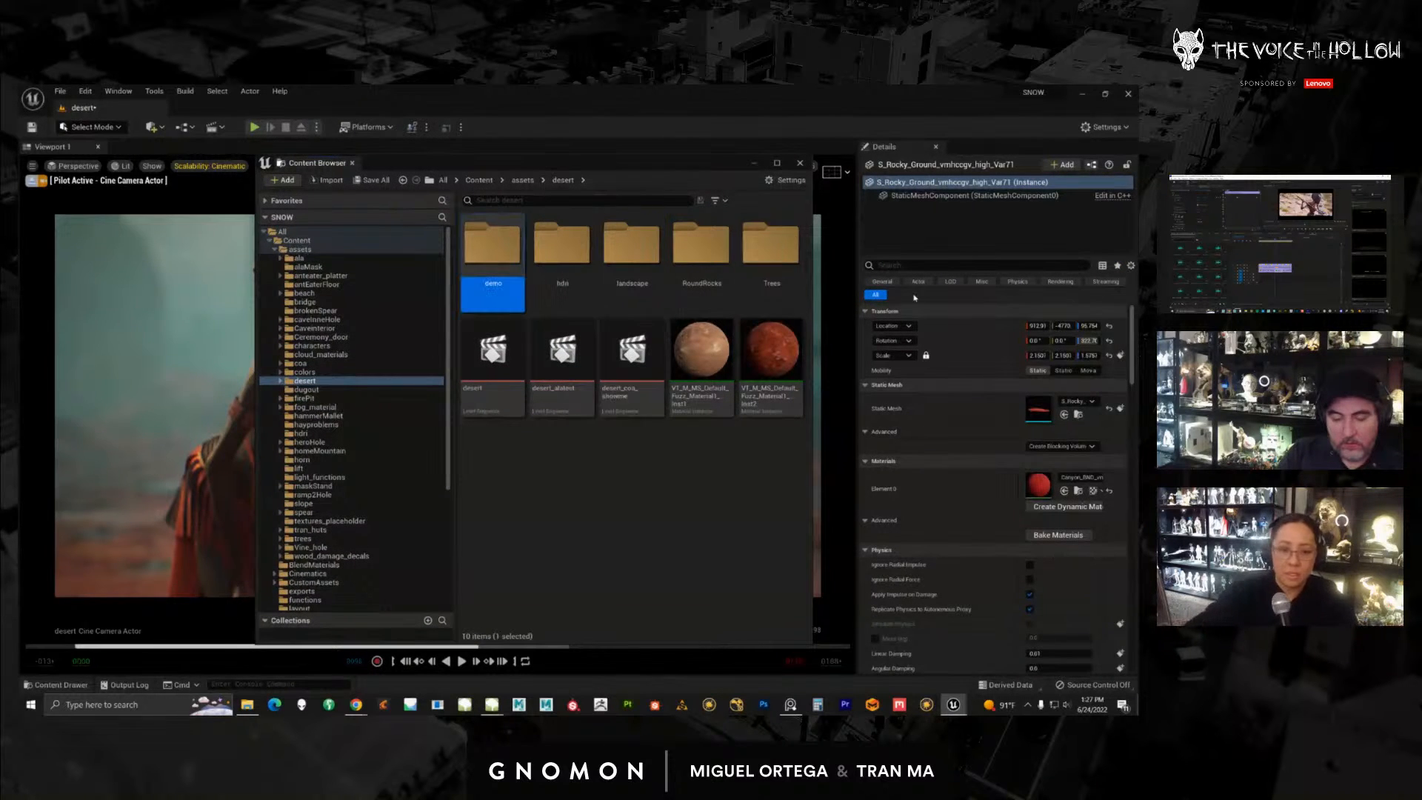
double_click(493, 248)
Step: Switch to File Explorer and open the Acacia_front_1 texture folder inside the jungle acacia's Leaves folder
click(248, 704)
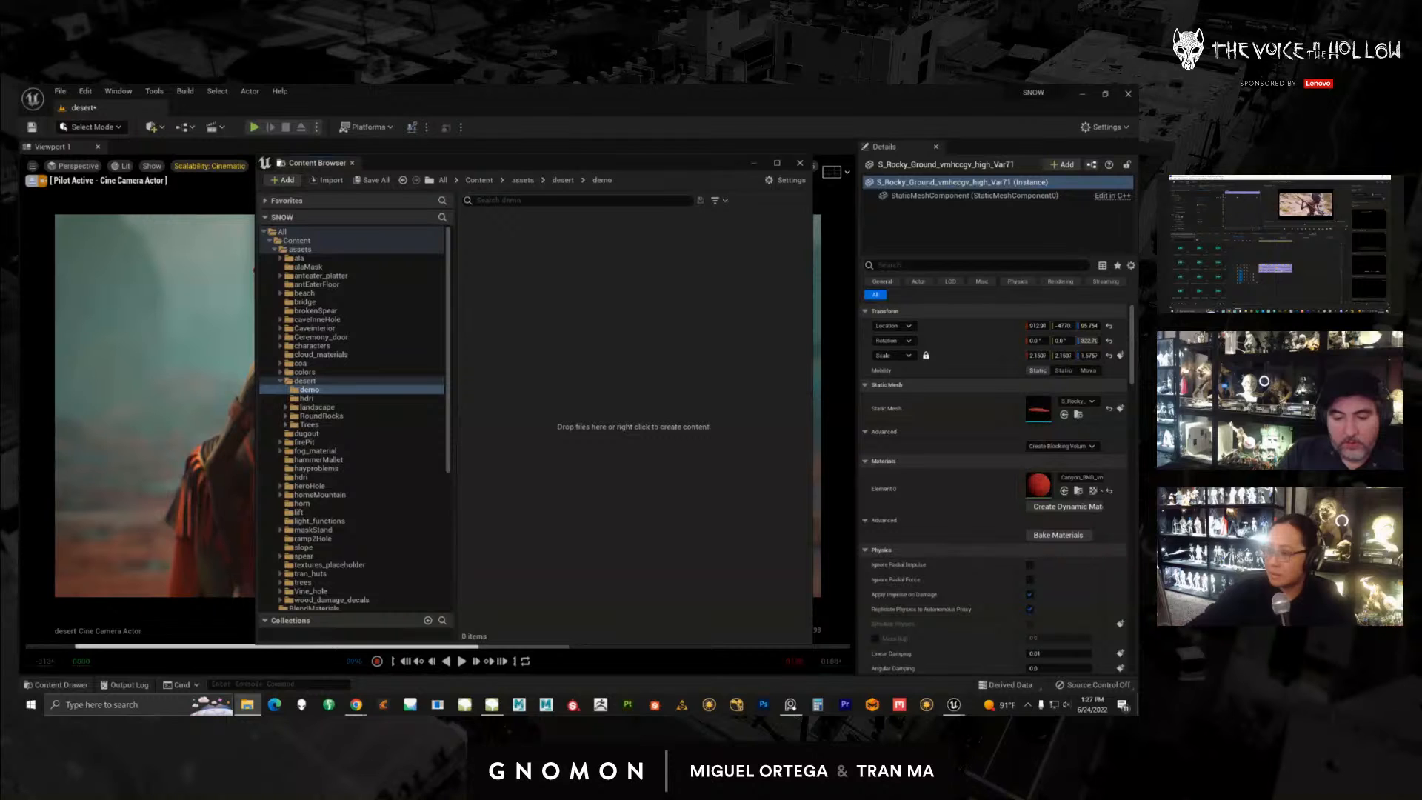
drag(1137, 154, 599, 164)
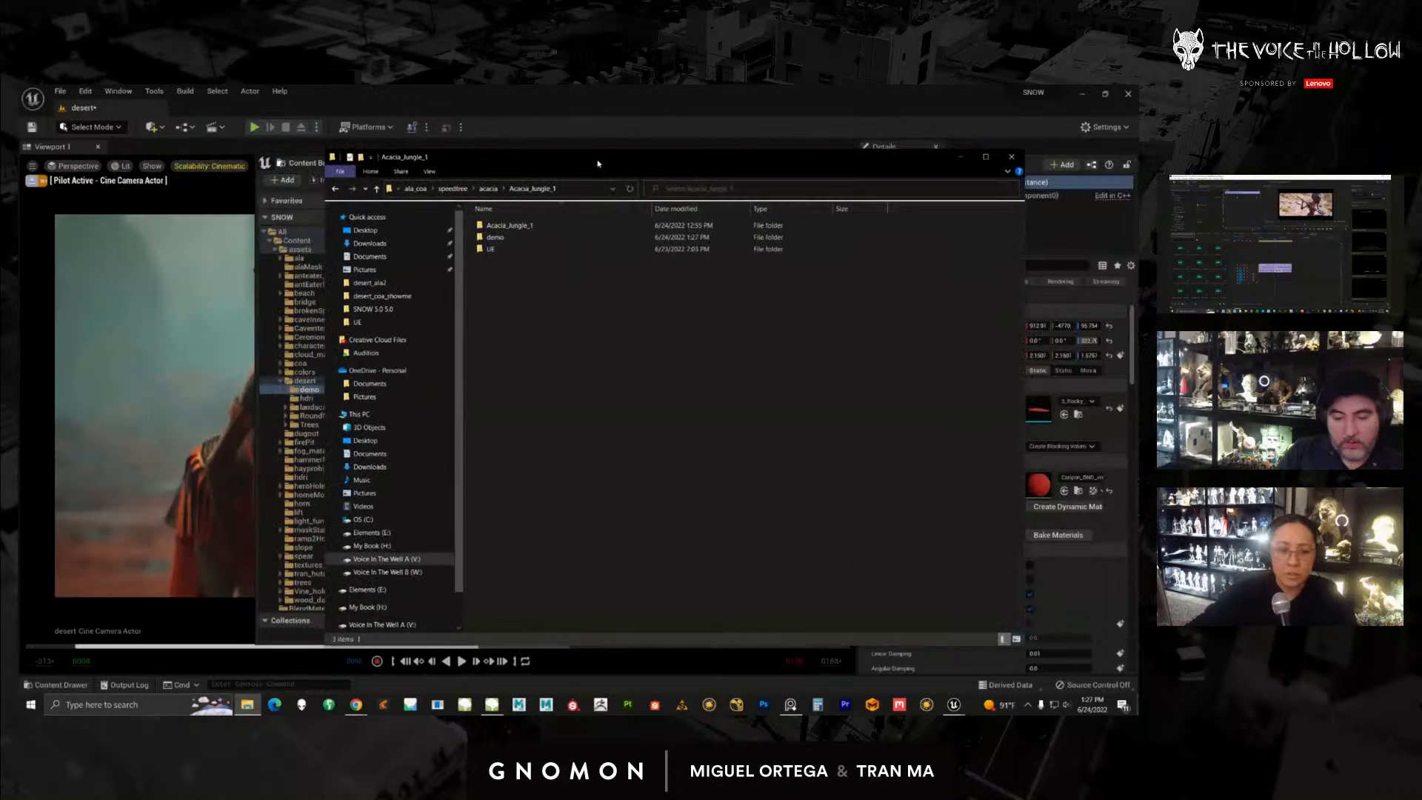
double_click(511, 226)
key(alt+Left)
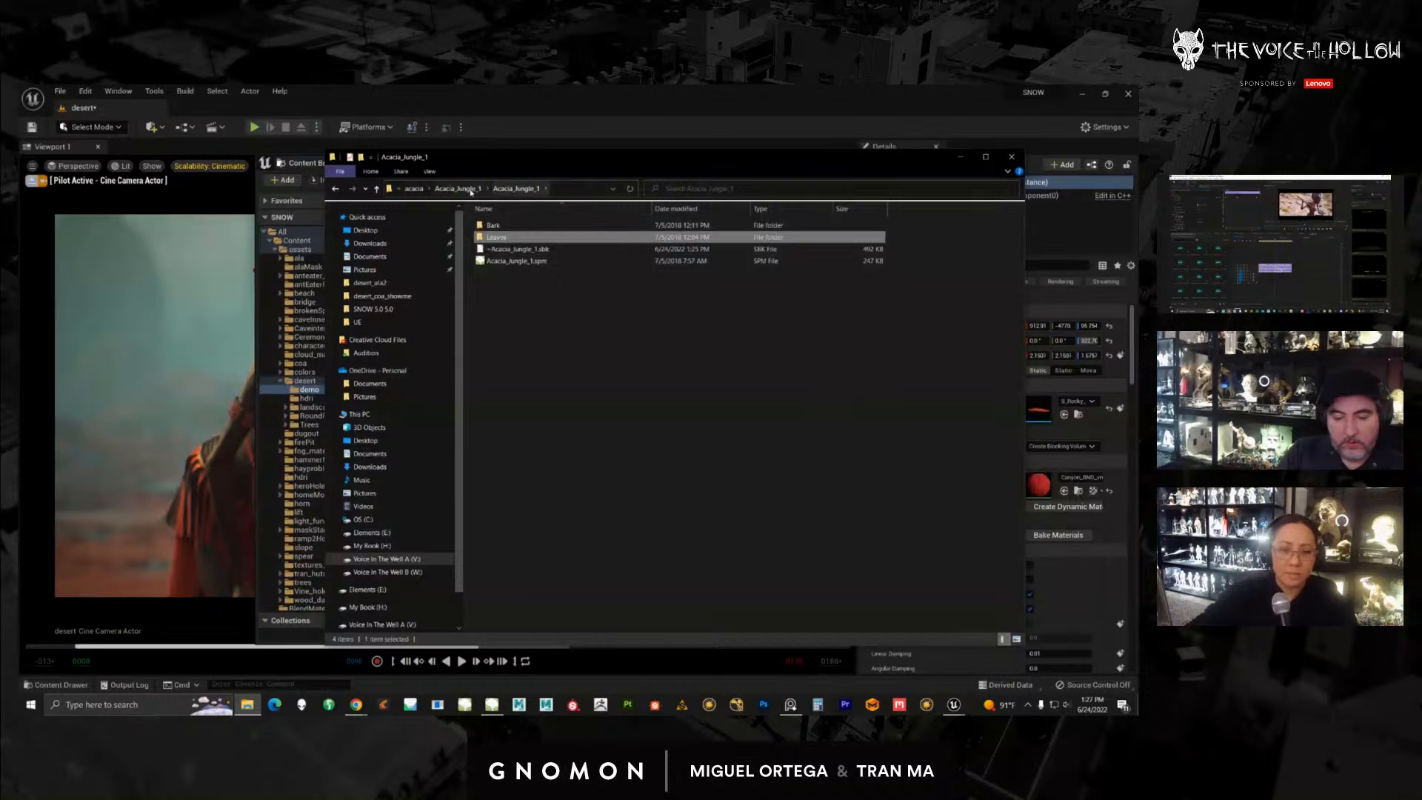
double_click(507, 226)
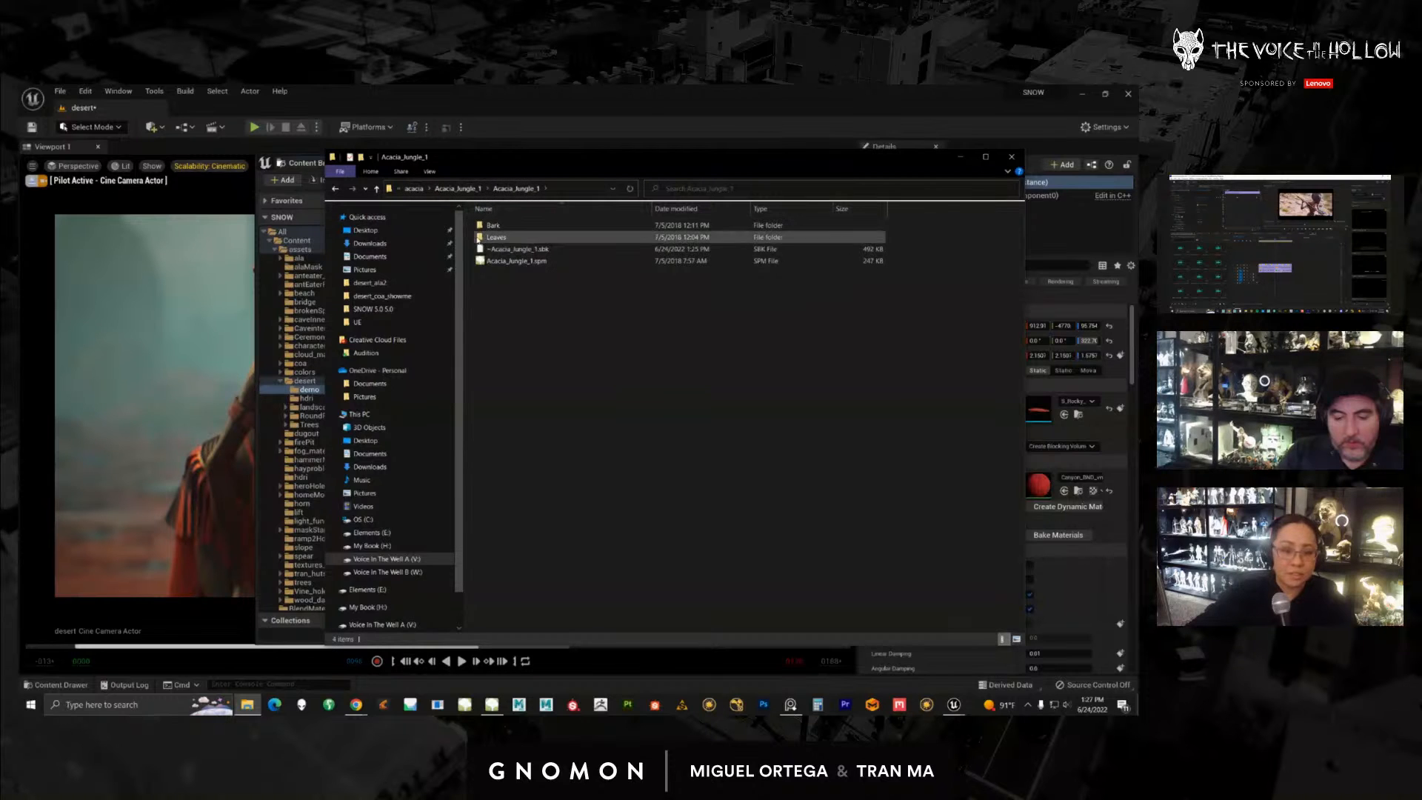
double_click(506, 237)
double_click(506, 226)
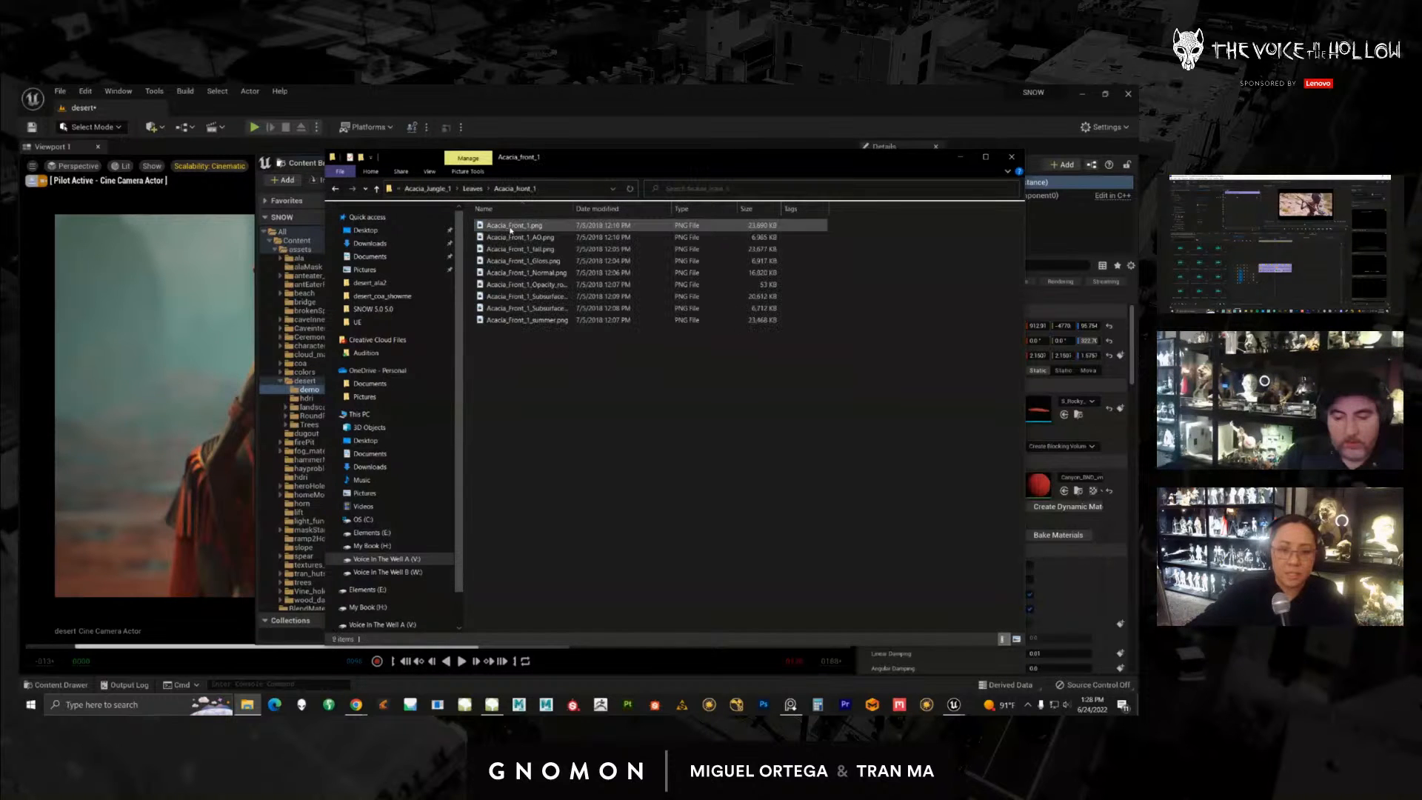
Step: View the Acacia_Front_1 leaf texture maps, including the color, normal and subsurface images
double_click(510, 226)
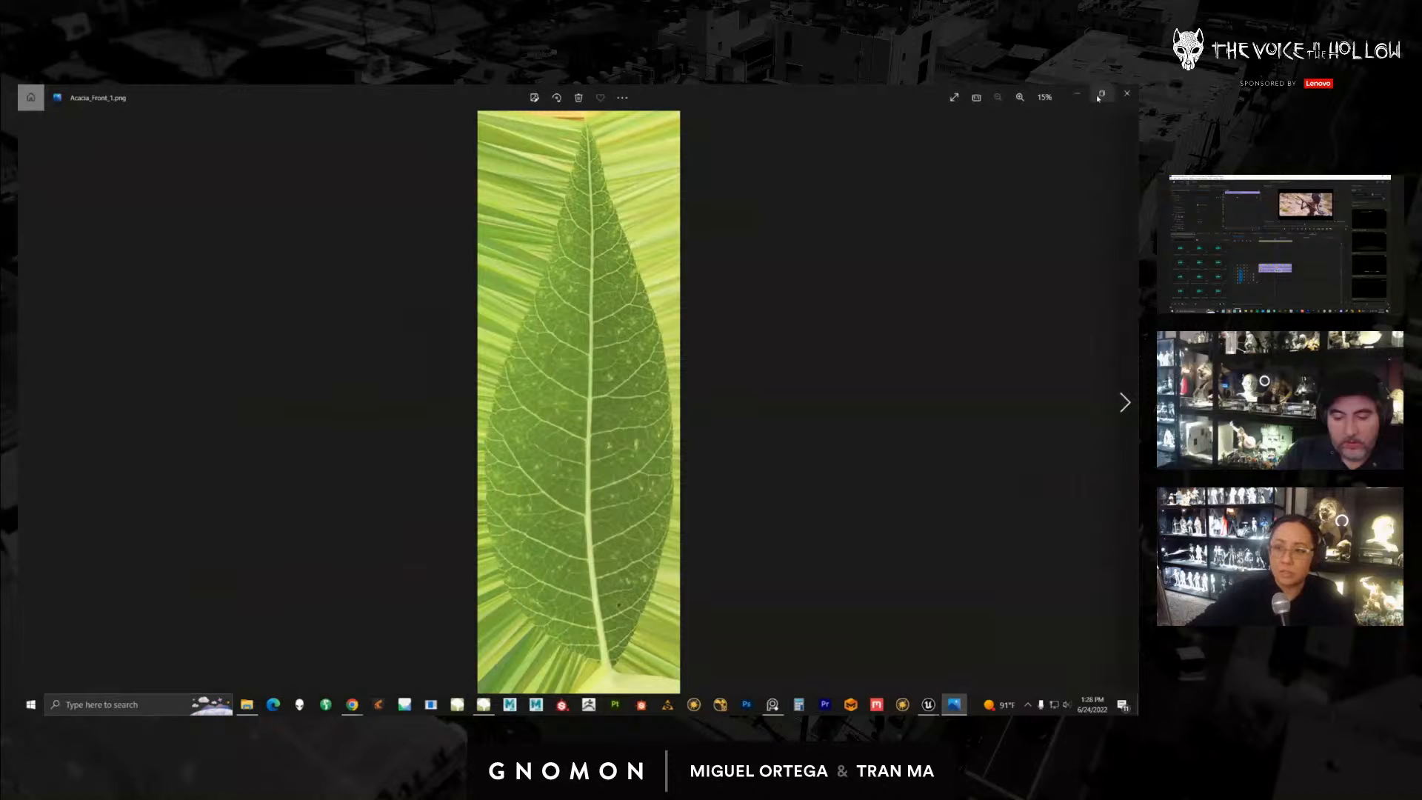
click(1126, 402)
click(1125, 402)
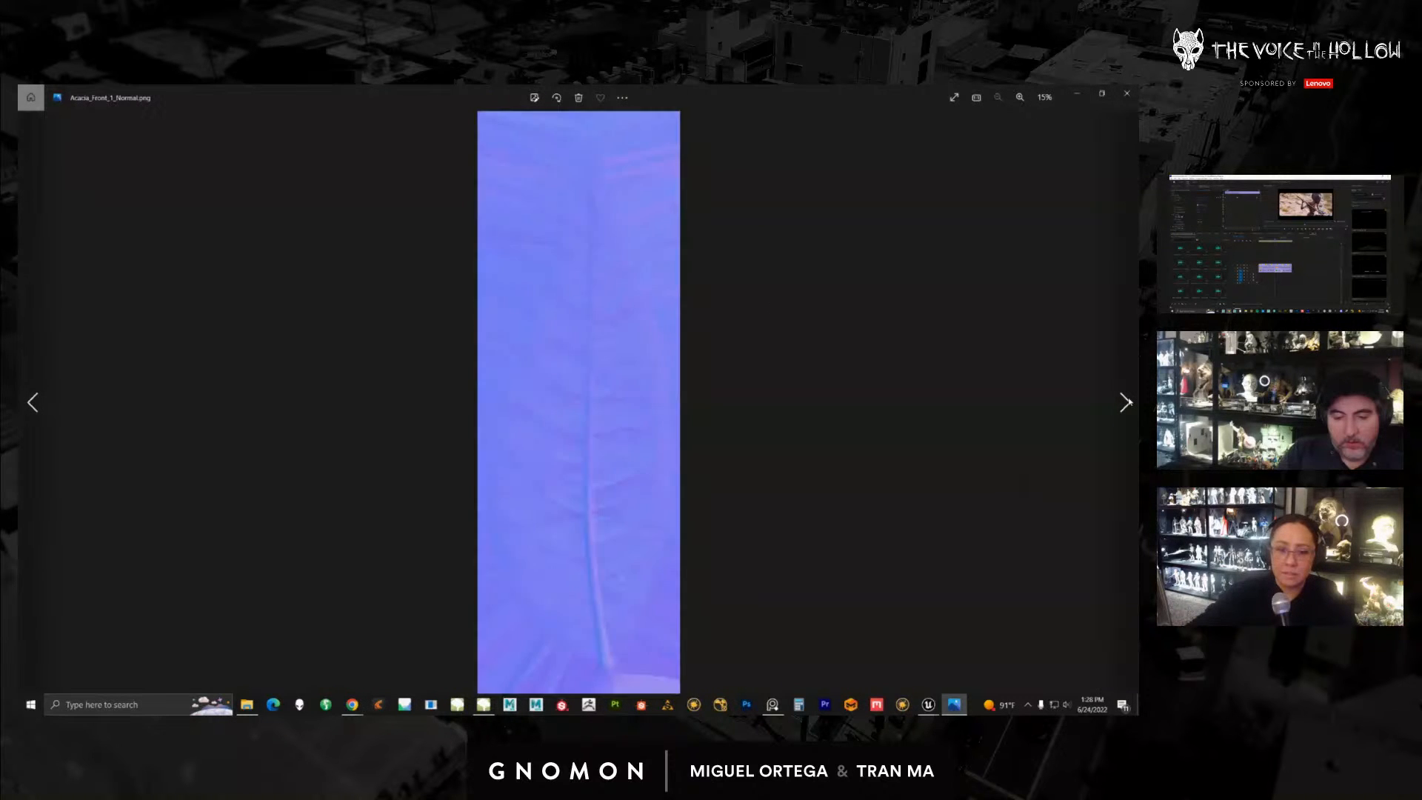
click(1126, 402)
click(1127, 92)
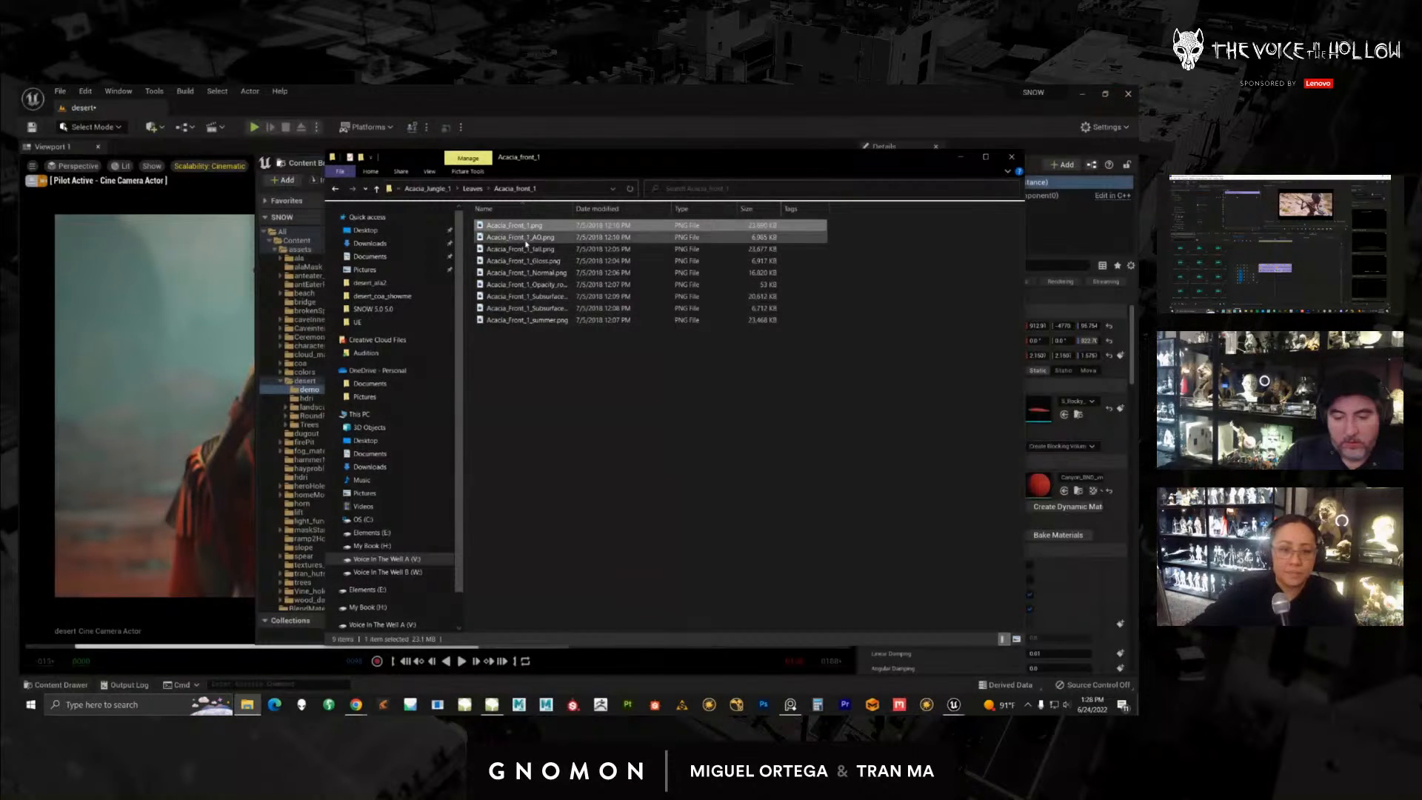
double_click(527, 300)
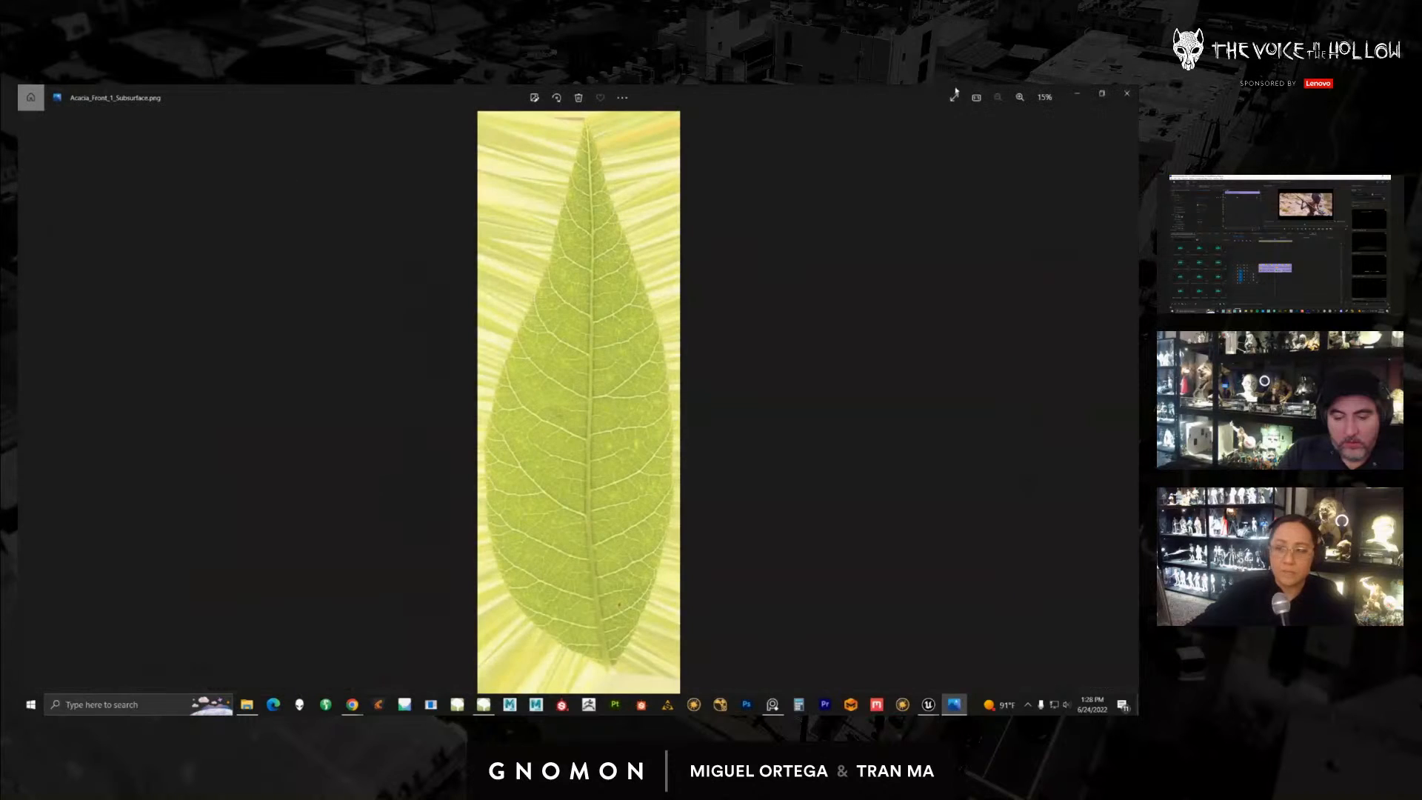
key(Escape)
Step: Go up to the acacia folder and open AcaciaFull_front_2 inside the Leaves folder of Acacia_Savanna_1
click(336, 189)
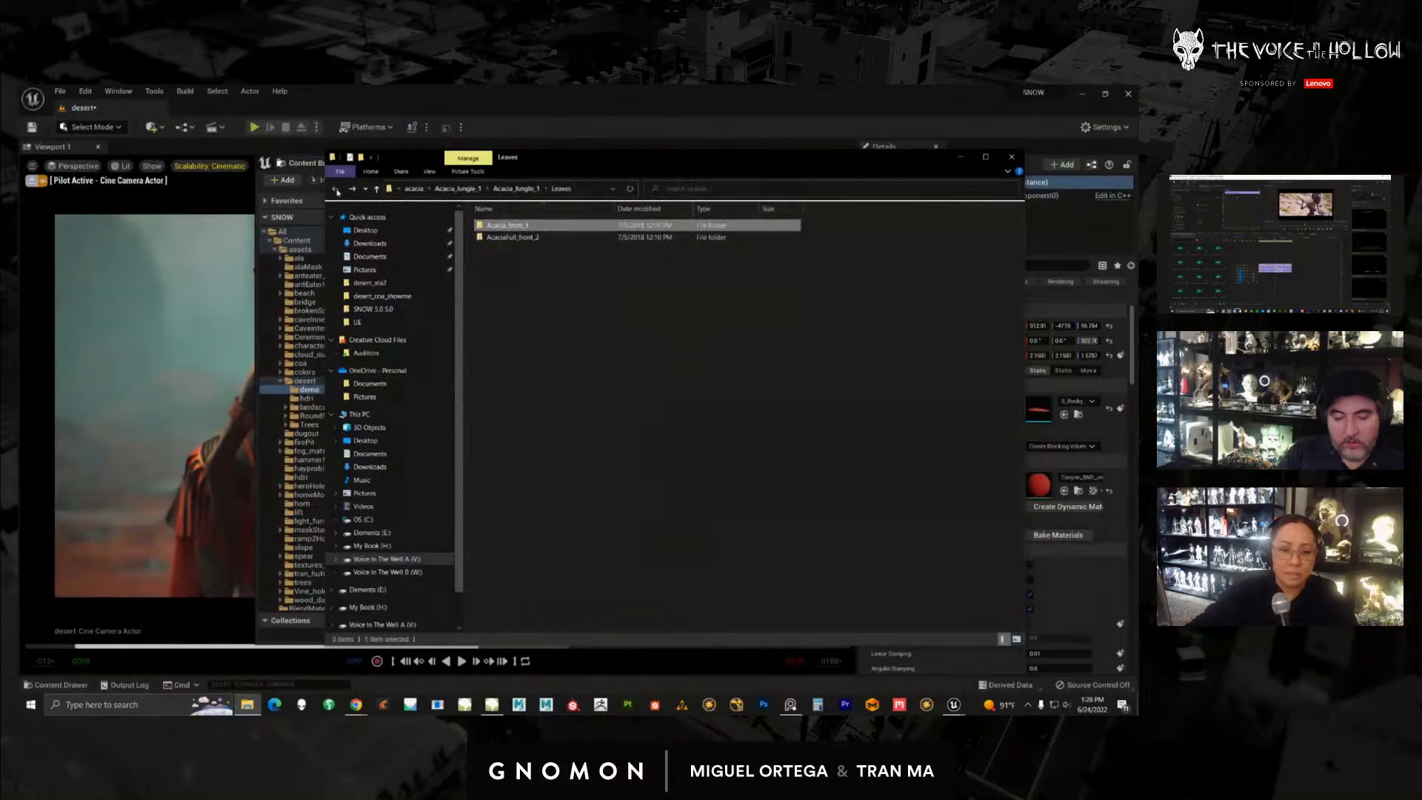
click(336, 189)
click(337, 191)
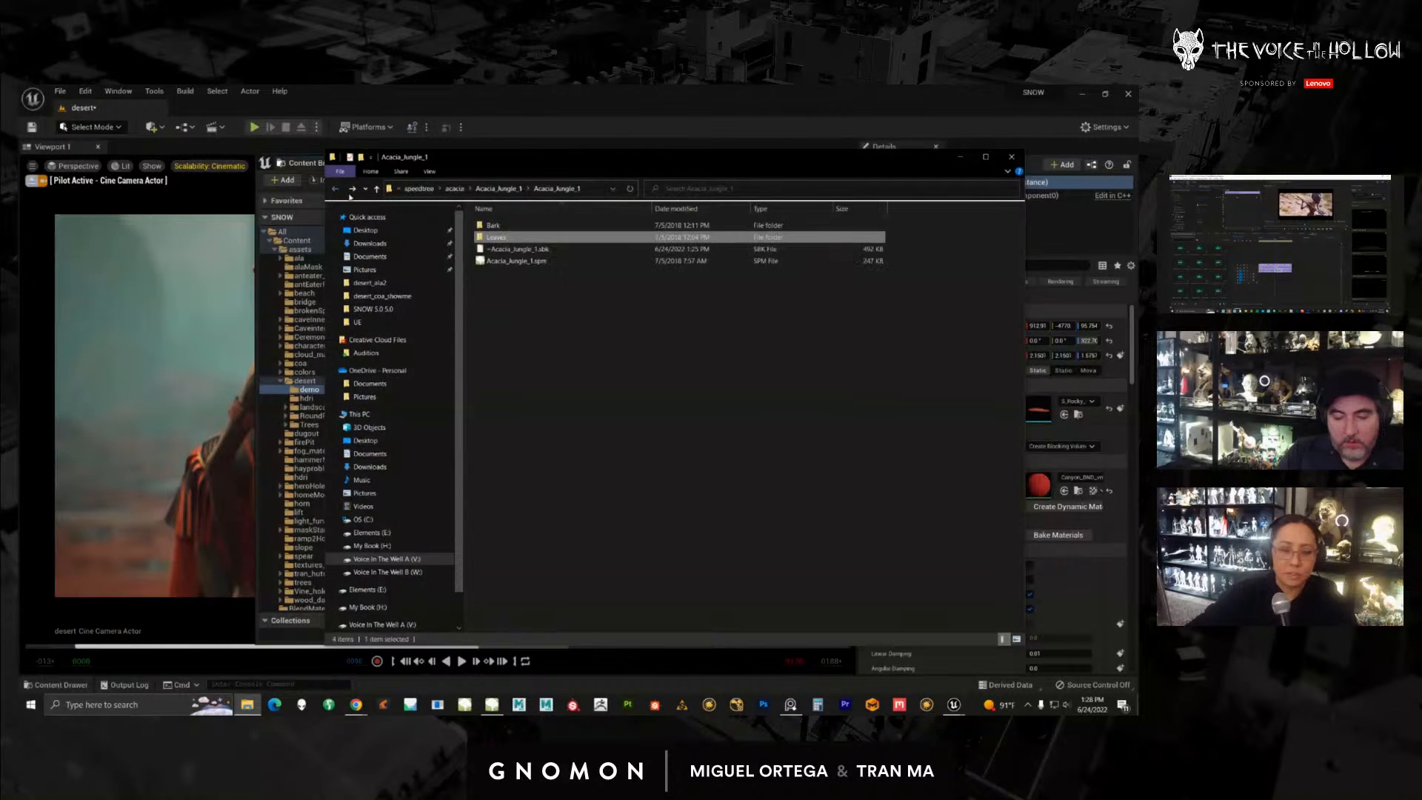
click(466, 190)
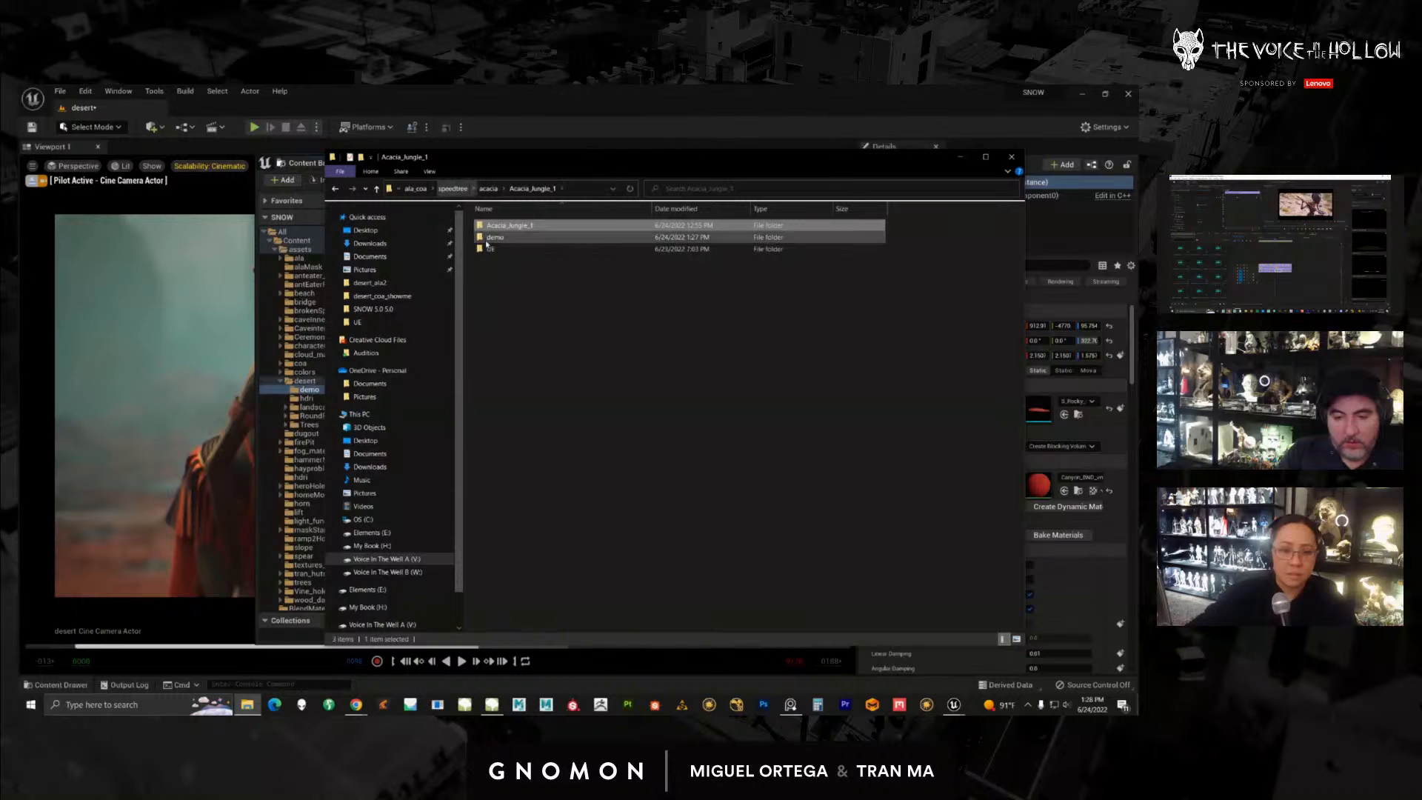
click(489, 192)
double_click(502, 258)
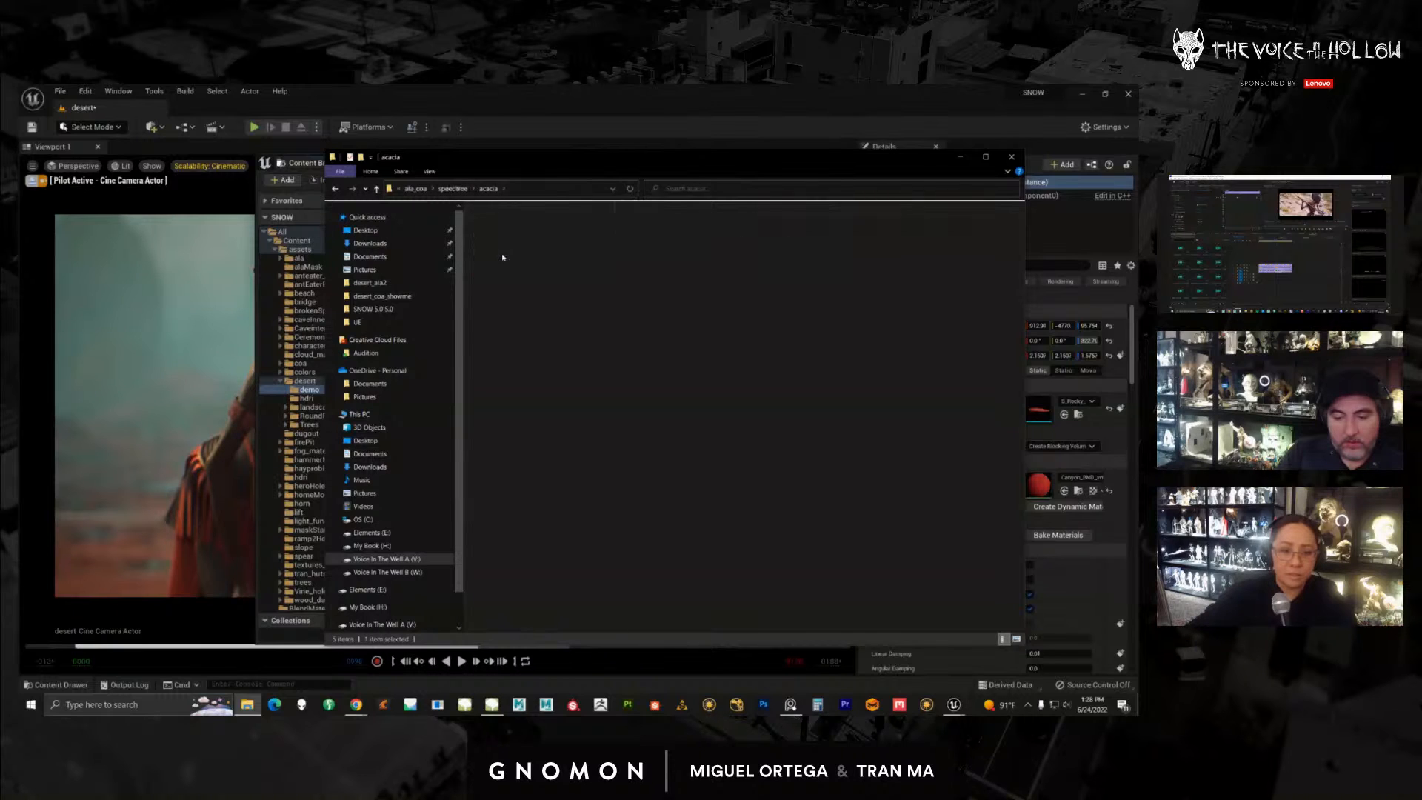
double_click(494, 229)
double_click(495, 237)
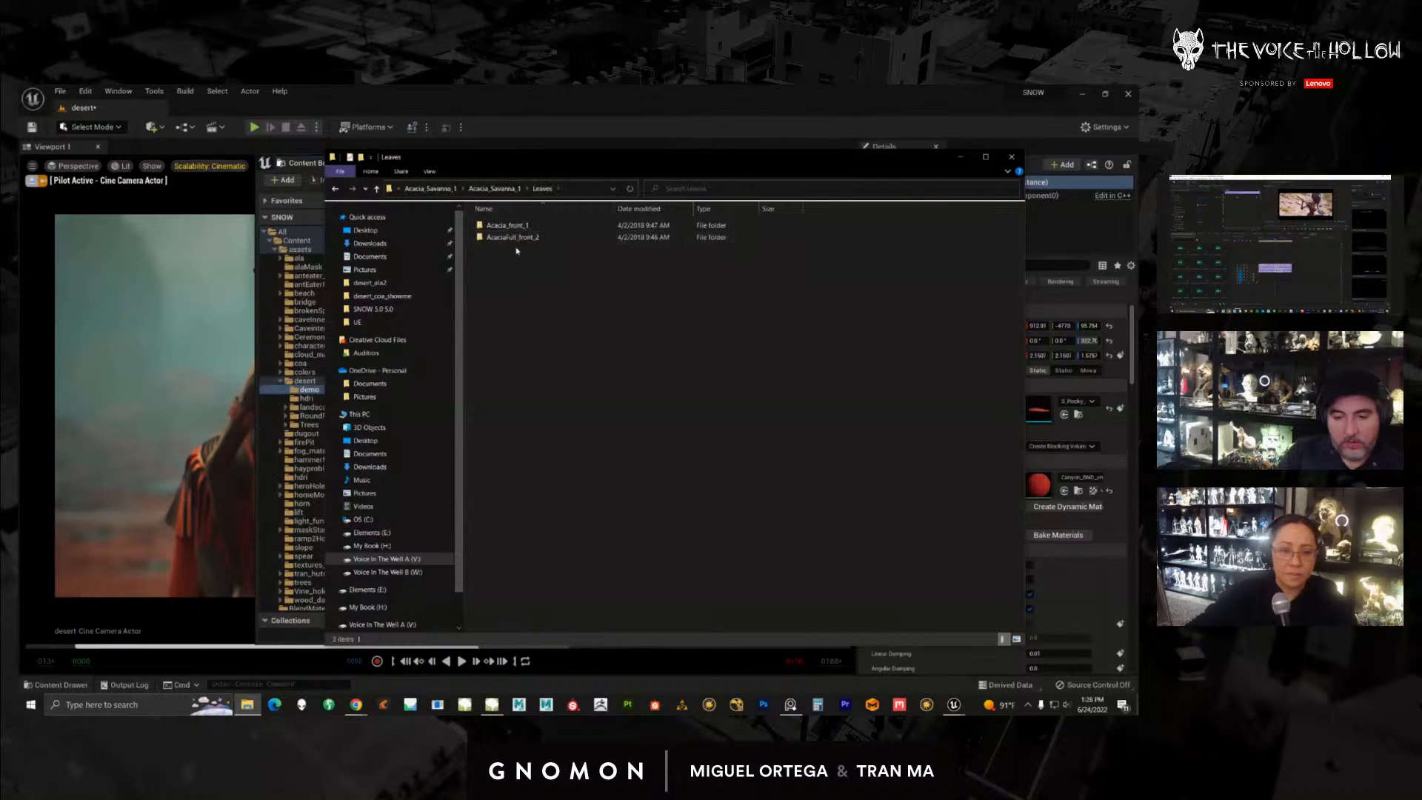
double_click(518, 238)
Step: Browse the AcaciaFull_front_2 leaf images, from the color texture through the AO and gloss maps onward
double_click(514, 225)
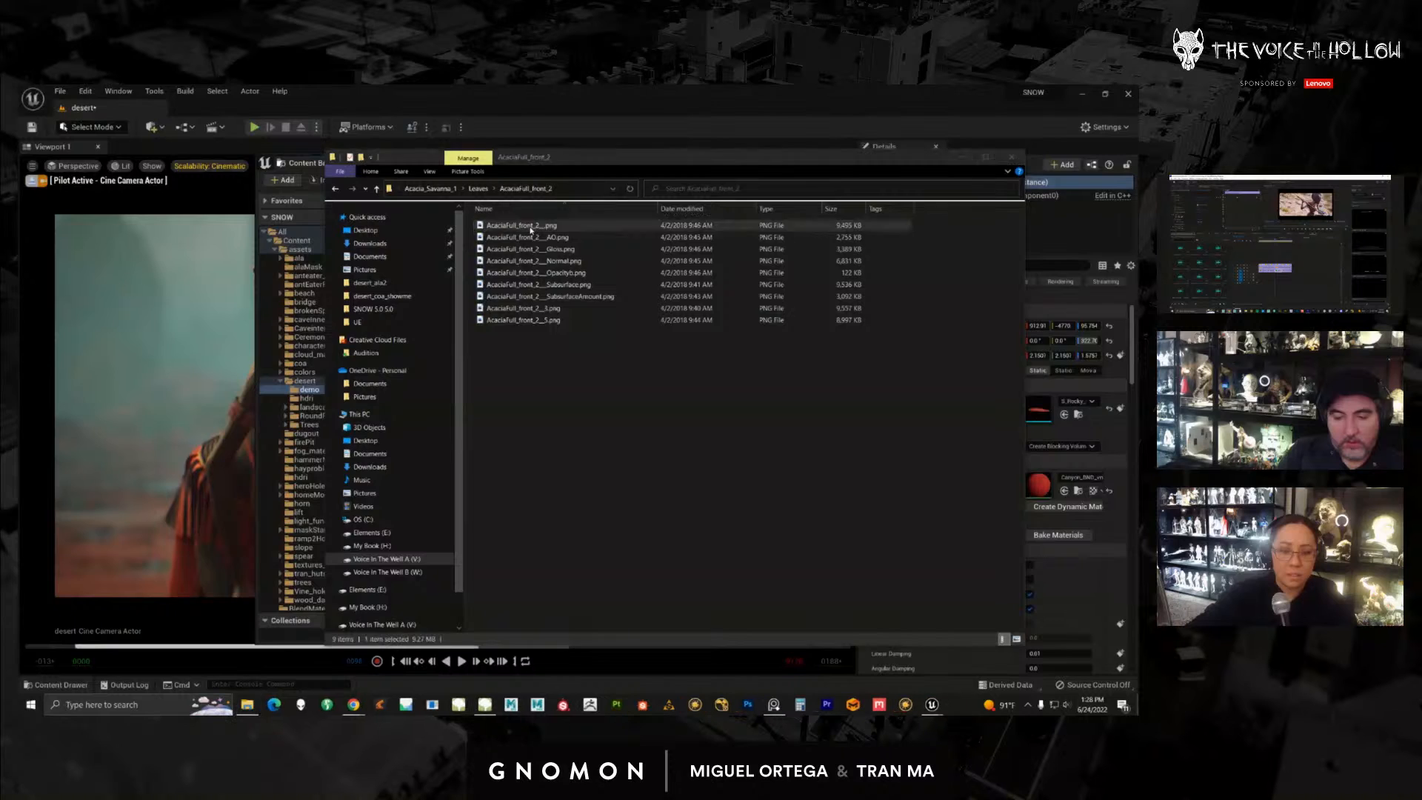
click(1125, 385)
click(1125, 385)
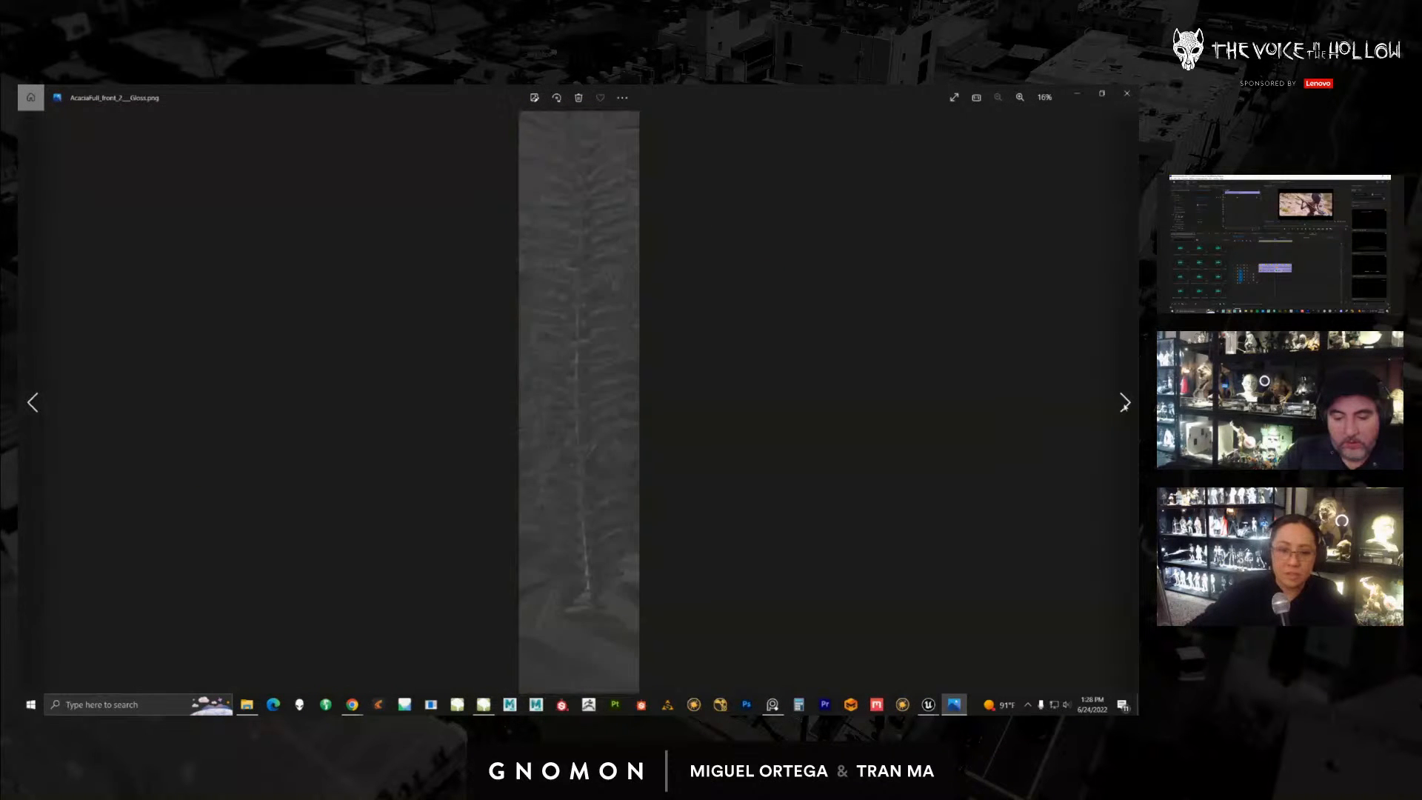
click(1126, 385)
click(1126, 385)
click(1126, 93)
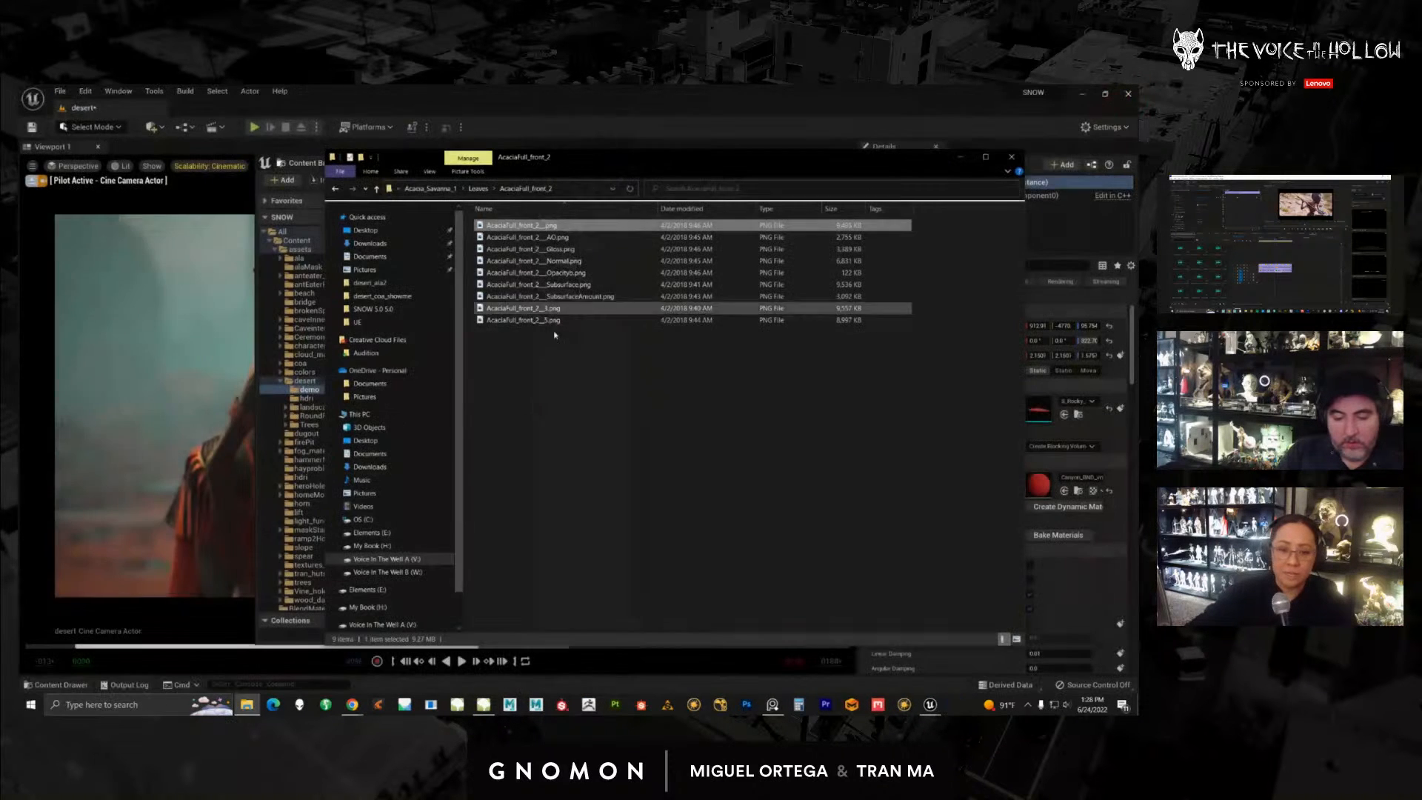
Step: View the combined texture atlas Acacia_Savanna_1_albedo.png in the edited folder within the savanna acacia's UE export folder
click(338, 190)
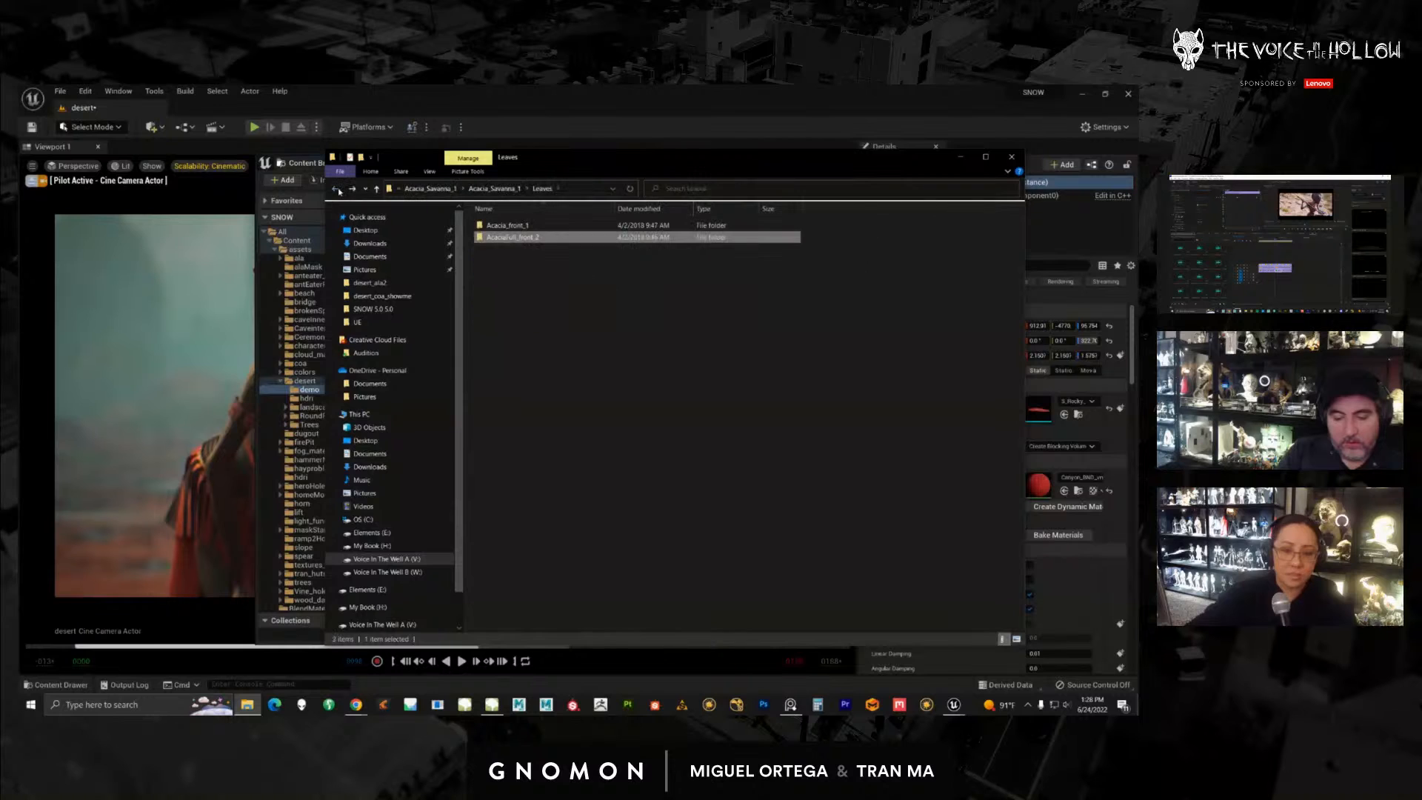
click(338, 190)
click(337, 189)
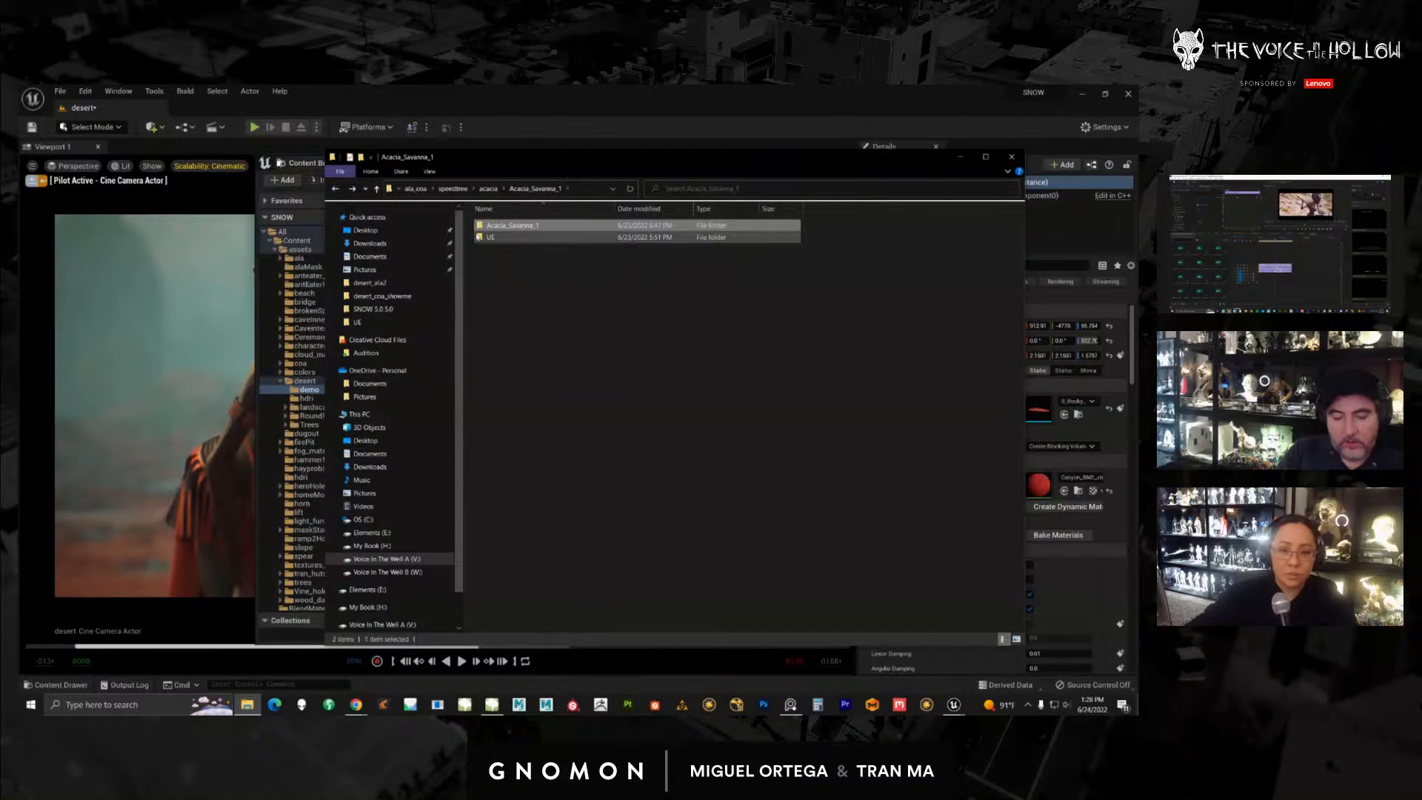
double_click(498, 236)
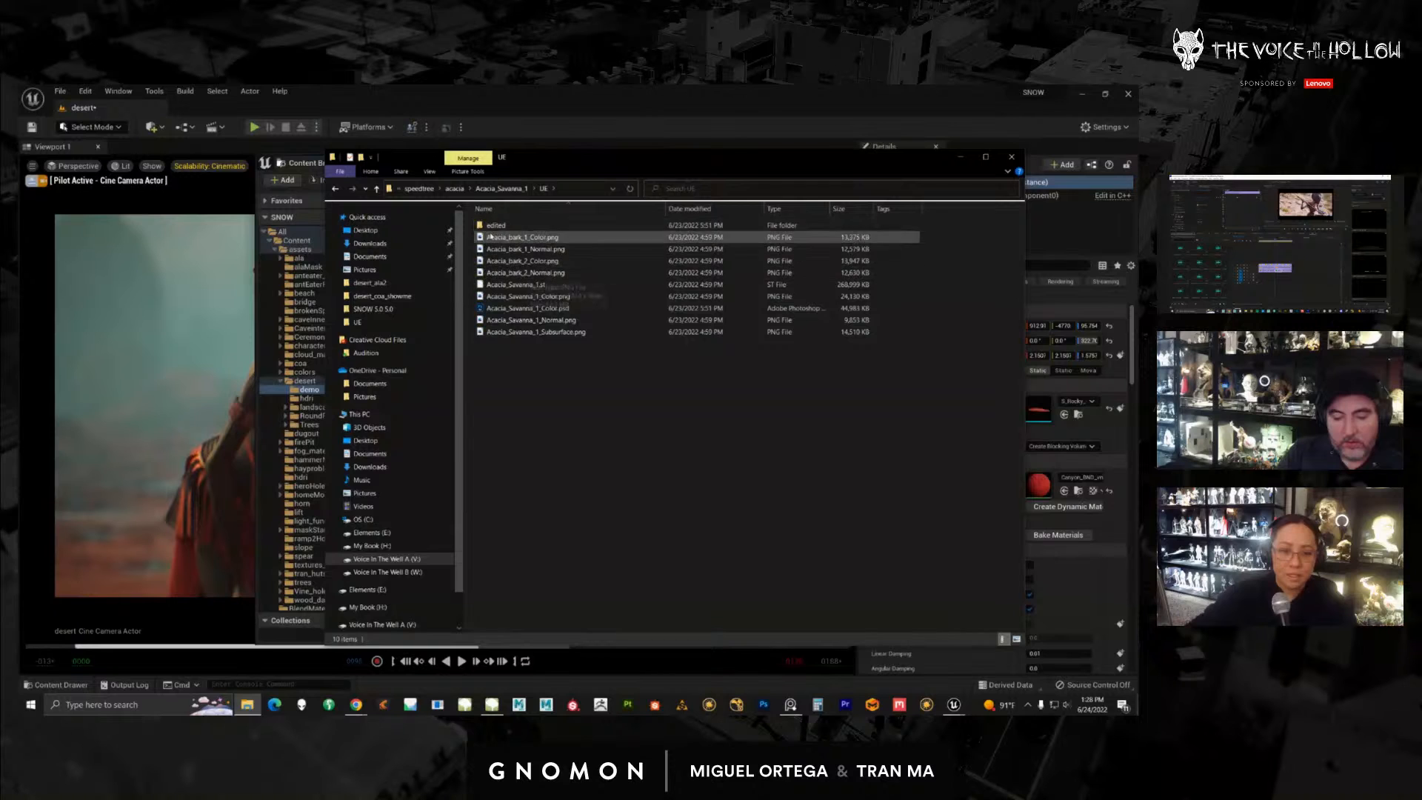
double_click(510, 225)
double_click(548, 275)
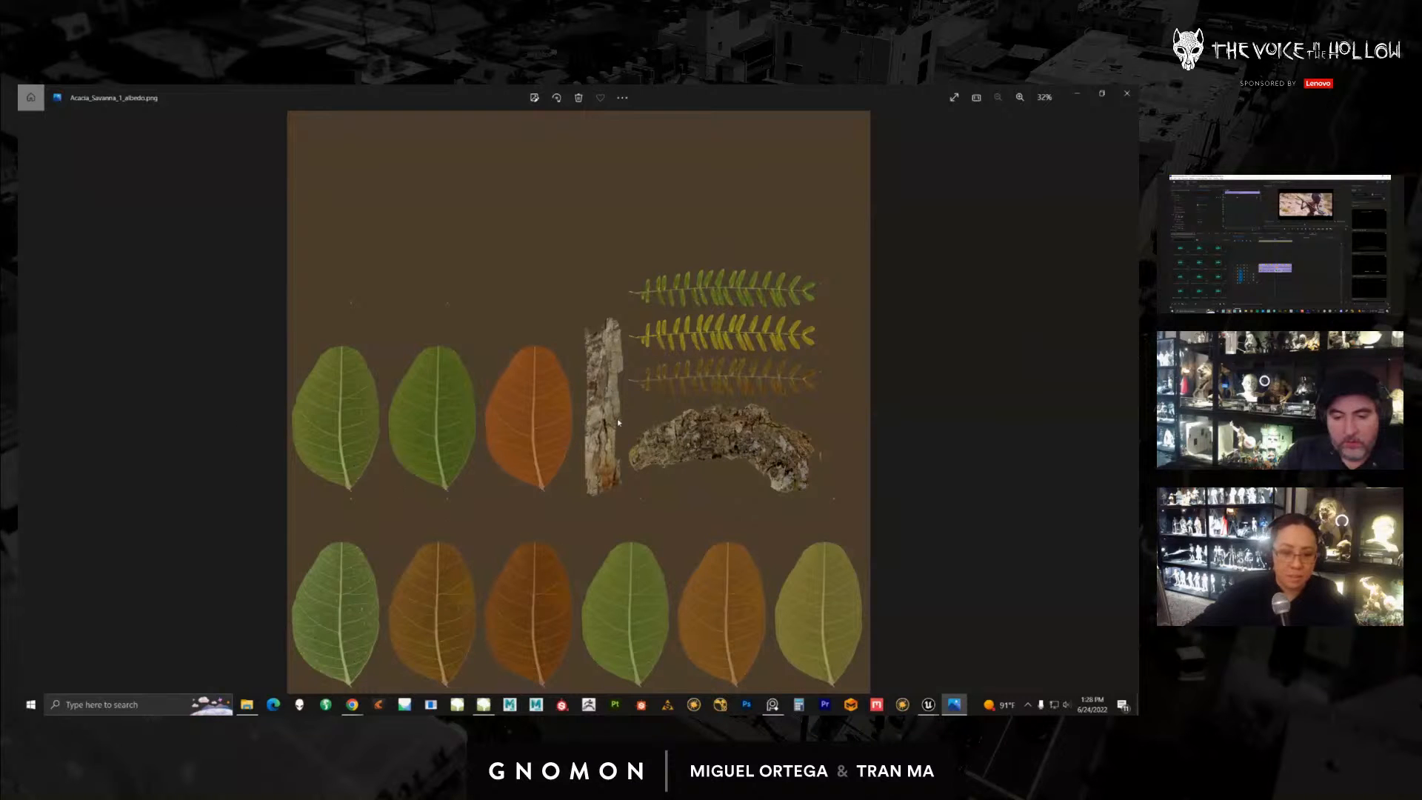
click(1126, 93)
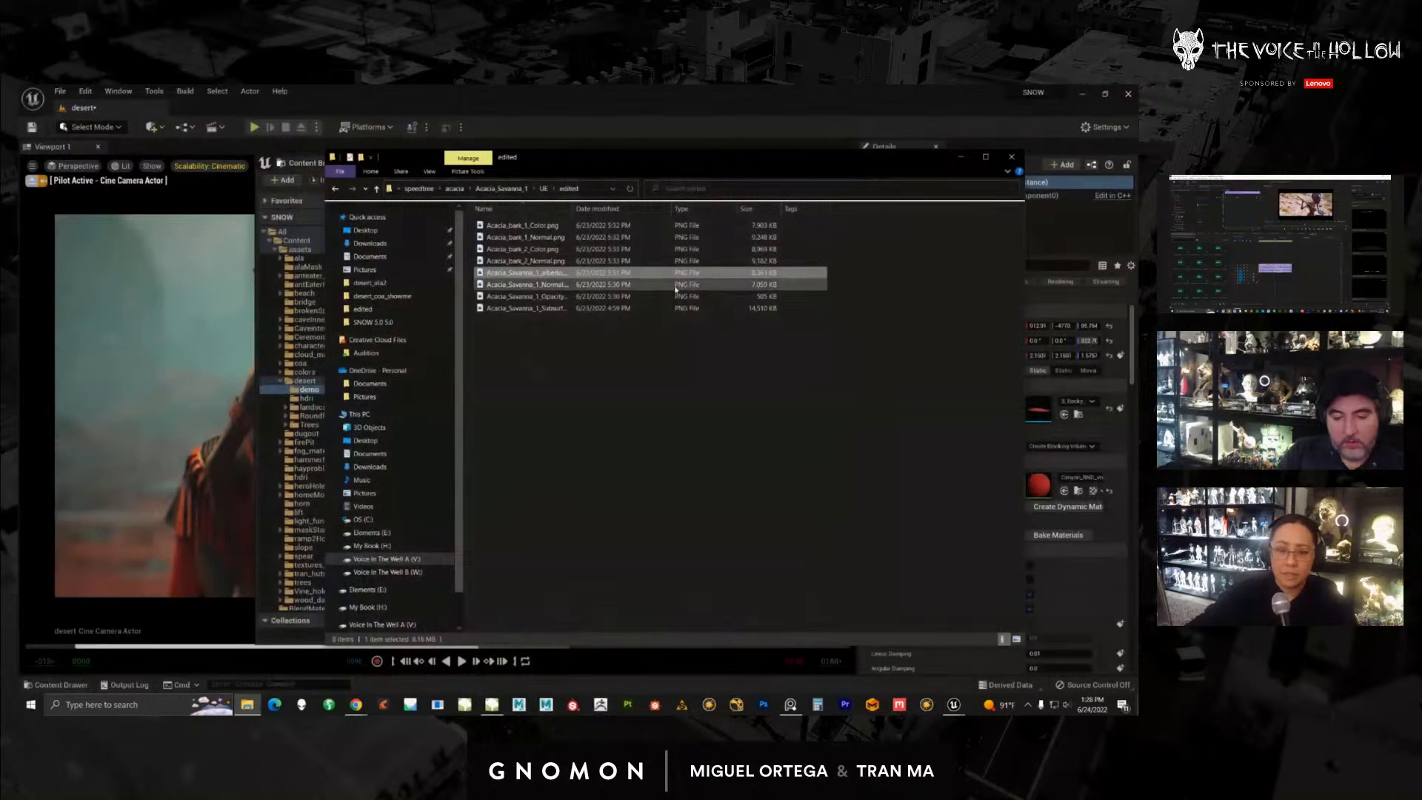
Step: Import Acacia_Savanna_1.st from the UE export folder into the demo folder, keeping material creation, subsurface and vertex processing enabled
click(543, 188)
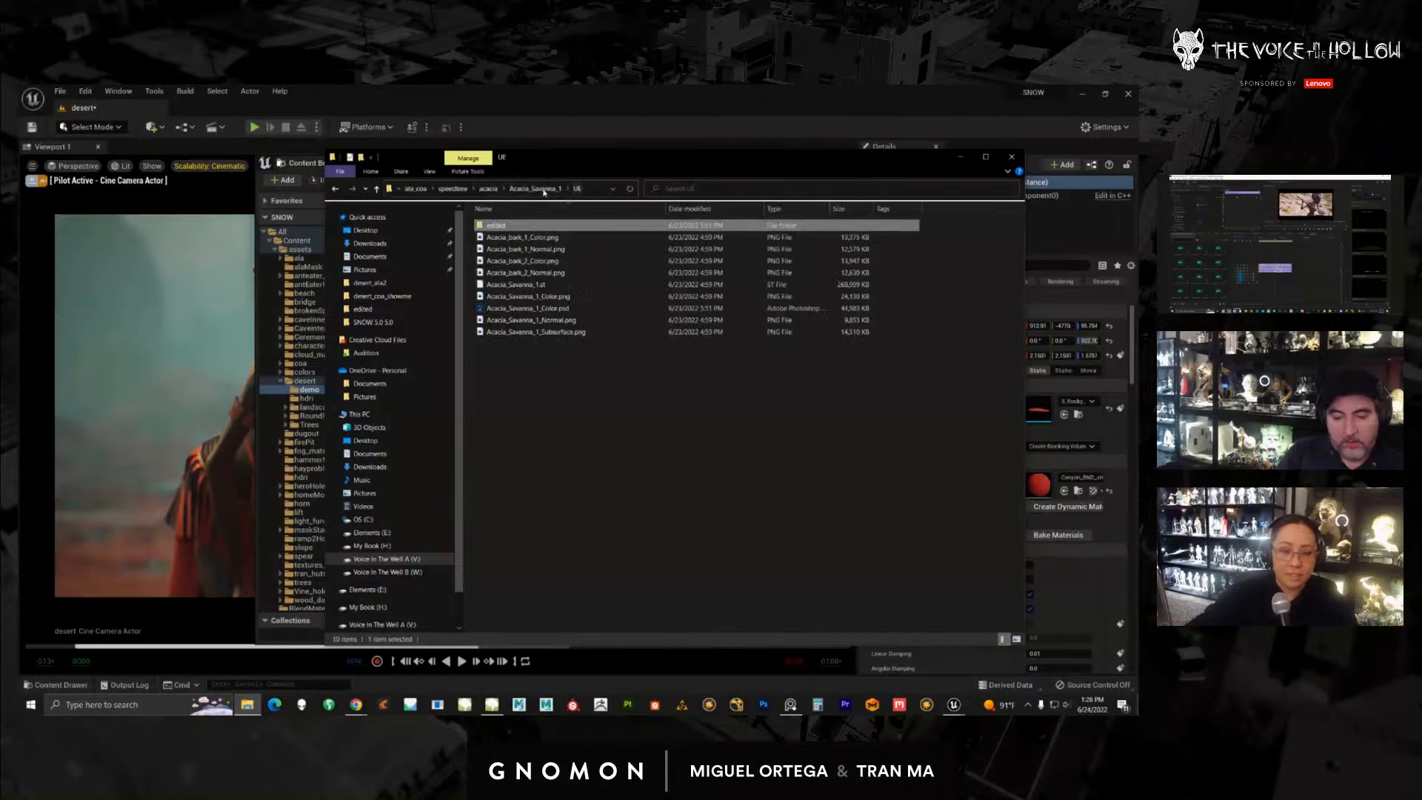
click(537, 285)
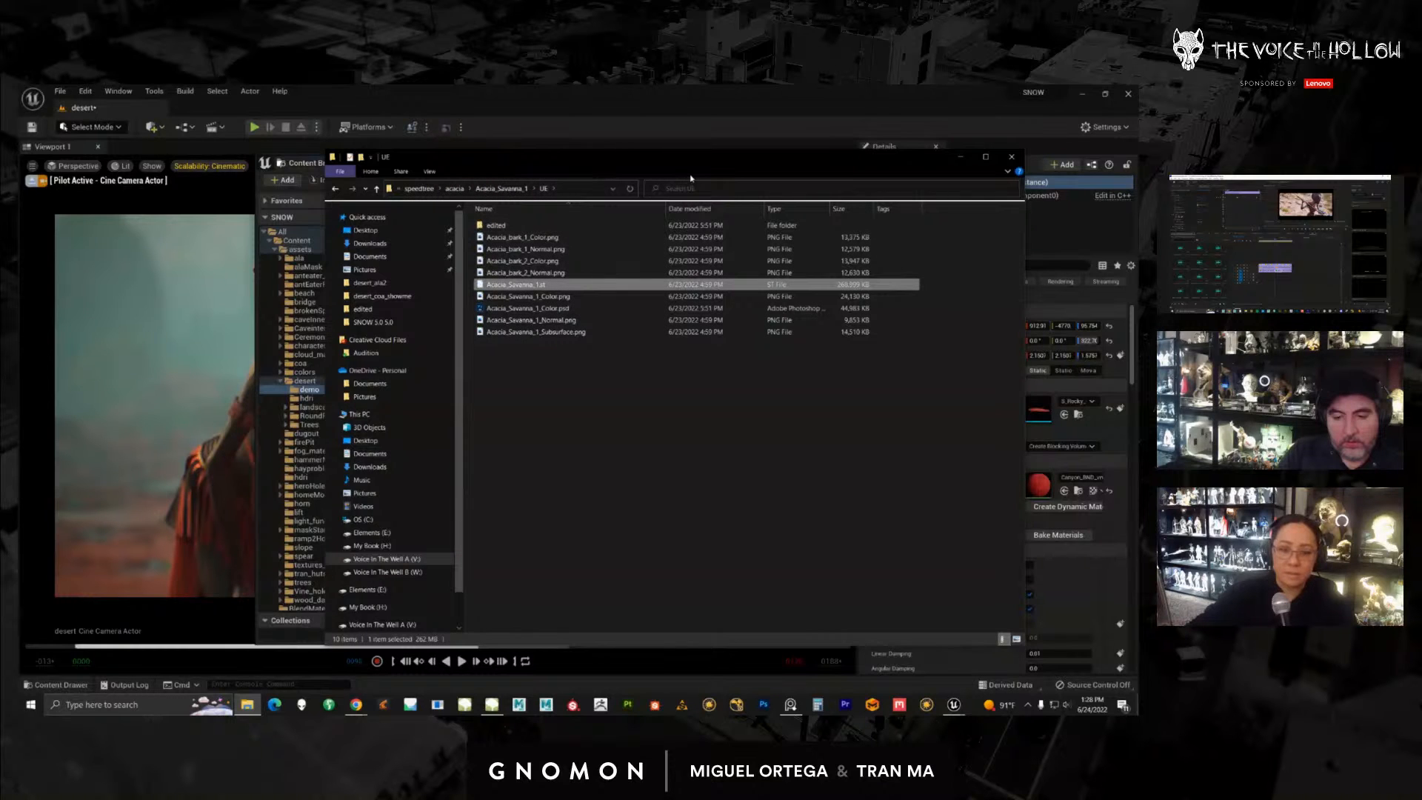
drag(594, 167, 917, 186)
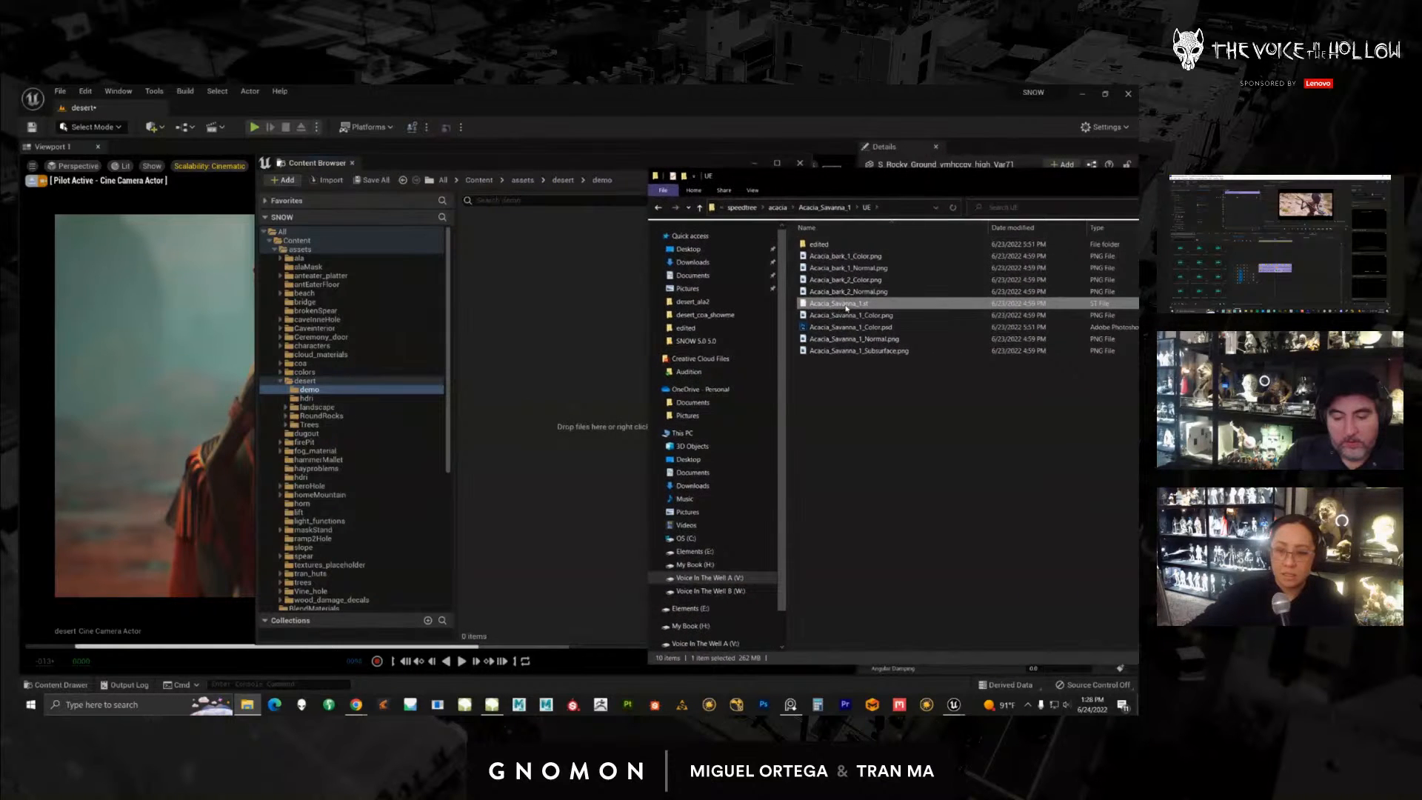
drag(846, 308, 562, 305)
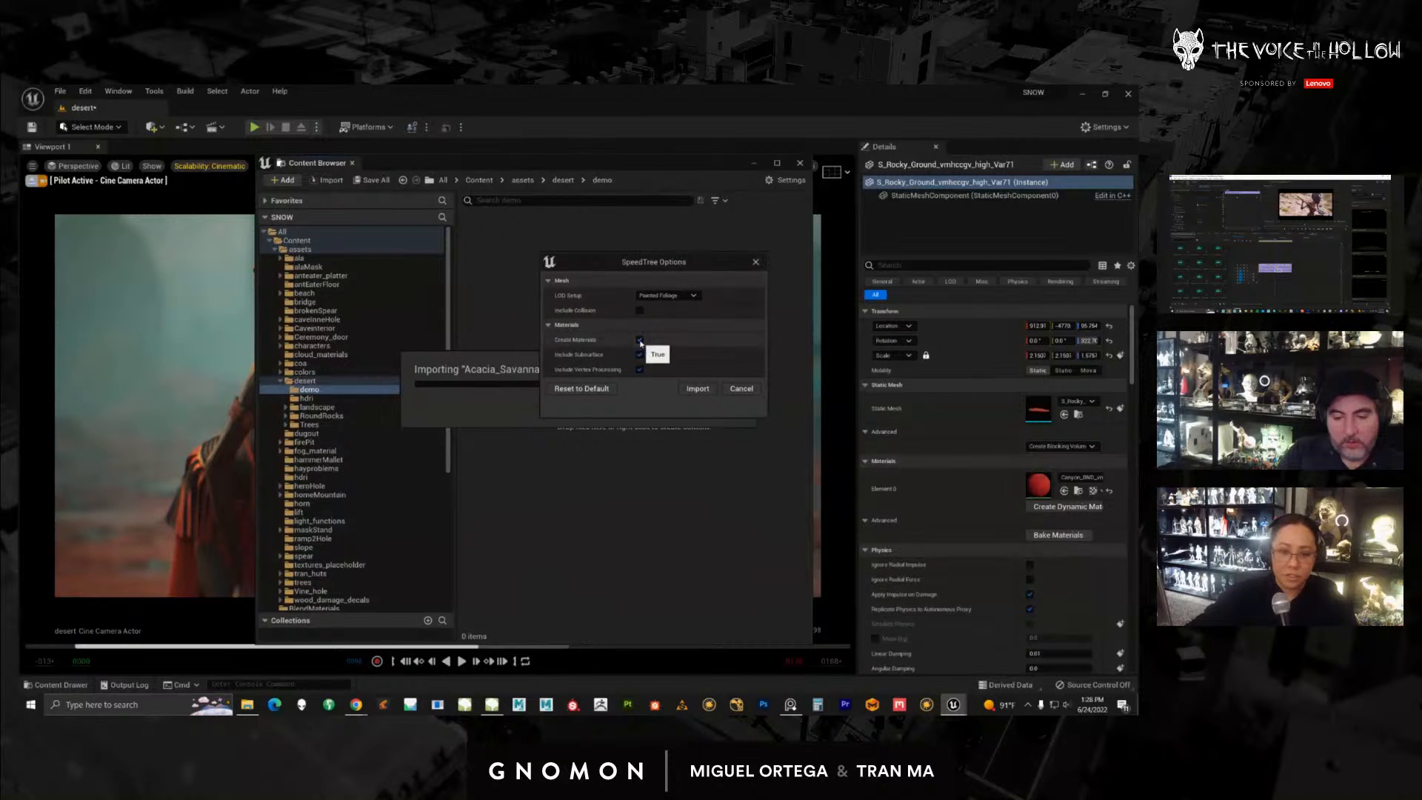
click(639, 355)
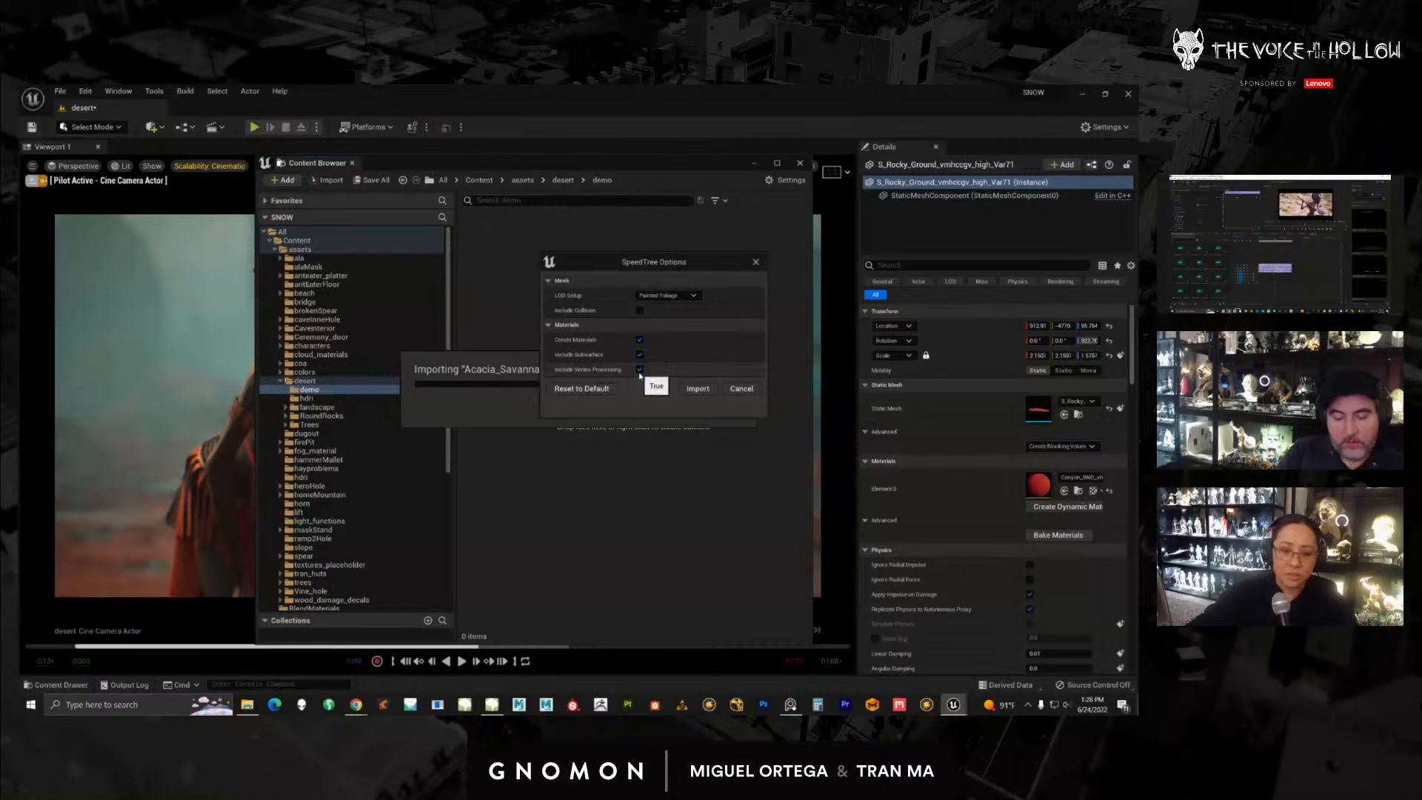
click(697, 389)
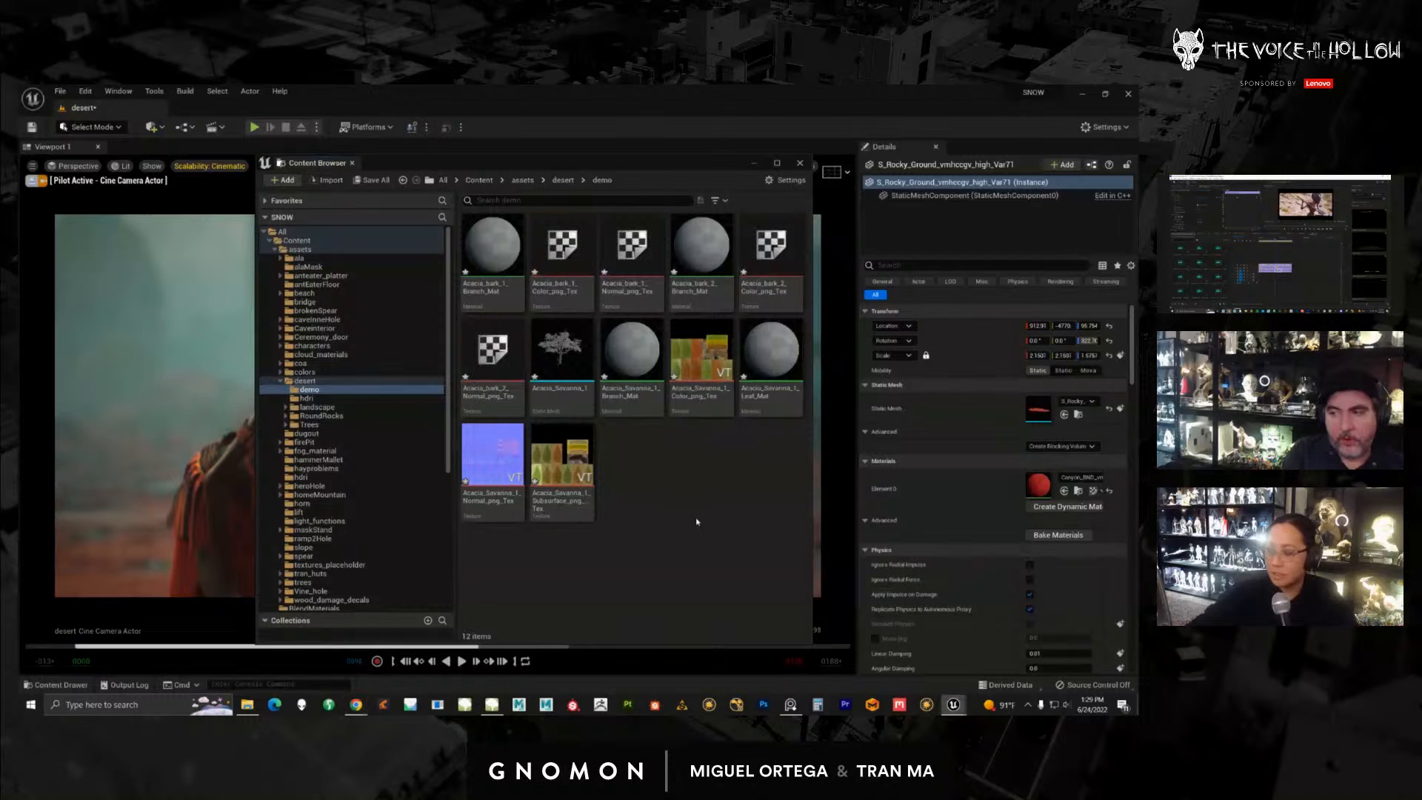
Step: Open the Acacia_Savanna1 folder inside the desert project's Trees folder in the Content Browser
click(561, 356)
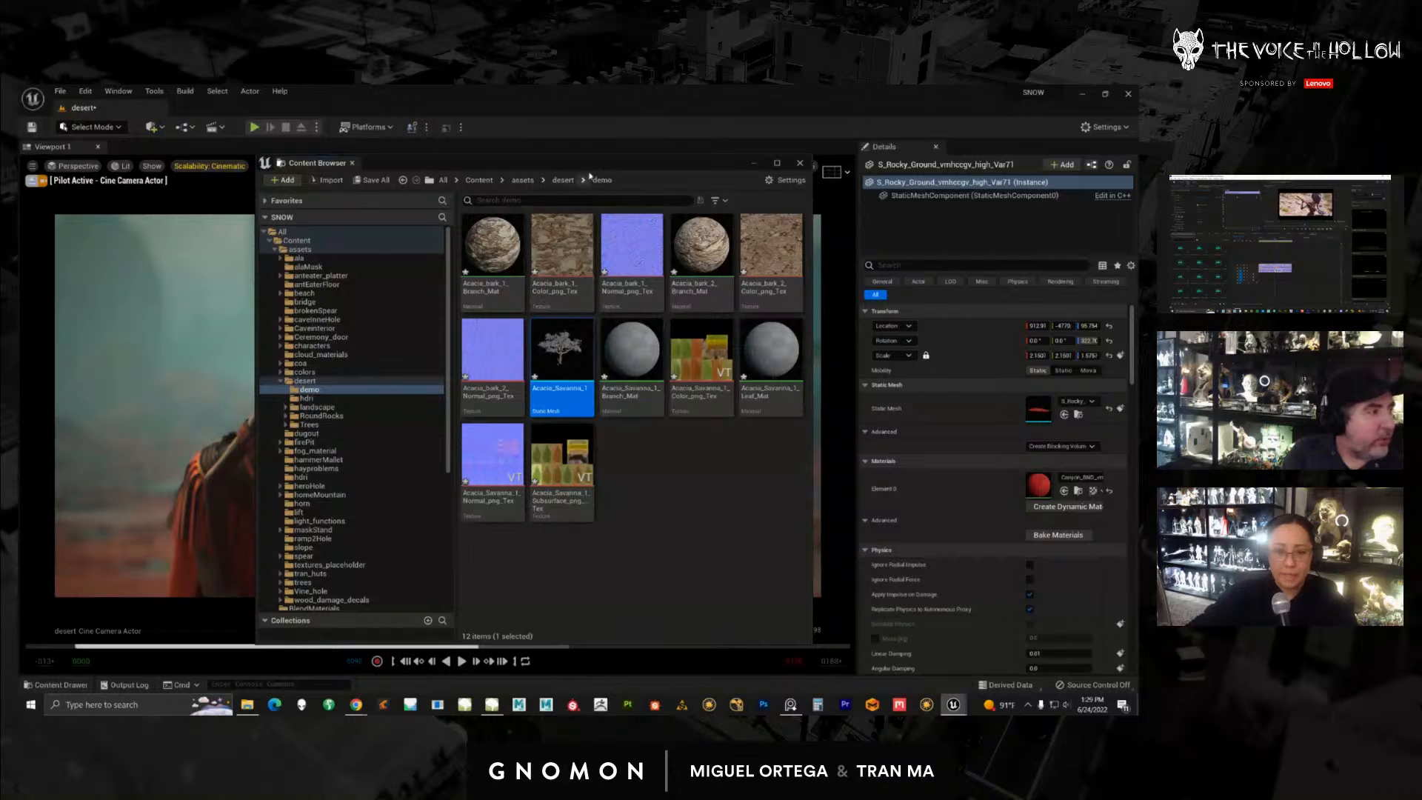
drag(599, 165, 603, 165)
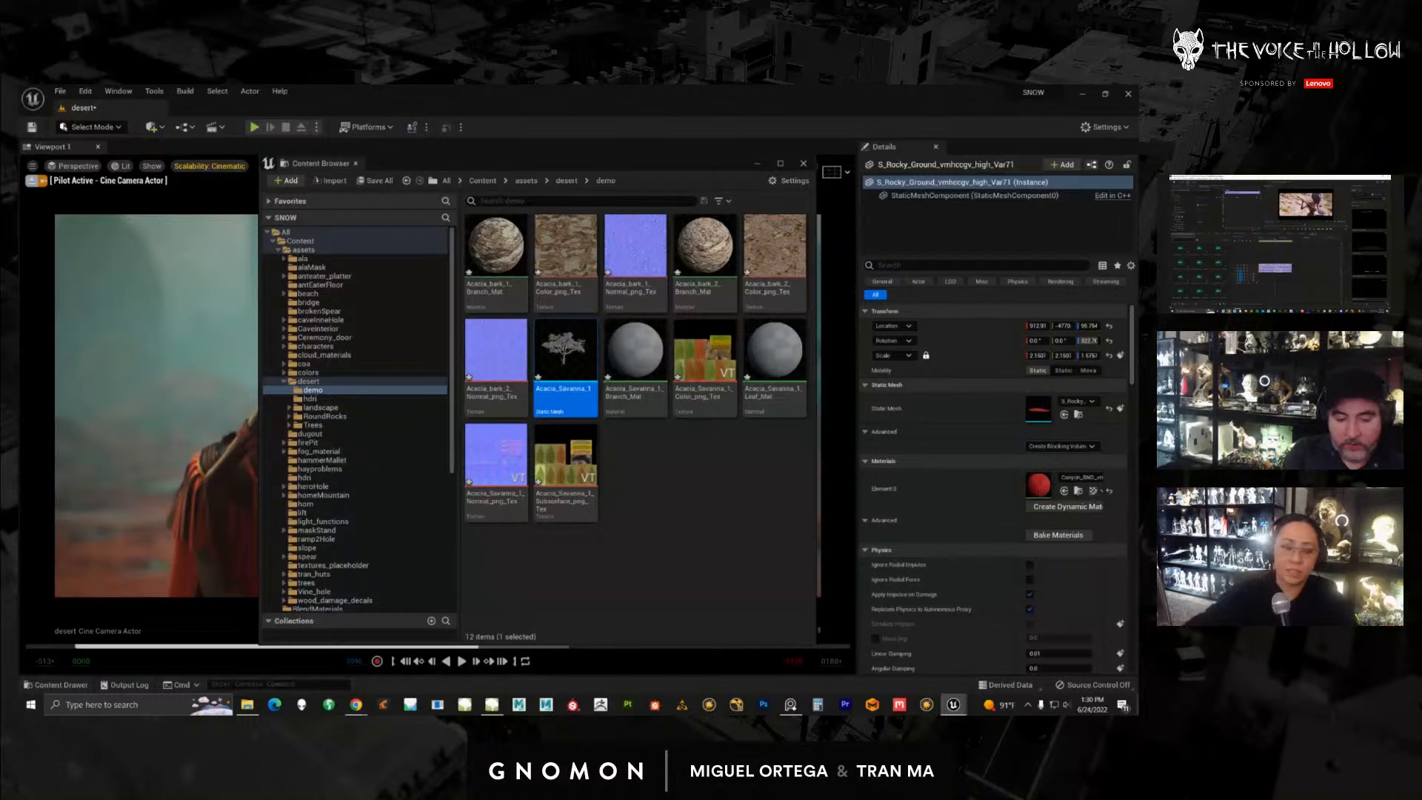
drag(512, 153, 569, 153)
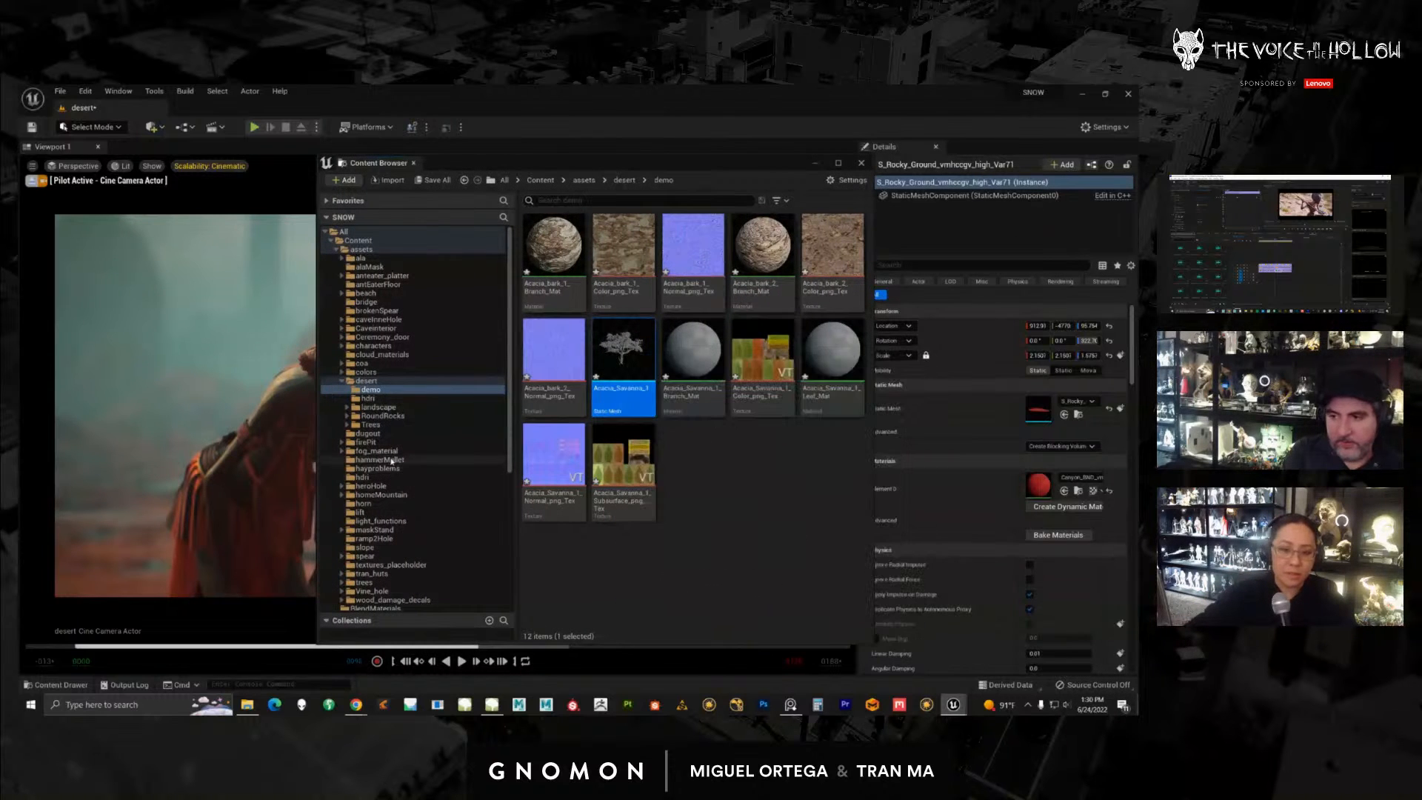
click(379, 416)
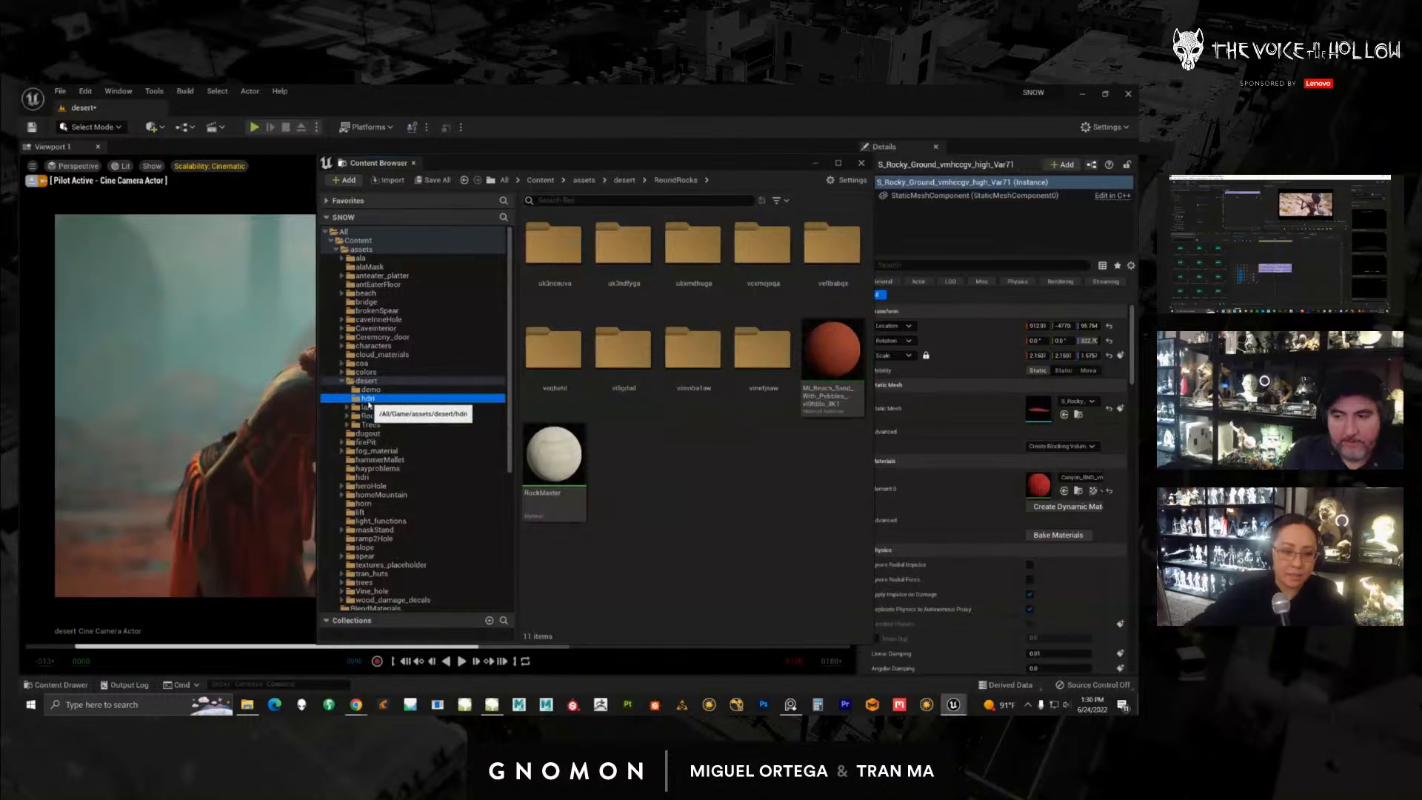
click(370, 424)
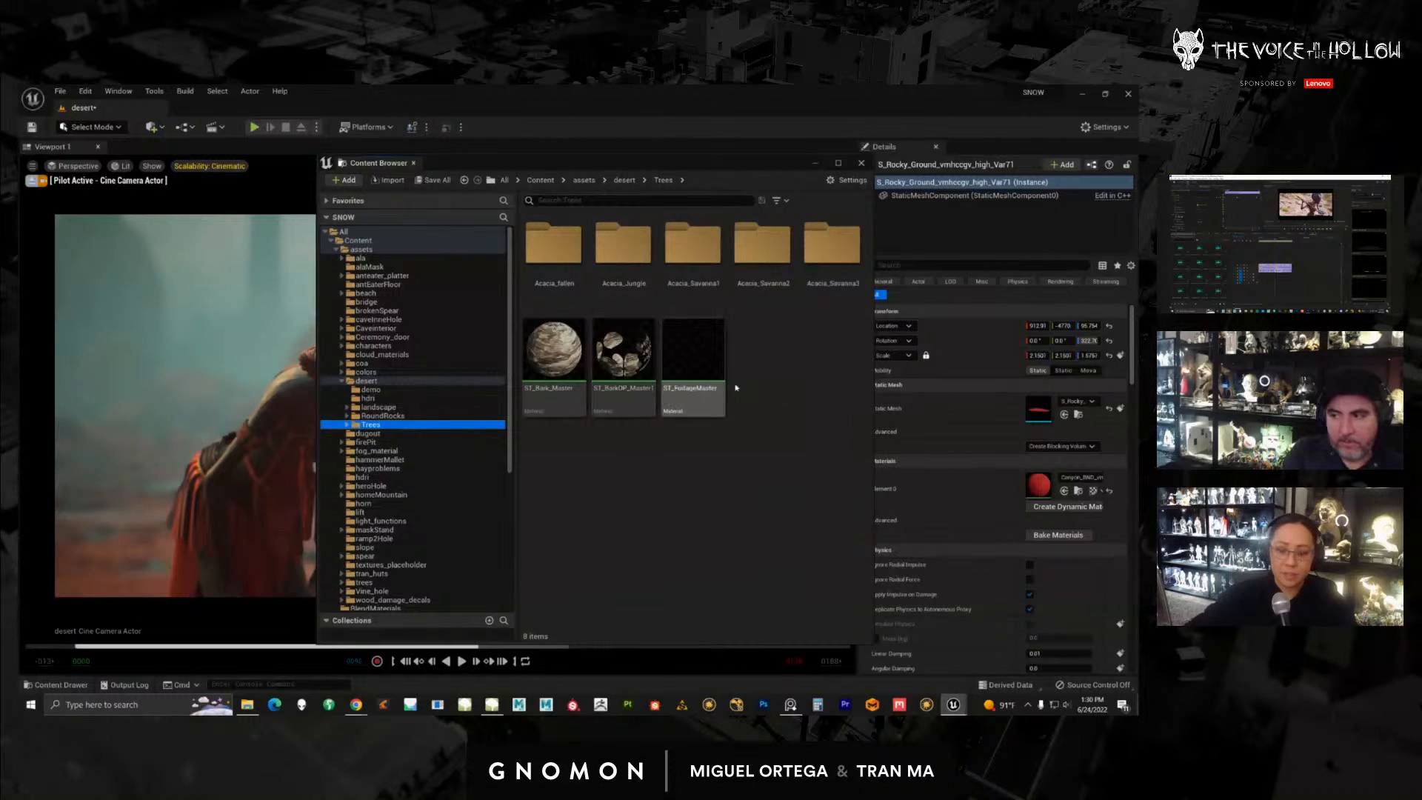
click(623, 270)
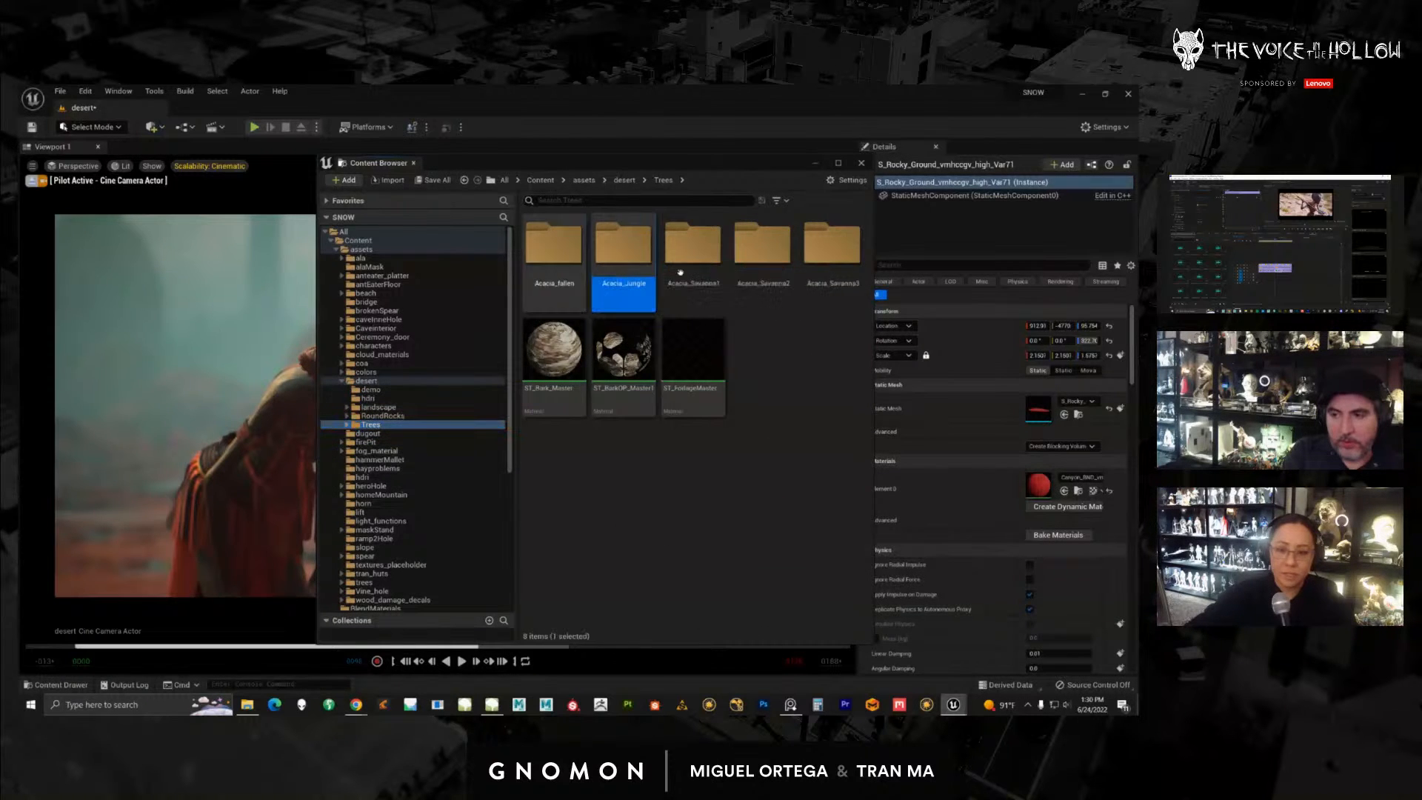
drag(692, 169, 867, 185)
double_click(878, 286)
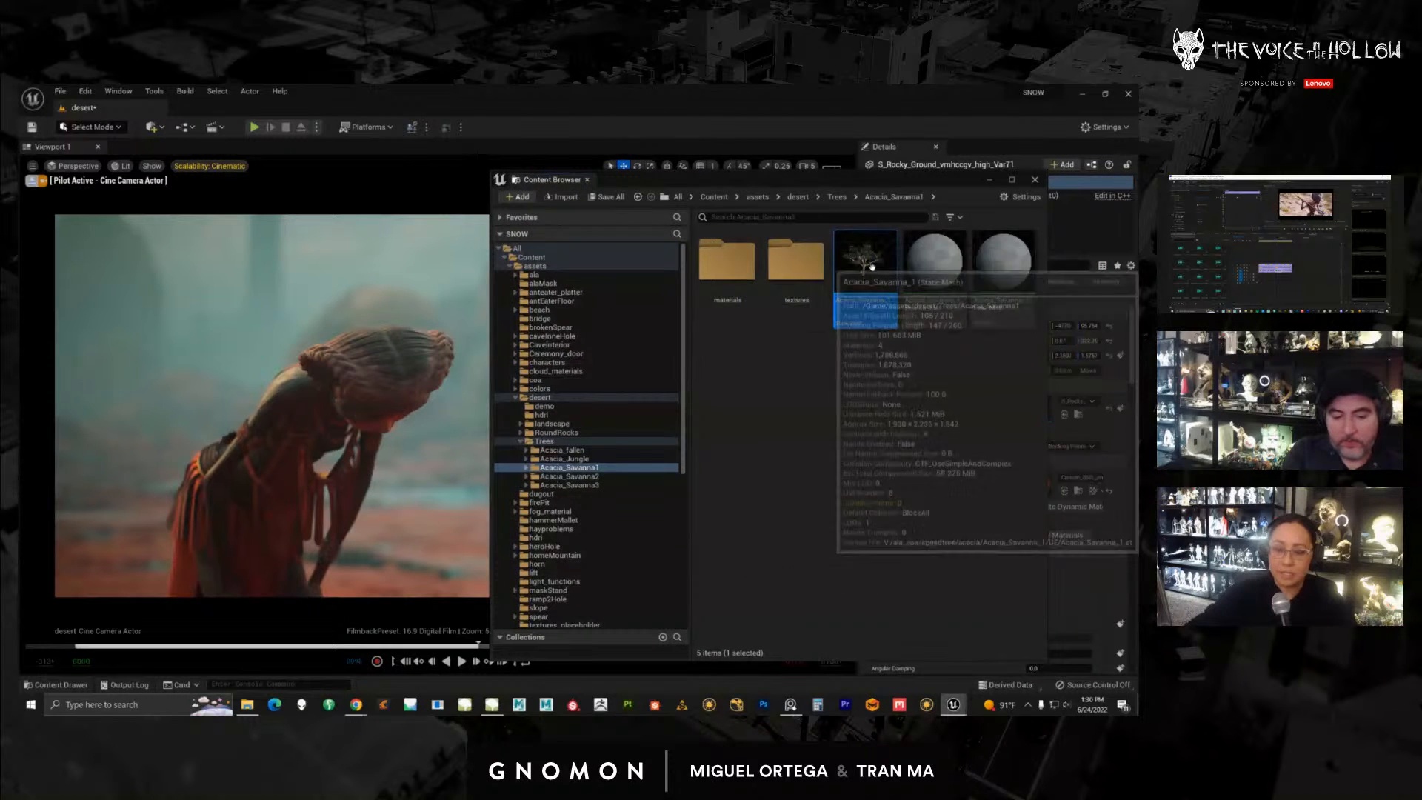
Step: Place the Acacia_Savanna_1 static mesh behind the character, stop piloting the cine camera and view the whole tree
drag(849, 307, 423, 515)
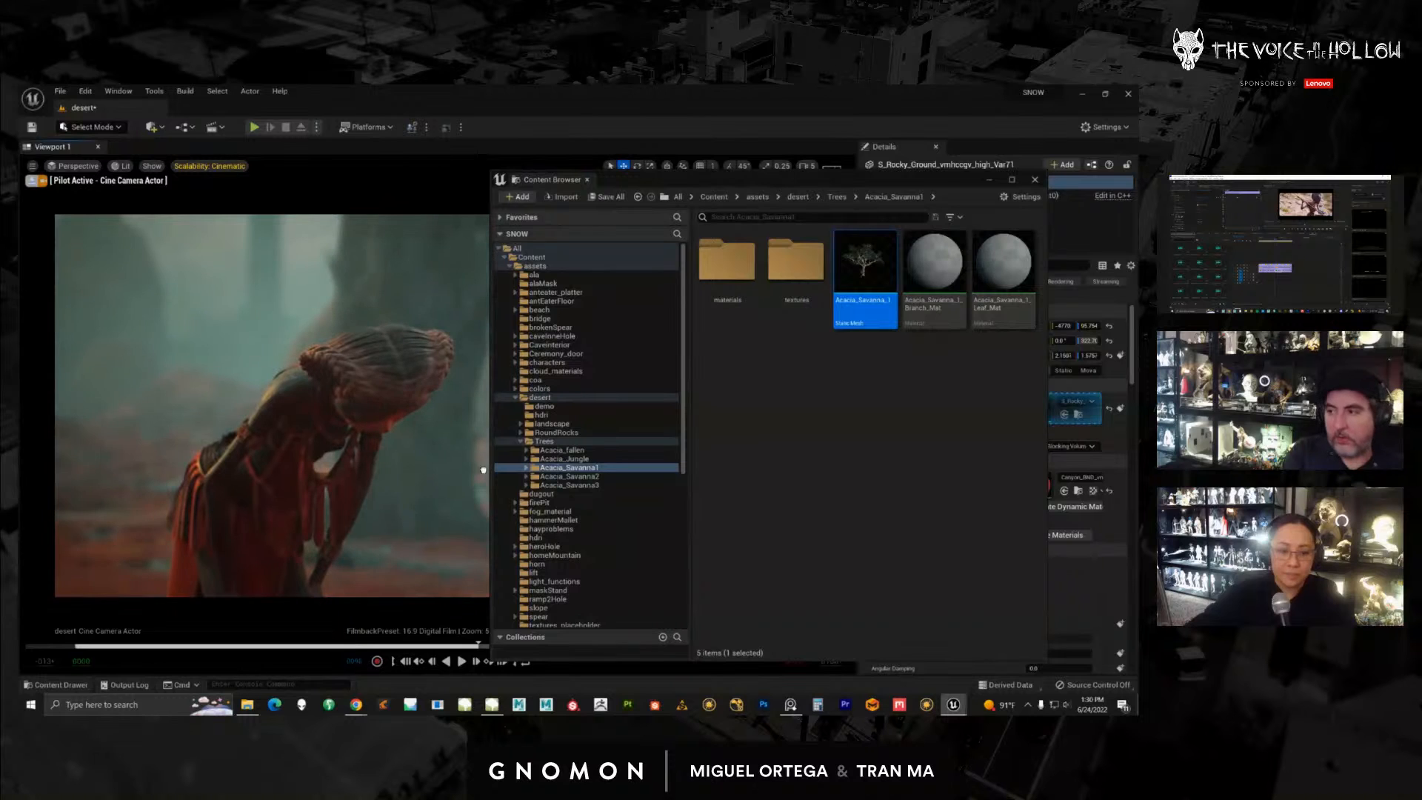
click(989, 181)
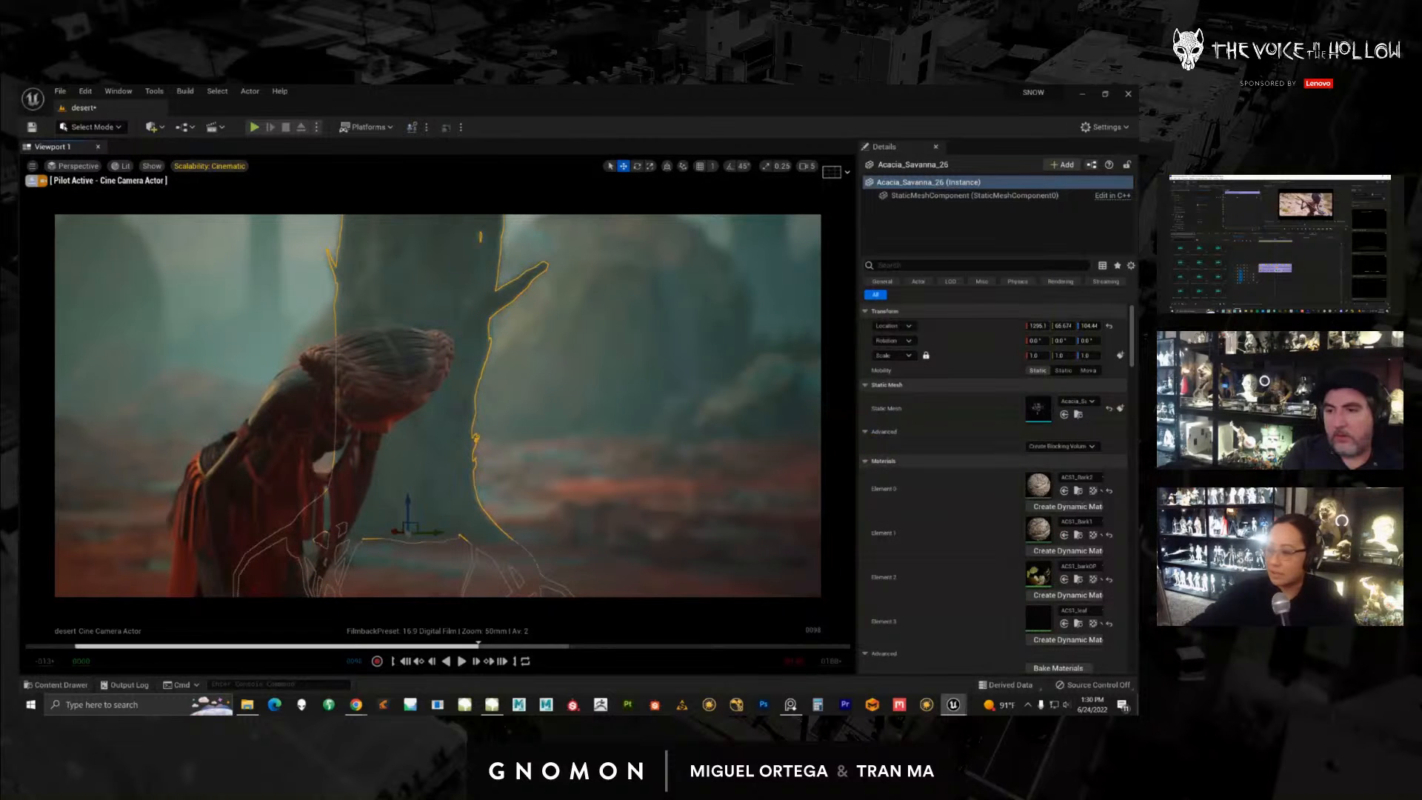
click(31, 181)
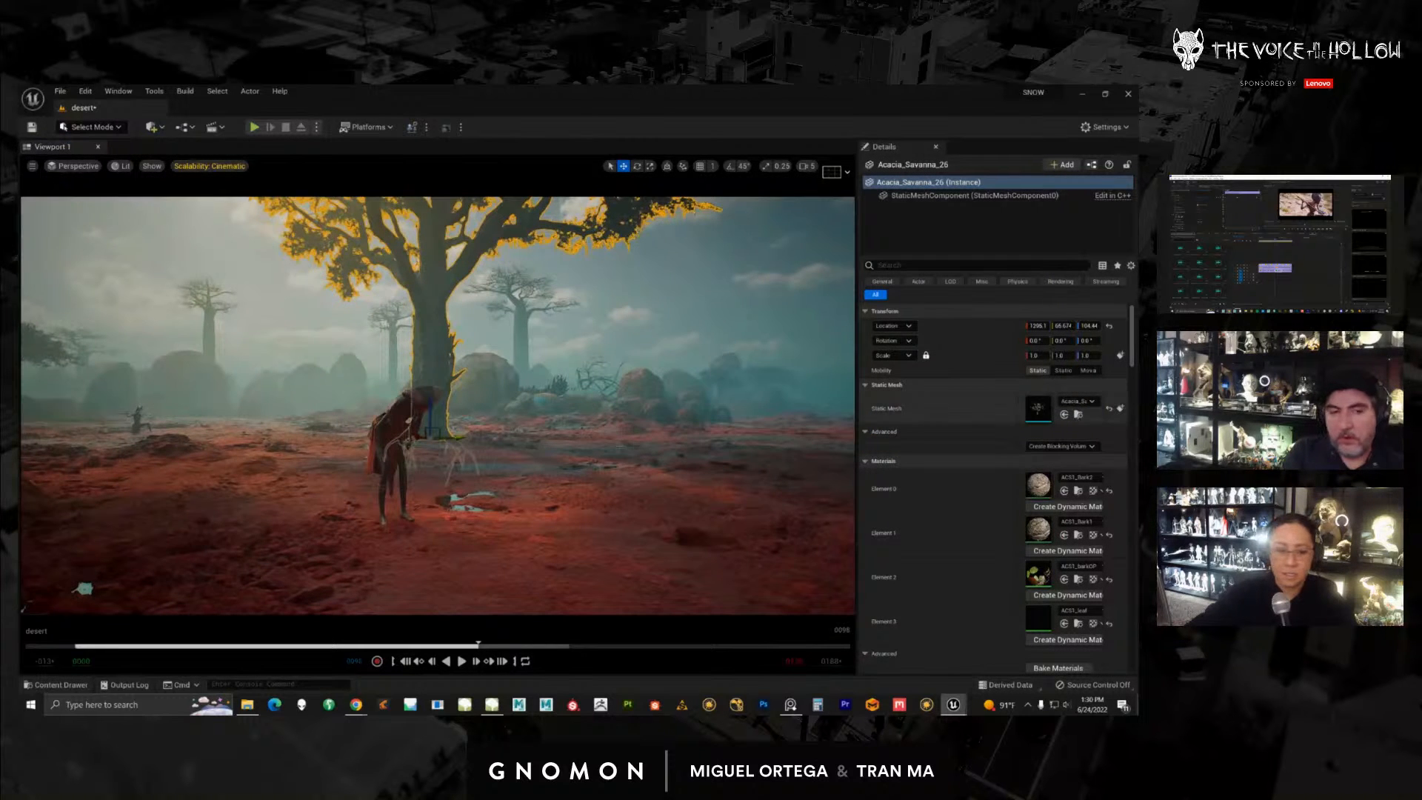
alt+drag(656, 391, 587, 428)
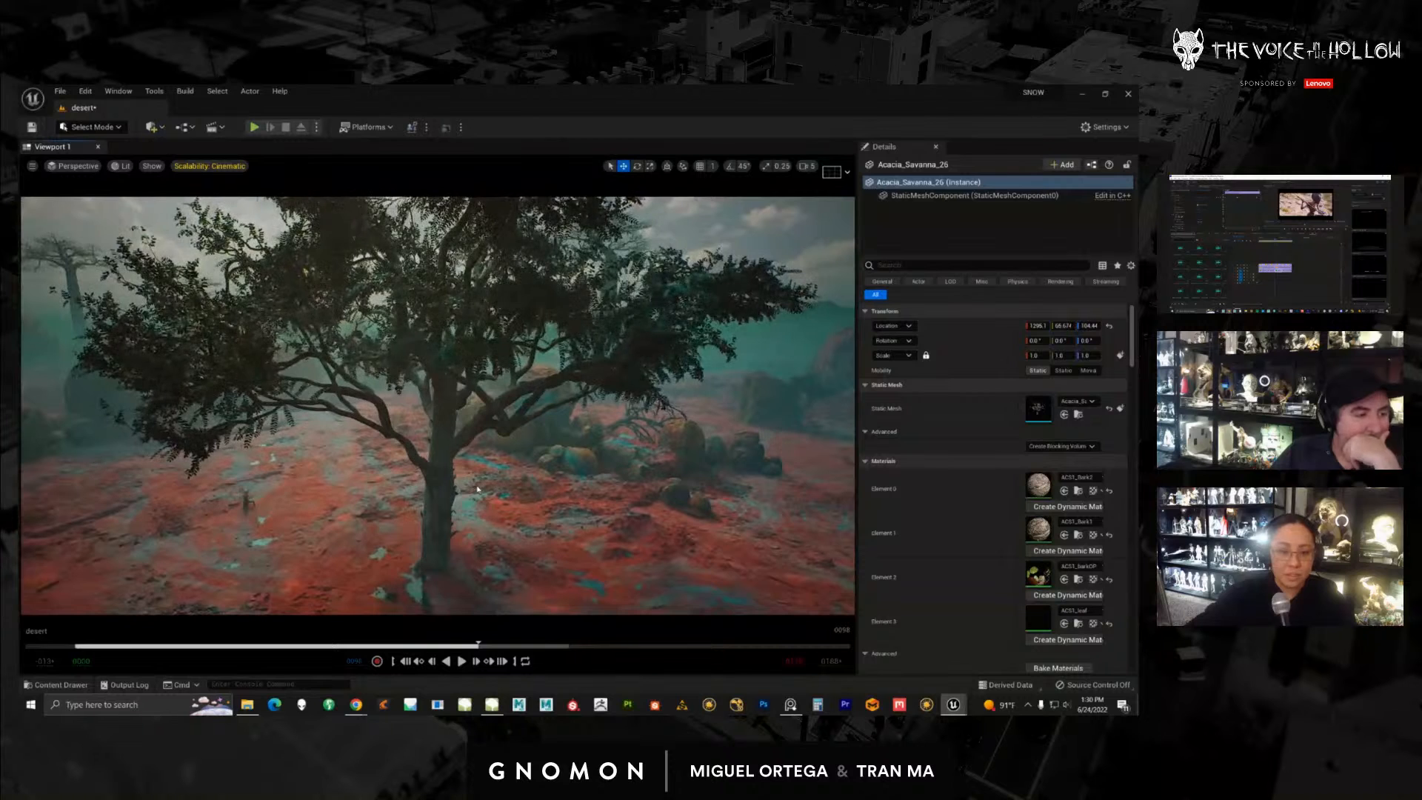
click(592, 515)
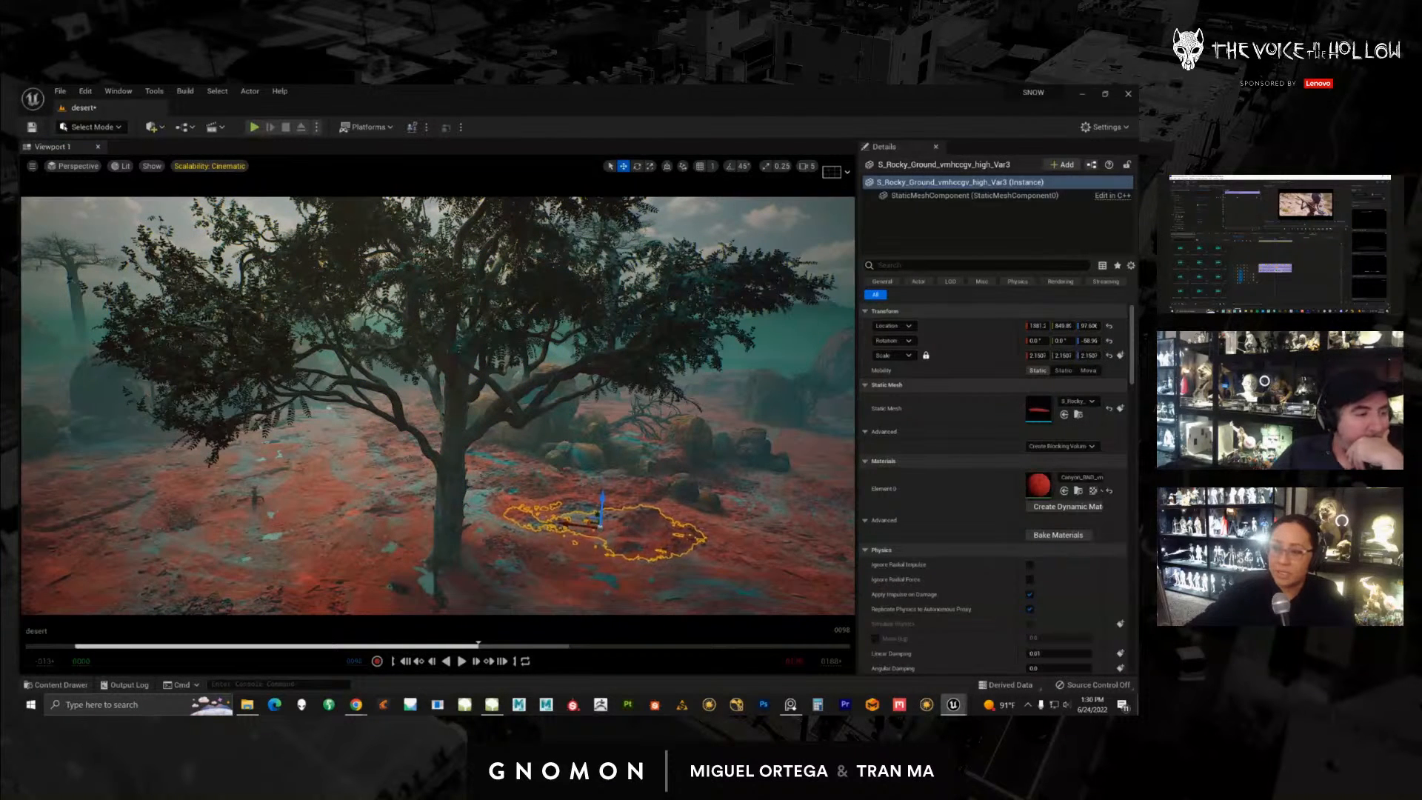
Step: Look up the Wind Directional Source among all placeable actor classes by searching for "wind"
click(119, 91)
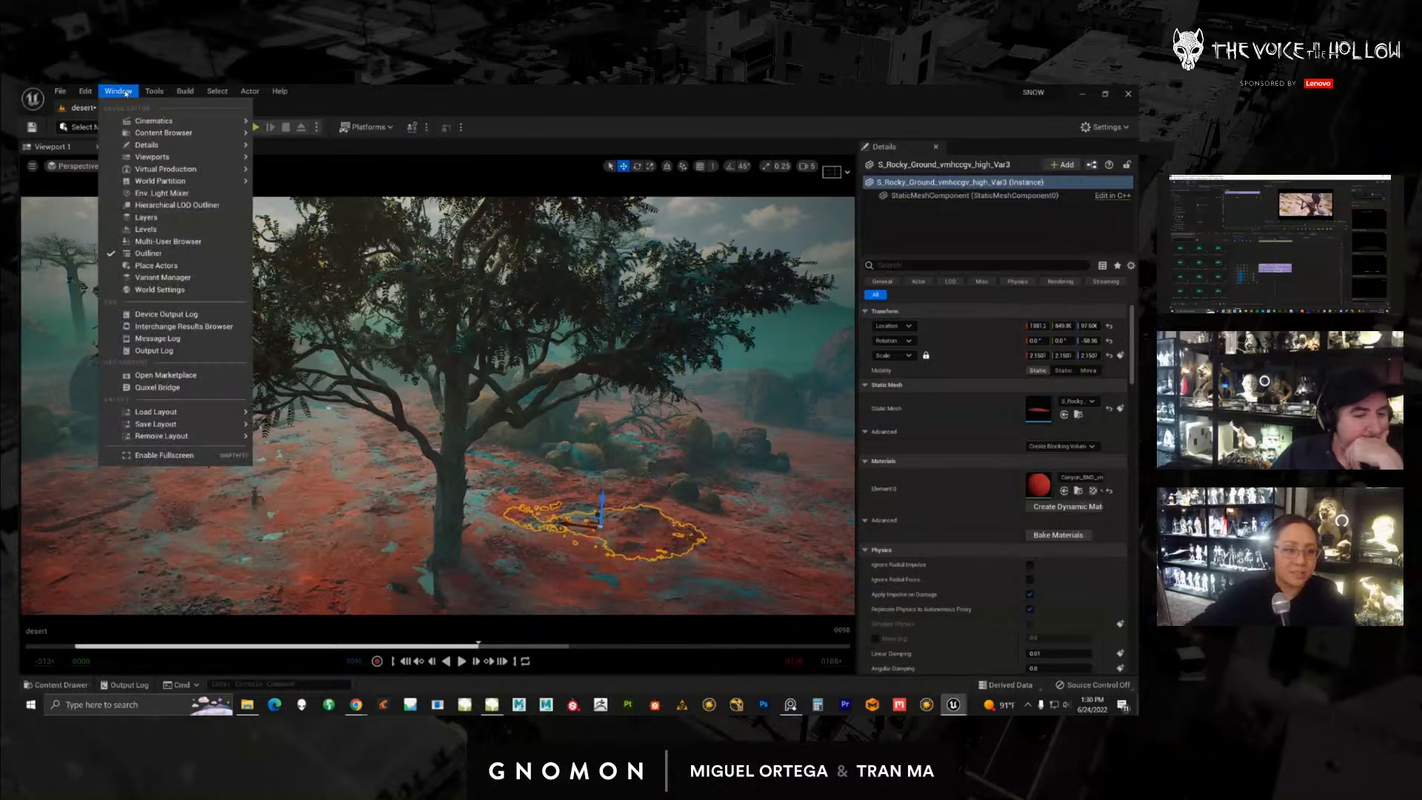
mouse_move(185, 120)
click(278, 108)
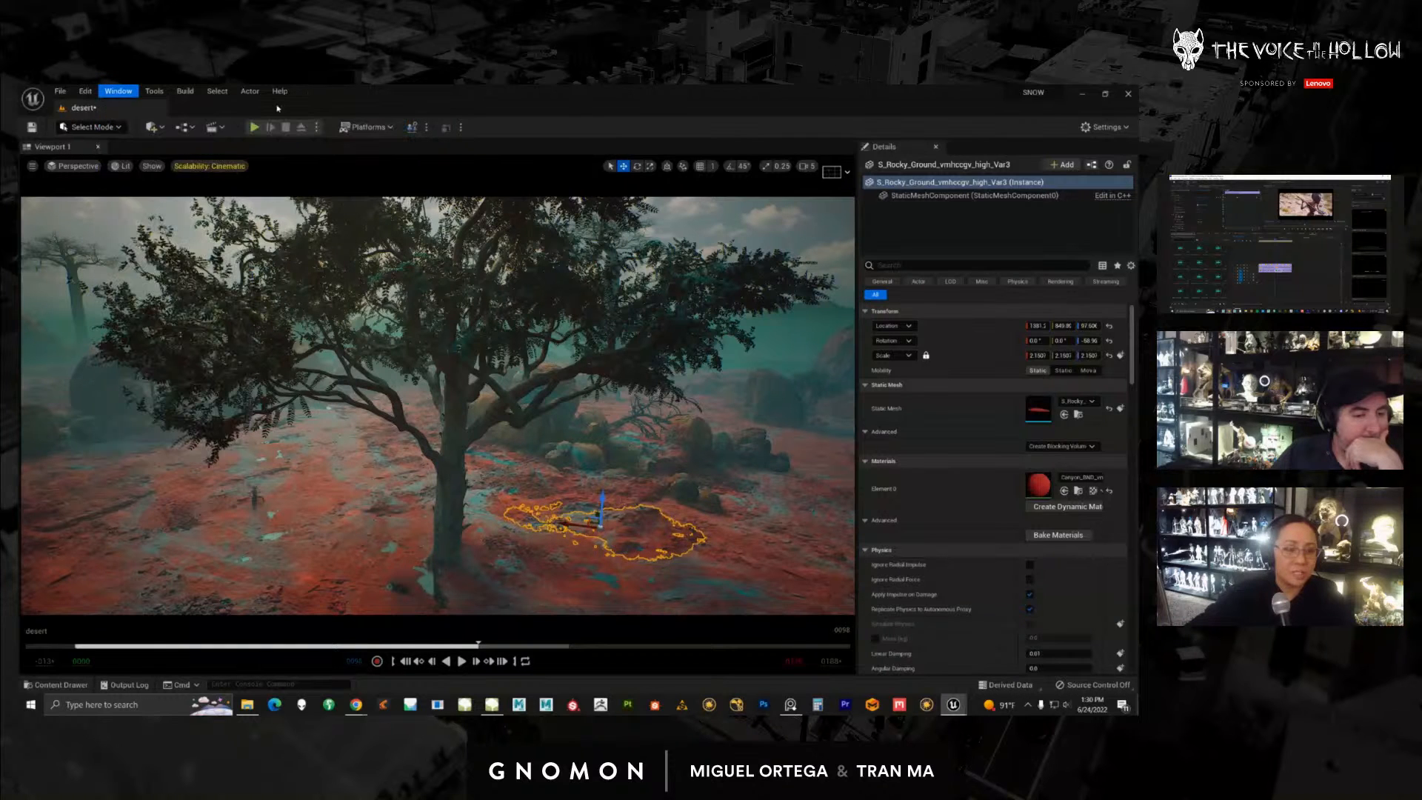
click(152, 128)
mouse_move(219, 305)
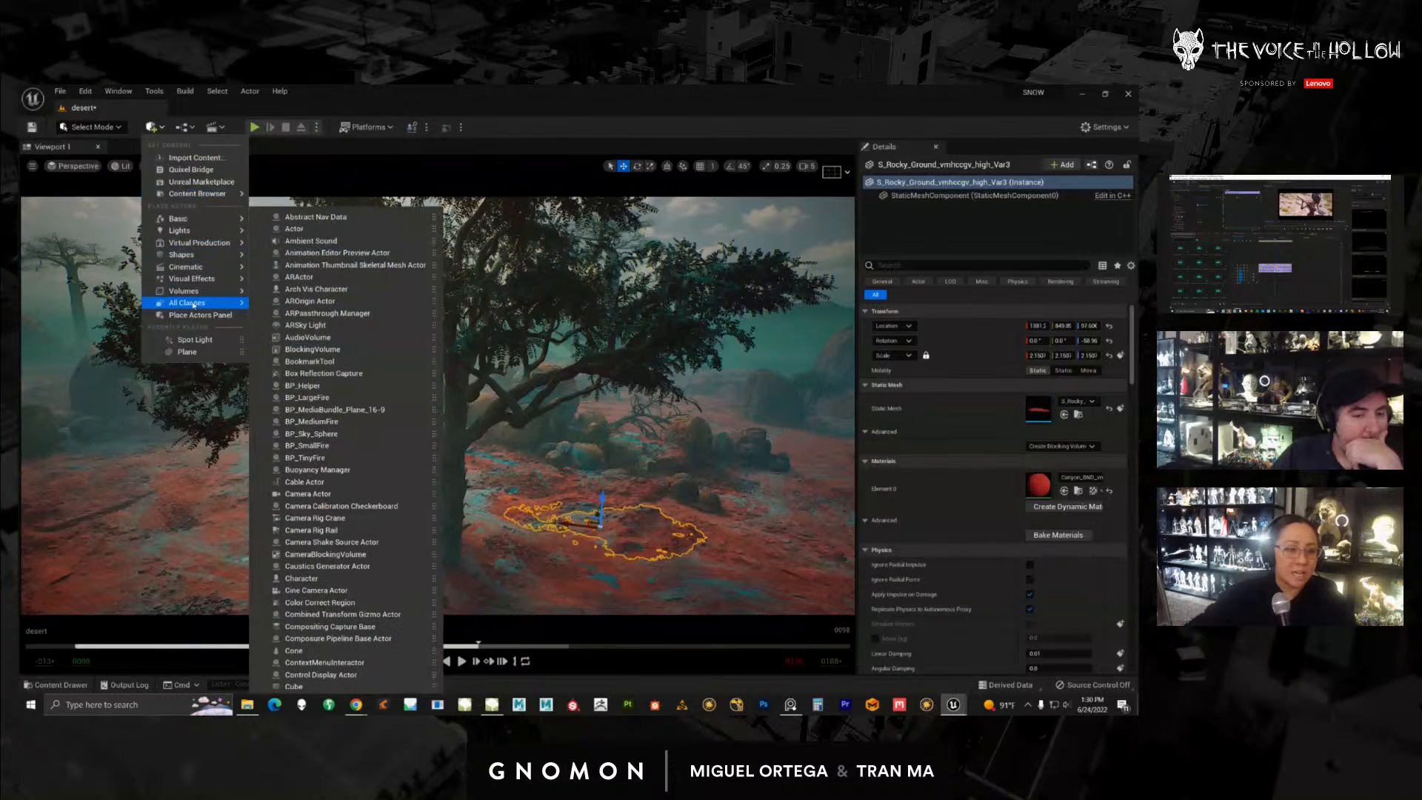
text(window)
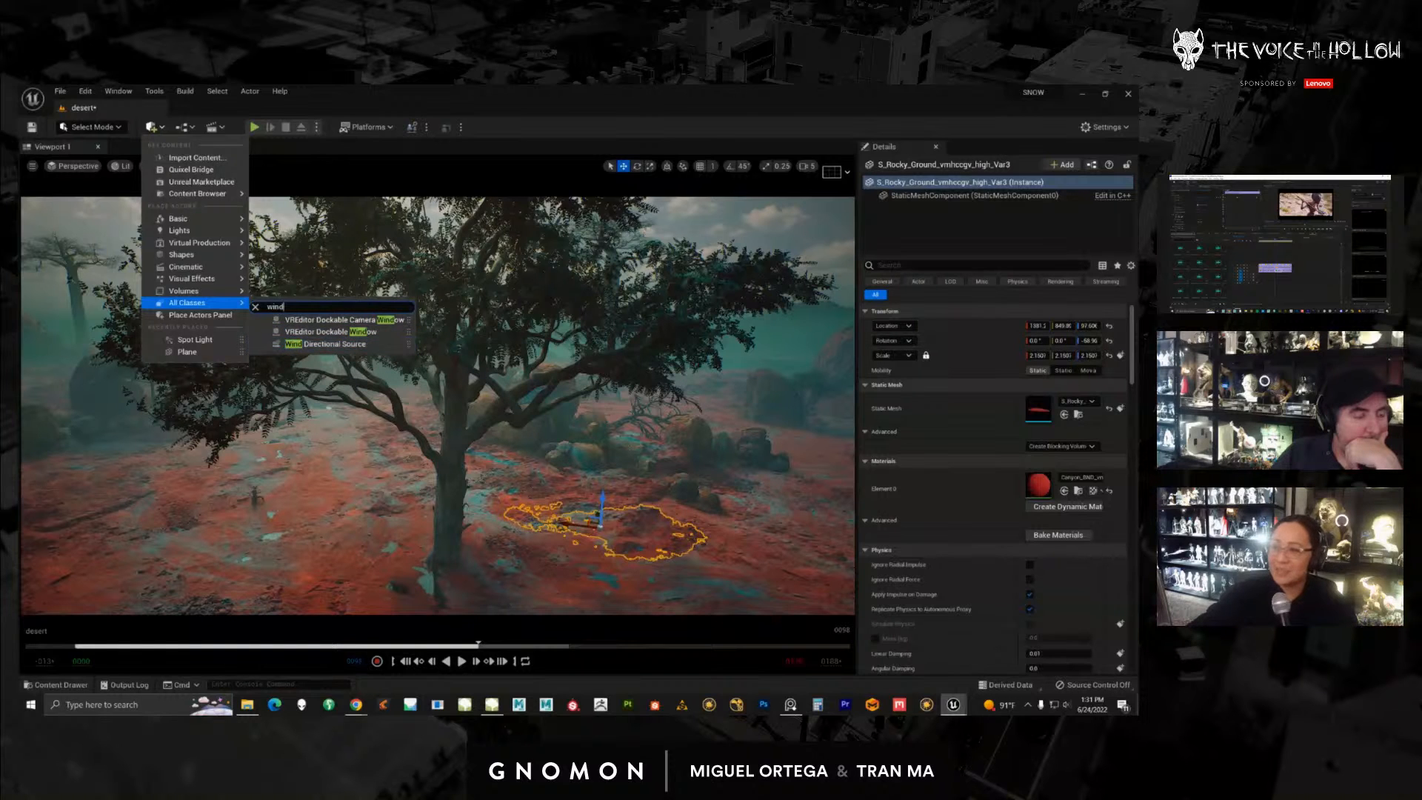
key(Escape)
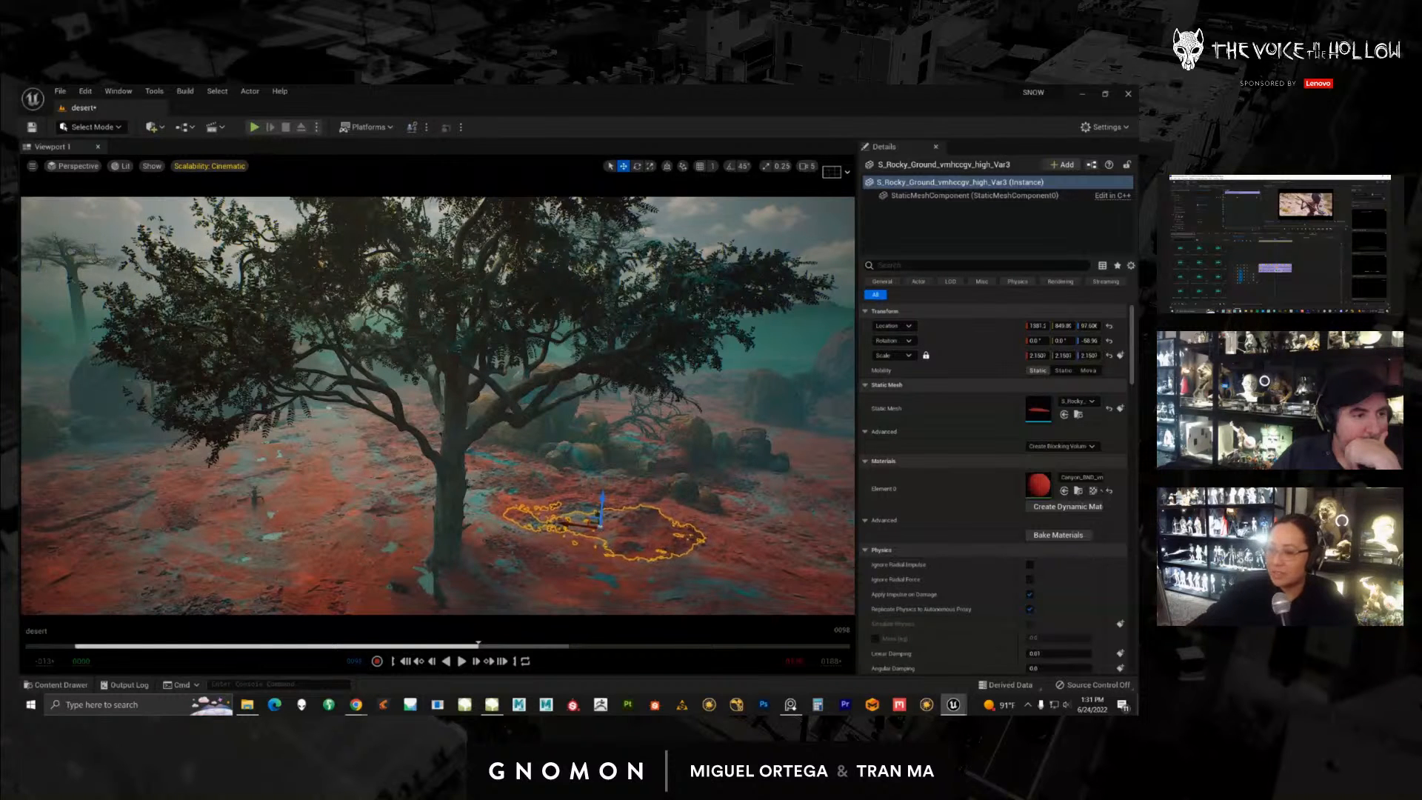
Step: Set the strength and speed of the level's WindDirectionalSource1 actor to 1.0
key(ctrl+z)
alt+drag(380, 528, 363, 479)
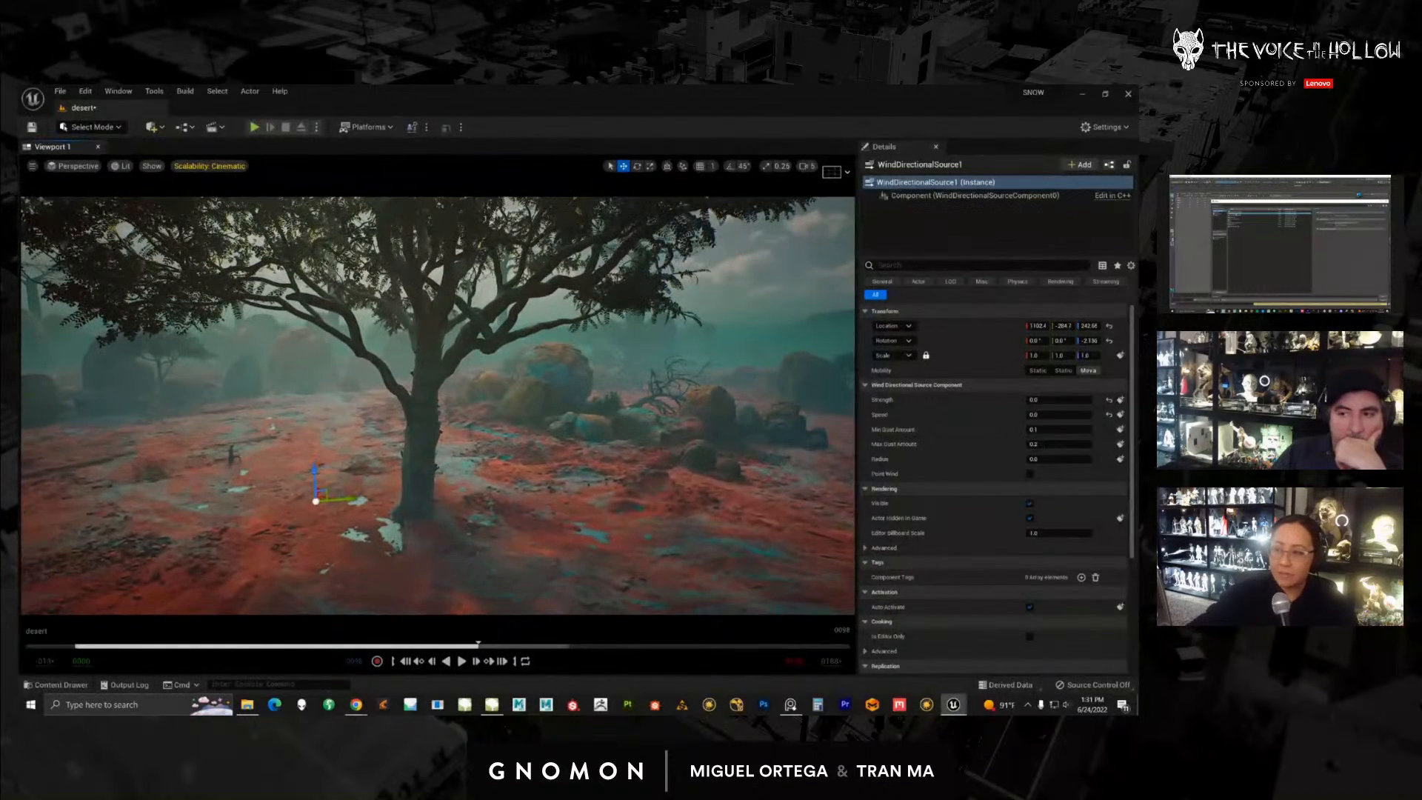
mouse_move(1135, 203)
mouse_down()
mouse_move(957, 170)
mouse_move(1137, 194)
mouse_up()
click(1058, 400)
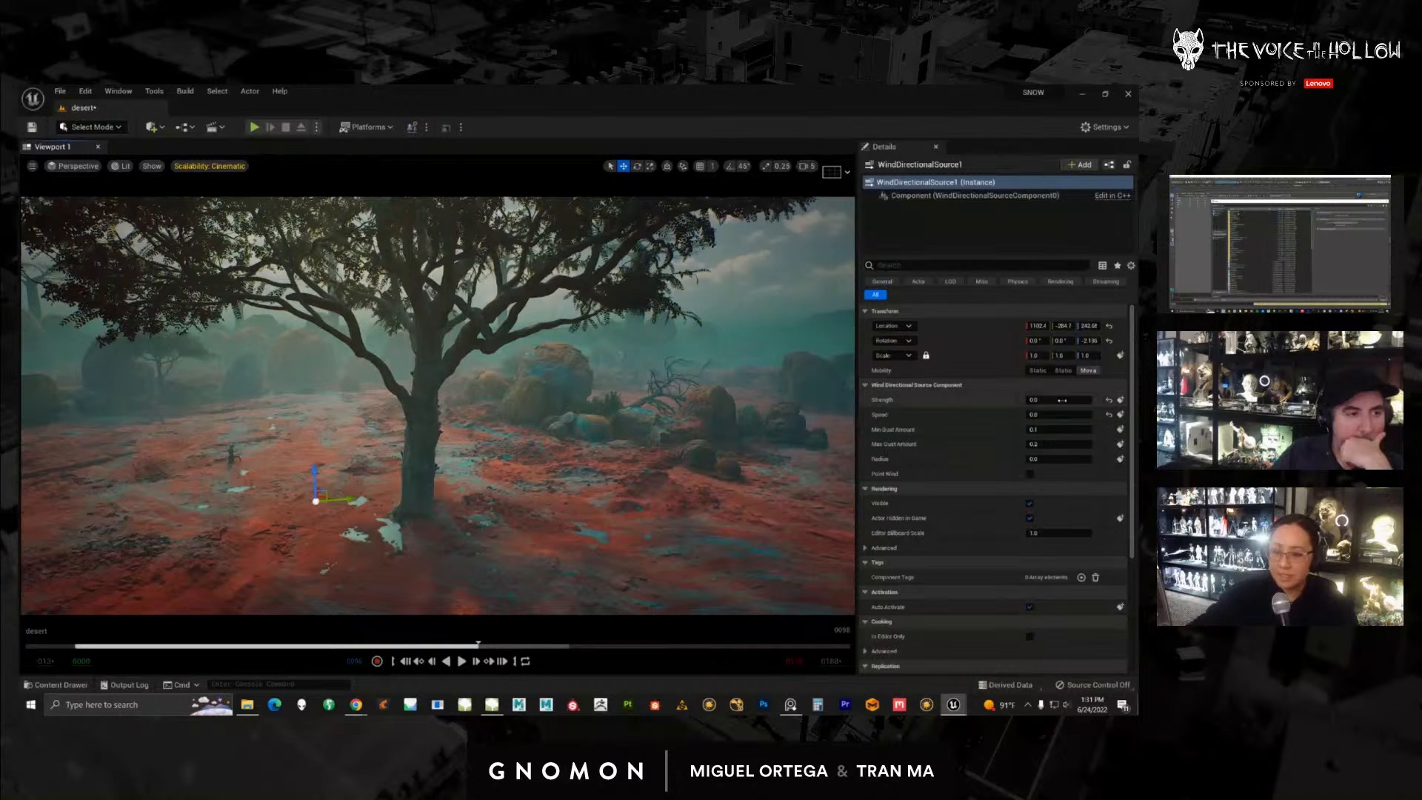
text(1)
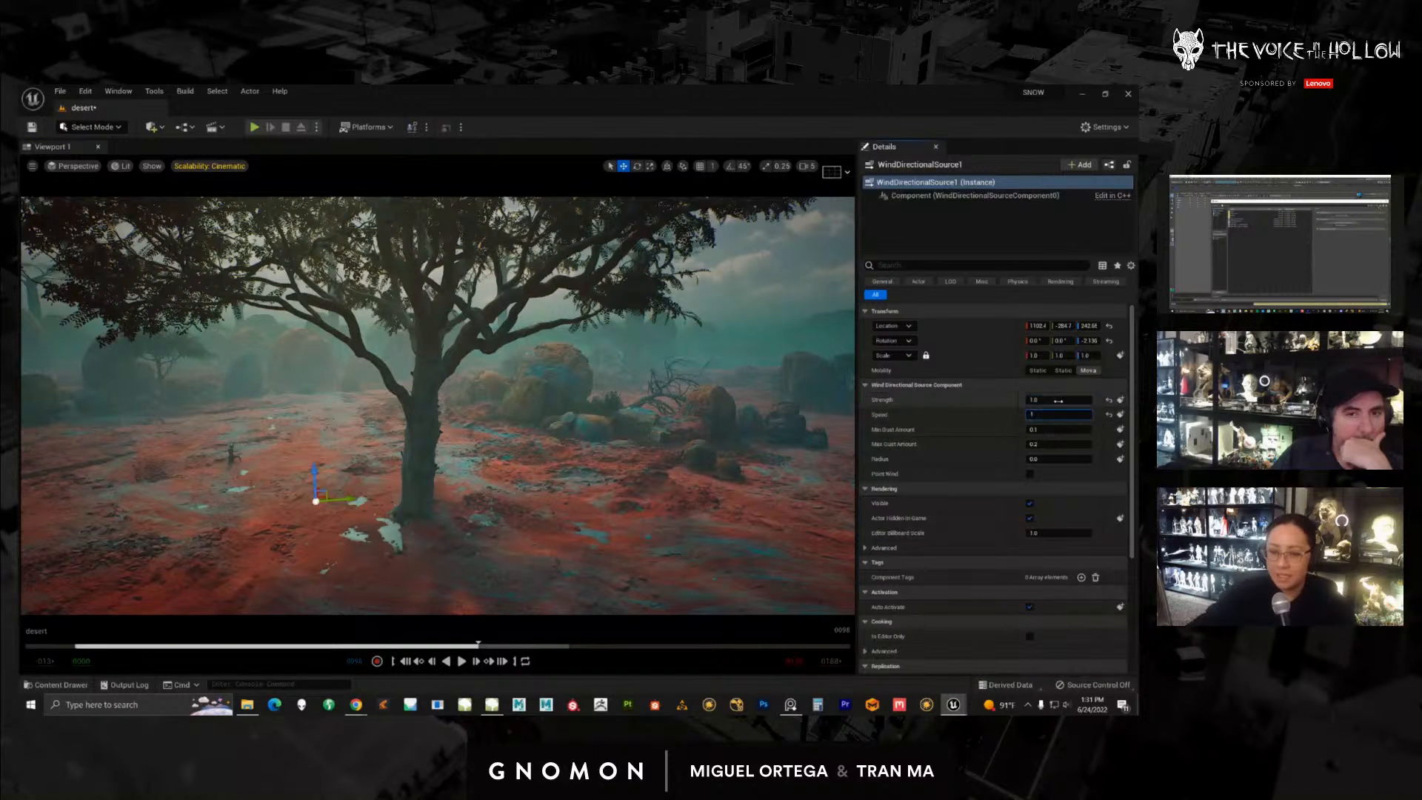
click(1059, 400)
Step: Set the wind source's Min Gust Amount to 1.0
middle_drag(521, 477, 477, 483)
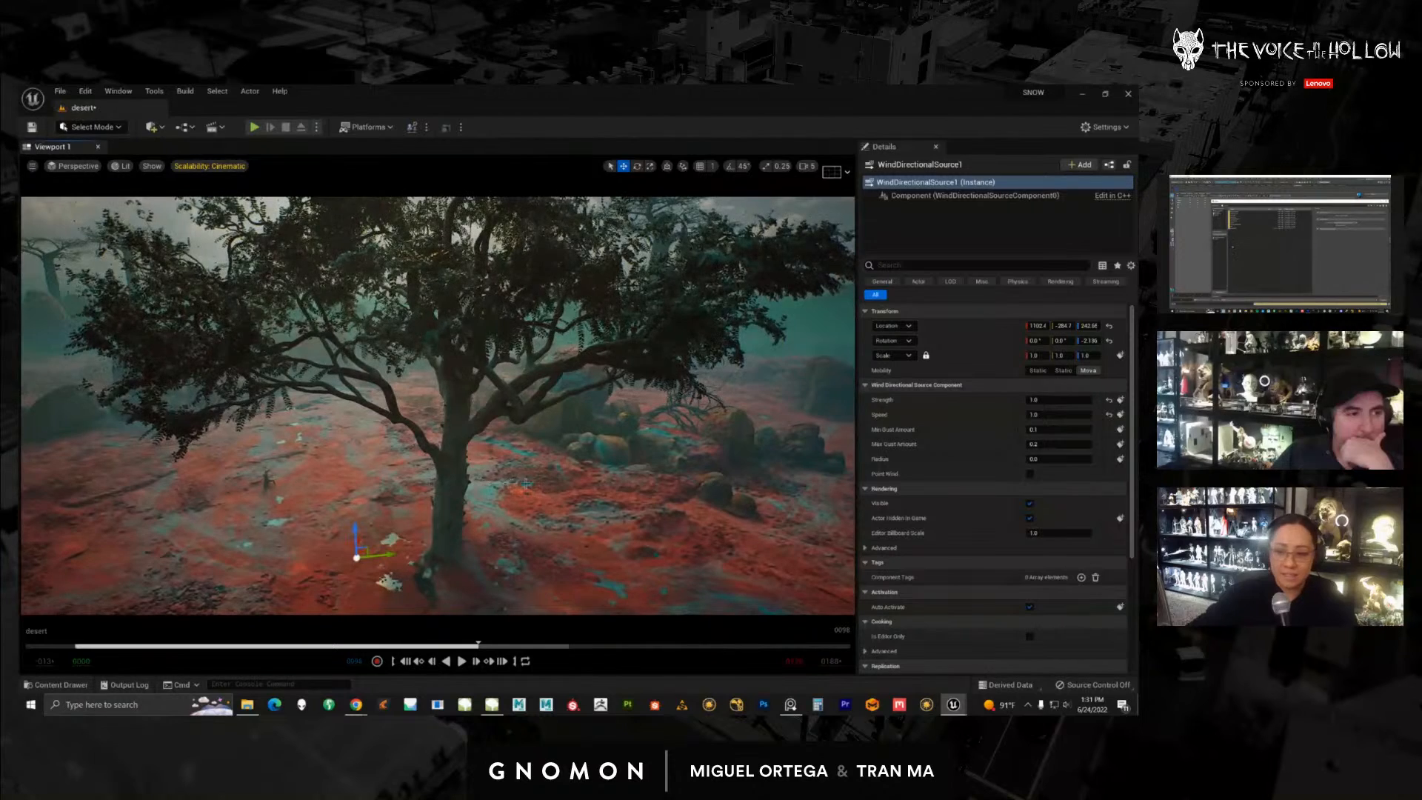
click(1047, 429)
text(1)
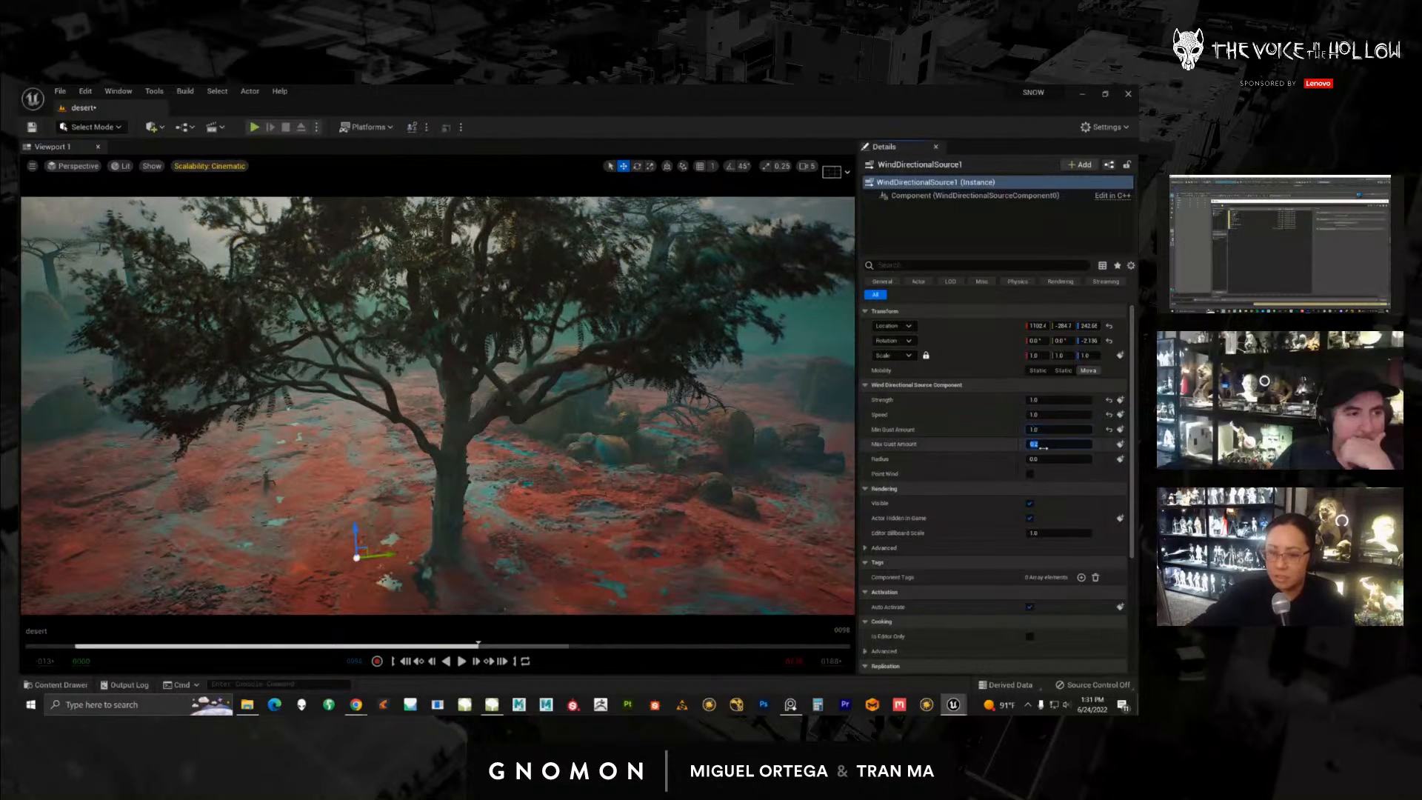
Step: Examine the acacia's branches and leaves moving in the wind from several angles, toggling the scene fog off and on
alt+drag(623, 463, 665, 444)
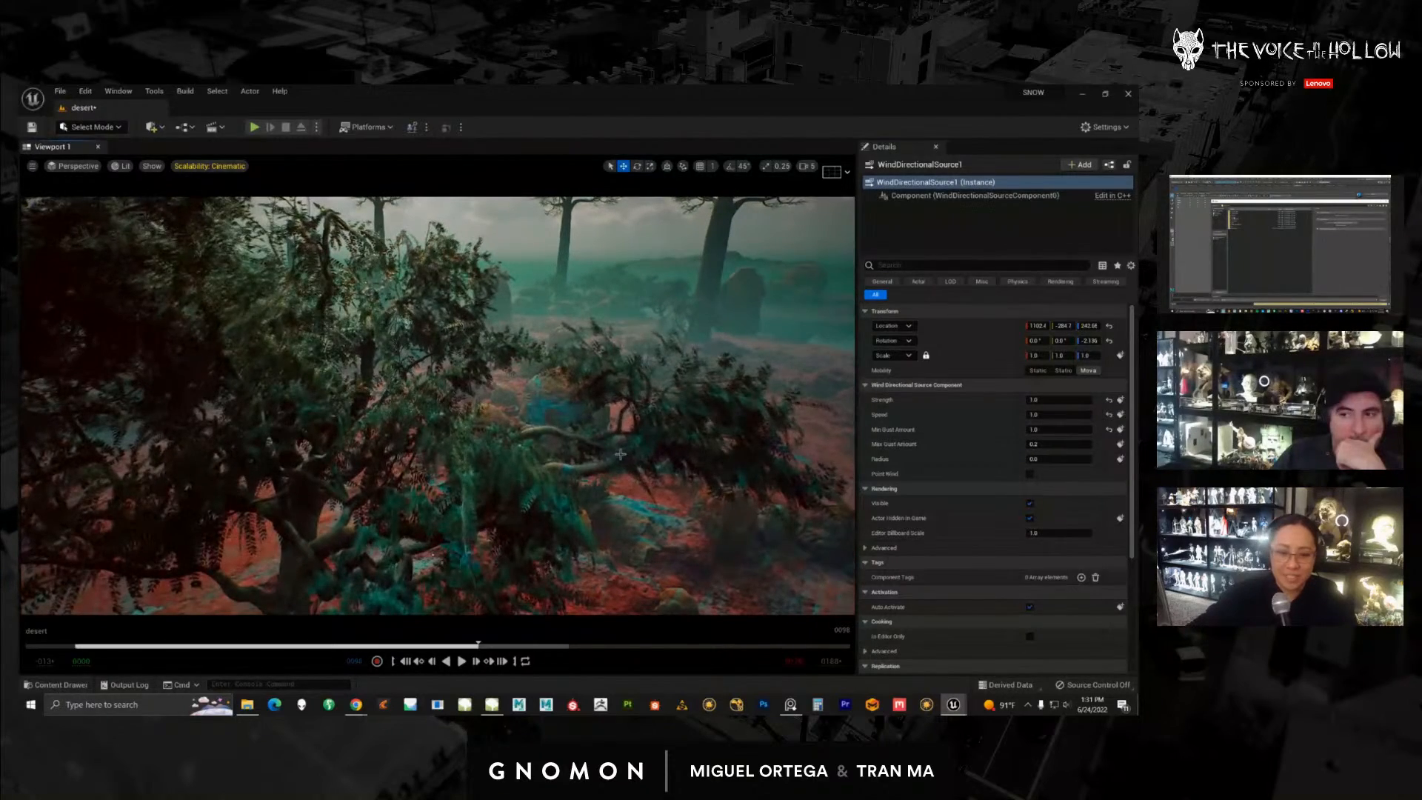
alt+drag(508, 388, 523, 397)
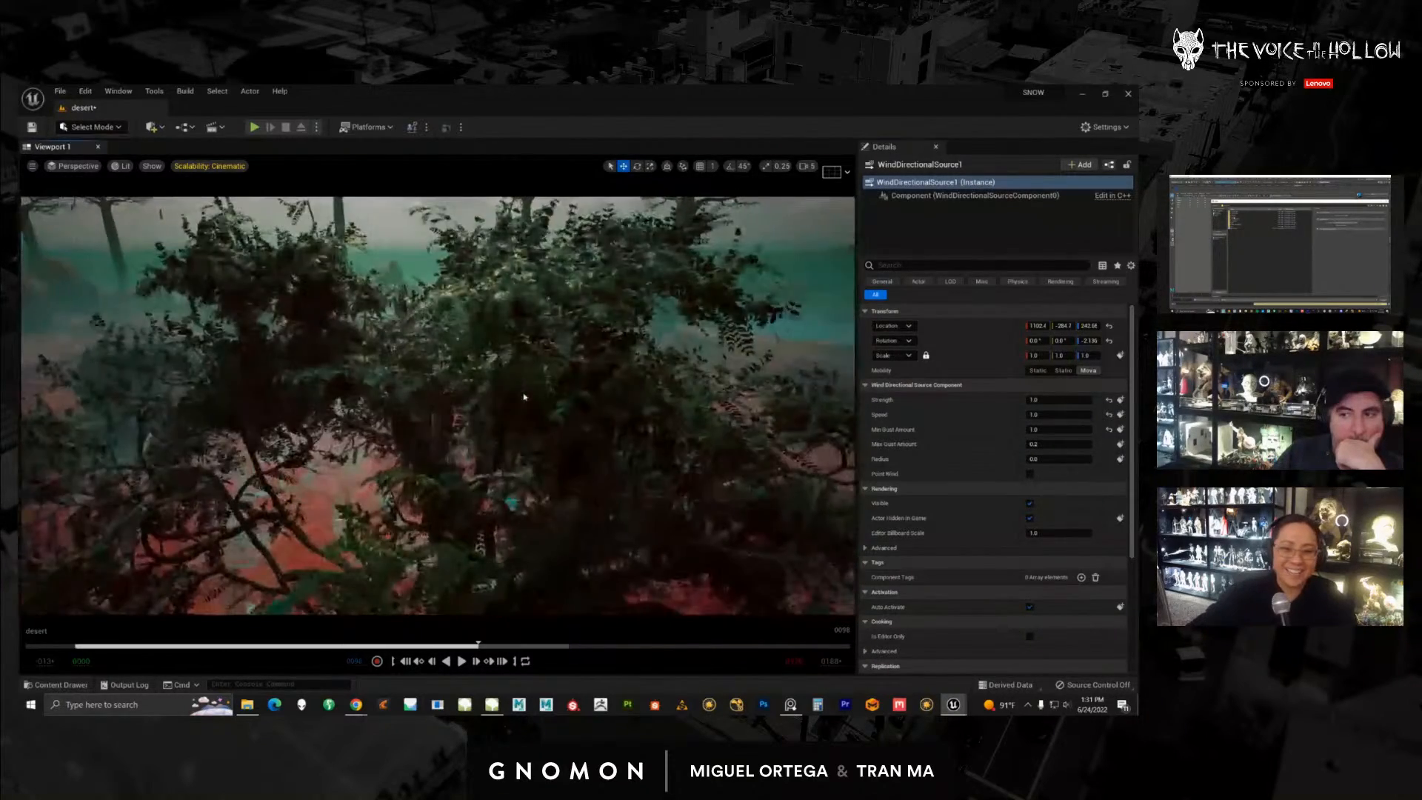
alt+drag(459, 432, 463, 448)
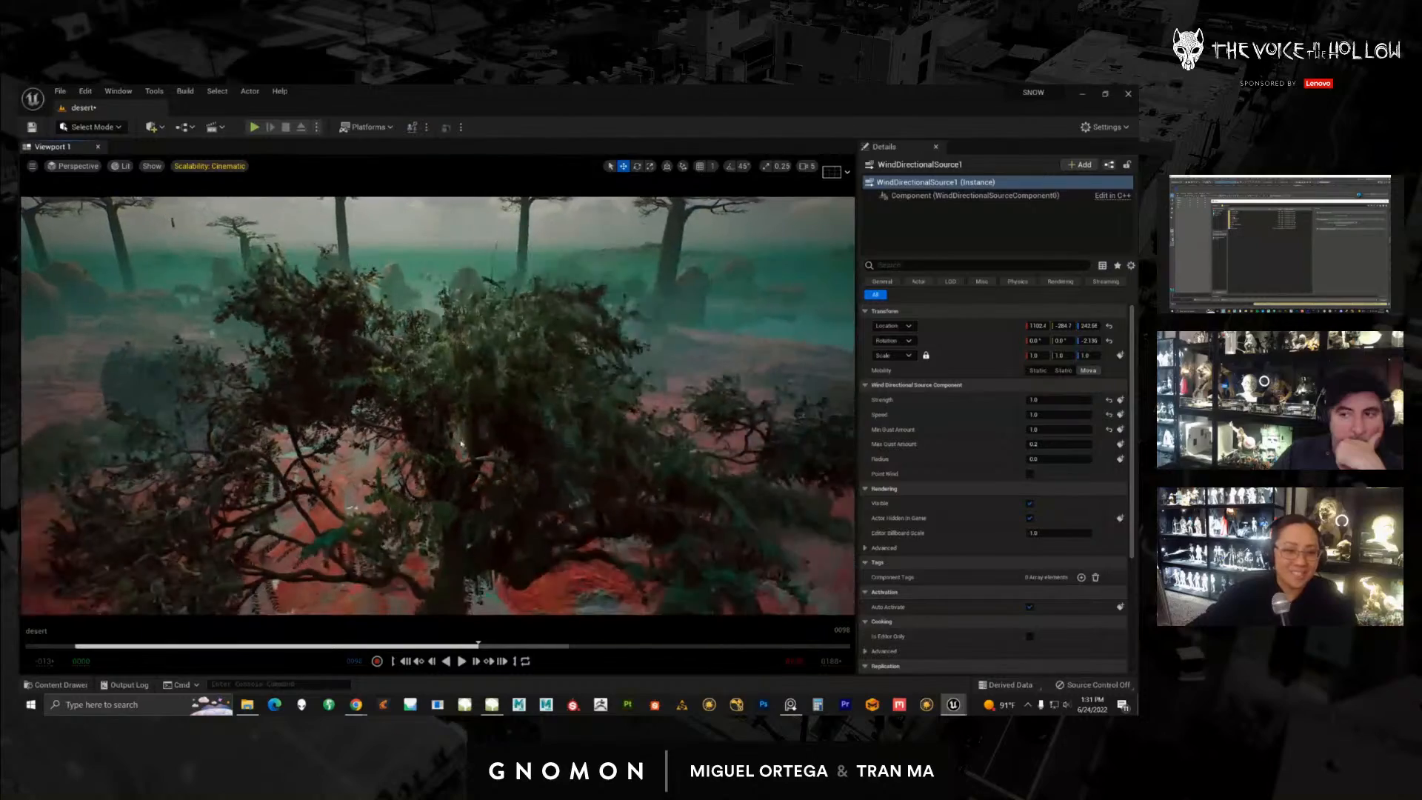
alt+middle_drag(462, 448, 503, 447)
alt+drag(587, 450, 519, 439)
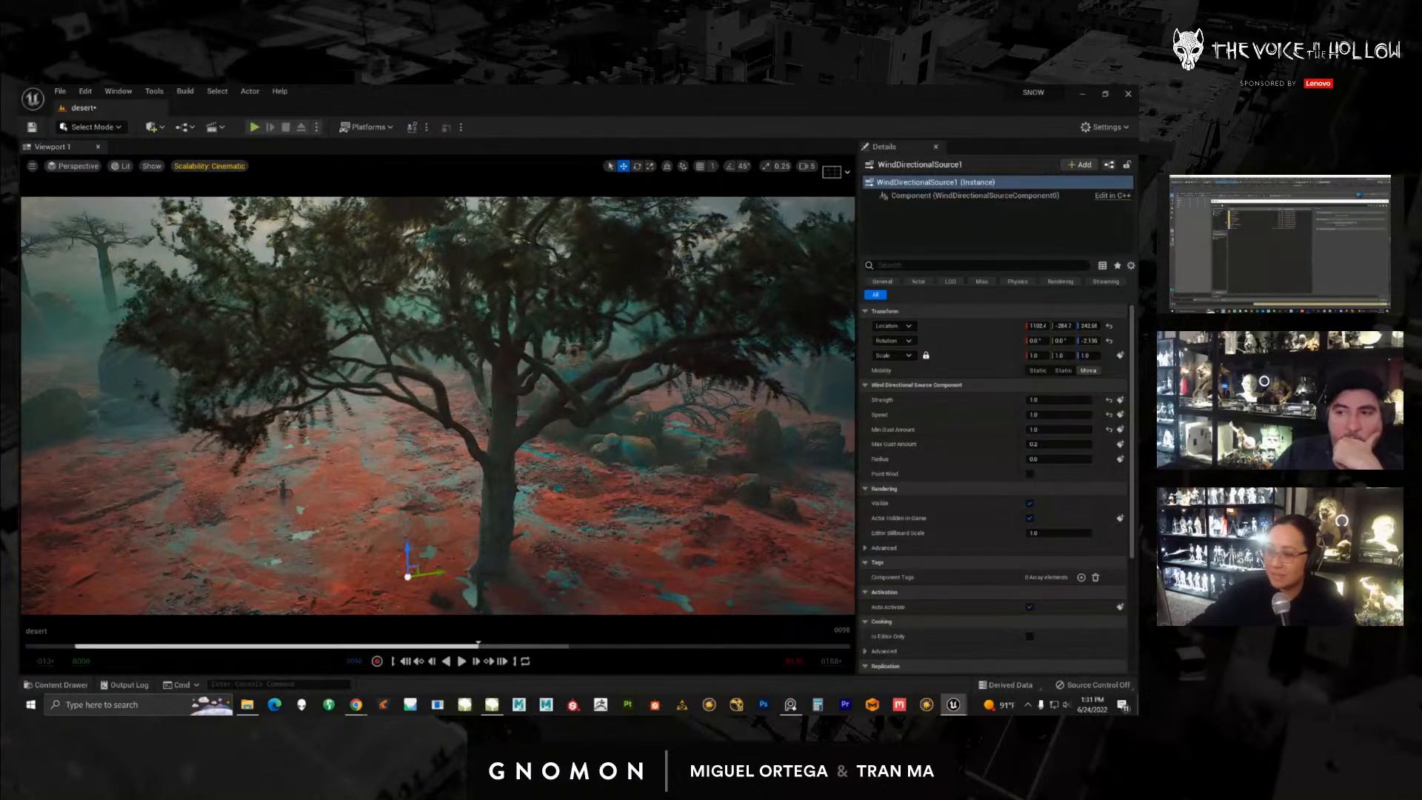
key(alt+f)
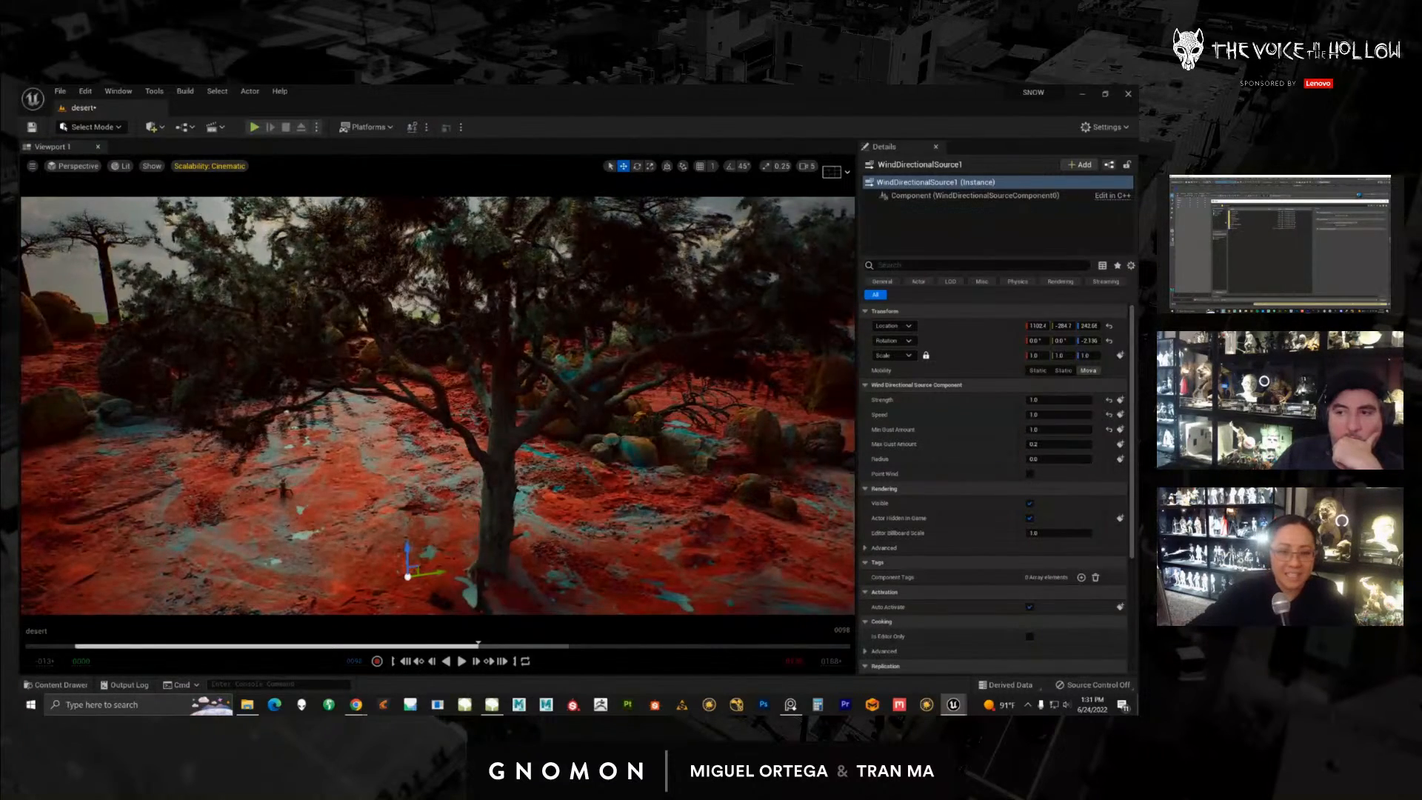
key(alt+f)
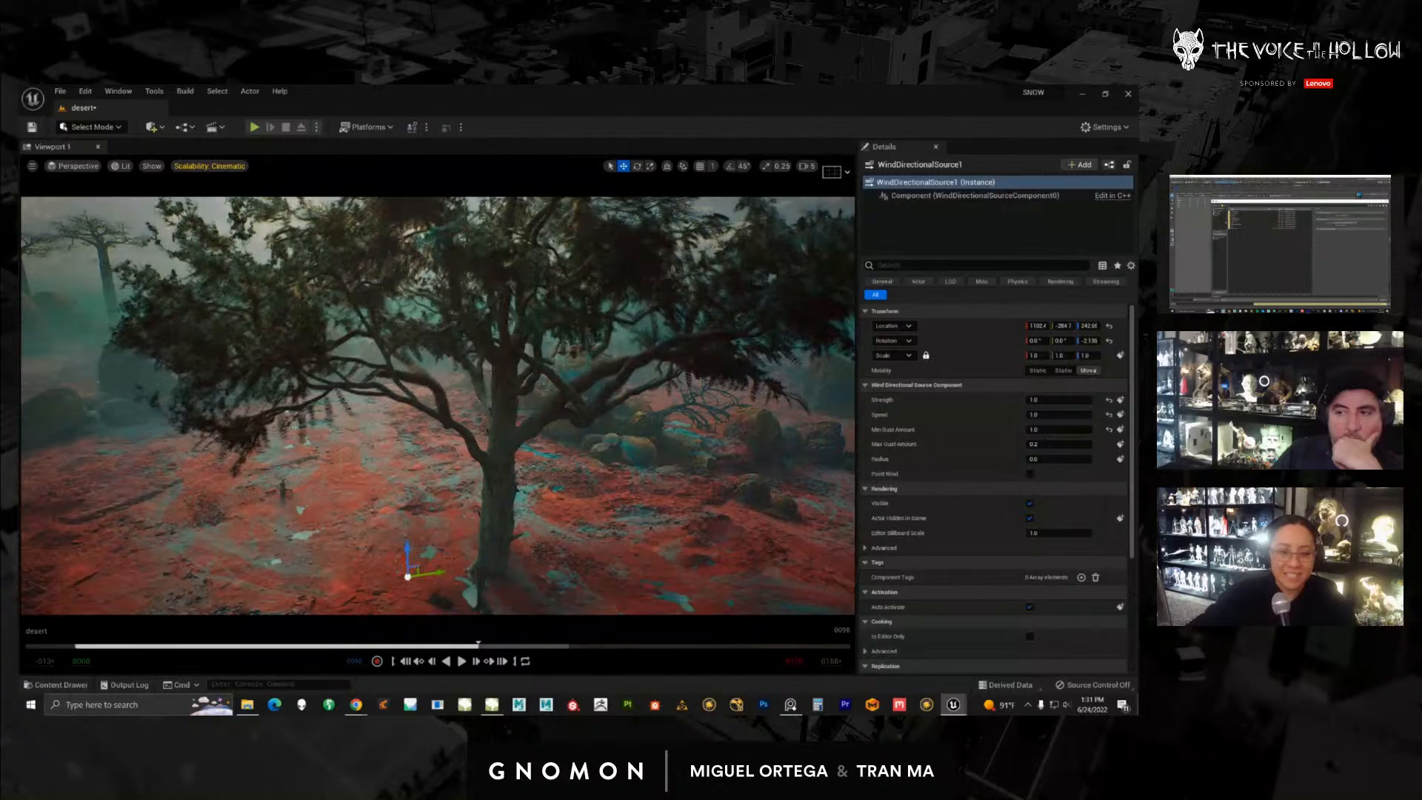
scroll(413, 419, up, 8)
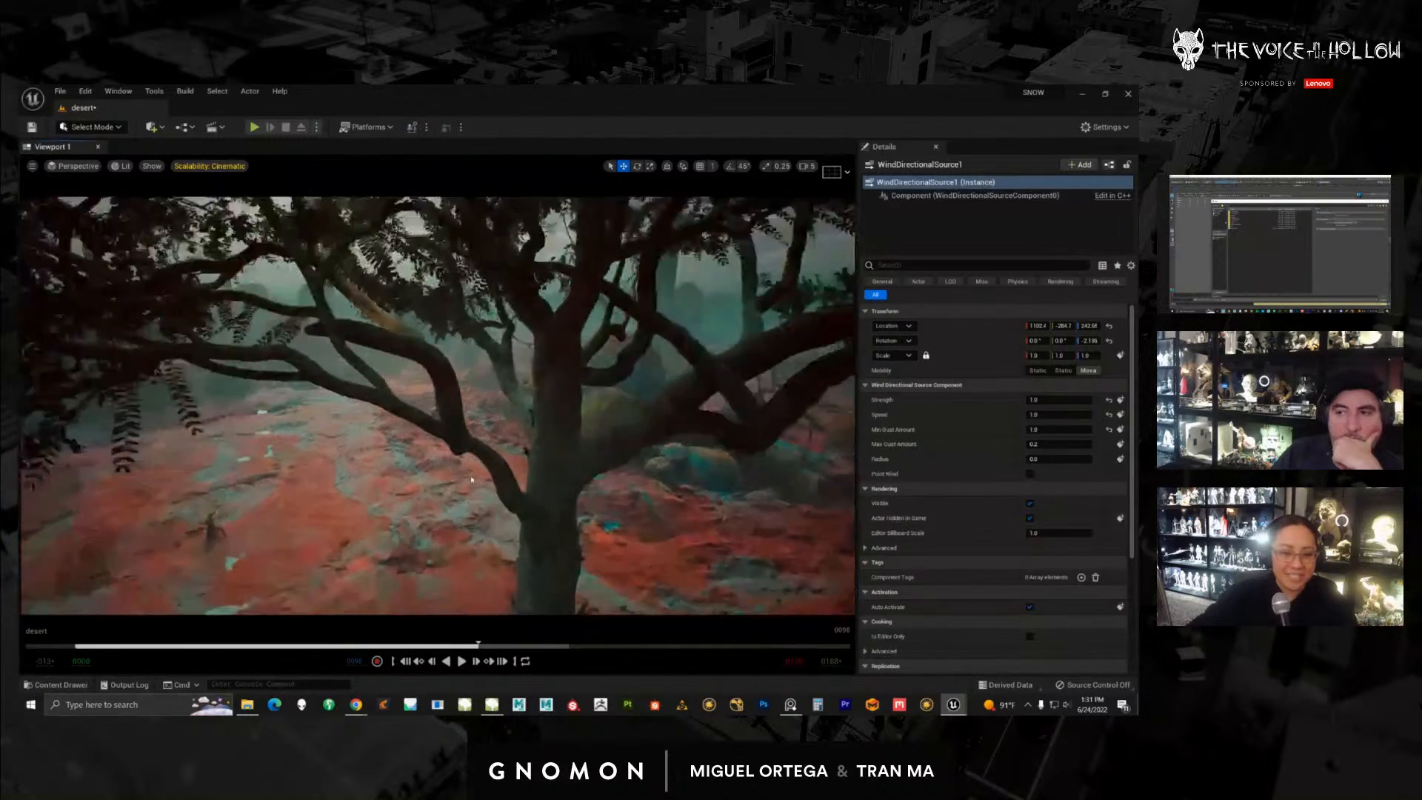
Step: Set the wind source's Strength, Speed, Min Gust Amount and Max Gust Amount to 0
scroll(413, 419, up, 6)
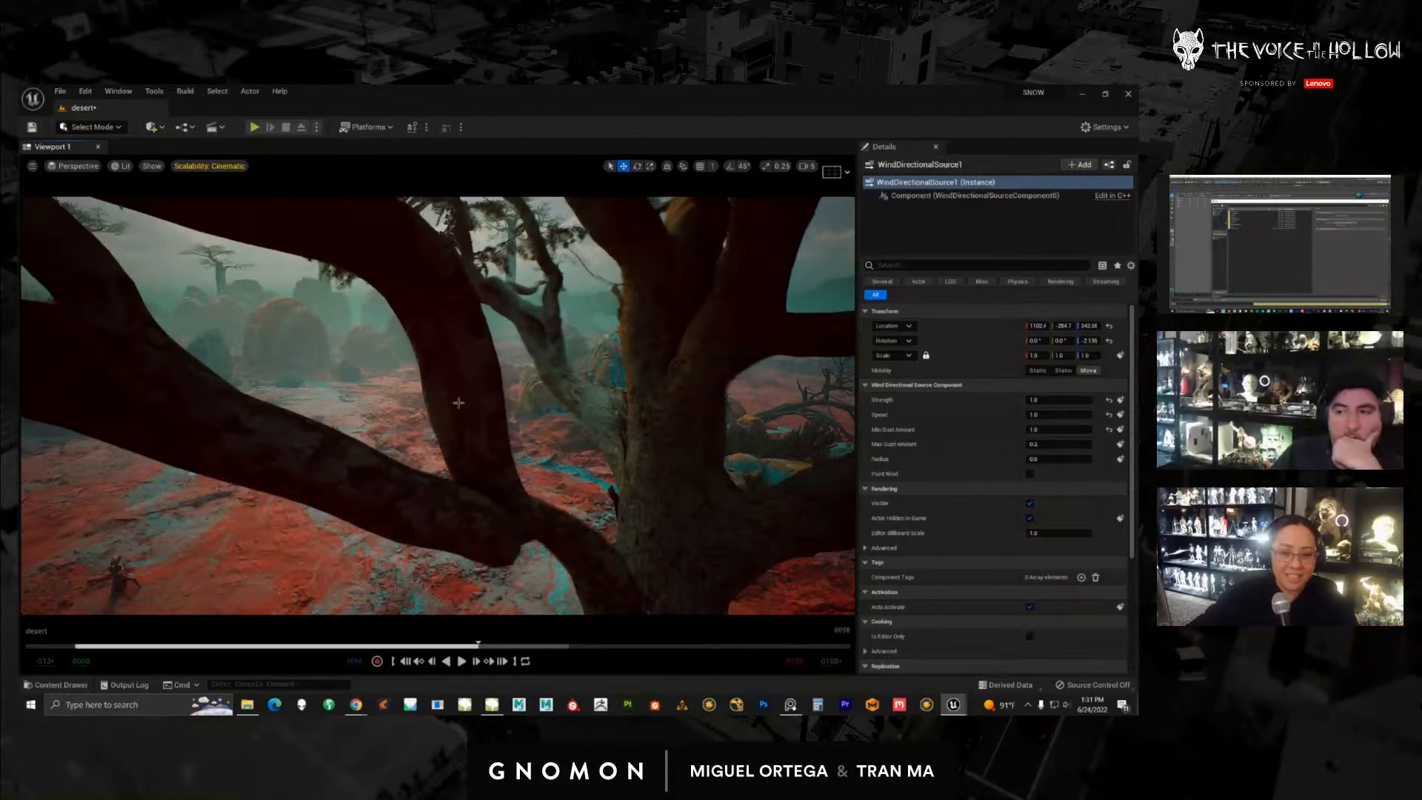
scroll(510, 429, down, 12)
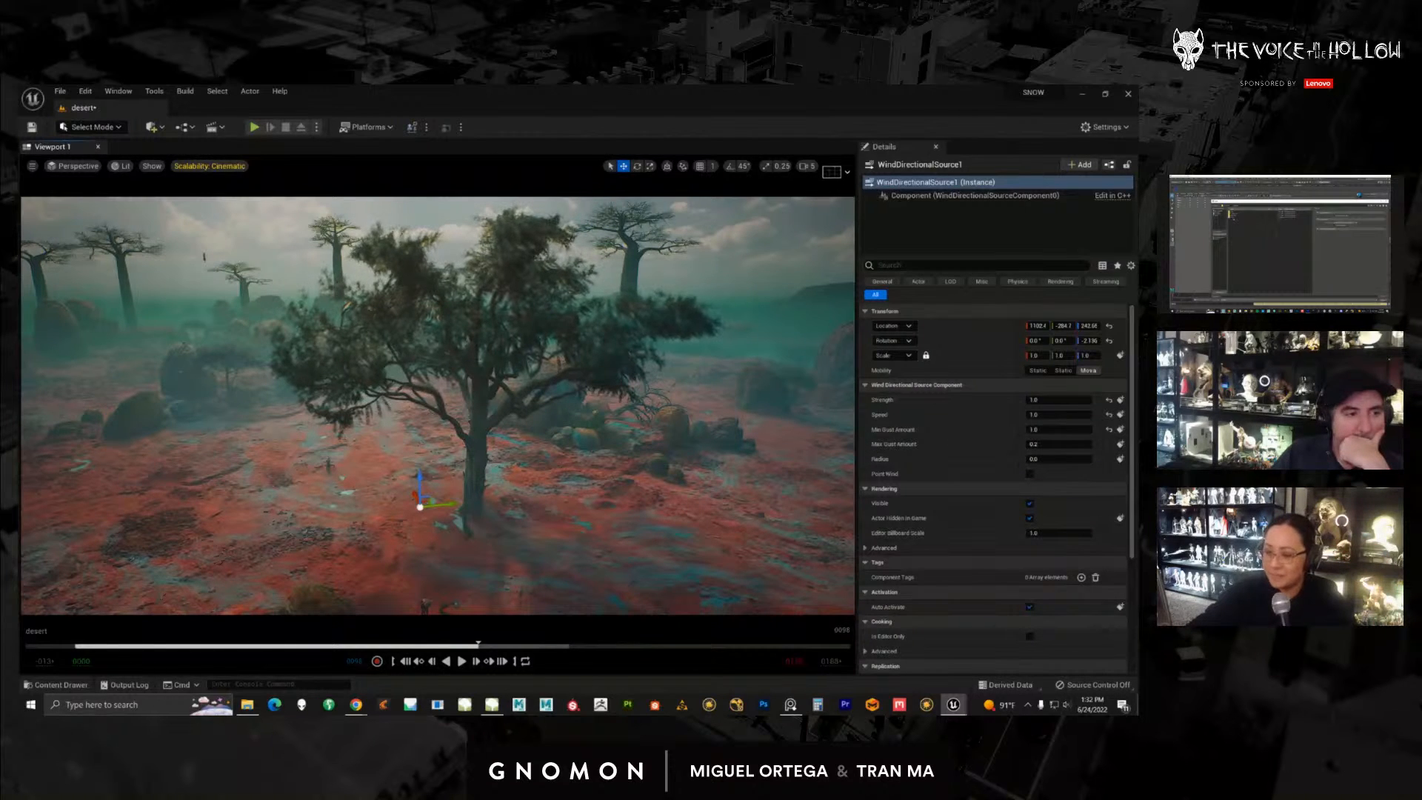
click(1062, 401)
text(0)
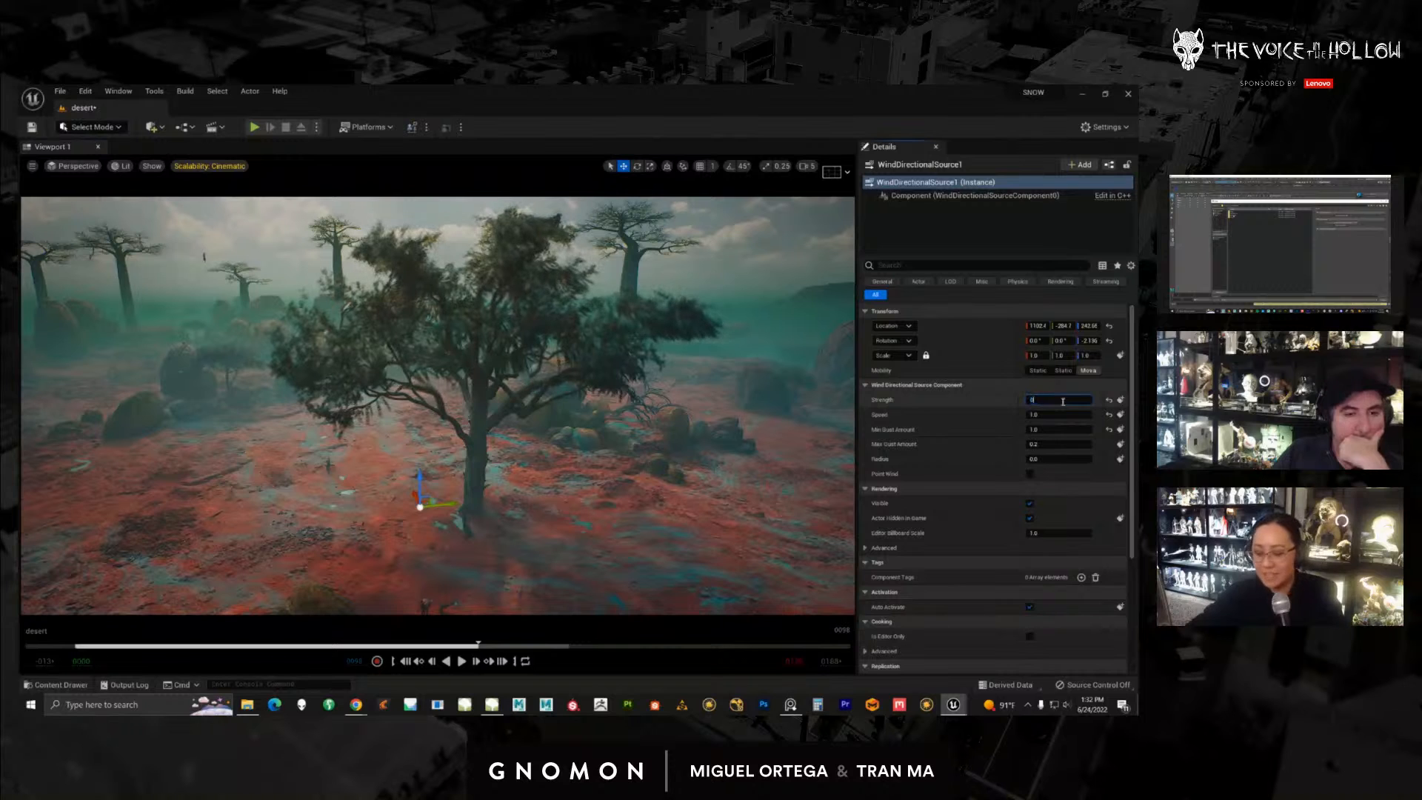
key(Return)
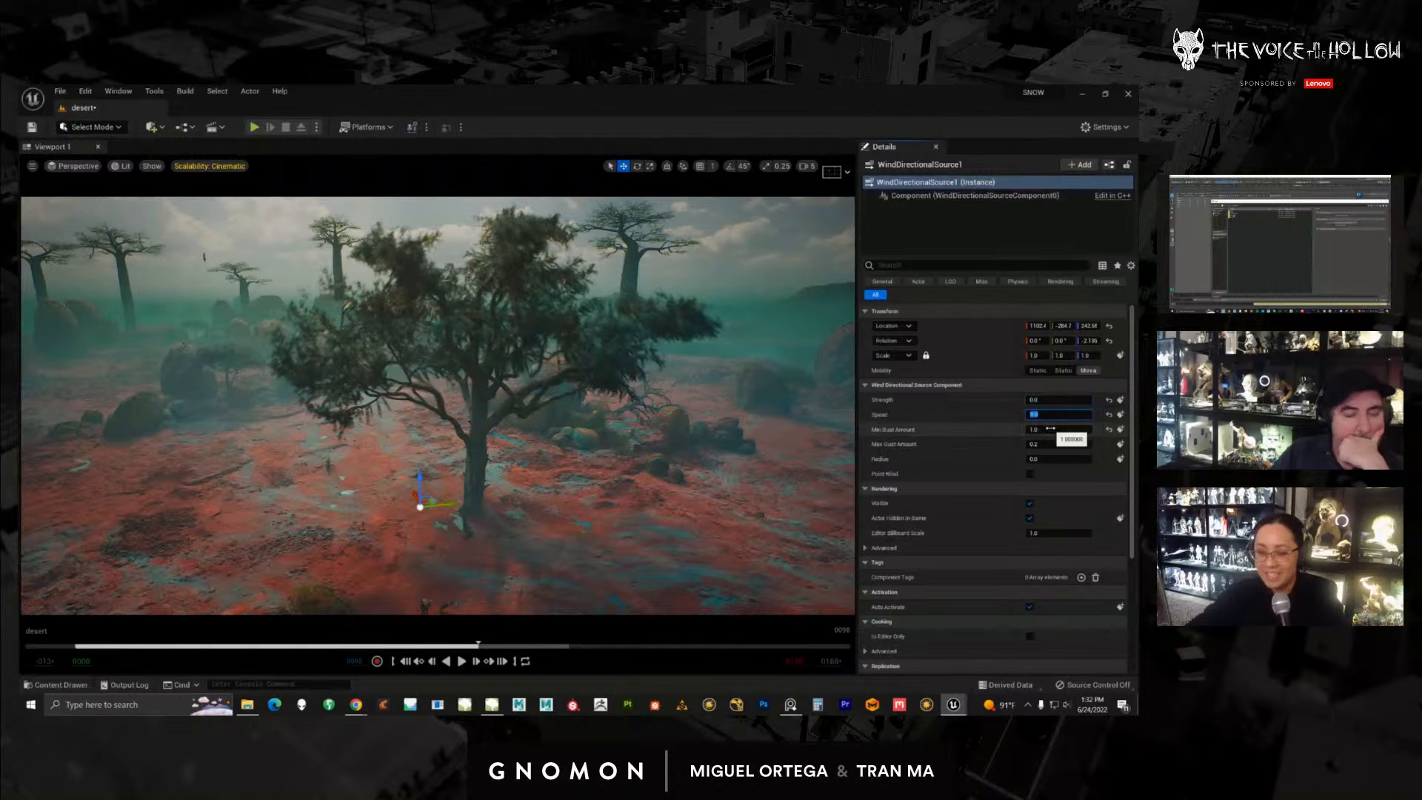
text(0)
key(Tab)
text(0)
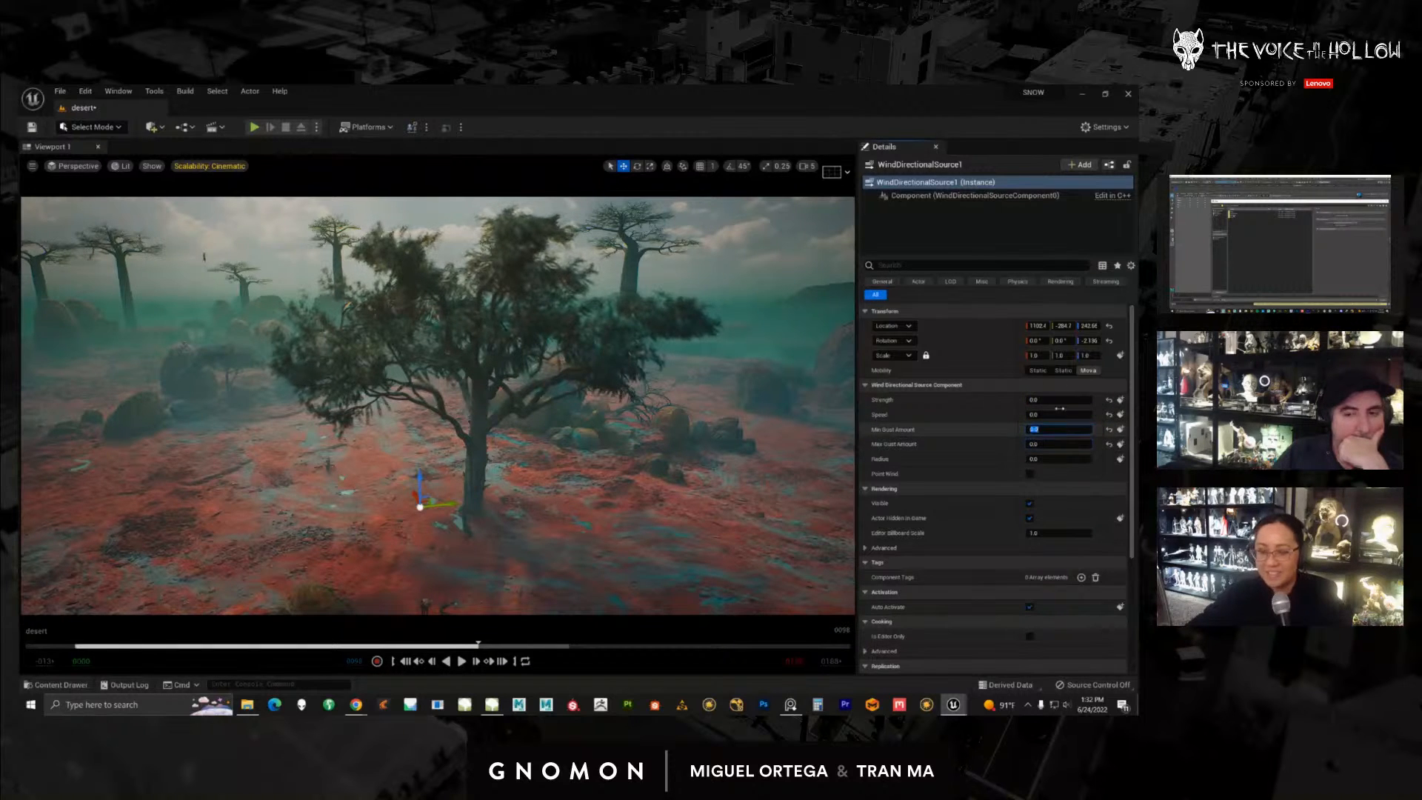
Step: Delete the large Acacia_Savanna tree standing in the foreground of the desert
alt+drag(482, 469, 522, 485)
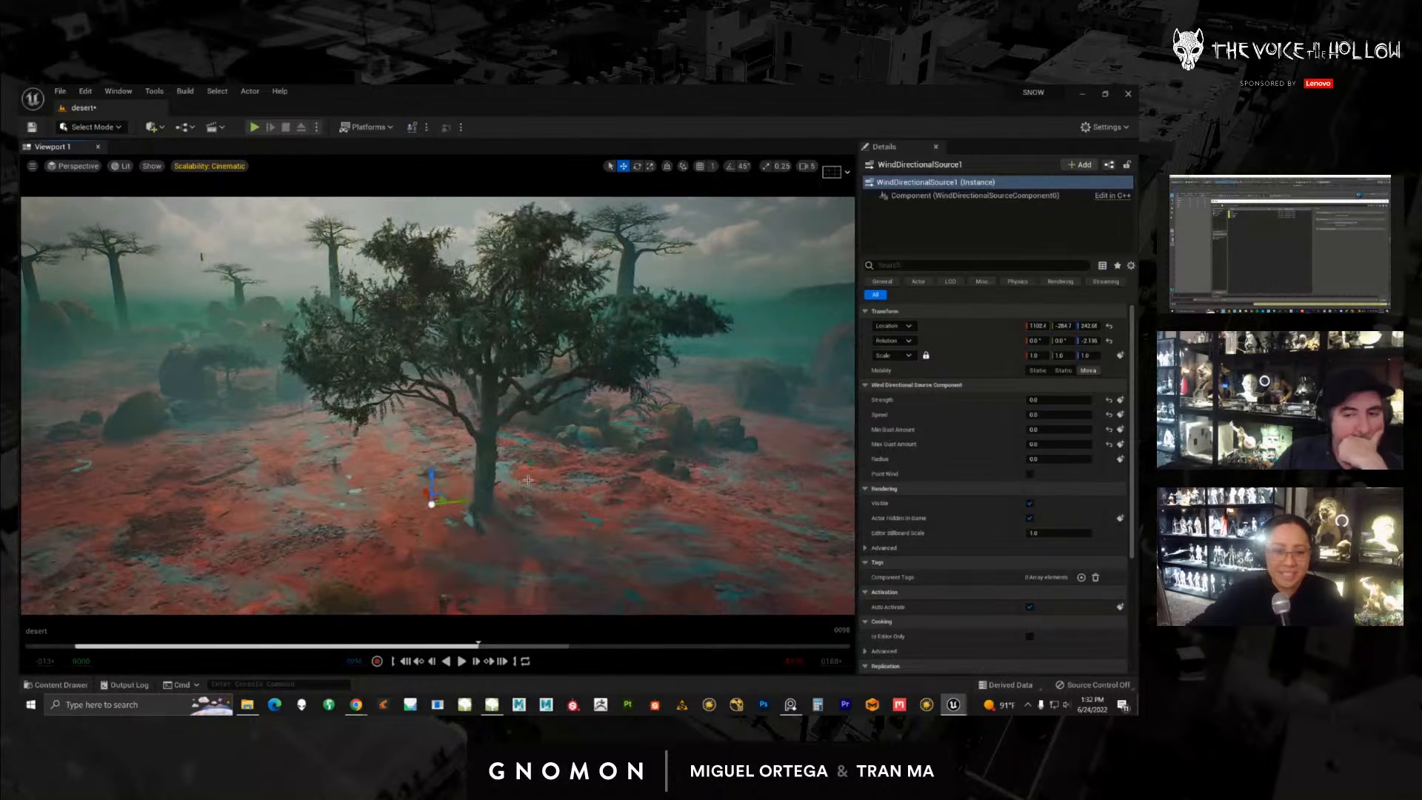
scroll(525, 471, up, 3)
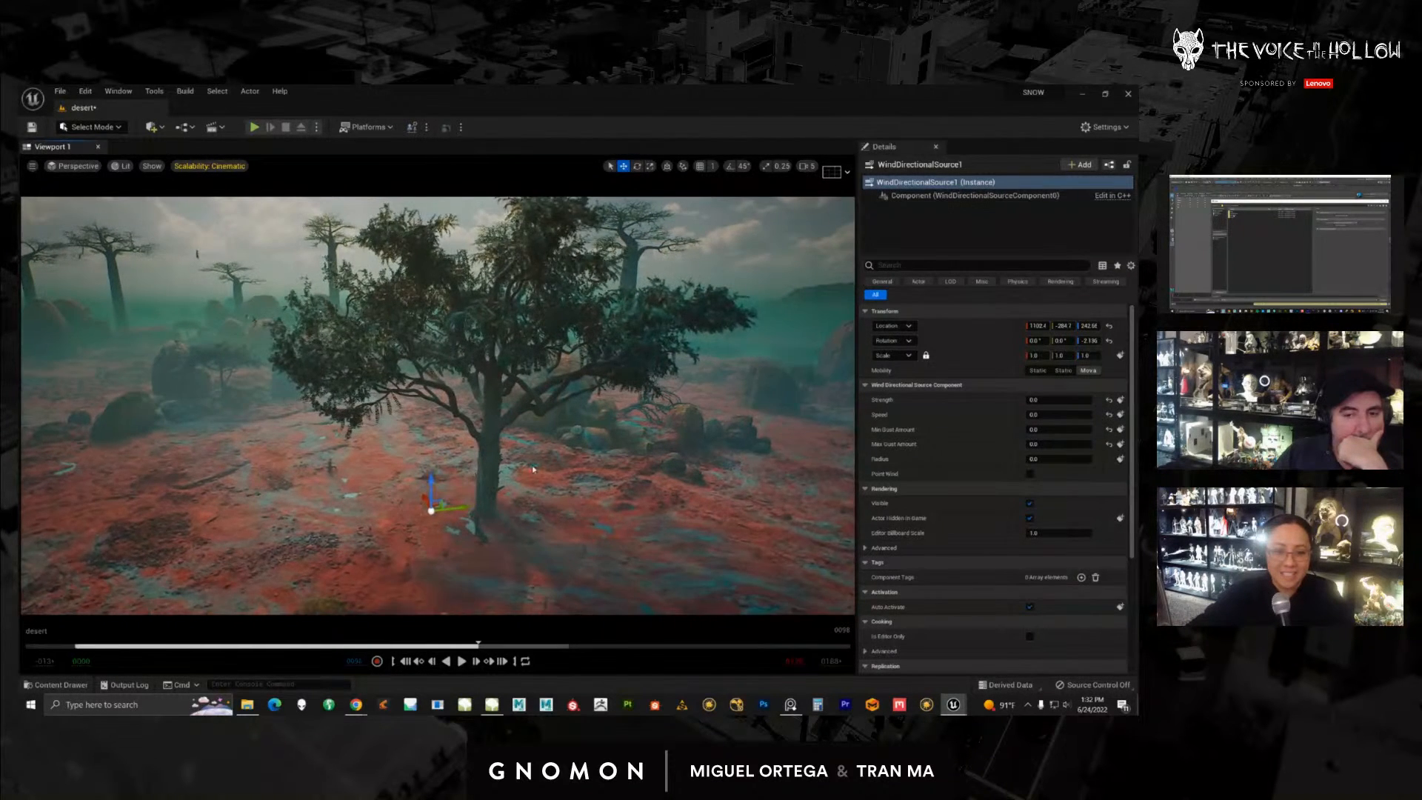
alt+drag(525, 461, 507, 462)
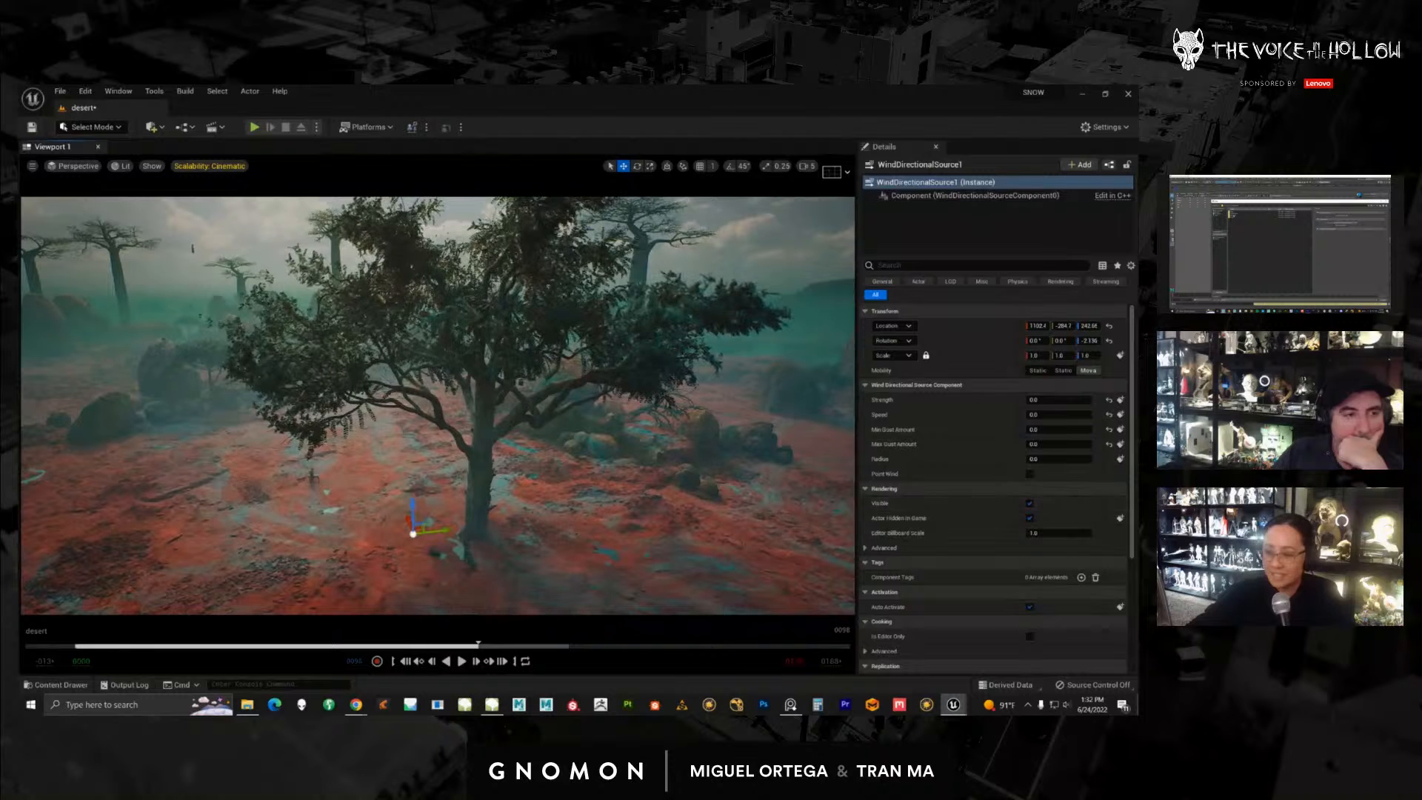
alt+drag(687, 425, 678, 456)
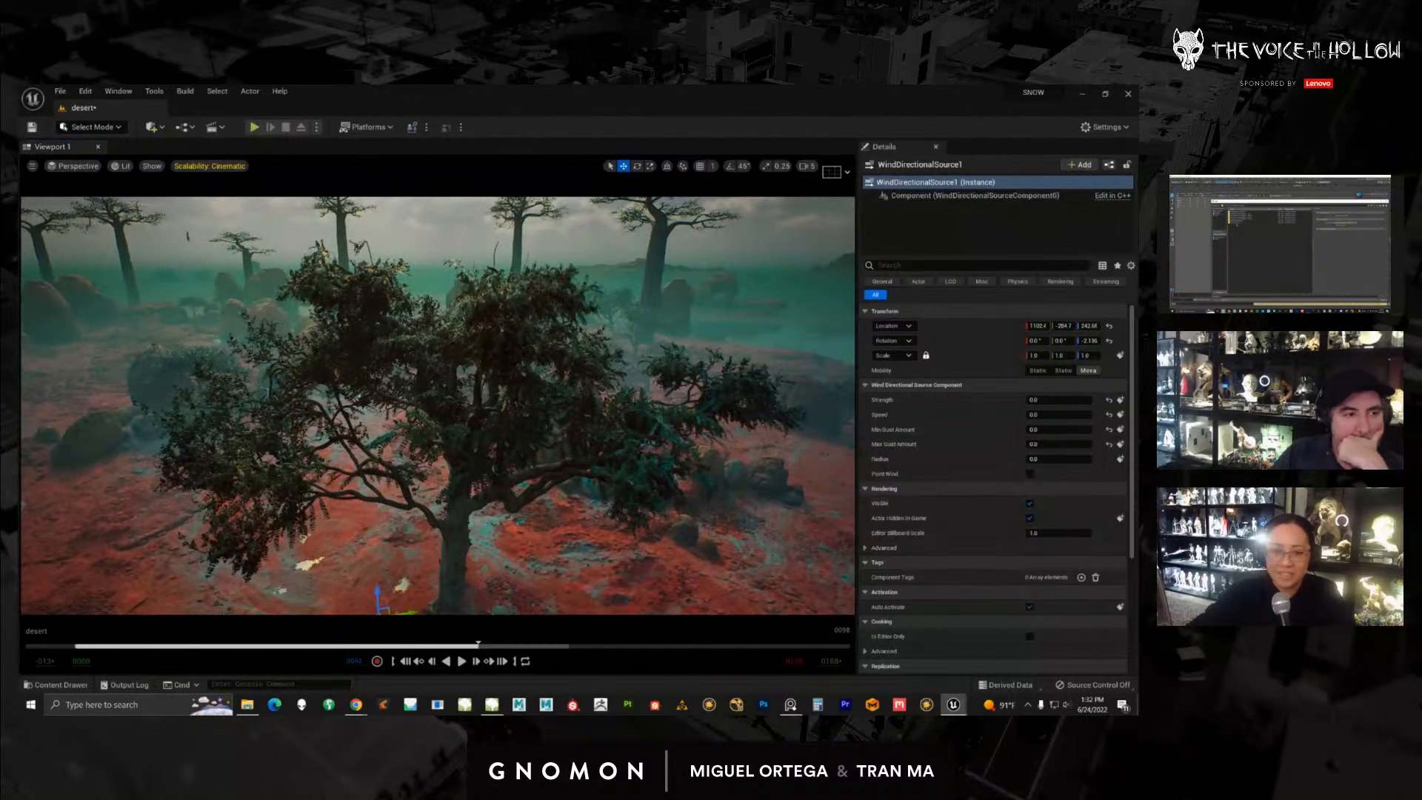
alt+drag(595, 453, 506, 504)
click(524, 495)
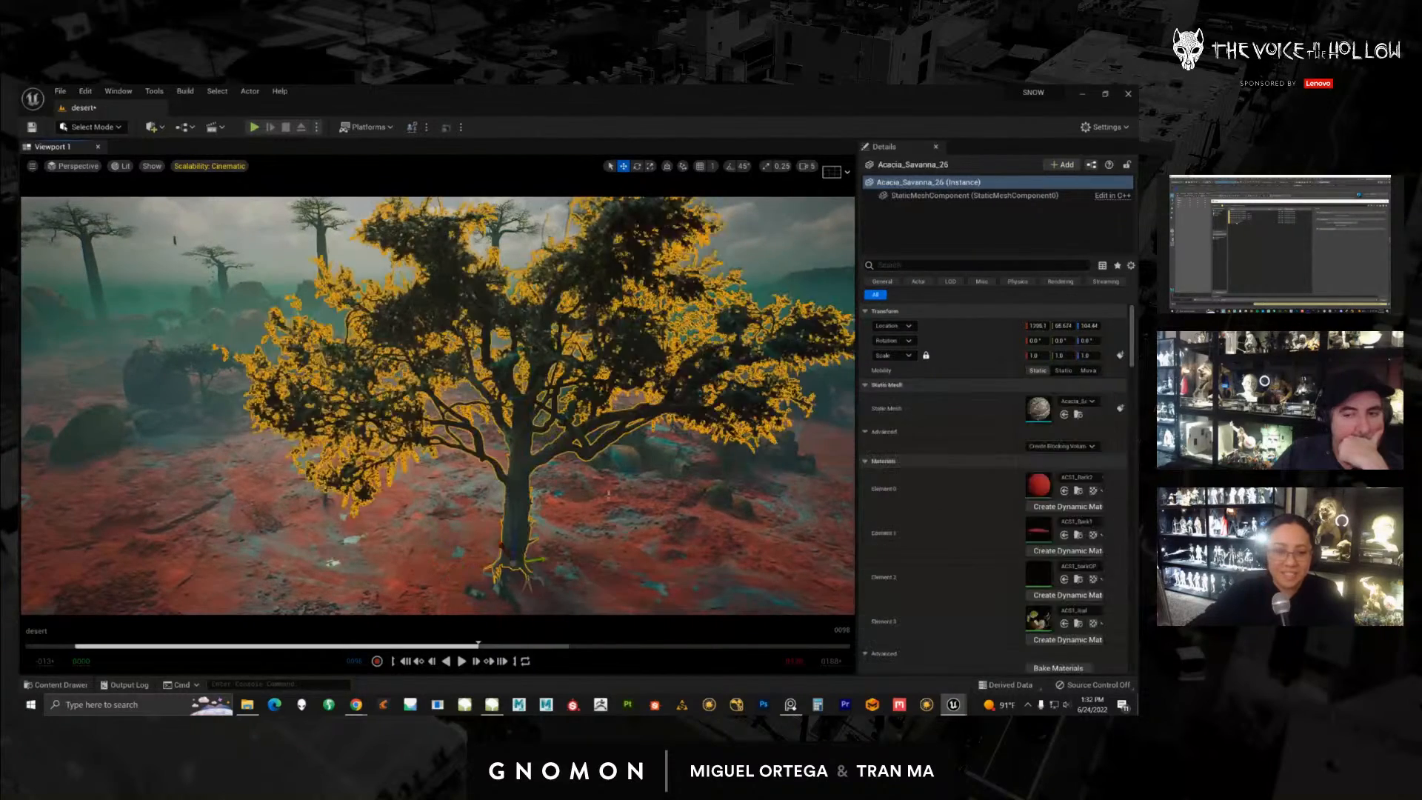
click(623, 497)
click(518, 513)
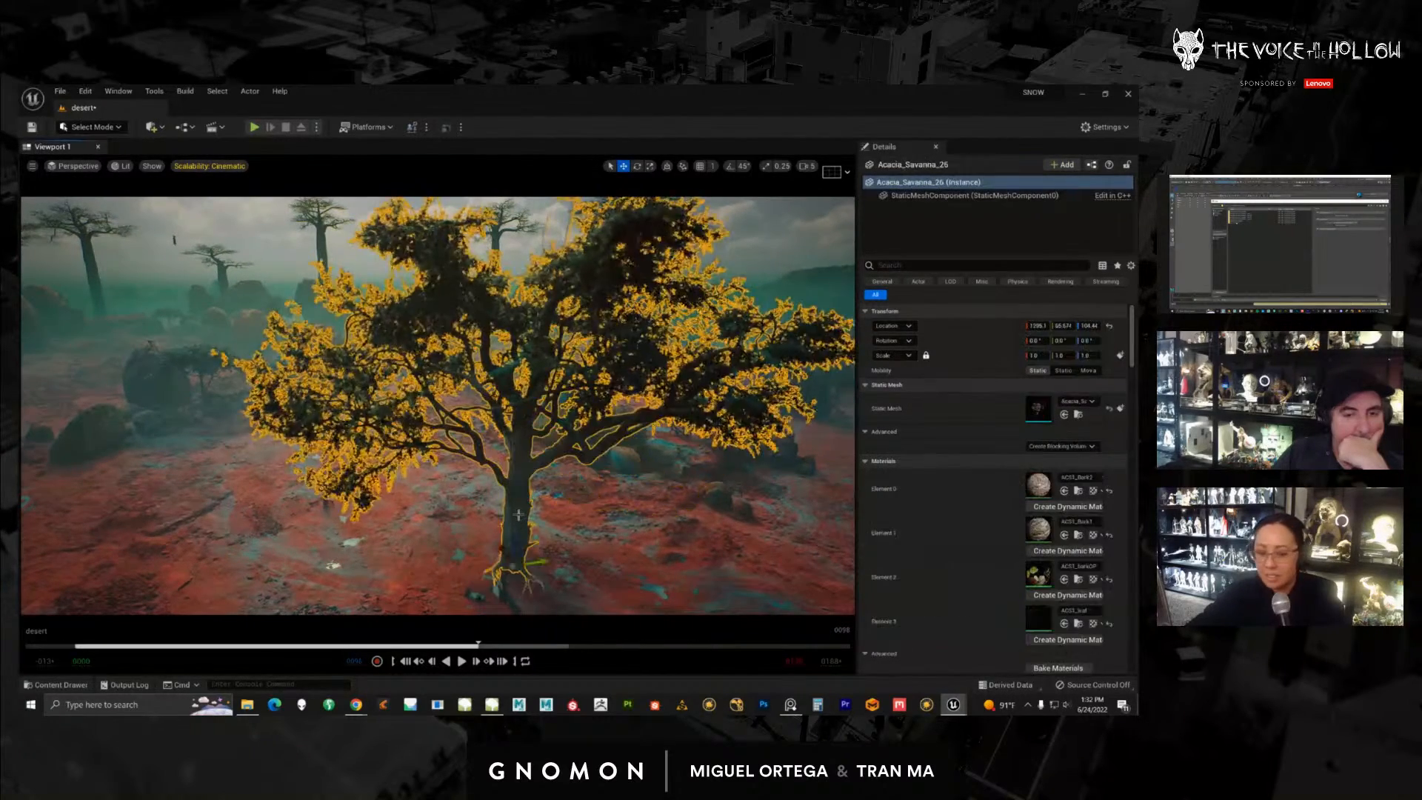
key(Delete)
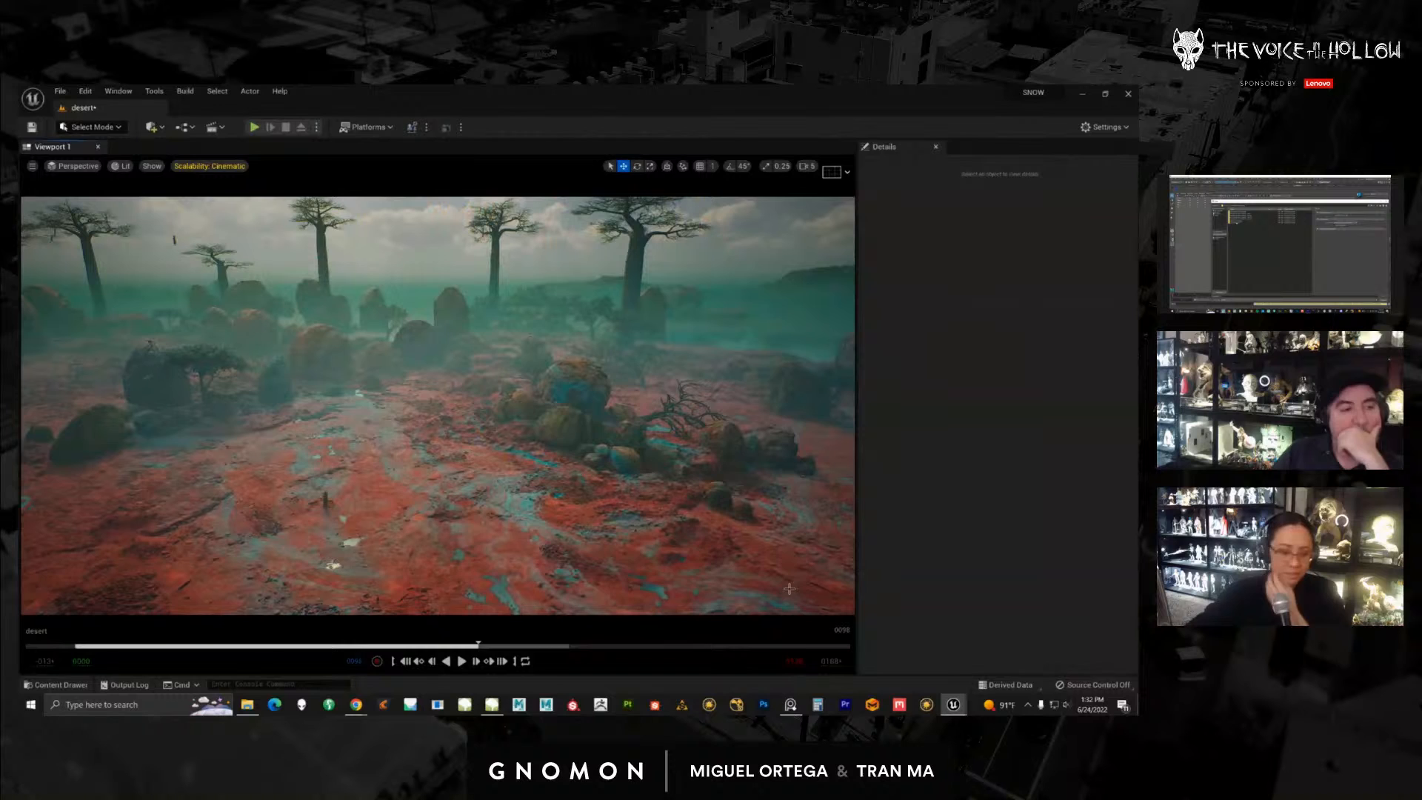
click(492, 705)
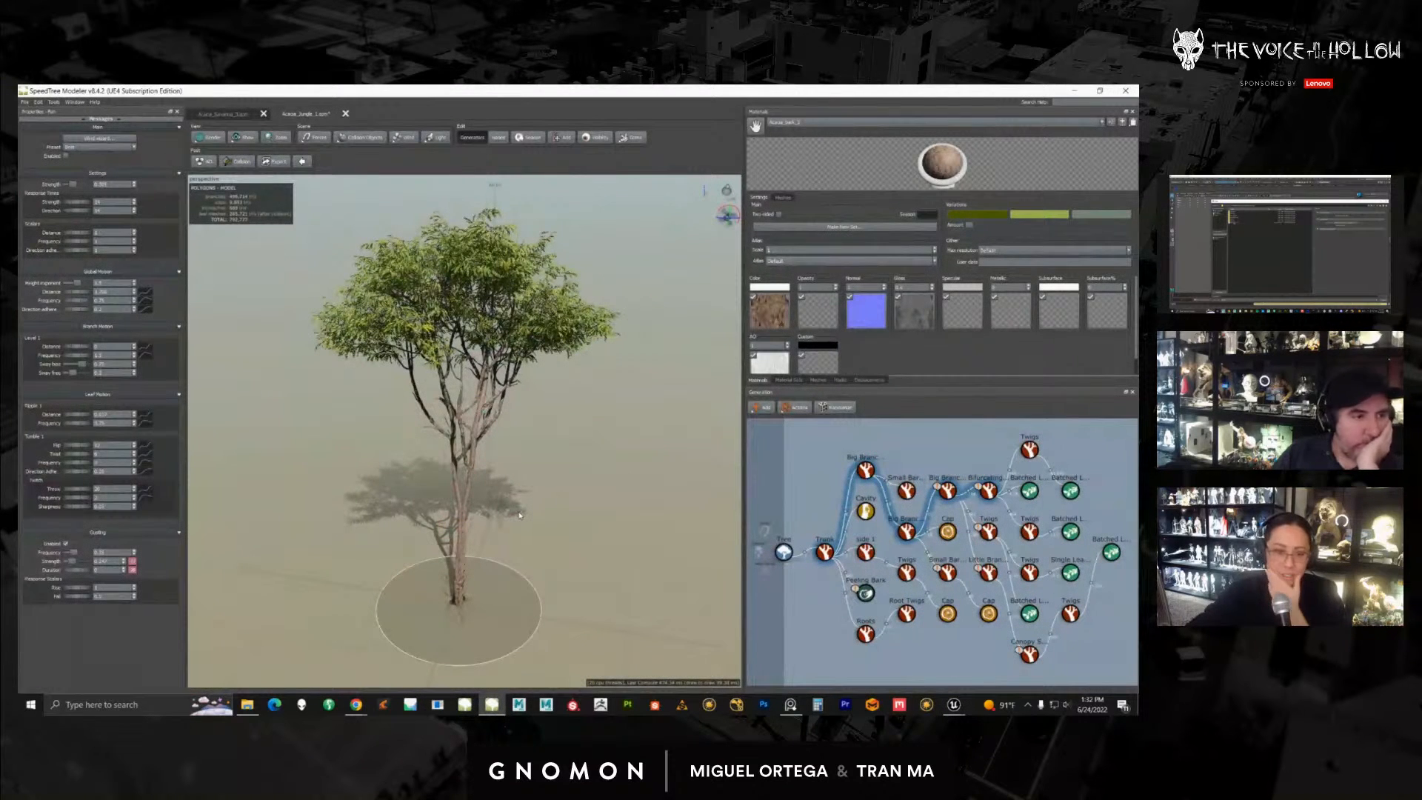
click(1075, 92)
right_drag(465, 450, 293, 547)
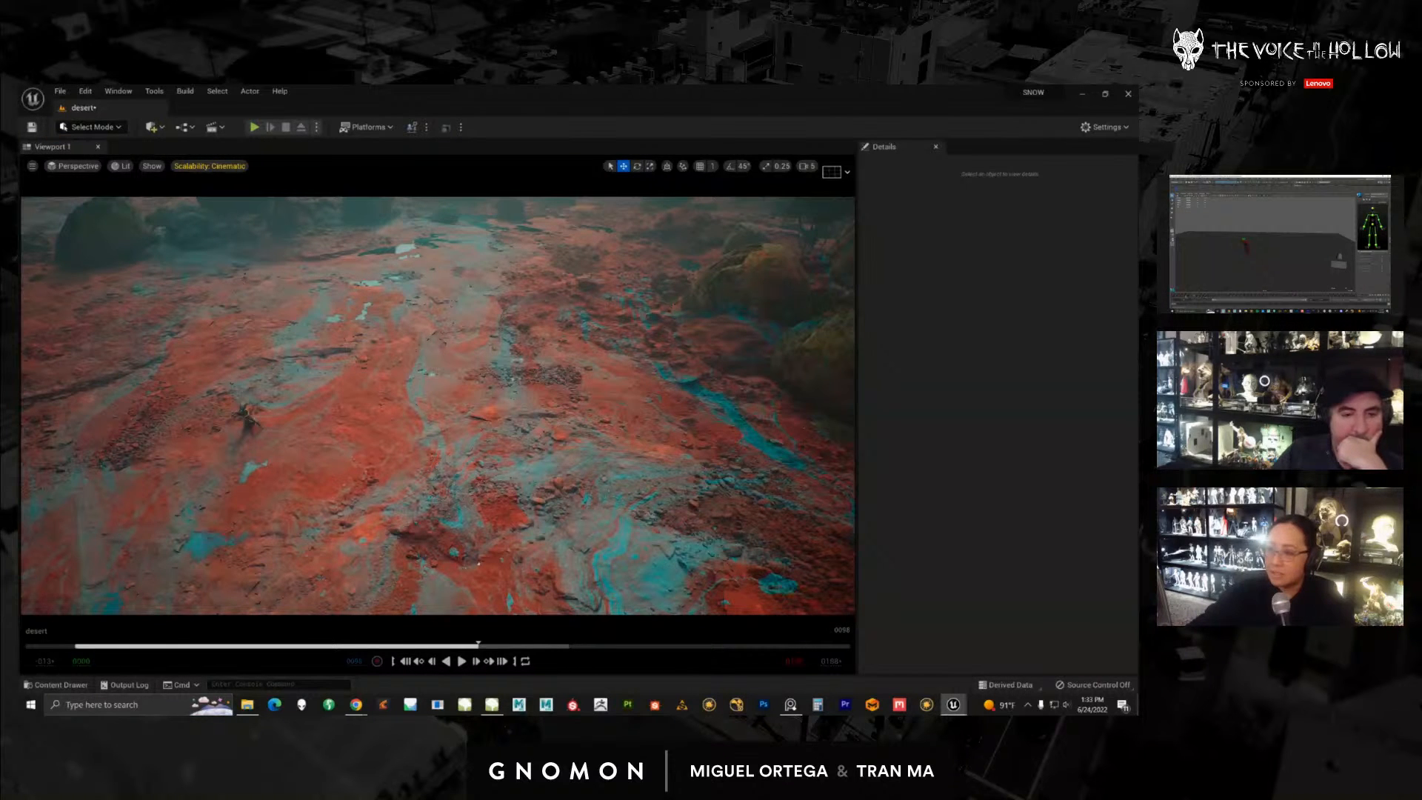
Step: Select the Swirl_master_A decal in the outliner's Decals folder and frame its patch of ground
drag(1136, 141, 971, 124)
click(905, 226)
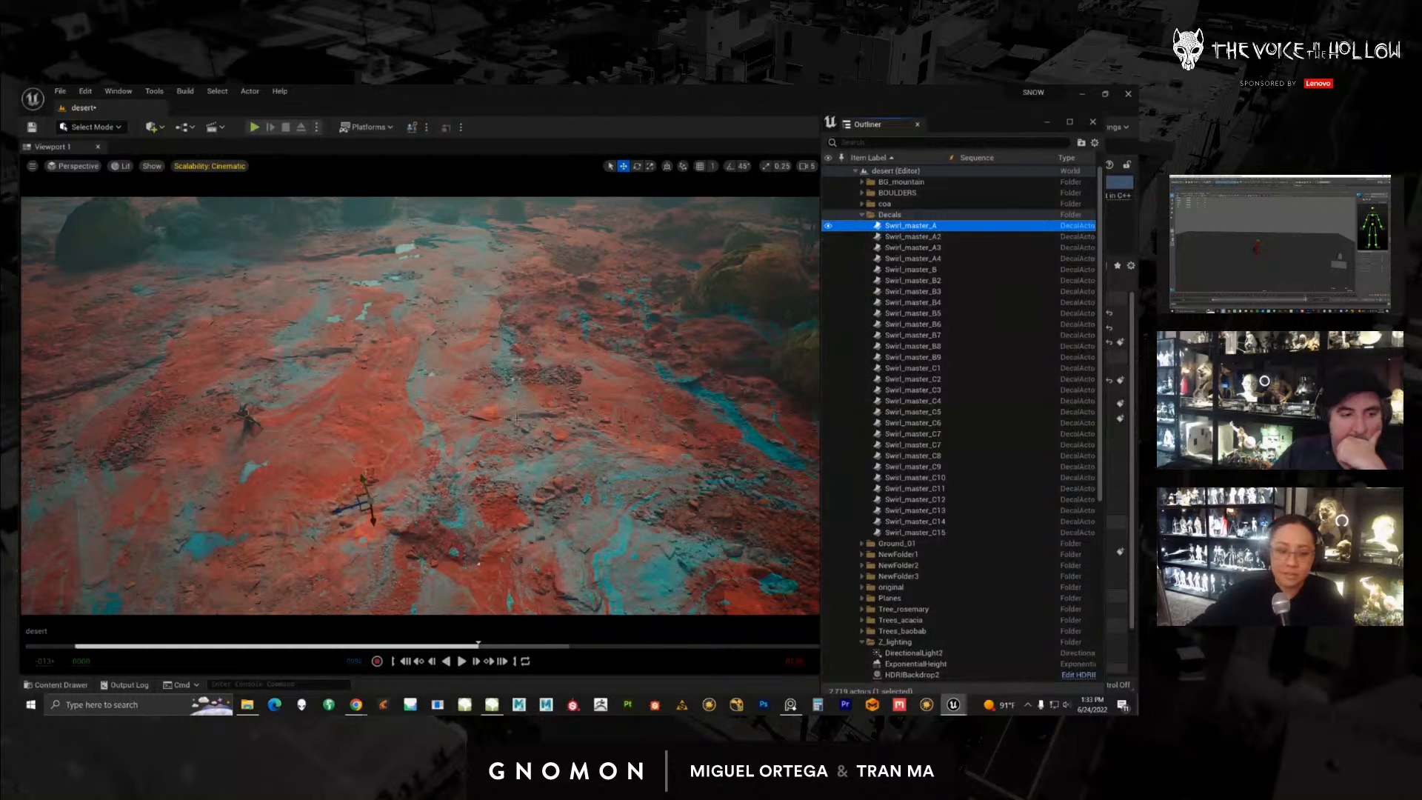
alt+drag(517, 417, 475, 463)
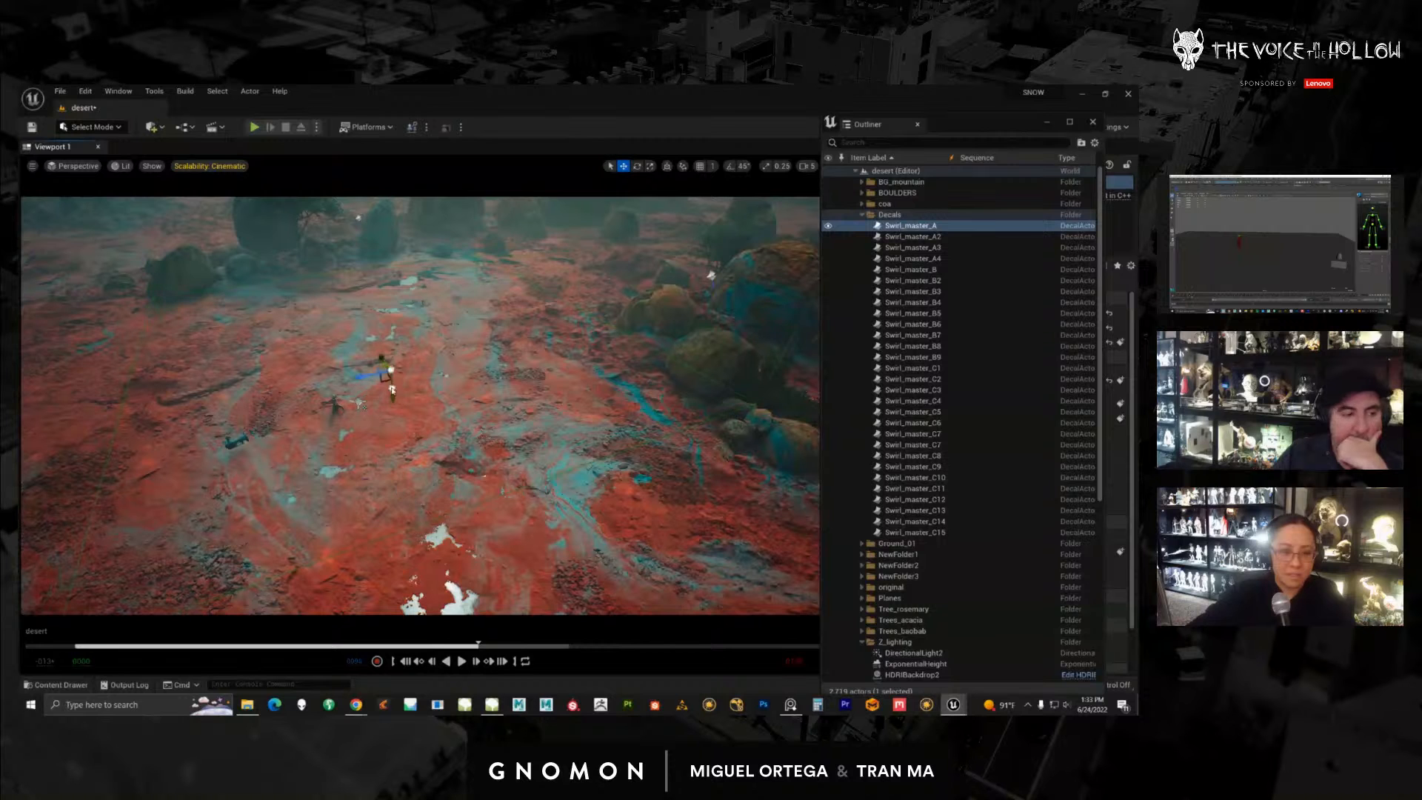
Step: Try moving the Swirl_master_A decal across the desert ground and undo the move
drag(372, 445, 439, 428)
key(ctrl+z)
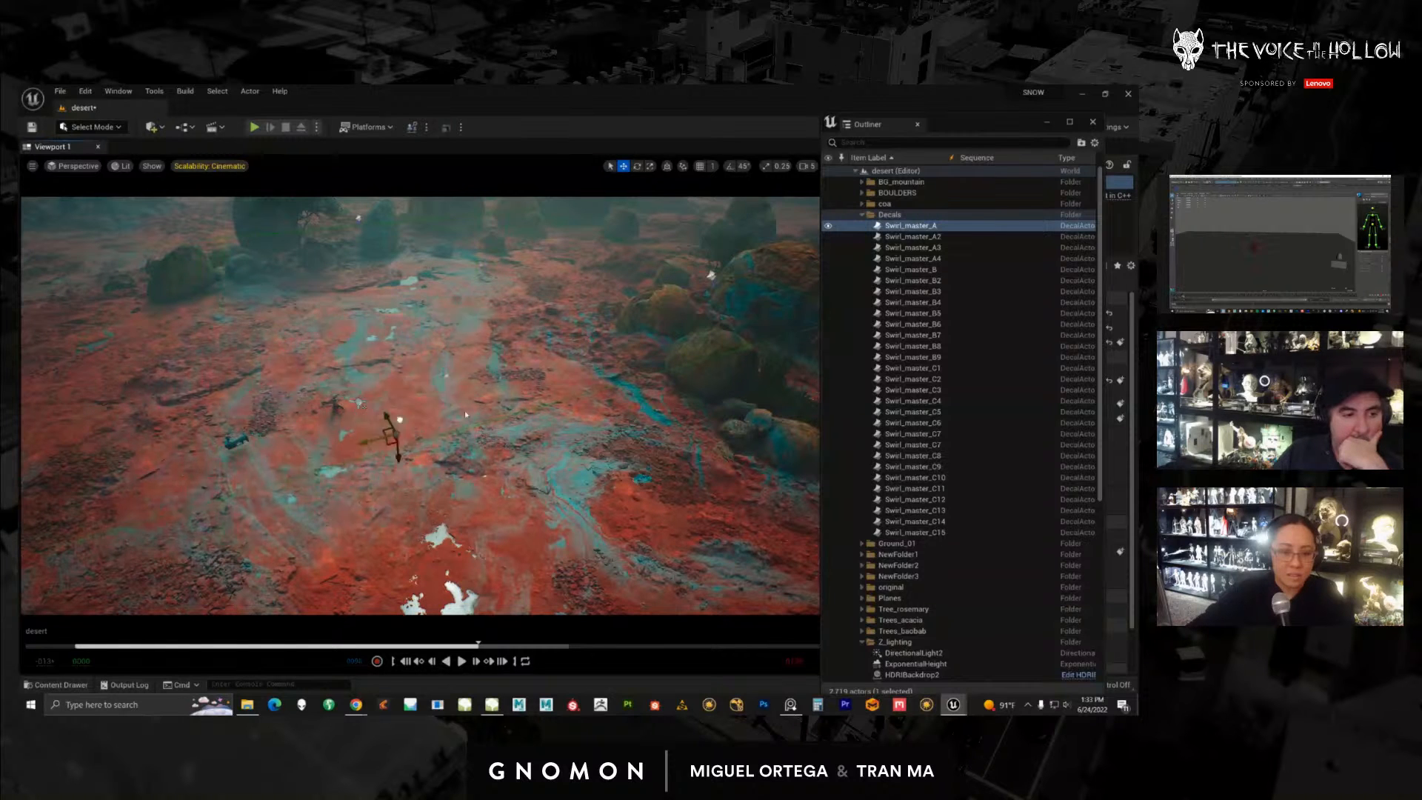
scroll(368, 404, up, 1)
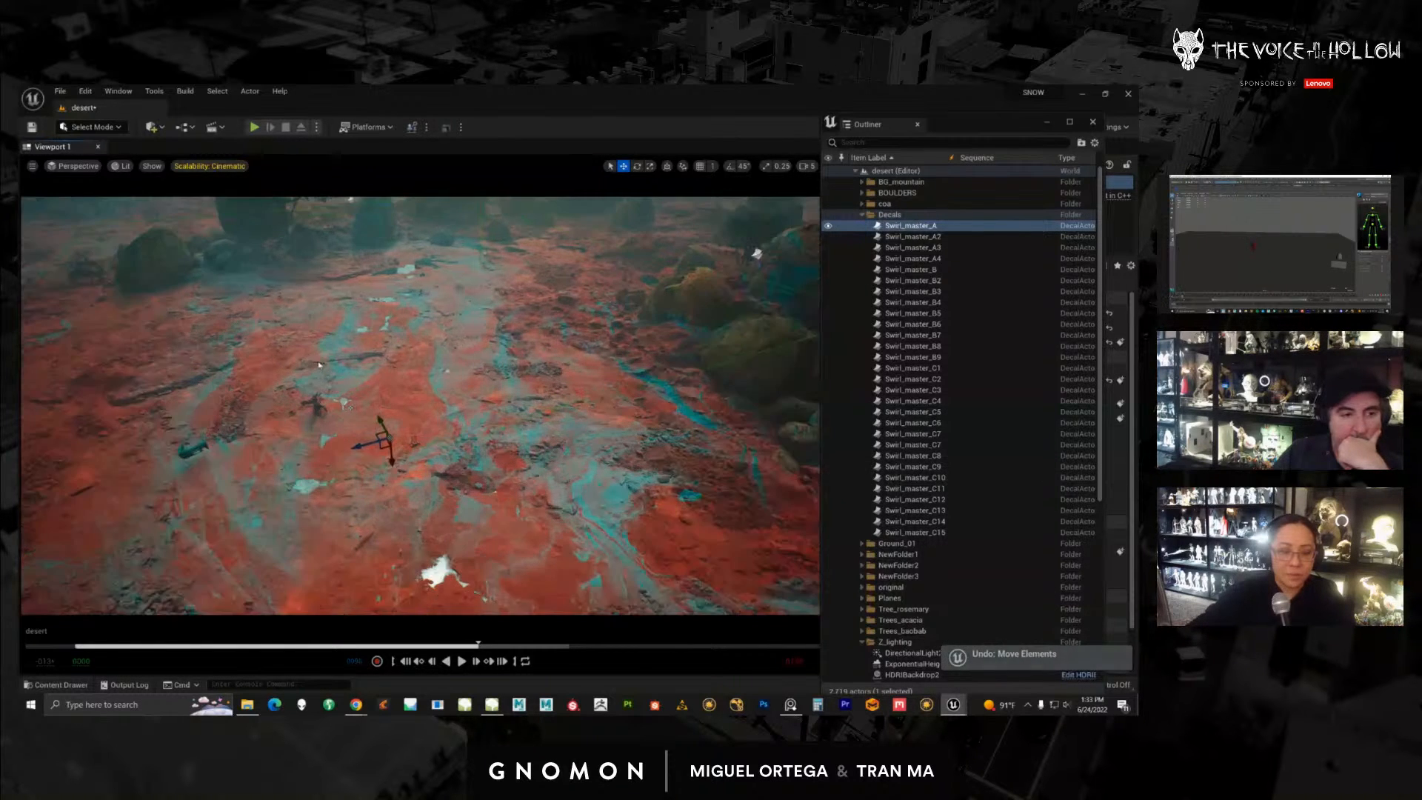
scroll(368, 404, up, 3)
alt+drag(368, 404, 415, 438)
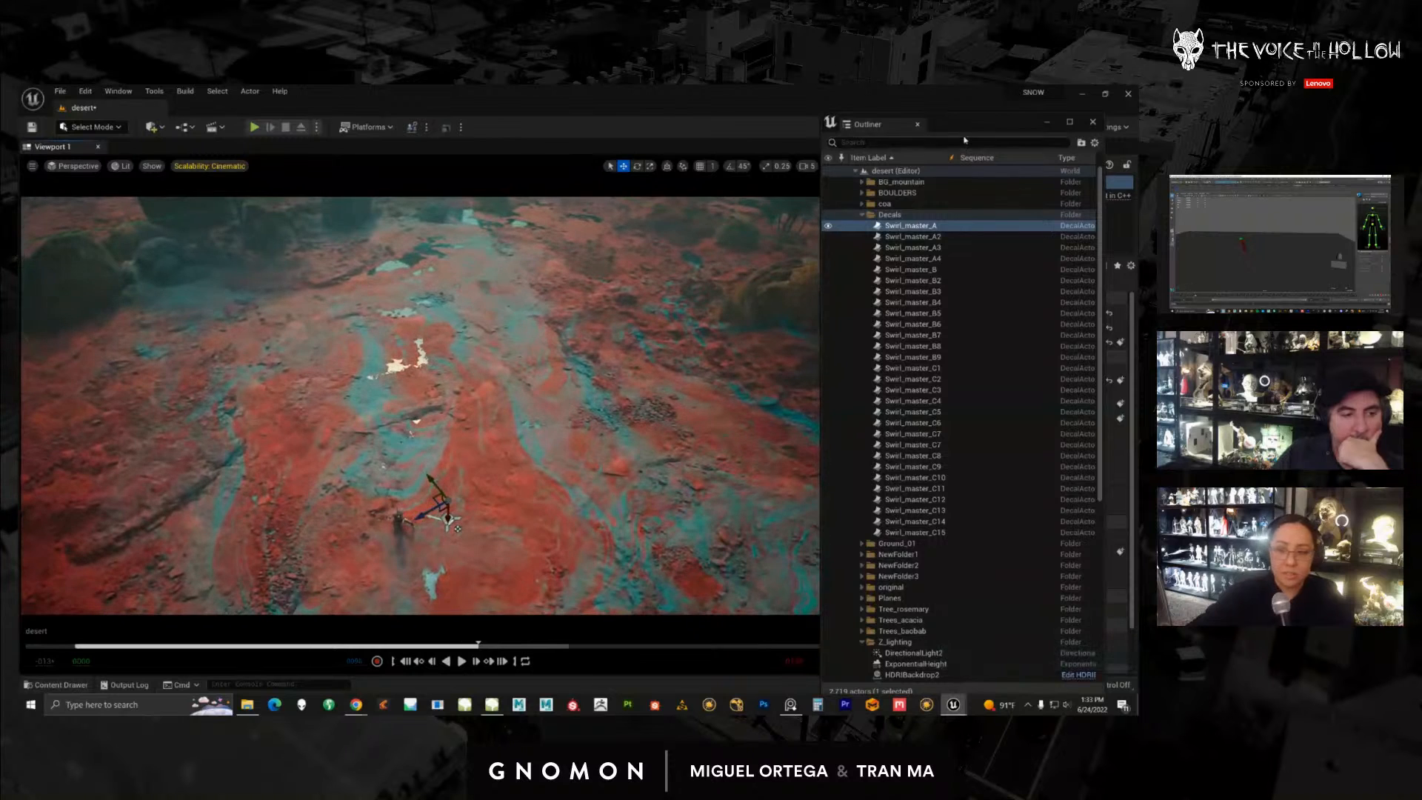
Step: Locate the selected decal's material among the landscape materials and open the Swirl_master_A material instance
click(1046, 122)
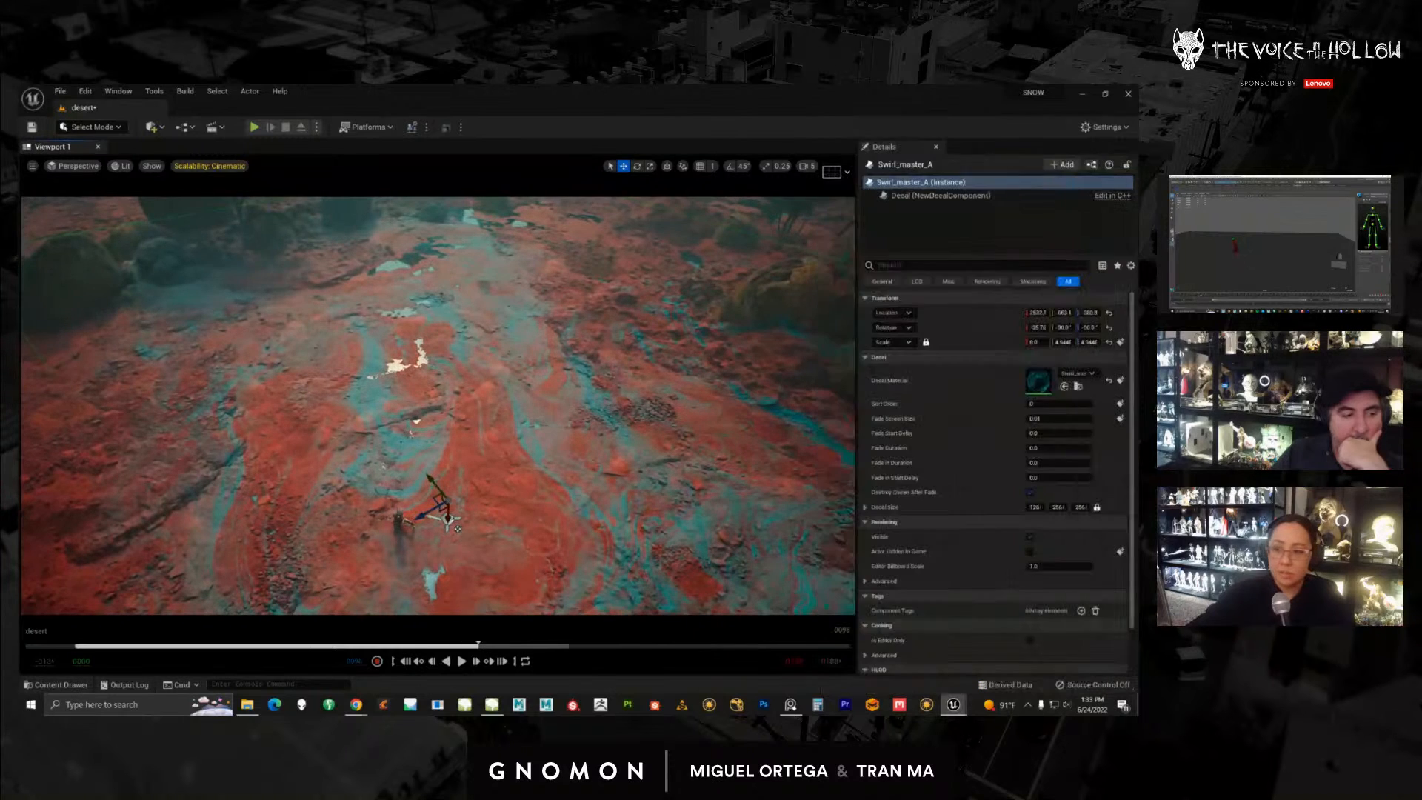
click(1078, 387)
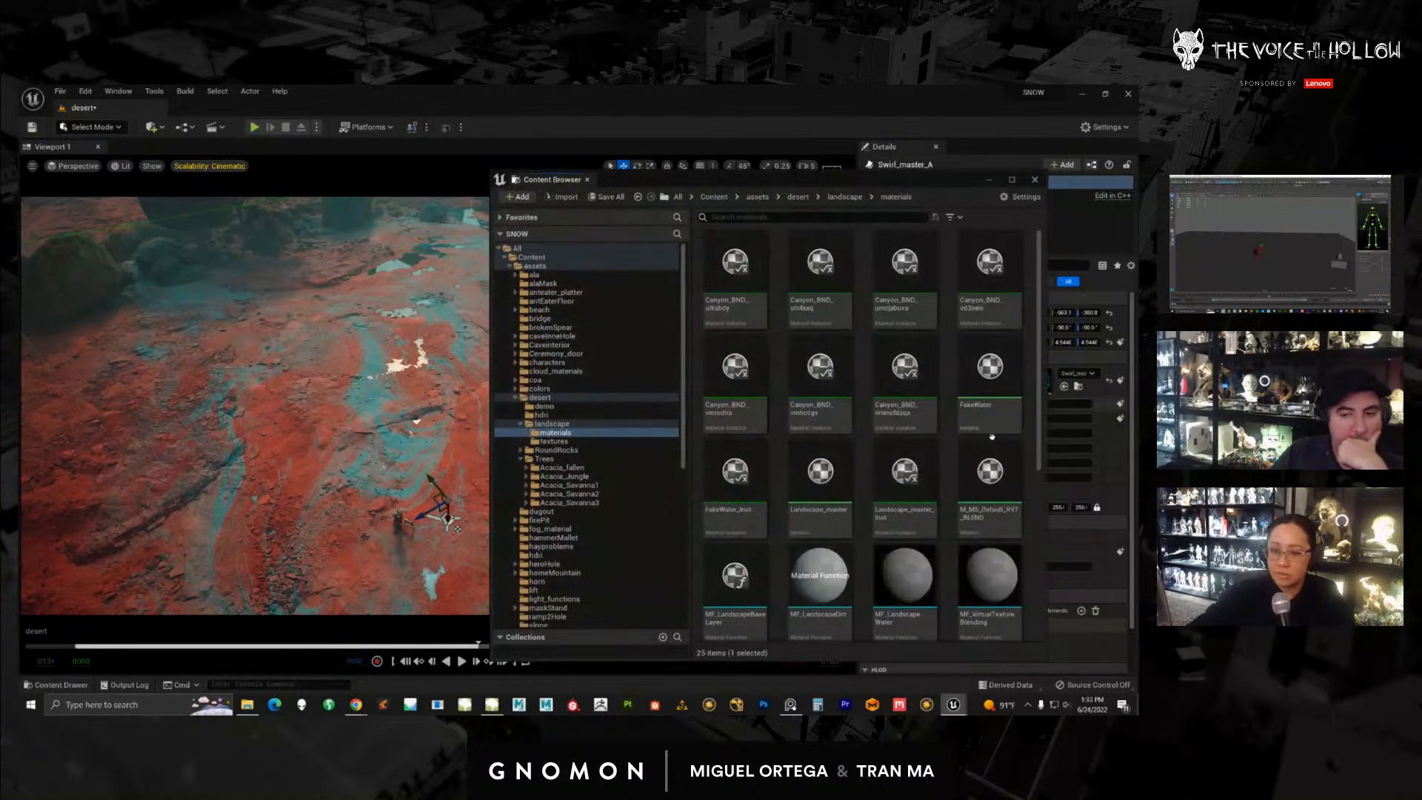
scroll(830, 453, down, 4)
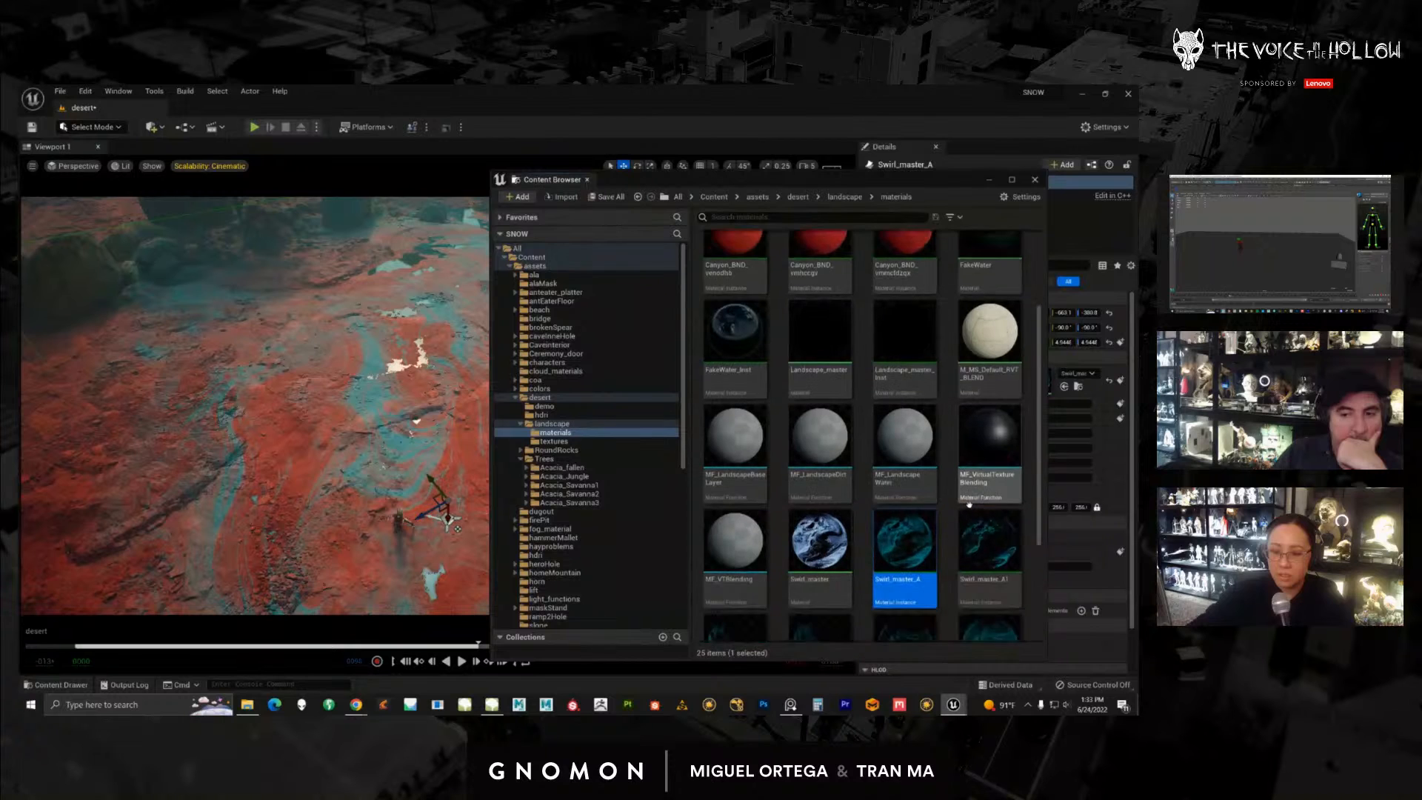
mouse_move(896, 394)
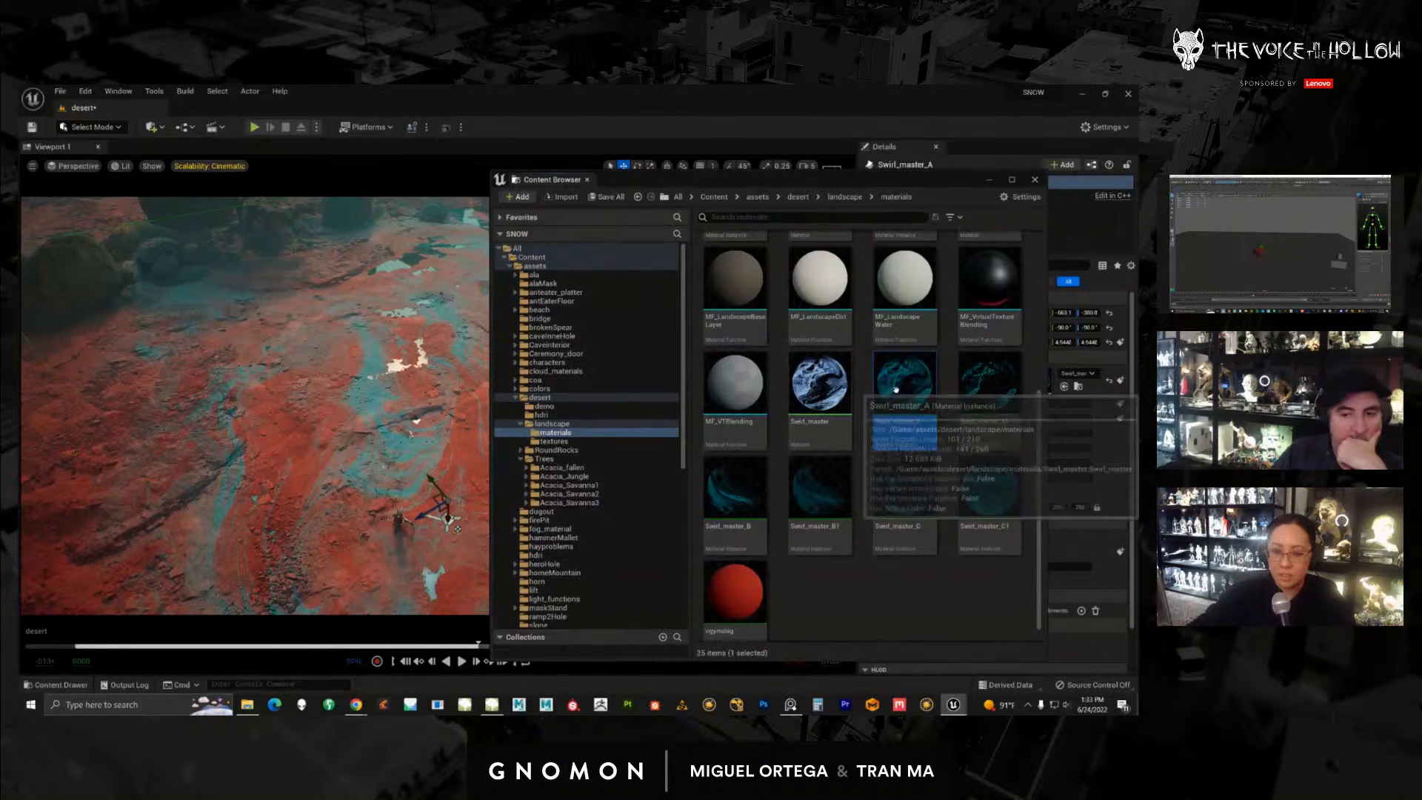
double_click(896, 388)
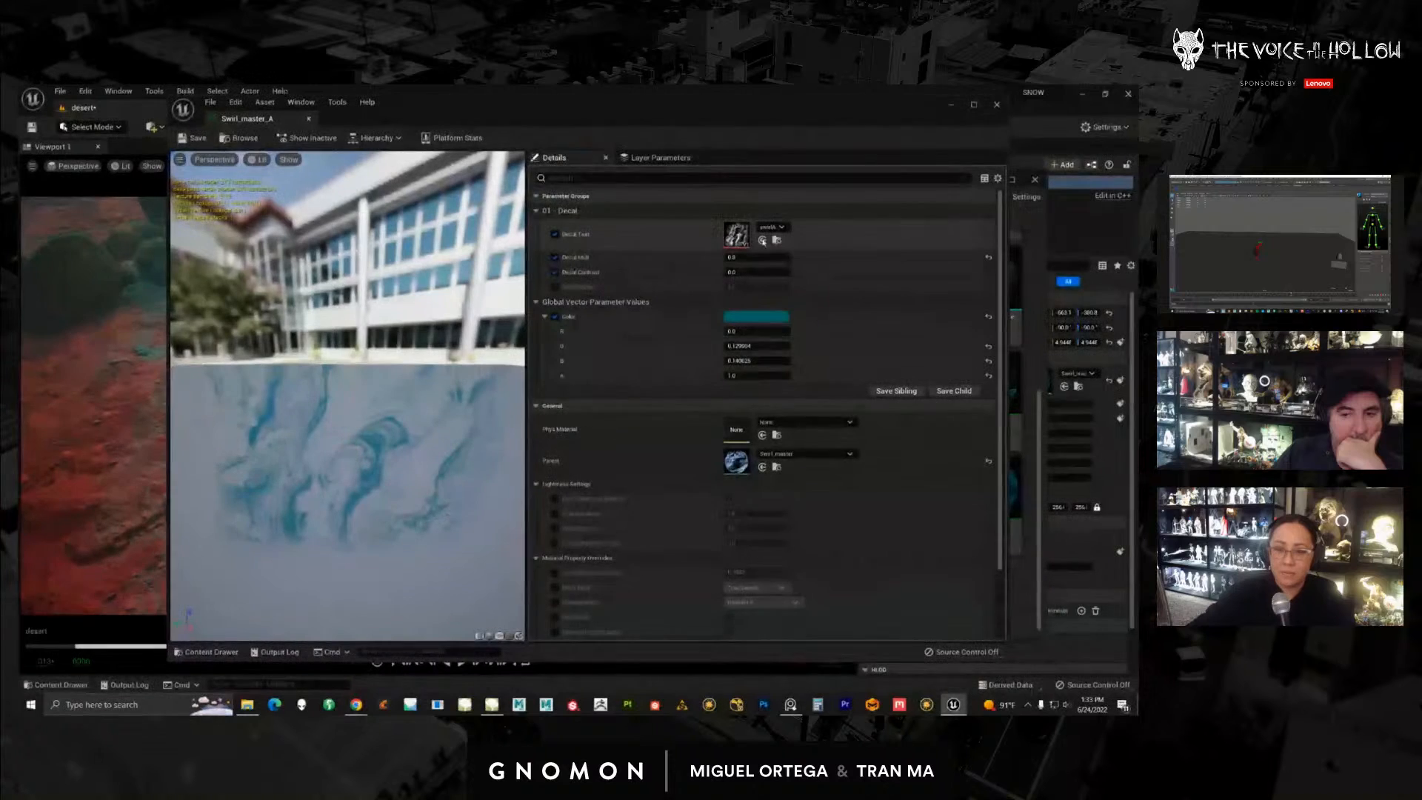
Step: Locate the material instance's decal texture and examine the swirlA, swirlB and swirlC textures at full size
click(781, 244)
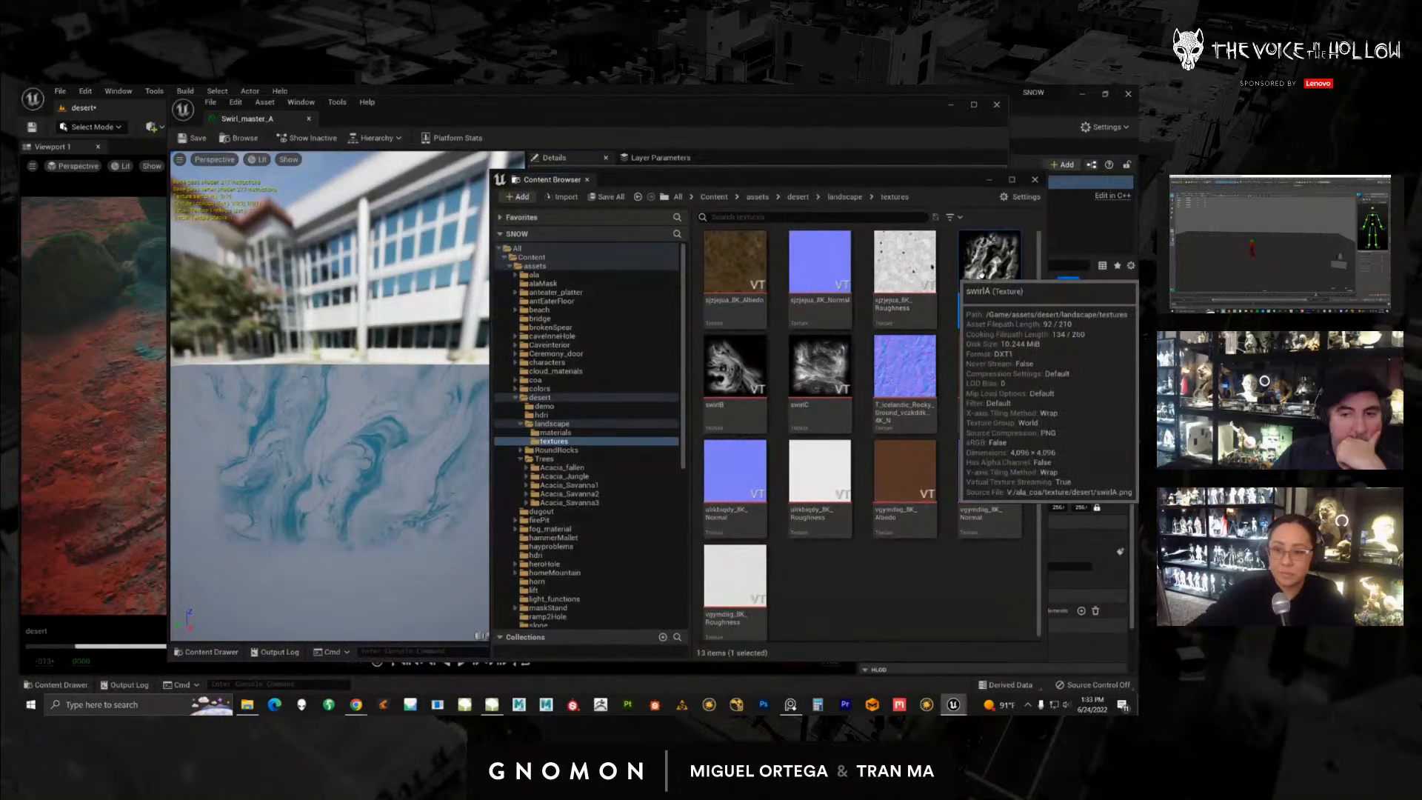
double_click(976, 307)
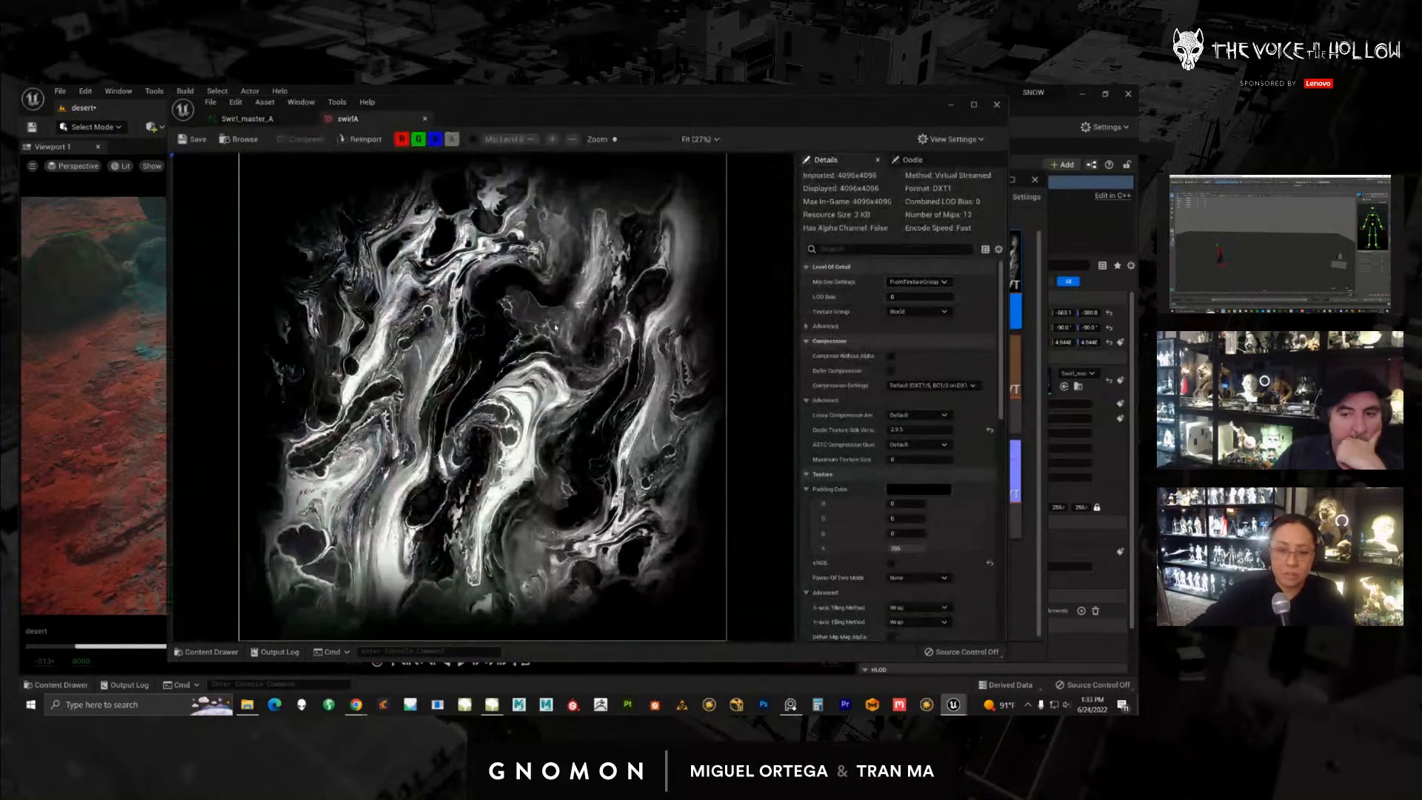
drag(591, 119, 462, 131)
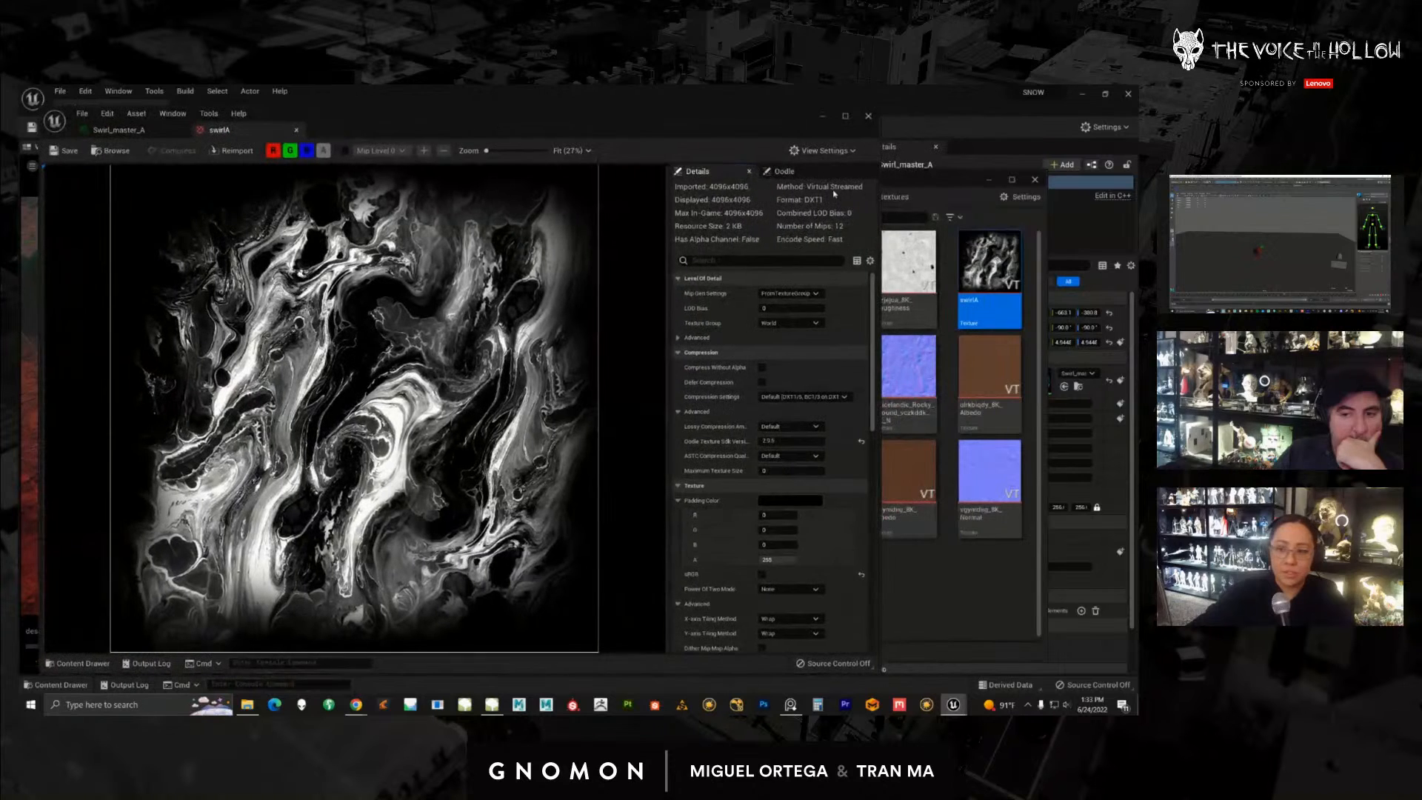
click(894, 196)
double_click(734, 390)
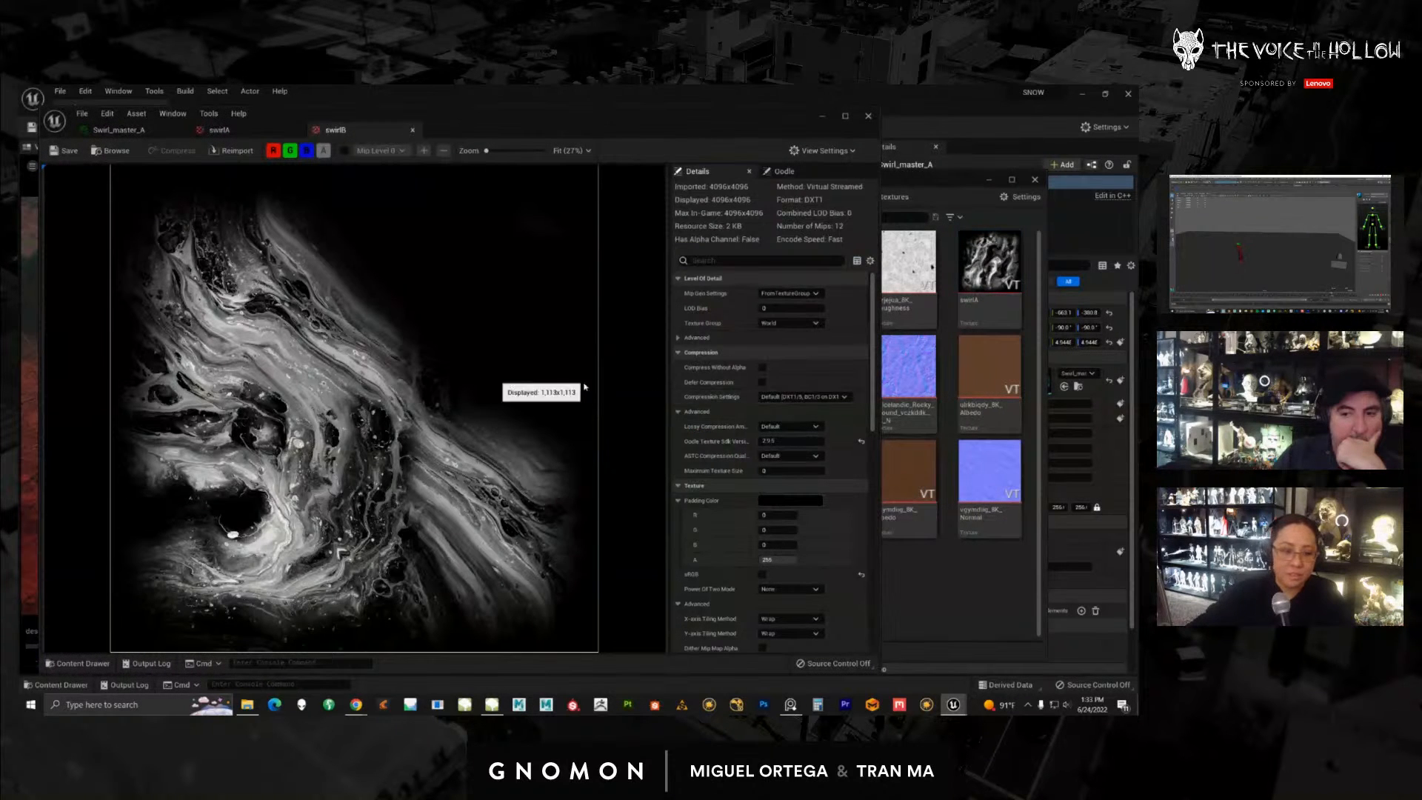
click(909, 385)
double_click(819, 411)
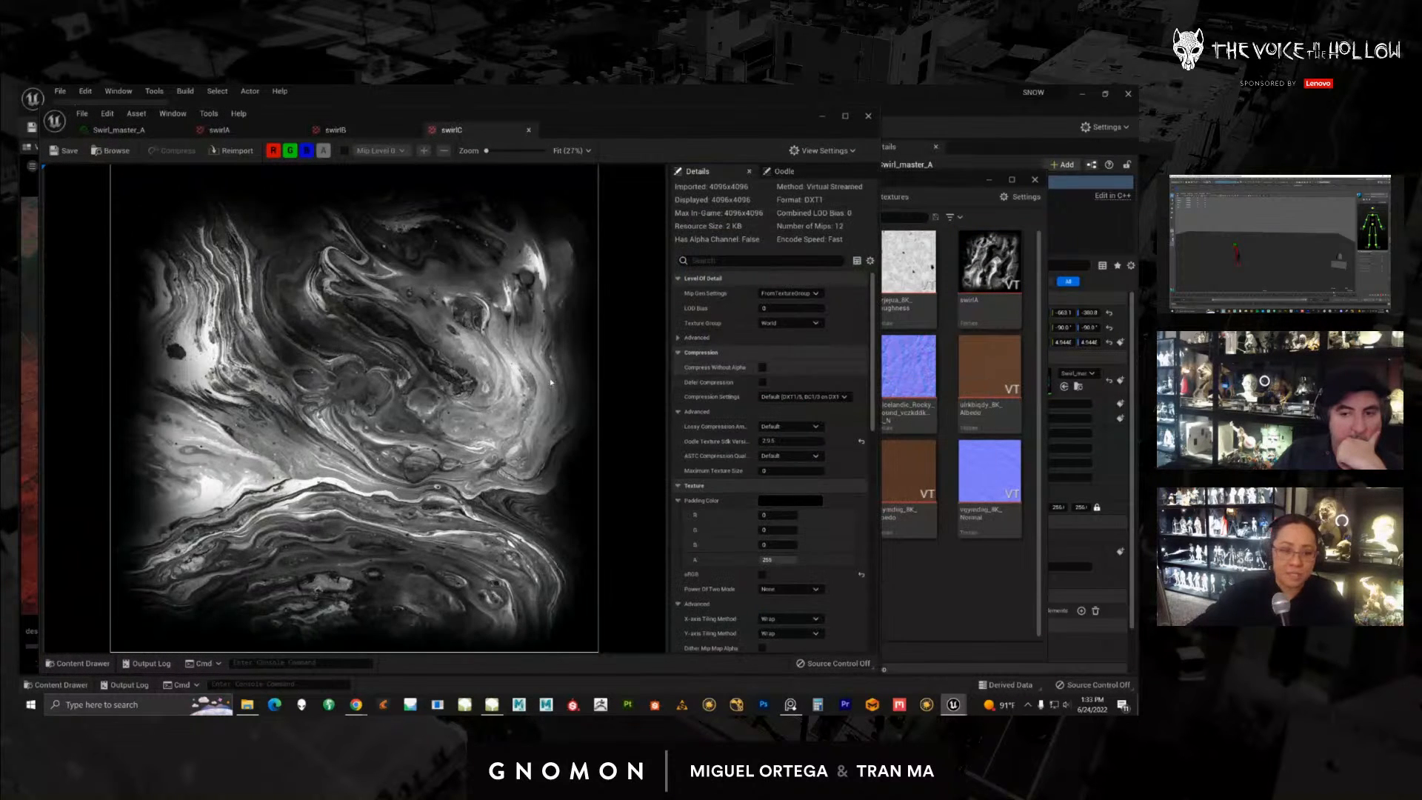
drag(587, 131, 752, 135)
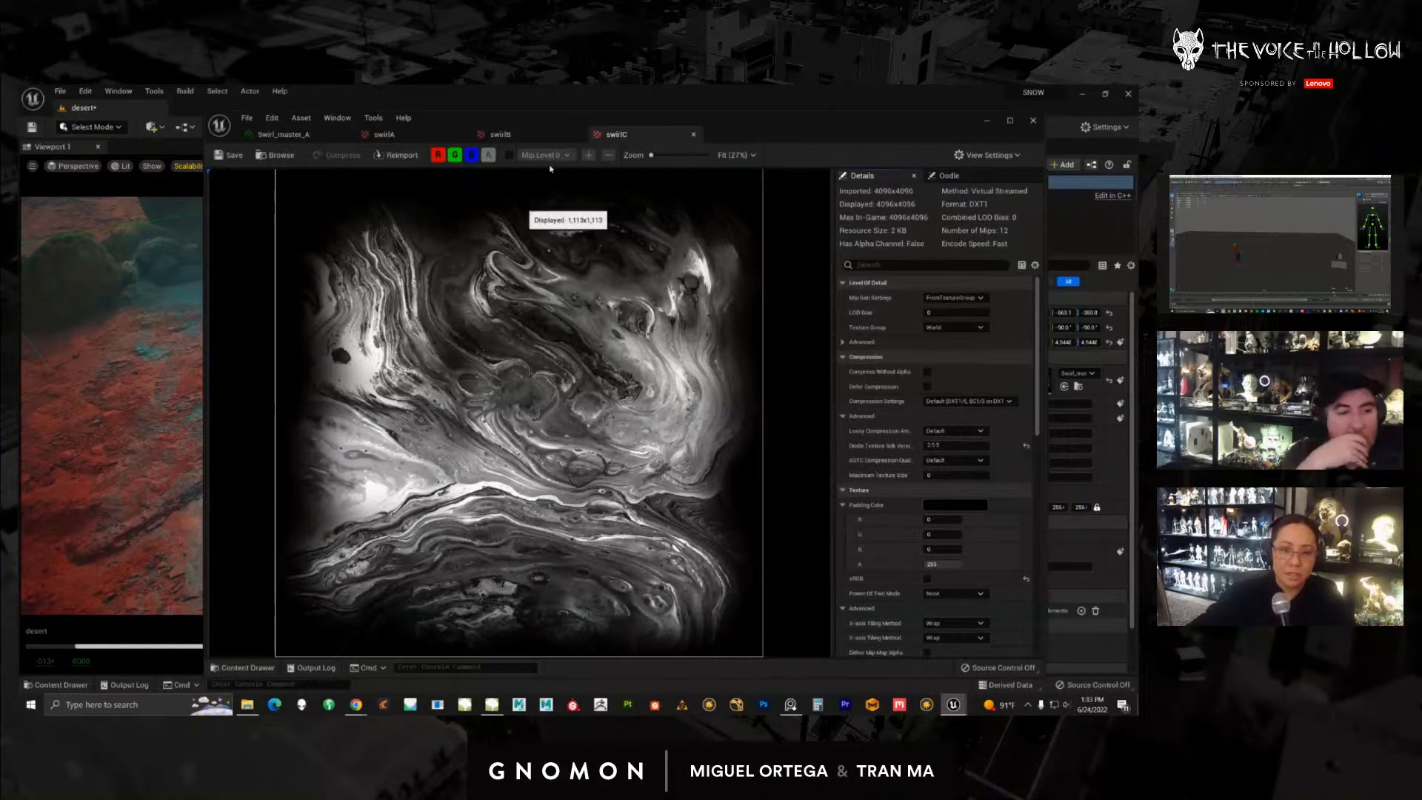
Step: Close the three swirl textures and the Swirl_master_A material instance
click(694, 135)
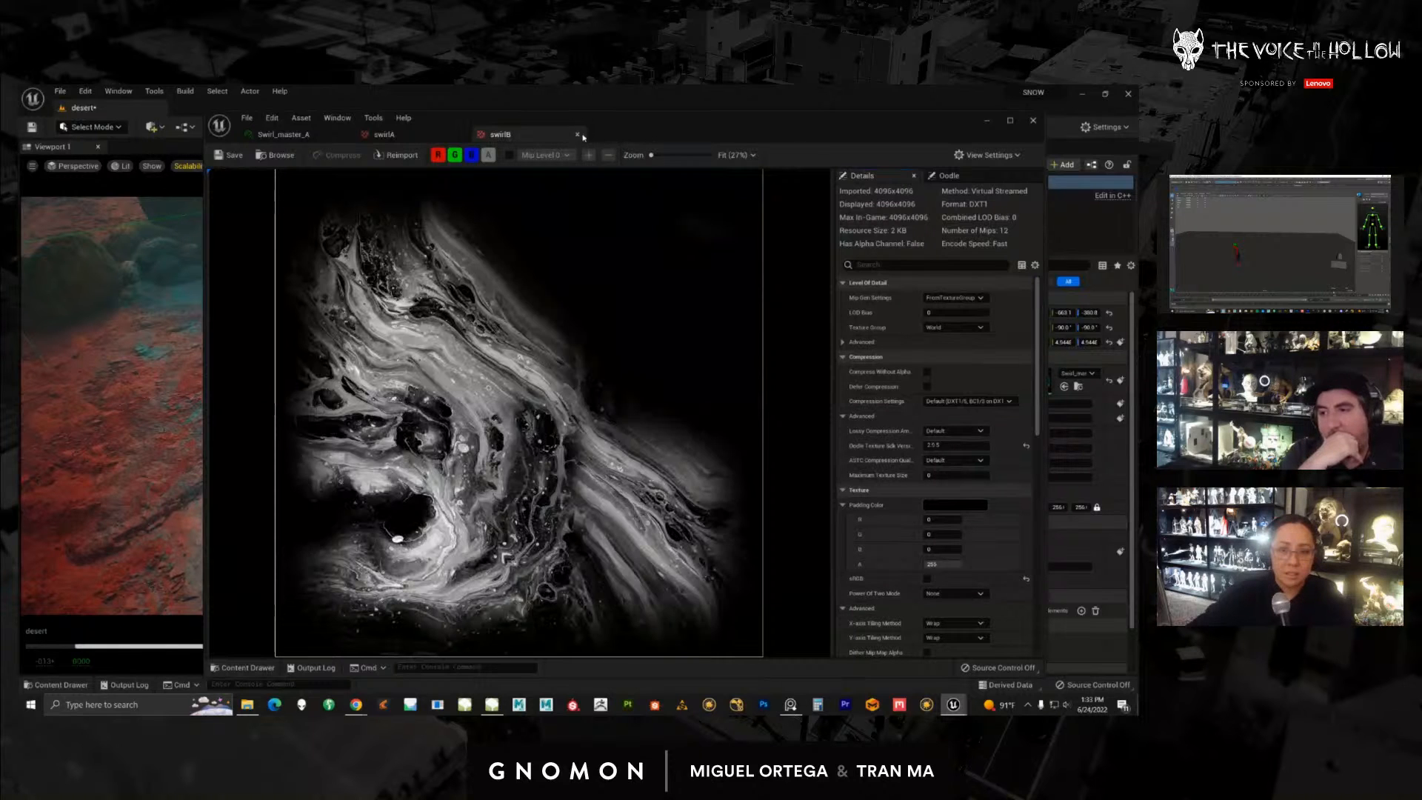
click(578, 135)
click(461, 135)
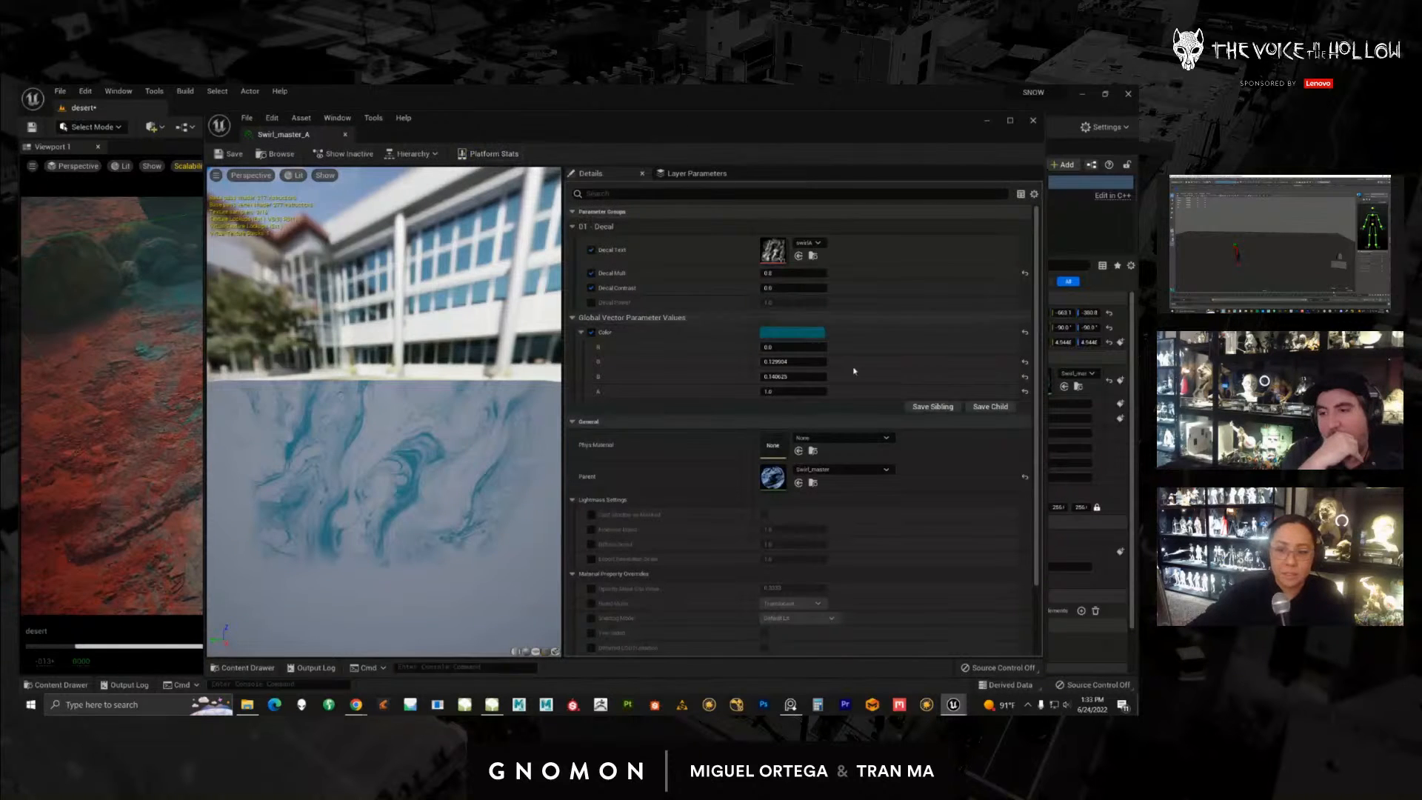
click(1032, 123)
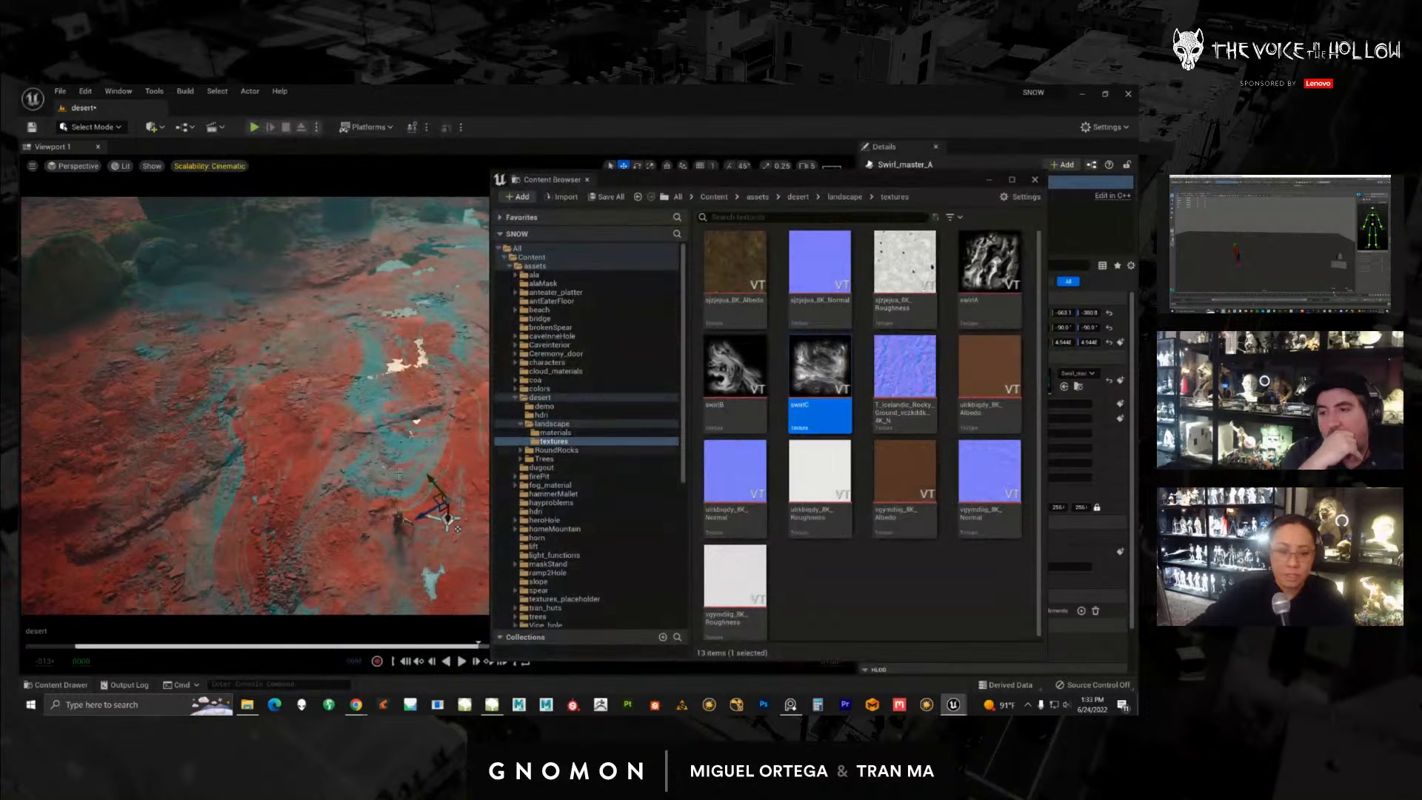
Step: Return to the landscape materials folder and open the Swirl_master parent material's graph
drag(856, 182, 696, 177)
click(1078, 386)
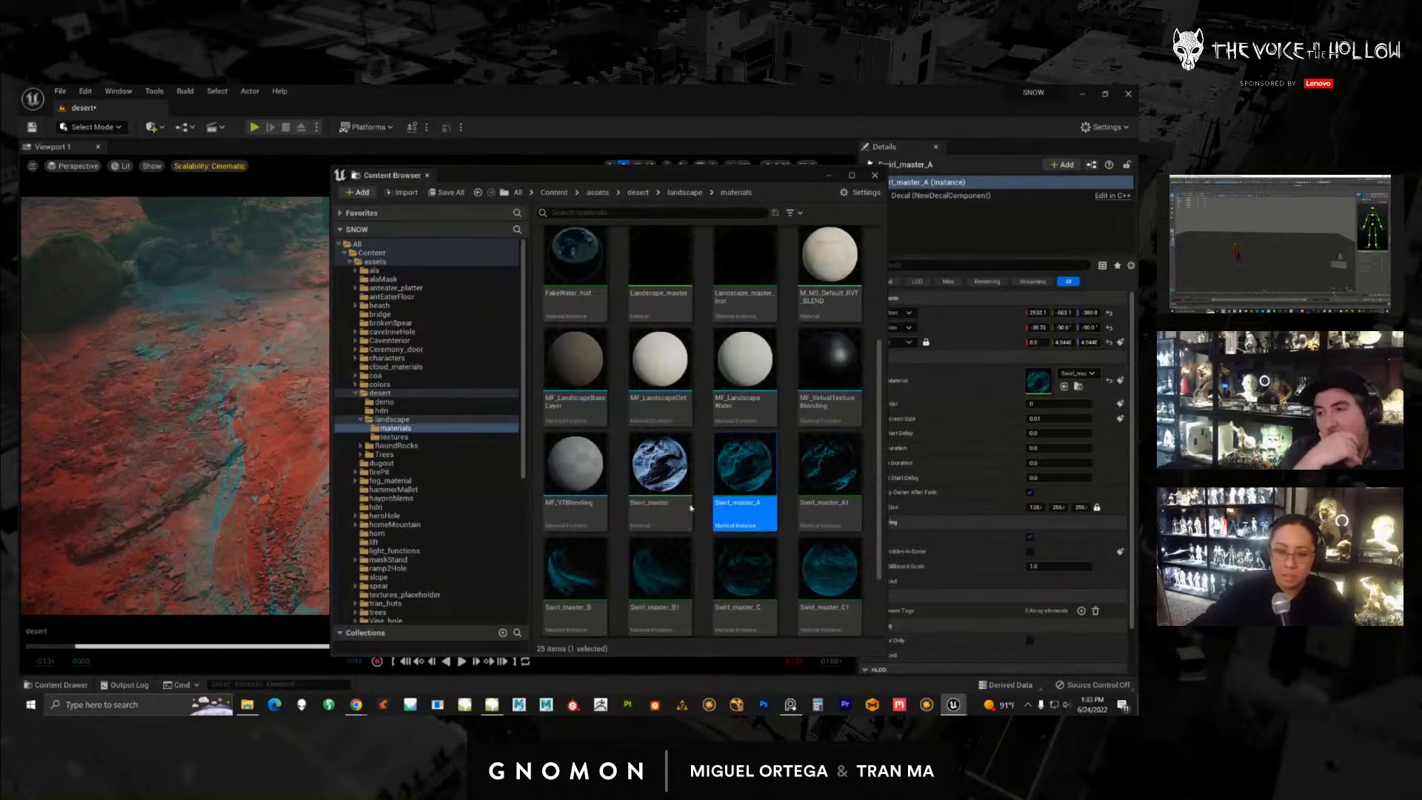
right_click(655, 490)
double_click(656, 495)
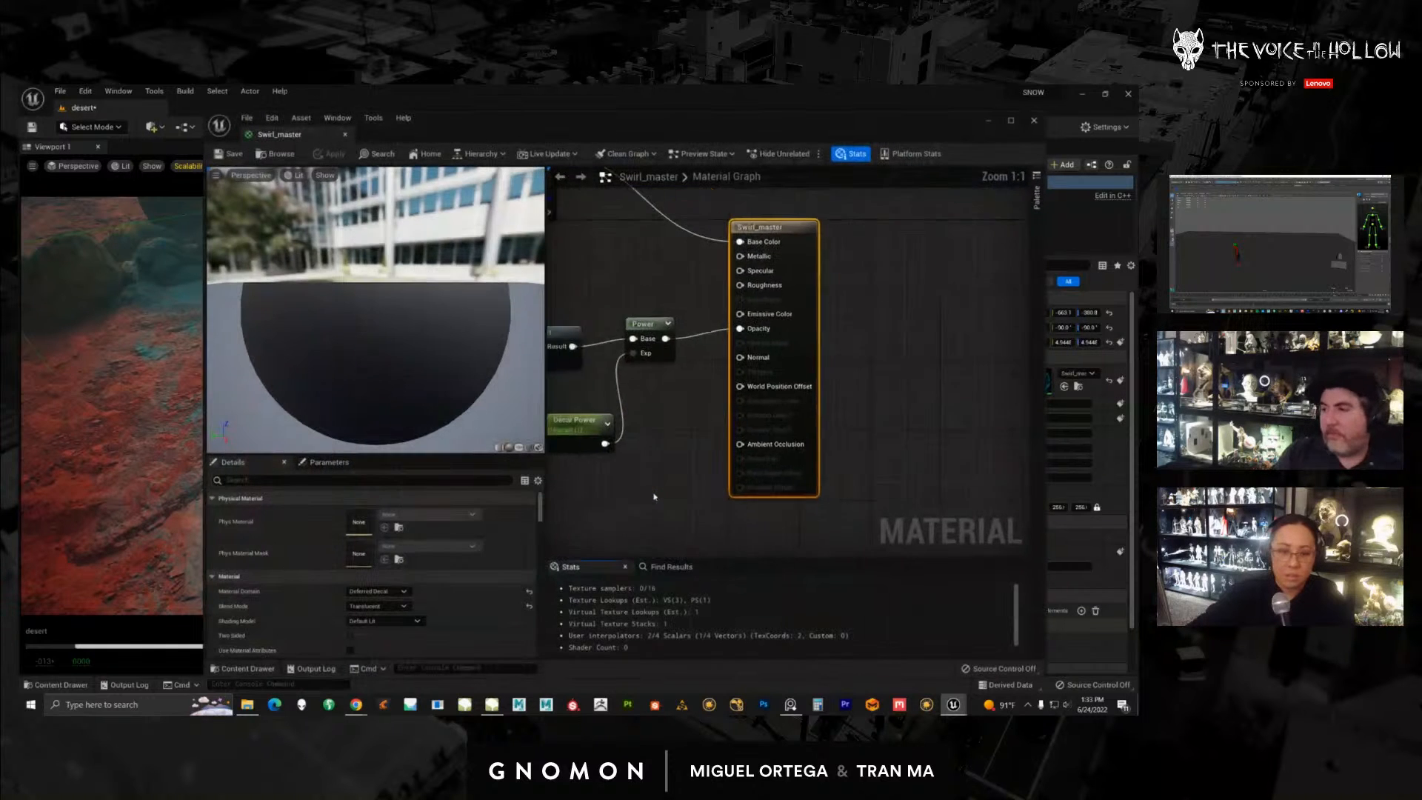
Step: Check the material domain options of Swirl_master and keep Deferred Decal selected
drag(961, 345, 962, 350)
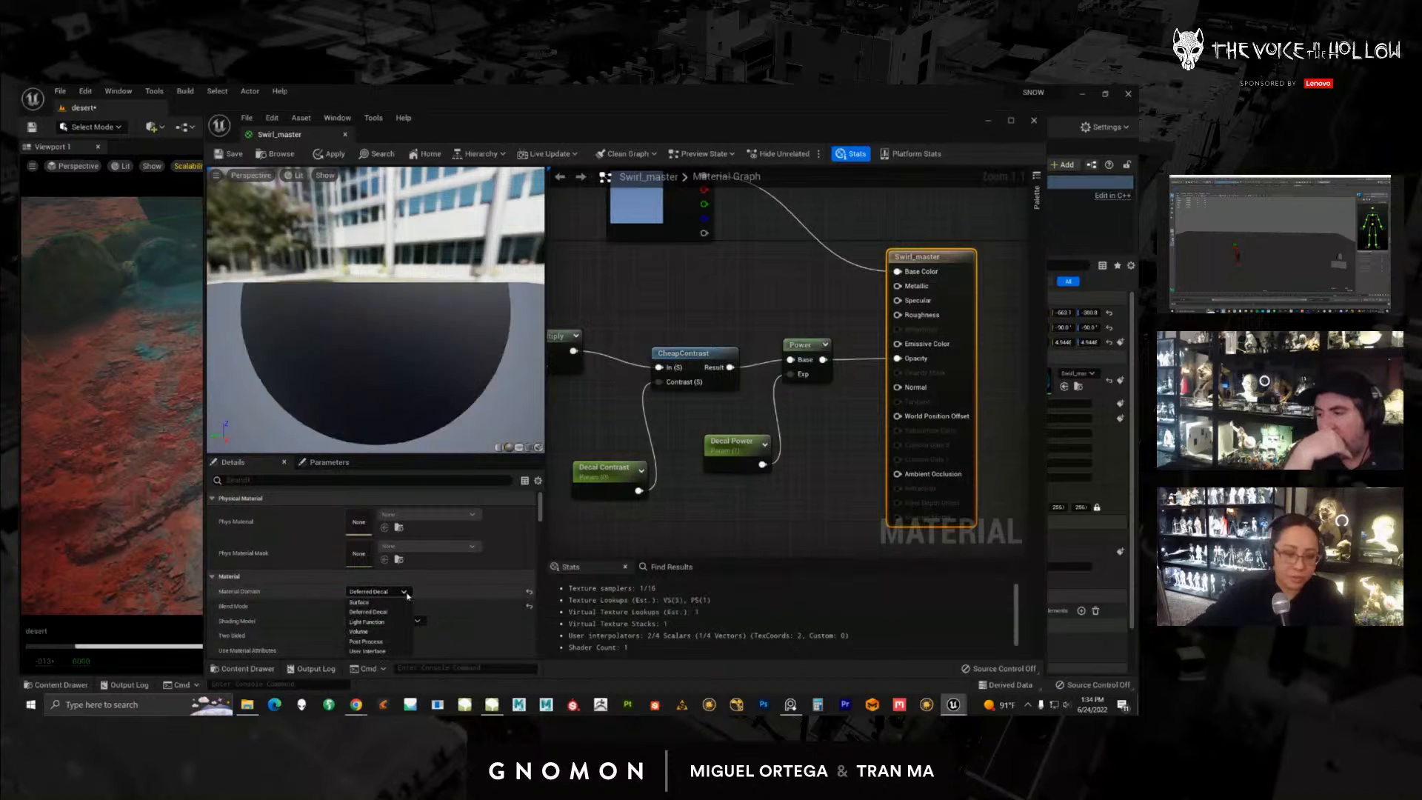
click(402, 591)
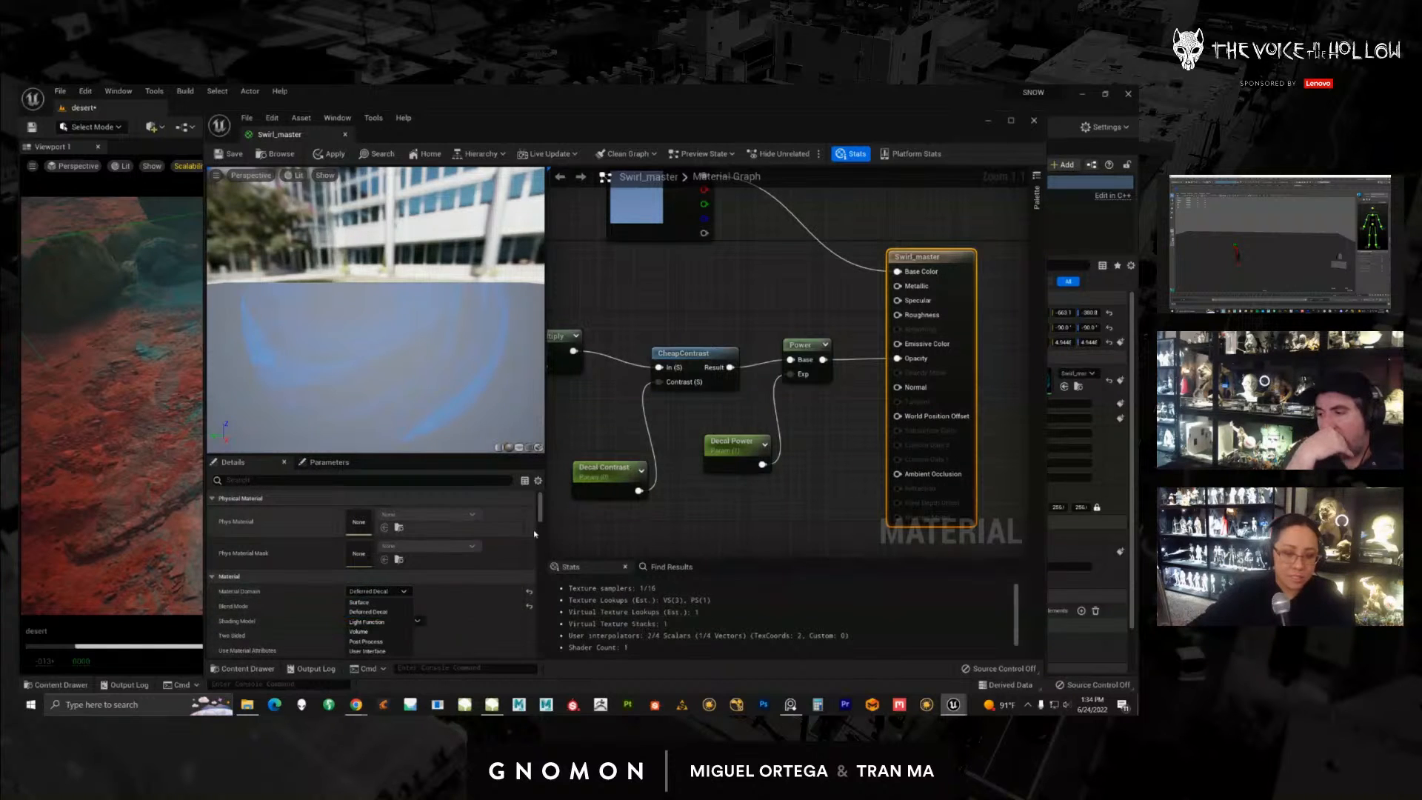
click(394, 612)
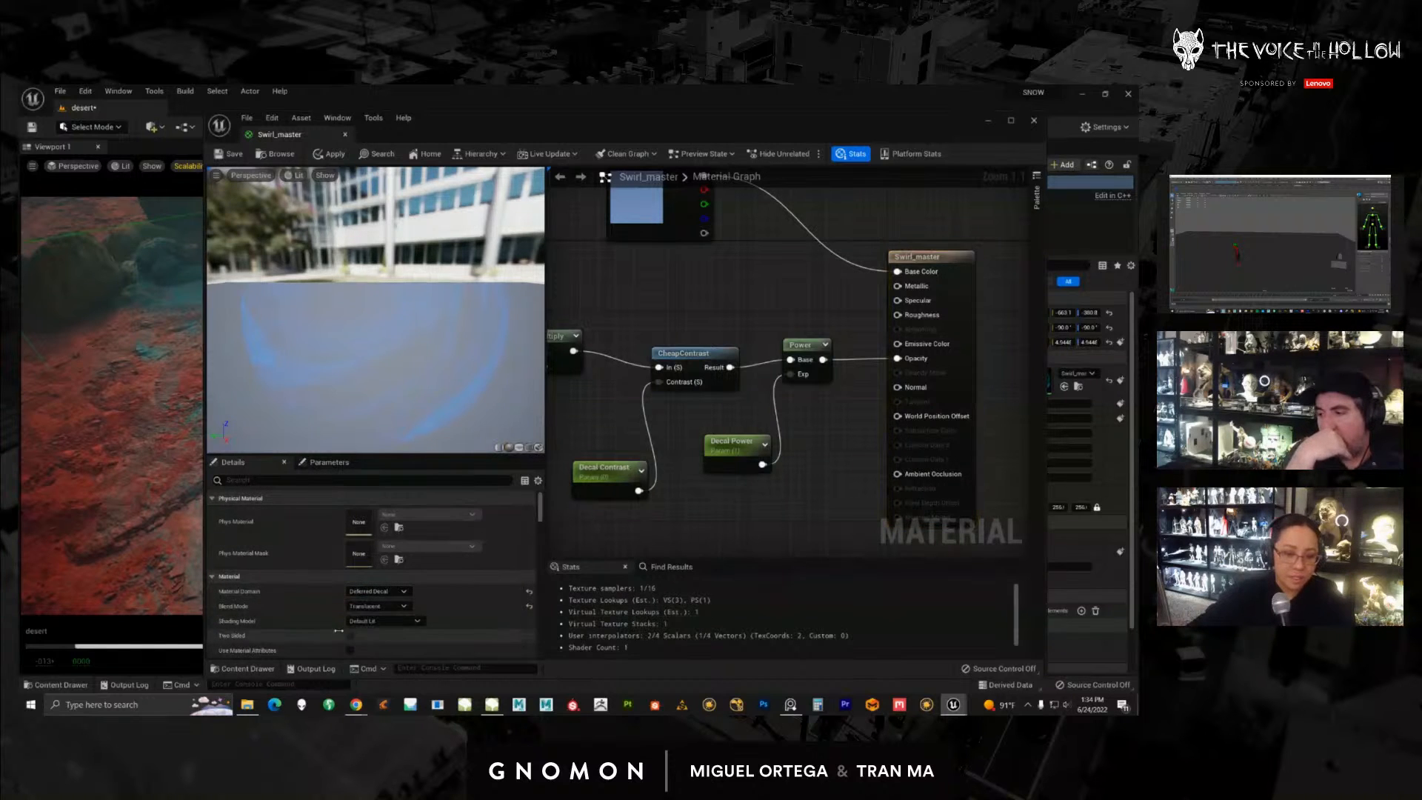
Step: Try the Opaque blend mode on the decal material and set it back to Translucent
click(387, 607)
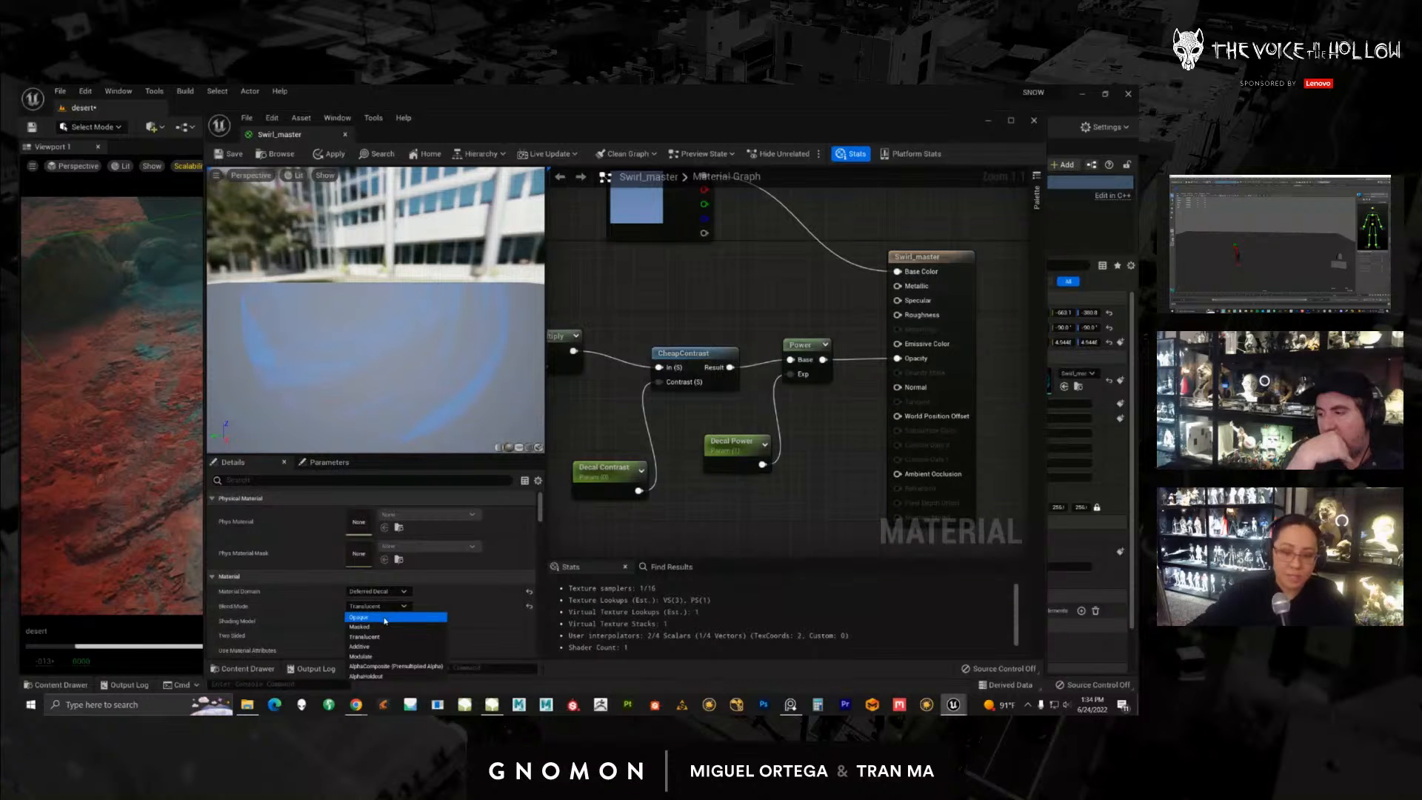
click(385, 619)
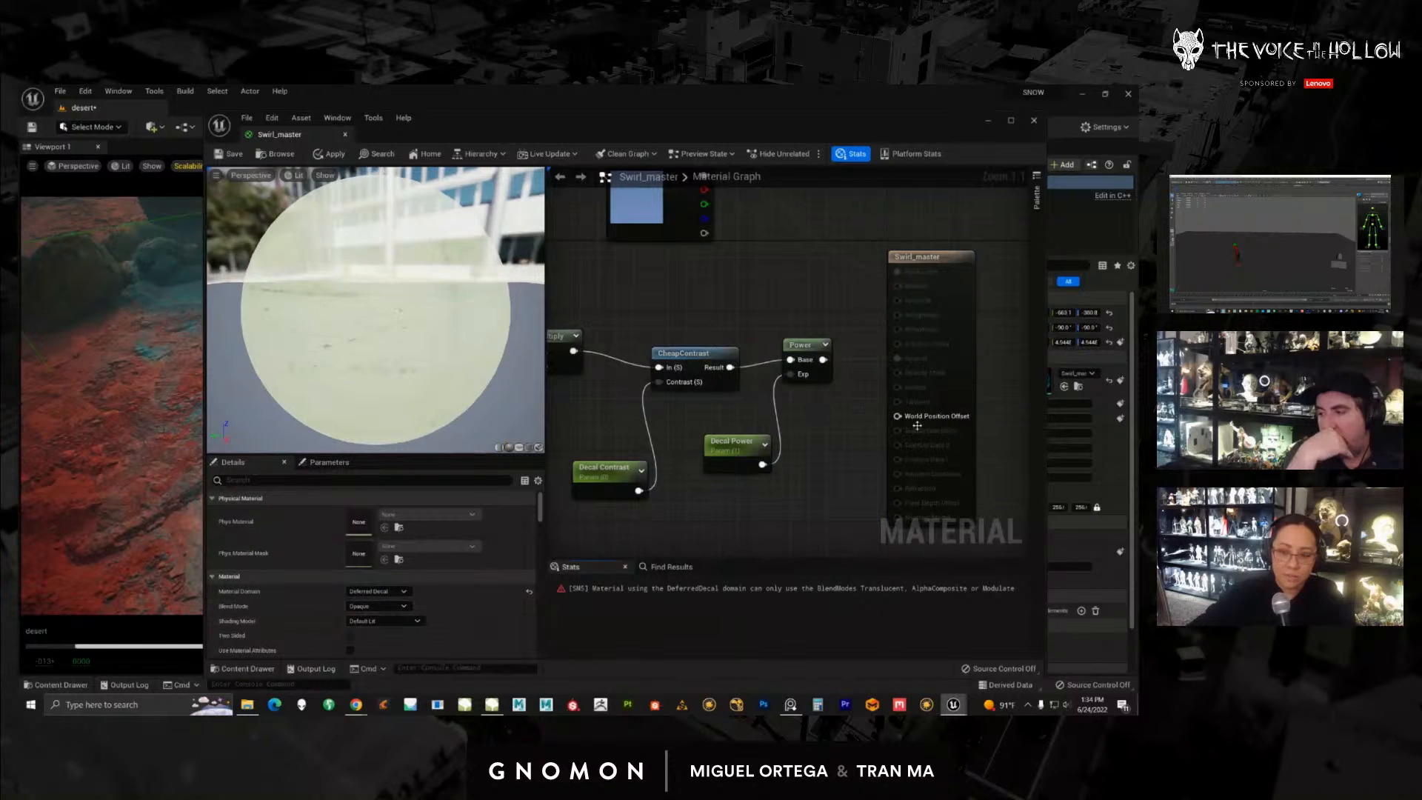
drag(932, 380, 913, 358)
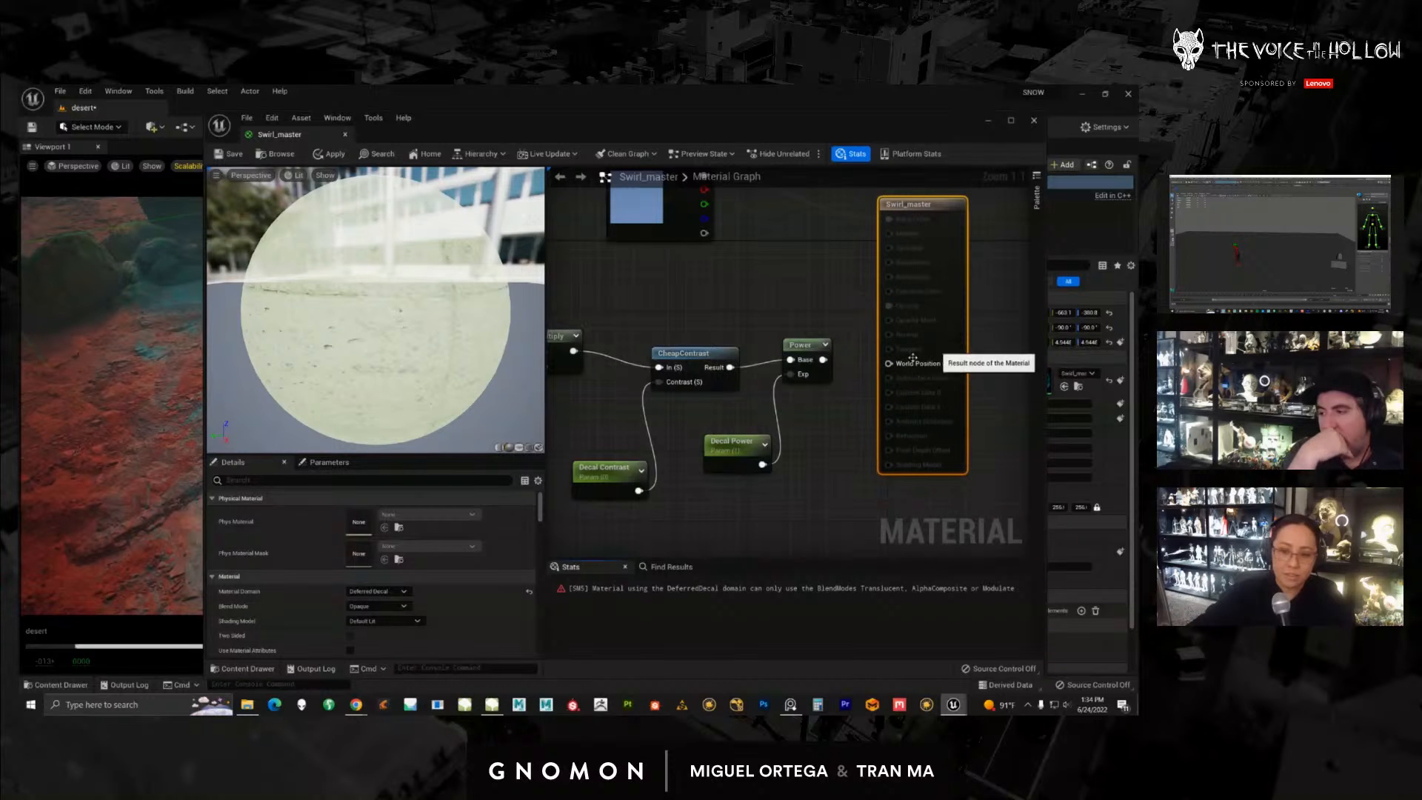
click(400, 606)
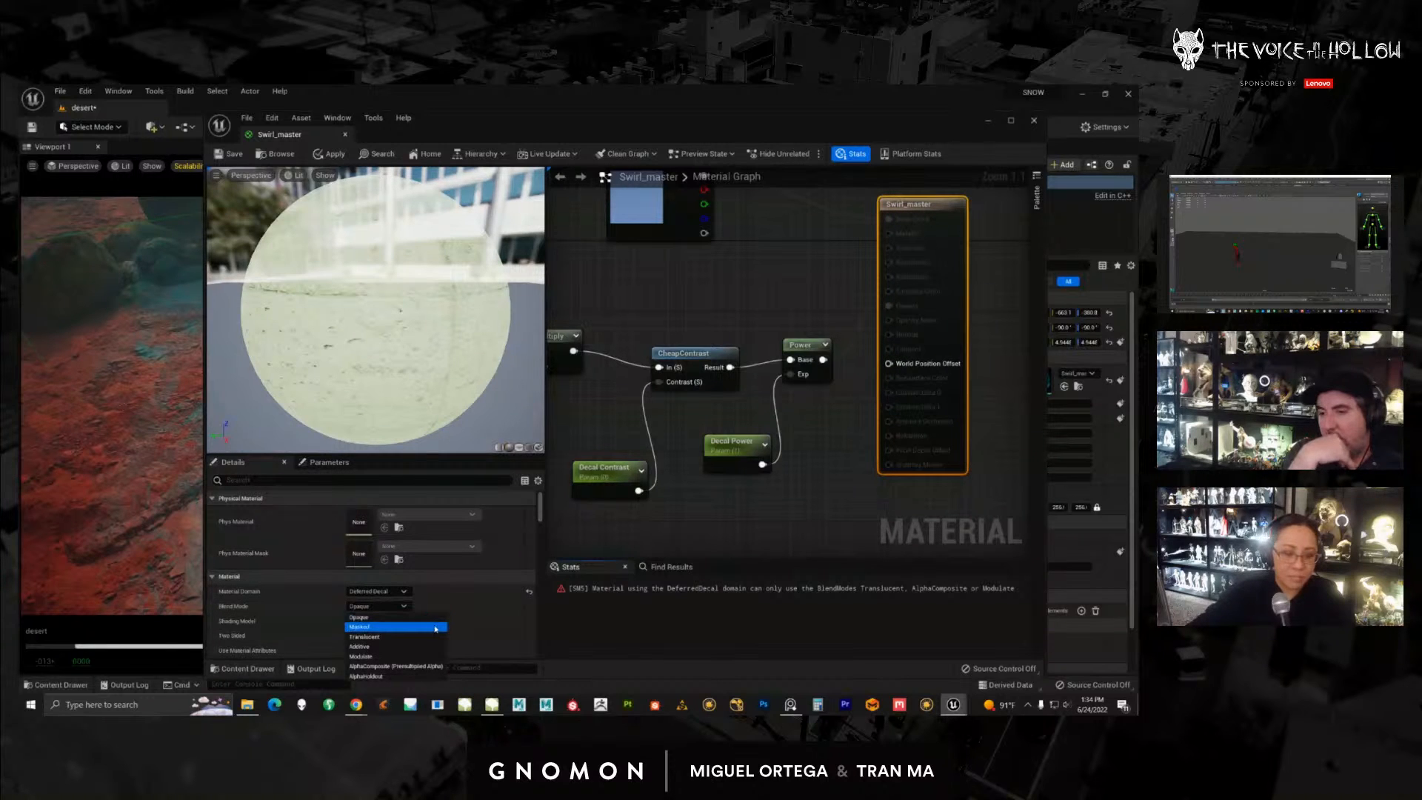
click(389, 638)
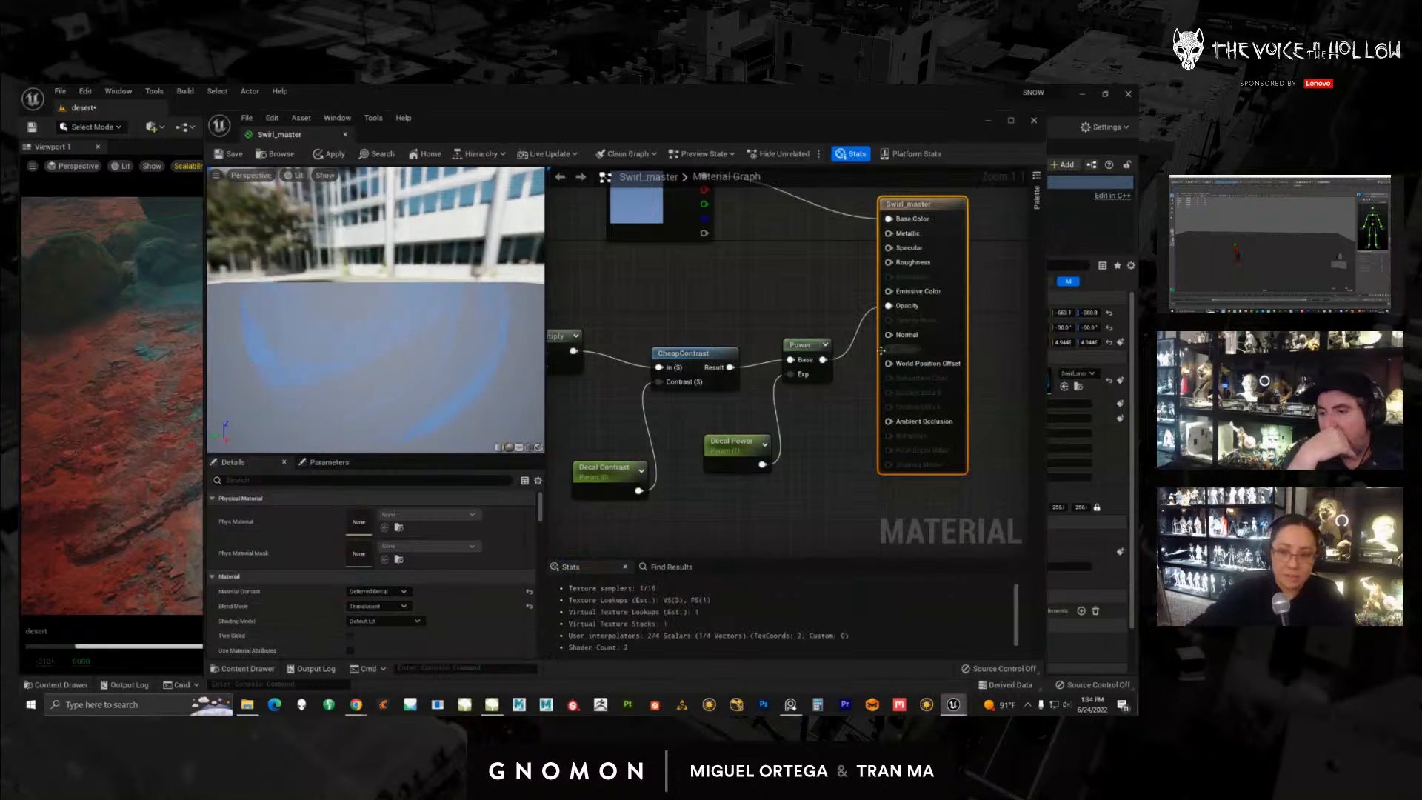
drag(947, 326, 956, 343)
Step: Examine the Color parameter feeding the base color and the decal texture node feeding the opacity chain
scroll(794, 299, down, 1)
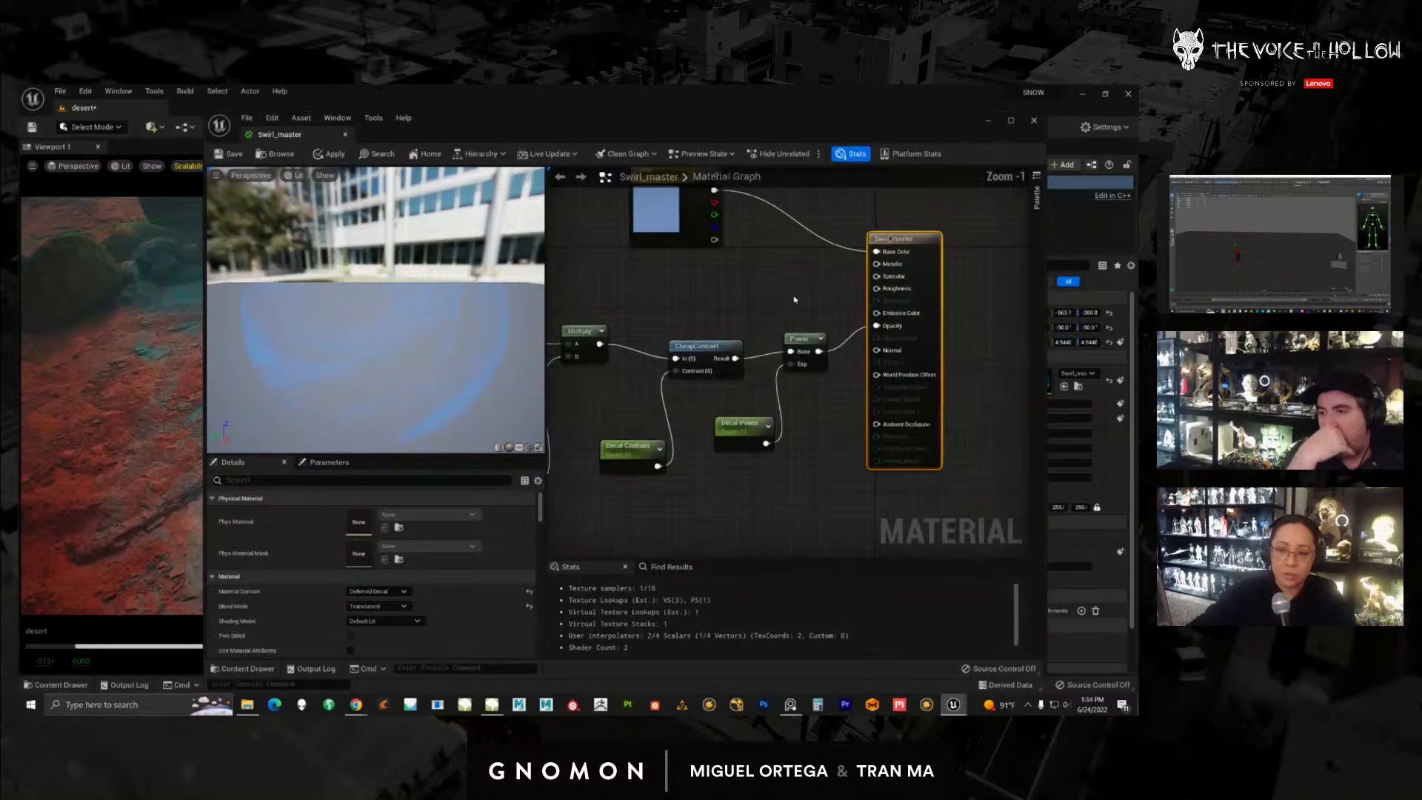
right_drag(748, 294, 782, 342)
click(688, 255)
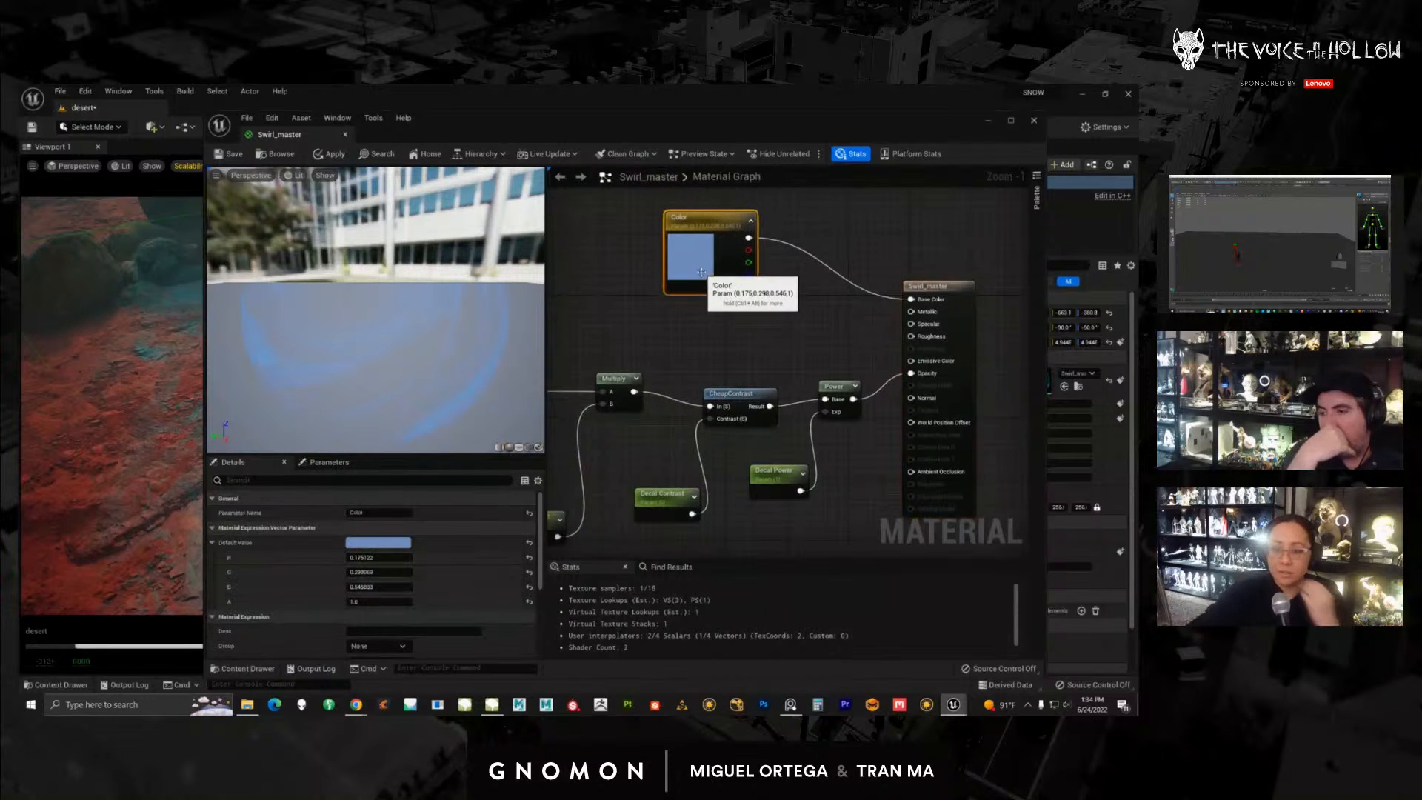
right_drag(692, 352, 756, 357)
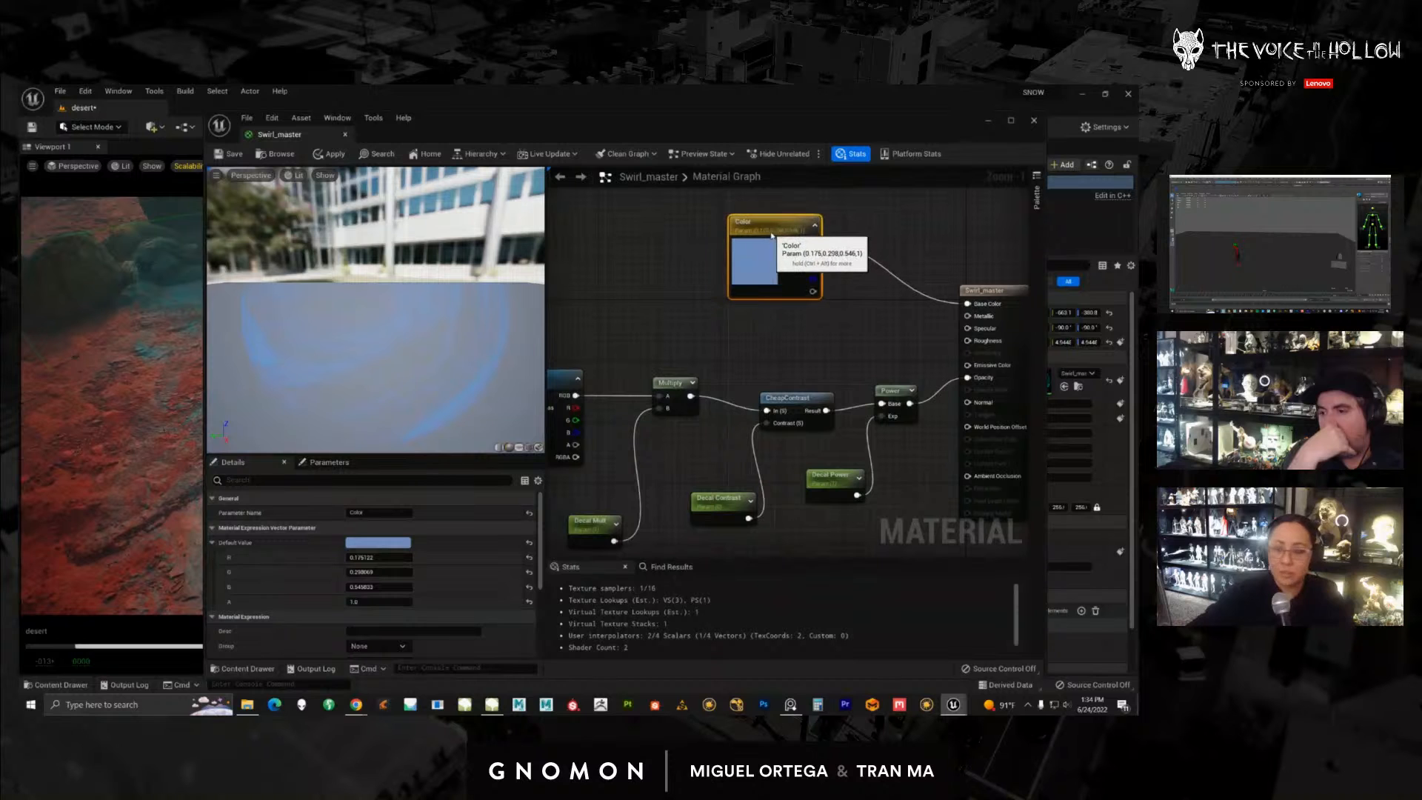
right_drag(772, 360, 843, 324)
click(616, 350)
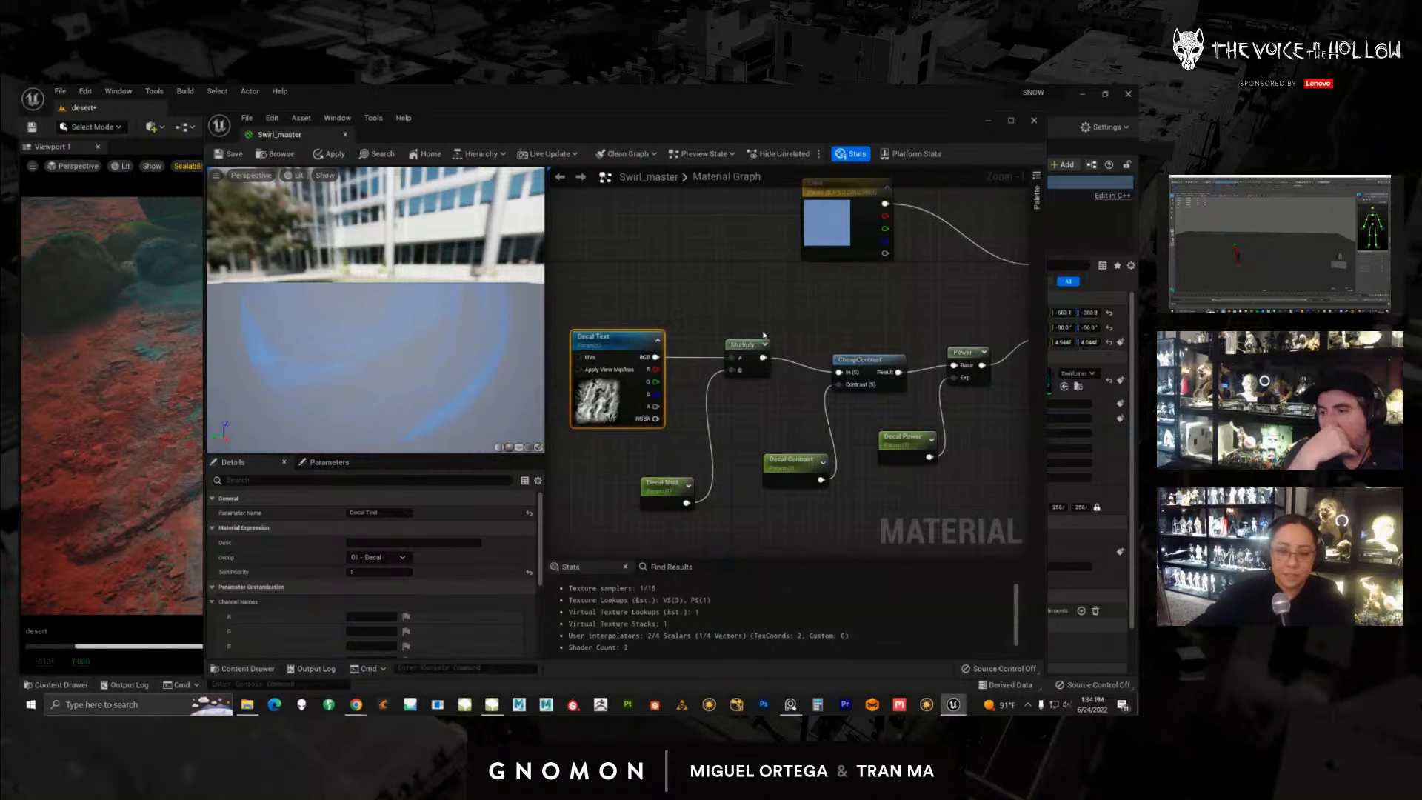
mouse_move(617, 350)
right_down()
mouse_move(678, 332)
mouse_move(594, 344)
right_up()
Step: Examine the multiply, contrast and power parameters that shape the decal's opacity, along with the CheapContrast and Power nodes
click(646, 452)
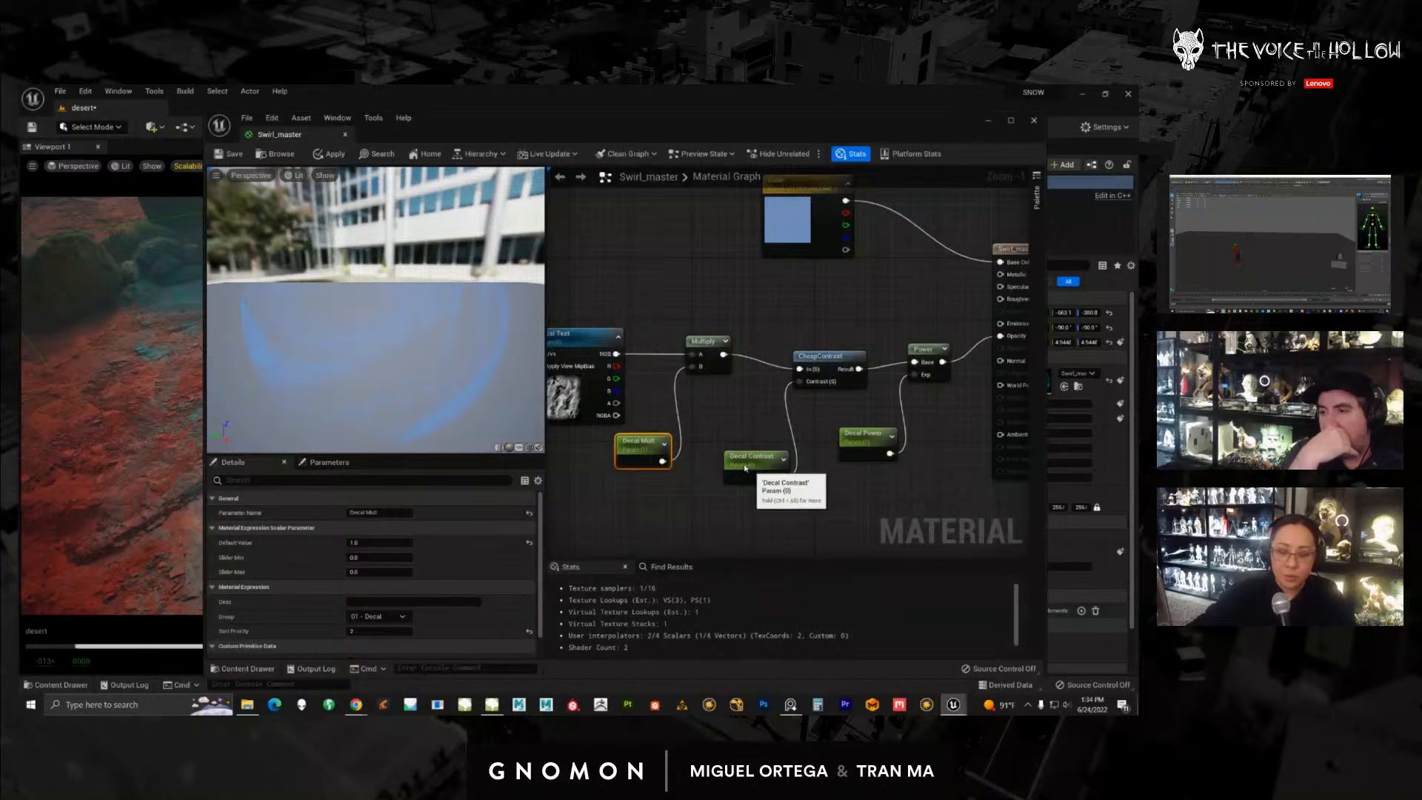
drag(749, 456, 733, 441)
drag(815, 356, 798, 340)
drag(875, 434, 859, 441)
drag(921, 349, 913, 341)
right_drag(824, 403, 800, 422)
Step: Close the Swirl_master material without applying its changes and look over the swirl-colored ground in the level
click(1033, 122)
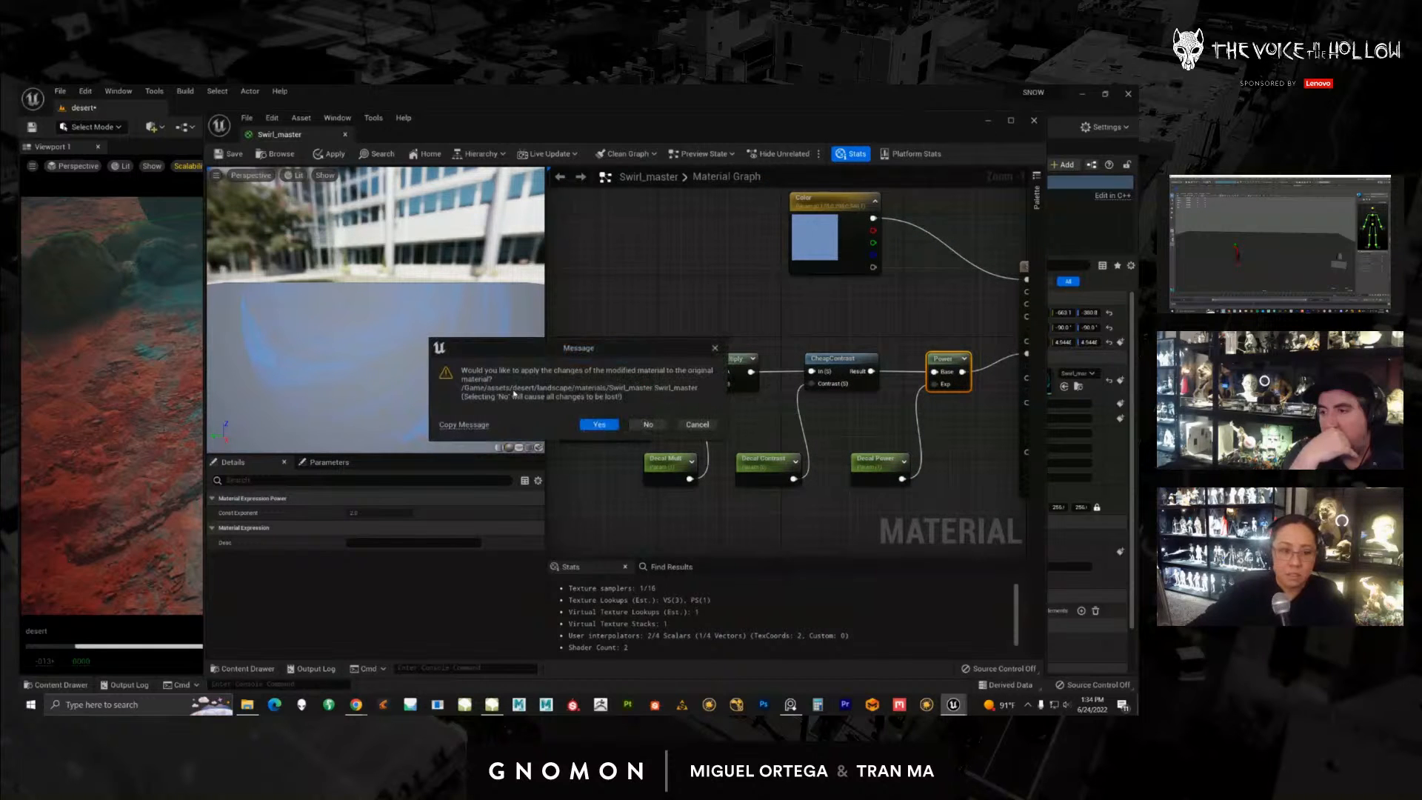
click(648, 425)
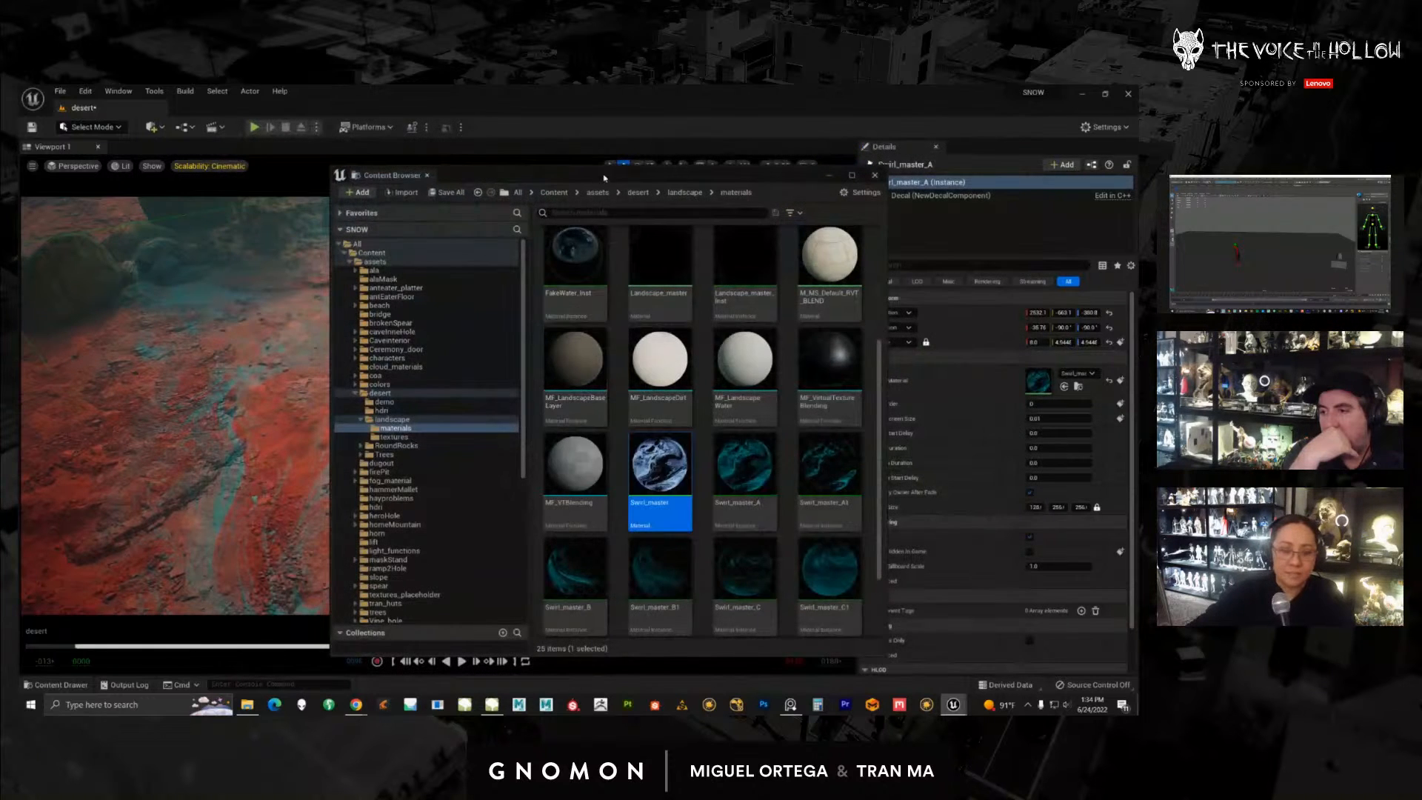
mouse_move(448, 400)
alt+mouse_down()
mouse_move(496, 374)
mouse_move(448, 400)
alt+mouse_up()
right_drag(448, 399, 454, 374)
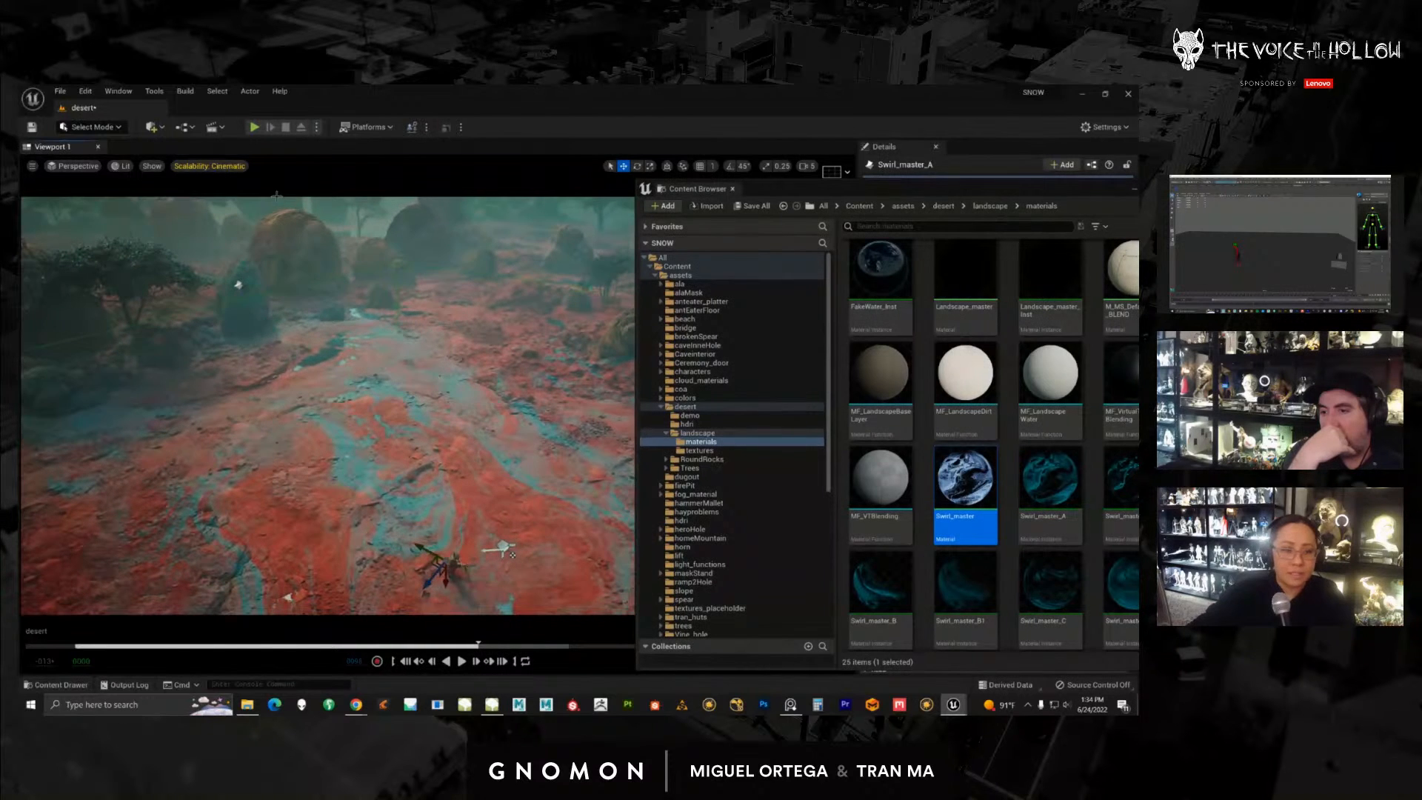
click(302, 247)
middle_drag(301, 246, 567, 421)
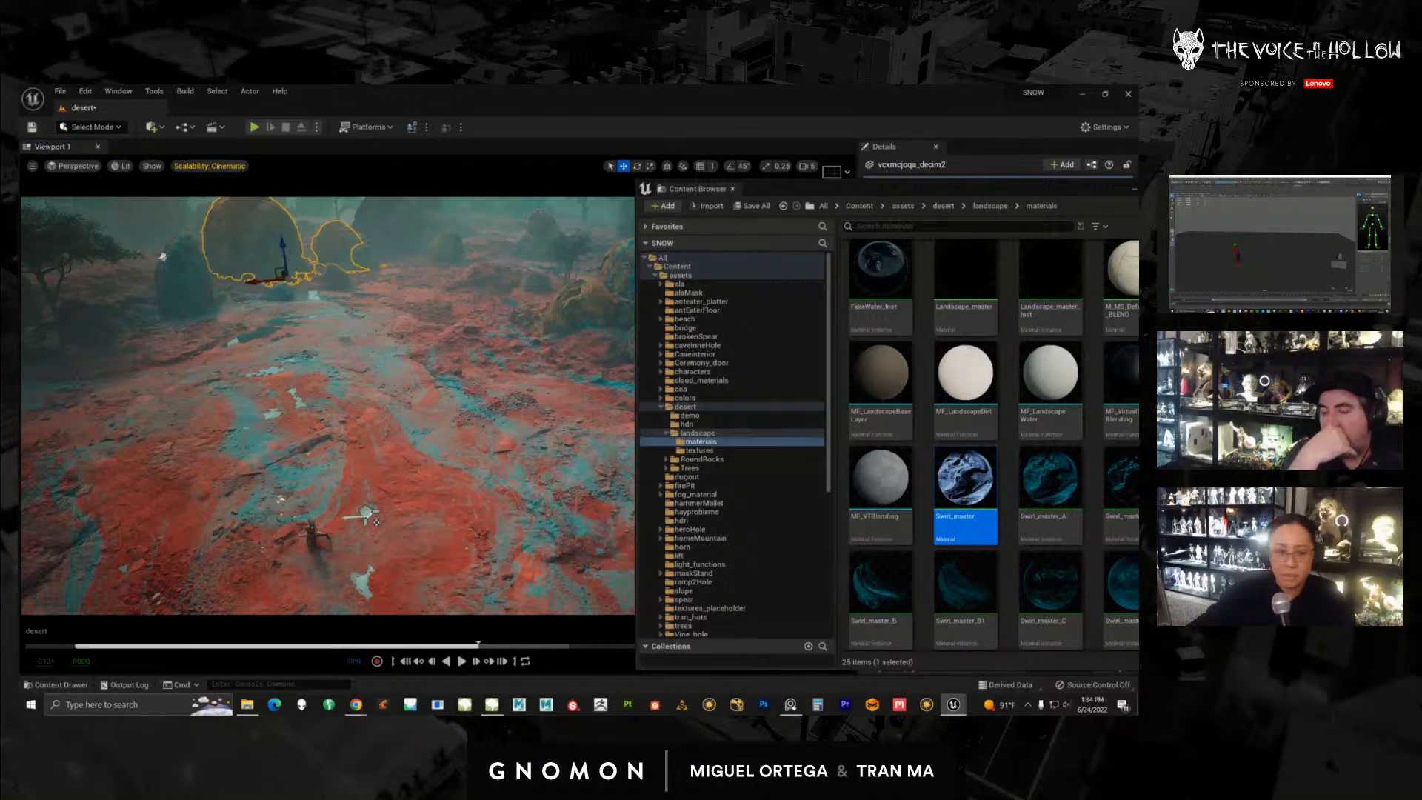
Step: Look through the cine cameras and scrub the timeline to the wide shot with the rocks in the foreground
key(shift+p)
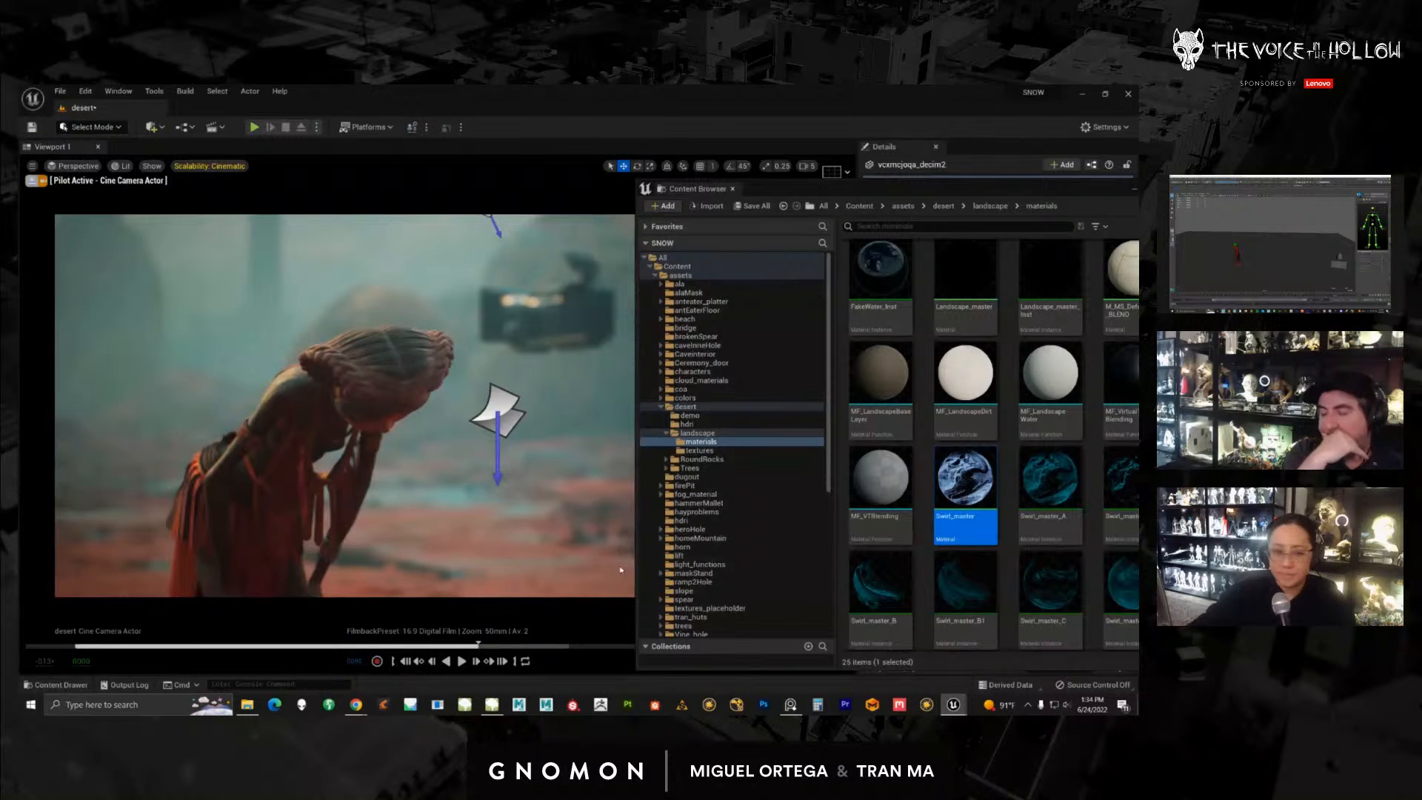
drag(278, 644, 359, 631)
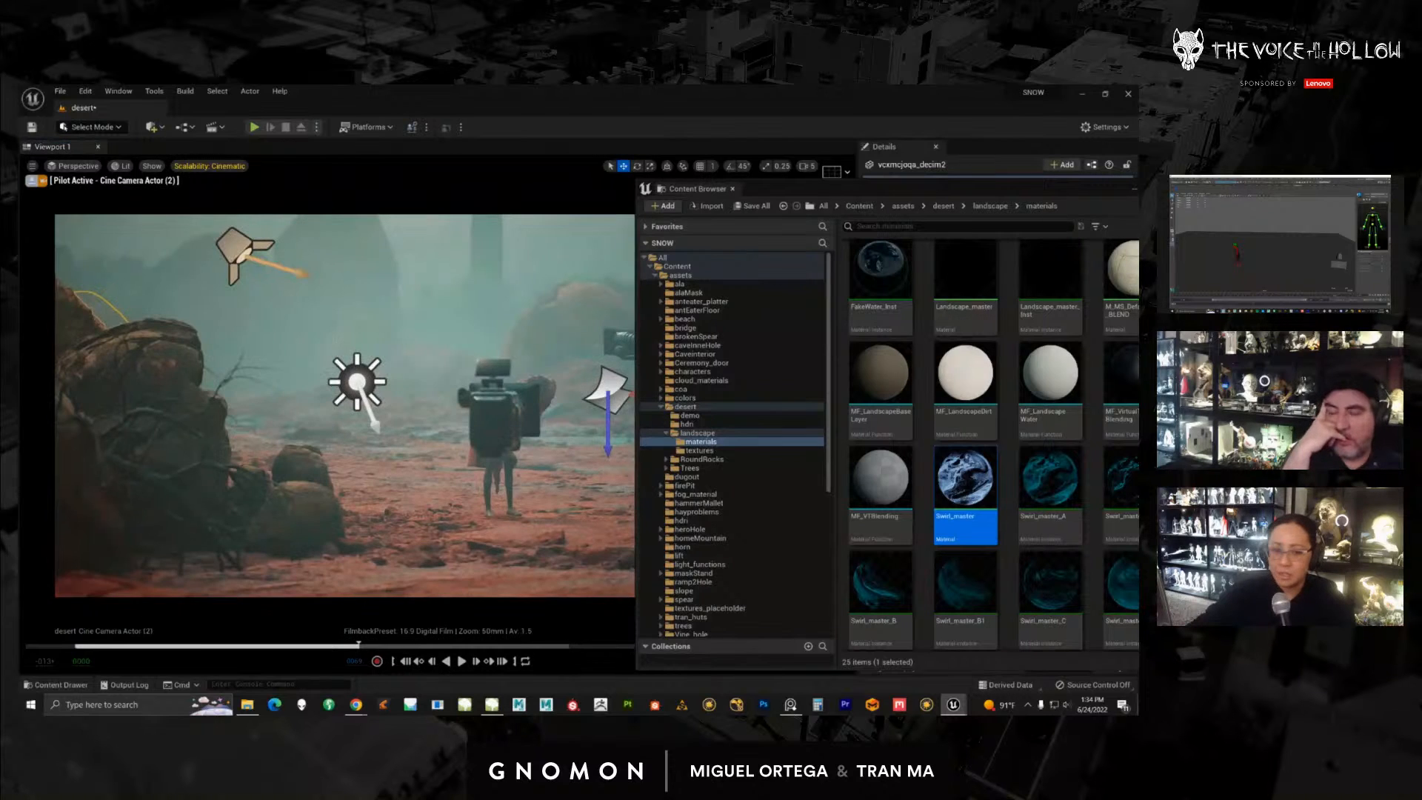
Step: Try hiding the sandstone rock pile in the shot's foreground to reveal the ground piece beneath, and undo it
click(390, 551)
key(Delete)
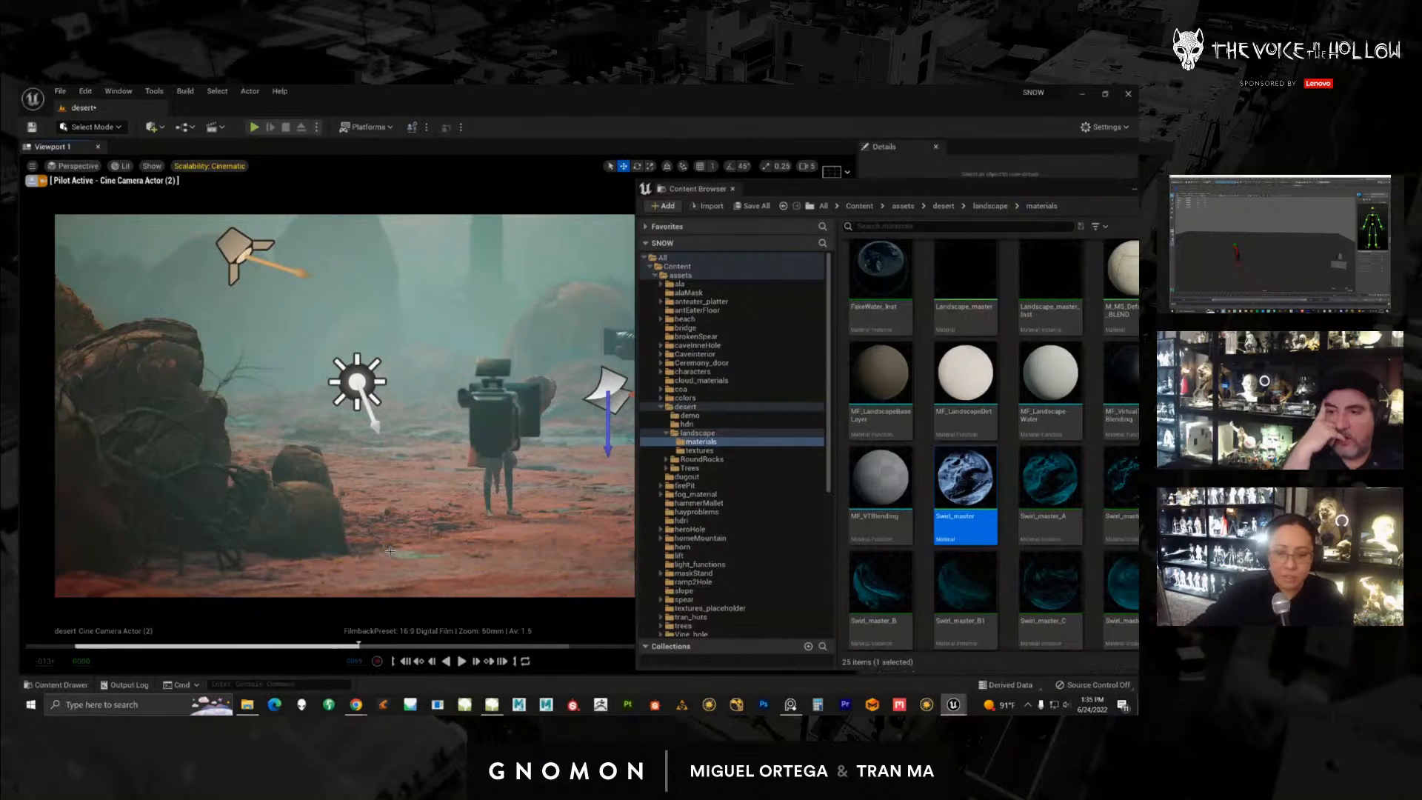
click(432, 542)
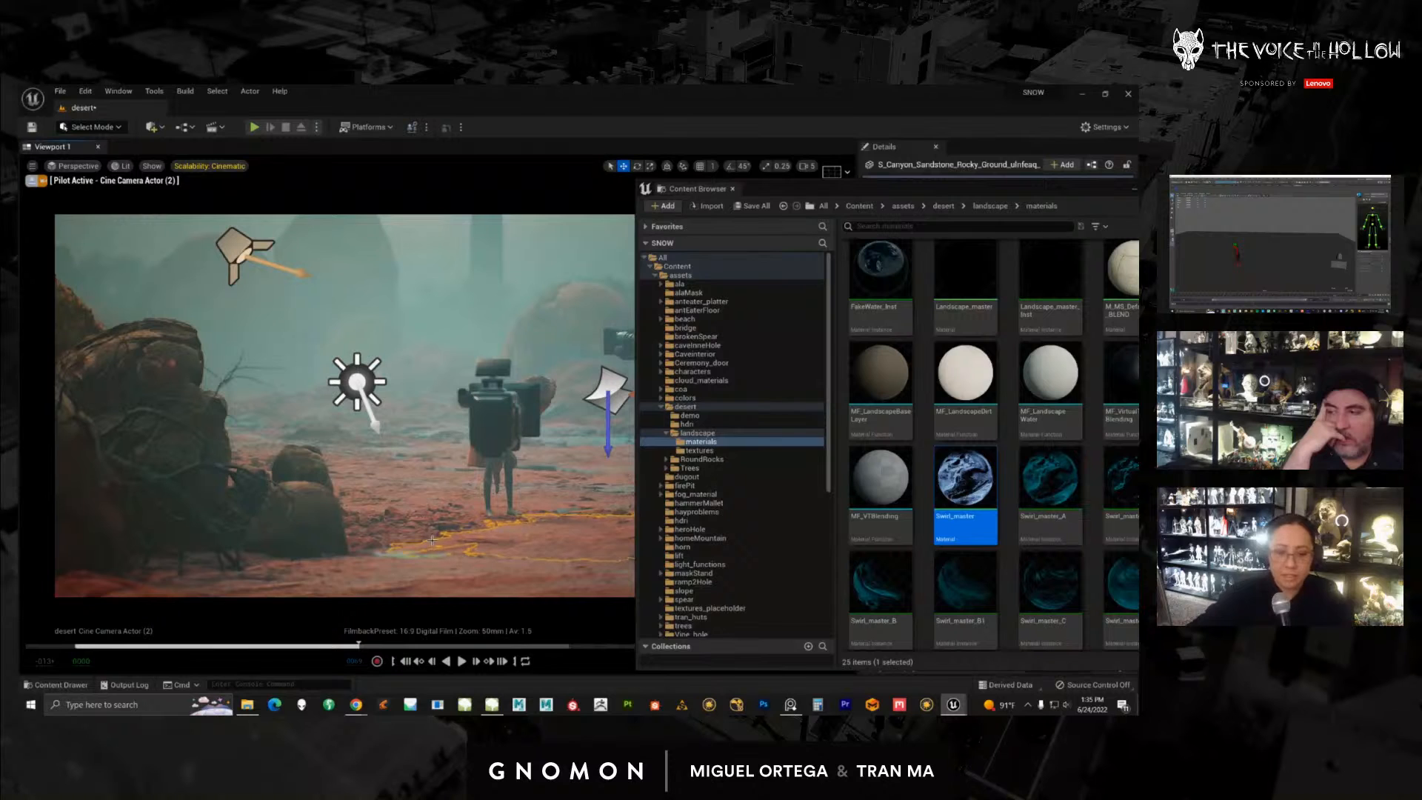
key(ctrl+z)
key(ctrl+z)
Step: Turn on game view for the shot and move the Content Browser off the main editor window
key(g)
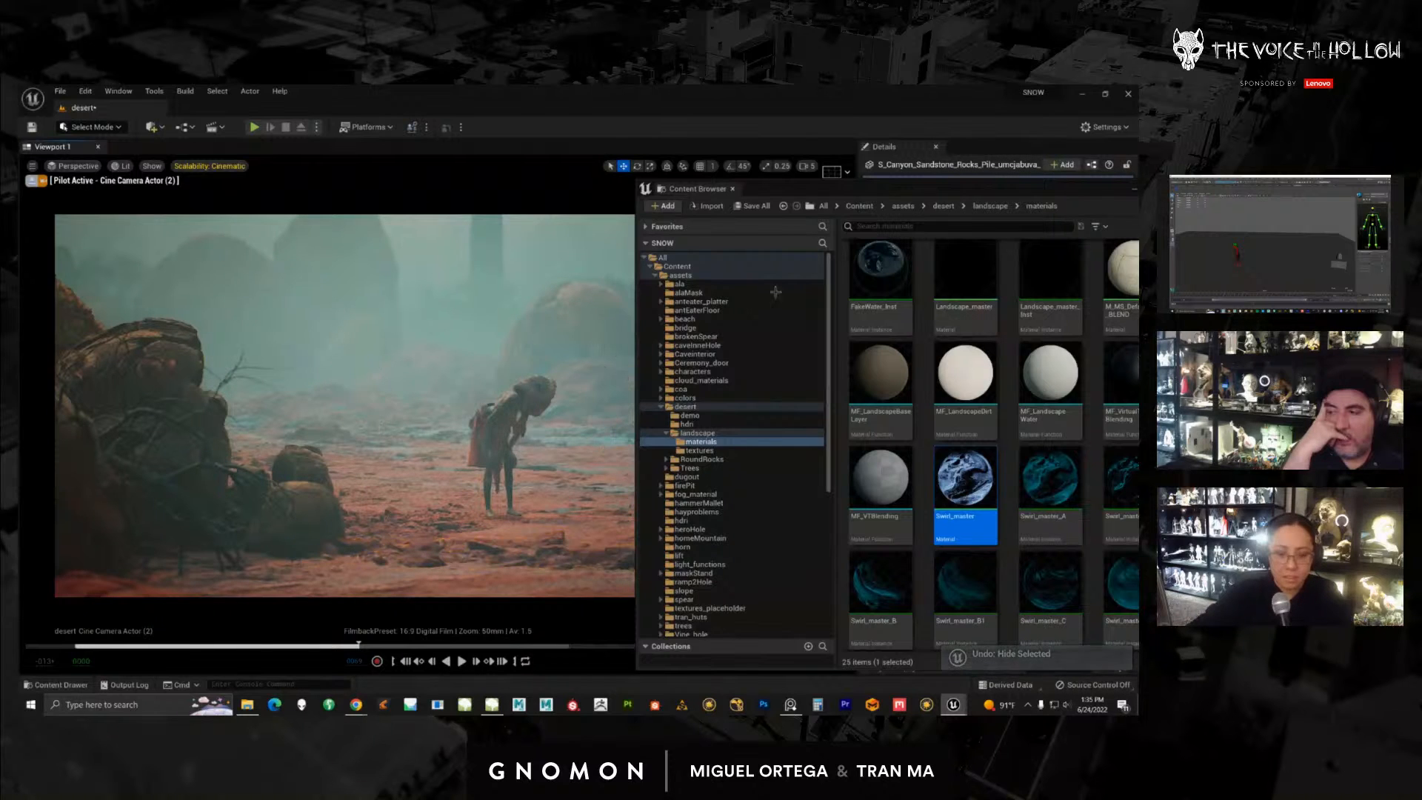
drag(904, 190, 1298, 172)
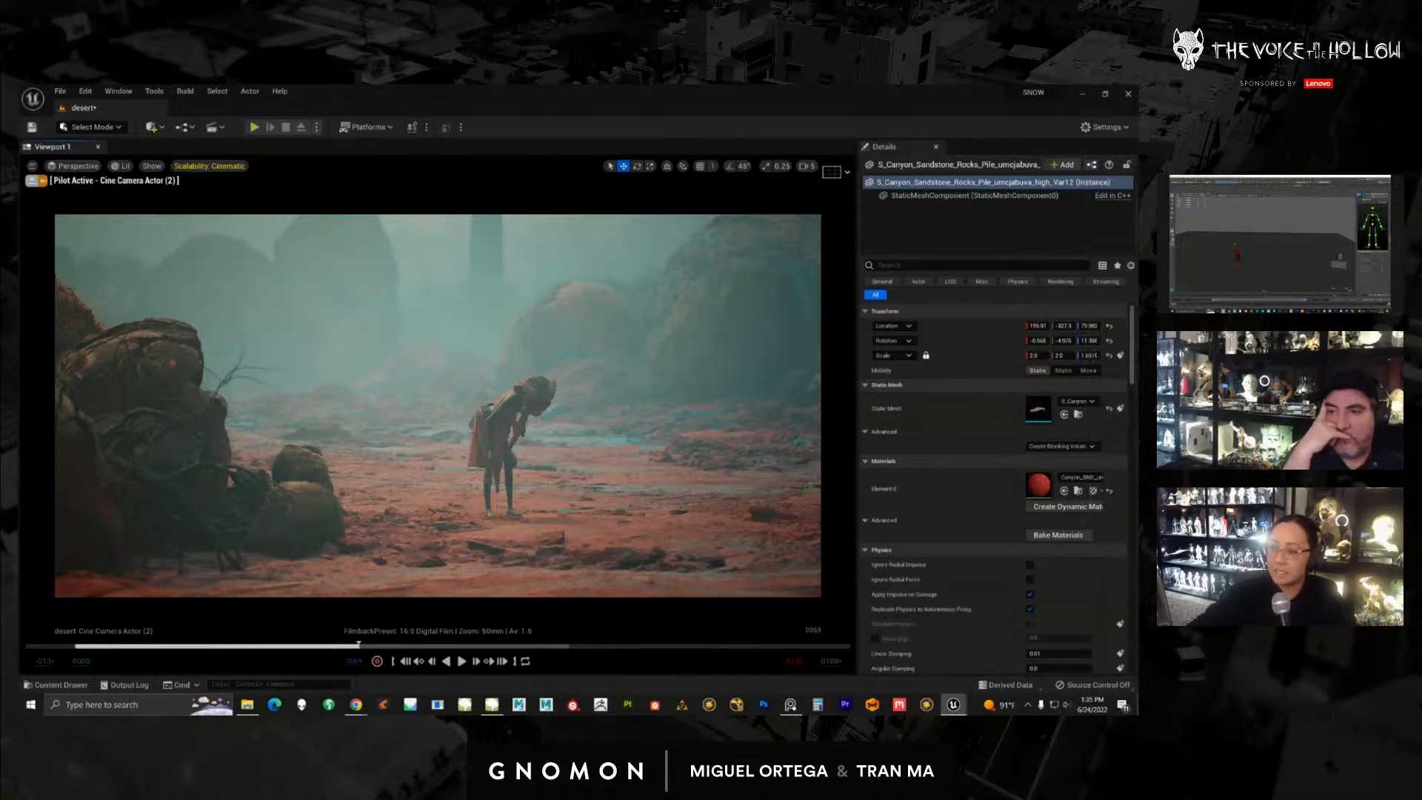
Step: Identify the shot's background boulders, foreground rocks, acacia tree and rocky ground by selecting each in turn
click(742, 319)
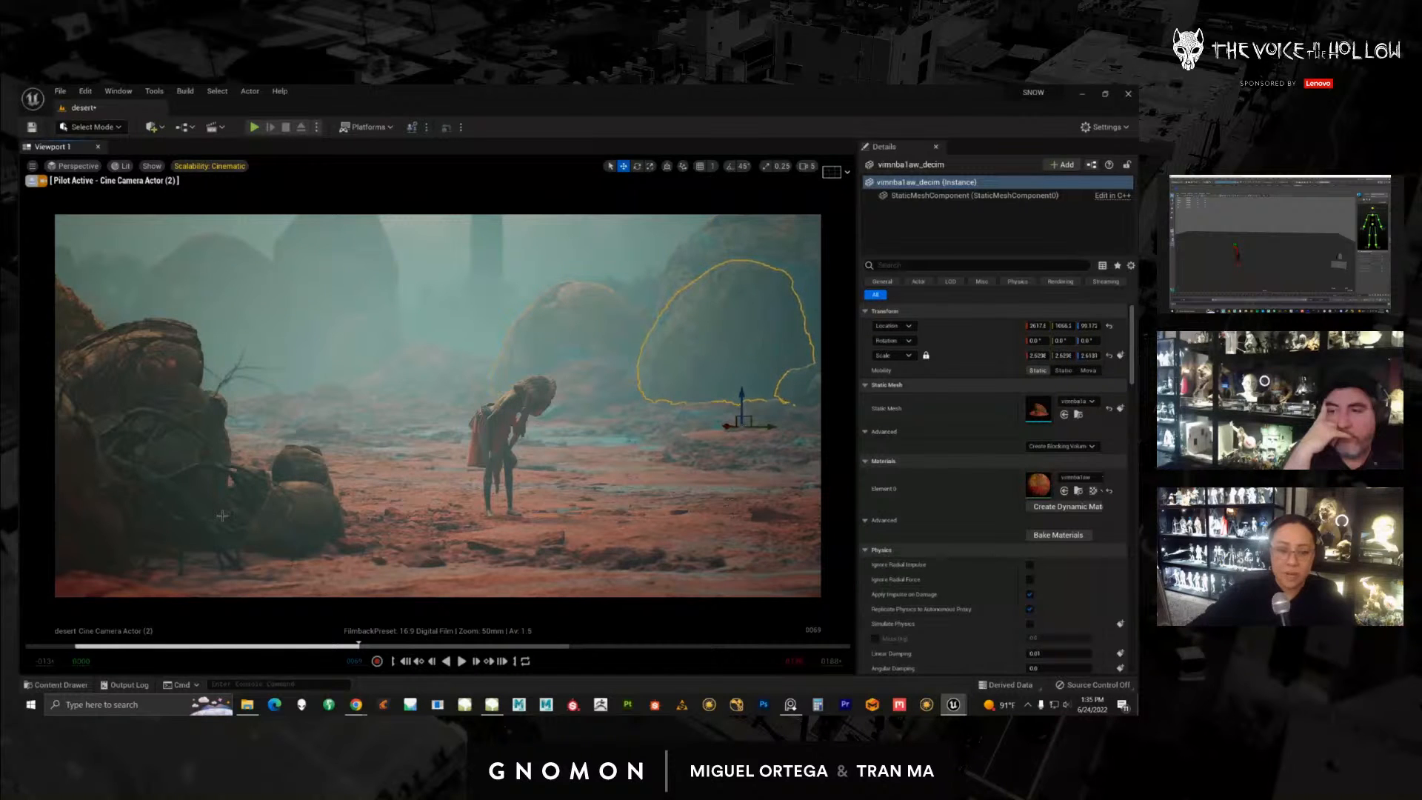
click(298, 532)
click(314, 296)
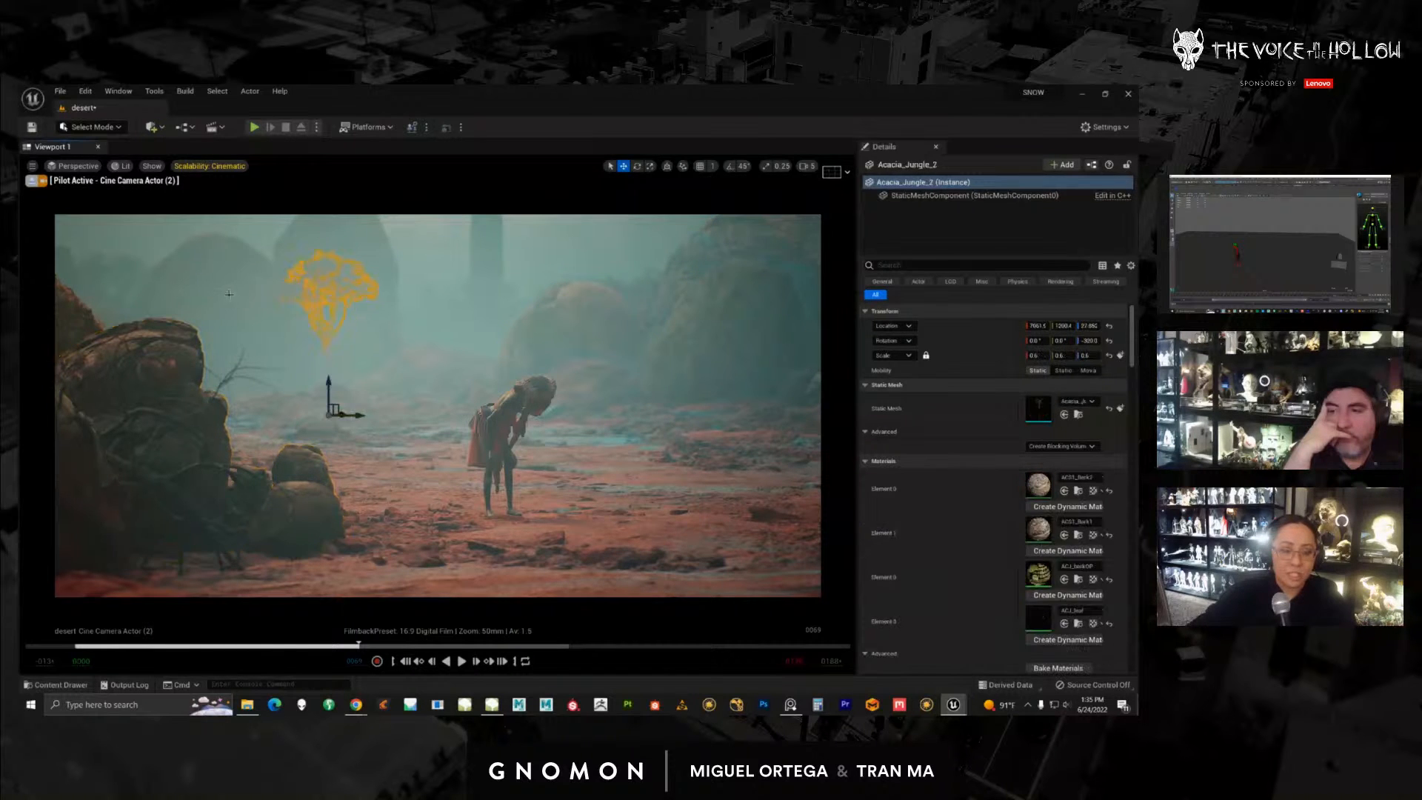
click(700, 339)
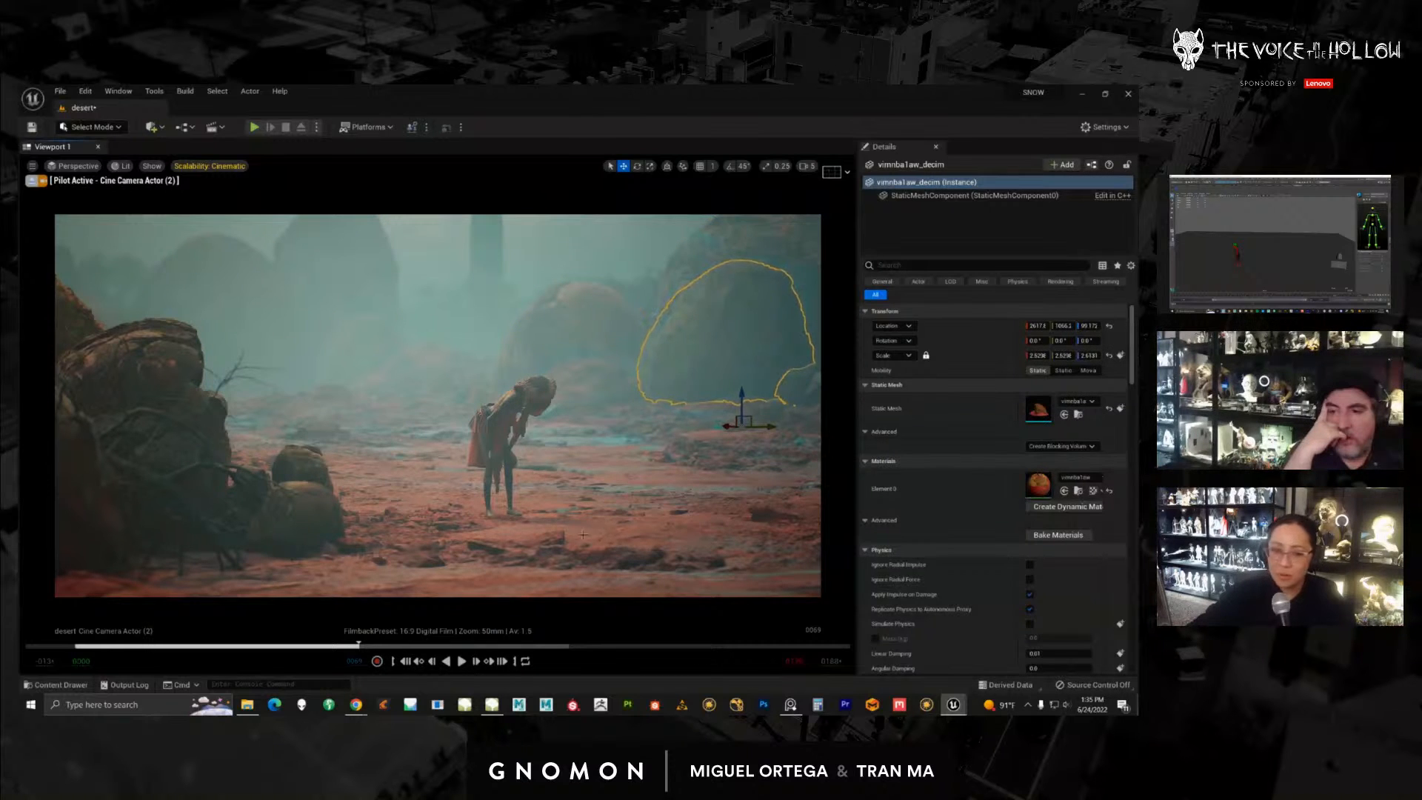
click(649, 502)
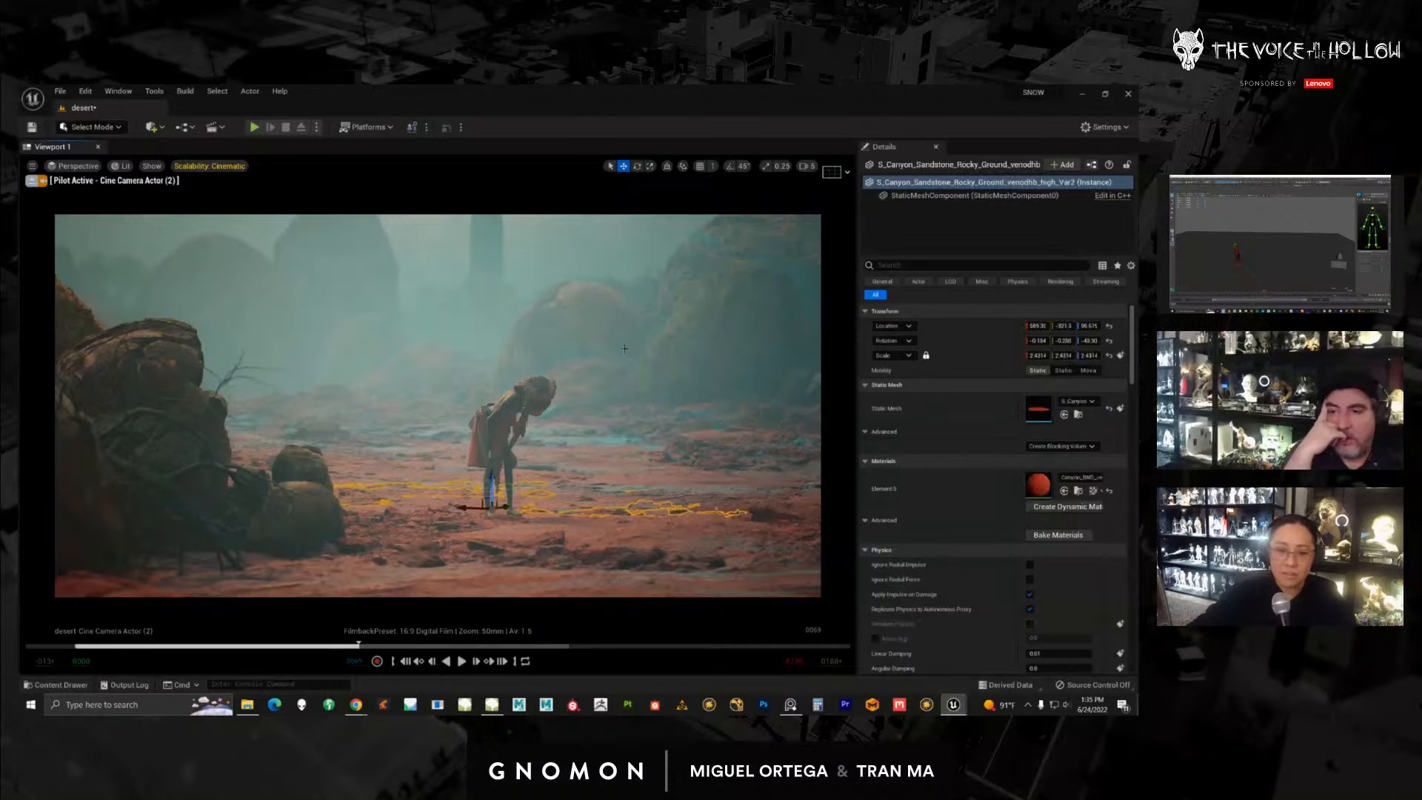
click(547, 316)
Step: Inspect the foreground sandstone rock pile, the fallen acacia branches and the rocky ground piece beyond the figure
click(625, 522)
click(514, 561)
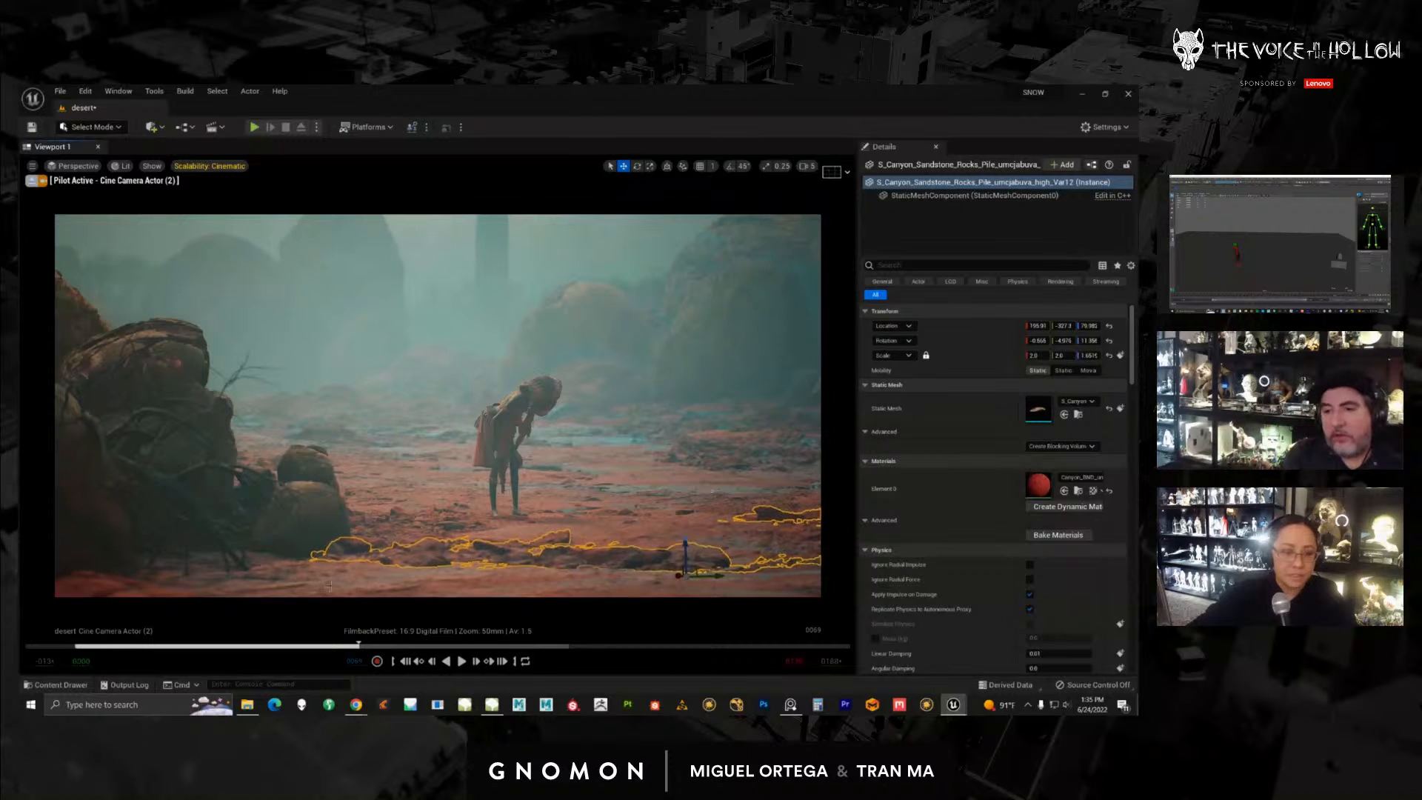
click(224, 547)
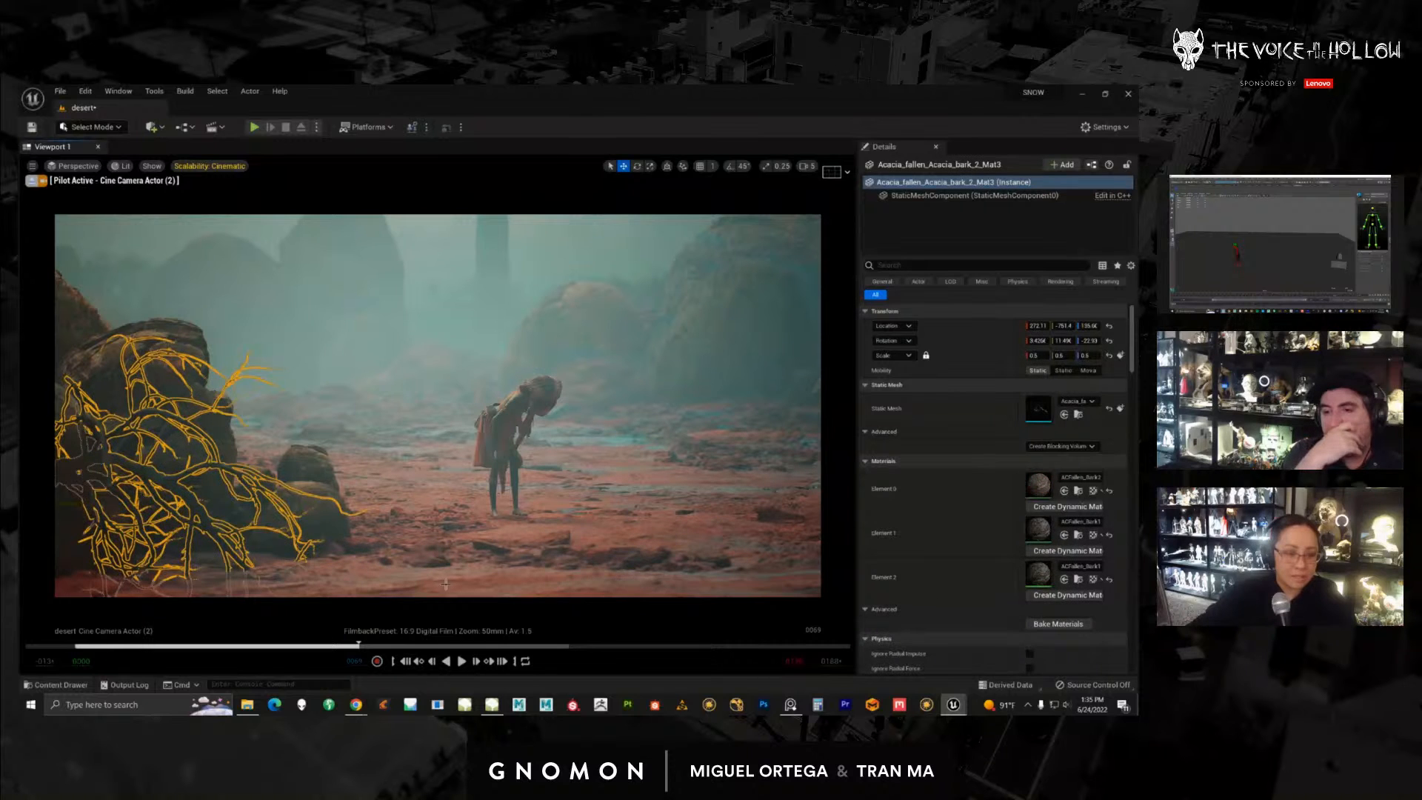
click(445, 584)
click(192, 507)
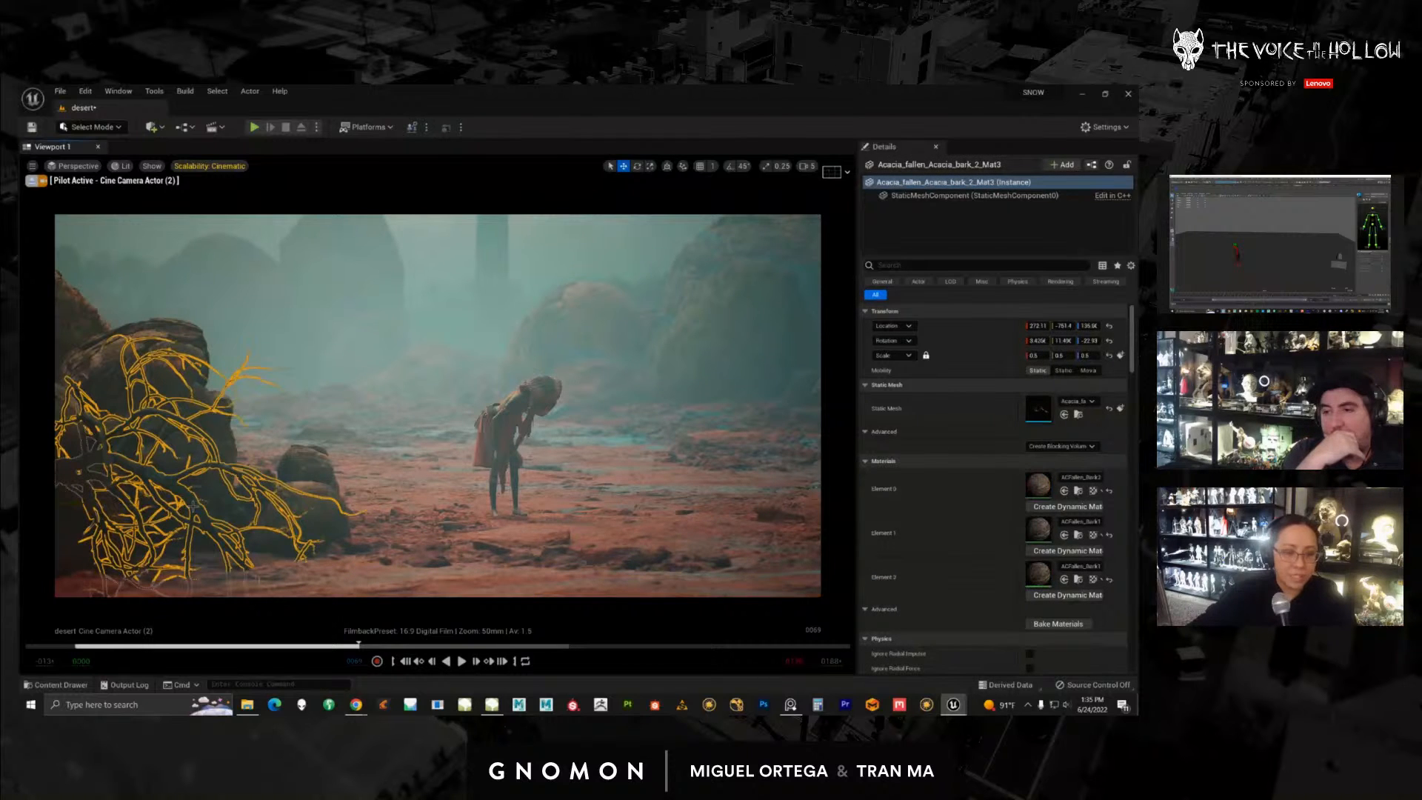
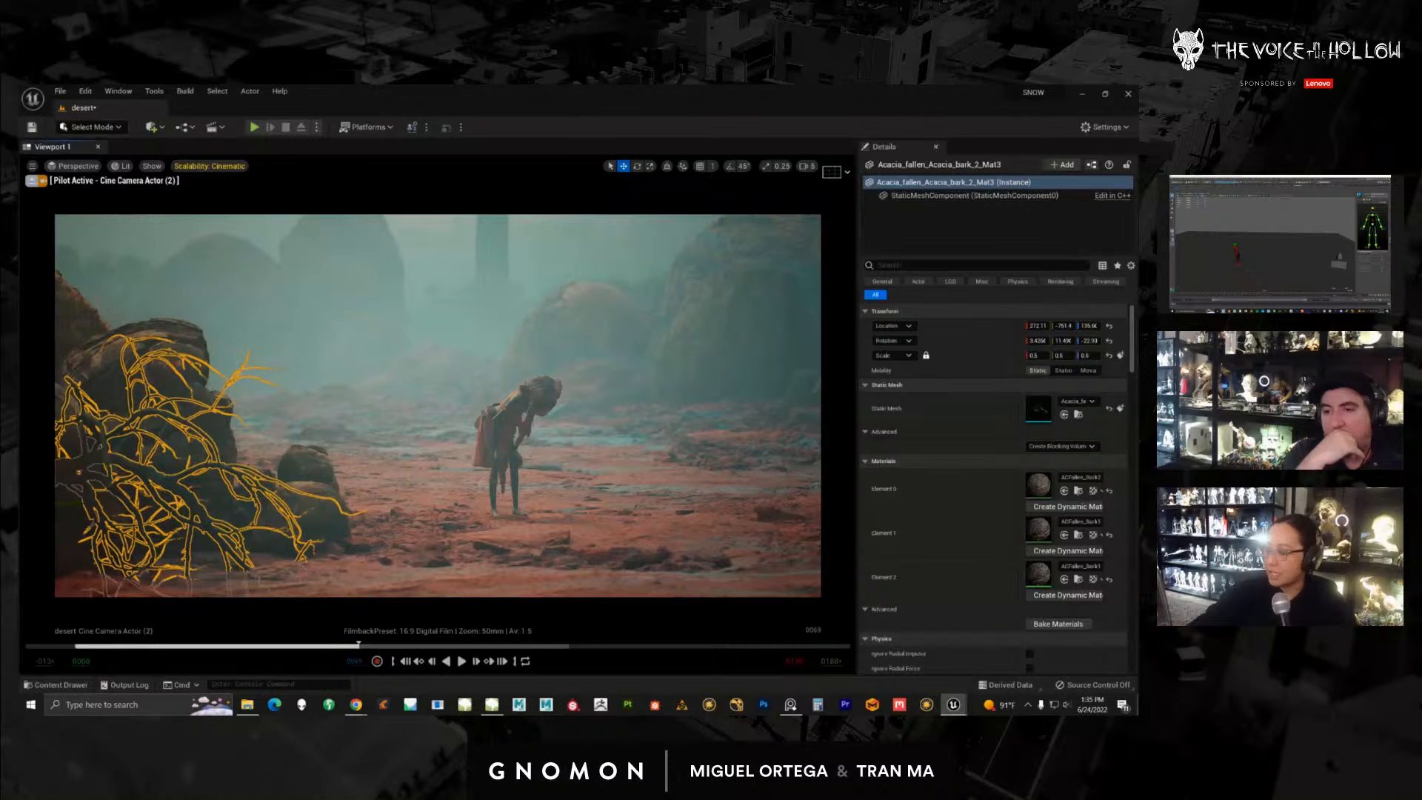
click(681, 444)
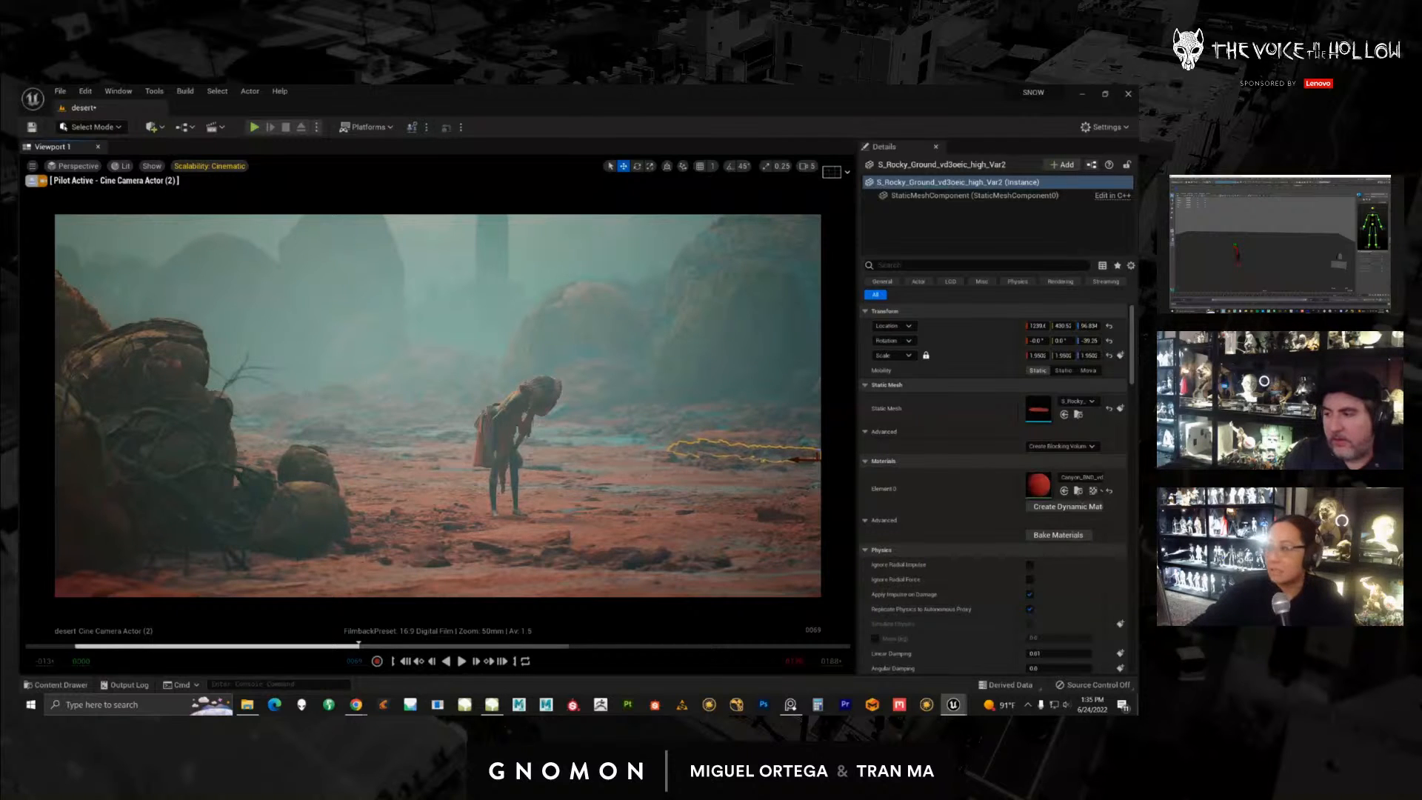
Step: Switch to Chrome, look up megascans and open the Quixel Megascans library
key(alt+Tab)
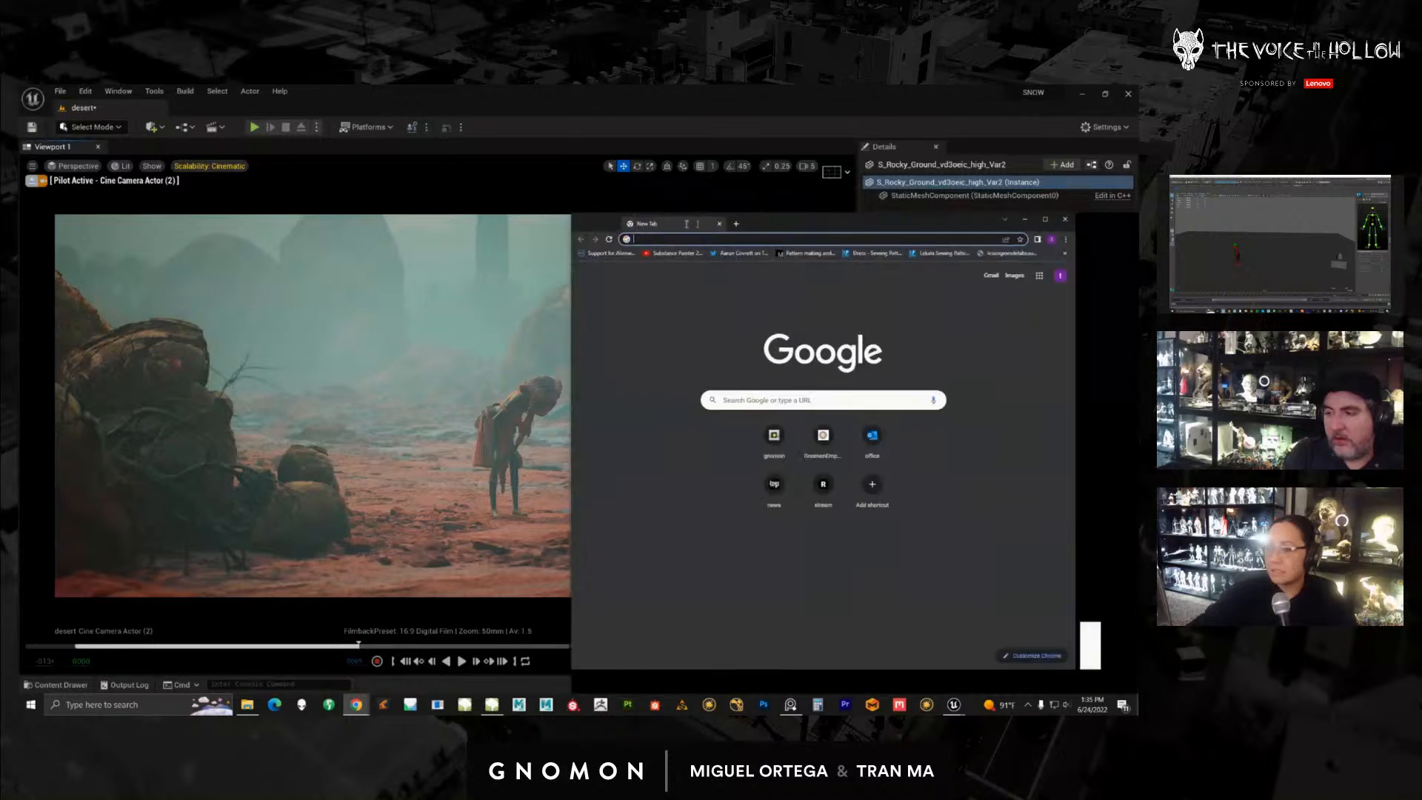
text(megascans)
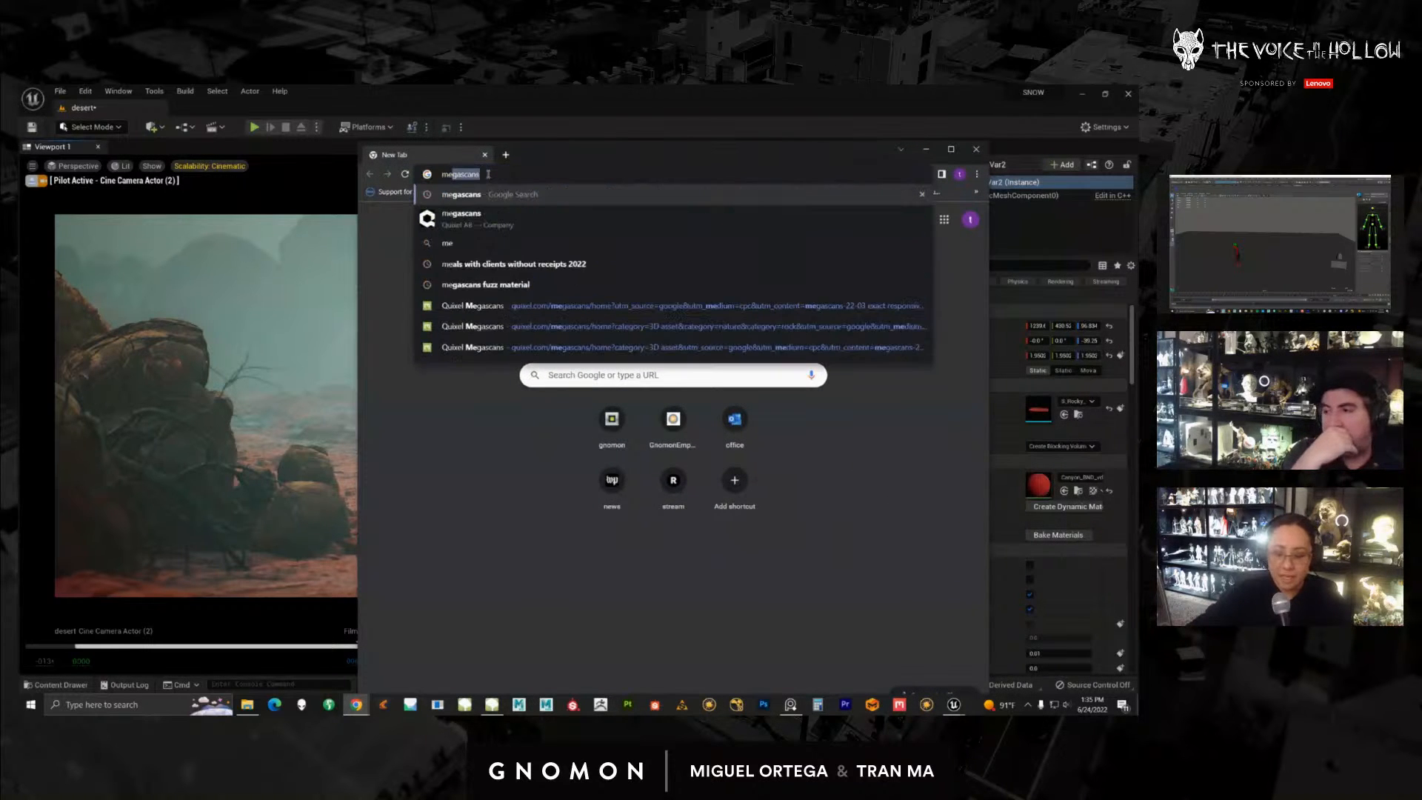
click(498, 320)
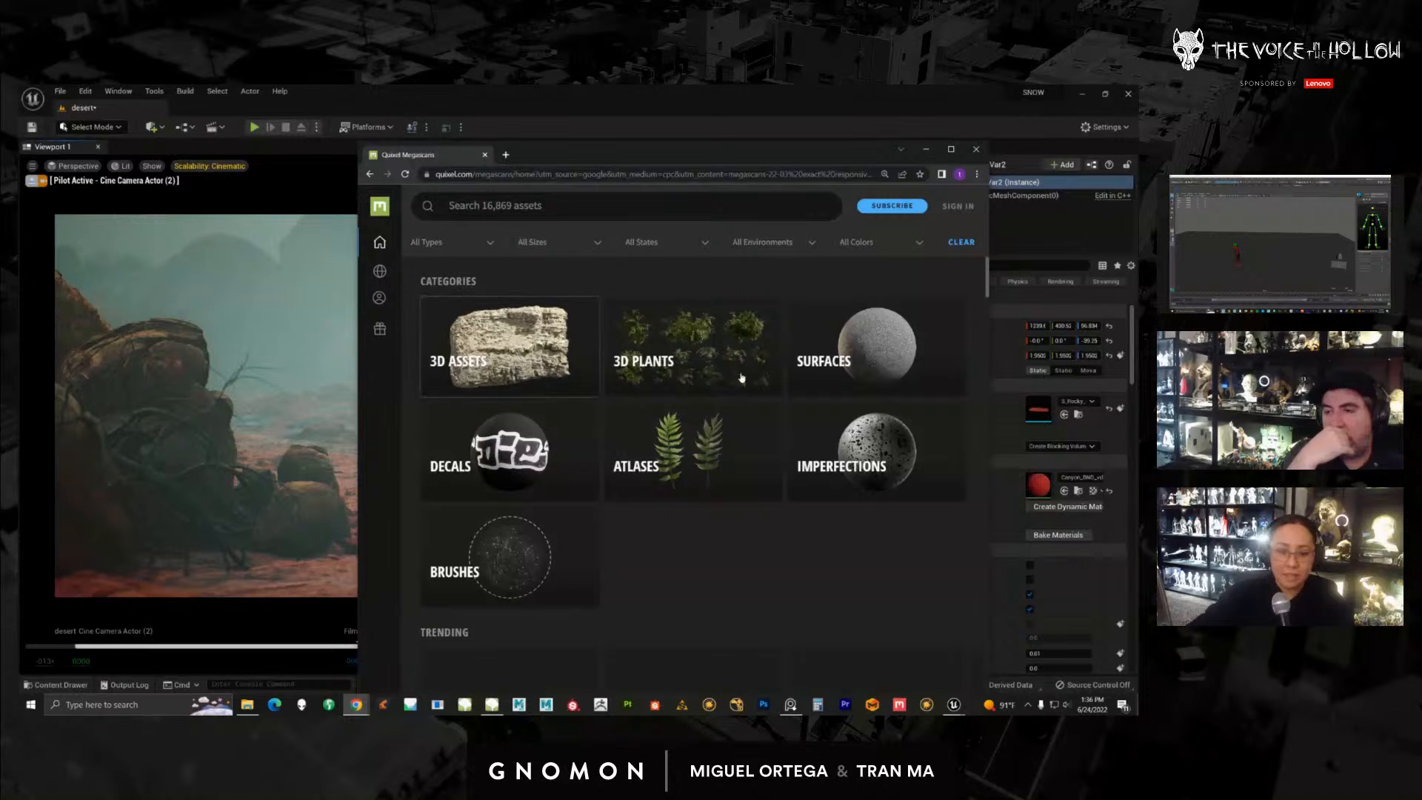
Step: Search the Megascans library for bark, narrow the results to surfaces and browse the bark materials
click(478, 206)
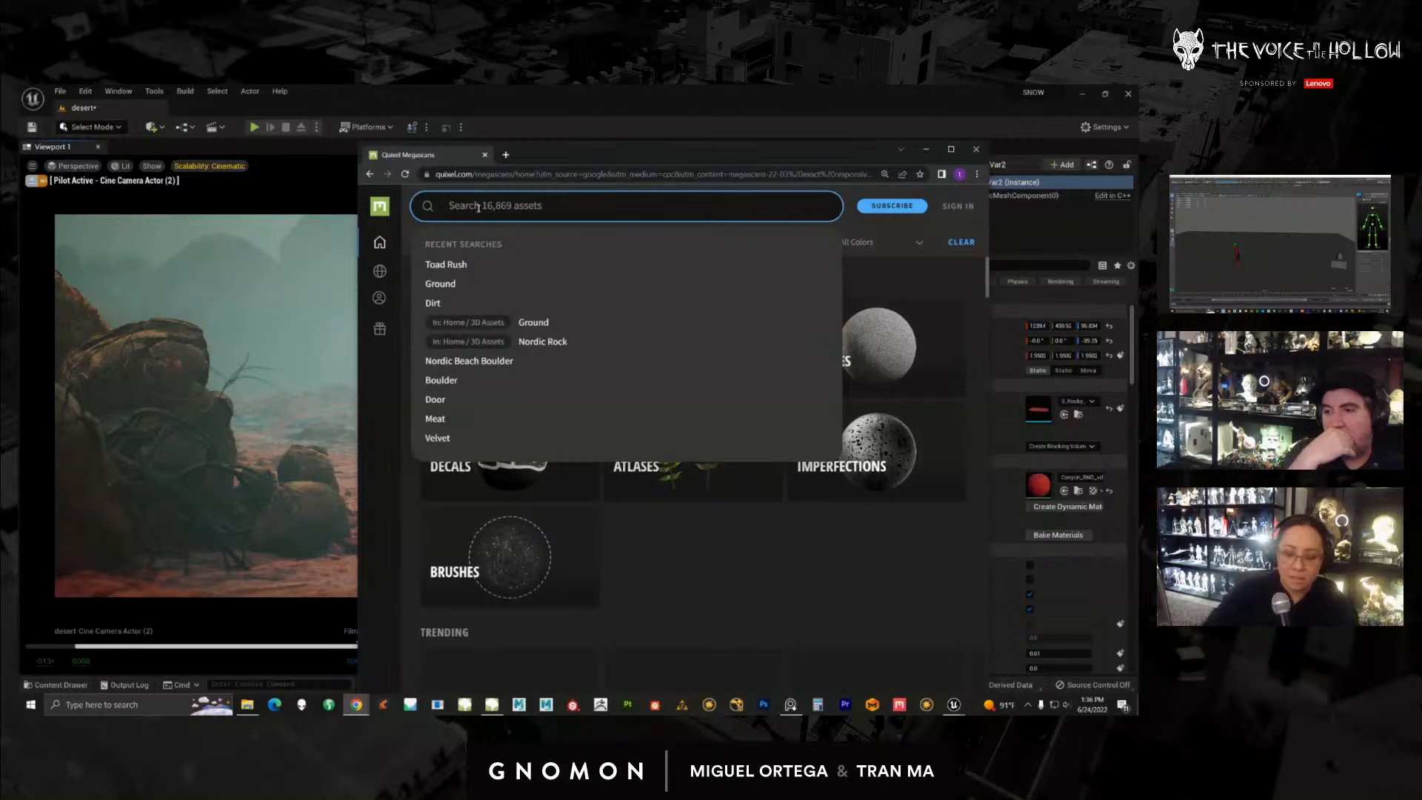
text(bark)
key(Return)
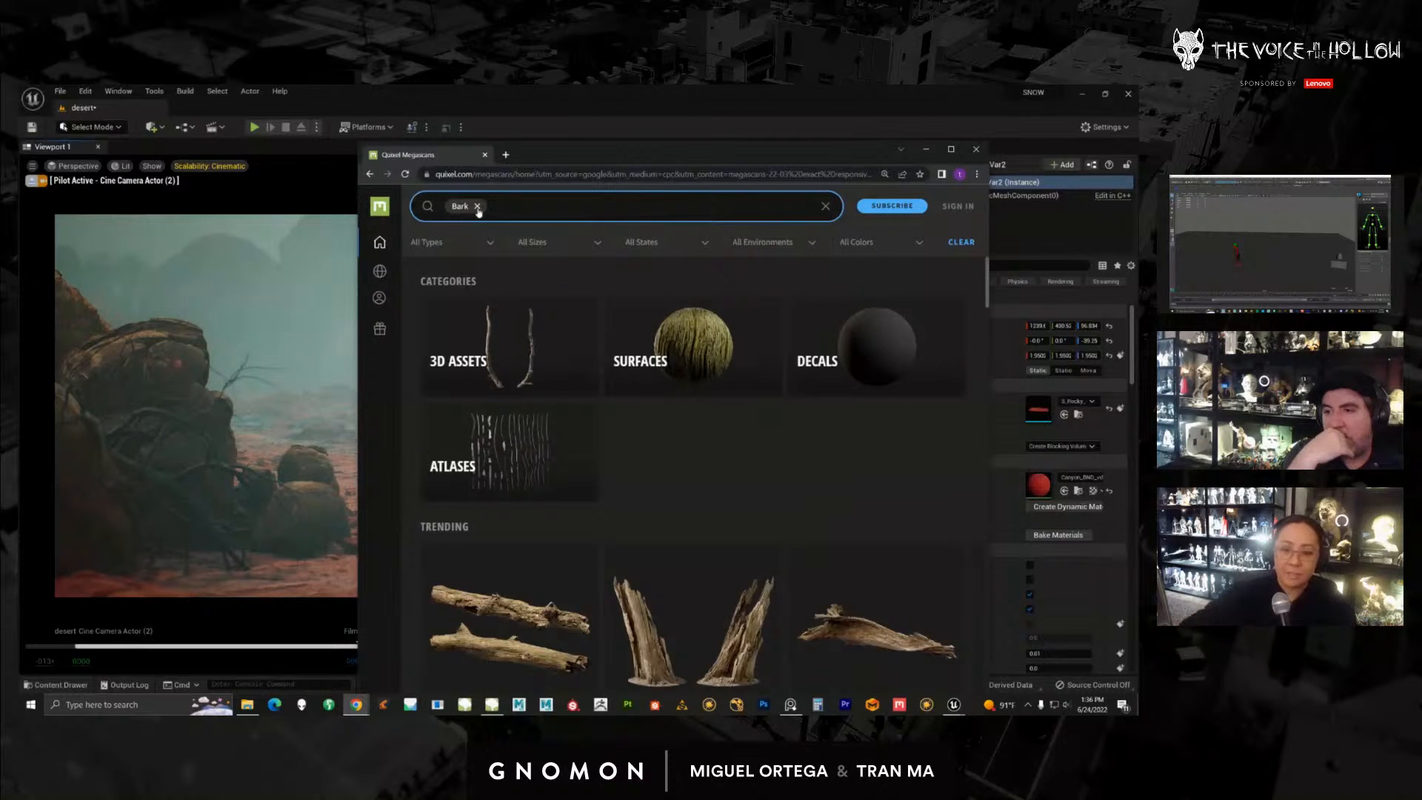
click(742, 382)
scroll(736, 492, down, 4)
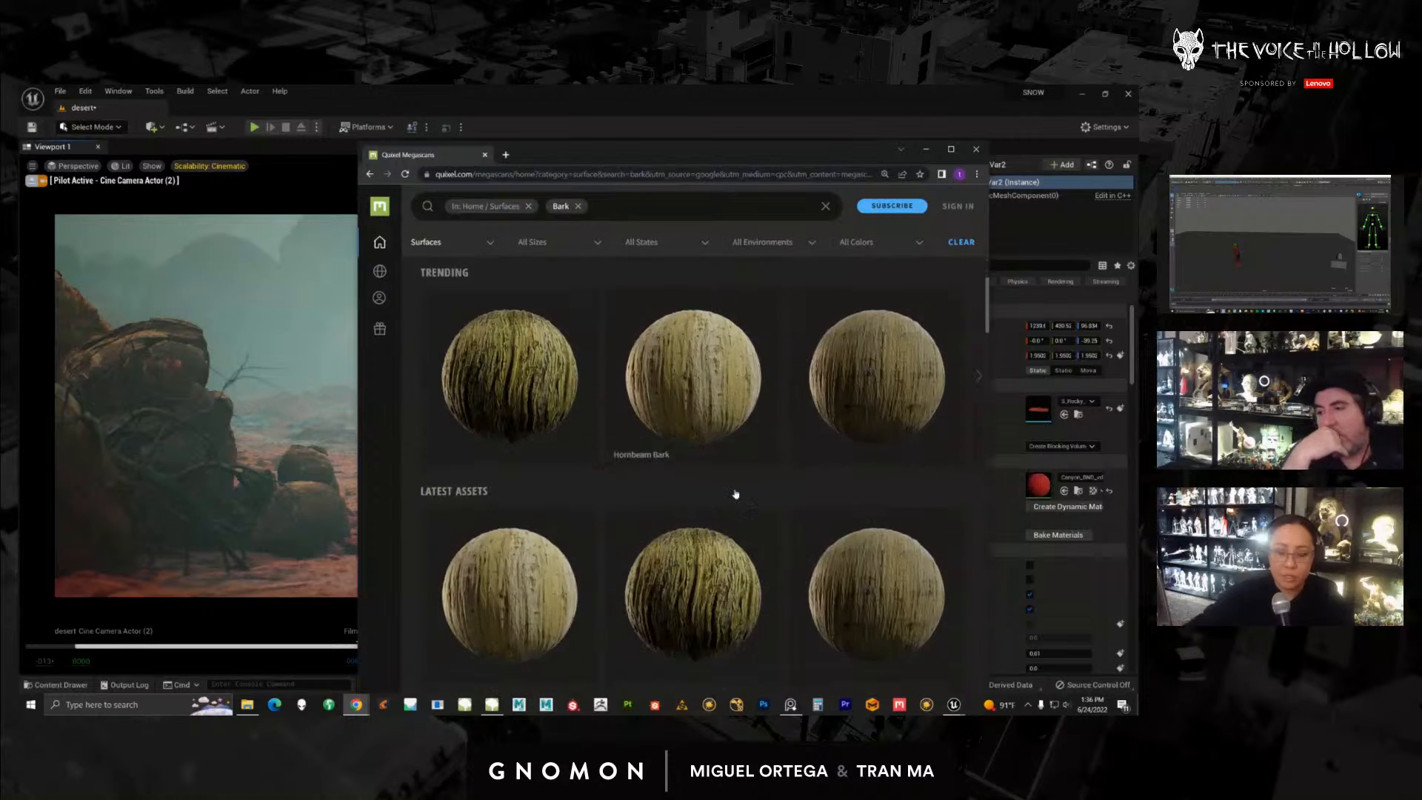
scroll(735, 494, down, 8)
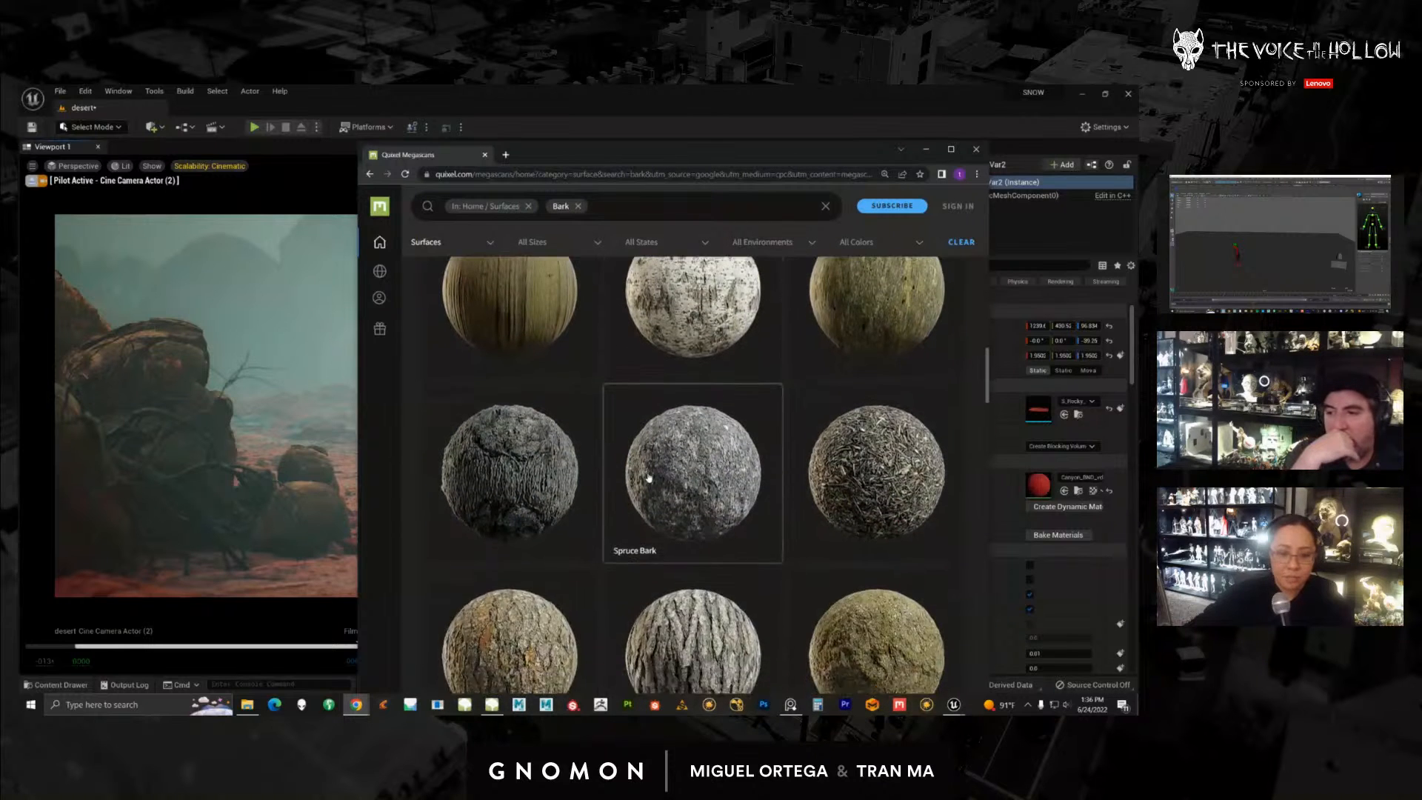
Step: Switch to SpeedTree, examine the acacia's trunk and branch bark up close, and return to the Megascans bark results
click(491, 704)
scroll(485, 460, up, 5)
scroll(495, 460, up, 5)
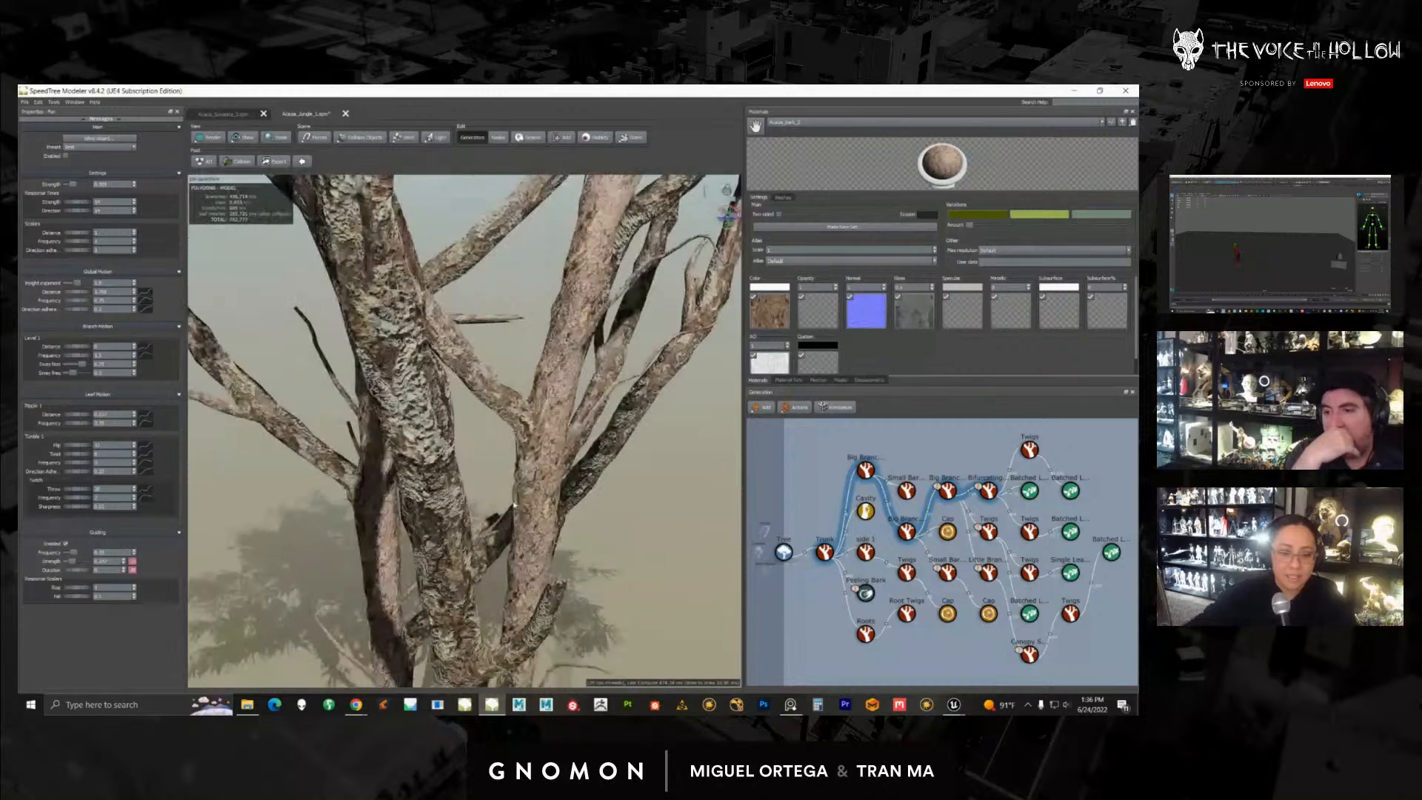
scroll(506, 509, up, 2)
drag(485, 509, 1004, 232)
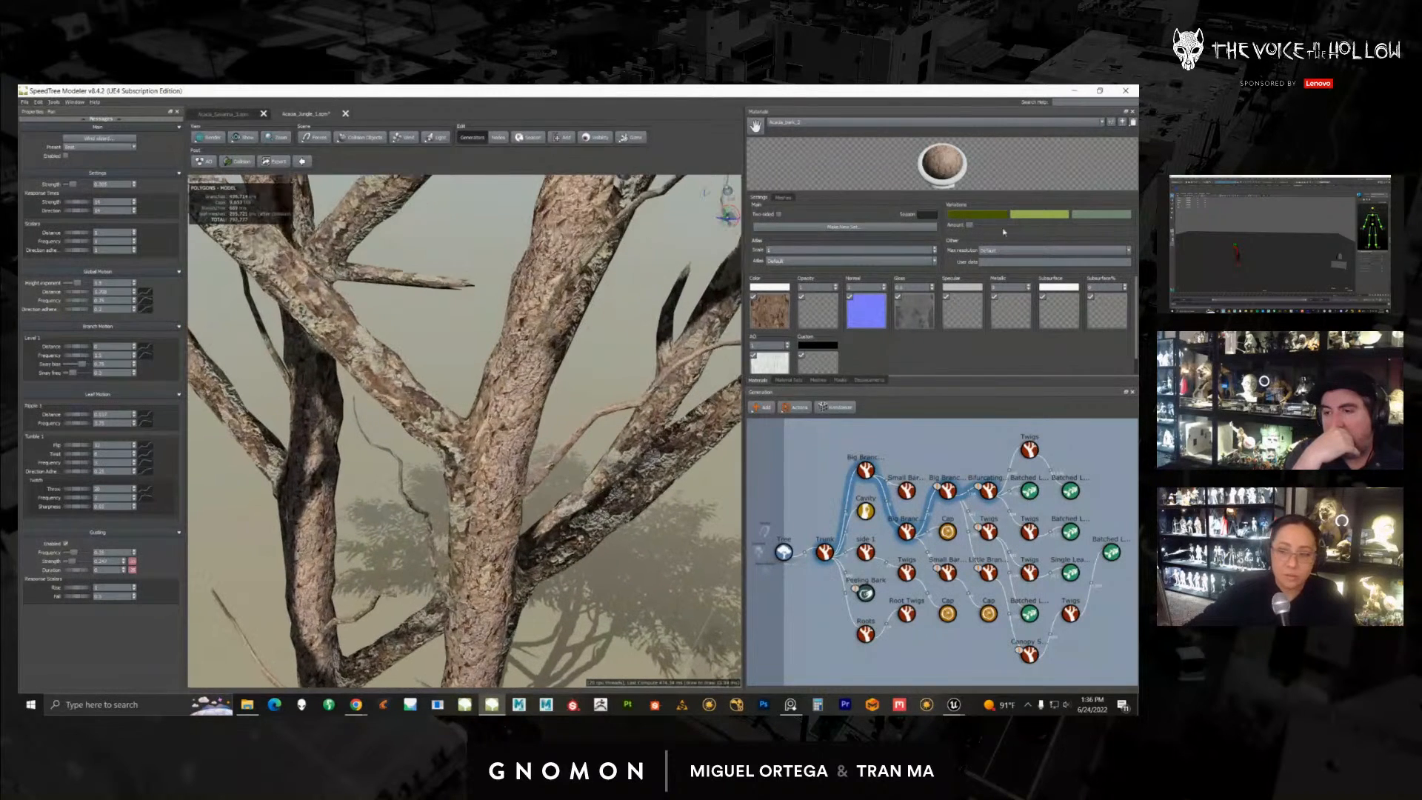
click(1077, 90)
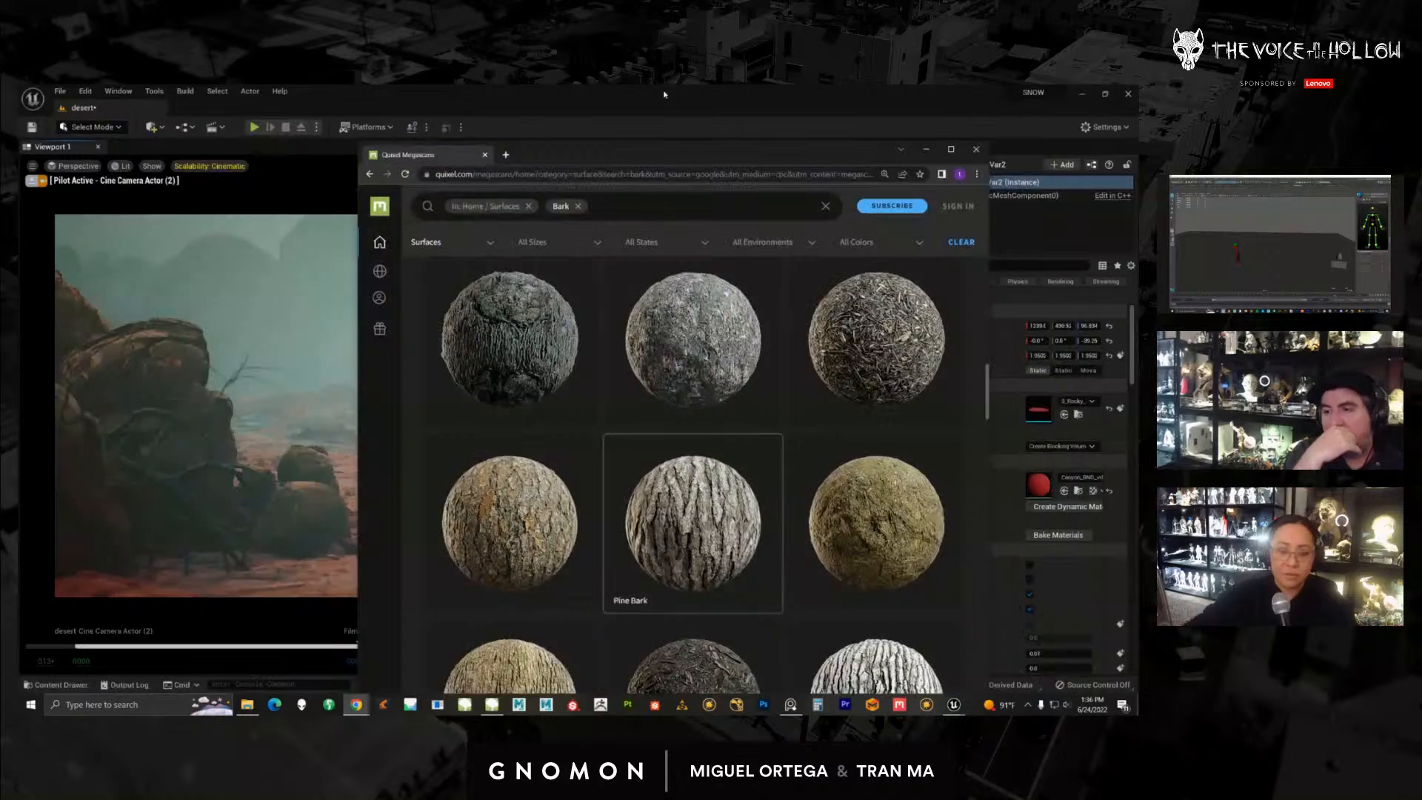
Step: Move the browser window higher on the screen and look through more of the bark surfaces
drag(675, 154, 659, 109)
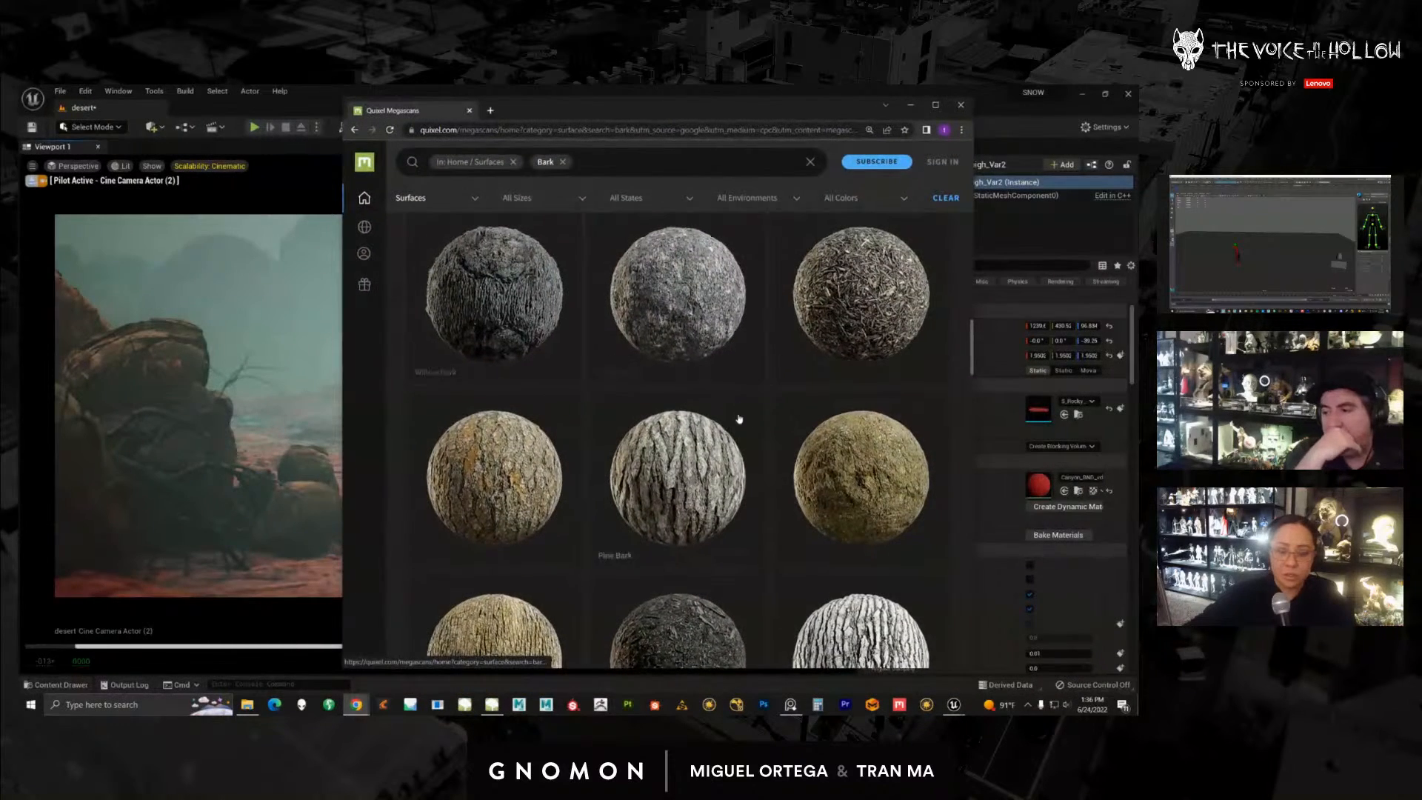
scroll(666, 393, down, 10)
scroll(709, 416, down, 2)
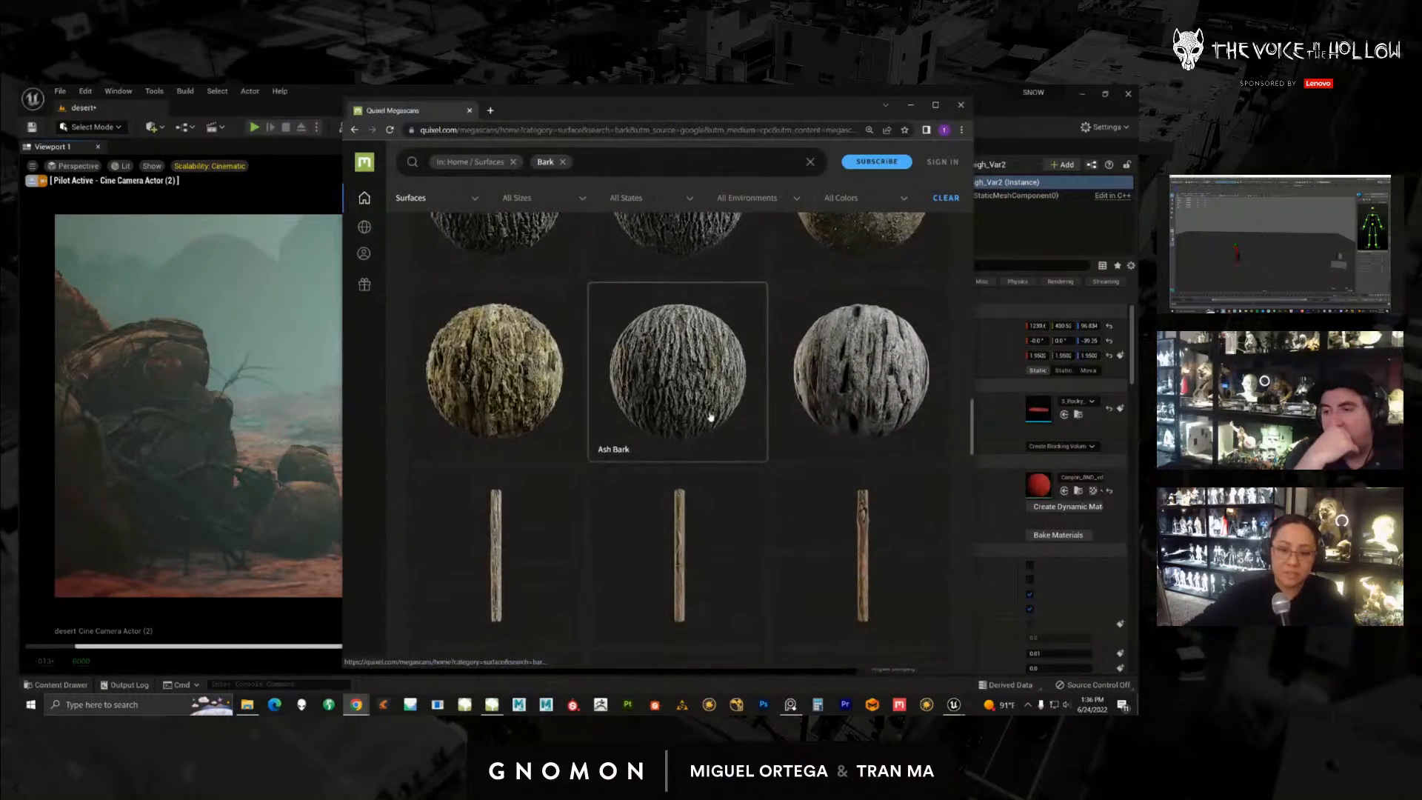
scroll(721, 413, up, 5)
scroll(734, 411, up, 10)
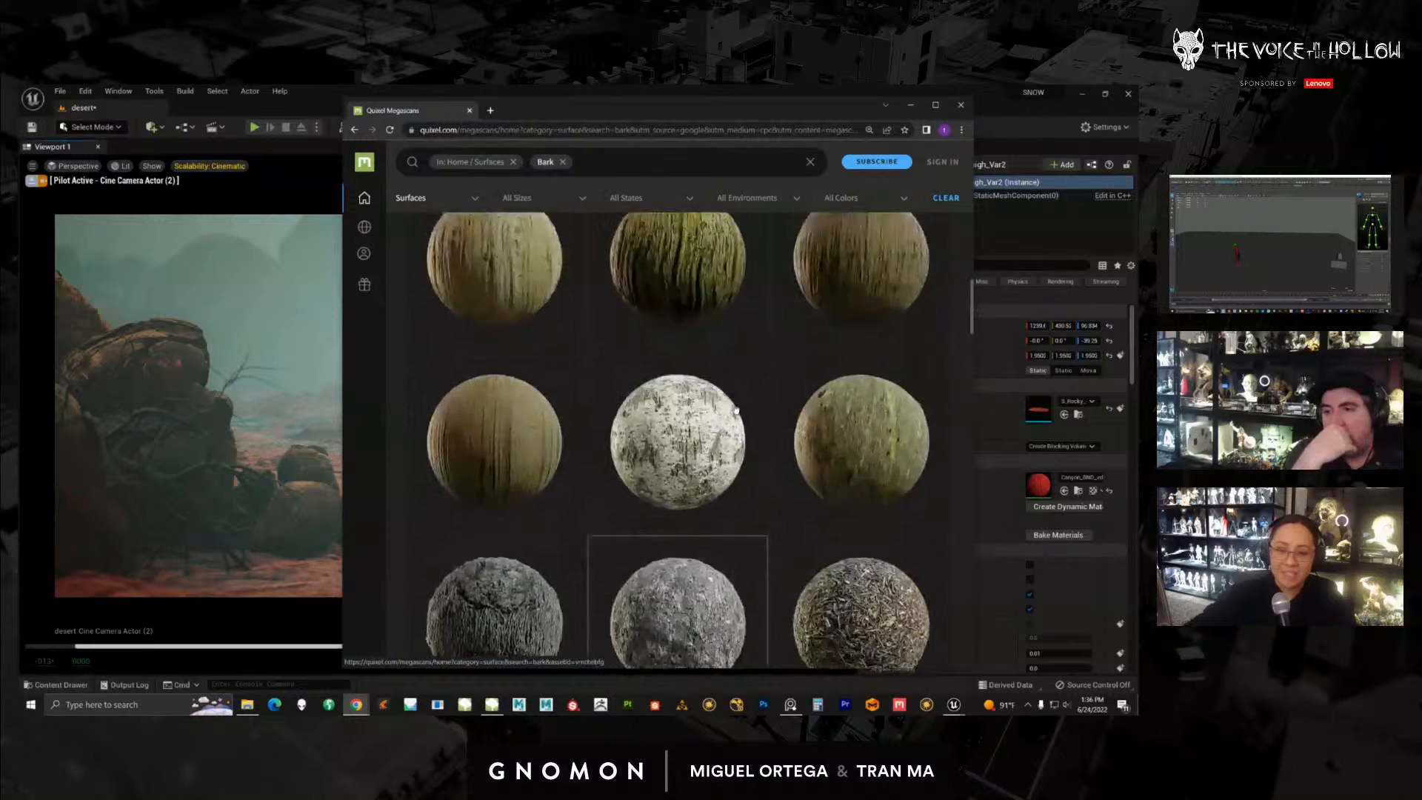
scroll(709, 416, down, 5)
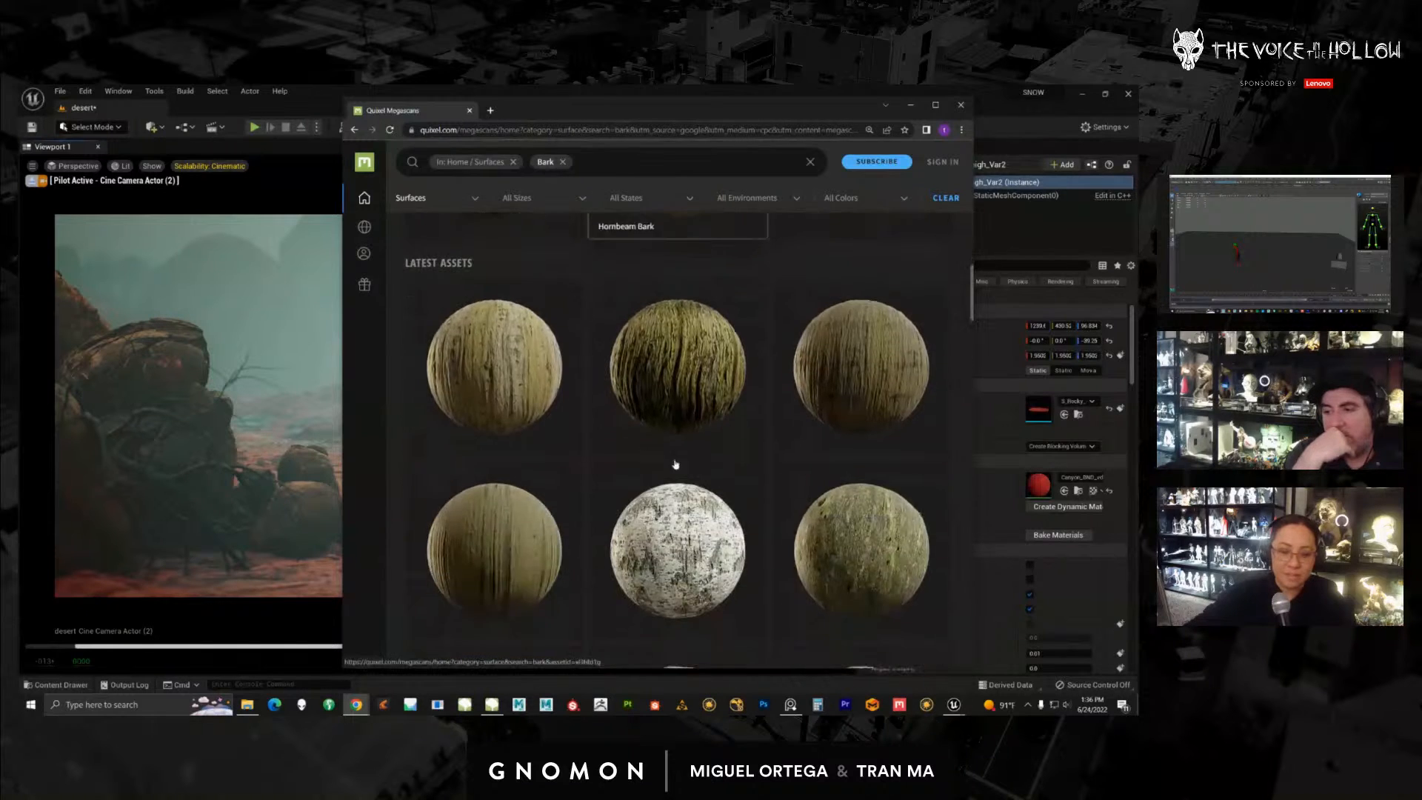
Step: Preview the Hornbeam Bark surface, close it, and return to Unreal to select a rocky ground piece by the figure
click(601, 426)
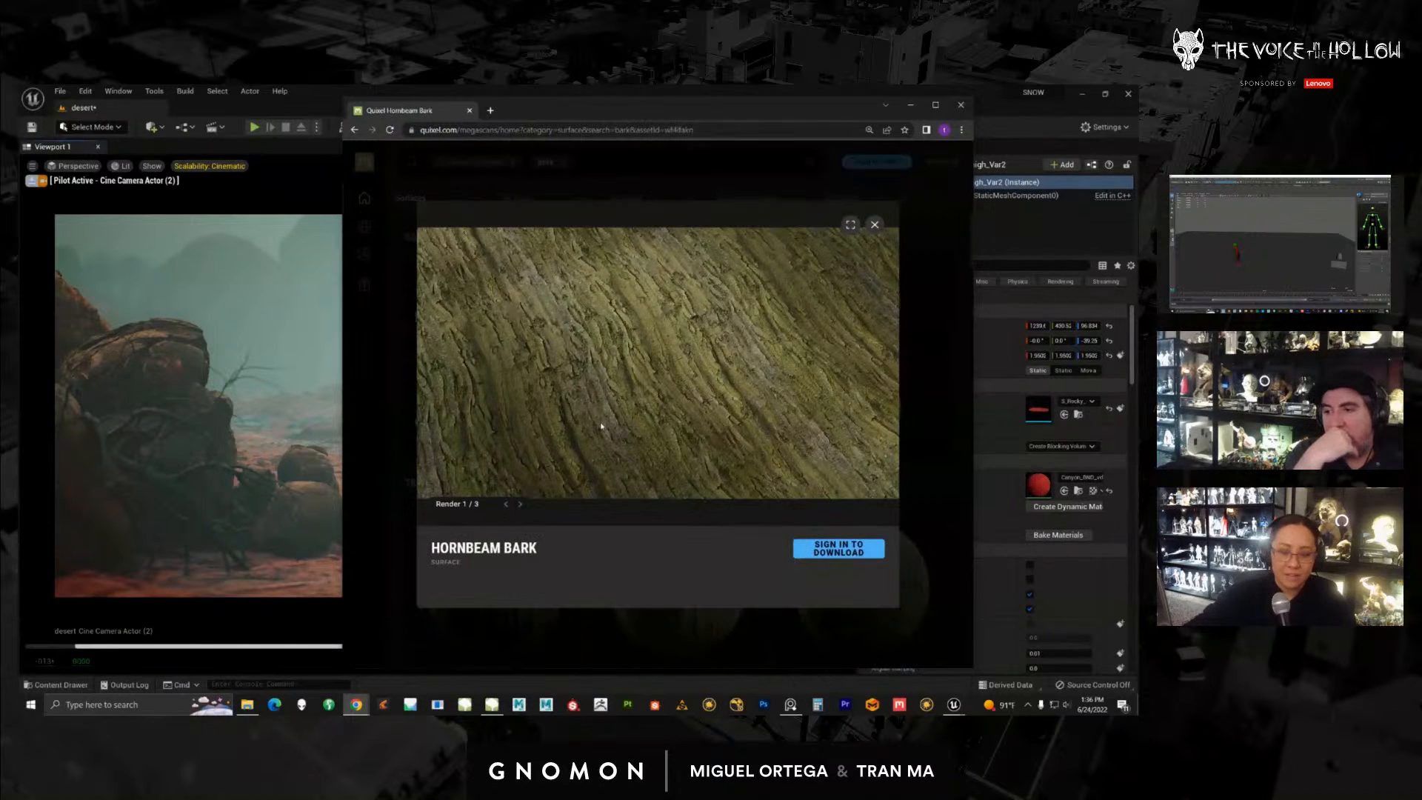
click(873, 227)
click(911, 108)
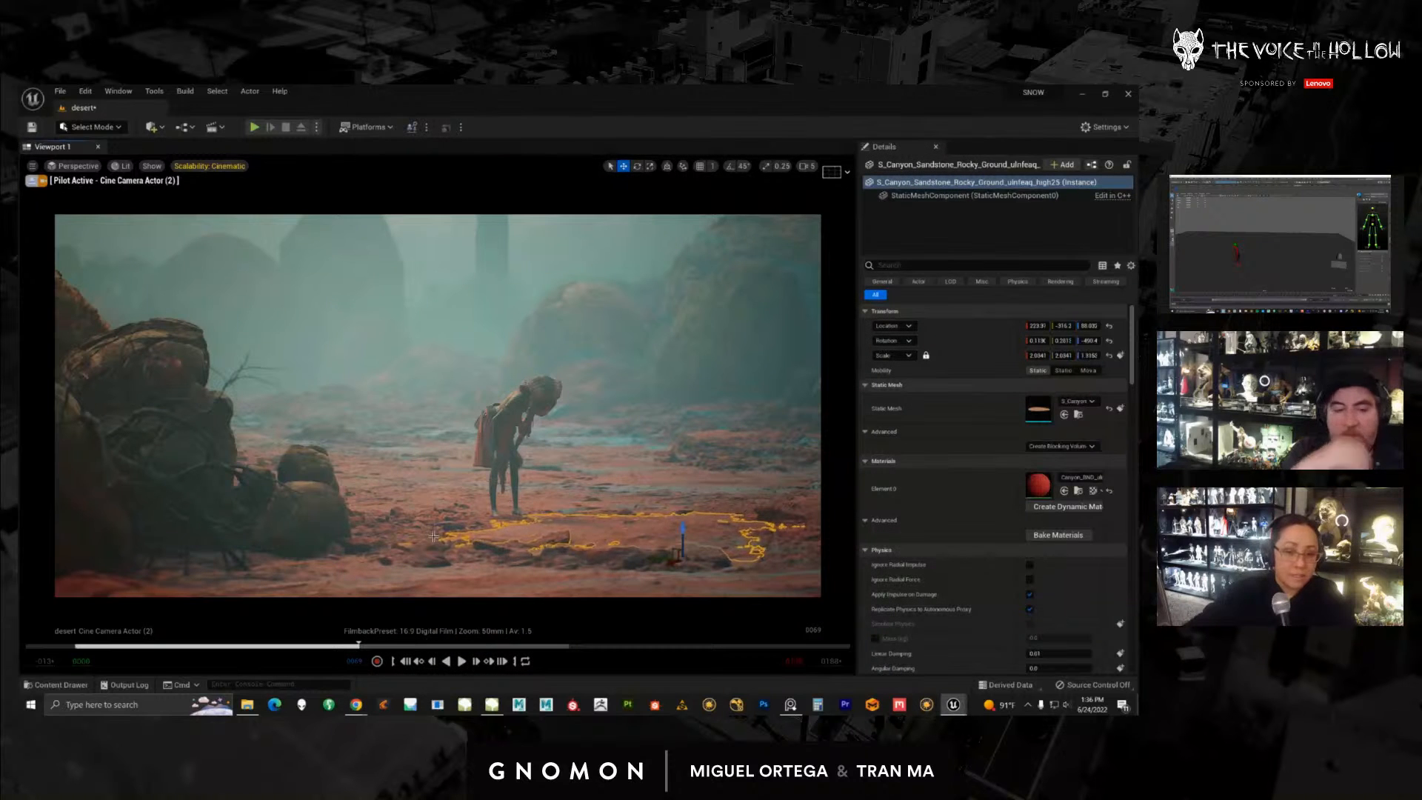
click(662, 432)
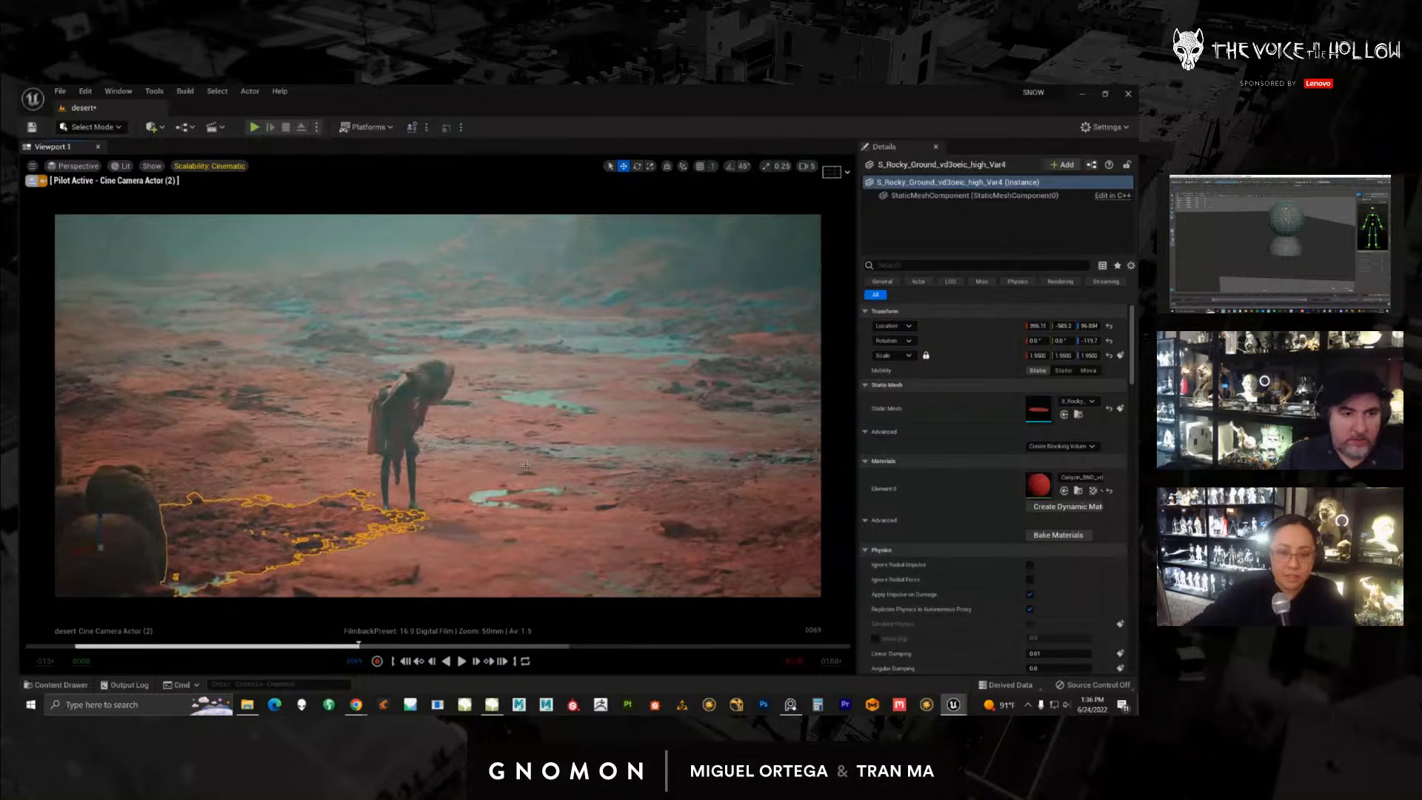
Step: Switch to the PureRef reference board and examine the red desert concept painting's boulders, rocky ledges and smooth foreground ground
click(791, 704)
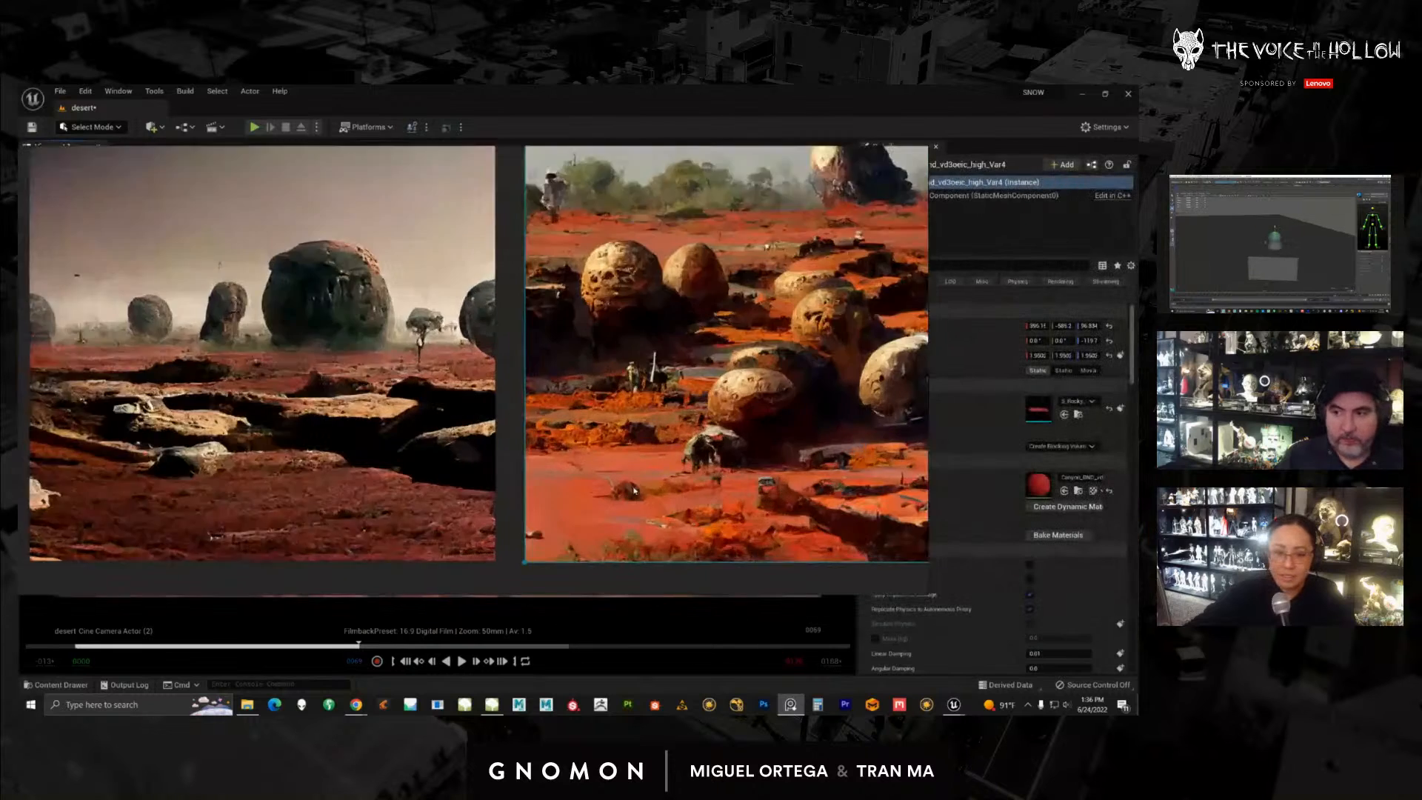
scroll(633, 491, up, 2)
middle_drag(621, 507, 312, 546)
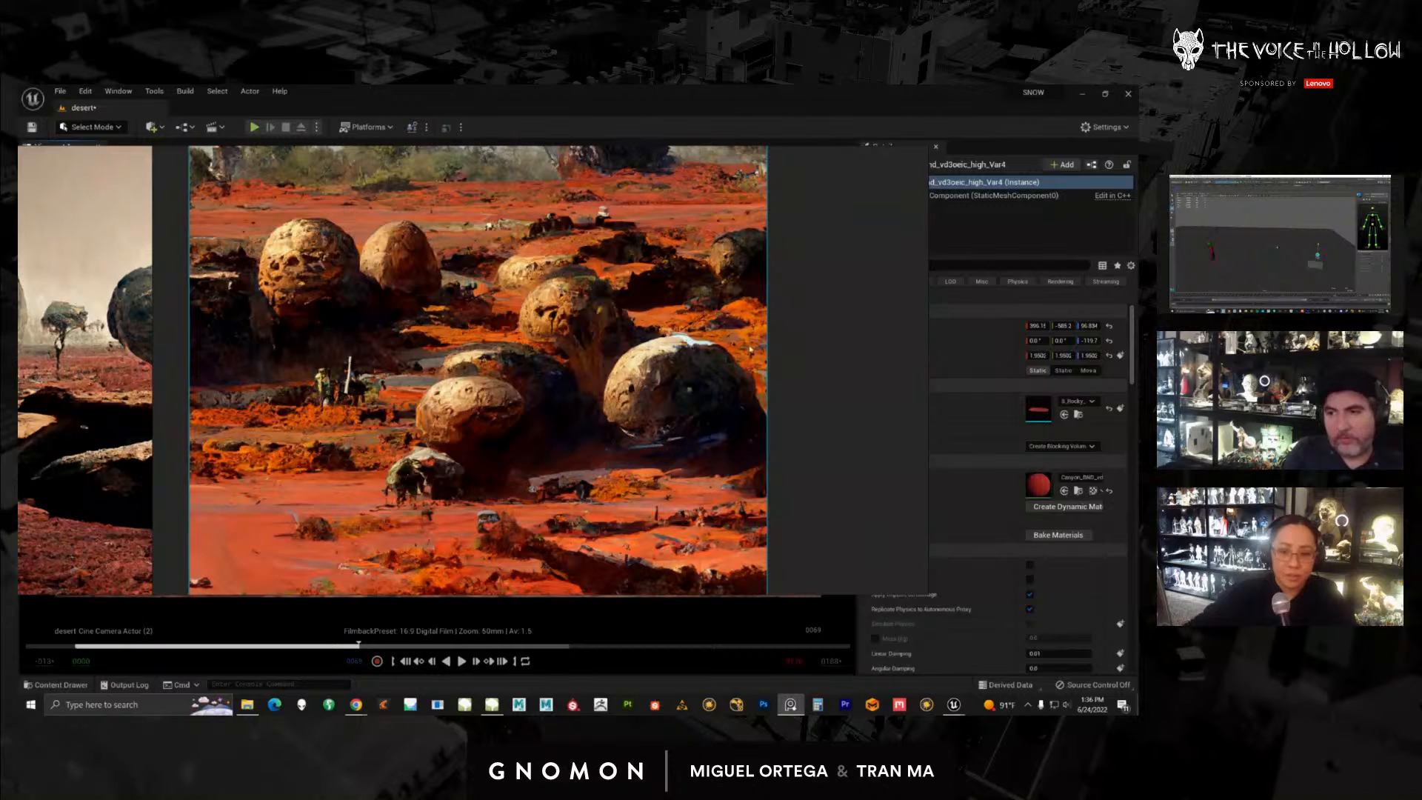
scroll(346, 445, up, 5)
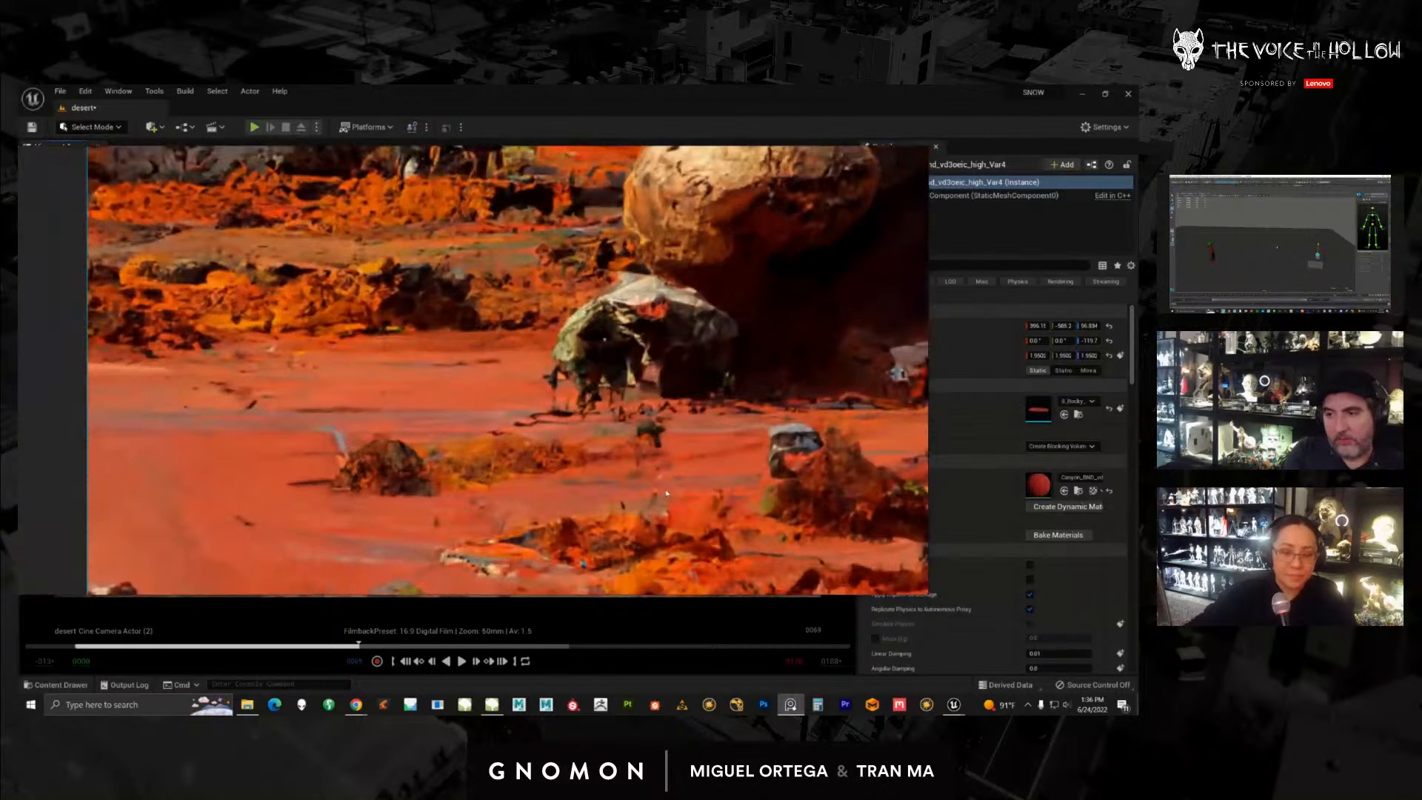
scroll(666, 492, down, 1)
scroll(393, 471, up, 2)
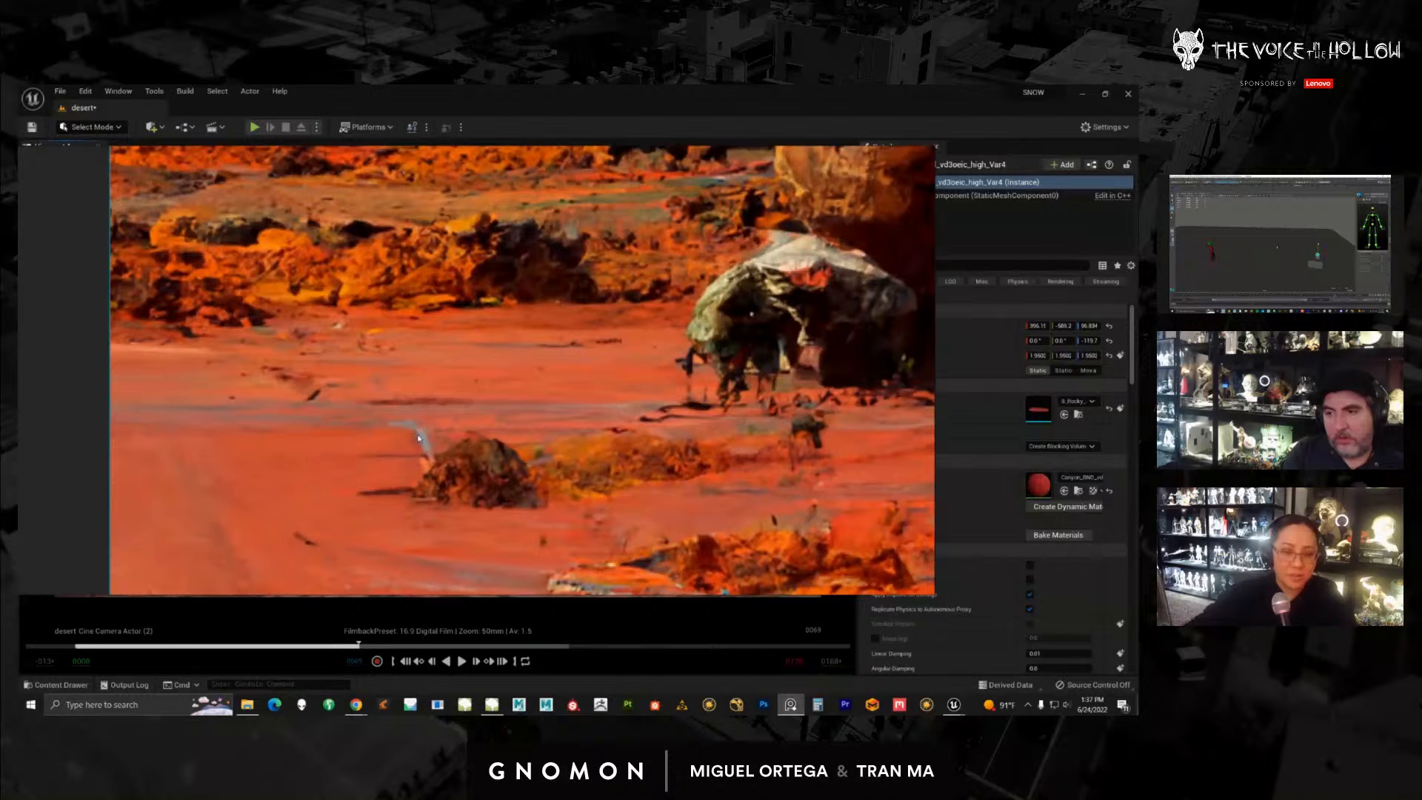
scroll(418, 438, down, 1)
scroll(593, 529, down, 3)
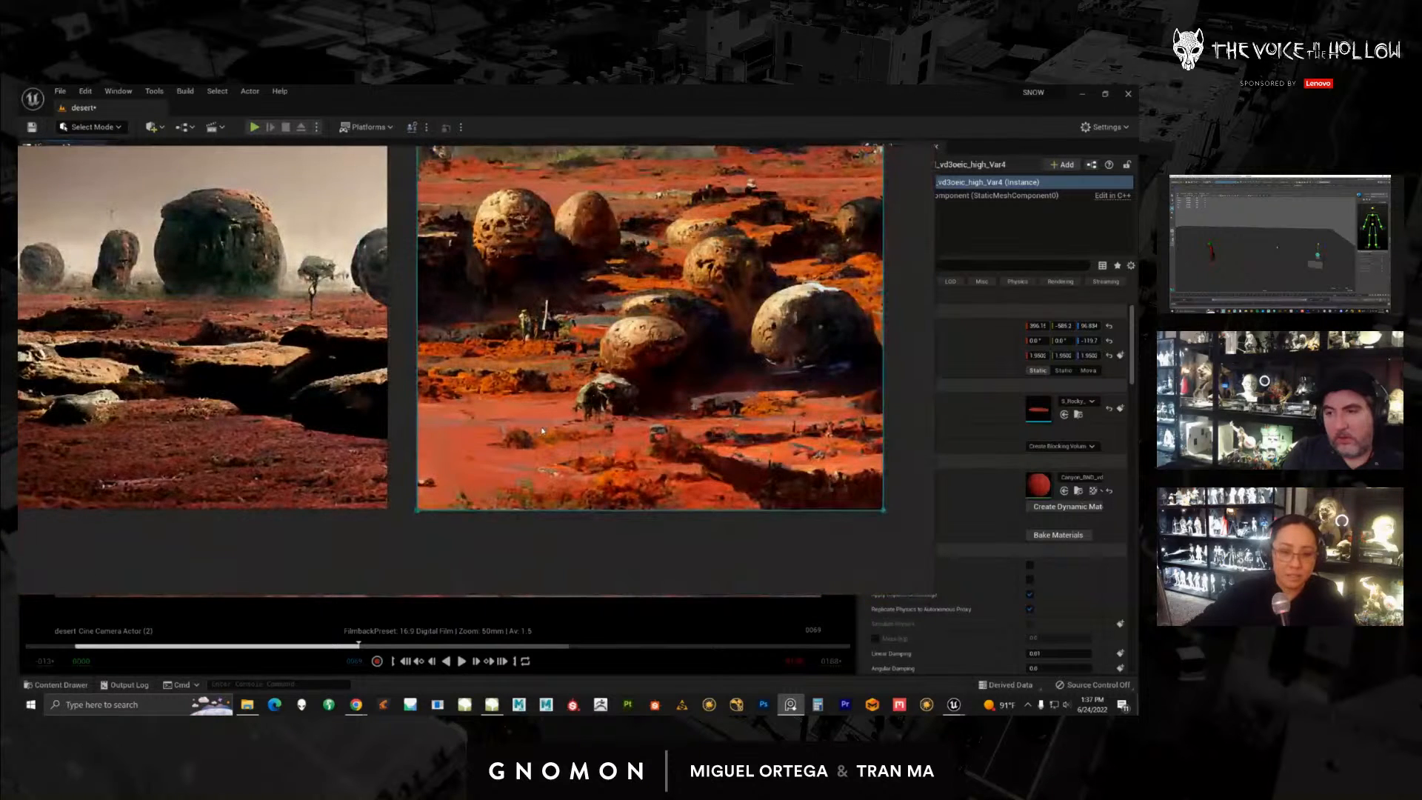
scroll(542, 430, up, 1)
scroll(698, 429, down, 8)
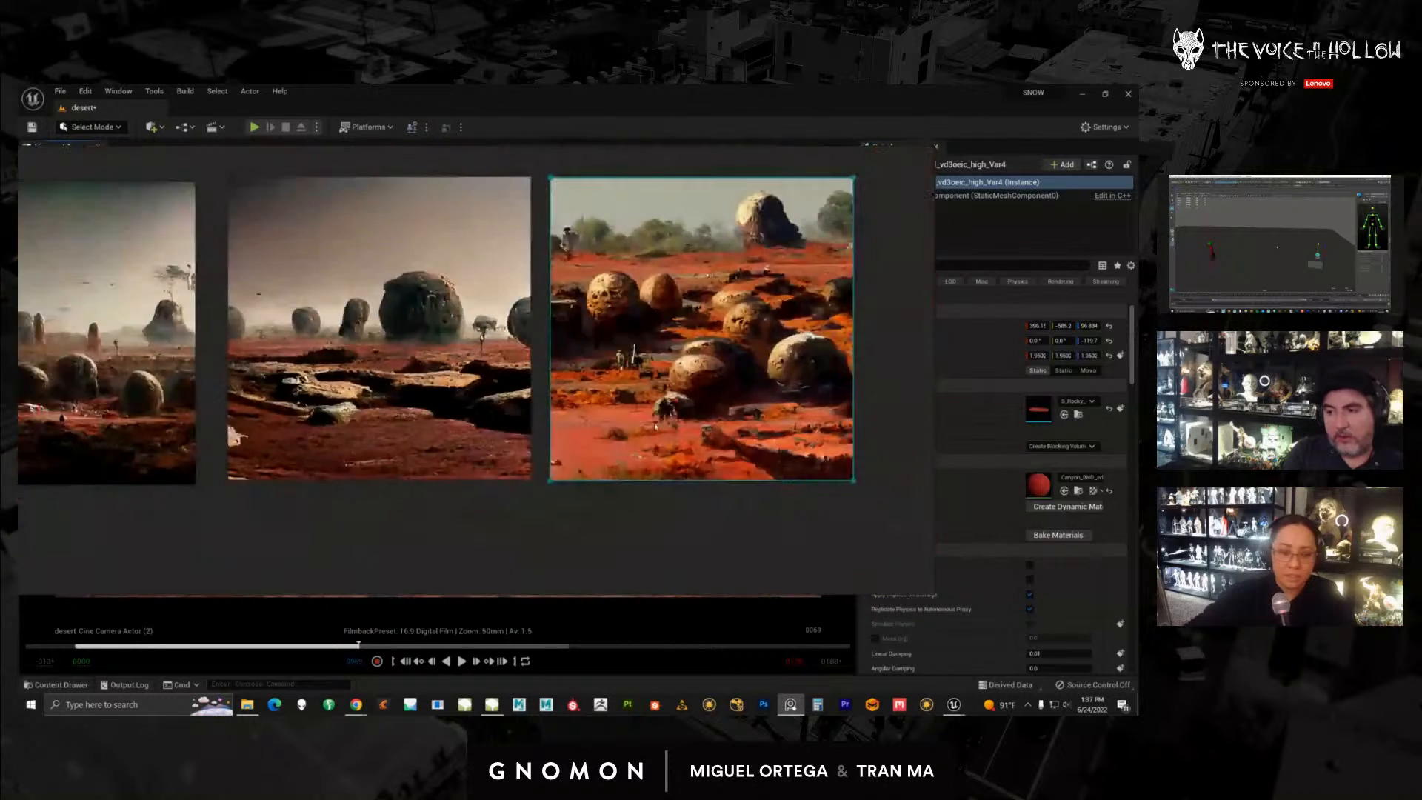
Step: Go to the white-soil reference photos and enlarge the four-photo grid below the white cliff picture
middle_drag(270, 363, 798, 439)
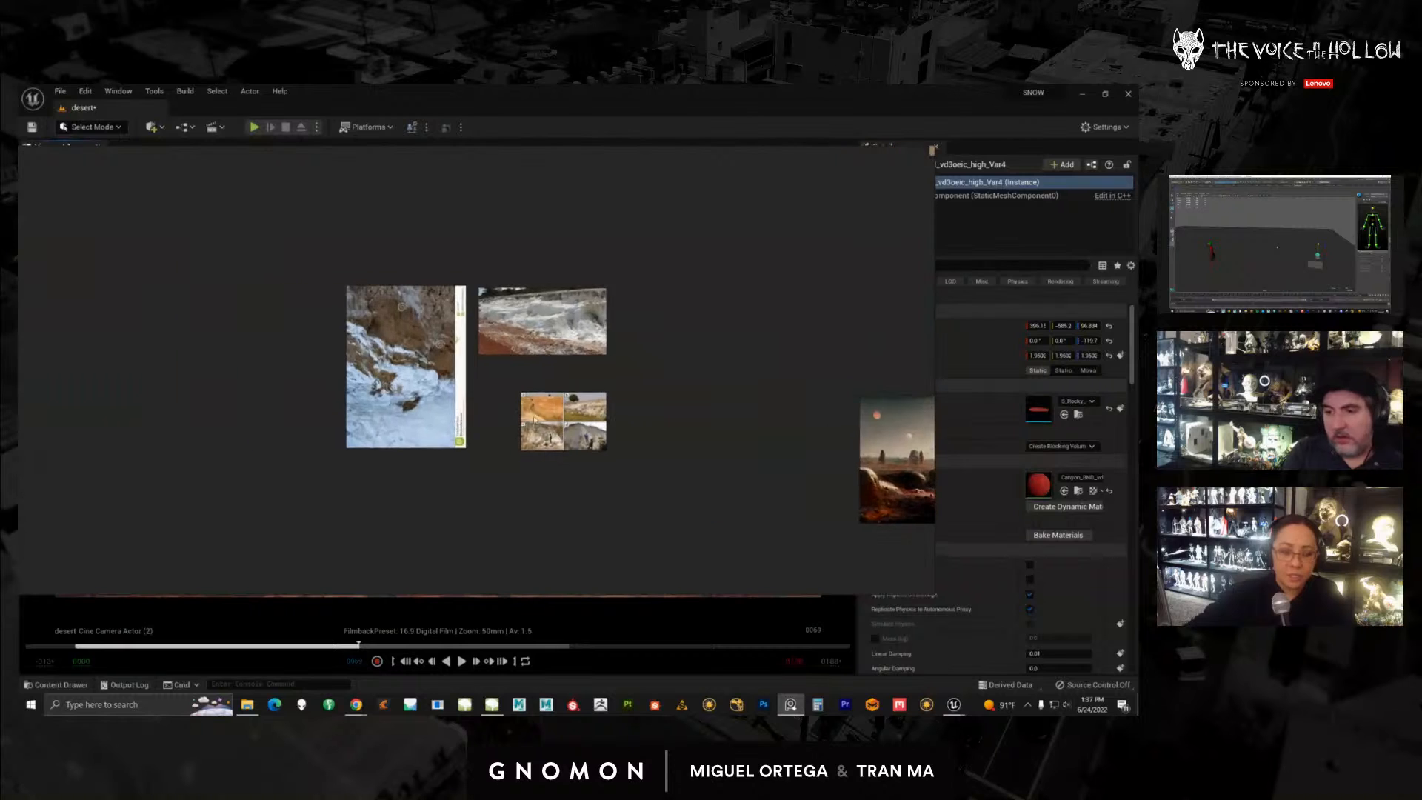
scroll(585, 422, up, 5)
middle_drag(587, 422, 652, 449)
click(612, 470)
drag(611, 470, 507, 427)
middle_drag(507, 427, 572, 485)
drag(572, 485, 587, 482)
middle_drag(560, 468, 590, 470)
drag(591, 471, 649, 469)
middle_drag(470, 406, 477, 436)
click(576, 347)
drag(576, 346, 574, 351)
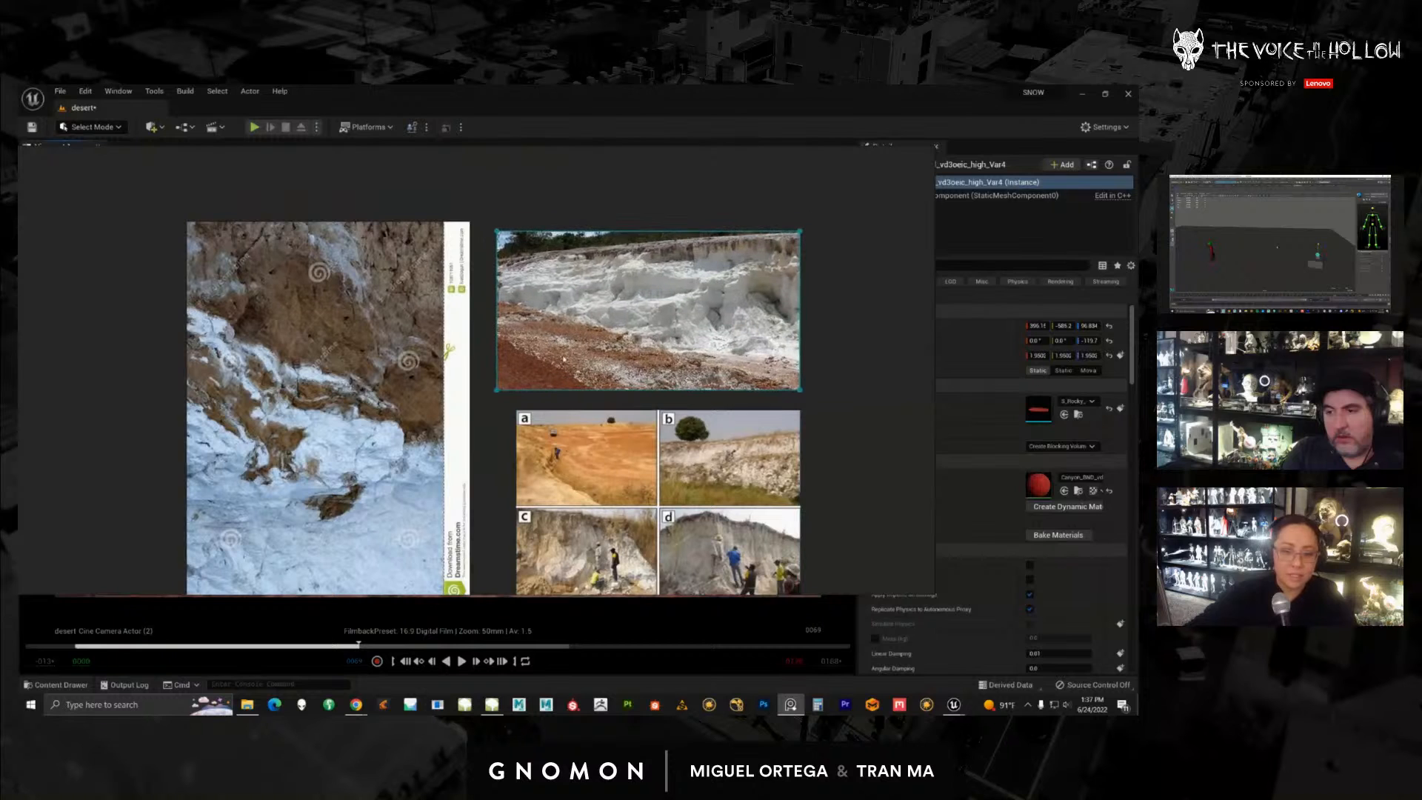
Step: Reposition the white-soil photos so the four-photo grid lines up directly beneath the white cliff picture
drag(389, 372, 393, 319)
drag(574, 507, 536, 489)
drag(568, 337, 564, 317)
drag(550, 448, 564, 428)
middle_drag(567, 368, 567, 379)
Step: Examine the red-to-white soil transitions in the cliff photo, the blue-white soil picture and grid photo a
scroll(566, 378, up, 6)
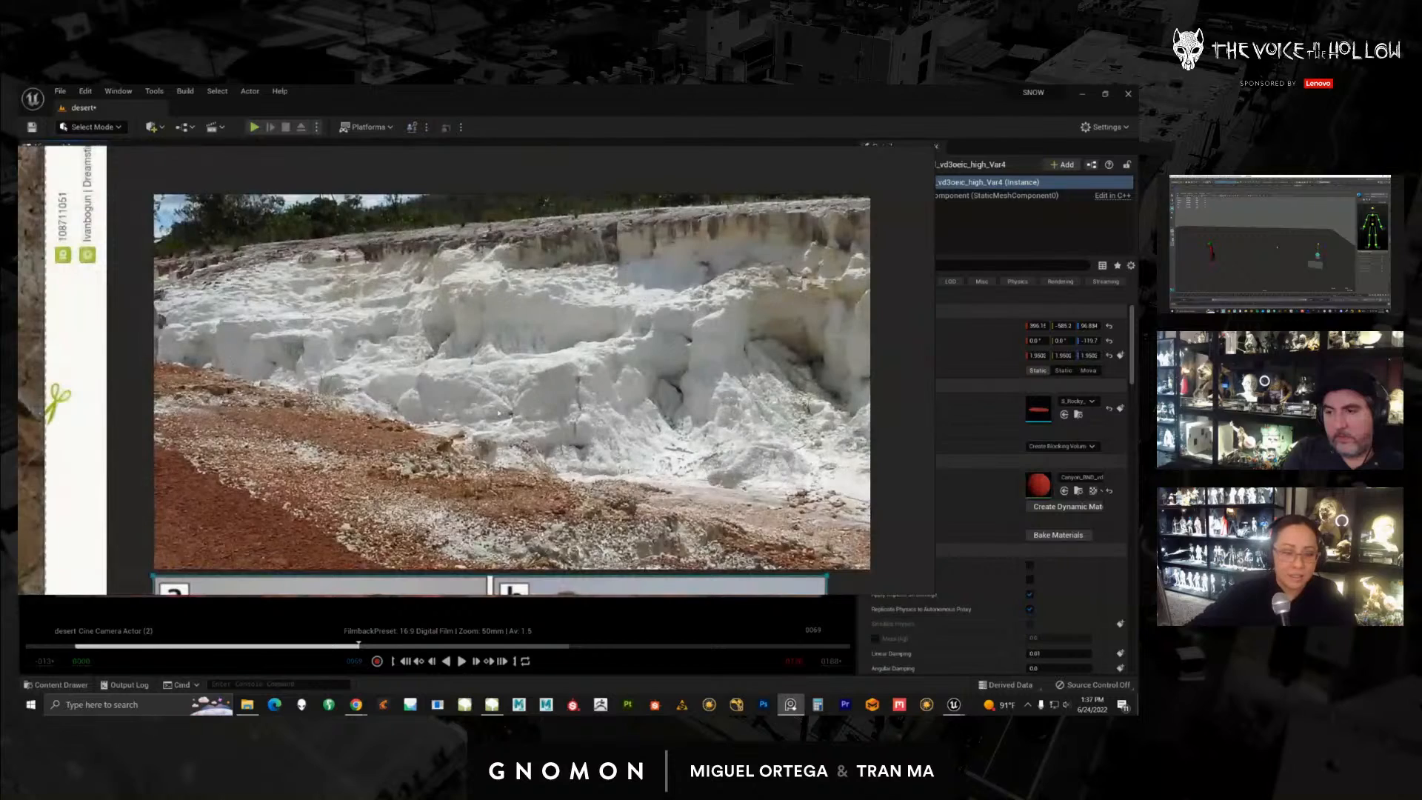
scroll(498, 412, down, 3)
middle_drag(598, 382, 734, 265)
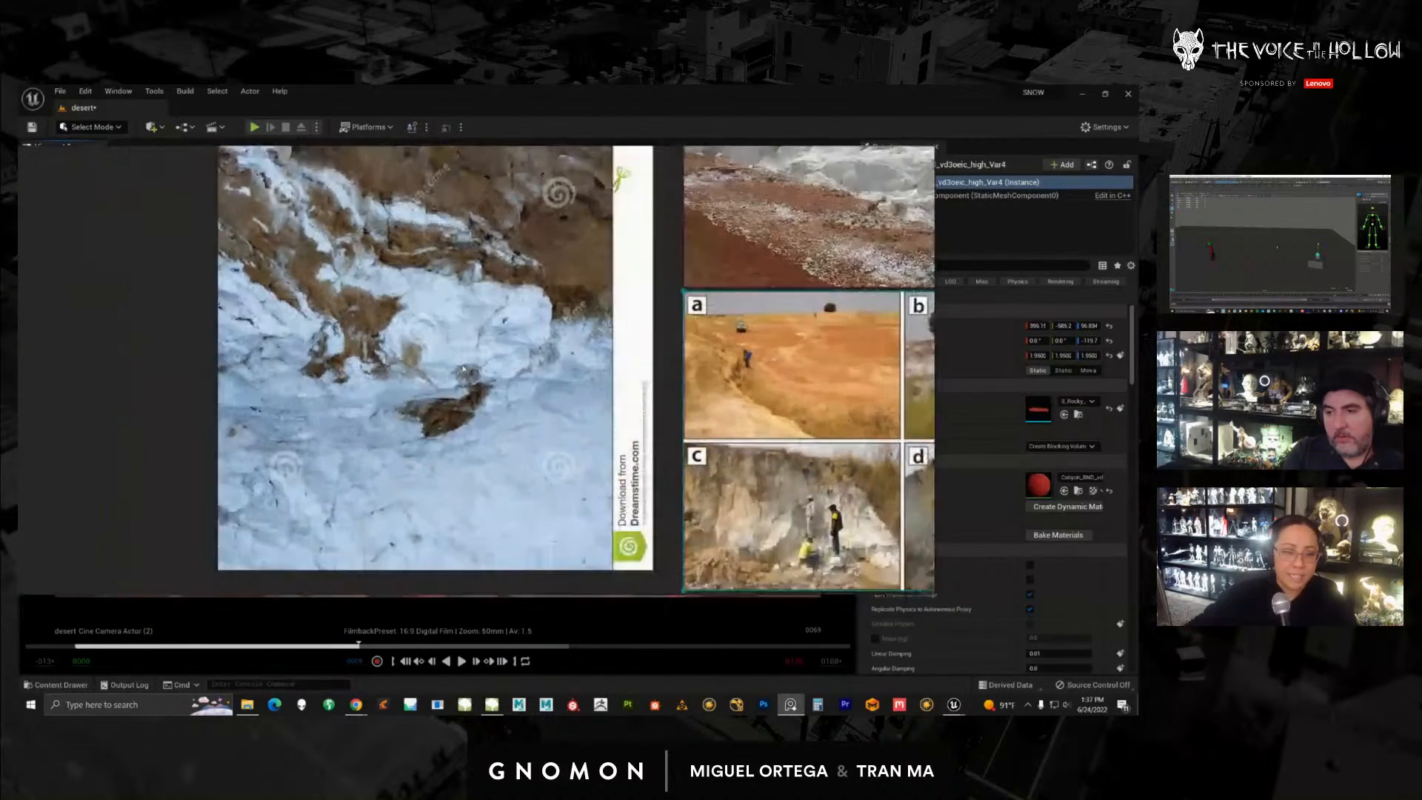
middle_drag(847, 453, 520, 391)
scroll(520, 396, up, 1)
middle_drag(567, 348, 605, 517)
scroll(394, 408, up, 2)
scroll(407, 368, up, 1)
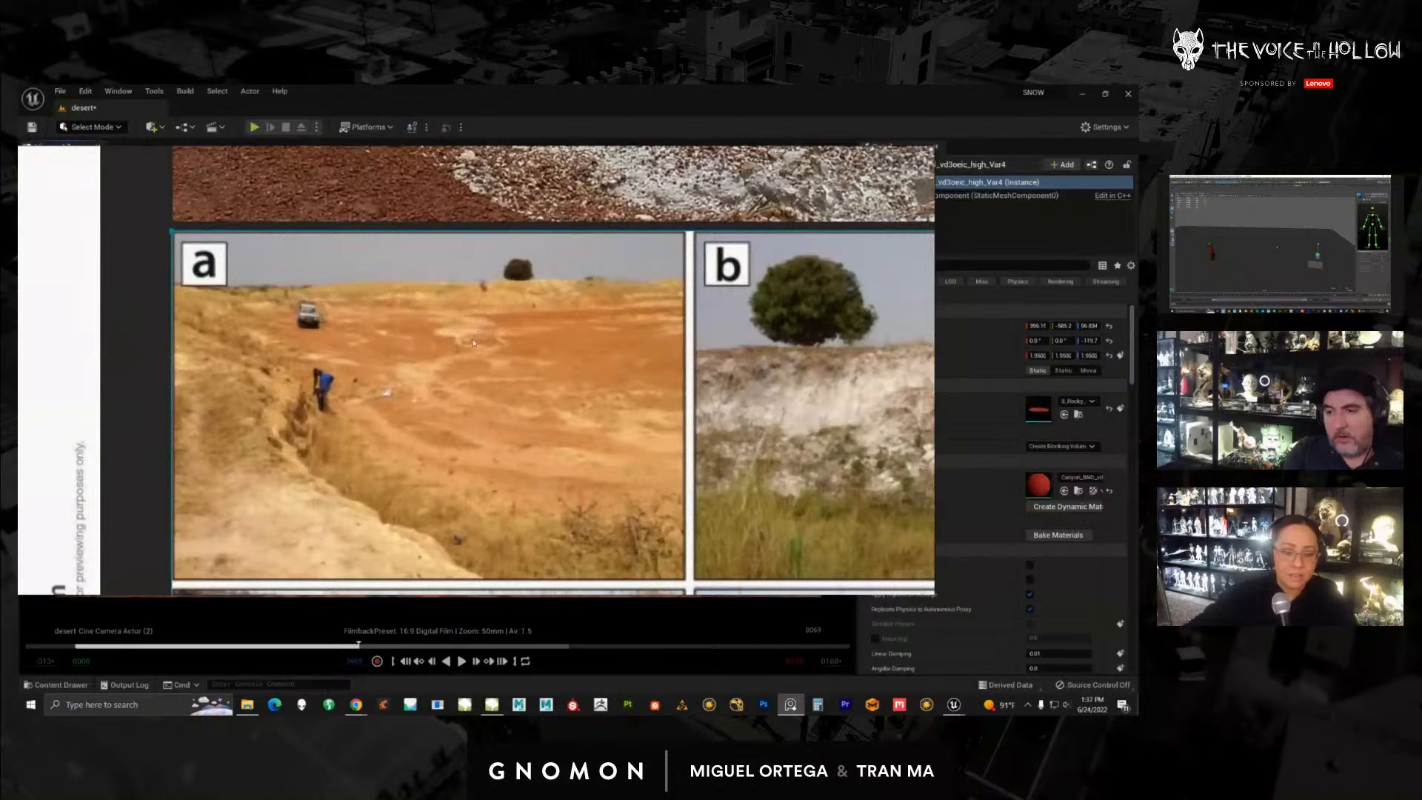
scroll(473, 343, up, 1)
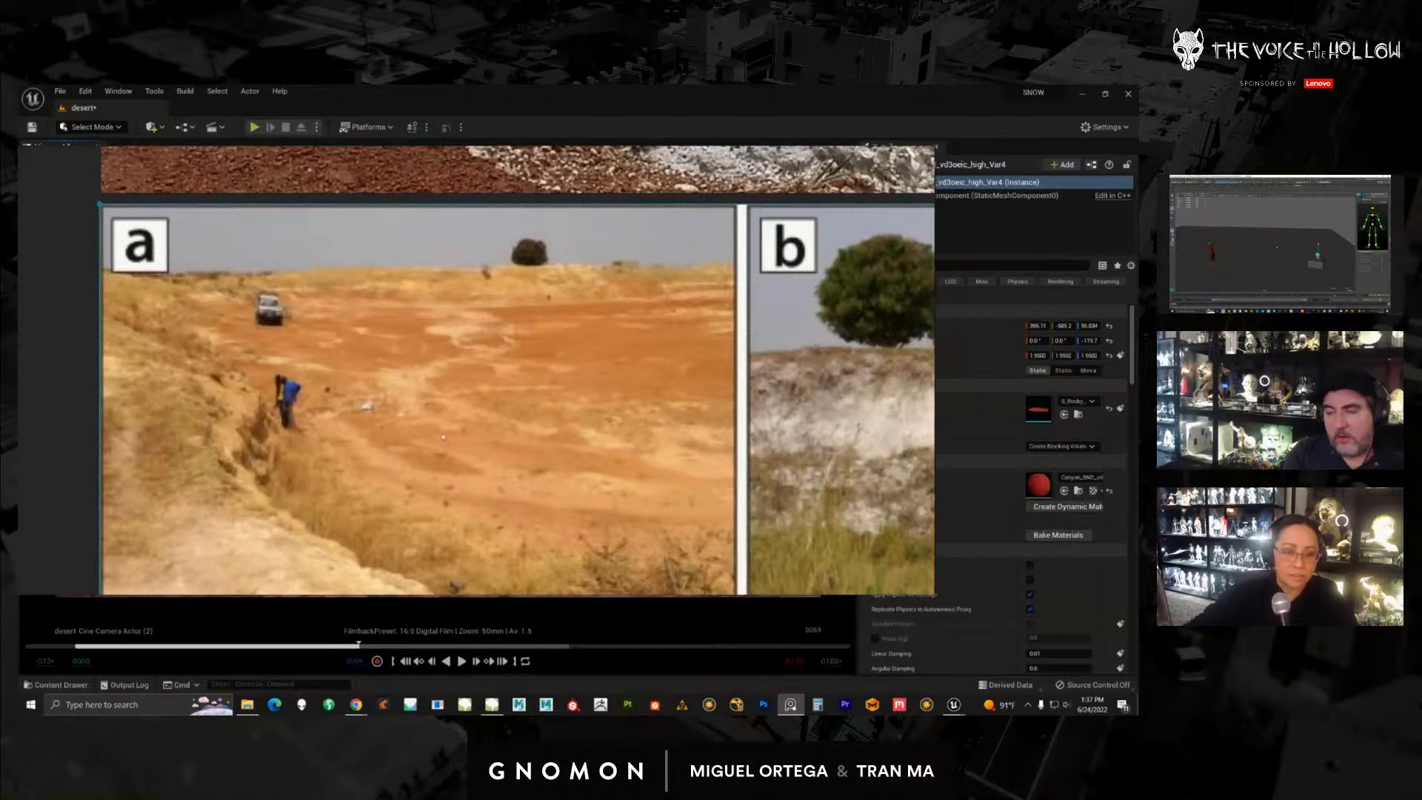
scroll(670, 452, down, 2)
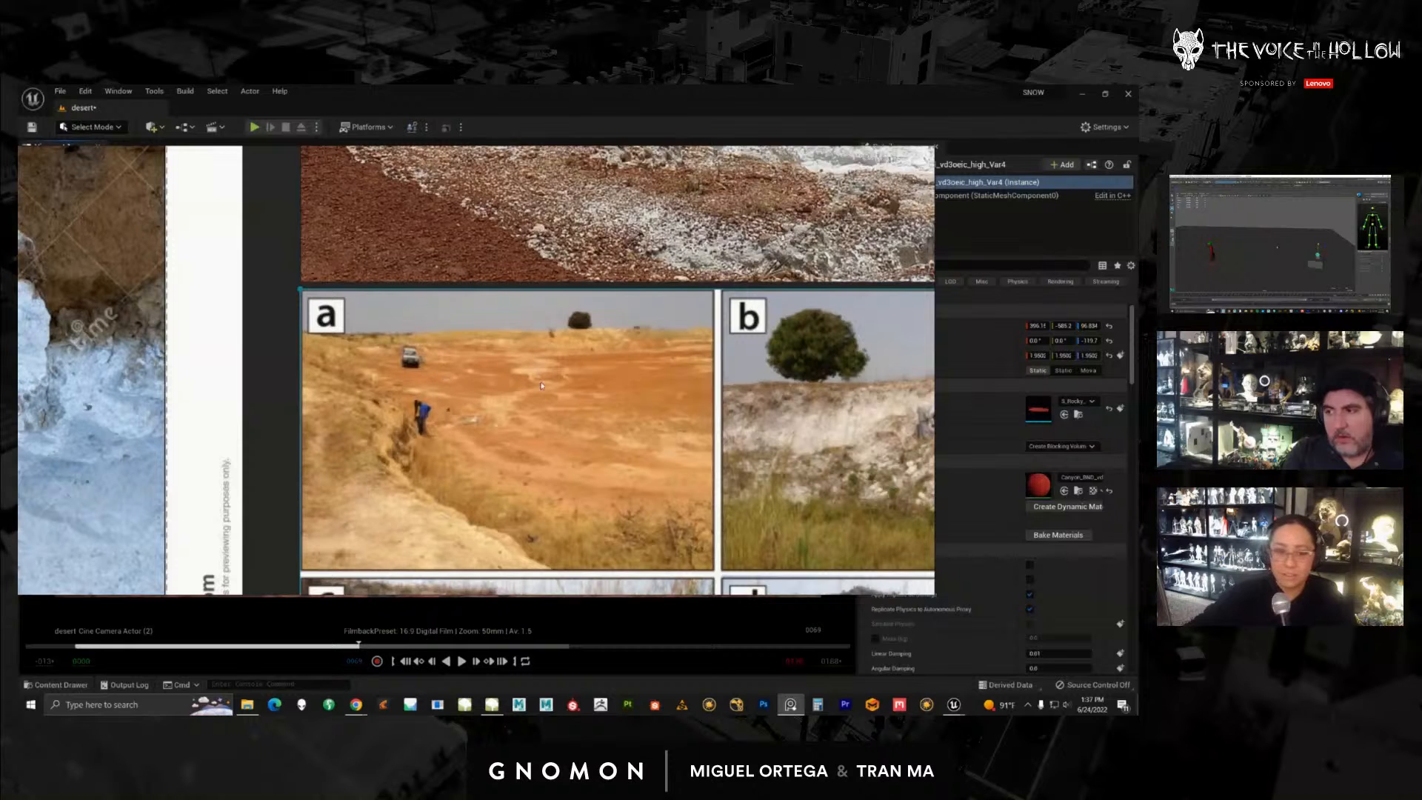
scroll(542, 385, down, 4)
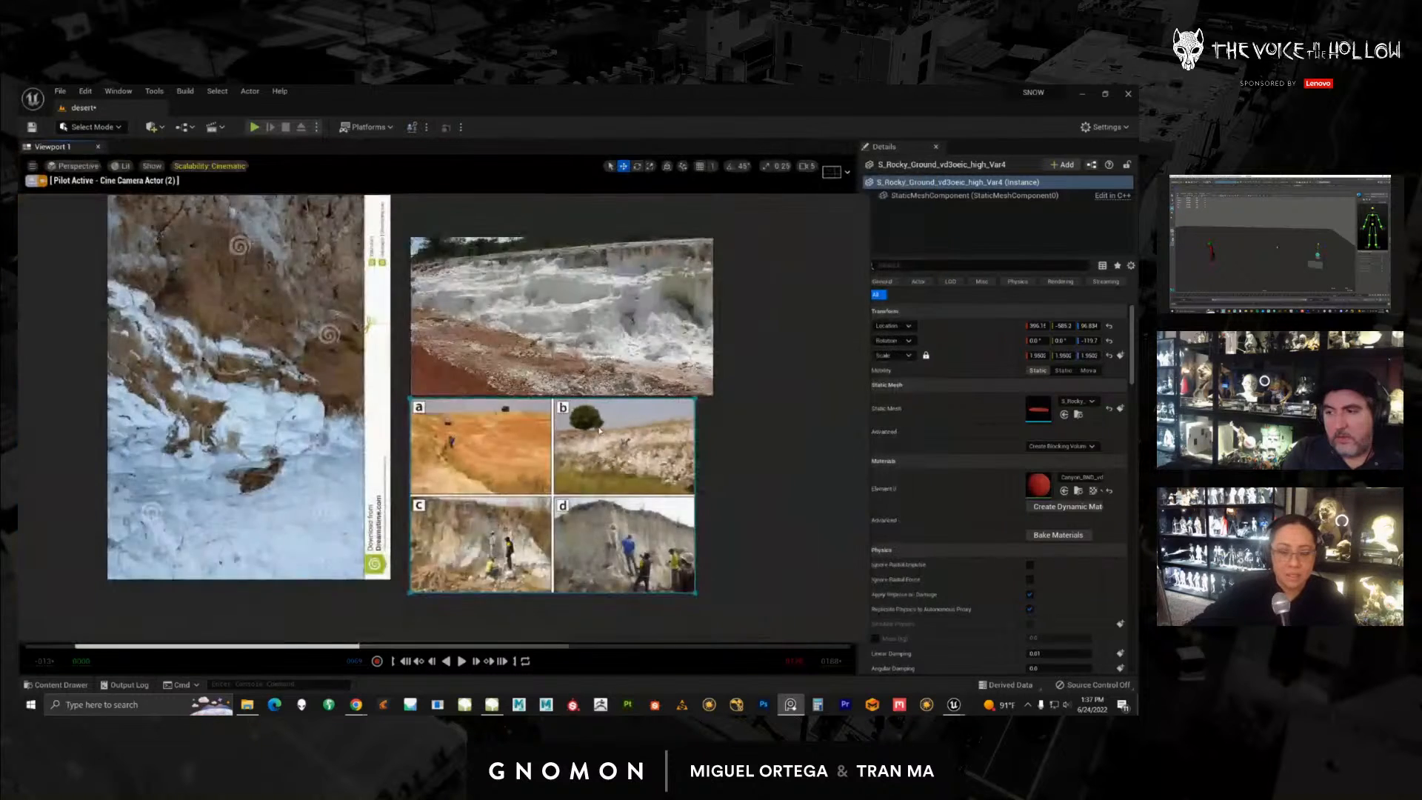
Step: Move the reference board aside to uncover part of the Unreal shot and survey its character renders and desert photos
scroll(600, 430, down, 3)
middle_drag(600, 430, 550, 375)
right_drag(644, 428, 835, 447)
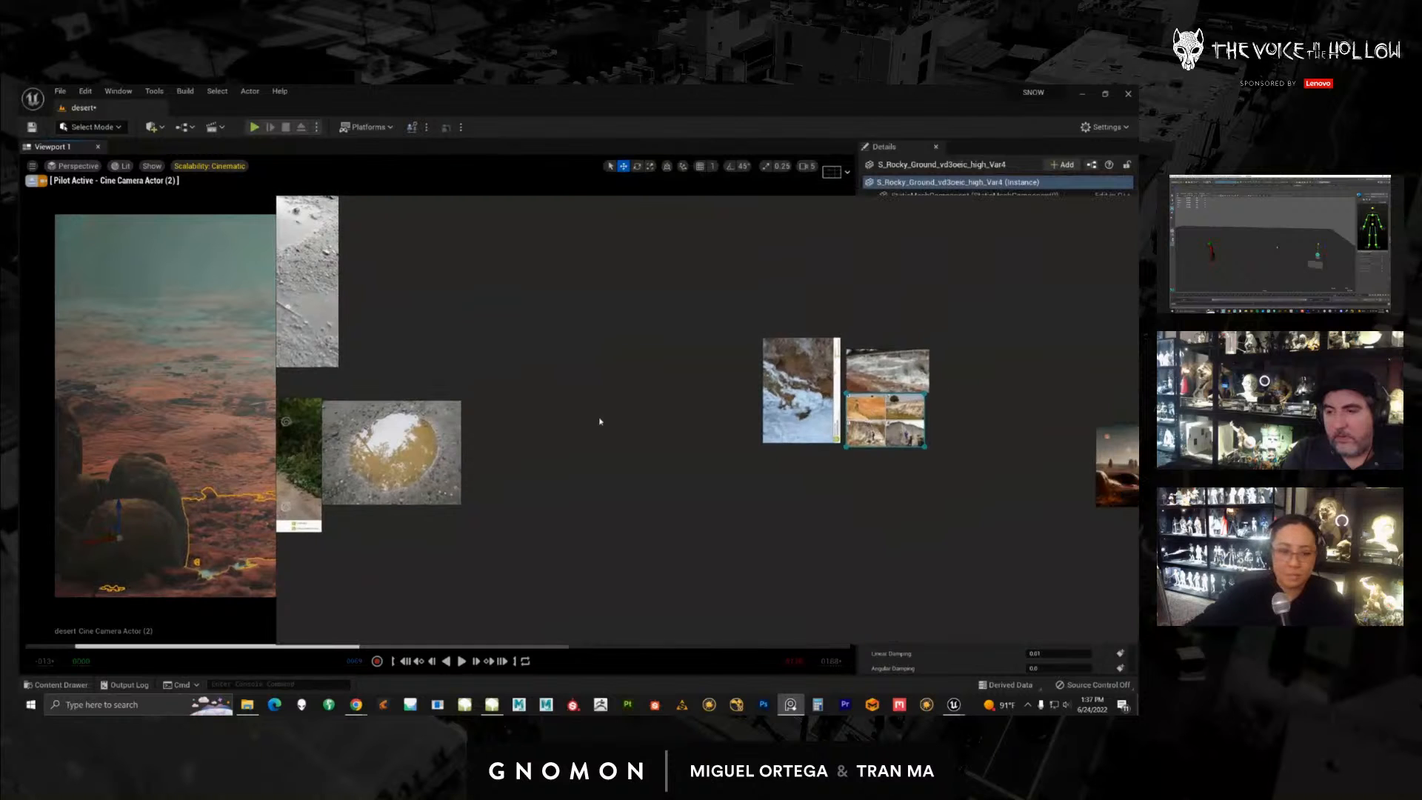
middle_drag(474, 408, 298, 226)
scroll(854, 427, down, 2)
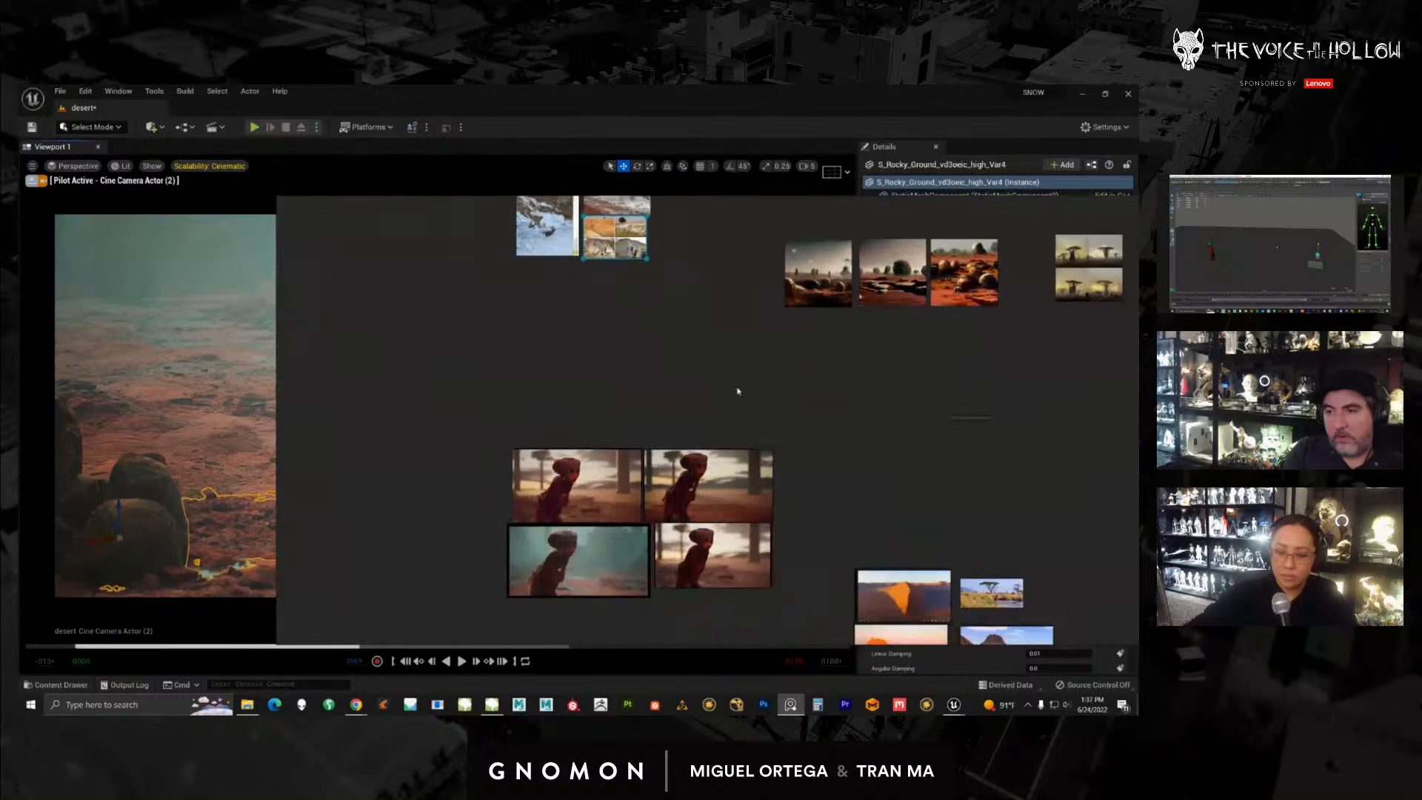
middle_drag(914, 556, 689, 348)
middle_drag(570, 373, 546, 508)
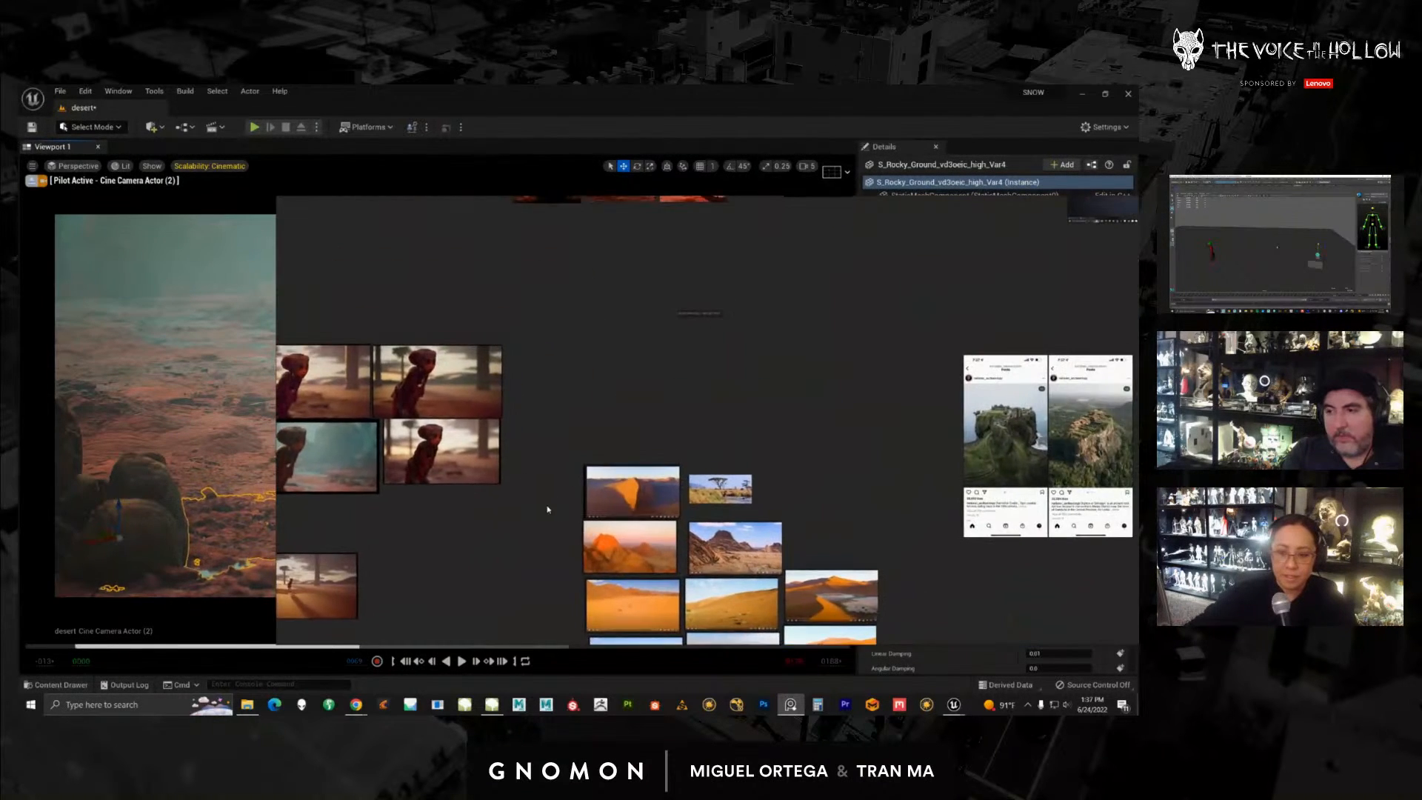
Step: Compare the four close-up renders of the leaning character in their warm and teal desert lighting versions
middle_drag(357, 553, 633, 435)
scroll(633, 353, up, 3)
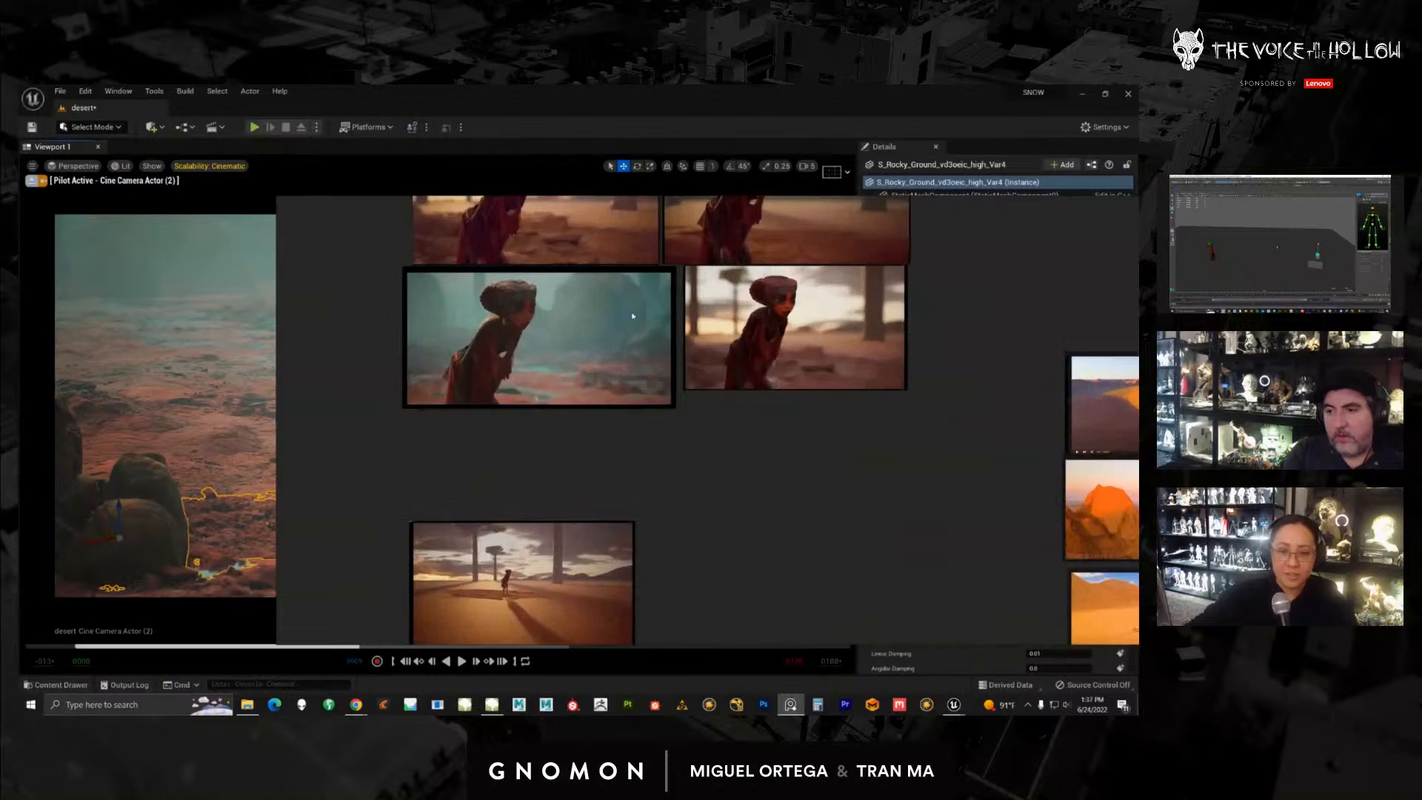
scroll(621, 468, up, 2)
middle_drag(628, 313, 563, 501)
drag(631, 408, 647, 403)
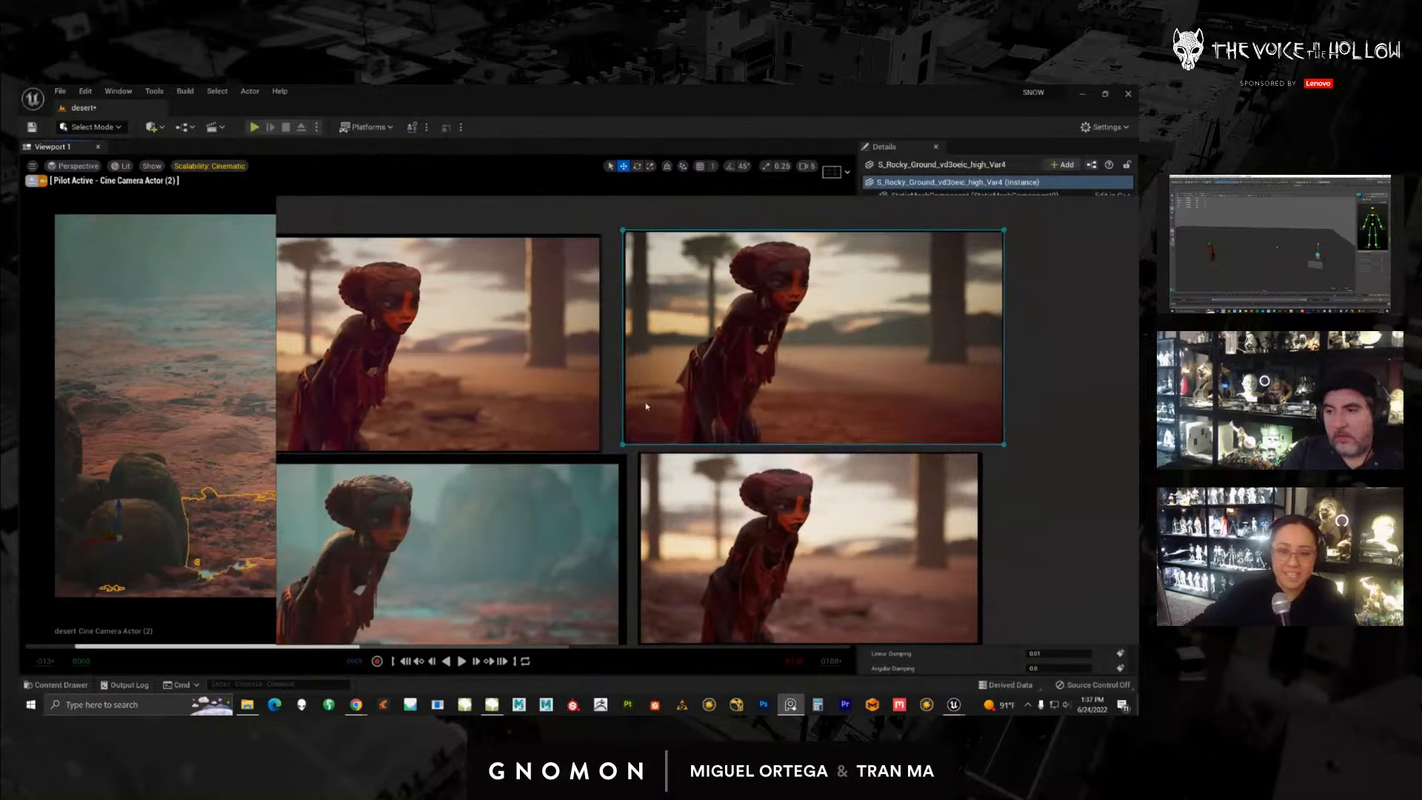
drag(679, 541, 696, 540)
Step: Examine the early sunset desert render with the lone figure, tall tree trunks and flat sand
middle_drag(696, 540, 877, 295)
middle_drag(632, 536, 730, 230)
scroll(649, 389, up, 3)
middle_drag(649, 389, 644, 407)
scroll(648, 396, up, 2)
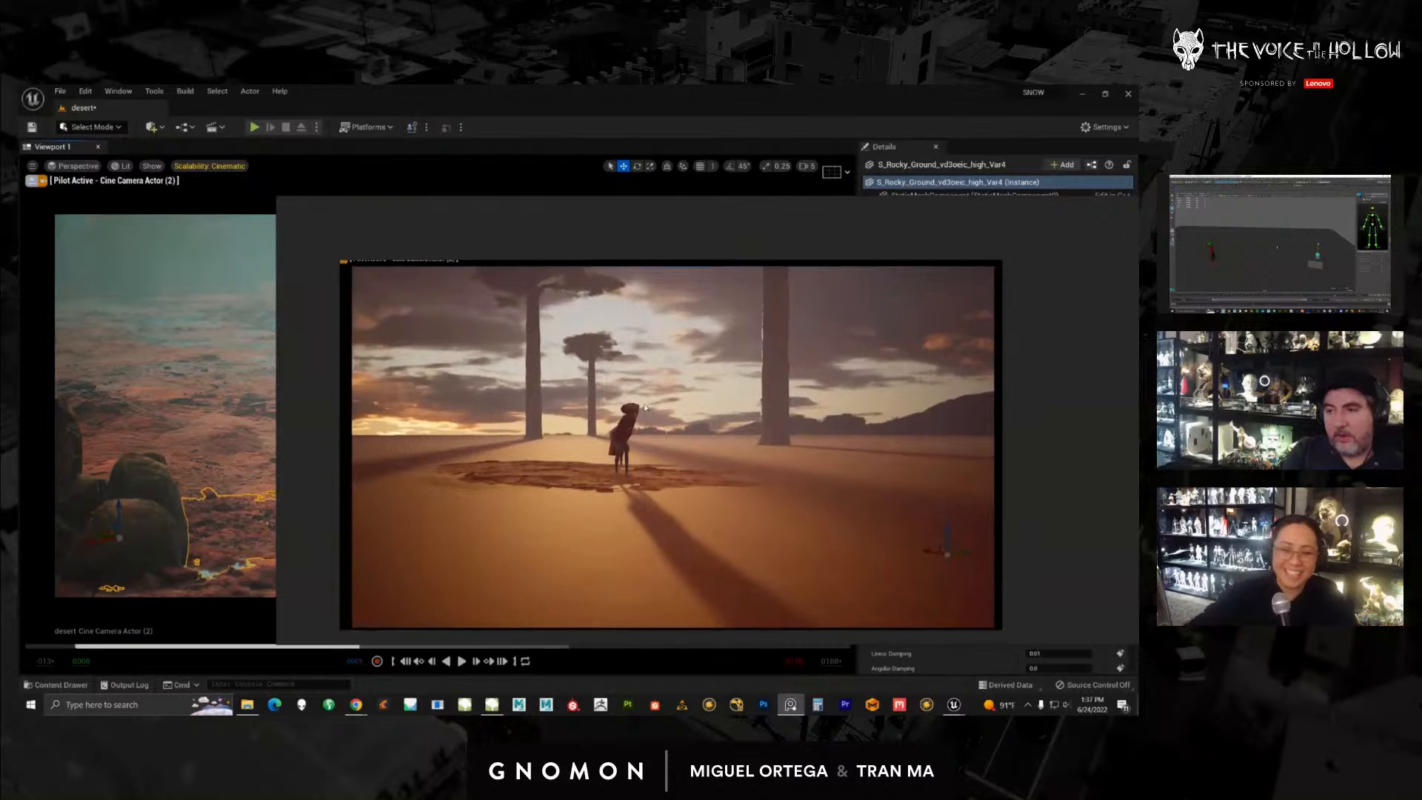
scroll(644, 406, up, 2)
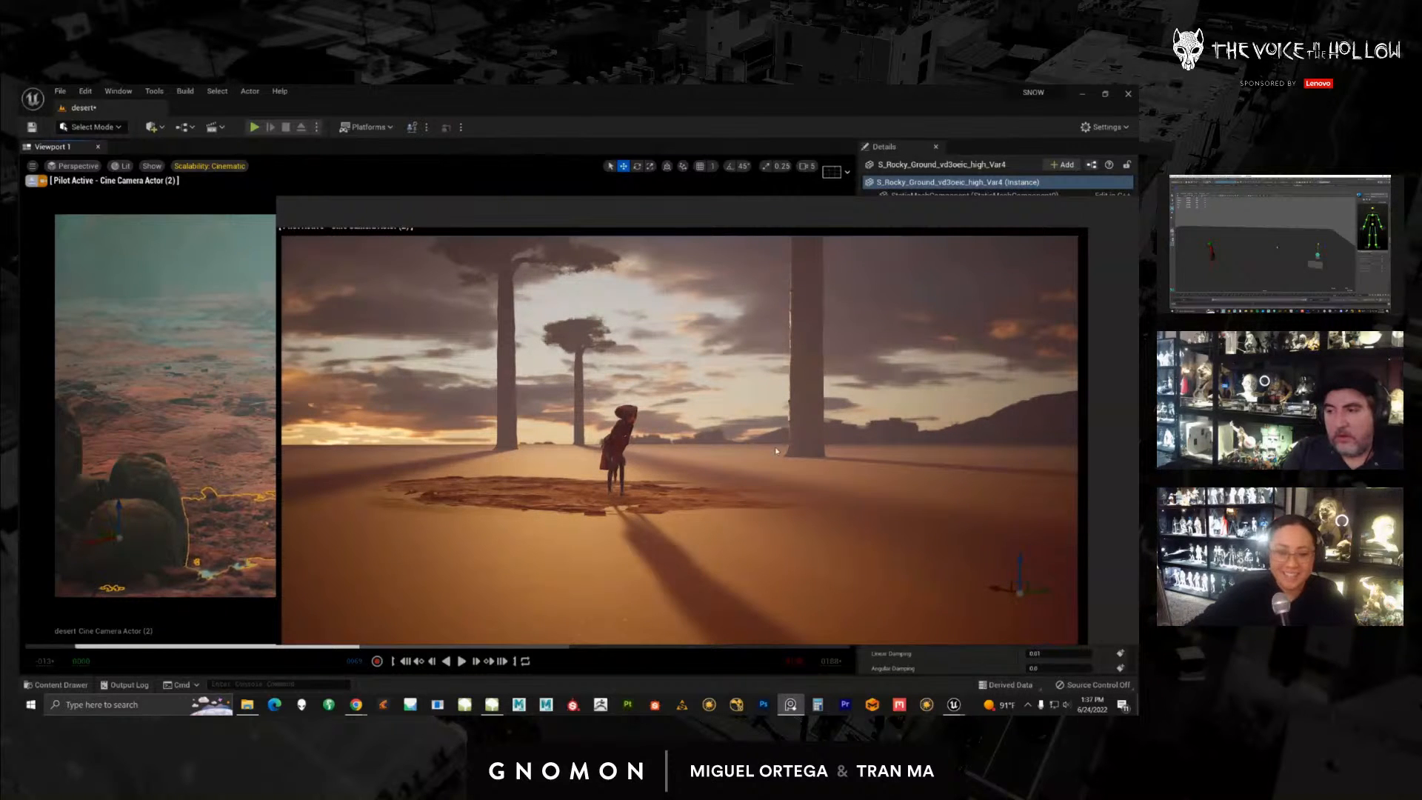
Step: Return to the close-up renders of the leaning character and examine the teal-lit version with its red and blue-white ground
scroll(774, 451, down, 5)
middle_drag(713, 384, 590, 495)
click(597, 479)
scroll(604, 509, down, 4)
click(598, 513)
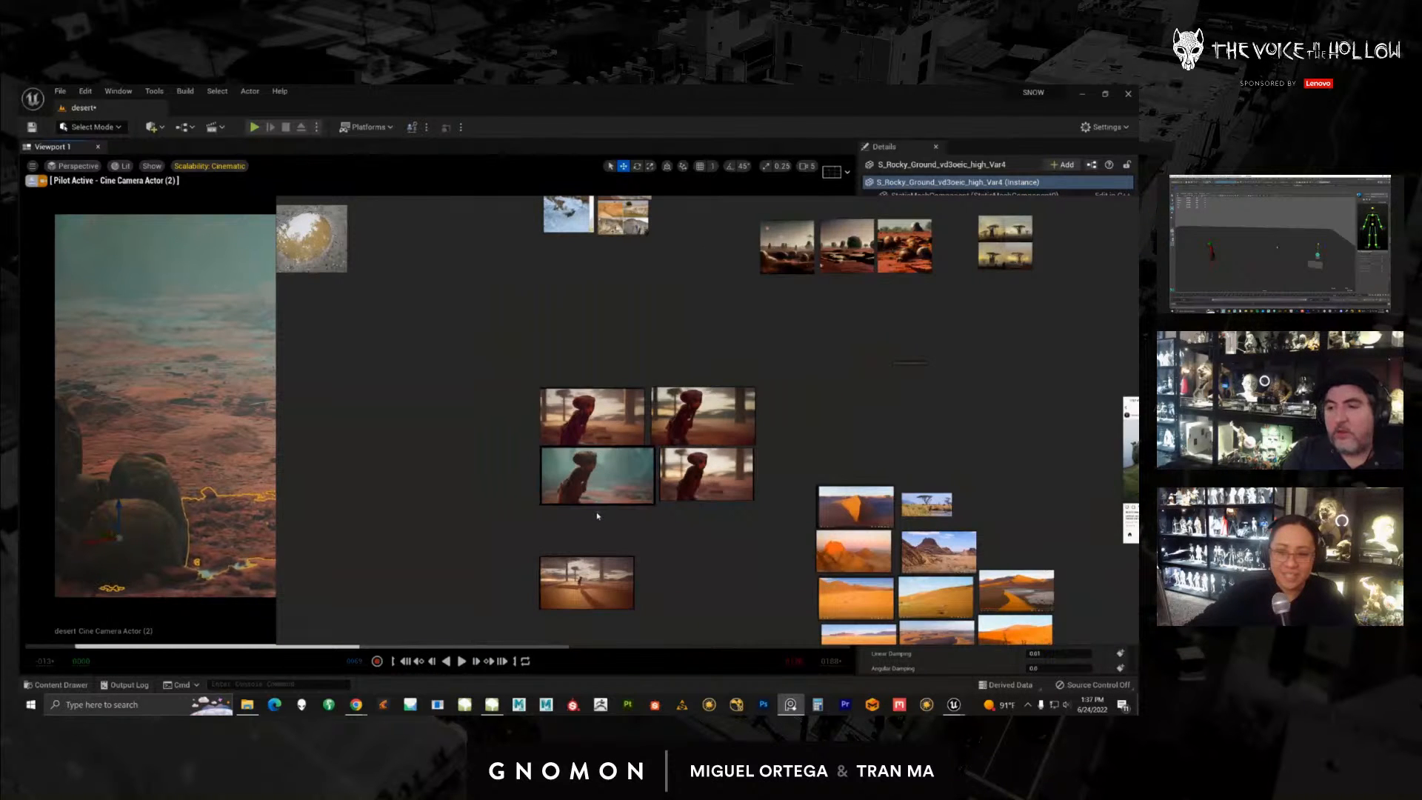
scroll(601, 513, up, 4)
scroll(589, 489, up, 6)
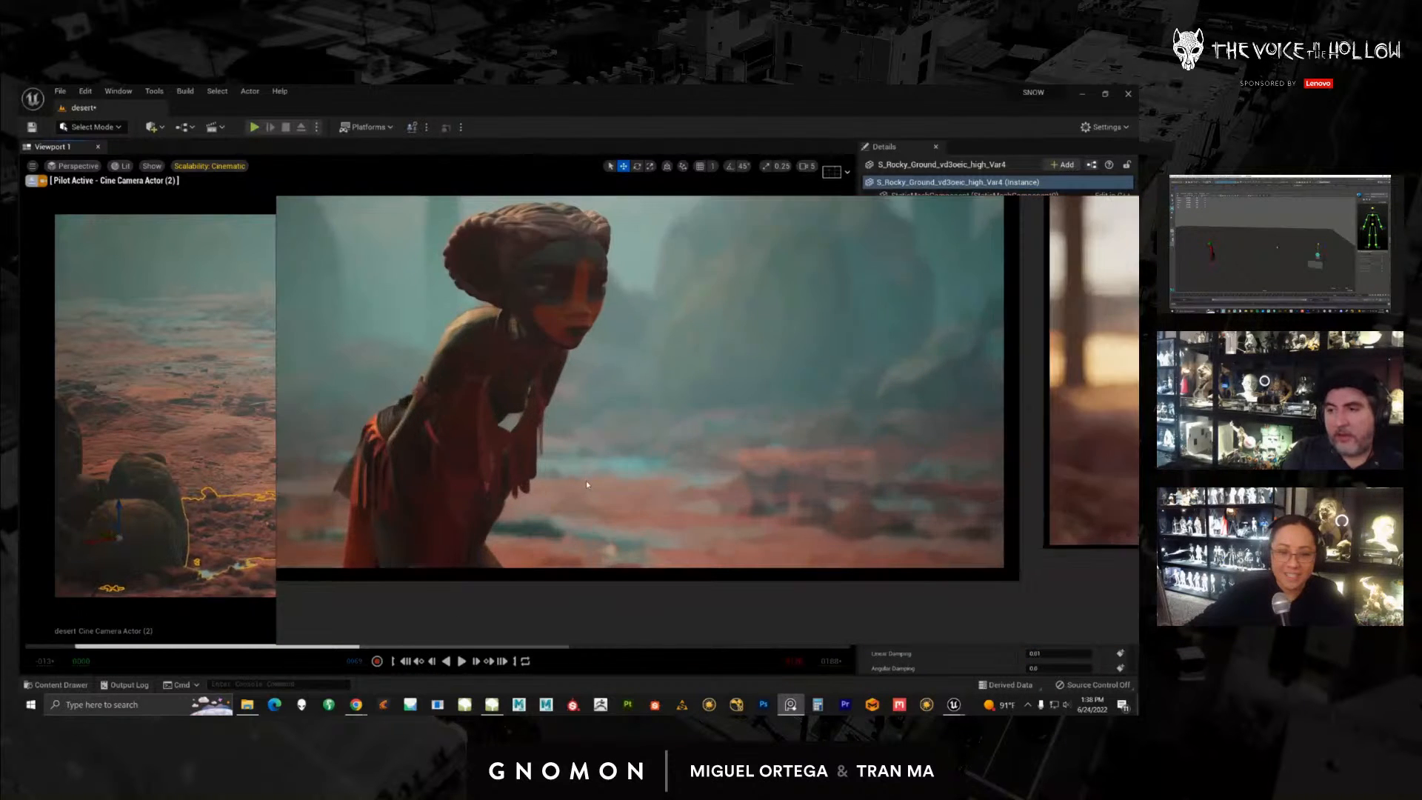
middle_drag(586, 481, 627, 509)
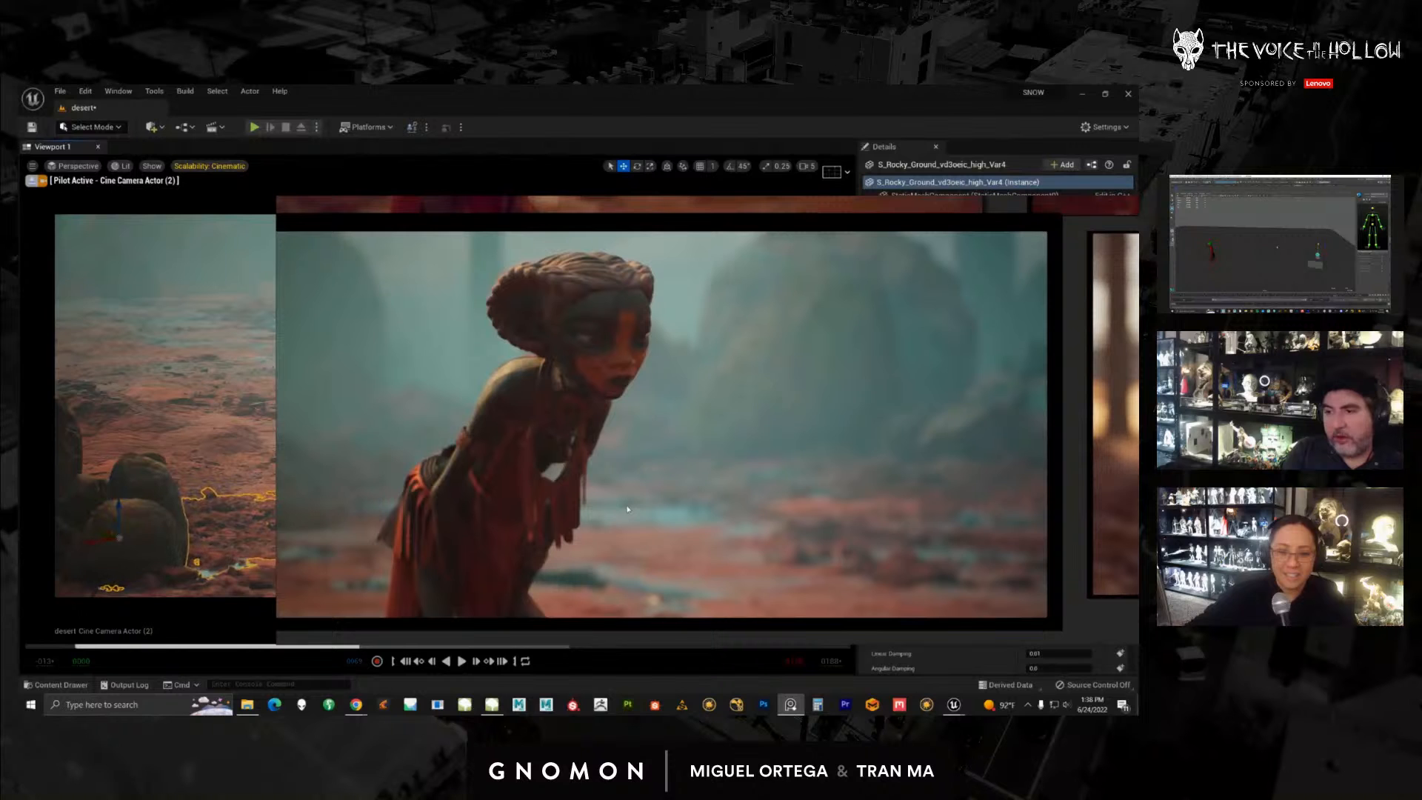
scroll(627, 508, down, 2)
middle_drag(642, 396, 643, 463)
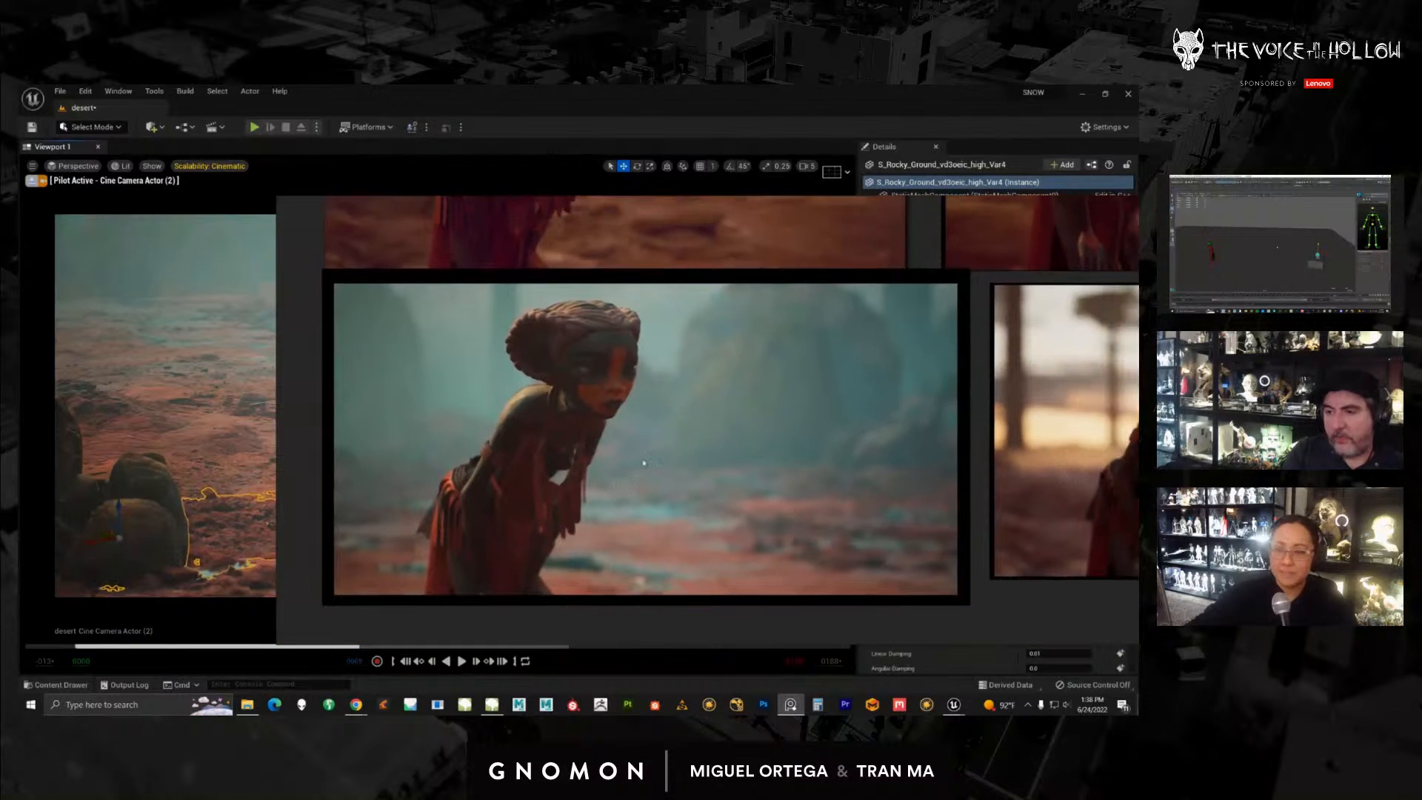
Step: Move the reference board off the editor to uncover the whole Unreal desert shot
right_drag(699, 376, 670, 371)
middle_drag(670, 371, 653, 343)
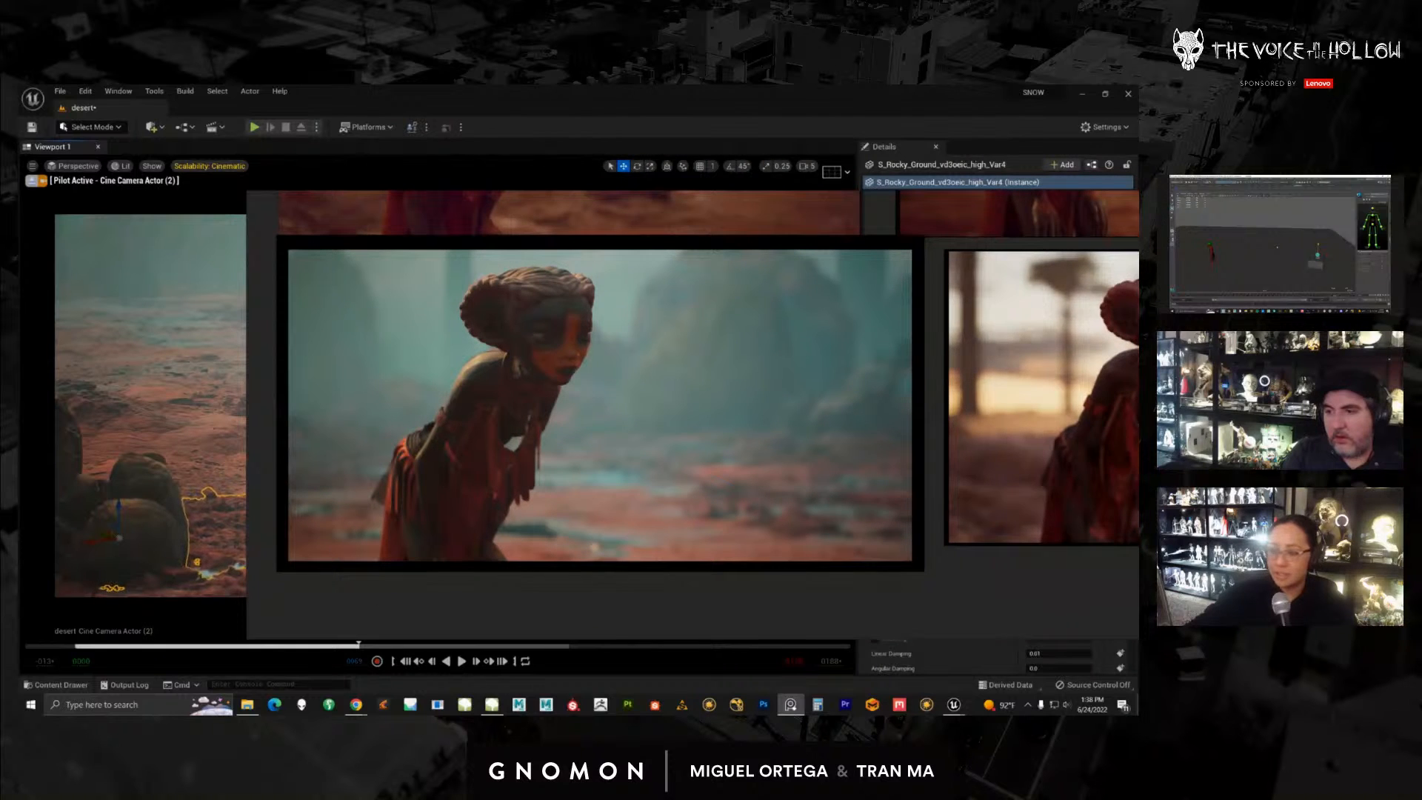
drag(1138, 320, 938, 319)
right_drag(551, 383, 1138, 378)
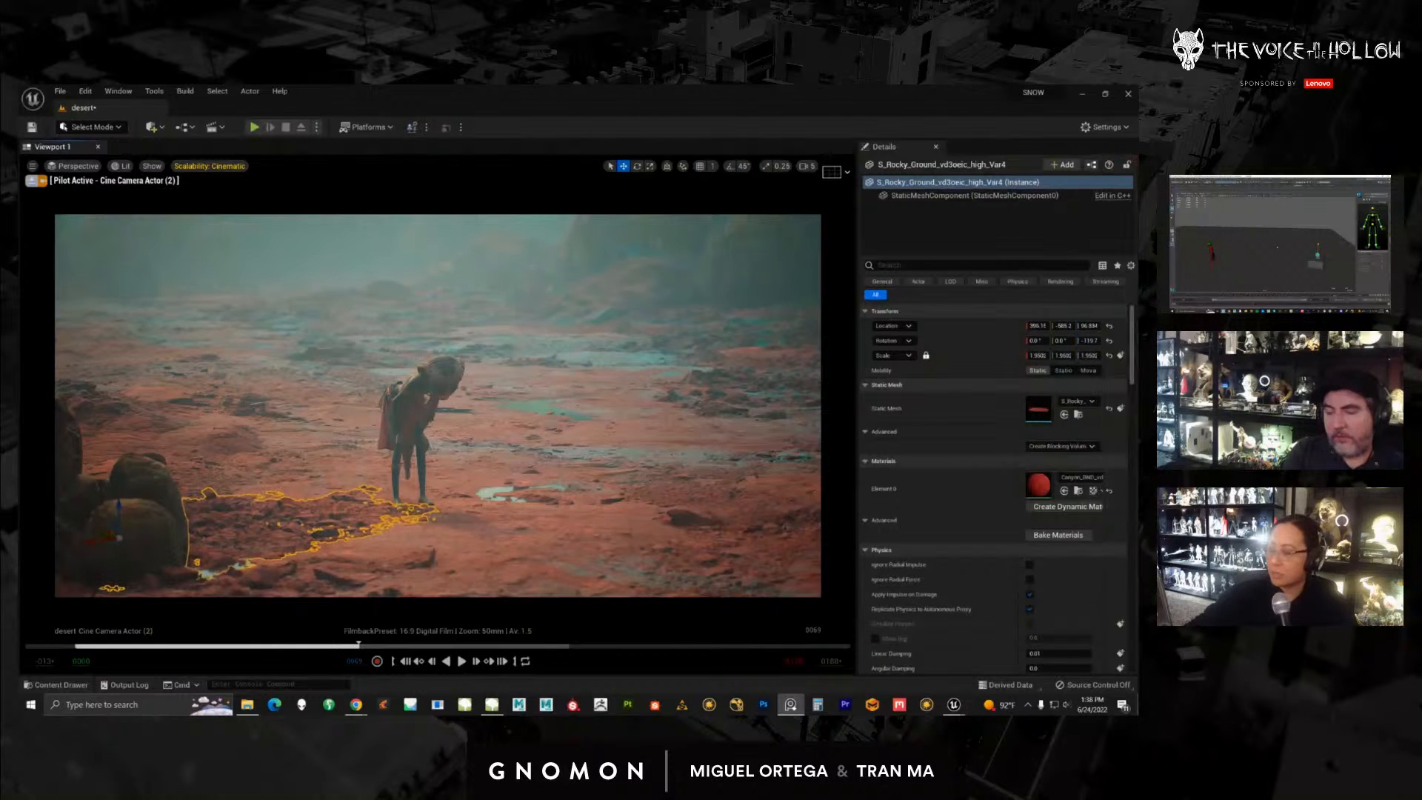
Step: Advance the desert shot to frame 81 and hide the outline of the selected sandstone ground piece for a clean view
click(749, 433)
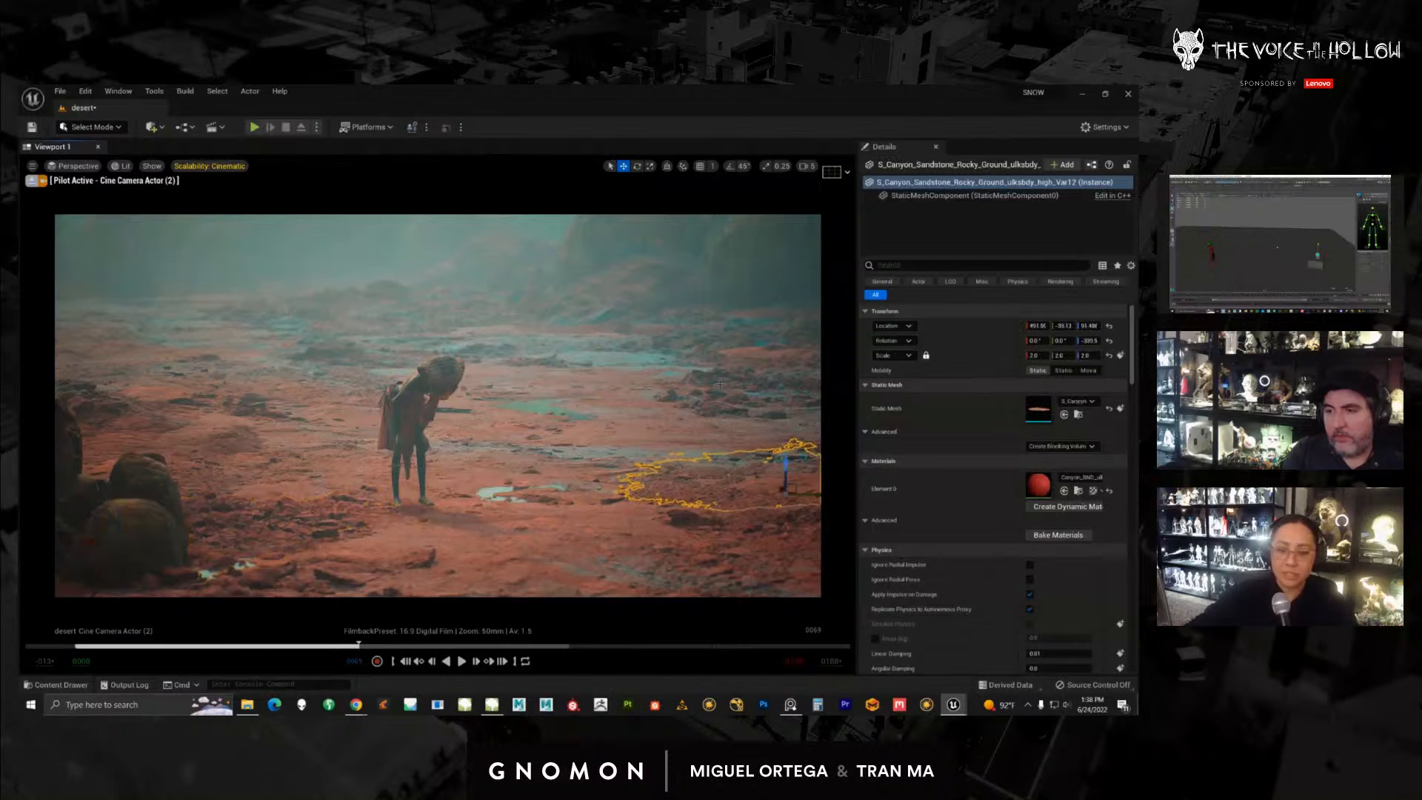
drag(326, 644, 408, 644)
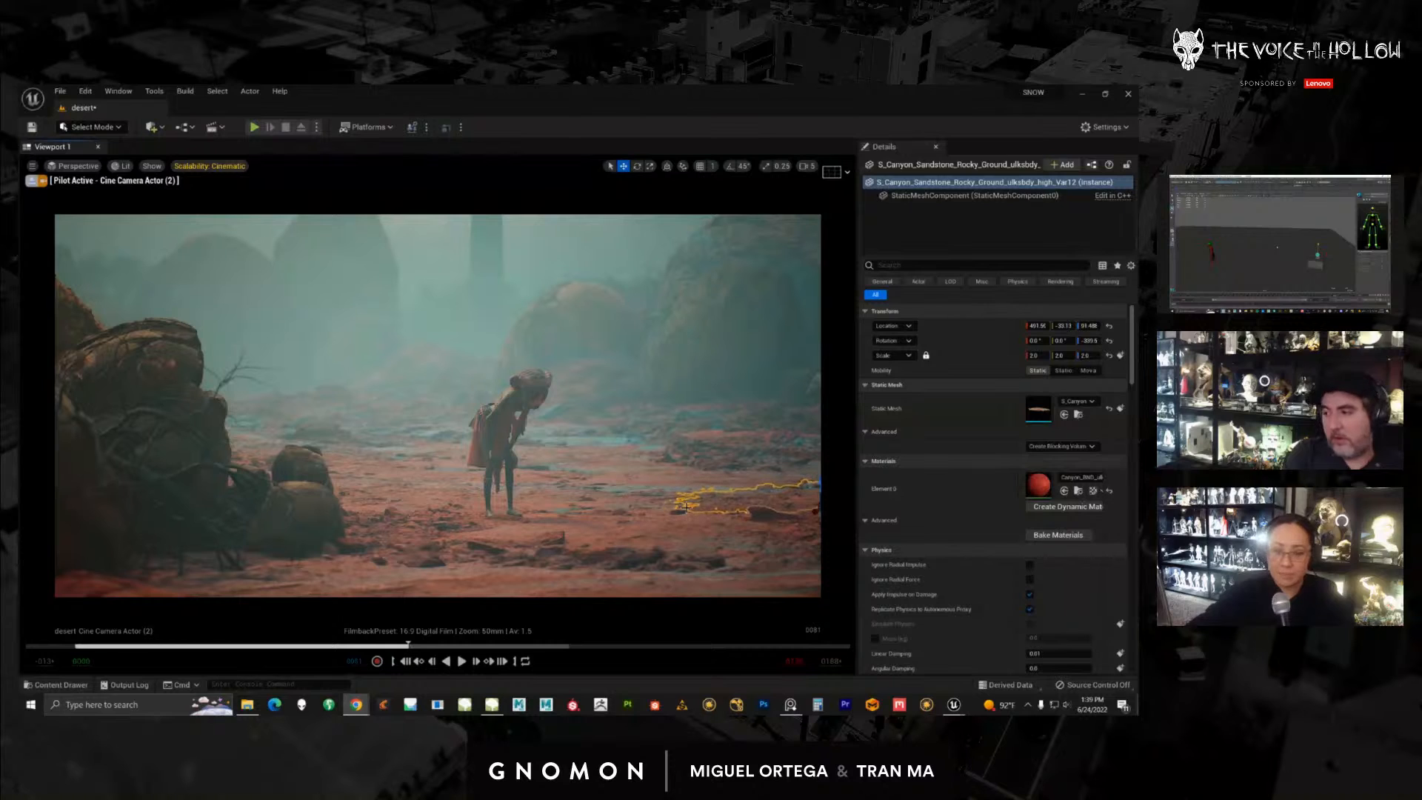
click(656, 471)
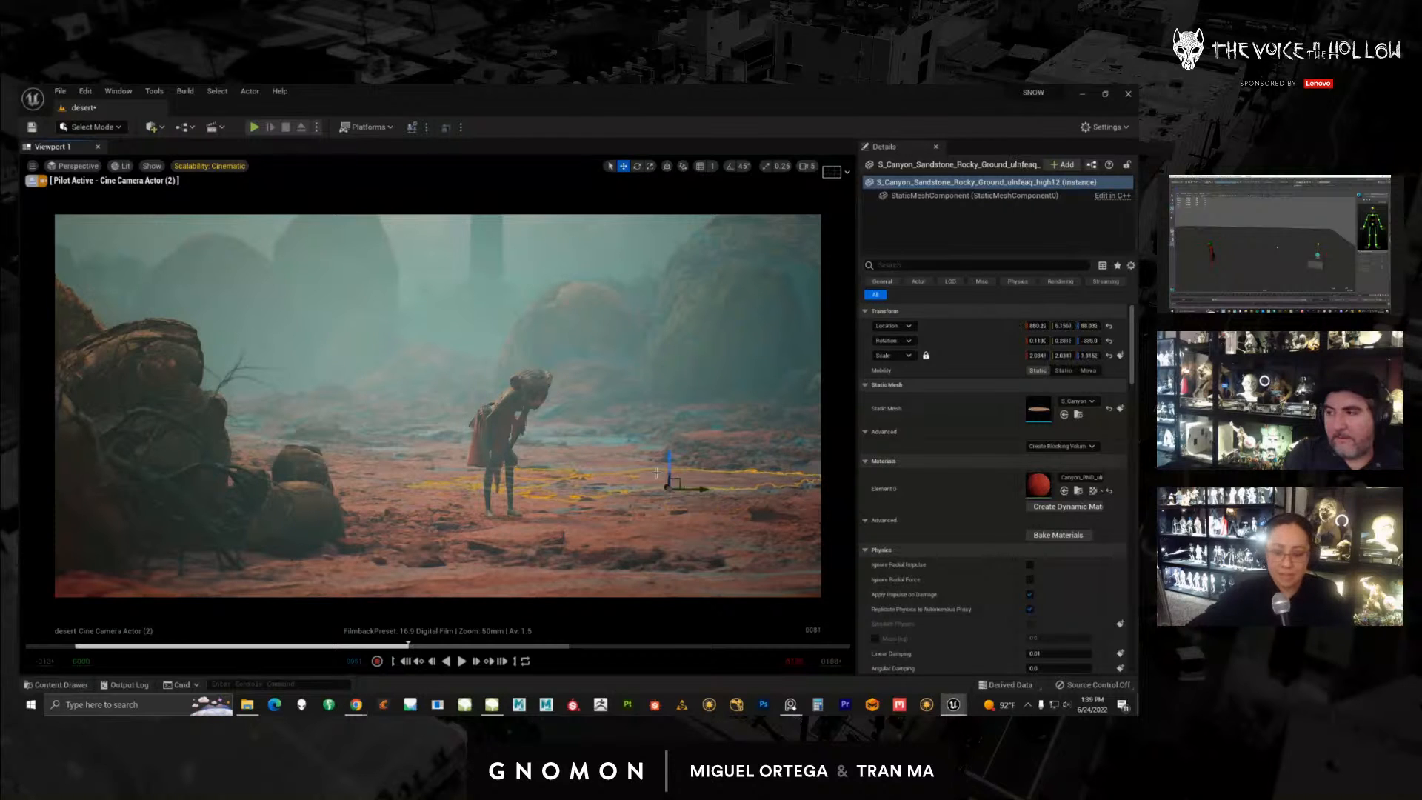
key(g)
key(g)
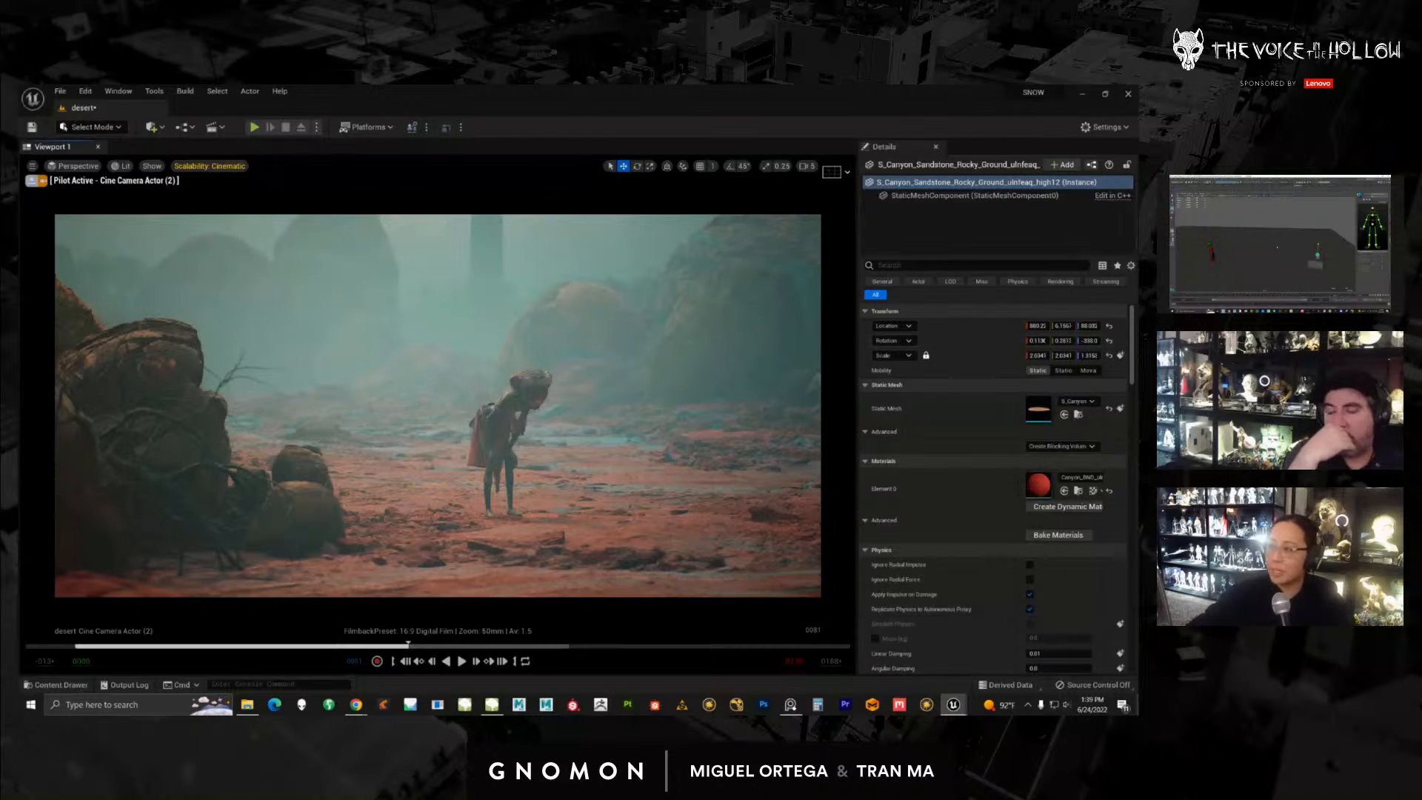
key(alt+Tab)
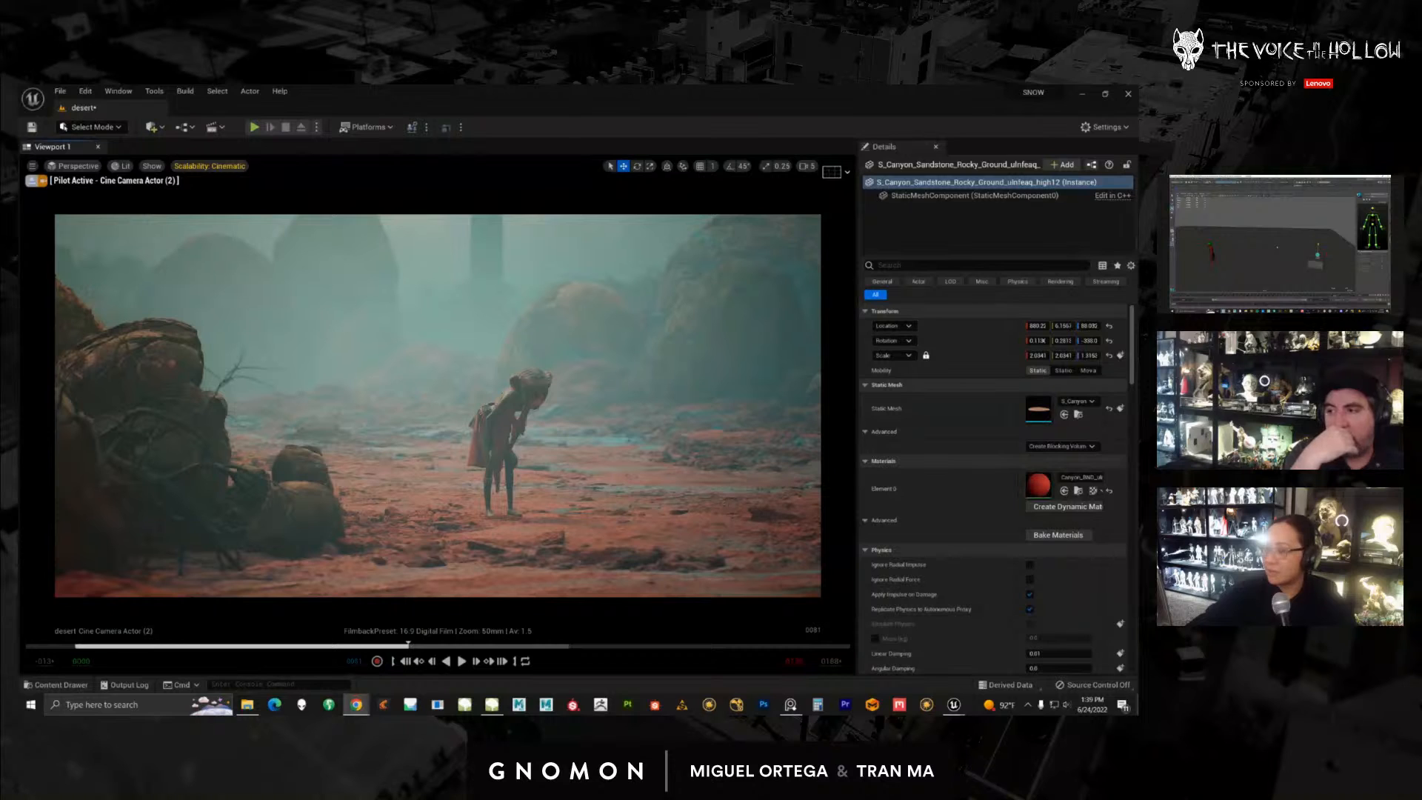
key(alt+Tab)
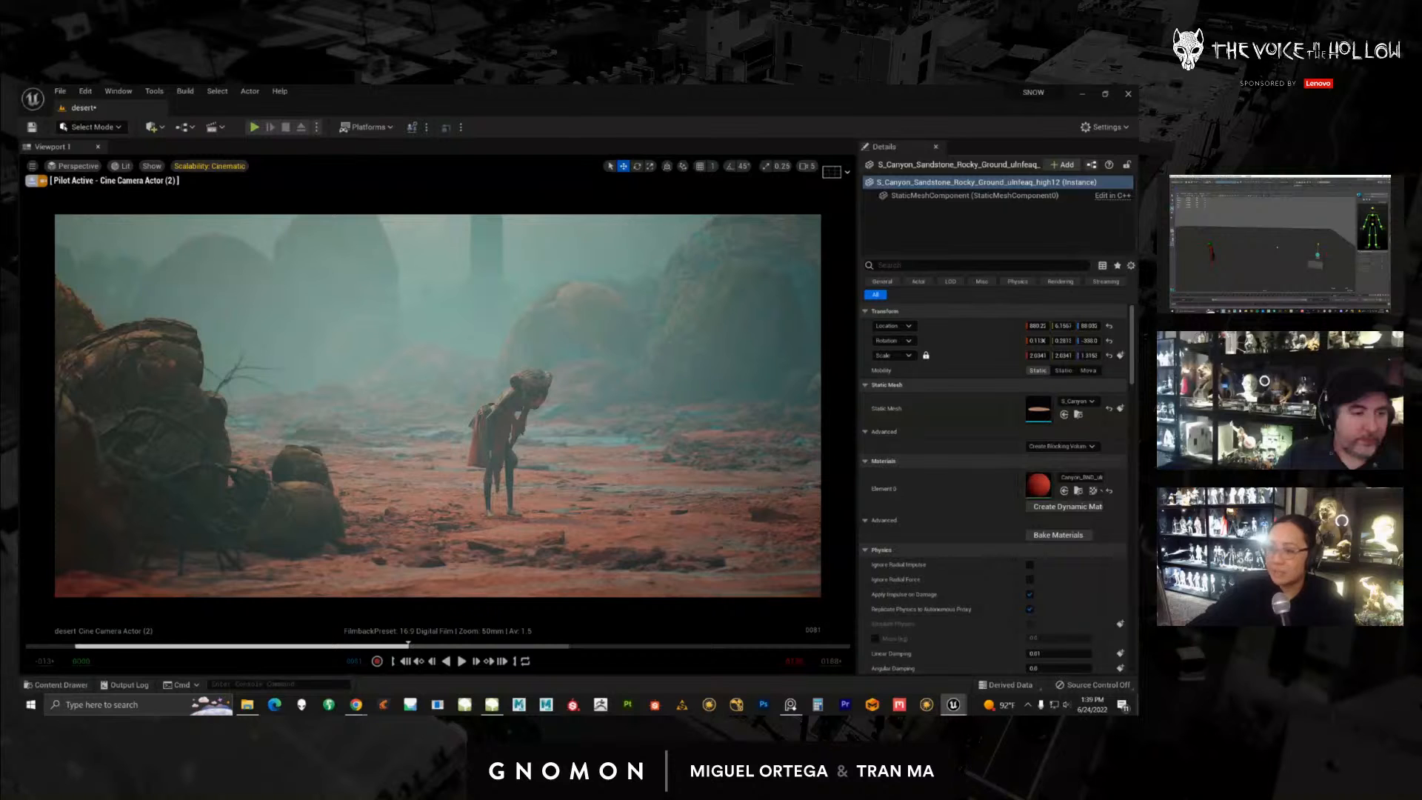
Step: Select the landscape beneath the foreground sandstone pieces and bring the Outliner window over the editor
click(643, 519)
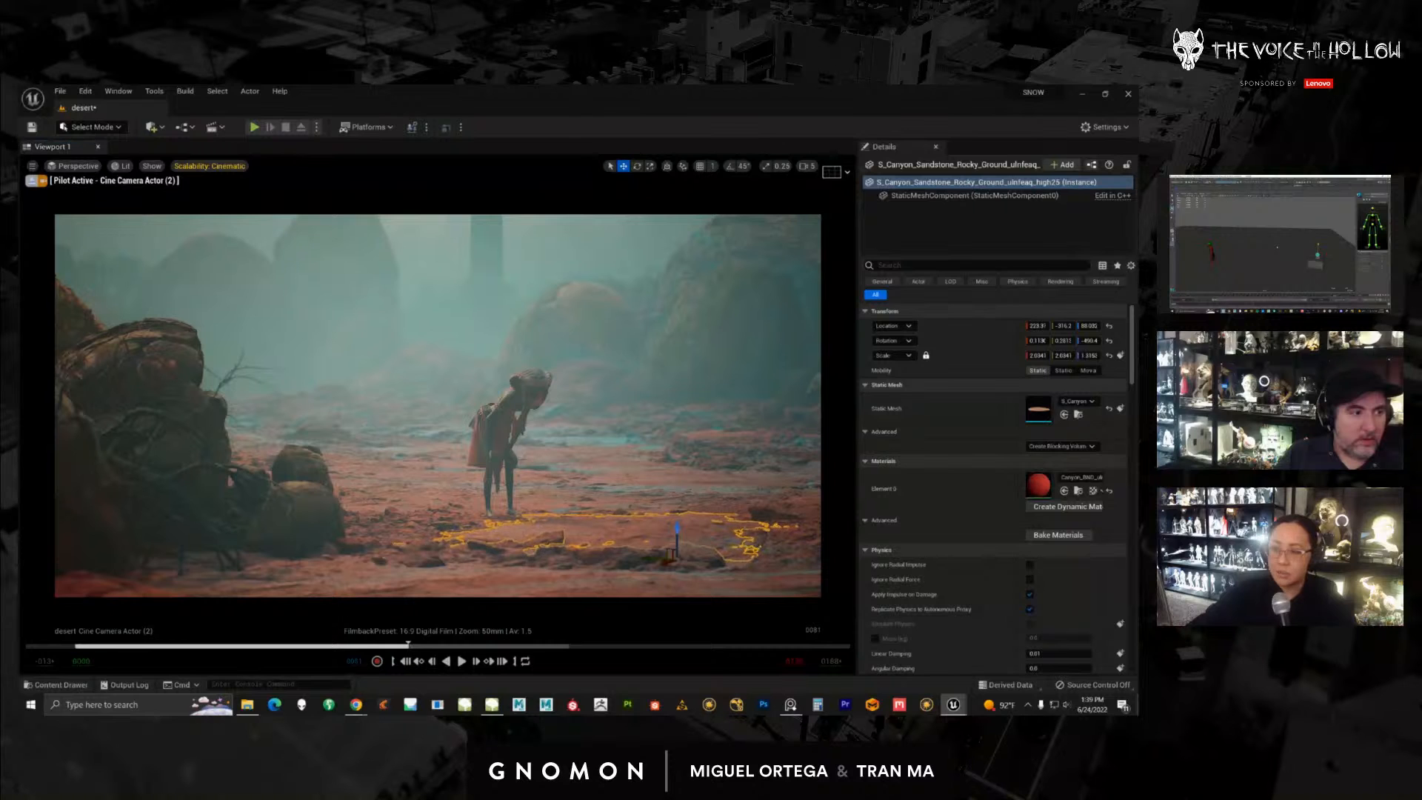
click(631, 505)
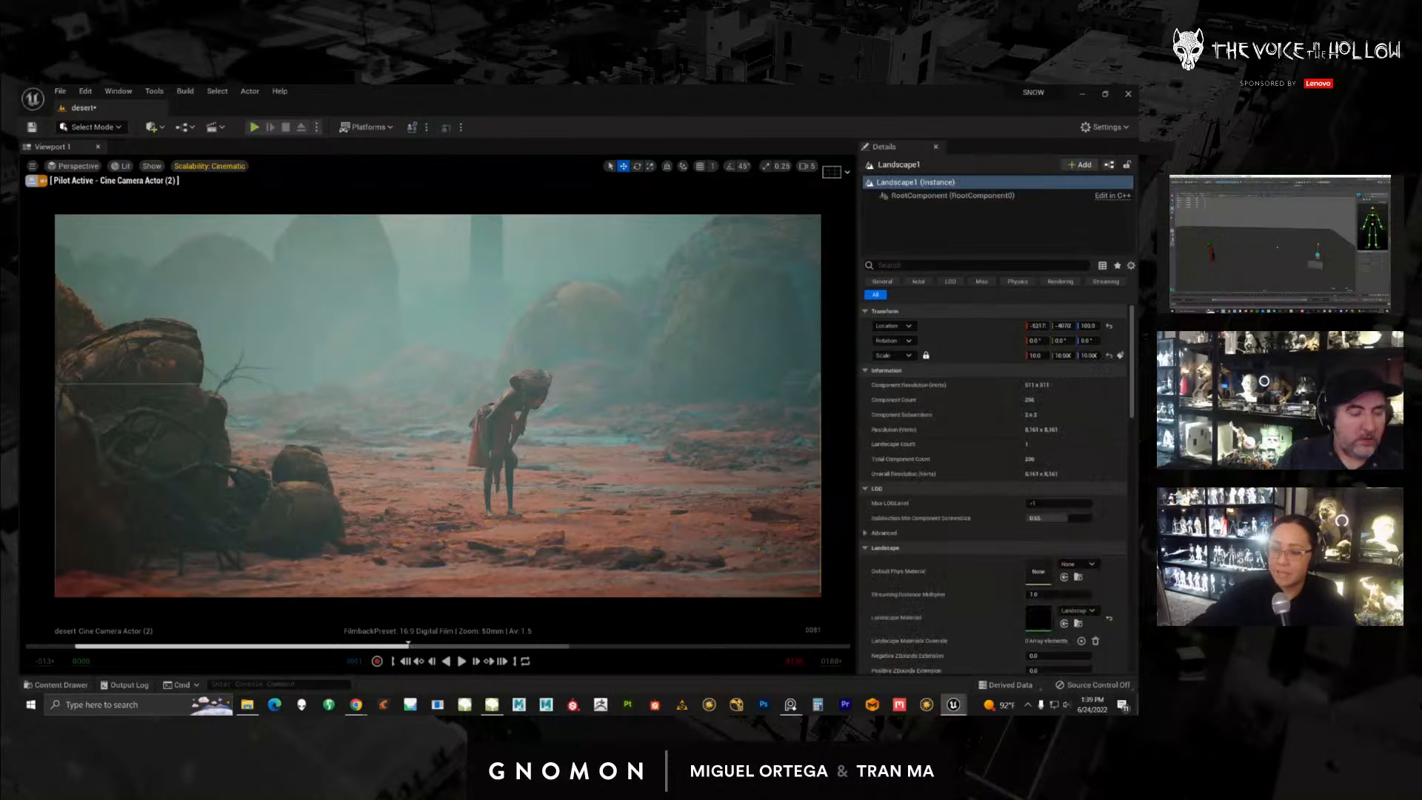
drag(1137, 124, 976, 116)
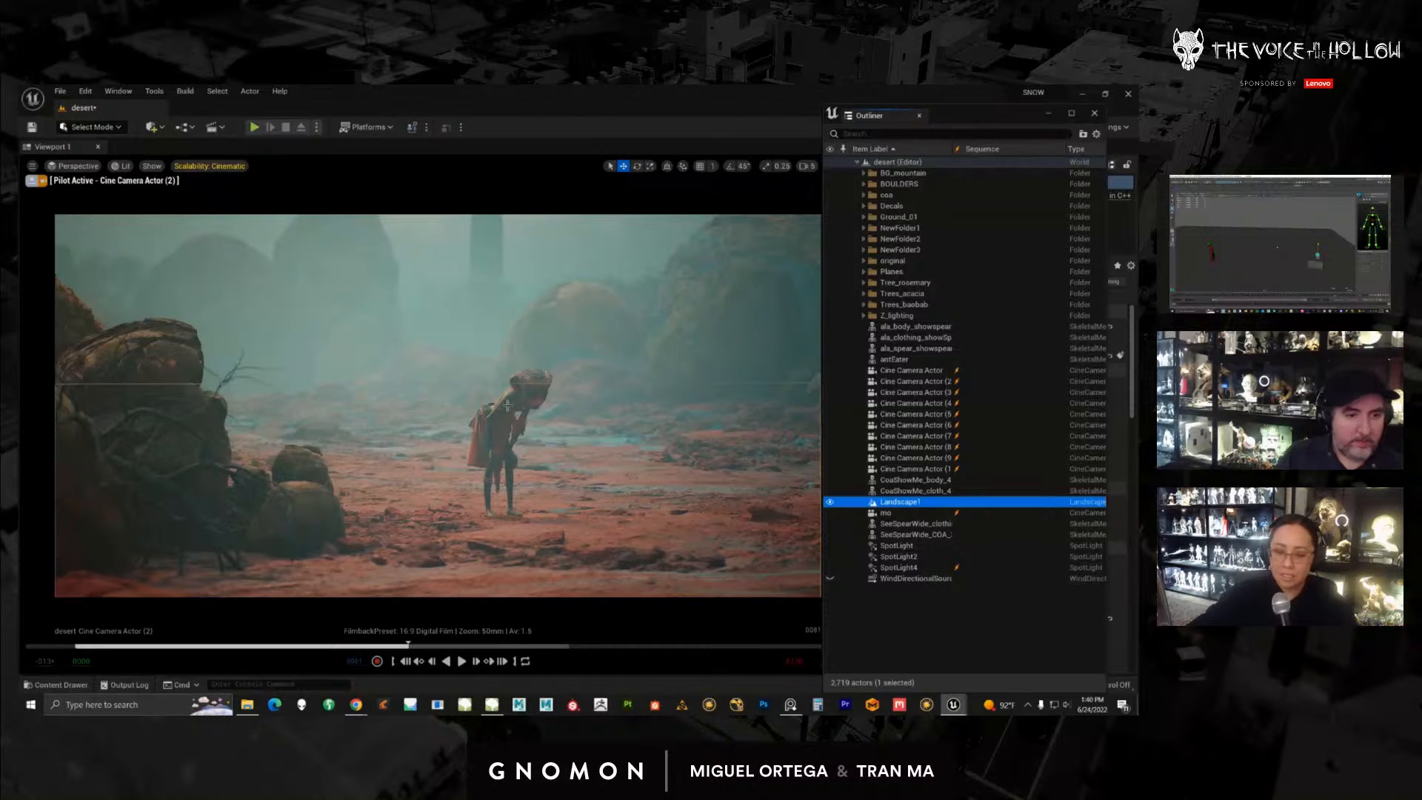
Step: Inspect the fallen acacia draped over the boulders and the canyon sandstone piece at the character's feet by selecting each
click(214, 532)
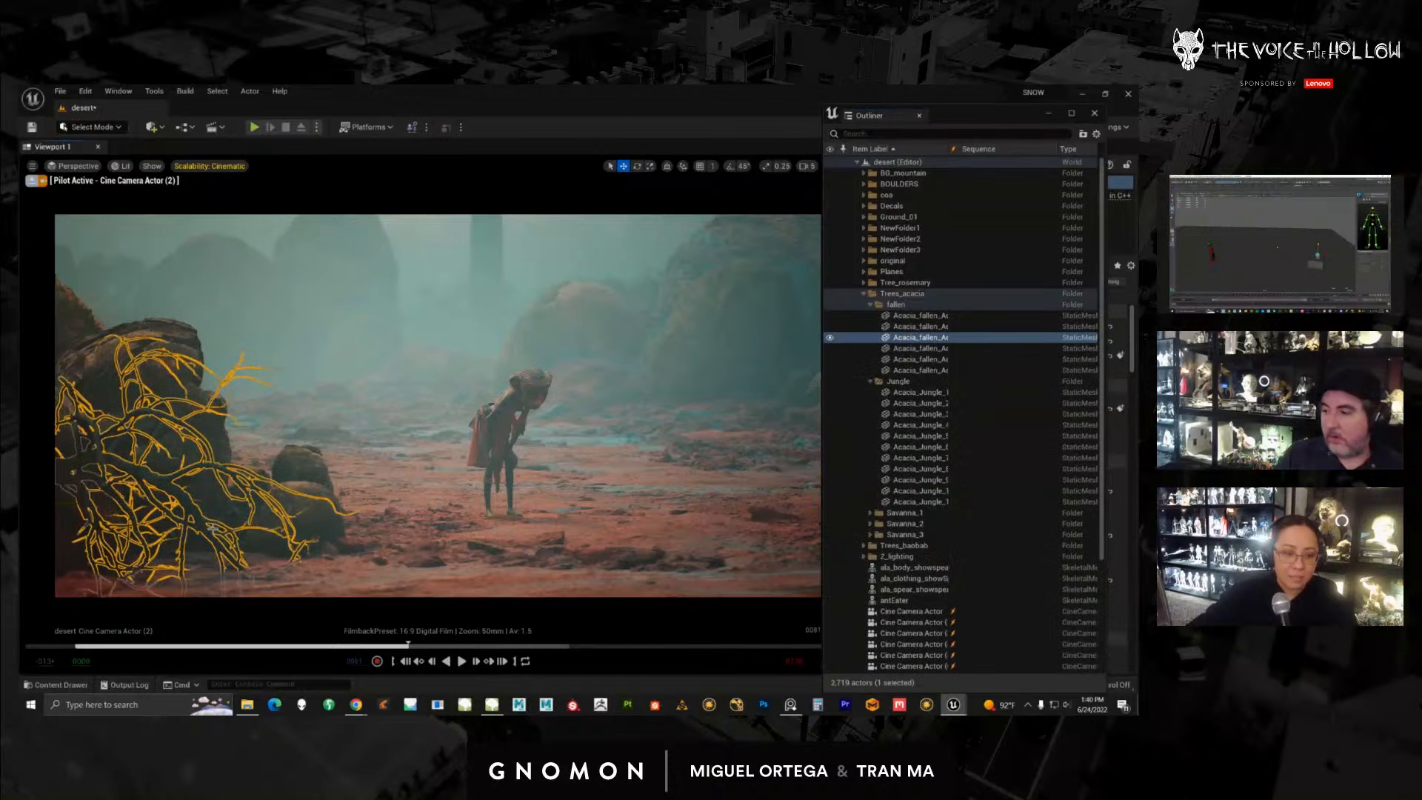
scroll(173, 508, down, 3)
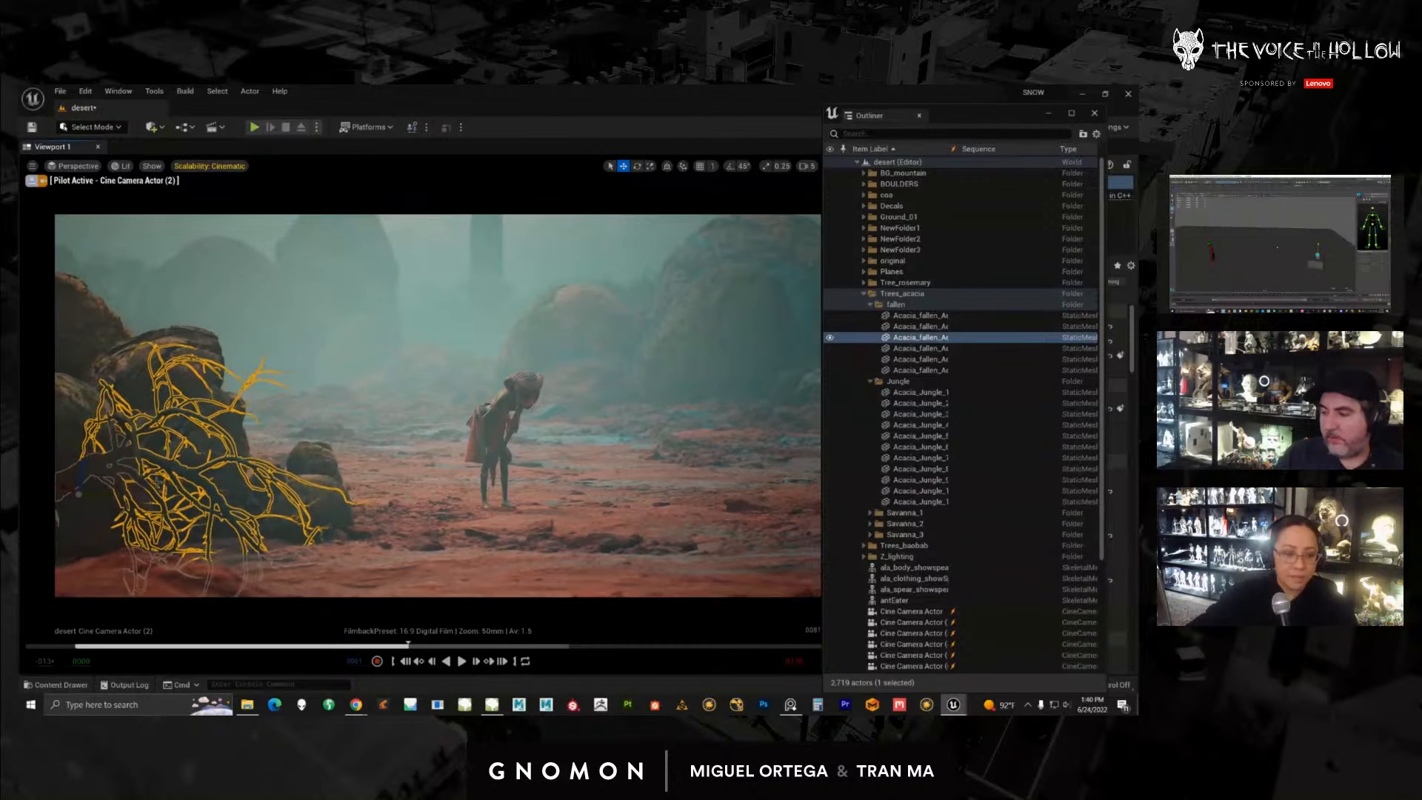
drag(87, 470, 86, 457)
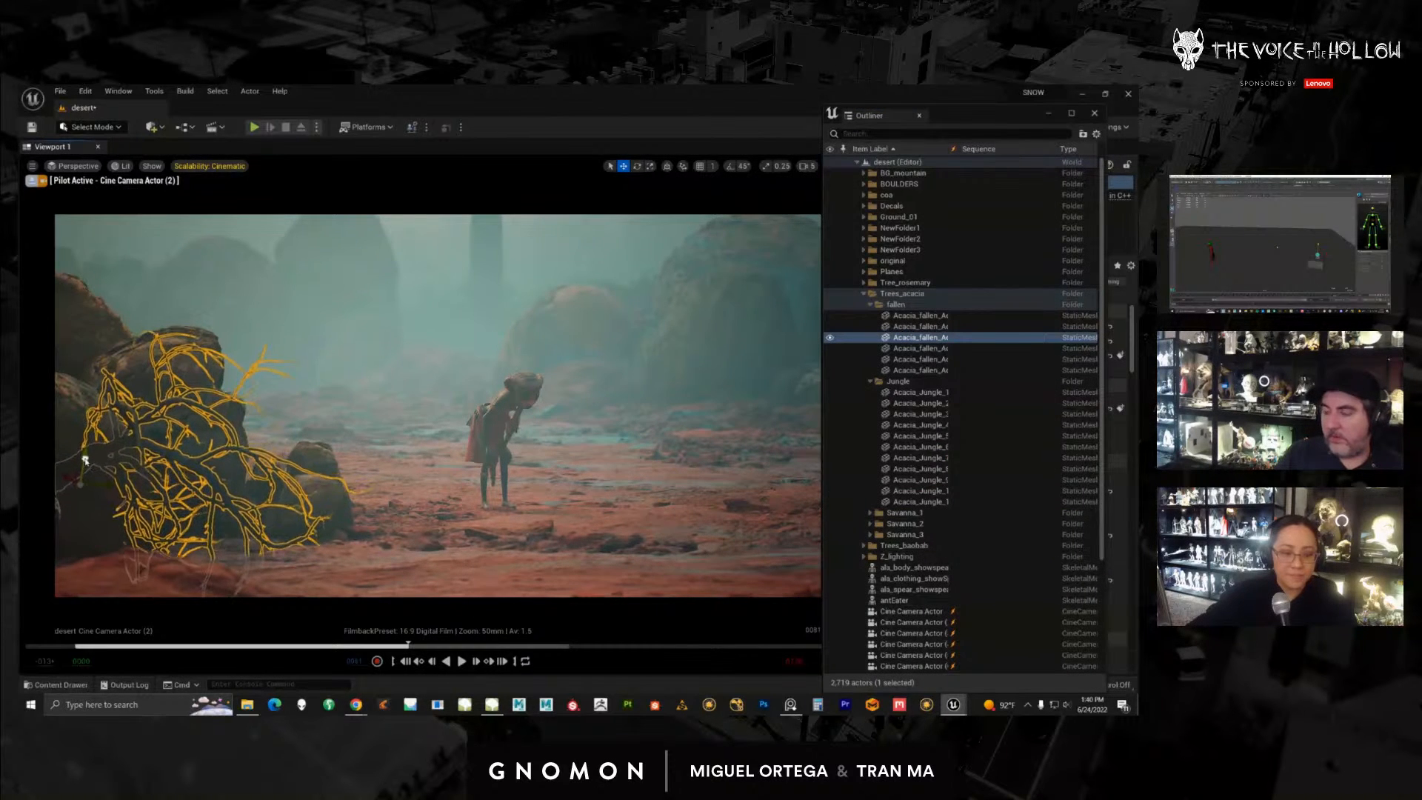
scroll(431, 501, up, 4)
click(431, 501)
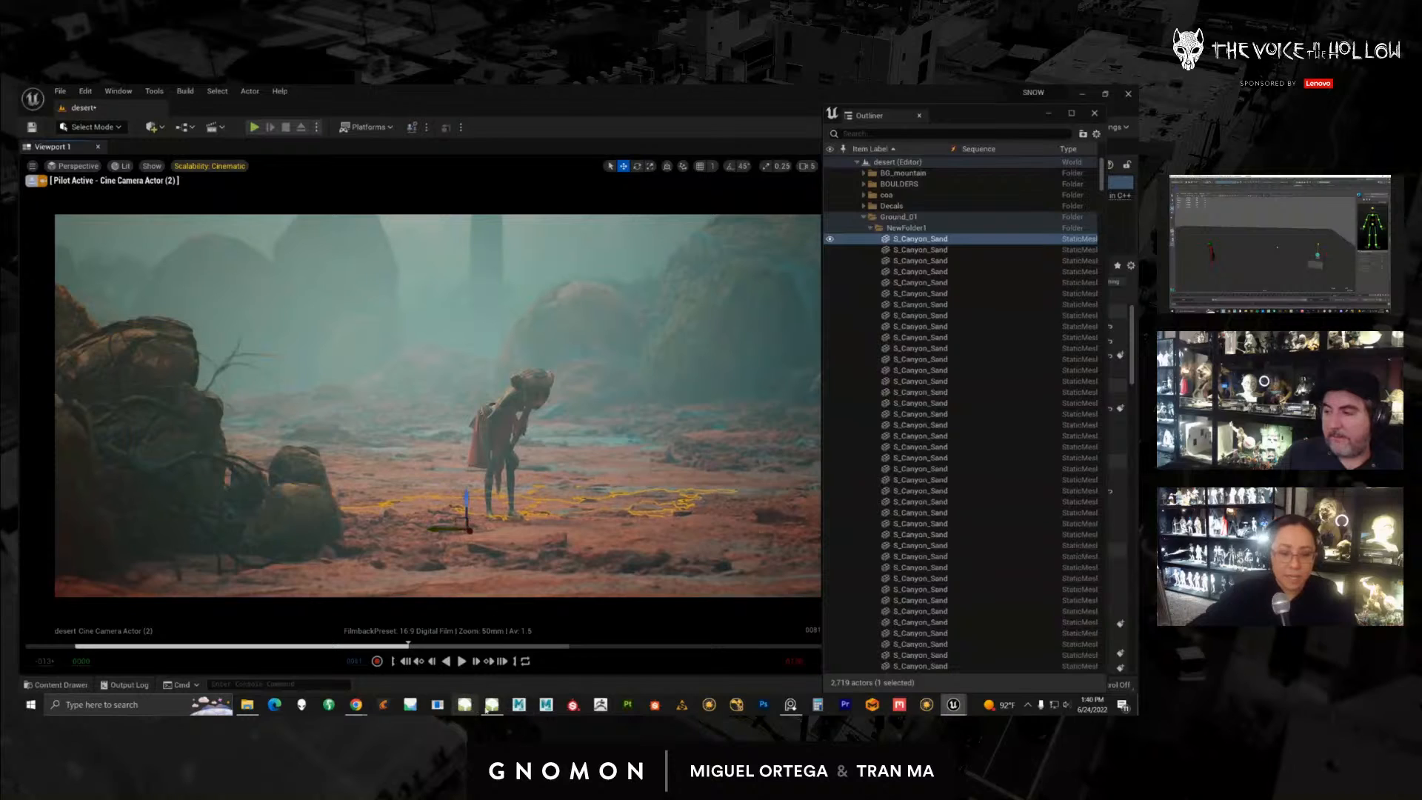
Step: Switch to SpeedTree Modeler and view the acacia model as a whole tree
click(492, 704)
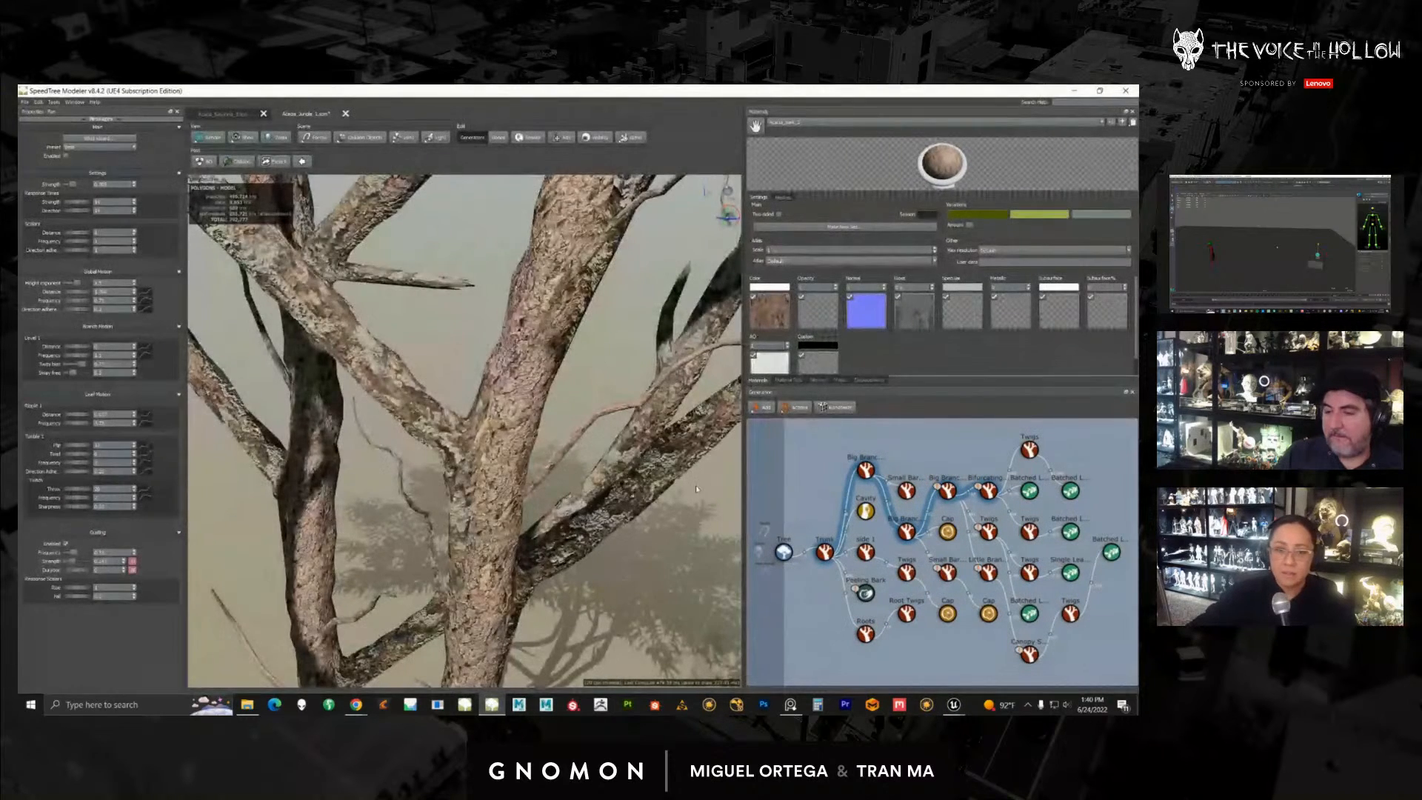
scroll(612, 467, down, 10)
scroll(612, 467, down, 4)
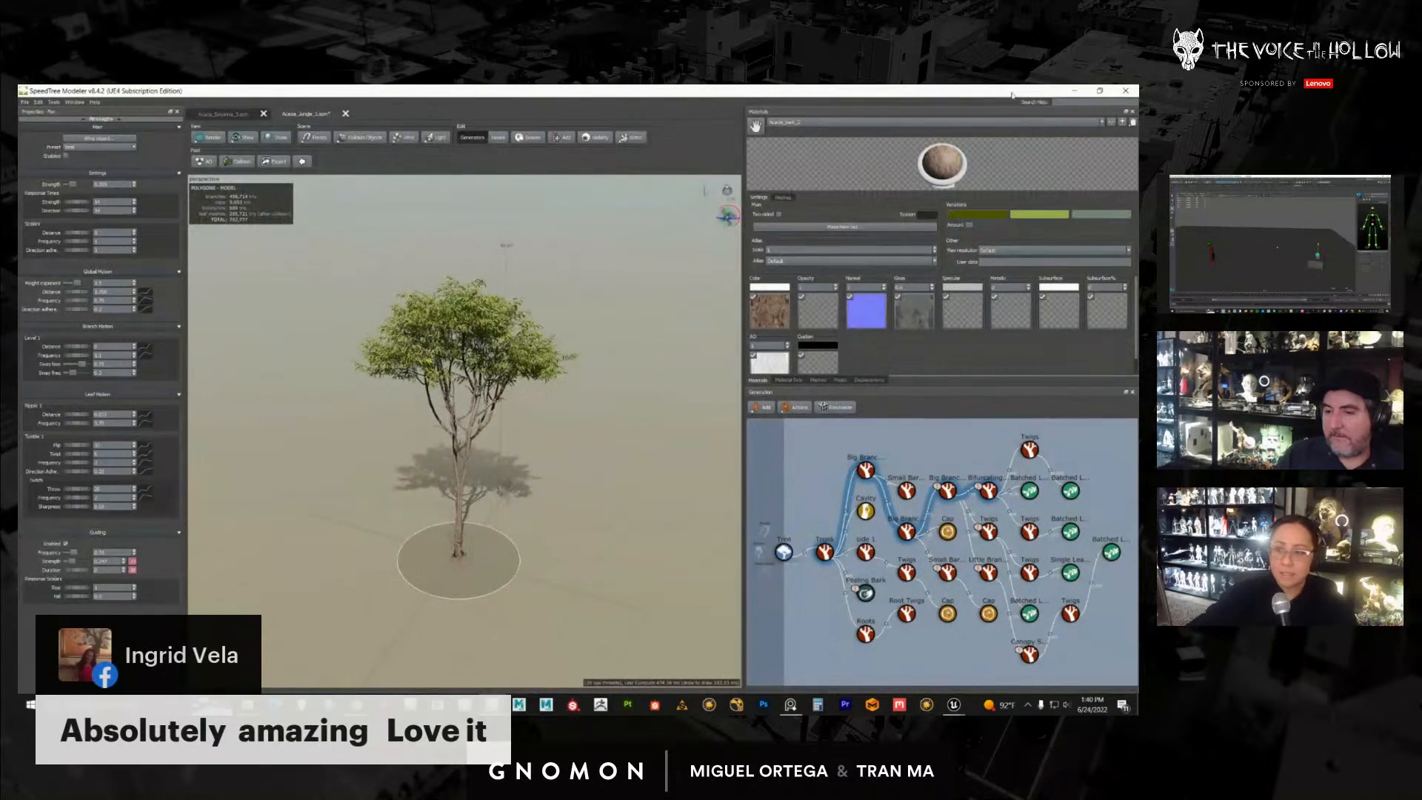
Step: Browse the Cinema Tree Library on the SpeedTree store in Chrome, then close that browser window
key(alt+Tab)
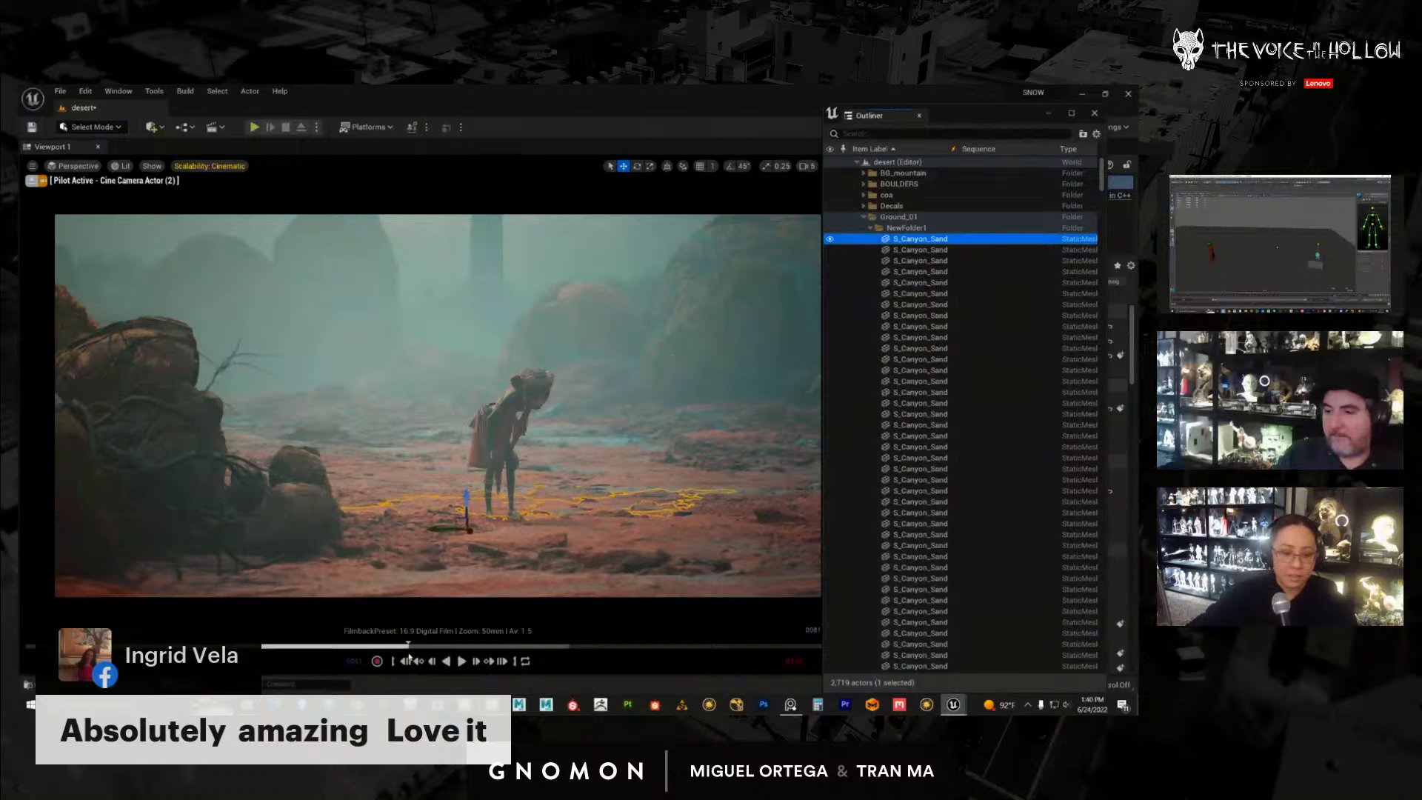
click(356, 704)
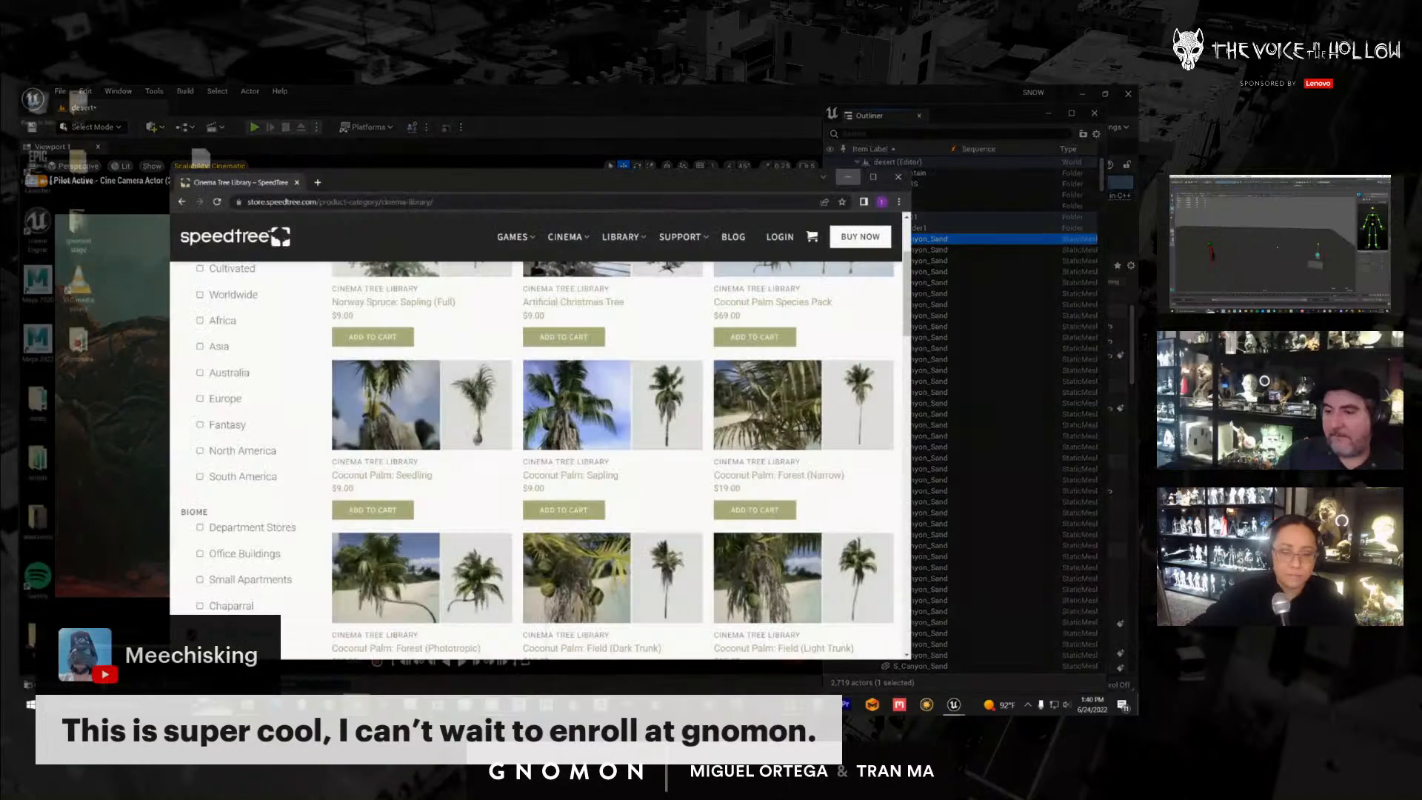
click(226, 655)
scroll(526, 494, up, 3)
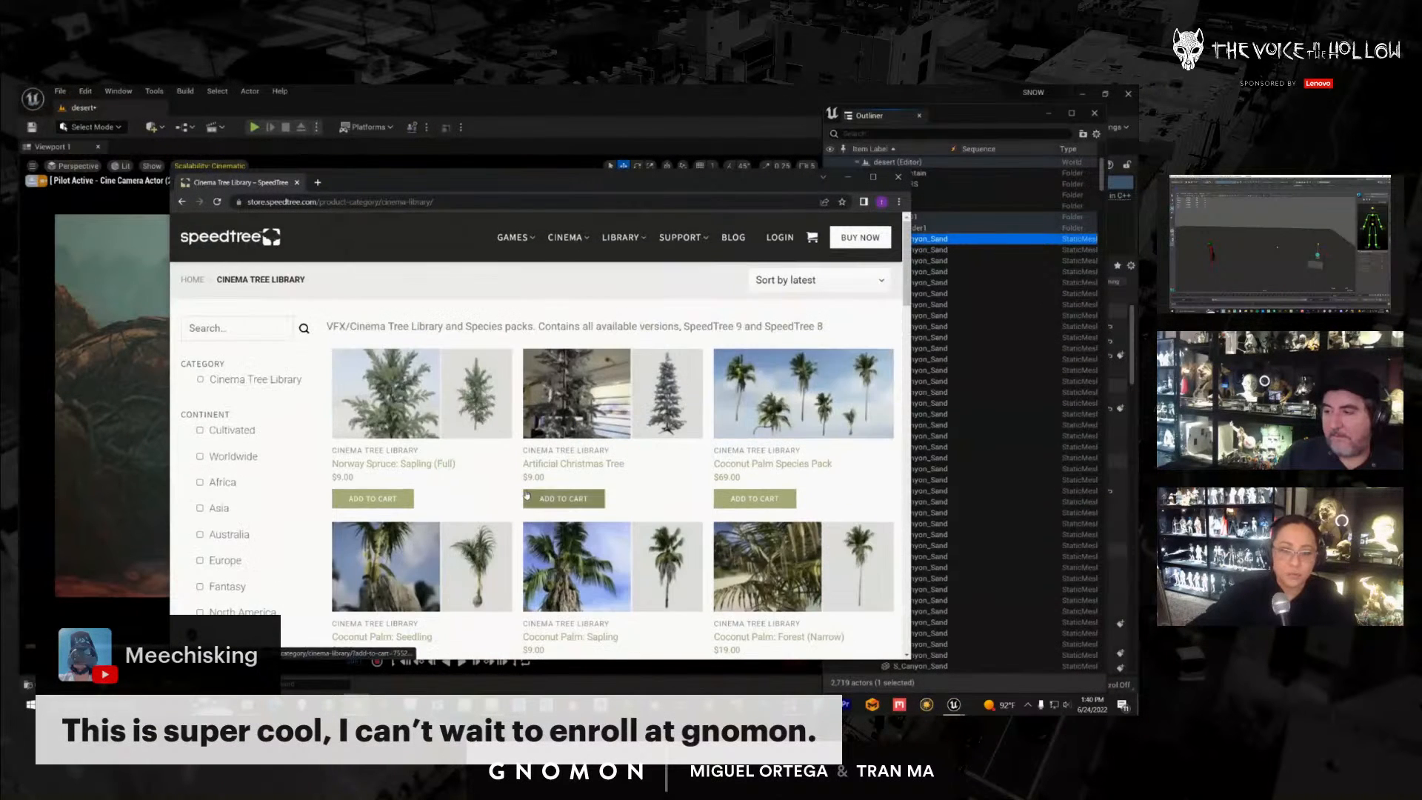
scroll(526, 495, down, 2)
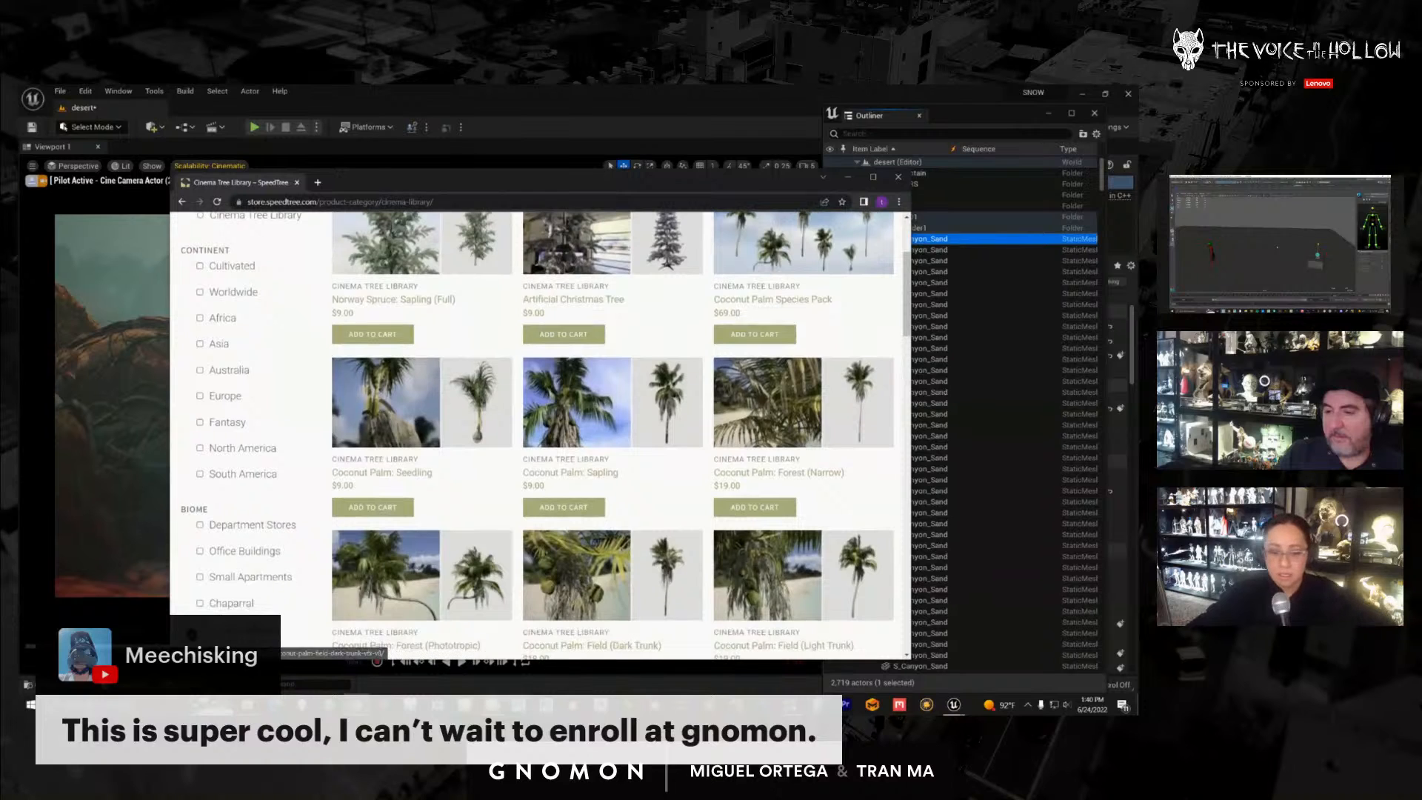
mouse_move(492, 704)
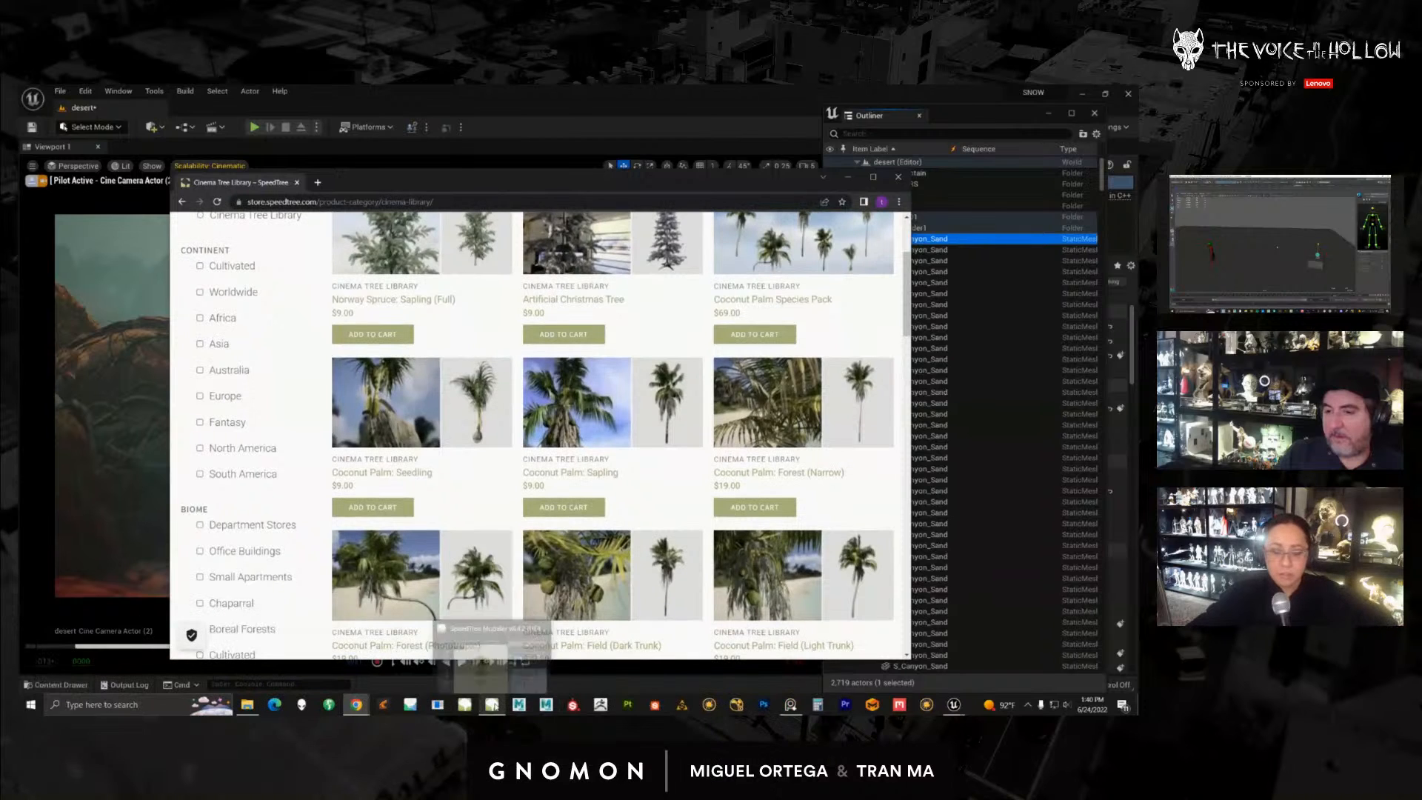
click(492, 627)
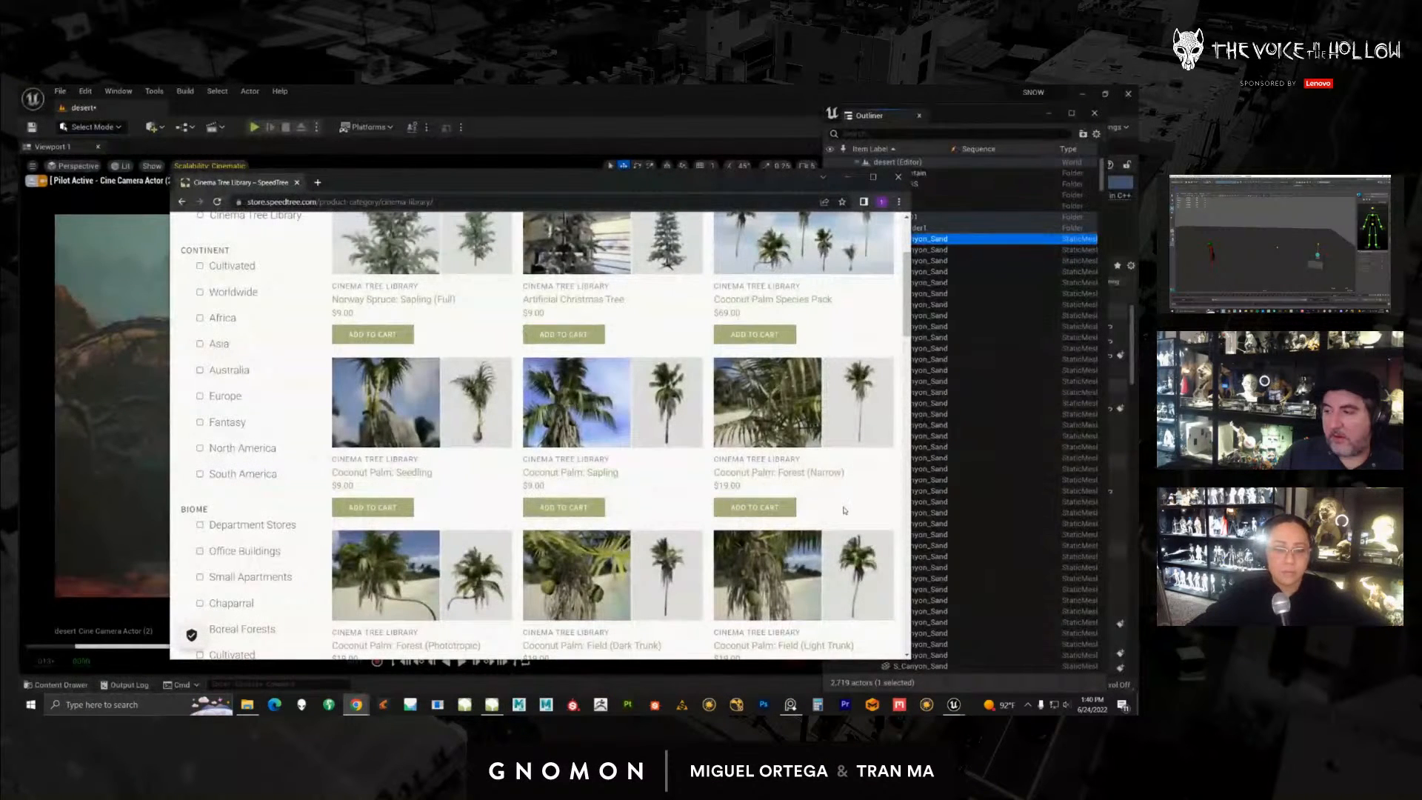
scroll(866, 482, up, 2)
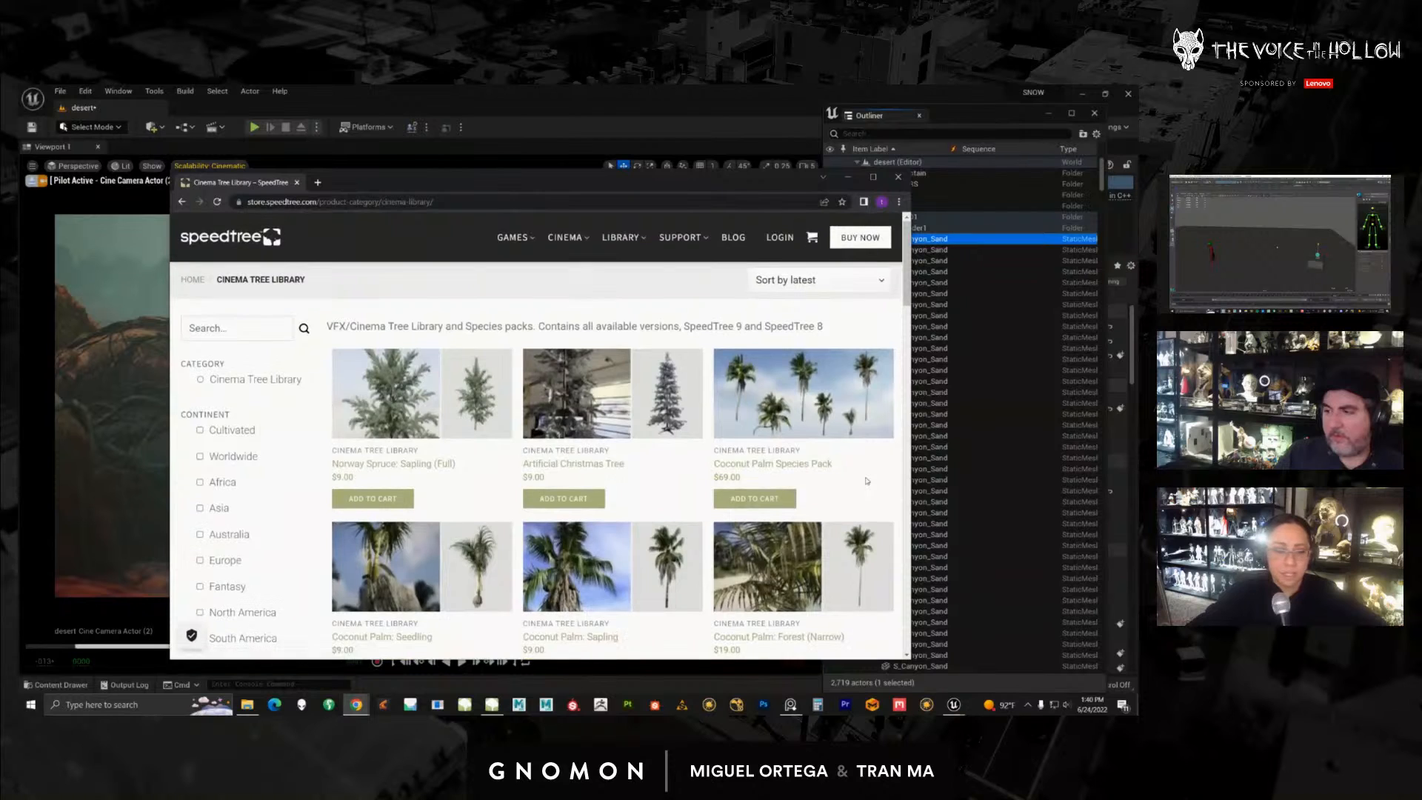
scroll(813, 272, down, 6)
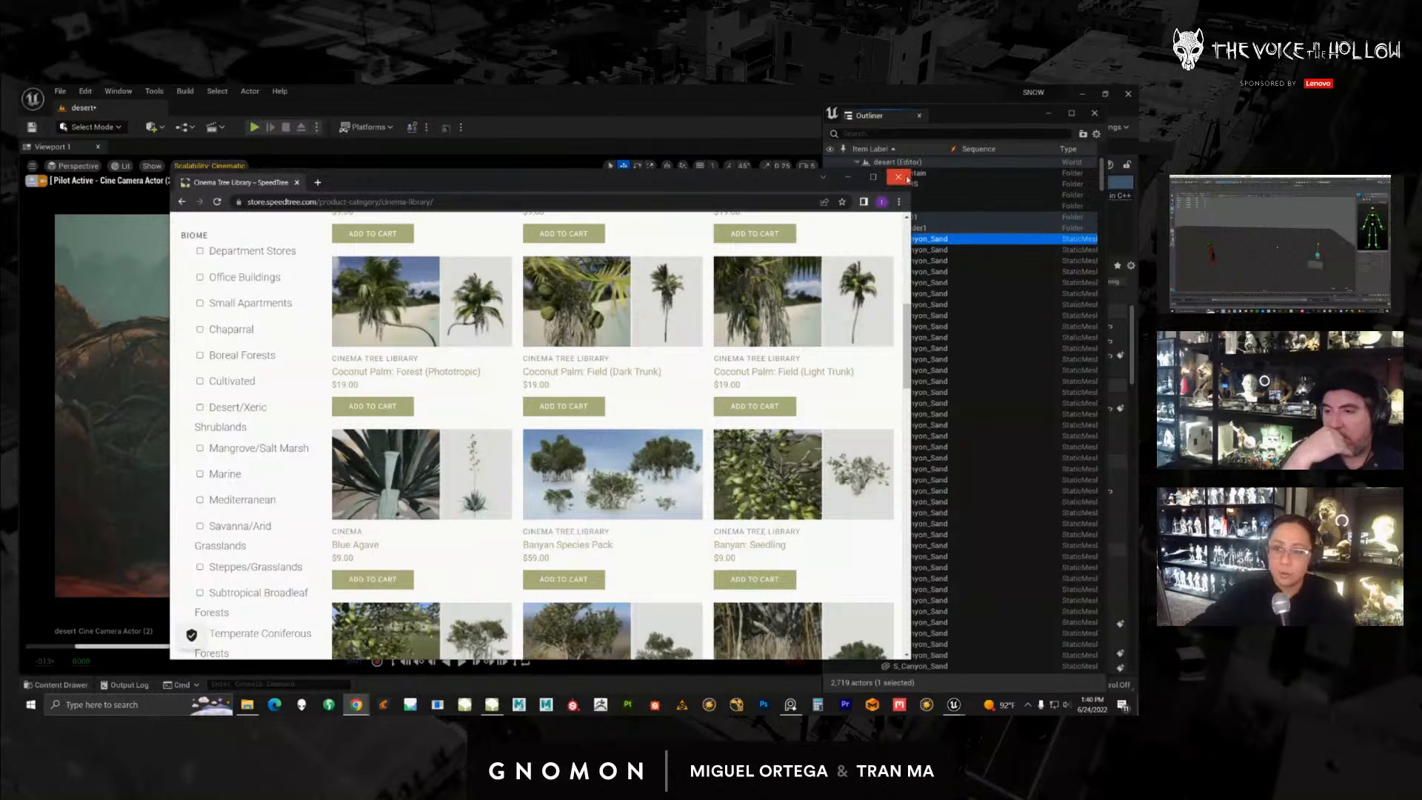
drag(877, 186, 900, 164)
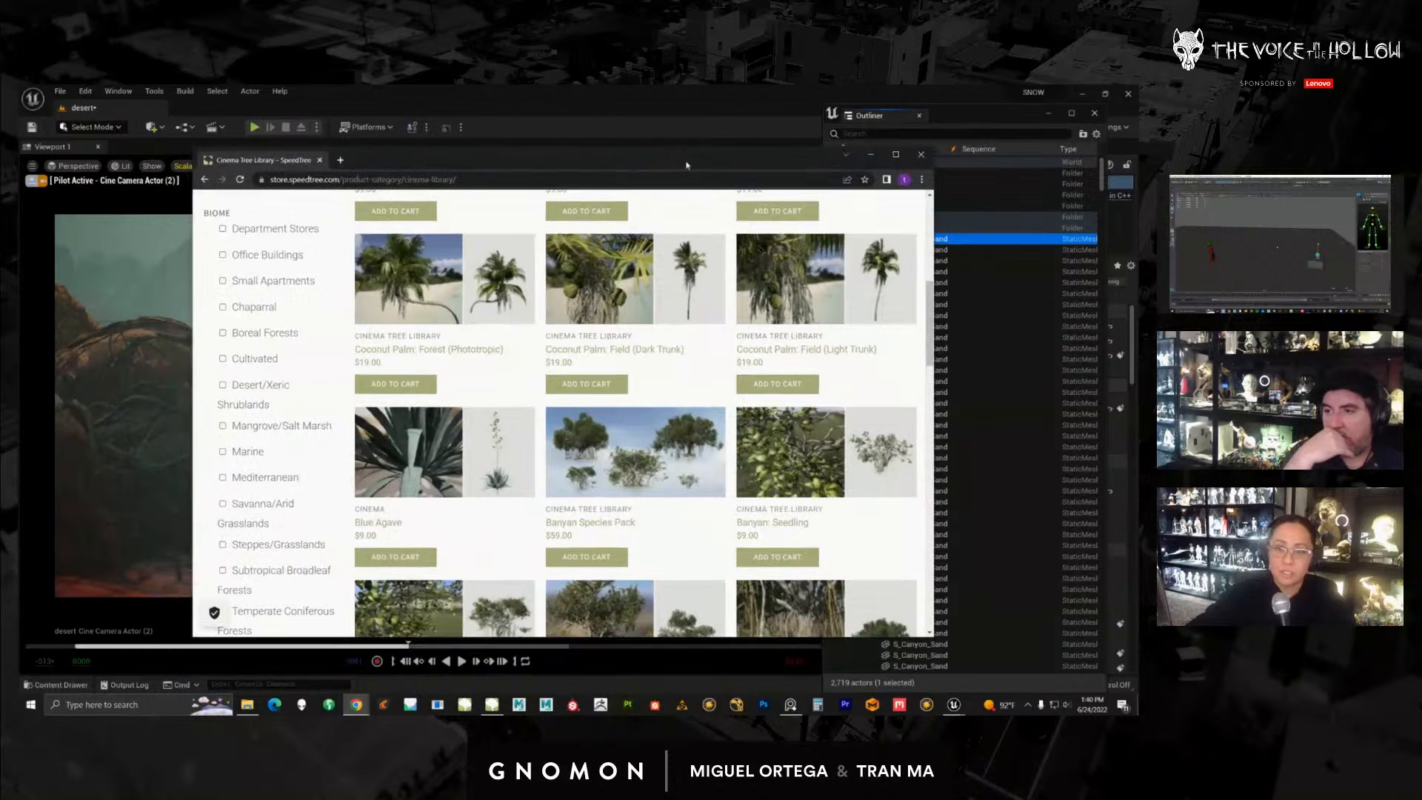
click(921, 153)
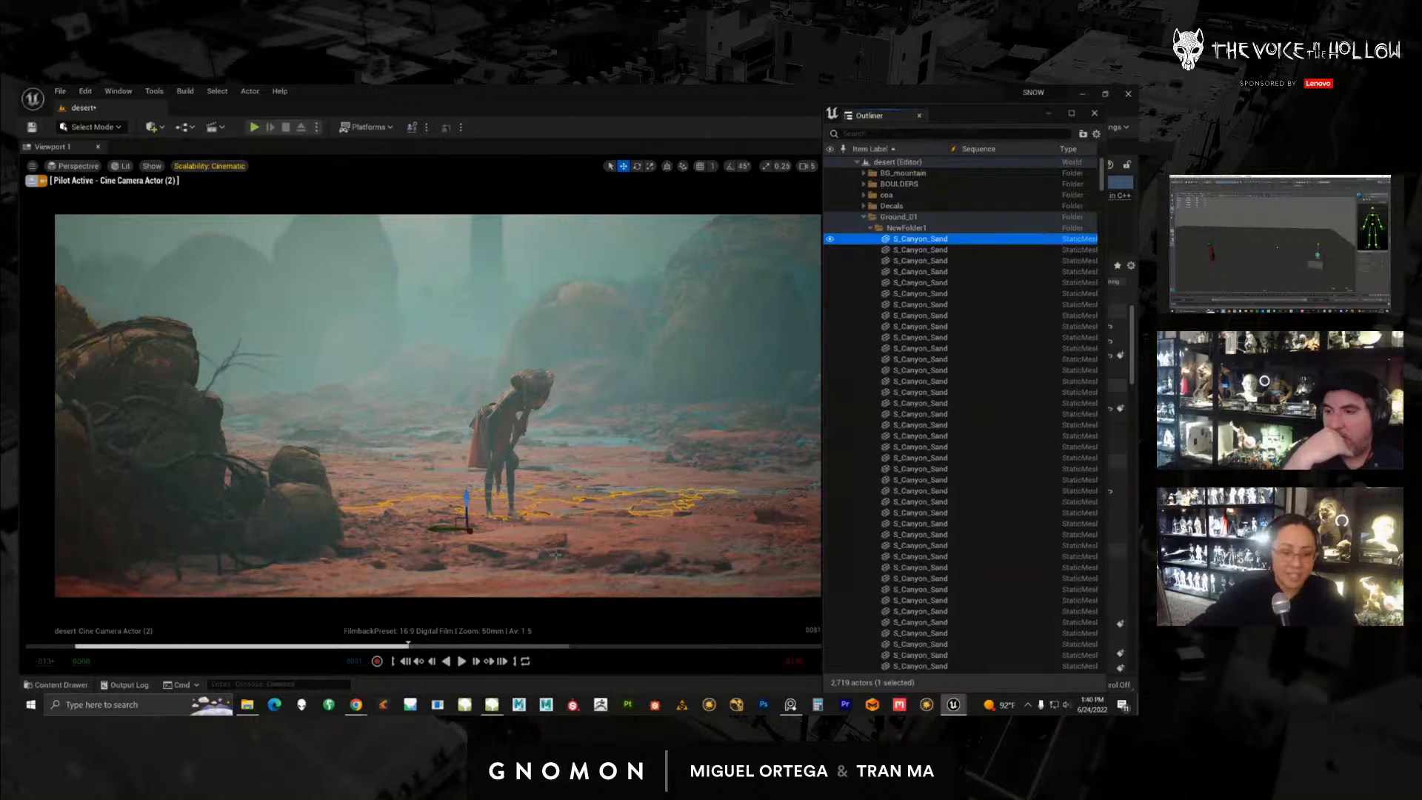
Step: Move the floating Outliner clear of the viewport in Unreal Editor, select a foreground ground piece and toggle game view
mouse_move(357, 708)
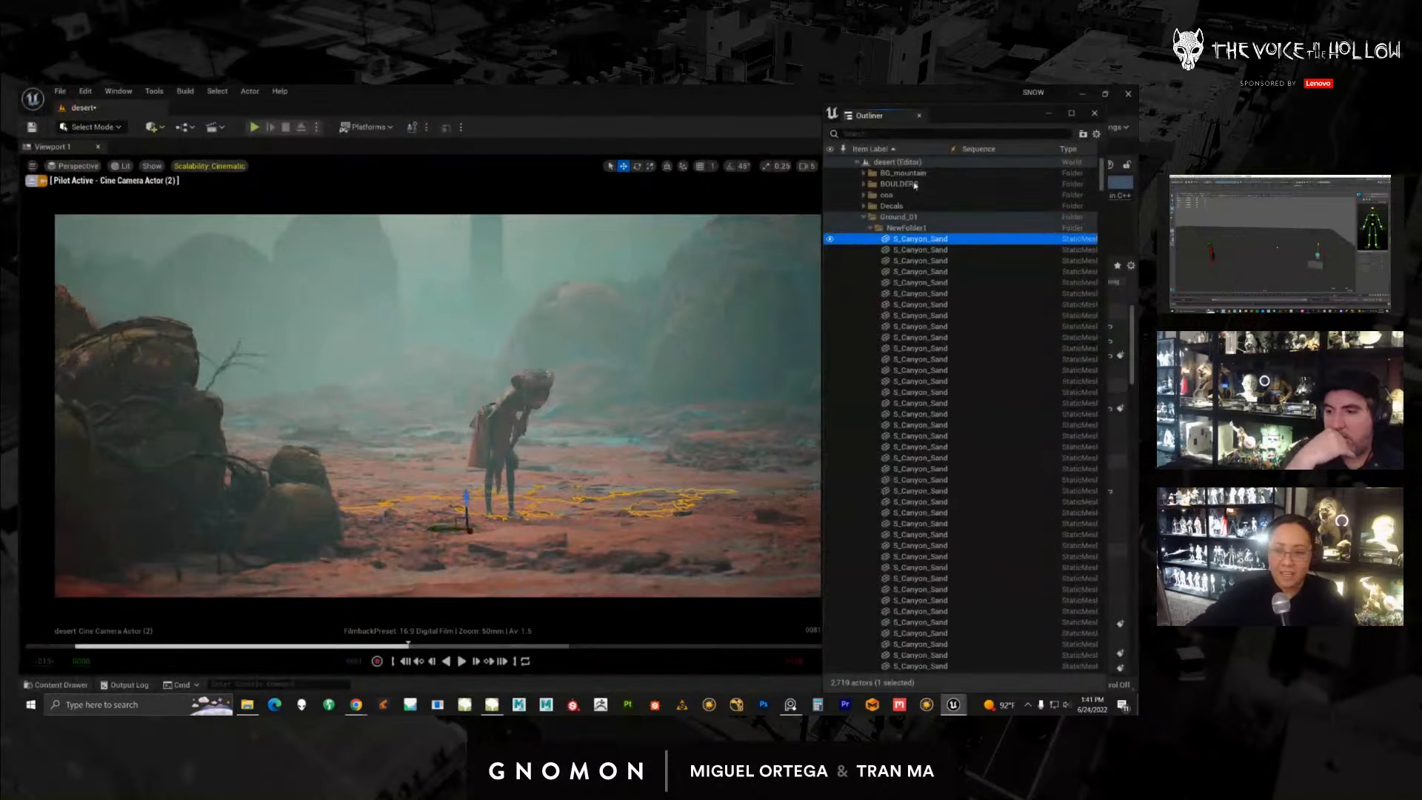
drag(963, 114, 1137, 116)
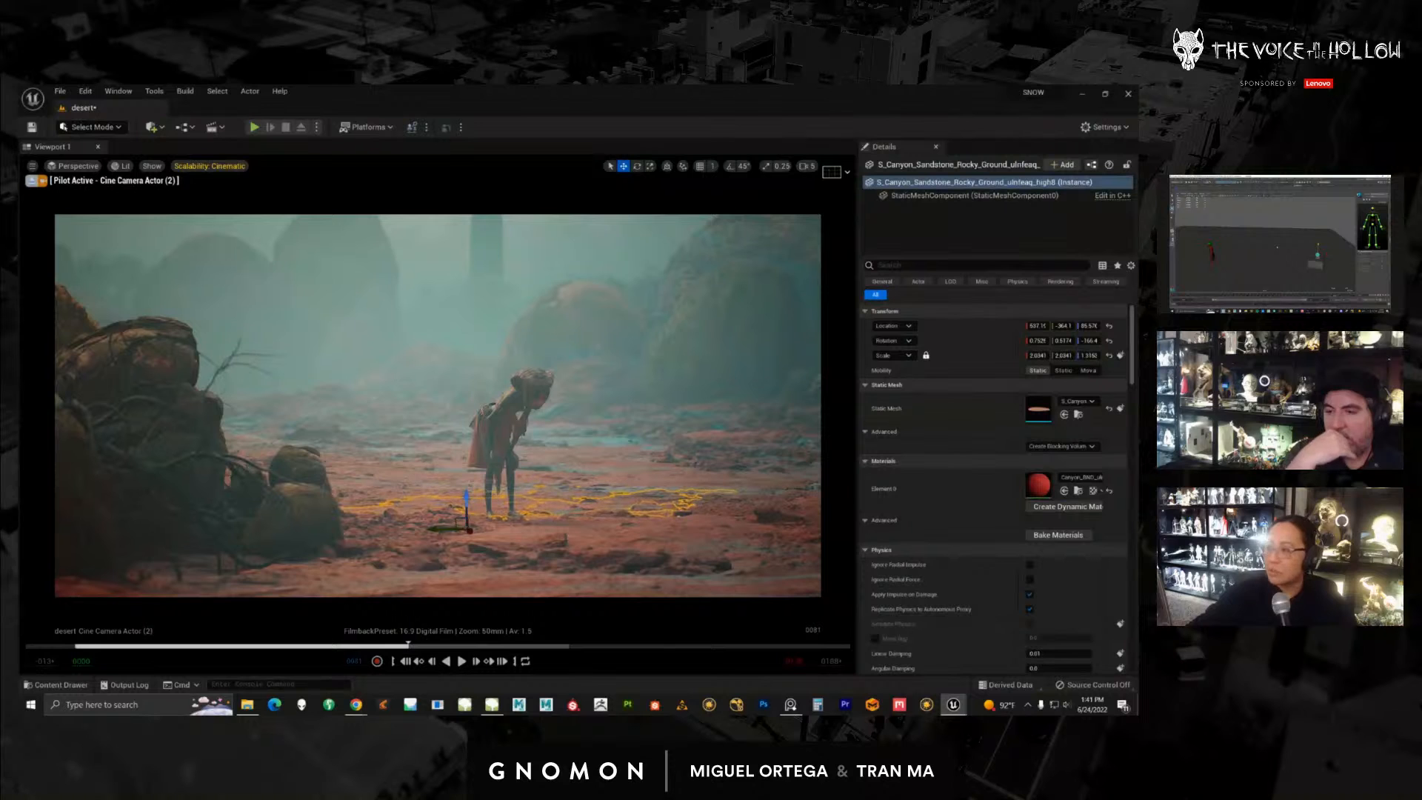
click(660, 584)
key(g)
key(g)
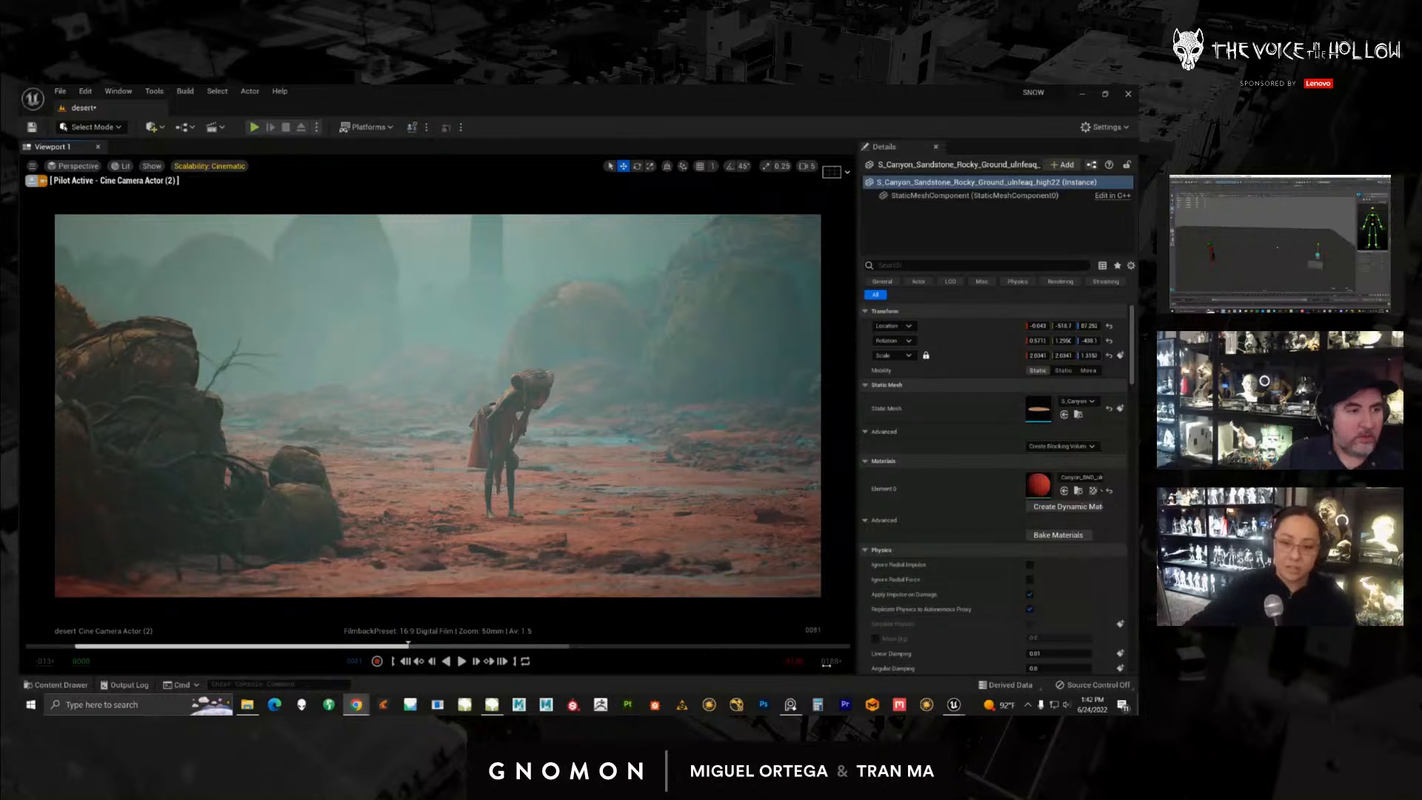
Step: Select individual sandstone ground pieces and the large background boulder in turn to inspect the meshes building the desert set
click(630, 485)
click(626, 537)
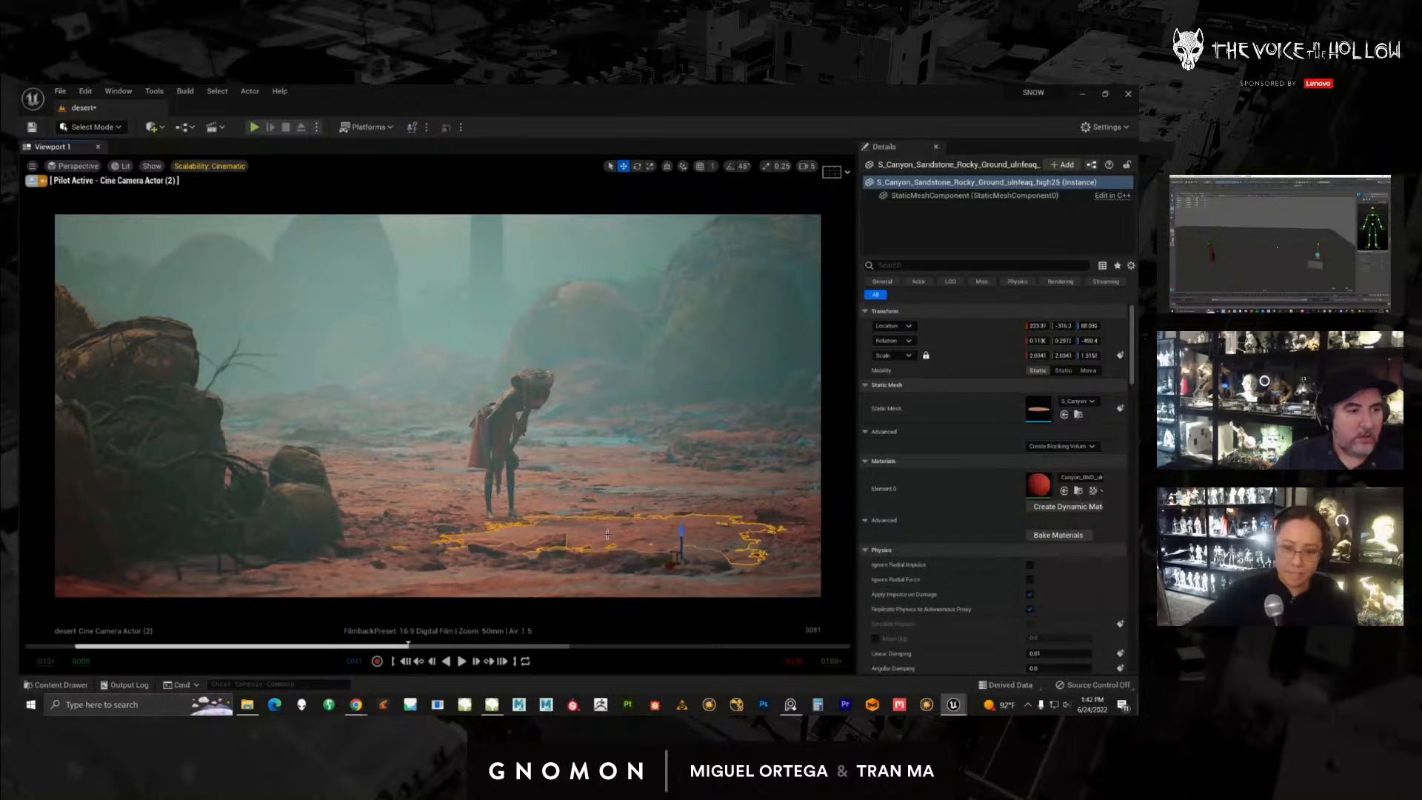
click(636, 462)
click(618, 559)
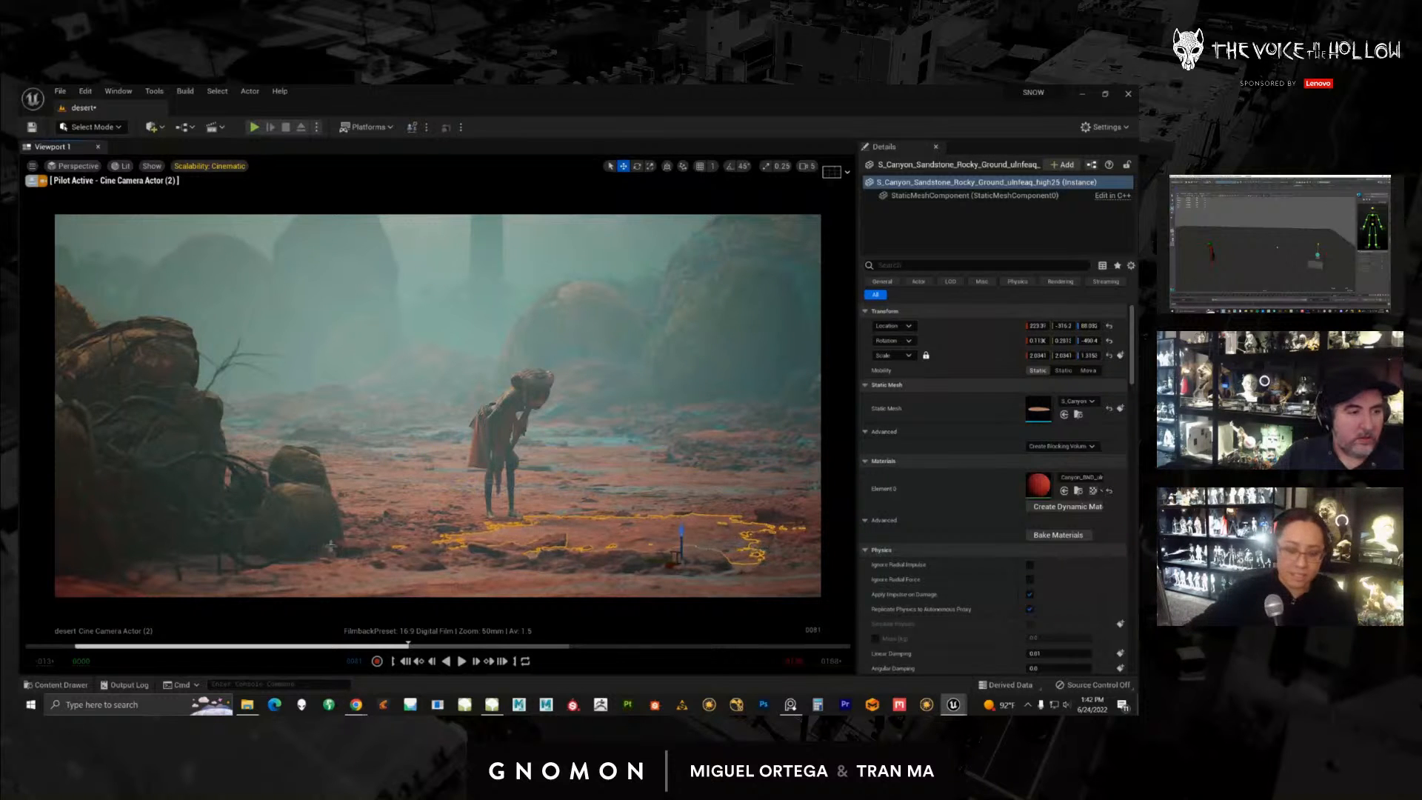
click(714, 436)
click(733, 333)
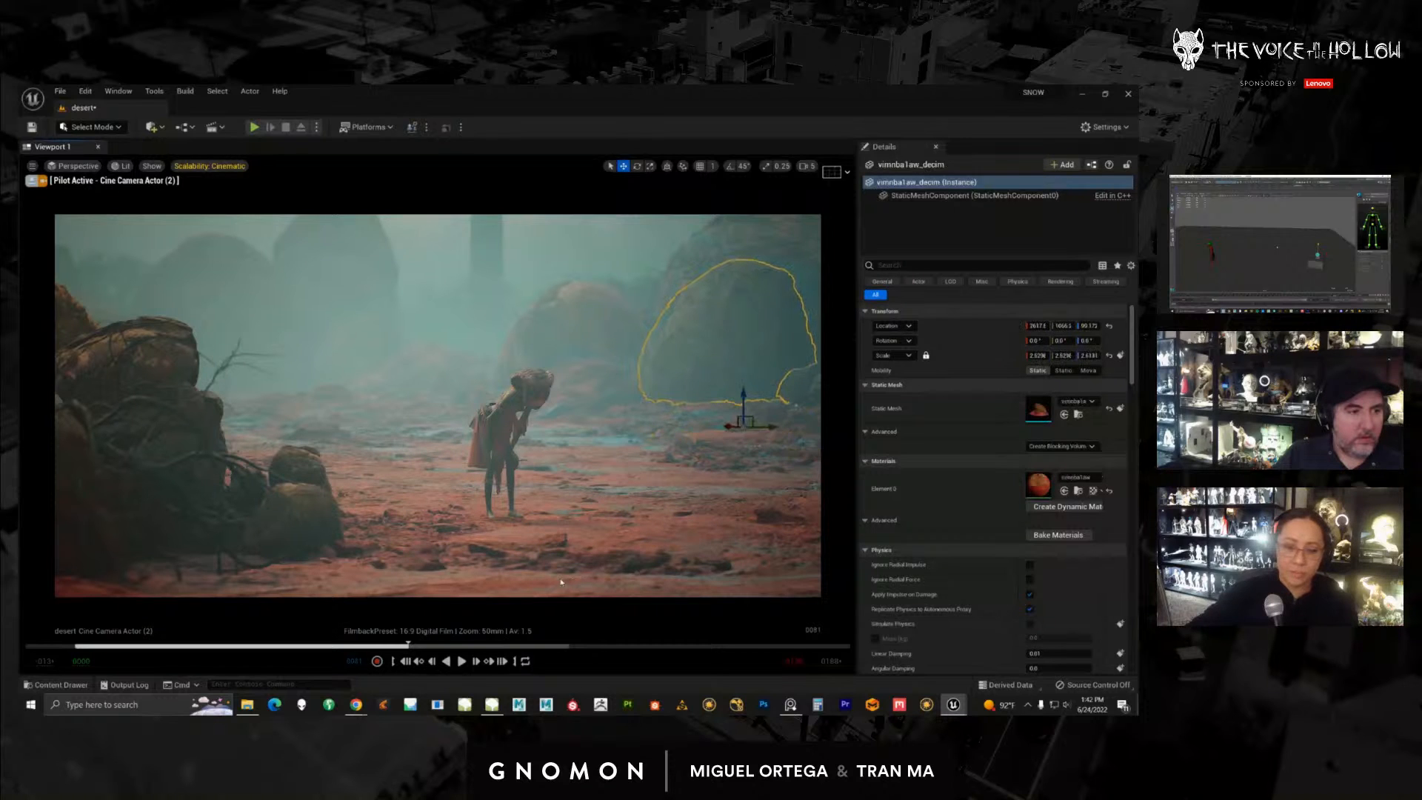
click(366, 538)
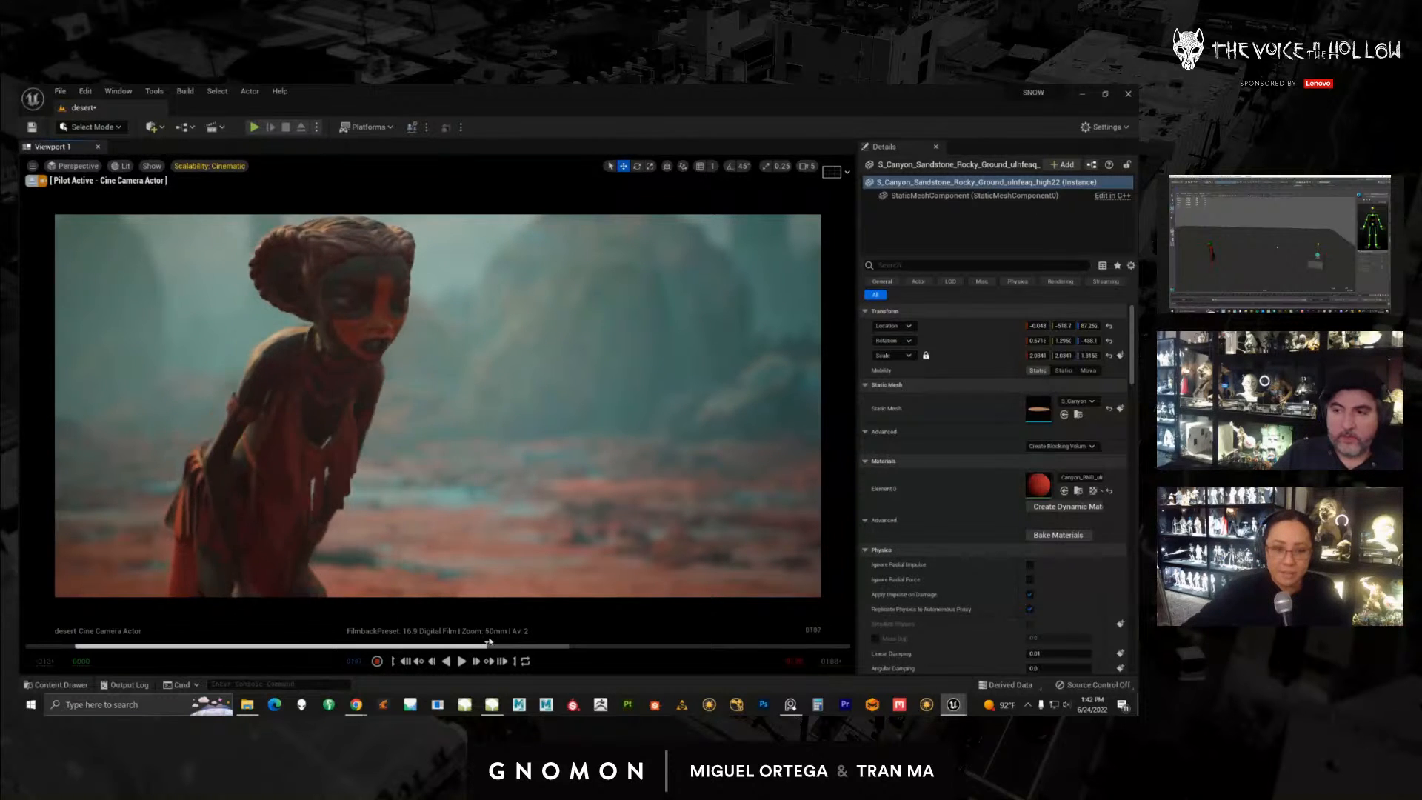
Step: Scrub through the close-up of the bending character and the shot of the crouching spear carrier
drag(489, 641, 507, 644)
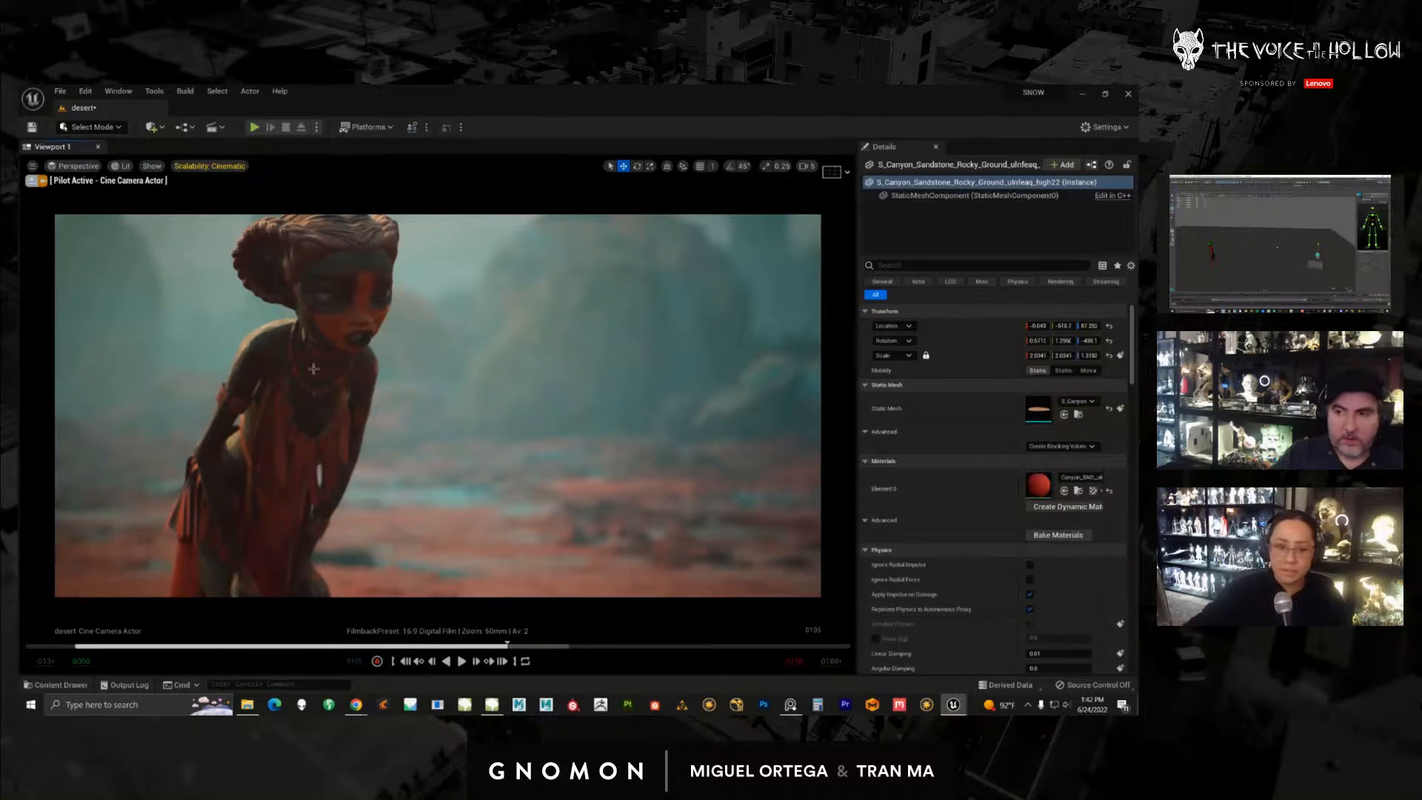
drag(512, 645, 457, 645)
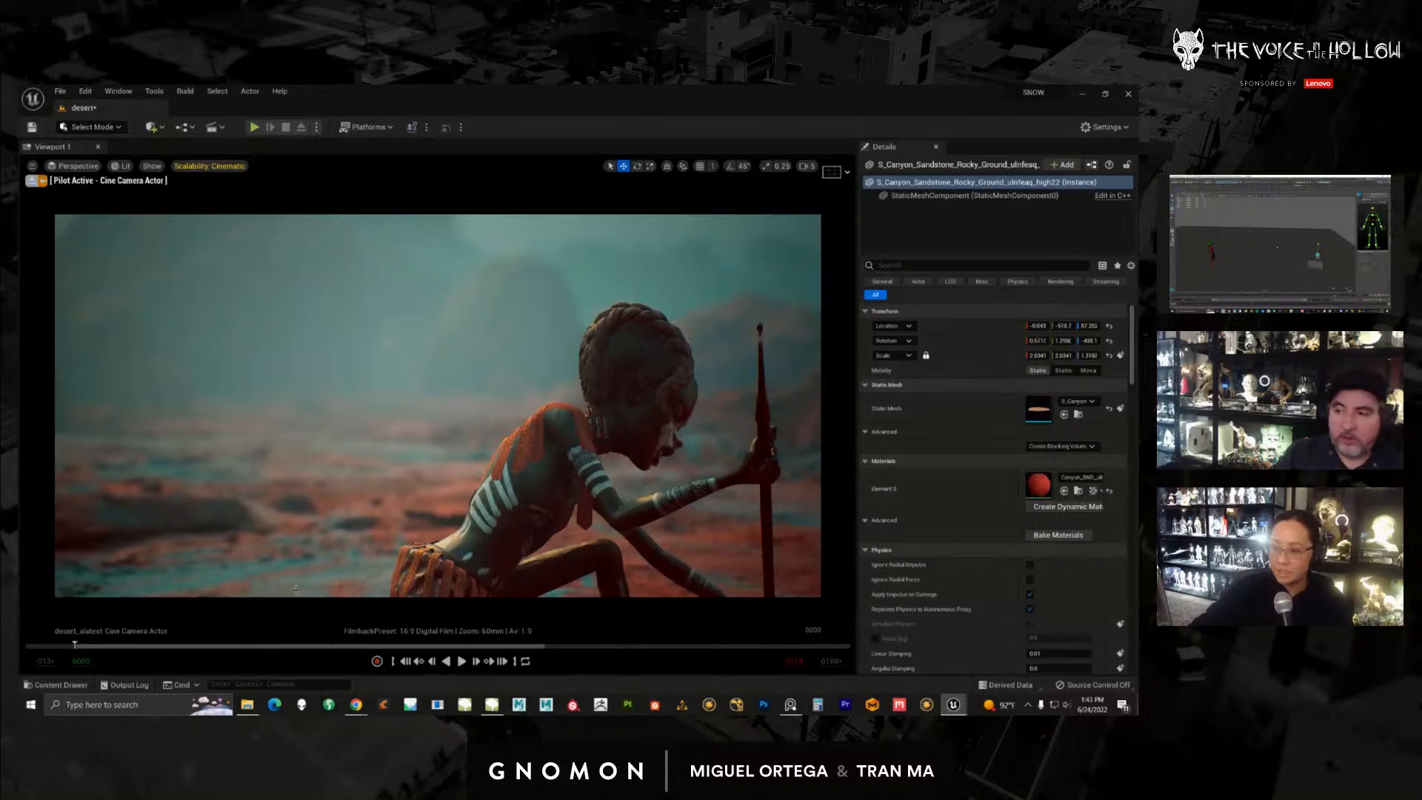
drag(161, 644, 482, 646)
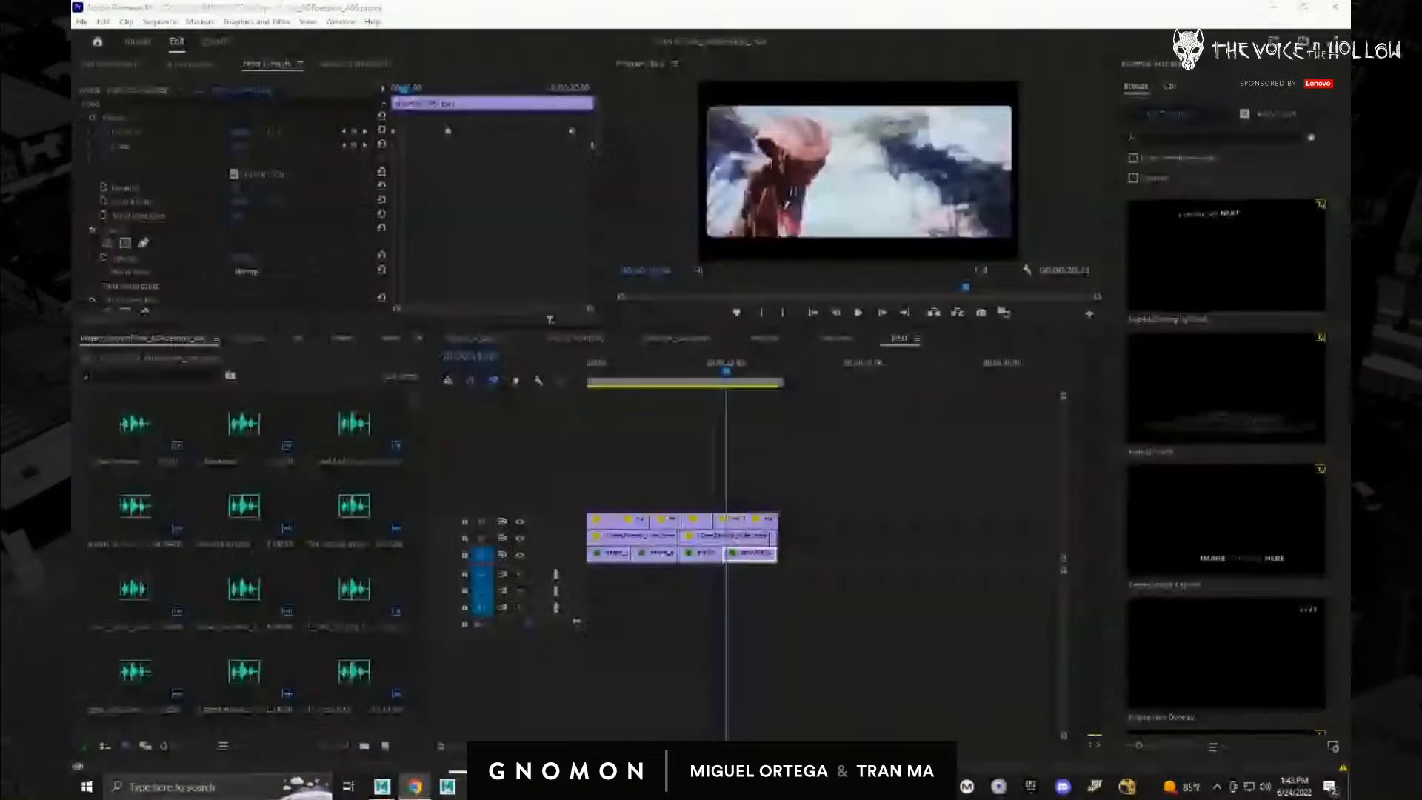
Step: Switch to Premiere Pro and review the R&D sequence's shots full screen, dismissing the Maya scene-reading error
drag(722, 379, 739, 377)
key(ctrl+grave)
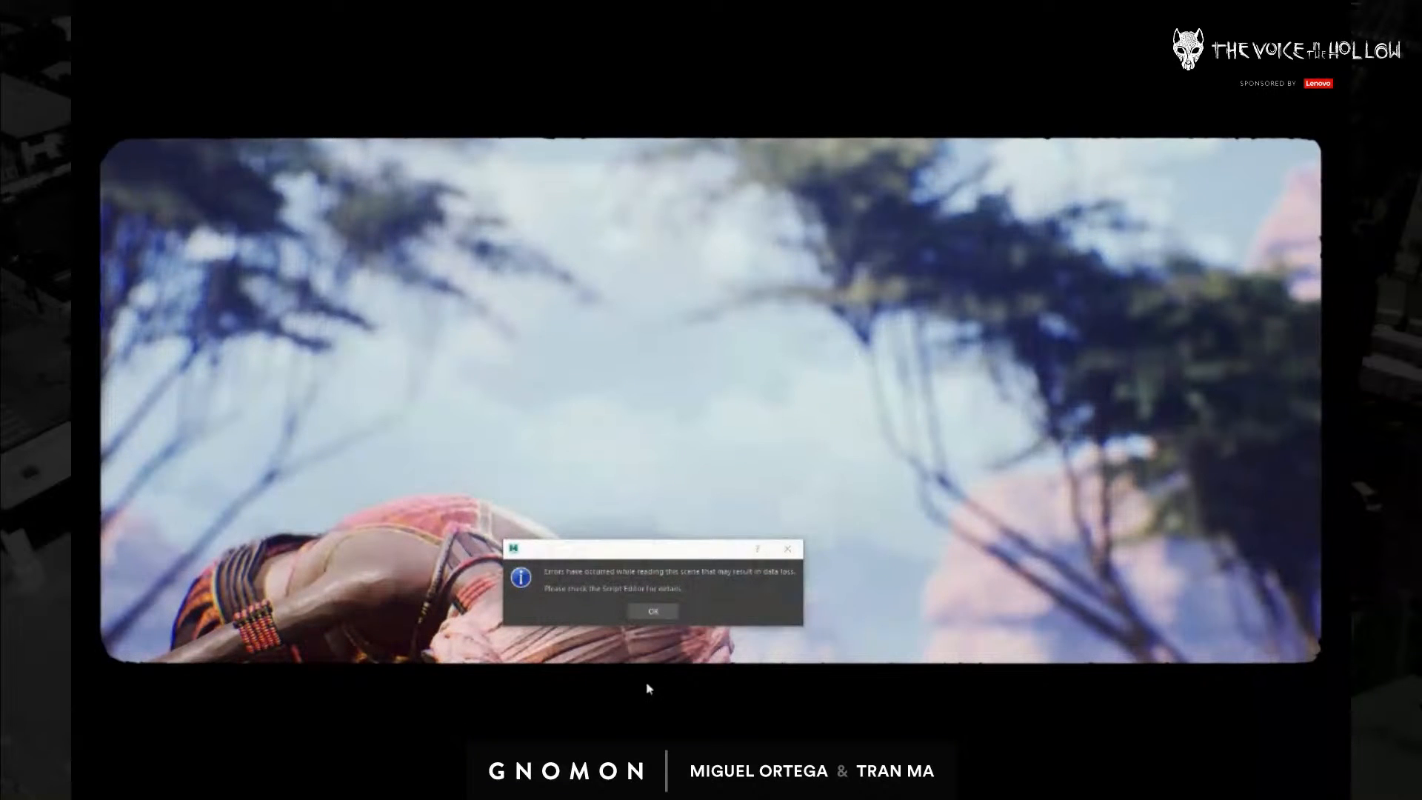
click(652, 611)
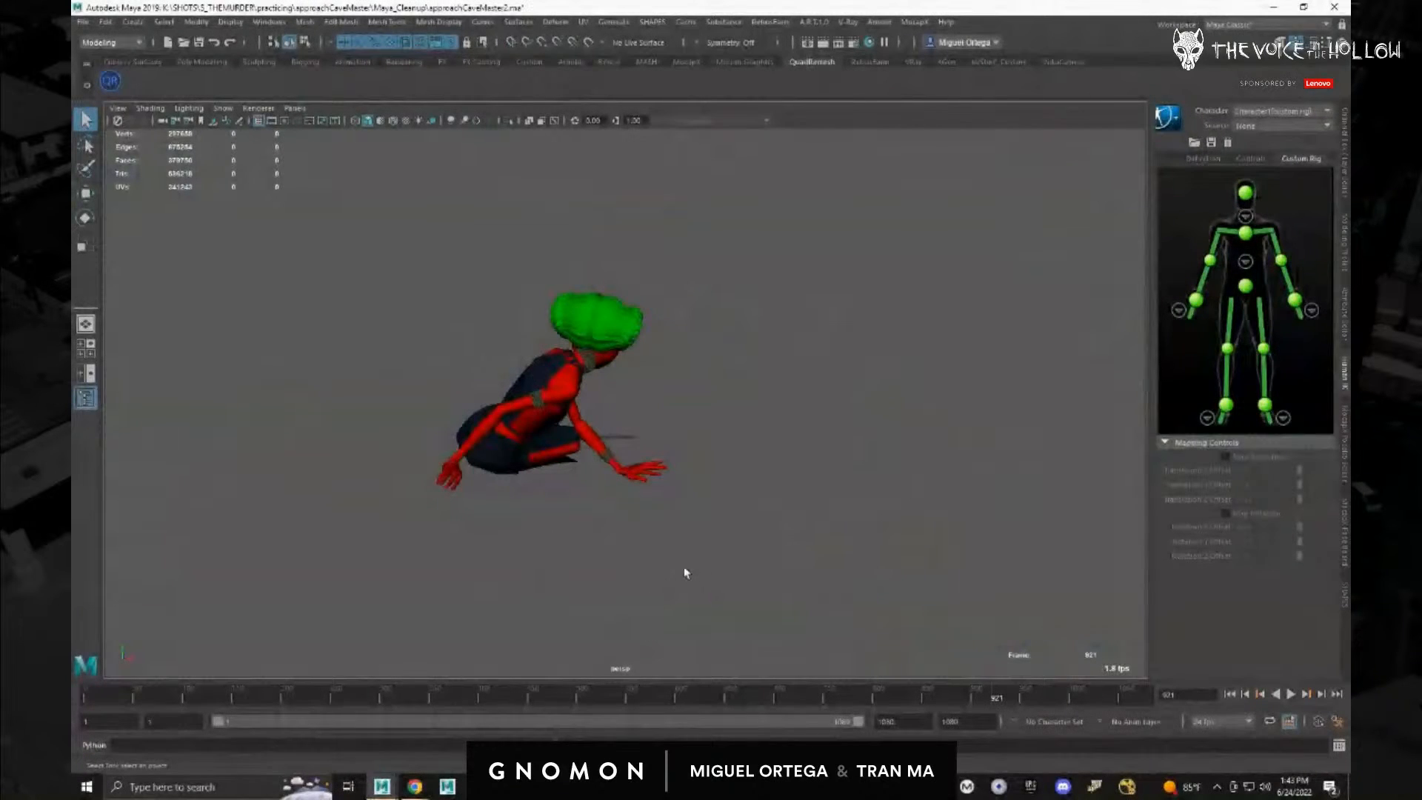
key(alt+Tab)
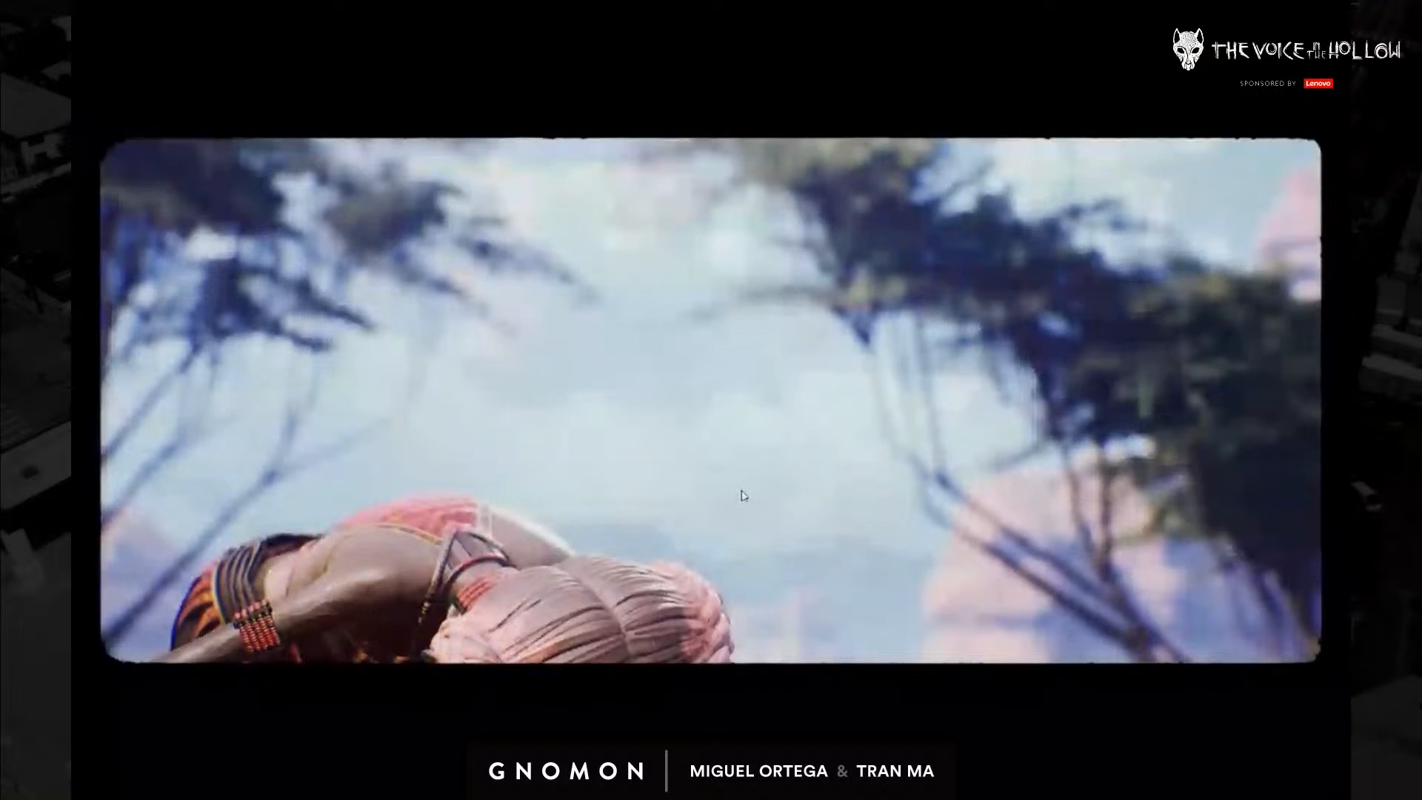
key(Escape)
drag(737, 368, 775, 376)
drag(616, 370, 625, 367)
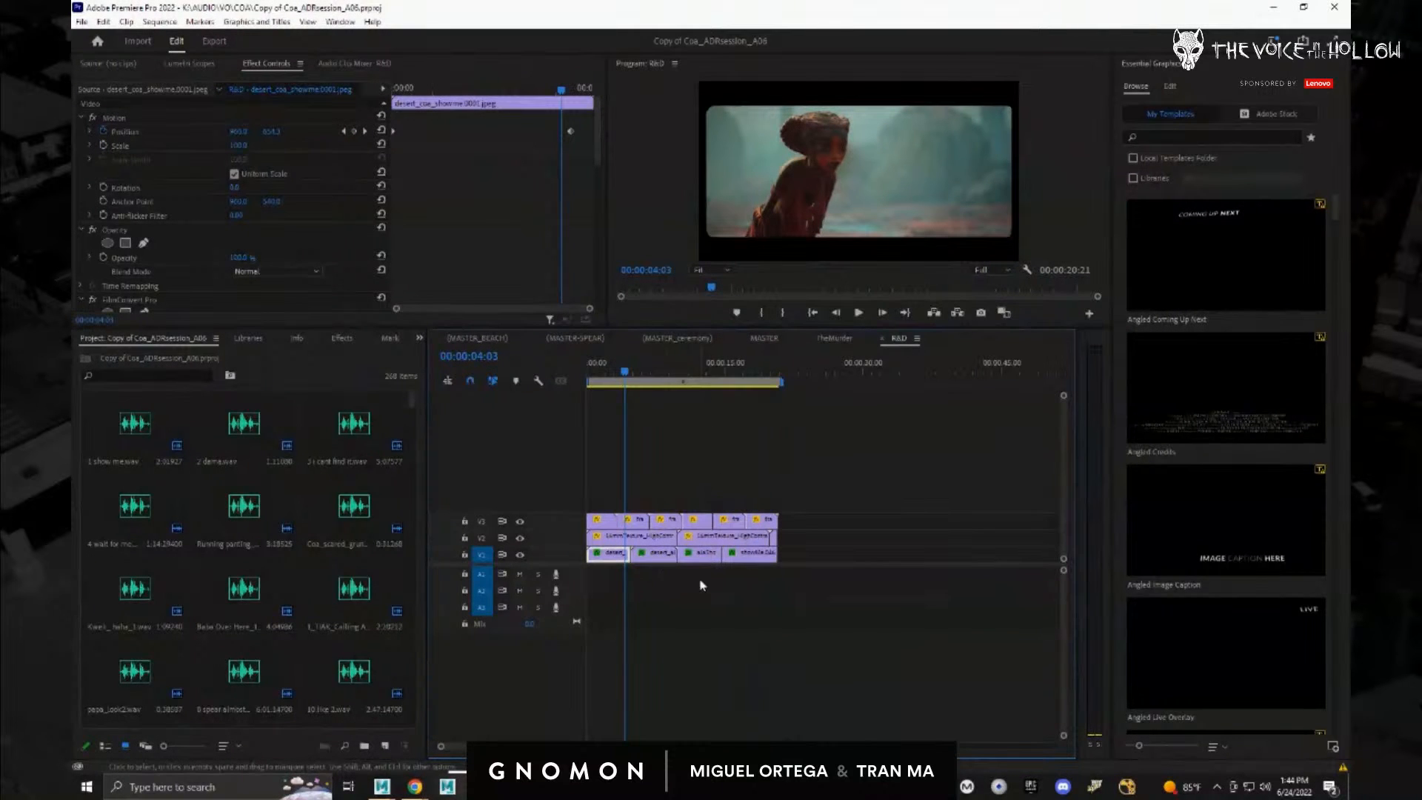
Step: Move the showMe clip directly after the first desert clip on V1 and close the resulting gap between clips
drag(702, 585, 662, 559)
drag(787, 560, 659, 561)
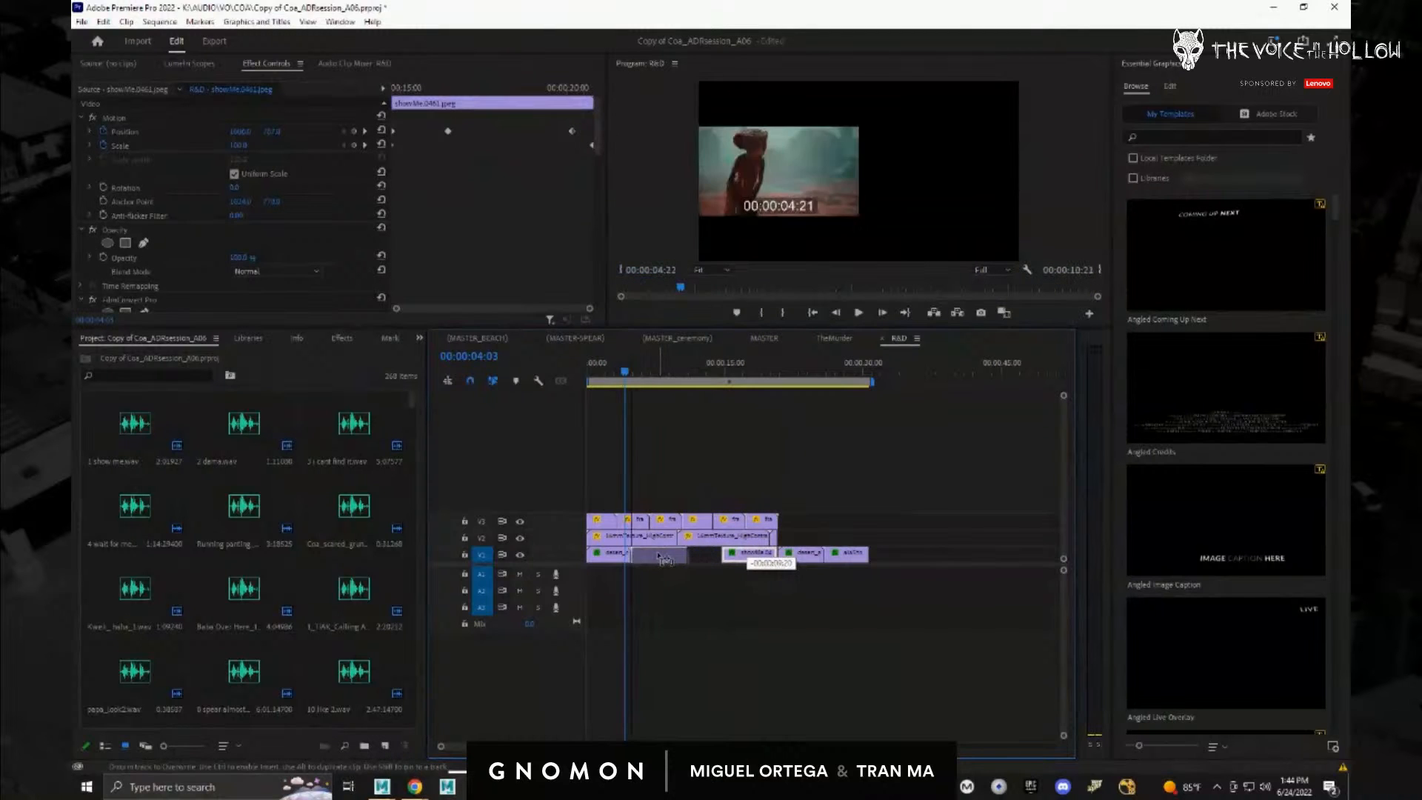
drag(782, 376, 818, 387)
click(698, 486)
drag(644, 376, 607, 375)
drag(872, 545, 717, 555)
Step: Play the rearranged sequence full screen from its start, then review the second desert clip with the spear carrier
click(592, 375)
key(ctrl+grave)
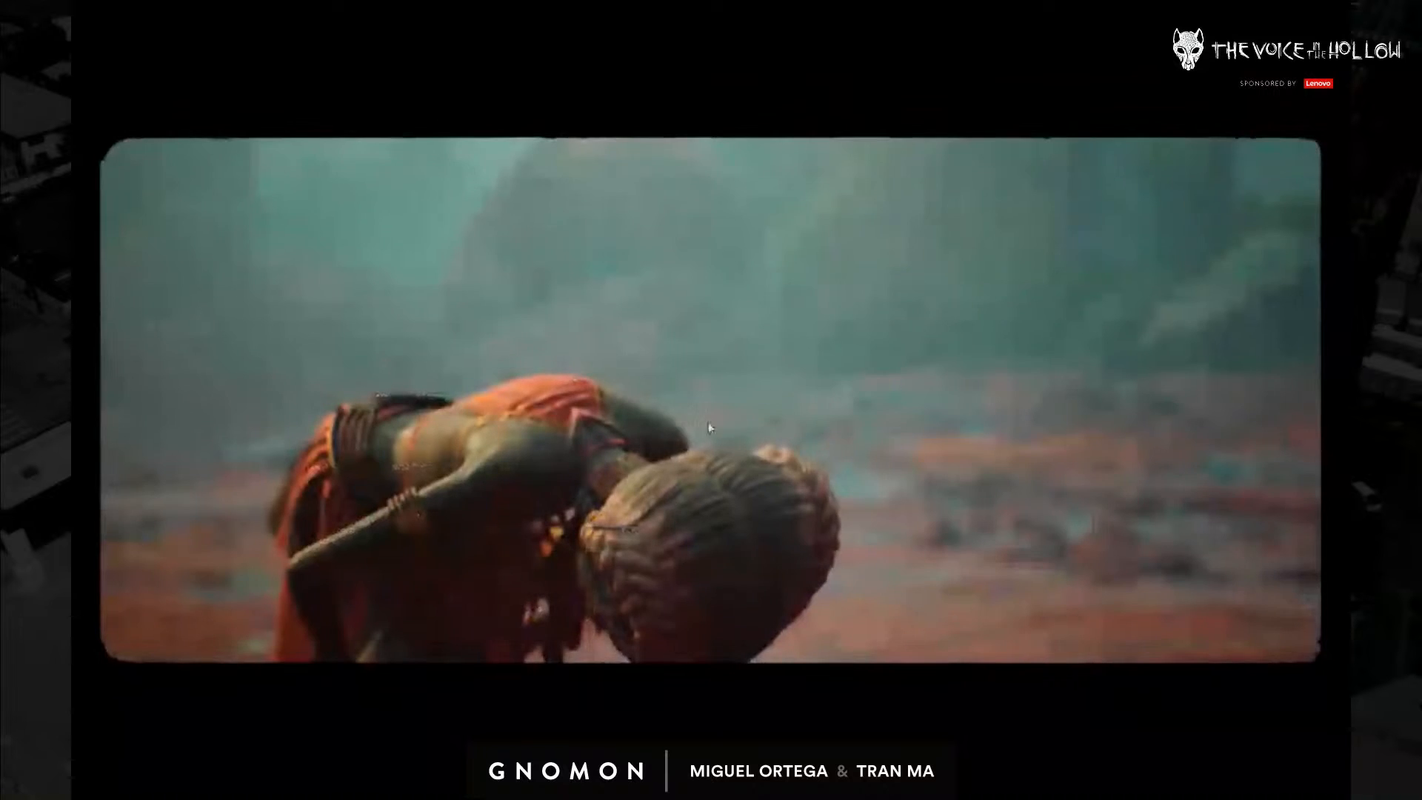
key(space)
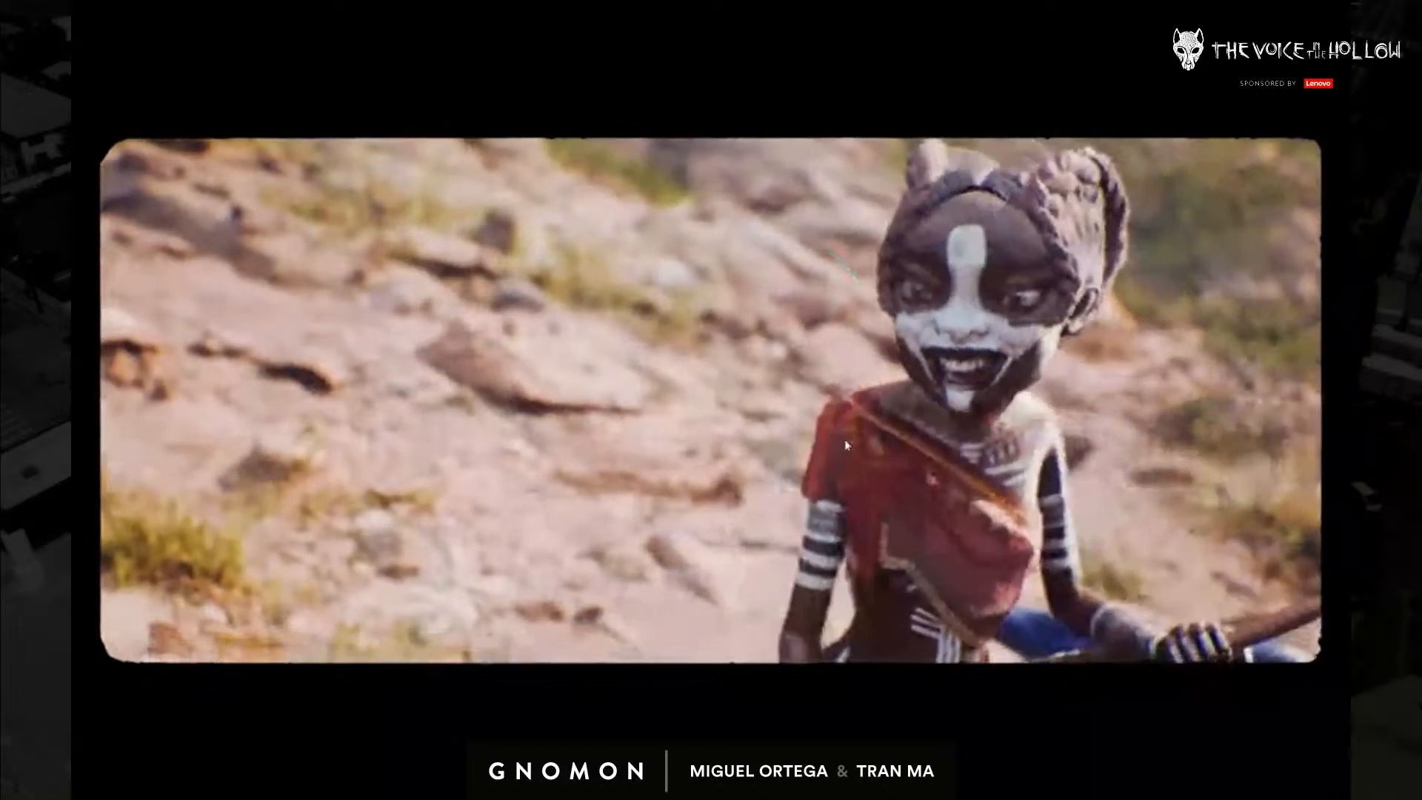
key(Escape)
drag(741, 363, 693, 370)
key(ctrl+grave)
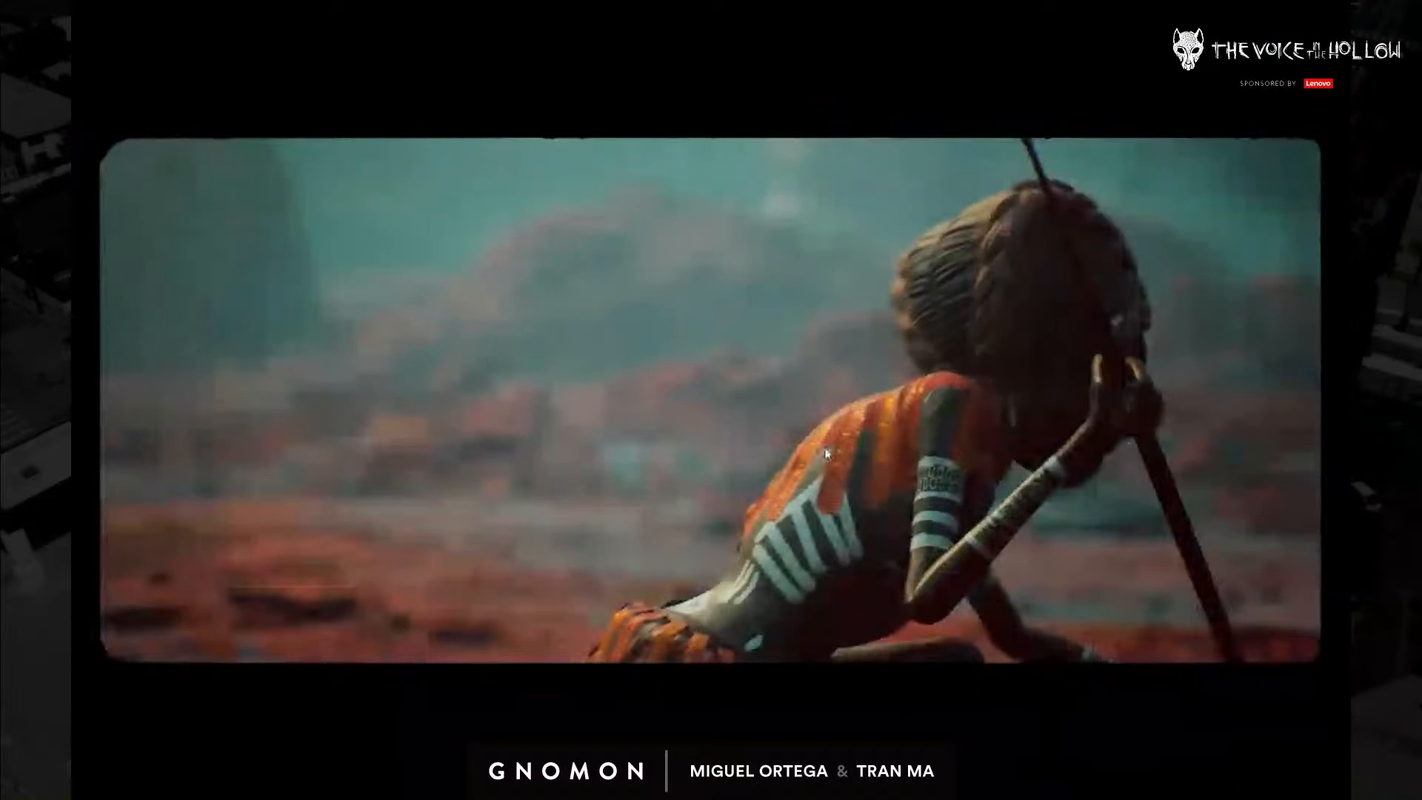
key(ctrl+grave)
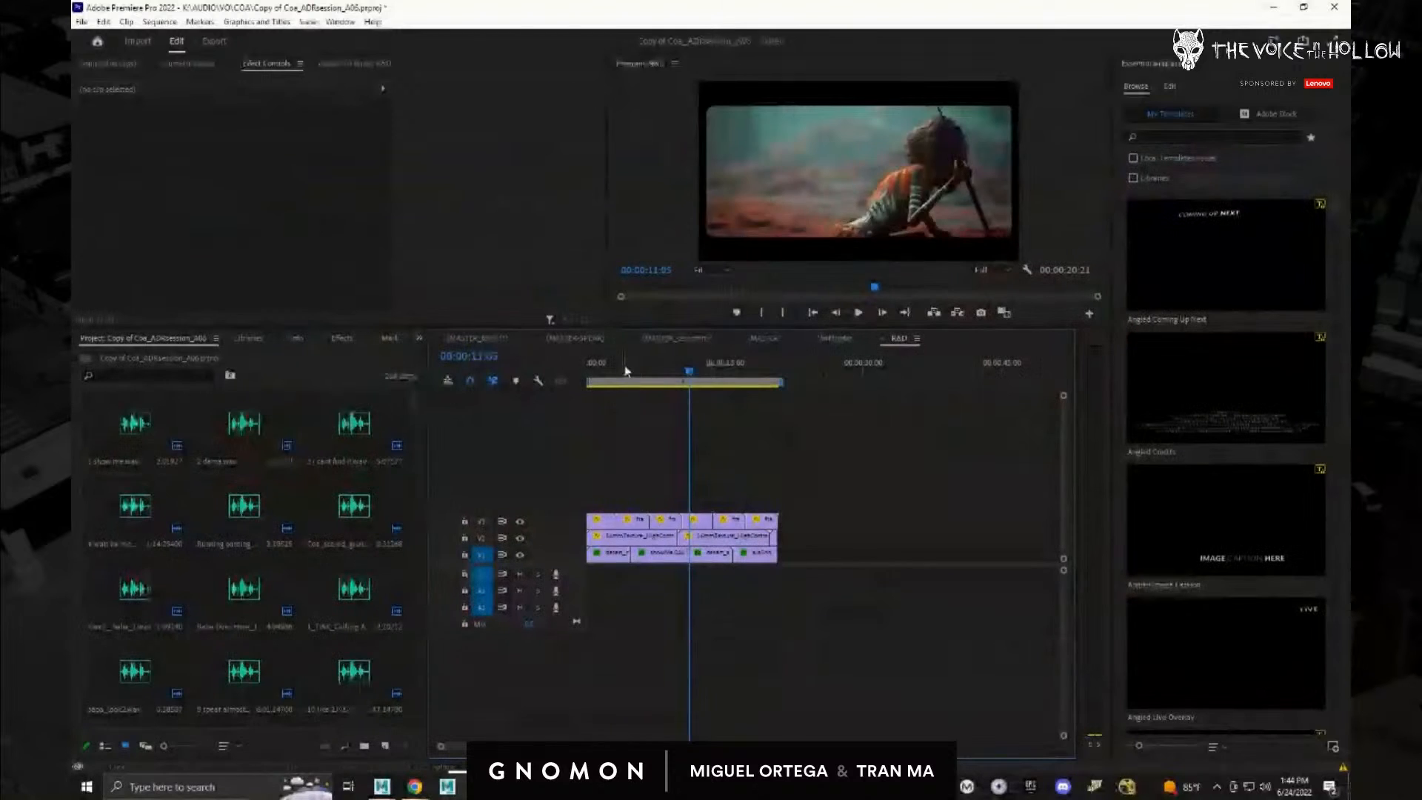
Step: Scrub back over the end of the showMe clip to examine the character against the acacia trees
mouse_move(693, 370)
mouse_down()
mouse_move(592, 374)
mouse_move(683, 372)
mouse_up()
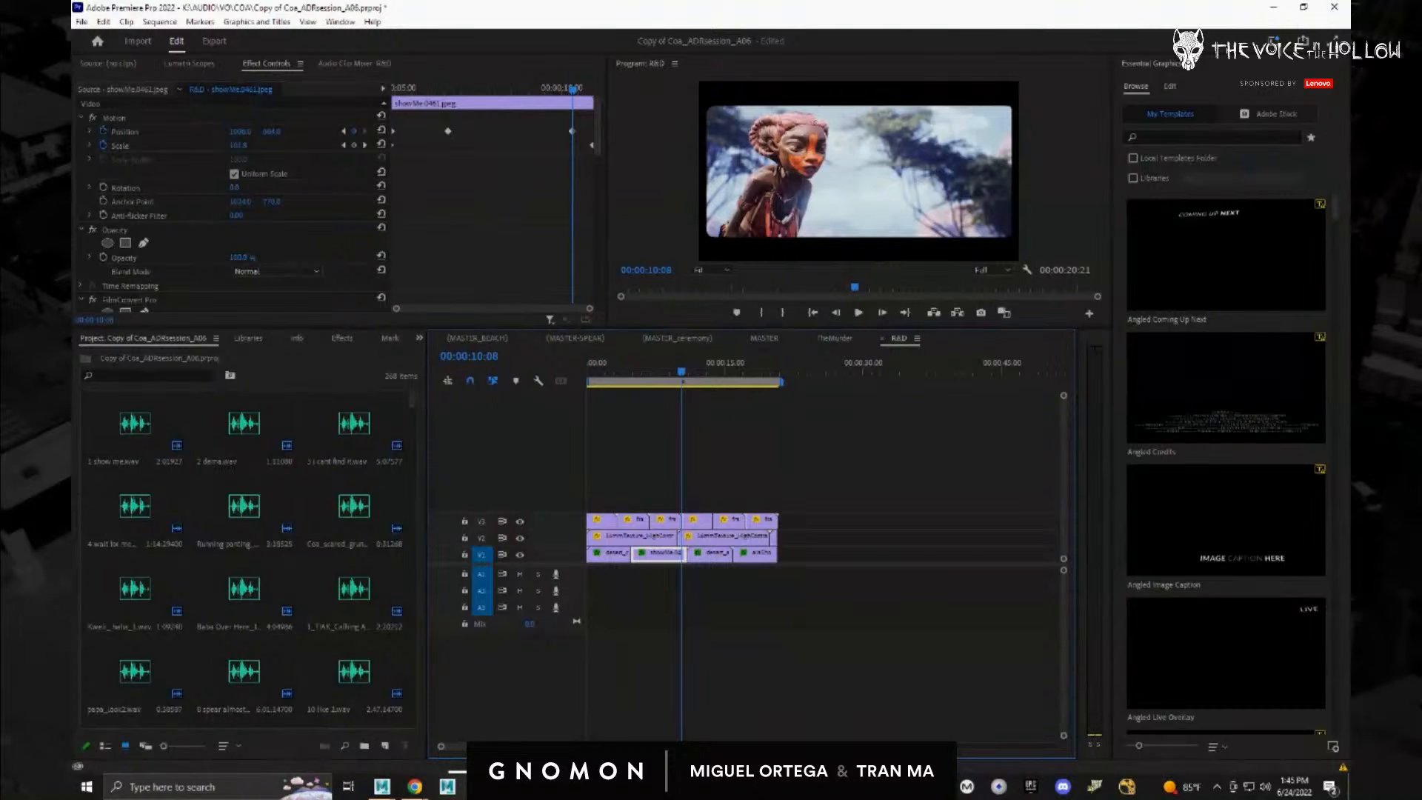
click(675, 374)
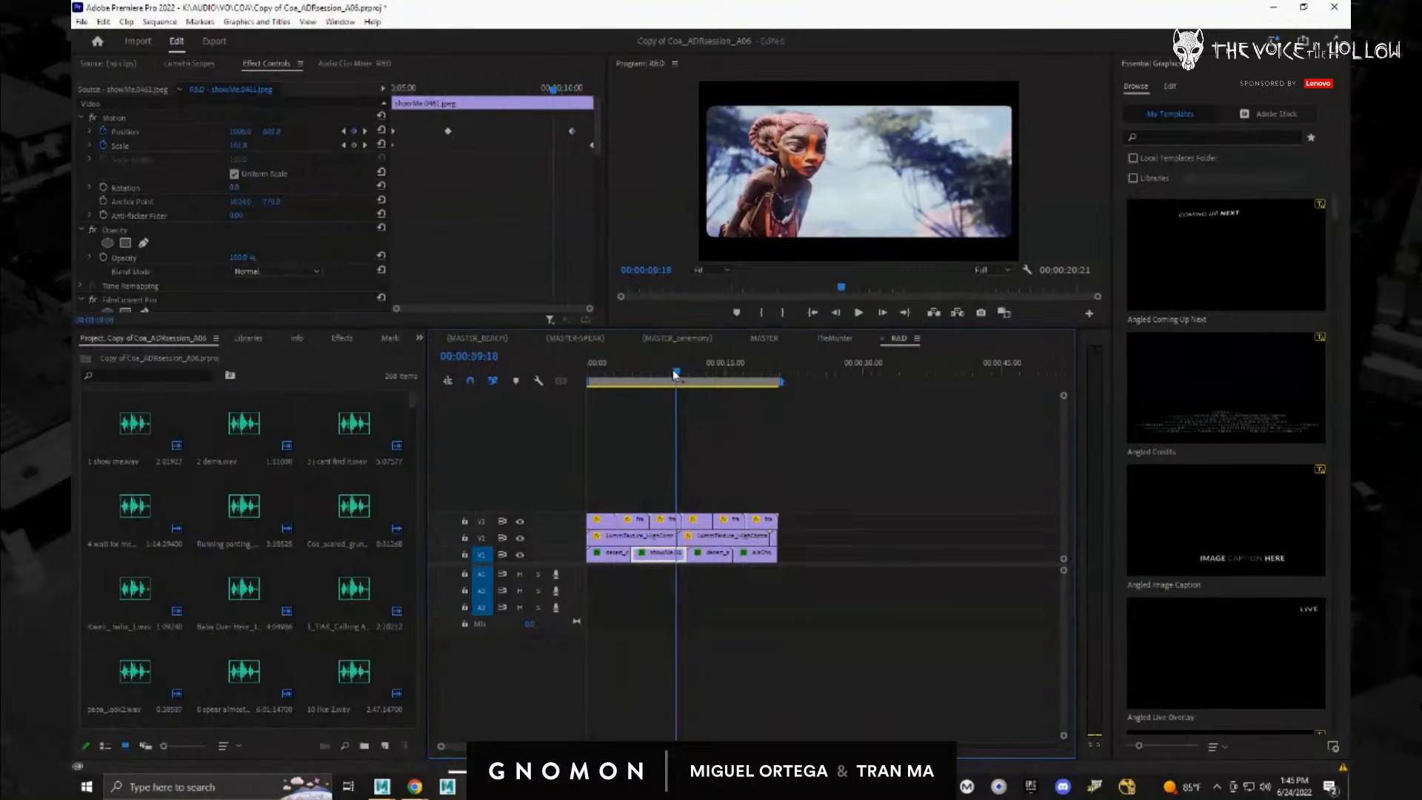
drag(676, 373, 680, 373)
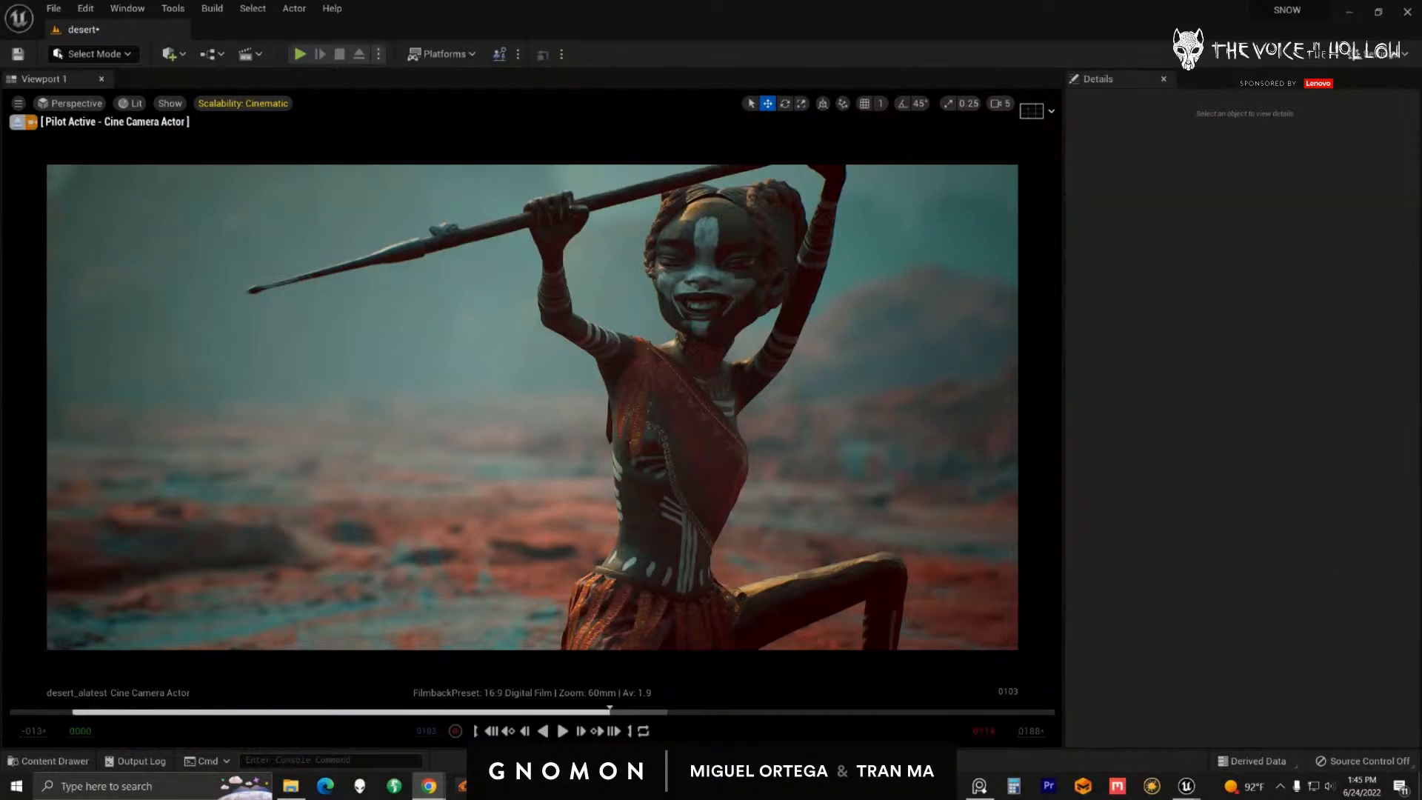
Step: Switch to Unreal Editor, bring the Outliner back beside the viewport and collapse the folders under the desert level
drag(1420, 80, 1260, 49)
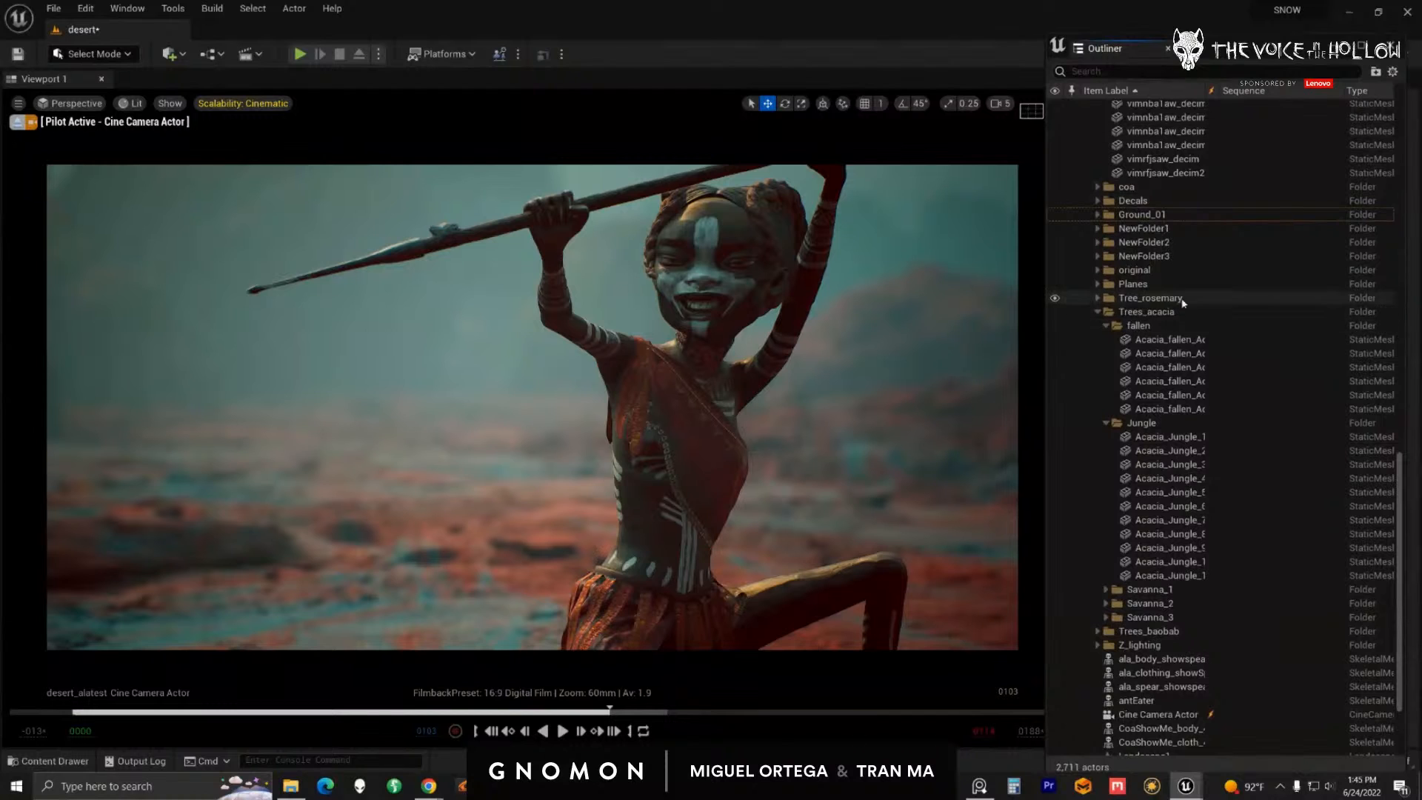
scroll(1215, 304, up, 8)
scroll(1215, 304, up, 3)
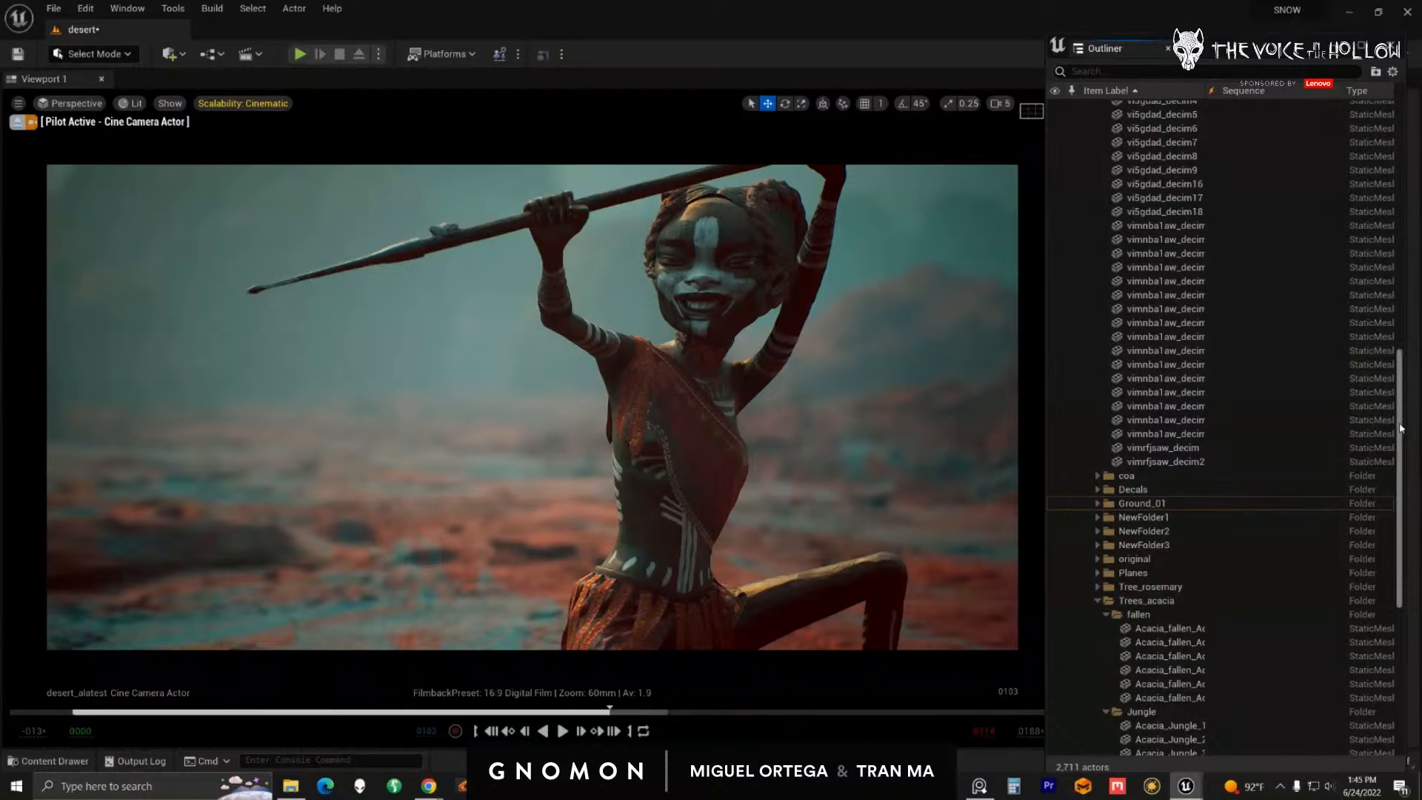
drag(1398, 420, 1385, 149)
click(1089, 107)
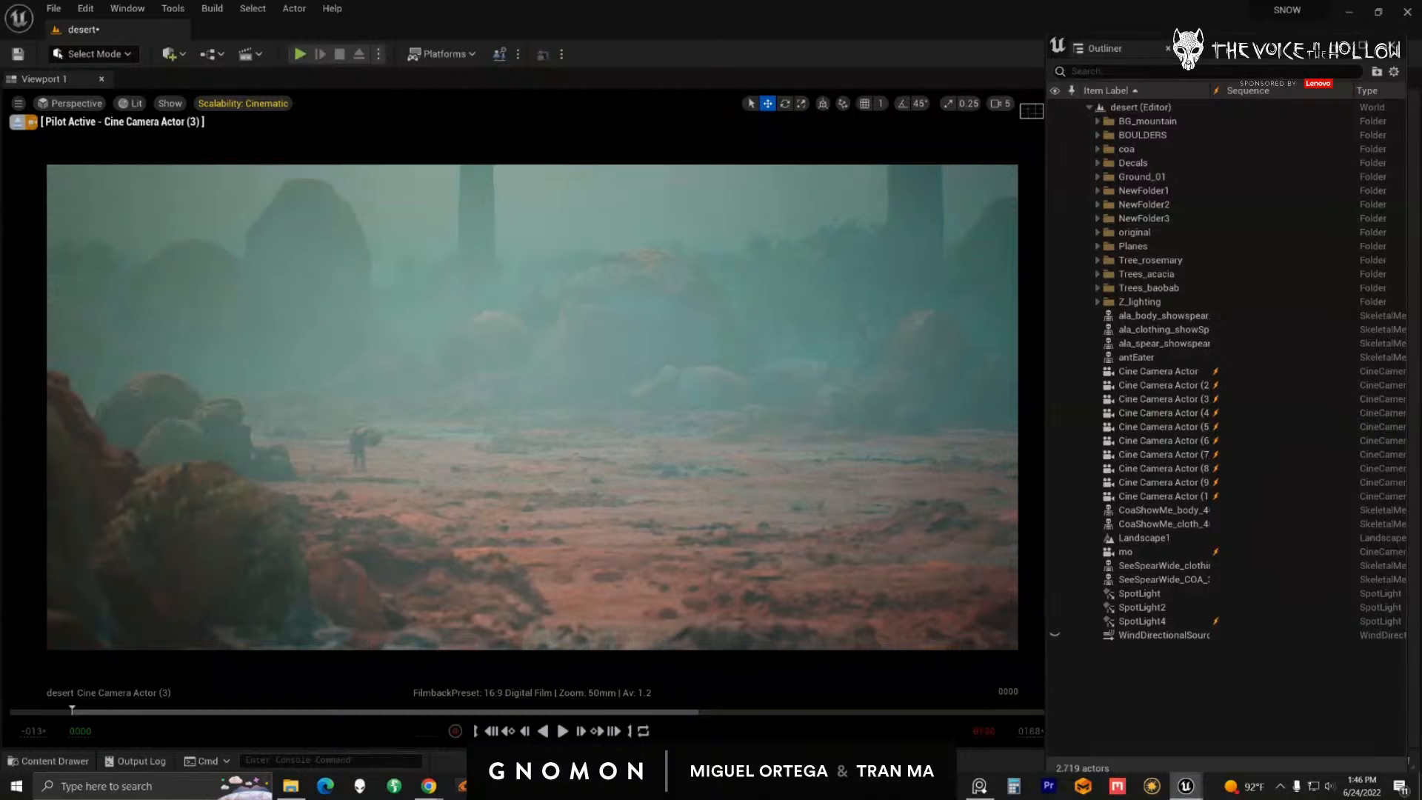
Step: Expand the Z_lighting folder, look through its PostProcessVolume actors and scrub the Cine Camera Actor shot to frame 87
click(1097, 301)
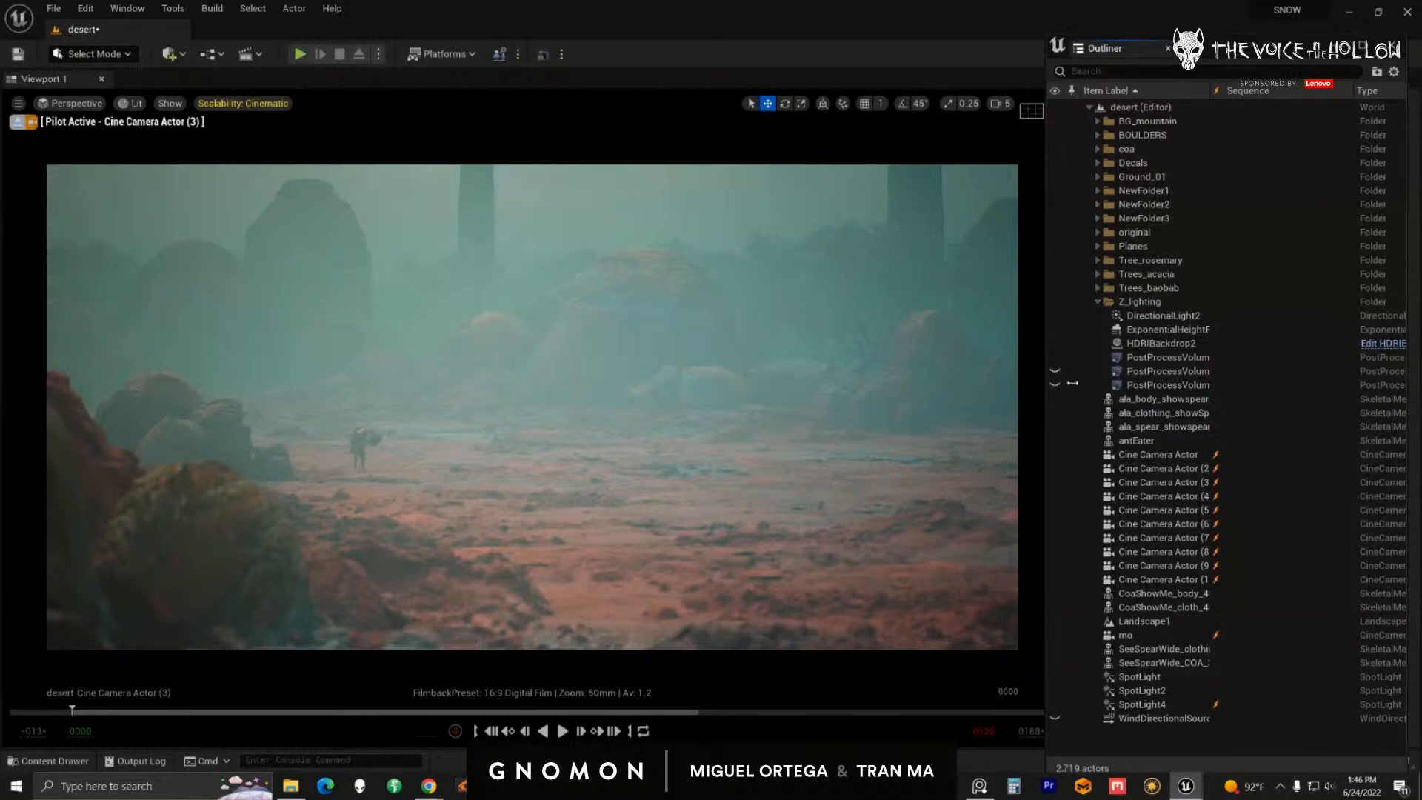
click(1168, 357)
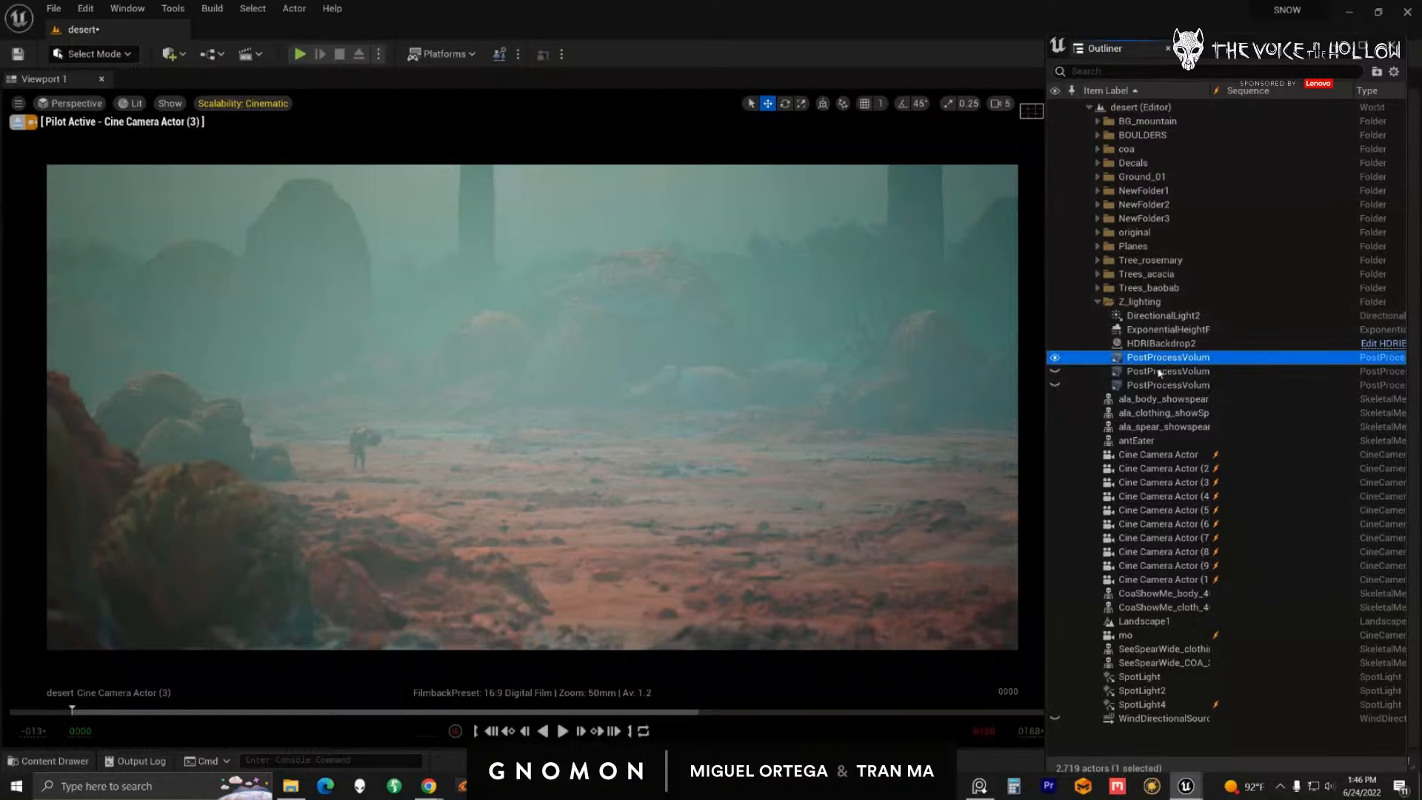
click(1159, 372)
click(1159, 385)
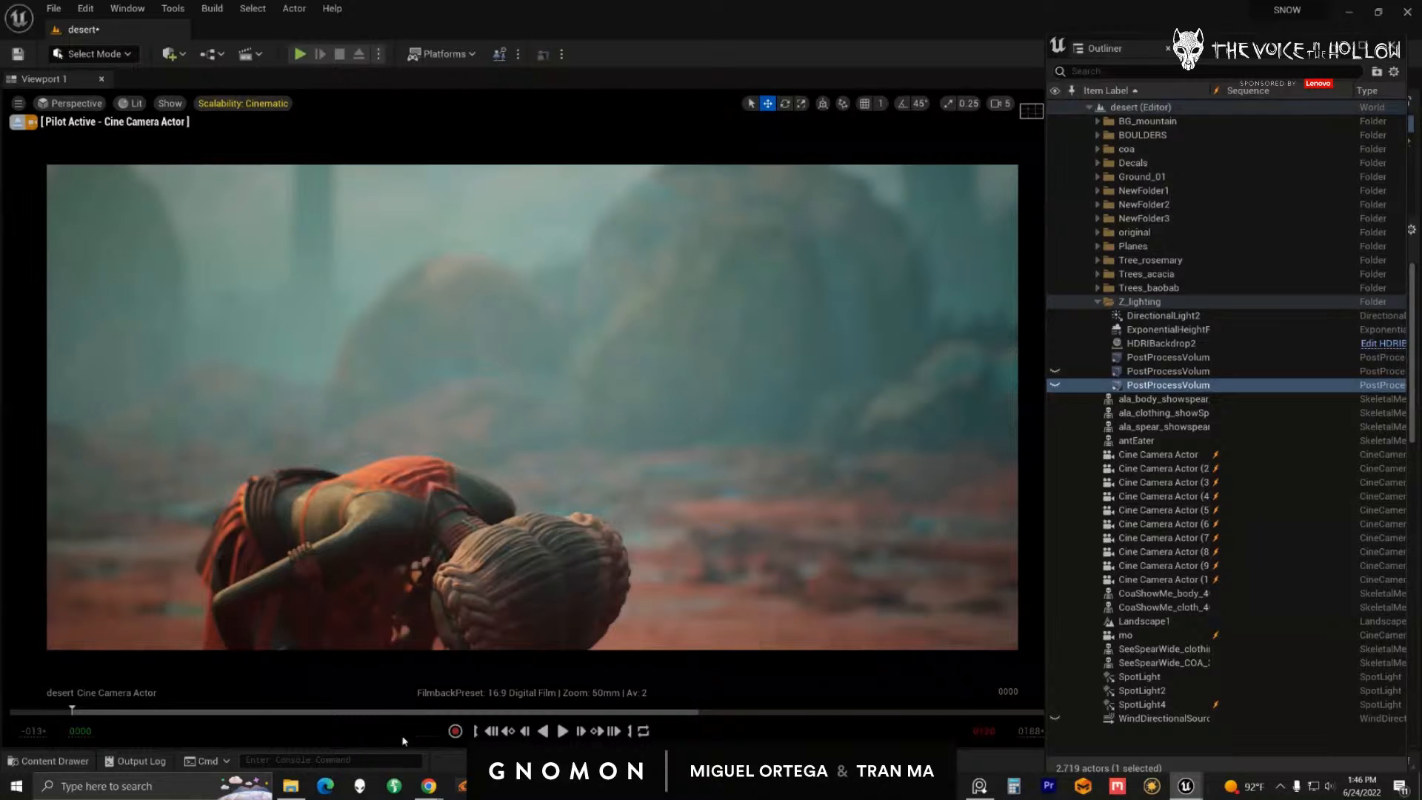
drag(388, 713, 527, 713)
Step: Point out DirectionalLight2 and HDRIBackdrop2 in Z_lighting, and hide the first PostProcessVolume
click(1170, 315)
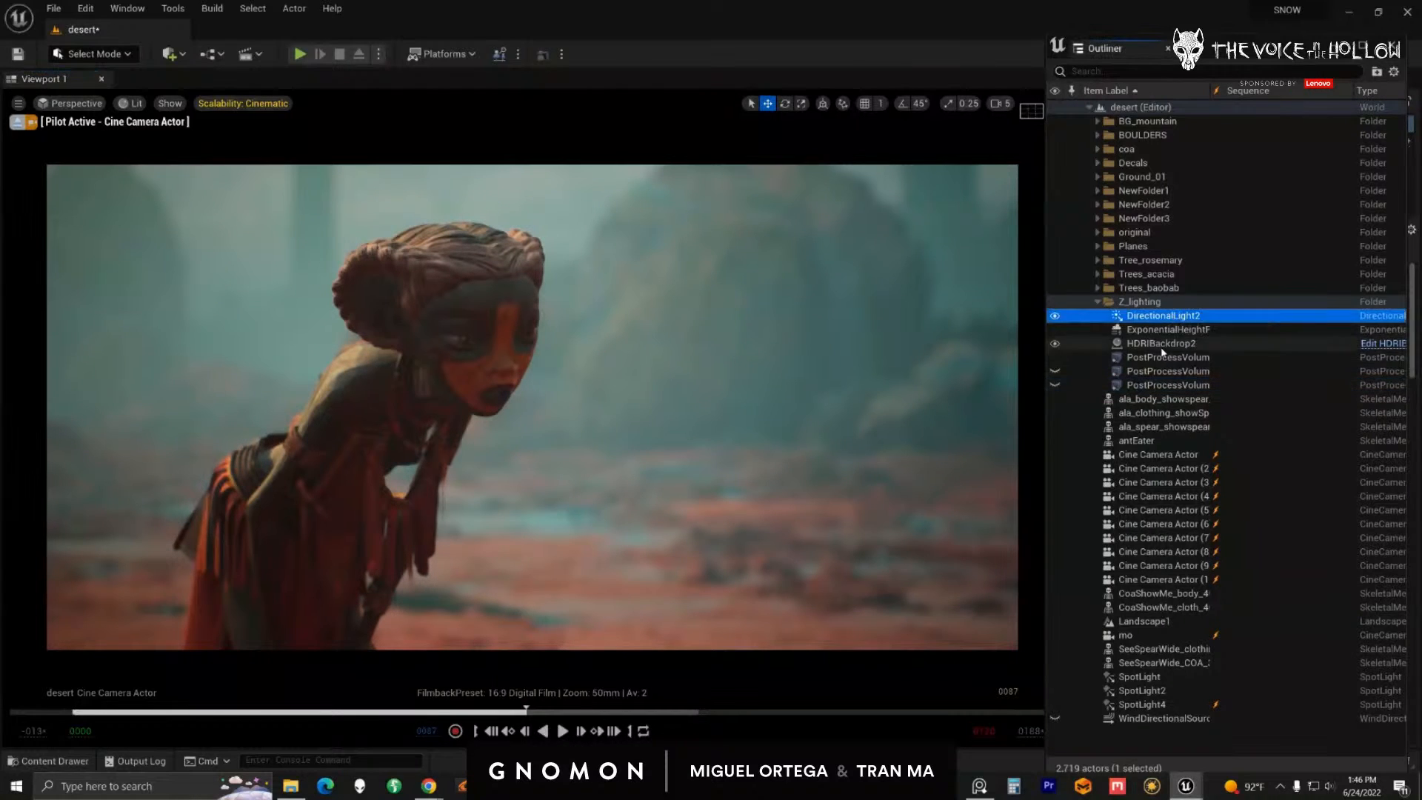
click(1073, 343)
click(1055, 358)
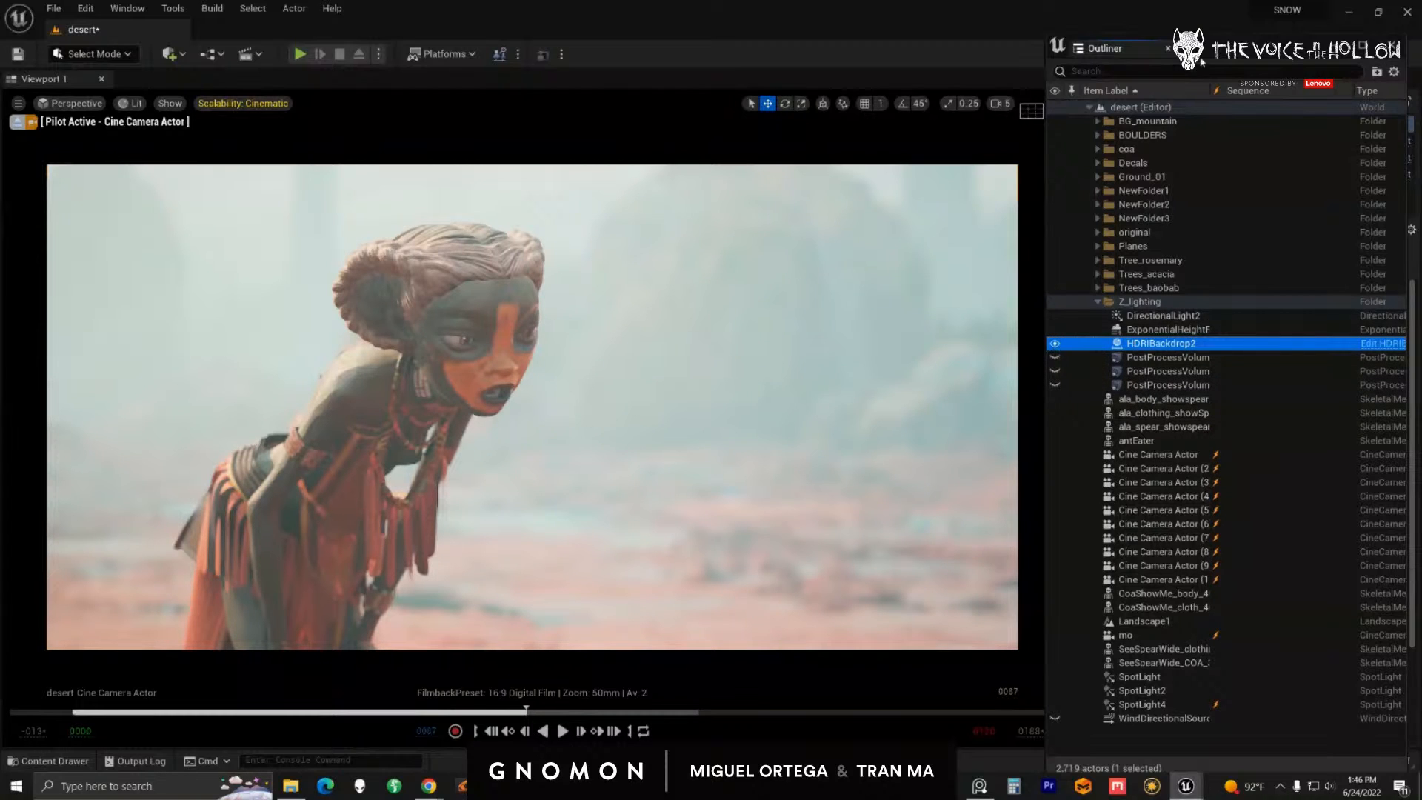
Step: Hide the ExponentialHeightFog, stop piloting the Cine Camera Actor and examine the boulders and baobab trees across the fog-free desert
mouse_move(1201, 63)
mouse_down()
mouse_move(883, 68)
mouse_move(1204, 73)
mouse_up()
scroll(756, 404, down, 10)
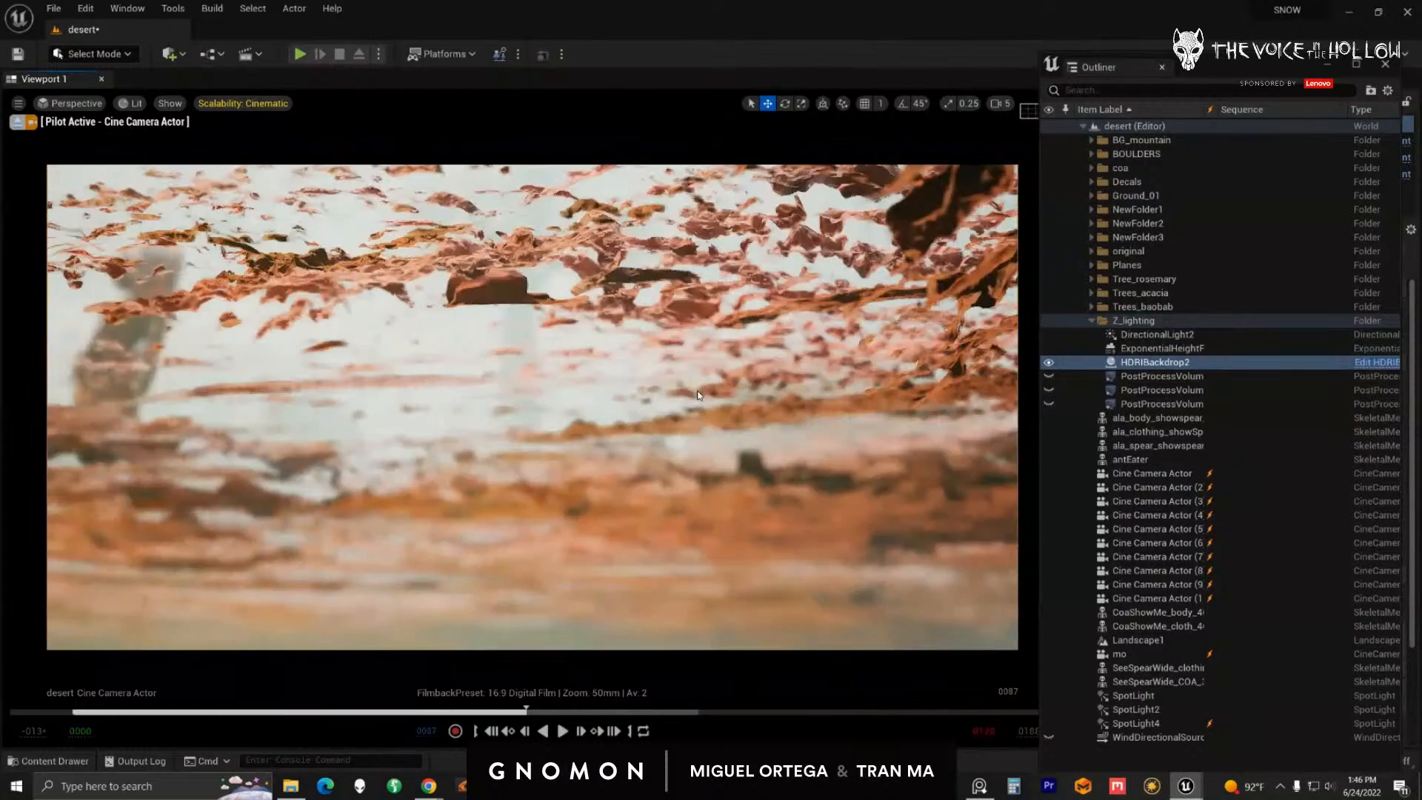
scroll(701, 402, down, 5)
click(1049, 348)
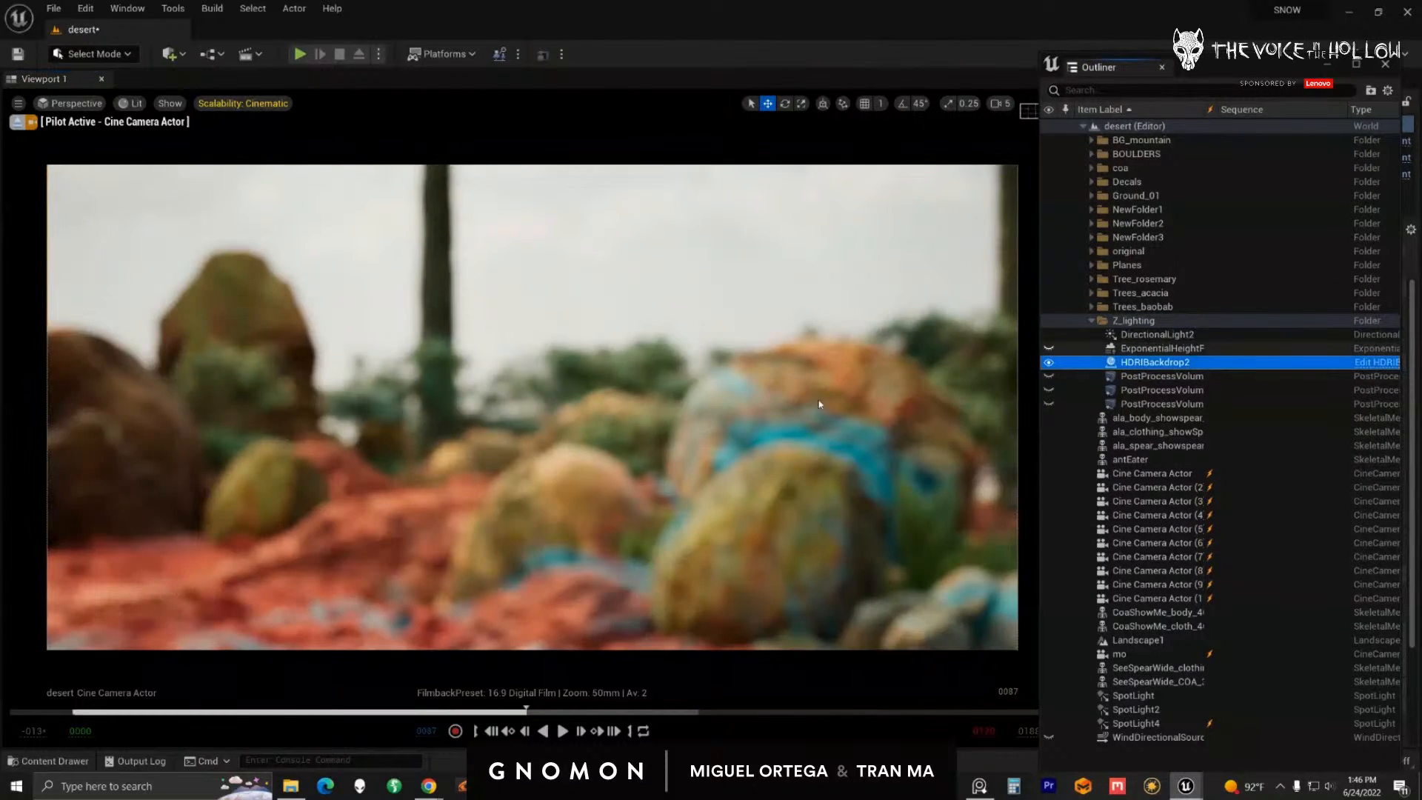
scroll(668, 451, up, 3)
right_drag(669, 452, 673, 421)
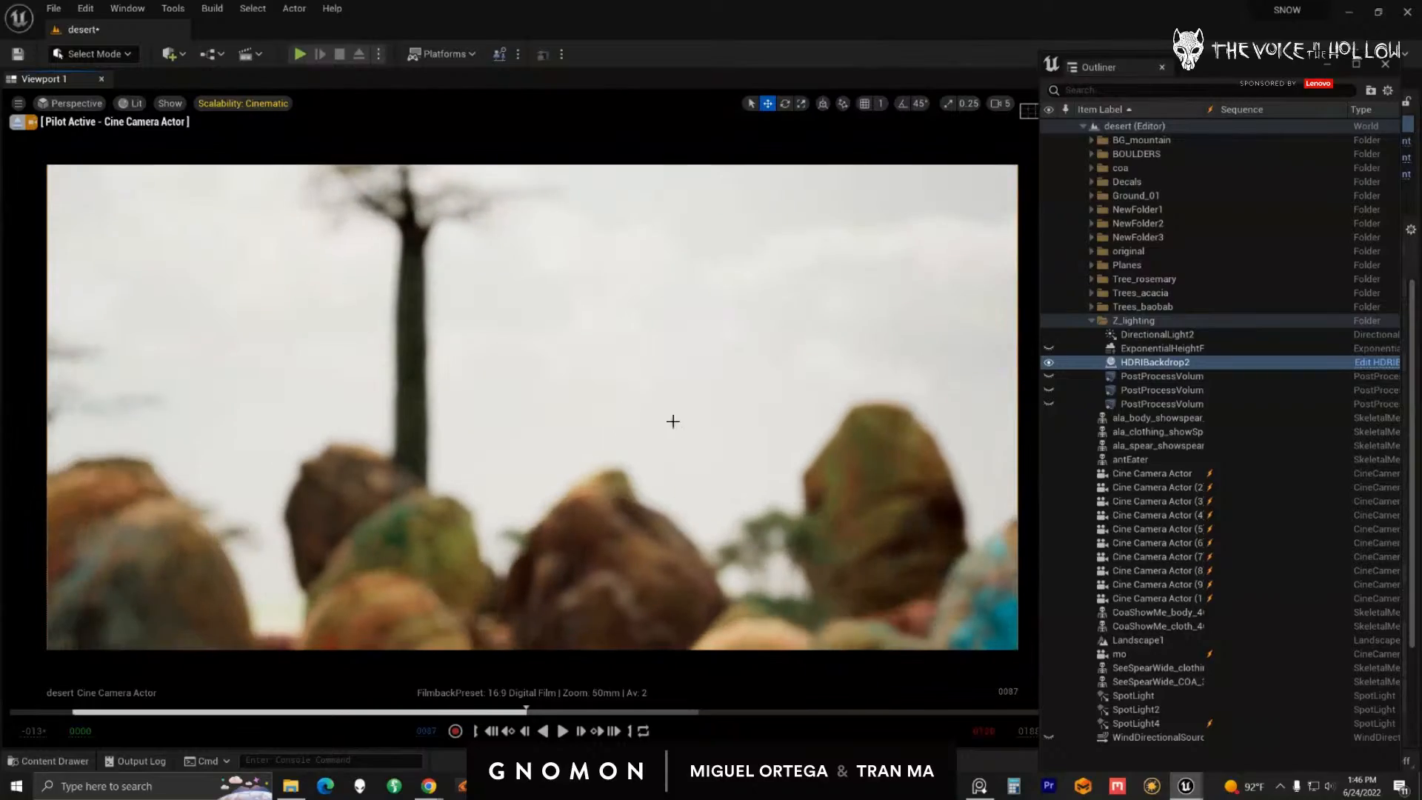
click(17, 122)
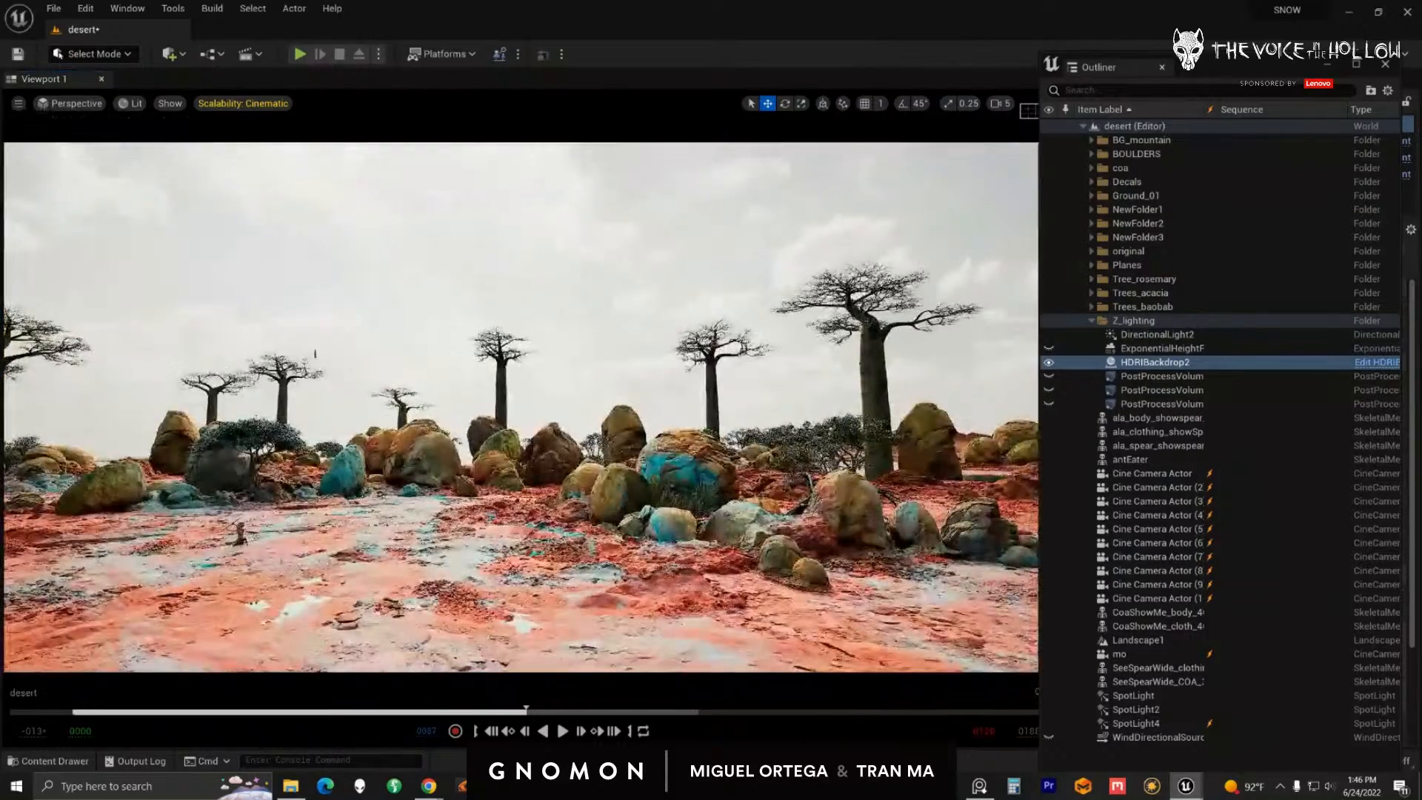
right_drag(616, 399, 578, 410)
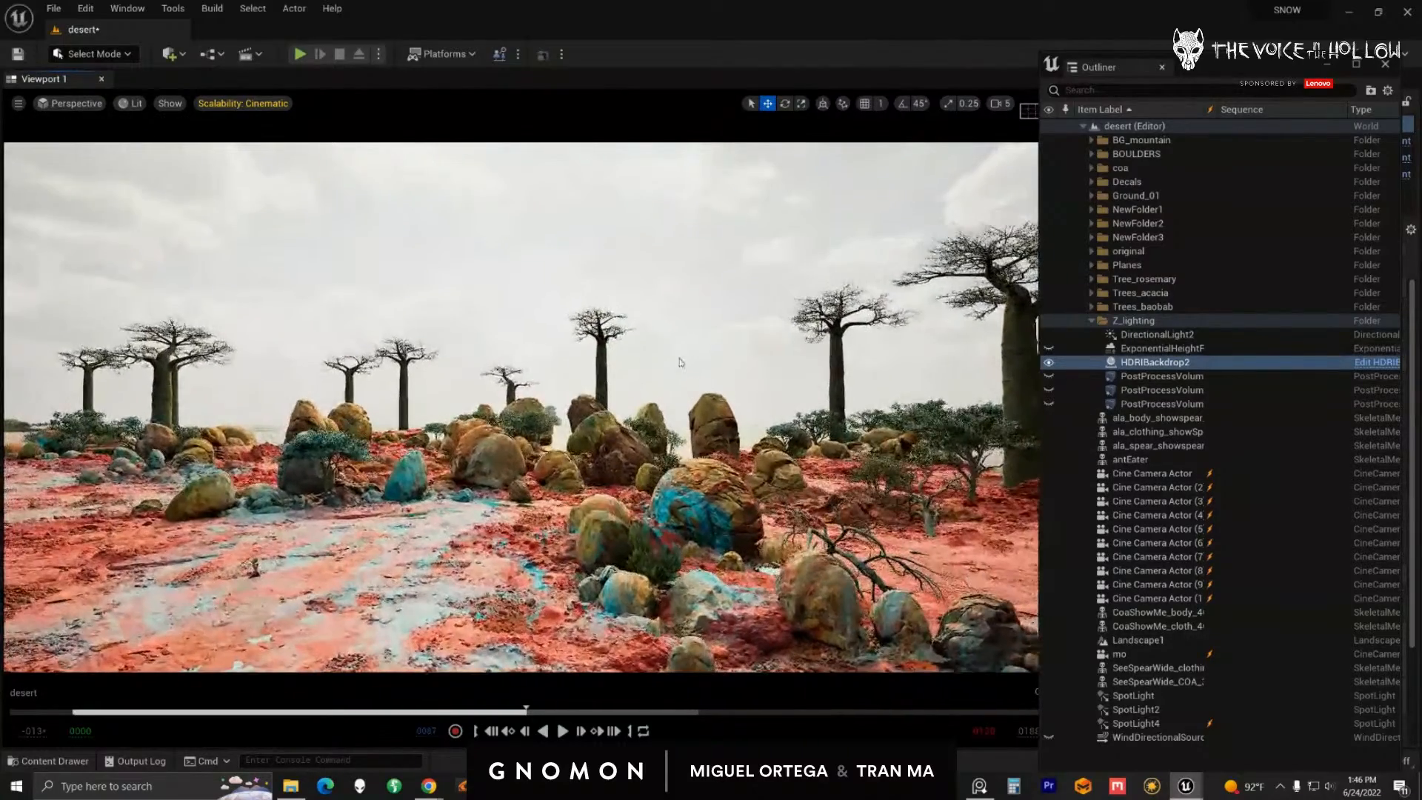
right_drag(755, 361, 784, 371)
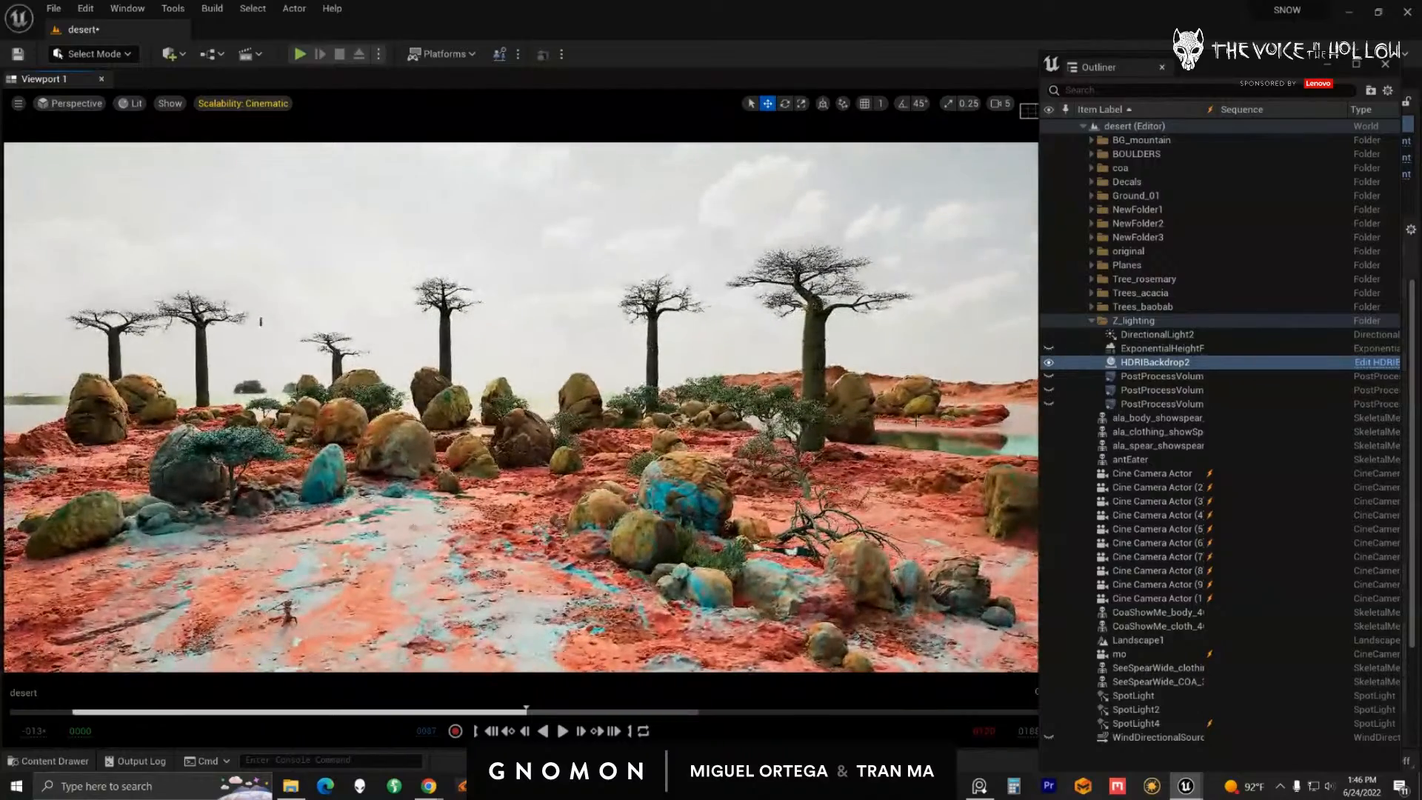
right_drag(620, 385, 585, 392)
right_drag(722, 334, 733, 334)
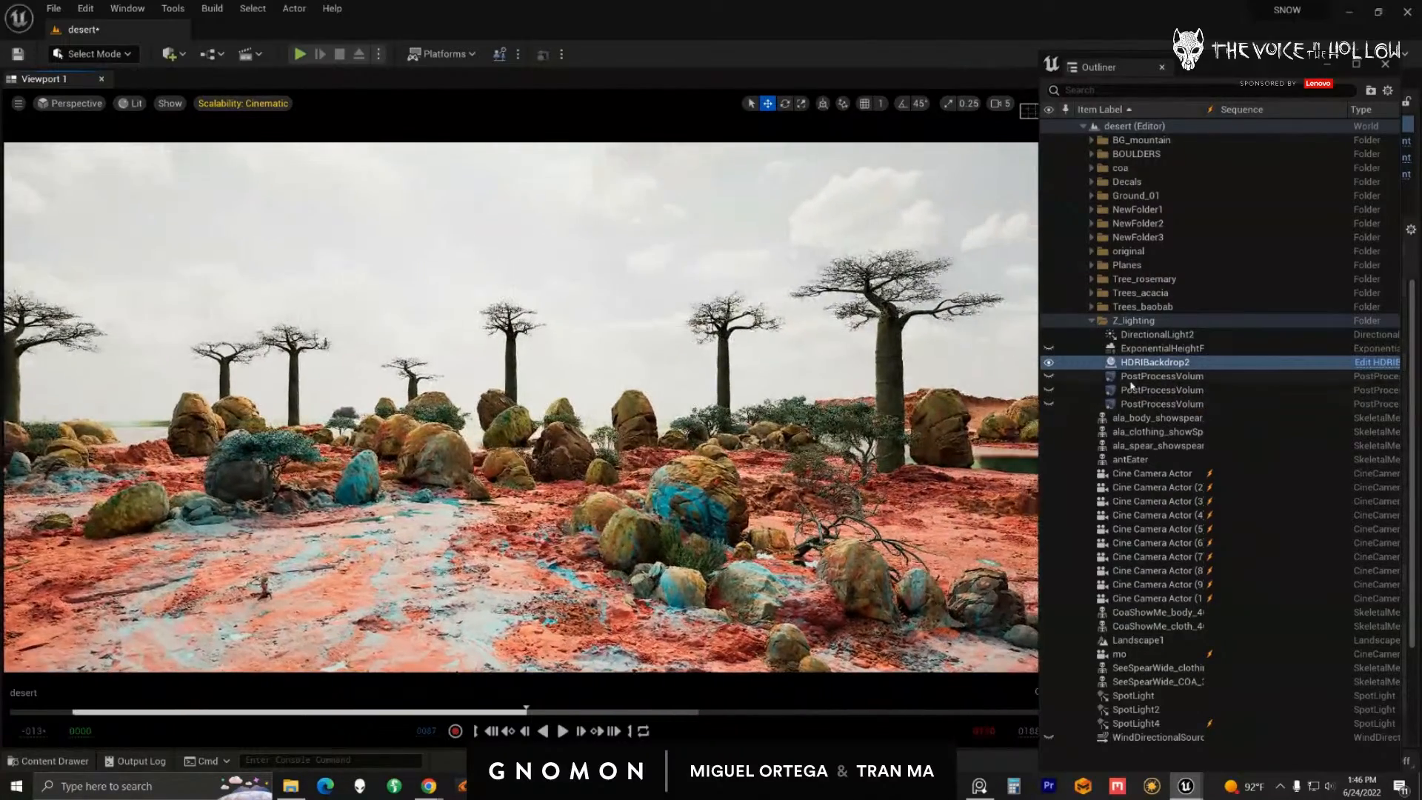
Step: Switch DirectionalLight2 off and on to compare the desert with and without its direct light
click(1049, 336)
right_drag(829, 355, 863, 359)
click(1050, 335)
click(1050, 335)
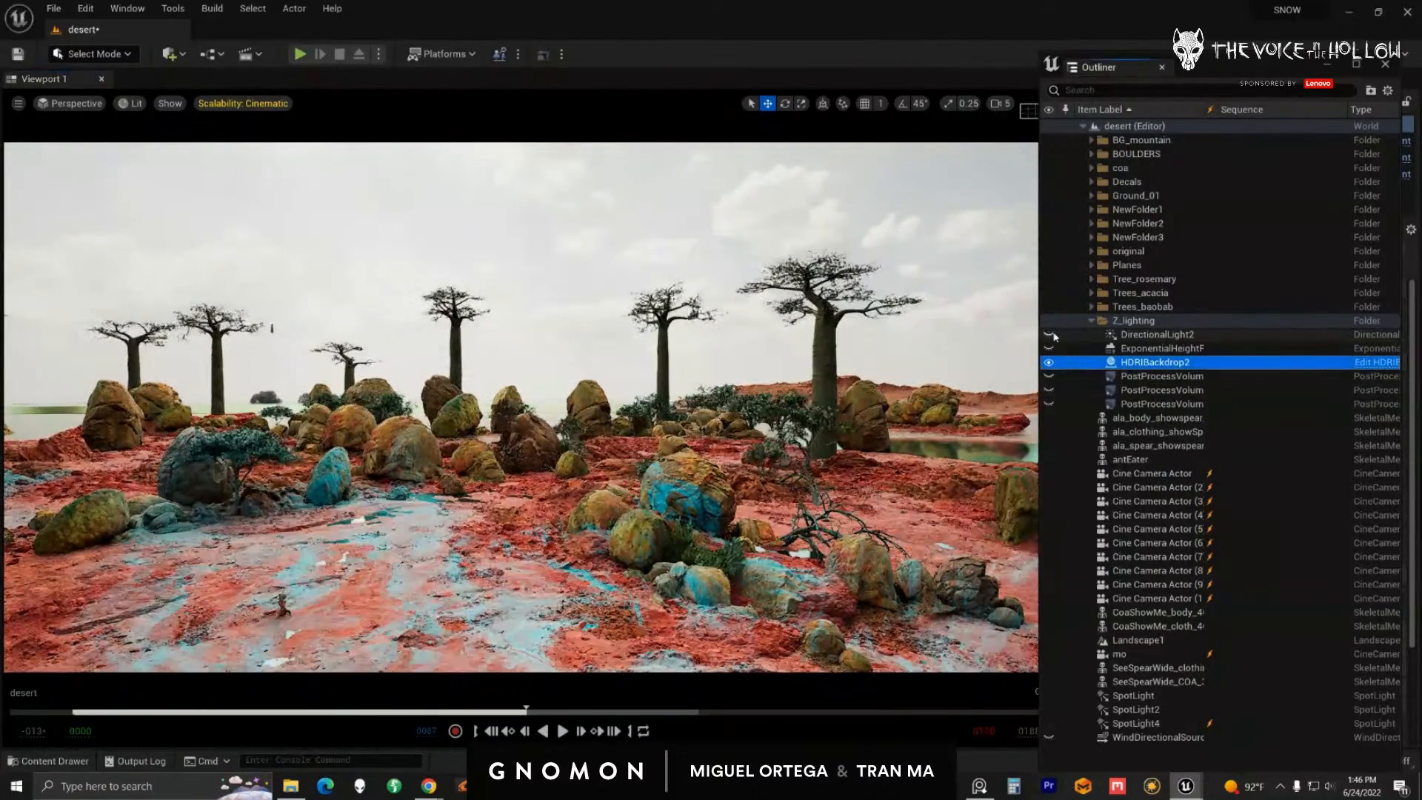
click(1050, 336)
middle_drag(678, 407, 653, 413)
right_drag(653, 413, 653, 496)
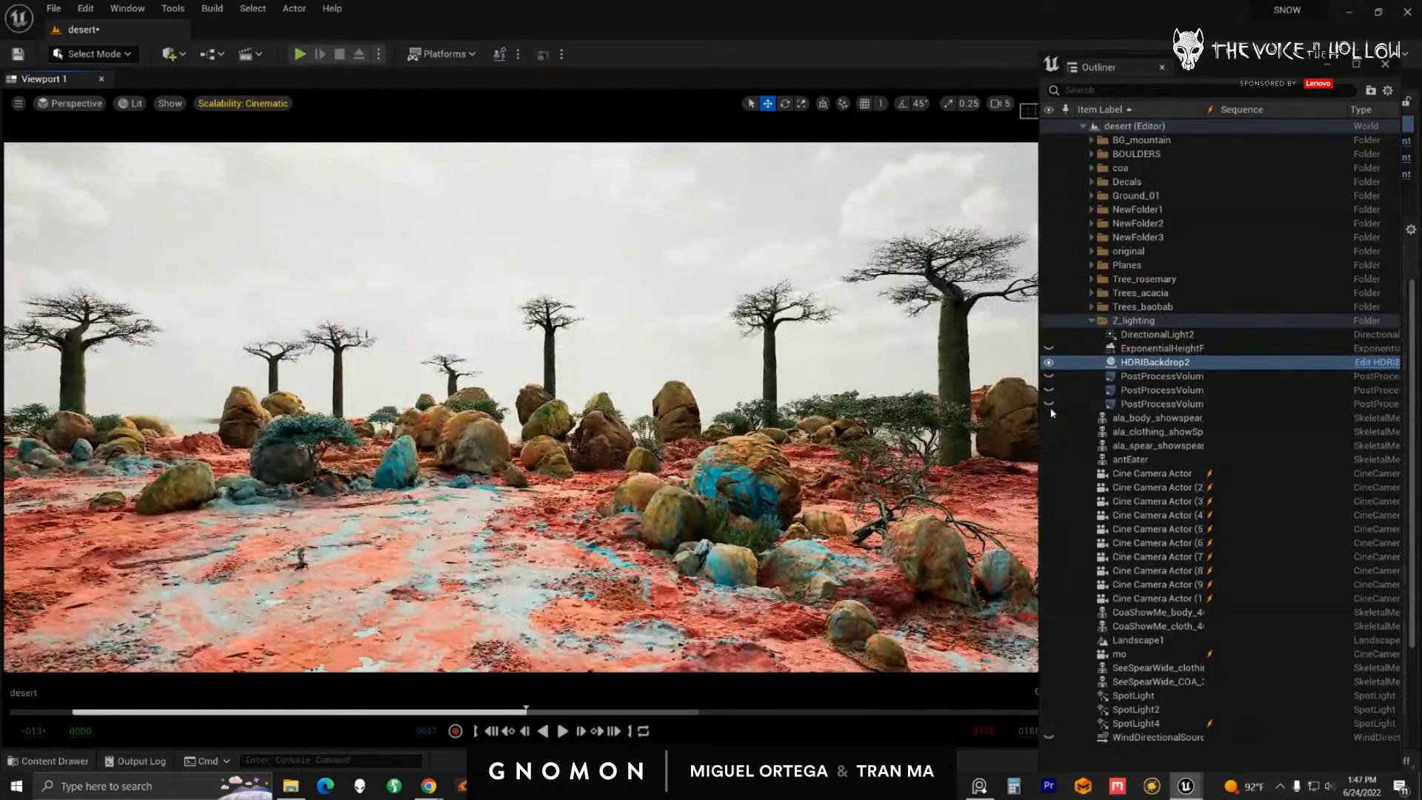
Step: Turn the ExponentialHeightFog back on, return to the Cine Camera Actor shot at frame 82 and show the fog's settings
click(1049, 348)
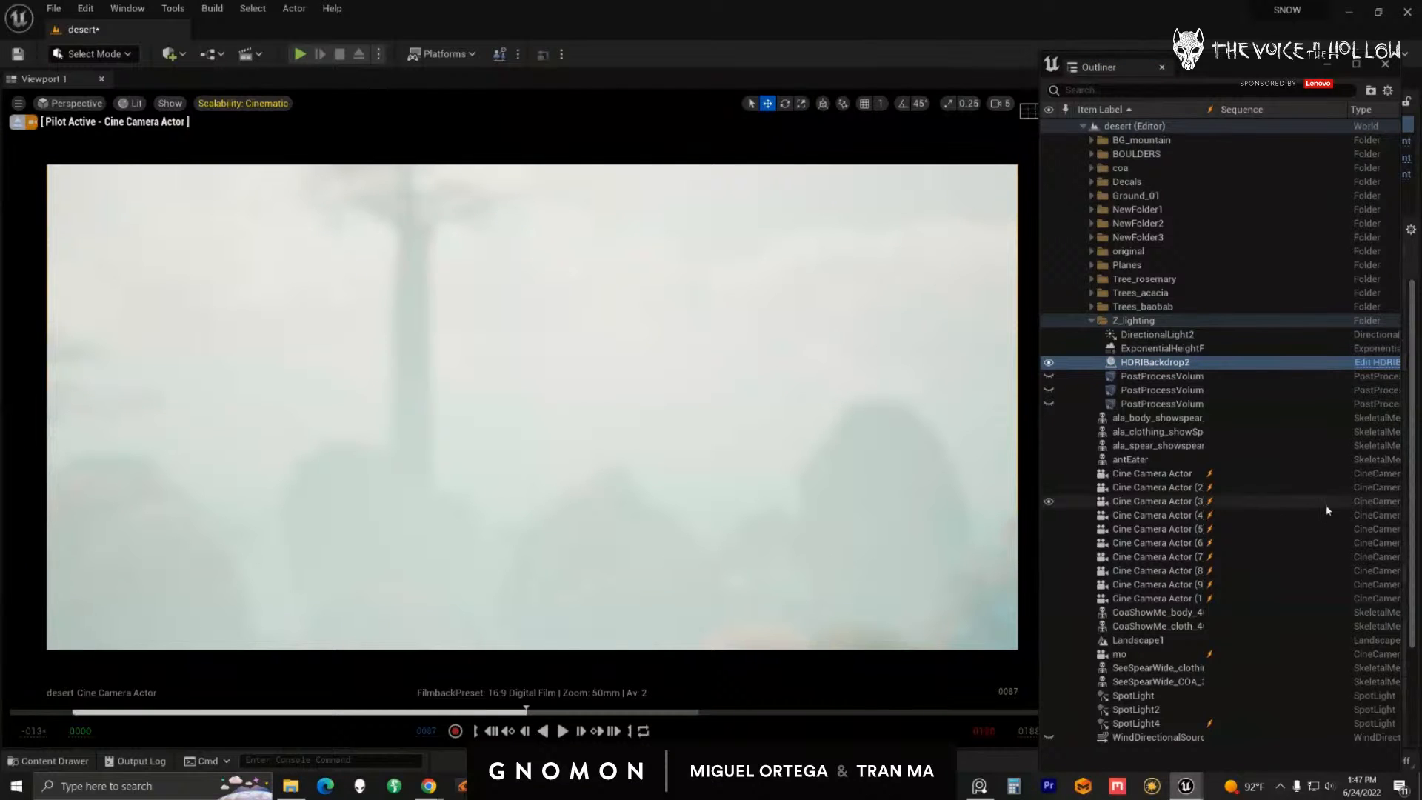
drag(464, 711, 500, 711)
drag(1227, 75, 1421, 63)
click(874, 346)
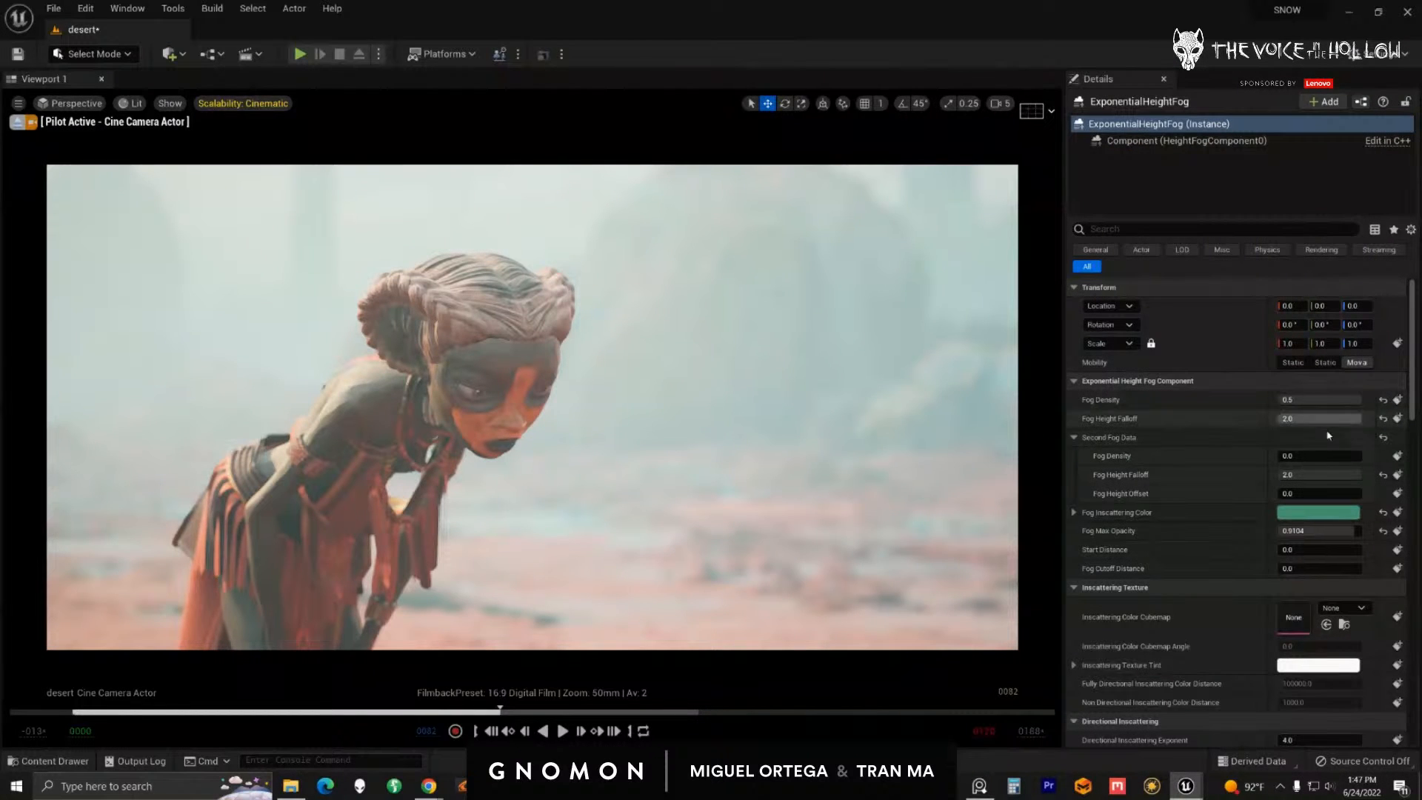
Step: Turn the first PostProcessVolume in Z_lighting back on, select it and compare the shot with and without it
drag(1421, 80, 1196, 82)
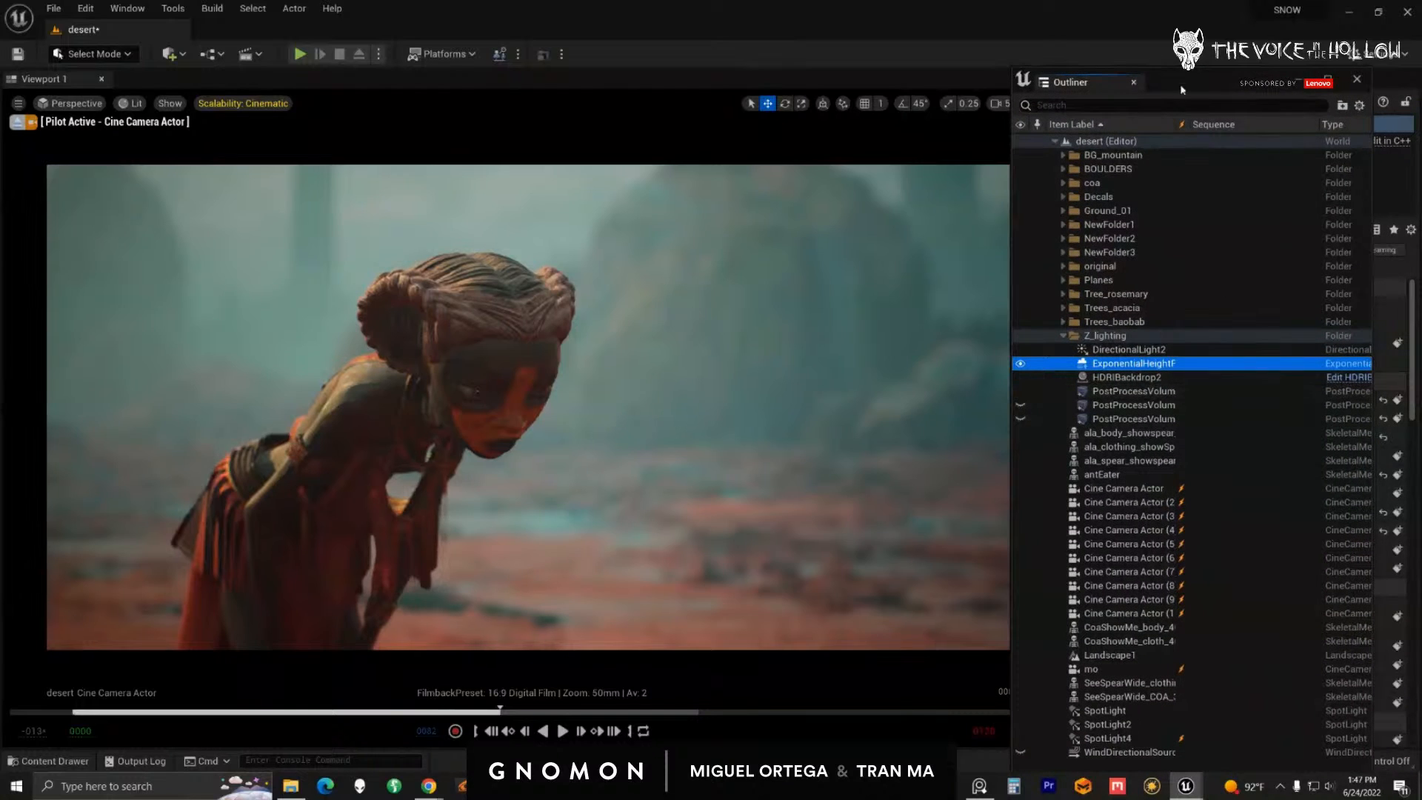
drag(1183, 87, 931, 68)
click(903, 376)
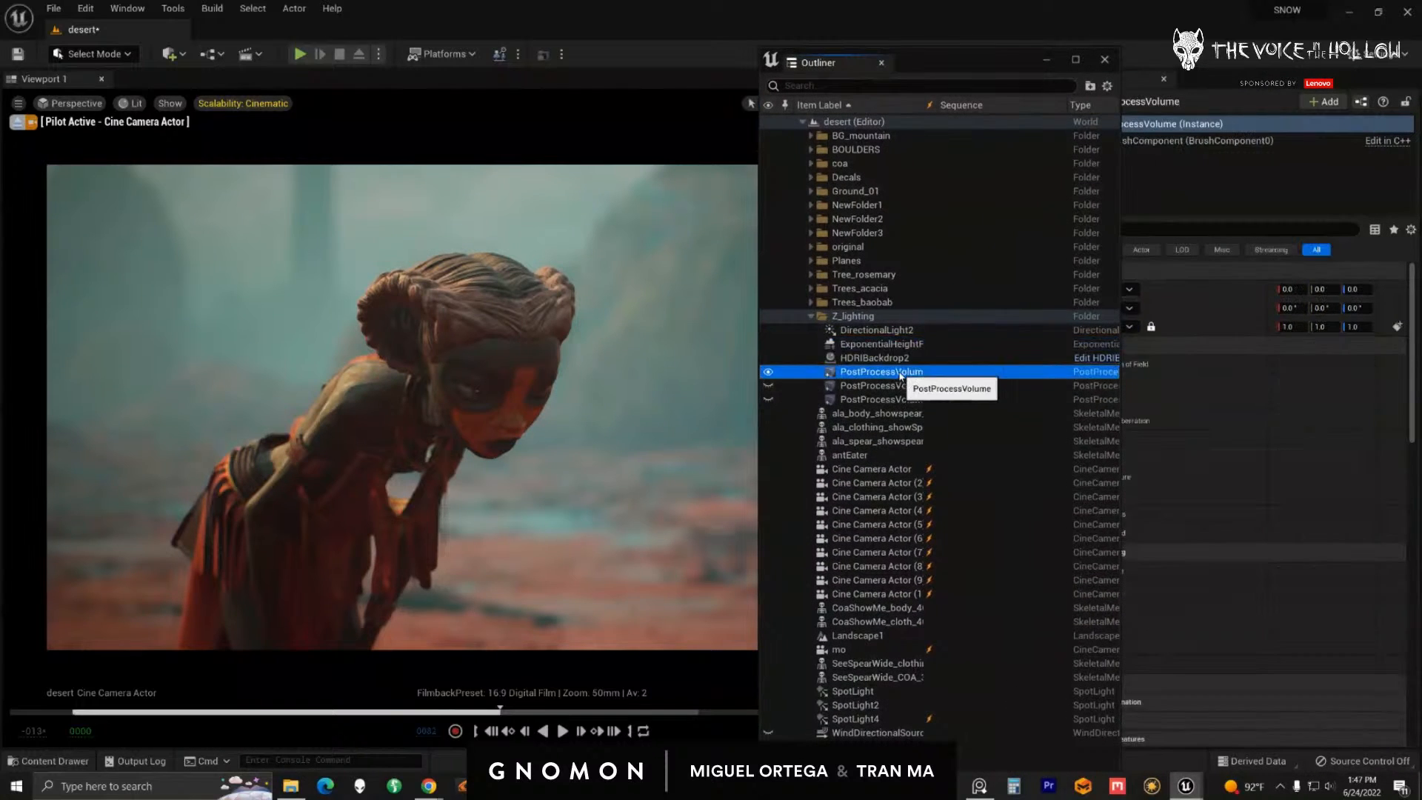
drag(958, 56, 874, 48)
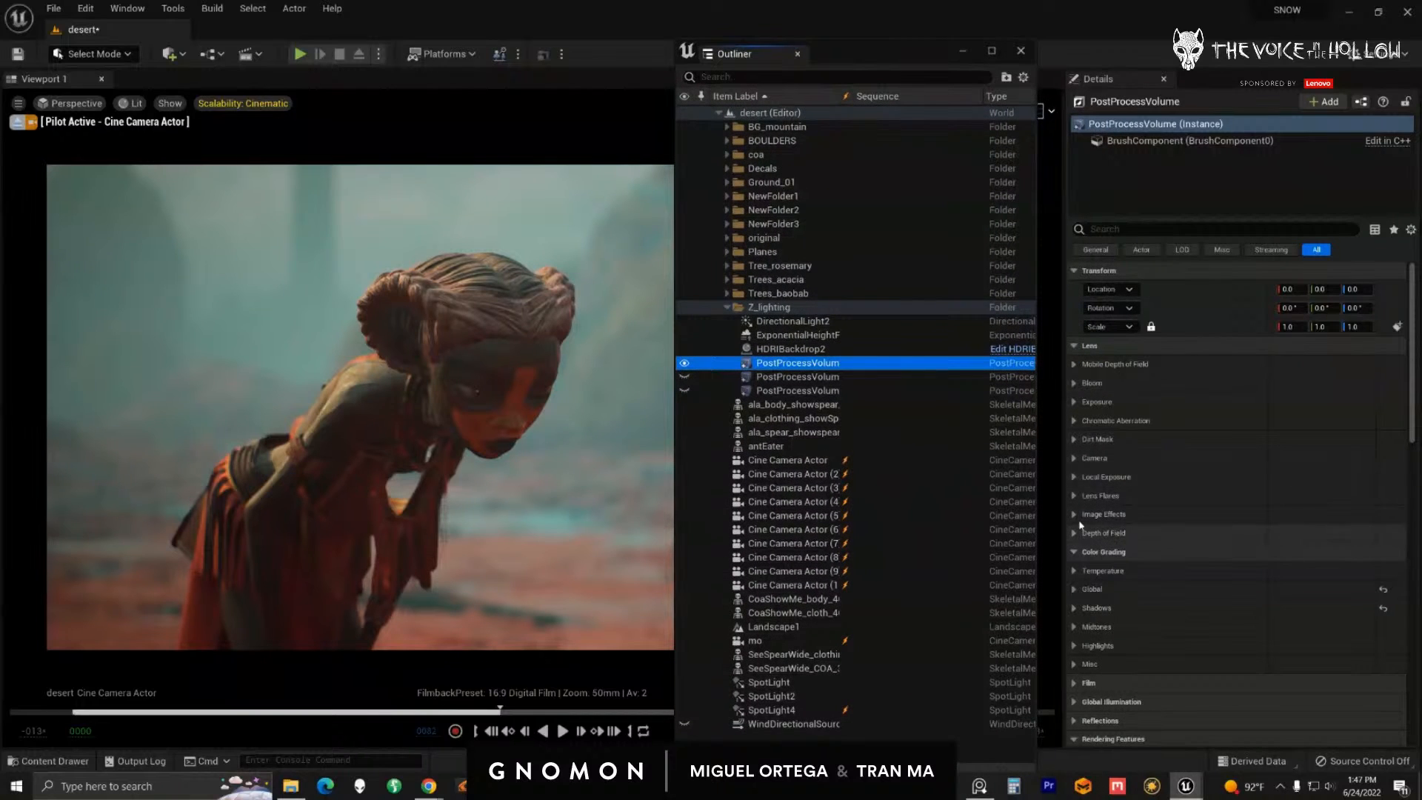
click(684, 363)
click(684, 363)
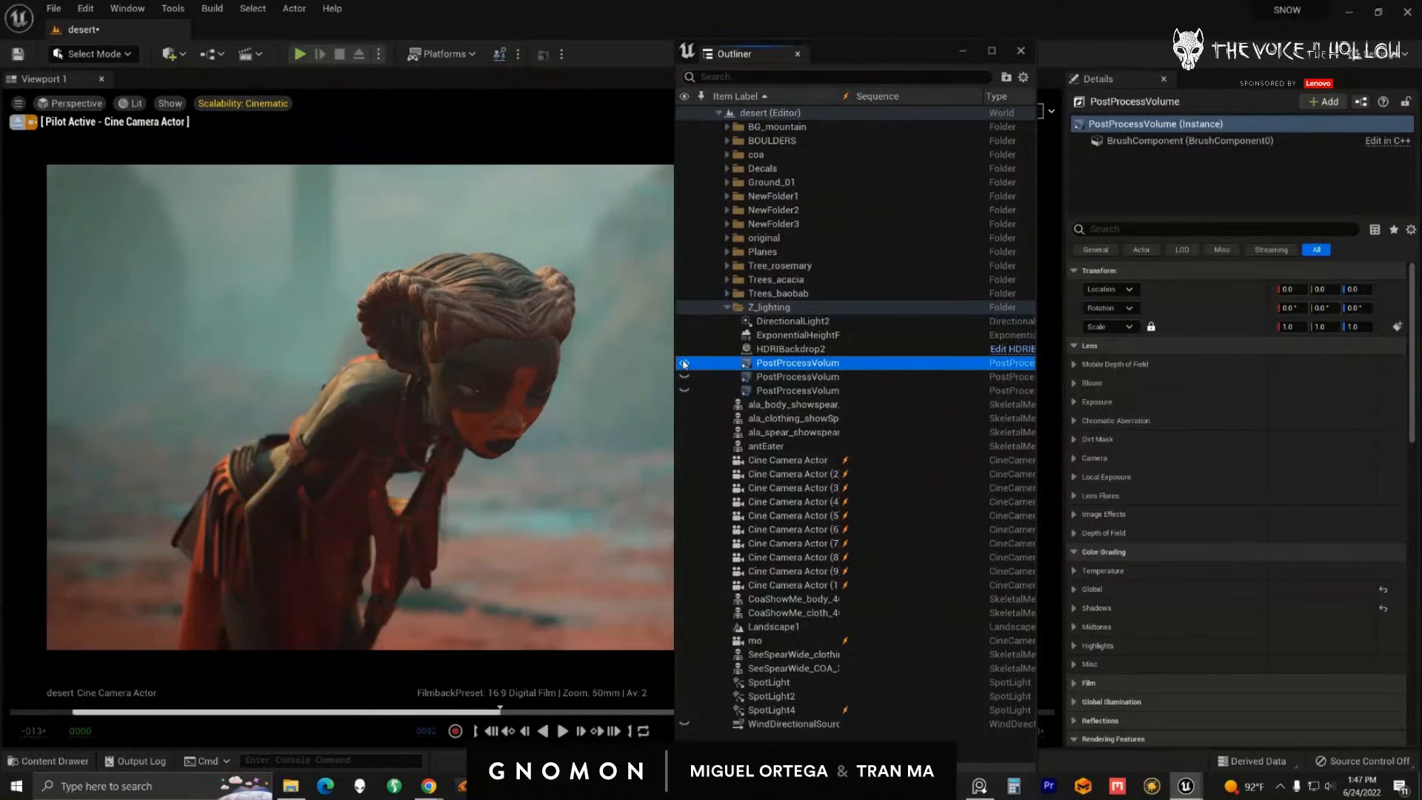
Step: Open the volume's Exposure settings and switch Exposure Compensation off and on to compare the character's brightness
click(1075, 458)
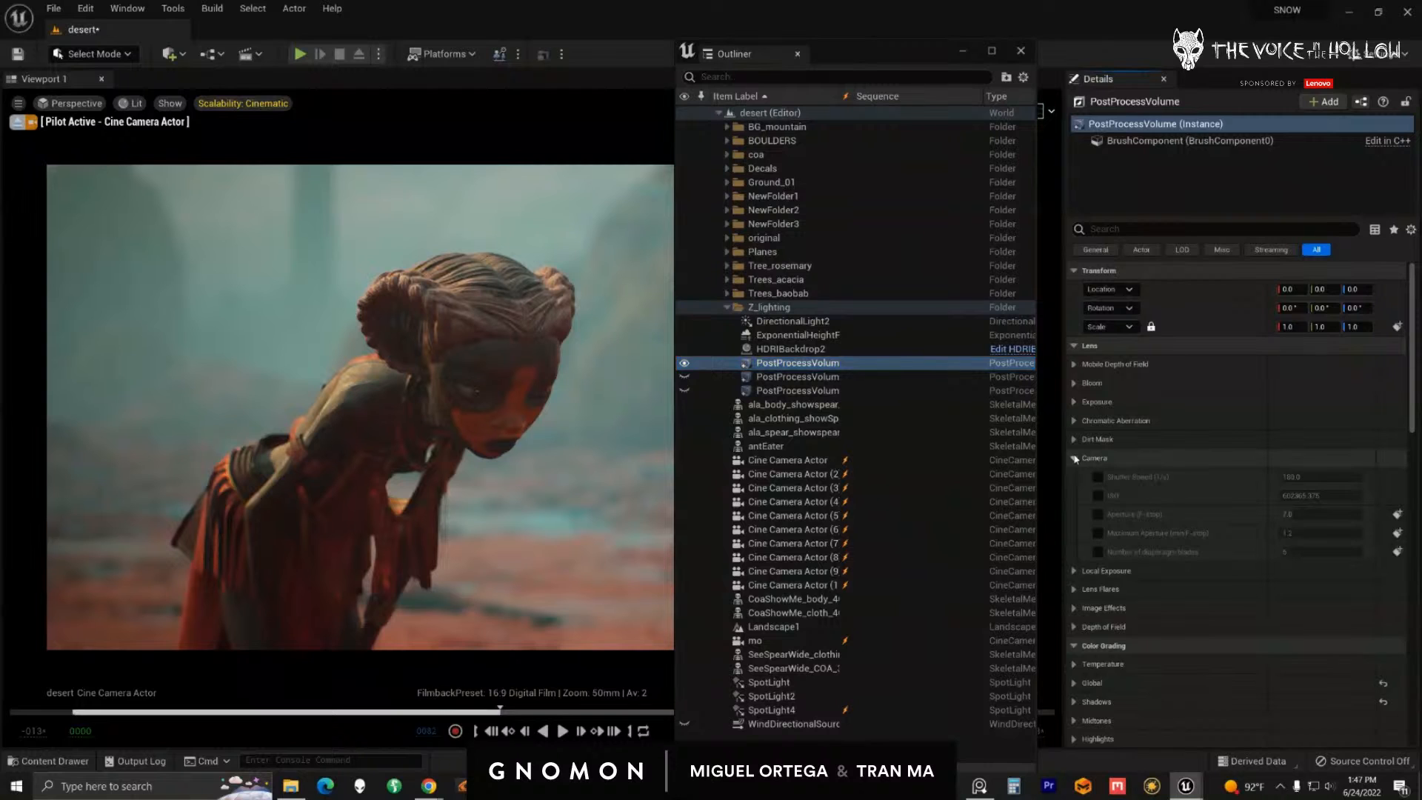
click(1074, 458)
click(1074, 402)
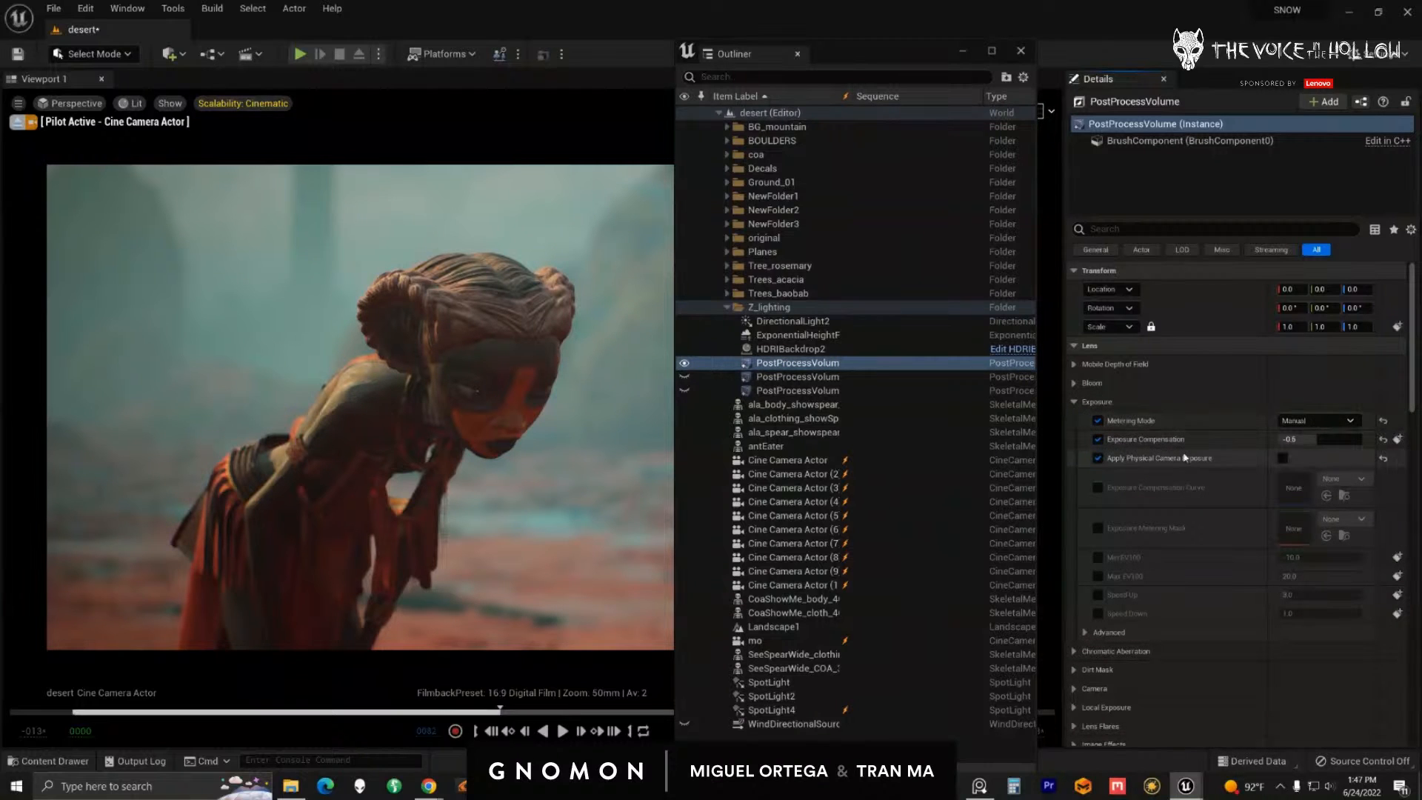
click(1098, 440)
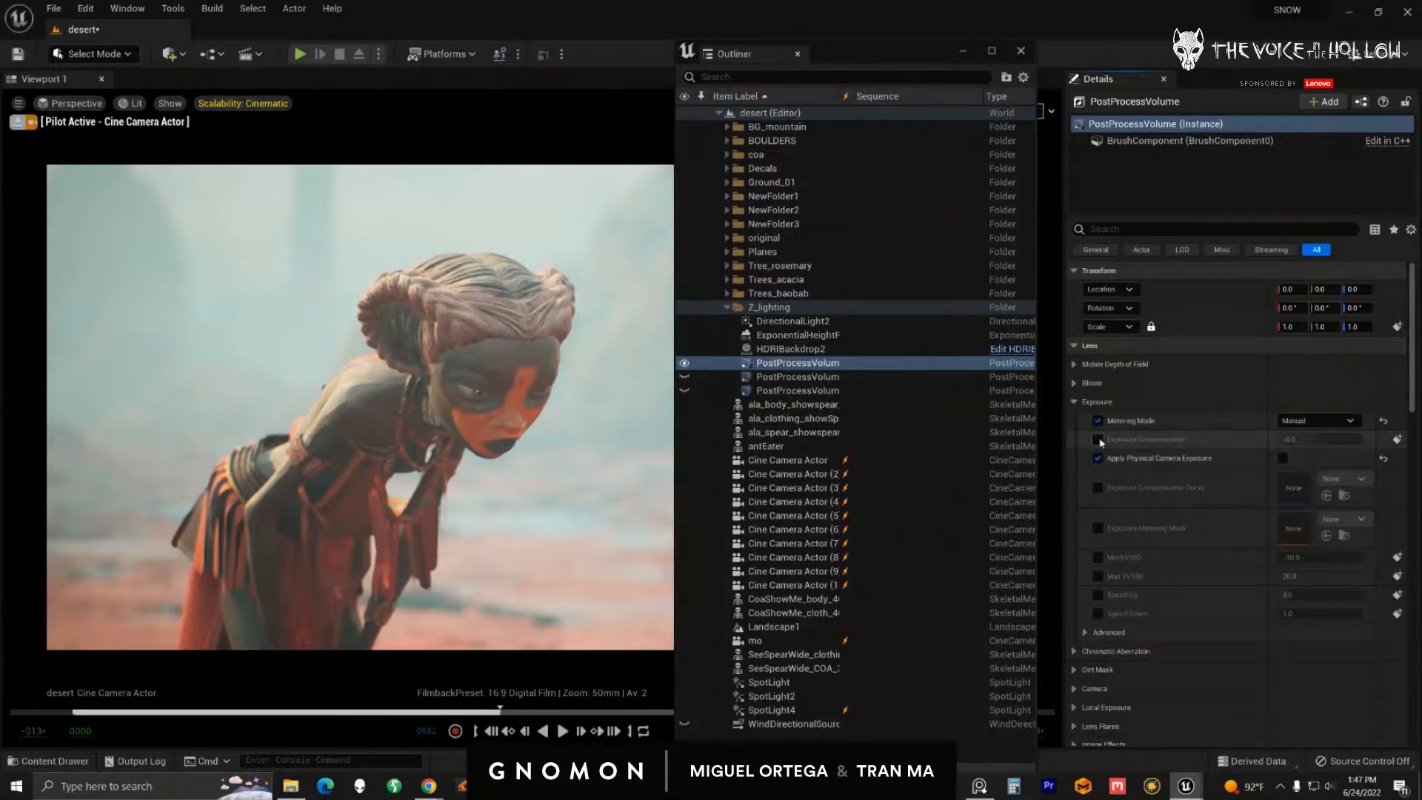
click(1099, 440)
click(1098, 441)
click(1099, 440)
click(1099, 440)
click(1098, 441)
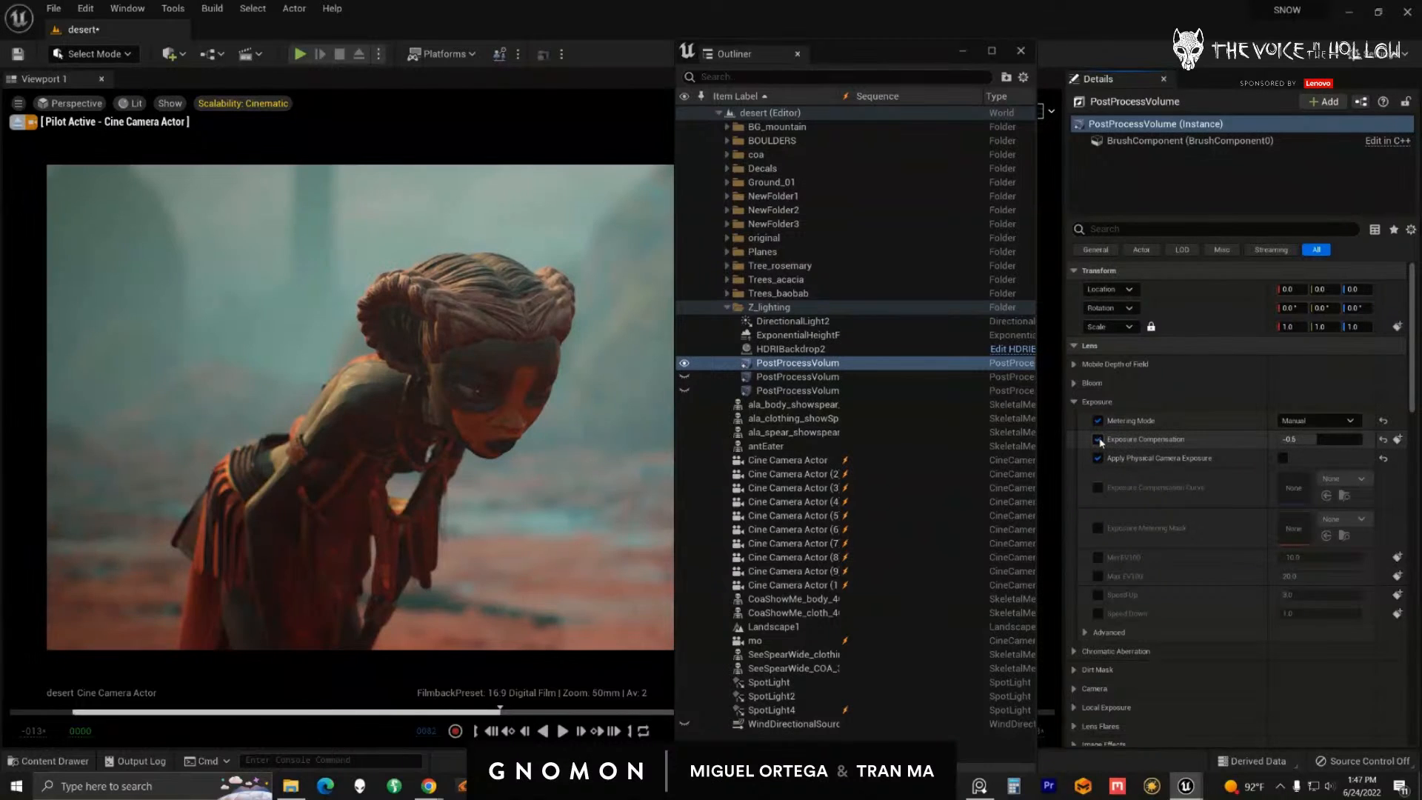
click(1074, 404)
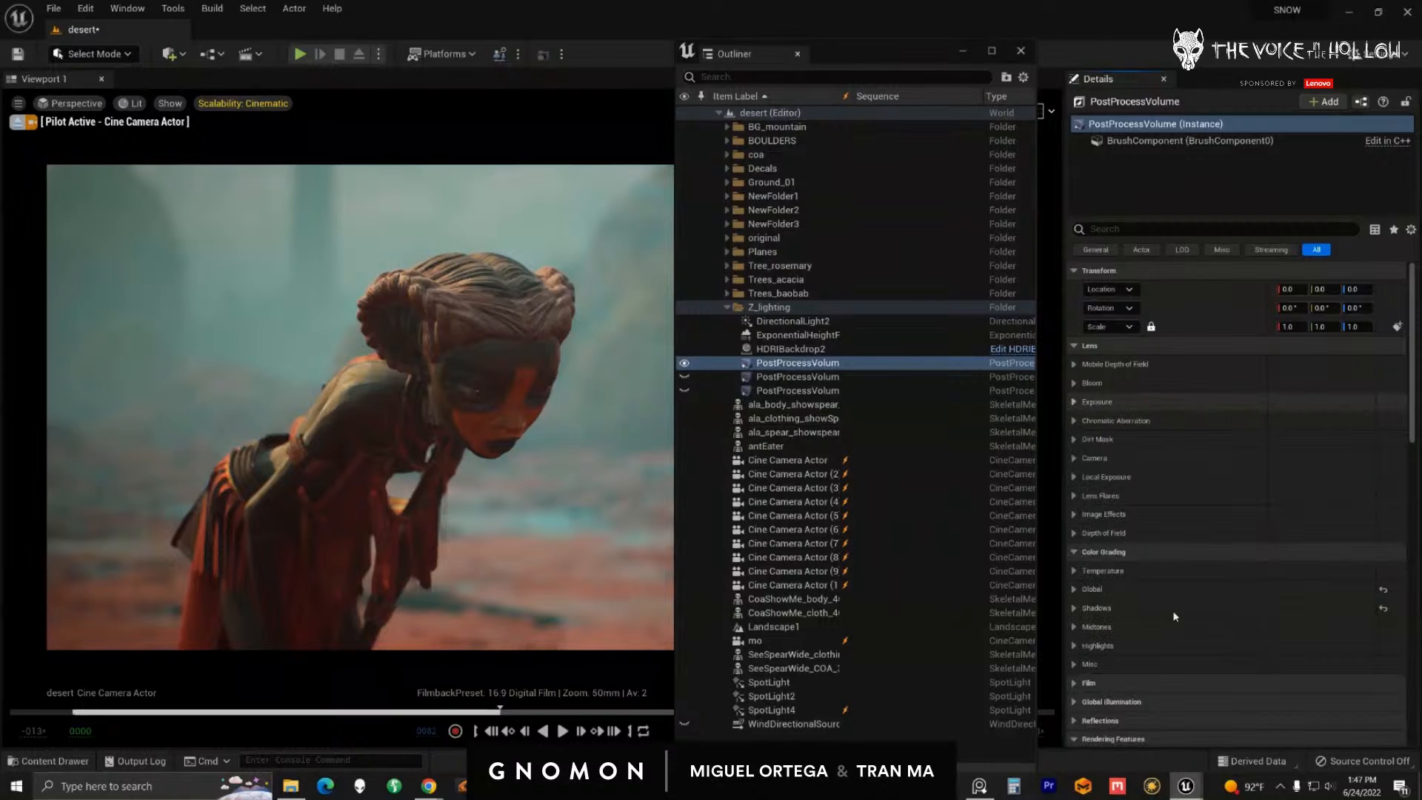
Step: Examine the global Saturation wheel in the volume's Color Grading settings, then collapse the Global group
click(1075, 589)
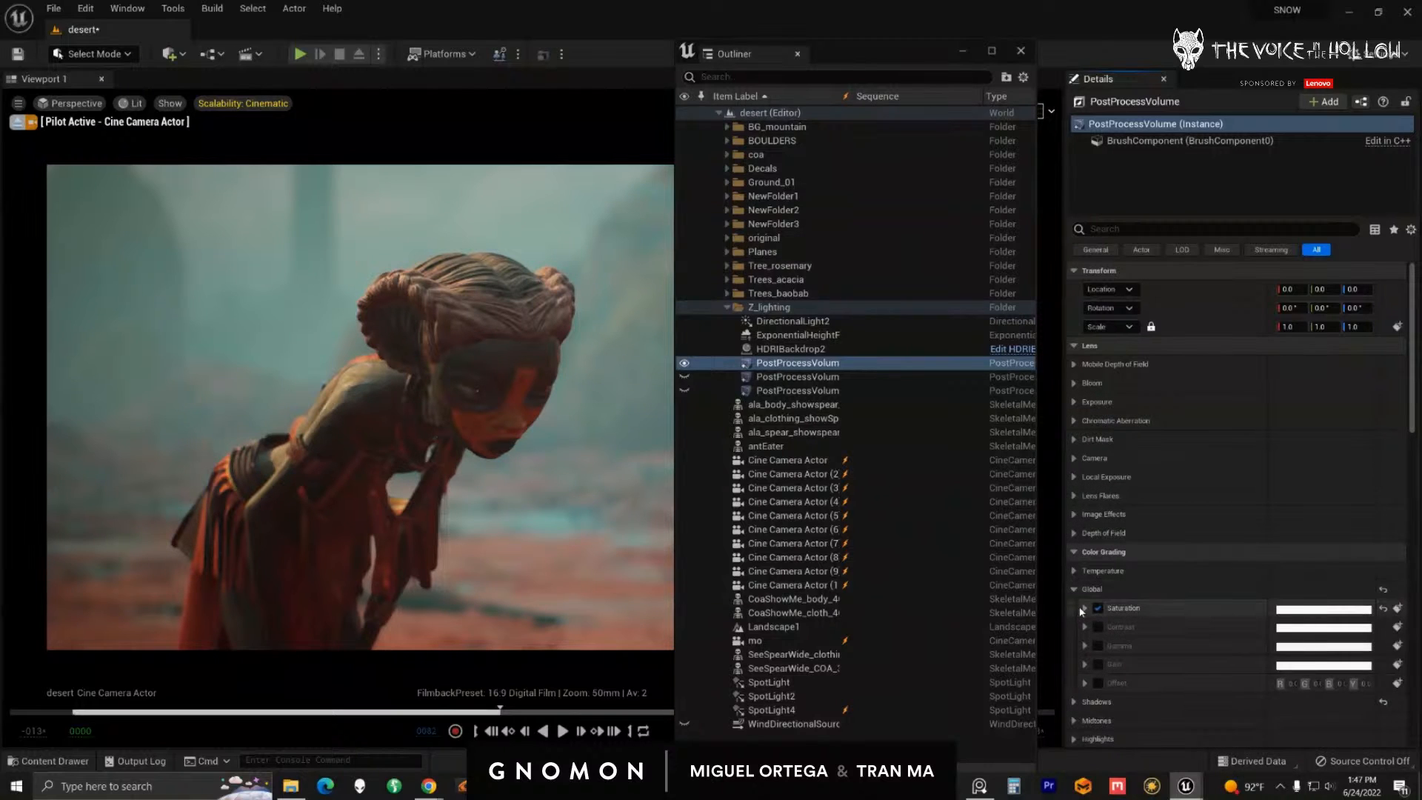
scroll(1118, 563, down, 3)
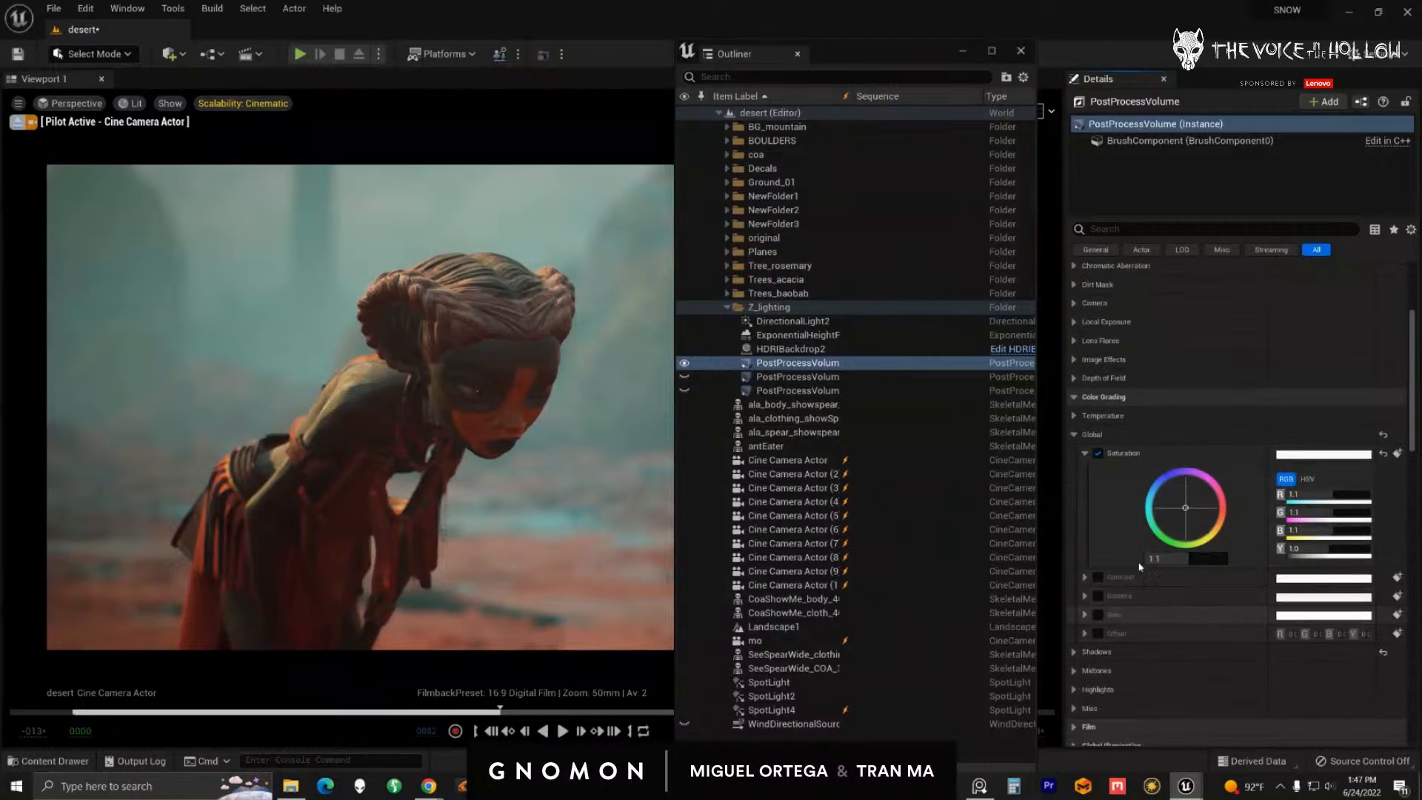
click(1073, 434)
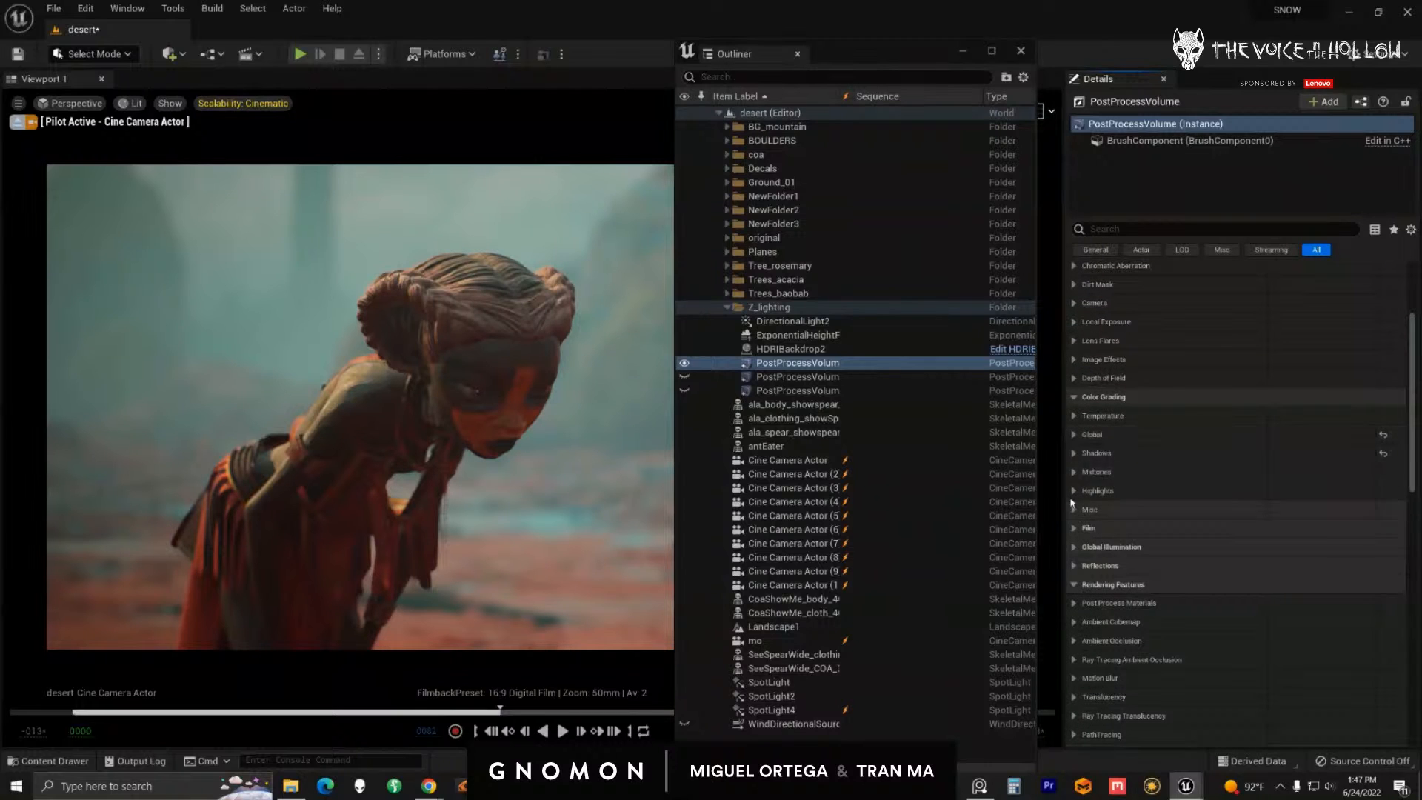
Step: Expand the Shadows Offset wheel, inspect its red channel and compare the shot with the offset switched off and on
click(1074, 453)
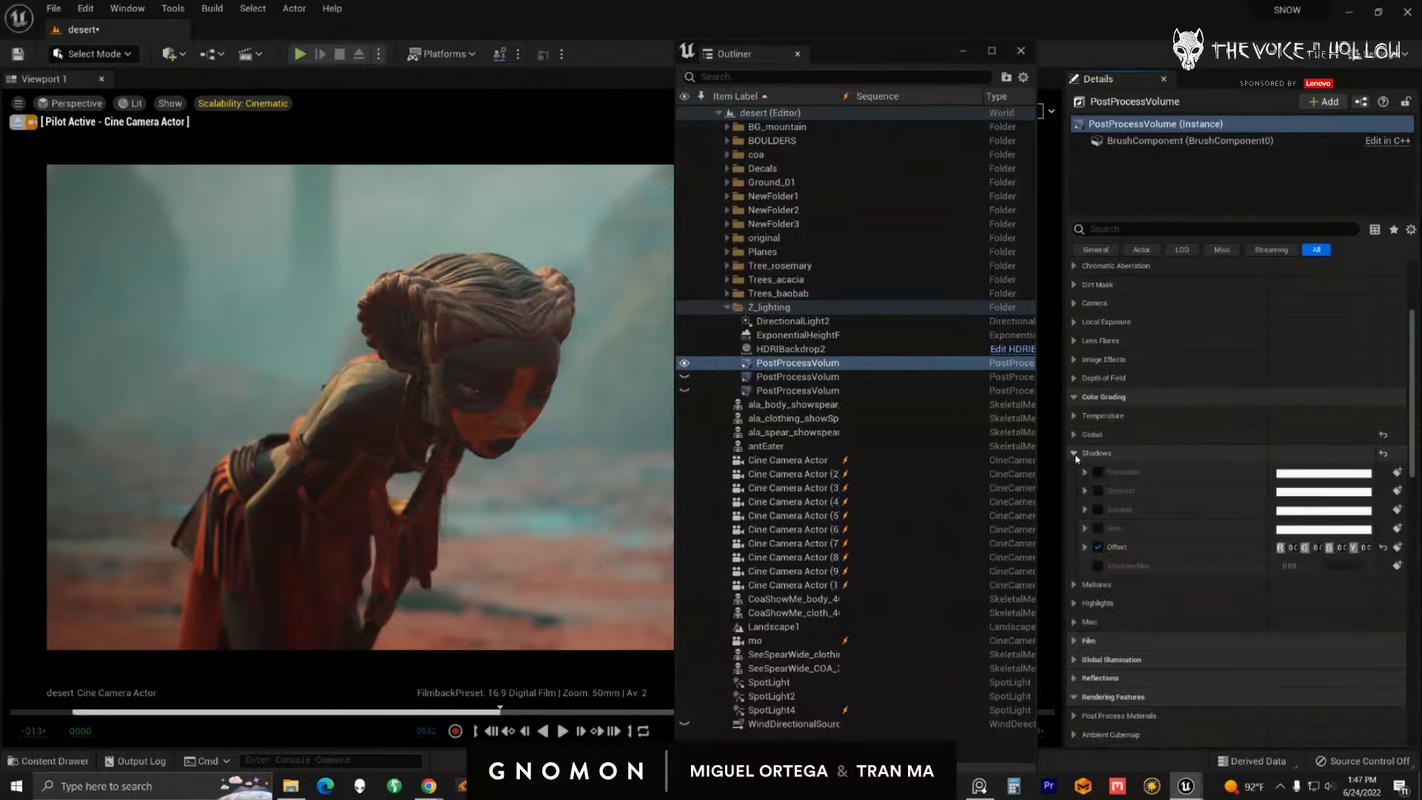
click(1098, 547)
click(1097, 547)
click(1084, 547)
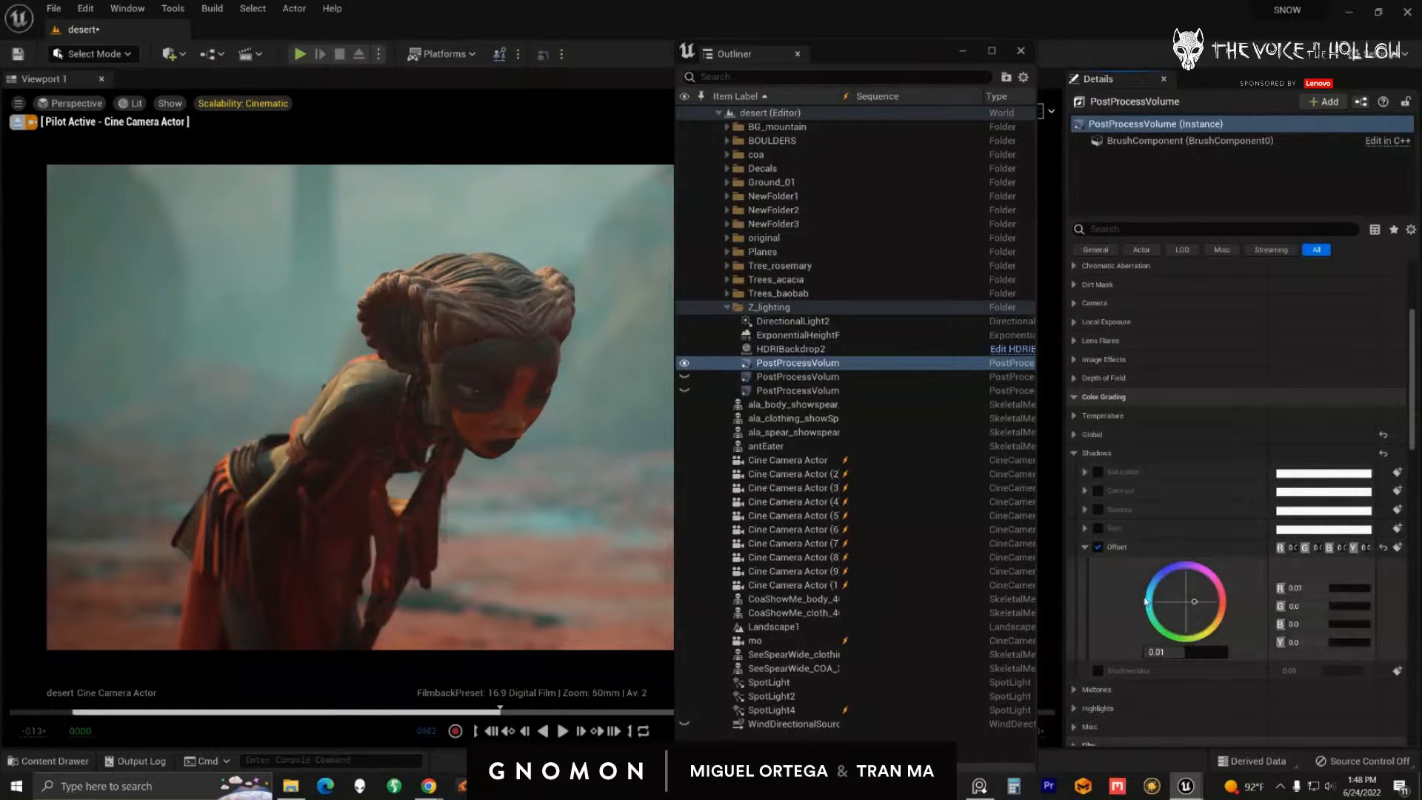
click(1312, 588)
click(1317, 587)
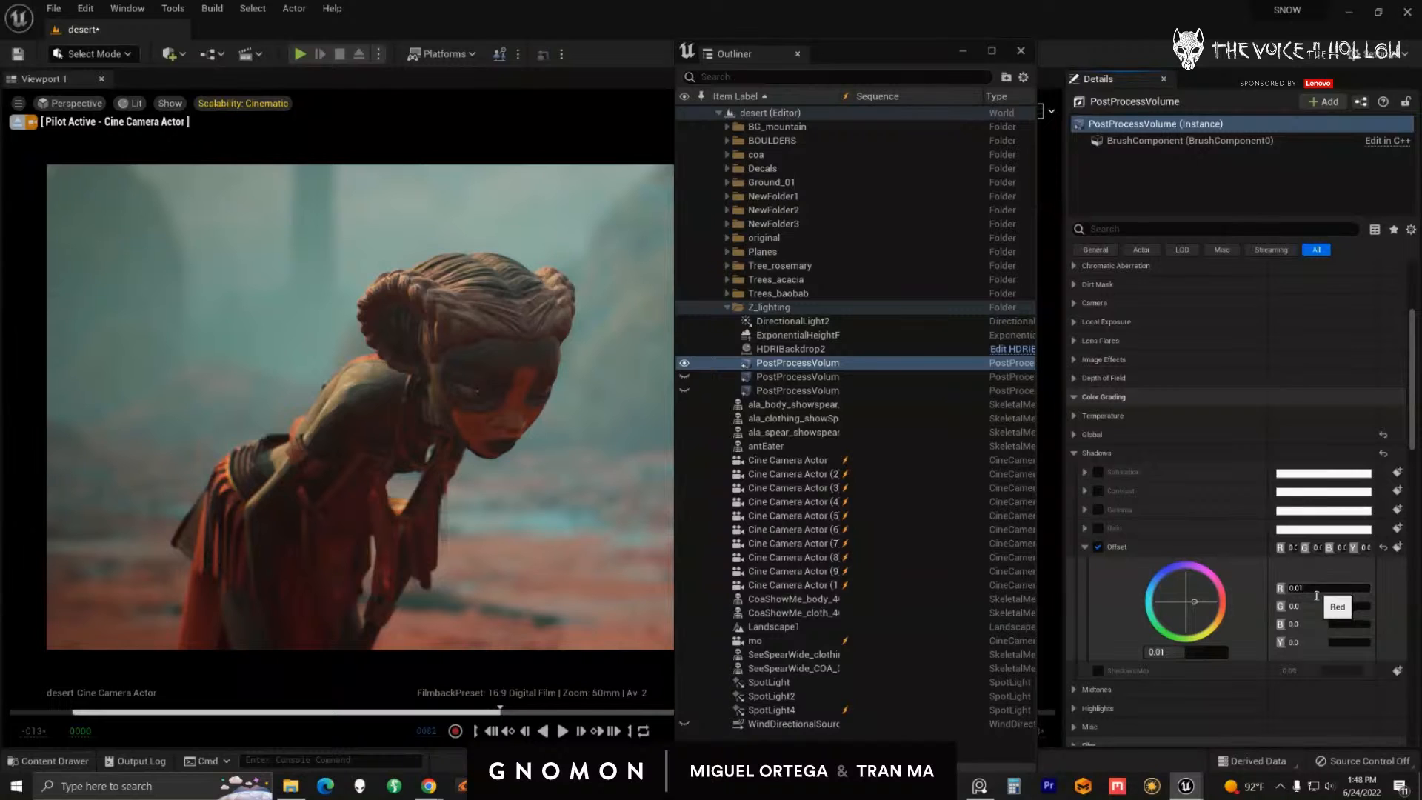
key(Tab)
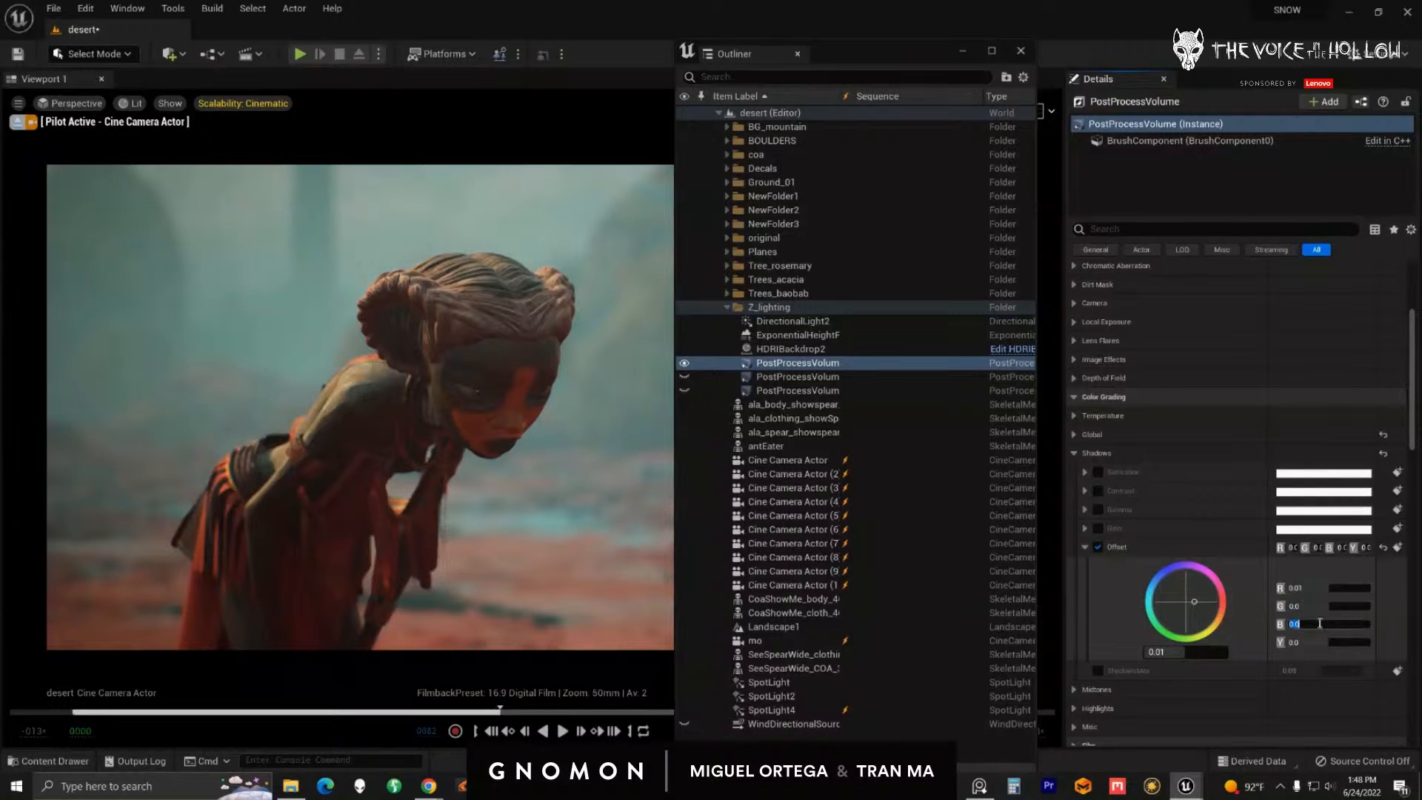
click(1317, 588)
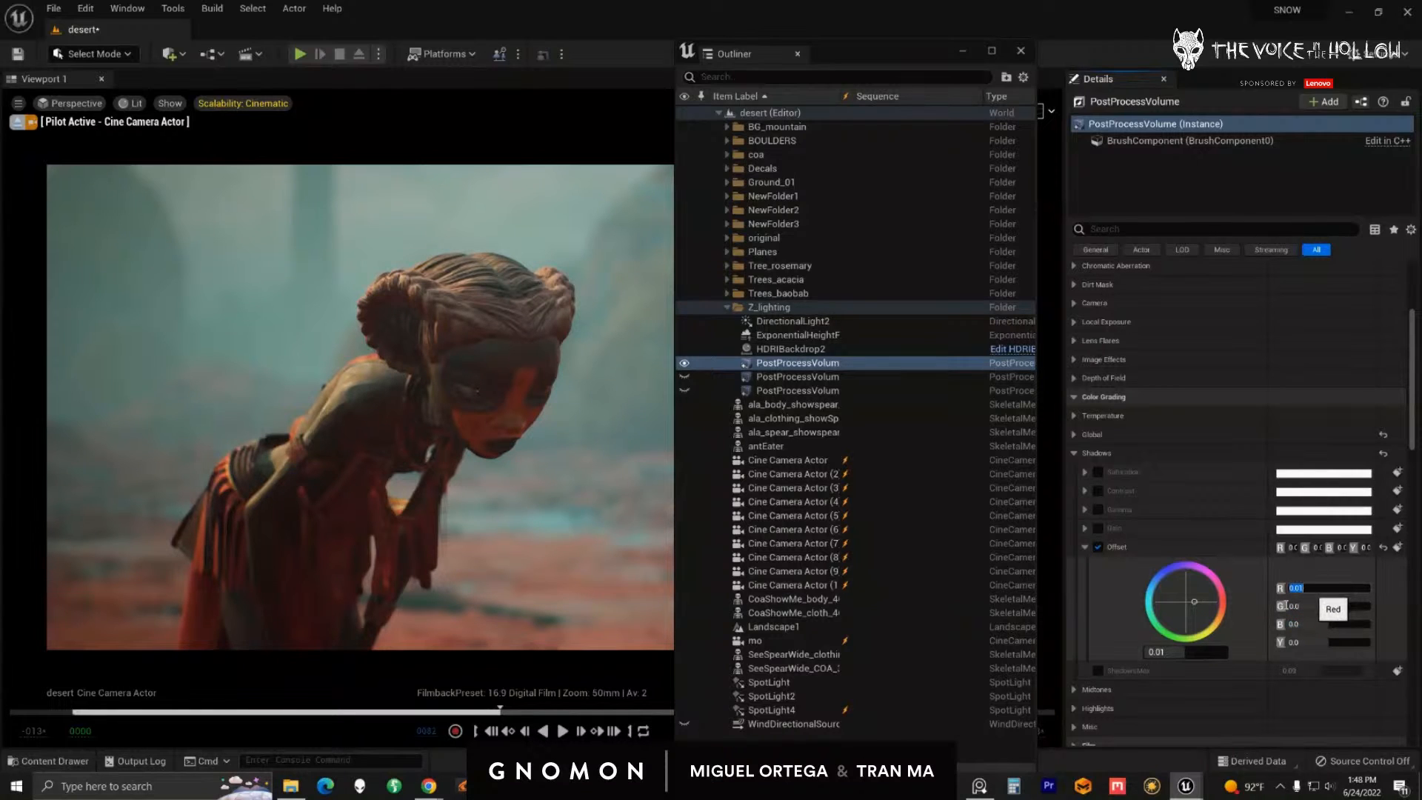
click(1098, 548)
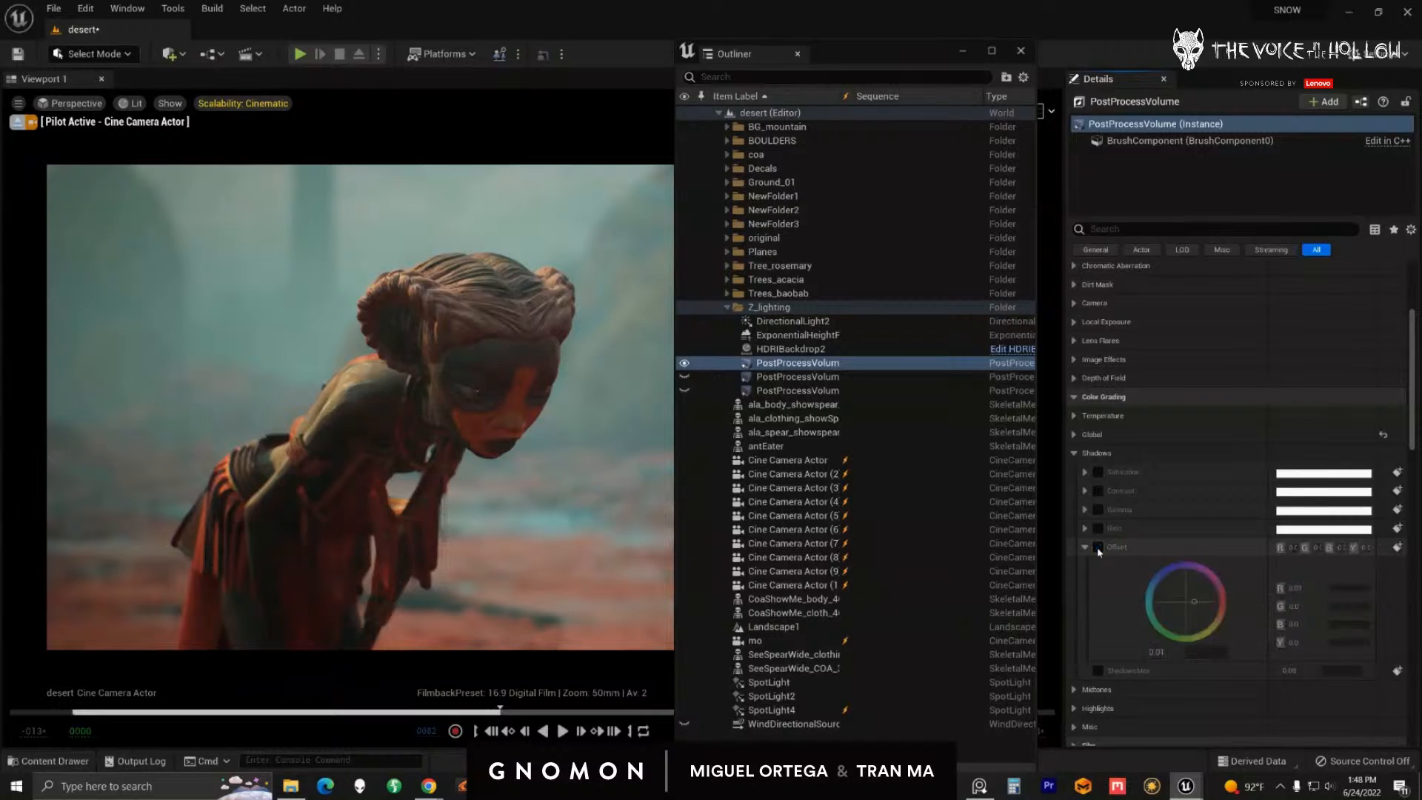
click(1099, 548)
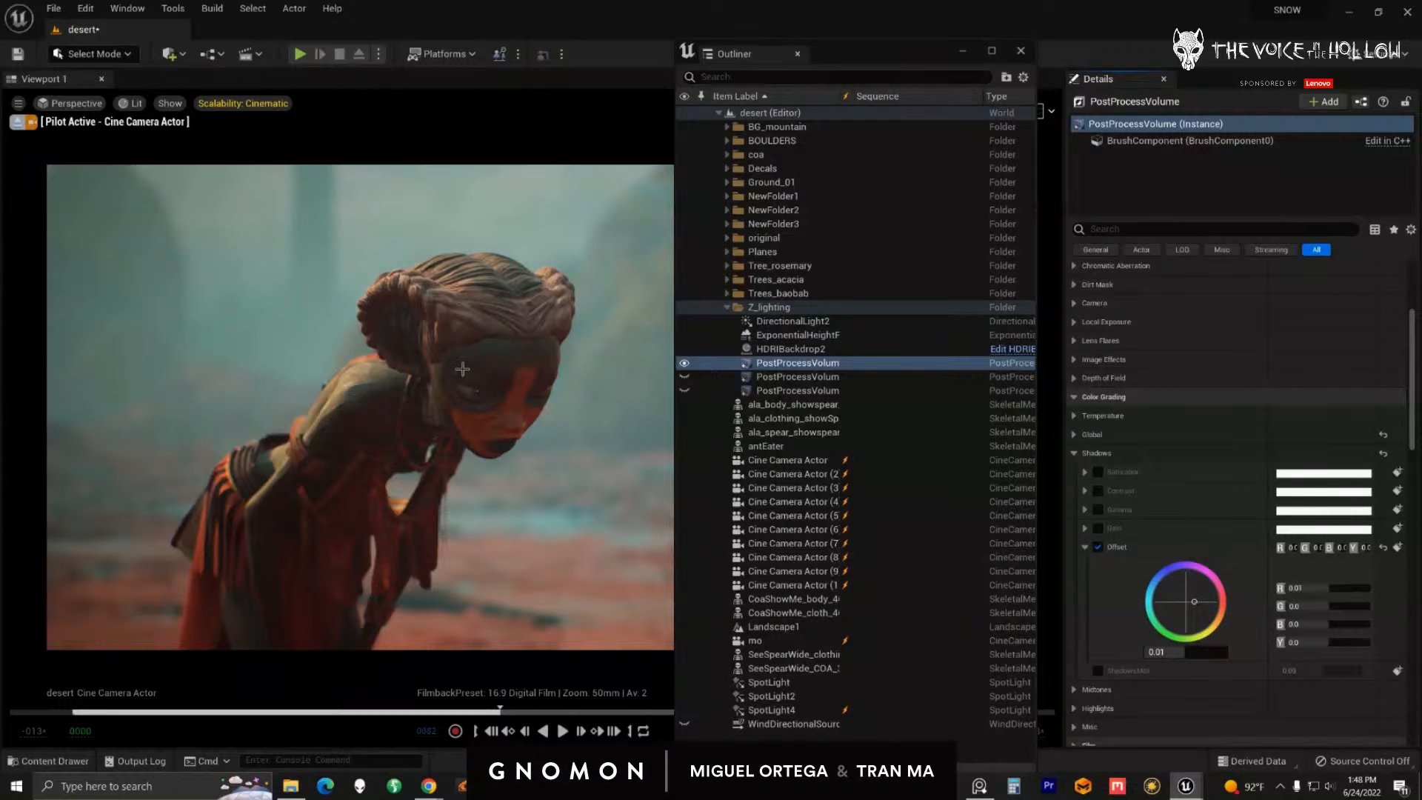
Step: Compare the shot with the Shadows Offset switched off and on again, then briefly revisit the global Saturation settings and collapse both groups
click(1099, 548)
click(1099, 548)
click(1099, 548)
click(1099, 548)
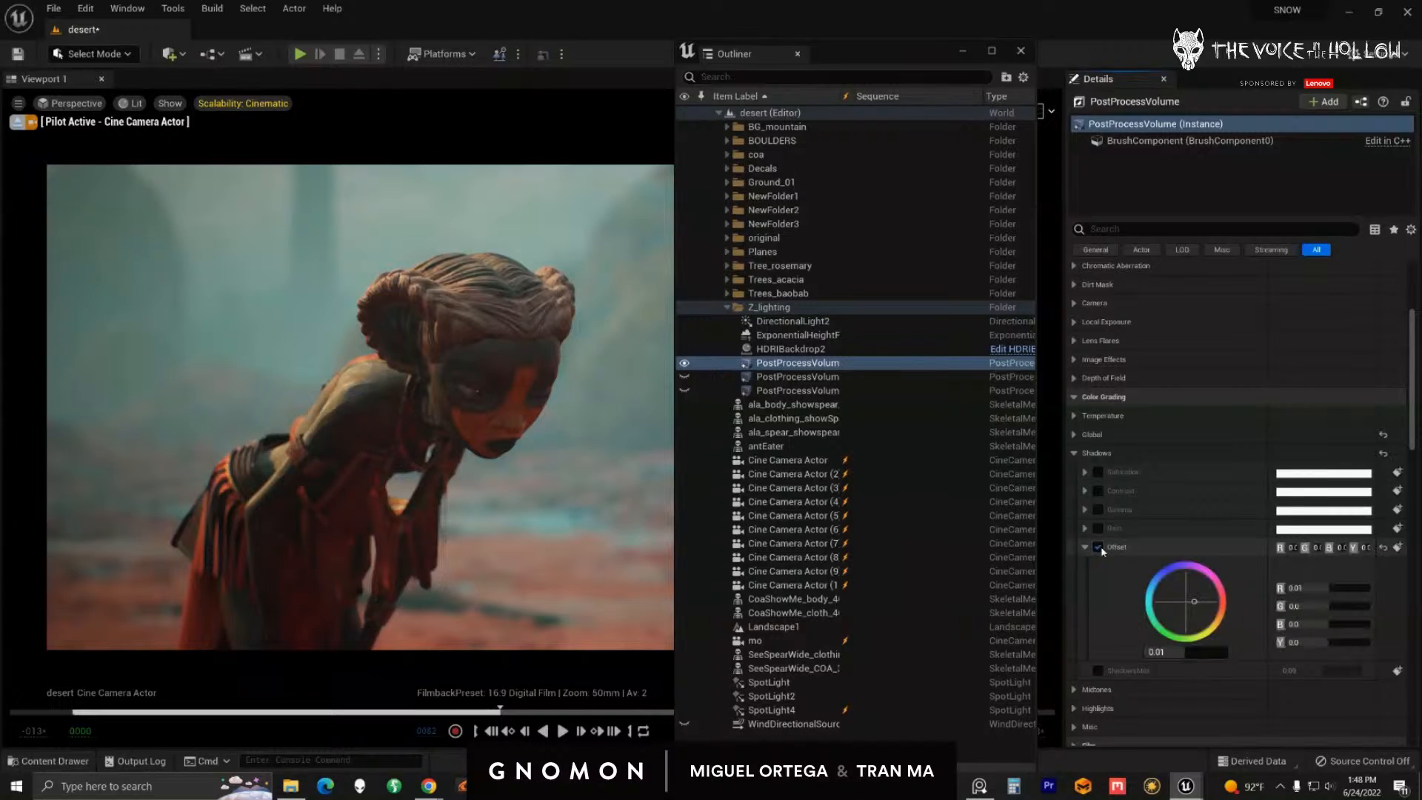
click(1073, 454)
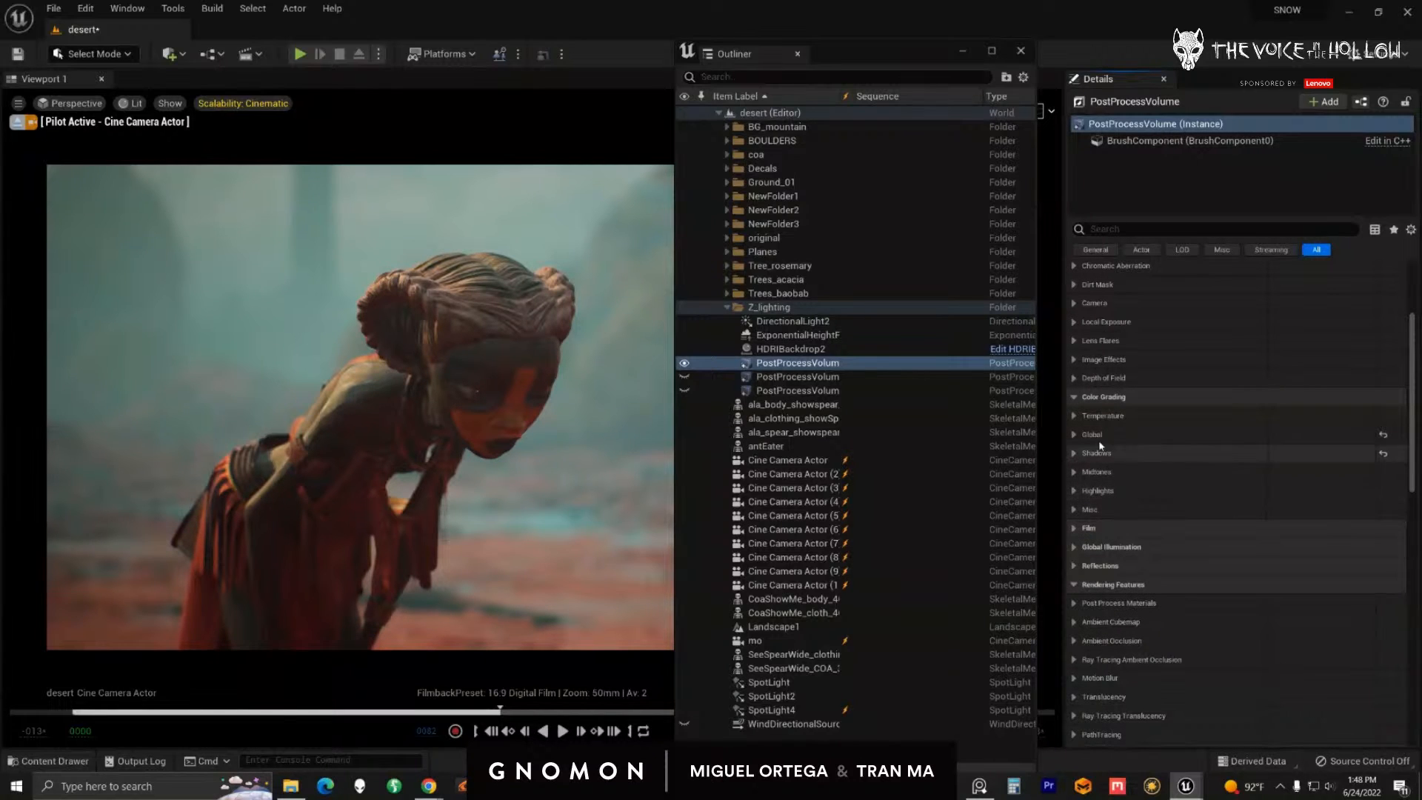
click(1074, 436)
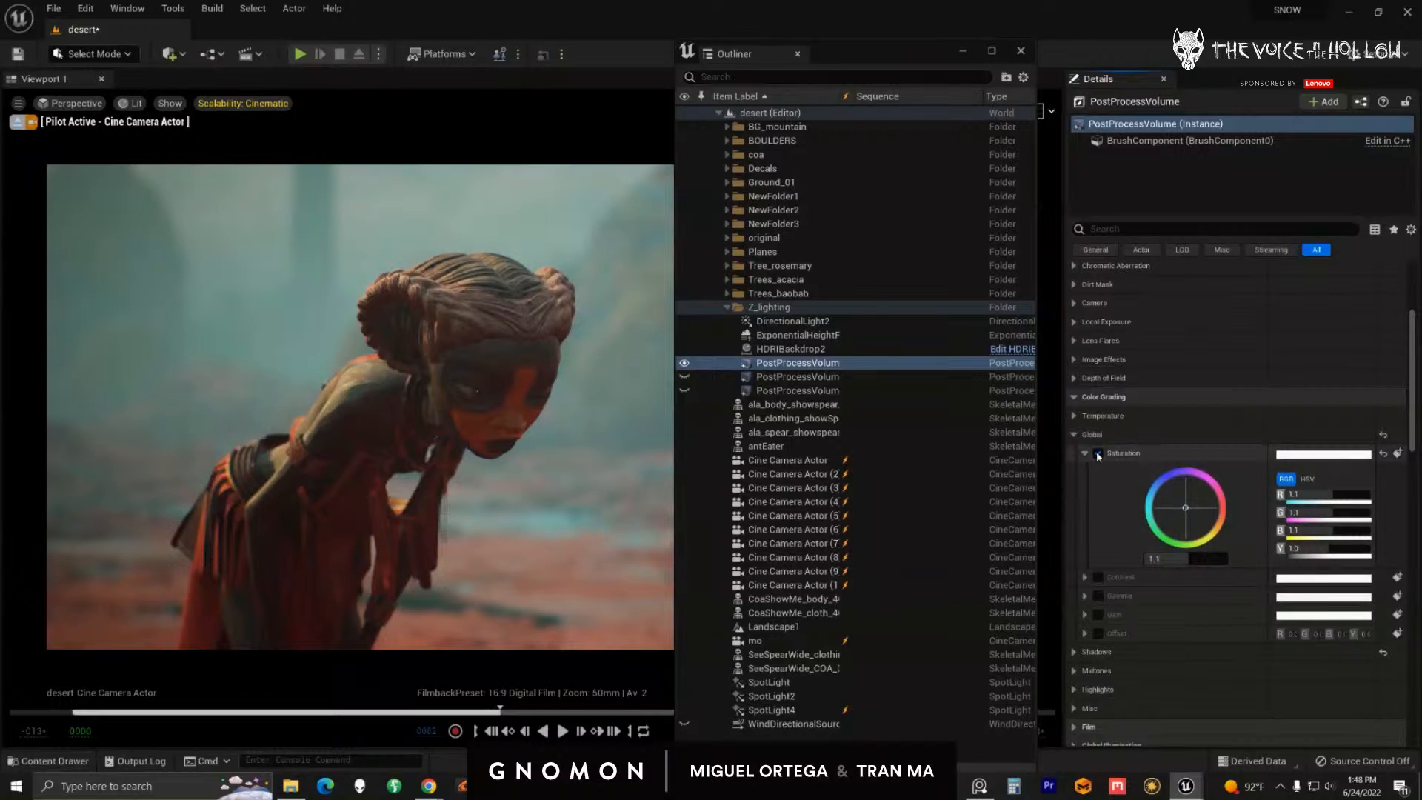
click(1073, 435)
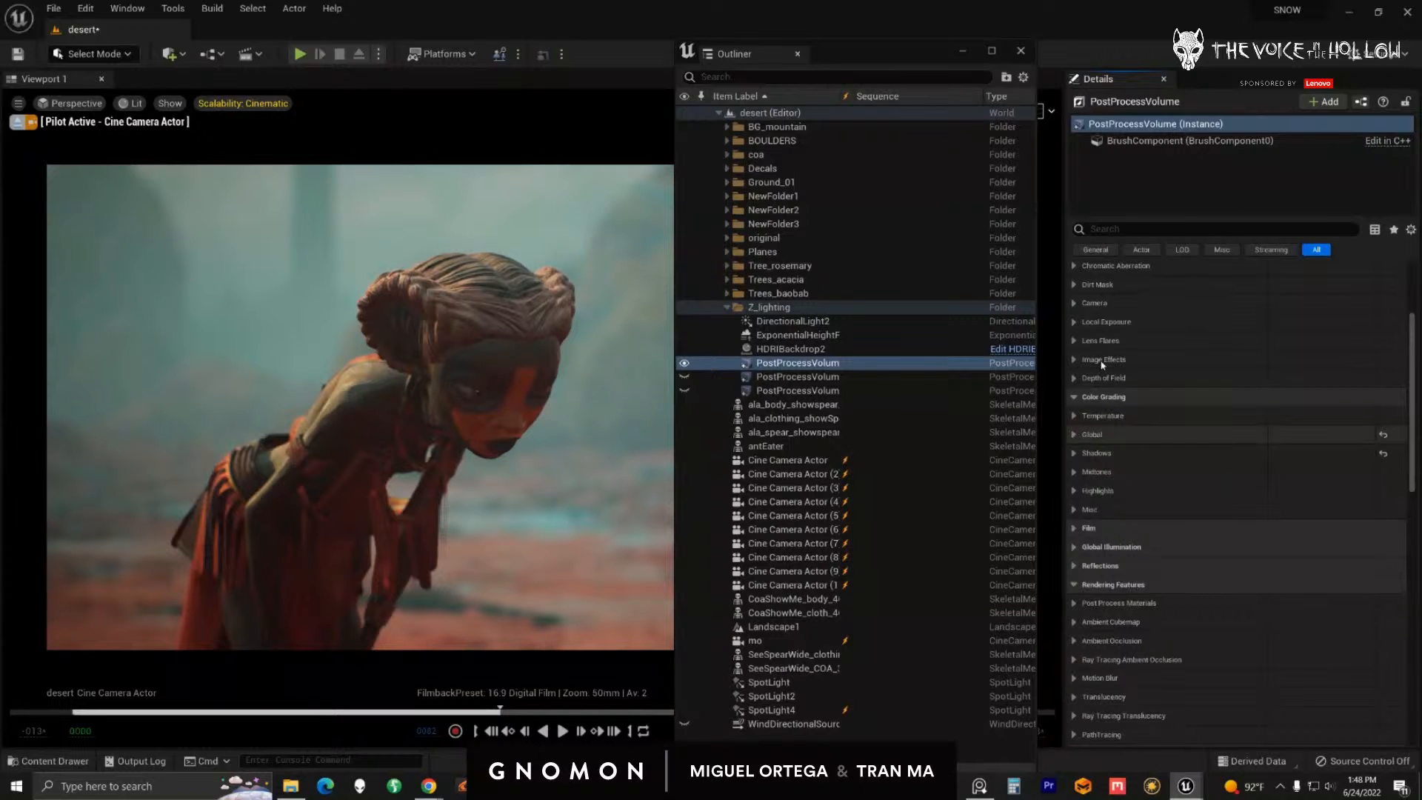
Step: Reopen the volume's Exposure settings and compare the shot with Exposure Compensation off and on once more
scroll(1089, 360, up, 3)
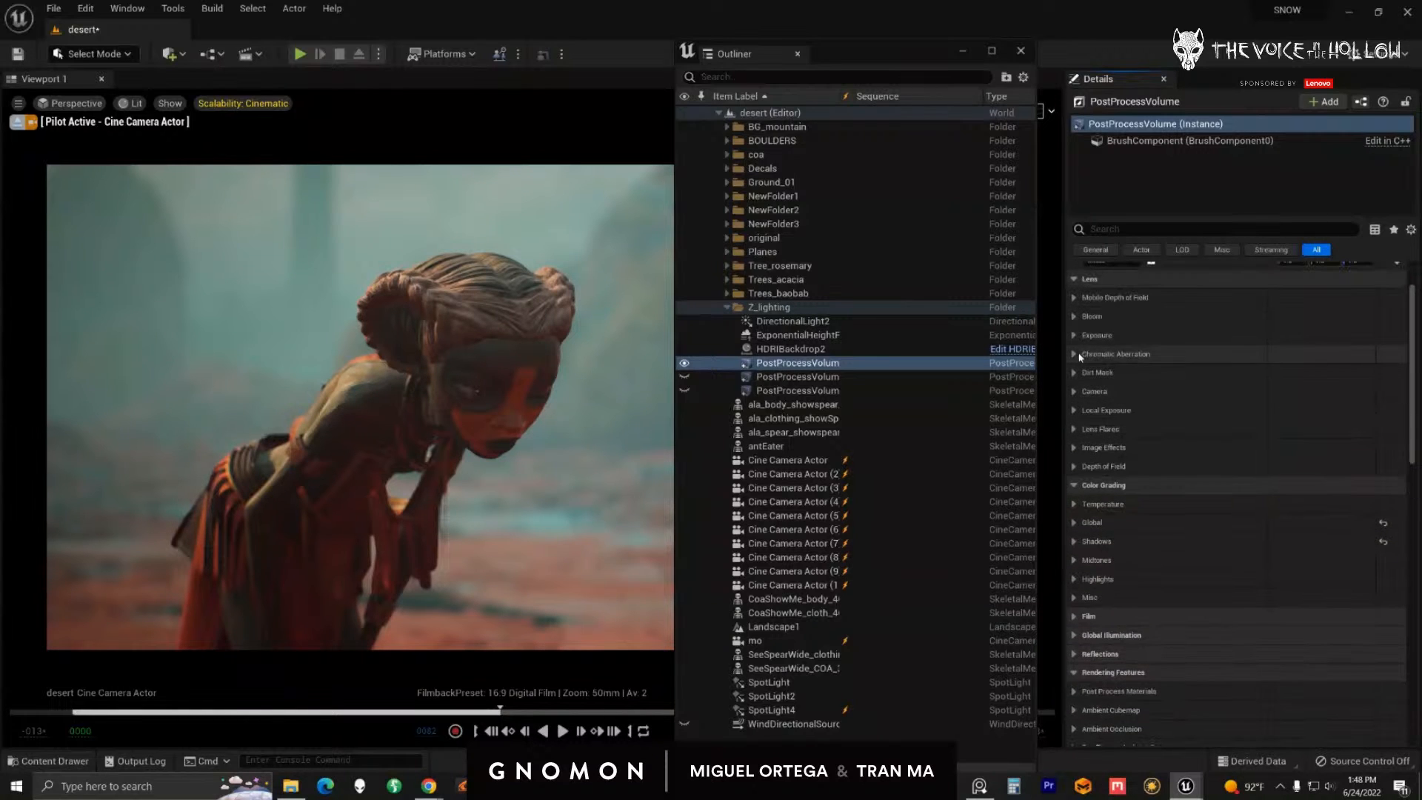
click(1074, 334)
click(1098, 373)
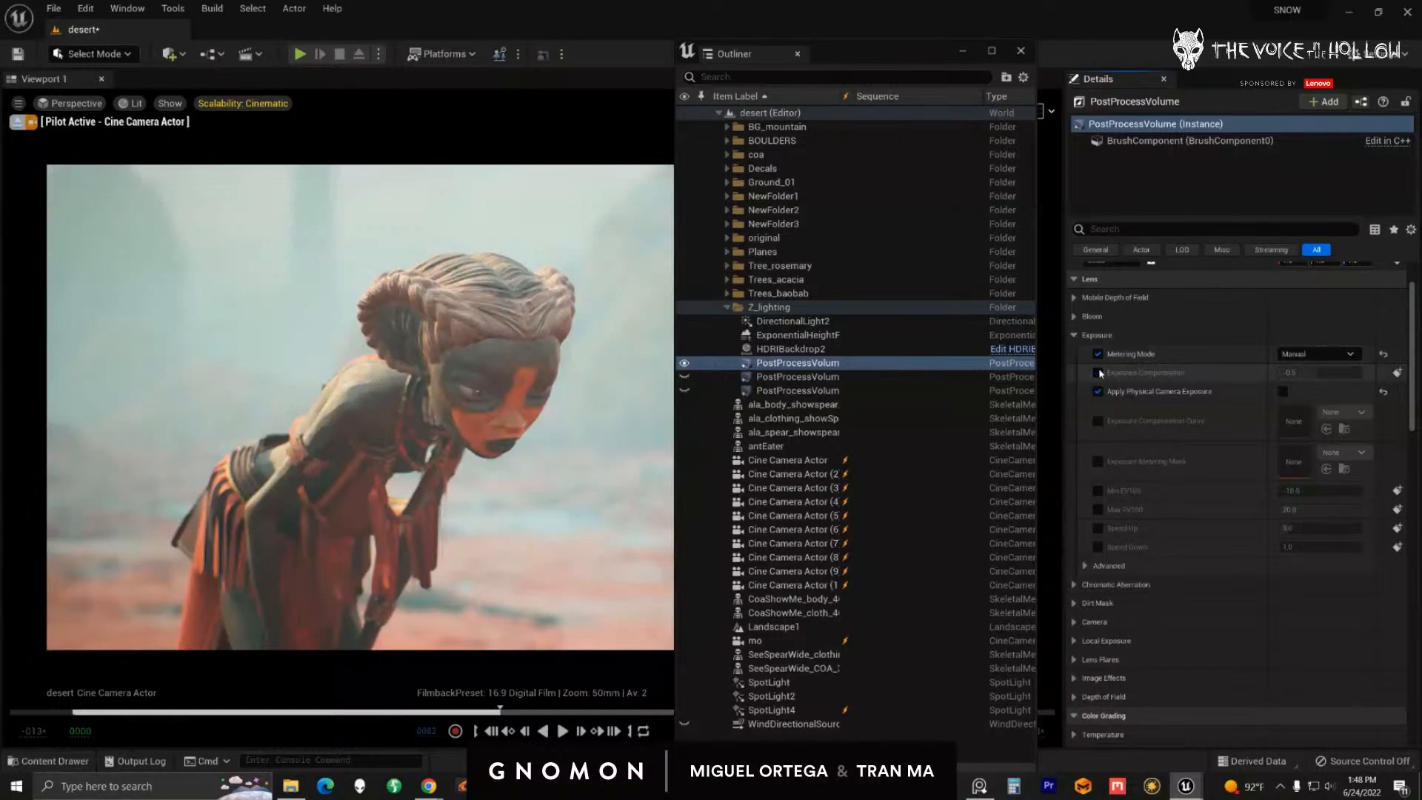
click(1098, 372)
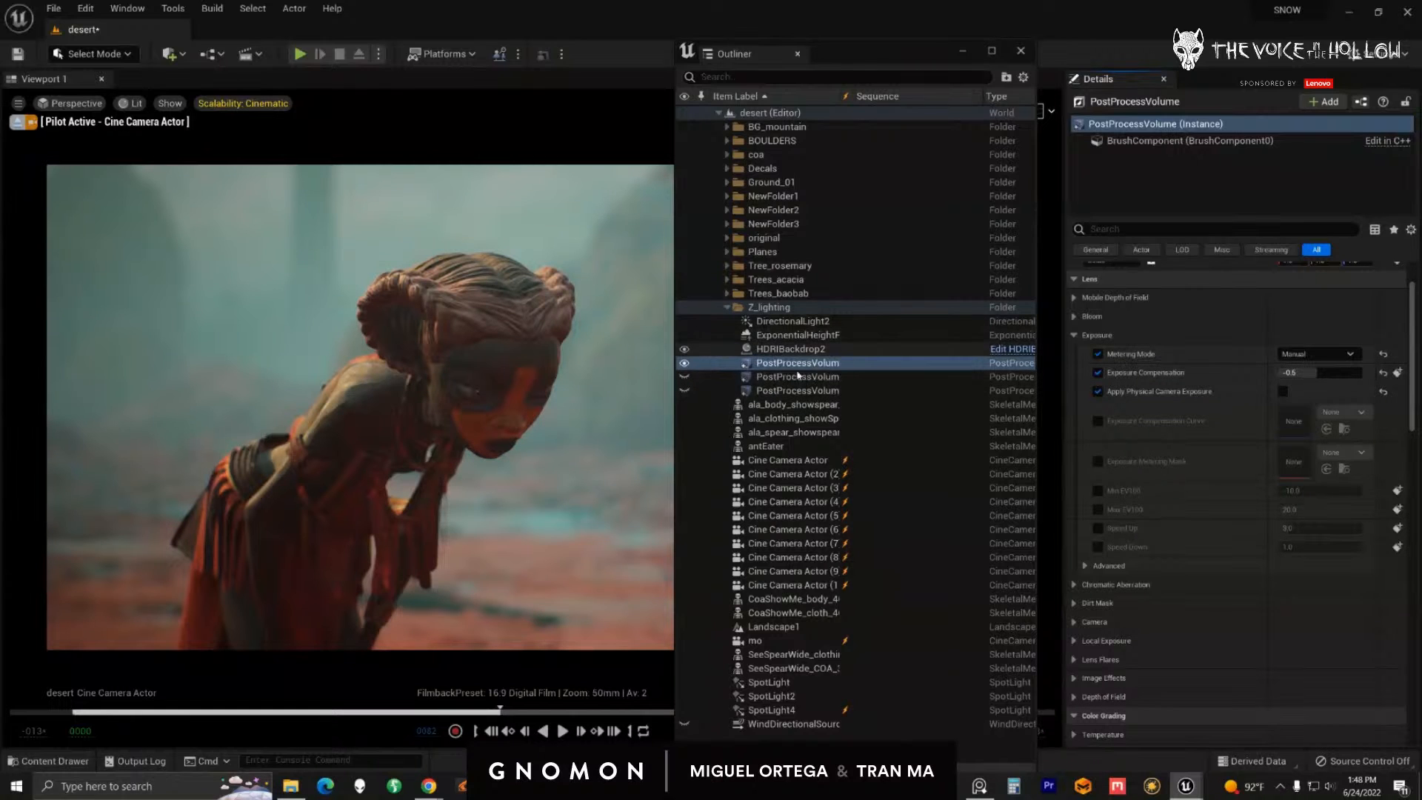
Step: Select the ExponentialHeightFog in Z_lighting and compare the shot with the fog hidden and shown
click(796, 335)
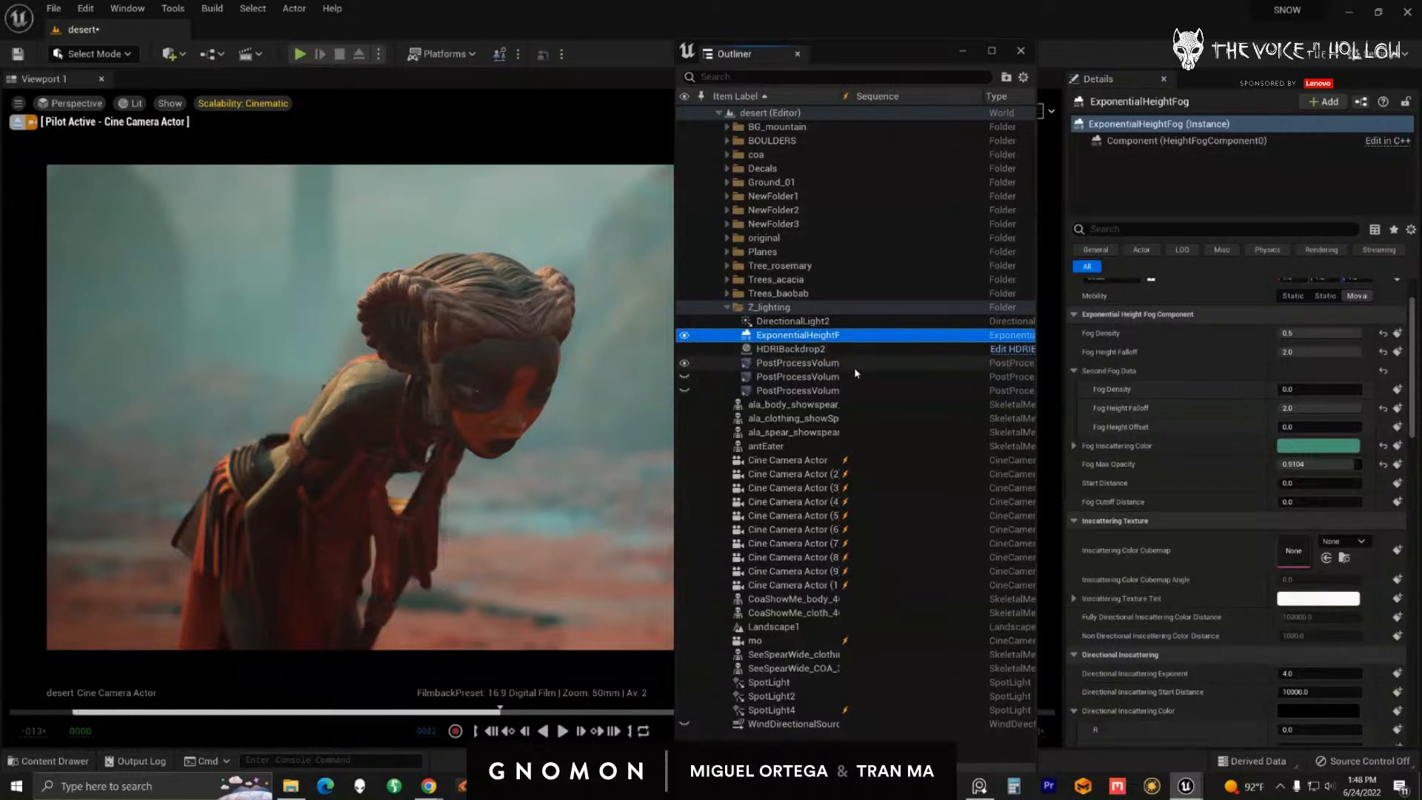
click(684, 334)
click(685, 334)
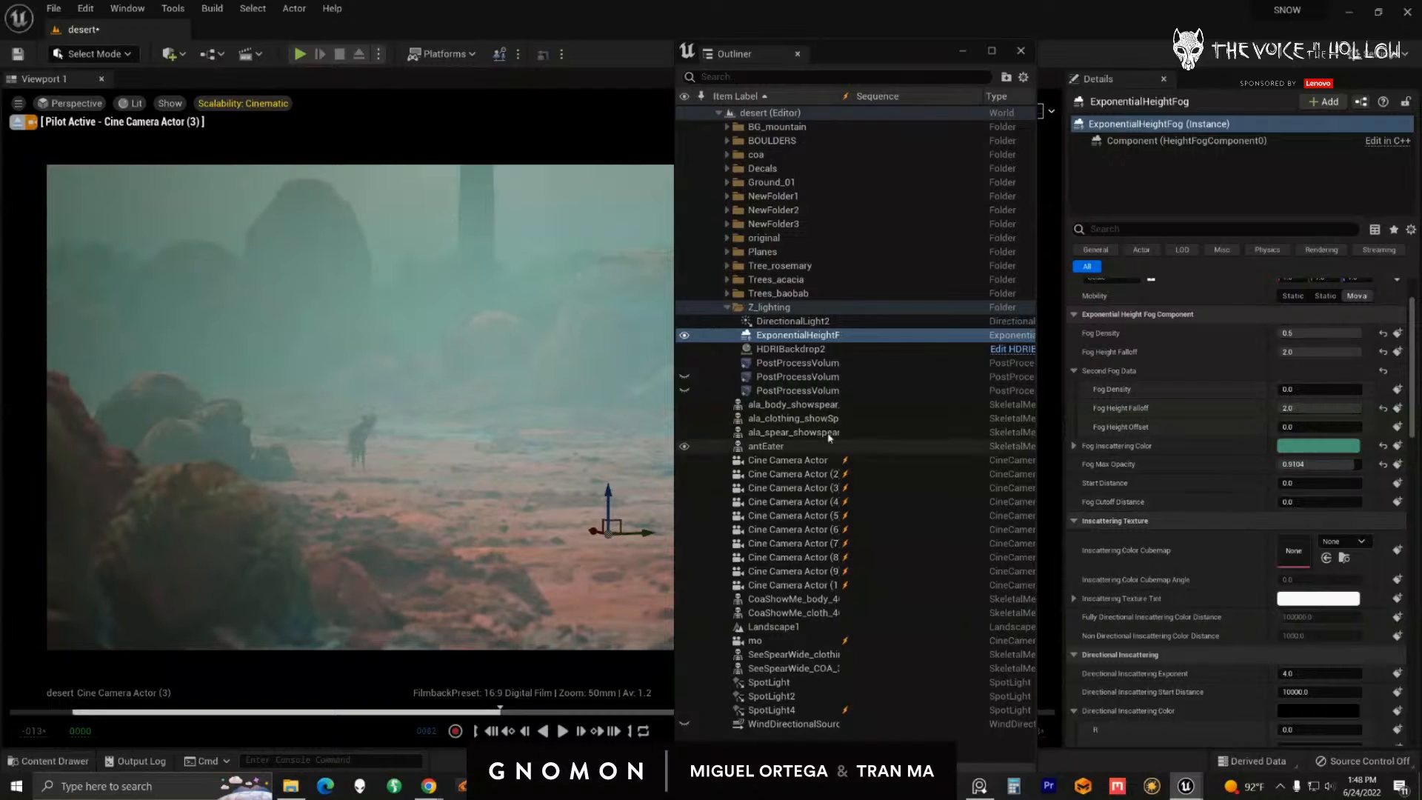
Step: Clear the Outliner off the shot and review the height fog's density, inscattering and volumetric fog settings
drag(881, 57, 1421, 52)
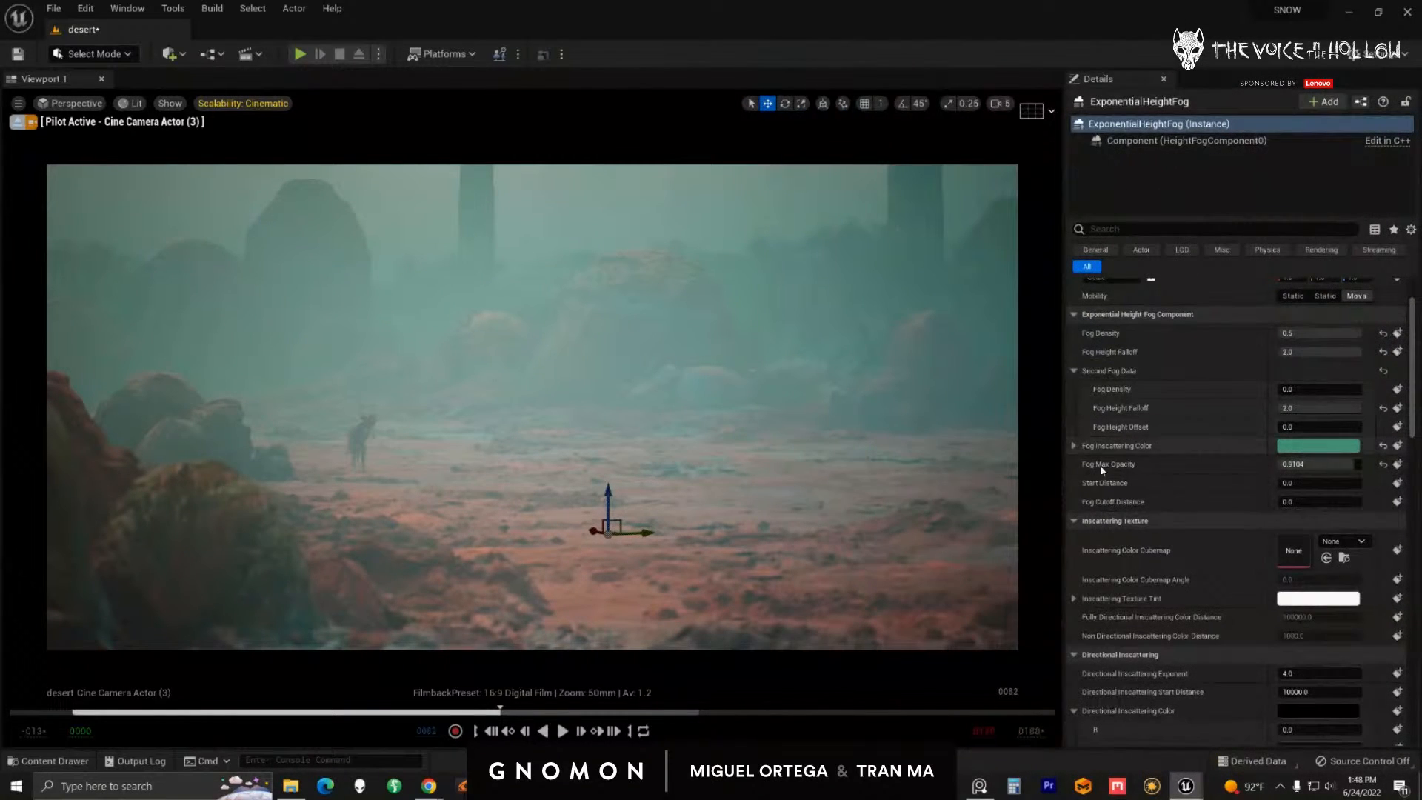
scroll(1222, 452, up, 2)
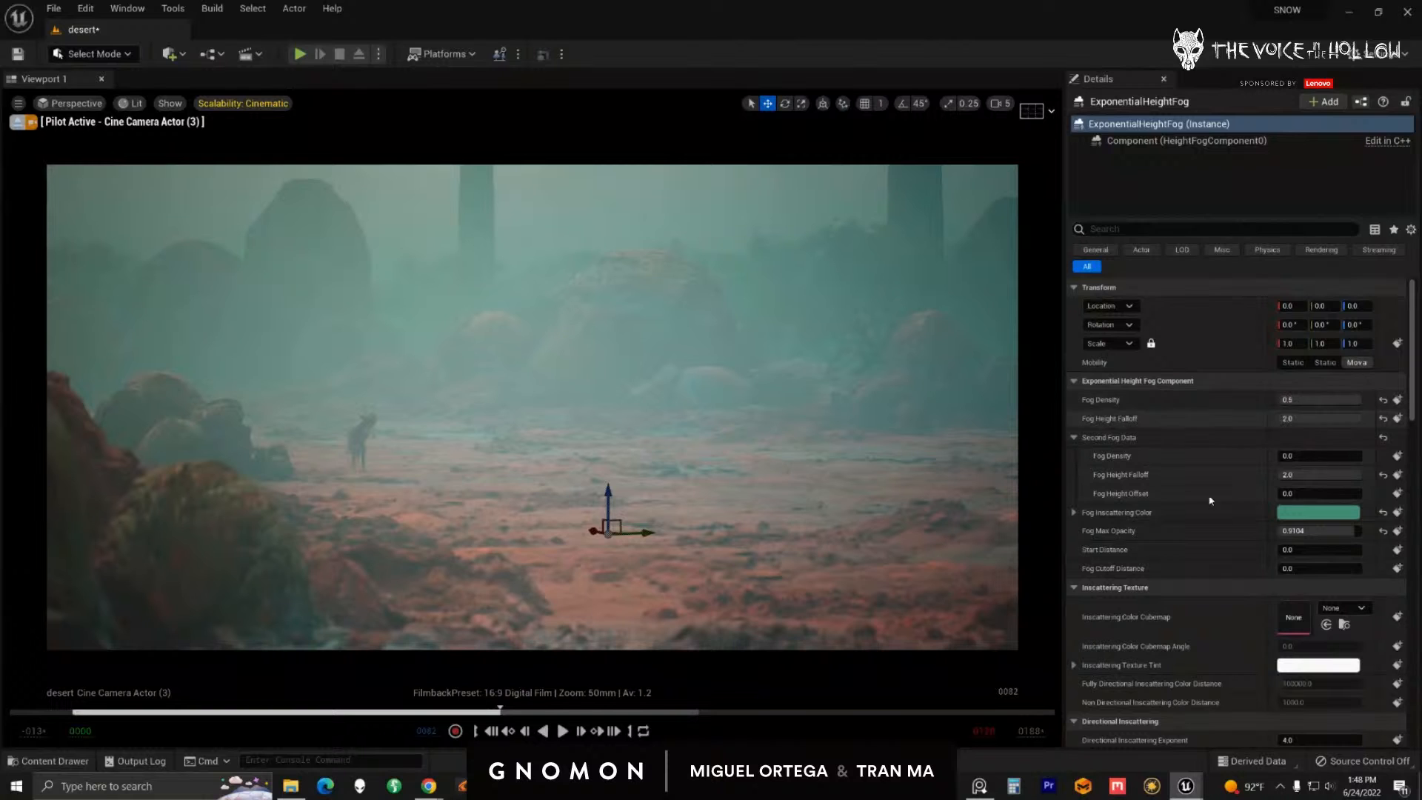
scroll(1209, 485, down, 2)
scroll(1205, 494, down, 3)
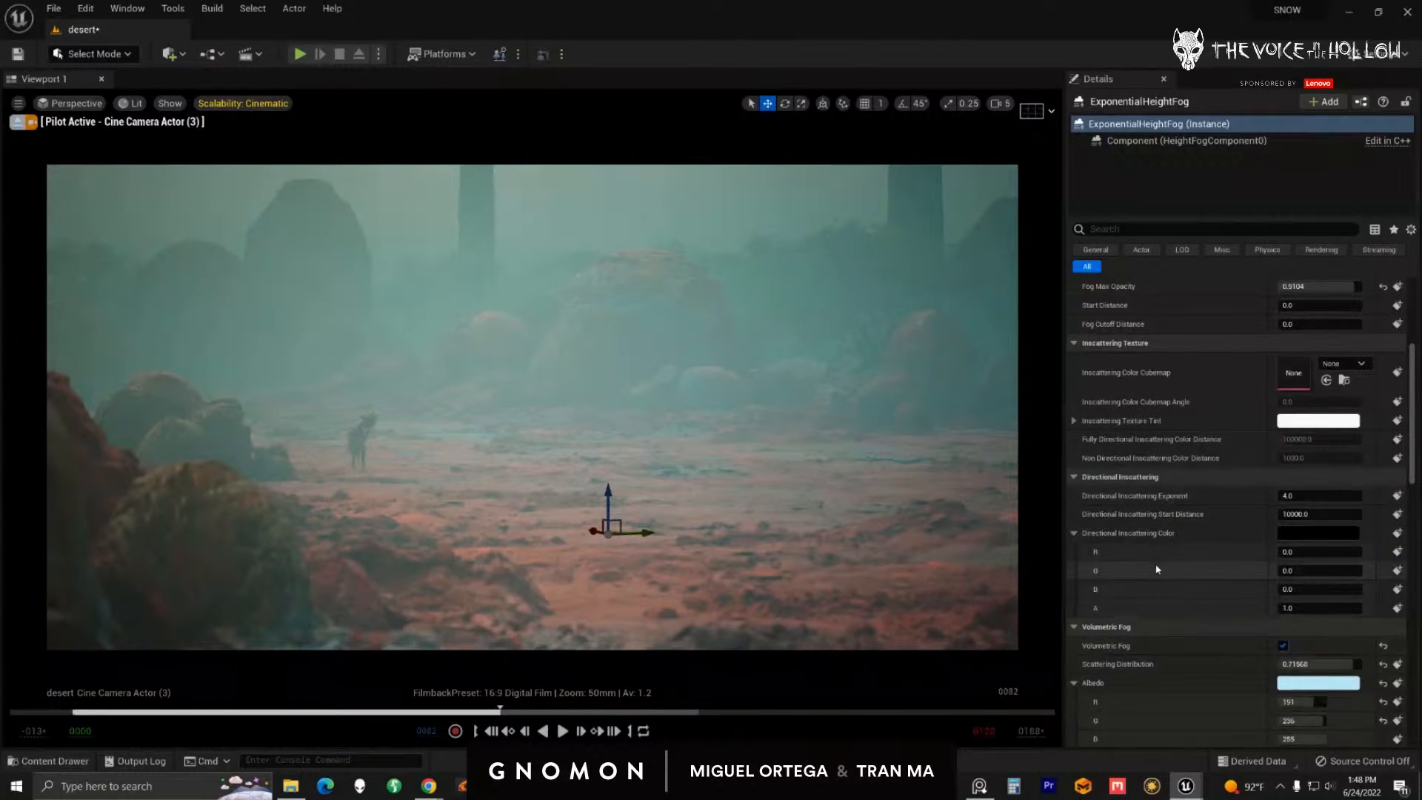
scroll(1157, 568, up, 1)
scroll(1192, 628, up, 2)
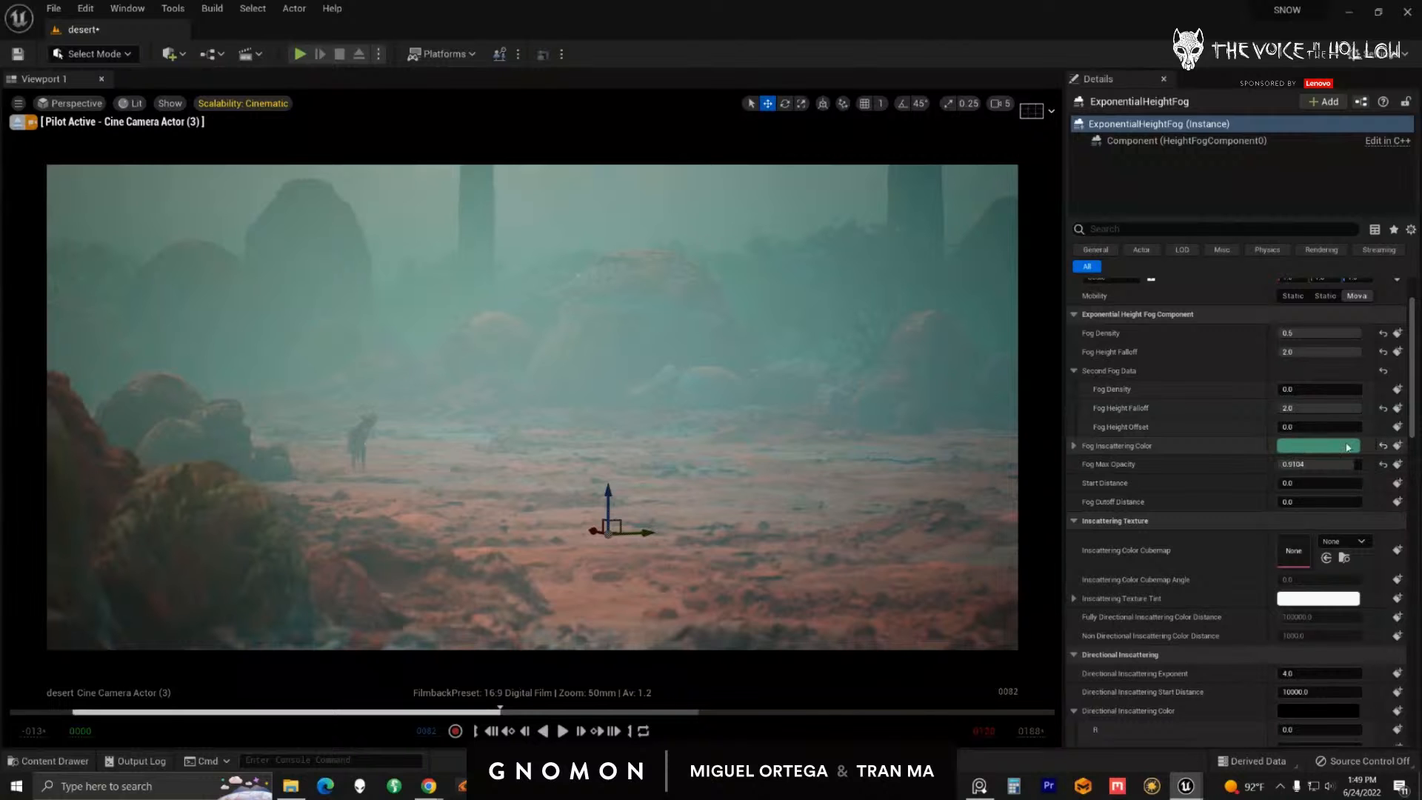
Step: Reset the Fog Inscattering Color to its default and undo the reset, twice, to compare the distant fog around the boulders and trees
click(1382, 446)
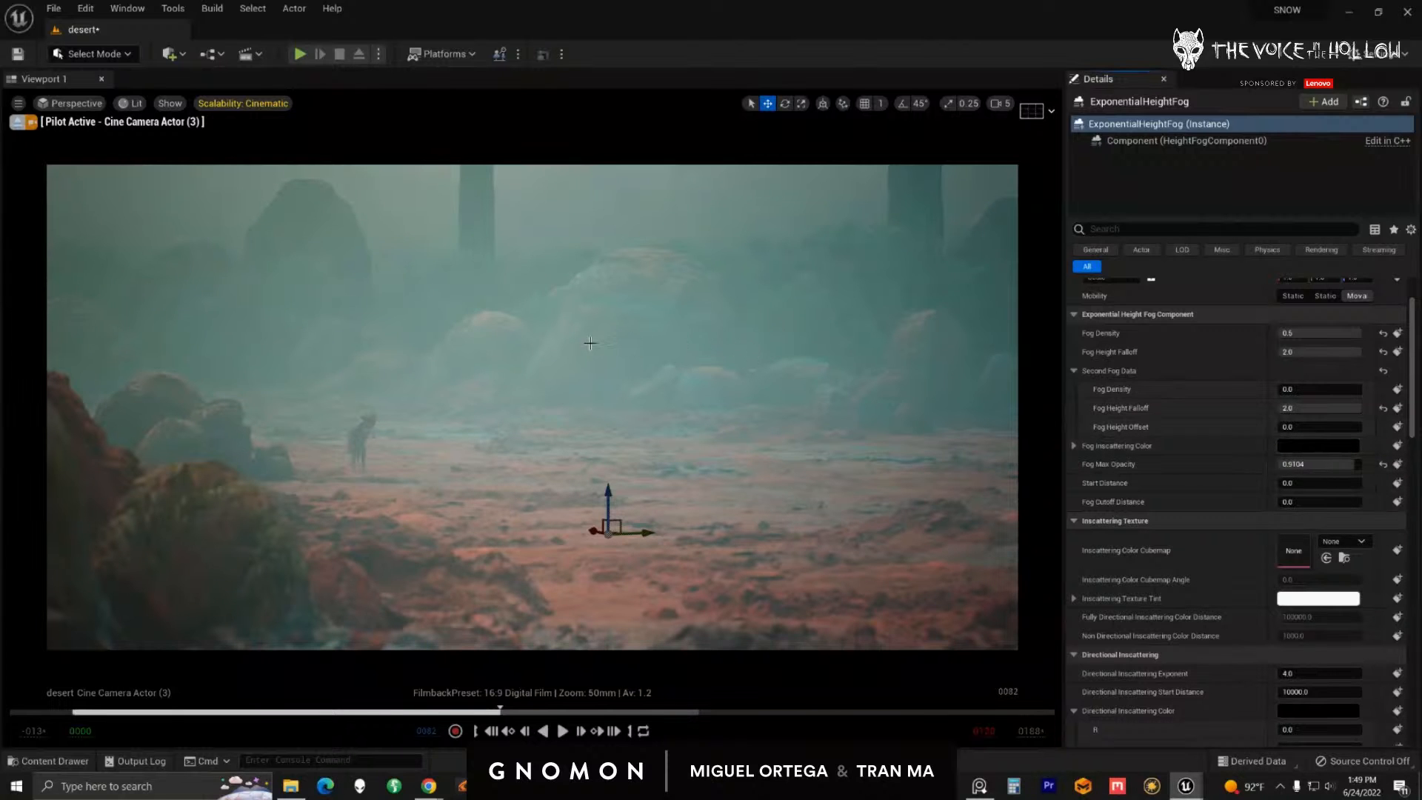
mouse_move(573, 346)
right_down()
mouse_move(521, 349)
mouse_move(571, 346)
mouse_move(716, 422)
mouse_move(568, 348)
mouse_move(511, 348)
mouse_move(576, 340)
right_up()
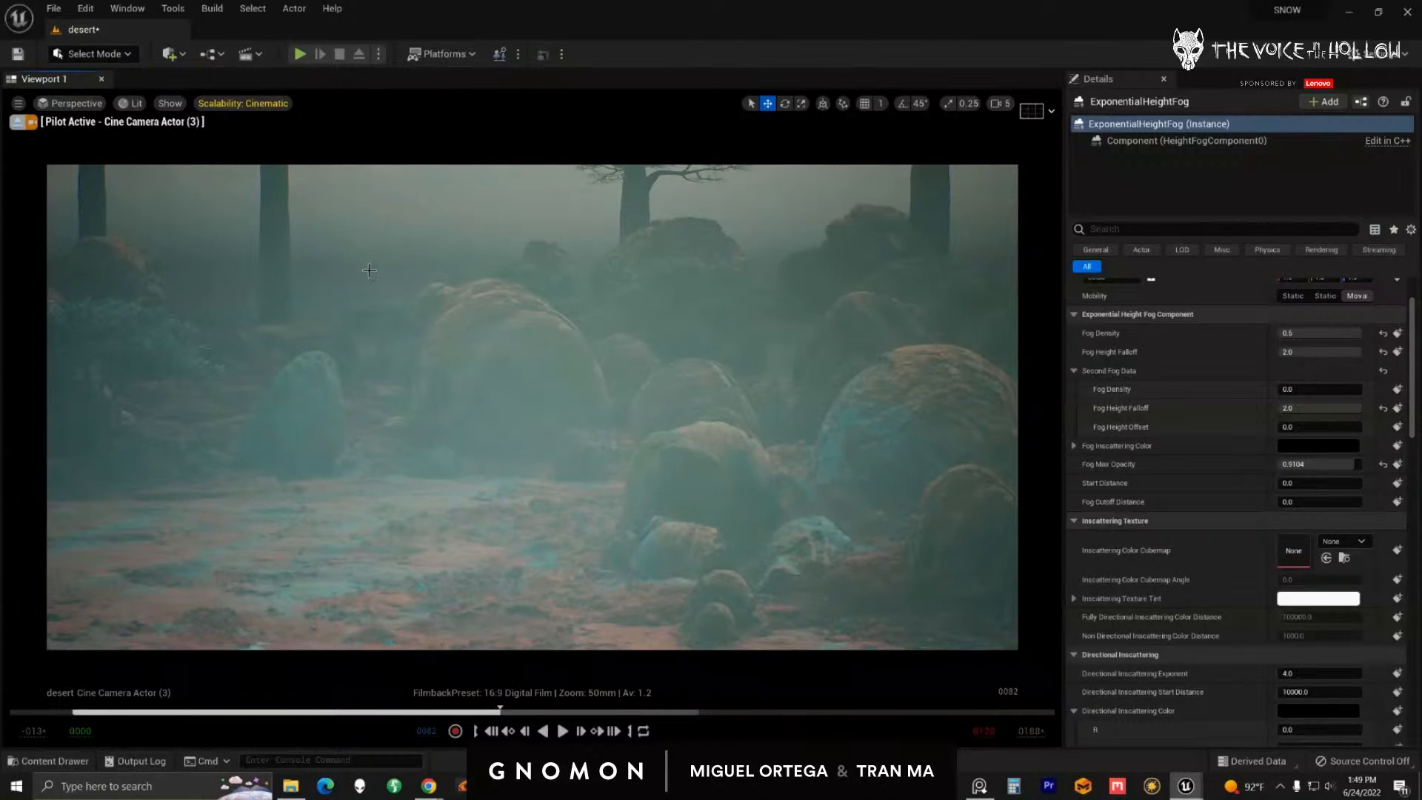
mouse_move(468, 397)
right_down()
mouse_move(523, 397)
mouse_move(486, 400)
right_up()
mouse_move(653, 490)
right_down()
mouse_move(673, 468)
mouse_move(652, 492)
right_up()
key(ctrl+z)
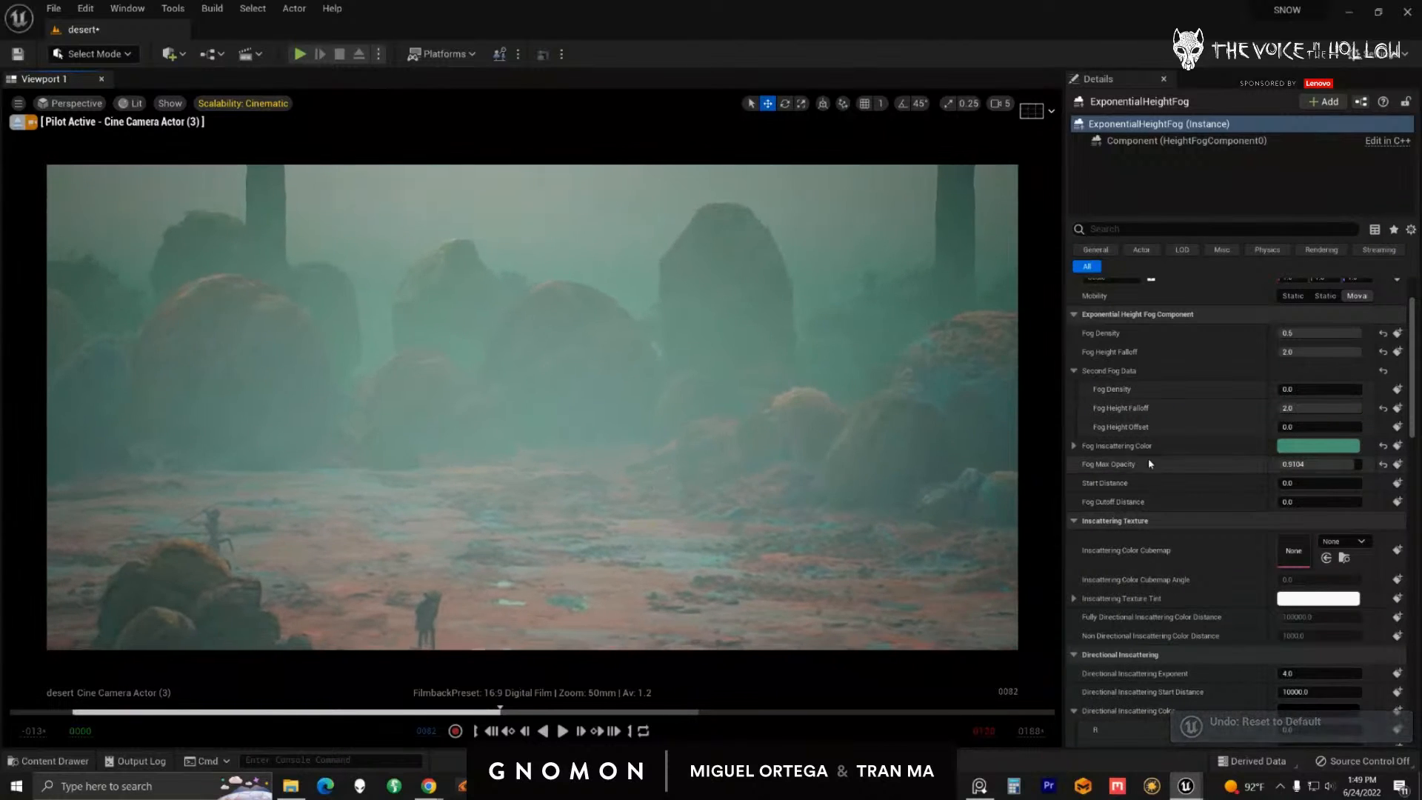
click(1383, 446)
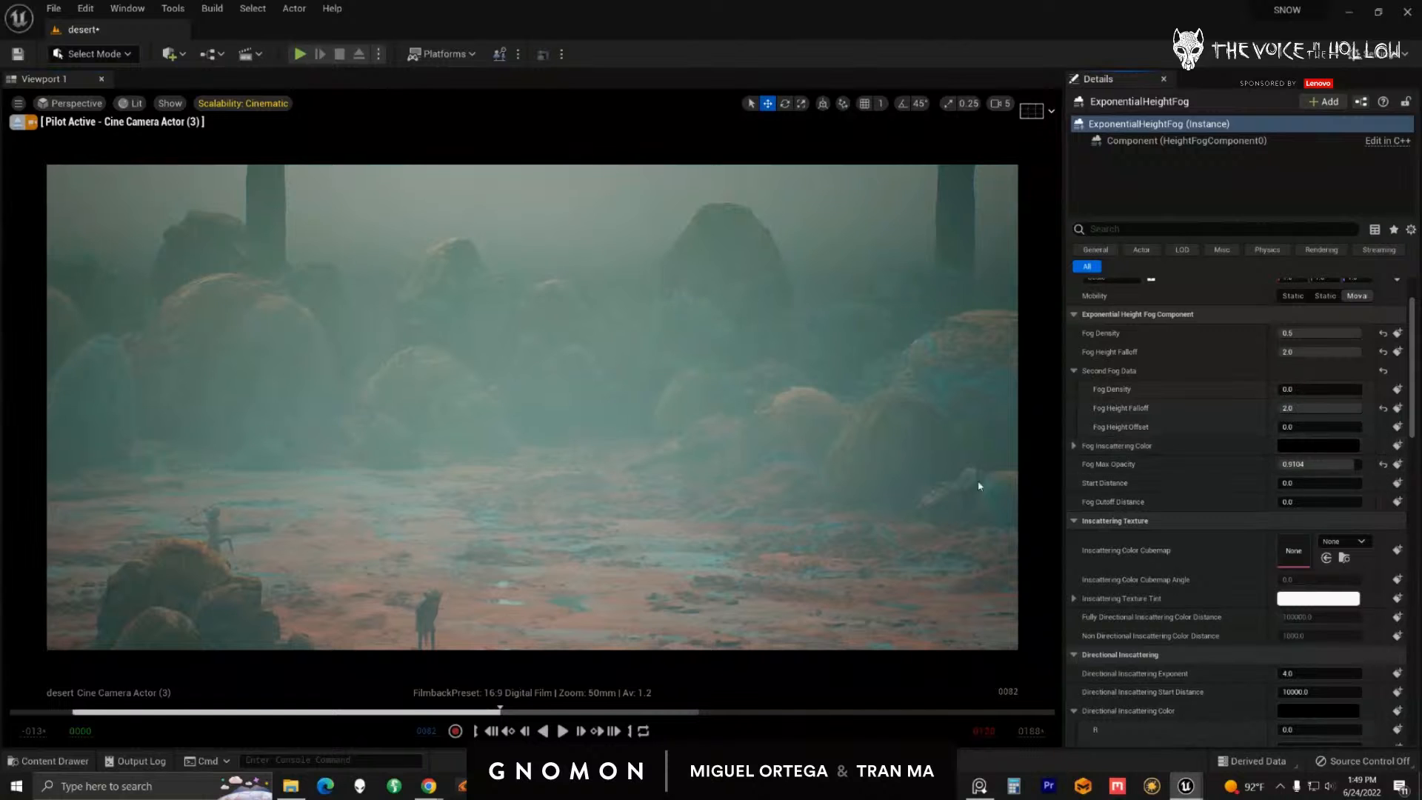
key(ctrl+z)
middle_drag(631, 468, 763, 398)
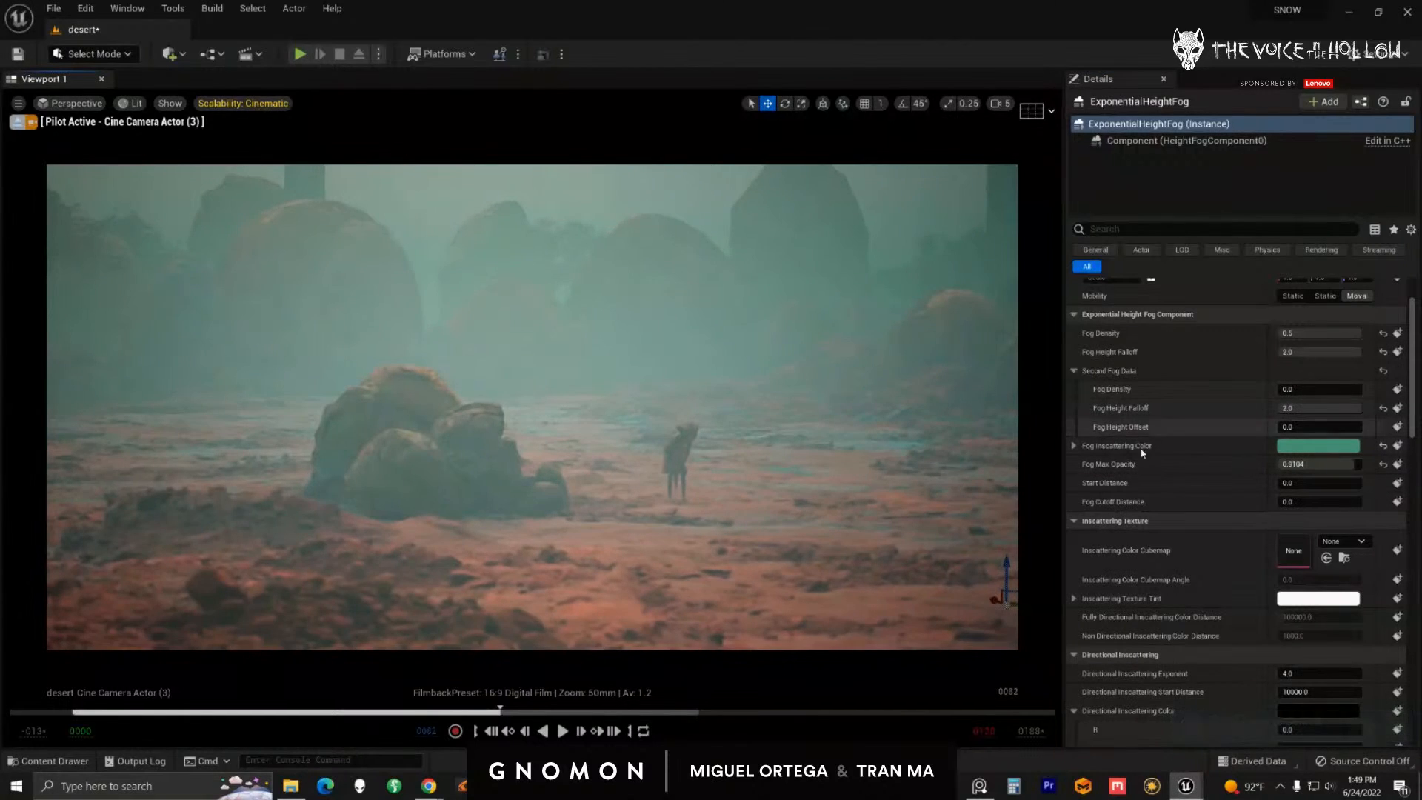
mouse_move(643, 483)
alt+mouse_down()
mouse_move(634, 506)
mouse_move(664, 483)
alt+mouse_up()
alt+drag(562, 329, 530, 386)
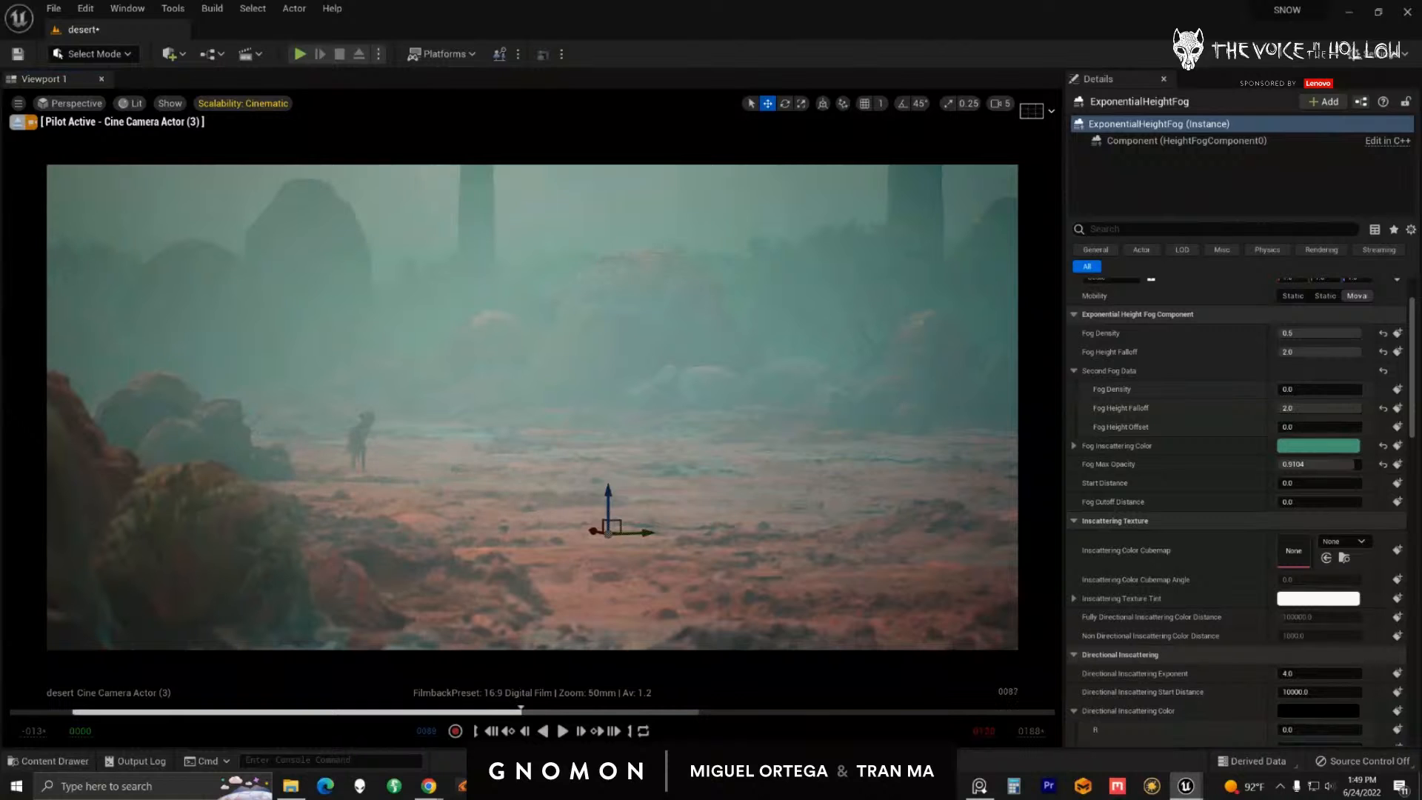
Step: Bring the Outliner back, select the first PostProcessVolume and stop piloting Cine Camera Actor (3) to look over the whole desert
drag(1418, 58, 1139, 46)
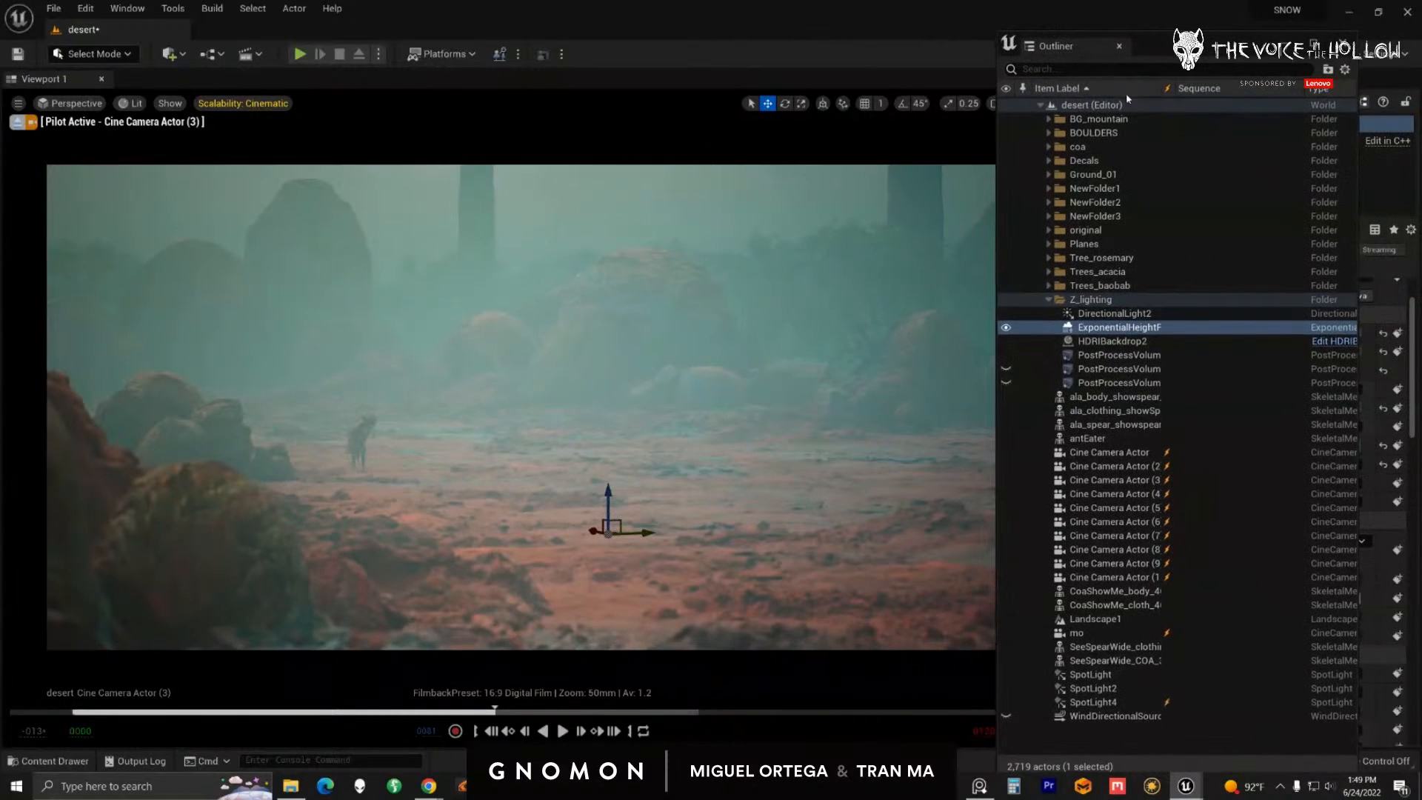
click(1118, 355)
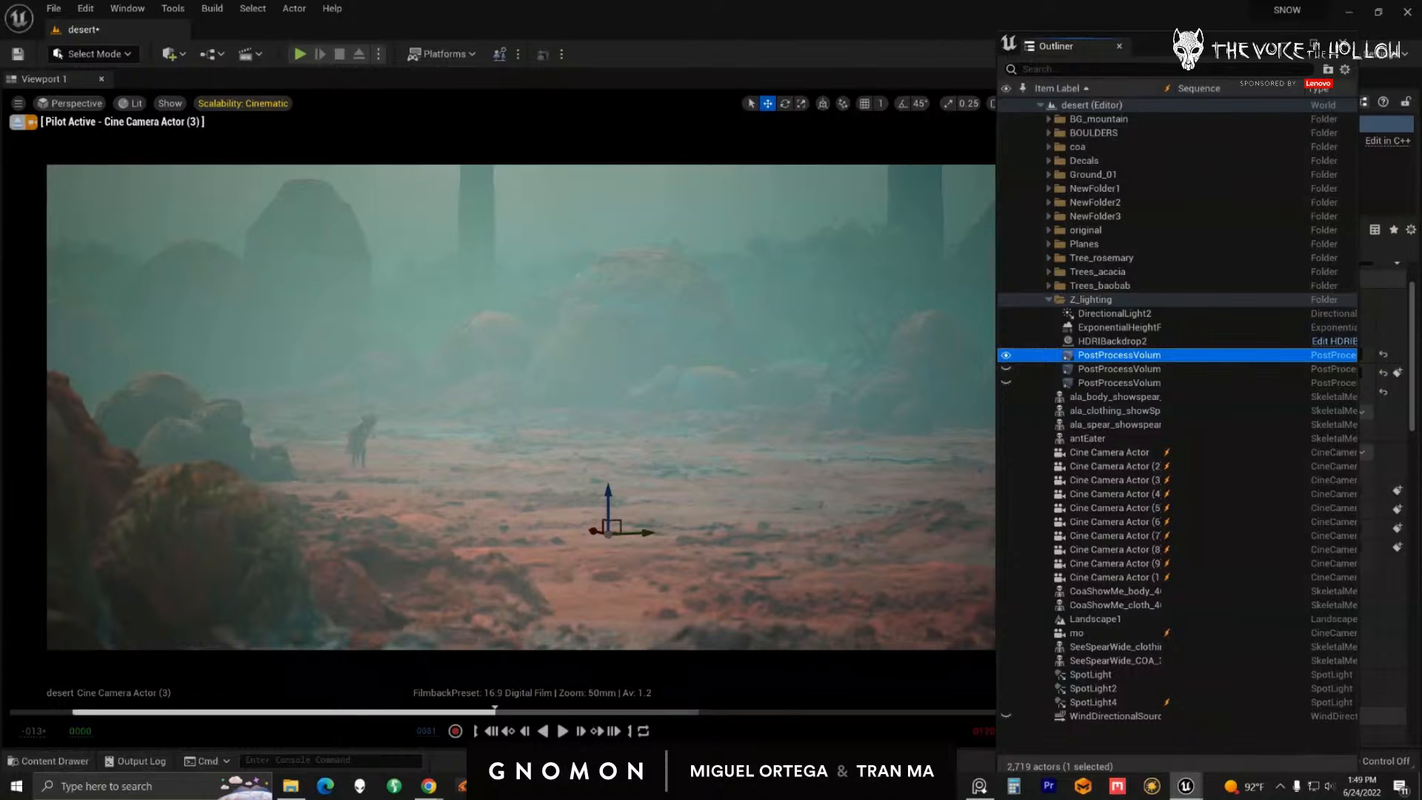
click(17, 122)
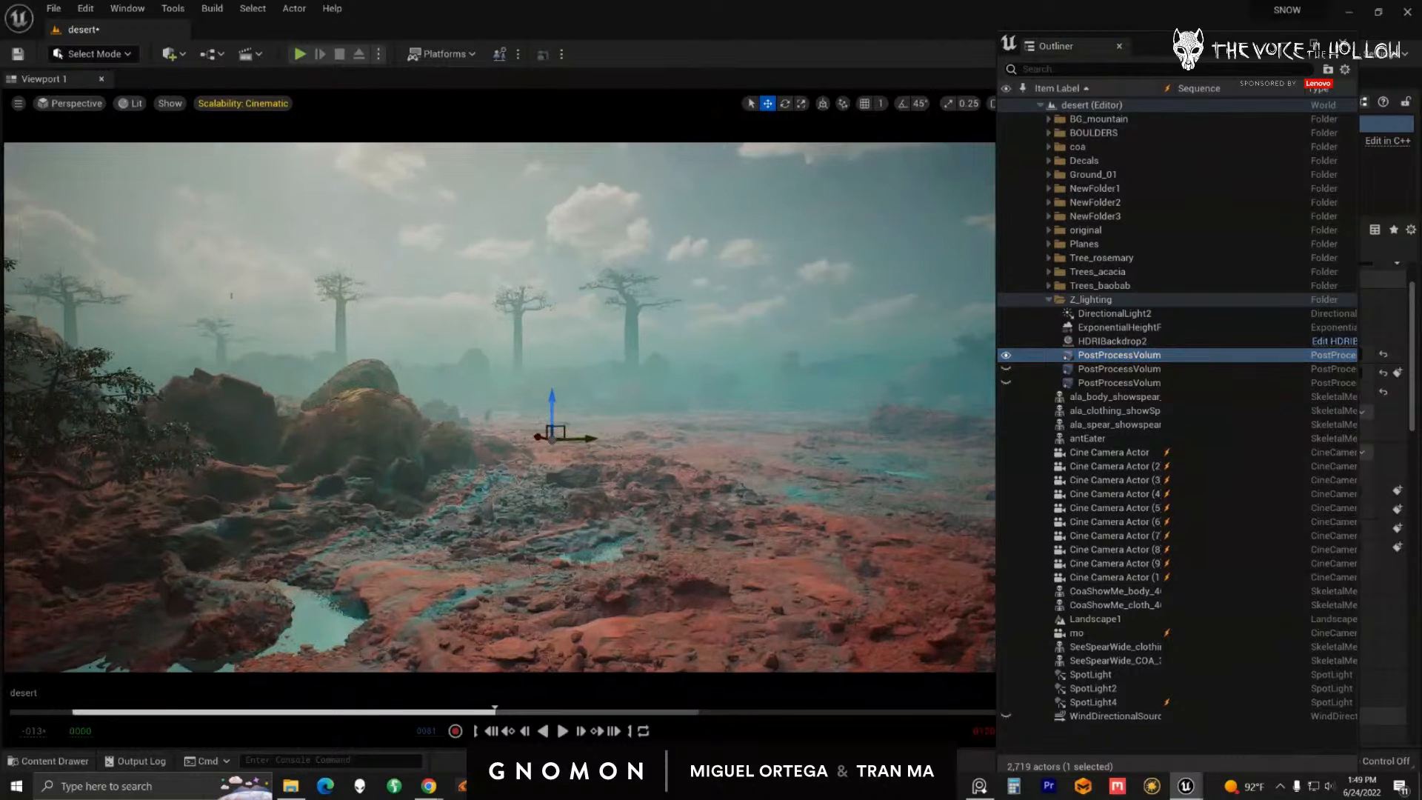
scroll(641, 522, up, 3)
alt+drag(641, 523, 262, 405)
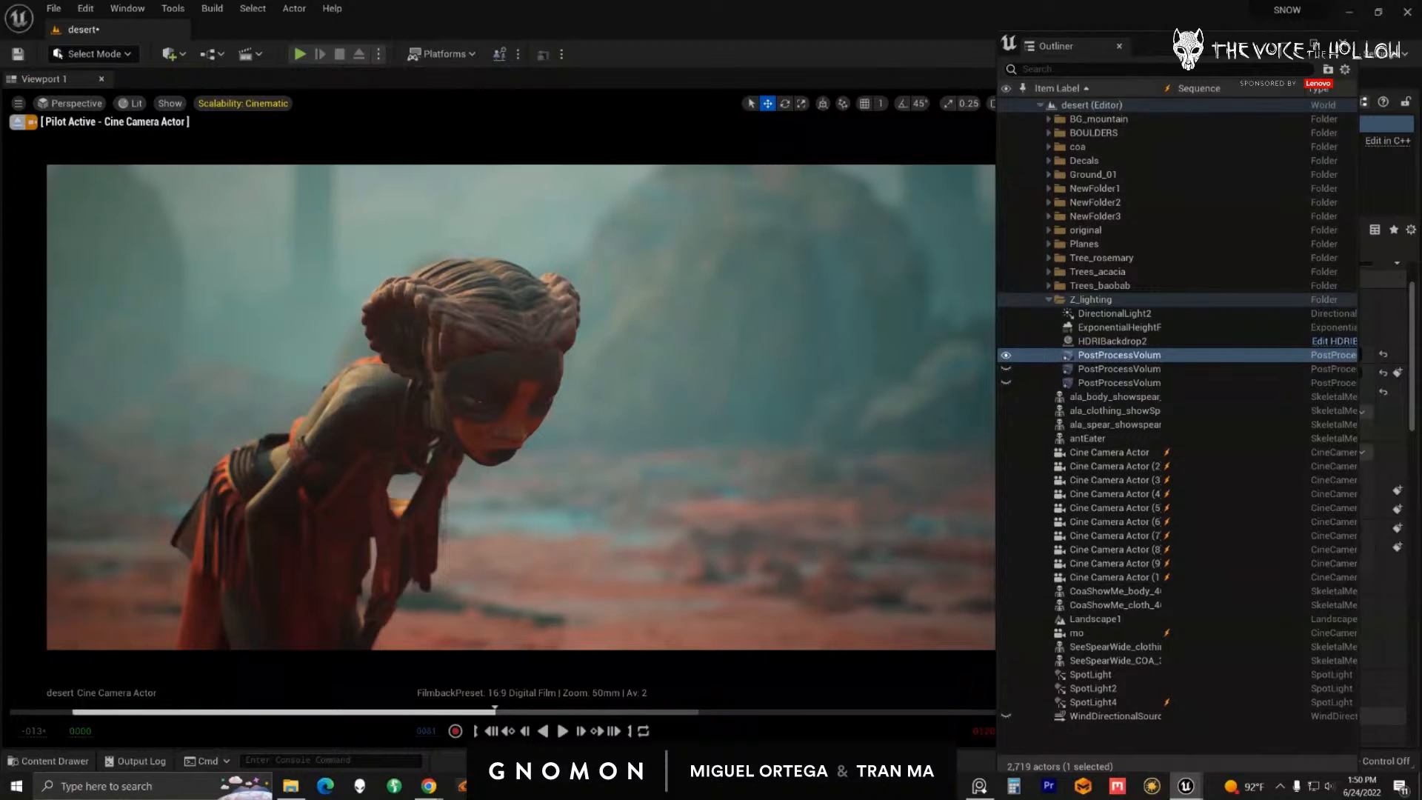
Step: Bring in the Sequencer and inspect the aperture, focal length and focus distance tracks of Cine Camera Actor
drag(1421, 215, 1036, 218)
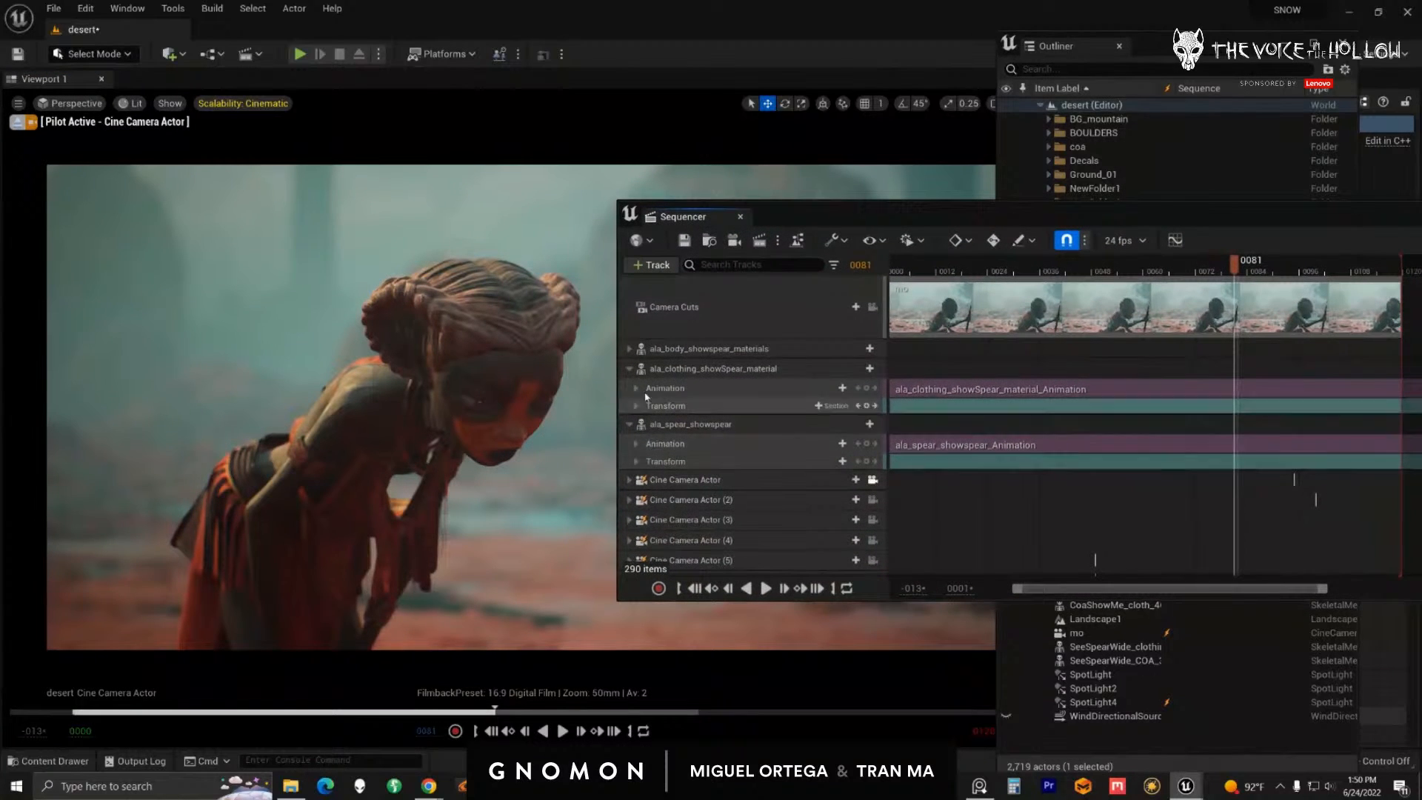
click(628, 479)
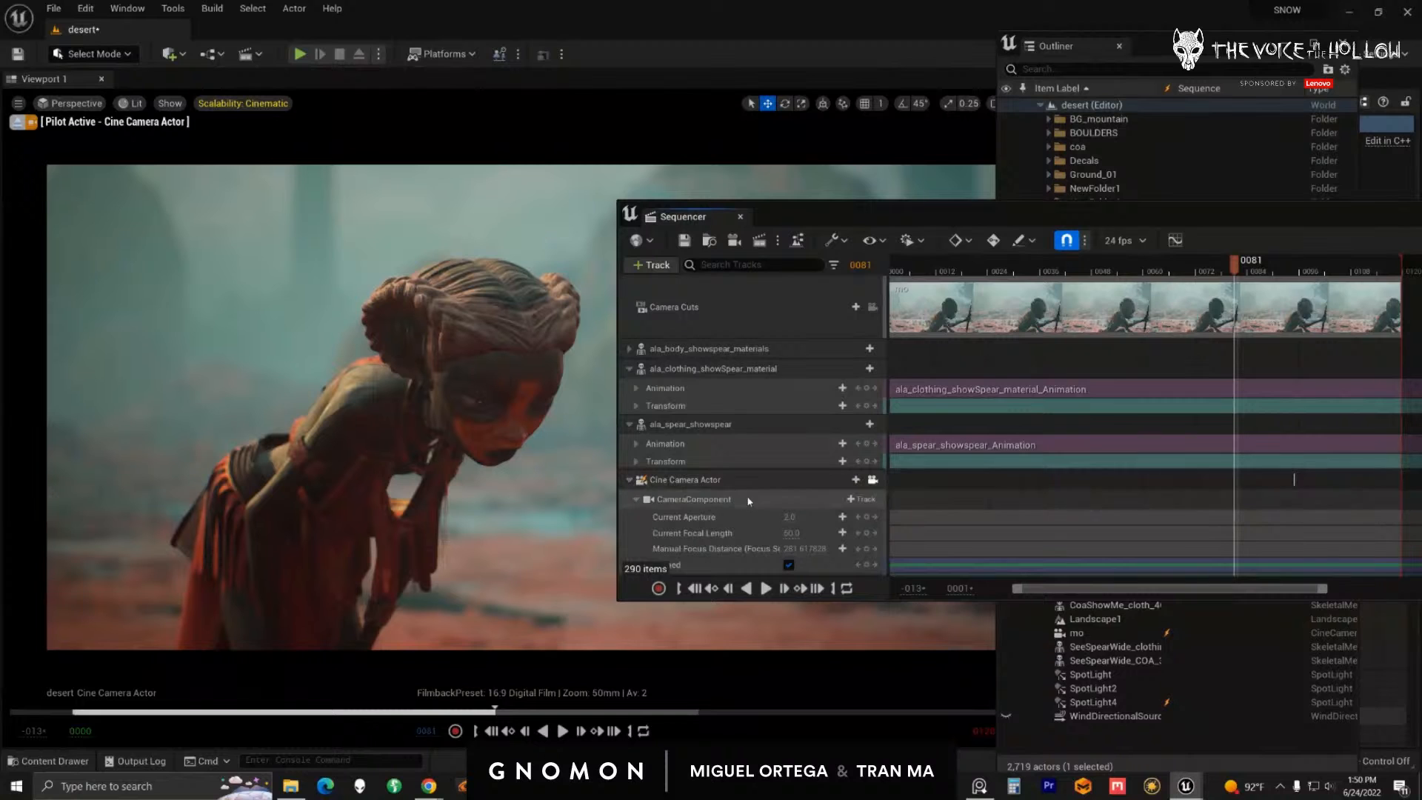
scroll(748, 502, down, 1)
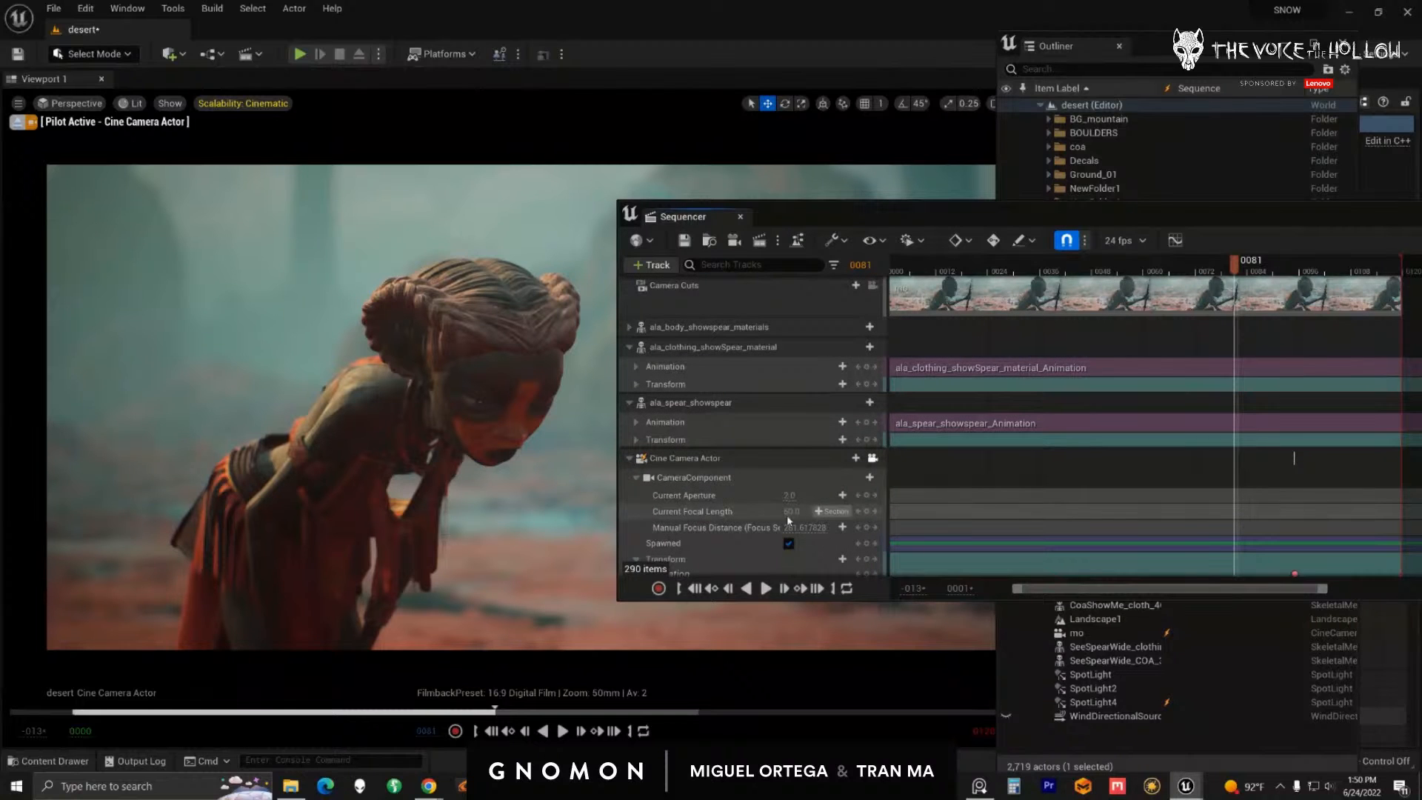
drag(860, 218, 1421, 213)
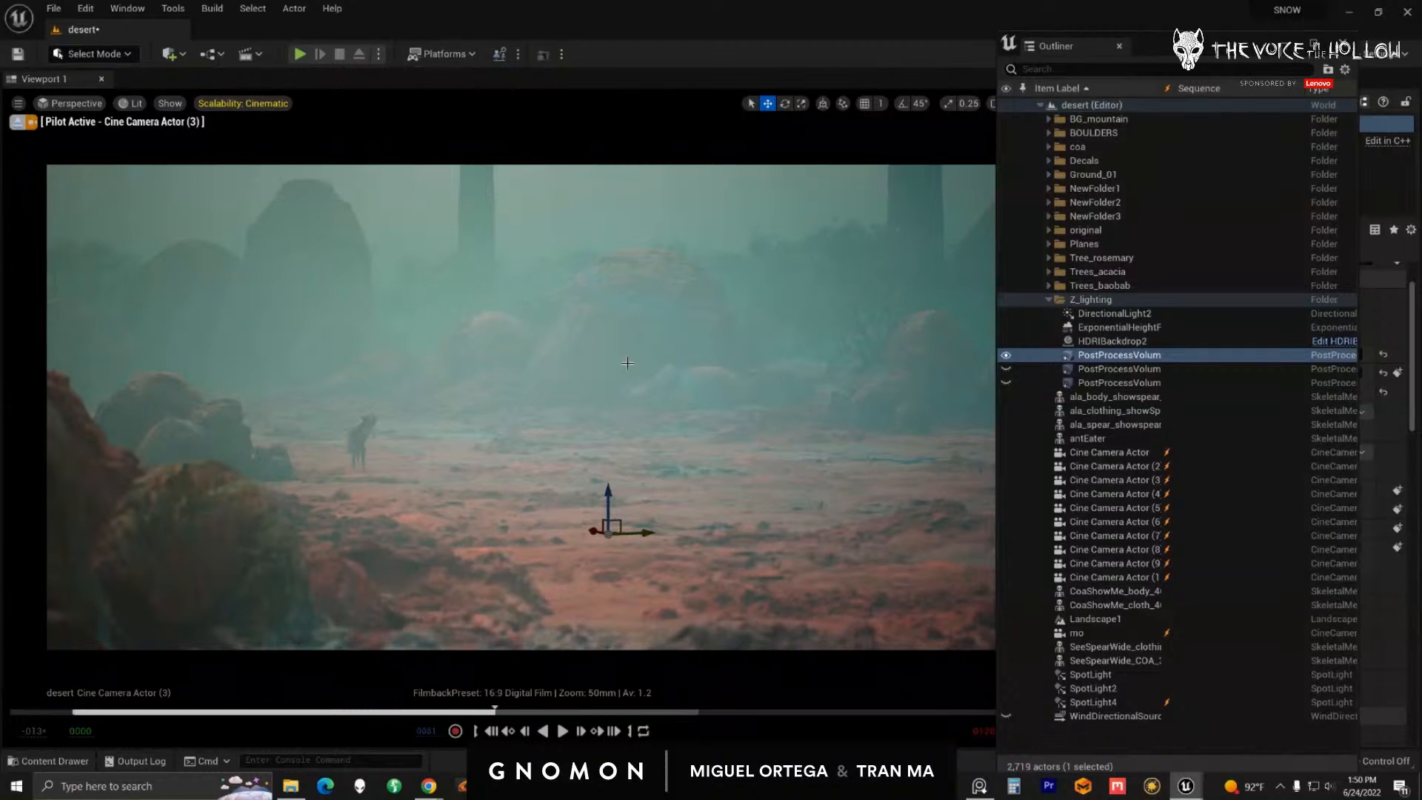
Step: Set the Current Focal Length of Cine Camera Actor (3) to 20 mm and look around the wider shot
alt+right_drag(789, 568, 649, 550)
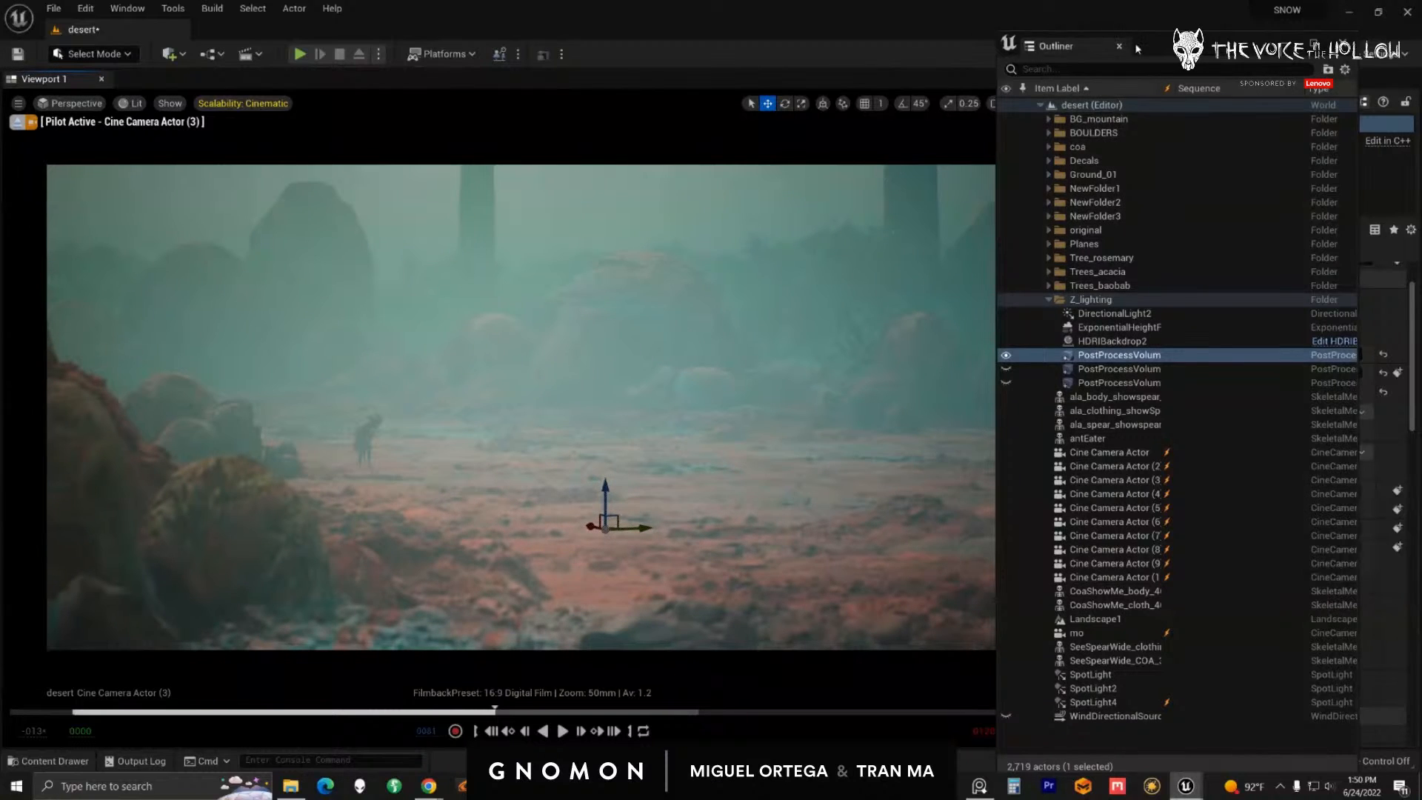
drag(1138, 46, 1288, 43)
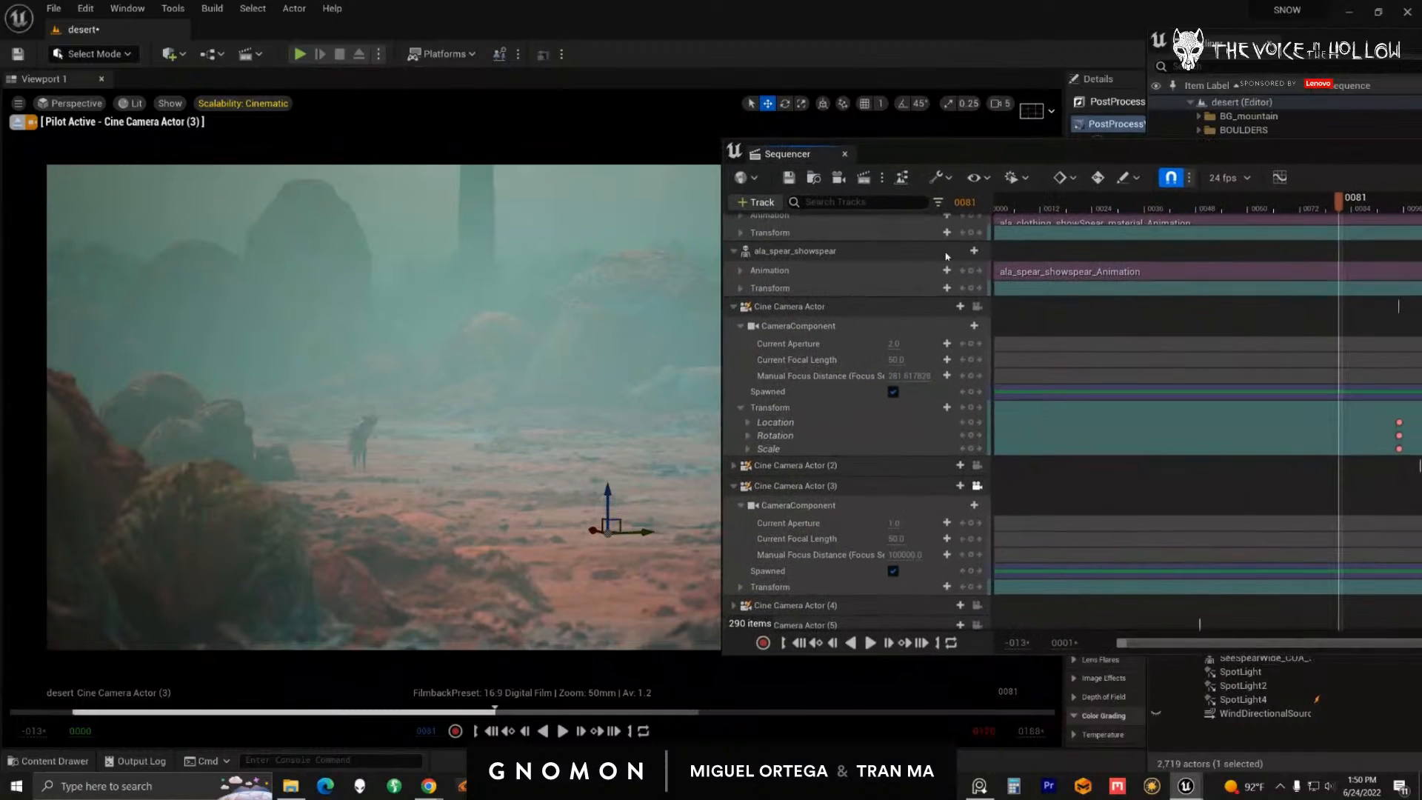
click(904, 539)
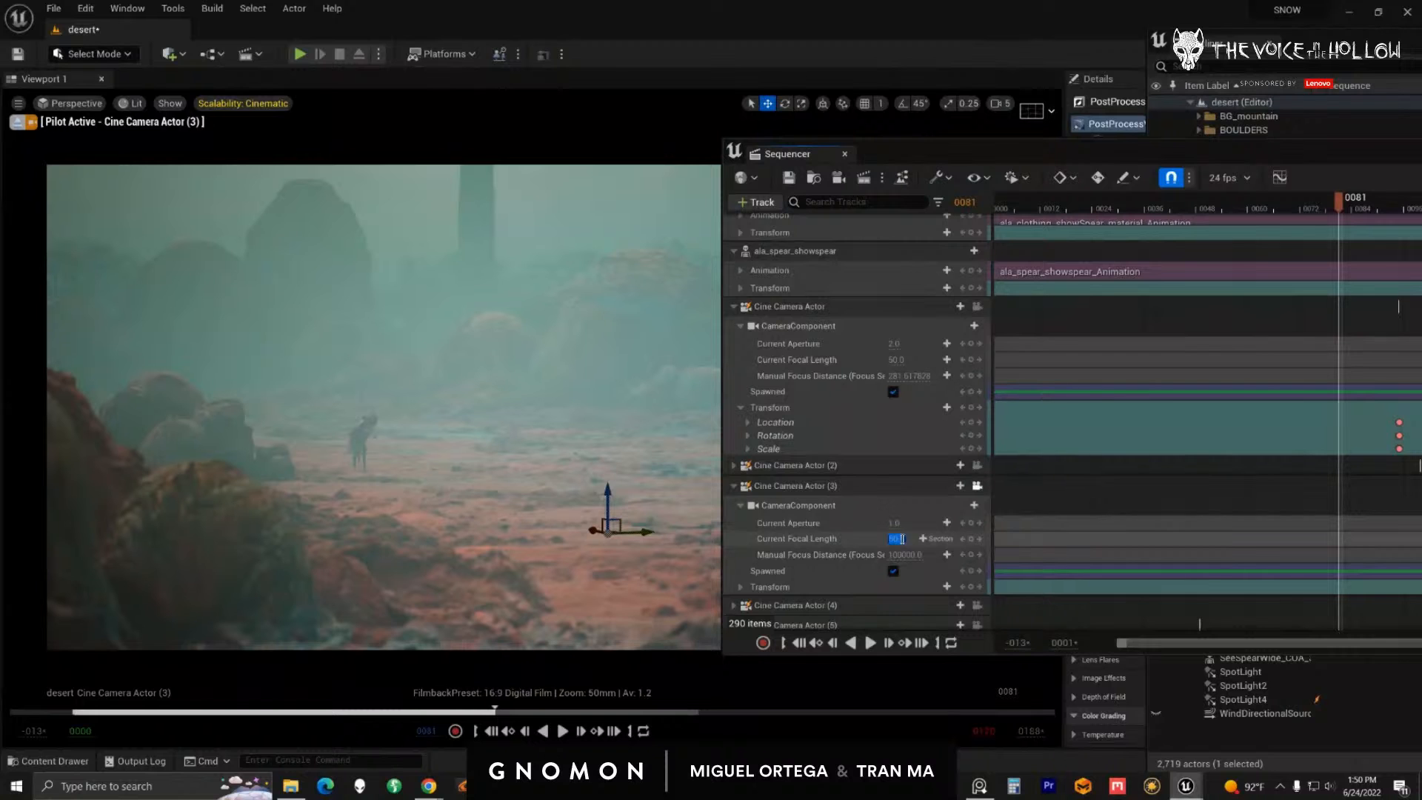
text(20)
key(Return)
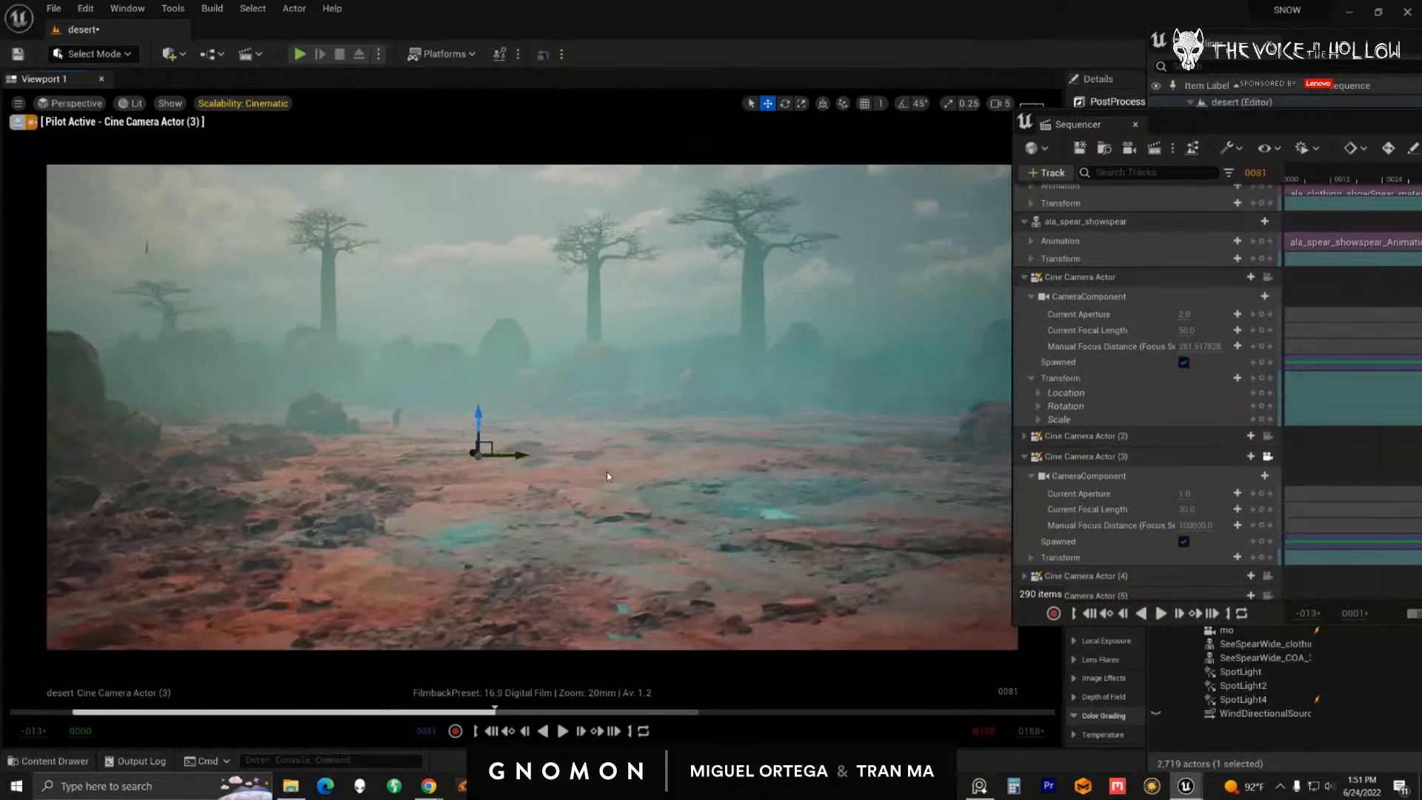
alt+drag(606, 476, 622, 478)
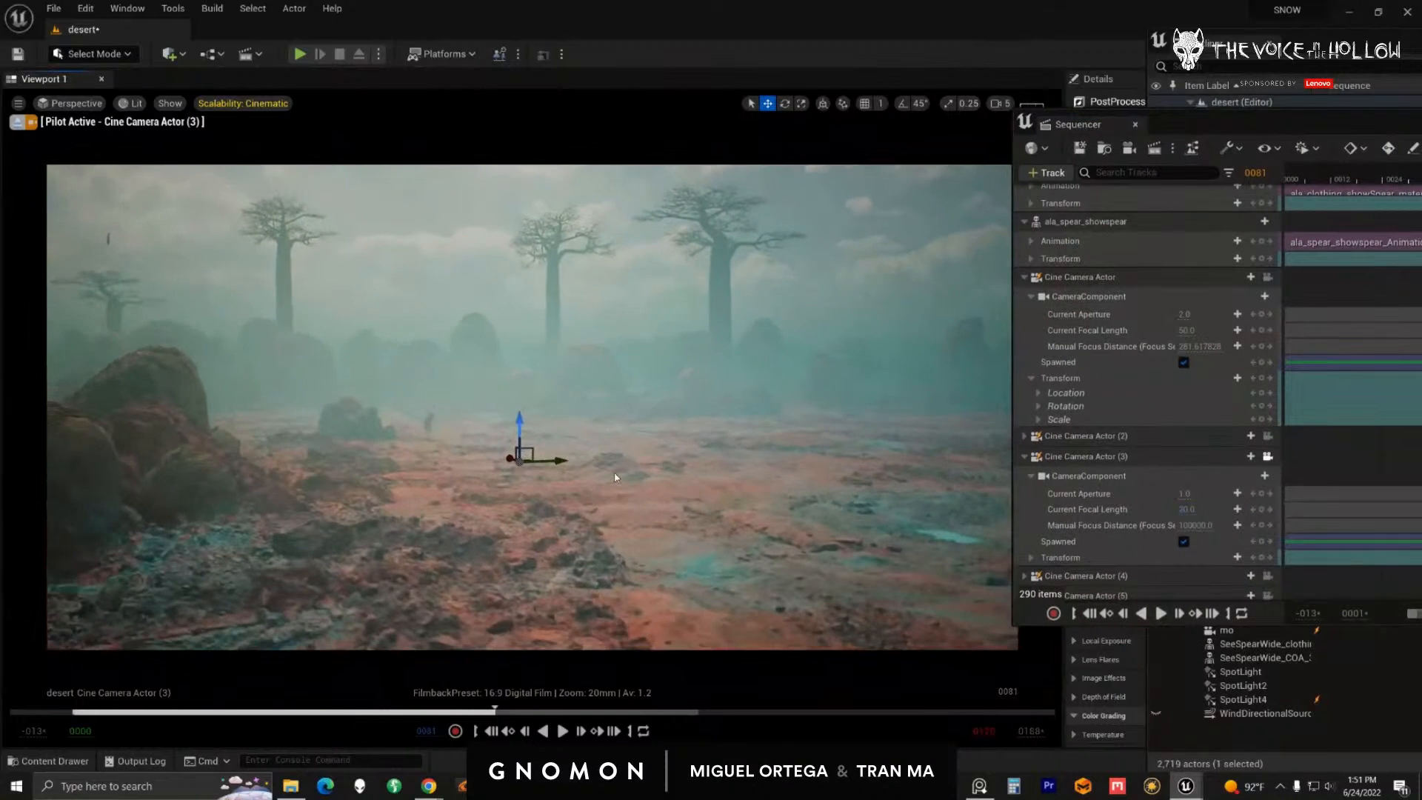
Step: Set the Current Focal Length of Cine Camera Actor (3) to 50 mm and clear the Sequencer off the shot
click(1185, 510)
text(50)
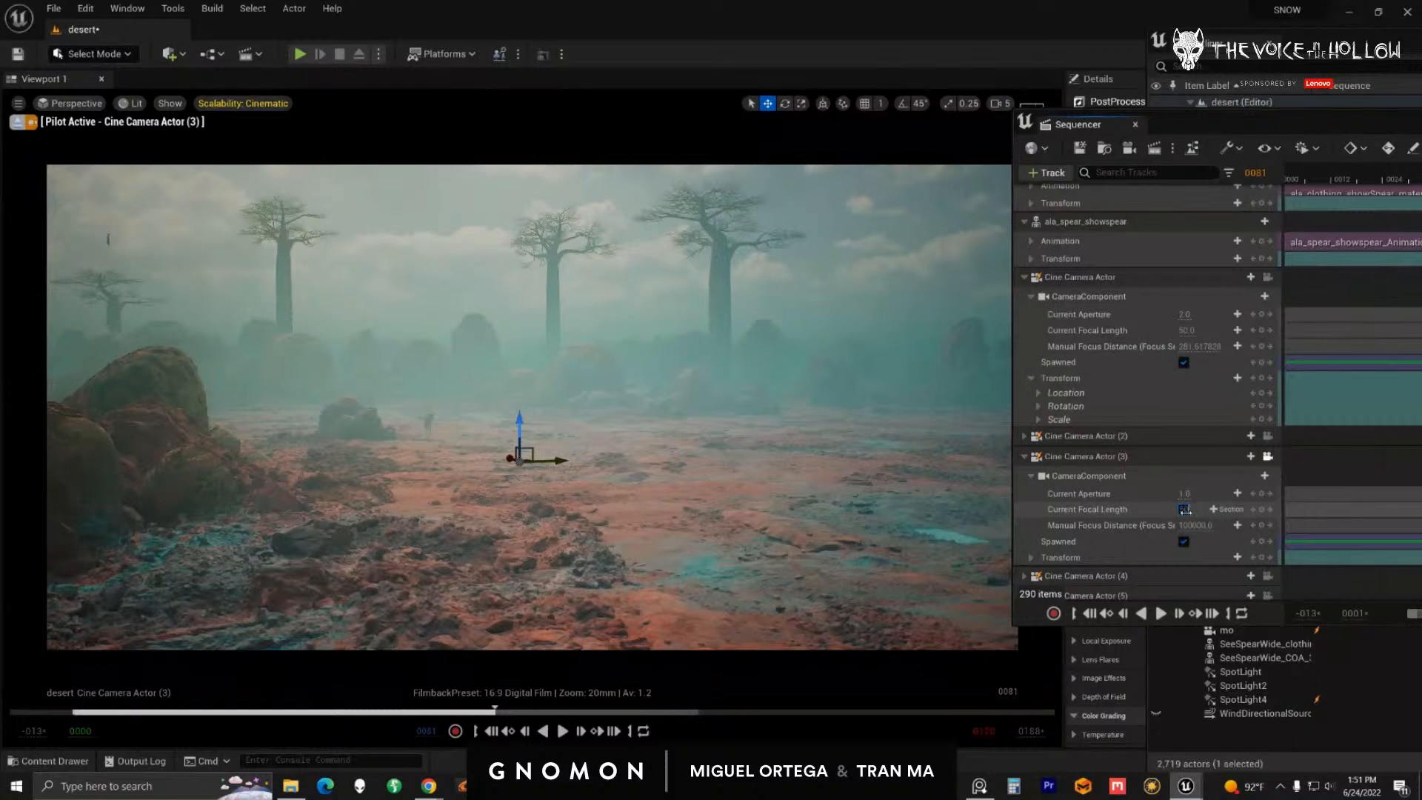
key(Return)
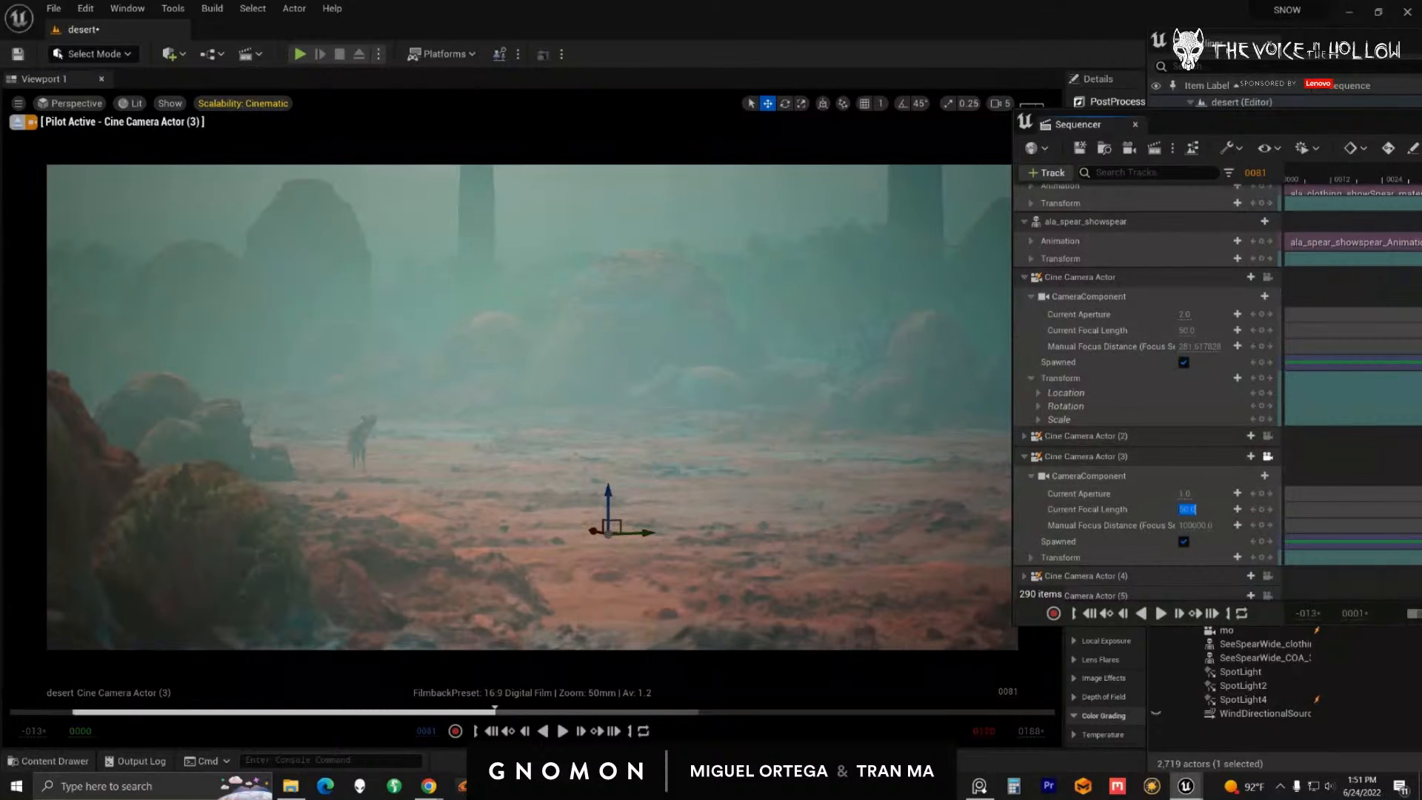
click(1419, 179)
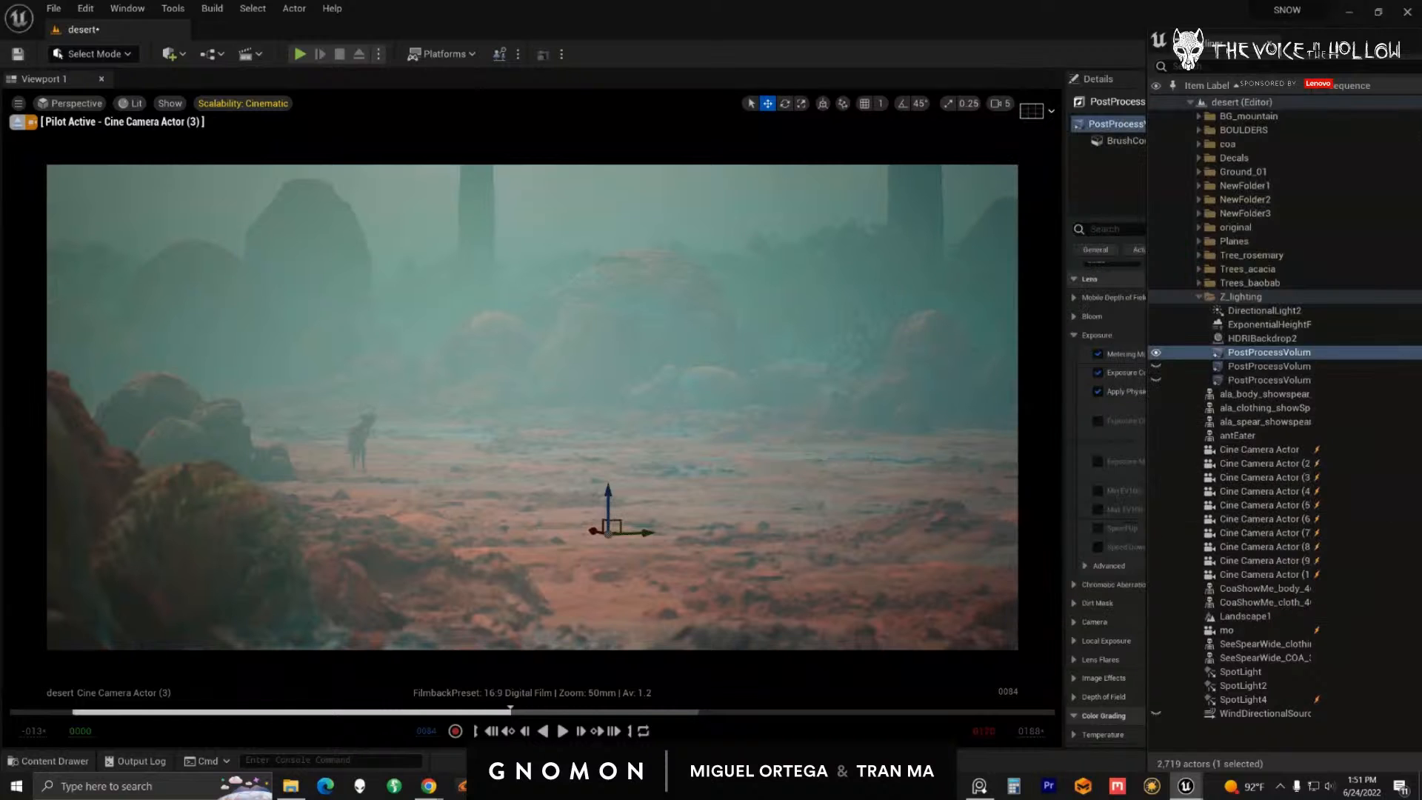
Step: Select PostProcessVolume_mid and toggle its visibility to compare its grade on the Cine Camera Actor (3) shot, leaving it shown
drag(1309, 52, 1012, 87)
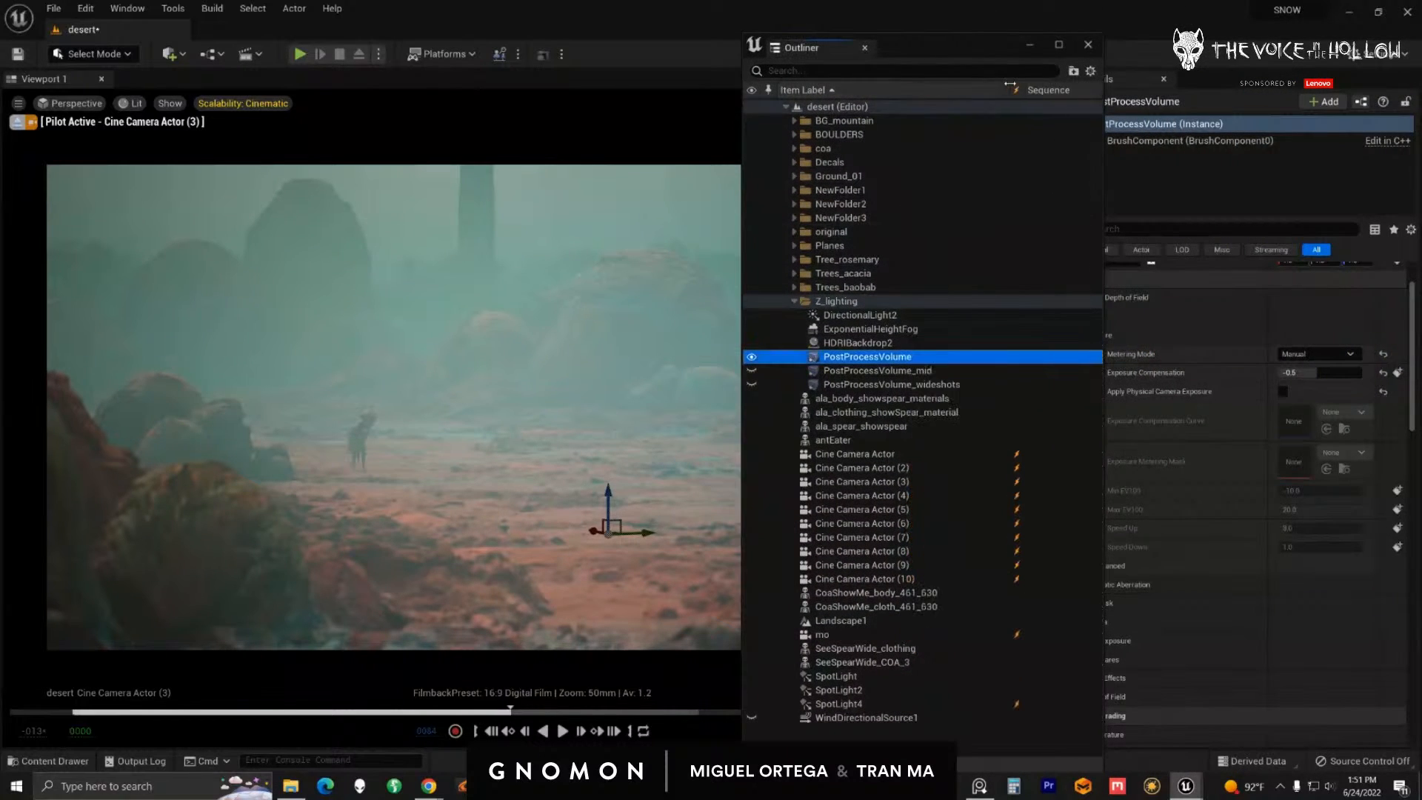
click(862, 370)
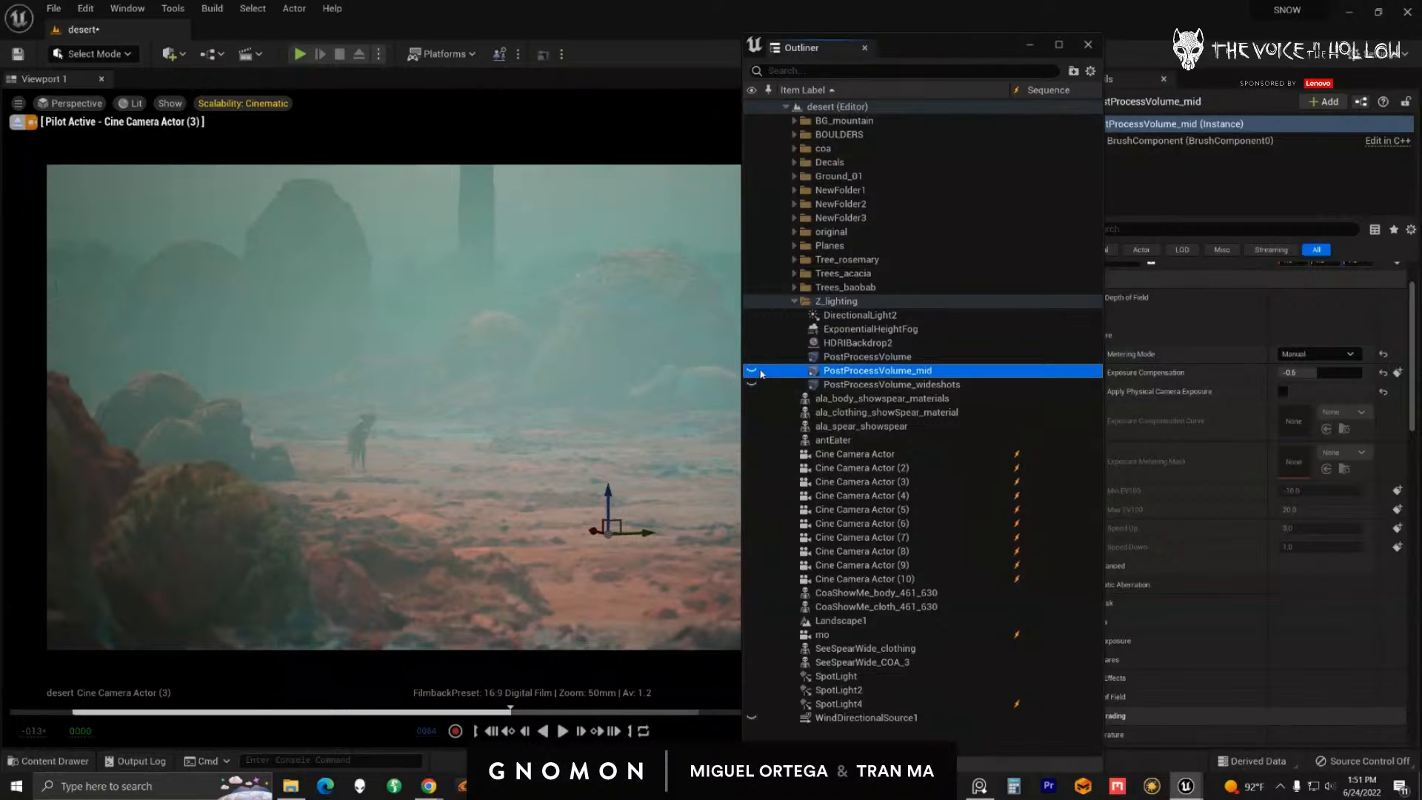
click(753, 372)
click(753, 371)
click(753, 372)
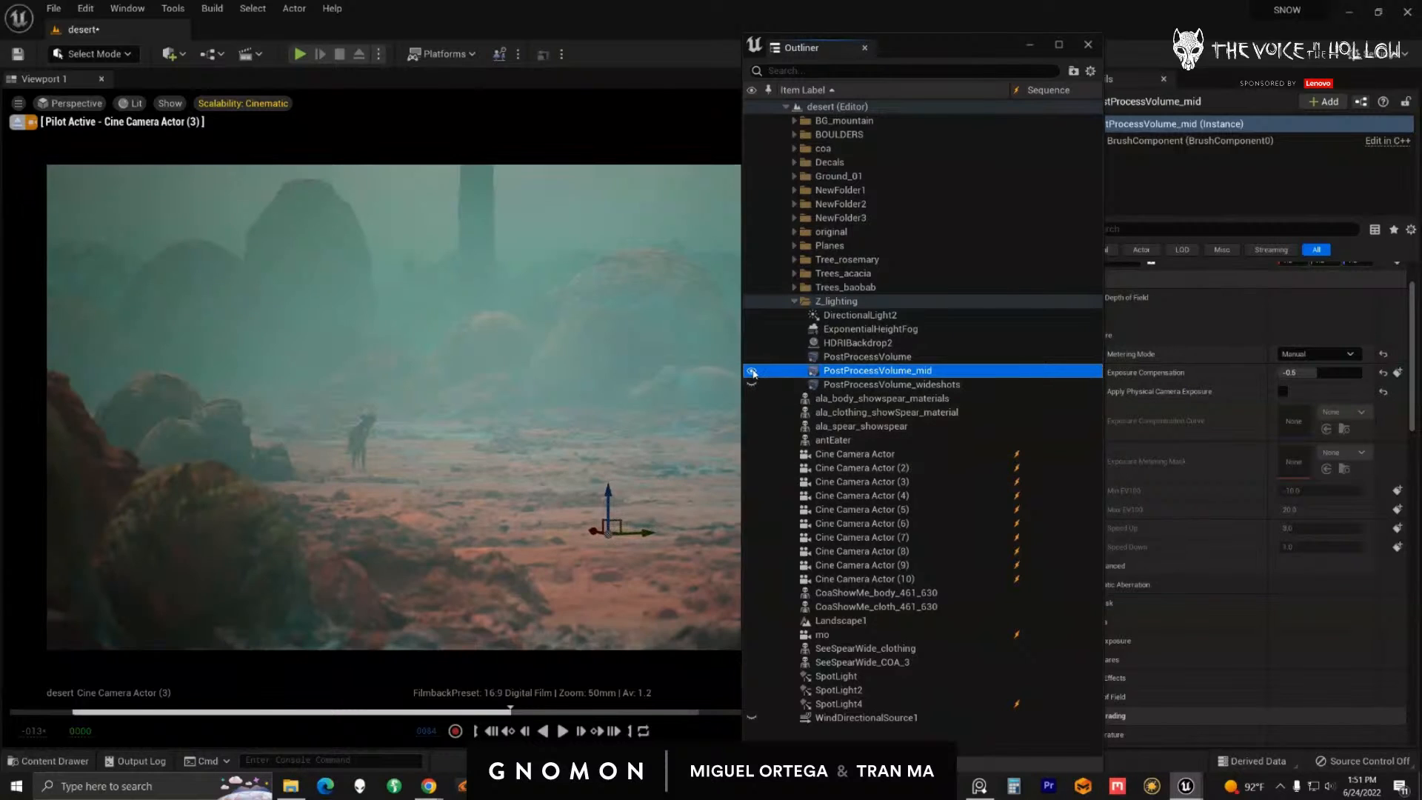
drag(986, 47, 926, 38)
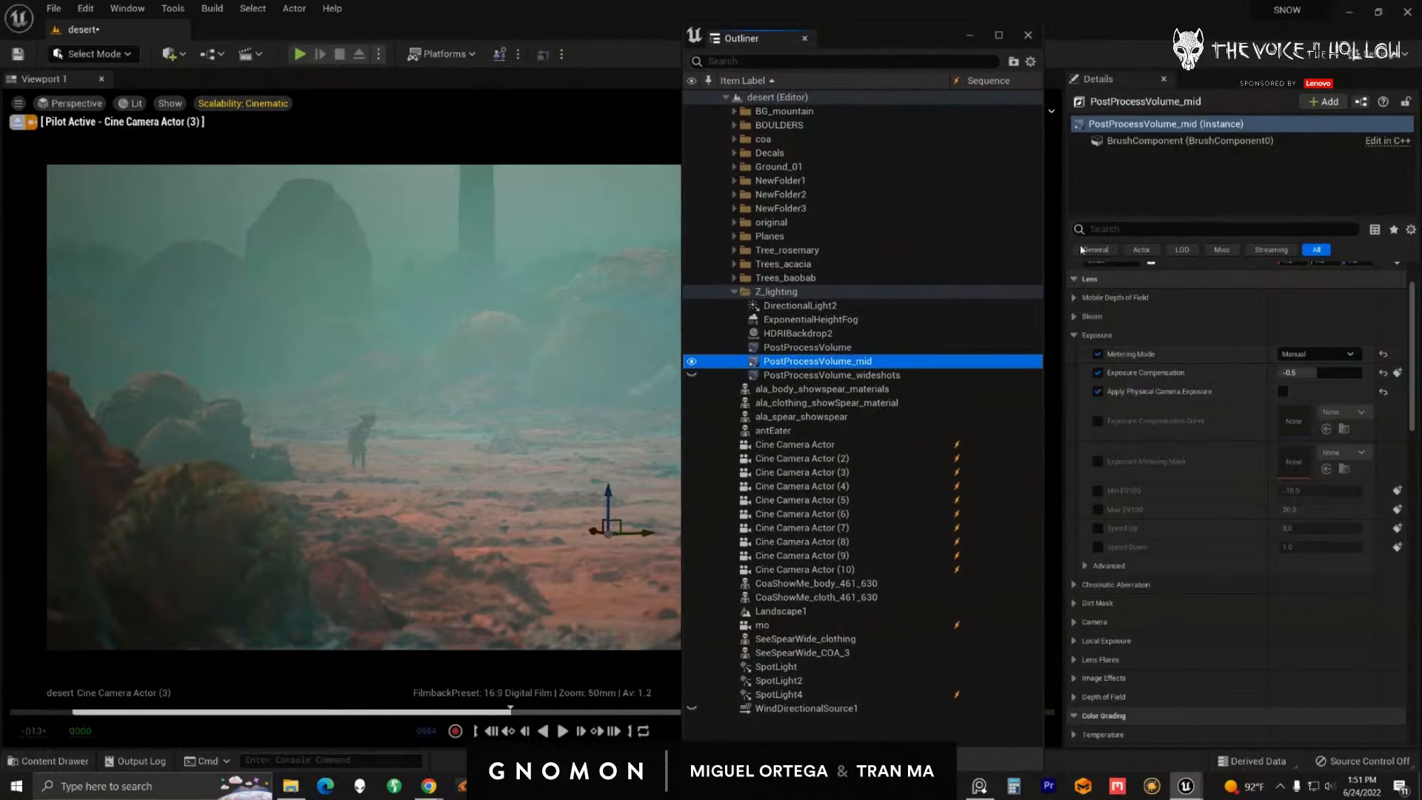
Step: Inspect the Global color grading of PostProcessVolume_mid with the Gamma wheel expanded and the Exposure settings collapsed
click(803, 348)
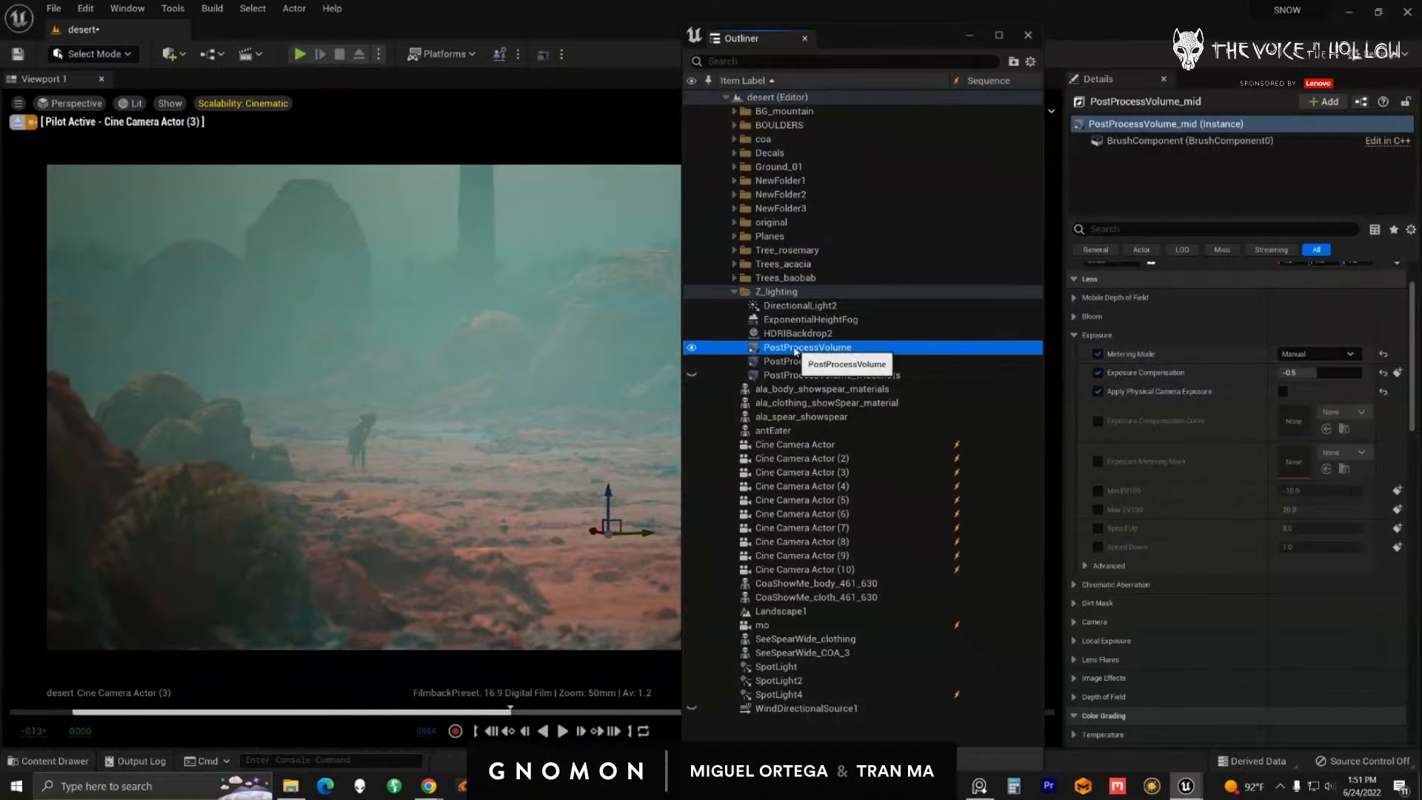
click(797, 363)
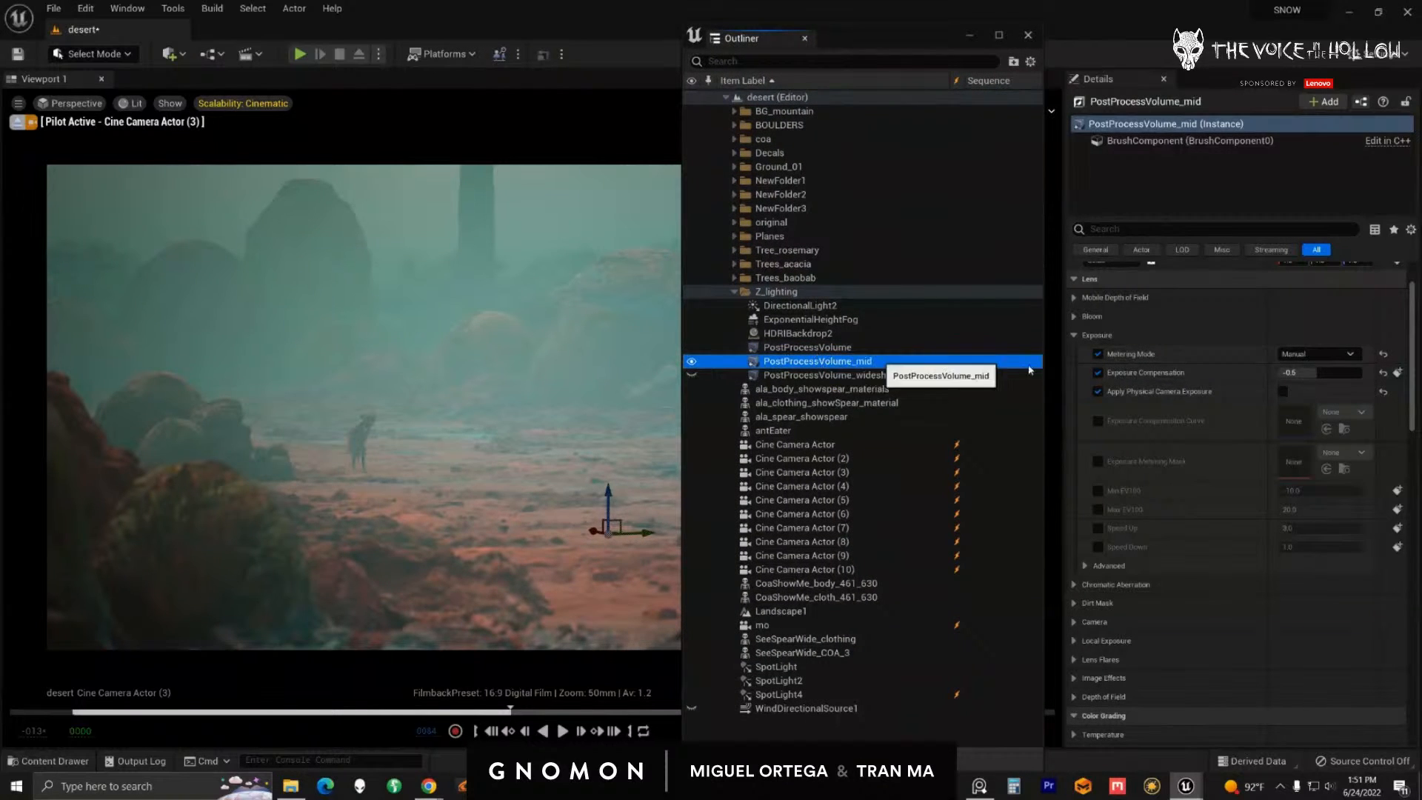
click(1075, 336)
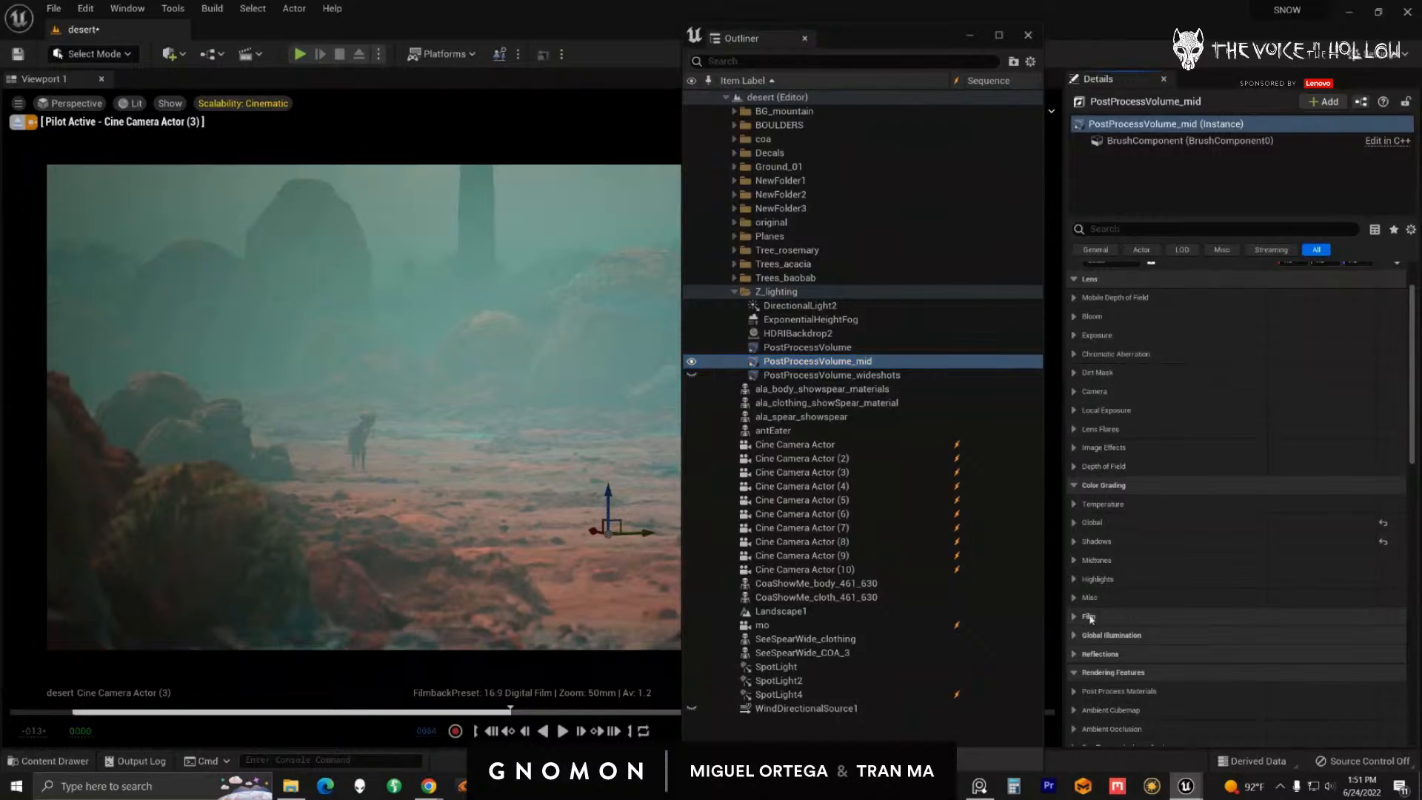
click(1074, 522)
click(1084, 579)
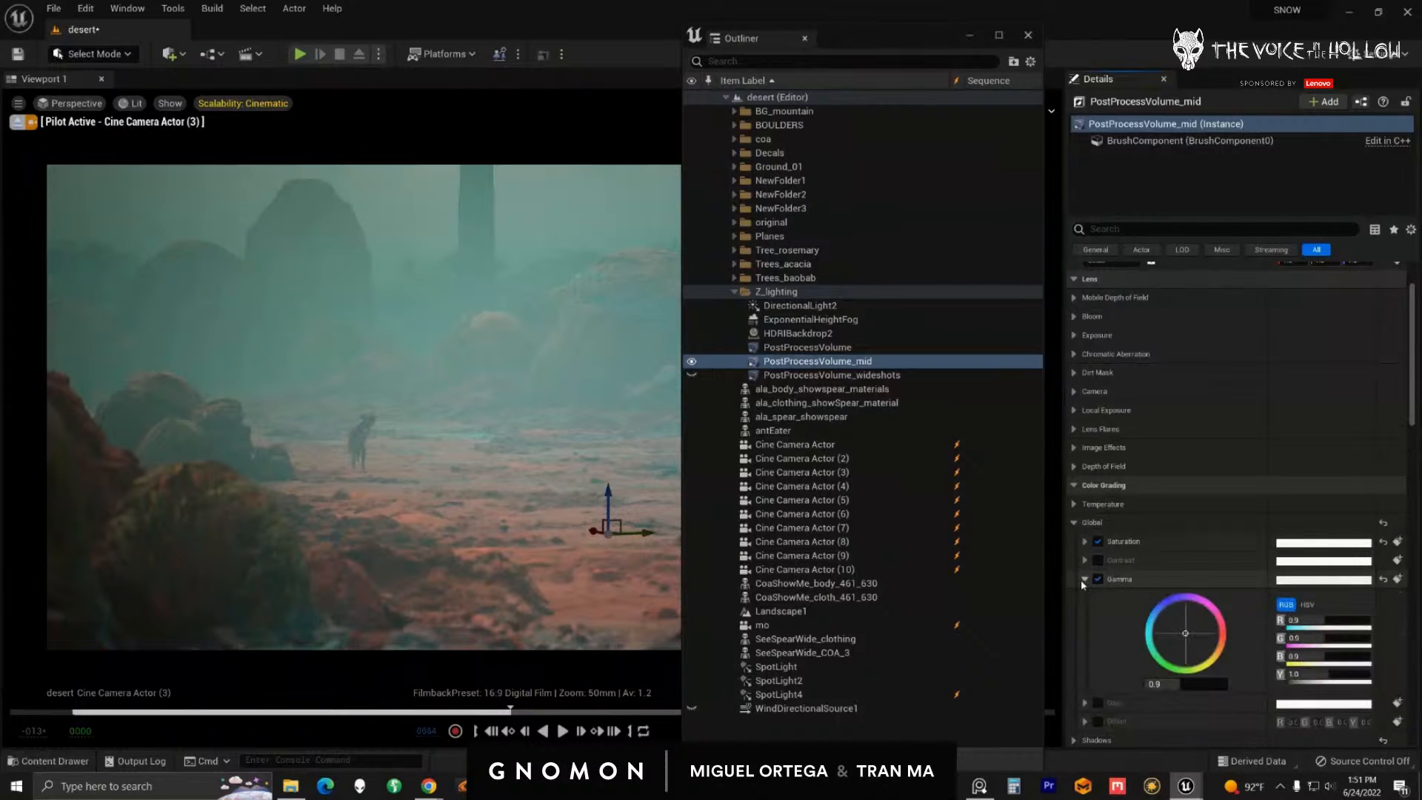
Step: Hide PostProcessVolume_mid, then show and select PostProcessVolume_wideshots in its place
click(691, 362)
click(691, 375)
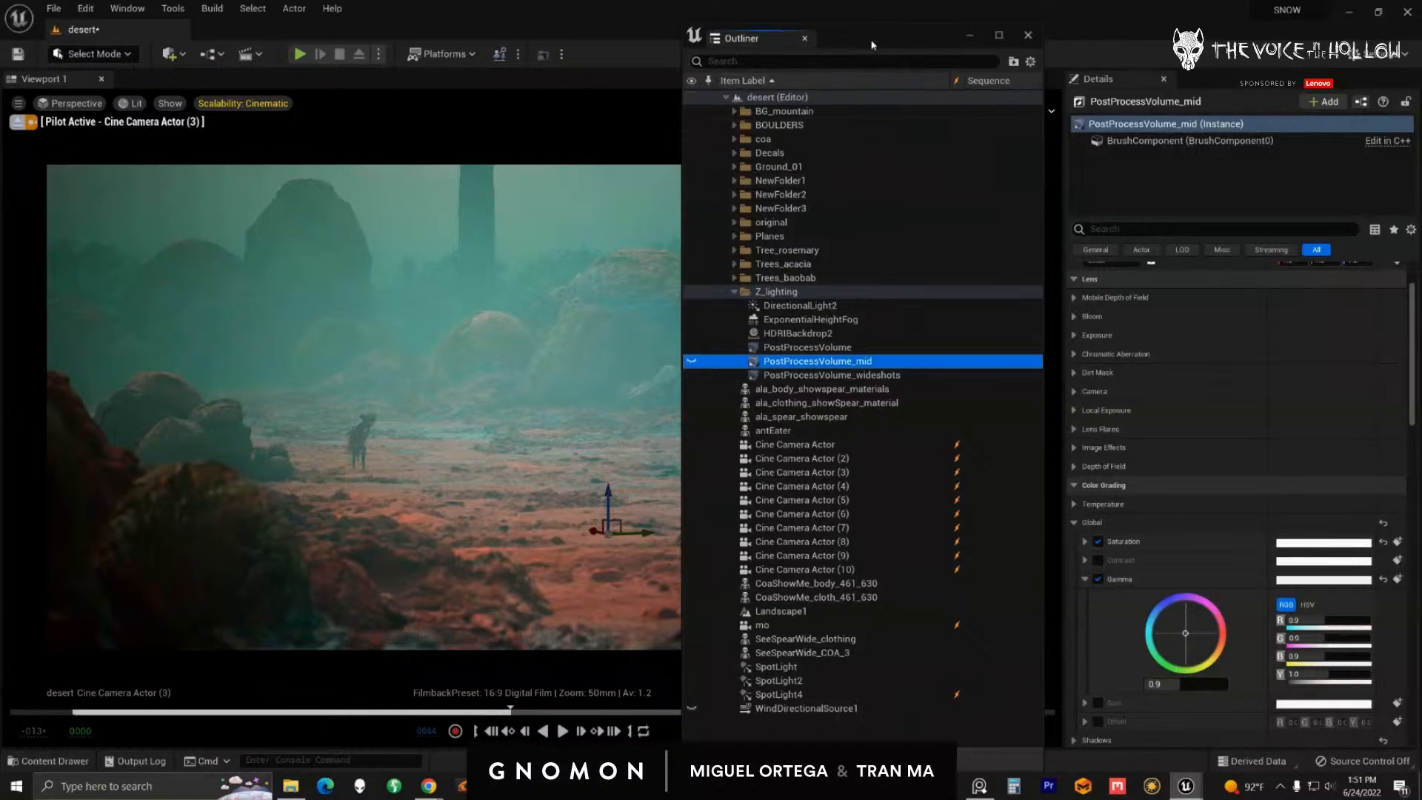
drag(887, 44, 1147, 24)
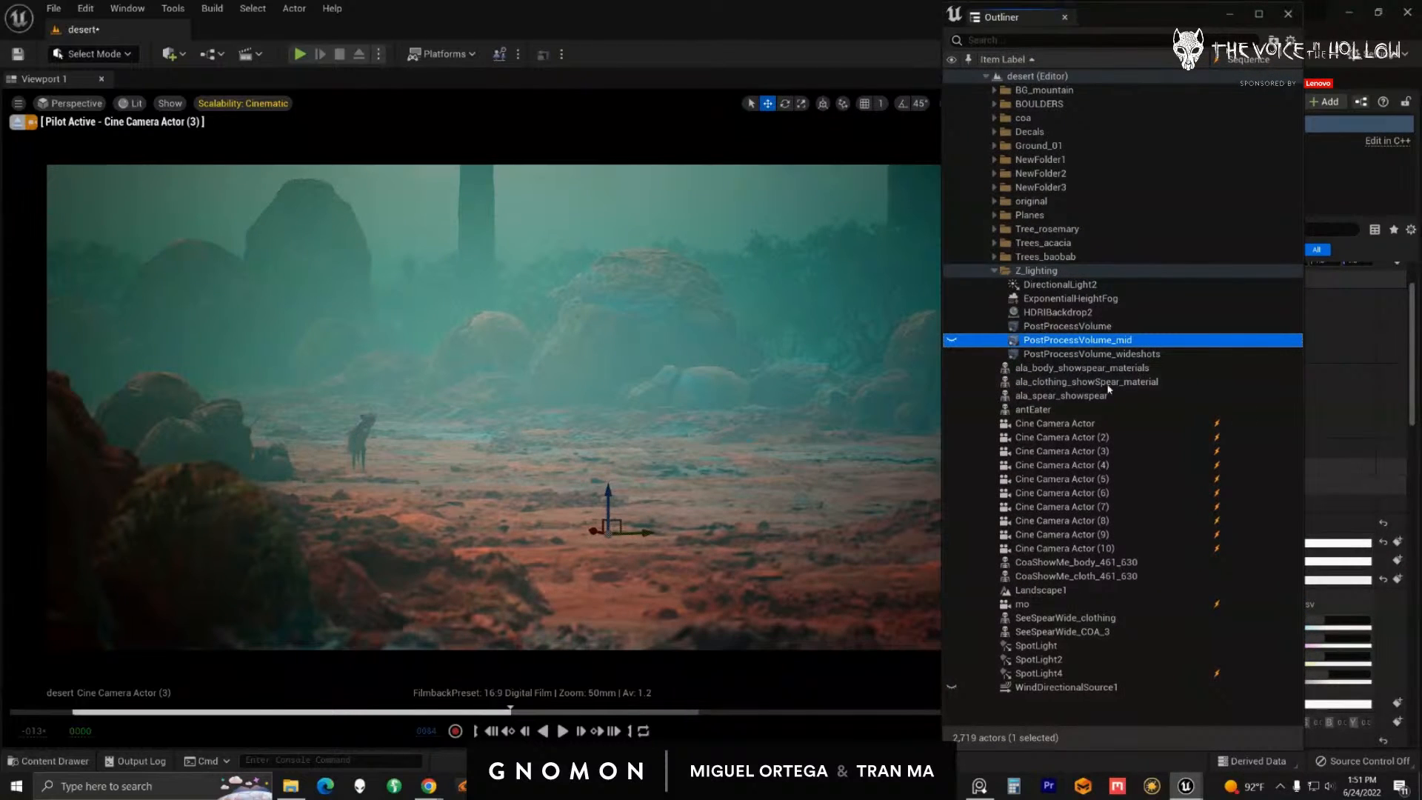
click(1051, 39)
click(1081, 354)
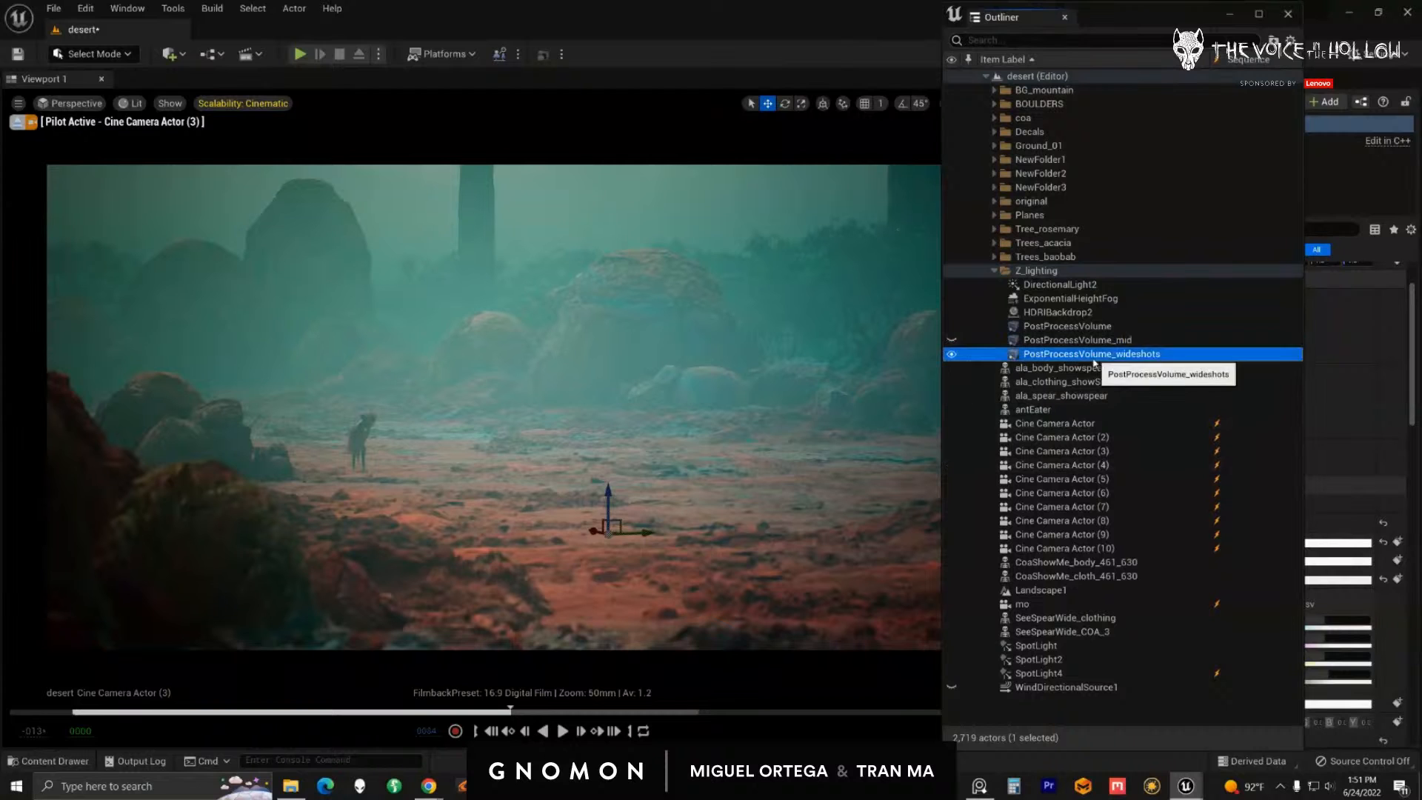
Step: Inspect the Global color grading of PostProcessVolume_wideshots, switching its Gamma override off and on again to compare the shot
drag(1149, 21, 926, 28)
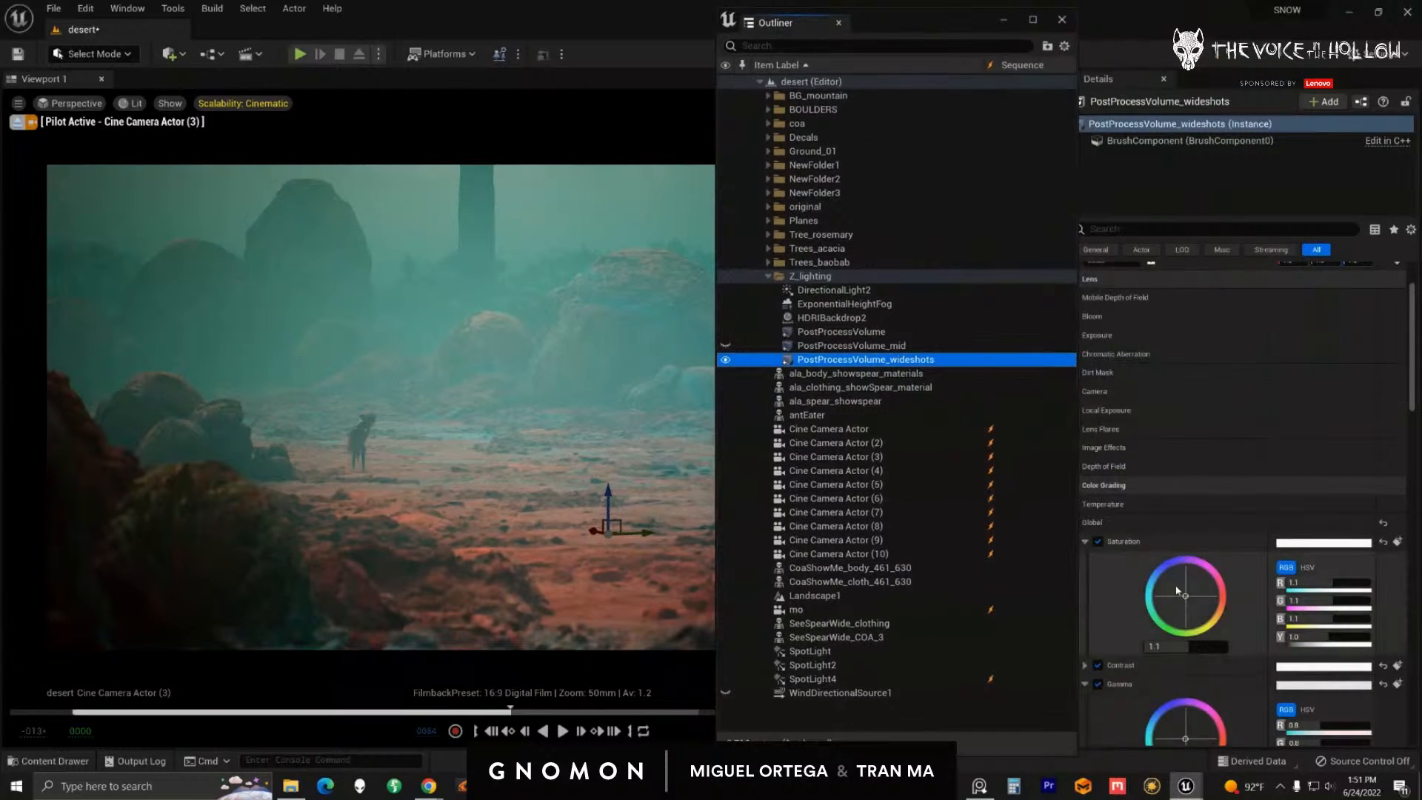
scroll(1177, 580, down, 4)
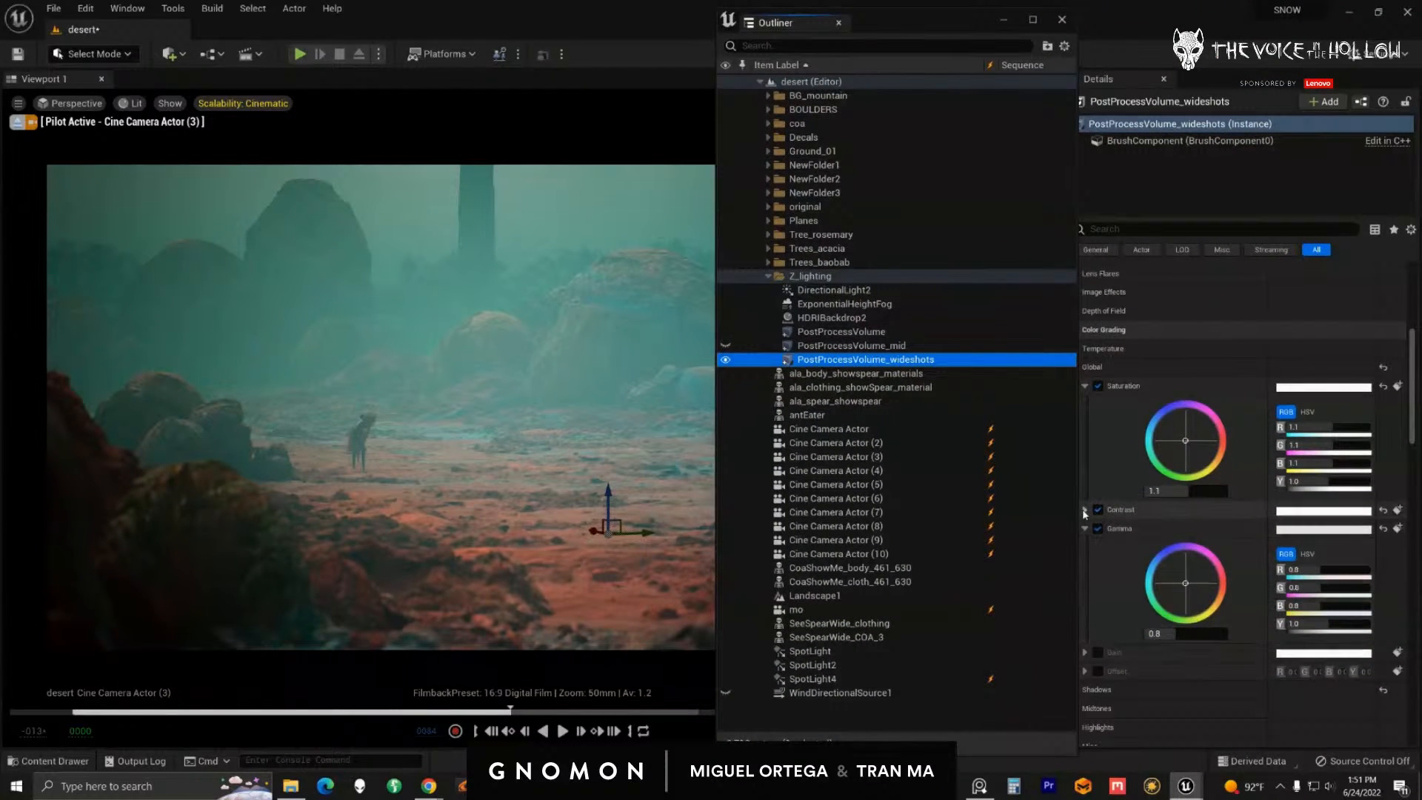
click(1098, 528)
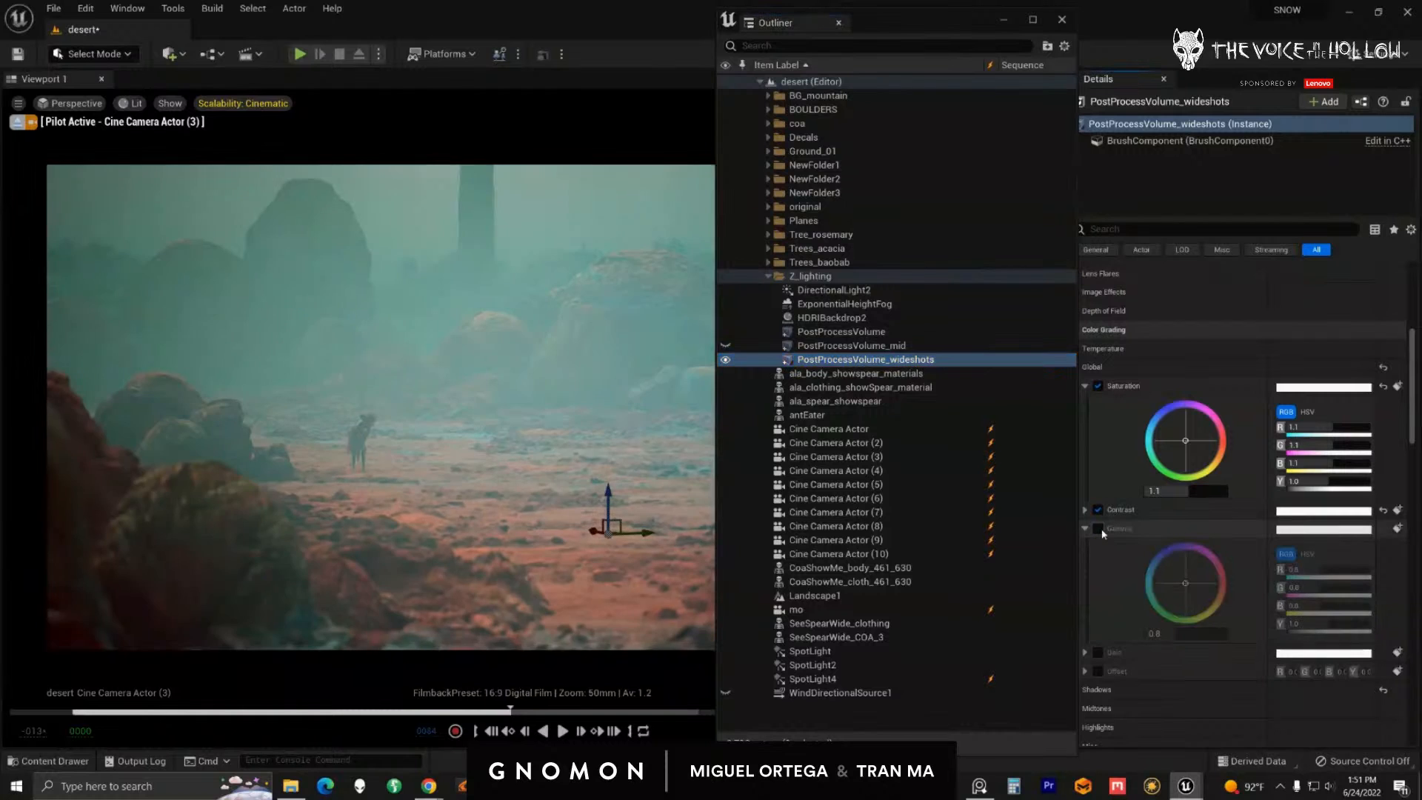
click(1097, 529)
drag(939, 27, 1279, 24)
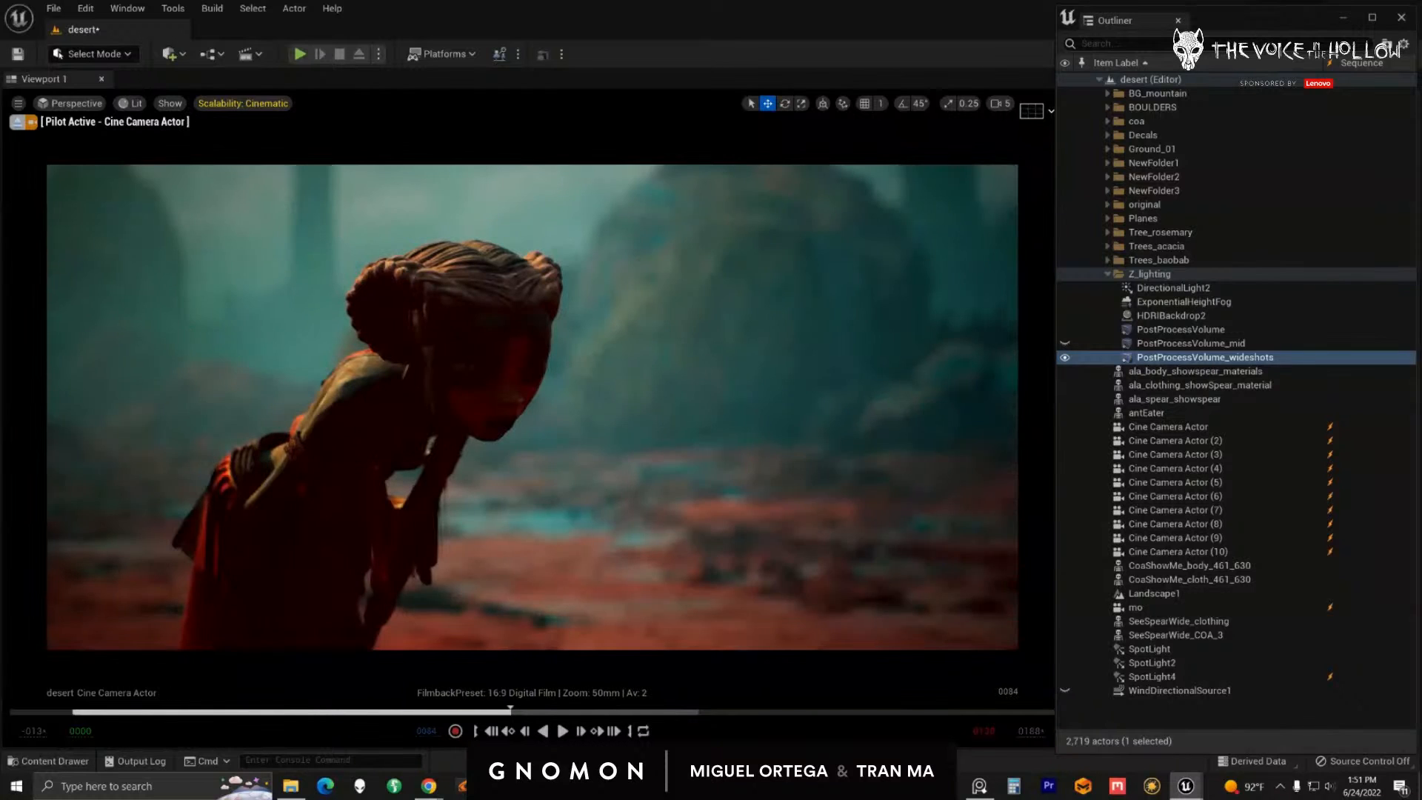
Step: Toggle PostProcessVolume_wideshots off and on to compare its grade in the character close-up and the 20 mm Cine Camera Actor (10) shot
click(1064, 357)
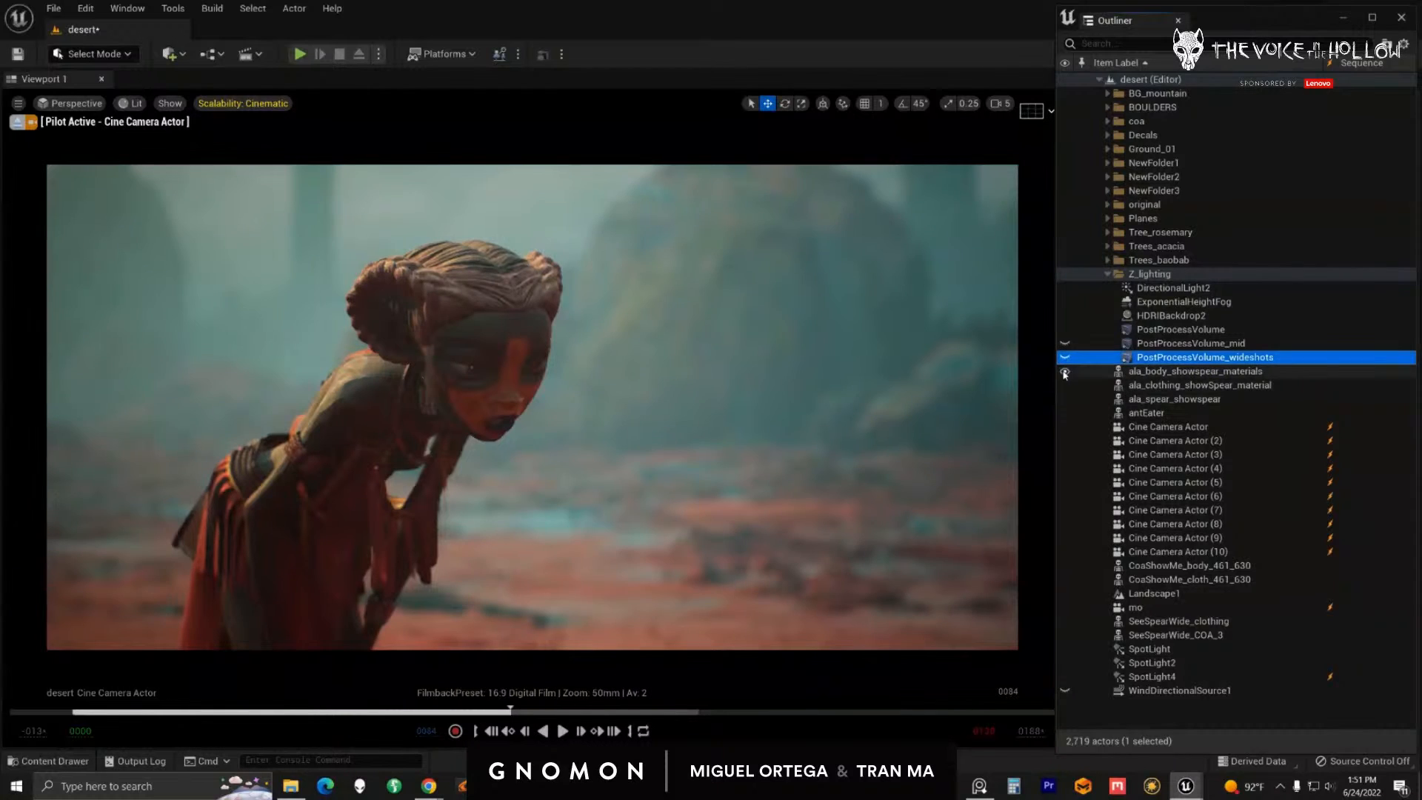
click(1064, 357)
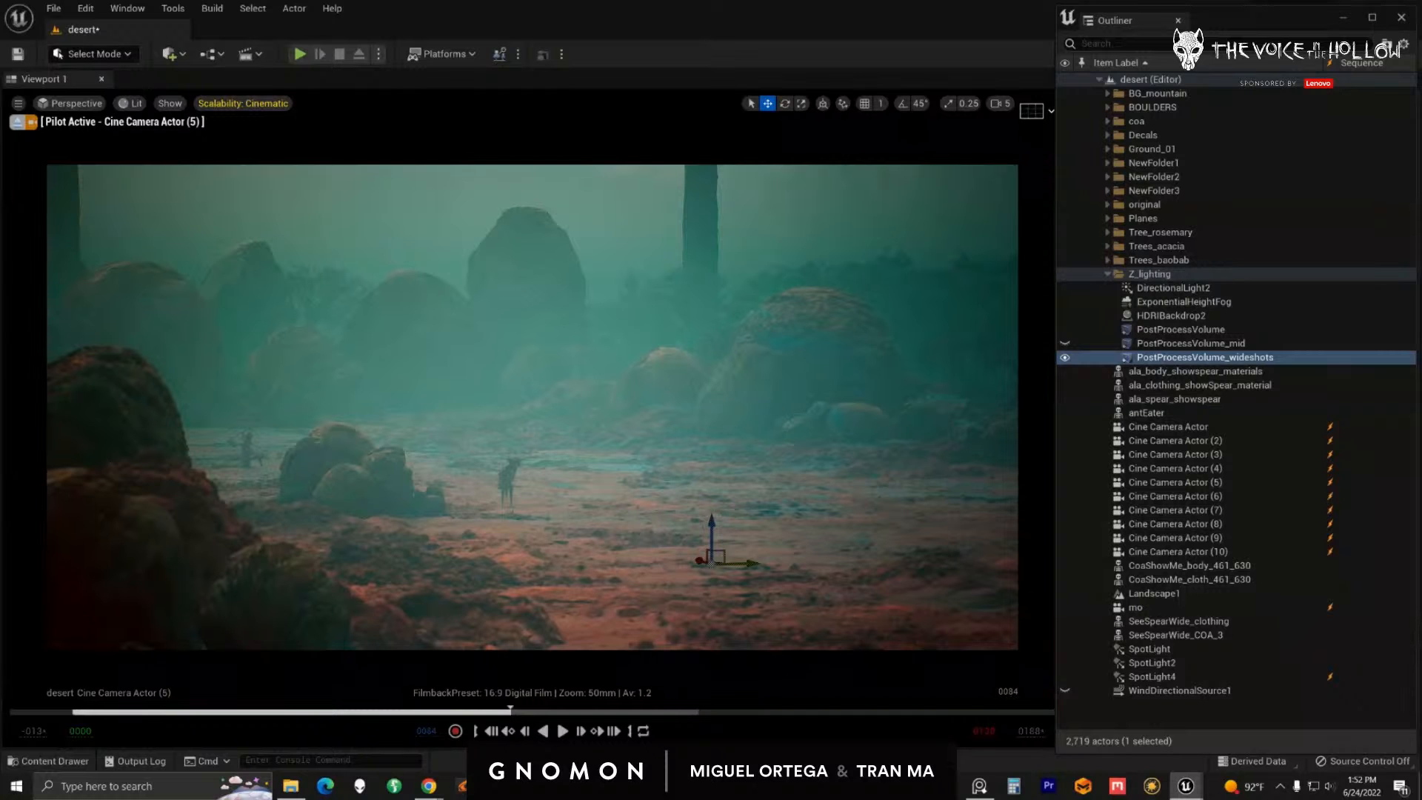
click(1175, 496)
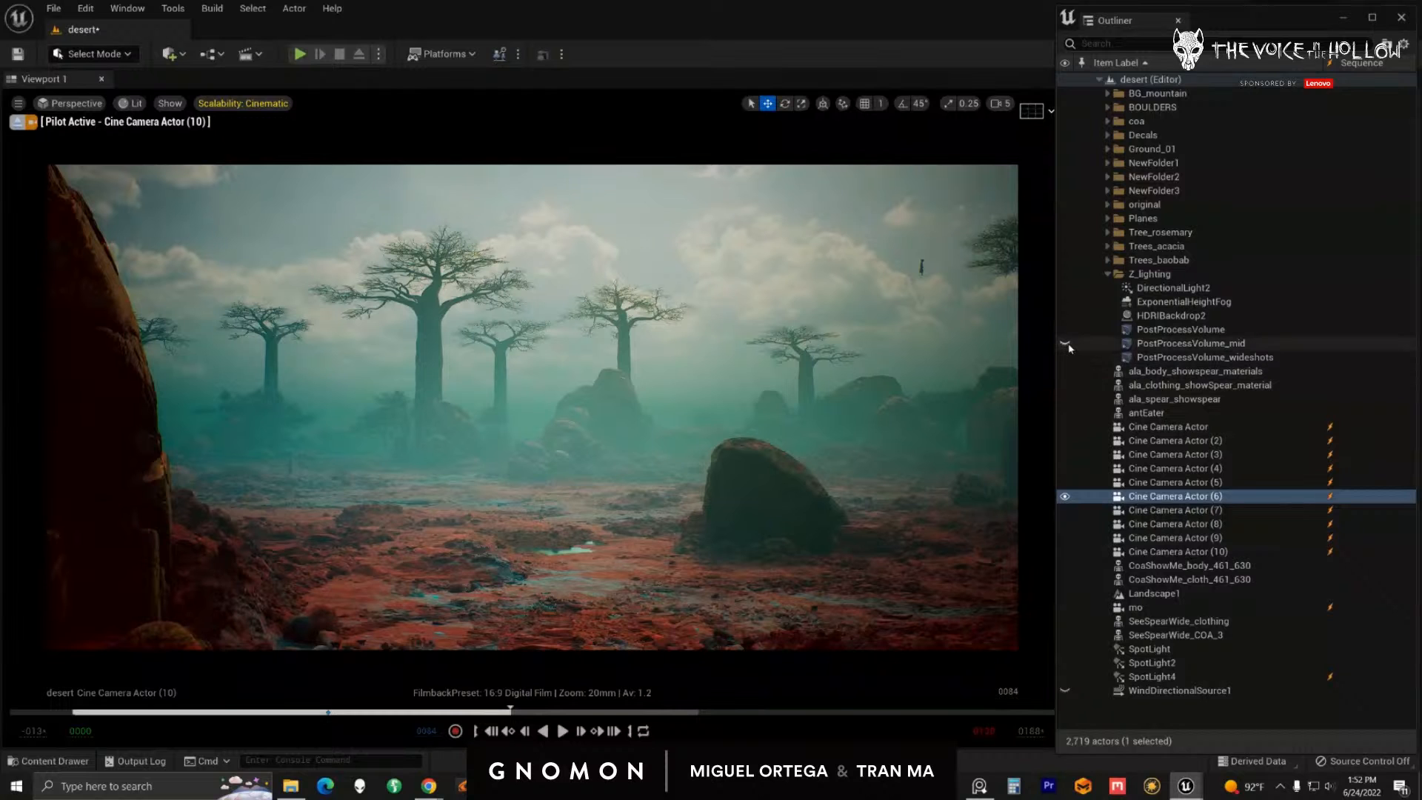
click(1066, 357)
click(1066, 357)
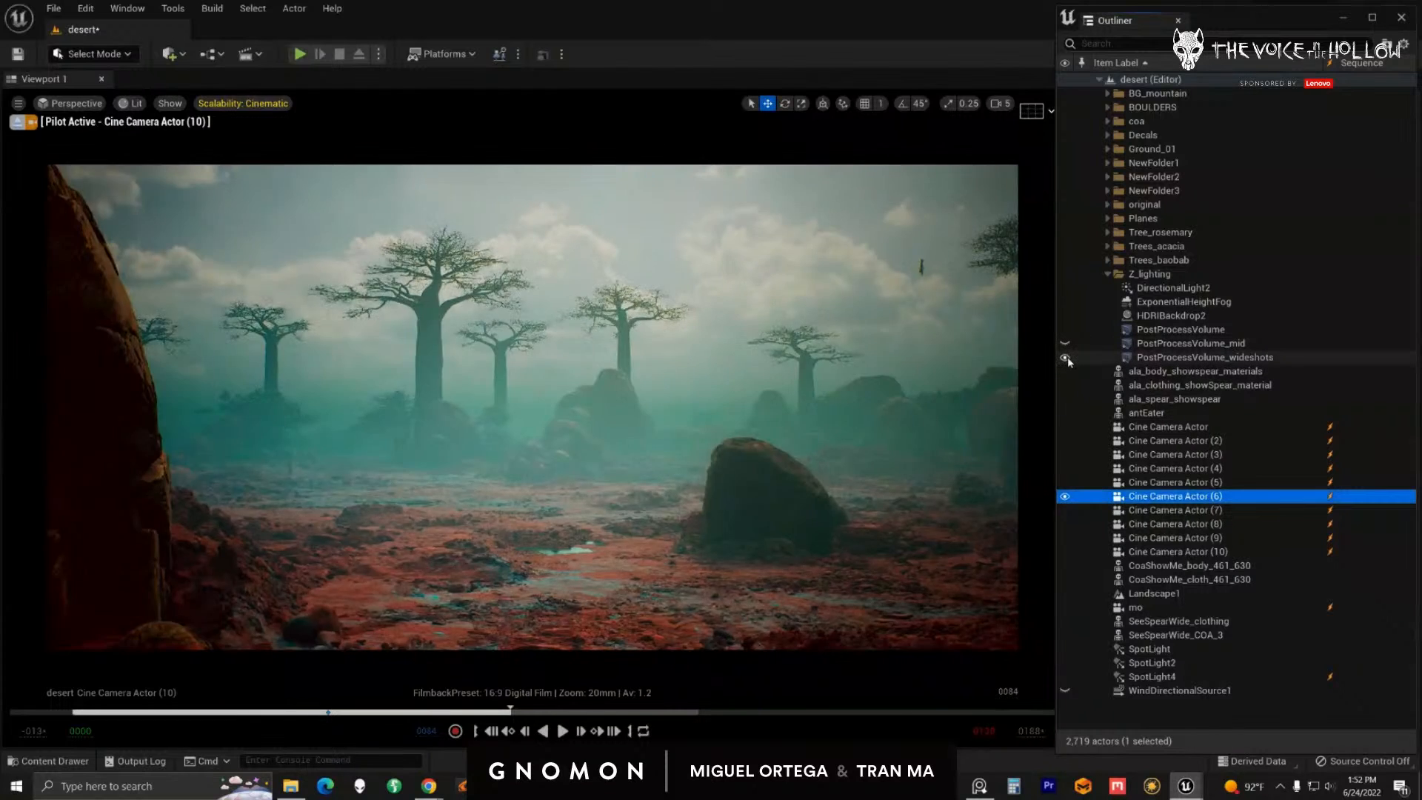
click(1066, 357)
click(1067, 357)
mouse_move(1251, 32)
mouse_down()
mouse_move(1203, 63)
mouse_move(1235, 28)
mouse_up()
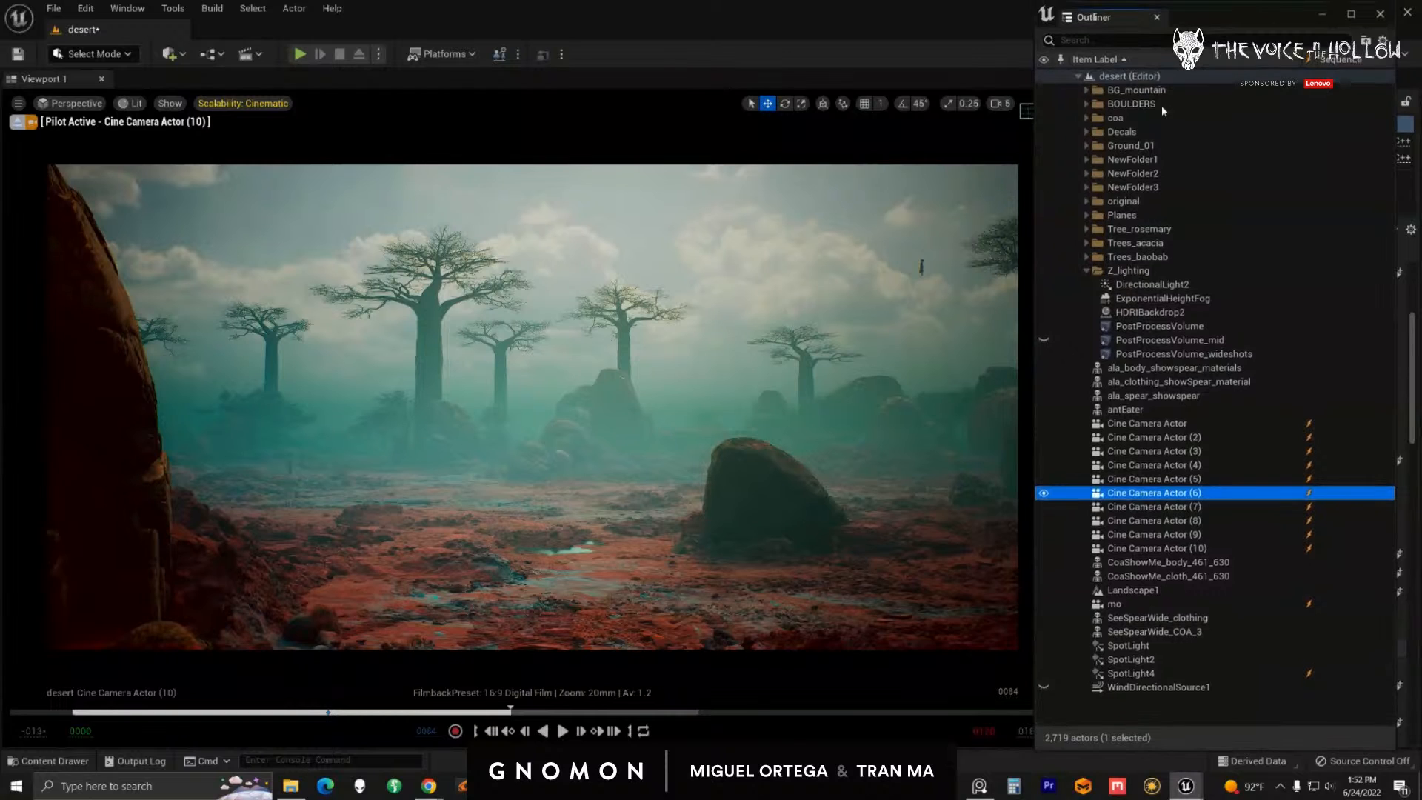
key(alt+Tab)
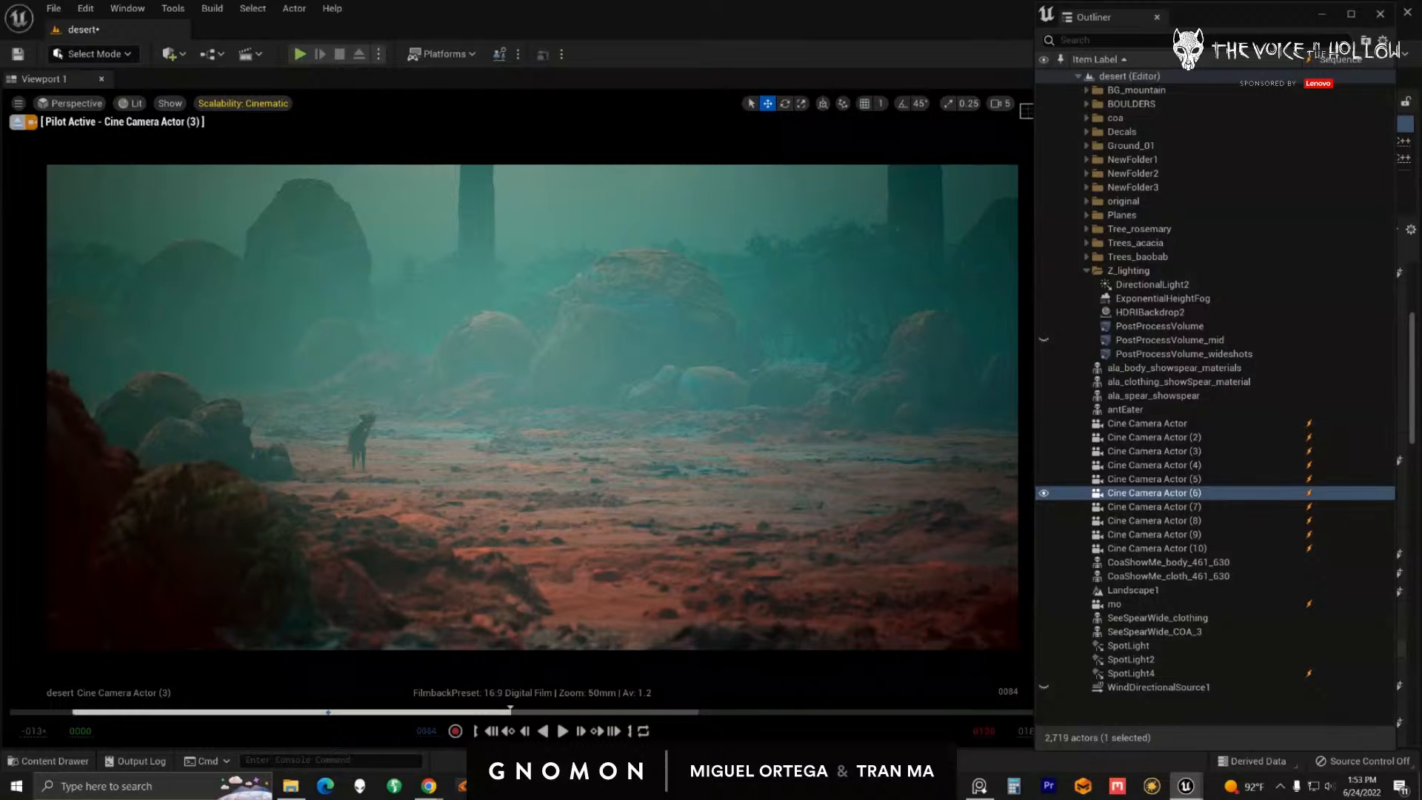
Step: Hide PostProcessVolume_wideshots for the Cine Camera Actor close-up and select a sandstone ground piece in the foreground
click(1043, 353)
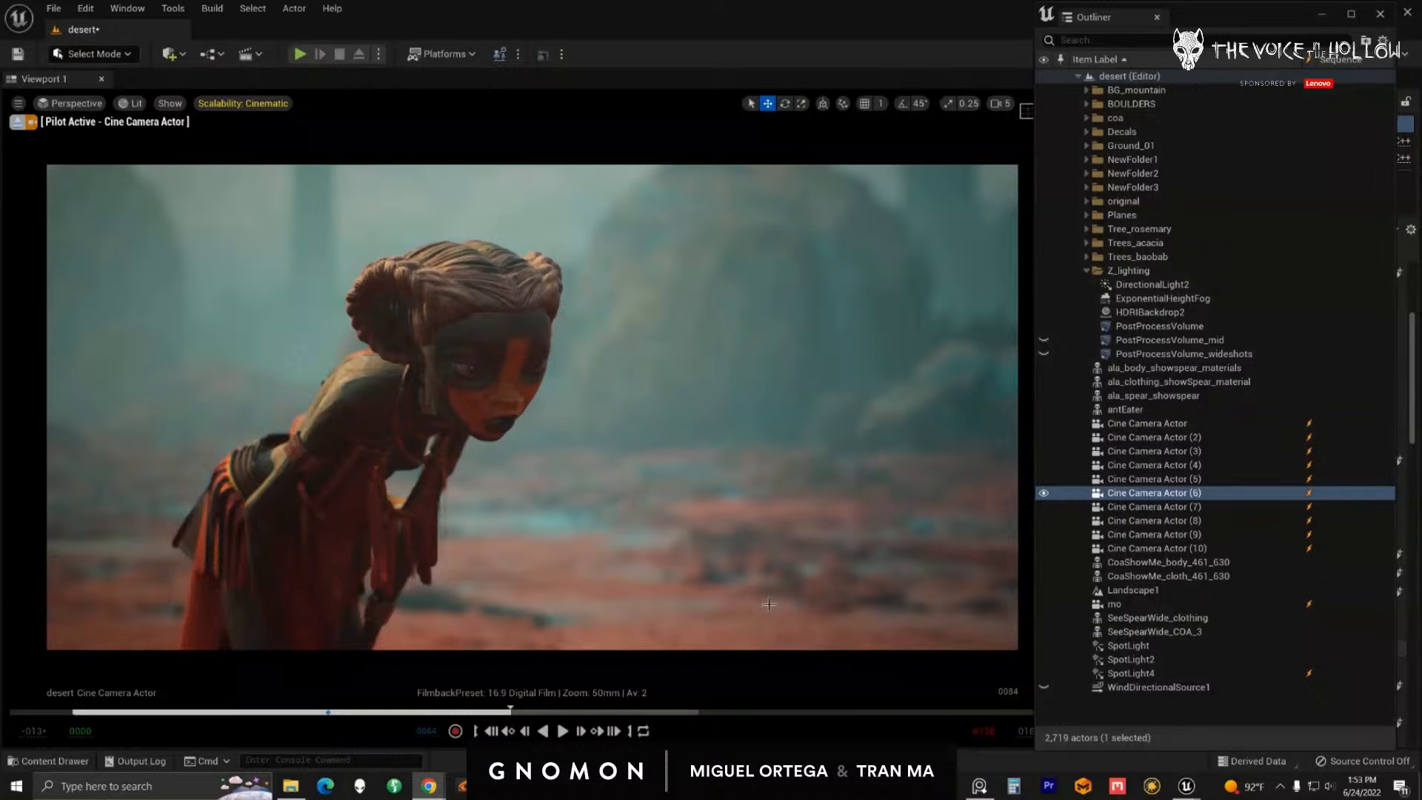
click(695, 604)
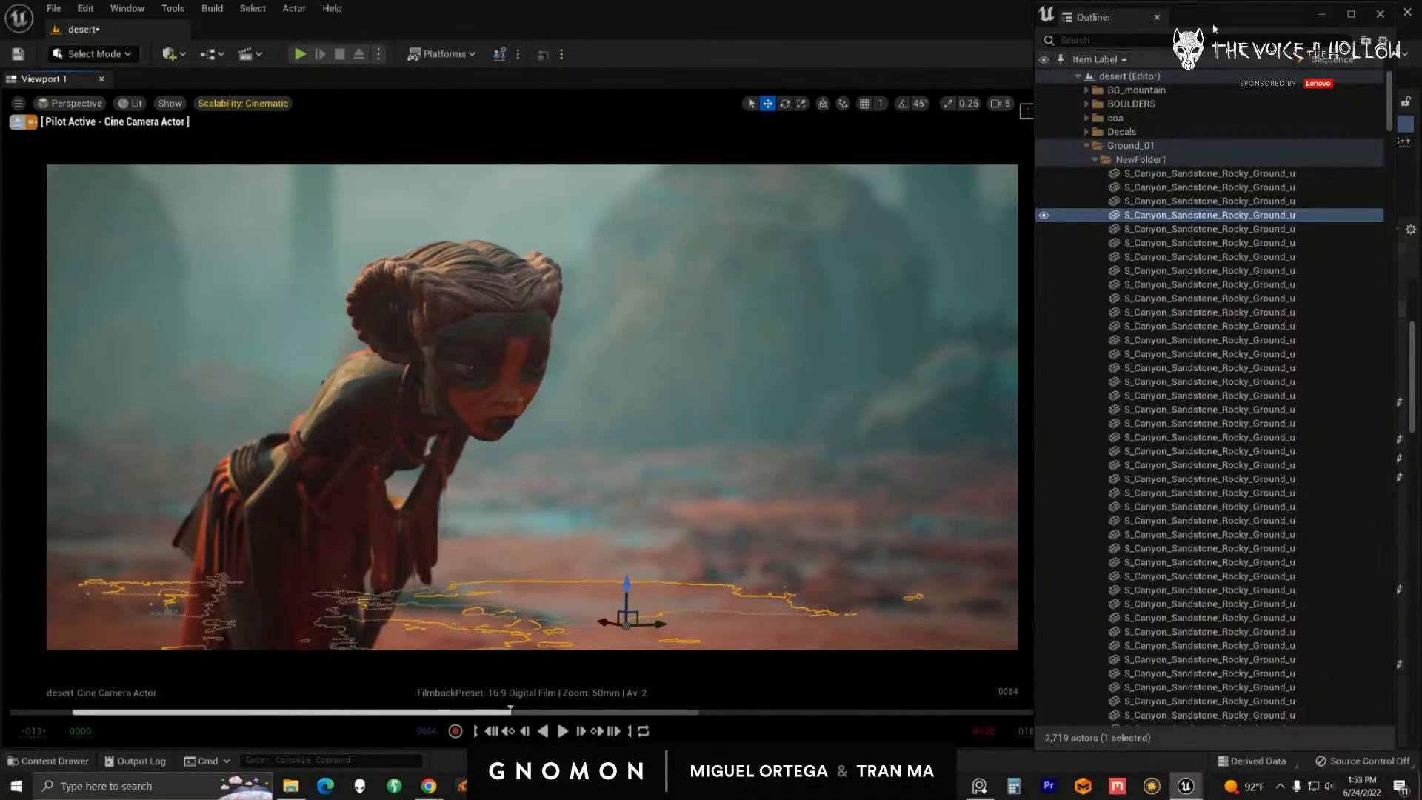
mouse_move(1213, 25)
mouse_down()
mouse_move(1022, 38)
mouse_move(1229, 29)
mouse_up()
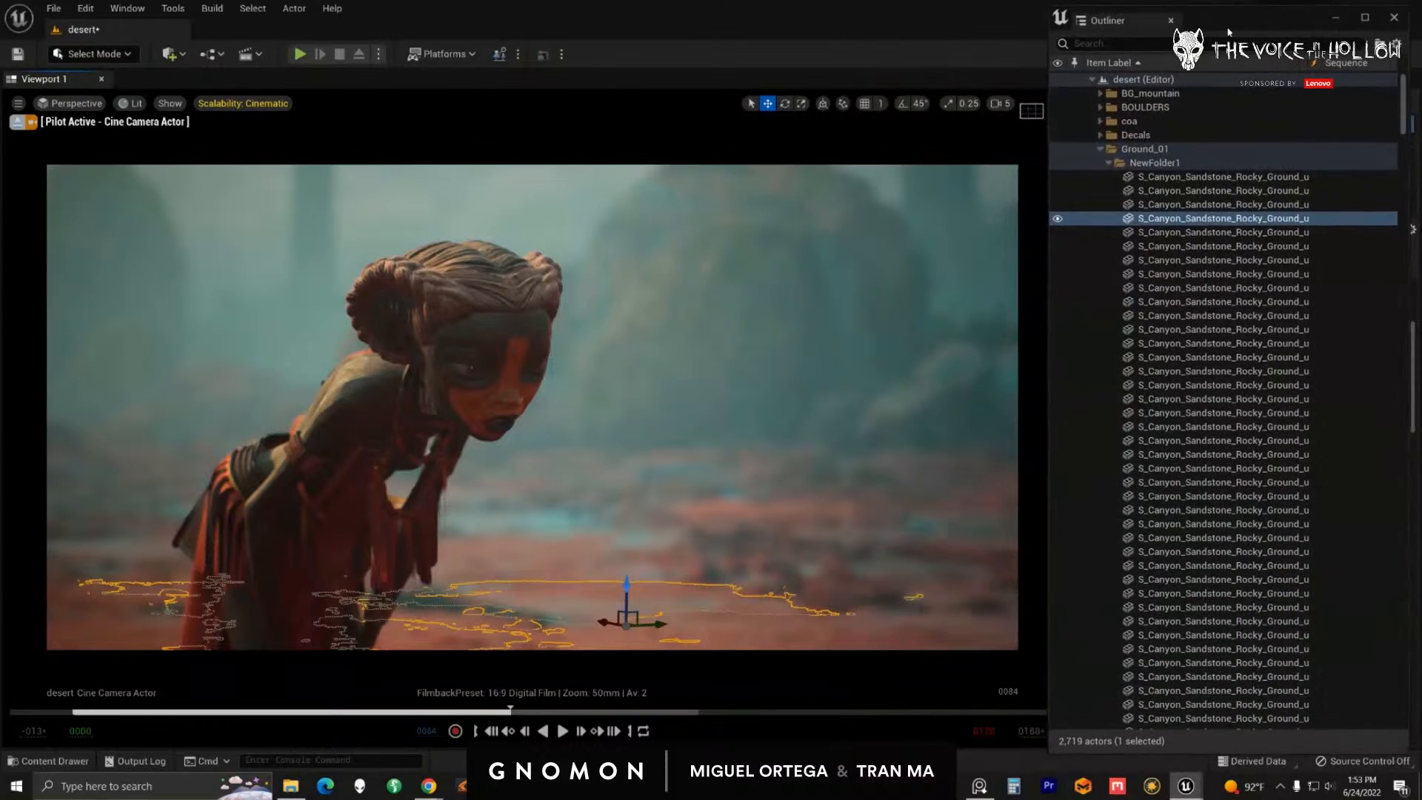
Step: Select the boulders, the rosemary bush and a ground piece behind the character one after another to examine the background layers
click(669, 373)
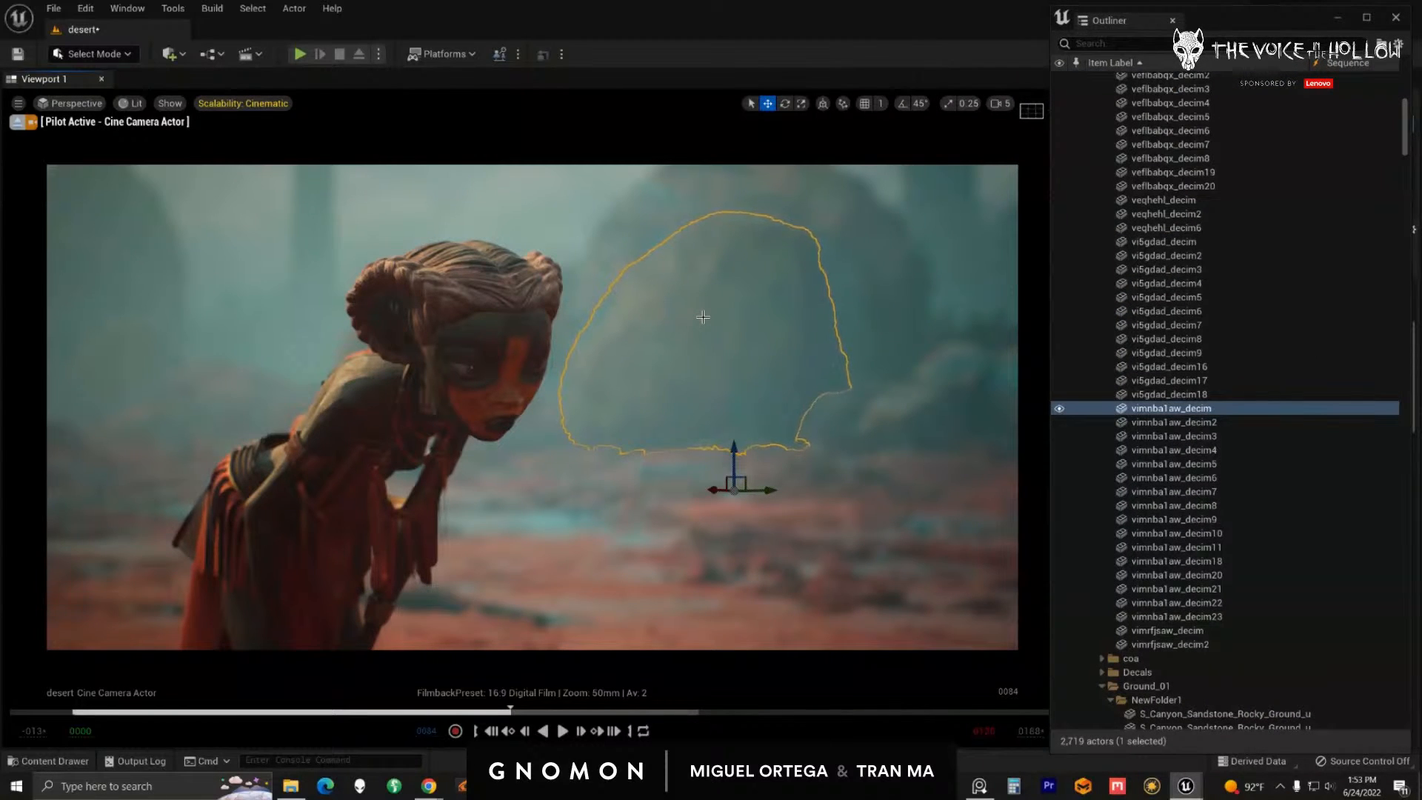
click(857, 298)
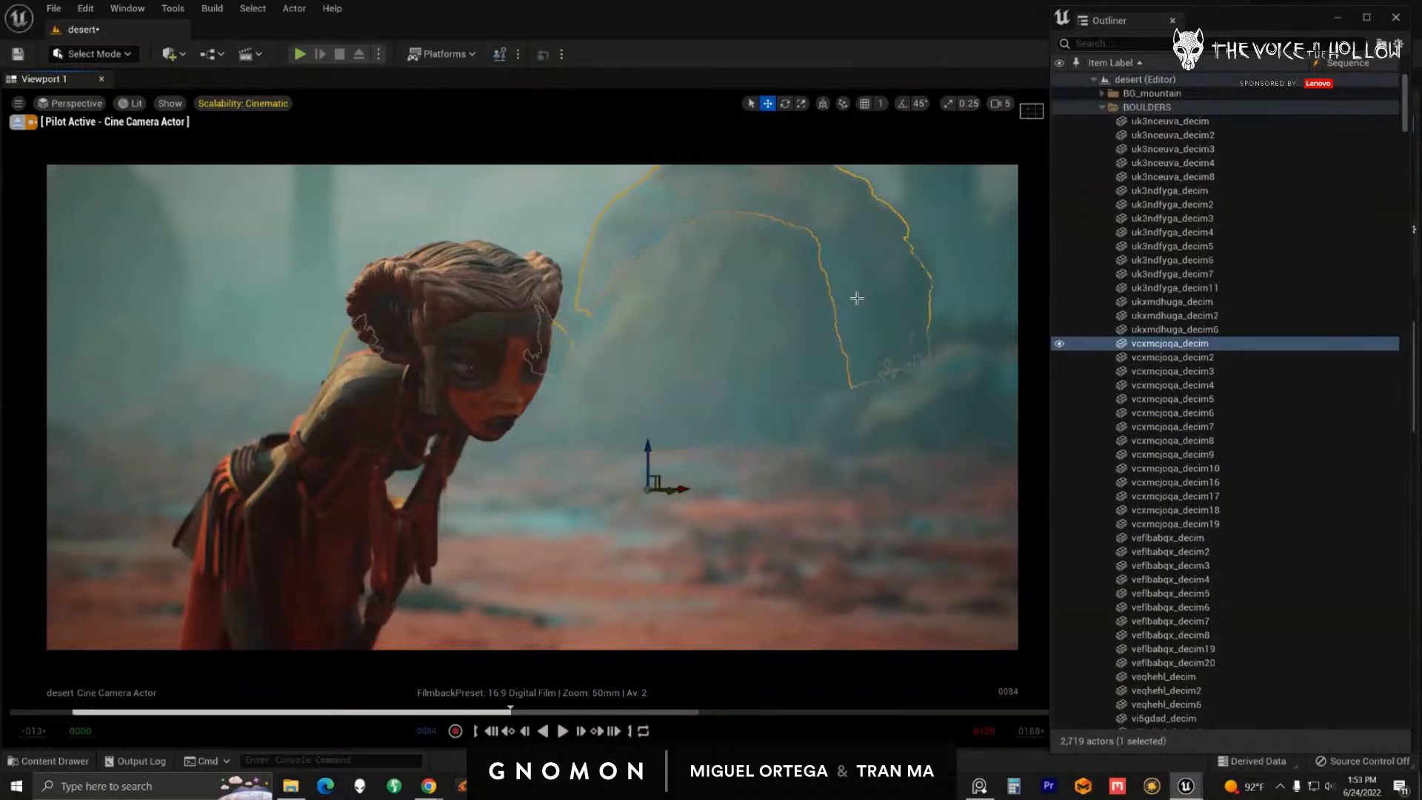
click(648, 379)
click(881, 421)
click(851, 334)
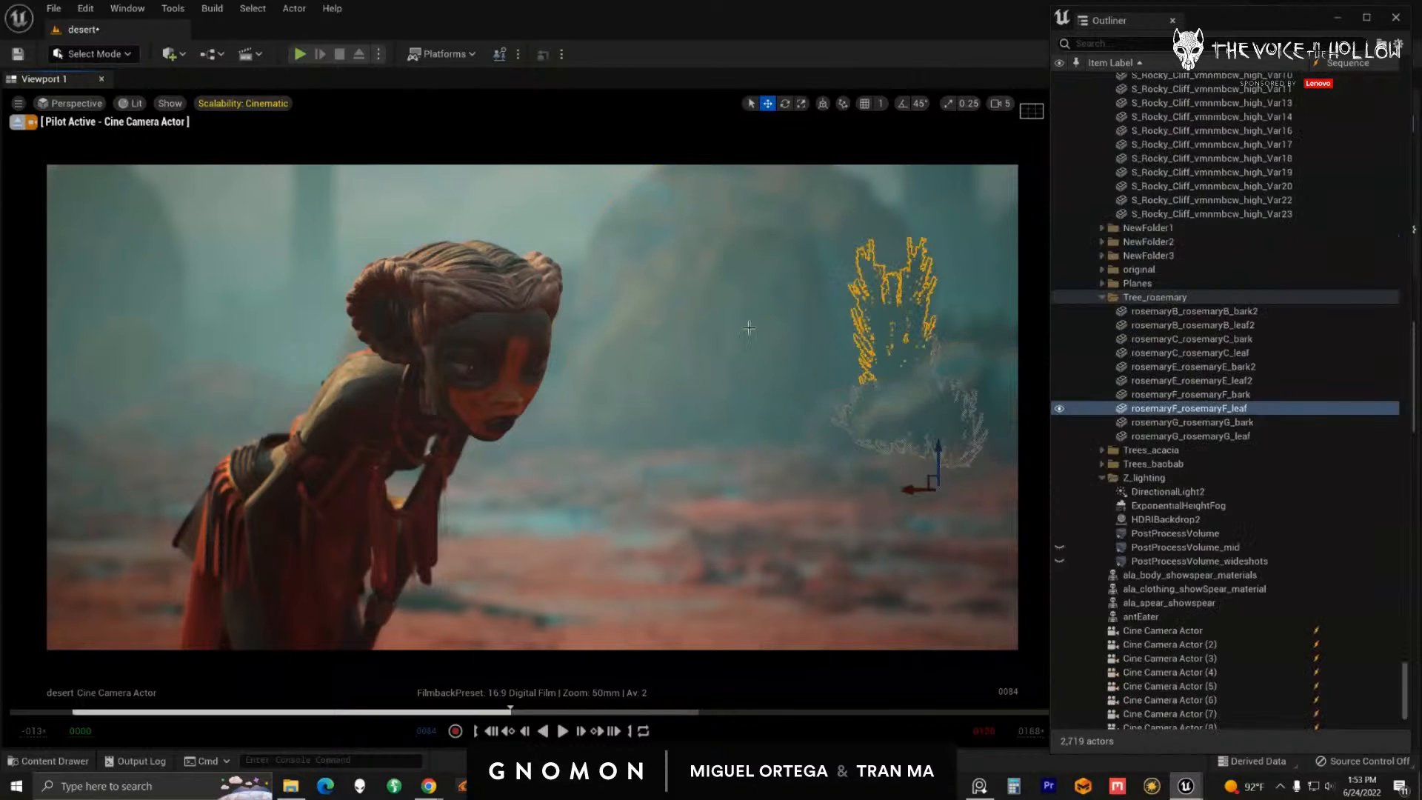
click(749, 327)
click(851, 224)
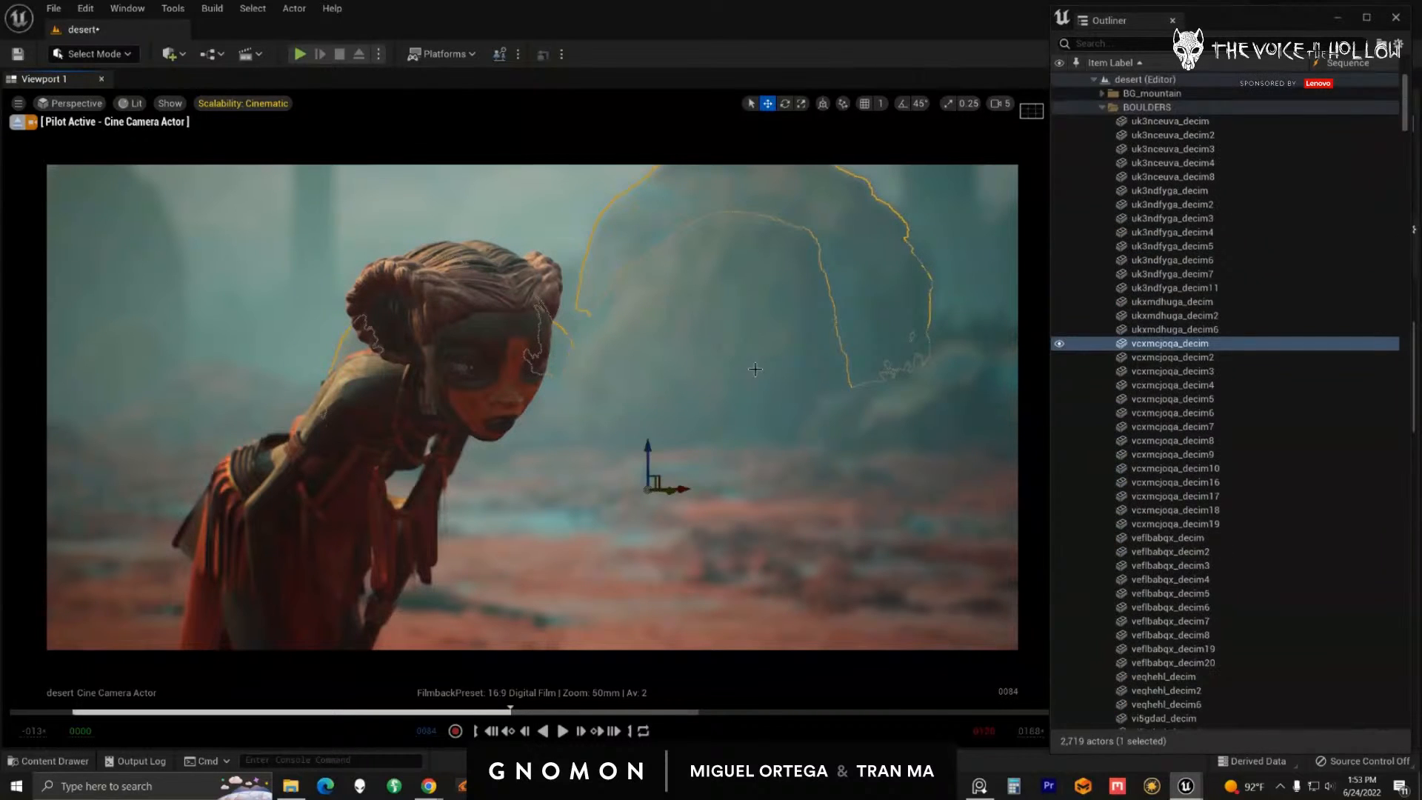
click(679, 564)
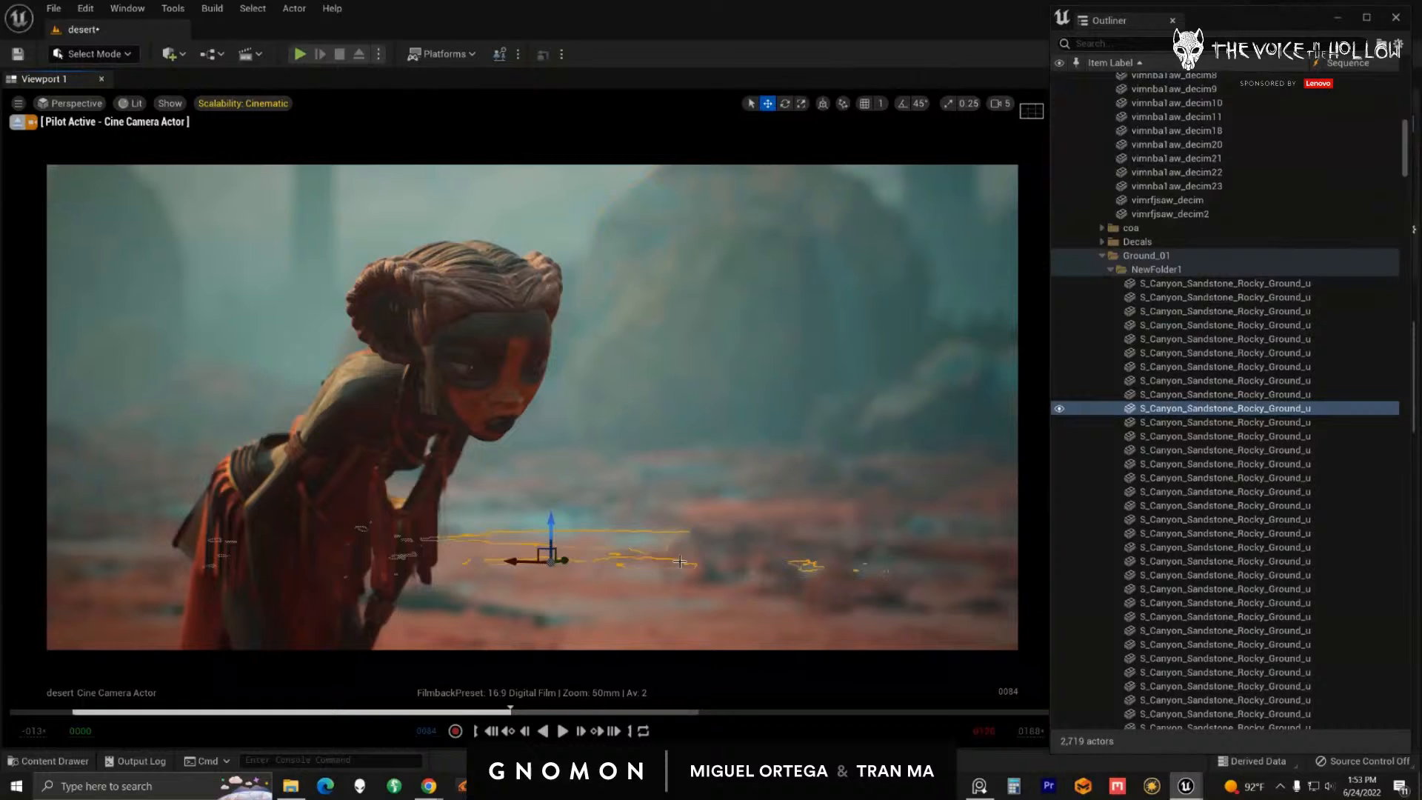
Step: Pick the nearer background boulder and several rocky ground pieces in turn to examine how the close-up's ground is built
click(718, 397)
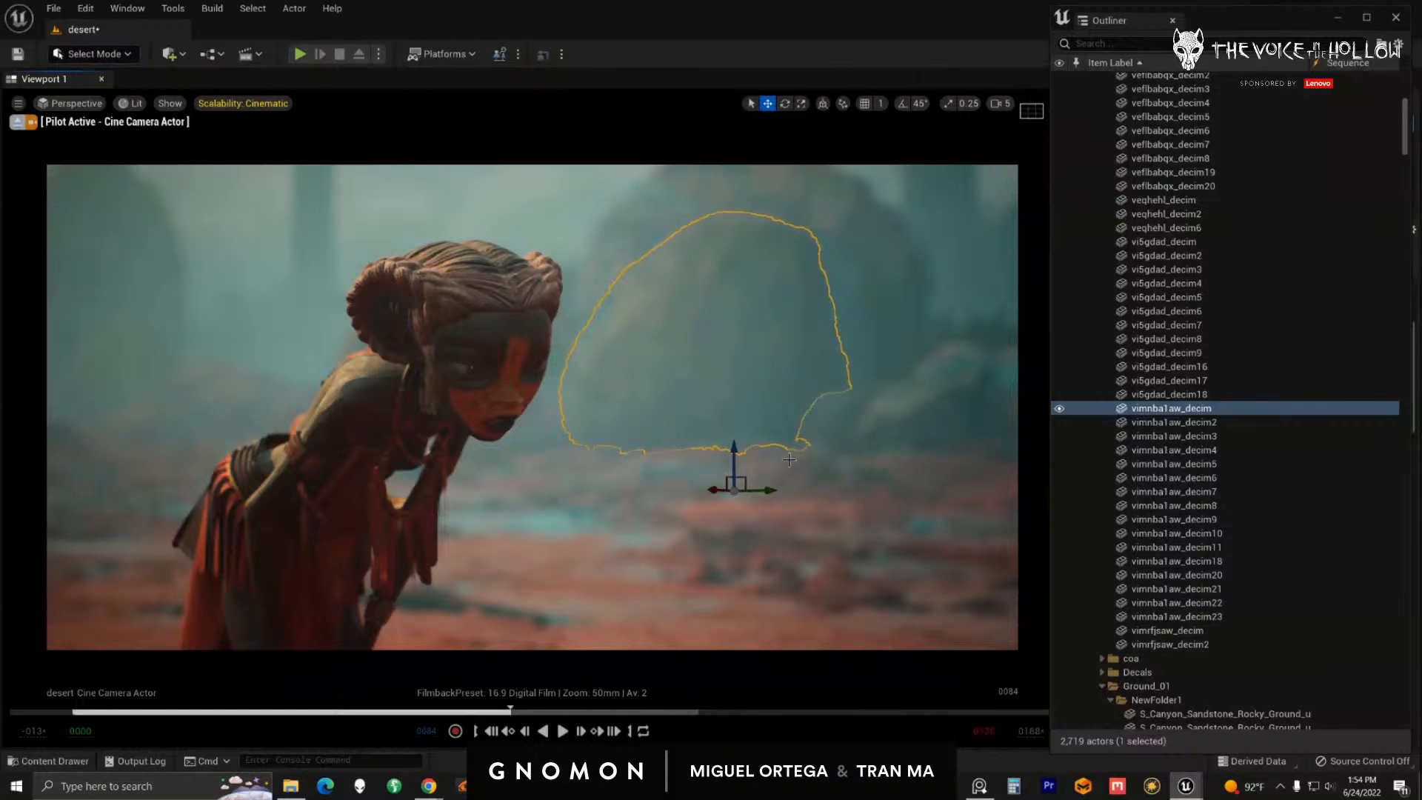
click(852, 541)
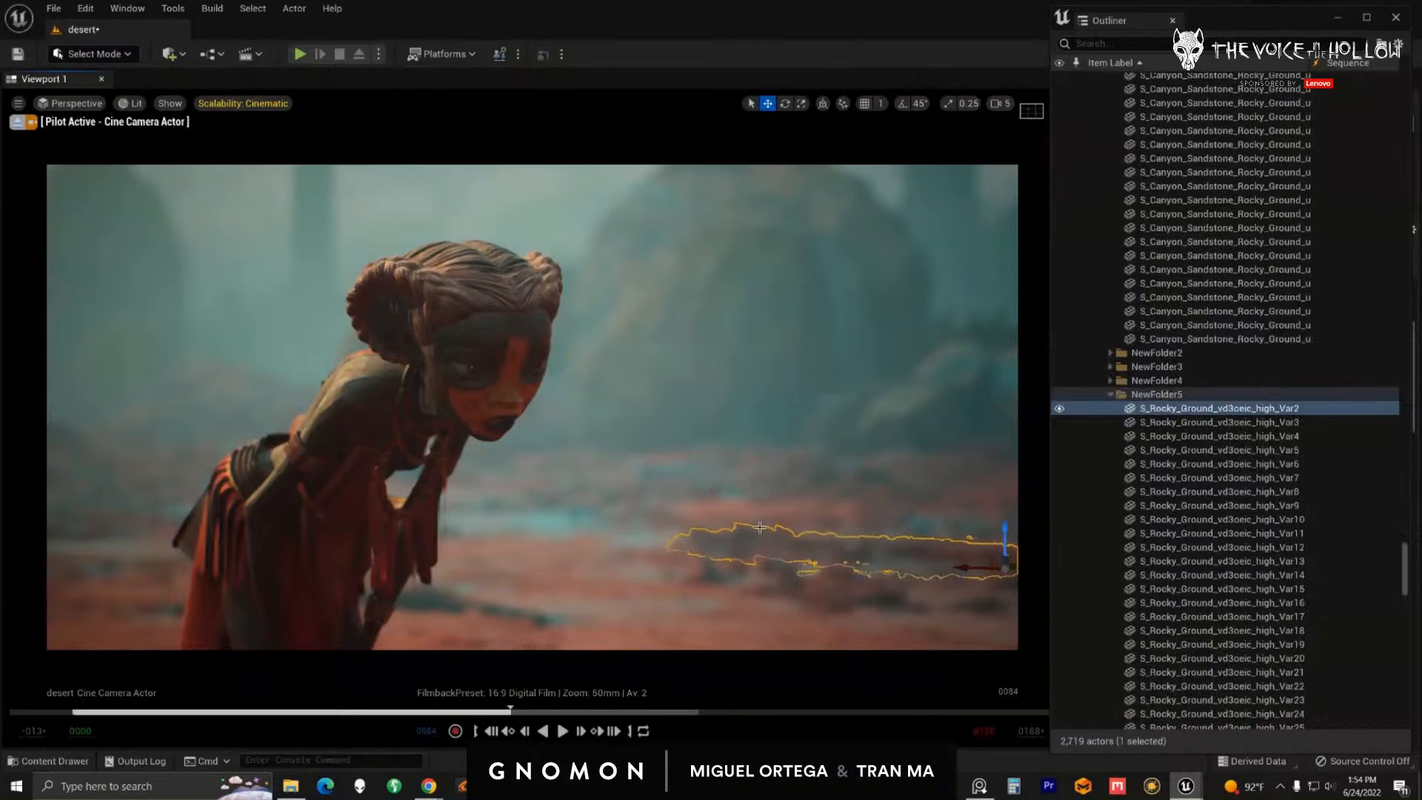
click(642, 642)
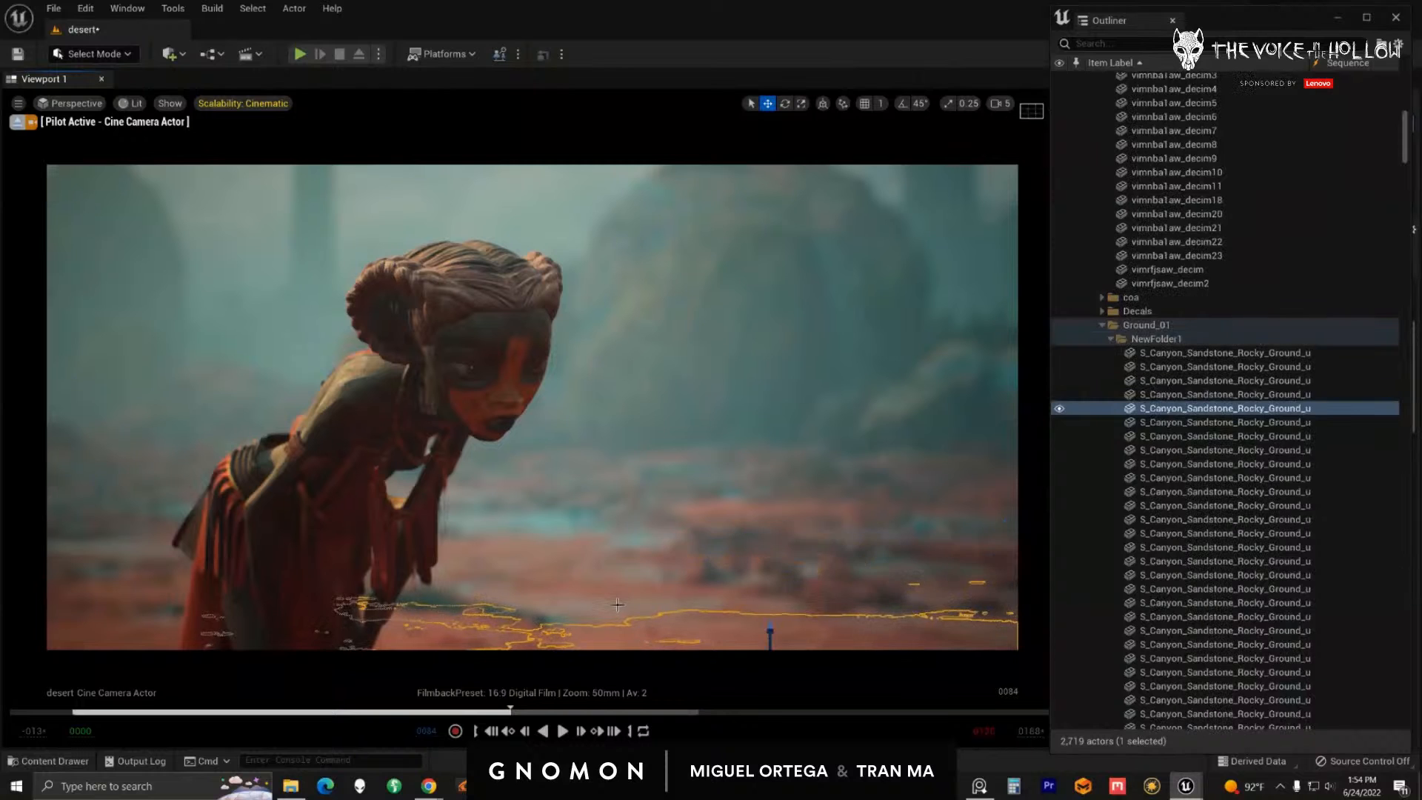
click(606, 582)
click(597, 548)
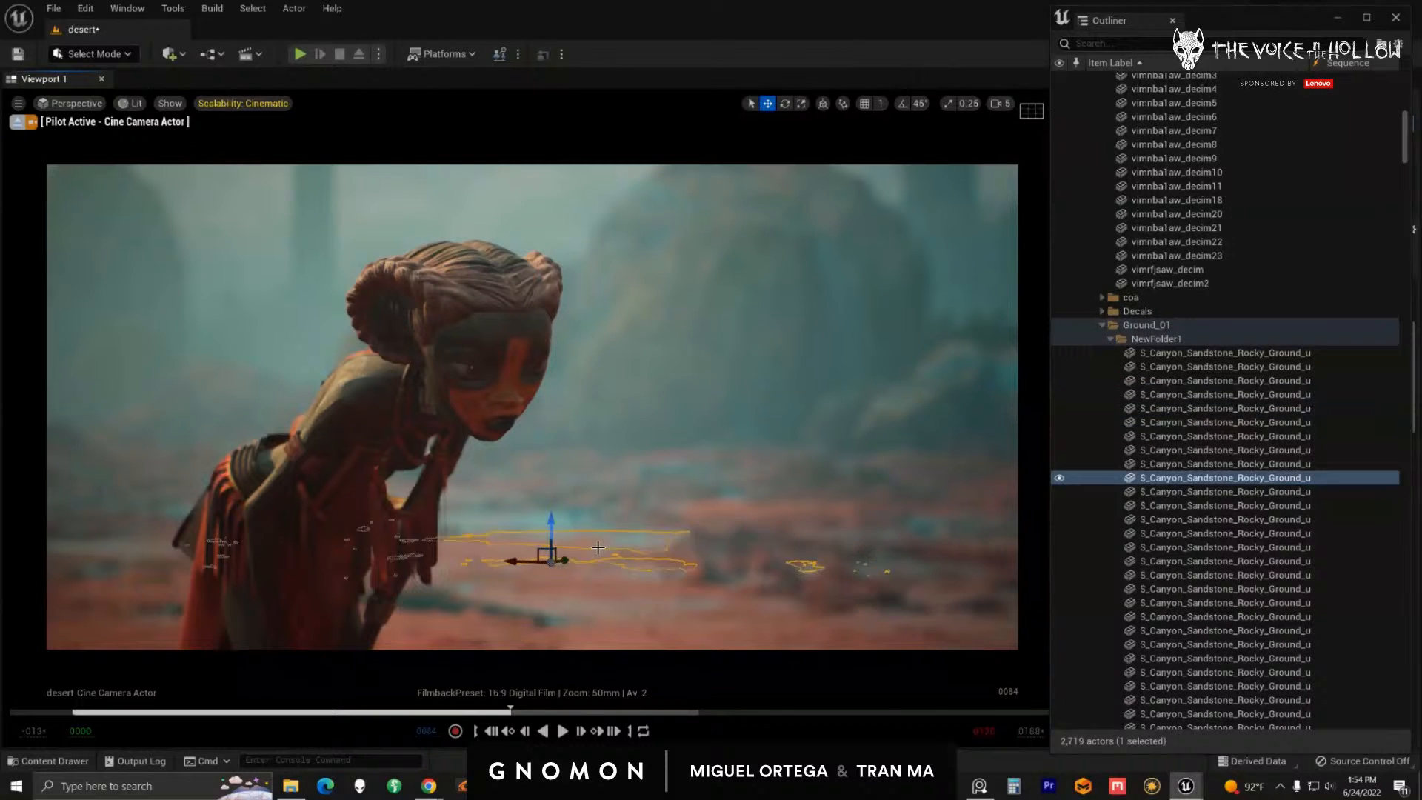
click(797, 518)
click(799, 589)
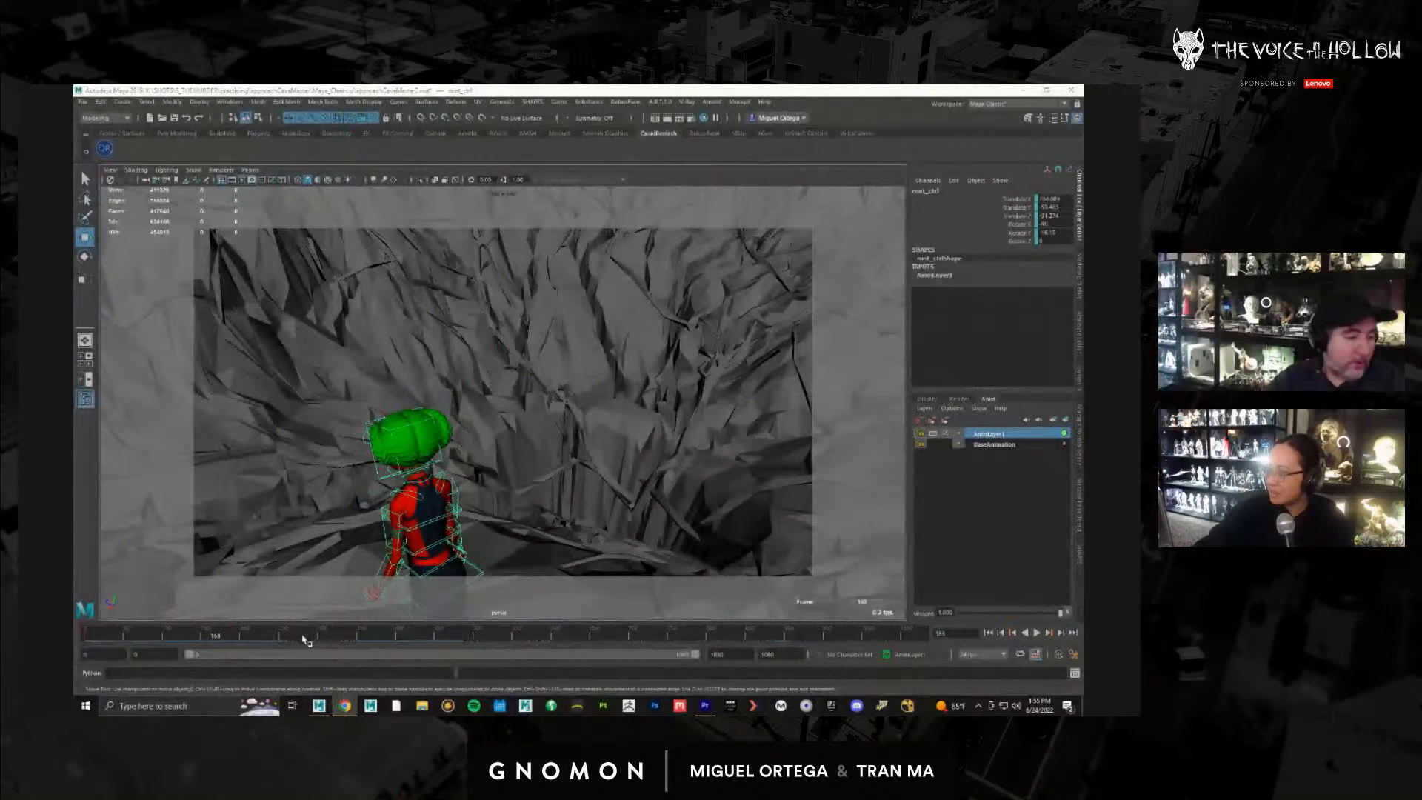
Step: Switch to Maya, scrub the cave scene back to an earlier frame and play the character animation
drag(305, 637, 187, 641)
key(alt+v)
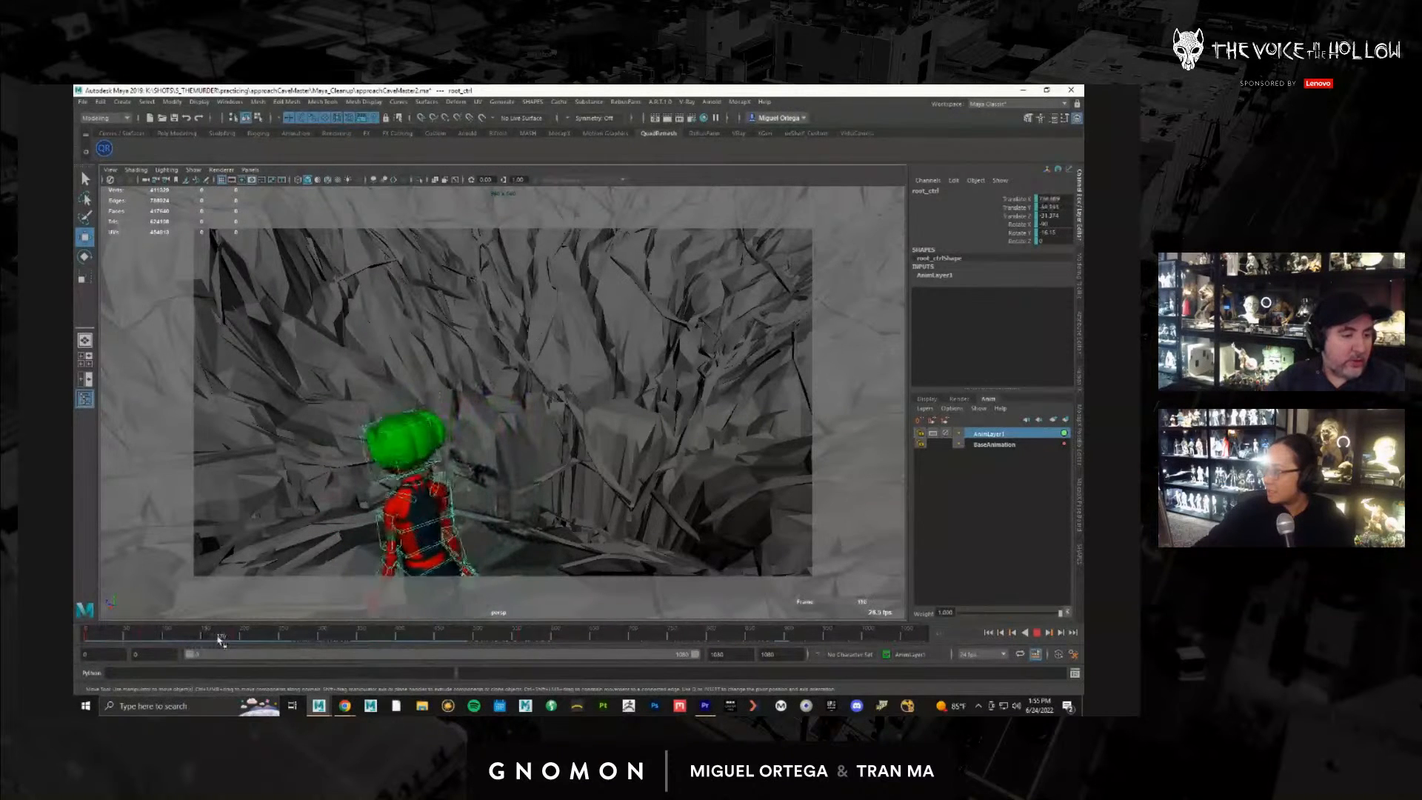
Step: Scrub and play the cave animation from the early frames onwards, examining the character's climb from several angles
drag(311, 638, 392, 628)
alt+drag(437, 544, 450, 531)
alt+middle_drag(450, 531, 444, 510)
key(alt+v)
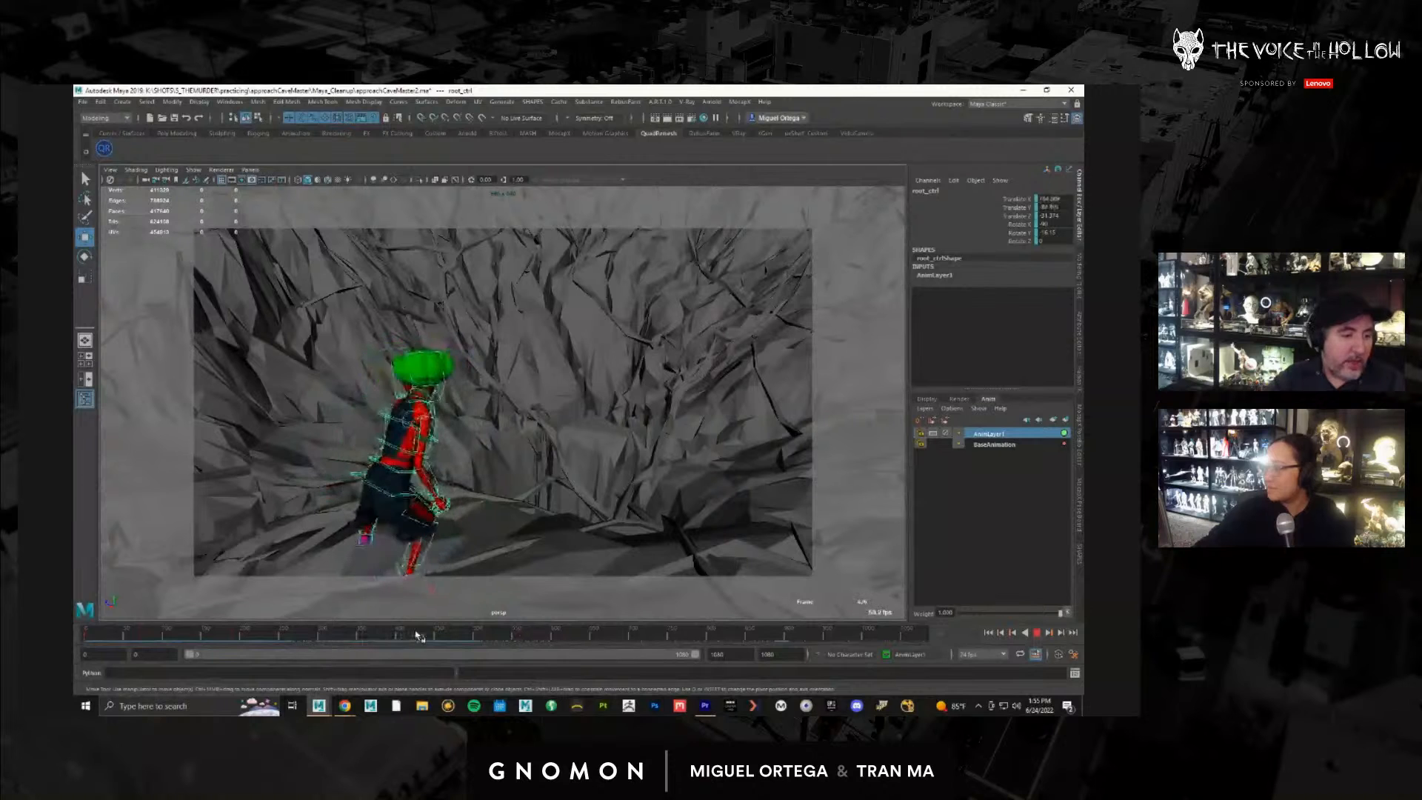
click(498, 629)
alt+drag(387, 551, 286, 548)
drag(308, 642, 544, 635)
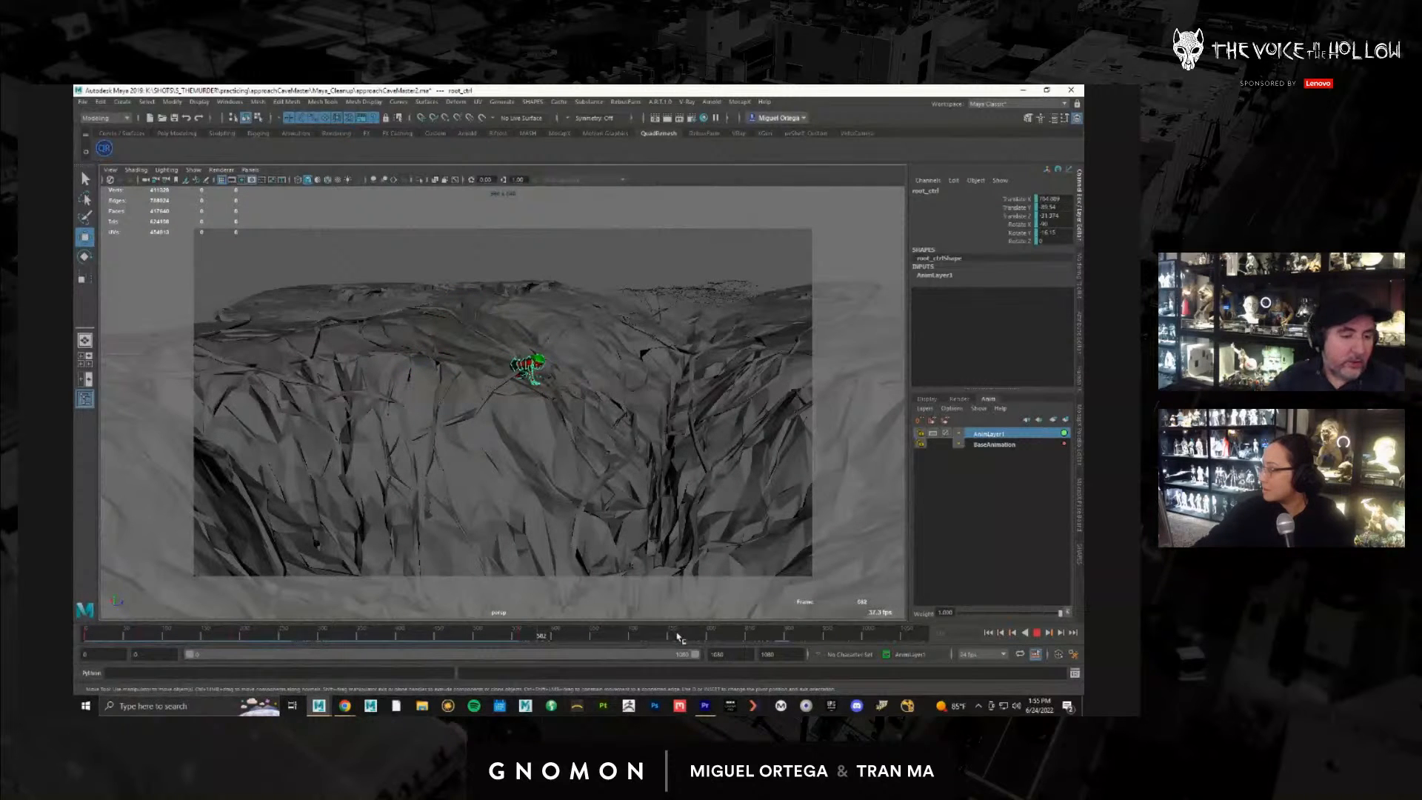
Step: Play a later part of the animation and pull out to examine the character against the whole cave wall
key(alt+v)
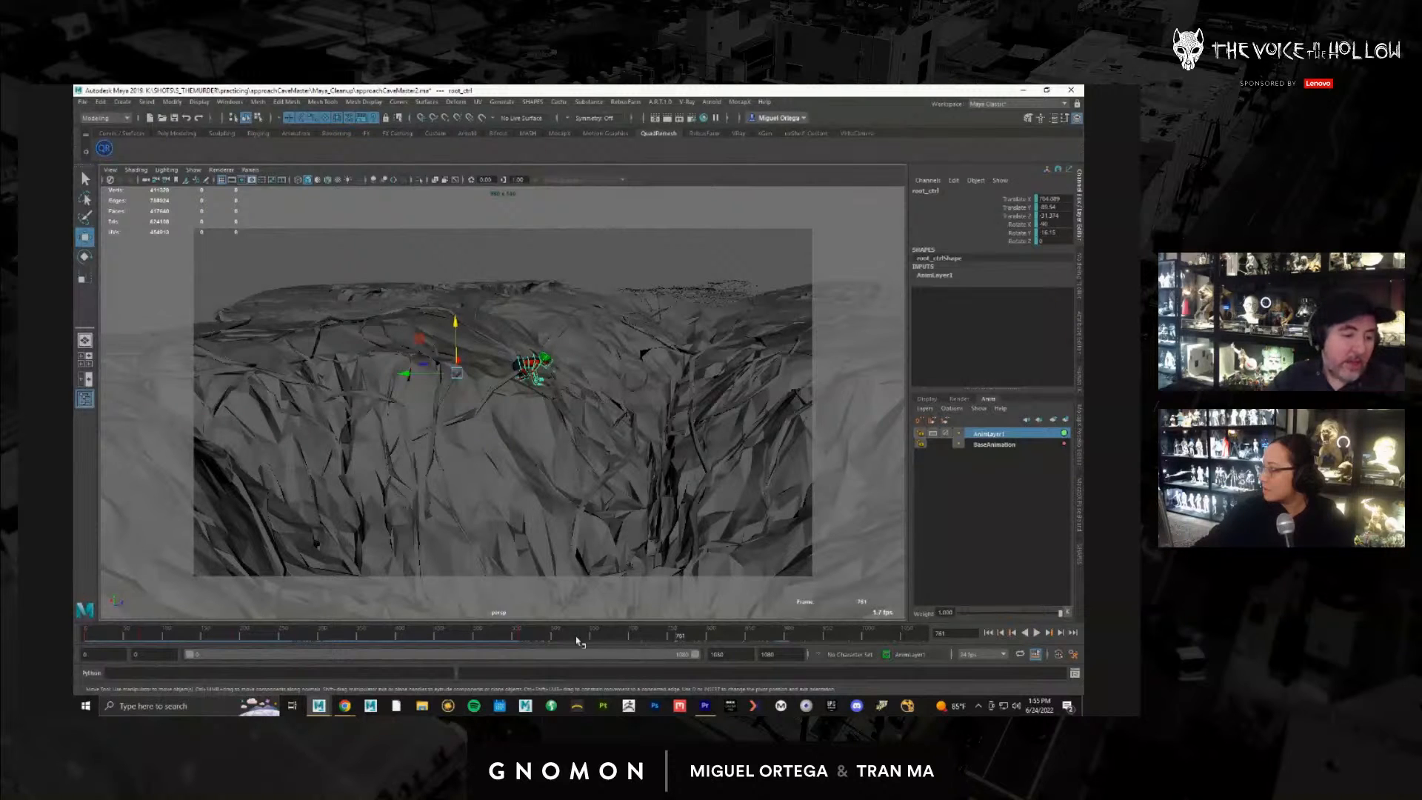
key(alt+v)
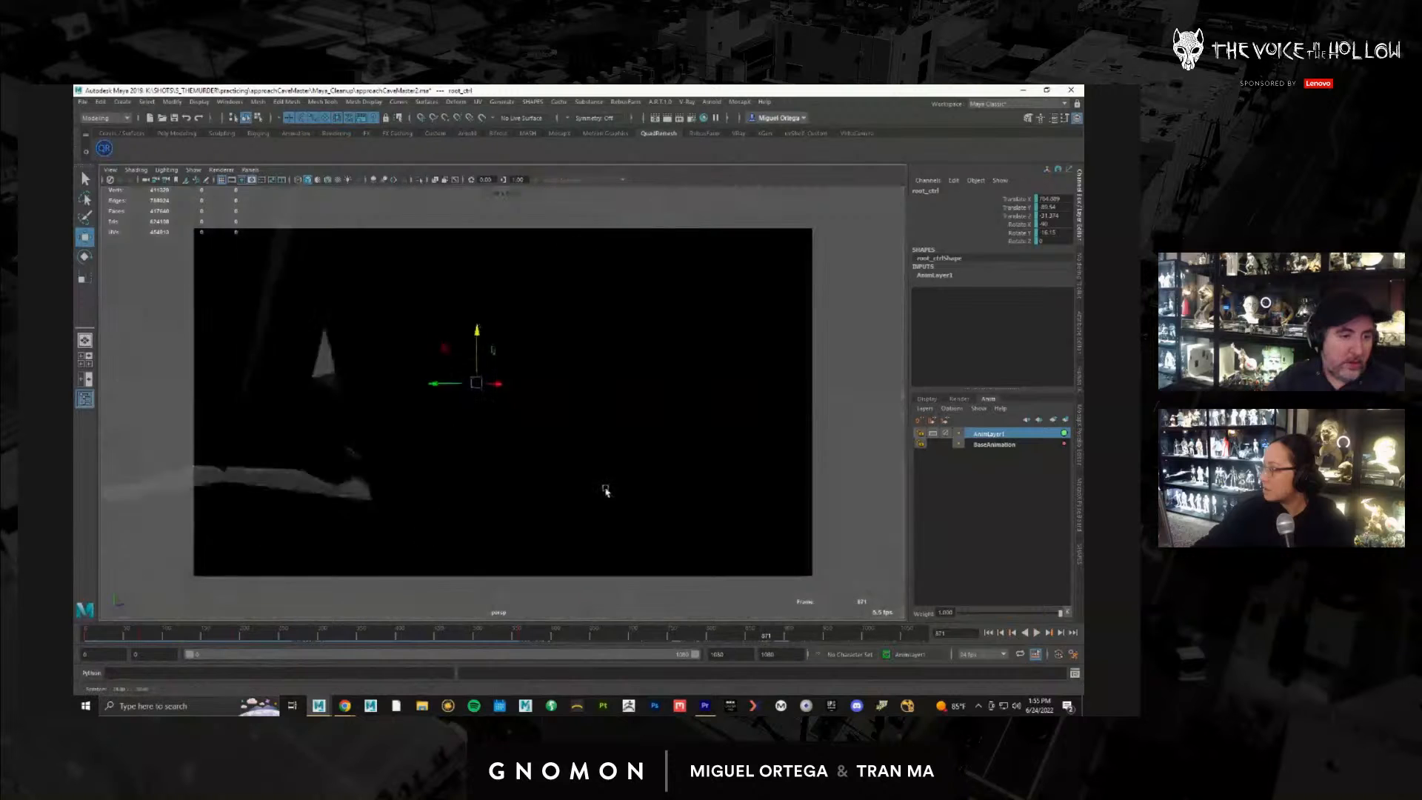
key(alt+v)
alt+drag(678, 483, 400, 447)
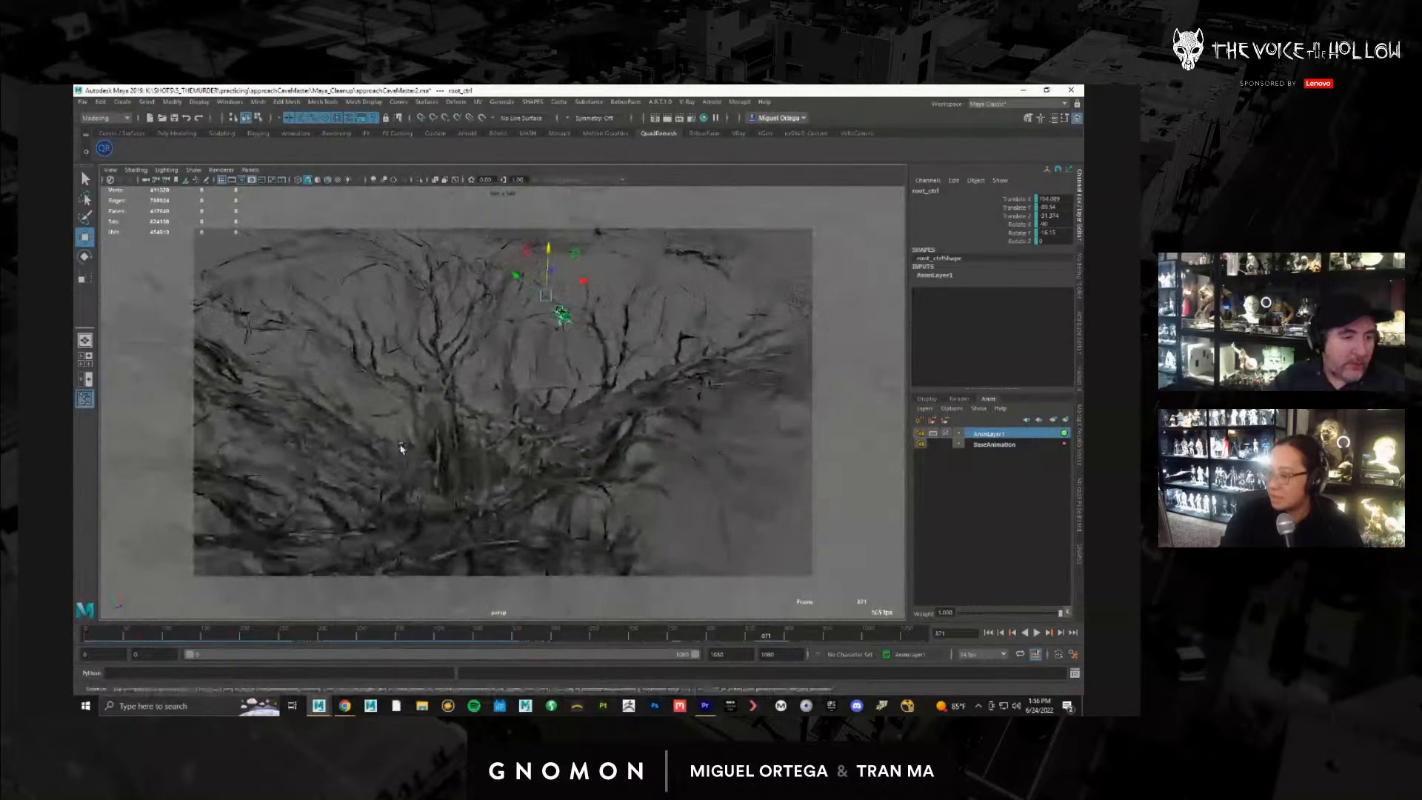
Step: Go to frame 584 and frame the crouching character on the rock ledge from a low angle
drag(551, 630, 503, 635)
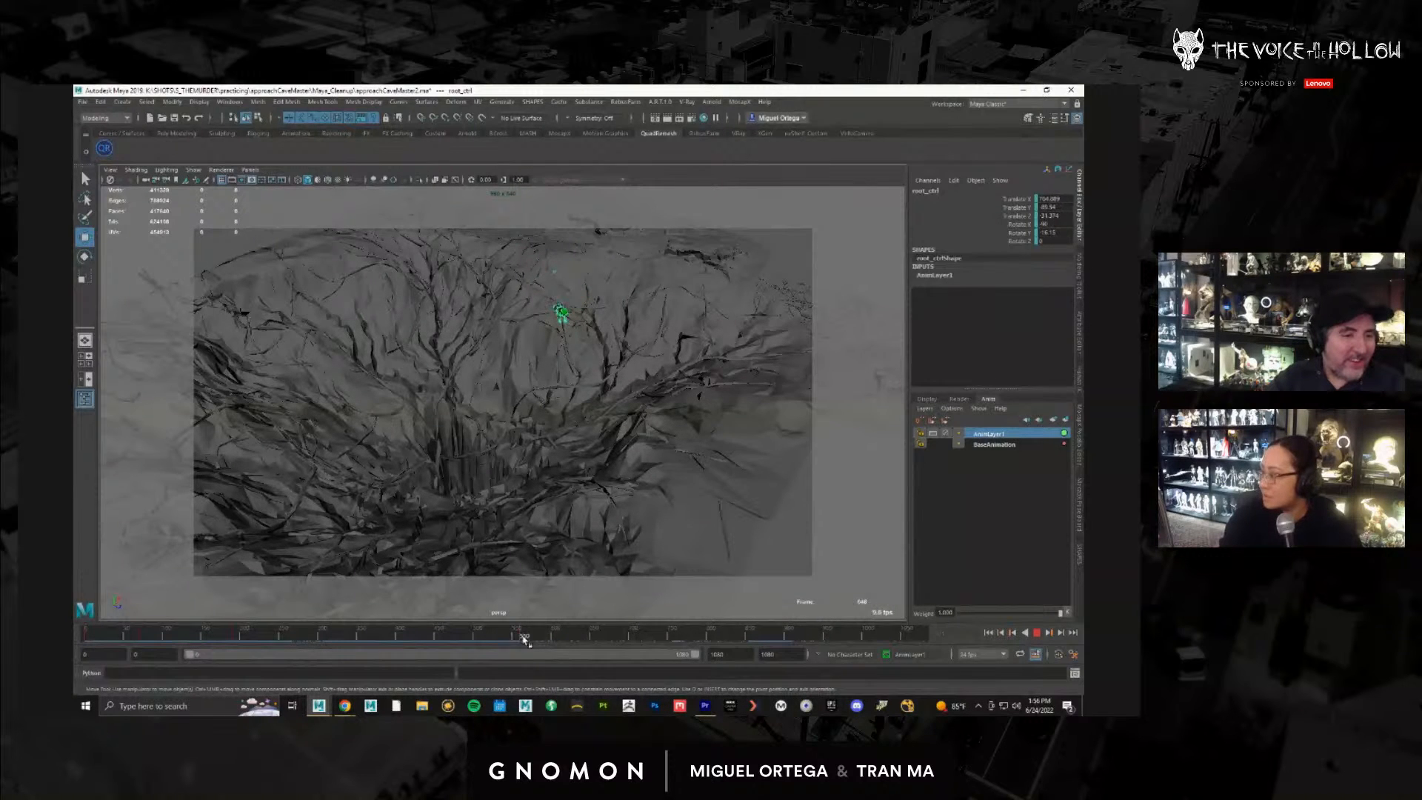
drag(534, 637, 543, 634)
alt+drag(633, 429, 637, 407)
alt+right_drag(636, 407, 762, 422)
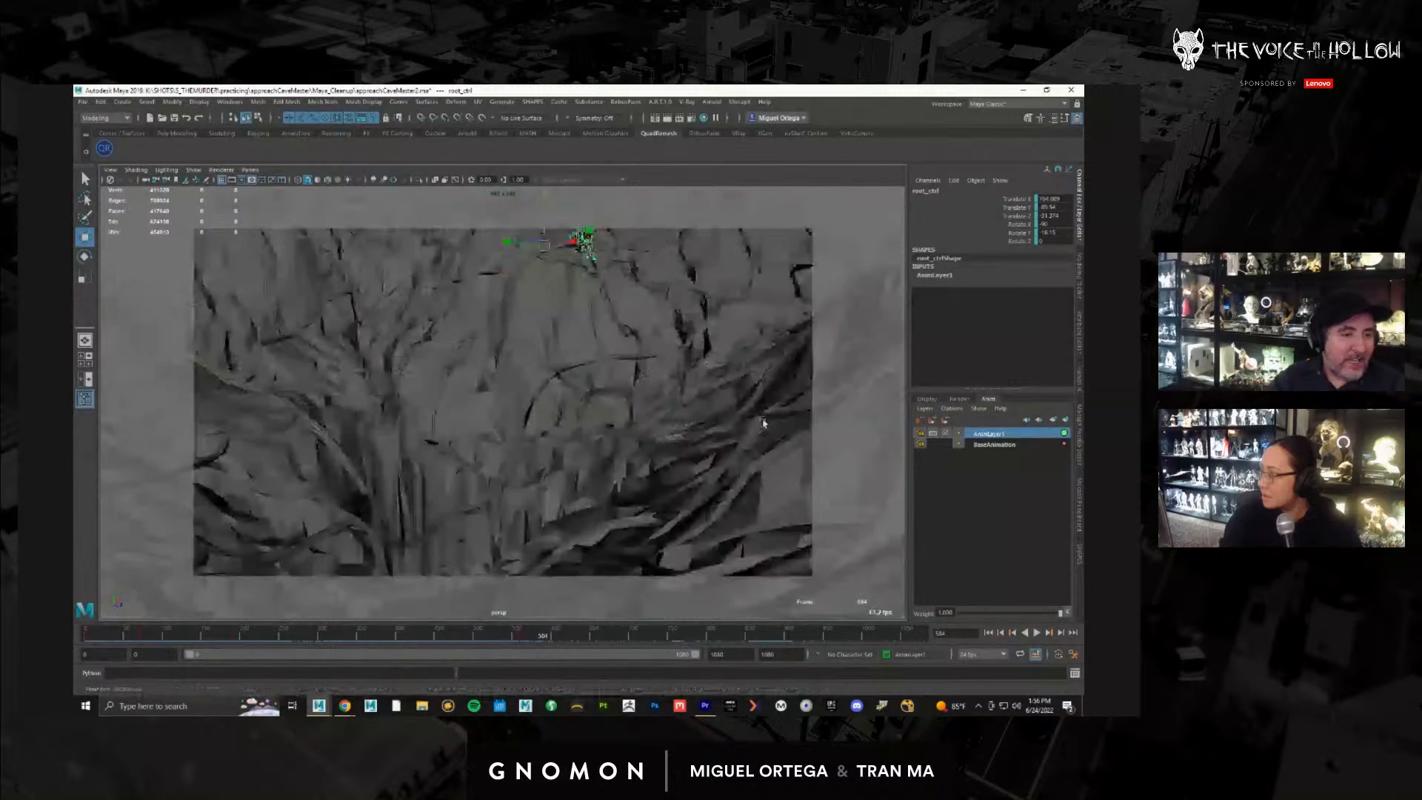
alt+drag(761, 422, 634, 400)
mouse_move(606, 506)
alt+mouse_down()
mouse_move(615, 488)
mouse_move(582, 498)
alt+mouse_up()
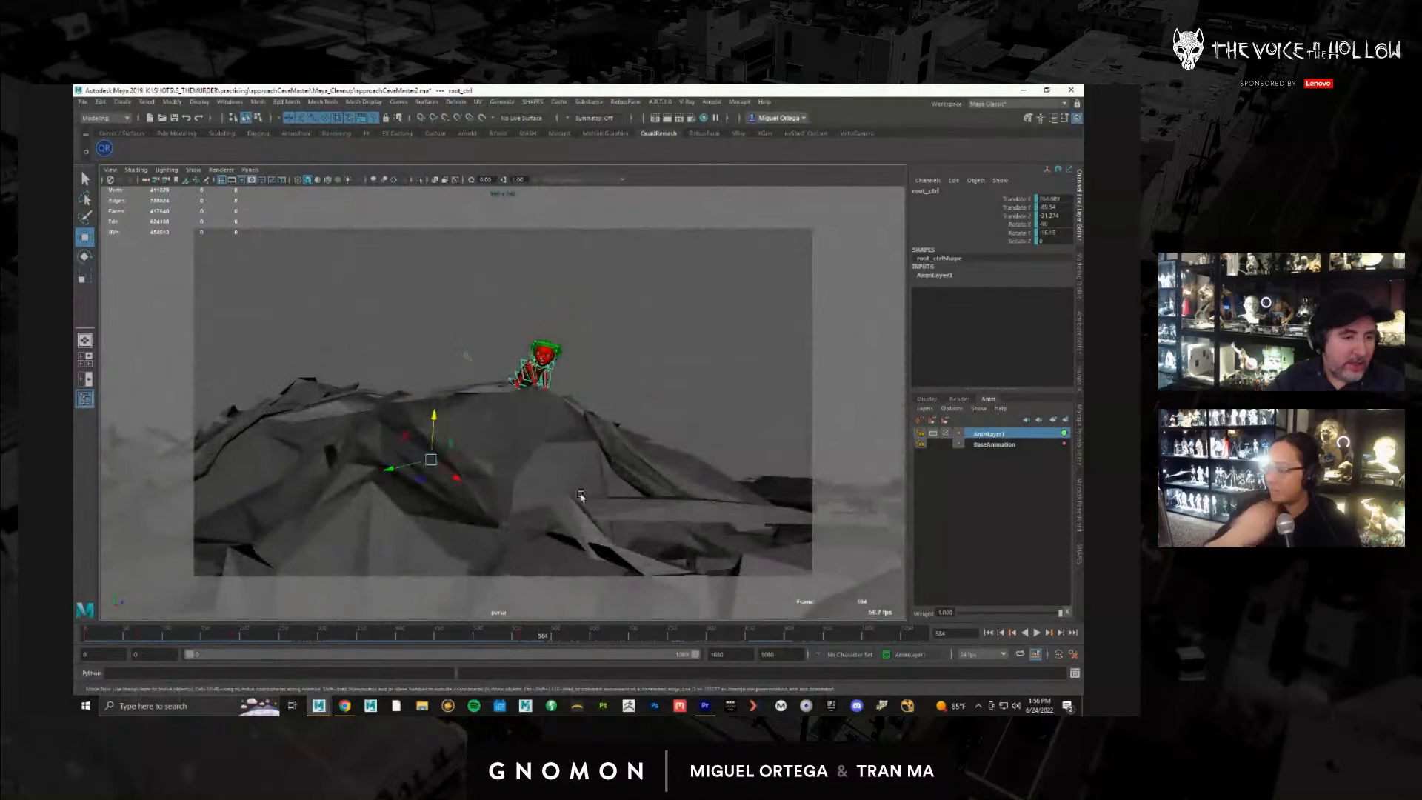
alt+middle_drag(582, 498, 620, 452)
alt+drag(619, 452, 588, 494)
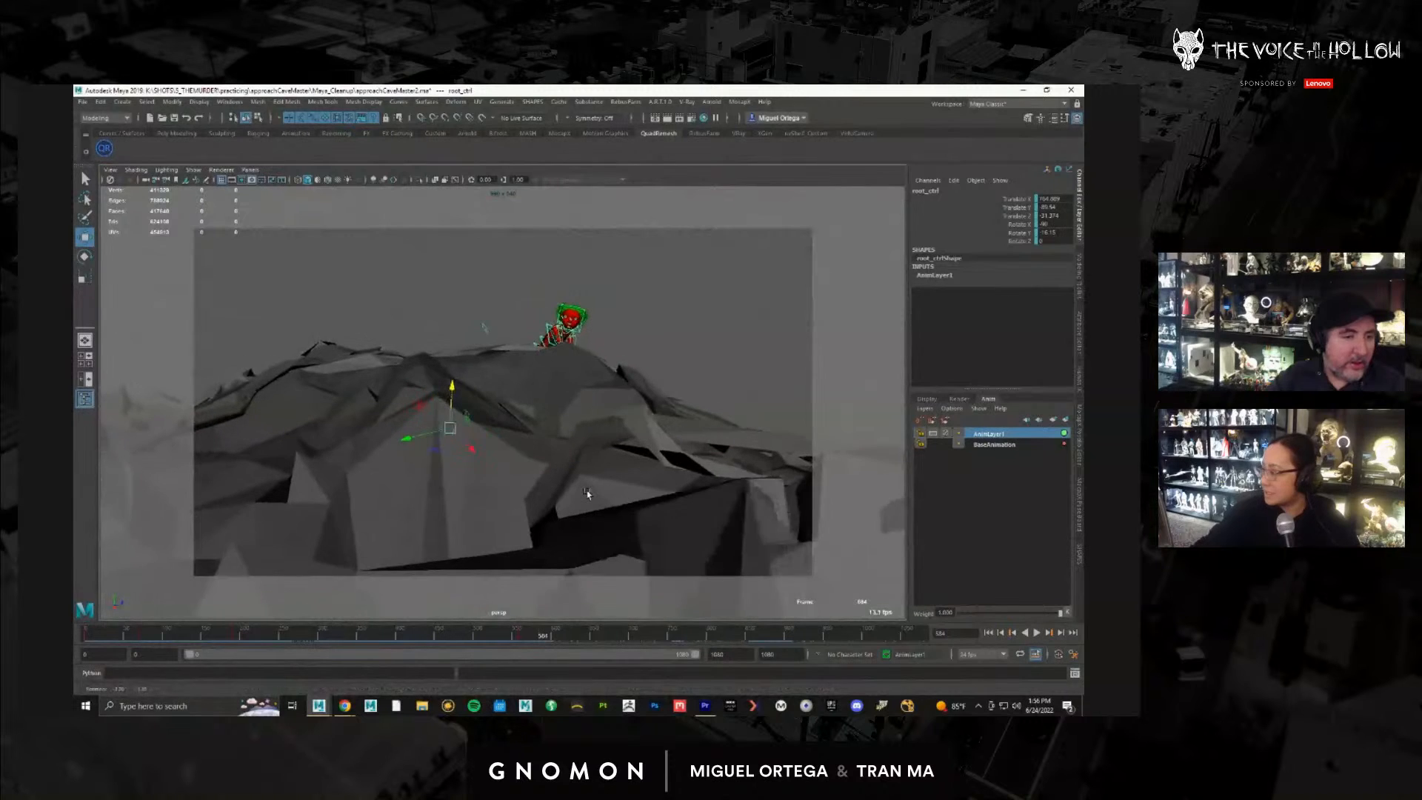
Step: Select the perspective camera, shorten its focal length and reframe the character above the rocks
click(110, 170)
click(130, 186)
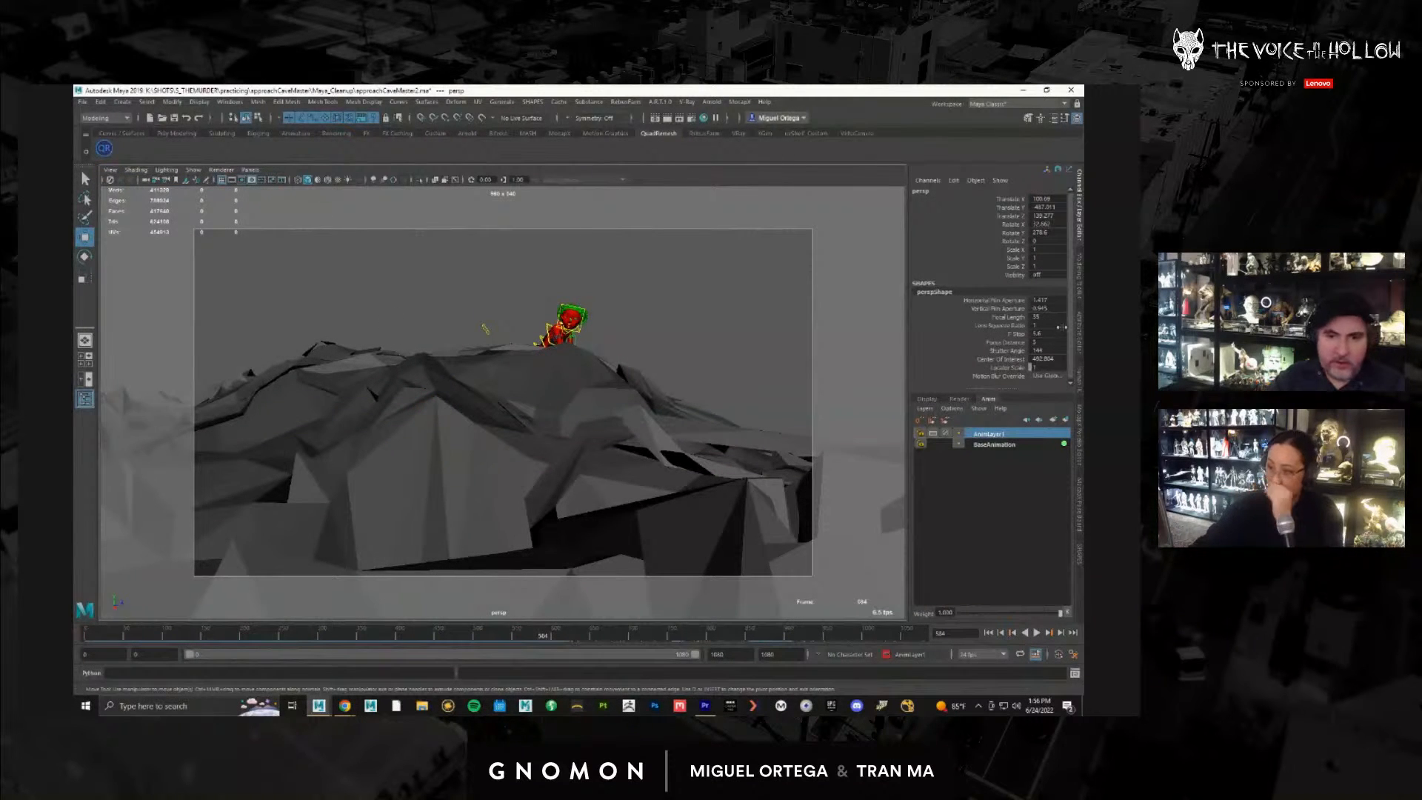
double_click(1050, 318)
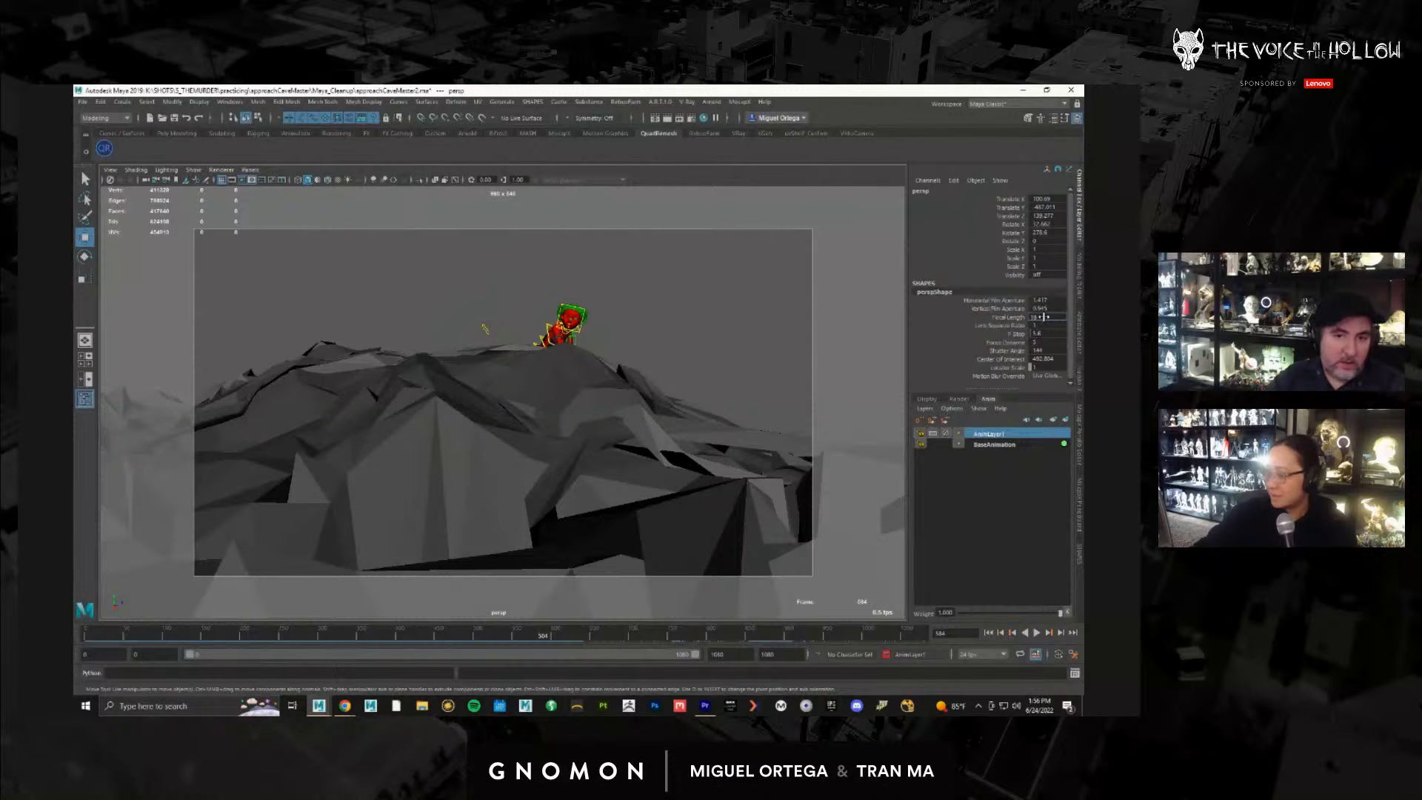
key(Return)
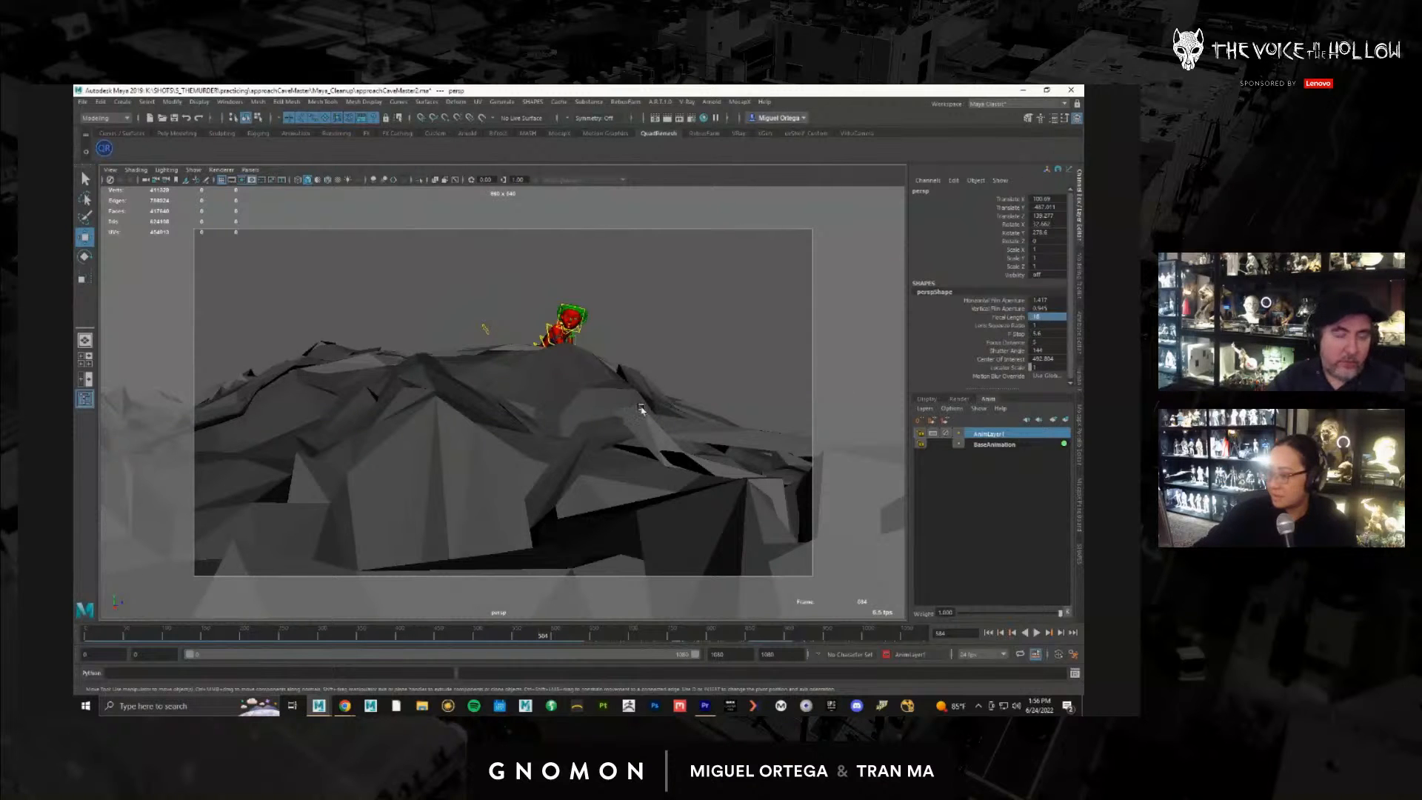
alt+right_drag(536, 394, 577, 411)
alt+drag(576, 411, 571, 409)
alt+right_drag(571, 410, 583, 402)
alt+middle_drag(583, 403, 664, 396)
alt+drag(664, 396, 641, 394)
Step: Set the perspective camera's focal length to 25 and recentre the character on the ridge
click(1049, 318)
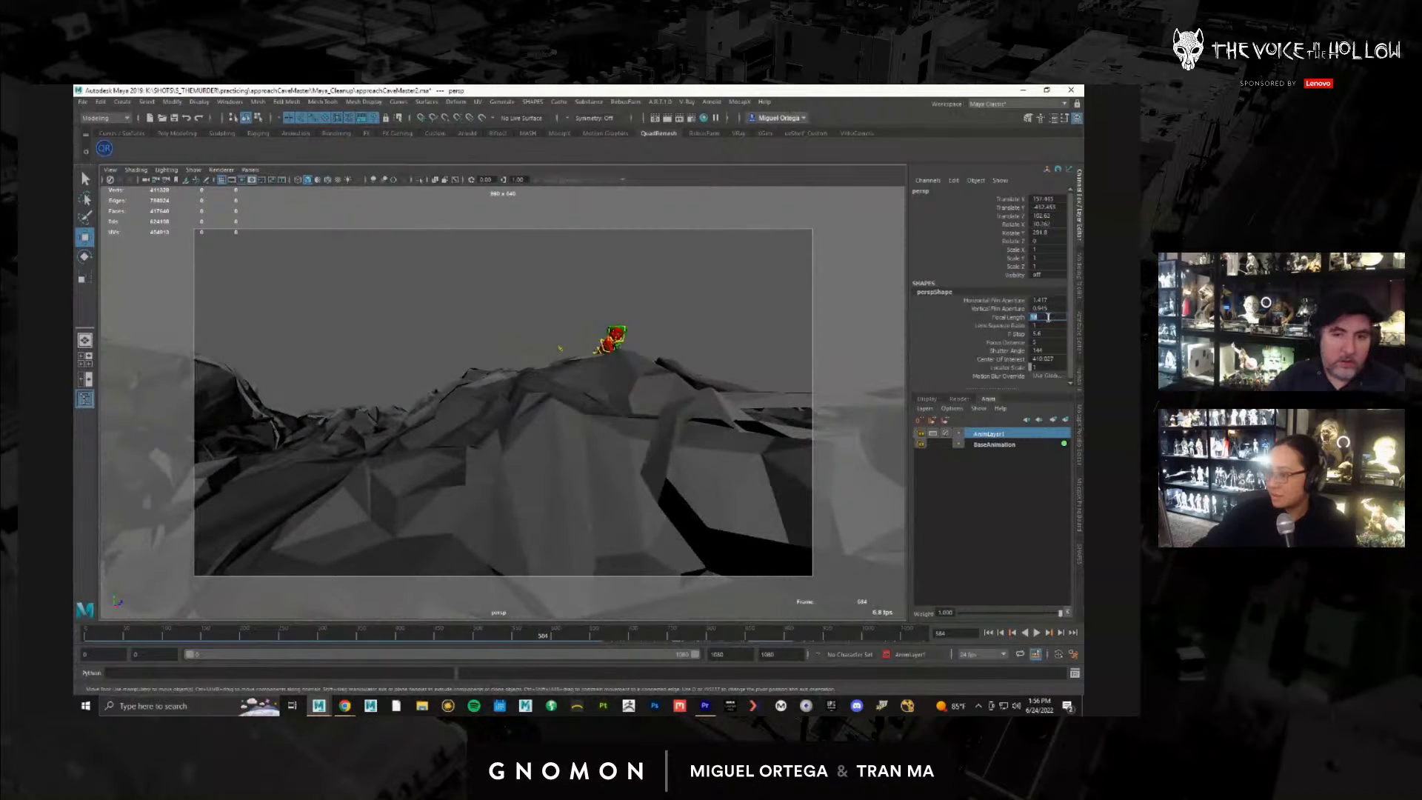
text(25)
key(Return)
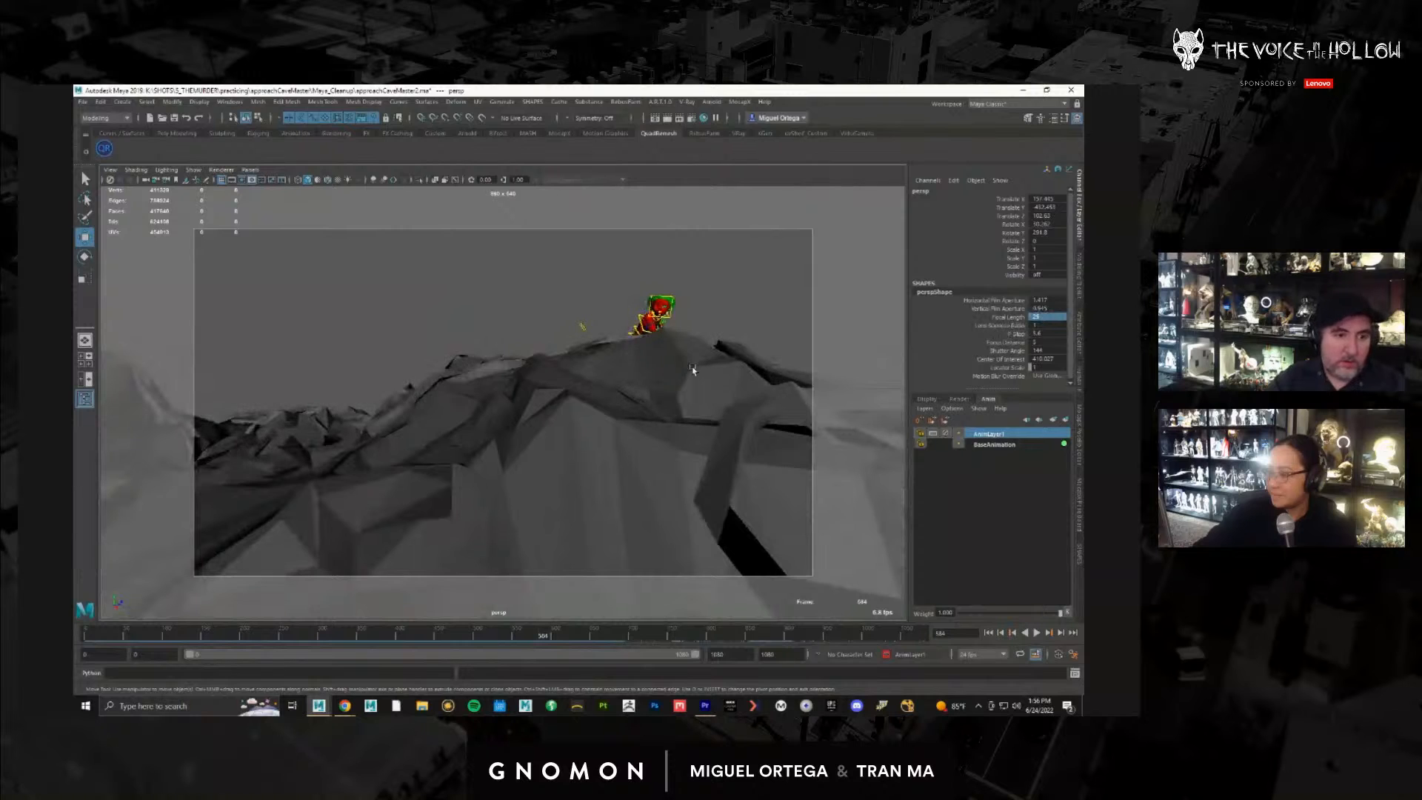
alt+middle_drag(689, 368, 571, 363)
alt+drag(571, 363, 593, 371)
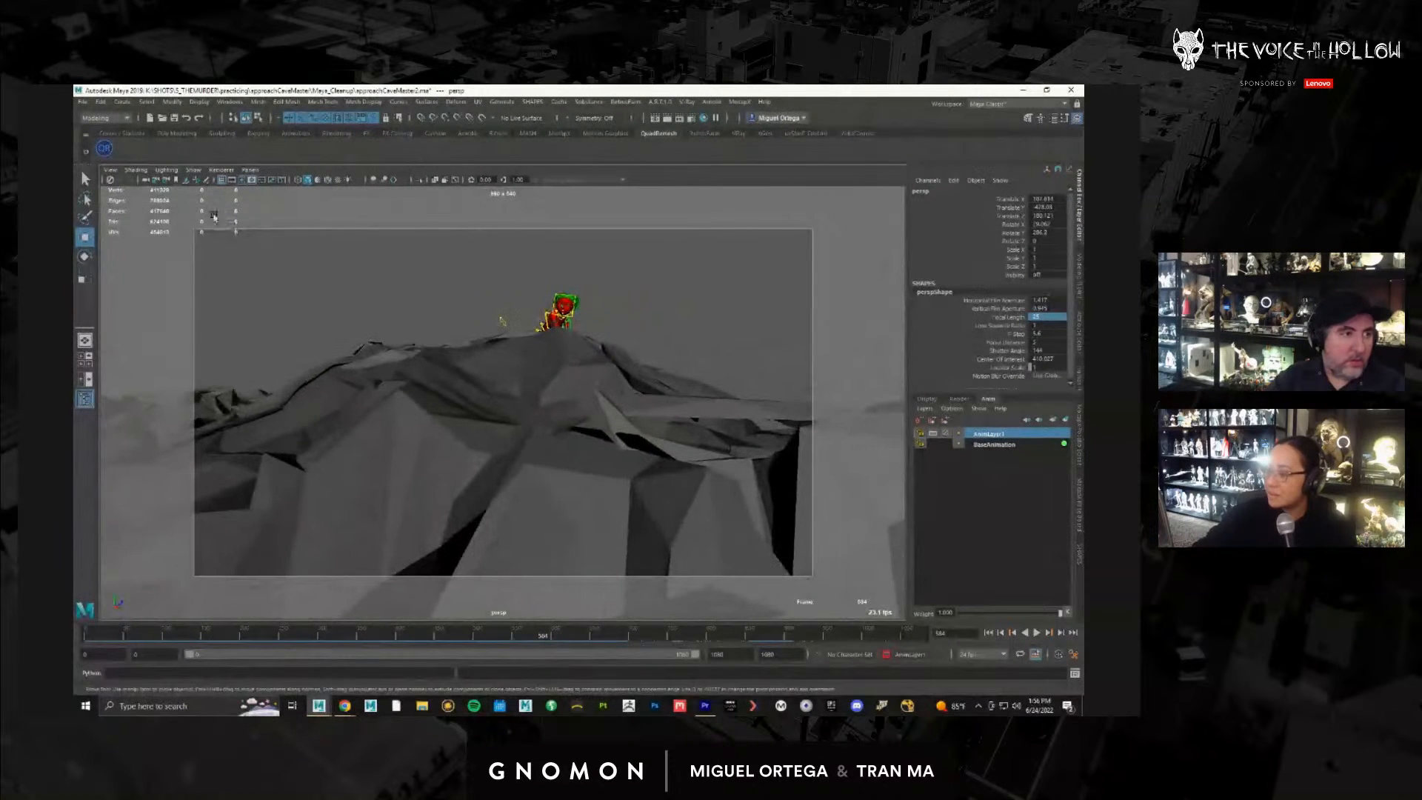
Step: Hide the NURBS curves in the viewport and move in closer to the crouching character
click(195, 171)
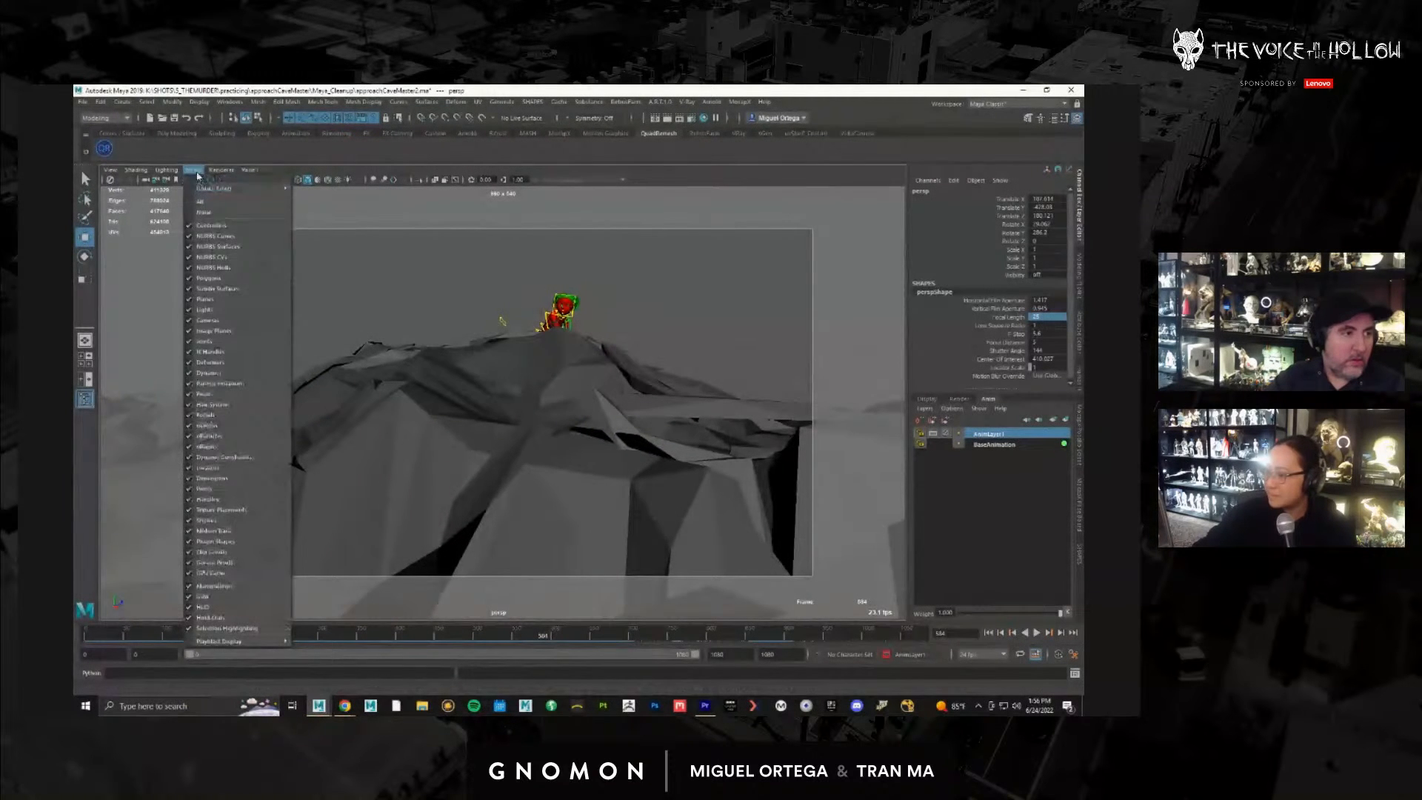
click(230, 236)
alt+drag(599, 402, 543, 404)
alt+right_drag(542, 403, 537, 445)
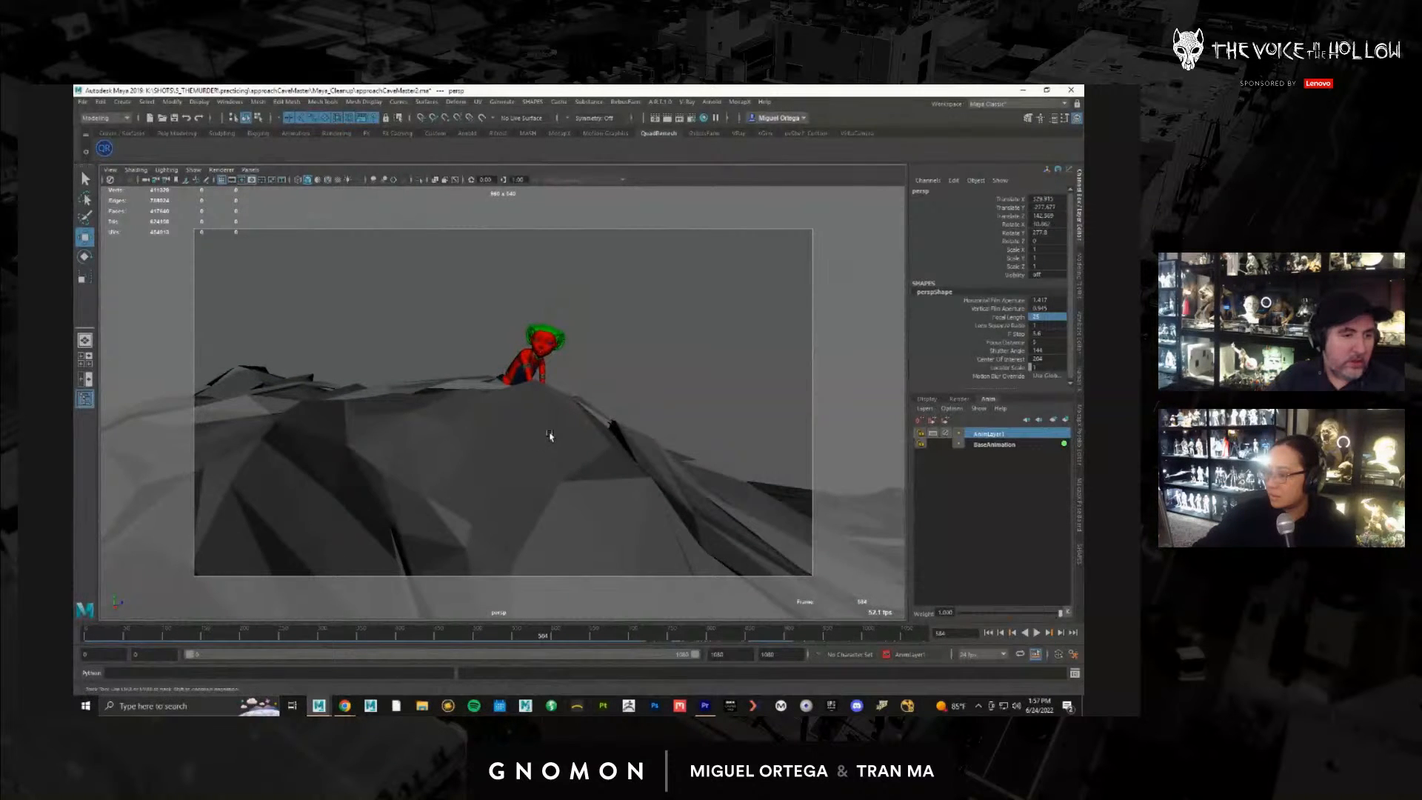
Step: Try lower and more distant camera framings of the character above the rocky foreground
alt+middle_drag(604, 474, 522, 464)
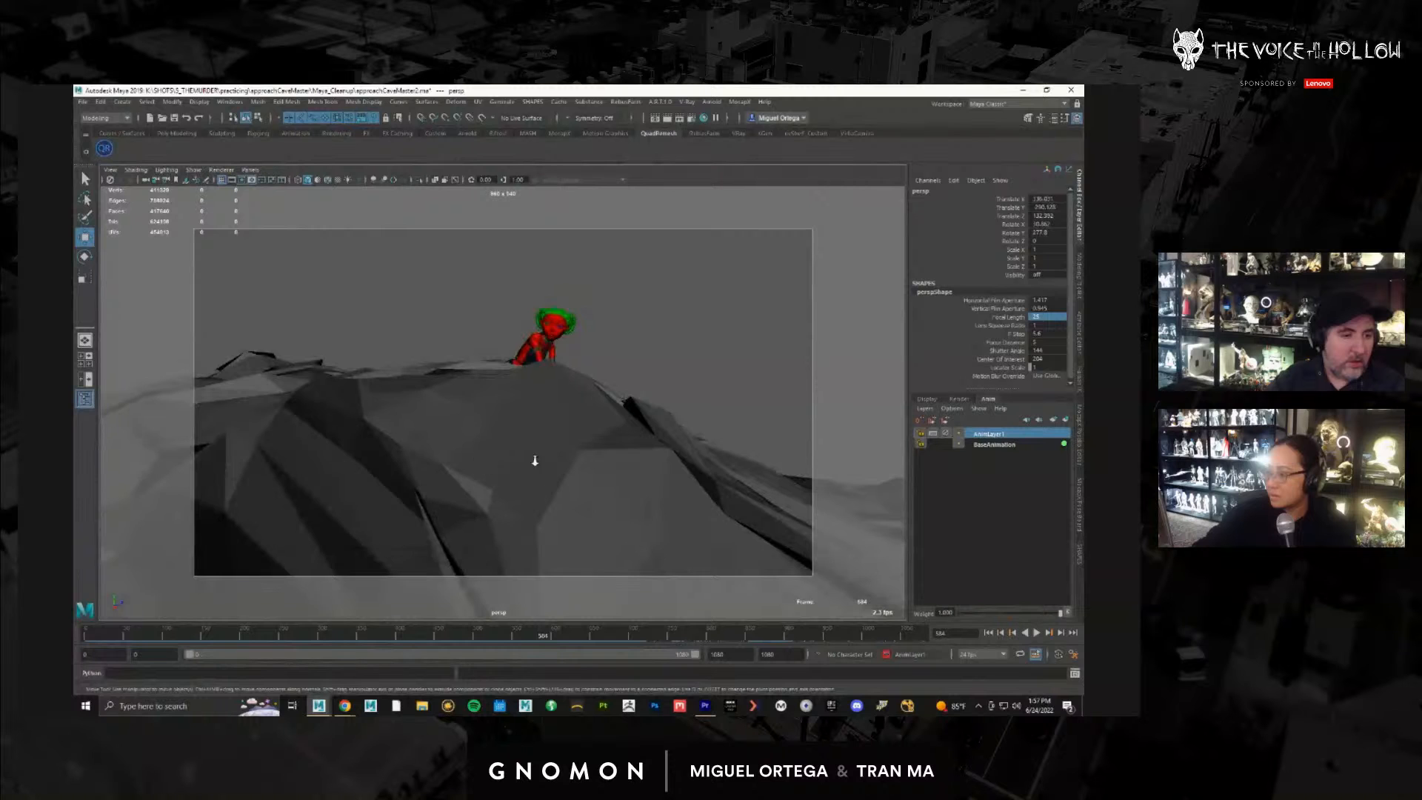
alt+right_drag(534, 461, 549, 485)
alt+middle_drag(529, 459, 547, 424)
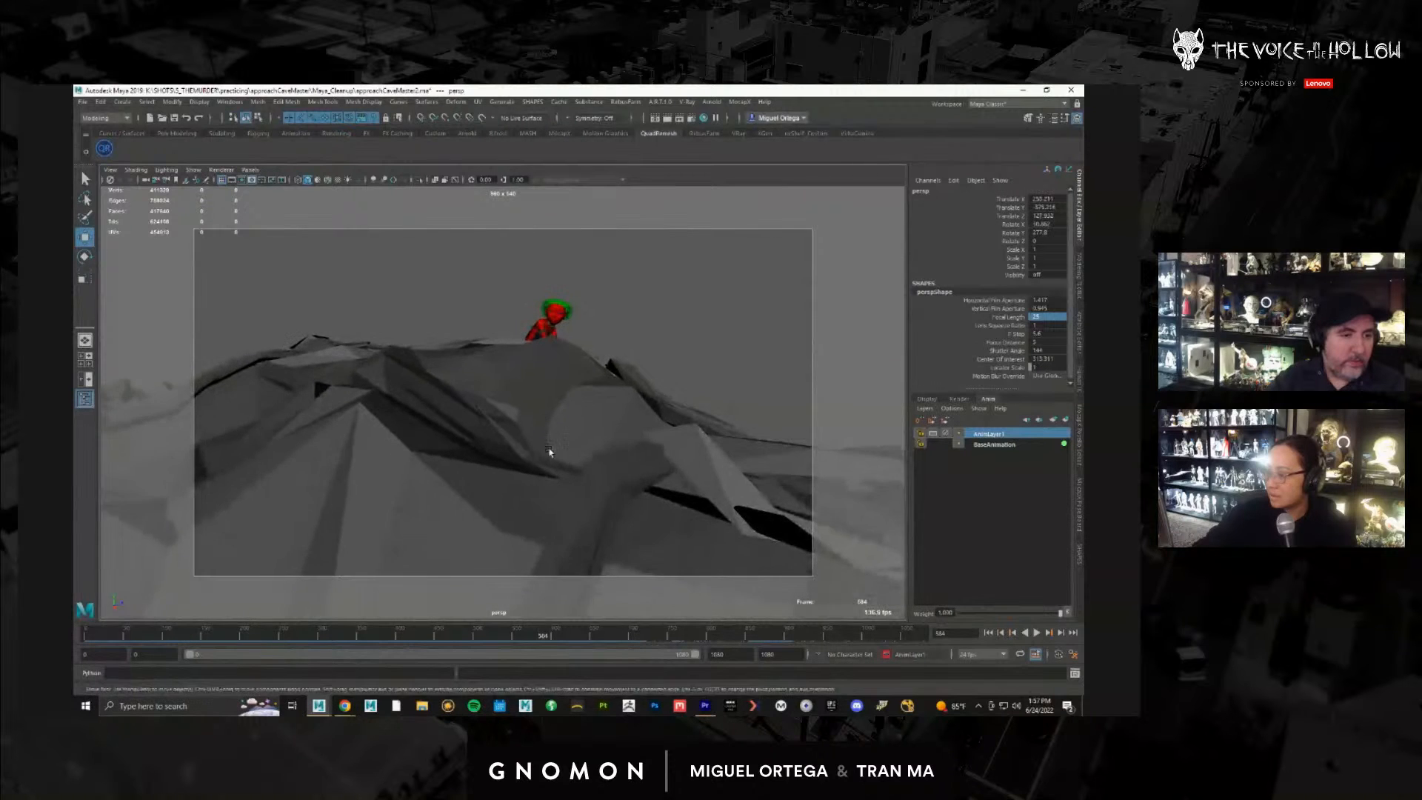
alt+right_drag(549, 451, 488, 456)
alt+middle_drag(488, 456, 501, 432)
mouse_move(518, 448)
alt+right_down()
mouse_move(504, 445)
mouse_move(517, 452)
alt+right_up()
alt+drag(517, 452, 518, 453)
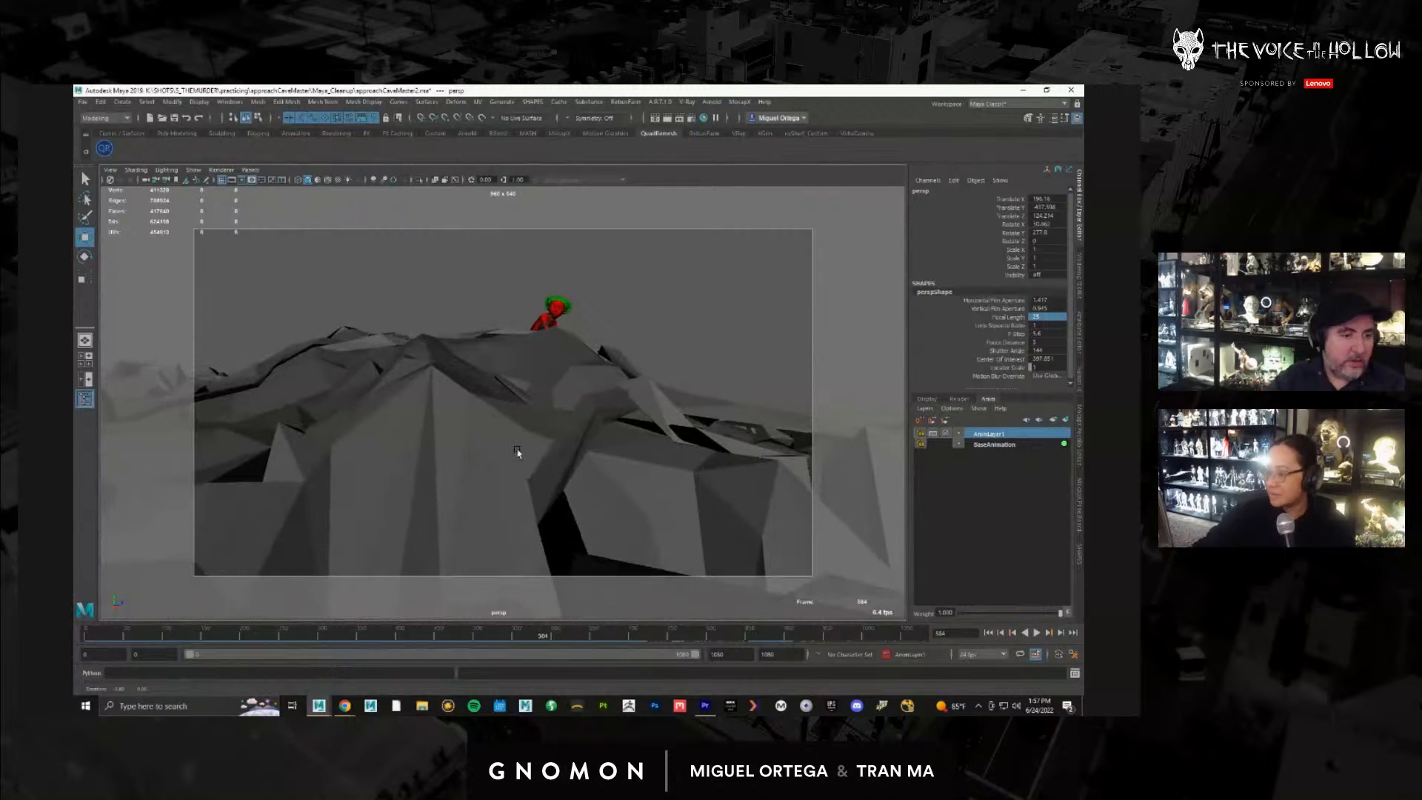
Step: Scrub back and play the crouching animation through the low camera, stopping at frame 575
mouse_move(500, 636)
mouse_down()
mouse_move(282, 631)
mouse_move(442, 621)
mouse_up()
drag(457, 620, 475, 624)
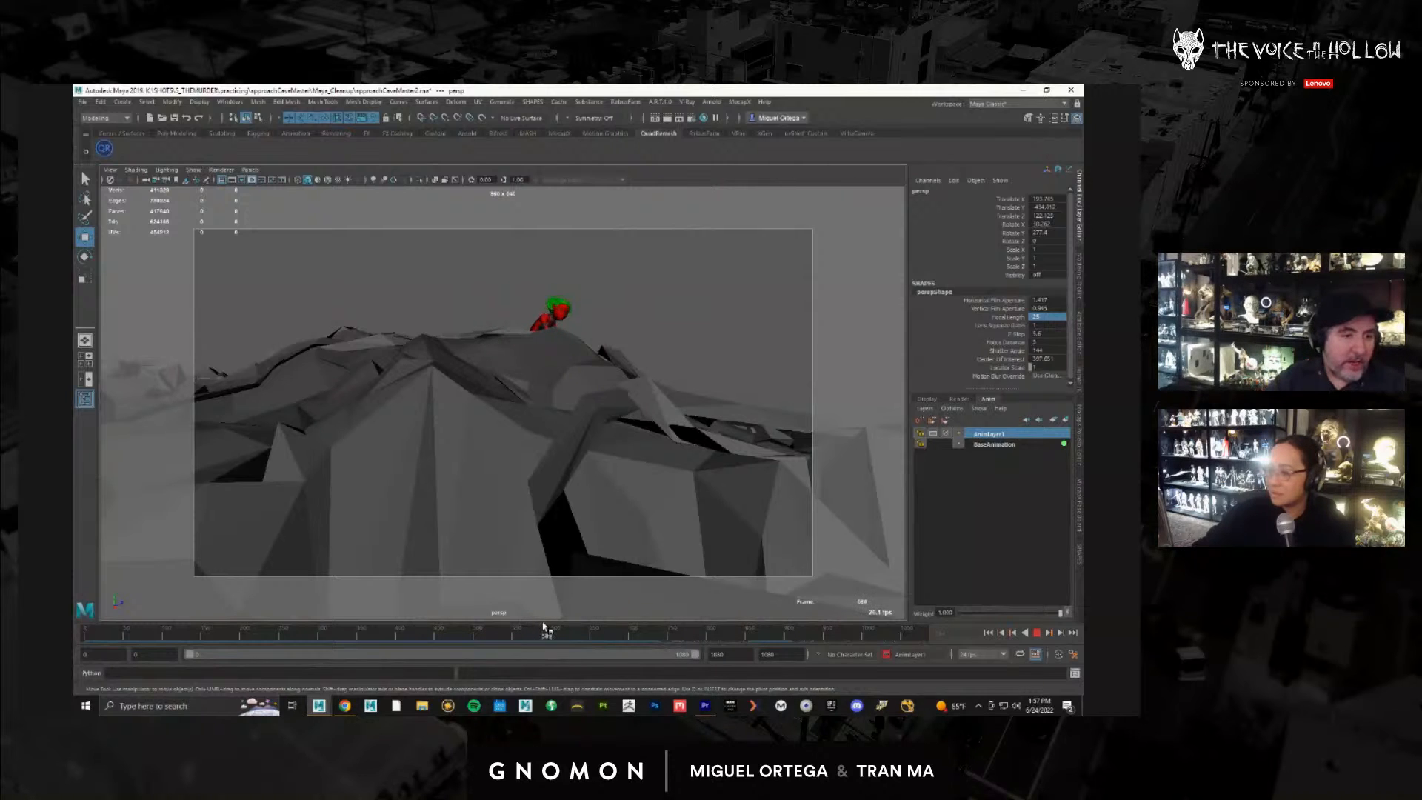
drag(530, 626, 535, 628)
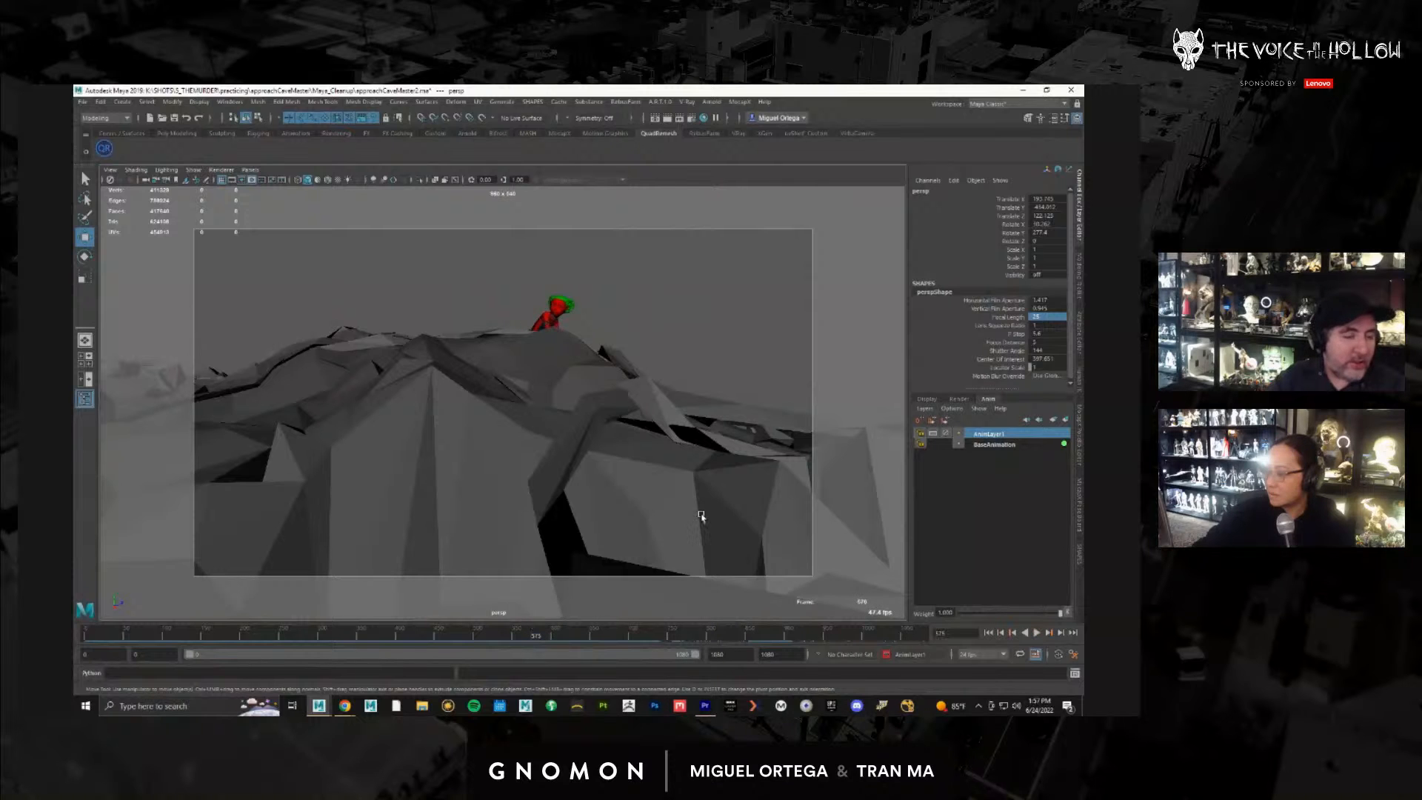
Step: Show the NURBS curves again, select the character's root_ctrl in wireframe display and return to shaded display
key(4)
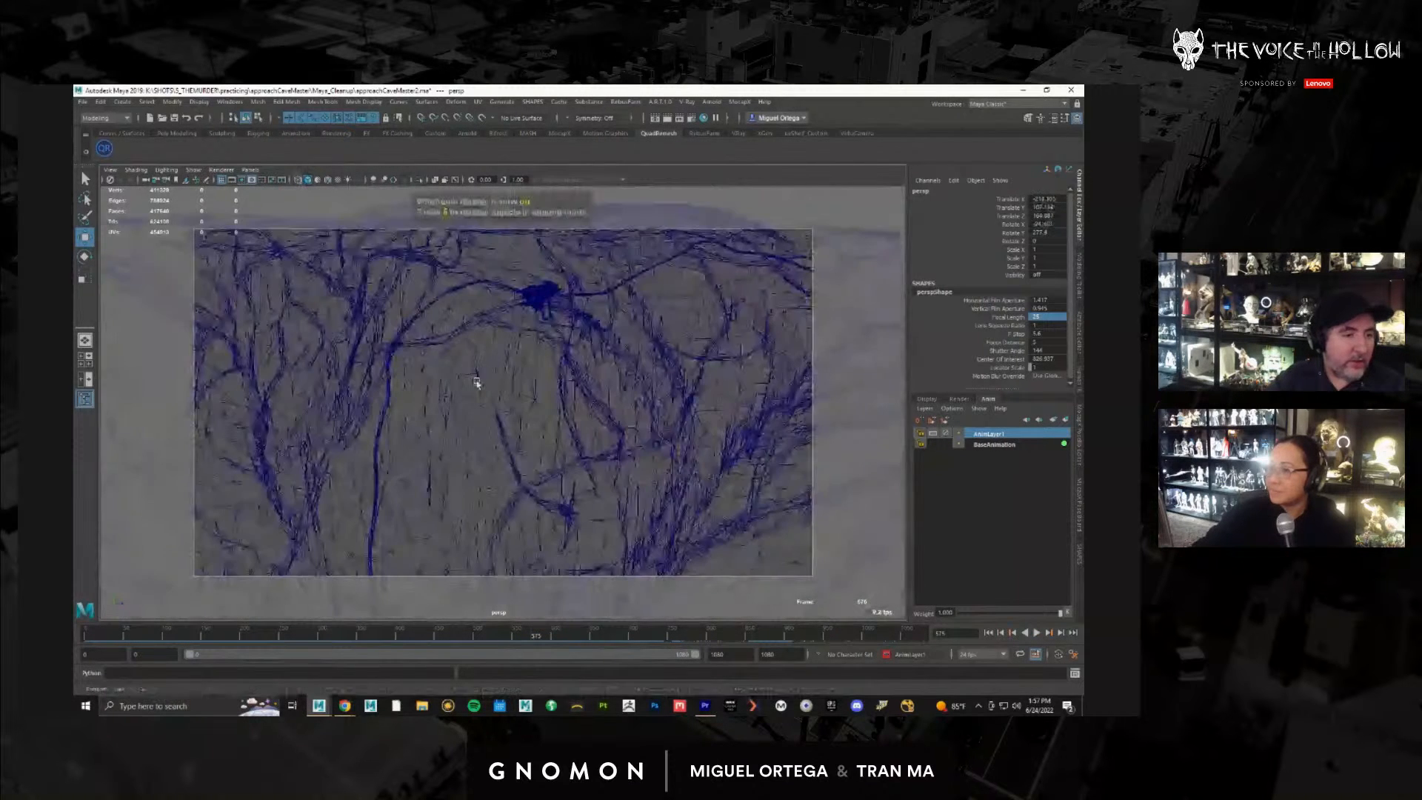
click(197, 173)
click(217, 234)
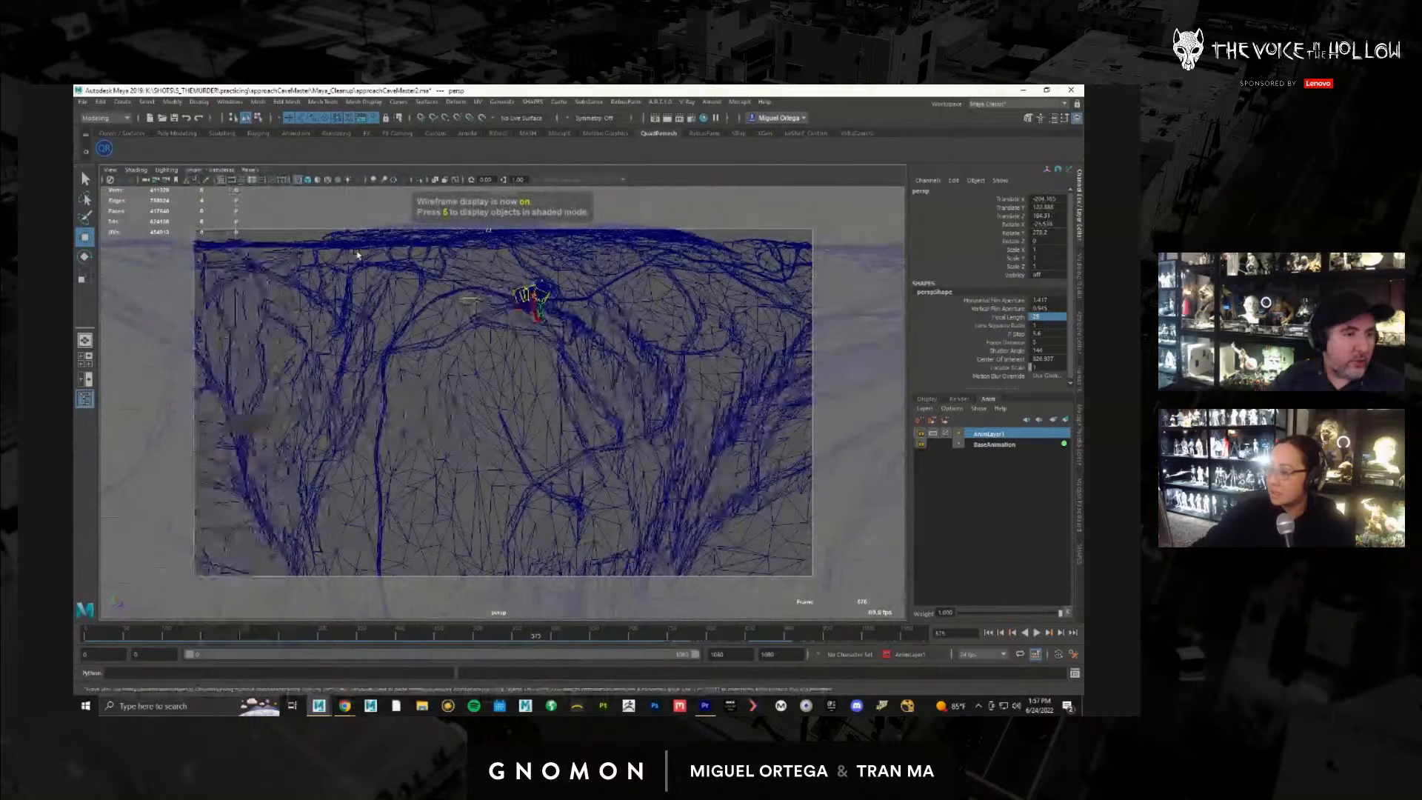
click(472, 302)
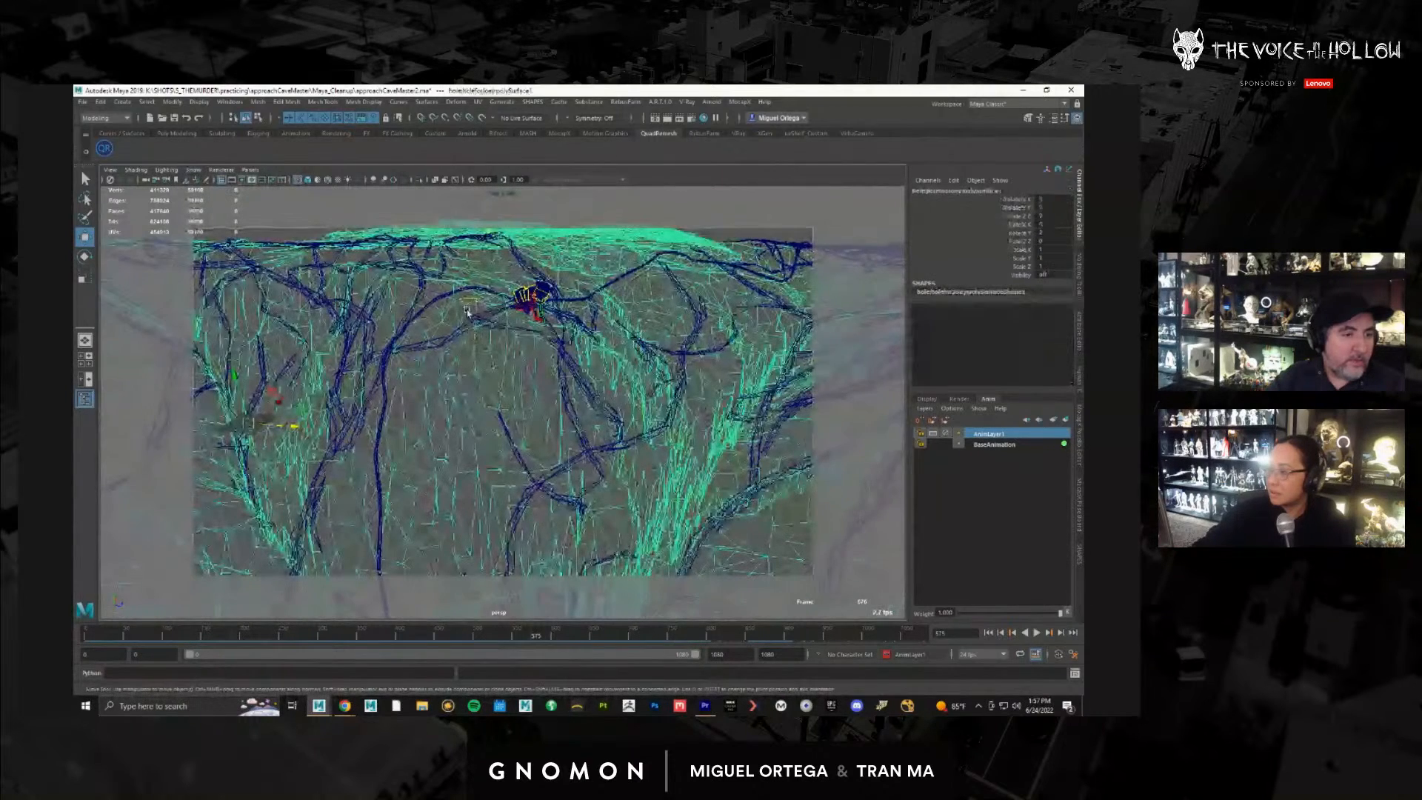
click(473, 300)
click(454, 324)
alt+drag(471, 358, 512, 349)
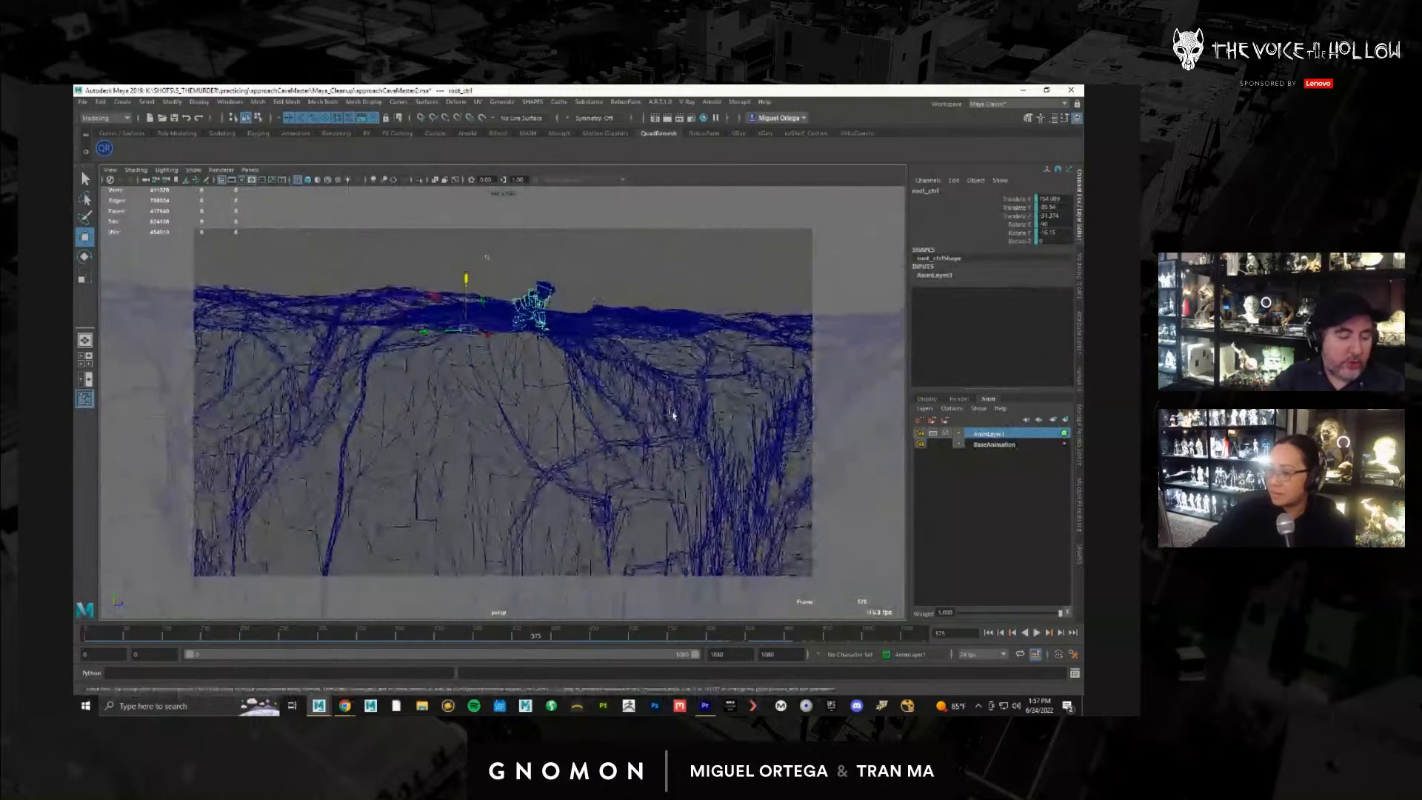
key(3)
key(5)
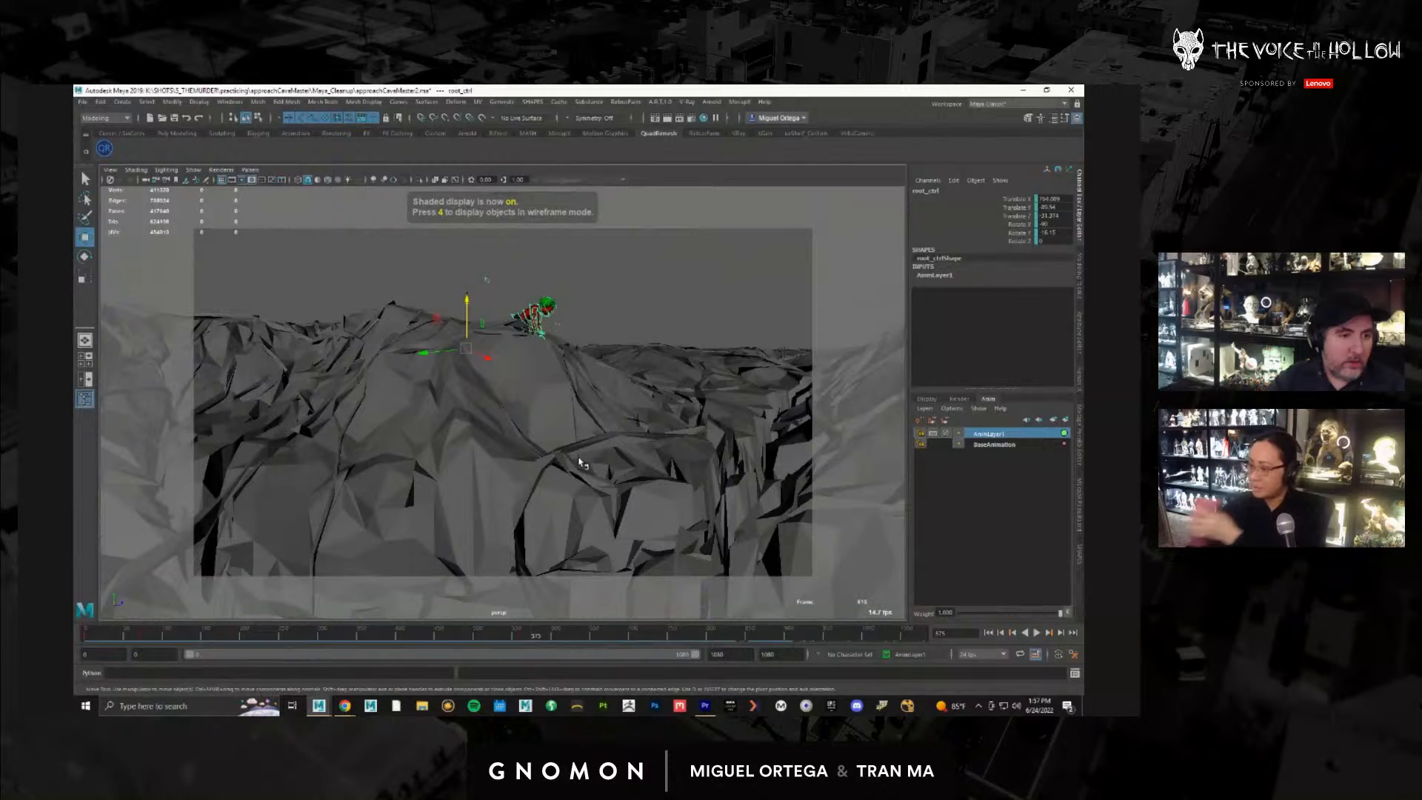
Step: At frame 445, rotate root_ctrl about its vertical axis to turn the standing character on the ledge
drag(671, 634, 435, 631)
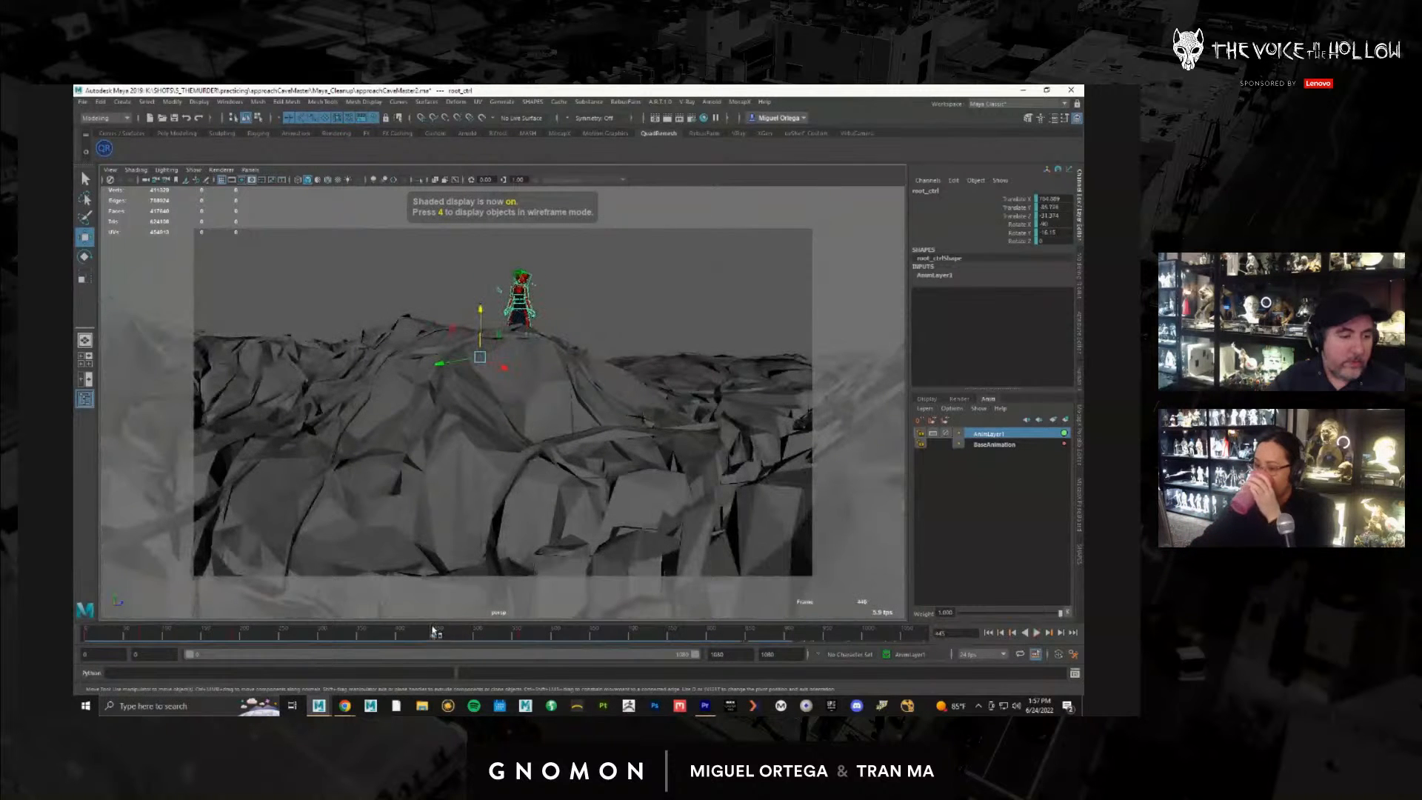
alt+drag(508, 506, 503, 499)
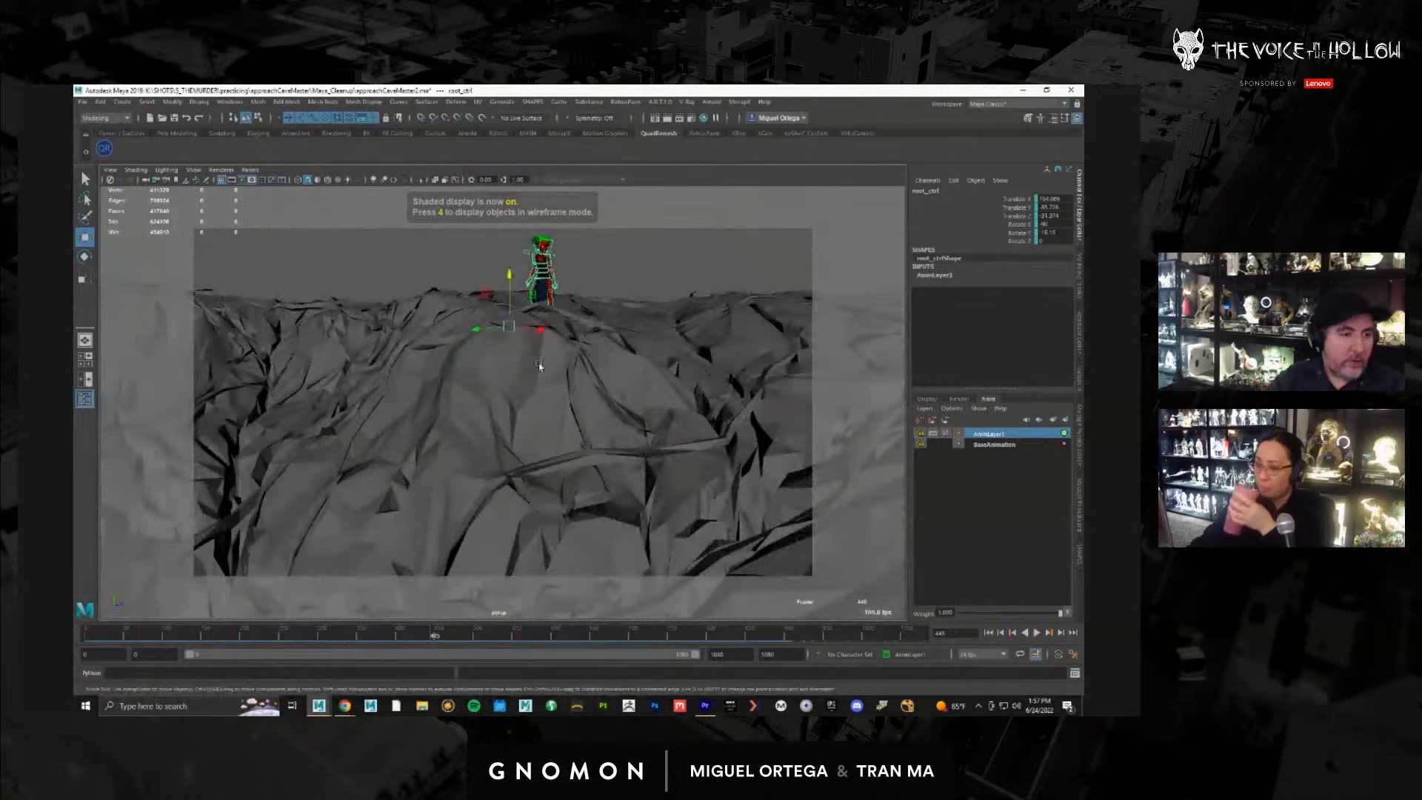
key(e)
alt+drag(552, 371, 515, 347)
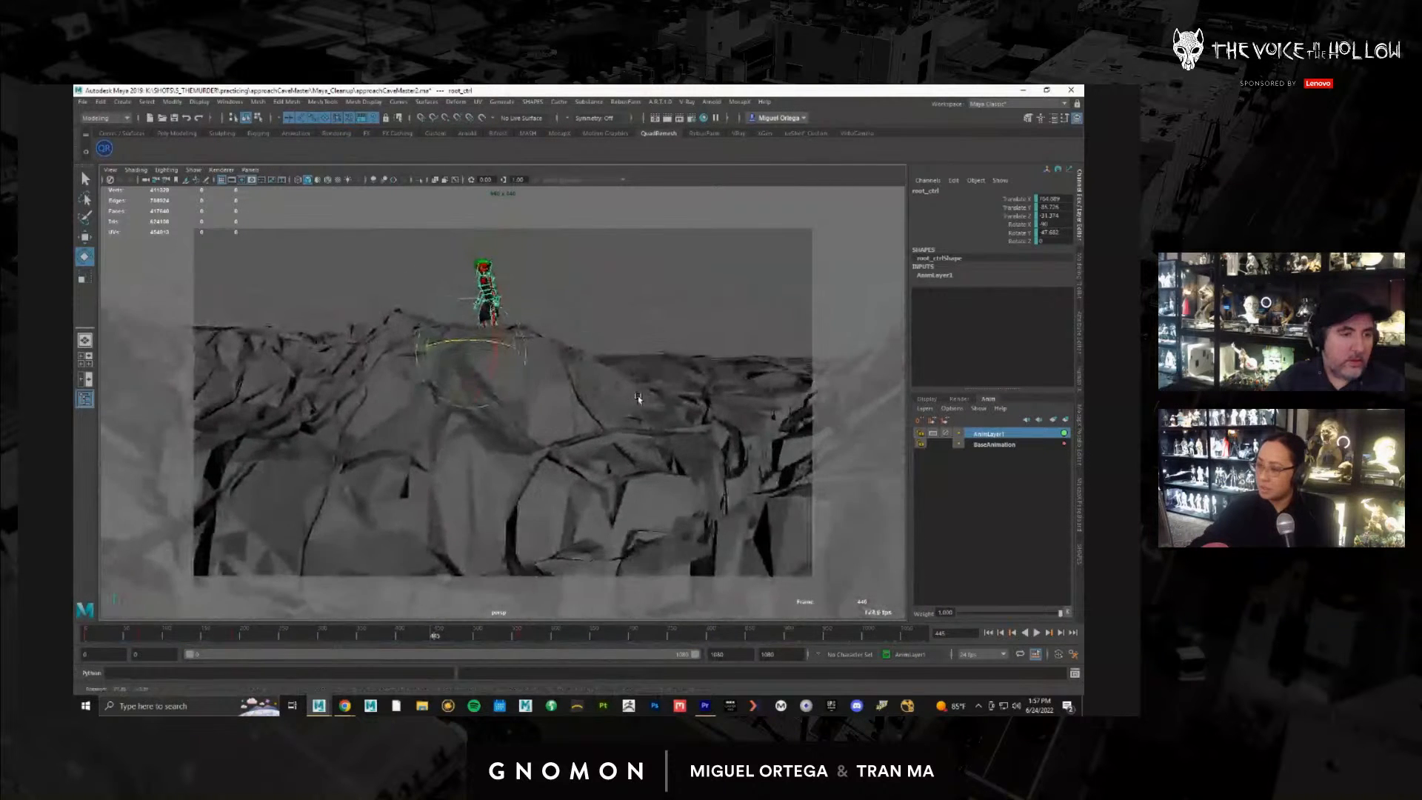
drag(475, 344, 449, 347)
Step: Move root_ctrl sideways along the top of the rock and set a key at the current frame
key(w)
alt+drag(542, 415, 520, 402)
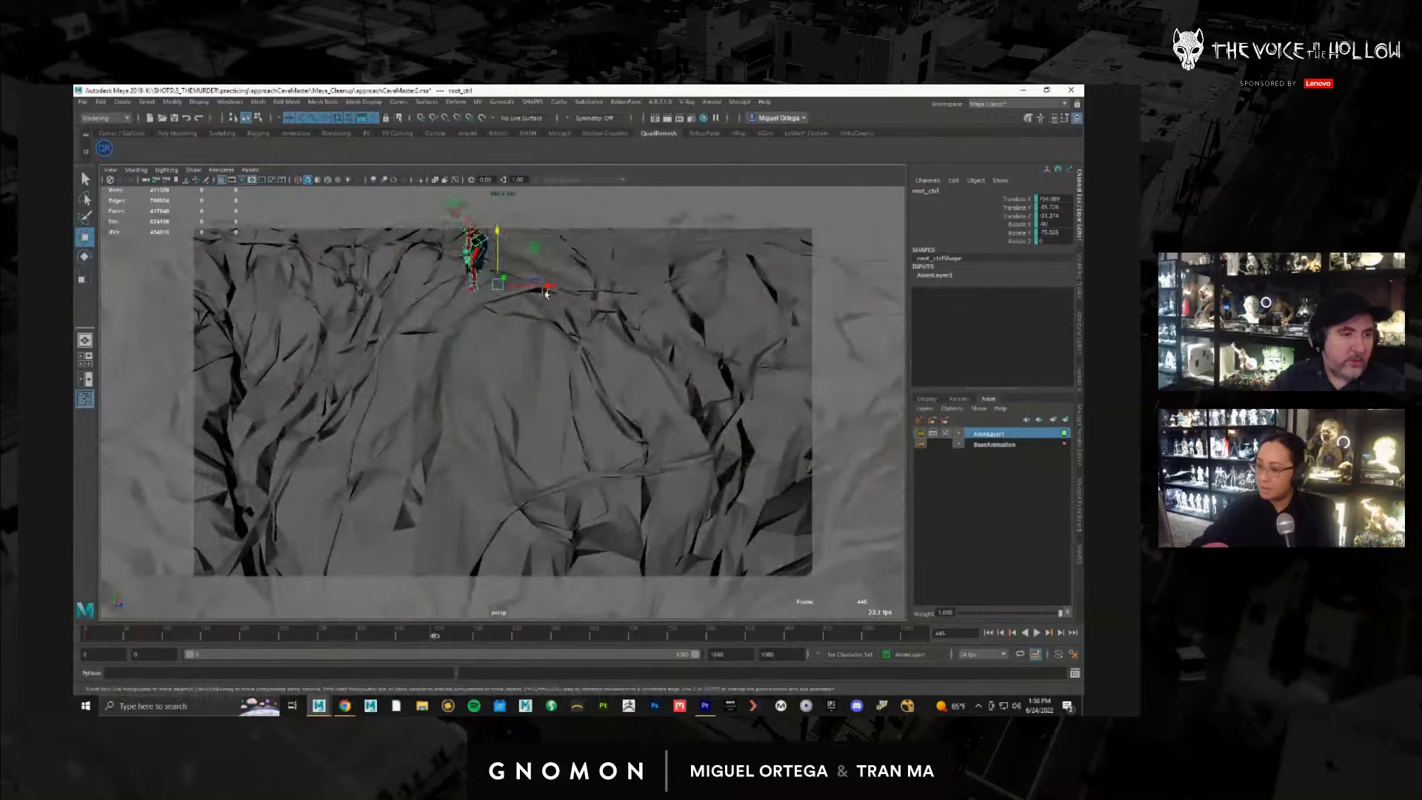
drag(545, 293, 594, 293)
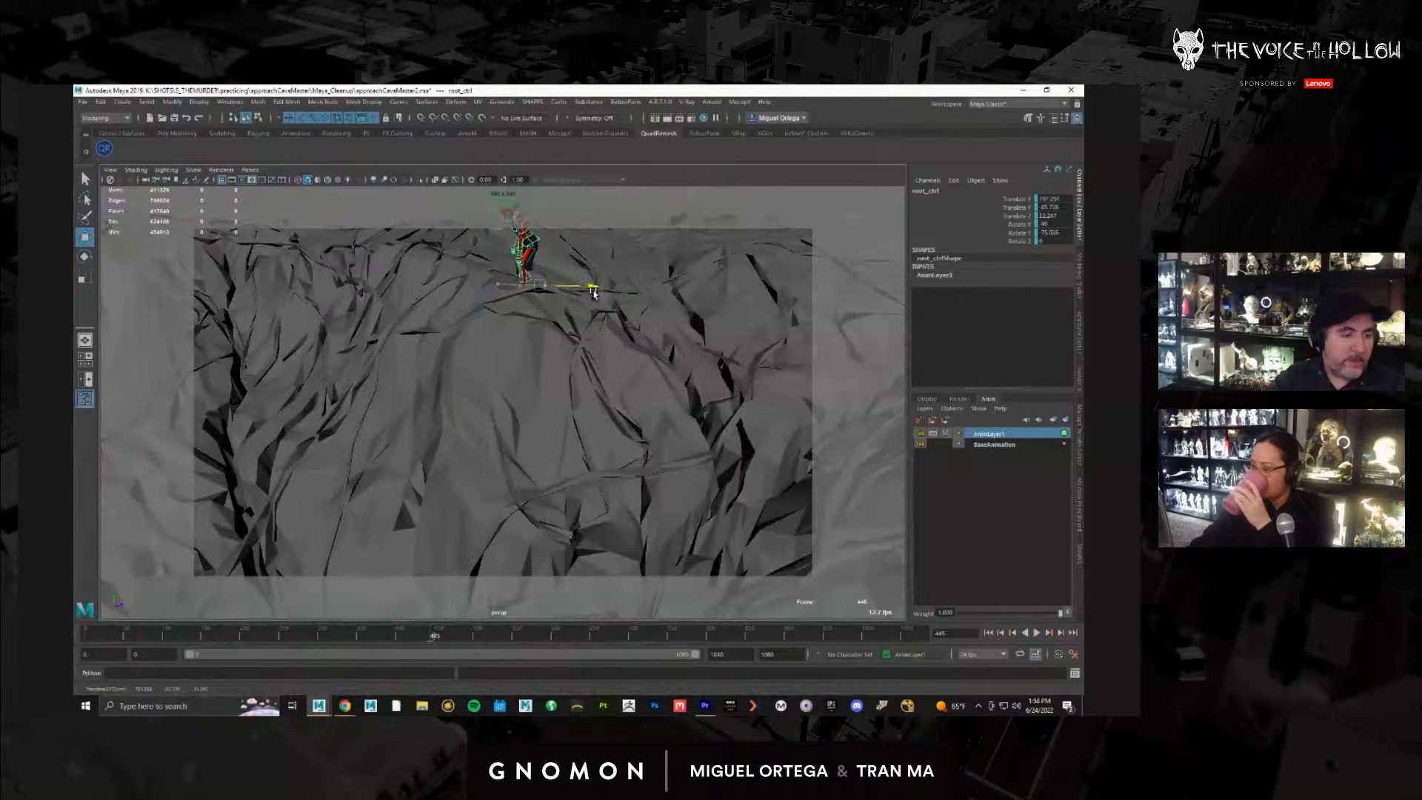
key(s)
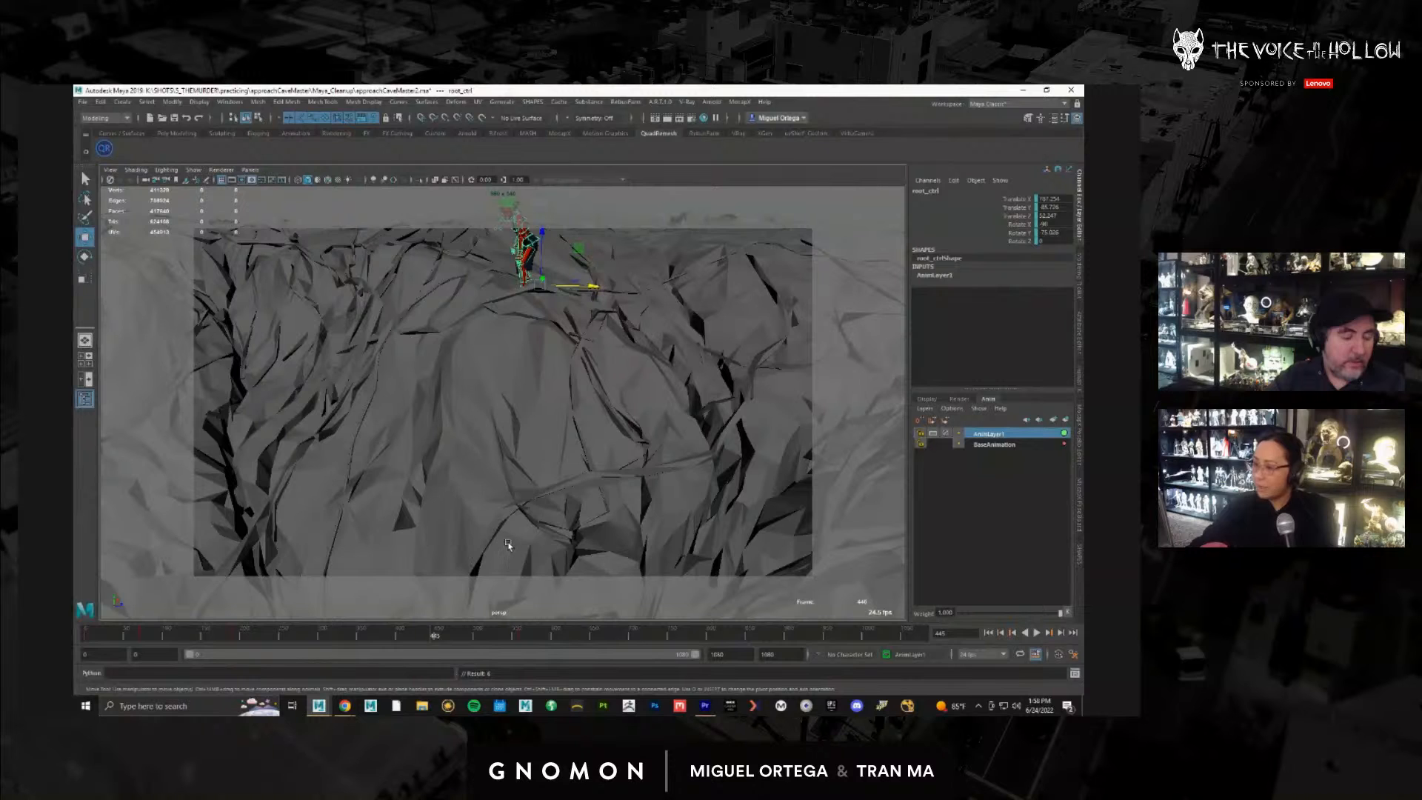
Step: Delete root_ctrl's animation keys in the opening frame range at the start of the timeline
alt+drag(508, 544, 490, 564)
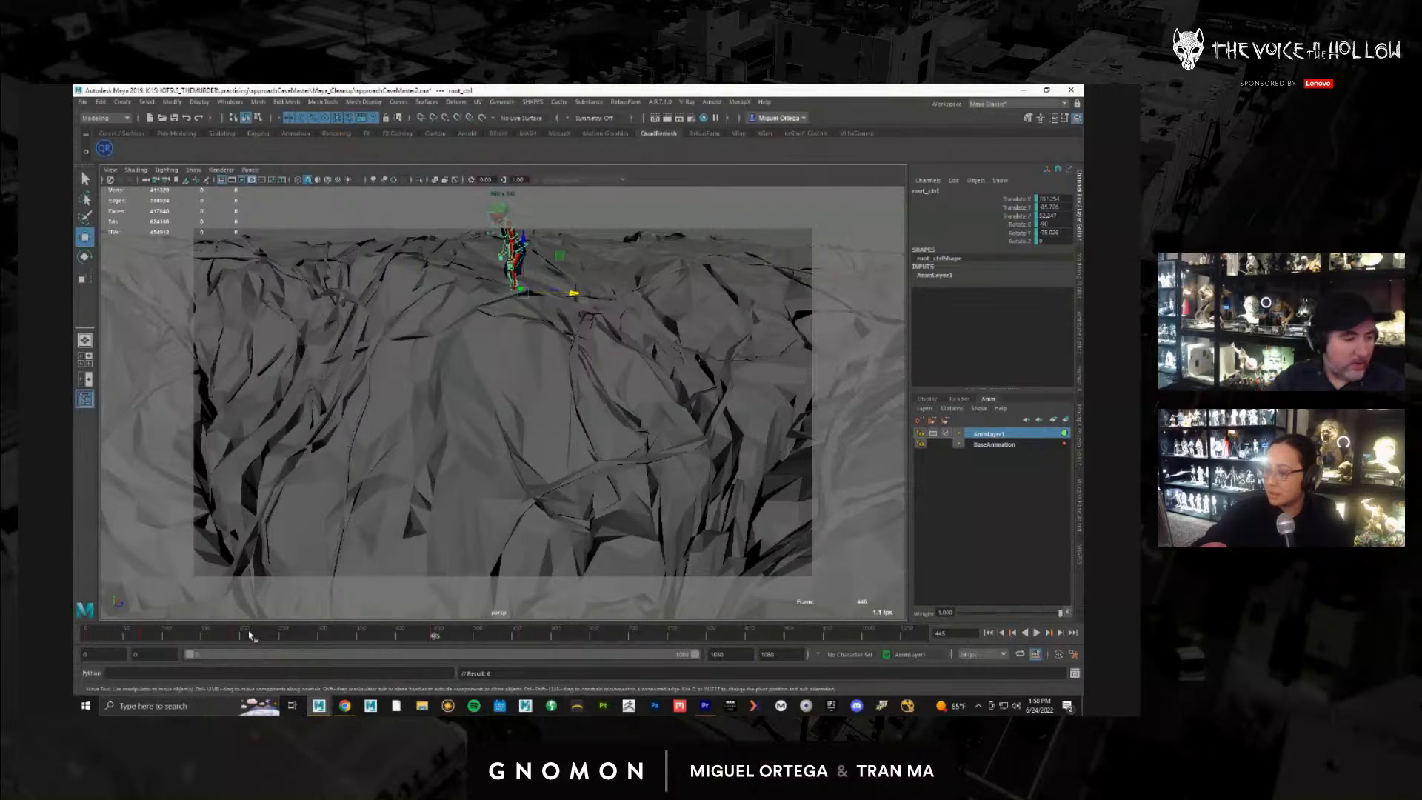
click(247, 642)
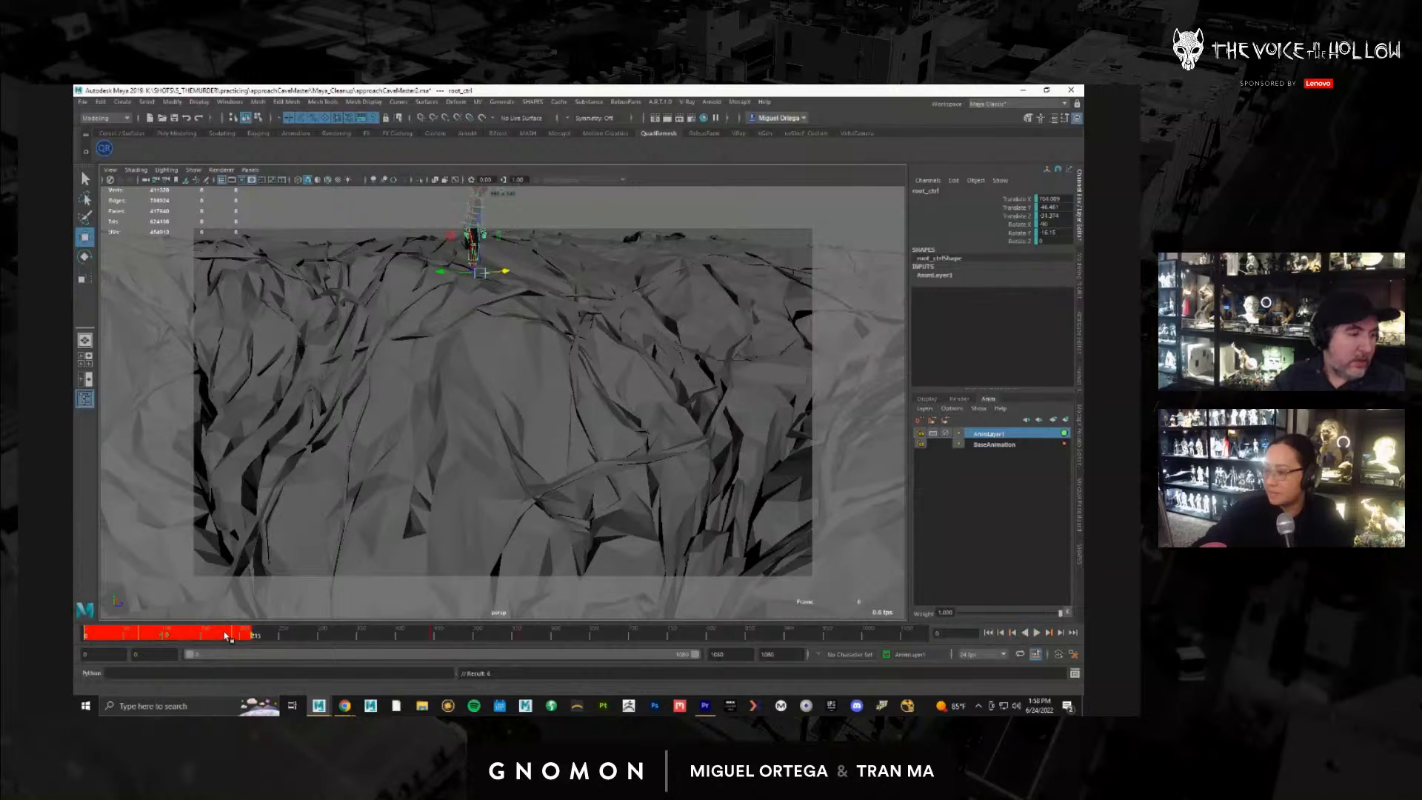
right_click(226, 634)
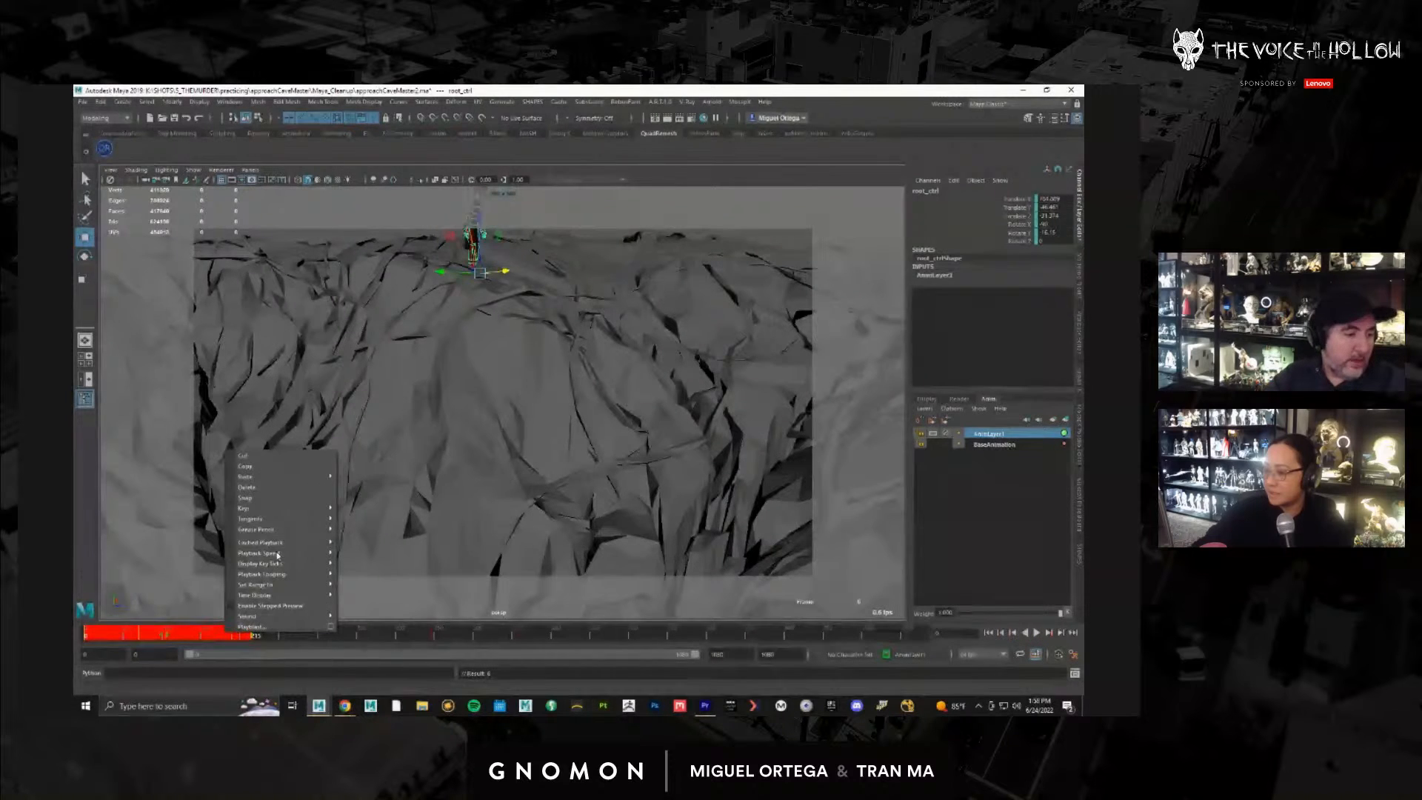
click(289, 487)
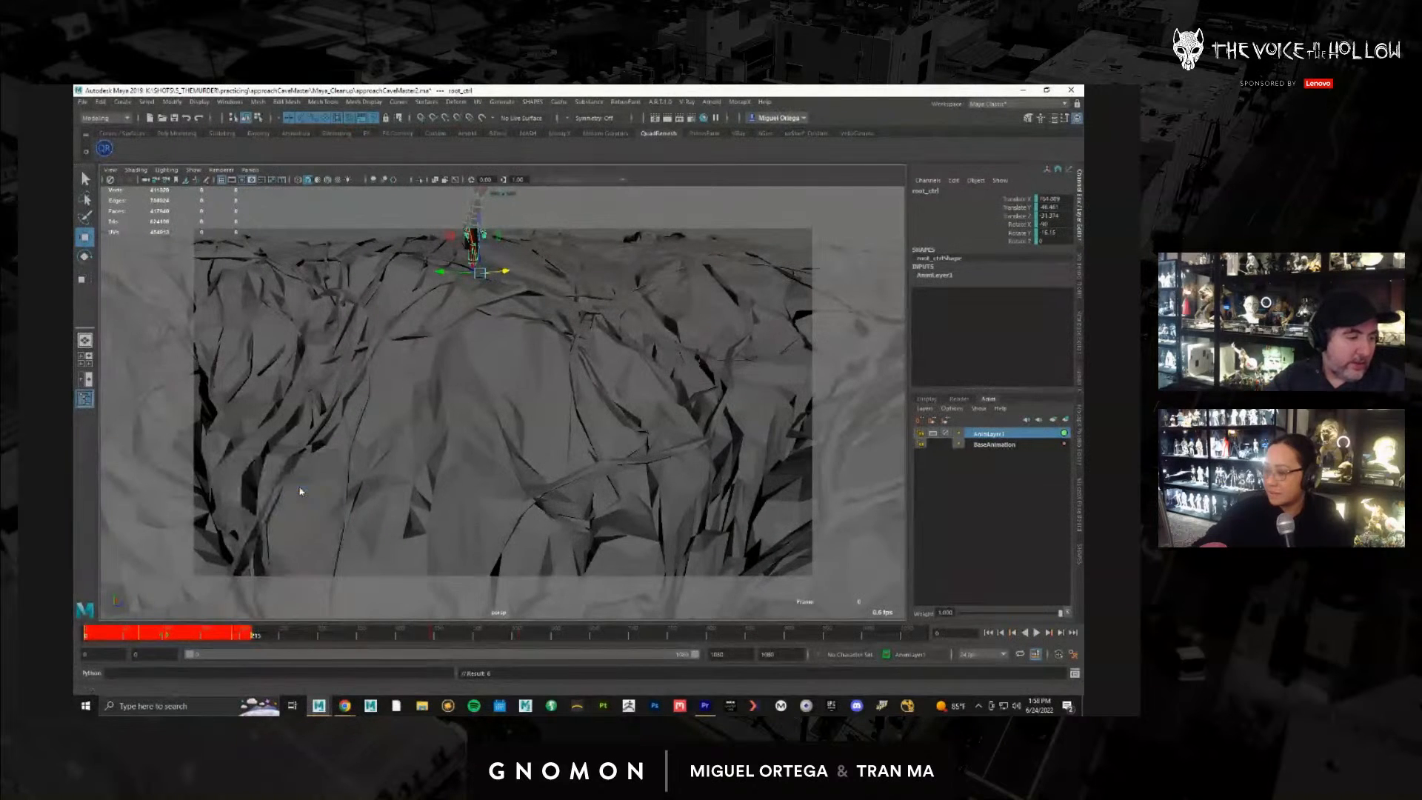
Step: Delete root_ctrl's keys in the short range starting around frame 540, then return to the key at frame 445
click(512, 637)
shift+drag(509, 635, 554, 635)
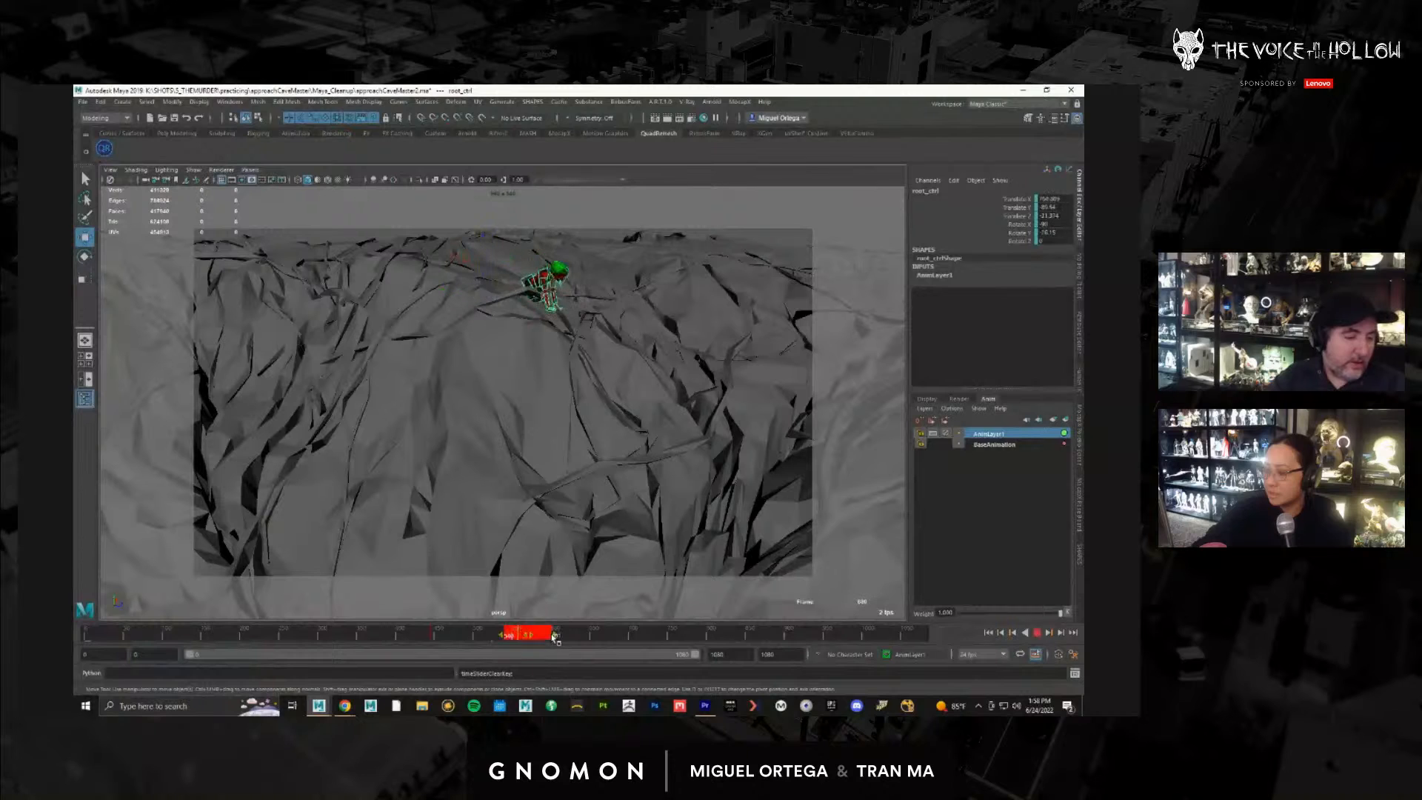
right_click(554, 635)
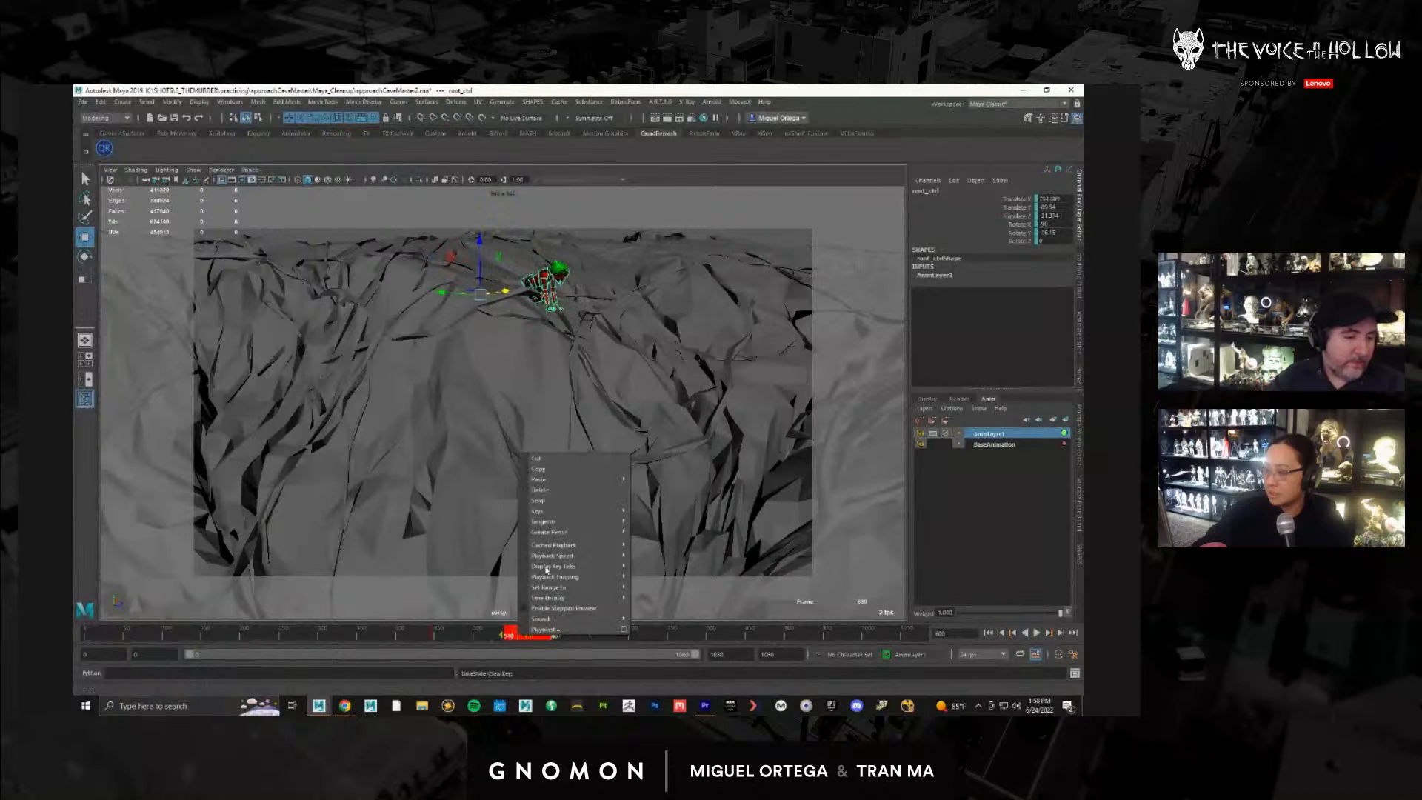
click(569, 492)
drag(482, 634, 463, 639)
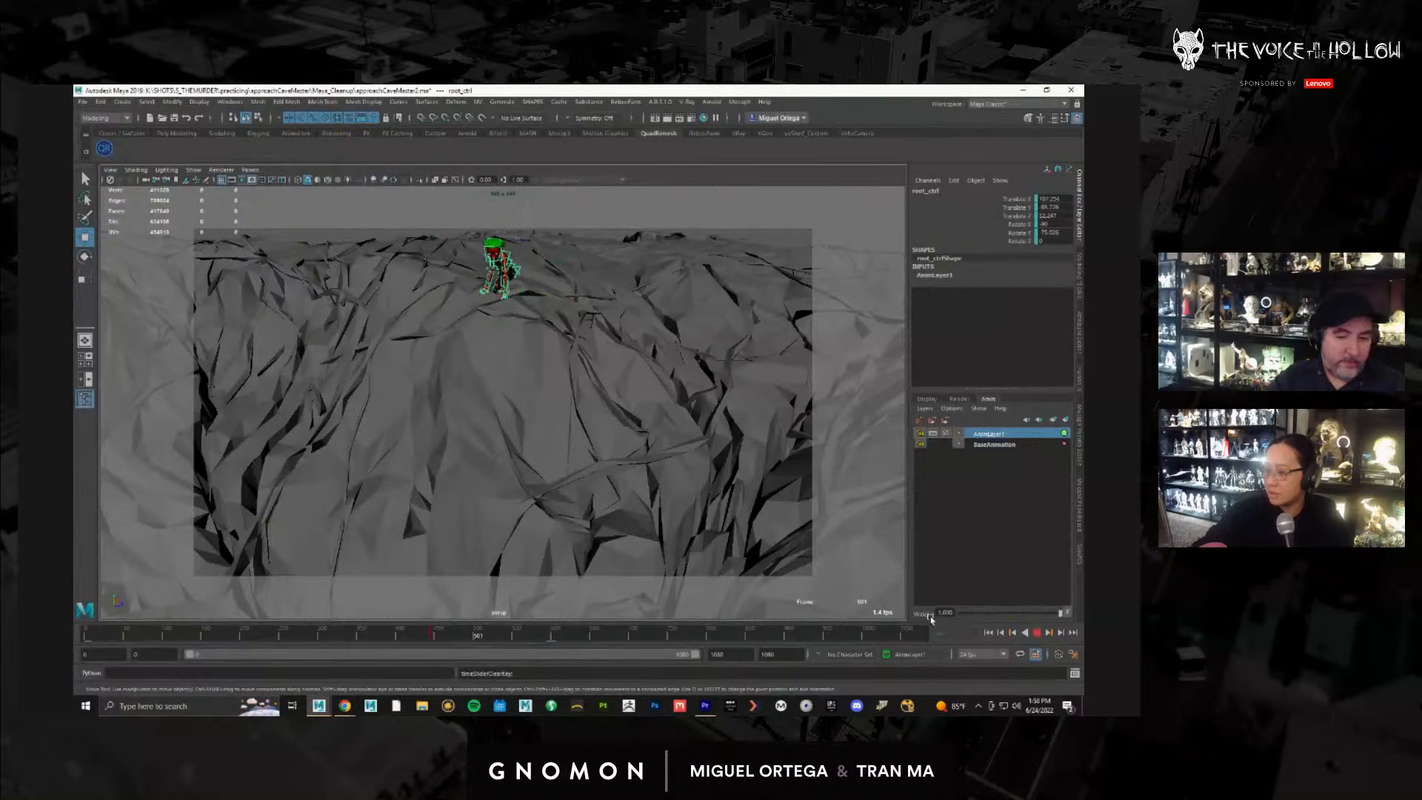
click(1013, 633)
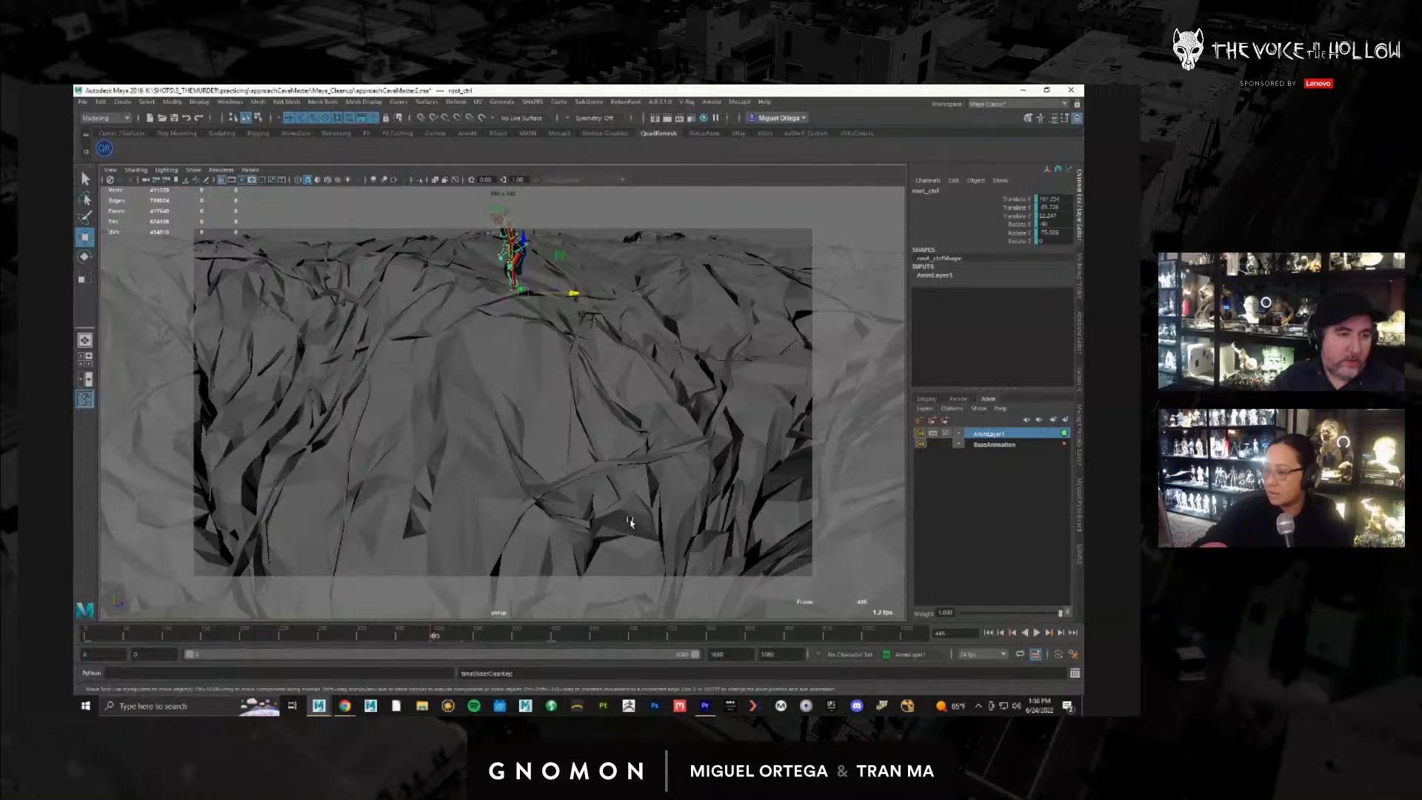
Step: Frame the standing character from below against the empty background and hide the NURBS curves
alt+drag(630, 522, 639, 500)
alt+right_drag(620, 405, 613, 428)
alt+middle_drag(613, 428, 617, 556)
alt+drag(580, 501, 573, 480)
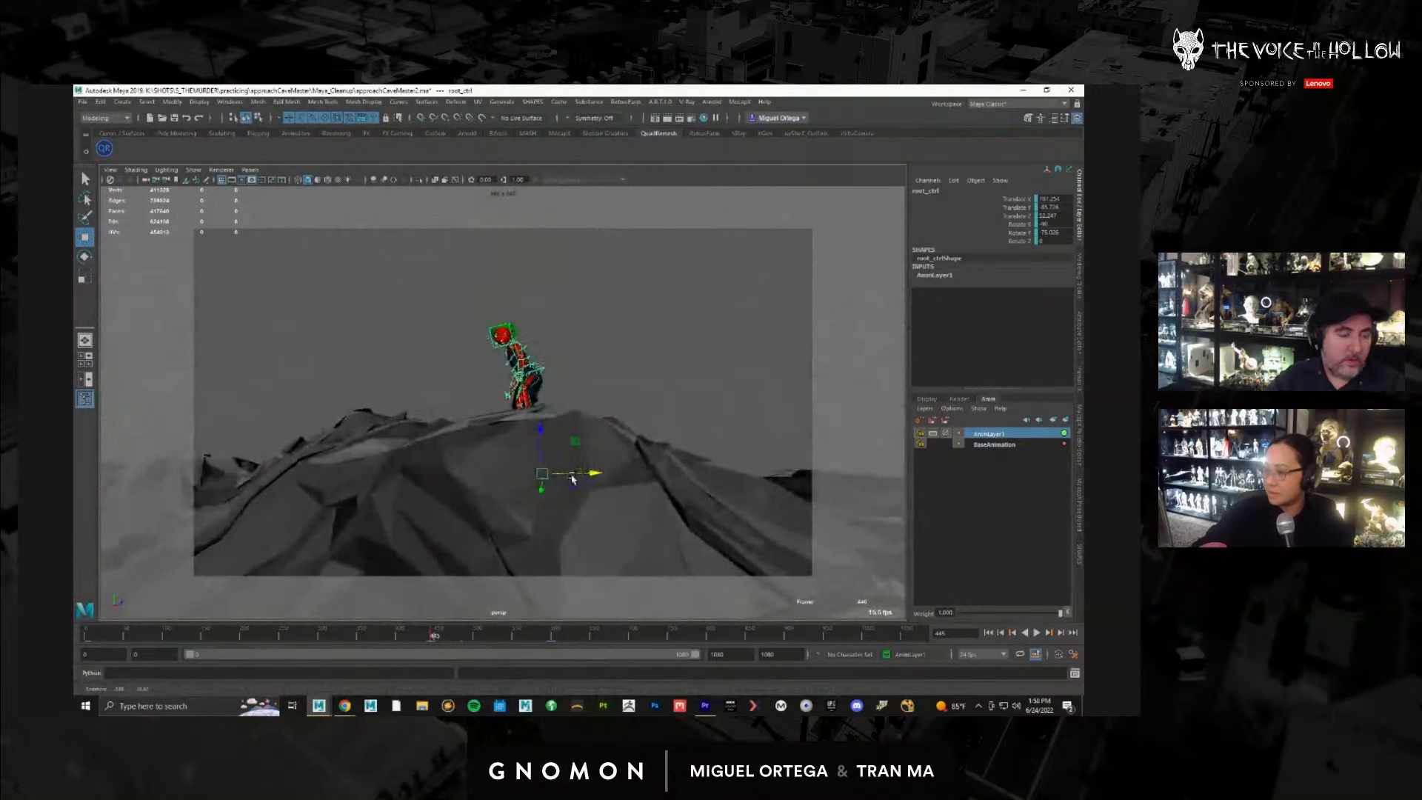
alt+right_drag(572, 479, 563, 445)
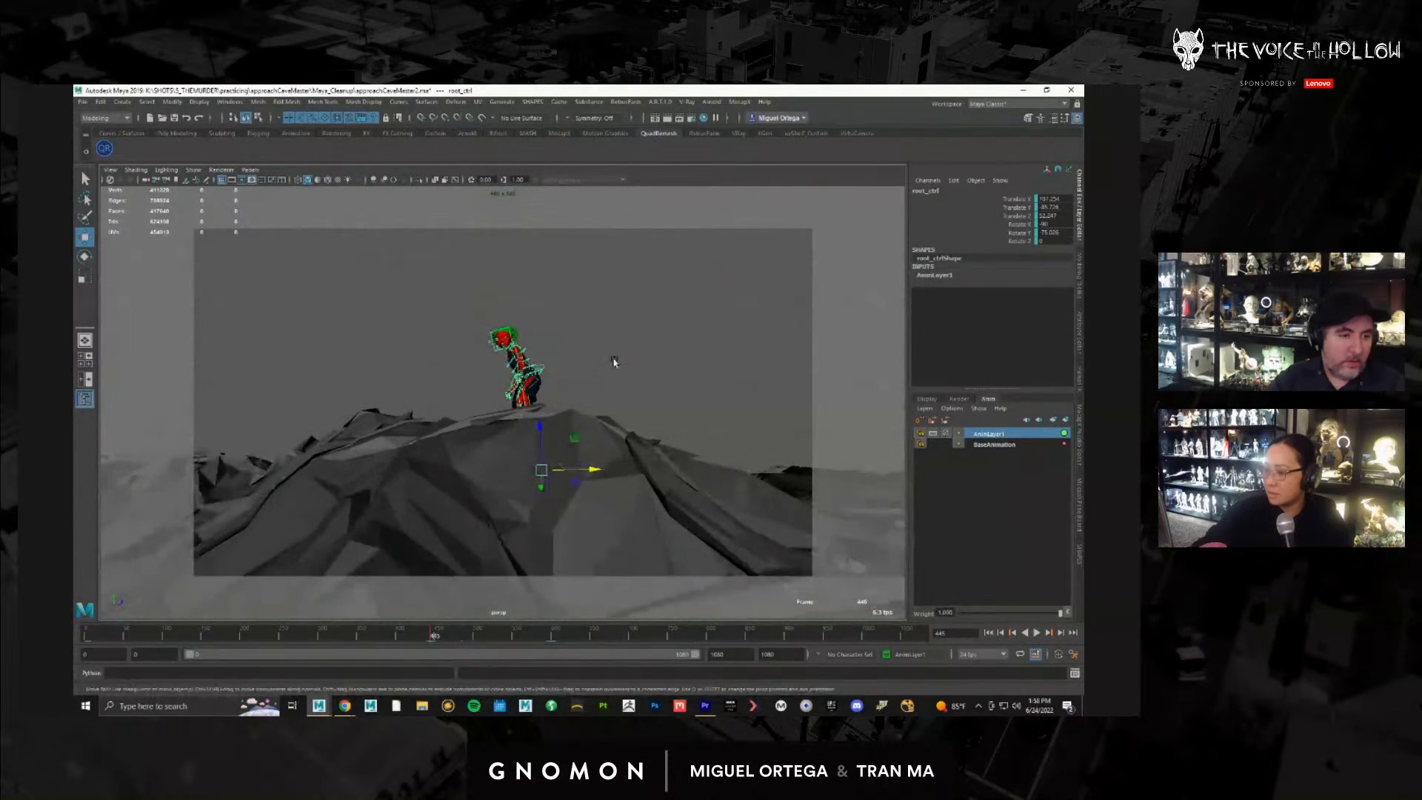
click(192, 170)
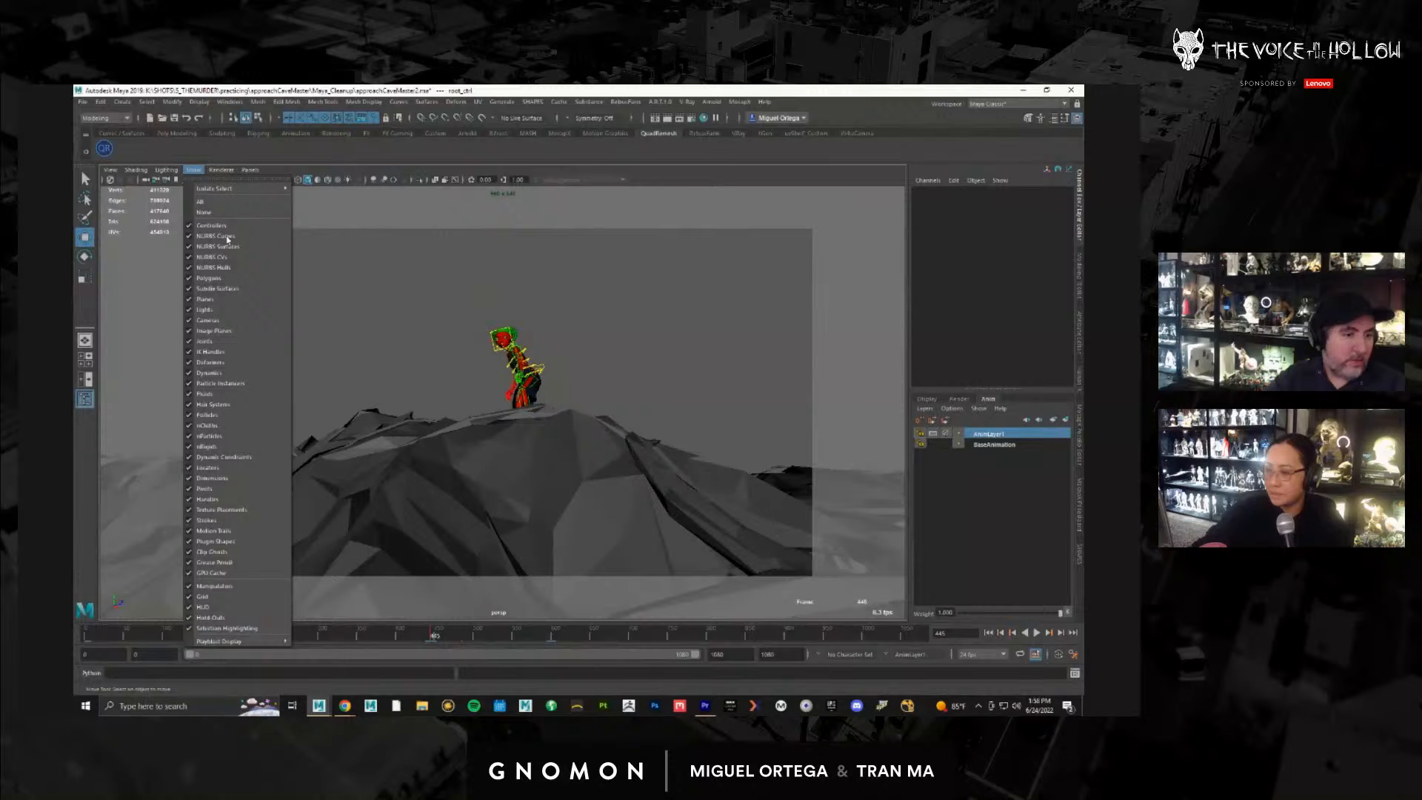
click(227, 237)
alt+drag(528, 397, 539, 419)
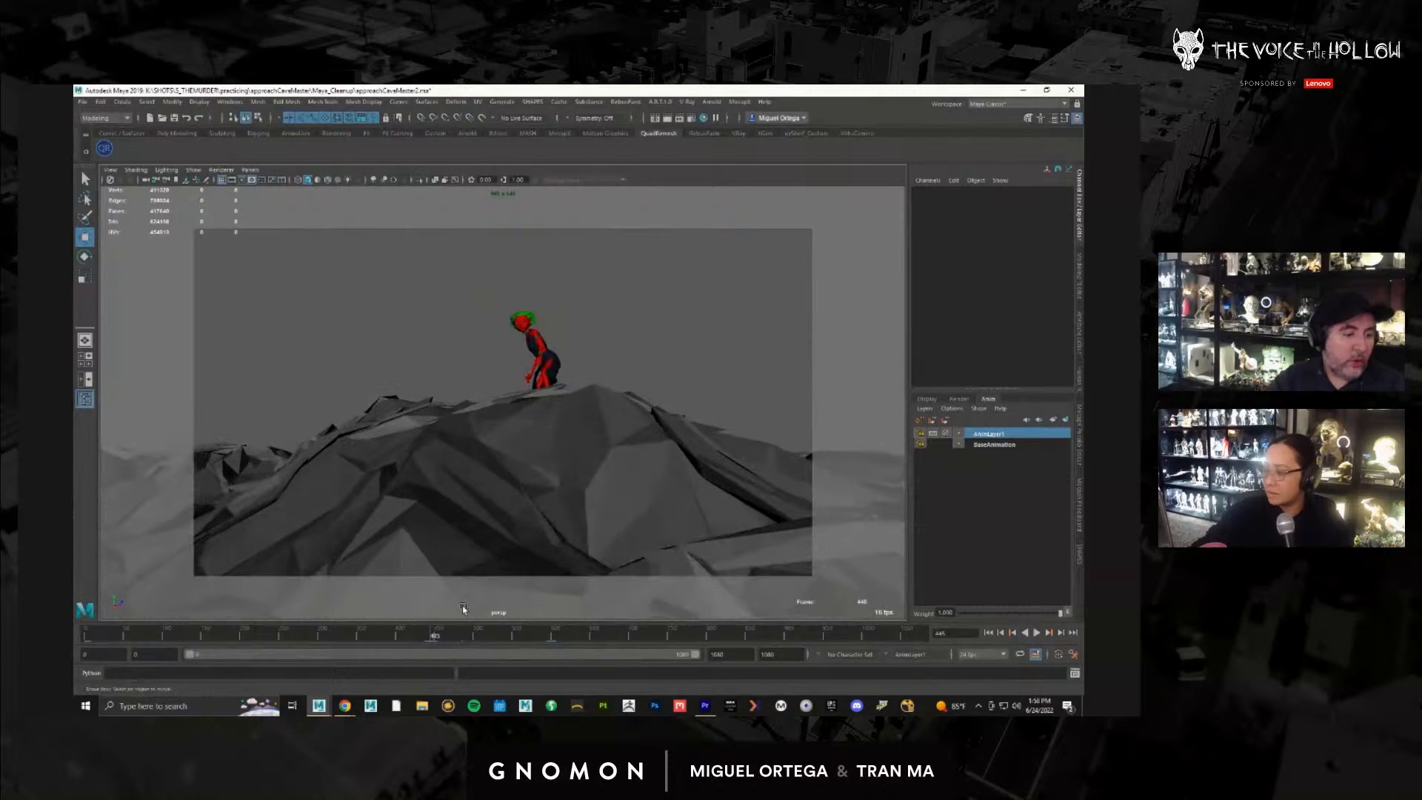
Step: Scrub the animation forward to frame 824 and view the crawling character from above the rock
drag(419, 633, 471, 635)
drag(587, 634, 728, 634)
alt+drag(666, 531, 187, 229)
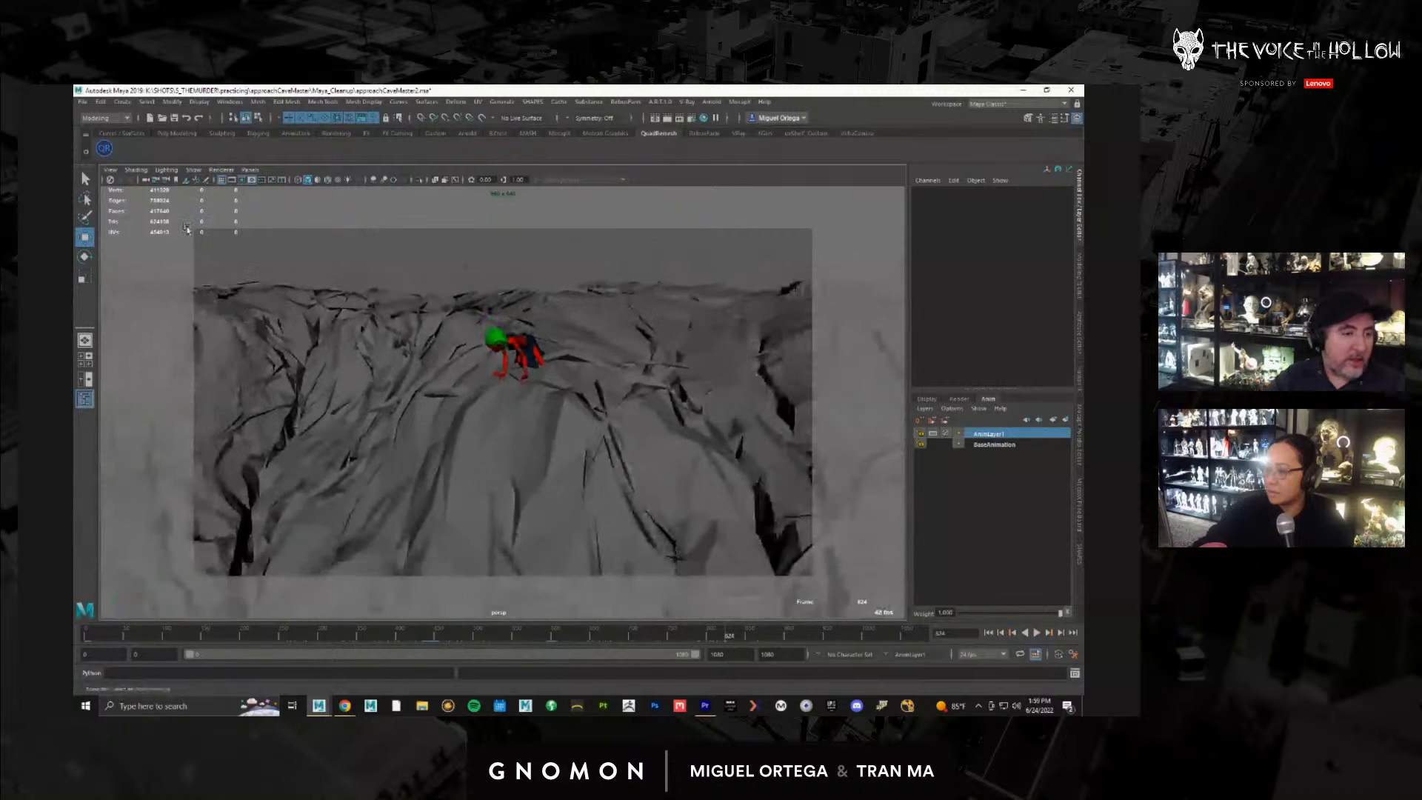
Step: Show the NURBS curves again and select the crawling character's root_ctrl in wireframe display
click(193, 169)
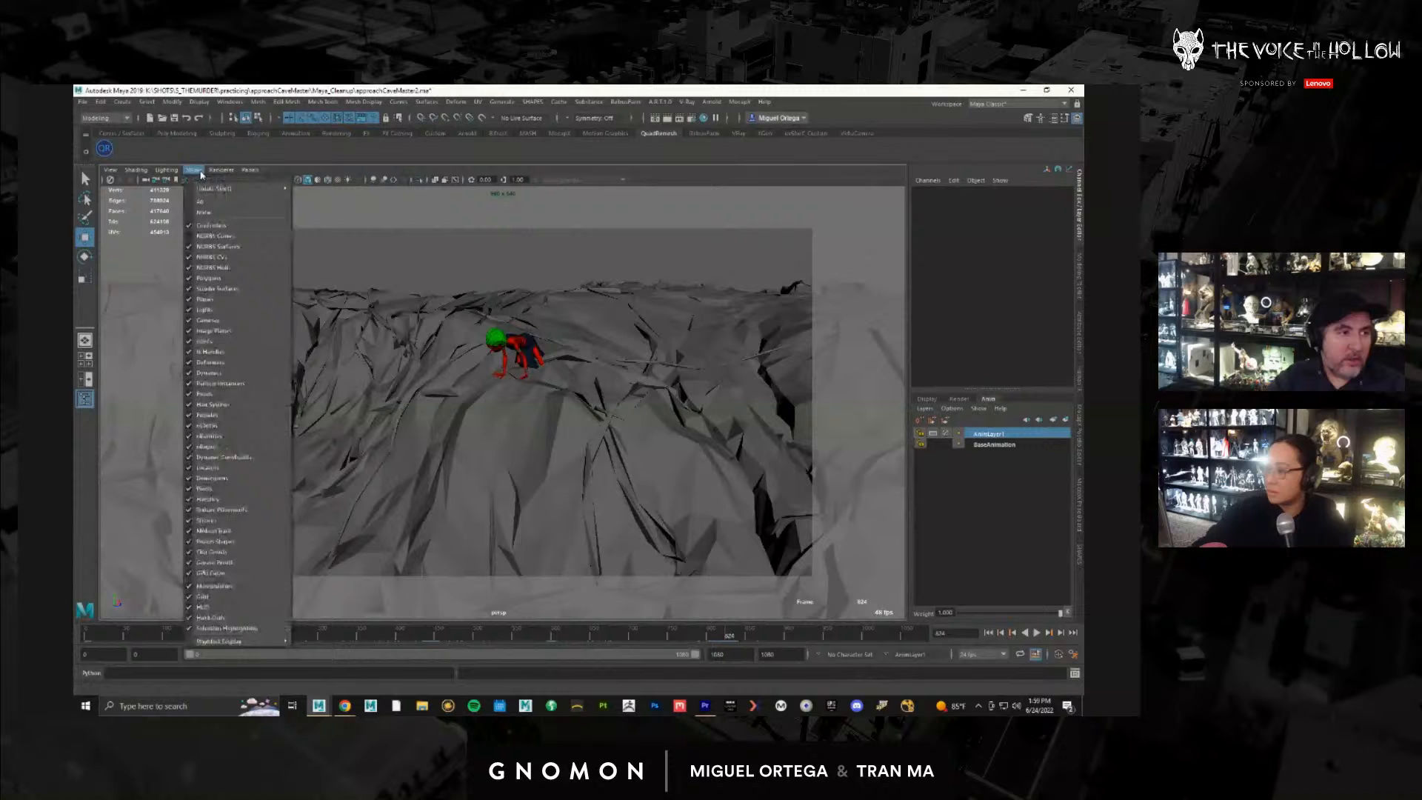
click(237, 231)
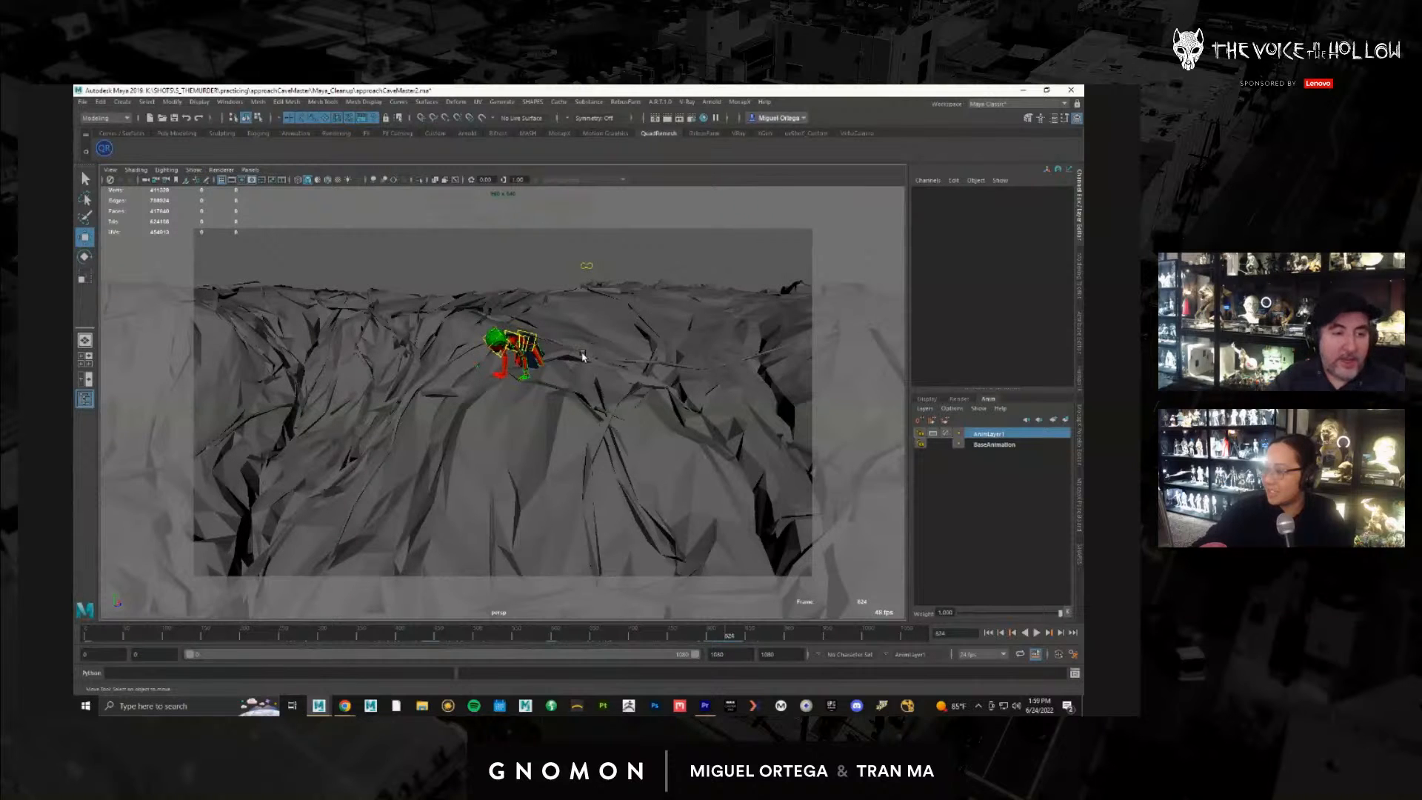
key(4)
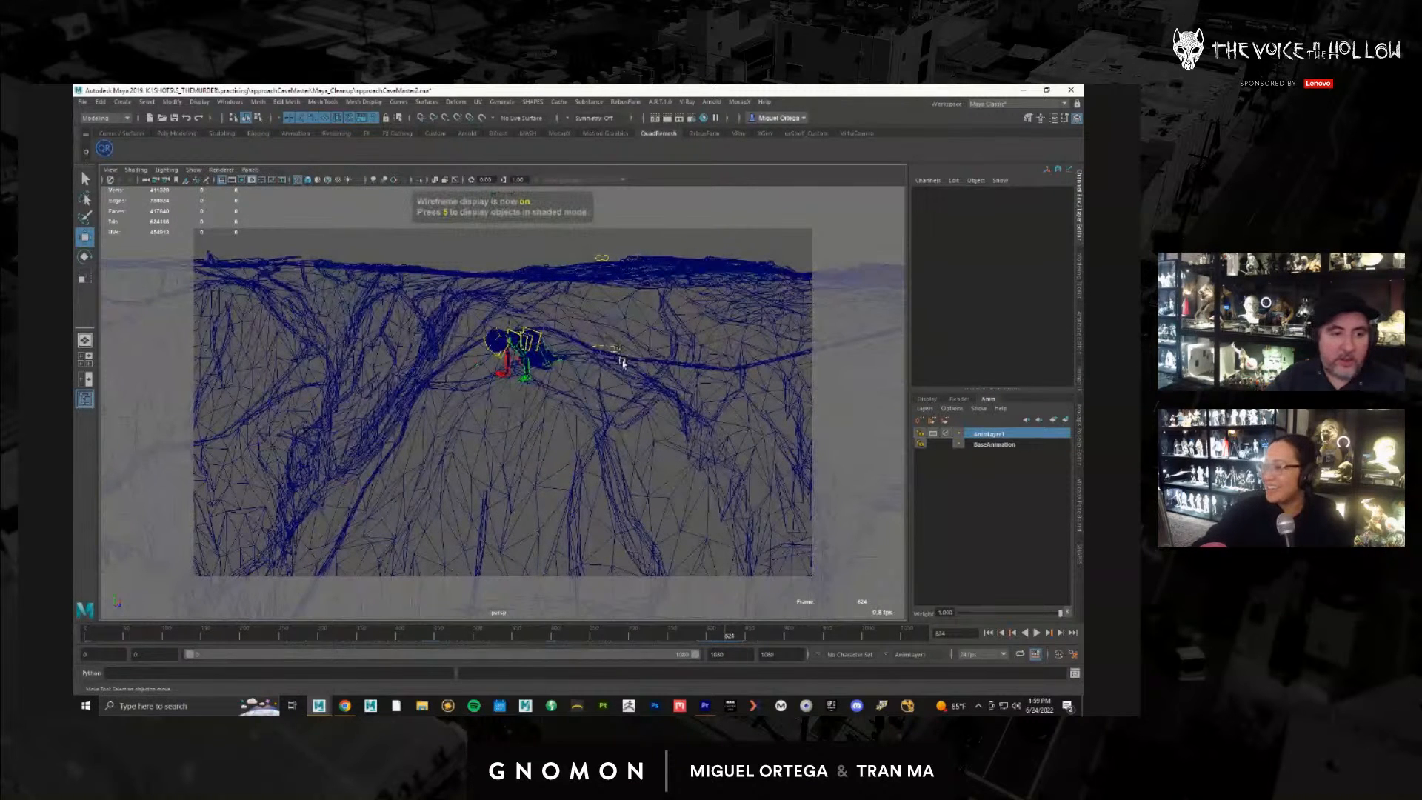
click(622, 361)
click(641, 351)
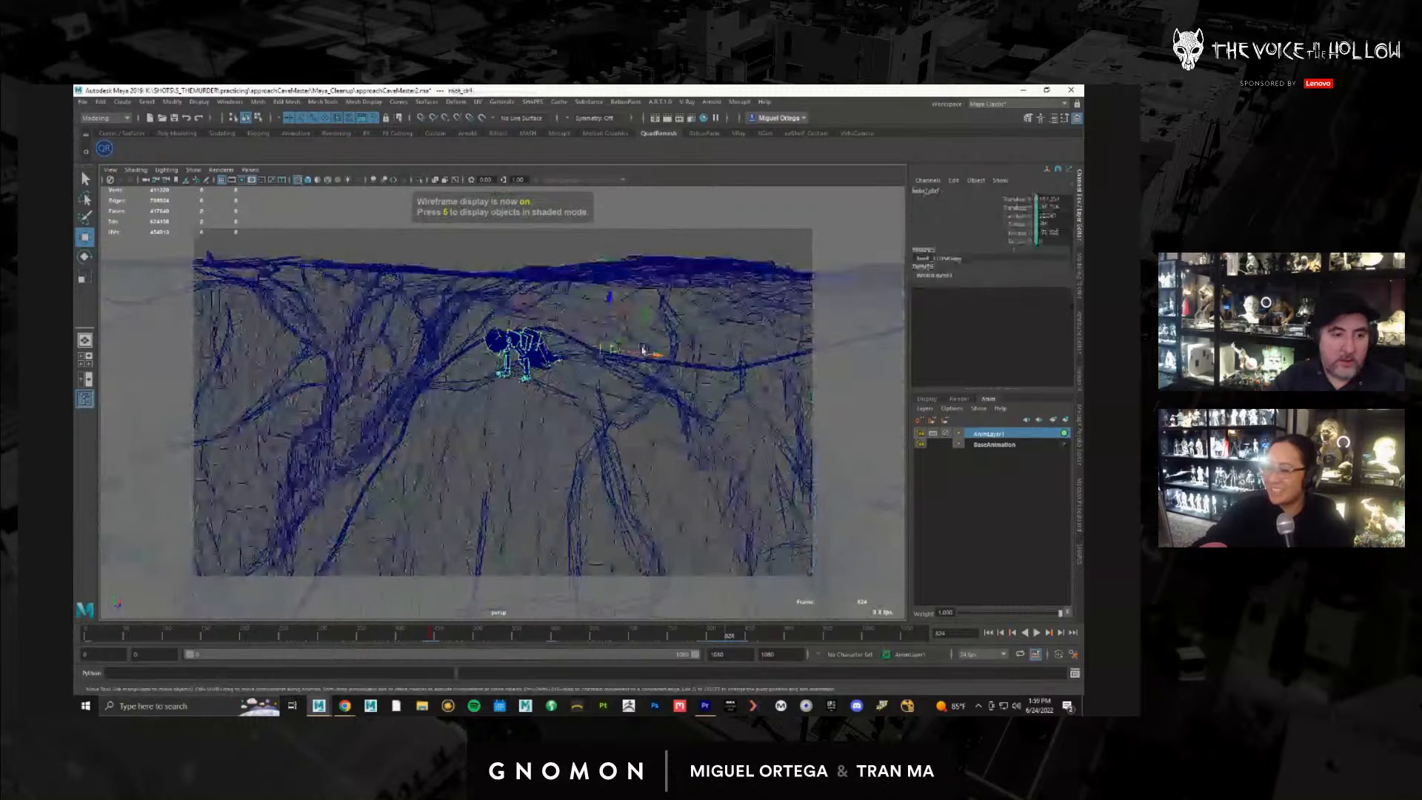
Step: At frame 824, lower root_ctrl toward the rock surface, adjust its position in shaded display and deselect it
mouse_move(619, 340)
mouse_down()
mouse_move(630, 334)
mouse_move(617, 400)
mouse_up()
key(5)
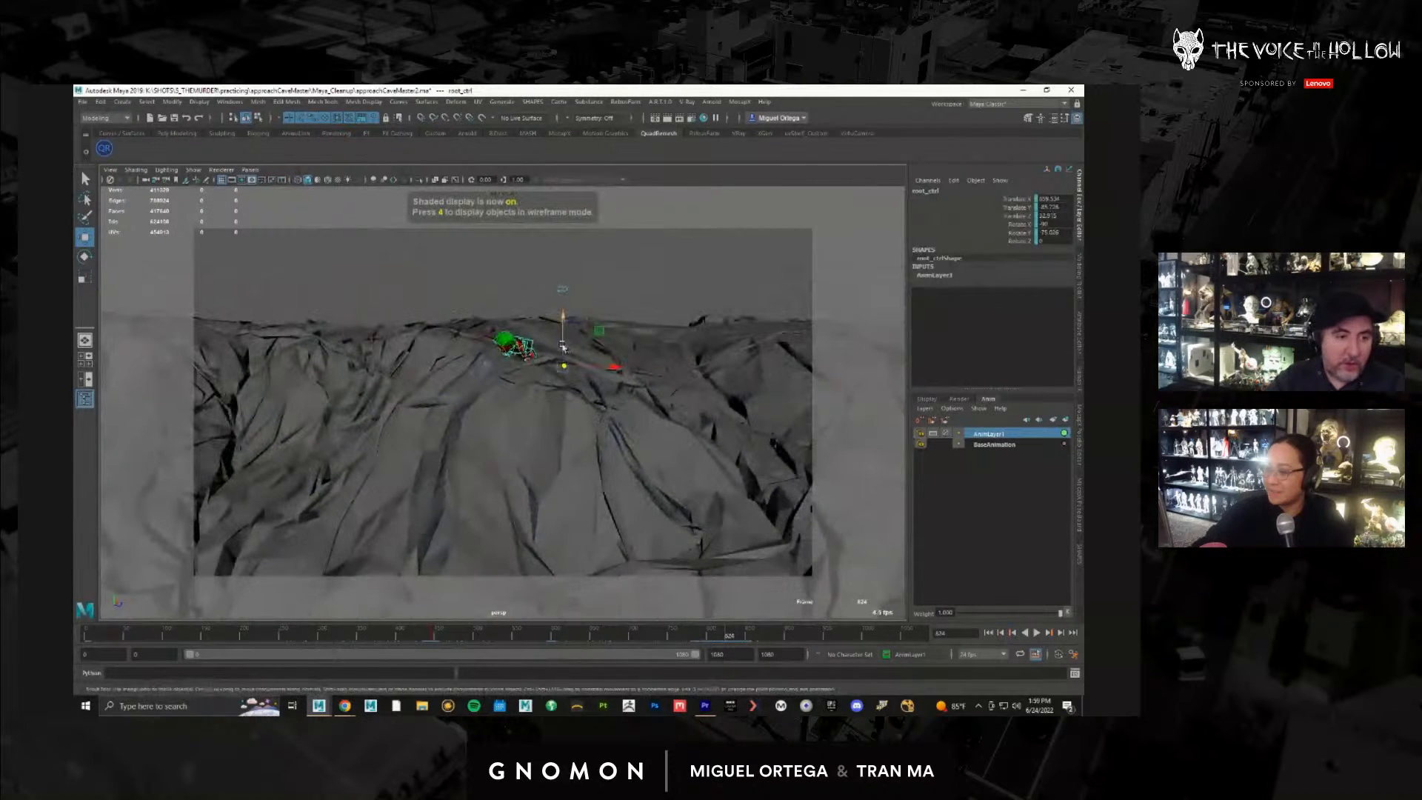
mouse_move(562, 345)
mouse_down()
mouse_move(589, 382)
mouse_move(583, 315)
mouse_move(636, 324)
mouse_move(644, 359)
mouse_move(654, 345)
mouse_up()
click(592, 384)
Step: Reframe the crouching character from a low camera at frame 621 and hide the NURBS curves
mouse_move(590, 387)
alt+mouse_down()
mouse_move(464, 601)
mouse_move(469, 636)
mouse_move(439, 642)
mouse_move(571, 641)
alt+mouse_up()
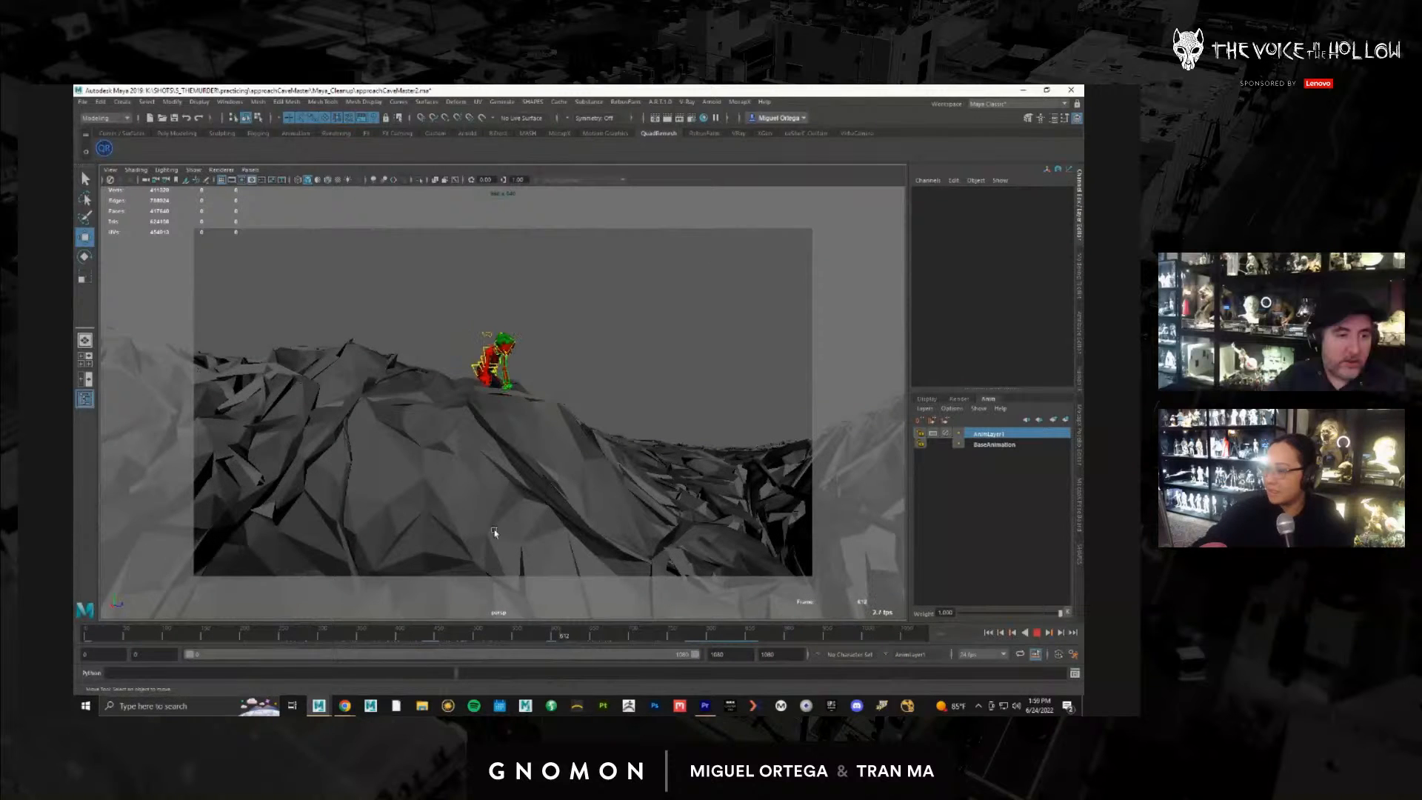
alt+drag(495, 534, 274, 306)
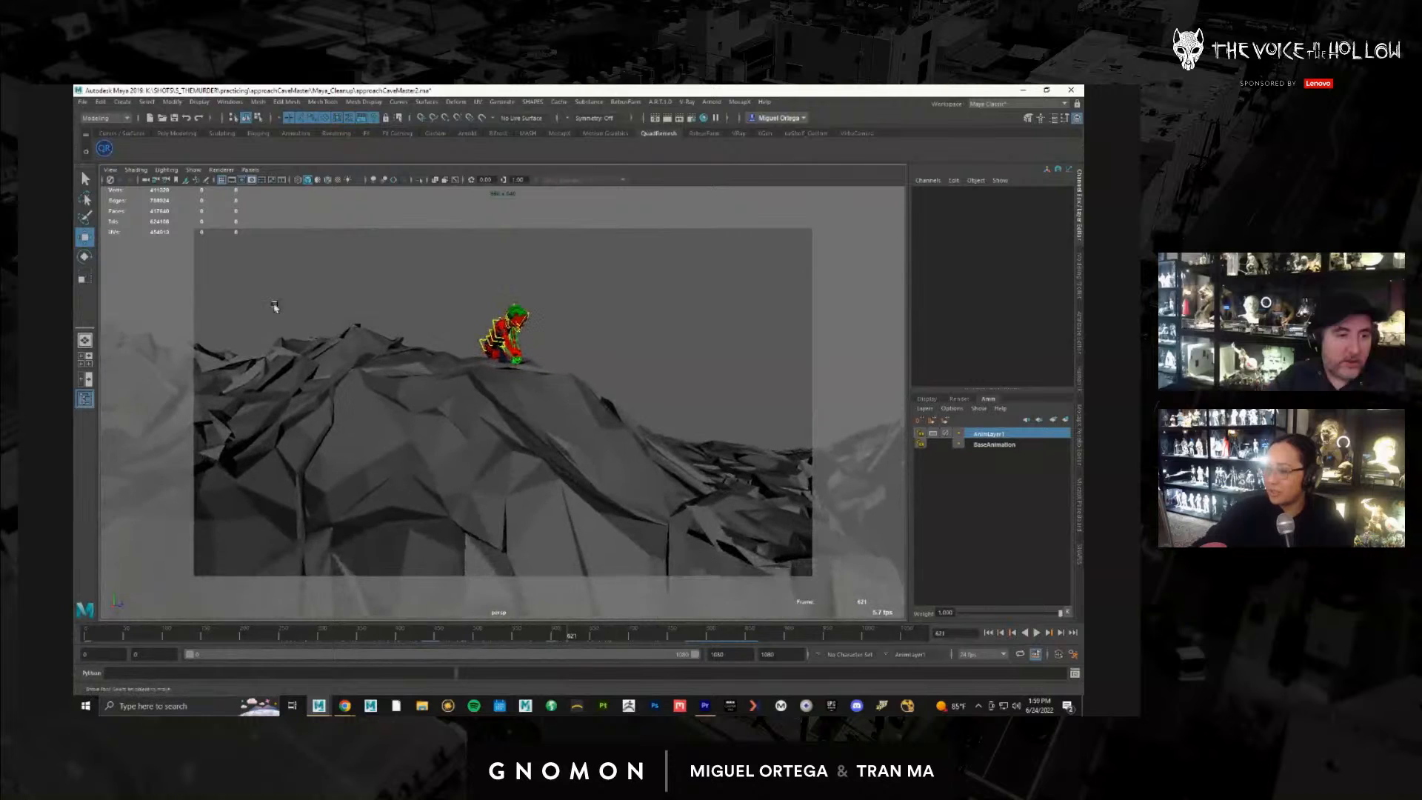
click(194, 170)
click(262, 276)
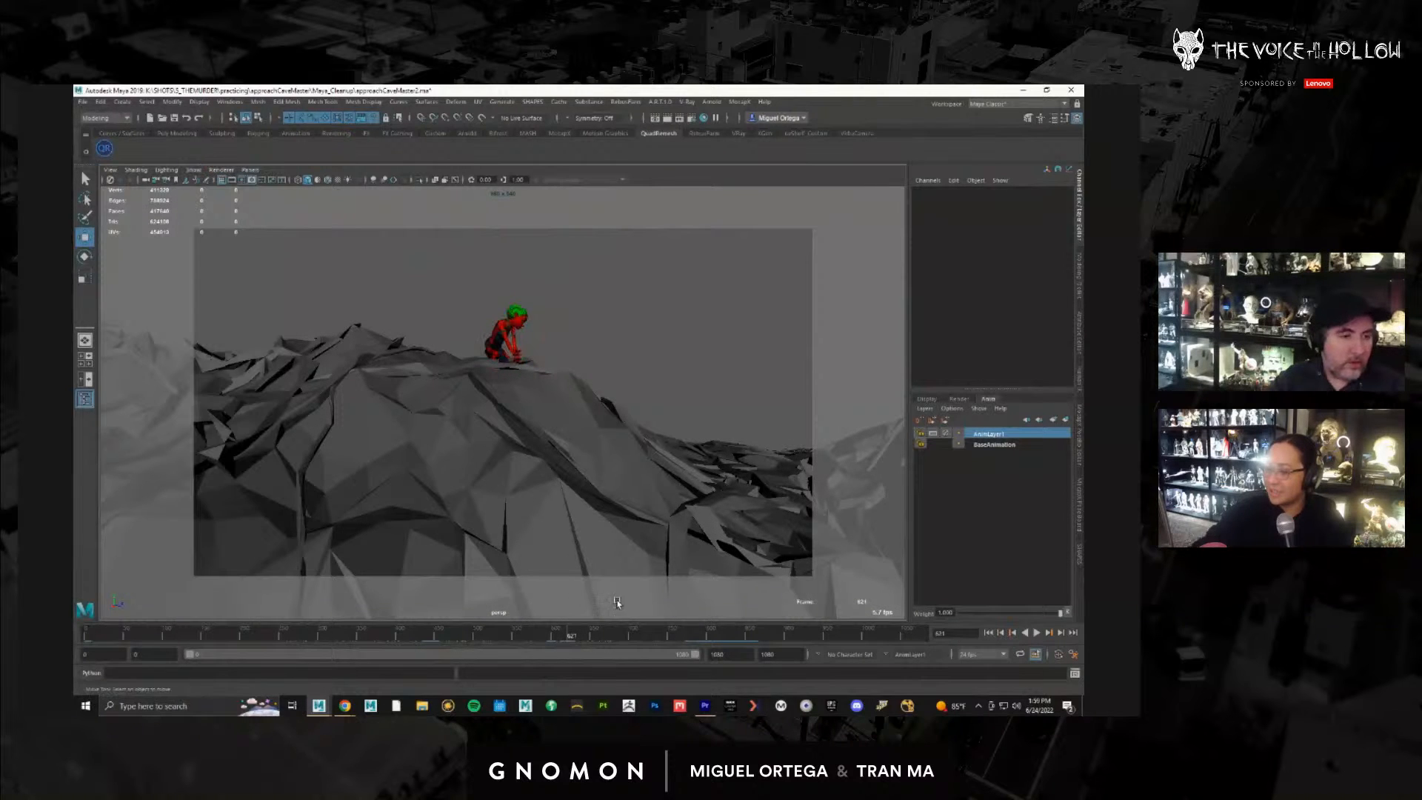
Step: Play the animation through the low camera, replay it from an earlier frame, and continue it in a close-up beside the character
key(alt+v)
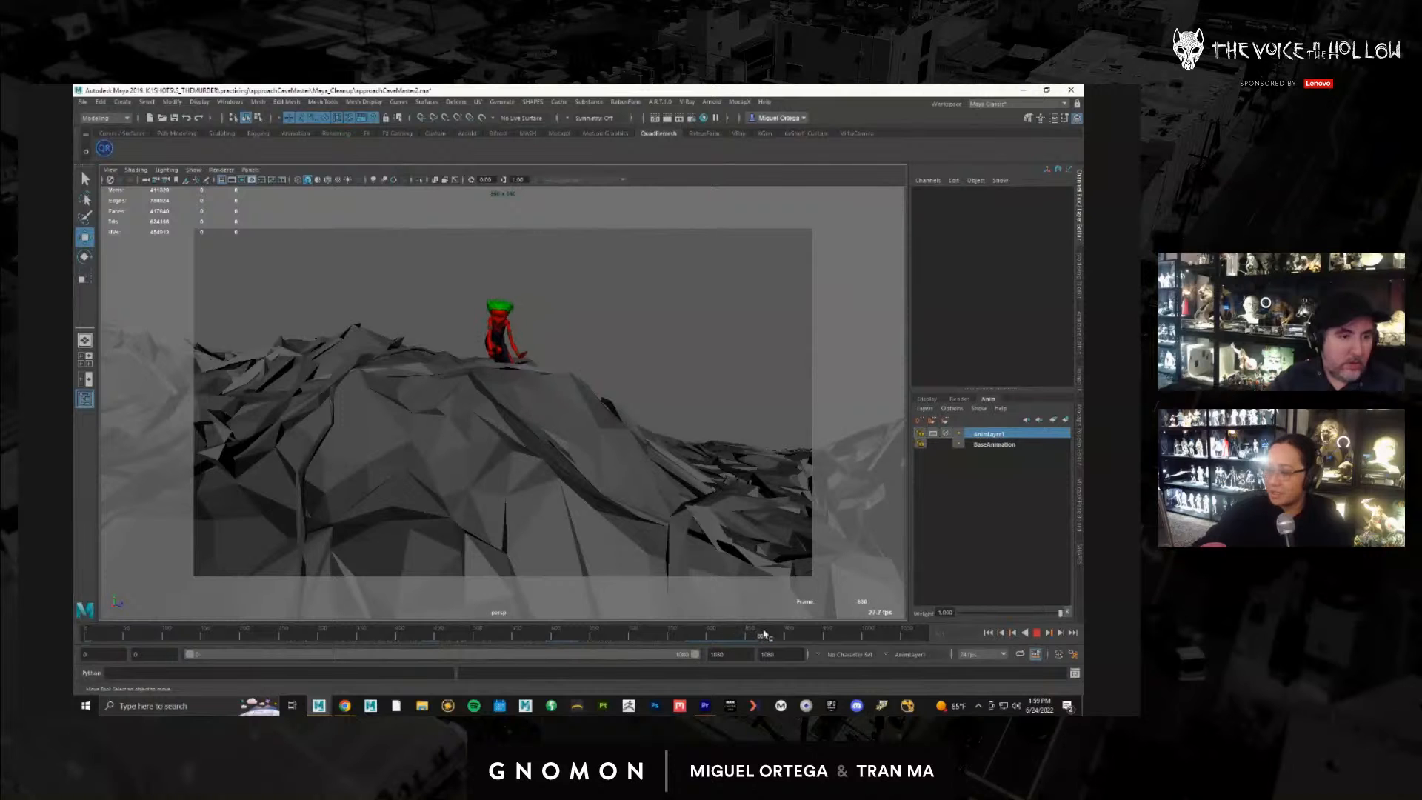
drag(798, 633, 409, 642)
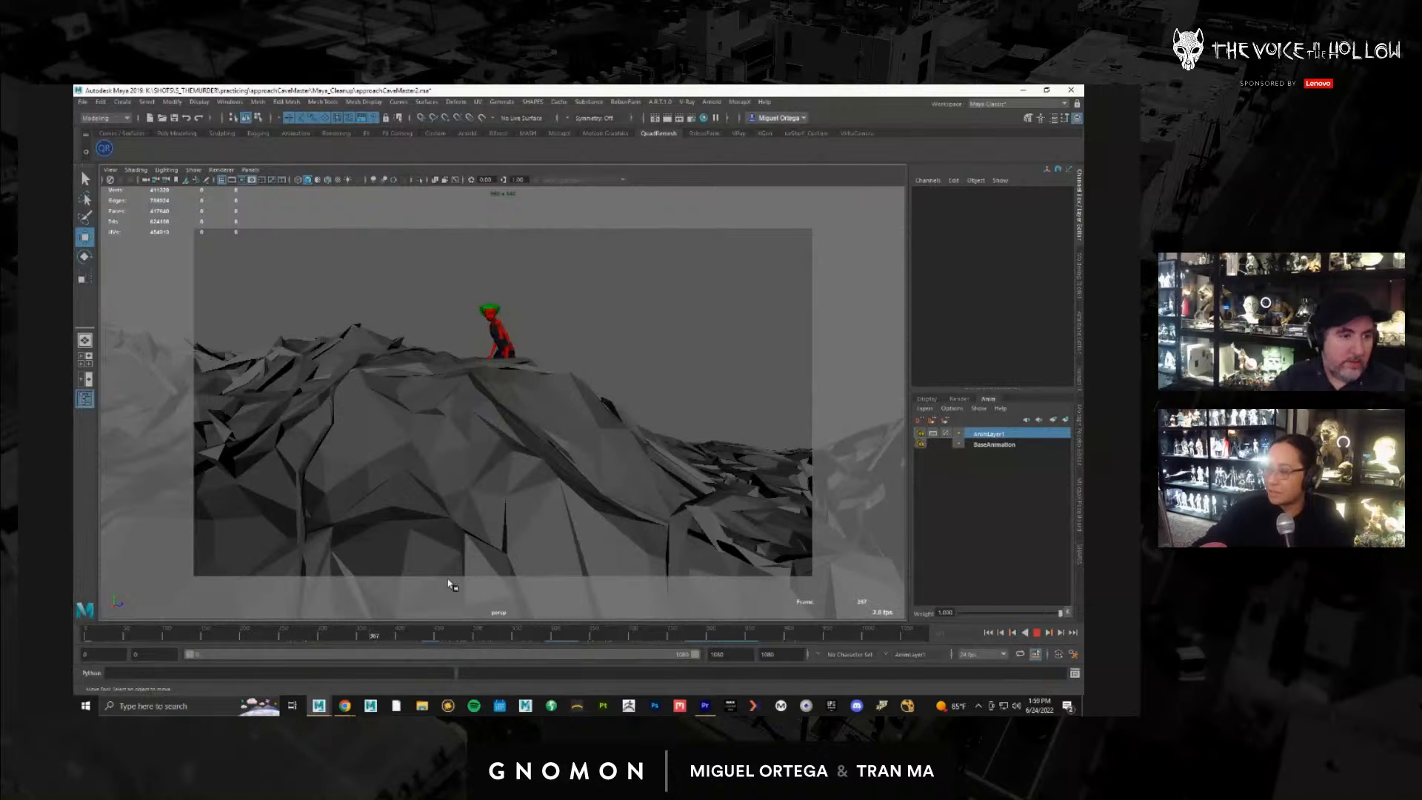
key(alt+v)
alt+drag(489, 518, 650, 488)
alt+right_drag(613, 443, 659, 472)
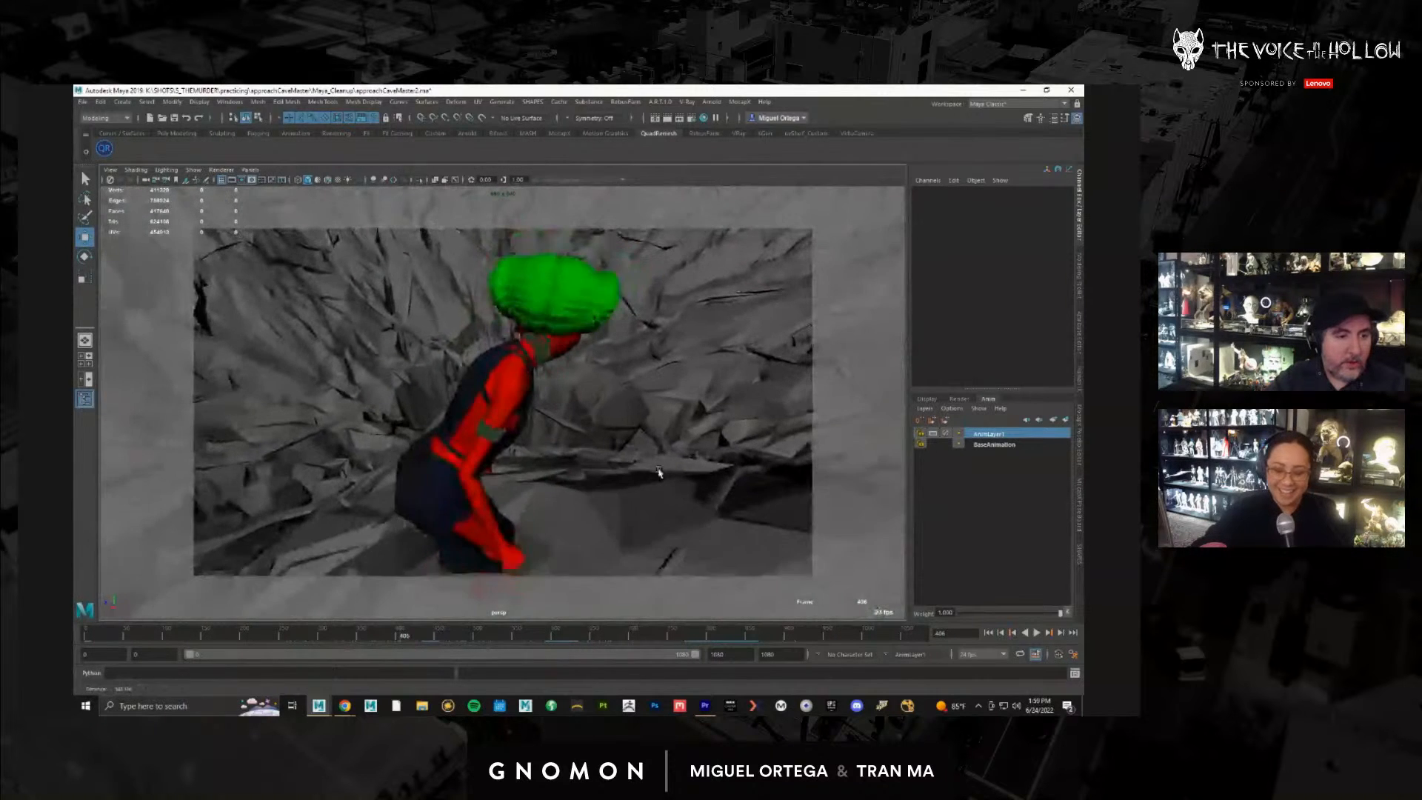
key(alt+v)
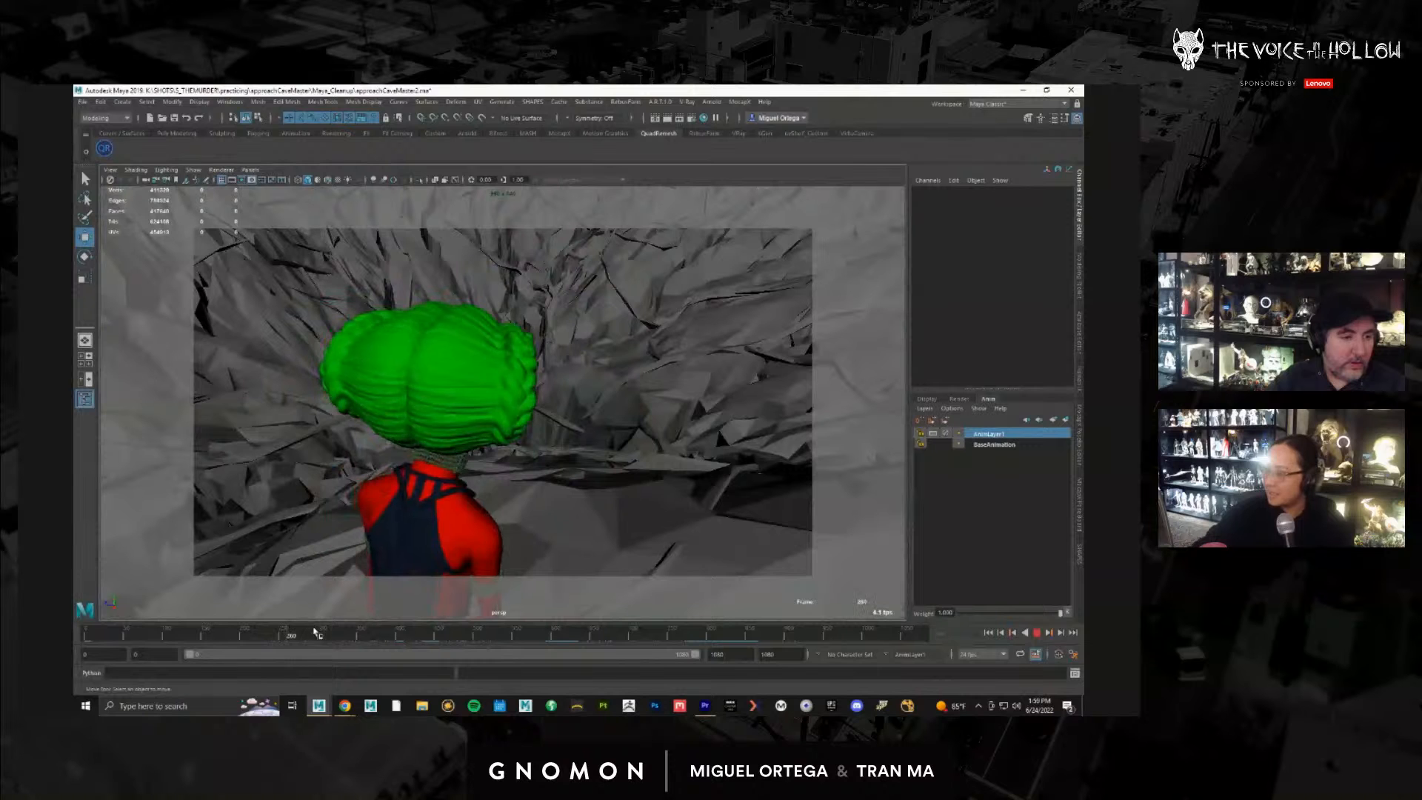
Step: At about frame 315, pull the camera back to place the standing character at one side with the cave ahead
mouse_move(315, 630)
mouse_down()
mouse_move(364, 621)
mouse_move(332, 624)
mouse_up()
alt+right_drag(478, 535, 415, 546)
alt+drag(415, 546, 406, 572)
alt+middle_drag(406, 572, 460, 508)
alt+drag(460, 508, 424, 509)
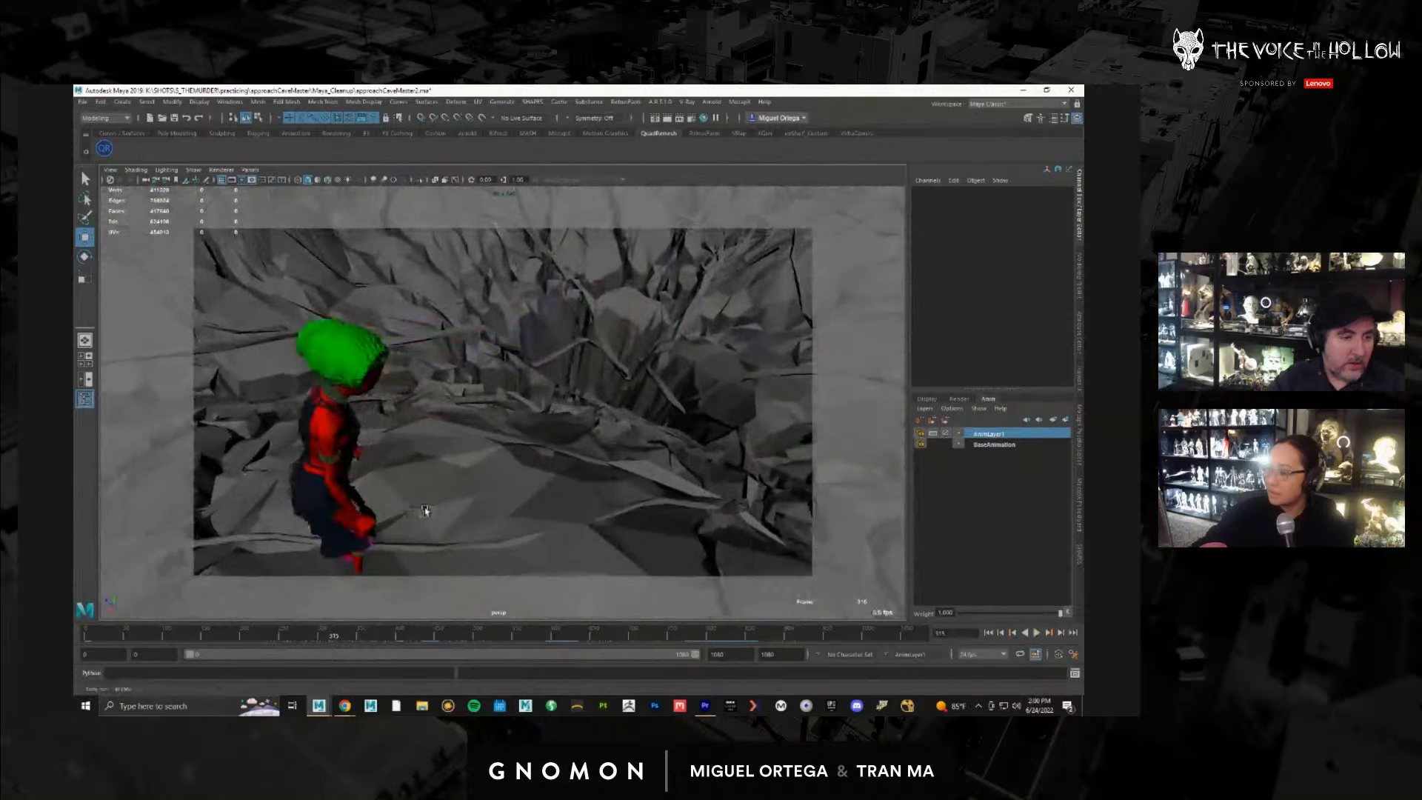
alt+right_drag(424, 509, 434, 517)
alt+drag(435, 517, 434, 514)
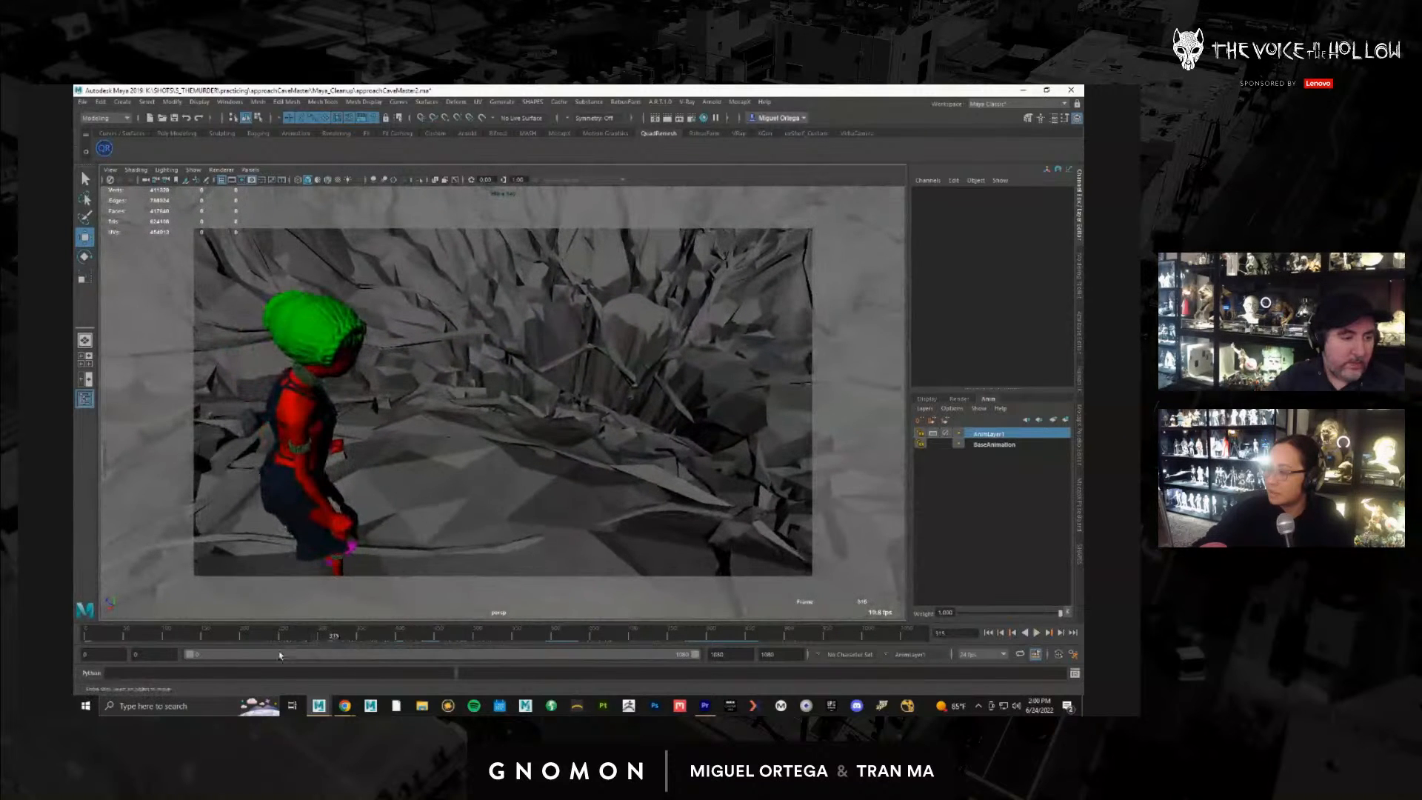
Step: At frame 244, frame the character from below on top of the rock and select the persp camera
mouse_move(275, 635)
mouse_down()
mouse_move(491, 619)
mouse_move(275, 631)
mouse_up()
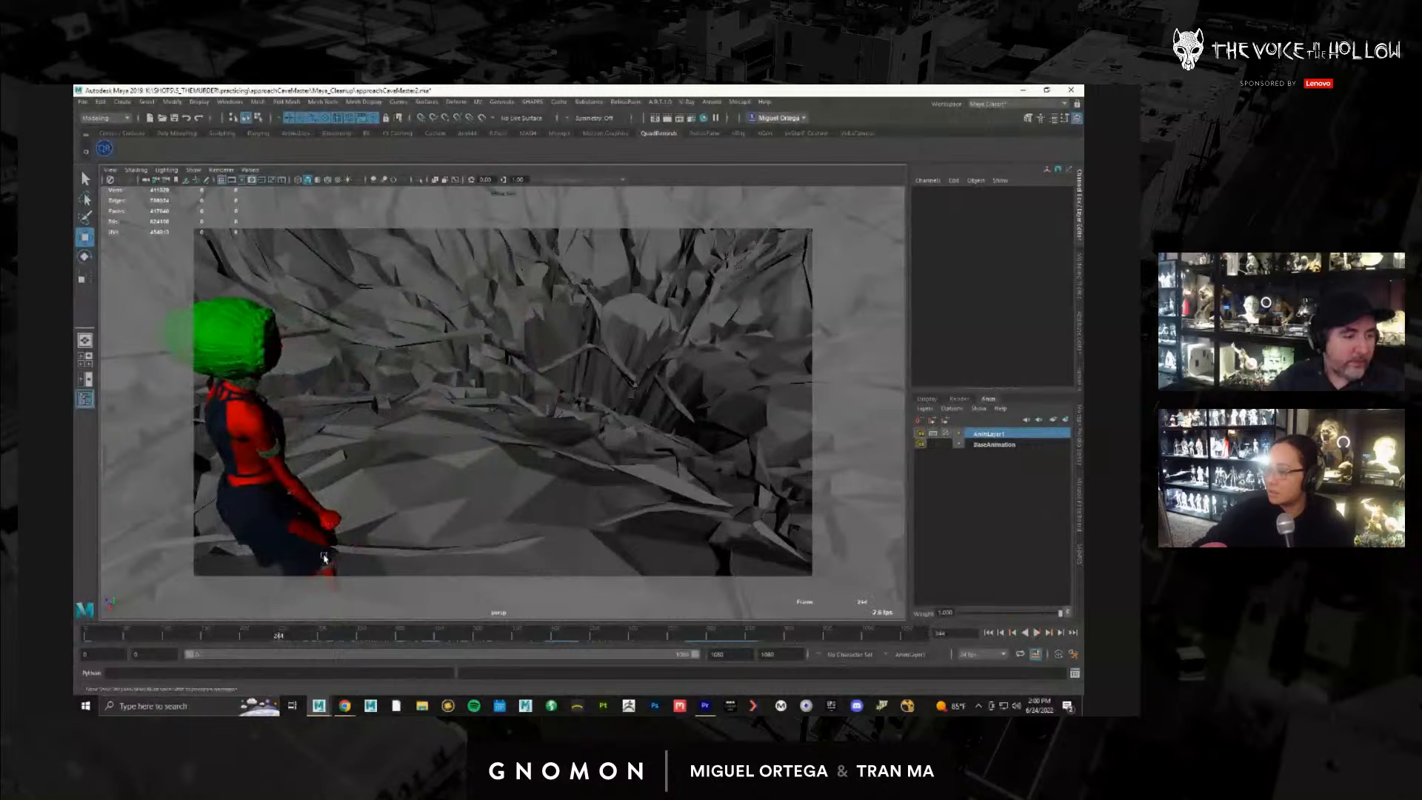
alt+drag(324, 558, 371, 485)
alt+drag(486, 470, 540, 466)
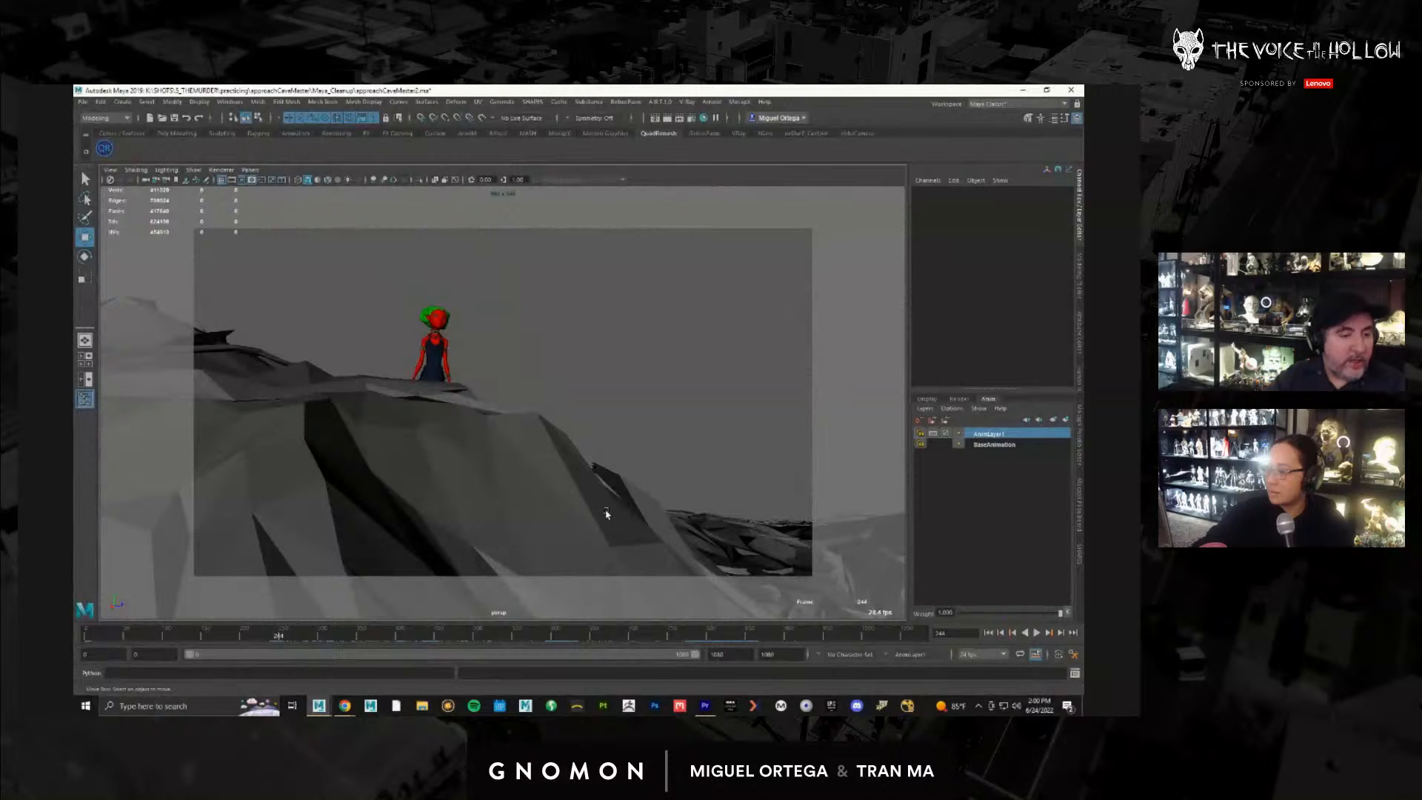
alt+drag(601, 516, 530, 512)
alt+drag(457, 486, 456, 479)
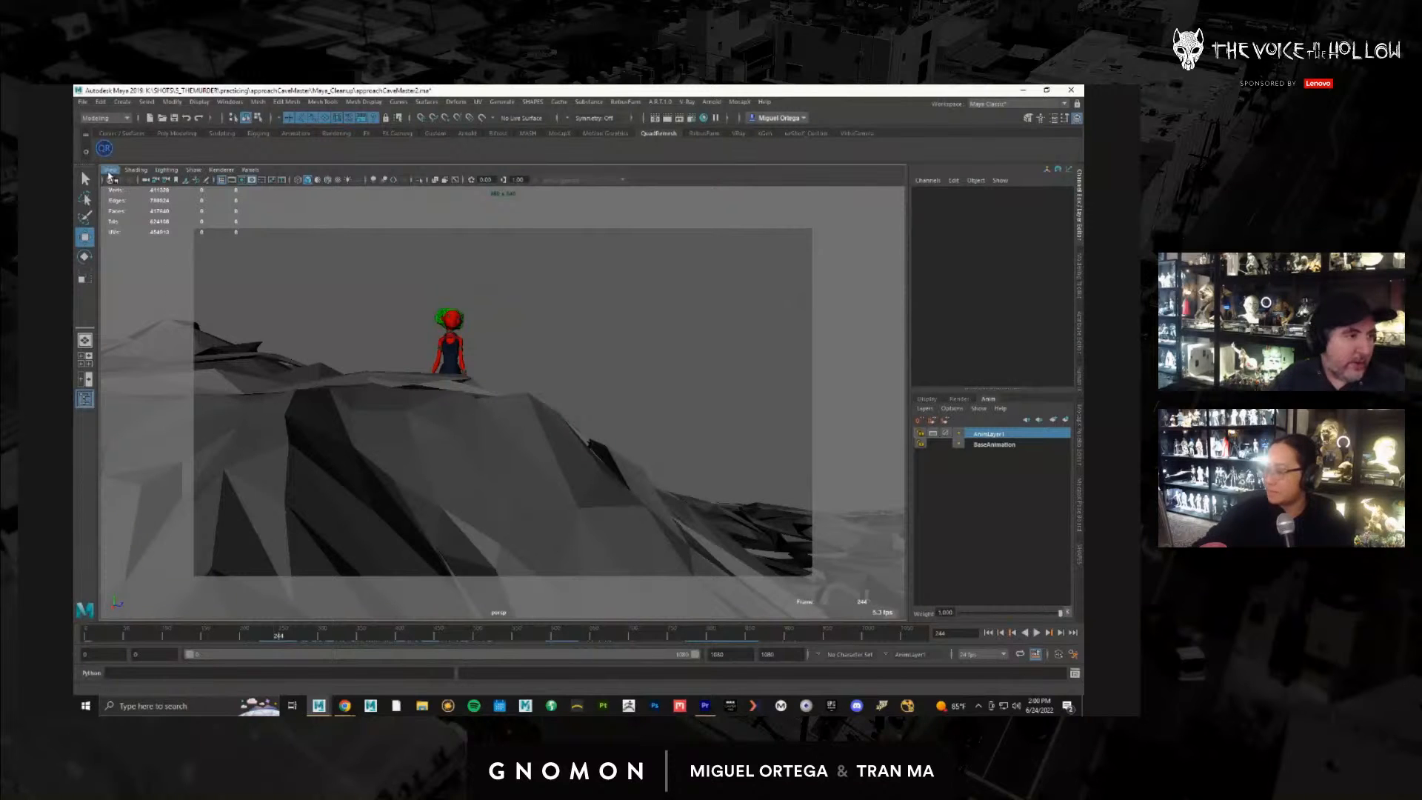
click(110, 170)
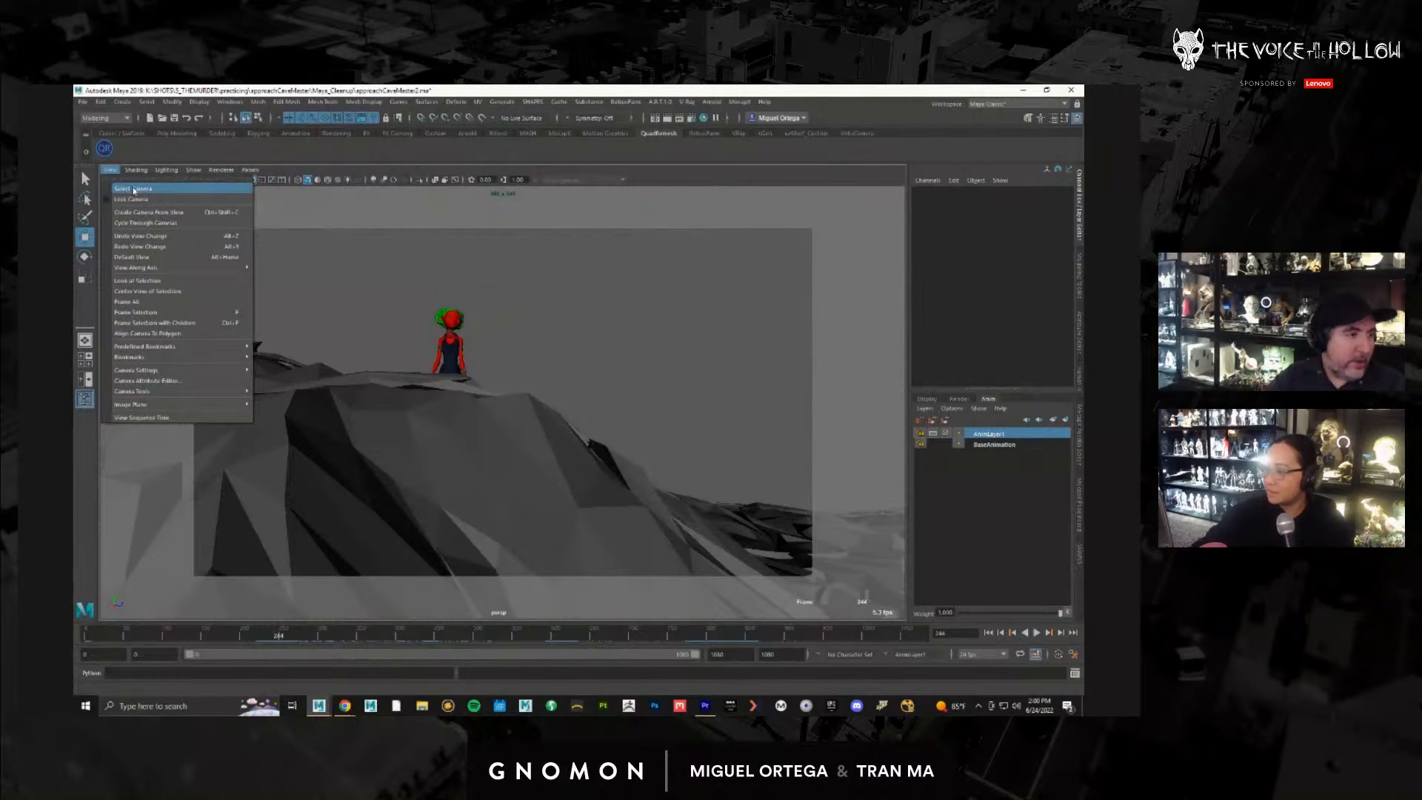
click(132, 189)
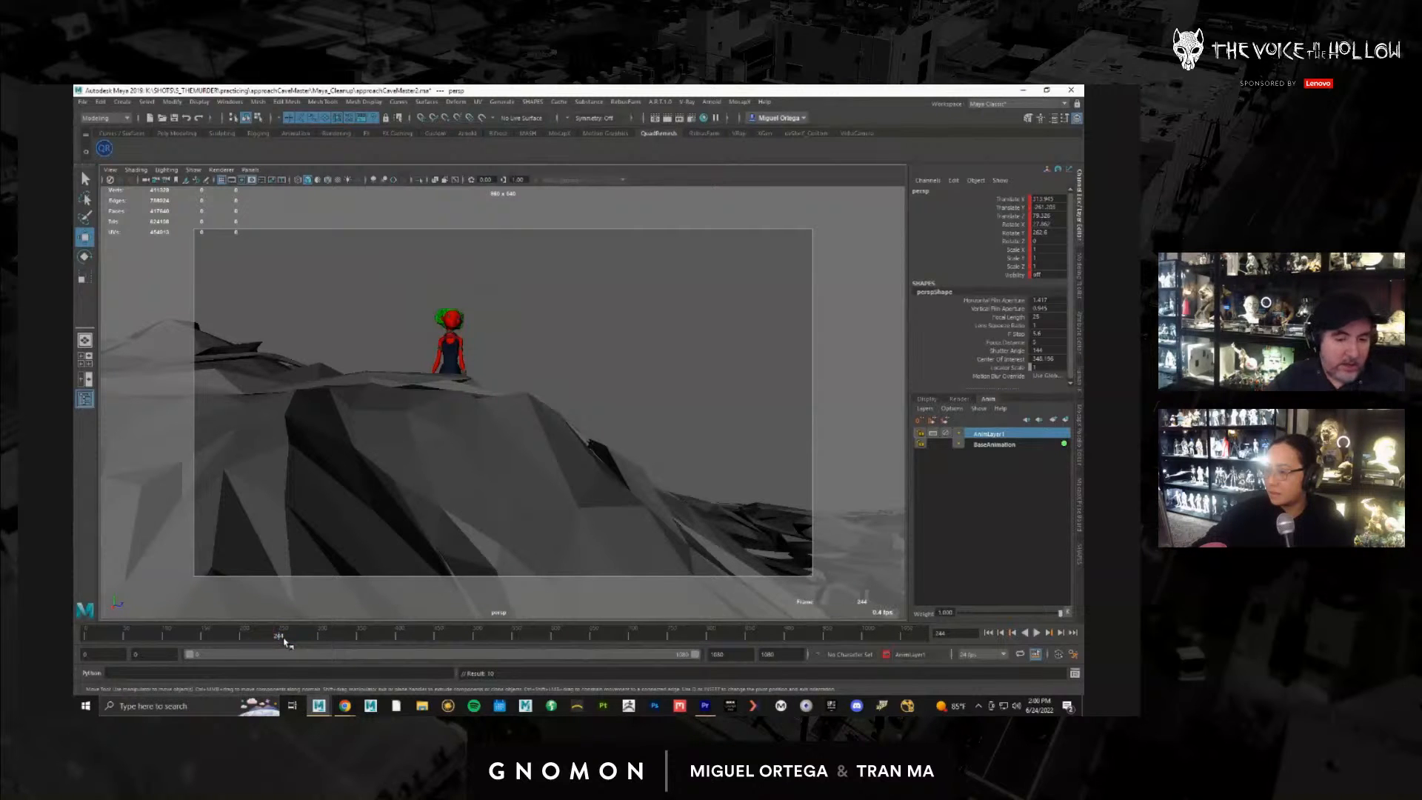
Step: Switch to Adobe Premiere Pro and close it, saving the changes to the open project
click(705, 706)
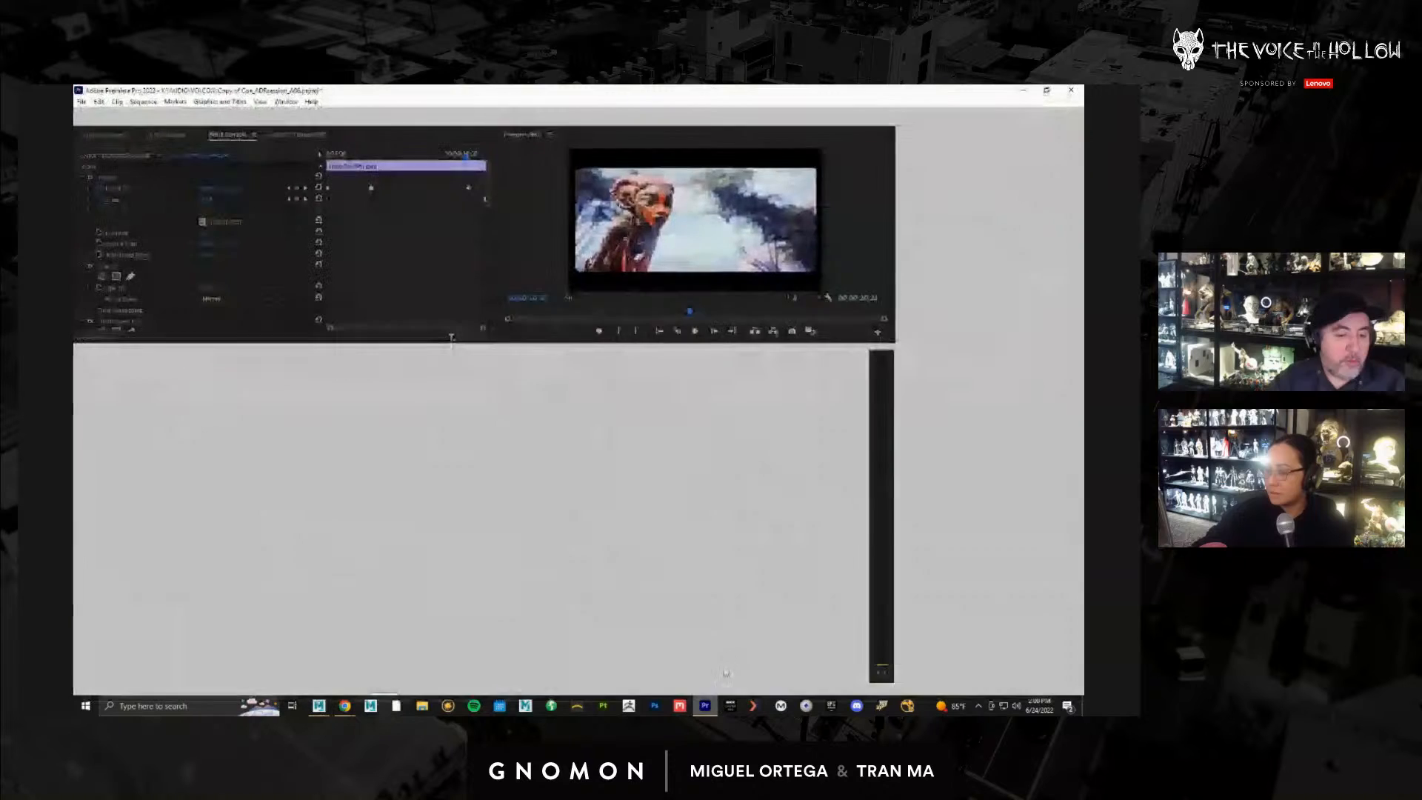
click(1071, 90)
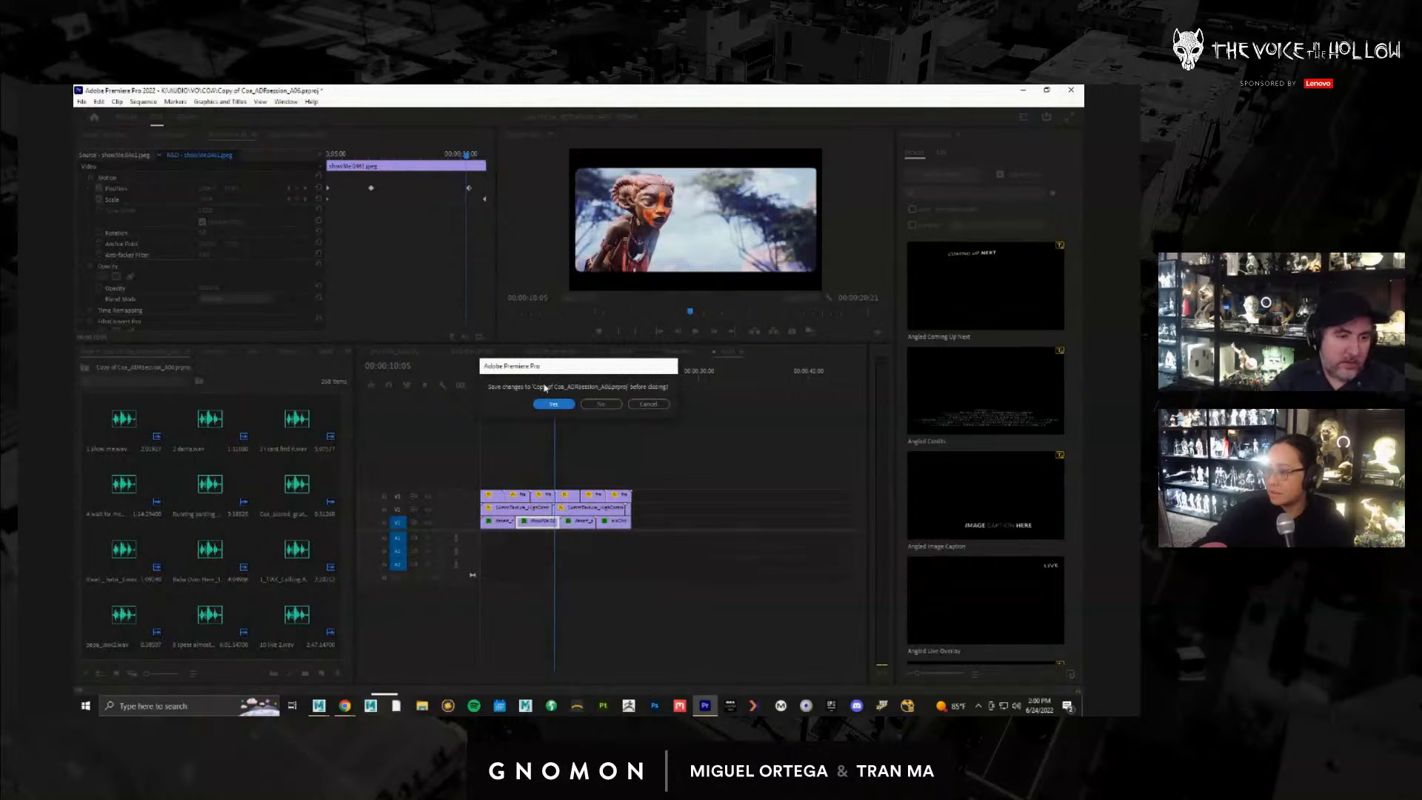
click(554, 405)
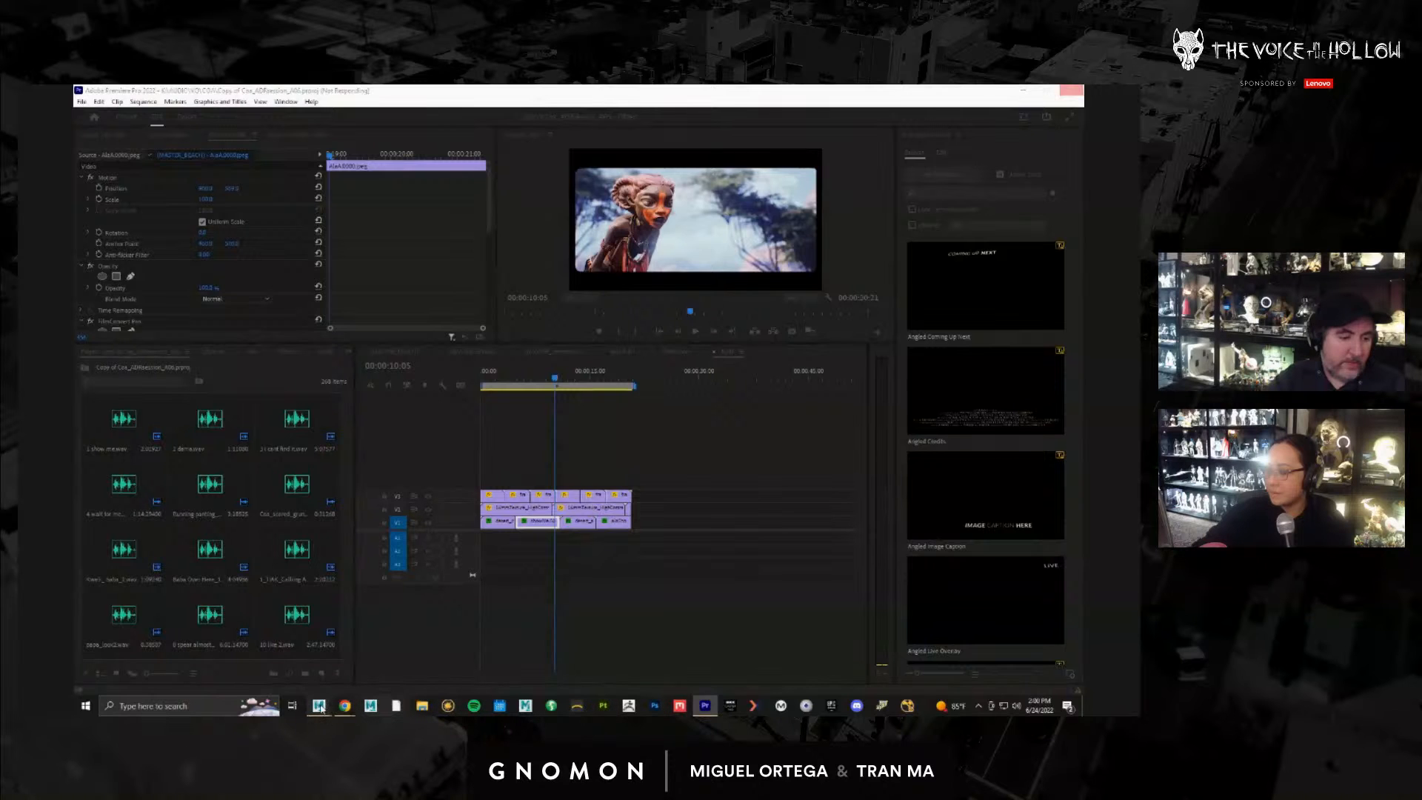
Step: Switch to Maya and play the animation through the persp camera until the character crouches on top of the rock
mouse_move(319, 707)
click(335, 658)
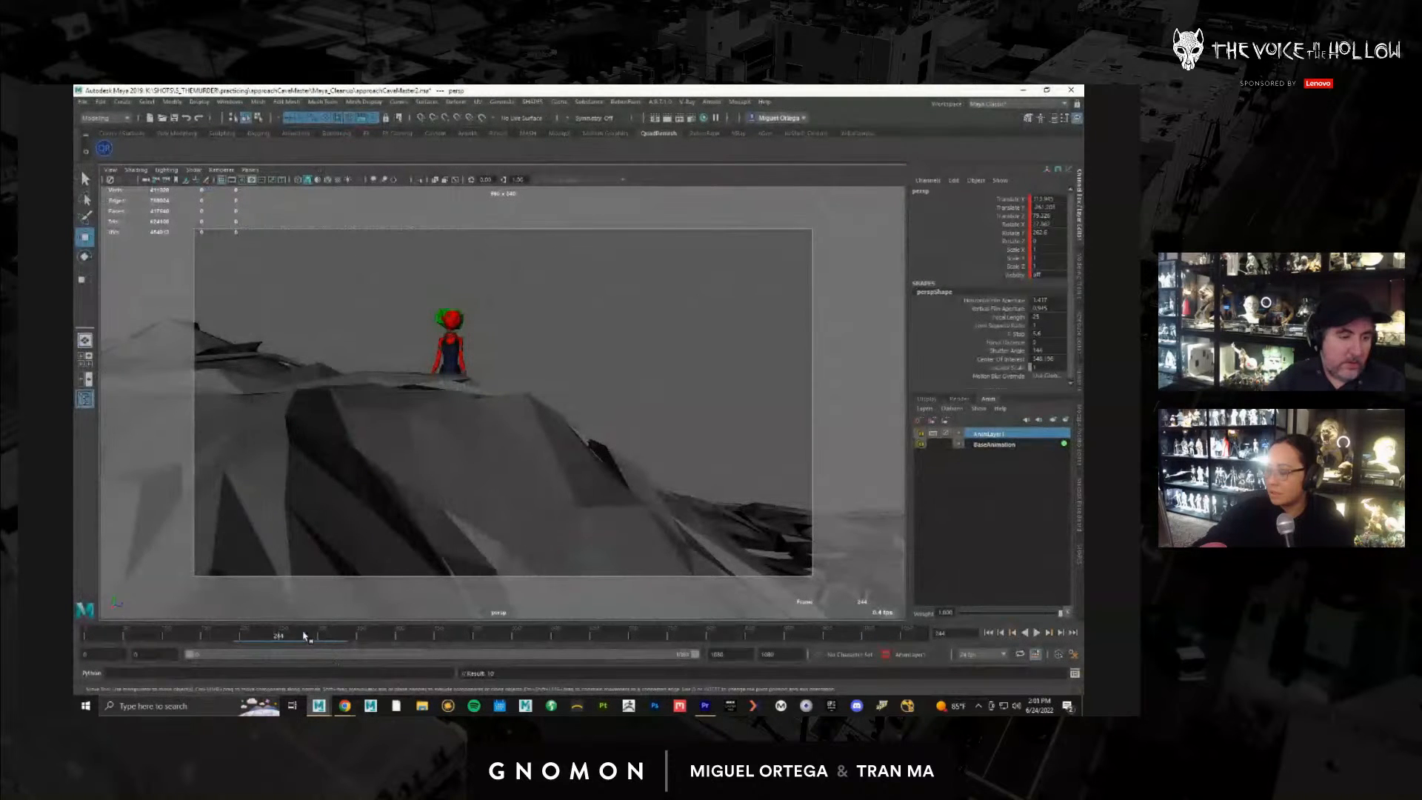
drag(303, 635, 495, 633)
key(alt+v)
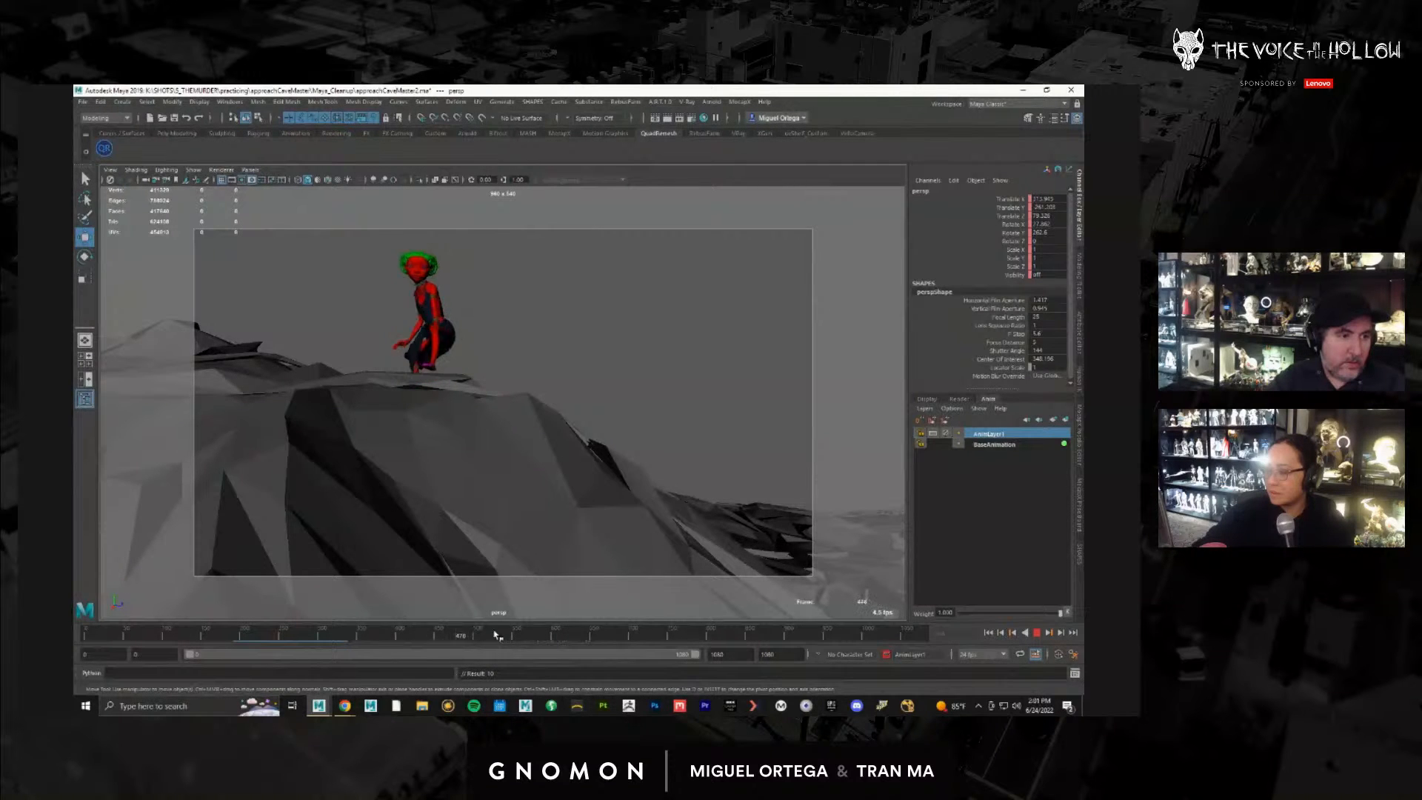
key(alt+v)
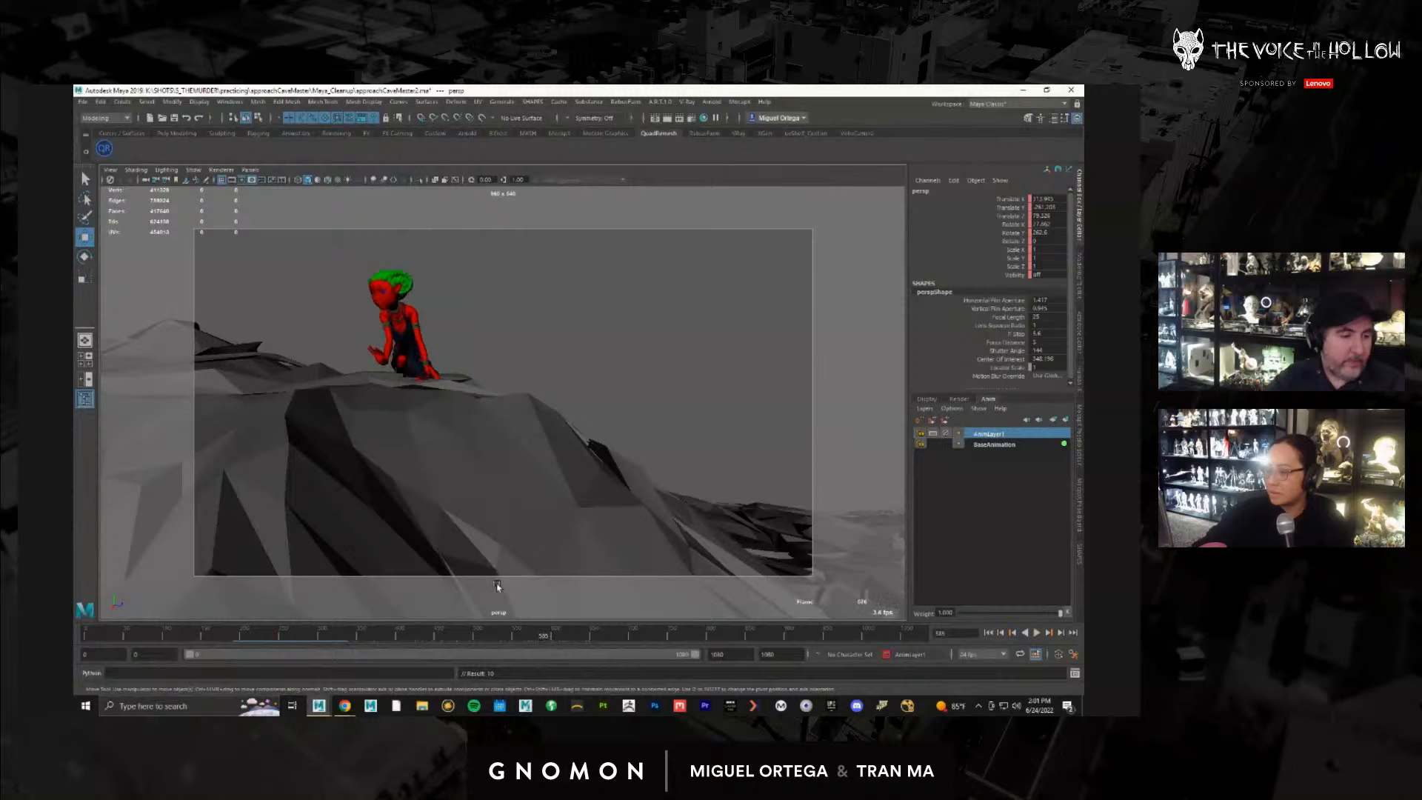
Step: Create a new perspective camera and move it behind the crouching character so the cave hollow lies ahead
click(250, 169)
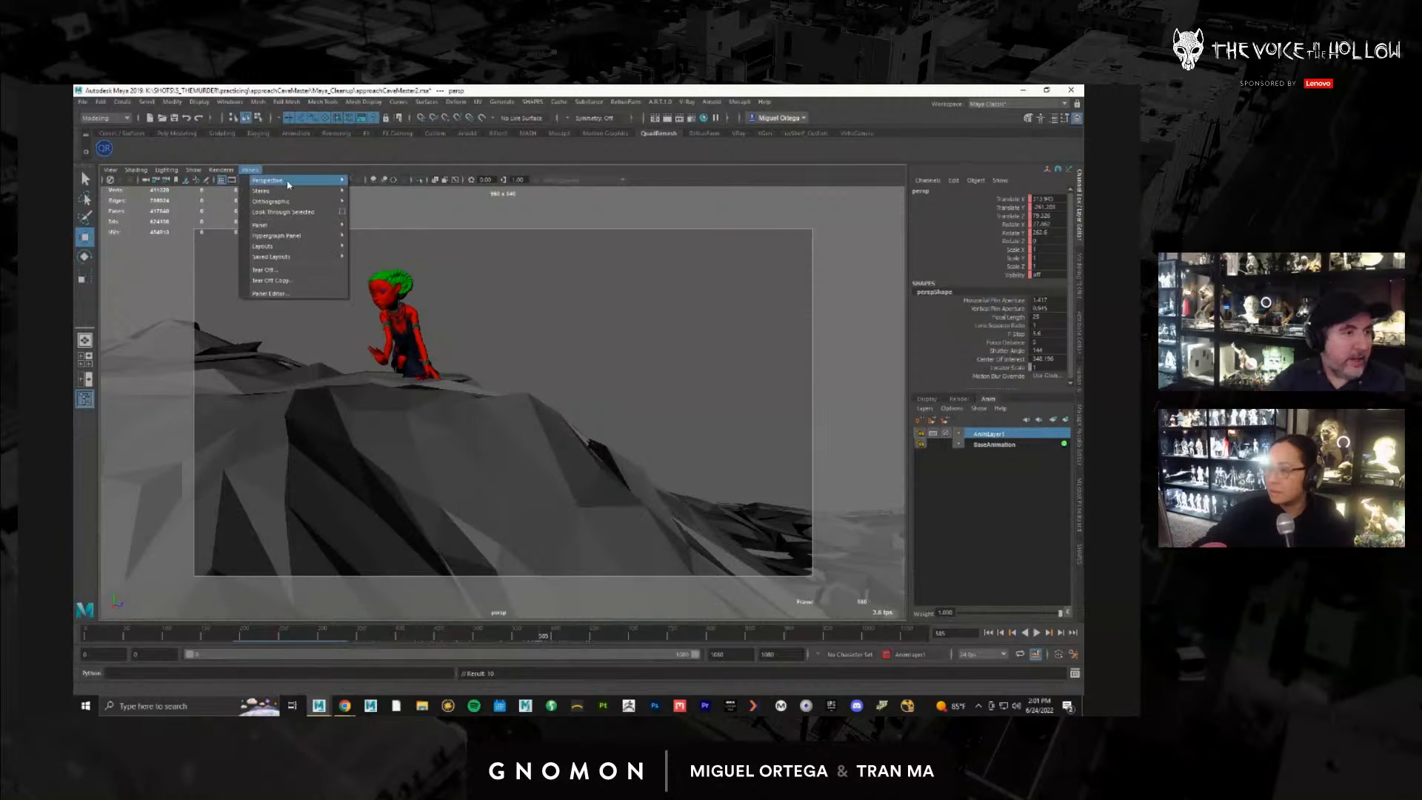
mouse_move(288, 184)
click(406, 185)
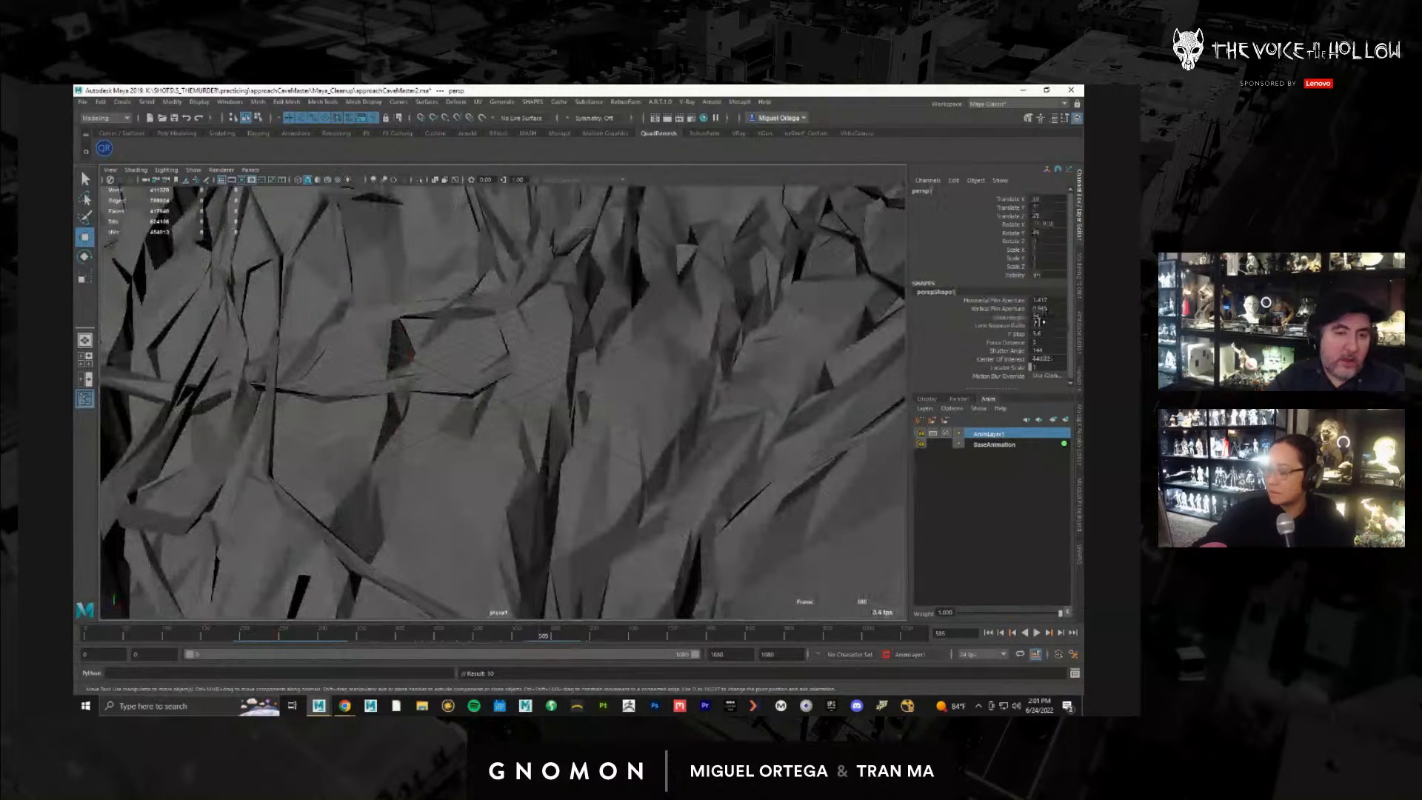
scroll(674, 436, down, 4)
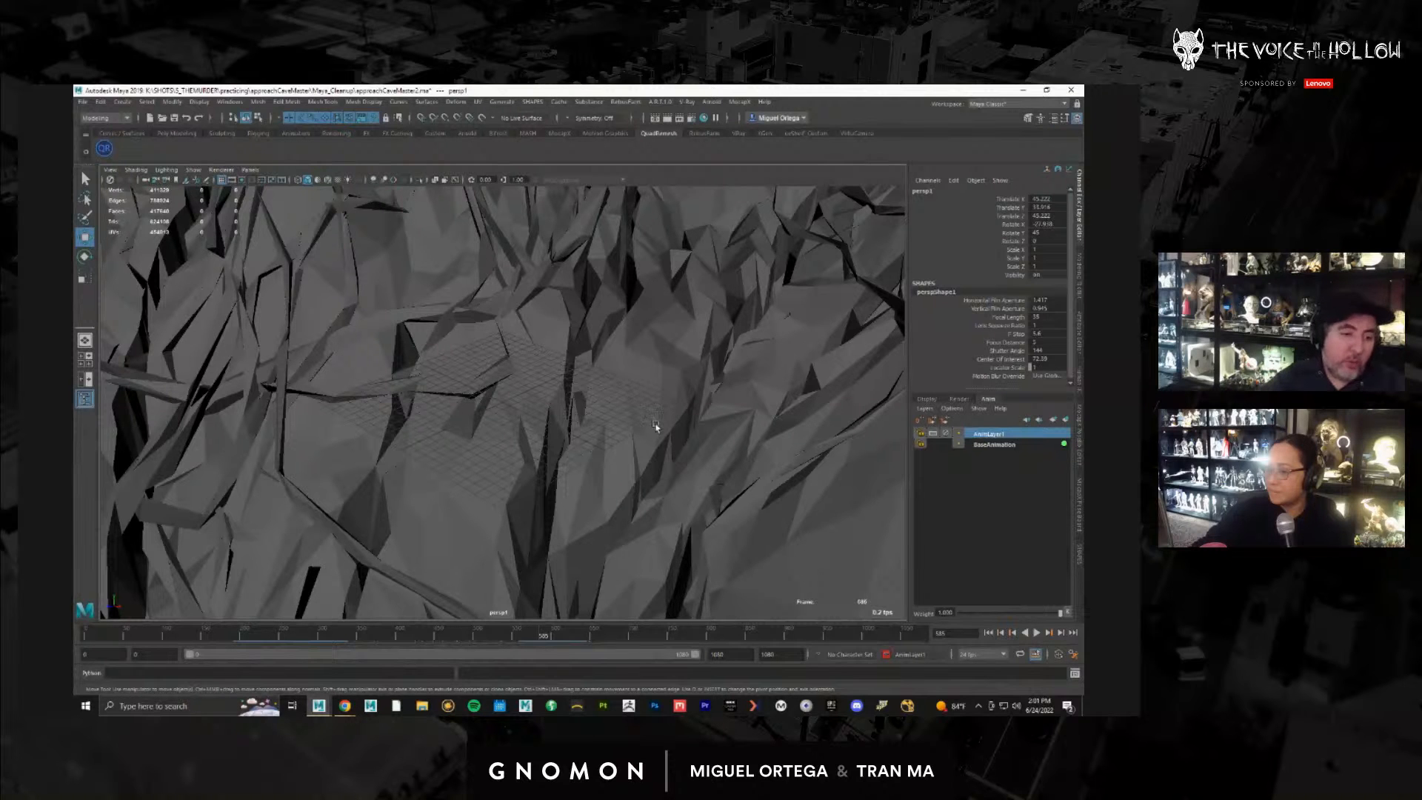
alt+right_drag(656, 426, 233, 351)
alt+right_drag(593, 422, 311, 396)
alt+drag(515, 417, 400, 398)
alt+middle_drag(457, 448, 530, 377)
alt+right_drag(530, 377, 688, 435)
alt+drag(689, 435, 629, 415)
alt+middle_drag(629, 416, 621, 445)
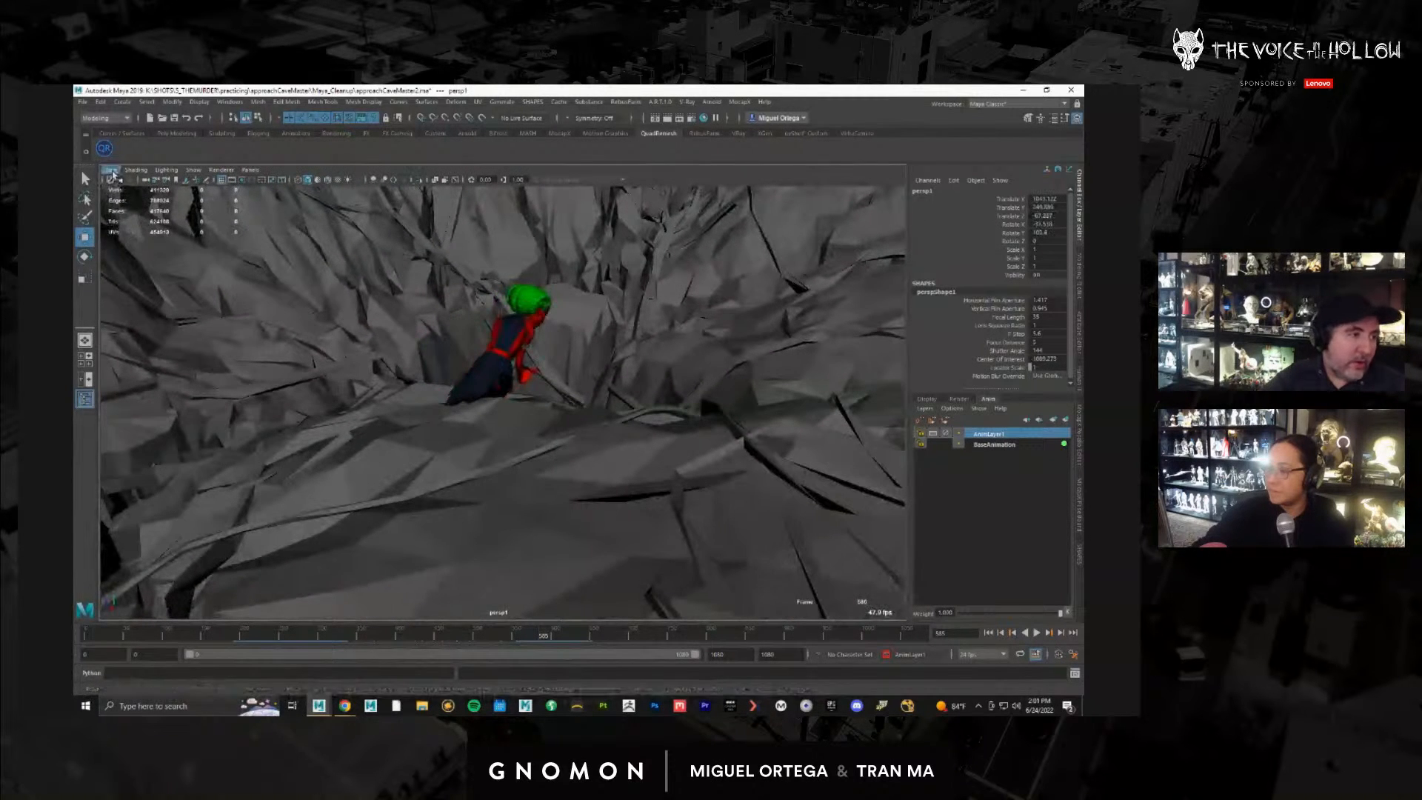
Step: Turn on the new camera's resolution gate and frame the crouching character more closely from behind against the roots
click(111, 171)
mouse_move(178, 370)
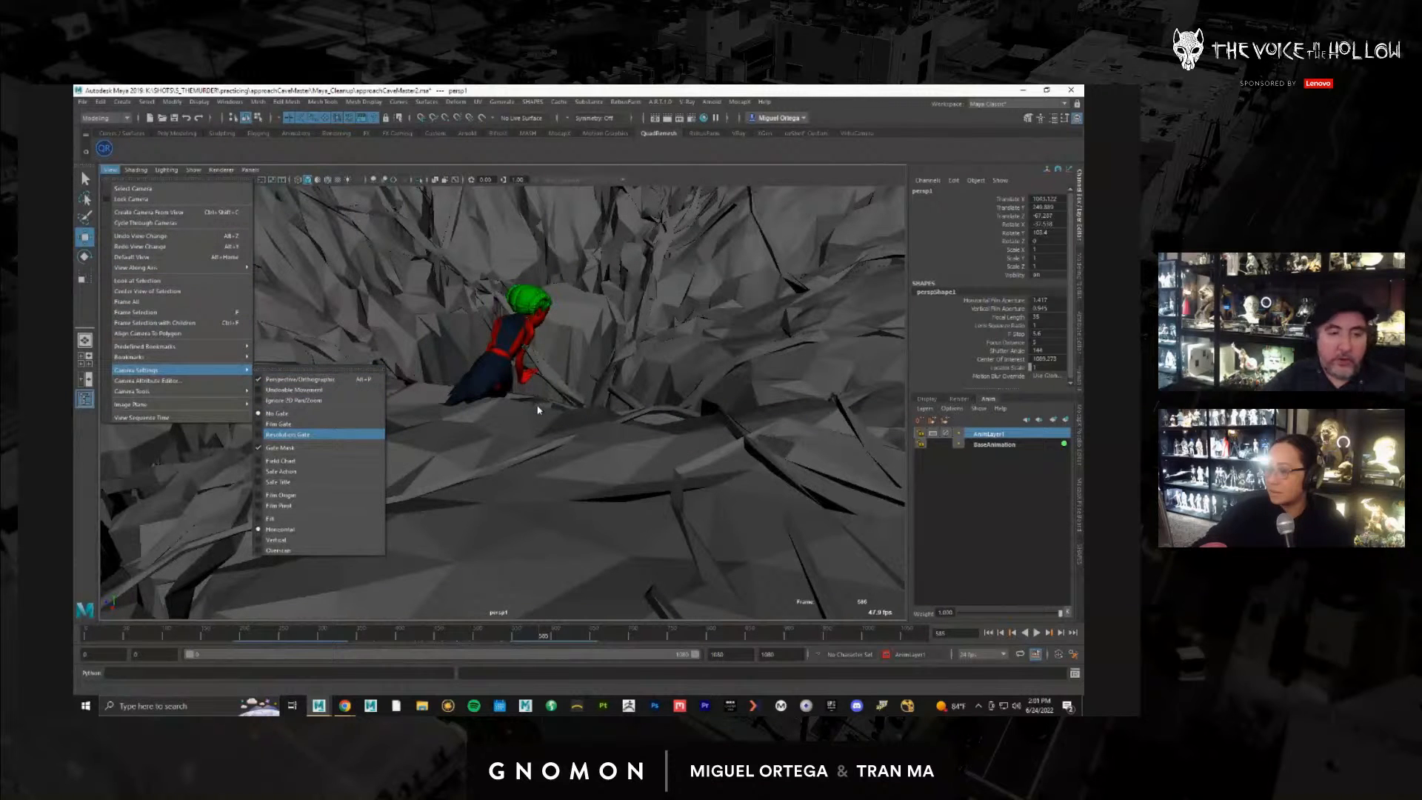
click(341, 437)
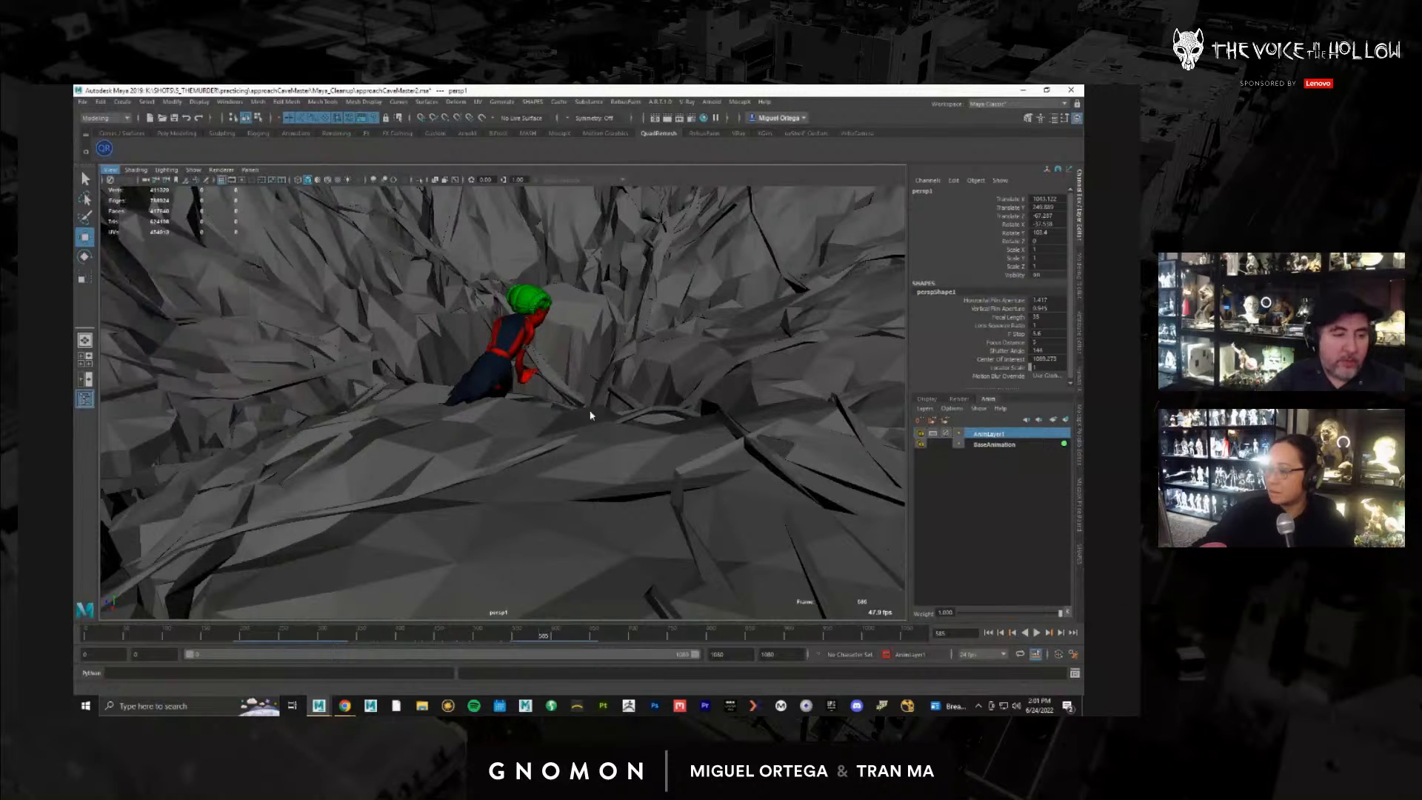
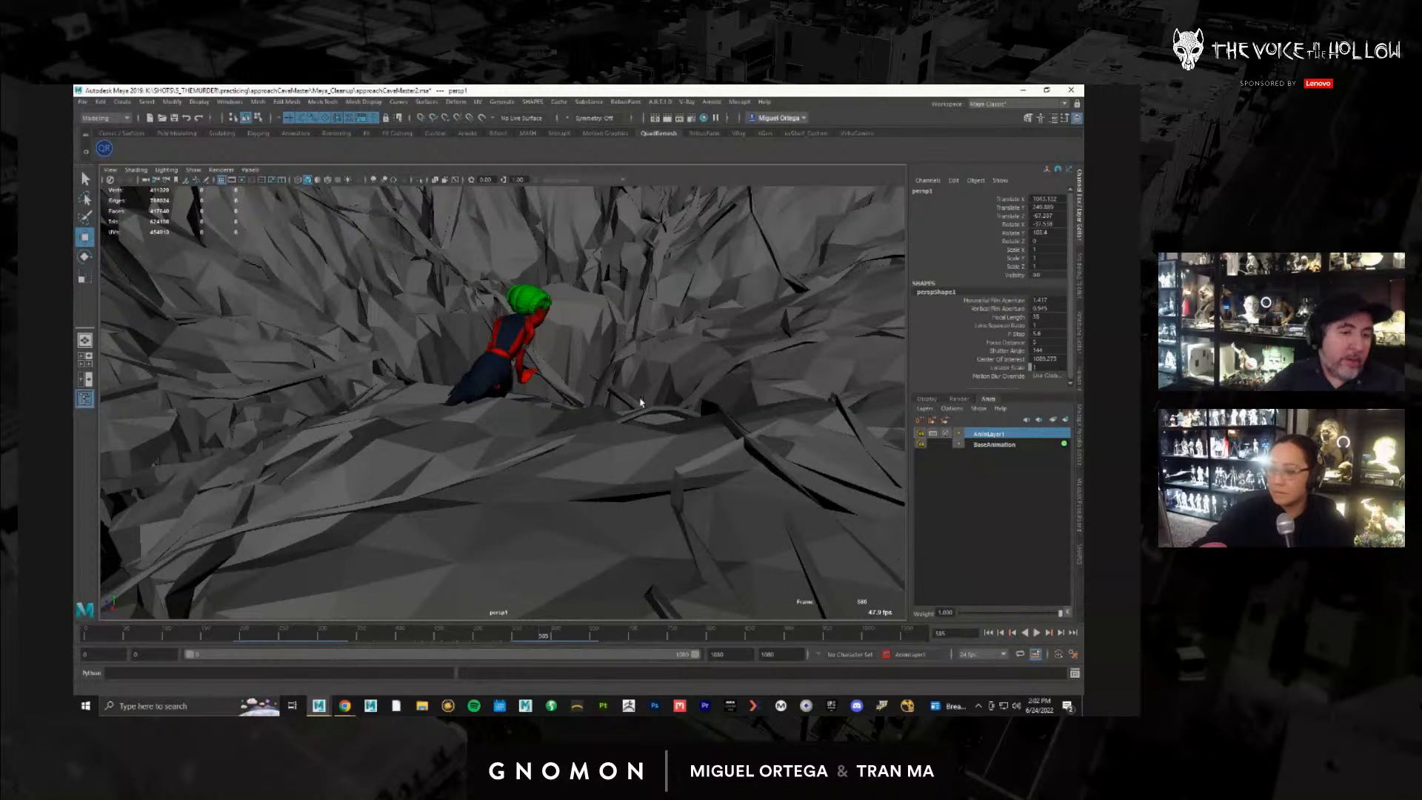
key(ctrl+z)
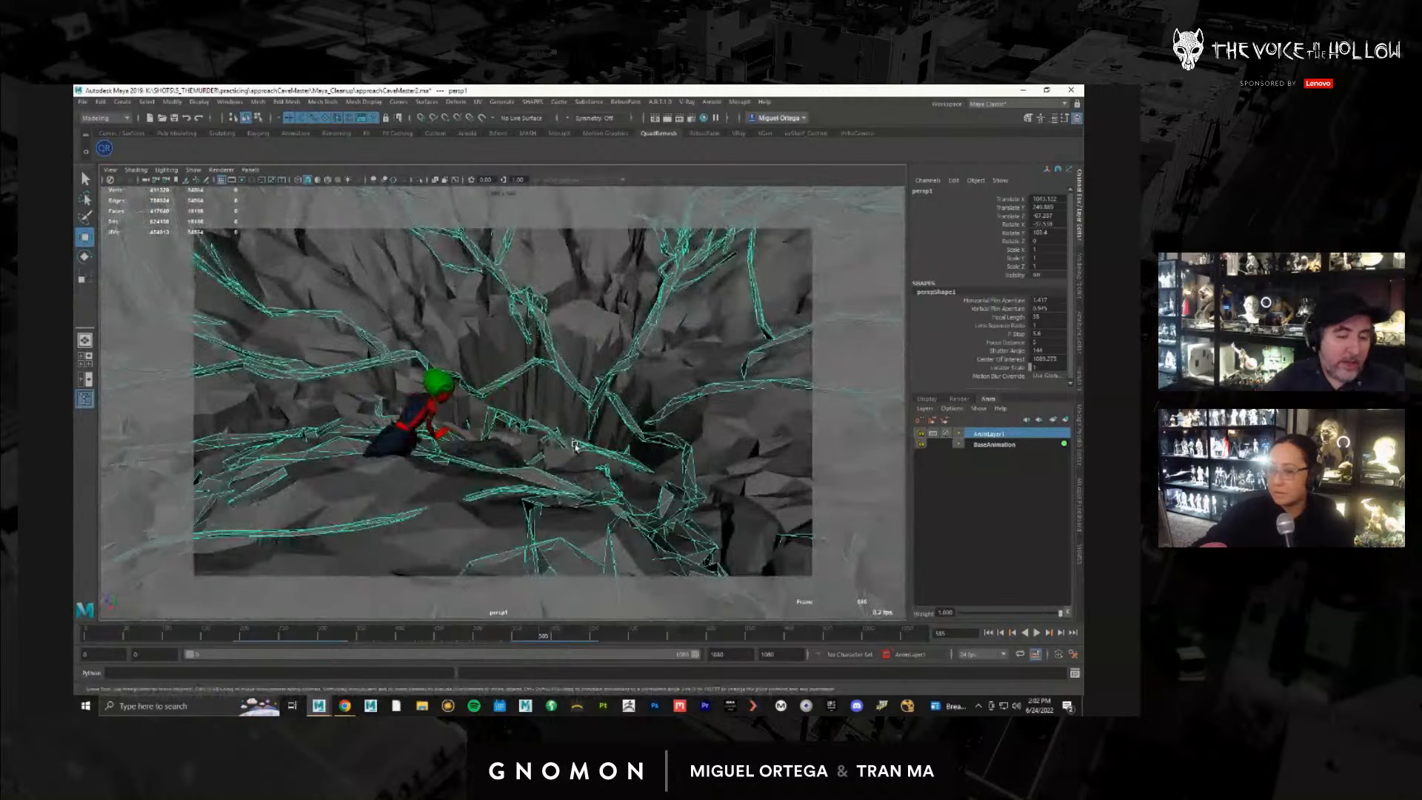
key(ctrl+z)
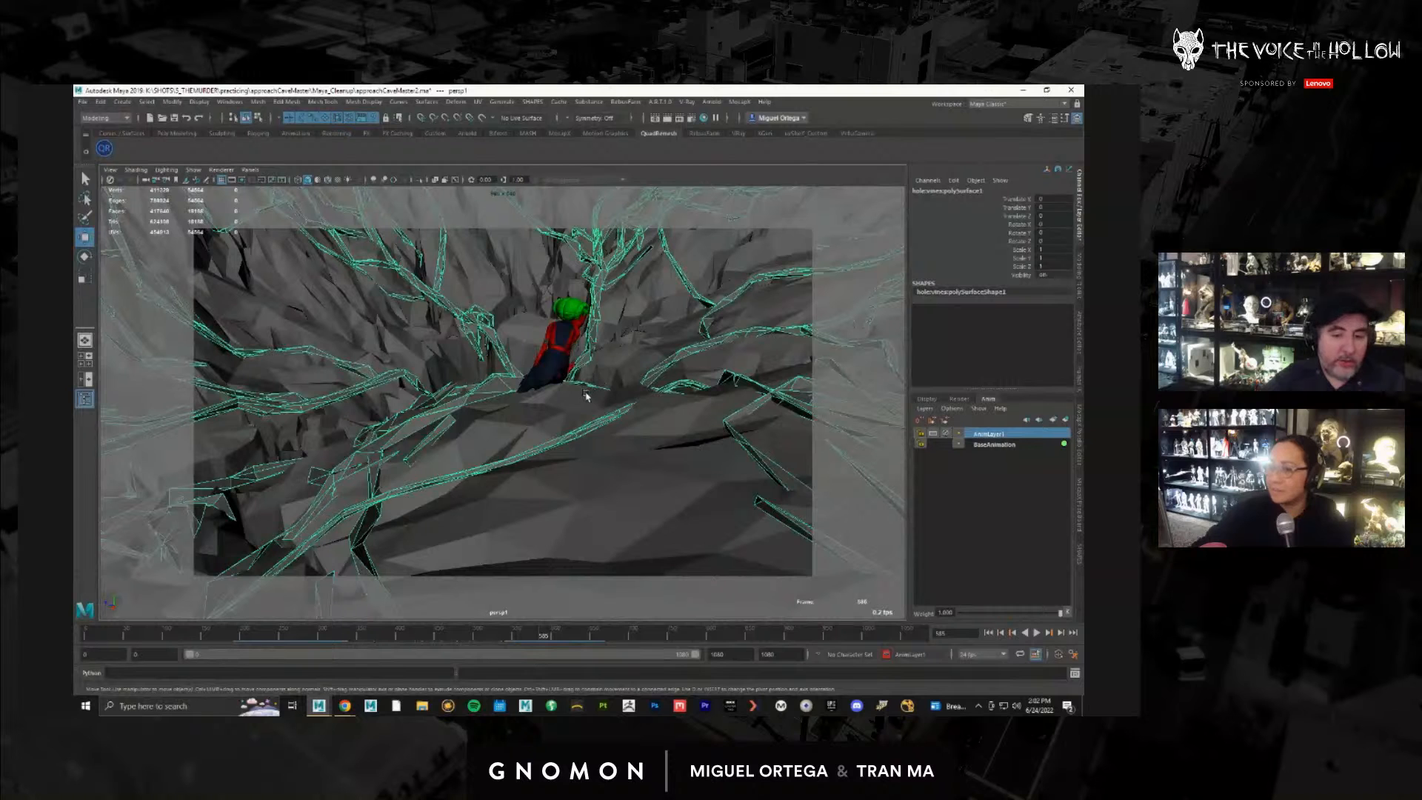
alt+drag(565, 399, 541, 424)
scroll(542, 424, up, 5)
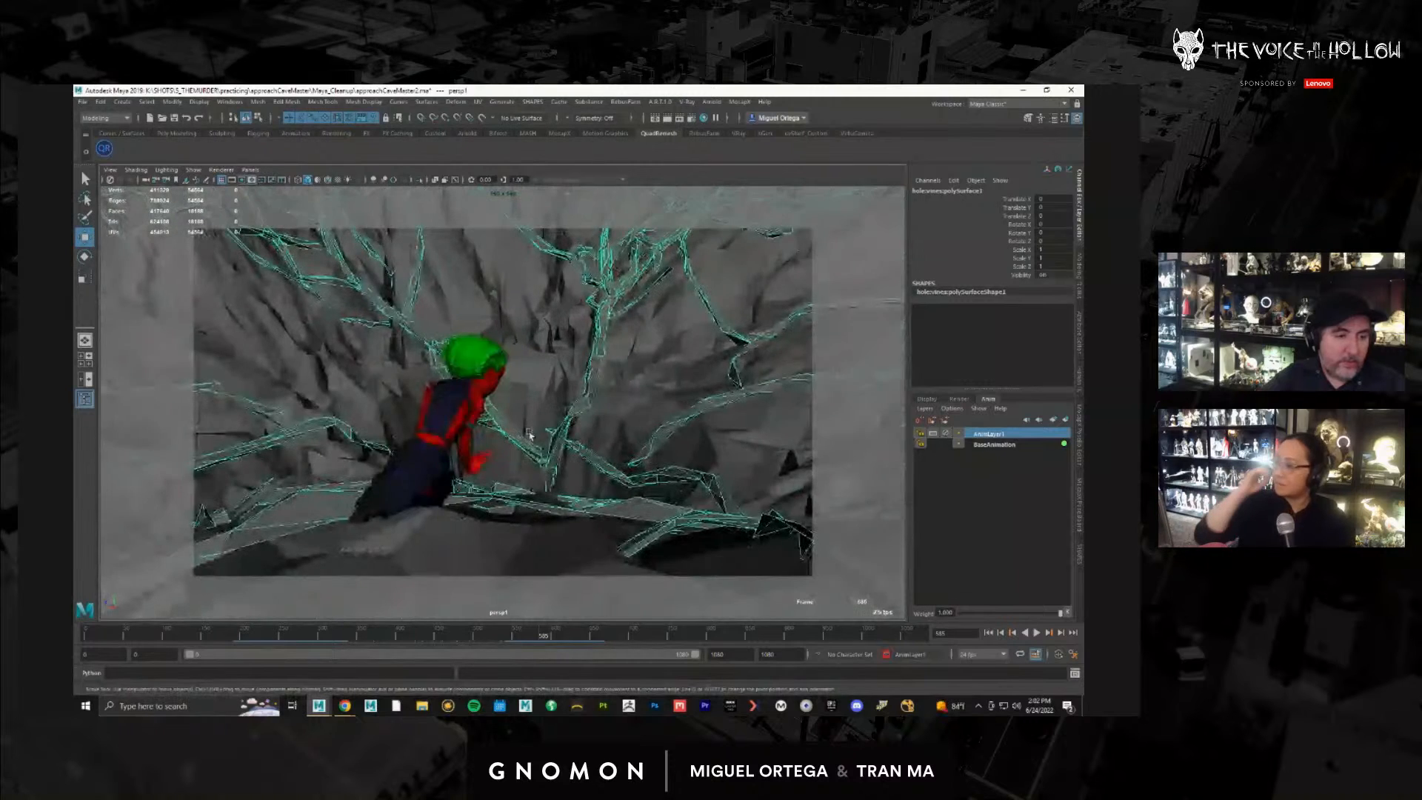
alt+drag(521, 433, 544, 451)
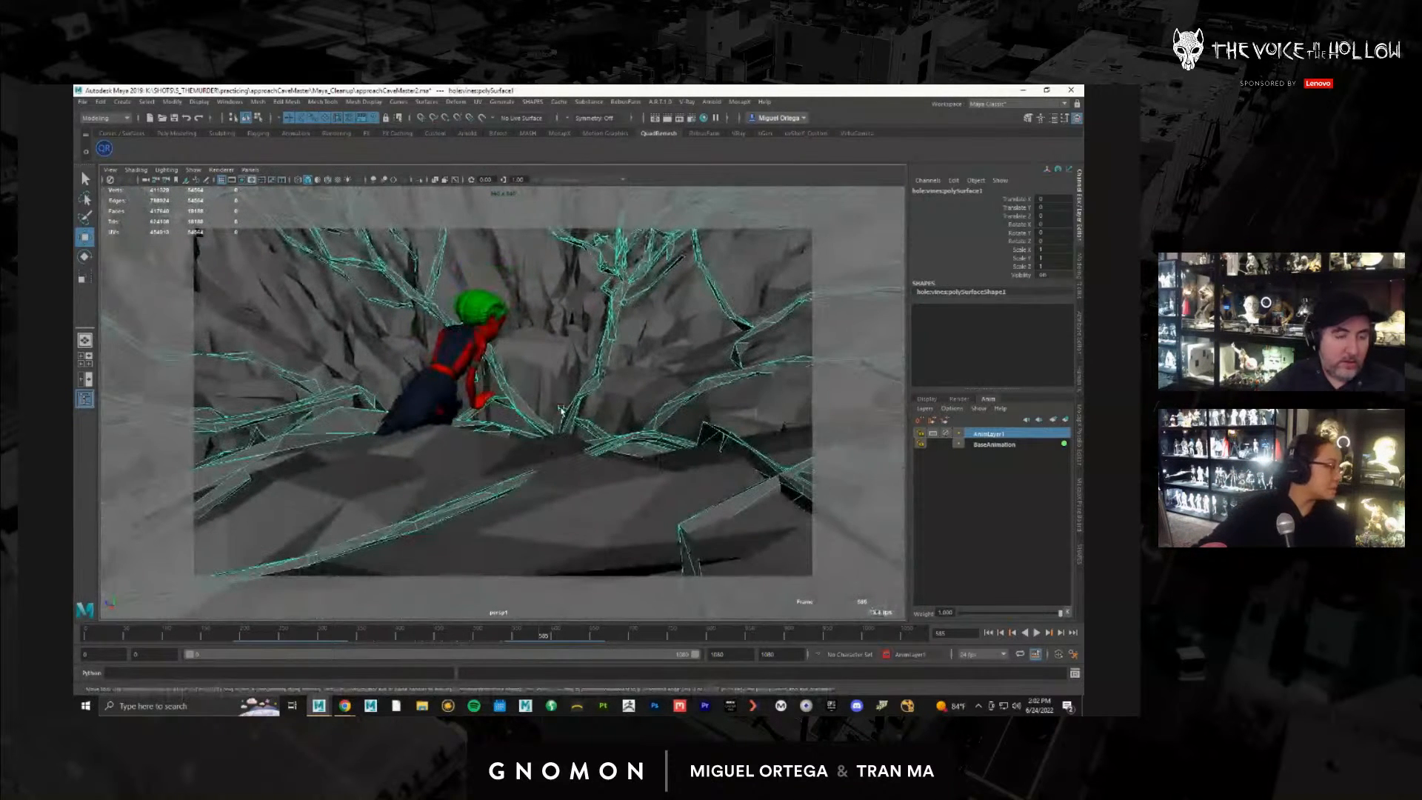
Step: Inspect the cave mesh and its roots in wireframe, clear the selection and return to shaded display
click(582, 364)
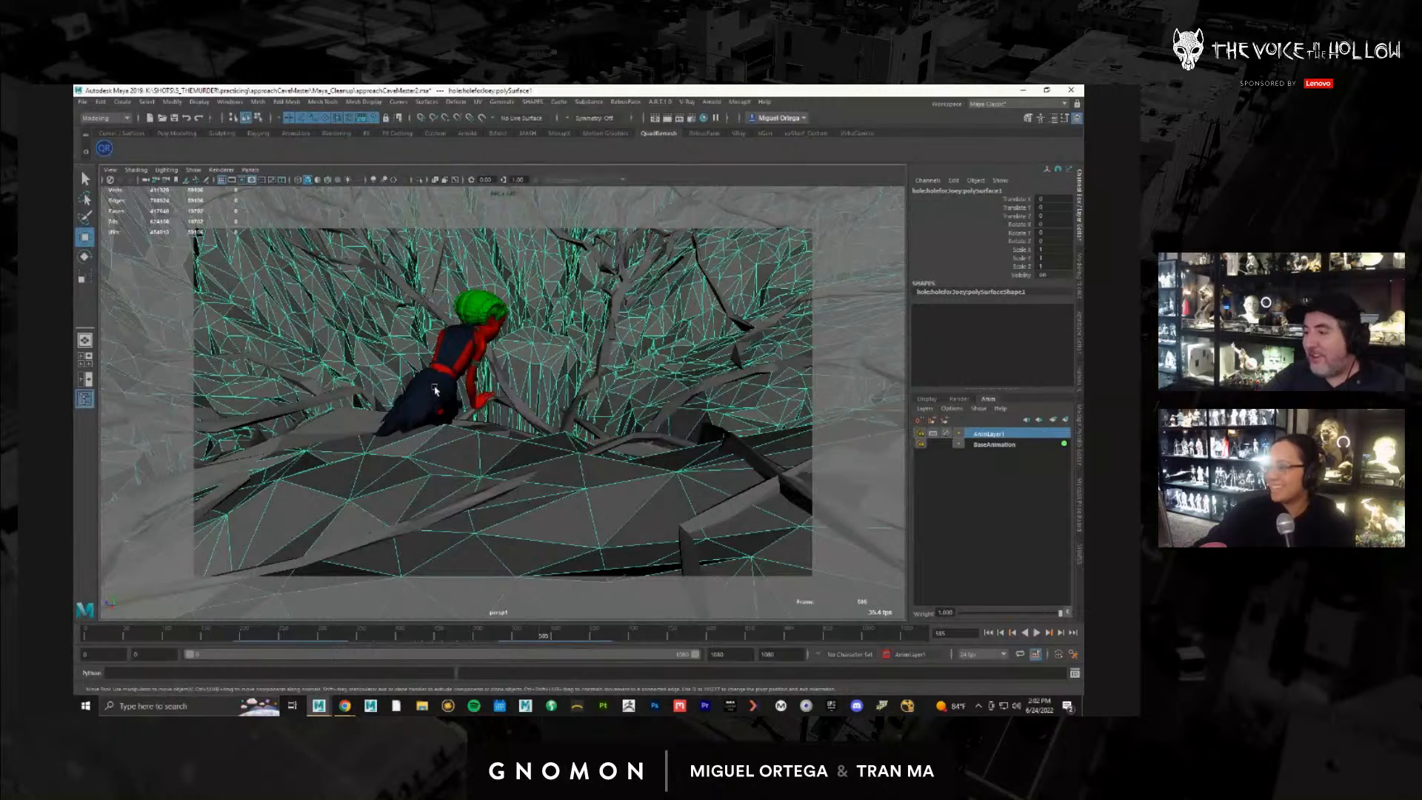
alt+right_drag(435, 390, 209, 245)
key(4)
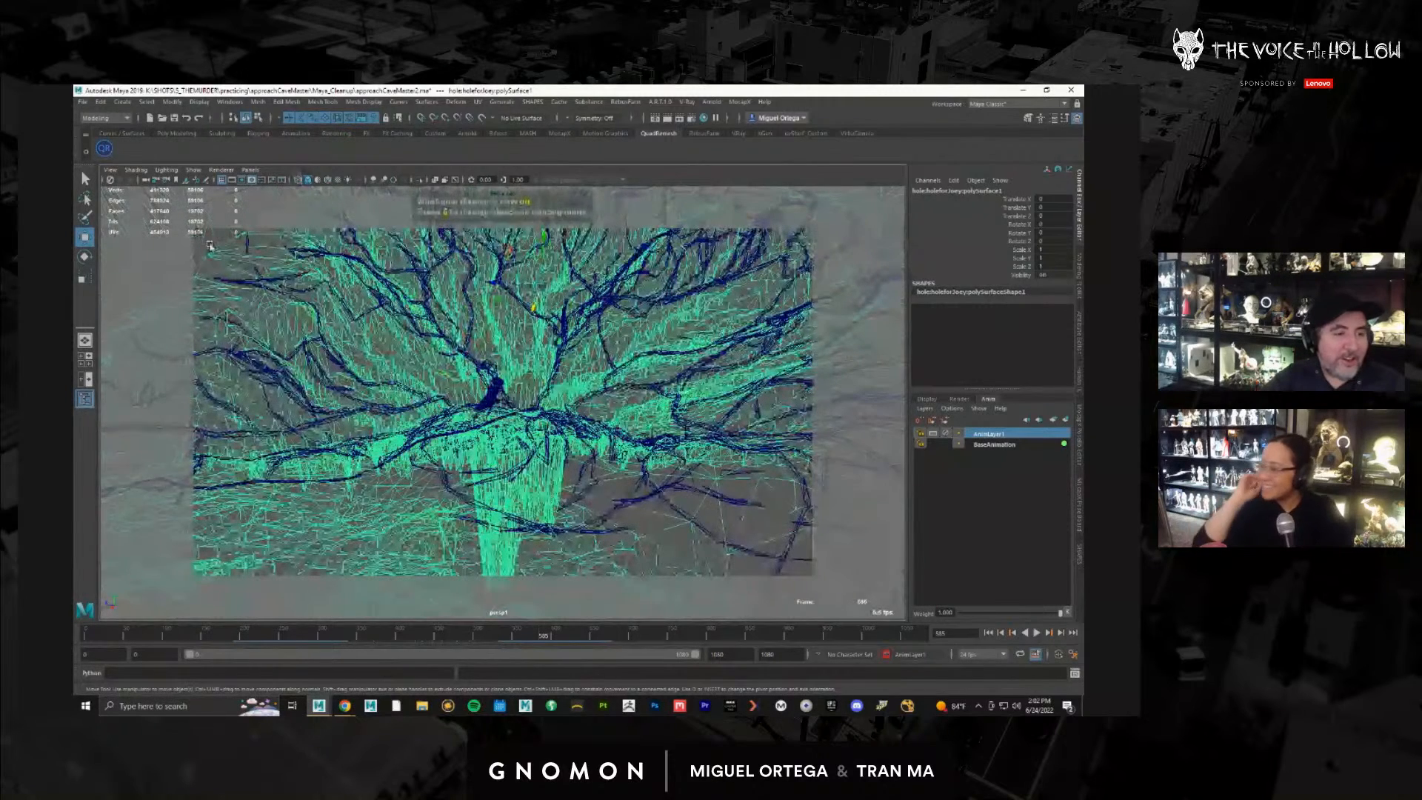
click(210, 246)
alt+right_drag(544, 402, 682, 454)
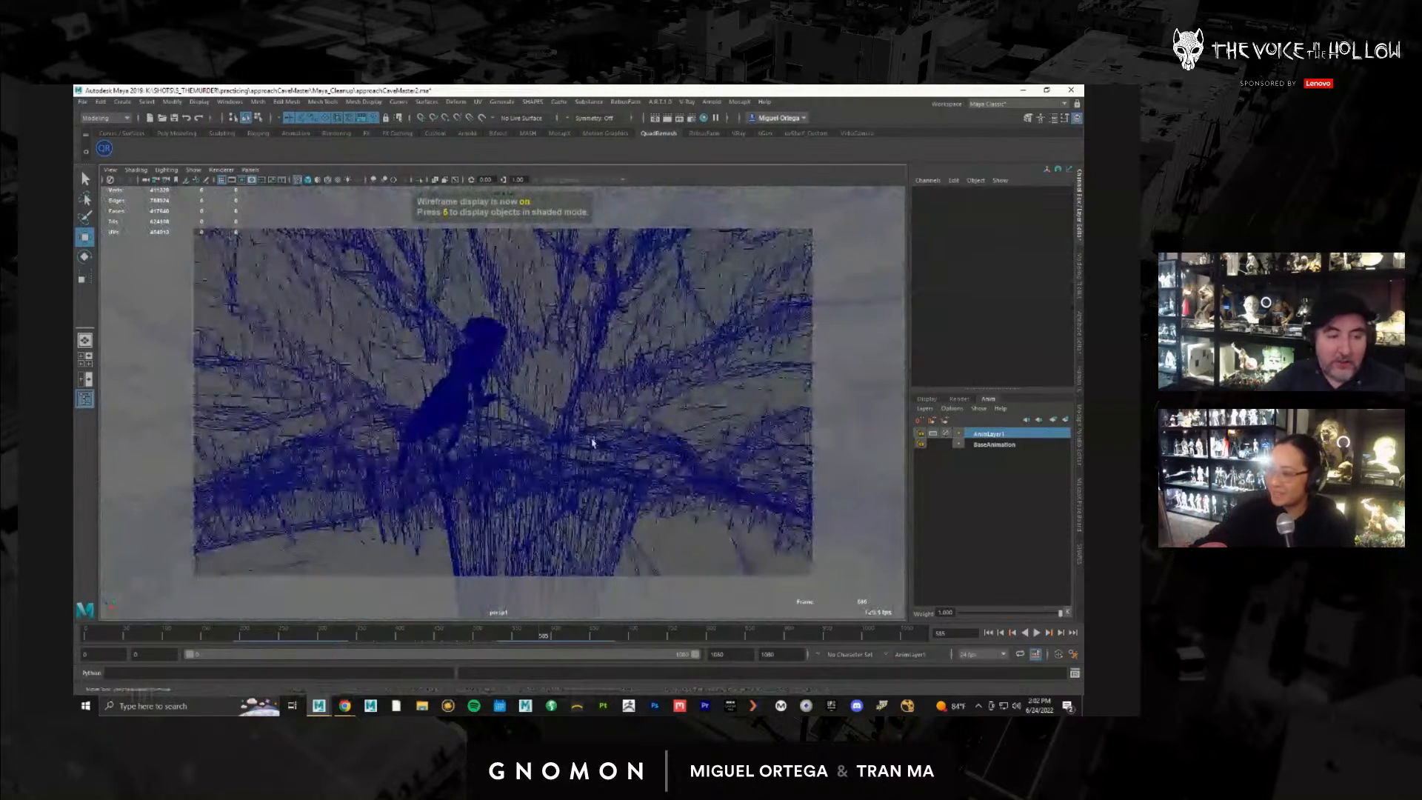
key(5)
Step: Reframe the crouching character from slightly above so the rock ledge fills the foreground
alt+drag(526, 429, 486, 430)
alt+right_drag(486, 429, 533, 457)
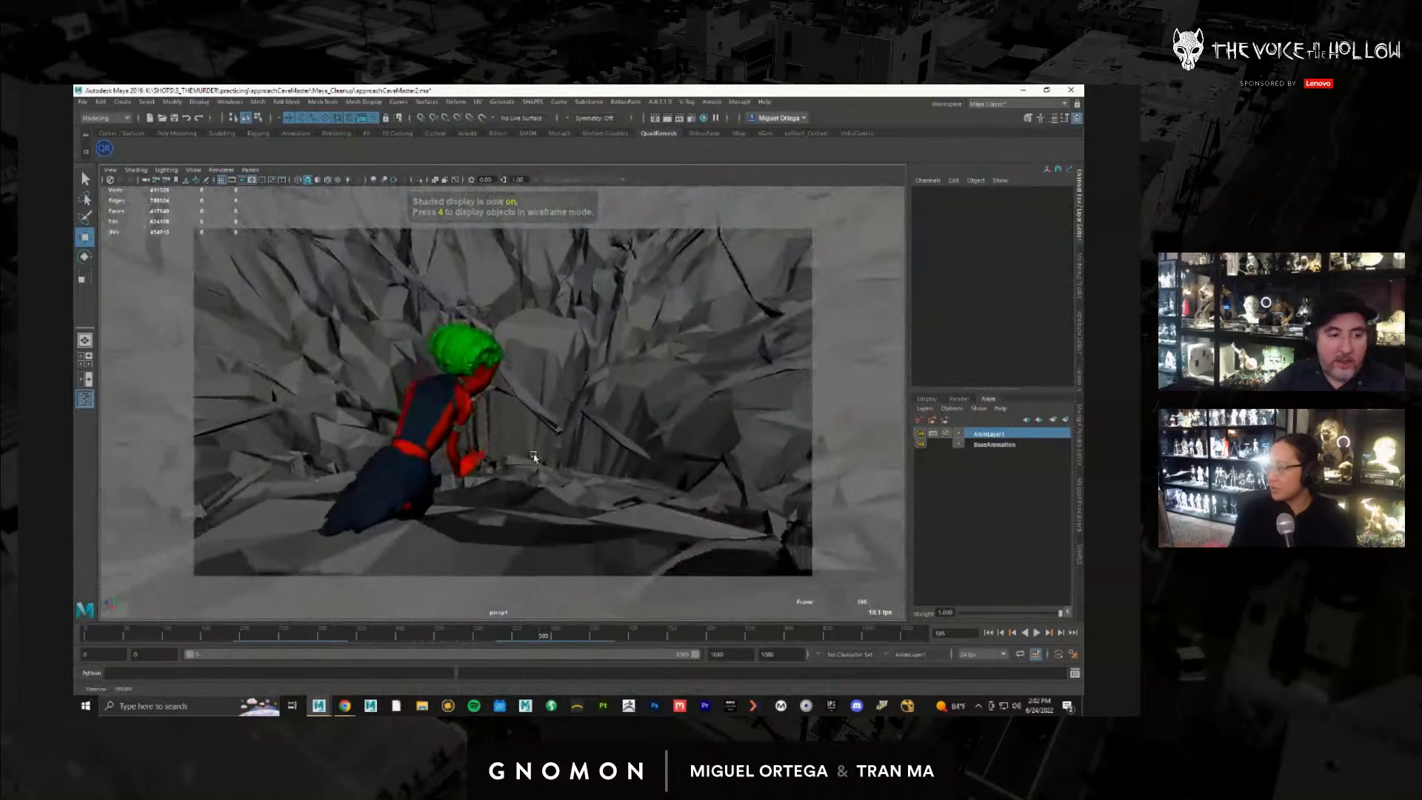
alt+drag(533, 456, 527, 585)
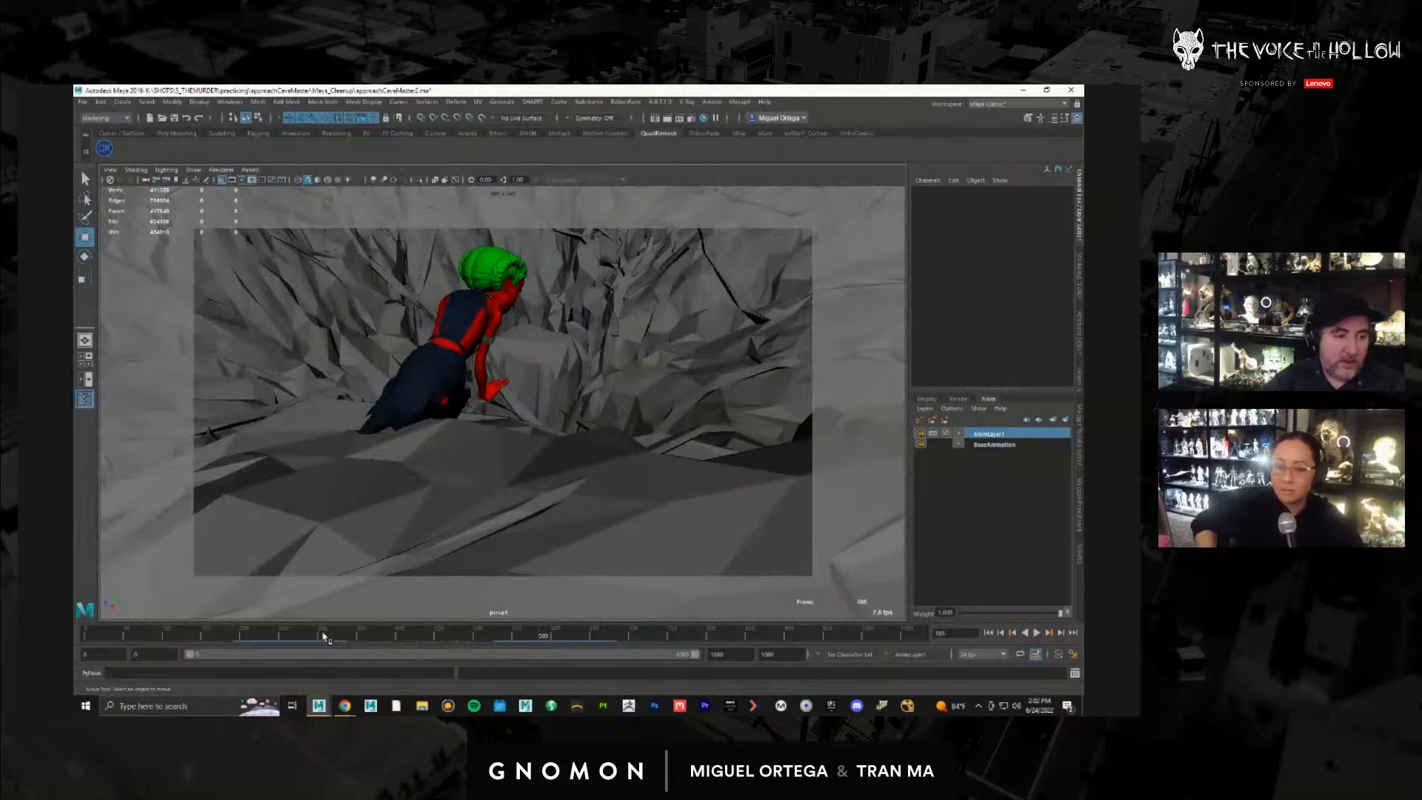
Step: Go back to about frame 216 and frame the standing character from behind at one side, facing the cave wall
drag(323, 633, 257, 629)
alt+right_drag(601, 486, 521, 468)
alt+middle_drag(524, 463, 553, 504)
alt+right_drag(511, 492, 540, 492)
alt+drag(540, 491, 545, 456)
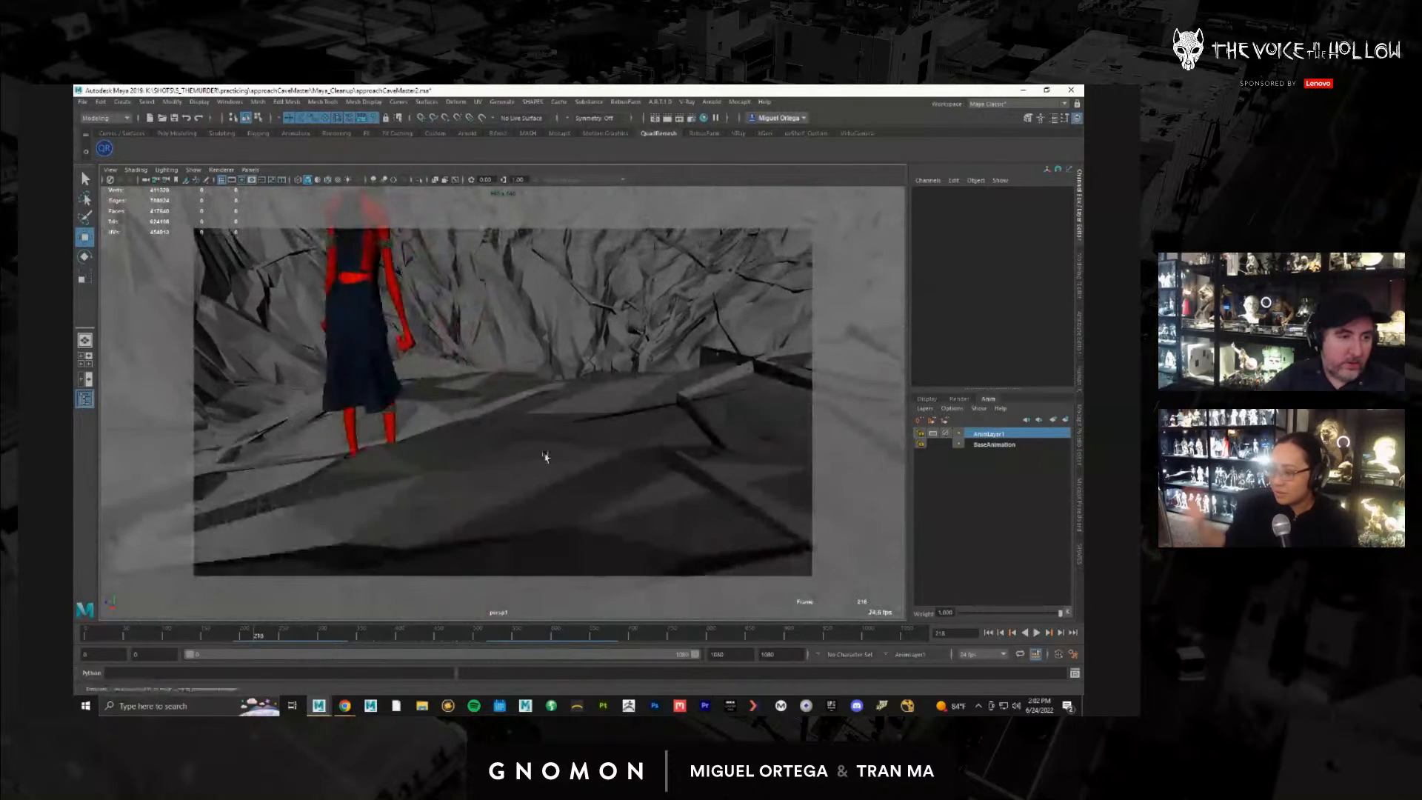
alt+middle_drag(545, 456, 542, 504)
alt+right_drag(464, 482, 472, 484)
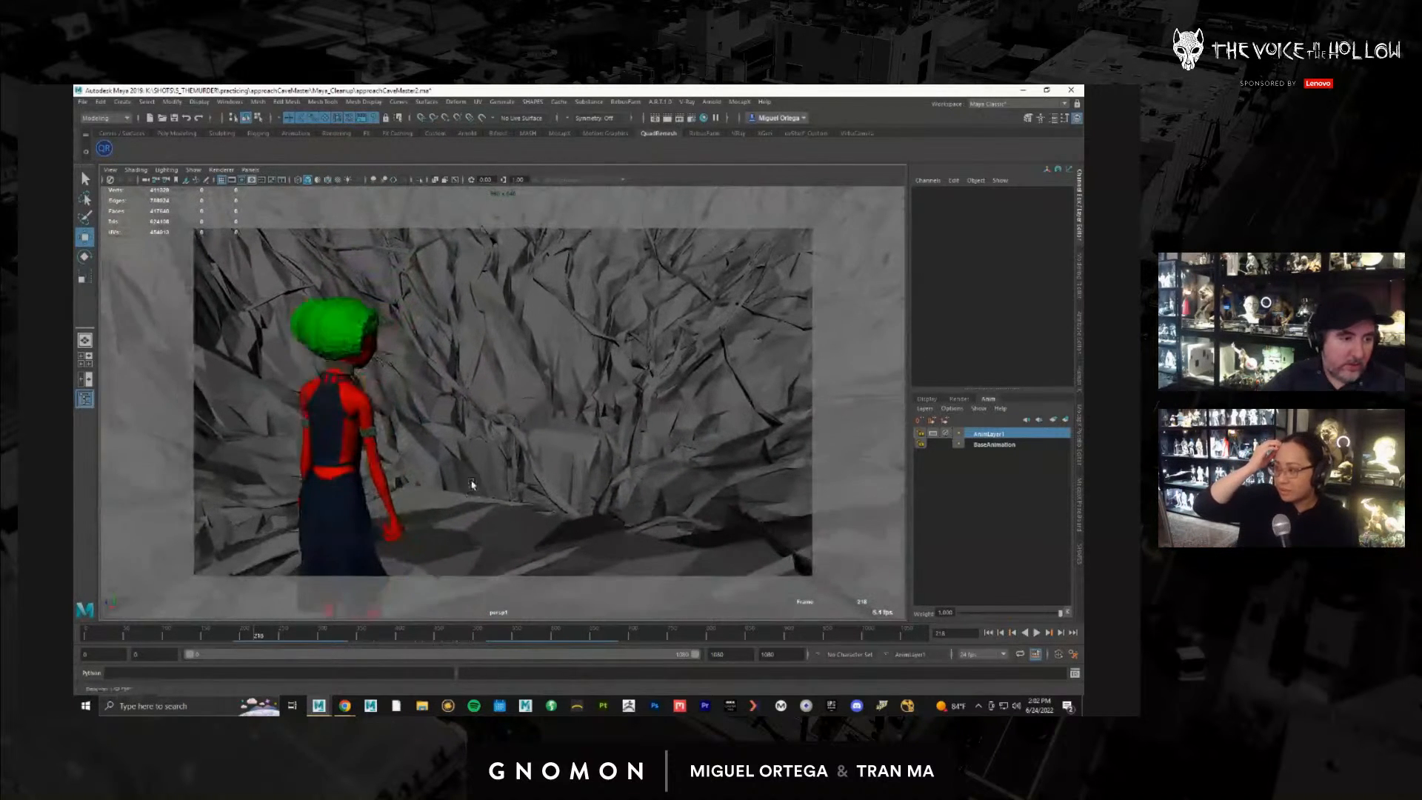
Step: Play the animation from the start, stop it early, and push the camera past the character to an empty cave view
drag(212, 635, 83, 635)
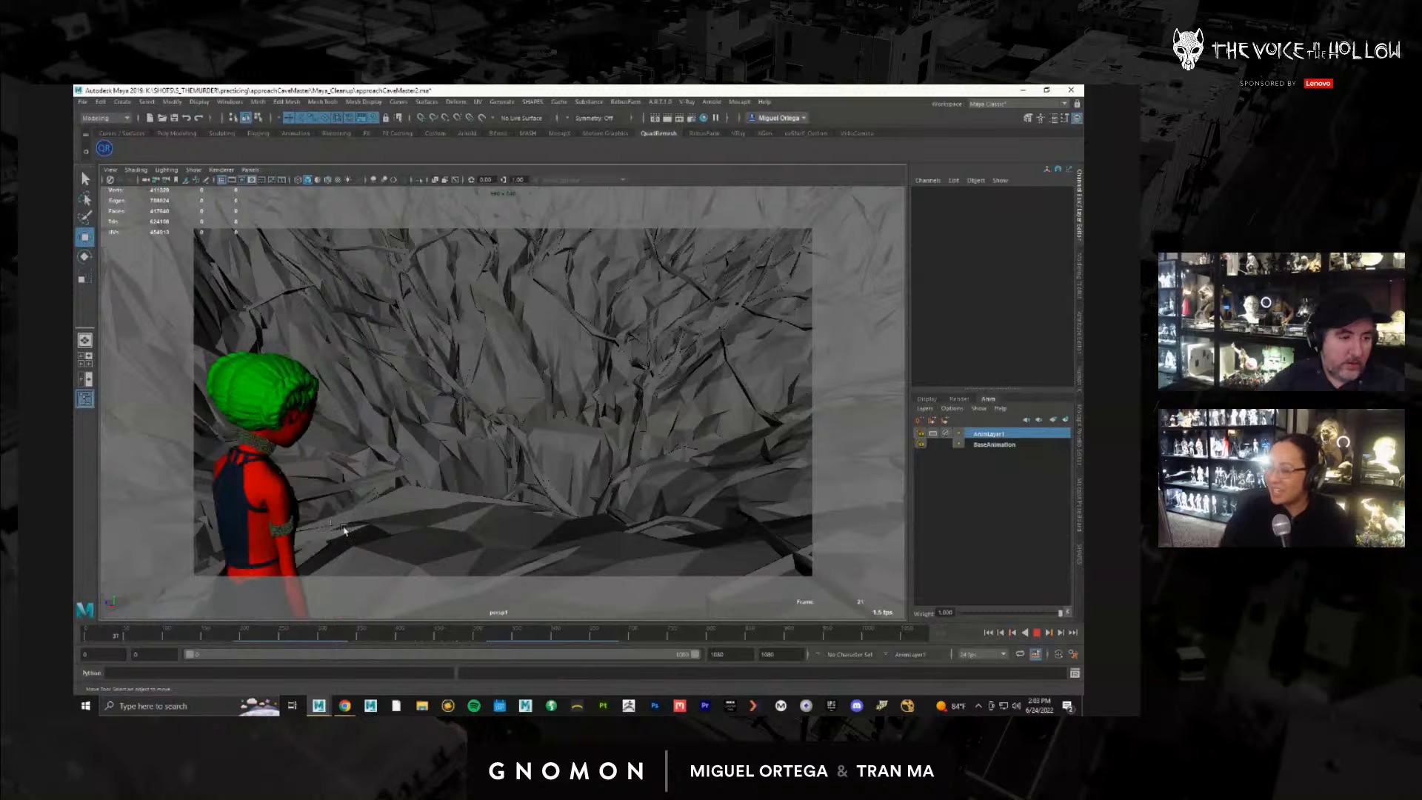
key(alt+v)
alt+right_drag(419, 538, 443, 545)
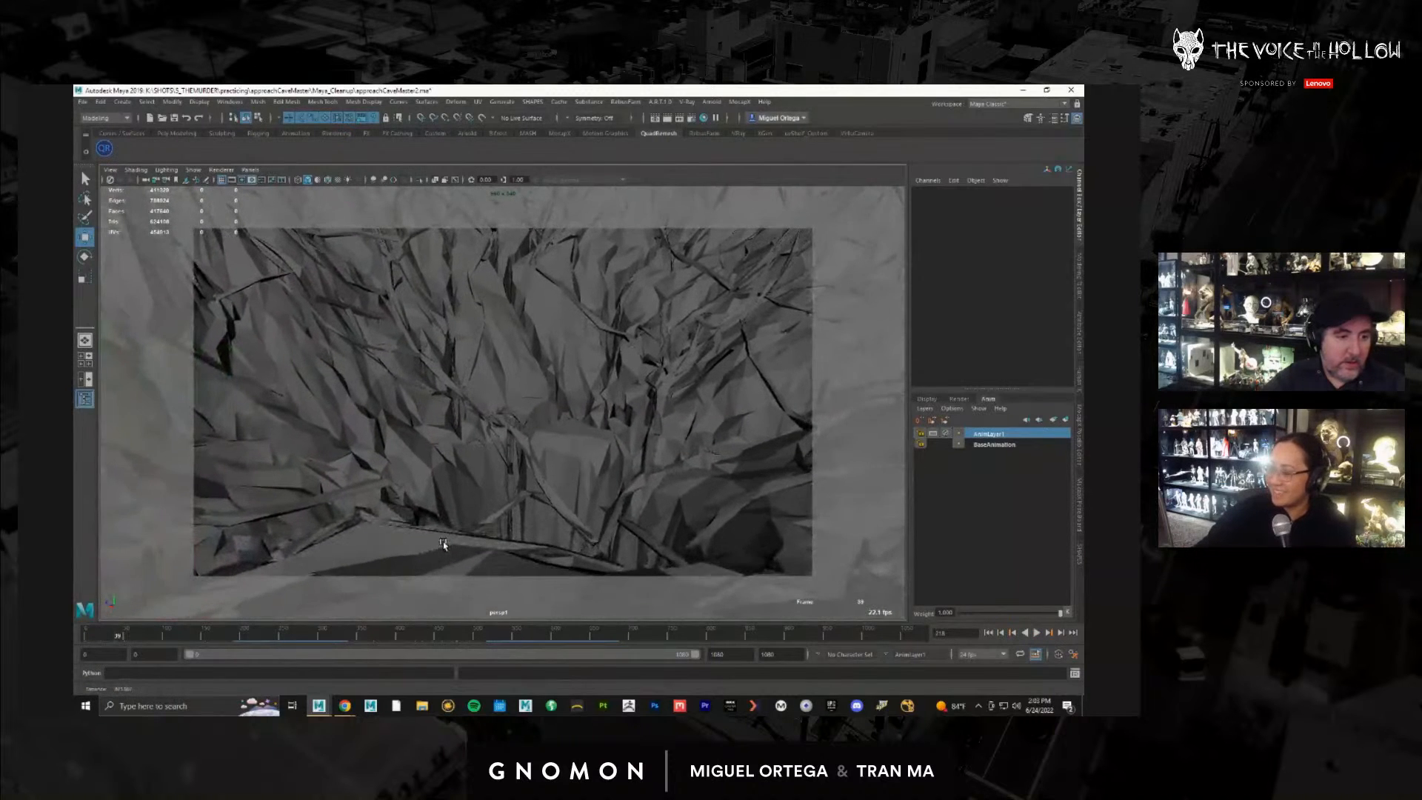
Step: Play and scrub the opening frames through the empty cave view, and return to the start of the timeline
click(112, 175)
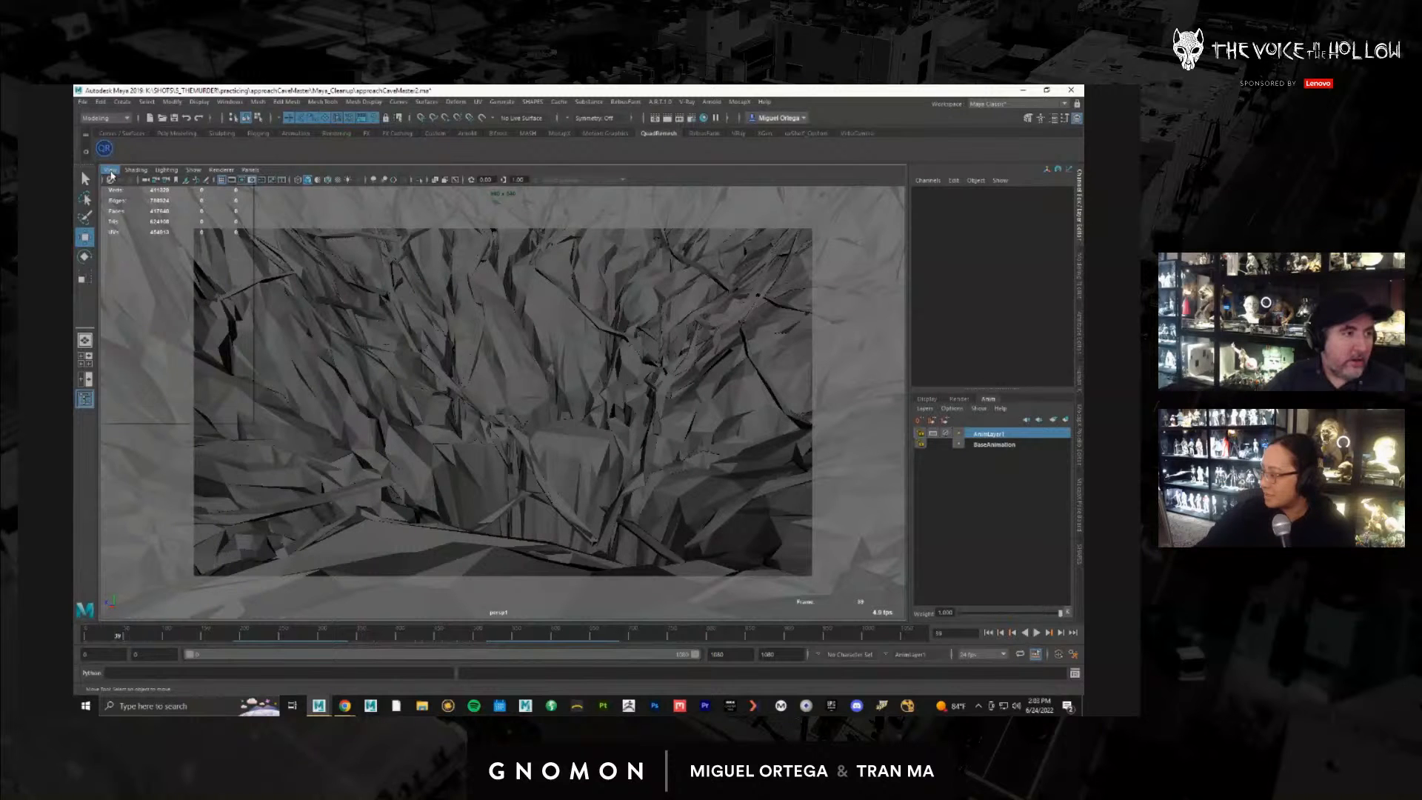
click(198, 633)
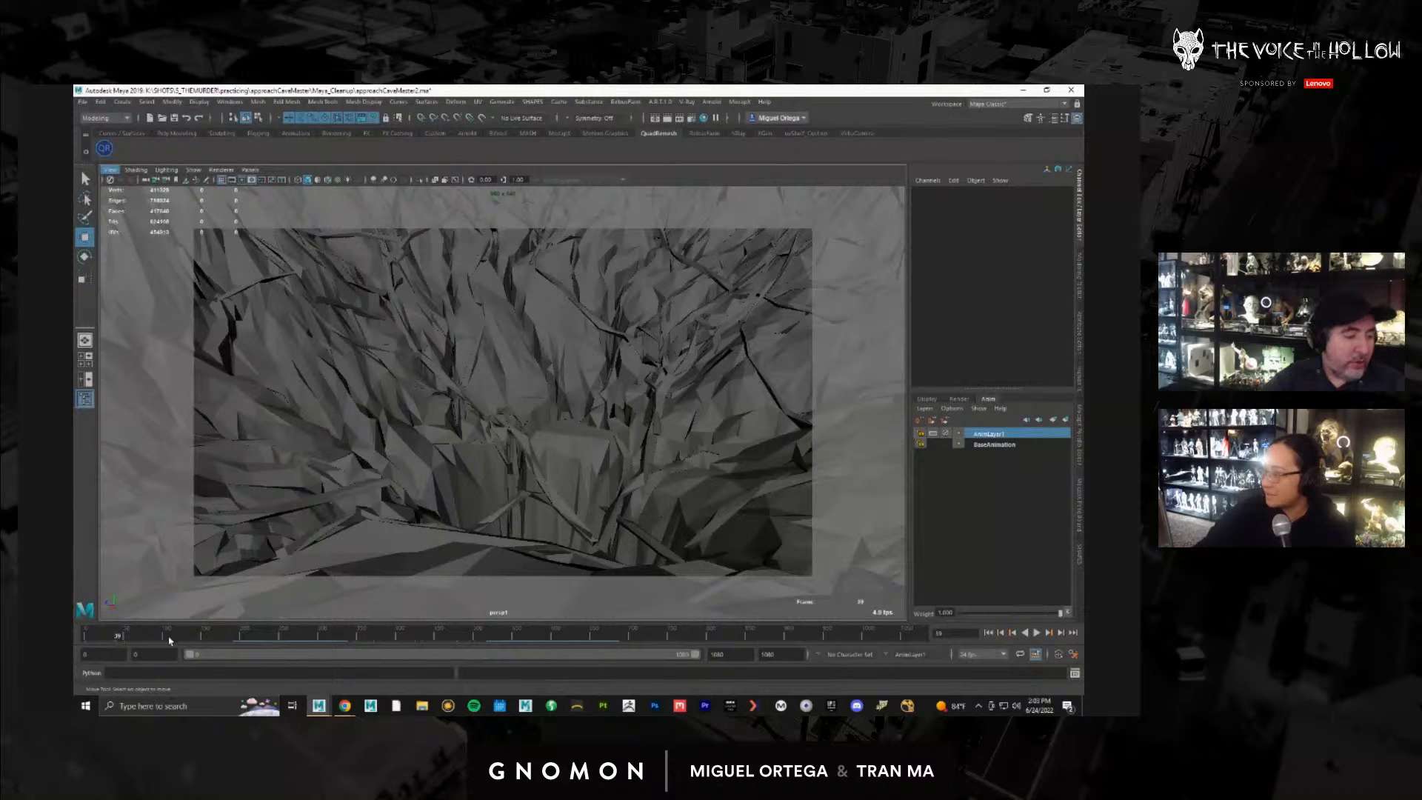
key(alt+v)
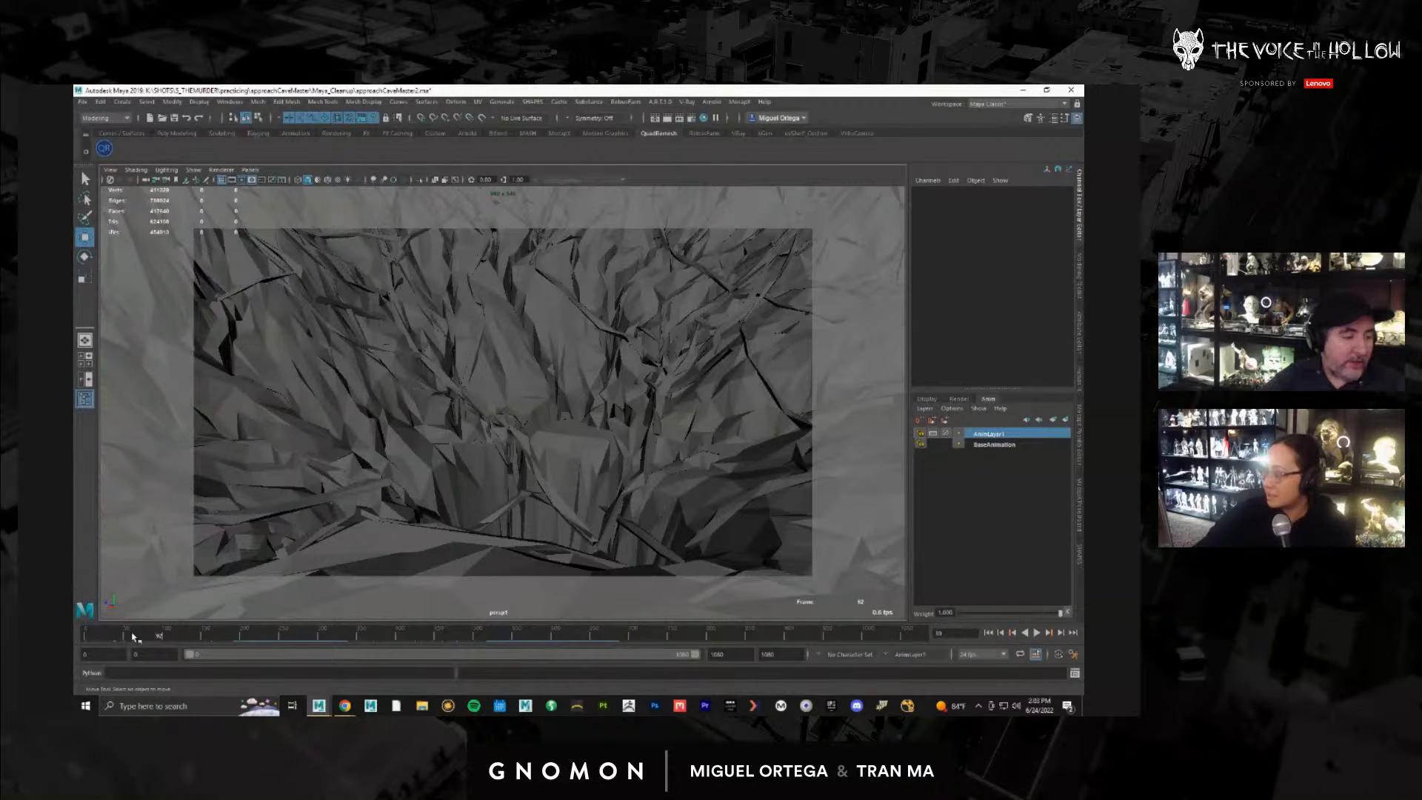
key(alt+v)
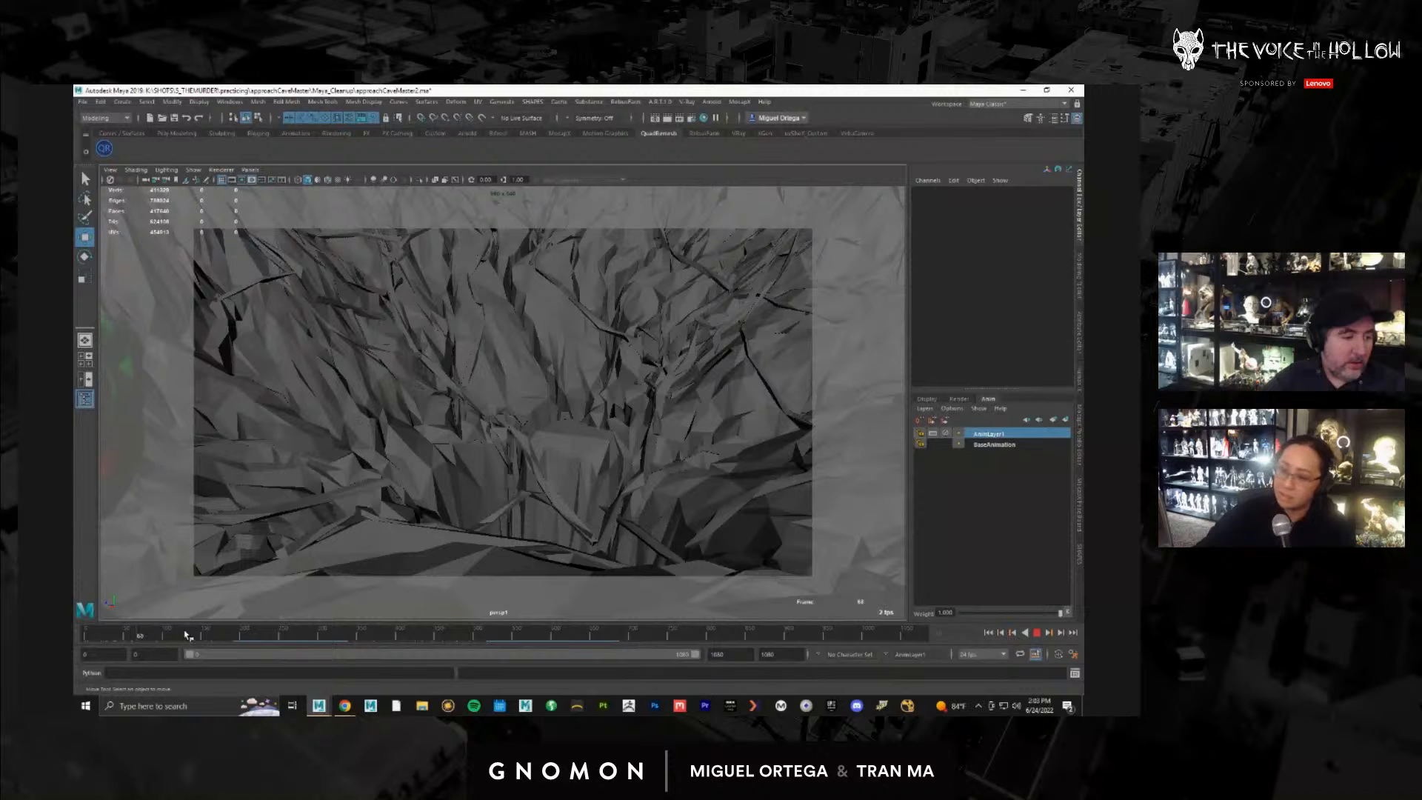
drag(248, 637, 362, 638)
drag(261, 651, 87, 643)
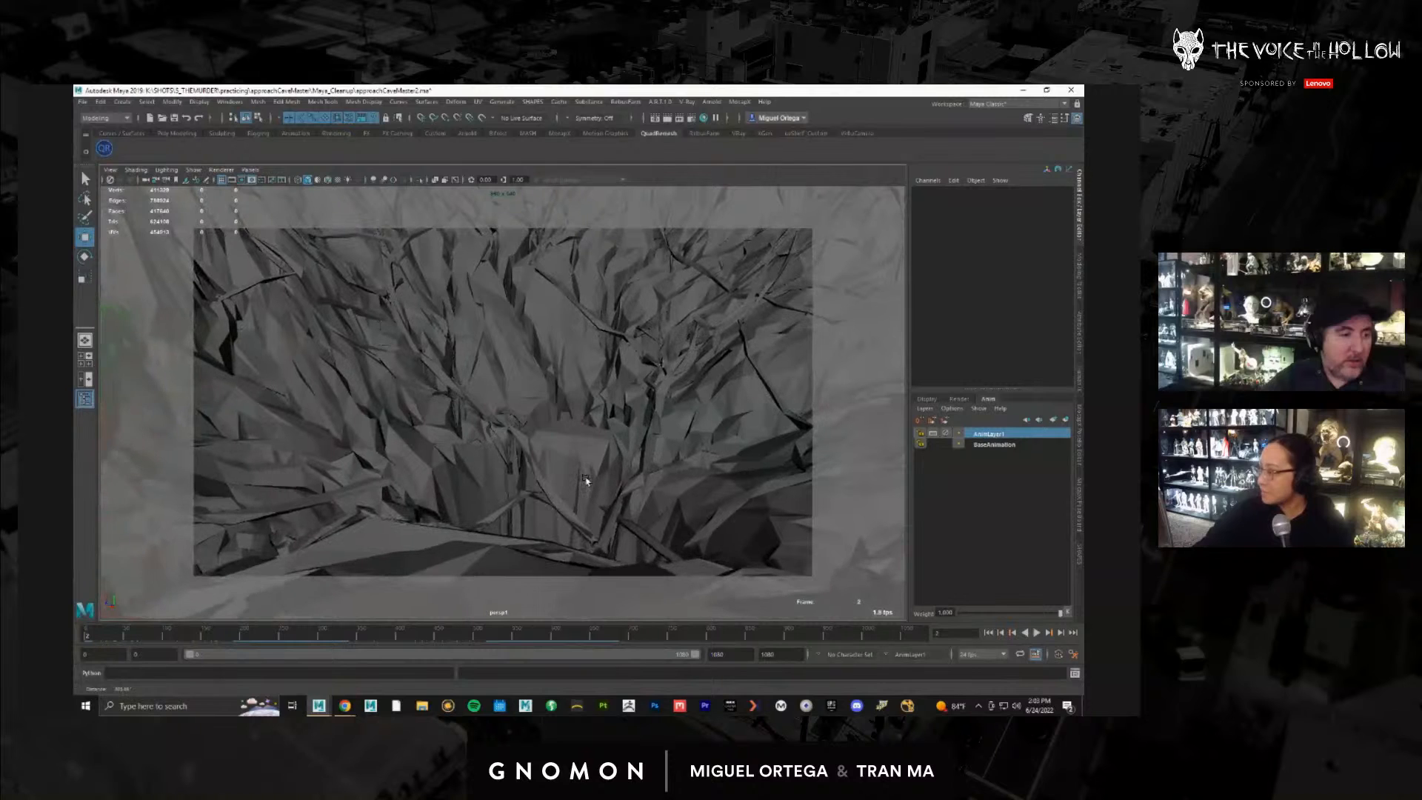
Step: Select the persp1 camera and set a key for its empty cave view near the start of the timeline
click(111, 171)
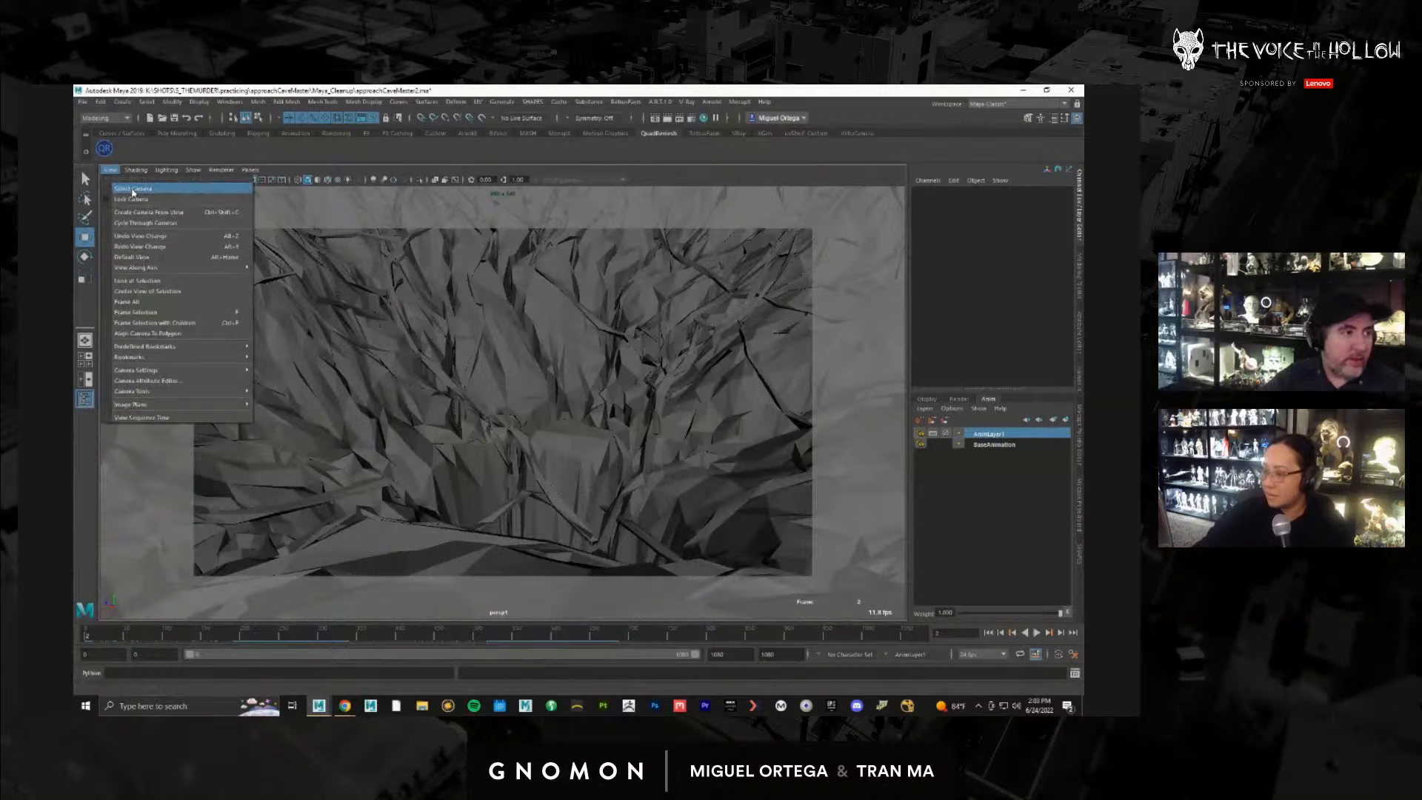
key(Escape)
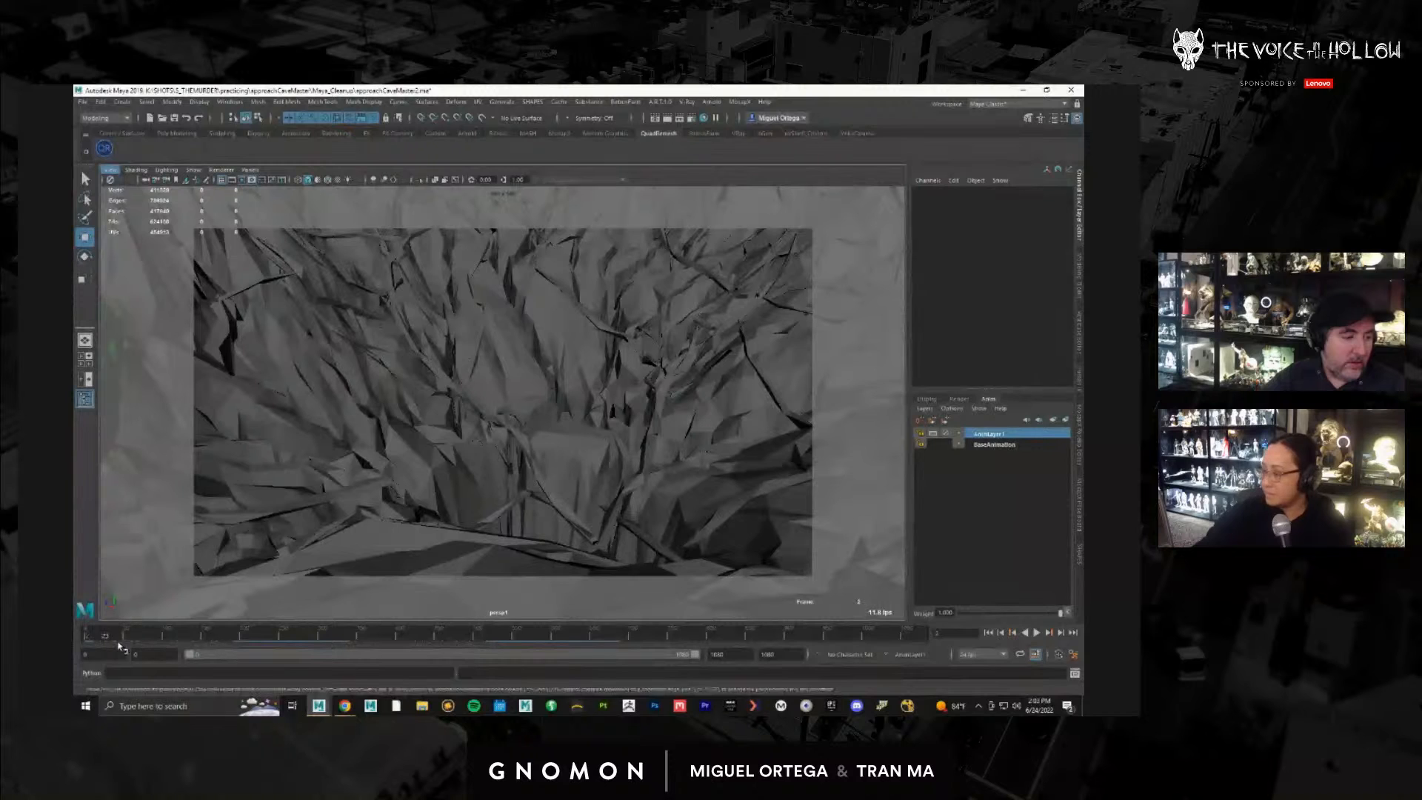
key(alt+v)
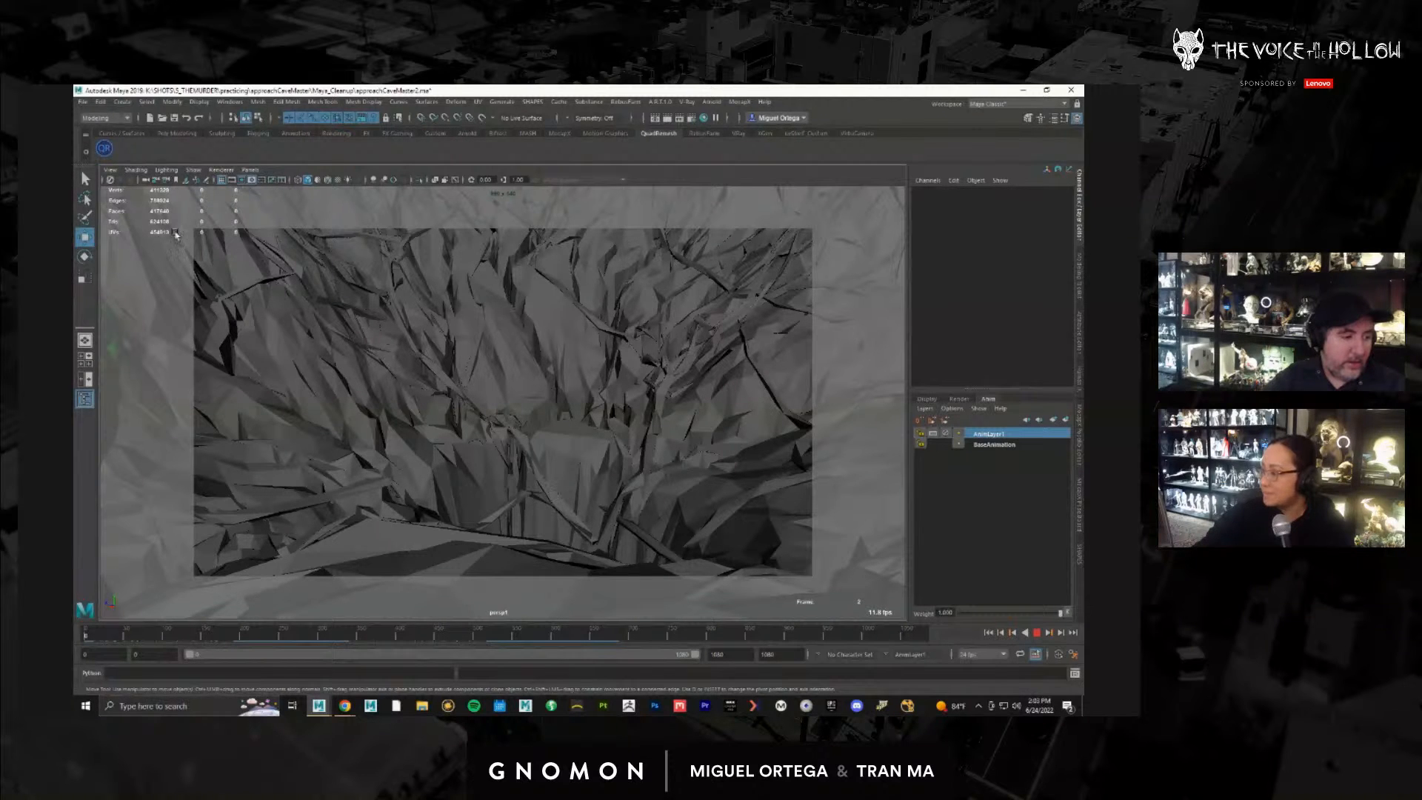
key(alt+v)
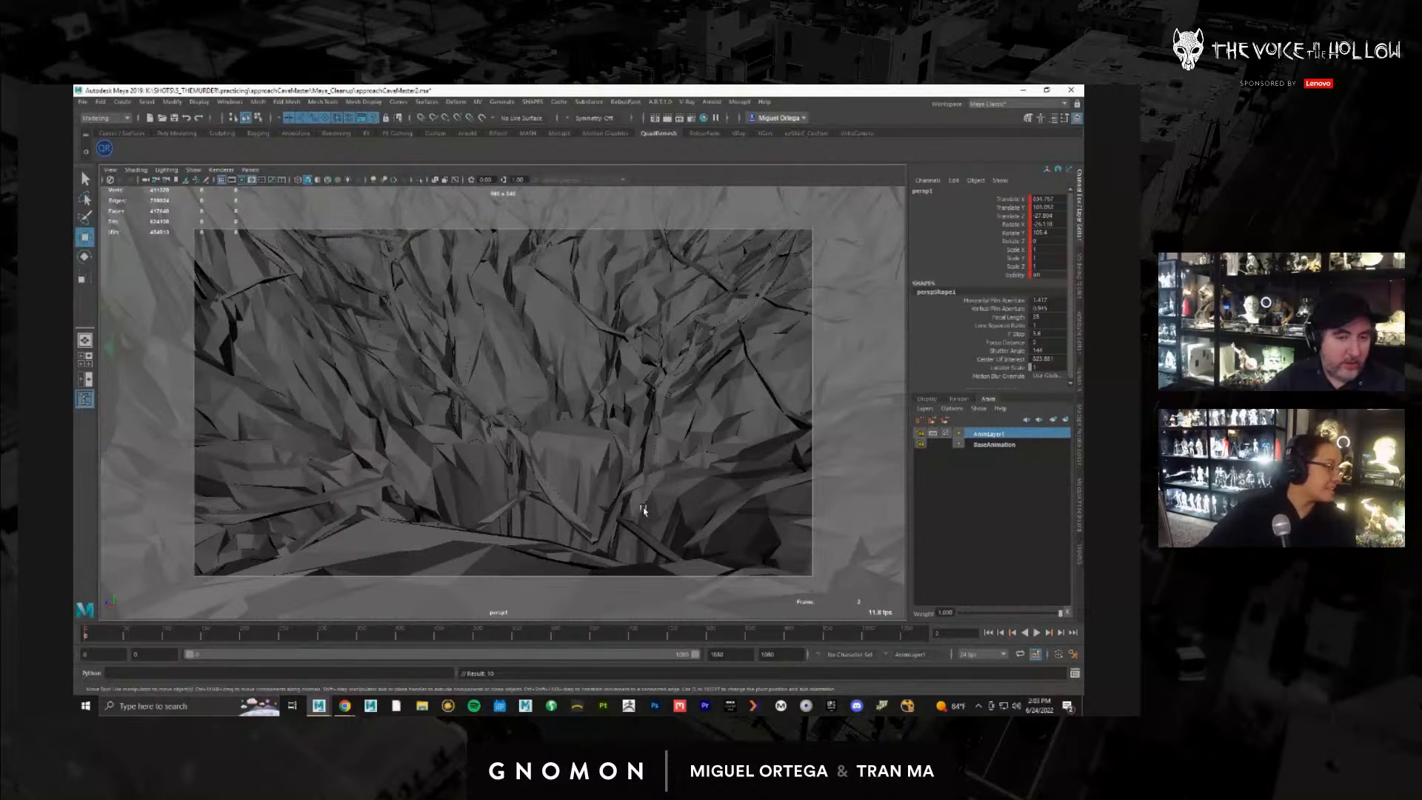
Step: Play the animation to about frame 98 and pull the camera back to bring the character in at one side
key(alt+Tab)
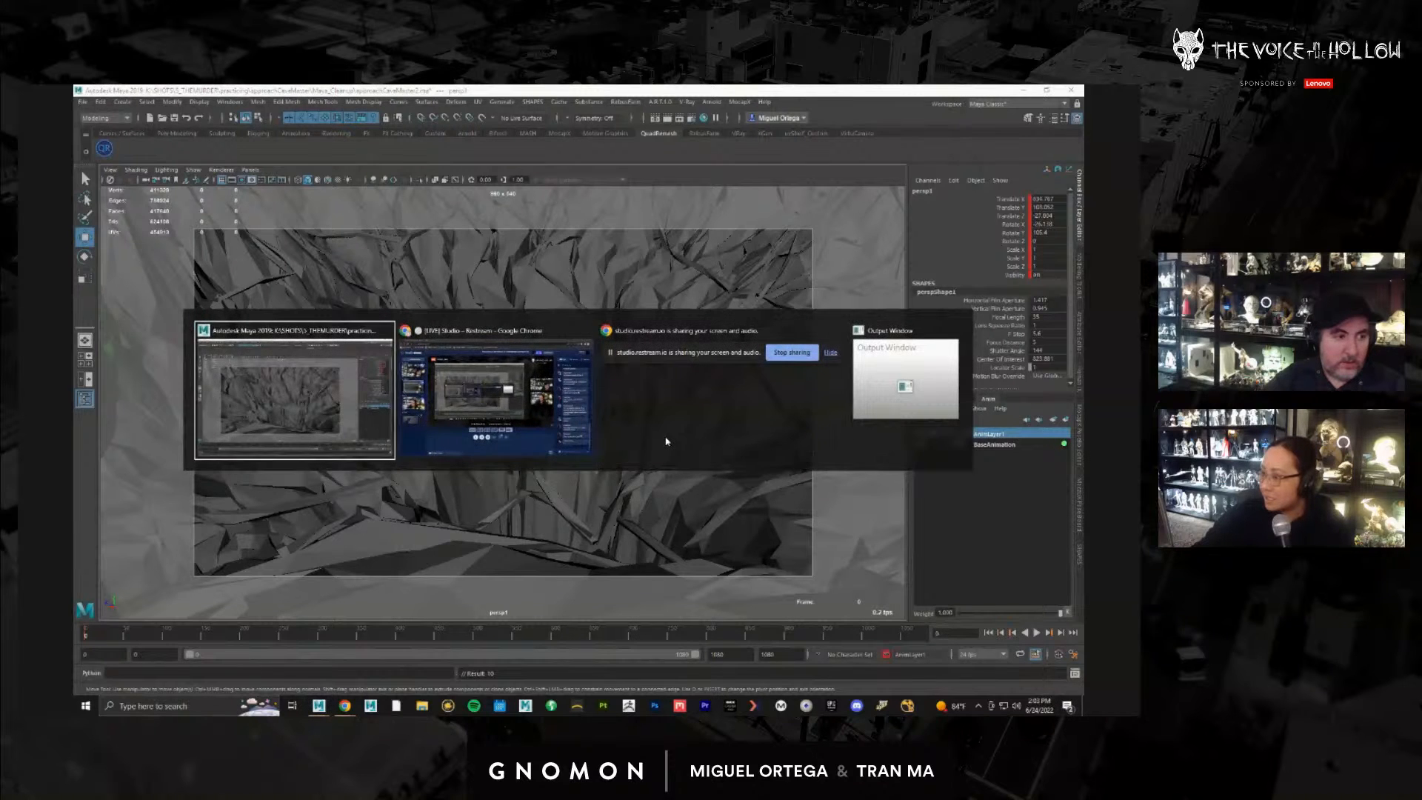
key(Escape)
key(alt+v)
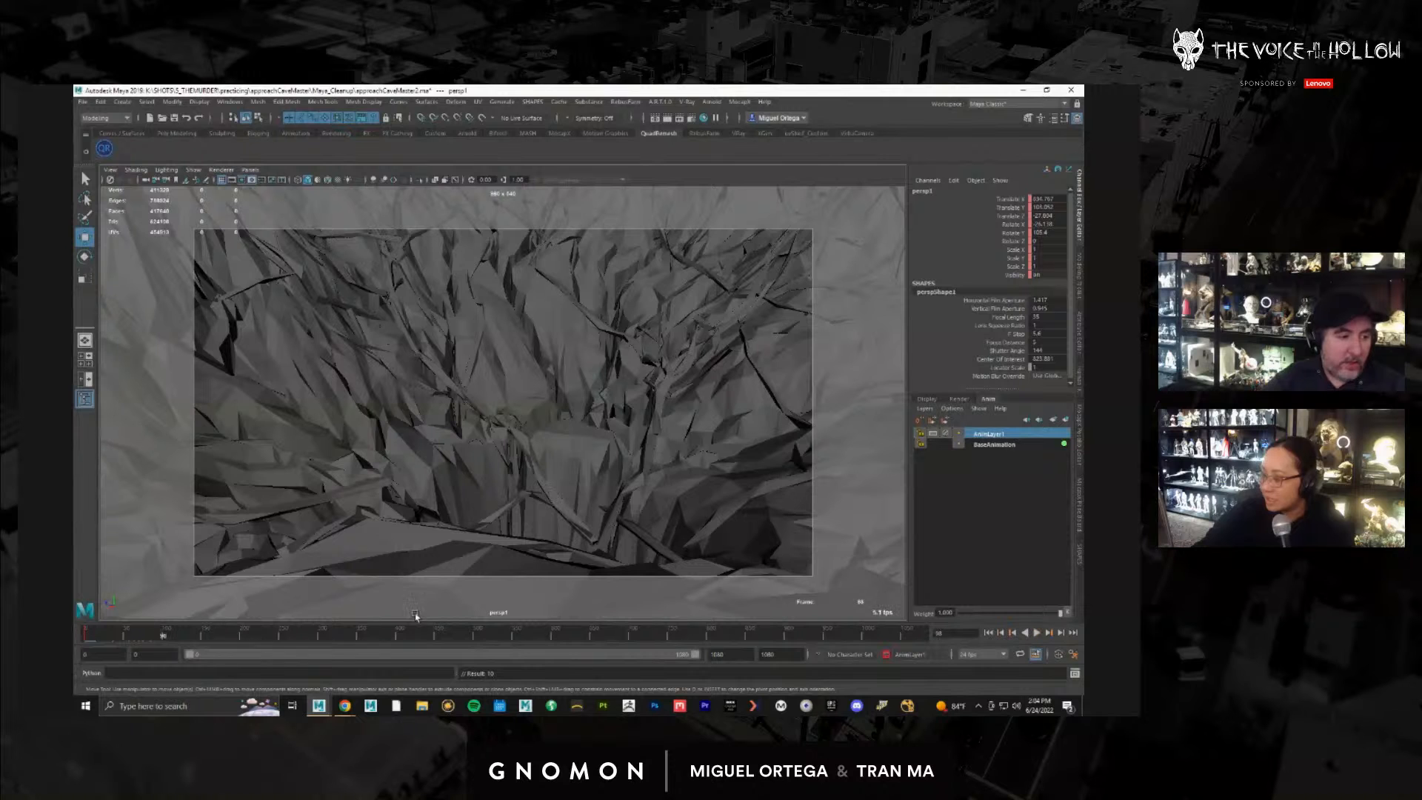
alt+right_drag(501, 588, 480, 559)
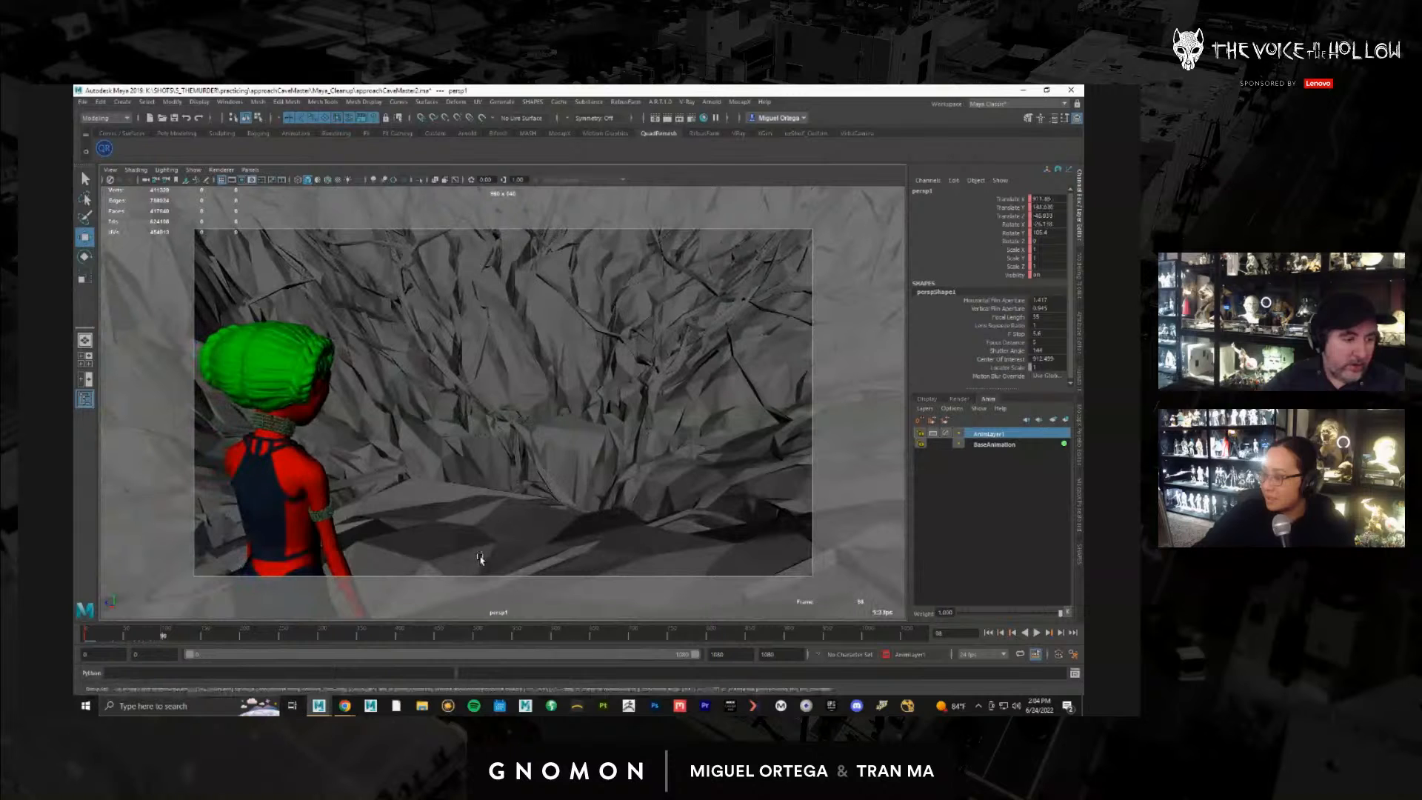
Step: Move further along the timeline to extend the camera pull-back and delete the persp1 camera key near frame 98
mouse_move(163, 645)
mouse_down()
mouse_move(79, 644)
mouse_move(215, 637)
mouse_move(177, 640)
mouse_up()
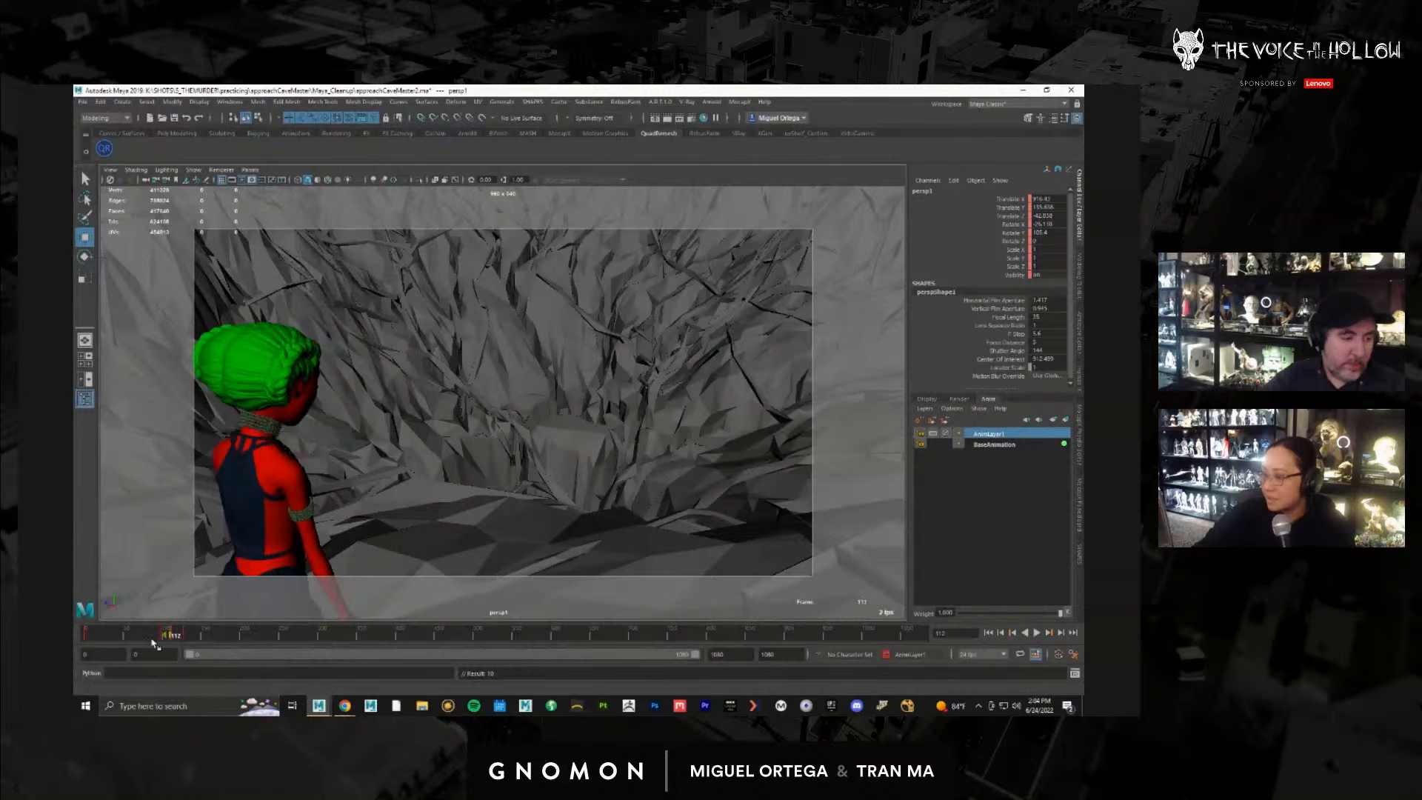
click(155, 636)
right_click(160, 638)
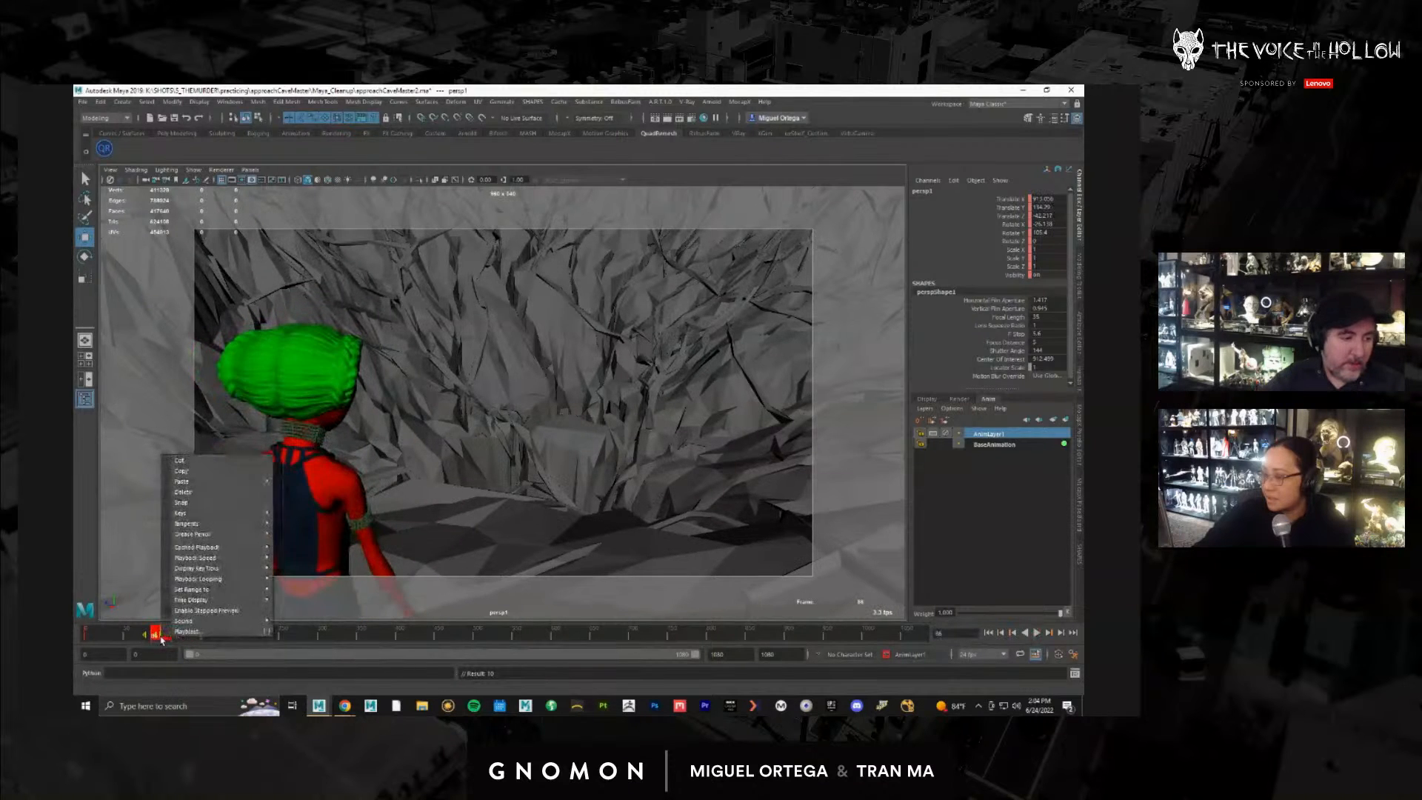
click(185, 492)
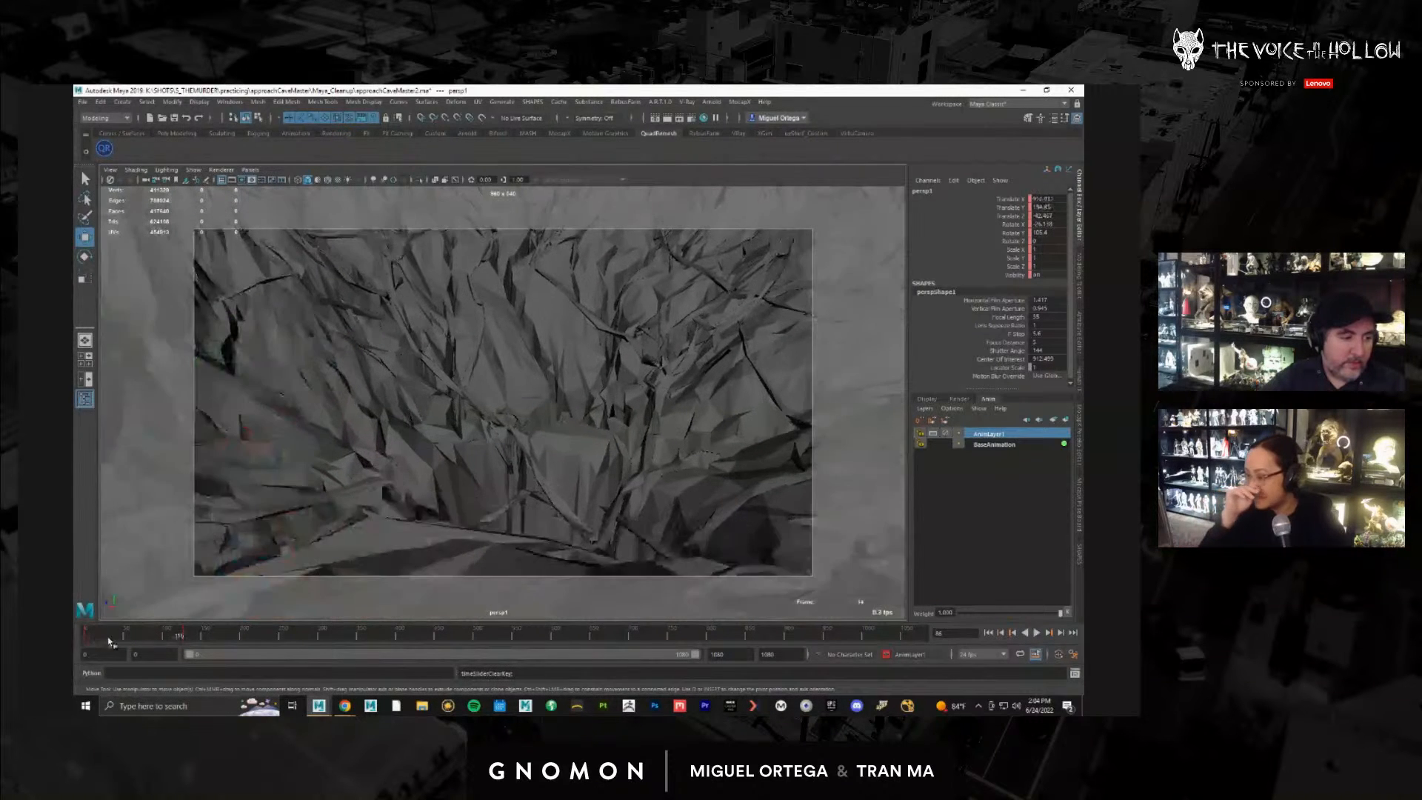
Step: Play the retimed camera pull-back from the opening frames until the character is fully in the shot
click(108, 639)
key(alt+v)
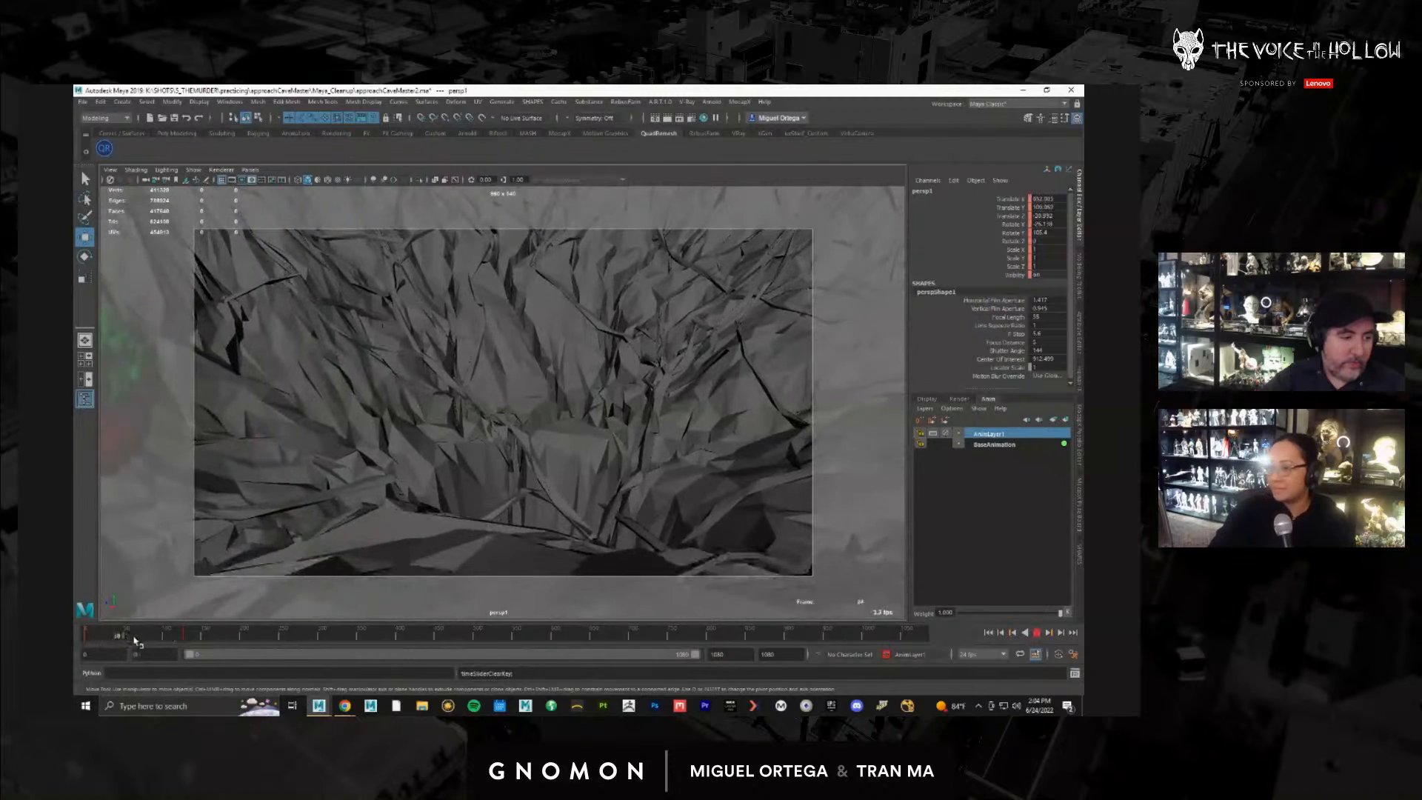
key(alt+v)
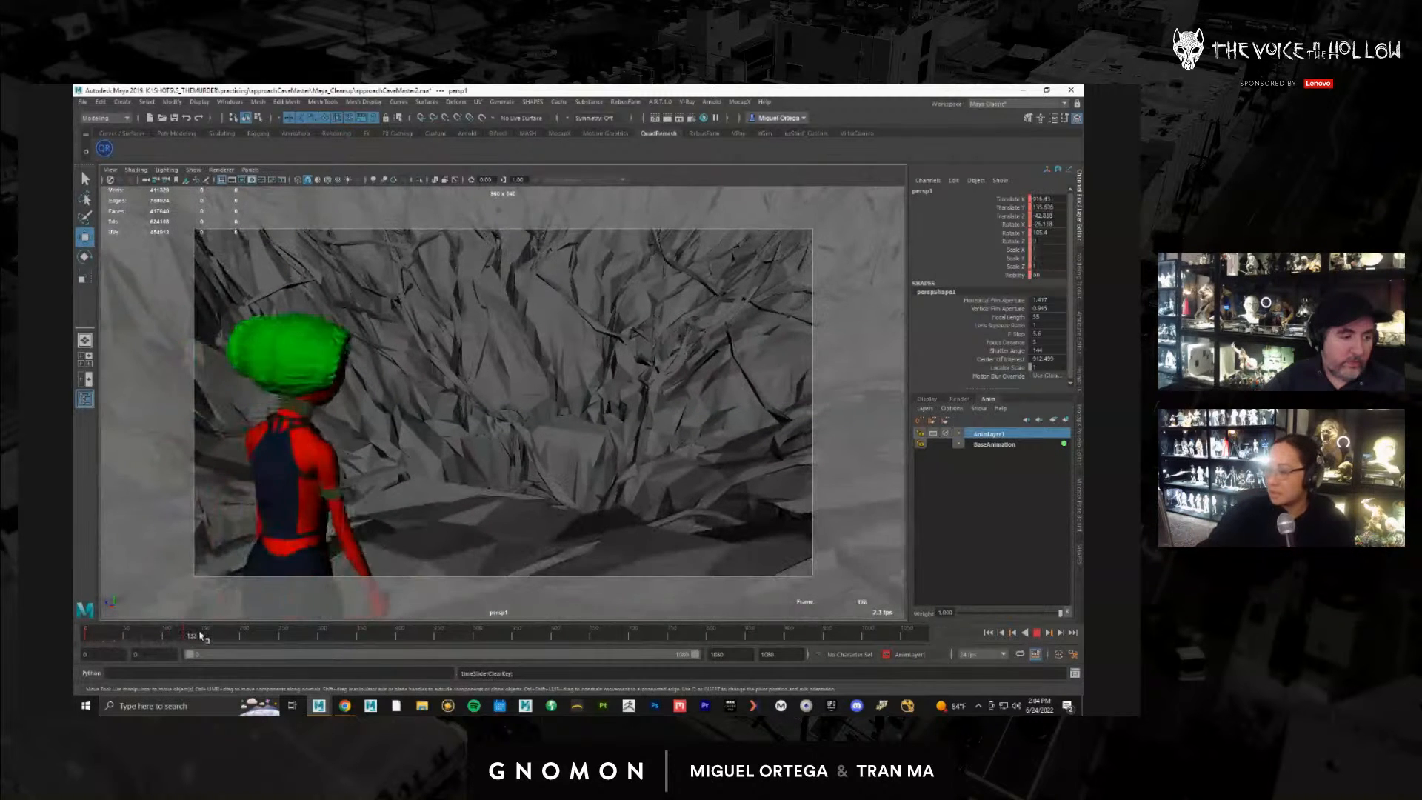
Step: Look through the original persp camera and play the animation to about frame 257
click(250, 170)
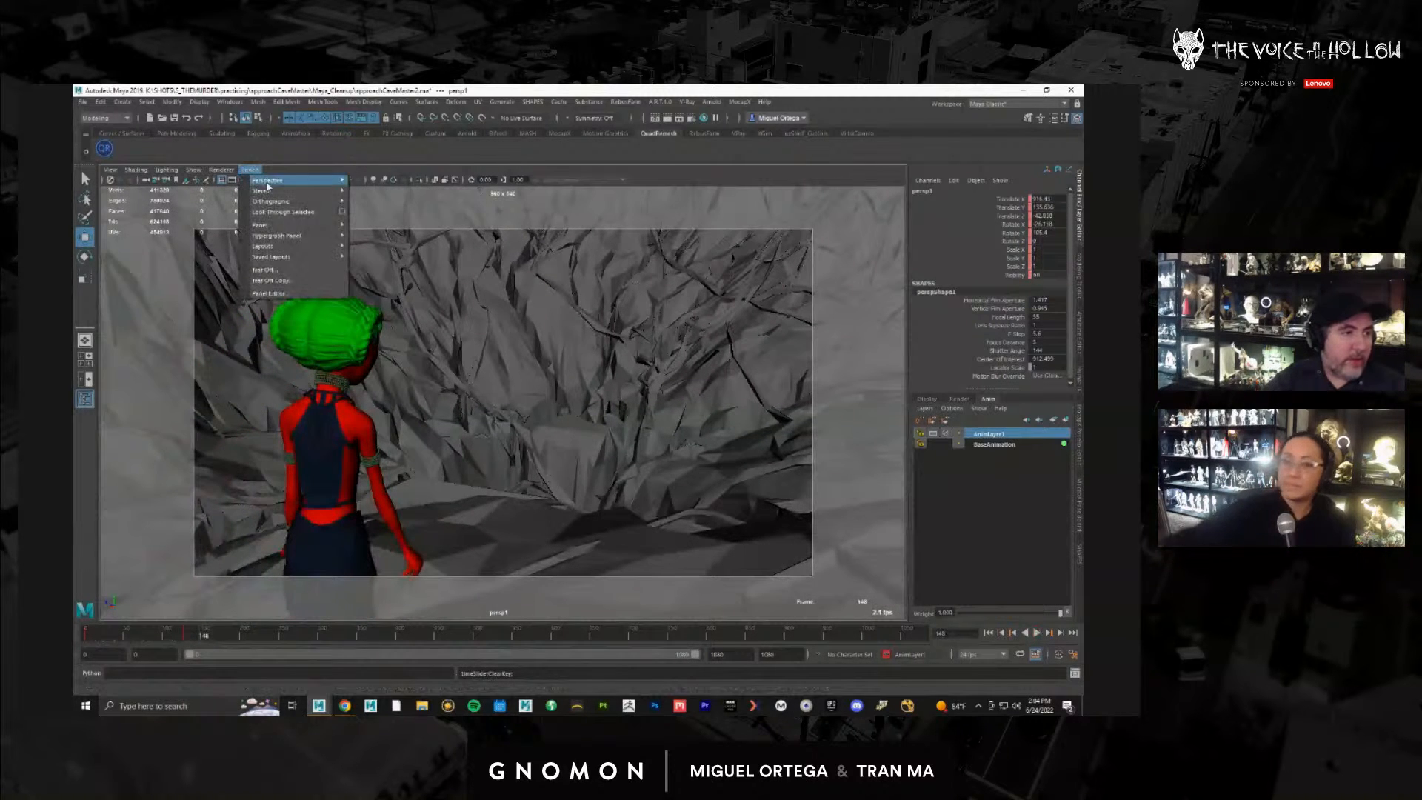
mouse_move(311, 179)
click(368, 181)
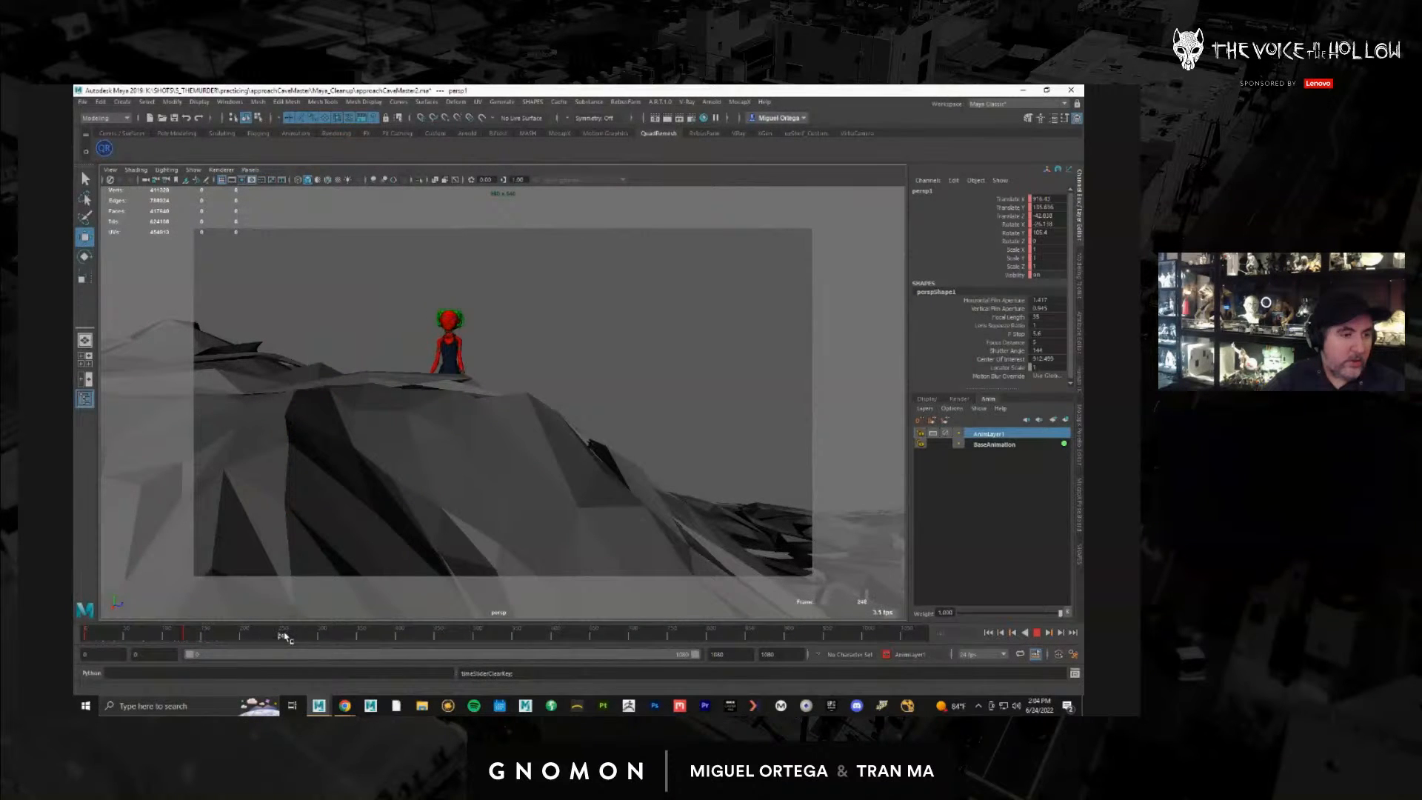
key(alt+v)
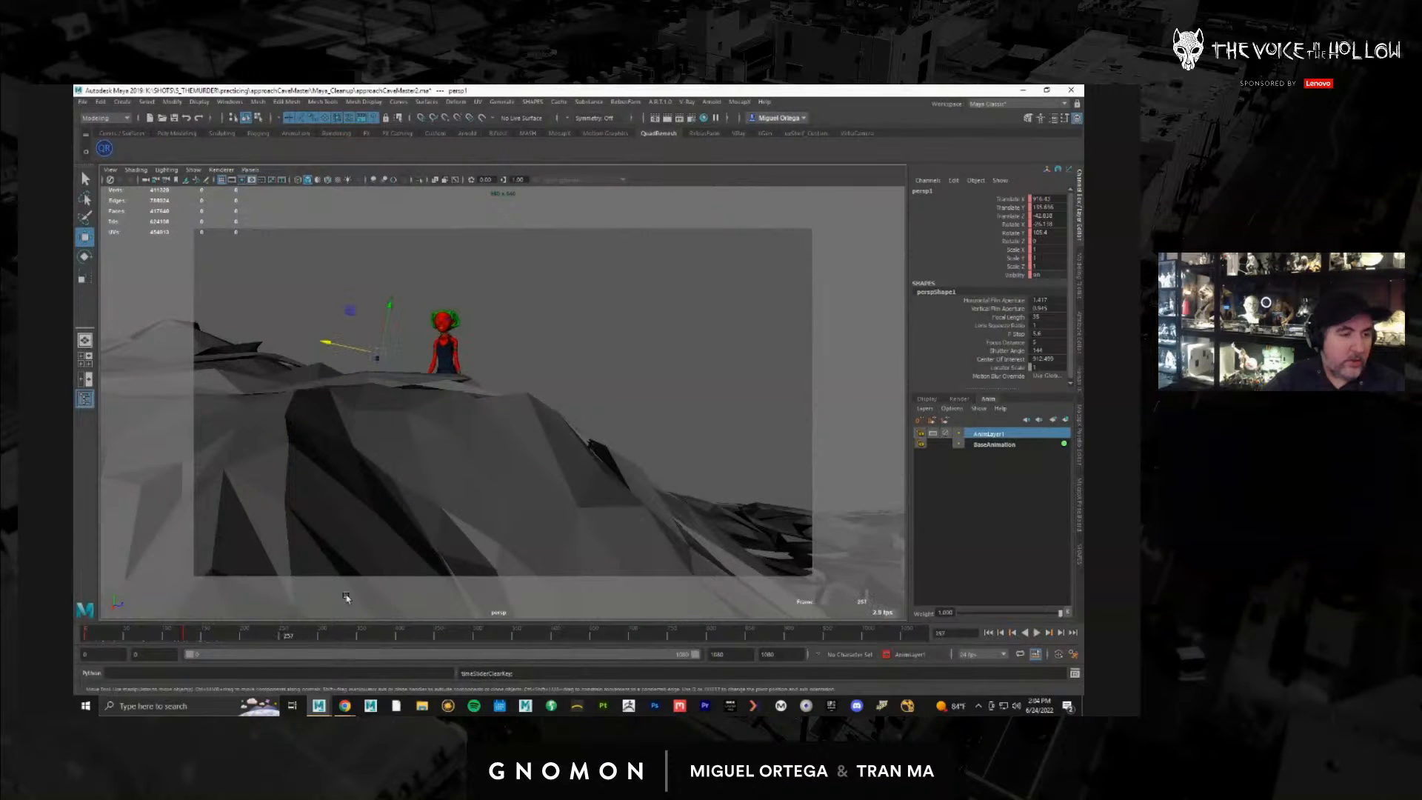
Step: Select the character, display its attributes and use the Outliner to reach the ClipReader1 node
click(463, 370)
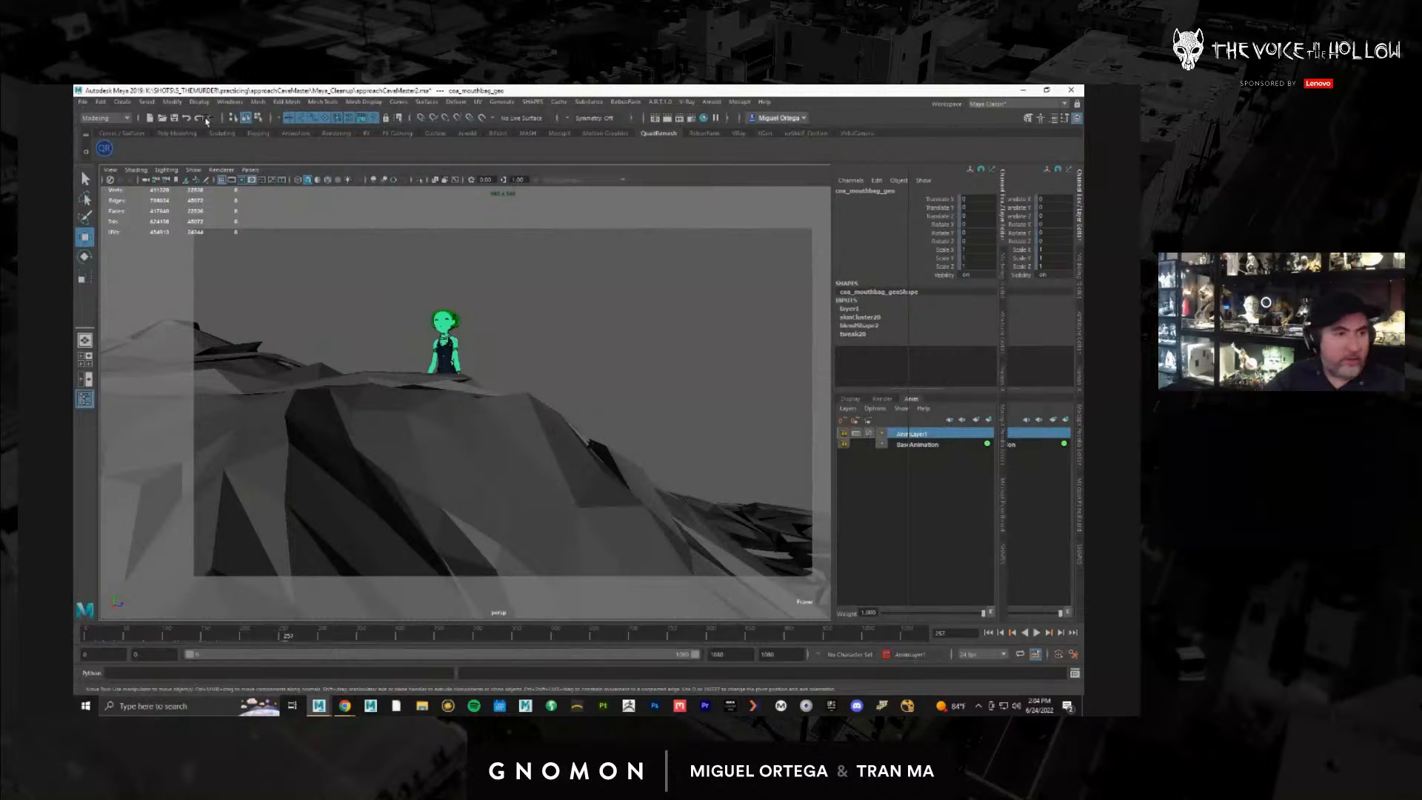
key(ctrl+a)
click(229, 101)
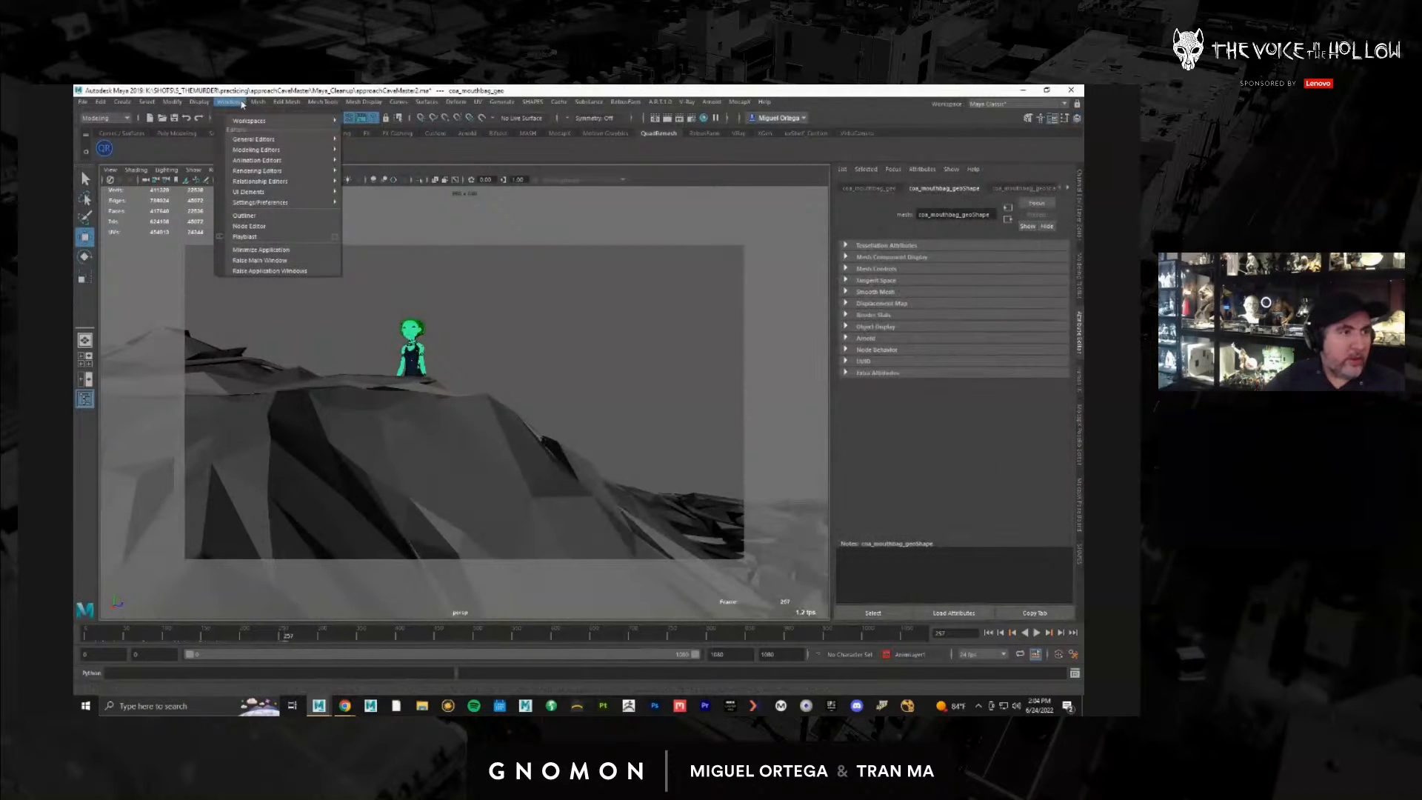
click(271, 218)
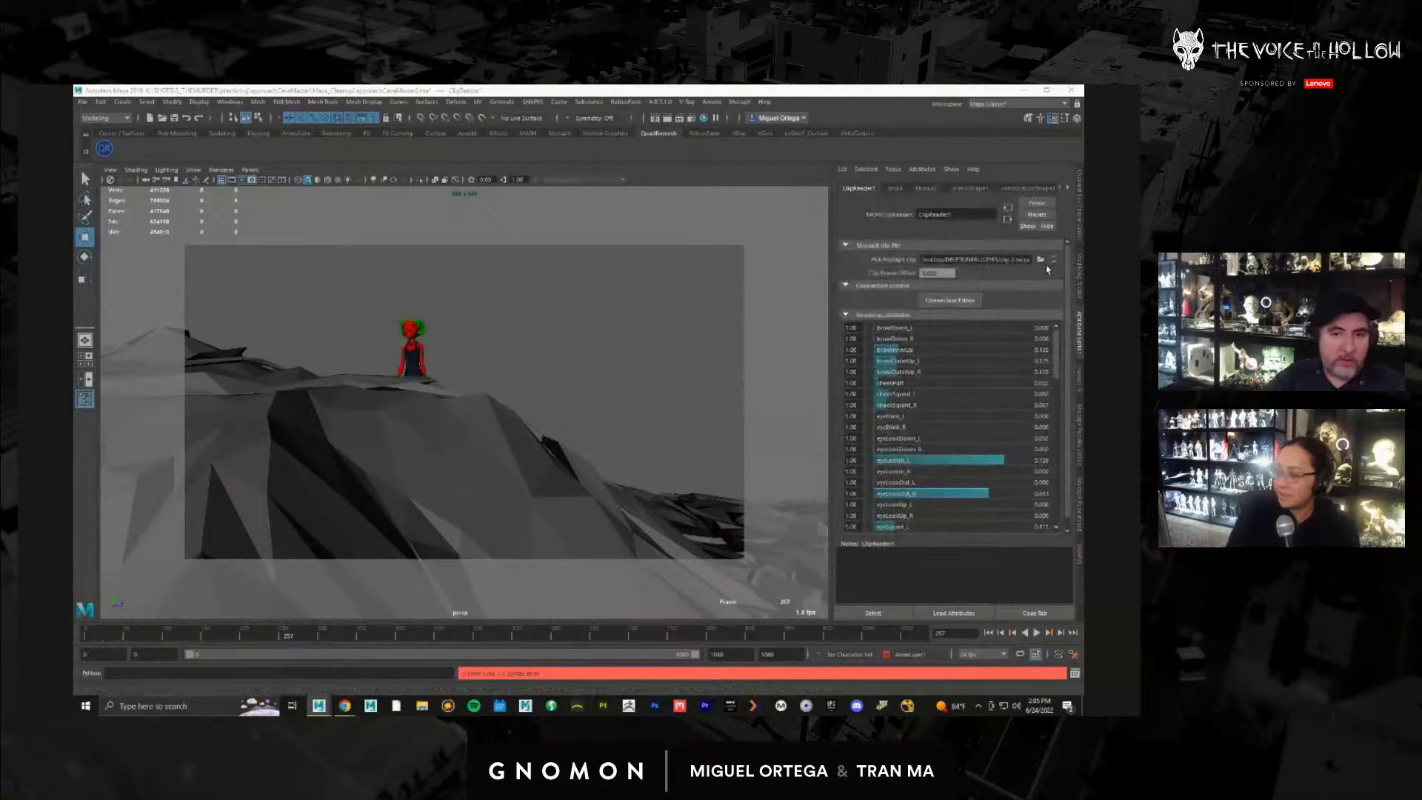
Step: Load the facial animation clip from the desktop project folder into the ClipReader1 node
click(1039, 259)
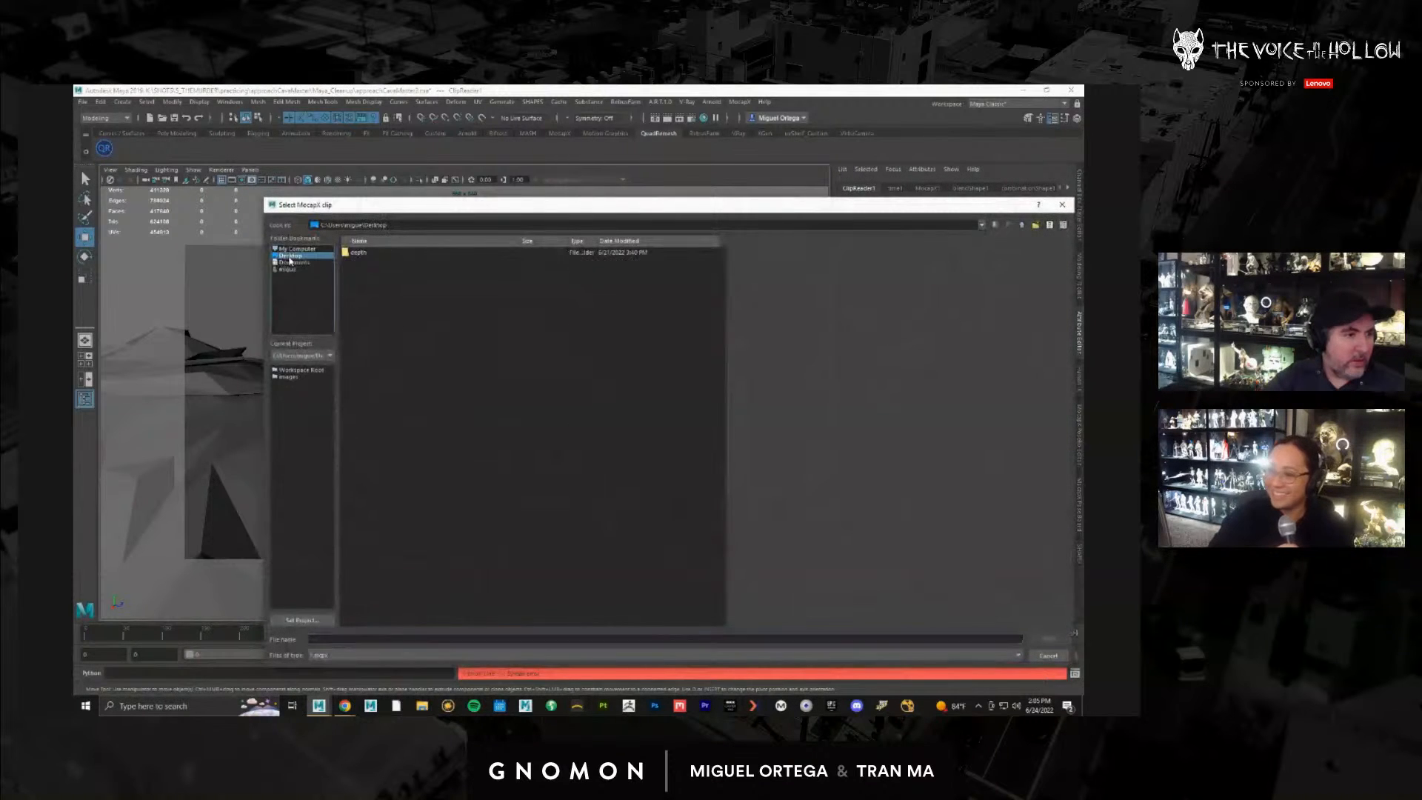
double_click(360, 328)
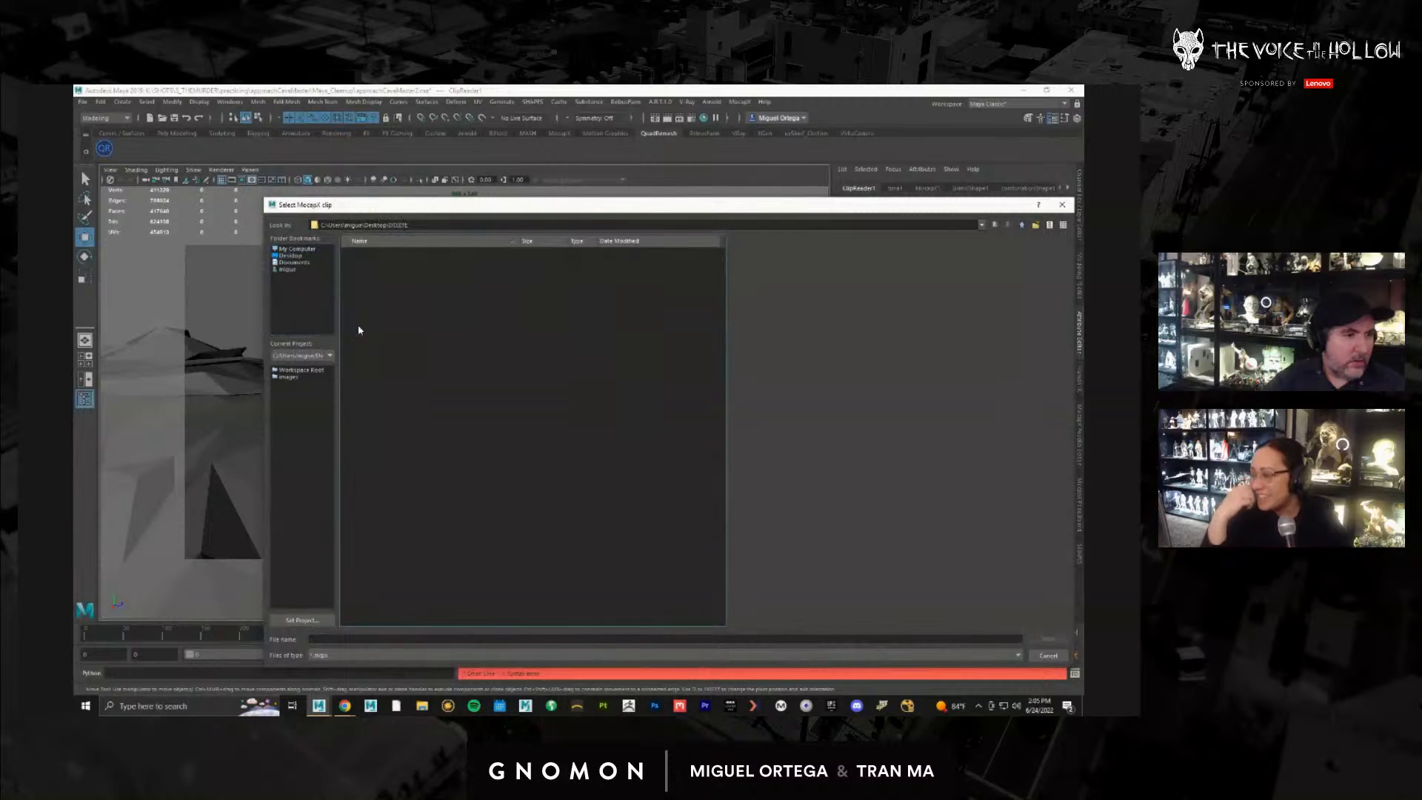
double_click(364, 337)
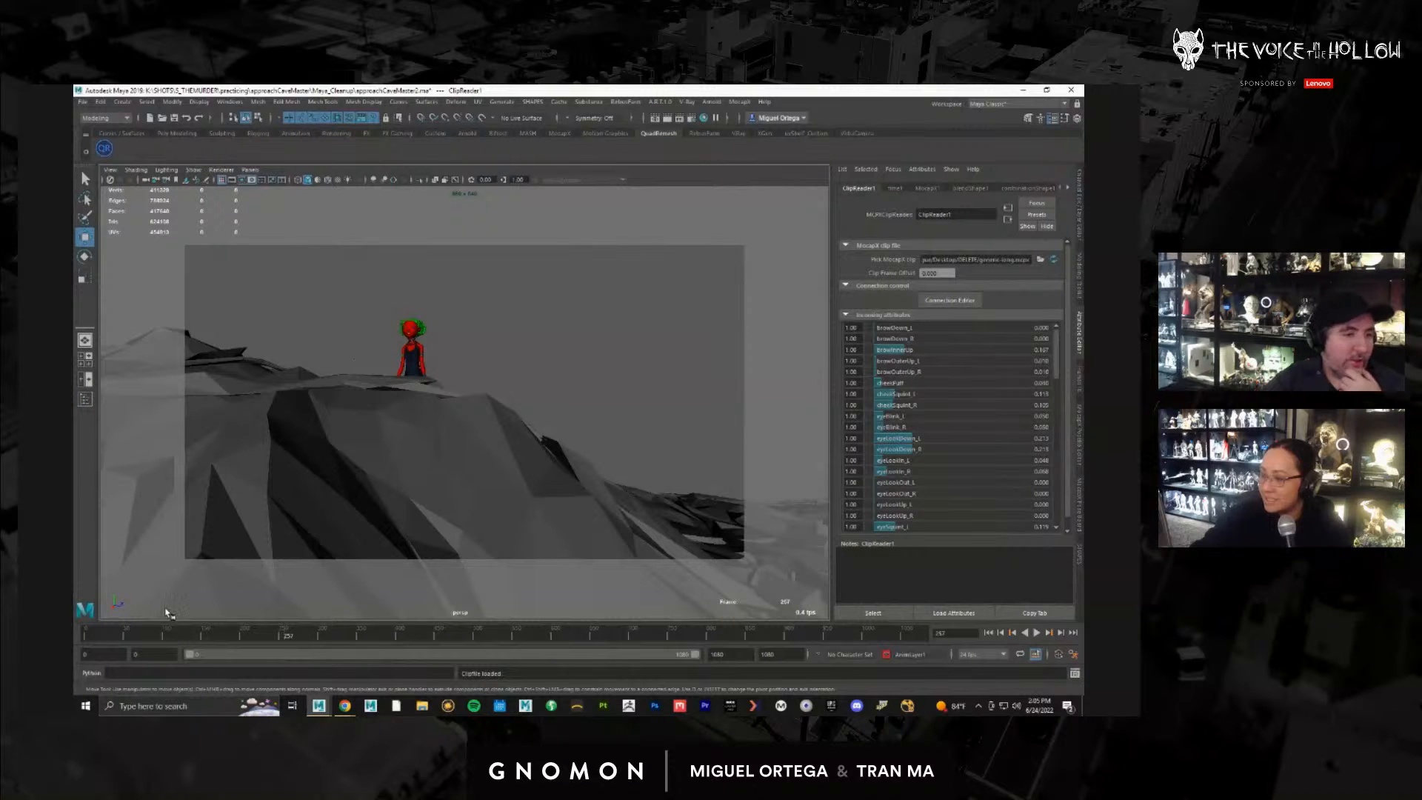
Step: Scrub through the character's performance with the loaded facial clip to frame 637
click(158, 635)
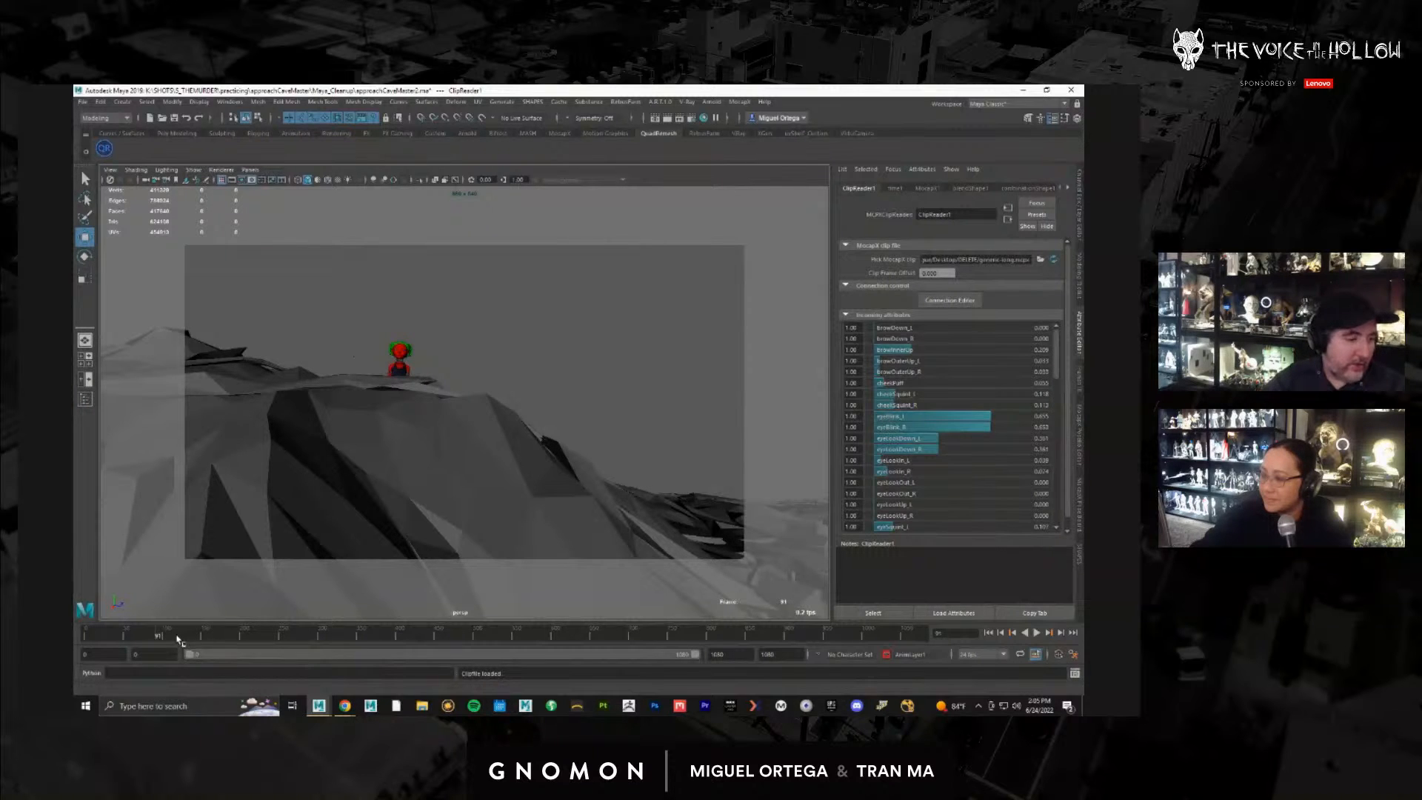
click(178, 635)
drag(269, 636, 584, 629)
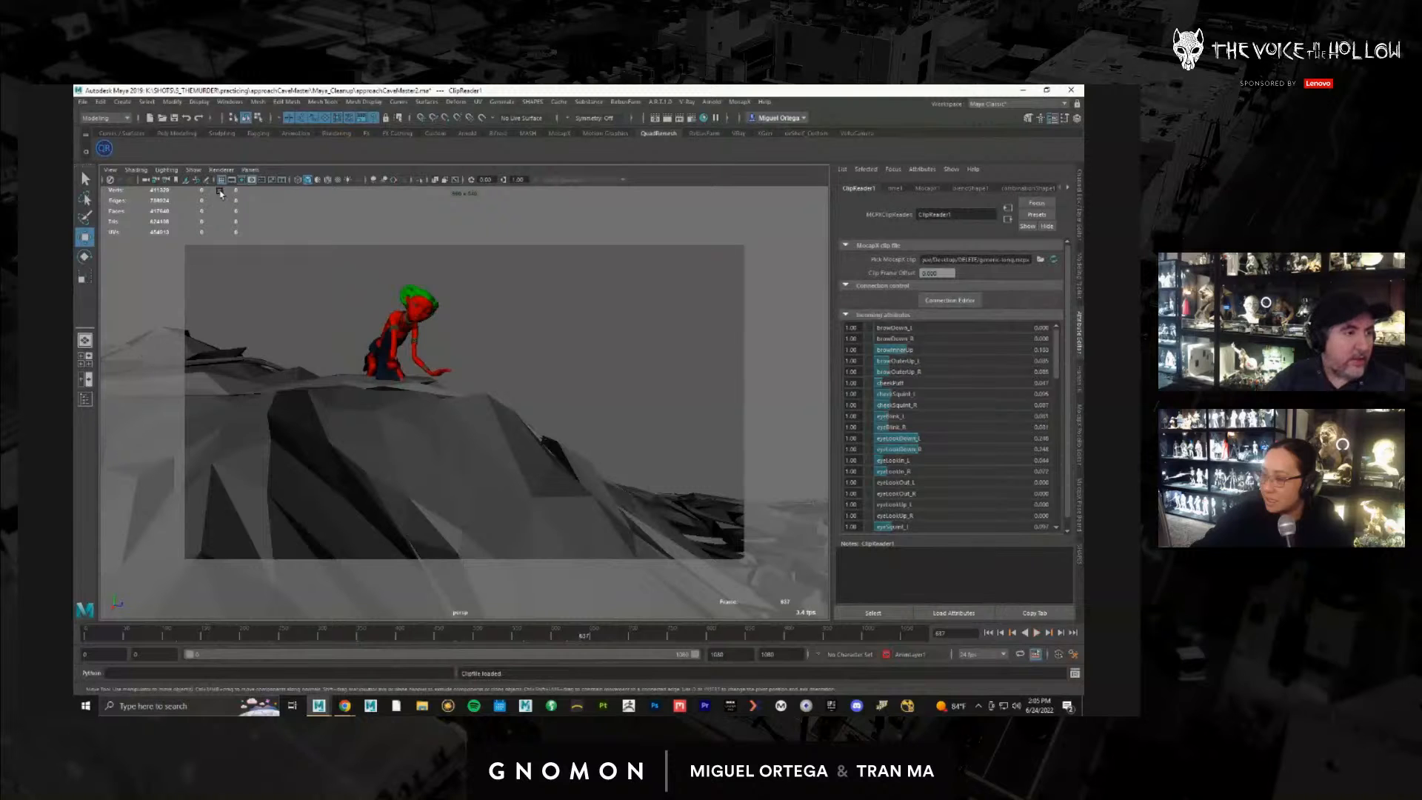
Step: Create a new perspective camera and frame it closely on the crouching character from the front
click(250, 170)
mouse_move(275, 182)
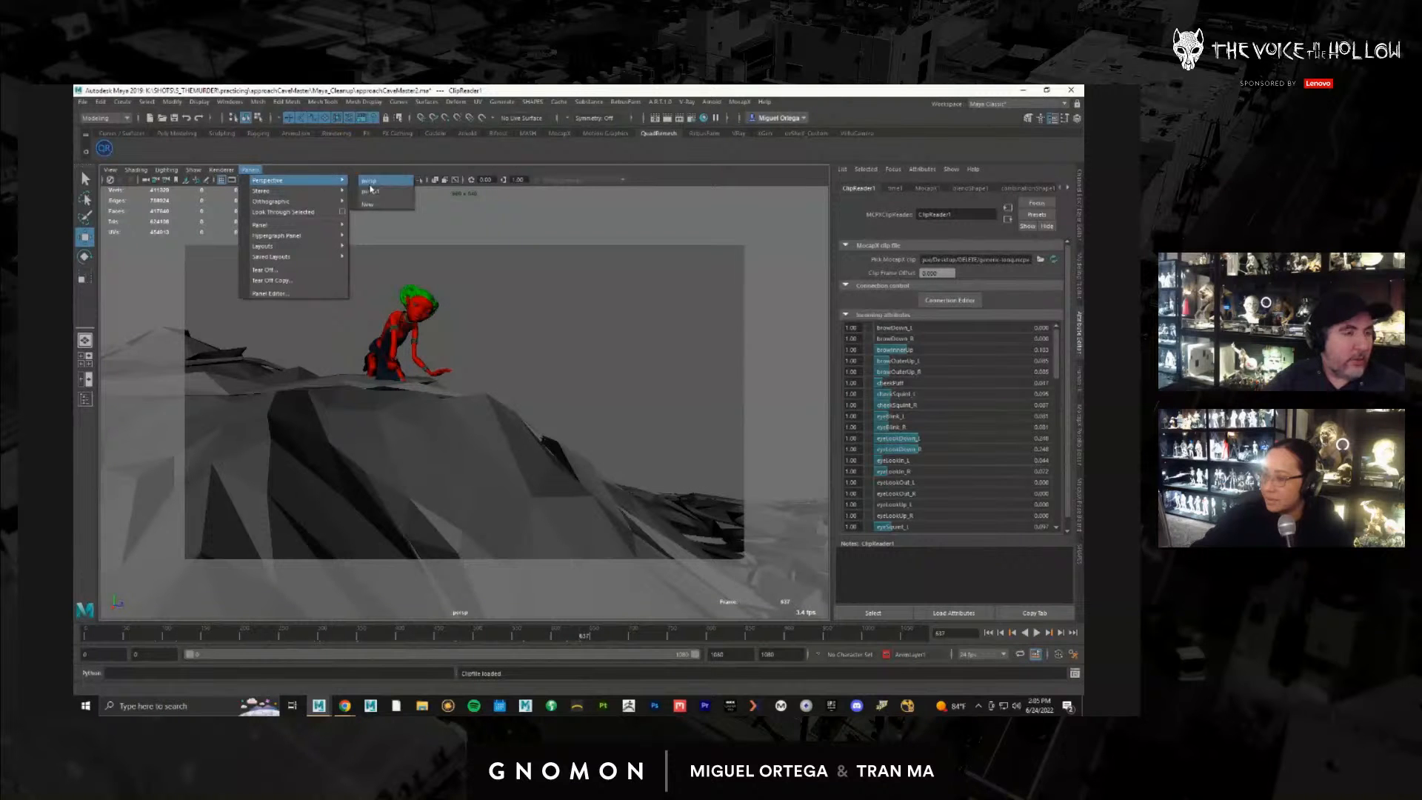
click(372, 205)
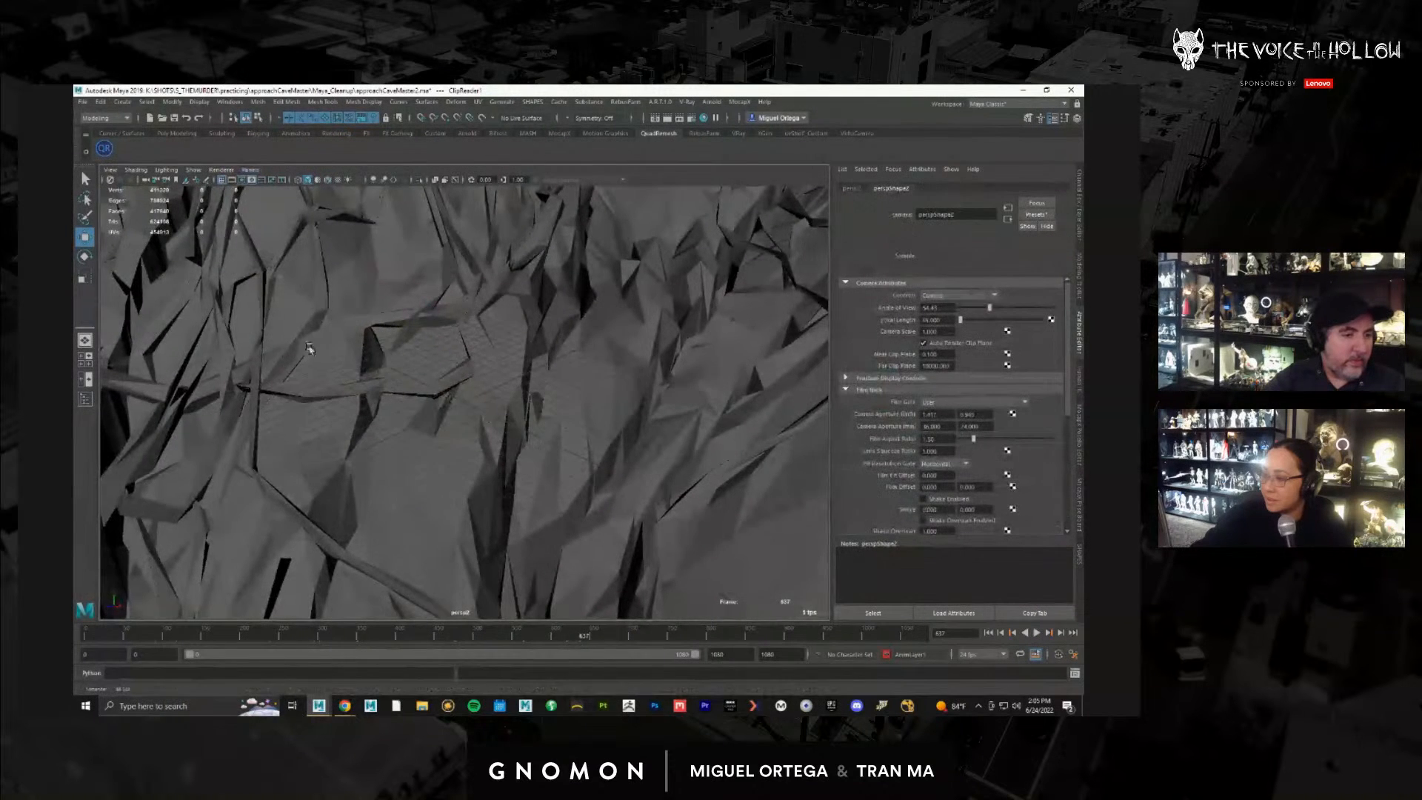
alt+drag(492, 420, 648, 443)
click(646, 433)
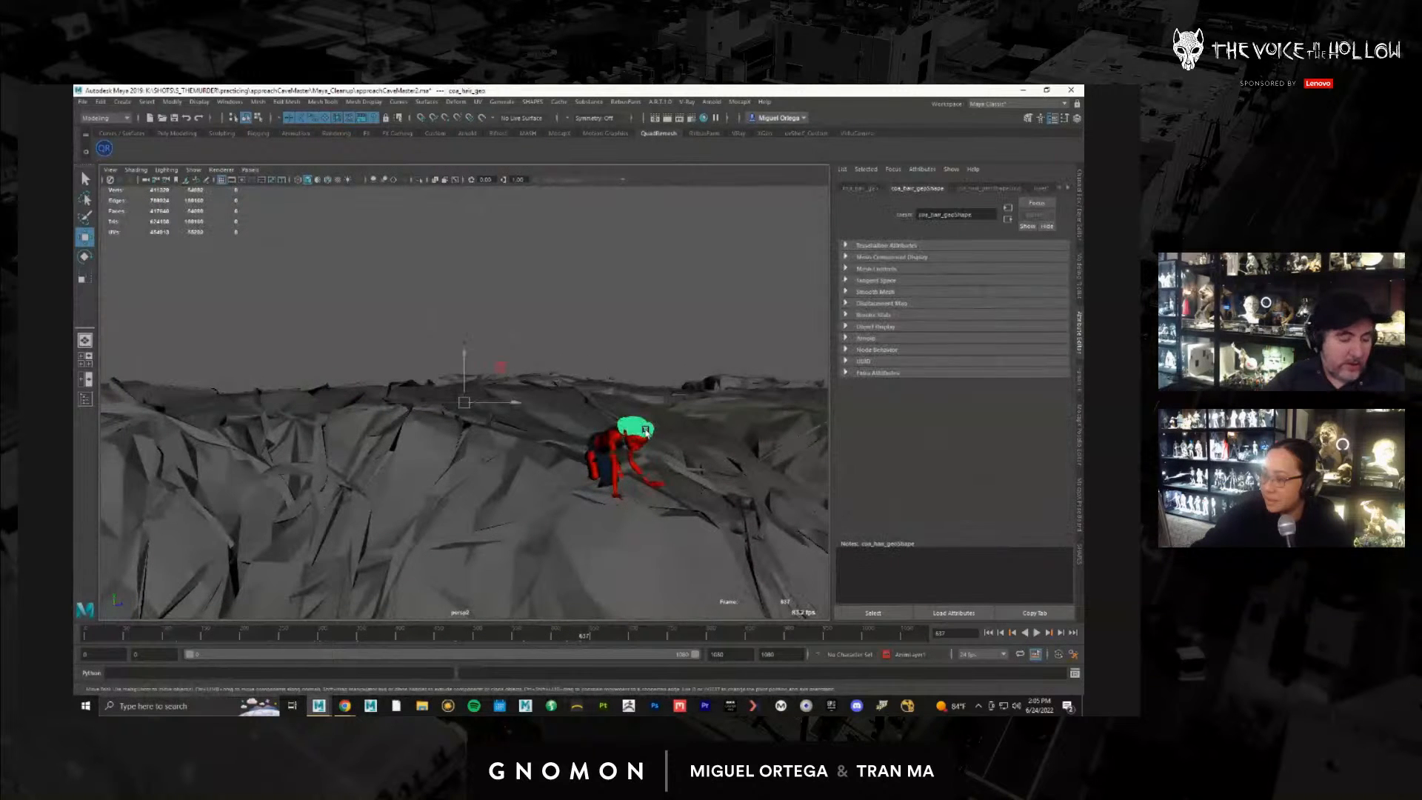
key(f)
alt+right_drag(637, 464, 492, 465)
alt+middle_drag(491, 465, 470, 311)
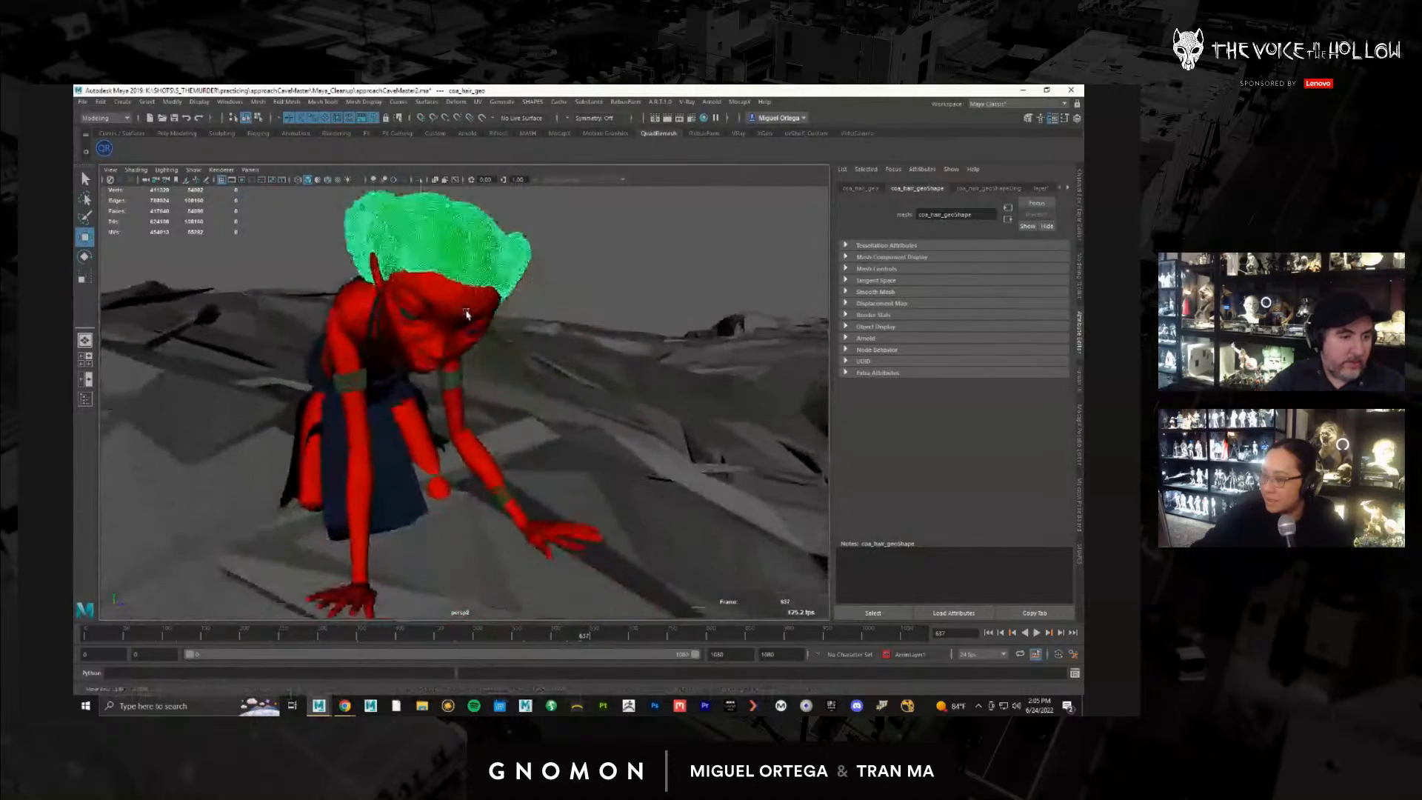
alt+drag(469, 310, 267, 337)
Step: Turn on the resolution gate for the new camera and orbit it to a low side view of the crouching character
click(109, 170)
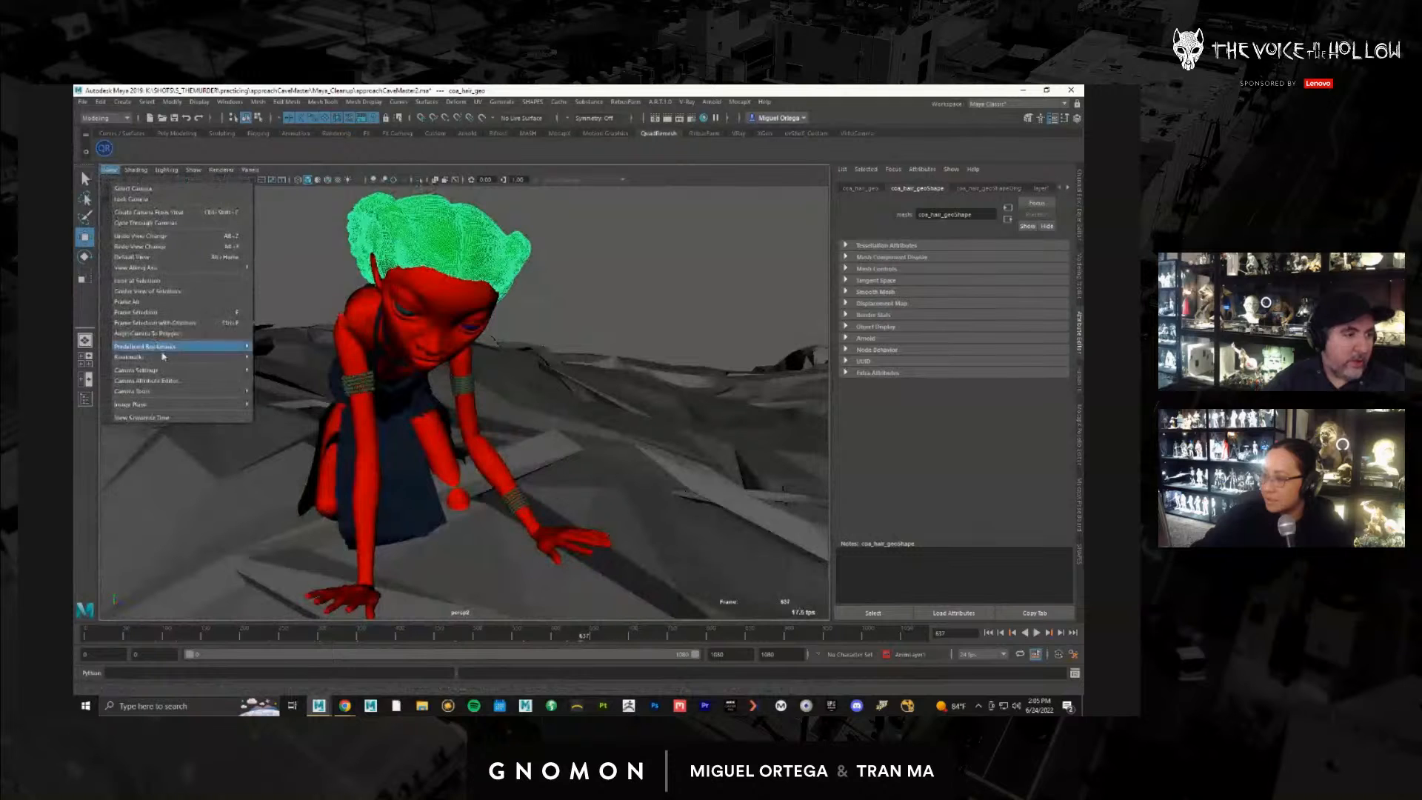
mouse_move(169, 370)
click(311, 423)
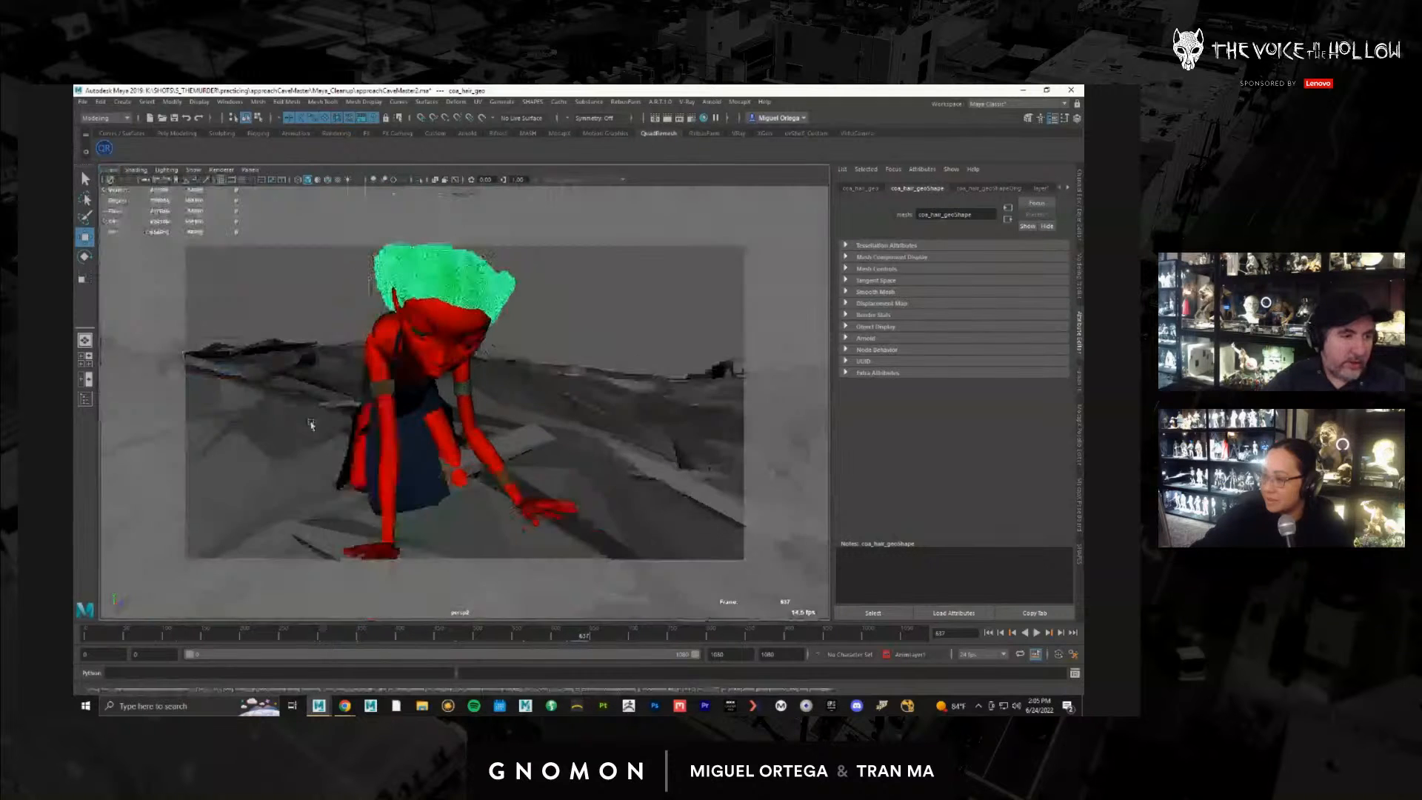
alt+drag(382, 372, 400, 450)
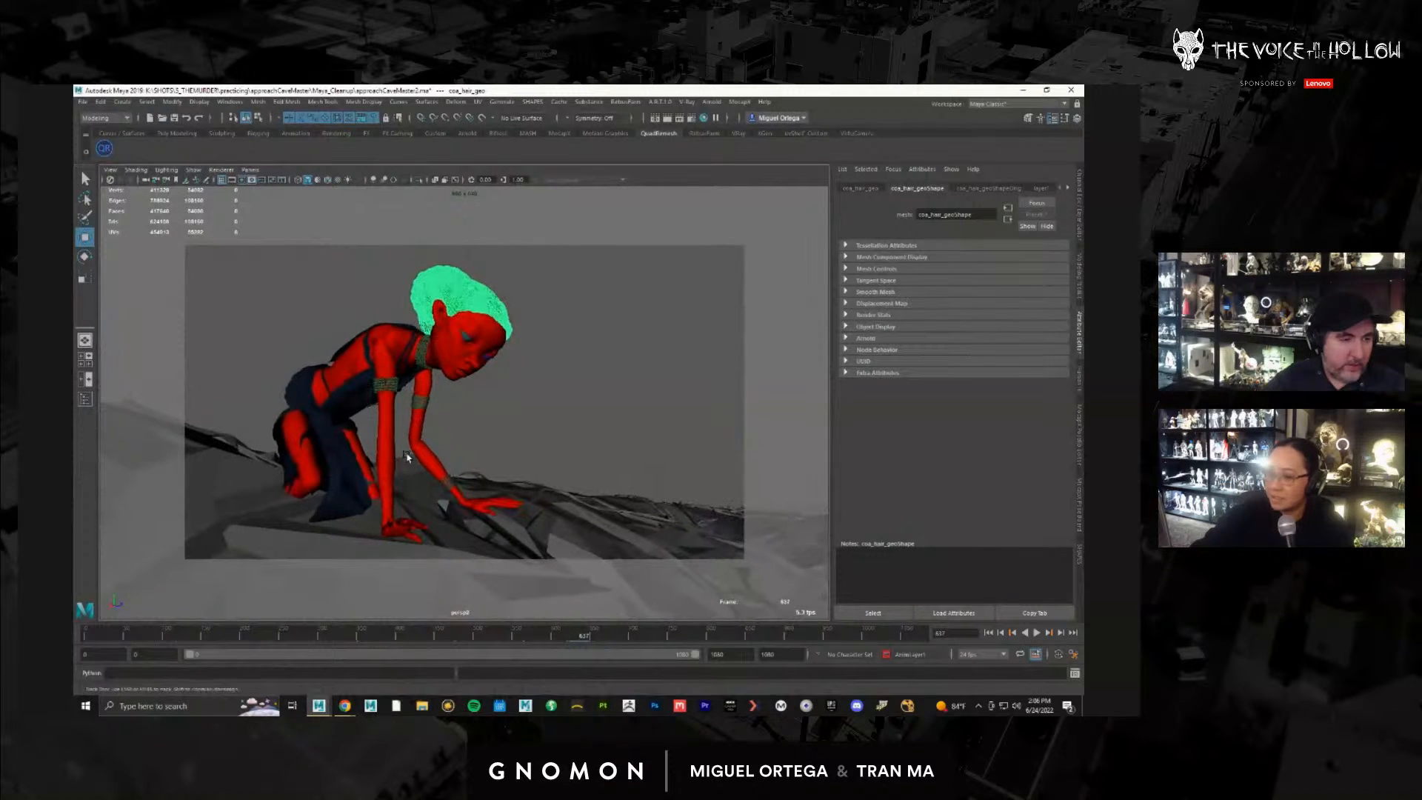
Step: Select the persp2 camera and set its focal length to 80
click(110, 169)
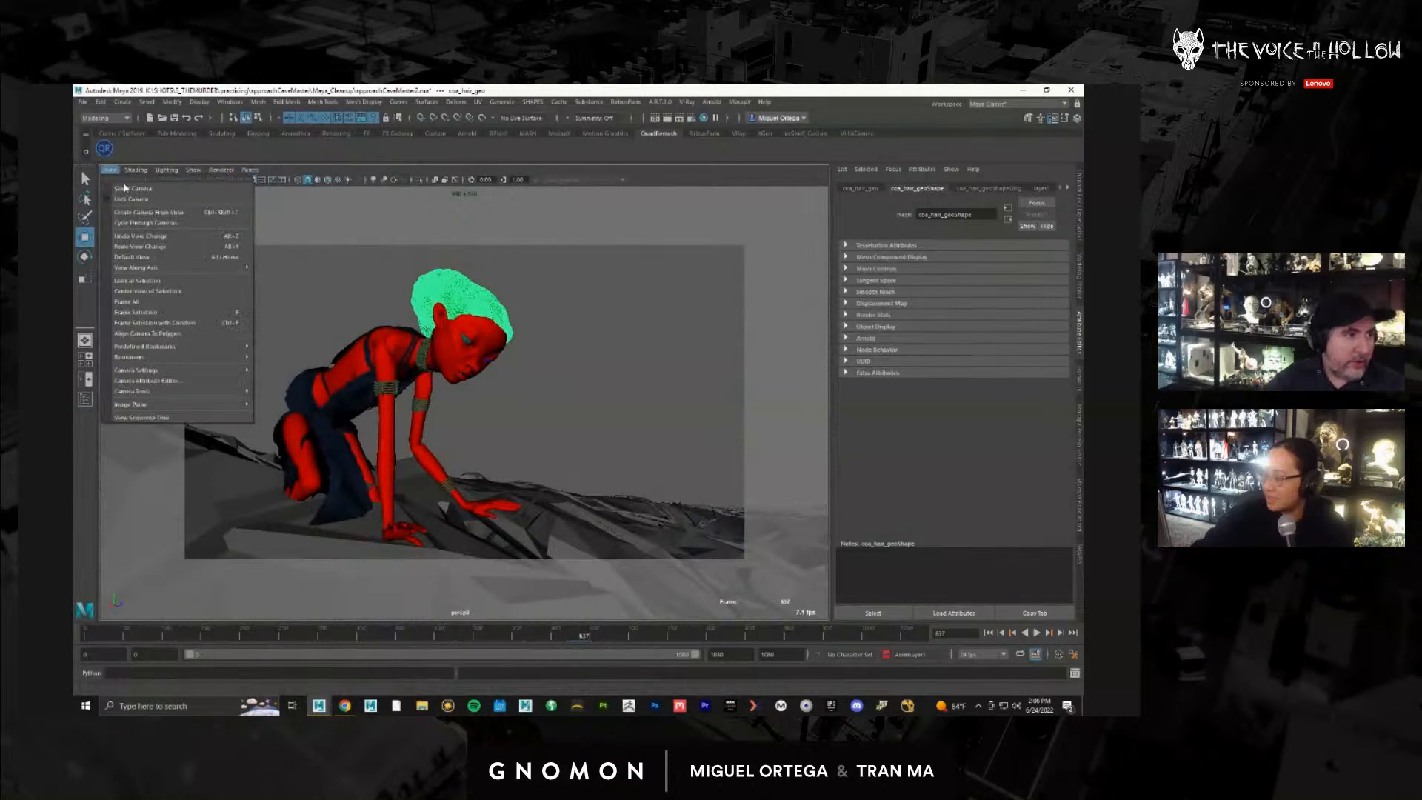
click(130, 189)
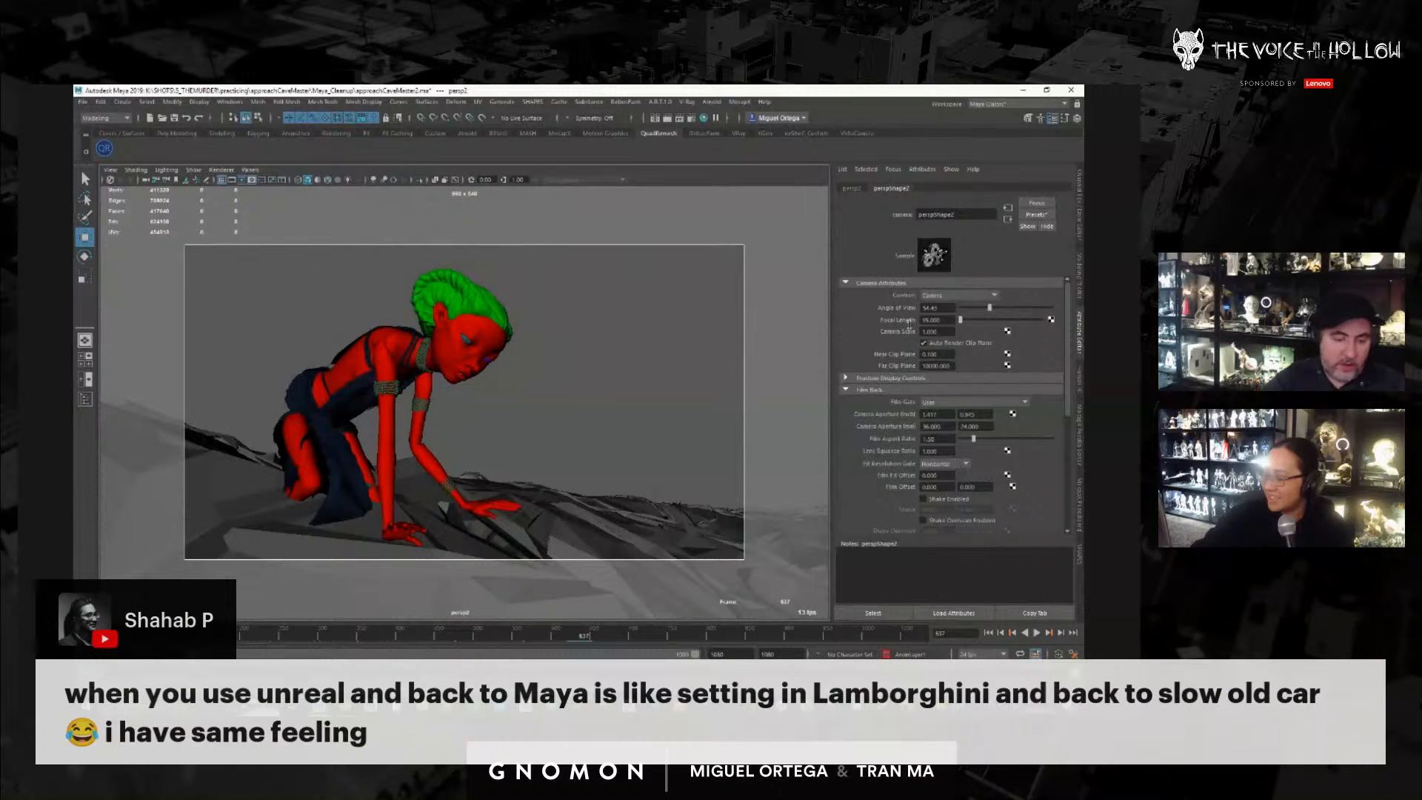
drag(909, 324, 896, 328)
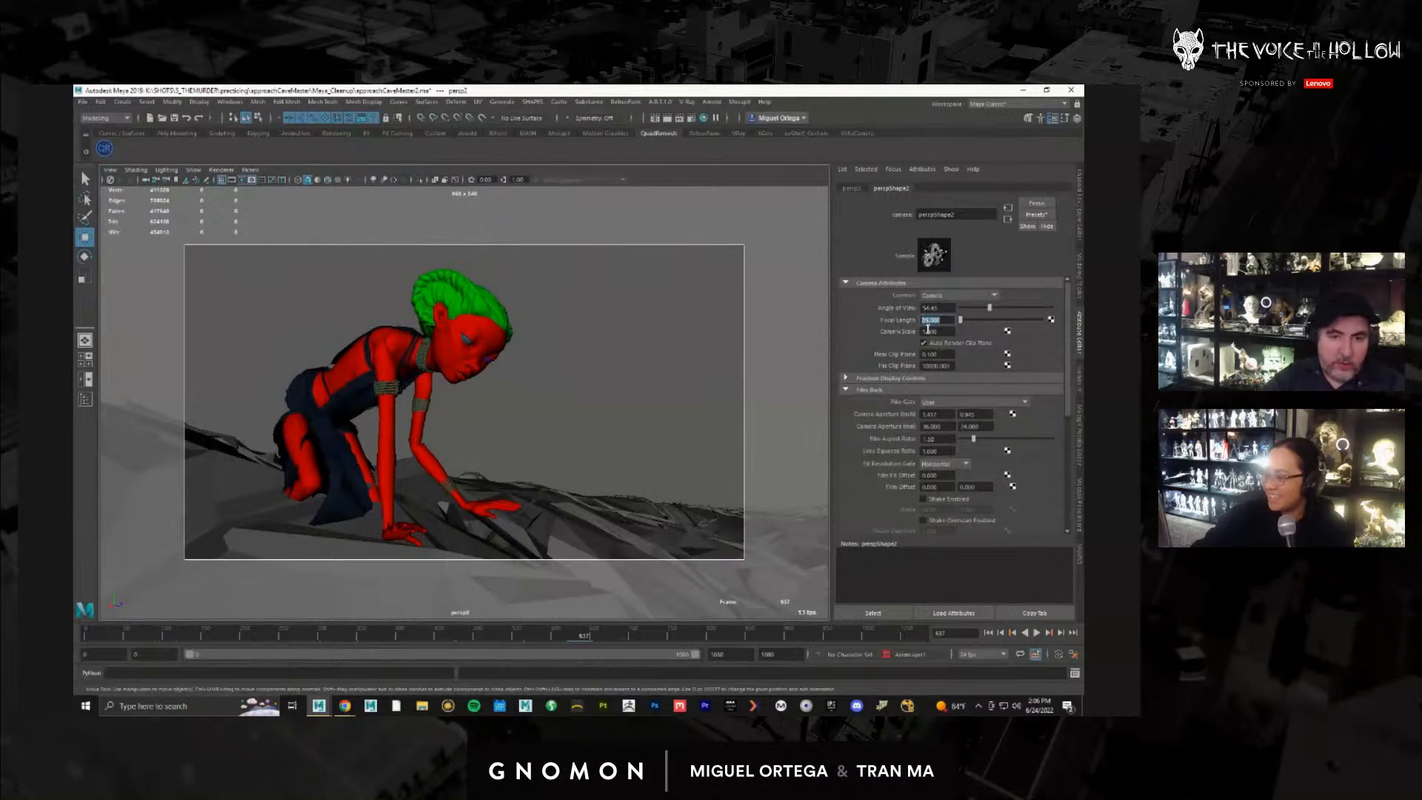
text(60)
key(Return)
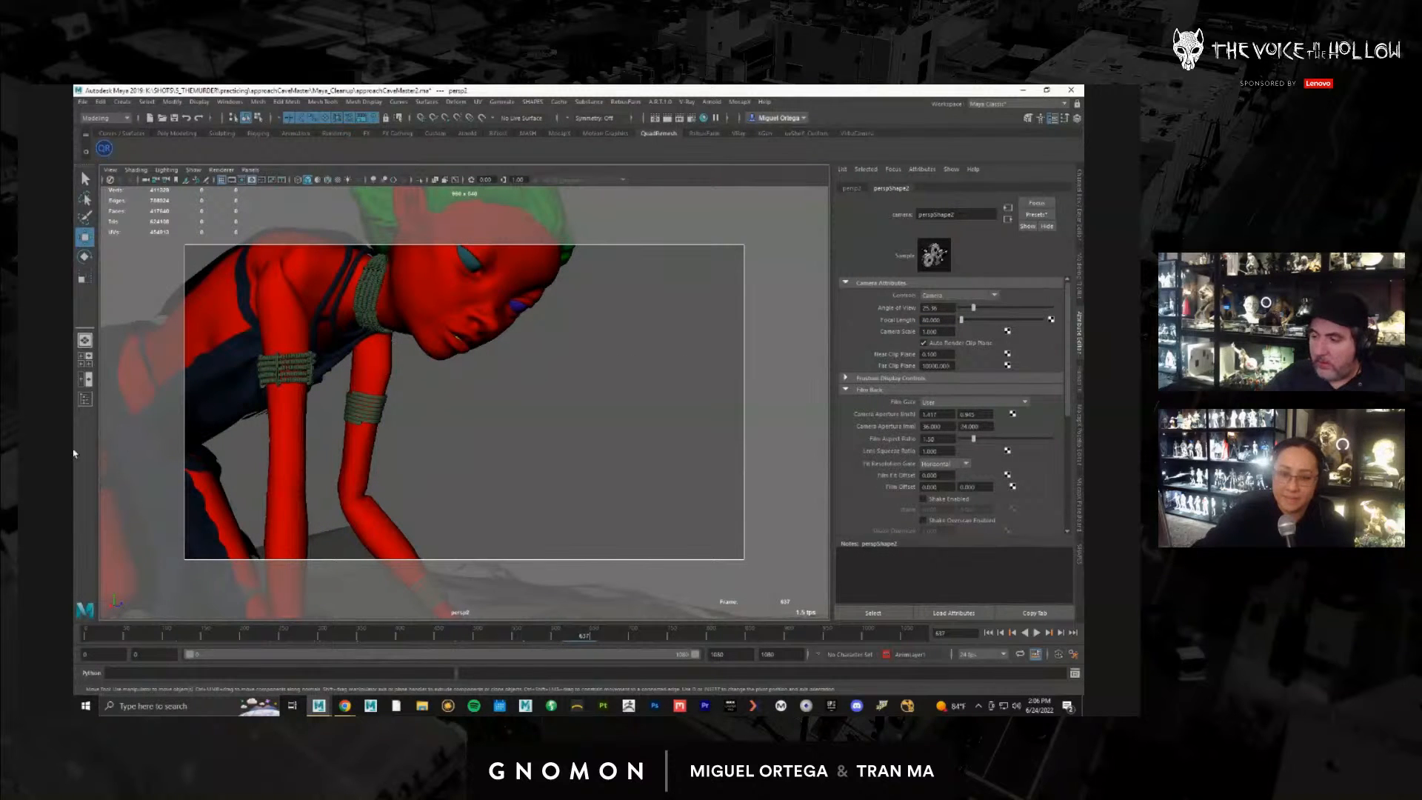
Step: Pull persp2 back to a low side framing with the whole crouching character off-centre, and key the selected camera at frame 637
alt+right_drag(410, 475, 298, 436)
alt+middle_drag(298, 435, 318, 423)
alt+drag(318, 424, 380, 463)
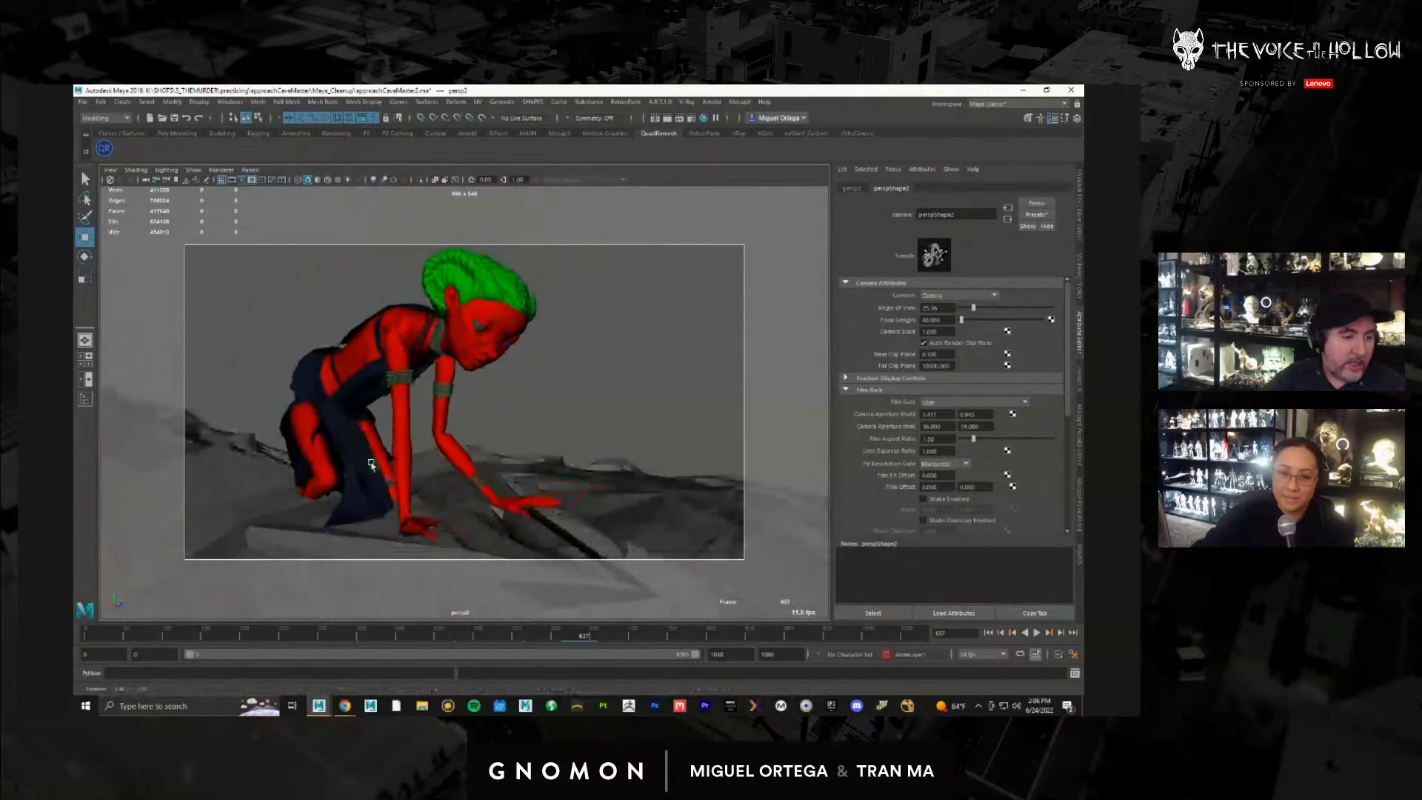
alt+middle_drag(380, 463, 384, 478)
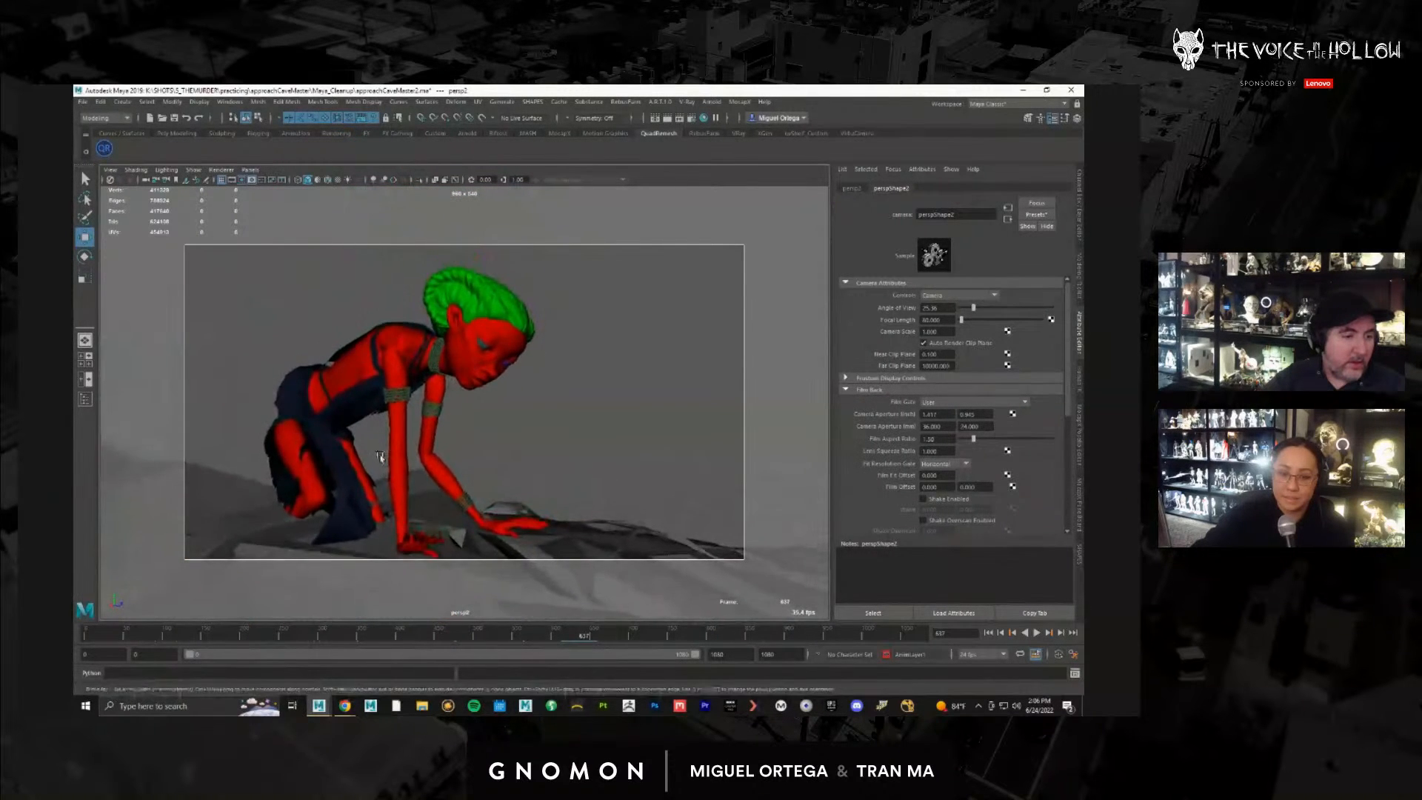
alt+right_drag(385, 456, 421, 446)
alt+drag(435, 491, 433, 472)
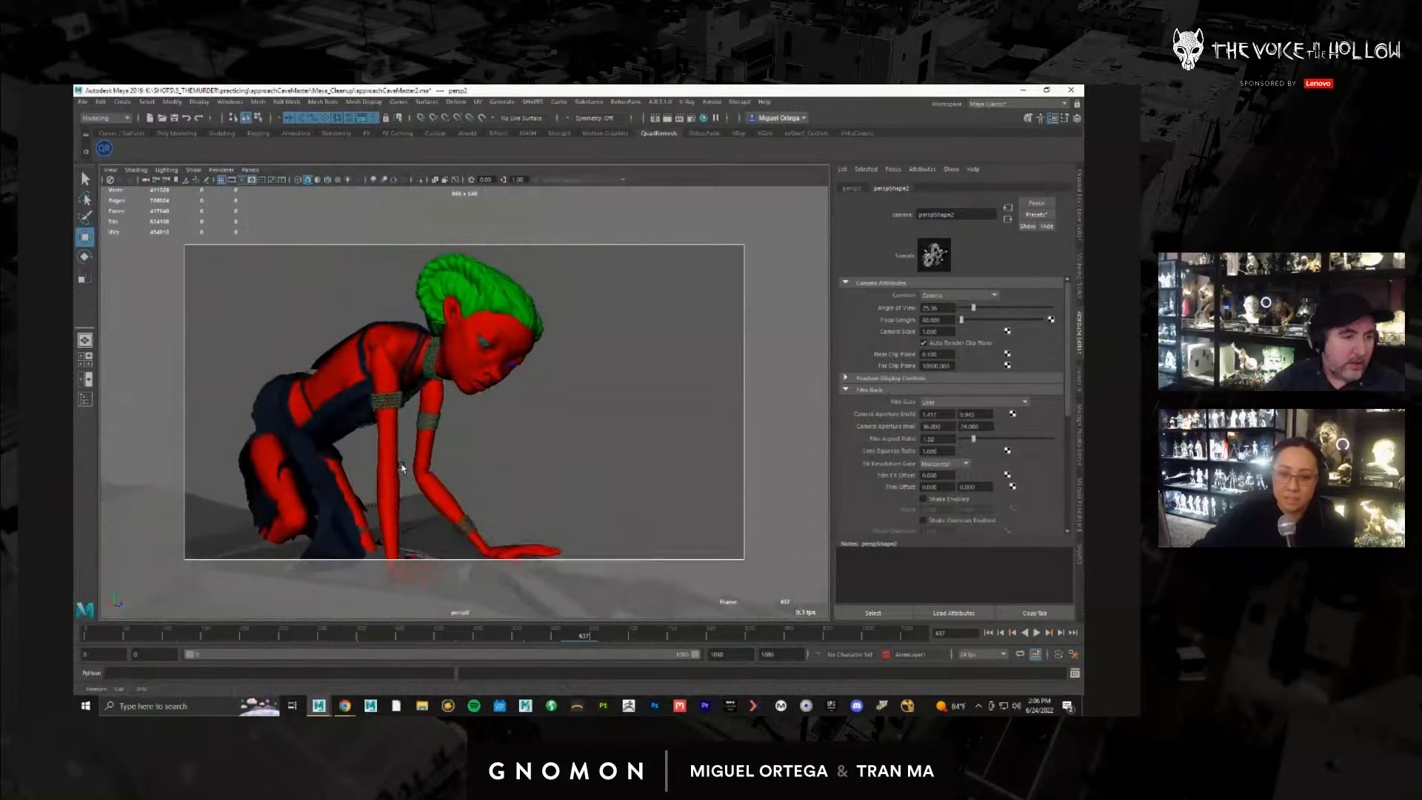
alt+middle_drag(432, 471, 416, 481)
mouse_move(416, 481)
alt+mouse_down()
mouse_move(409, 495)
mouse_move(422, 496)
mouse_move(396, 479)
alt+mouse_up()
alt+right_drag(396, 479, 406, 481)
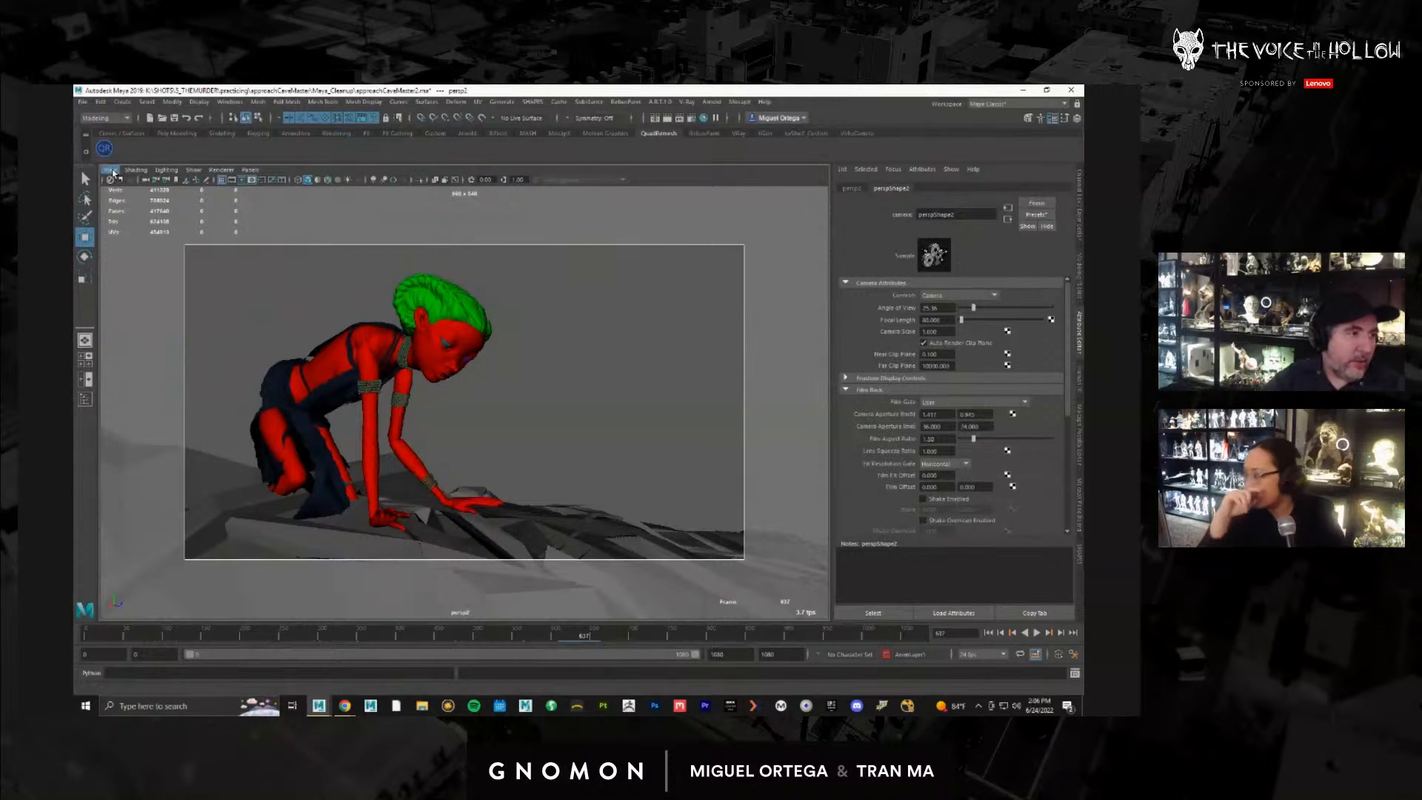
click(114, 173)
click(130, 189)
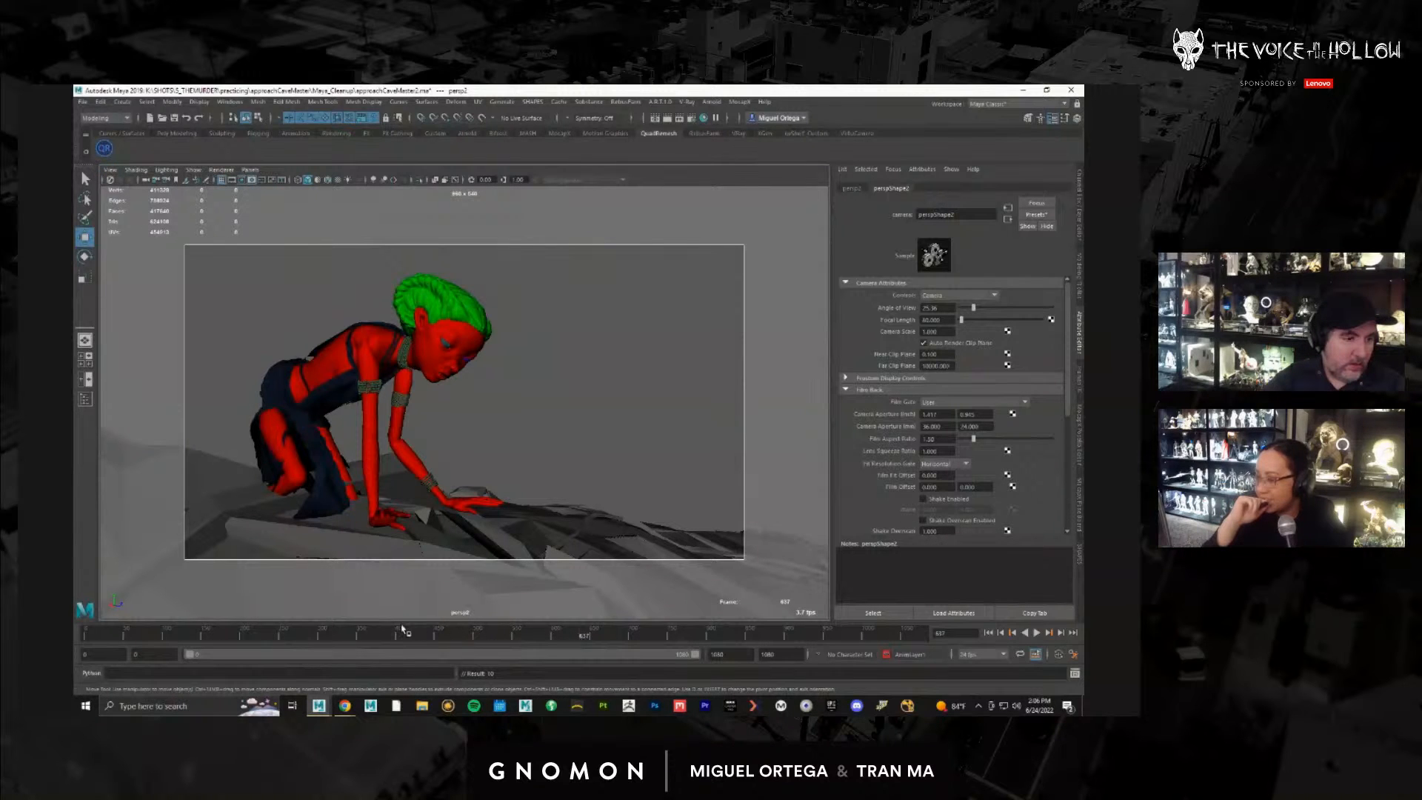
Step: Scrub the character's action through the persp2 framing and play it from about frame 686 to frame 764
drag(353, 437, 346, 430)
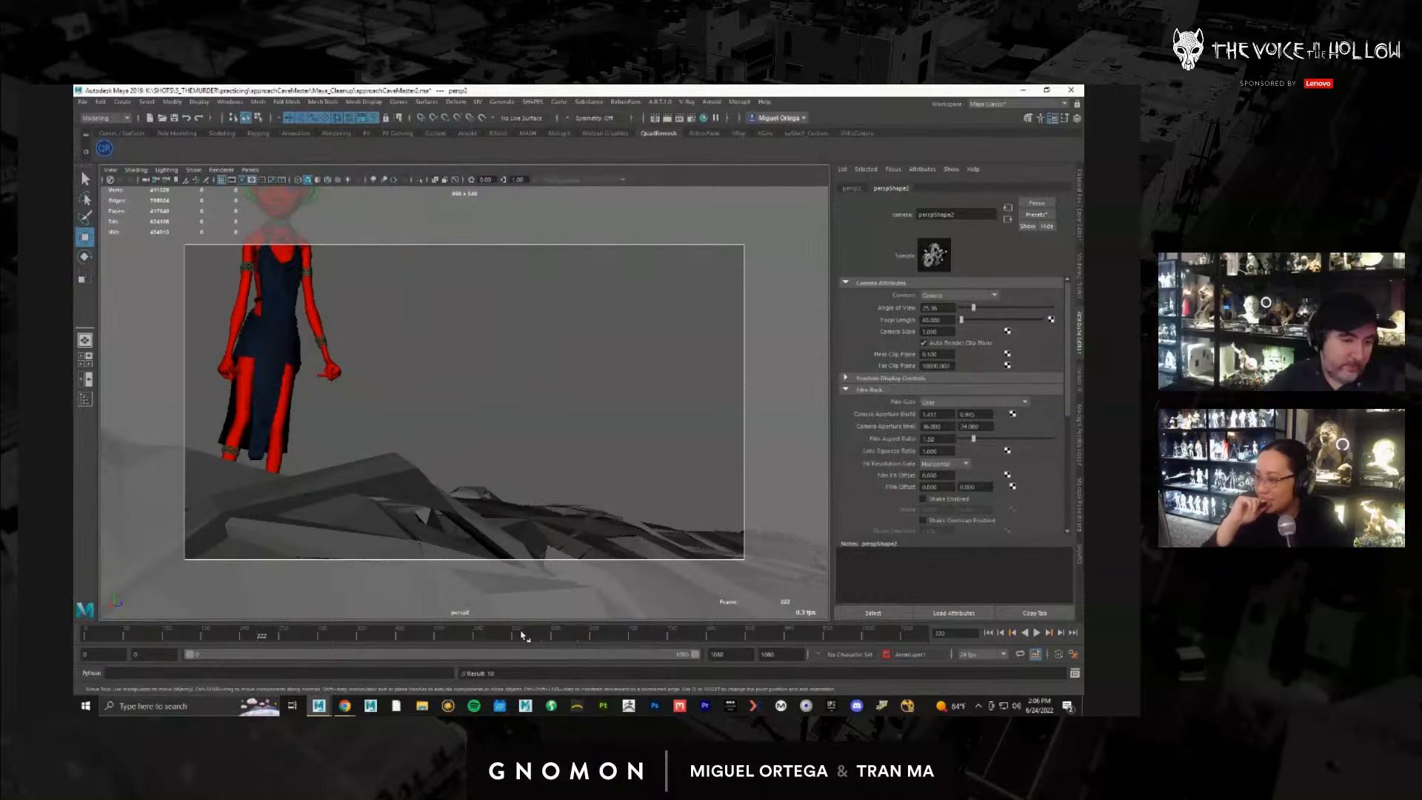
drag(613, 636, 620, 635)
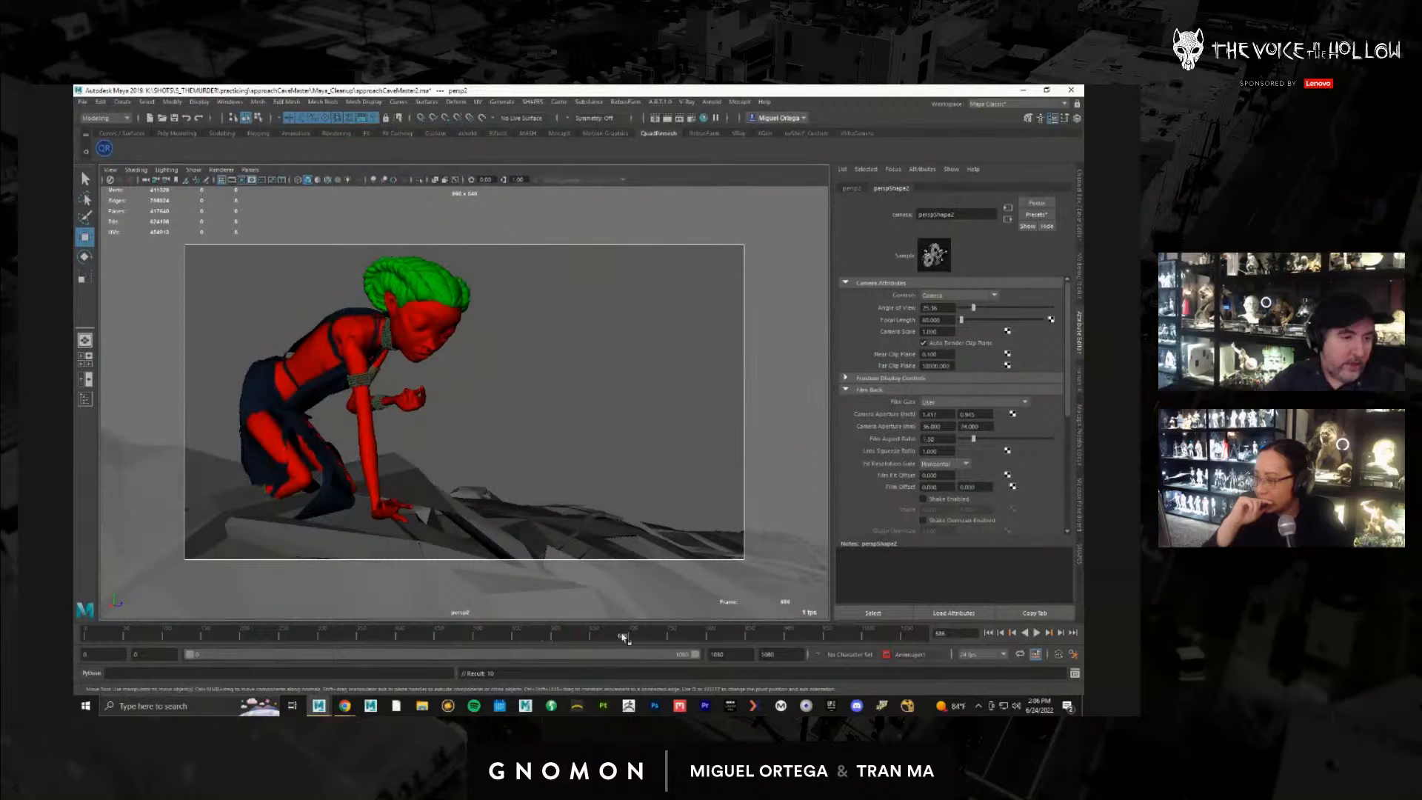
key(alt+v)
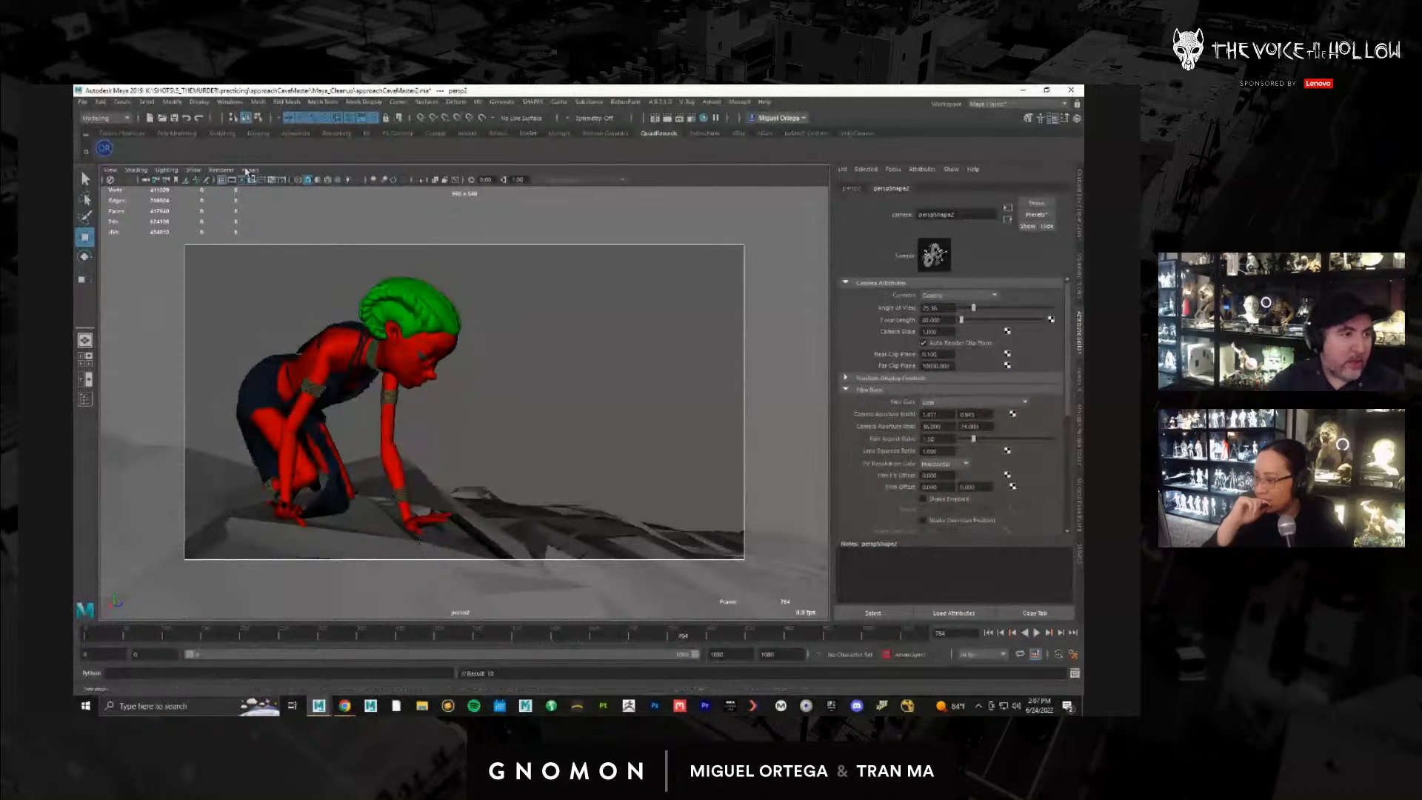
Step: Look through the persp1 camera and play the character's action to about frame 745
click(250, 171)
mouse_move(311, 180)
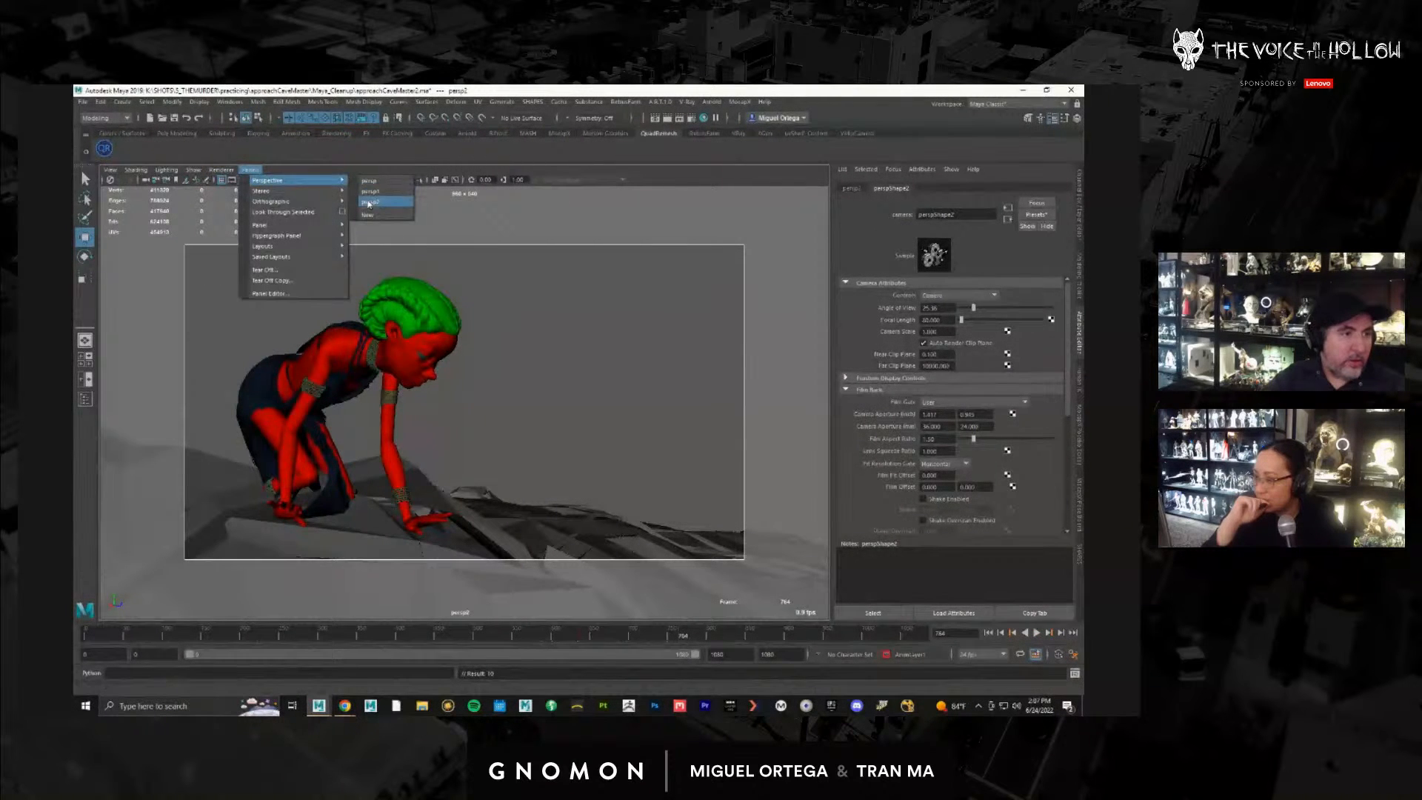
click(371, 192)
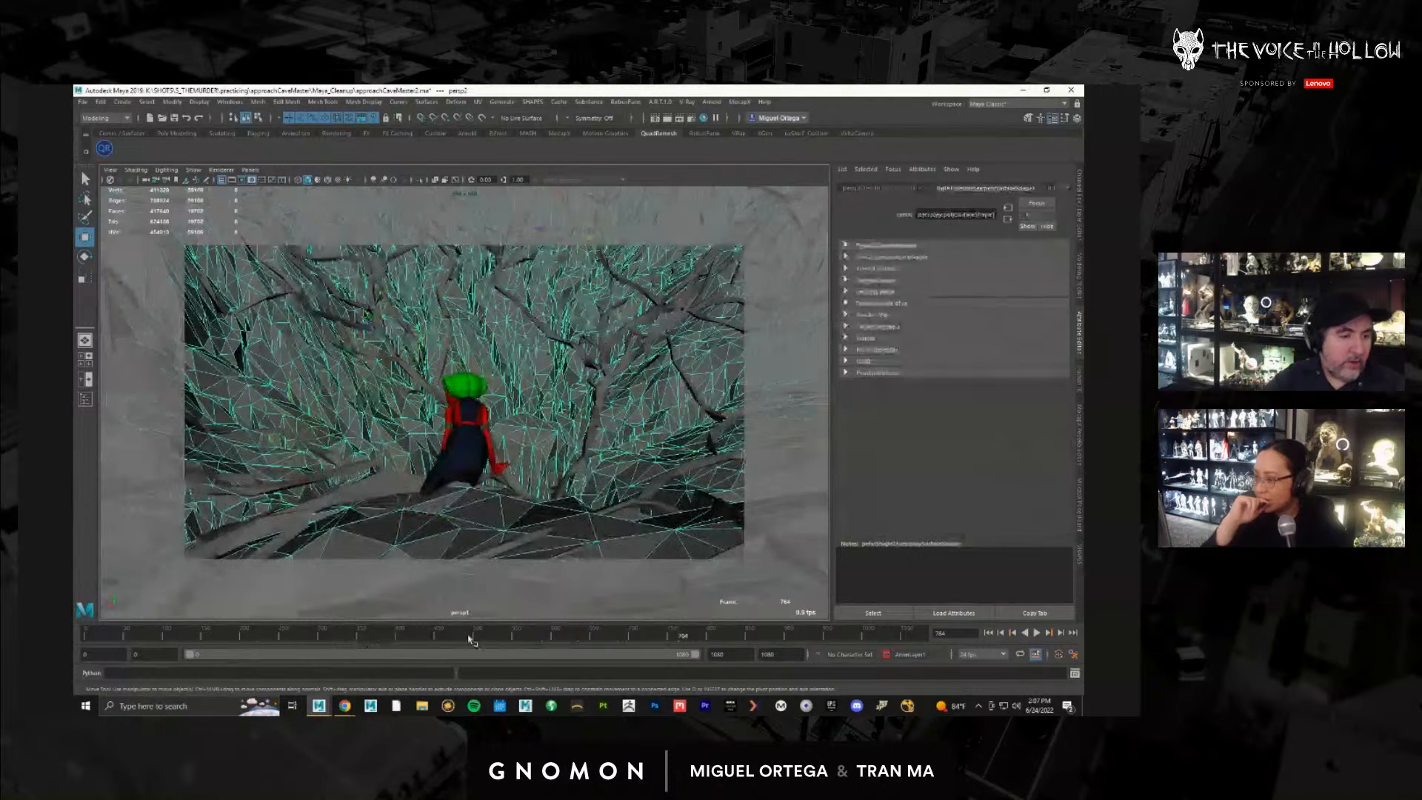
drag(470, 639, 643, 647)
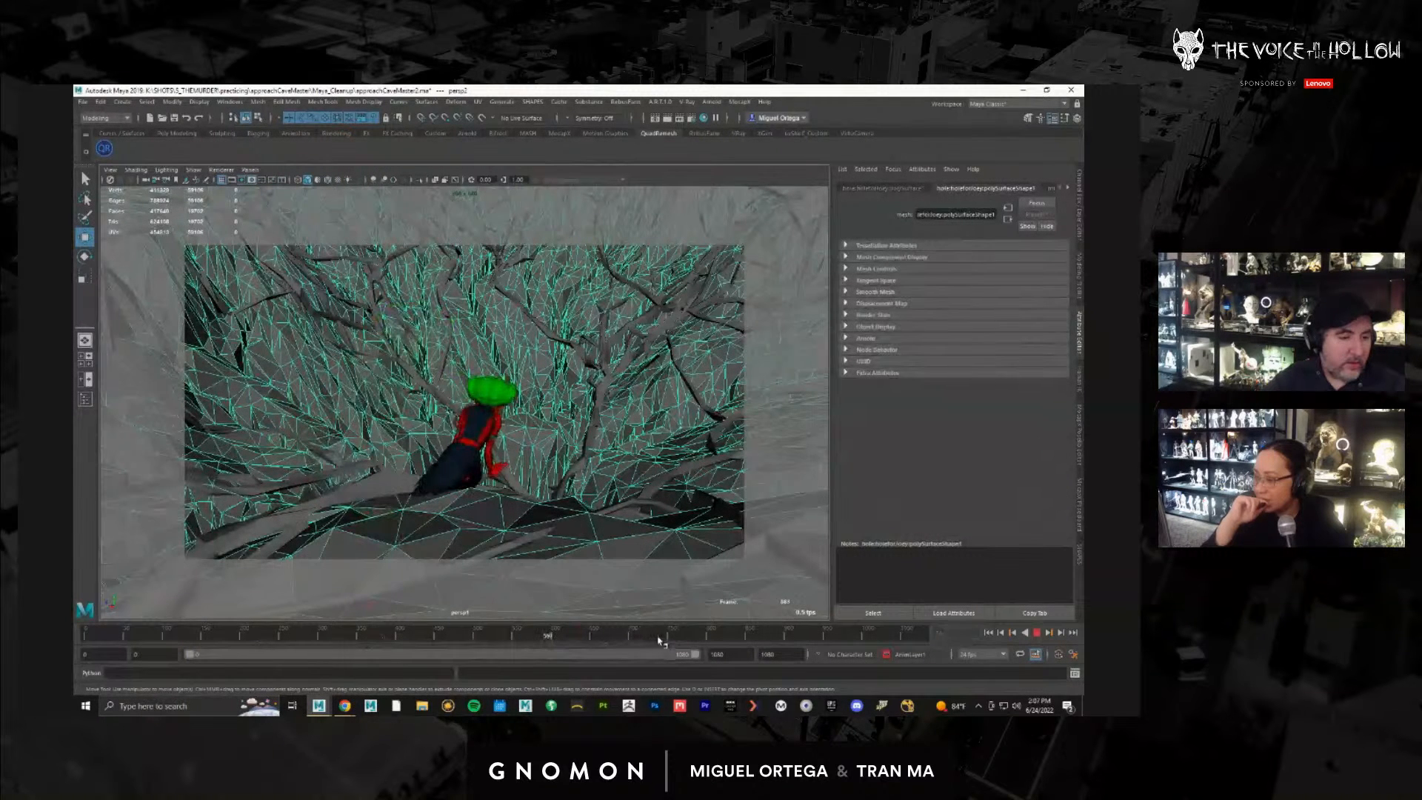
click(665, 640)
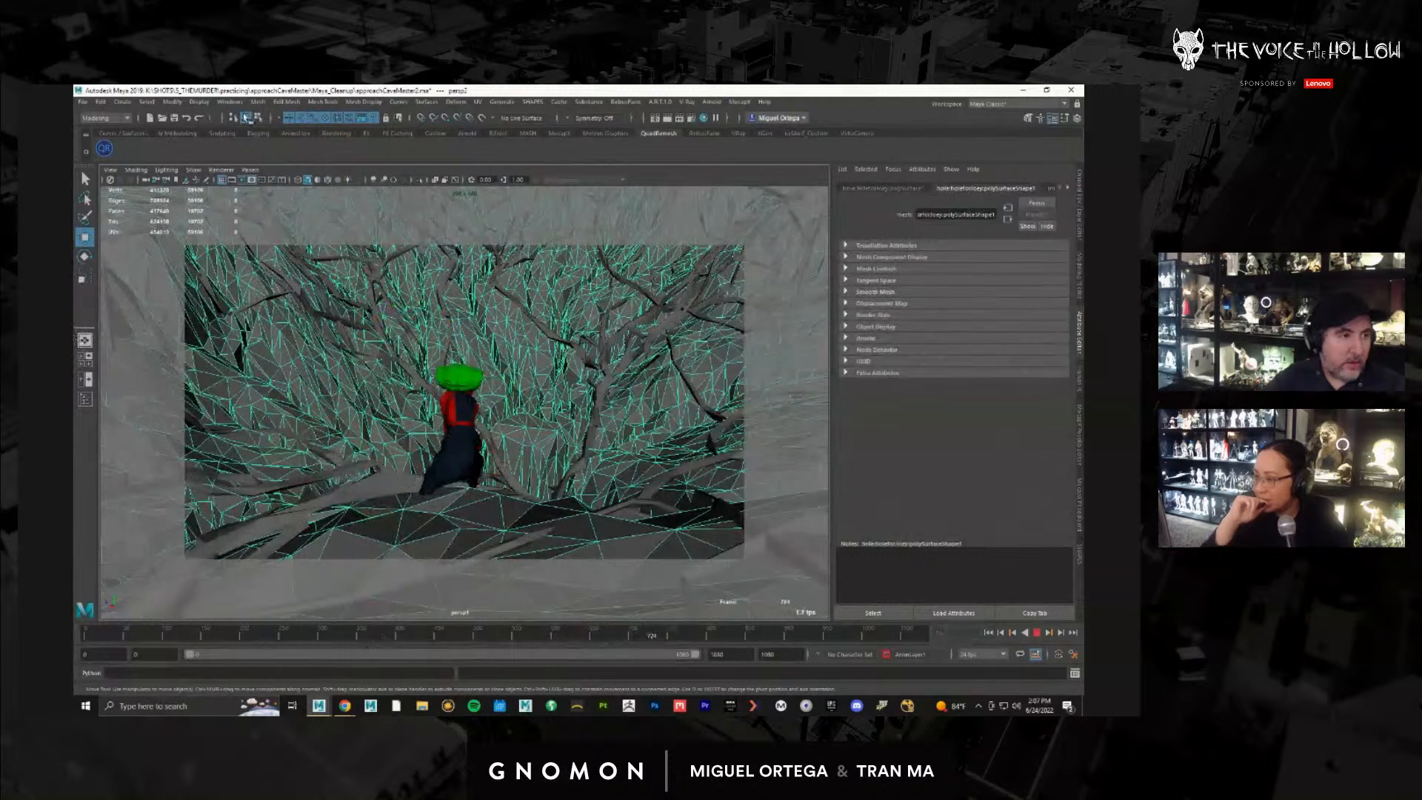
Step: Create a new perspective camera and orbit it to a low view looking up at the character on the cliff edge
click(249, 169)
mouse_move(273, 182)
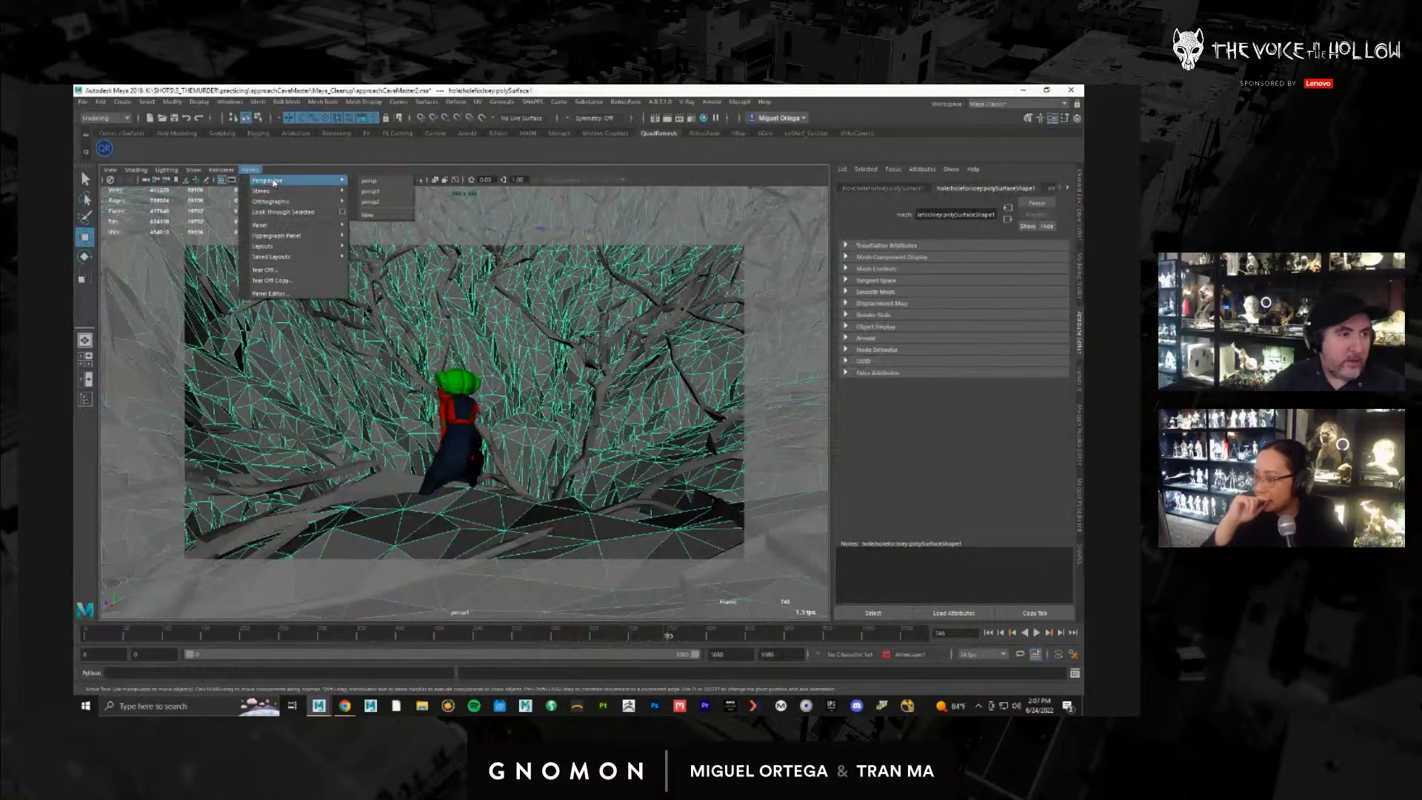
click(375, 216)
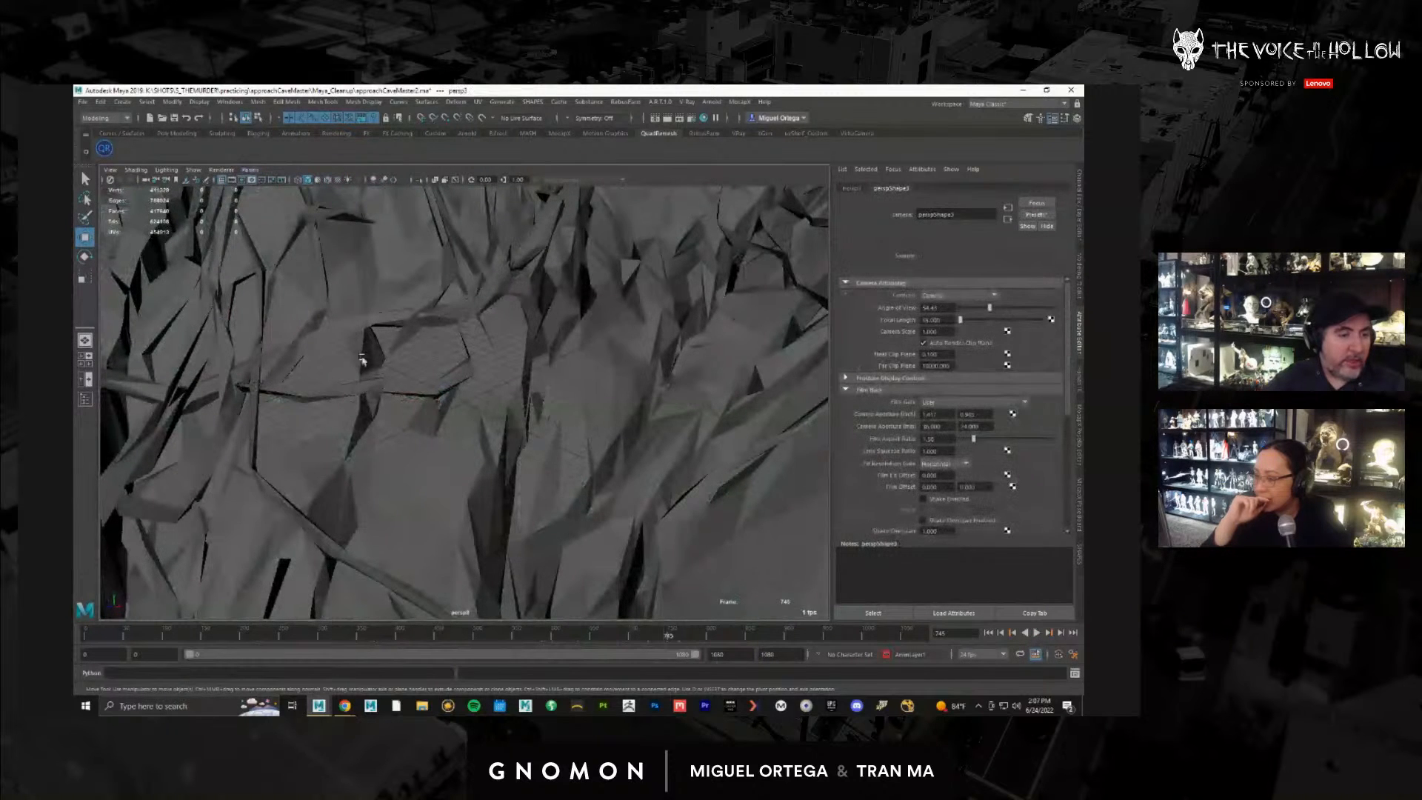
scroll(474, 423, down, 10)
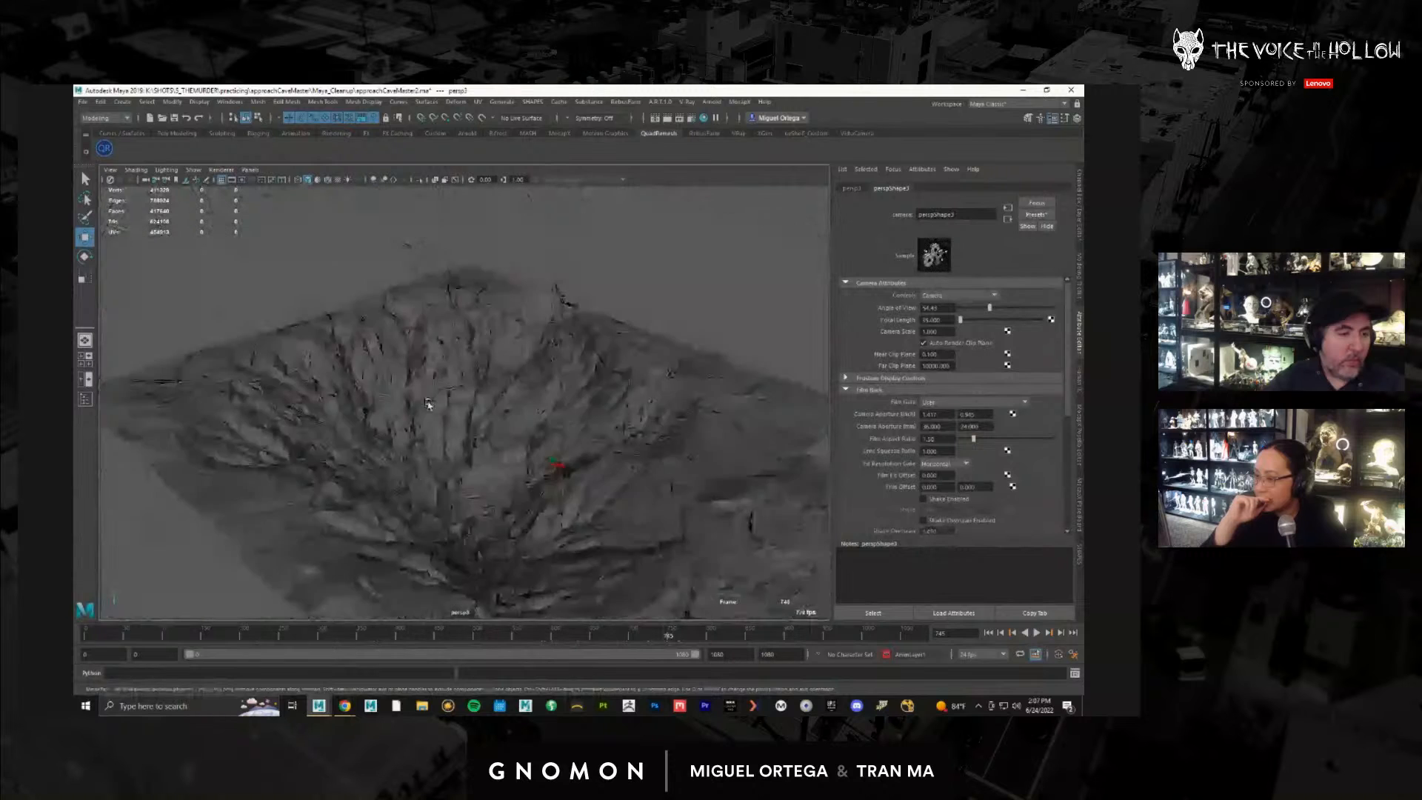
alt+drag(427, 404, 614, 447)
alt+drag(733, 538, 491, 363)
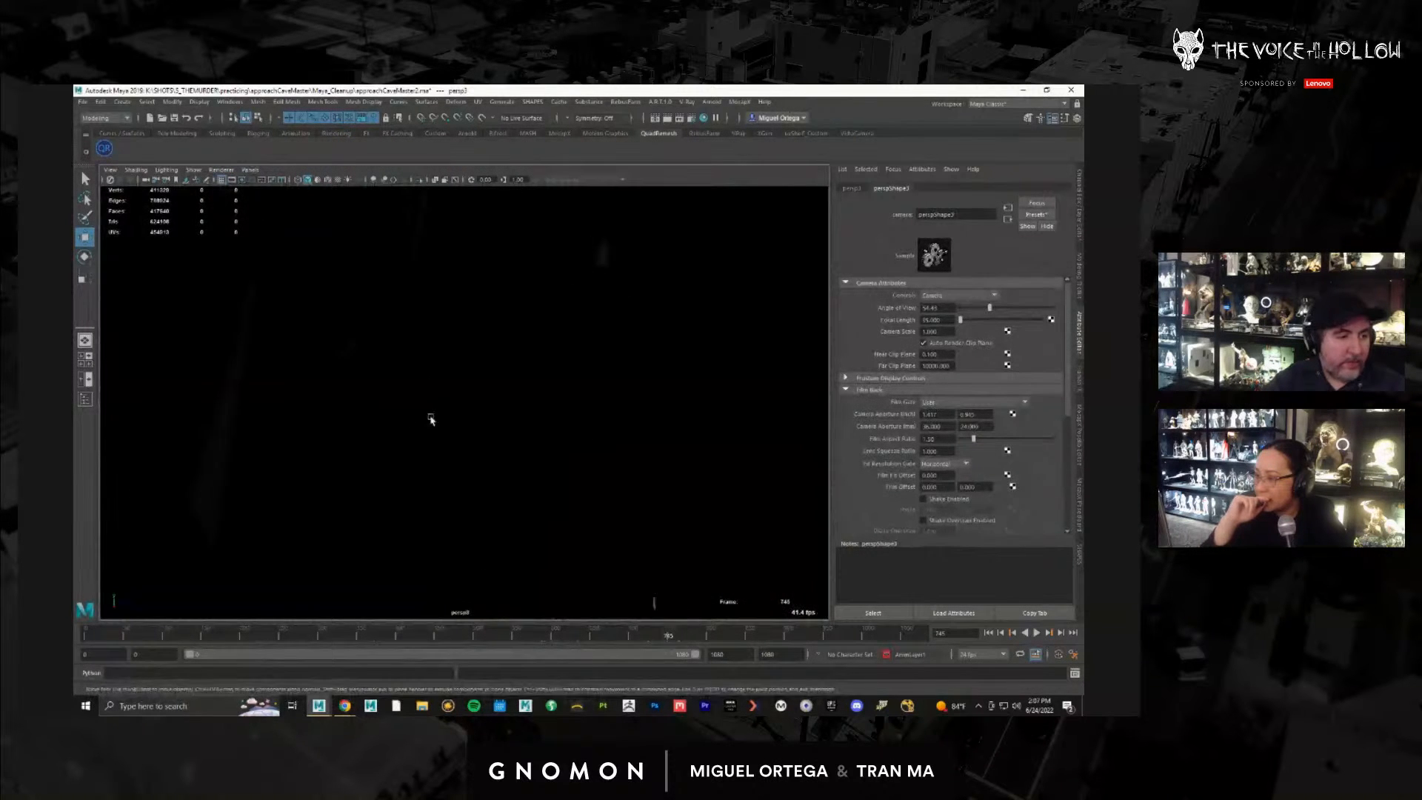
mouse_move(431, 416)
alt+mouse_down()
mouse_move(558, 378)
mouse_move(526, 449)
mouse_move(510, 428)
mouse_move(388, 412)
mouse_move(422, 432)
mouse_move(419, 419)
mouse_move(465, 403)
alt+mouse_up()
Step: Select the persp3 camera and set its focal length to 15
click(112, 170)
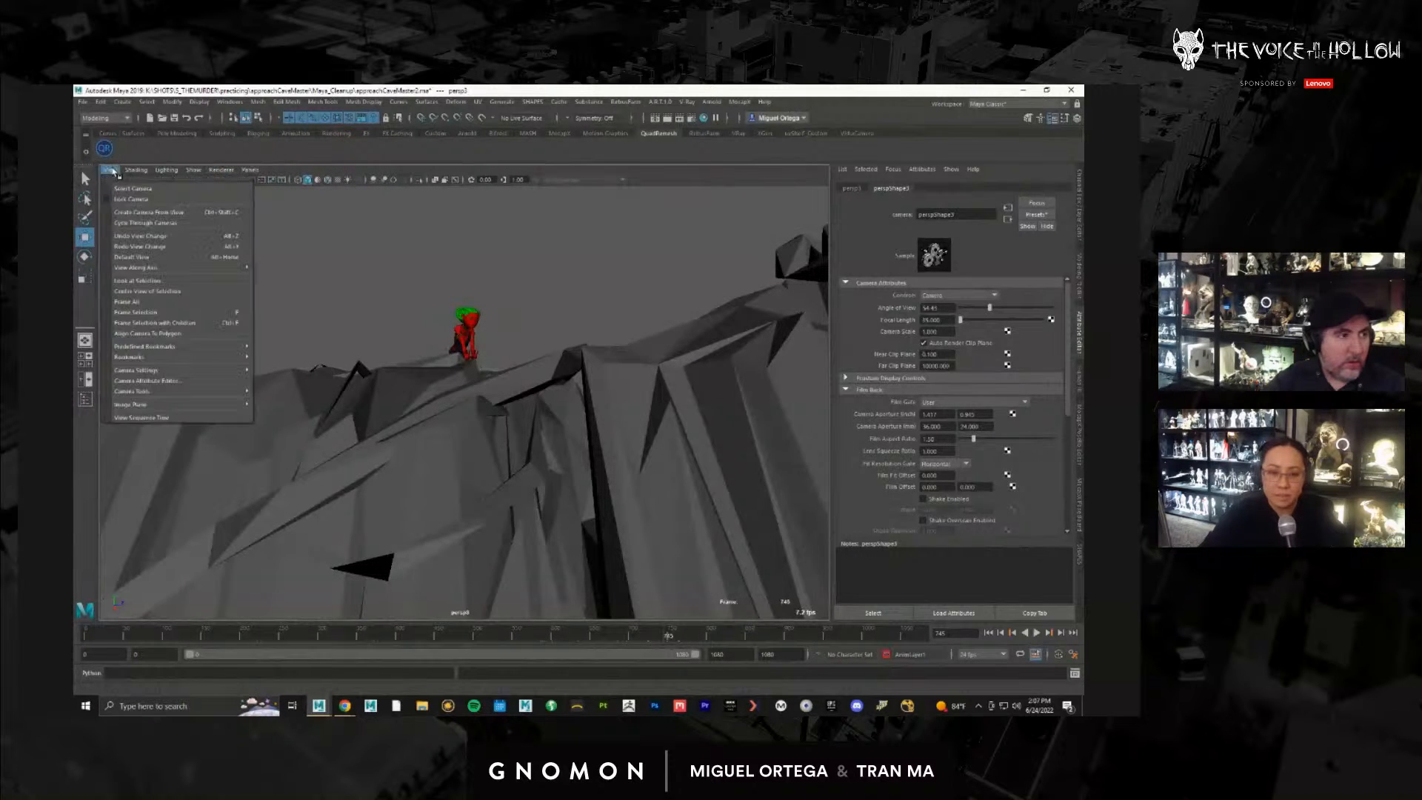
click(123, 187)
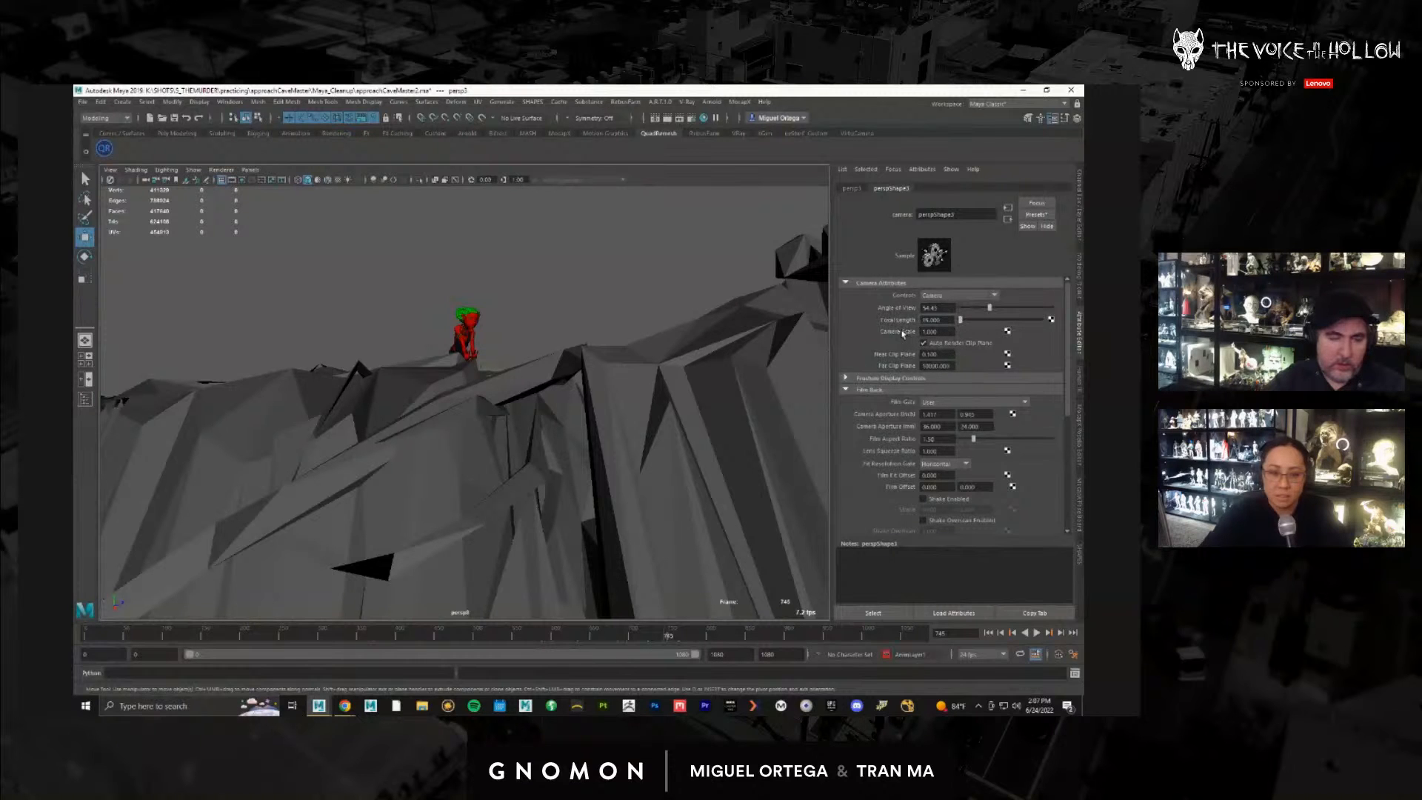
text(1)
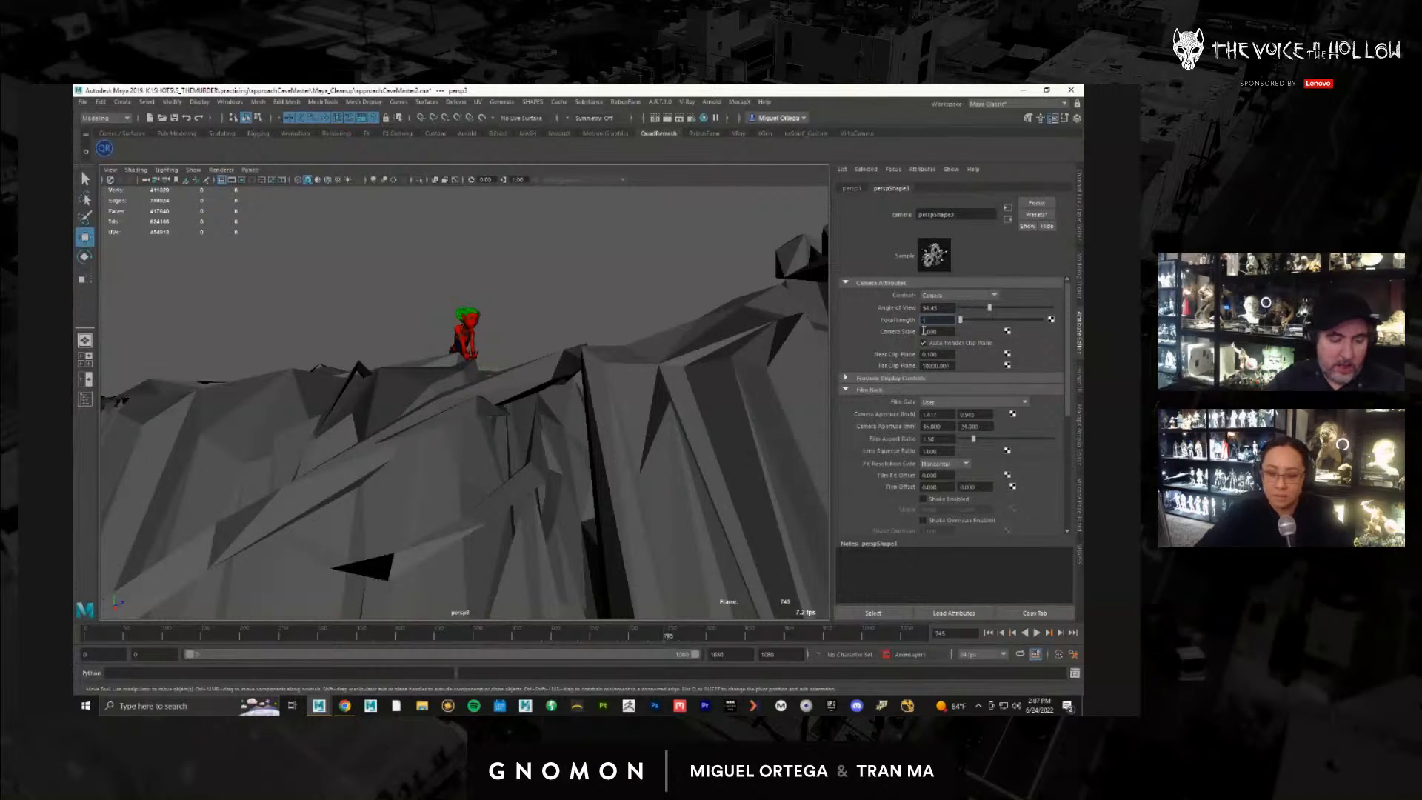
text(5)
key(Return)
Step: Reframe persp3 as a wide low-angle shot with the character tiny on the ridge between the dark rock walls
scroll(482, 412, up, 4)
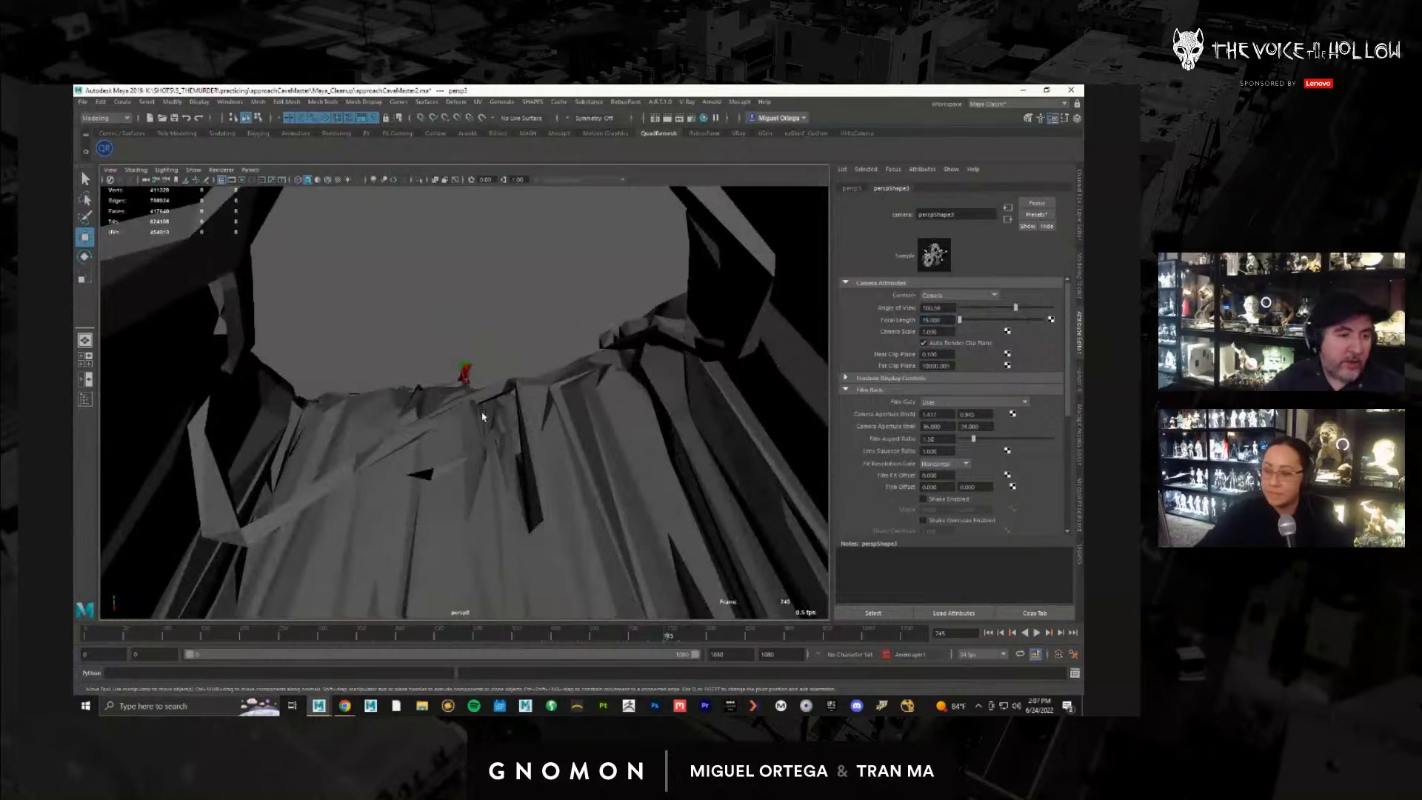
scroll(478, 408, up, 3)
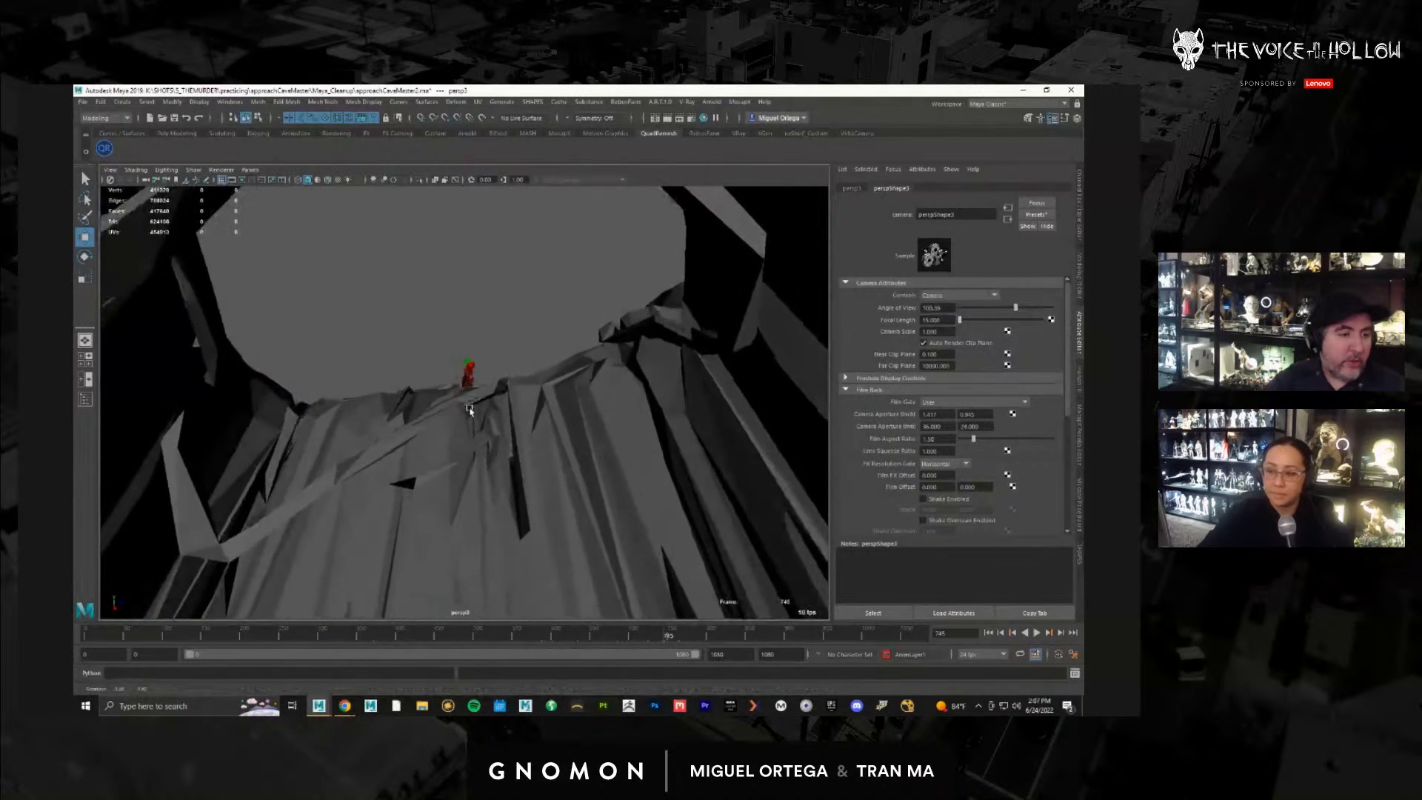
scroll(478, 411, up, 3)
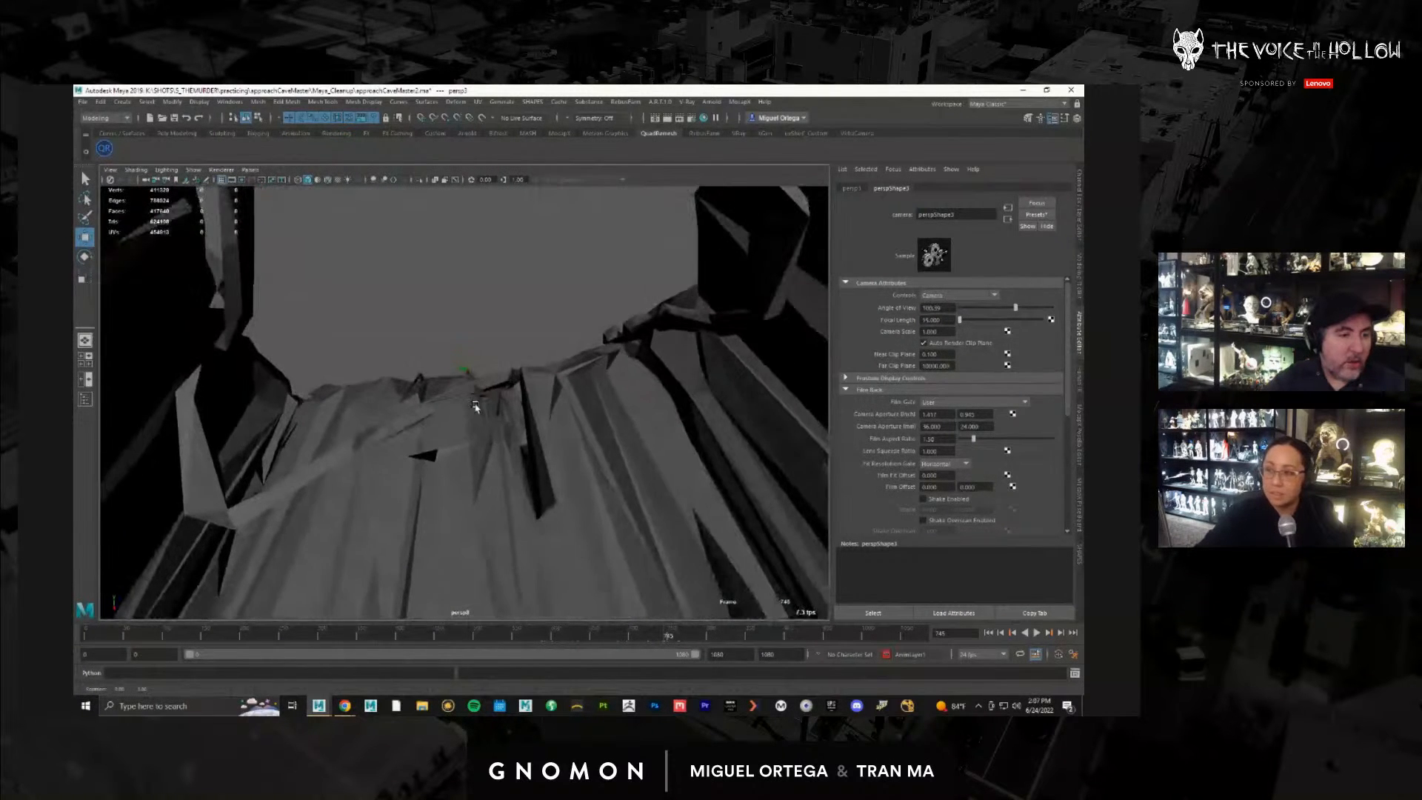
scroll(472, 409, down, 3)
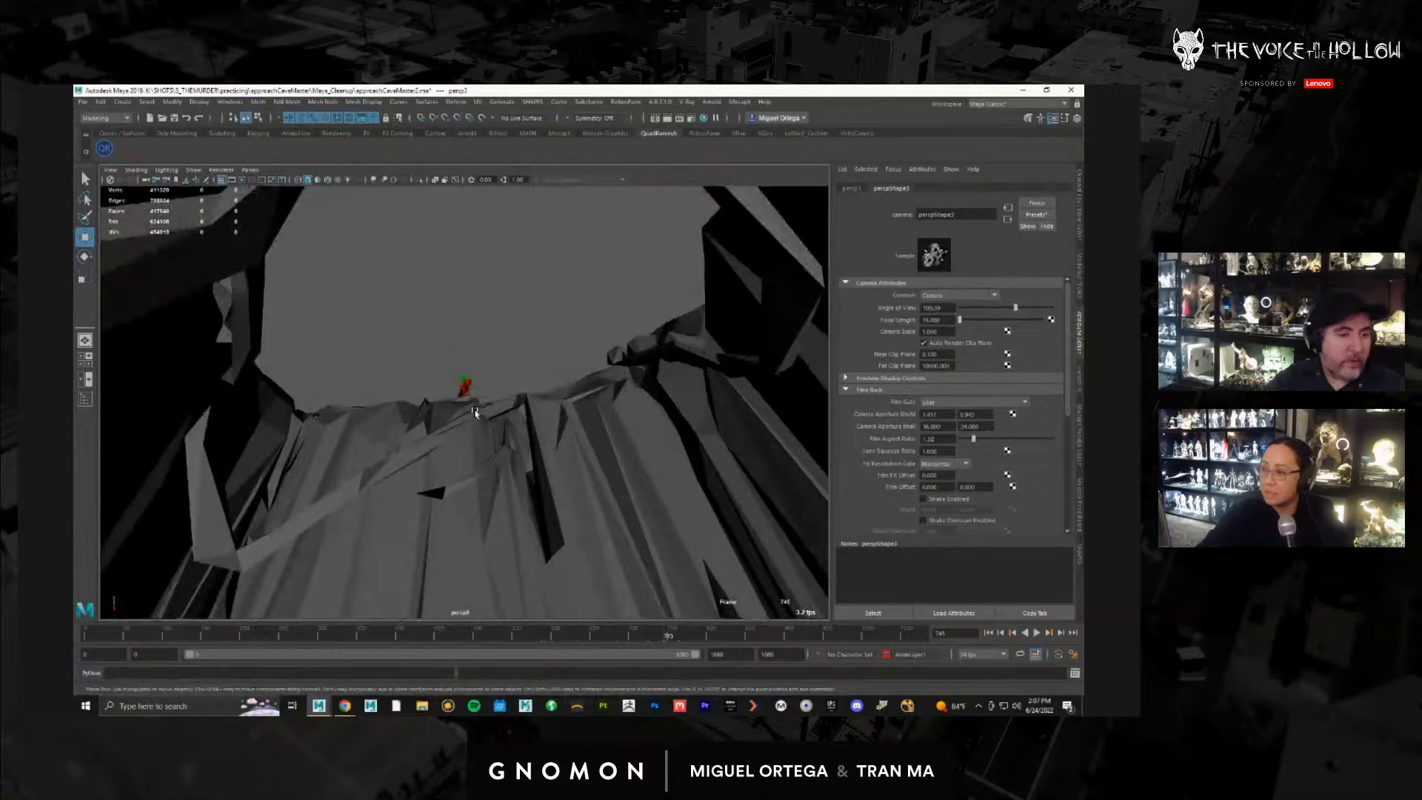
scroll(469, 413, down, 3)
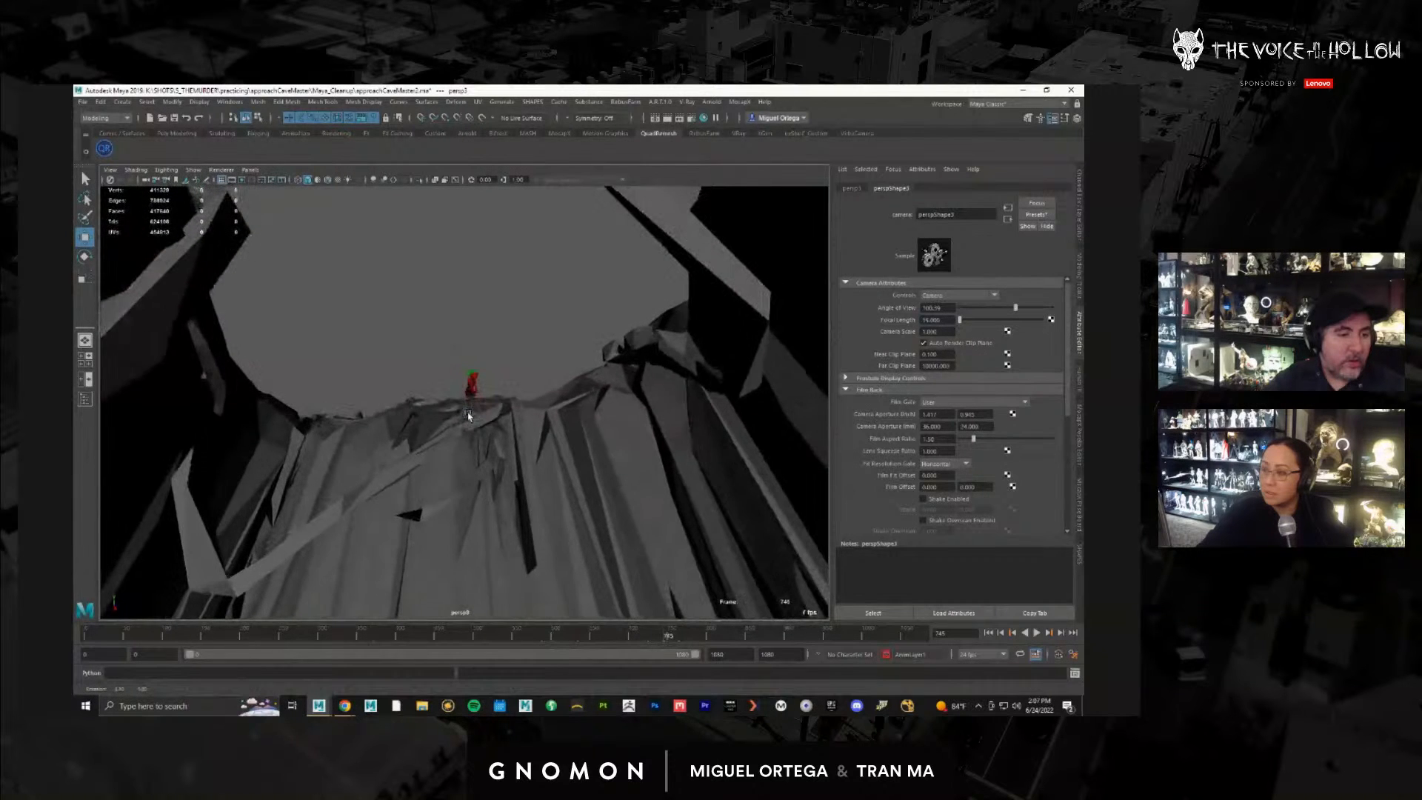
alt+drag(468, 417, 490, 417)
scroll(469, 415, up, 1)
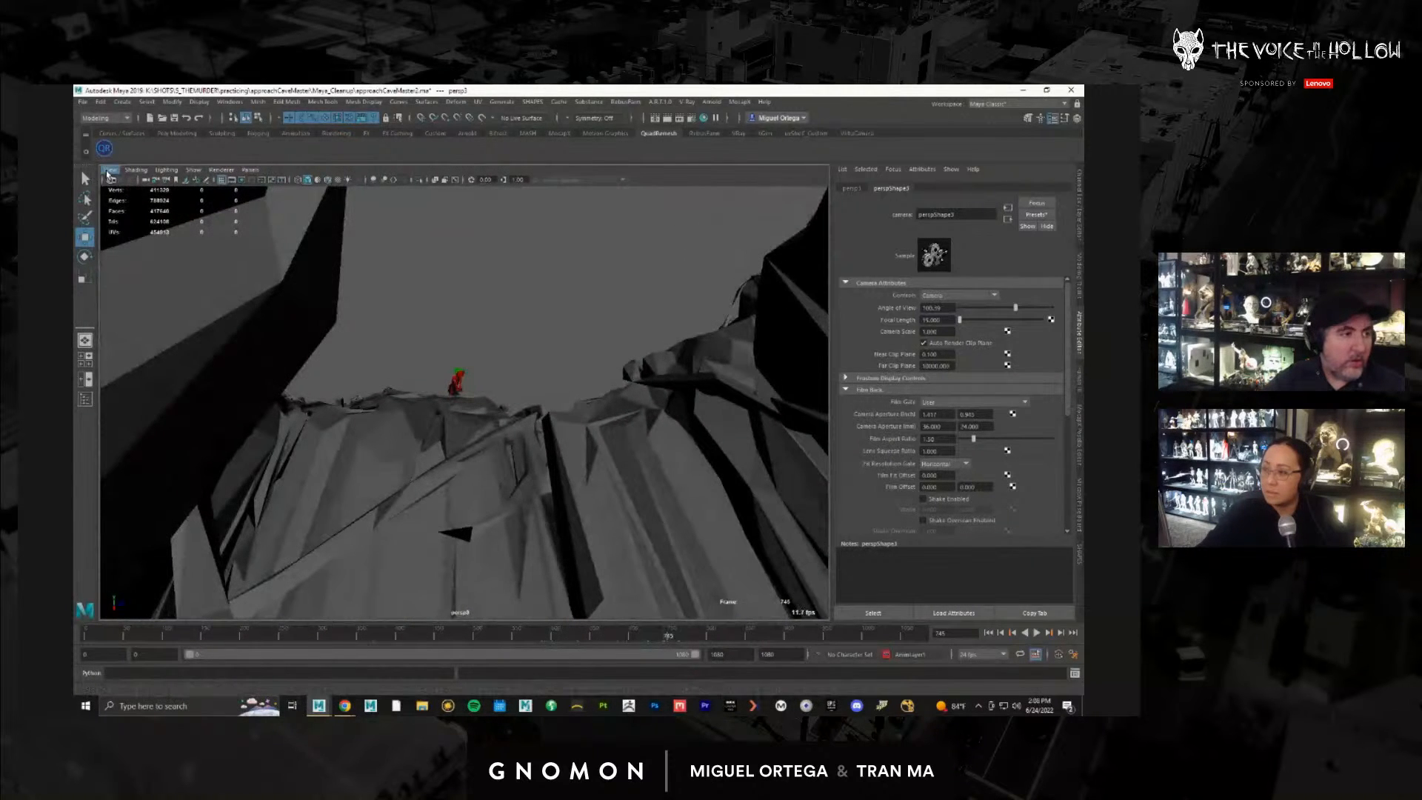
Step: Turn on the resolution gate for persp3, shift the framing so the character sits off-centre, and key the camera at frame 745
click(110, 169)
mouse_move(201, 375)
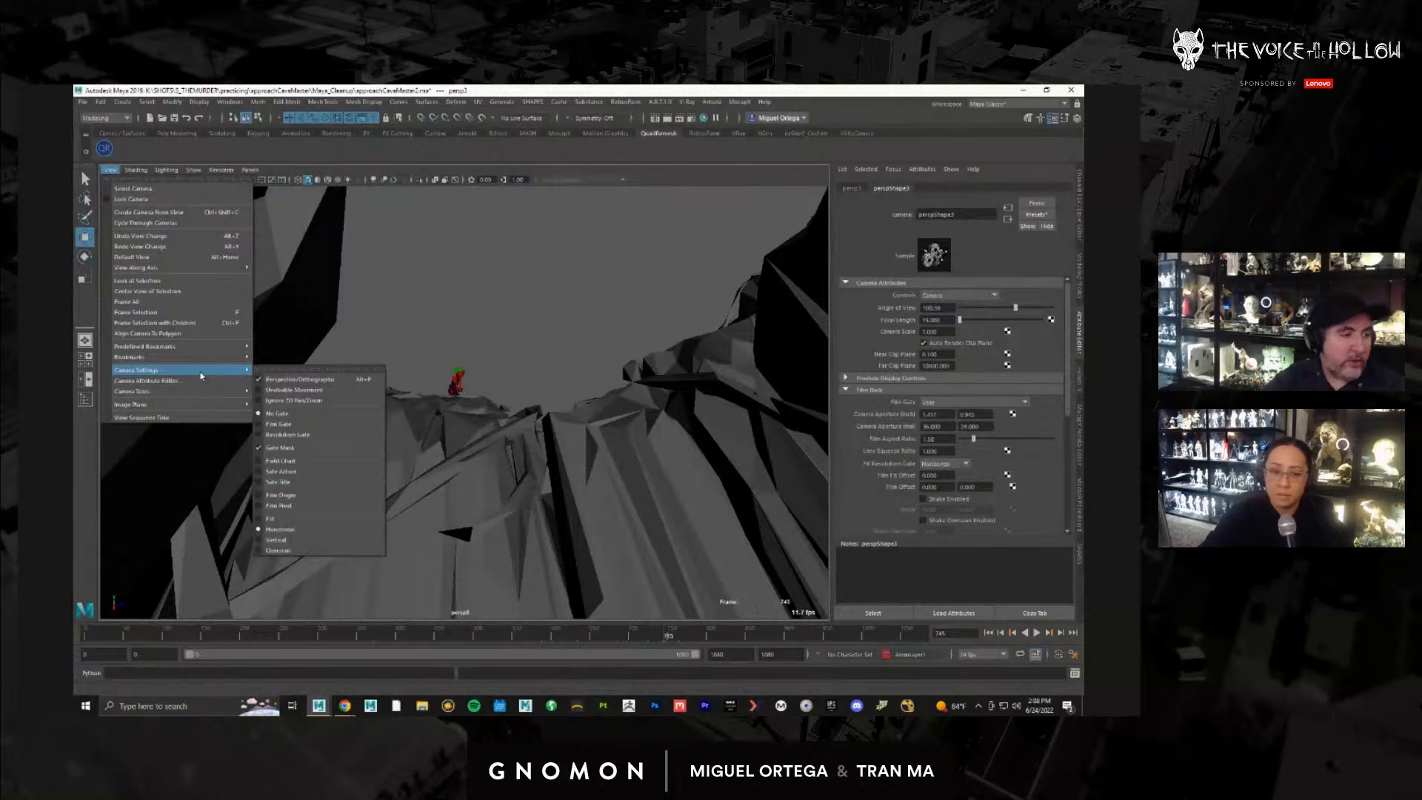
click(287, 434)
alt+drag(538, 450, 465, 455)
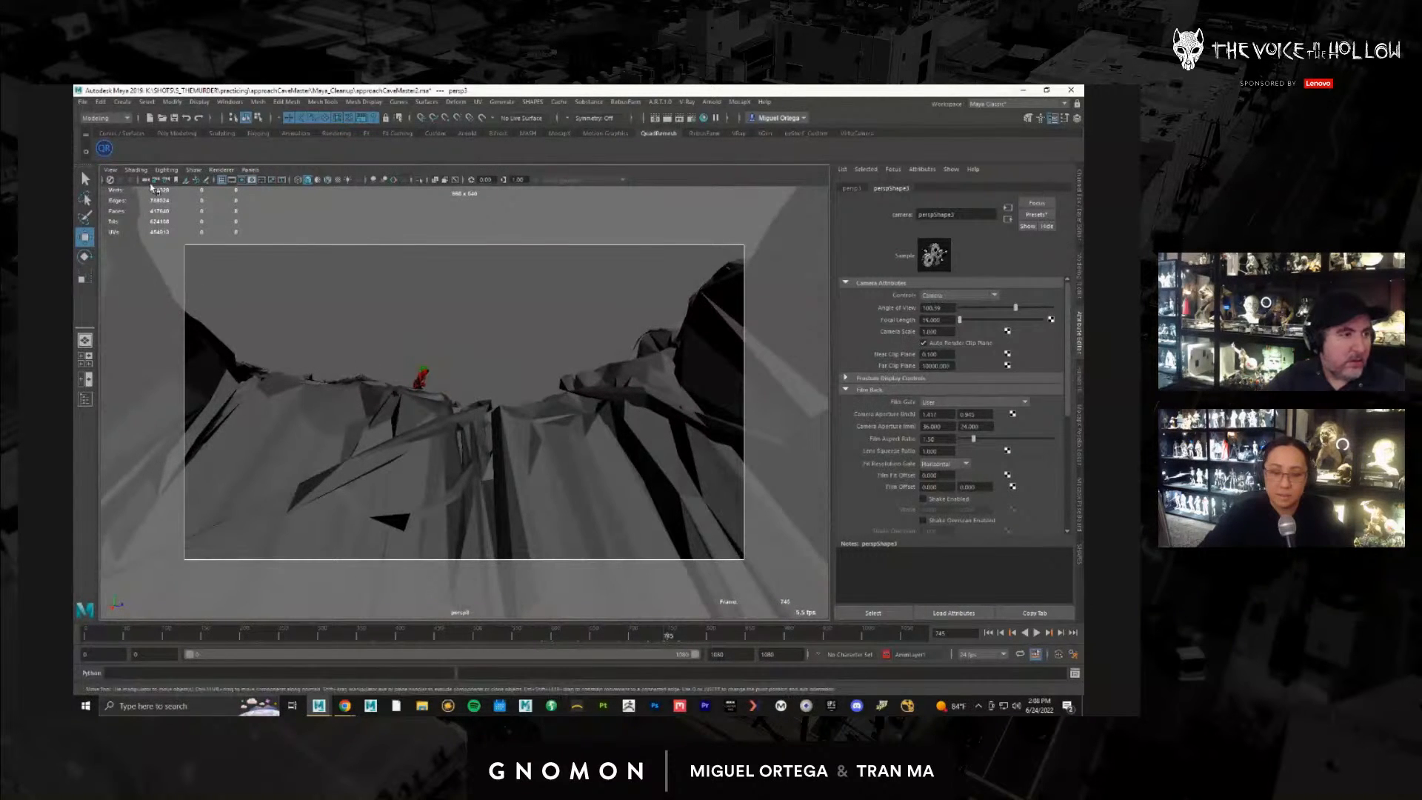
key(s)
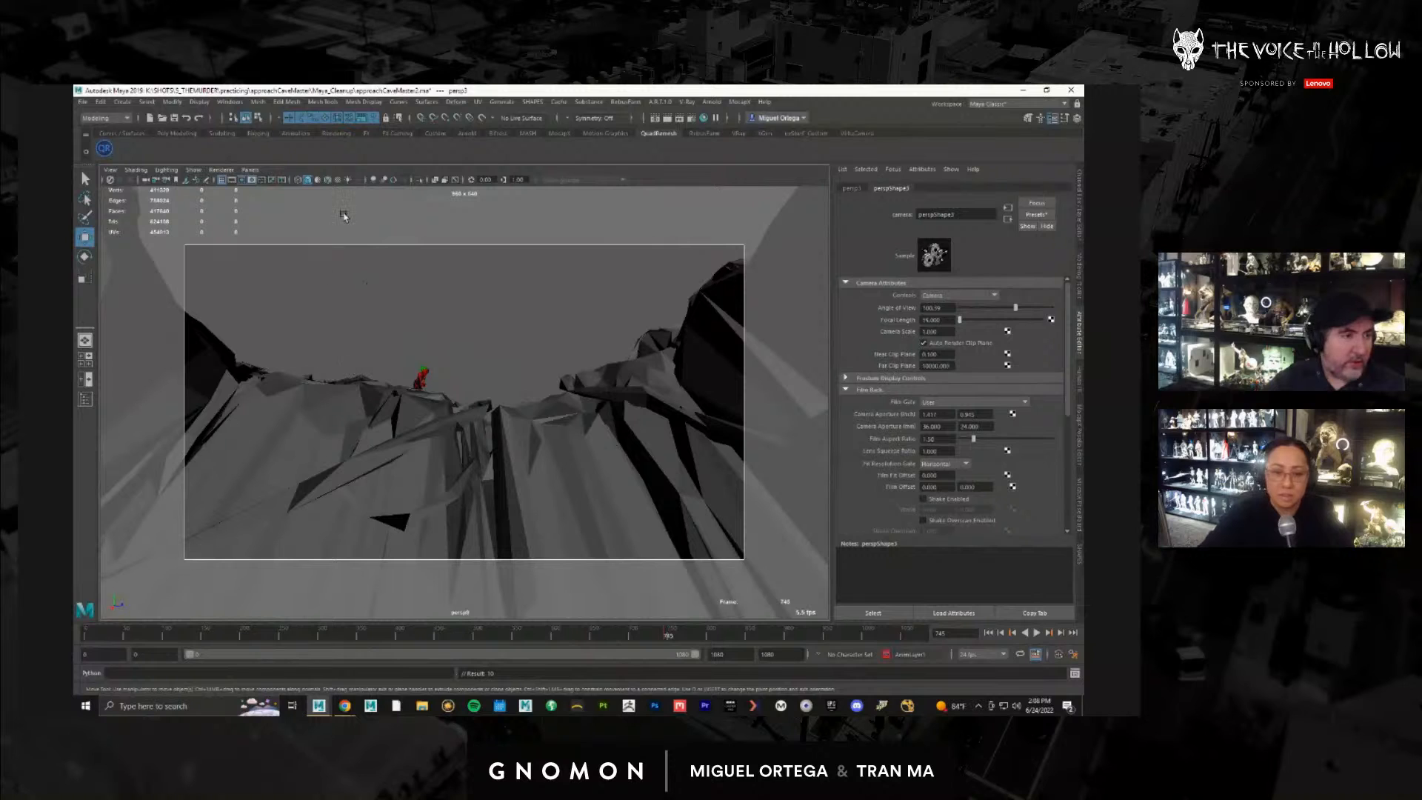
Step: Create another perspective camera and turn it until the character on the ridge is in view
click(251, 170)
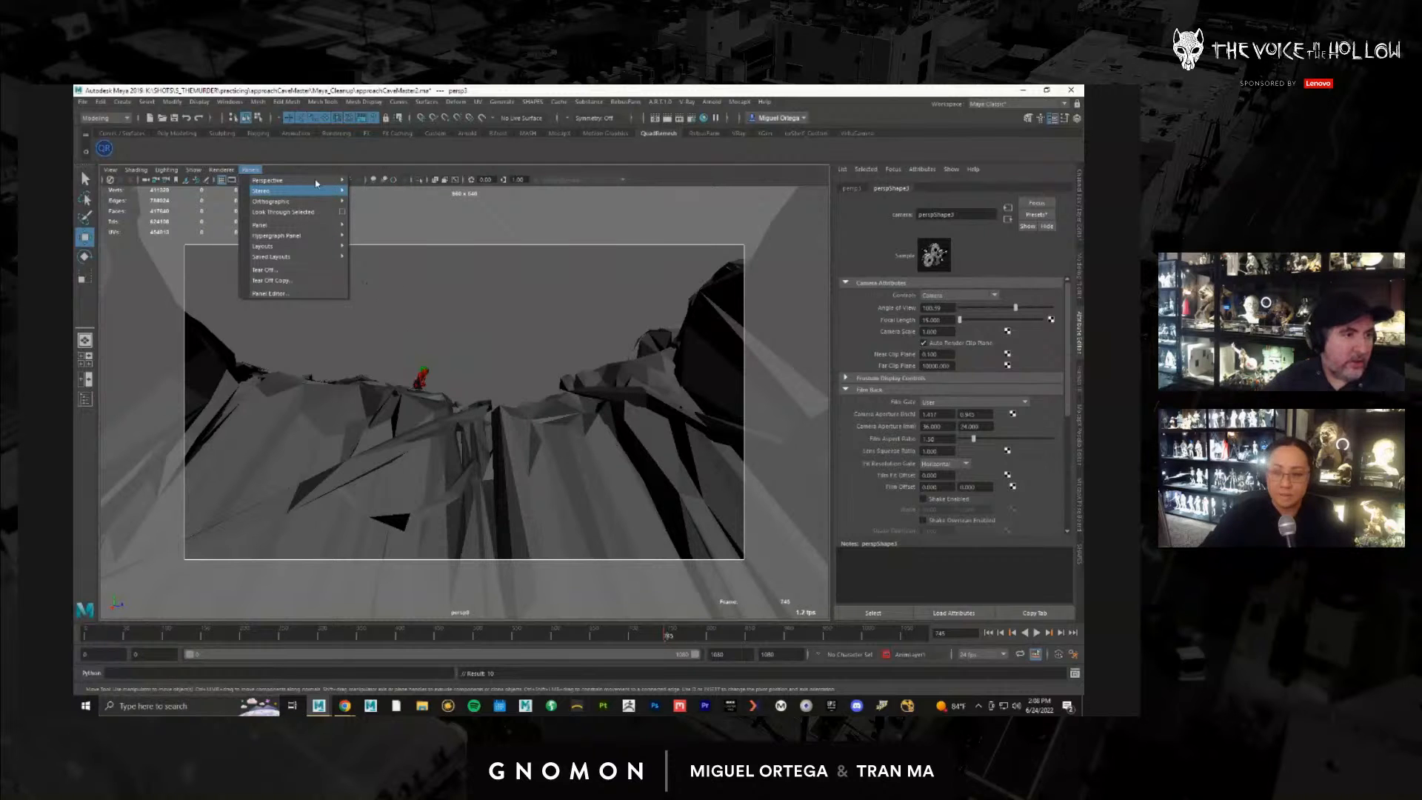
mouse_move(316, 183)
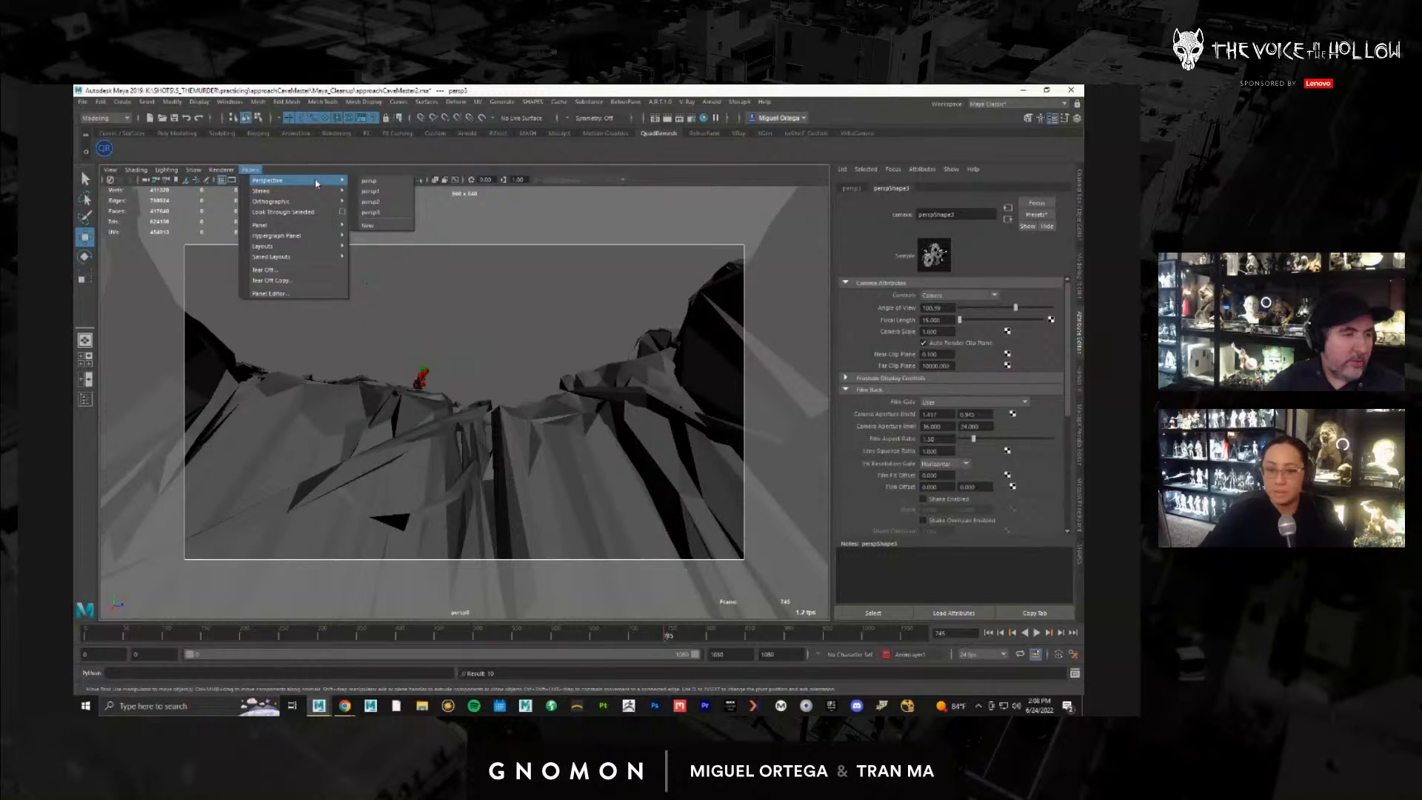
click(368, 224)
alt+right_drag(275, 359, 230, 376)
alt+right_drag(811, 449, 508, 448)
alt+drag(508, 448, 729, 361)
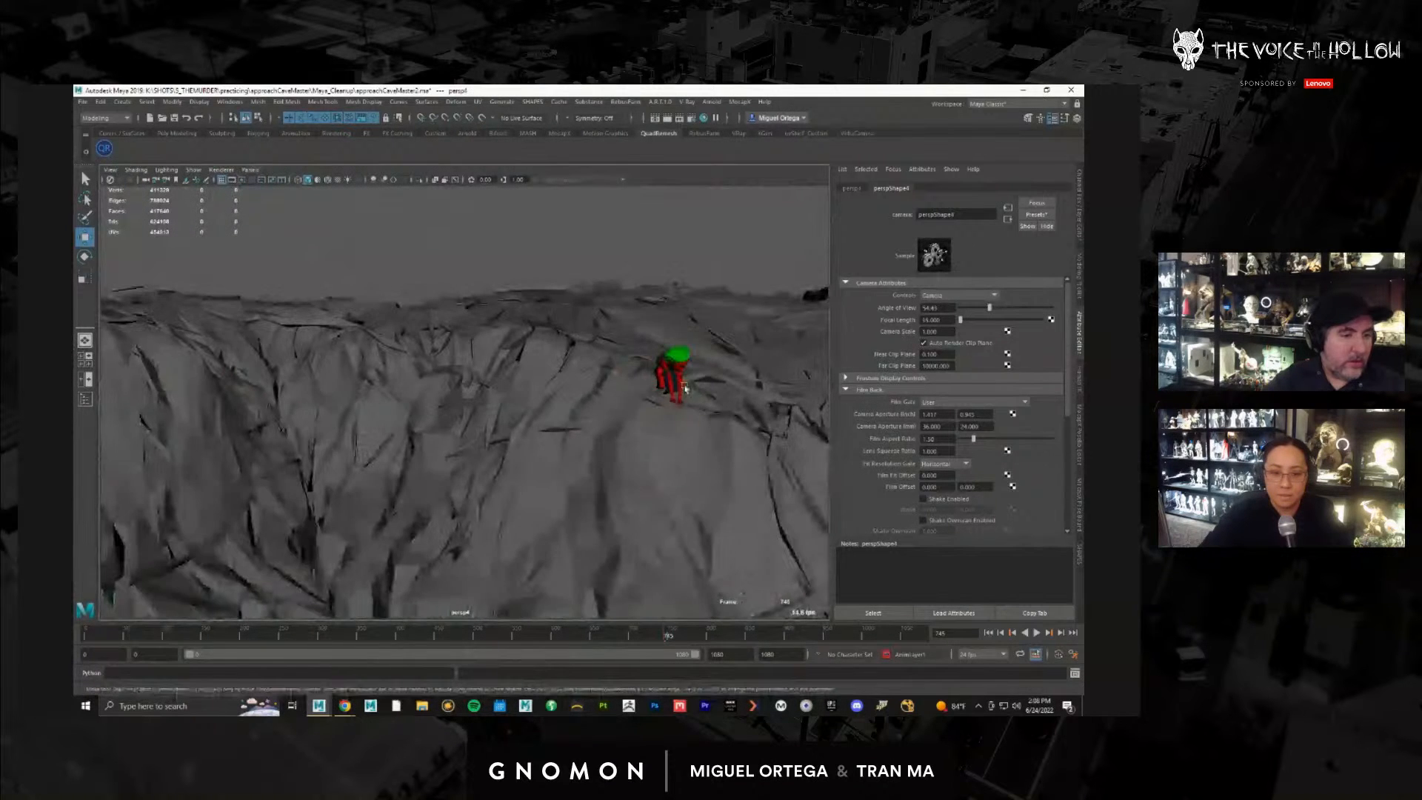
Step: Frame the character's hair mesh in the new camera and orbit to a low three-quarter view of the crouching character
click(709, 381)
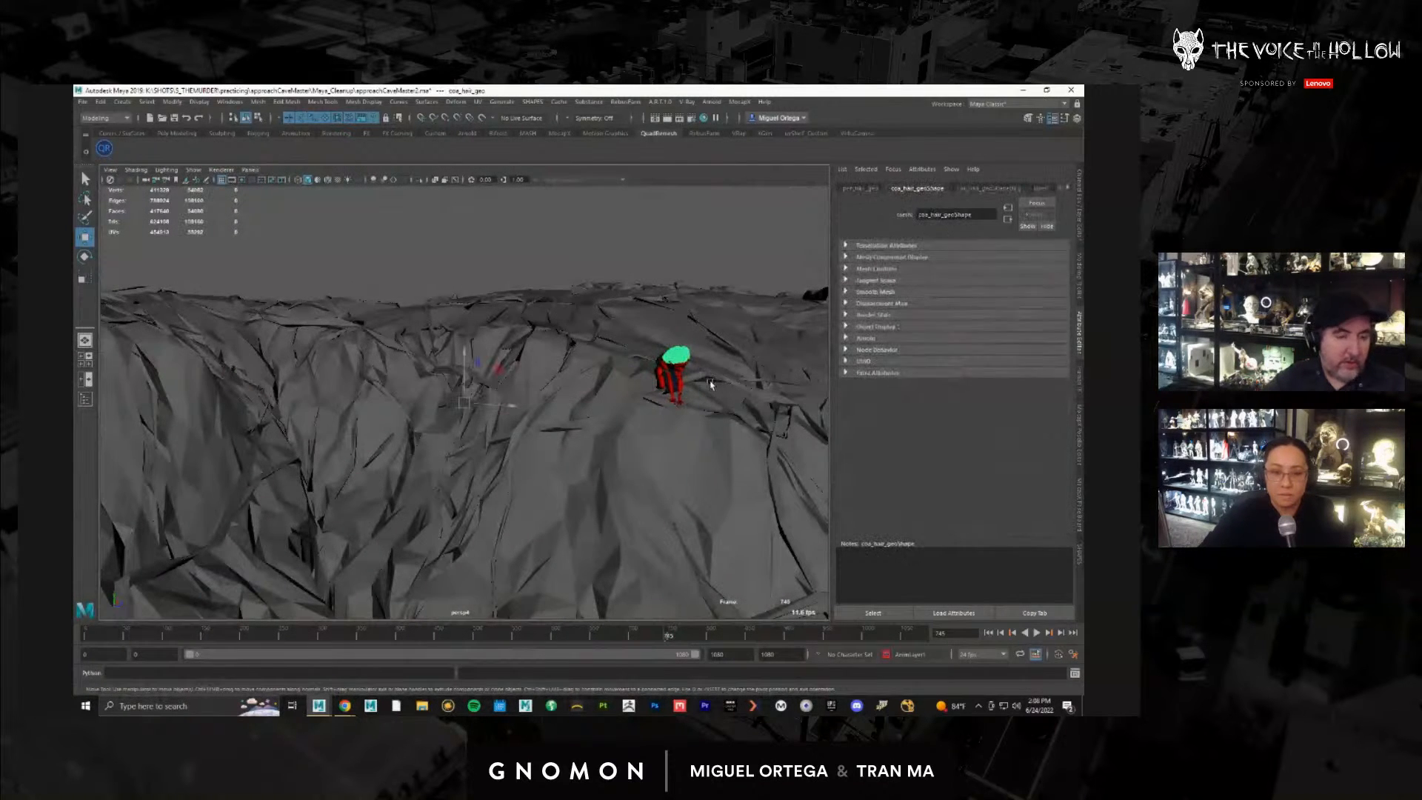
key(f)
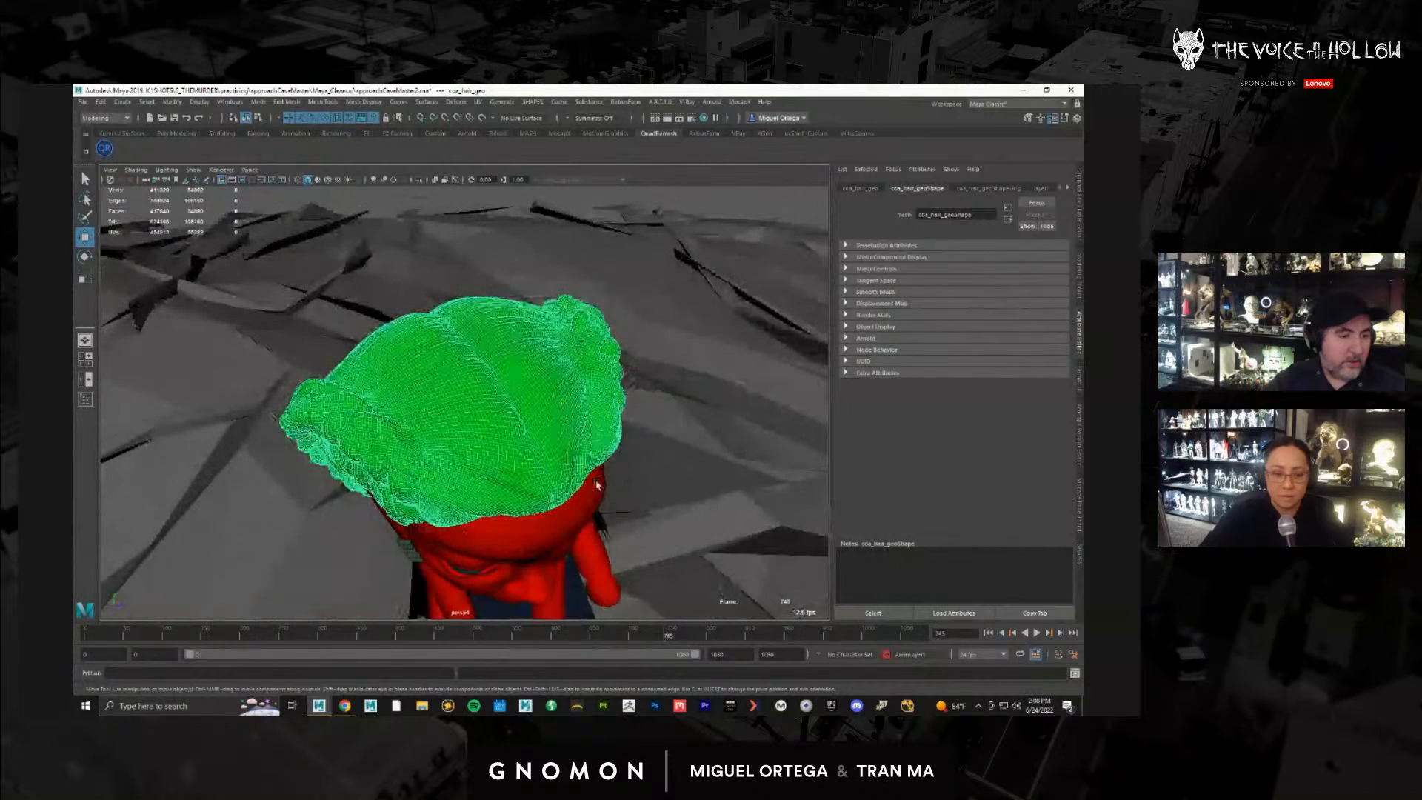
alt+drag(601, 497, 650, 422)
alt+right_drag(650, 422, 541, 389)
alt+drag(540, 389, 499, 402)
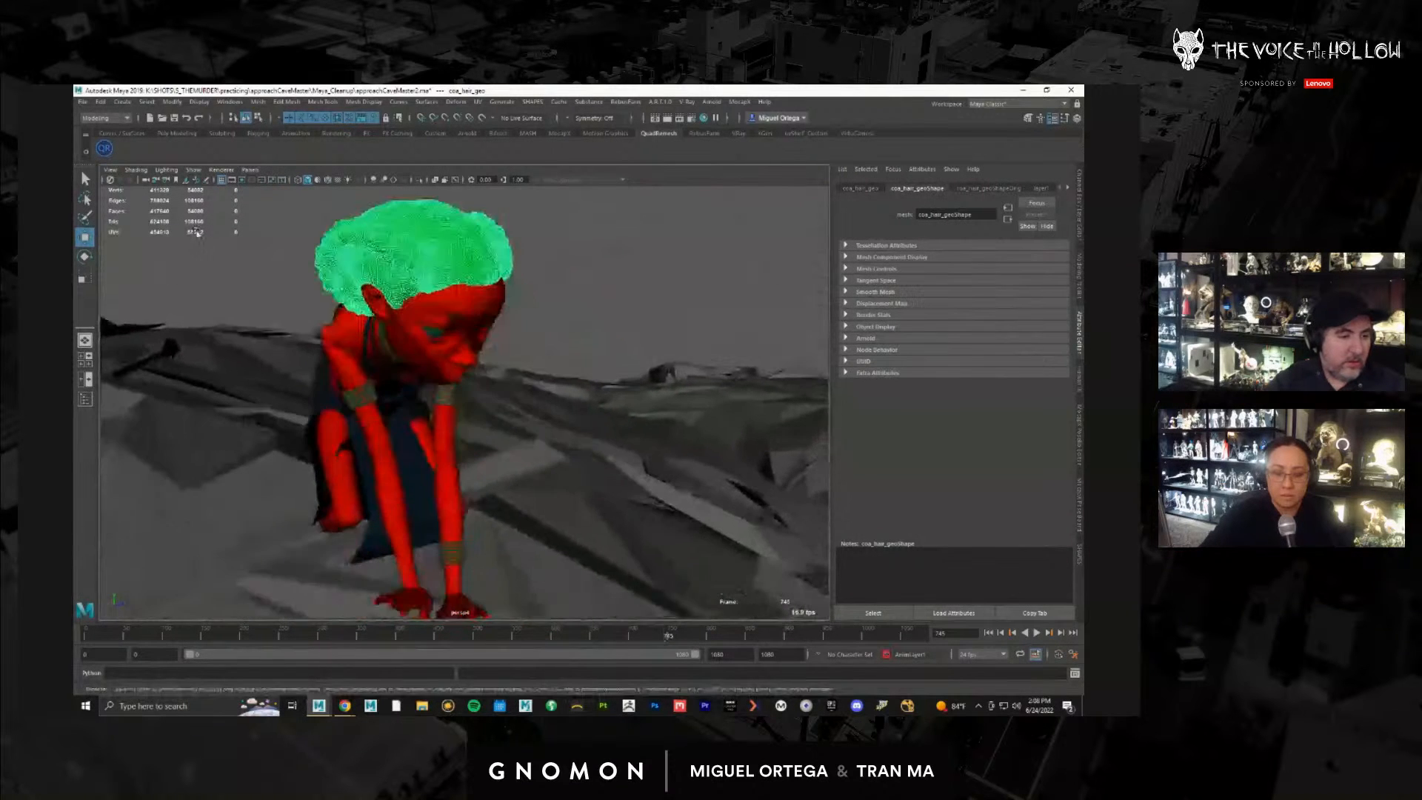
Step: Turn on the resolution gate for the new camera and adjust the view to hold the whole crouching character in frame
click(111, 170)
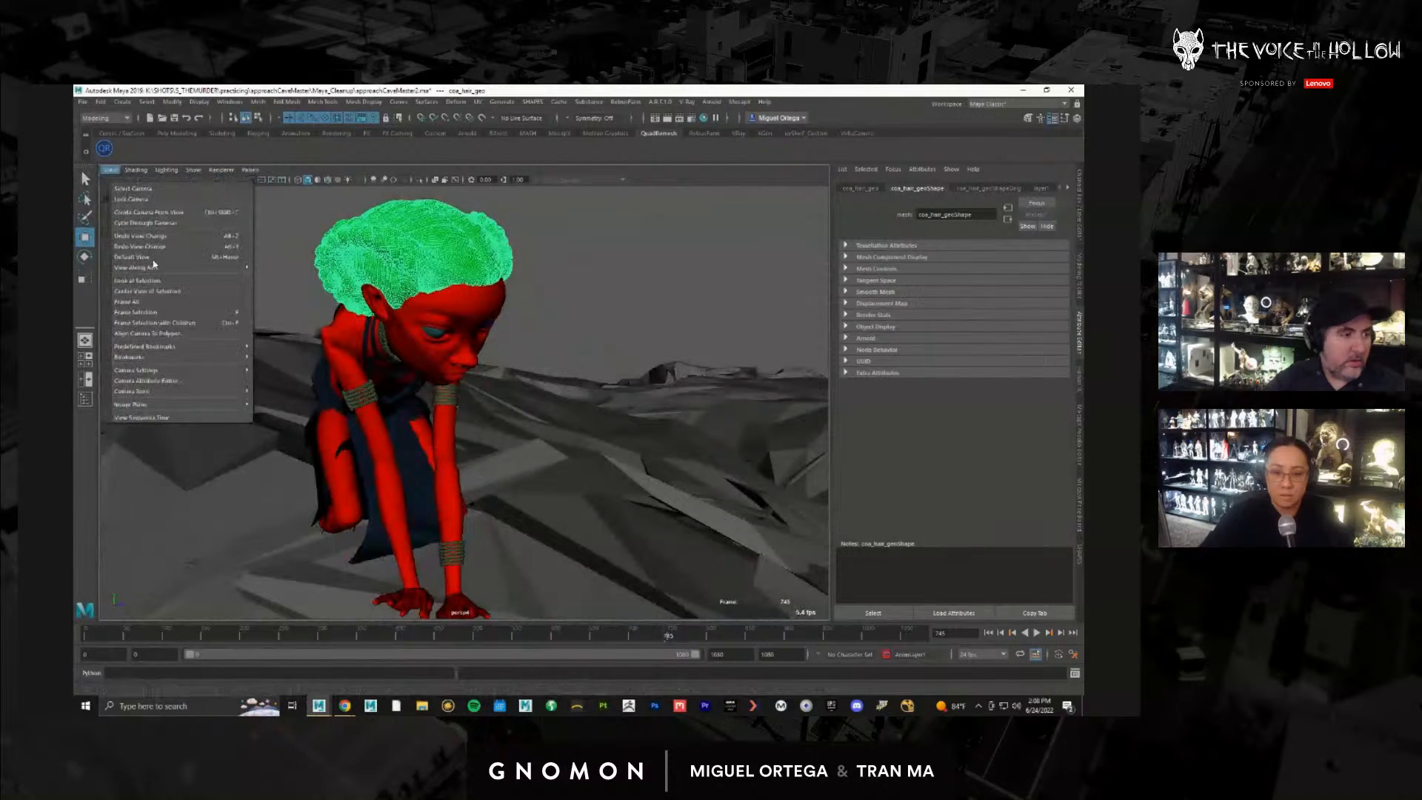
mouse_move(185, 369)
click(312, 435)
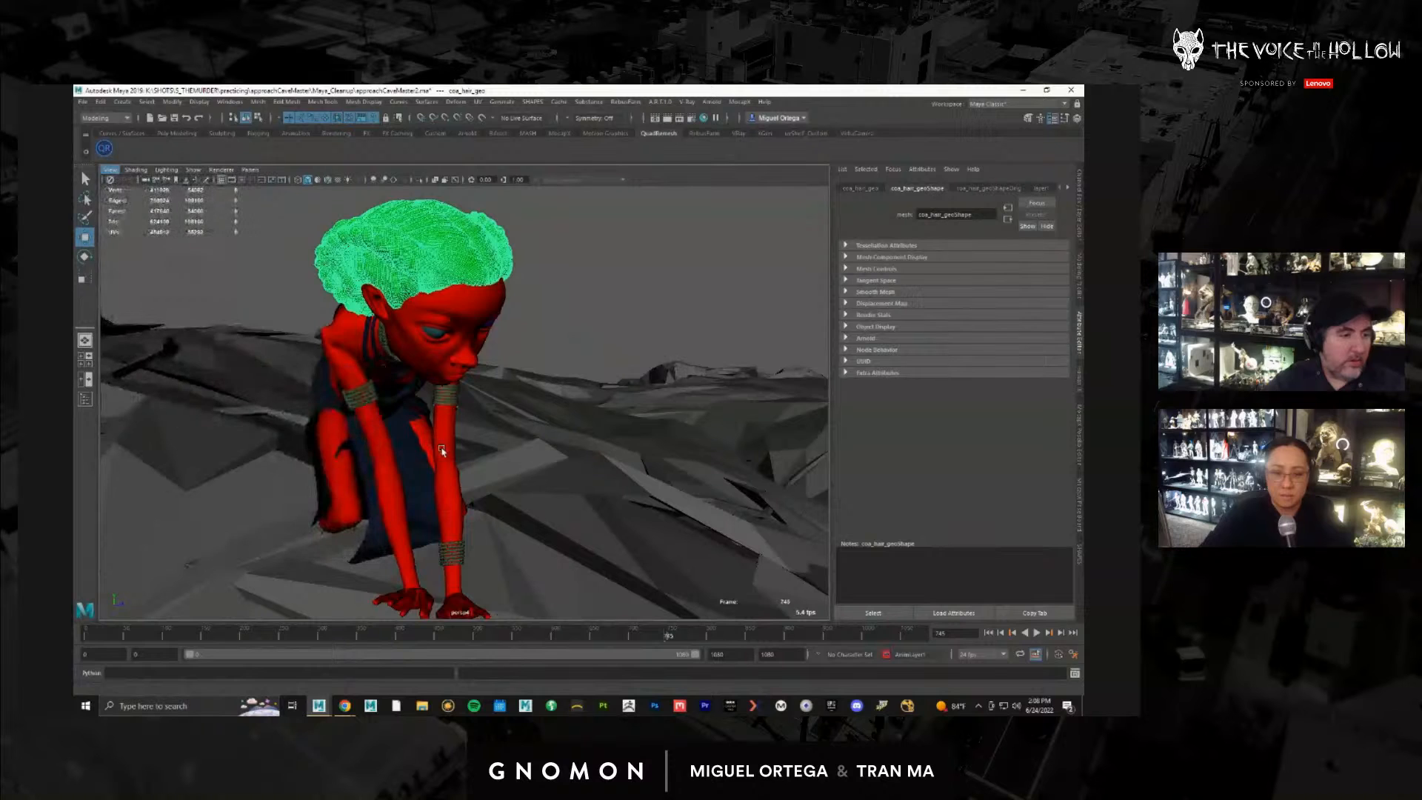
alt+drag(482, 473, 511, 474)
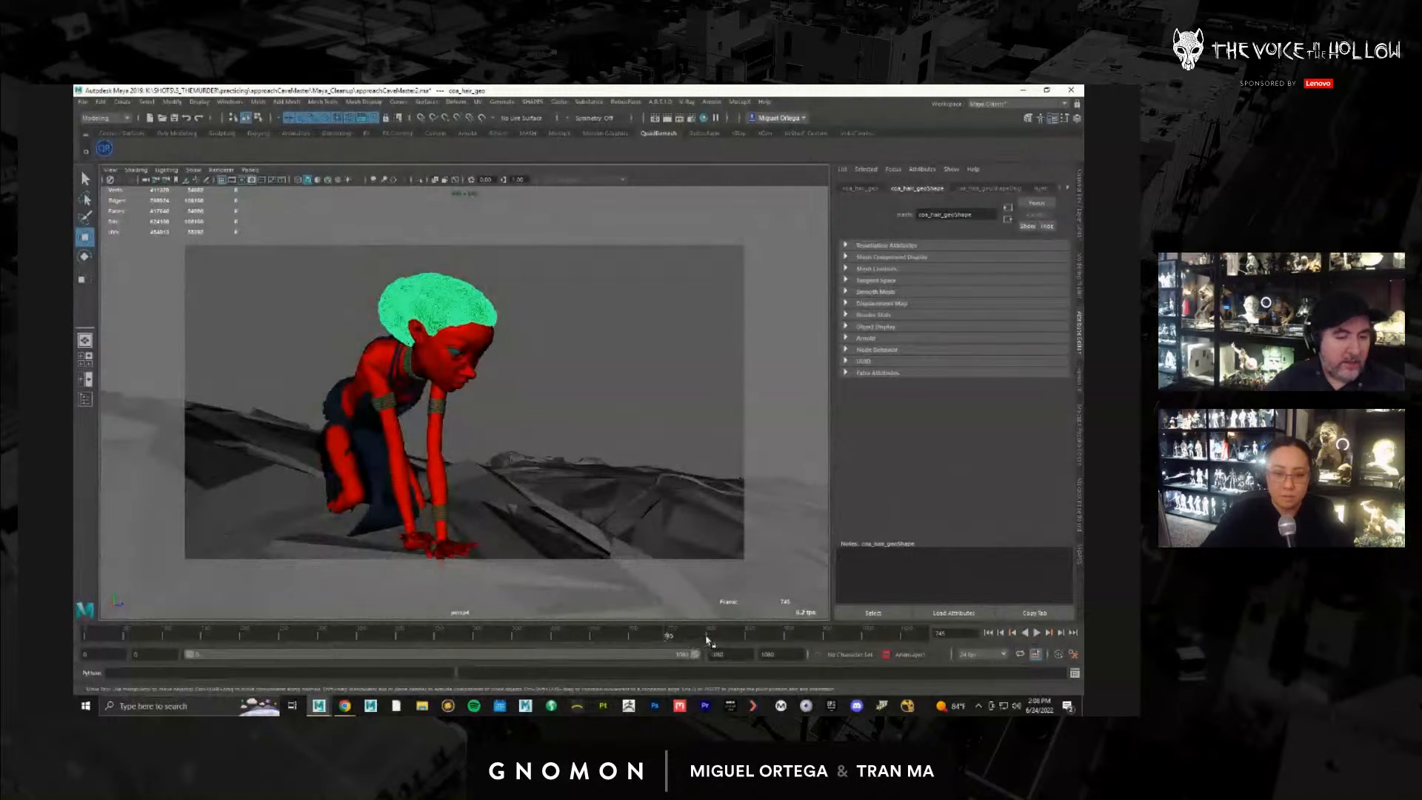
Step: Scrub and play the character's action past frame 745, stopping on the pose facing the camera on hands and knees
drag(732, 634, 833, 637)
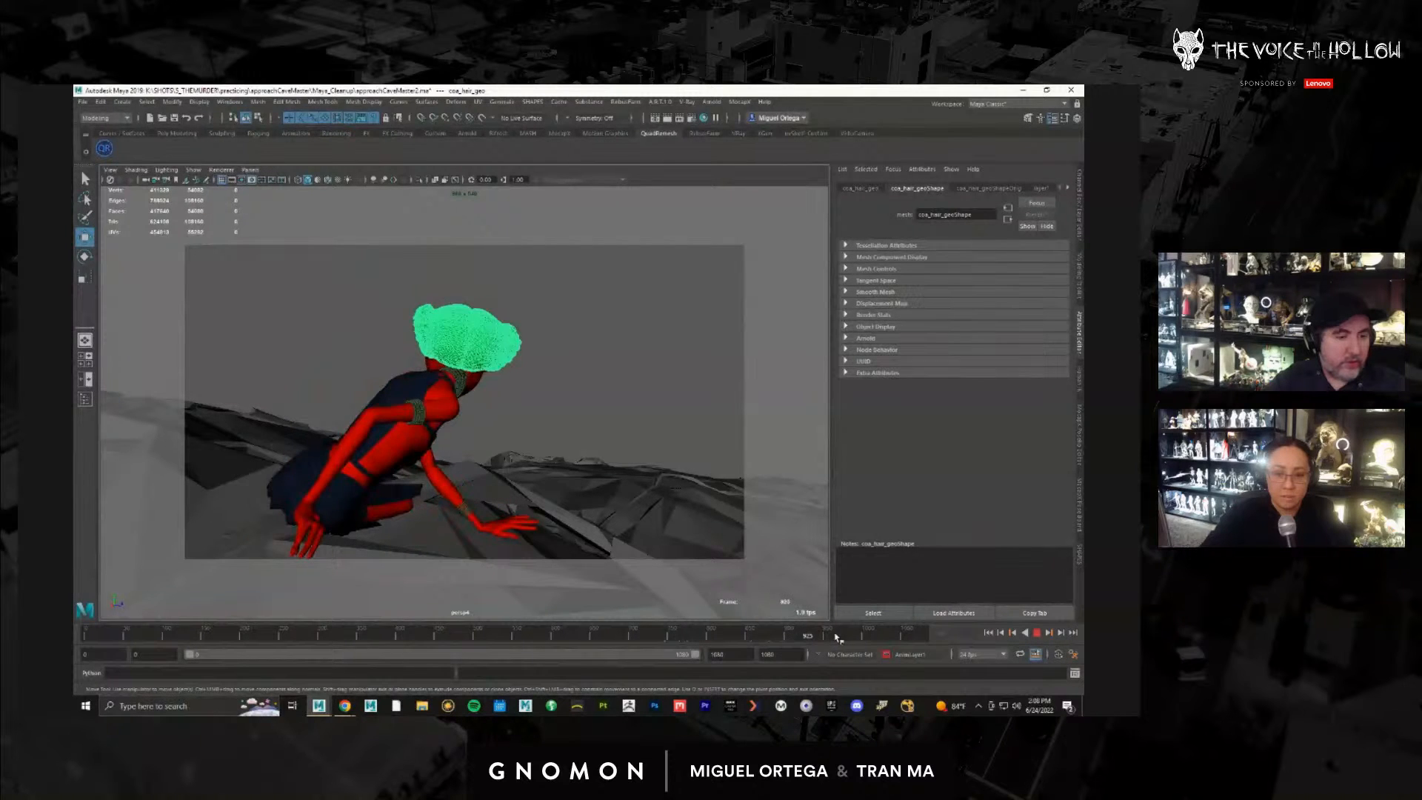
drag(794, 633, 792, 634)
click(789, 635)
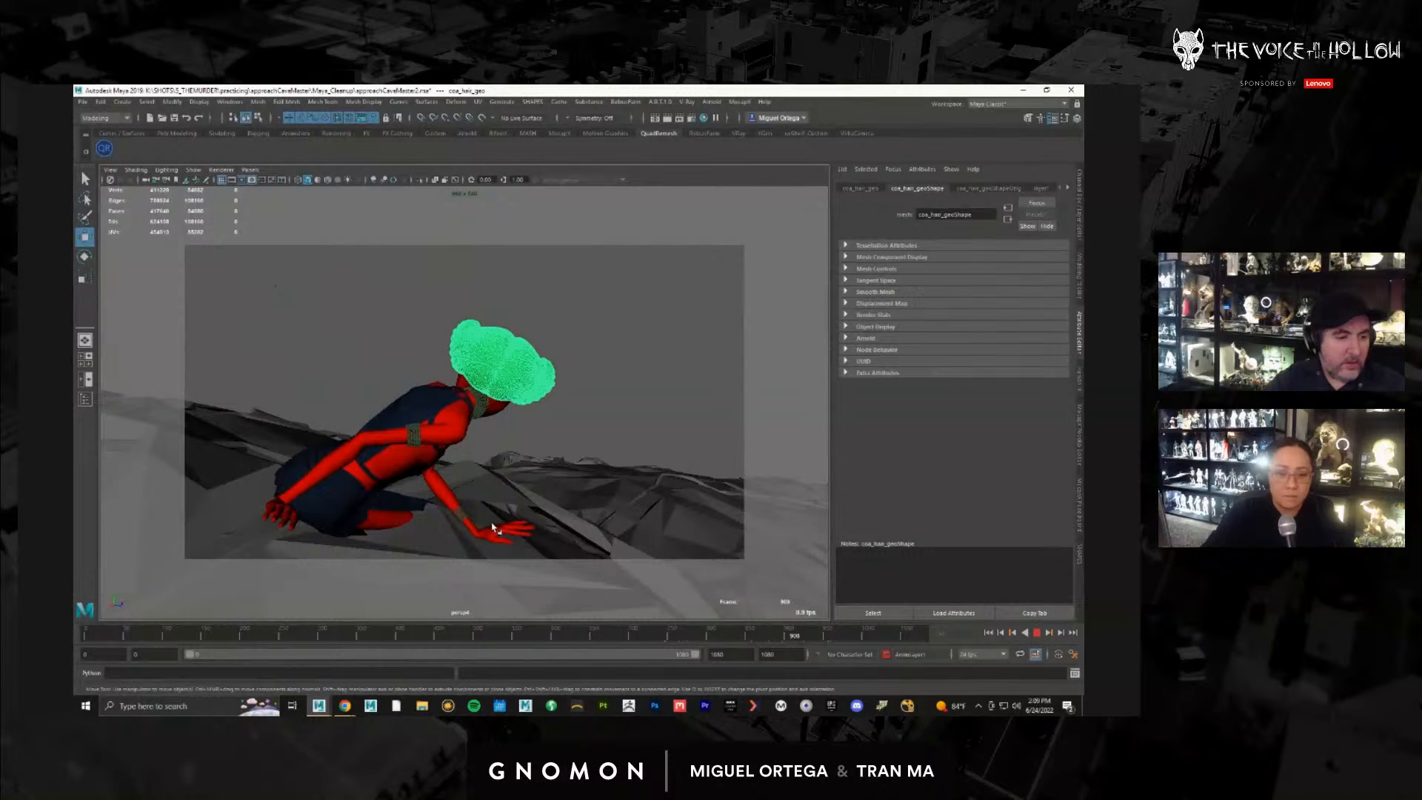
key(Escape)
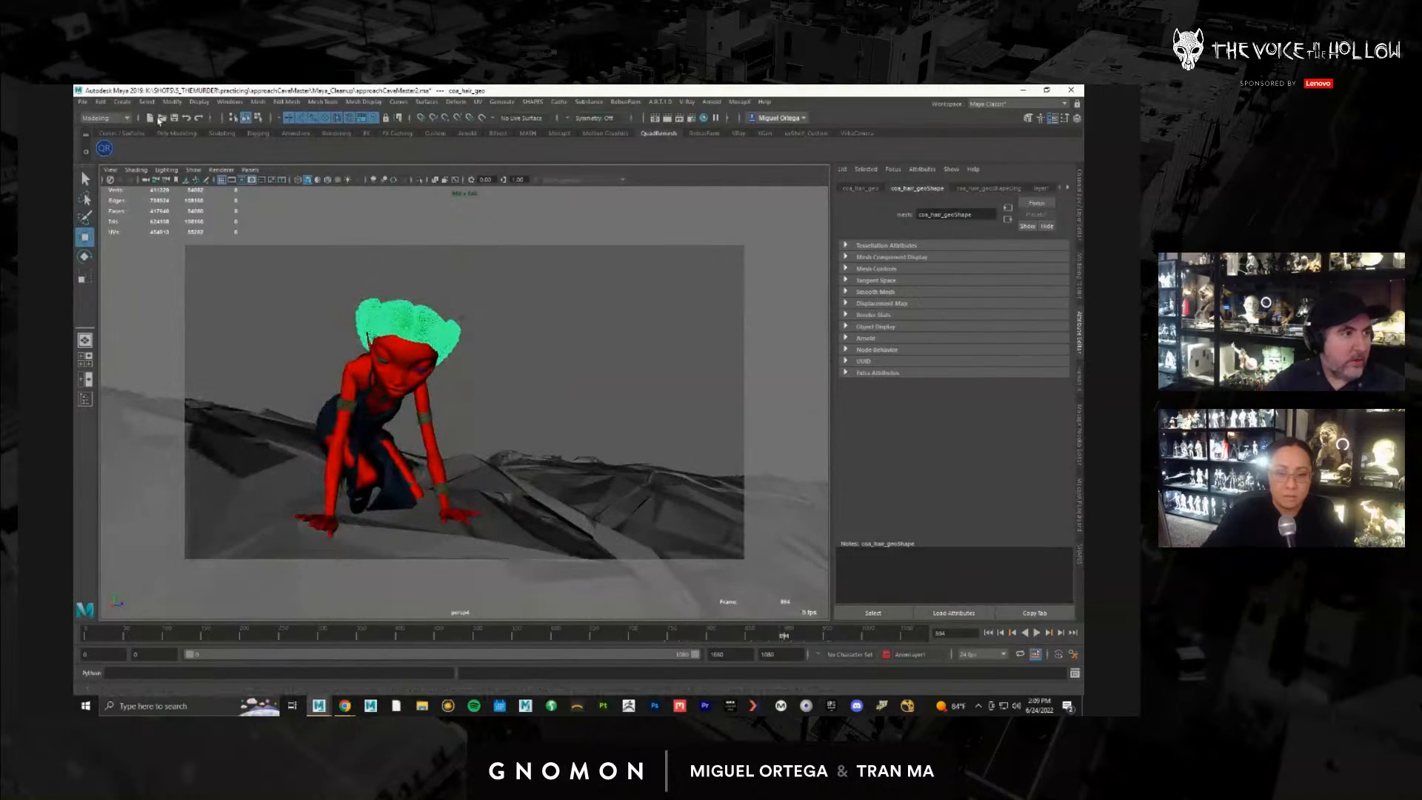
Step: Create a polygon cylinder and place it on the rocks beside the crouching character
click(123, 103)
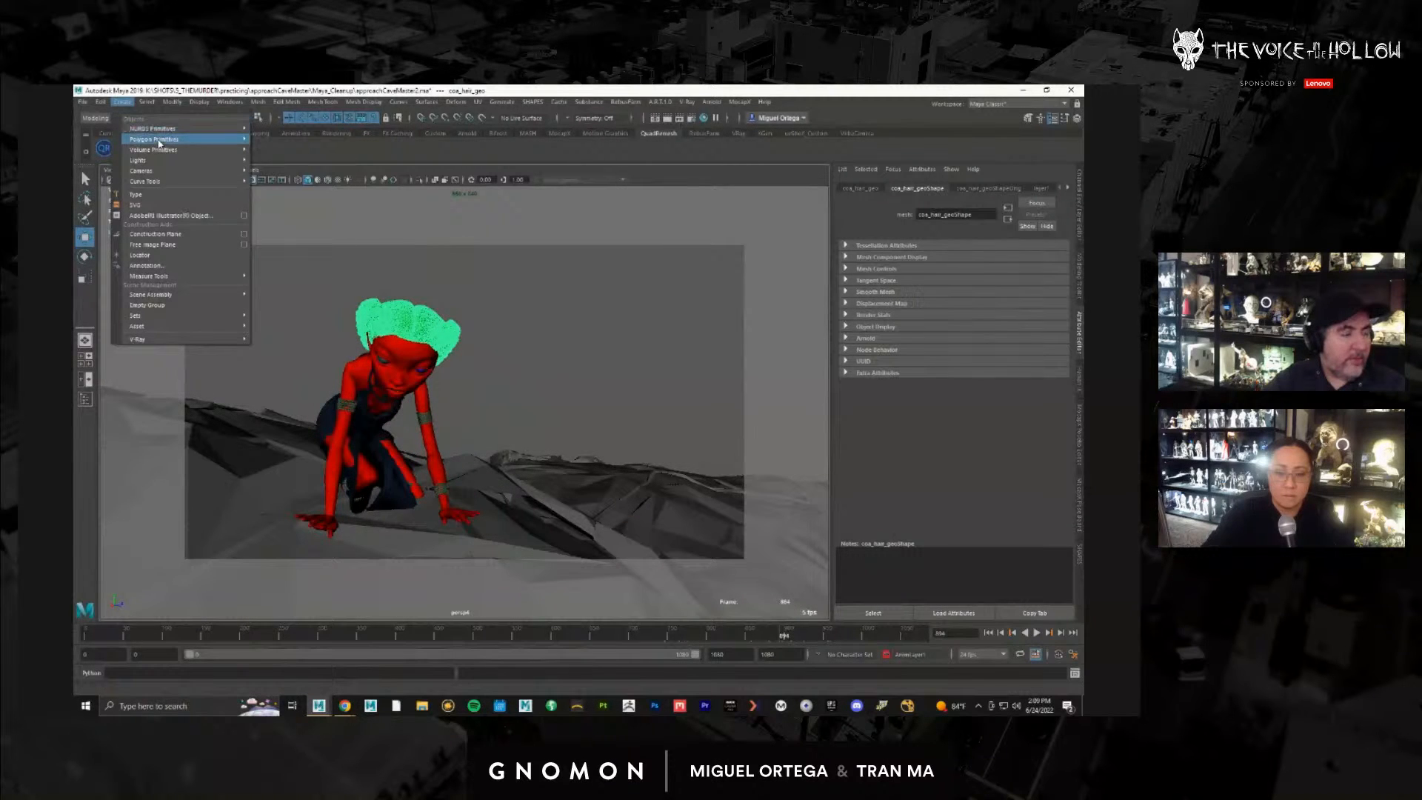
click(278, 161)
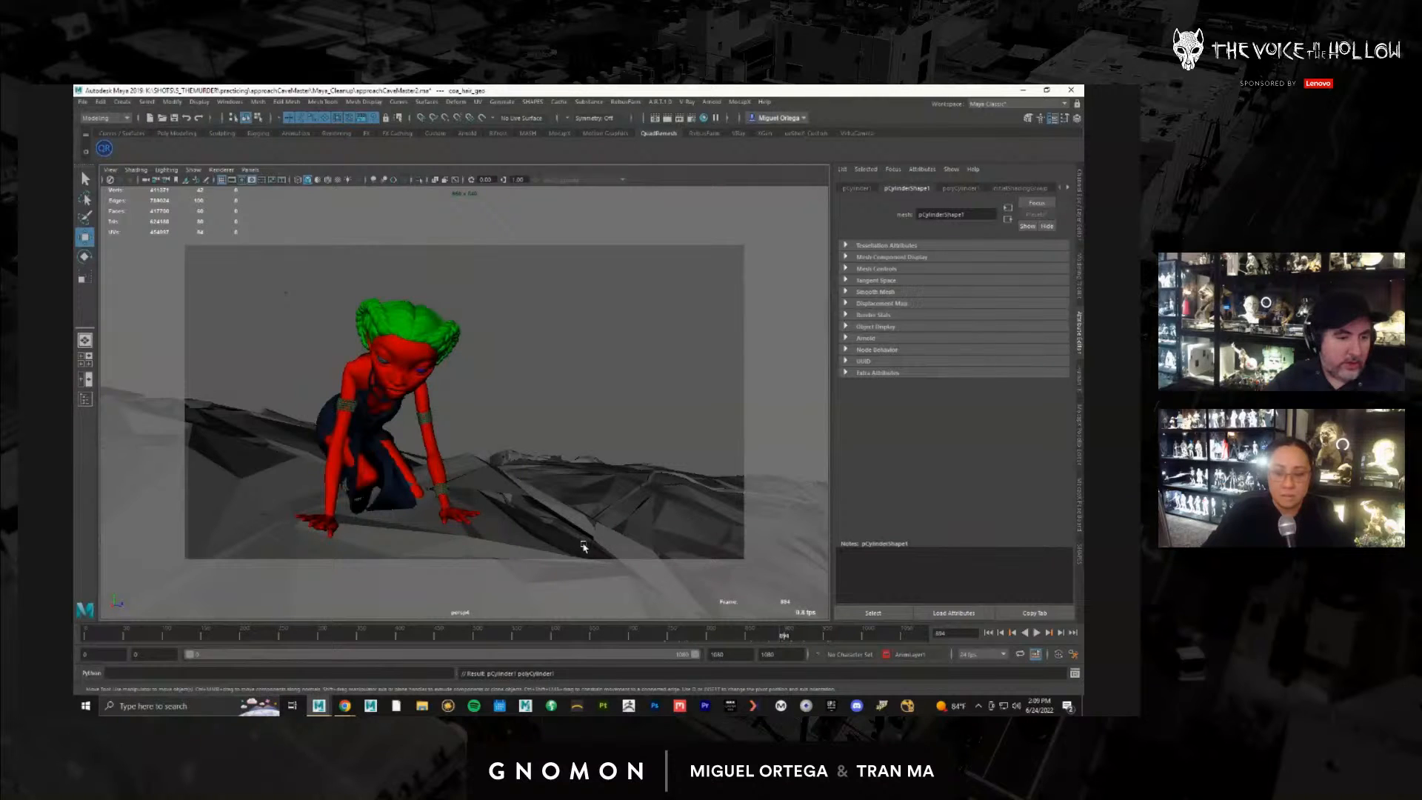
middle_drag(566, 539, 570, 542)
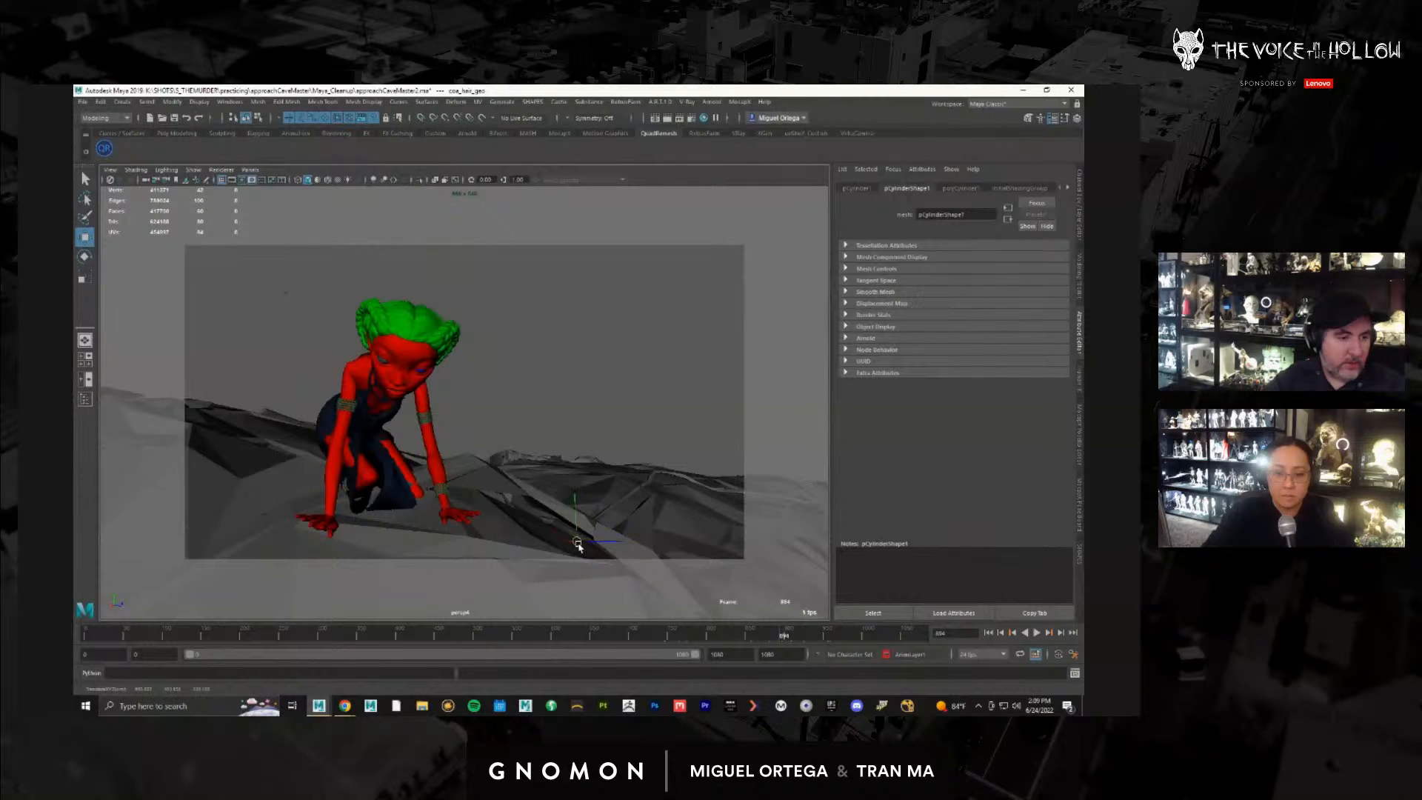
key(e)
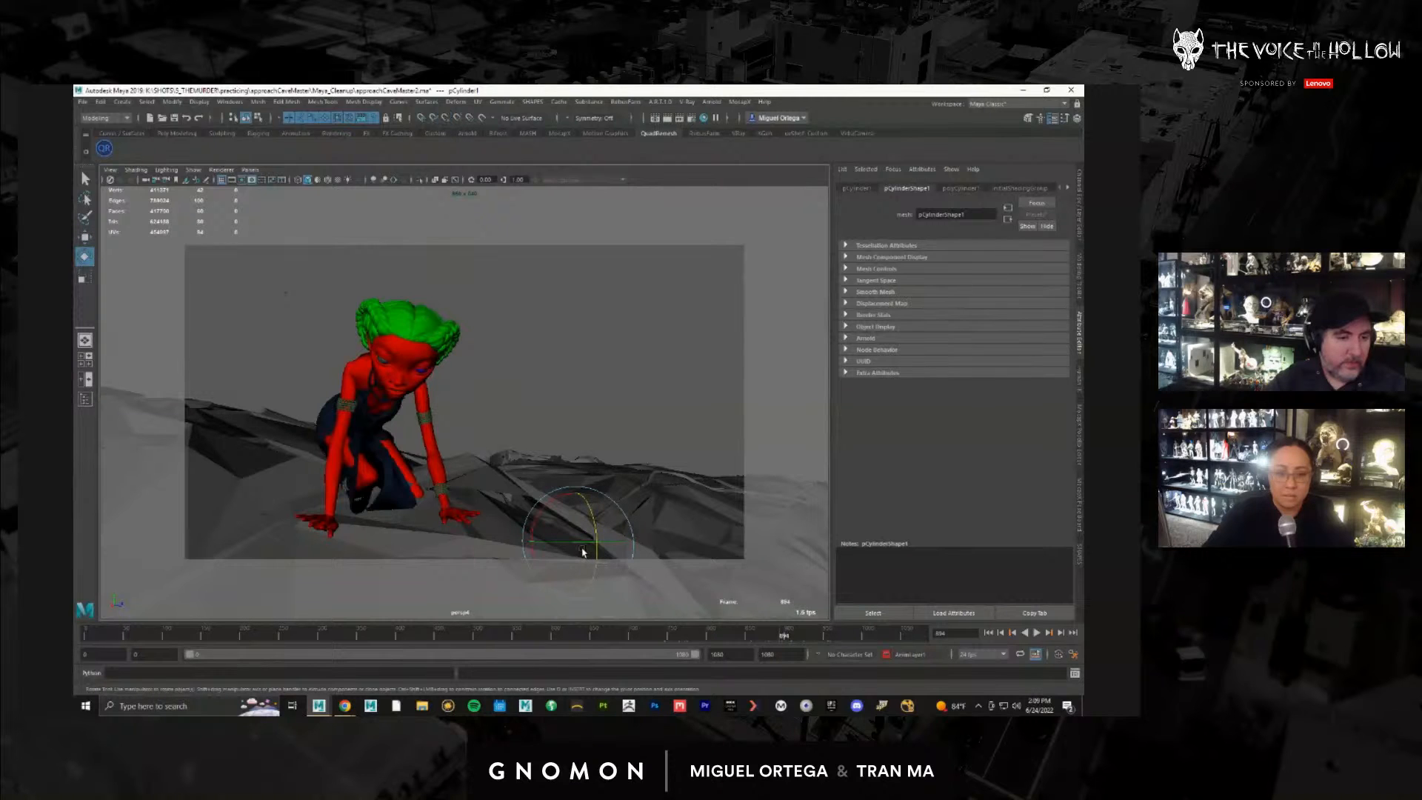
alt+drag(624, 549, 656, 567)
key(w)
key(e)
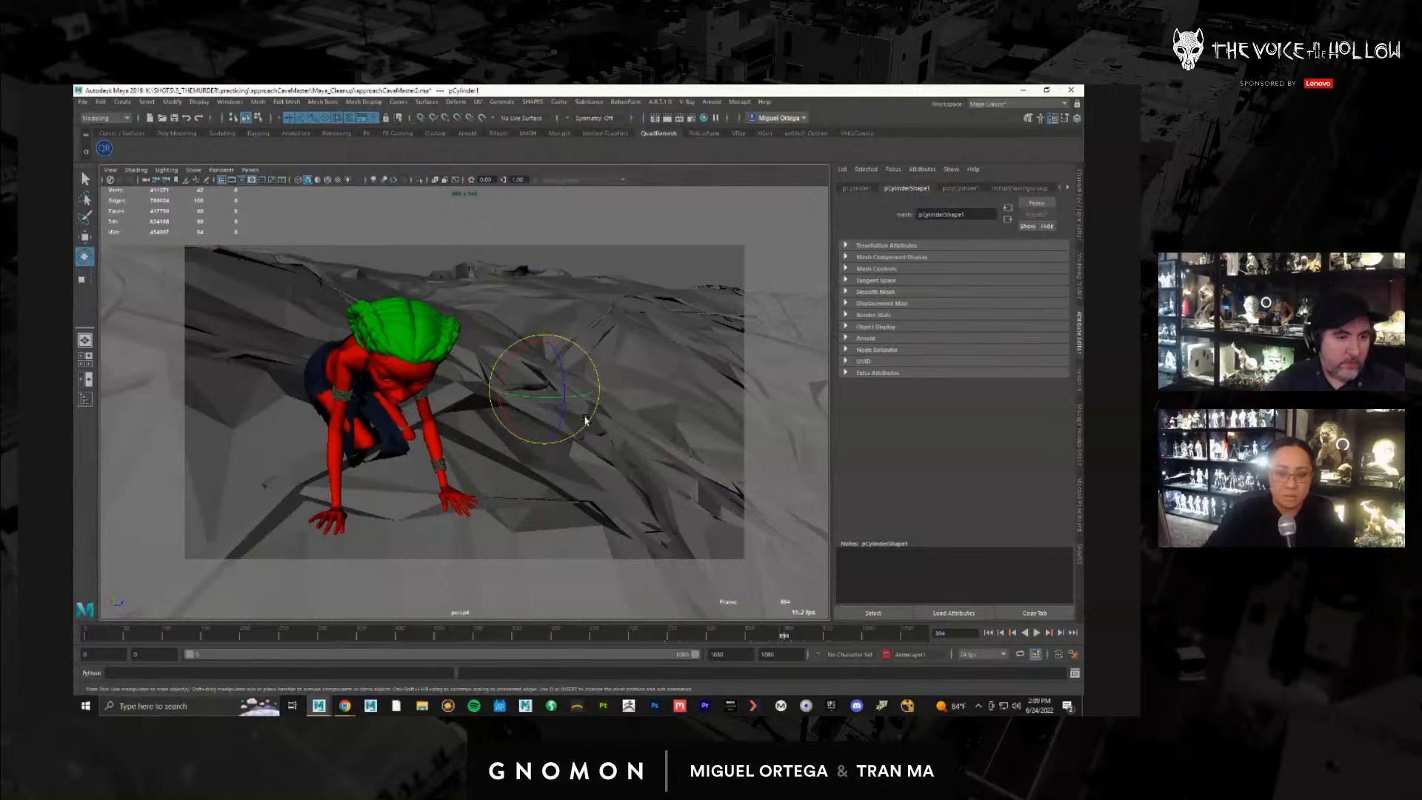
Step: Scale the cylinder into a tall, thin spear-like pole
key(r)
alt+drag(585, 420, 615, 385)
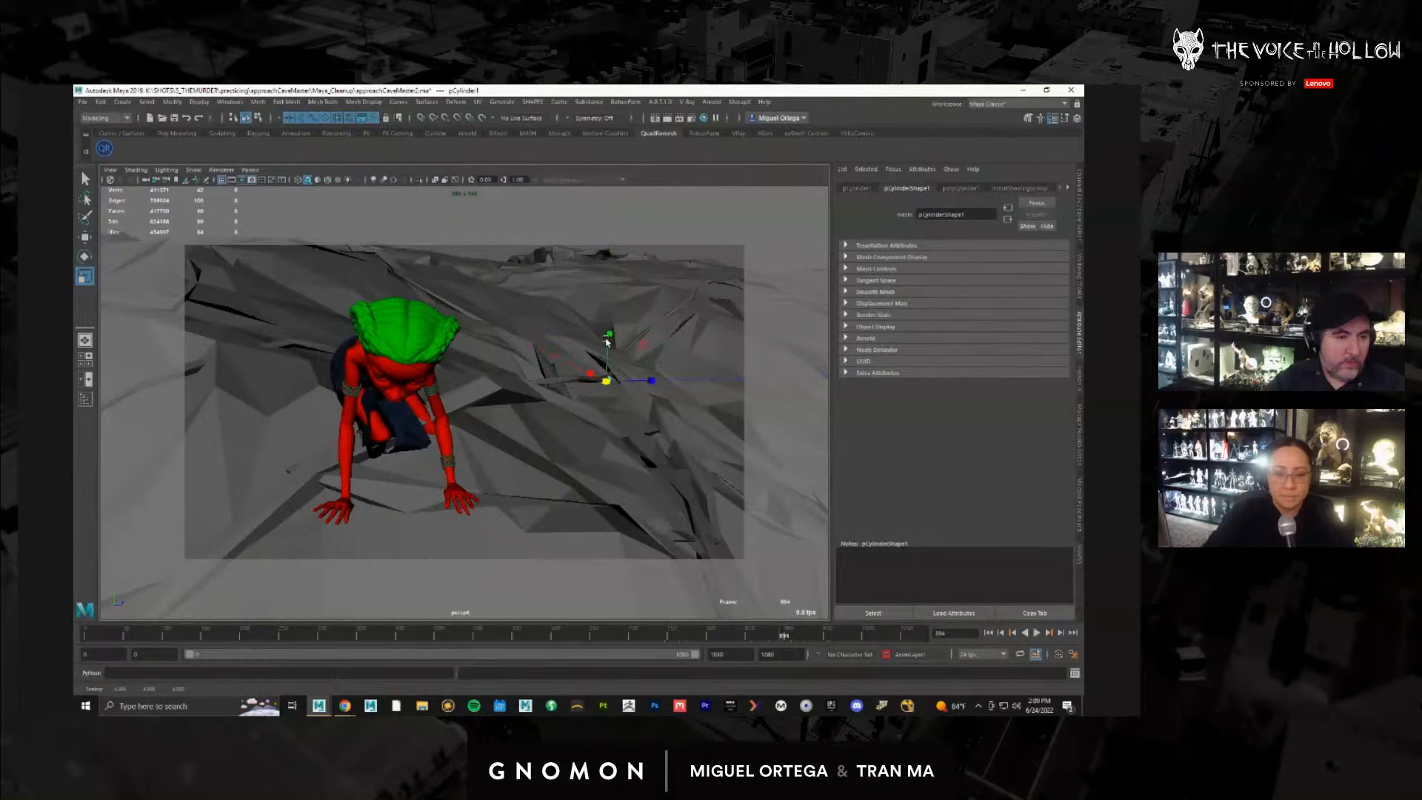
drag(608, 335, 609, 303)
key(w)
alt+drag(565, 402, 637, 371)
key(e)
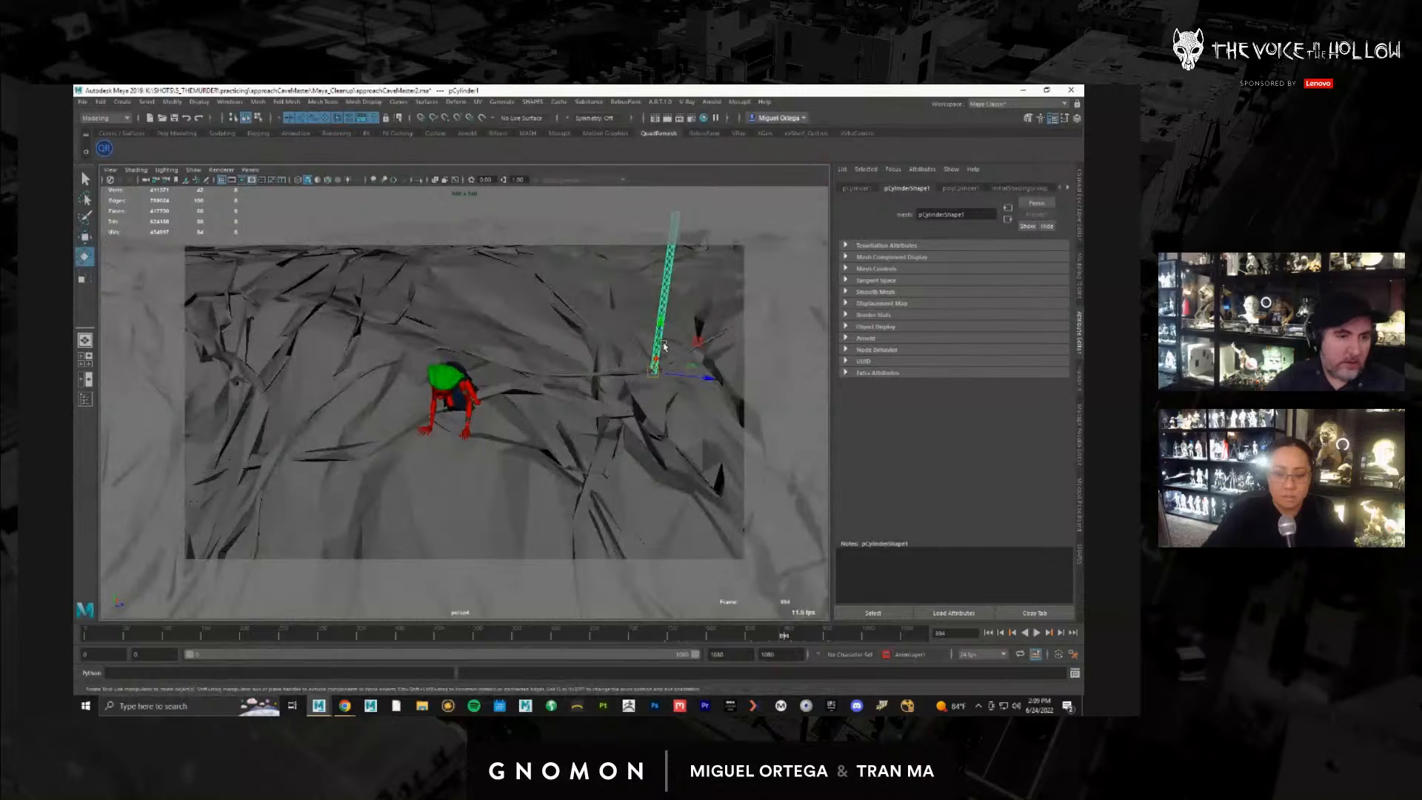
key(r)
drag(660, 328, 666, 387)
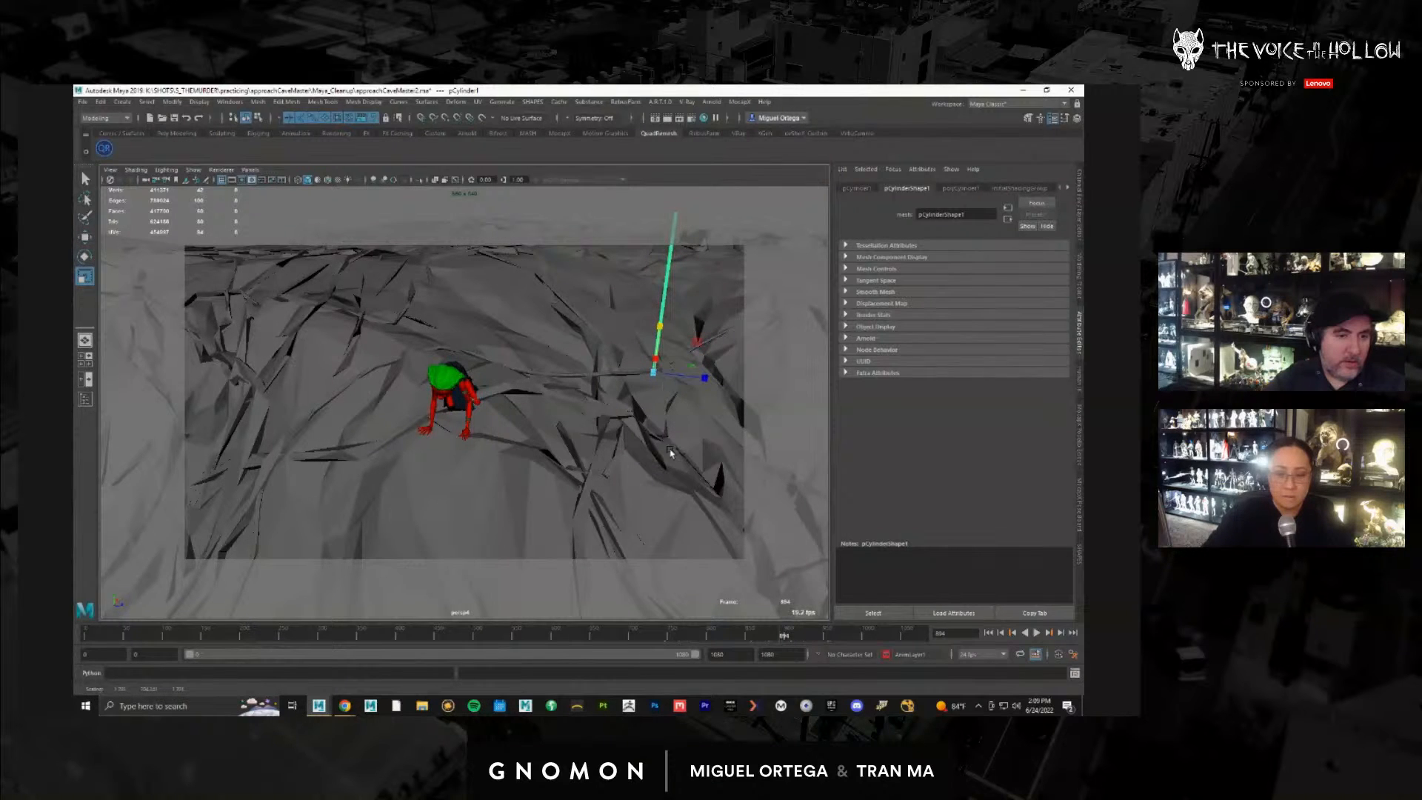
Step: Move the pole across the ground to just beside the character and tilt it diagonally away from the character
key(w)
scroll(552, 437, down, 5)
alt+drag(581, 462, 542, 471)
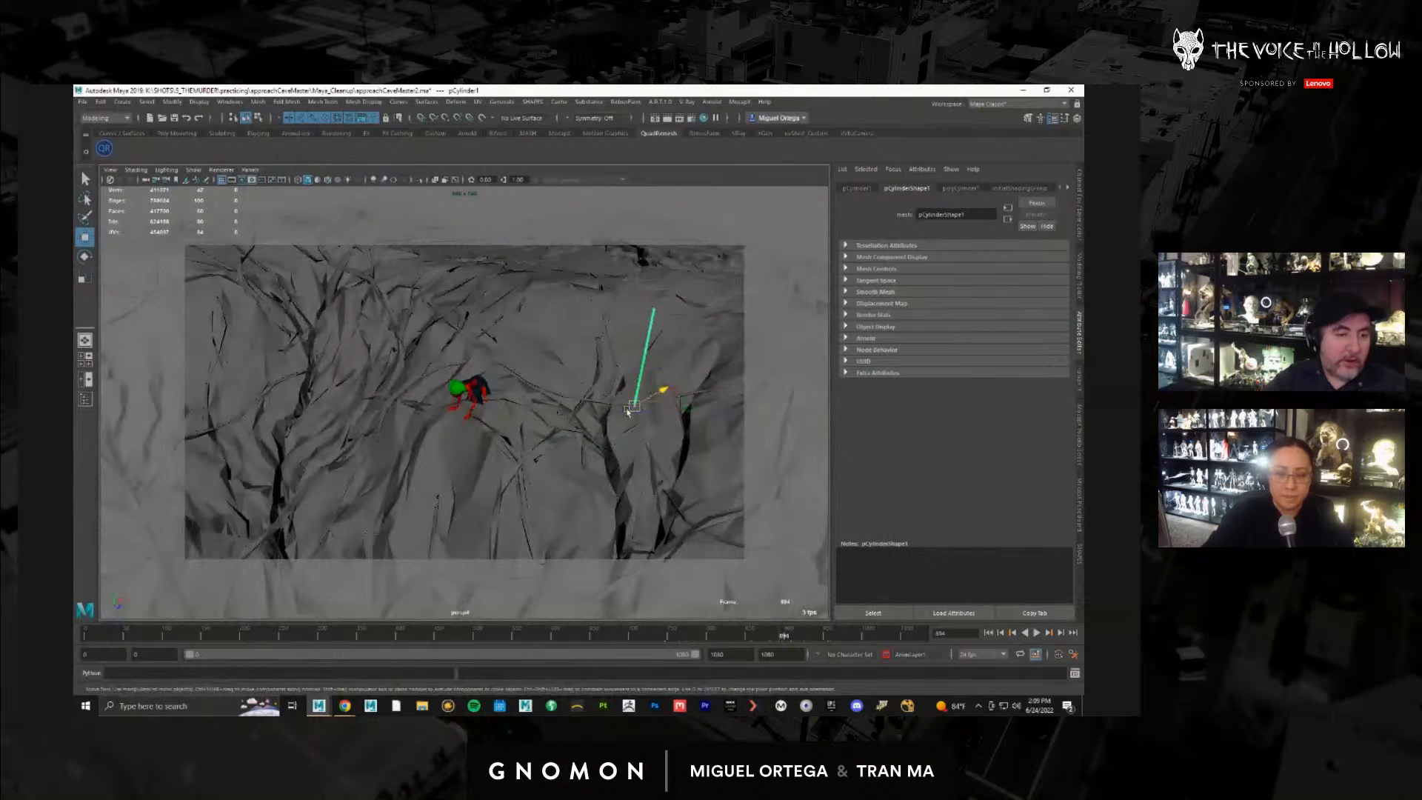
drag(665, 387, 544, 432)
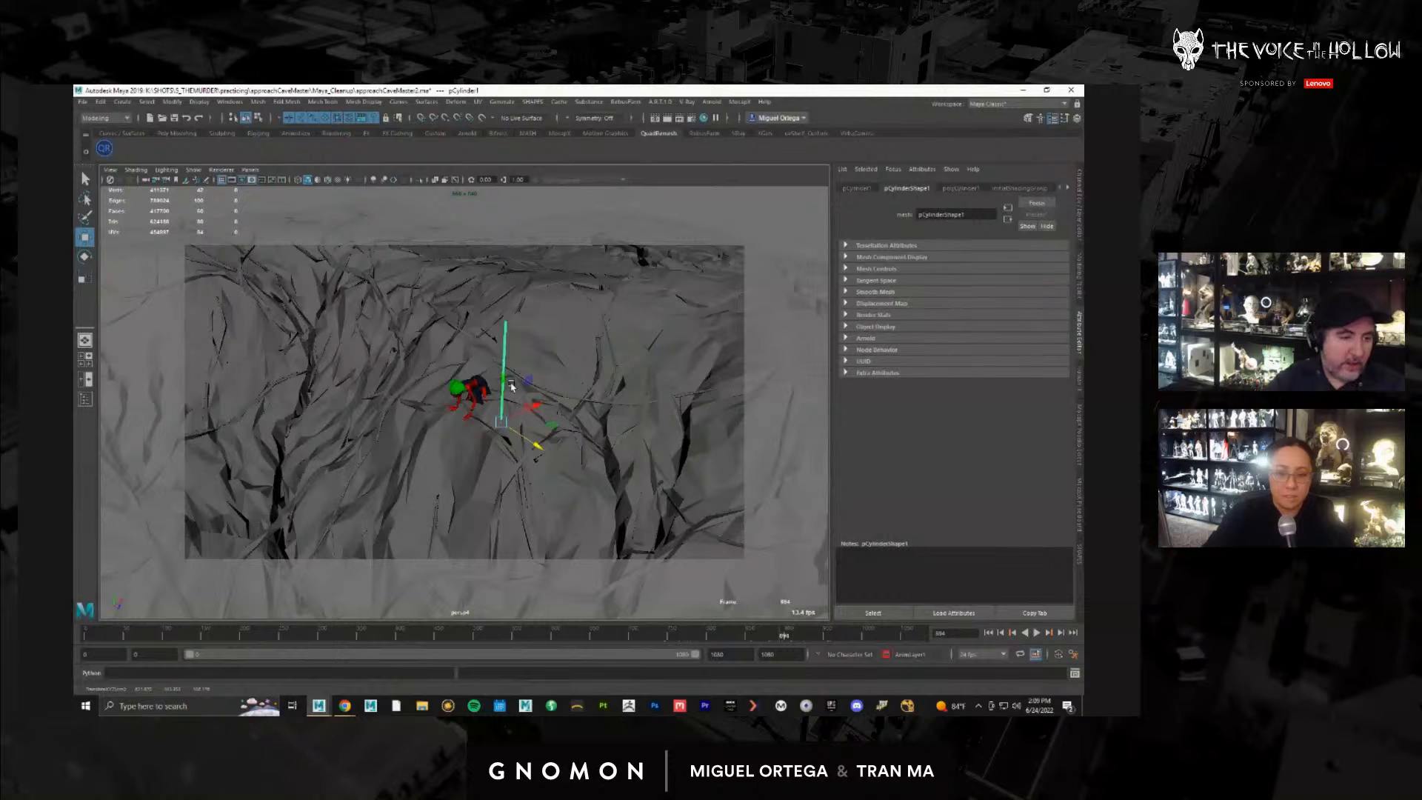
key(e)
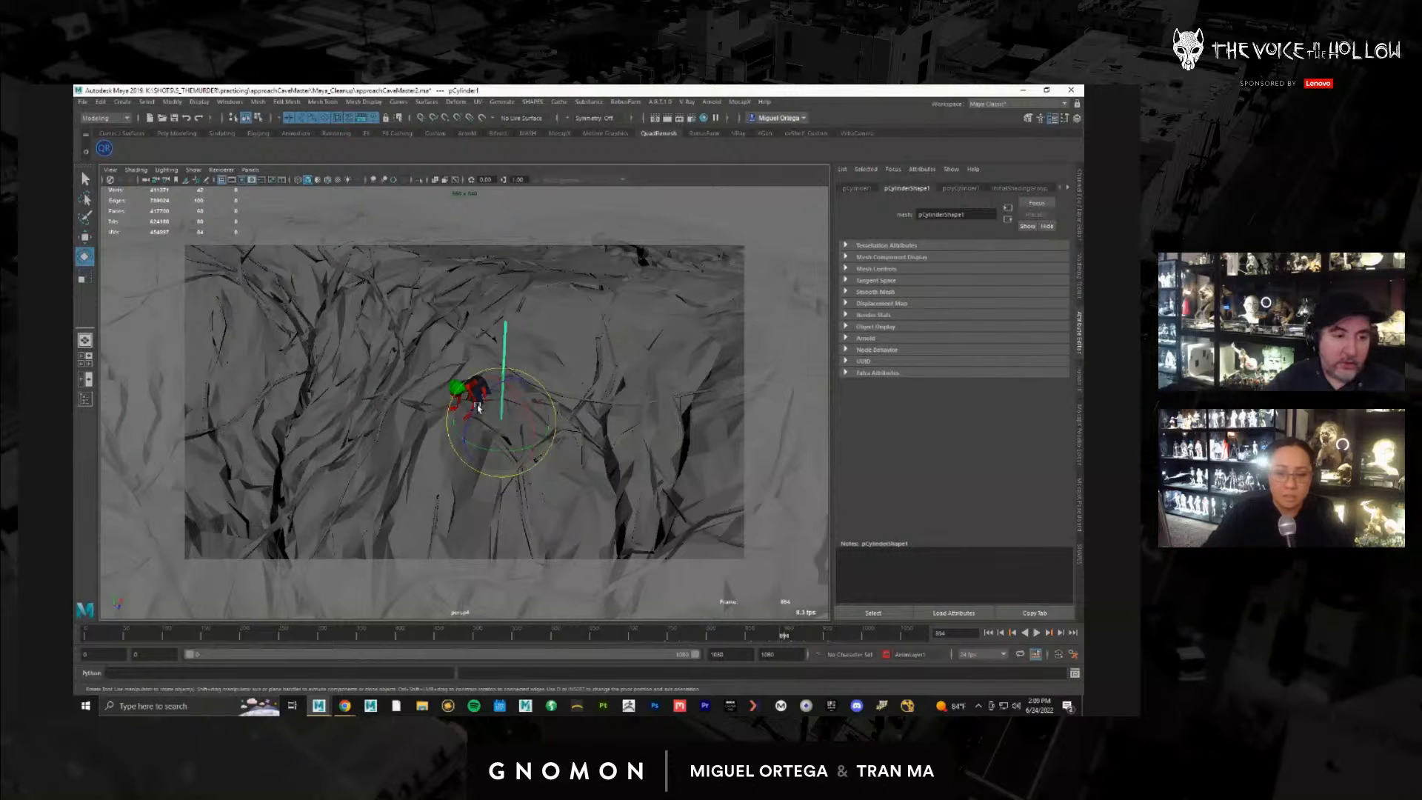
drag(485, 398, 534, 405)
Step: Shorten the tilted pole and slide it up along its own axis, clear of the ground
key(r)
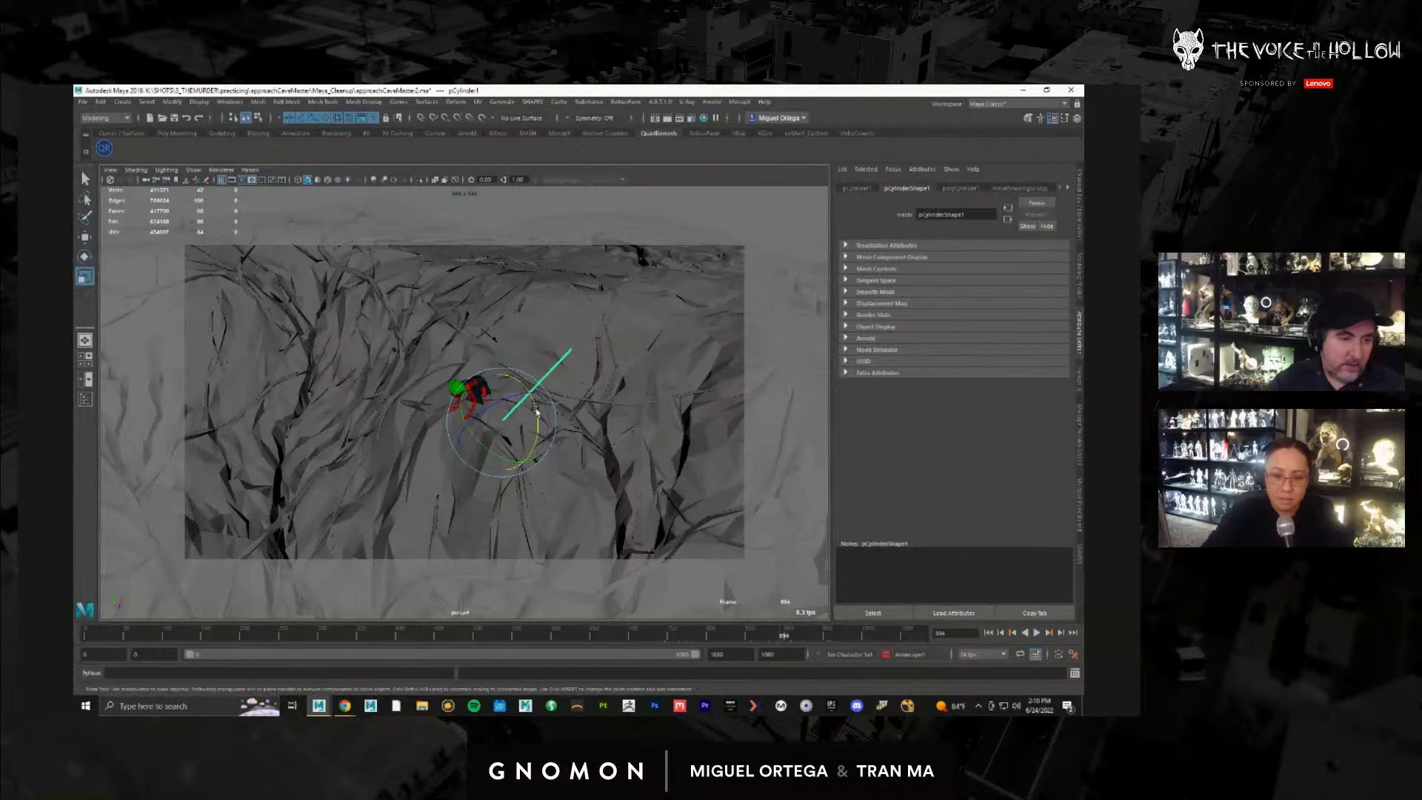
drag(532, 392, 522, 400)
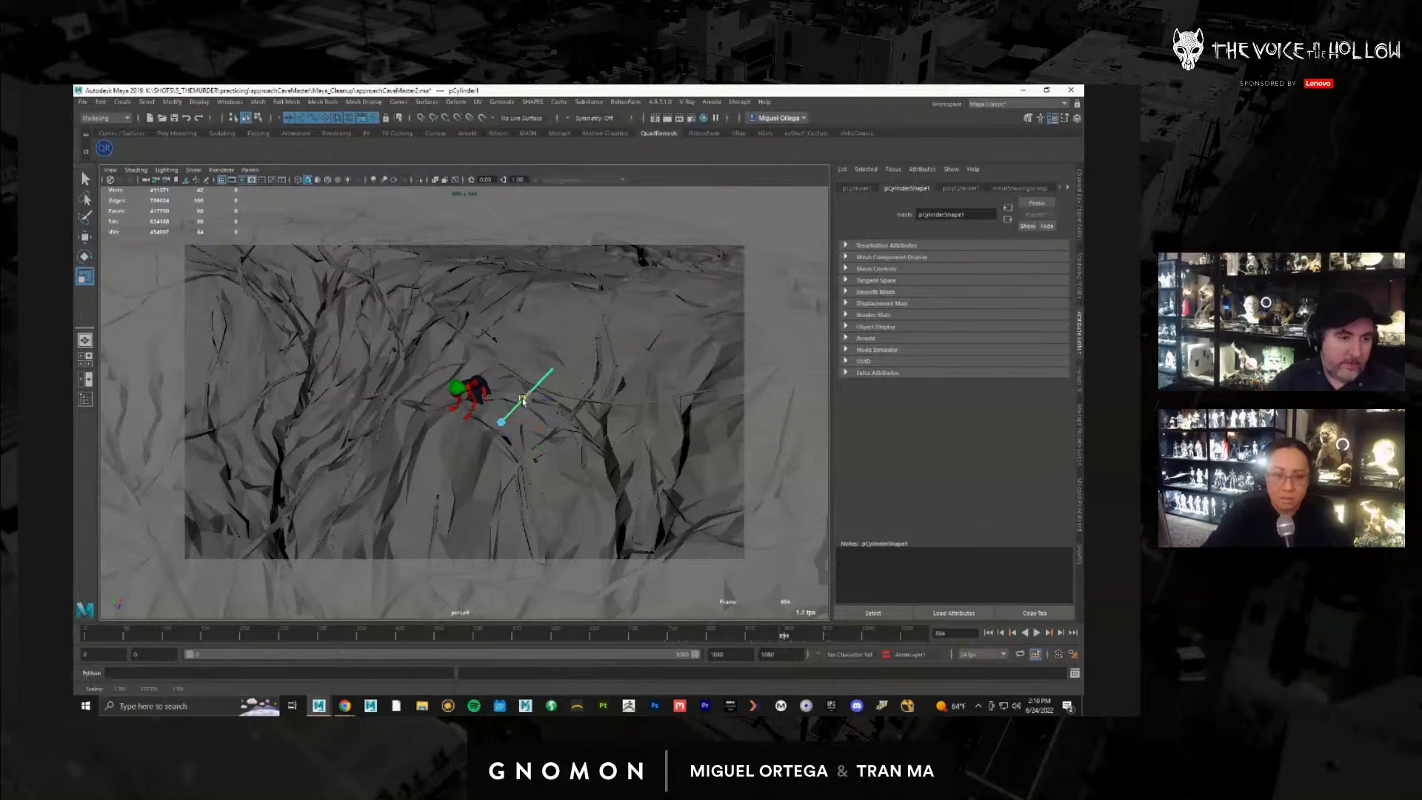
key(w)
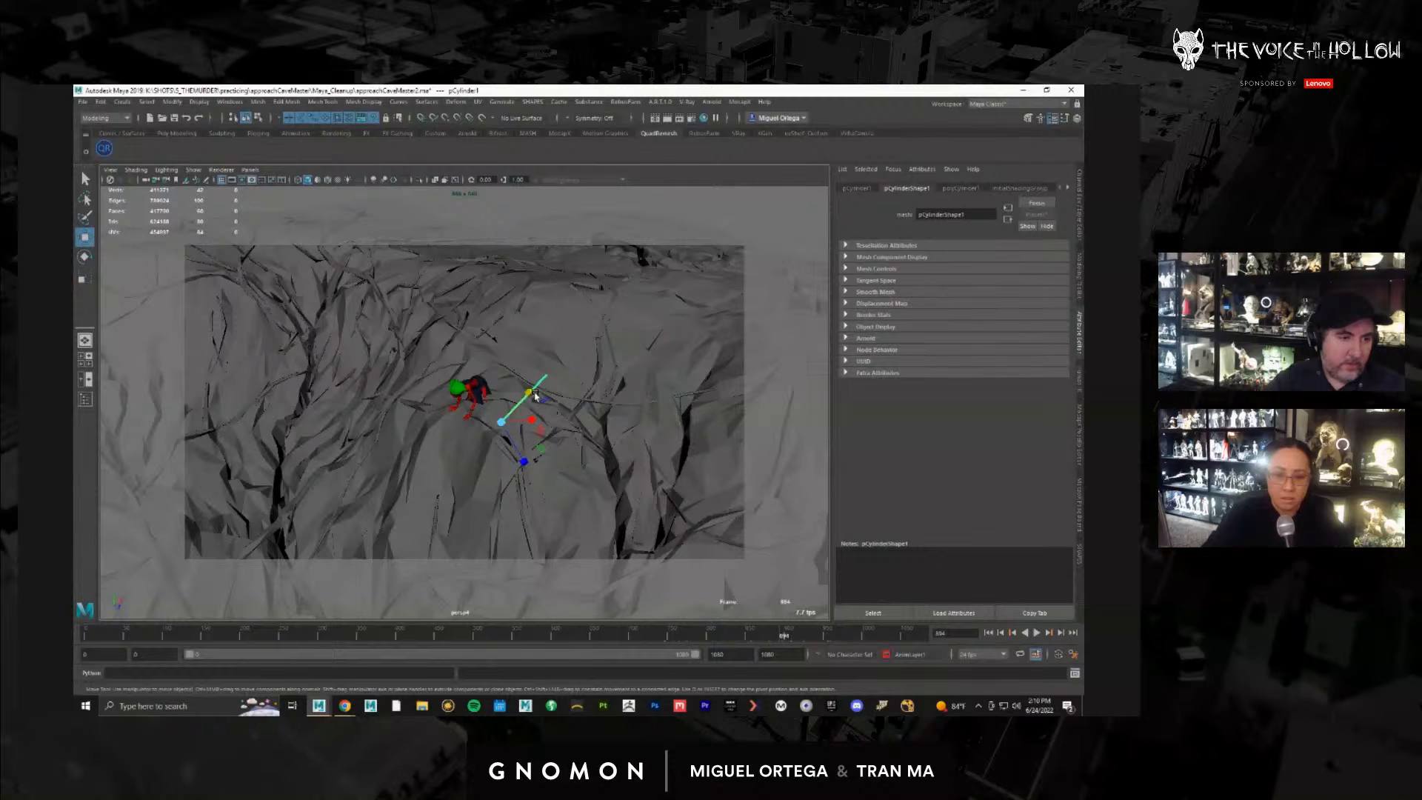
drag(548, 380, 565, 362)
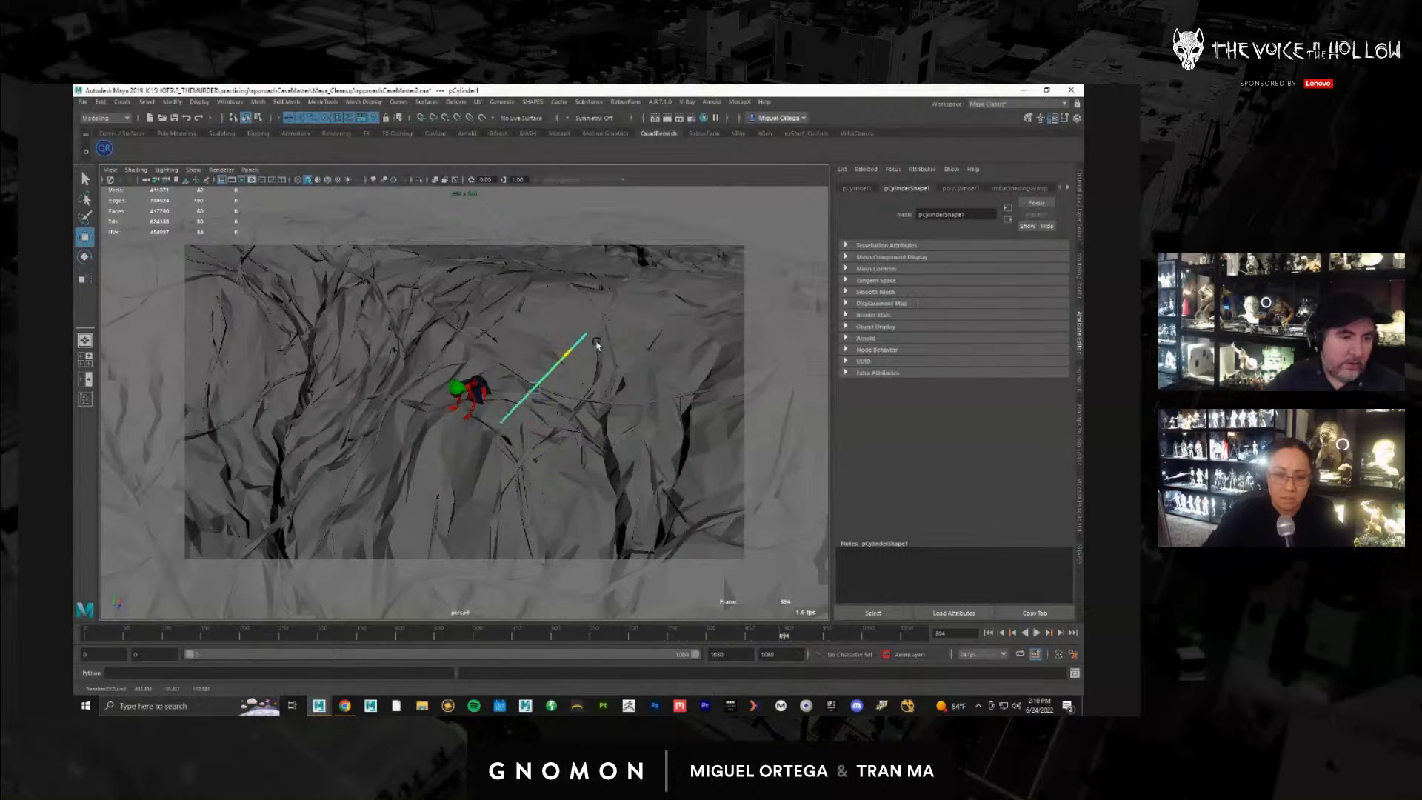
key(e)
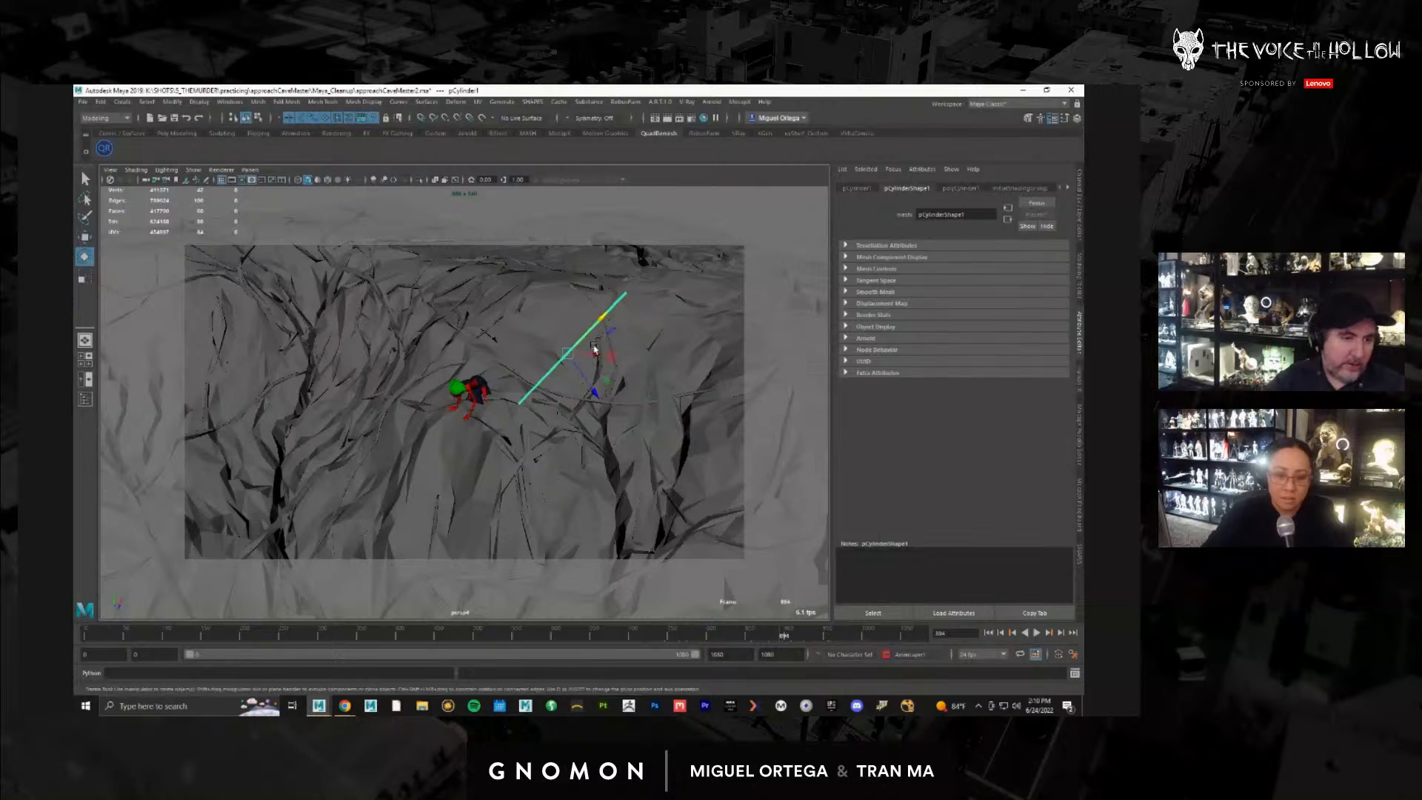
key(r)
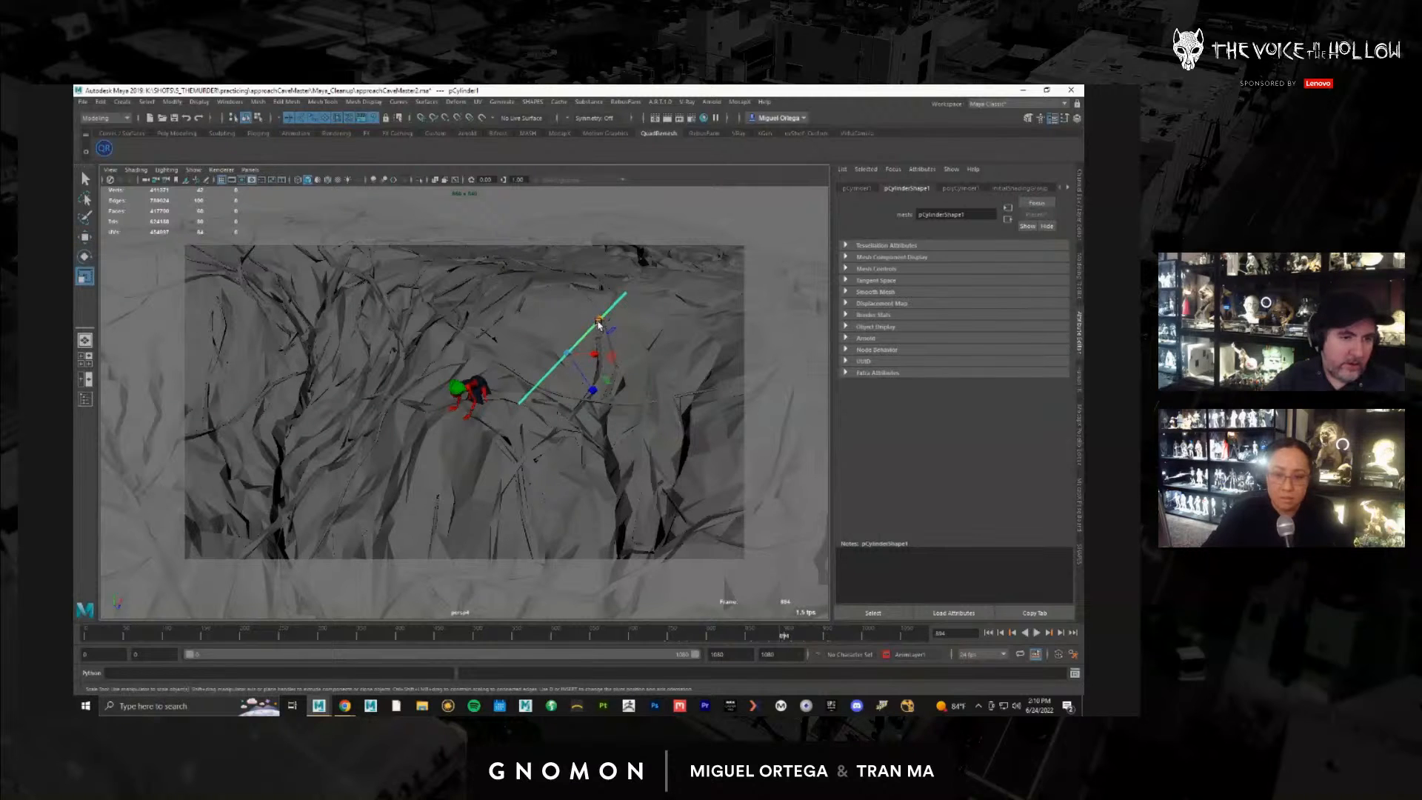
drag(594, 334, 596, 335)
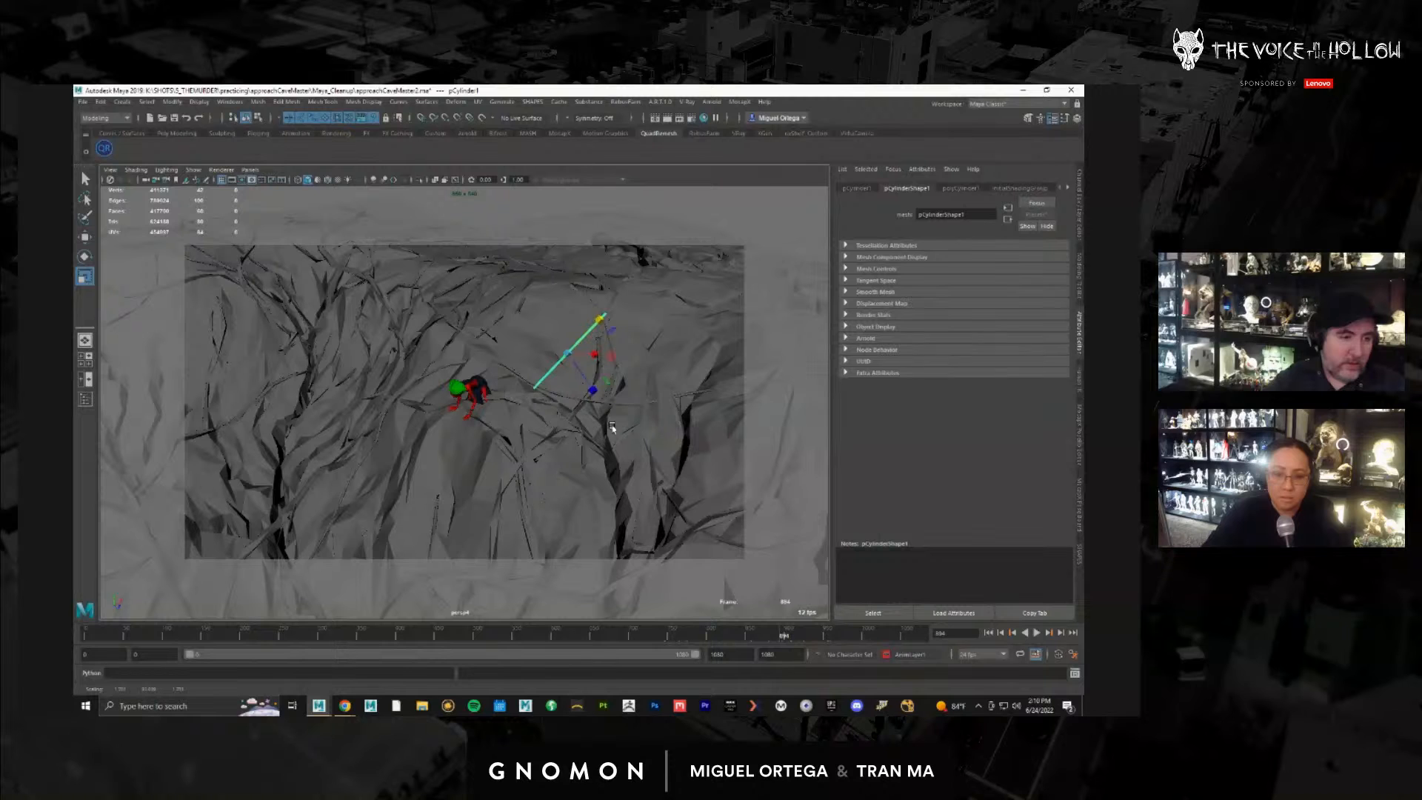
Step: Slide the pole up along its axis out of the camera frame and set a keyframe on it there
key(w)
alt+drag(619, 461, 548, 459)
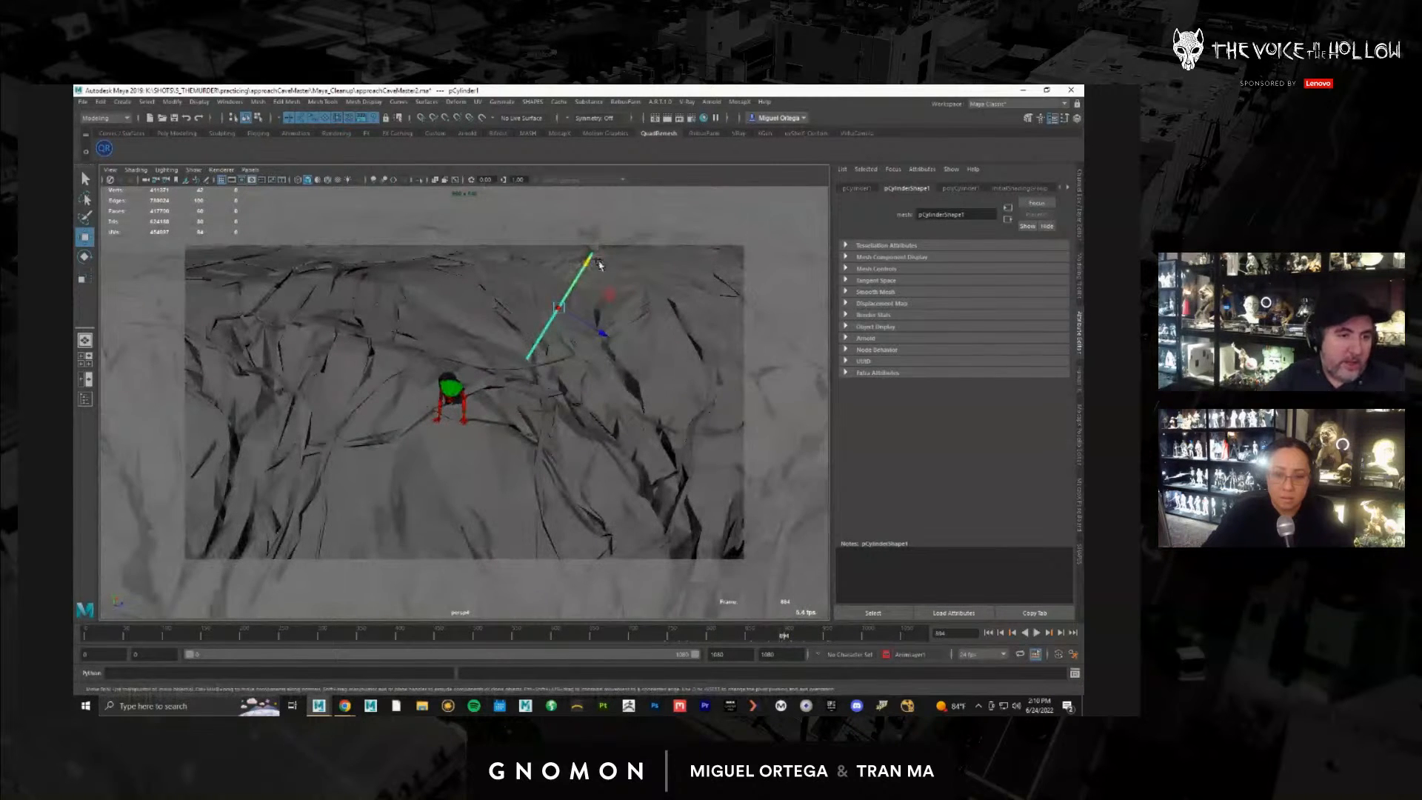
drag(590, 263, 707, 138)
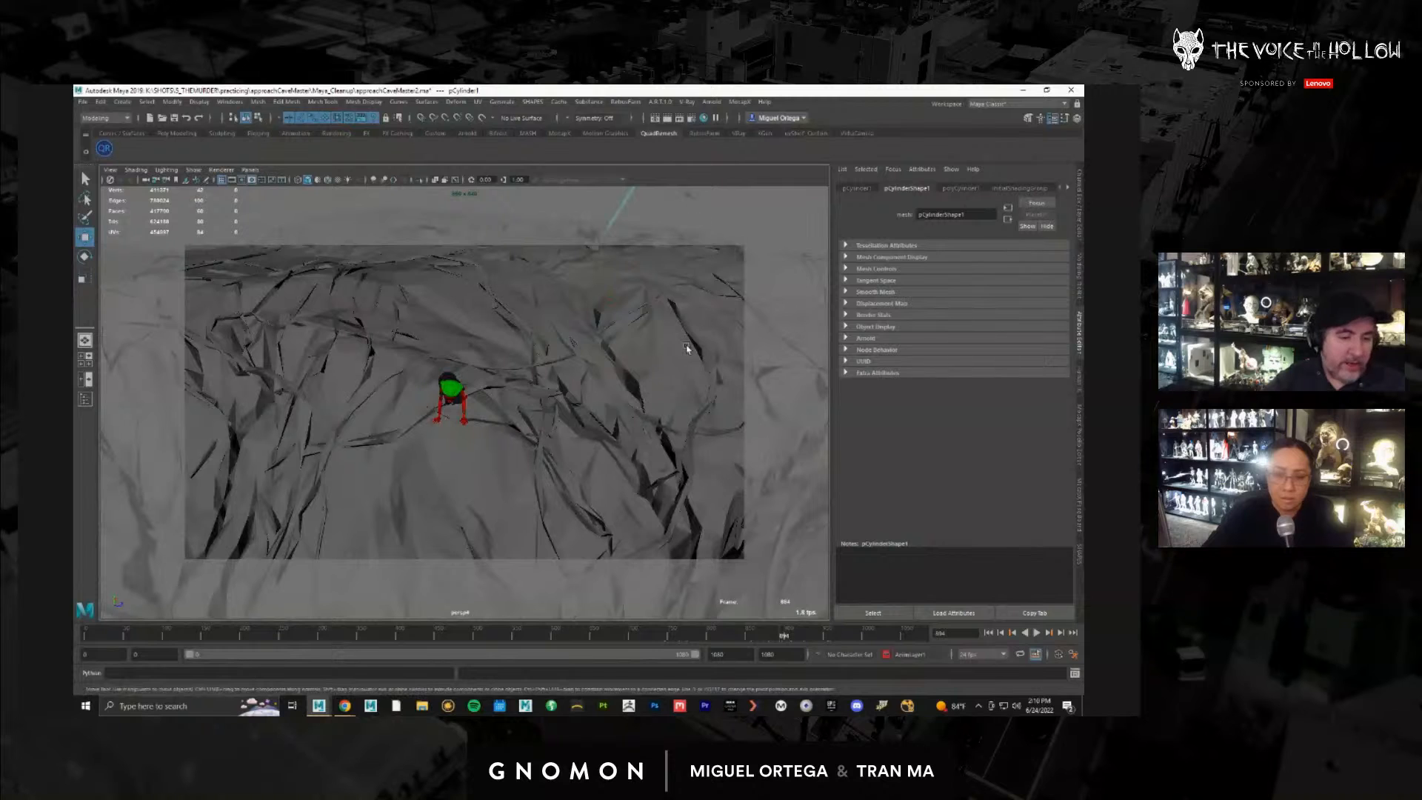
key(s)
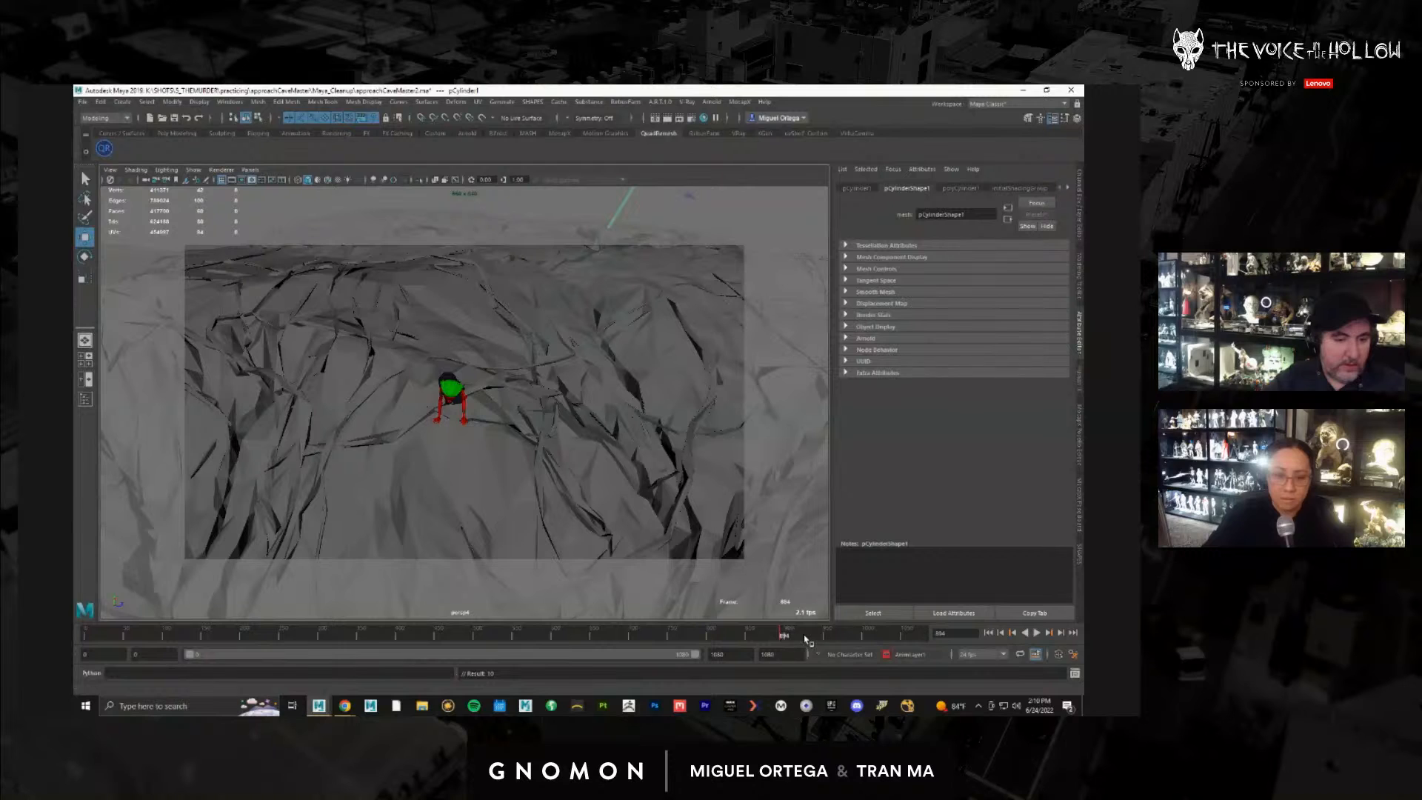
Step: Play the character's action from the pole's keyframe and stop a few frames further on
drag(806, 638, 807, 640)
key(alt+v)
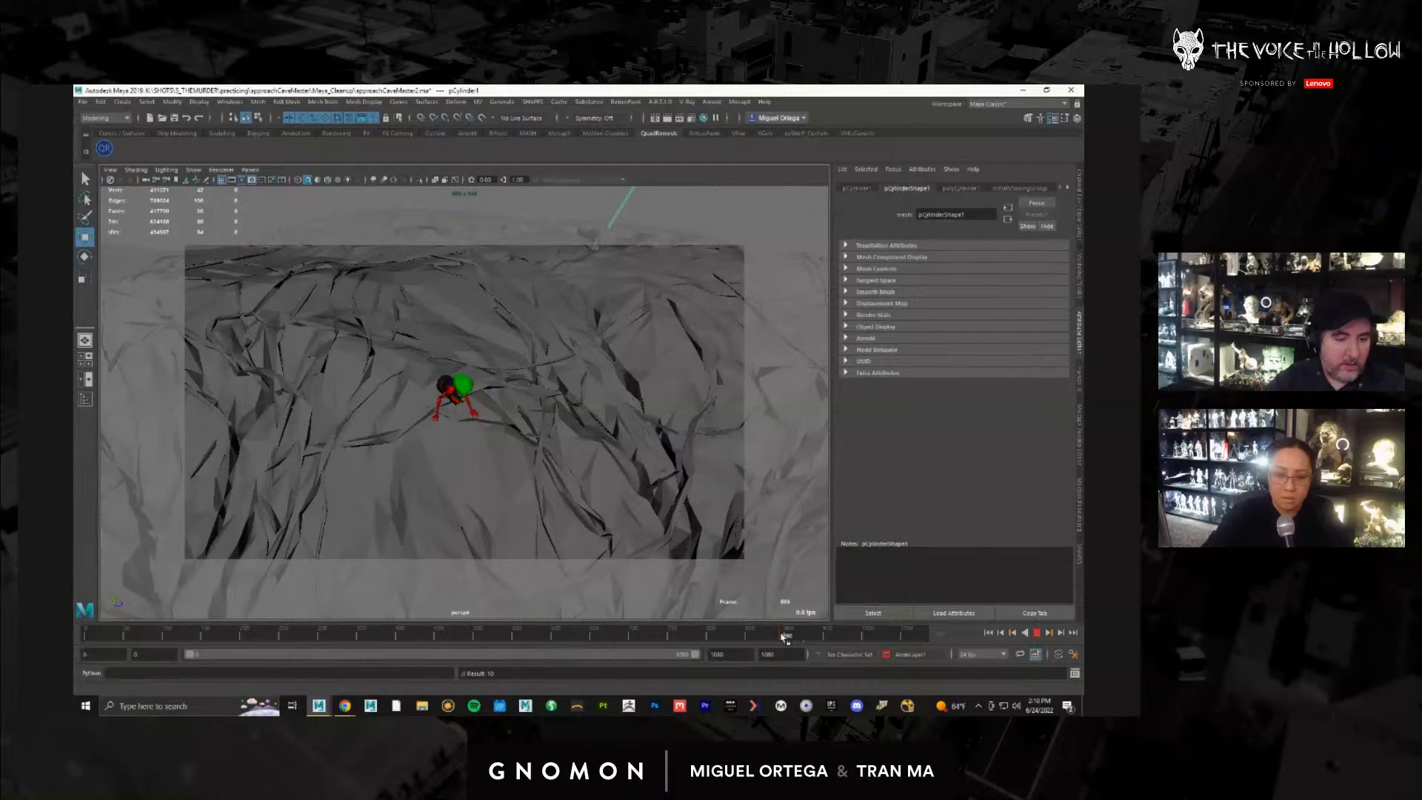
click(782, 637)
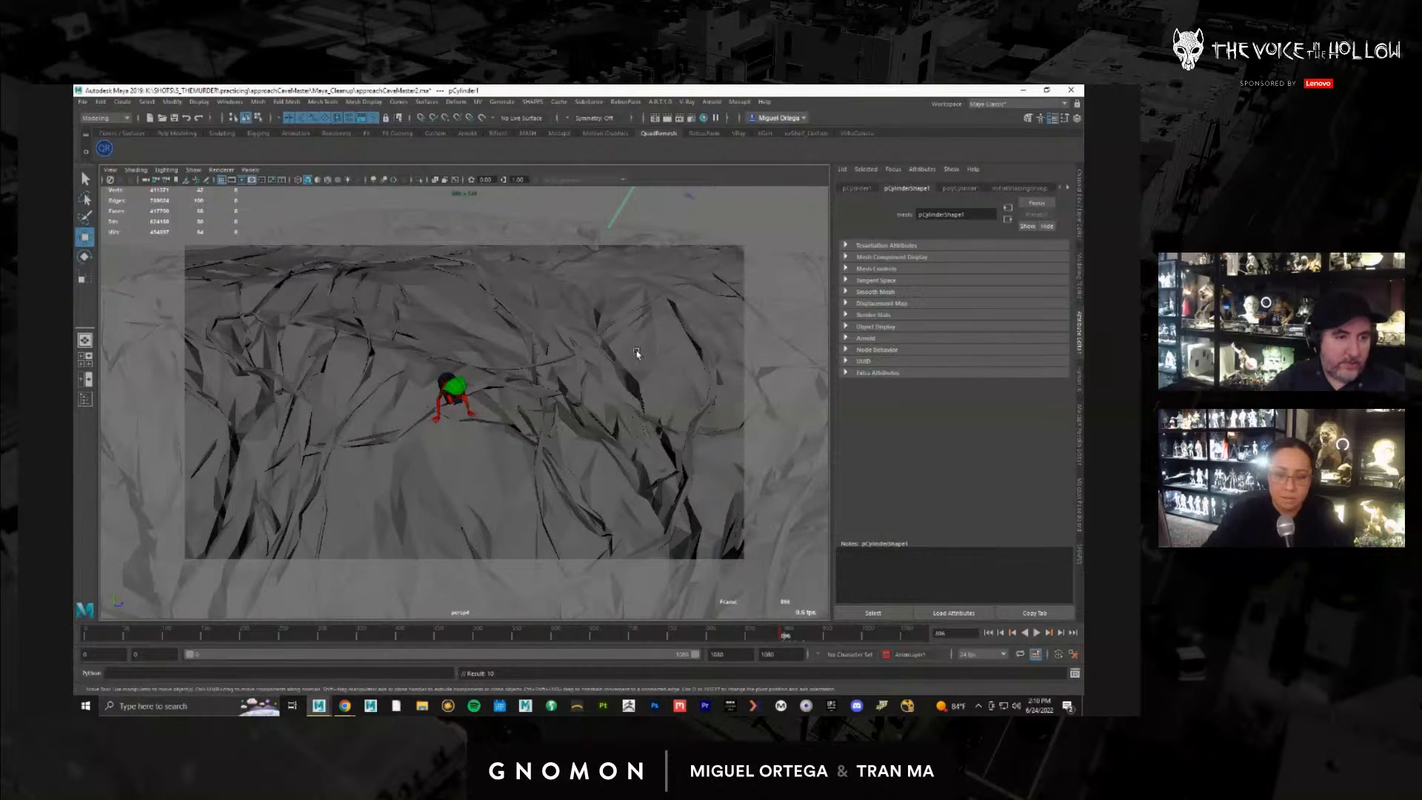
Step: Nudge the thin cylinder on the cave floor beside the character and set a key for it
alt+drag(642, 345, 504, 434)
mouse_move(498, 504)
alt+mouse_down()
mouse_move(517, 533)
mouse_move(498, 492)
alt+mouse_up()
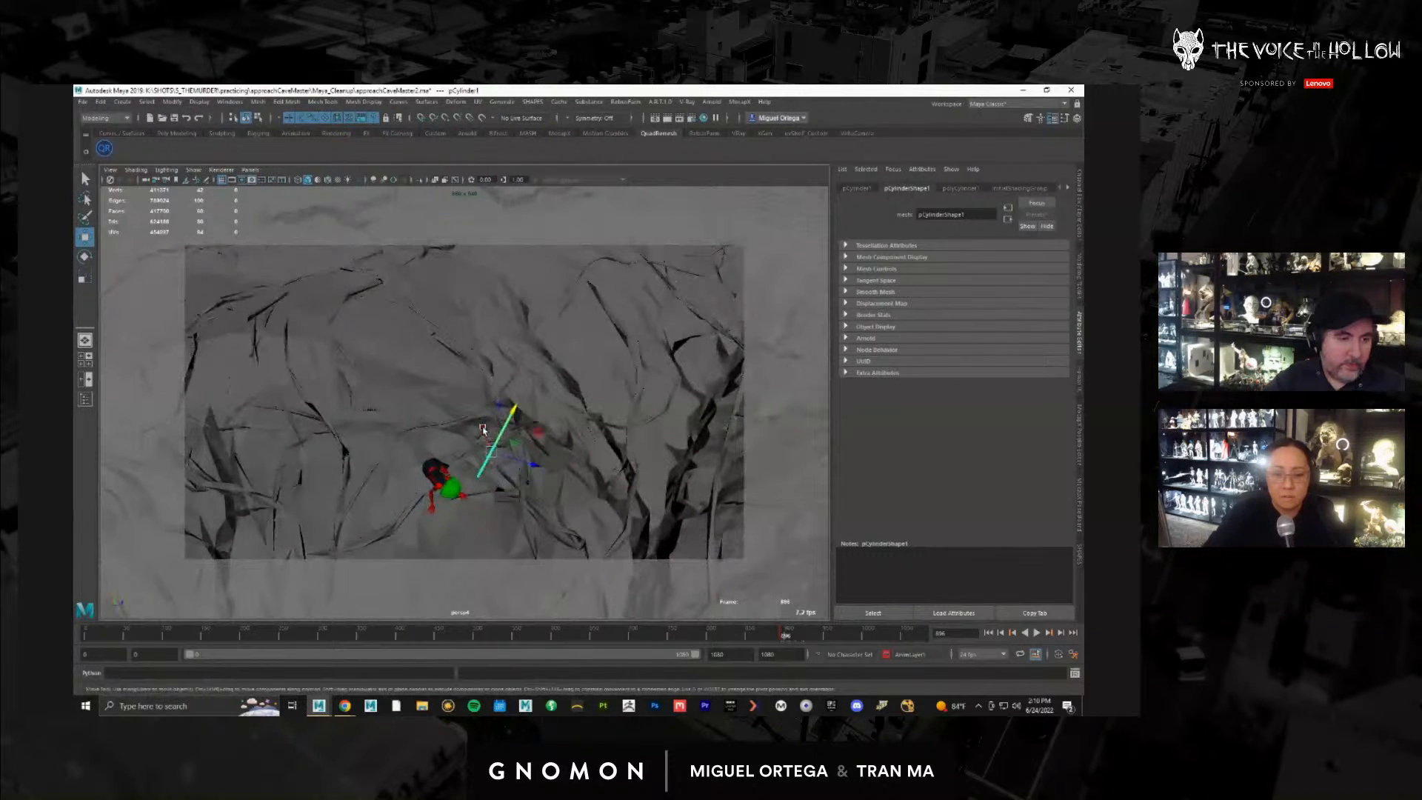
drag(485, 431, 487, 432)
key(s)
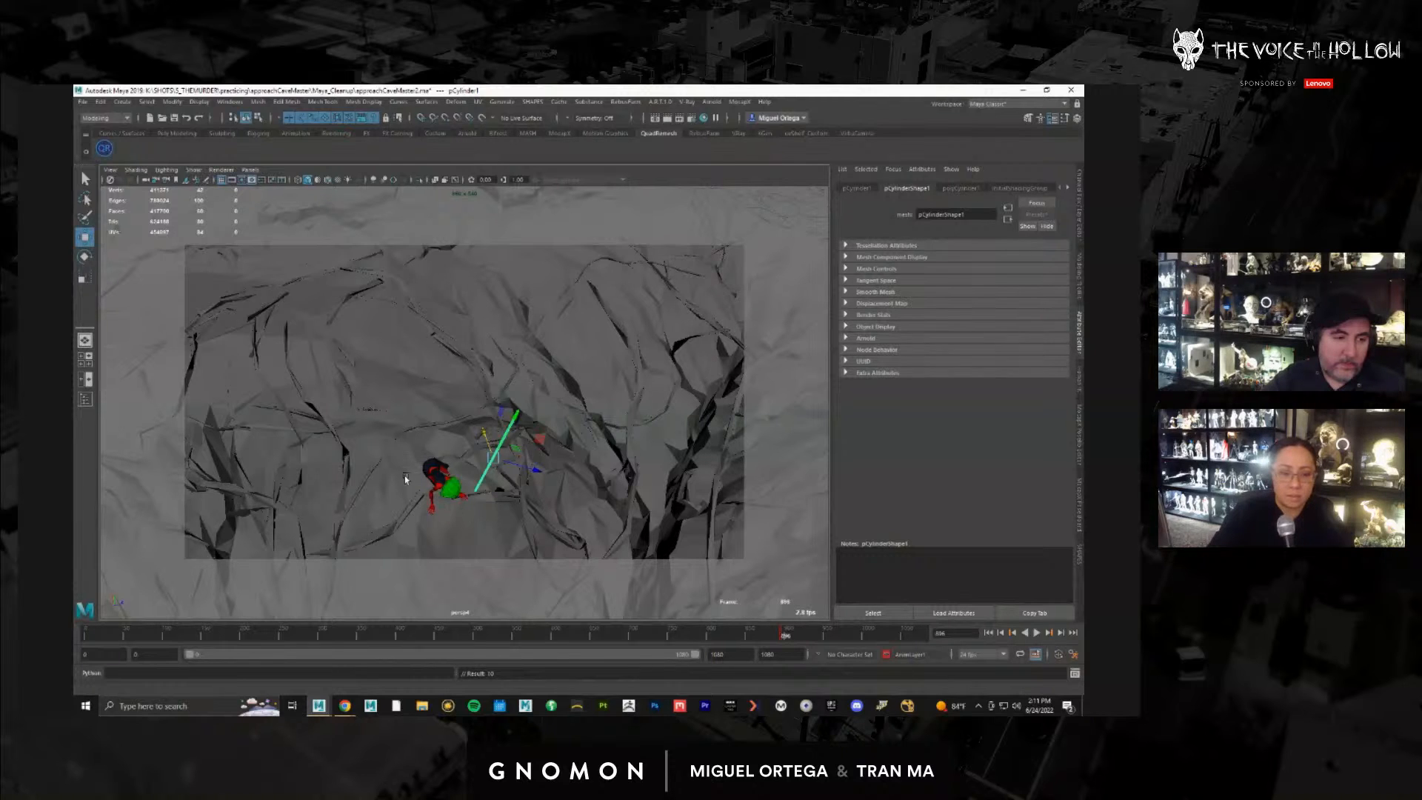
Step: Undo the last change and shorten the playback range by bringing its end frame earlier
alt+drag(474, 496, 508, 446)
alt+drag(493, 528, 571, 571)
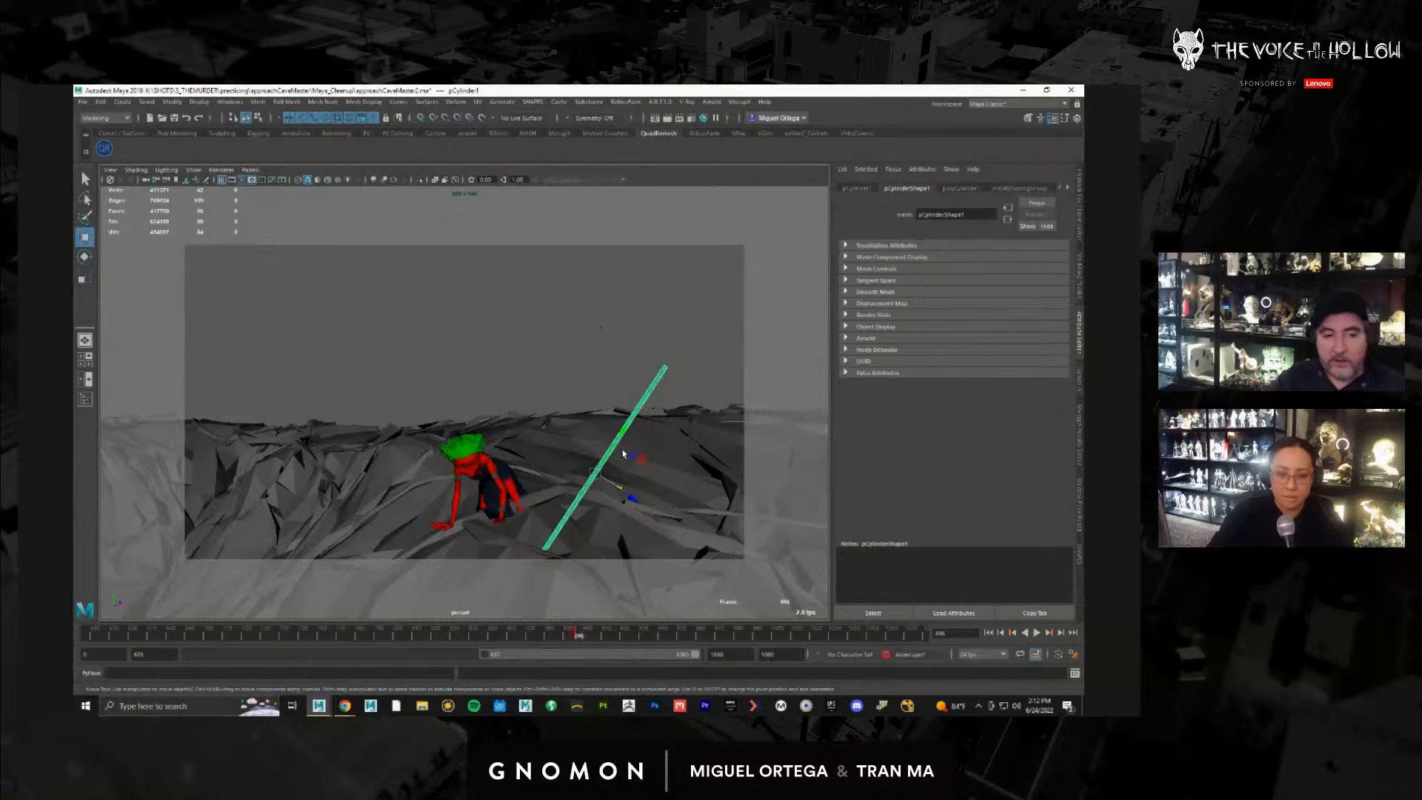
key(ctrl+z)
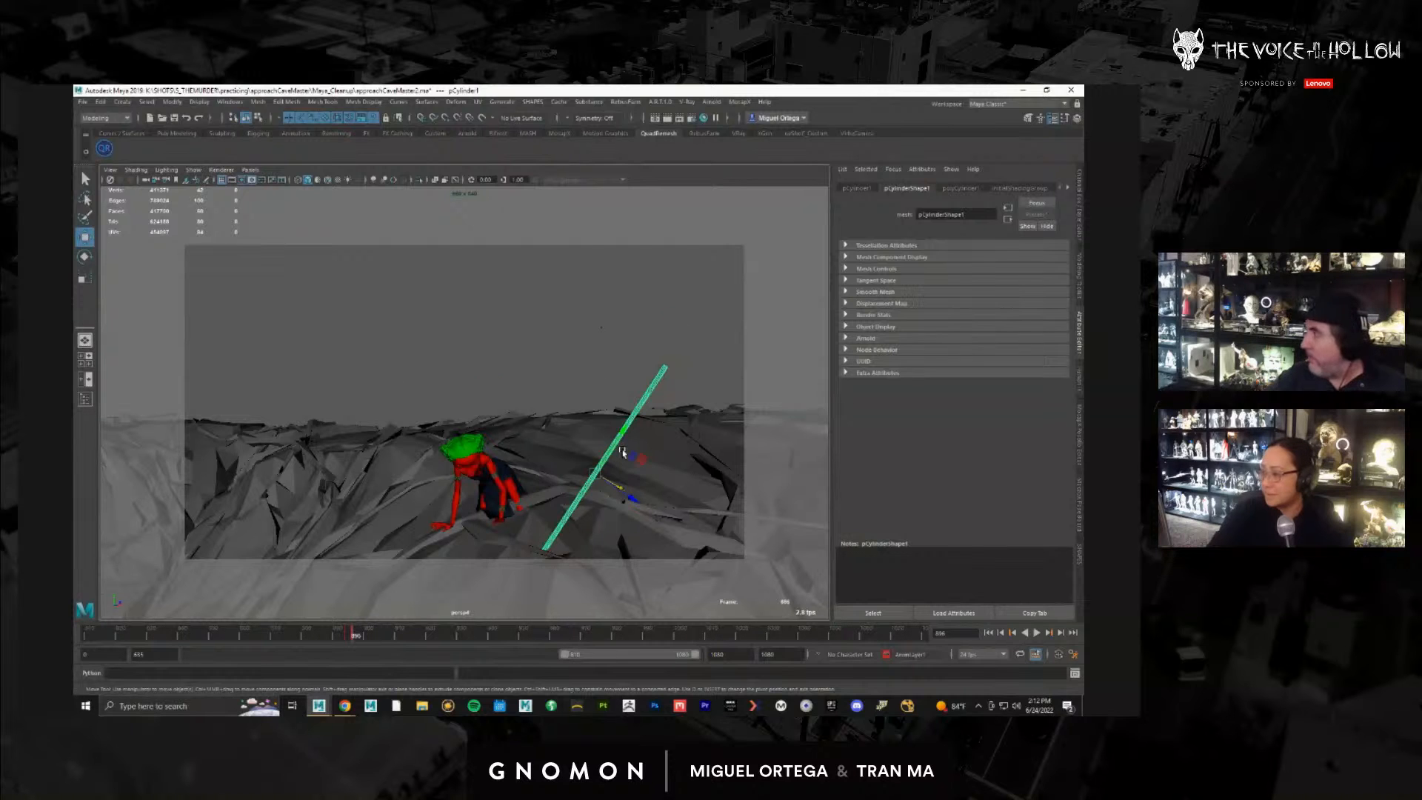
alt+drag(622, 453, 593, 430)
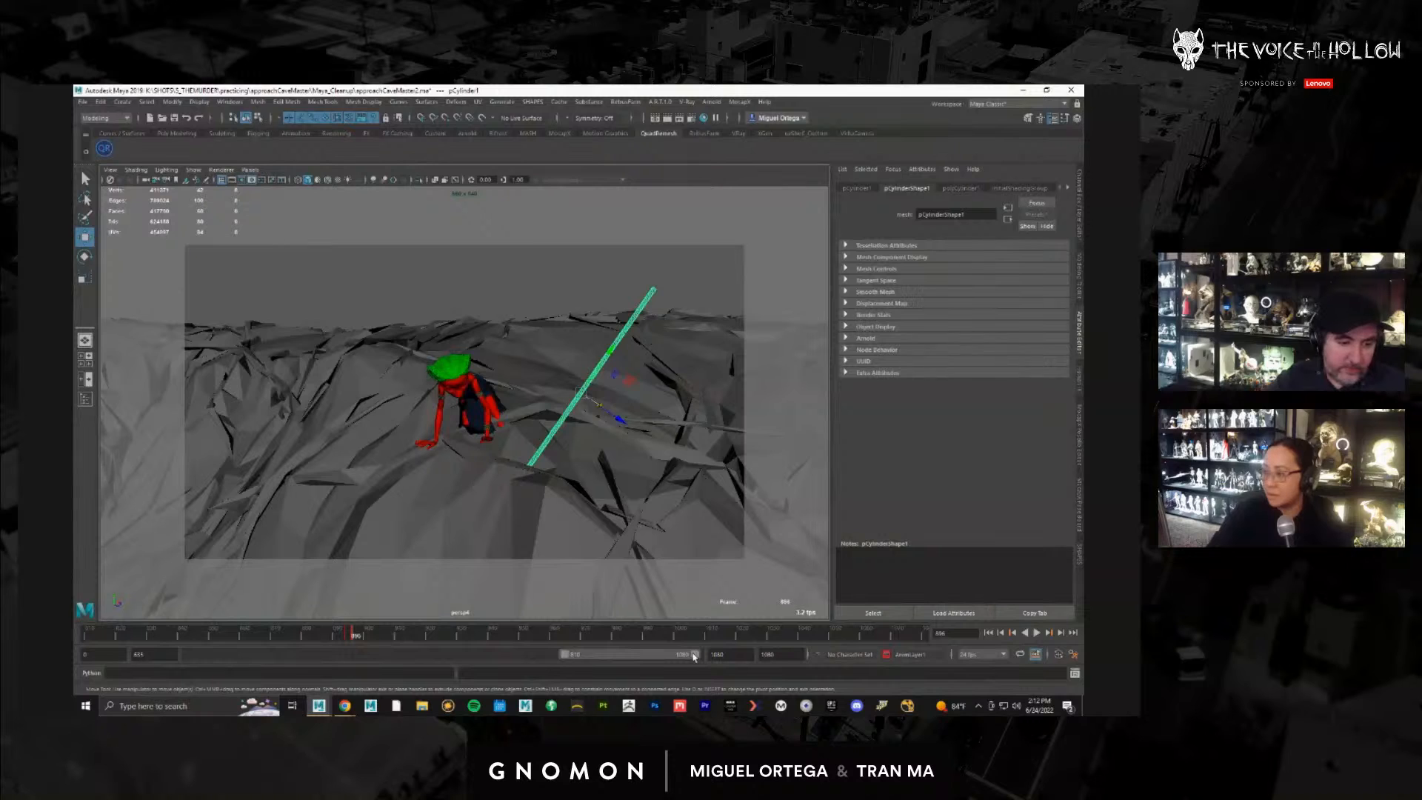
drag(662, 654, 630, 658)
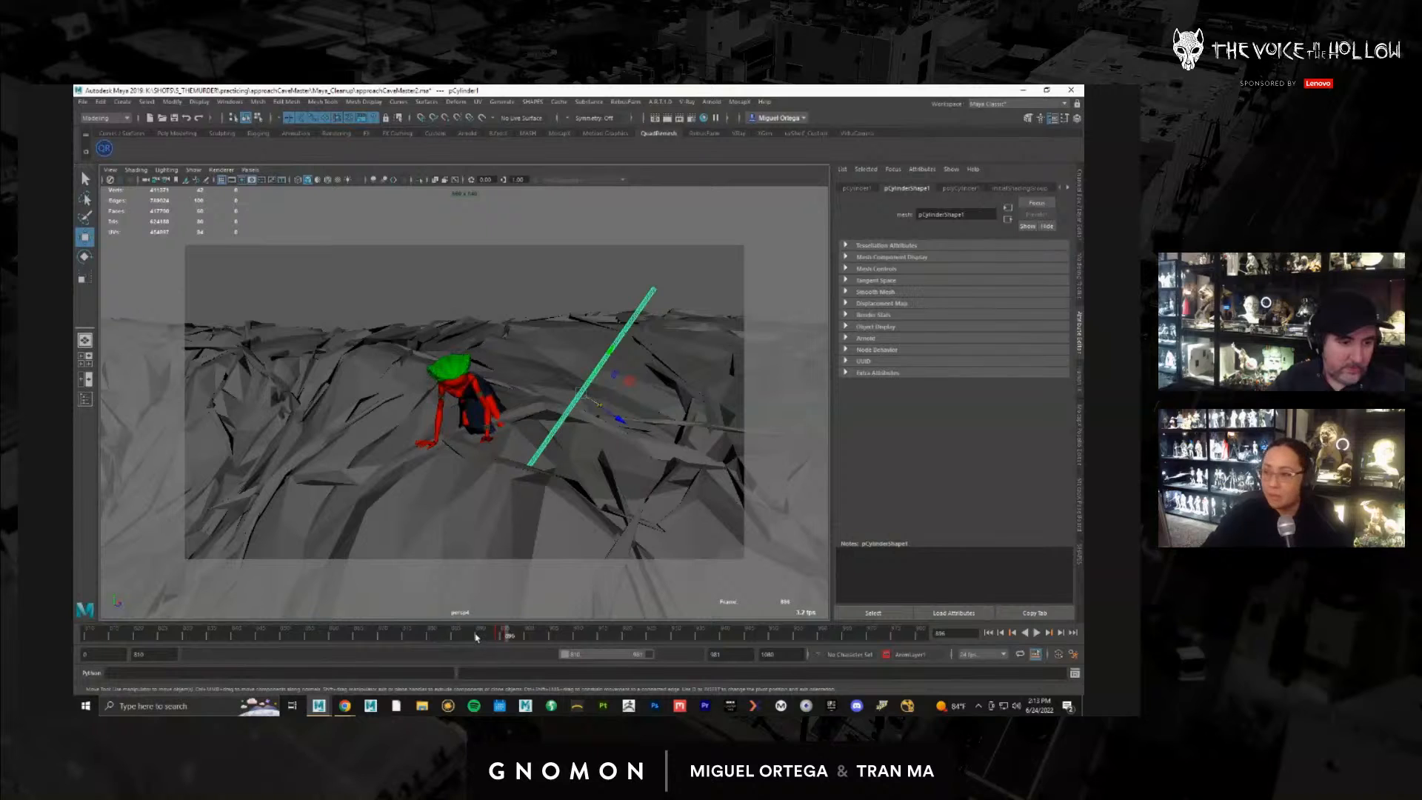
drag(649, 654, 631, 654)
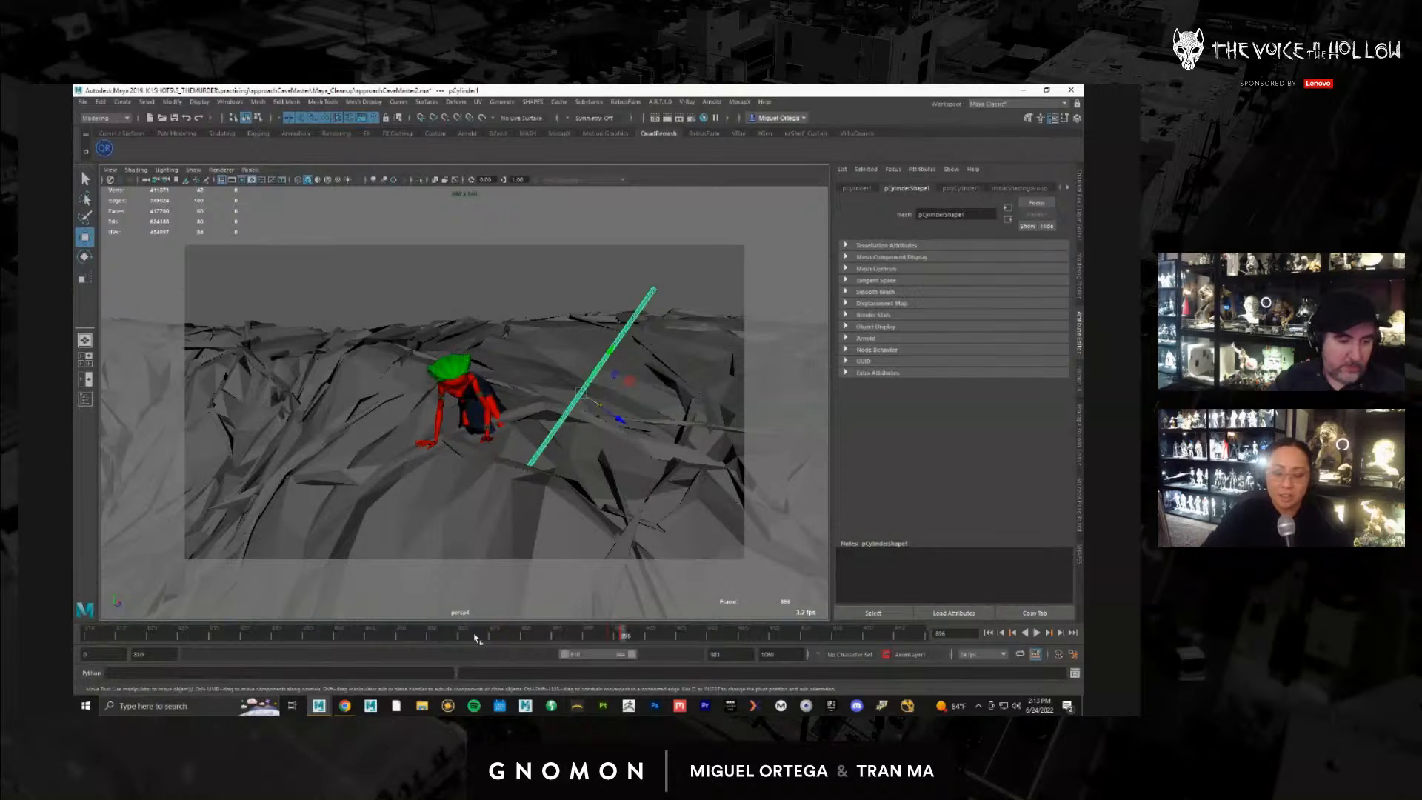
Step: Select a short span of frames around the cylinder's keys and play back the character animation
click(583, 637)
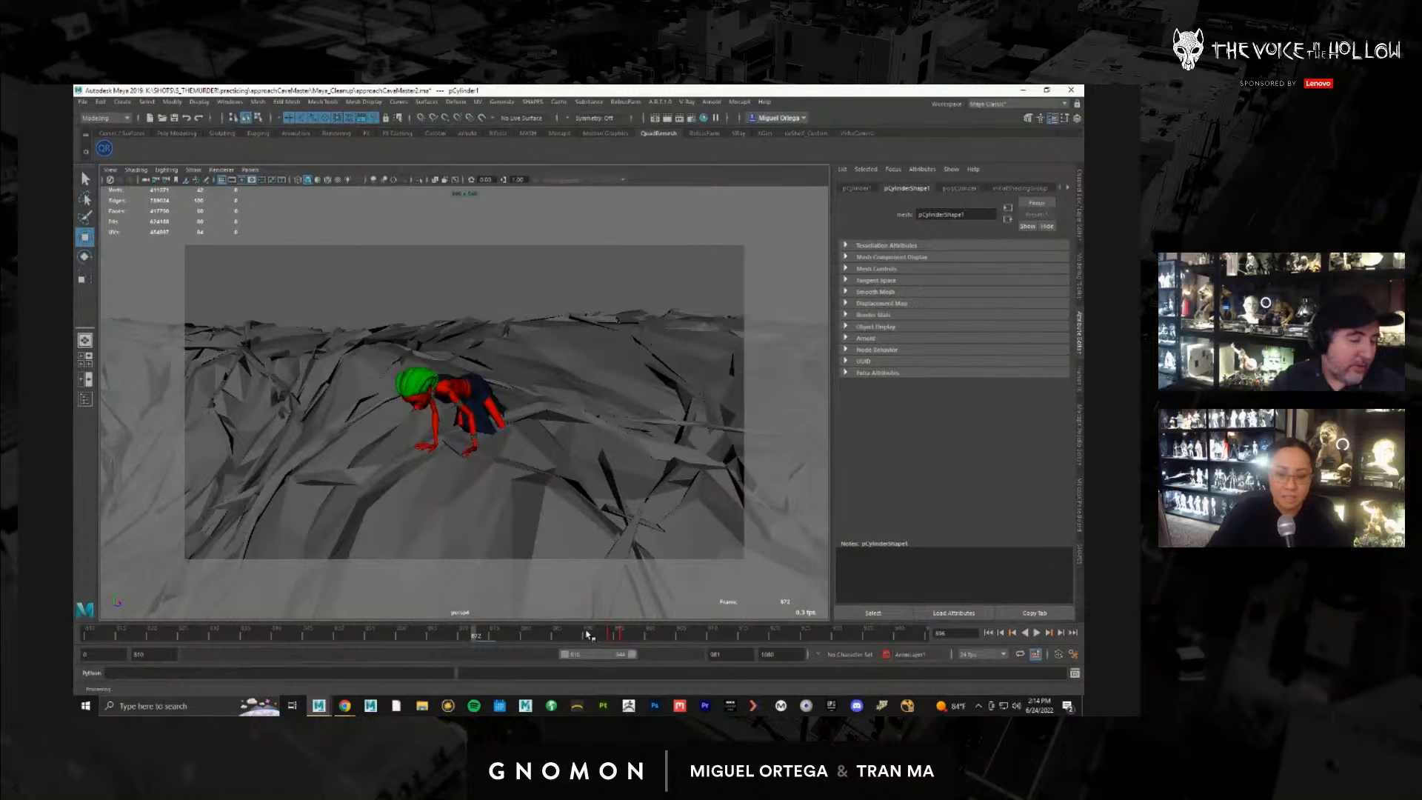
click(585, 636)
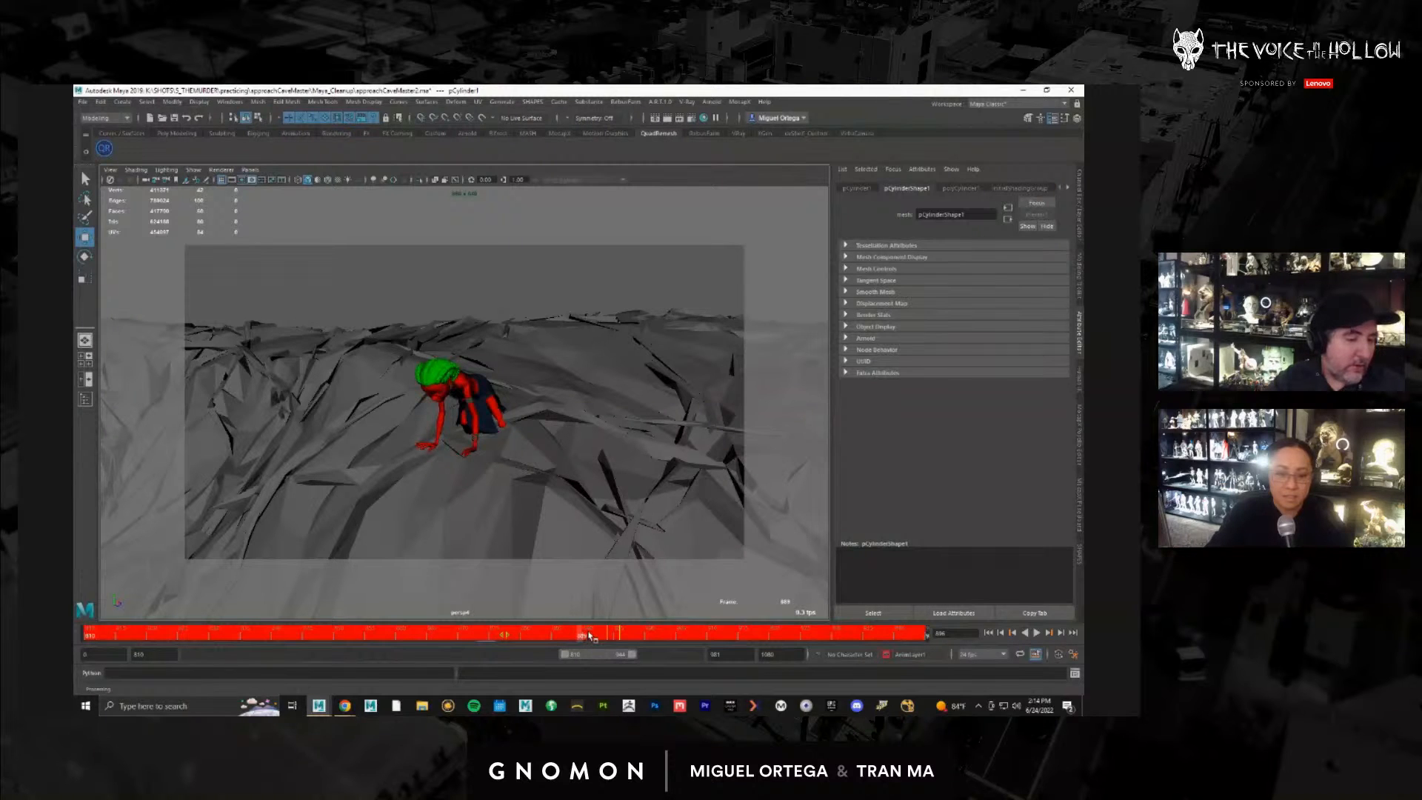
click(607, 636)
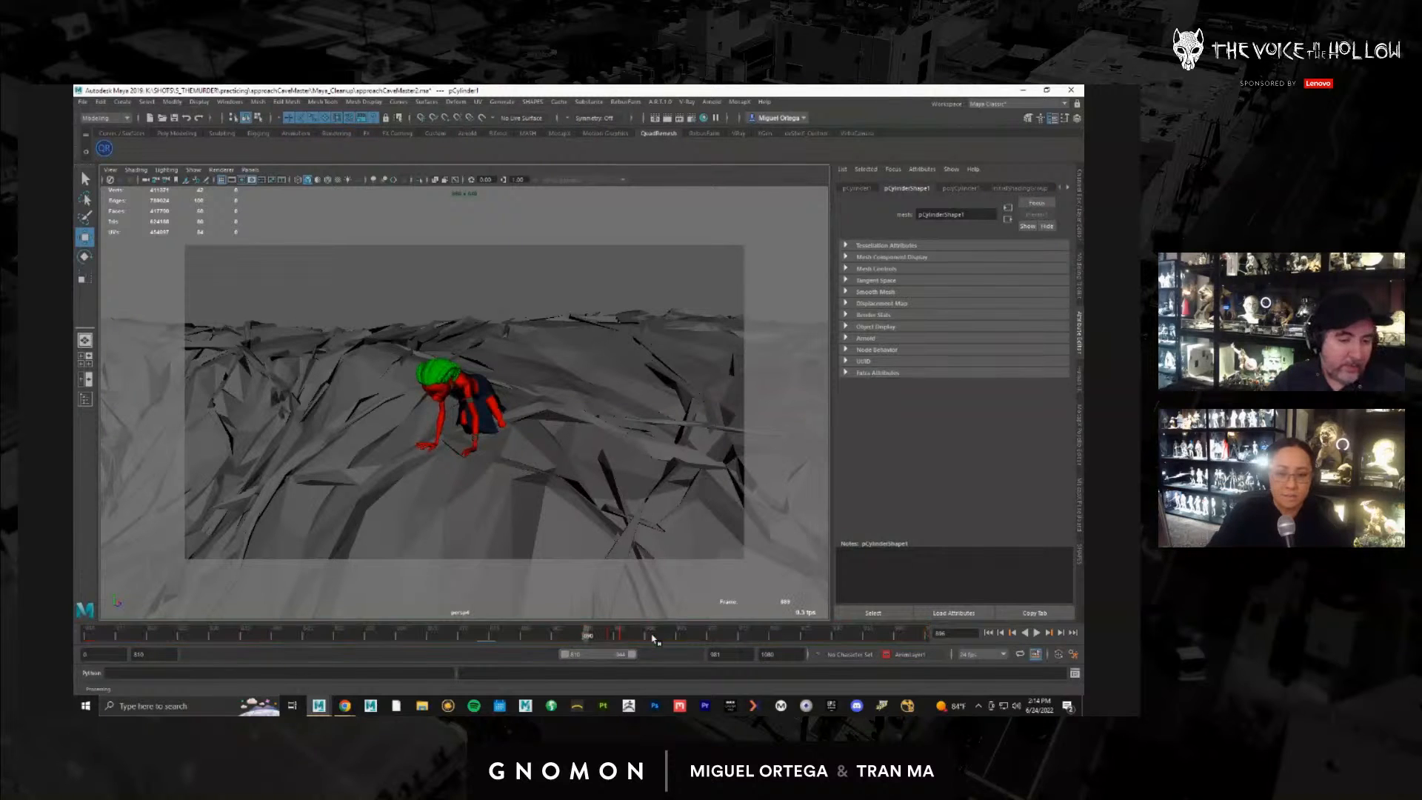
double_click(590, 635)
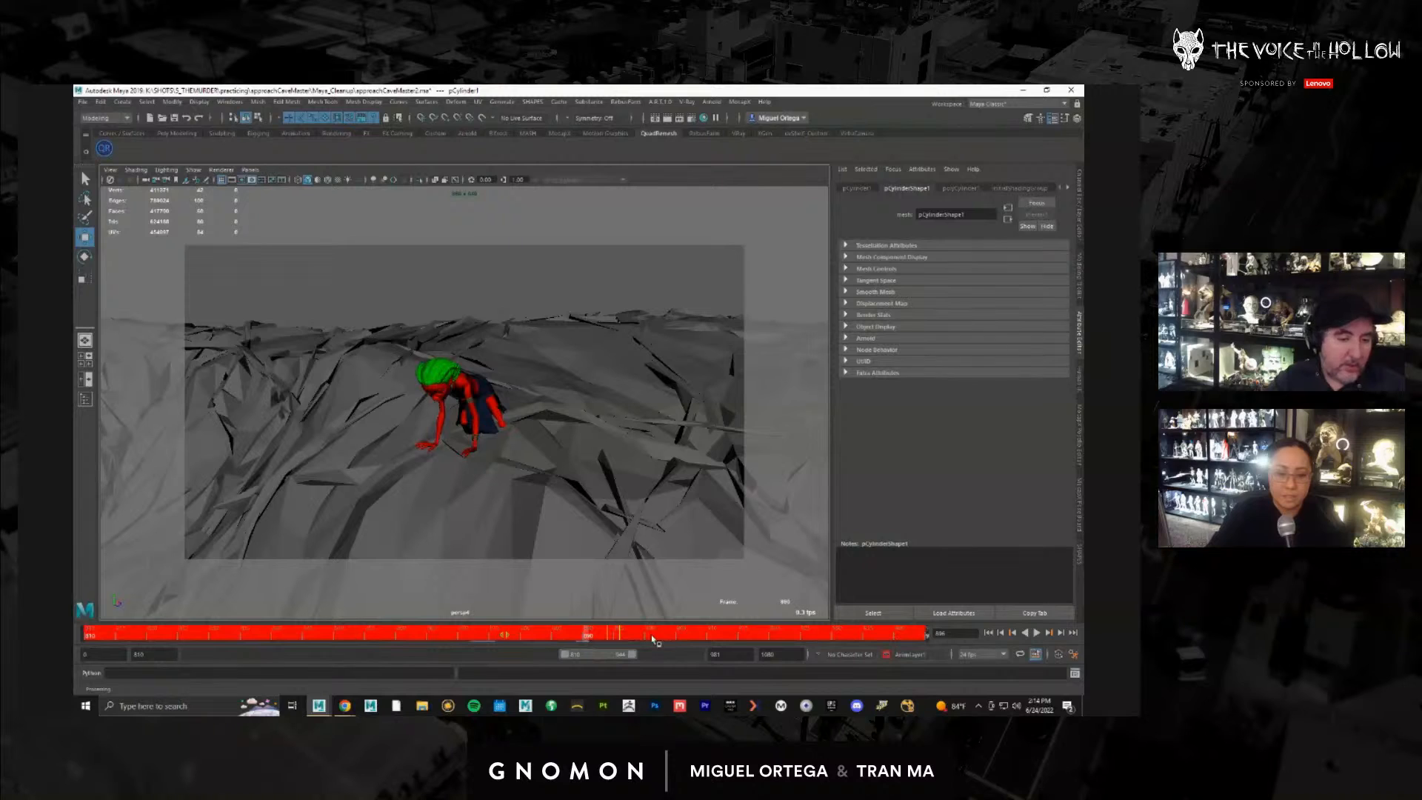
click(591, 636)
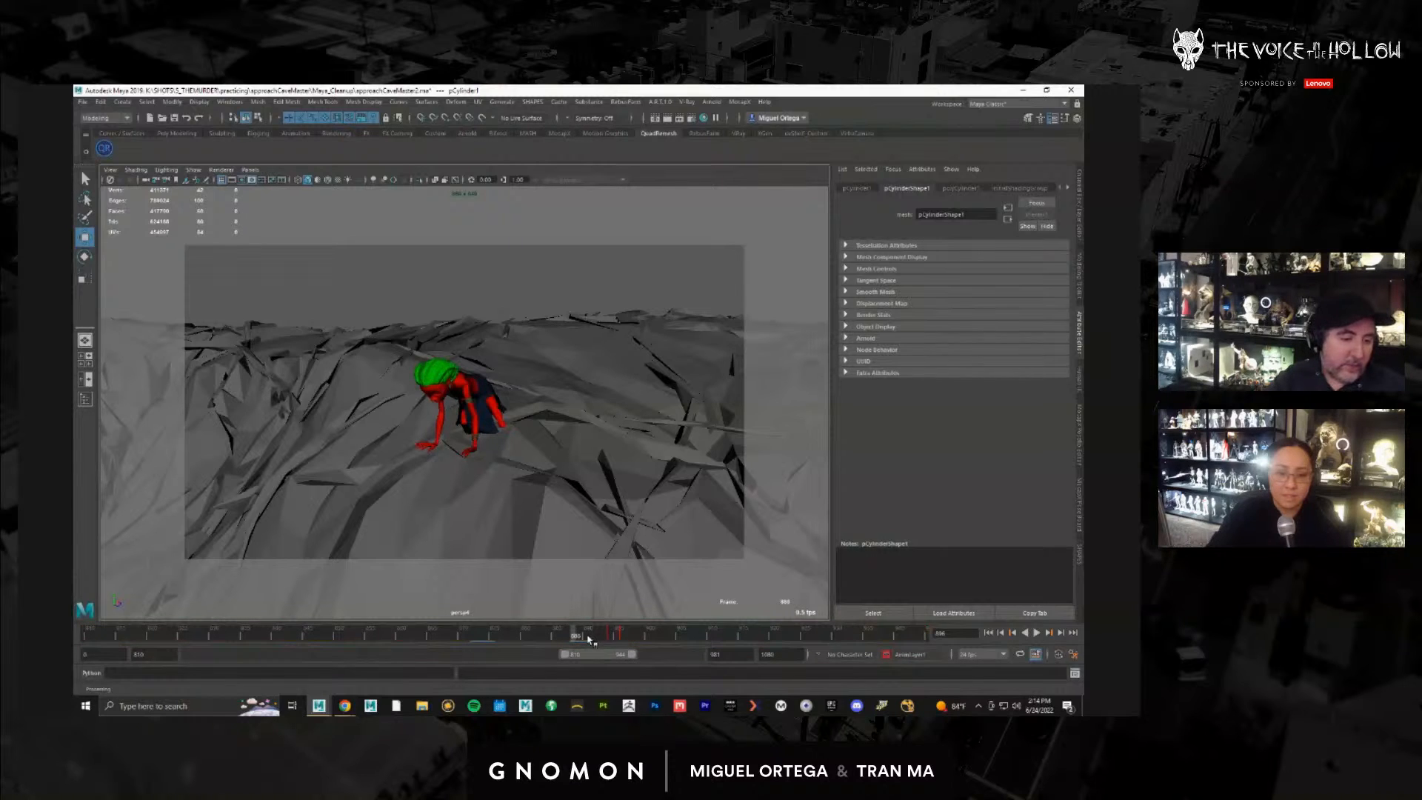
drag(606, 639, 611, 639)
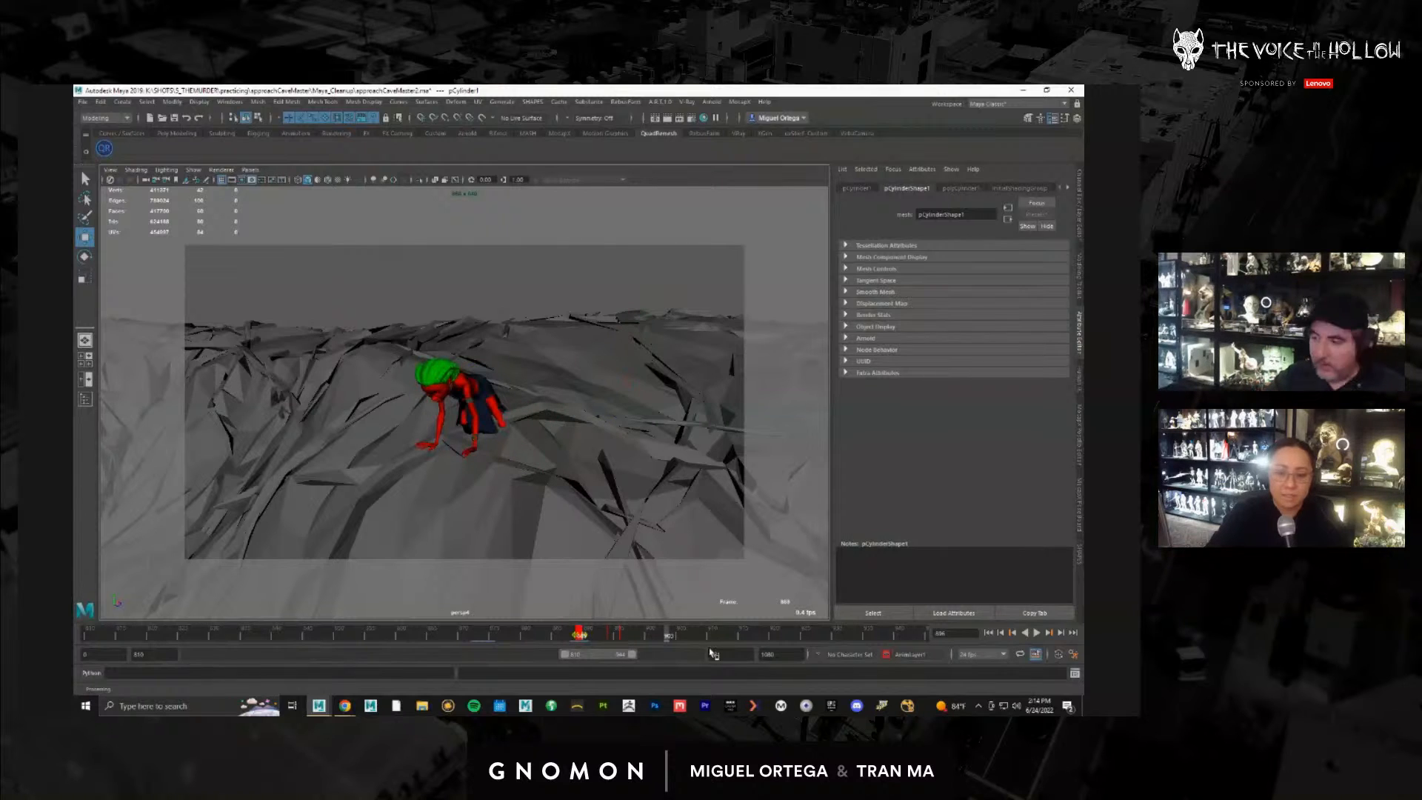
click(1036, 633)
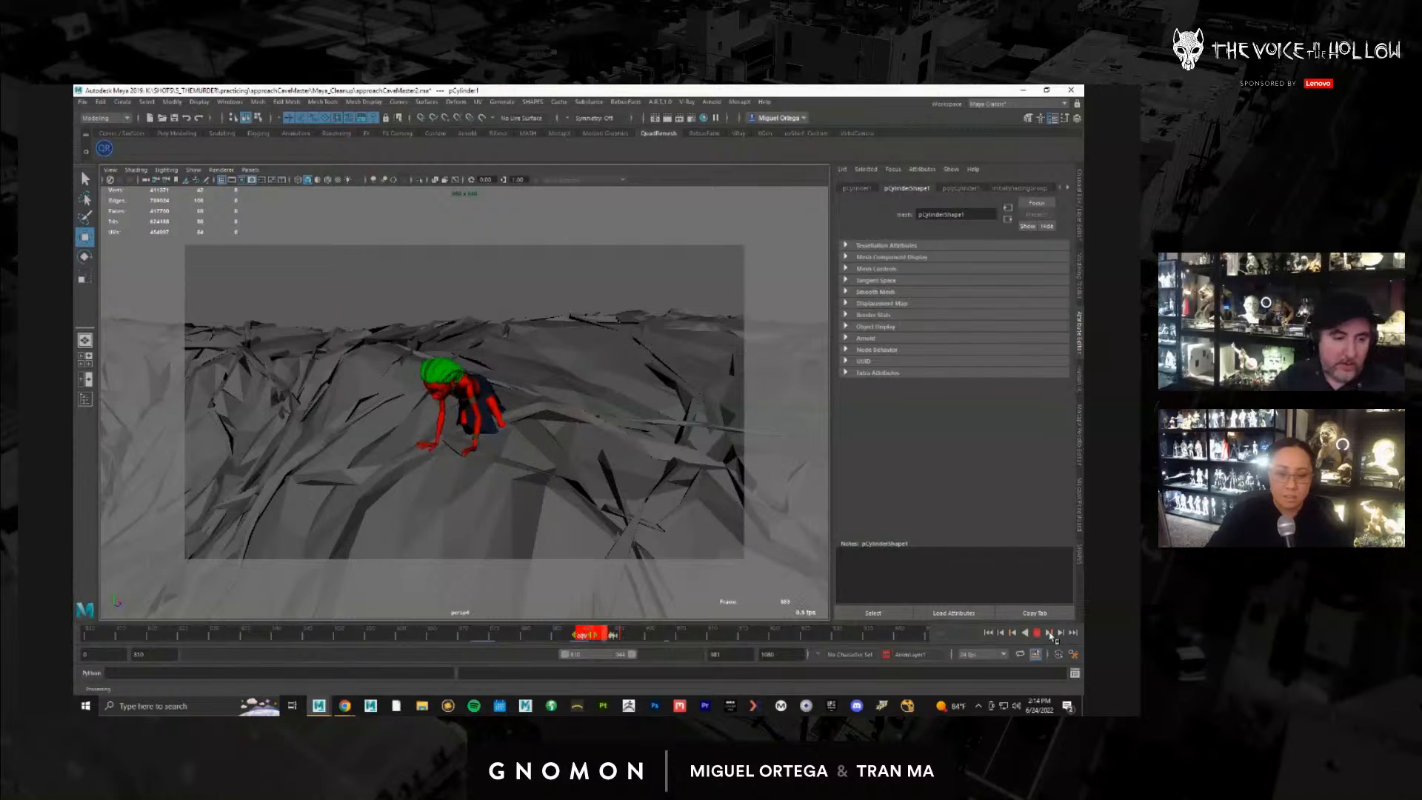
key(Escape)
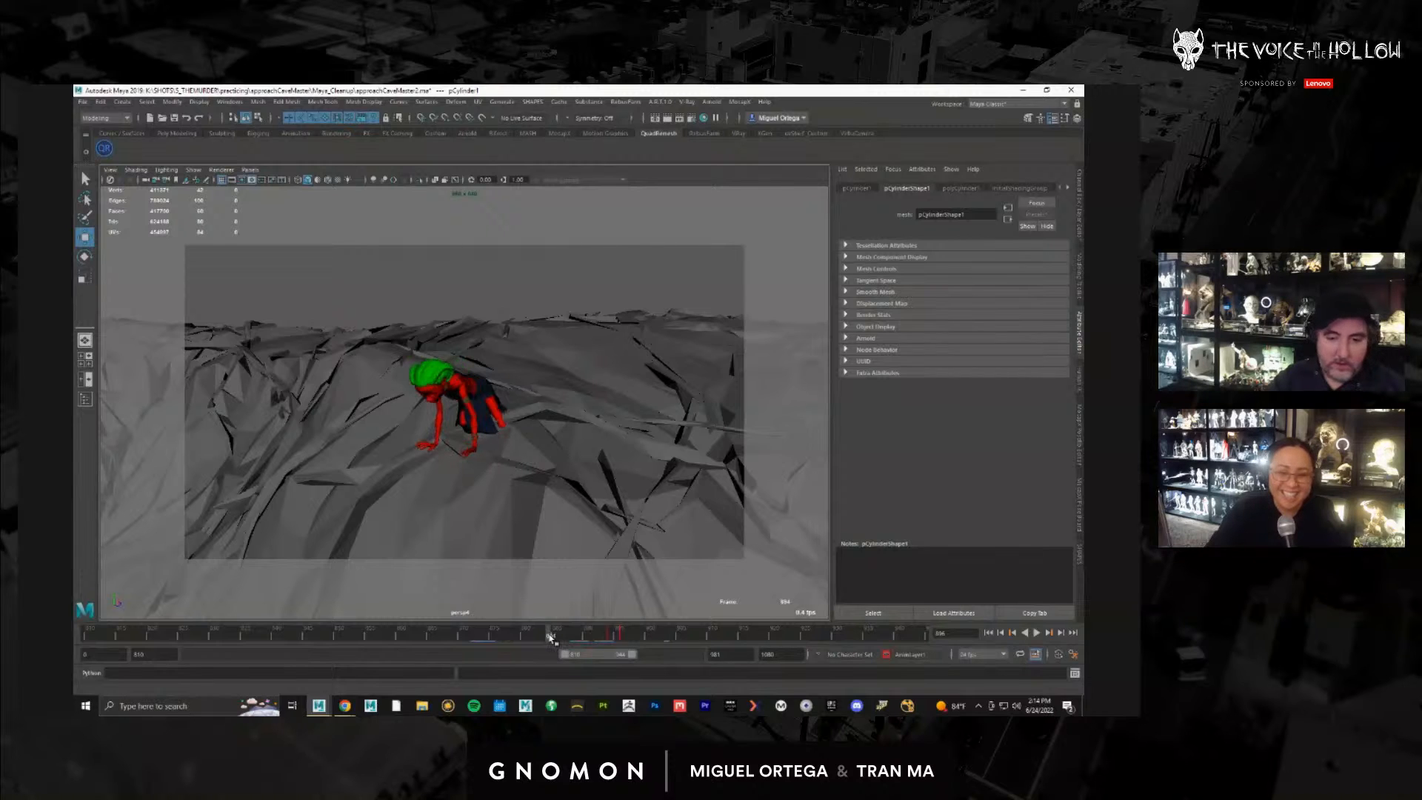
Step: Go to the cylinder's key near the end of the playback range and delete it
double_click(549, 635)
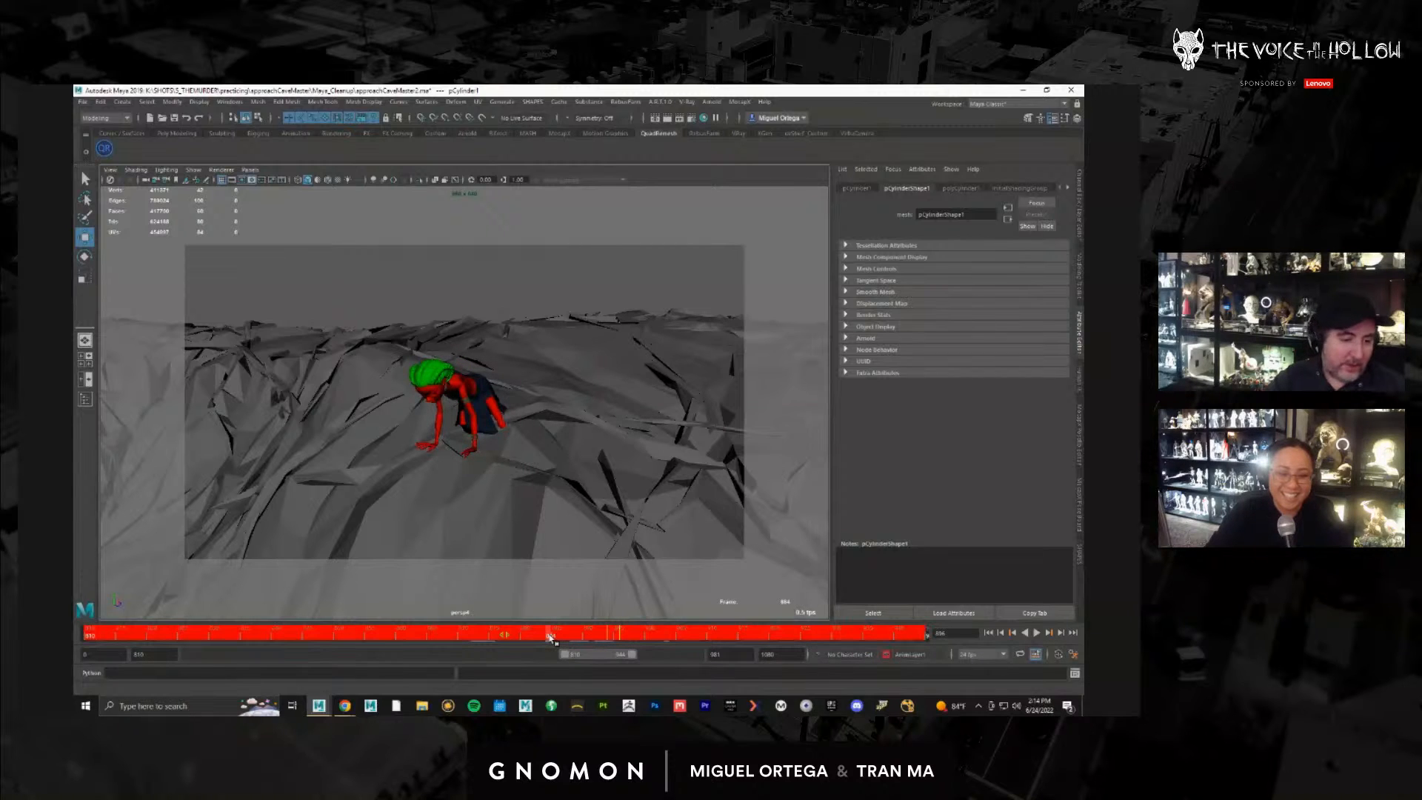
click(990, 634)
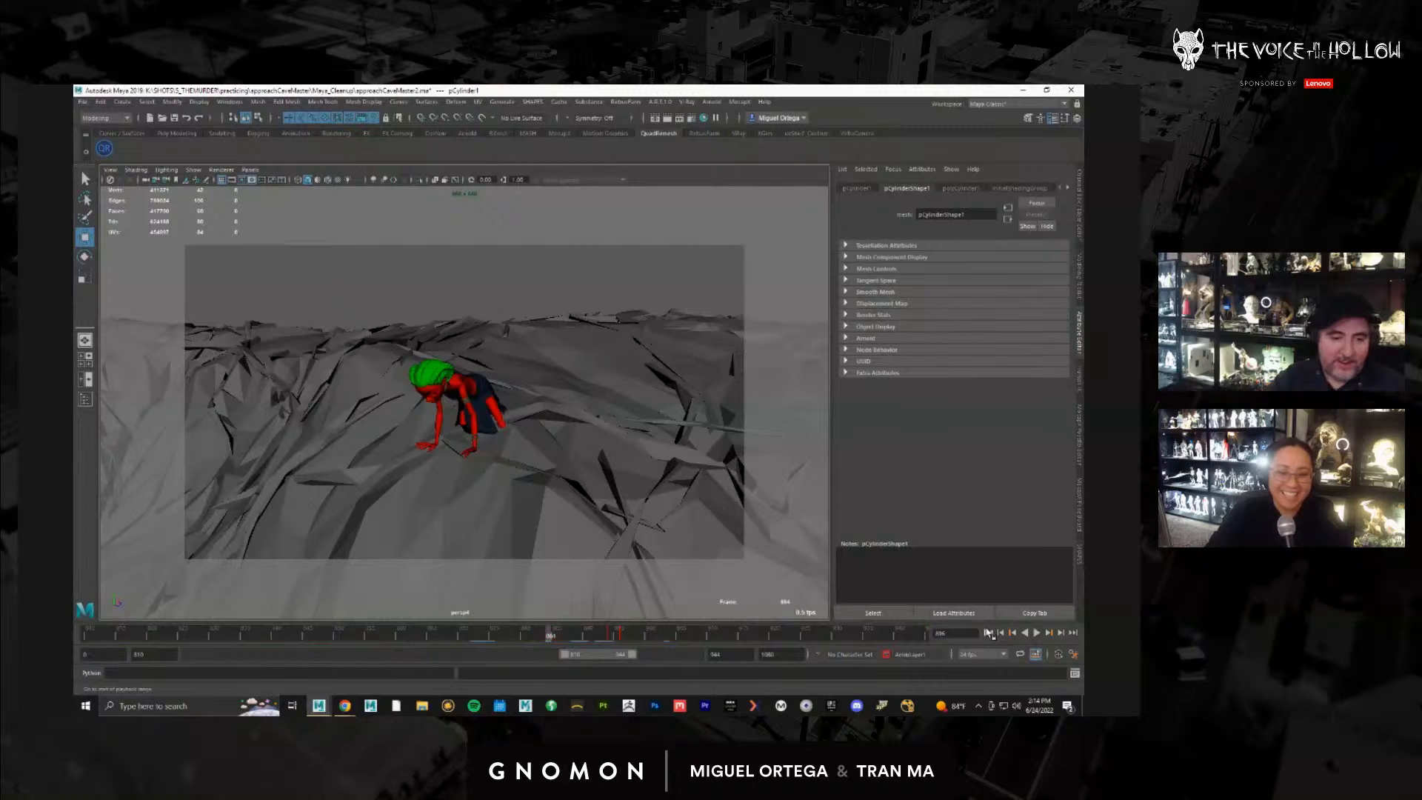
click(1050, 633)
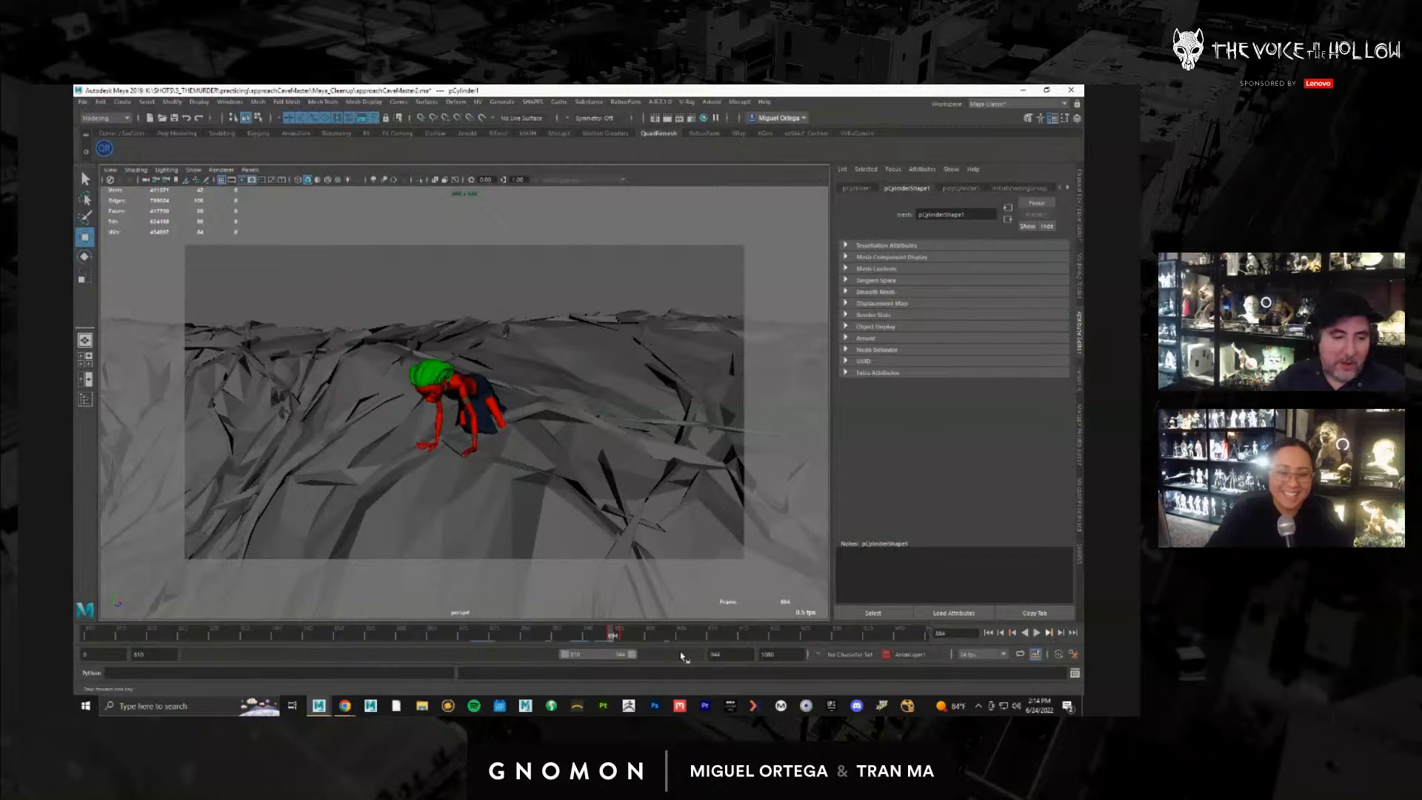
right_click(614, 635)
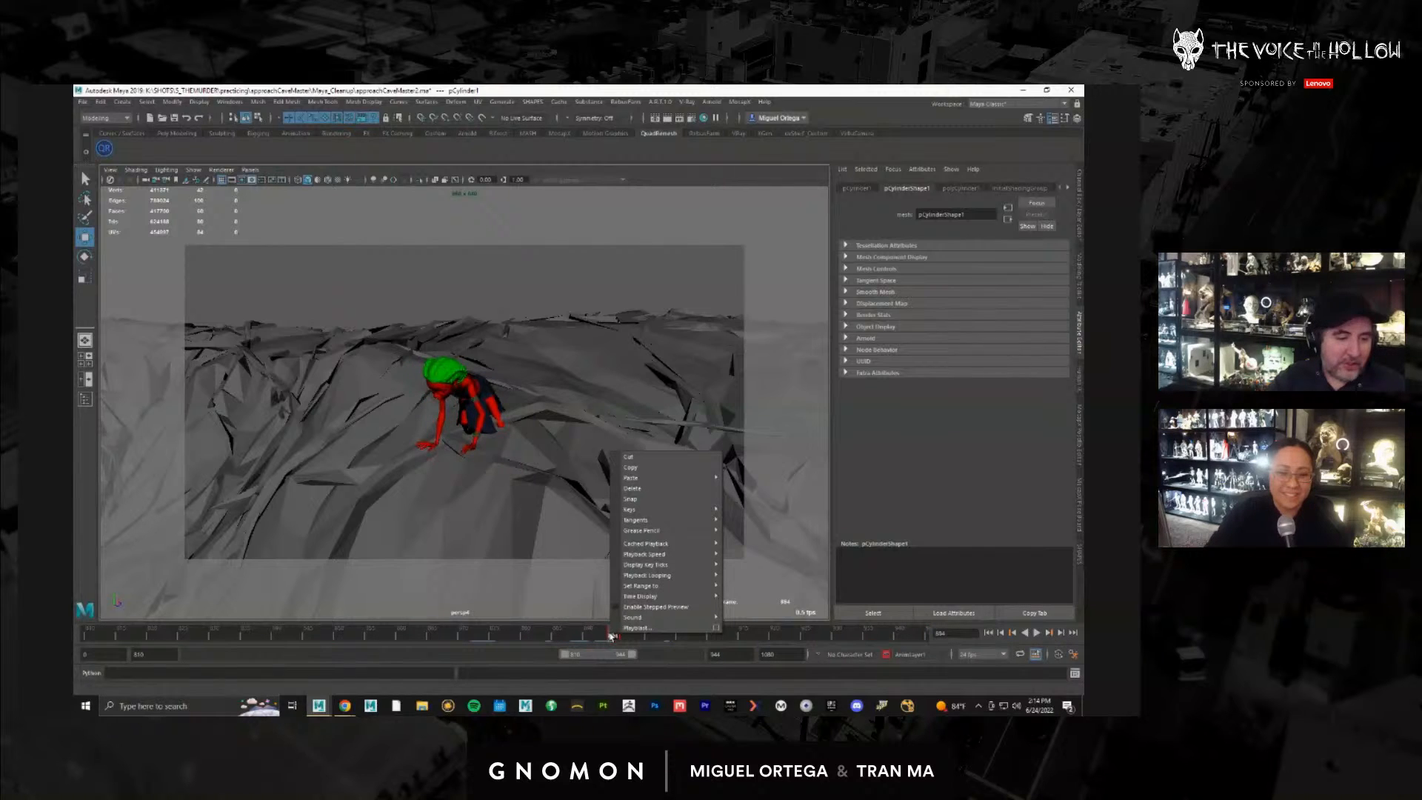
click(633, 489)
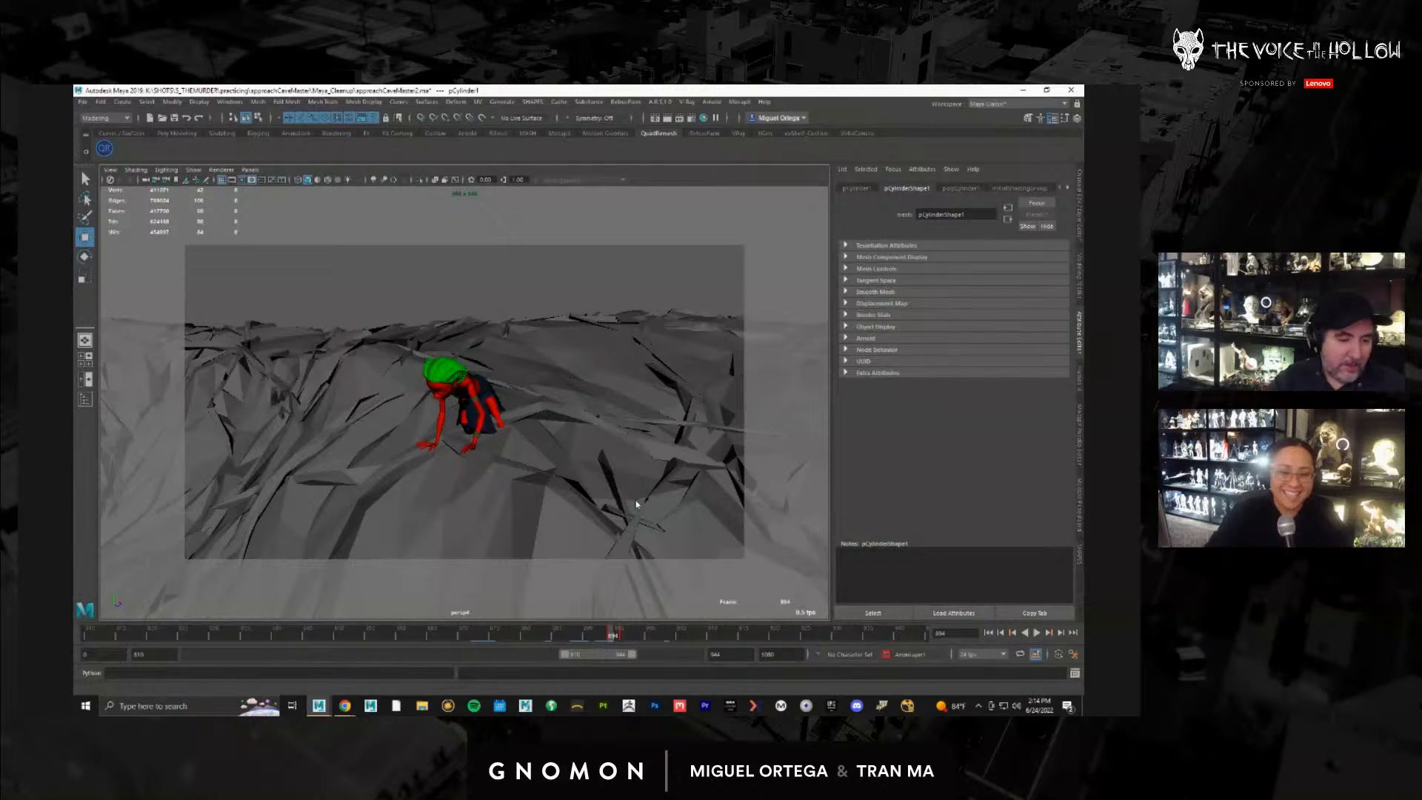
Step: Examine the crouching character and the cylinder on the cave terrain from several angles, checking the scene-lit display as well
key(w)
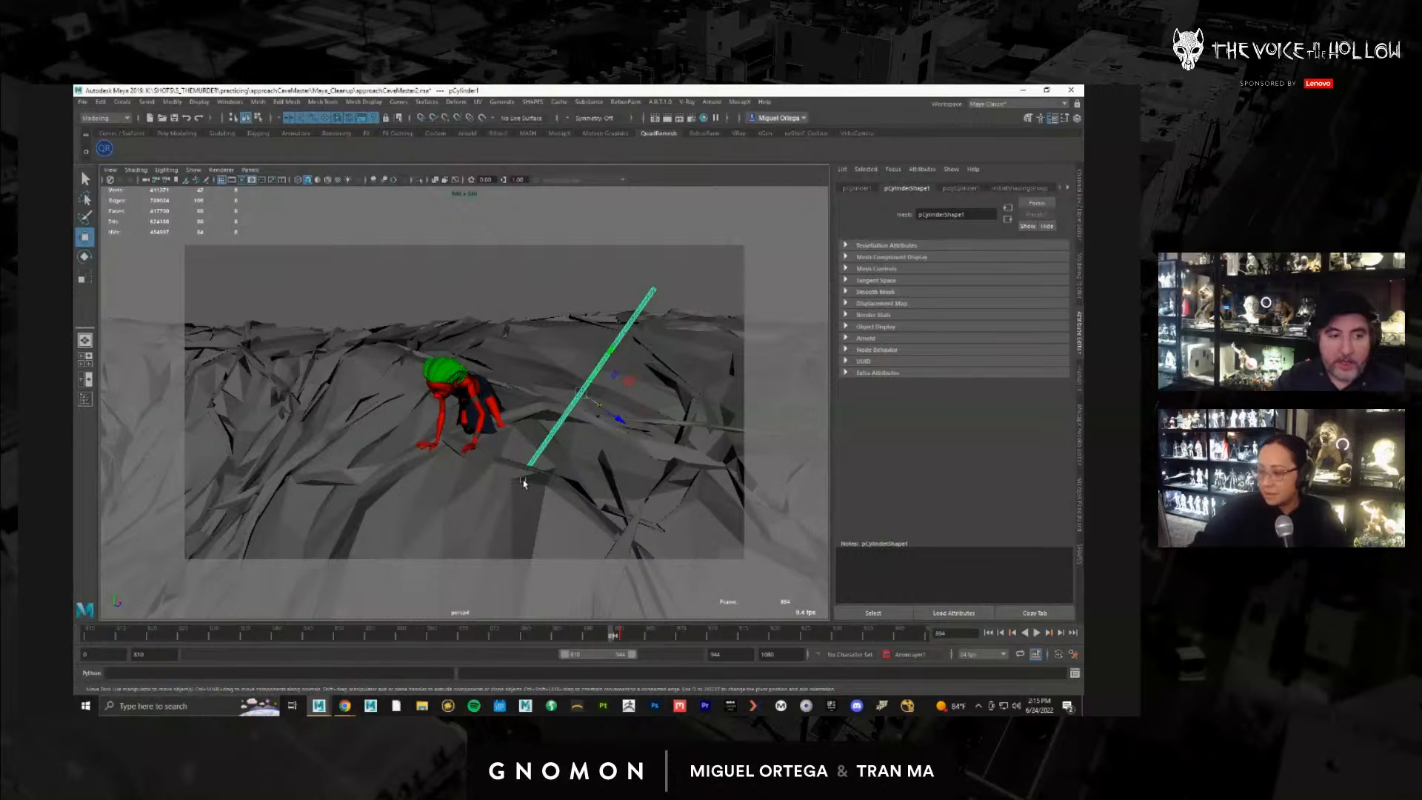
click(575, 467)
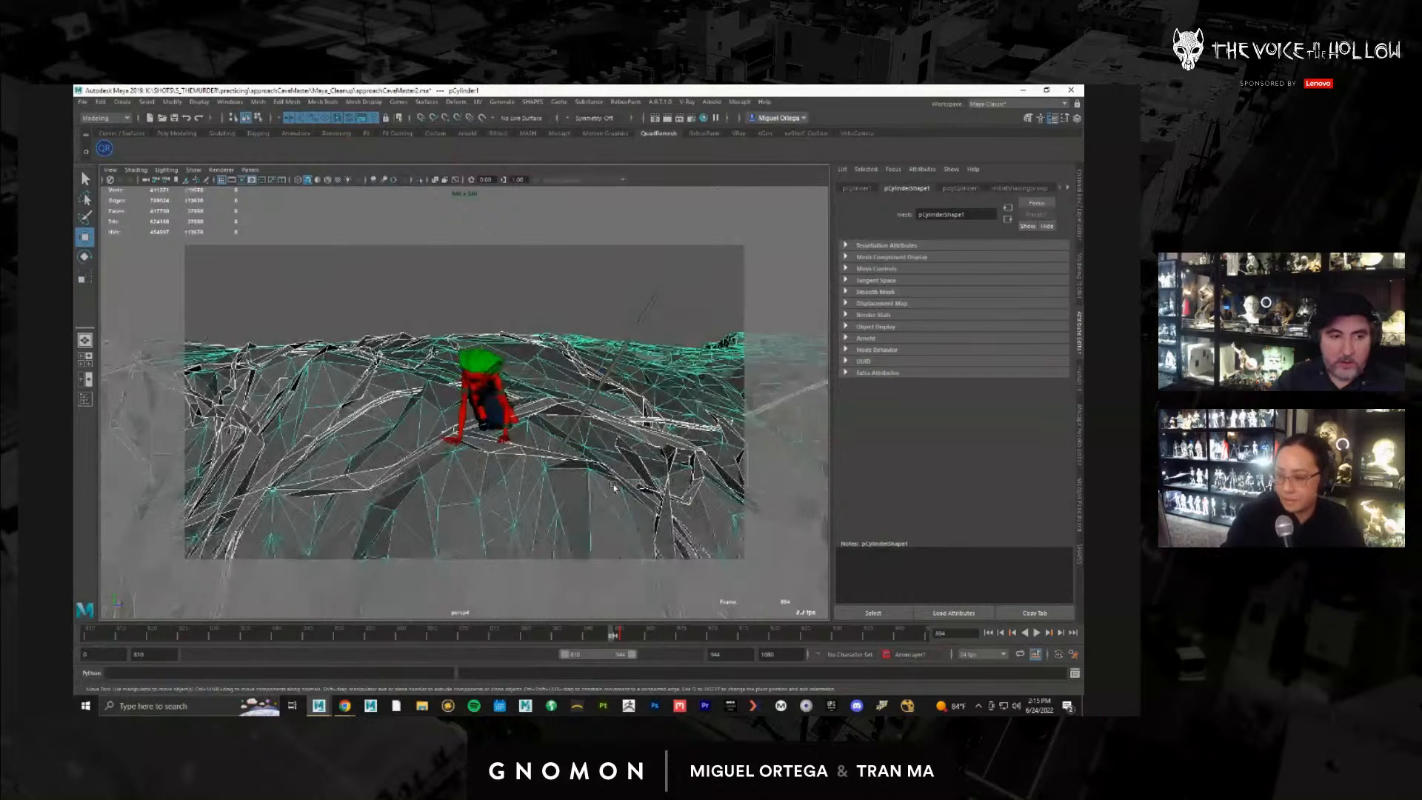
mouse_move(575, 468)
alt+mouse_down()
mouse_move(566, 478)
mouse_move(593, 483)
alt+mouse_up()
alt+drag(540, 533, 622, 521)
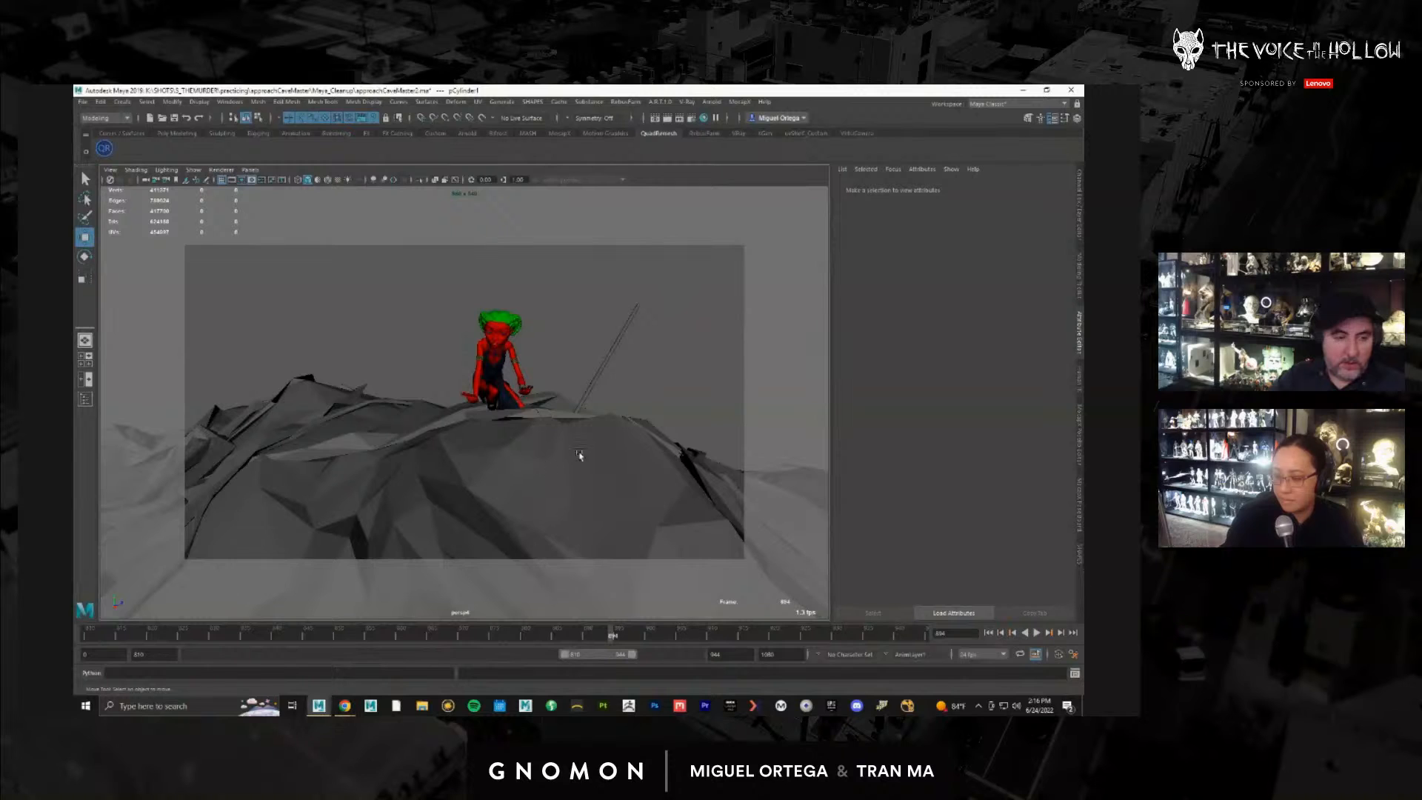
alt+drag(580, 460, 624, 481)
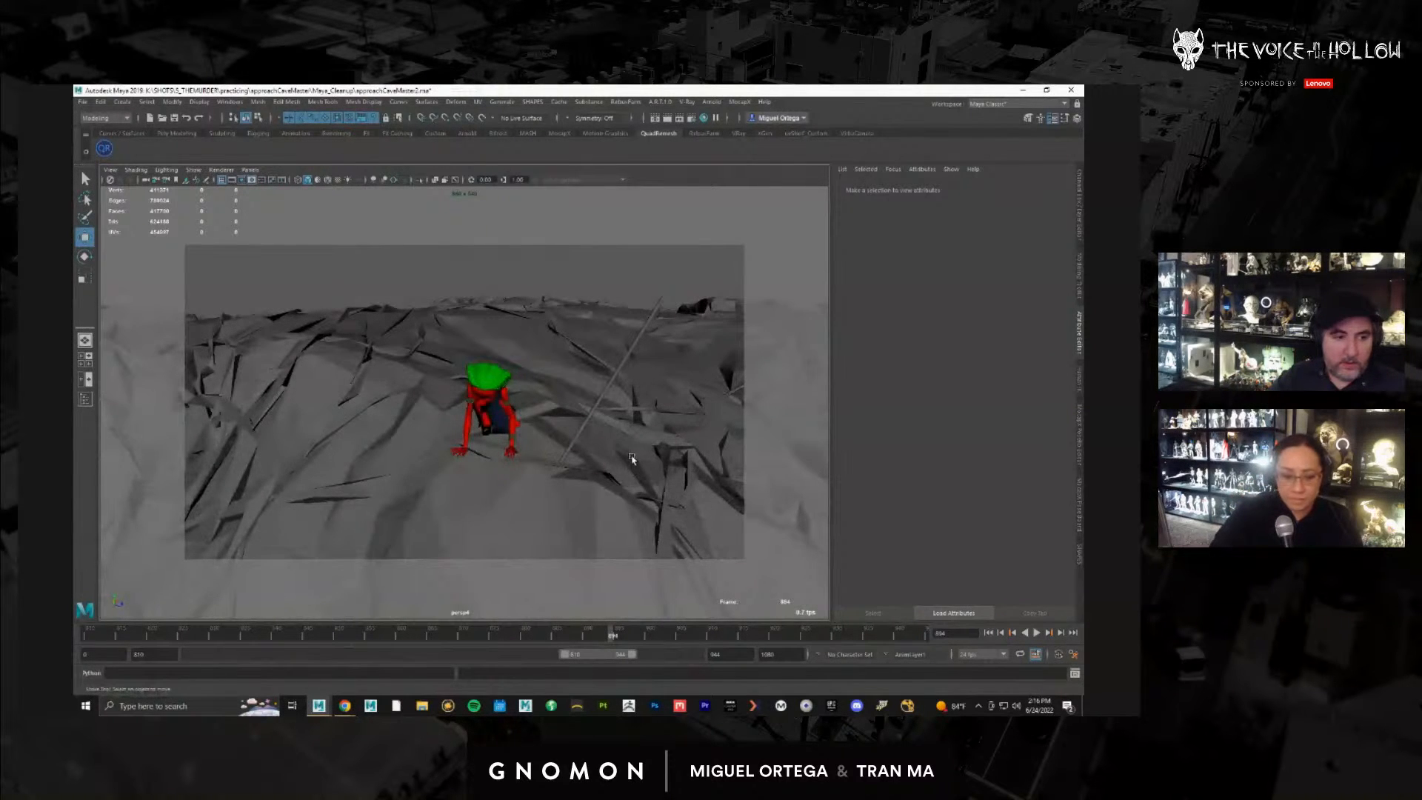
key(7)
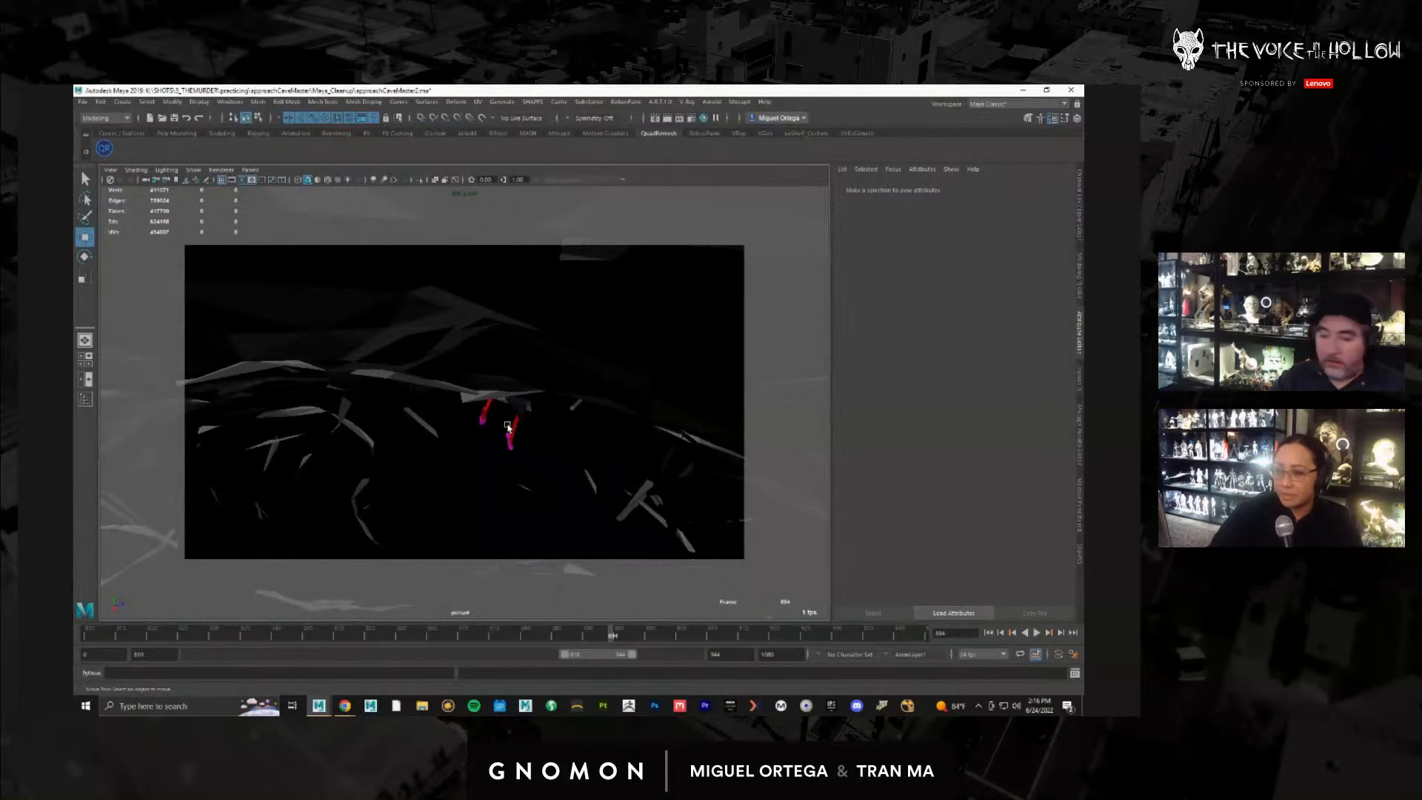
key(5)
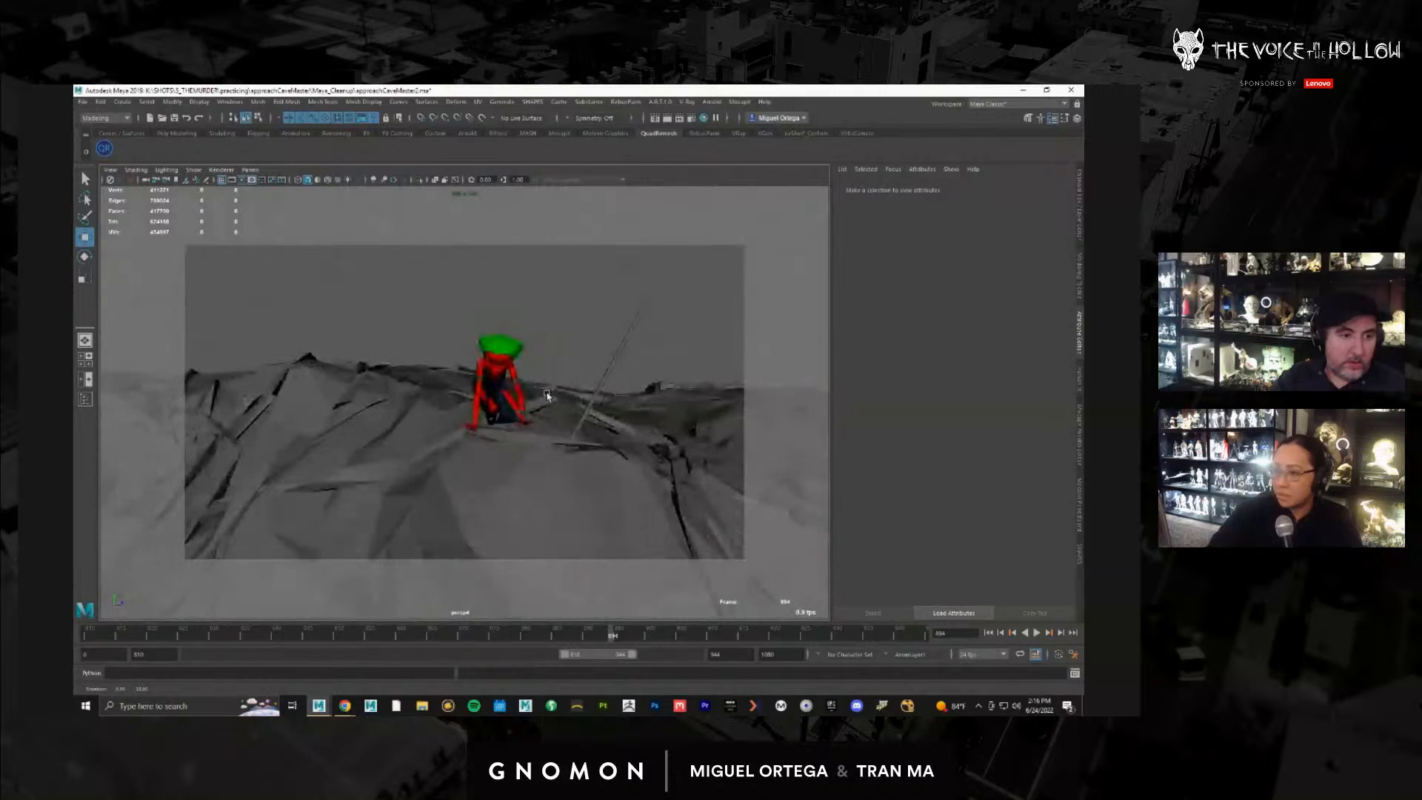
alt+drag(561, 398, 580, 432)
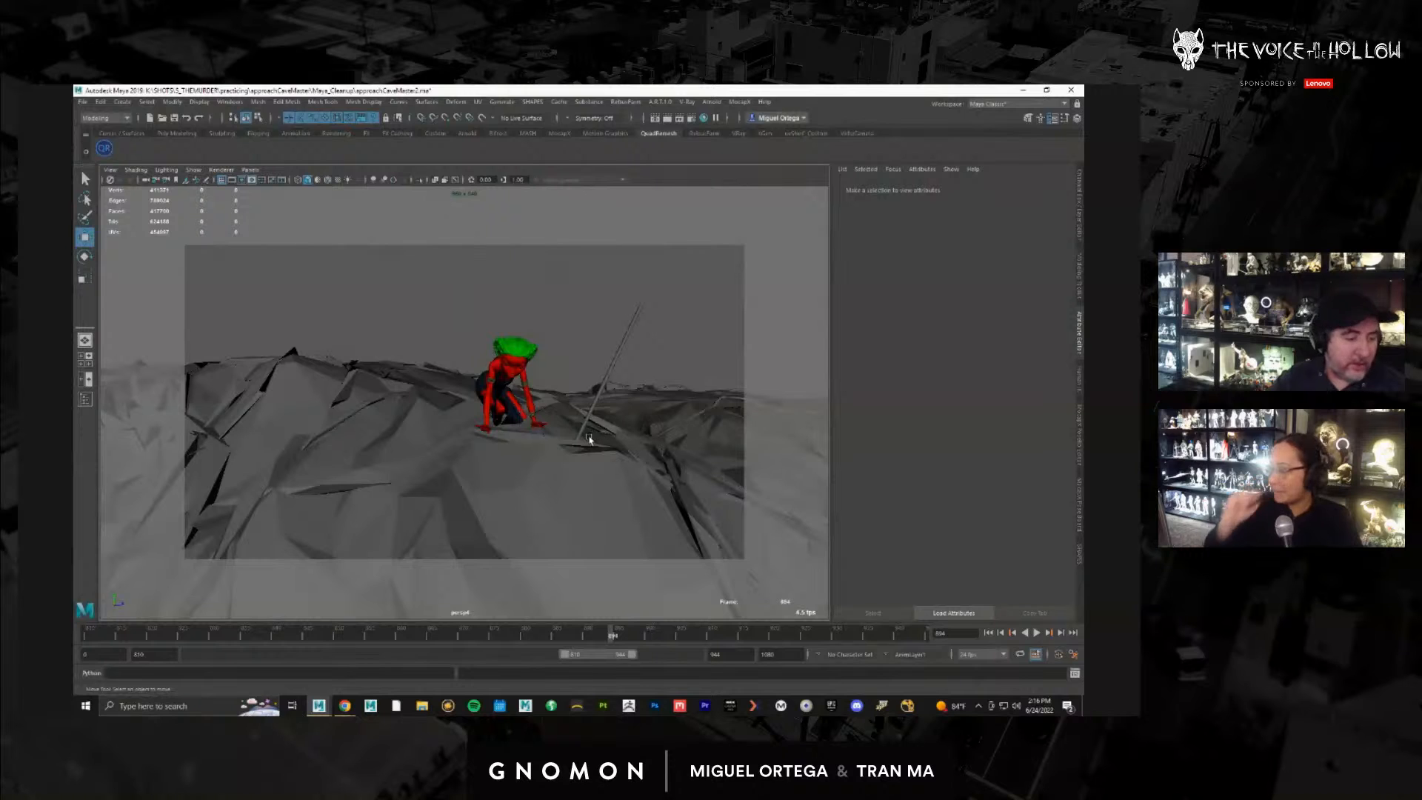
mouse_move(607, 427)
alt+mouse_down()
mouse_move(545, 413)
mouse_move(593, 434)
alt+mouse_up()
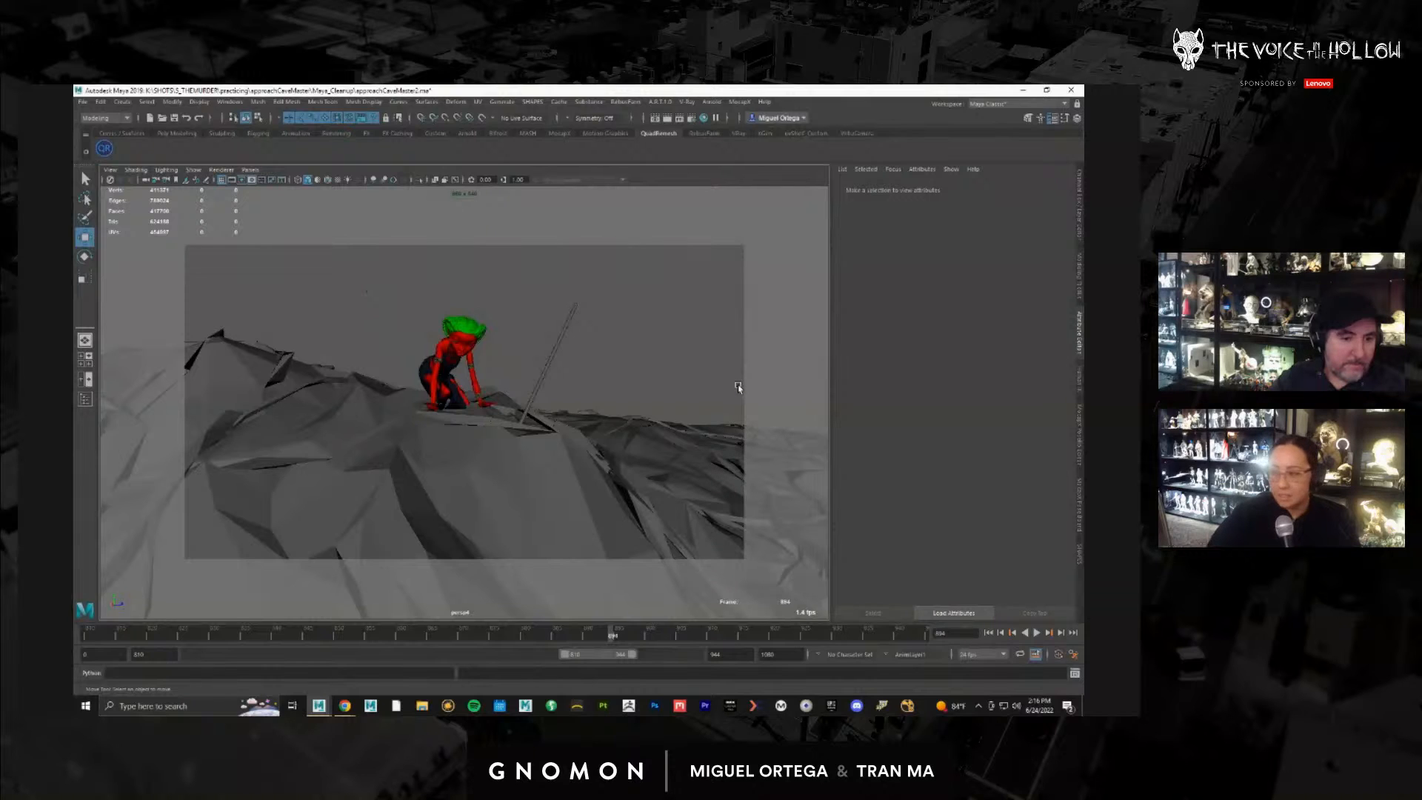
Step: Try to leave the current scene, discarding its unsaved changes
click(81, 102)
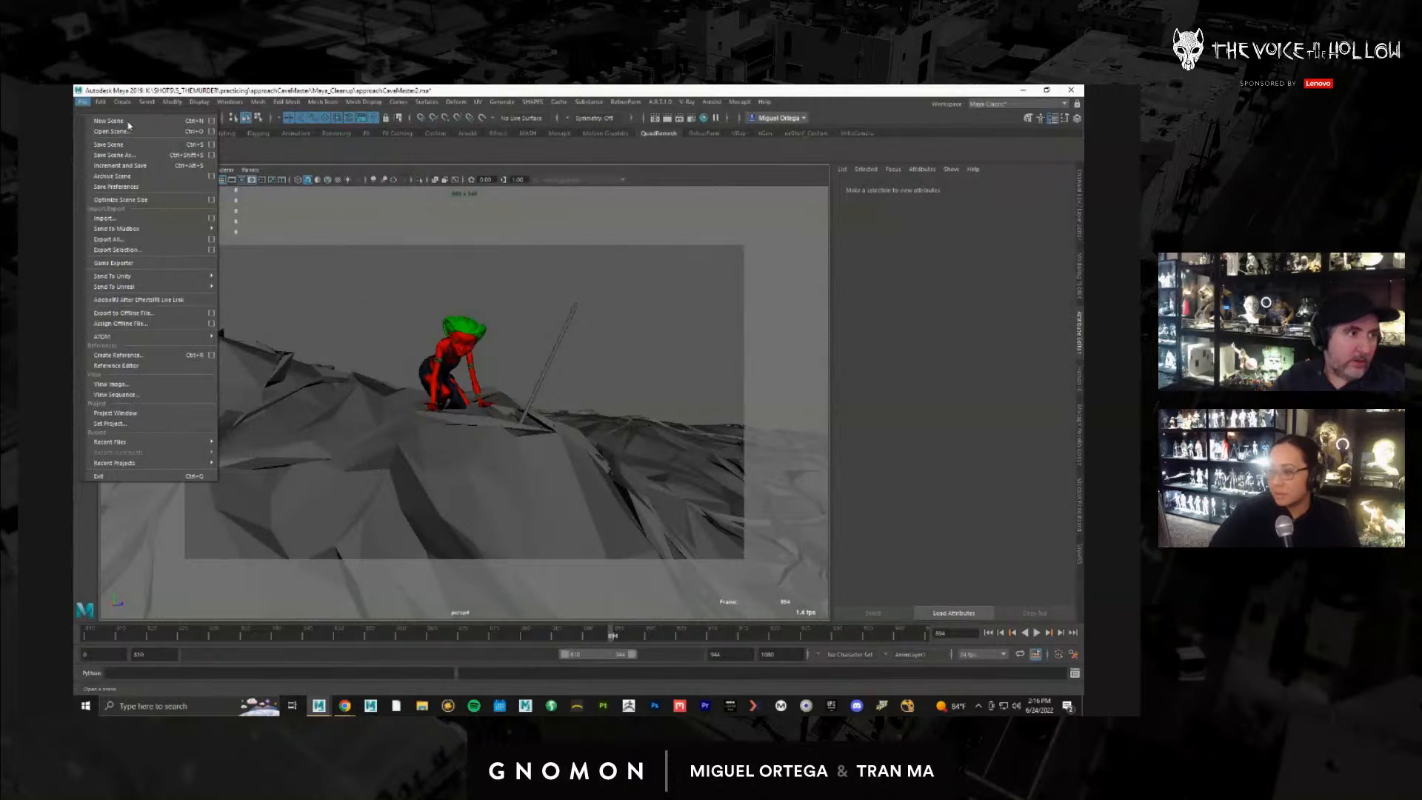
click(500, 245)
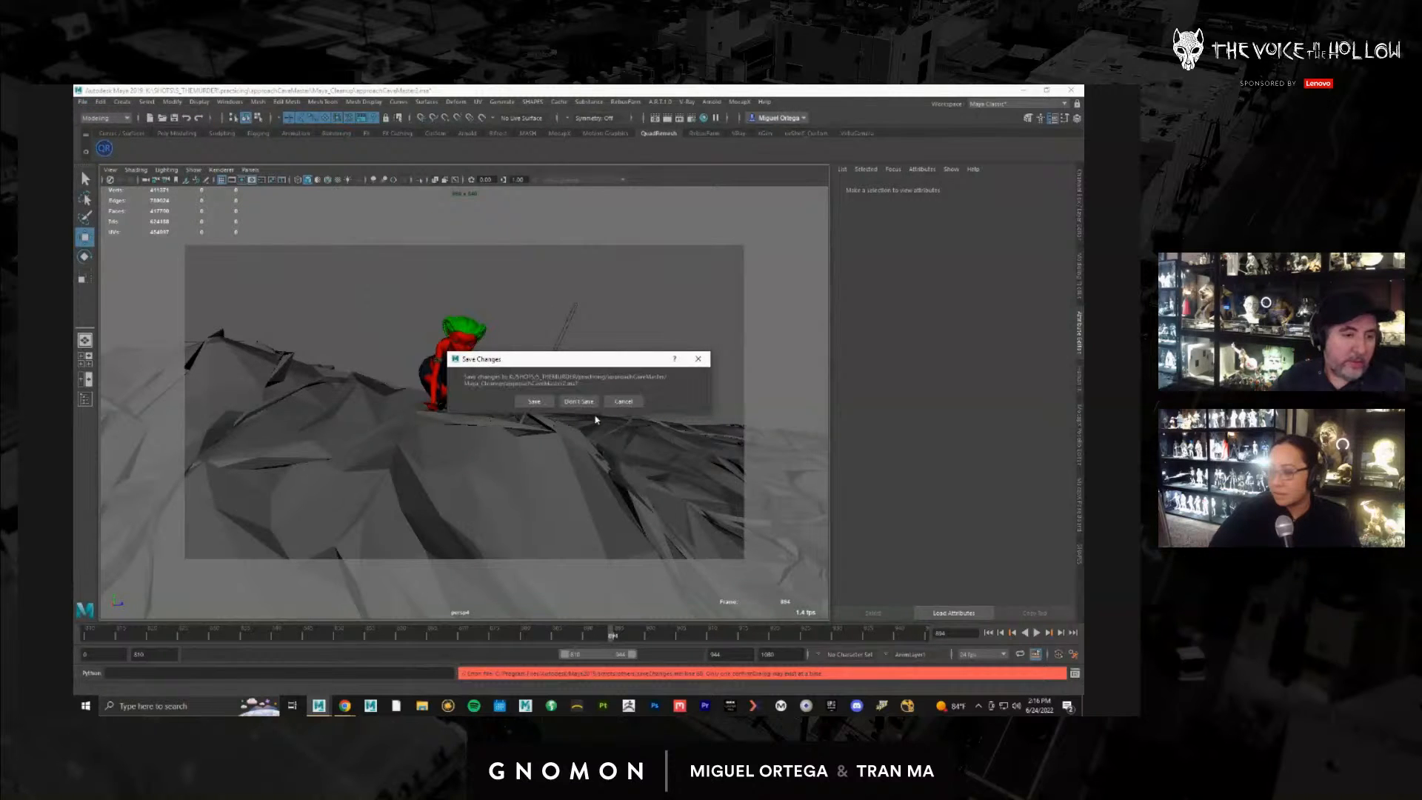
click(583, 403)
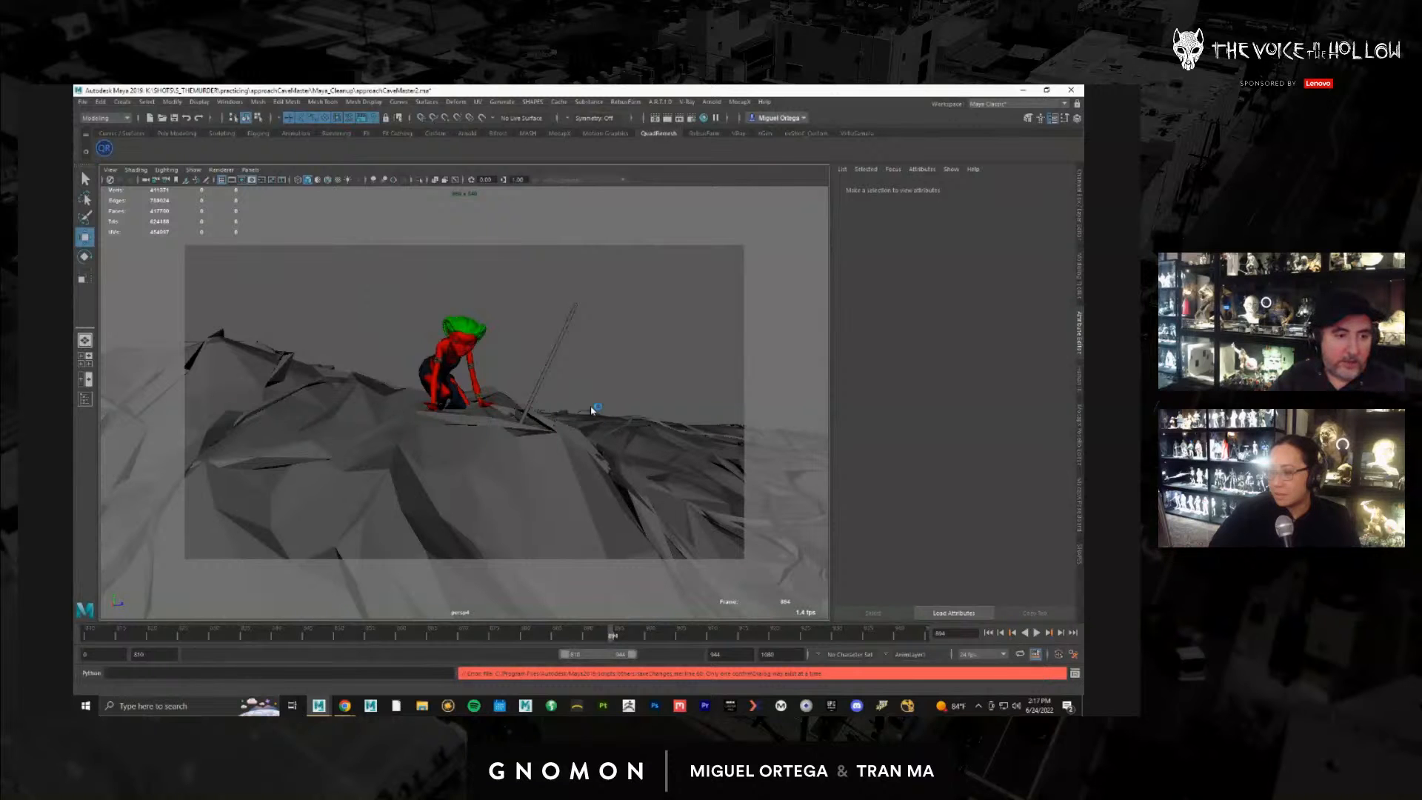
Step: Open Task Manager and end the unresponsive Maya process
key(ctrl+shift+Escape)
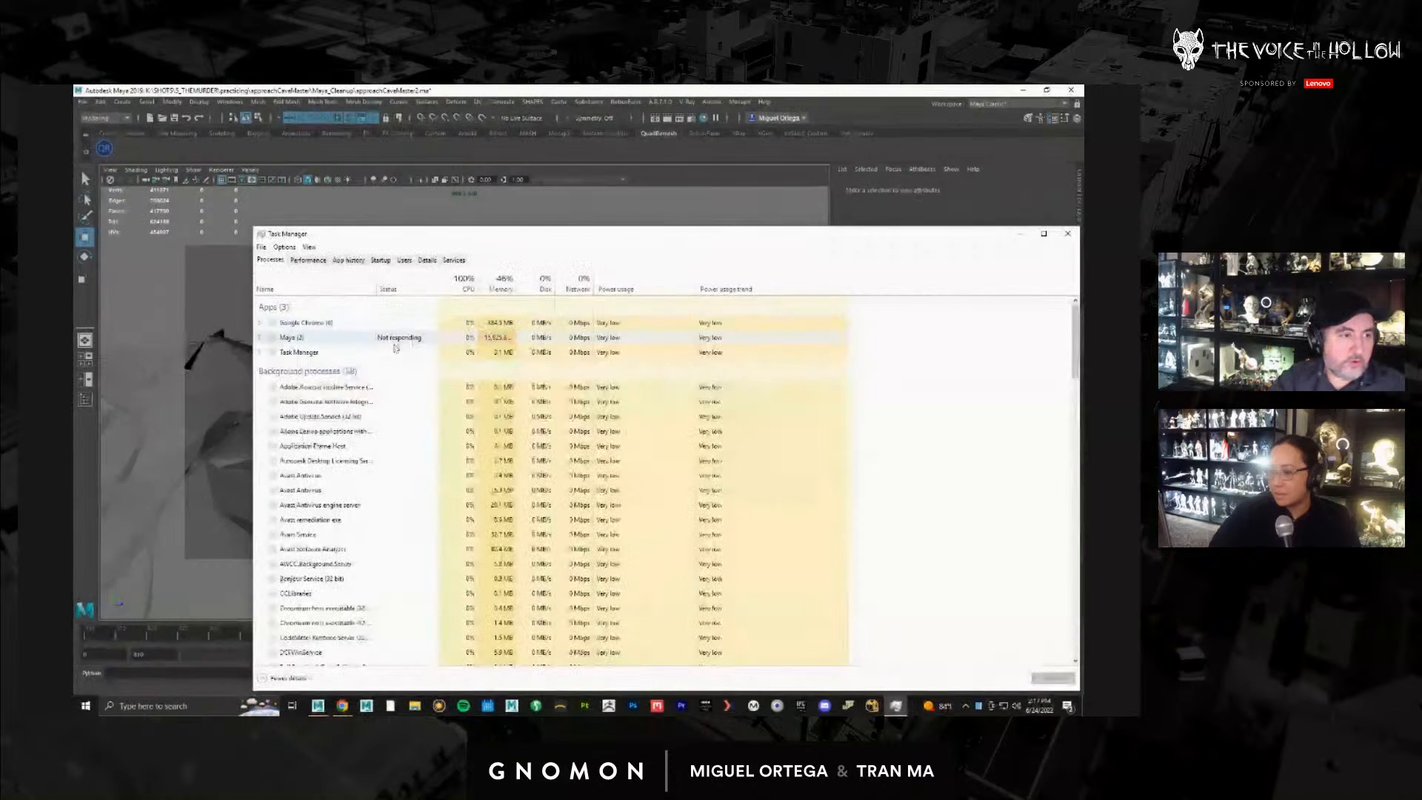
click(314, 338)
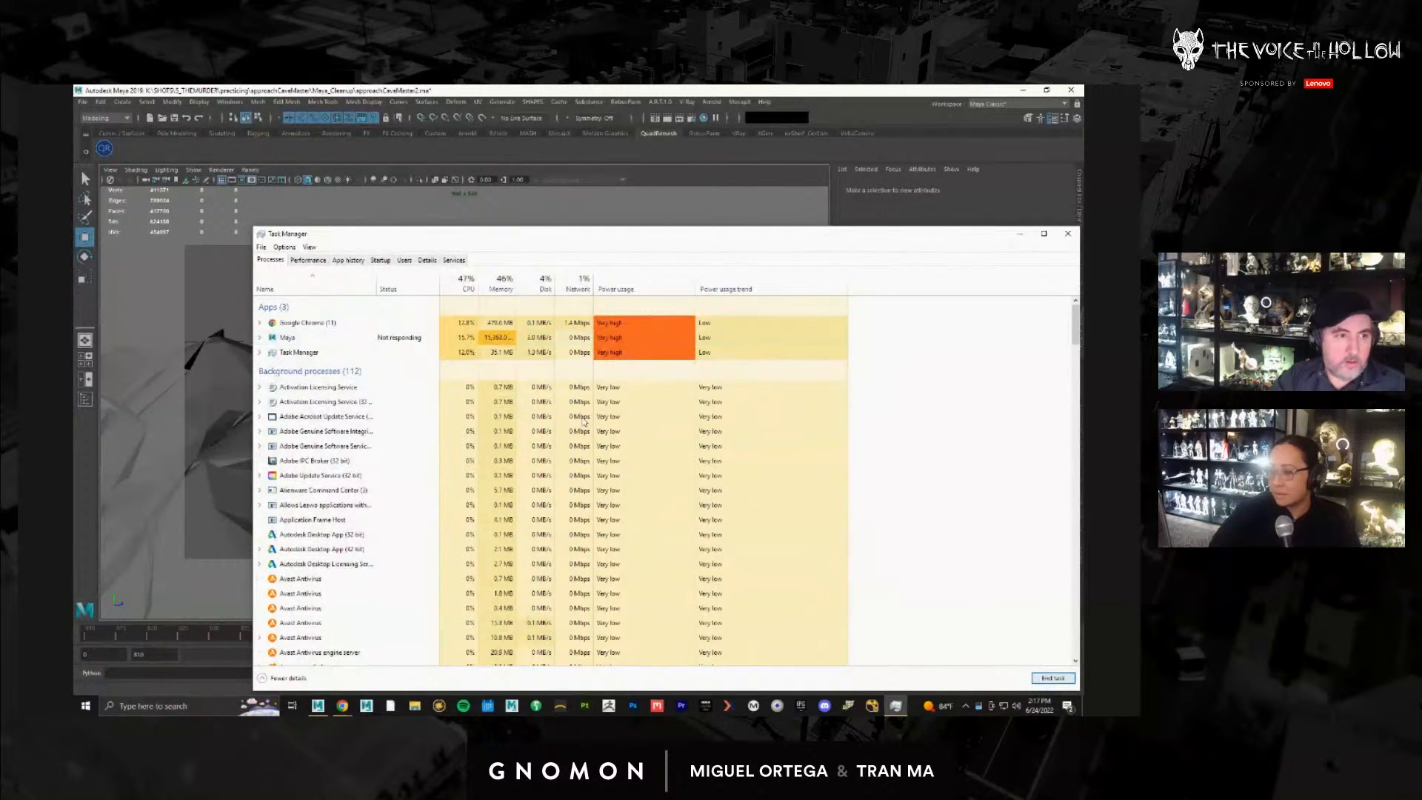
click(309, 338)
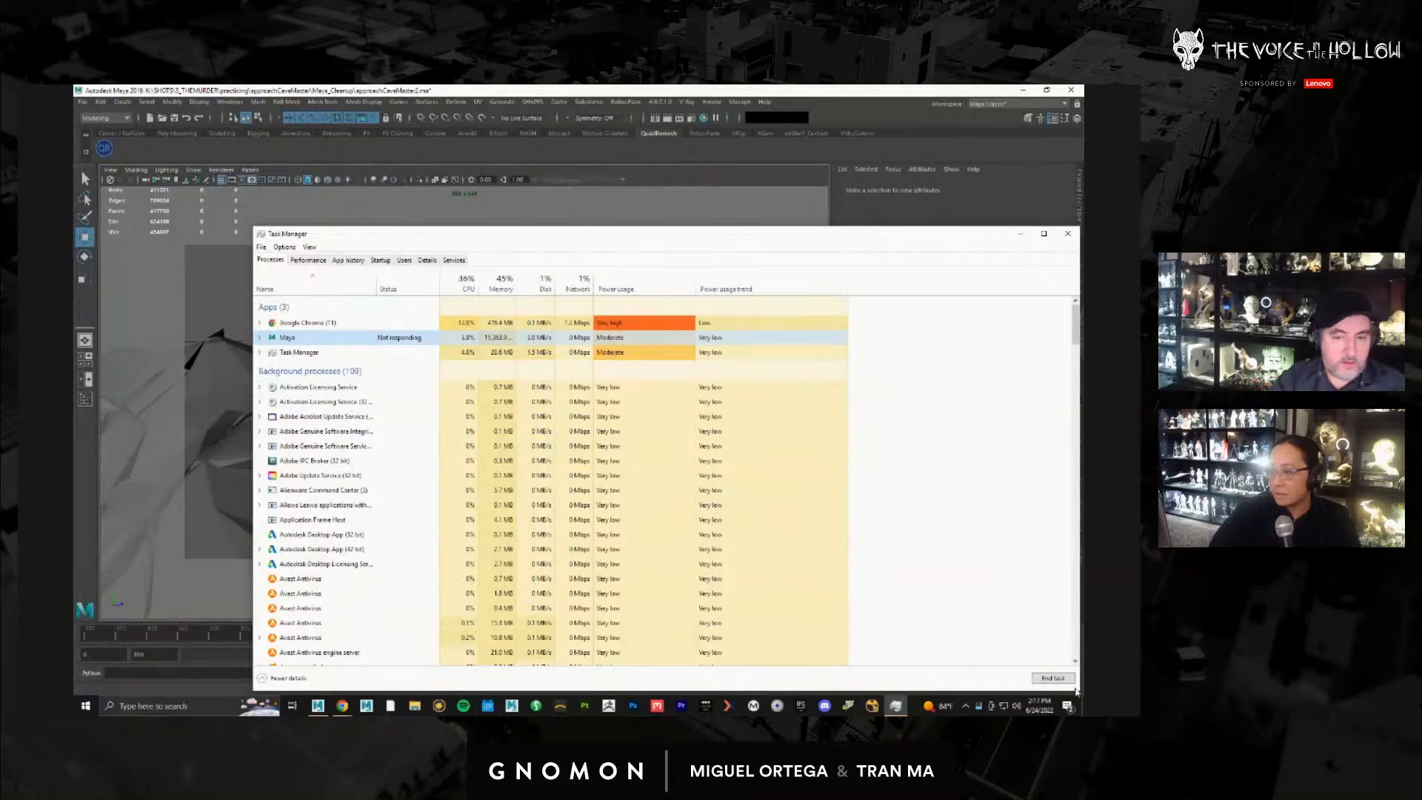
click(1052, 677)
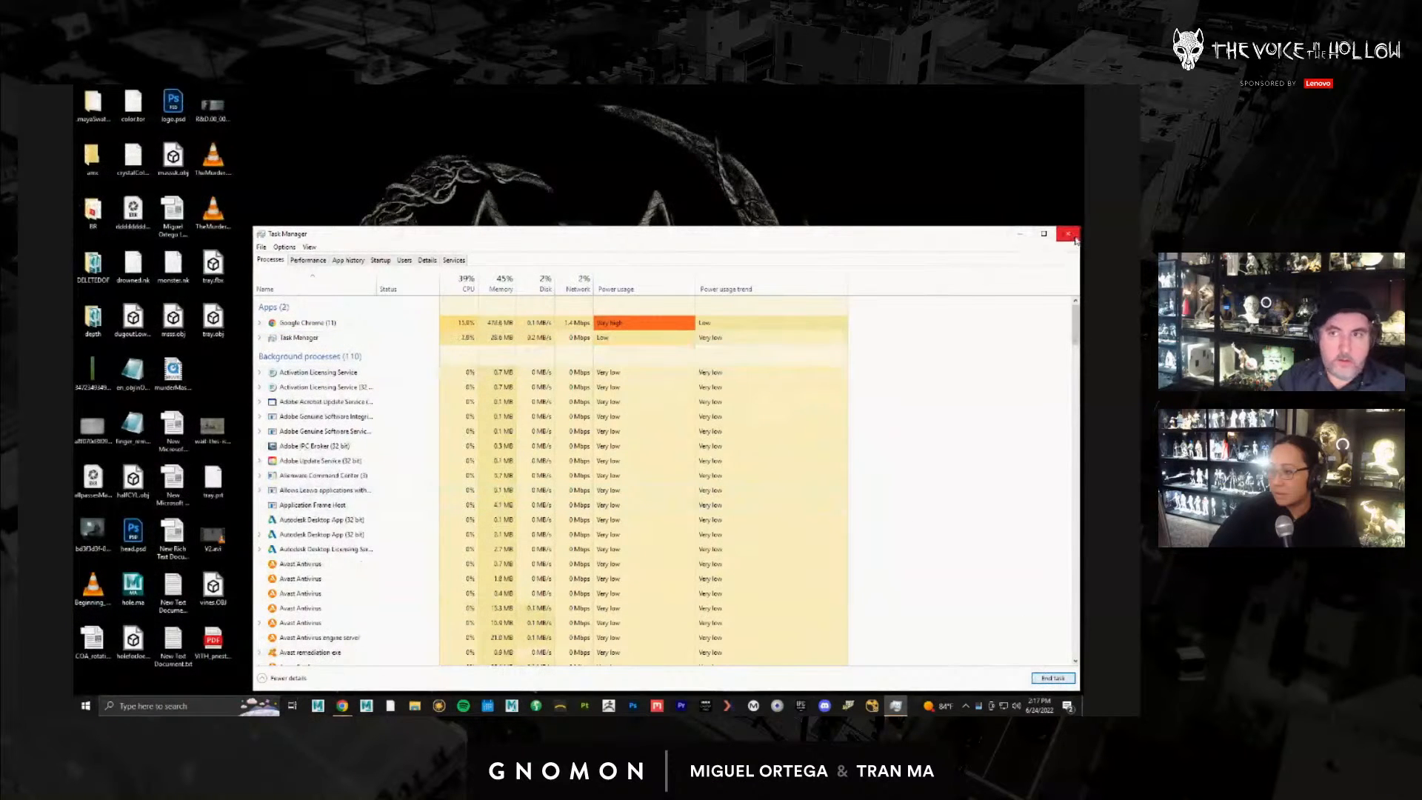
Step: Minimize Task Manager and look around the empty scene in the relaunched Maya
click(1019, 234)
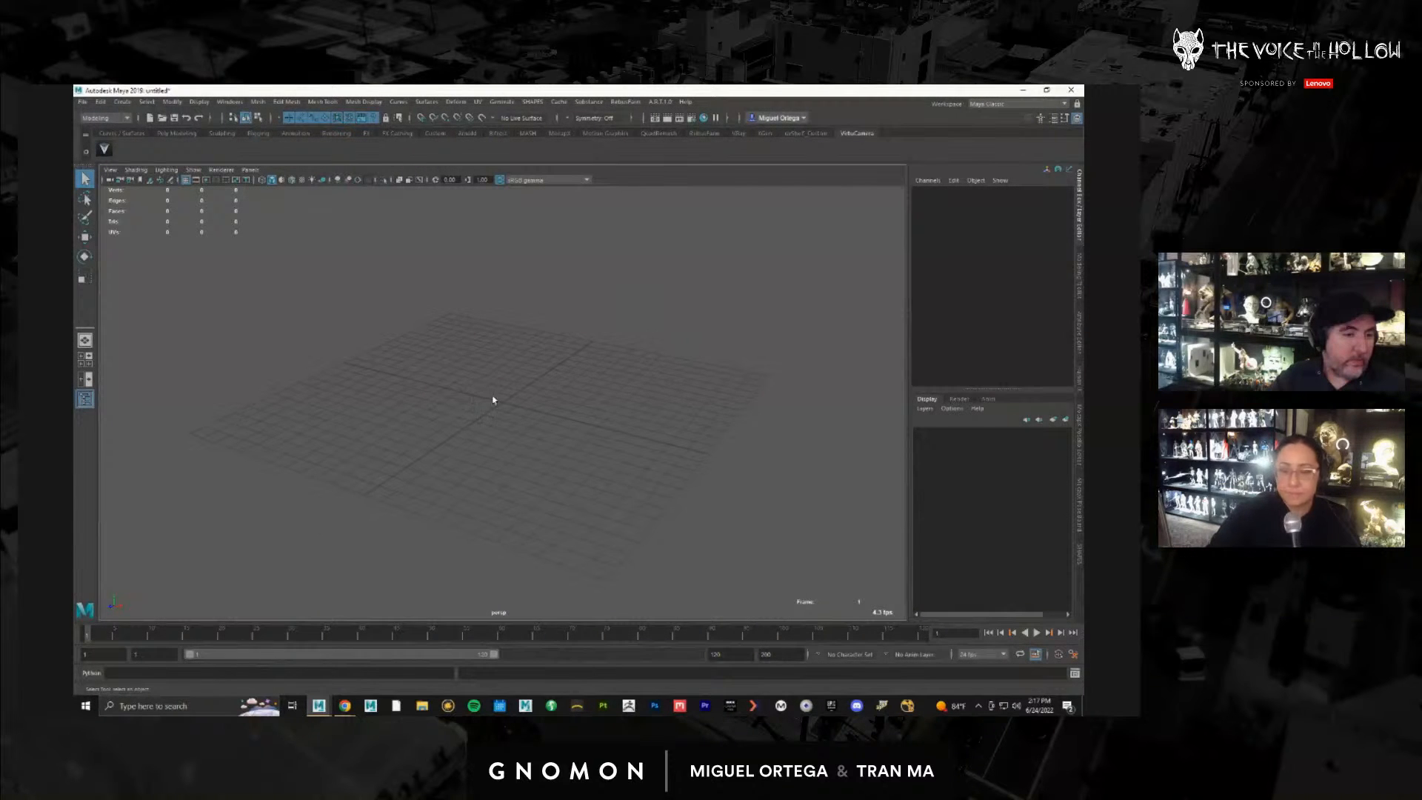
alt+drag(497, 401, 480, 414)
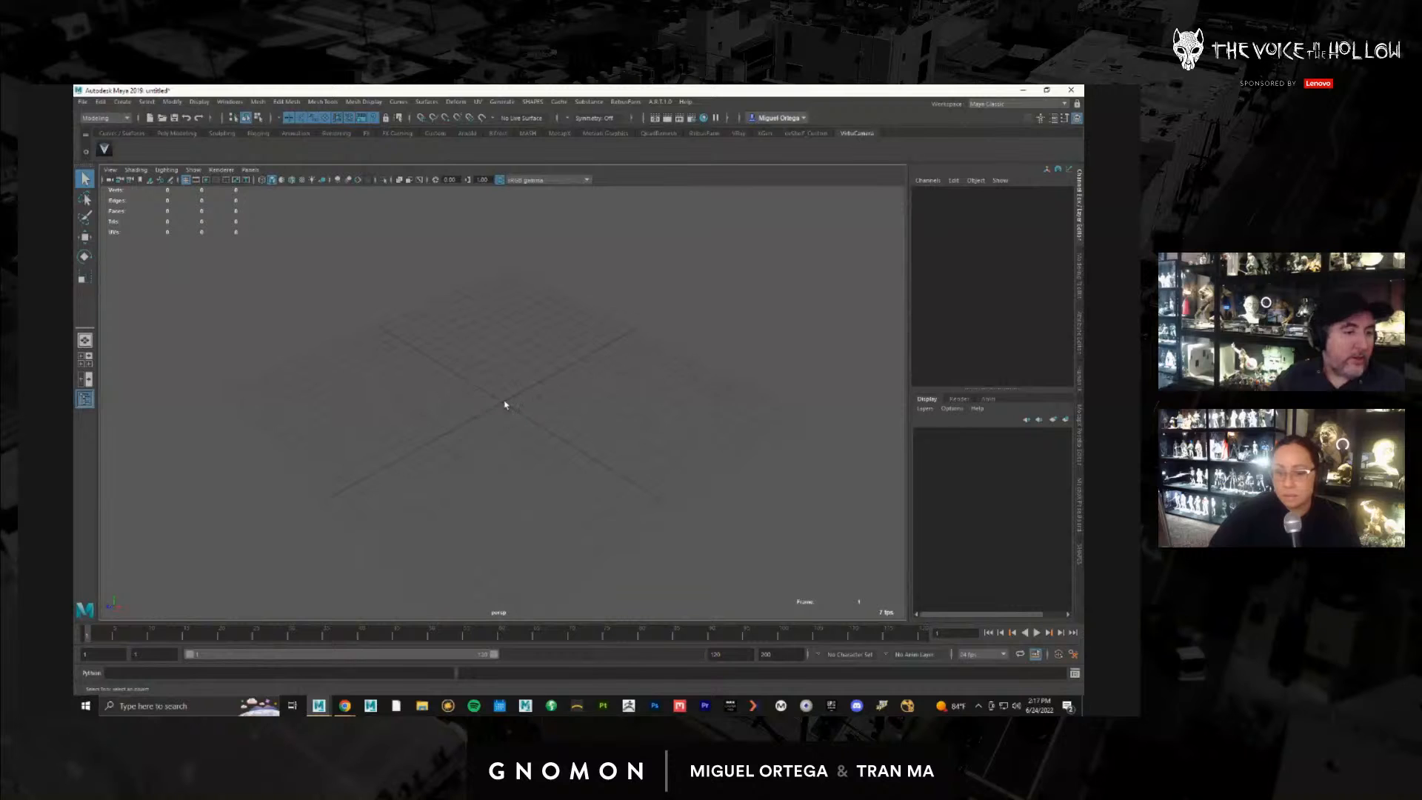
alt+drag(526, 396, 533, 377)
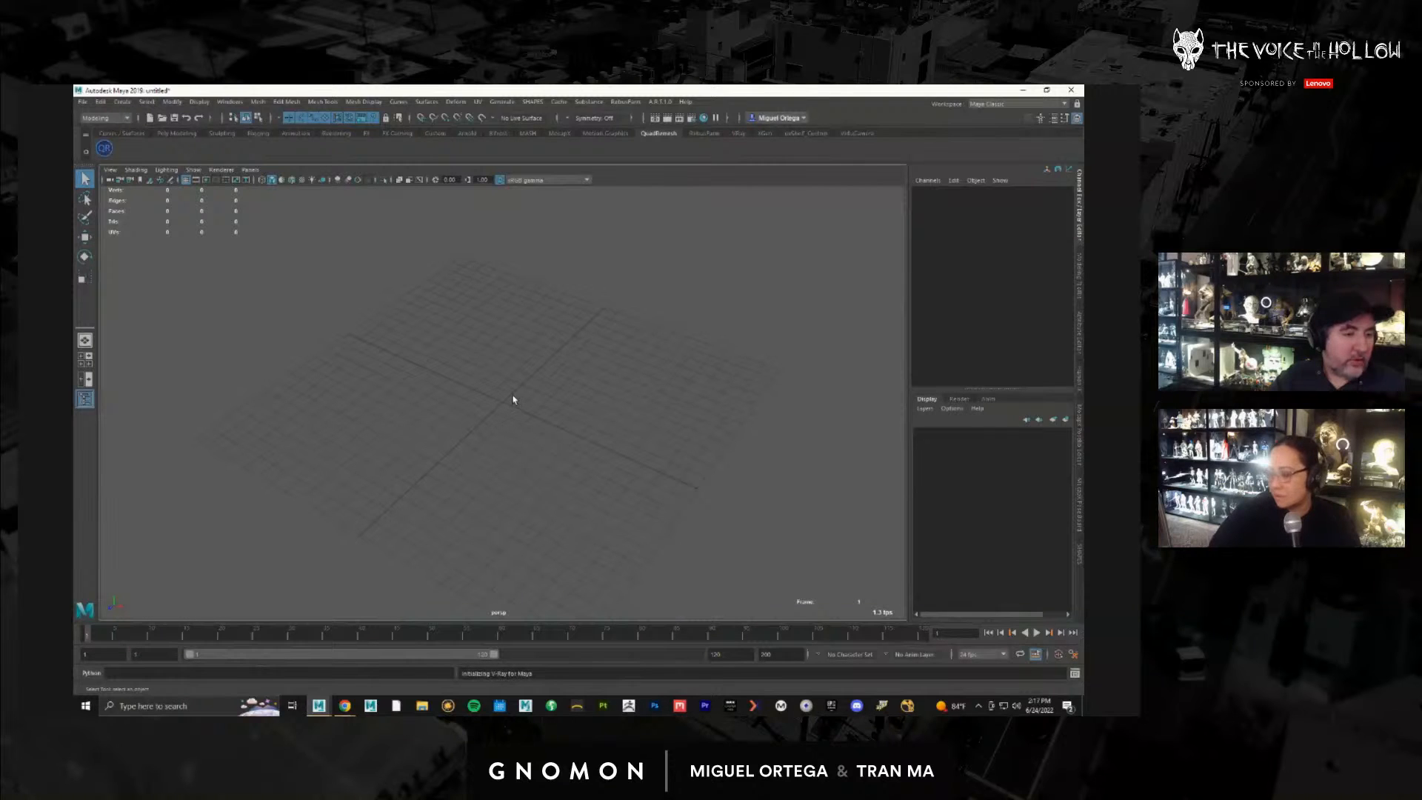
alt+drag(533, 430, 608, 435)
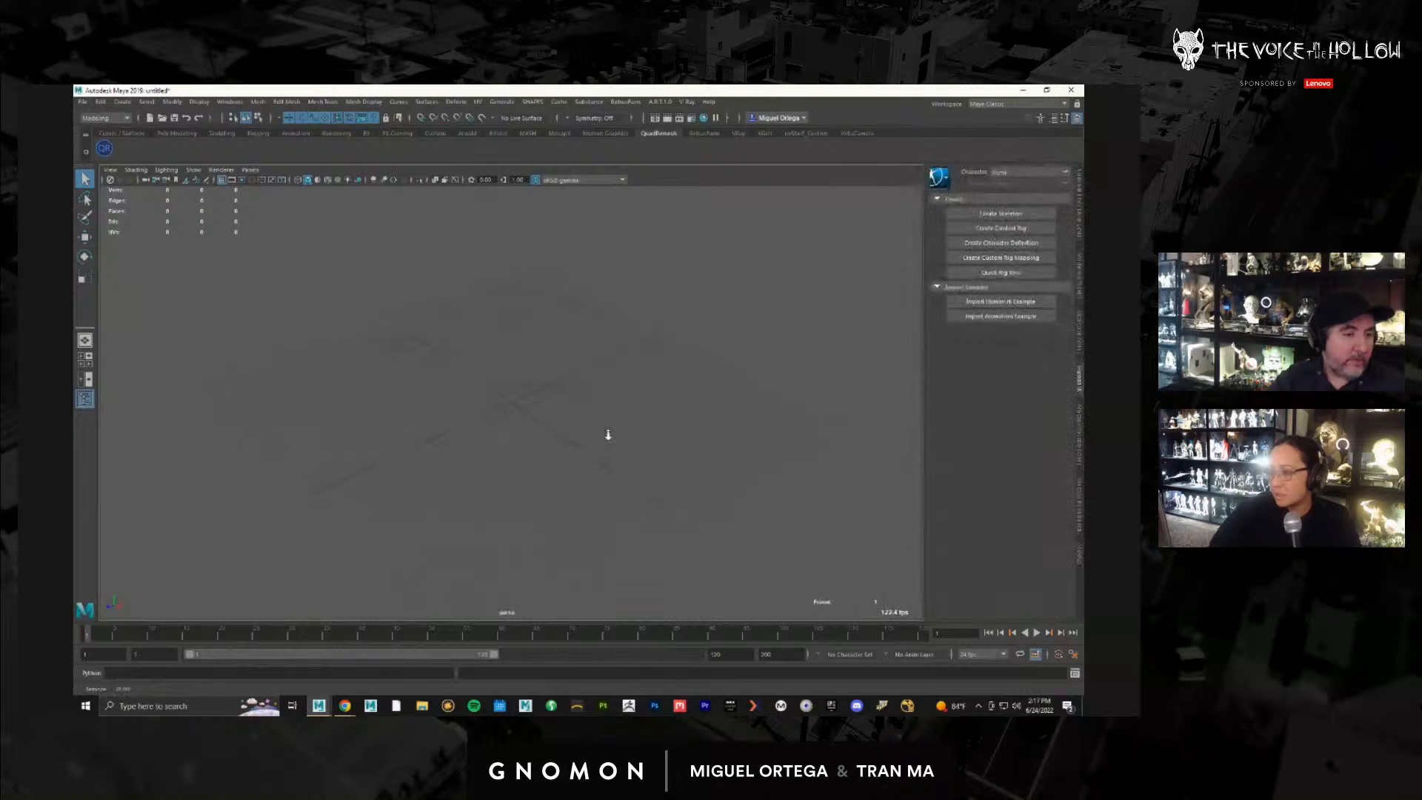
Step: Create a polygon plane at the origin and scale it up uniformly until it extends beyond the grid as a ground
click(123, 103)
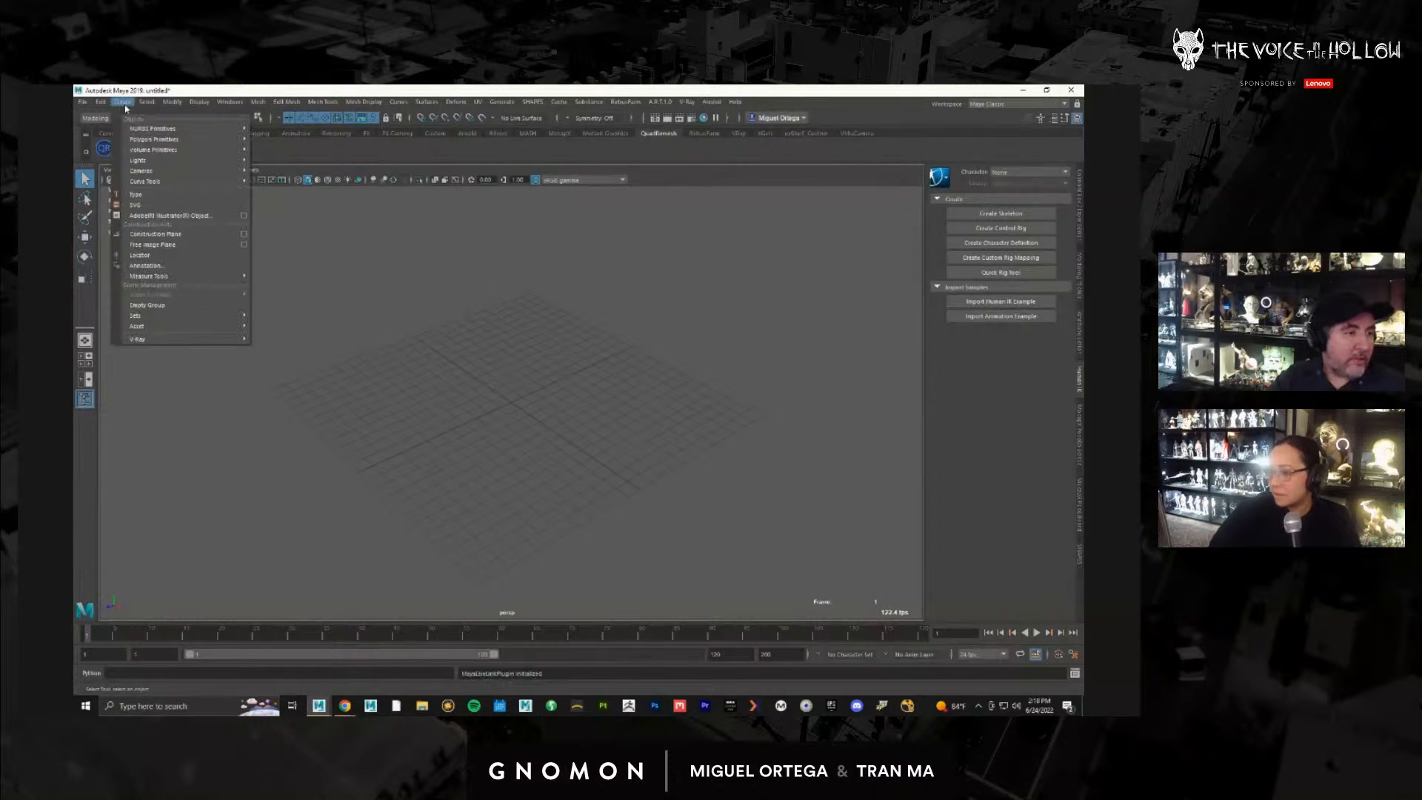
mouse_move(163, 153)
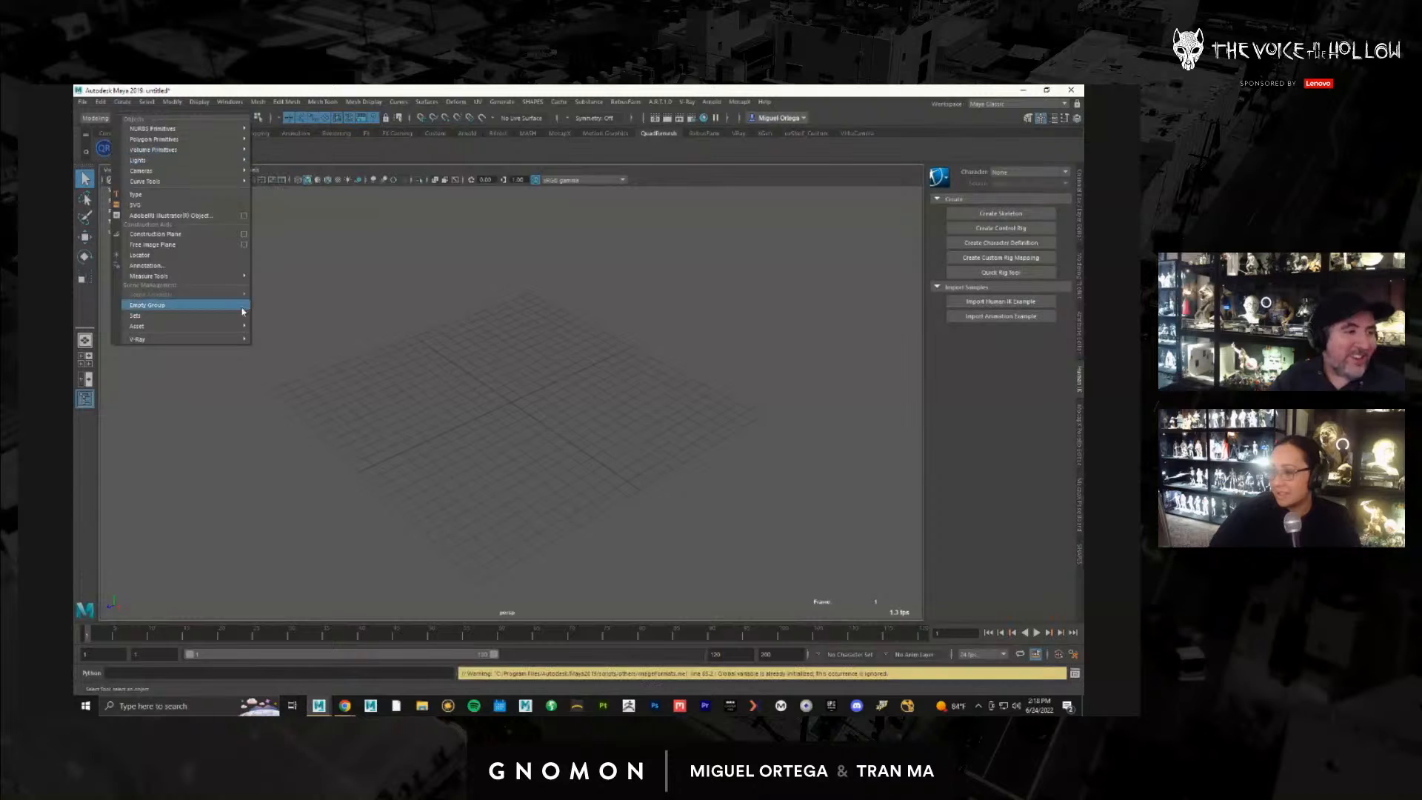
mouse_move(214, 139)
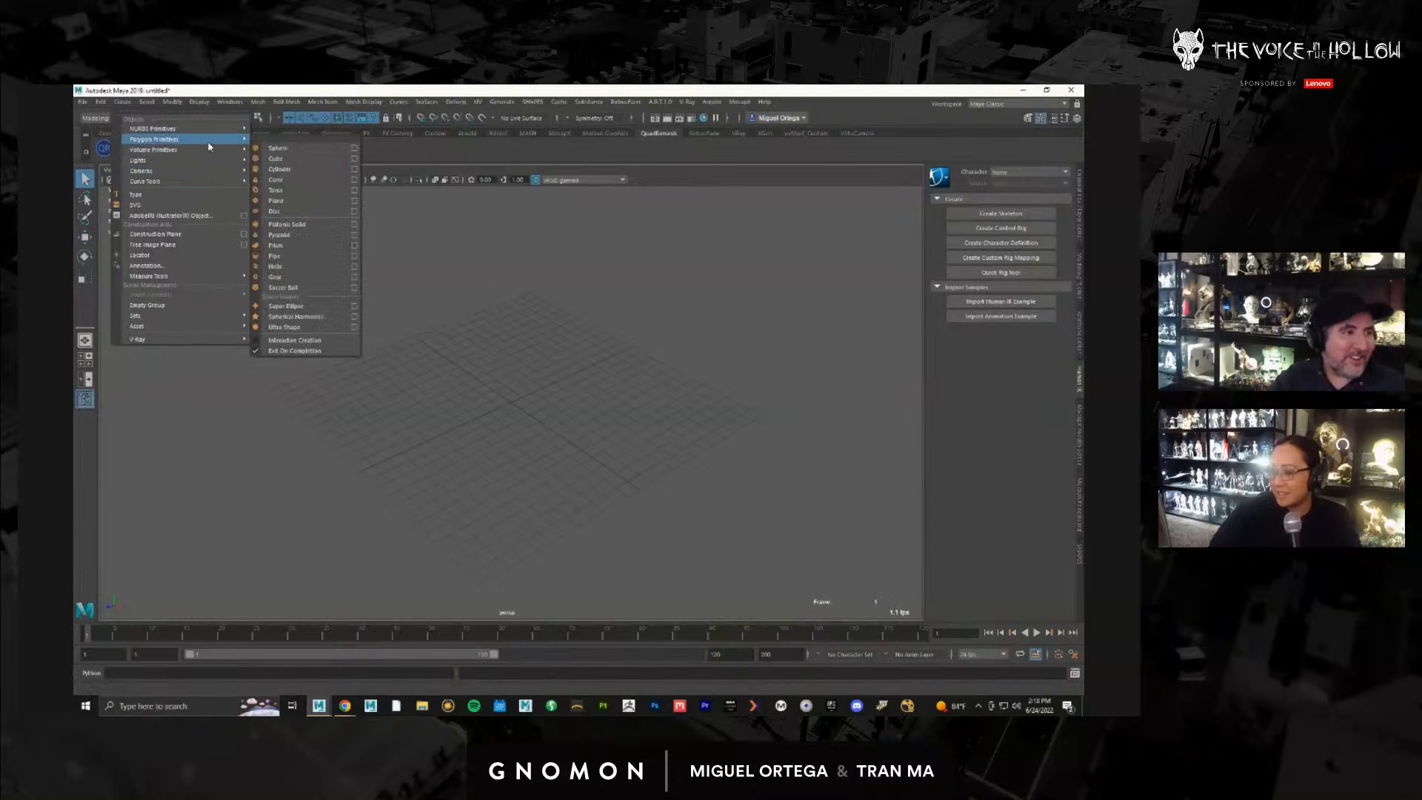
click(304, 201)
key(r)
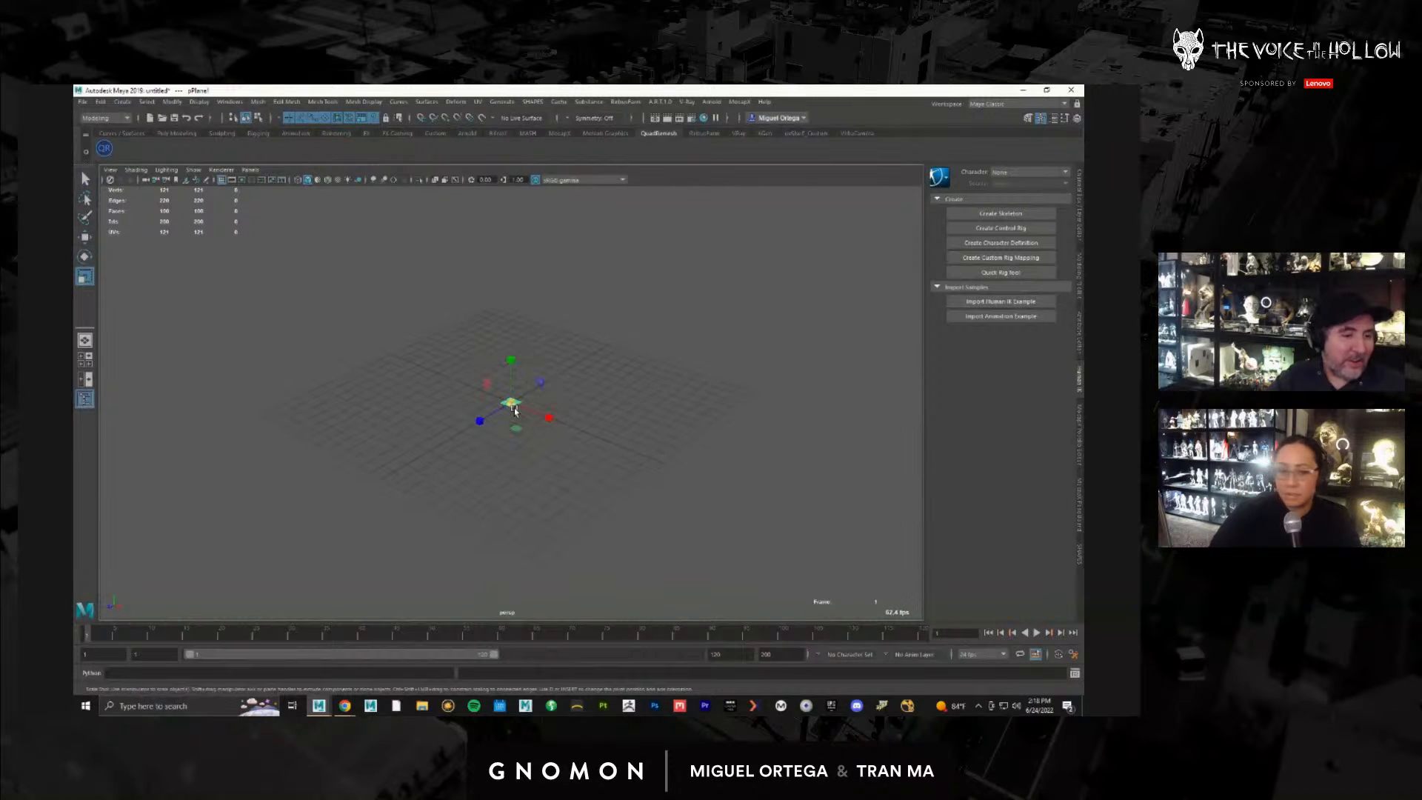
drag(511, 402, 847, 438)
key(w)
alt+drag(668, 440, 596, 423)
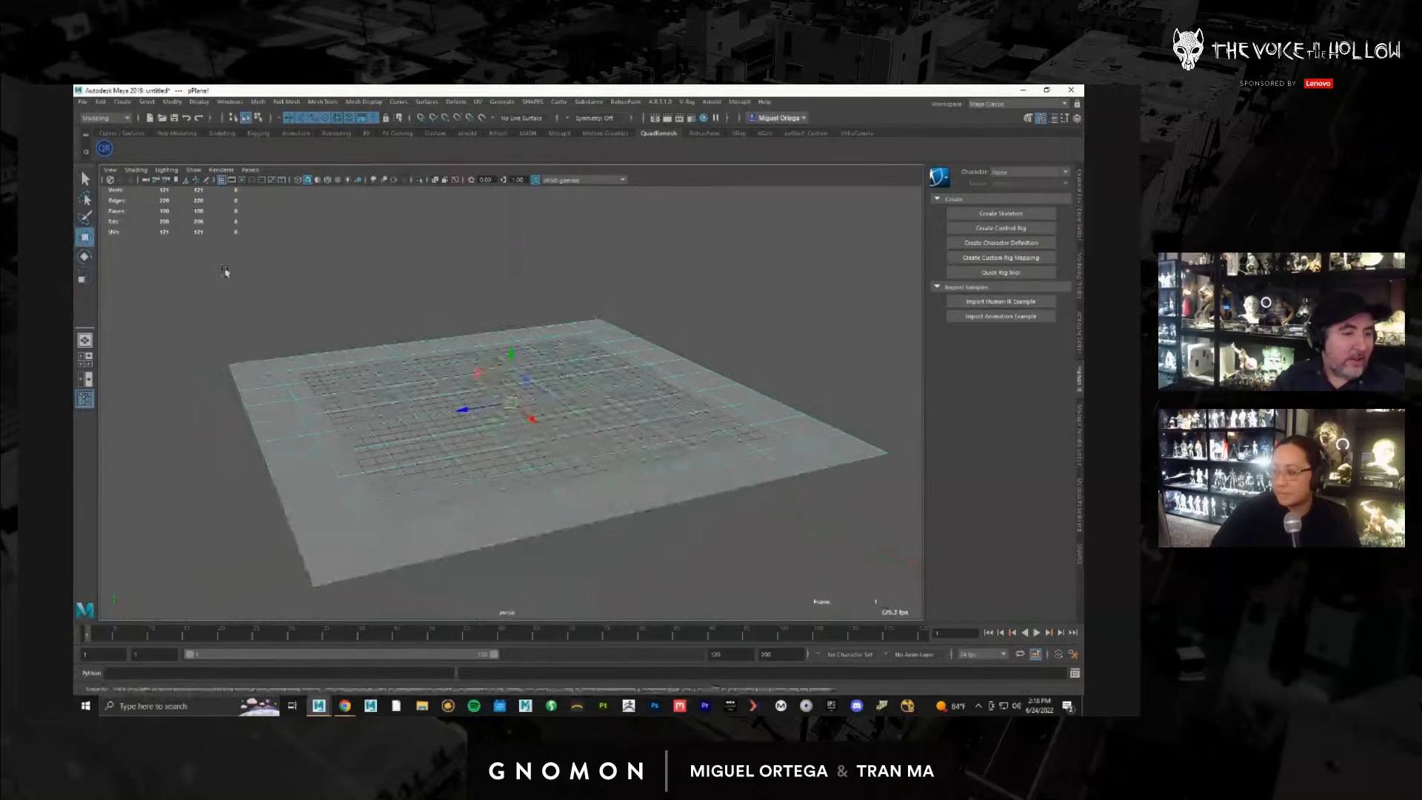
Step: Create a polygon cylinder at the origin and scale it into a tall, thin pillar
click(122, 102)
mouse_move(170, 140)
click(280, 168)
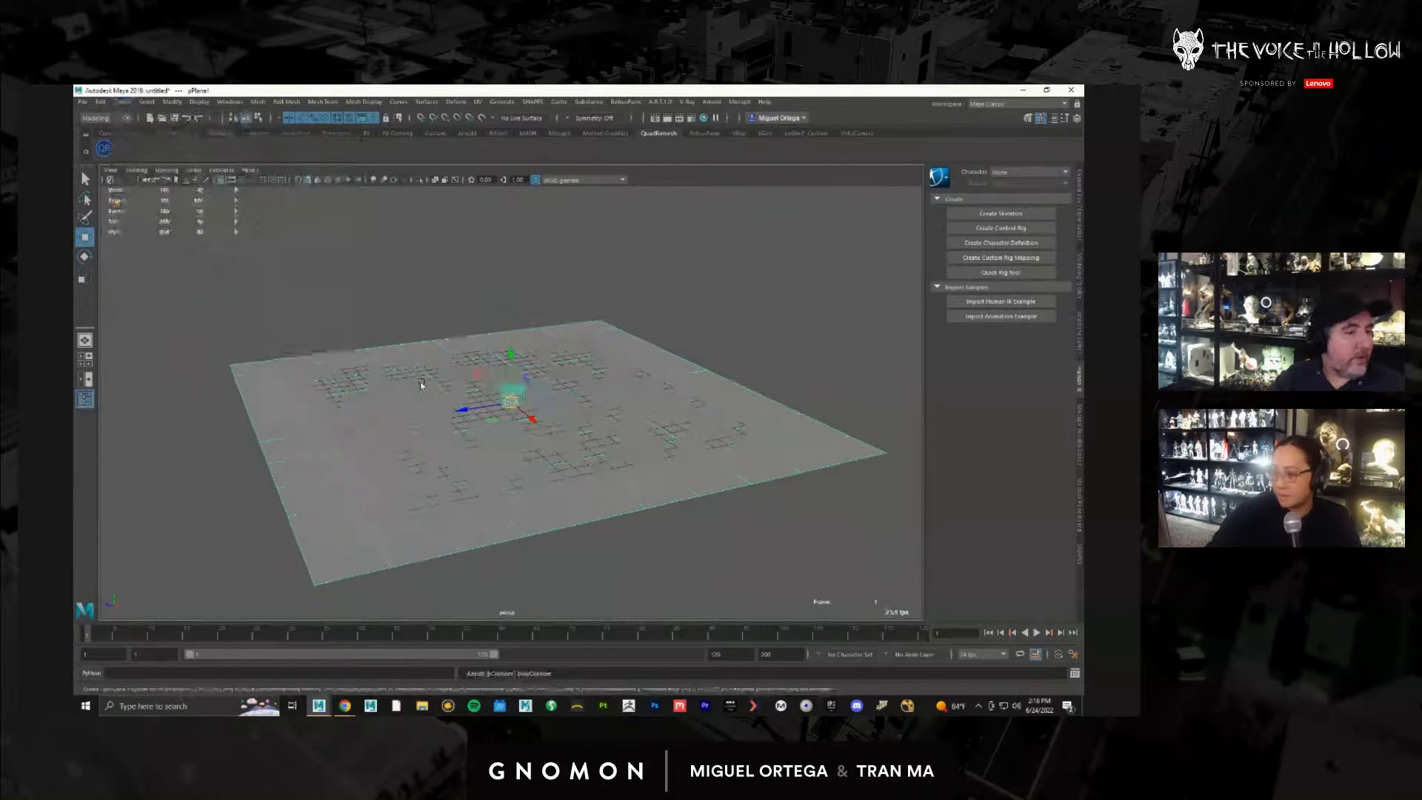
key(r)
ctrl+drag(506, 364, 509, 234)
key(w)
key(e)
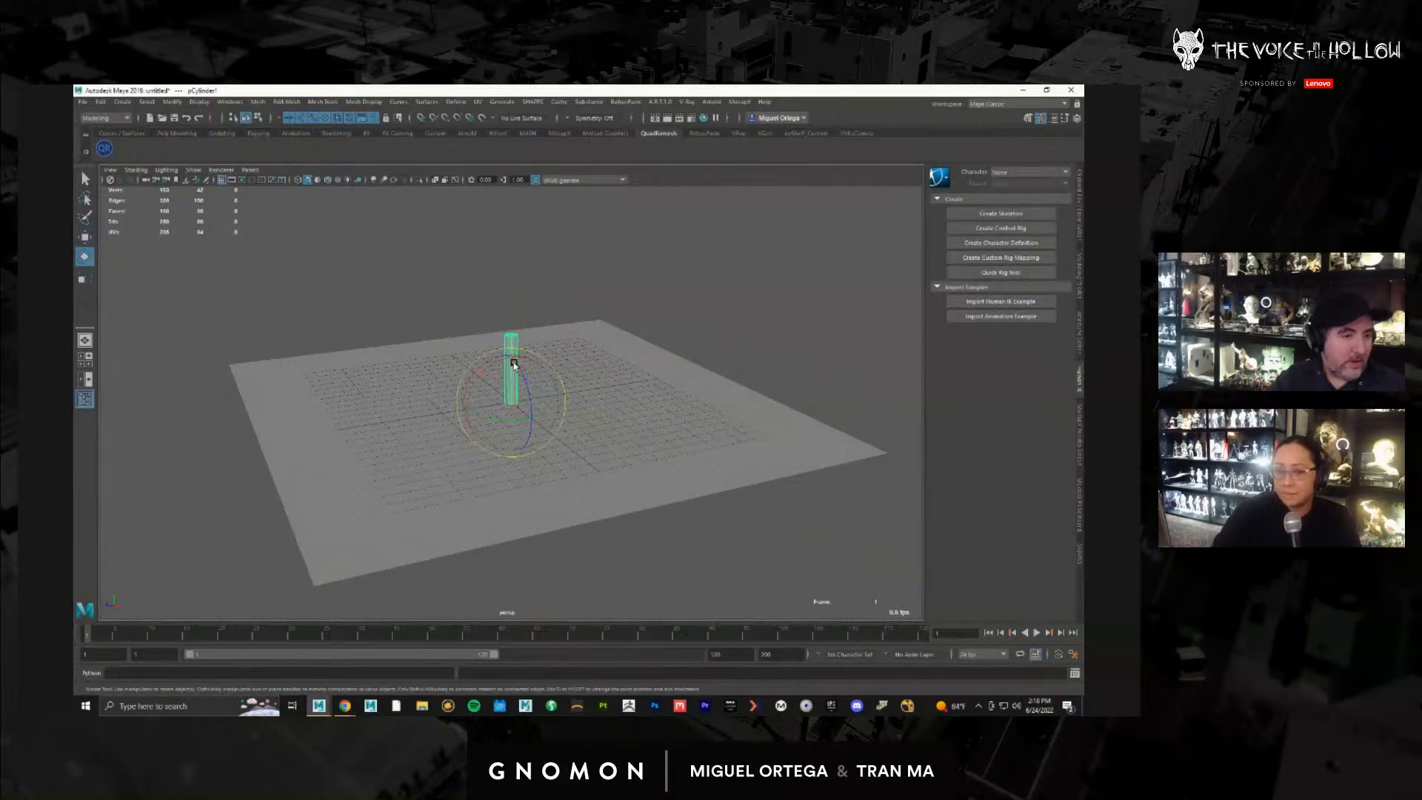
key(r)
Step: Move the pillar away from the origin and make four duplicates spread out across the ground plane
key(w)
drag(494, 407, 409, 402)
key(ctrl+d)
key(ctrl+d)
key(ctrl+d)
key(ctrl+d)
alt+drag(553, 422, 419, 332)
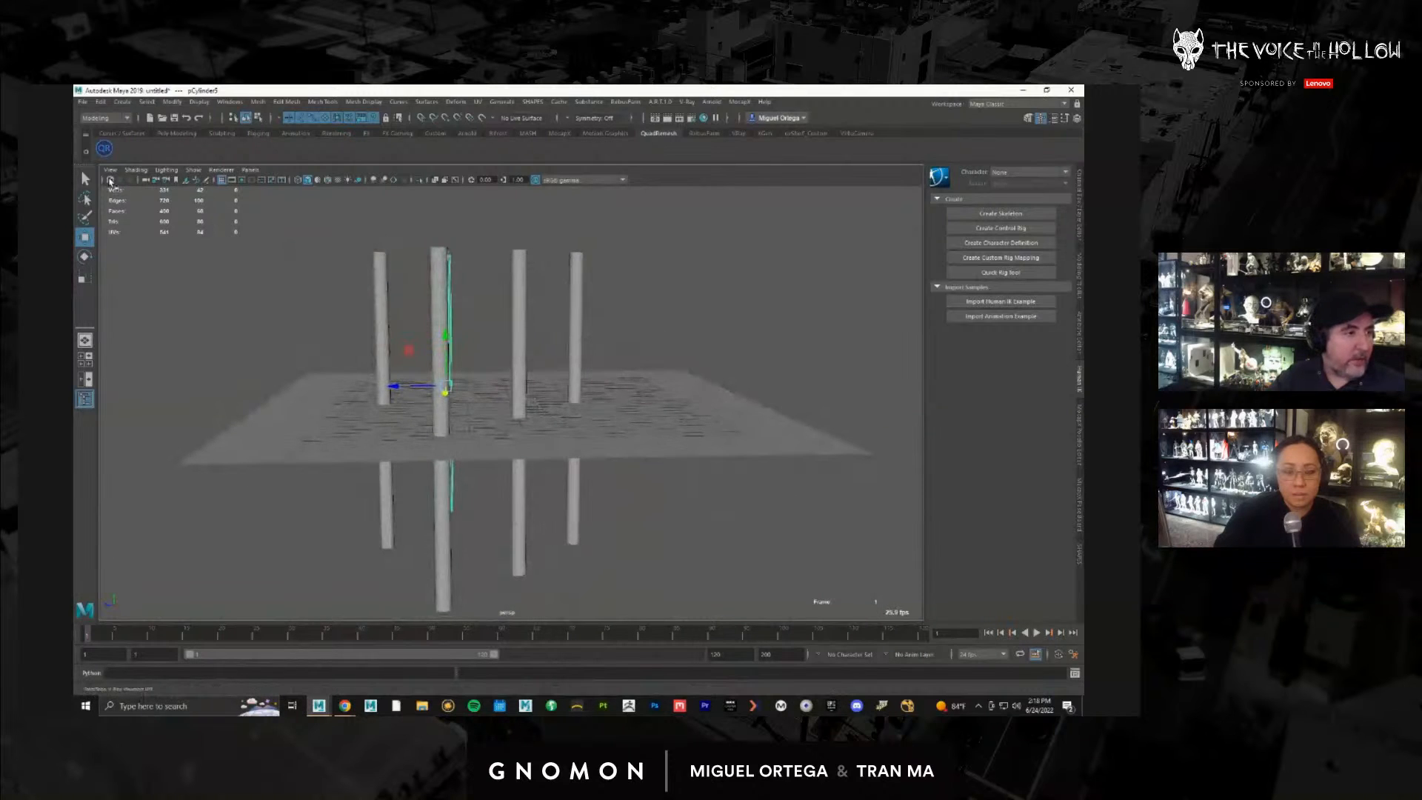
Step: Turn on the Resolution Gate for the perspective camera
click(110, 170)
mouse_move(201, 369)
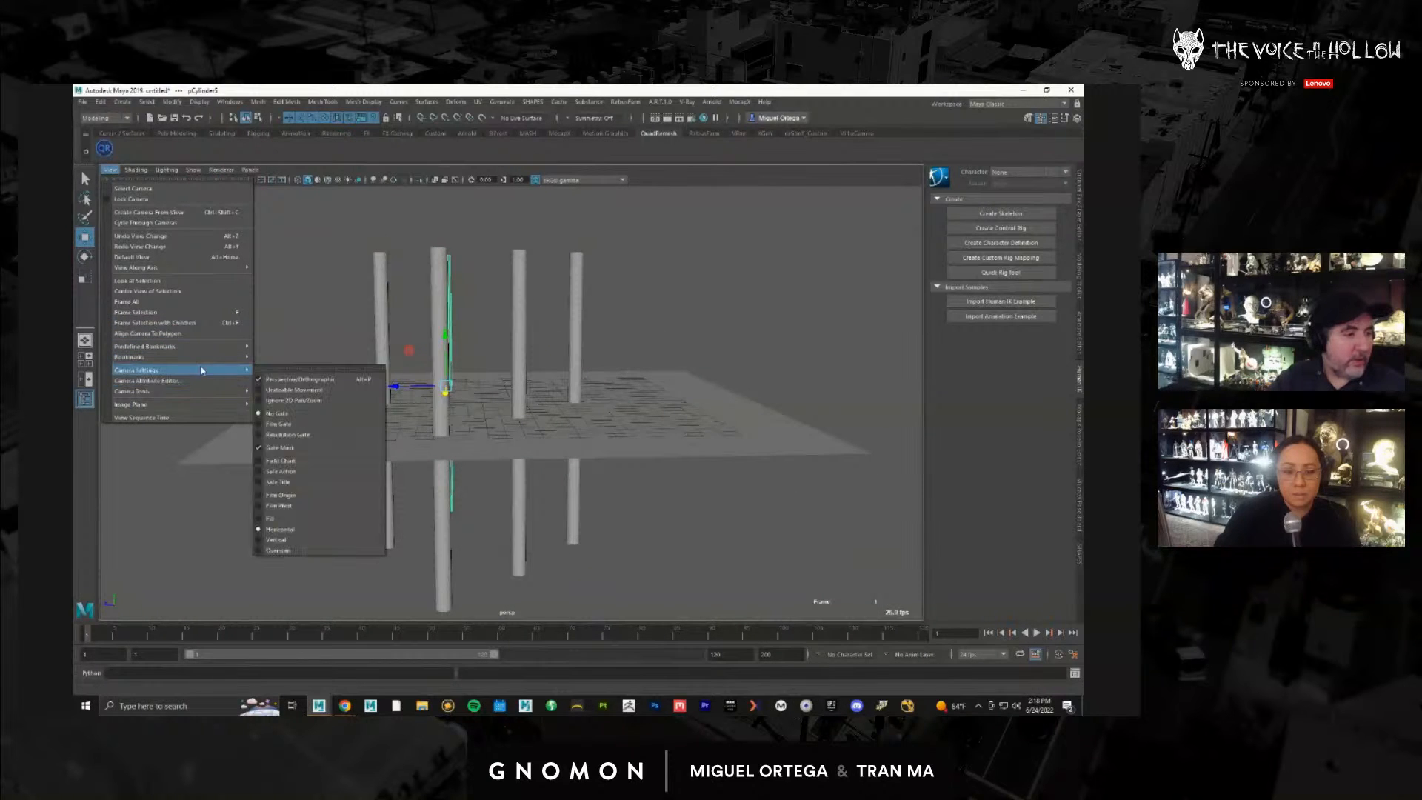
click(294, 435)
alt+right_drag(456, 436, 462, 407)
Step: Select the ground plane and stretch it lengthwise along the viewing direction
click(614, 464)
key(e)
key(r)
alt+drag(462, 407, 592, 518)
alt+drag(593, 518, 535, 482)
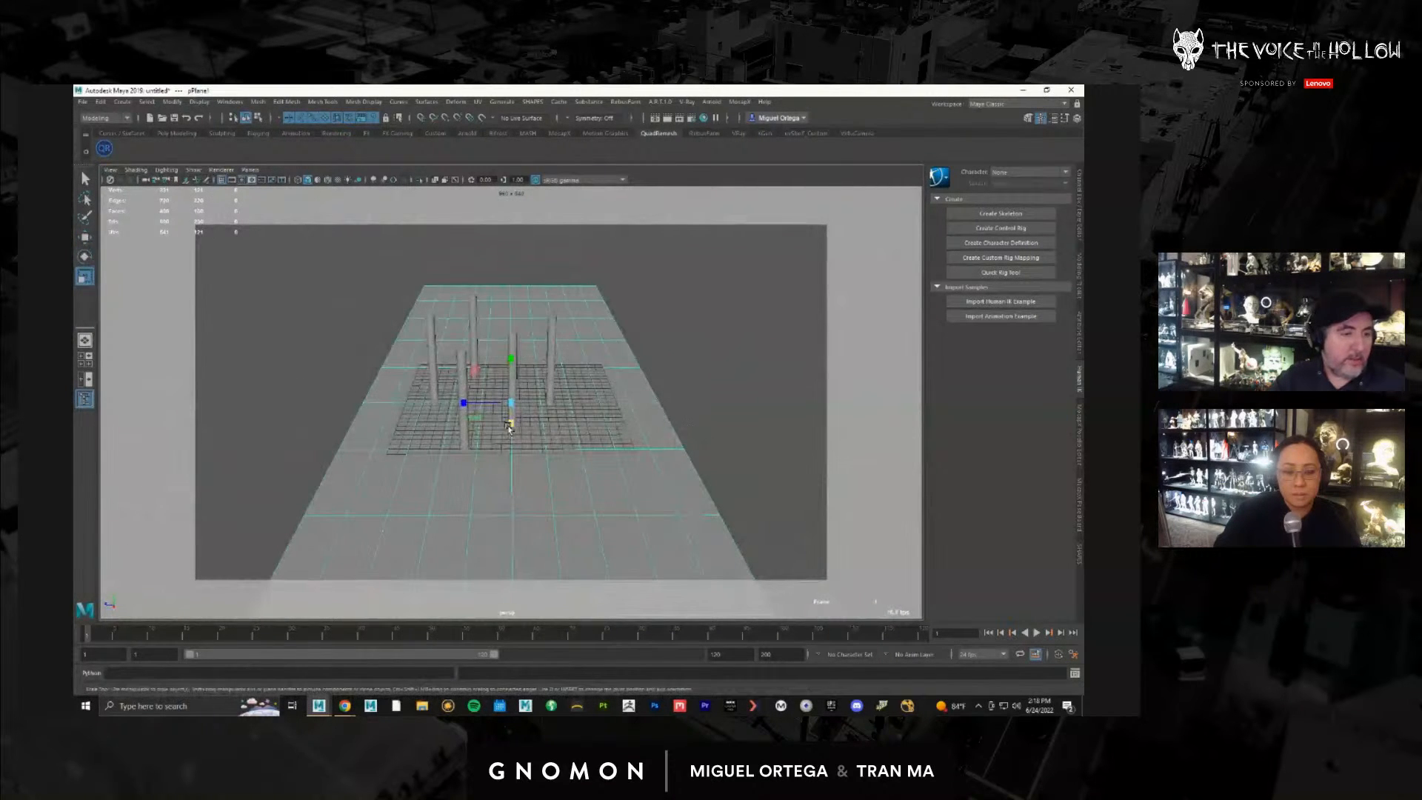
Step: Move the two nearest pillars outward to opposite sides, leaving the middle of the ground open
click(464, 436)
key(w)
drag(442, 447, 441, 402)
click(512, 403)
Step: Select the ground plane and scale it wider from side to side
click(413, 463)
key(e)
key(r)
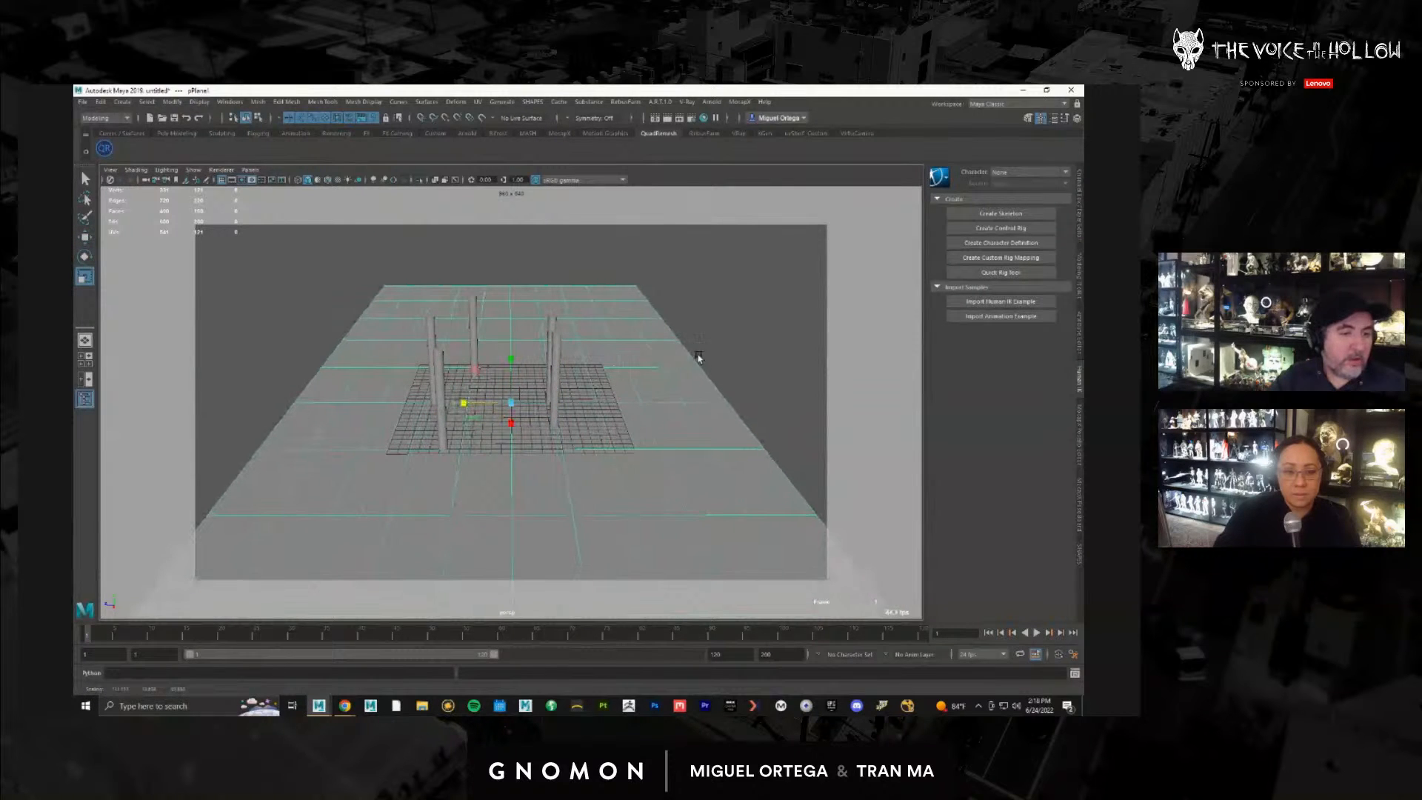
Step: Shift the right-hand pair of pillars and the left-hand group of pillars farther outward to widen the central gap
drag(519, 499, 619, 365)
ctrl+click(620, 416)
key(w)
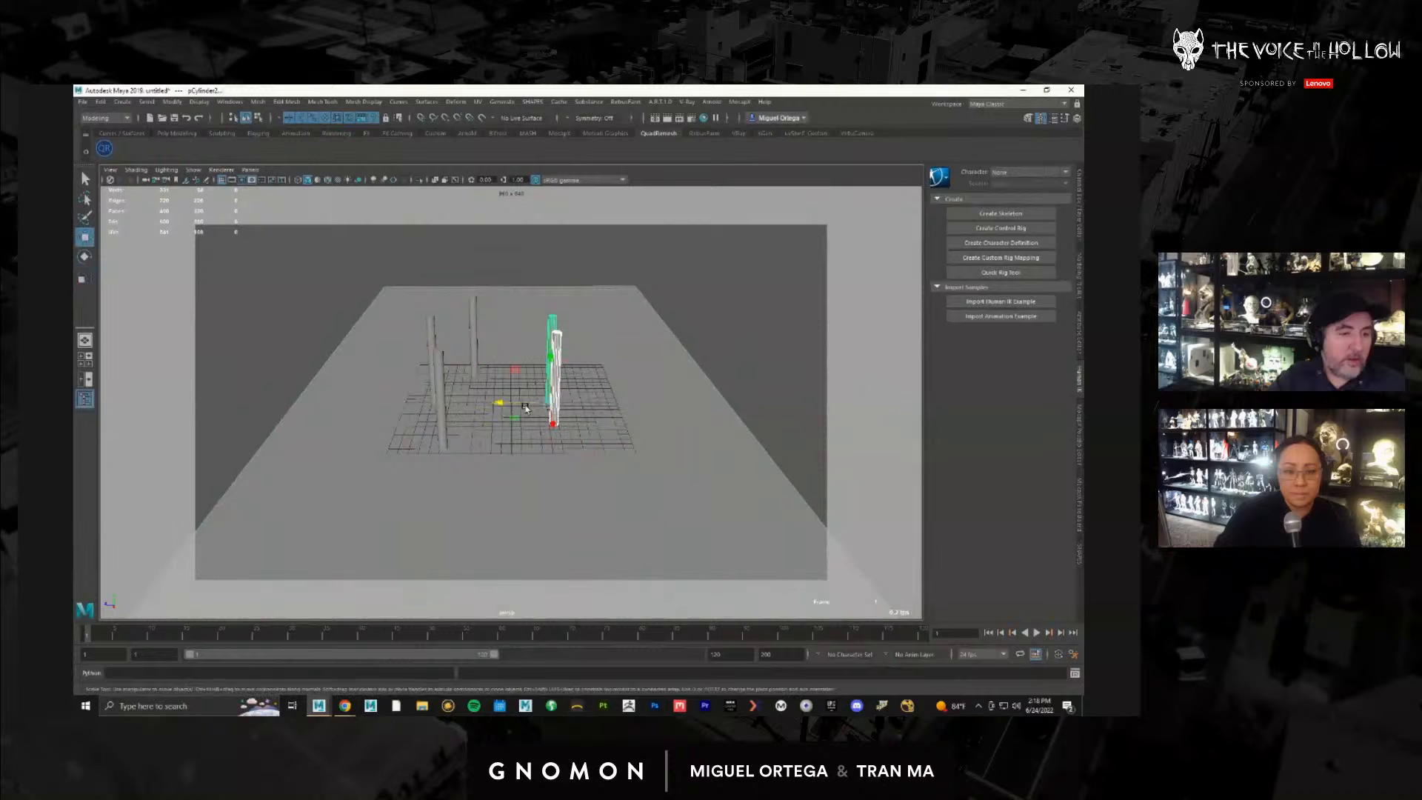
drag(525, 404, 546, 403)
drag(368, 476, 500, 296)
ctrl+click(461, 446)
drag(392, 448, 358, 448)
Step: Frame all five pillars inside the resolution gate from a low, near-ground viewpoint with nothing selected
click(511, 442)
alt+drag(512, 442, 498, 409)
alt+right_drag(498, 409, 563, 386)
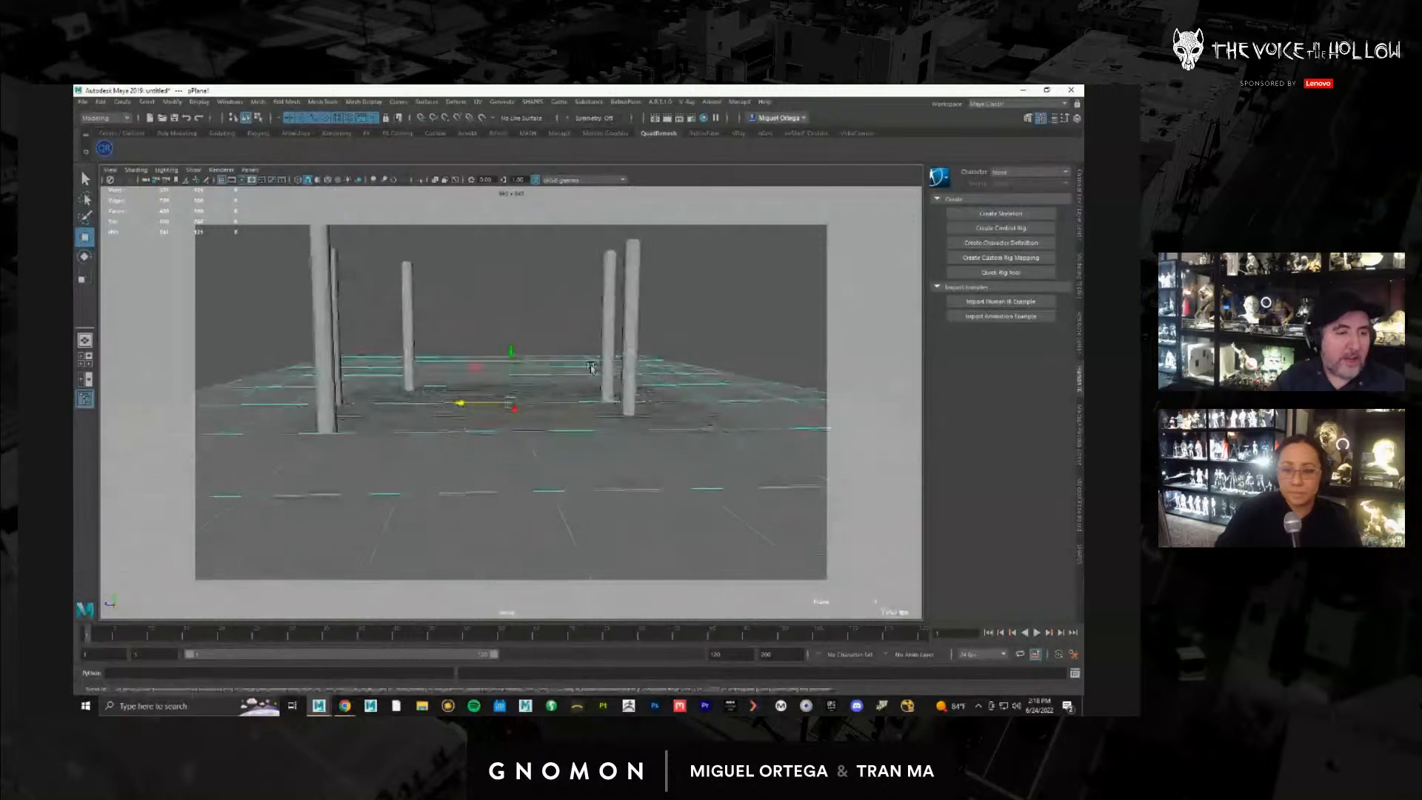
alt+middle_drag(562, 386, 544, 428)
alt+drag(544, 428, 552, 419)
alt+right_drag(505, 374, 534, 359)
click(400, 333)
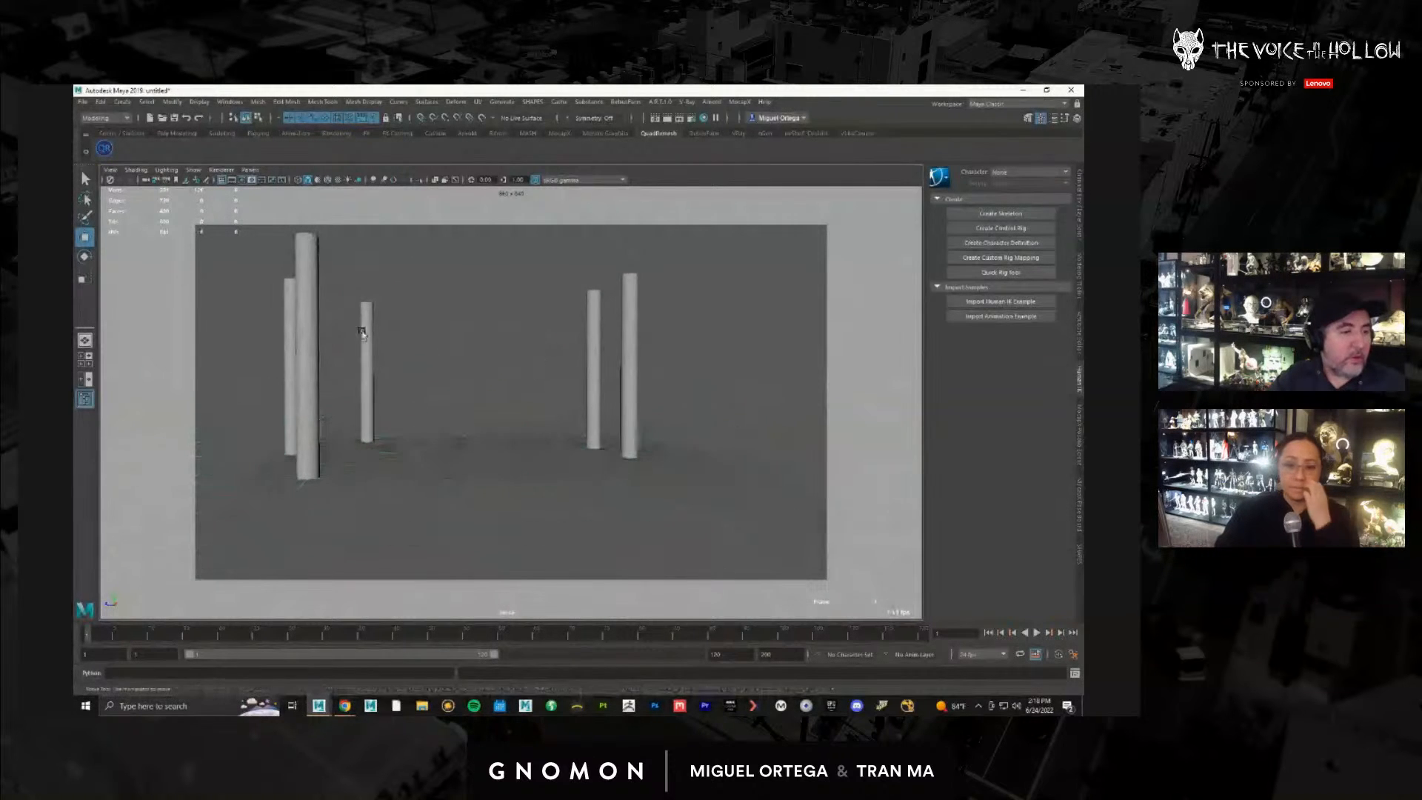
alt+middle_drag(393, 267, 396, 309)
alt+right_drag(395, 309, 422, 318)
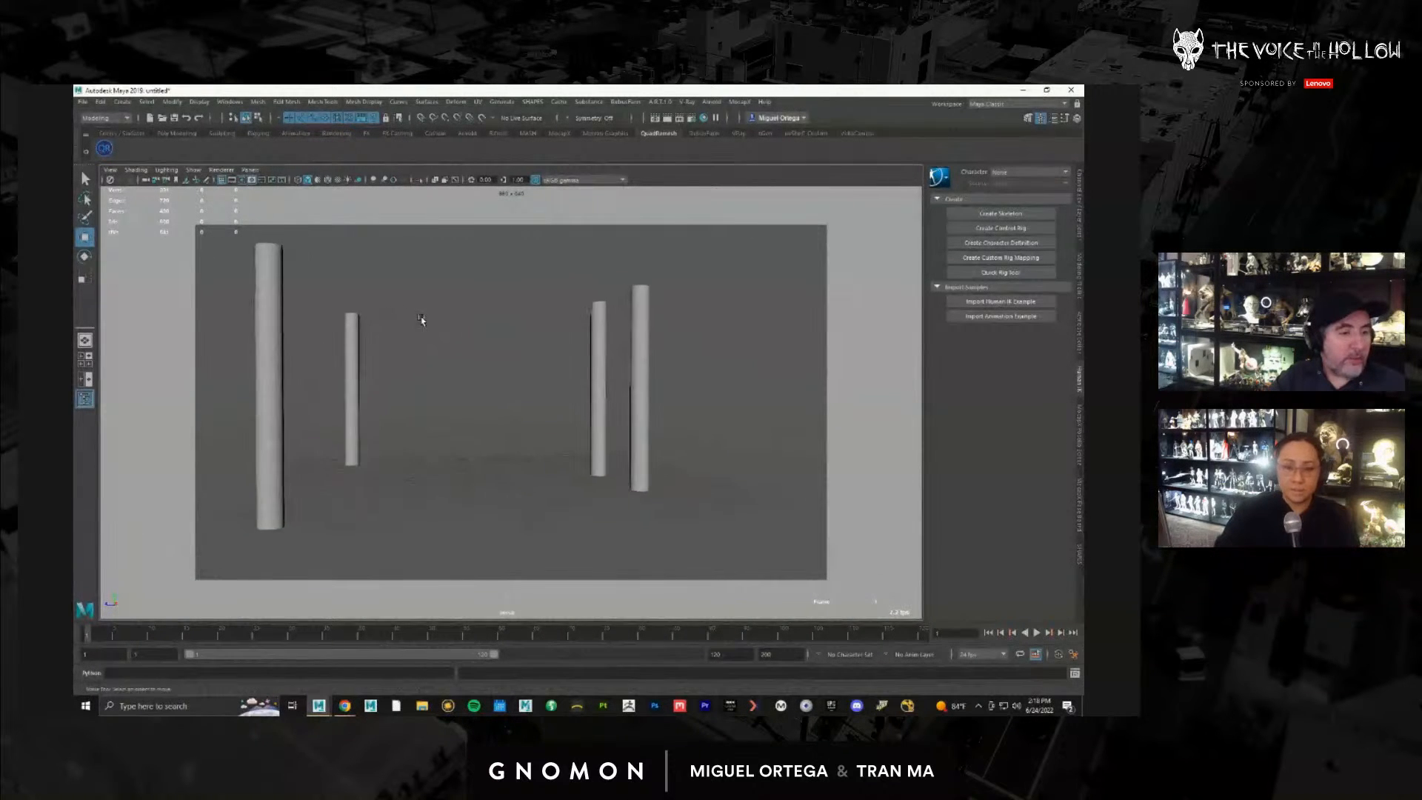
alt+middle_drag(422, 319, 447, 342)
alt+drag(448, 341, 451, 339)
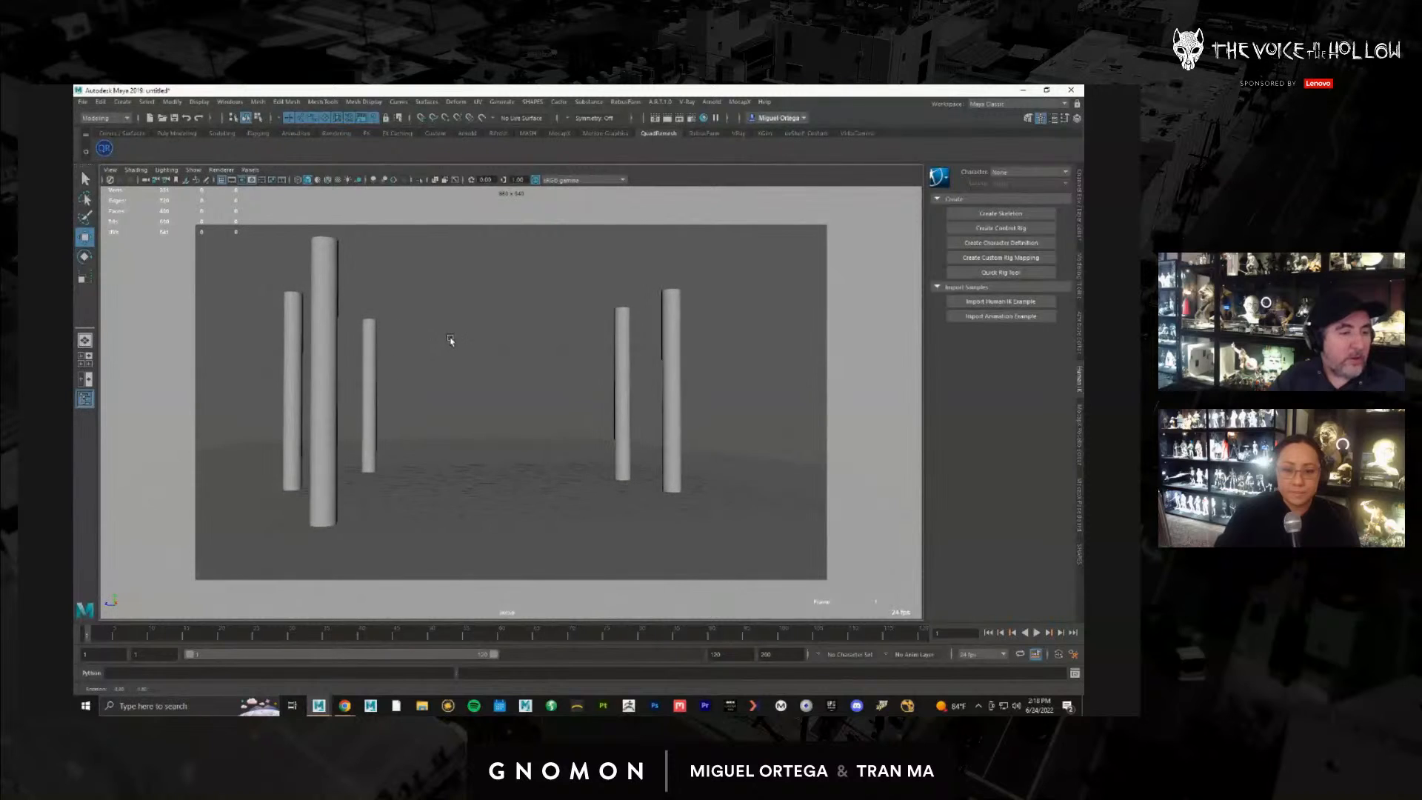
drag(256, 374, 762, 318)
click(414, 366)
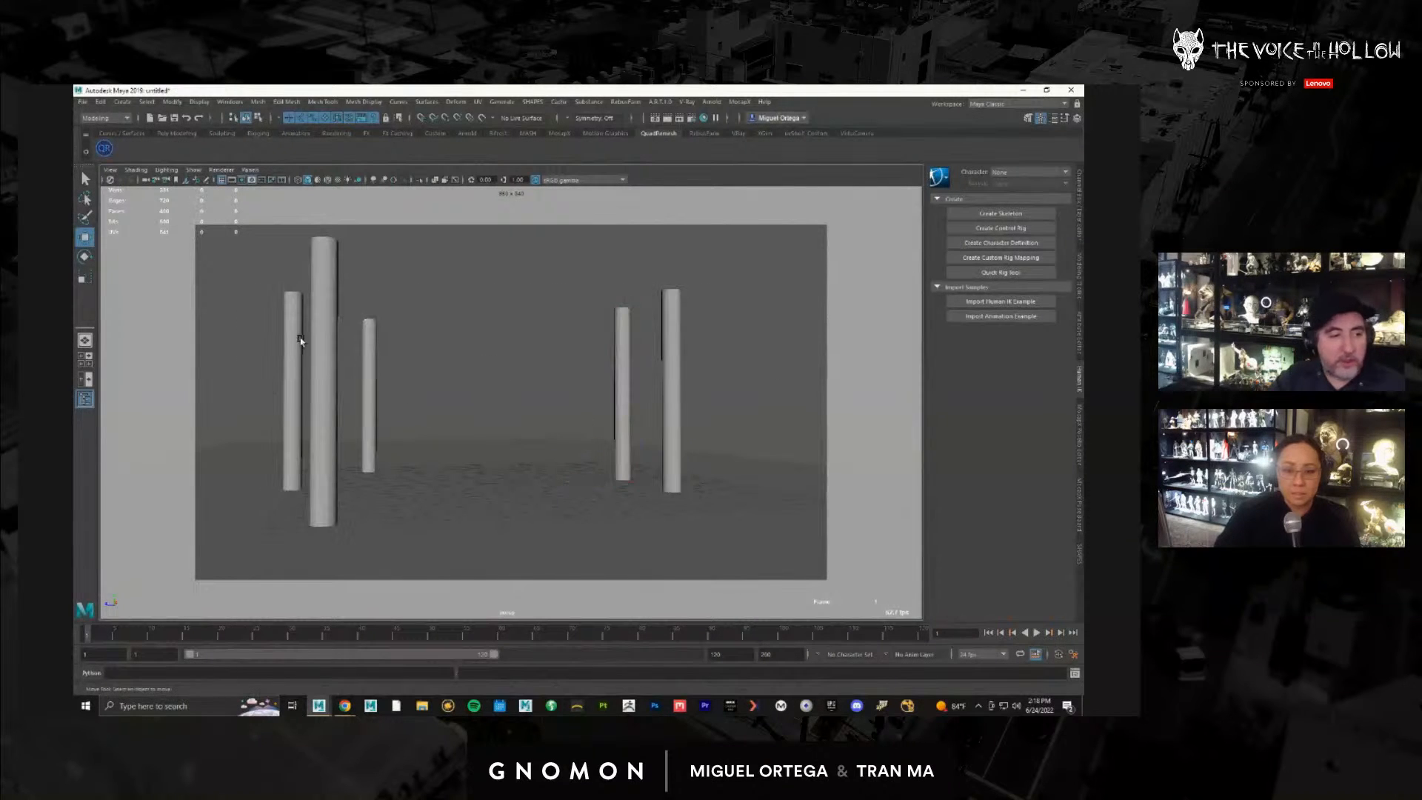
click(110, 170)
click(411, 413)
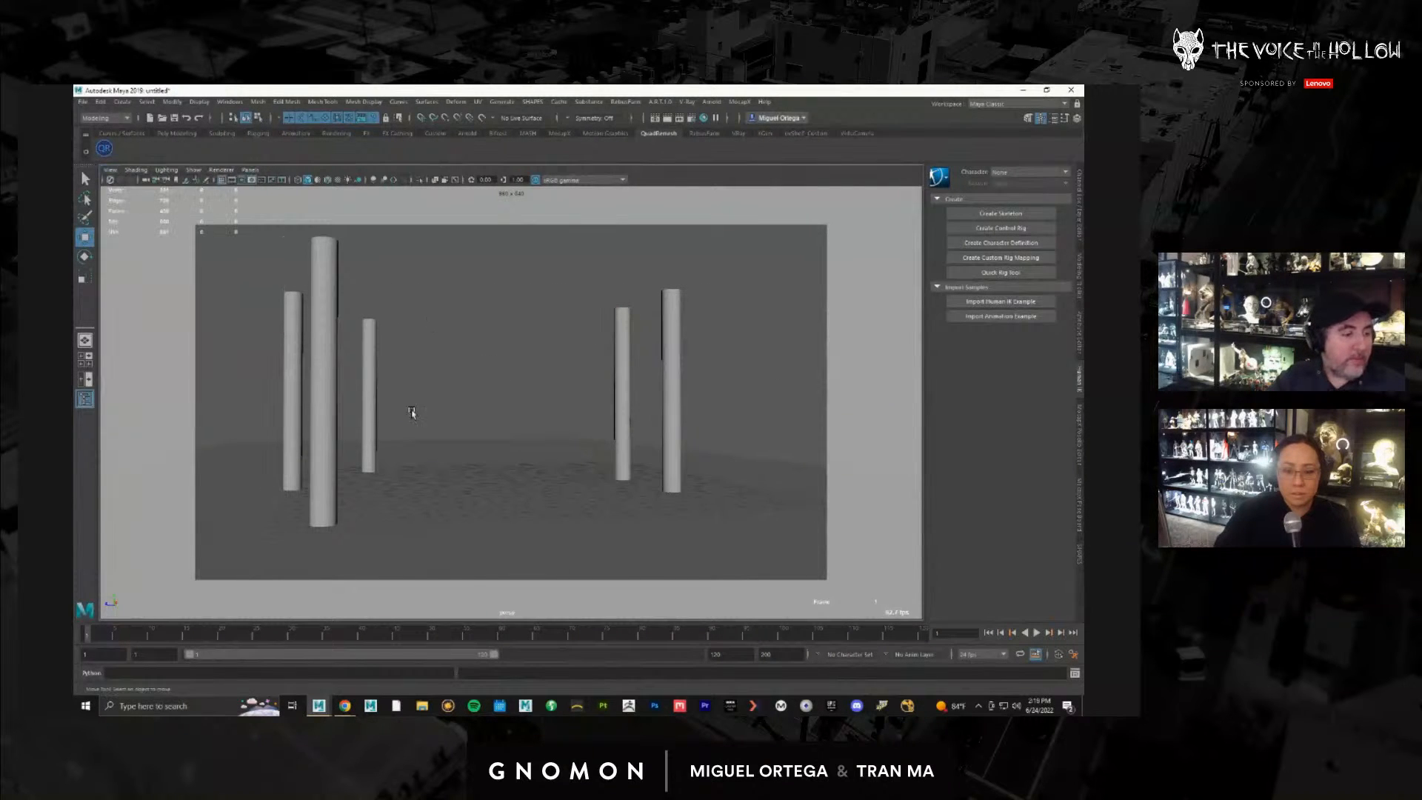
Step: Go to the last frame of the timeline and start serving from VirtuCamera, with its window moved off the left pillars
drag(714, 632, 980, 609)
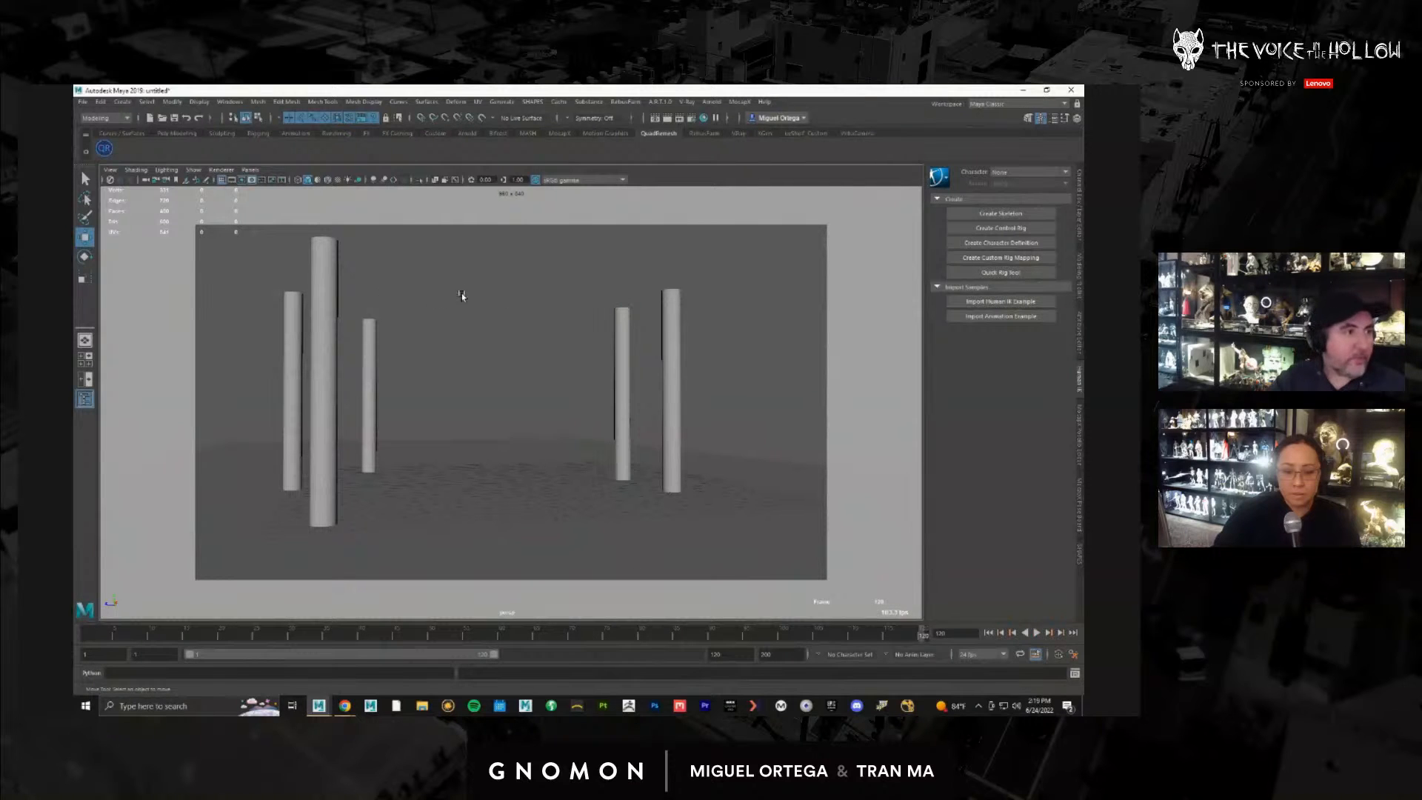
click(856, 134)
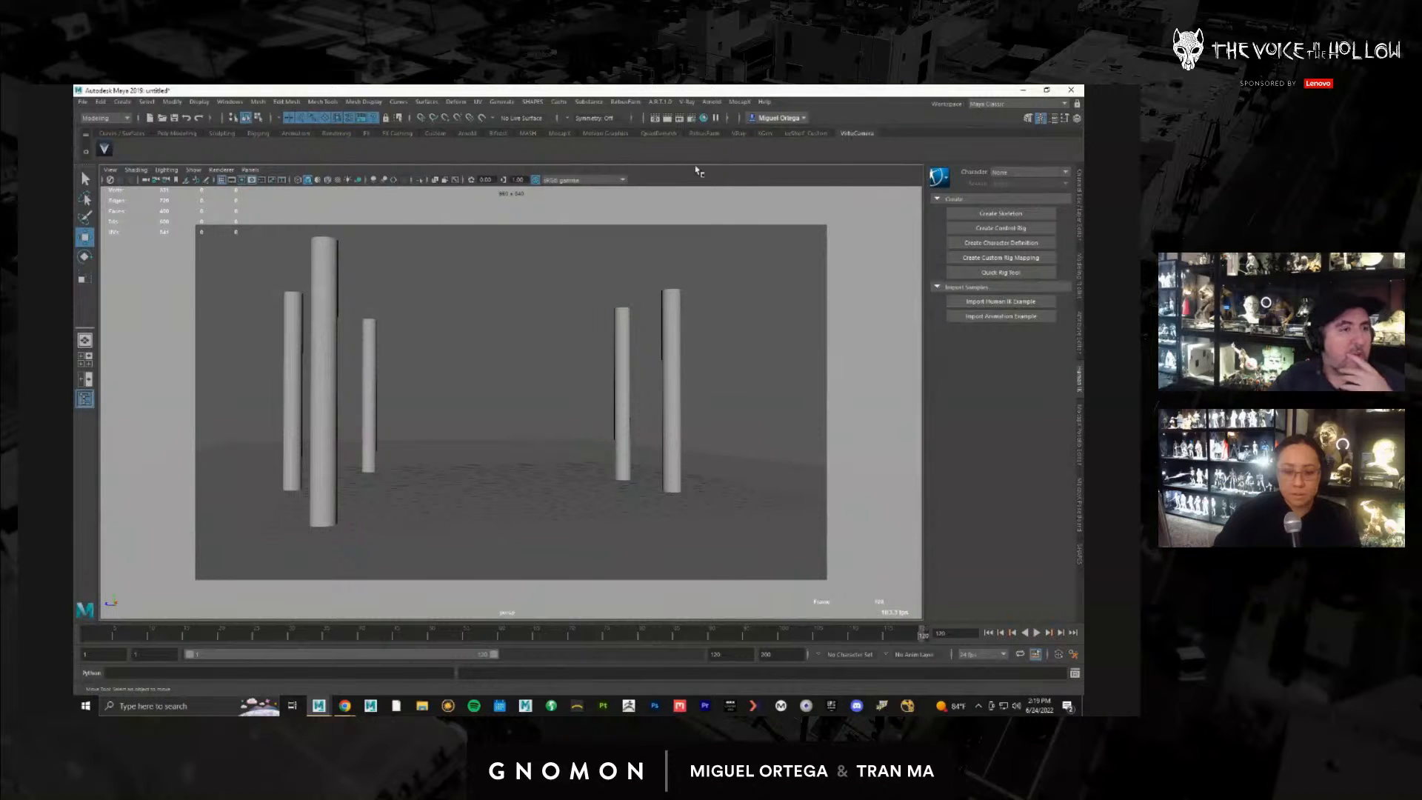
click(104, 149)
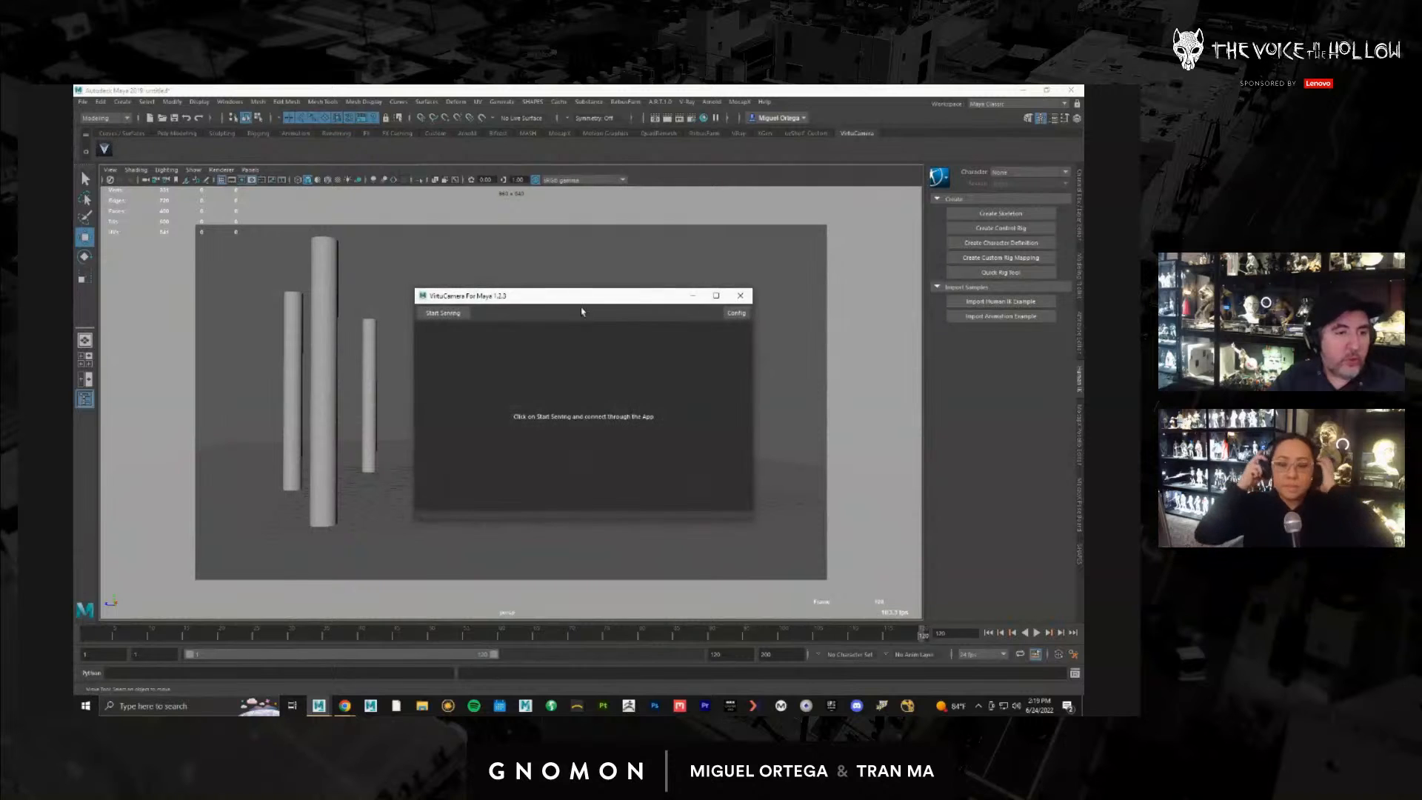
drag(584, 299, 862, 200)
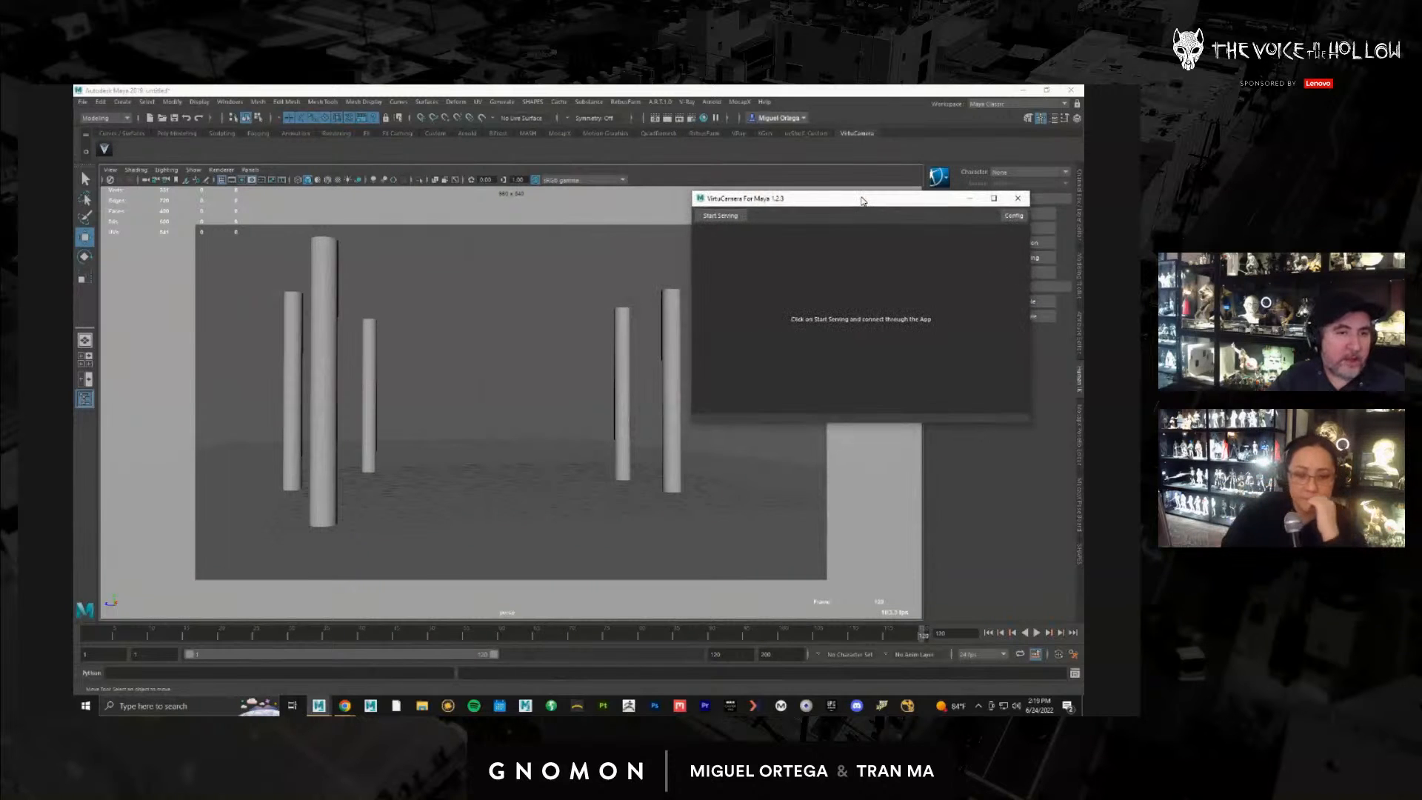
click(716, 216)
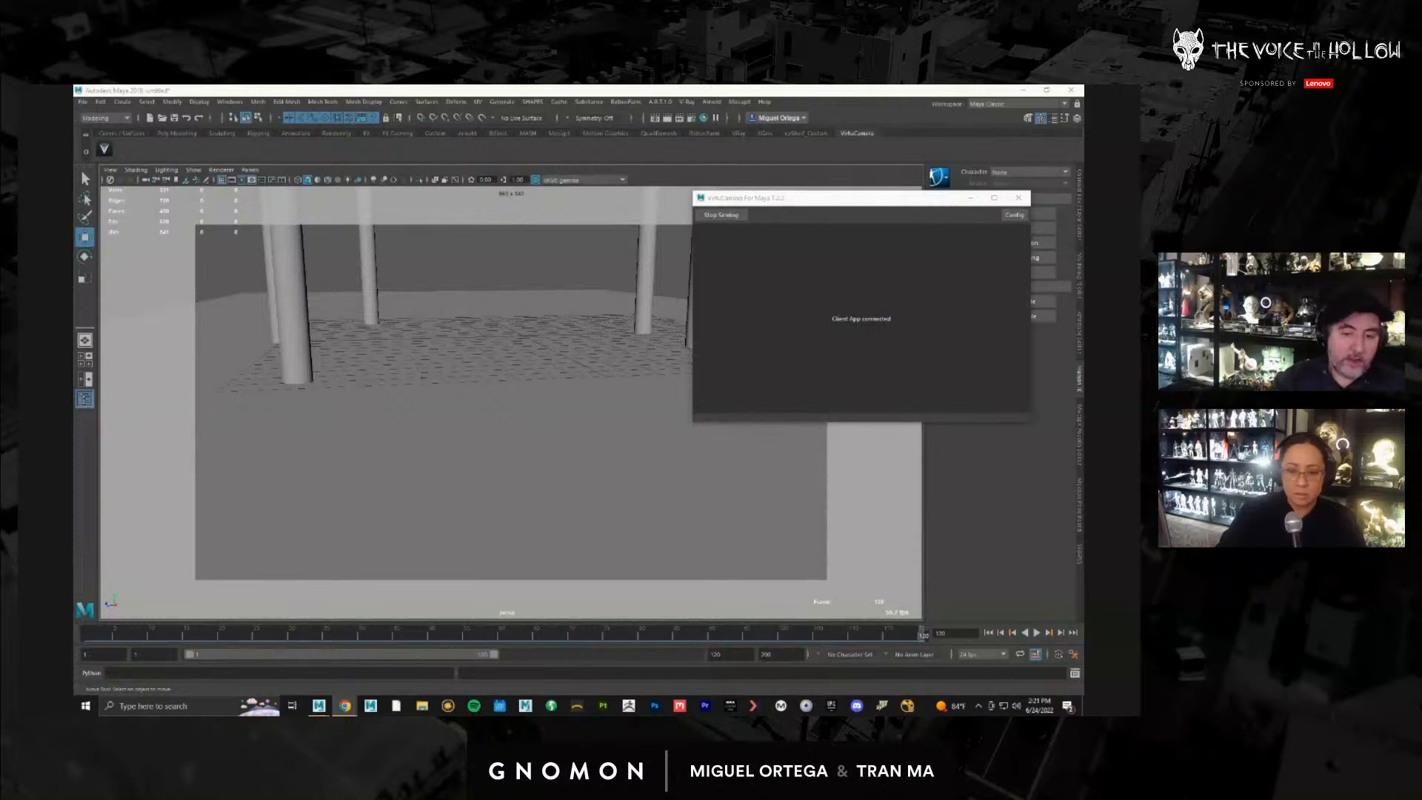
Step: Select the perspective camera and scrub through its recorded motion keys on the timeline
click(110, 170)
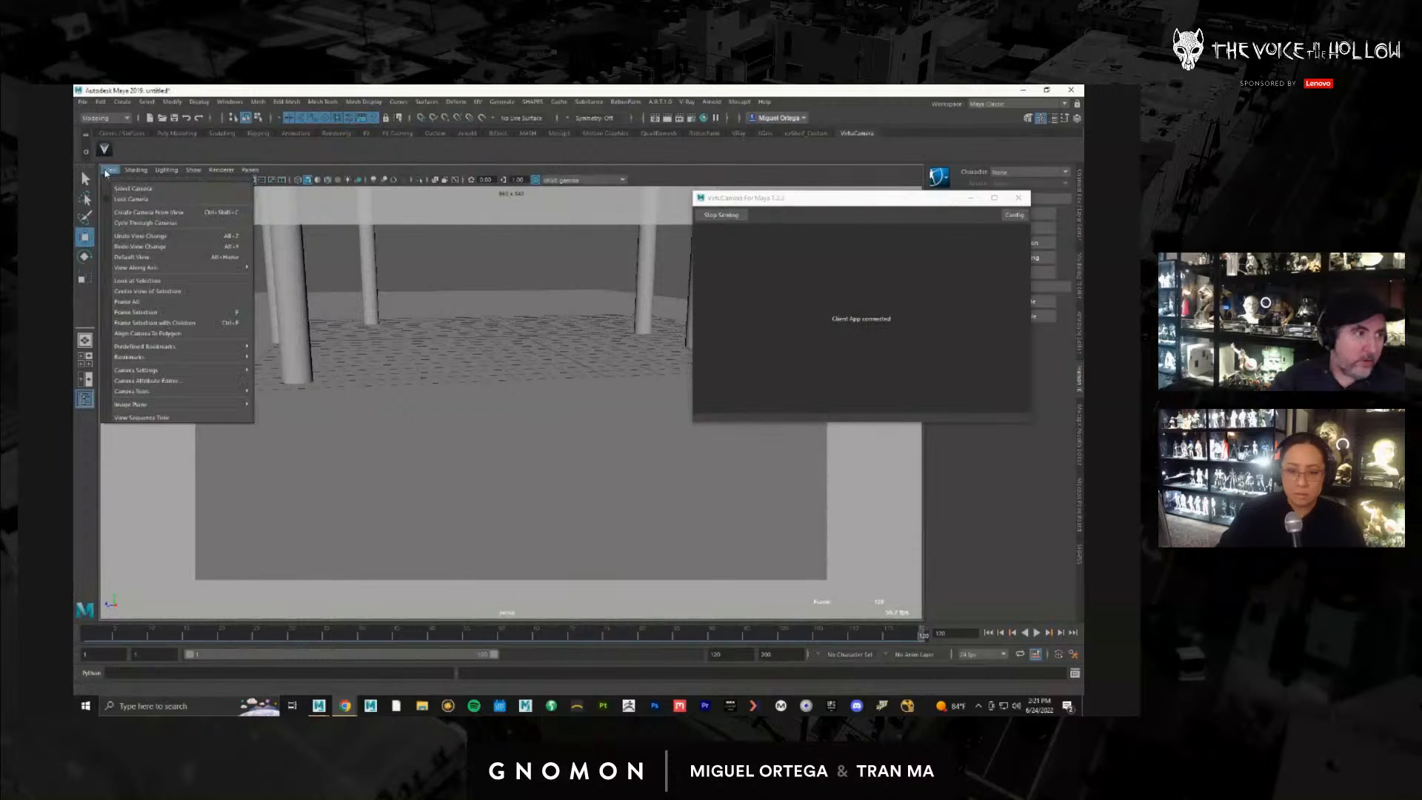
click(141, 189)
drag(359, 636, 525, 624)
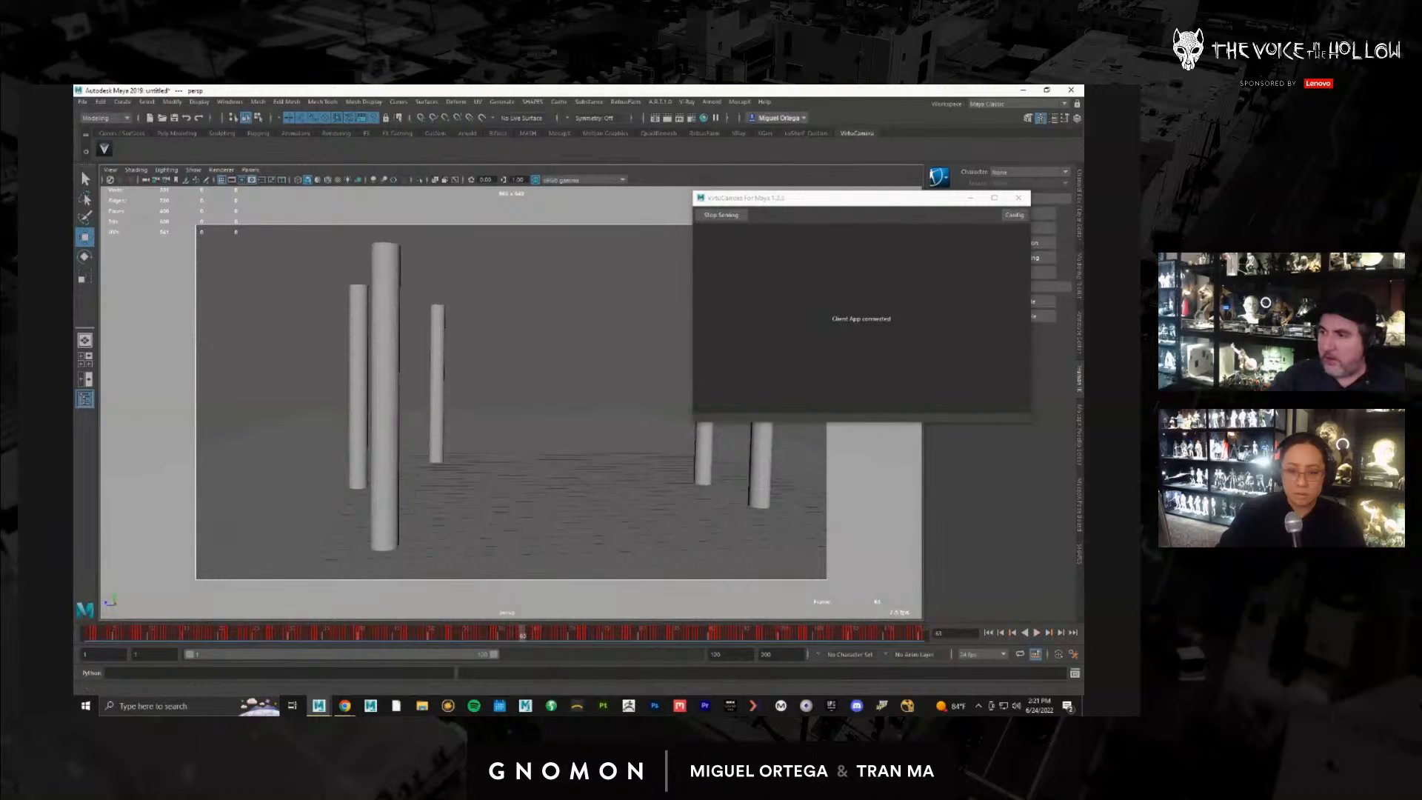
click(859, 198)
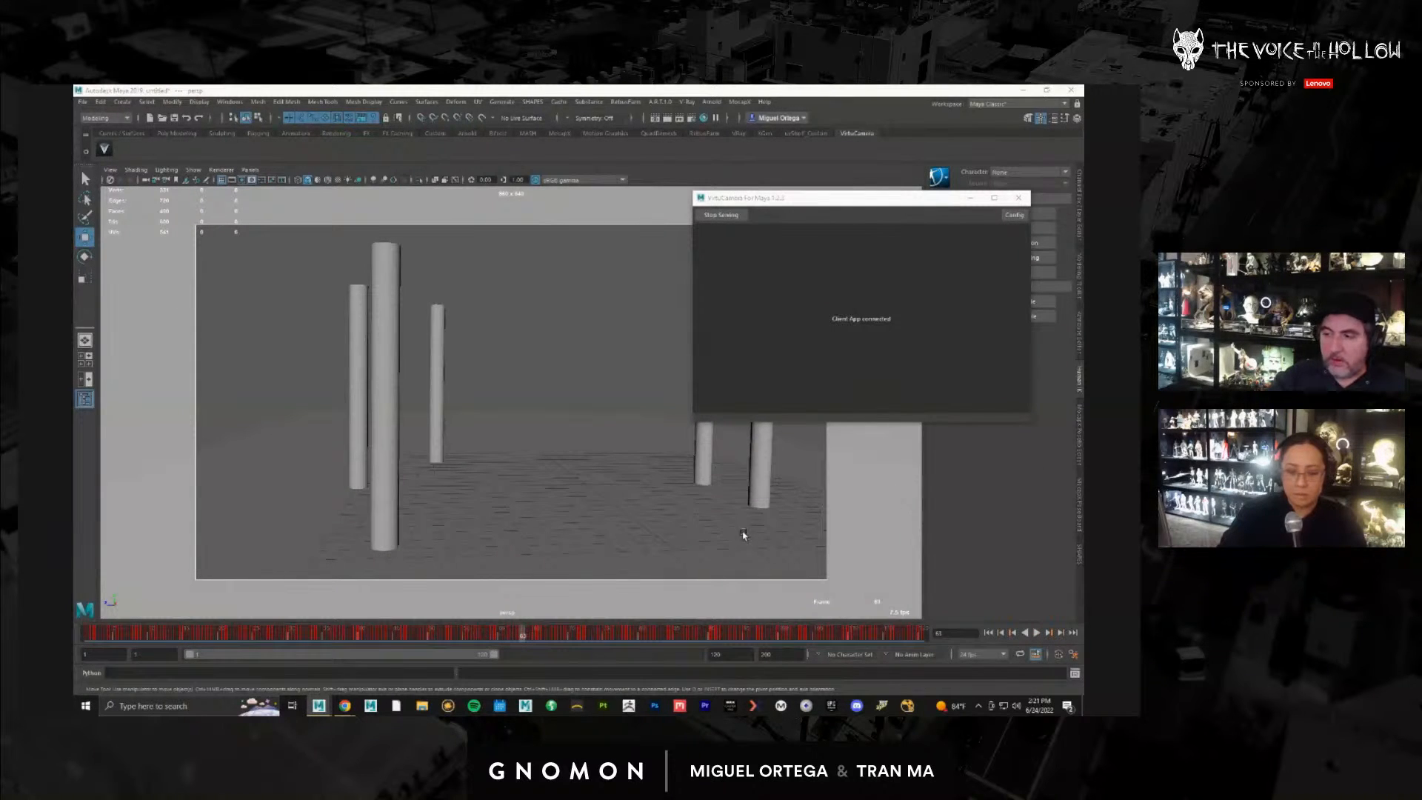
drag(470, 631, 702, 641)
drag(792, 627, 382, 634)
Step: Play the recorded camera move from the first frame and stop it near the end
click(989, 633)
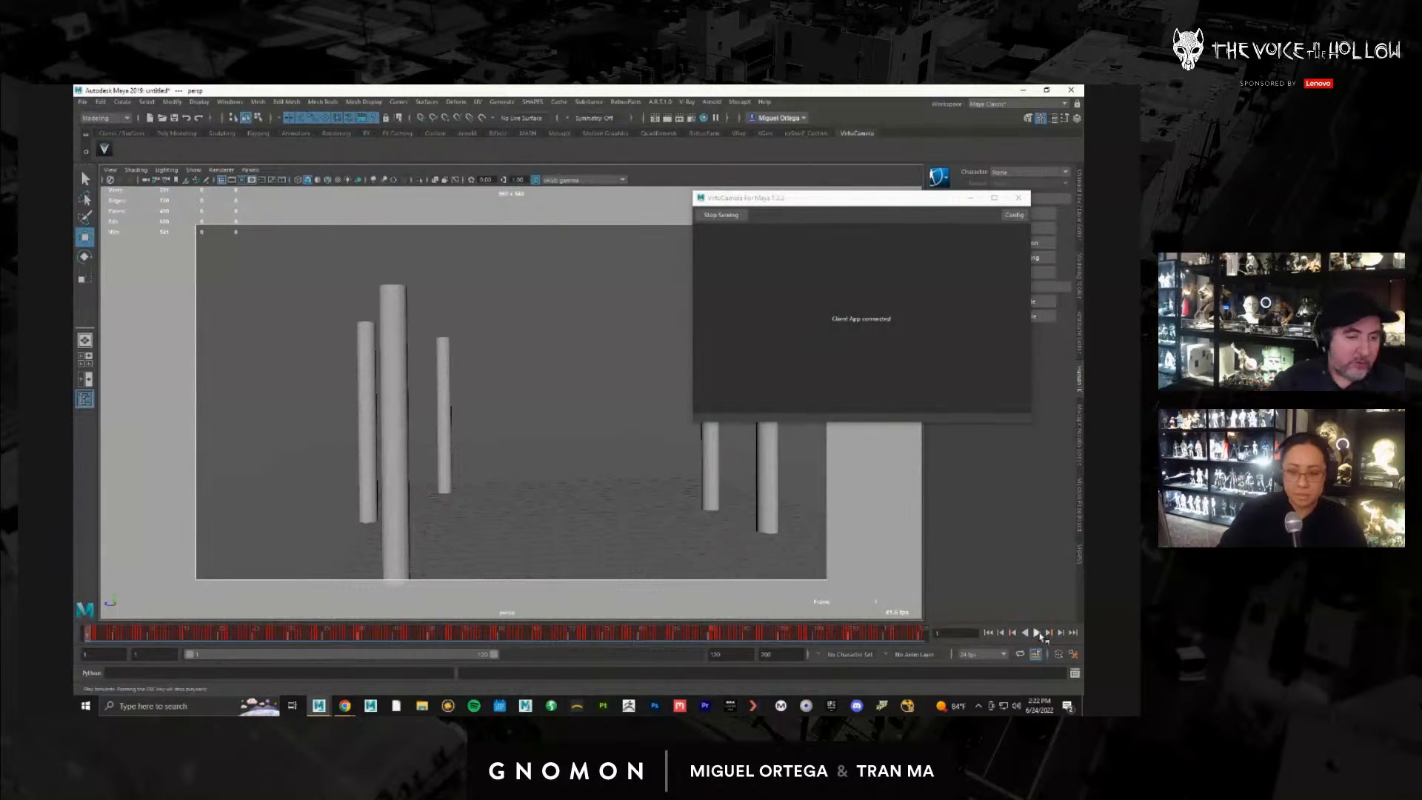
click(1037, 633)
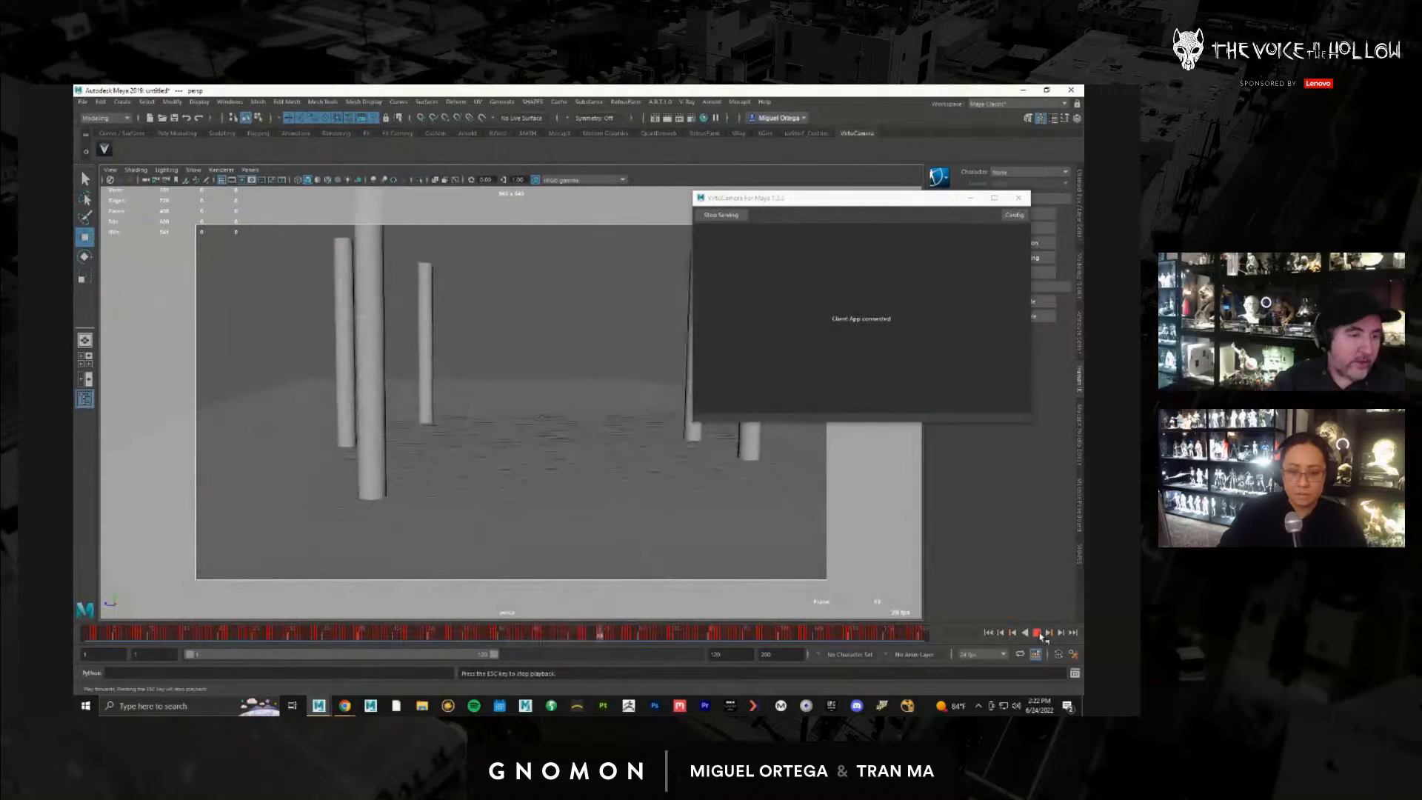
click(1037, 633)
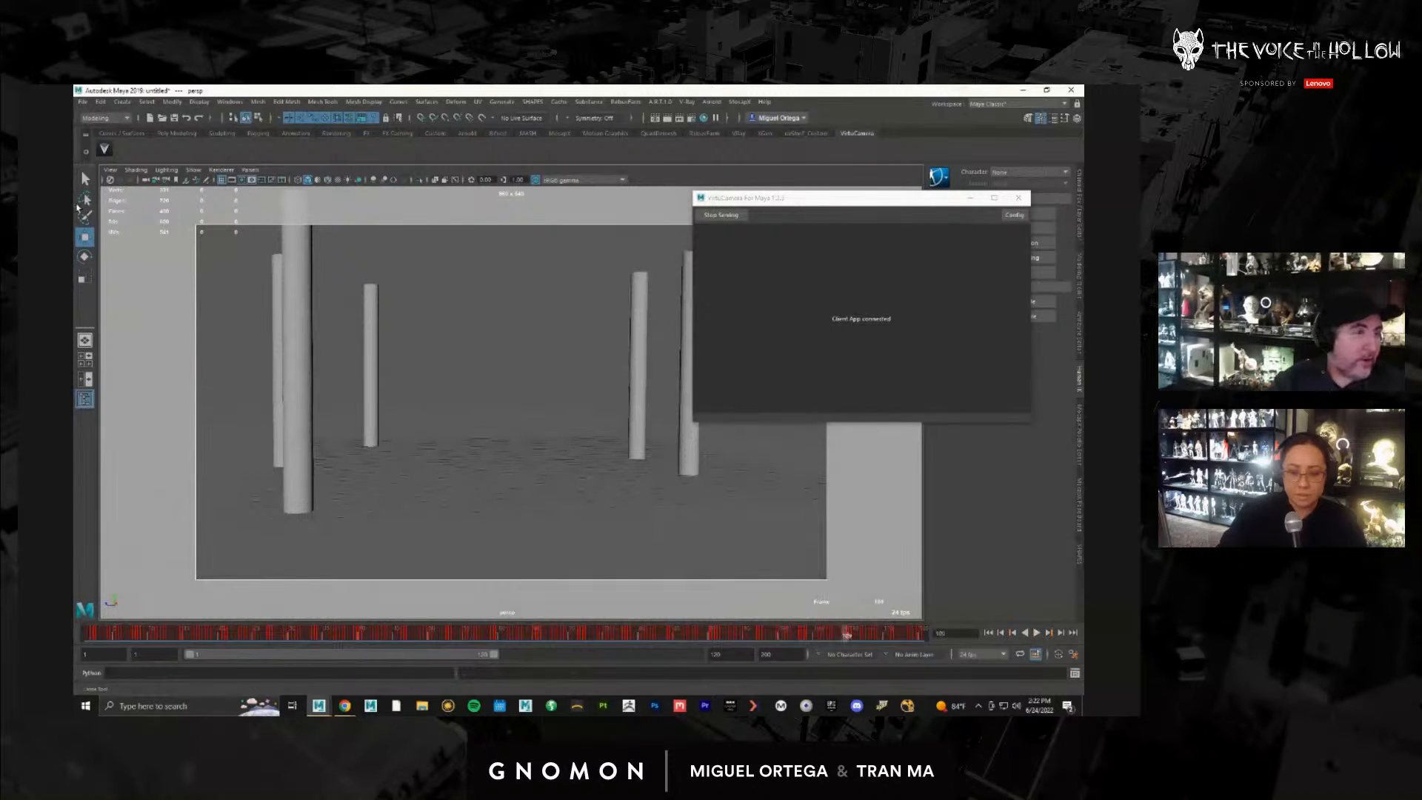
Step: Open the Graph Editor to show the selected camera's animation curves
click(227, 102)
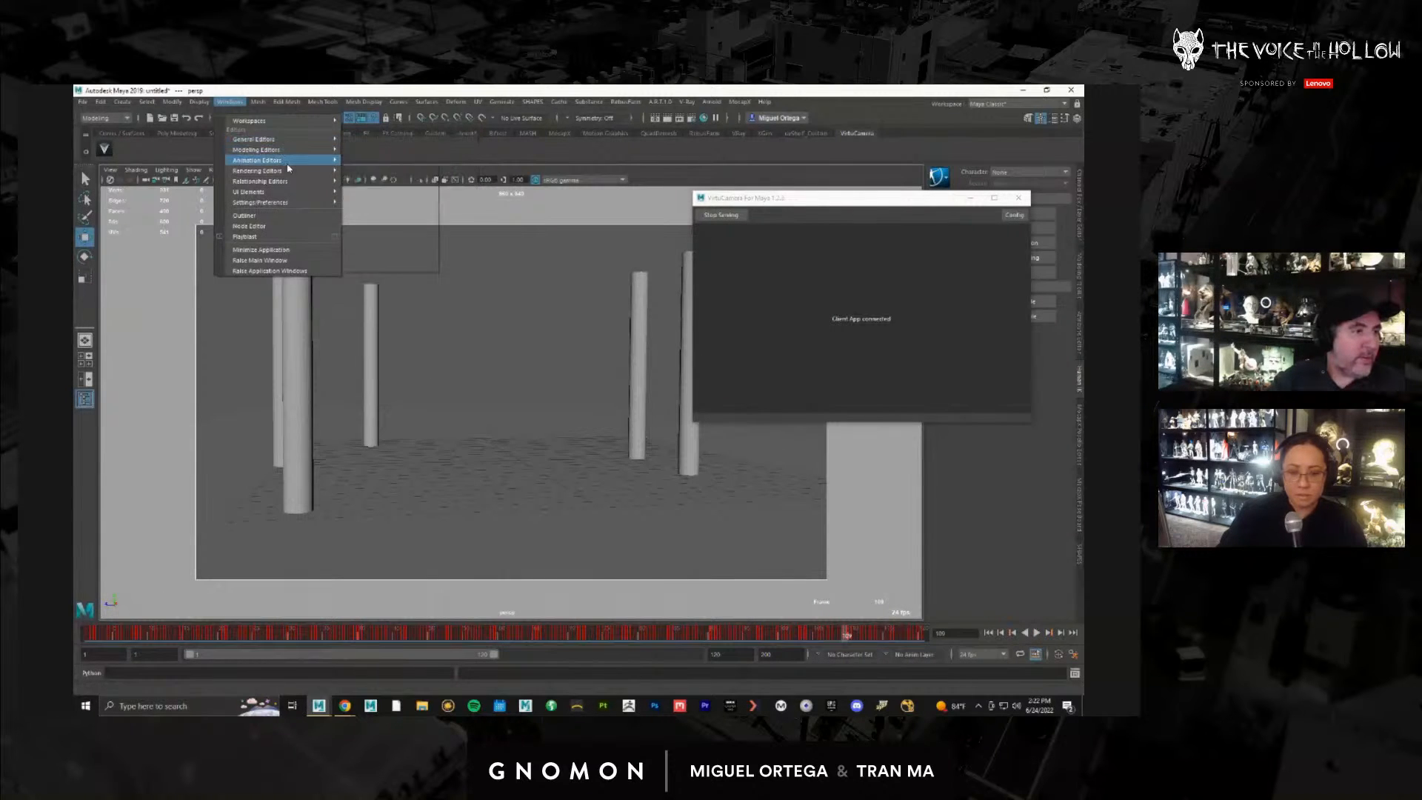
click(370, 169)
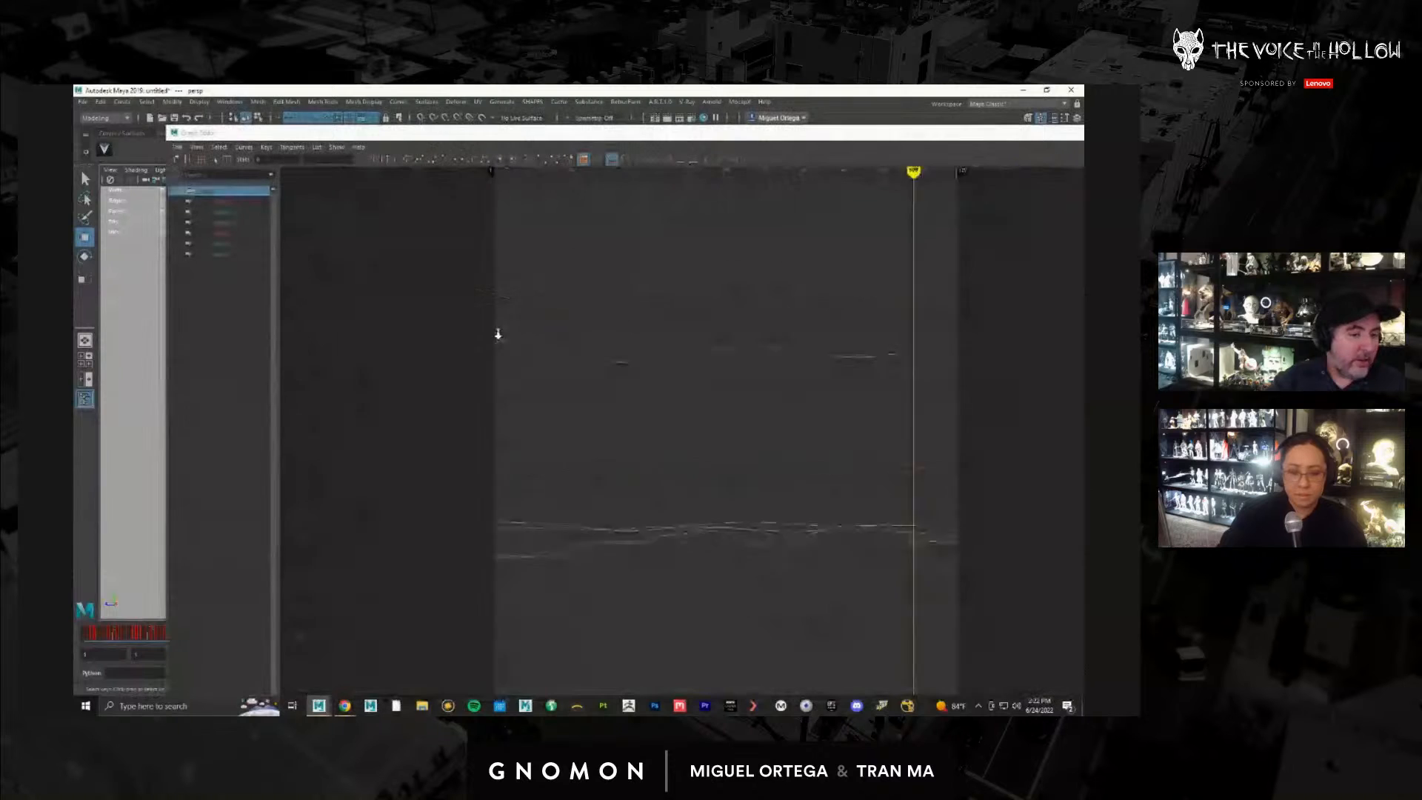
Step: Simplify the camera's animation curves across all recorded keys with Simplify Curve and frame the reduced curves
scroll(829, 528, up, 4)
drag(473, 610, 1014, 292)
click(242, 146)
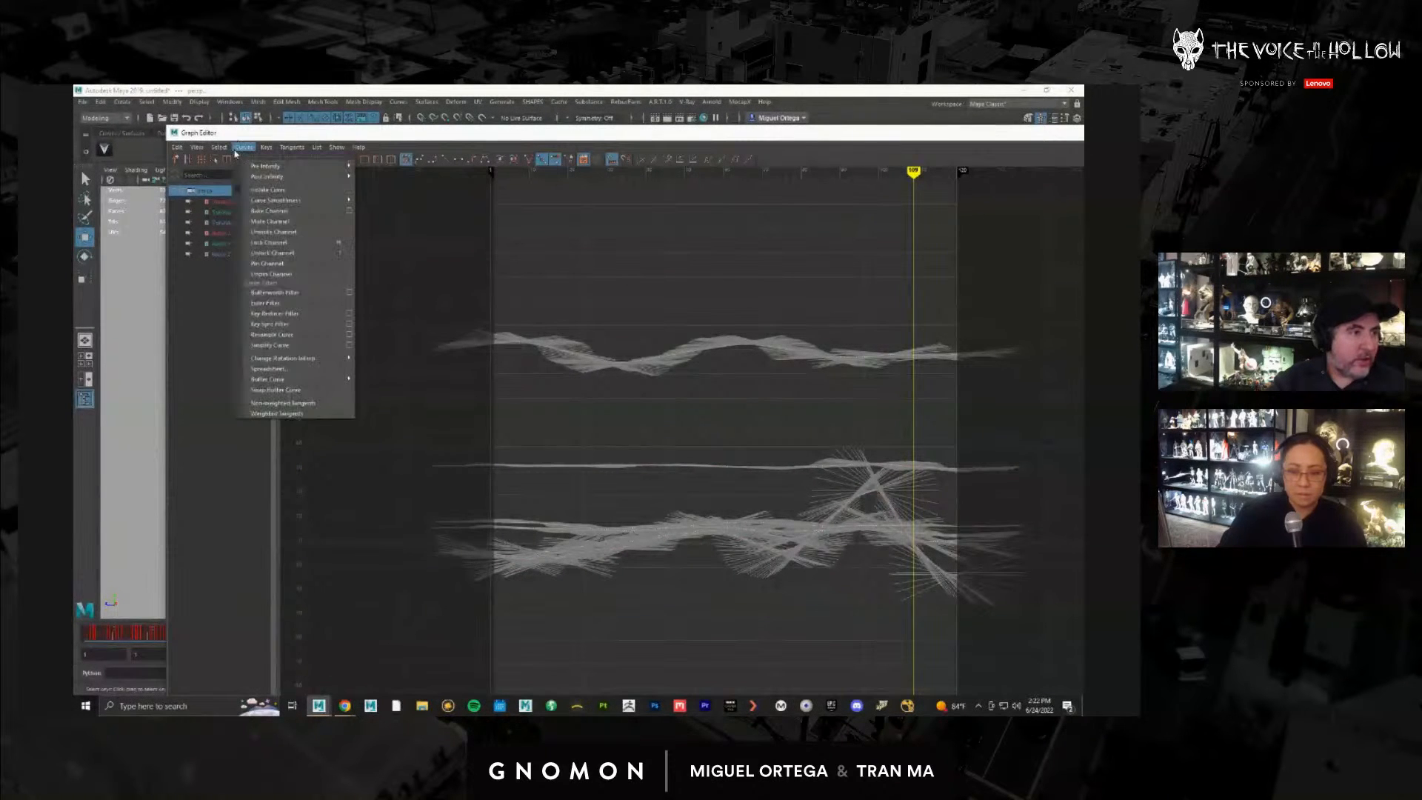
click(330, 345)
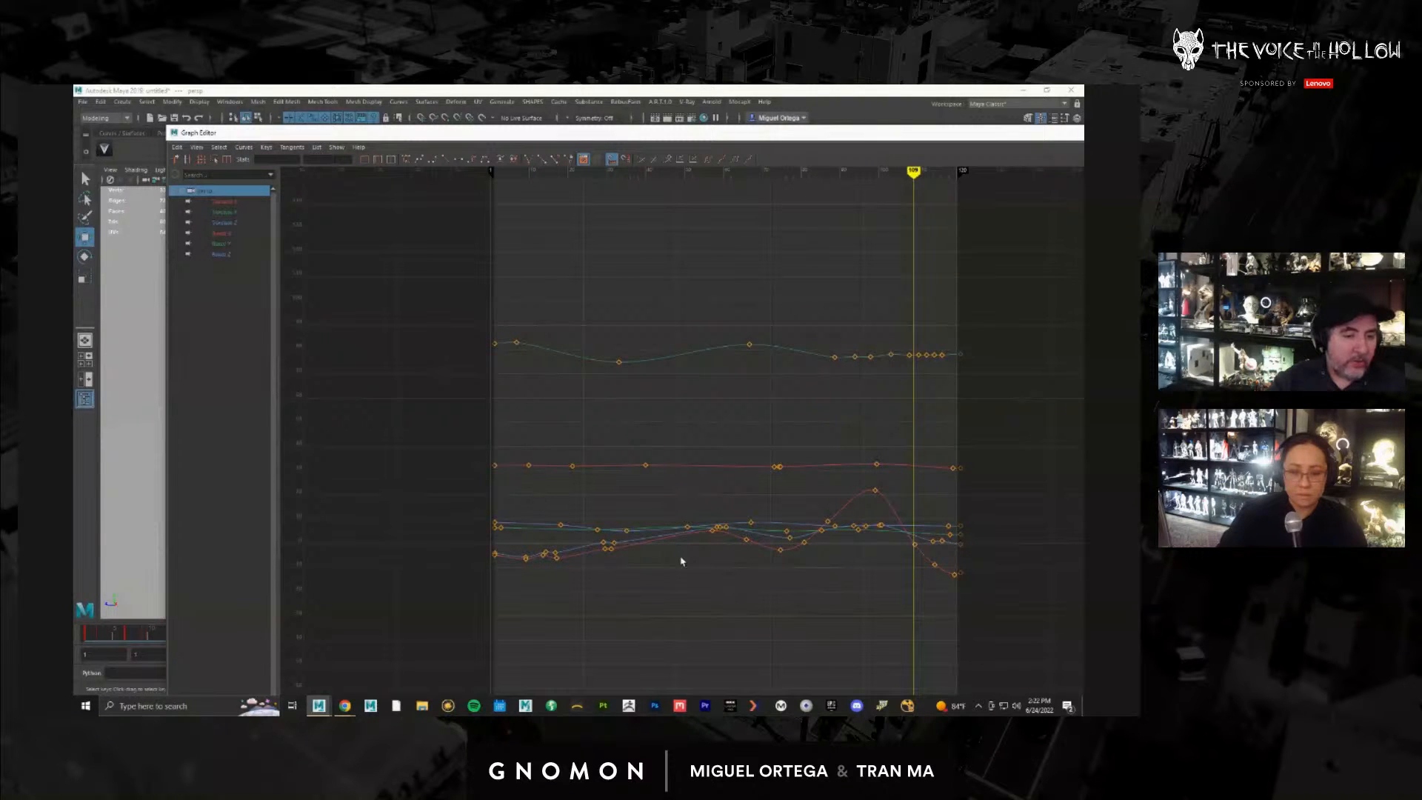
drag(1016, 139, 879, 147)
key(f)
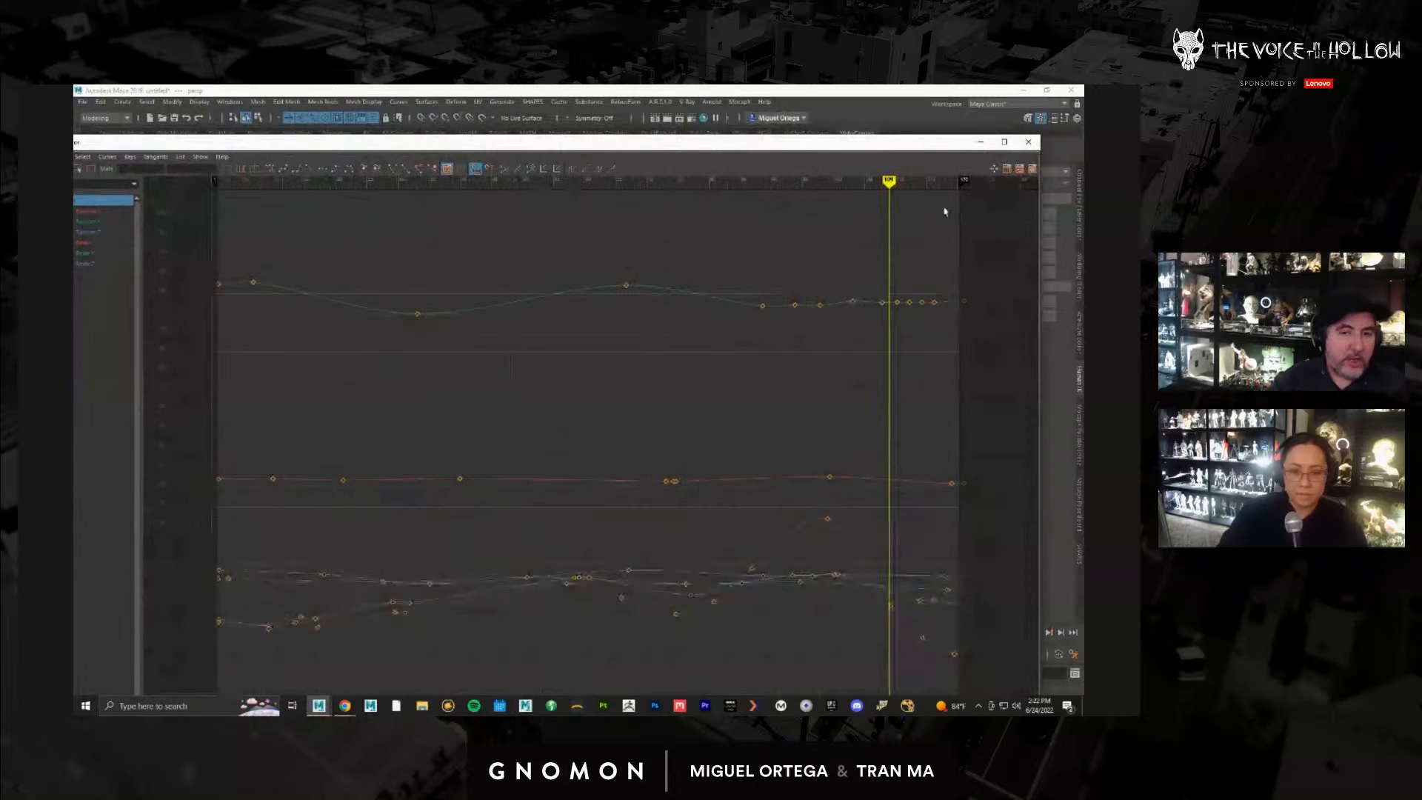
Step: Close the Graph Editor, play back the simplified camera move and undo the curve simplification
click(1027, 145)
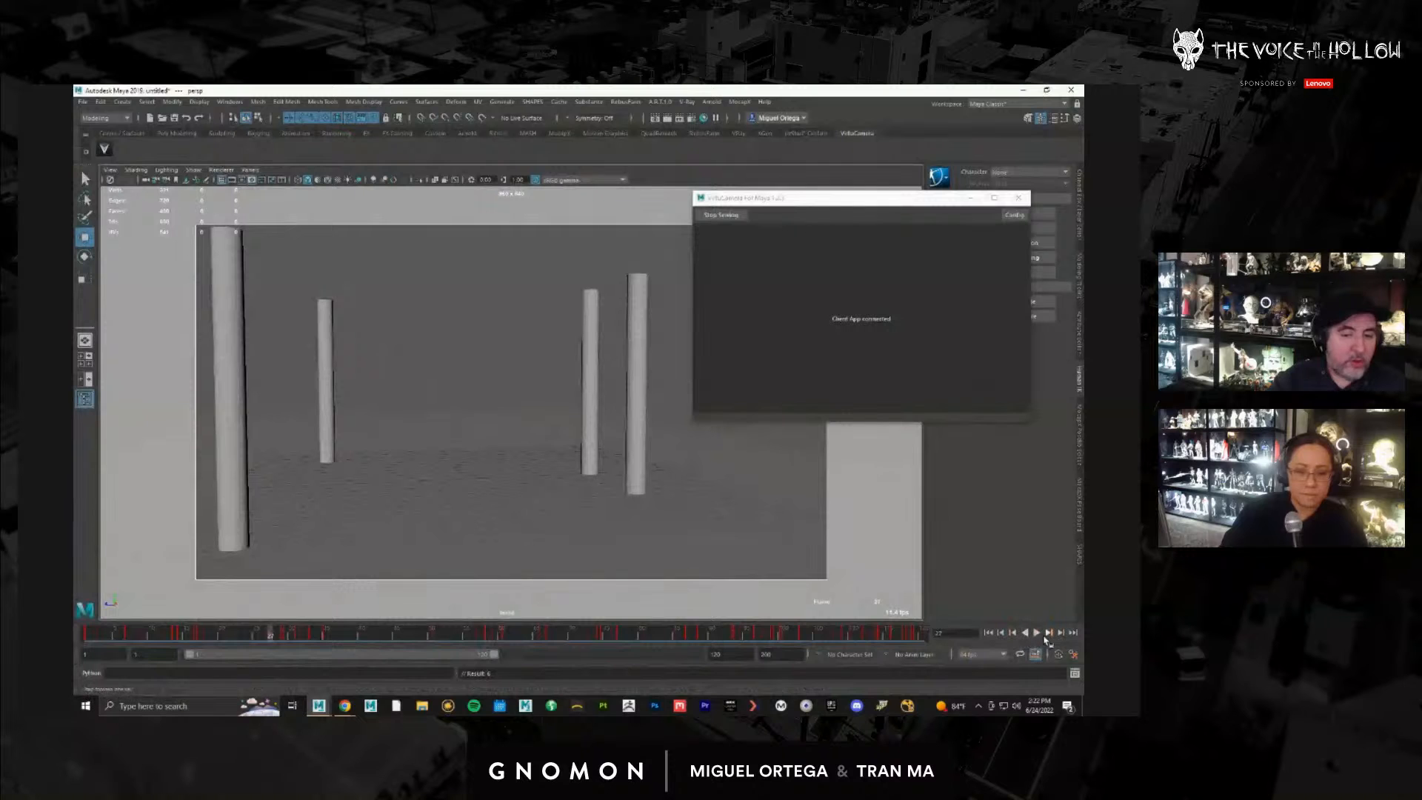
click(1037, 632)
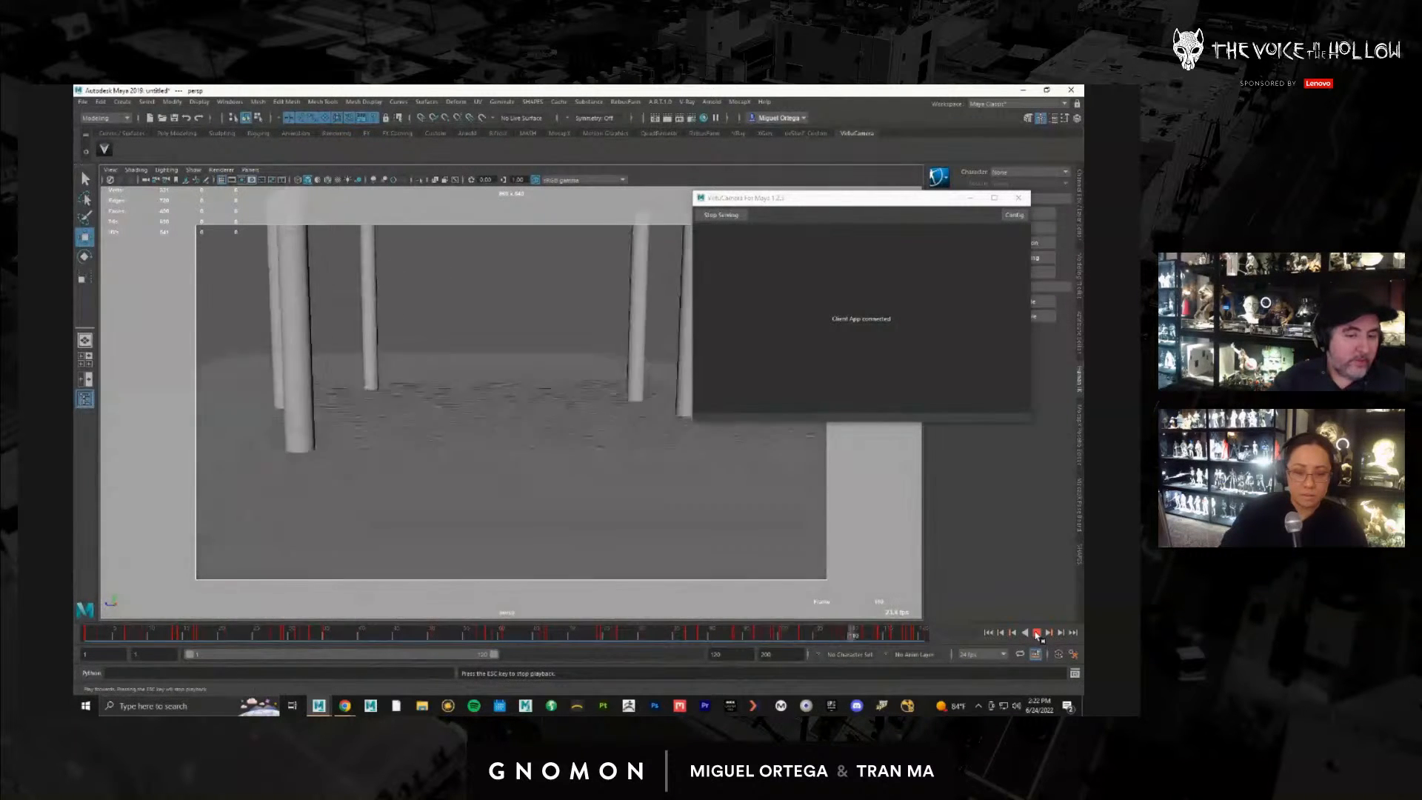
click(661, 434)
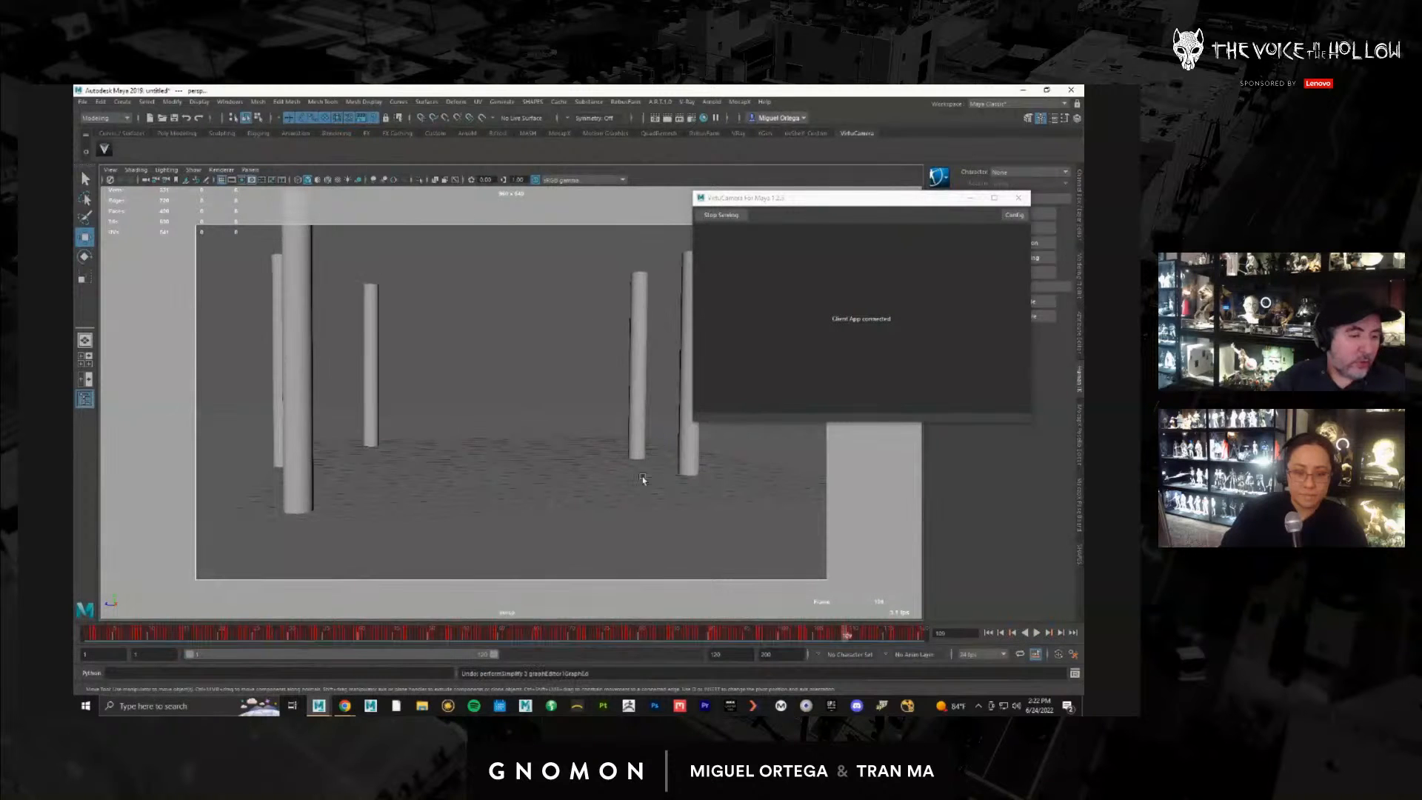
Step: Scrub through the original camera move and close the VirtuCamera window
mouse_move(551, 635)
mouse_down()
mouse_move(103, 635)
mouse_move(901, 650)
mouse_move(767, 645)
mouse_move(1080, 584)
mouse_up()
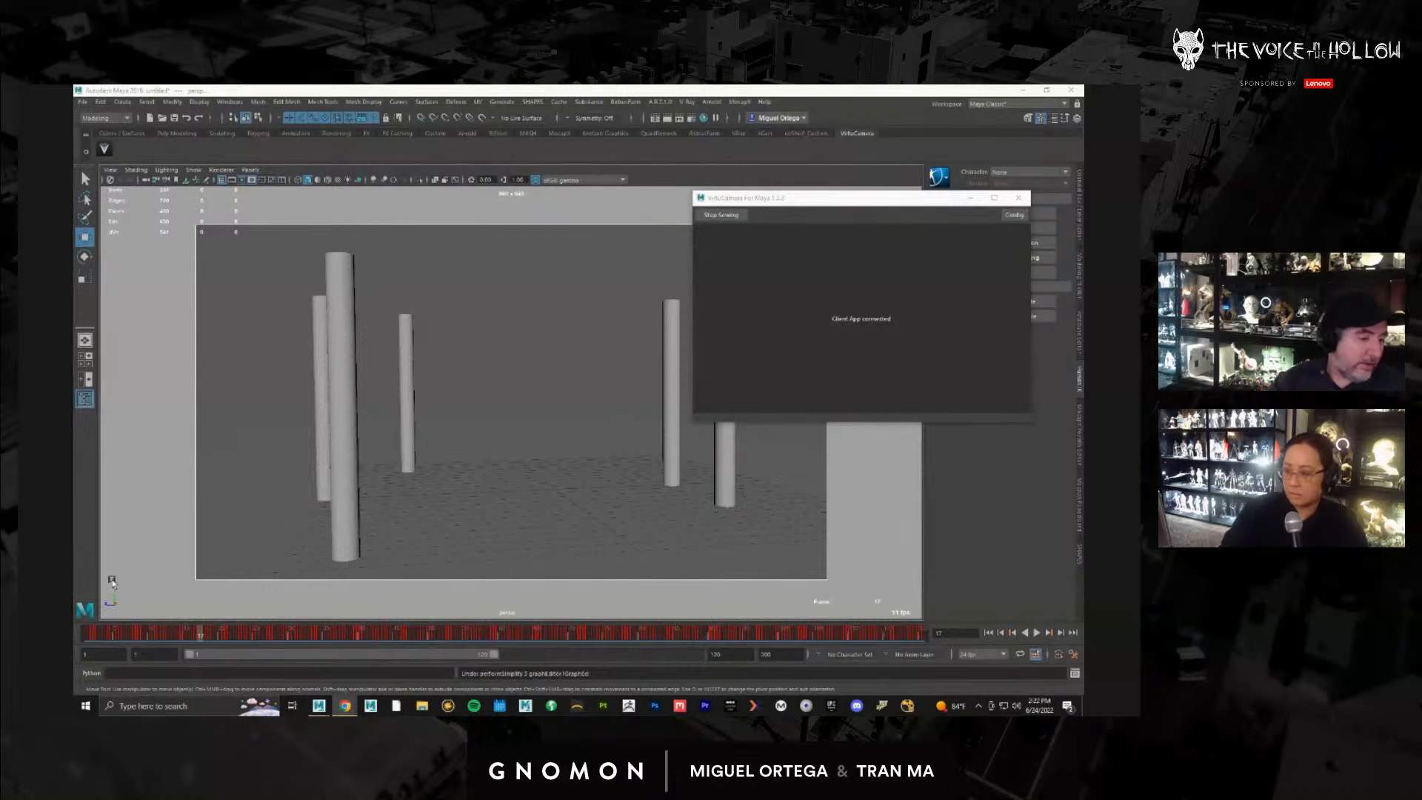
click(226, 634)
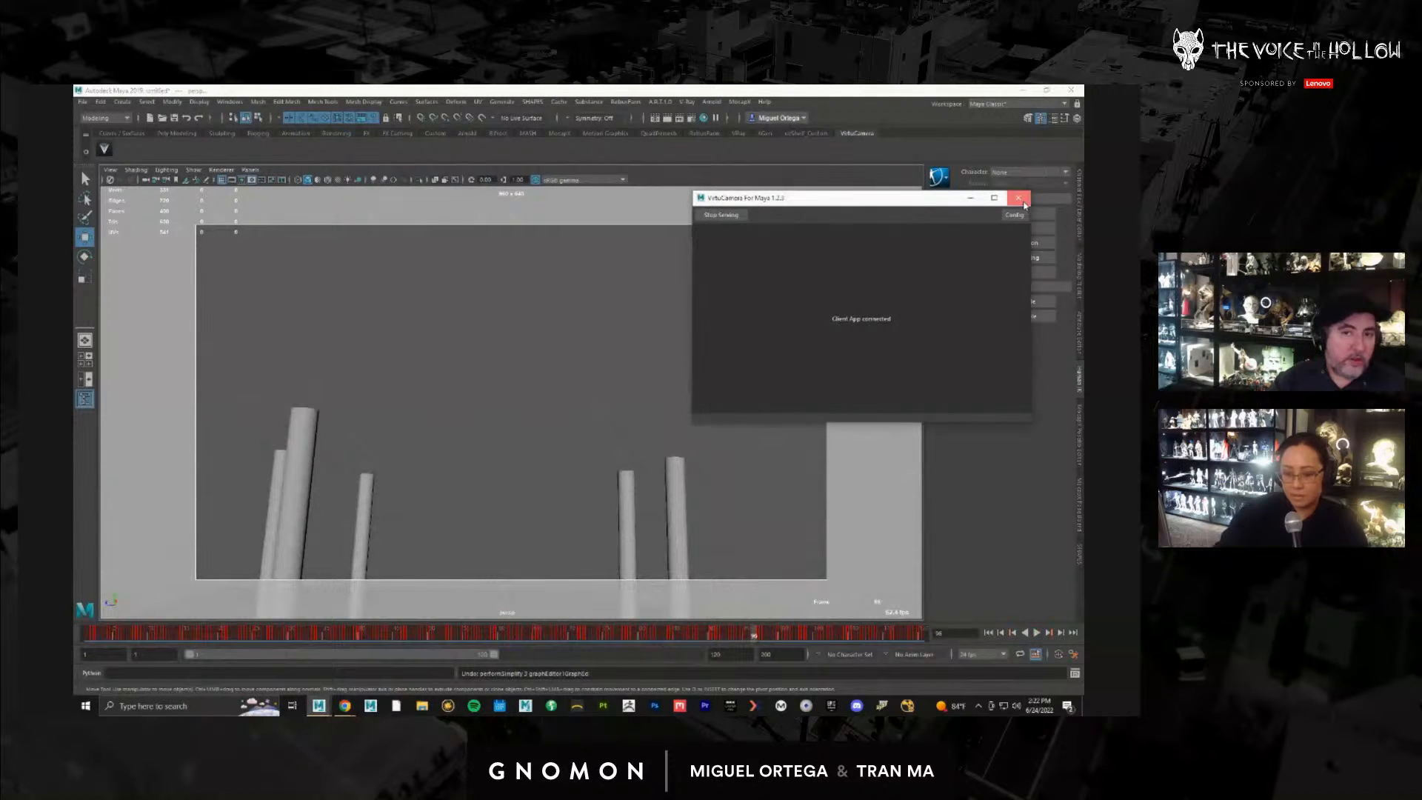
click(1018, 197)
drag(619, 635, 313, 635)
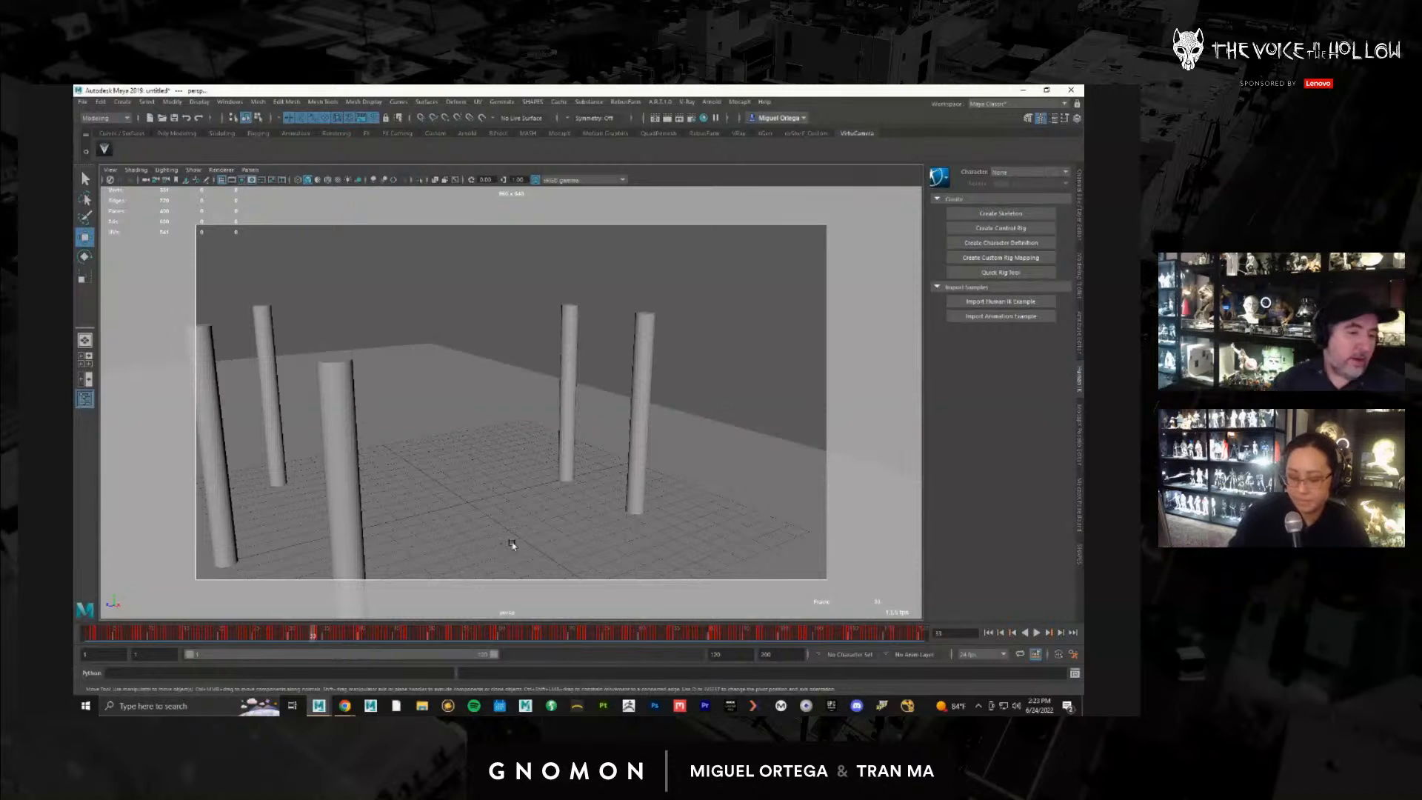
Step: Start a new scene without saving the pillar scene
click(82, 101)
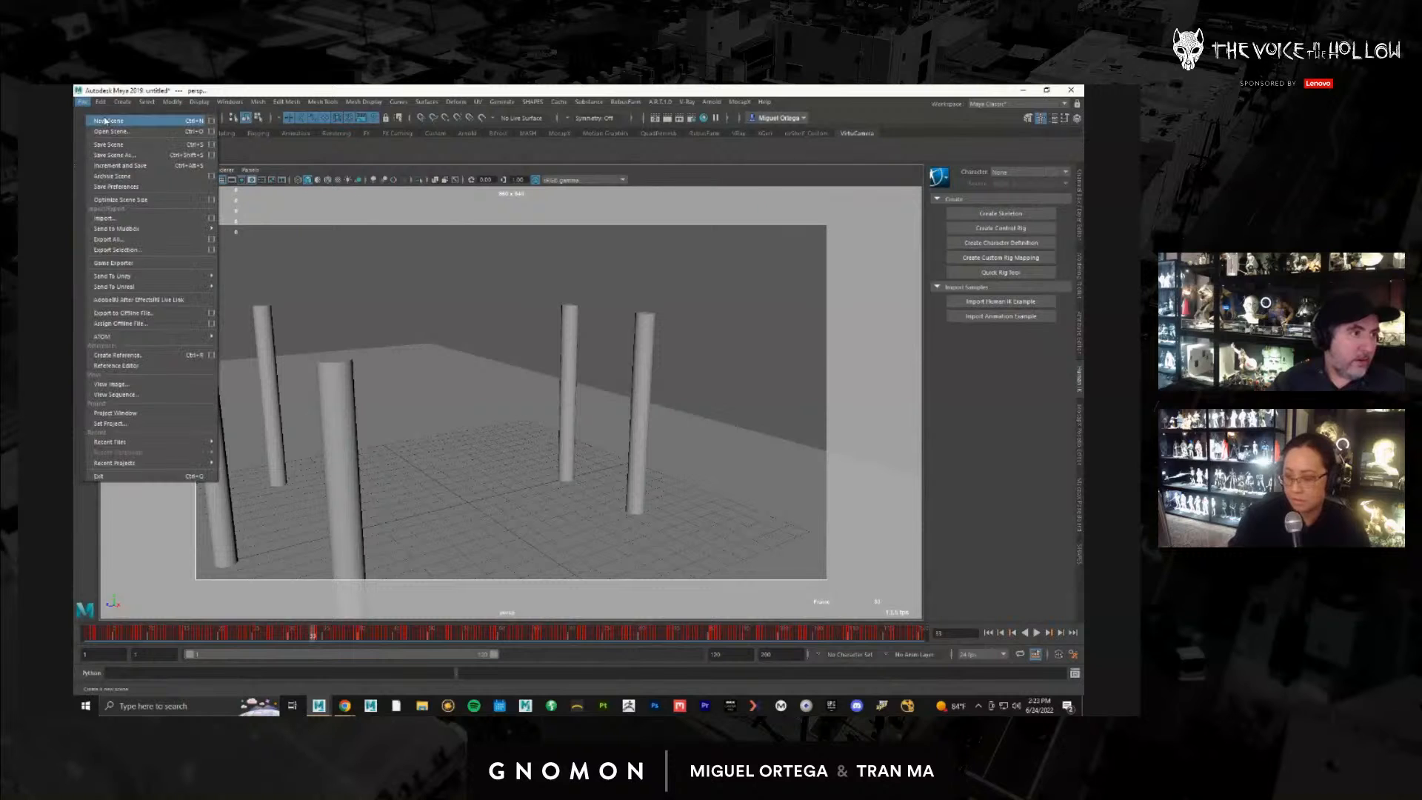
click(111, 117)
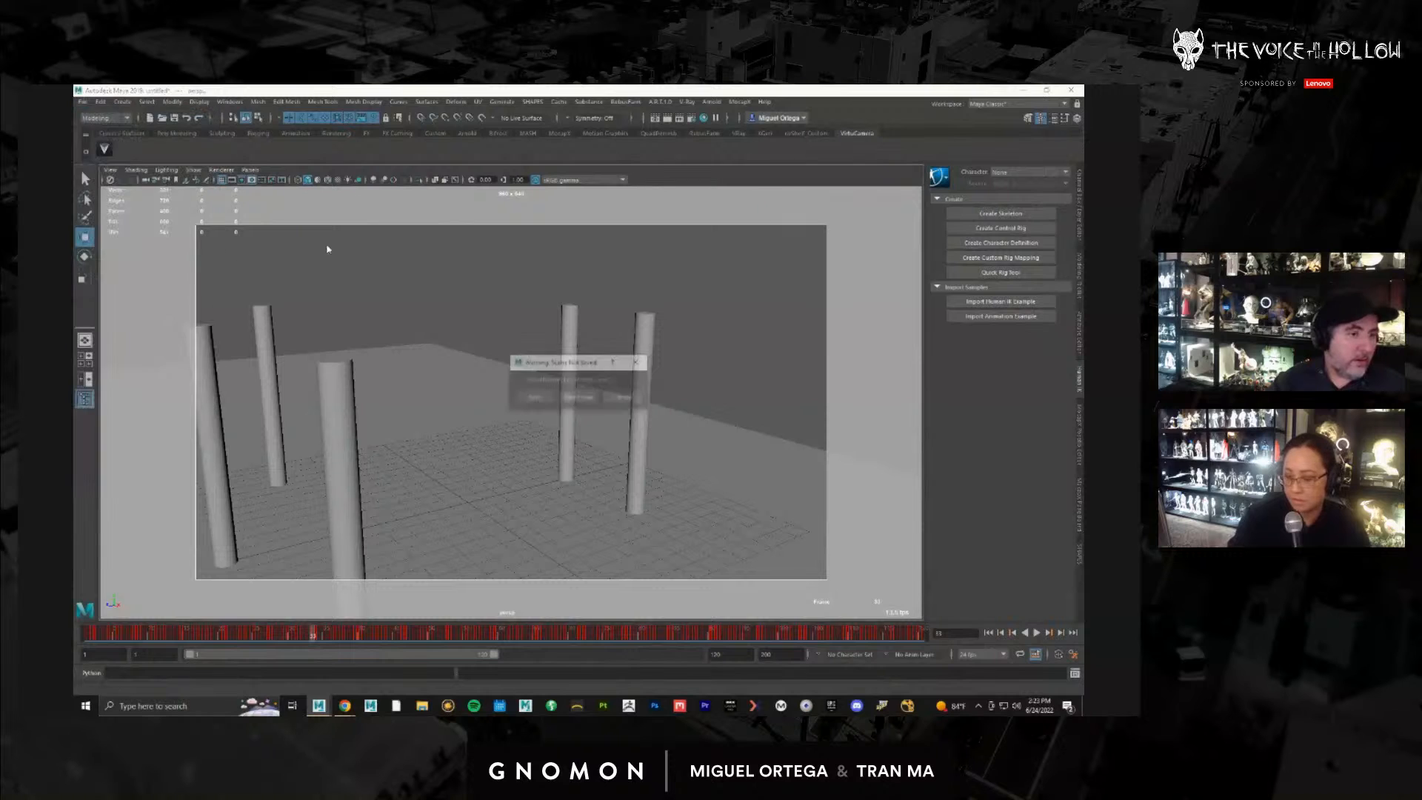
click(589, 401)
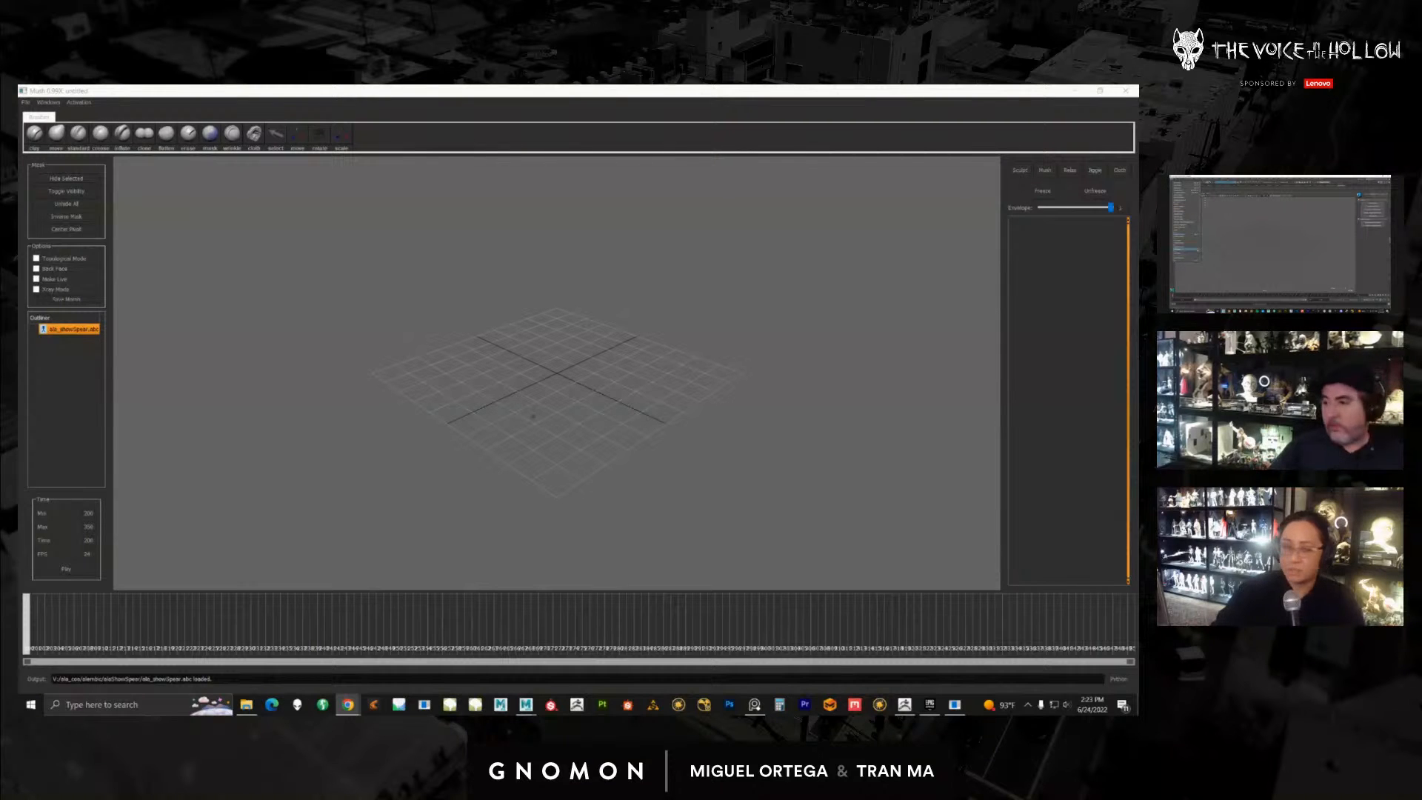
Step: Switch to Mush, select and frame the loaded spear character, and play its animation until close to the end
click(72, 330)
alt+drag(586, 377, 497, 371)
key(f)
alt+drag(497, 320, 562, 404)
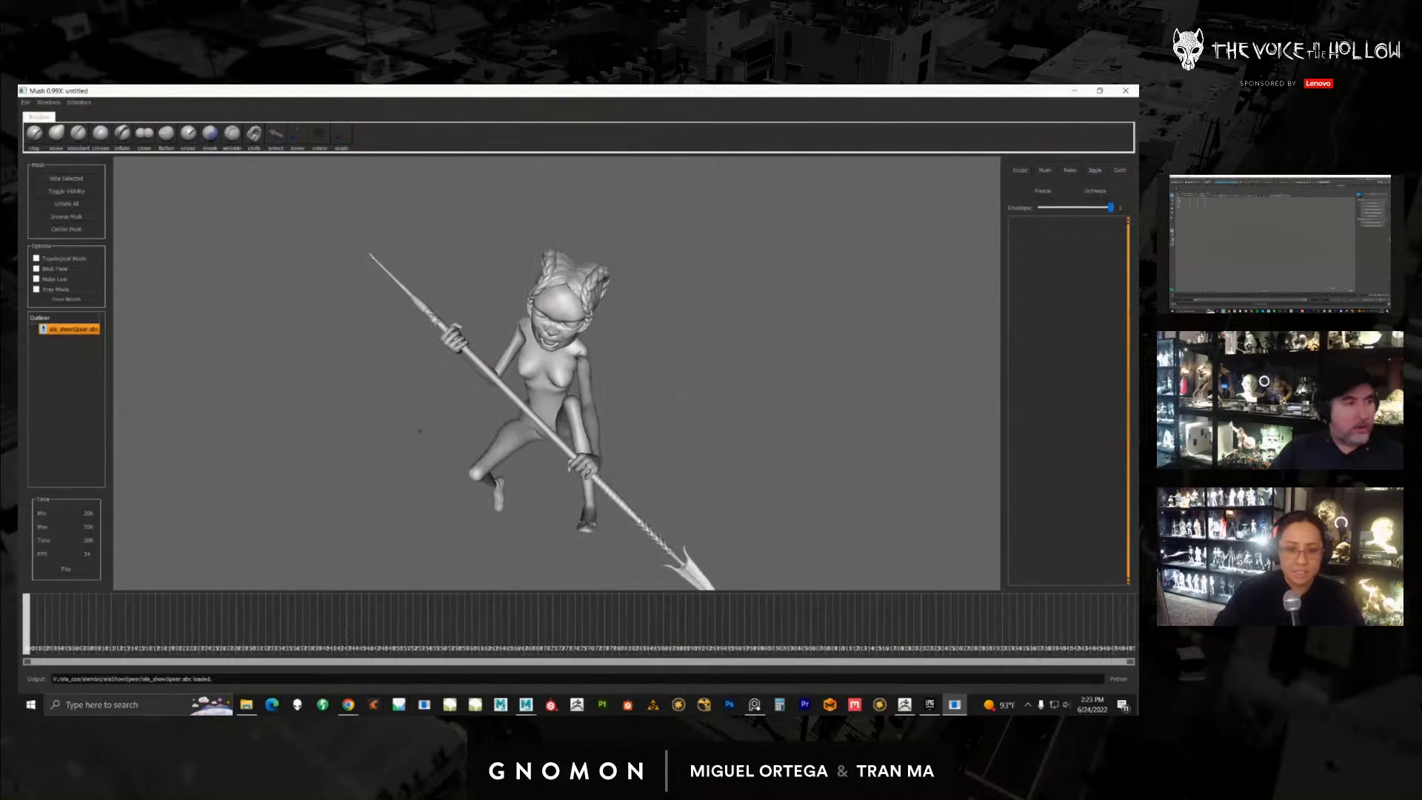
click(67, 570)
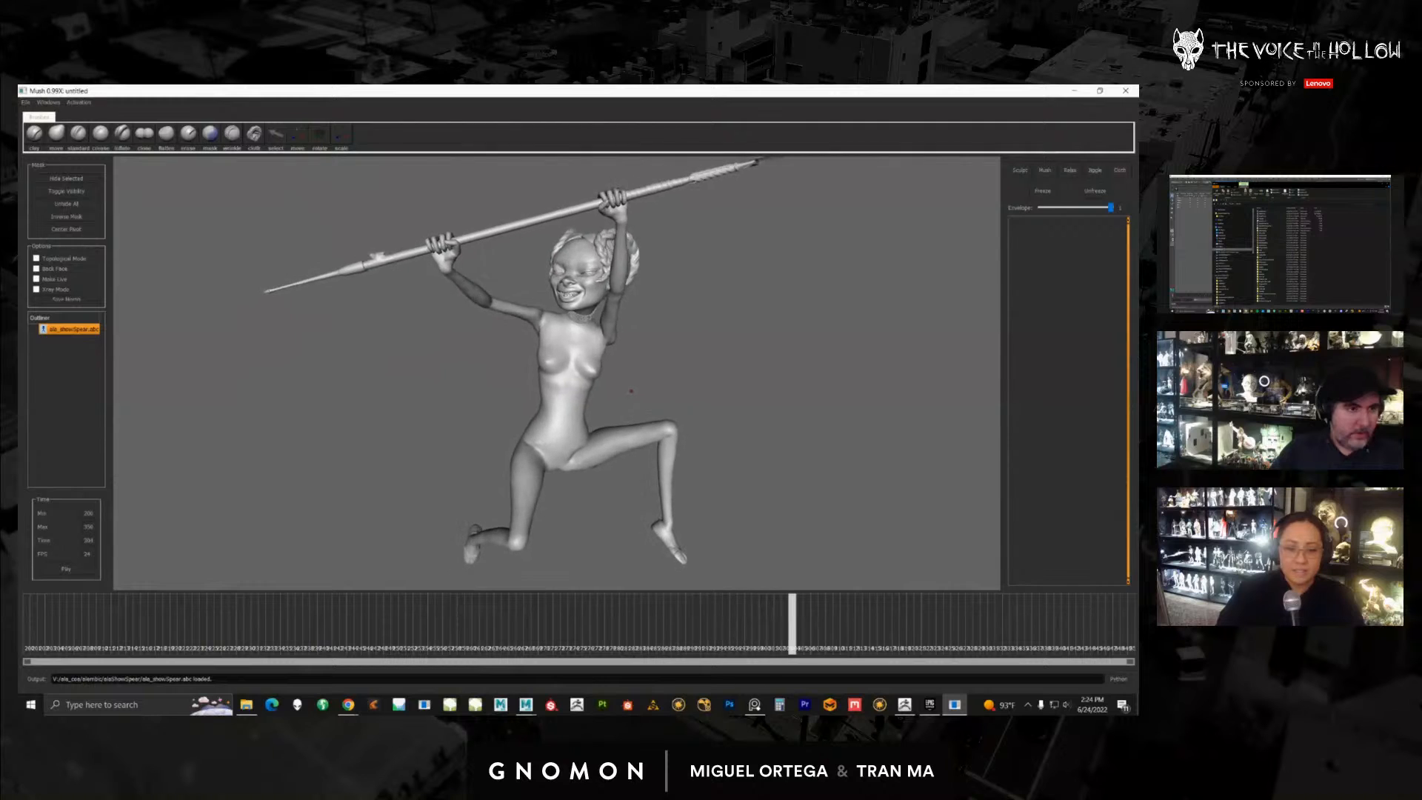
click(67, 574)
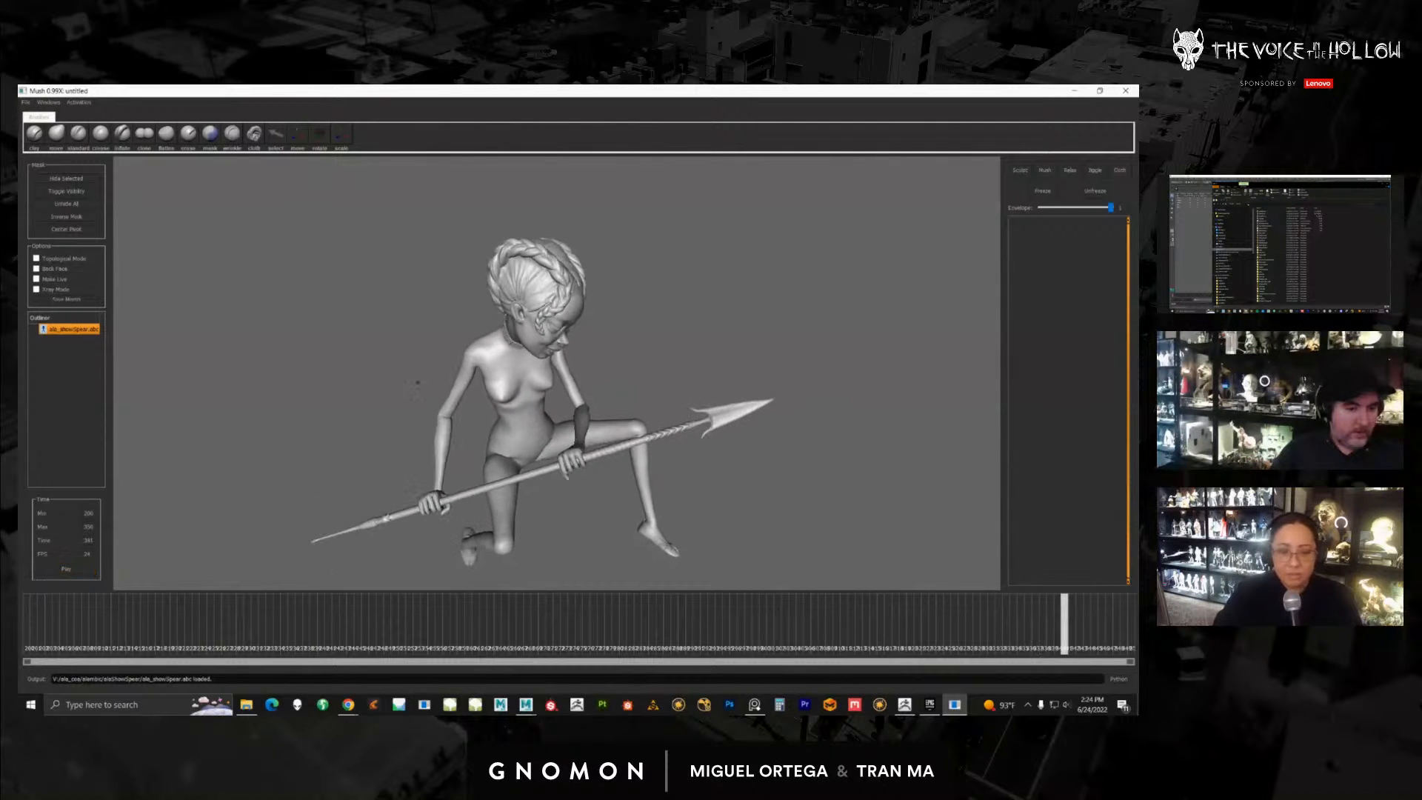
Step: Examine the crouching spear pose near the end from several sides and return to the first frame
alt+drag(416, 384, 474, 426)
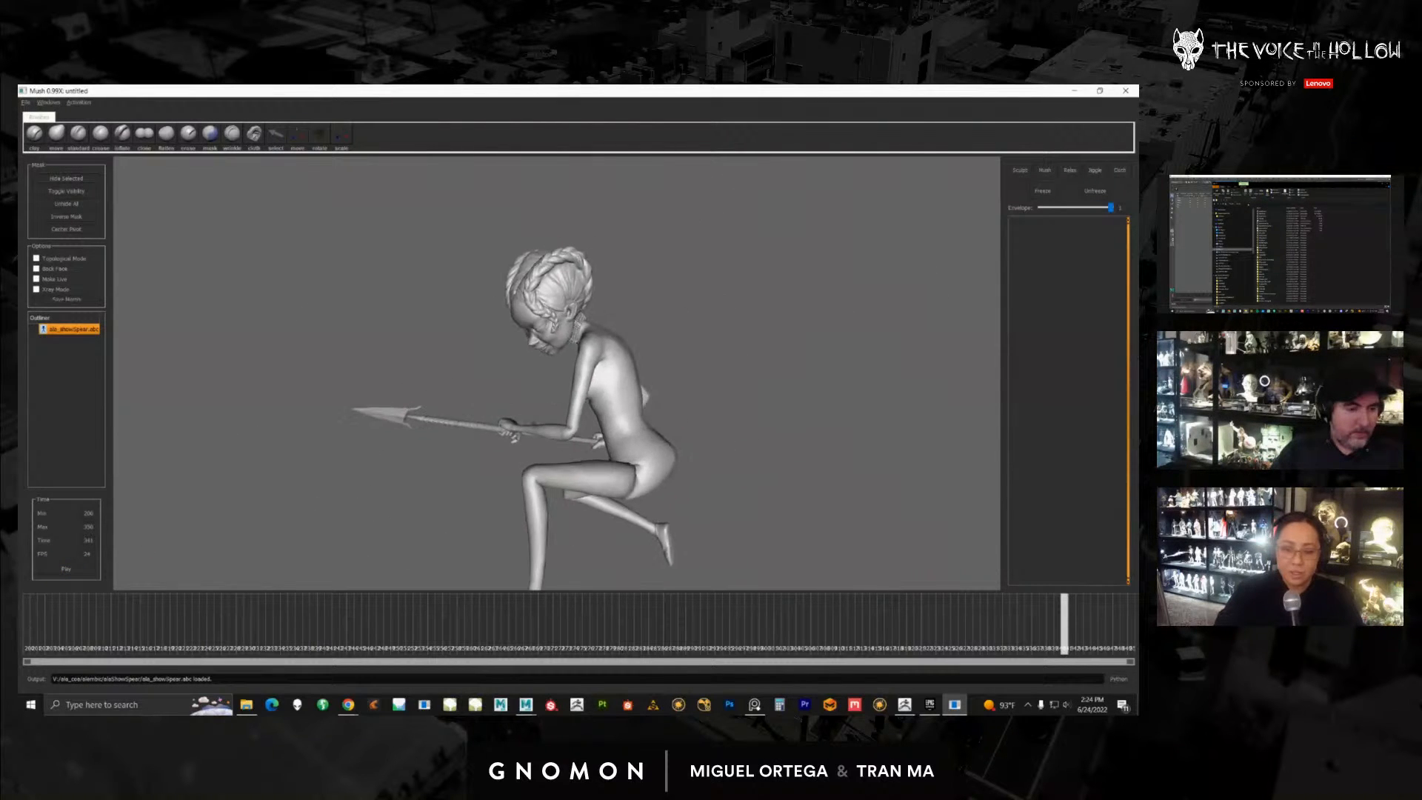
alt+right_drag(474, 426, 426, 404)
alt+drag(425, 404, 532, 376)
alt+right_drag(532, 377, 437, 392)
alt+drag(437, 392, 385, 356)
click(246, 625)
drag(246, 625, 27, 622)
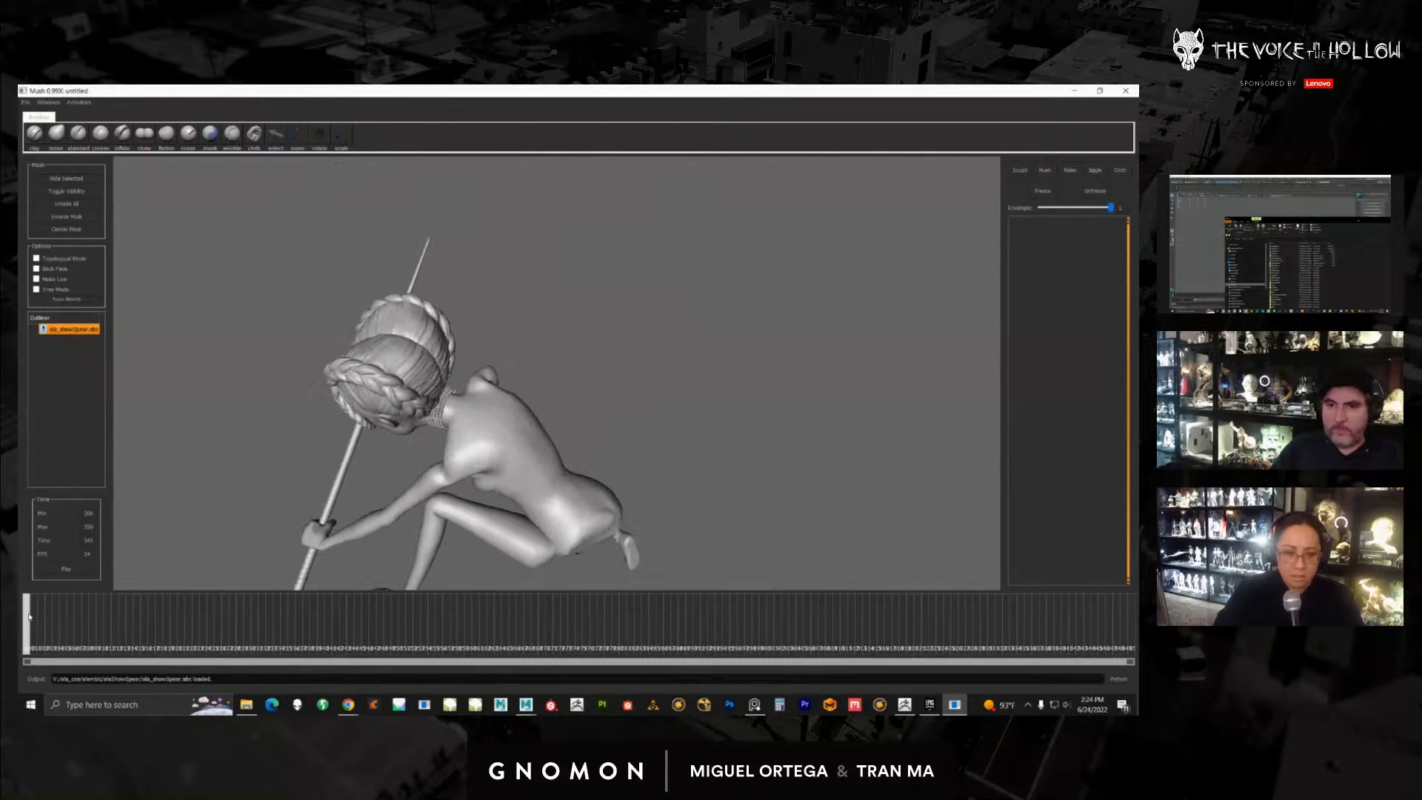
Step: Examine the shoulder and back deformation up close between the first frame and the early part of the animation
alt+drag(569, 429, 618, 437)
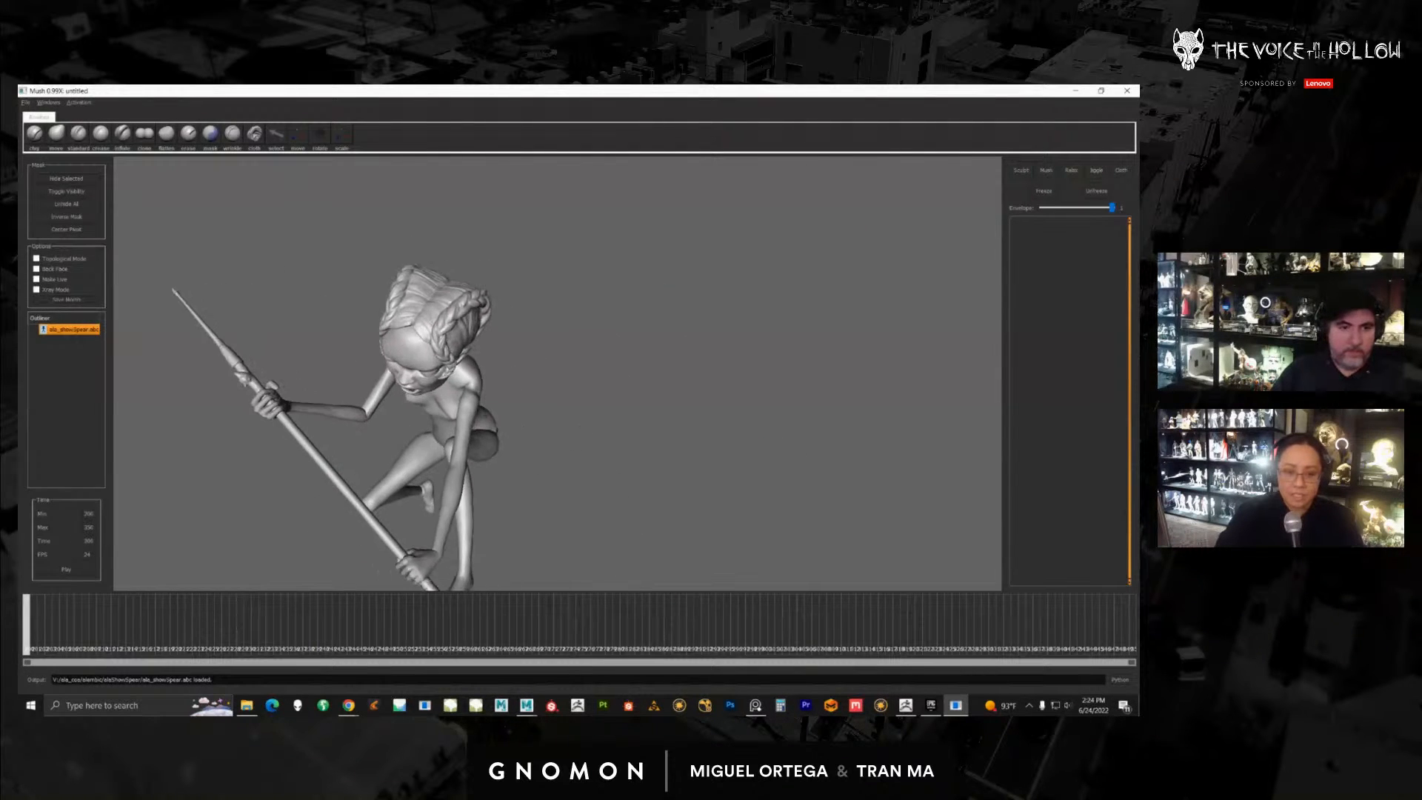
alt+right_drag(496, 489, 585, 519)
alt+drag(585, 474, 480, 436)
alt+right_drag(480, 436, 527, 447)
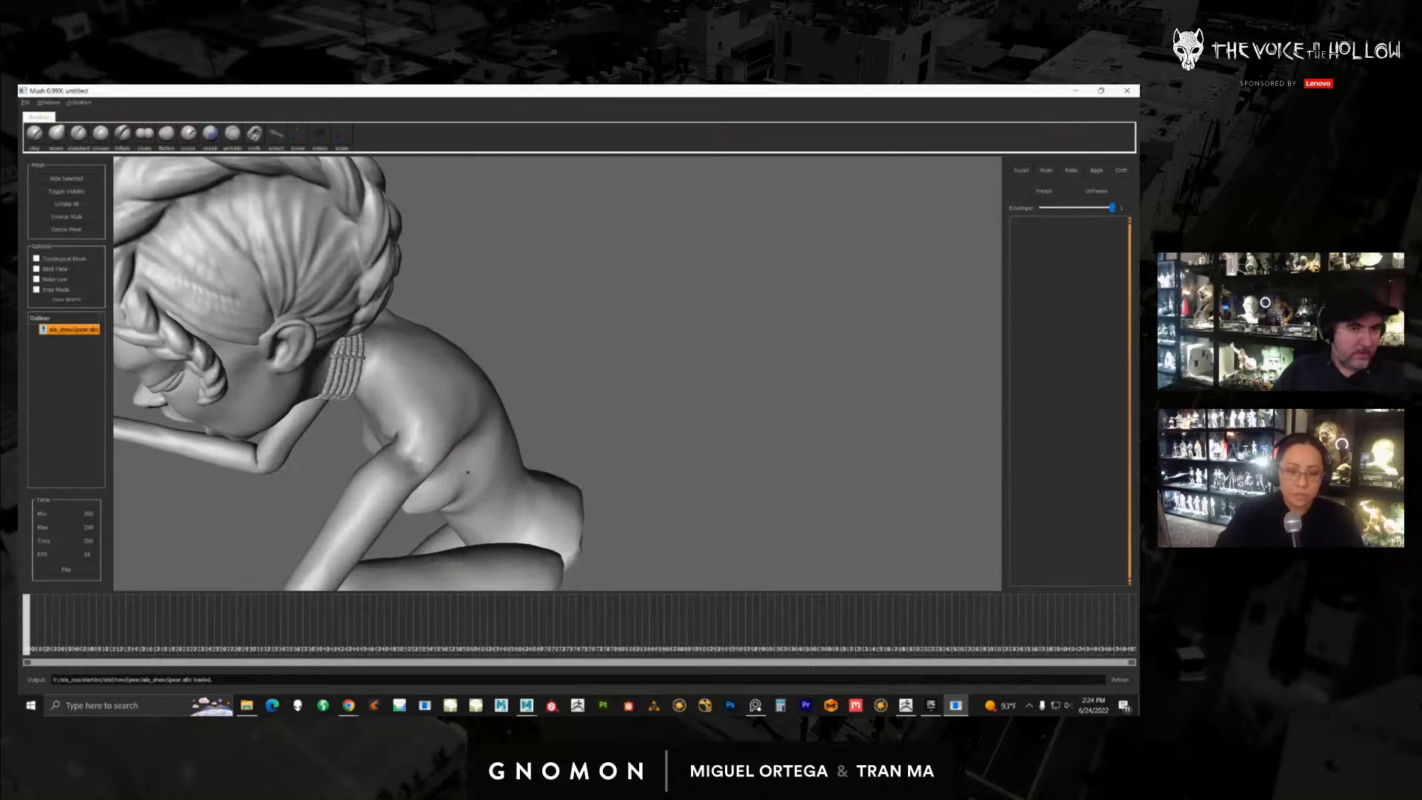
alt+middle_drag(528, 446, 585, 440)
drag(28, 629, 181, 613)
mouse_move(492, 426)
alt+mouse_down()
mouse_move(459, 418)
mouse_move(437, 374)
alt+mouse_up()
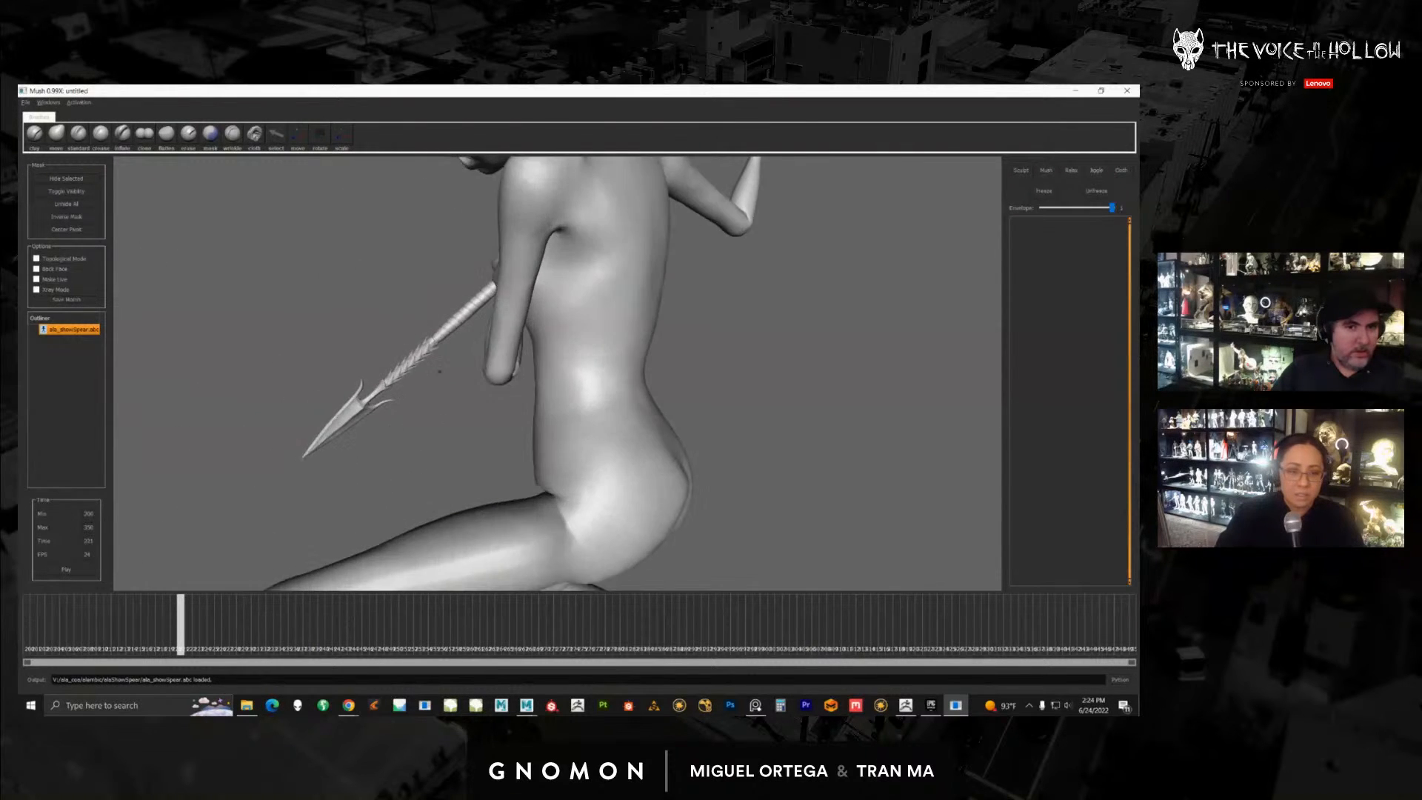
alt+middle_drag(437, 374, 389, 451)
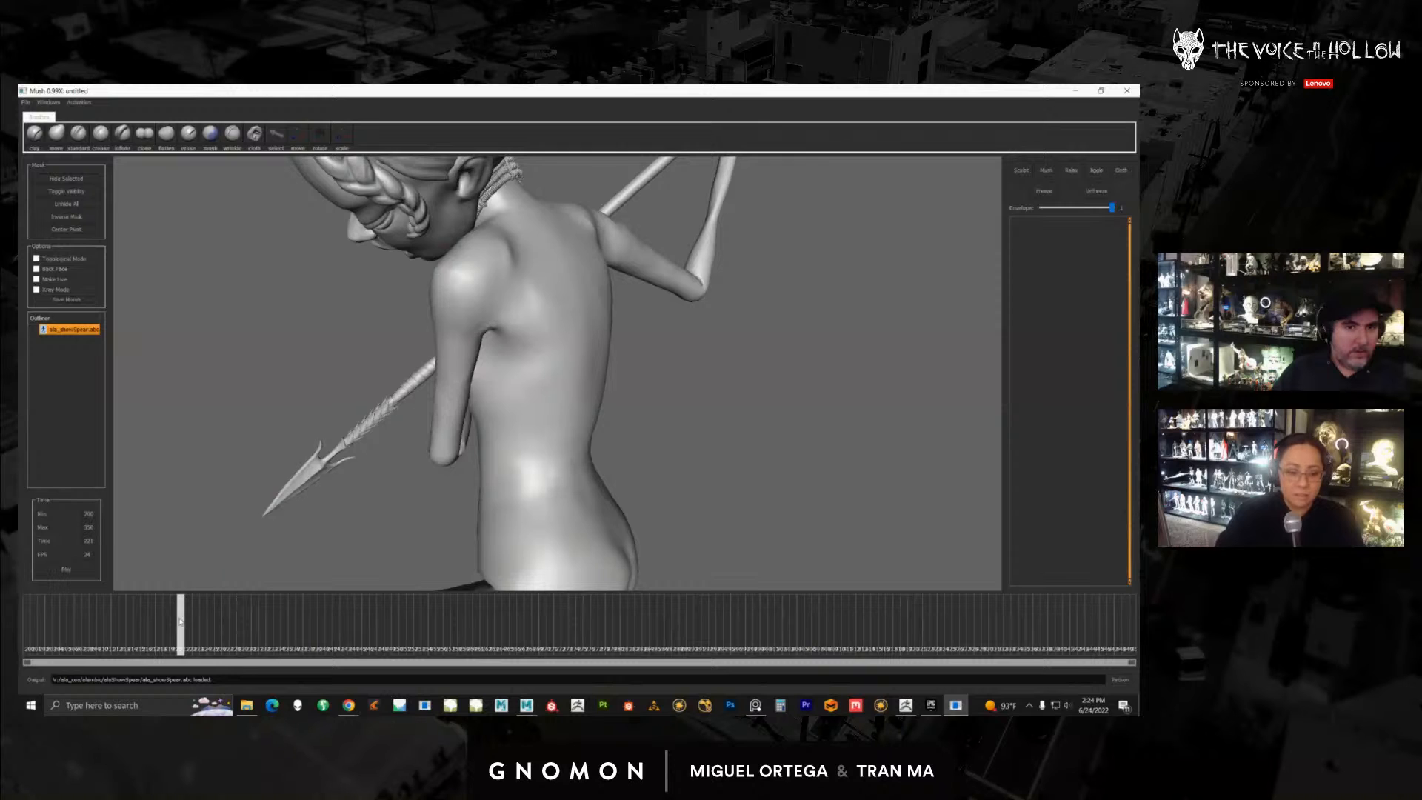
Step: Scrub to the raised-spear poses and inspect the character's upper back, arms and chest
drag(180, 620, 395, 622)
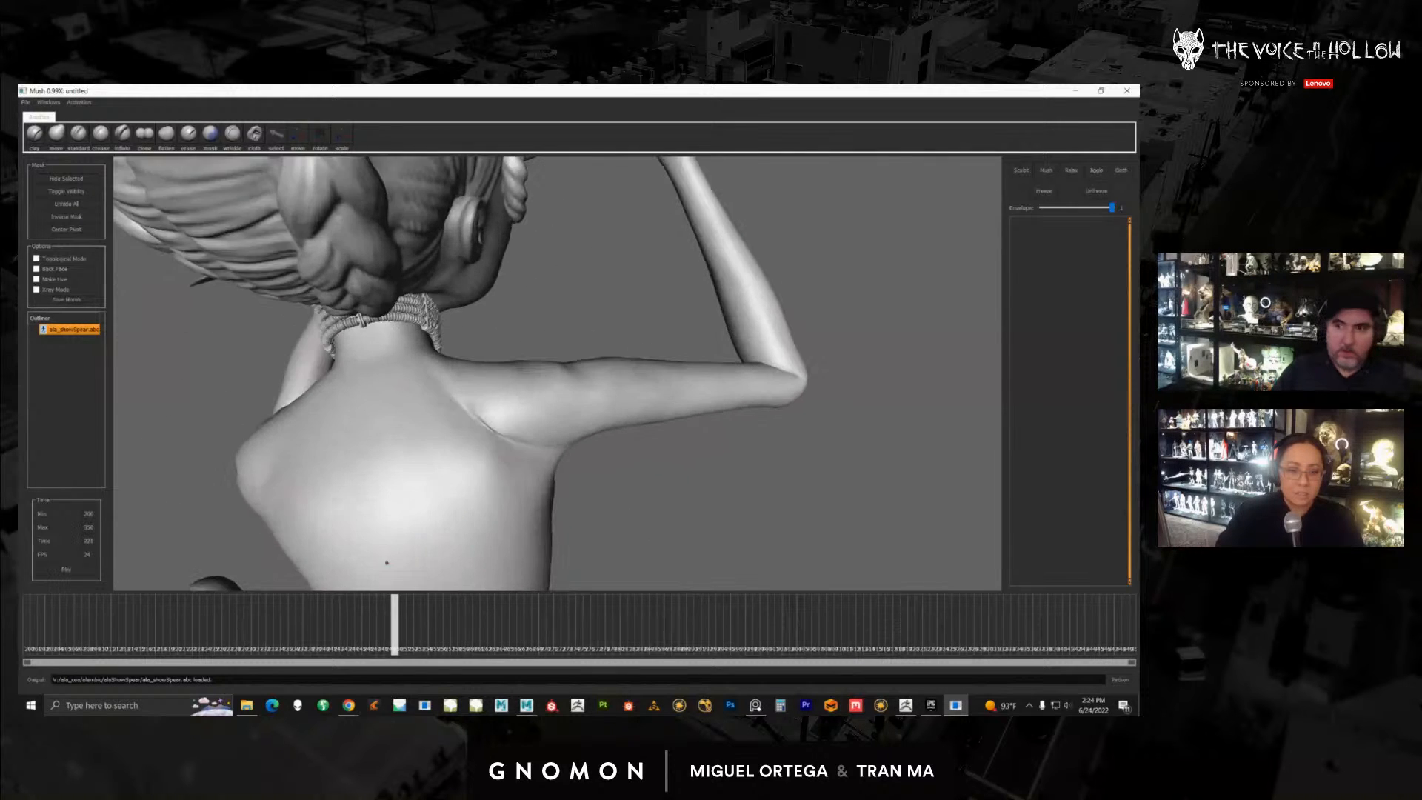
alt+right_drag(387, 563, 380, 451)
alt+drag(381, 451, 448, 445)
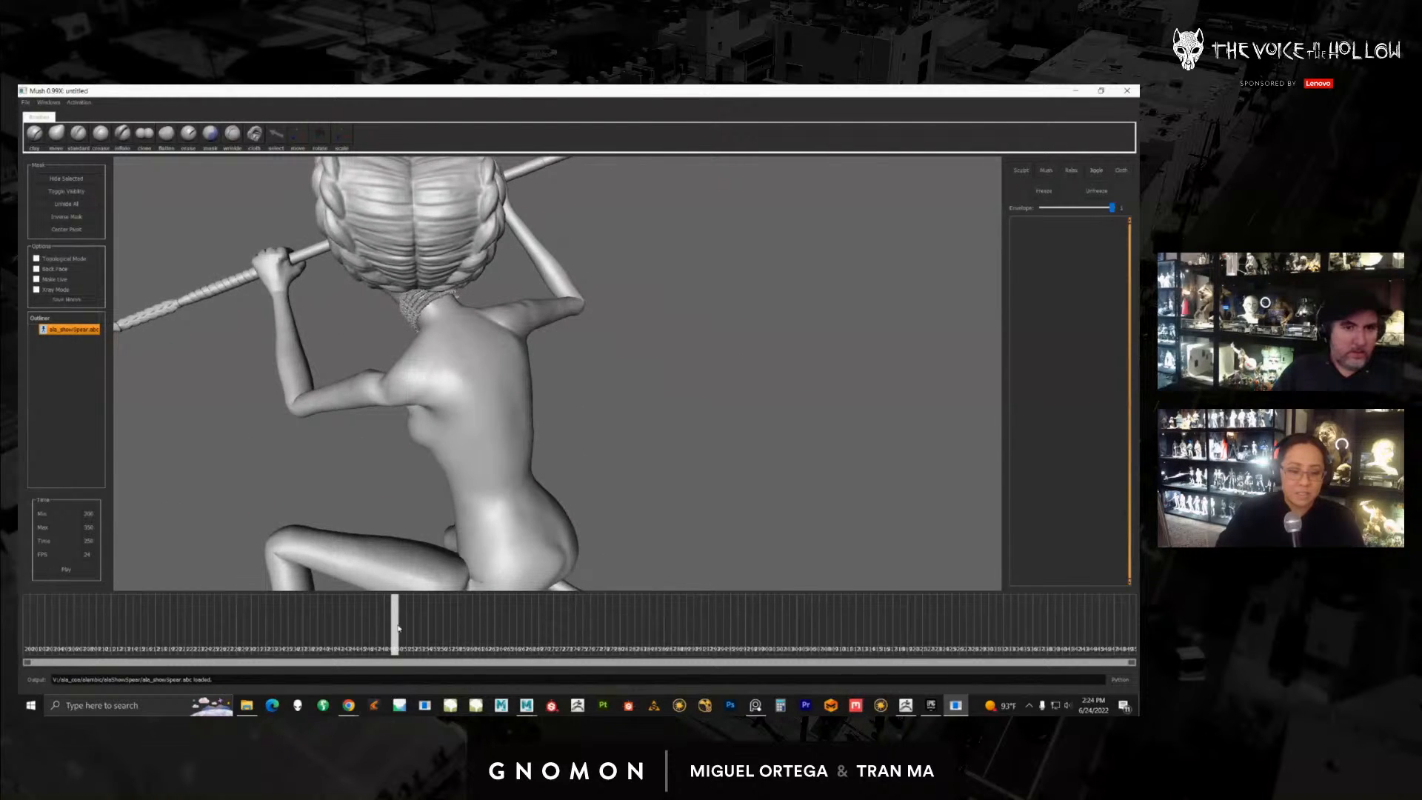
mouse_move(398, 628)
mouse_down()
mouse_move(511, 624)
mouse_move(576, 585)
mouse_move(713, 544)
mouse_move(660, 554)
mouse_up()
alt+drag(604, 444, 676, 444)
mouse_move(511, 460)
alt+mouse_down()
mouse_move(549, 461)
mouse_move(580, 429)
mouse_move(625, 518)
alt+mouse_up()
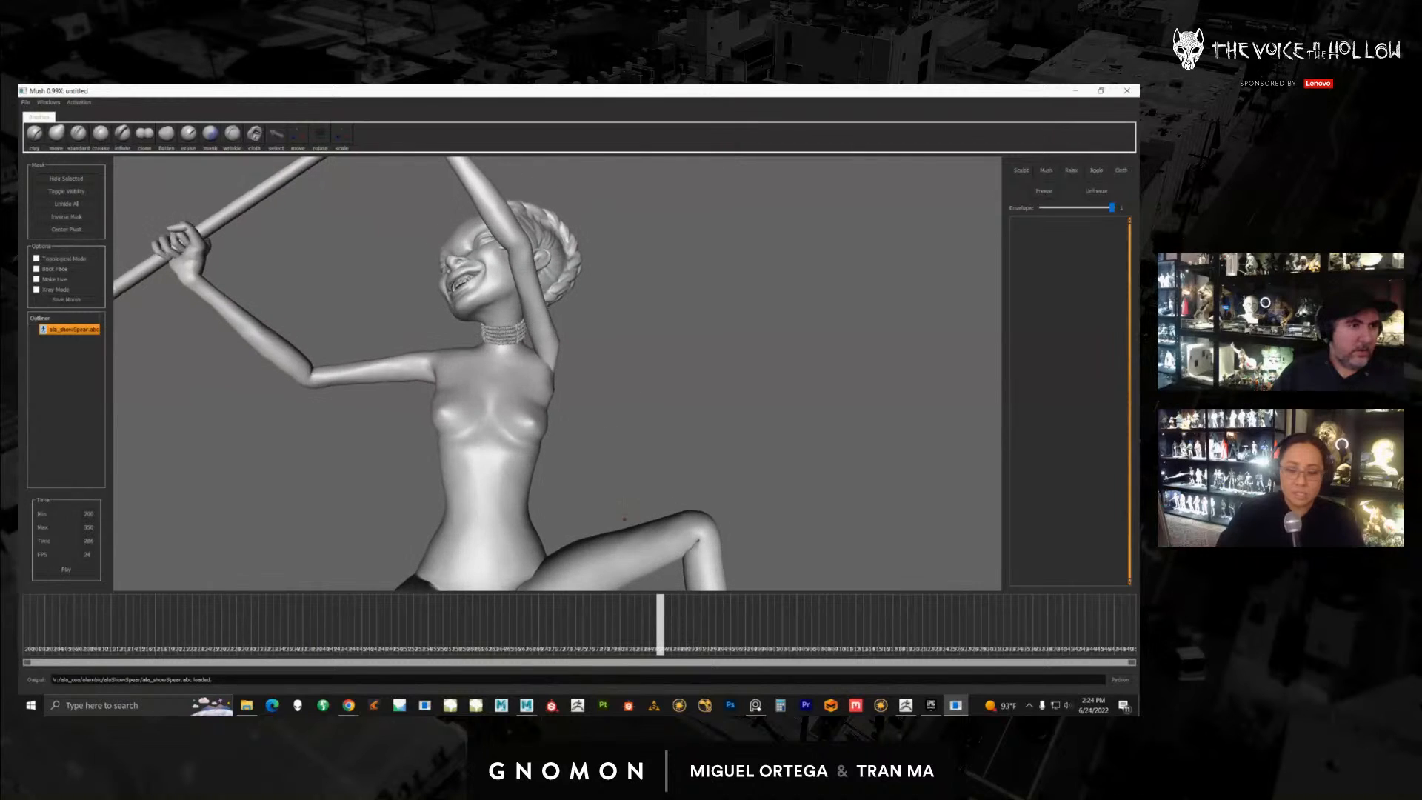
Step: Scrub backward from the thrown-back pose to the arms-overhead pose and inspect the chest, armpit and shoulder deformation
mouse_move(661, 622)
mouse_down()
mouse_move(577, 537)
mouse_move(622, 501)
mouse_up()
scroll(603, 471, up, 5)
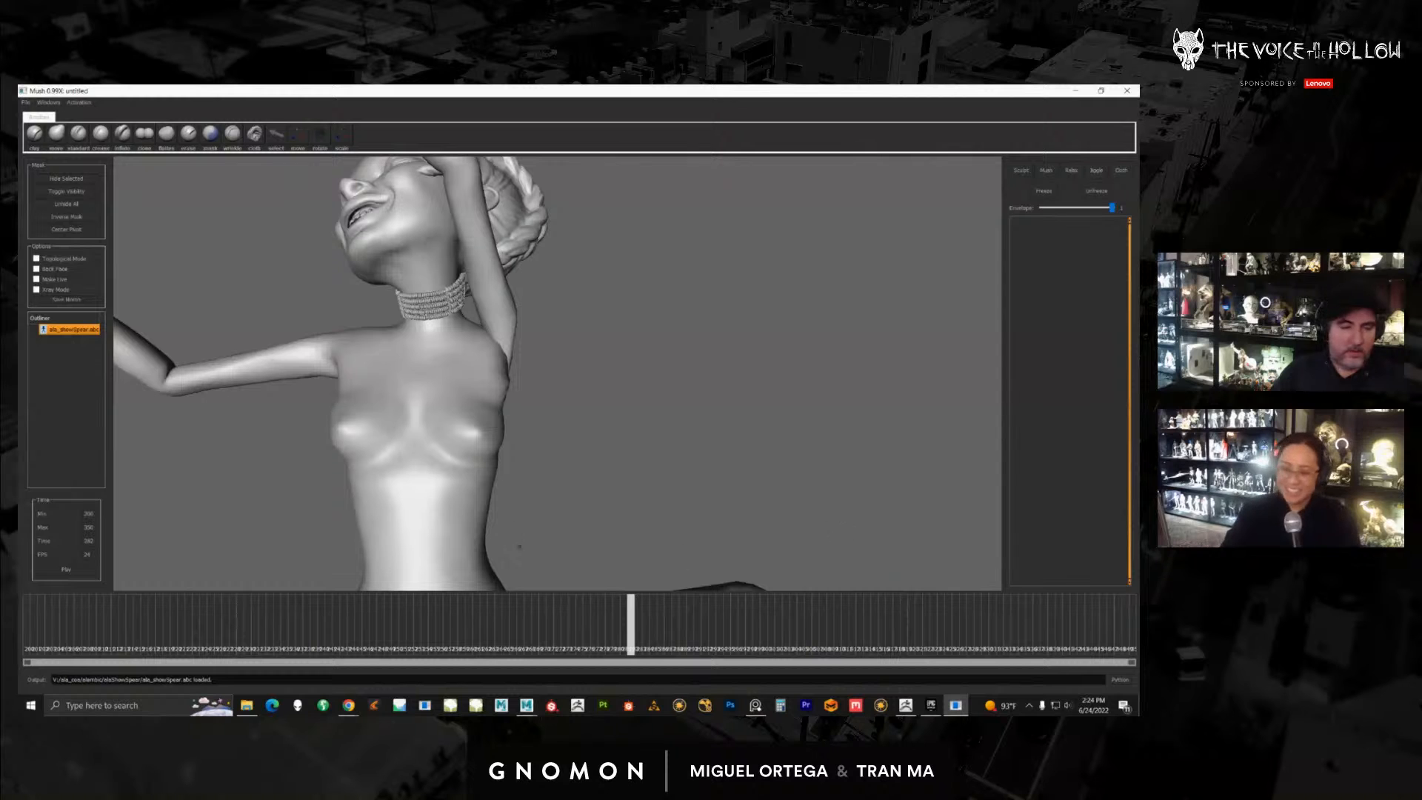
mouse_move(630, 622)
mouse_down()
mouse_move(229, 627)
mouse_move(475, 622)
mouse_up()
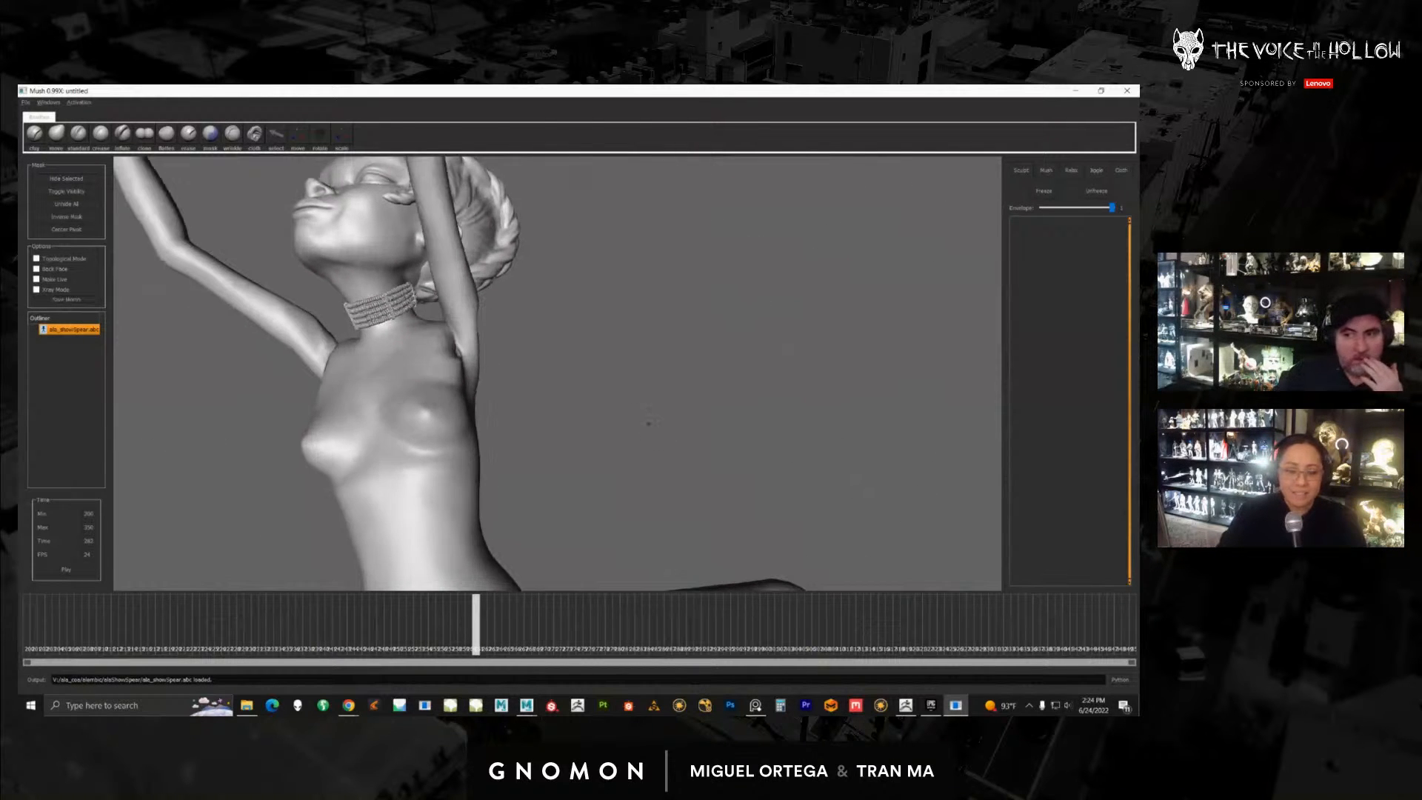
mouse_move(648, 422)
alt+mouse_down()
mouse_move(657, 444)
mouse_move(637, 460)
alt+mouse_up()
scroll(622, 470, down, 4)
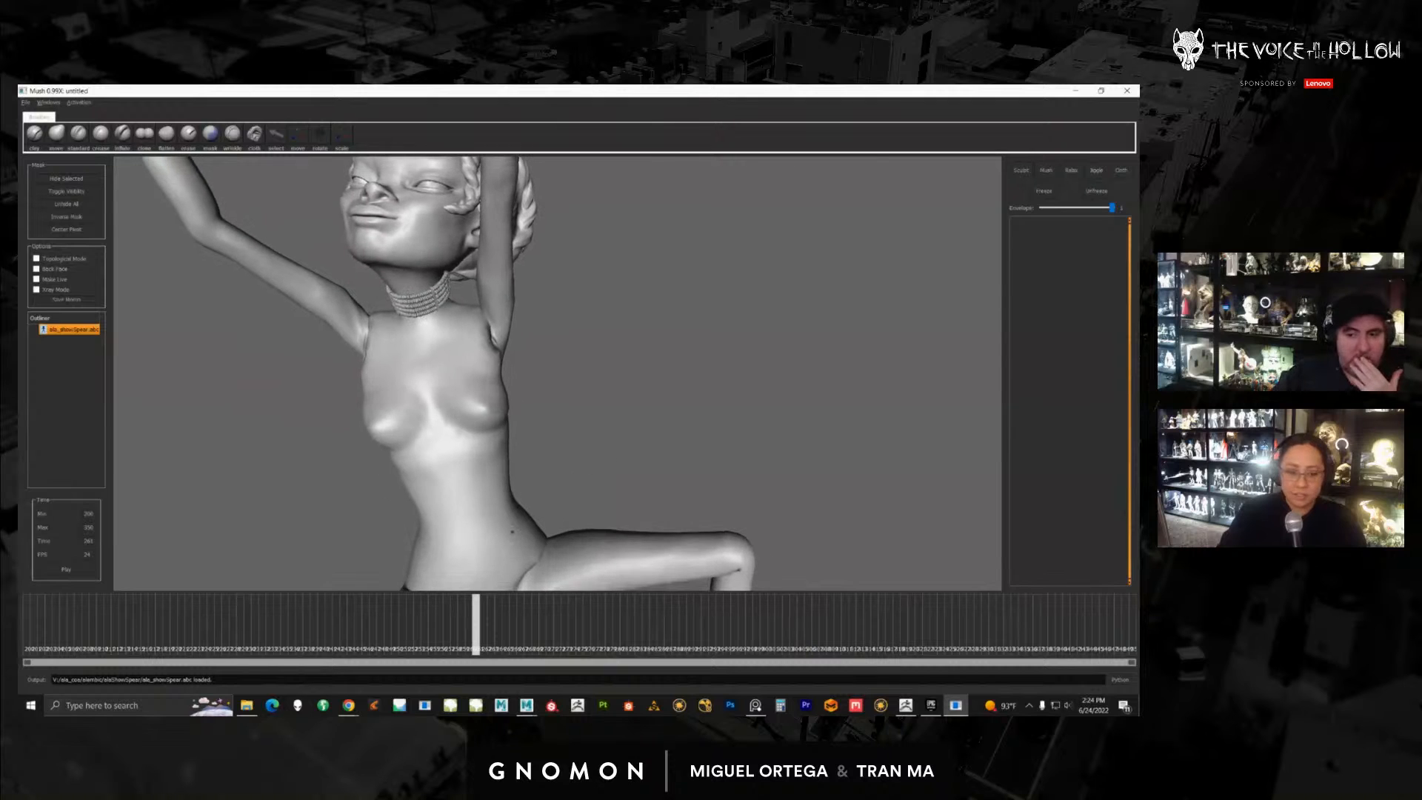
mouse_move(386, 644)
mouse_down()
mouse_move(386, 629)
mouse_move(456, 624)
mouse_move(19, 619)
mouse_move(316, 621)
mouse_move(461, 585)
mouse_up()
mouse_move(472, 424)
alt+mouse_down()
mouse_move(444, 426)
mouse_move(460, 427)
mouse_move(488, 494)
mouse_move(503, 432)
alt+mouse_up()
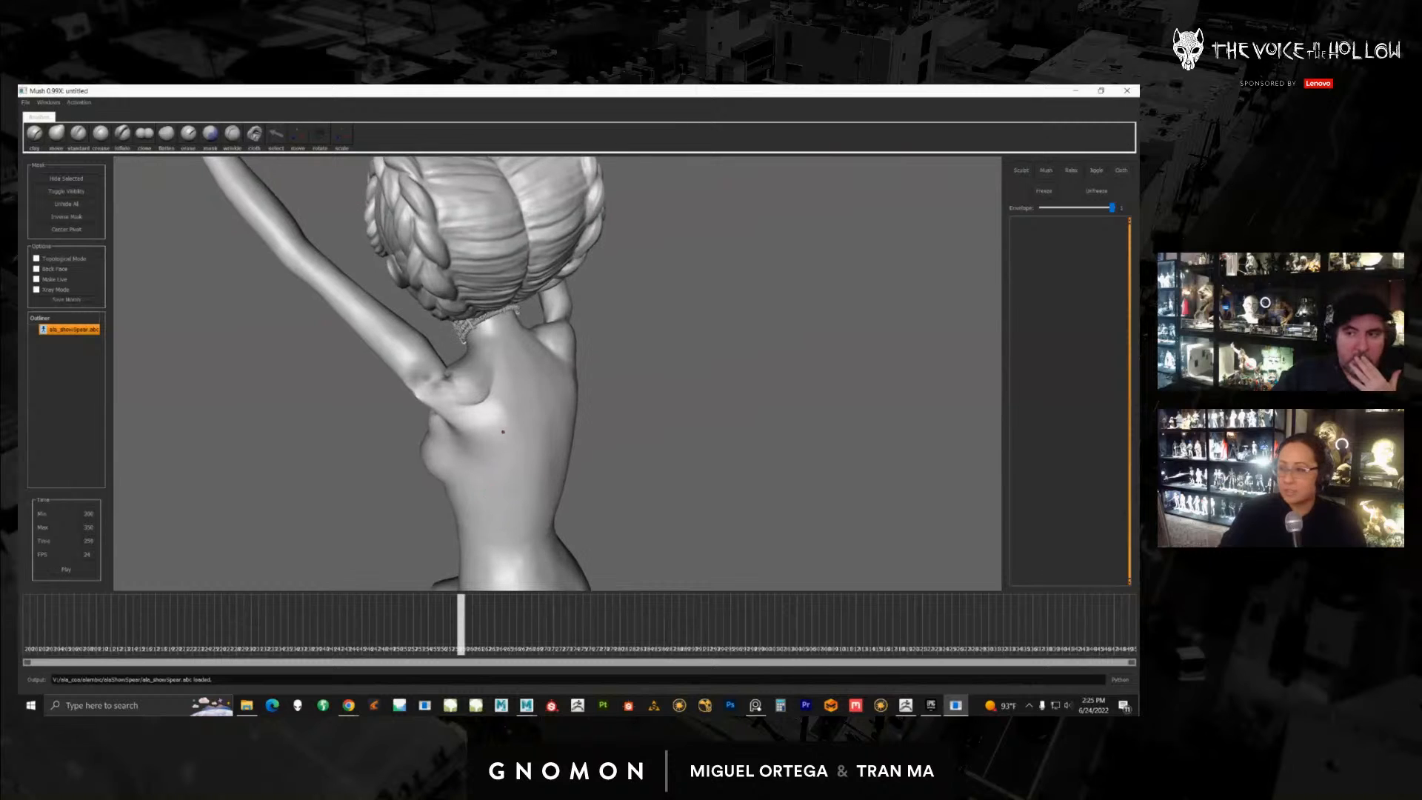
Step: View the whole overhead spear pose from the back and the front
alt+right_drag(567, 471, 410, 460)
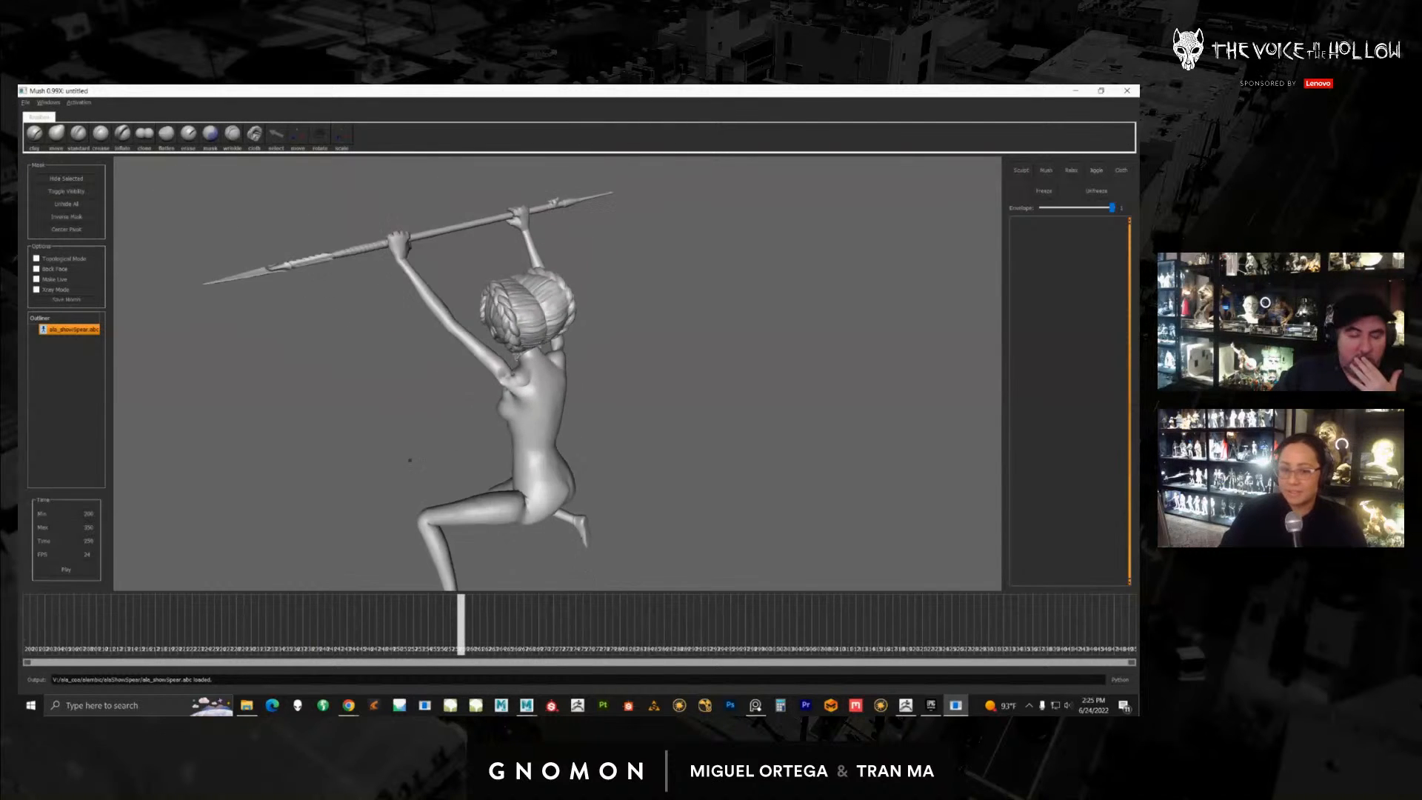
alt+drag(409, 460, 559, 448)
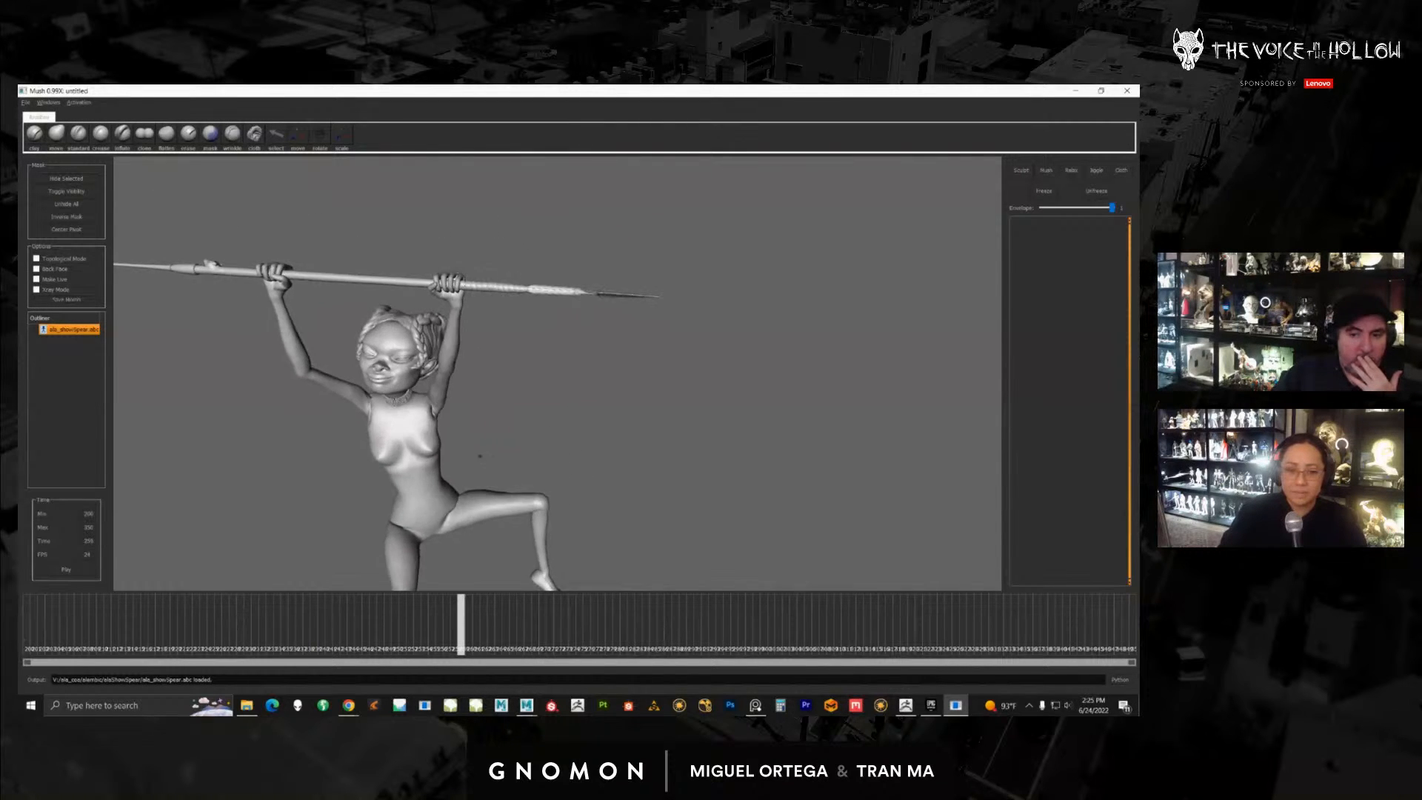
alt+middle_drag(400, 479, 492, 459)
alt+right_drag(492, 459, 522, 462)
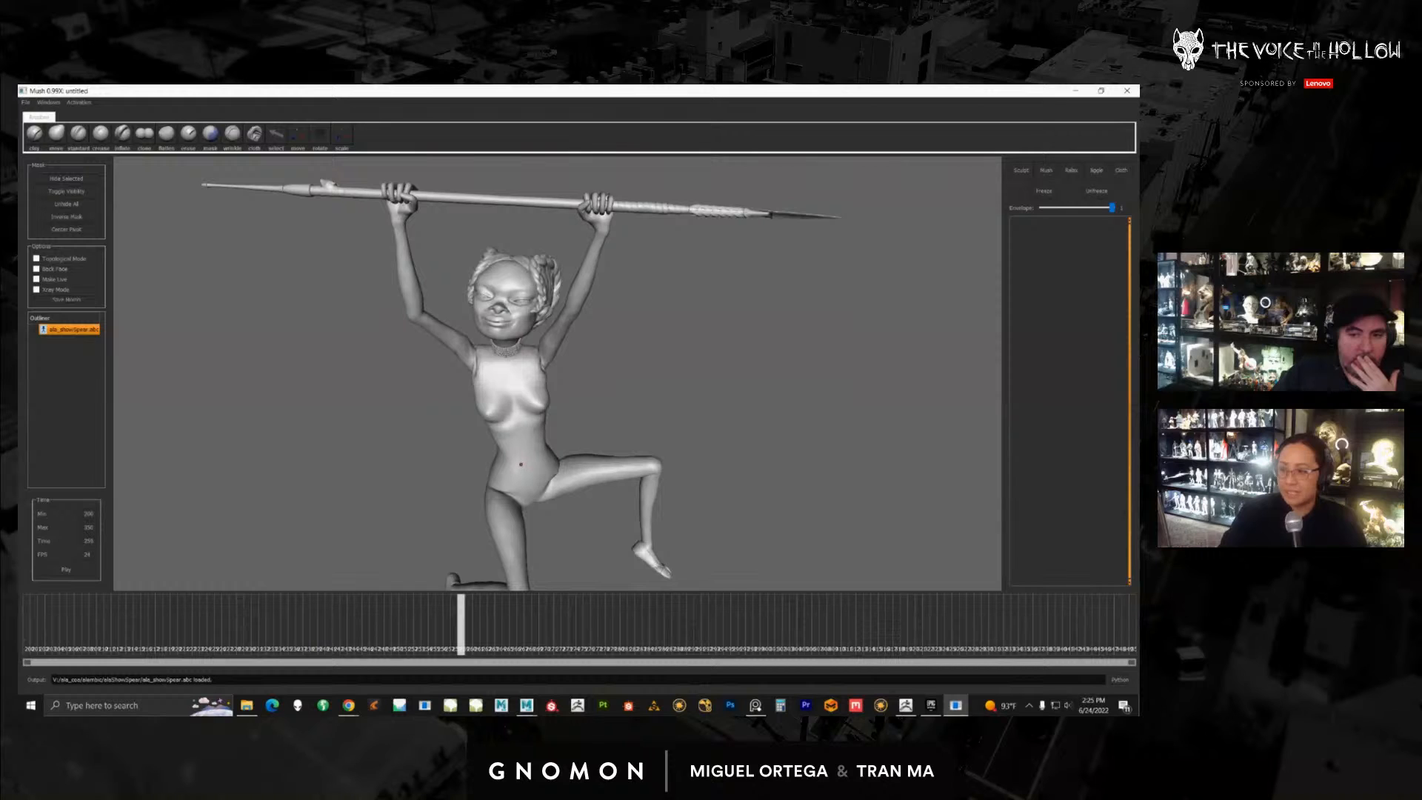
alt+drag(503, 441, 487, 432)
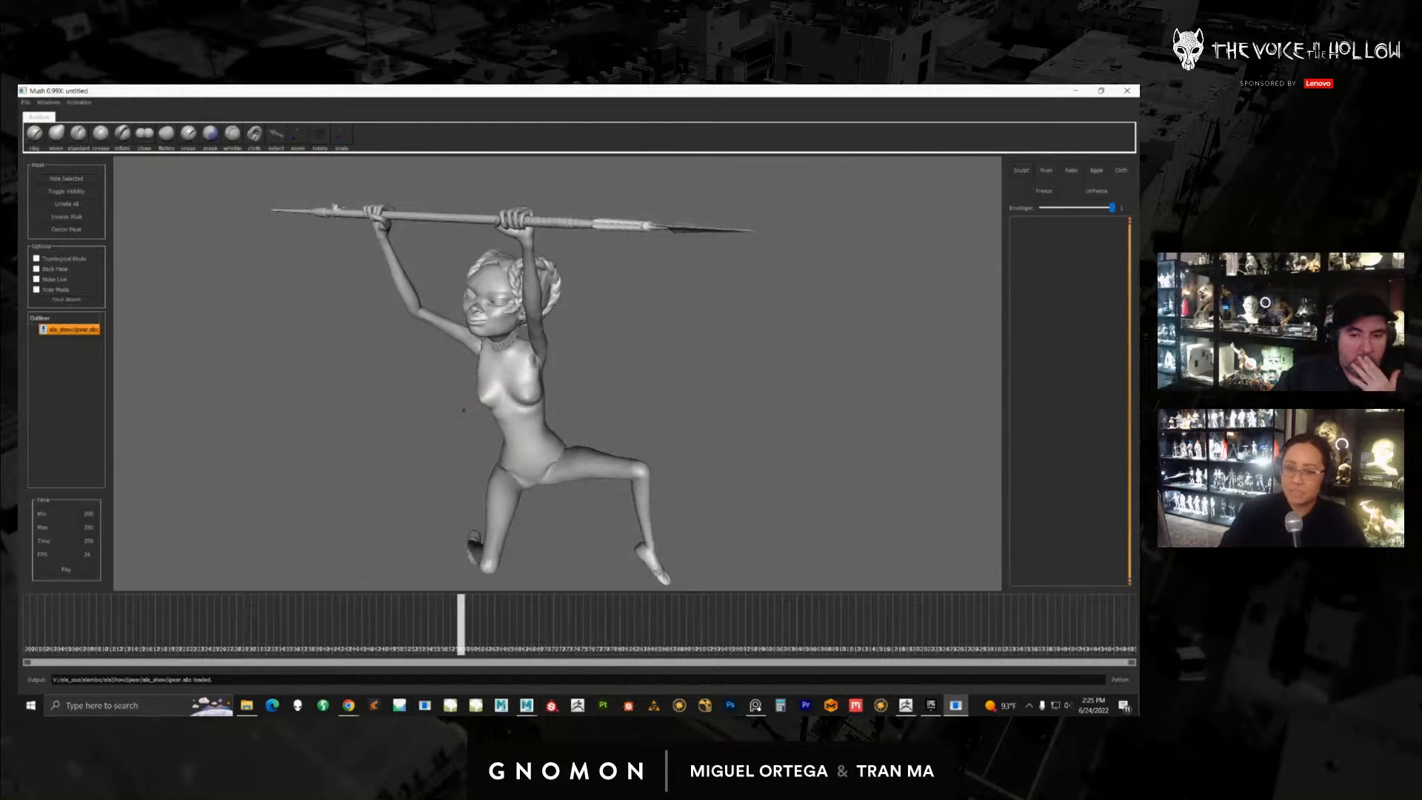
Step: Scrub around the overhead spear pose and inspect a slightly later frame from the front
drag(422, 608, 462, 578)
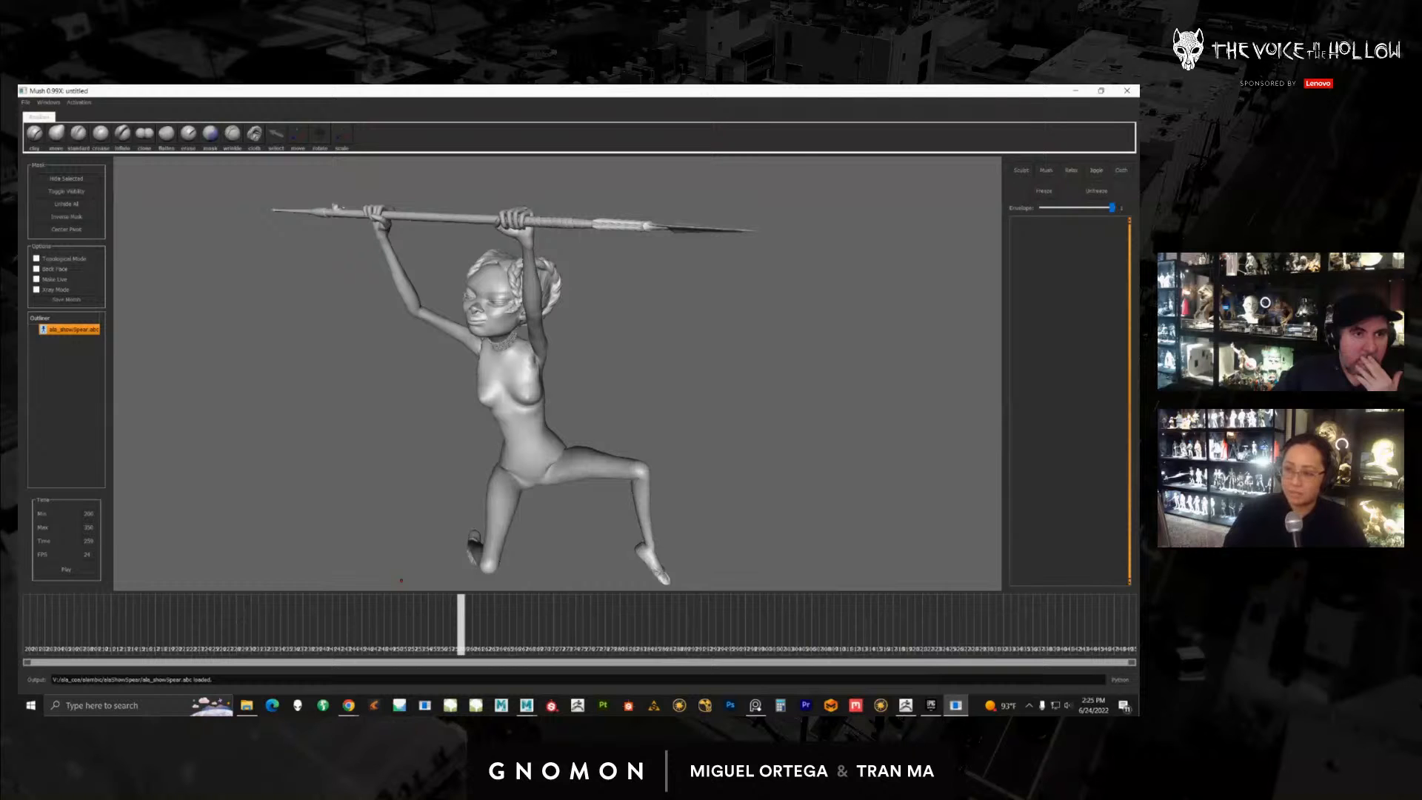
drag(311, 631, 505, 615)
alt+drag(433, 448, 482, 452)
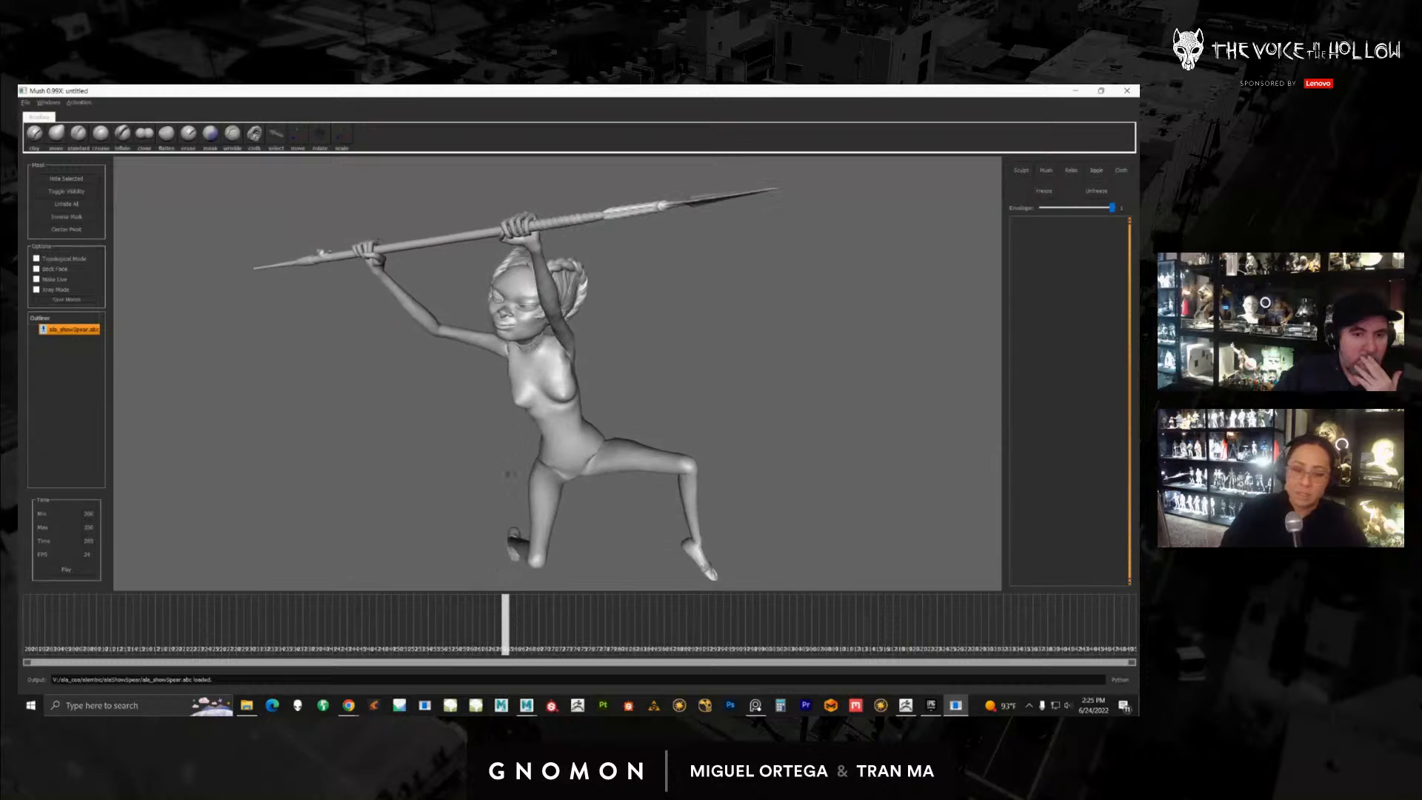
alt+right_drag(481, 452, 563, 463)
alt+drag(563, 463, 457, 442)
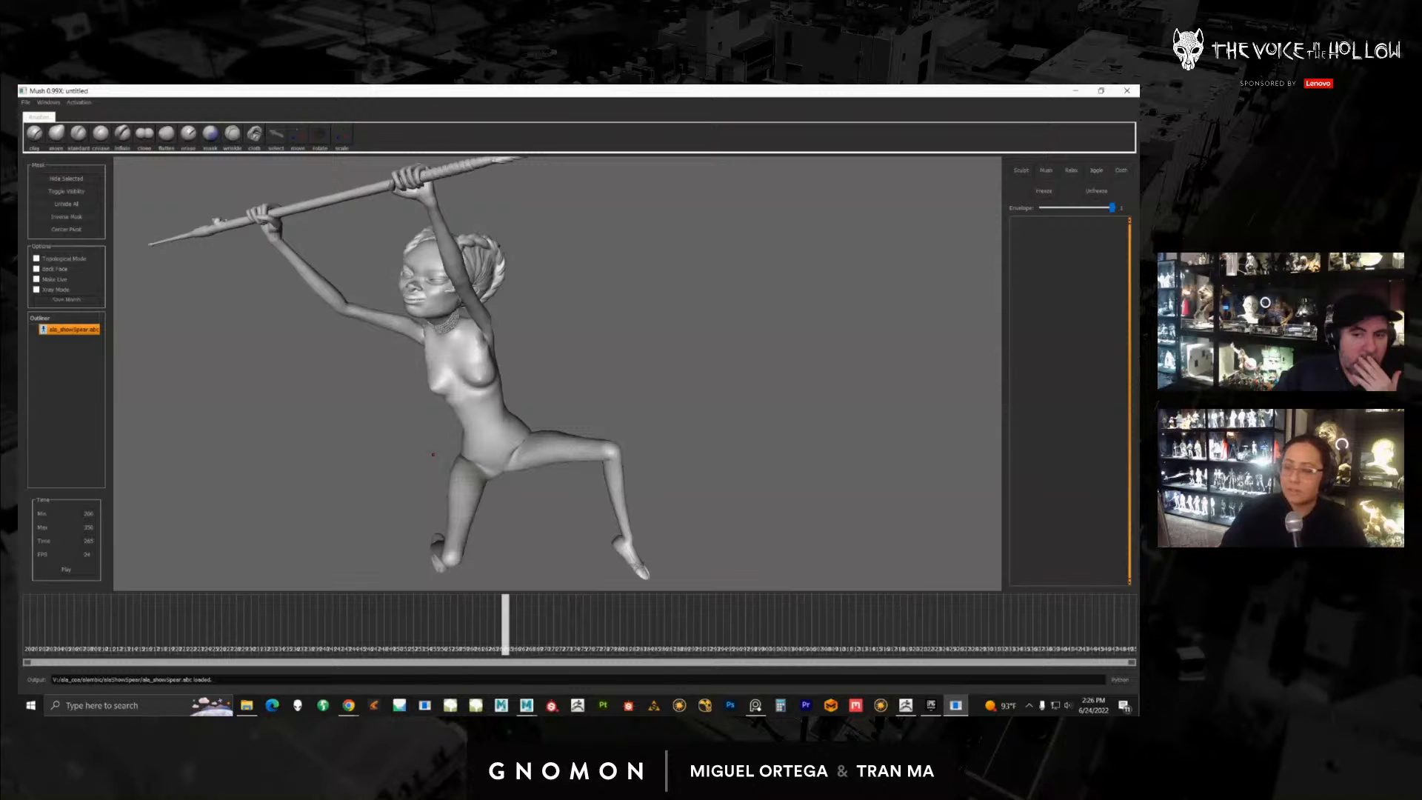
Step: Inspect the chest, waist and hips of the character in the overhead spear pose from the front
alt+right_drag(481, 445, 502, 444)
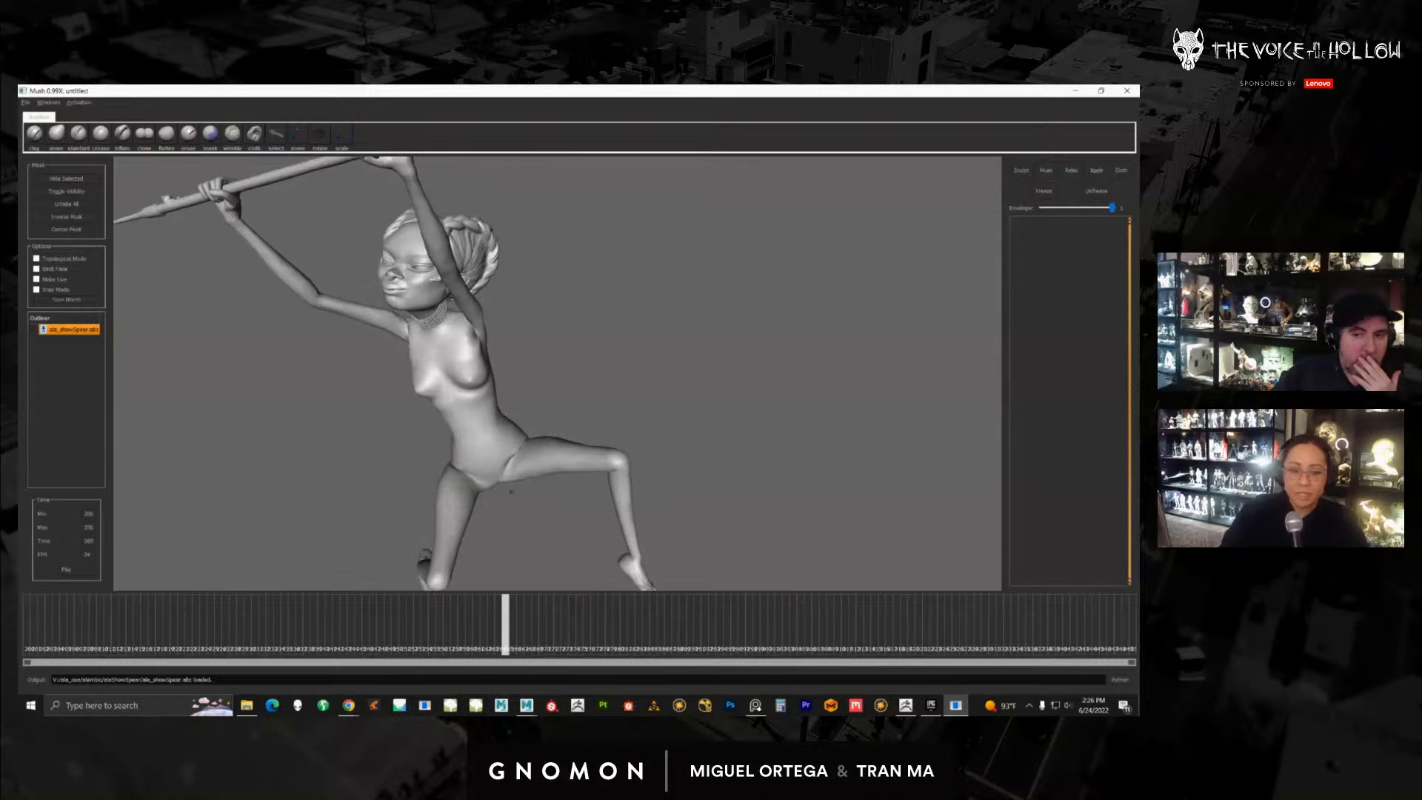
mouse_move(502, 444)
alt+mouse_down()
mouse_move(518, 457)
mouse_move(510, 438)
alt+mouse_up()
alt+right_drag(510, 438, 549, 409)
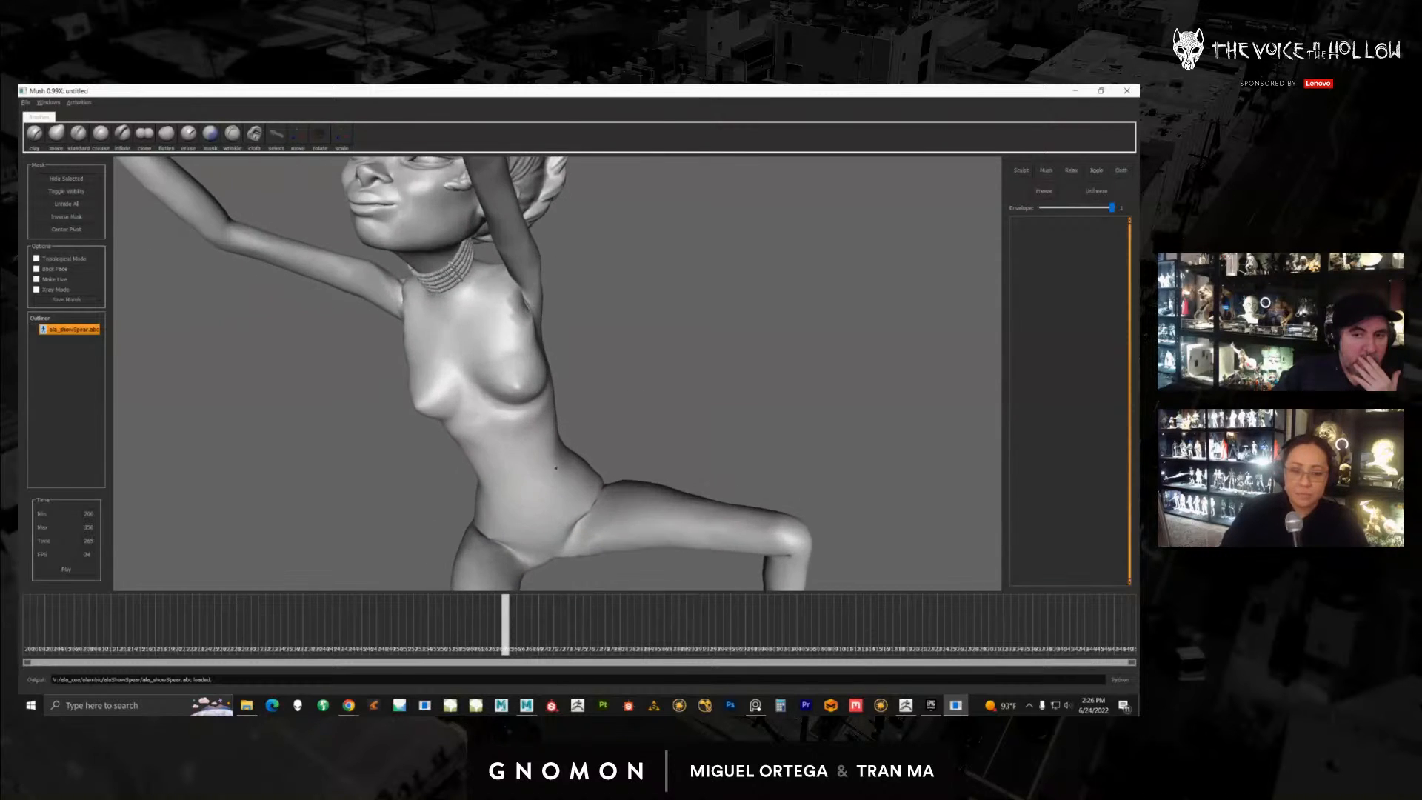
alt+drag(549, 409, 542, 302)
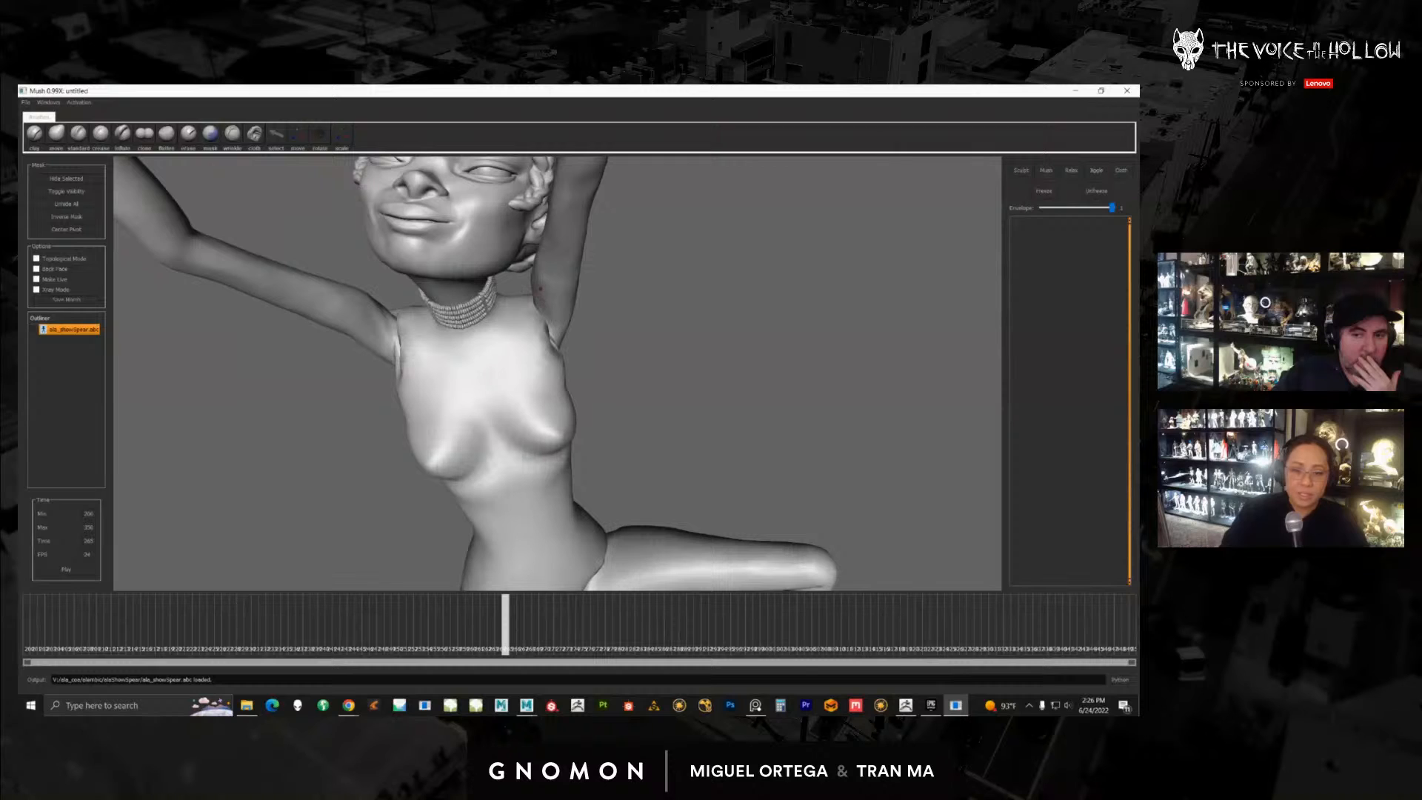
alt+middle_drag(592, 545, 564, 387)
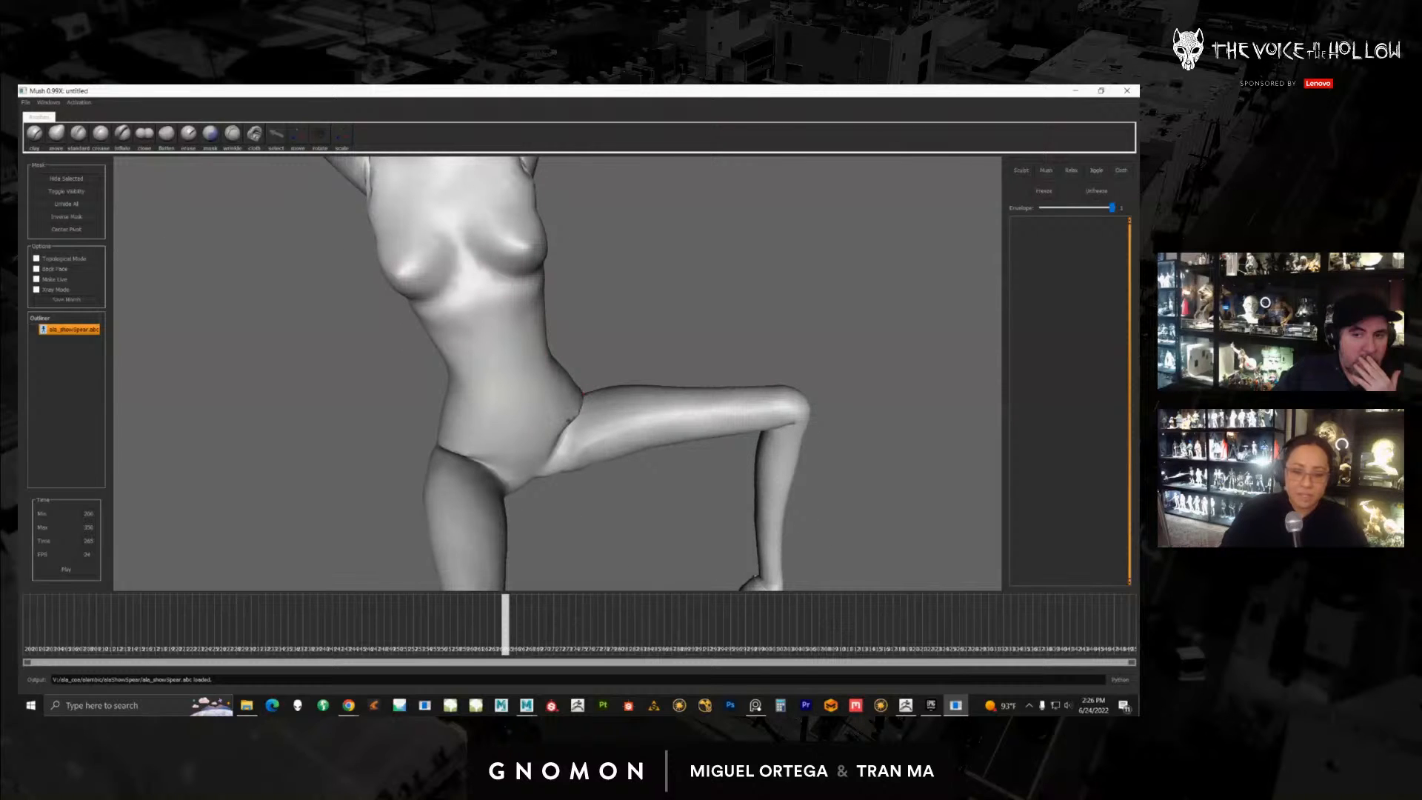
Step: Launch Epic Pen and reveal the hidden system tray icons
click(109, 704)
text(epic)
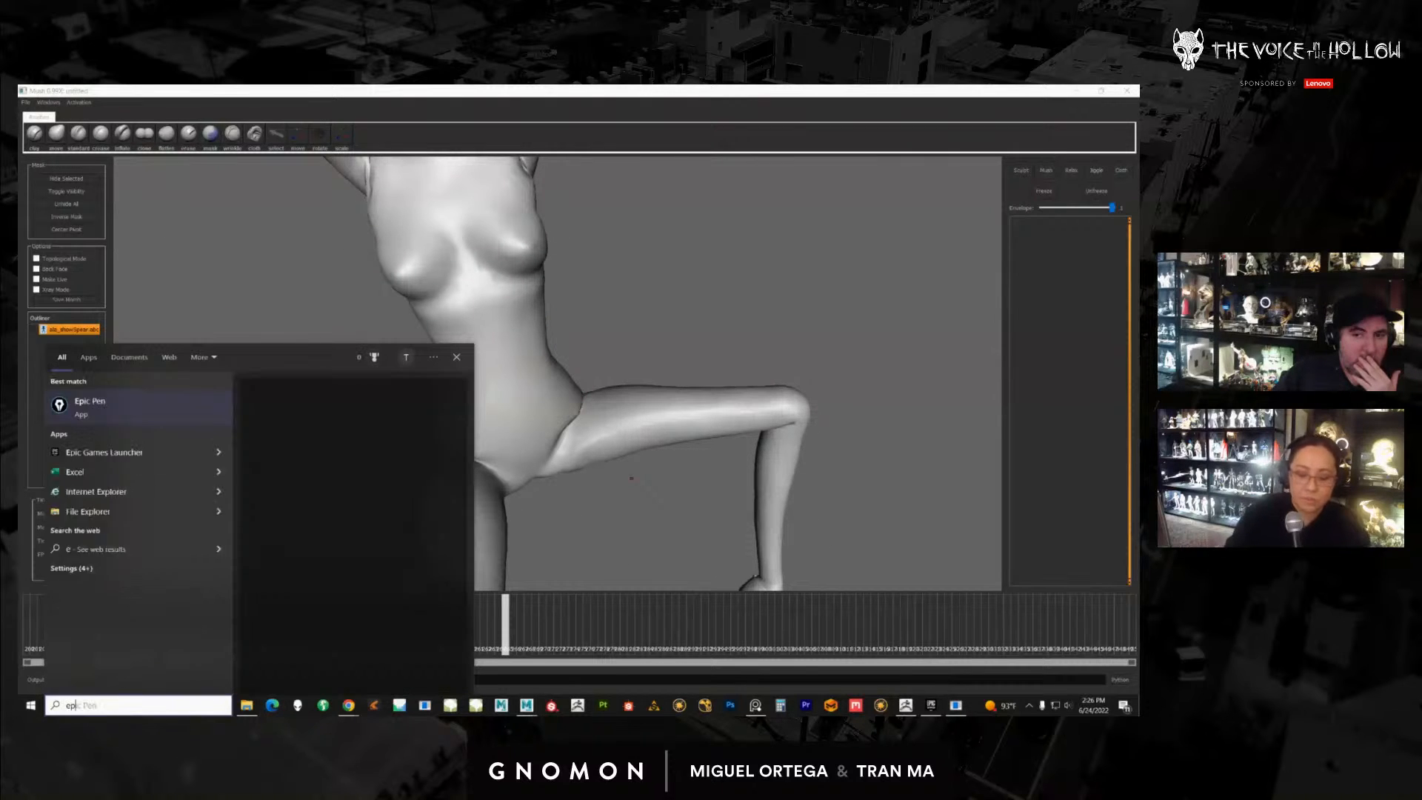
click(48, 417)
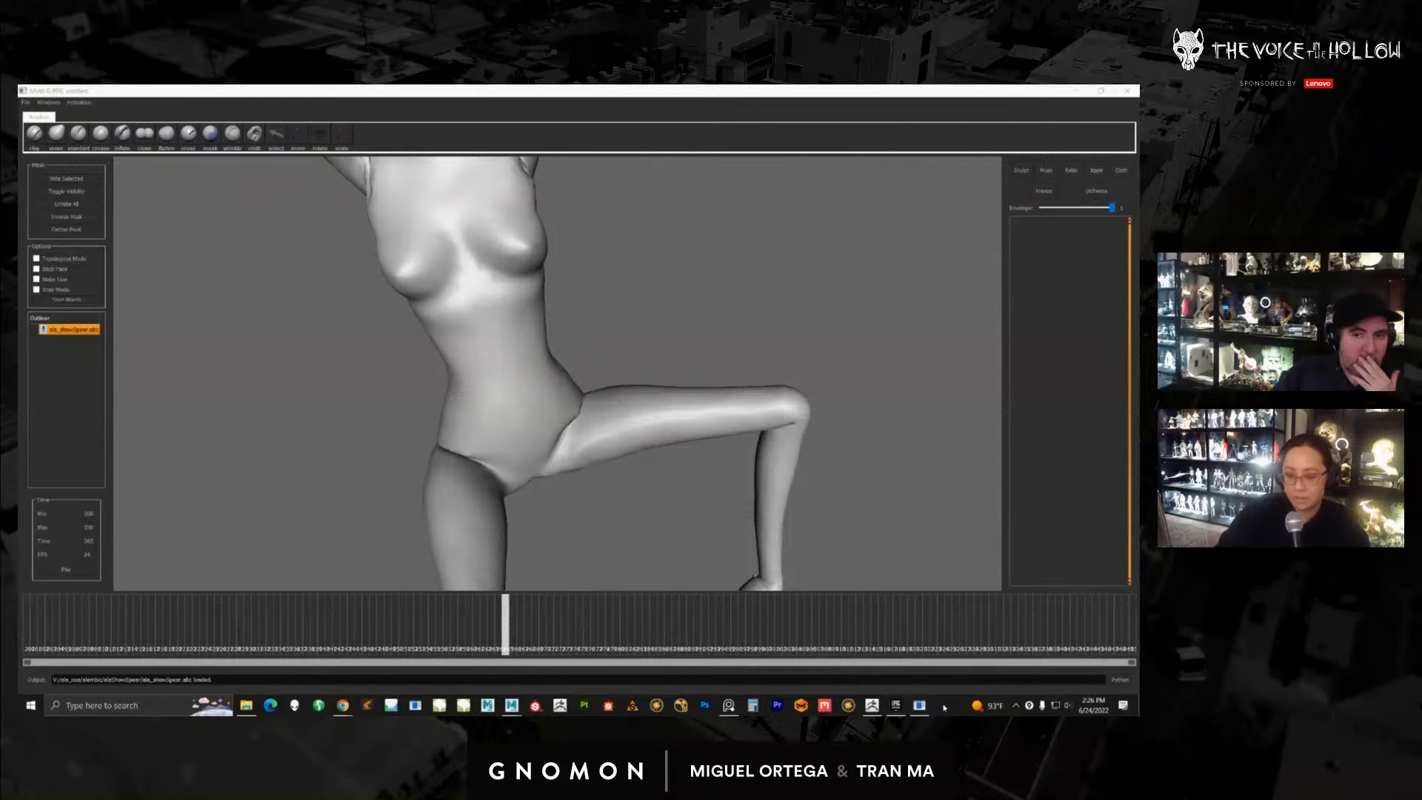
click(1017, 706)
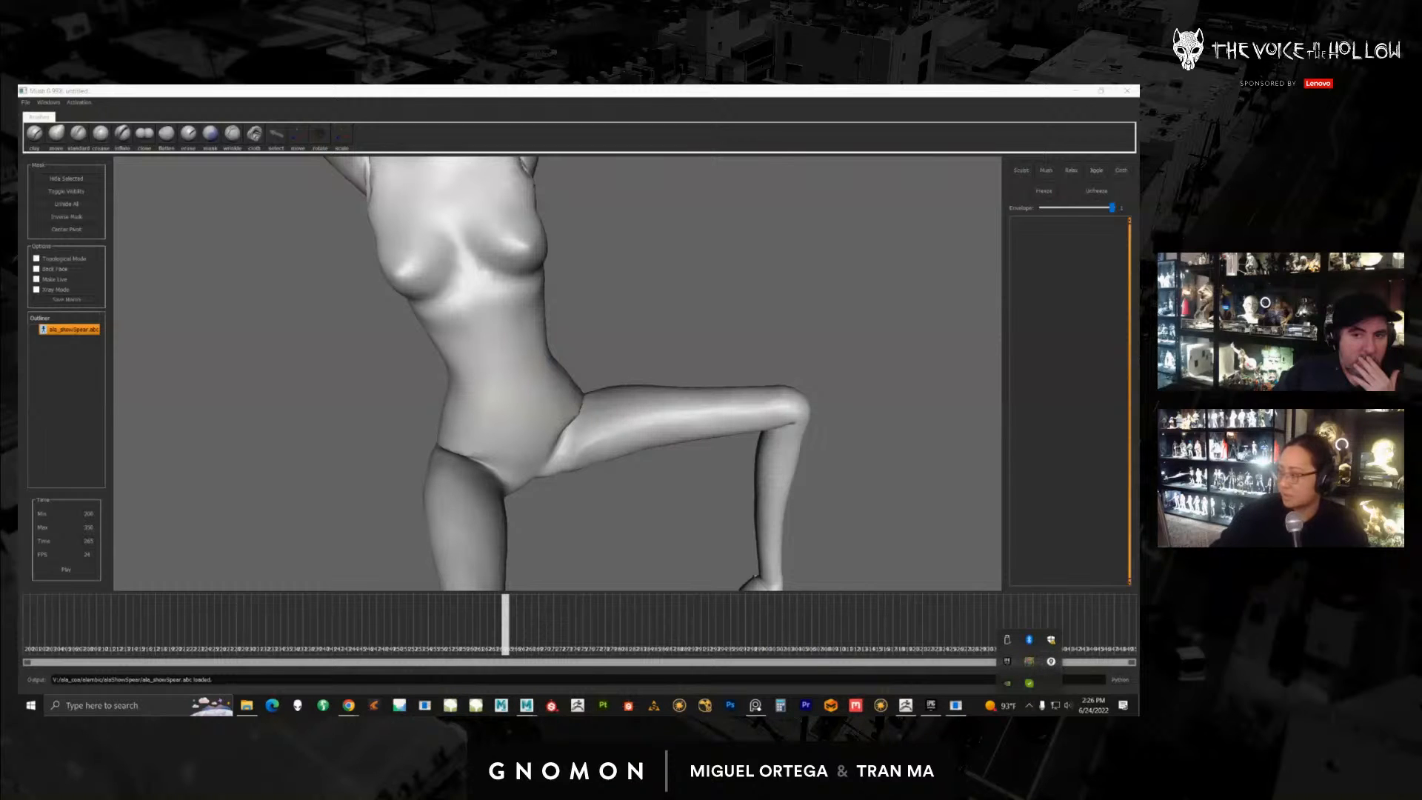
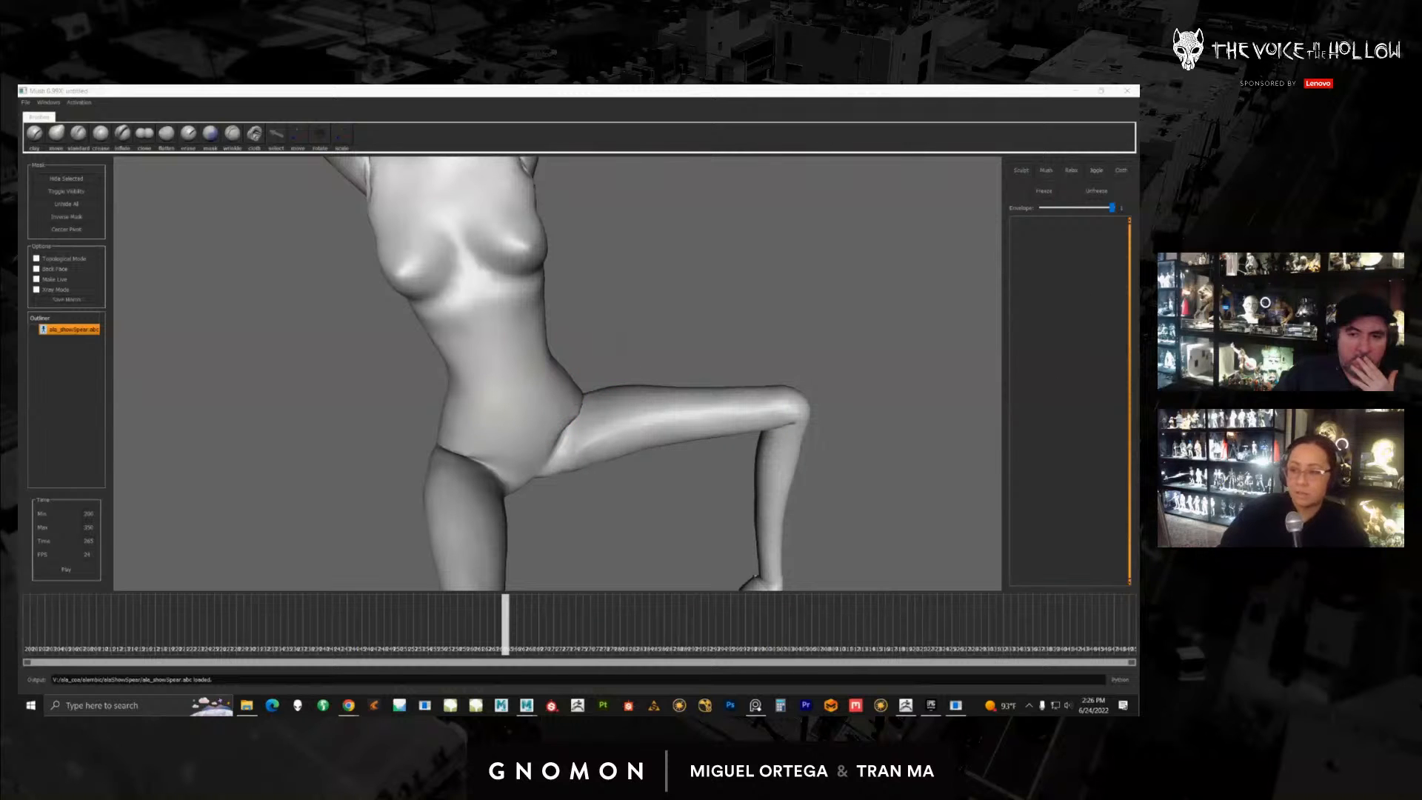
Step: Return to the overhead spear pose in Mush and examine the arms, armpits and chest from the front
alt+drag(650, 353, 711, 376)
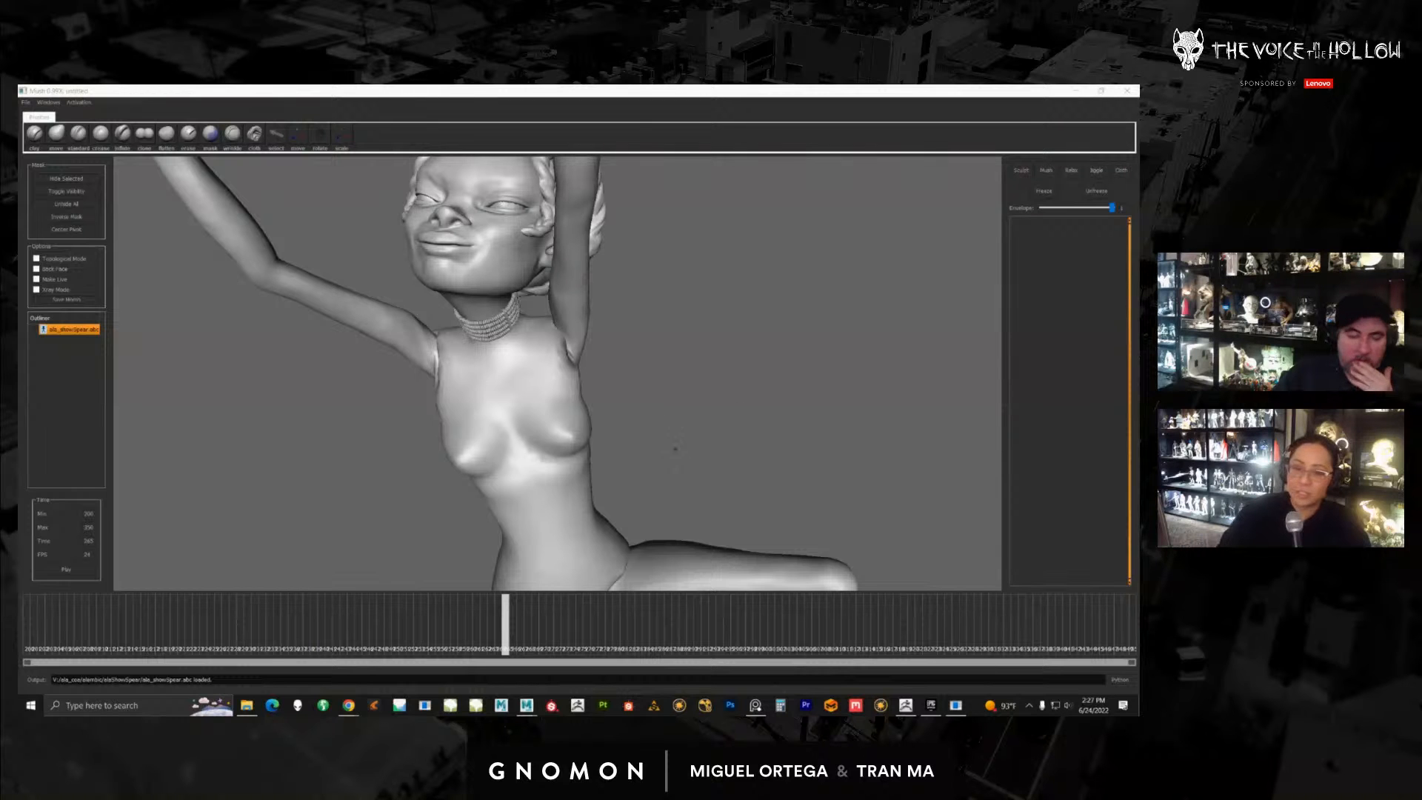
alt+right_drag(673, 447, 659, 450)
click(473, 637)
drag(473, 638, 506, 611)
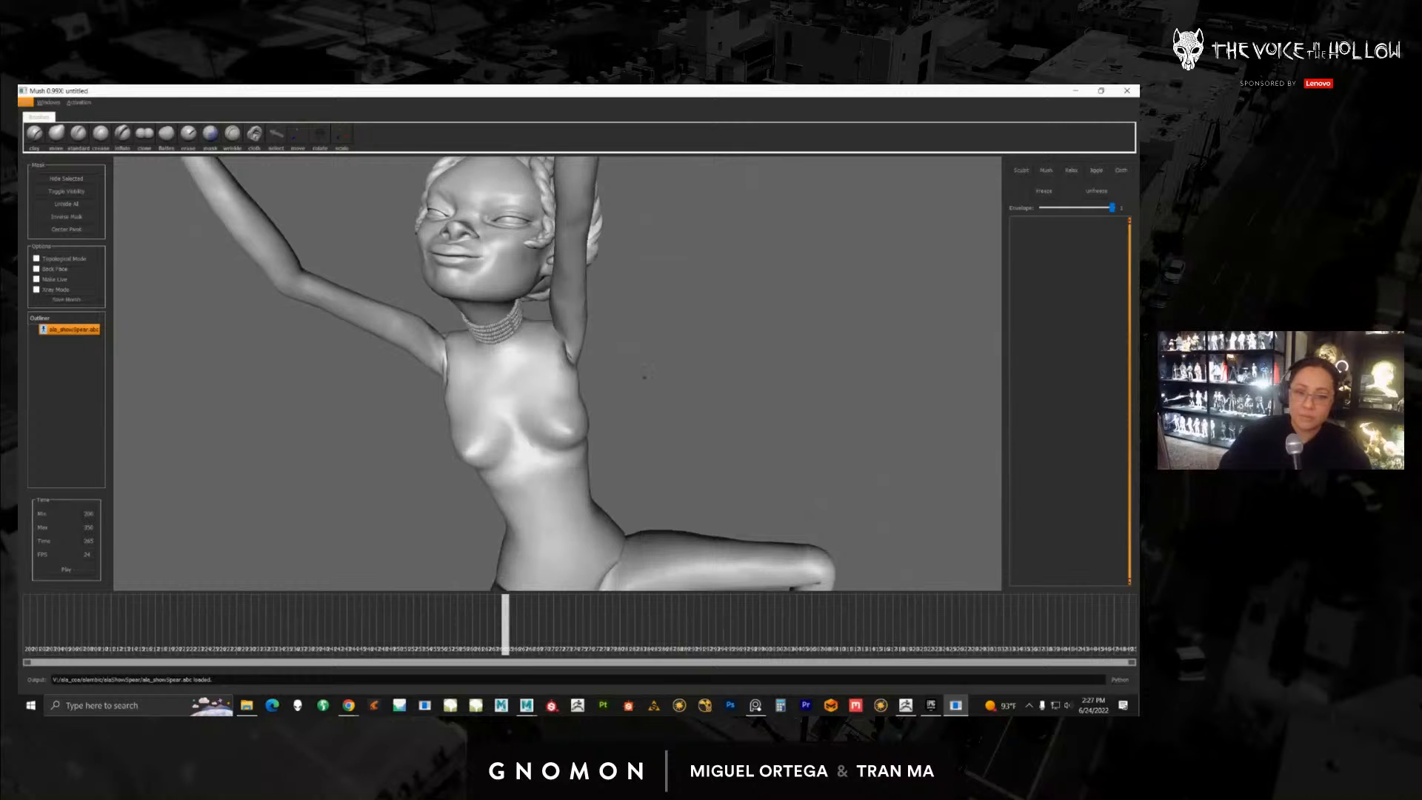
alt+drag(644, 377, 569, 462)
Step: Scrub between the crouching first frame and the raised-spear poses, and return to the first frame
drag(487, 618, 26, 618)
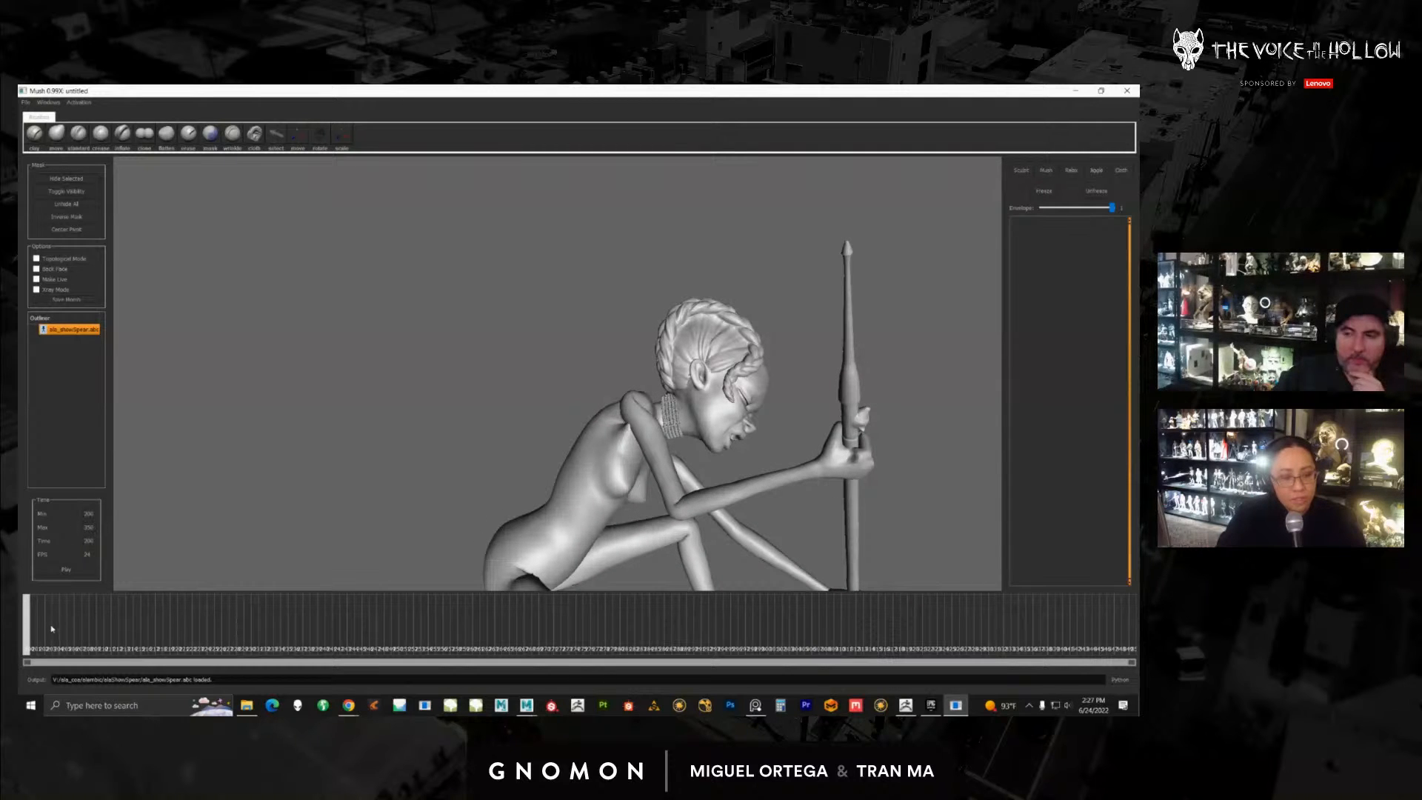
drag(36, 630, 590, 561)
drag(586, 628, 363, 615)
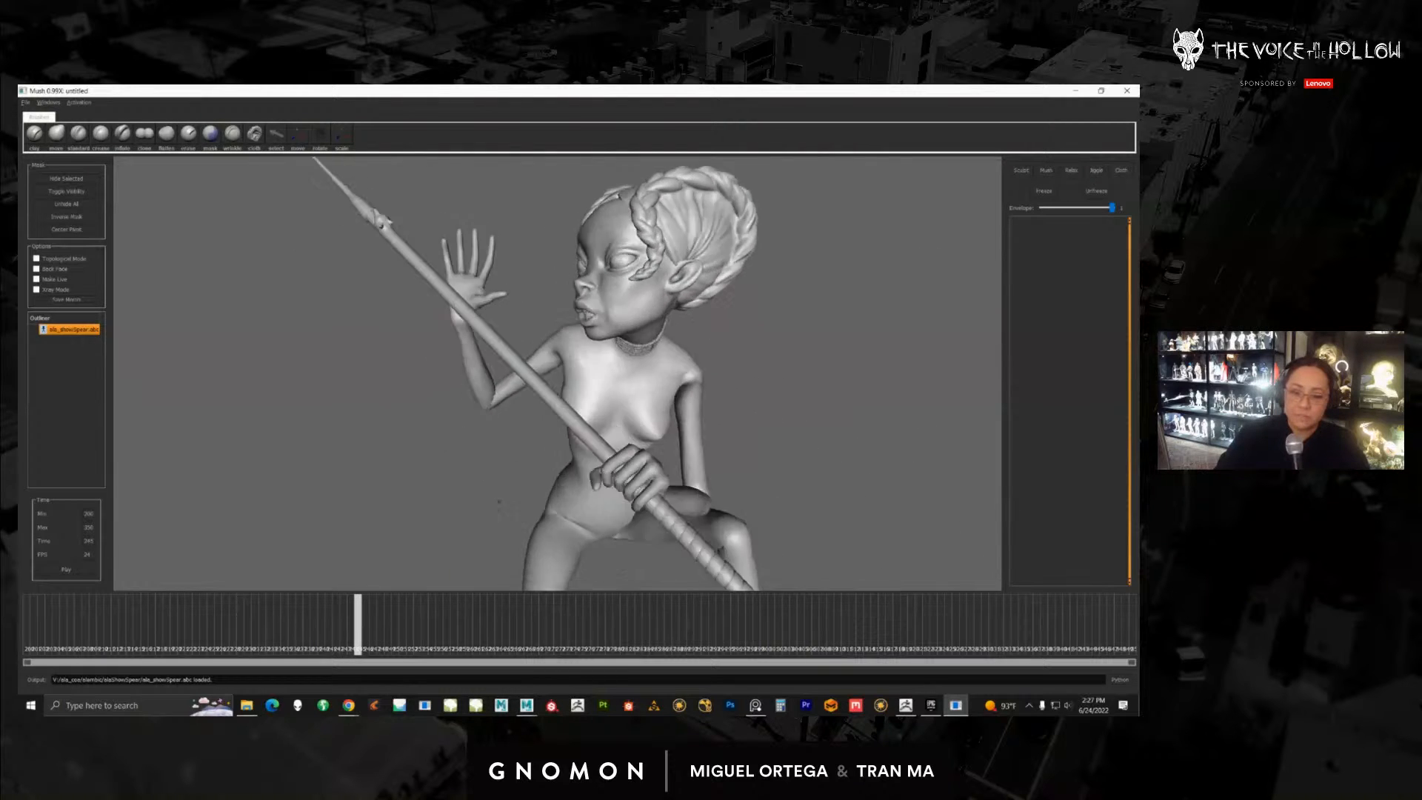
drag(358, 626, 19, 609)
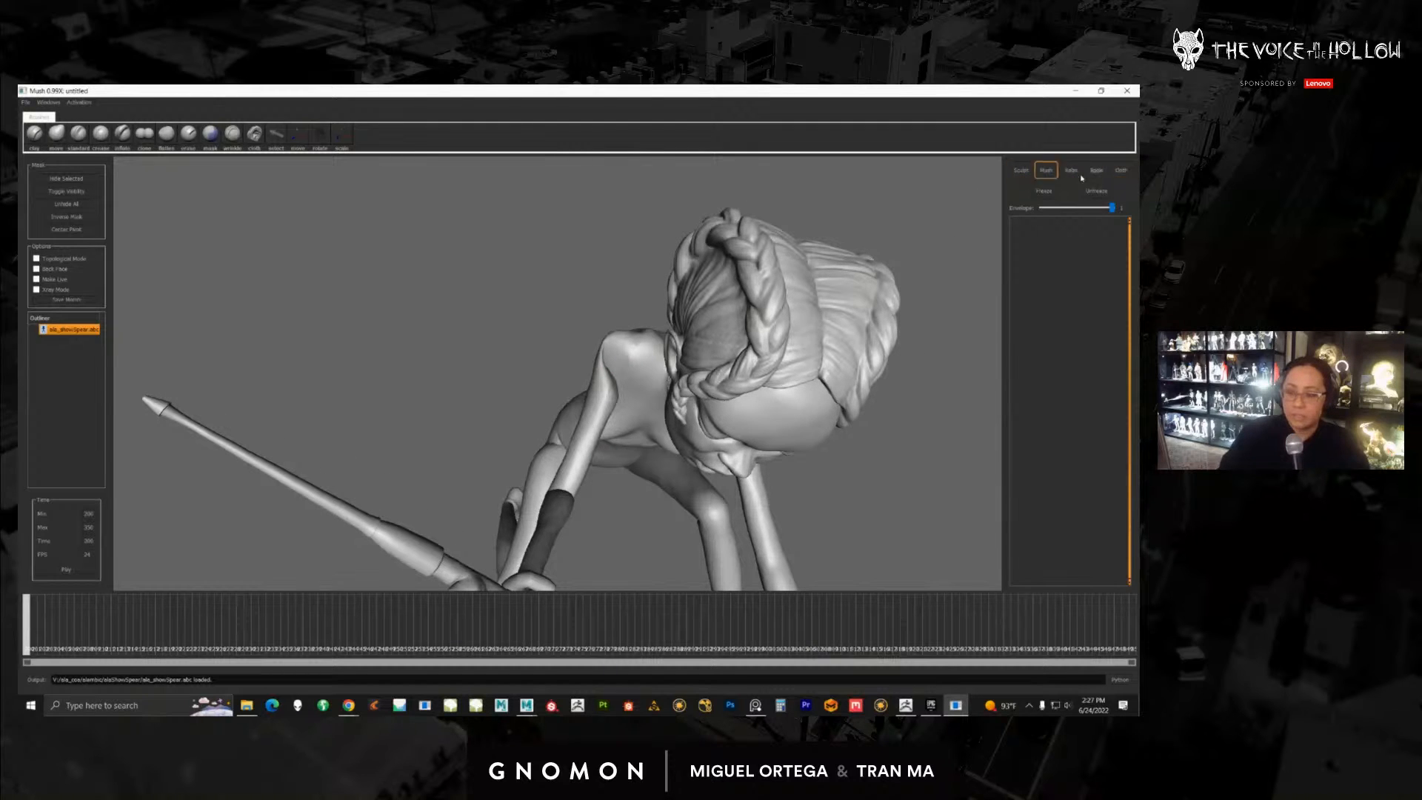
Step: Add a Sculpt layer at the first frame and try to bring the character back into view by reselecting it
click(1021, 173)
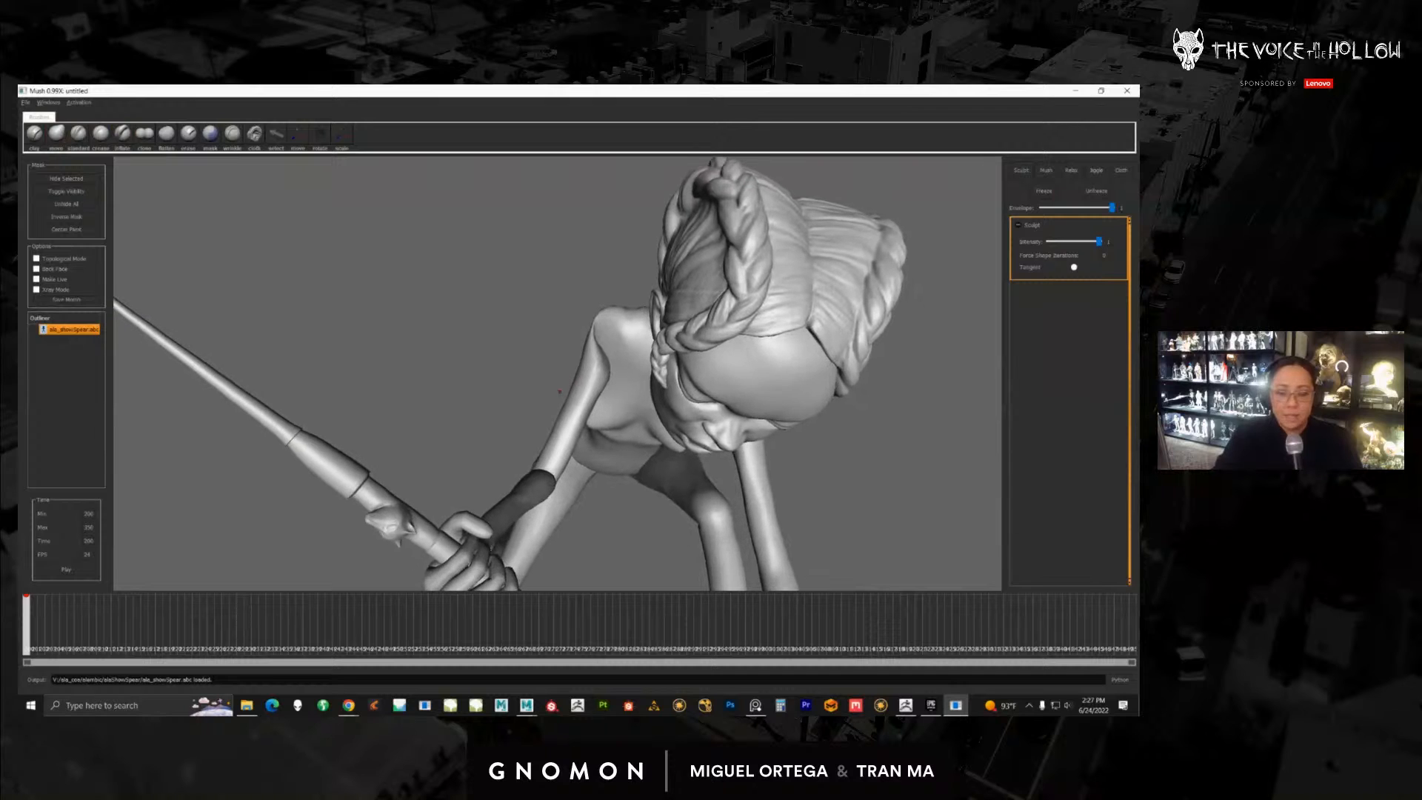
alt+right_drag(565, 401, 580, 403)
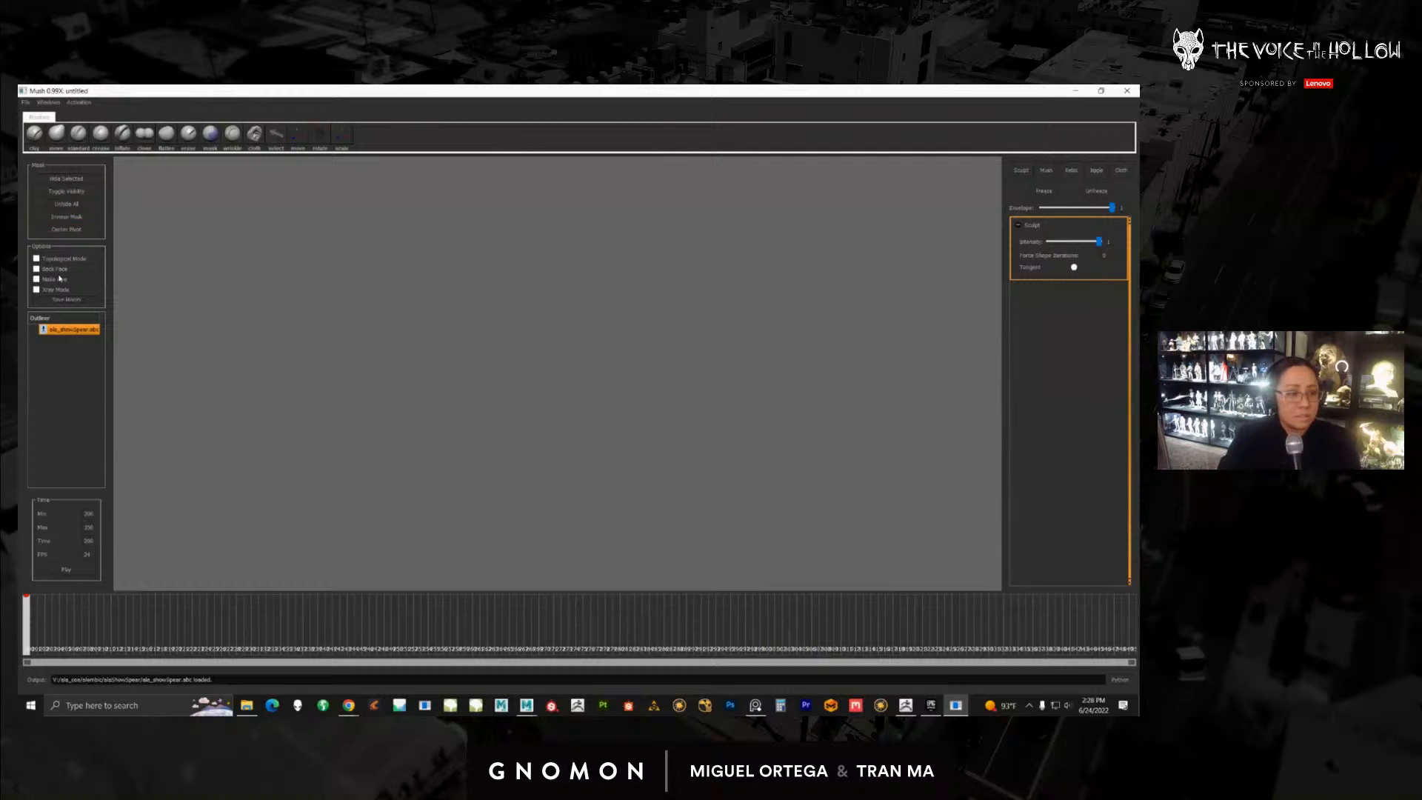
click(54, 332)
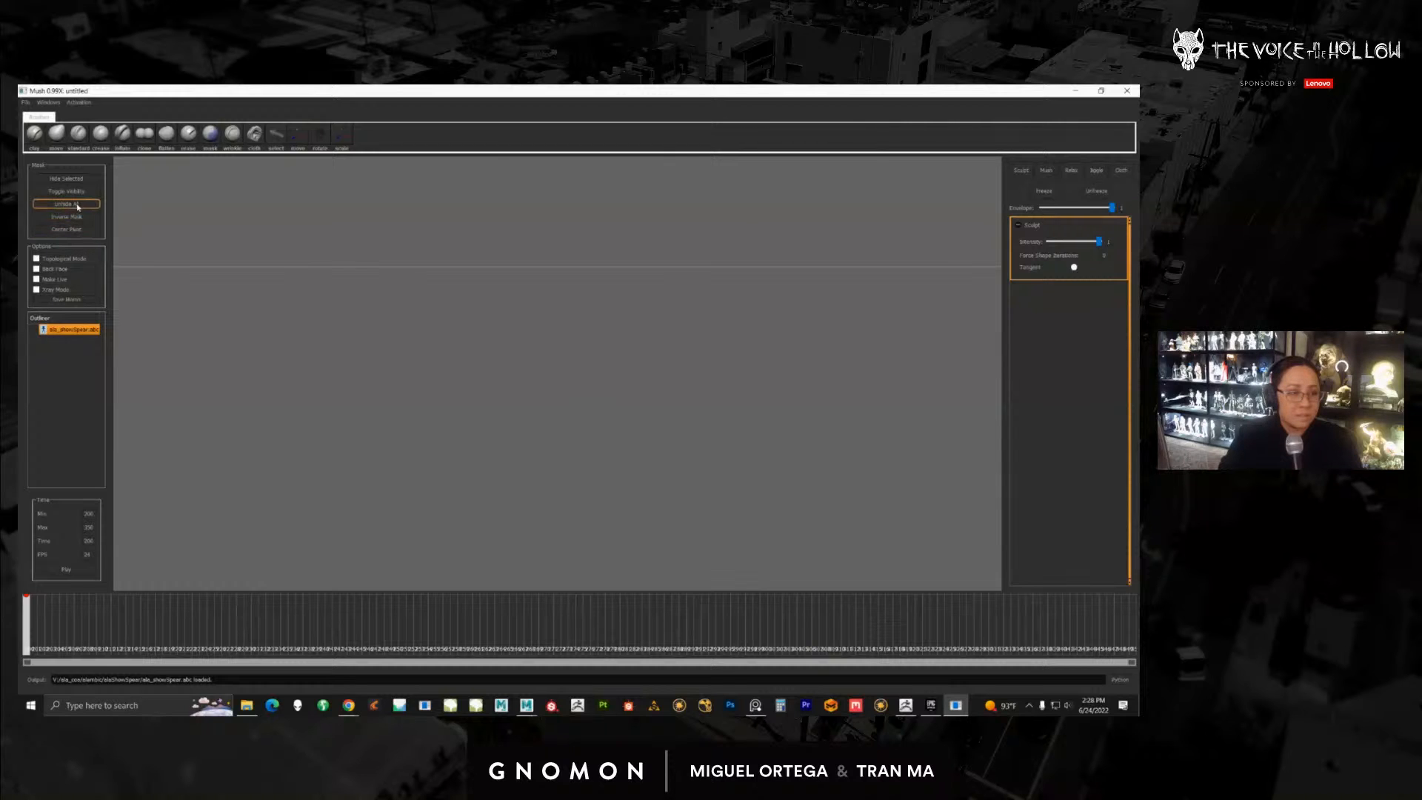
Step: Start a new scene without saving, reload the spear character's Alembic animation and frame the character
click(25, 102)
click(29, 121)
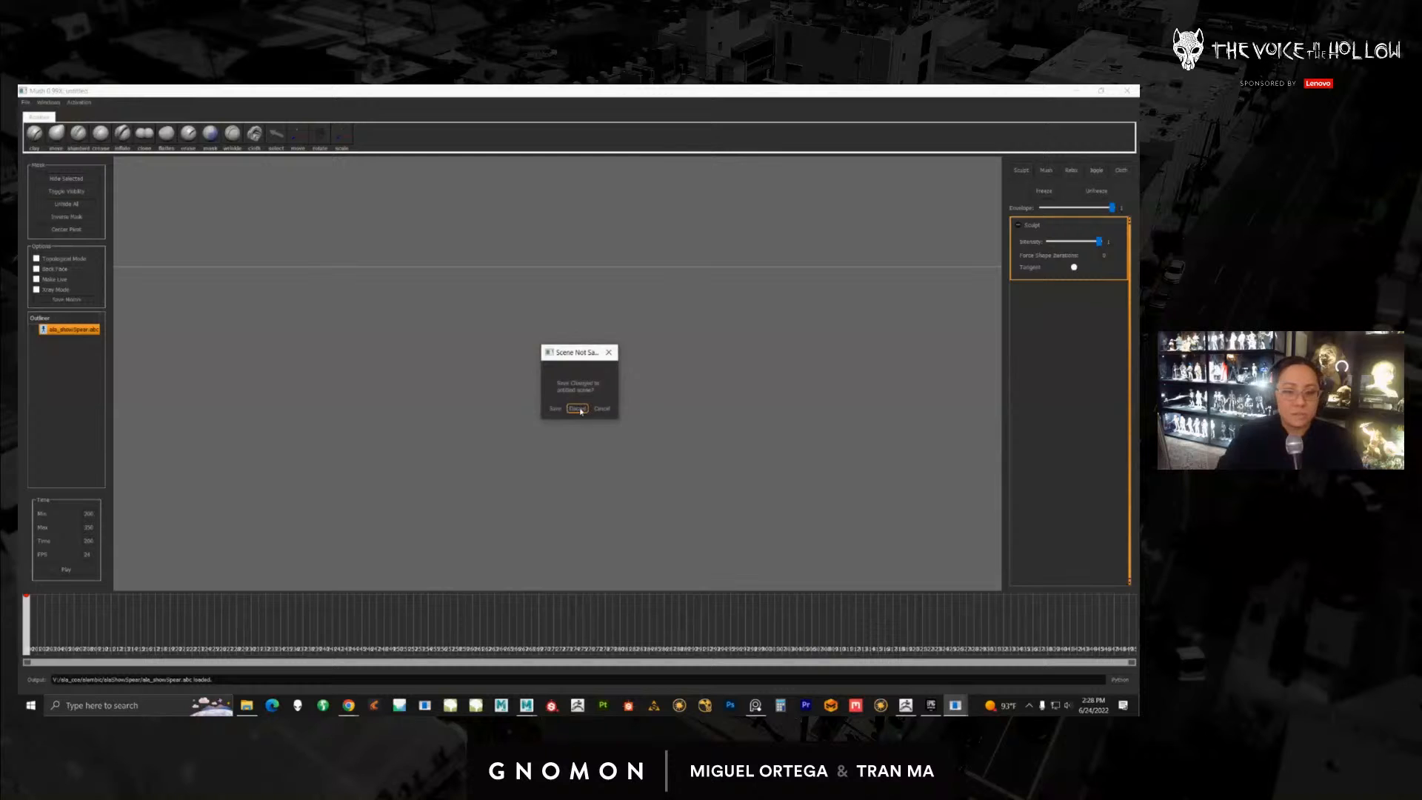
click(578, 408)
click(25, 101)
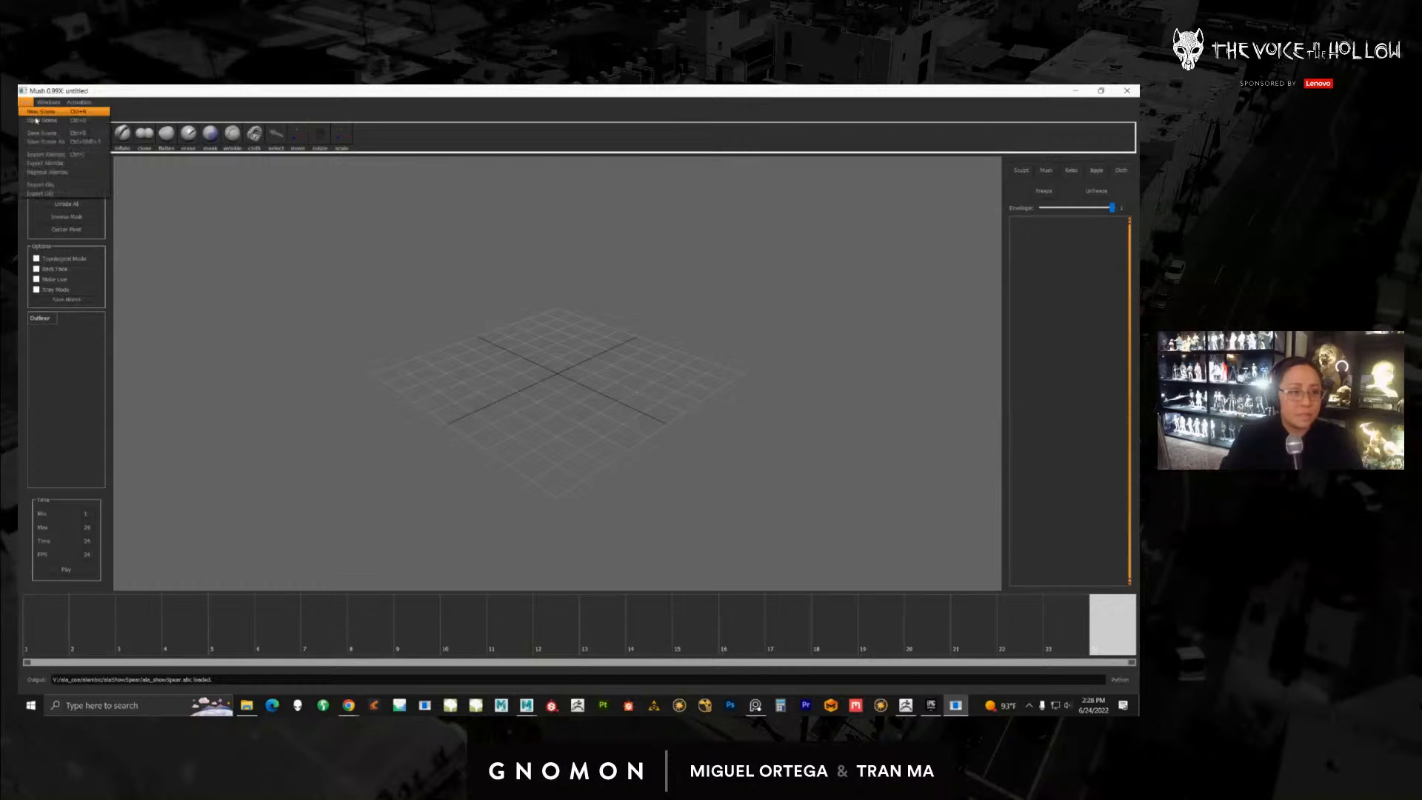
click(29, 121)
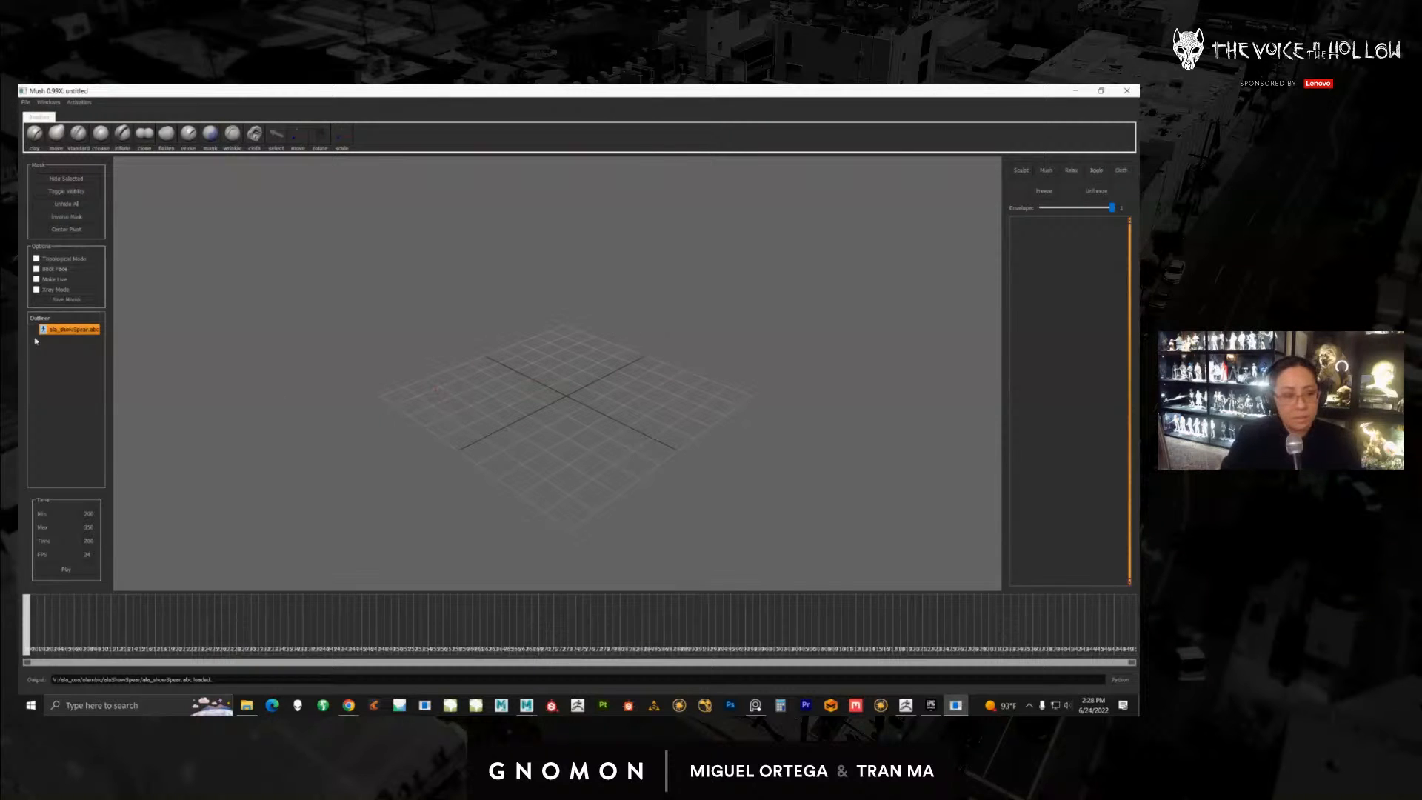
click(72, 331)
alt+drag(498, 467, 524, 404)
key(f)
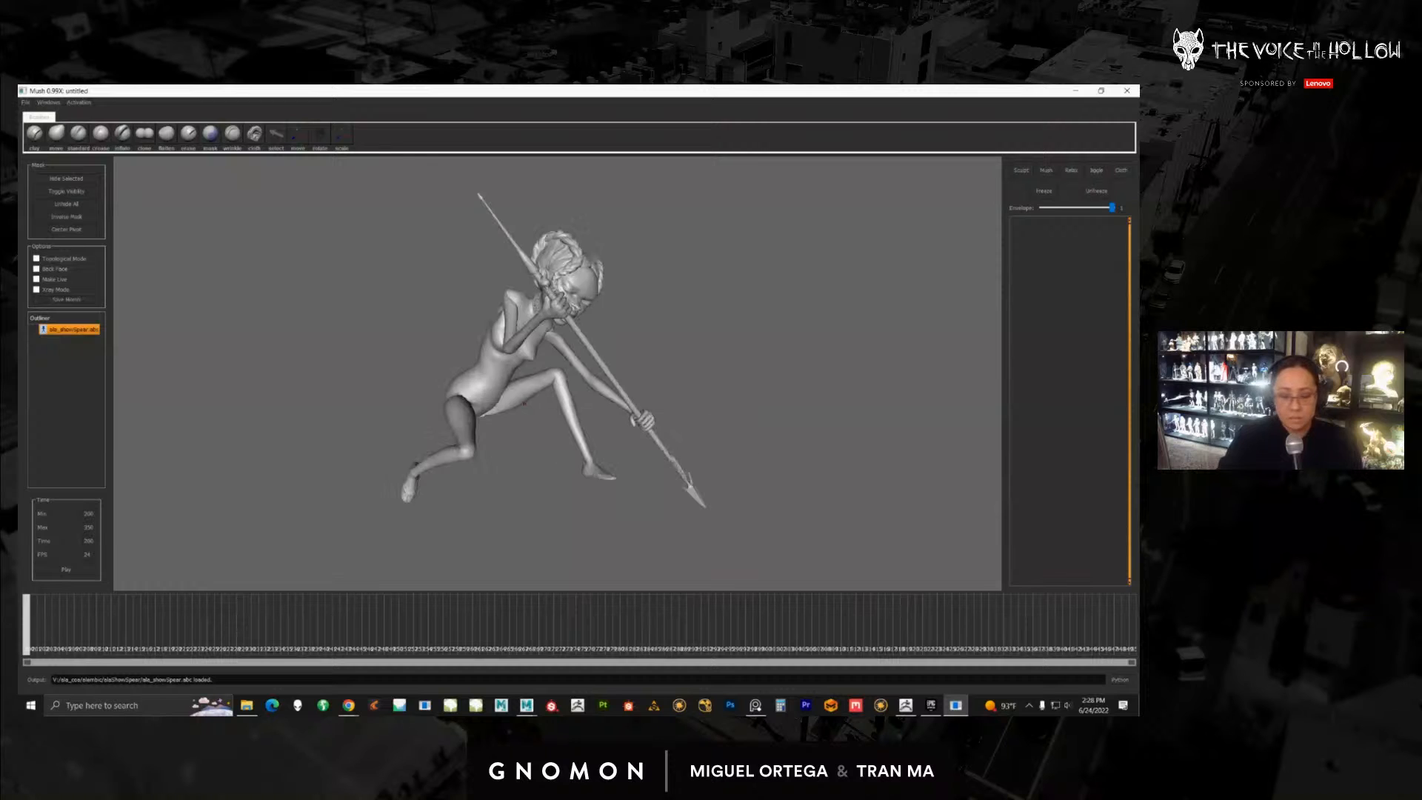
Step: Add a Sculpt layer to the spear character at the first frame and close in on its upper body
alt+drag(661, 357, 990, 198)
click(1020, 171)
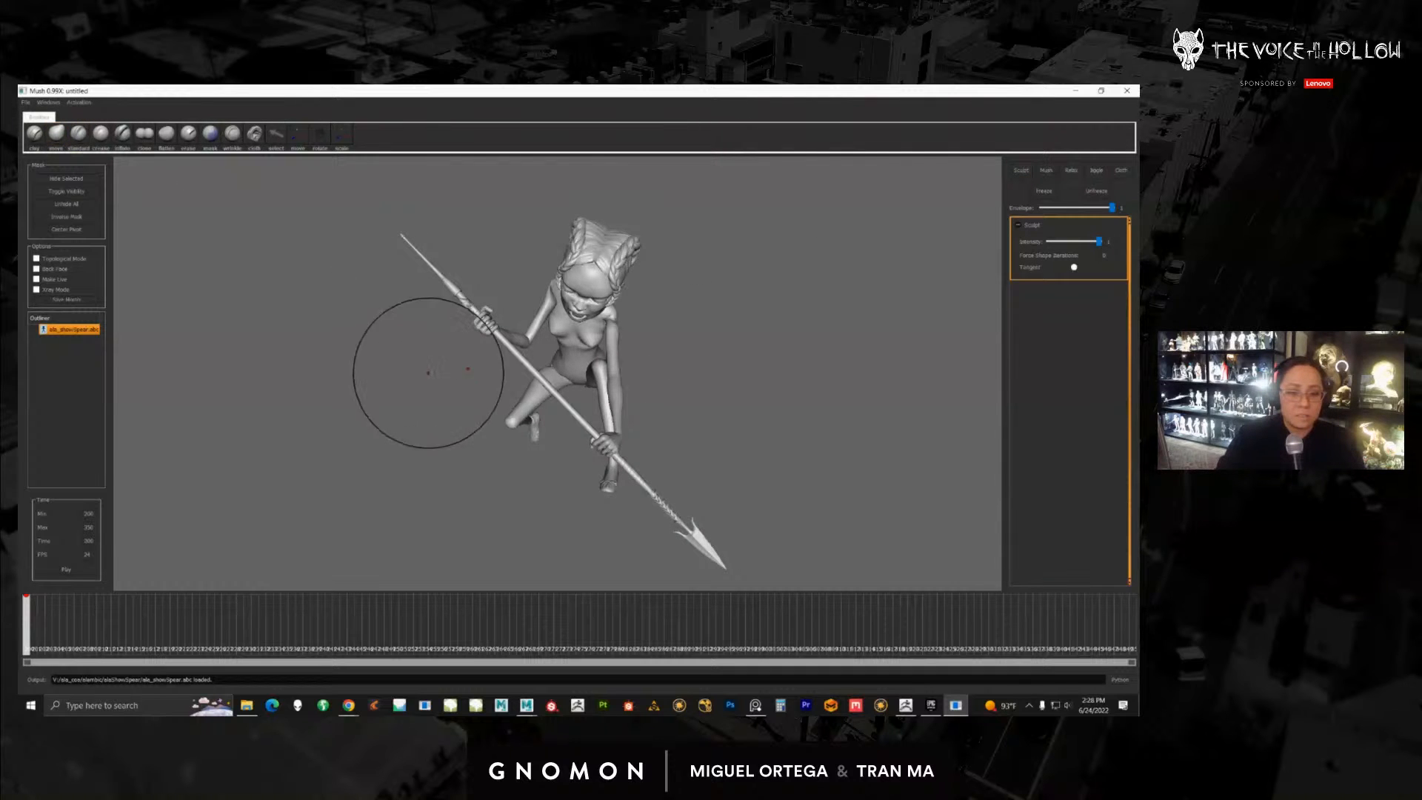
alt+middle_drag(428, 374, 408, 428)
alt+right_drag(408, 428, 504, 424)
mouse_move(503, 424)
alt+mouse_down()
mouse_move(536, 423)
mouse_move(495, 400)
alt+mouse_up()
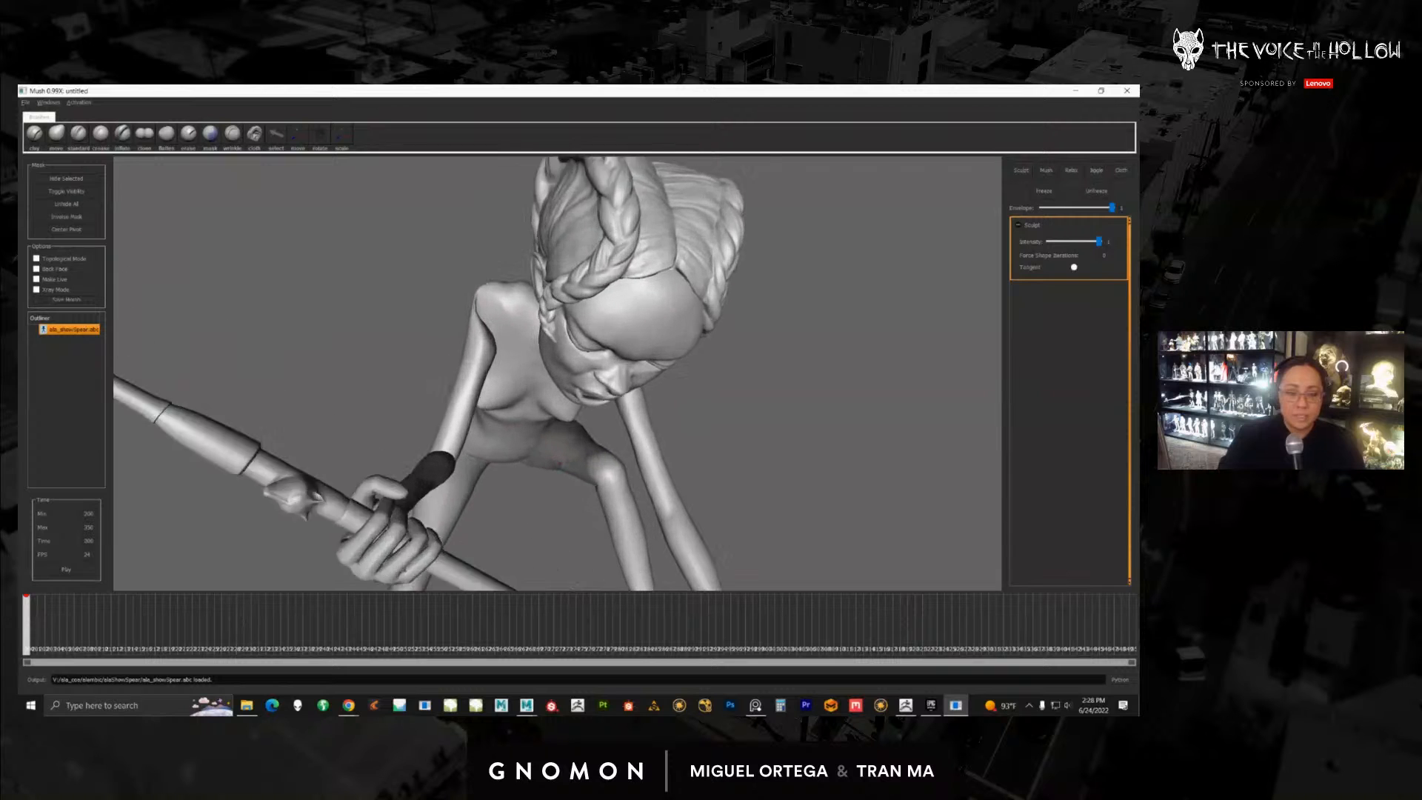
Step: Inspect the shoulder fold from behind and try pulling the shoulder outward with a sculpt brush
alt+right_drag(495, 399, 546, 396)
alt+drag(547, 396, 621, 358)
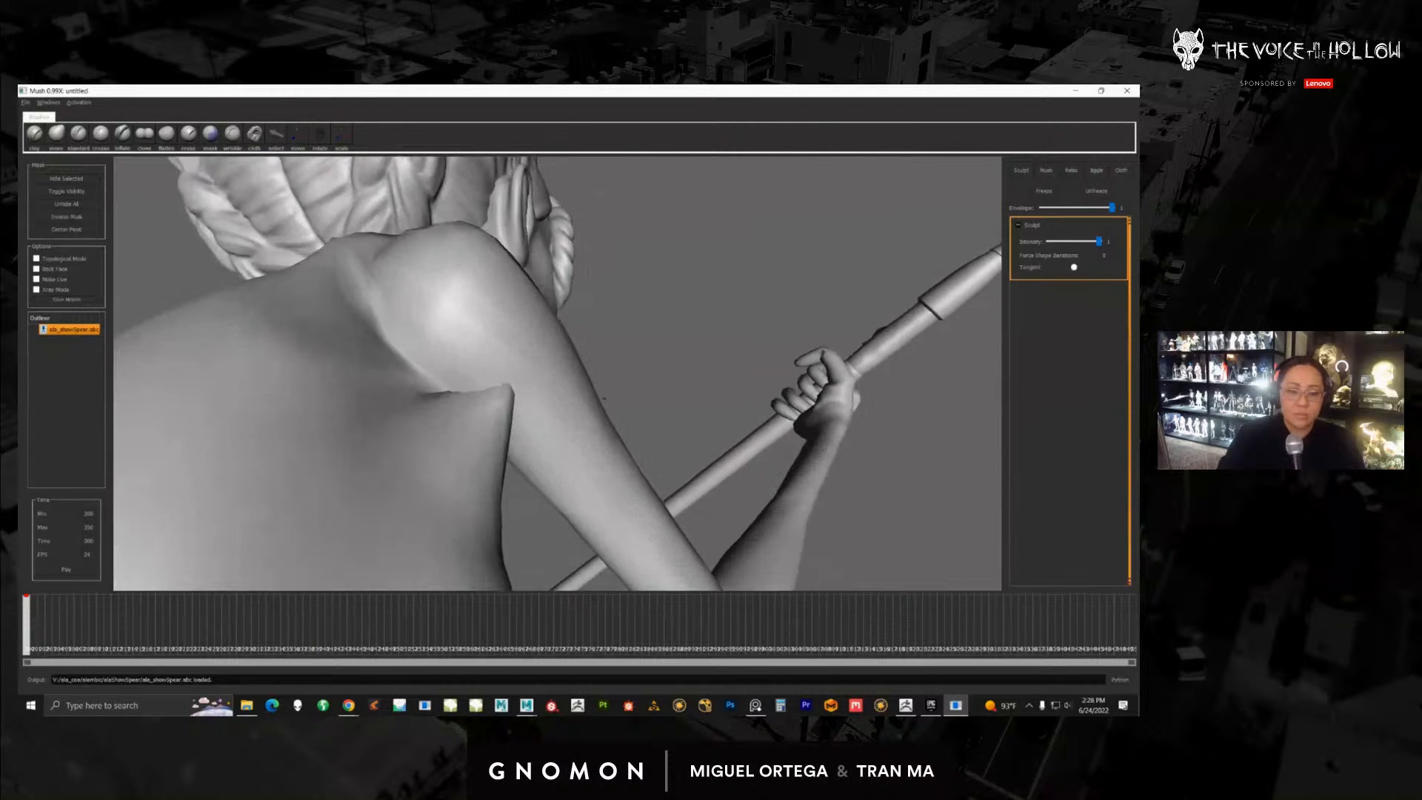
alt+right_drag(621, 359, 532, 357)
mouse_move(532, 356)
alt+mouse_down()
mouse_move(542, 413)
mouse_move(550, 370)
mouse_move(439, 332)
mouse_move(494, 340)
alt+mouse_up()
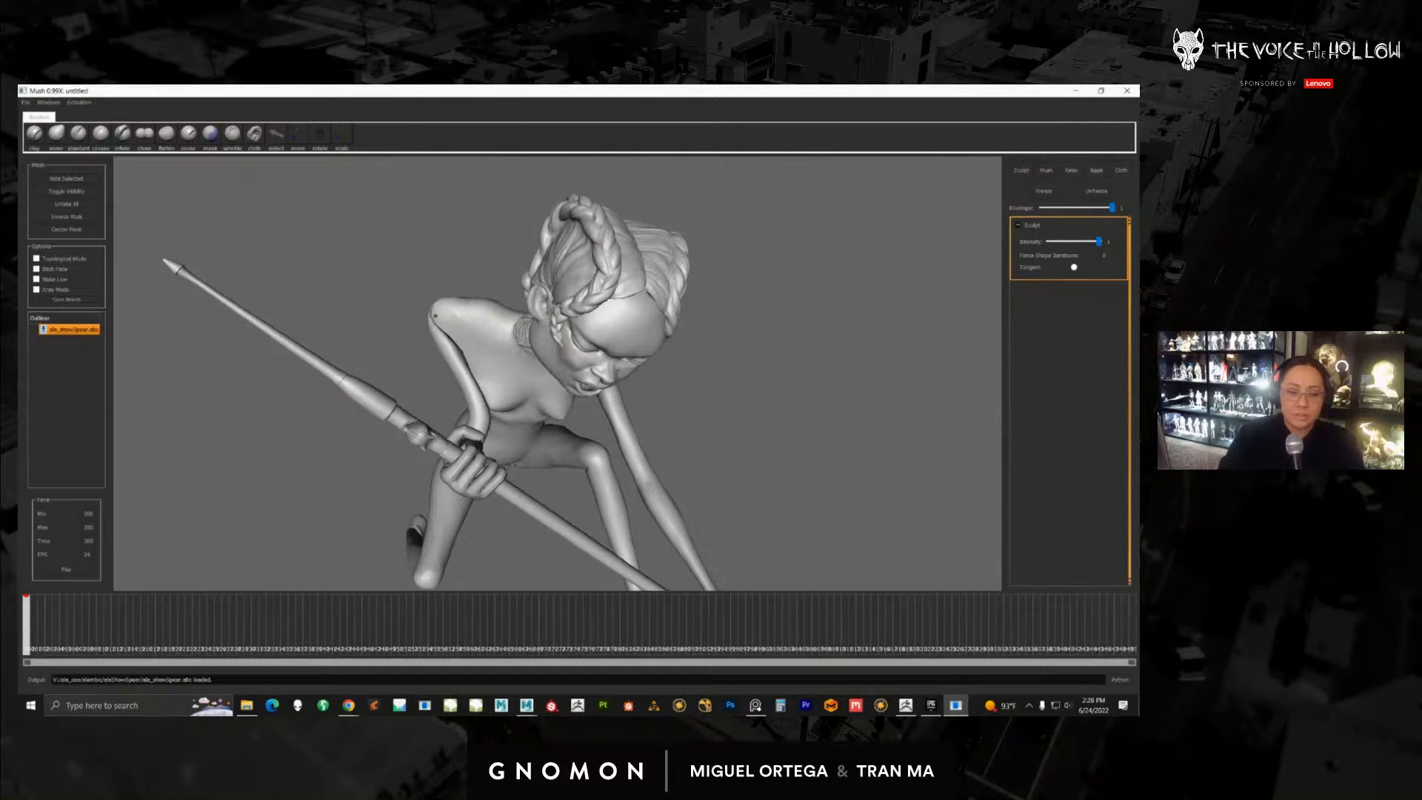
mouse_move(463, 322)
alt+mouse_down()
mouse_move(480, 333)
mouse_move(416, 280)
mouse_move(398, 286)
alt+mouse_up()
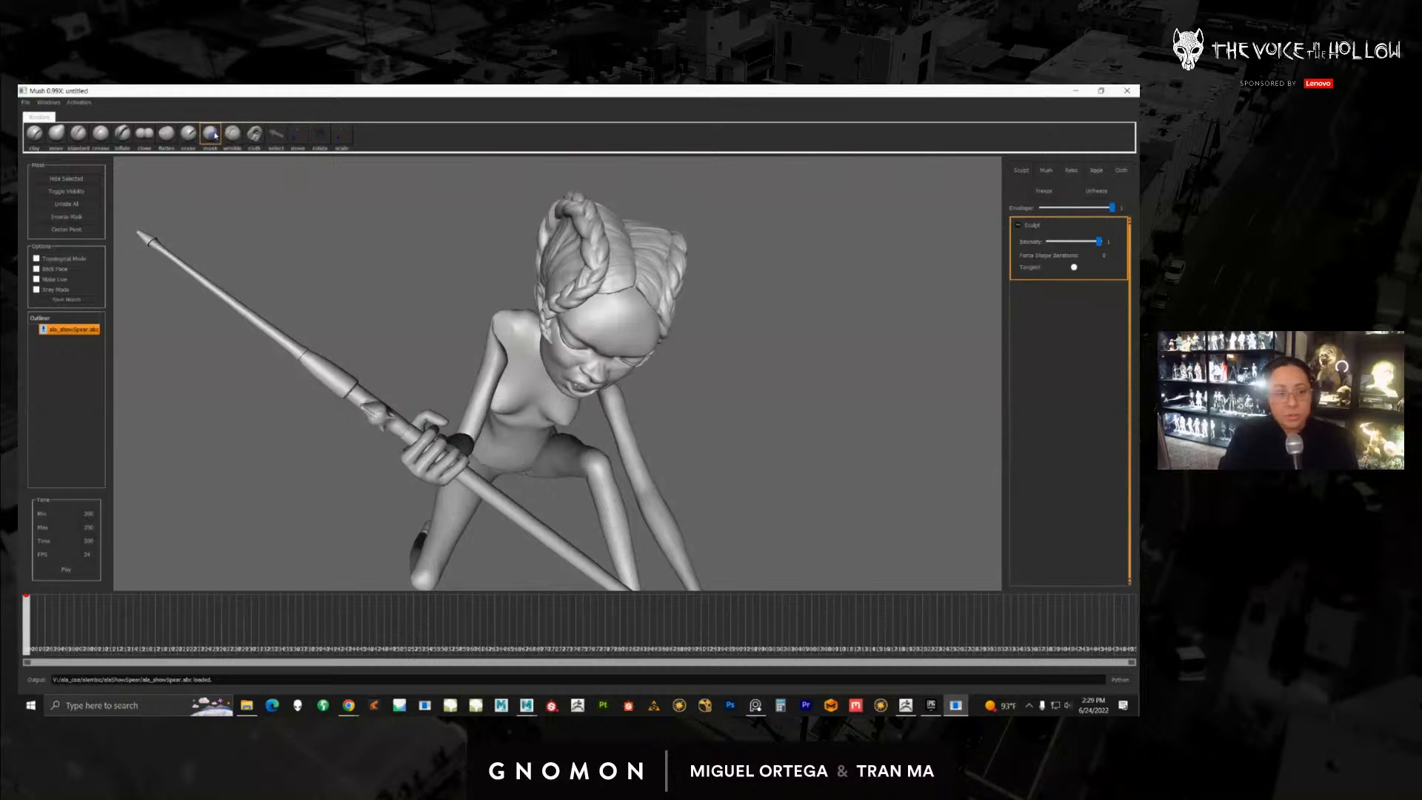
Step: Scrub from the first frame to the overhead spear pose, check the torso, and return to the first frame
alt+right_drag(556, 406, 520, 400)
alt+middle_drag(519, 400, 496, 367)
alt+drag(496, 368, 474, 341)
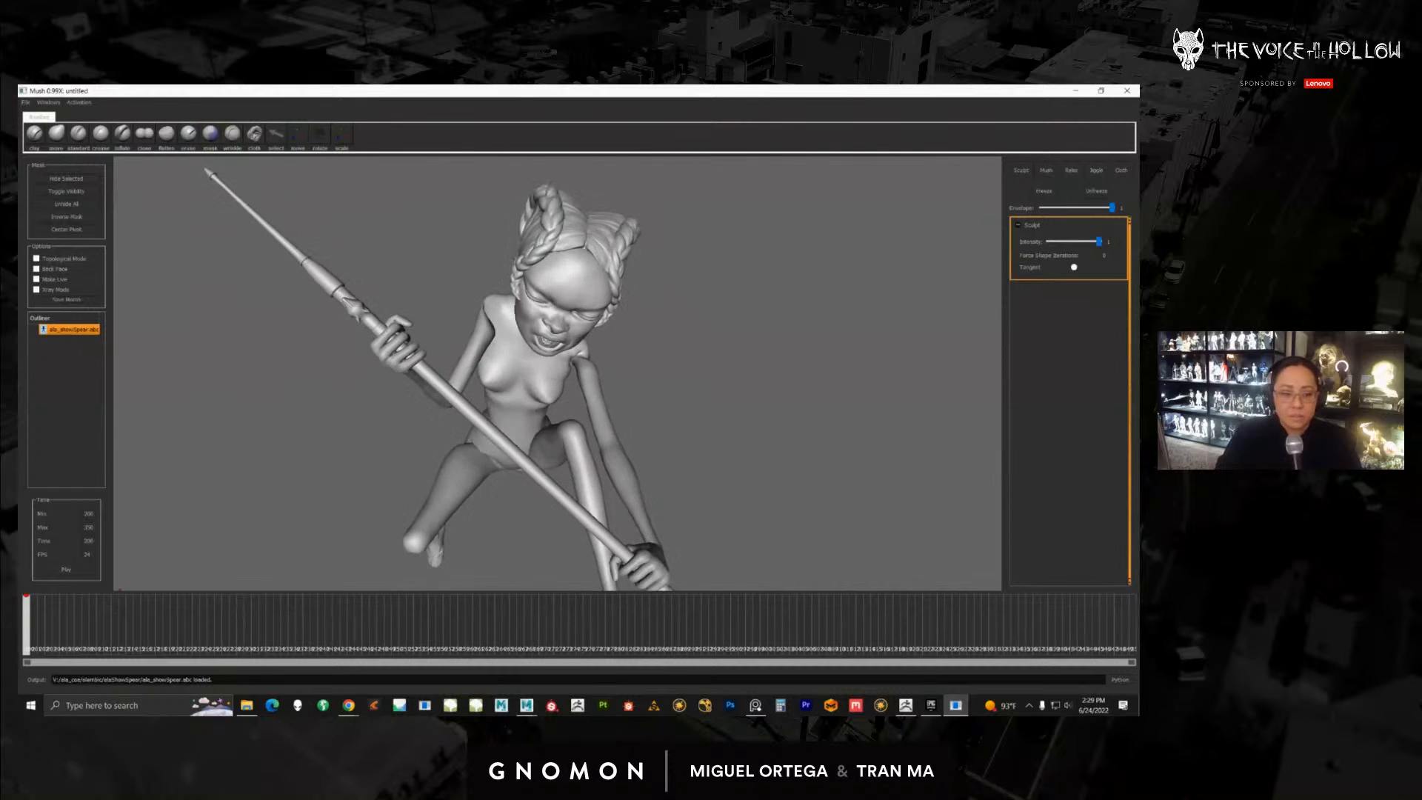
drag(34, 633, 504, 635)
alt+drag(505, 466, 567, 479)
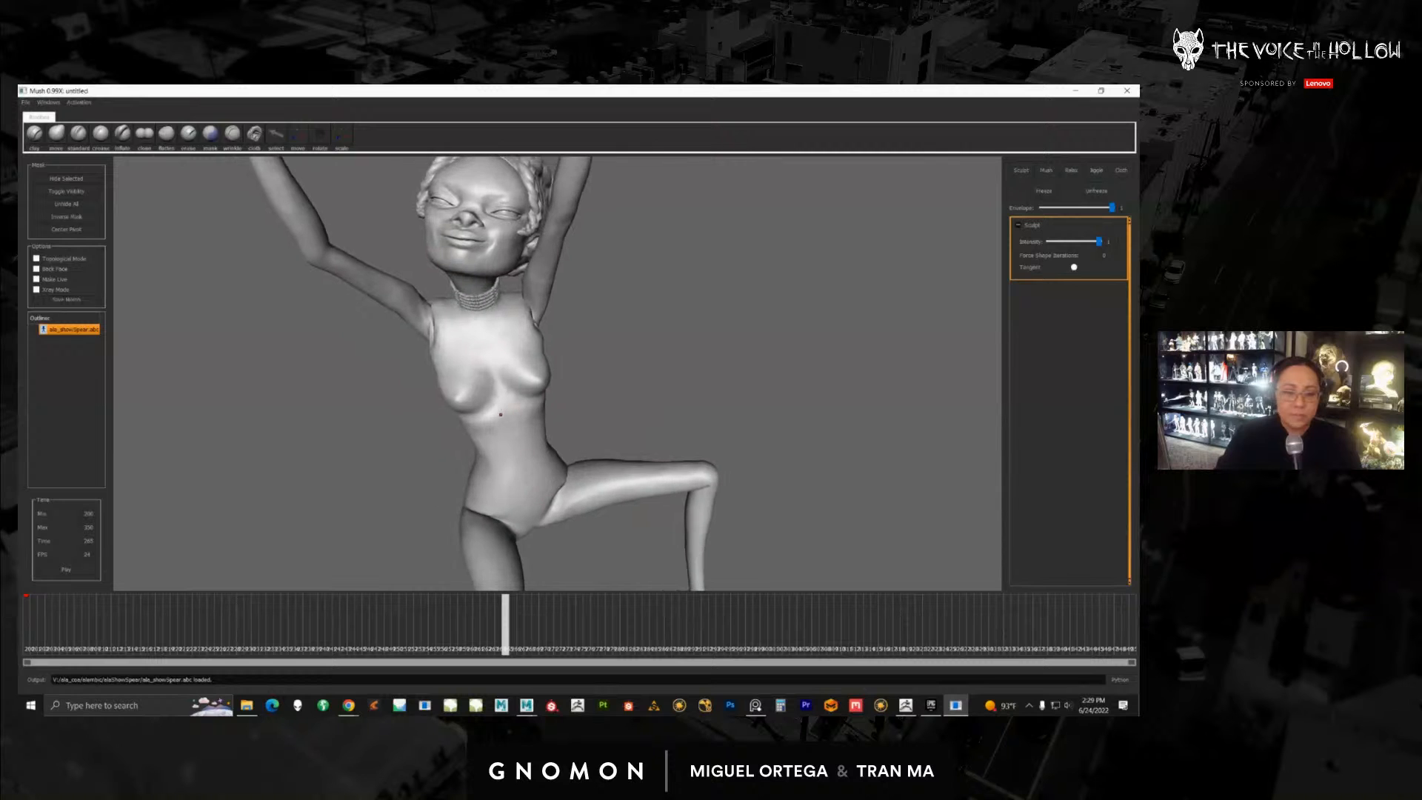
mouse_move(498, 415)
alt+mouse_down()
mouse_move(516, 374)
mouse_move(487, 386)
alt+mouse_up()
drag(487, 628, 25, 634)
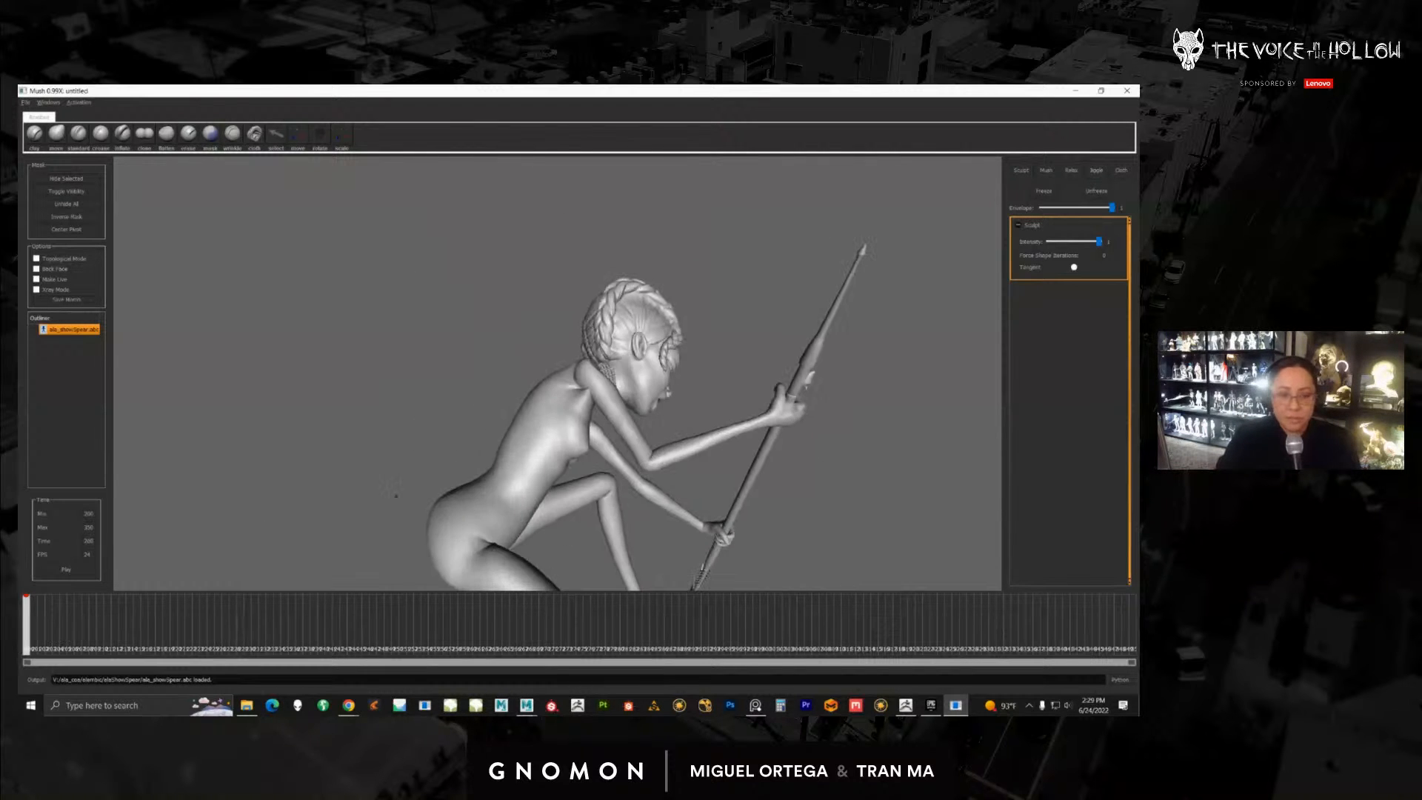
Step: Paint a mask over the chest, torso and both legs, continuing from the first frame to the overhead spear pose
mouse_move(398, 492)
alt+mouse_down()
mouse_move(492, 419)
mouse_move(578, 440)
mouse_move(557, 482)
alt+mouse_up()
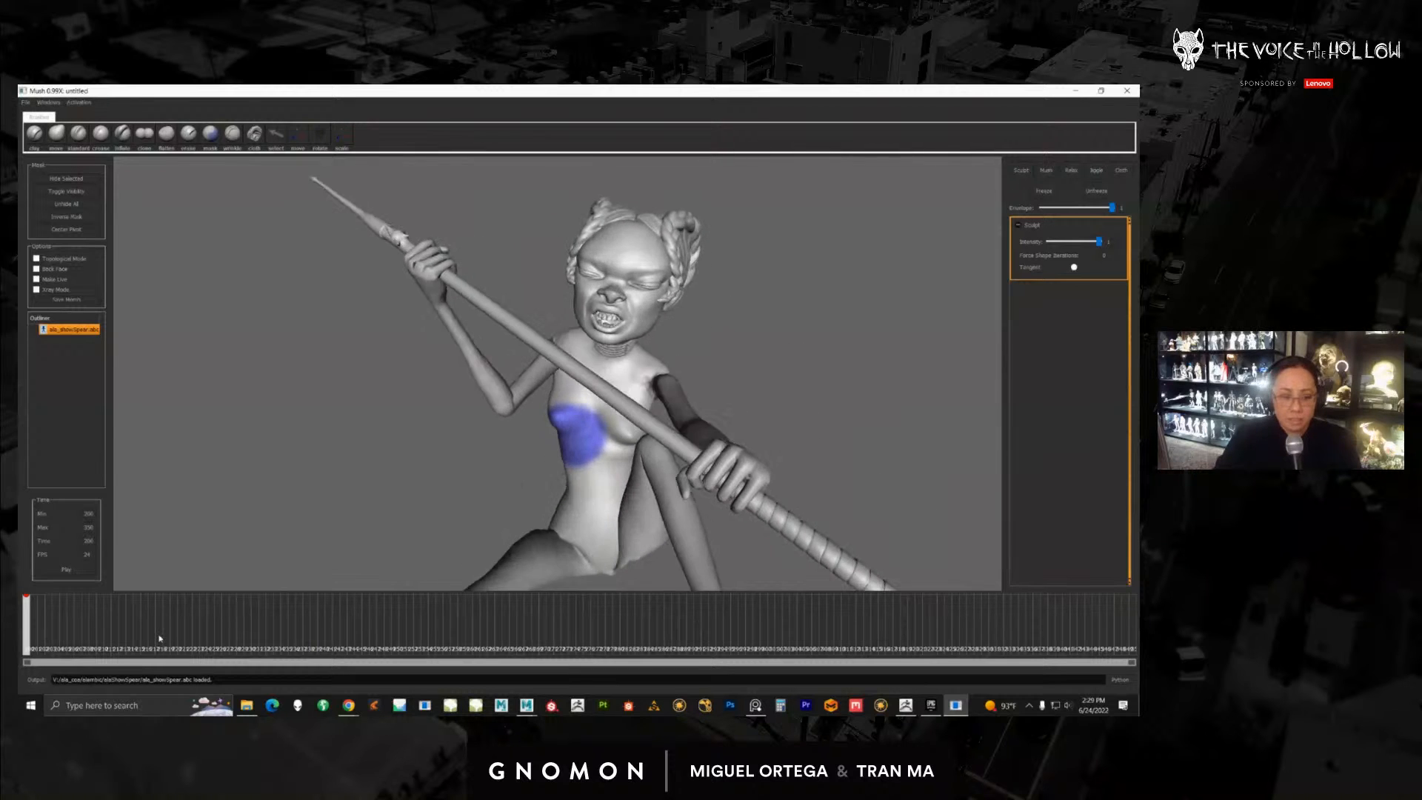
drag(159, 638, 527, 634)
mouse_move(392, 482)
alt+mouse_down()
mouse_move(492, 493)
mouse_move(498, 398)
mouse_move(538, 391)
alt+mouse_up()
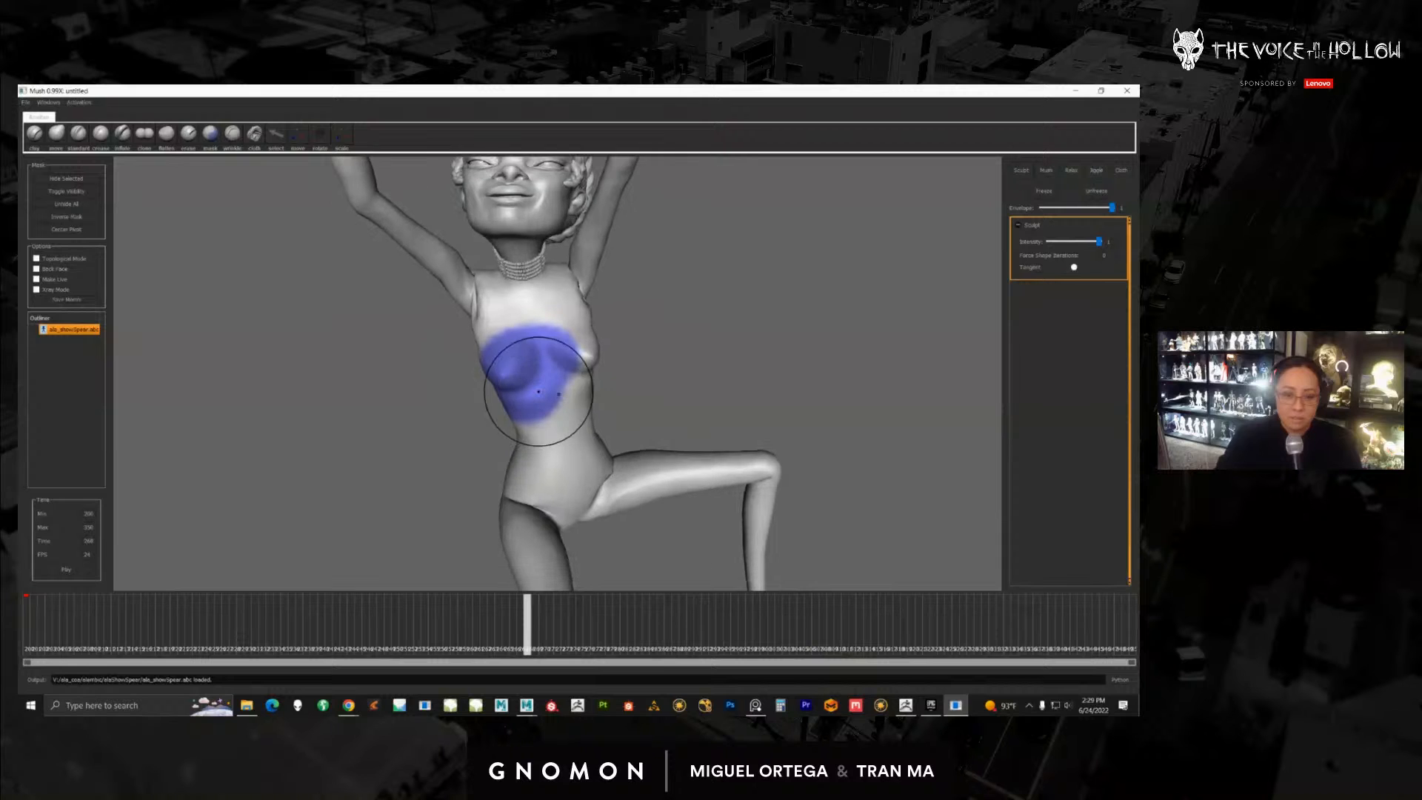
drag(572, 466, 531, 572)
alt+middle_drag(532, 572, 495, 485)
alt+right_drag(495, 485, 466, 485)
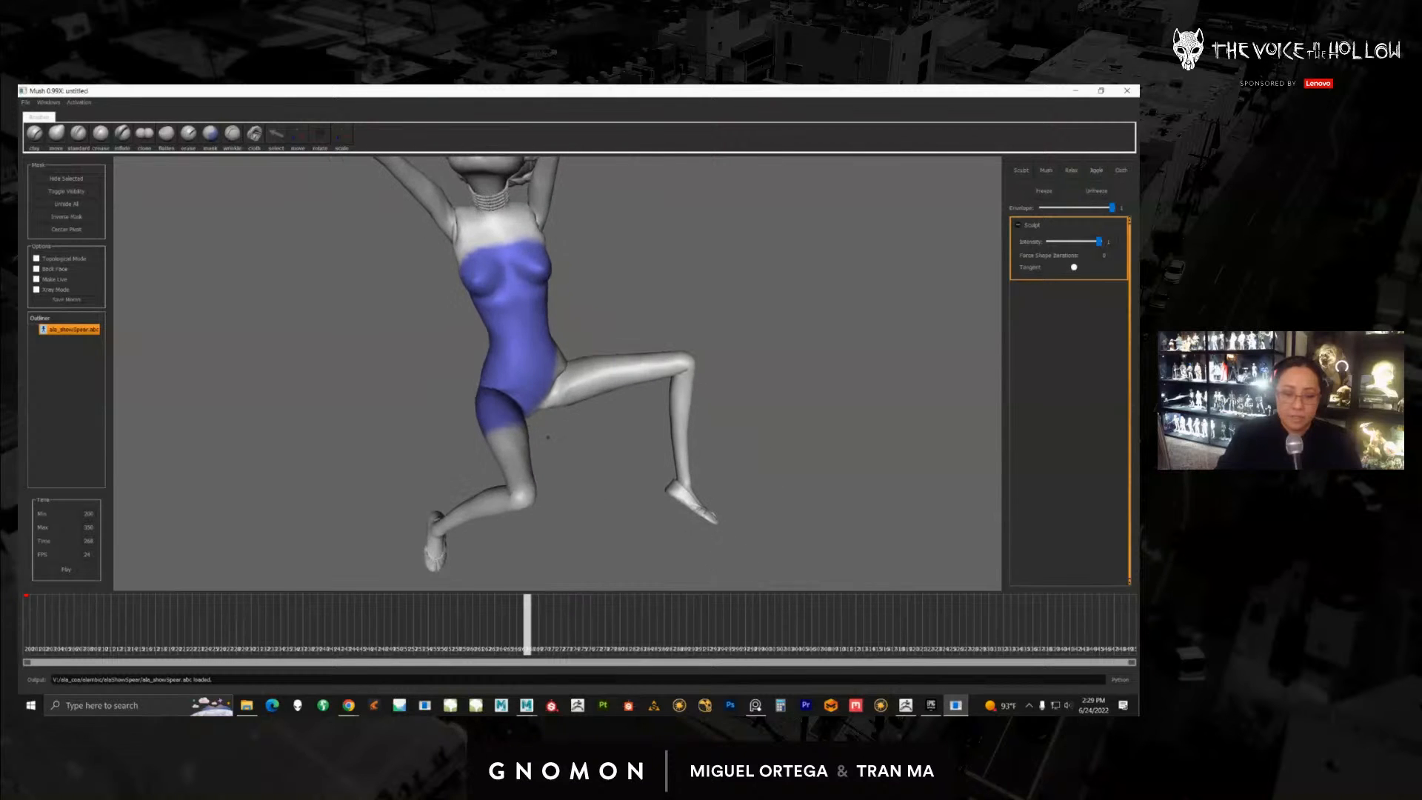
mouse_move(578, 381)
mouse_down()
mouse_move(518, 496)
mouse_move(437, 529)
mouse_move(435, 567)
mouse_move(678, 366)
mouse_move(704, 516)
mouse_up()
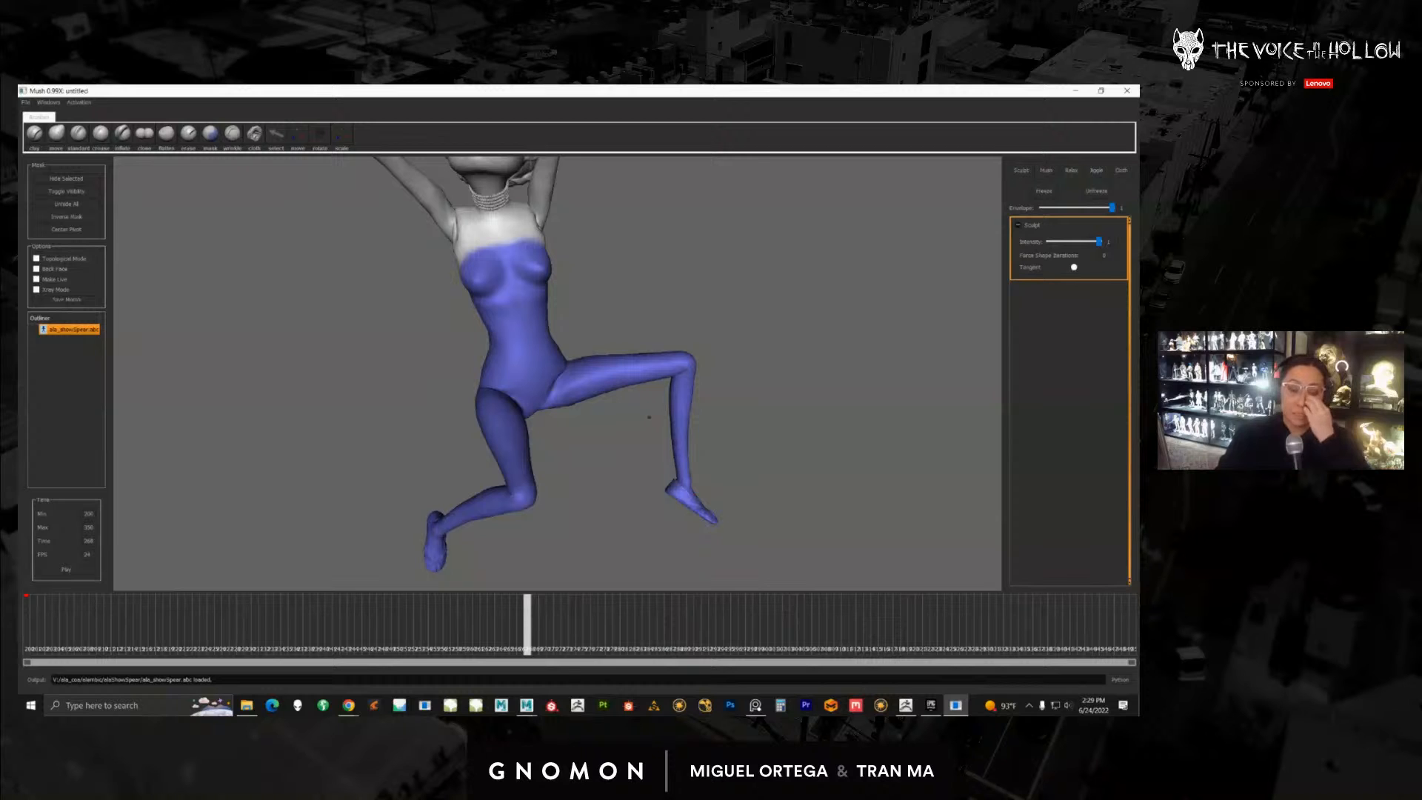
Step: Extend the mask over the character's left arm, the left half of the head and chest, and the adjoining half of the spear
alt+middle_drag(541, 228, 588, 433)
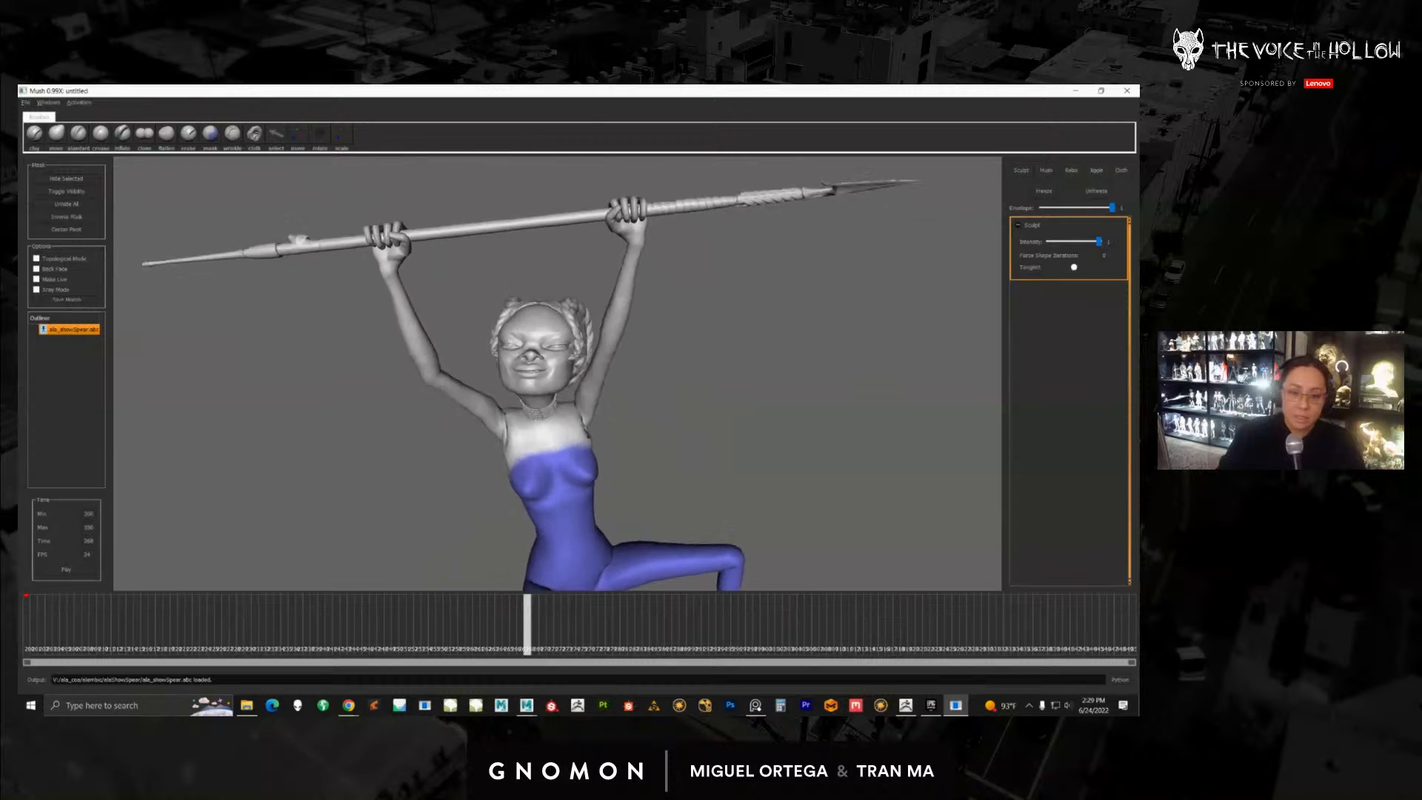
alt+drag(588, 433, 566, 447)
drag(568, 445, 600, 240)
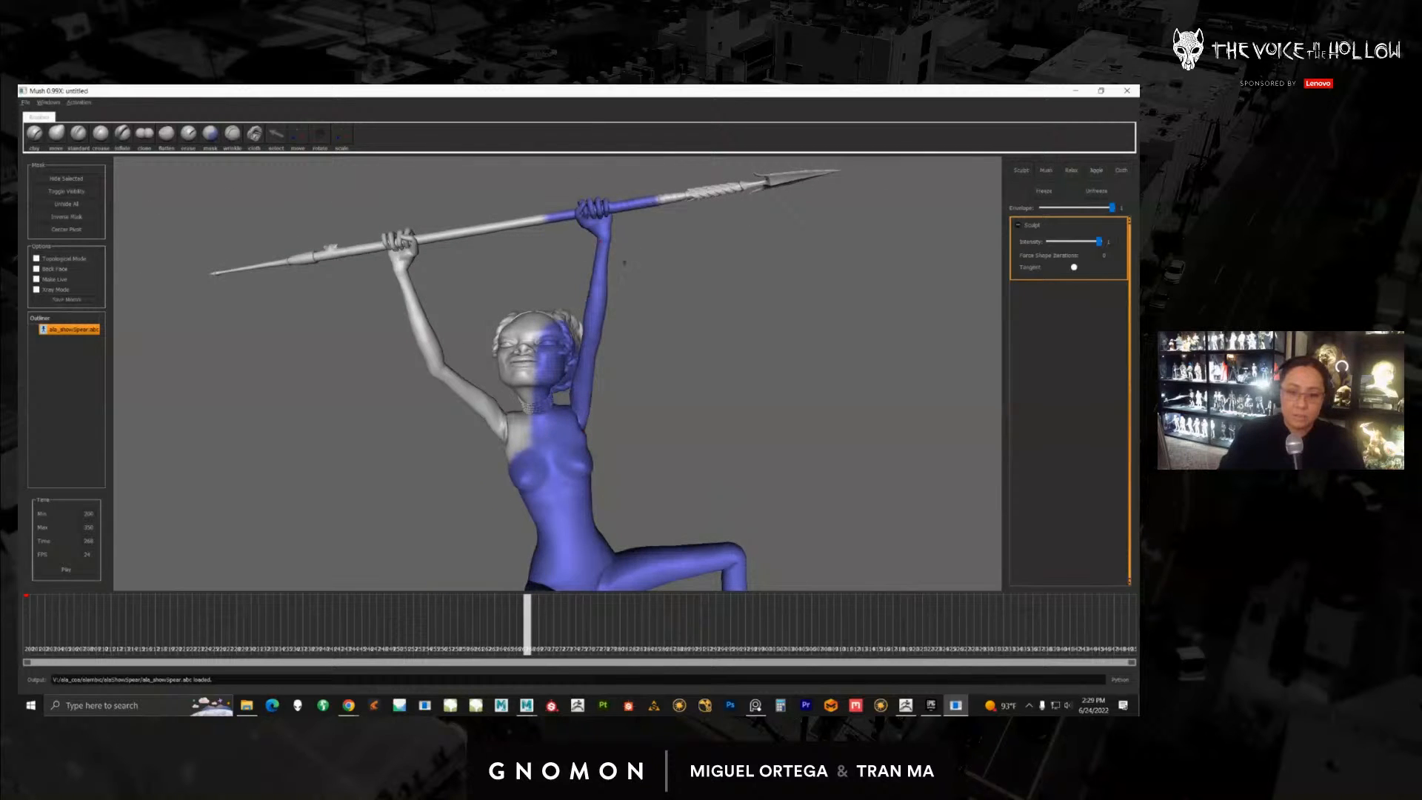
alt+middle_drag(624, 263, 630, 319)
drag(601, 271, 772, 241)
alt+middle_drag(686, 290, 728, 216)
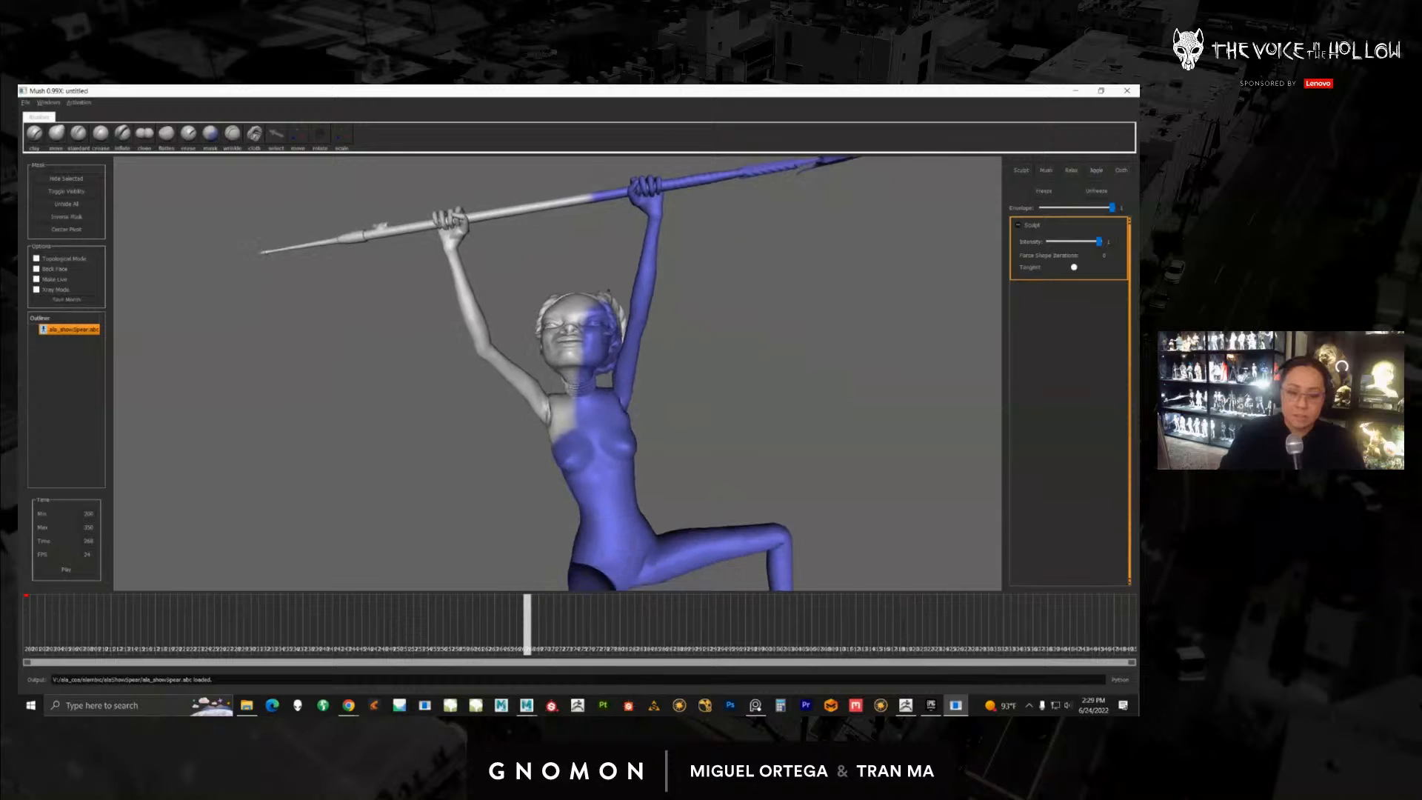
Step: Mask the rest of the character's face, the front of the neck and more of the upper chest
alt+drag(728, 216, 693, 233)
drag(574, 299, 569, 363)
alt+drag(592, 374, 620, 382)
alt+right_drag(620, 382, 650, 385)
alt+drag(629, 378, 677, 370)
drag(571, 329, 537, 329)
alt+drag(622, 348, 586, 347)
drag(548, 296, 550, 359)
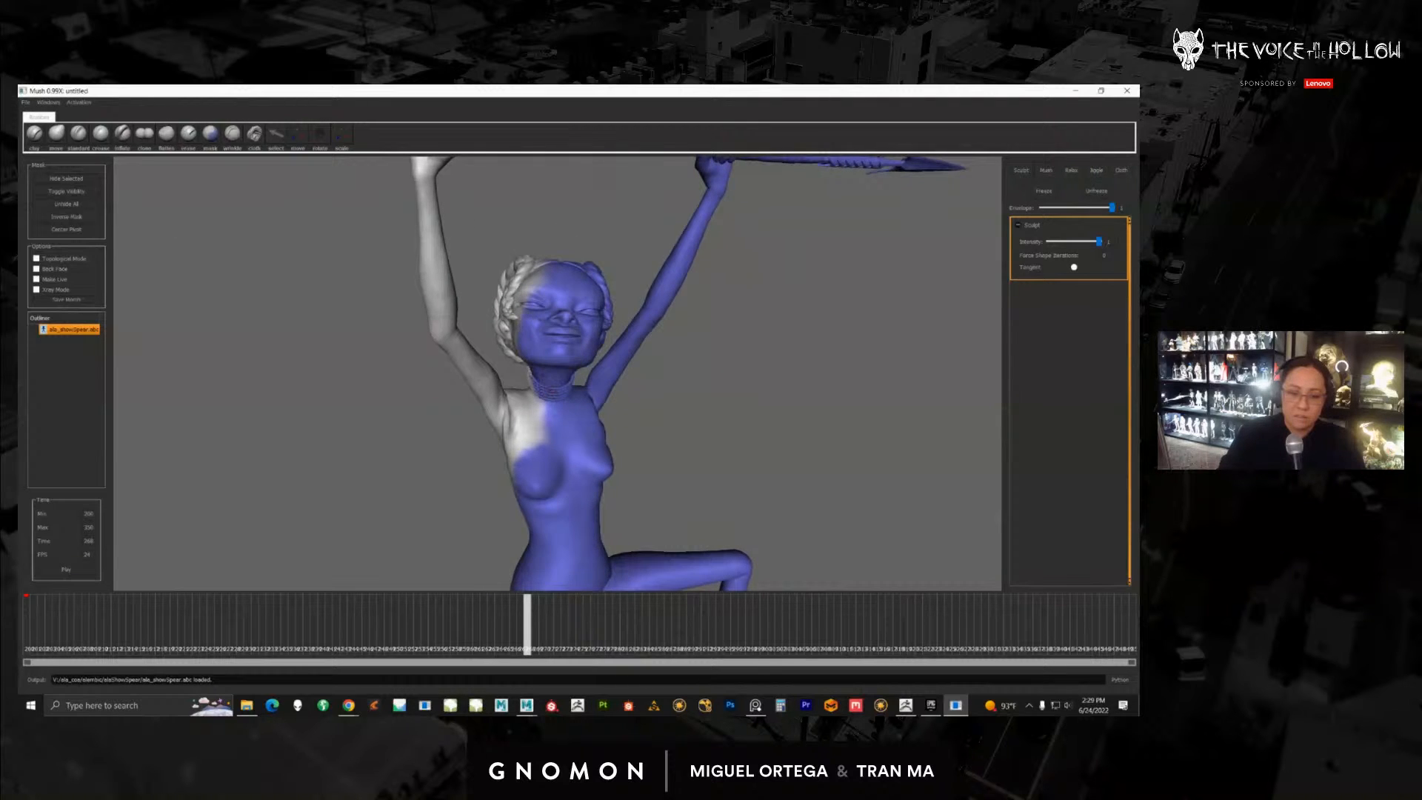
Step: Mask the character's back and hips from behind, leaving the right shoulder blade unmasked
alt+middle_drag(550, 360, 563, 379)
alt+drag(563, 379, 803, 367)
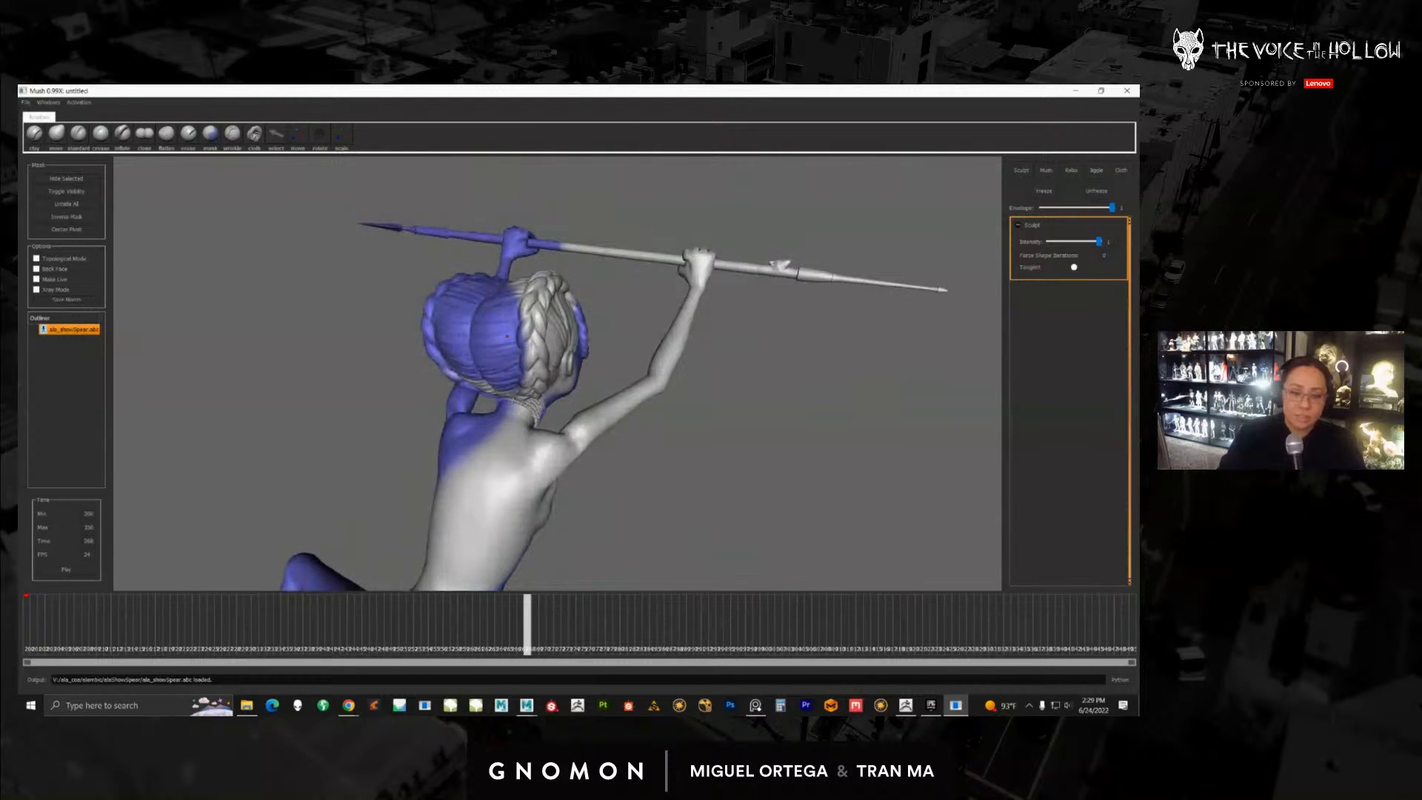
alt+right_drag(519, 570, 457, 589)
alt+middle_drag(457, 589, 508, 451)
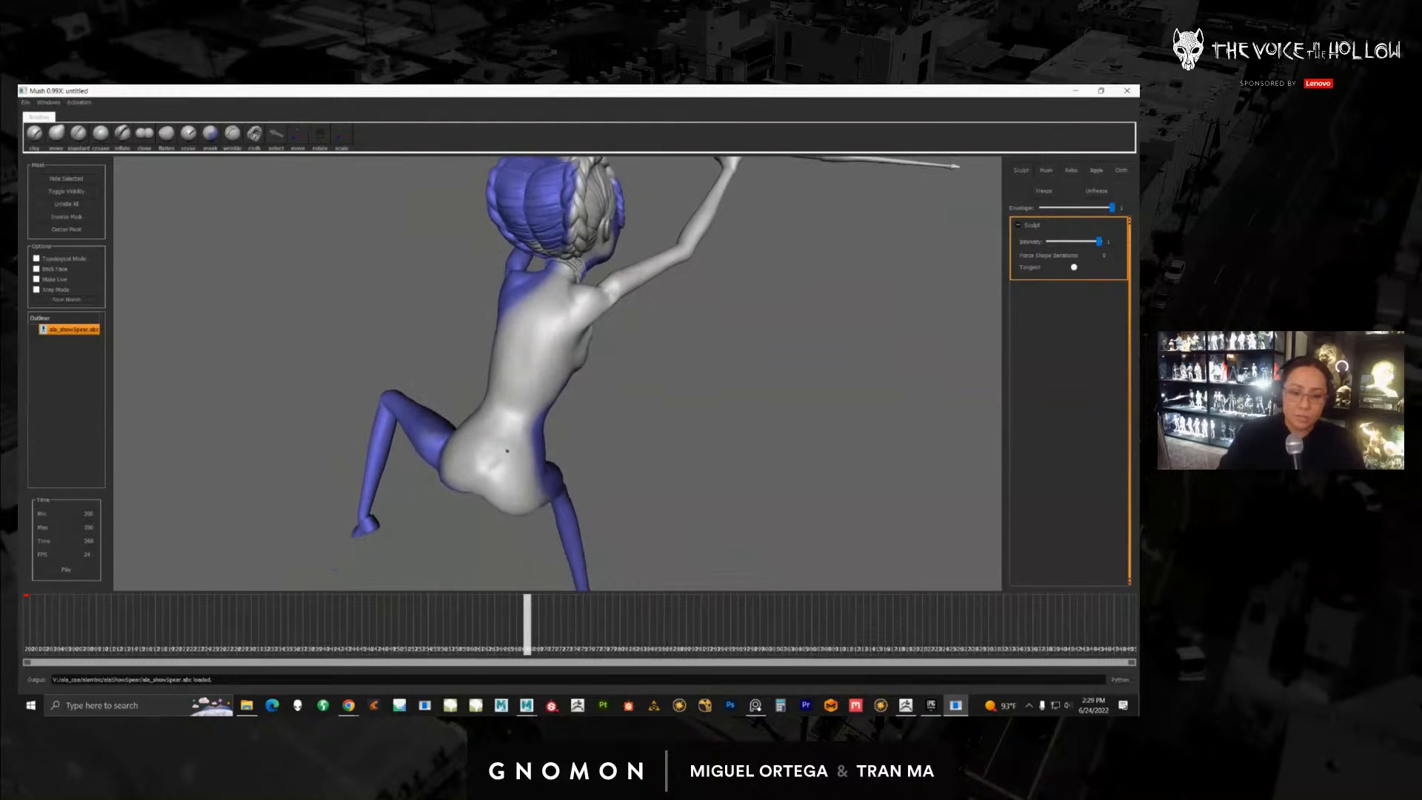
mouse_move(482, 418)
mouse_down()
mouse_move(508, 466)
mouse_move(474, 466)
mouse_move(524, 426)
mouse_move(508, 445)
mouse_move(521, 449)
mouse_move(493, 379)
mouse_move(637, 404)
mouse_move(651, 393)
mouse_move(647, 452)
mouse_up()
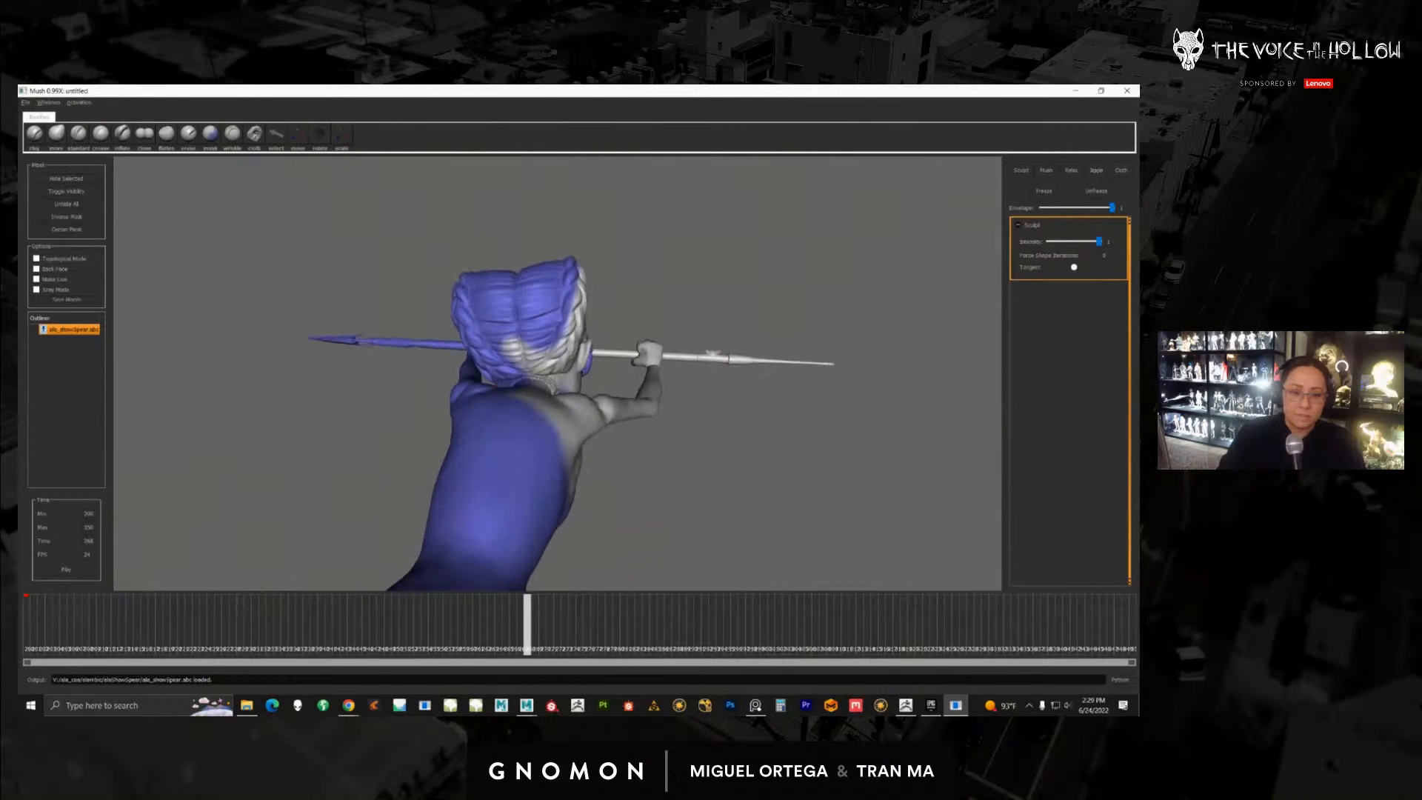
Step: Mask the remaining hair, ear and neck and tighten the chest border, leaving only the right shoulder and arm free
alt+drag(522, 351, 499, 306)
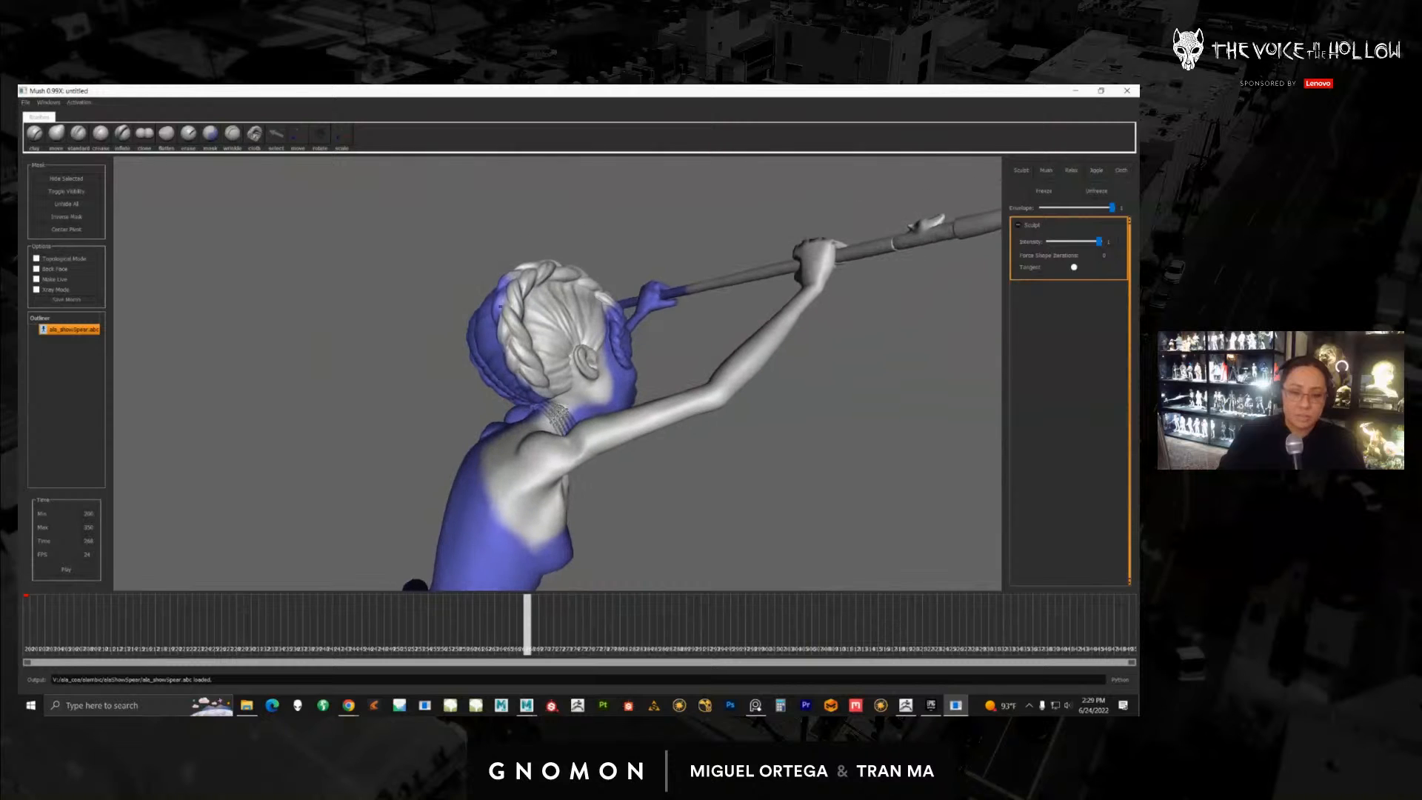
alt+drag(600, 387, 592, 422)
drag(566, 296, 611, 325)
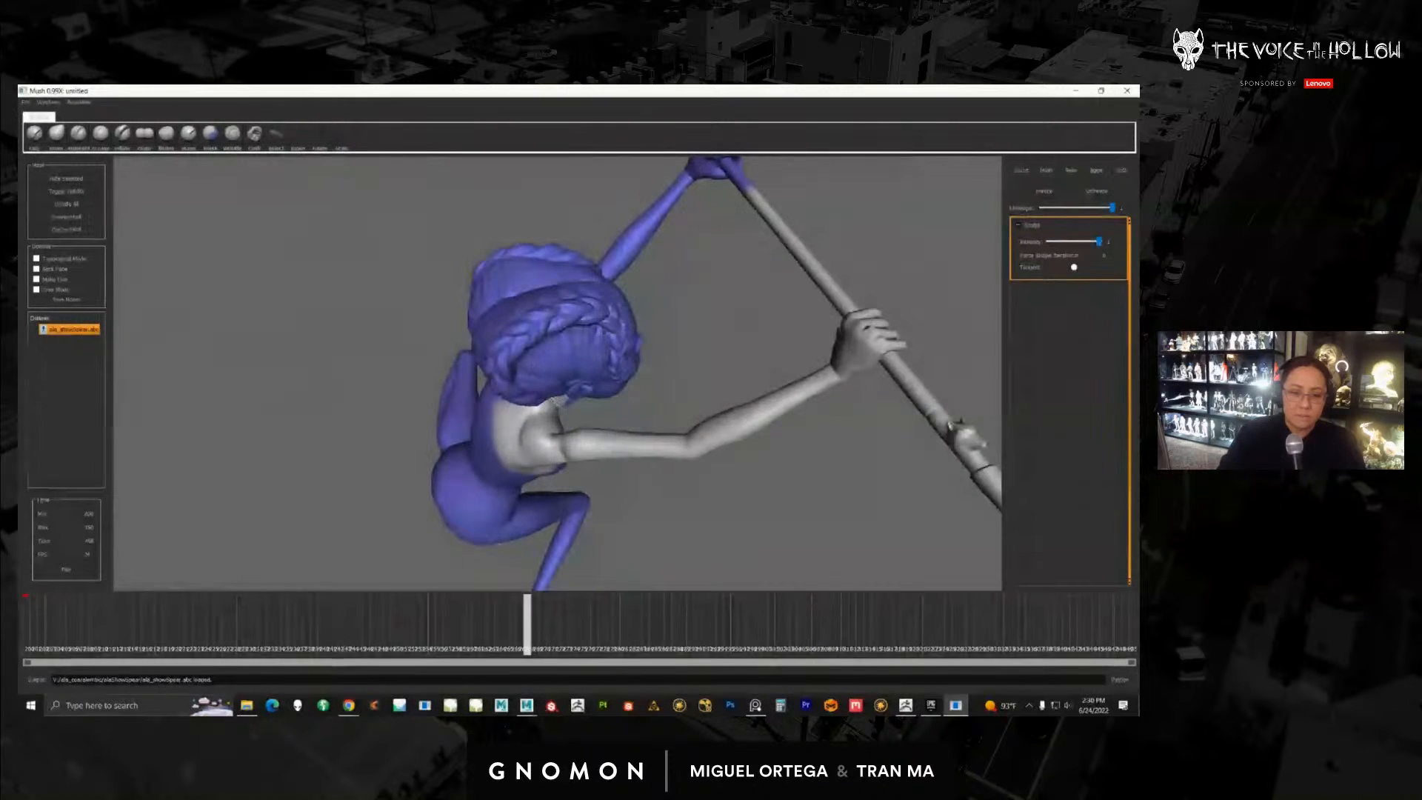
mouse_move(622, 415)
alt+mouse_down()
mouse_move(589, 389)
mouse_move(670, 381)
alt+mouse_up()
alt+middle_drag(651, 445, 637, 325)
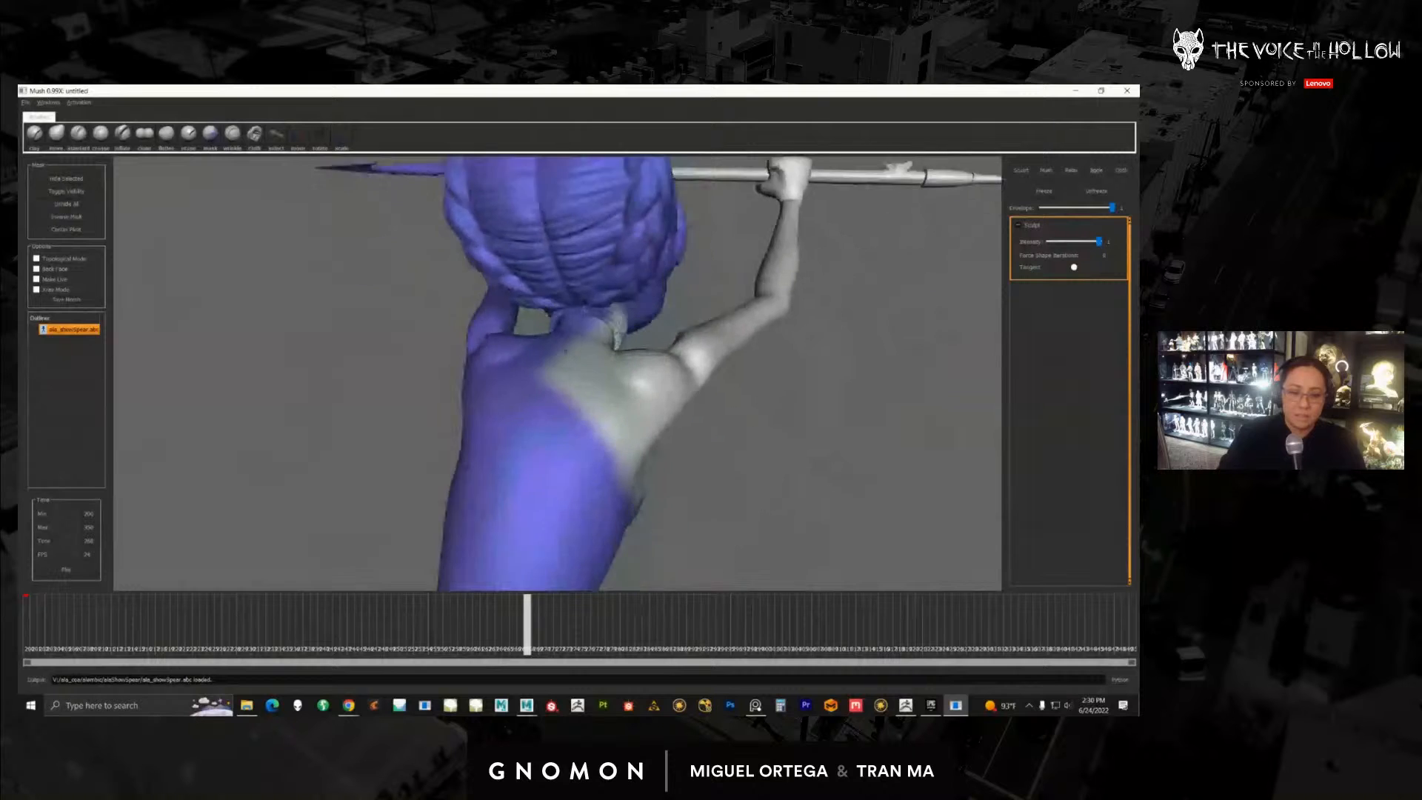
alt+drag(622, 348, 491, 430)
alt+drag(491, 380, 525, 362)
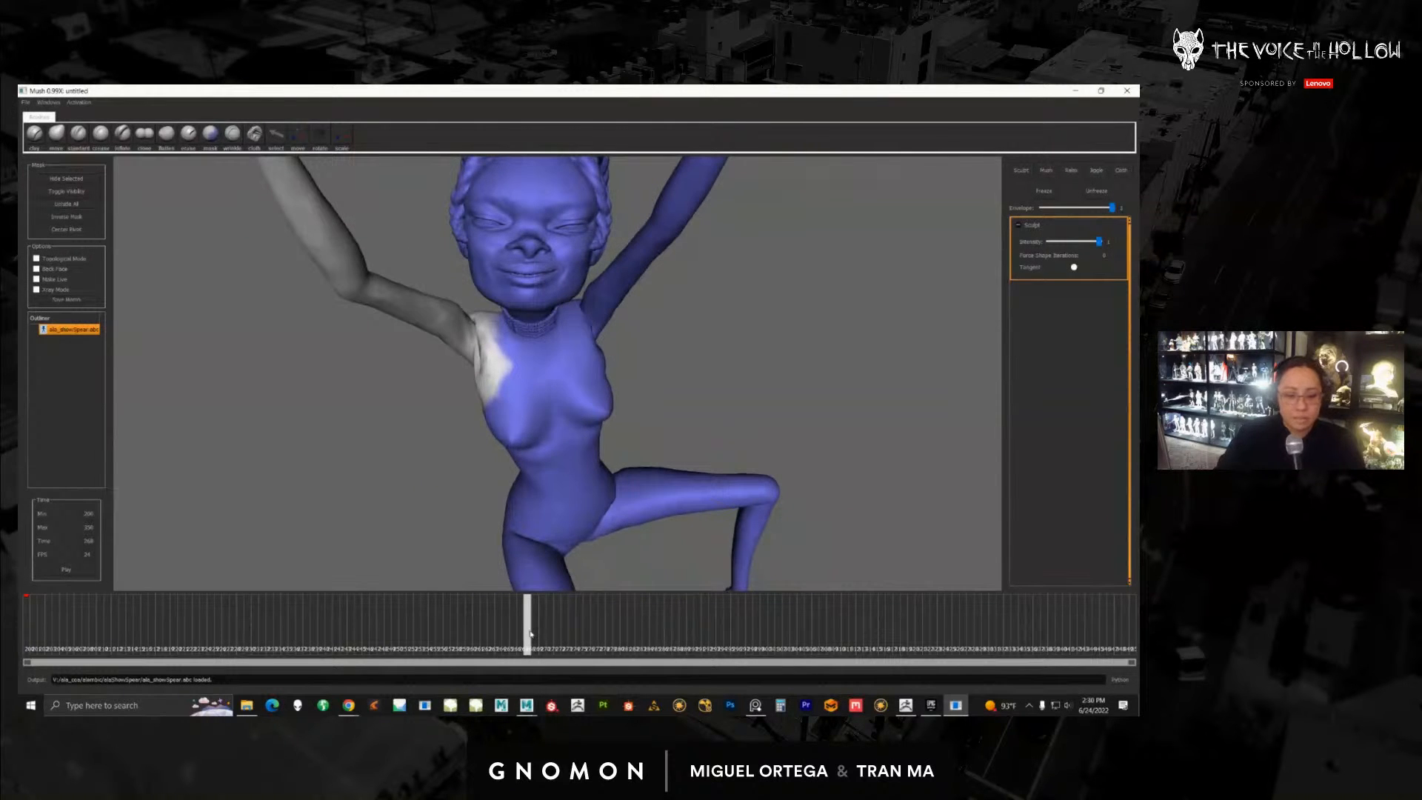
Step: Return to the crouching pose near the first frame and pull the right shoulder into shape with the Move brush
drag(523, 630, 41, 635)
alt+drag(808, 434, 607, 474)
alt+right_drag(608, 474, 545, 473)
alt+drag(544, 474, 570, 385)
alt+right_drag(570, 385, 636, 392)
mouse_move(637, 392)
alt+mouse_down()
mouse_move(614, 460)
mouse_move(622, 400)
mouse_move(540, 402)
alt+mouse_up()
click(57, 136)
alt+middle_drag(540, 402, 520, 380)
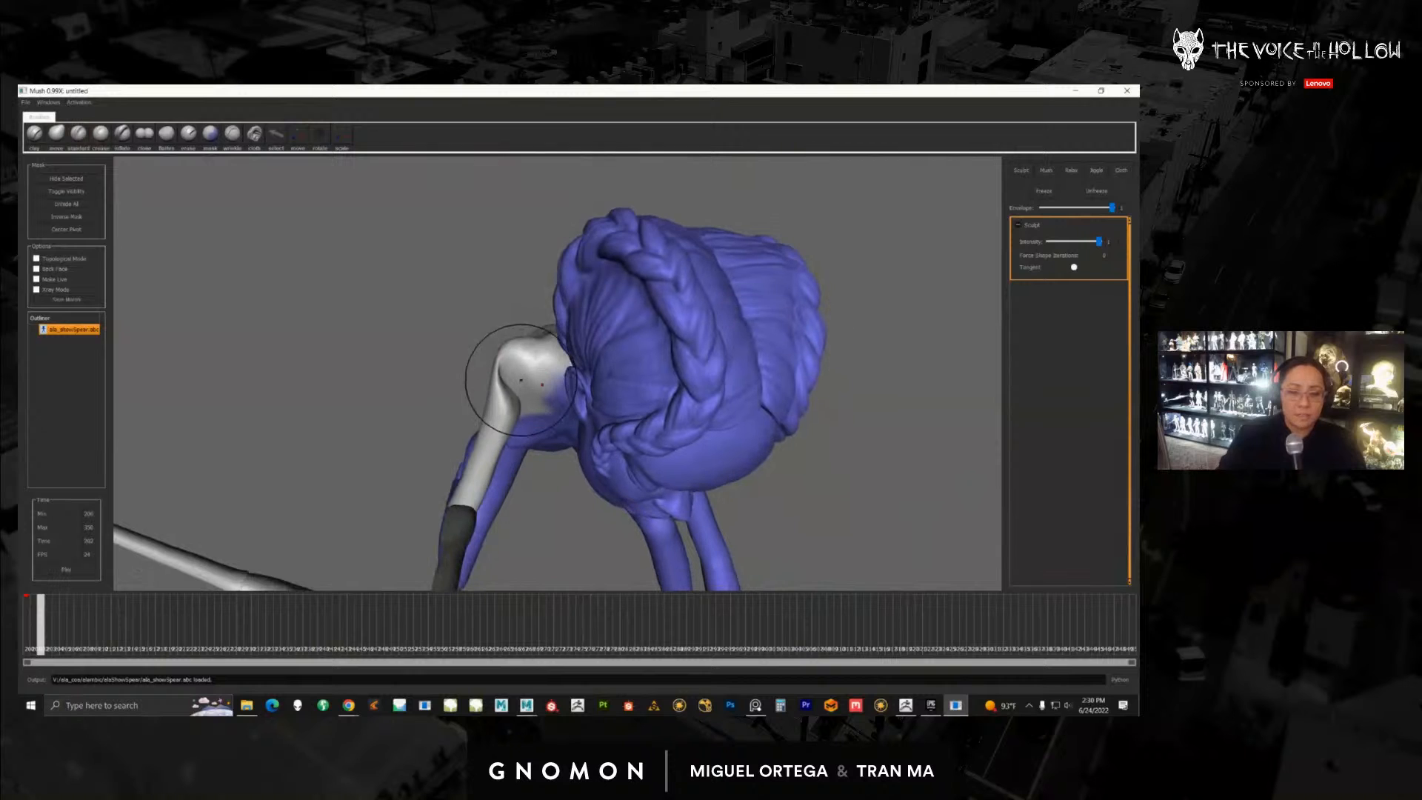
alt+right_drag(503, 360, 510, 373)
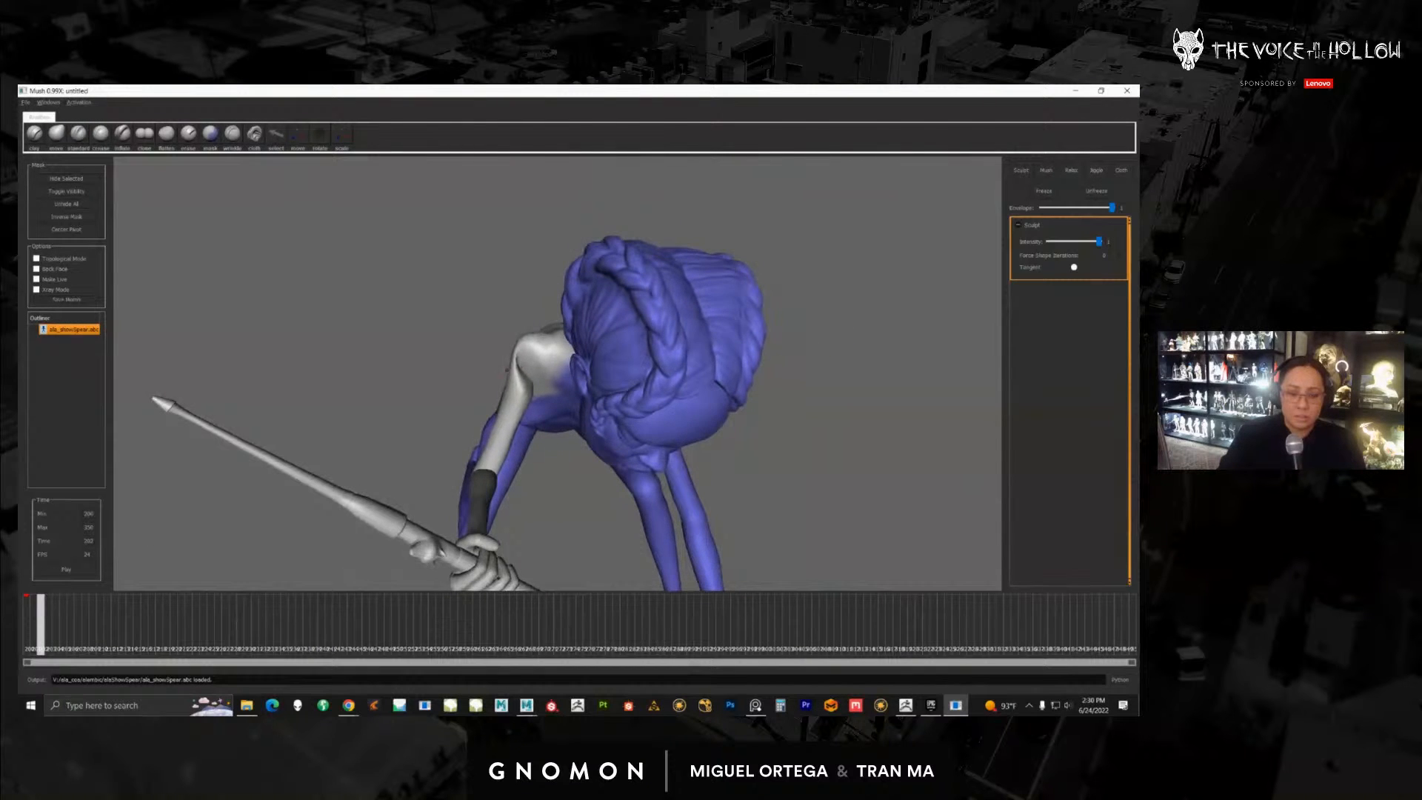
alt+drag(508, 366, 547, 435)
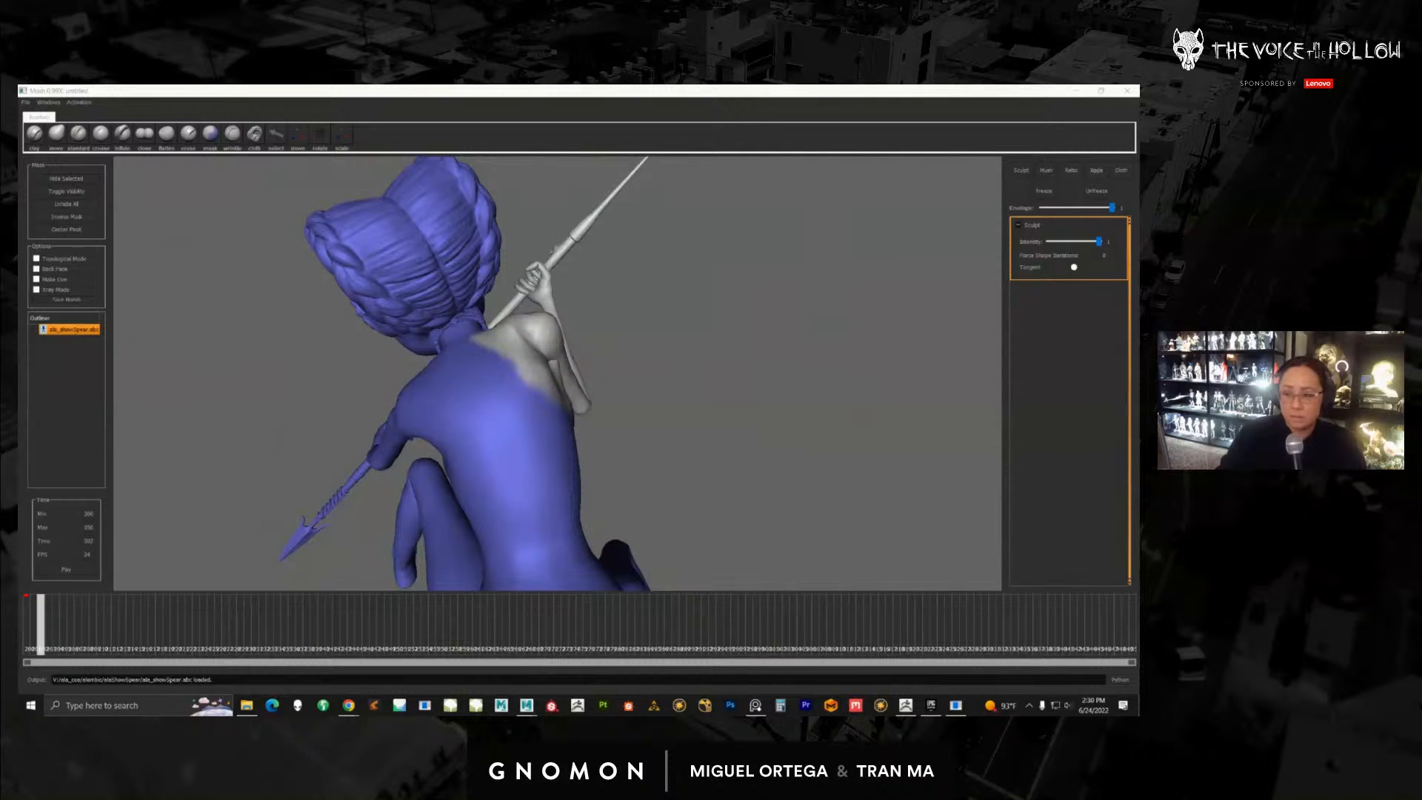
drag(539, 341, 537, 333)
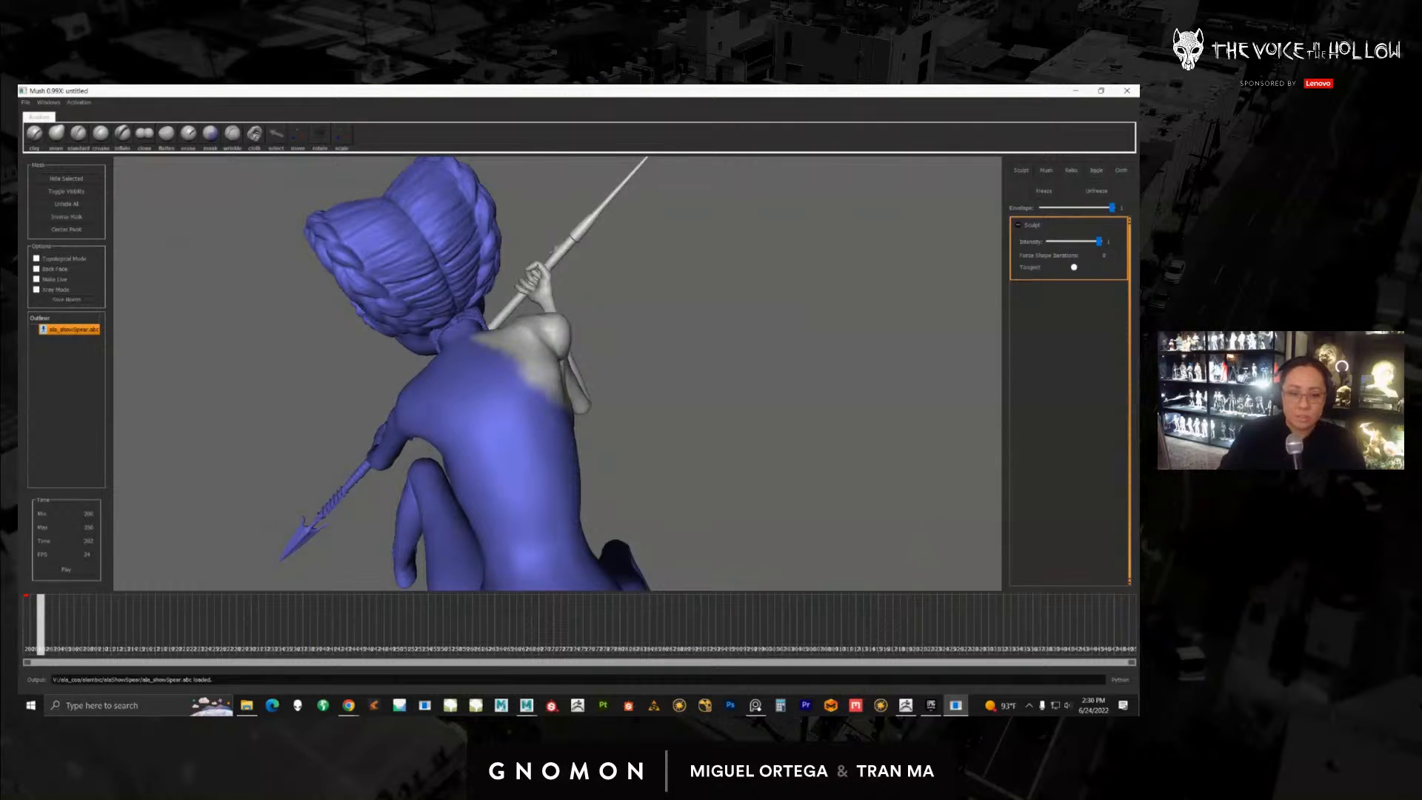
Step: Refine the right shoulder and upper arm with the Move brush, checking the form from the front, side and back
alt+drag(667, 355, 415, 444)
alt+drag(513, 369, 491, 349)
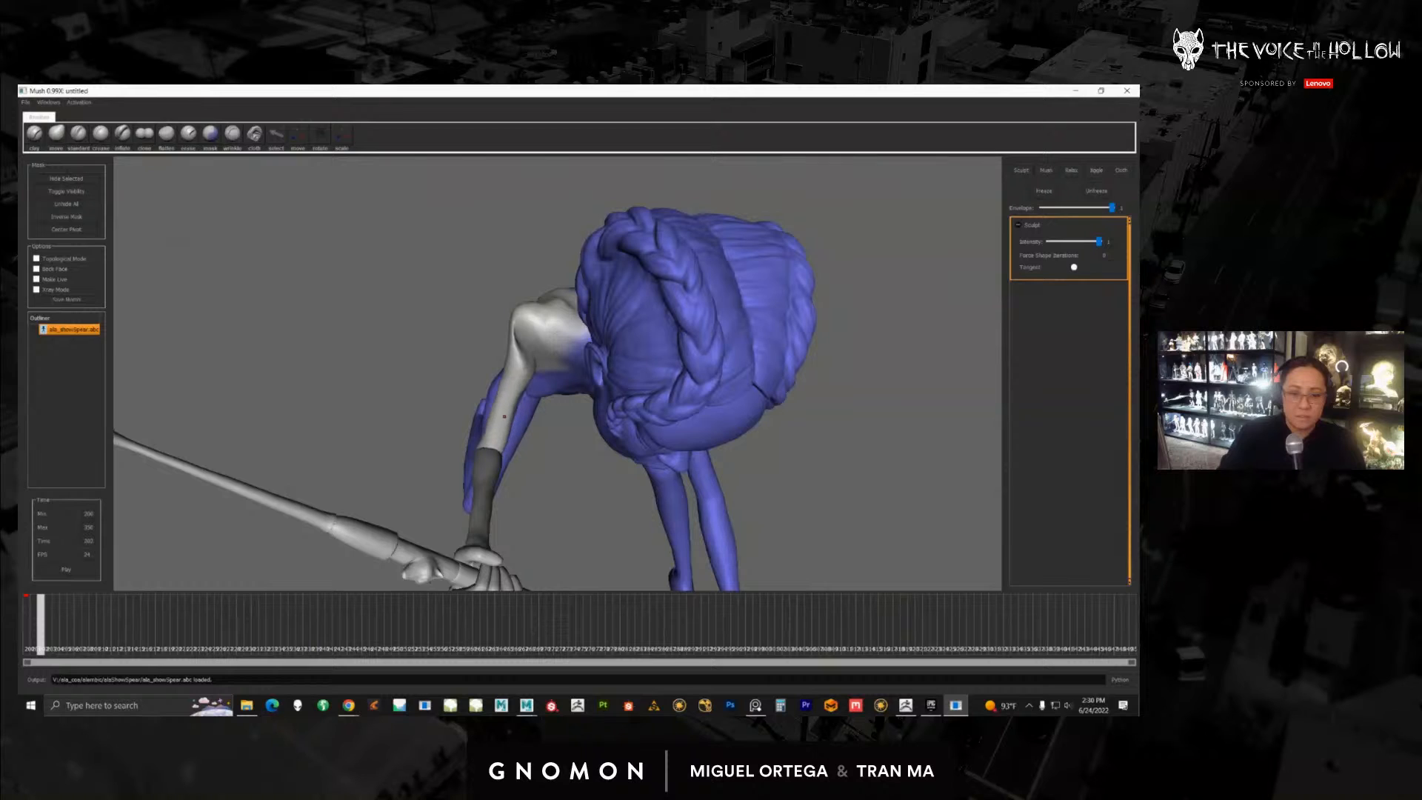
drag(525, 370, 495, 414)
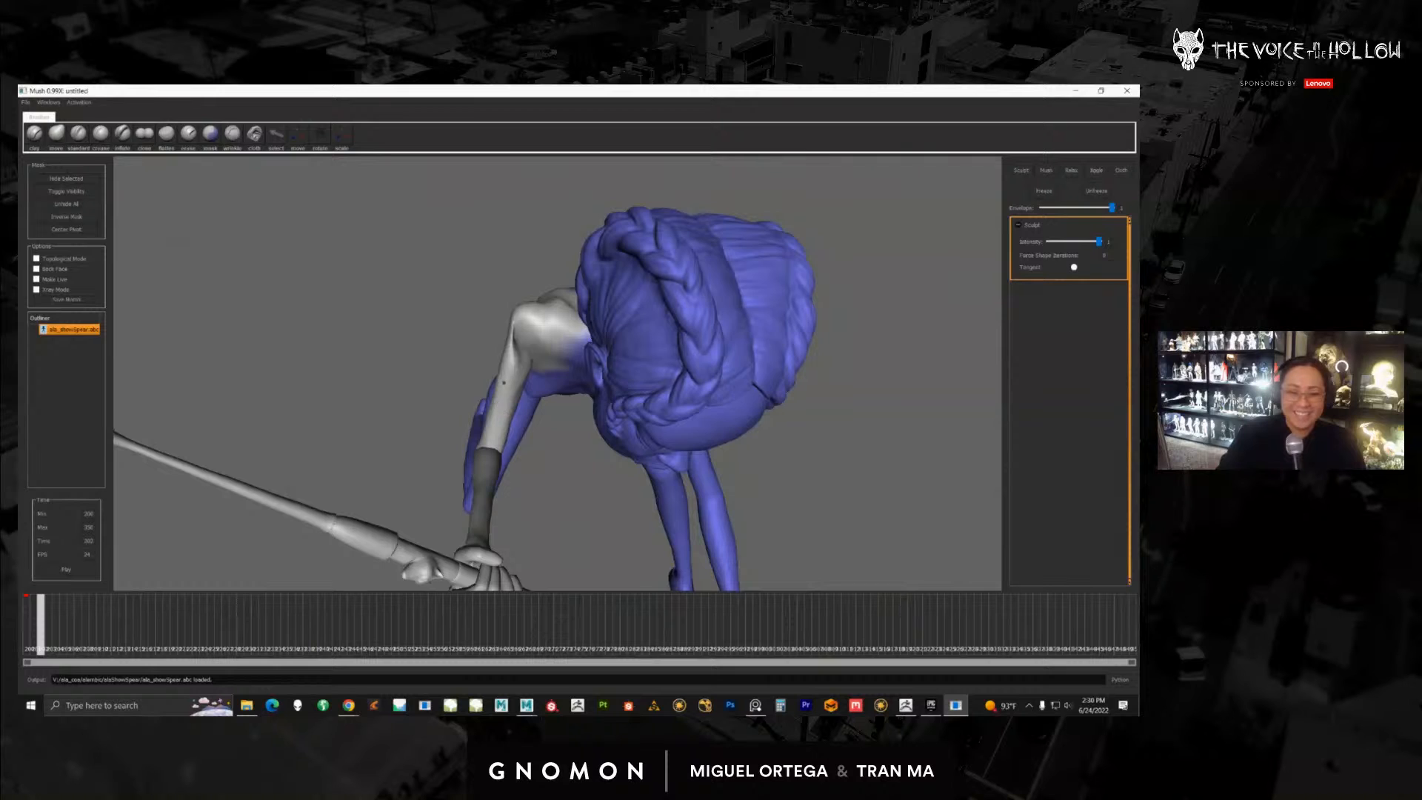
alt+drag(503, 382, 549, 357)
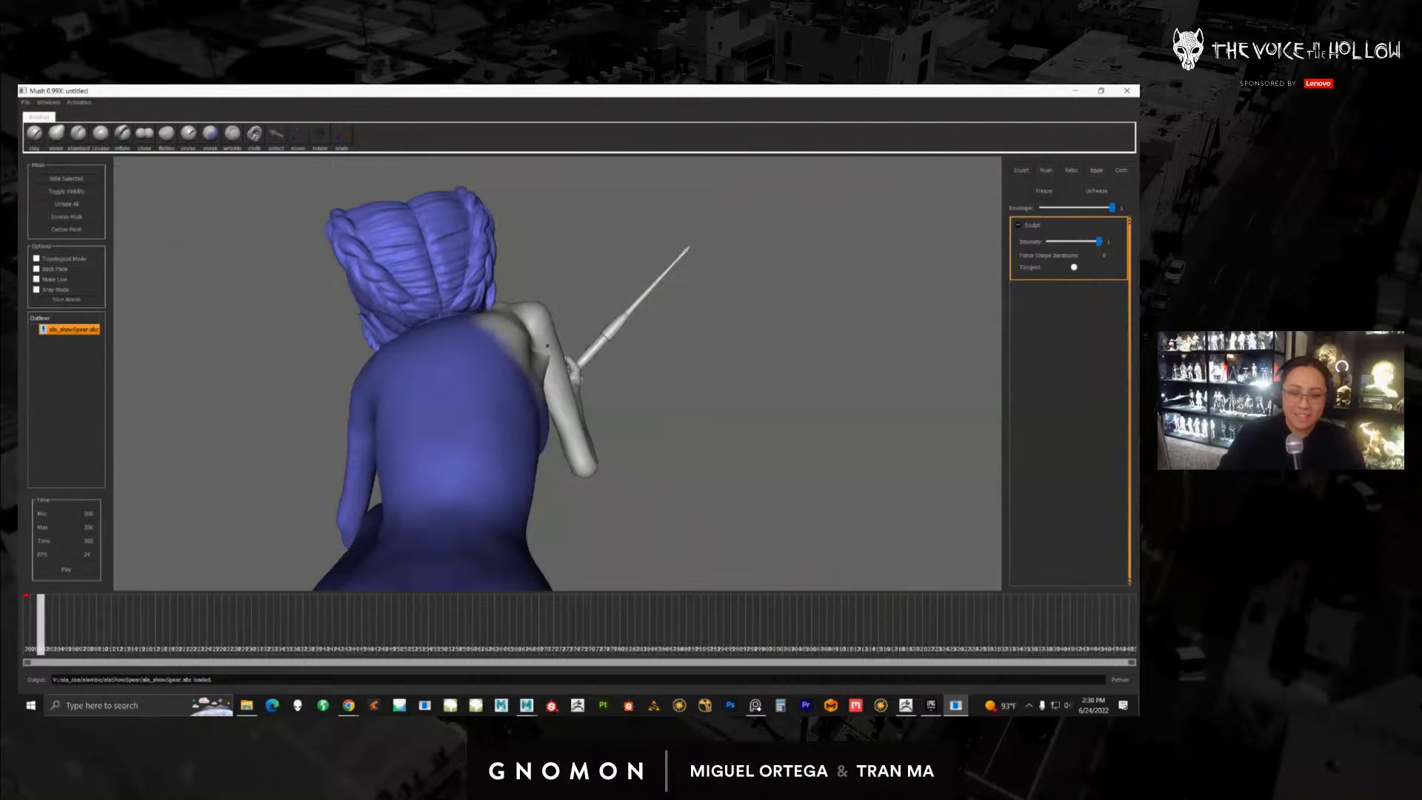
alt+drag(559, 405, 551, 360)
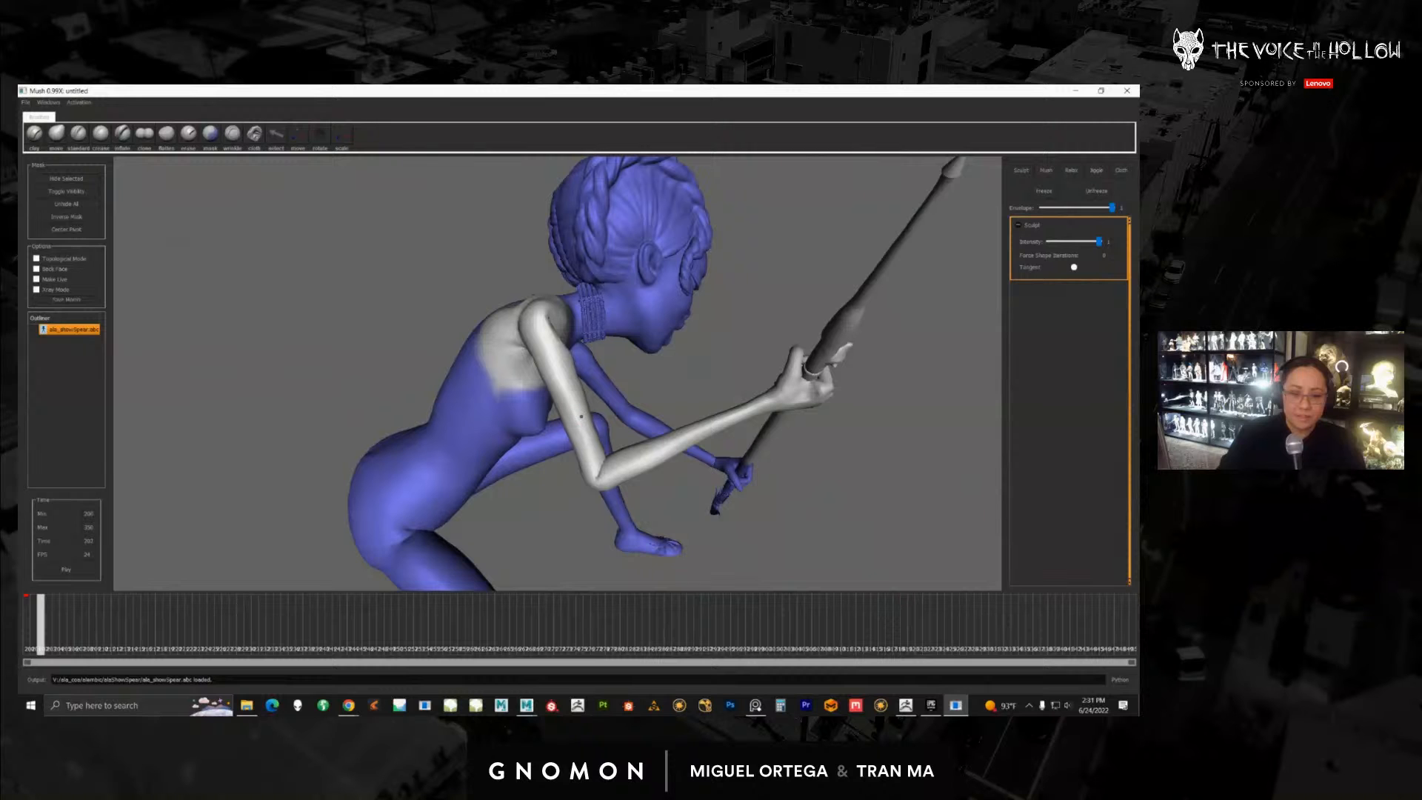
alt+drag(579, 425, 529, 404)
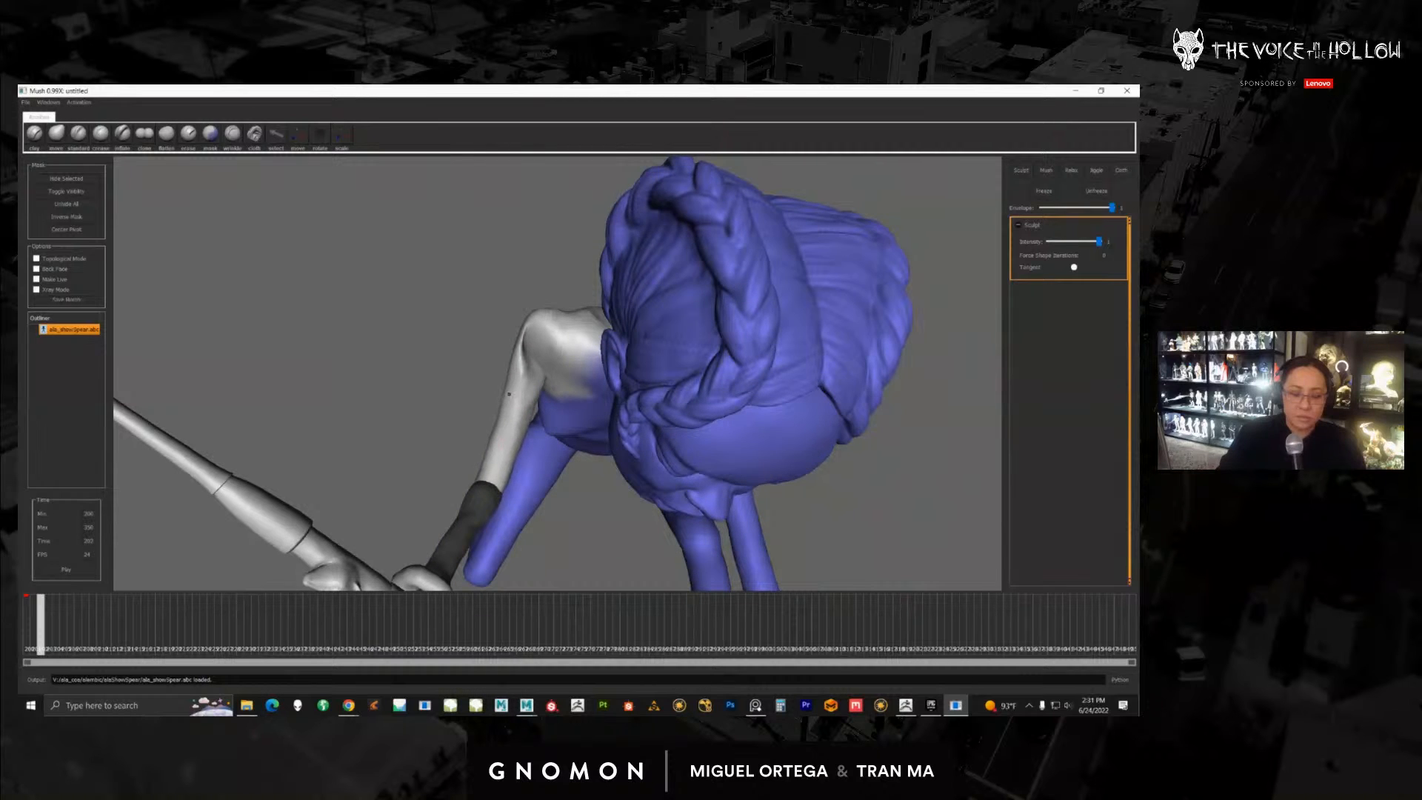
alt+drag(499, 404, 716, 309)
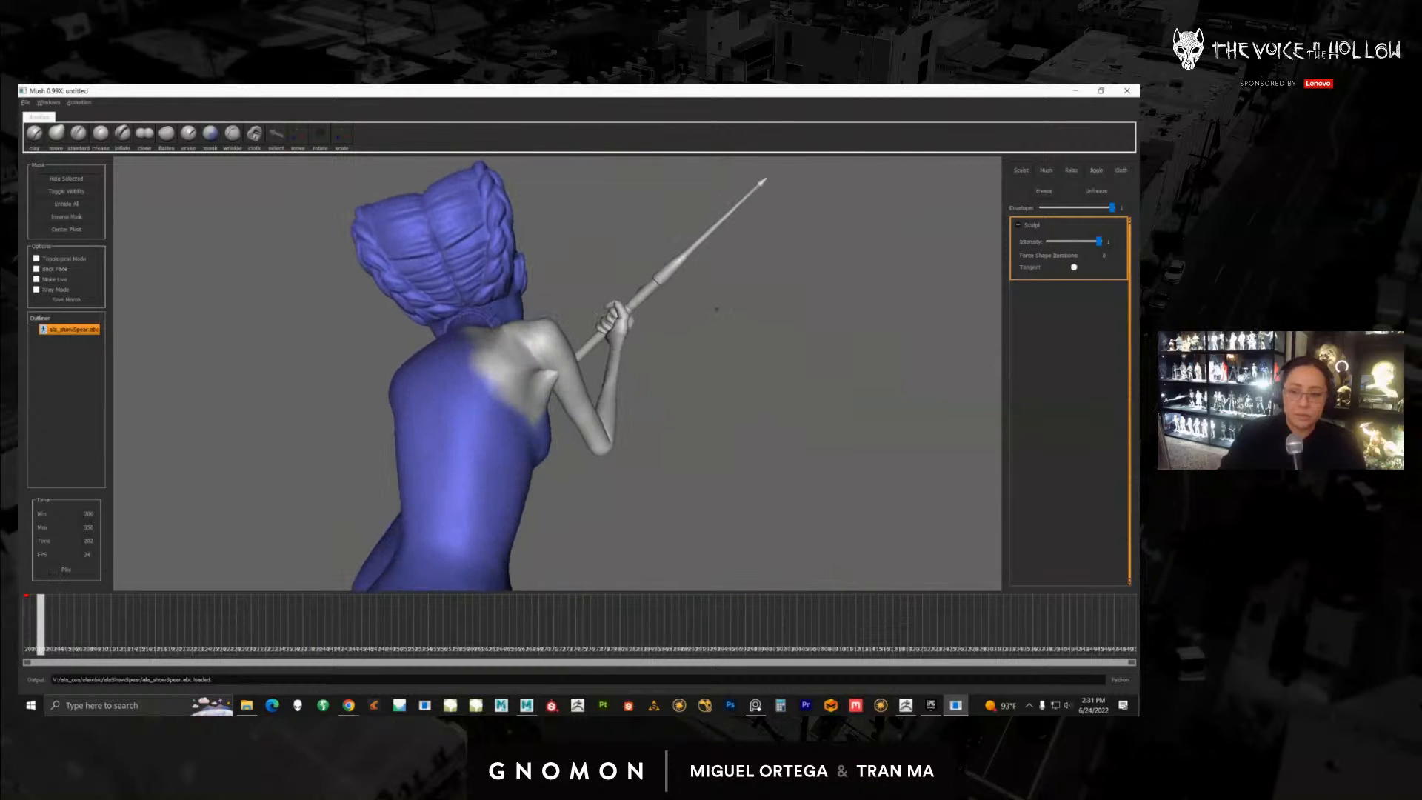
Step: Rename the Sculpt layer as SH_R_01
right_click(1029, 231)
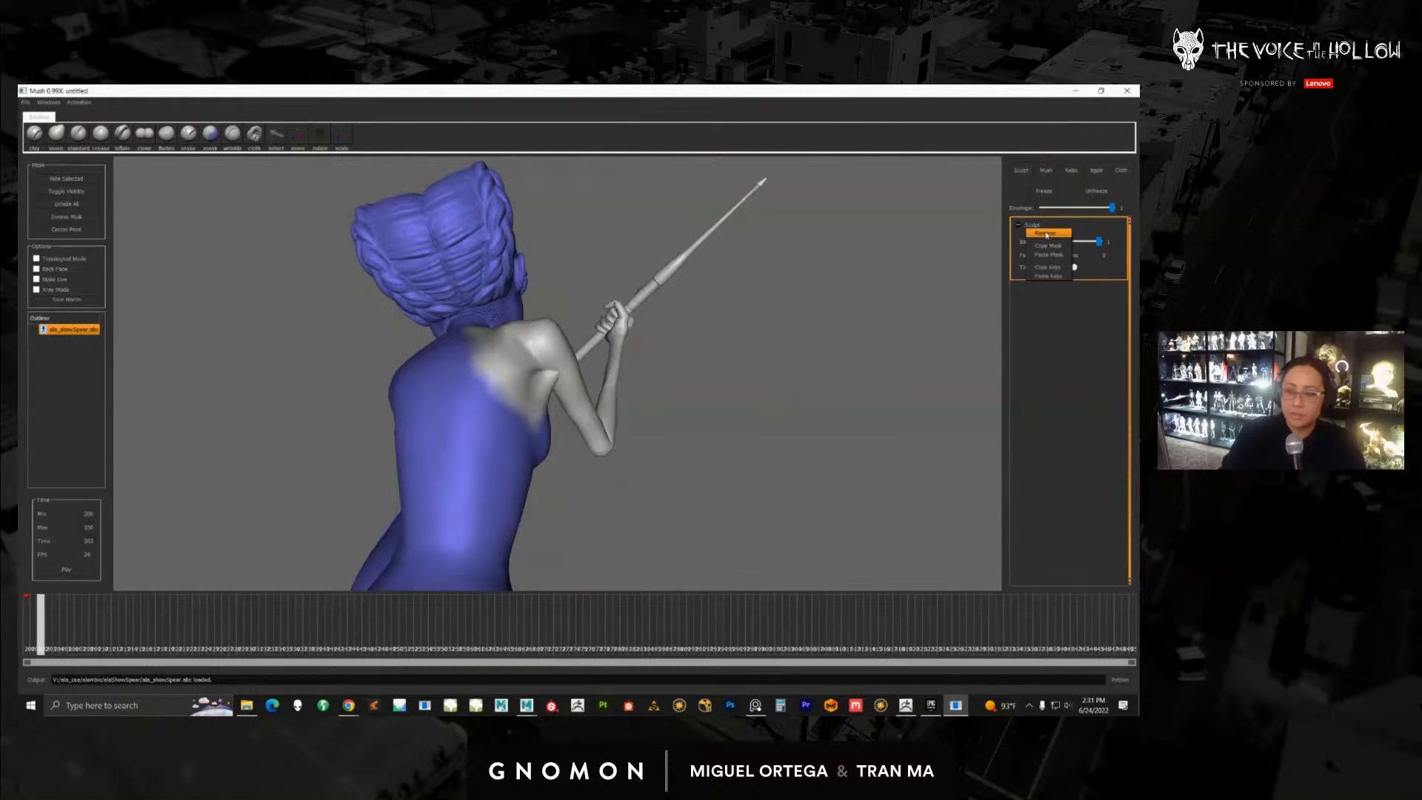
click(1046, 234)
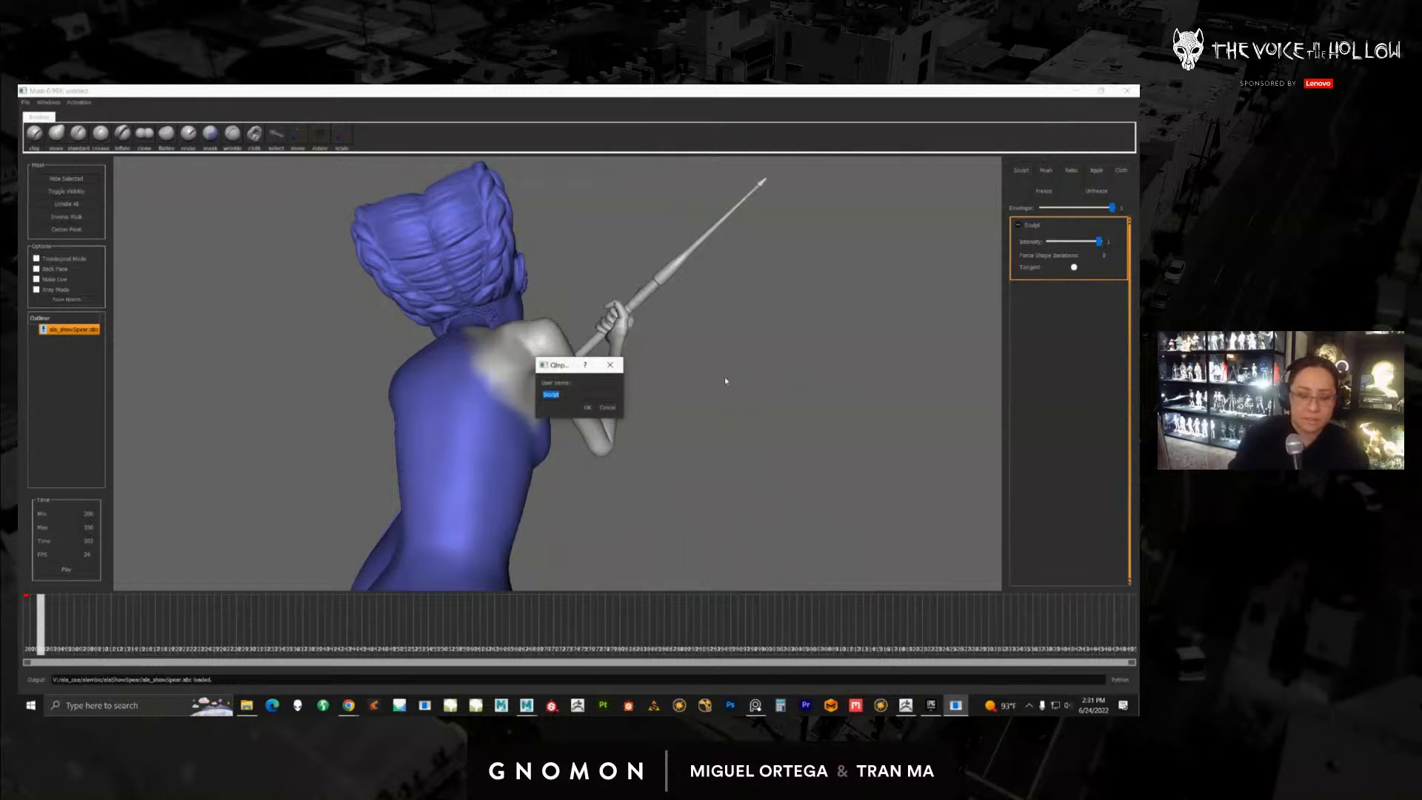
text(s)
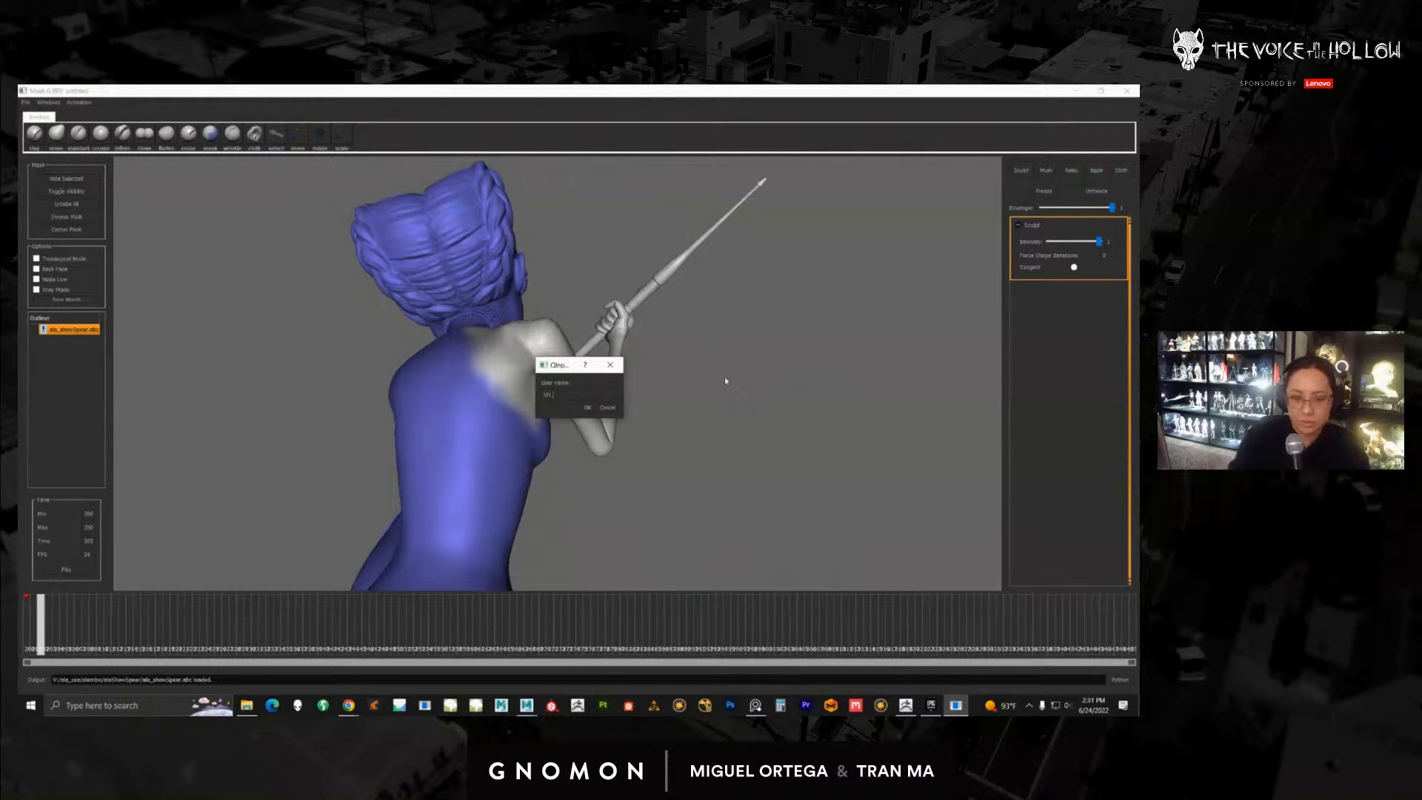
text(H_R_01)
key(Return)
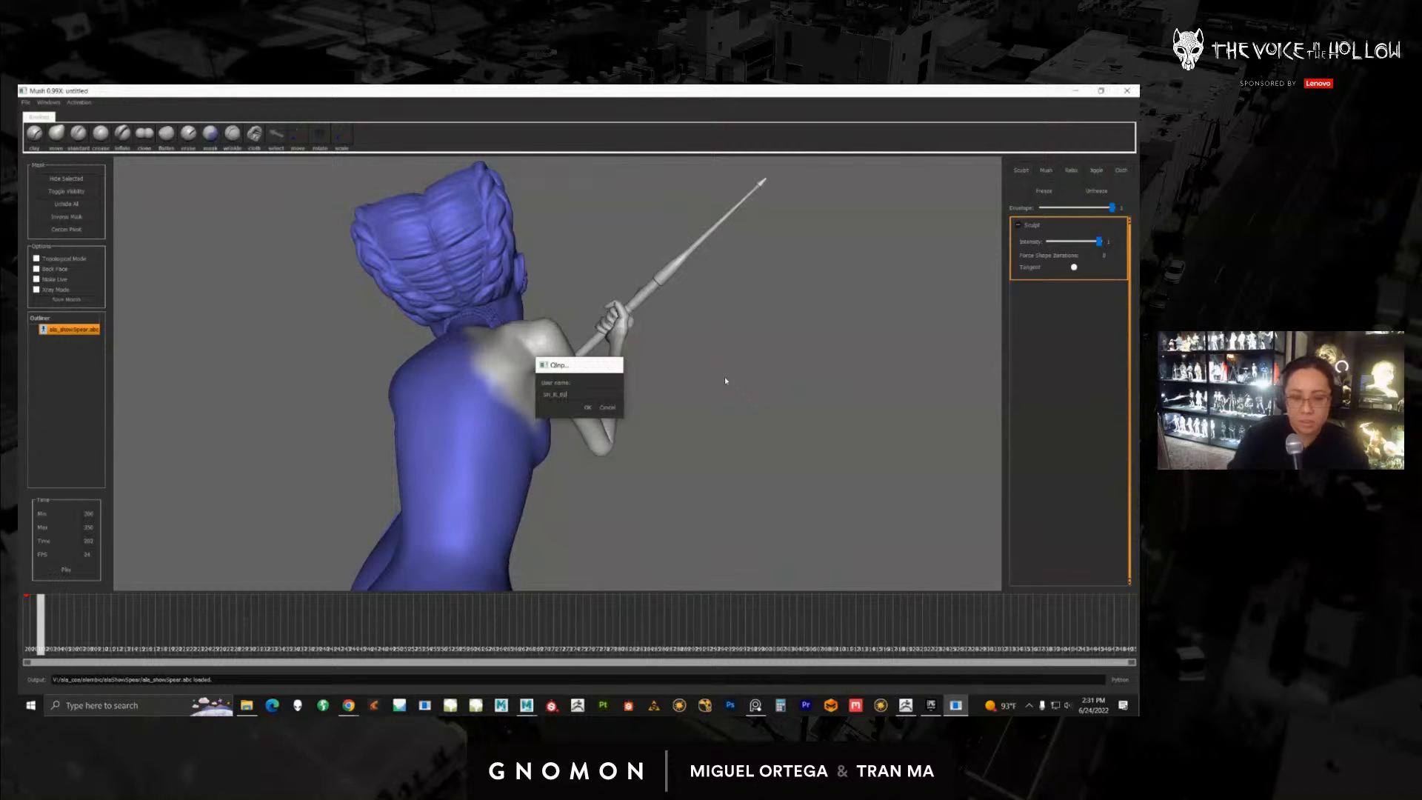
Step: Advance from the crouching pose until the right arm hangs straight down and key the shoulder layer at full strength there
click(31, 627)
drag(31, 628, 63, 628)
alt+drag(570, 463, 318, 452)
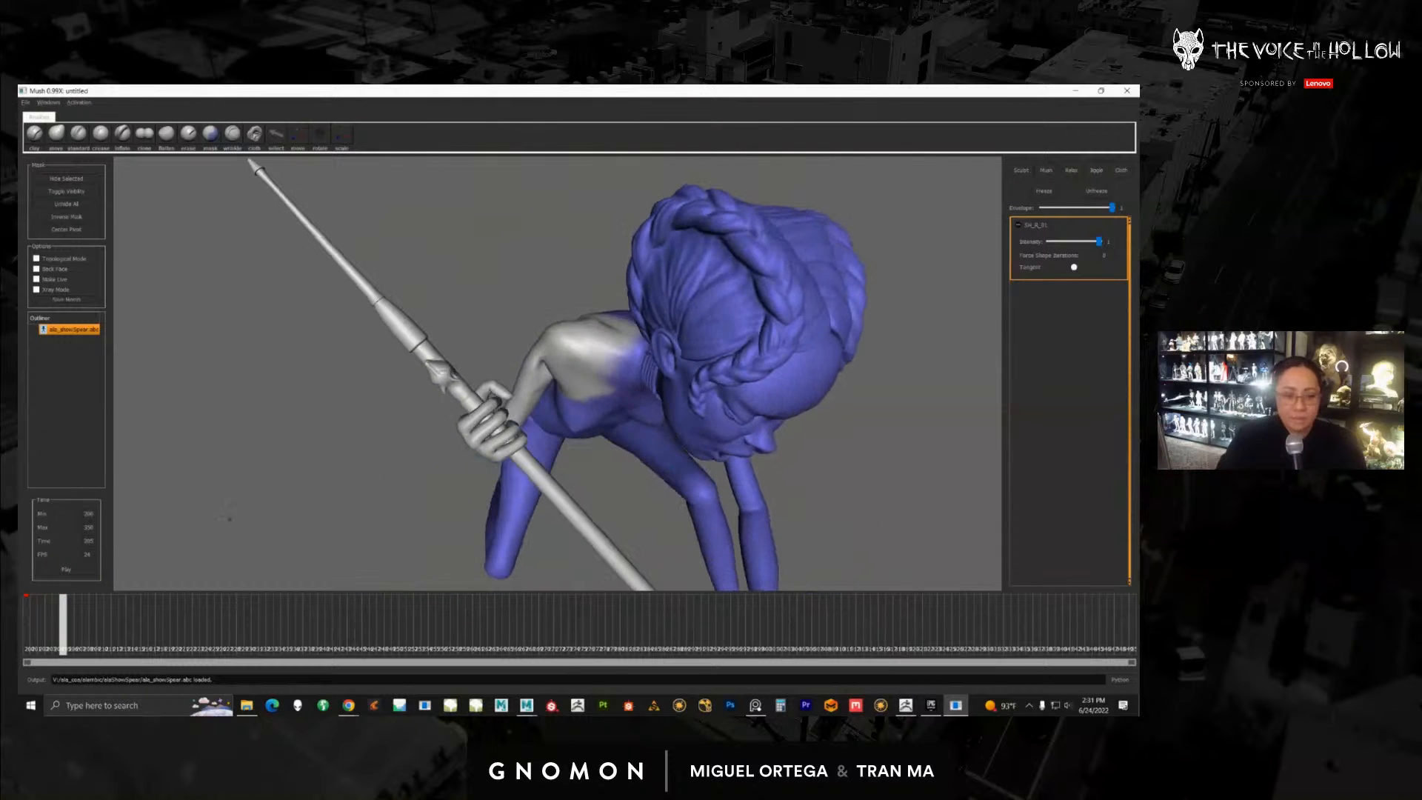
mouse_move(68, 627)
mouse_down()
mouse_move(138, 619)
mouse_move(137, 656)
mouse_move(134, 576)
mouse_move(139, 682)
mouse_move(136, 585)
mouse_up()
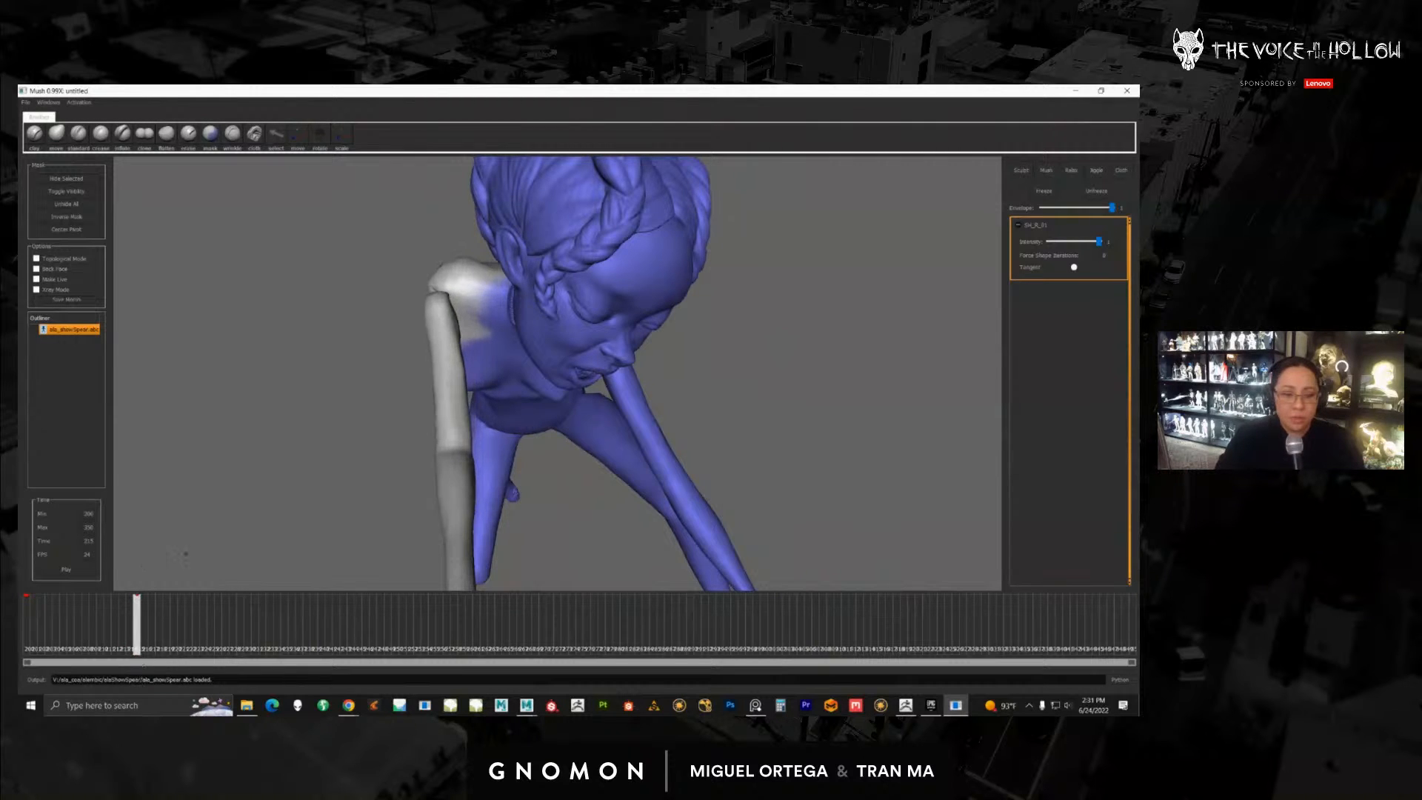
mouse_move(333, 444)
alt+mouse_down()
mouse_move(385, 503)
mouse_move(413, 435)
mouse_move(390, 428)
mouse_move(488, 415)
mouse_move(592, 452)
mouse_move(659, 430)
alt+mouse_up()
Step: Advance to the more upright pose with the bent right arm and key the shoulder layer down to zero strength
drag(139, 632, 299, 629)
alt+drag(474, 459, 532, 481)
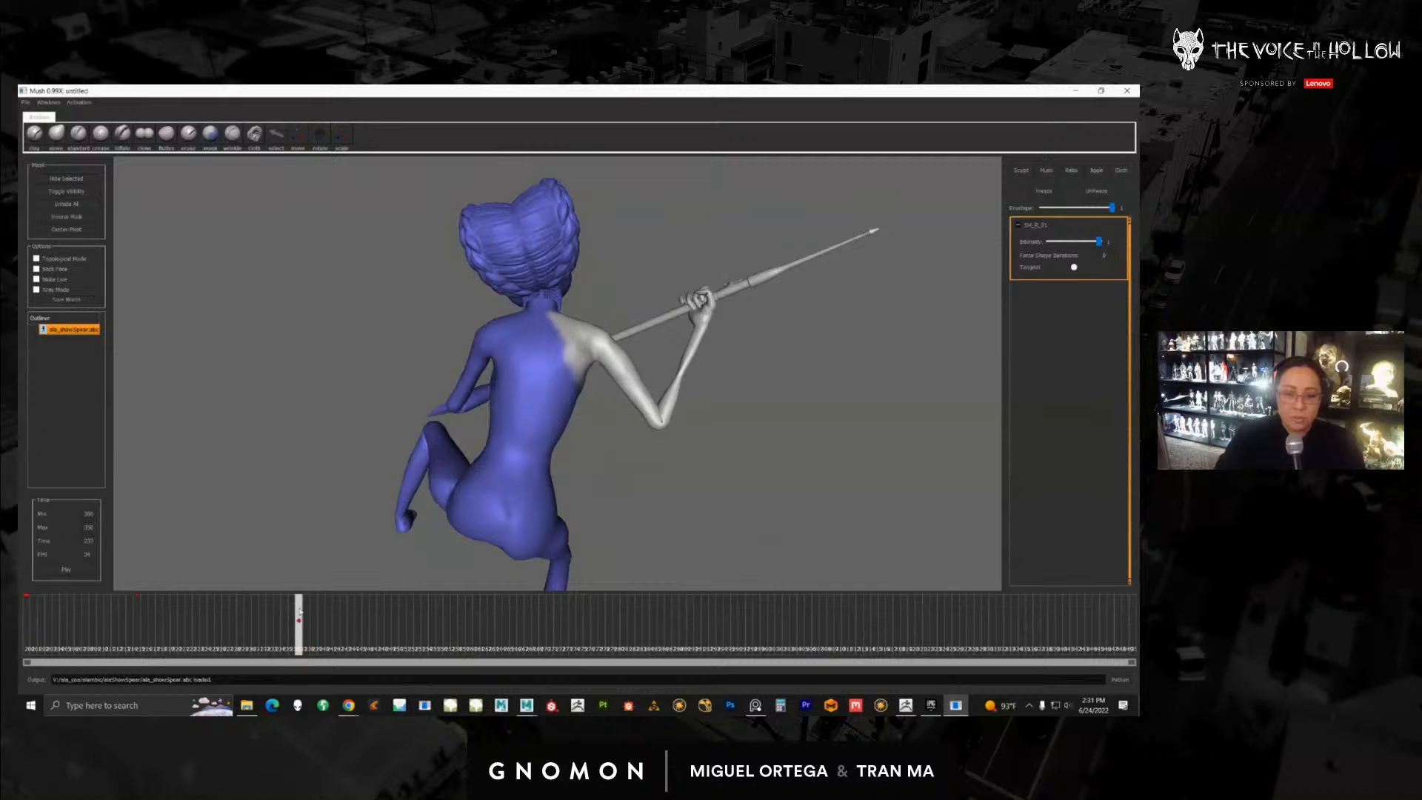
alt+drag(530, 430, 557, 435)
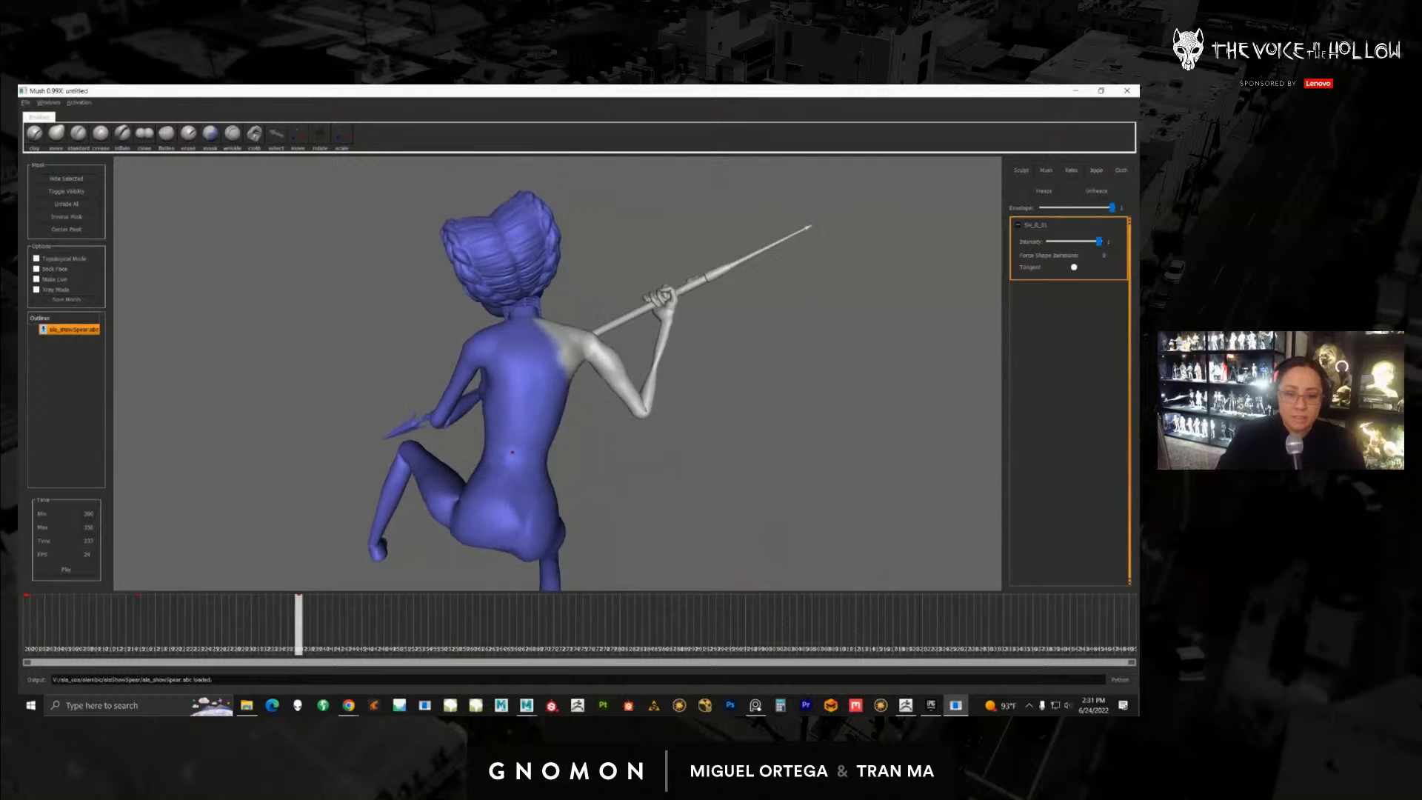
alt+right_drag(557, 435, 629, 445)
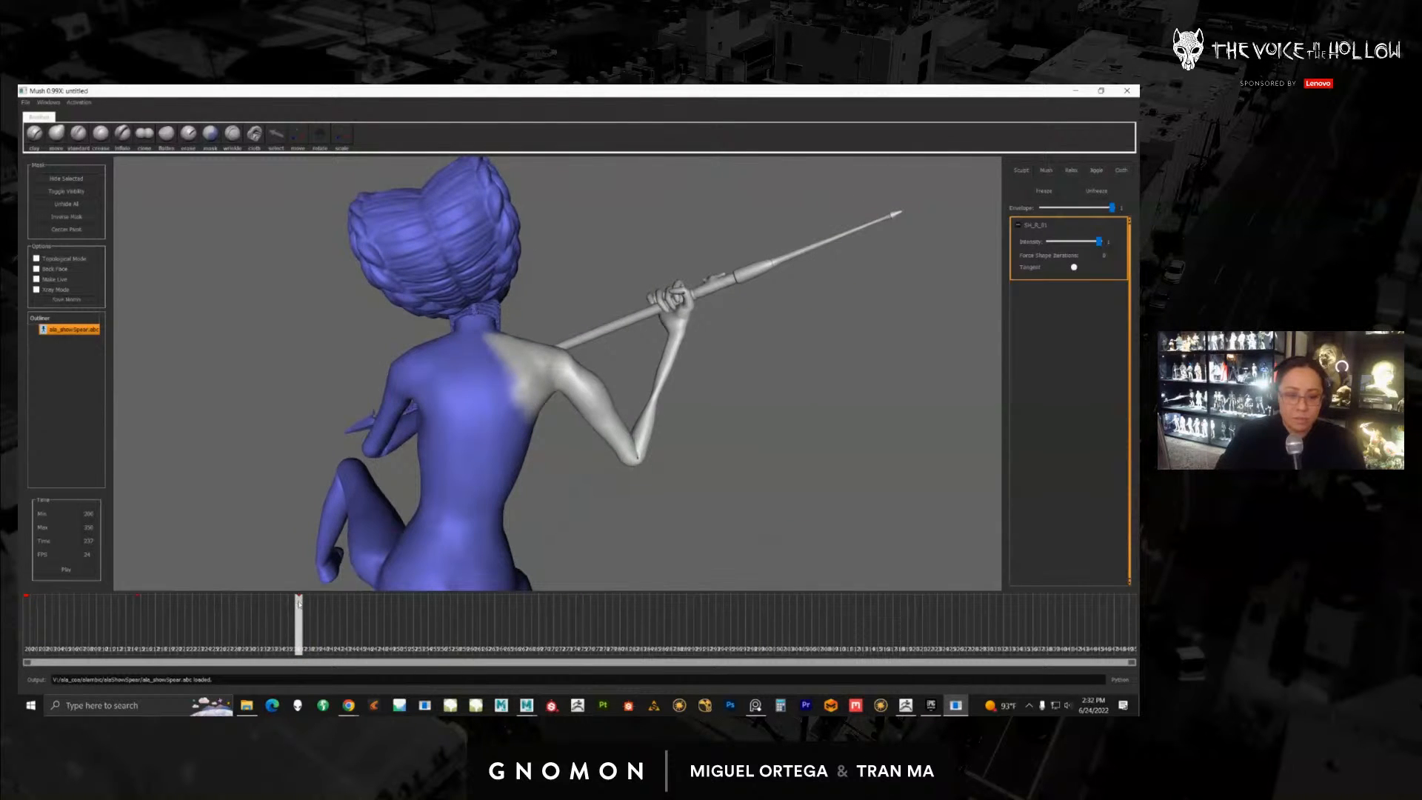
drag(299, 604, 277, 676)
alt+drag(485, 448, 452, 467)
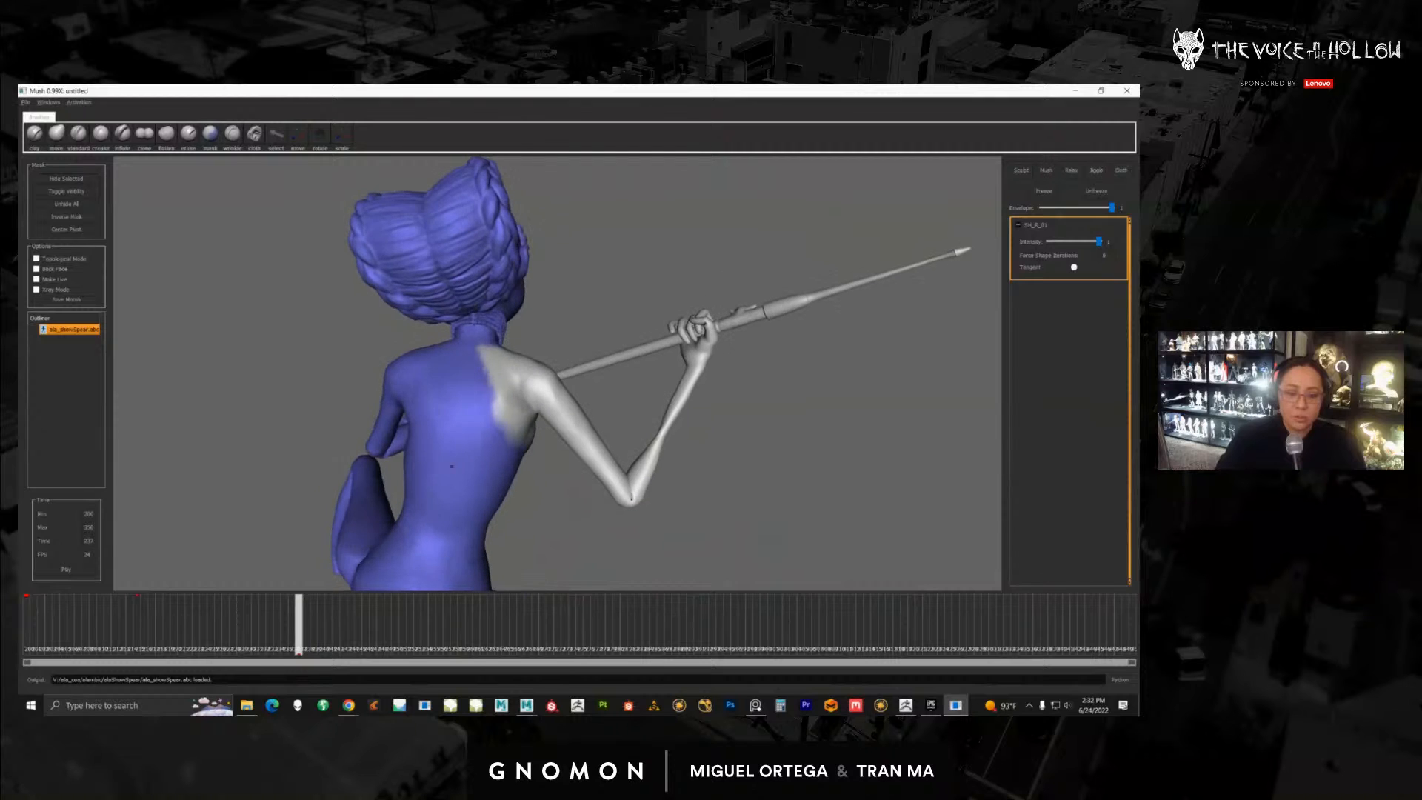
alt+drag(532, 385, 537, 361)
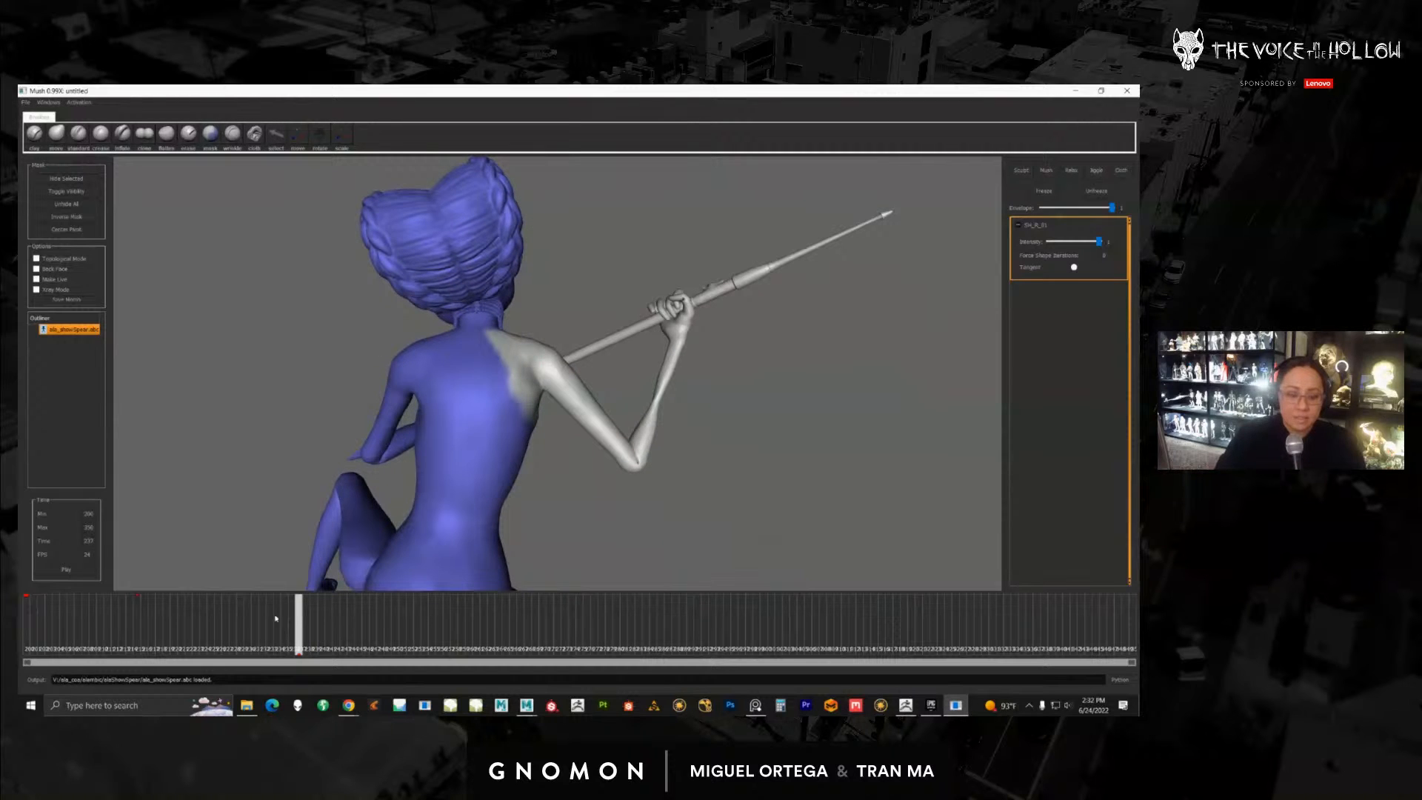
Step: Go back to a frame between the full-strength and zero keys and add an intermediate strength key for the shoulder layer
drag(297, 643, 195, 643)
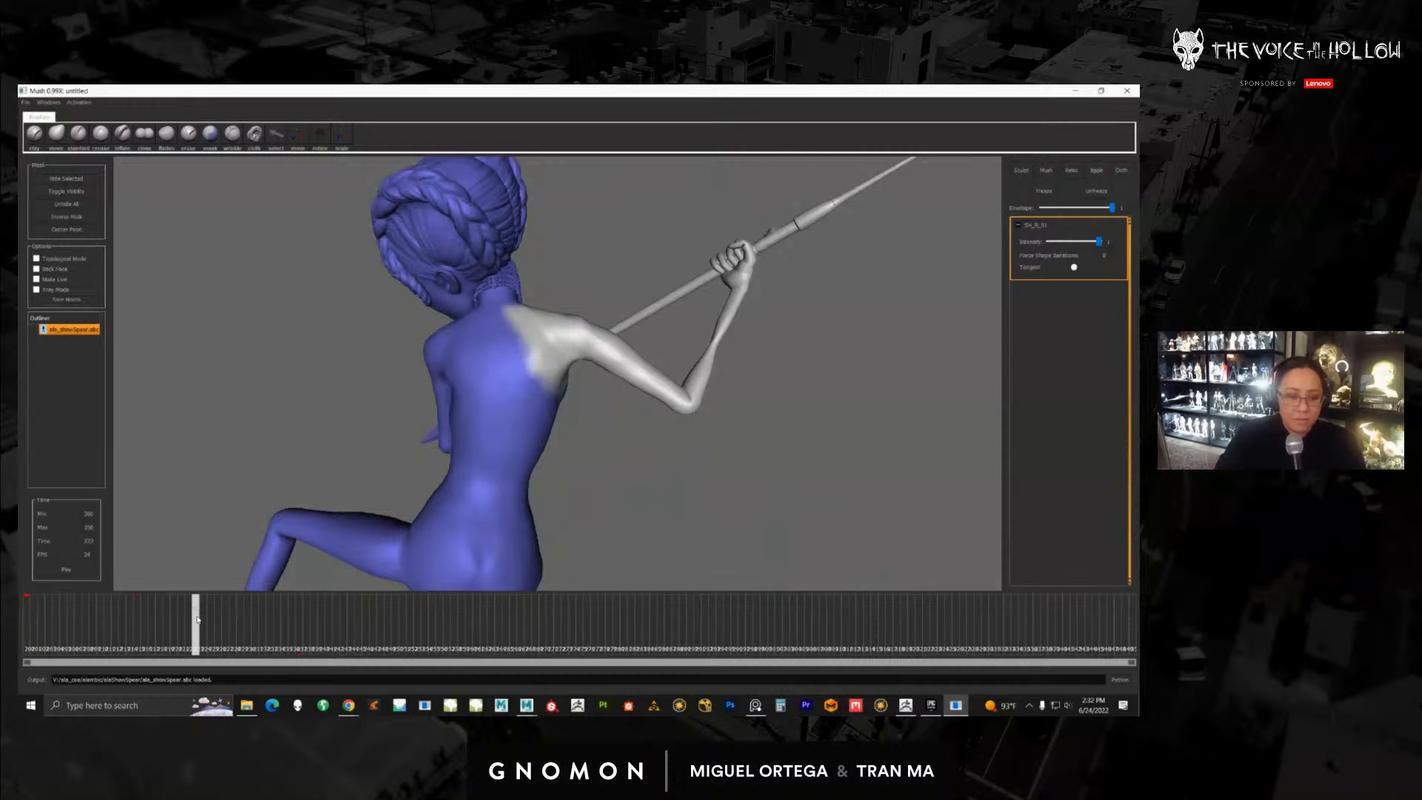
mouse_move(196, 614)
mouse_down()
mouse_move(191, 656)
mouse_move(186, 633)
mouse_up()
alt+drag(511, 415, 544, 400)
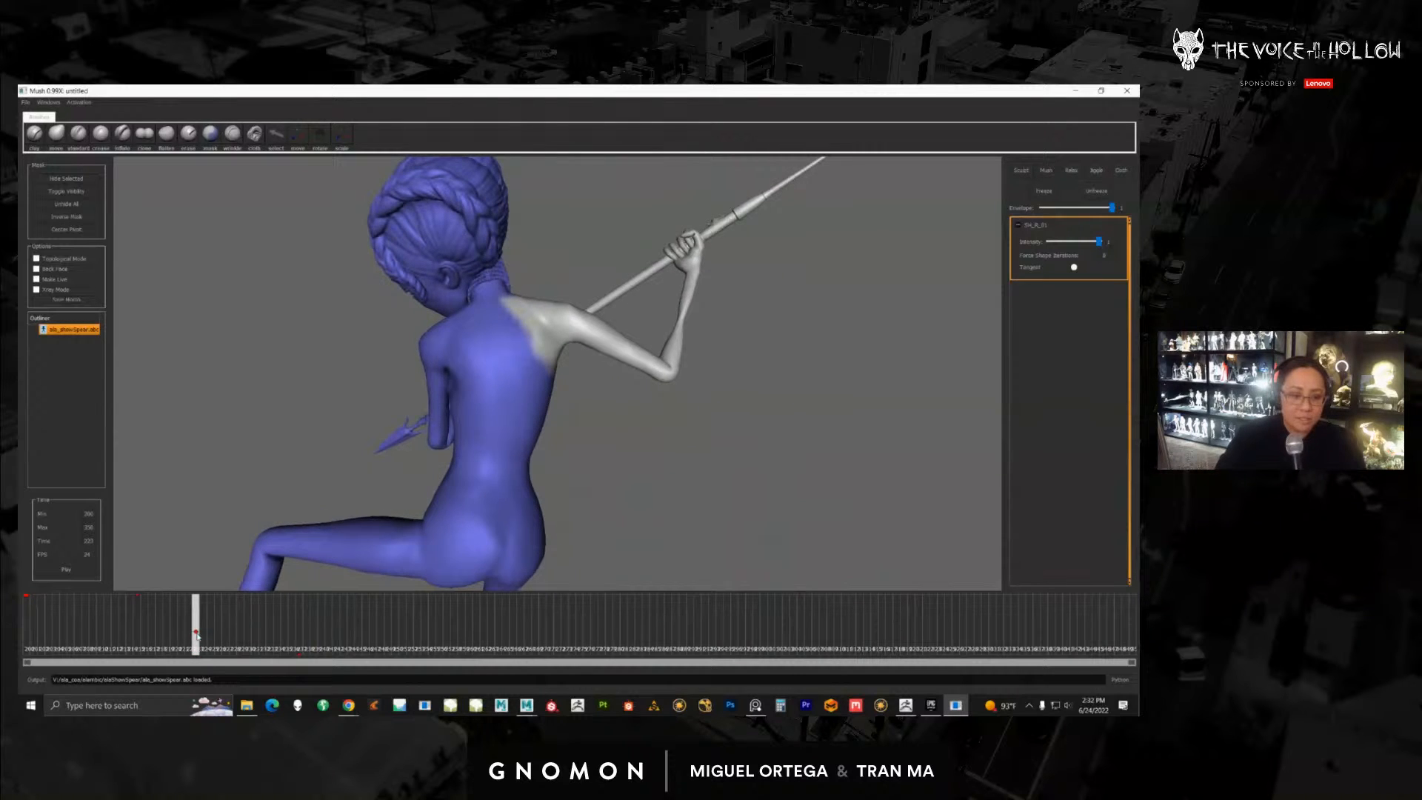
drag(197, 635, 195, 628)
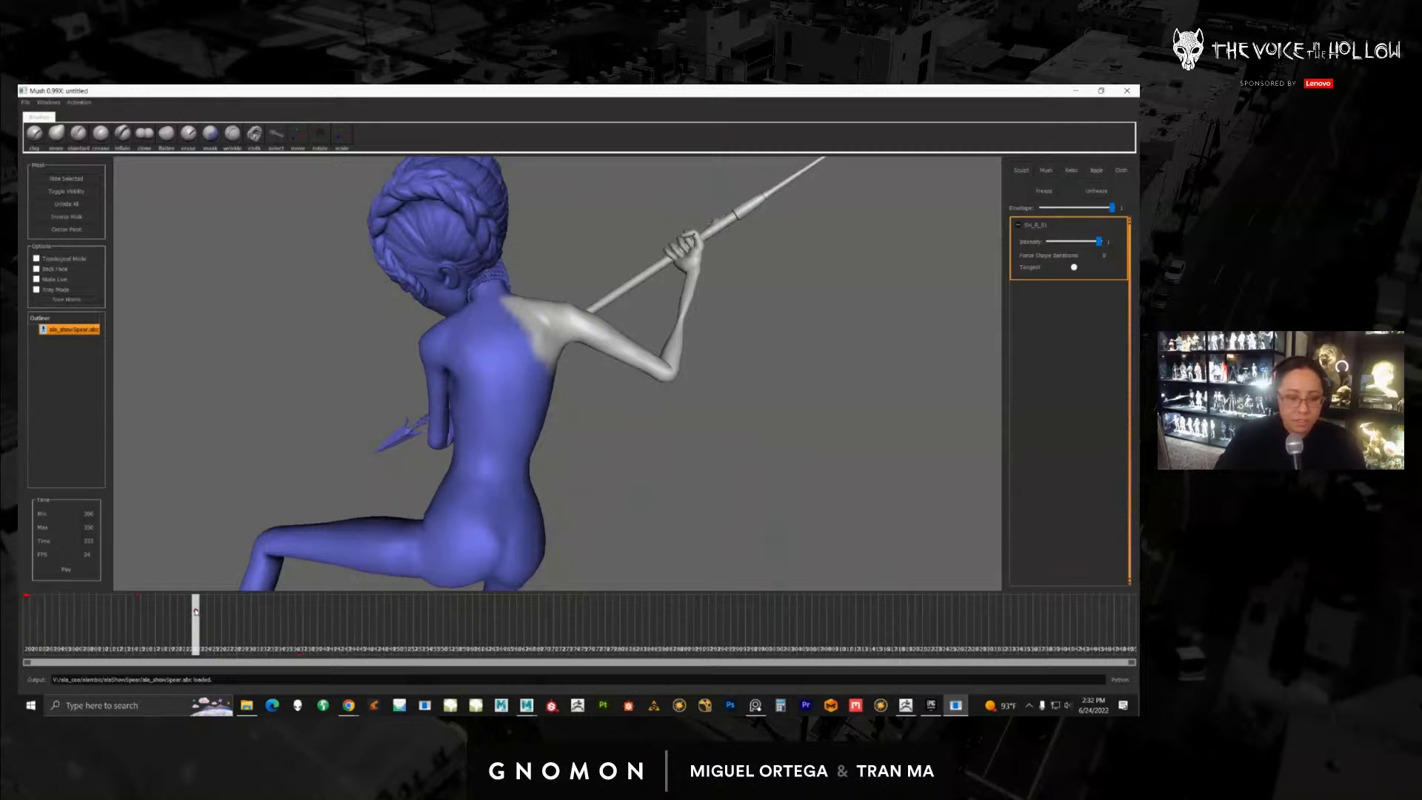
Step: Return to the first frame and add a Relax layer on top of the SH_R_01 sculpt layer
mouse_move(195, 611)
mouse_down()
mouse_move(186, 652)
mouse_move(187, 634)
mouse_move(166, 634)
mouse_up()
alt+drag(296, 527, 382, 527)
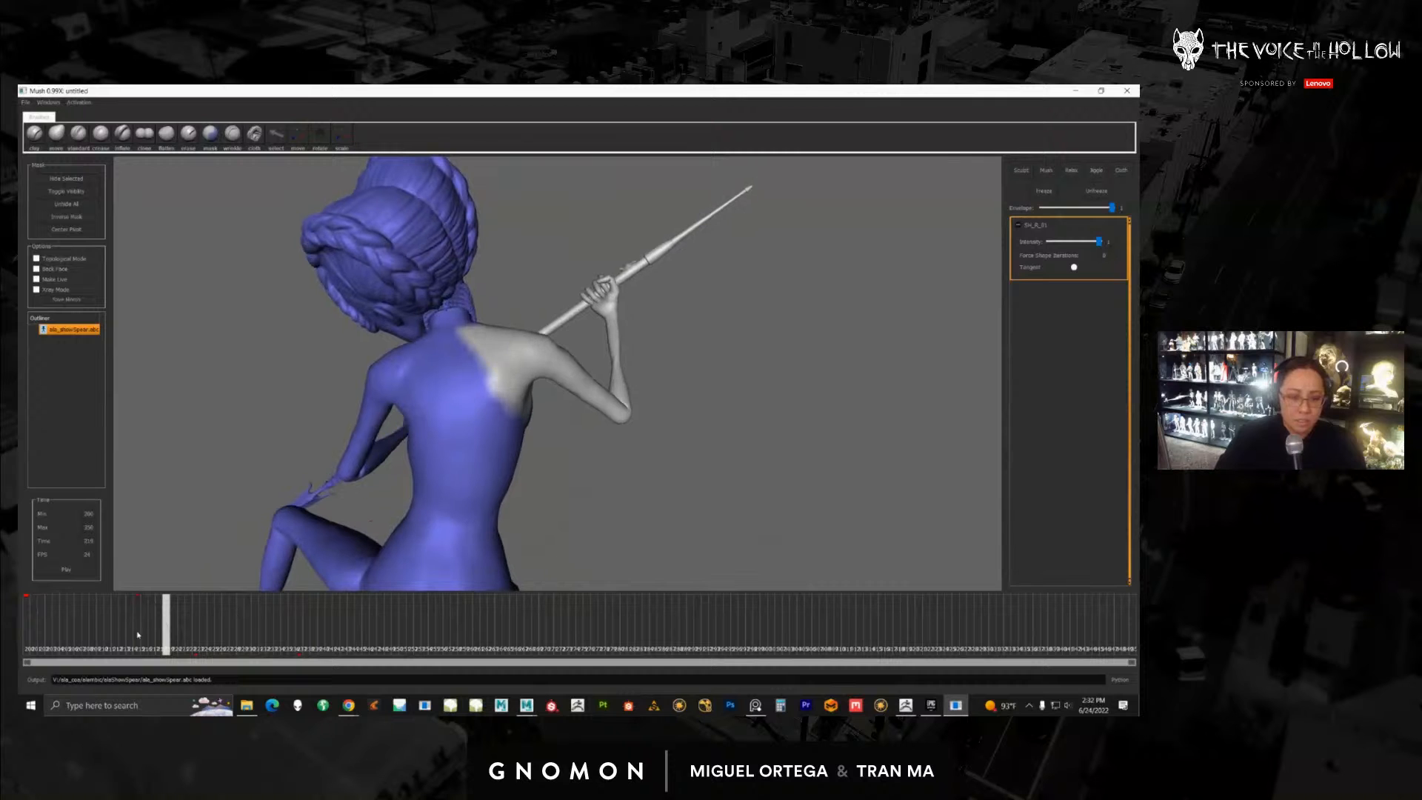
drag(165, 635, 27, 619)
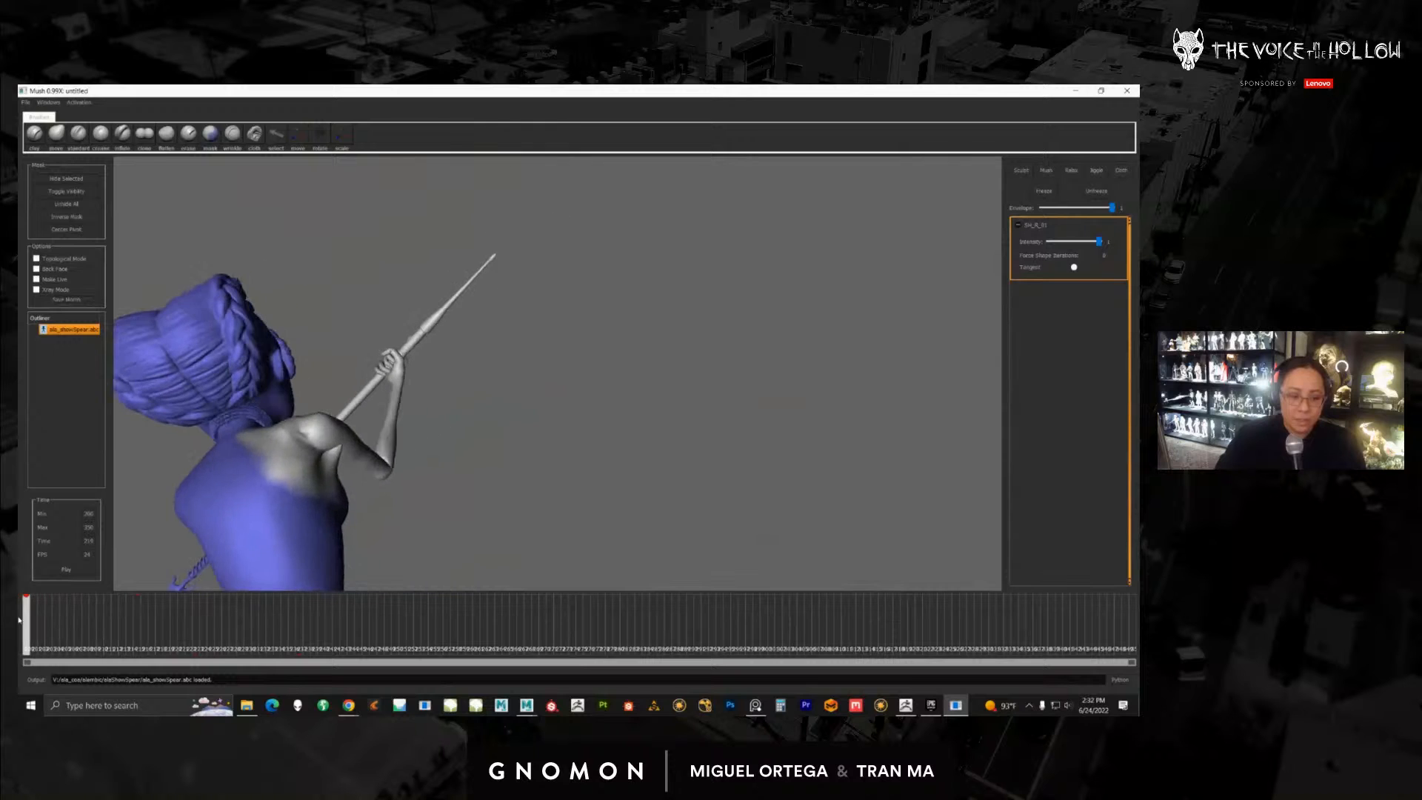
alt+drag(667, 415, 637, 415)
alt+drag(274, 381, 409, 378)
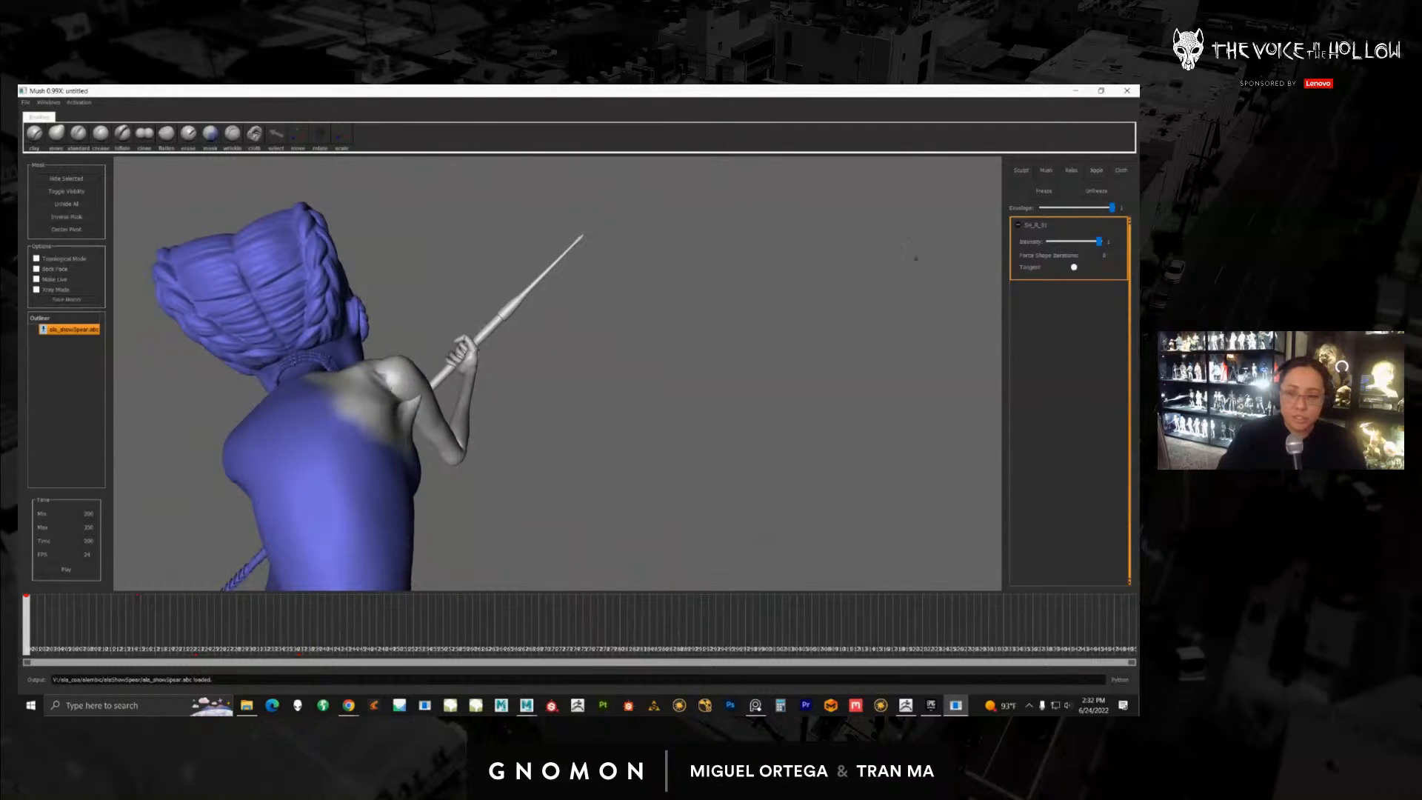
alt+right_drag(465, 444, 600, 471)
alt+drag(600, 471, 503, 415)
key(shift+h)
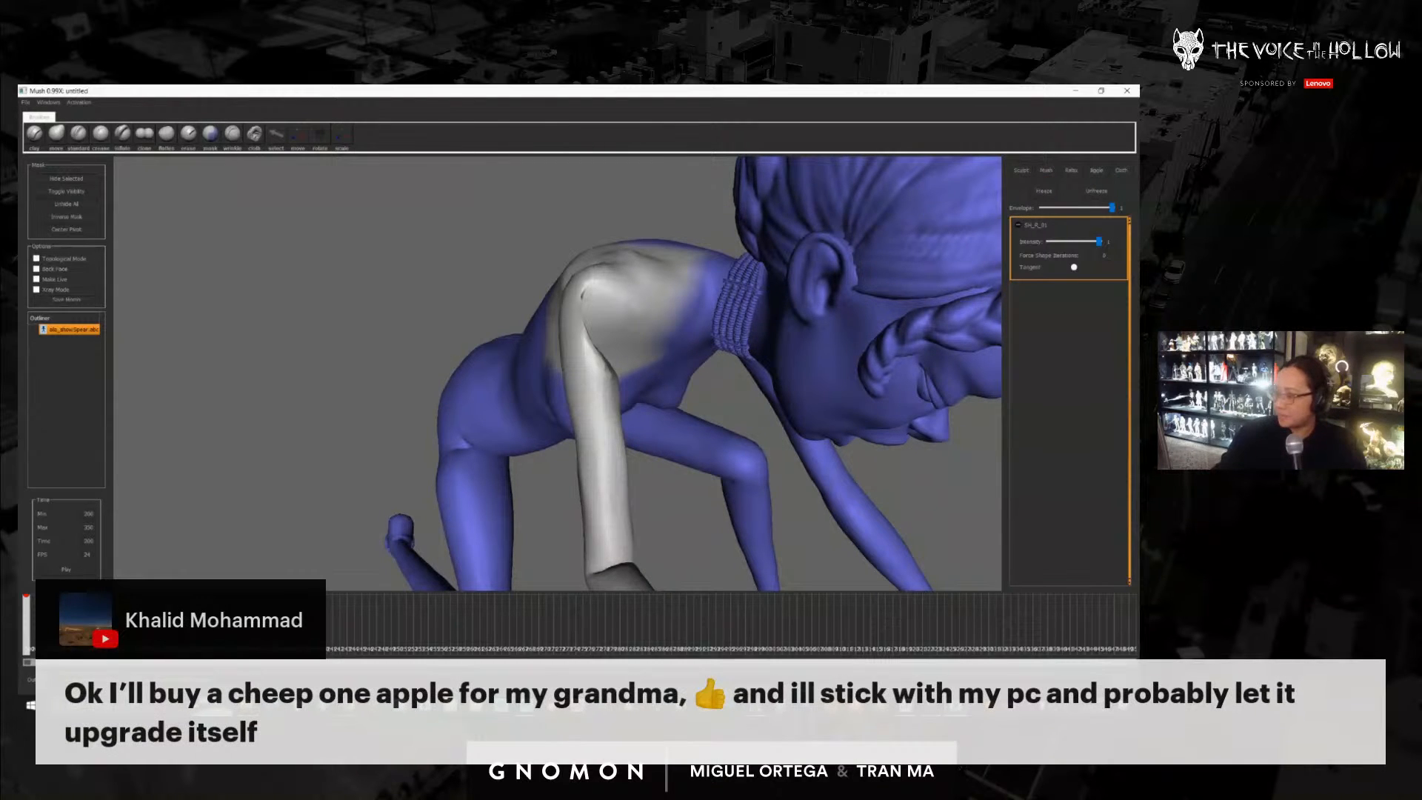
click(1071, 171)
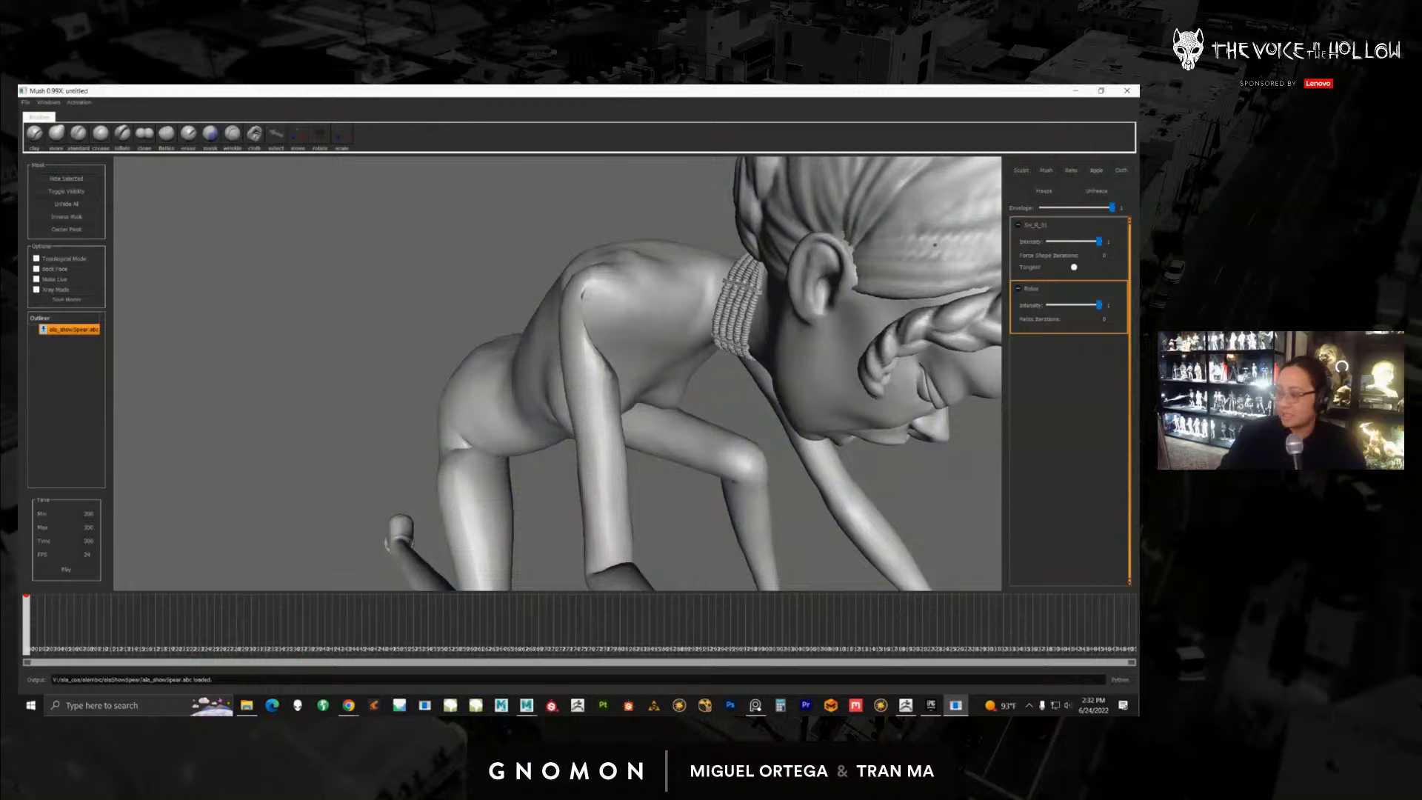
Step: Paint the Relax layer's mask over the right shoulder, upper arm and adjoining chest and back
alt+drag(785, 326, 940, 308)
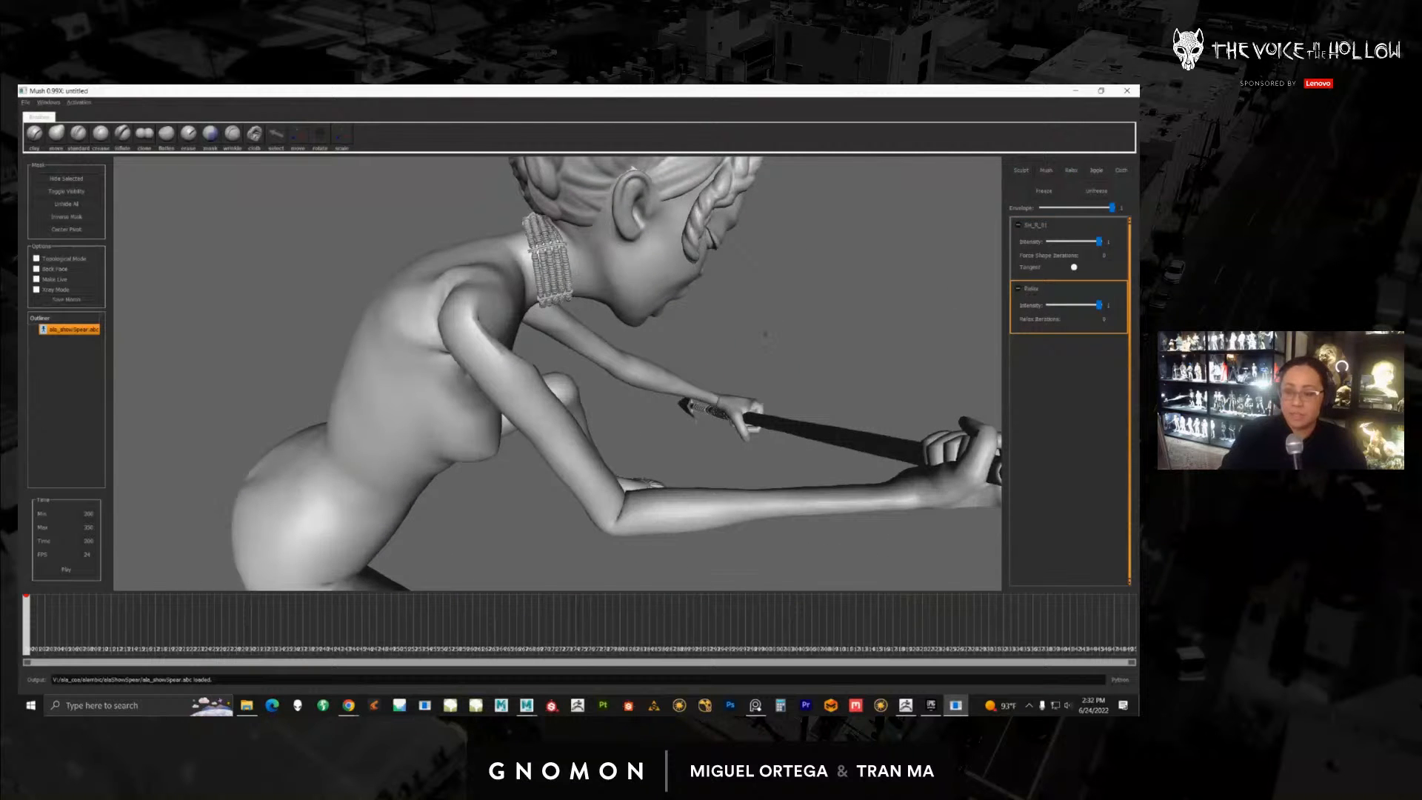
alt+drag(766, 335, 466, 352)
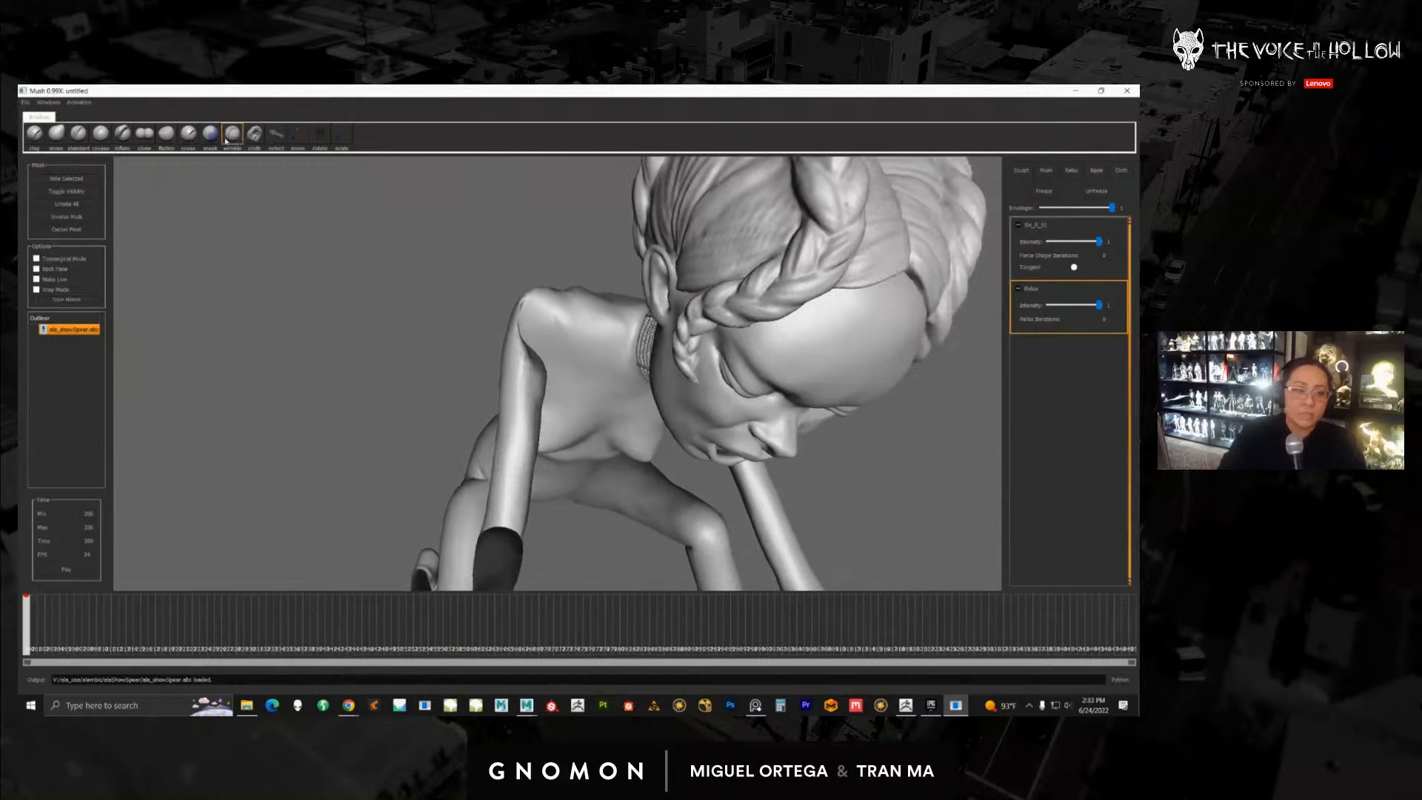
click(209, 138)
mouse_move(498, 300)
alt+mouse_down()
mouse_move(522, 354)
mouse_move(501, 343)
mouse_move(551, 399)
alt+mouse_up()
mouse_move(552, 399)
alt+mouse_down()
mouse_move(748, 370)
mouse_move(799, 326)
alt+mouse_up()
drag(488, 318, 493, 373)
alt+drag(592, 333, 444, 437)
mouse_move(531, 300)
mouse_down()
mouse_move(556, 294)
mouse_move(544, 207)
mouse_move(592, 311)
mouse_up()
drag(496, 333, 504, 385)
alt+drag(667, 356, 459, 381)
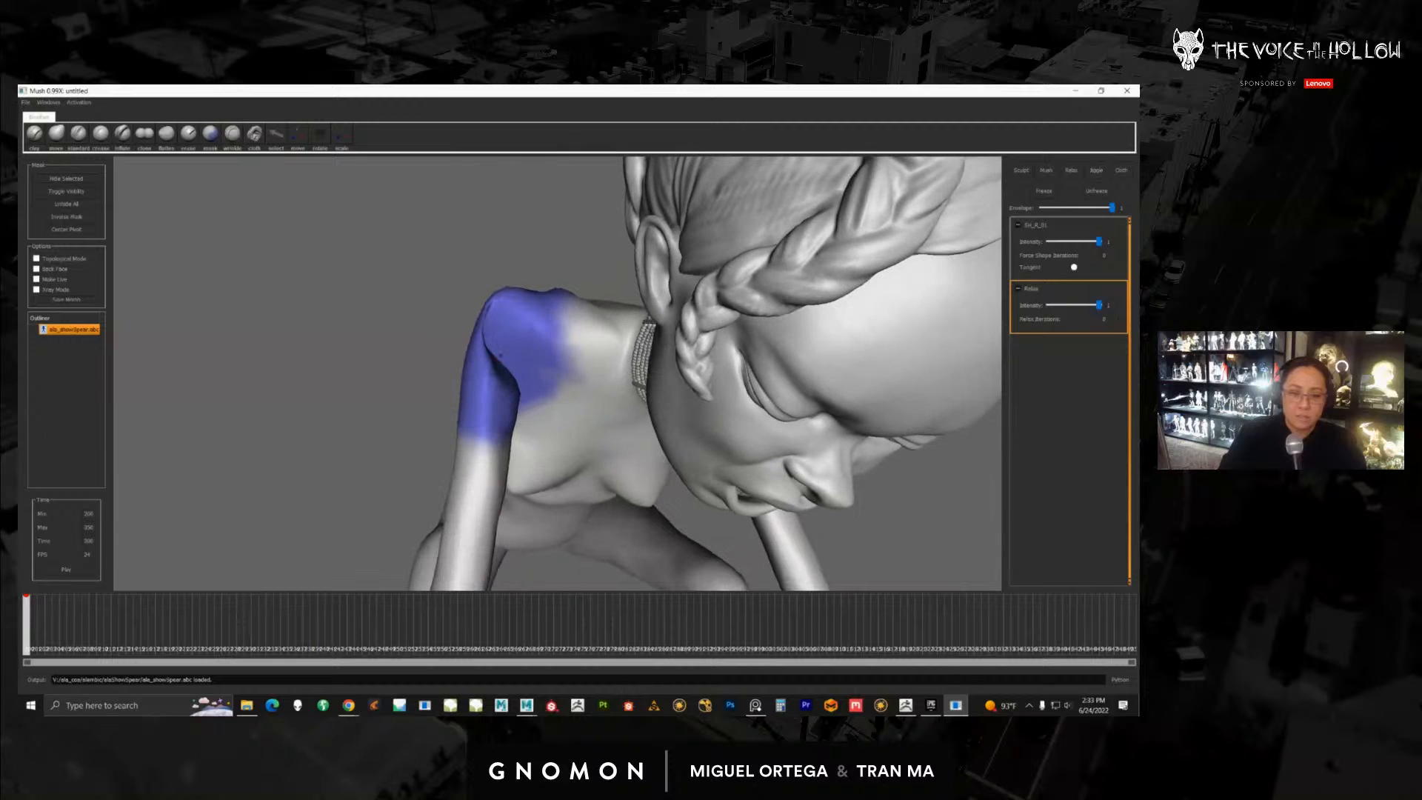
drag(566, 311, 574, 344)
mouse_move(470, 437)
mouse_down()
mouse_move(493, 442)
mouse_move(474, 451)
mouse_up()
alt+drag(555, 407, 484, 393)
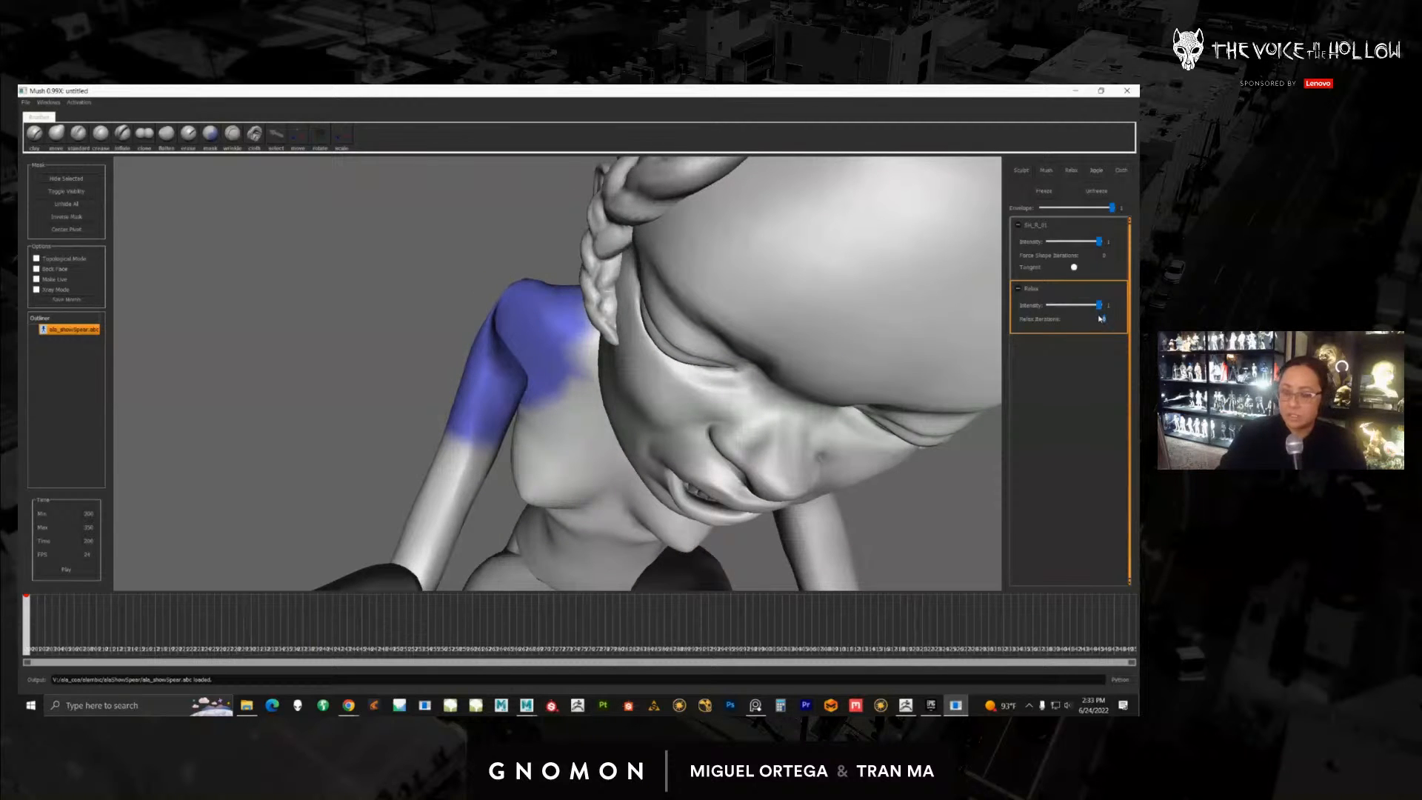
Step: Try 3 and 10 relax iterations on the masked right shoulder and check its underside
text(3)
key(Return)
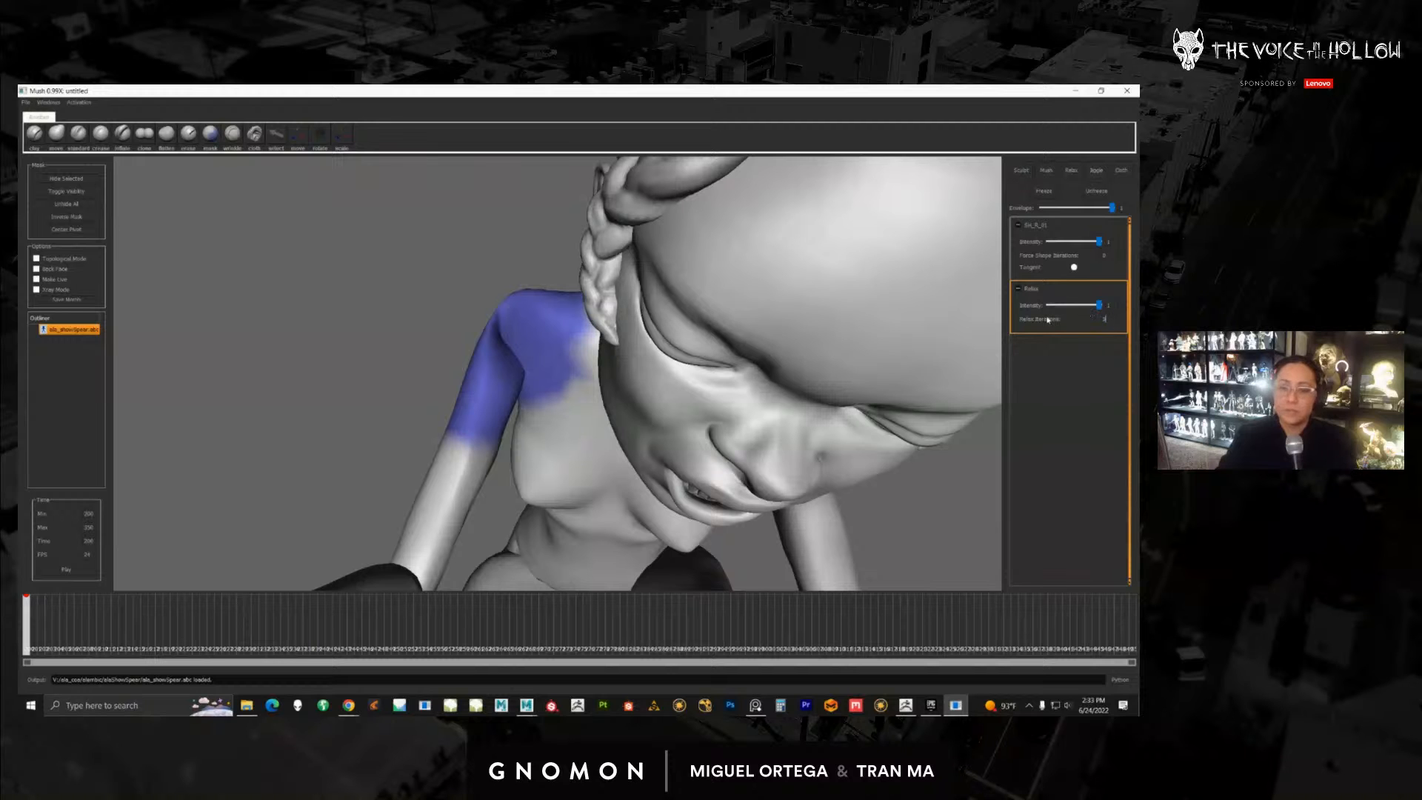
mouse_move(504, 407)
alt+mouse_down()
mouse_move(688, 414)
mouse_move(482, 444)
mouse_move(495, 426)
alt+mouse_up()
alt+right_drag(540, 399, 636, 313)
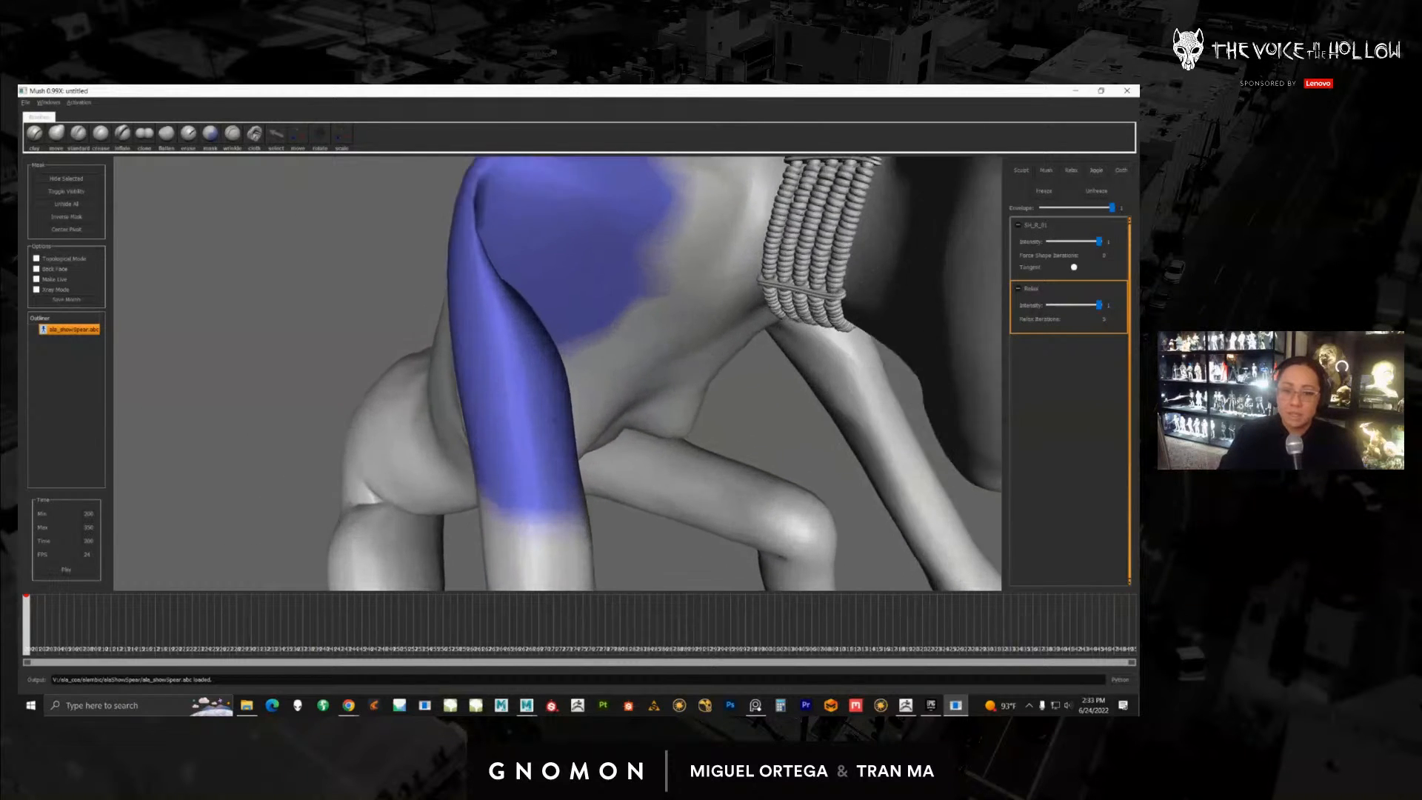
alt+drag(635, 312, 681, 399)
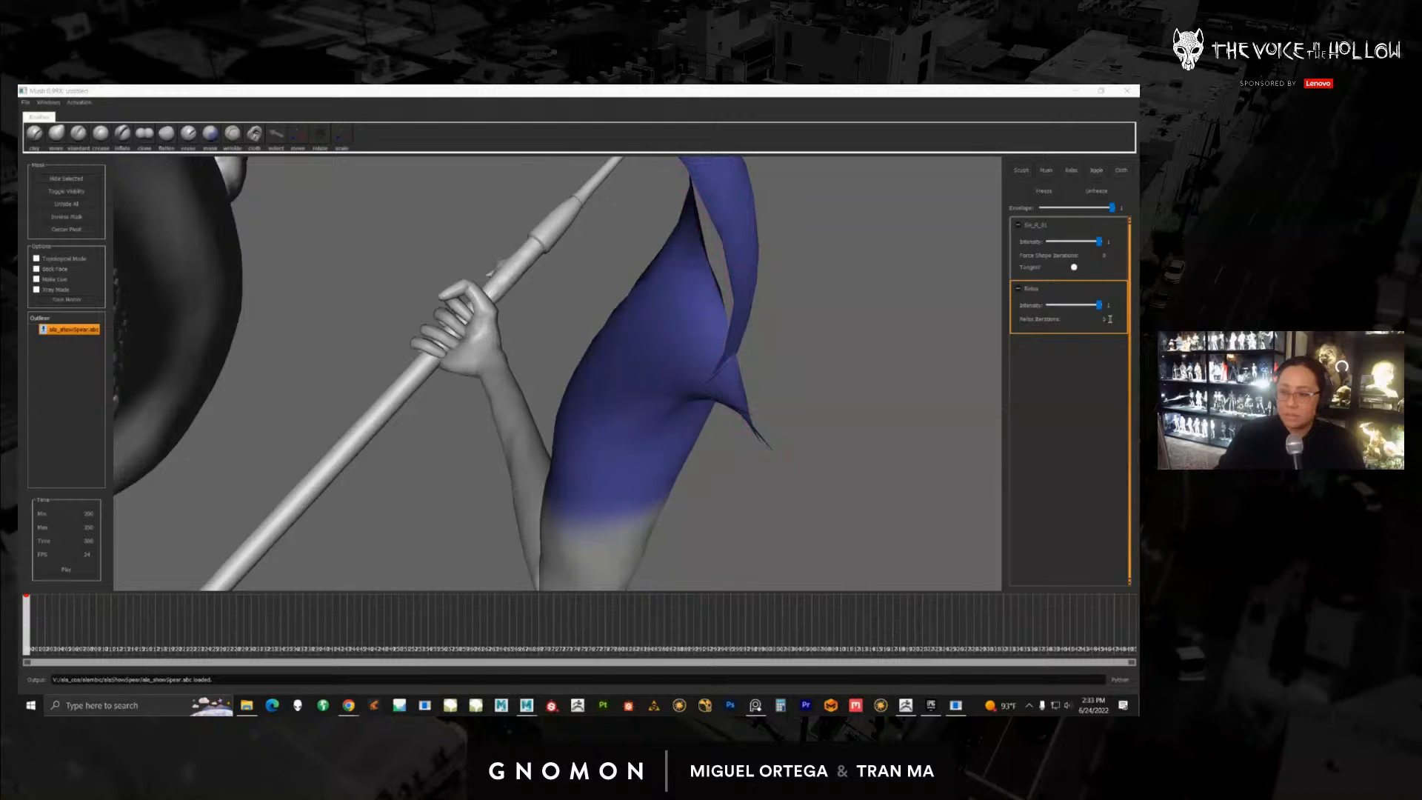
double_click(1109, 319)
text(10)
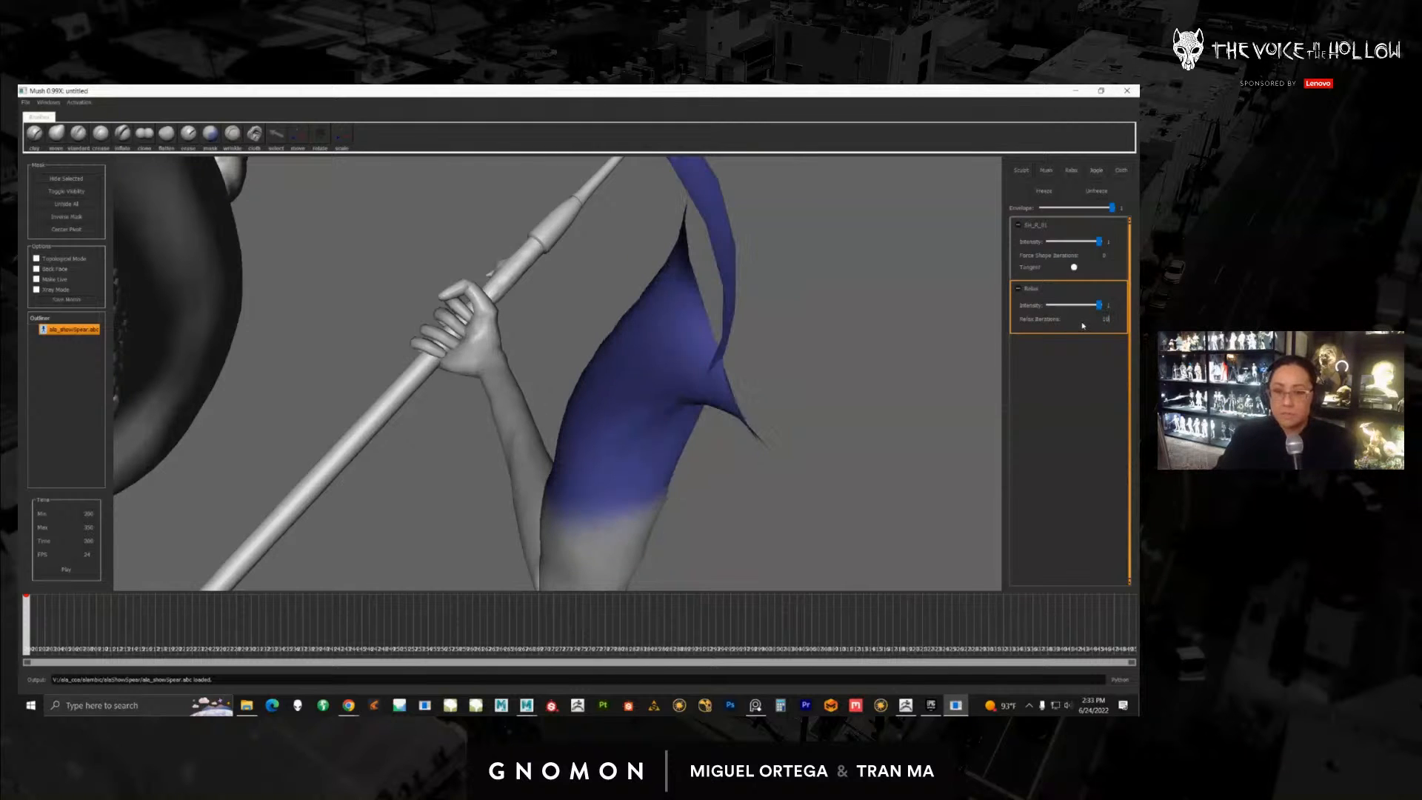
alt+drag(815, 437, 341, 467)
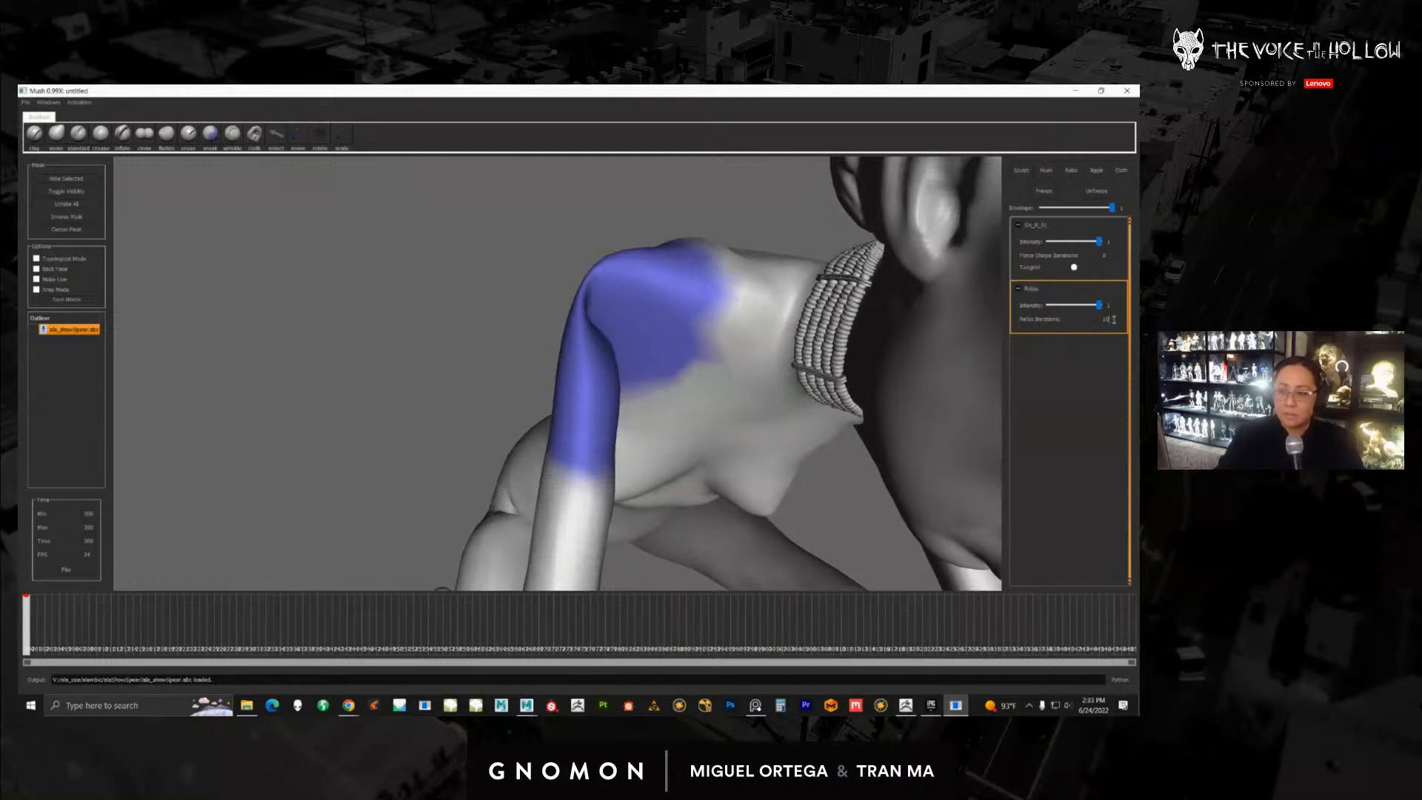
Step: Set the Relax layer's iterations to 15 and check the shoulder from the front and side
alt+right_drag(770, 371, 642, 394)
mouse_move(641, 394)
alt+mouse_down()
mouse_move(666, 296)
mouse_move(647, 402)
mouse_move(652, 385)
alt+mouse_up()
text(15)
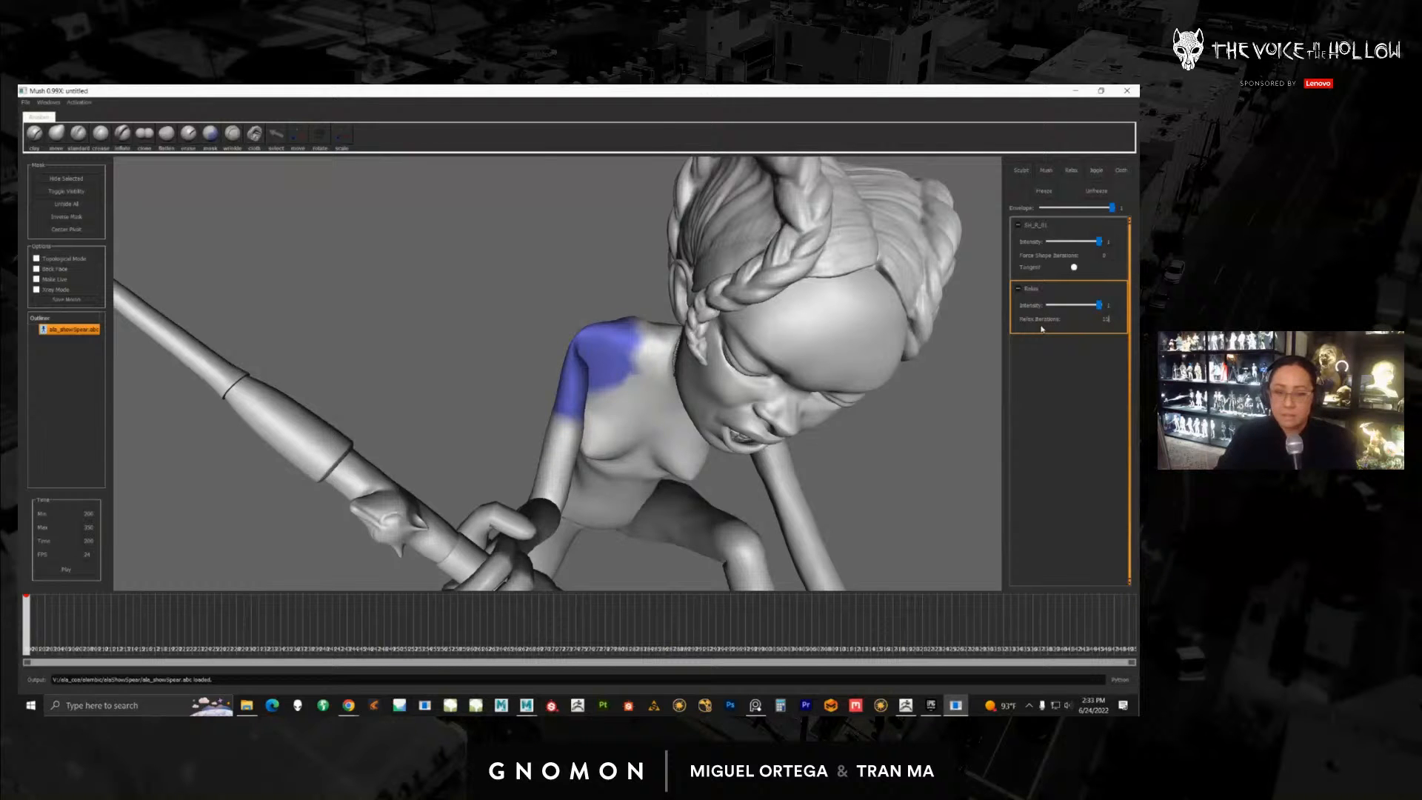
alt+drag(577, 399, 585, 453)
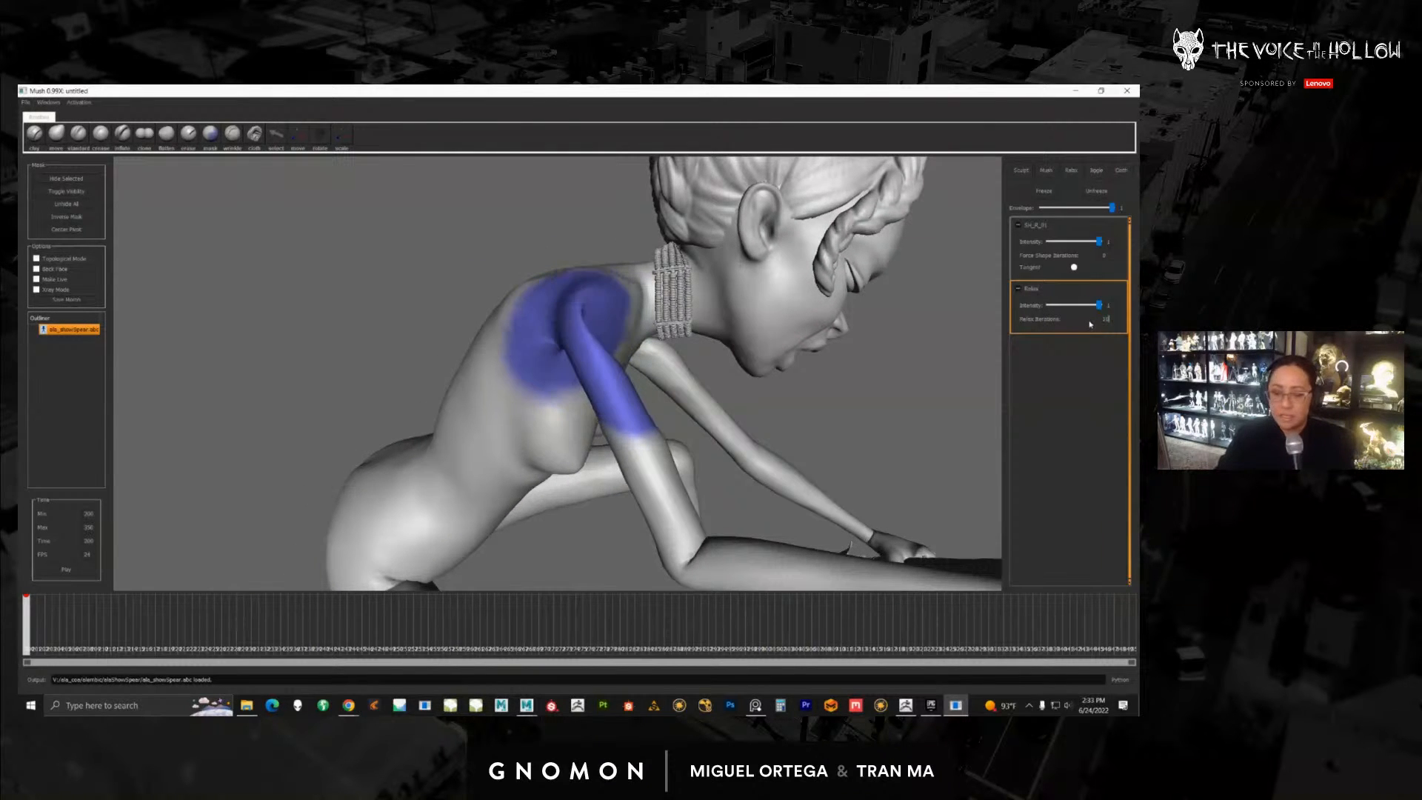
alt+drag(683, 415, 818, 346)
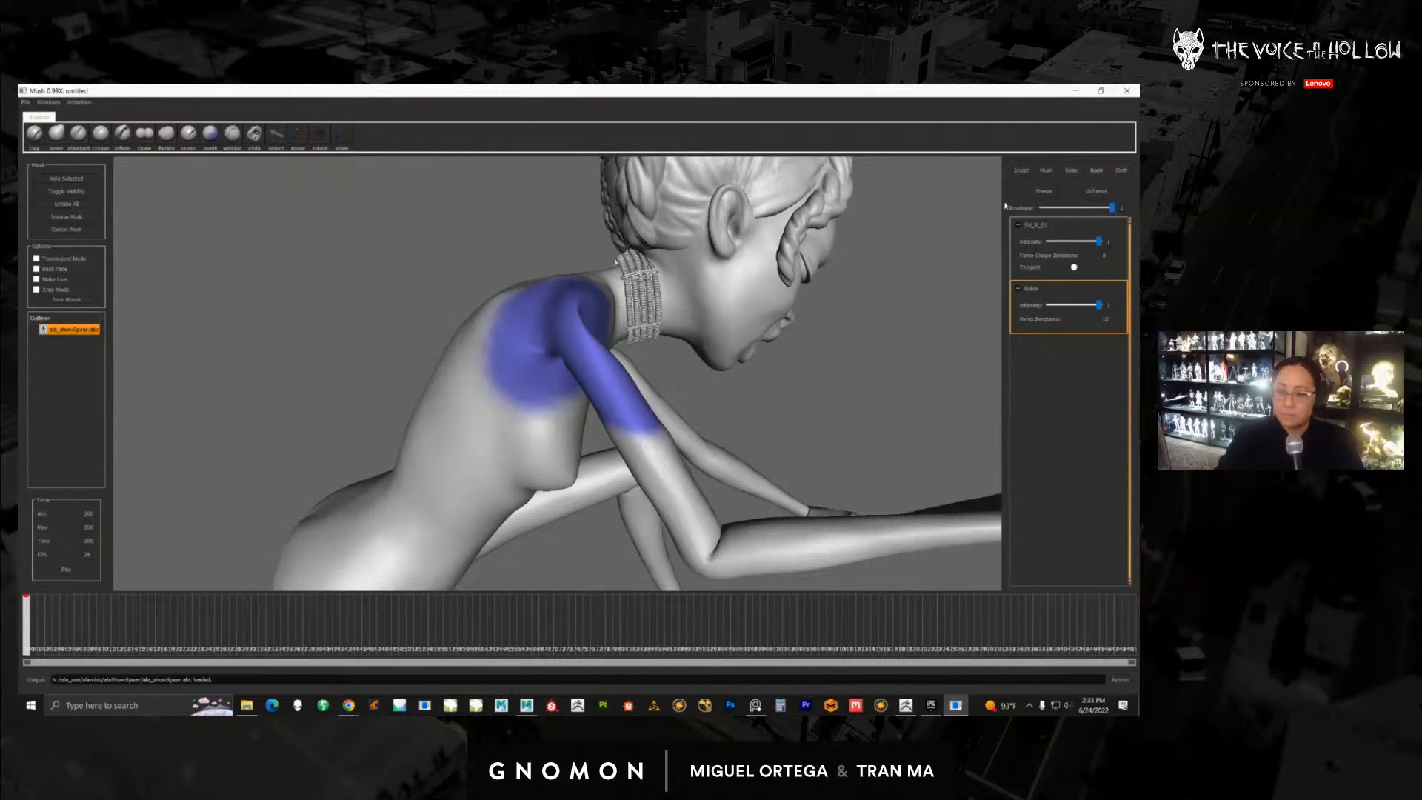
Step: Advance to the upright pose with the open raised right hand and key the Relax layer at zero intensity
drag(30, 621, 108, 619)
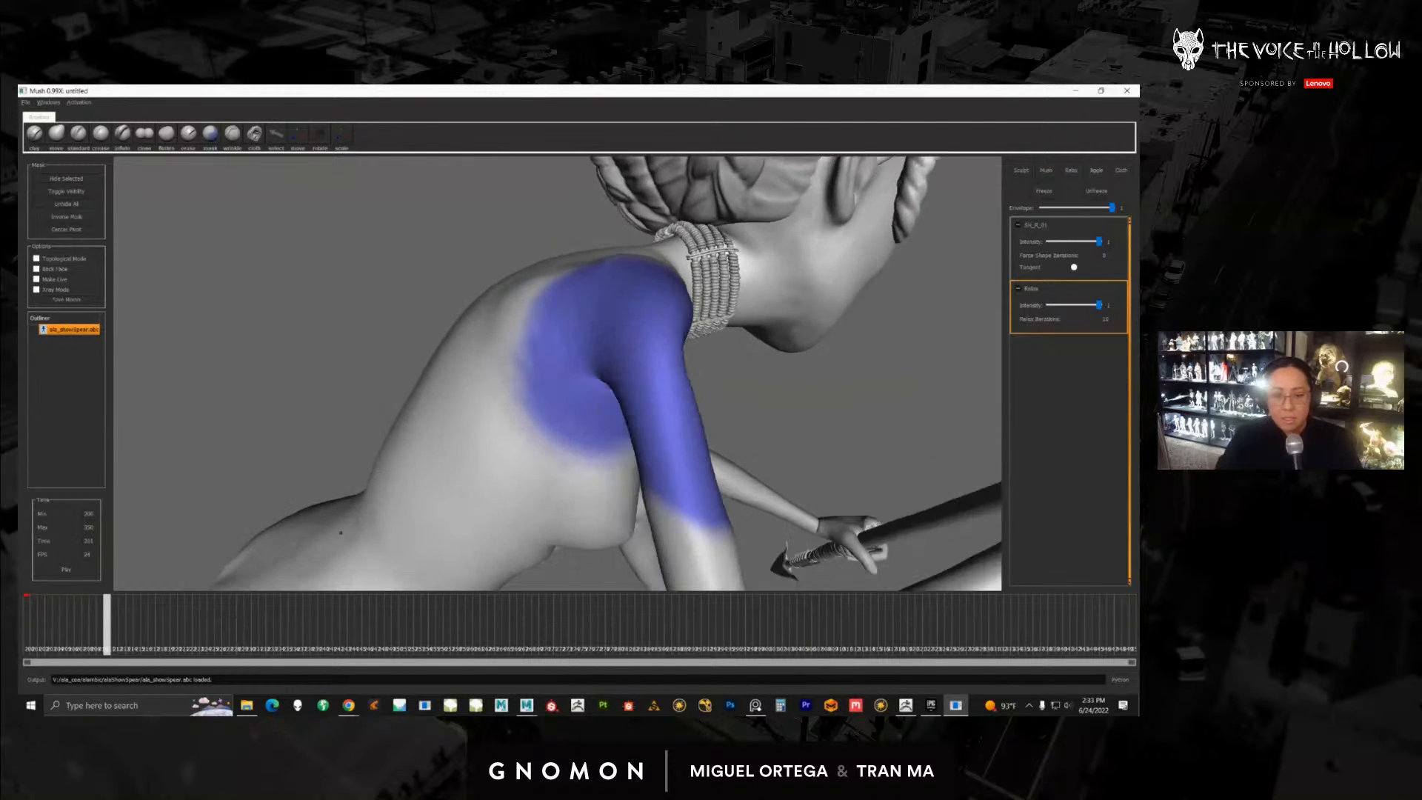
alt+right_drag(711, 445, 637, 474)
alt+drag(637, 474, 489, 485)
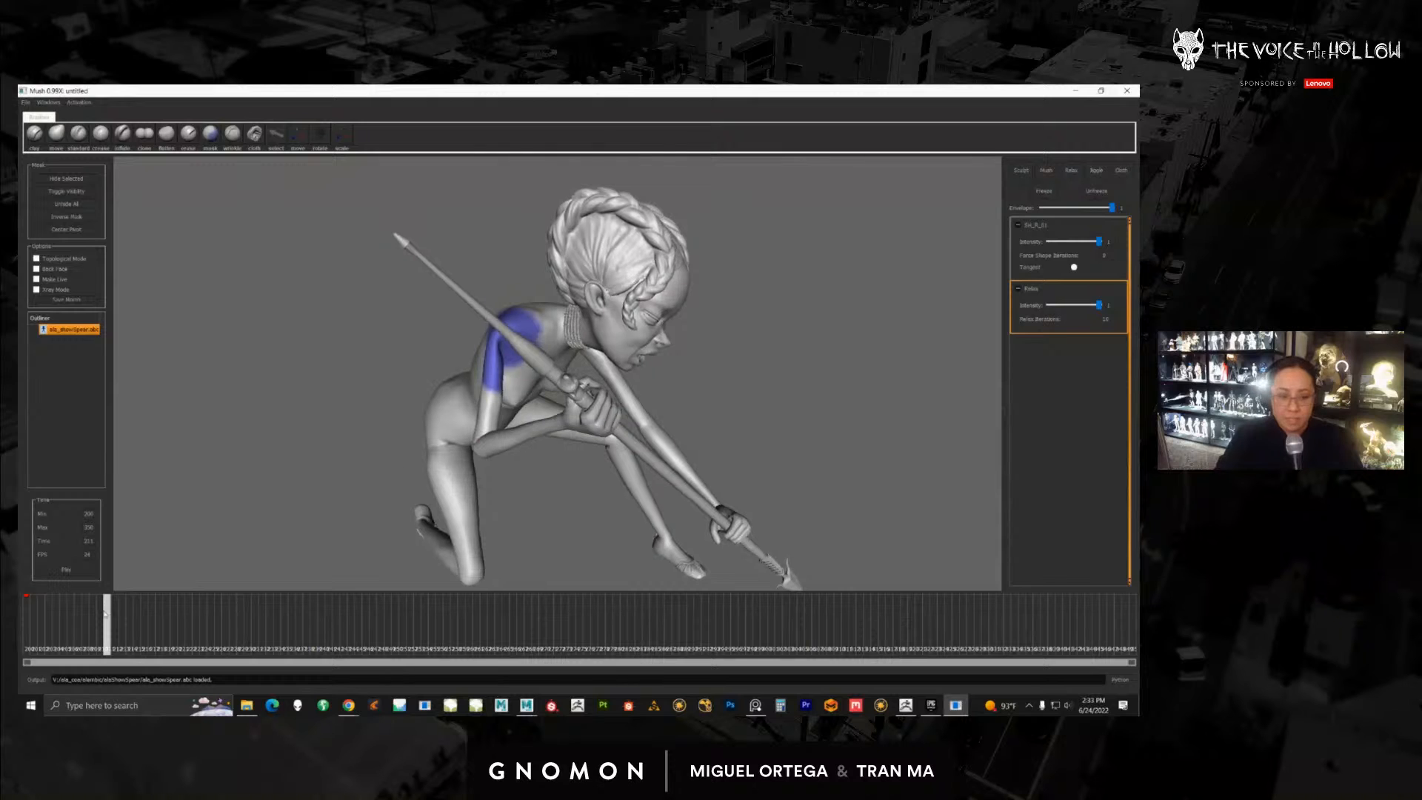
drag(109, 617, 350, 616)
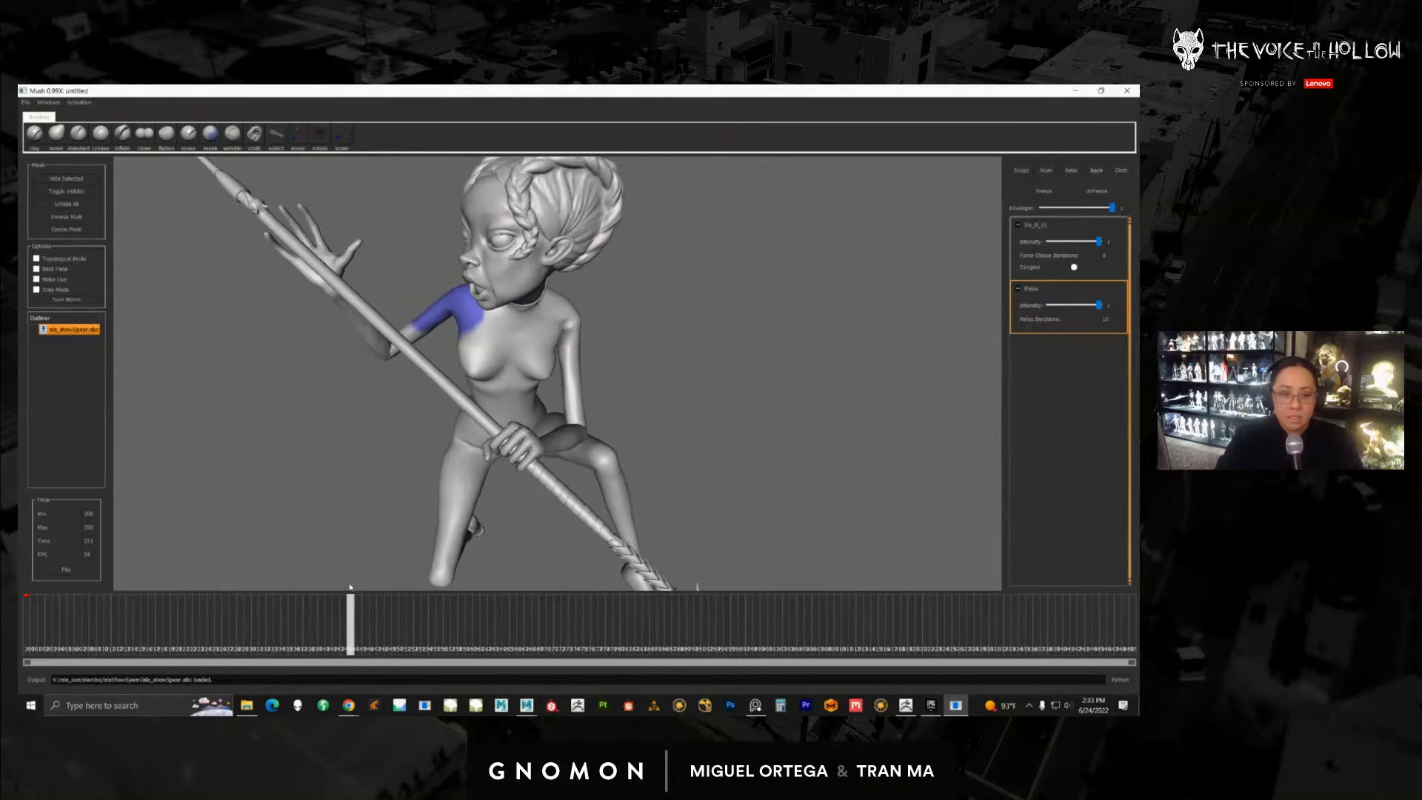
mouse_move(446, 487)
alt+mouse_down()
mouse_move(400, 495)
mouse_move(424, 492)
alt+mouse_up()
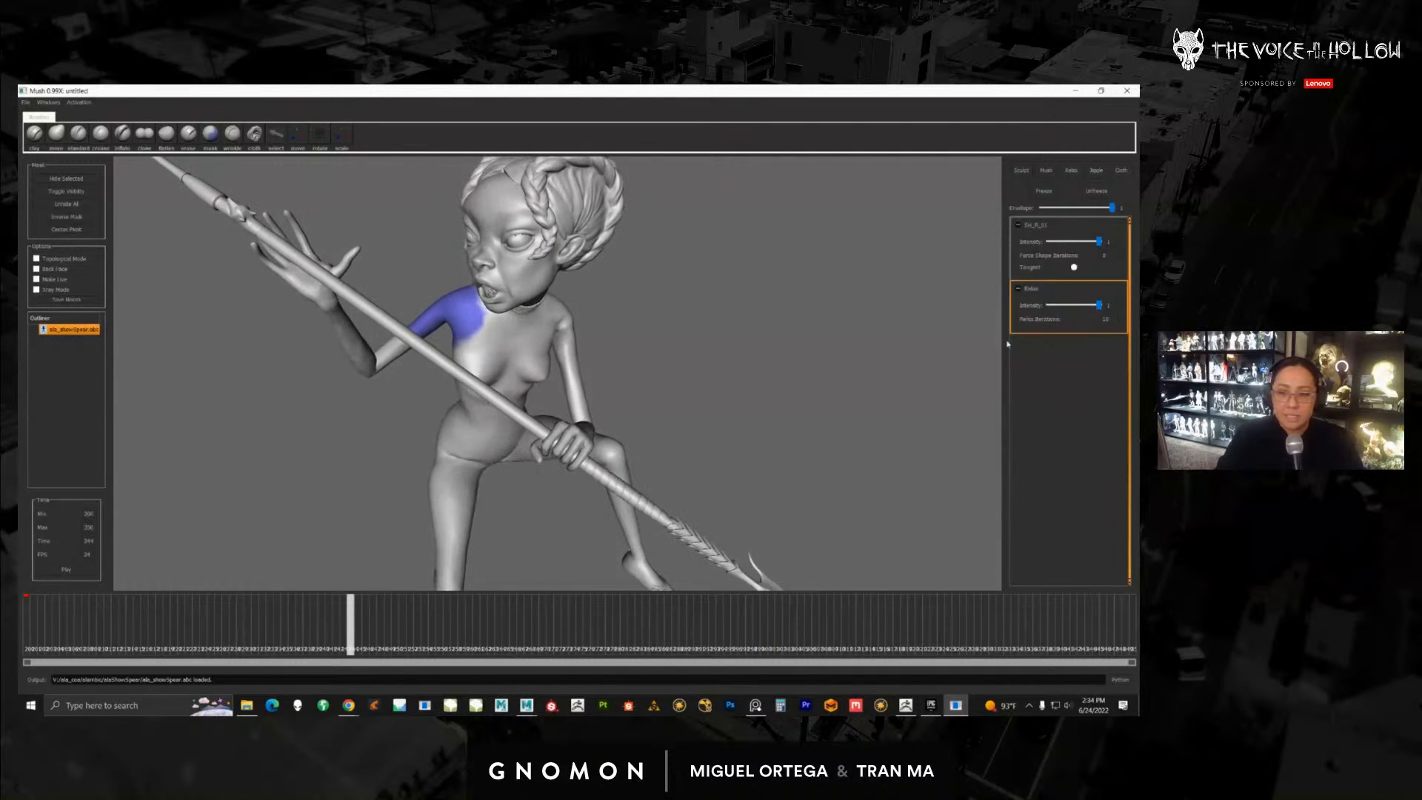
drag(1081, 311, 1022, 309)
alt+drag(599, 377, 811, 386)
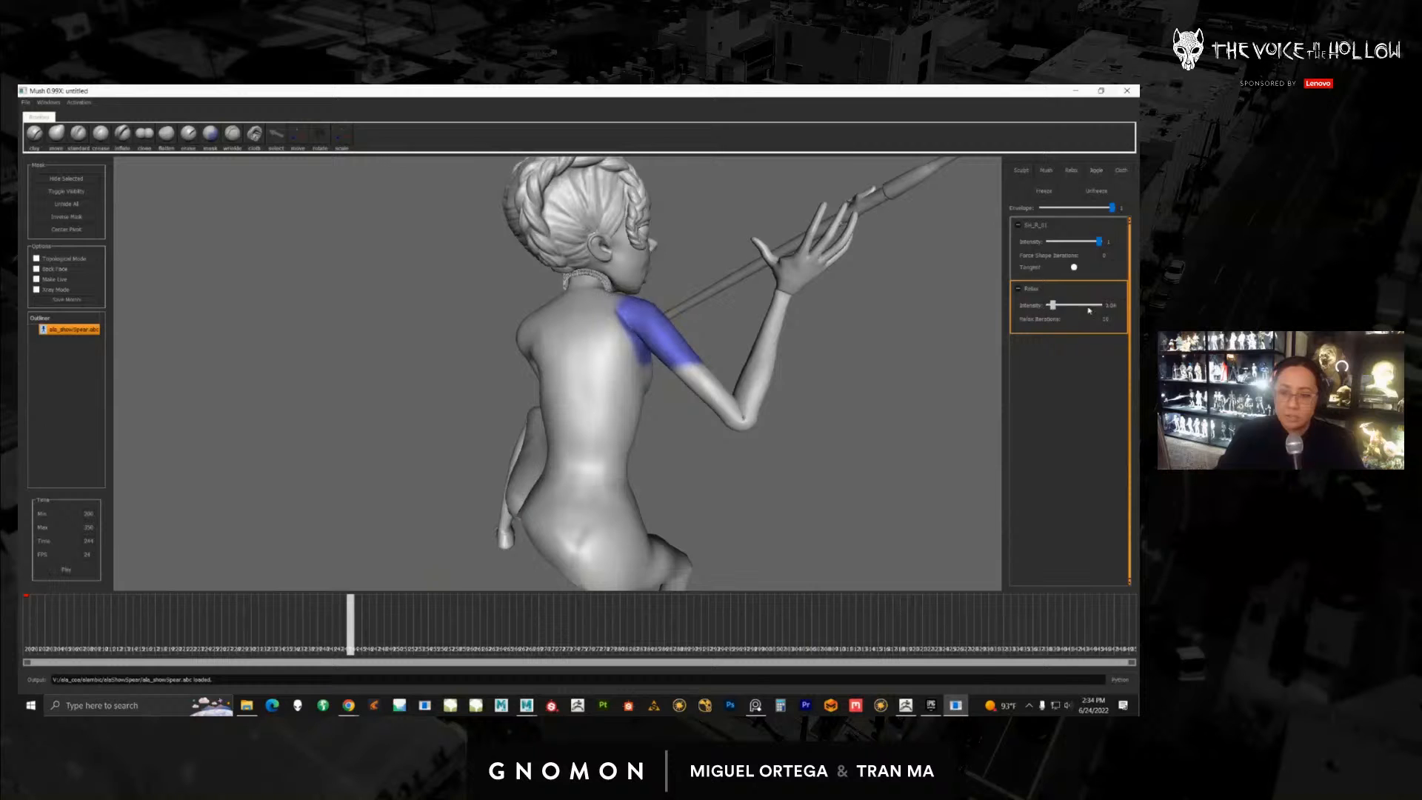
drag(1052, 305, 1022, 306)
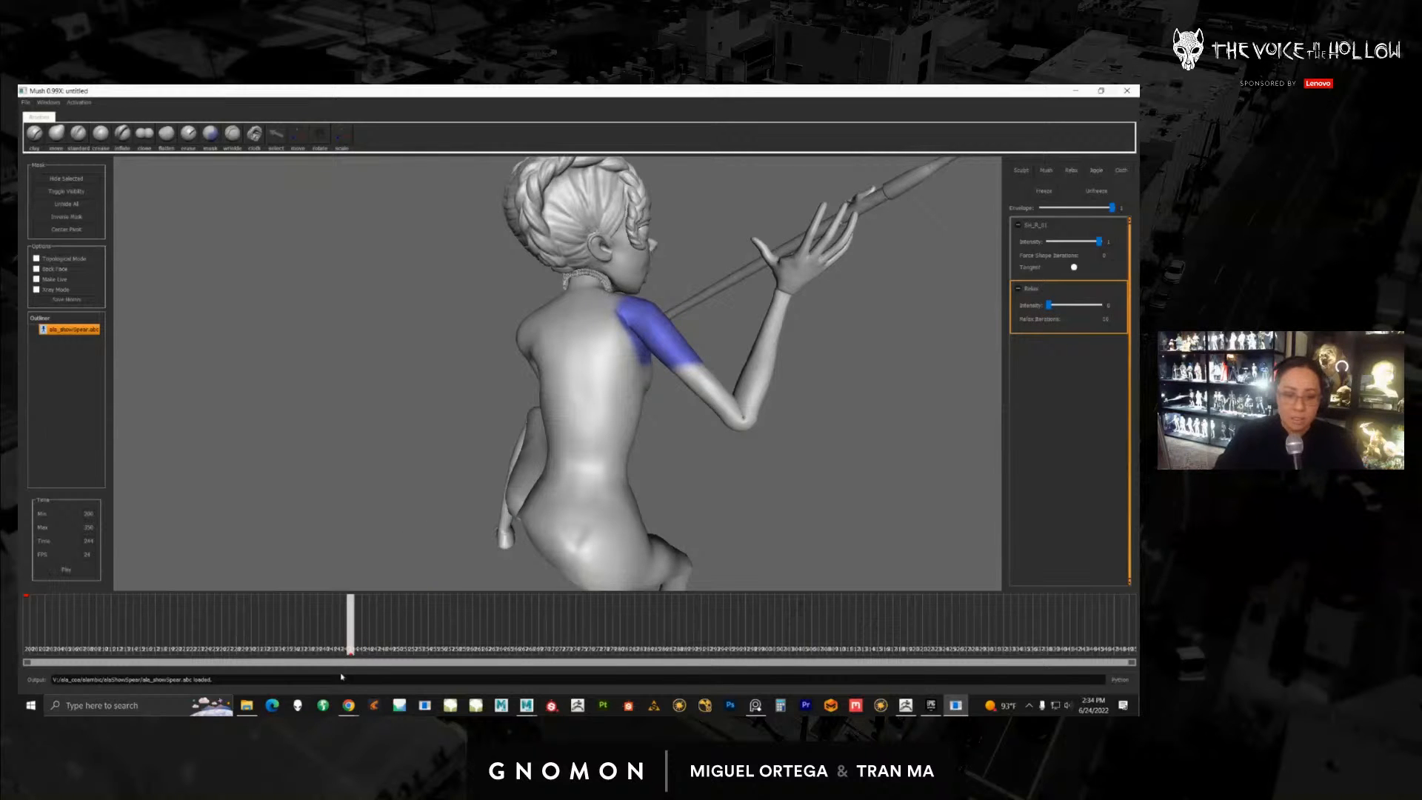
Step: Go back to the pose with the right arm drawn back and set the Relax layer's intensity to 1
alt+drag(657, 425, 448, 438)
drag(351, 628, 203, 628)
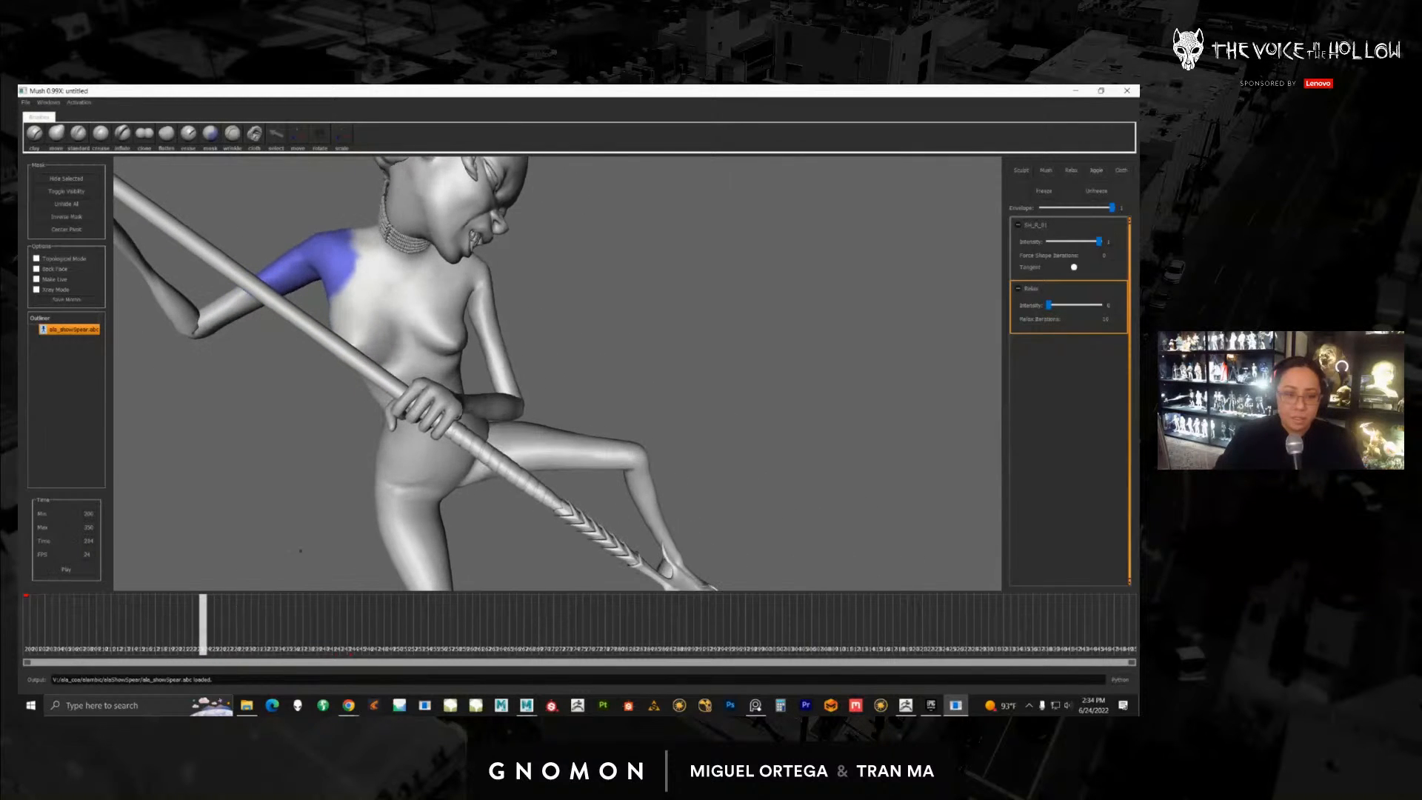
drag(1048, 309, 1121, 305)
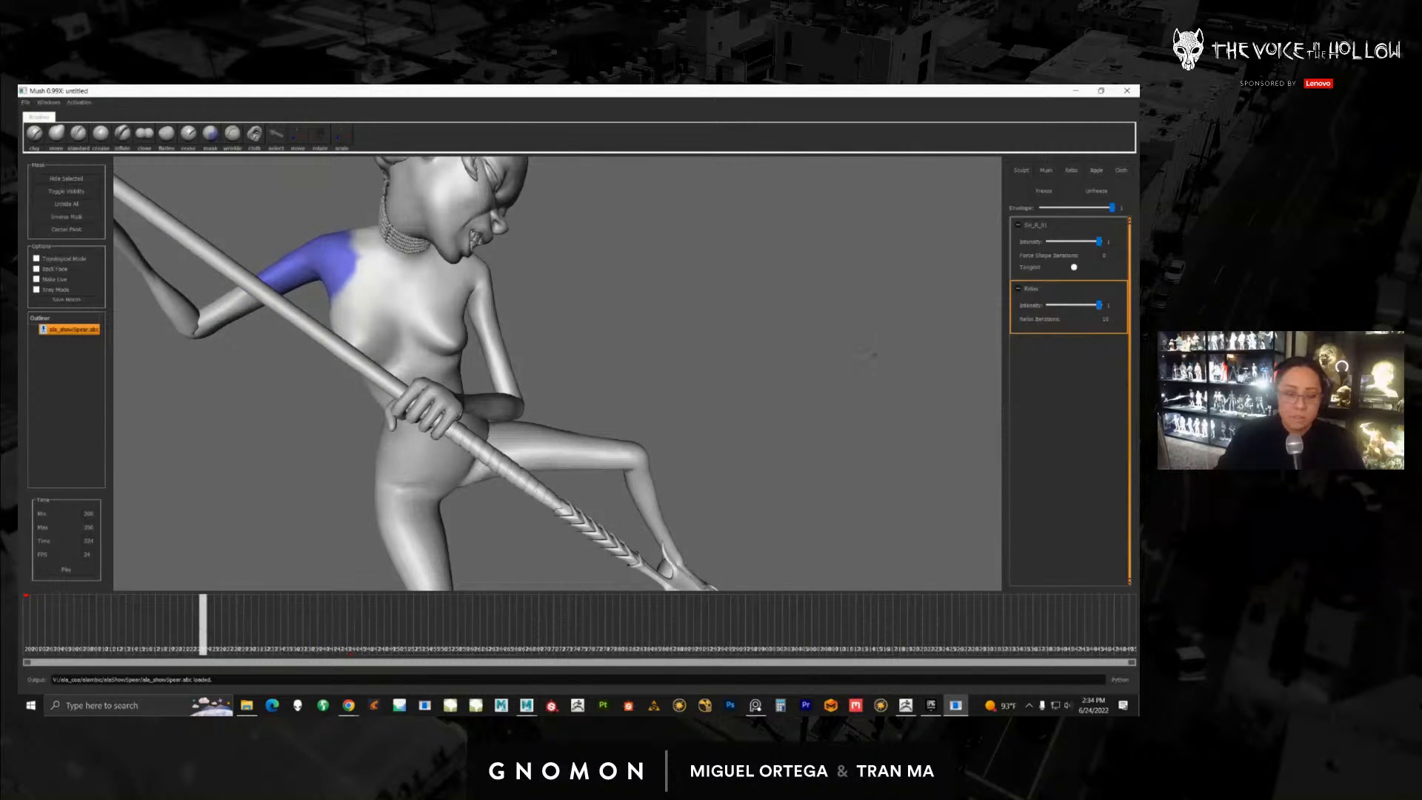
alt+drag(874, 355, 629, 422)
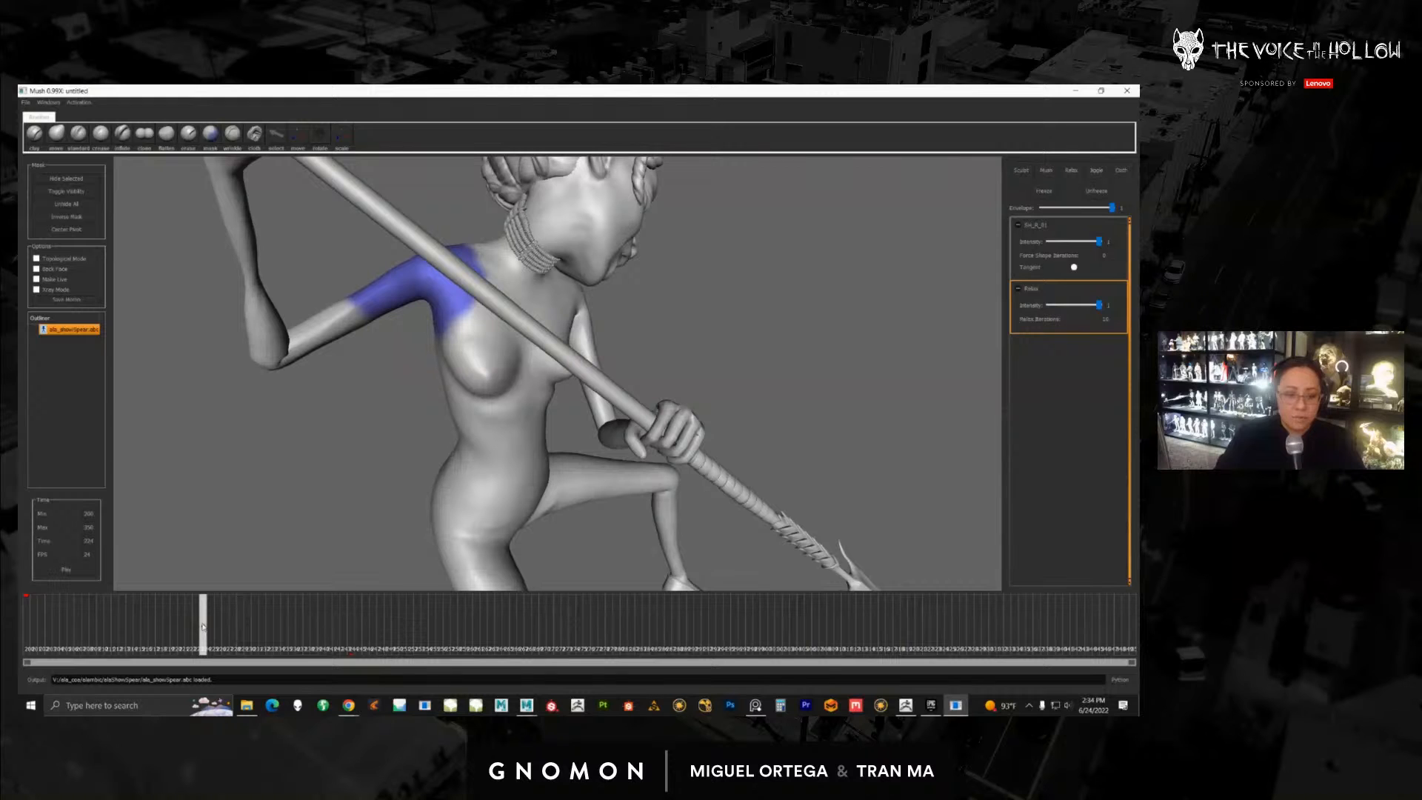
Step: Step through the frames between the crouch and the drawn-back arm to place the Relax layer's intensity keys
drag(203, 634, 116, 626)
alt+drag(240, 548, 148, 555)
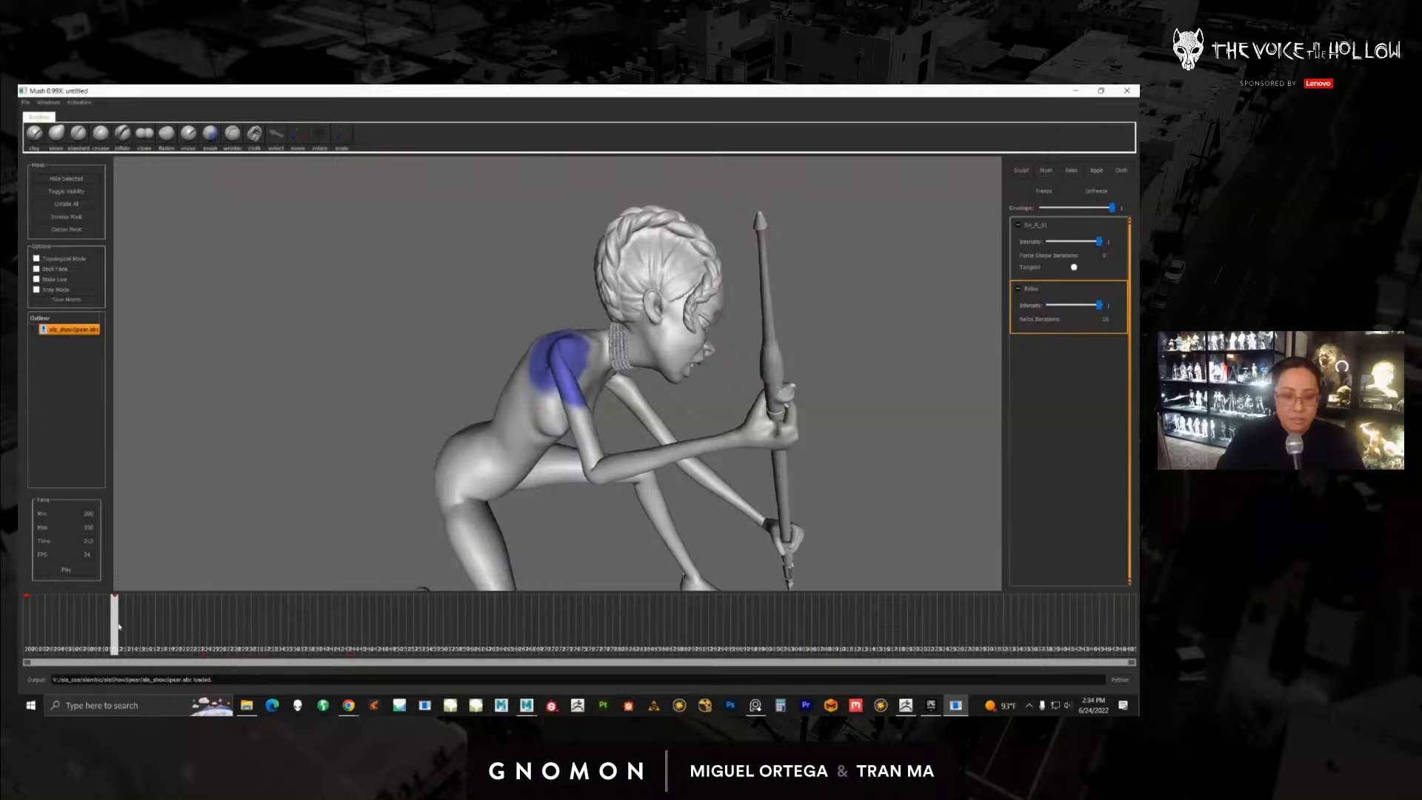
drag(118, 626, 181, 633)
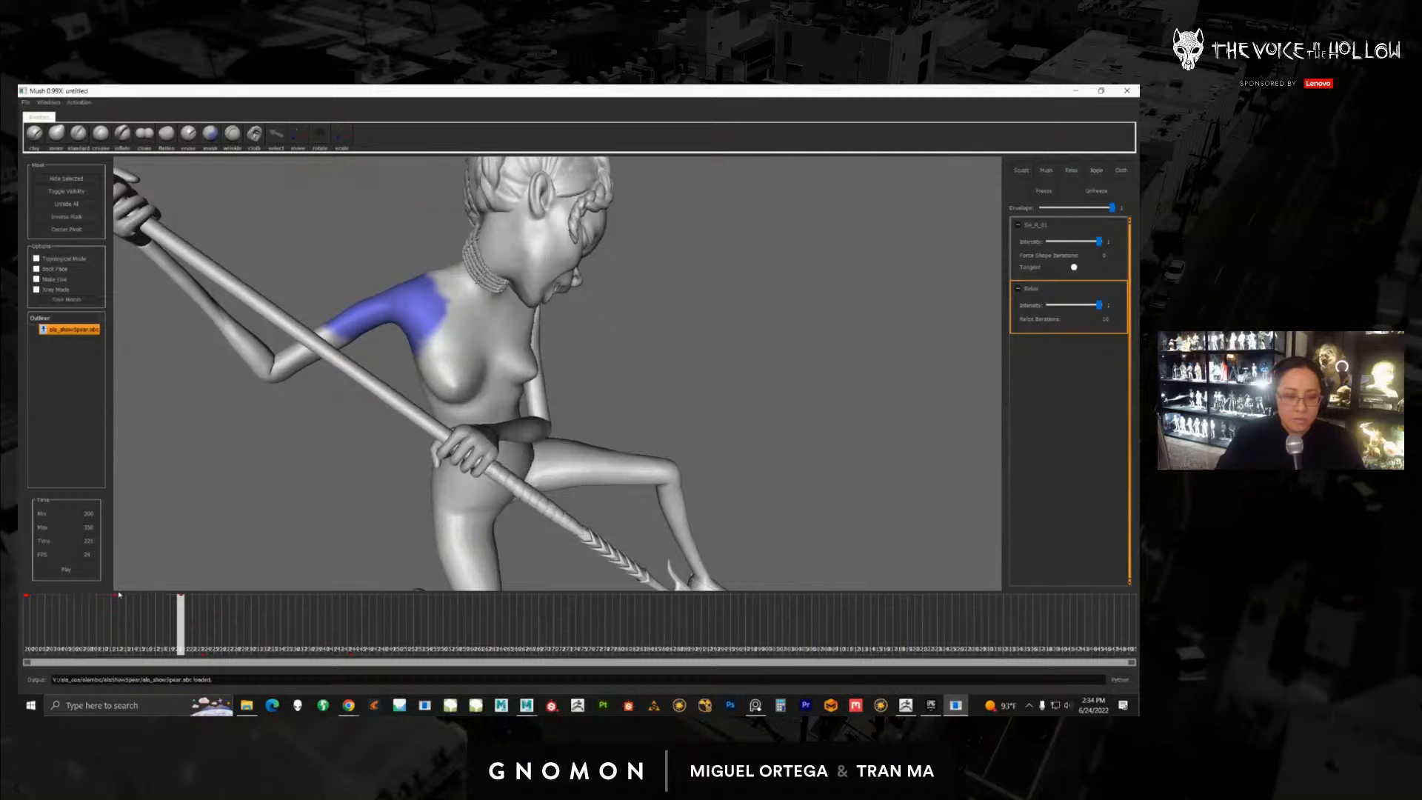
click(188, 627)
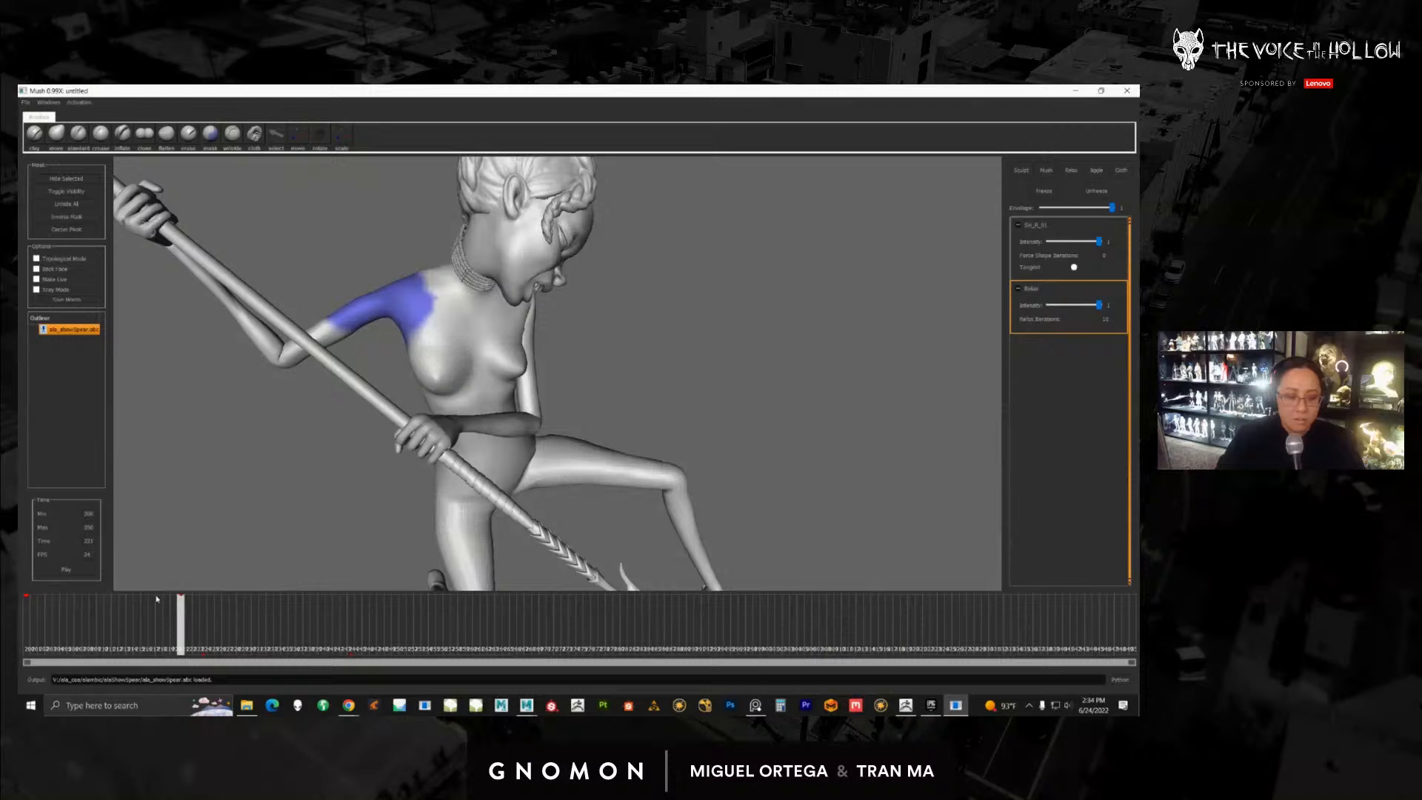
mouse_move(157, 599)
mouse_down()
mouse_move(183, 610)
mouse_move(162, 622)
mouse_up()
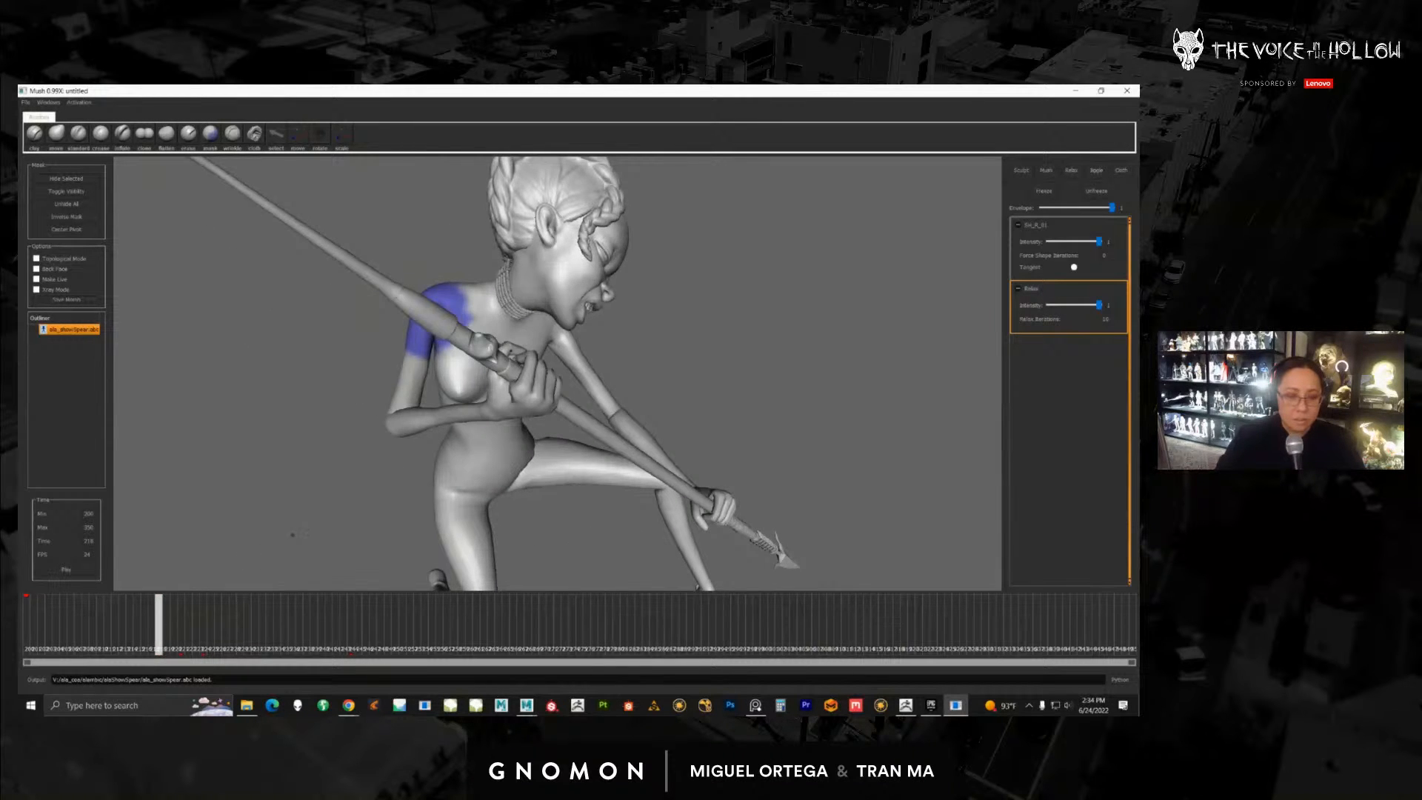
drag(157, 627, 143, 624)
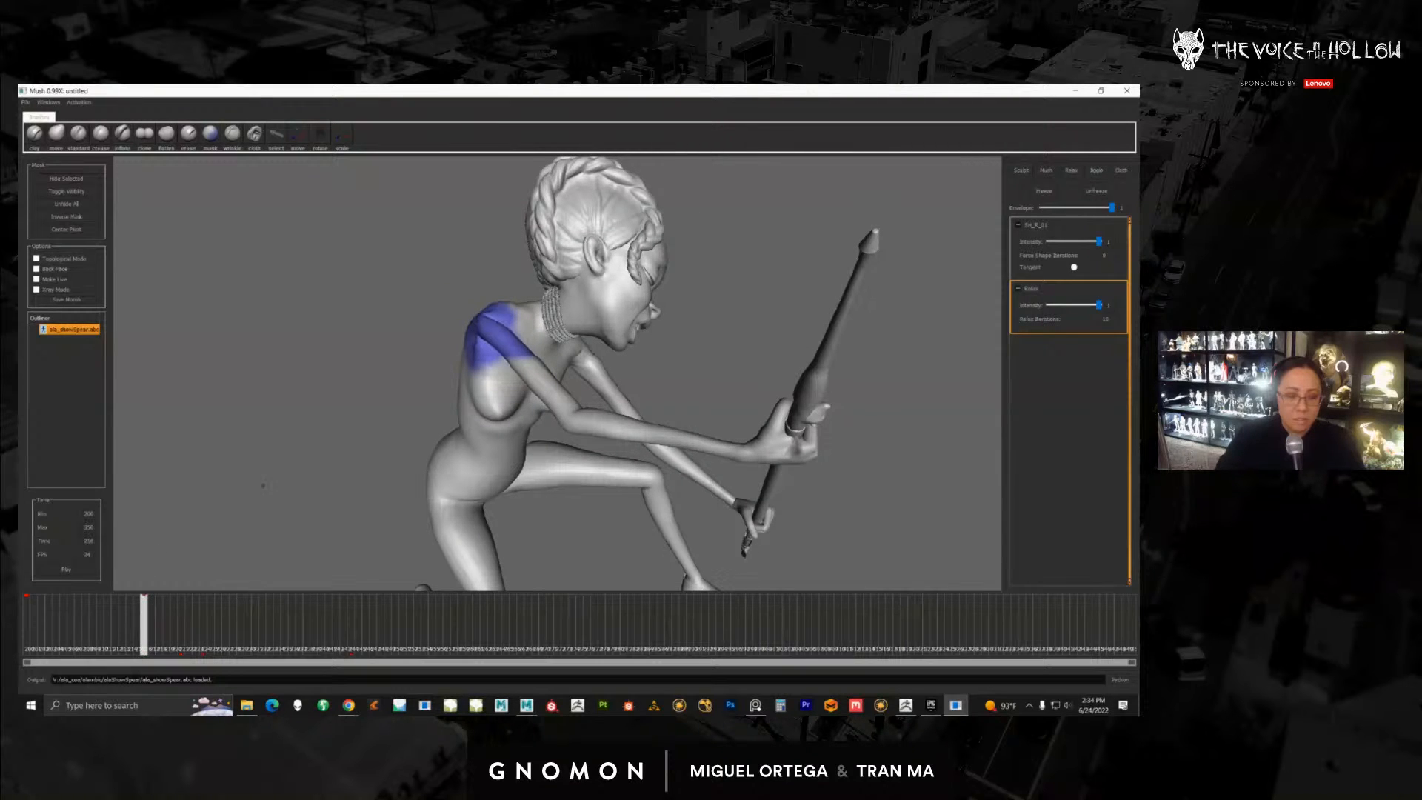
alt+drag(260, 486, 430, 459)
alt+right_drag(430, 459, 512, 474)
mouse_move(512, 474)
alt+mouse_down()
mouse_move(436, 474)
mouse_move(531, 482)
mouse_move(504, 485)
alt+mouse_up()
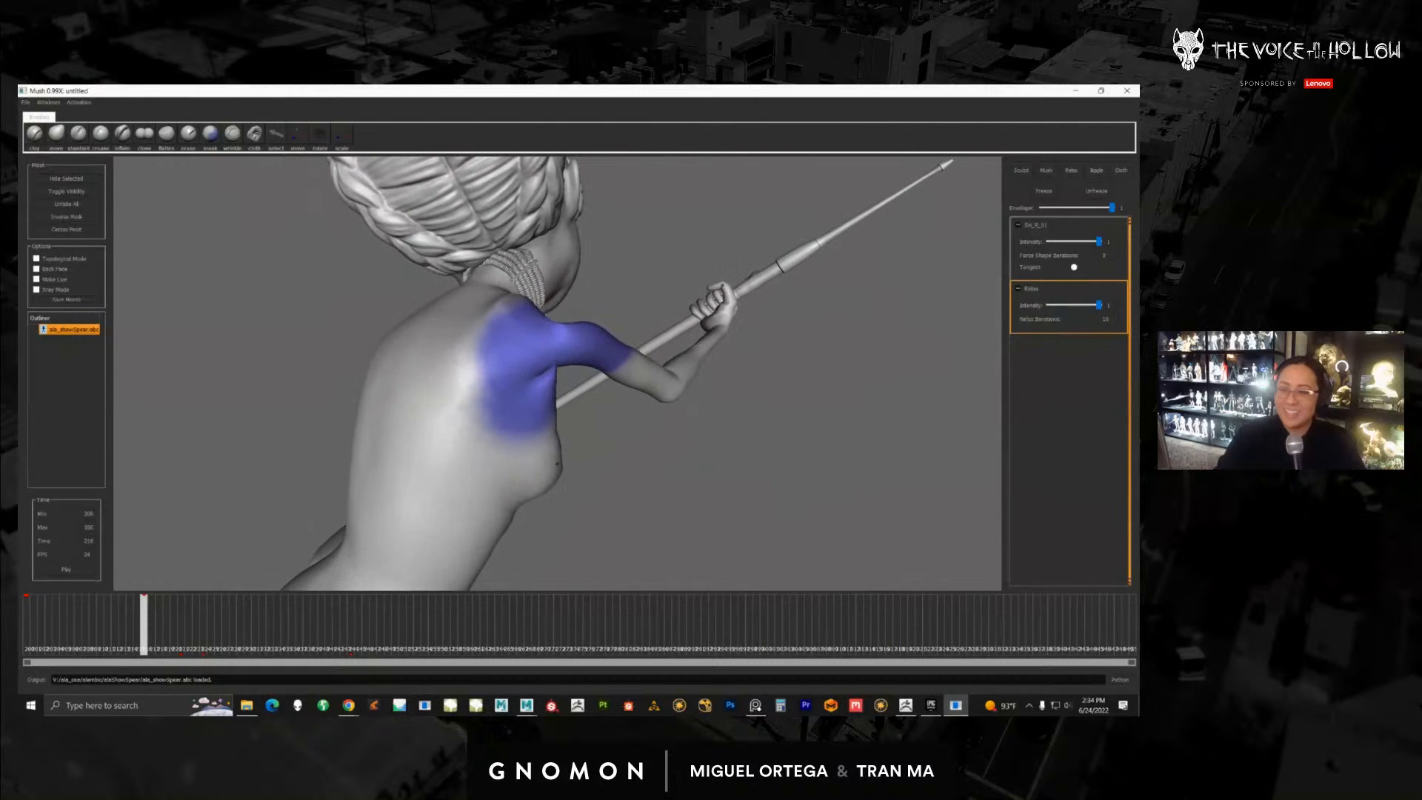
Step: Return to the first frame and add a new Sculpt layer above the Relax layer
drag(141, 627, 28, 628)
mouse_move(478, 470)
alt+mouse_down()
mouse_move(600, 407)
mouse_move(537, 437)
mouse_move(592, 360)
mouse_move(629, 352)
mouse_move(652, 366)
alt+mouse_up()
click(1023, 174)
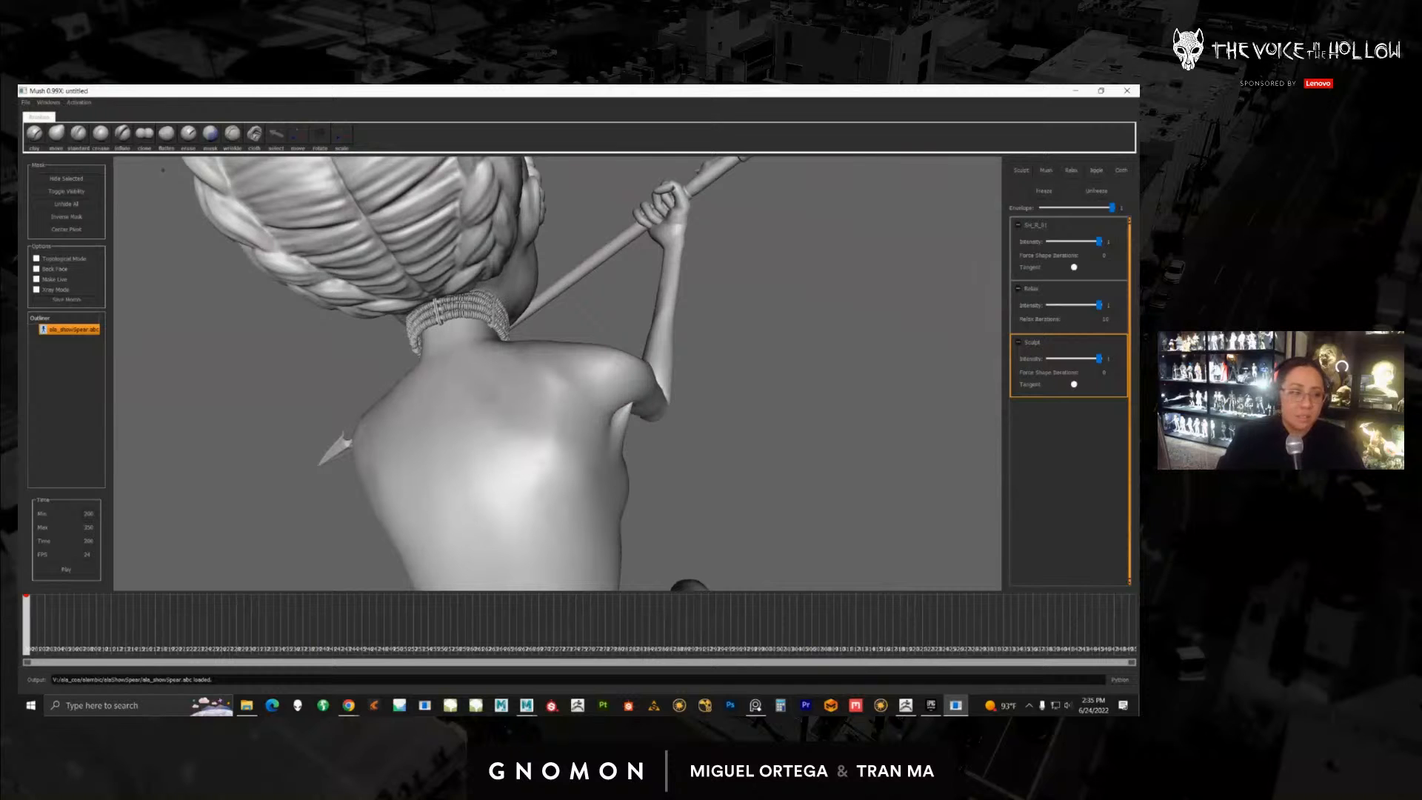
Step: Reshape the right shoulder and armpit on the first frame's Sculpt layer with the Move and Inflate brushes
click(57, 136)
mouse_move(594, 412)
alt+mouse_down()
mouse_move(576, 399)
mouse_move(591, 383)
mouse_move(567, 369)
mouse_move(604, 378)
mouse_move(621, 390)
mouse_move(611, 403)
mouse_move(585, 378)
mouse_move(574, 389)
mouse_move(627, 372)
mouse_move(601, 357)
mouse_move(570, 374)
mouse_move(589, 383)
mouse_move(571, 385)
mouse_move(580, 402)
mouse_move(579, 388)
mouse_move(524, 384)
mouse_move(551, 423)
mouse_move(542, 435)
alt+mouse_up()
click(123, 139)
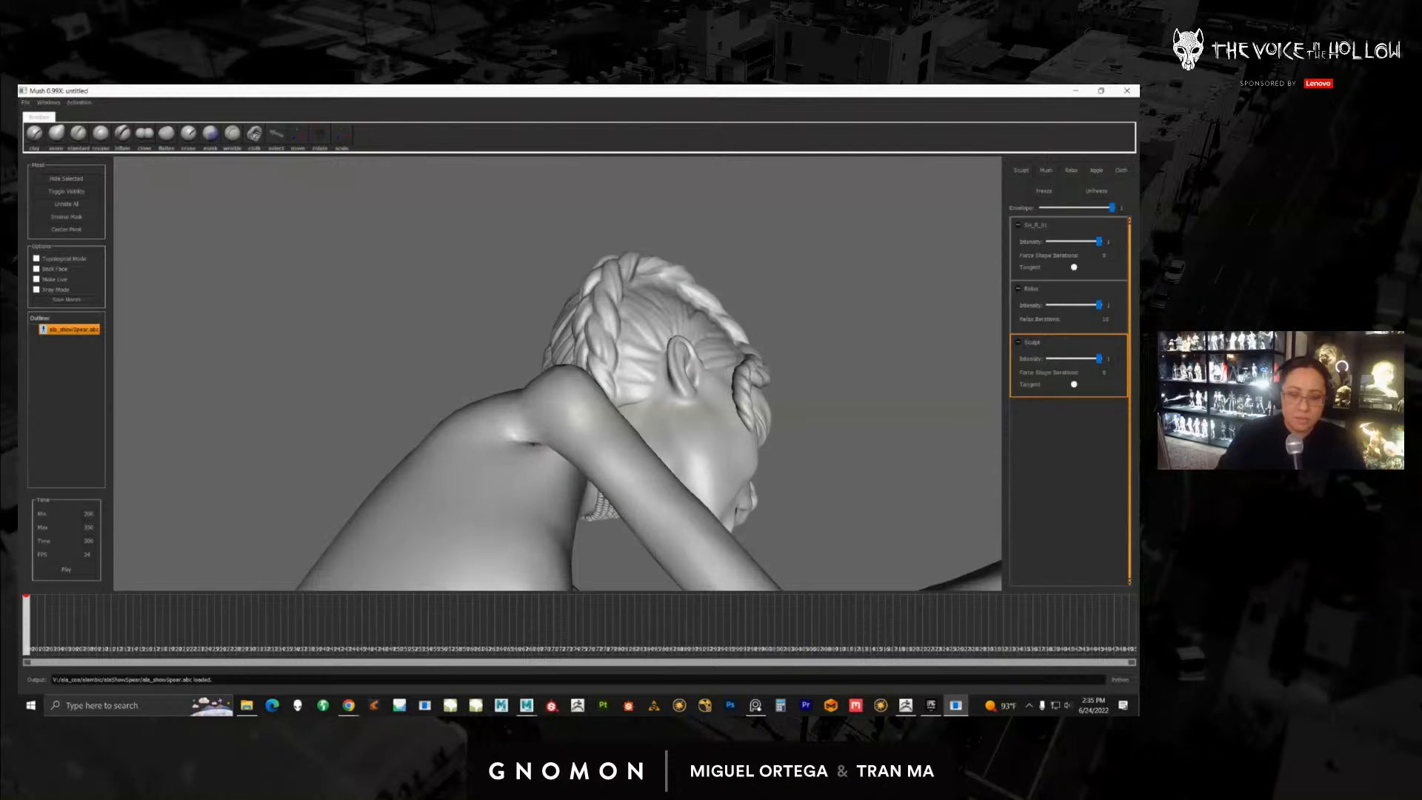
alt+drag(557, 444, 491, 336)
alt+drag(520, 391, 359, 277)
click(59, 132)
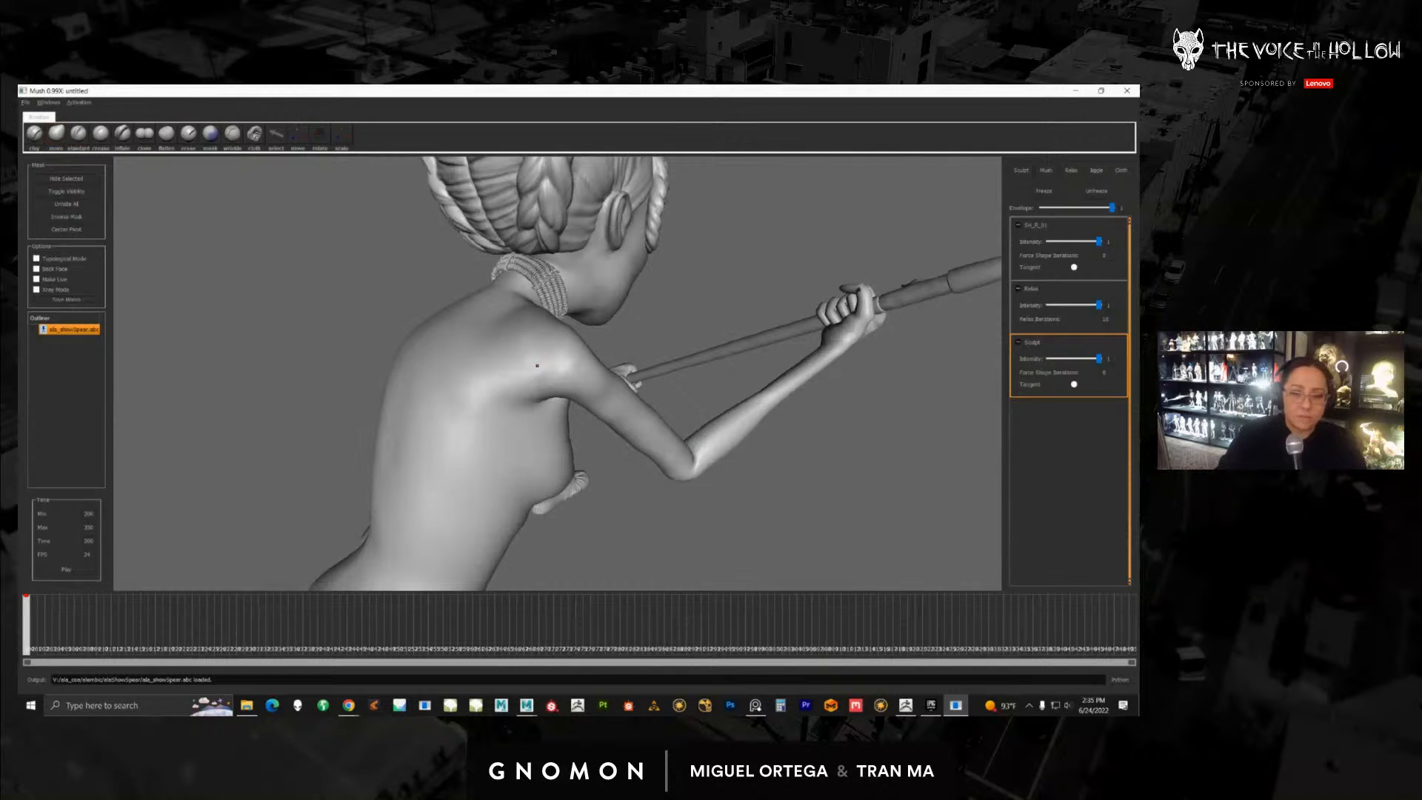
mouse_move(542, 365)
alt+mouse_down()
mouse_move(536, 334)
mouse_move(590, 345)
mouse_move(559, 368)
mouse_move(594, 368)
mouse_move(611, 336)
alt+mouse_up()
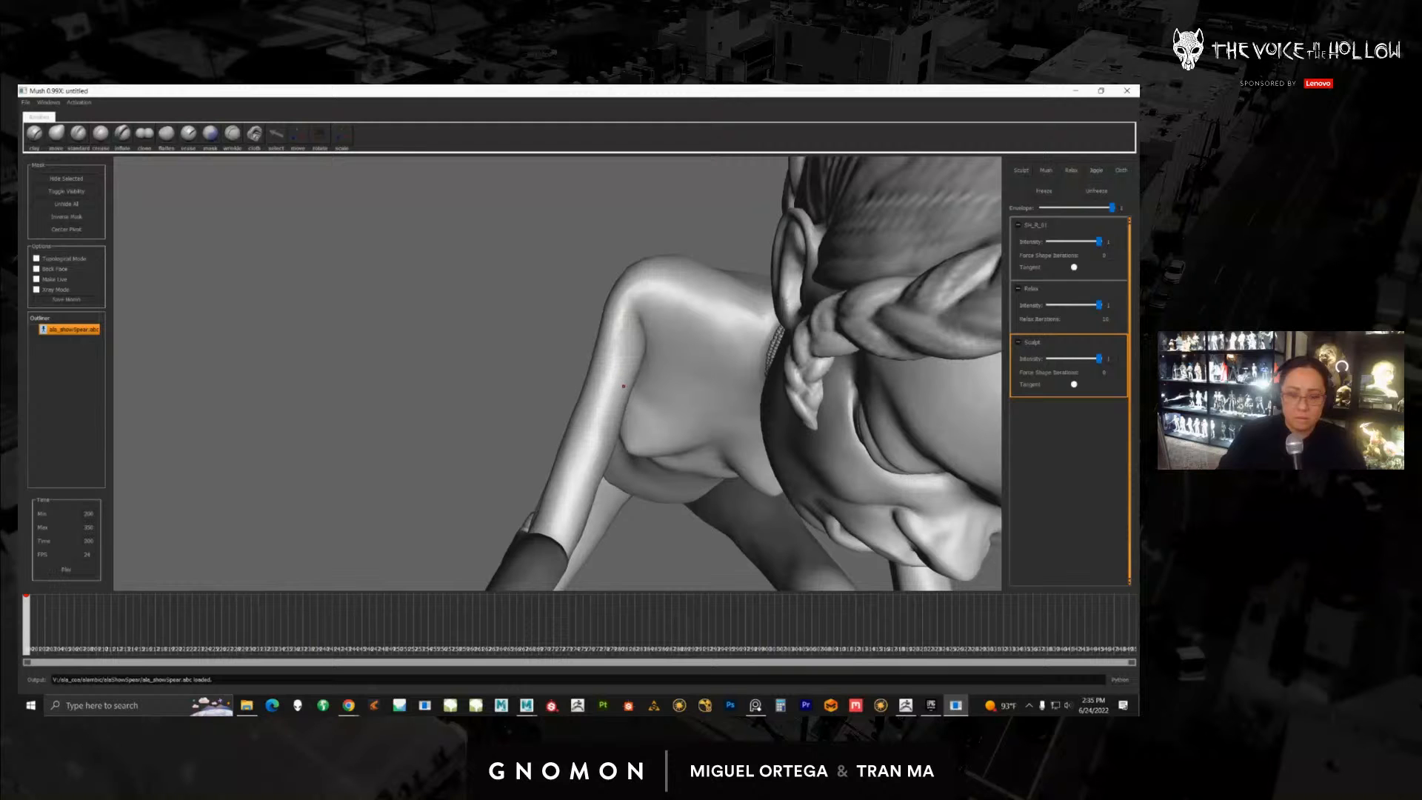
alt+drag(624, 386, 561, 354)
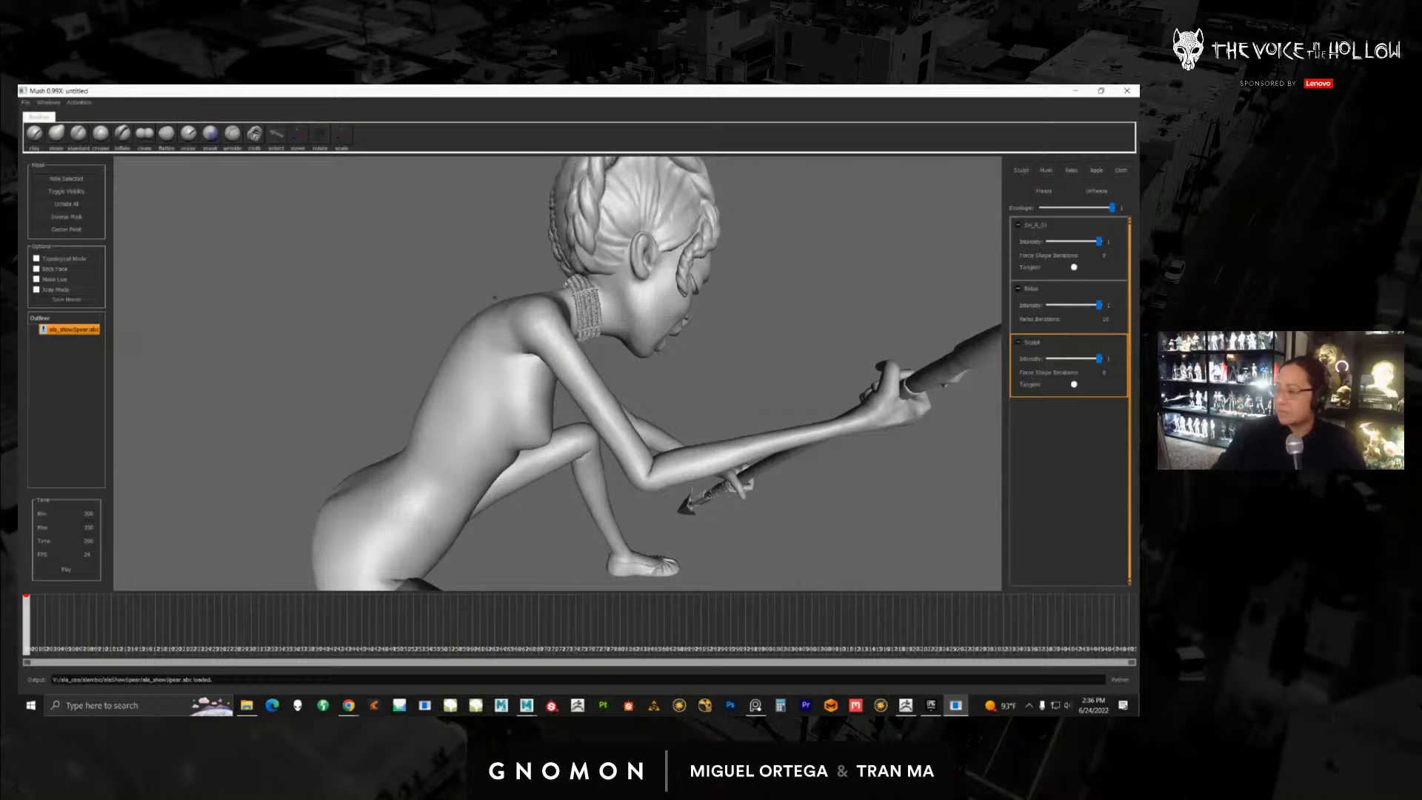
Step: Examine the sculpted right shoulder and underarm from the side and front on the first frame
alt+right_drag(560, 407, 625, 407)
alt+drag(626, 408, 624, 424)
alt+drag(590, 371, 594, 319)
alt+right_drag(589, 307, 550, 310)
mouse_move(30, 633)
mouse_down()
mouse_move(150, 635)
mouse_move(19, 636)
mouse_up()
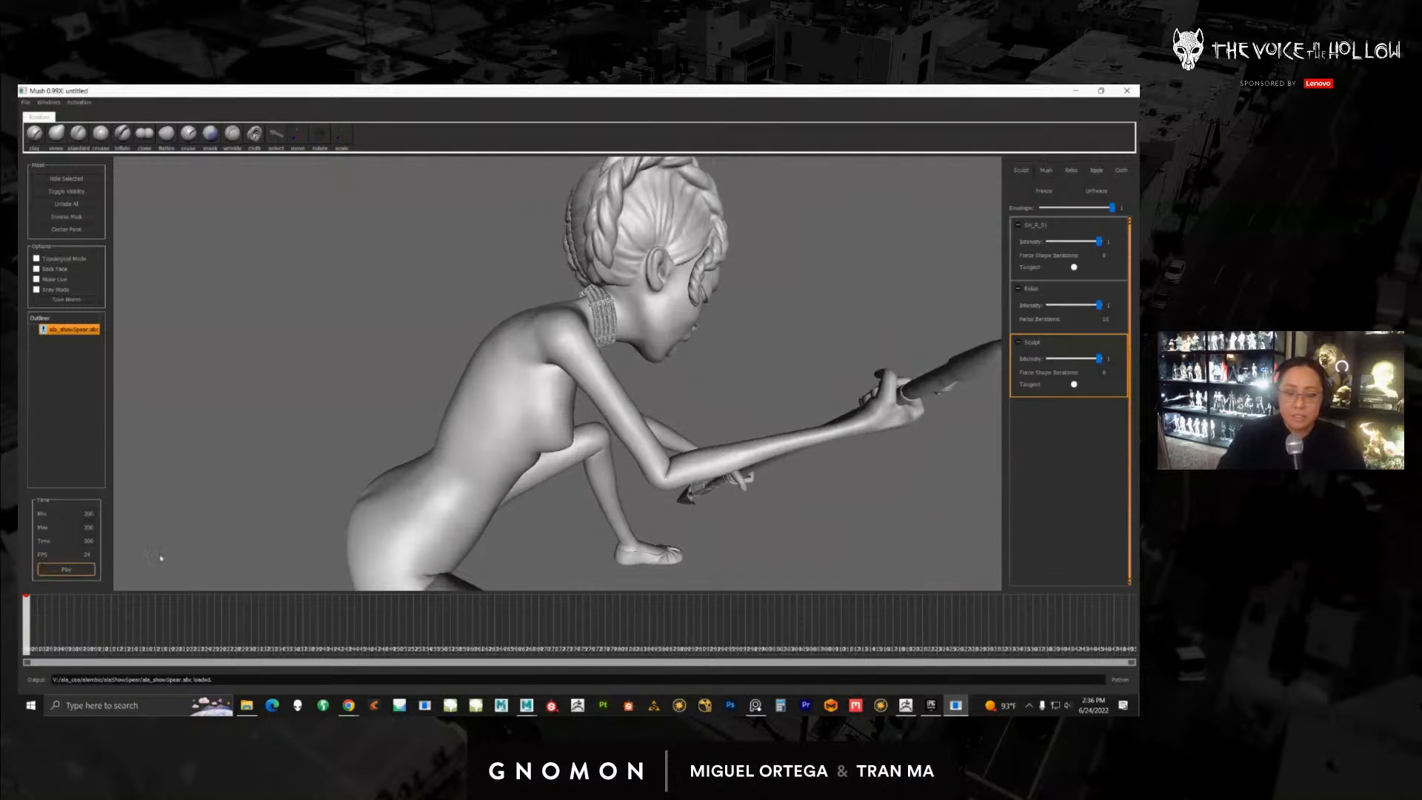
mouse_move(678, 346)
alt+mouse_down()
mouse_move(553, 409)
mouse_move(599, 358)
mouse_move(587, 362)
mouse_move(573, 420)
mouse_move(481, 405)
mouse_move(666, 392)
mouse_move(567, 419)
alt+mouse_up()
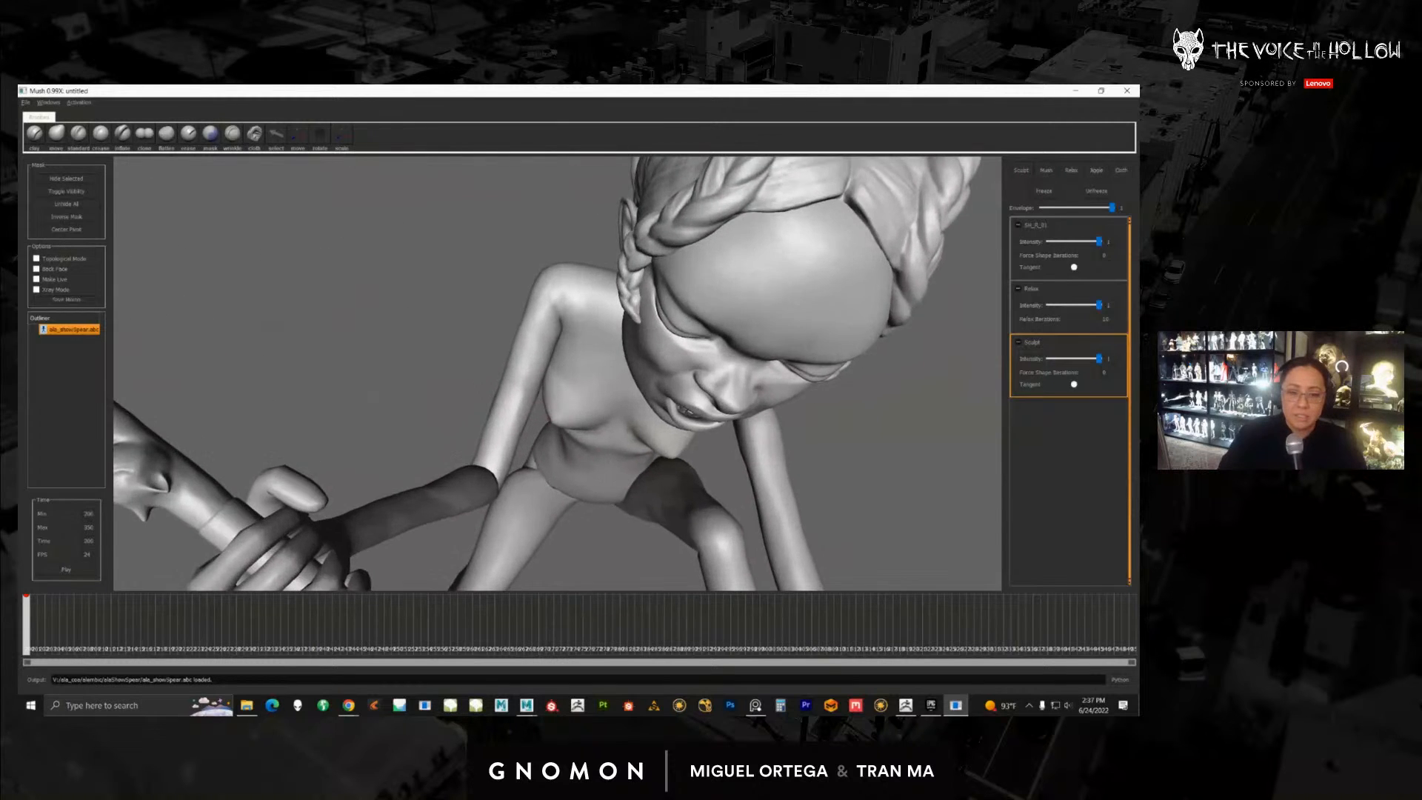
mouse_move(459, 418)
alt+mouse_down()
mouse_move(585, 377)
mouse_move(521, 382)
mouse_move(602, 392)
mouse_move(590, 426)
mouse_move(574, 421)
alt+mouse_up()
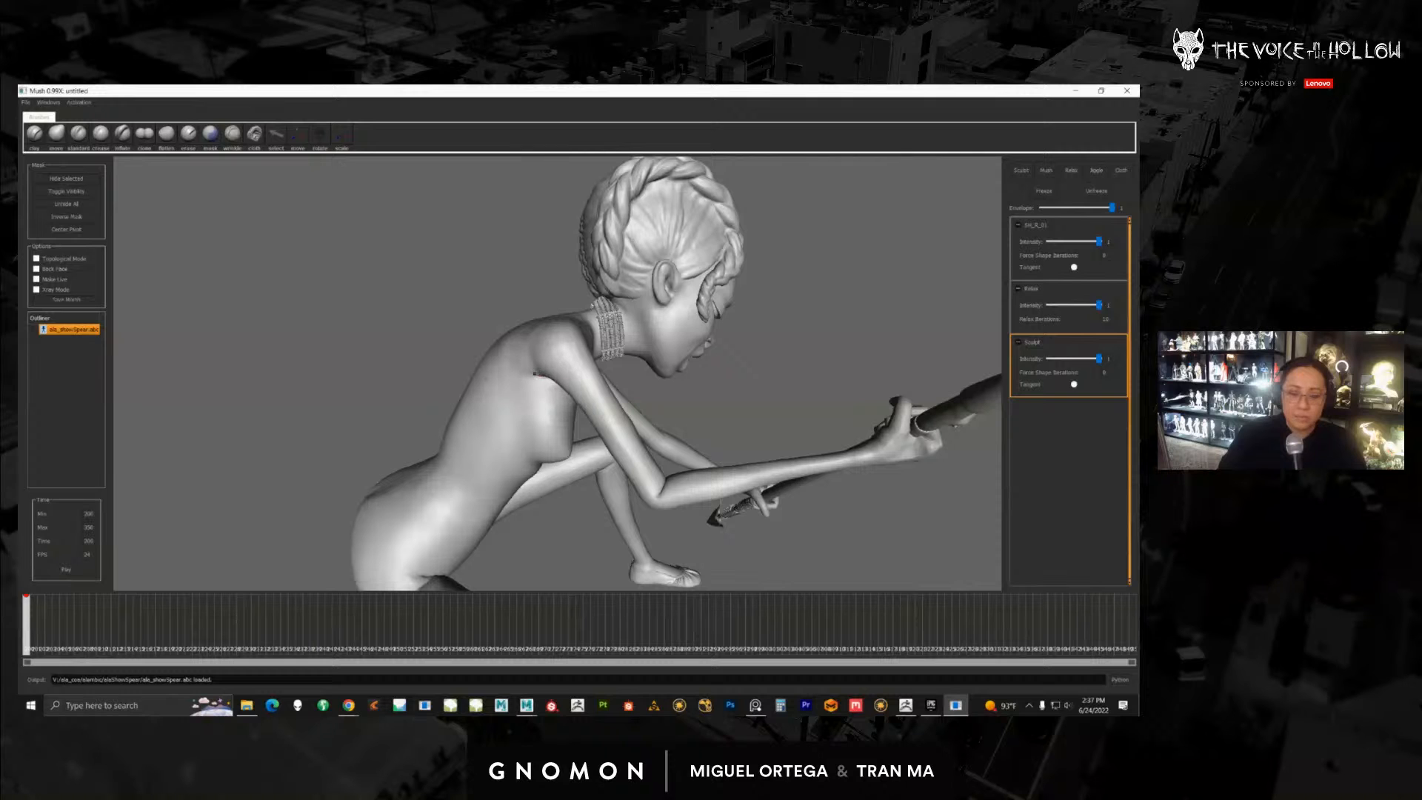
alt+drag(530, 363, 545, 371)
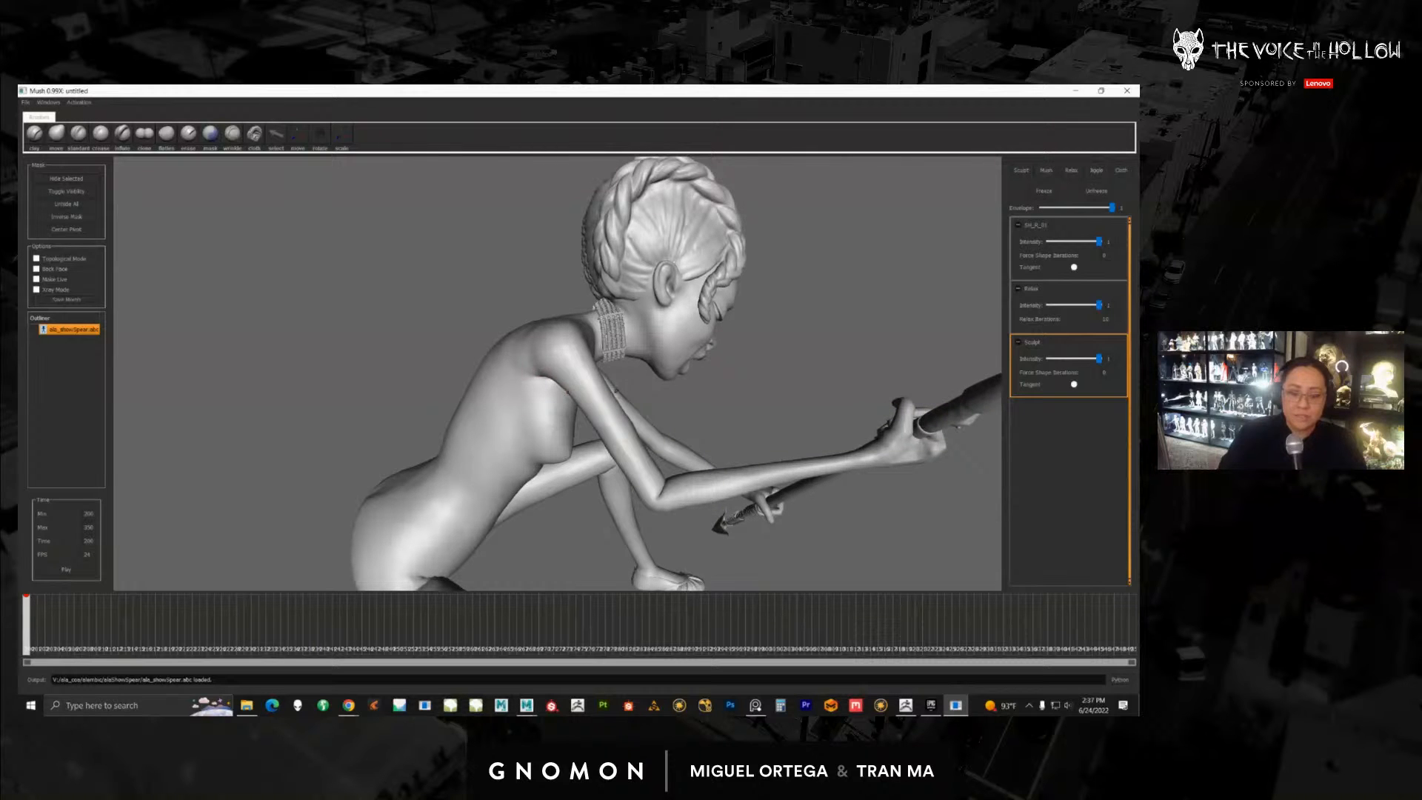
alt+drag(616, 390, 562, 393)
Step: Advance to the crouch with the right hand raised to the face and key the Sculpt layer's intensity
click(34, 629)
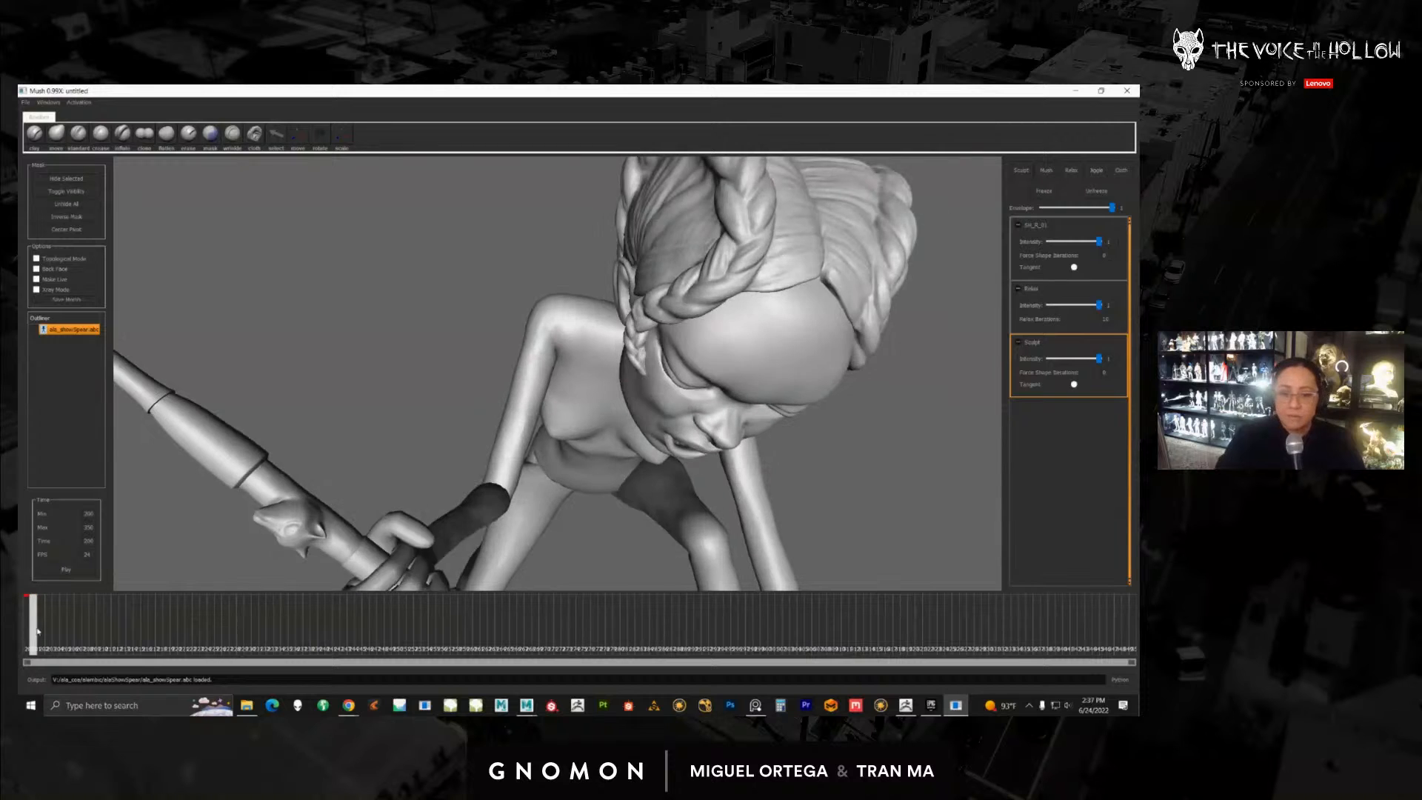
drag(37, 631, 70, 629)
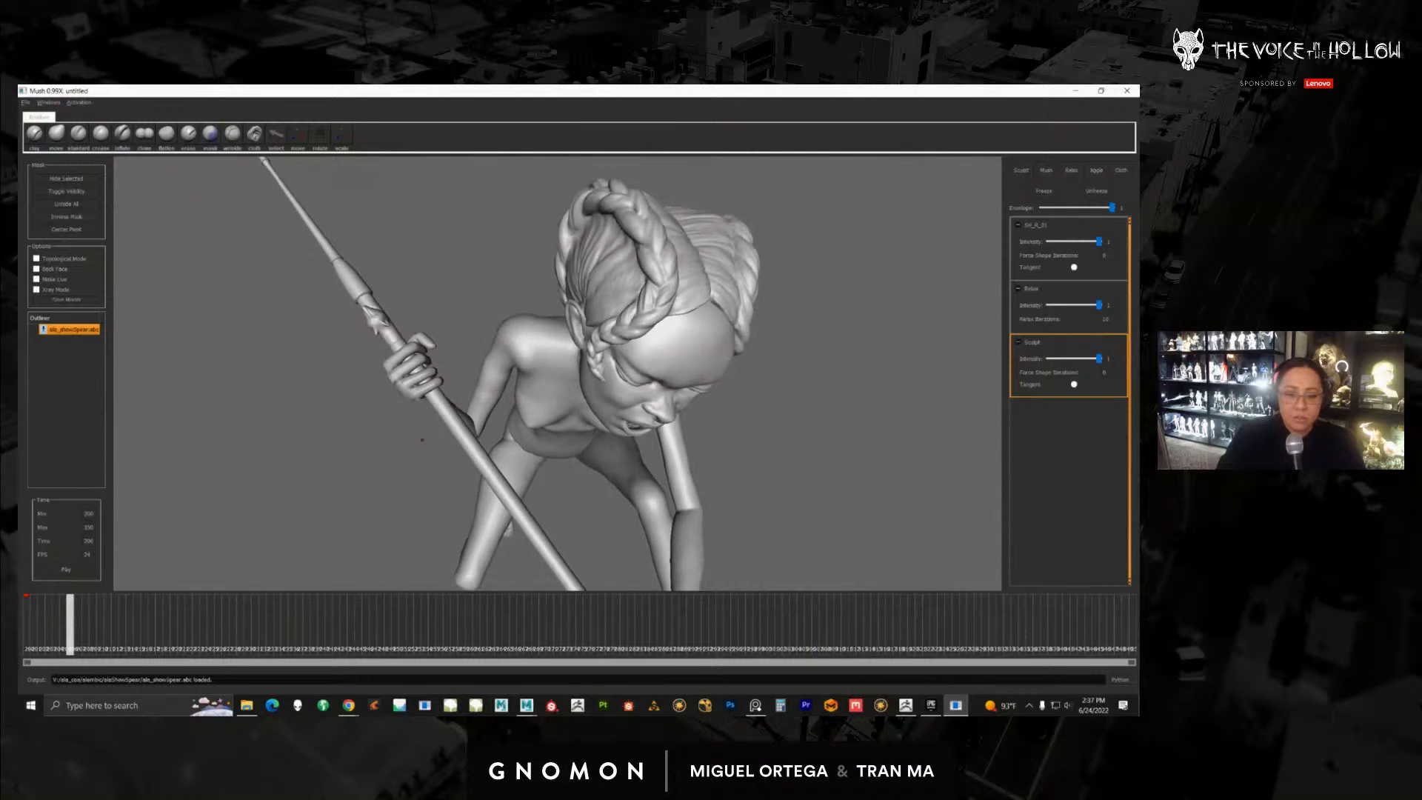
alt+drag(422, 440, 485, 416)
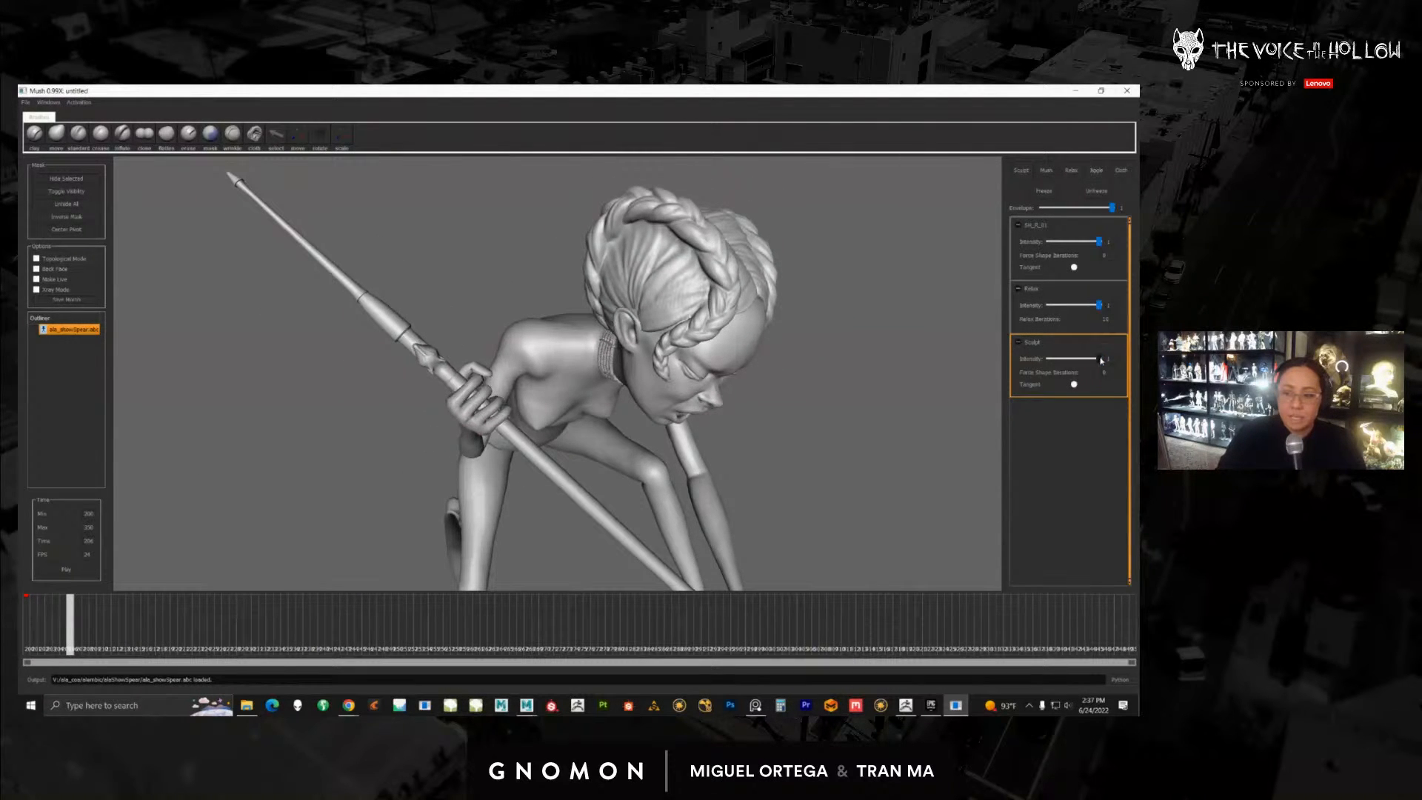
mouse_move(1101, 360)
mouse_down()
mouse_move(1047, 359)
mouse_move(1138, 352)
mouse_up()
alt+drag(511, 349, 629, 439)
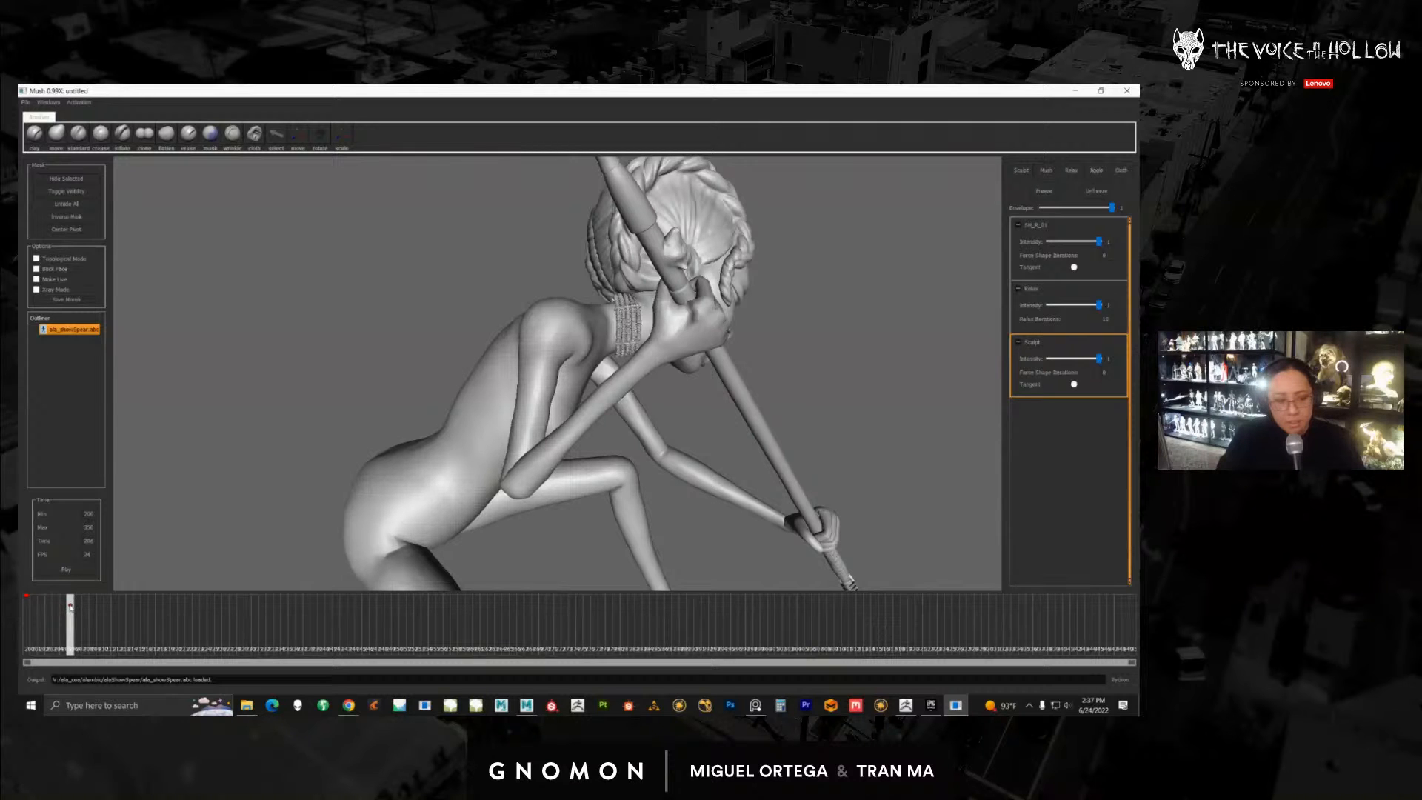
Step: Scrub between the first frame and the raised-hand crouch to check how the shoulder correction fades
key(Left)
key(Left)
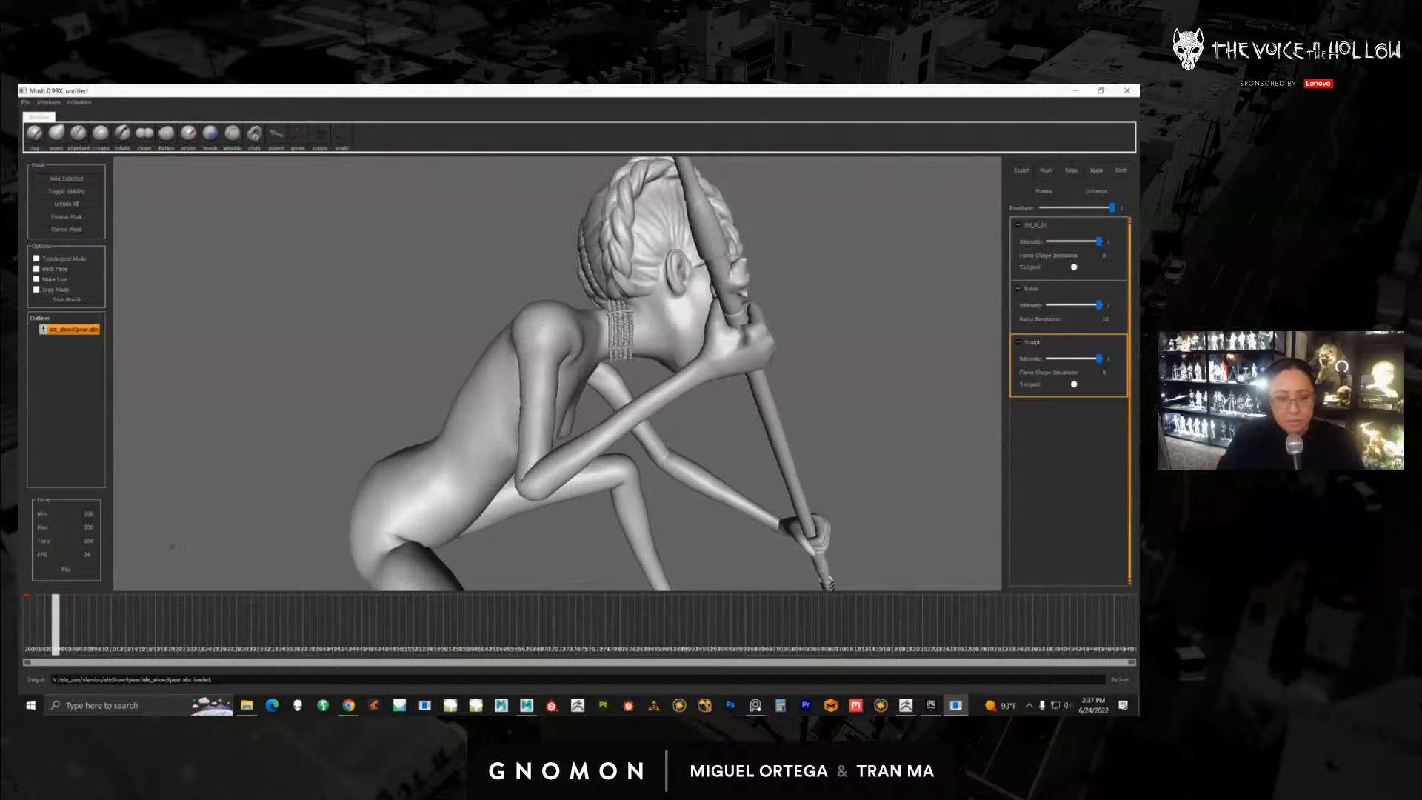
alt+drag(451, 444, 259, 495)
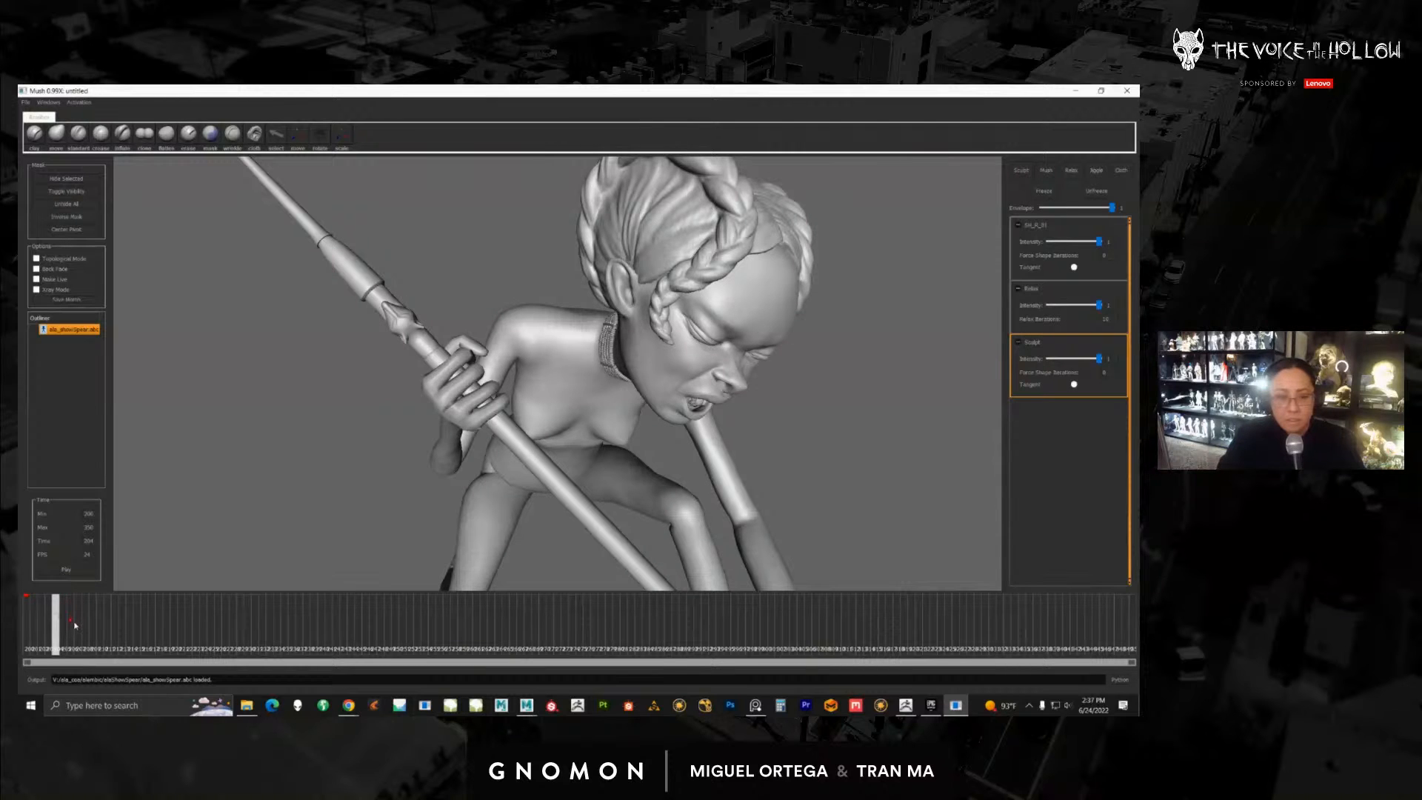
drag(57, 635, 82, 638)
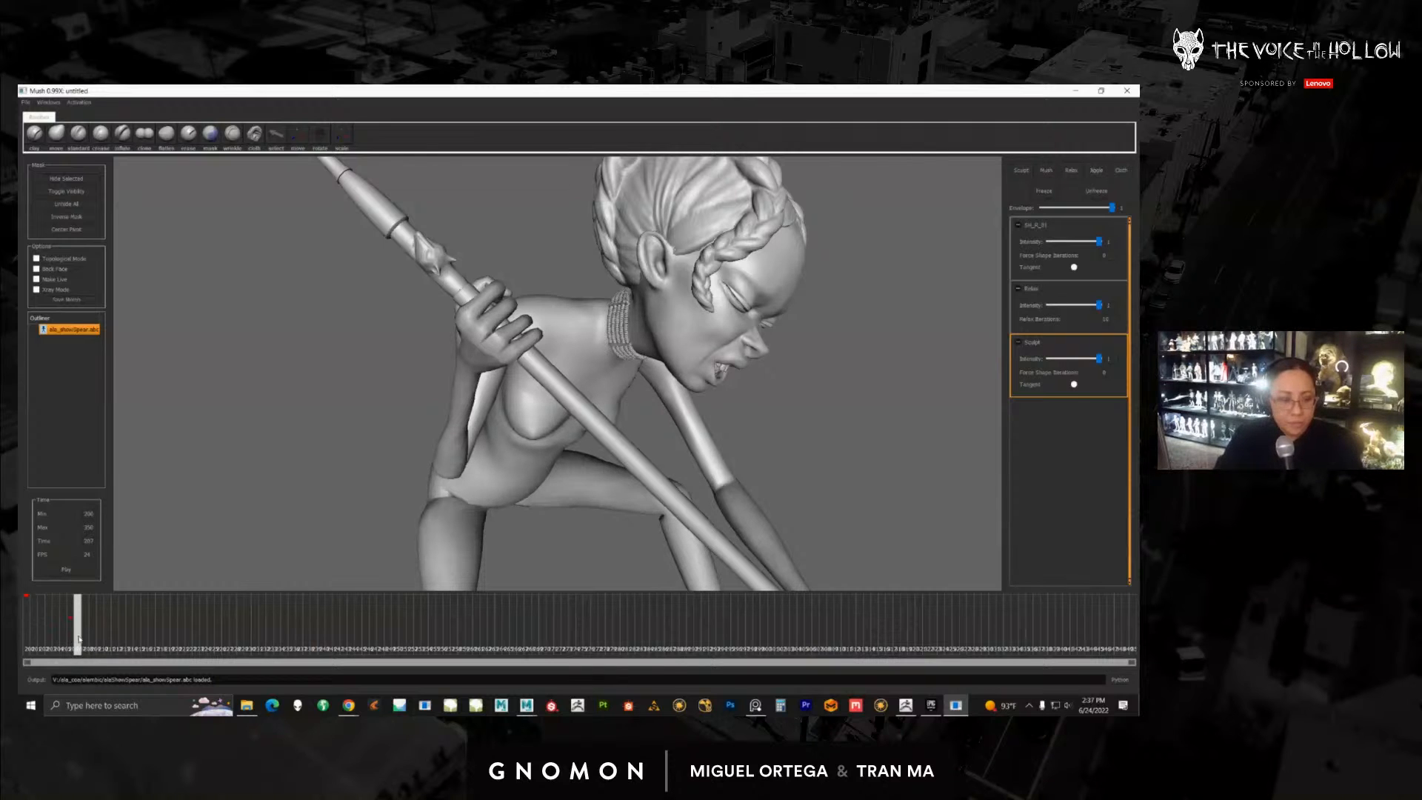
drag(78, 638, 31, 595)
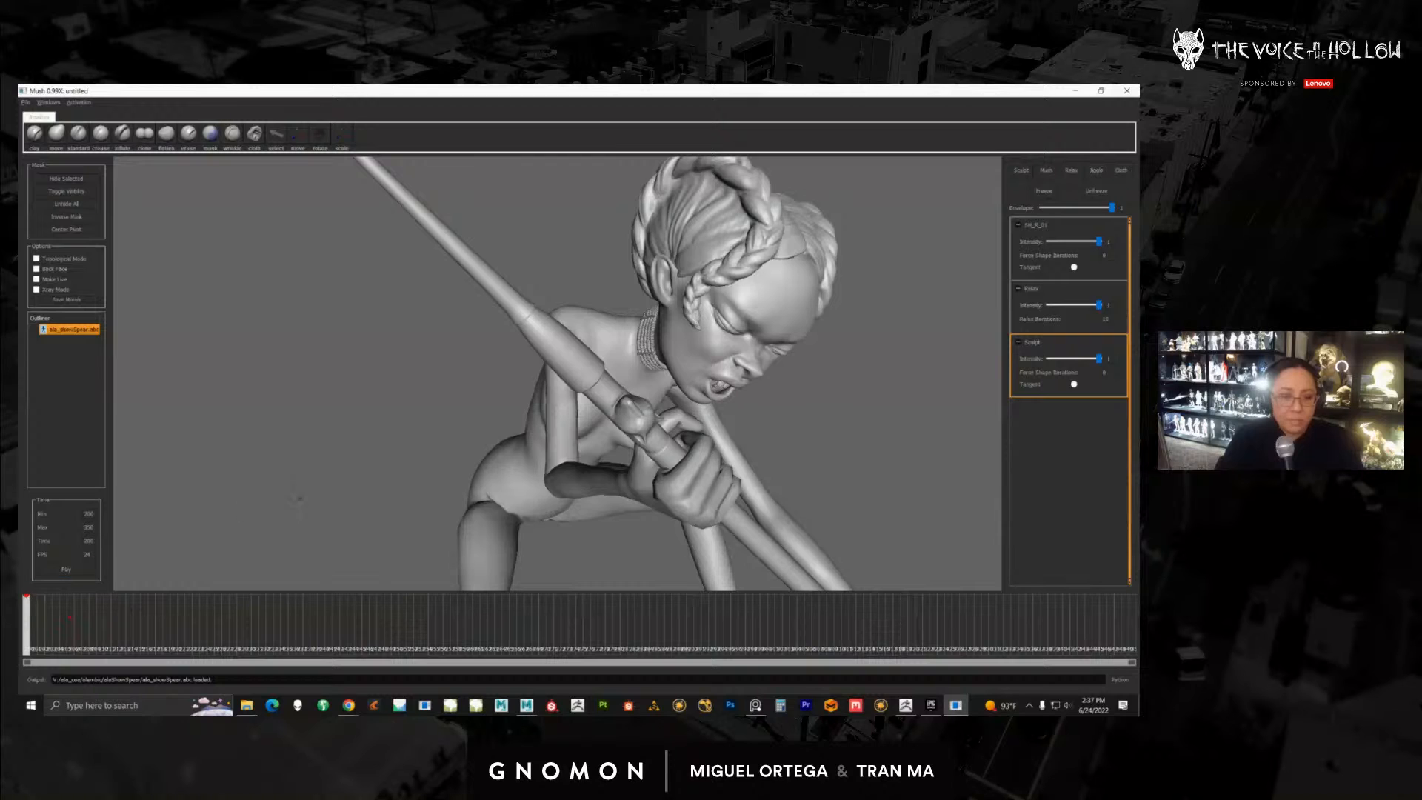
alt+drag(299, 498, 388, 476)
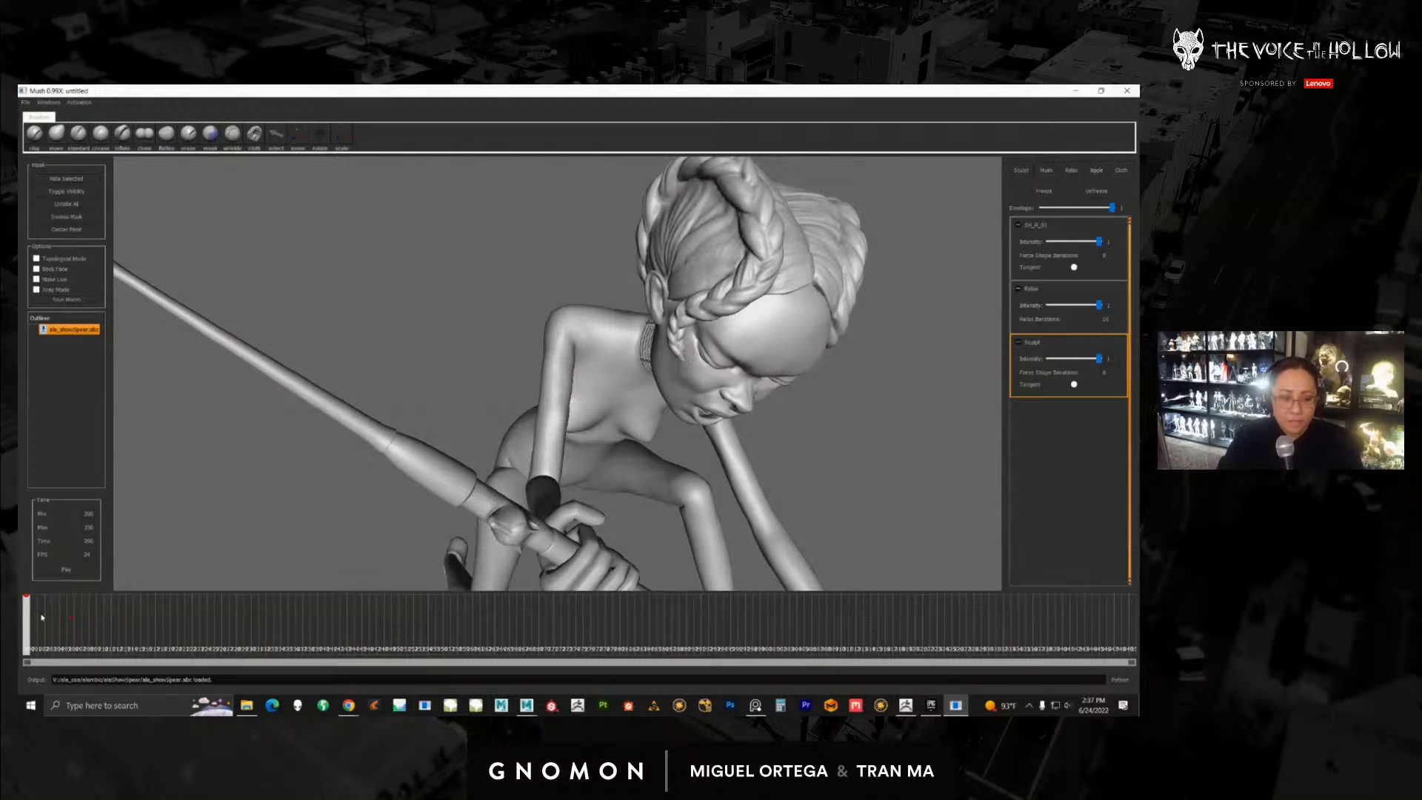
drag(43, 617, 70, 619)
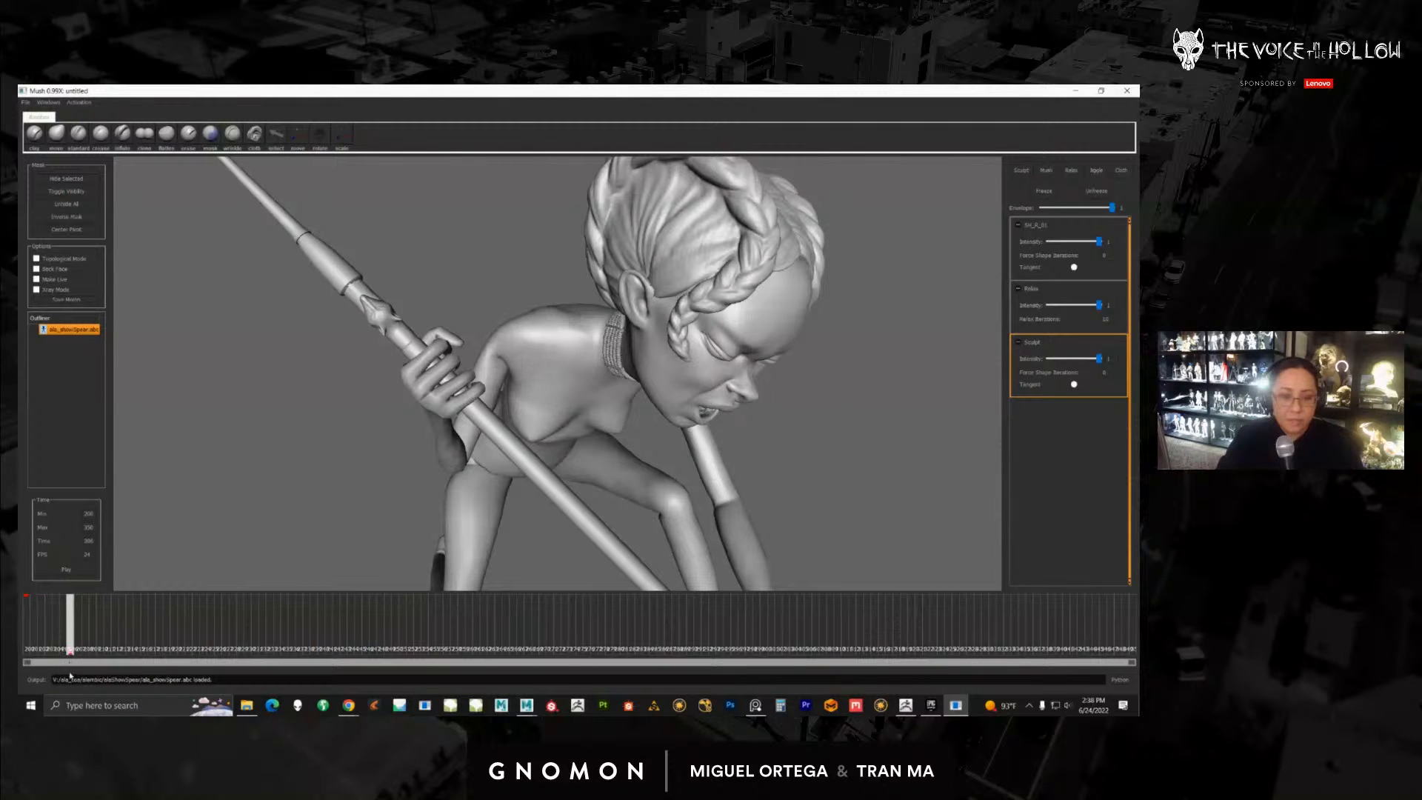
Step: Advance to the crouch with the spear held upright in front and add another intensity key to the Sculpt layer
mouse_move(71, 675)
mouse_down()
mouse_move(77, 618)
mouse_move(110, 654)
mouse_move(108, 634)
mouse_up()
alt+drag(285, 496, 425, 512)
drag(108, 628, 108, 623)
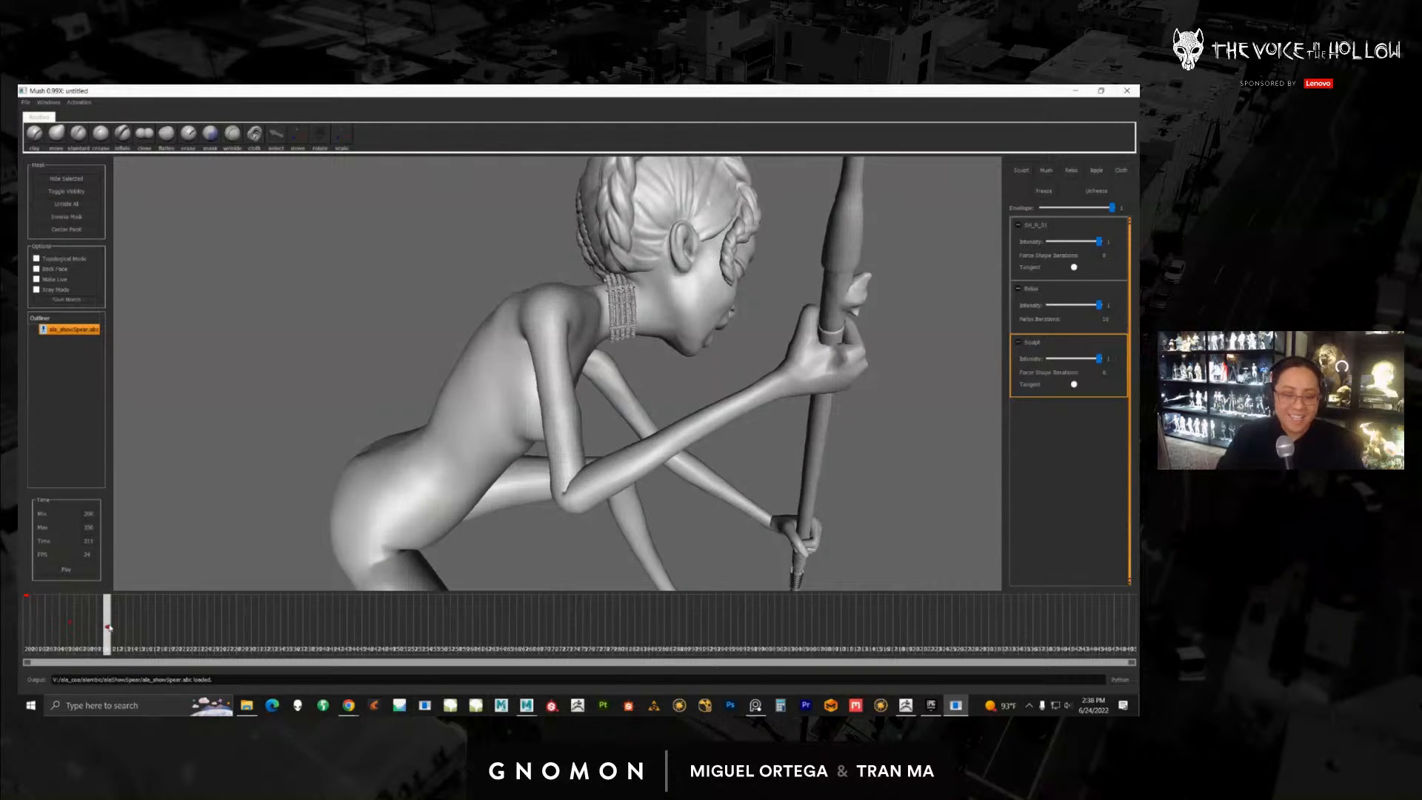
alt+drag(392, 504, 300, 547)
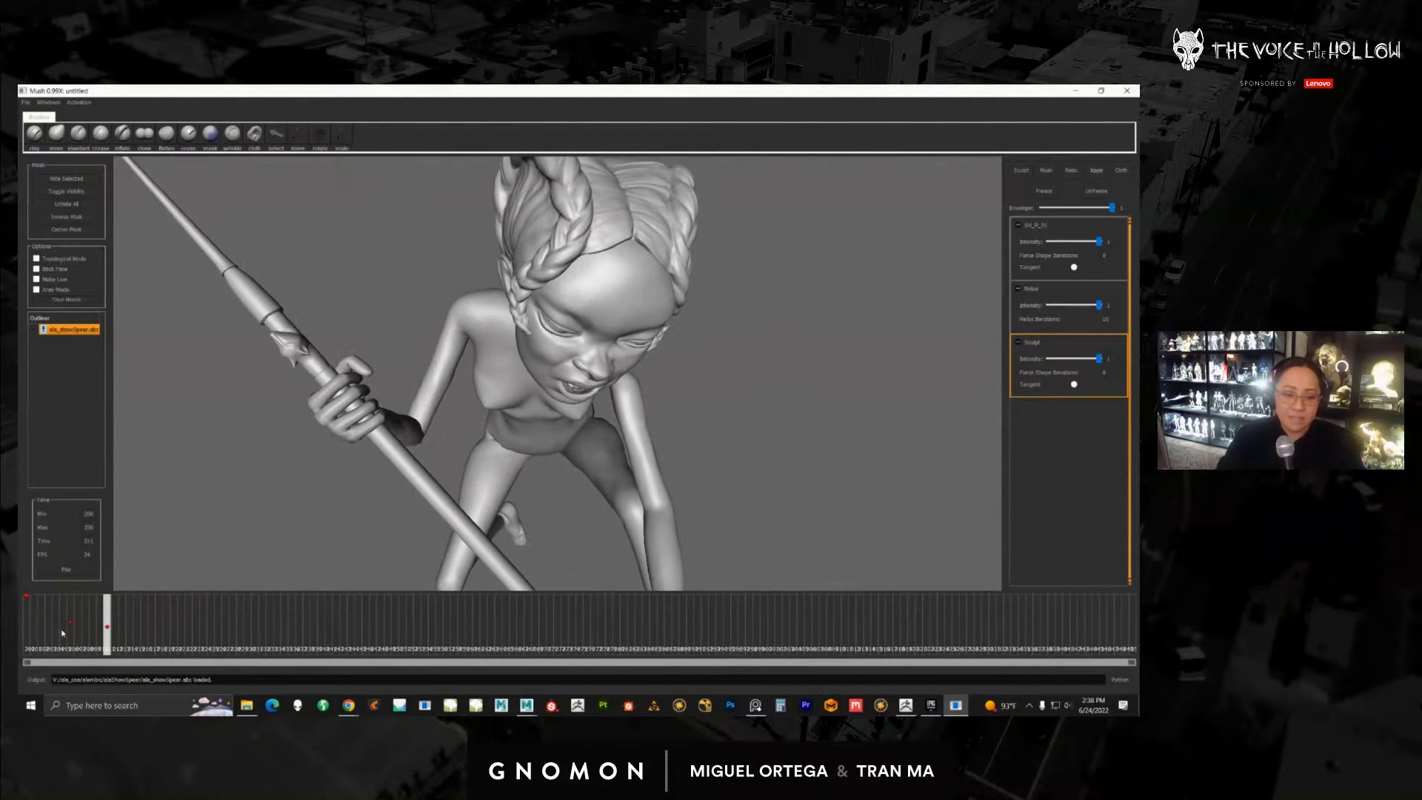
Step: Advance to the pose with the right arm stretched forward and test the Sculpt layer's intensity on the shoulder
drag(110, 643, 144, 641)
alt+drag(326, 527, 425, 520)
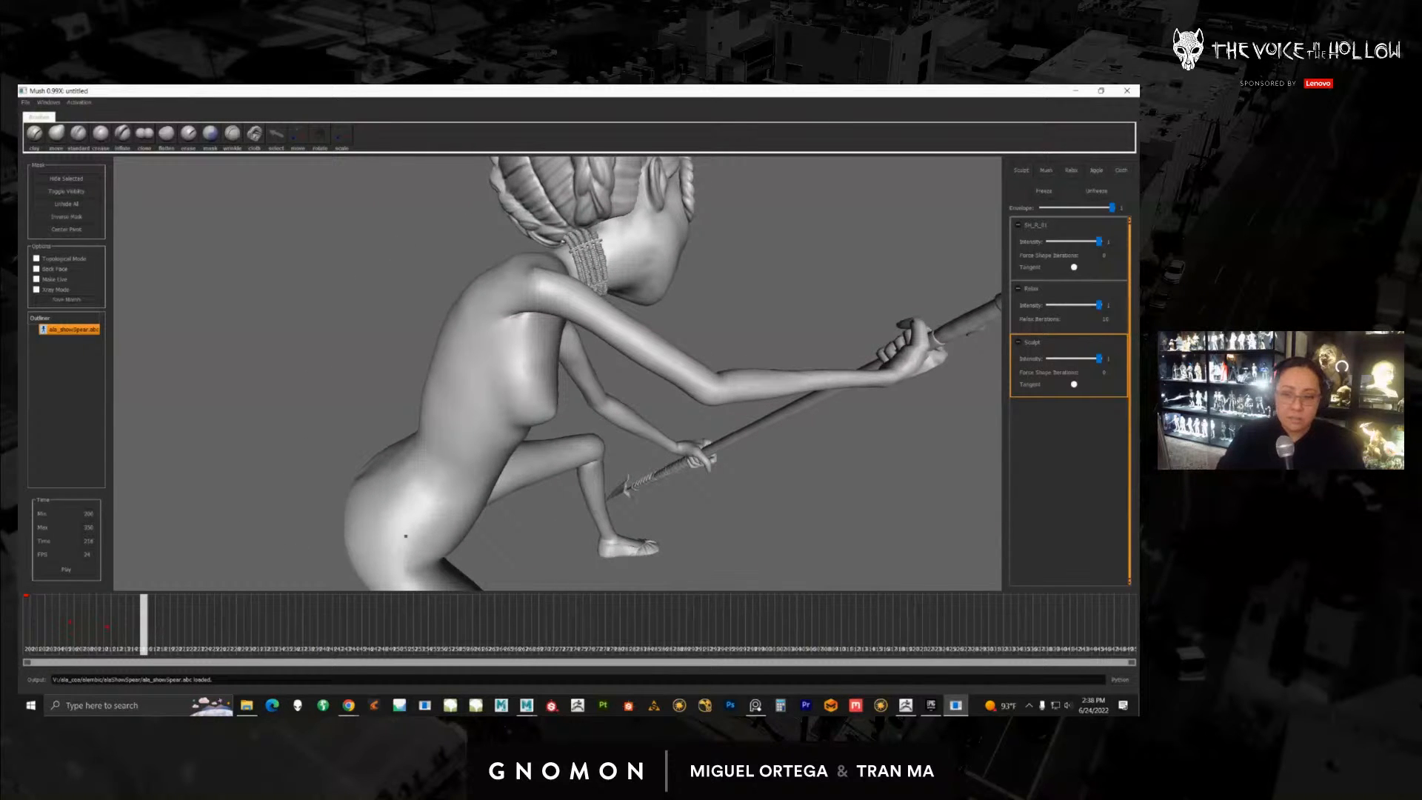
mouse_move(1069, 363)
mouse_down()
mouse_move(1044, 362)
mouse_move(1105, 361)
mouse_up()
mouse_move(888, 444)
alt+mouse_down()
mouse_move(789, 473)
mouse_move(801, 481)
alt+mouse_up()
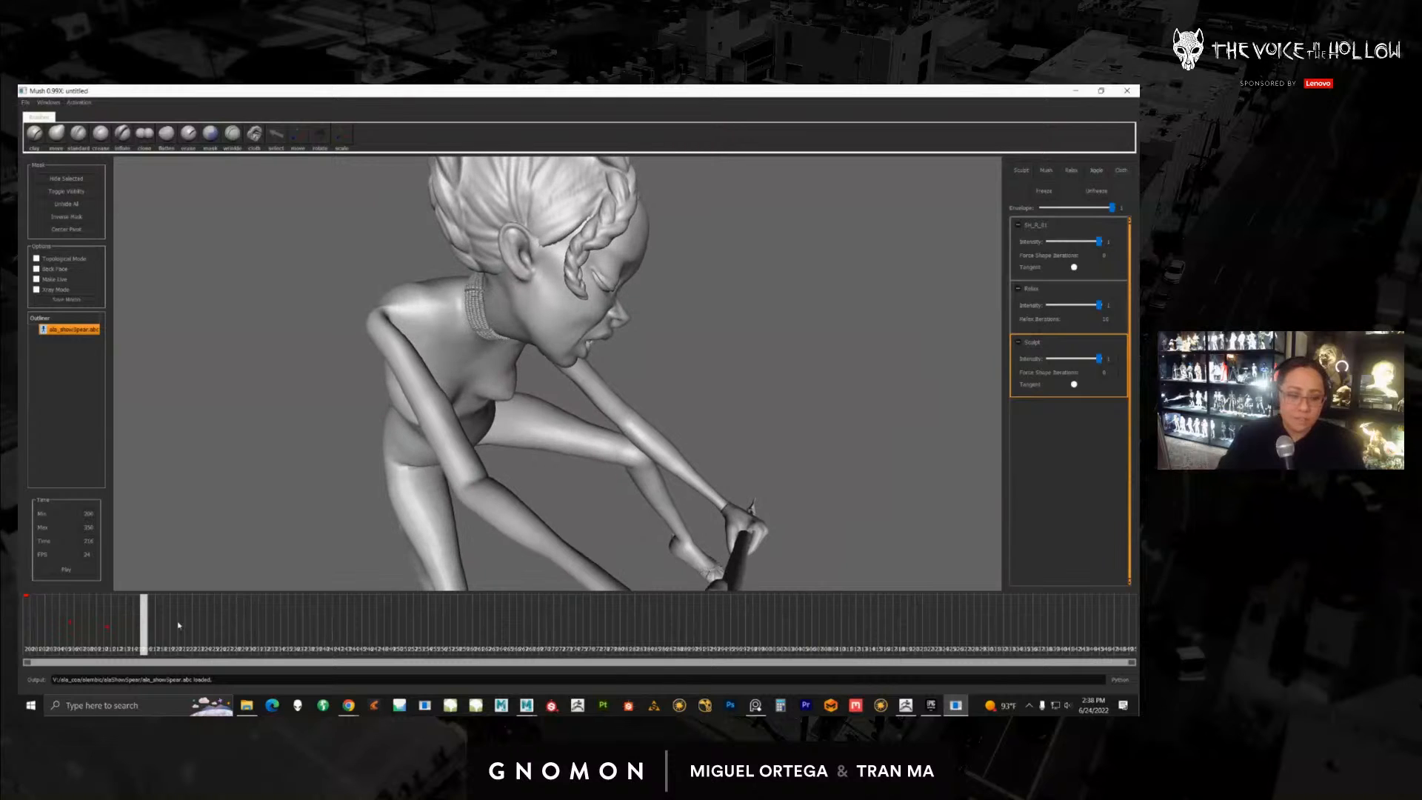
Step: Key the Sculpt layer's intensity at zero where the right arm is drawn back and again a few frames earlier
drag(145, 641, 195, 635)
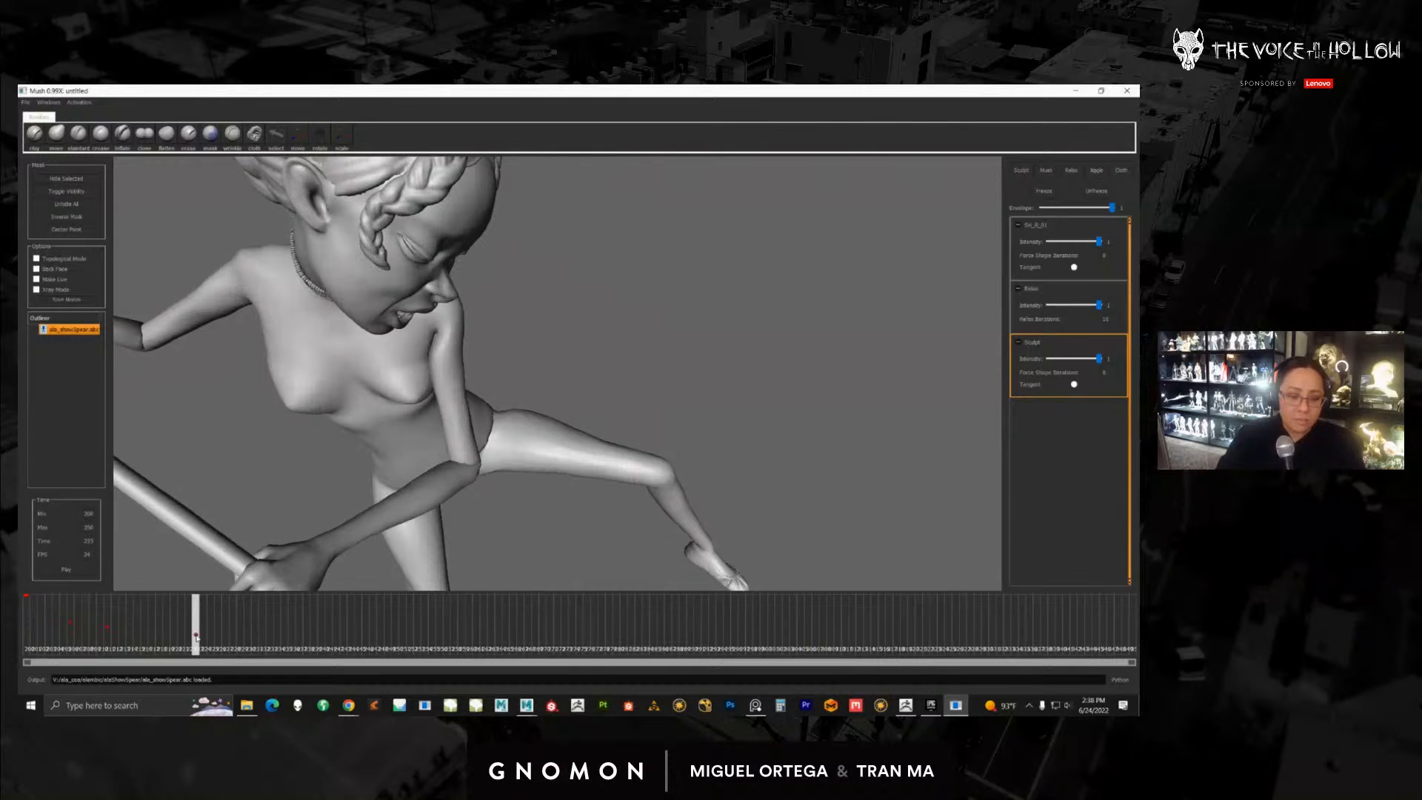
alt+drag(358, 446, 448, 492)
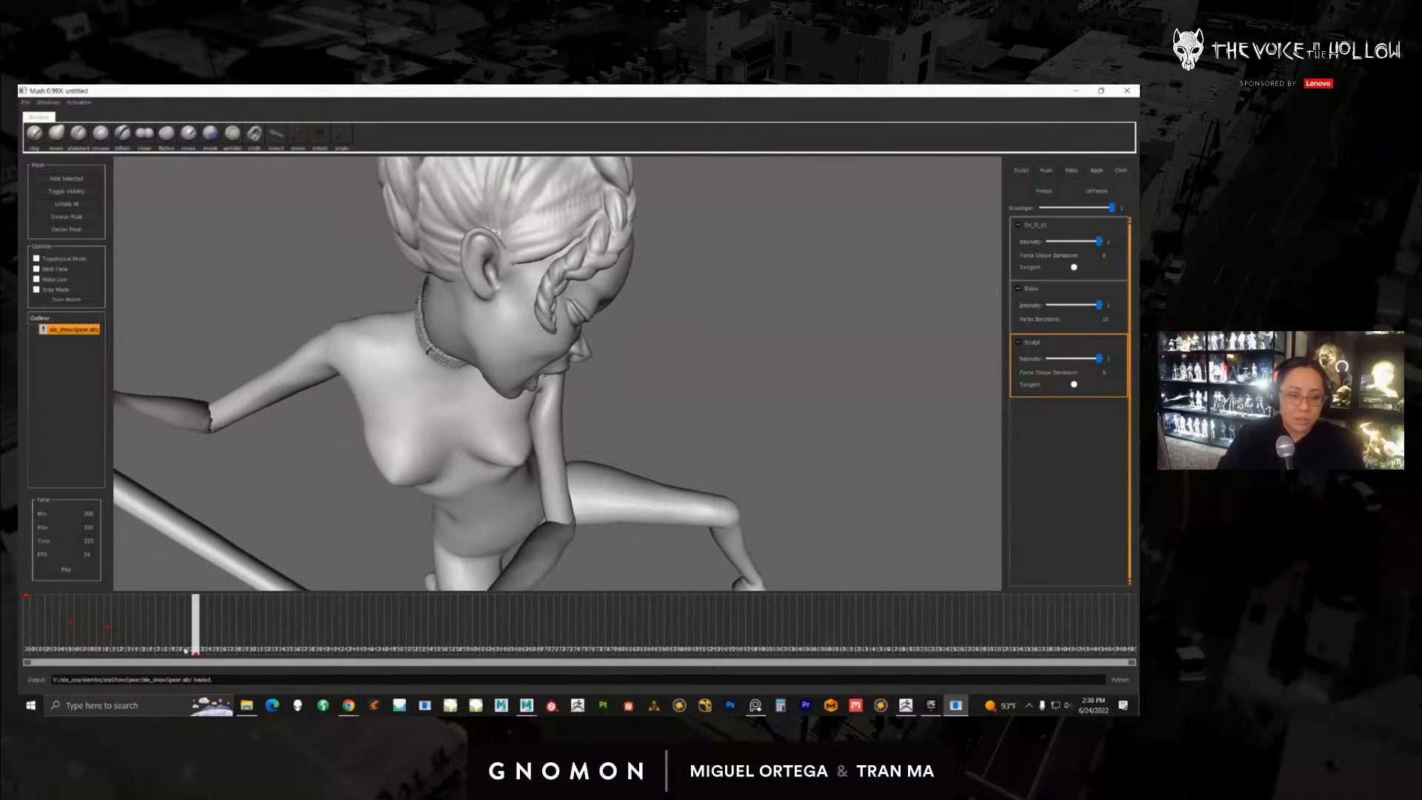
alt+drag(465, 549, 353, 504)
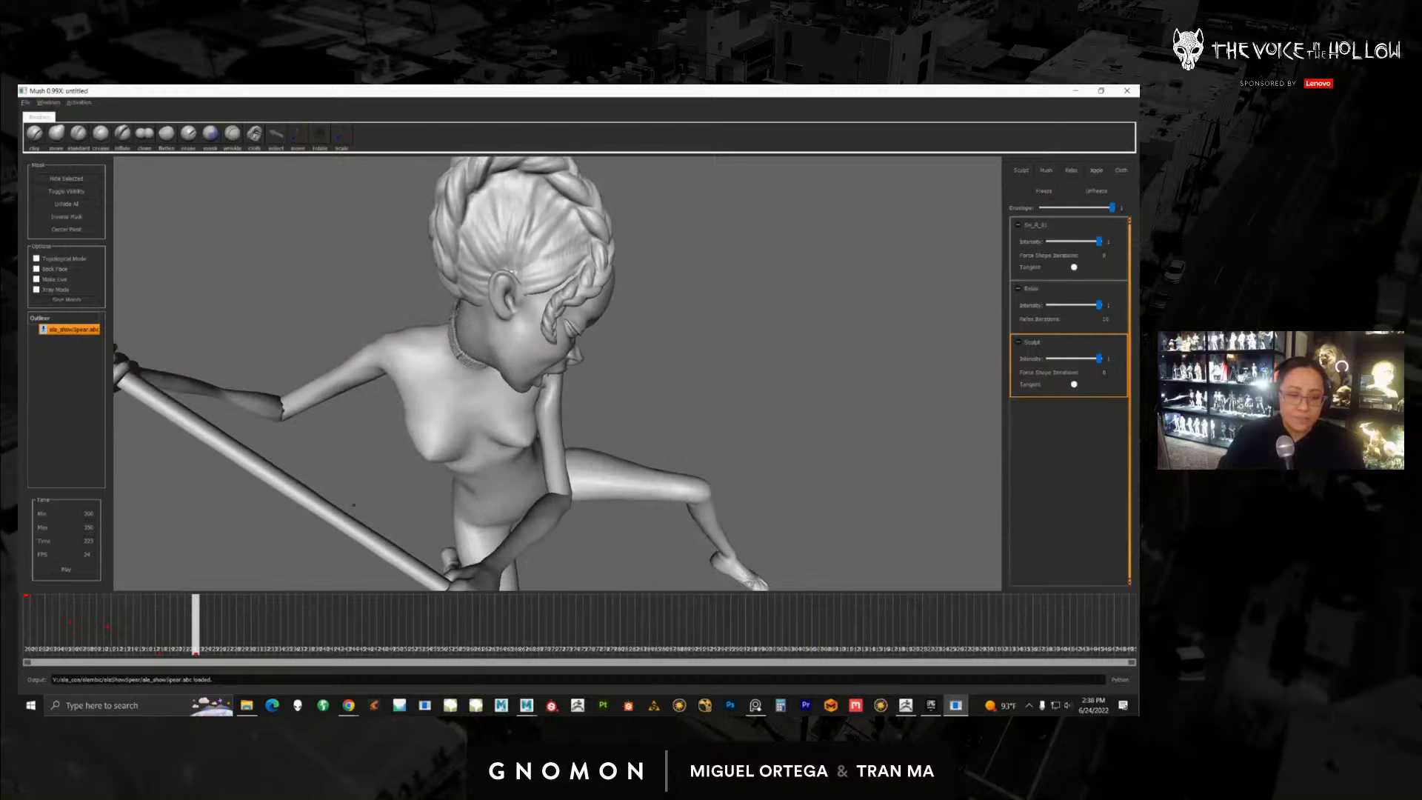
drag(202, 635, 159, 628)
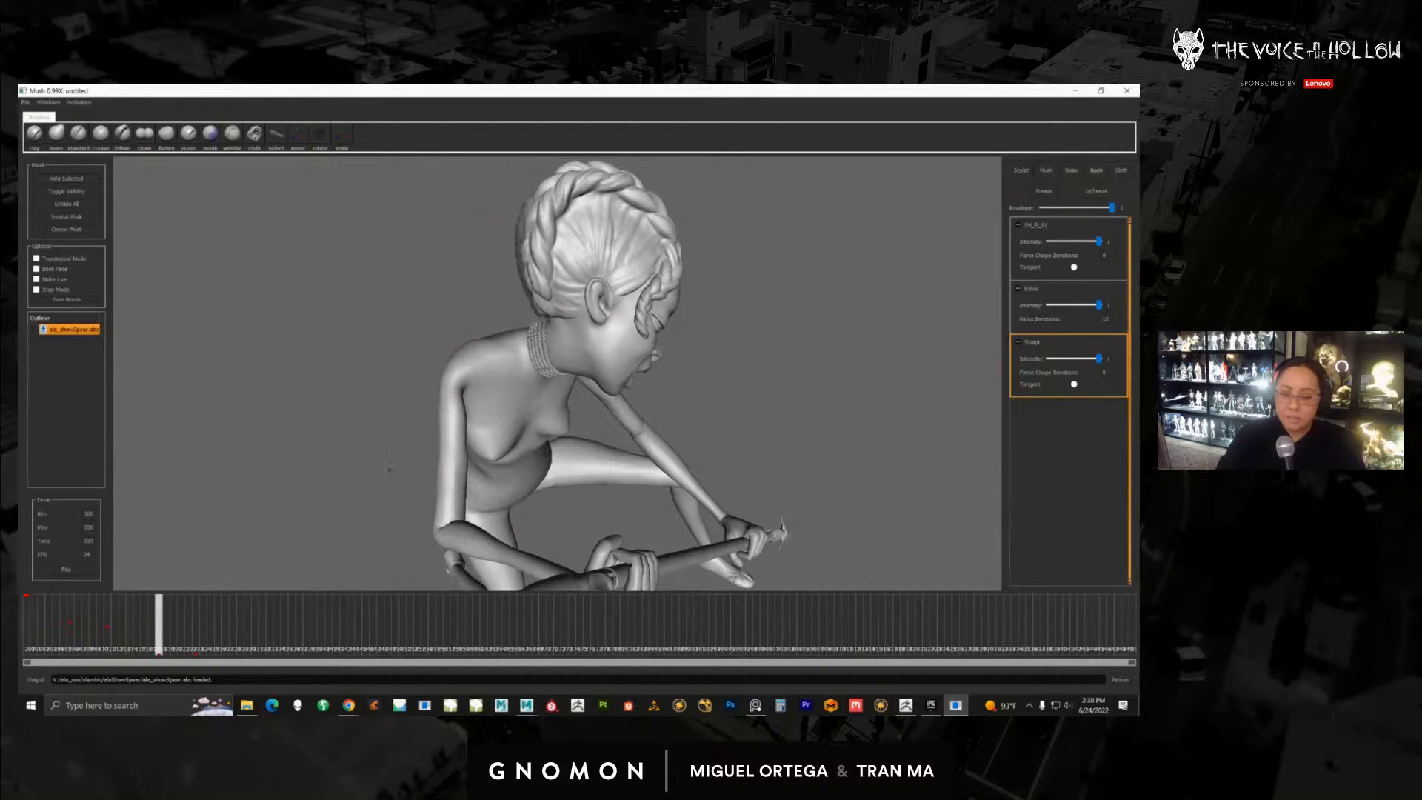
alt+drag(525, 448, 715, 441)
Step: Scrub from the first frame back to the raised-hand crouch, examining the right shoulder from the front and side
drag(175, 610, 28, 605)
alt+drag(427, 511, 343, 511)
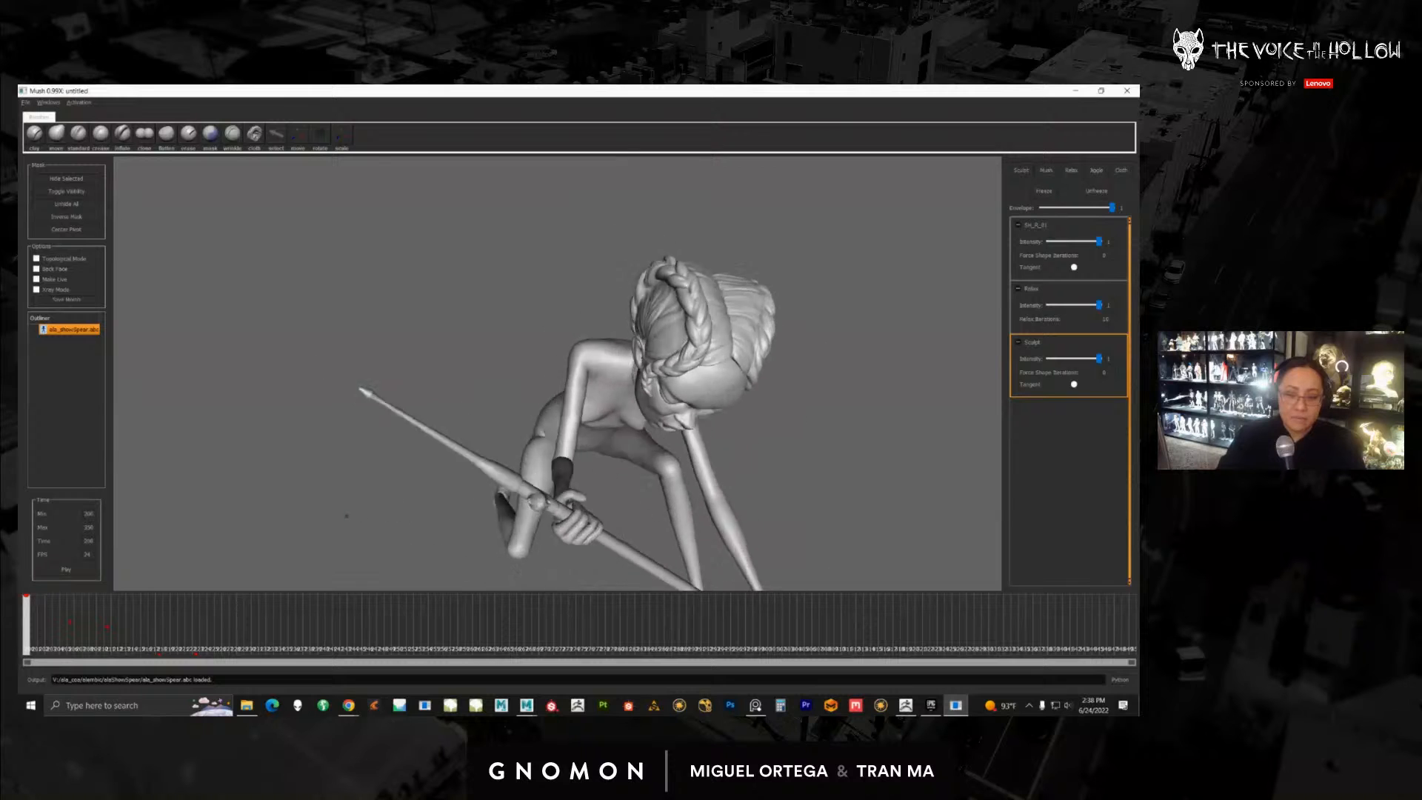
alt+right_drag(343, 511, 444, 551)
click(32, 637)
drag(32, 638, 47, 609)
alt+drag(256, 527, 245, 501)
drag(48, 633, 71, 634)
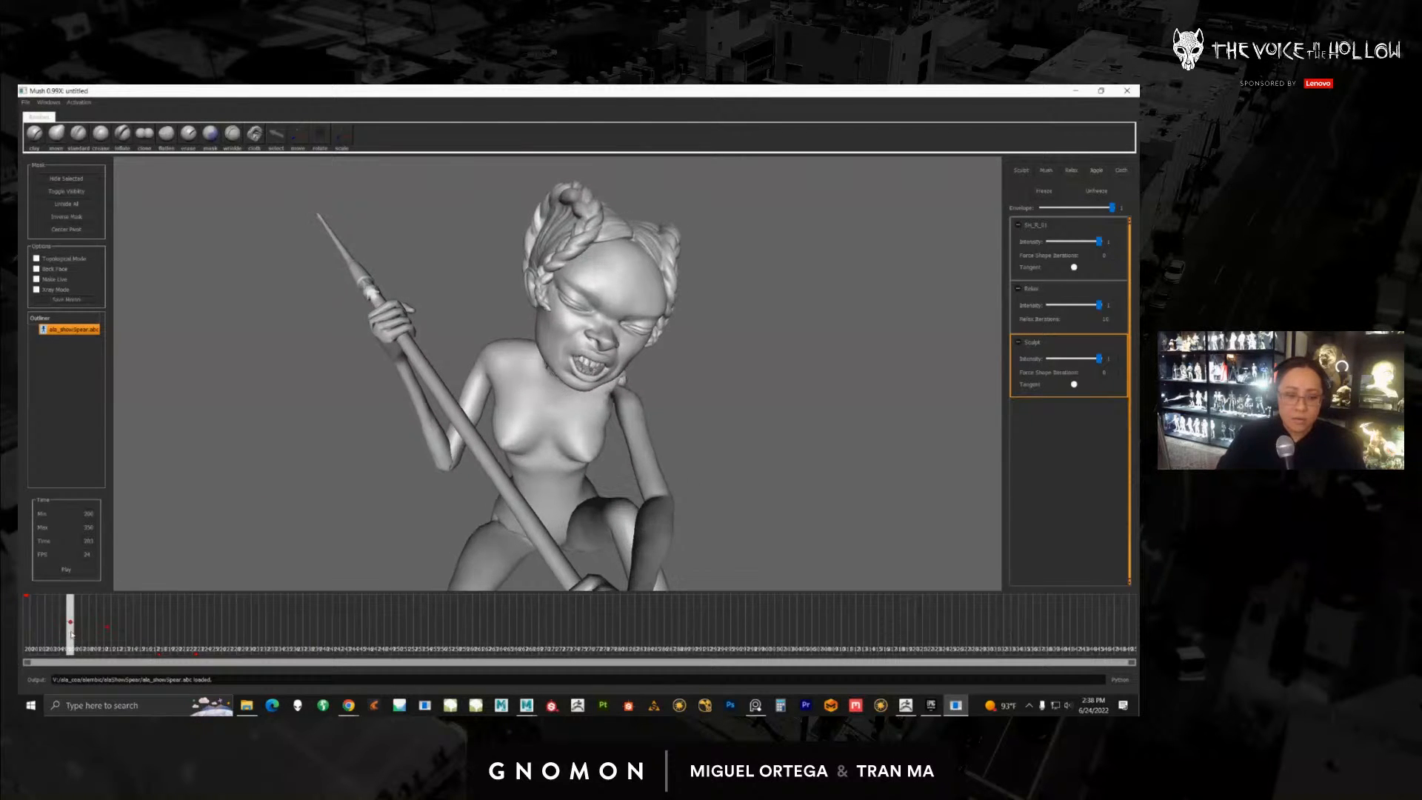
alt+drag(419, 468, 385, 493)
mouse_move(71, 634)
mouse_down()
mouse_move(44, 634)
mouse_move(69, 634)
mouse_up()
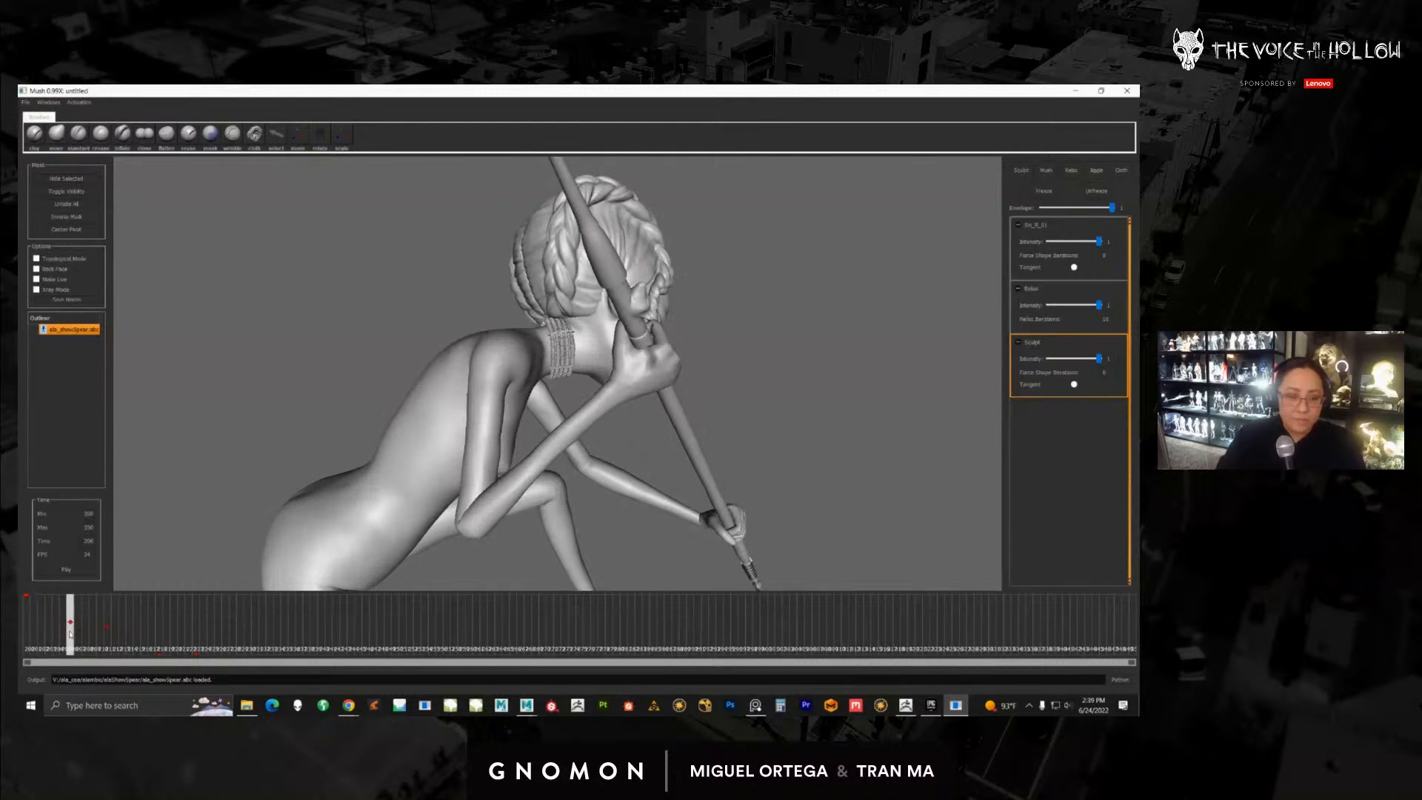
Step: Add another Sculpt layer at the raised-hand crouch and inspect the right upper arm and elbow up close
click(1021, 176)
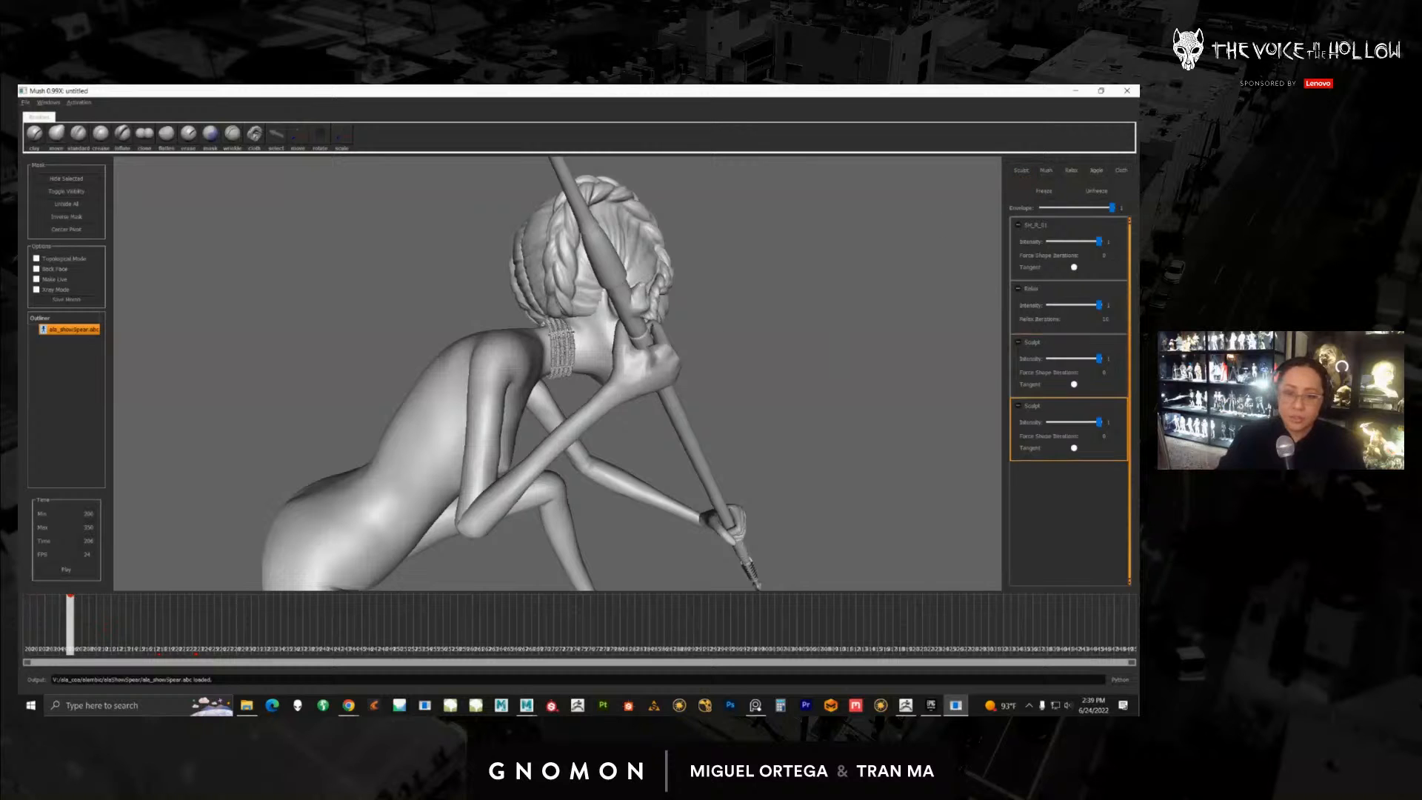
mouse_move(522, 444)
alt+mouse_down()
mouse_move(498, 433)
mouse_move(522, 441)
mouse_move(546, 392)
mouse_move(526, 392)
mouse_move(530, 412)
alt+mouse_up()
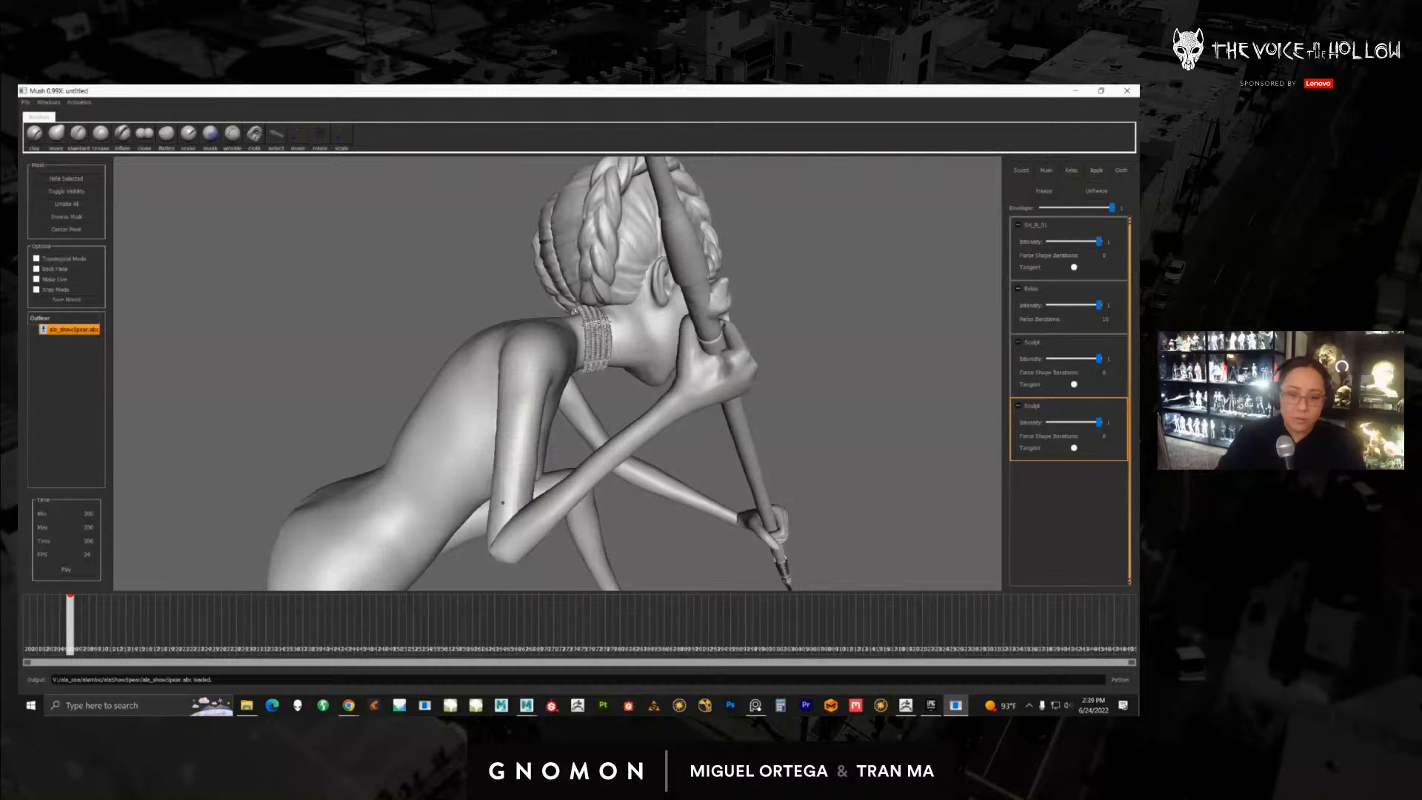
alt+drag(503, 504, 516, 465)
alt+drag(527, 413, 545, 433)
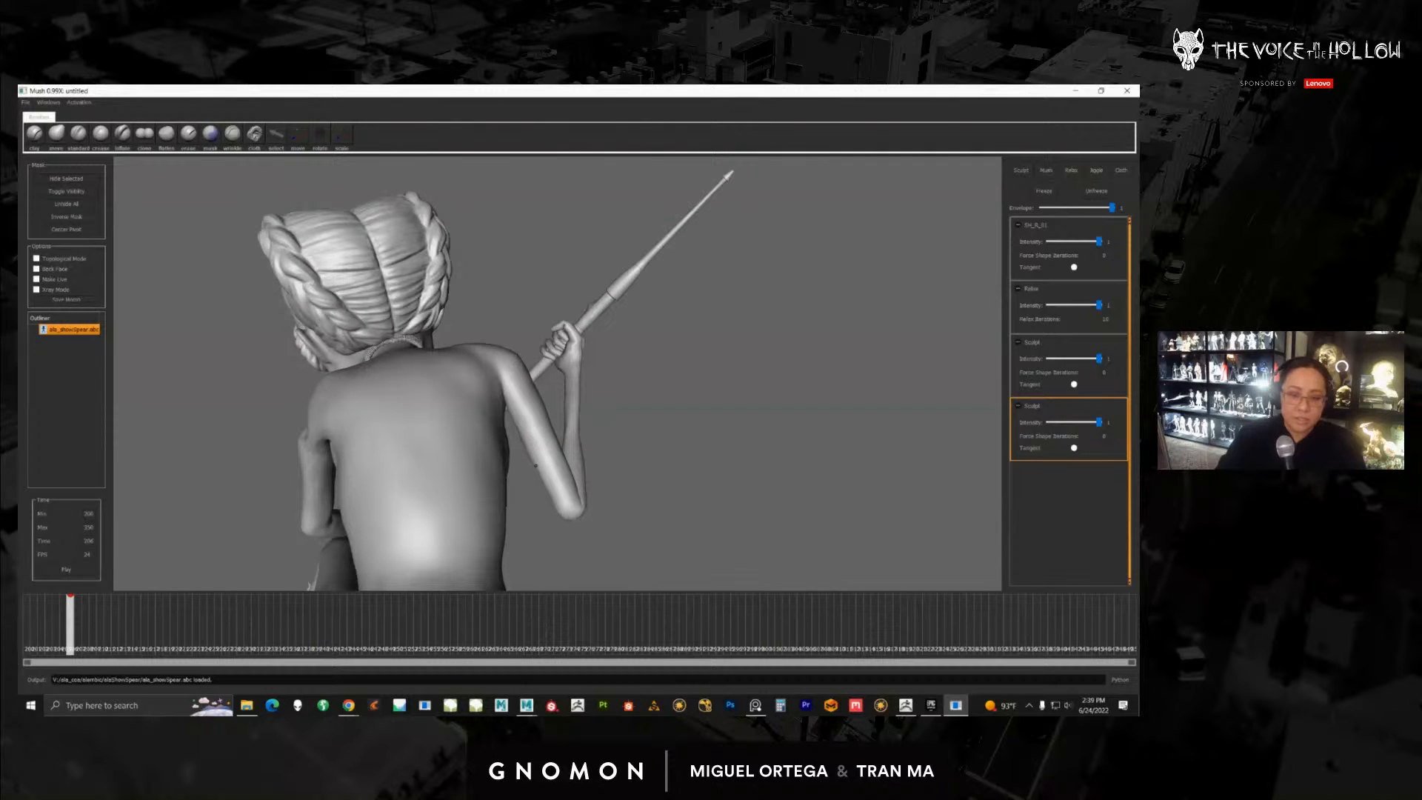
alt+drag(541, 429, 514, 444)
alt+right_drag(515, 445, 577, 510)
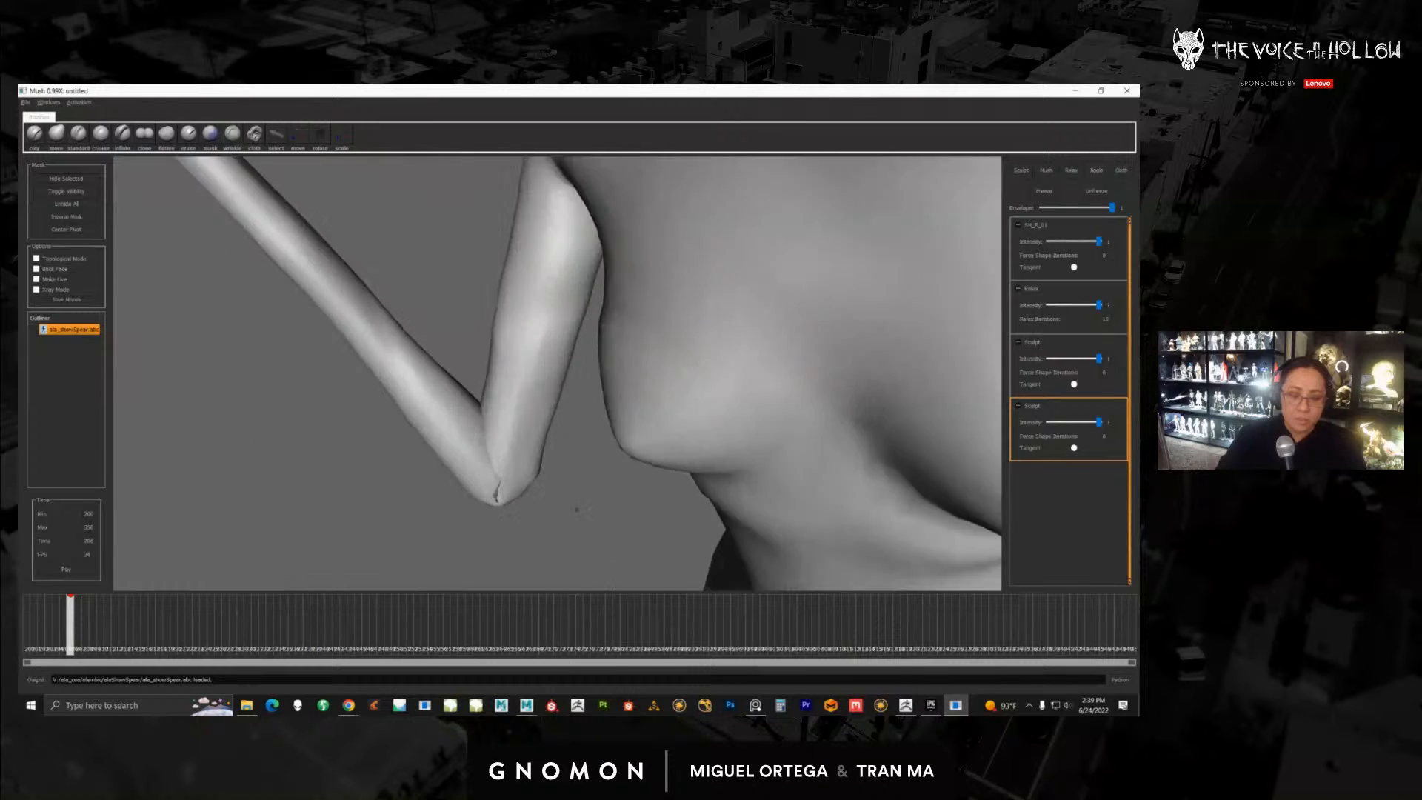
alt+drag(577, 508, 531, 423)
scroll(552, 469, up, 8)
scroll(540, 475, down, 8)
scroll(537, 476, down, 8)
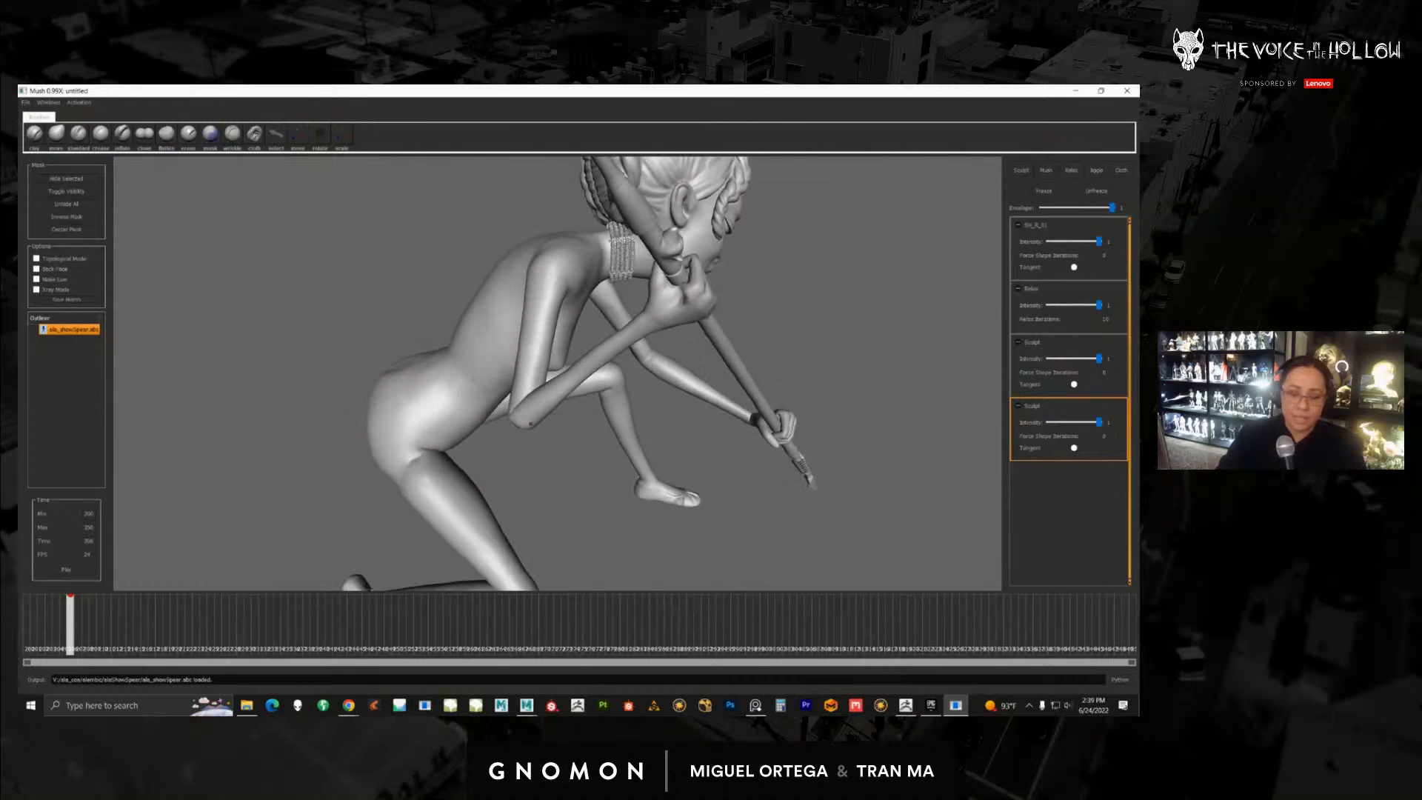
Step: Rename the second Sculpt layer SH_R_02 and the newest Sculpt layer SH_R_03
click(1041, 349)
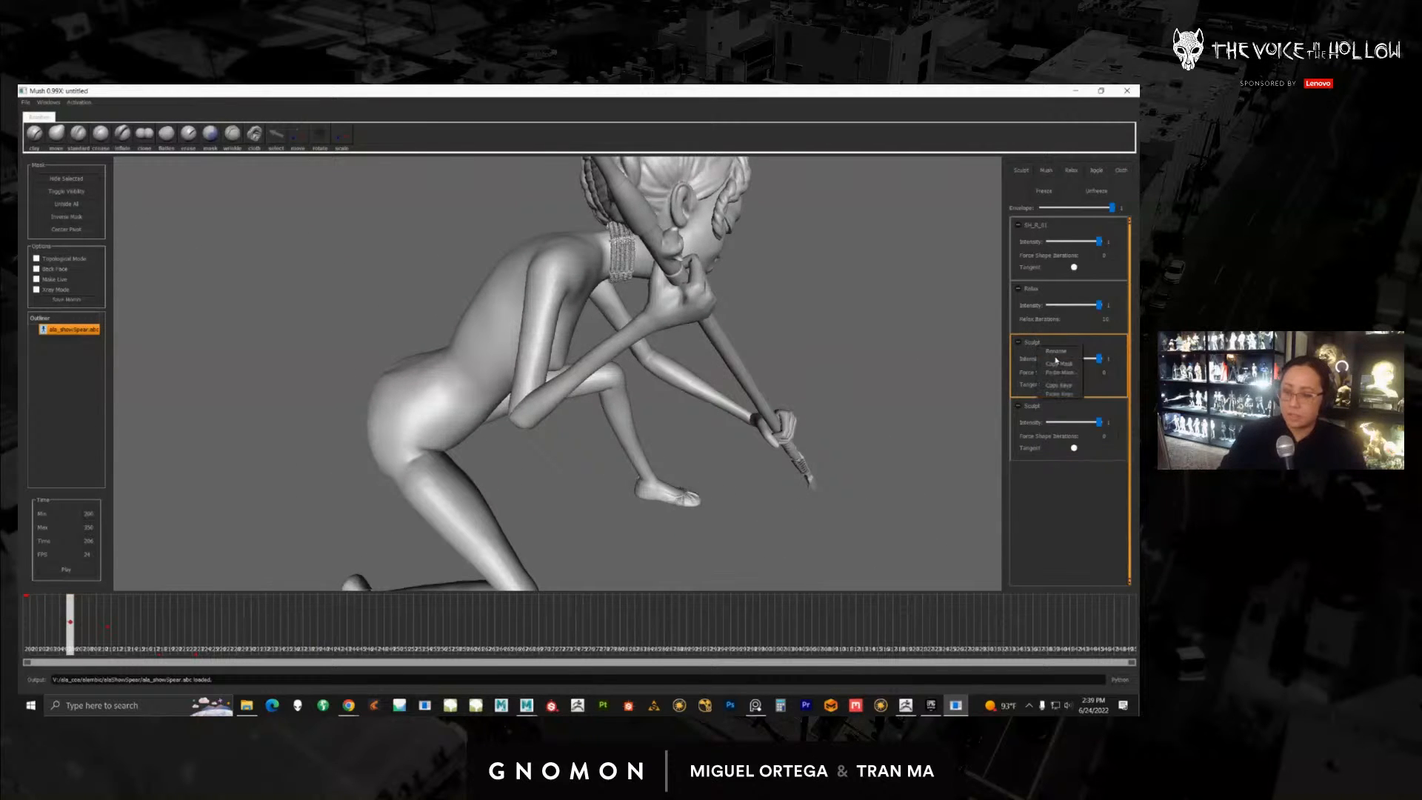
double_click(1041, 349)
text(s)
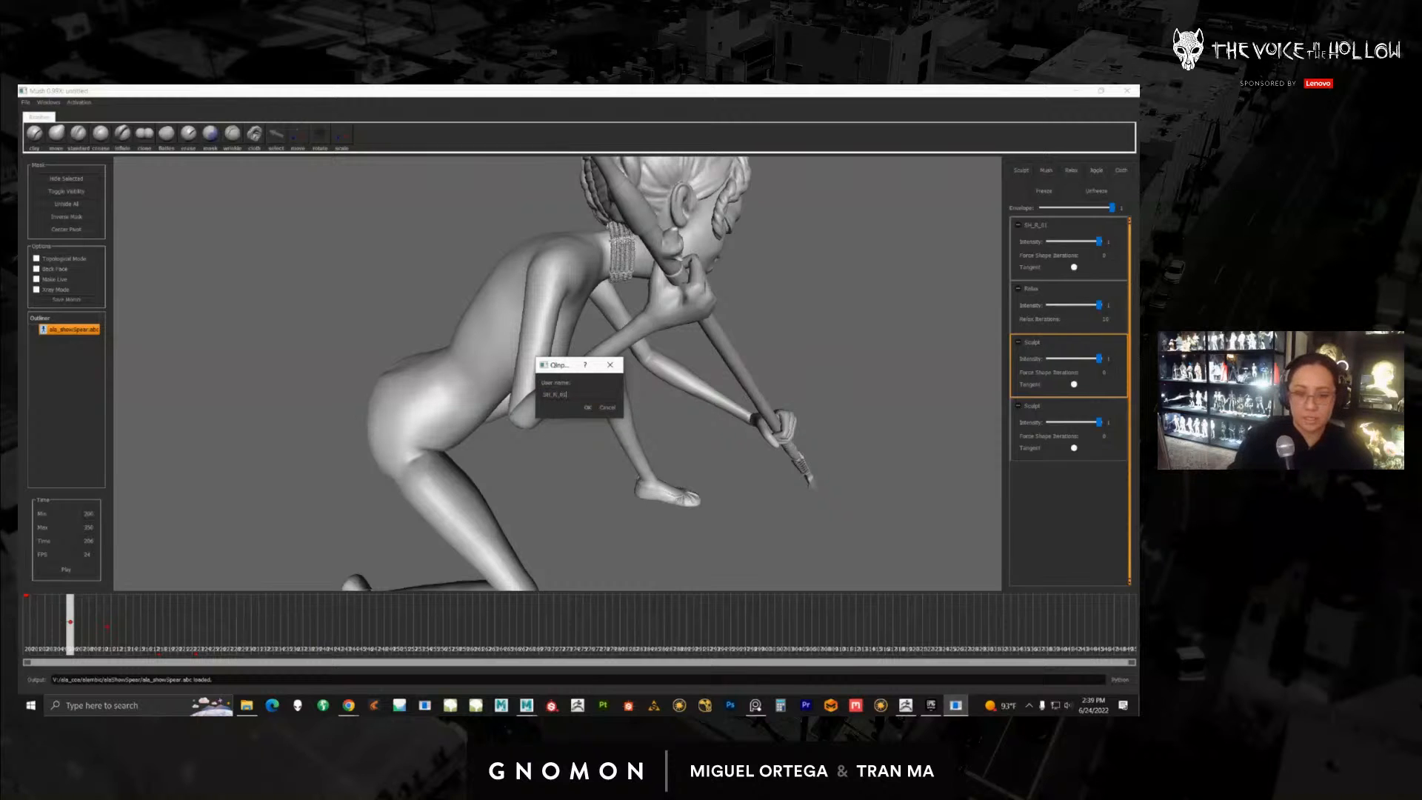
key(Return)
click(1040, 401)
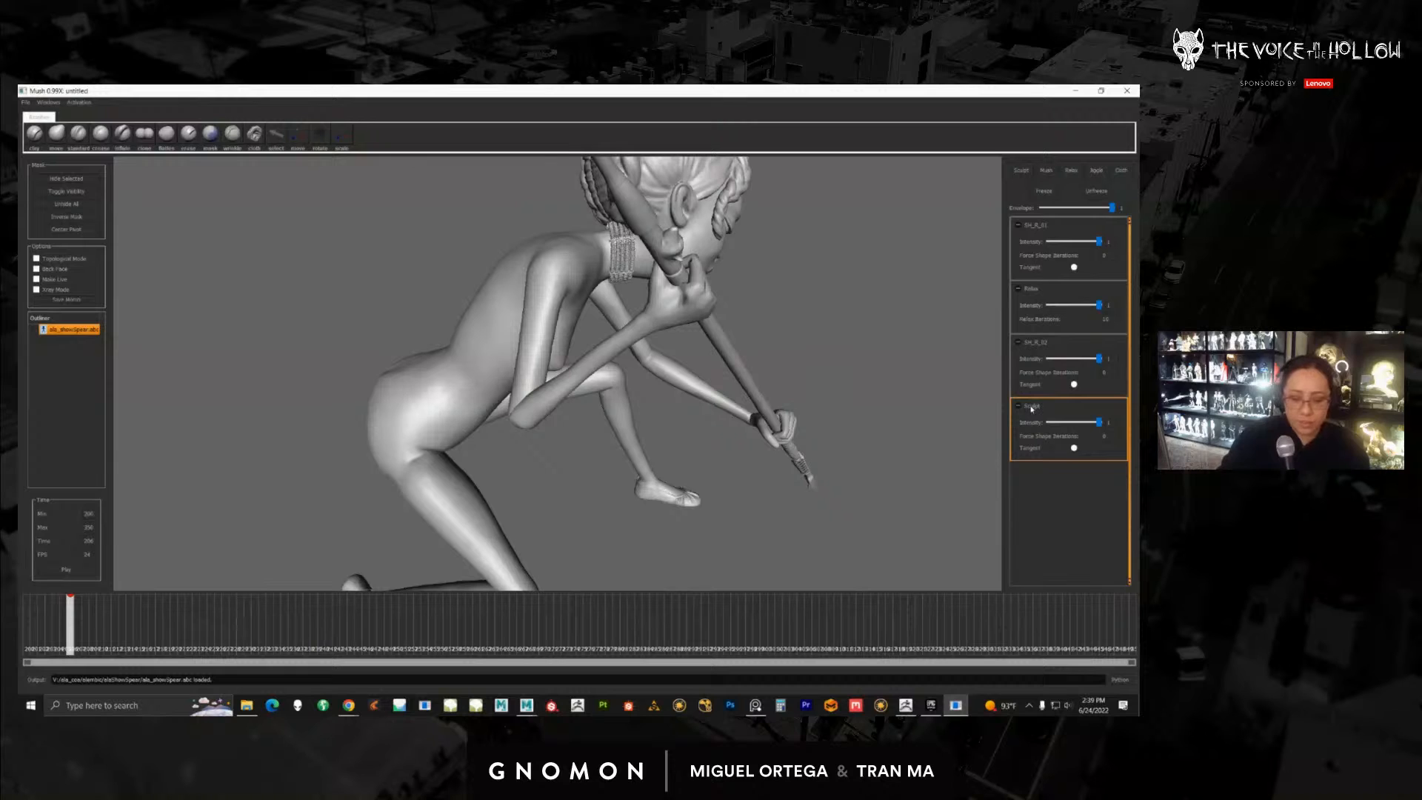
right_click(1048, 411)
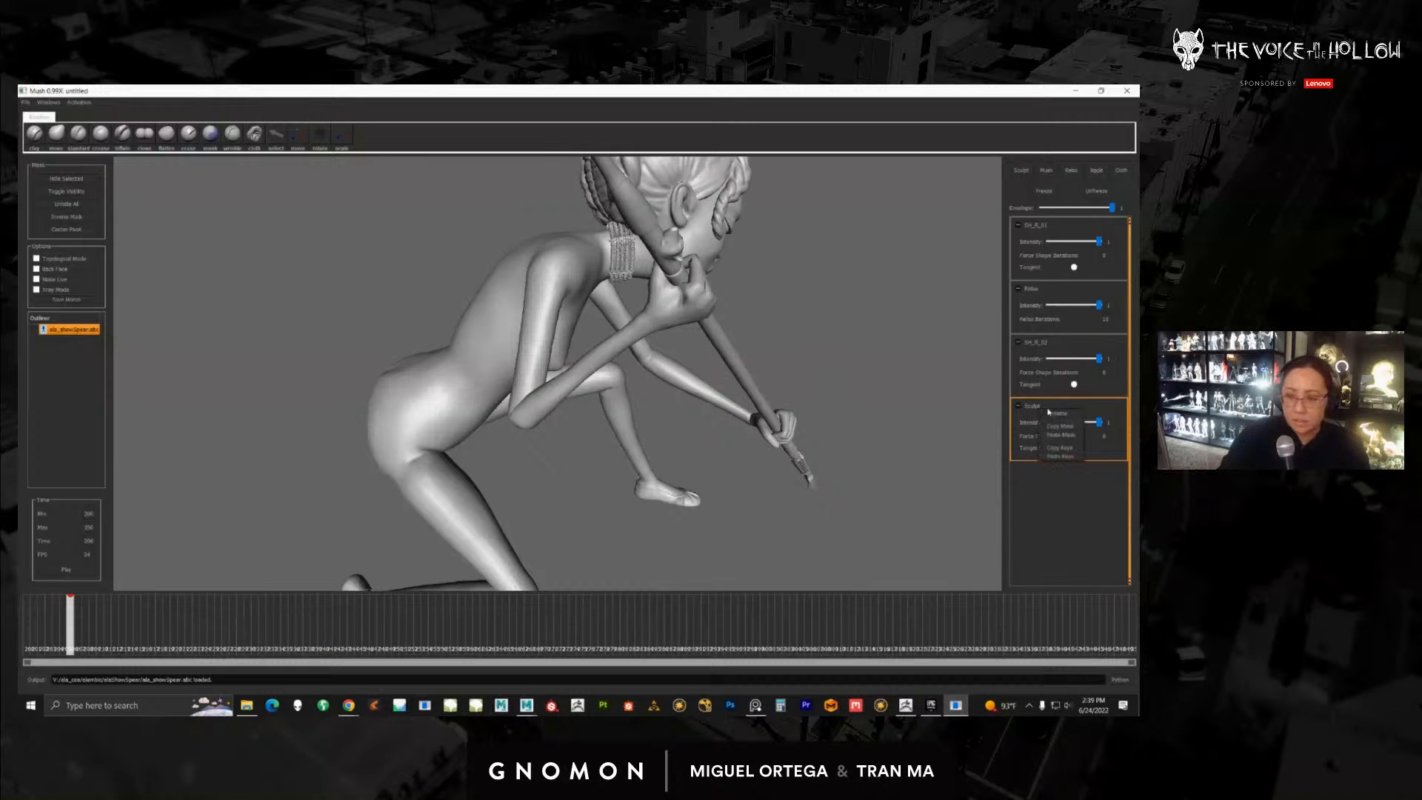
click(1058, 413)
text(SH_R_03)
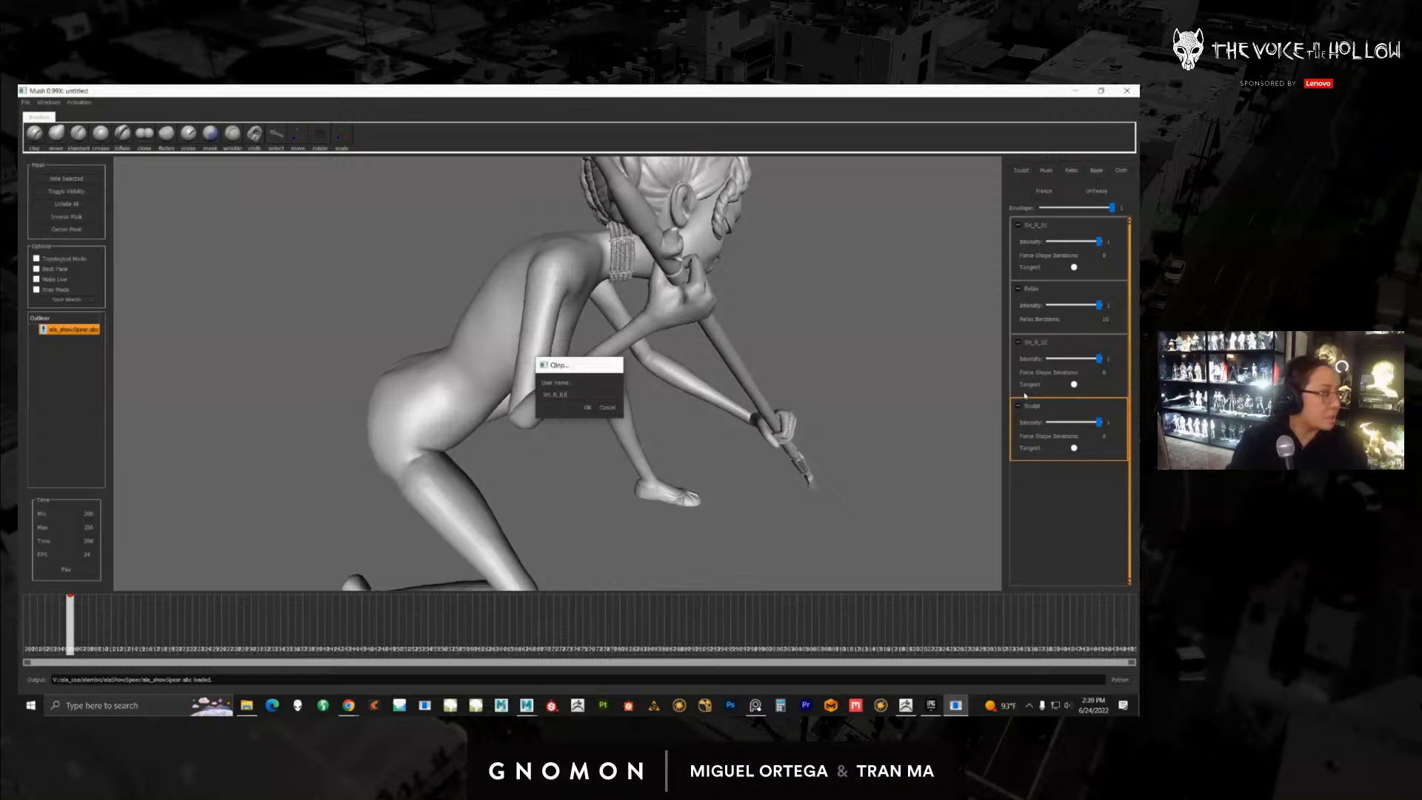
key(Return)
Step: Scrub between the first frame, the raised-hand crouch and the forward-stretched arm pose, examining the right shoulder from several angles
alt+drag(632, 437, 20, 630)
alt+drag(667, 385, 568, 416)
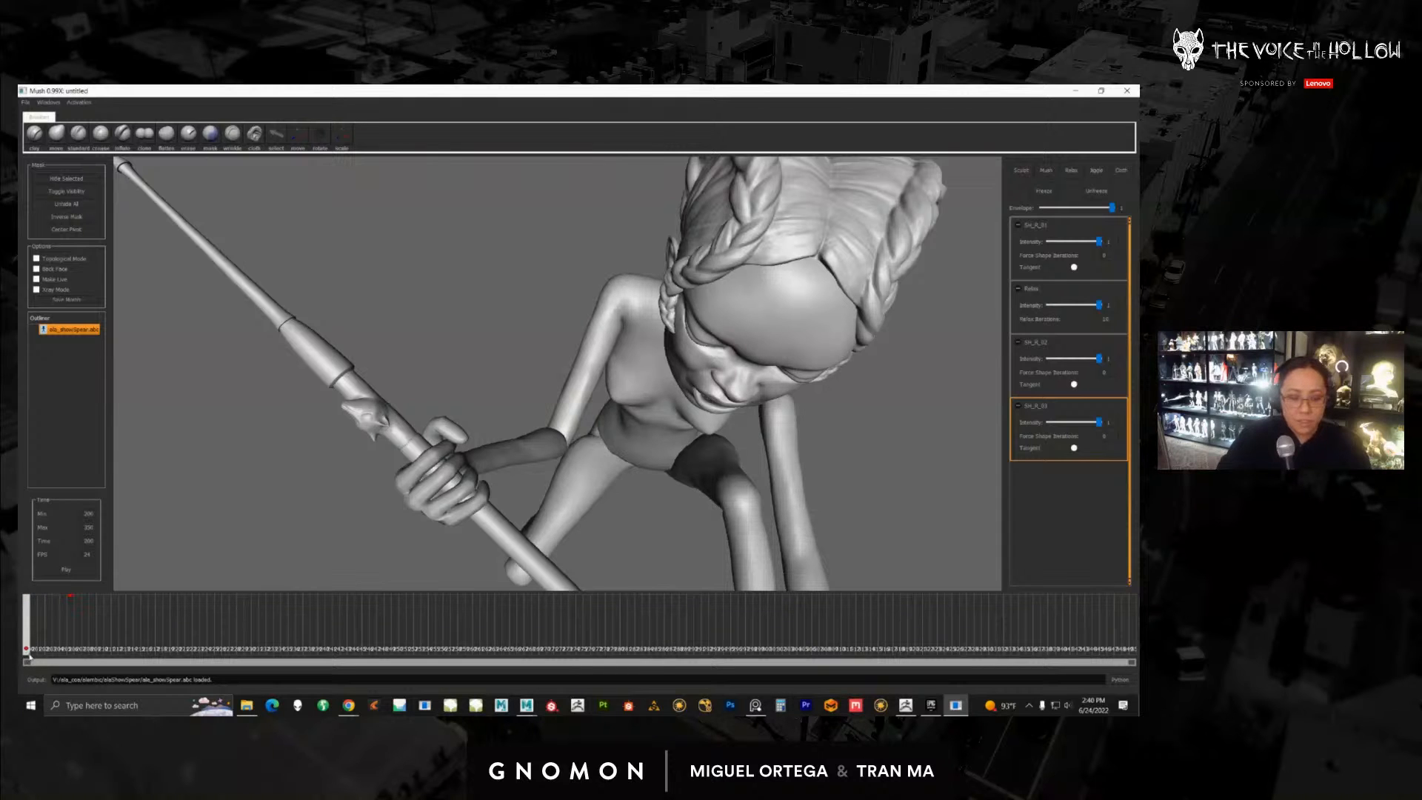
drag(27, 641, 124, 632)
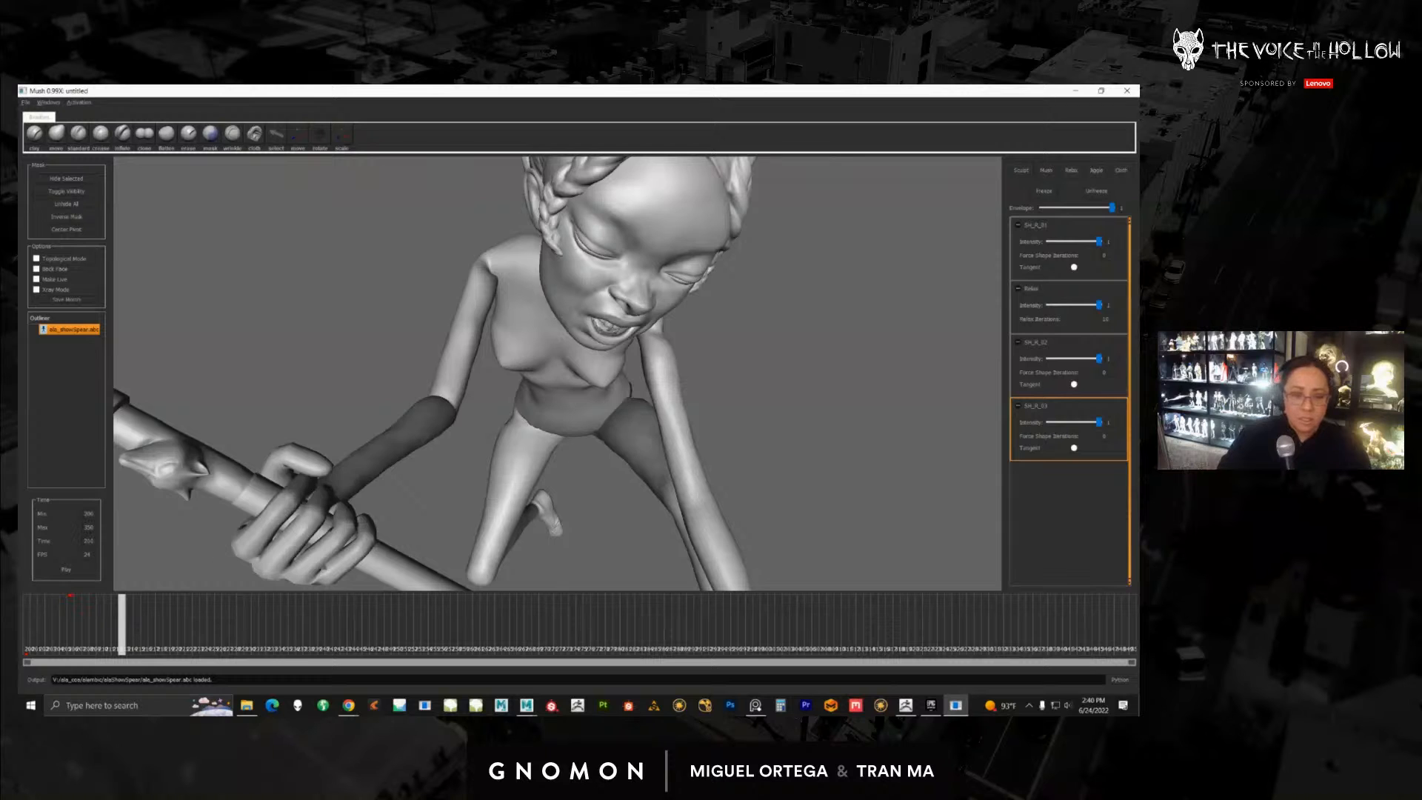
alt+drag(415, 444, 593, 389)
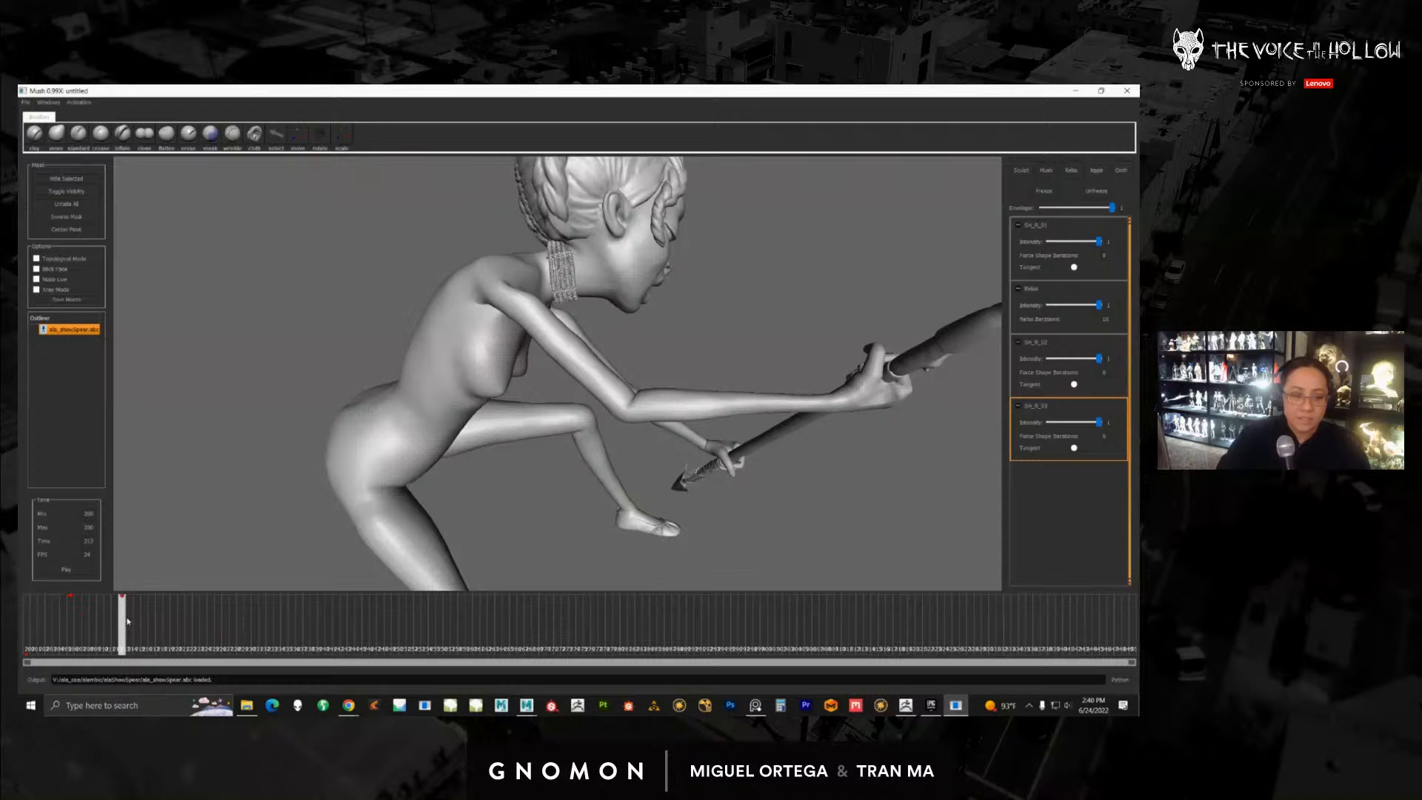
drag(121, 596, 70, 627)
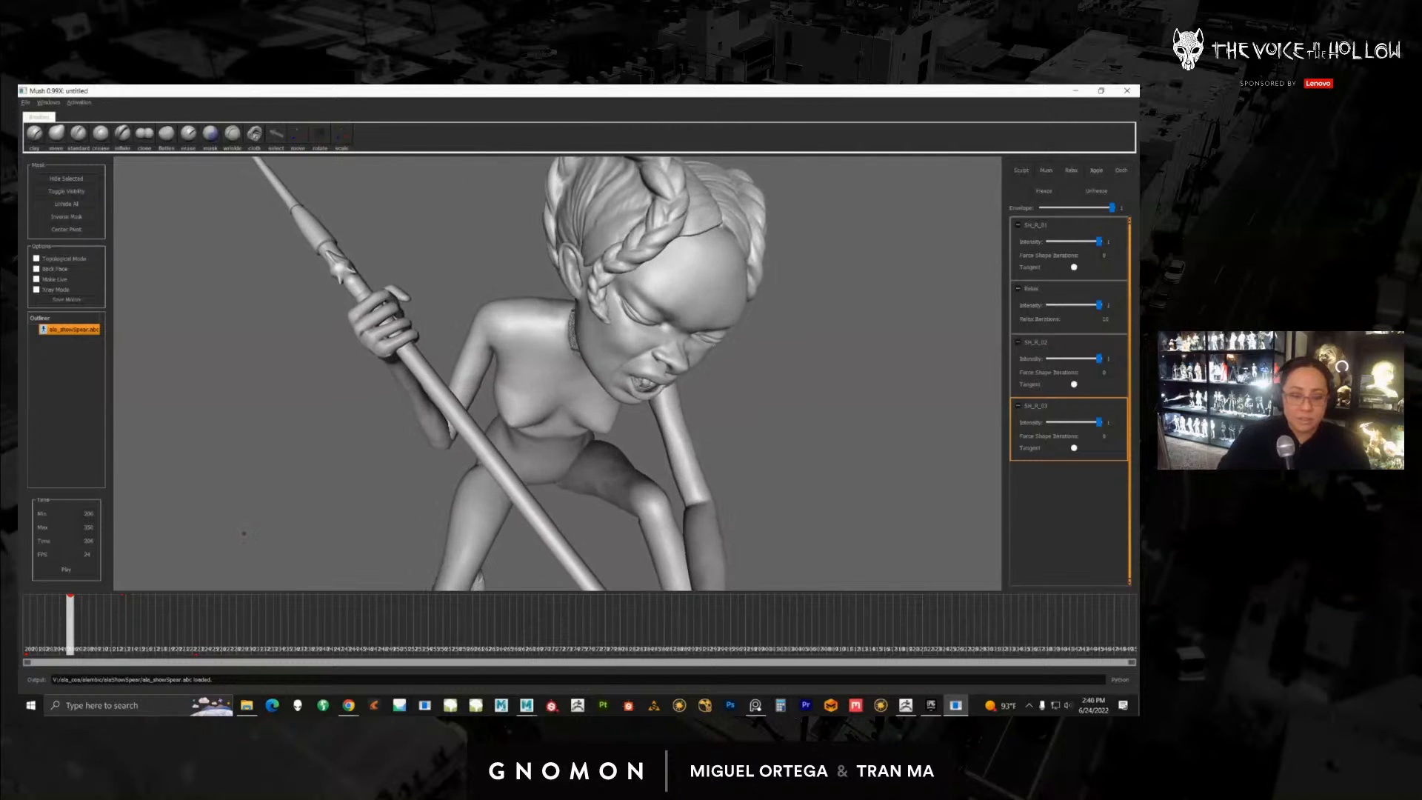
alt+drag(327, 528, 185, 576)
drag(75, 630, 123, 625)
alt+drag(444, 473, 426, 478)
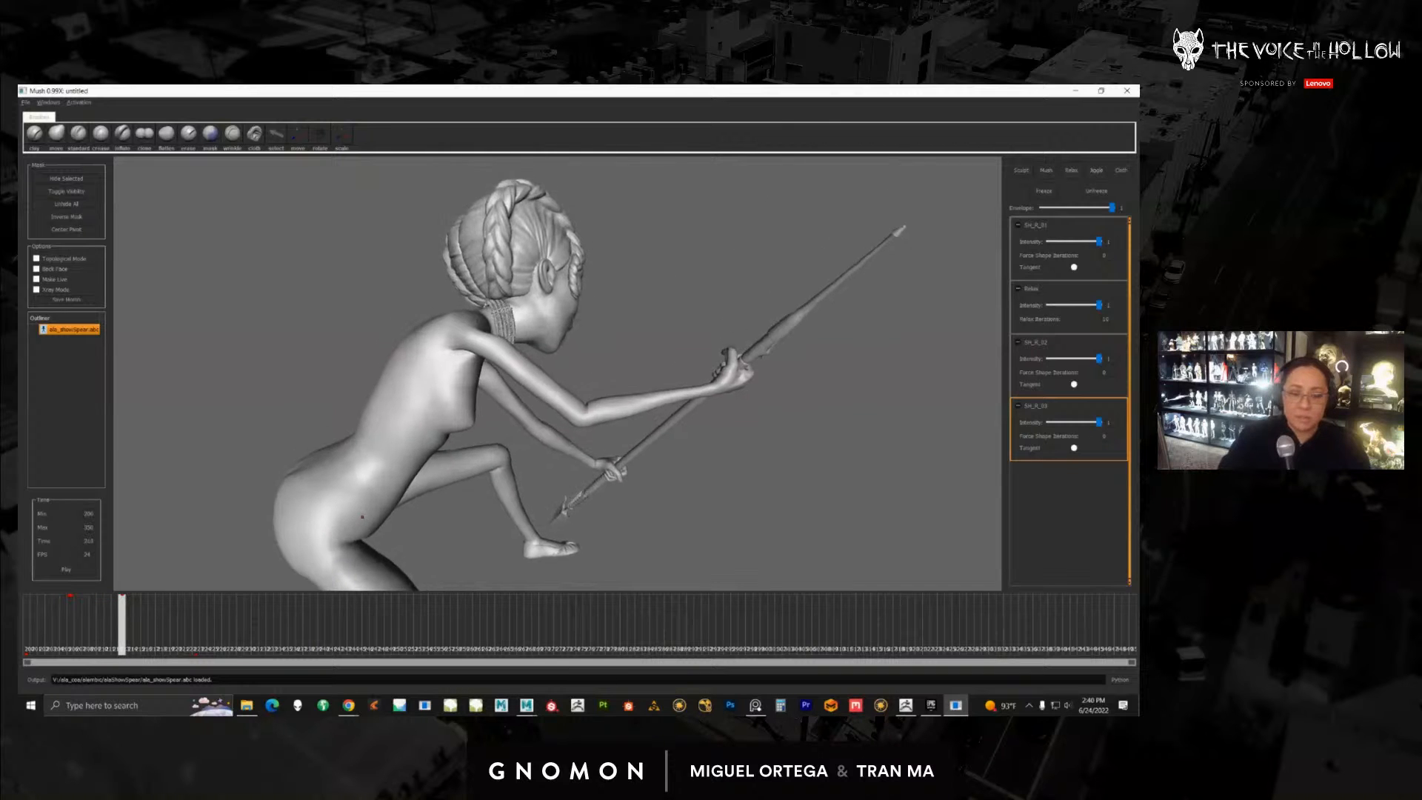
alt+right_drag(425, 478, 474, 492)
alt+drag(474, 492, 362, 527)
alt+drag(317, 529, 347, 477)
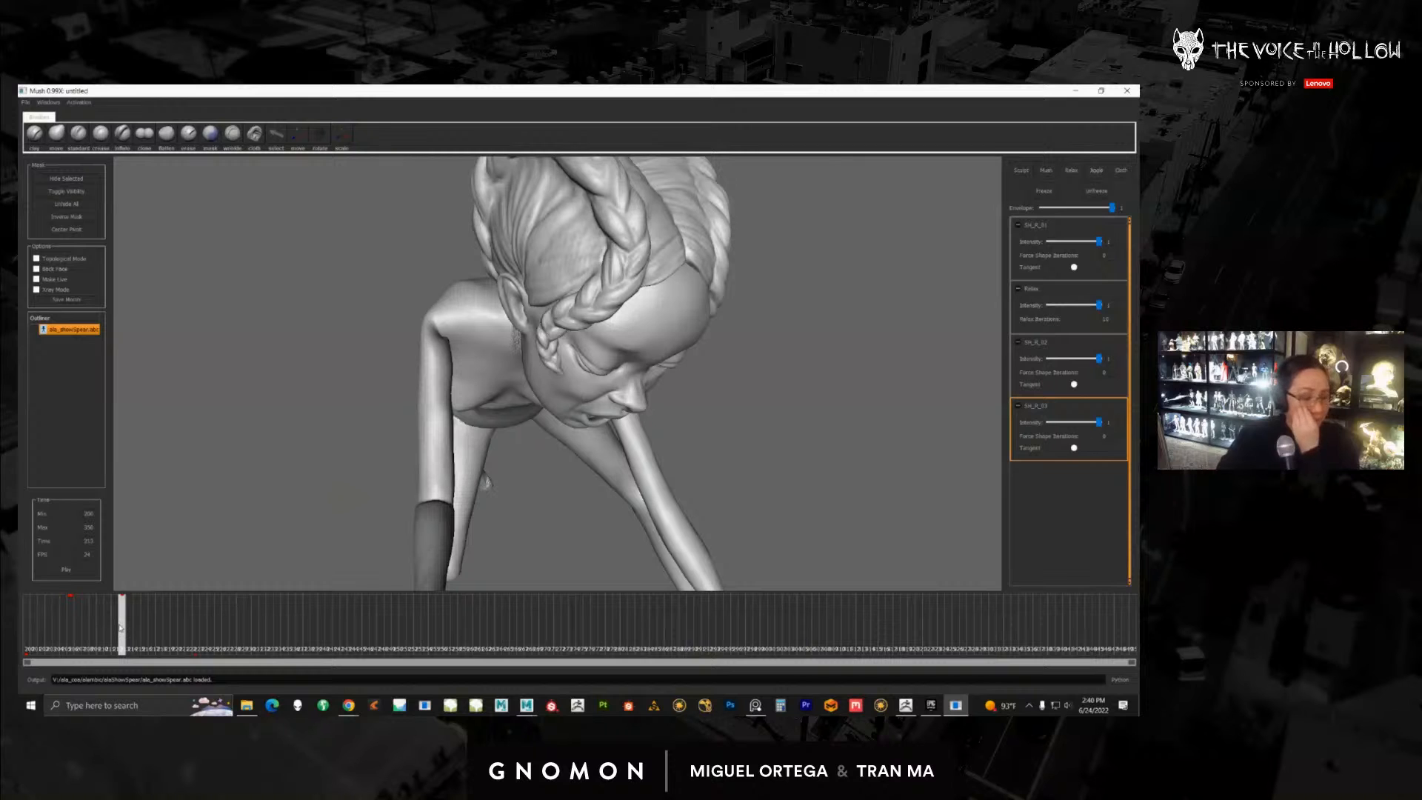
Step: Add another Sculpt layer at the forward-stretched arm pose and inspect the right shoulder from above and the side
click(1021, 171)
alt+drag(563, 370, 511, 319)
alt+drag(562, 401, 512, 384)
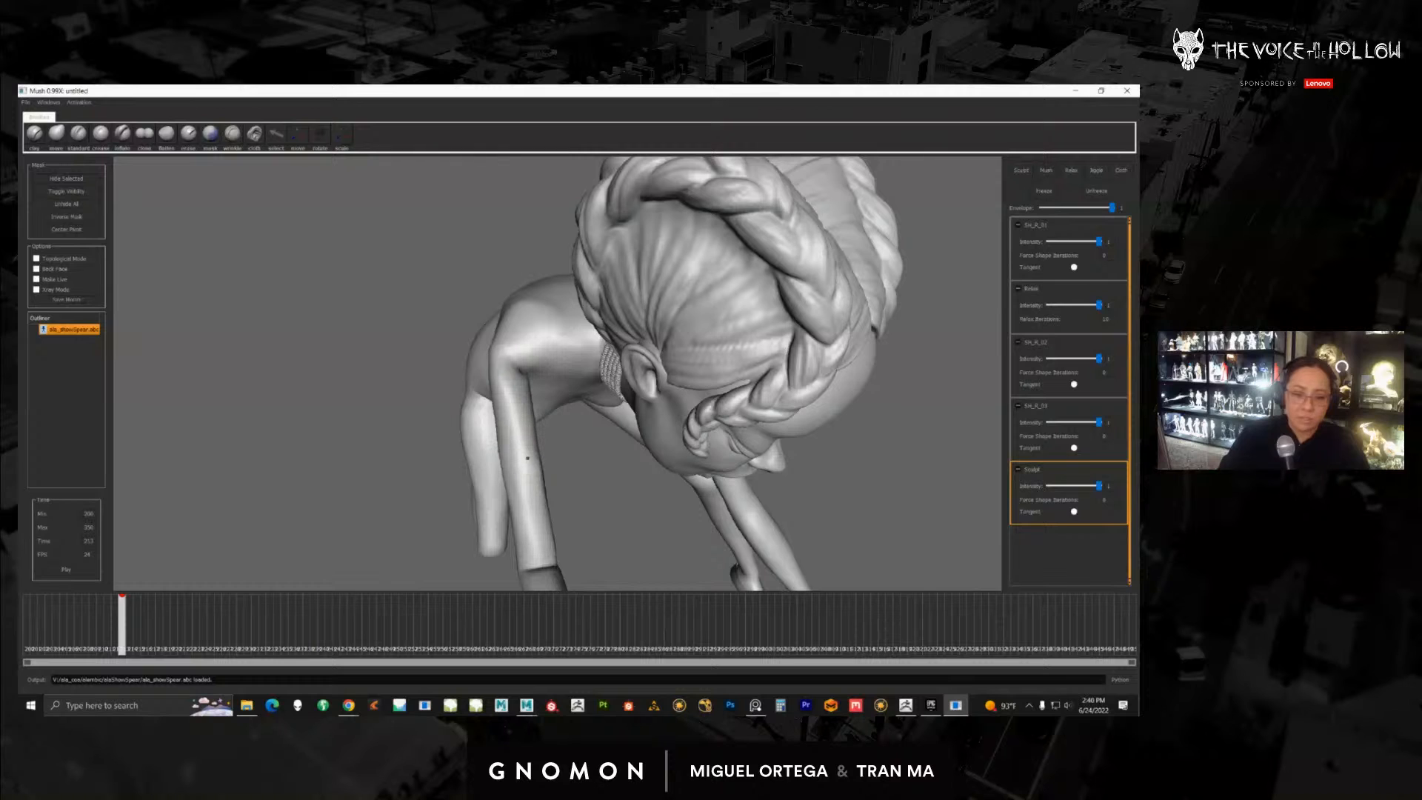
alt+drag(503, 423, 535, 371)
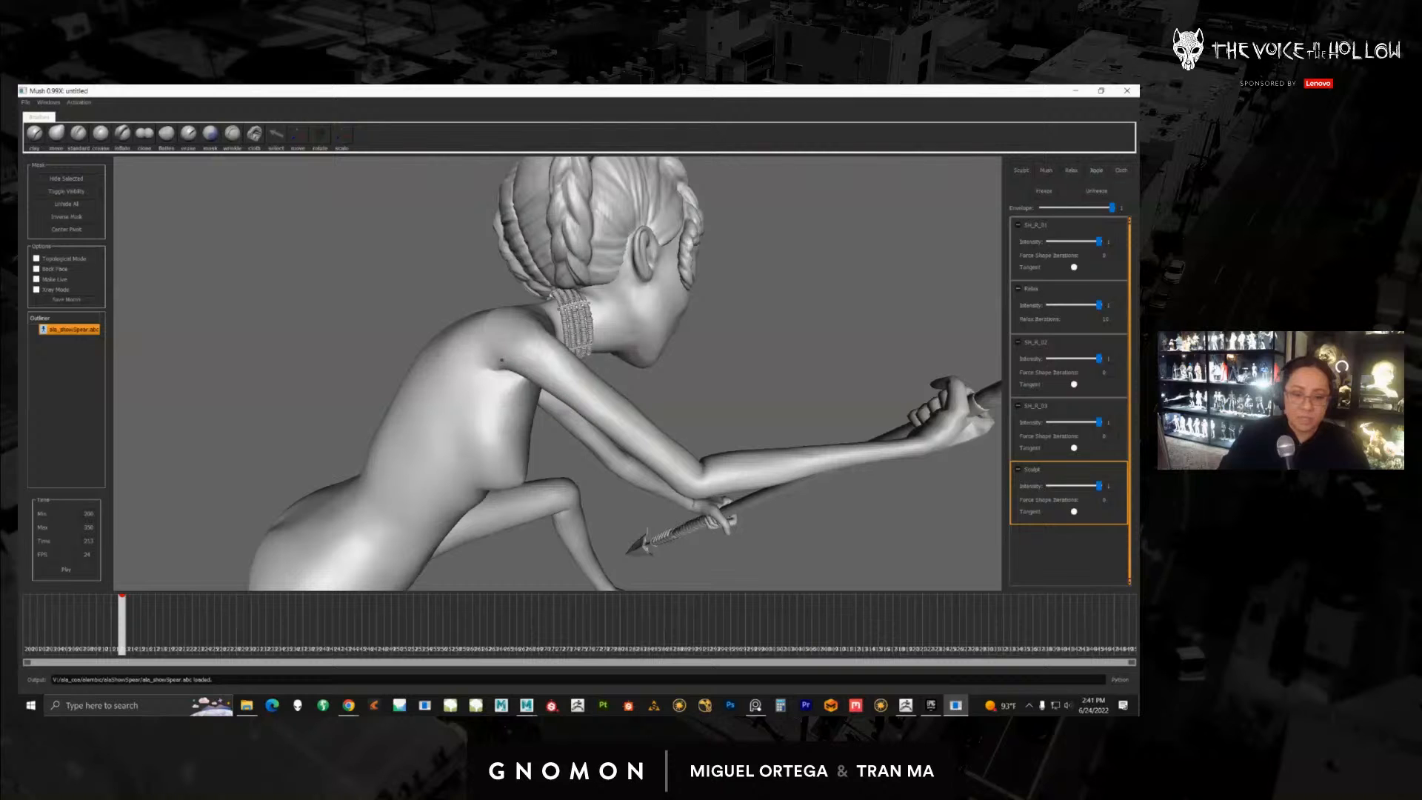
alt+drag(533, 363, 523, 364)
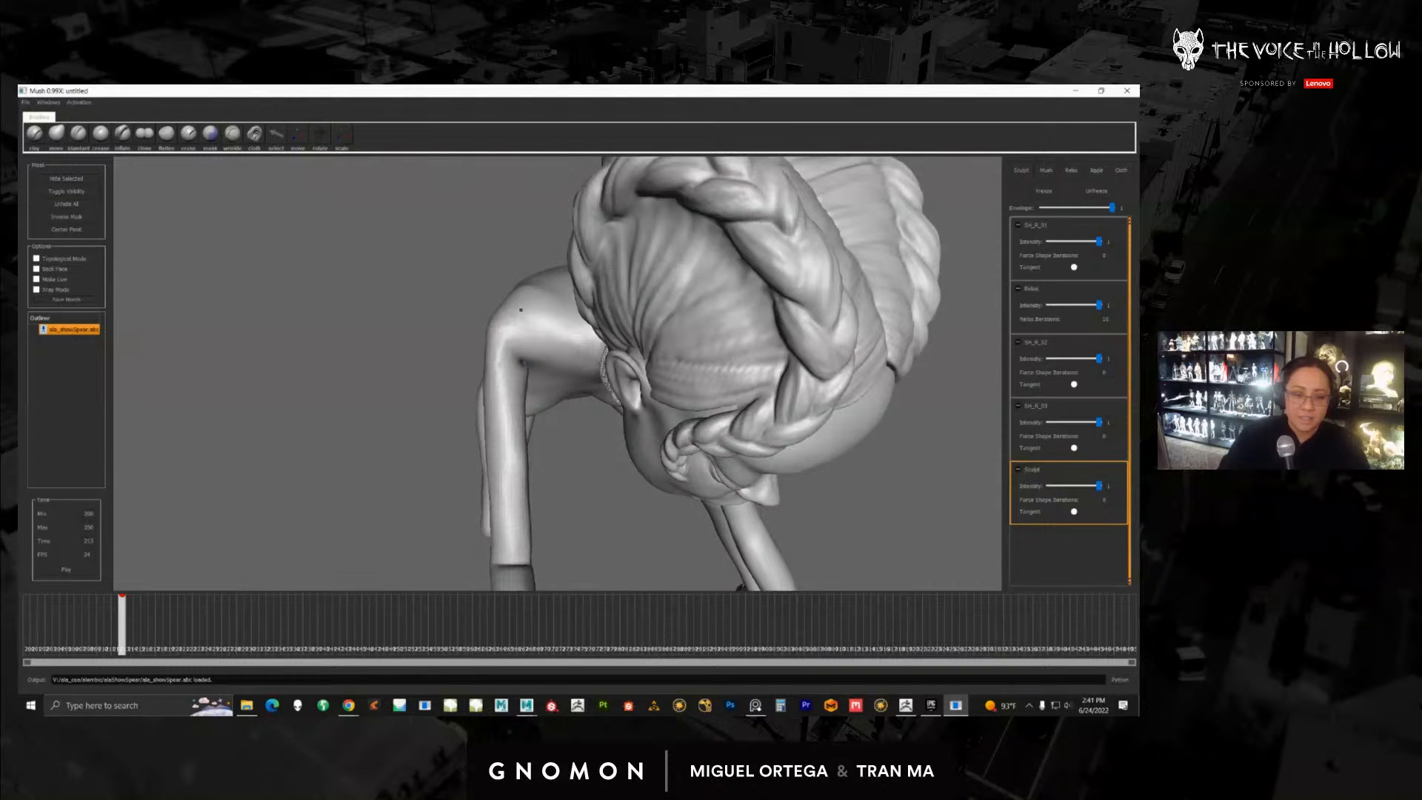
alt+drag(521, 309, 532, 392)
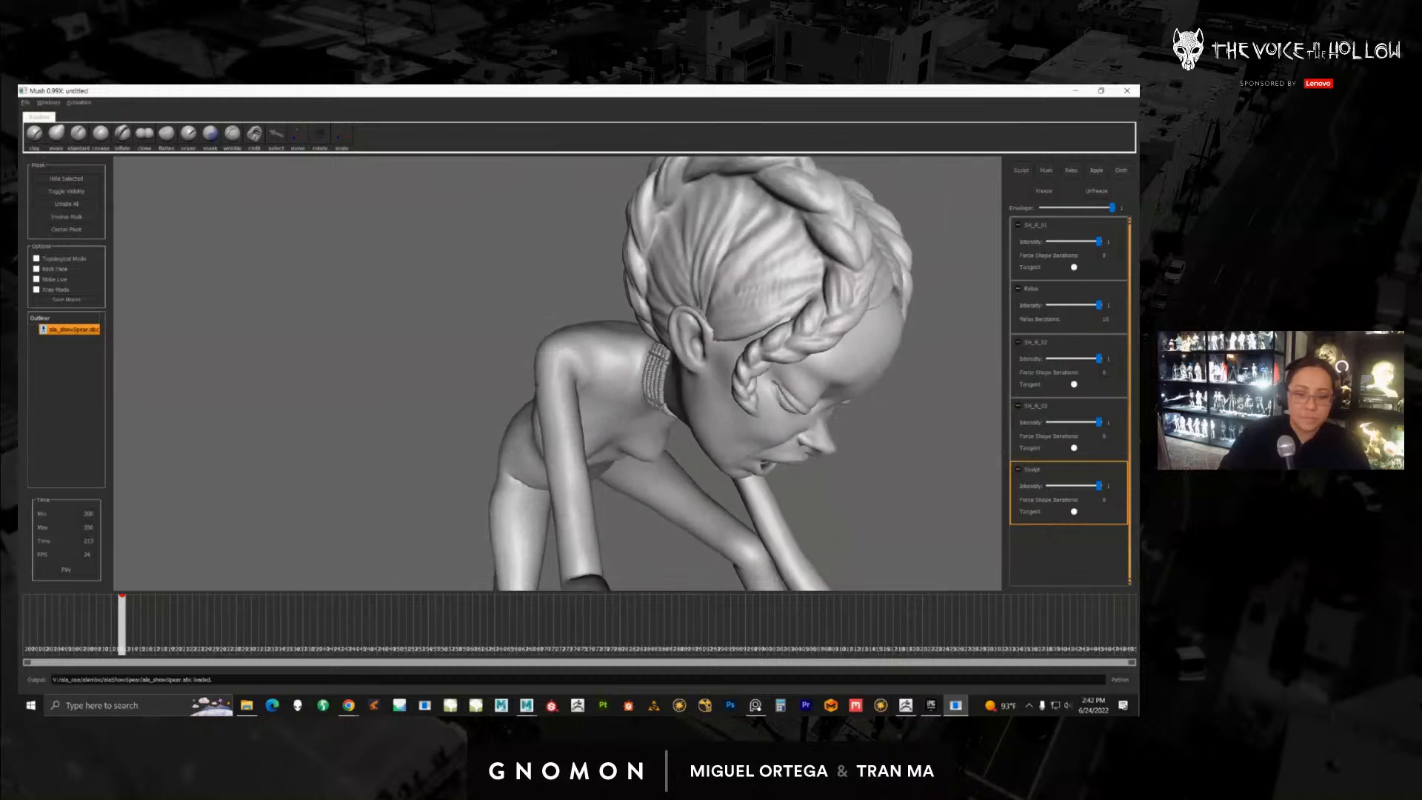
alt+middle_drag(532, 392, 517, 357)
Step: Scrub back to the first frame and up to the stretched-arm pose, checking the right shoulder's transition from the front and side
drag(122, 616, 99, 619)
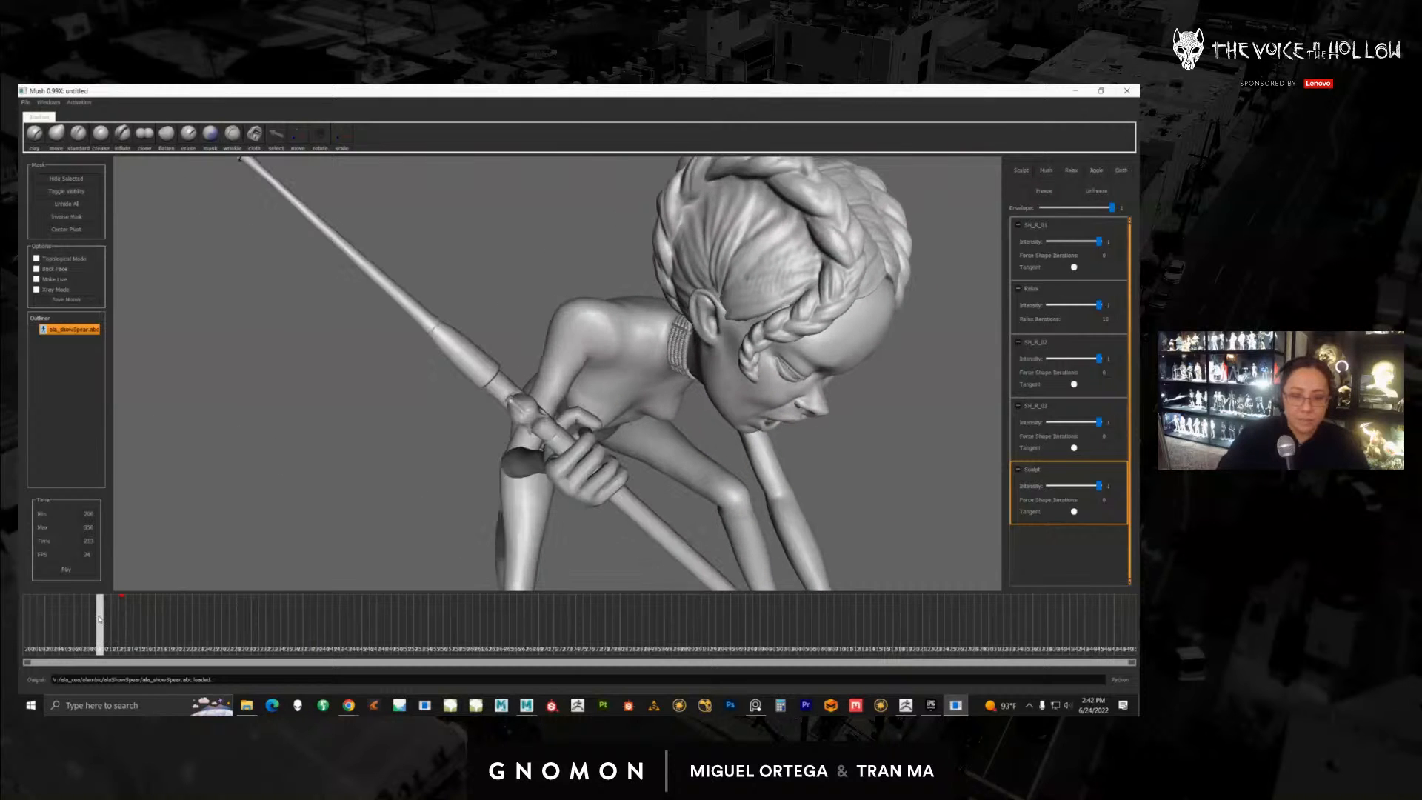
alt+drag(545, 412, 468, 423)
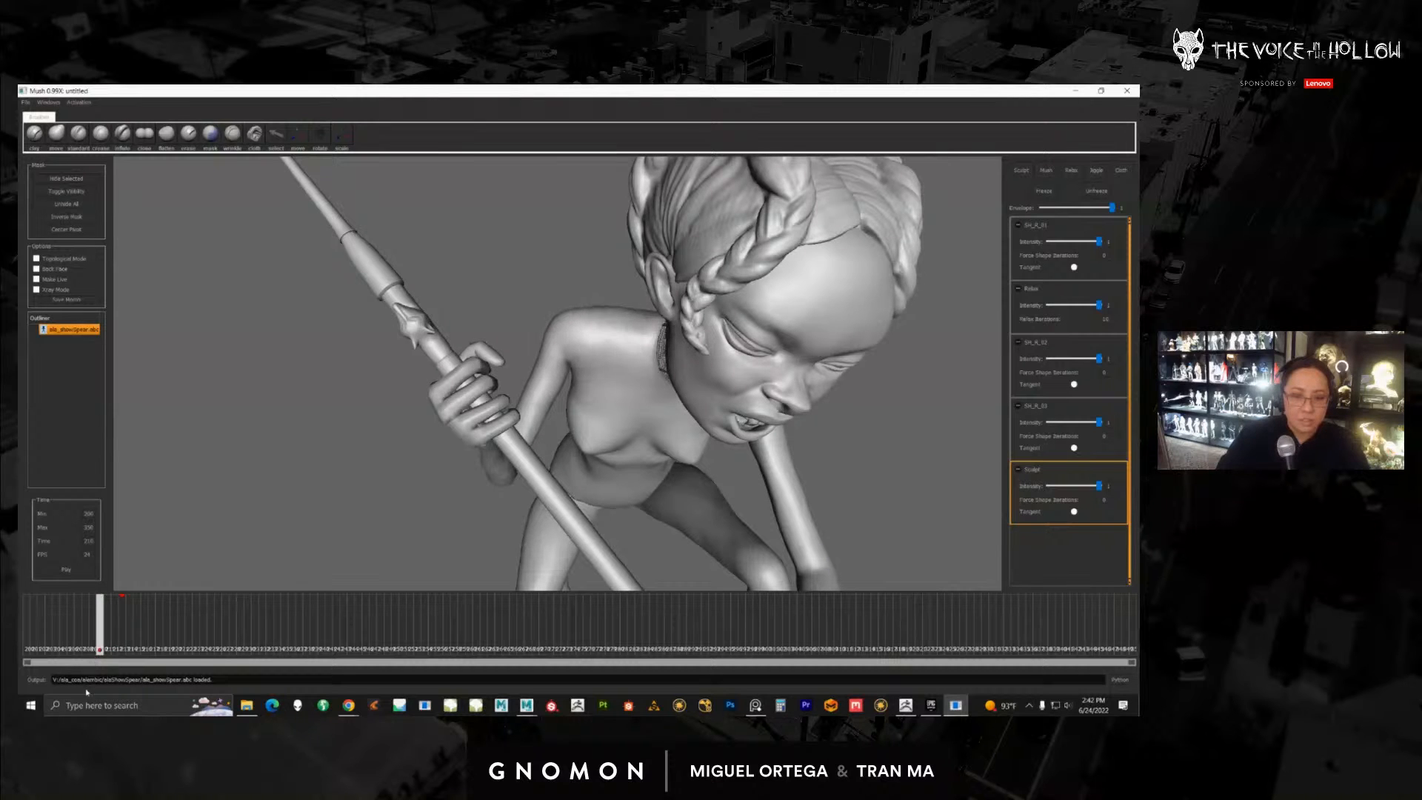
drag(100, 642, 20, 633)
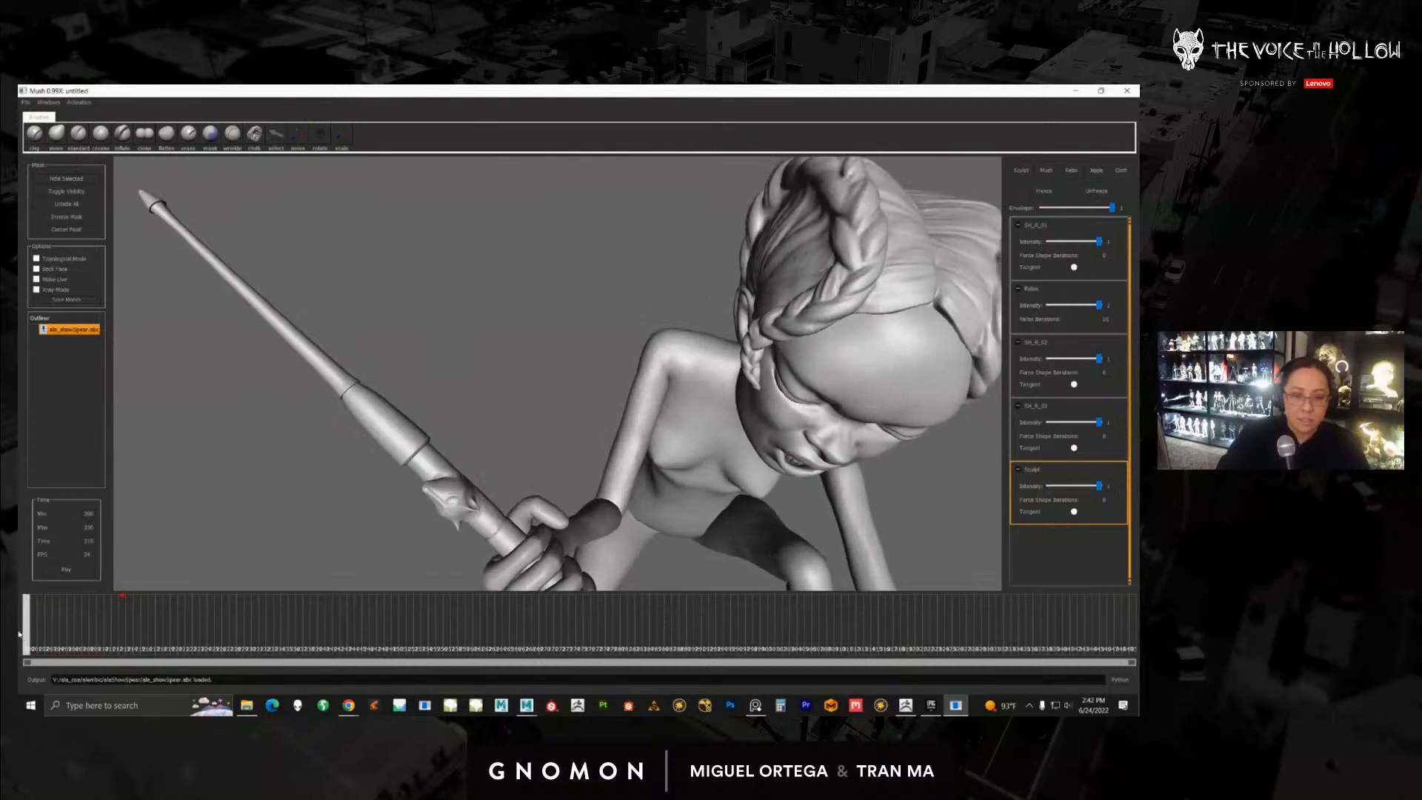
click(53, 576)
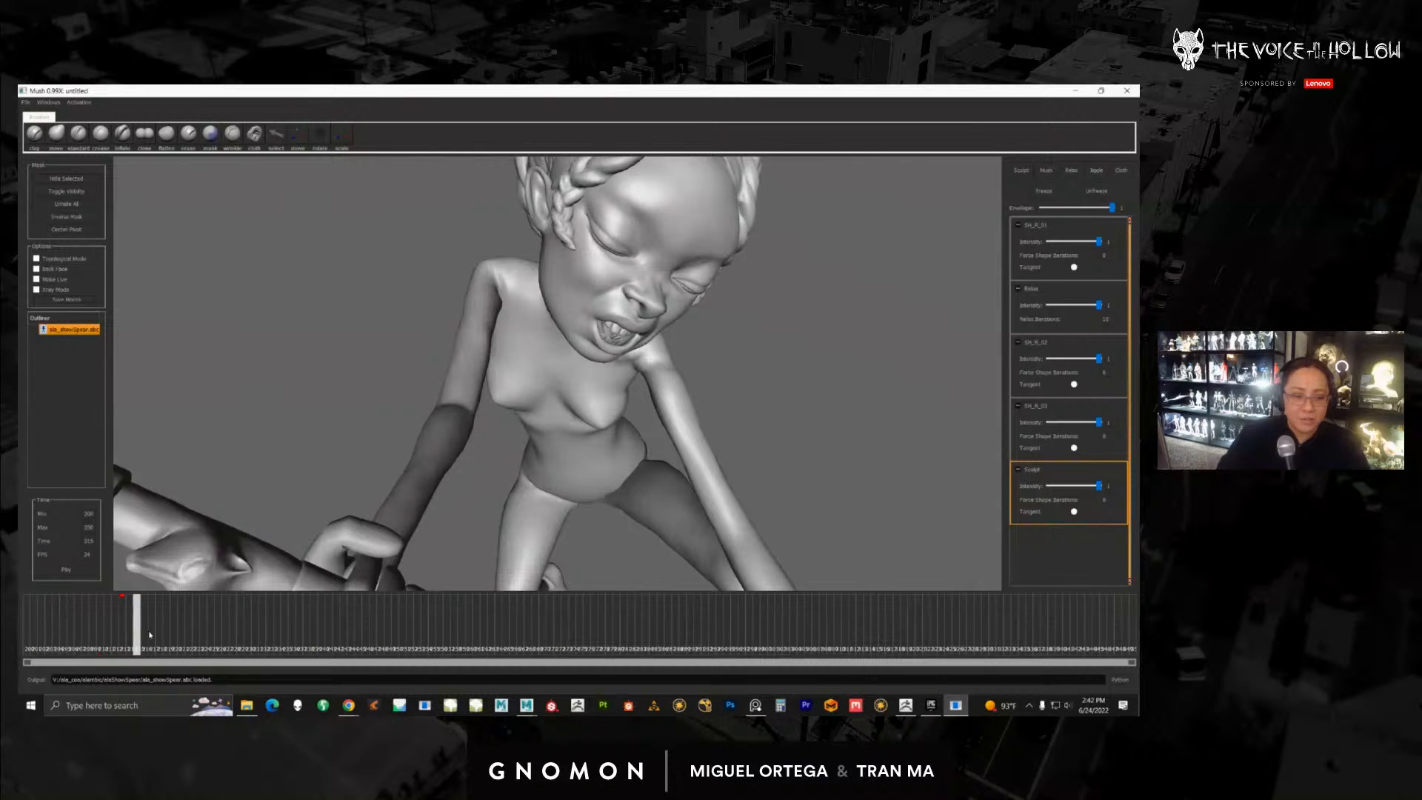
drag(150, 634, 115, 624)
alt+right_drag(326, 511, 177, 617)
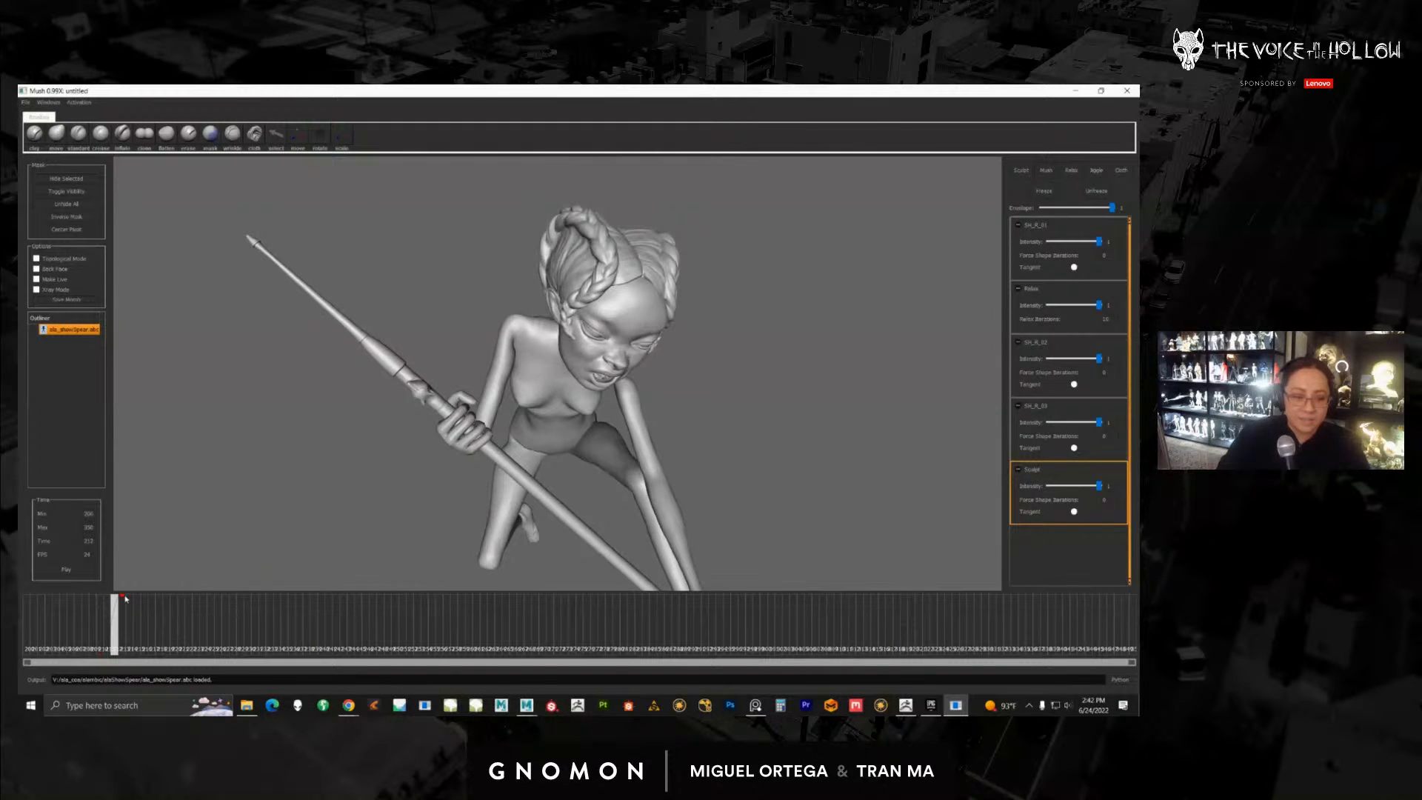
alt+drag(148, 570, 359, 488)
drag(115, 628, 115, 629)
alt+drag(407, 475, 378, 507)
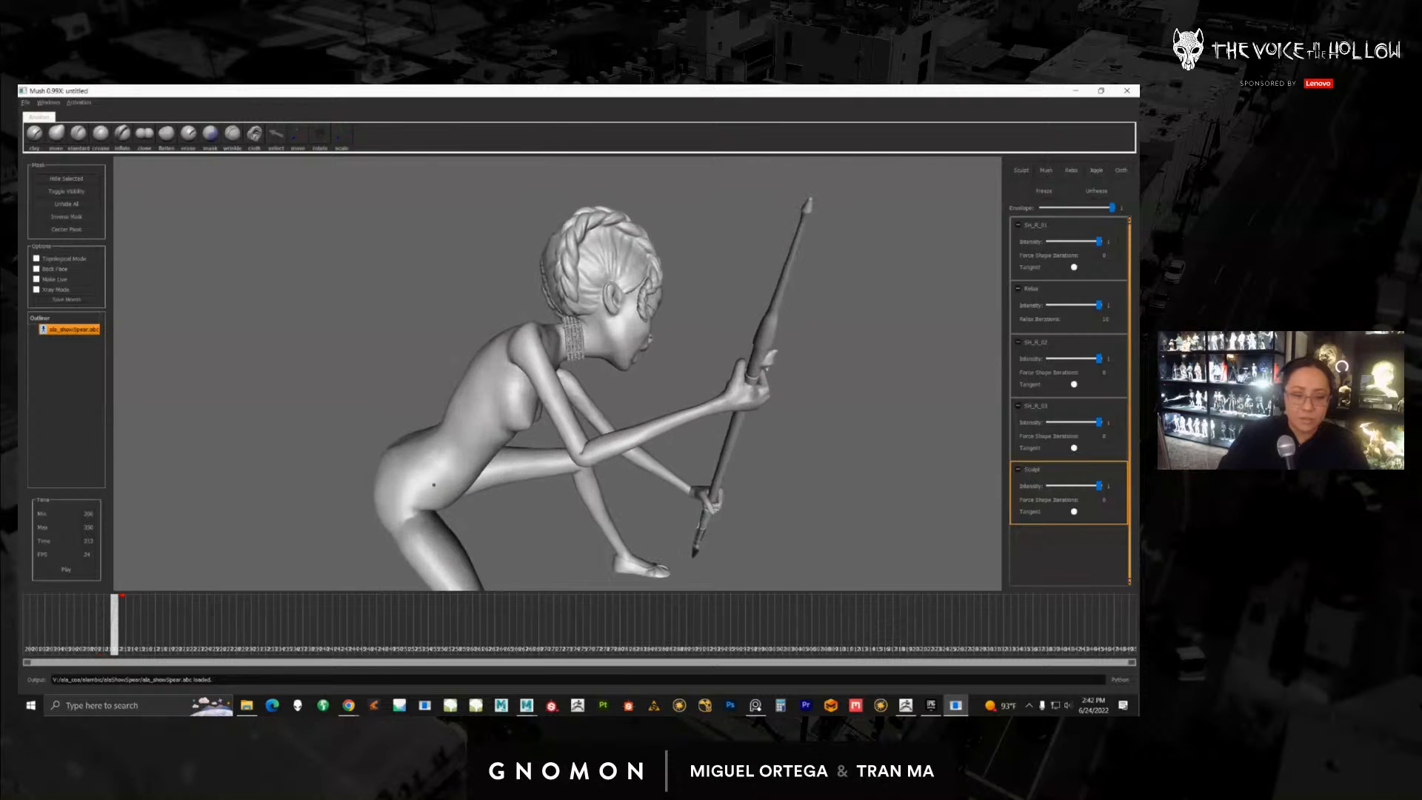
alt+right_drag(230, 556, 322, 533)
click(122, 624)
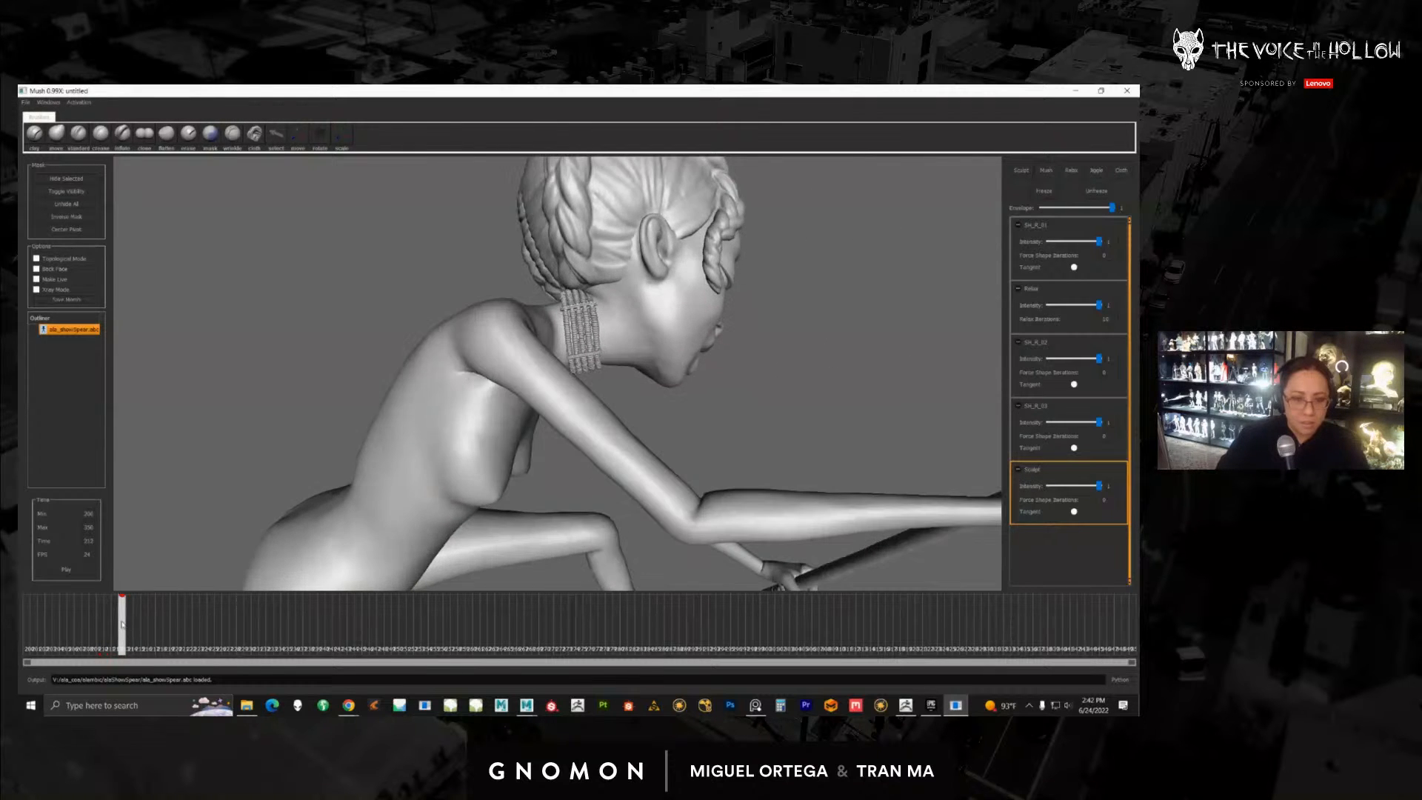
alt+drag(363, 511, 437, 347)
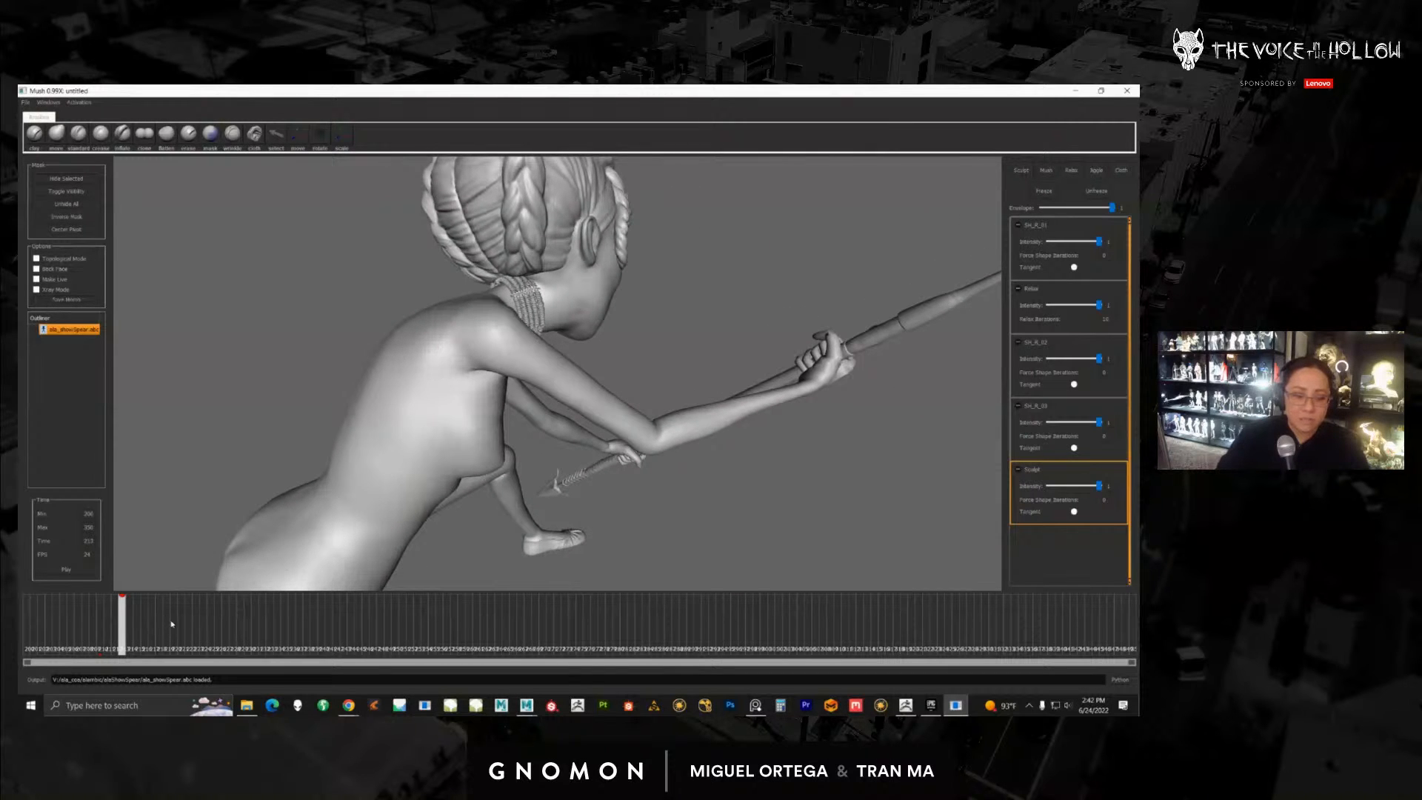
Step: Add a further Sculpt layer just before the stretched-arm pose and inspect the right shoulder and armpit
click(115, 621)
alt+drag(416, 493, 388, 482)
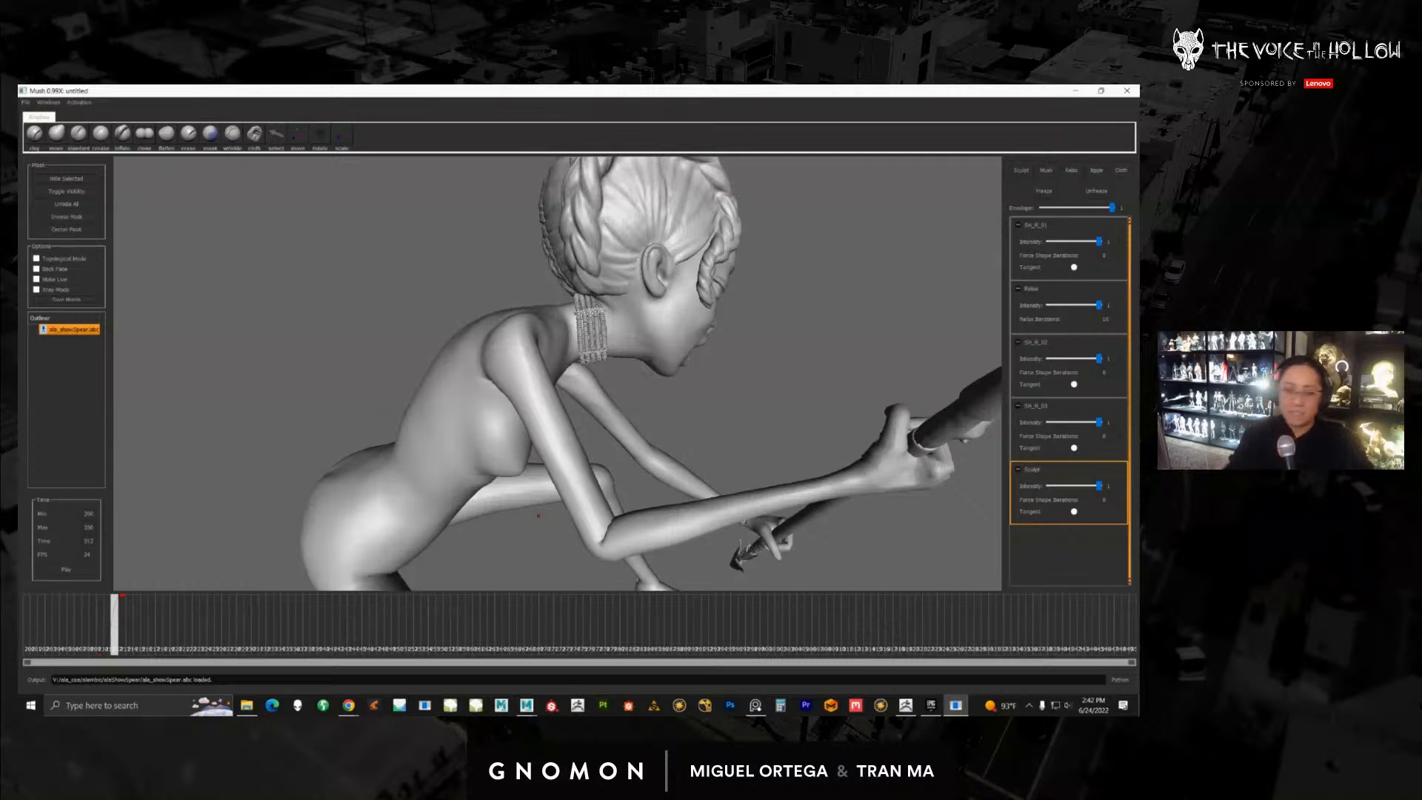
mouse_move(519, 463)
alt+mouse_down()
mouse_move(415, 482)
mouse_move(615, 459)
mouse_move(511, 459)
mouse_move(530, 455)
alt+mouse_up()
mouse_move(113, 618)
mouse_down()
mouse_move(129, 618)
mouse_move(115, 615)
mouse_up()
mouse_move(418, 476)
alt+mouse_down()
mouse_move(429, 468)
mouse_move(341, 463)
mouse_move(429, 466)
alt+mouse_up()
click(1021, 177)
mouse_move(474, 355)
alt+mouse_down()
mouse_move(518, 370)
mouse_move(508, 339)
mouse_move(569, 394)
mouse_move(517, 358)
mouse_move(519, 376)
mouse_move(592, 333)
mouse_move(524, 369)
mouse_move(534, 334)
mouse_move(513, 341)
mouse_move(528, 351)
mouse_move(562, 334)
mouse_move(523, 358)
mouse_move(526, 400)
mouse_move(538, 399)
alt+mouse_up()
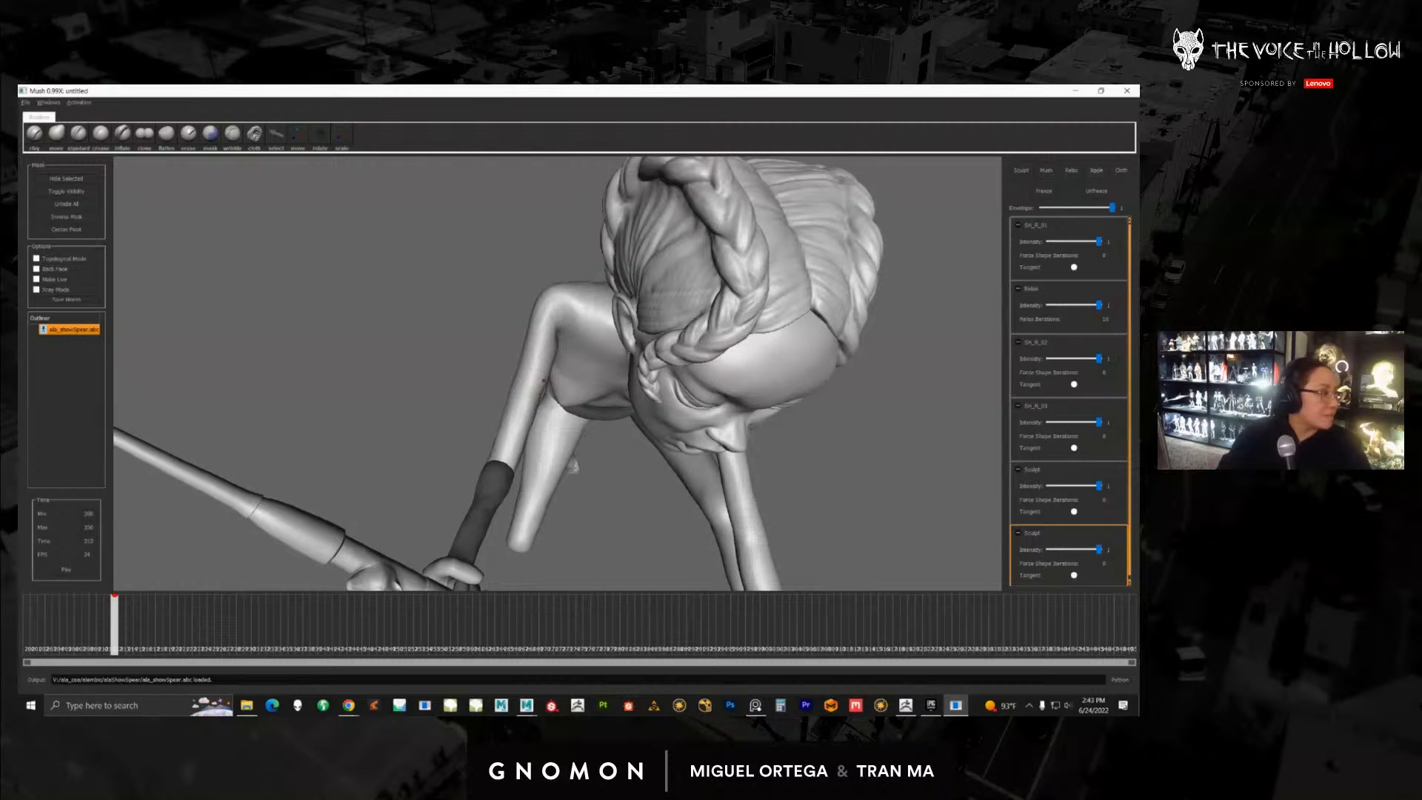
mouse_move(542, 381)
alt+mouse_down()
mouse_move(548, 397)
mouse_move(555, 378)
mouse_move(609, 366)
mouse_move(518, 363)
mouse_move(567, 387)
mouse_move(565, 364)
mouse_move(578, 356)
mouse_move(598, 384)
mouse_move(601, 368)
alt+mouse_up()
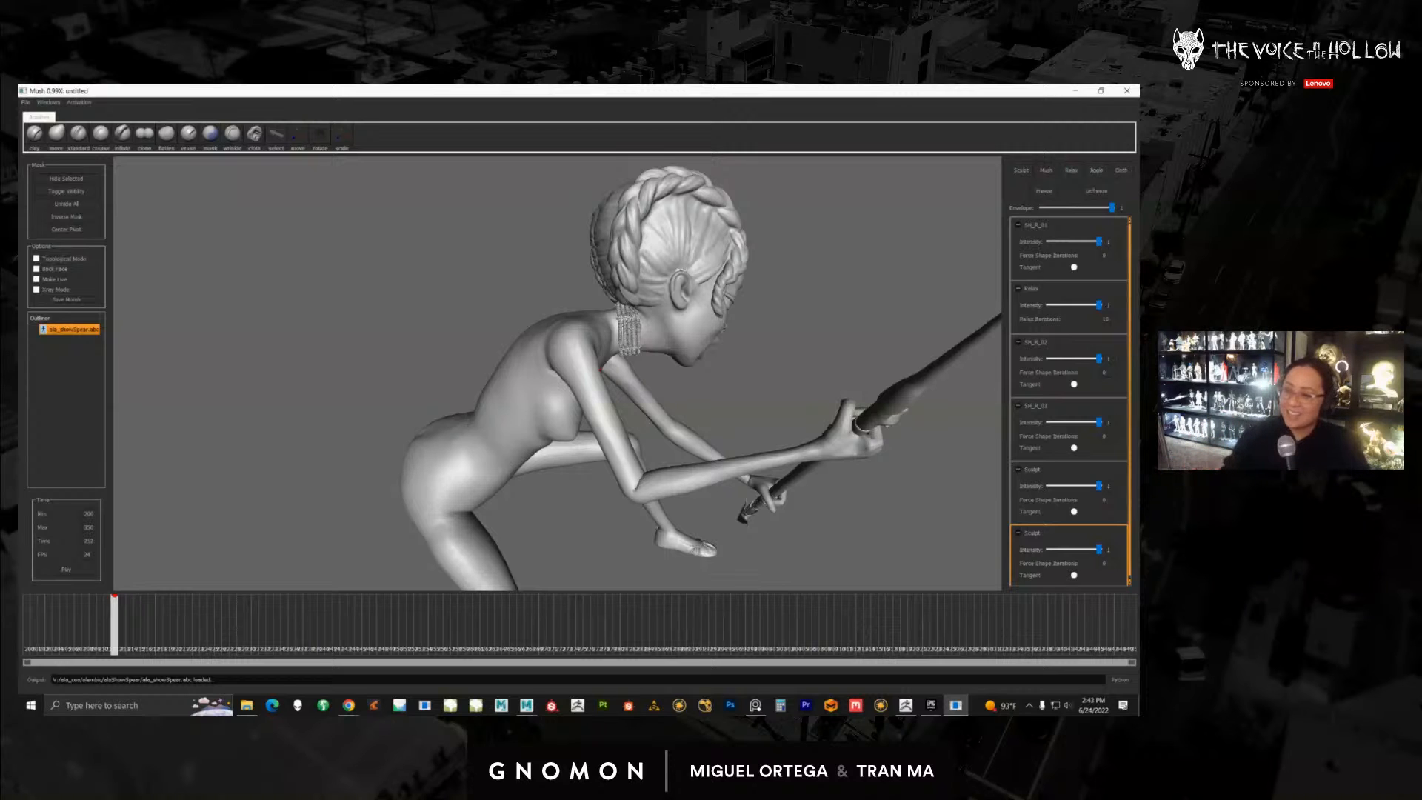
alt+drag(601, 367, 636, 382)
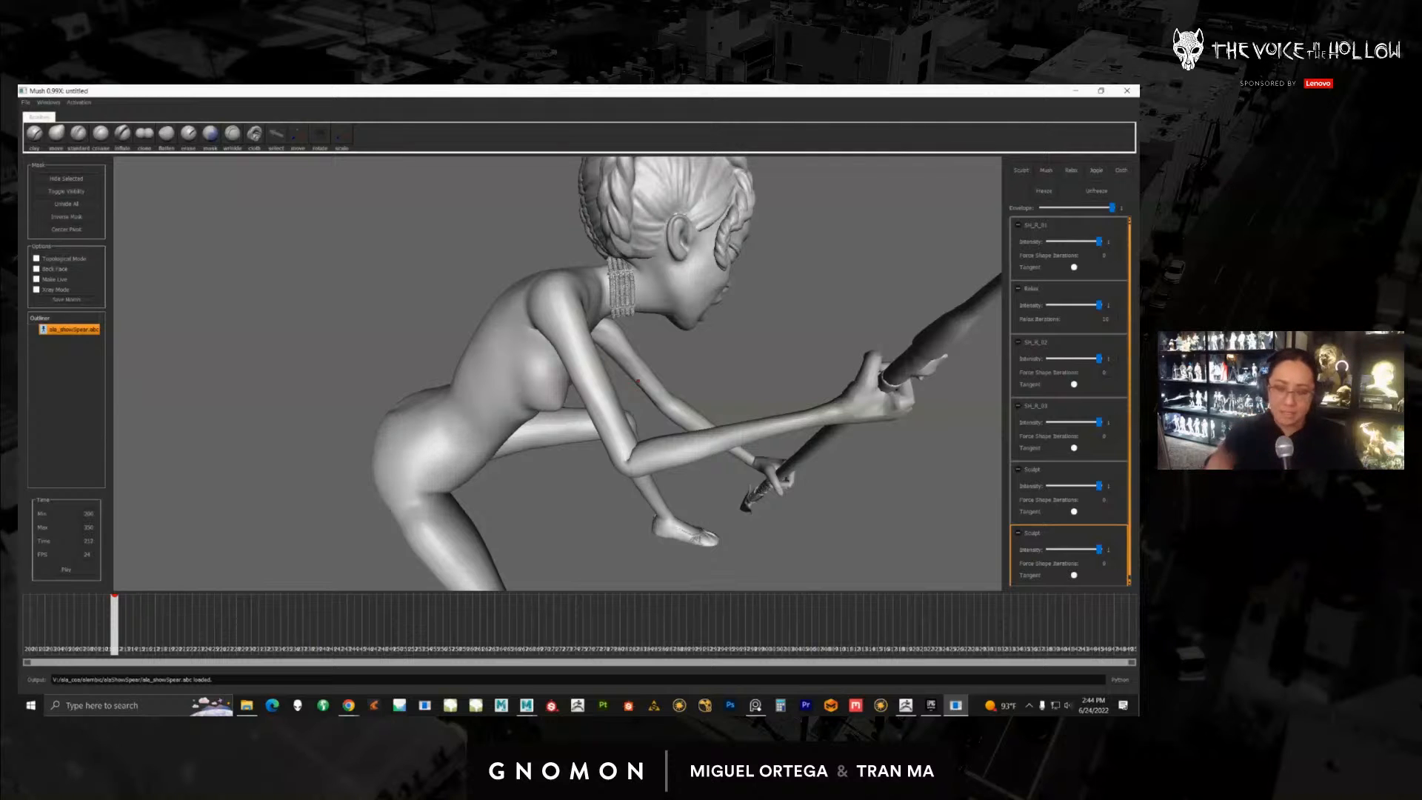
Step: Examine the right shoulder, upper arm and elbow up close from the side and the front
alt+drag(562, 309, 552, 313)
alt+right_drag(552, 312, 630, 314)
alt+drag(629, 315, 496, 356)
alt+drag(763, 450, 807, 441)
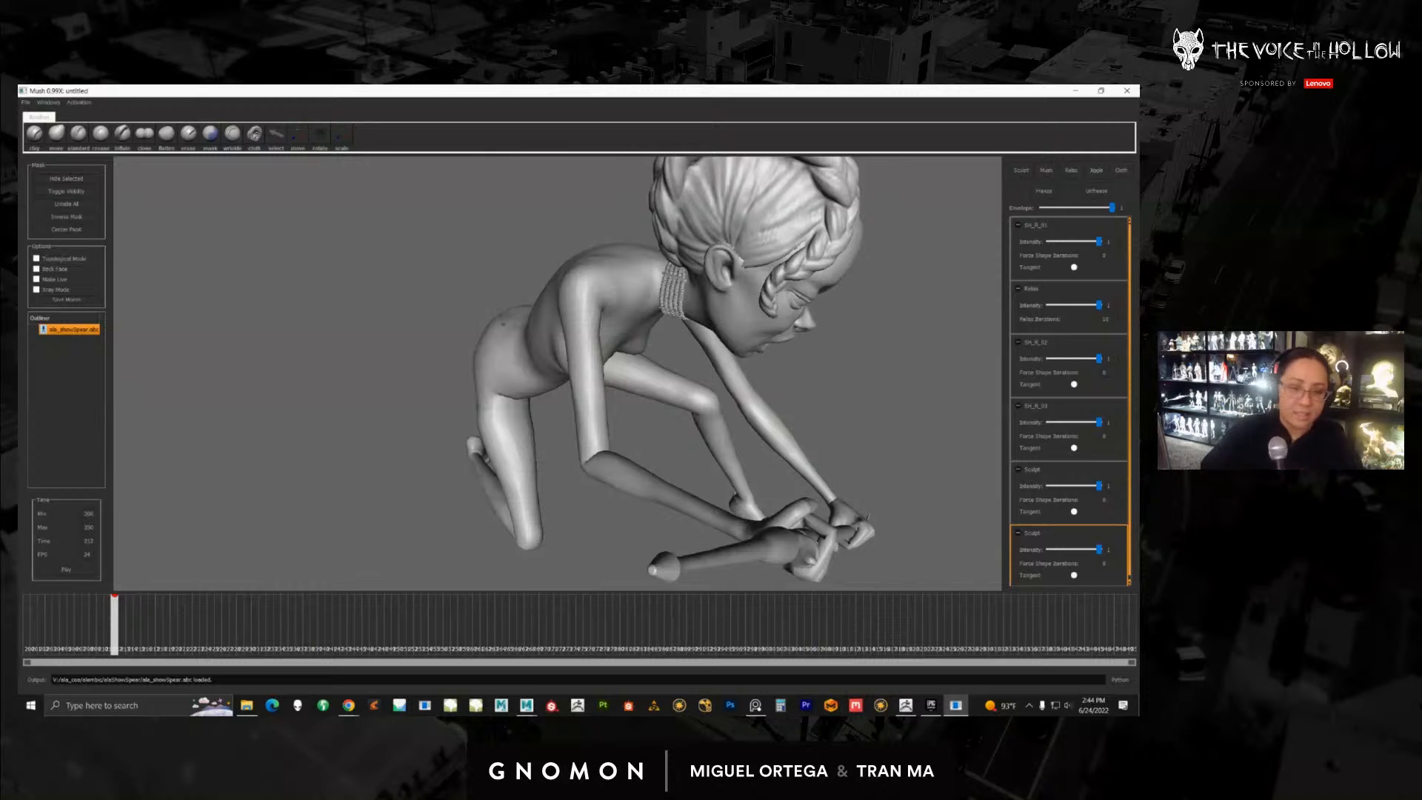
alt+drag(692, 436, 543, 337)
click(25, 102)
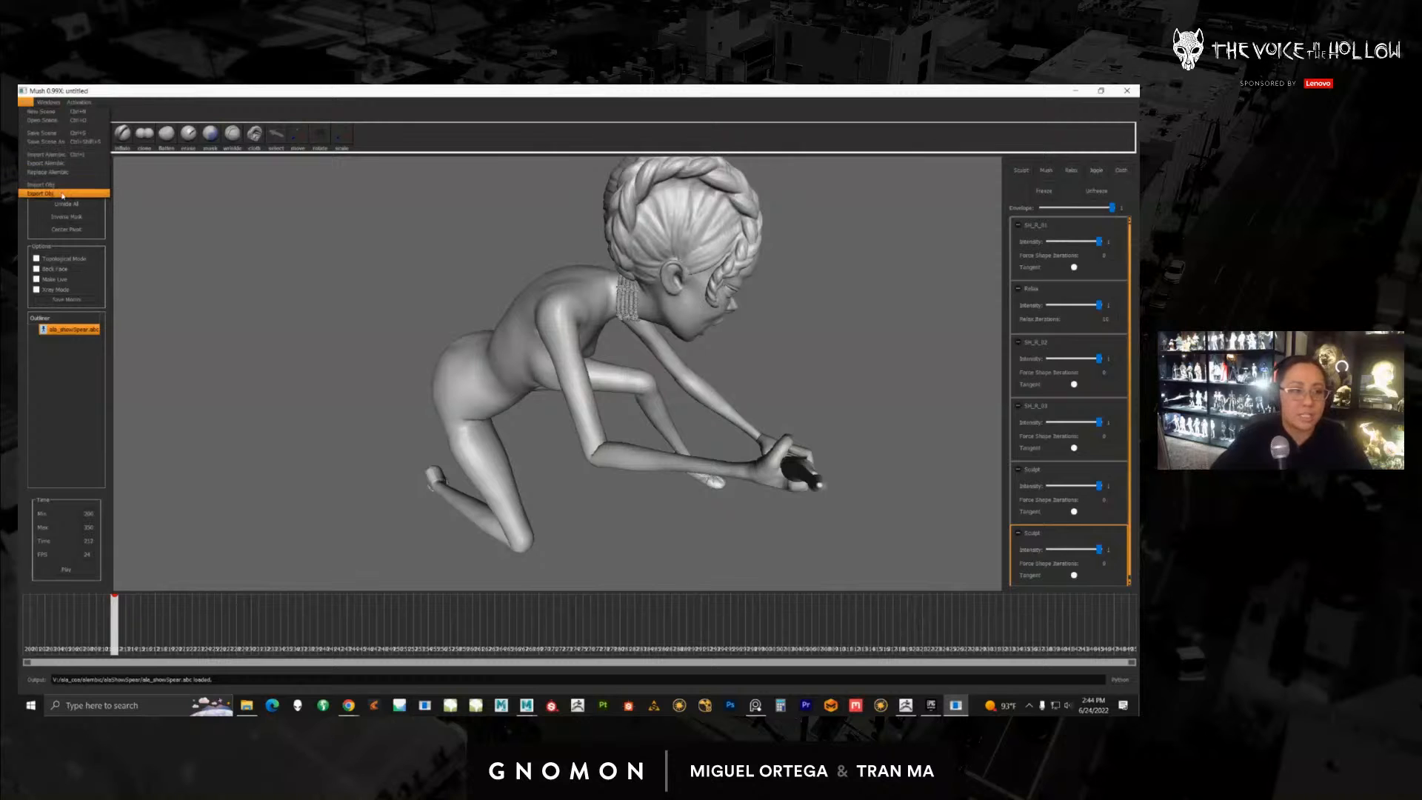
click(509, 316)
alt+drag(510, 316, 593, 370)
Step: Launch Marvelous Designer 10 Personal, dismiss its welcome window and restore the application to a movable window
click(145, 705)
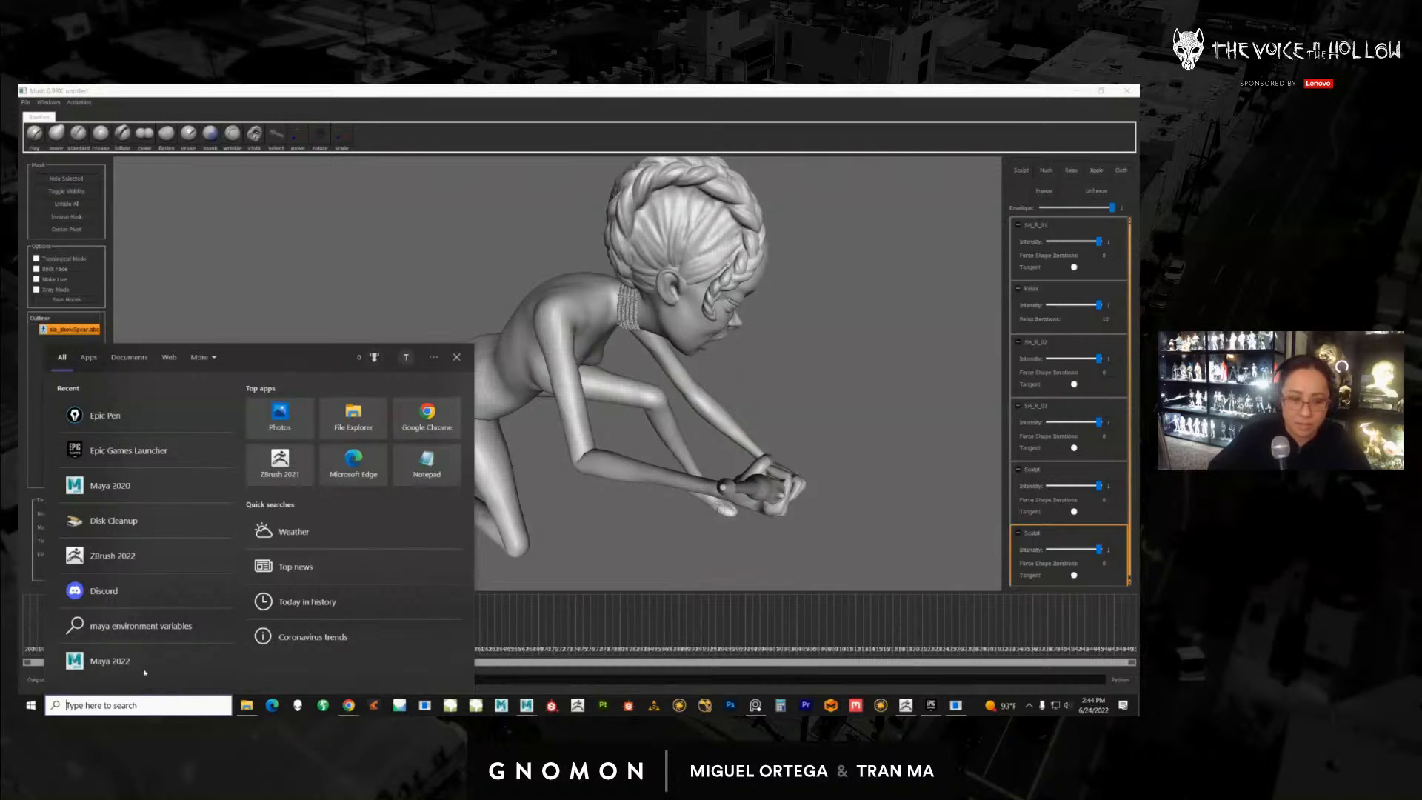
text(mar)
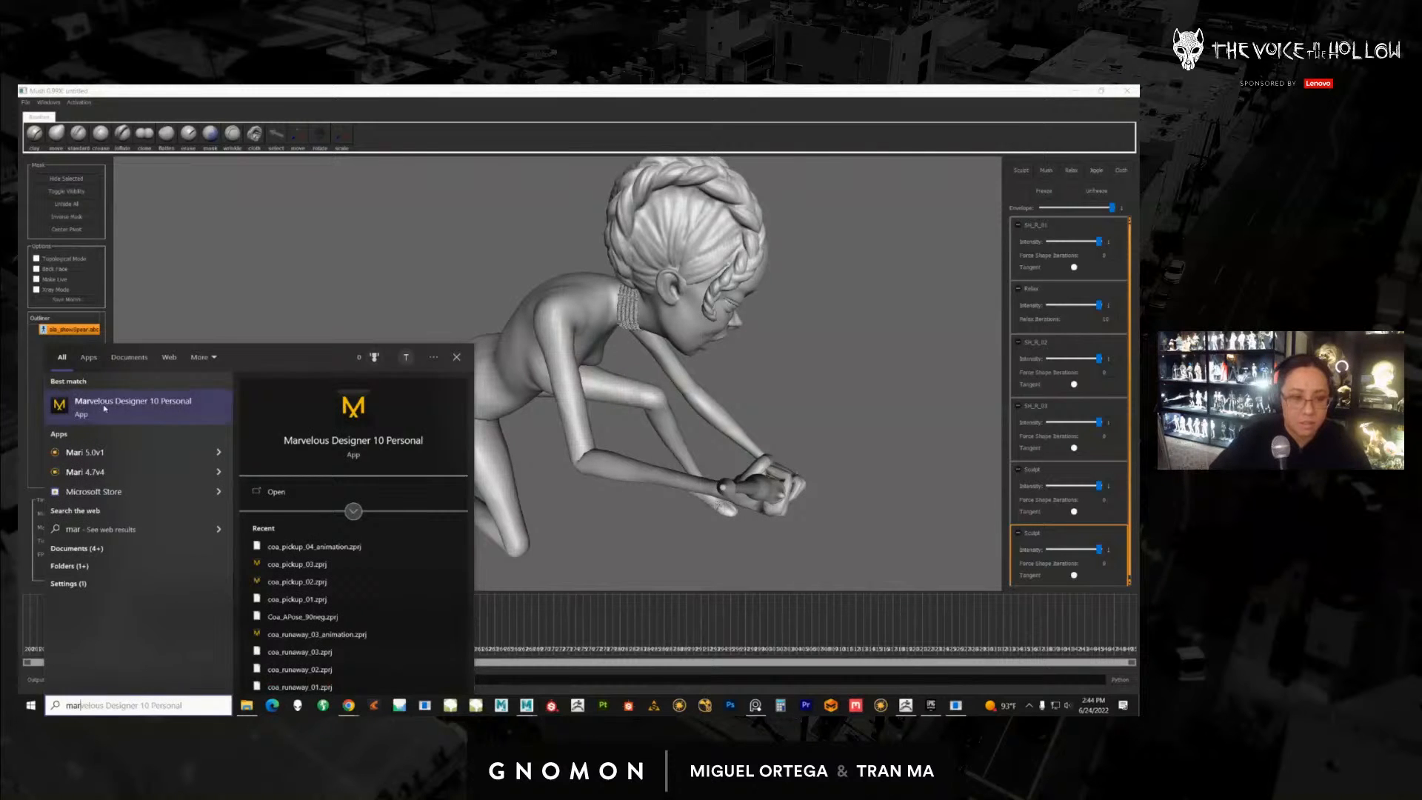
click(105, 407)
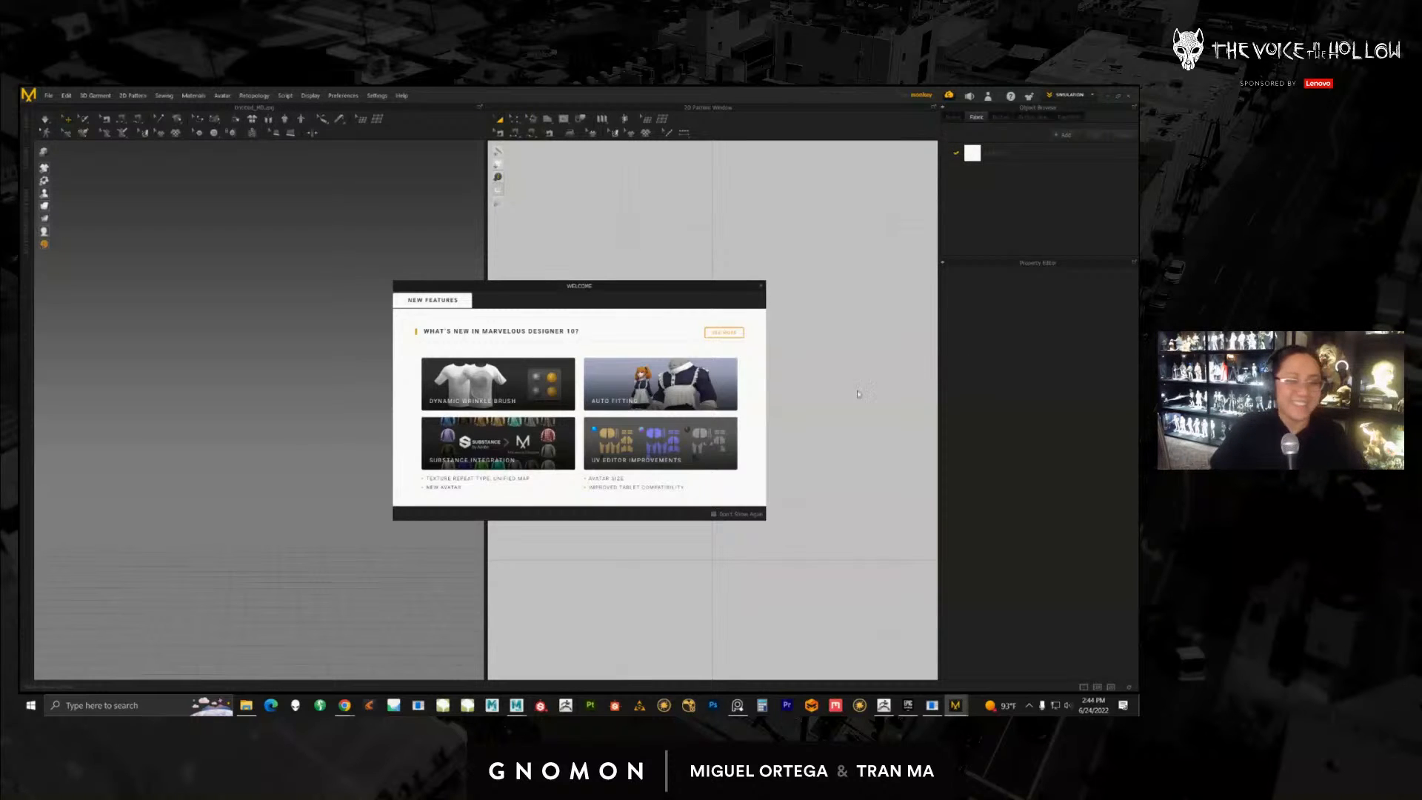
click(760, 285)
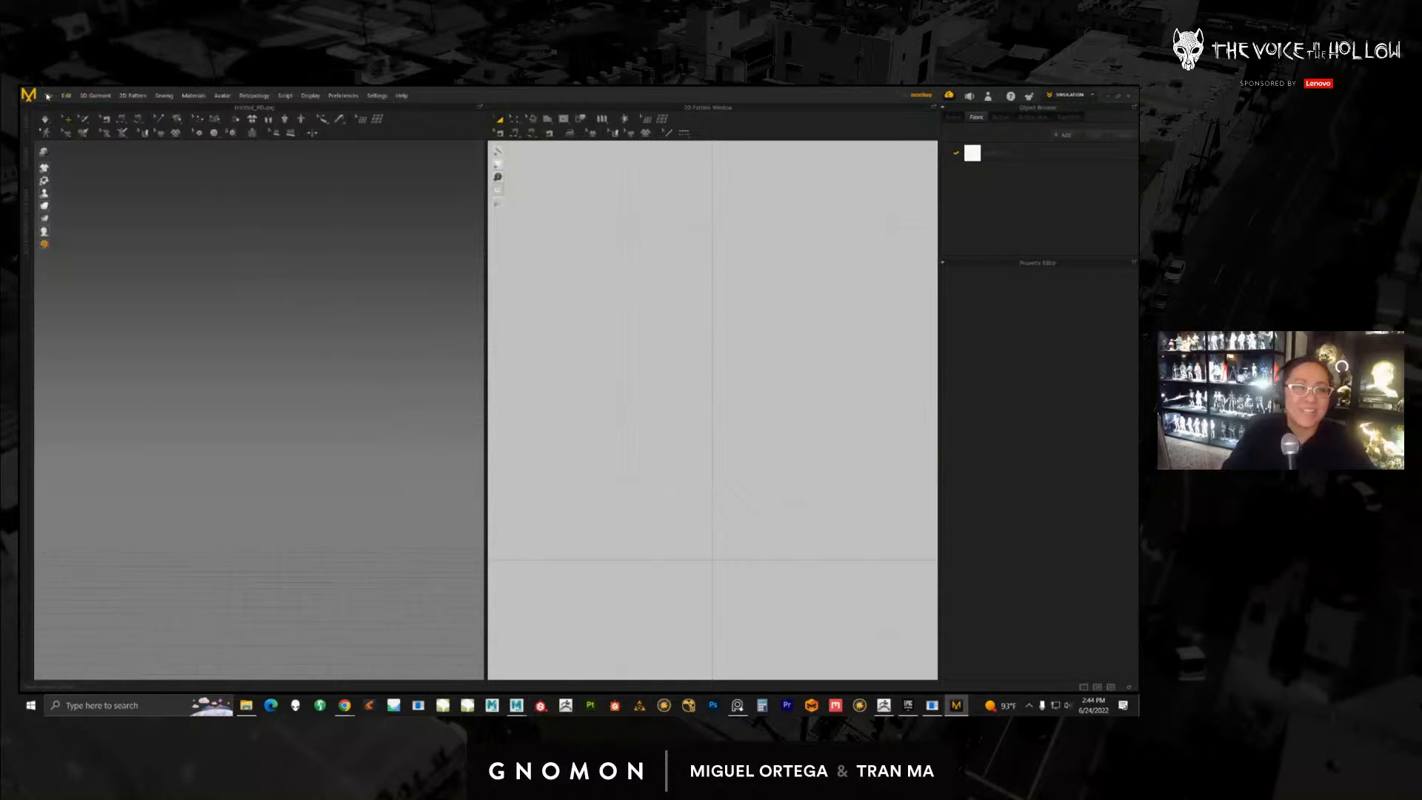
click(1120, 97)
mouse_move(830, 98)
mouse_down()
mouse_move(808, 102)
mouse_move(850, 90)
mouse_move(827, 89)
mouse_up()
Step: Bring up the browser for opening a project file and move it out of the way
click(77, 86)
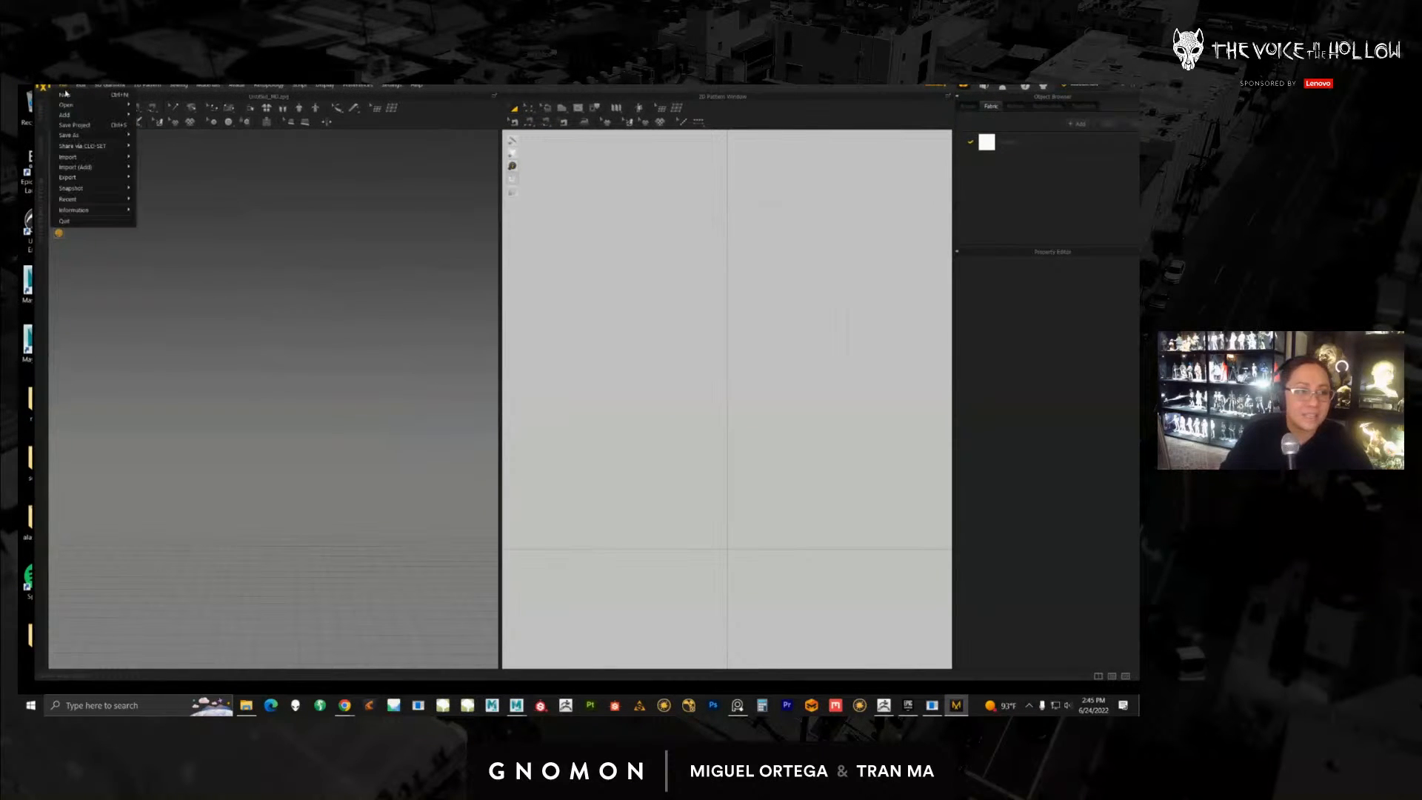
mouse_move(82, 105)
click(169, 109)
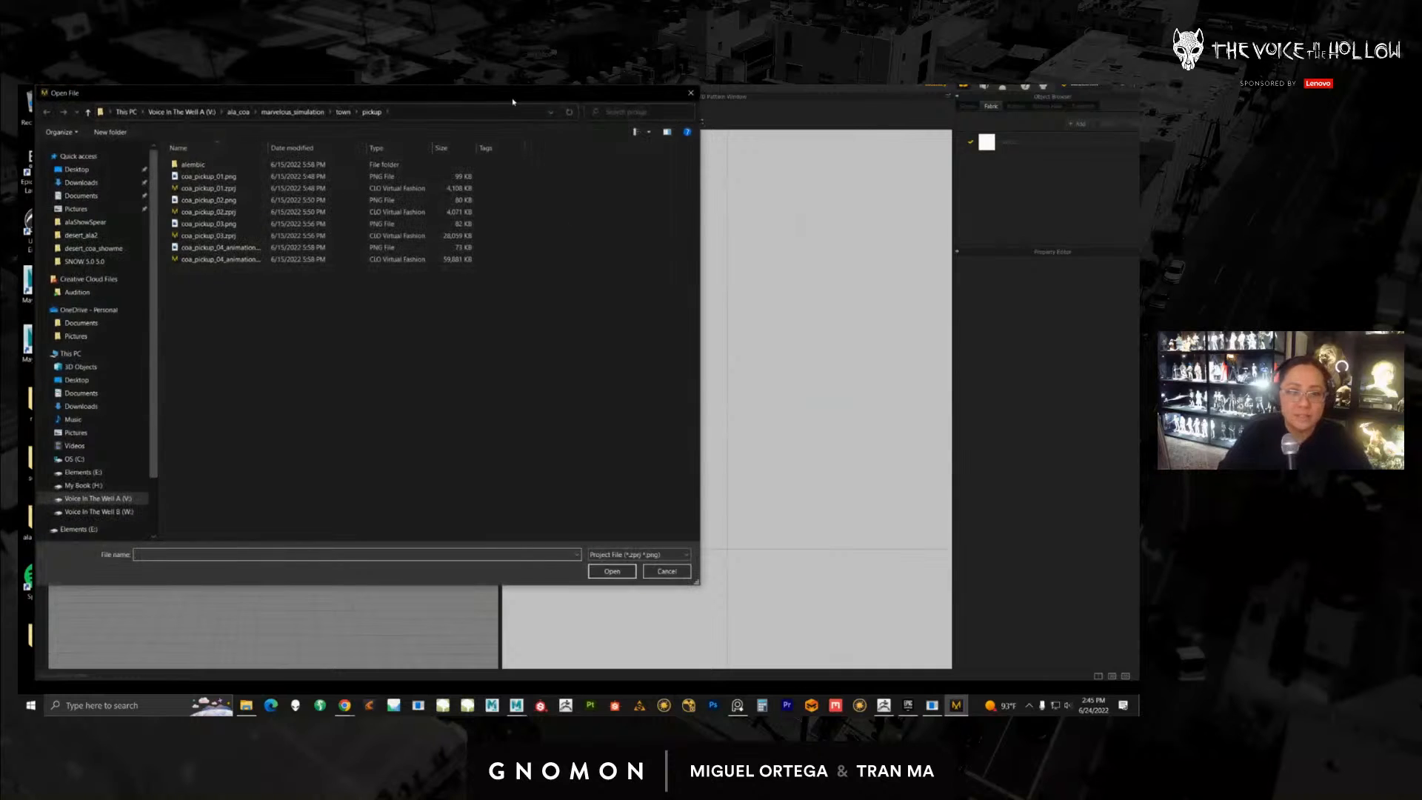
drag(513, 99, 1139, 196)
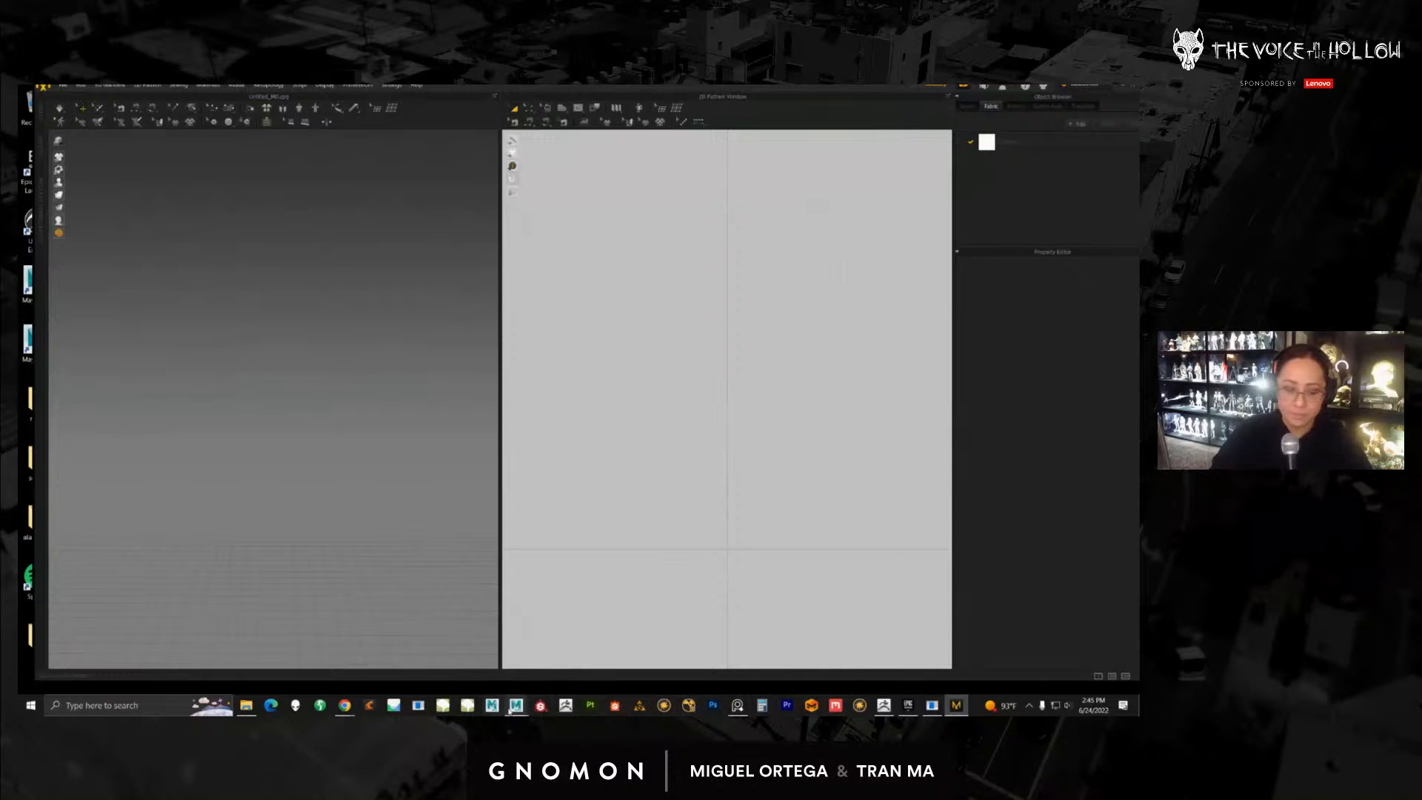
Step: Switch to the empty Maya scene and bring up the Alembic import dialog over the viewport
mouse_move(516, 707)
click(576, 651)
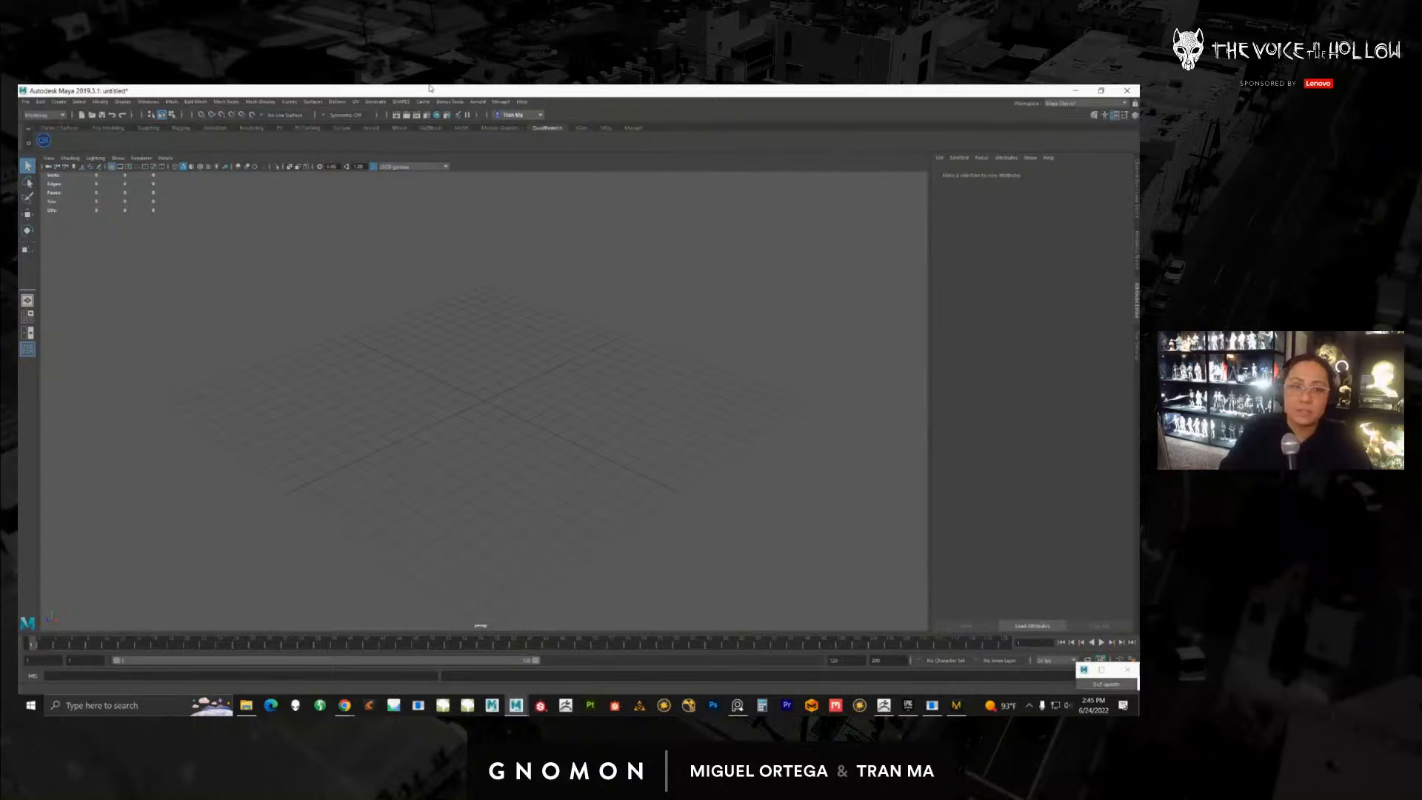
click(423, 101)
mouse_move(459, 117)
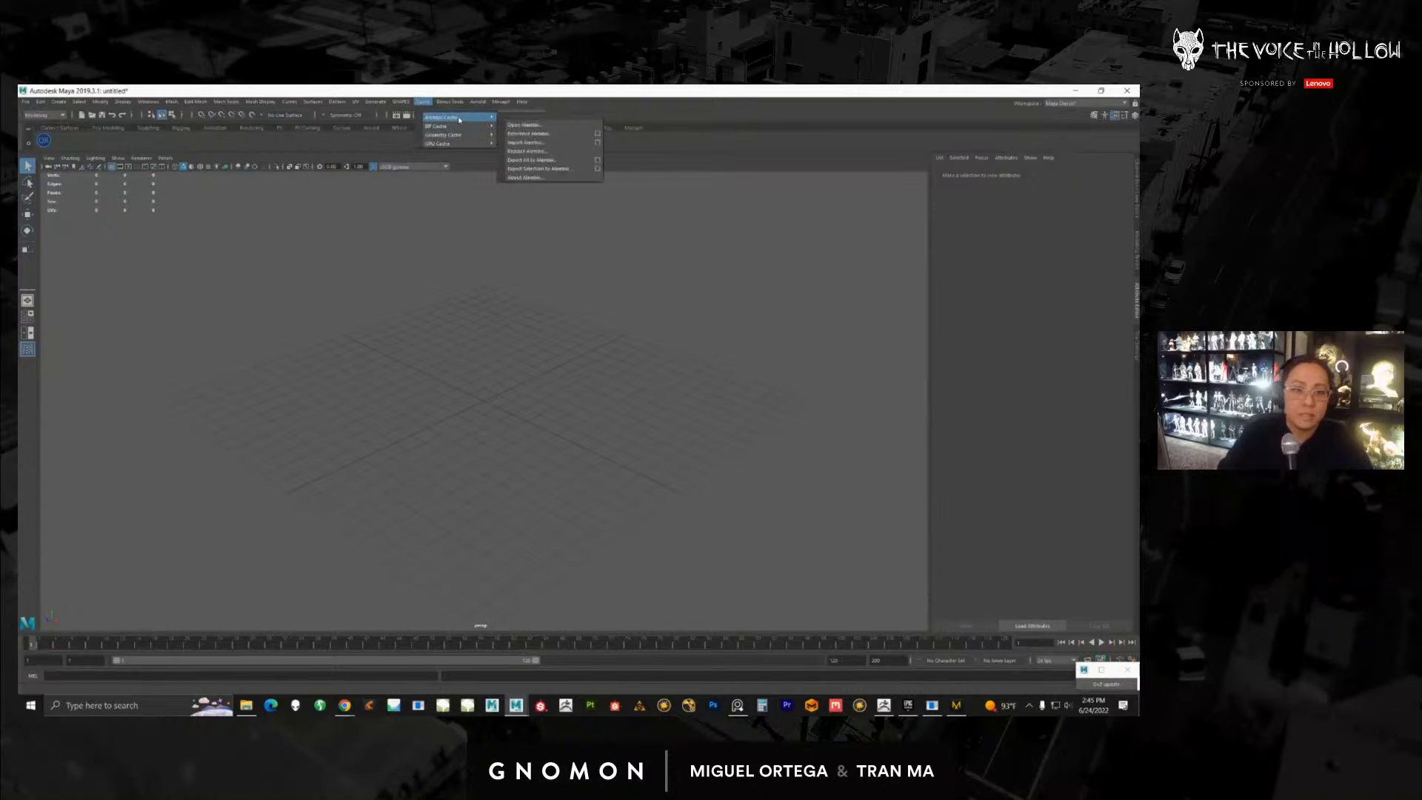
click(525, 151)
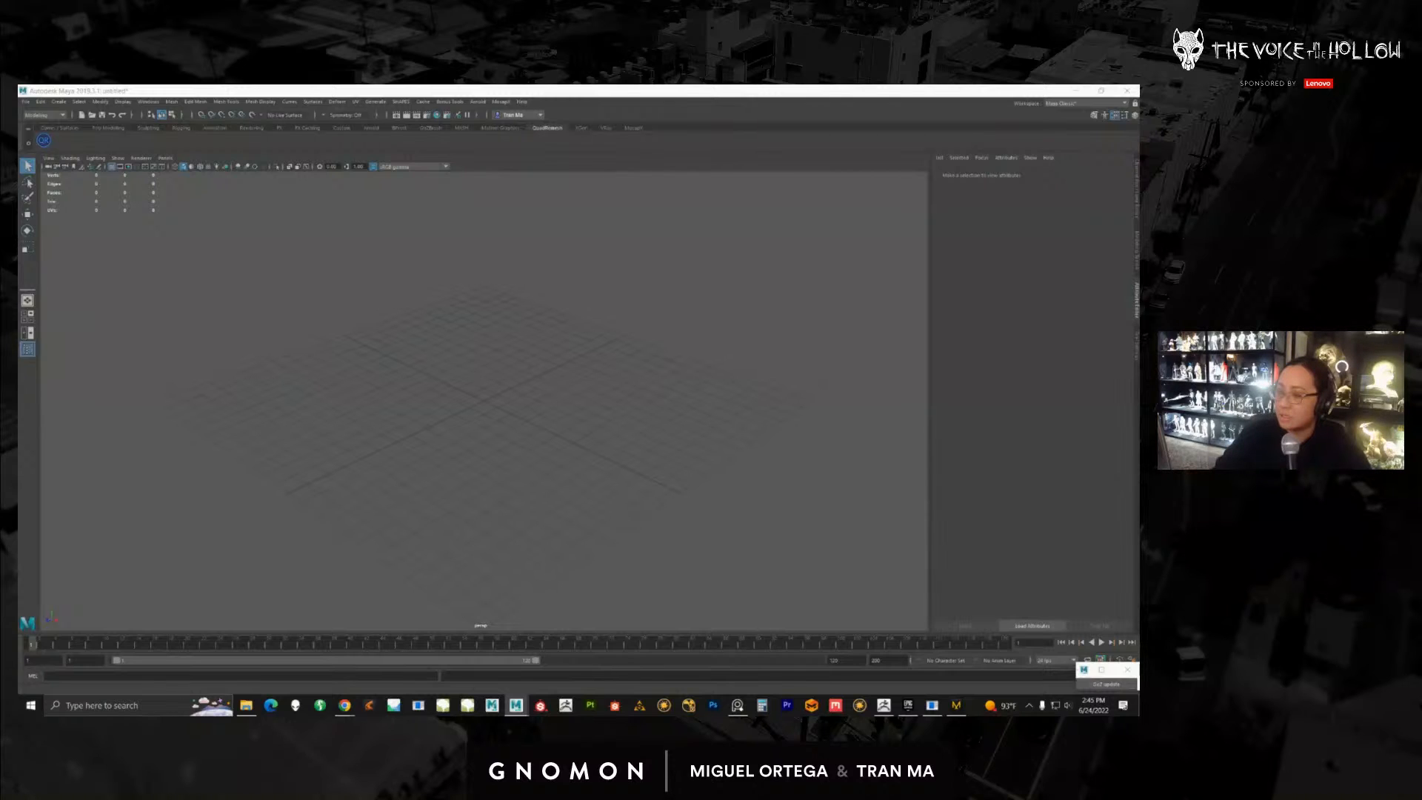
drag(1137, 168, 638, 166)
Step: Browse the character's animation folders and import the body Alembic cache from the standoff folder
click(548, 302)
click(541, 294)
click(542, 286)
click(543, 277)
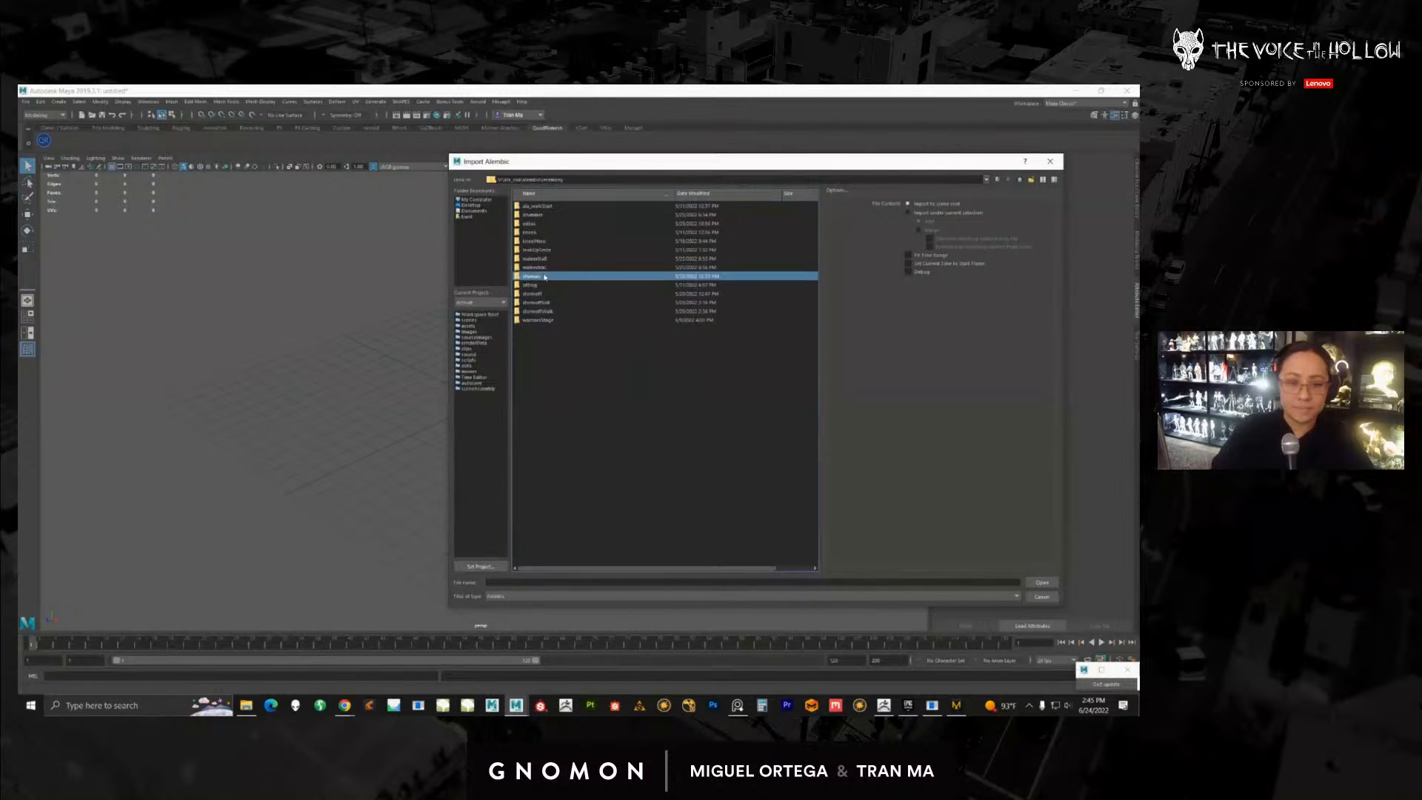
click(545, 241)
click(538, 286)
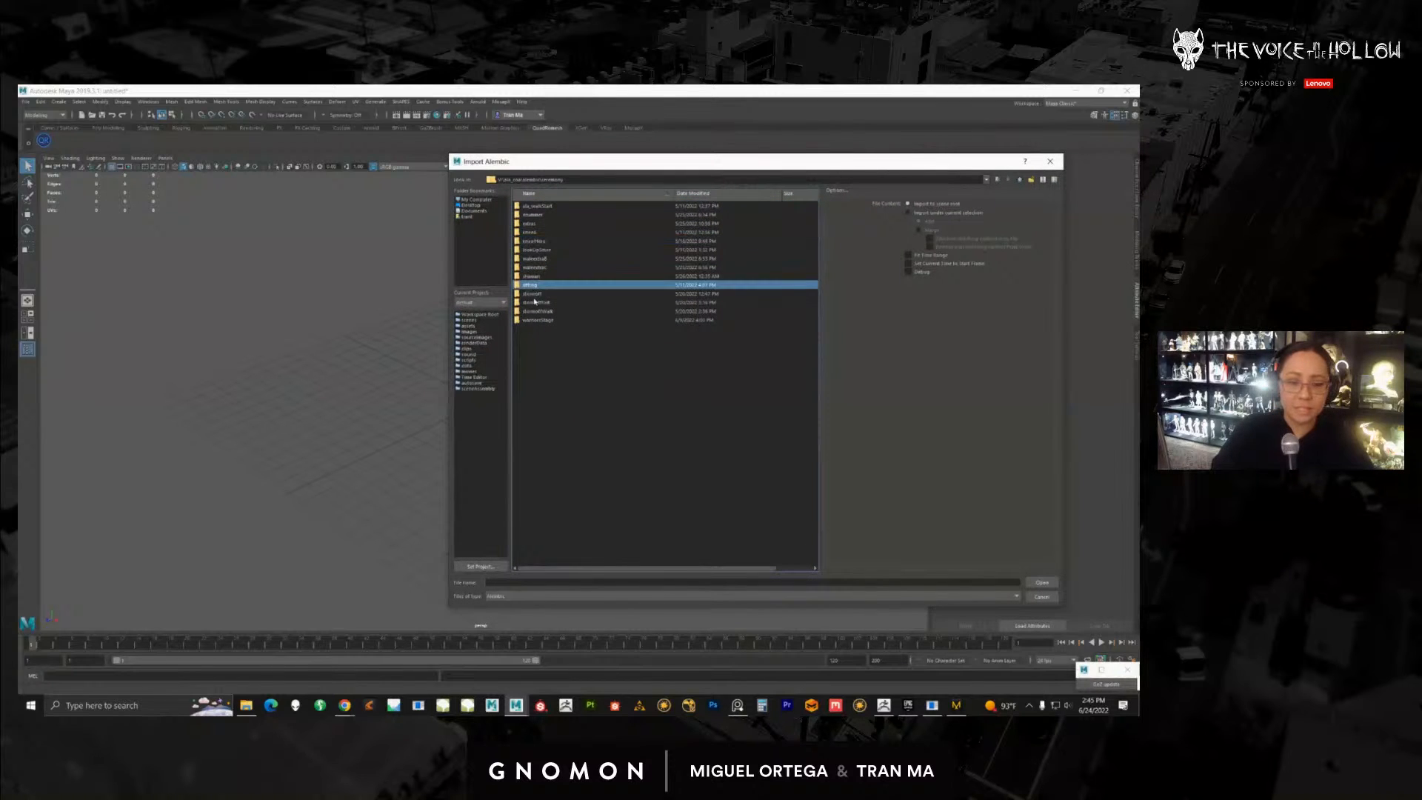
click(541, 294)
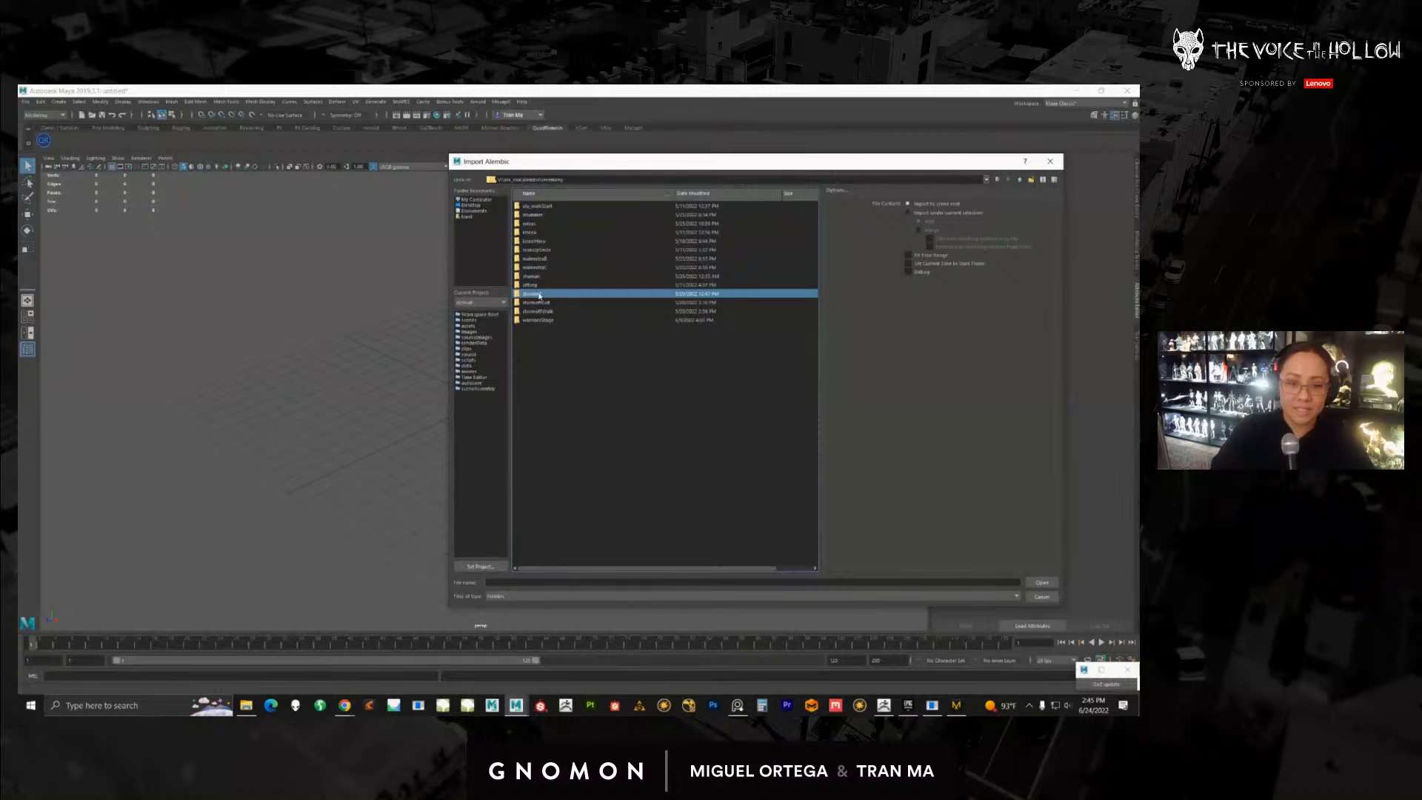
double_click(536, 295)
click(529, 207)
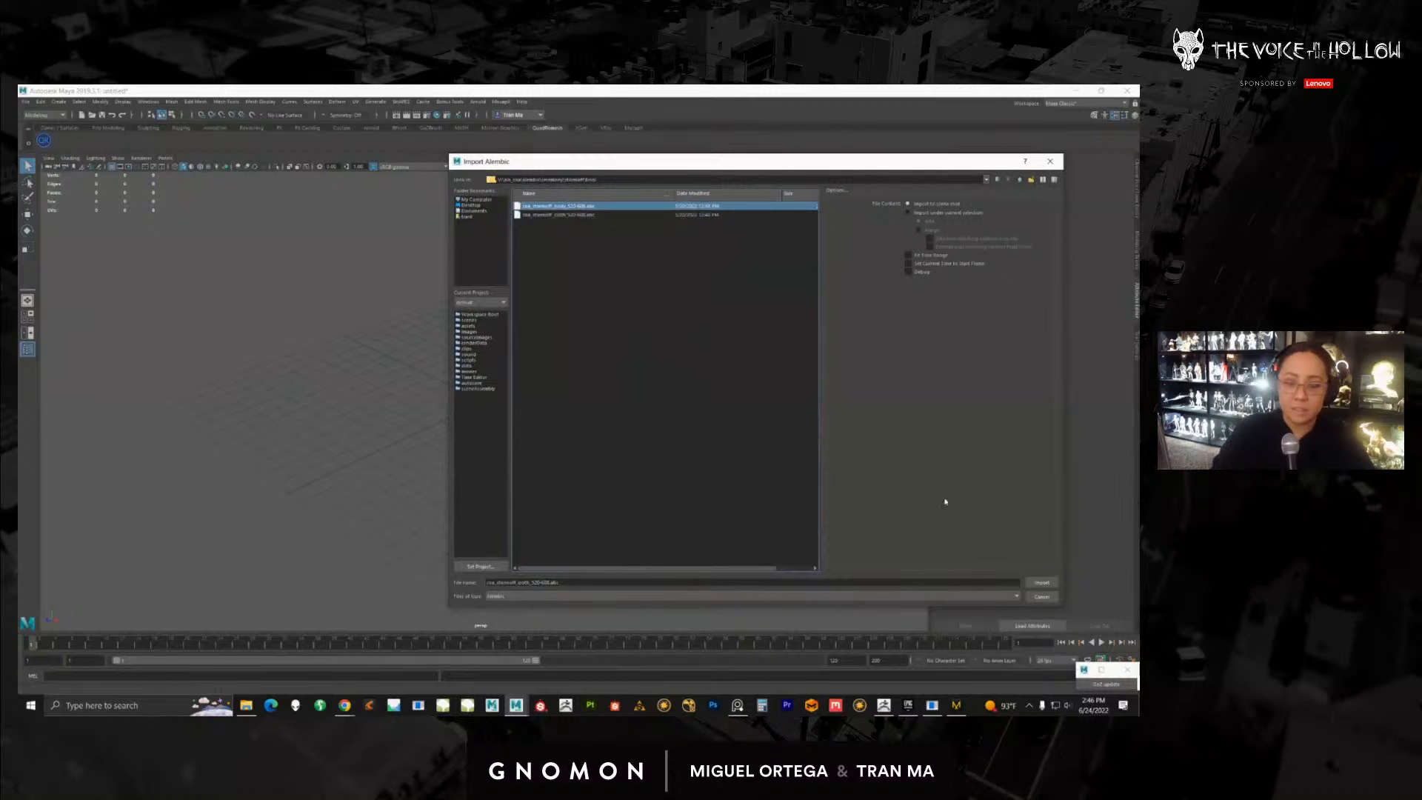
click(1041, 582)
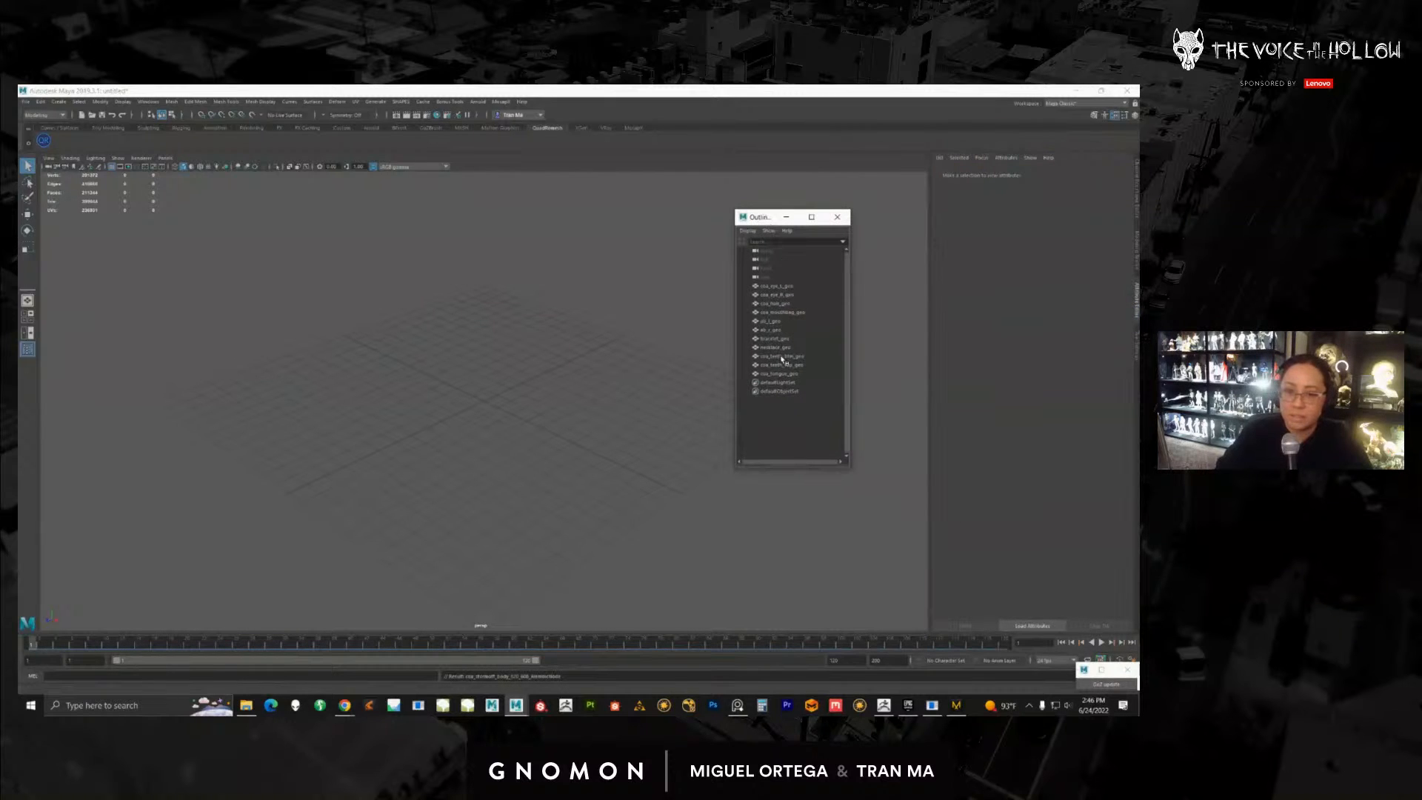
Step: Select coa_mouthbag_geo in the Outliner, frame the character and check its pose from the front
click(786, 311)
middle_click(534, 478)
key(f)
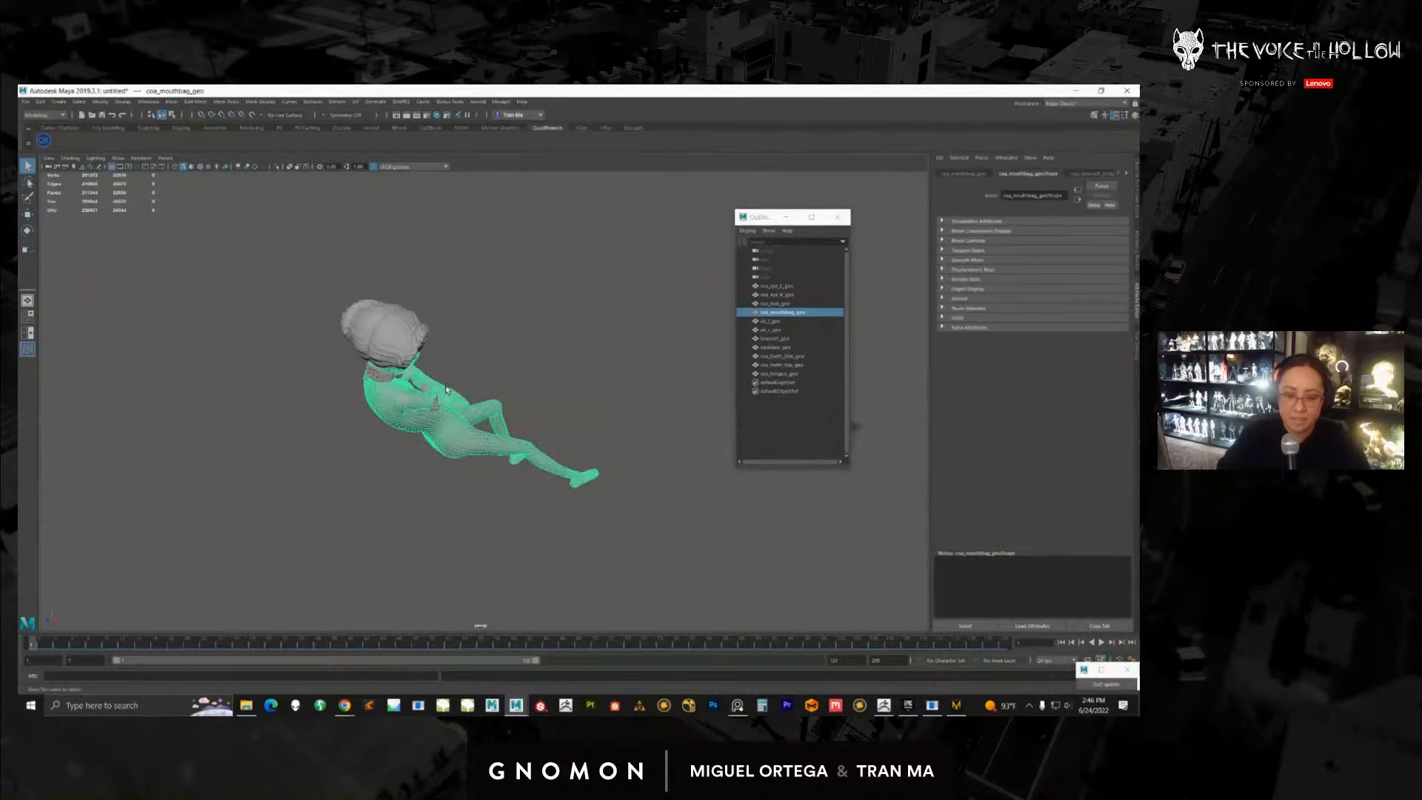
alt+drag(496, 405, 447, 433)
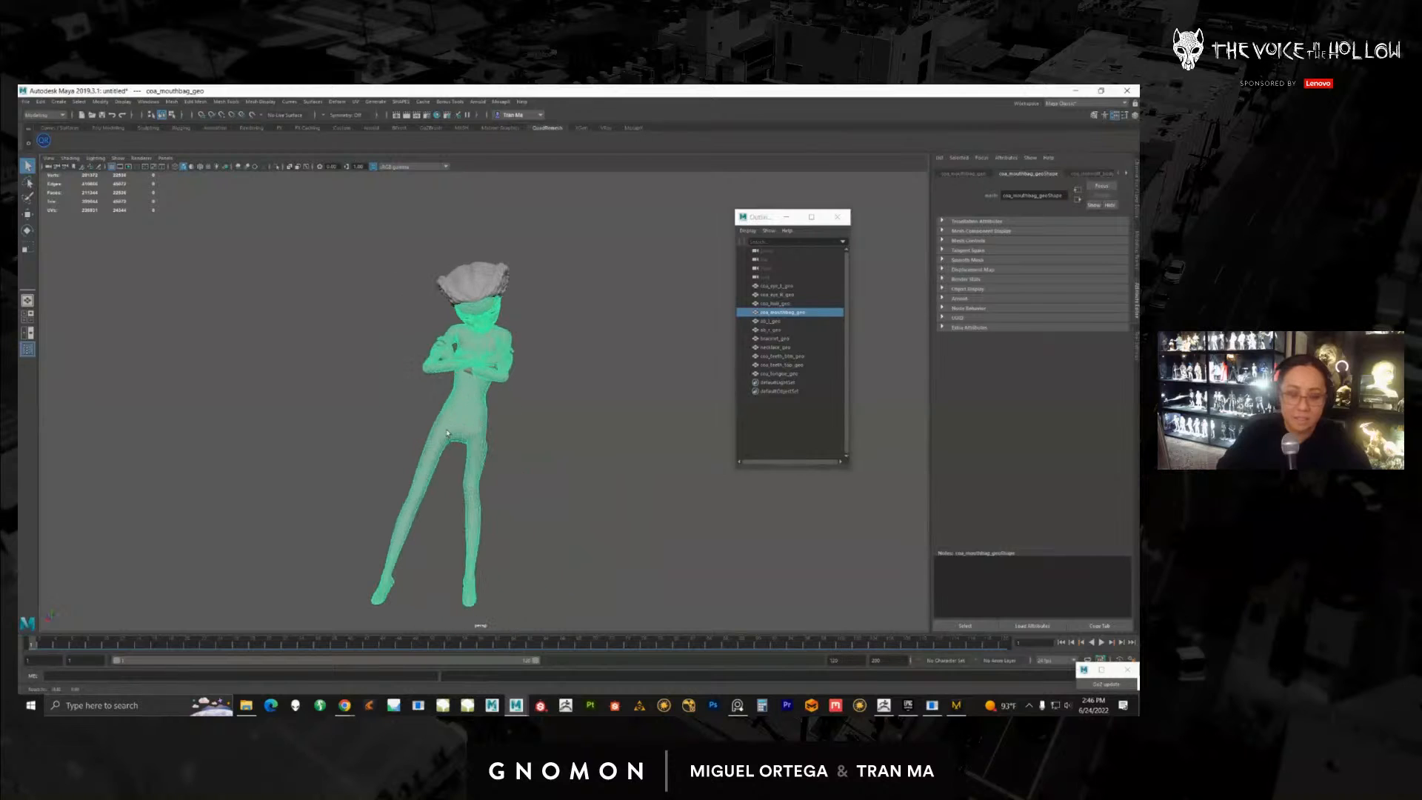
mouse_move(71, 642)
mouse_down()
mouse_move(213, 642)
mouse_move(32, 580)
mouse_up()
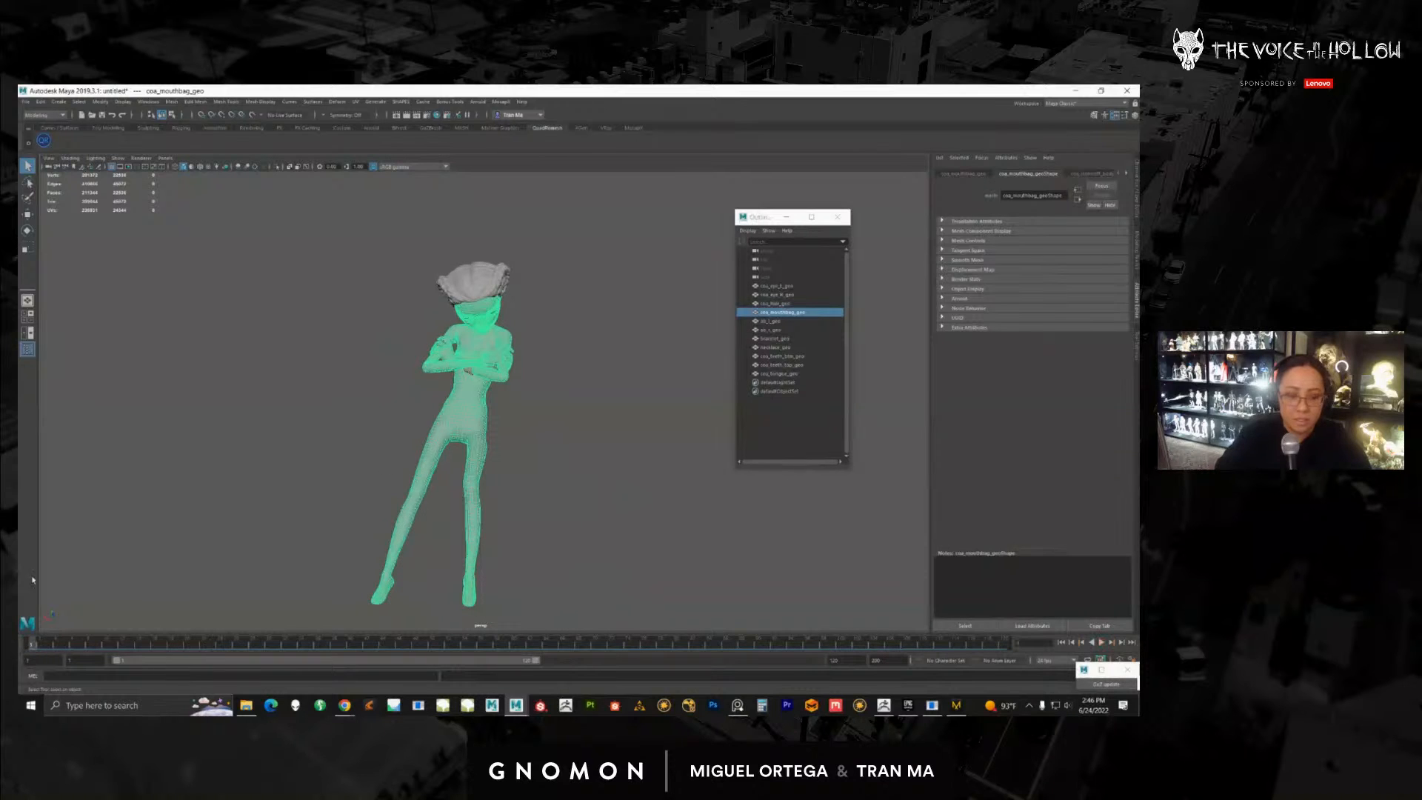
Step: Fit the playback range to the imported Alembic cache's start and end frames and scrub through the animation
click(1099, 174)
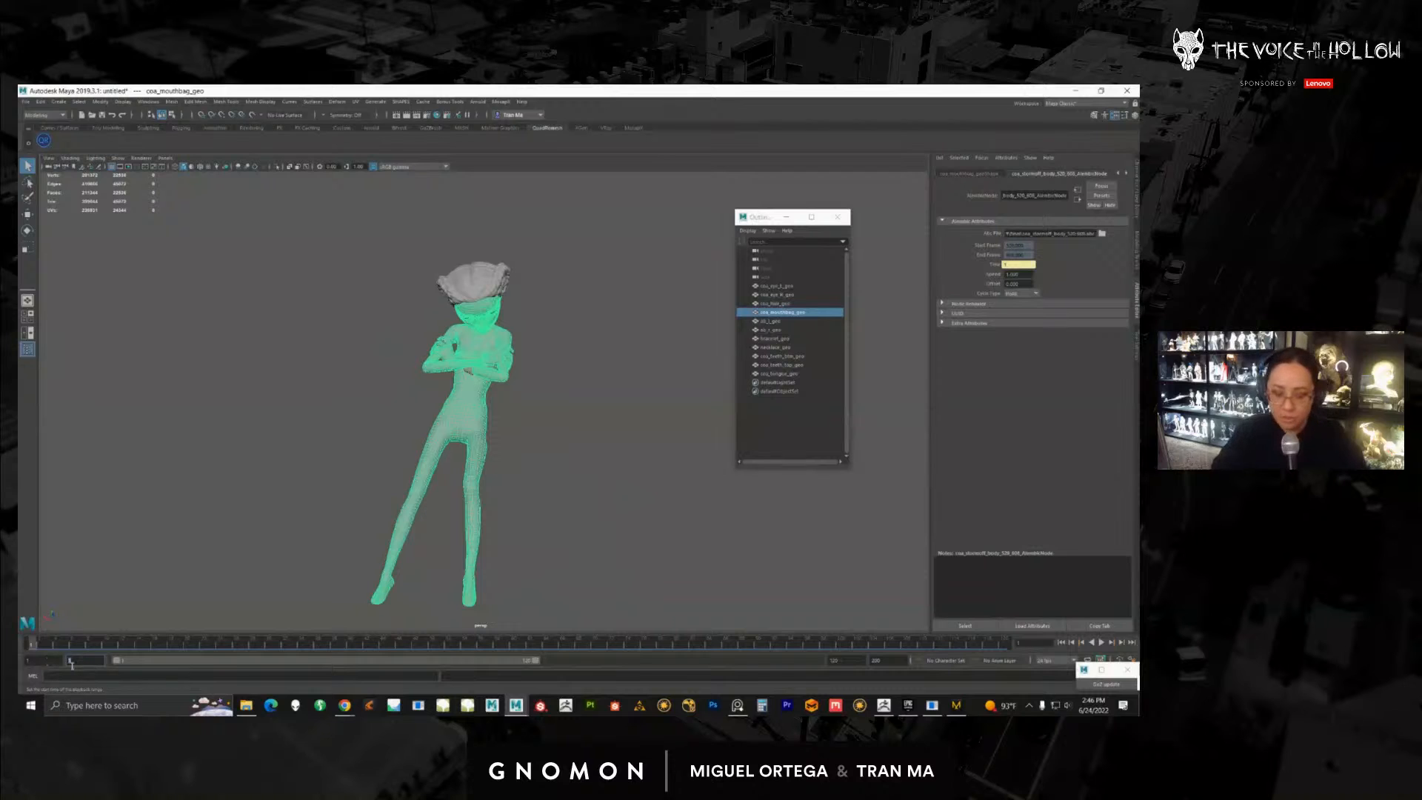
key(Return)
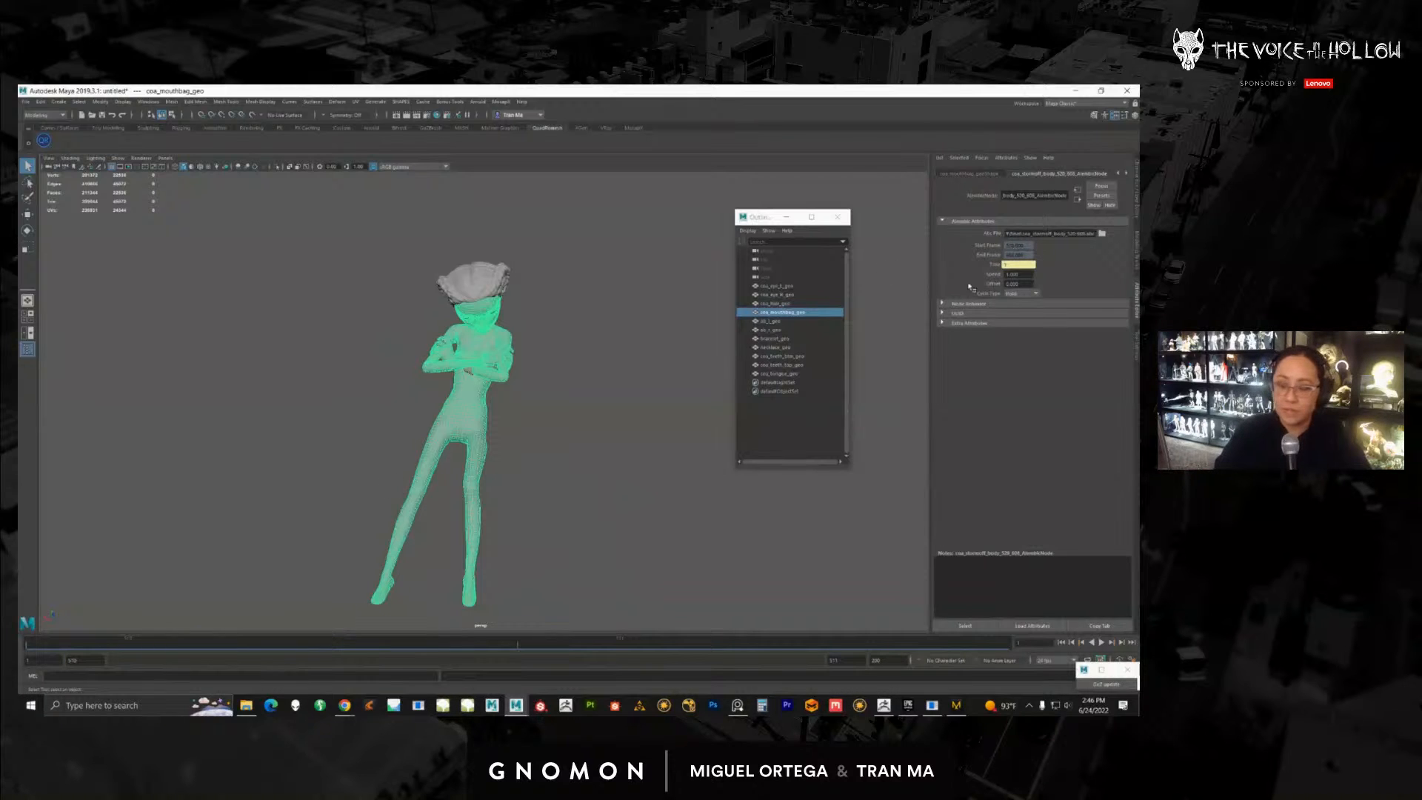
drag(844, 659, 804, 658)
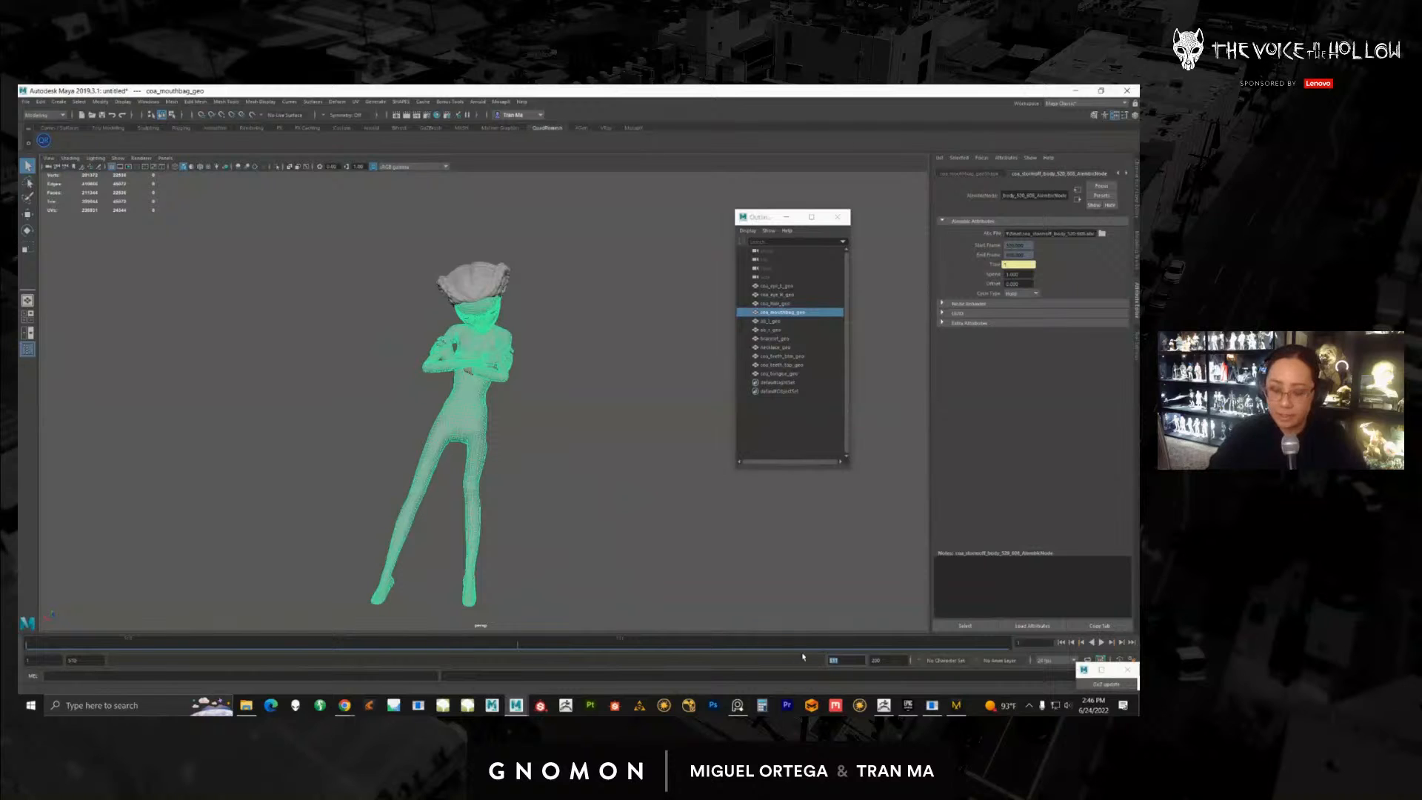
text(606)
key(Return)
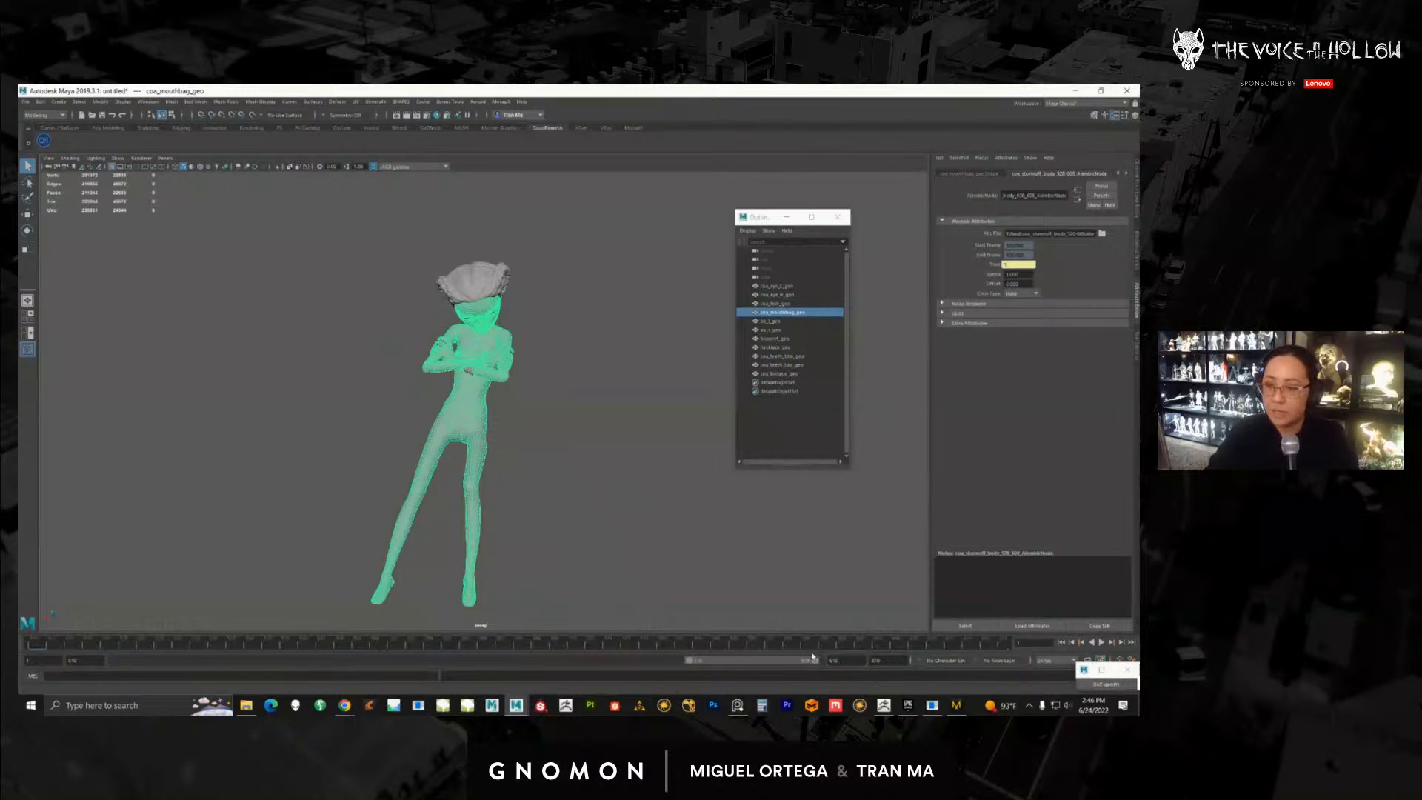
click(32, 647)
mouse_move(31, 647)
mouse_down()
mouse_move(590, 644)
mouse_move(950, 592)
mouse_move(533, 622)
mouse_move(742, 577)
mouse_up()
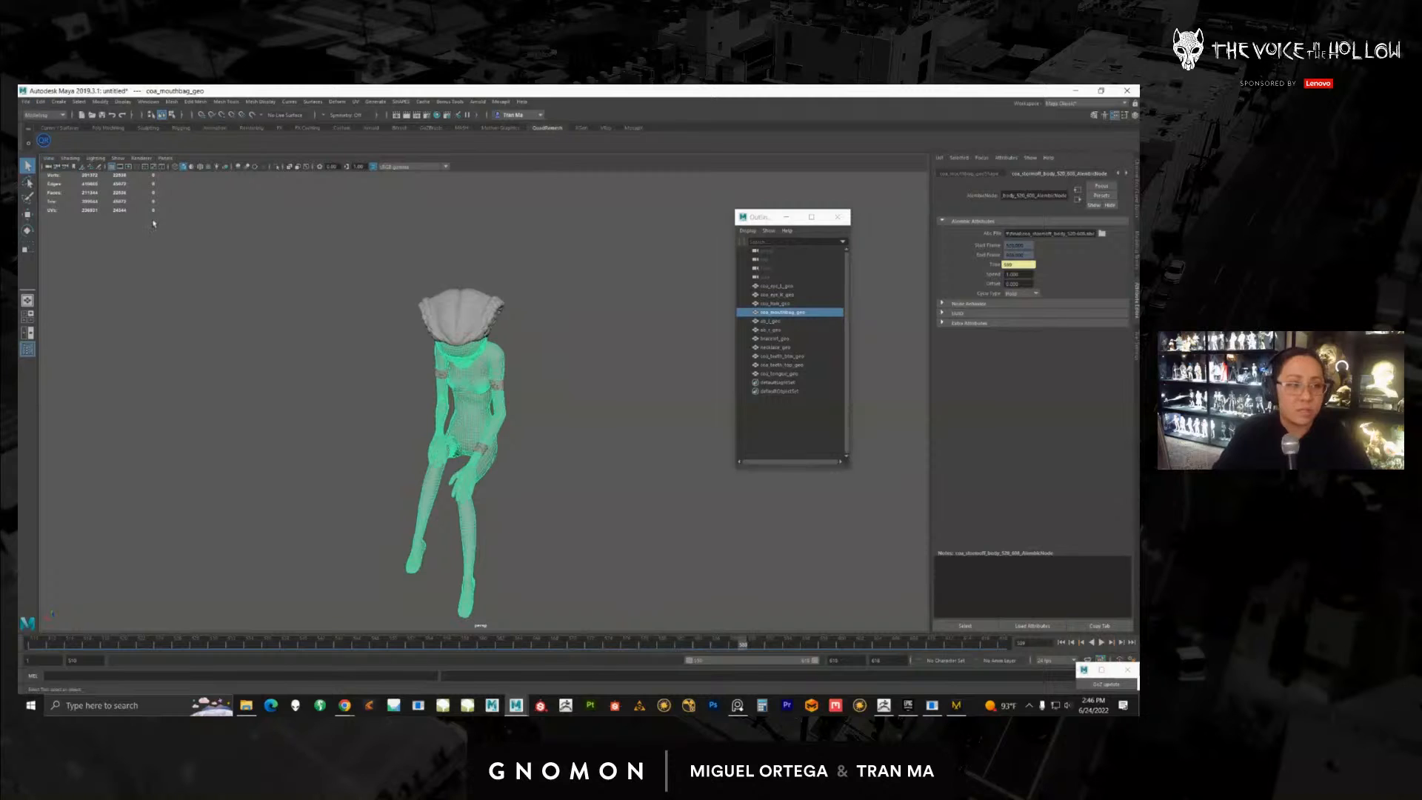
Step: Delete the whole imported character from the scene and start another Alembic import
drag(356, 230, 474, 444)
key(Delete)
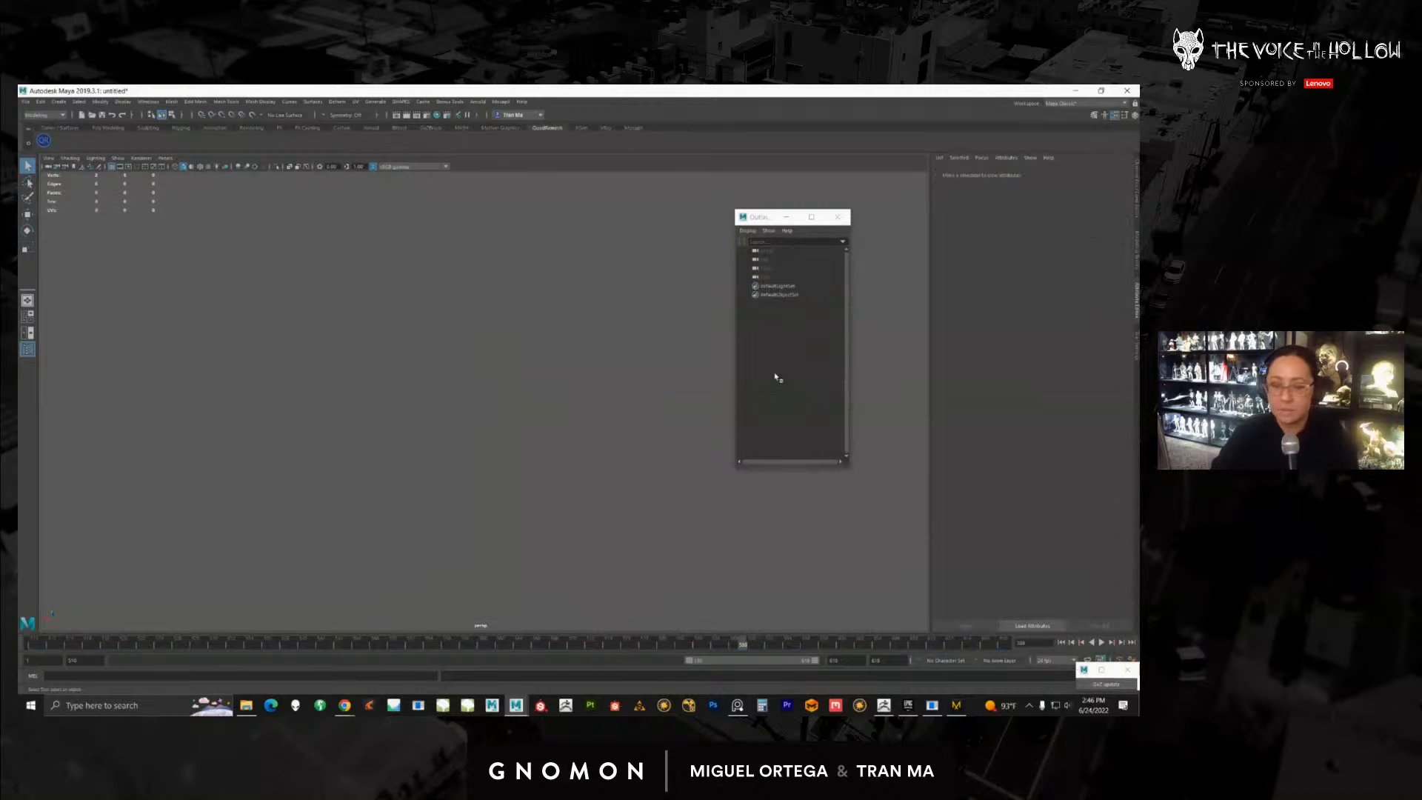
click(423, 102)
mouse_move(462, 130)
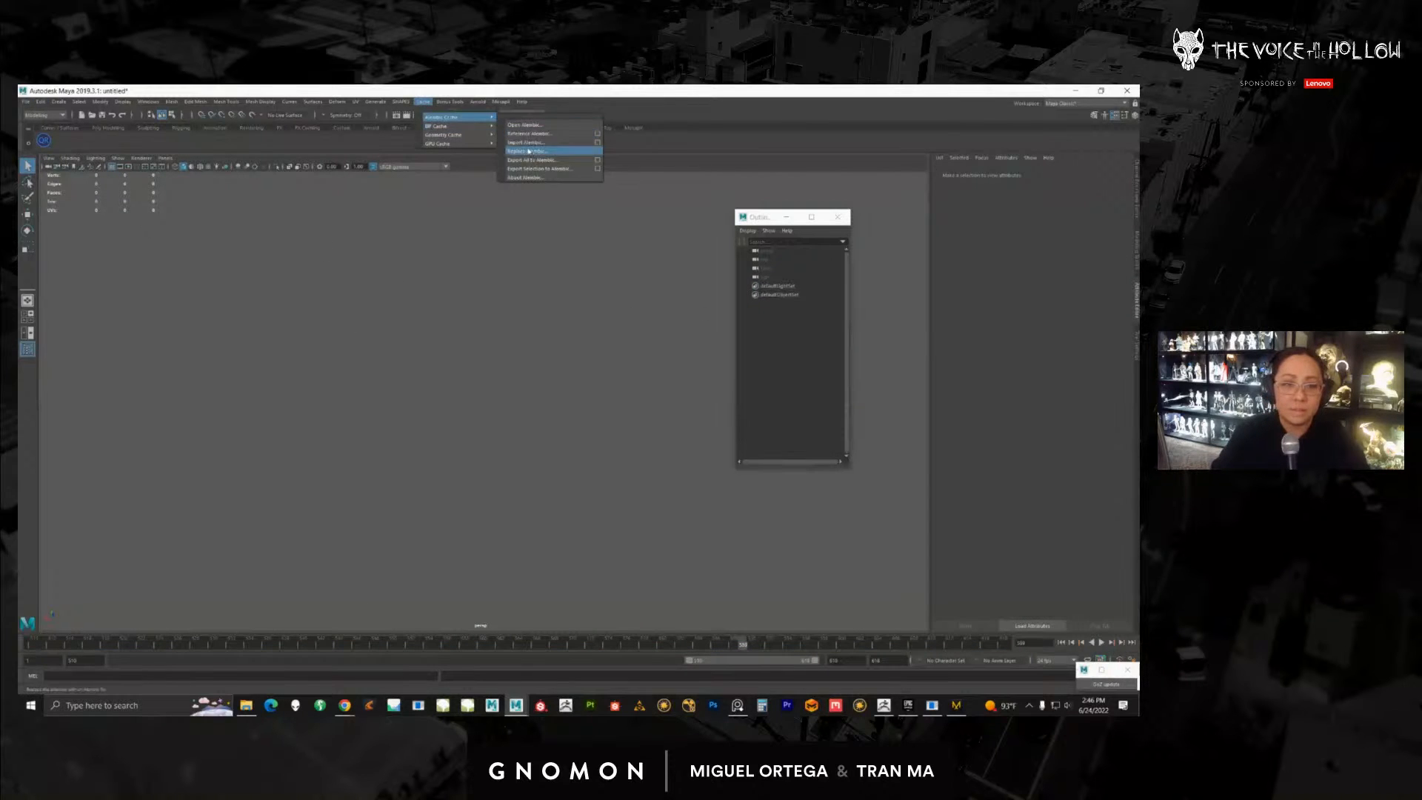
click(588, 153)
Step: Search the character's animation folders for a different Alembic cache, also checking the parent folder
click(1020, 180)
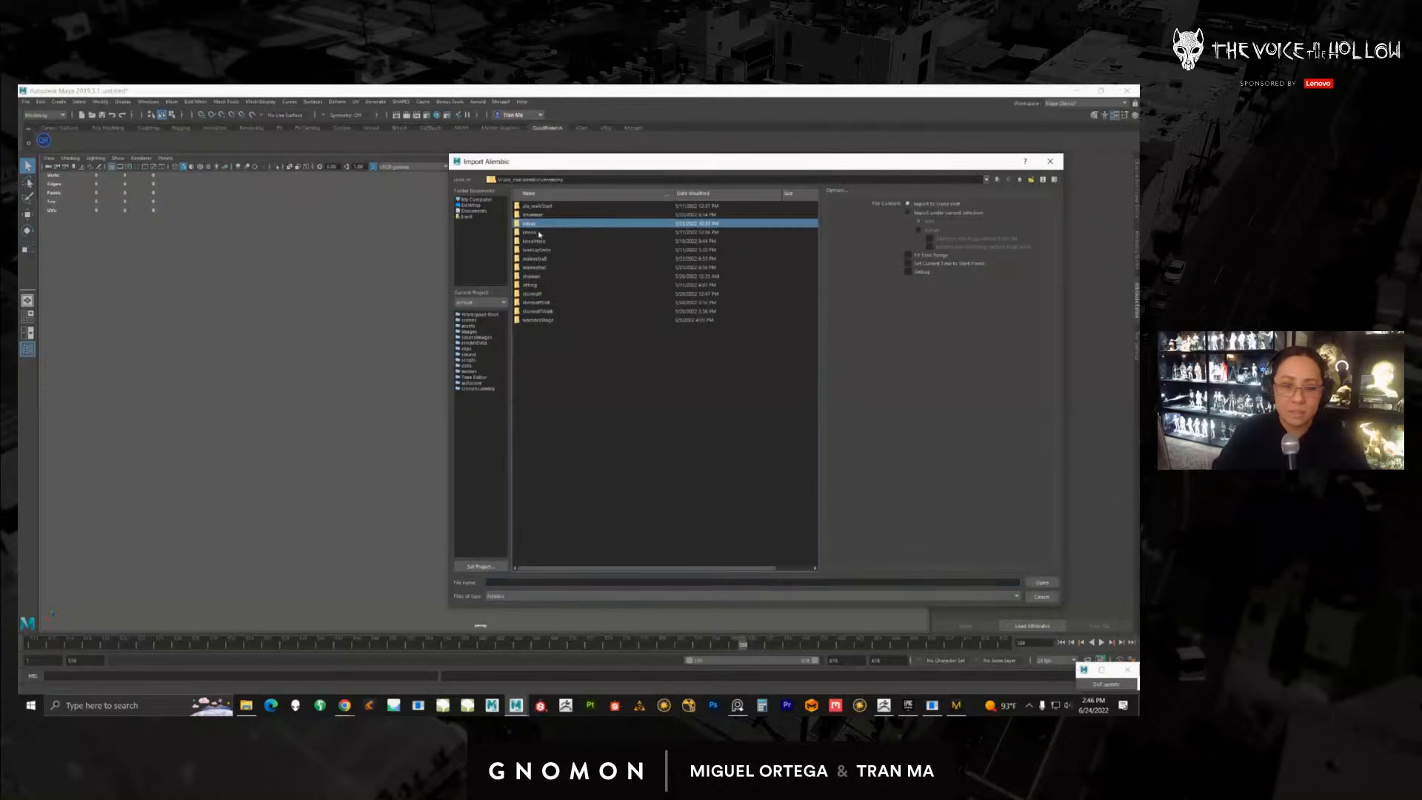
click(561, 230)
click(556, 250)
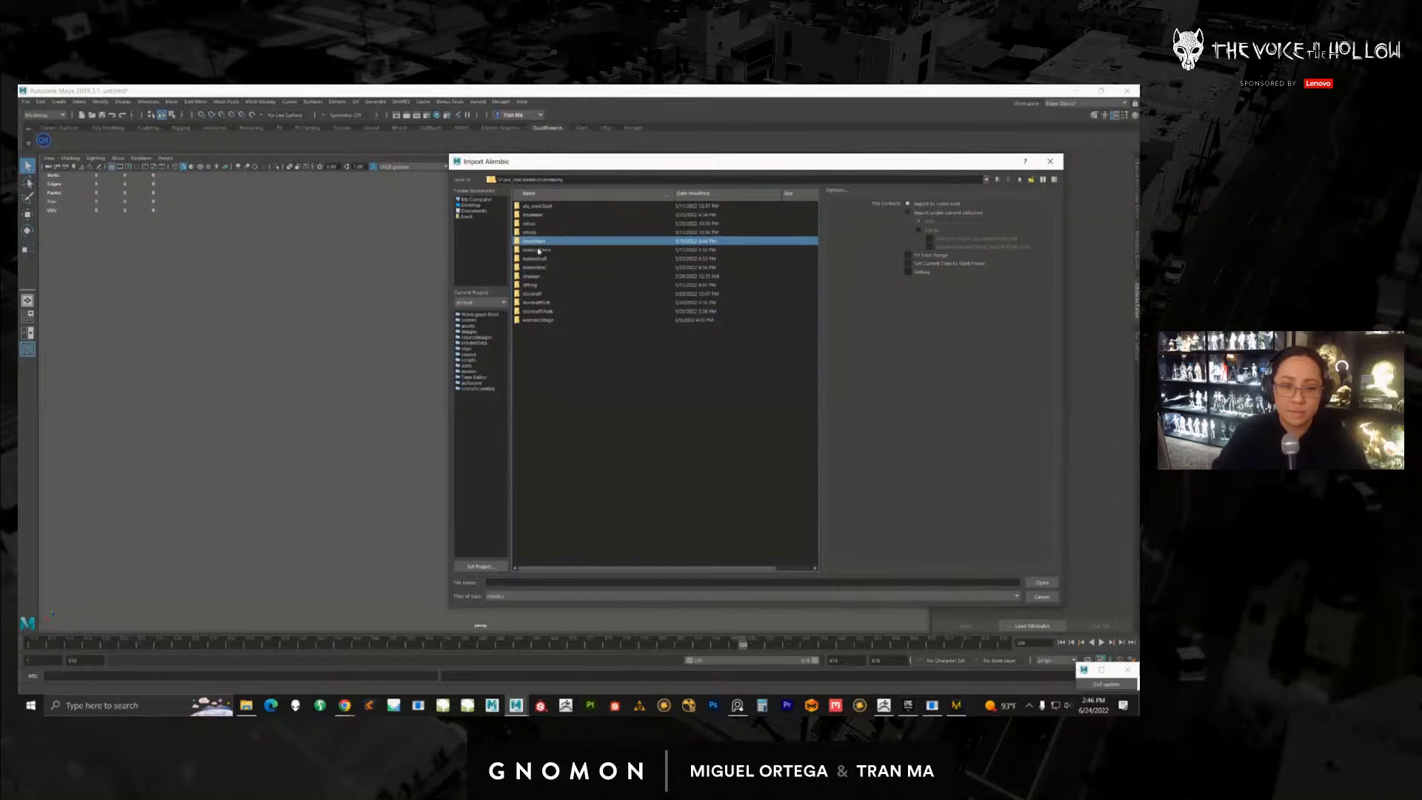
click(534, 276)
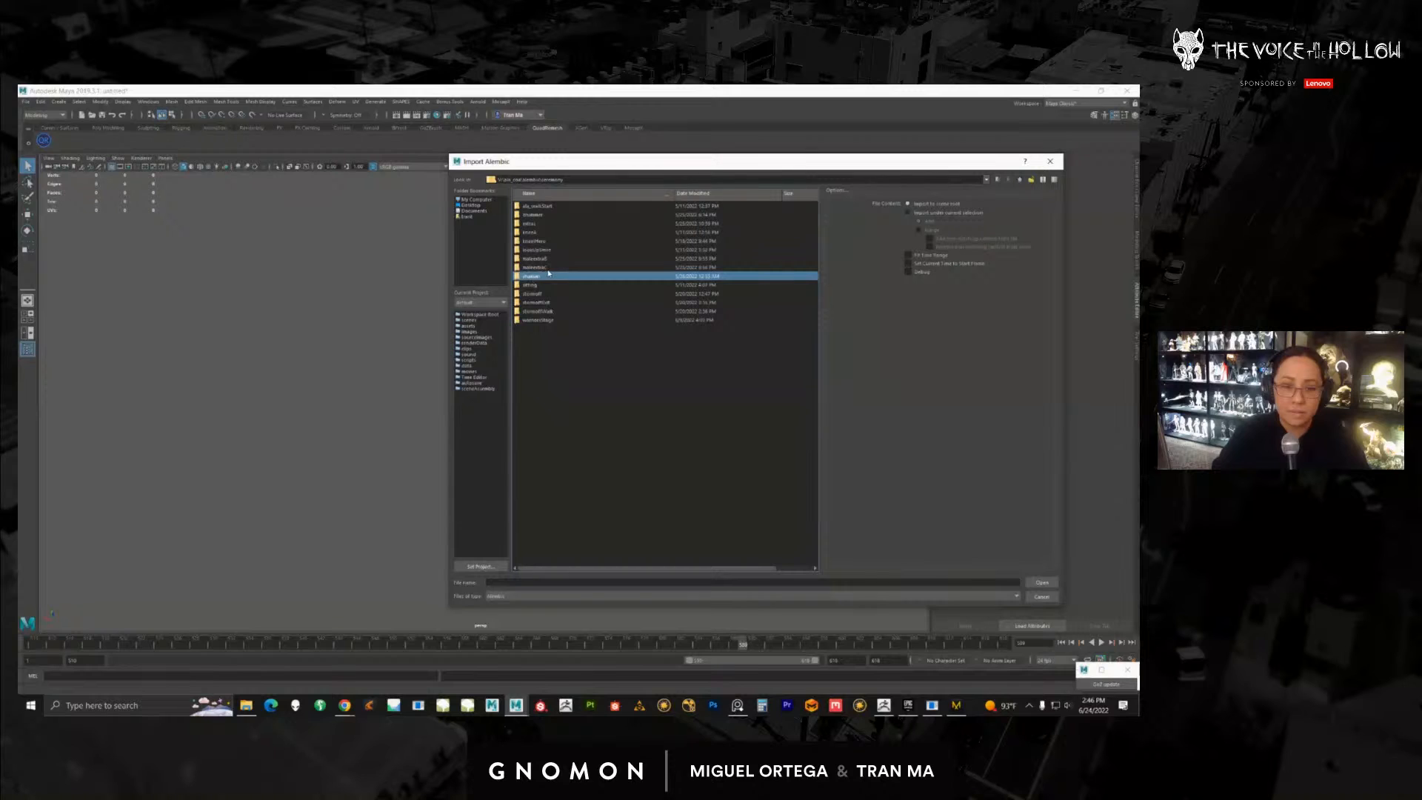
click(543, 302)
click(544, 319)
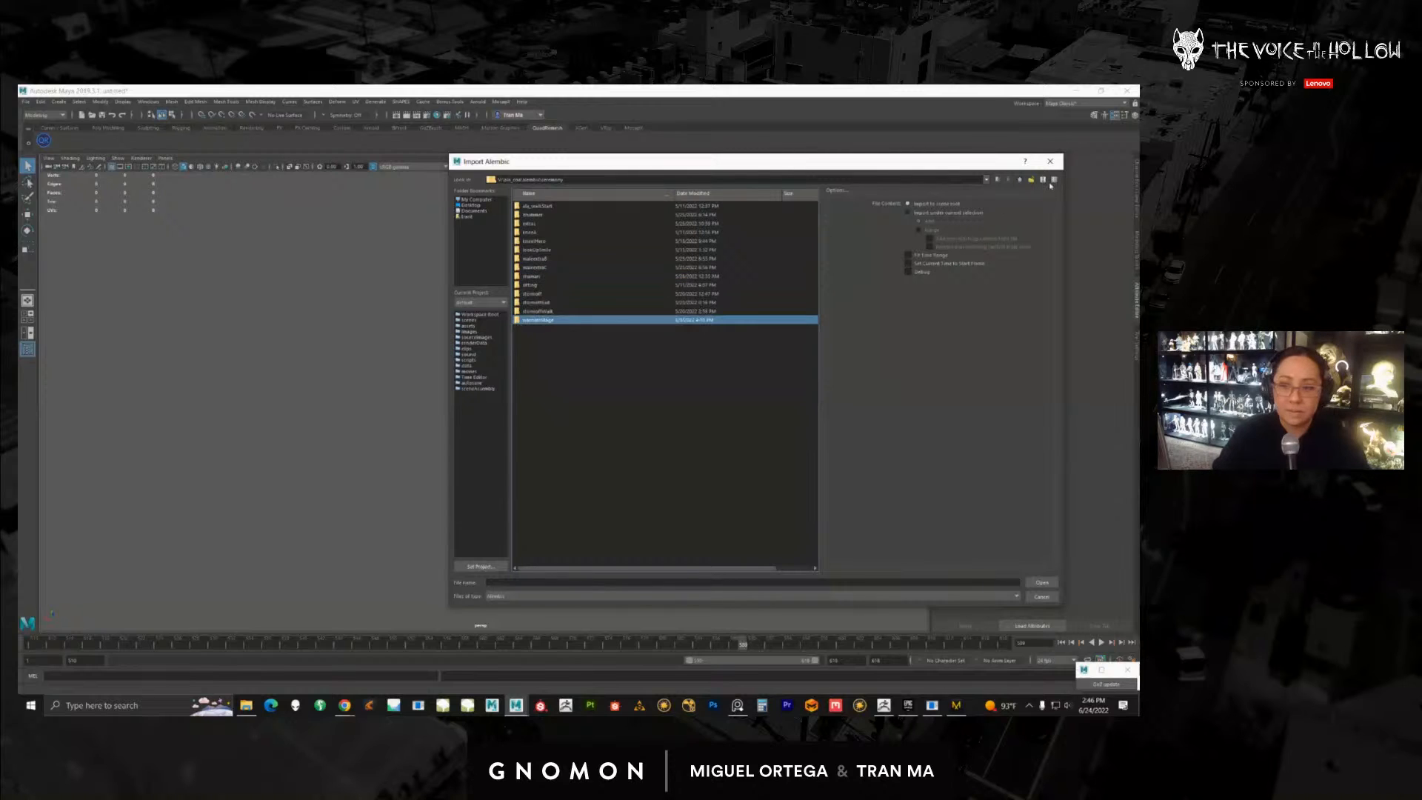
click(1020, 180)
click(537, 223)
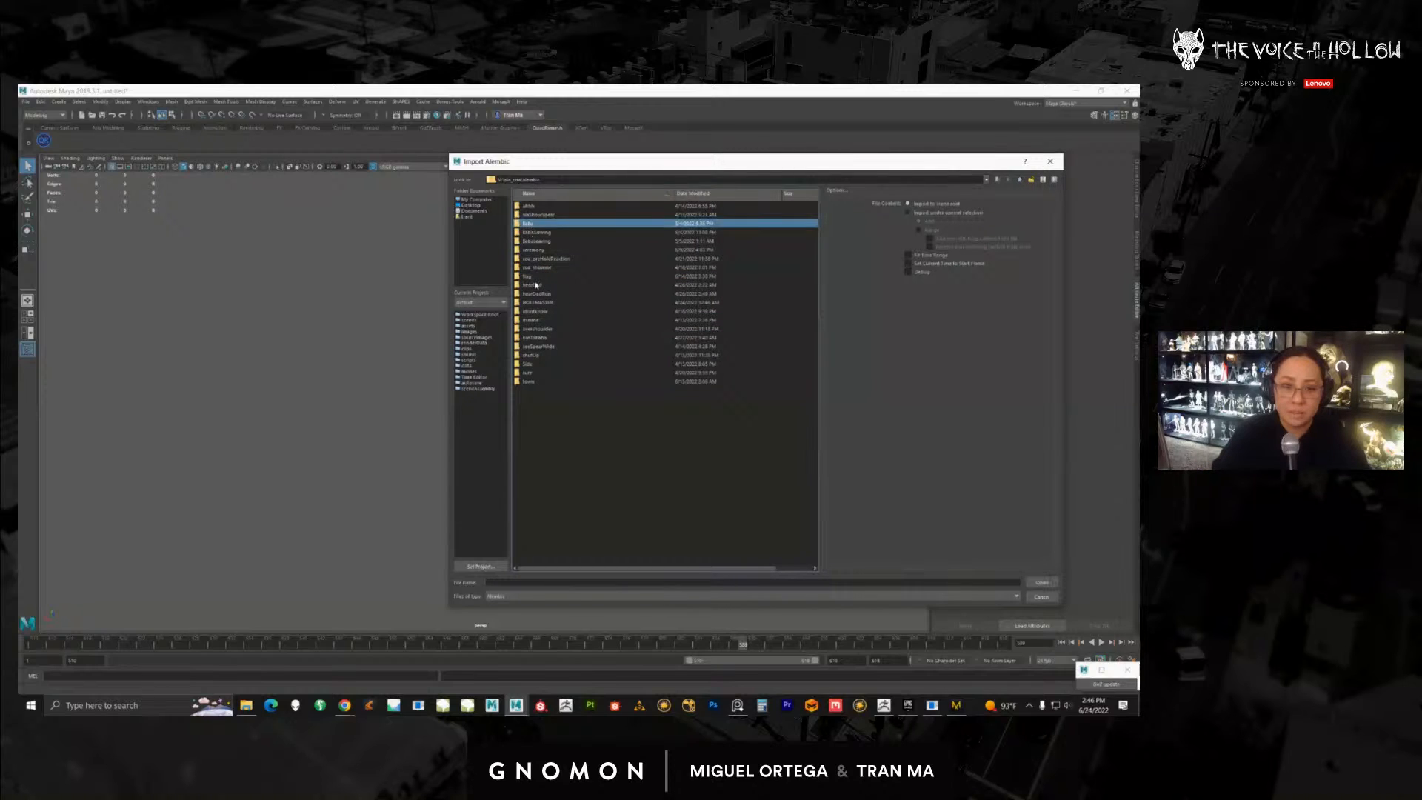
click(540, 283)
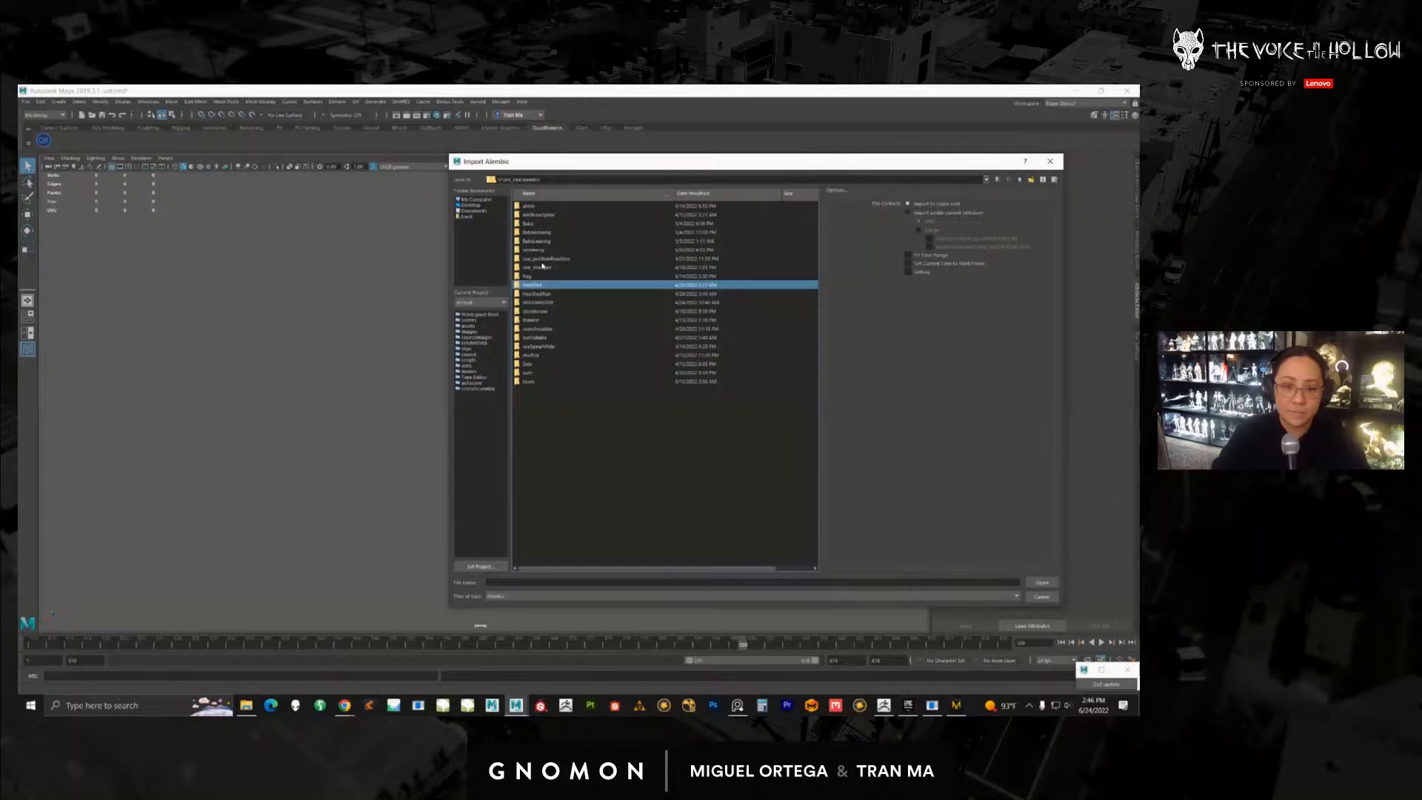
click(540, 250)
double_click(540, 251)
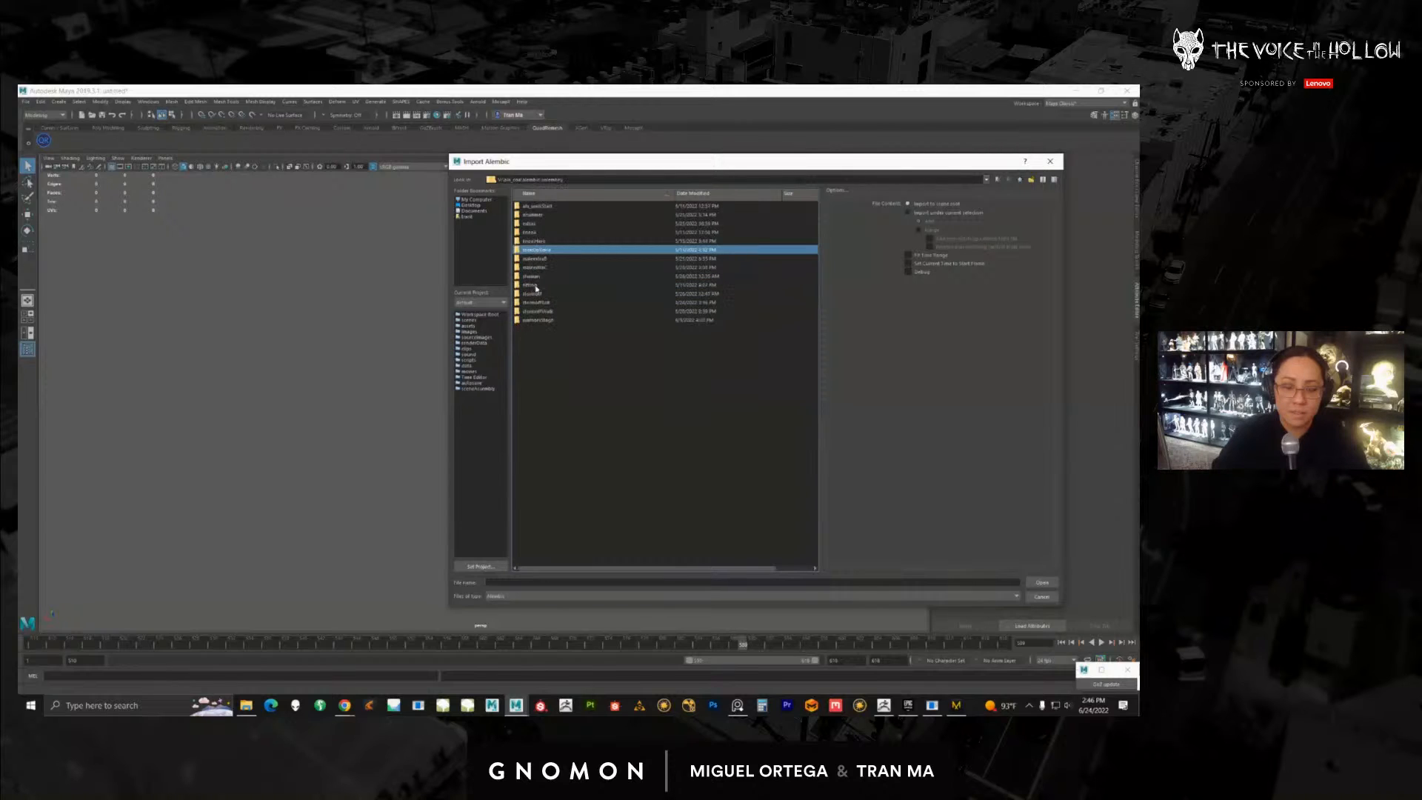
click(535, 303)
click(535, 293)
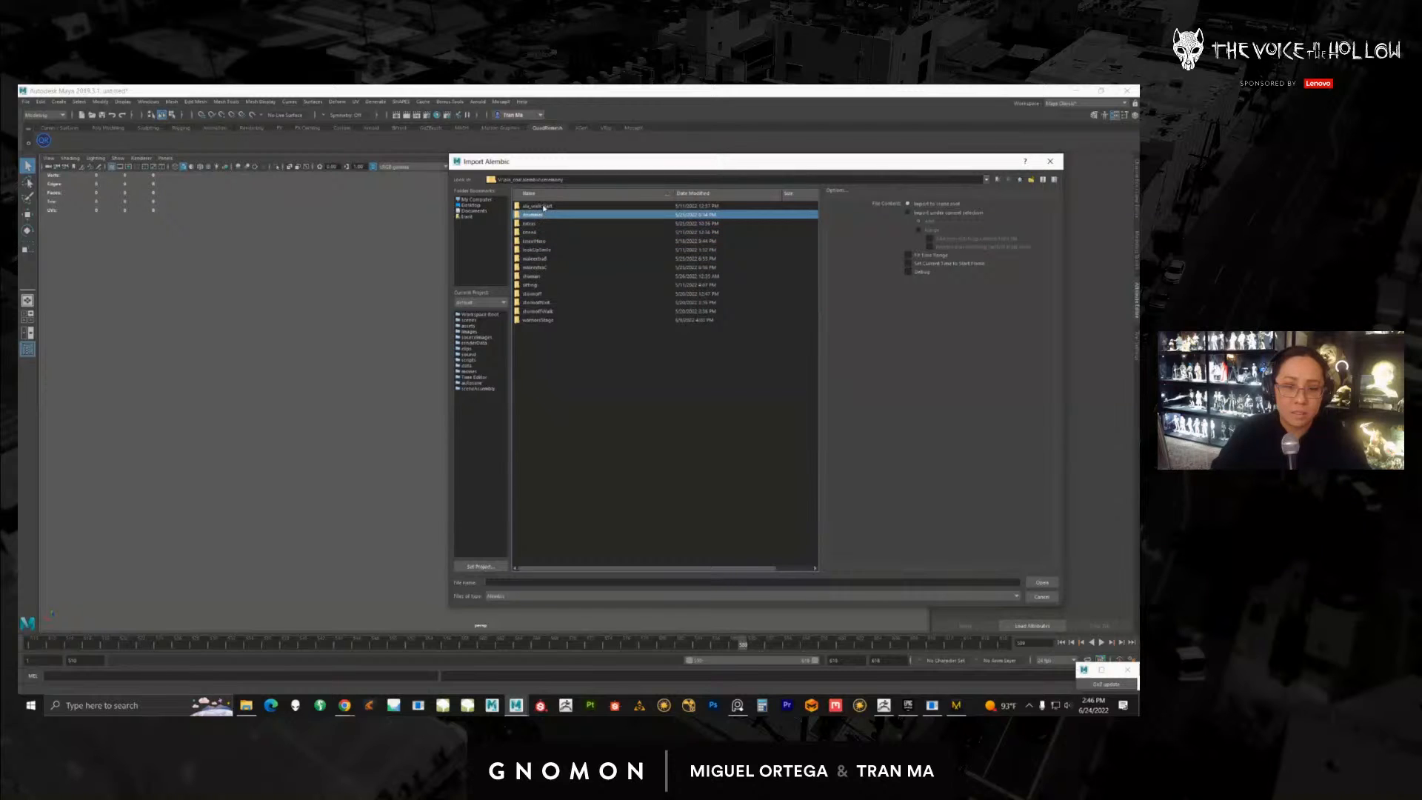
Step: Check the Alembic file in the first animation folder and return to the folder list
double_click(545, 206)
click(535, 207)
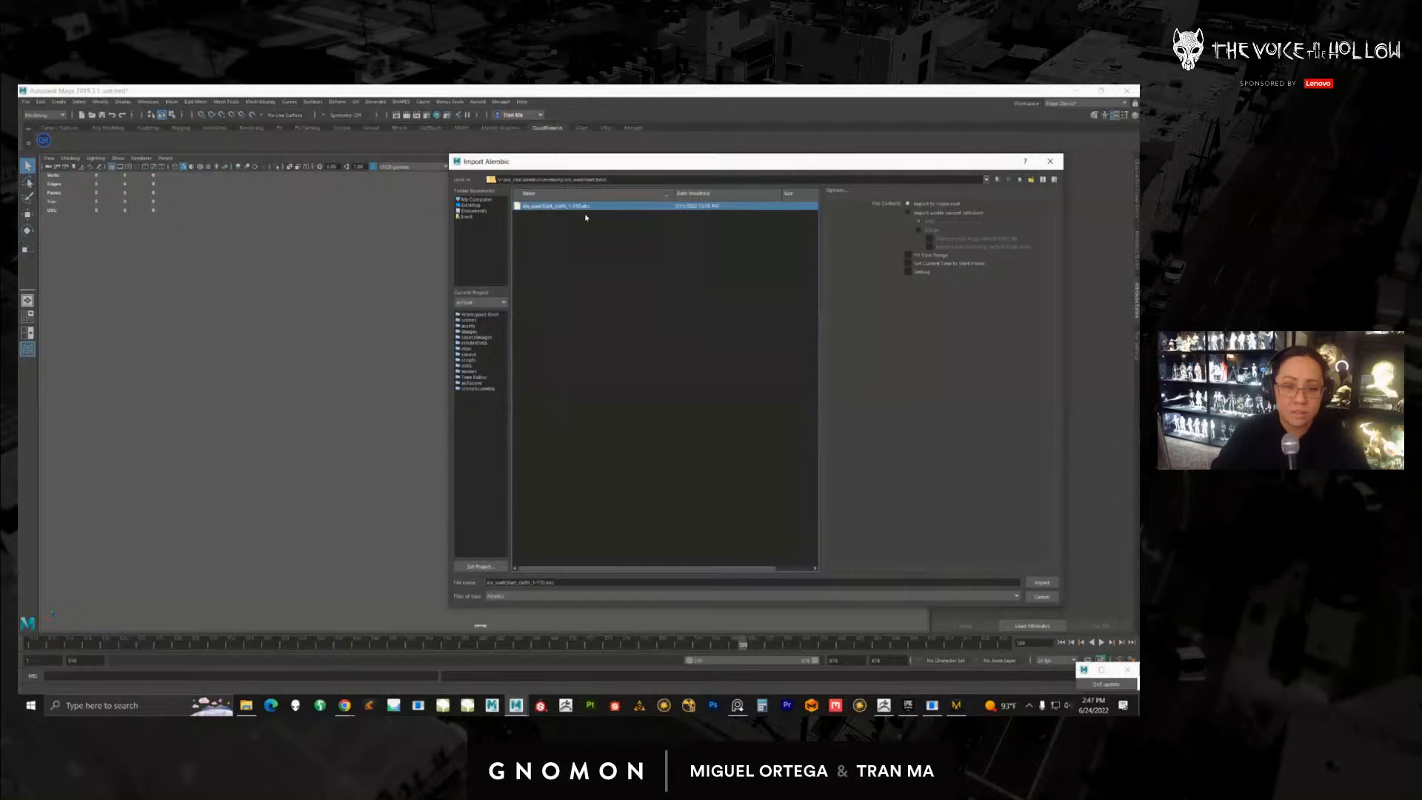
click(1021, 179)
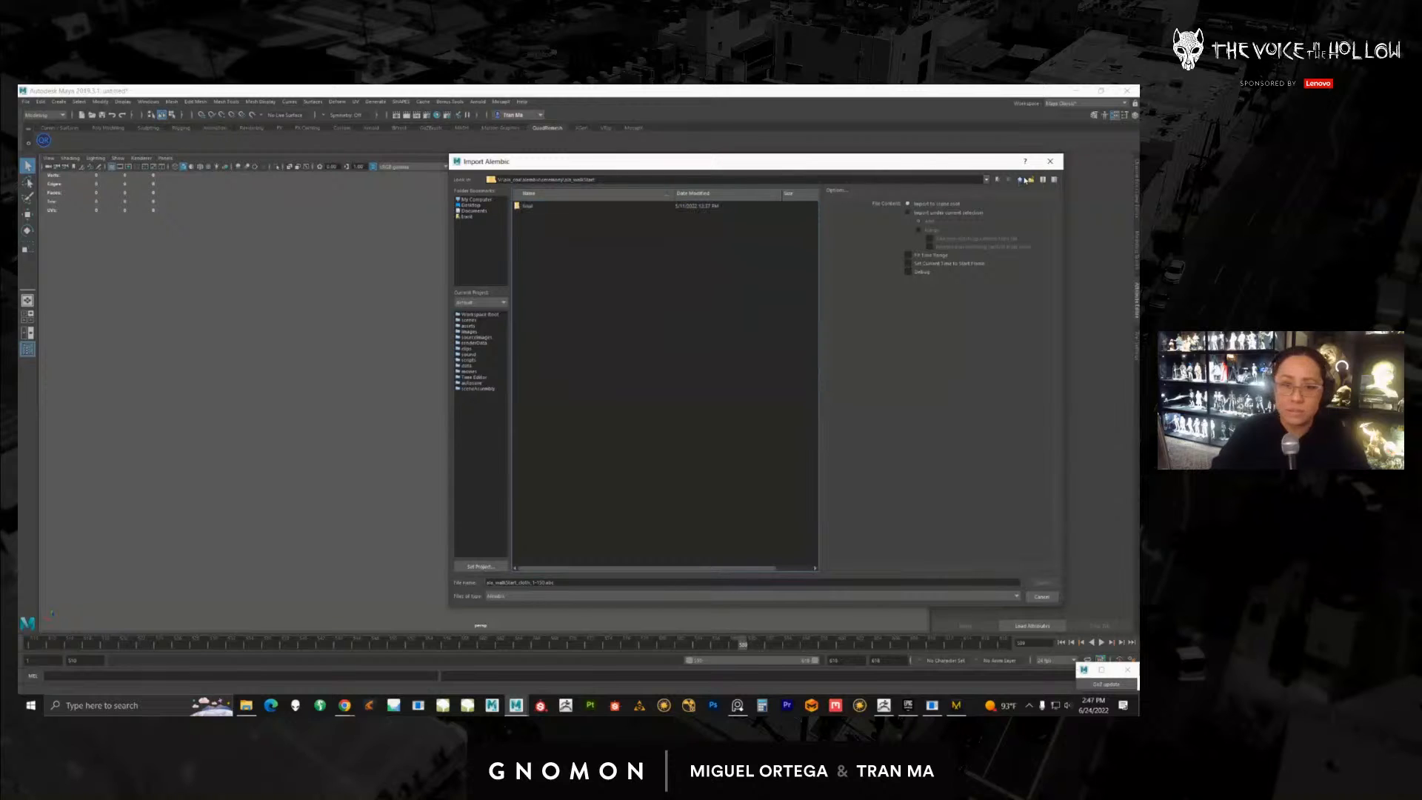
click(1025, 180)
Step: Look through the last folders in the list, check the Alembic files in the standoff walk folder and leave it
click(538, 320)
click(537, 311)
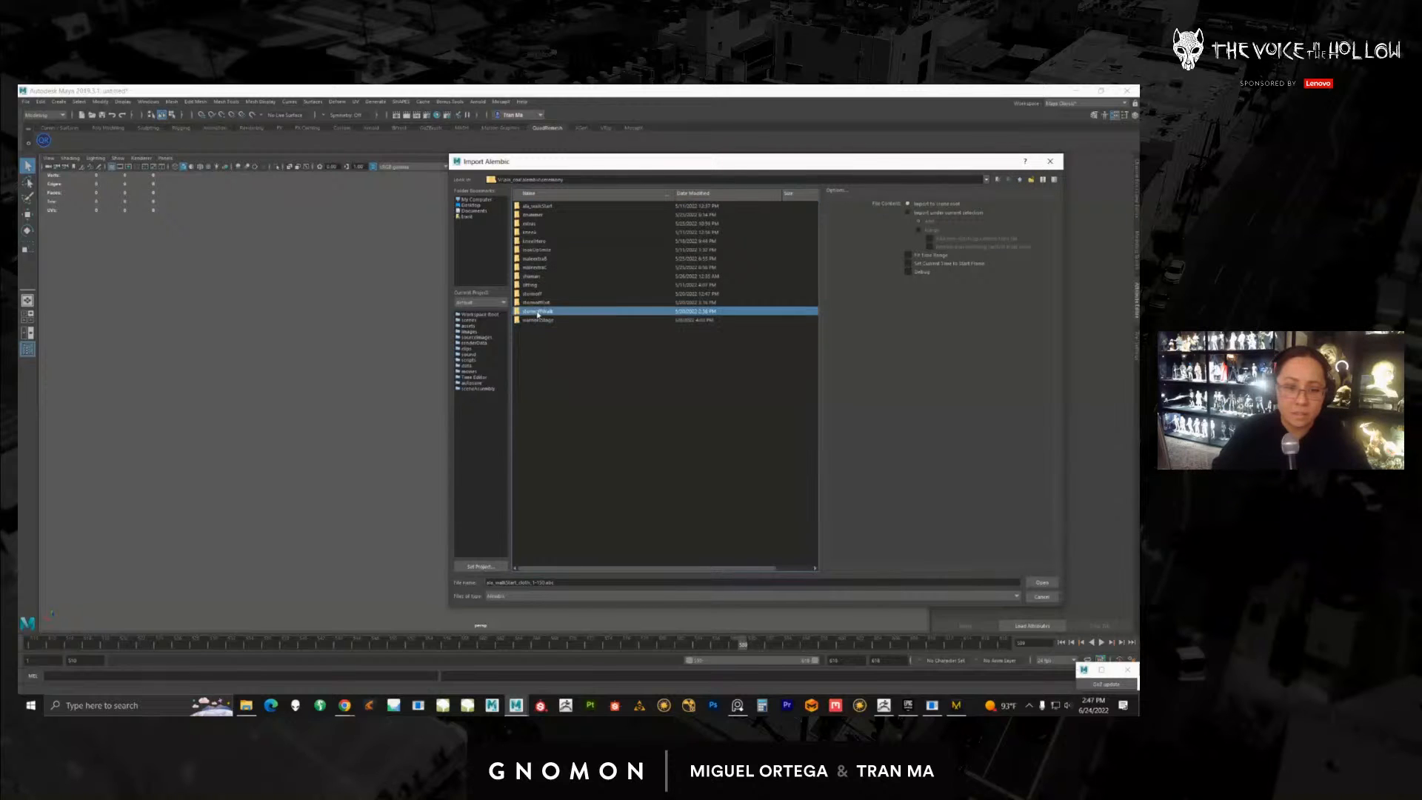
click(539, 304)
click(536, 312)
double_click(536, 311)
click(556, 208)
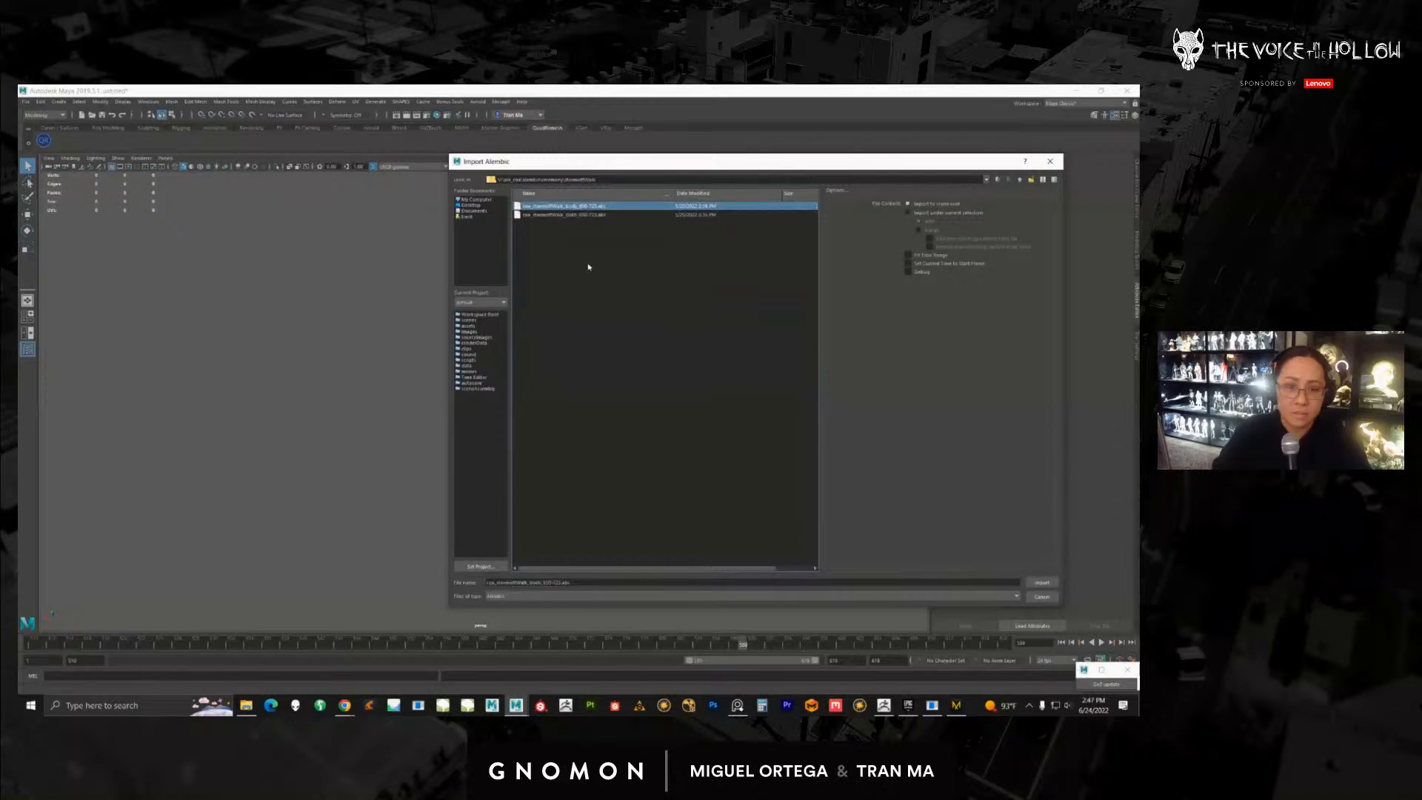
click(1019, 180)
Step: Look through the animation folders and import the first Alembic body cache from the fourth folder in the list
click(534, 258)
click(540, 249)
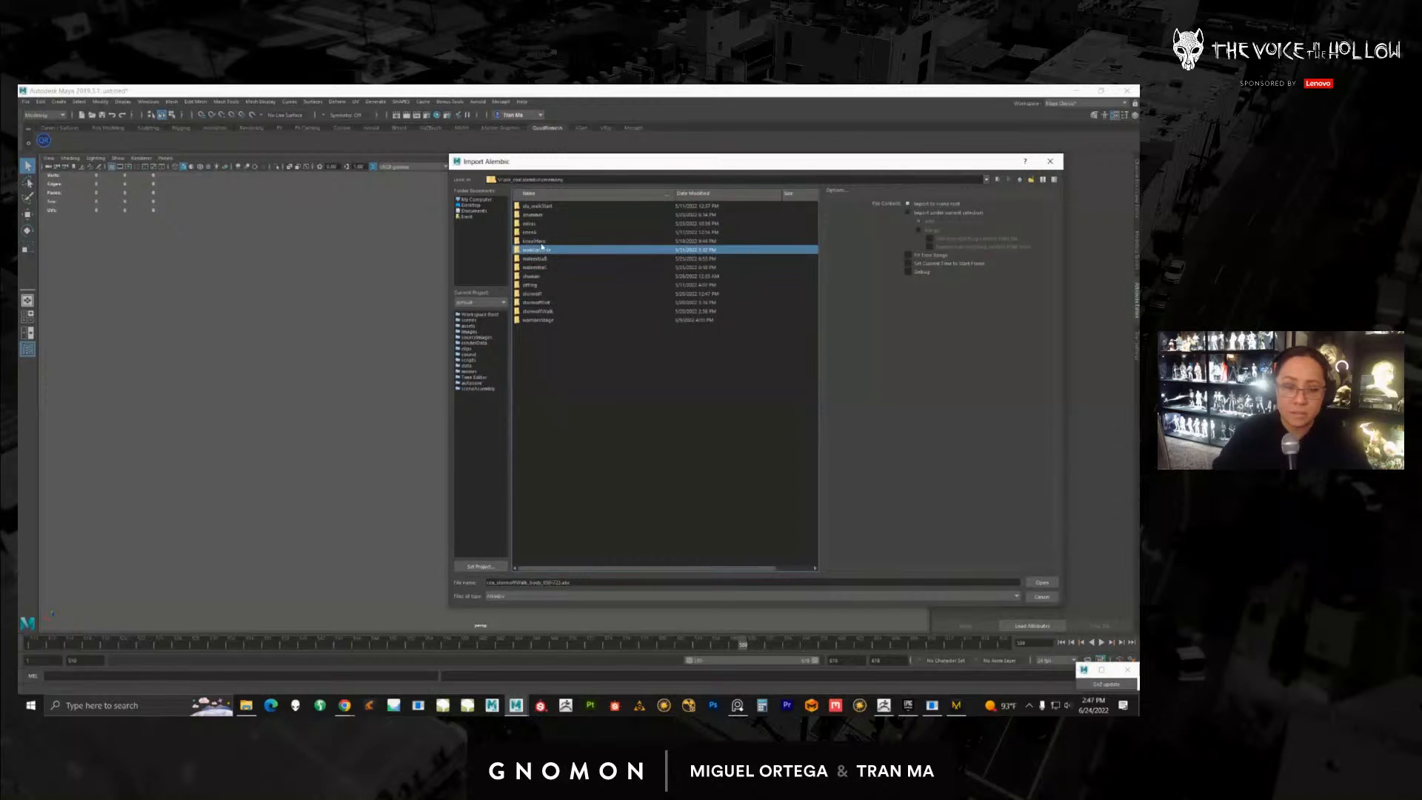
click(539, 240)
double_click(534, 232)
click(544, 209)
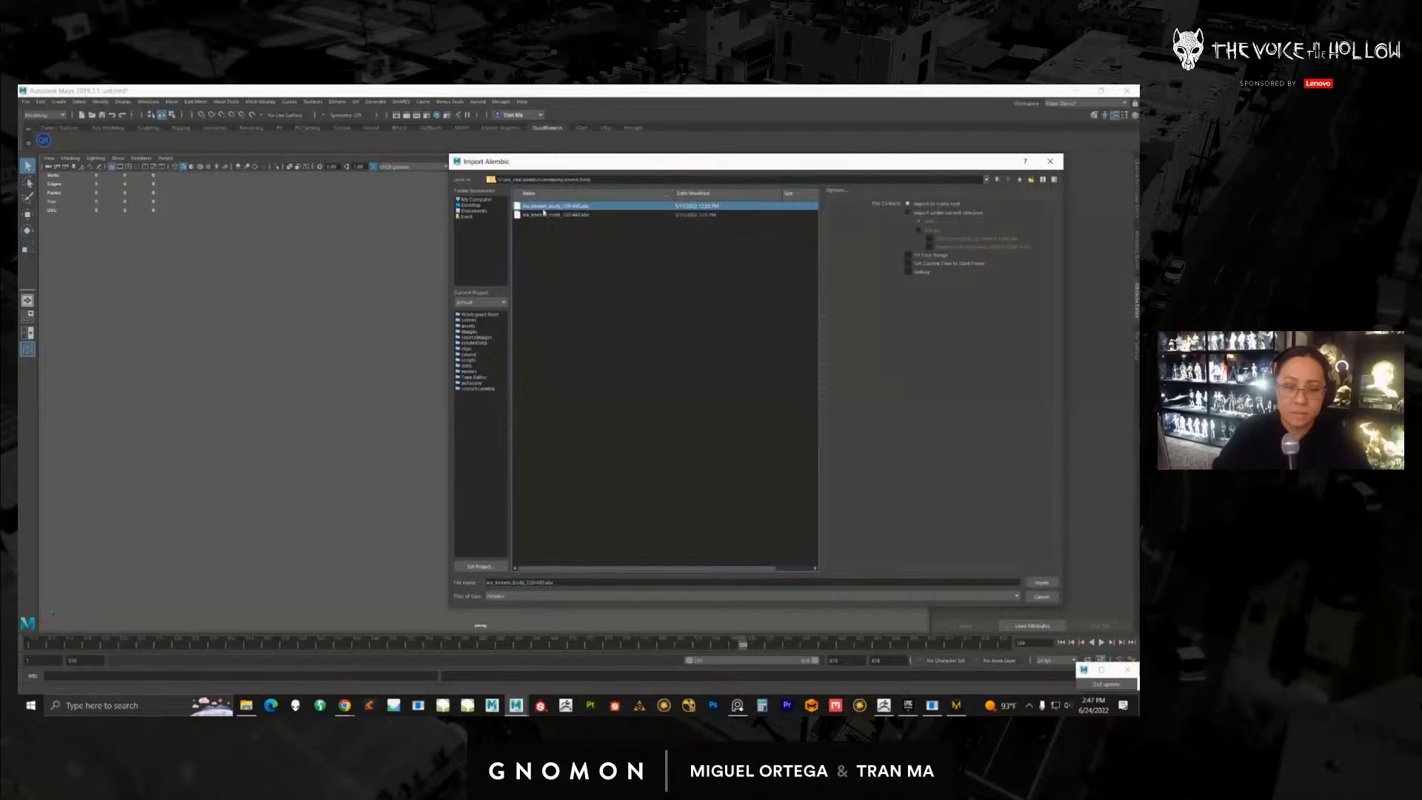
click(1041, 582)
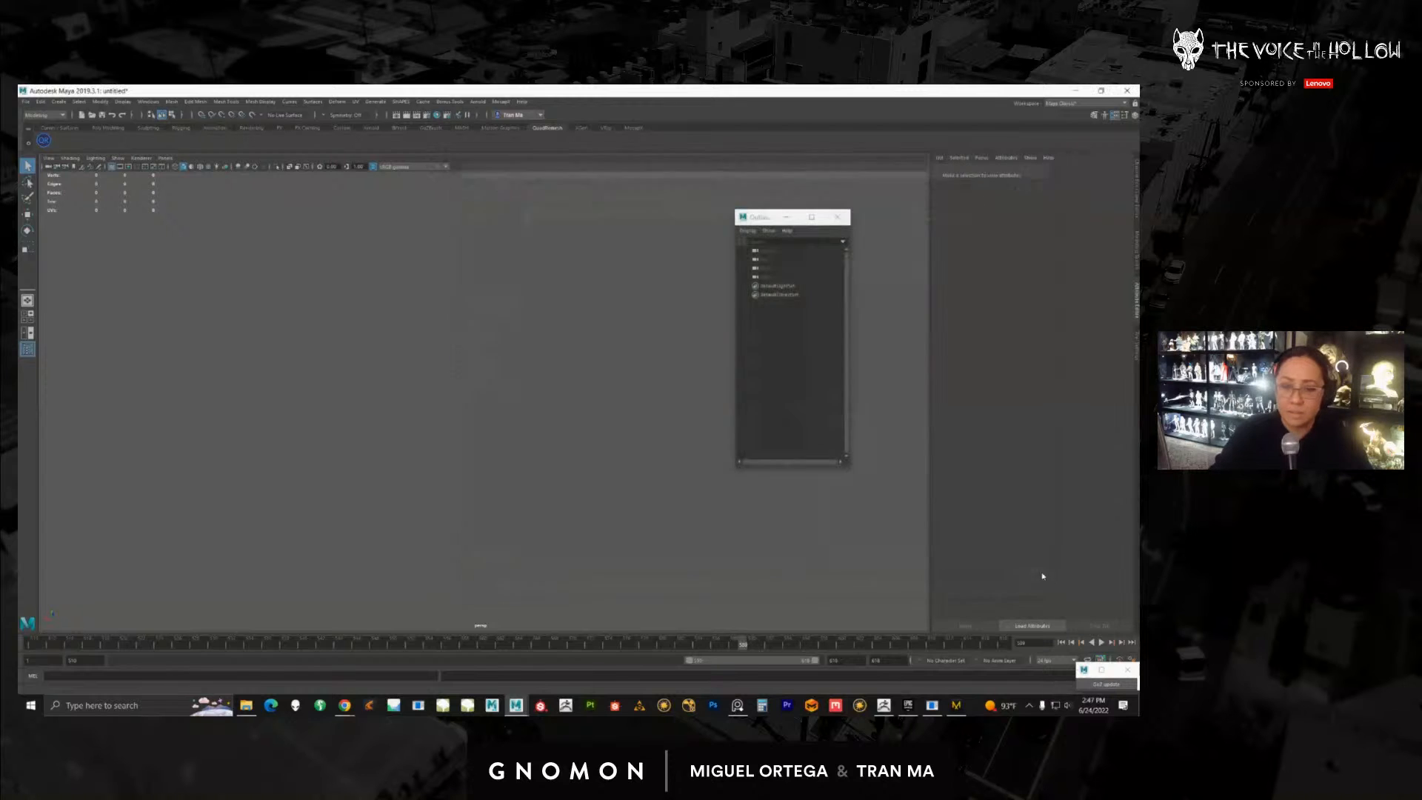
Step: Check the imported mouthbag mesh's Alembic frame range and set the playback end frame to 450
click(782, 312)
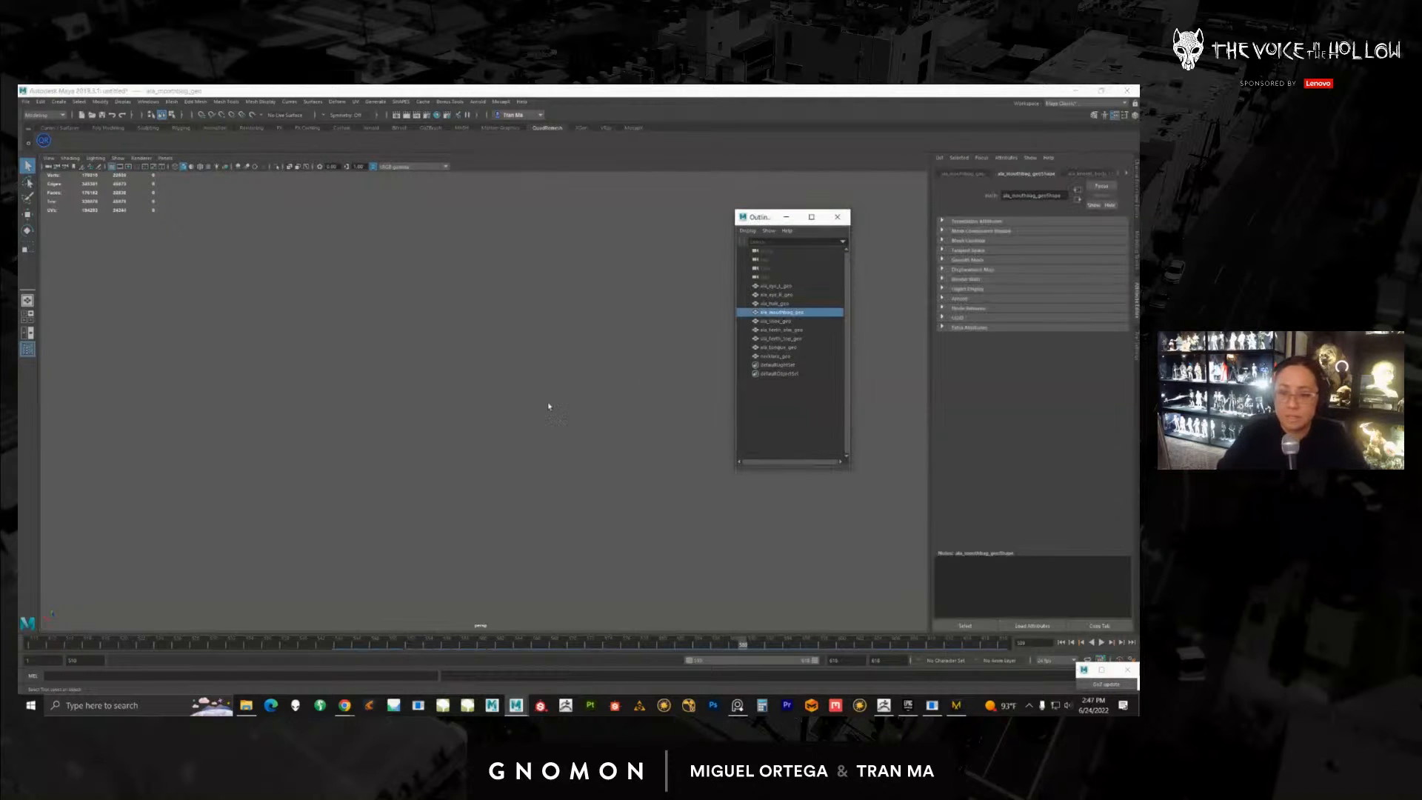
scroll(508, 372, down, 2)
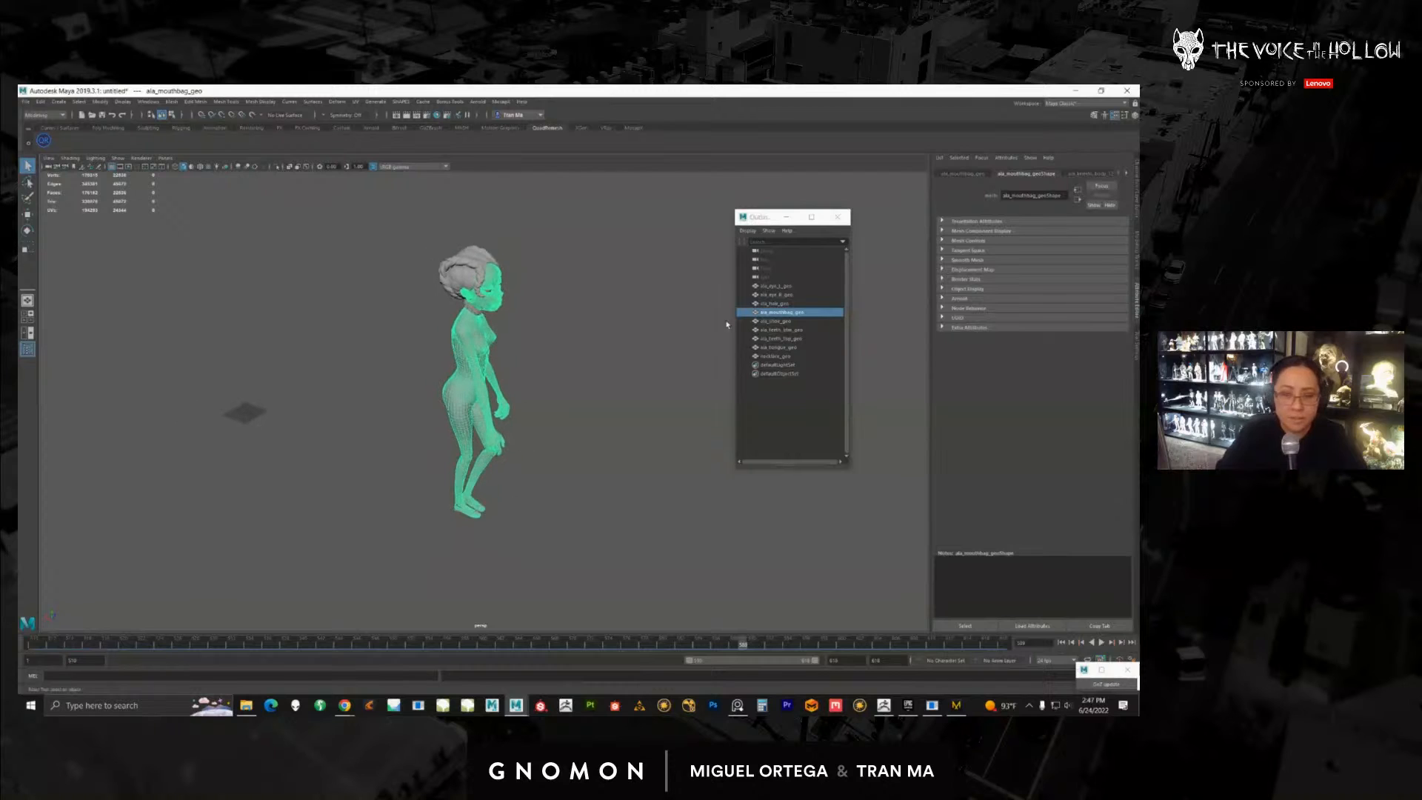
click(1090, 174)
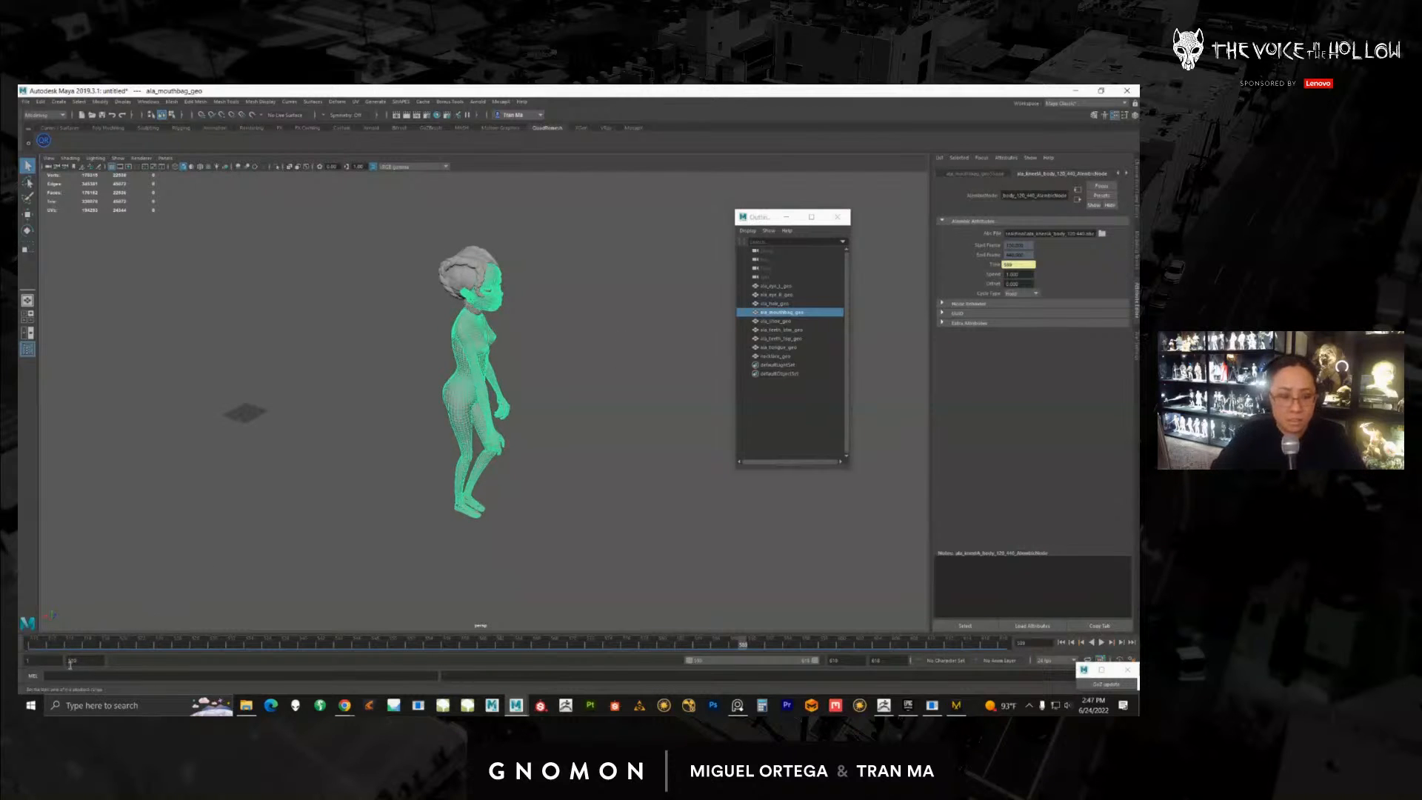
click(847, 662)
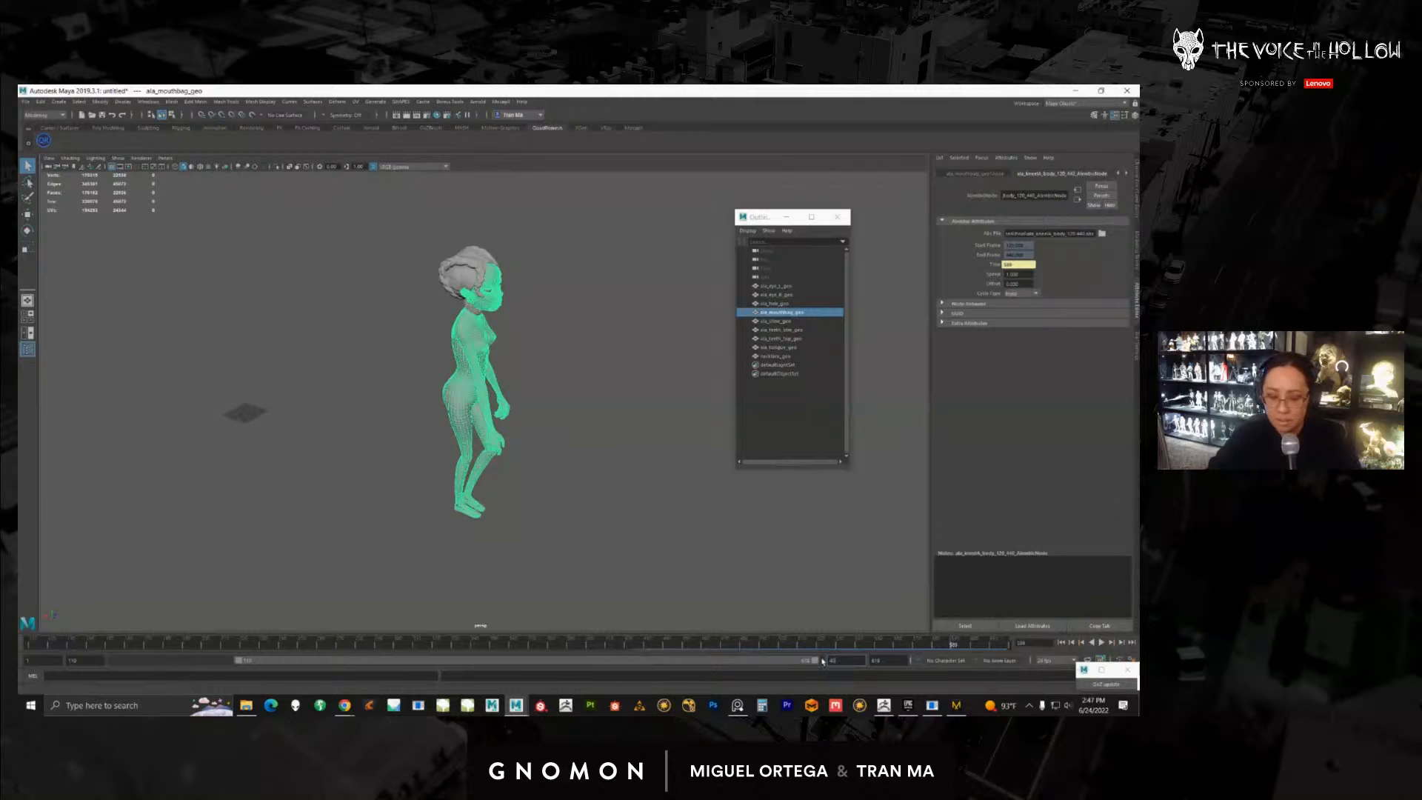
text(450)
key(Return)
Step: Return to the start of the timeline, frame all the character meshes from the eyes to the necklace and clear the selection
click(21, 644)
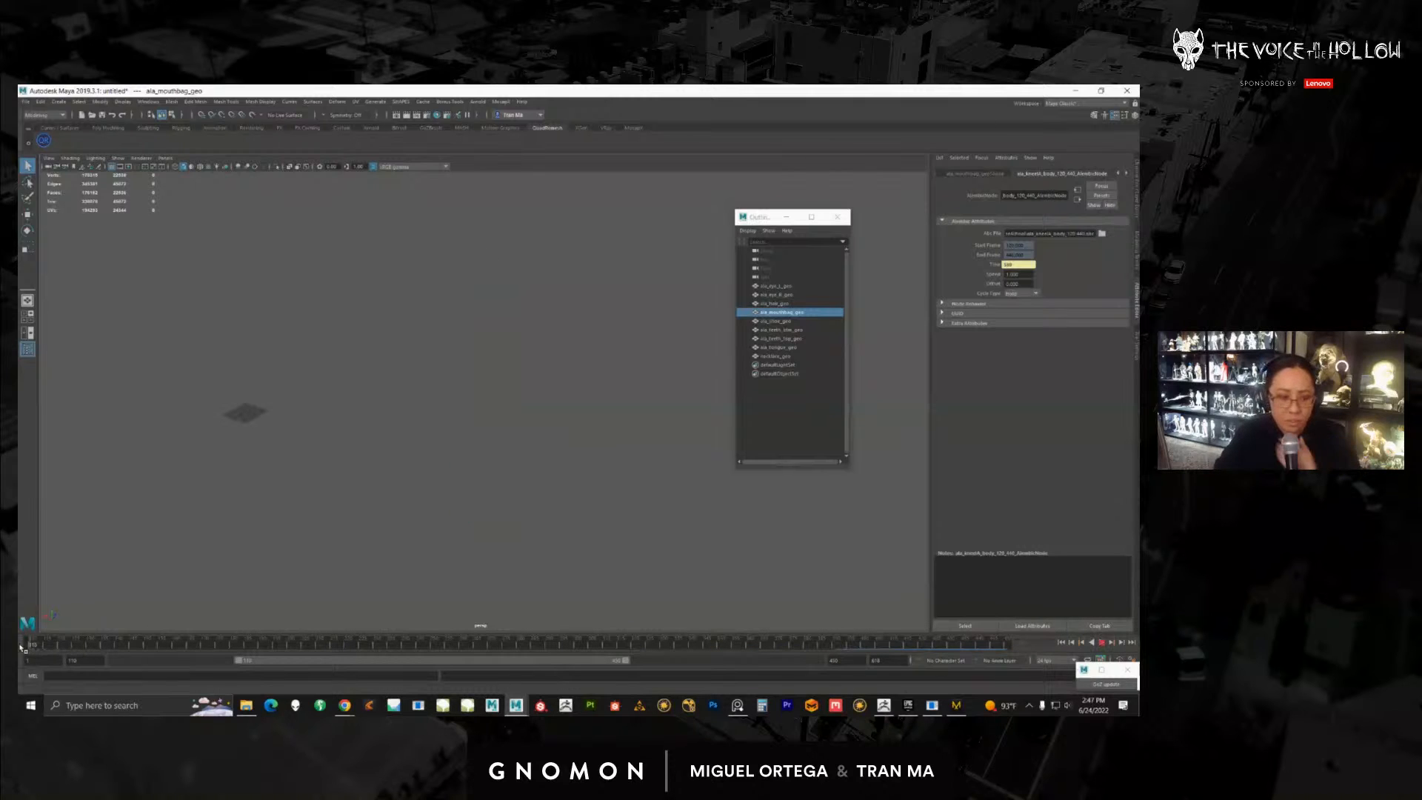
drag(114, 648, 29, 645)
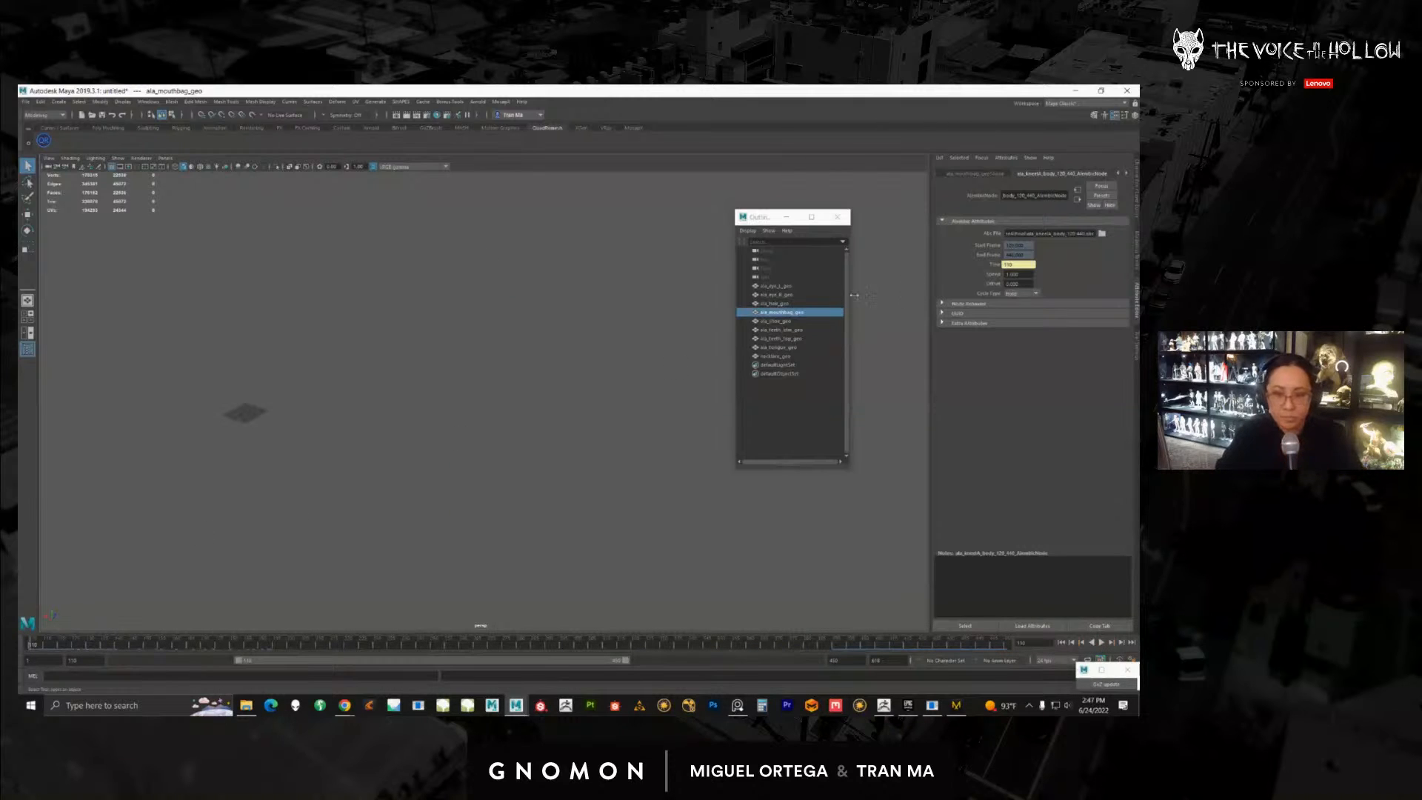
drag(778, 217, 796, 208)
click(793, 275)
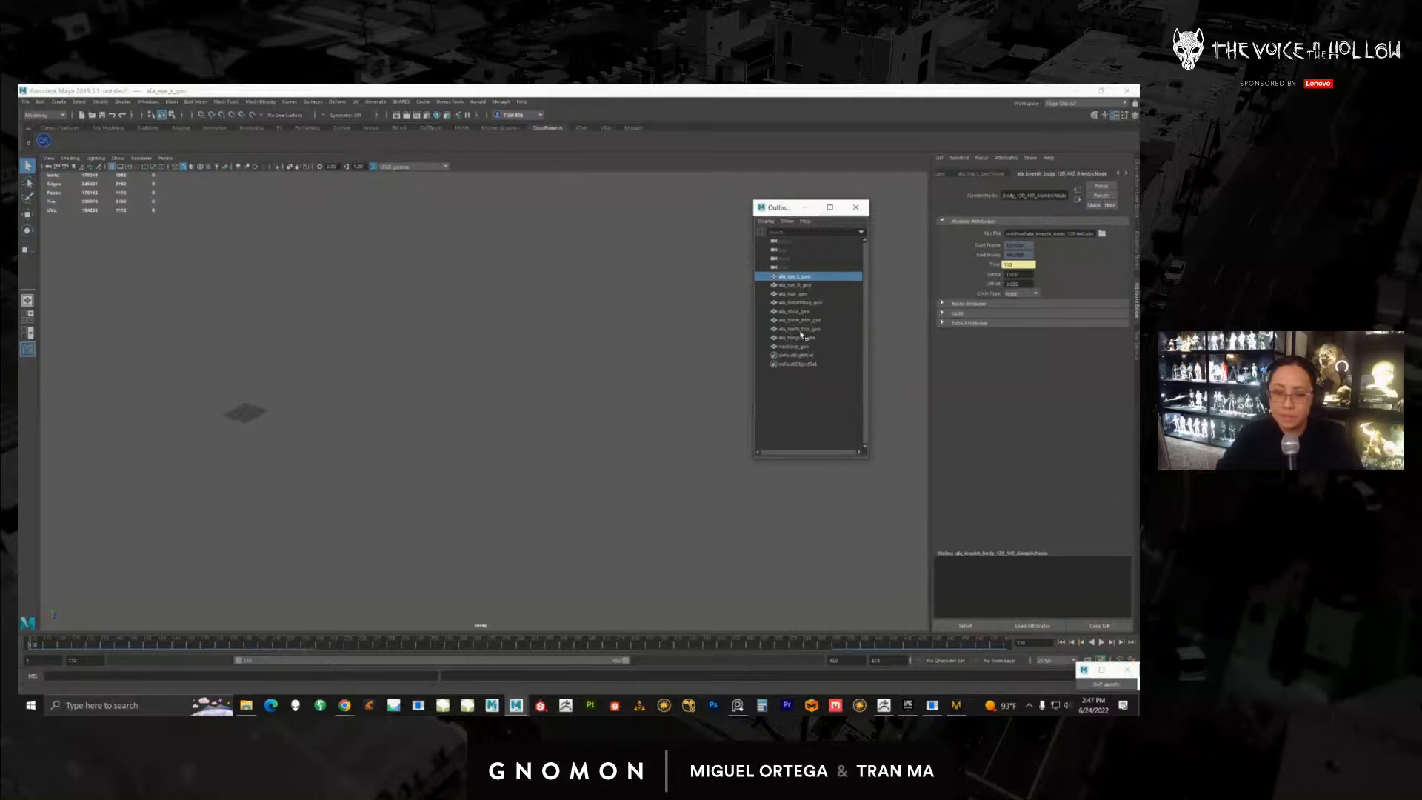
shift+click(796, 346)
key(f)
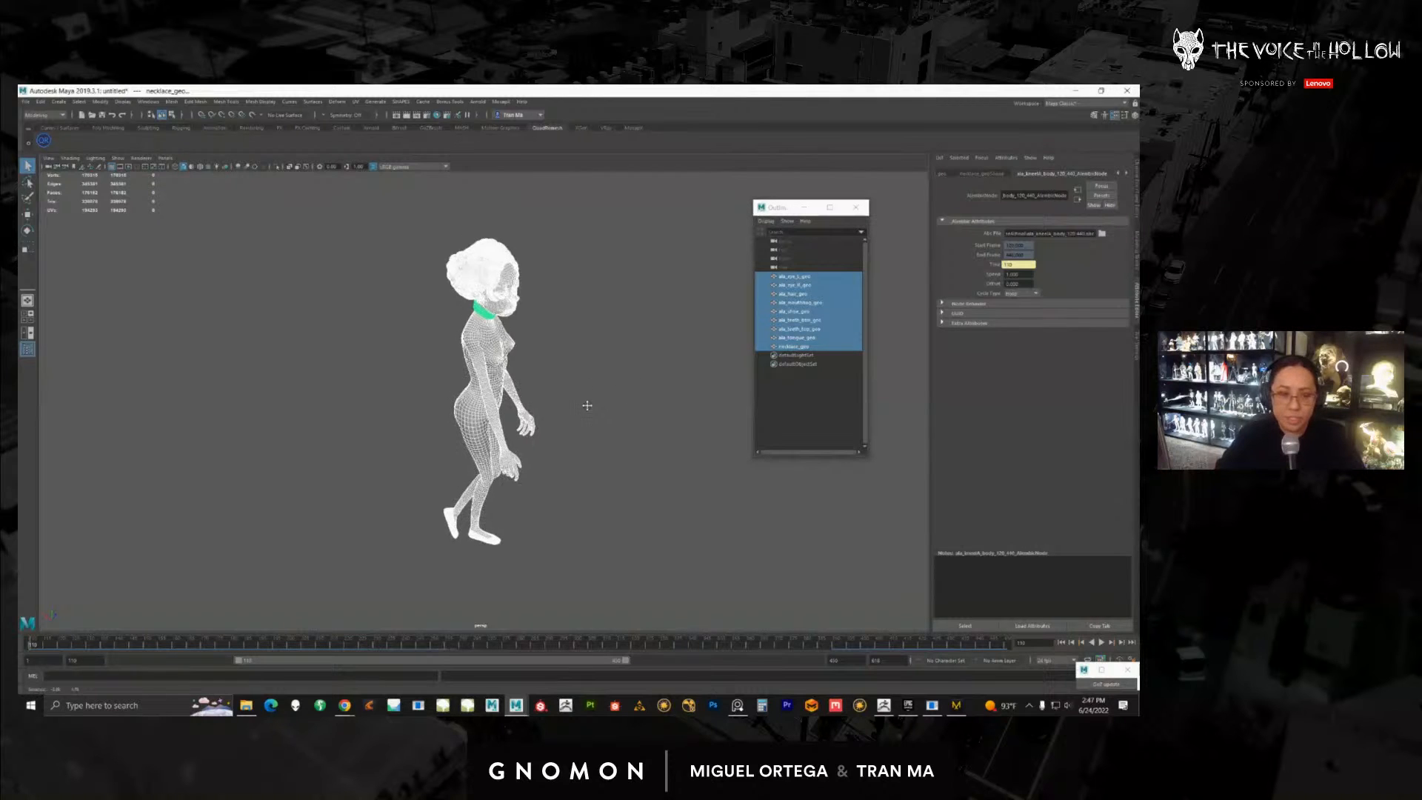
alt+drag(587, 405, 647, 403)
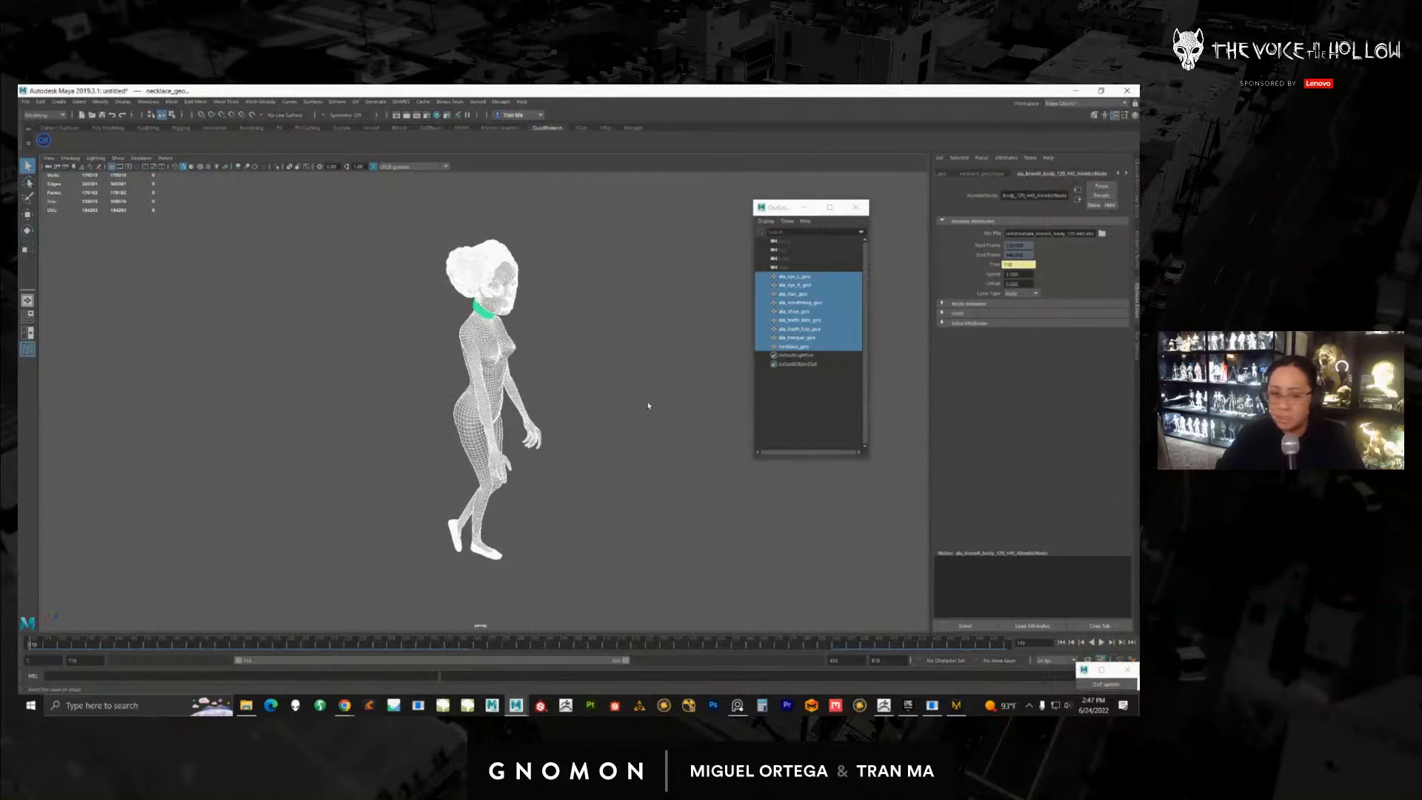
click(576, 416)
click(499, 410)
click(414, 506)
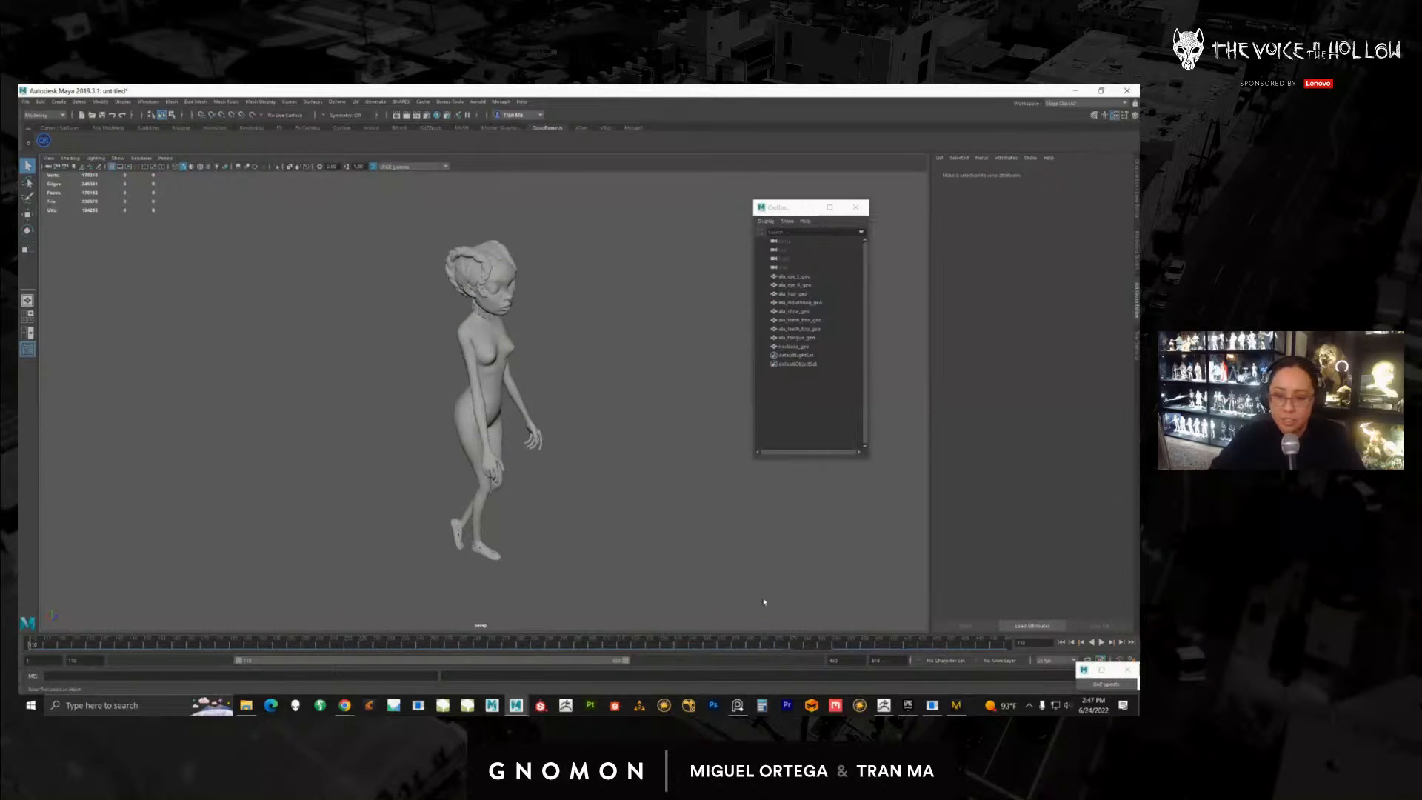
Step: Play the walk animation from the start of the range and replay it from a more distant view
key(alt+Tab)
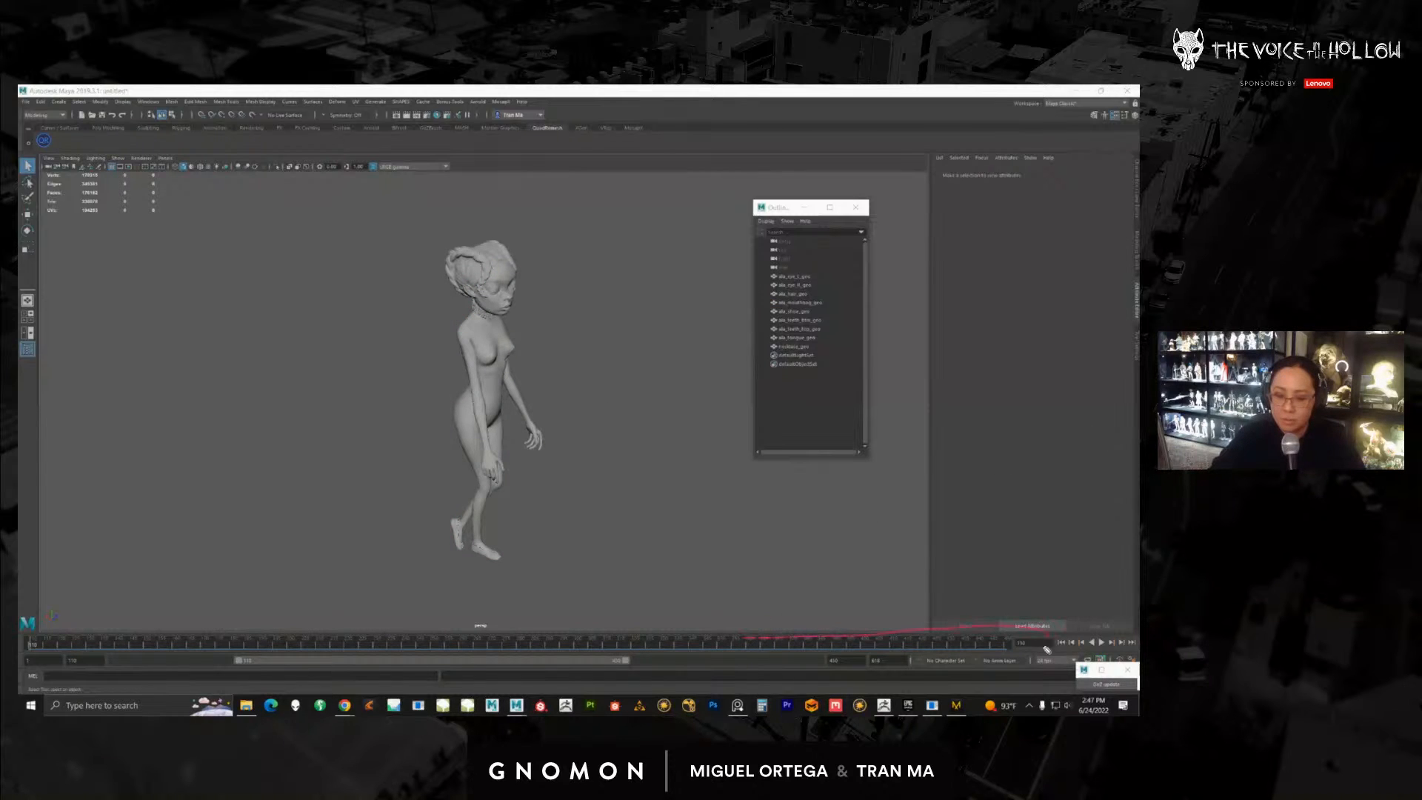
mouse_move(1046, 650)
mouse_down()
mouse_move(533, 680)
mouse_move(65, 685)
mouse_move(395, 639)
mouse_up()
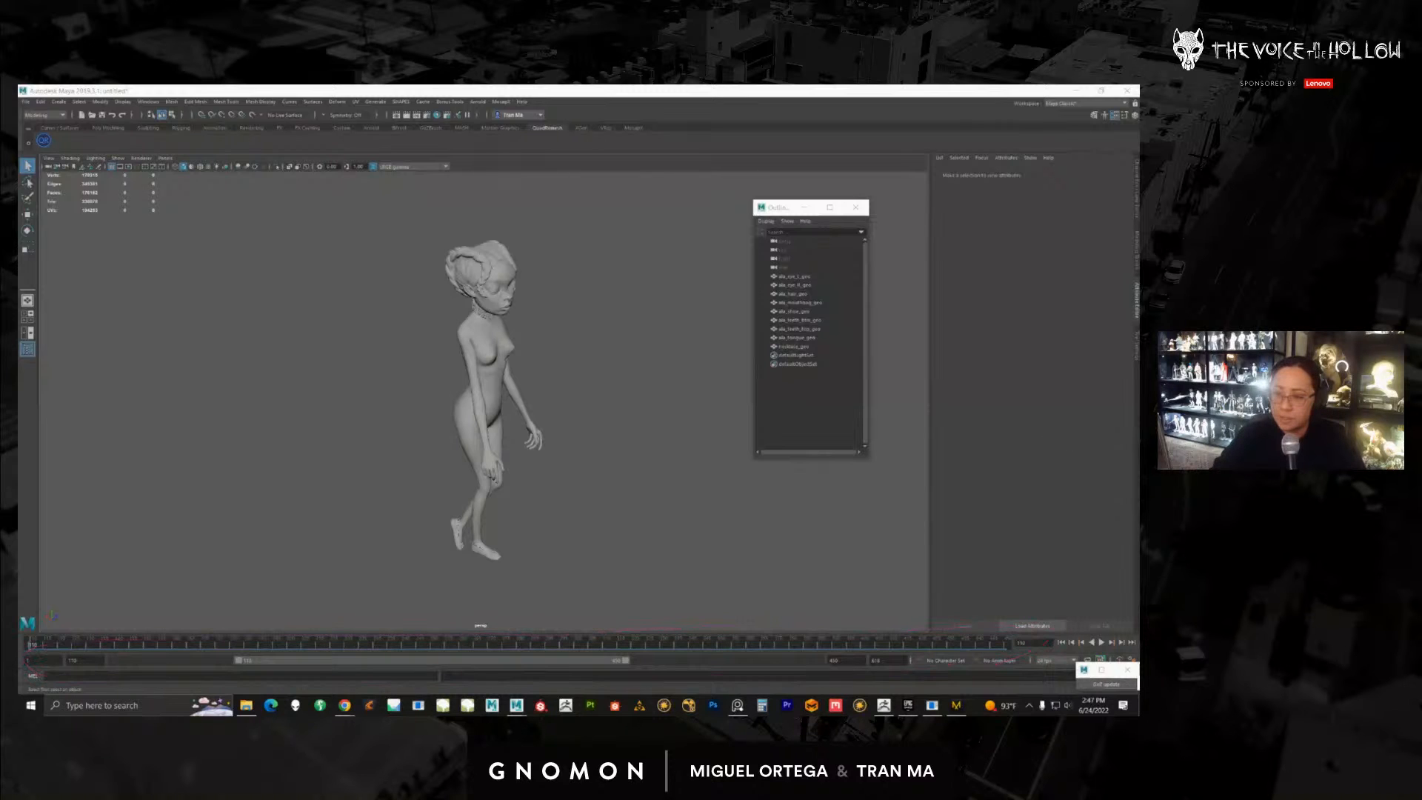
click(53, 646)
key(alt+v)
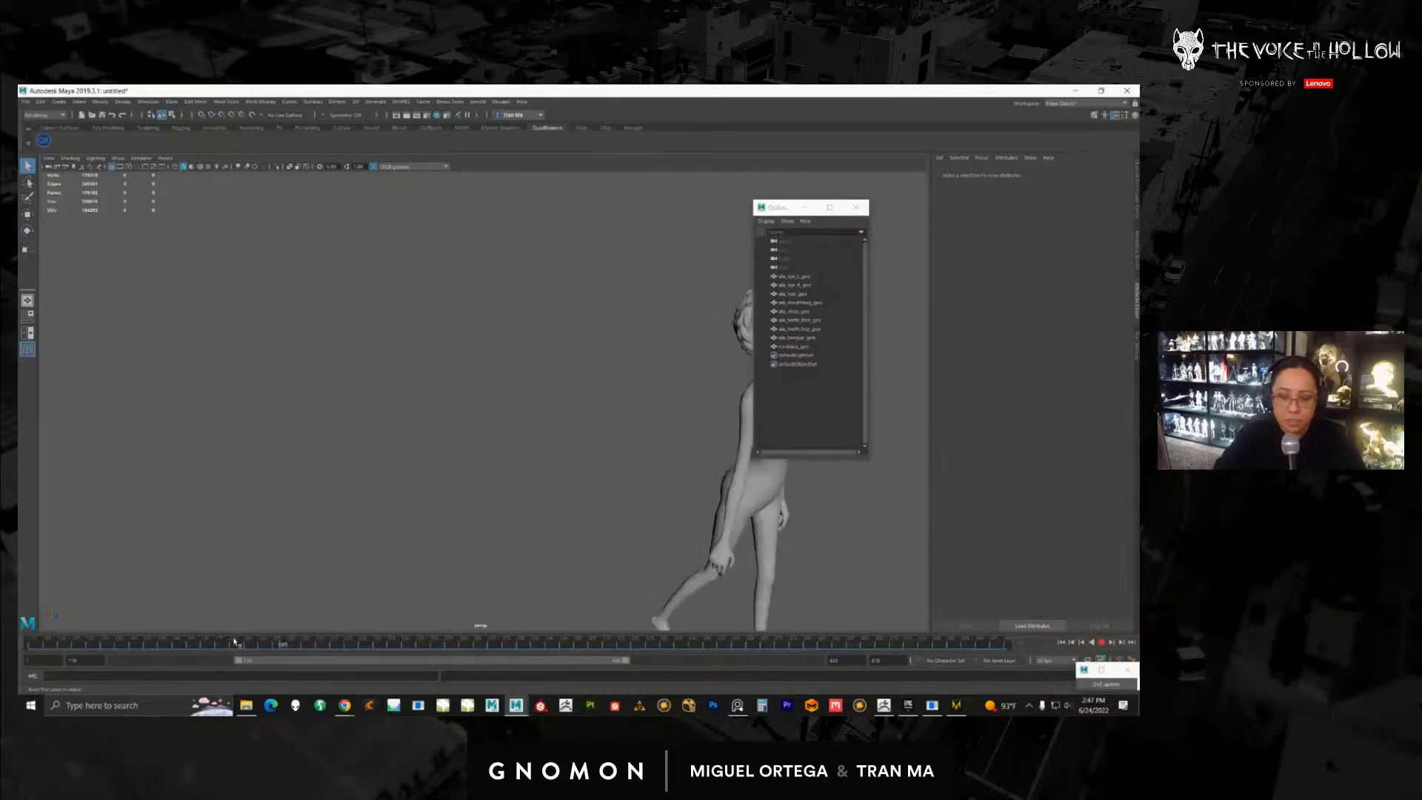
key(alt+v)
alt+drag(561, 501, 508, 480)
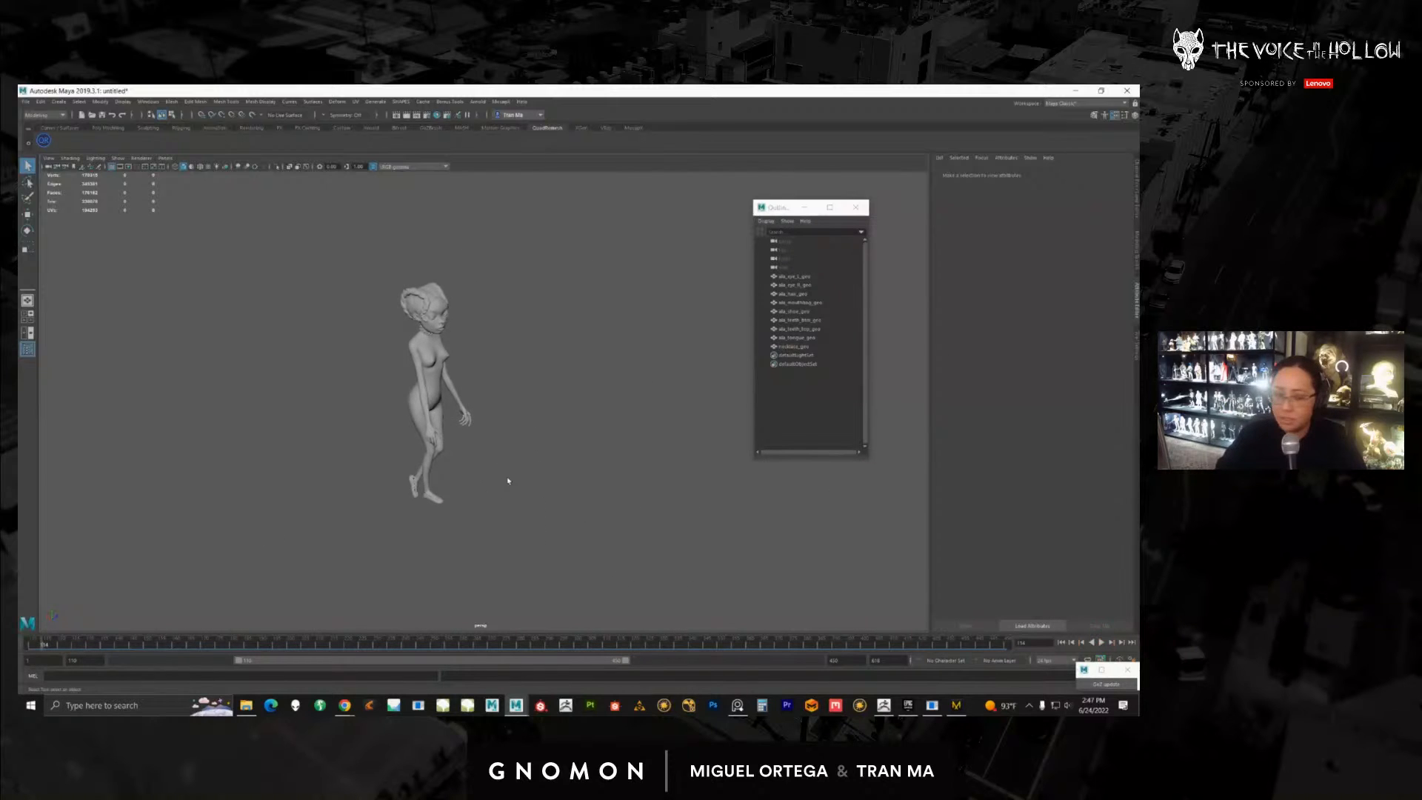
click(435, 420)
key(alt+v)
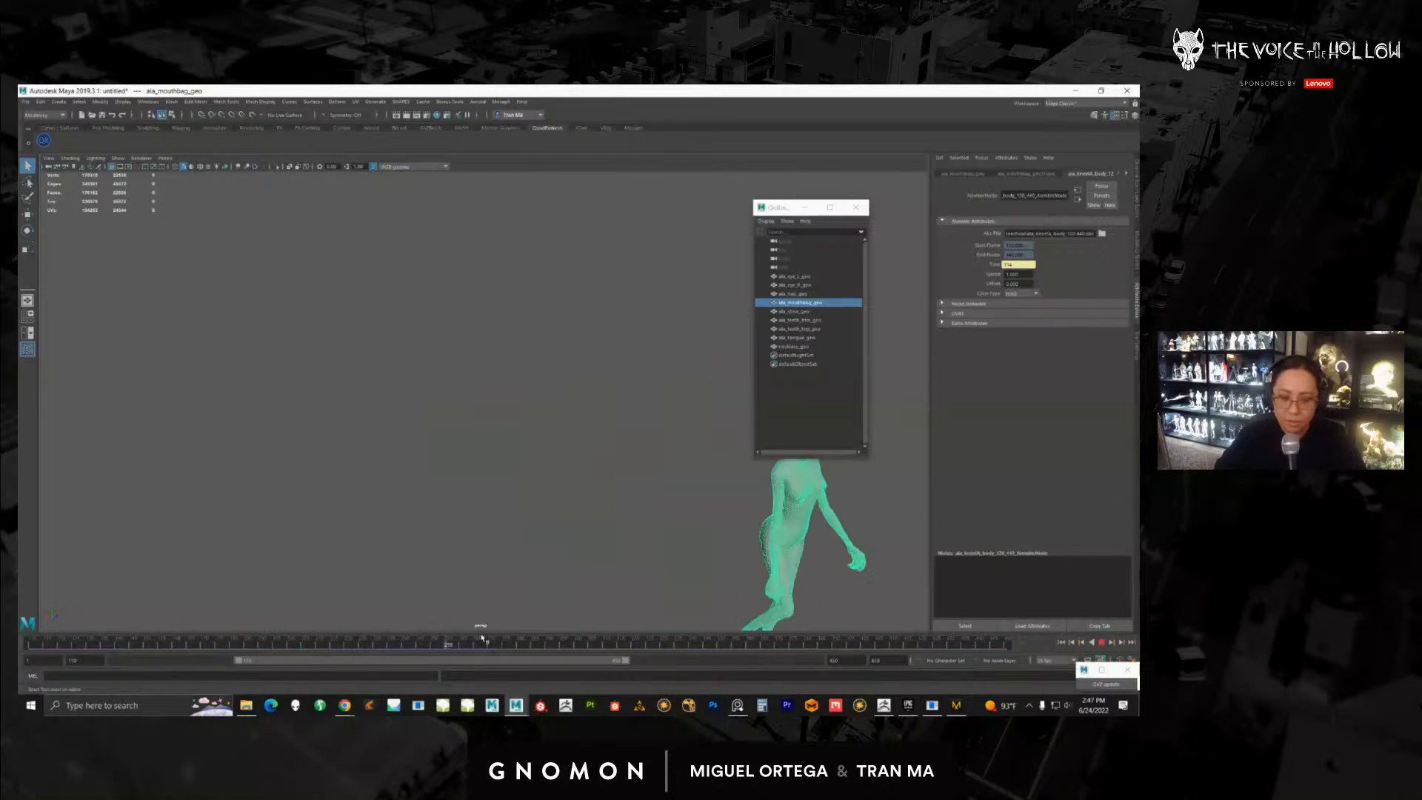
key(Escape)
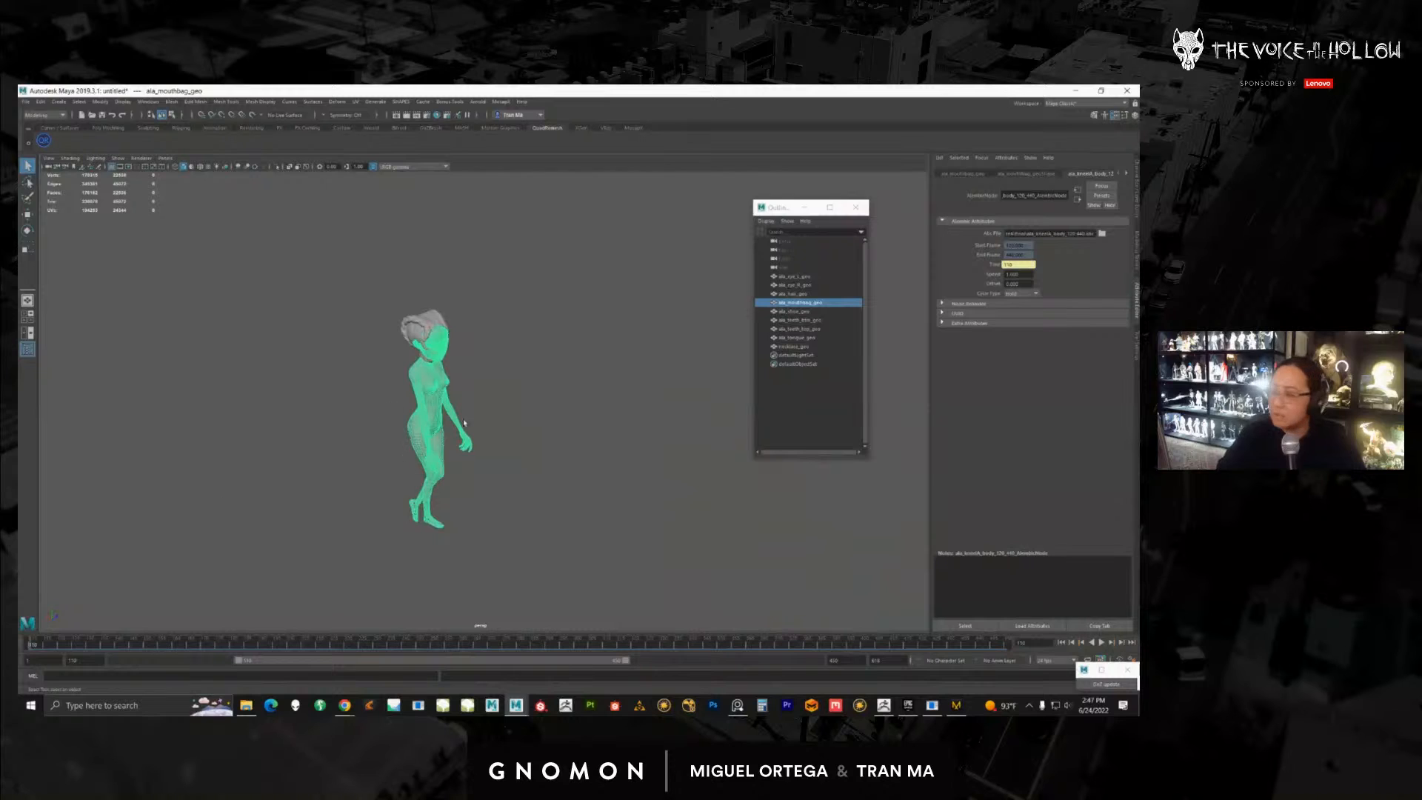
Step: Review the walk animation again from a different camera angle and return to the beginning of the range
alt+drag(464, 422, 469, 423)
alt+right_drag(469, 424, 522, 430)
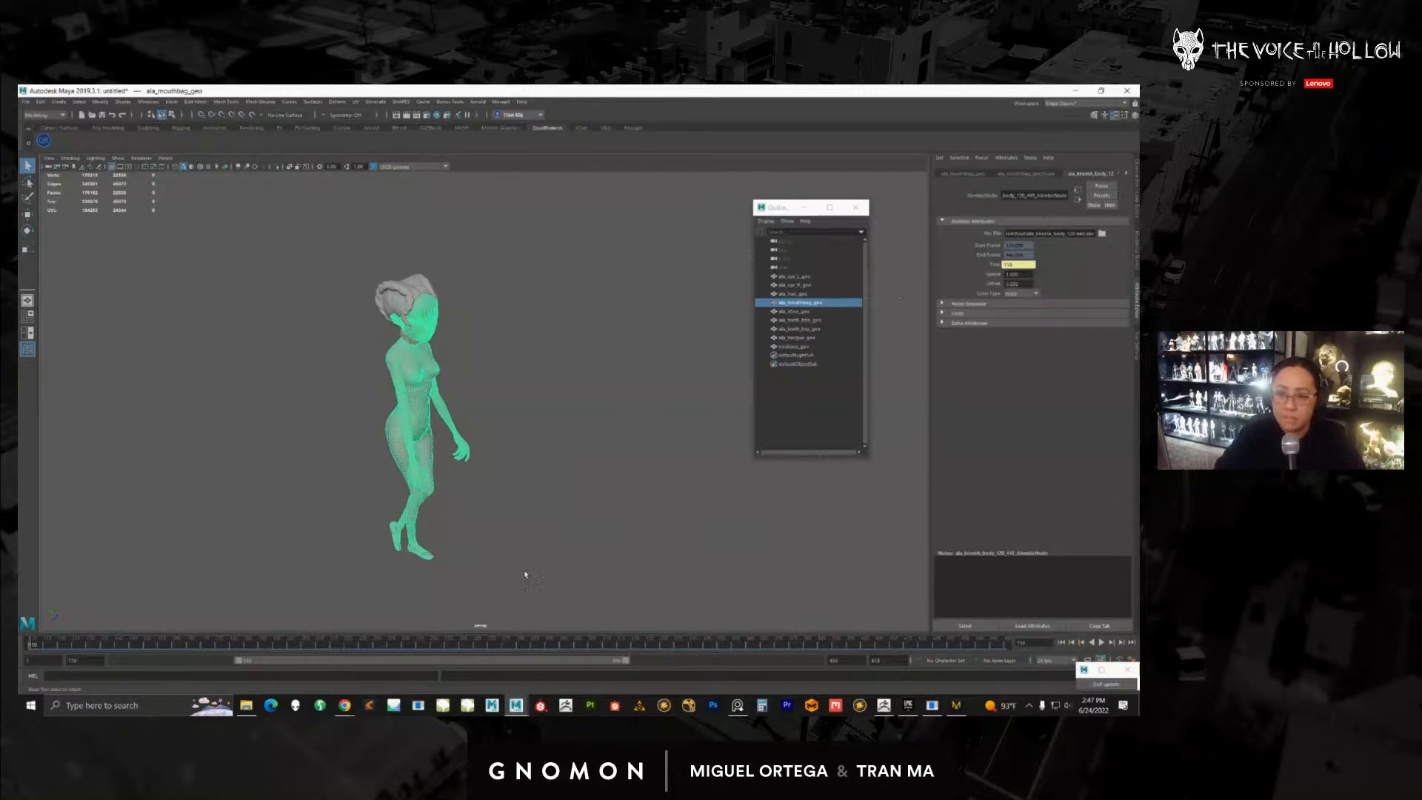
alt+drag(525, 574, 579, 450)
mouse_move(590, 399)
alt+mouse_down()
mouse_move(528, 457)
mouse_move(460, 447)
alt+mouse_up()
key(alt+v)
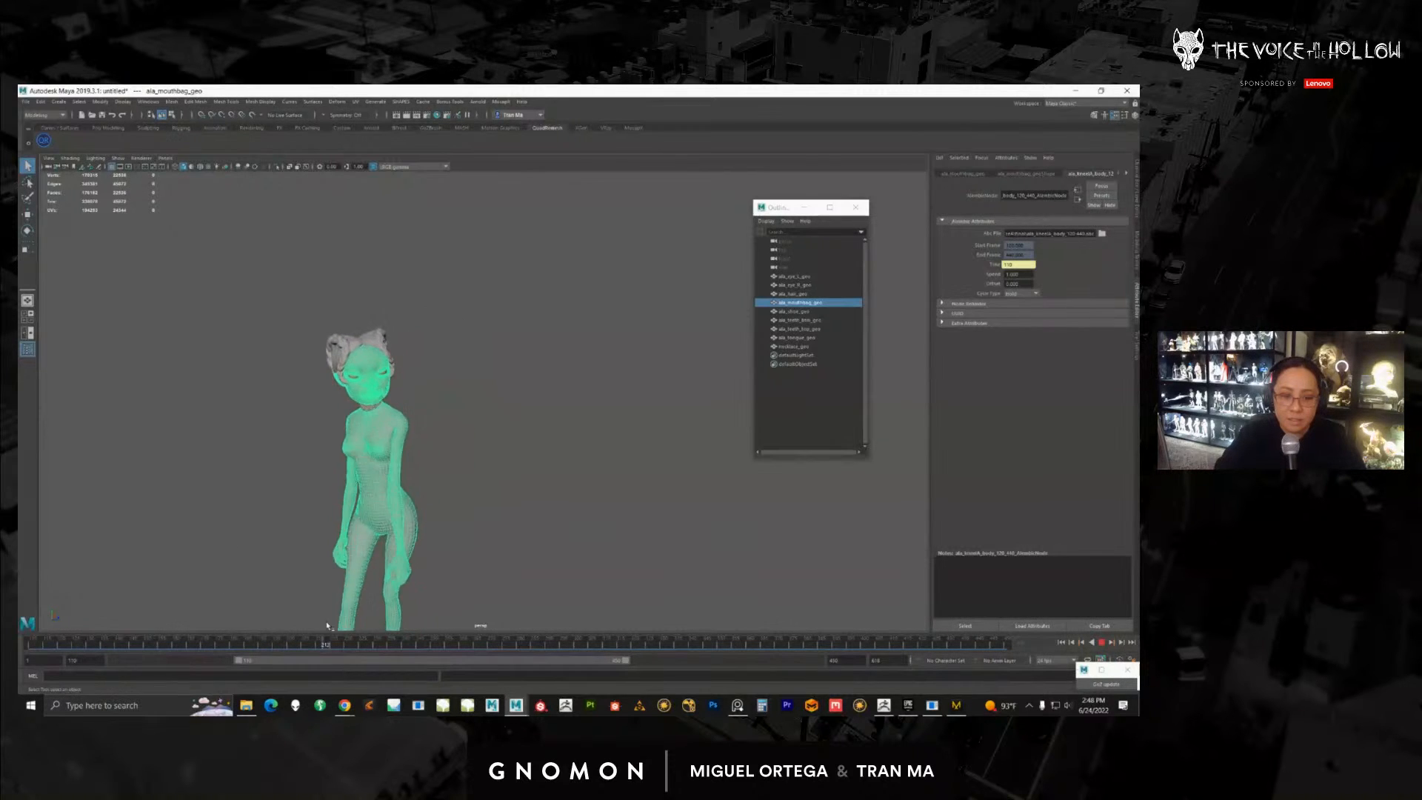
drag(439, 569, 33, 568)
mouse_move(406, 502)
alt+mouse_down()
mouse_move(402, 517)
mouse_move(453, 489)
alt+mouse_up()
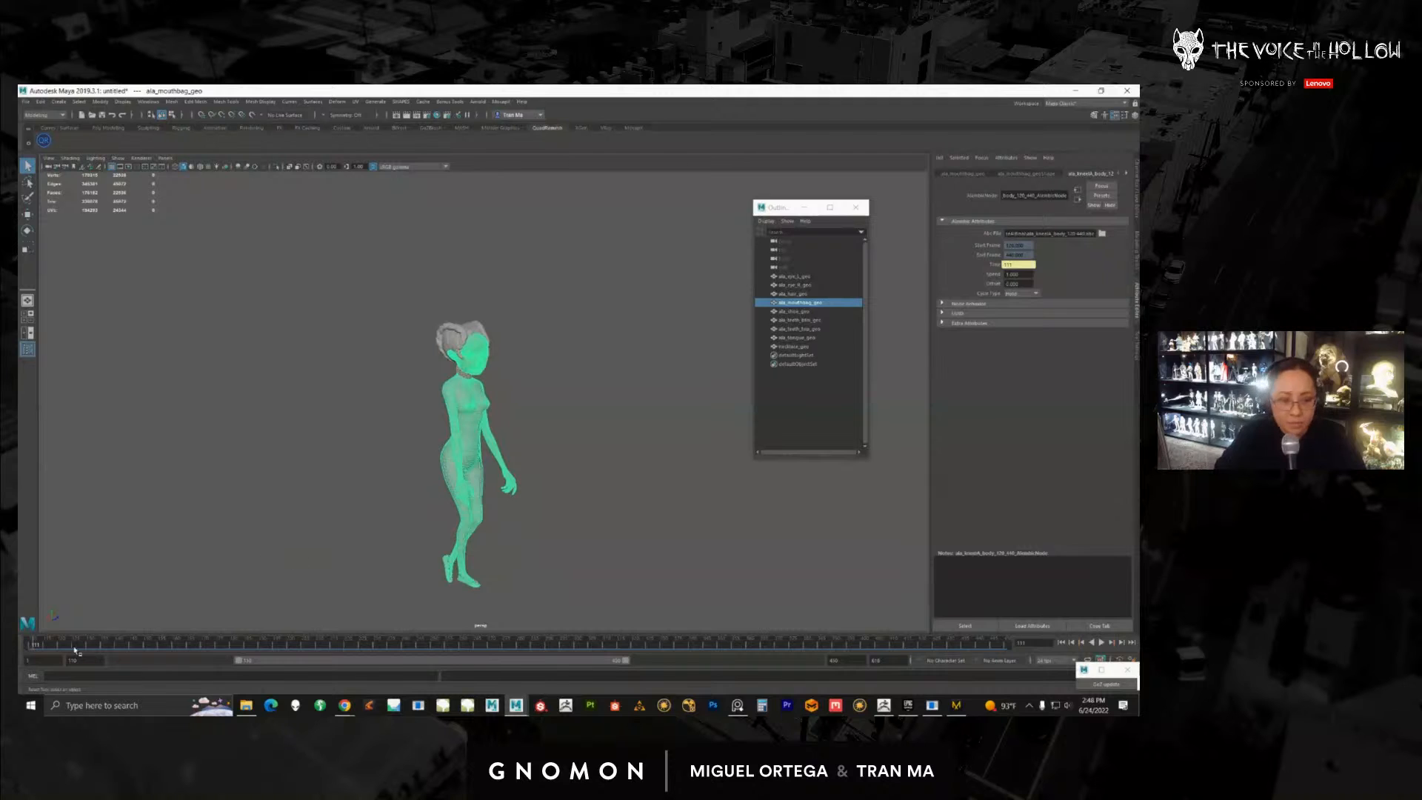
Step: Play the first few frames of the walk, stop near its start and select the body mesh in a front view
key(alt+v)
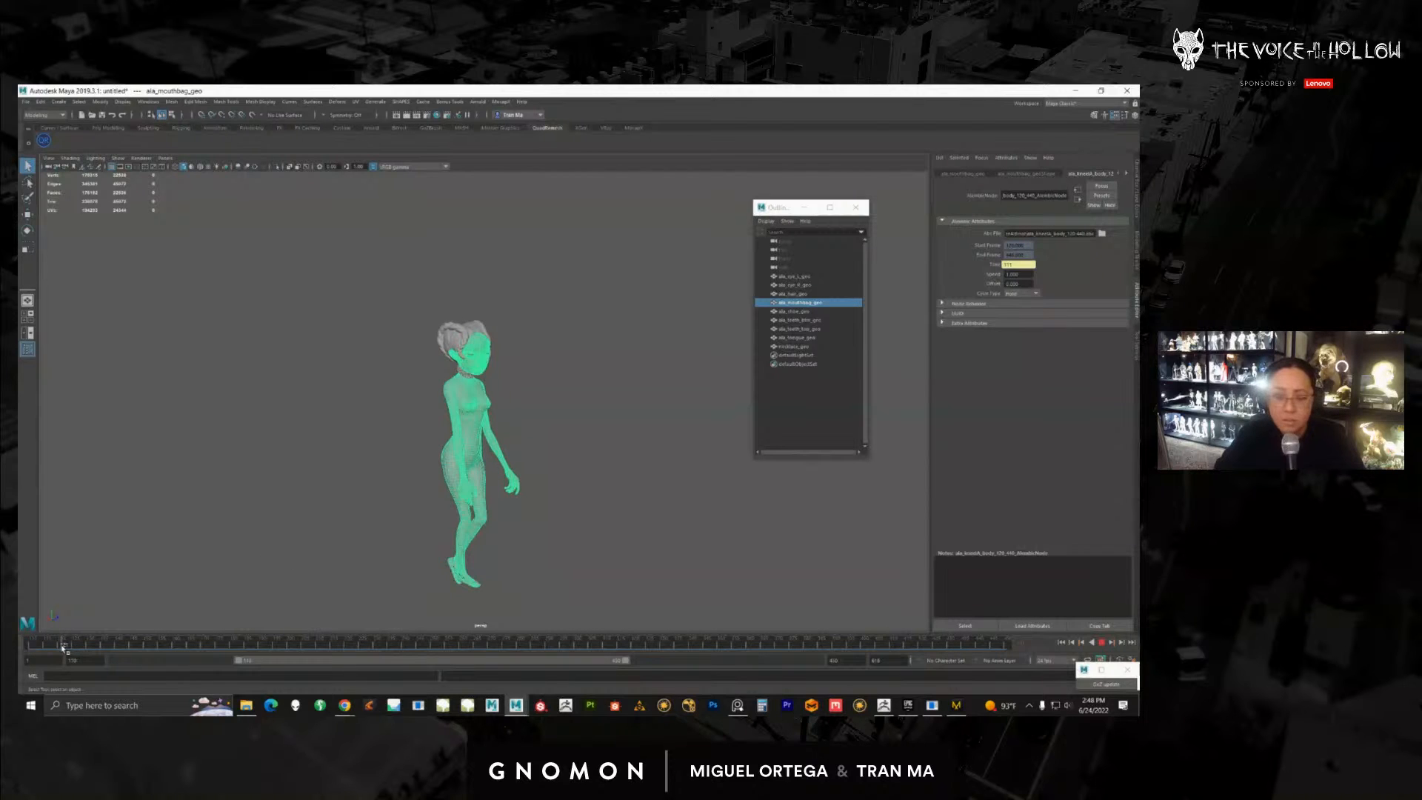
scroll(366, 519, up, 3)
click(368, 517)
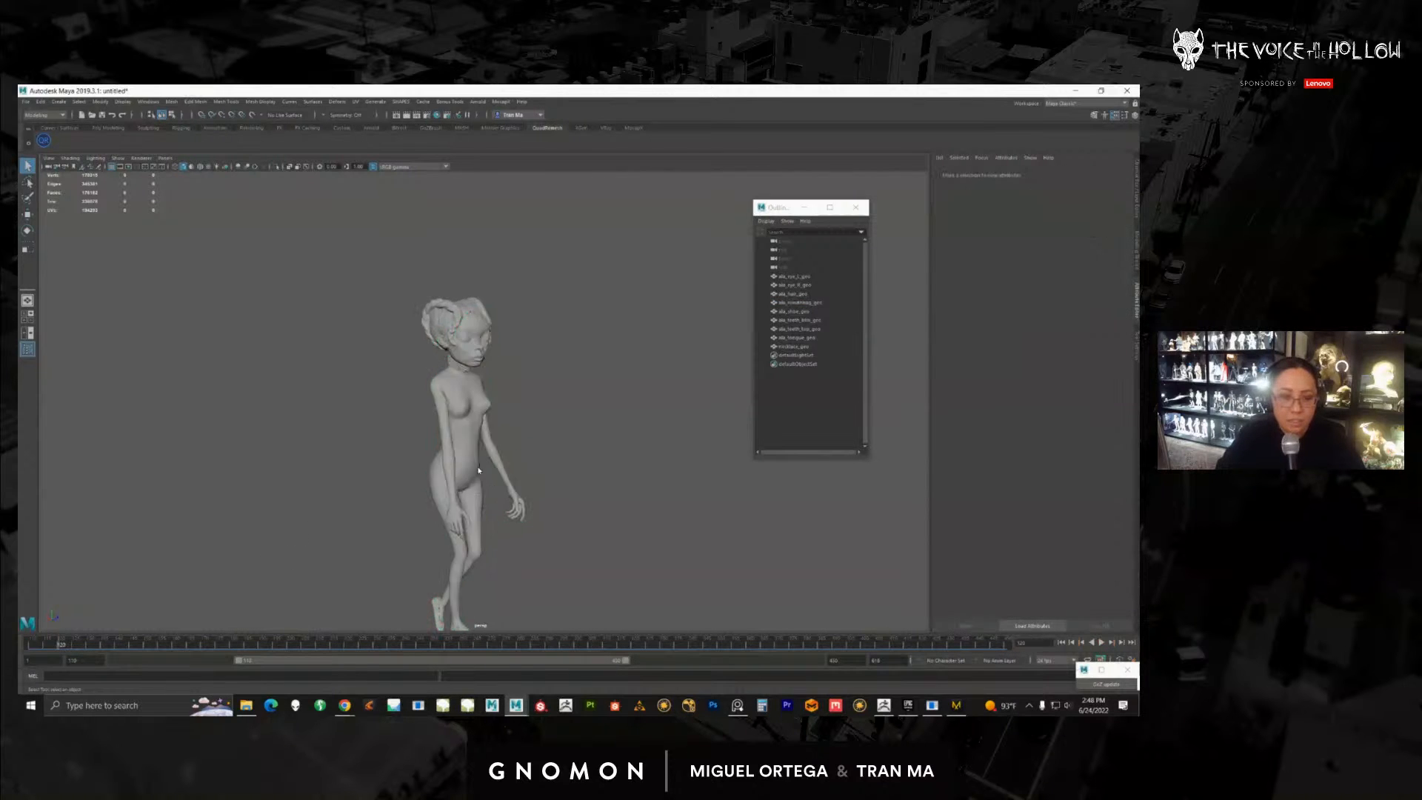
click(474, 459)
alt+drag(551, 456, 393, 384)
scroll(511, 444, up, 4)
scroll(458, 411, down, 3)
scroll(458, 411, down, 1)
Step: Start an FBX export of the selected body mesh and create a new named folder in the project's directory
click(25, 101)
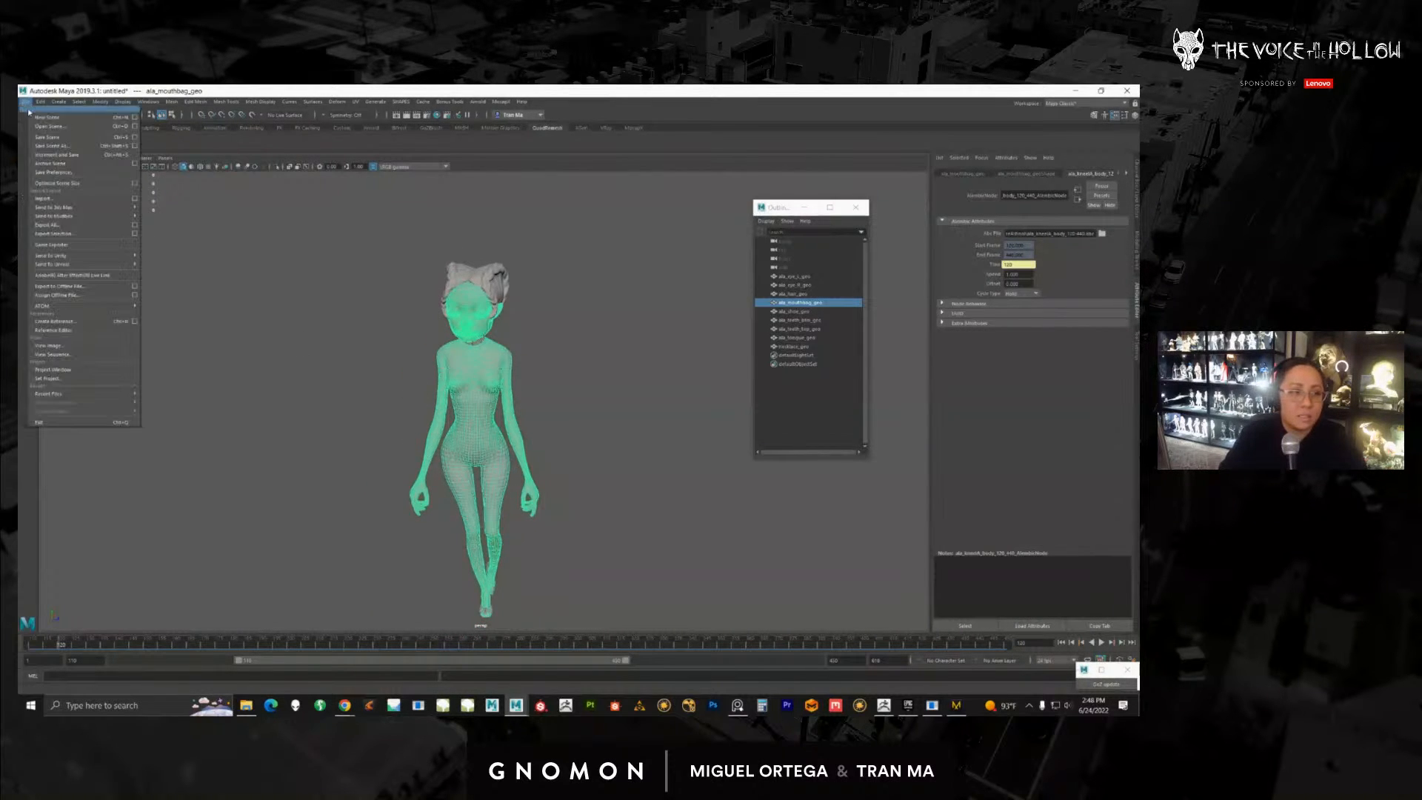
click(71, 237)
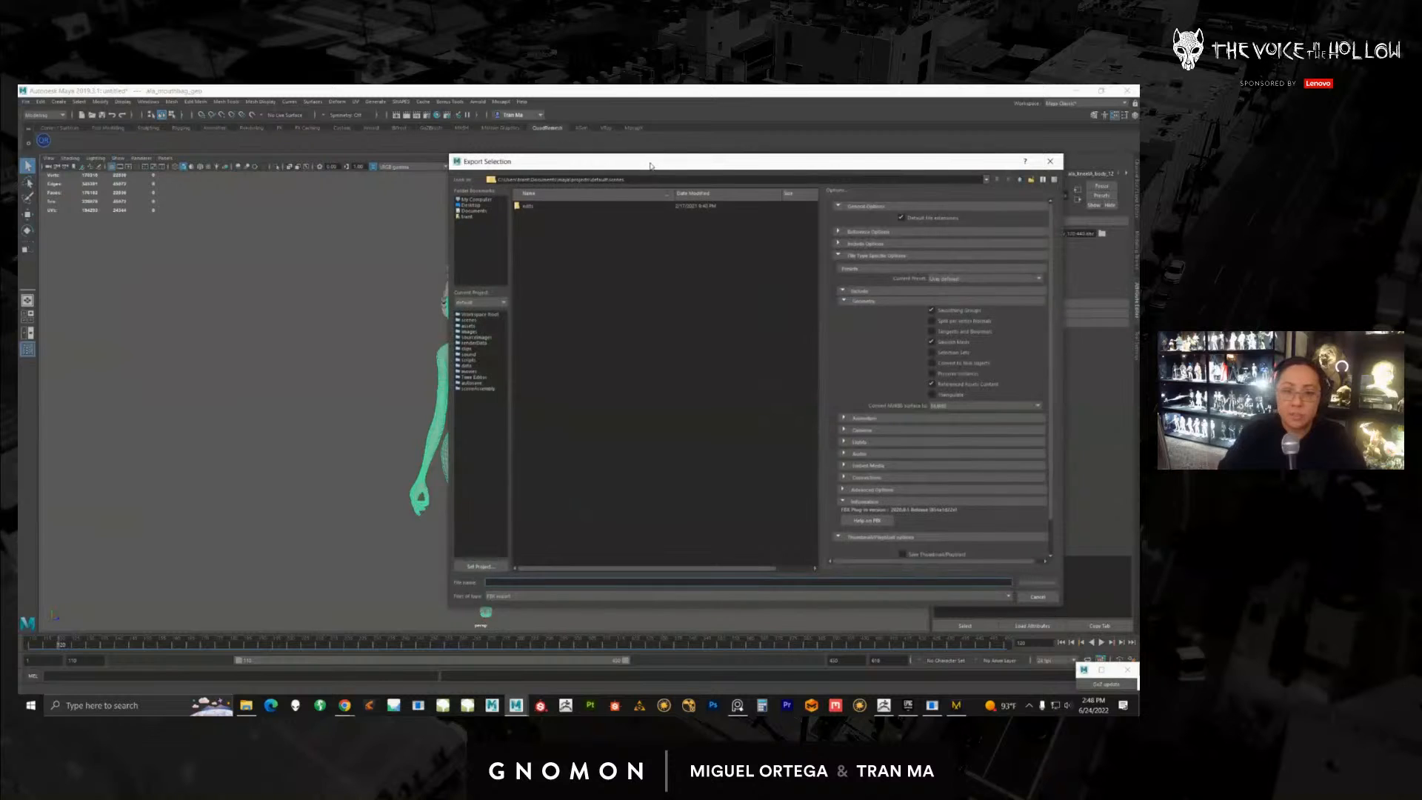
drag(651, 166, 1344, 177)
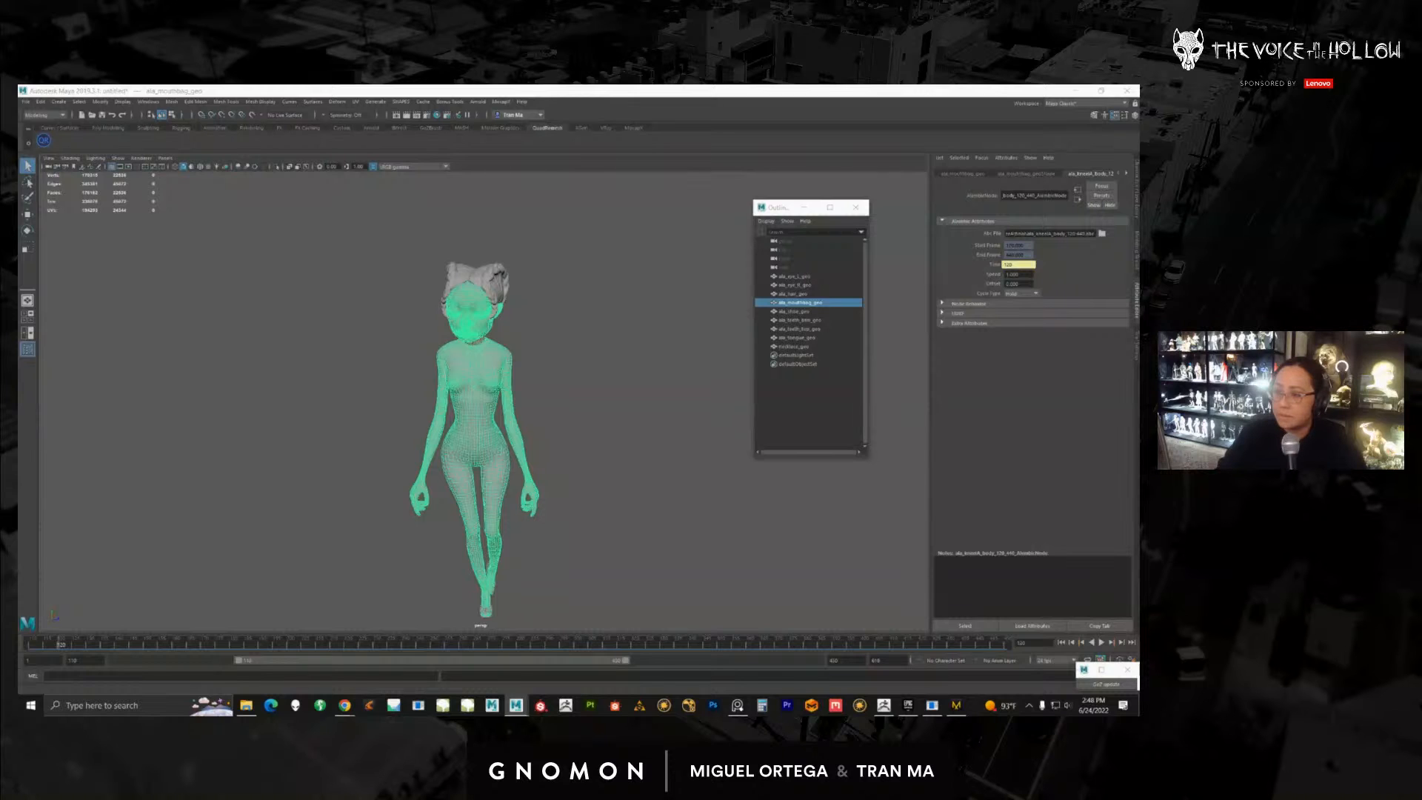
drag(1344, 176, 651, 166)
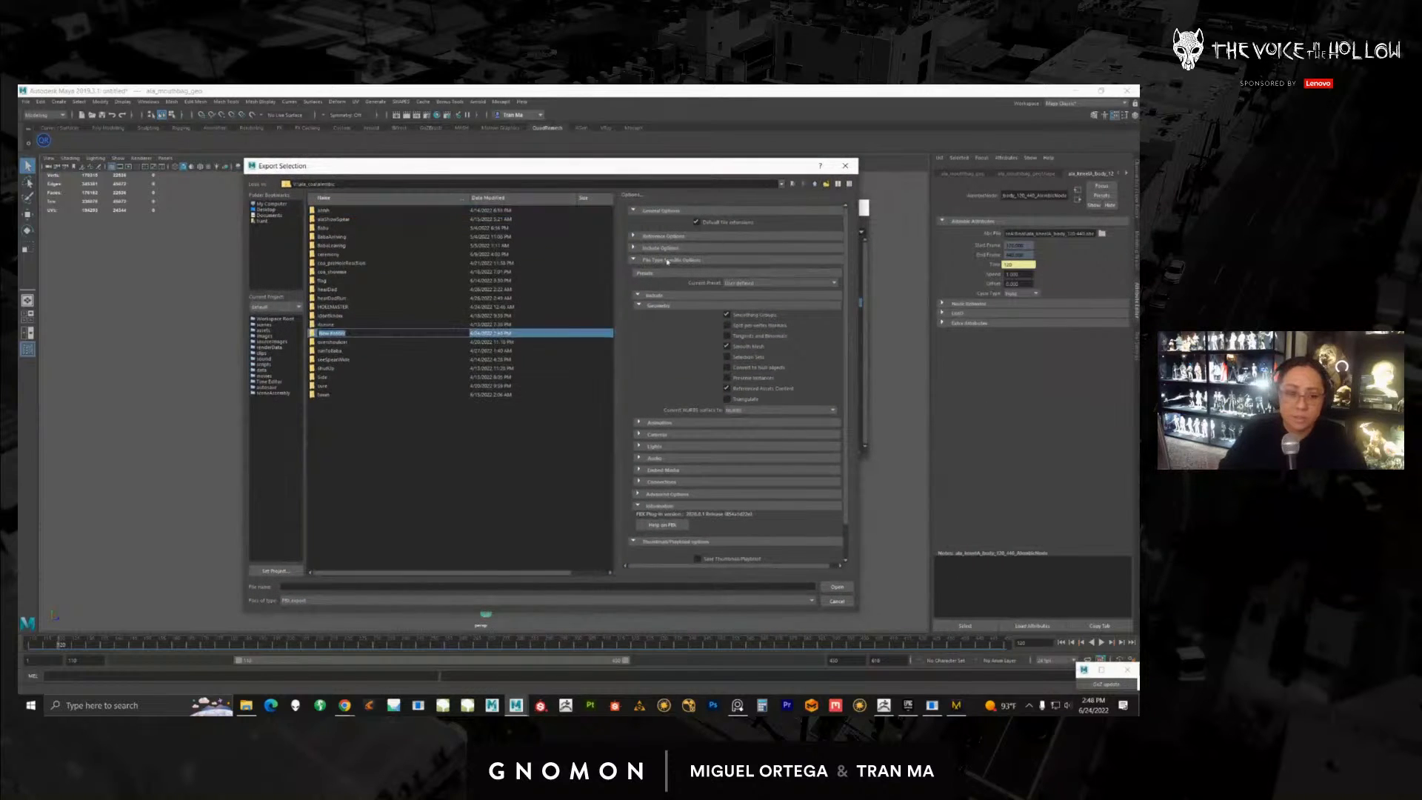
text(jkl)
key(Return)
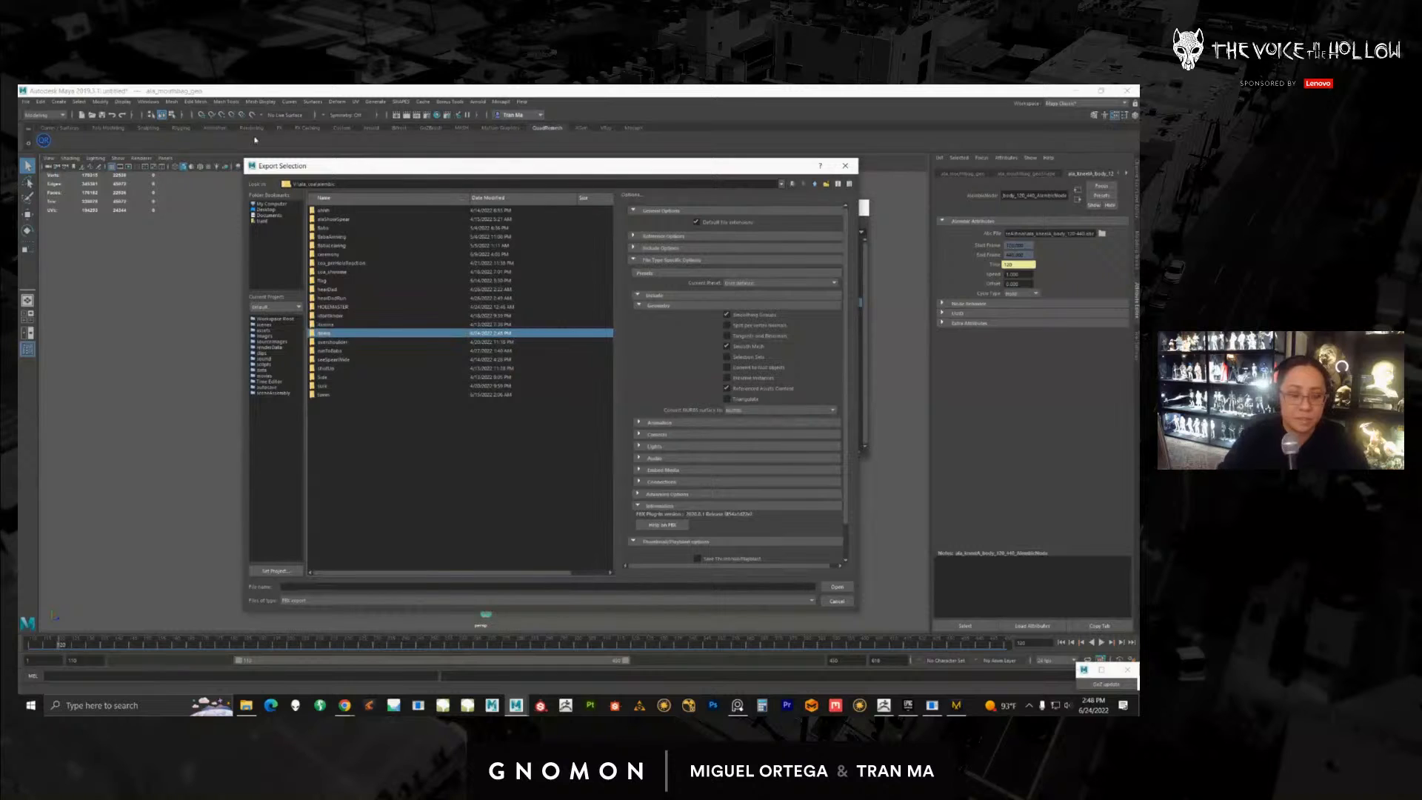
Step: Export the selected character meshes as an OBJ named ala_pose_120 into the demo folder
double_click(330, 334)
click(318, 600)
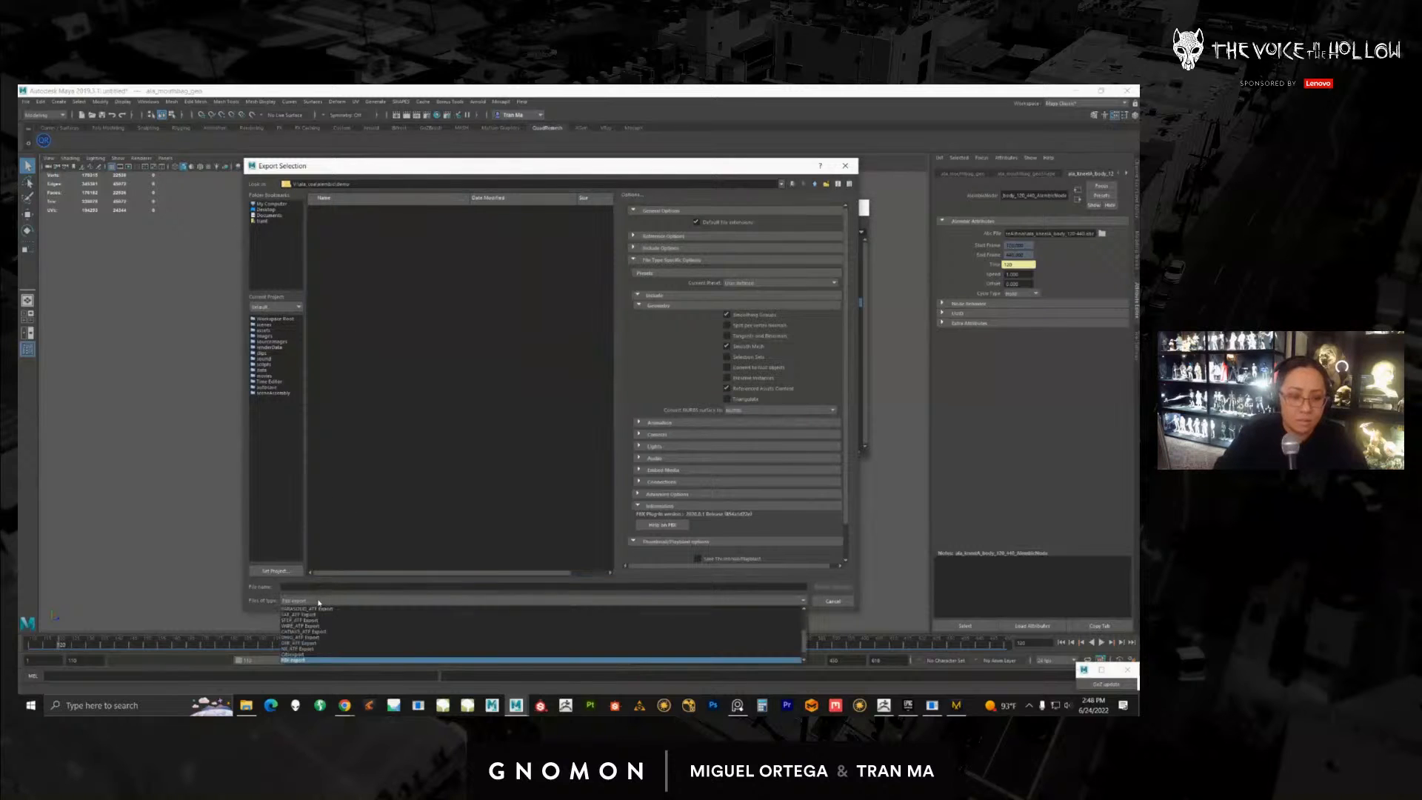
click(300, 654)
click(315, 585)
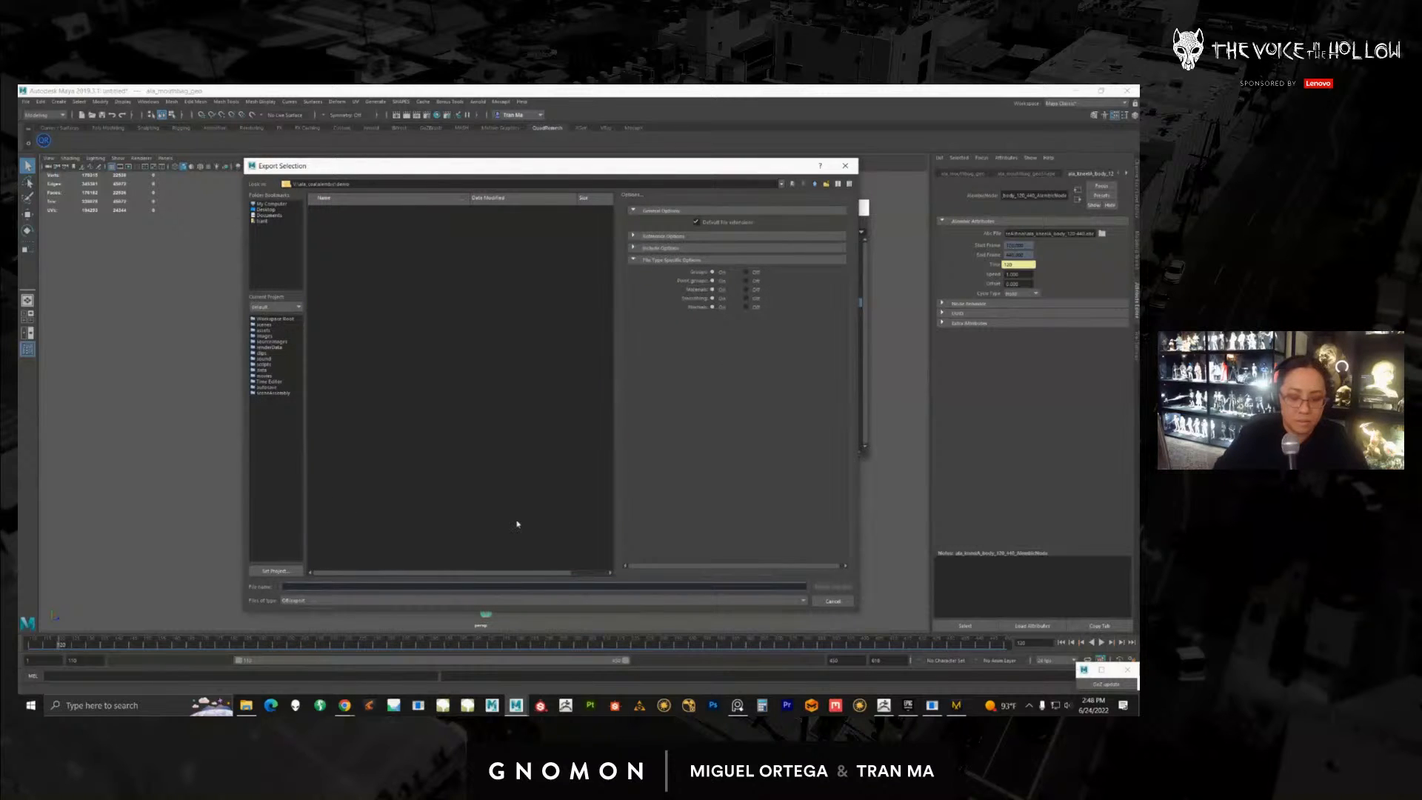
text(ala_pose_1)
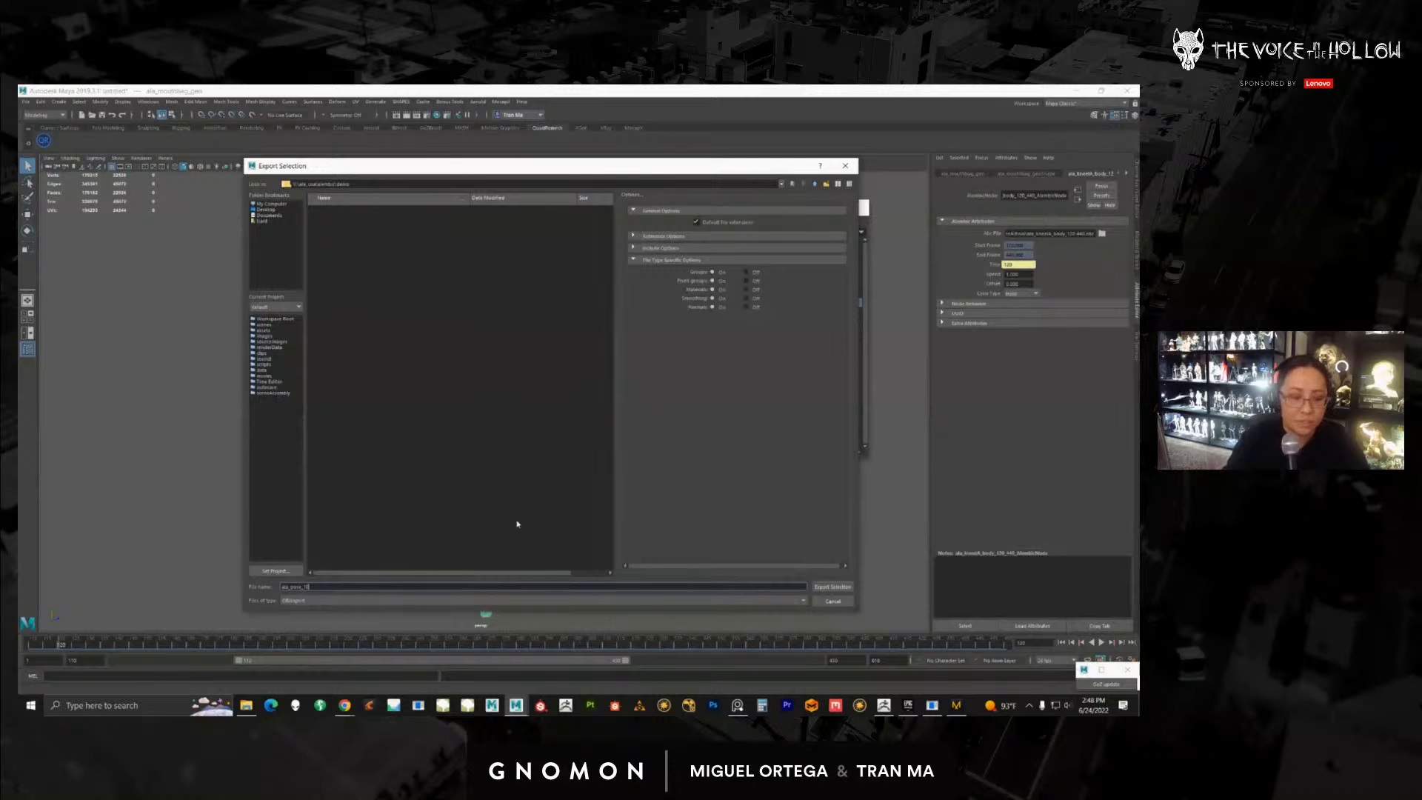
text(20)
key(Return)
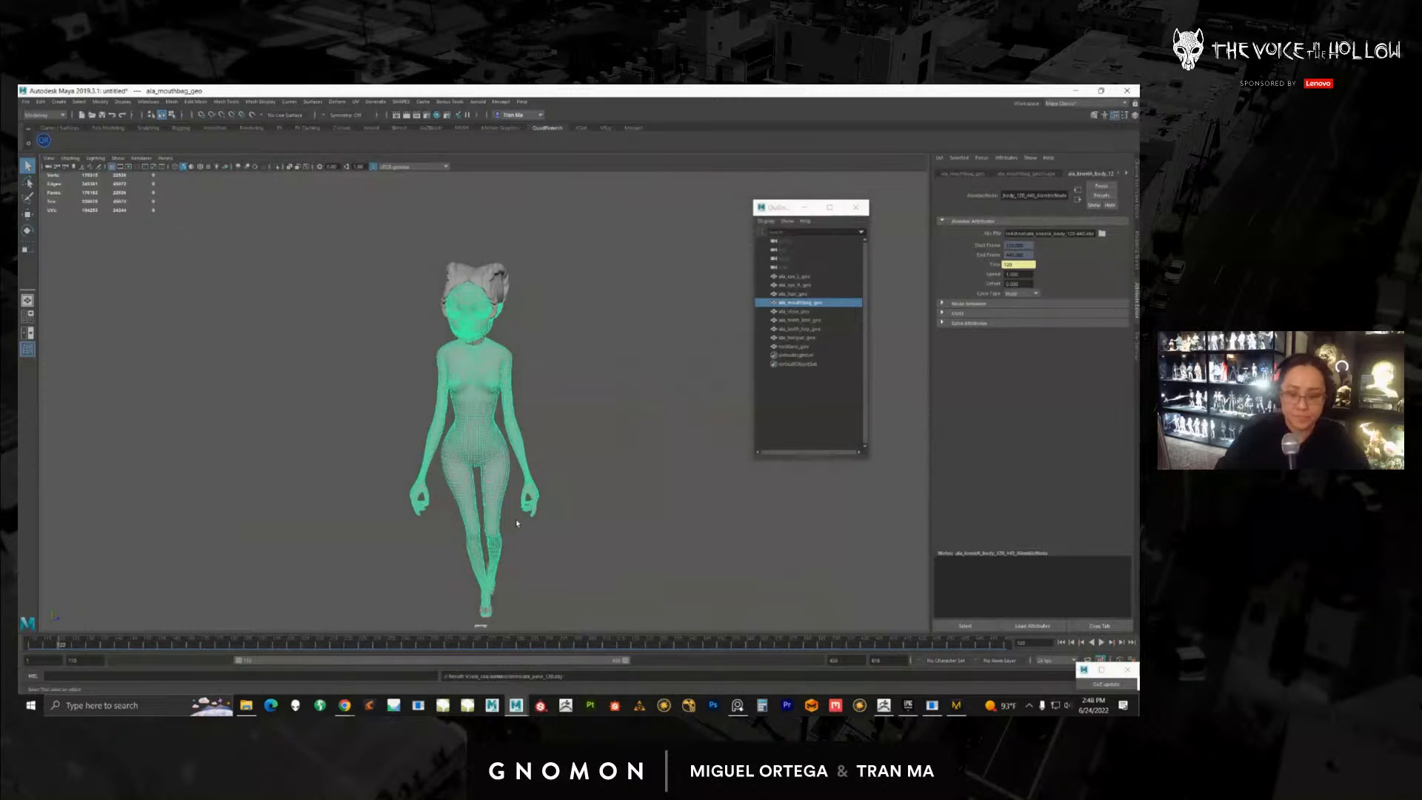
Step: Switch to Marvelous Designer and open the Ala_APose.zprj project from the simulation folder
click(956, 704)
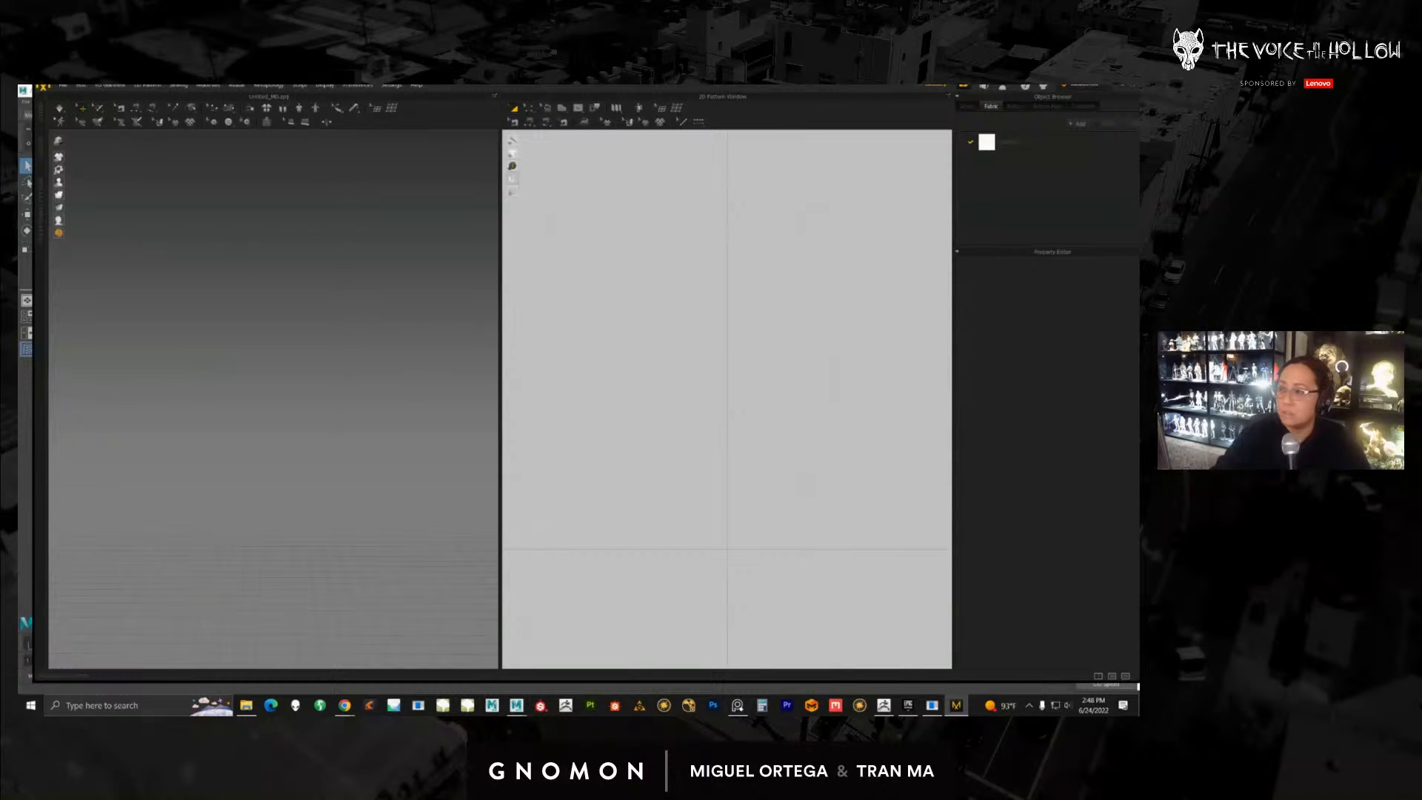
key(ctrl+o)
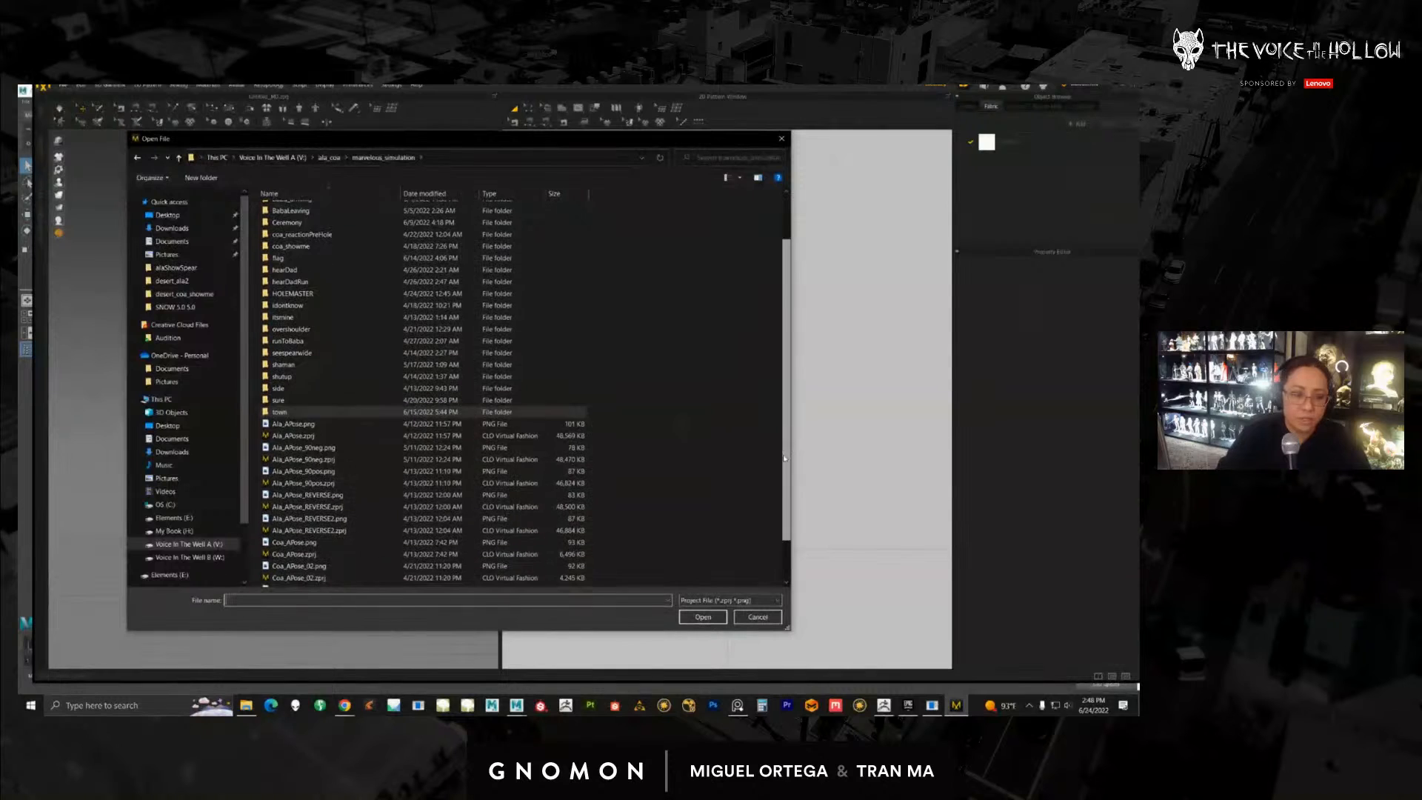
scroll(444, 444, down, 2)
click(311, 431)
click(699, 617)
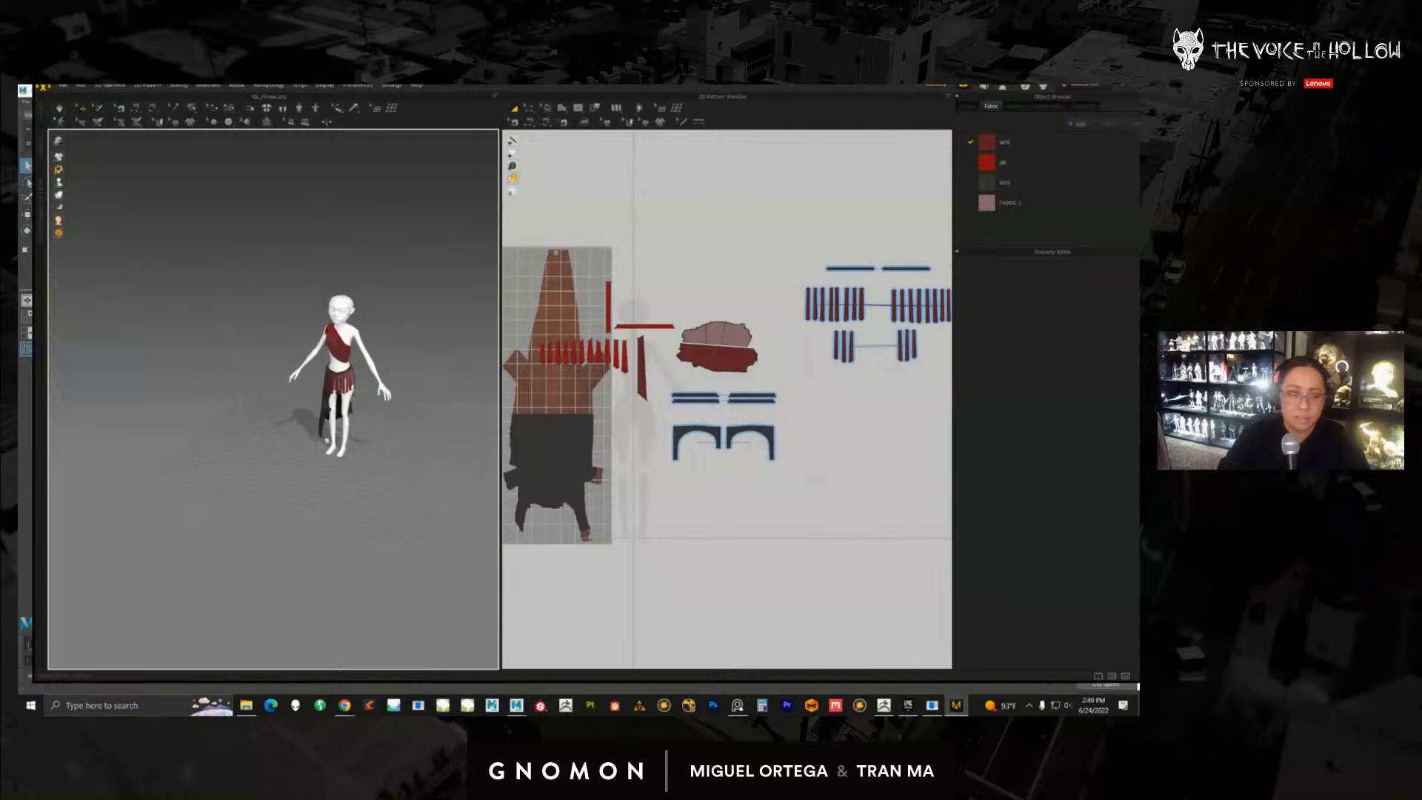
Step: Examine the one-shouldered top and the strip skirt on the avatar up close
scroll(356, 363, up, 5)
right_drag(422, 355, 374, 363)
click(373, 362)
scroll(370, 499, up, 2)
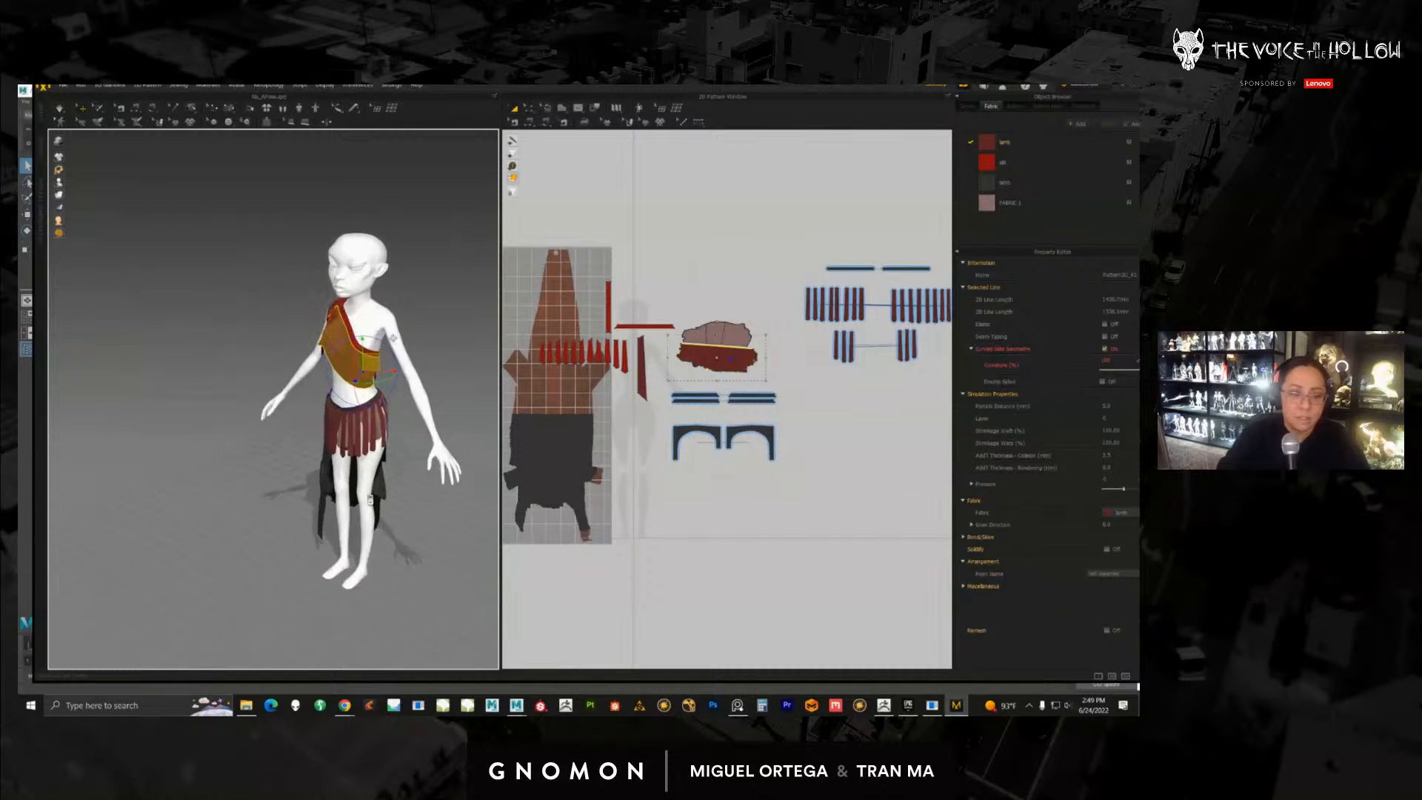
scroll(370, 500, up, 2)
right_drag(370, 499, 341, 511)
click(382, 448)
scroll(327, 512, up, 5)
scroll(359, 518, down, 3)
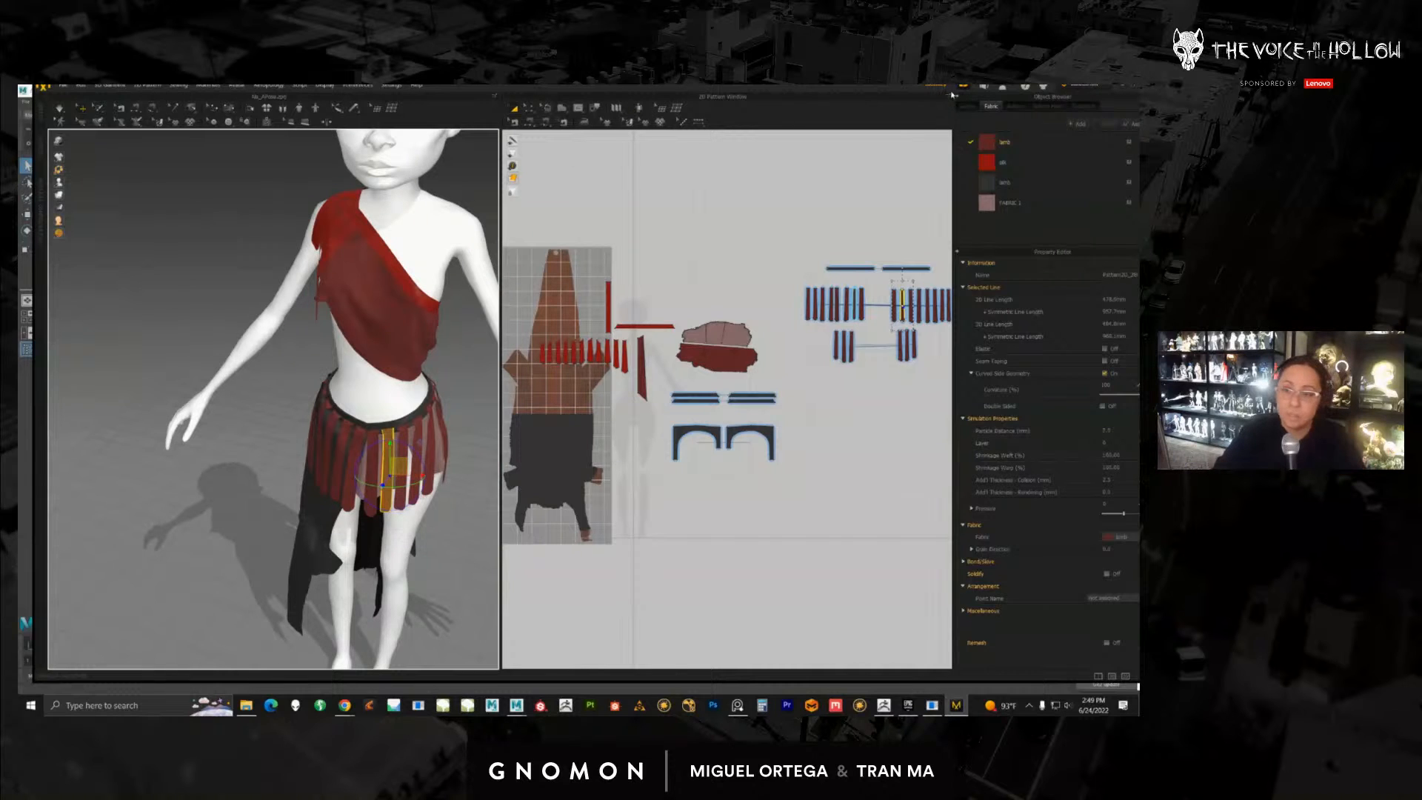
Step: Review the garment's UV layout in UV Editor mode and return to Simulation mode
click(1087, 86)
click(1070, 147)
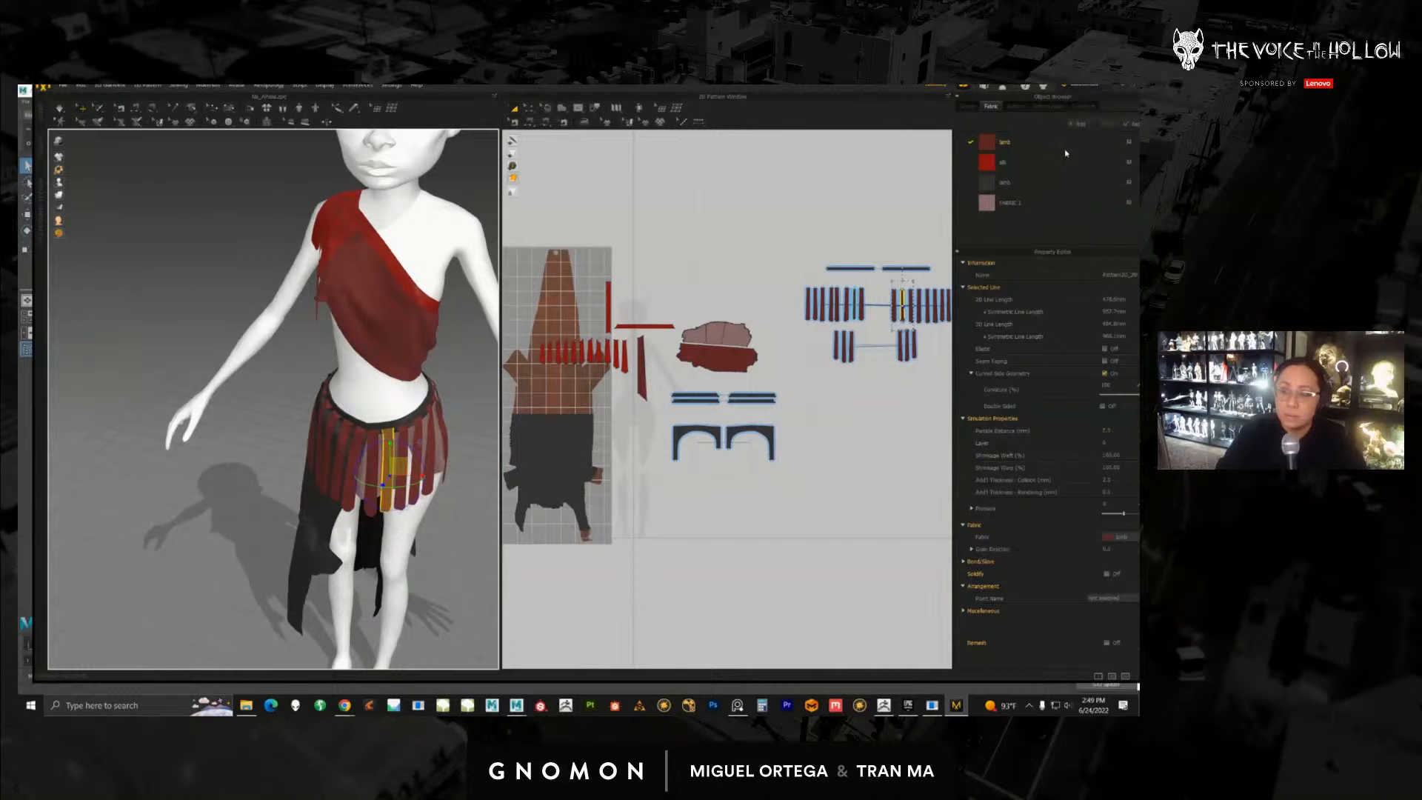
scroll(723, 358, down, 4)
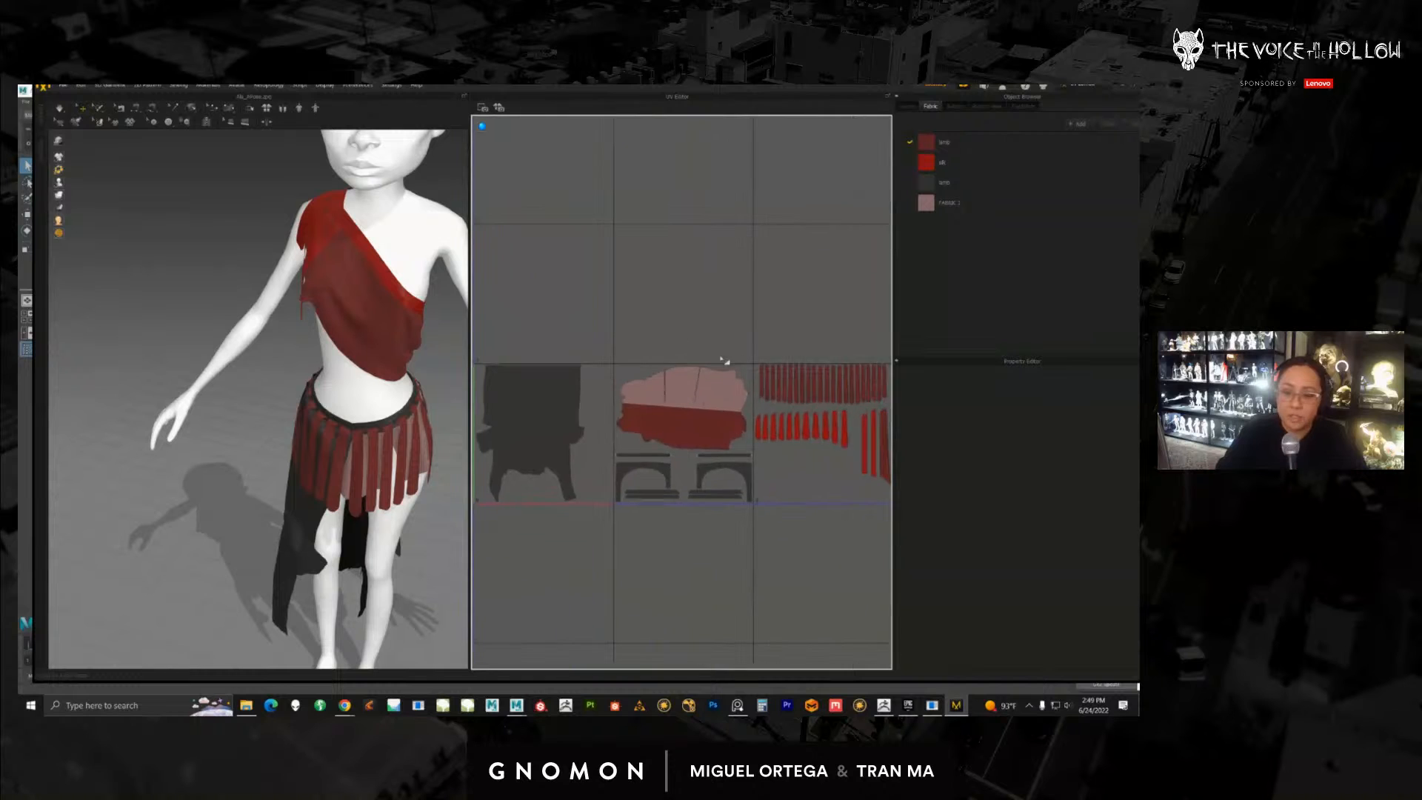
scroll(702, 340, up, 4)
scroll(674, 364, down, 2)
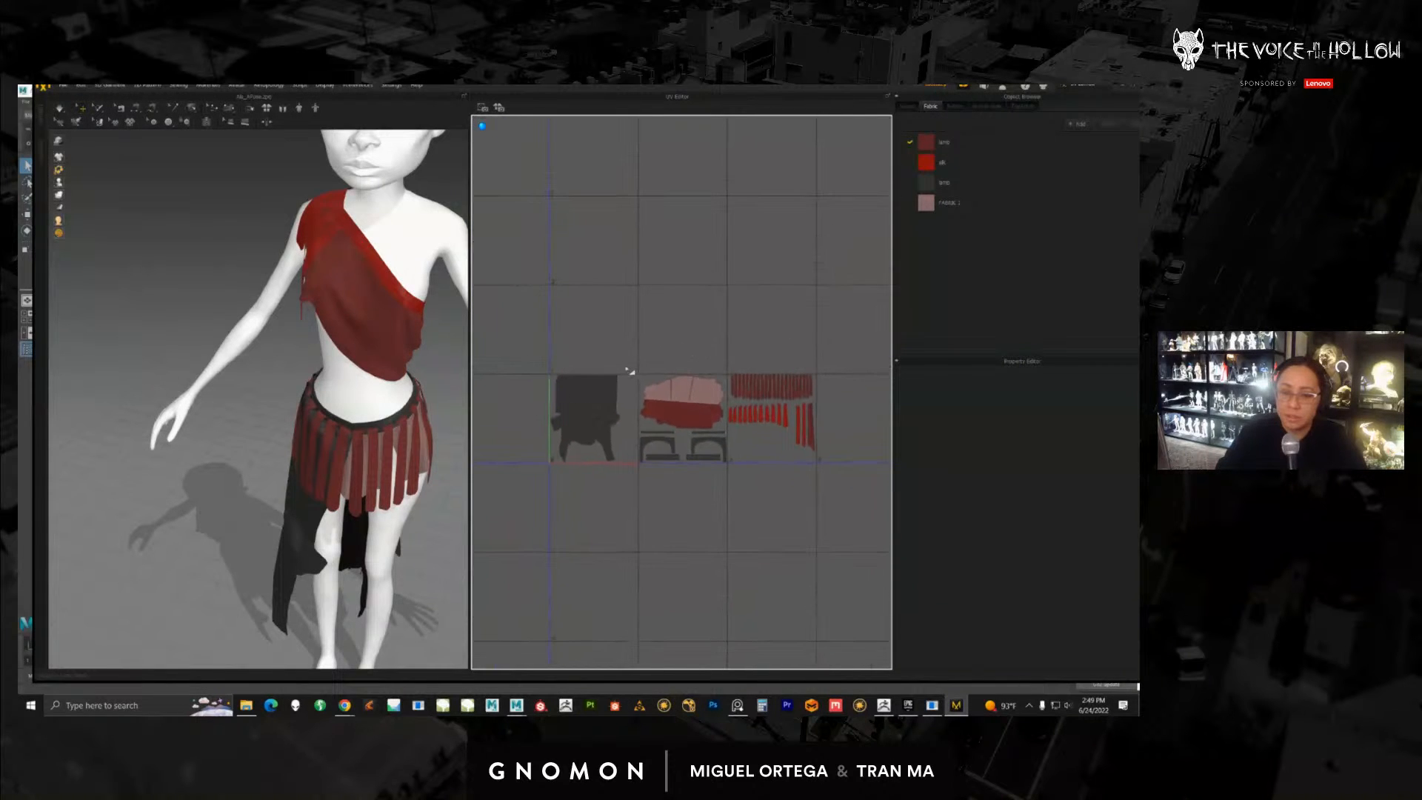
click(1080, 85)
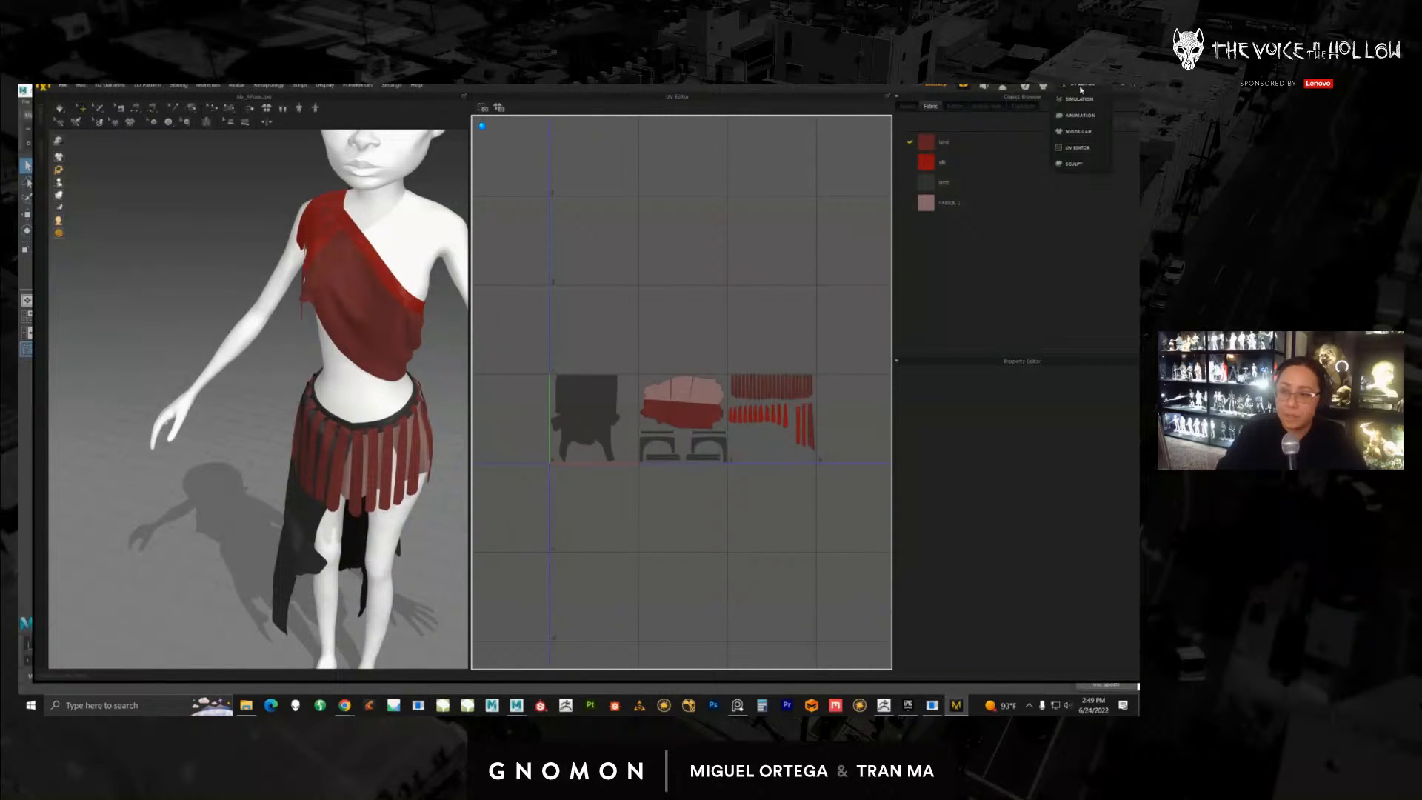
click(1078, 101)
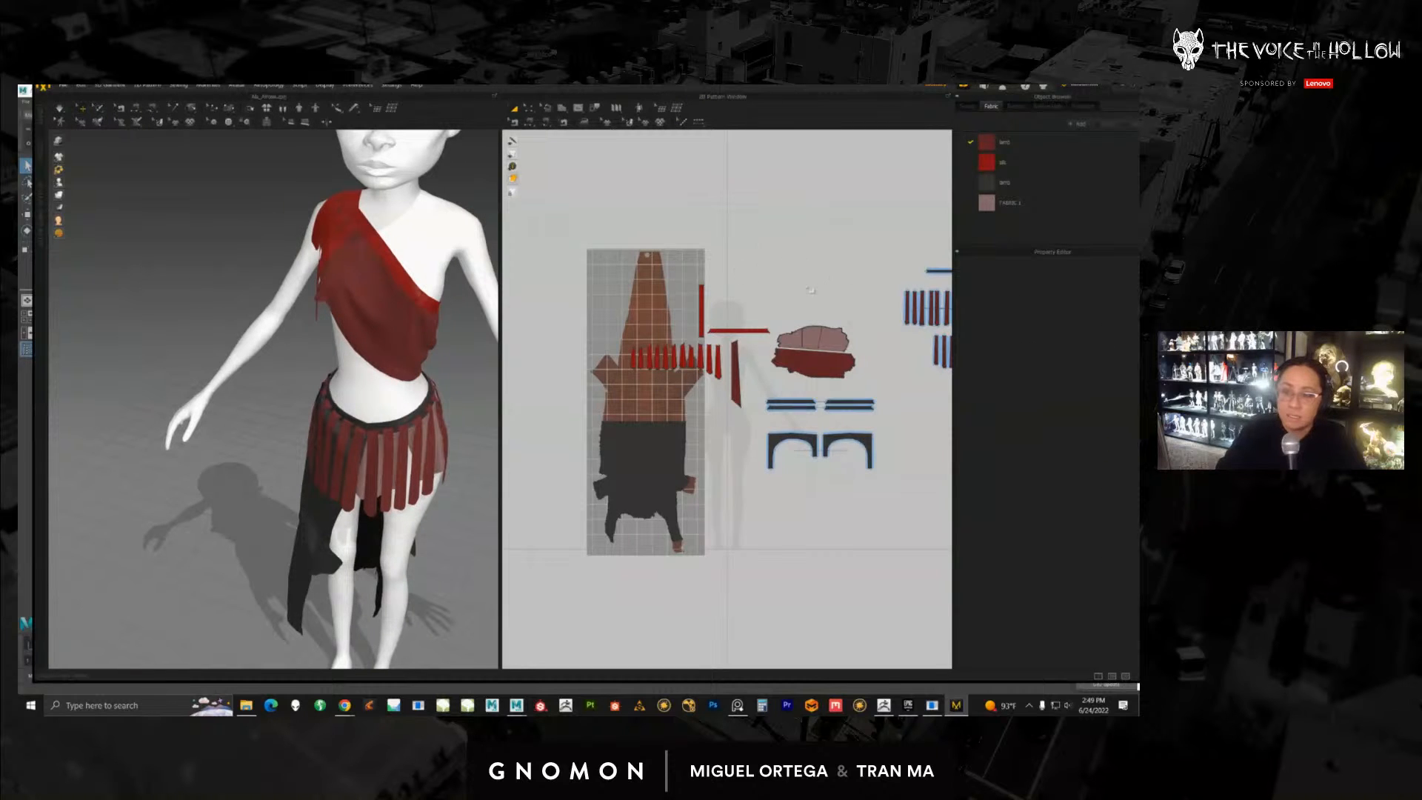
scroll(810, 289, down, 2)
scroll(345, 432, down, 4)
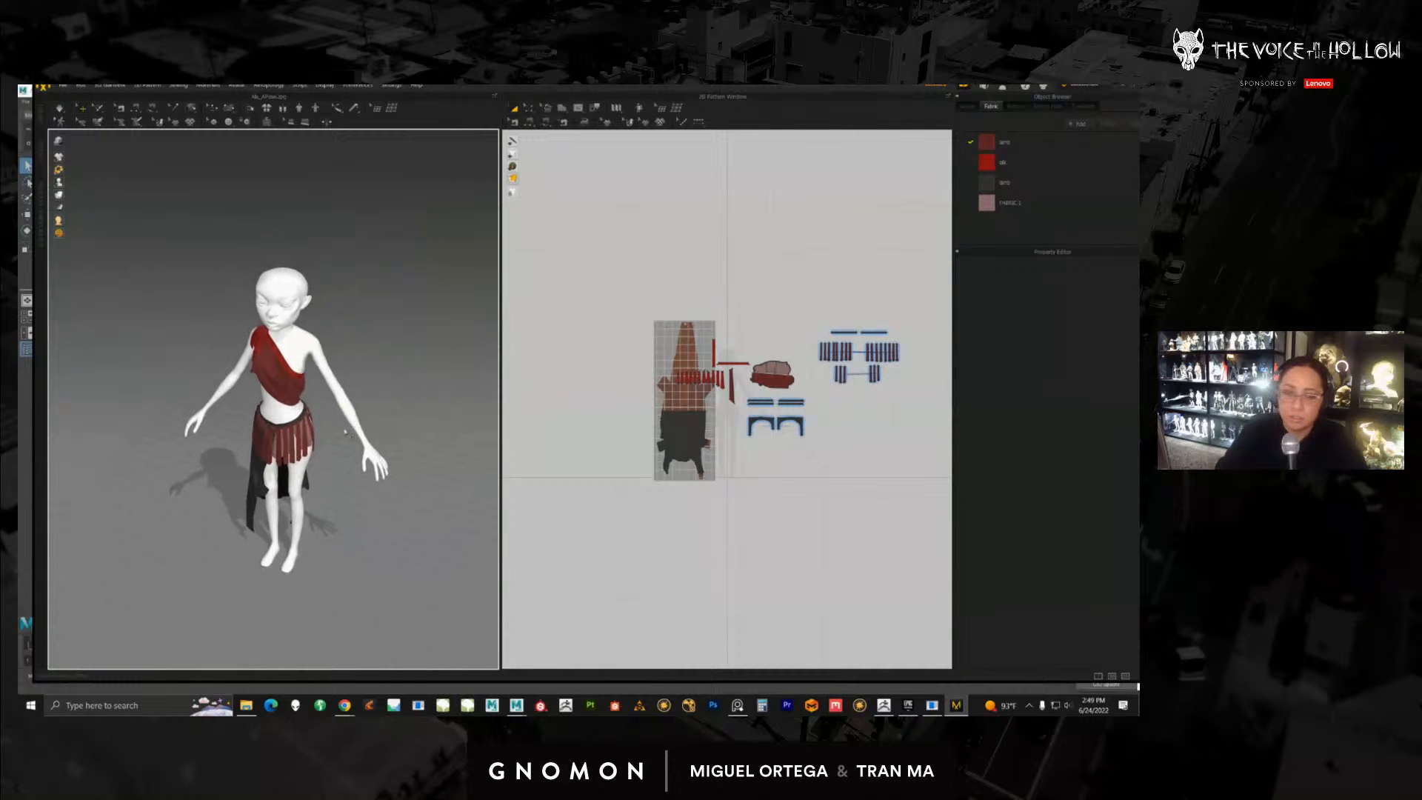
middle_drag(345, 432, 383, 430)
scroll(383, 430, up, 3)
scroll(382, 431, down, 3)
right_drag(382, 430, 375, 416)
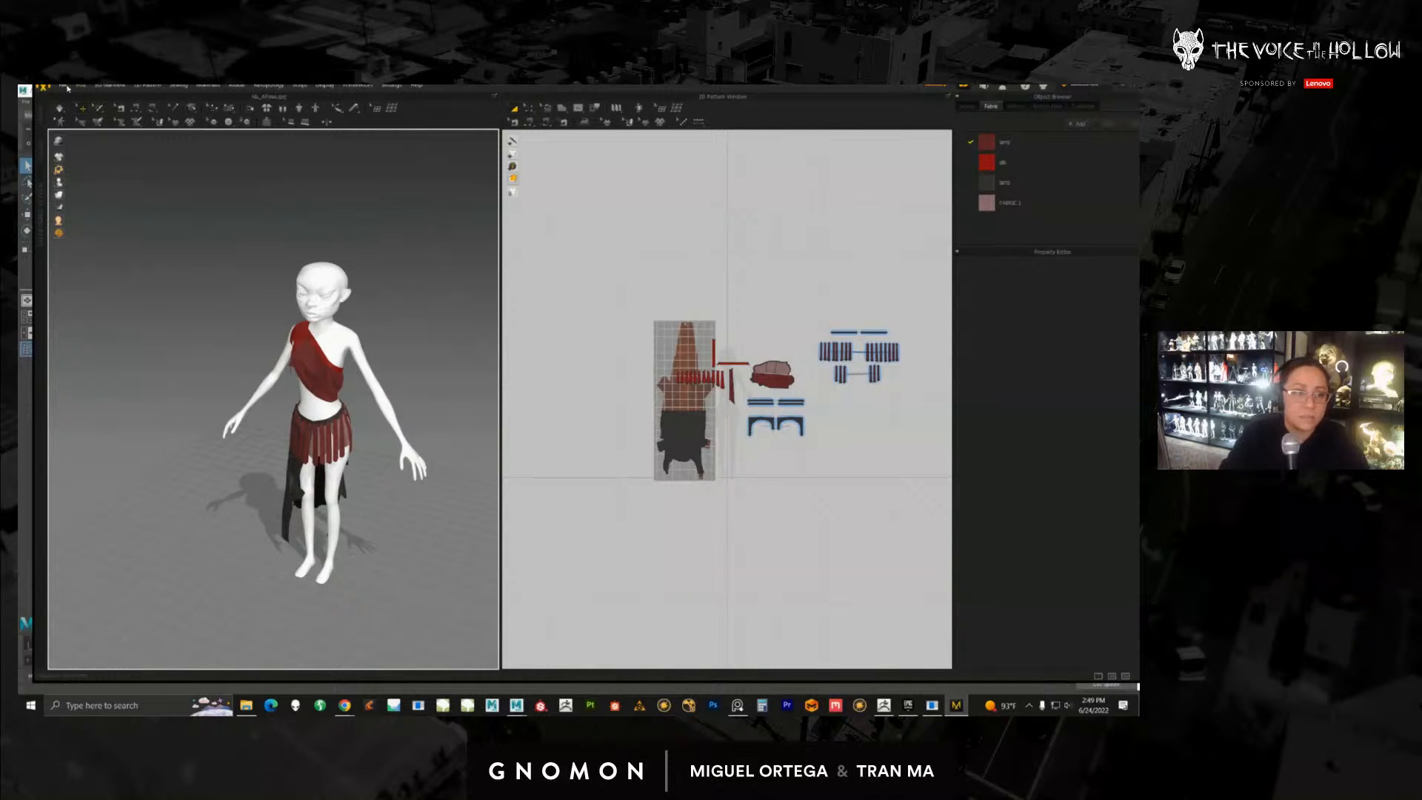
Step: Start an OBJ import and choose ala_pose_120.obj from the demo folder inside alembic
click(65, 85)
mouse_move(97, 160)
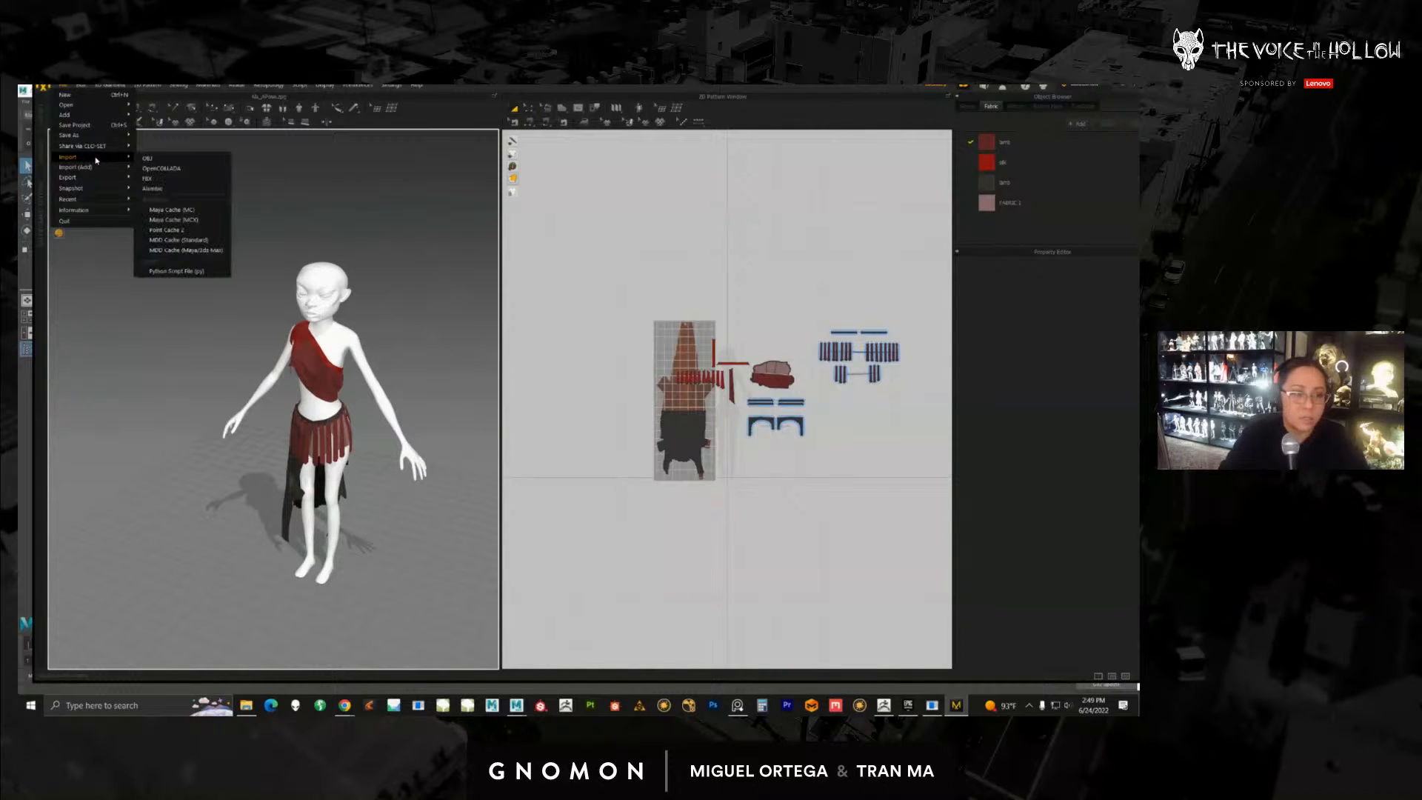
click(160, 162)
drag(526, 150, 760, 186)
click(616, 194)
click(563, 194)
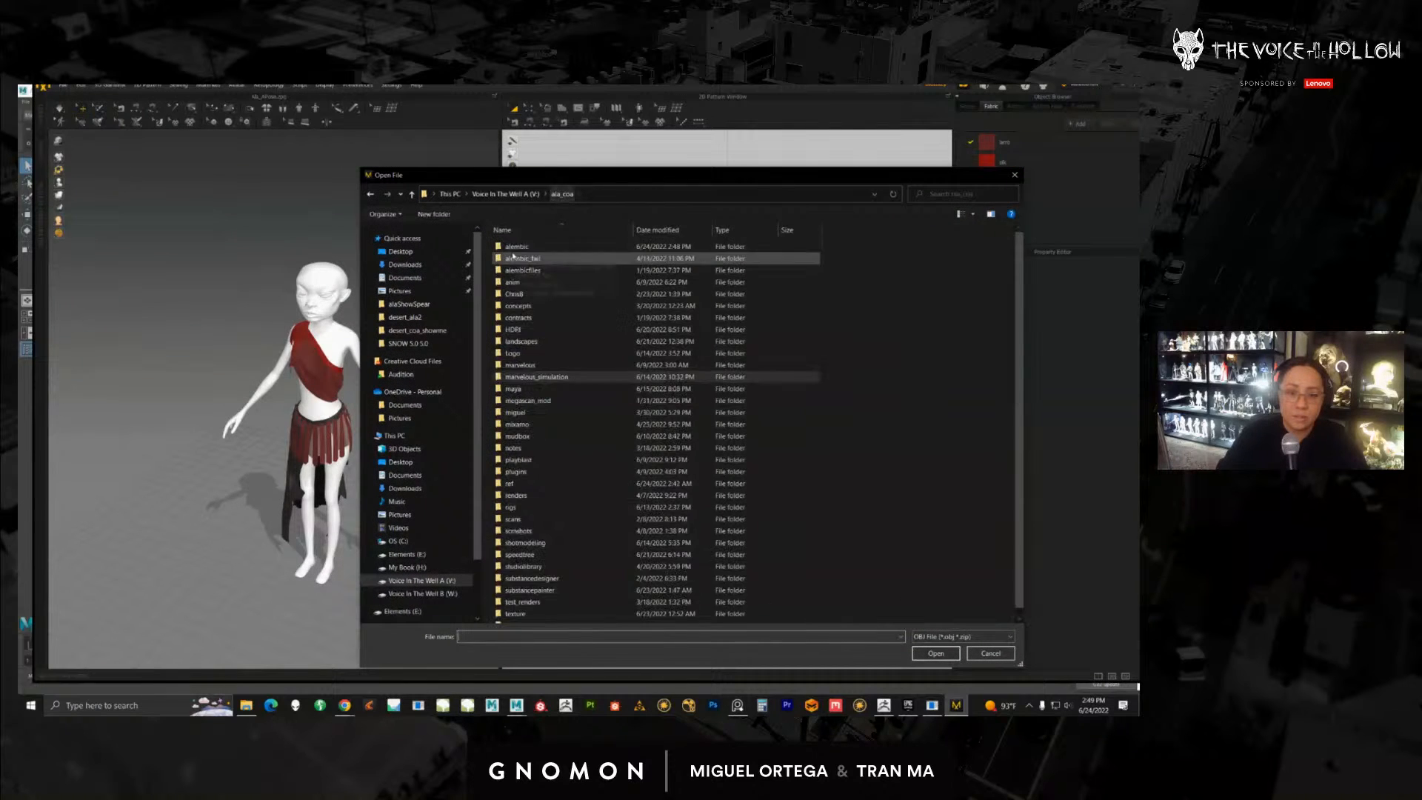
double_click(518, 257)
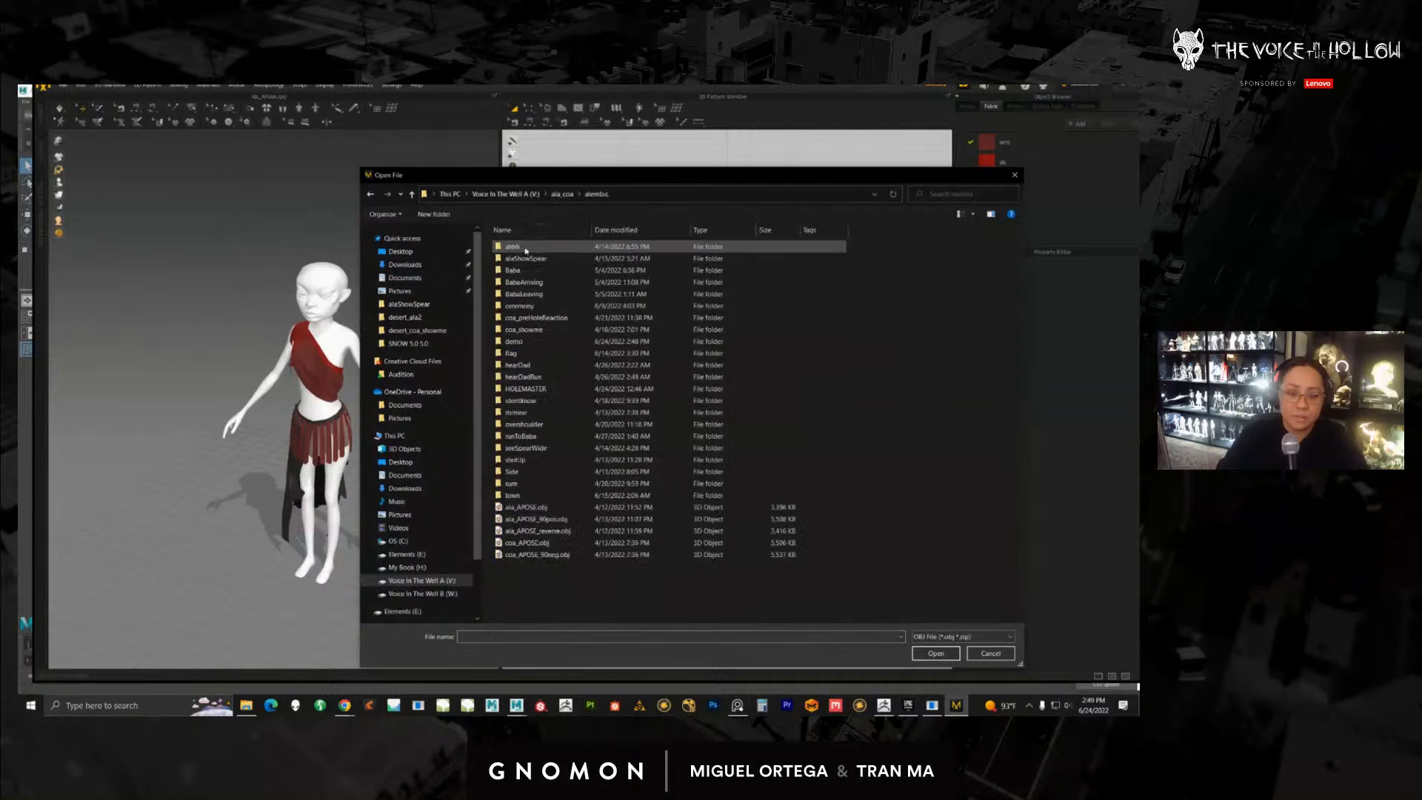
double_click(513, 341)
click(577, 247)
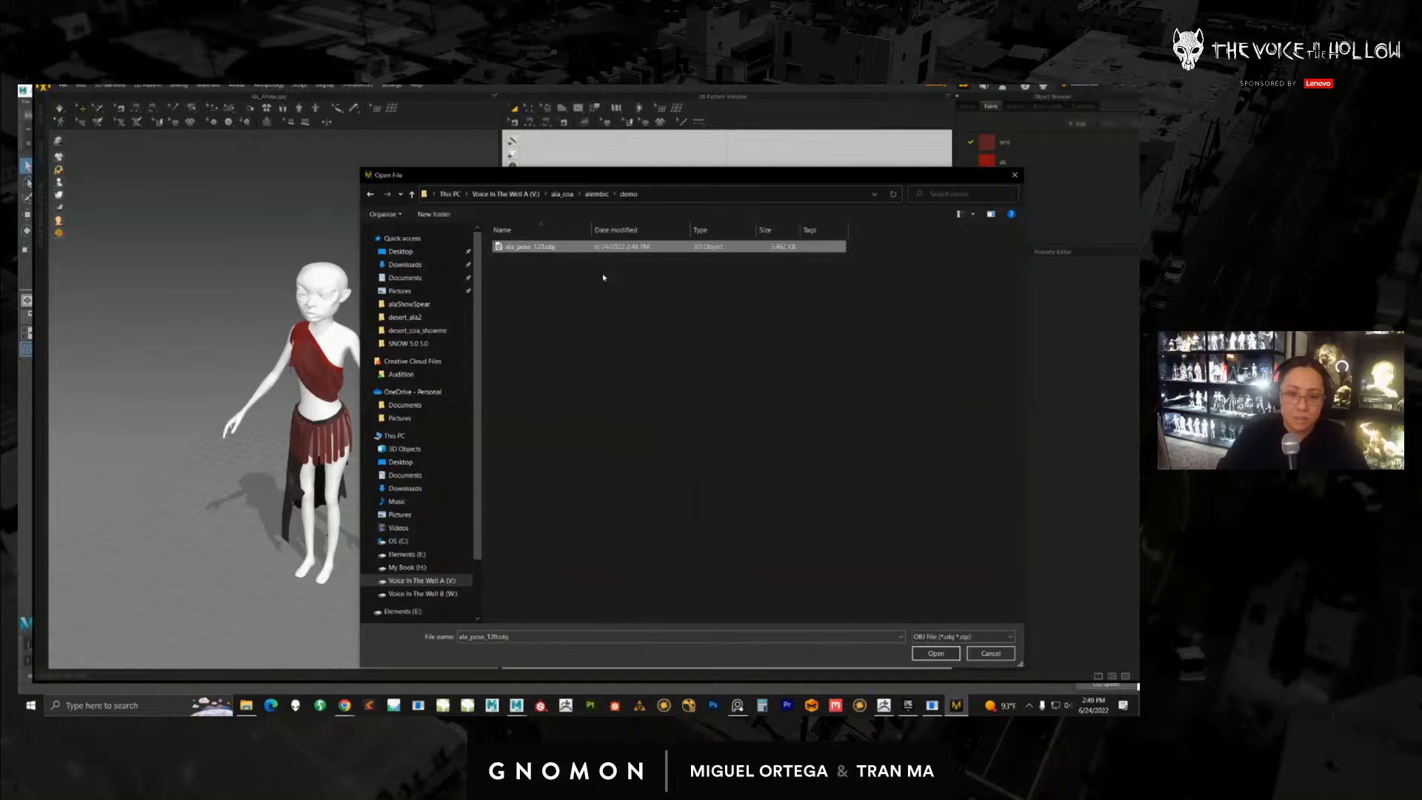
click(931, 653)
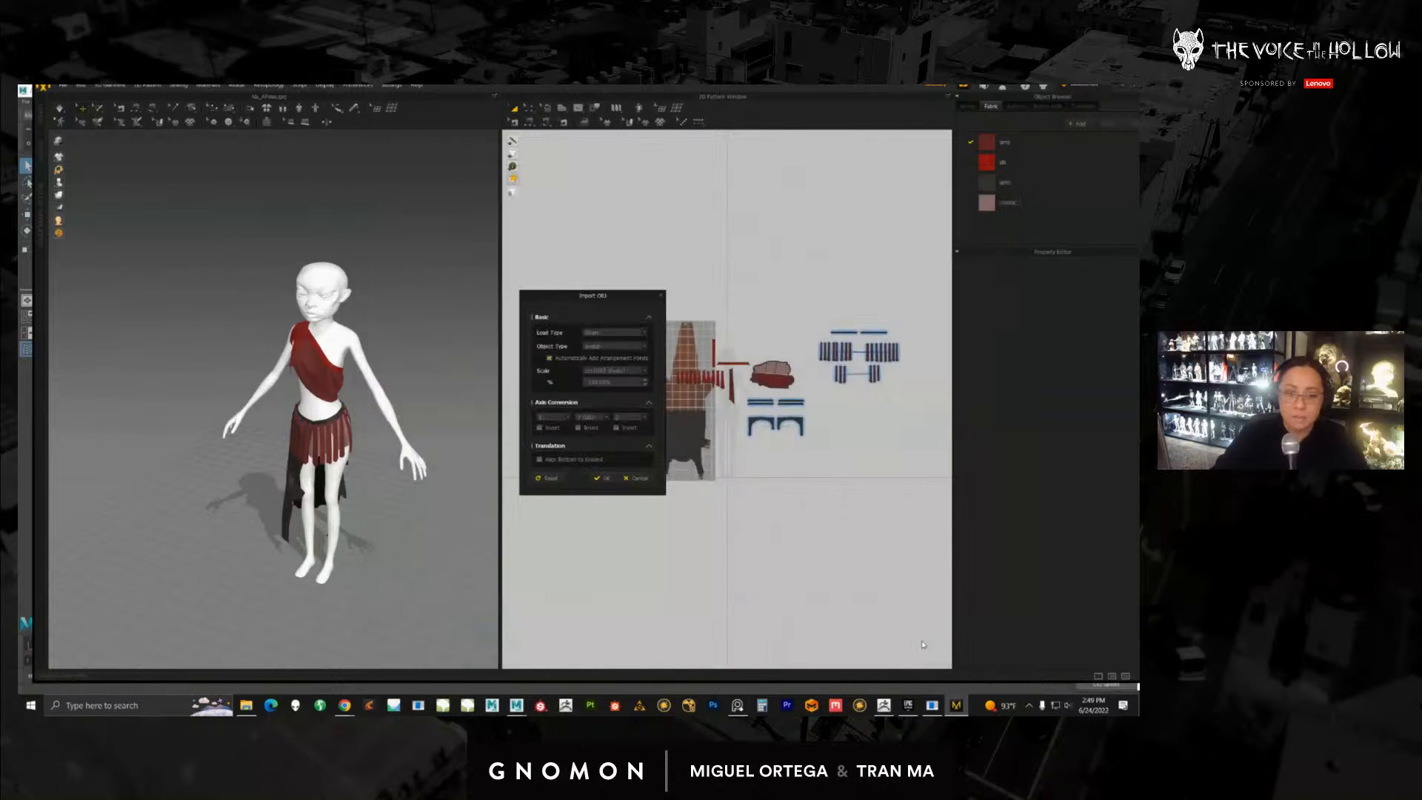
Step: Set the OBJ import's load type to Add and import the posed character
click(596, 346)
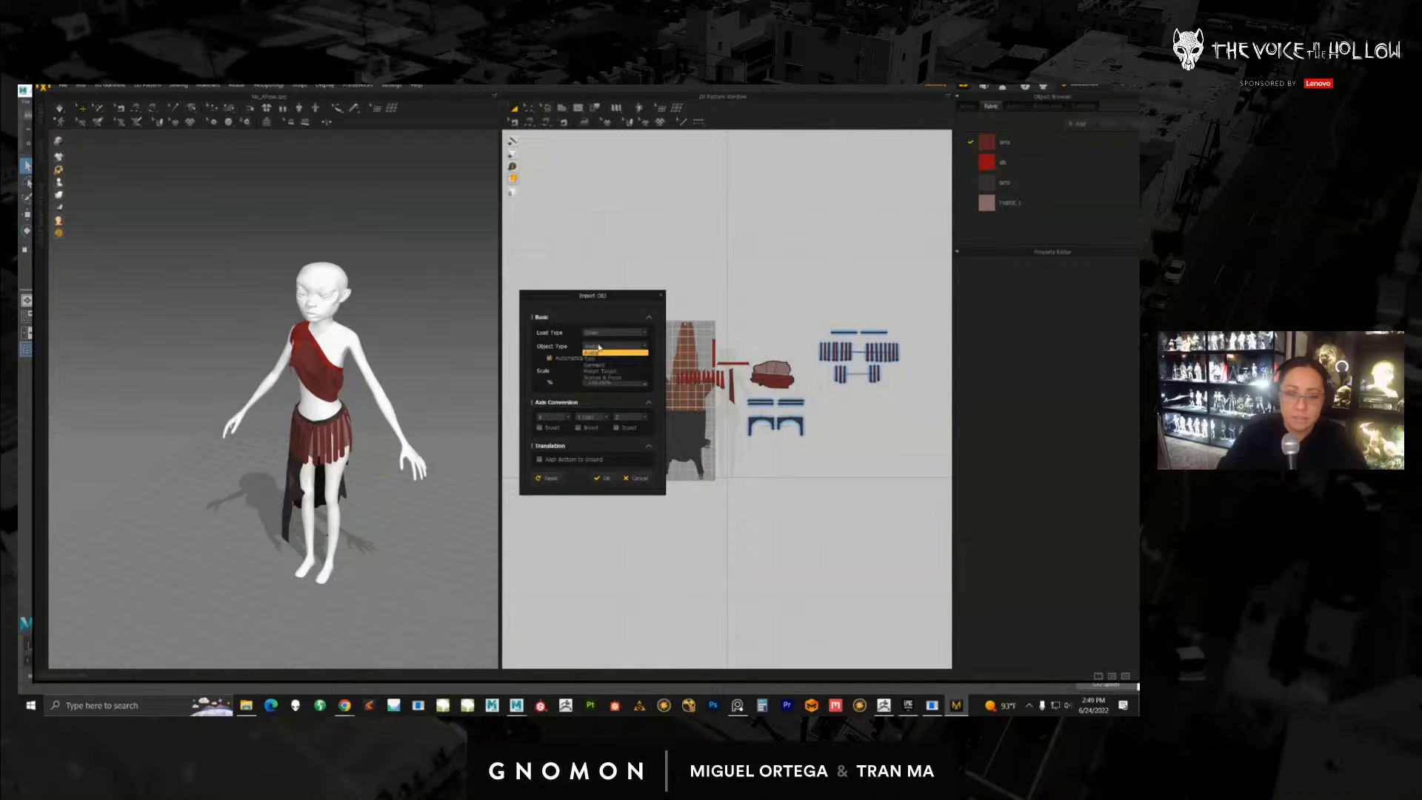
click(597, 346)
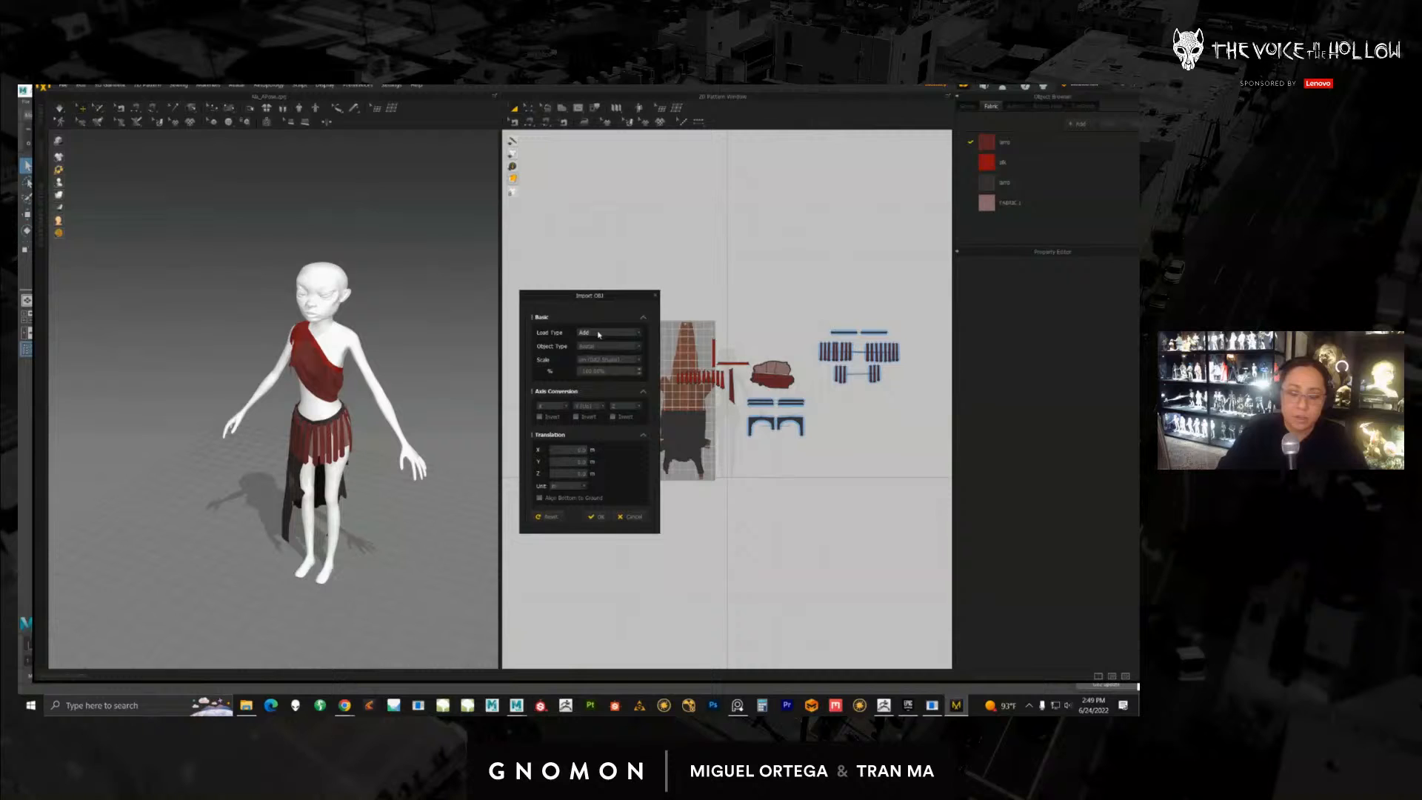
click(598, 517)
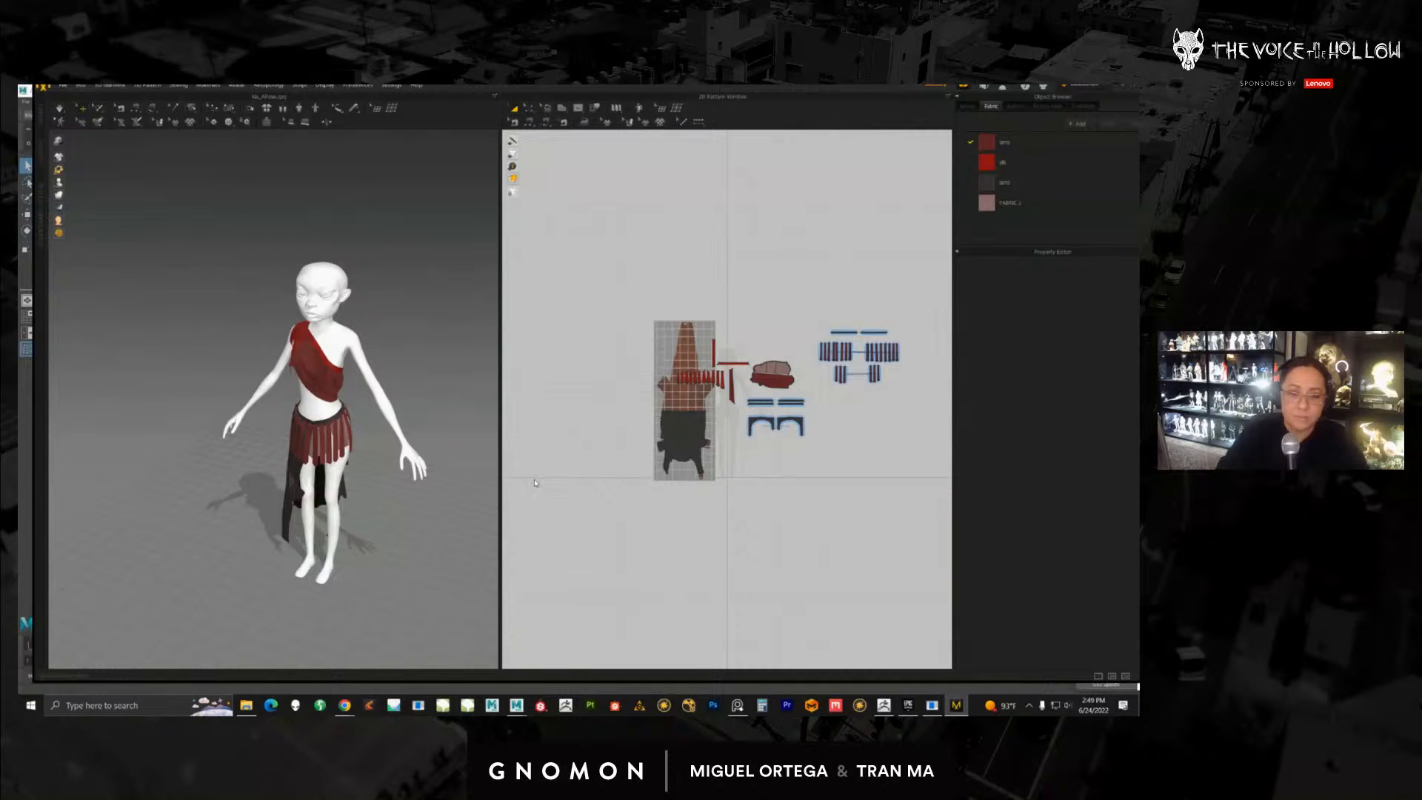
Step: Select the imported posed character and examine its position relative to the original avatar
scroll(294, 481, up, 5)
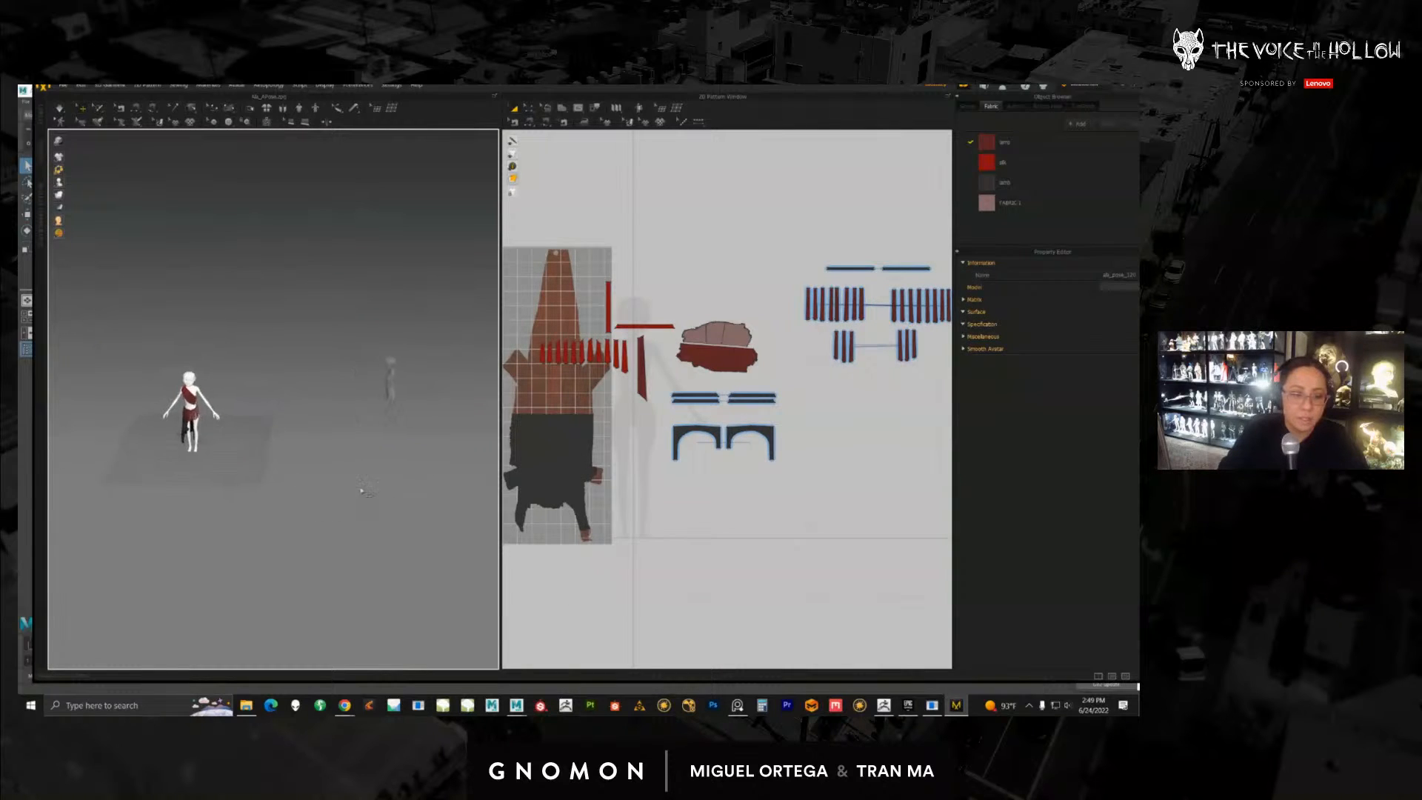
click(396, 398)
scroll(368, 504, down, 3)
right_drag(369, 504, 342, 476)
scroll(343, 477, up, 4)
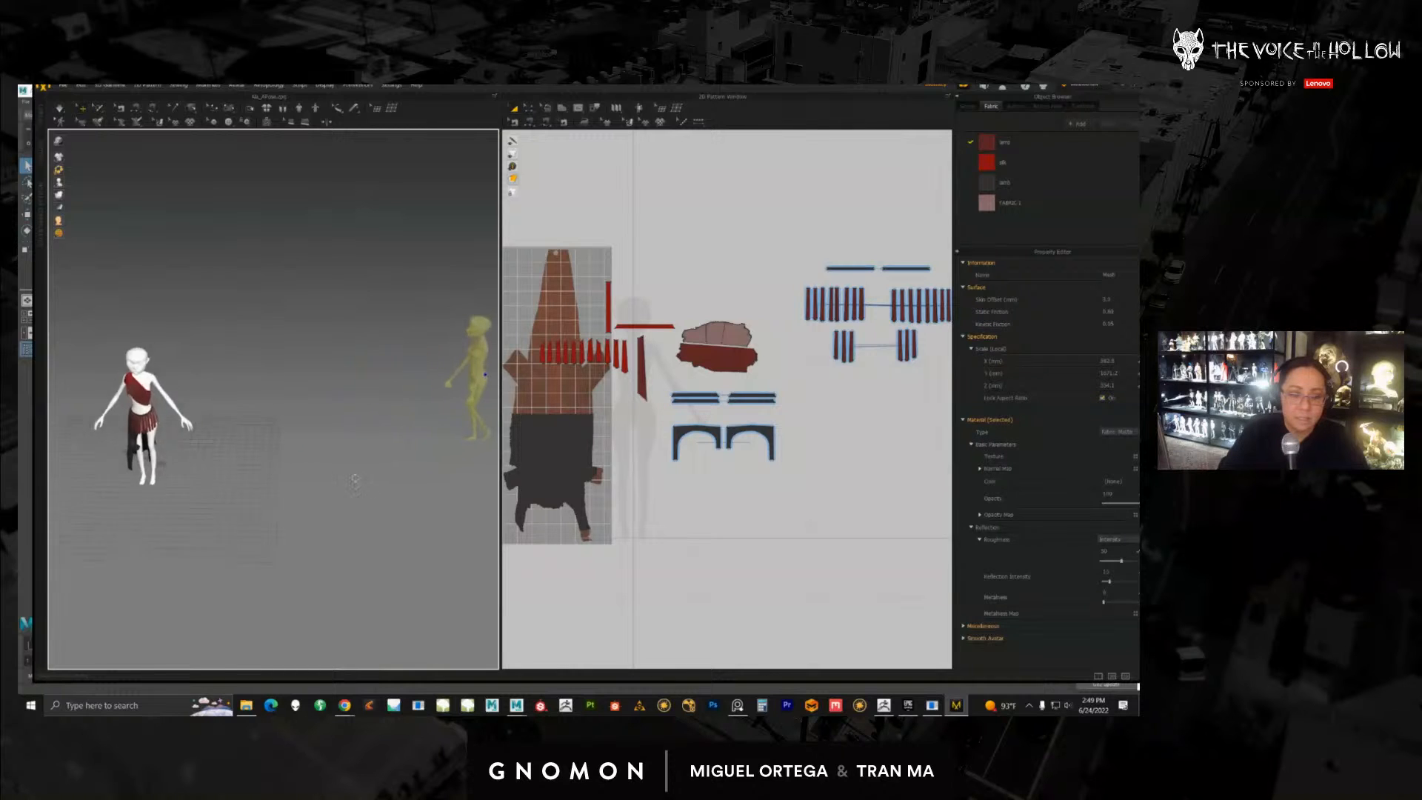
Step: Select all of the garment's pattern pieces
scroll(694, 470, down, 4)
drag(874, 296, 592, 506)
right_drag(179, 516, 268, 443)
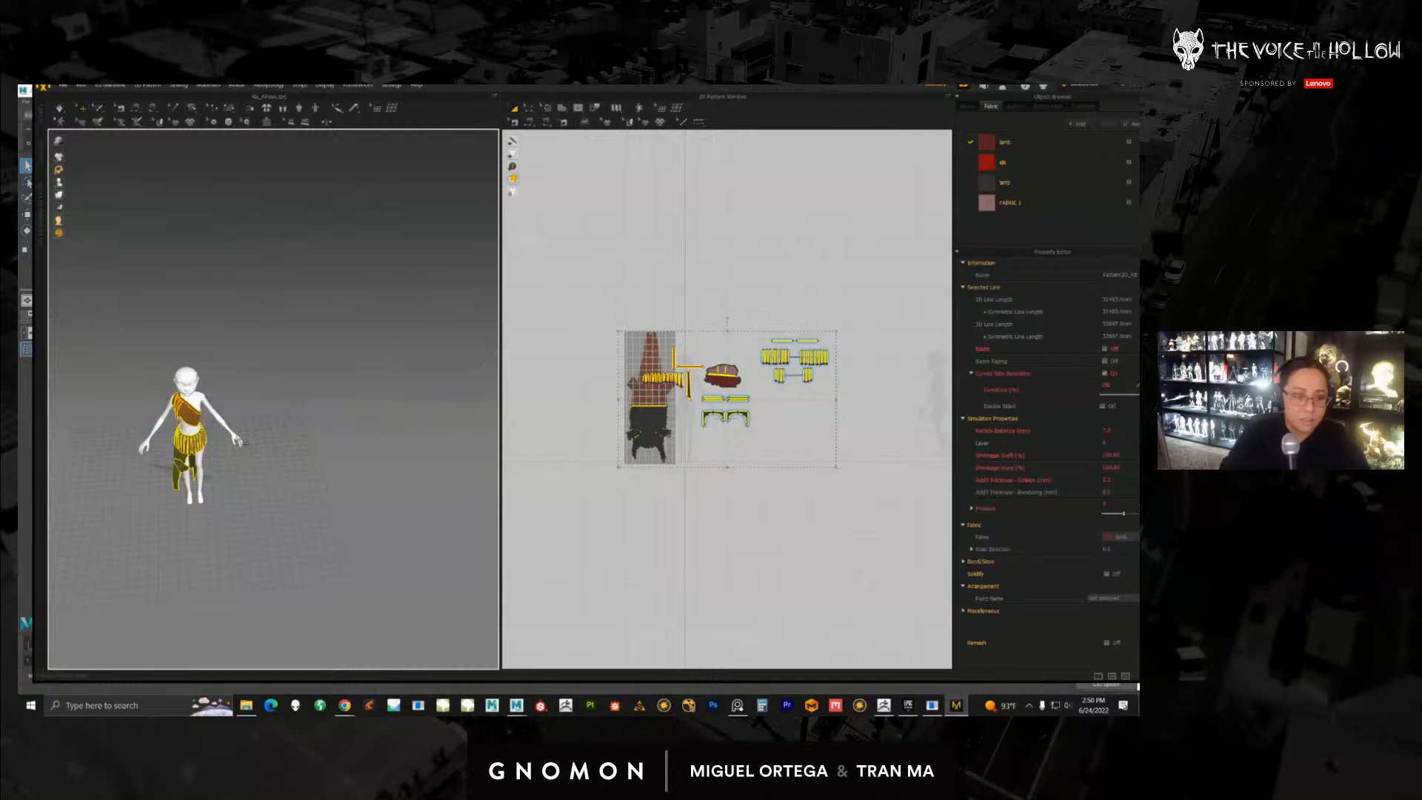
click(234, 440)
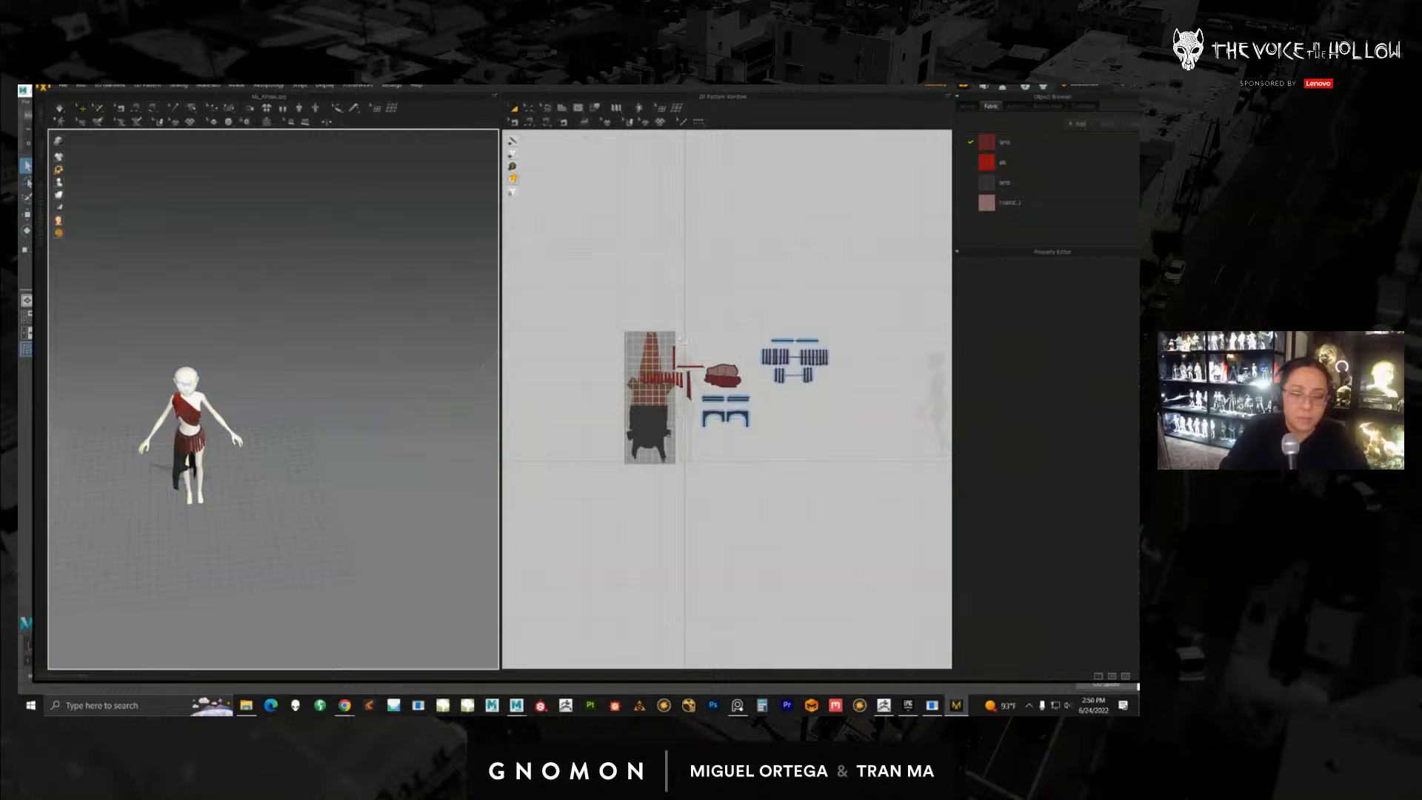
key(ctrl+a)
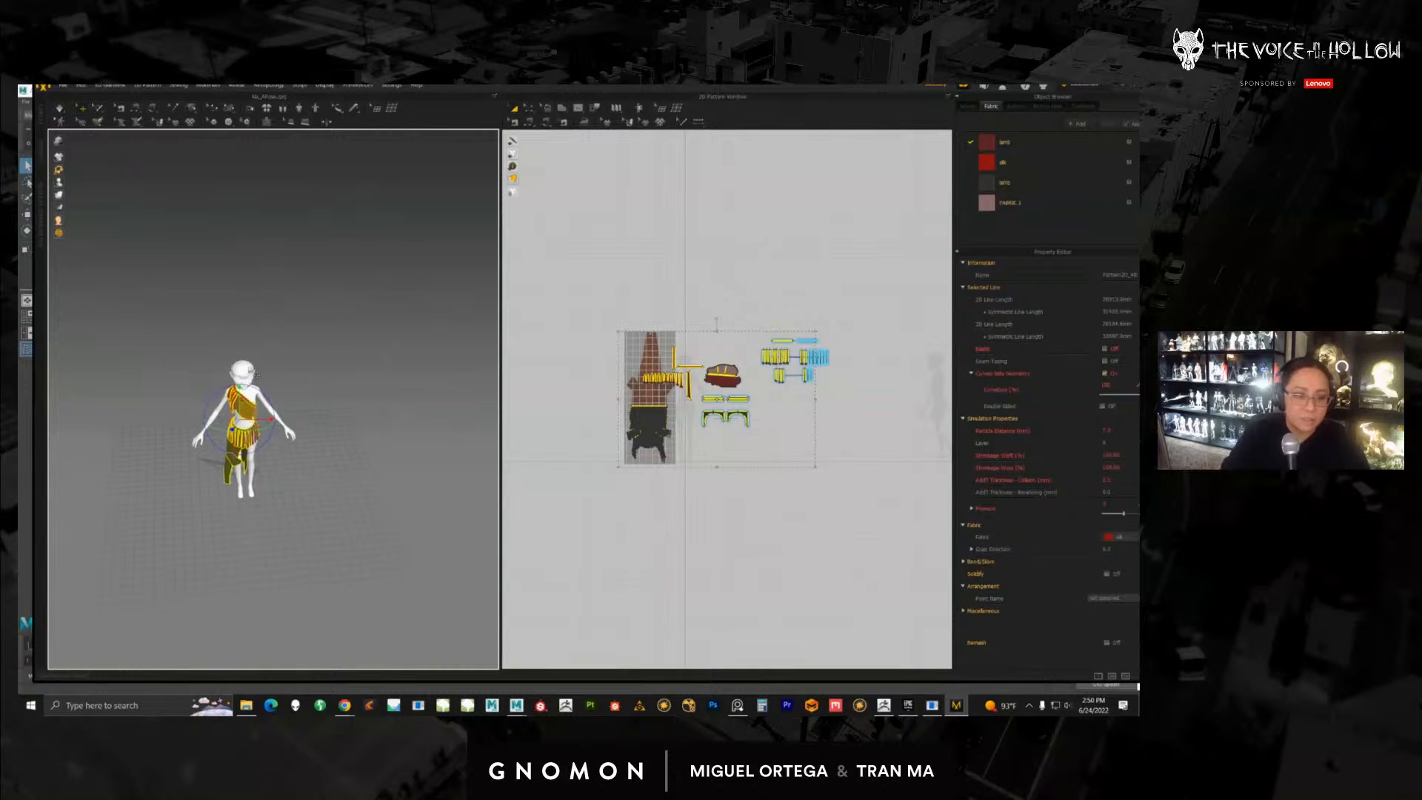
scroll(254, 396, up, 3)
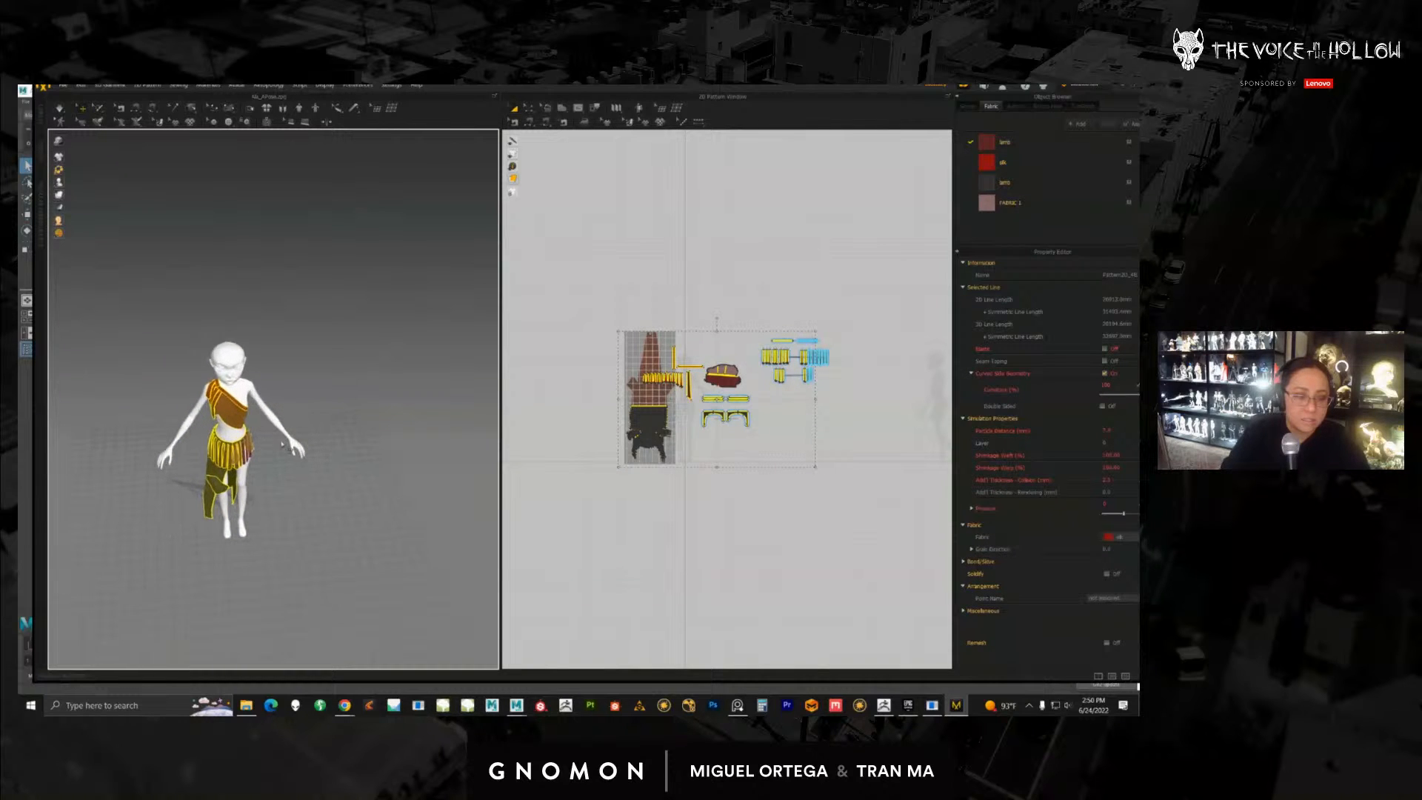
click(242, 390)
click(265, 424)
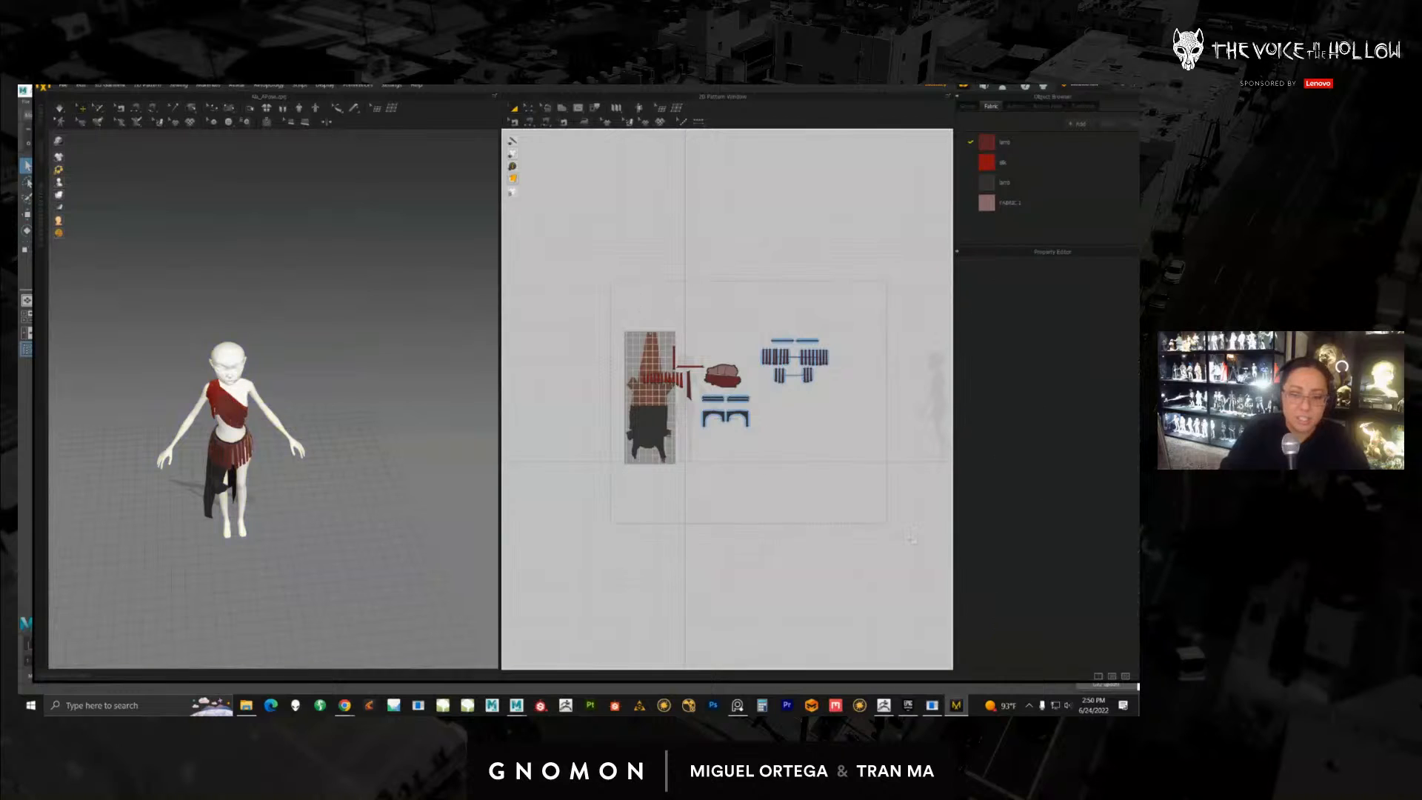
key(ctrl+a)
scroll(265, 423, down, 2)
Step: Try to move the whole garment off the avatar toward the imported posed character, and undo the move
drag(259, 424, 483, 427)
middle_drag(310, 435, 238, 438)
scroll(274, 475, down, 3)
right_drag(274, 474, 289, 496)
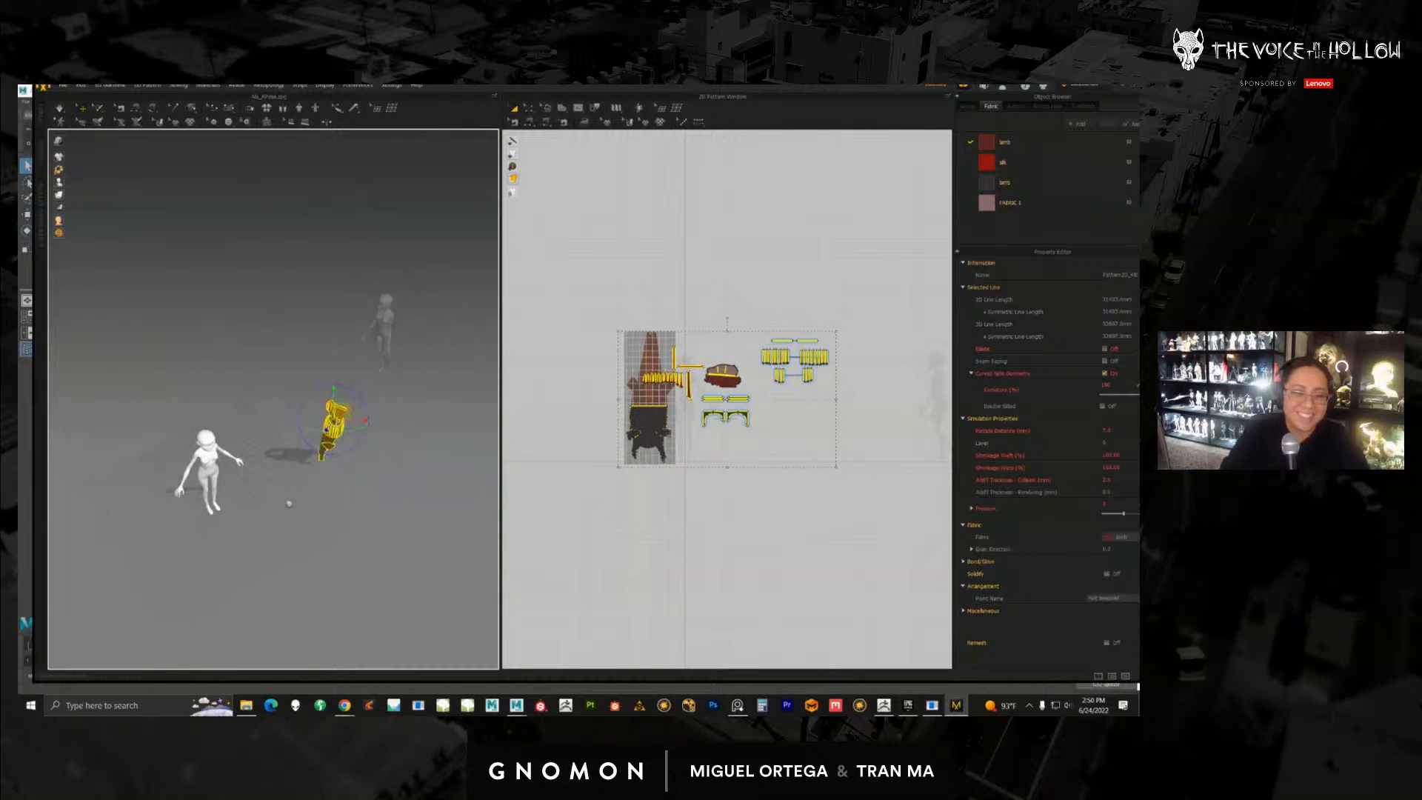
middle_drag(289, 496, 309, 543)
scroll(308, 542, up, 3)
right_drag(309, 543, 298, 497)
middle_drag(297, 496, 293, 455)
key(ctrl+z)
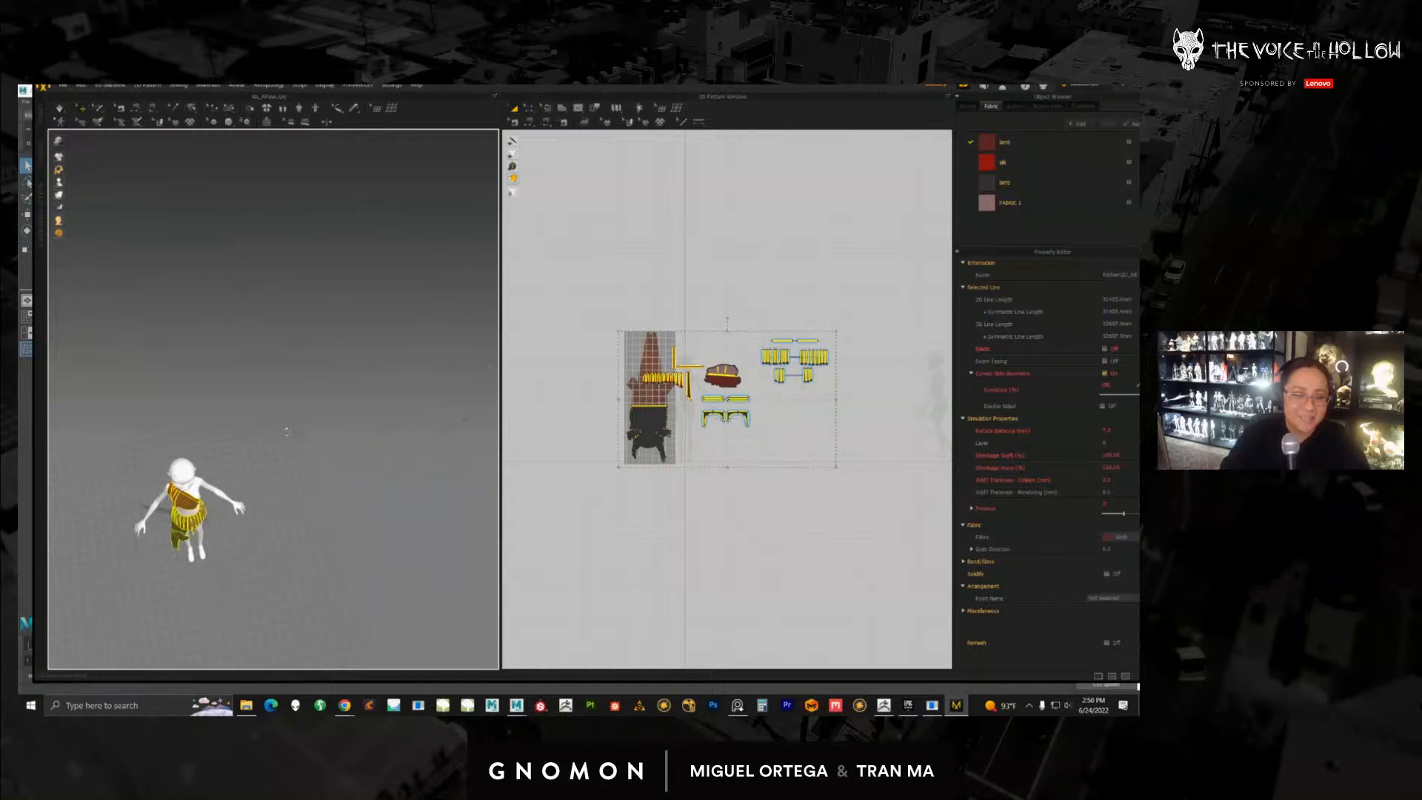
Step: Set the gizmo to World Coordinate
click(358, 85)
mouse_move(370, 96)
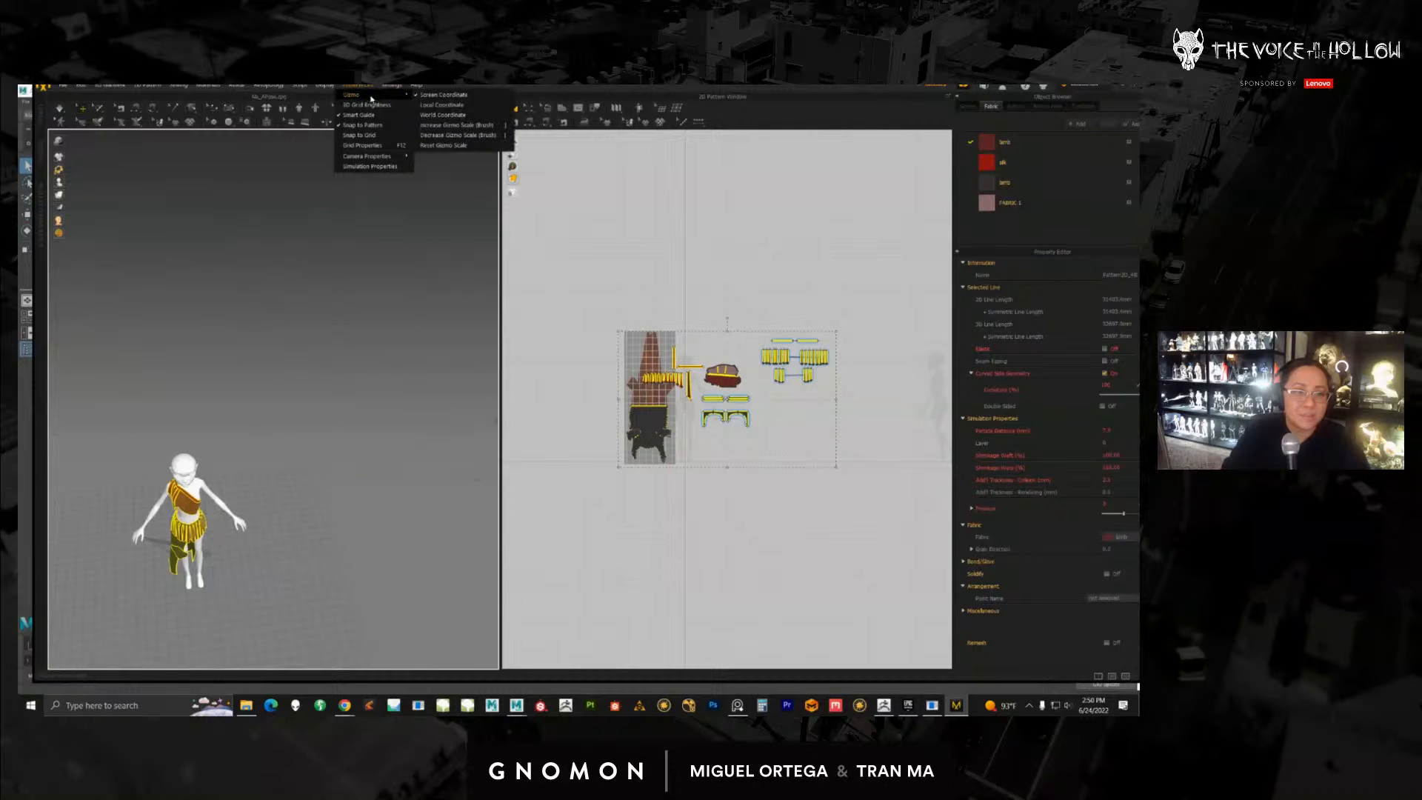
click(445, 113)
middle_drag(332, 411, 365, 362)
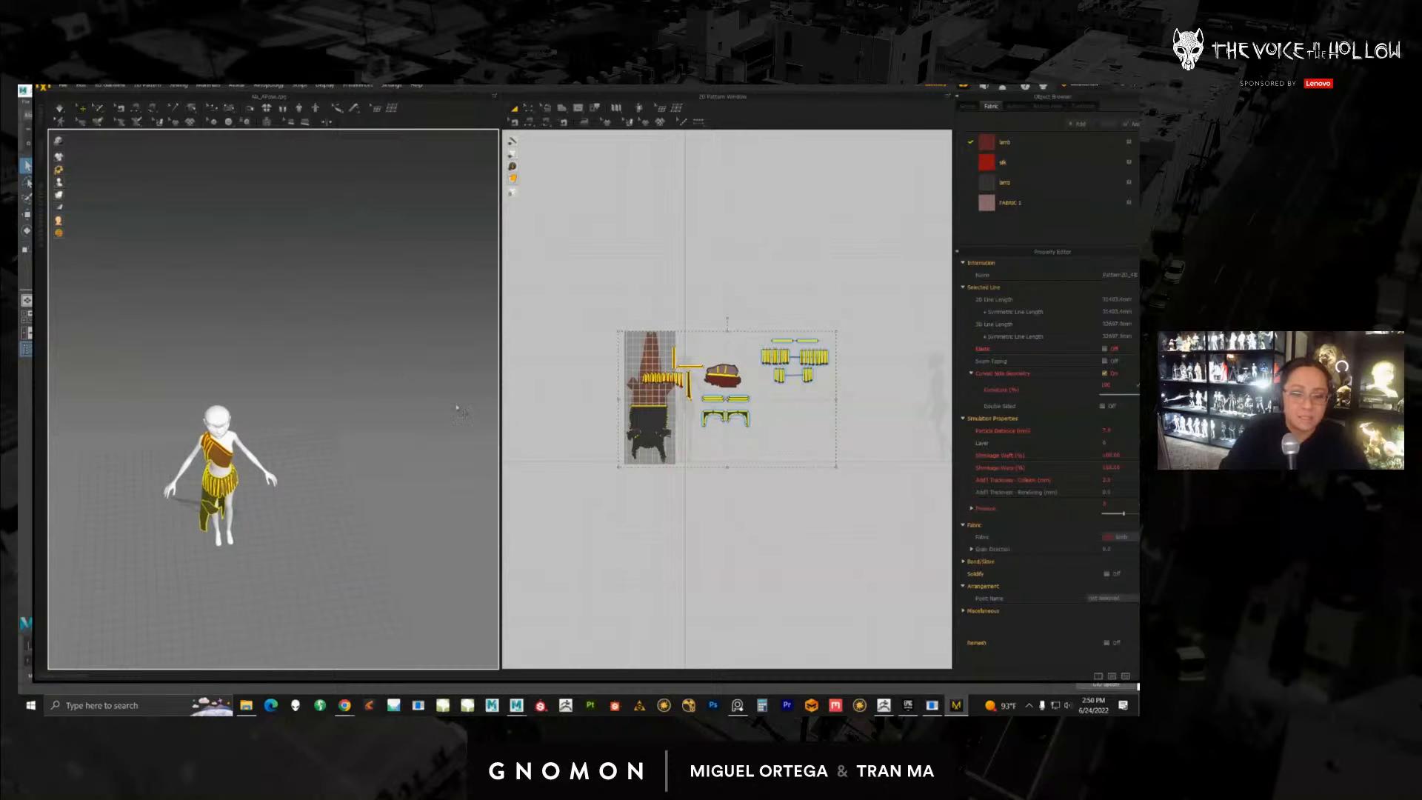
Step: Move the whole garment off the original avatar toward the imported posed character along the world axes
right_drag(457, 408, 419, 394)
click(241, 437)
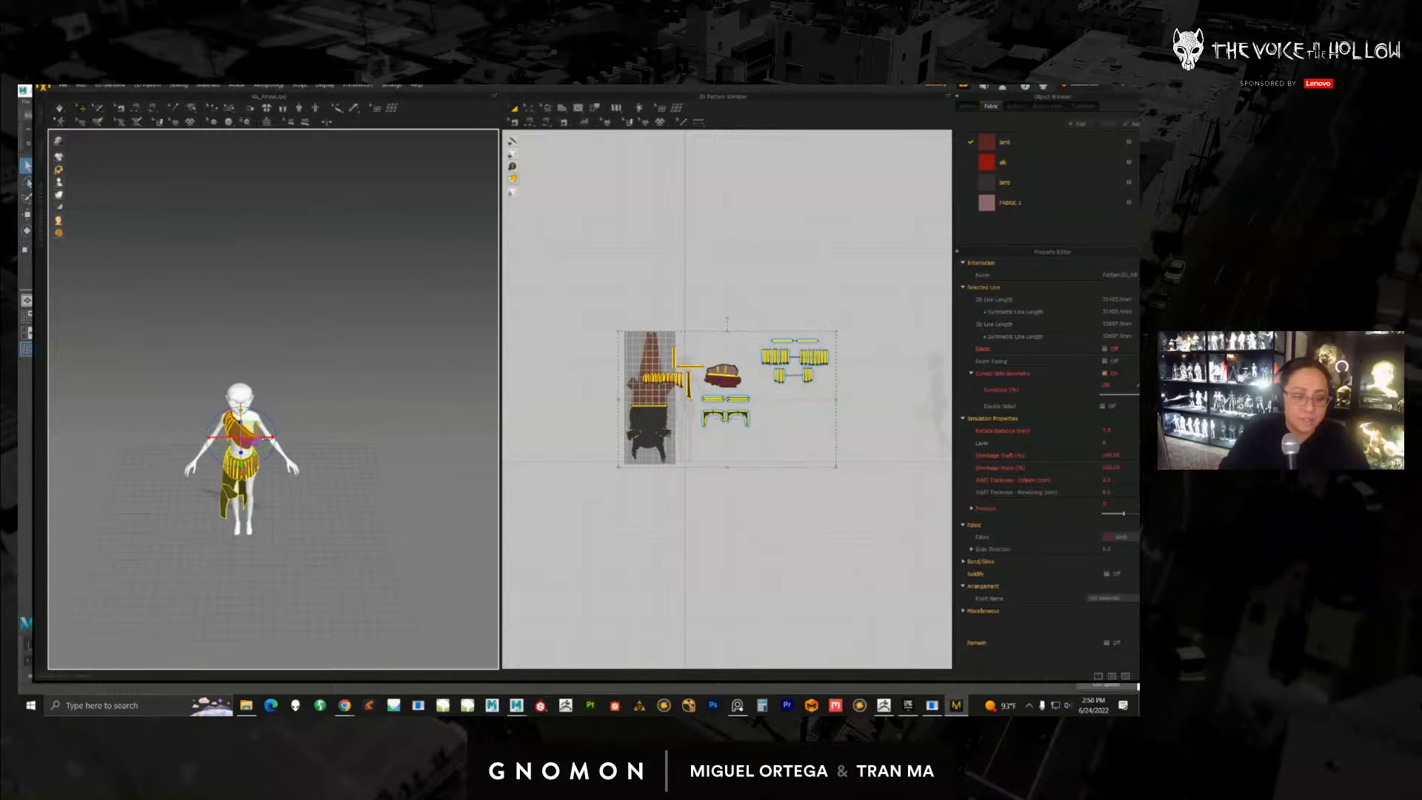
drag(266, 439, 463, 438)
right_drag(259, 471, 335, 480)
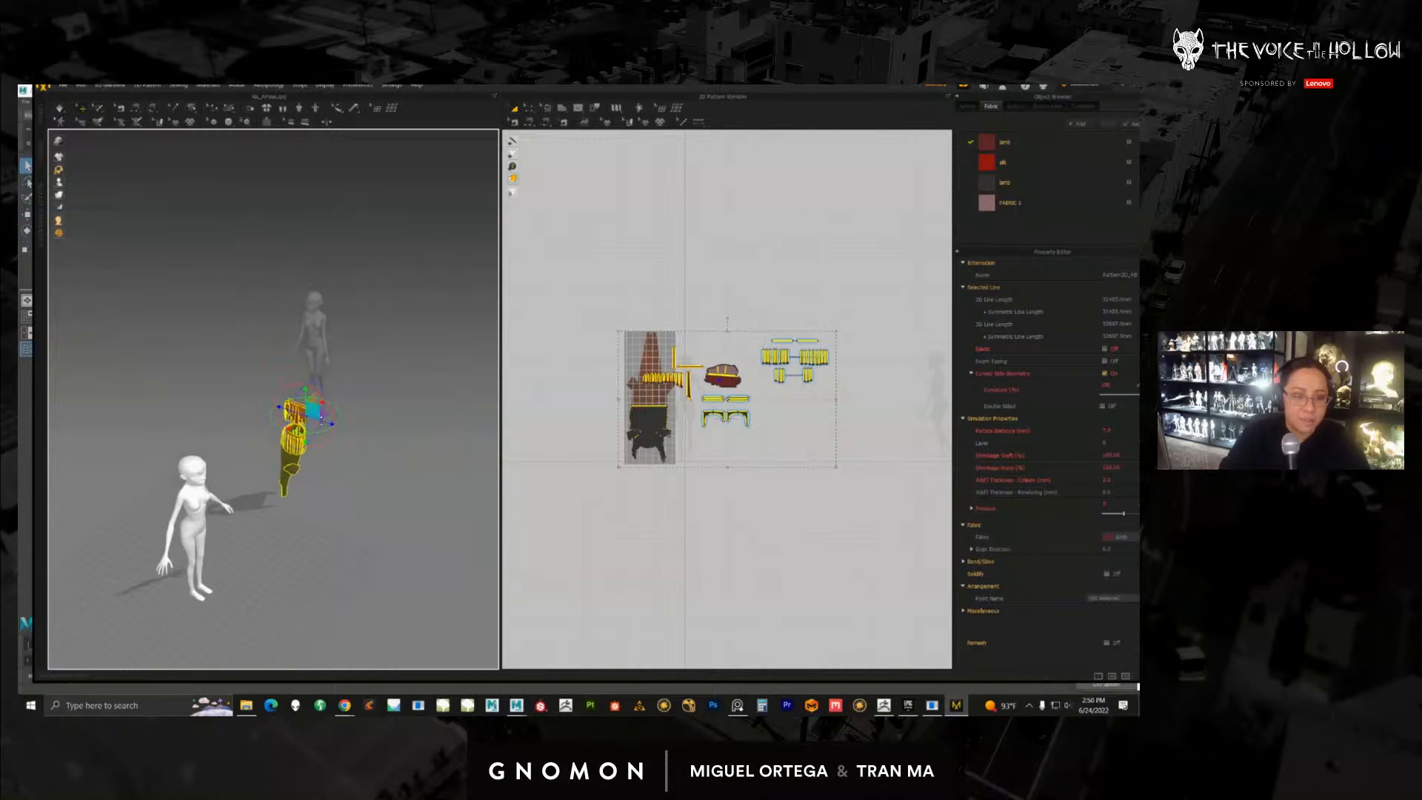
right_drag(321, 420, 285, 401)
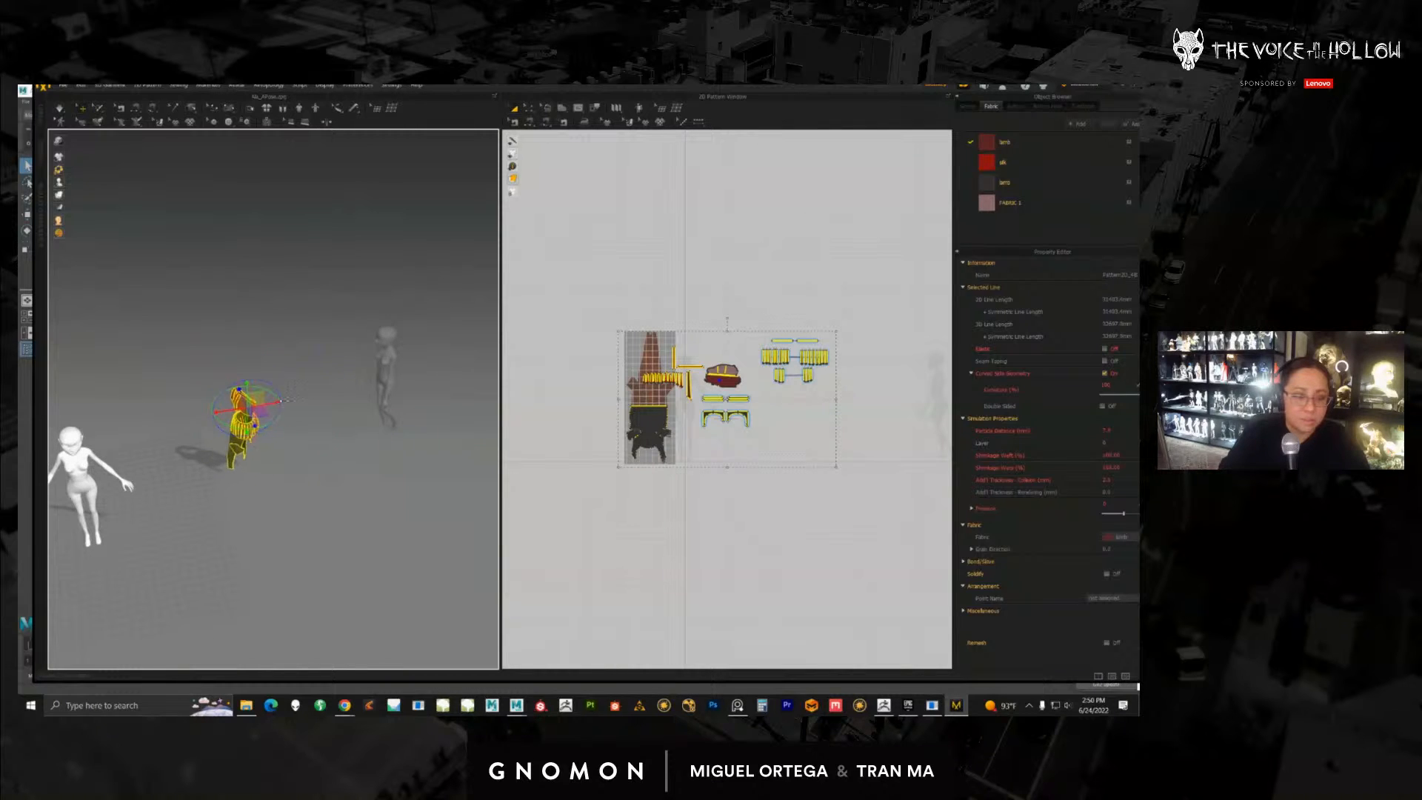
drag(281, 401, 343, 391)
right_drag(343, 391, 389, 400)
Step: Select the original avatar and move it along its axes until it lines up inside the displaced garment
click(164, 465)
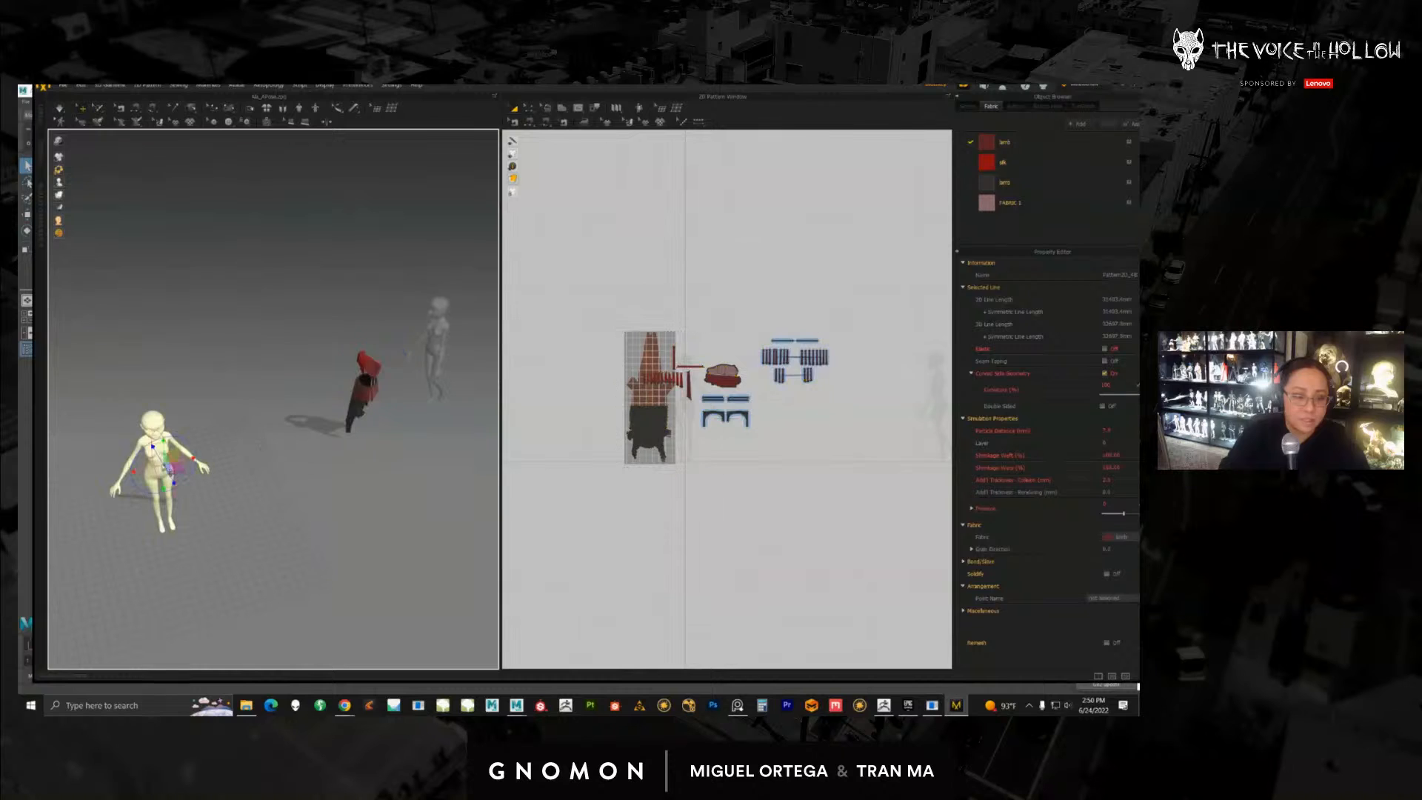
drag(194, 458, 399, 408)
right_drag(355, 437, 378, 444)
scroll(296, 474, up, 3)
right_drag(248, 482, 365, 495)
middle_drag(365, 495, 470, 538)
drag(333, 422, 270, 414)
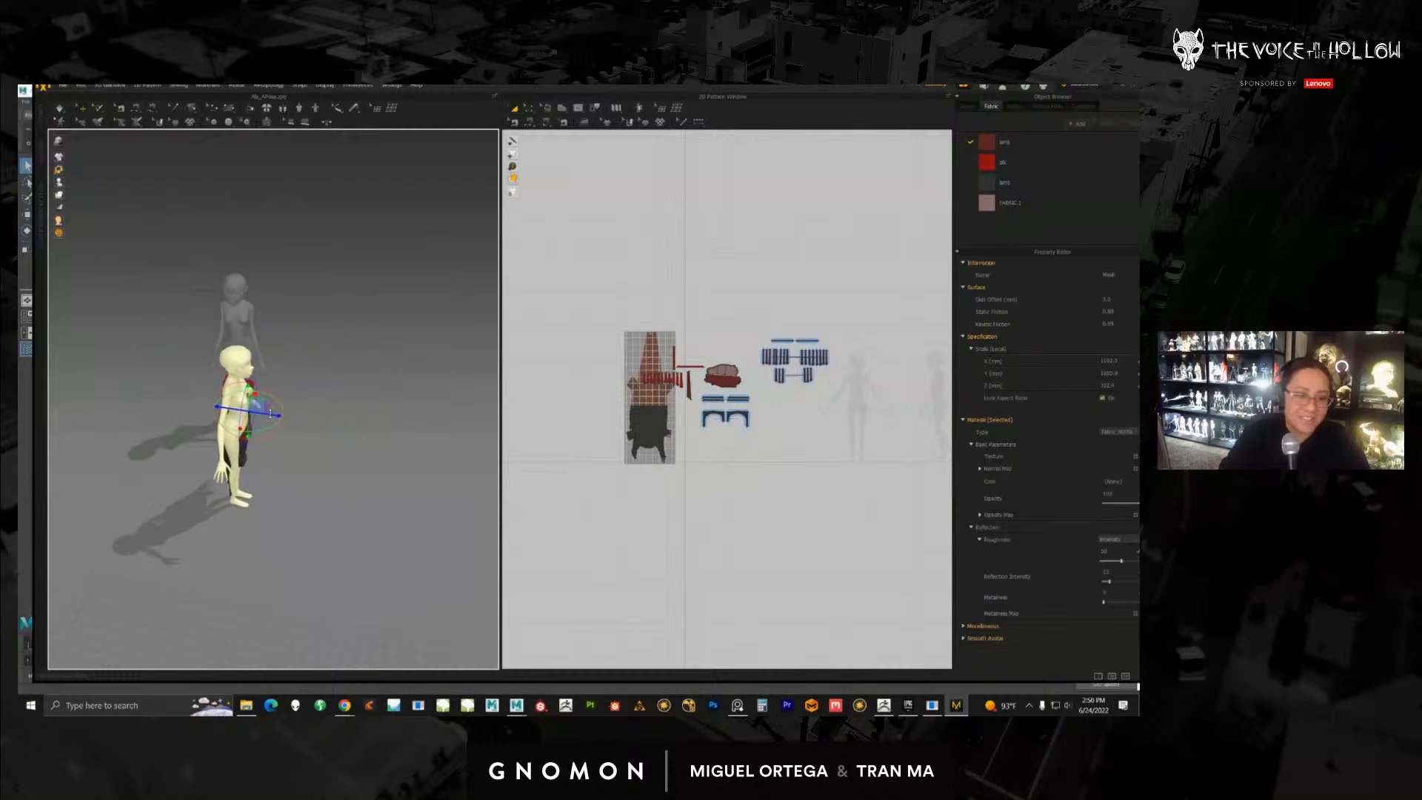
right_drag(422, 454, 363, 469)
scroll(365, 469, up, 4)
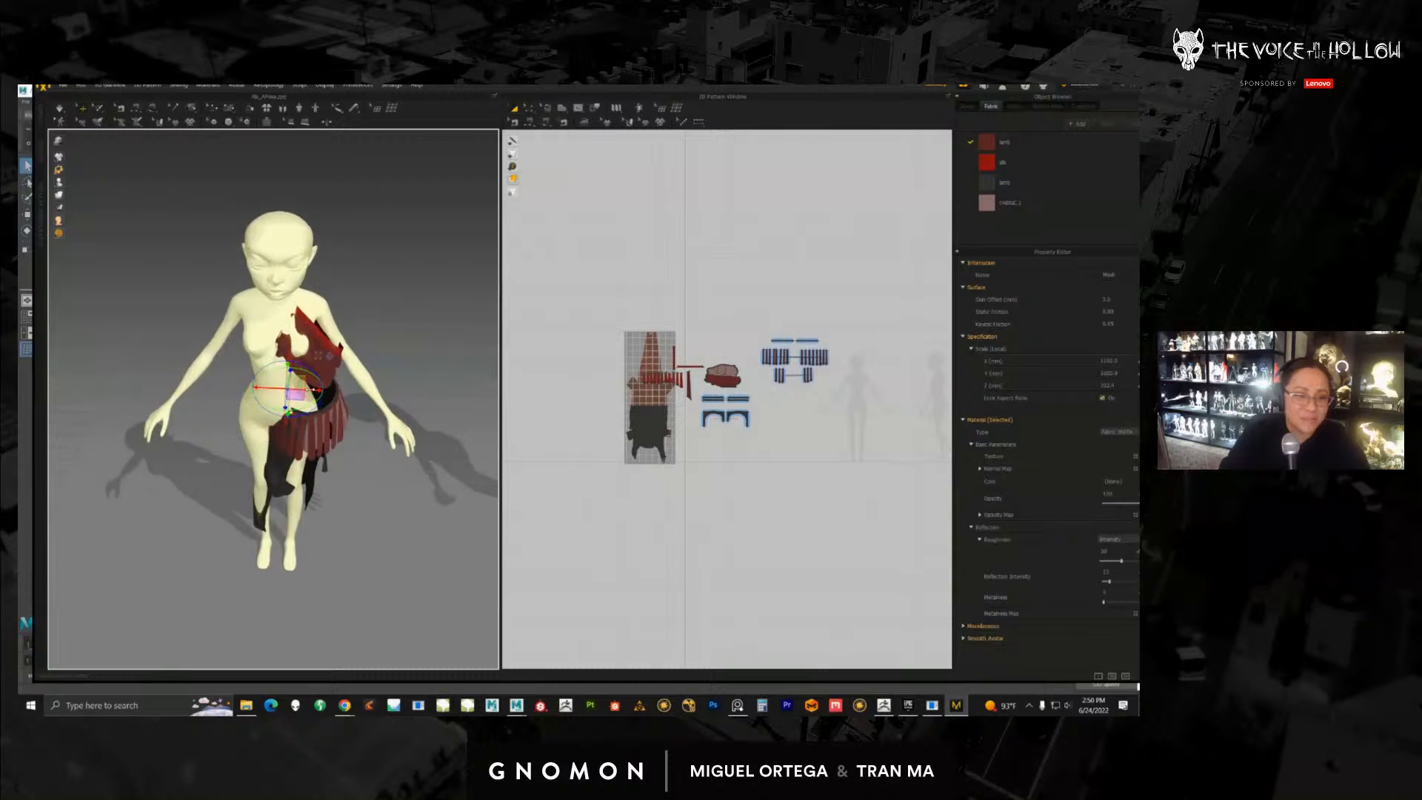
drag(312, 389, 343, 392)
Step: Simulate the garment on the moved avatar and check its fit from the front and side
right_drag(344, 396, 422, 395)
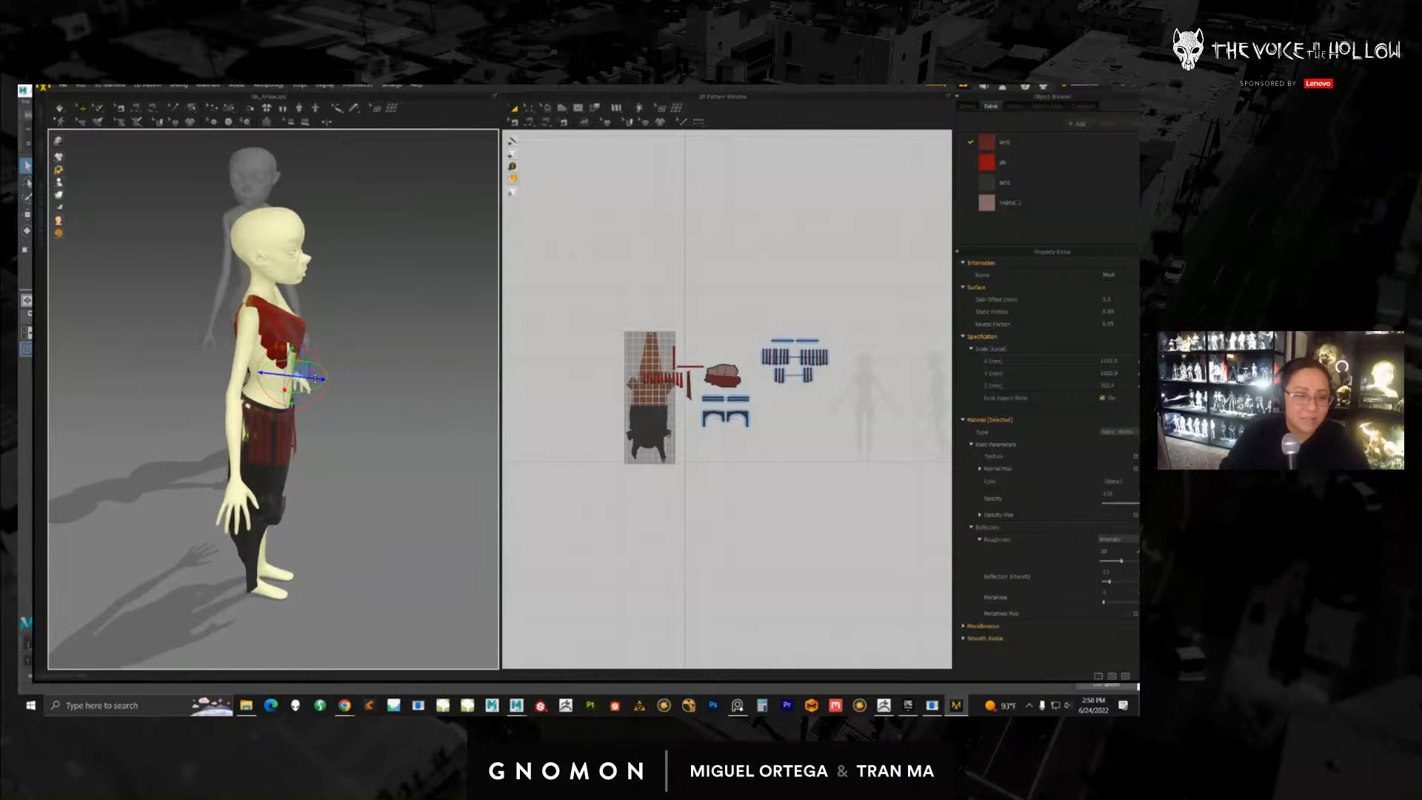
right_drag(318, 376, 200, 419)
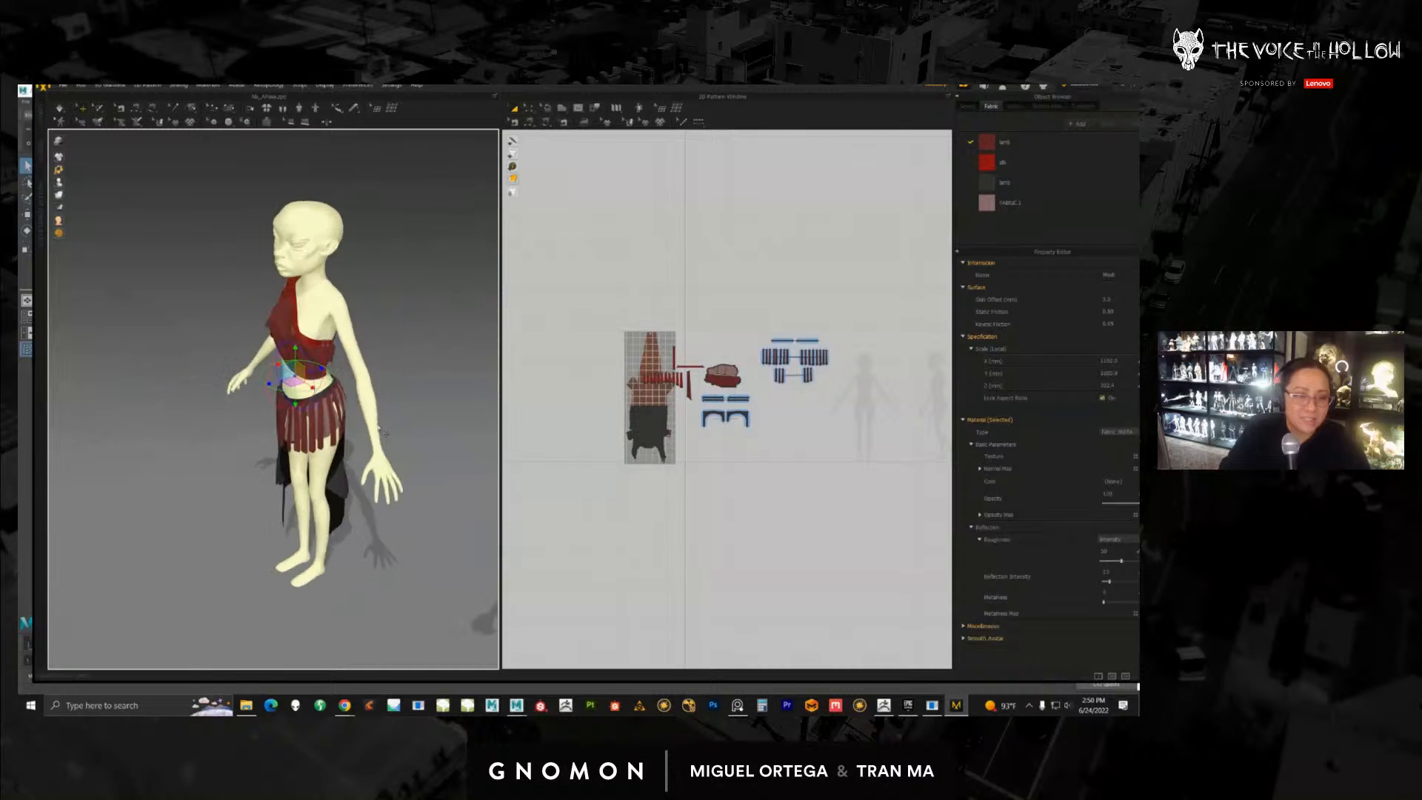
scroll(296, 429, up, 3)
right_drag(385, 445, 229, 294)
key(space)
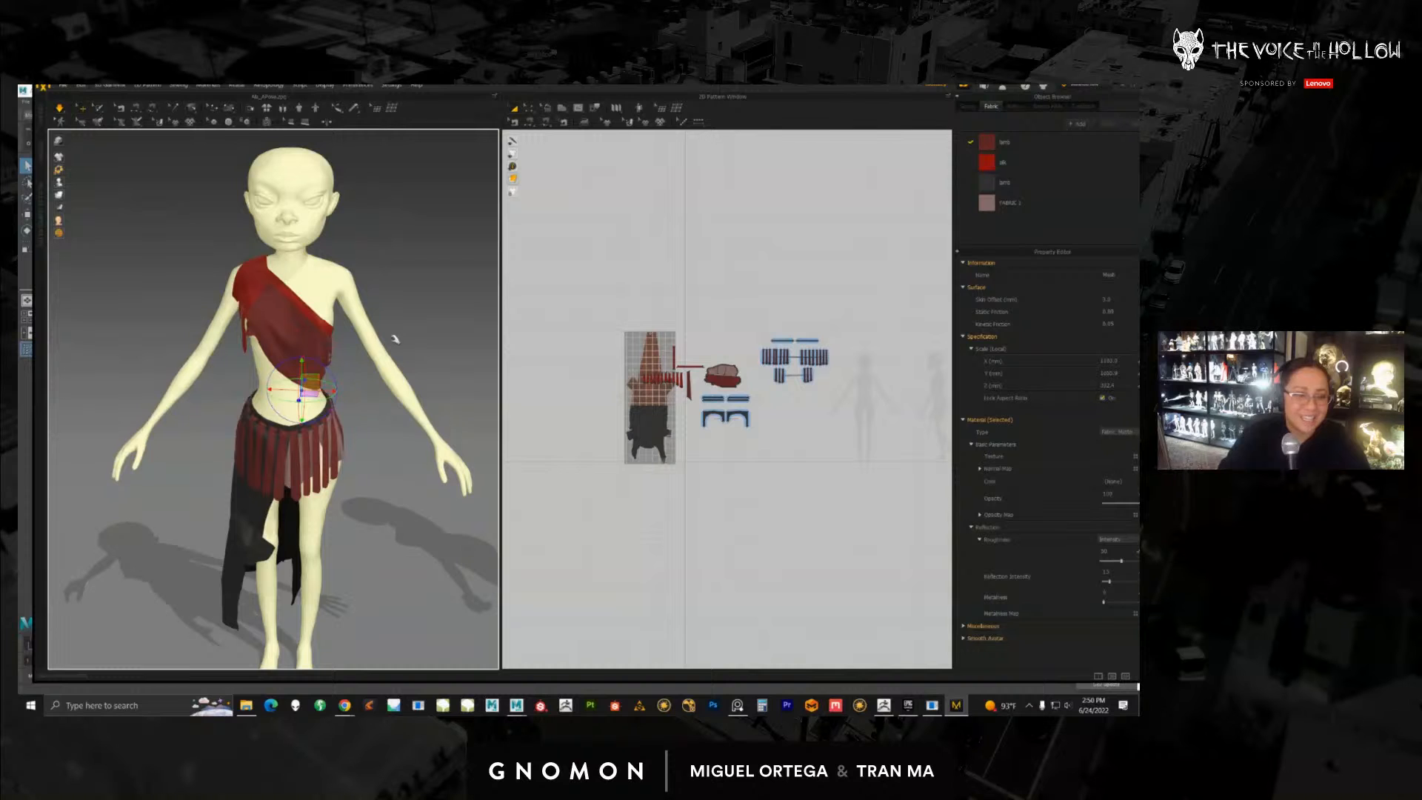
right_drag(368, 364, 424, 415)
scroll(331, 438, down, 3)
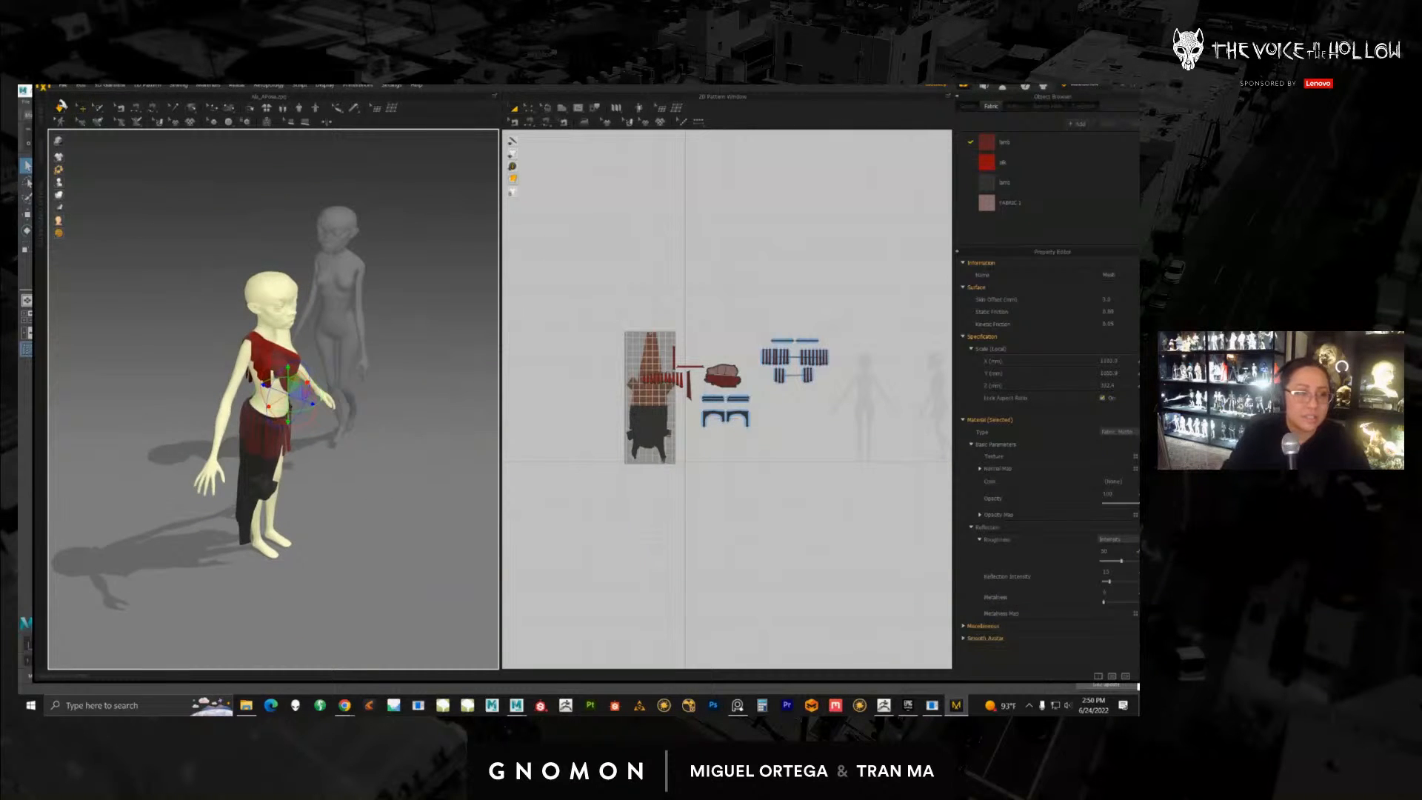
Step: Rotate the avatar about a quarter turn around its vertical axis, undoing and redoing the trial rotations
scroll(358, 352, down, 2)
right_drag(358, 353, 400, 419)
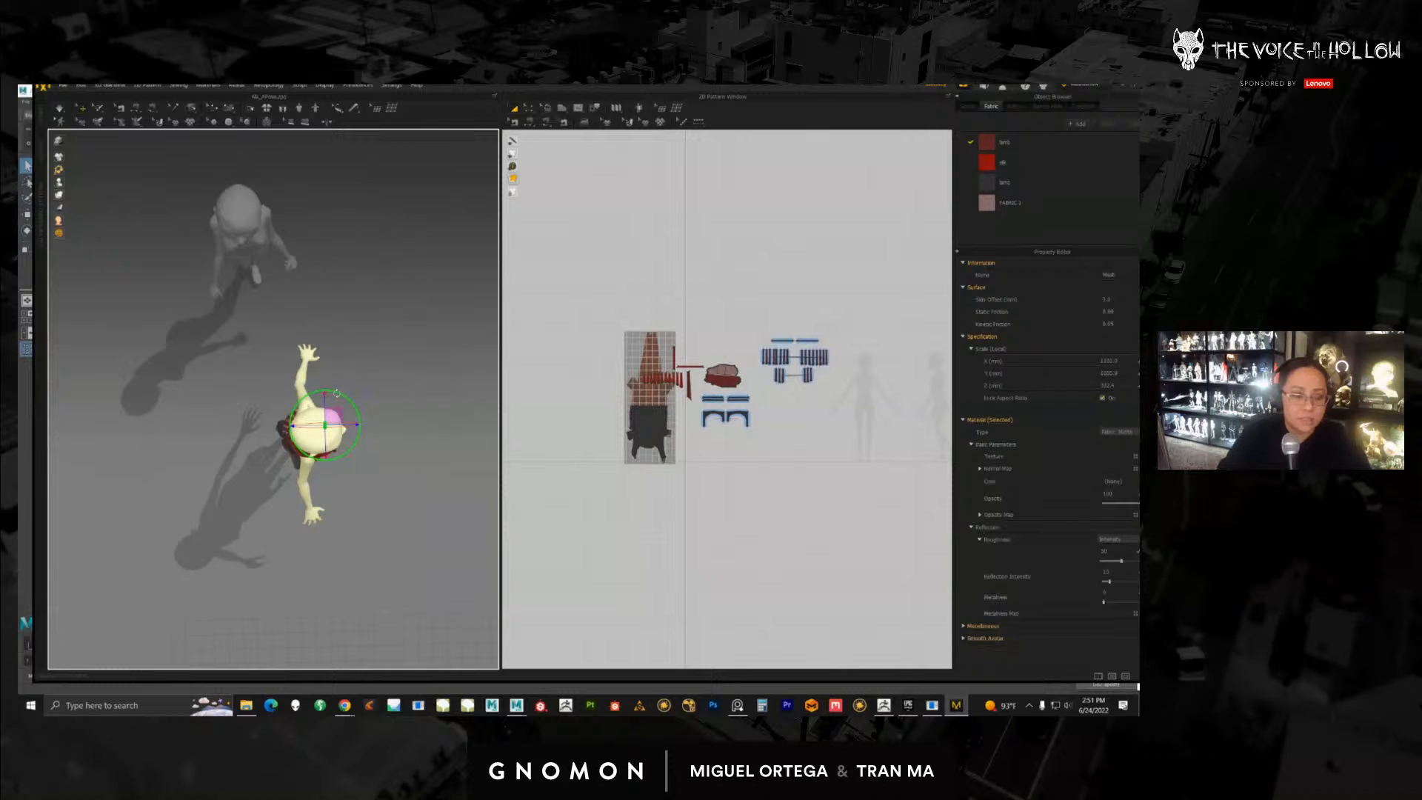
drag(336, 393, 349, 435)
middle_drag(383, 385, 337, 393)
key(ctrl+z)
drag(285, 400, 312, 442)
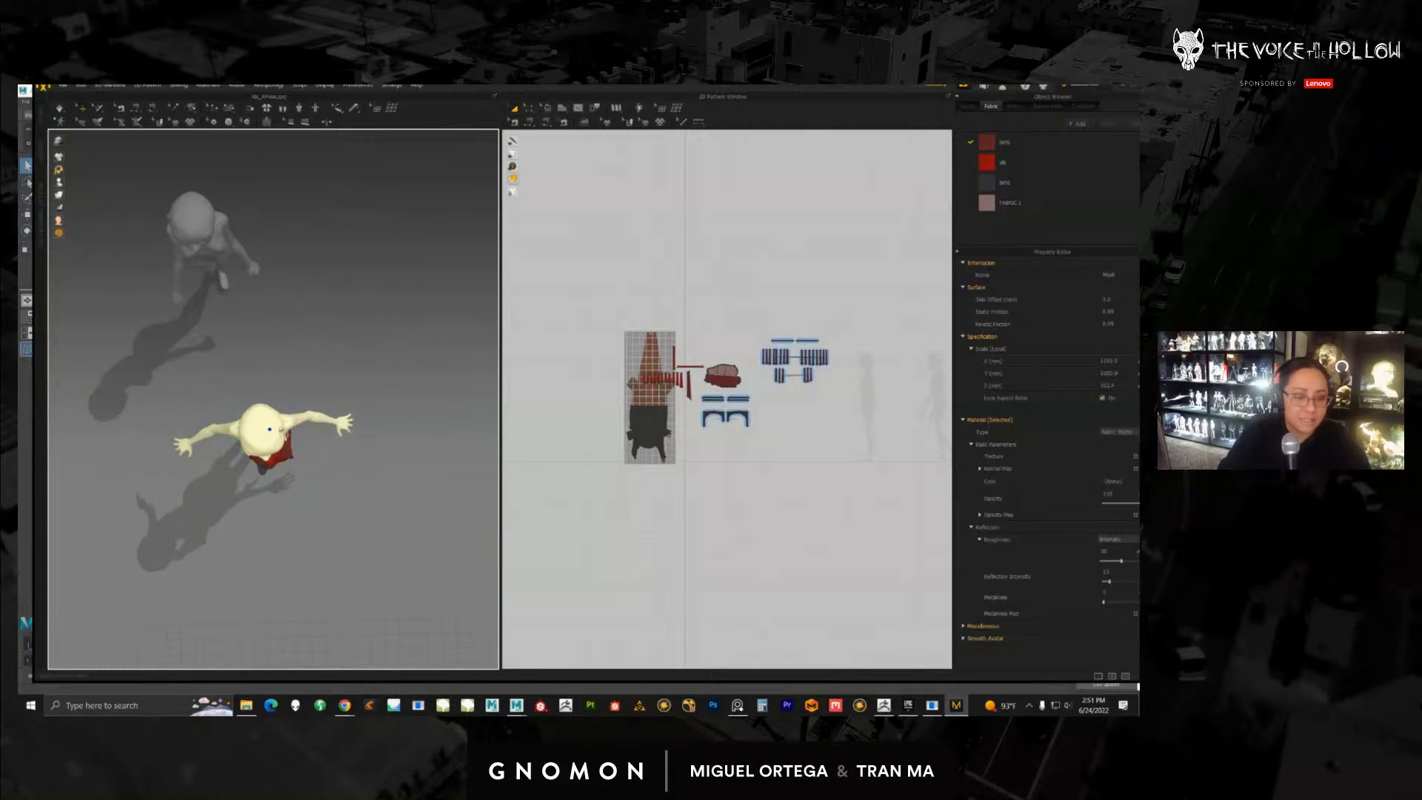
key(ctrl+z)
drag(295, 400, 304, 441)
key(ctrl+z)
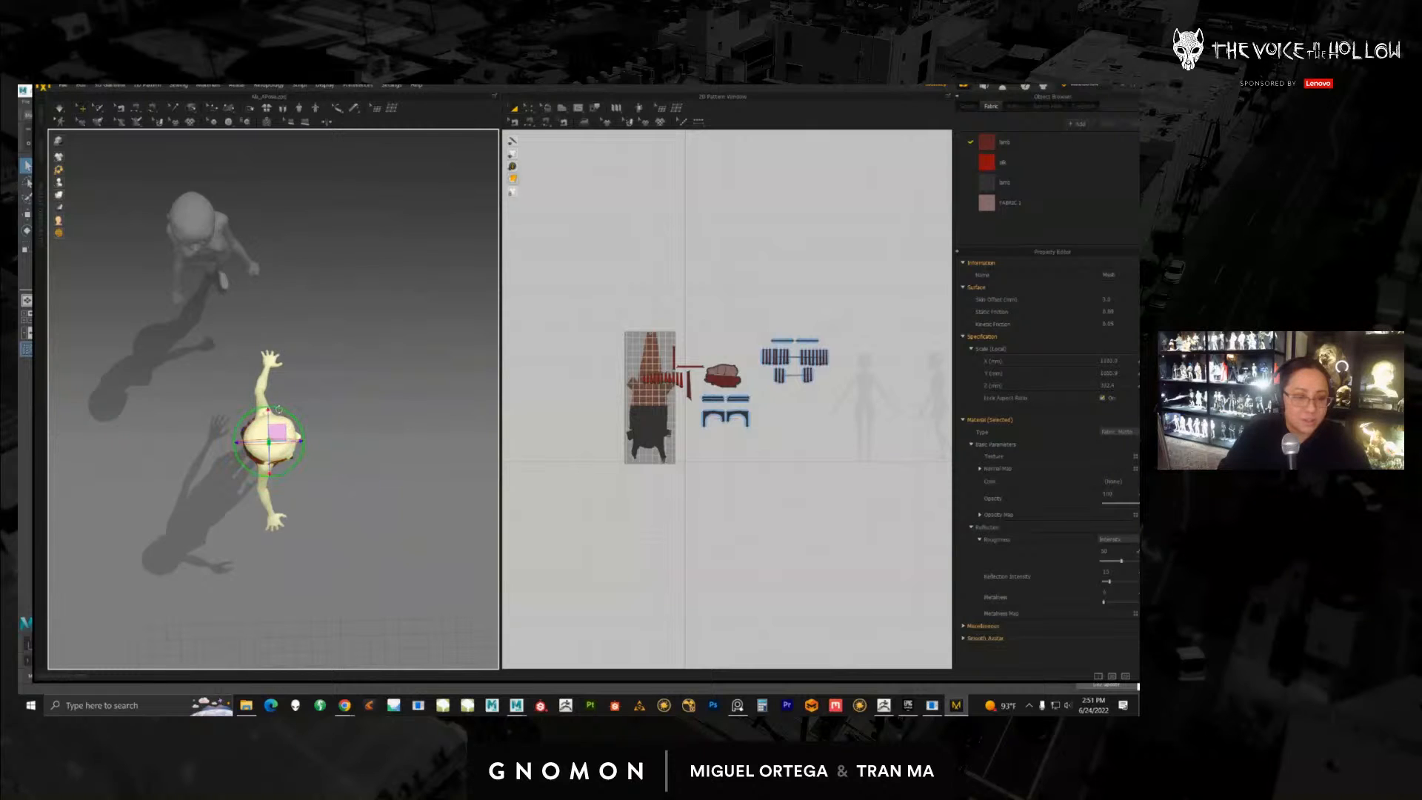
drag(267, 409, 298, 438)
key(ctrl+z)
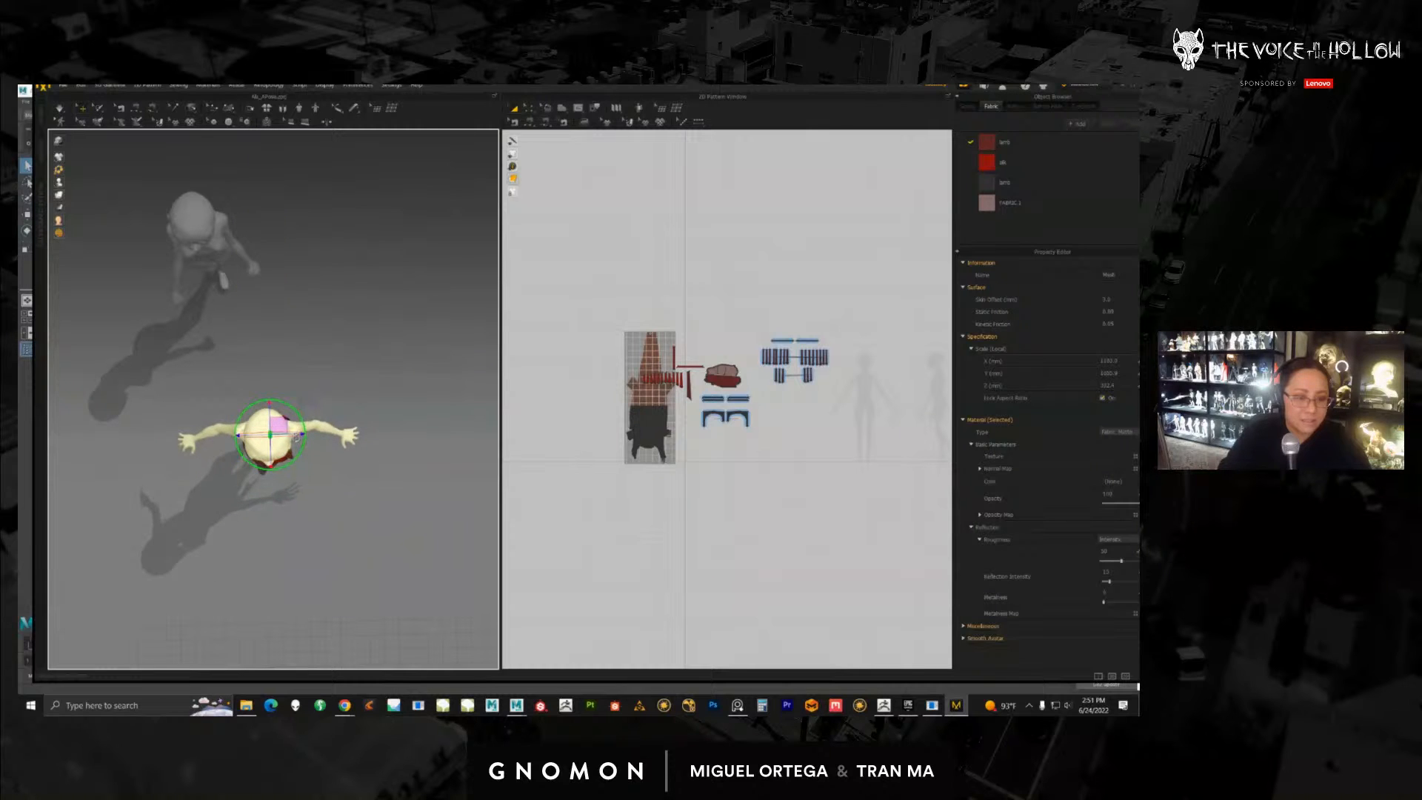
Step: Select all of the garment's pattern pieces, adjust their placement to fit the rotated avatar, and simulate the garment
key(ctrl+a)
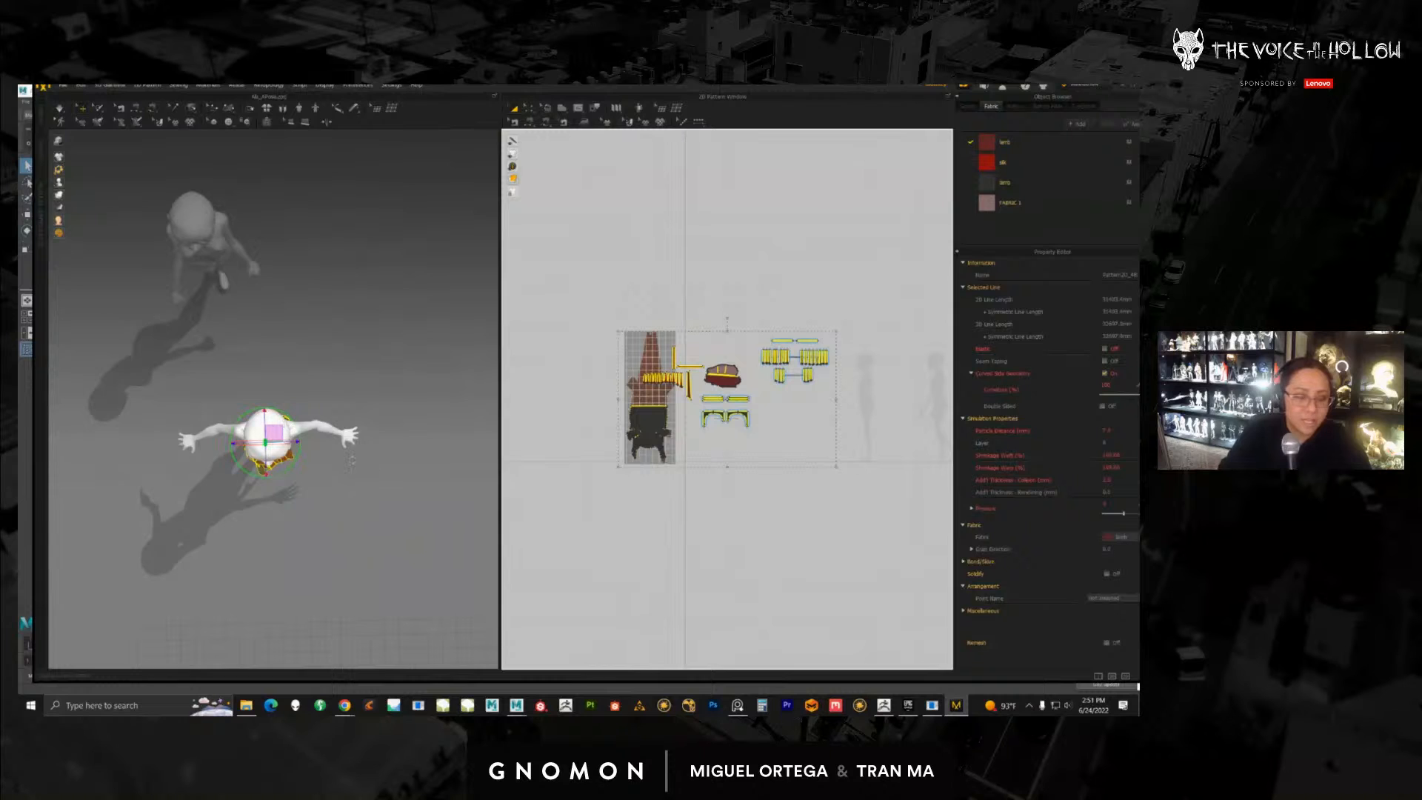
right_drag(351, 461, 311, 330)
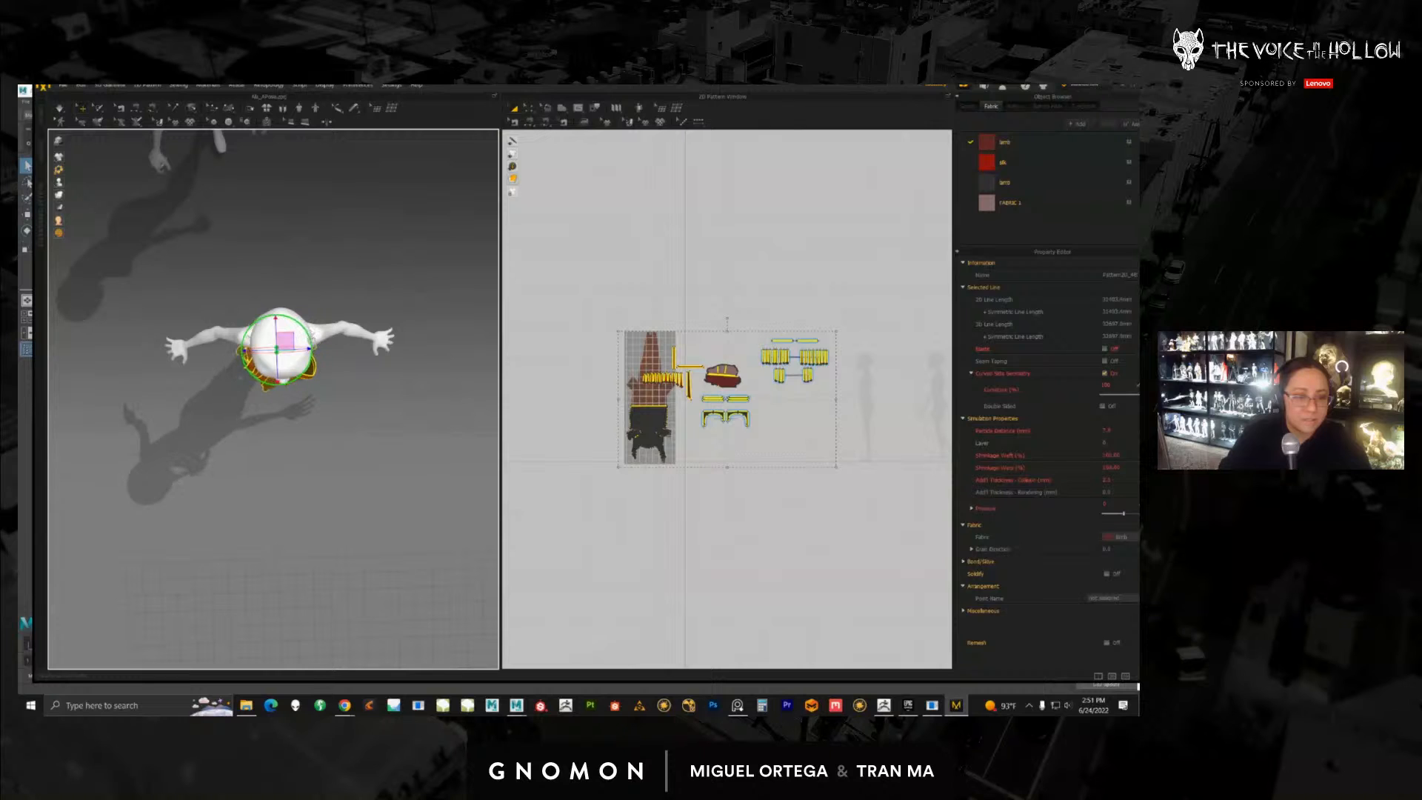
right_drag(371, 474, 360, 390)
scroll(393, 400, up, 3)
middle_drag(361, 389, 324, 375)
drag(320, 409, 338, 408)
right_drag(338, 409, 400, 292)
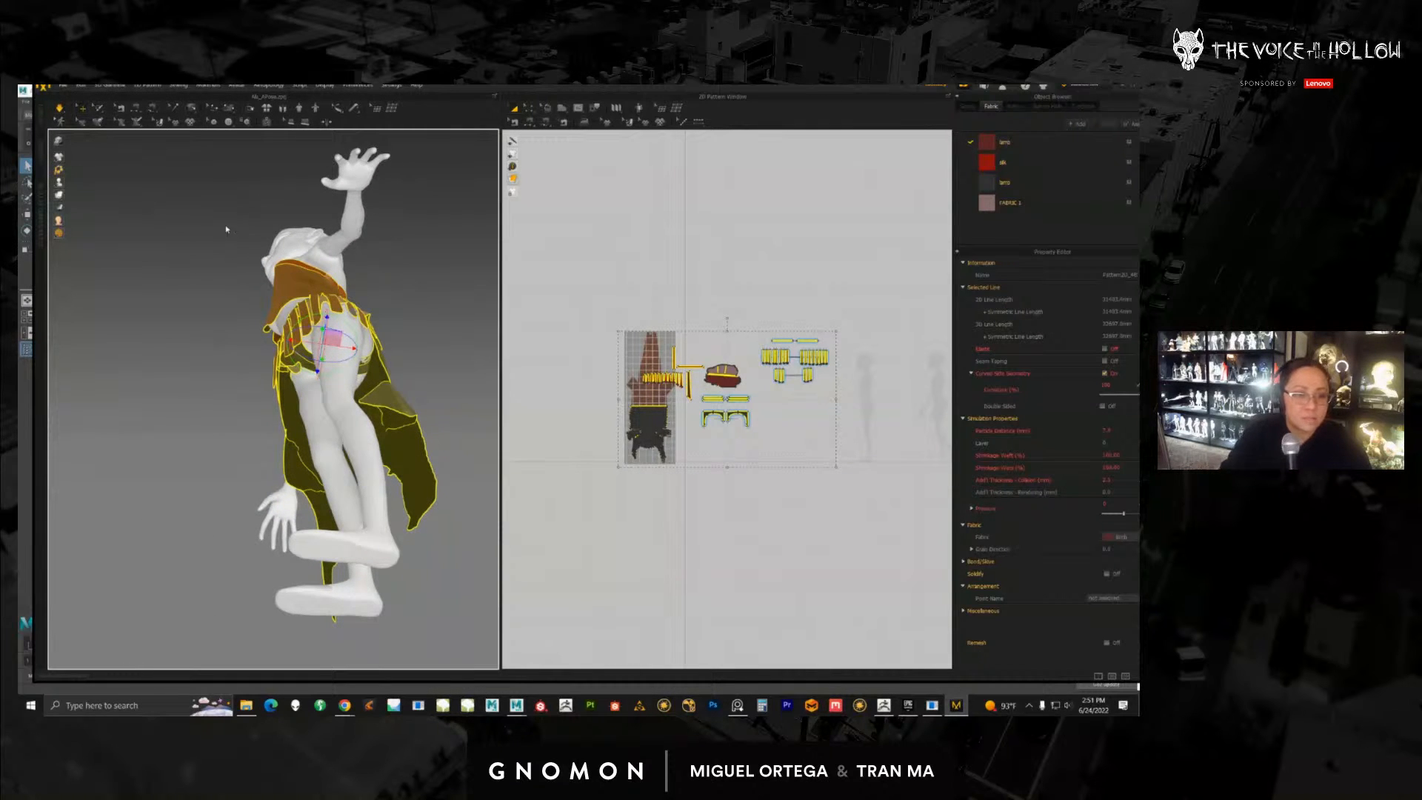
right_drag(217, 323, 268, 379)
click(59, 108)
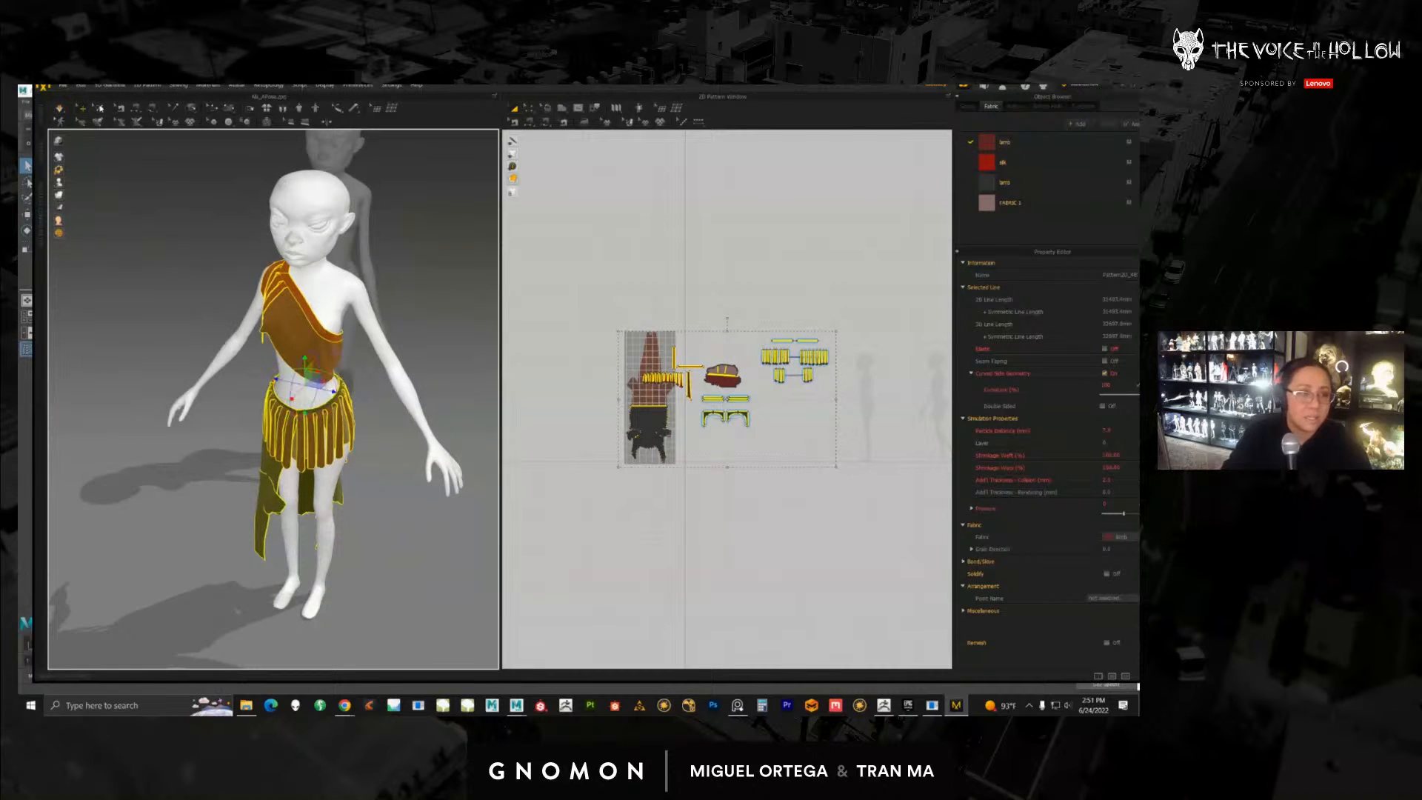
Step: Delete the imported posed character standing behind the clothed avatar
scroll(409, 299, down, 5)
right_drag(409, 298, 347, 377)
click(374, 319)
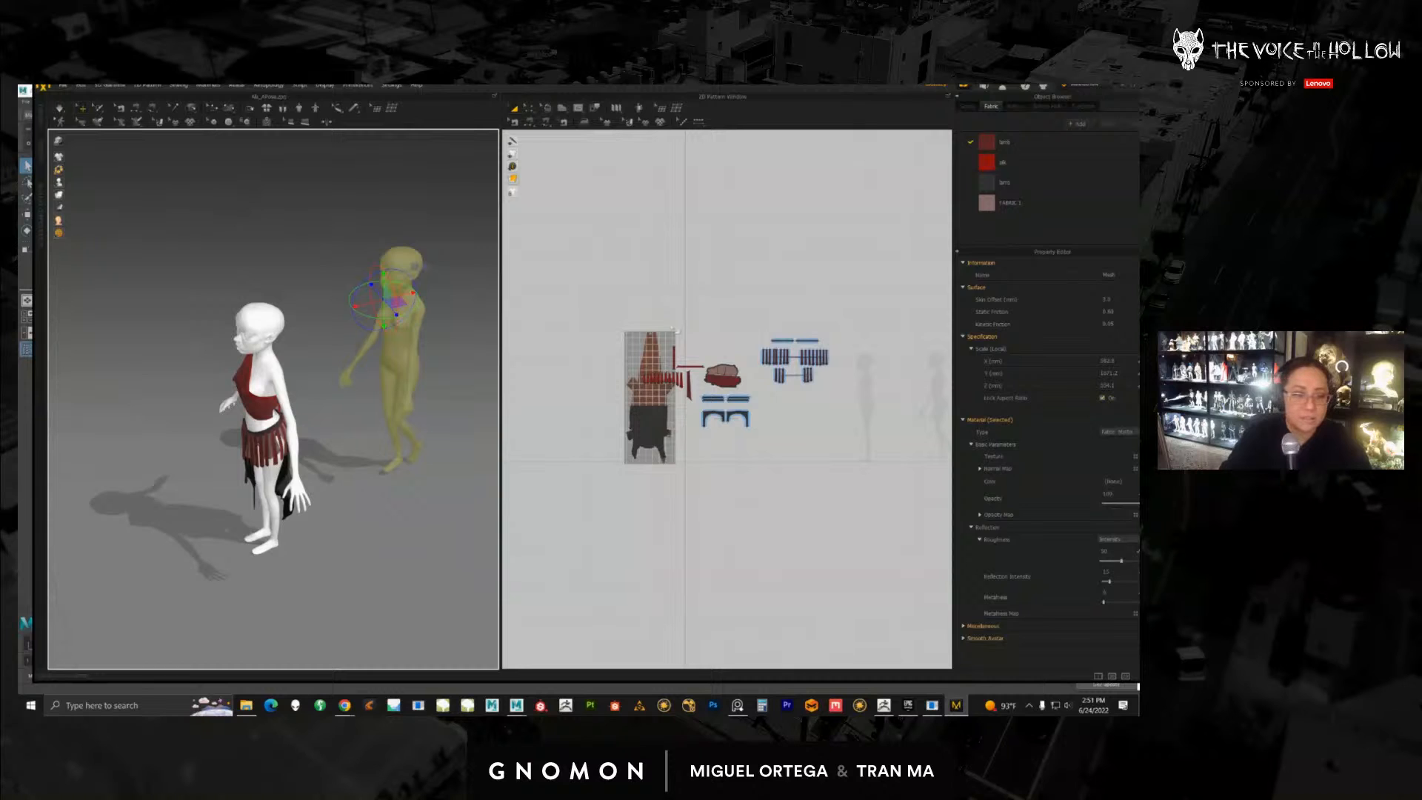
key(Delete)
Step: Start an OBJ import and open ala_pose_520.obj from the demo folder
click(65, 87)
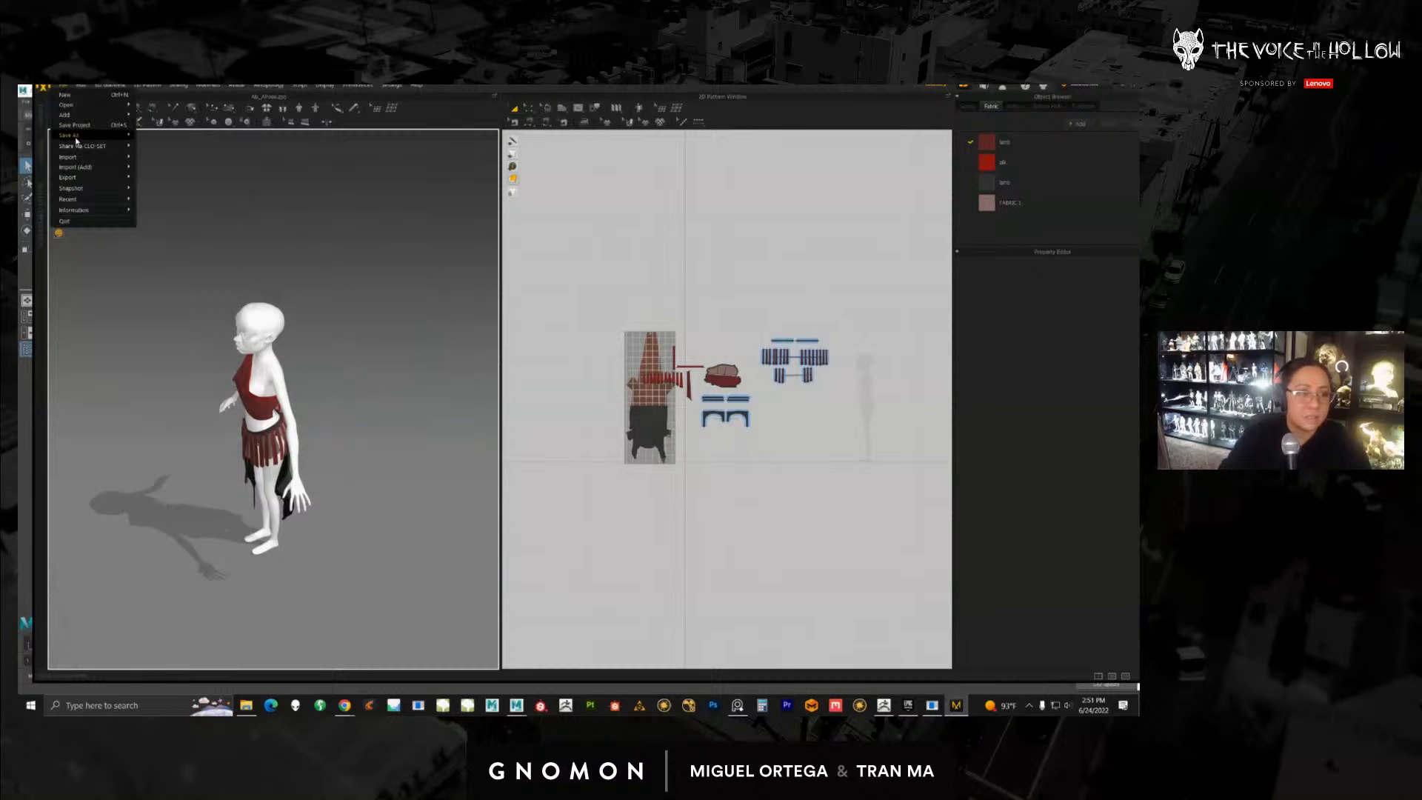
mouse_move(75, 157)
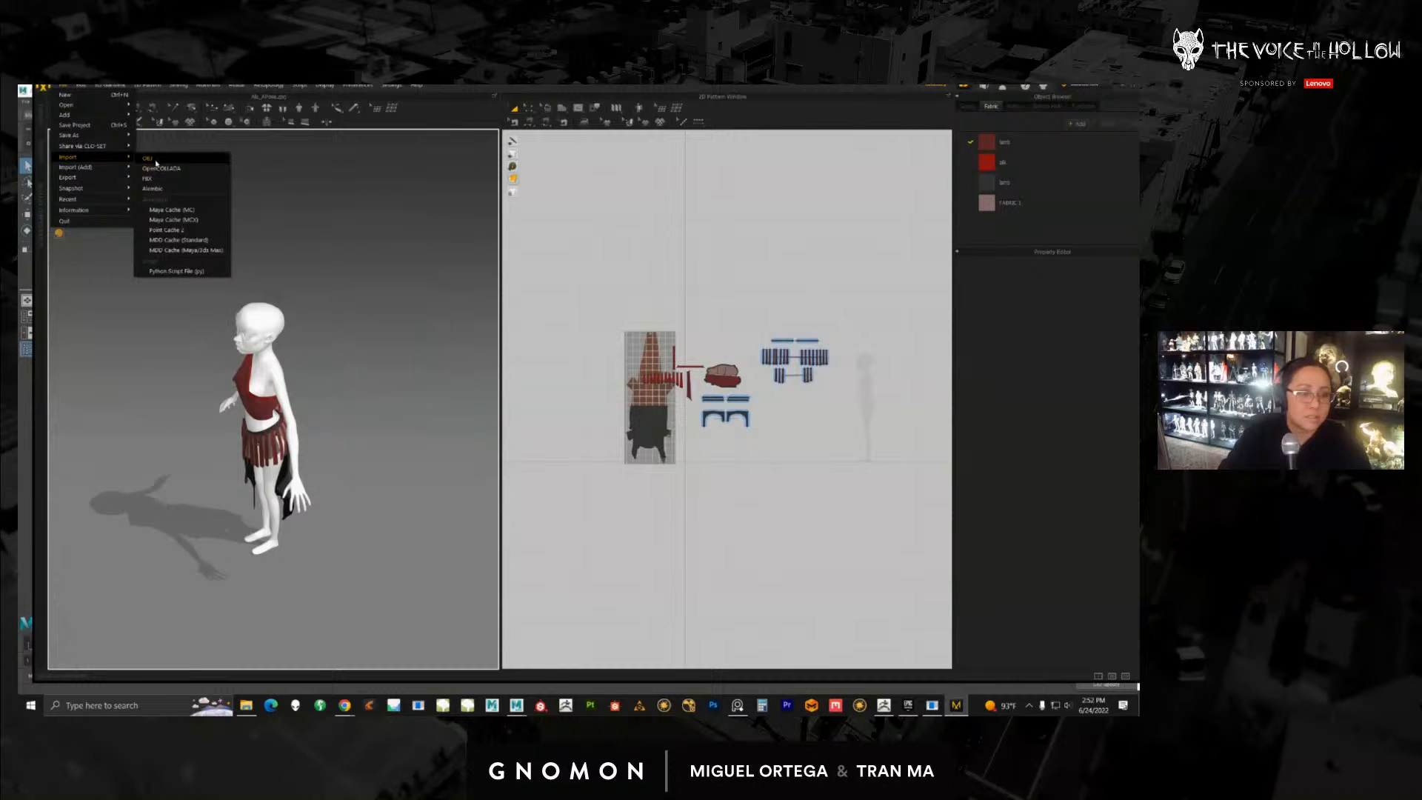
click(148, 159)
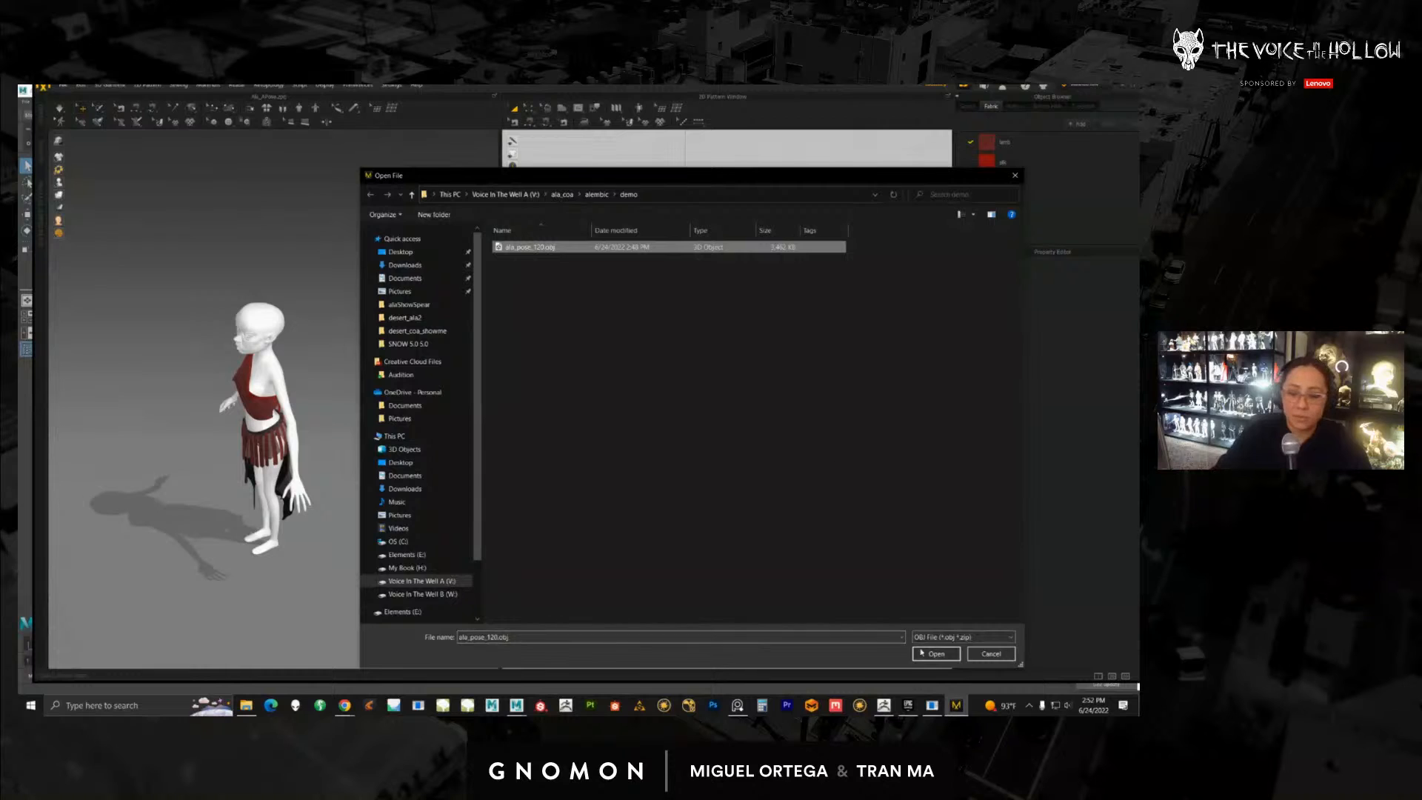
click(922, 653)
Step: Set the imported OBJ's object type to Morph Target and run the import onto the avatar
click(593, 335)
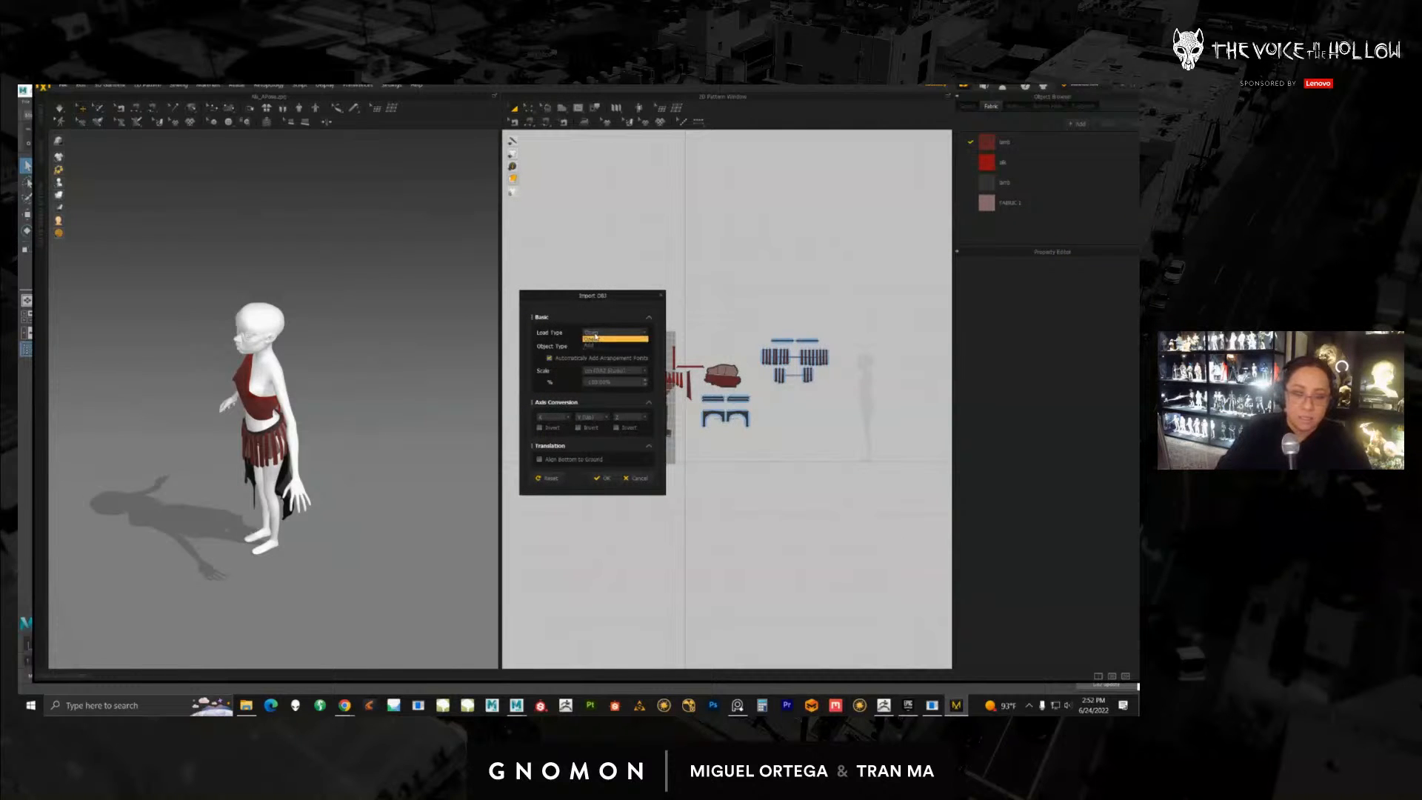
click(600, 318)
click(621, 347)
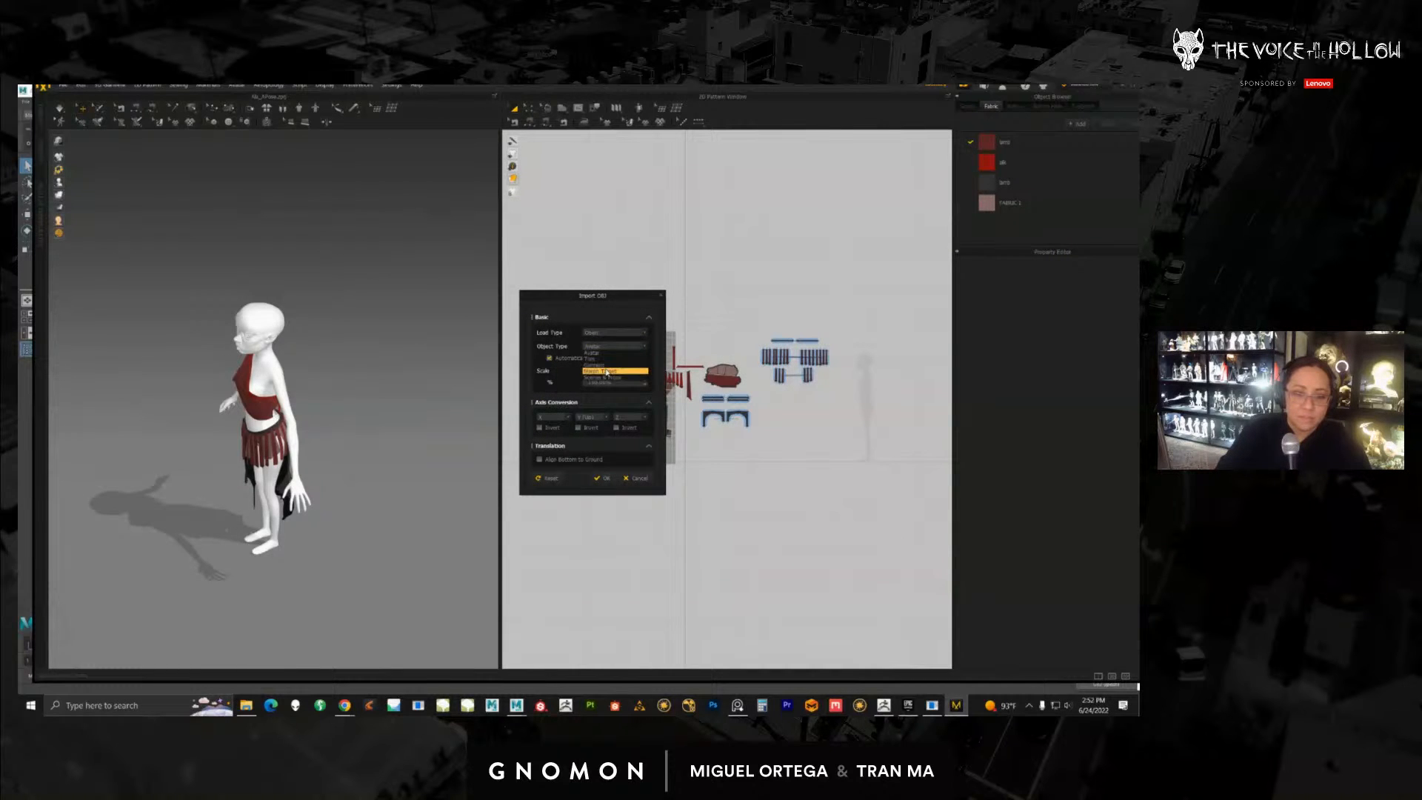
click(610, 370)
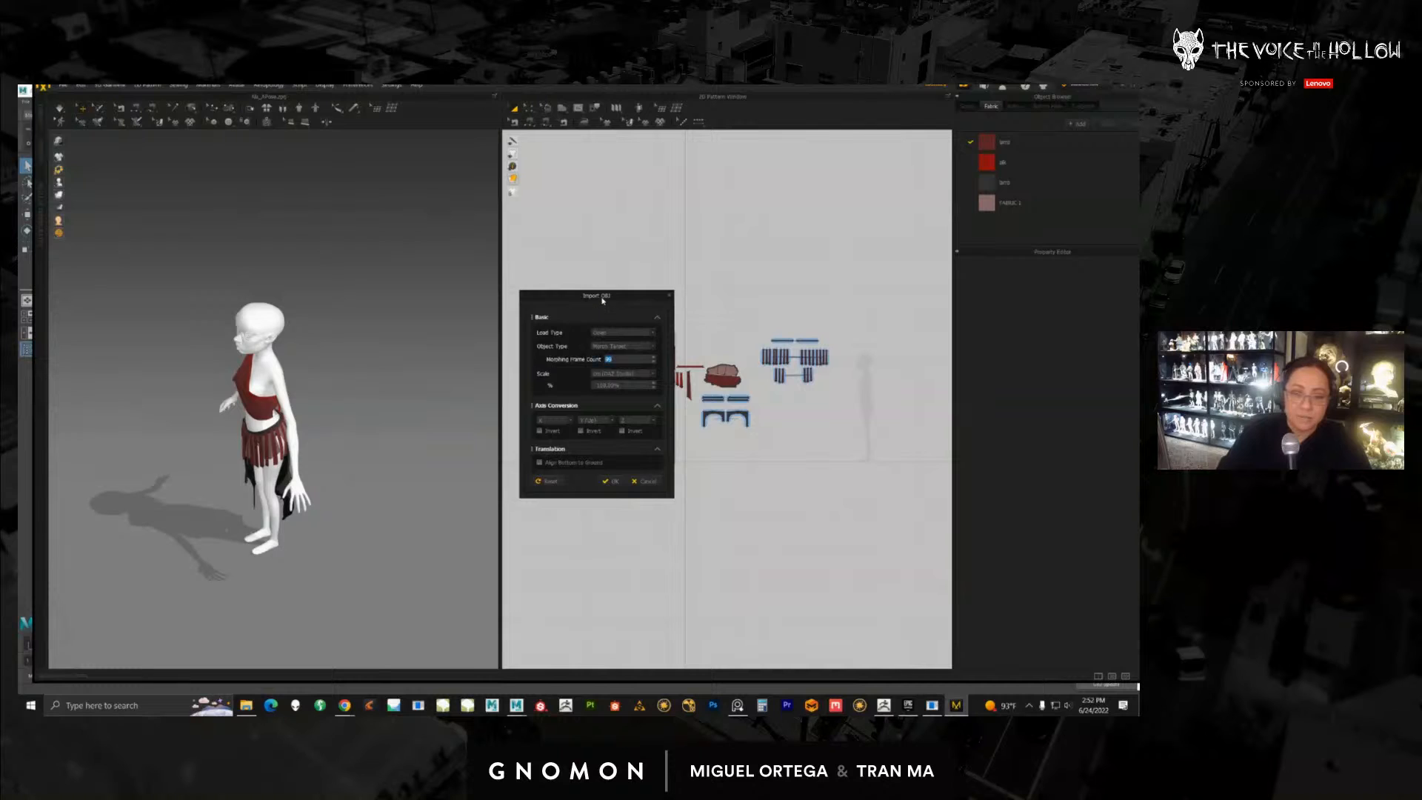
drag(602, 299, 589, 291)
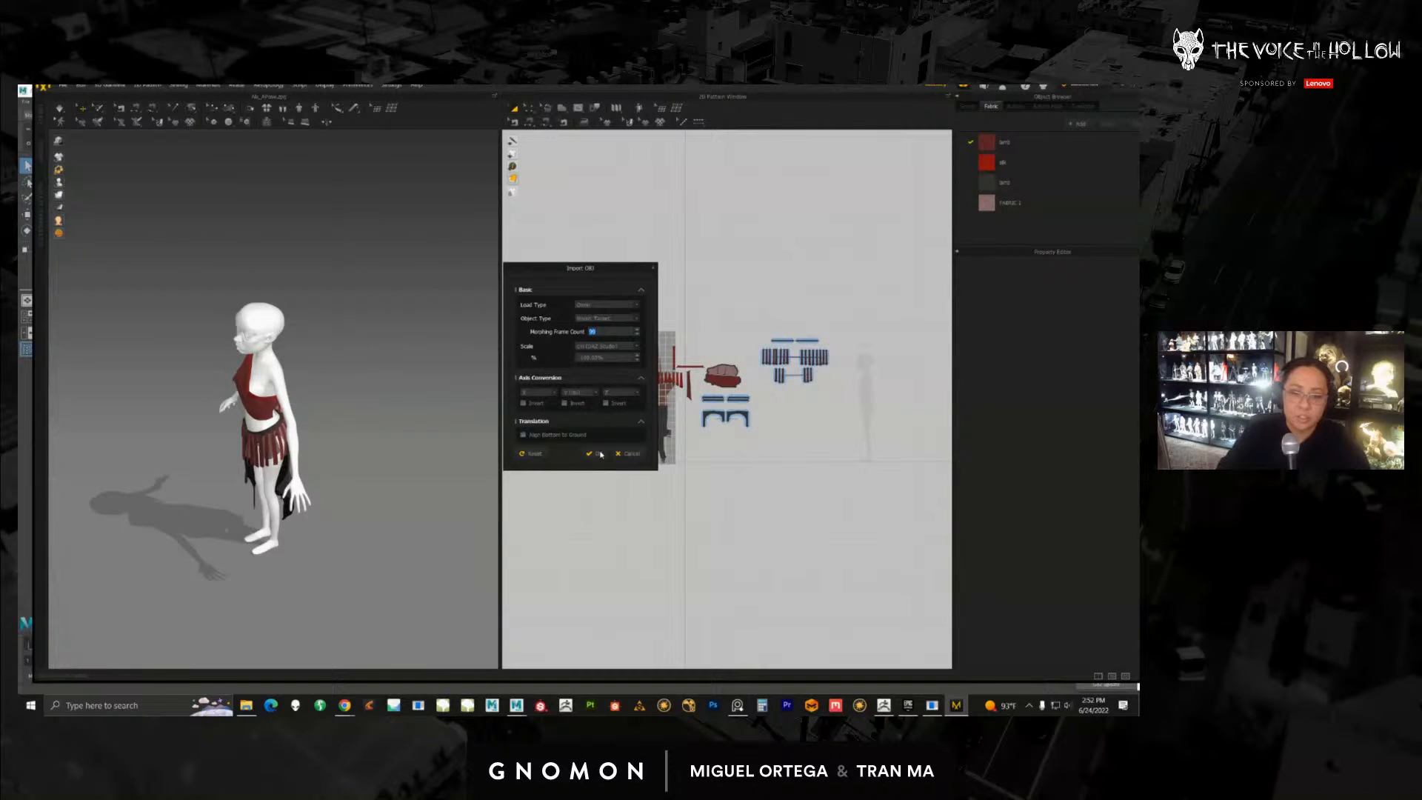
click(599, 453)
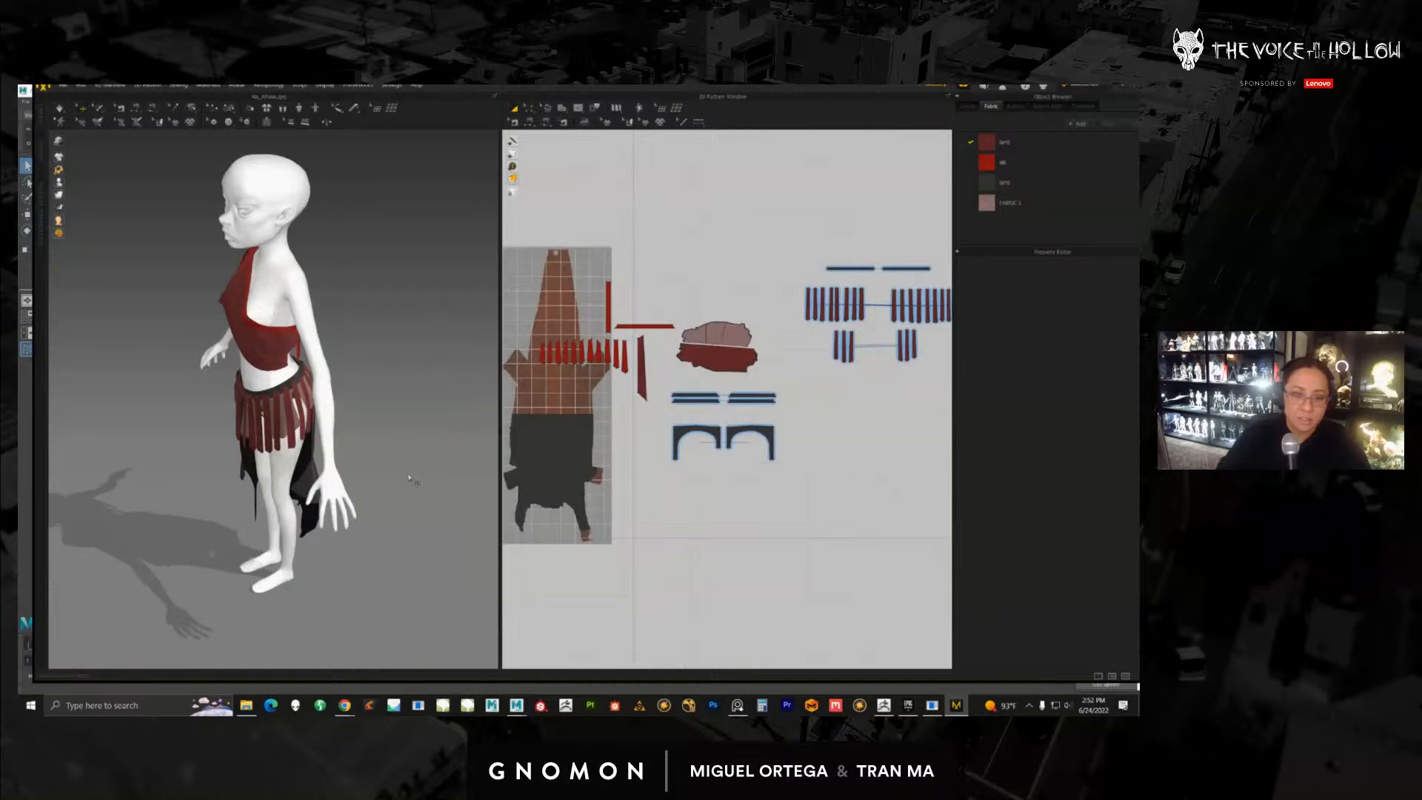
Step: Simulate the garment on the morphed avatar and examine how the skirt and back cloth settle on the walking pose
key(space)
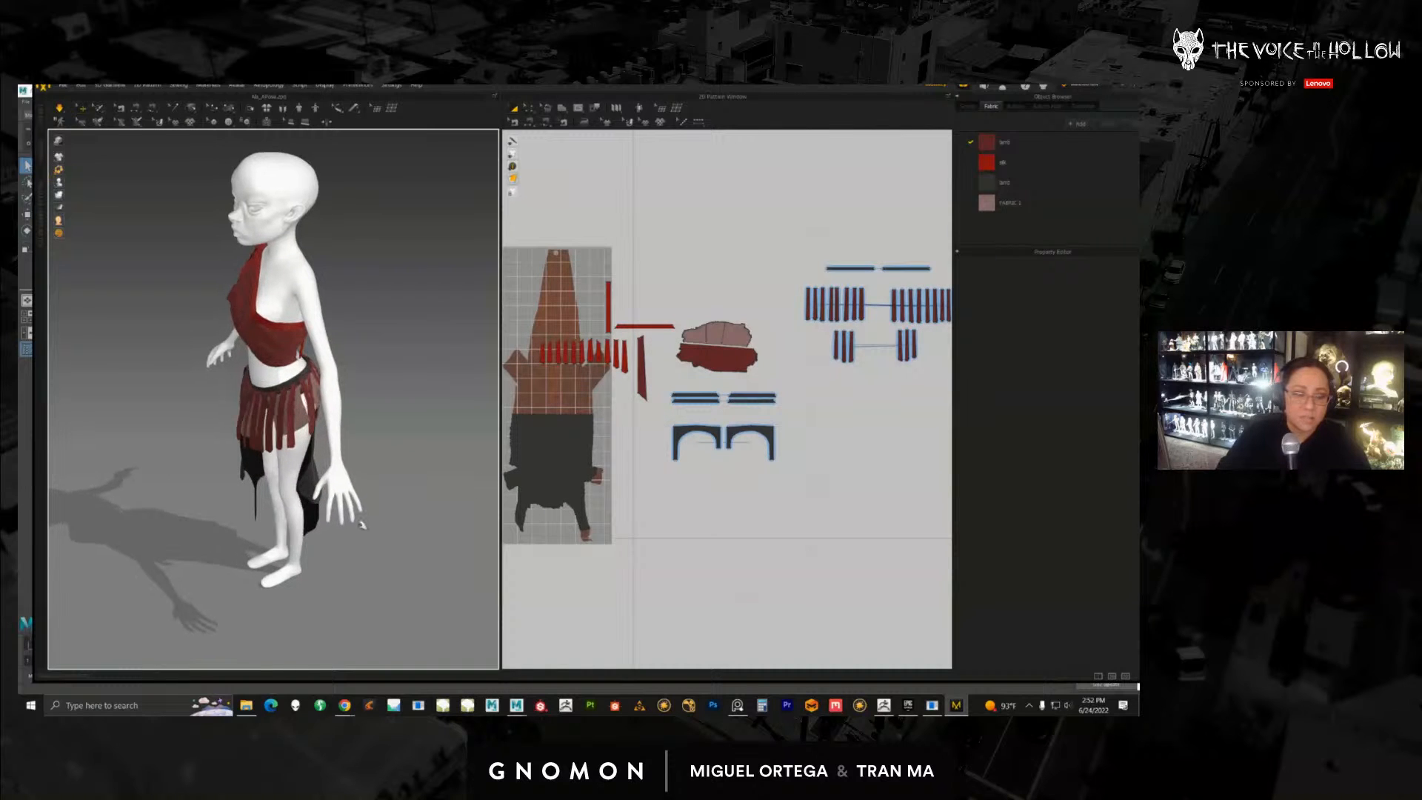
scroll(341, 585, down, 3)
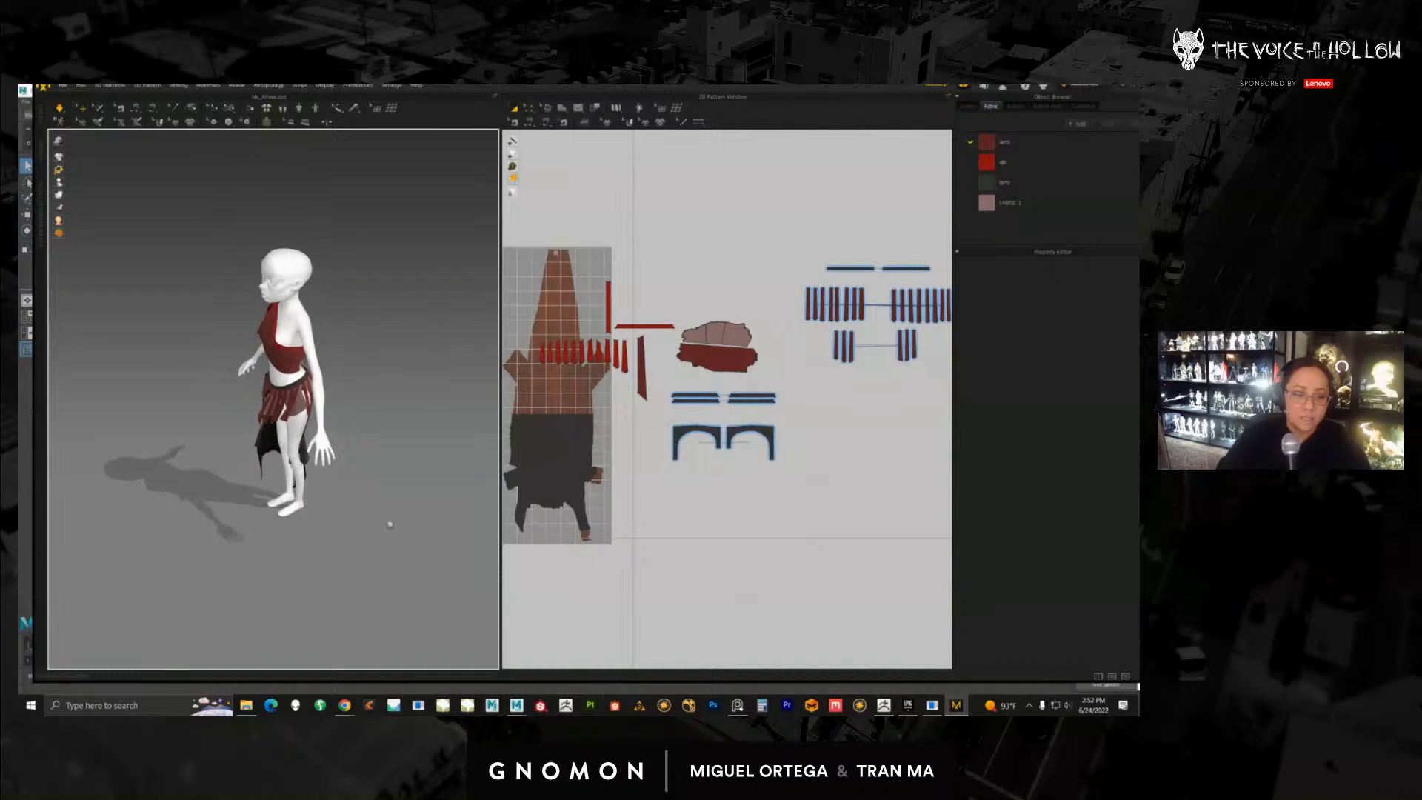
middle_drag(261, 438, 279, 455)
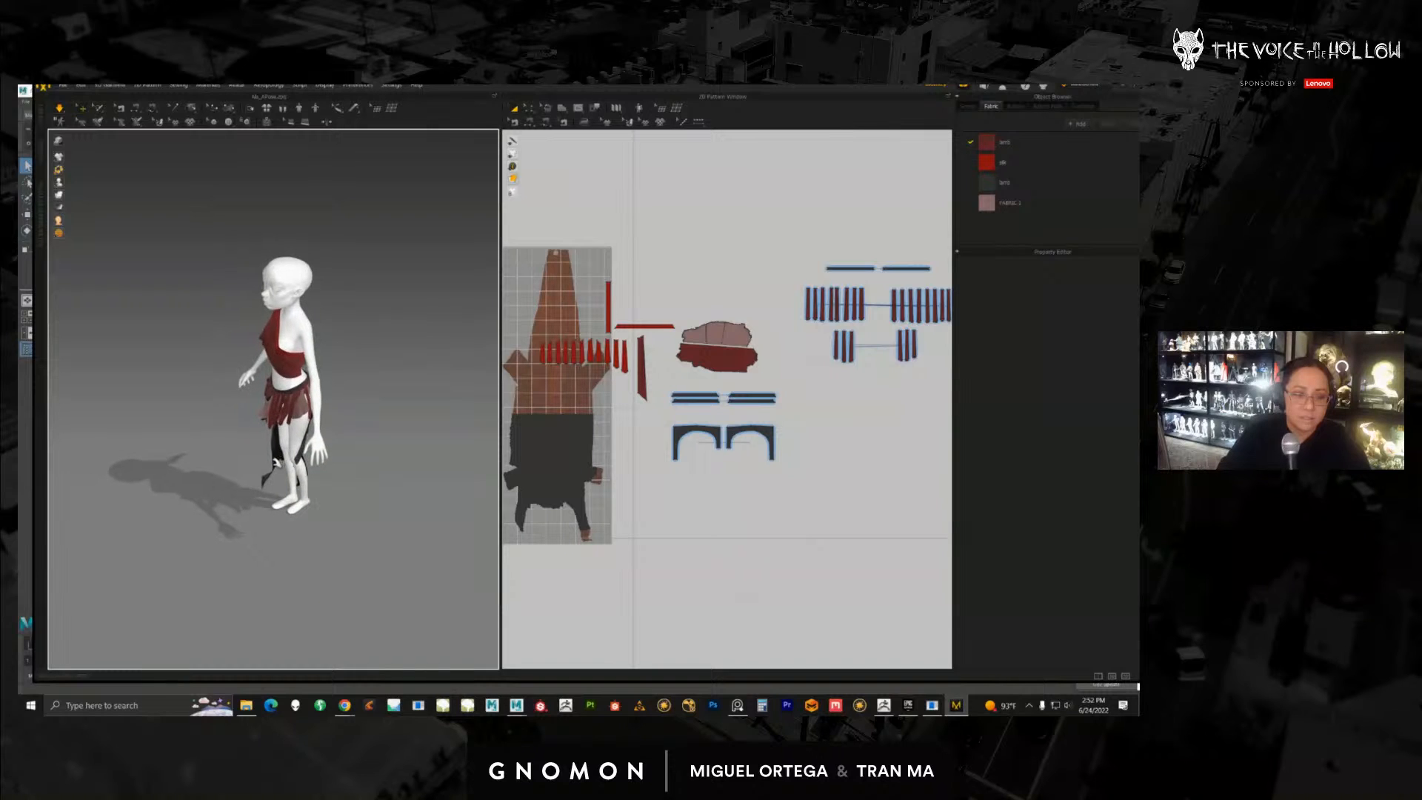
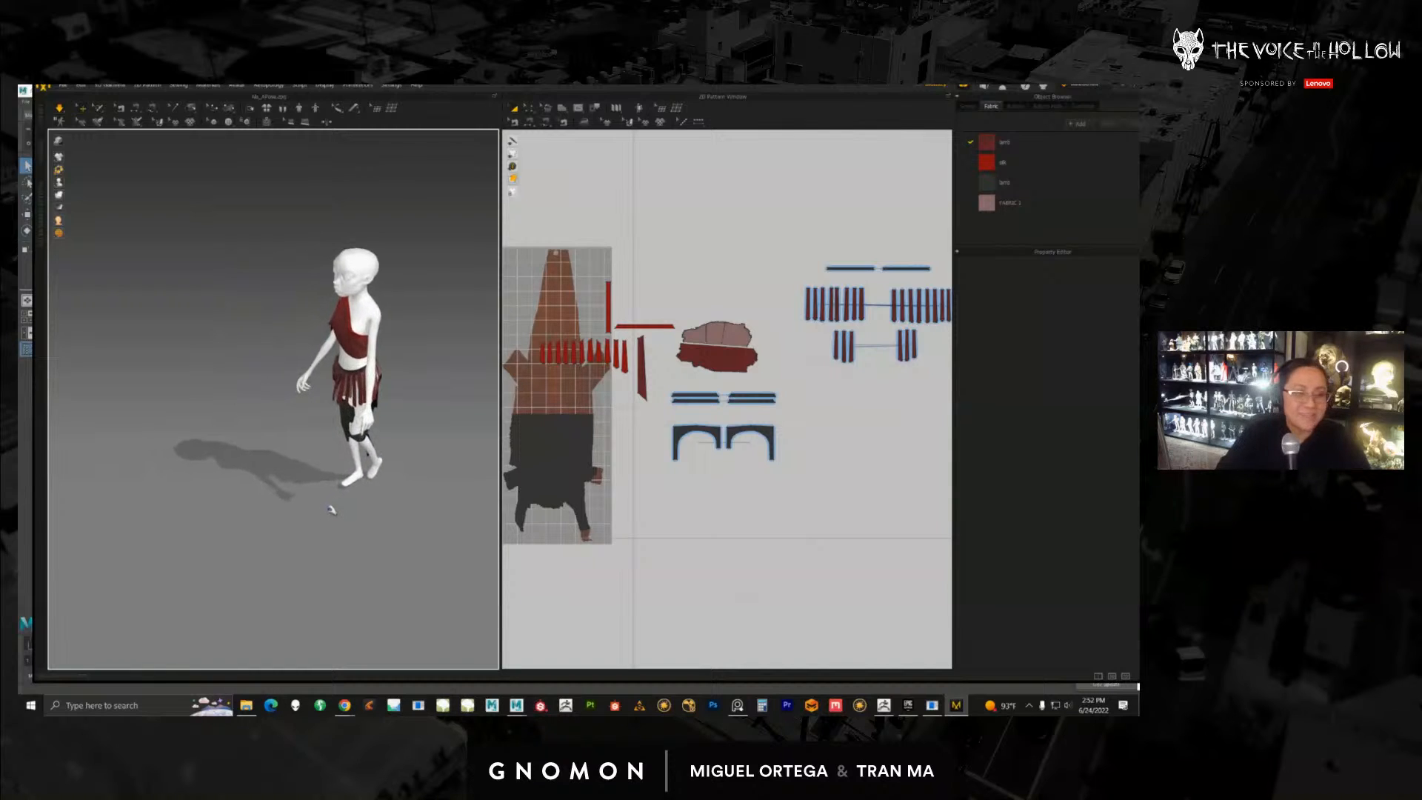
middle_drag(433, 476, 391, 496)
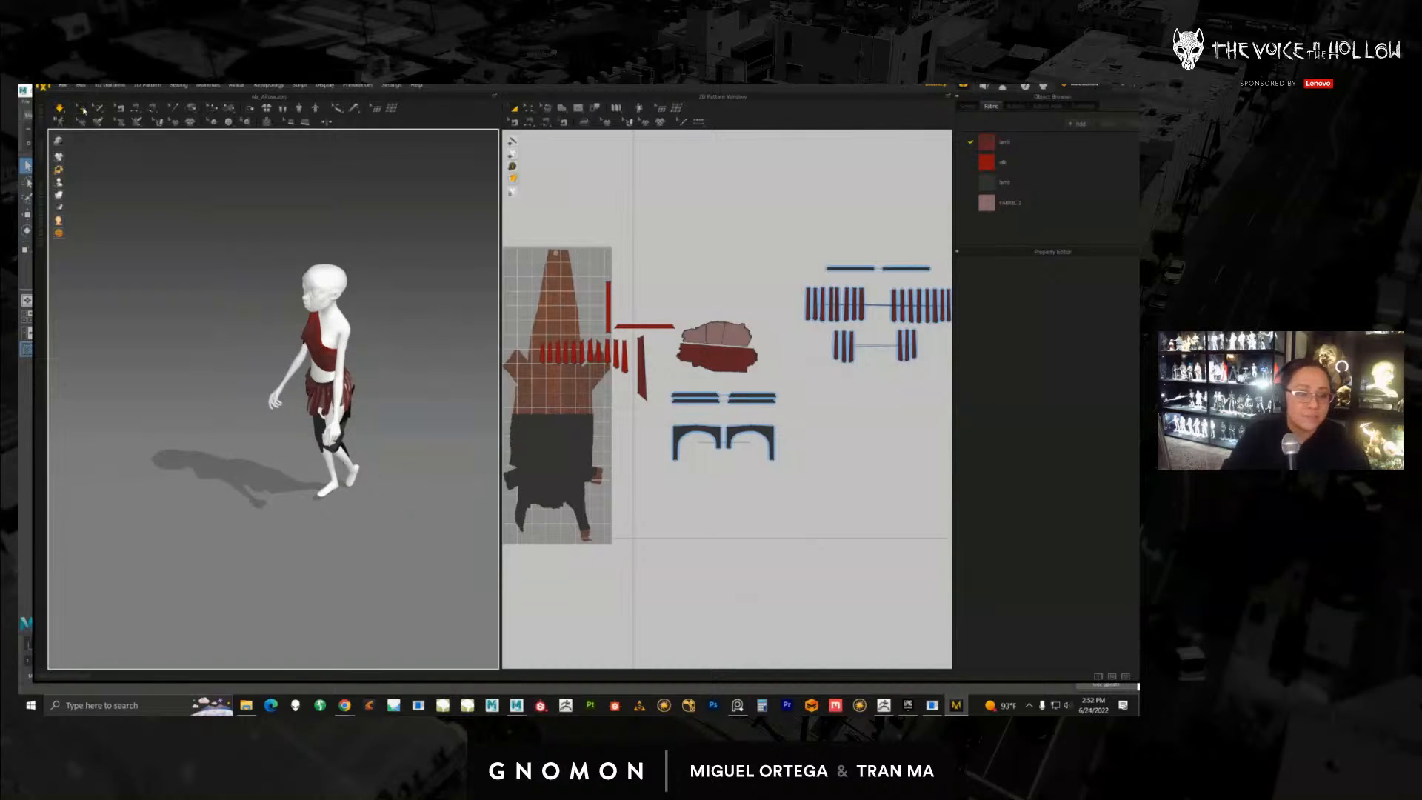
scroll(374, 488, up, 6)
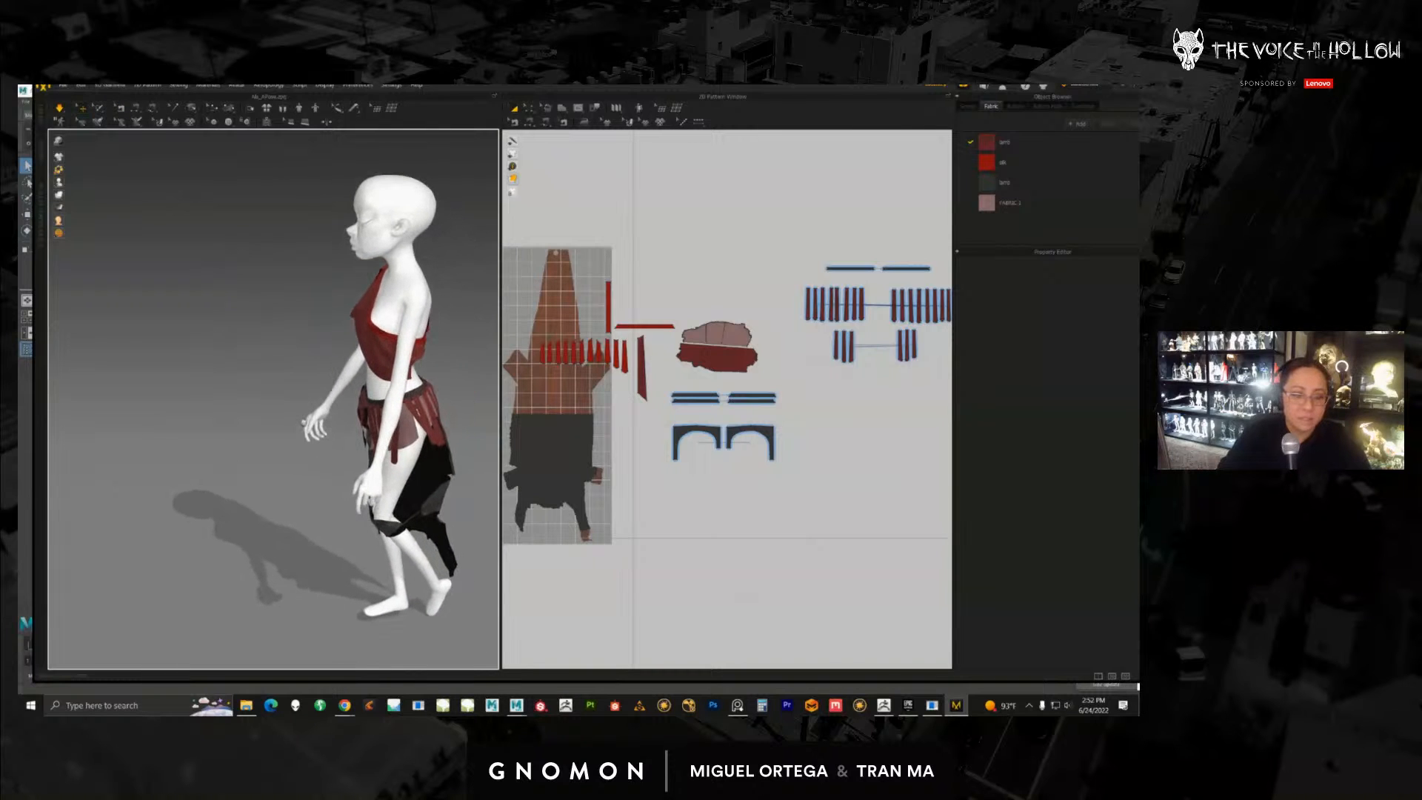
middle_drag(396, 591, 302, 540)
scroll(302, 540, up, 1)
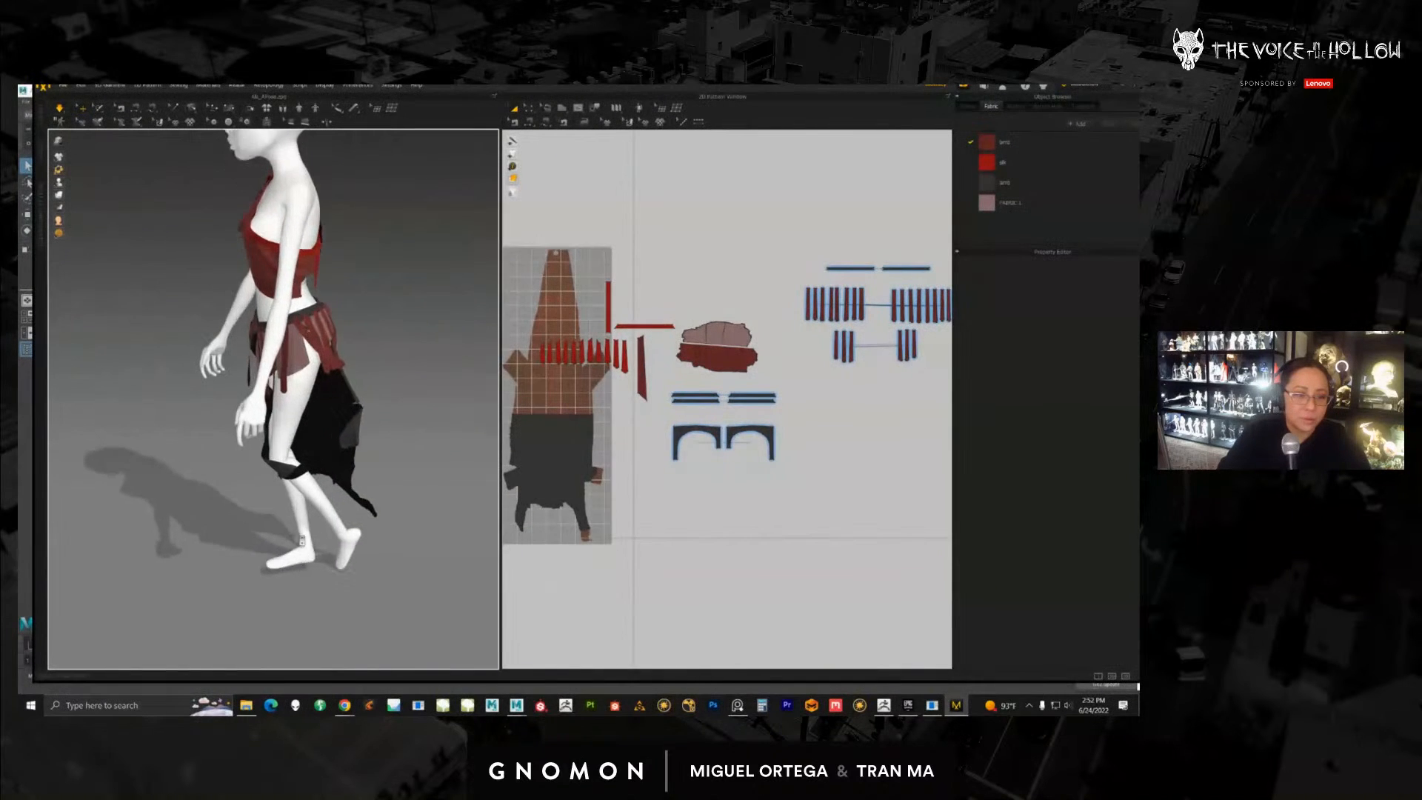
scroll(302, 540, up, 2)
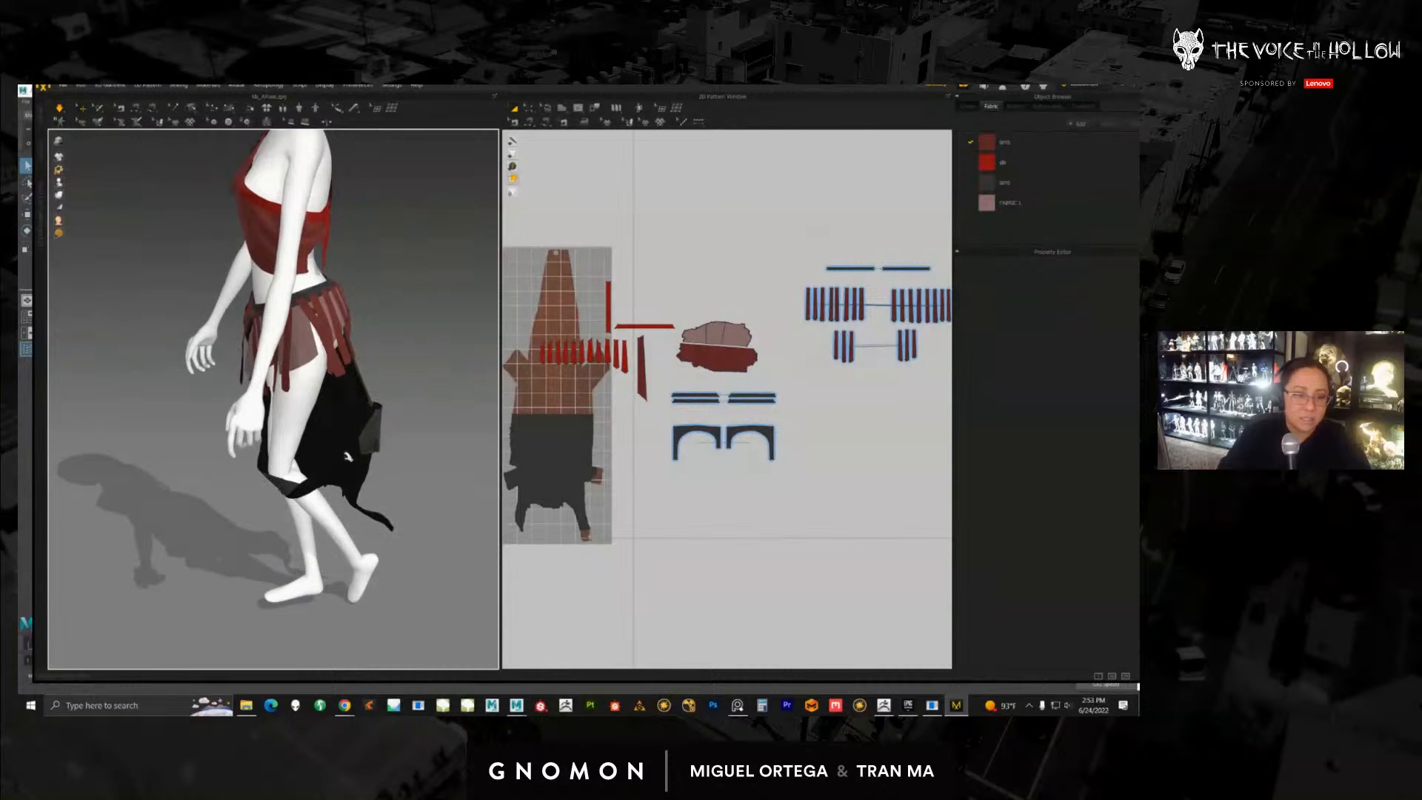
Step: Pull the bunched back cloth away from the avatar's legs so it hangs freely behind the walking pose
right_drag(235, 519, 290, 529)
middle_drag(290, 529, 309, 540)
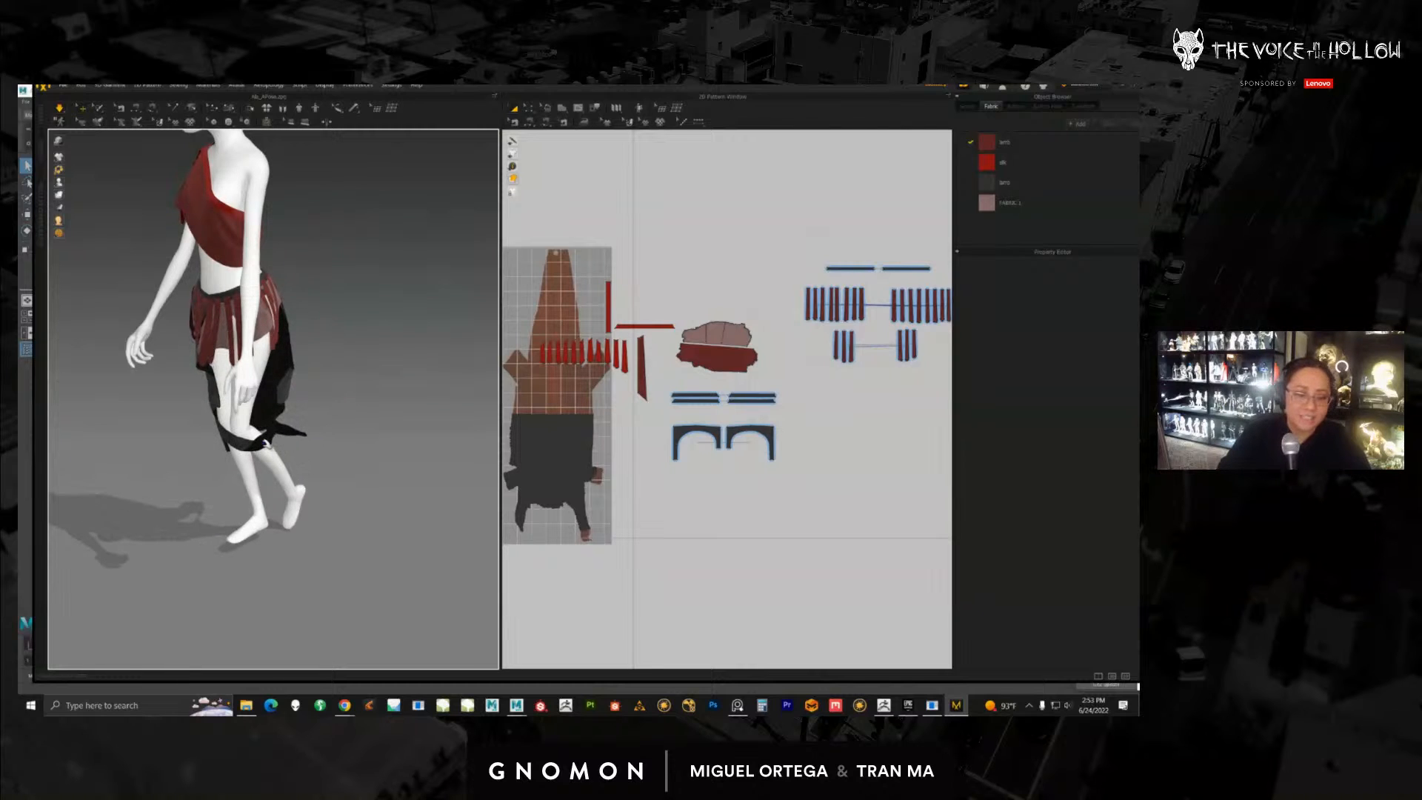
scroll(337, 453, up, 3)
right_drag(337, 453, 322, 506)
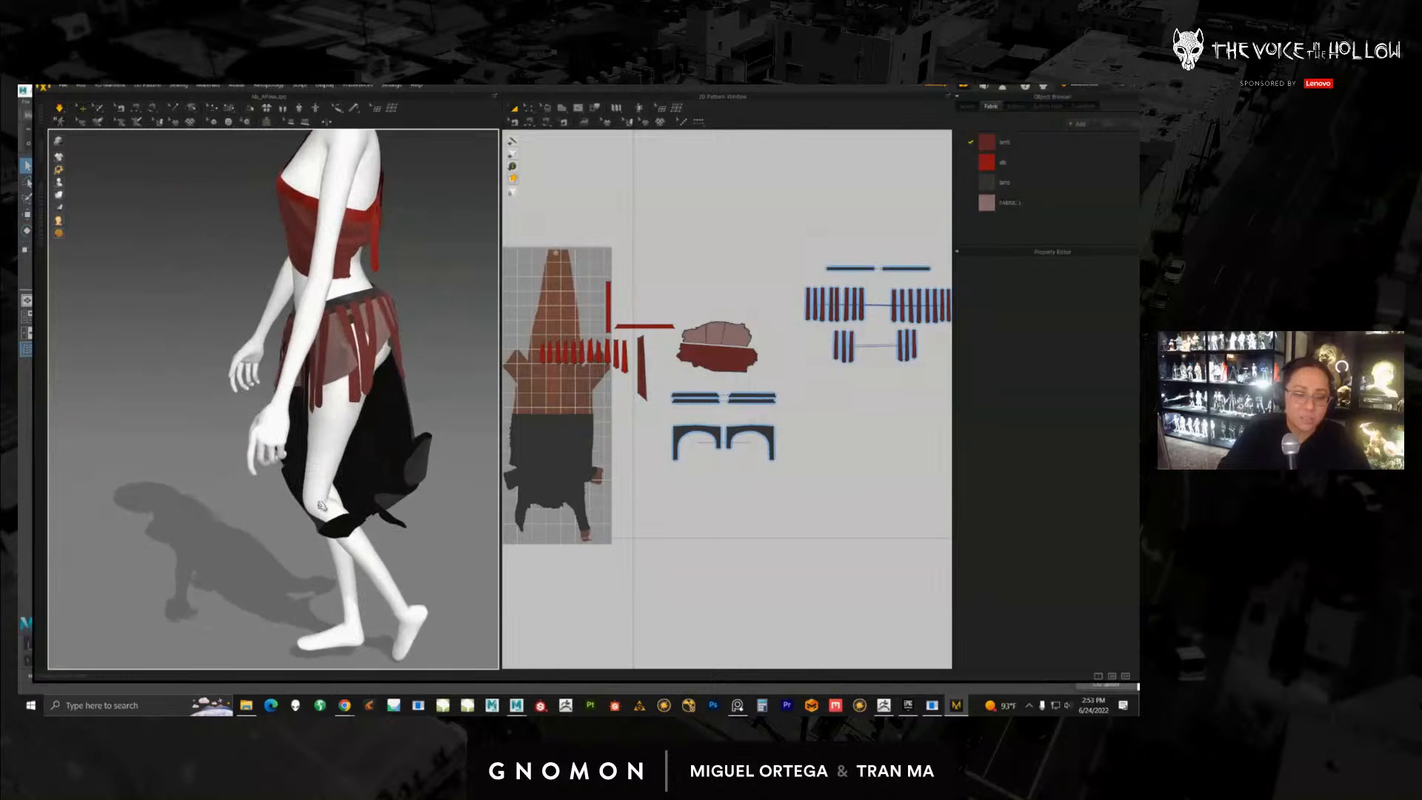
drag(348, 523, 308, 572)
drag(399, 510, 429, 568)
Step: Select all of the garment's pattern pieces and change their particle distance
scroll(592, 296, down, 5)
drag(622, 288, 883, 482)
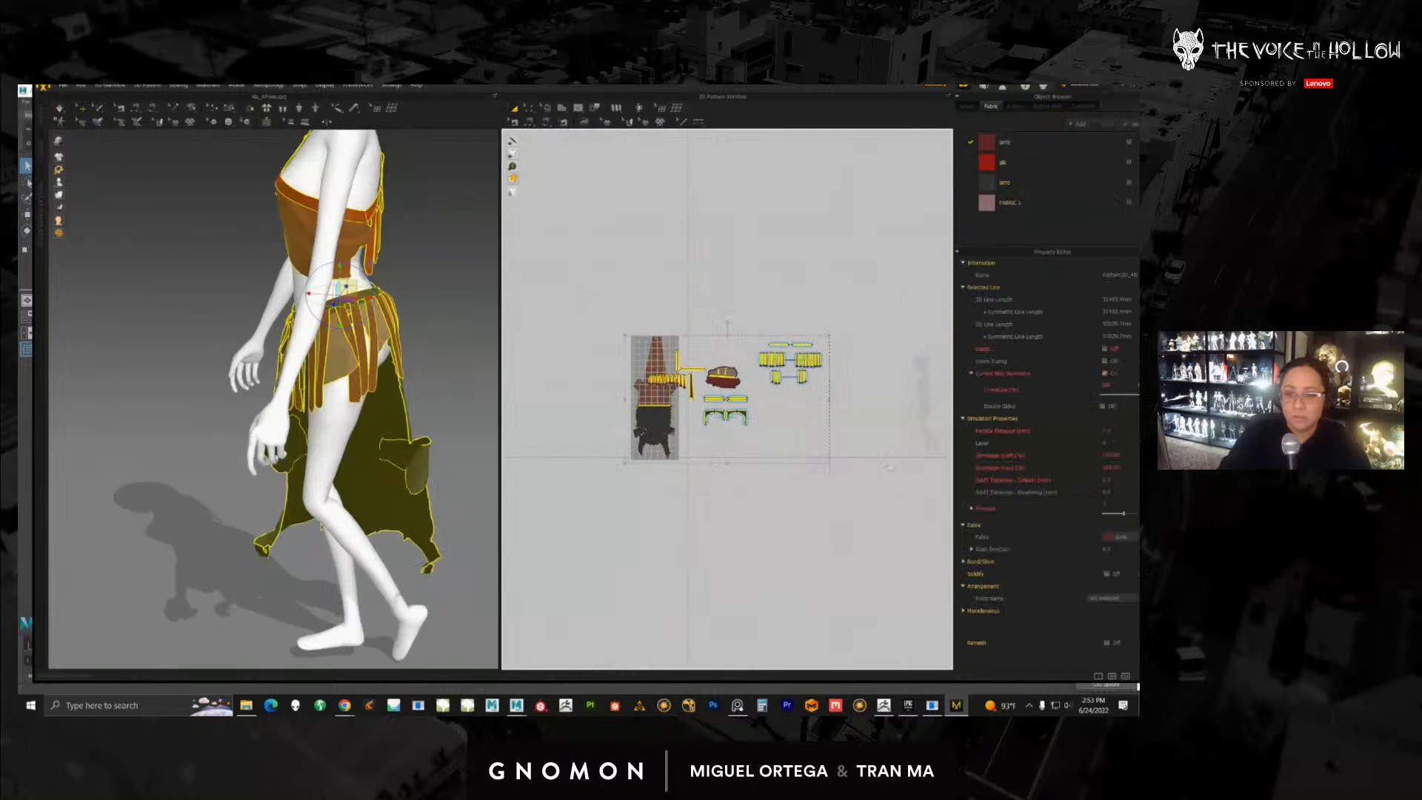
click(1117, 431)
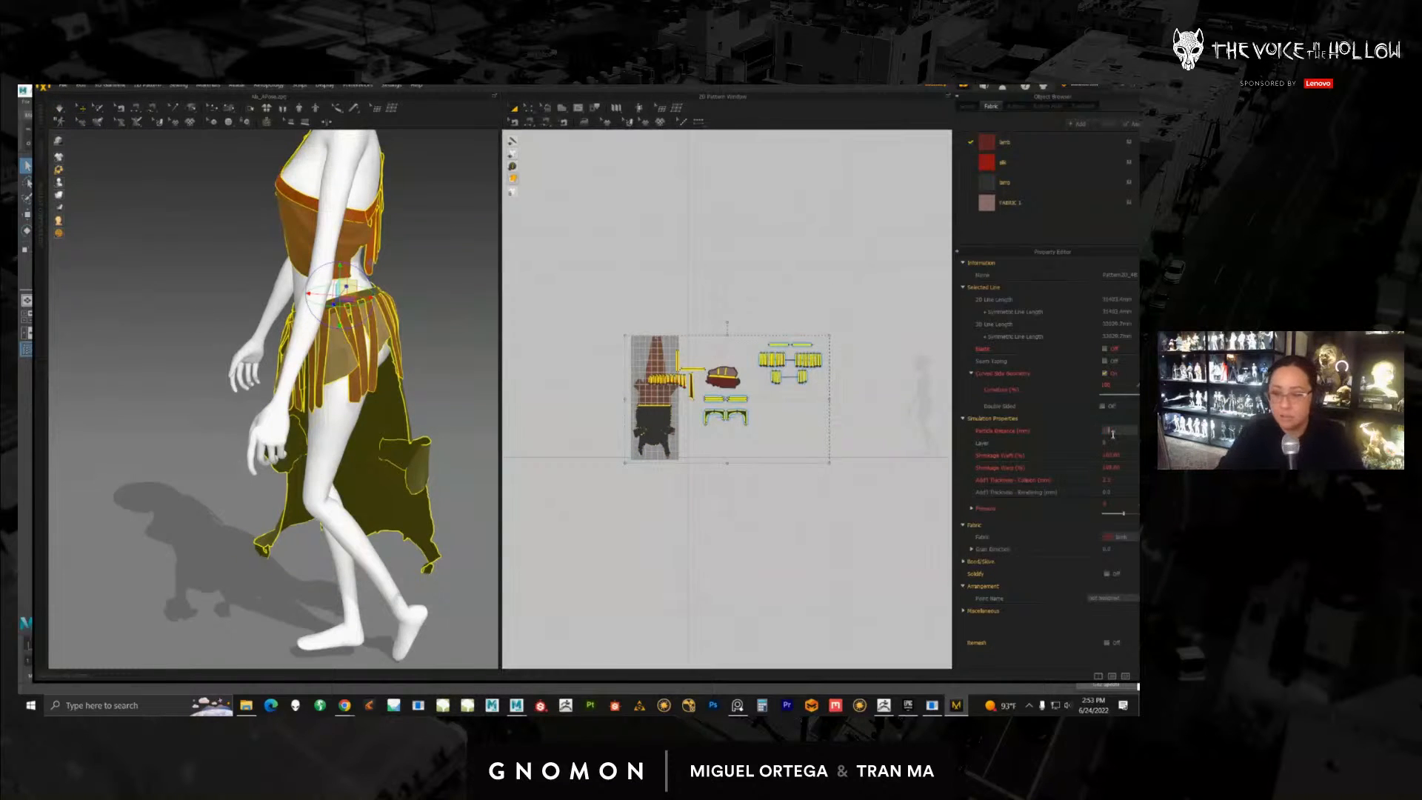
key(Return)
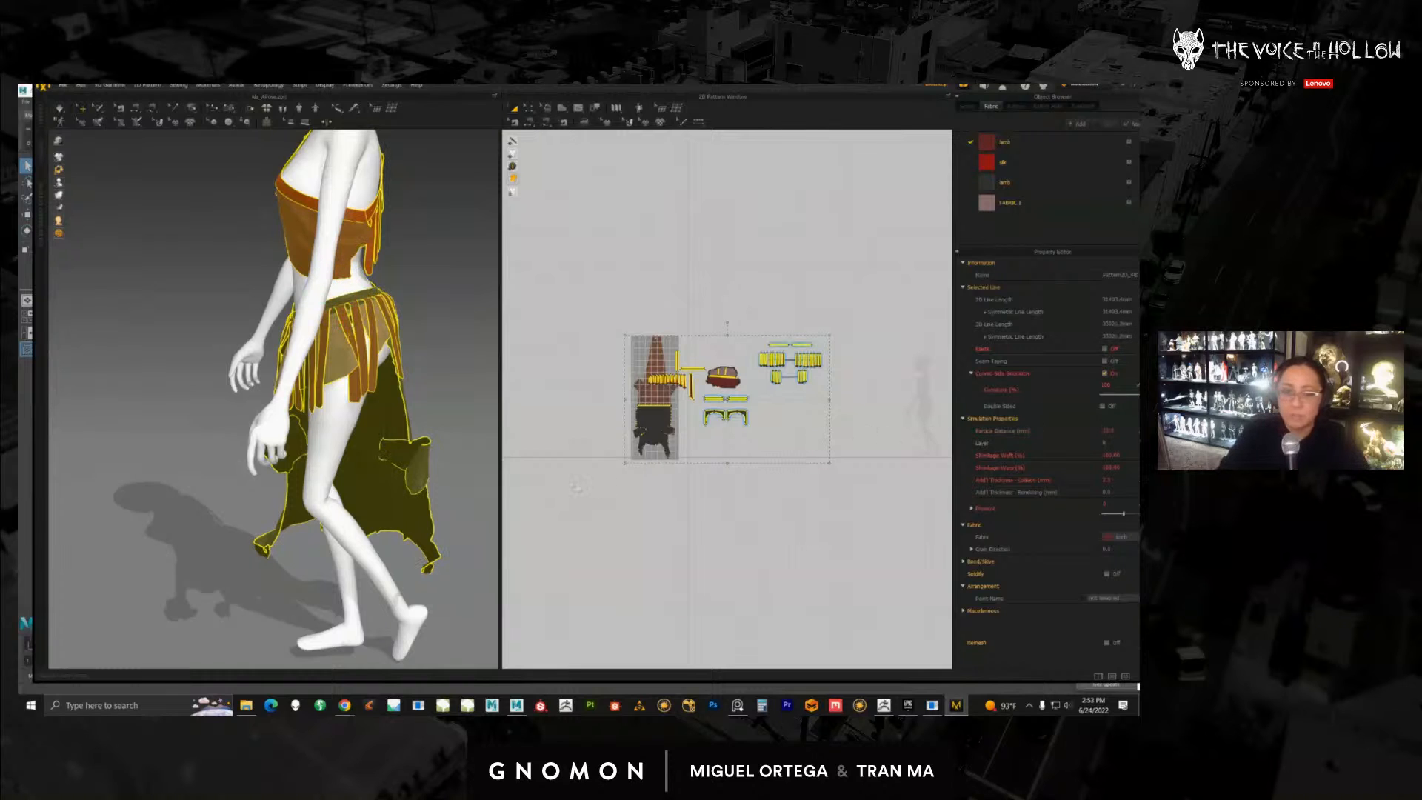
Step: Display the garment as a mesh and examine its density on the top and skirt
scroll(346, 504, up, 3)
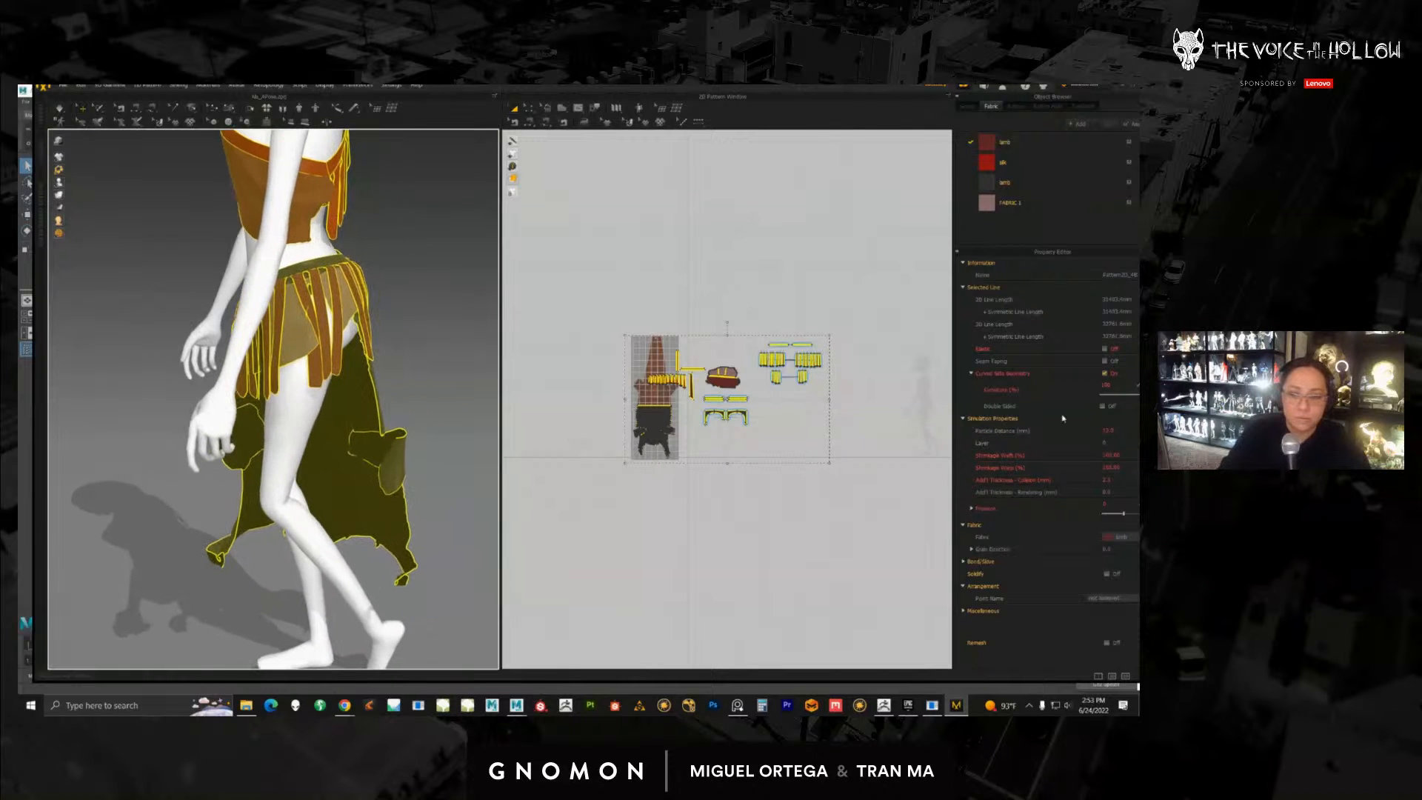
mouse_move(60, 194)
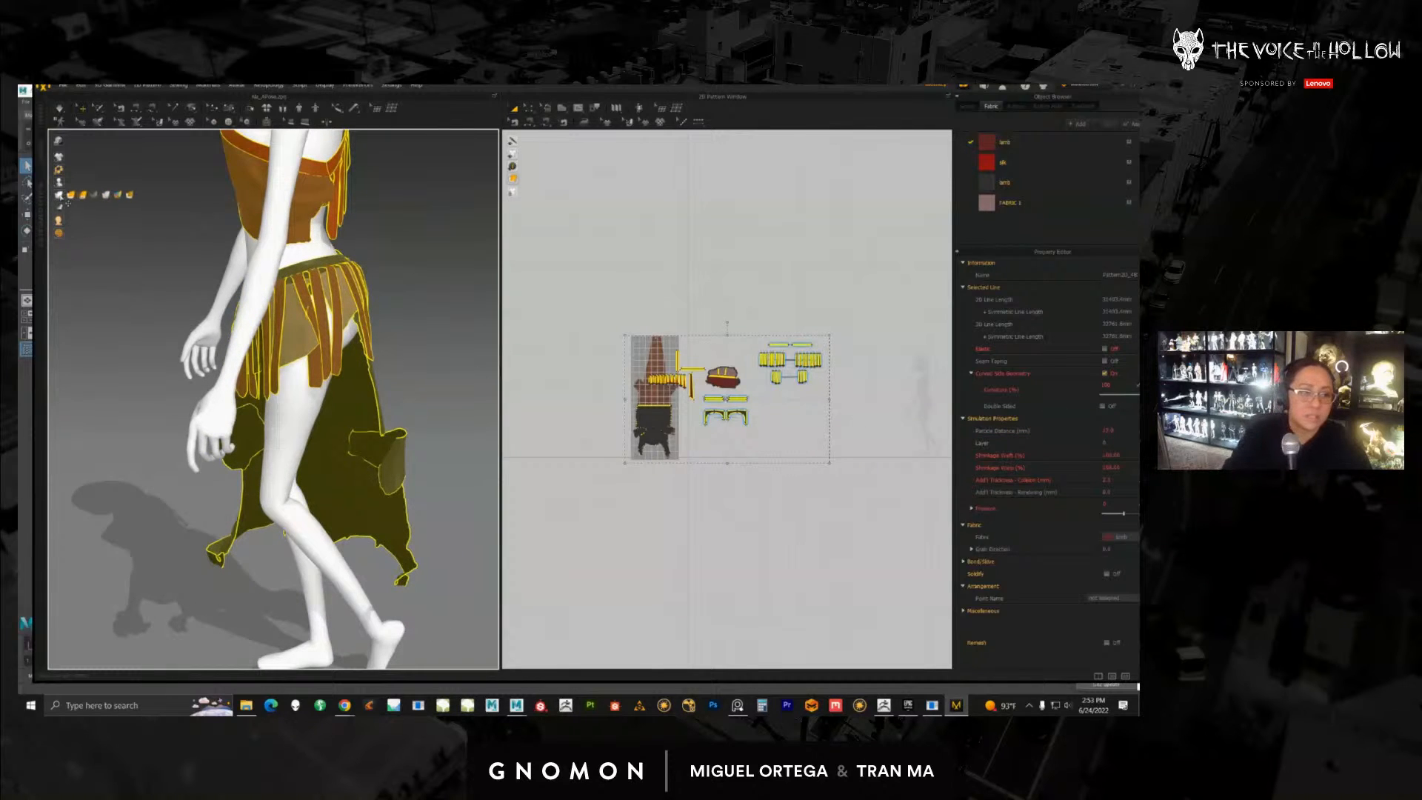
click(134, 198)
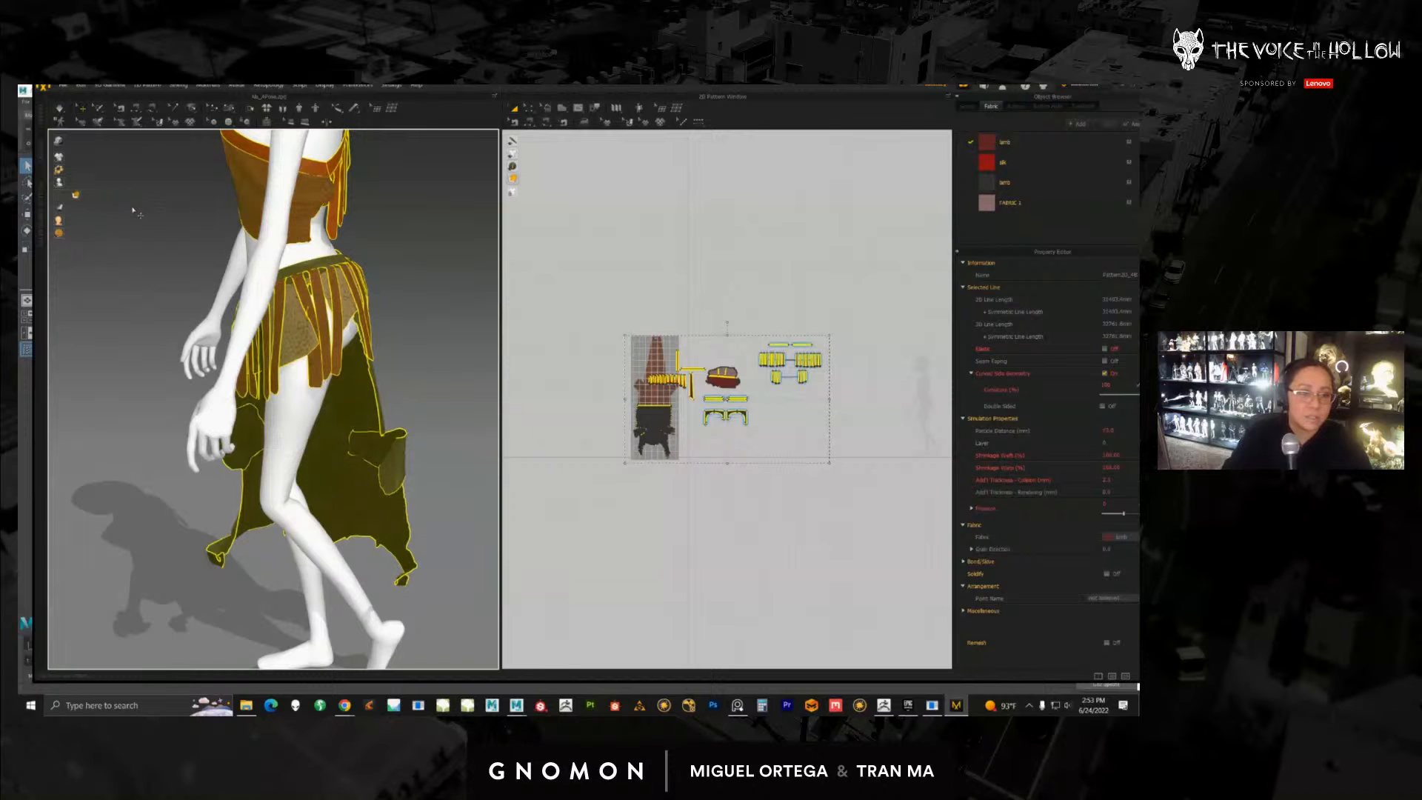
middle_drag(317, 280, 320, 399)
scroll(320, 400, up, 4)
right_drag(320, 399, 370, 409)
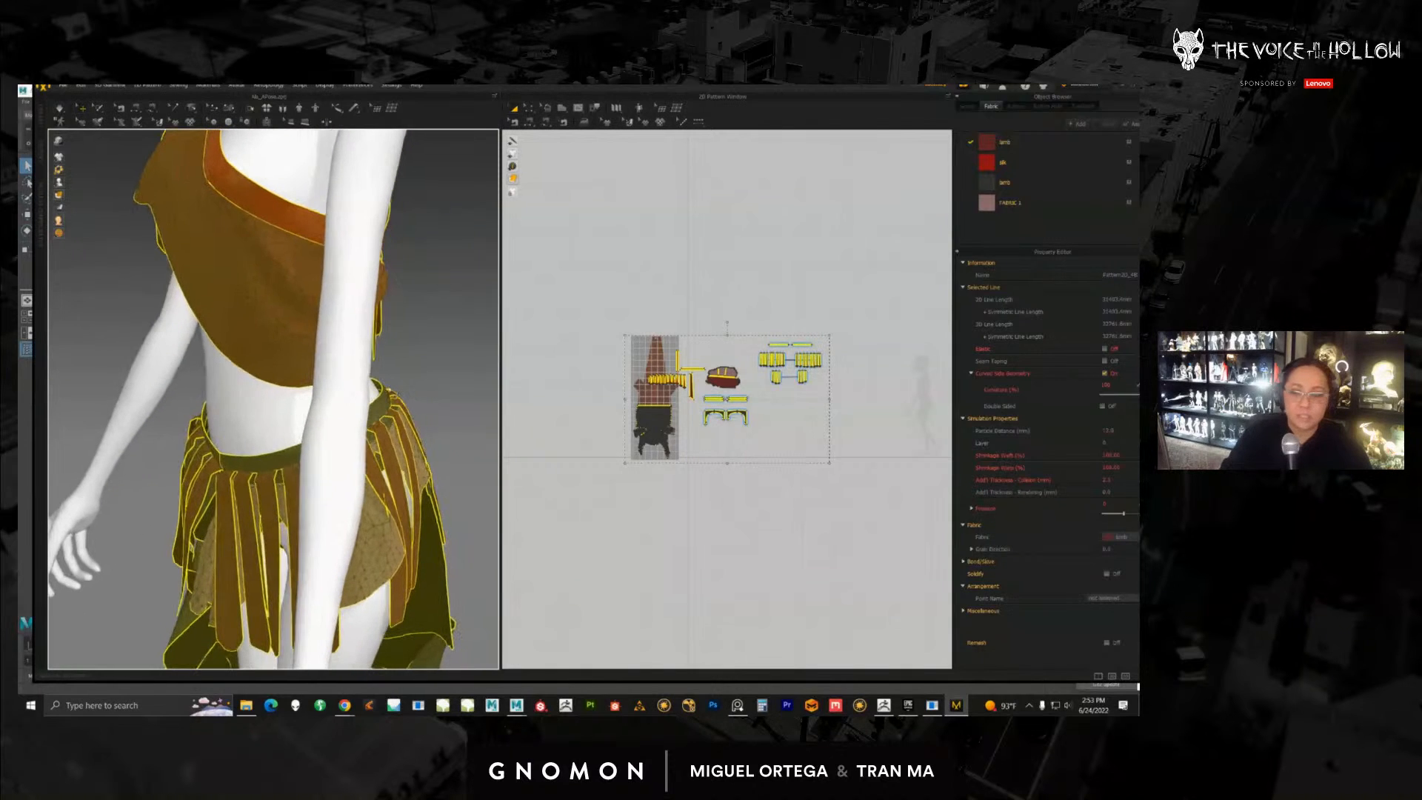
Step: Try a finer particle distance on all the selected pattern pieces and inspect the top's mesh up close
double_click(1116, 432)
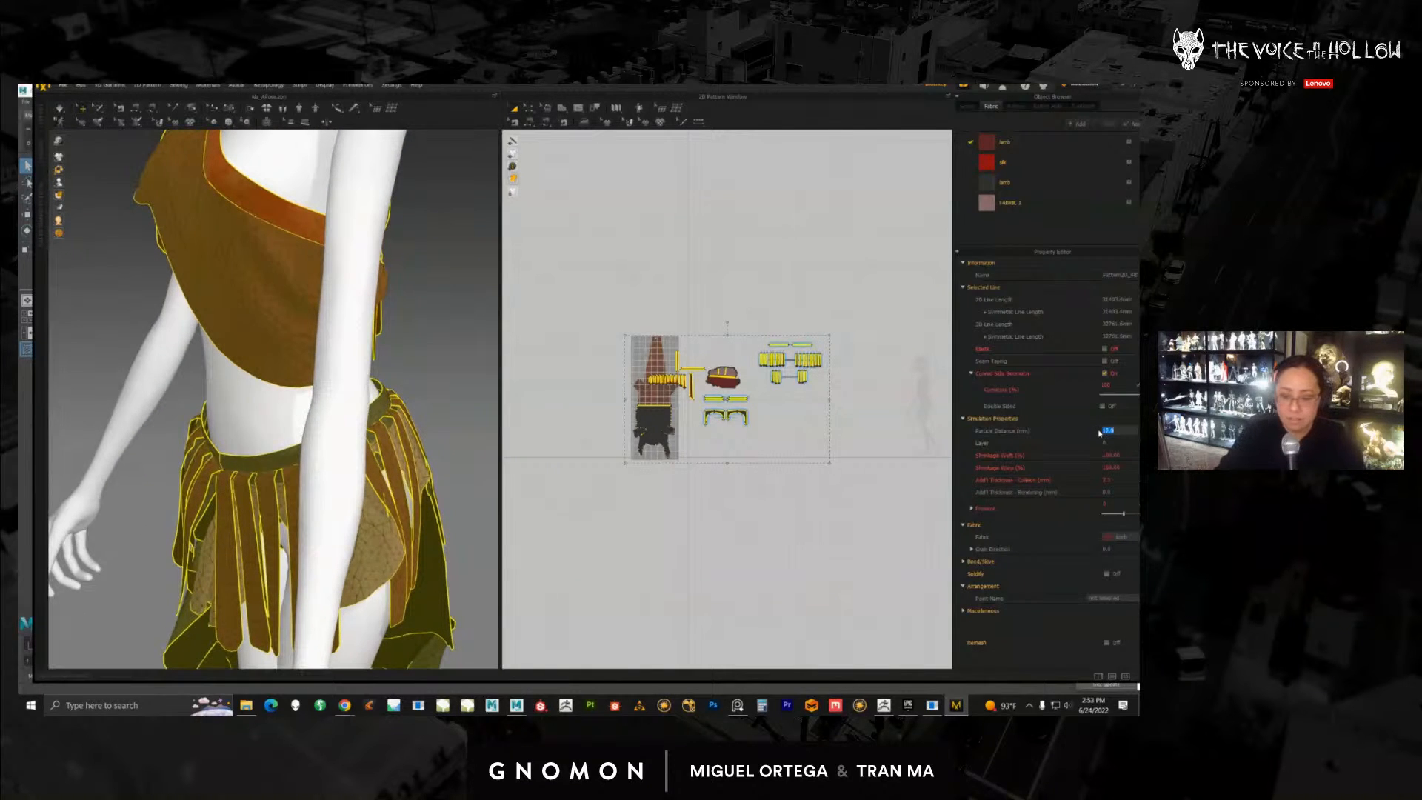
key(Return)
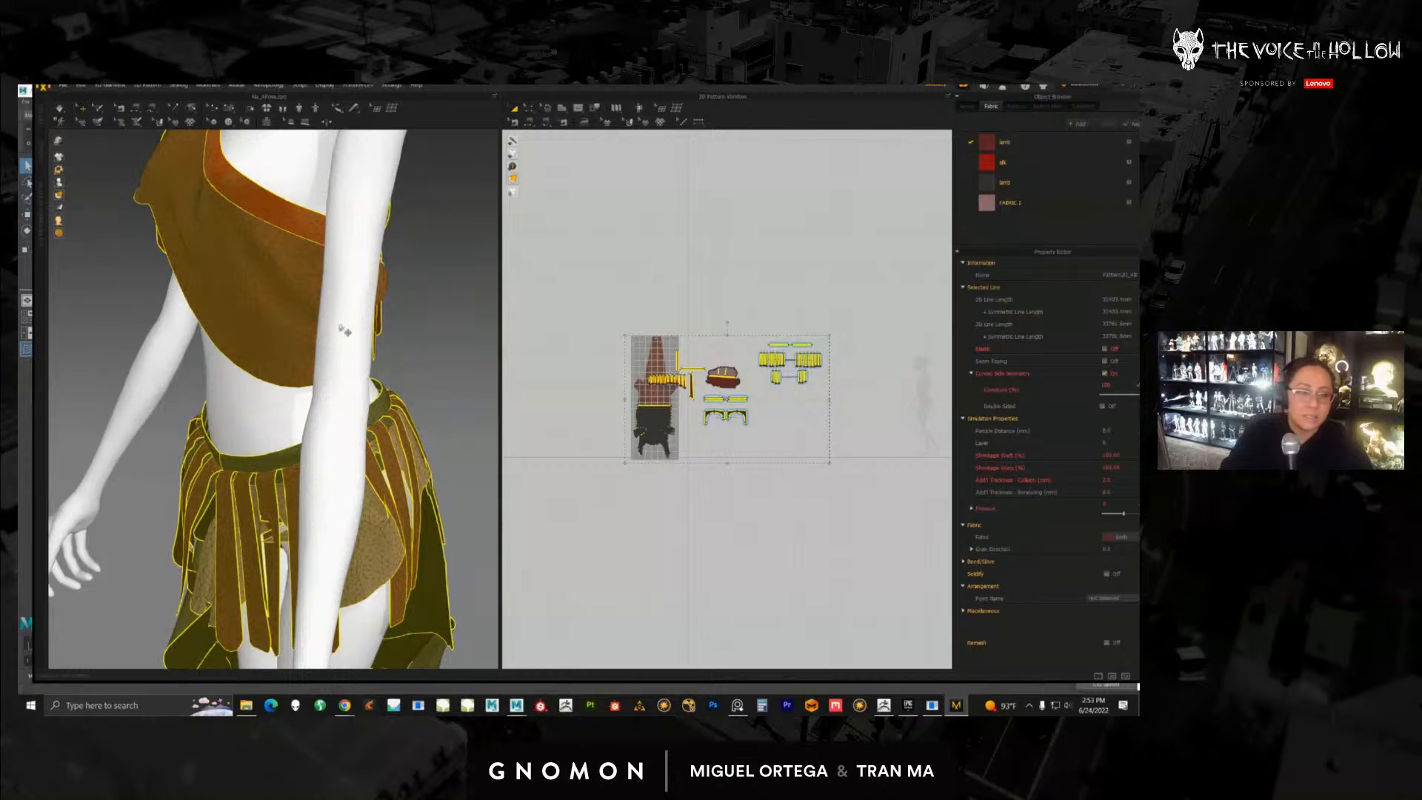
scroll(412, 590, up, 10)
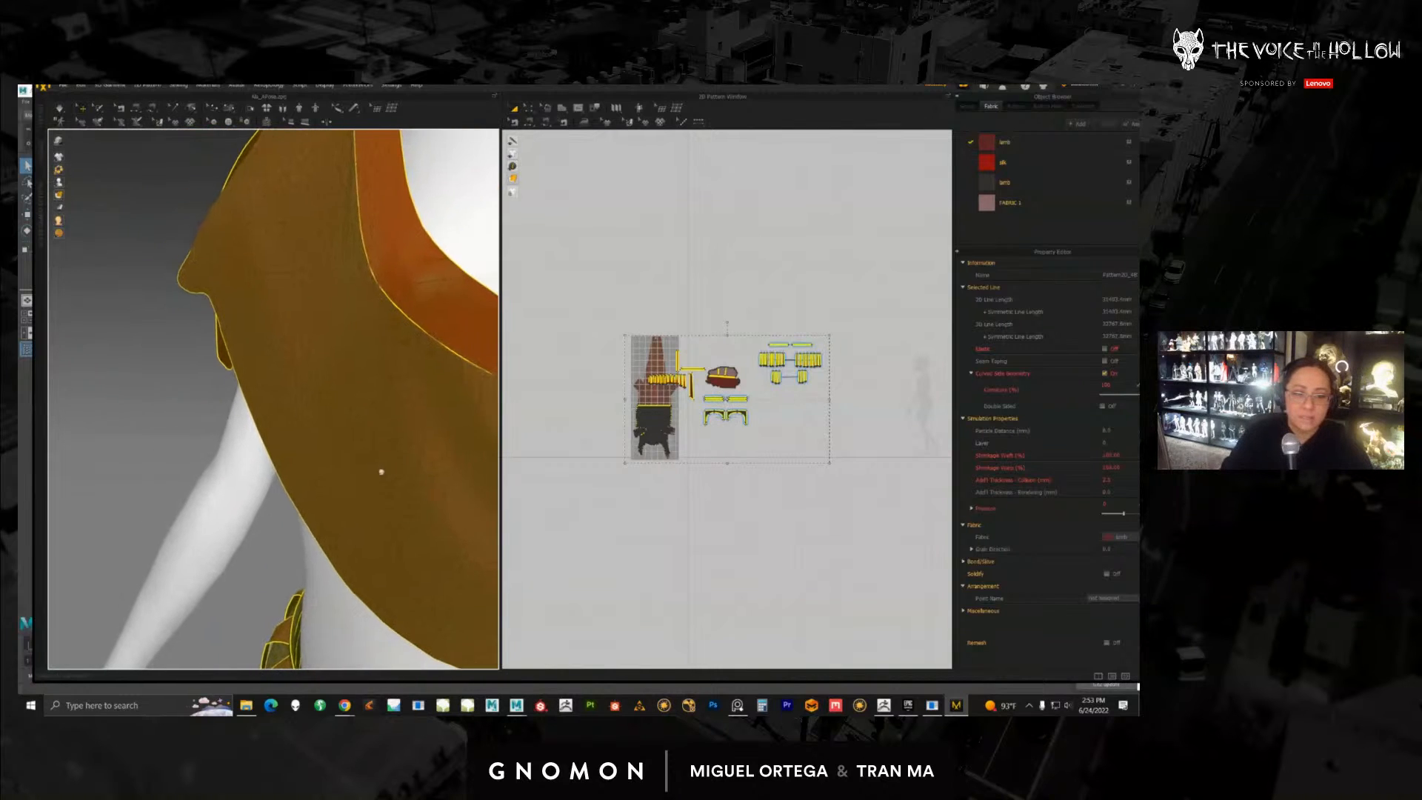
Step: Set the particle distance of all the selected pattern pieces to 10 mm
double_click(1118, 433)
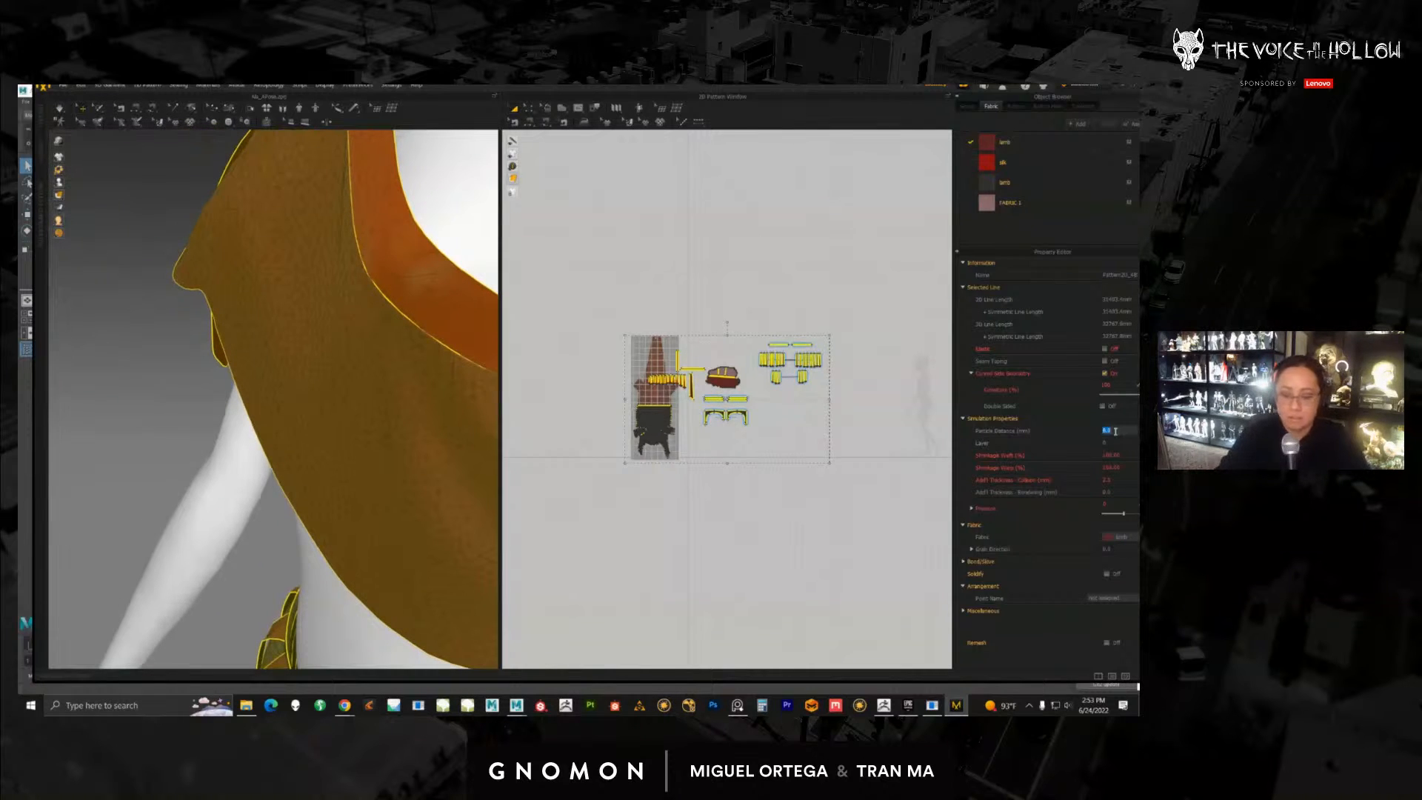
text(10)
key(Return)
scroll(296, 438, down, 10)
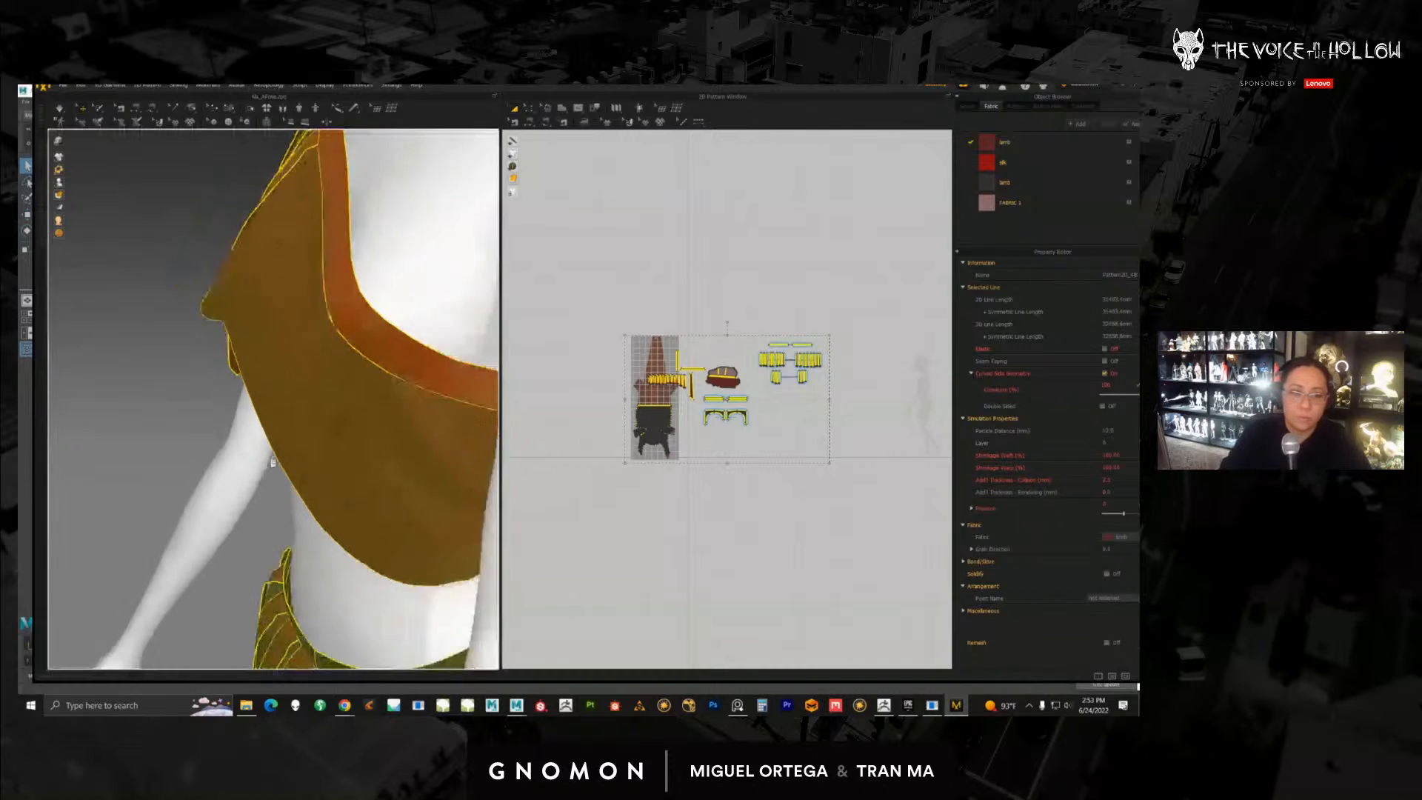
scroll(296, 439, up, 5)
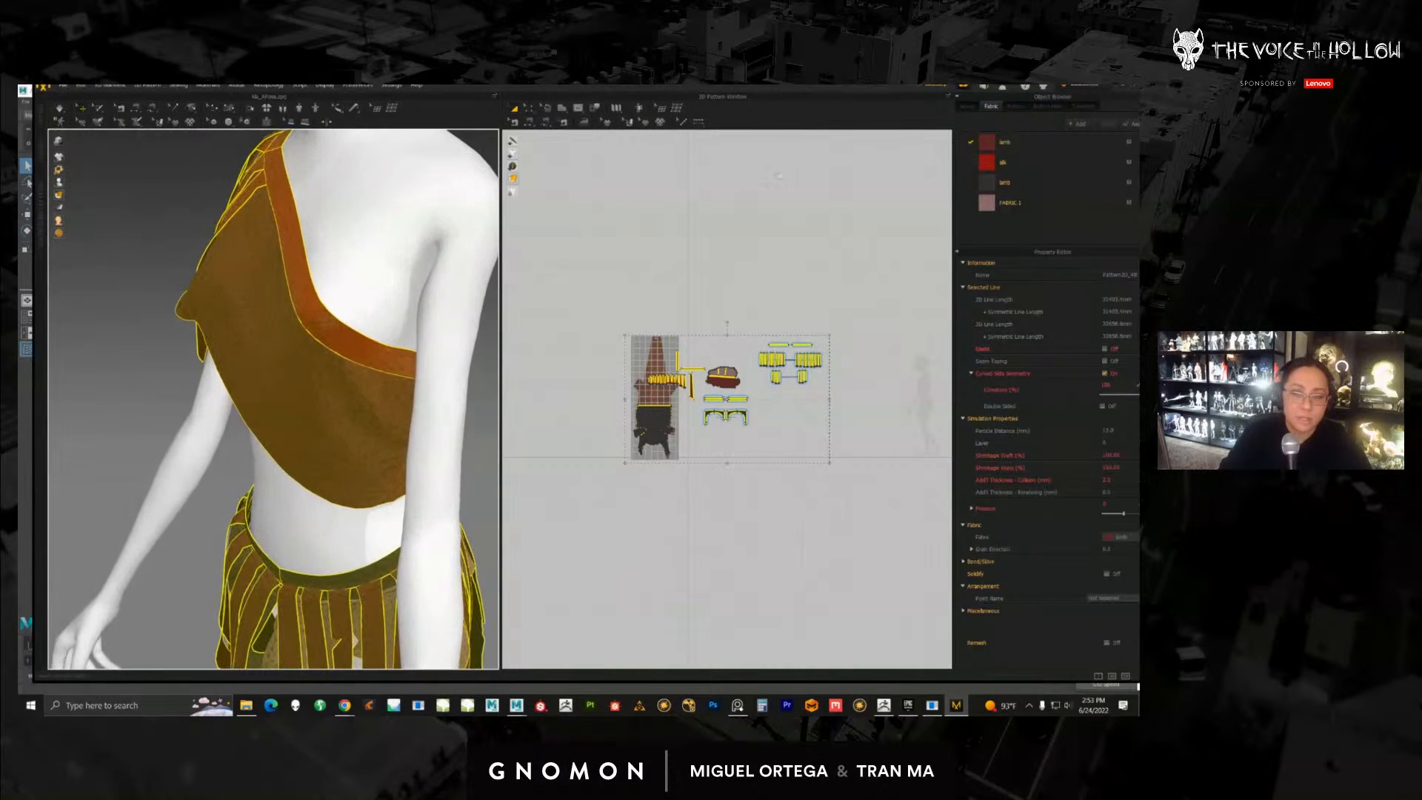
Step: View the garment's UV layout in the UV Editor workspace and return to the Simulation workspace
click(1084, 87)
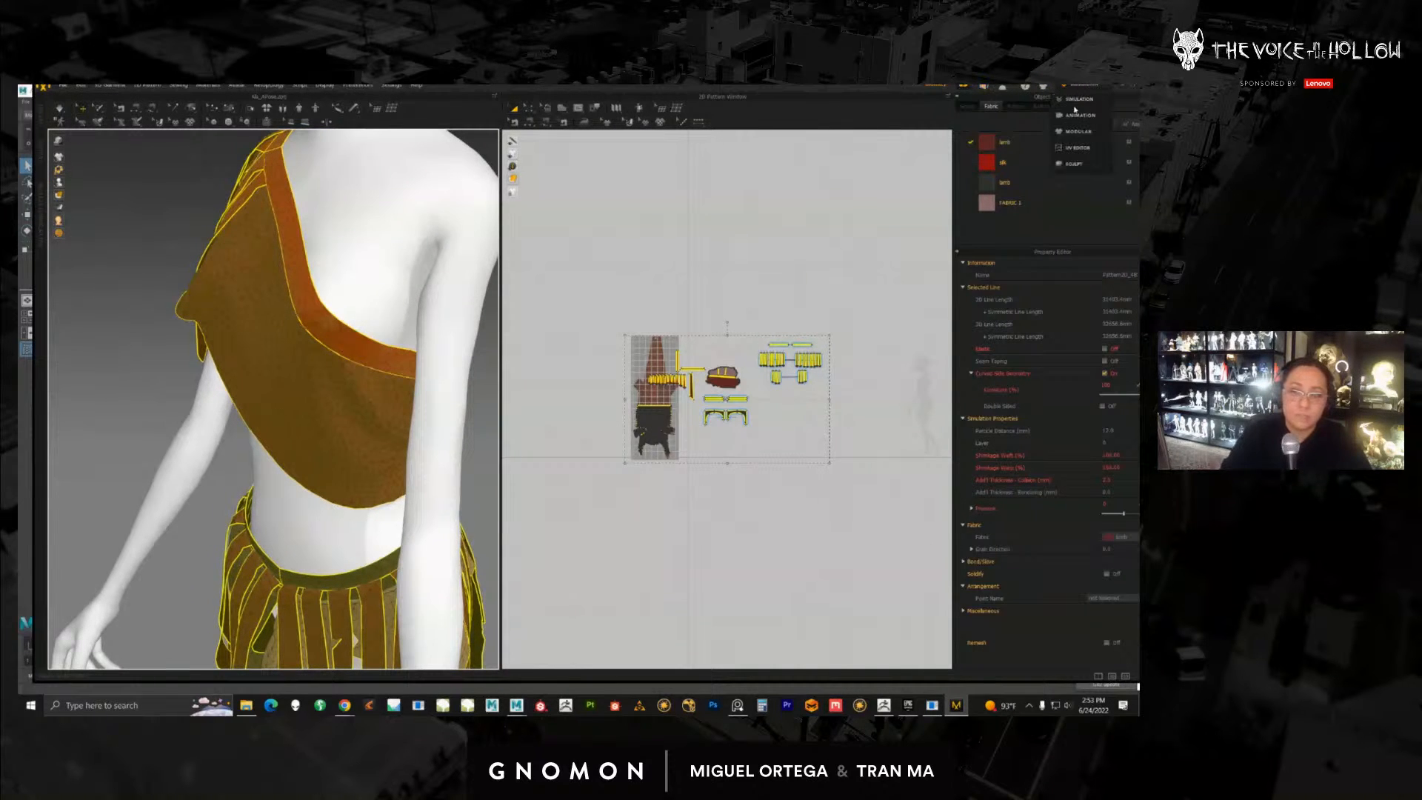
click(1078, 101)
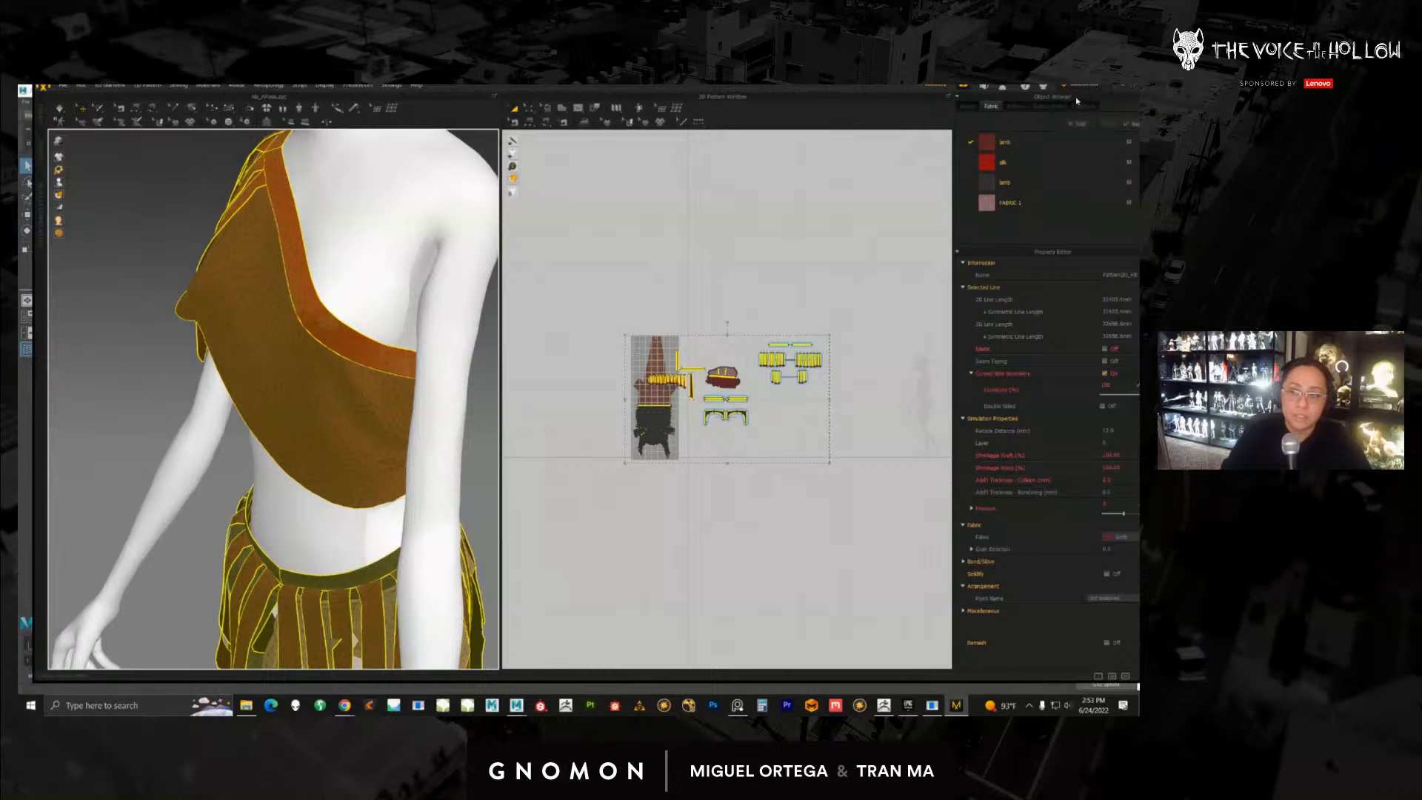
click(1083, 87)
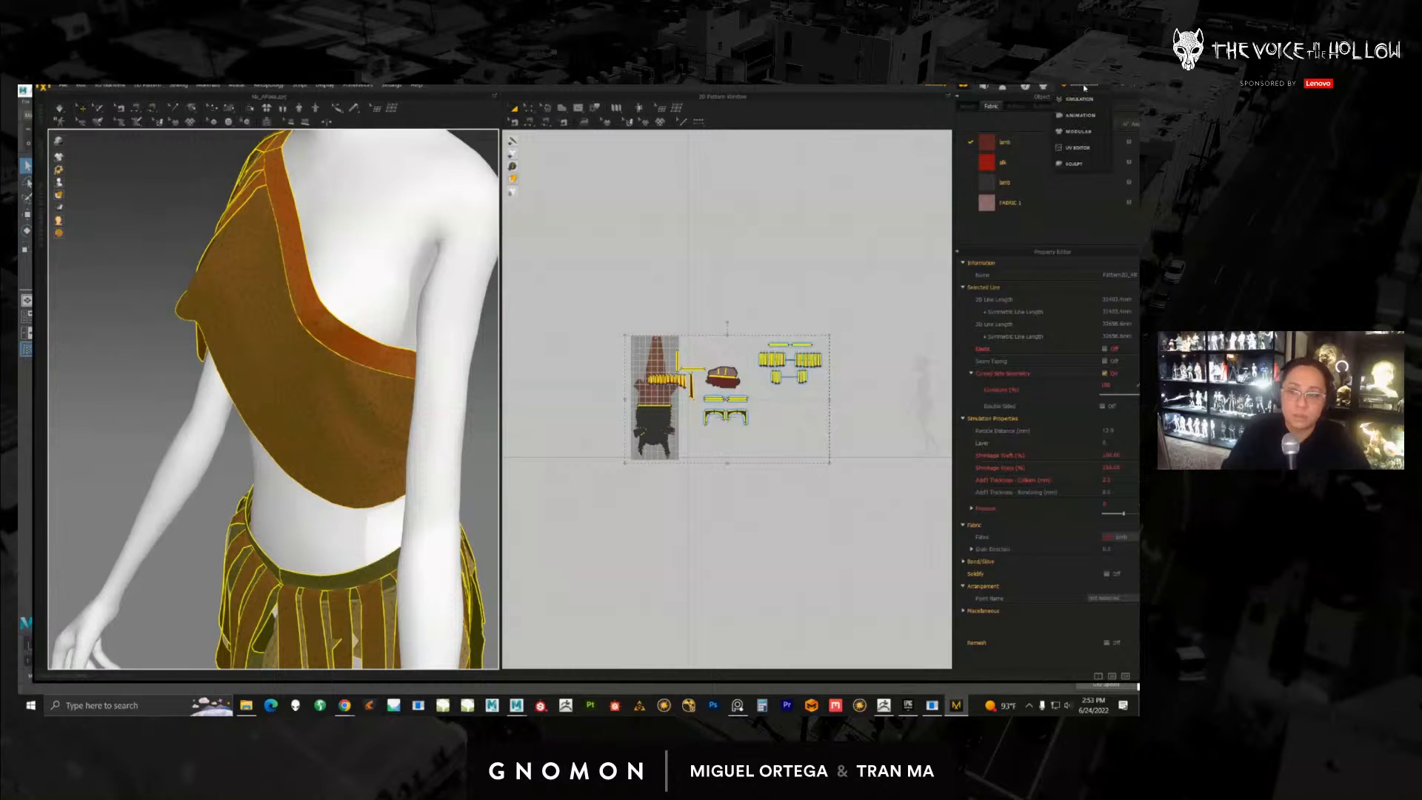
click(1078, 149)
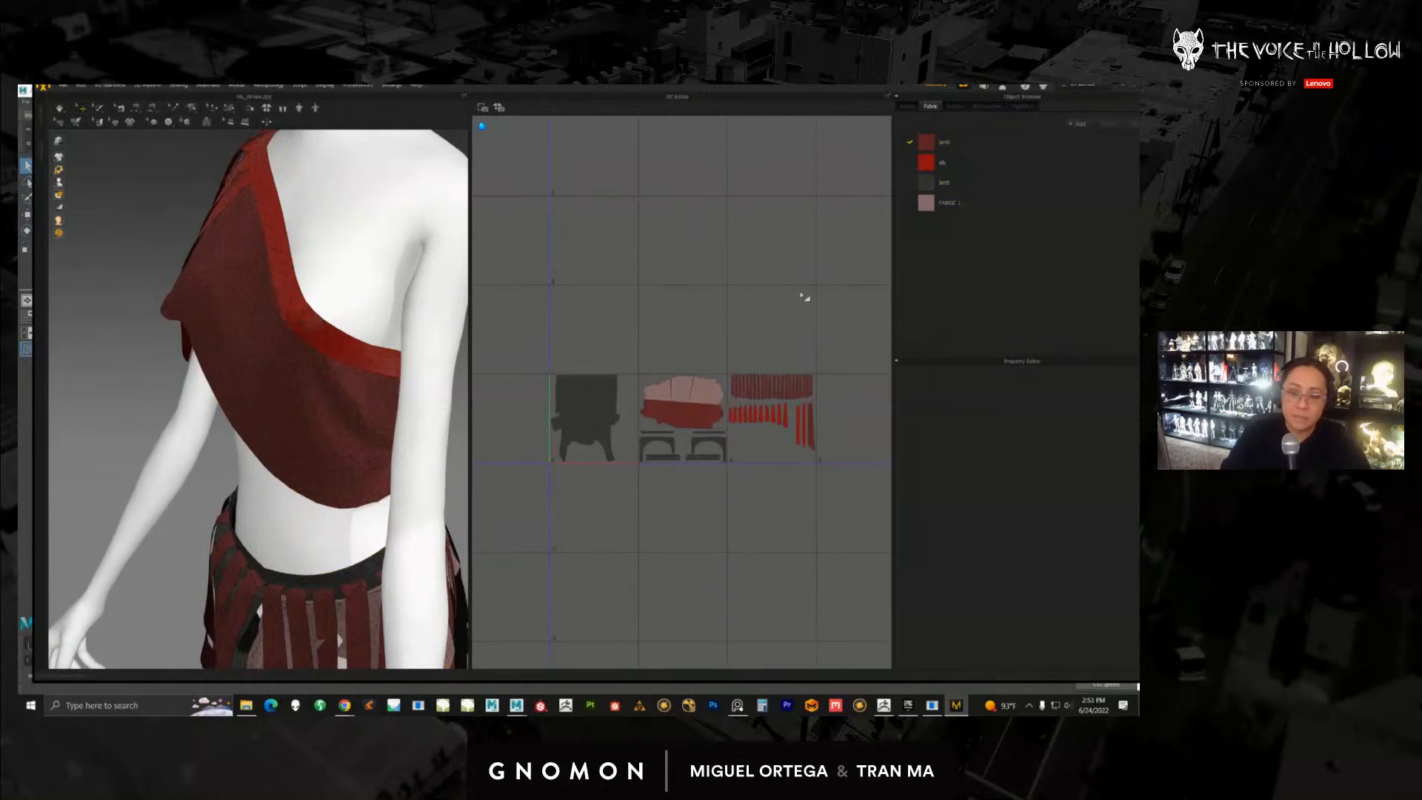
click(1083, 87)
click(1078, 101)
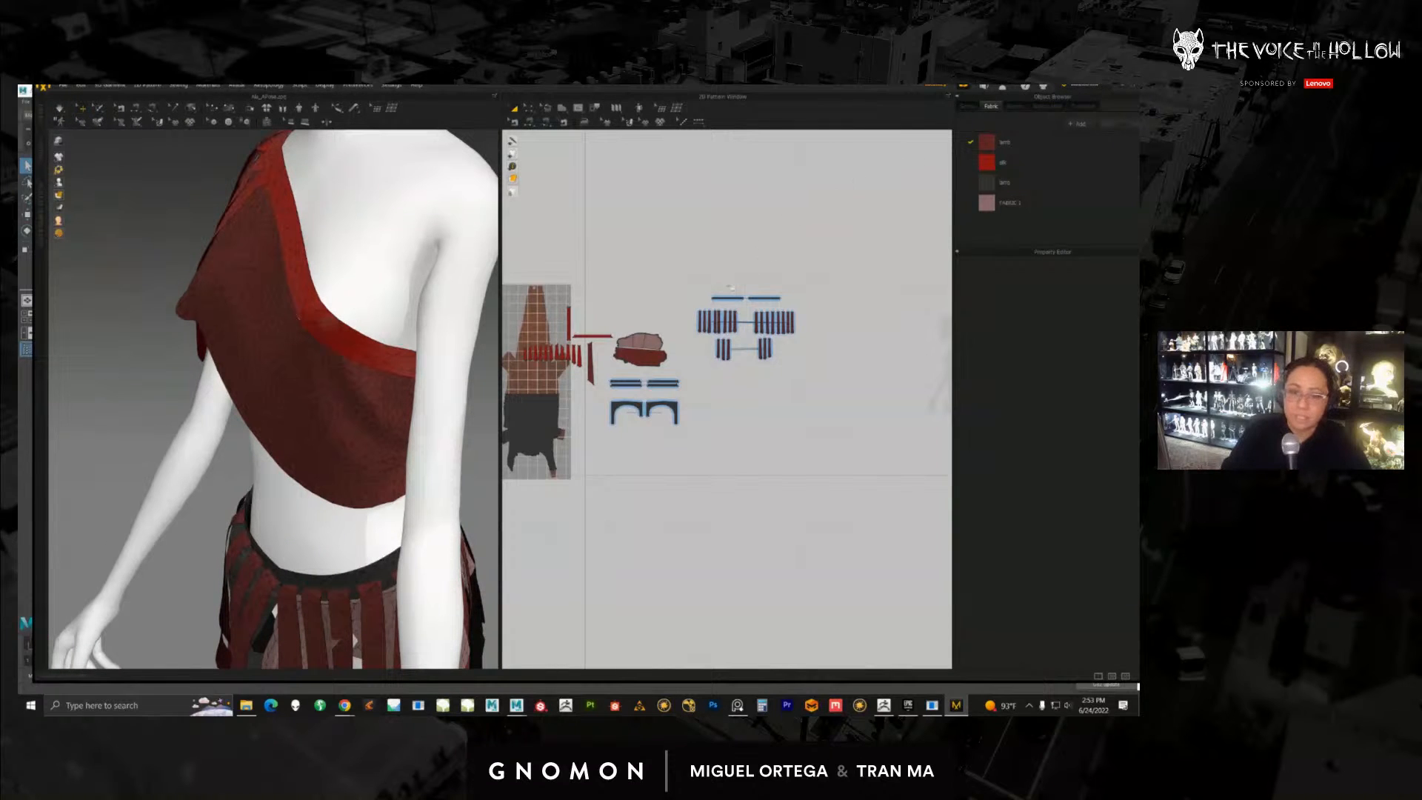
Step: Switch the garment's display from mesh back to its shaded fabric surface
scroll(342, 273, down, 7)
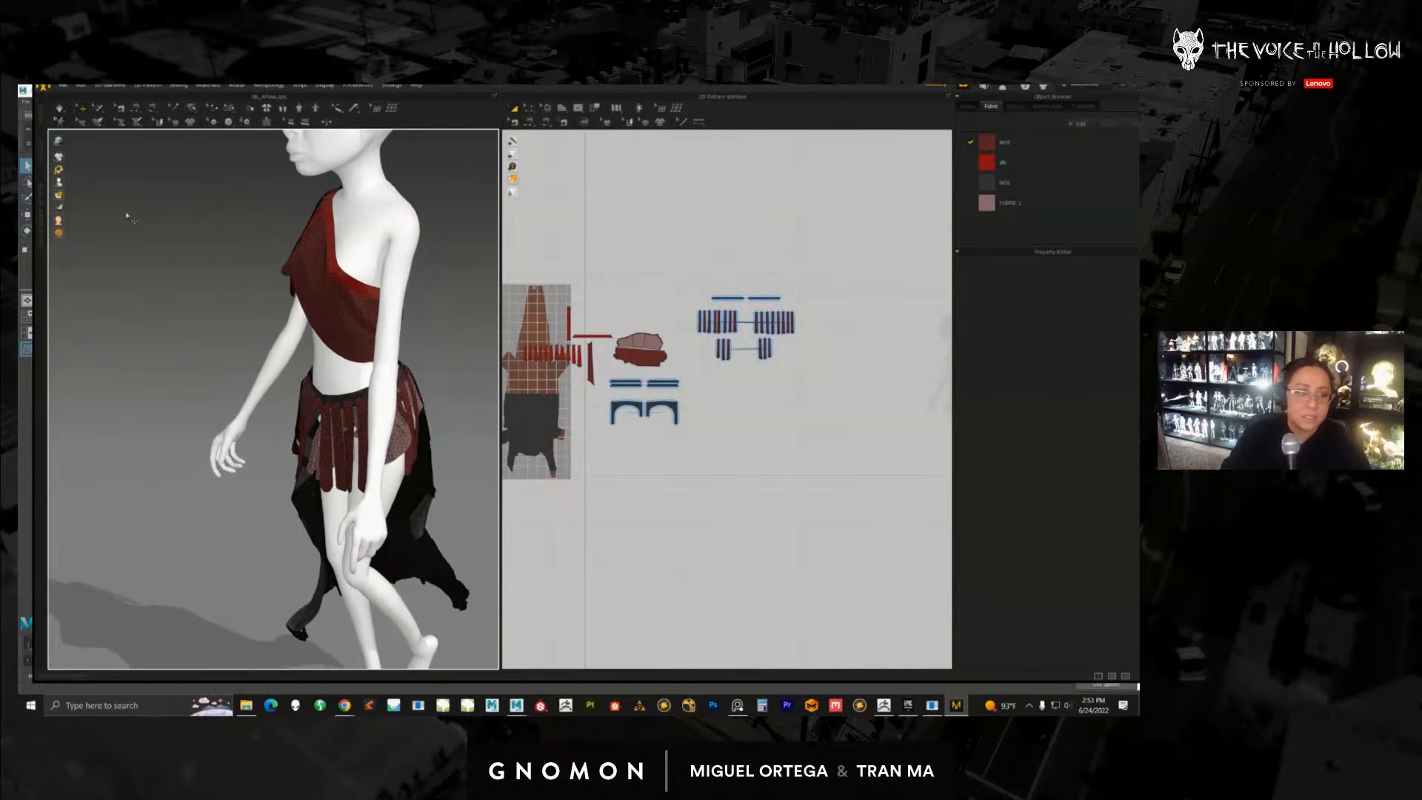
mouse_move(59, 195)
click(77, 196)
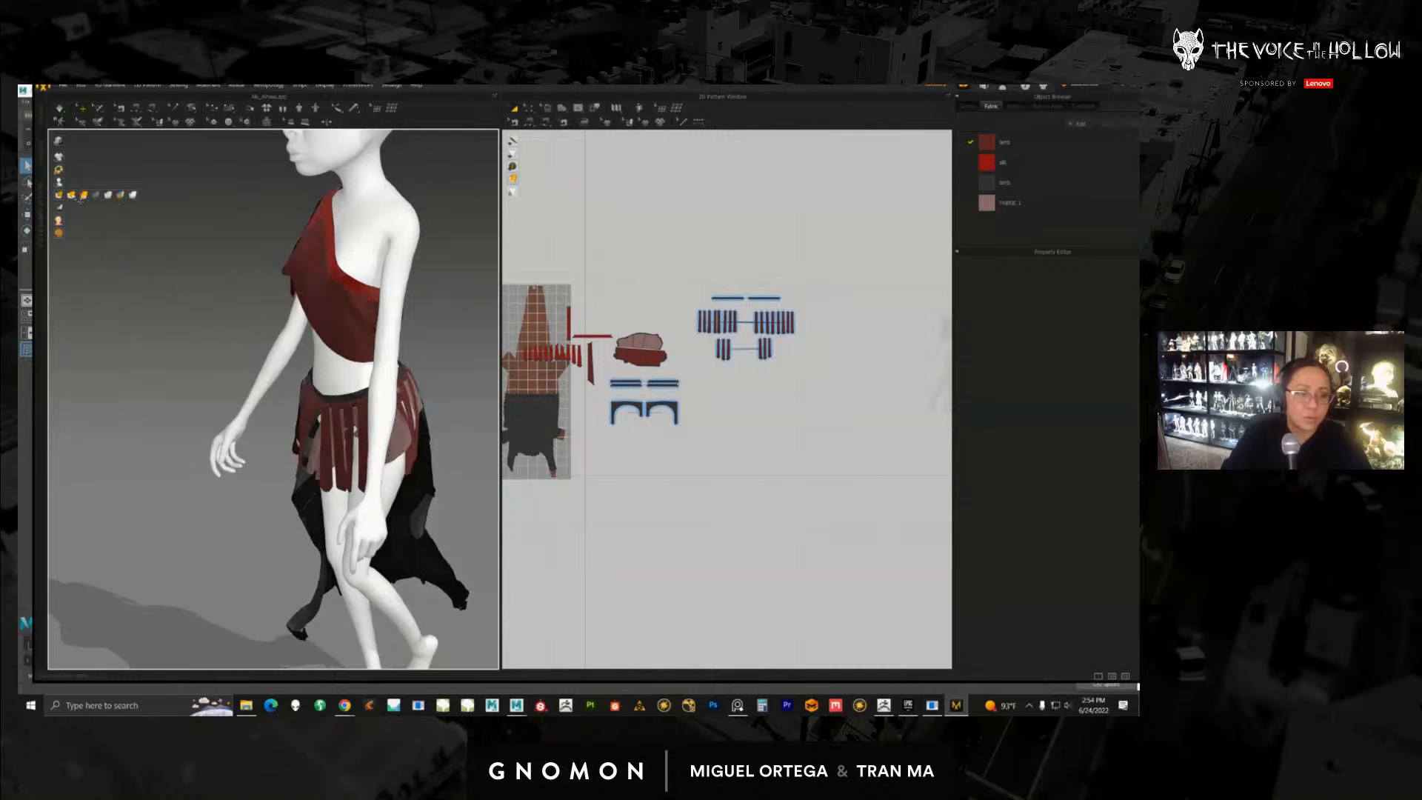
middle_drag(165, 271, 154, 245)
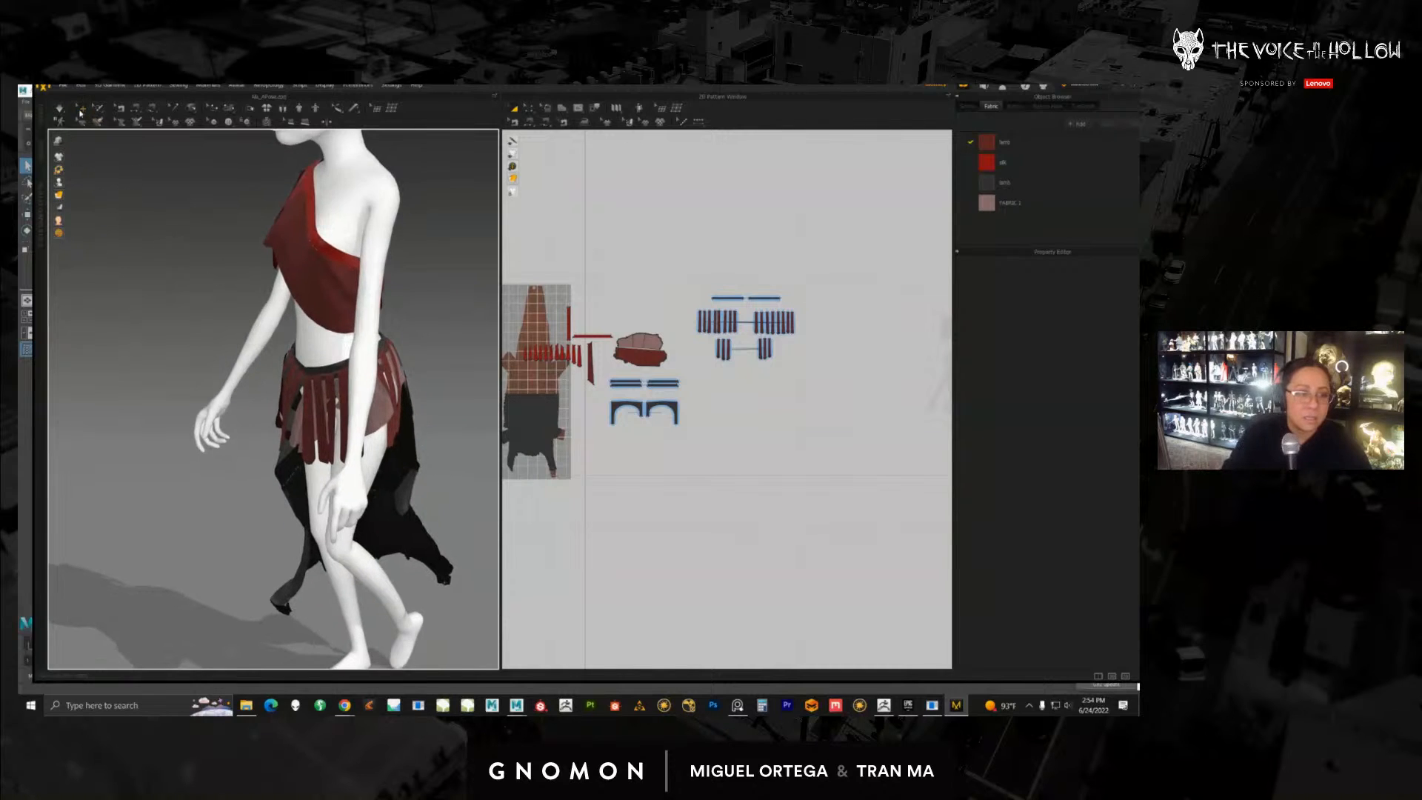
Step: Simulate the garment at the new particle distance and examine the skirt and back cloth from behind and from the front
click(59, 108)
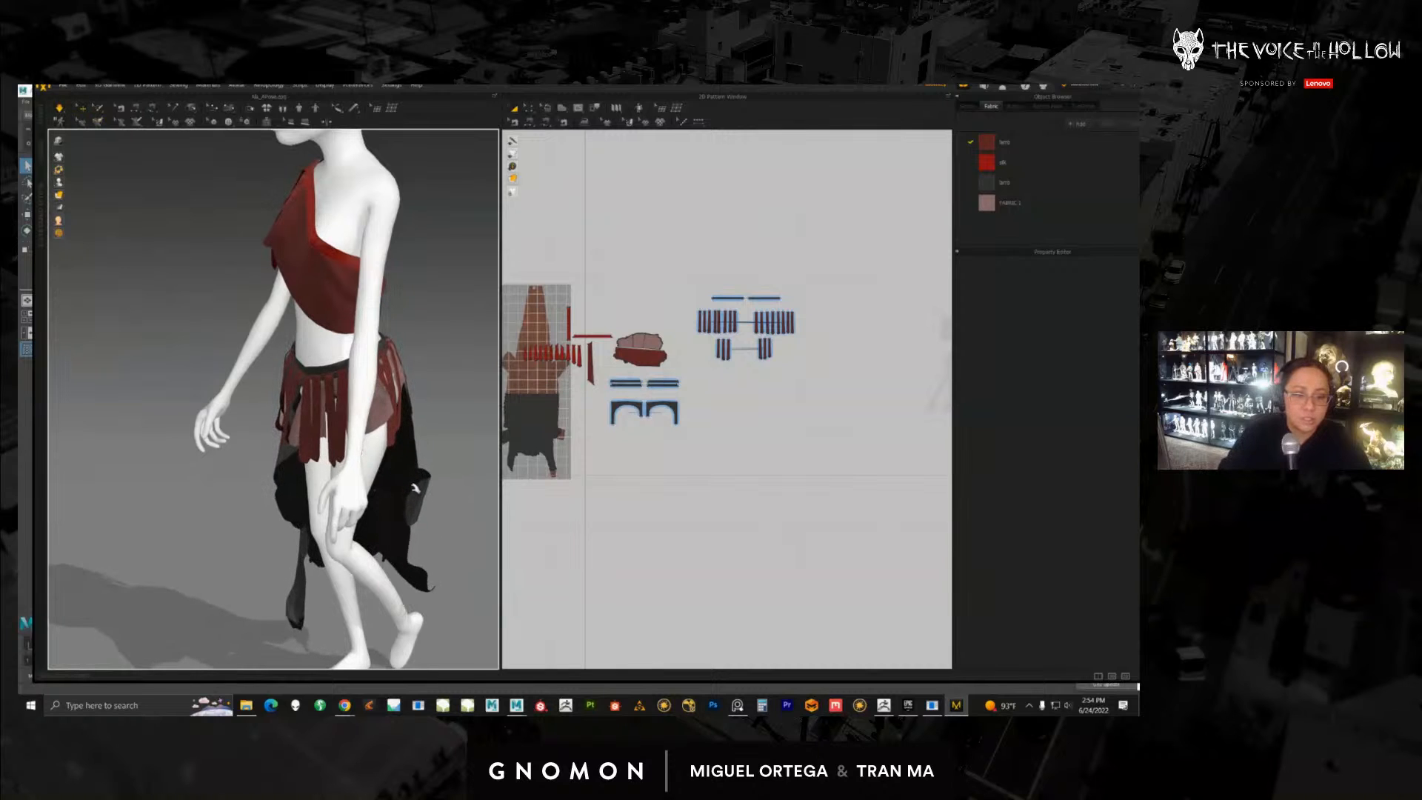
right_drag(351, 522, 382, 526)
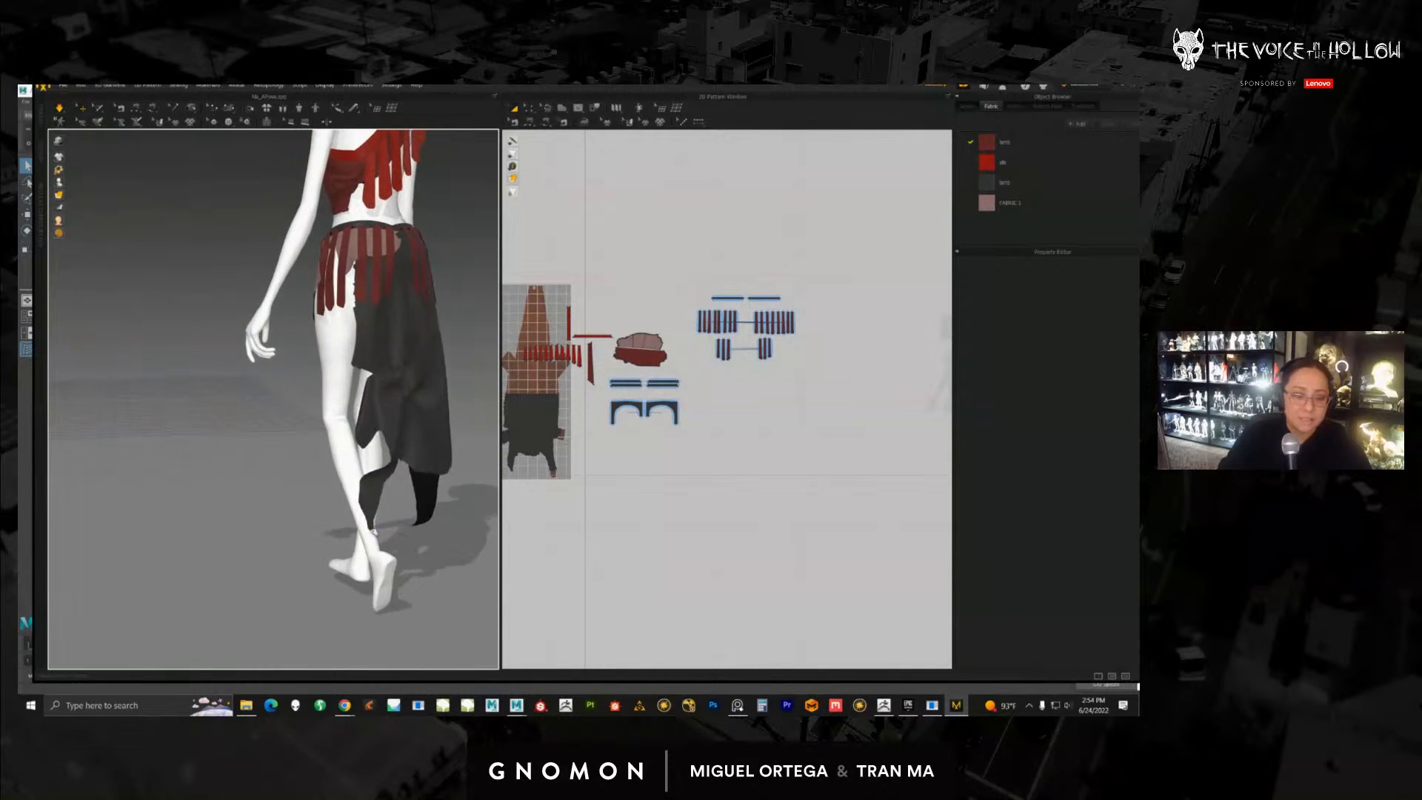
click(362, 409)
right_drag(362, 409, 390, 462)
scroll(476, 491, down, 4)
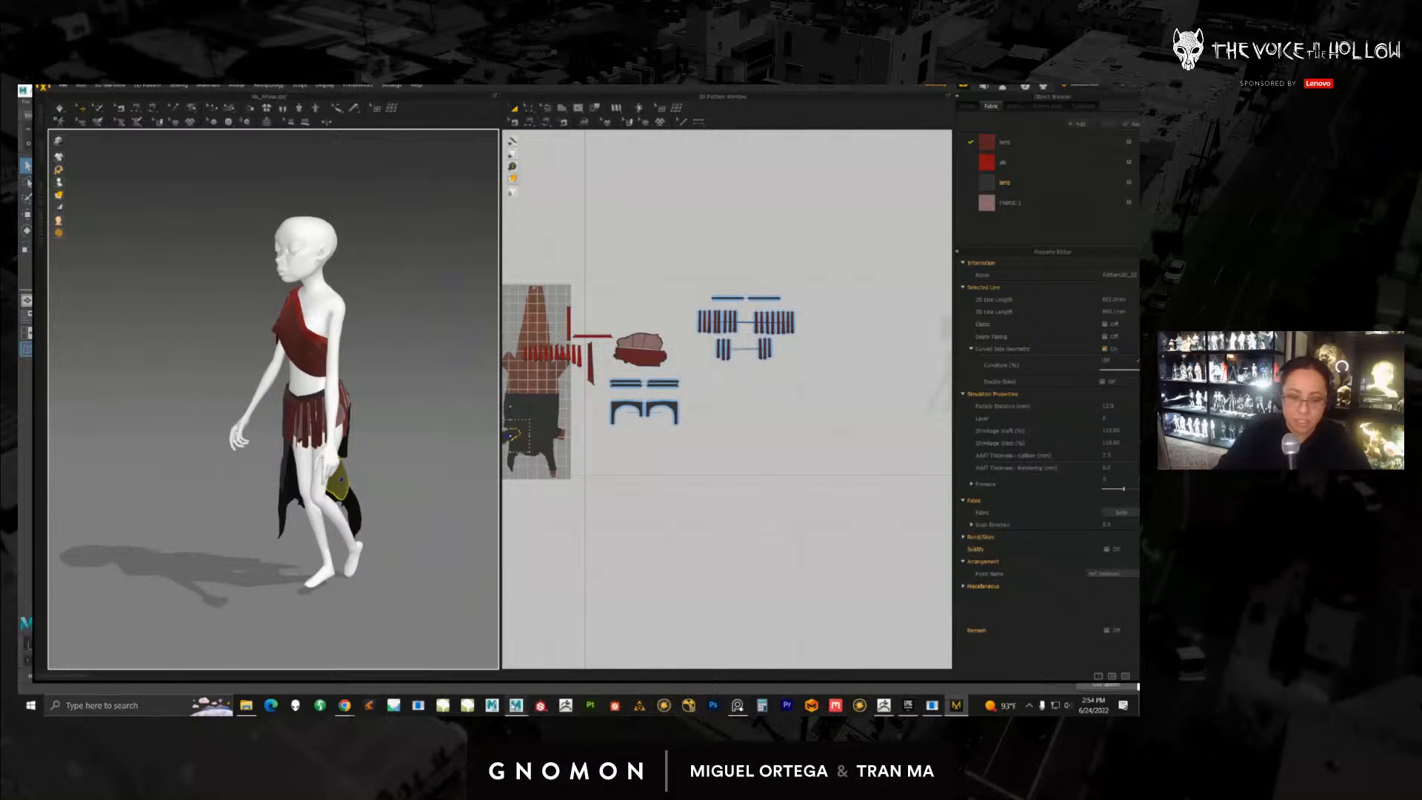
Step: Switch to the character scene in Maya and examine the posed body mesh from the side and front
mouse_move(516, 705)
click(560, 671)
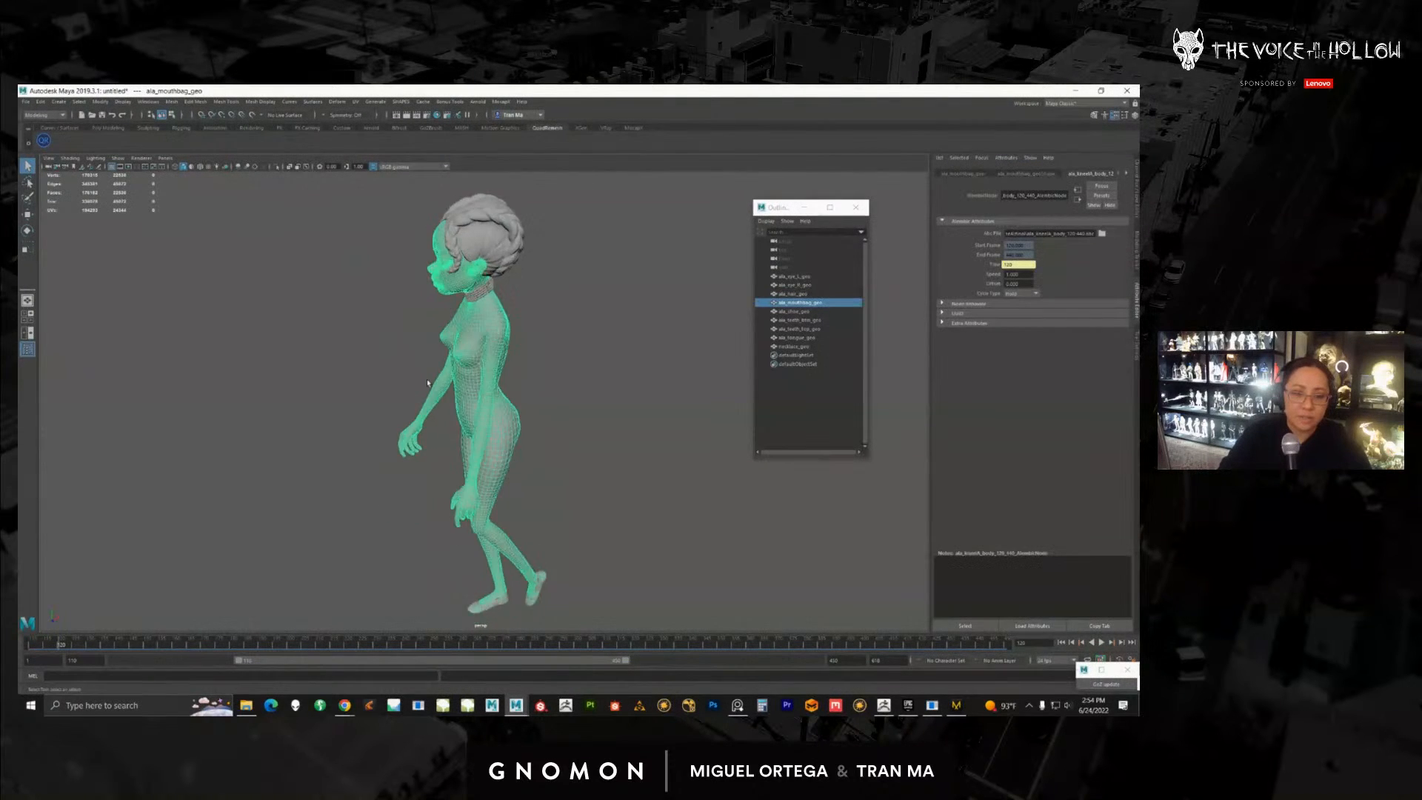
click(510, 362)
click(511, 307)
alt+drag(510, 311, 530, 358)
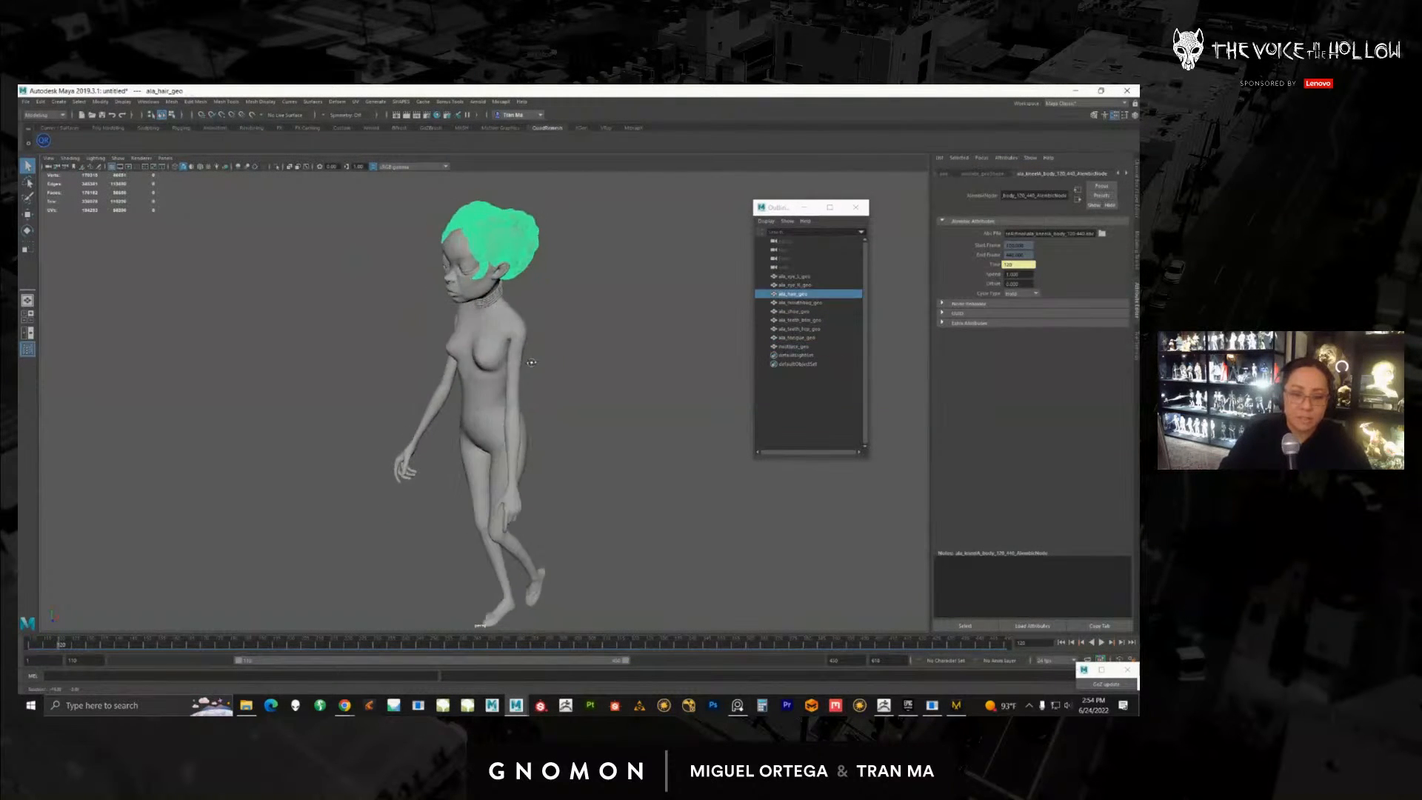
click(516, 446)
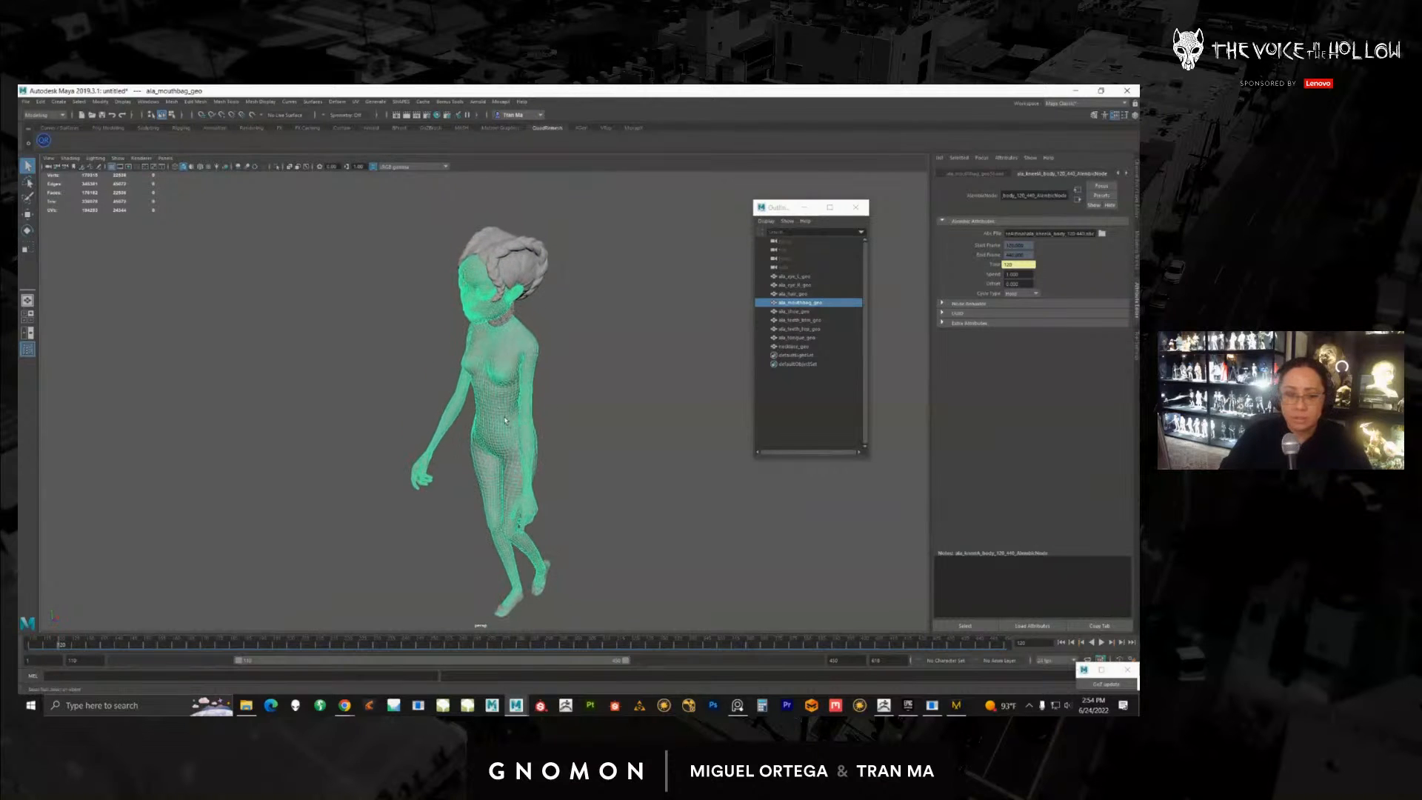
alt+drag(539, 415, 494, 395)
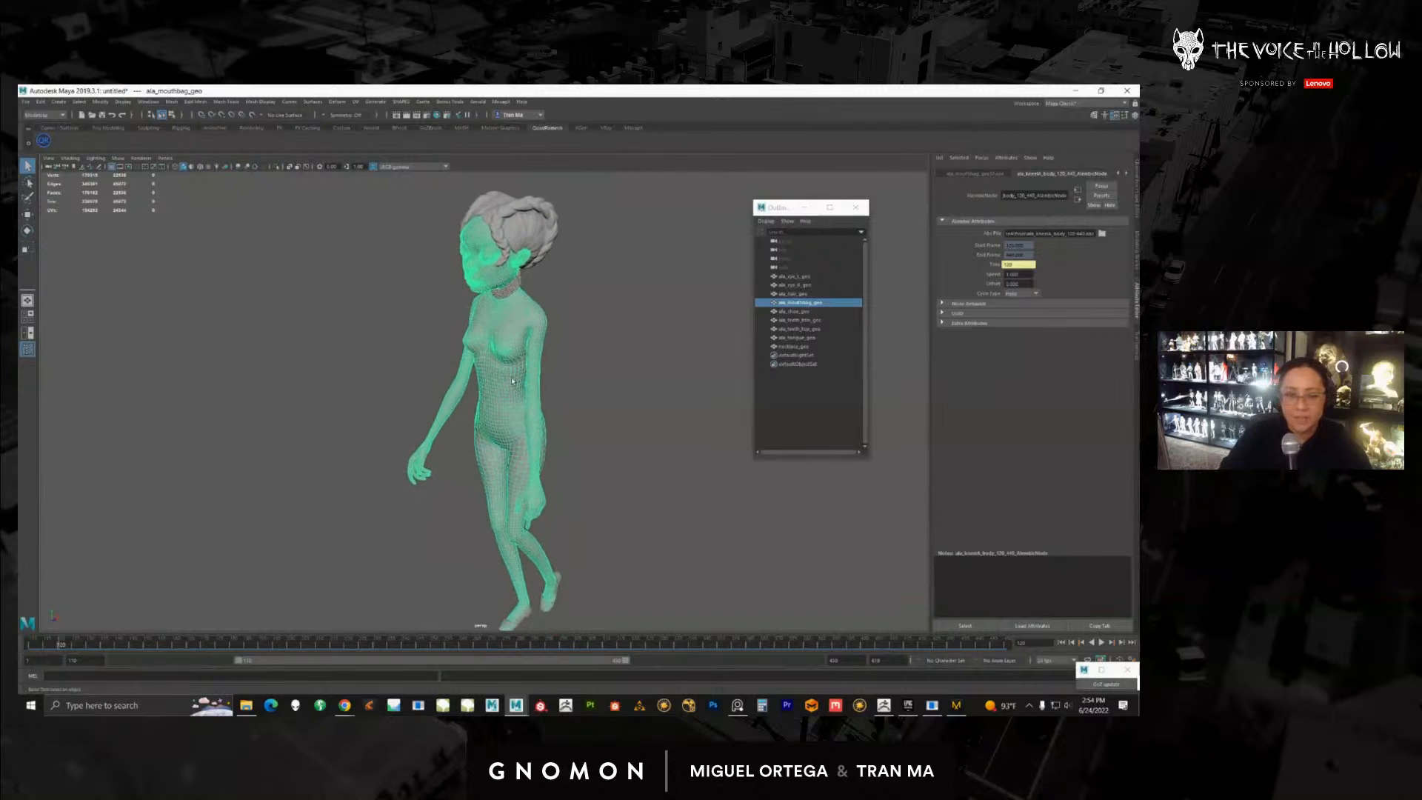
mouse_move(528, 392)
alt+middle_down()
mouse_move(532, 361)
mouse_move(534, 378)
alt+middle_up()
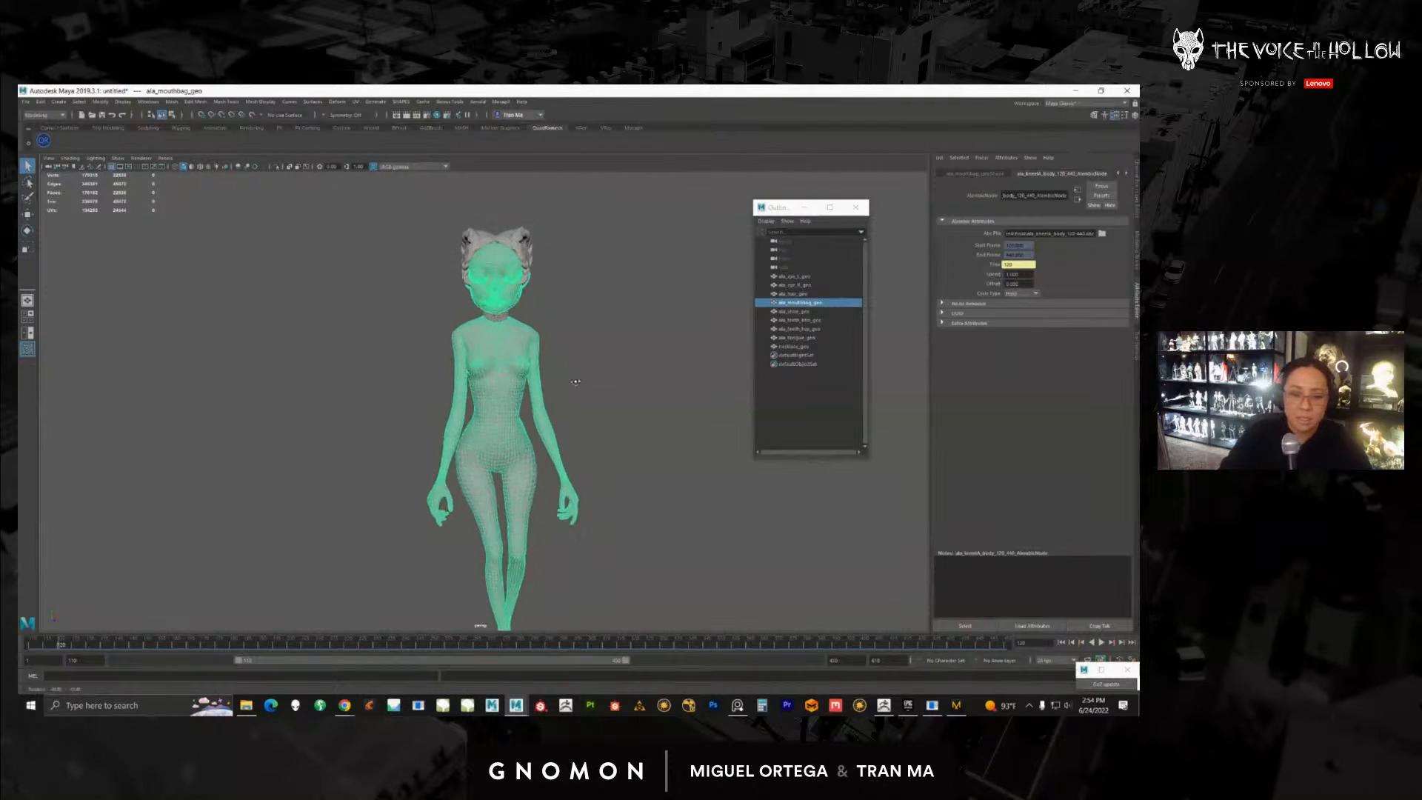
alt+drag(575, 382, 526, 384)
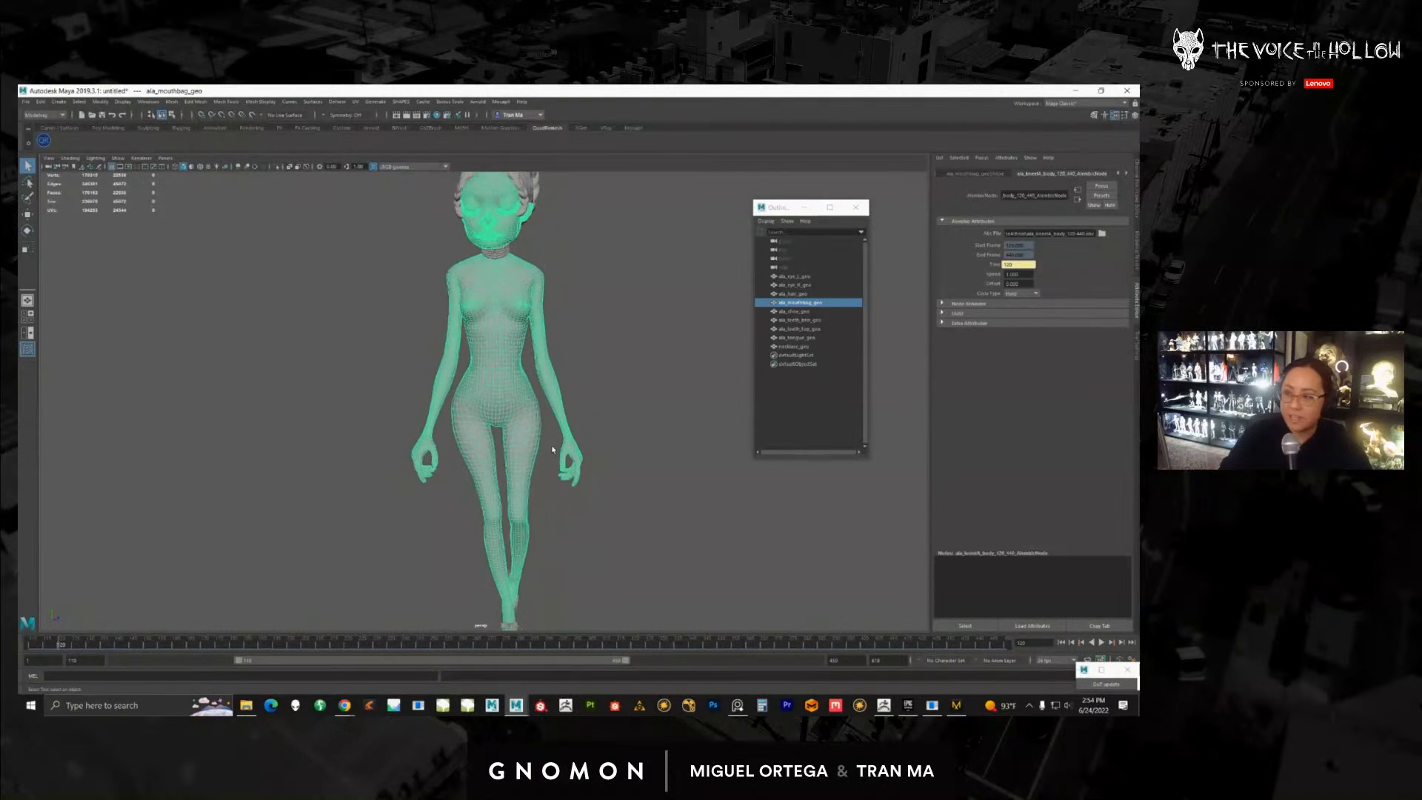
alt+drag(494, 418, 545, 446)
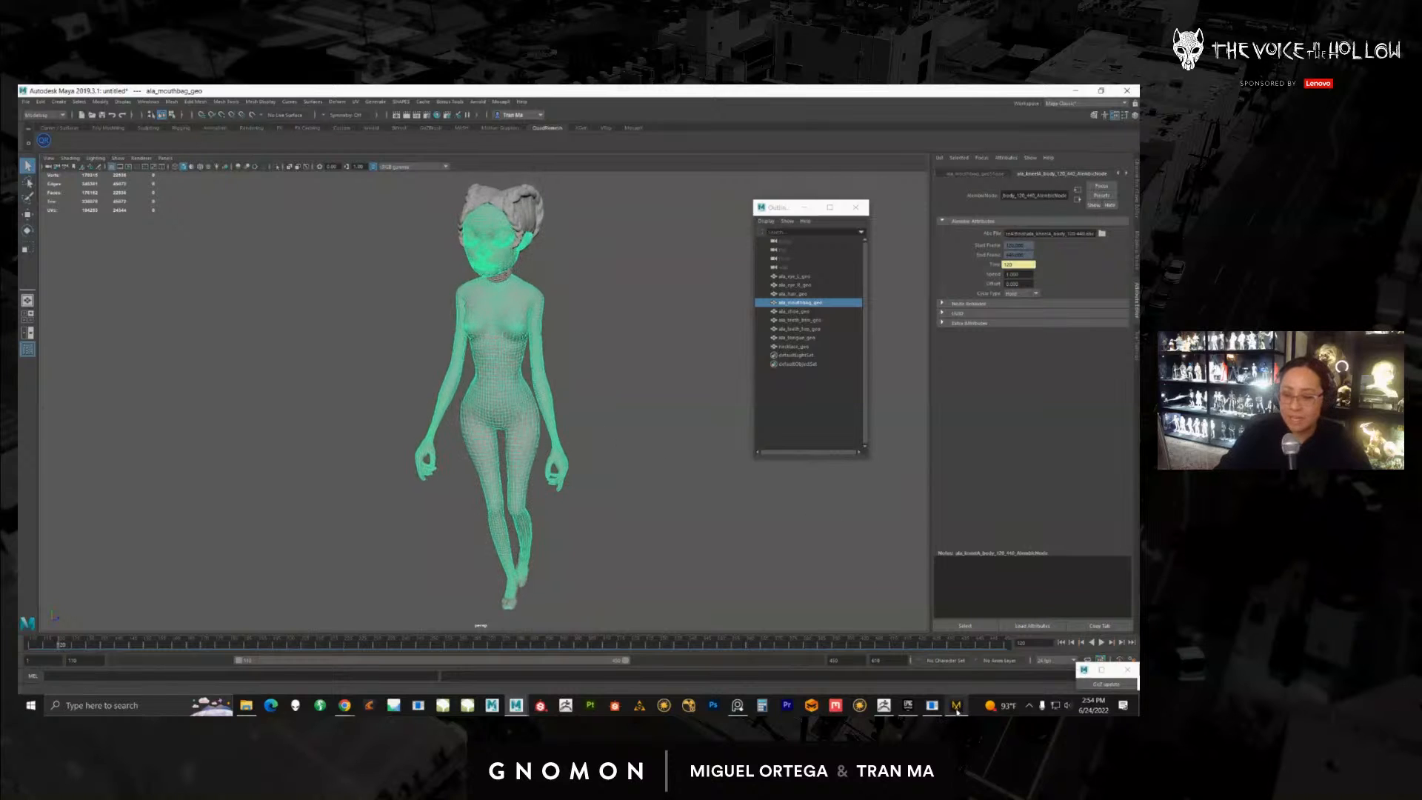
Step: Compare against the clothed avatar in Marvelous Designer and return to the character scene in Maya
key(alt+Tab)
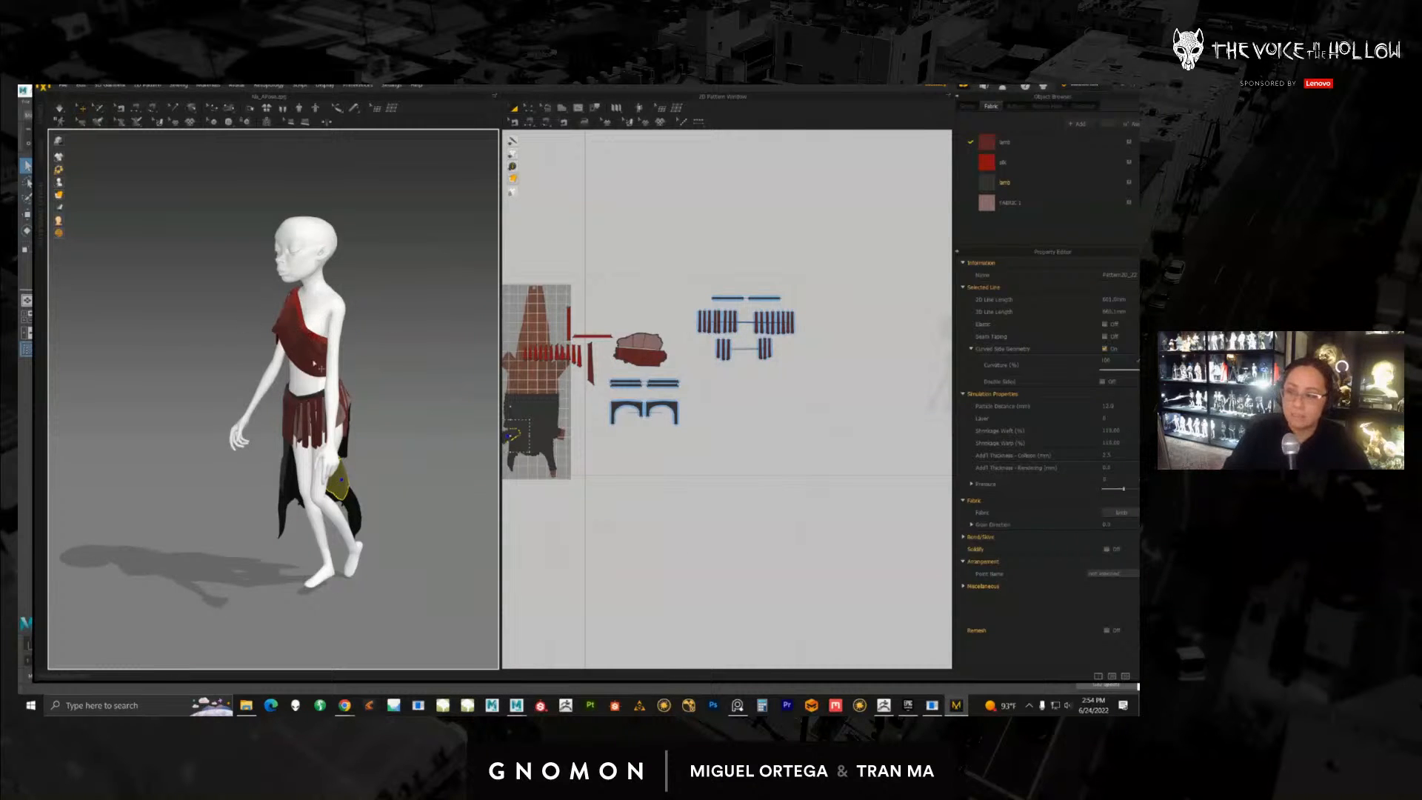
mouse_move(516, 705)
click(590, 663)
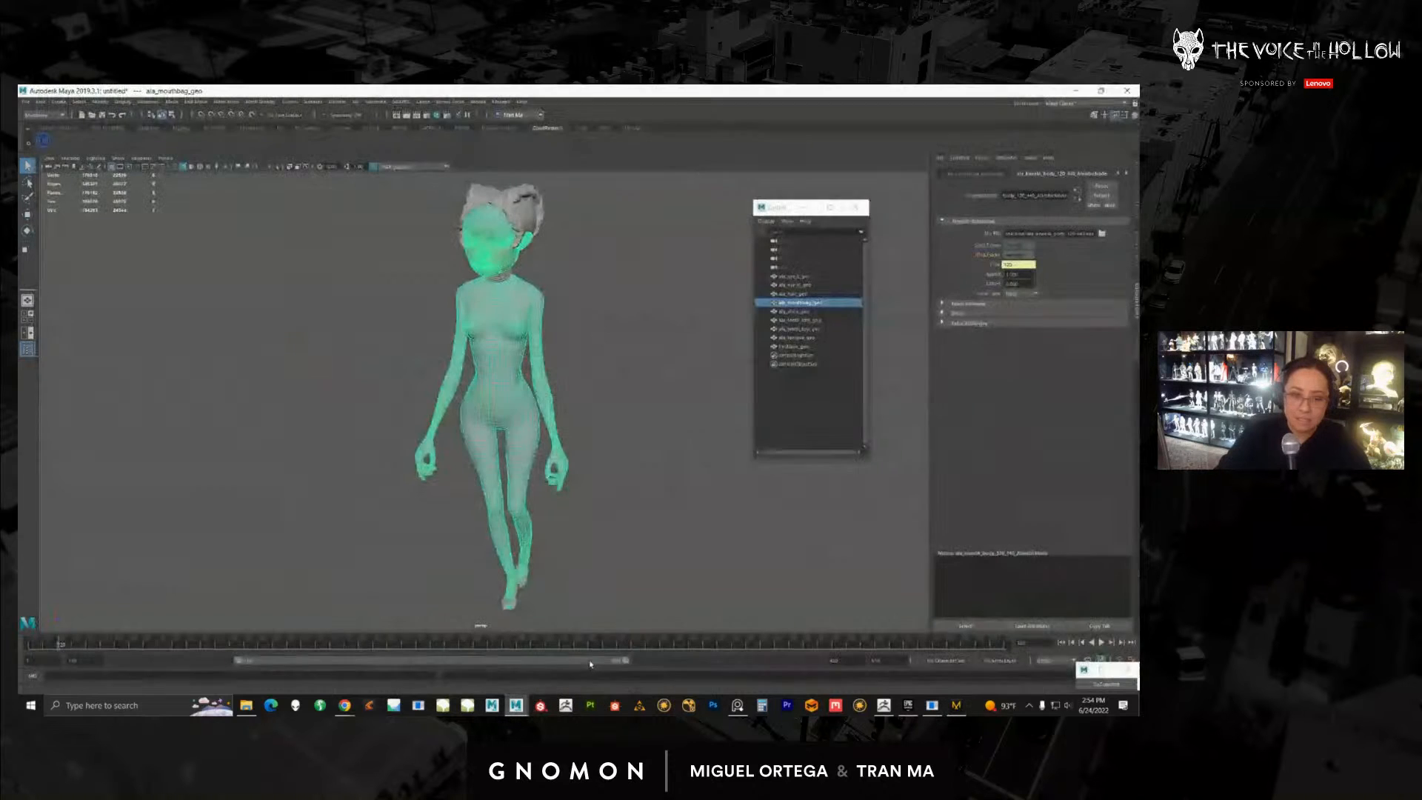
Step: Select the edge loop around the character's left wrist on the body mesh, just above the hand
alt+drag(528, 362, 524, 385)
alt+right_drag(524, 385, 581, 407)
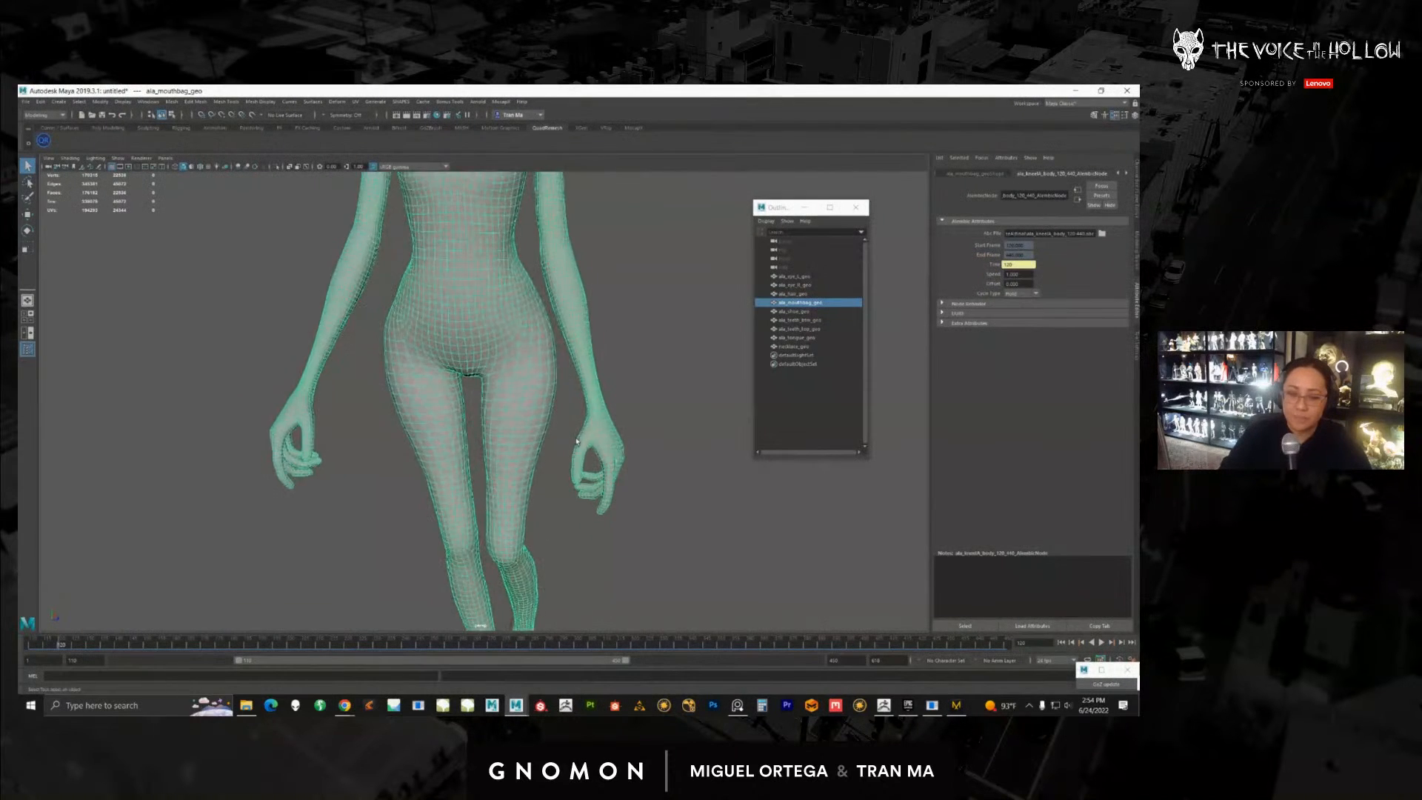
alt+middle_drag(581, 408, 512, 412)
alt+right_drag(513, 412, 585, 444)
click(612, 514)
alt+right_drag(522, 408, 573, 422)
alt+middle_drag(573, 422, 534, 403)
double_click(552, 405)
alt+right_drag(534, 403, 542, 395)
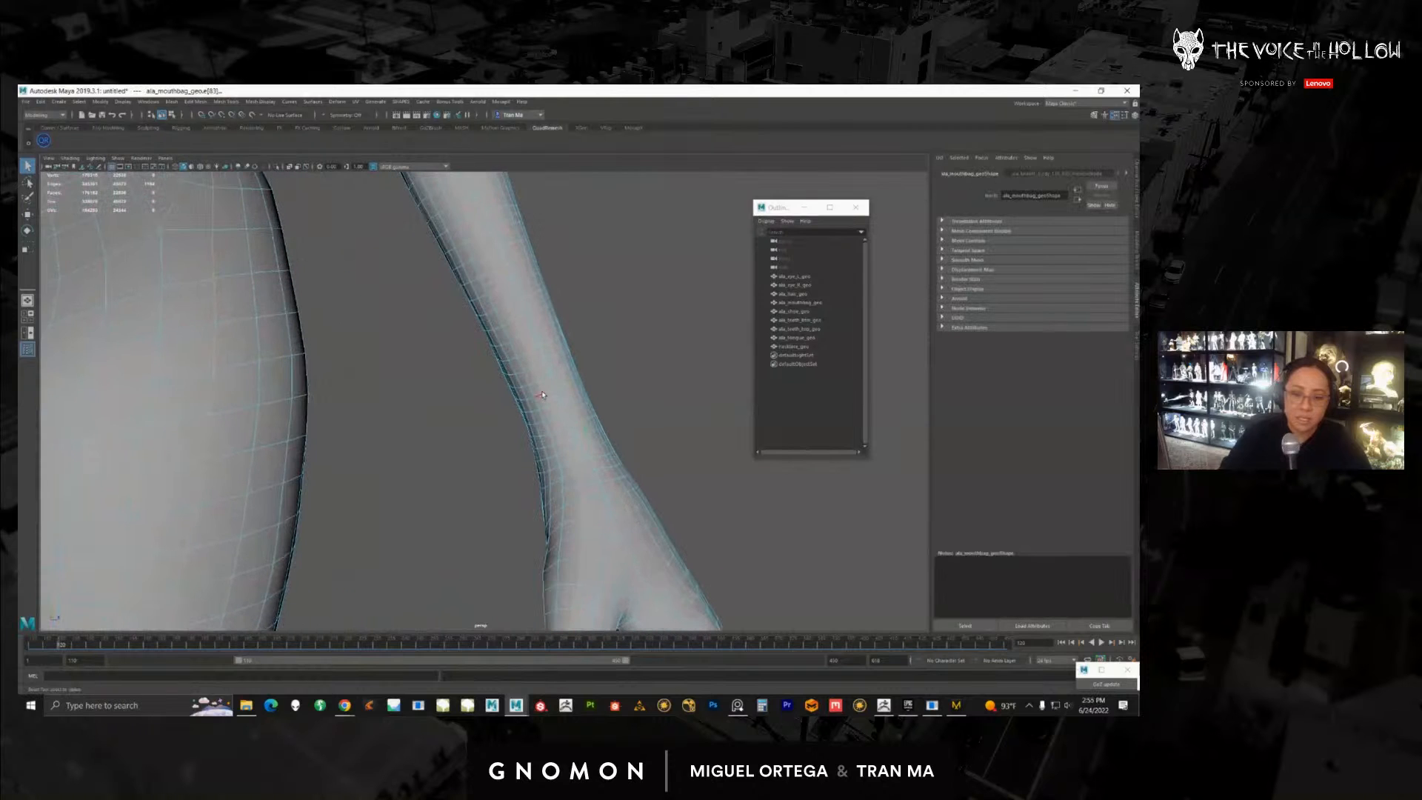
alt+right_drag(650, 547, 497, 448)
alt+drag(496, 447, 592, 448)
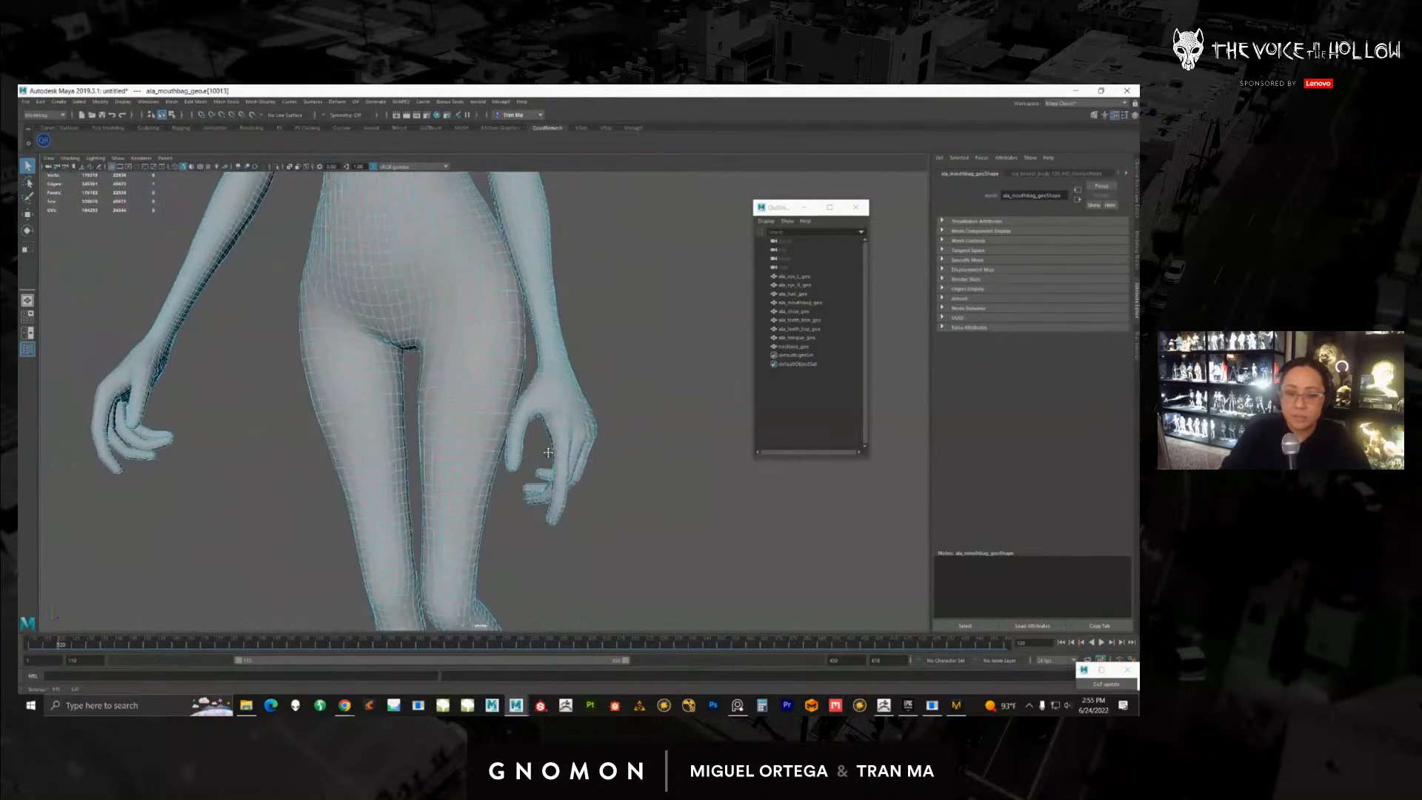
alt+middle_drag(592, 449, 558, 461)
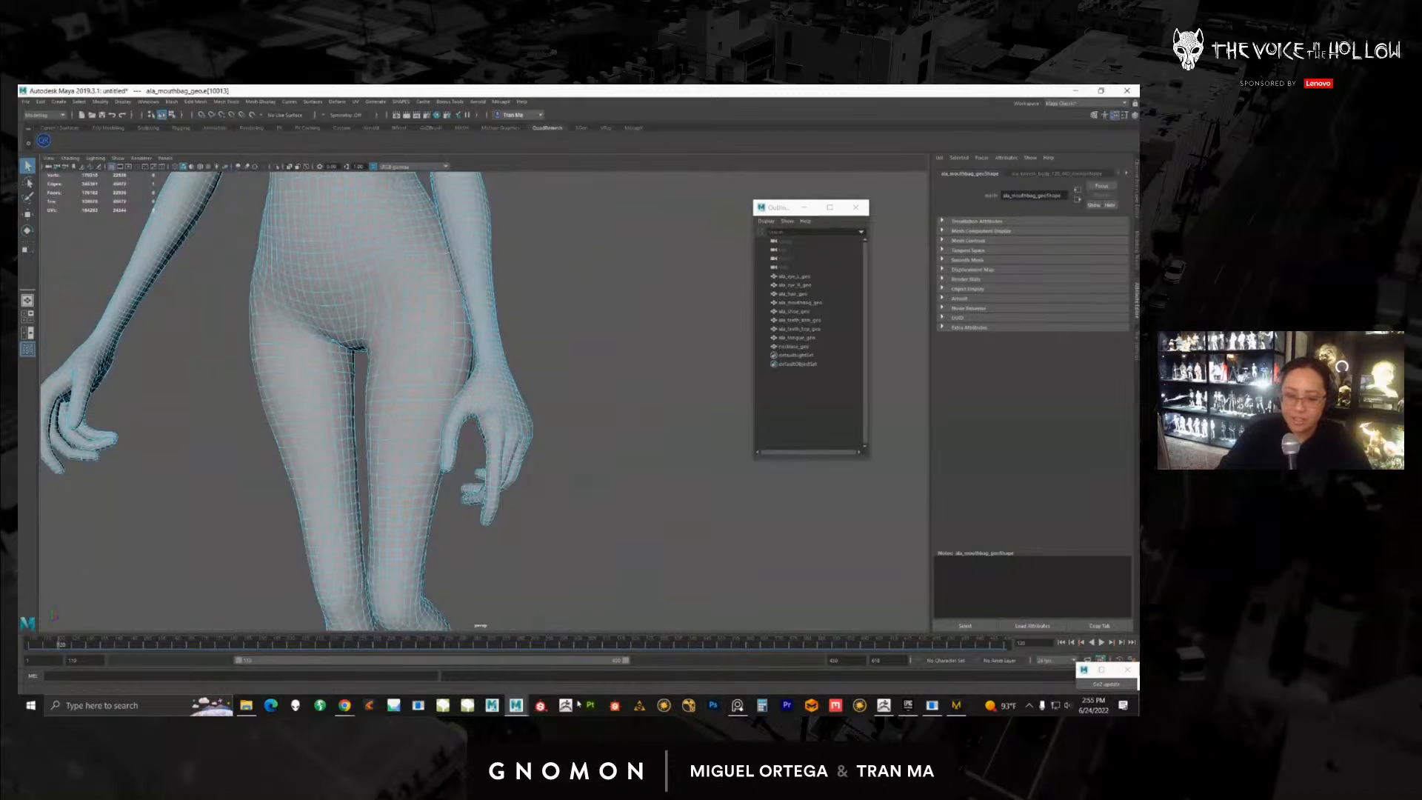
Step: Switch to Marvelous Designer, examine how the avatar's hands sit against the skirt from the side and front, and return to Maya
click(956, 705)
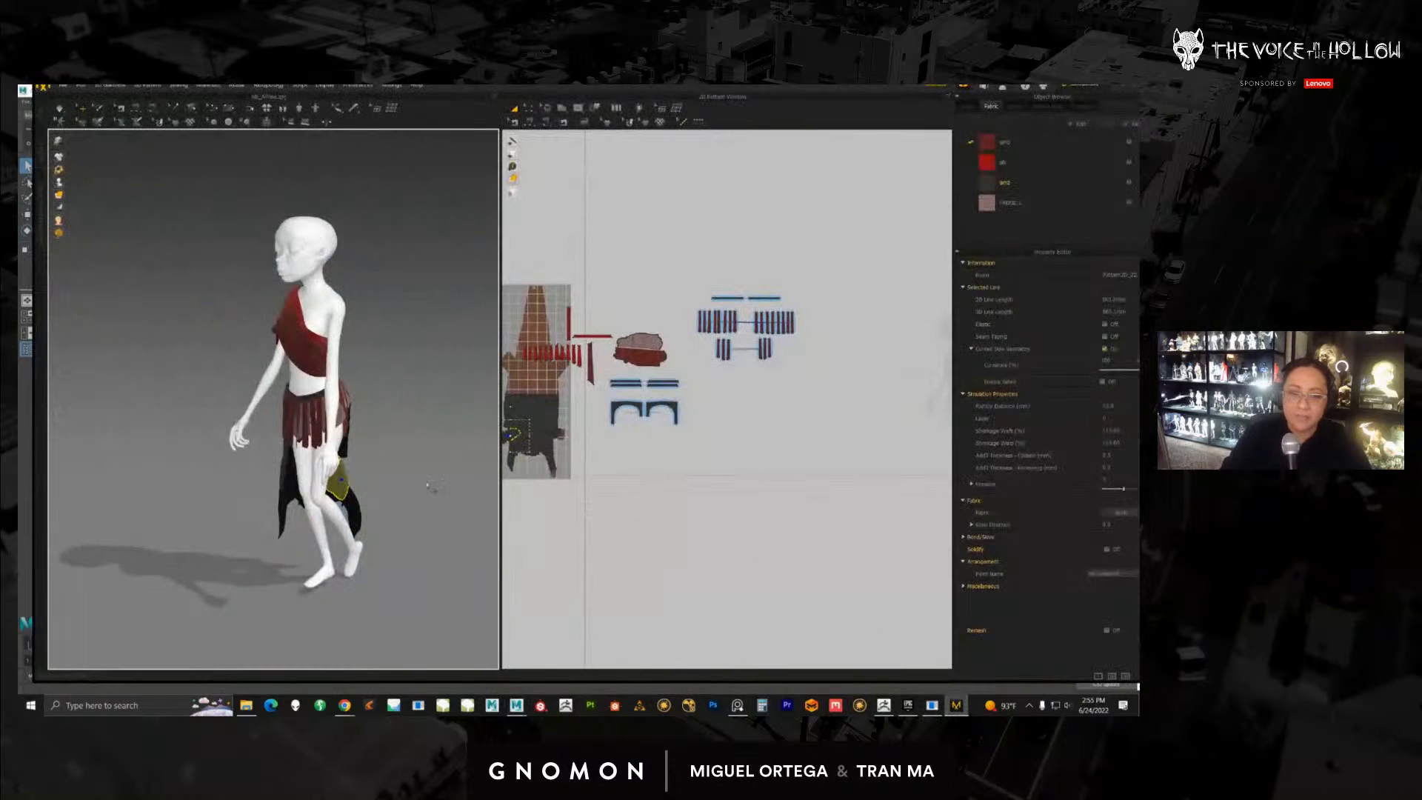
right_drag(434, 492, 384, 482)
scroll(384, 521, up, 2)
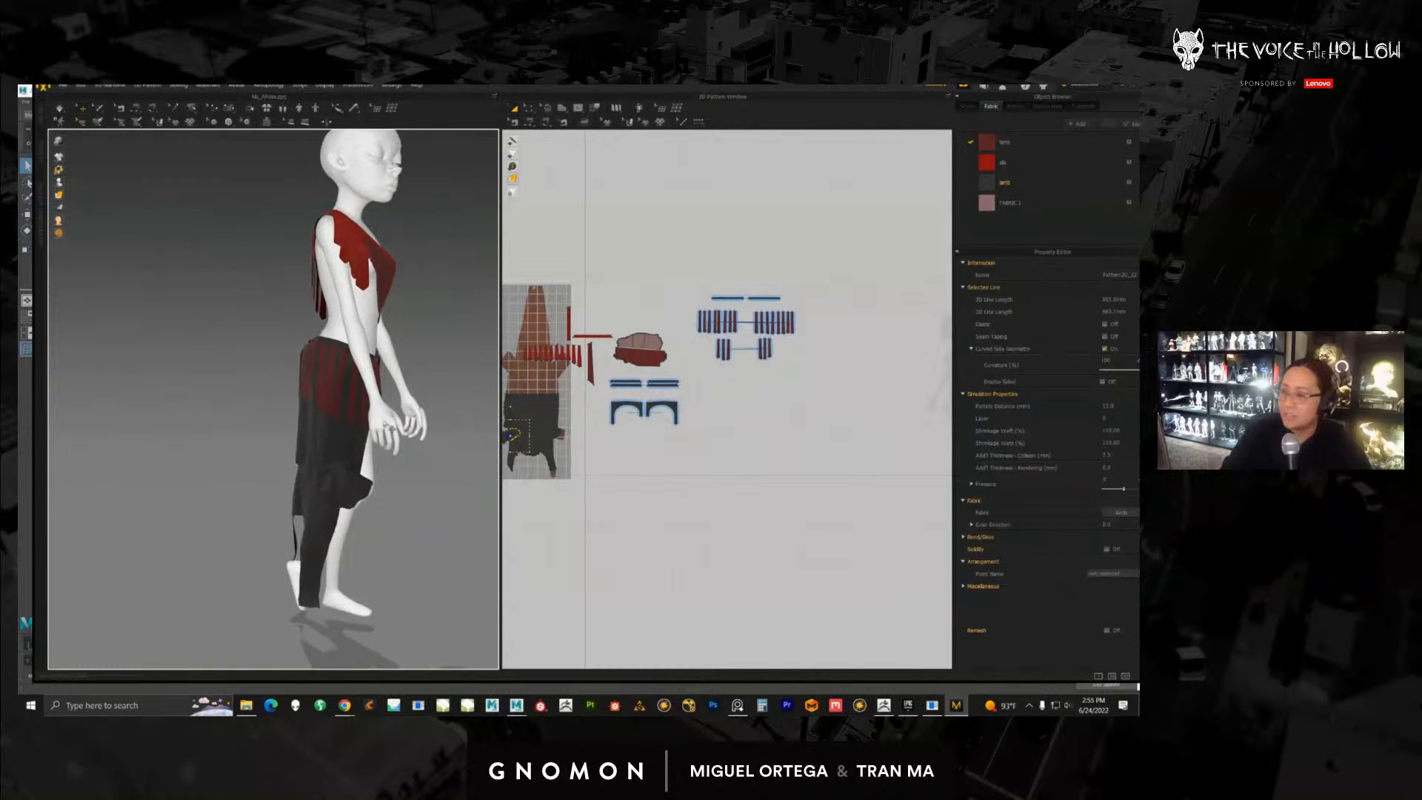
right_drag(391, 428, 390, 445)
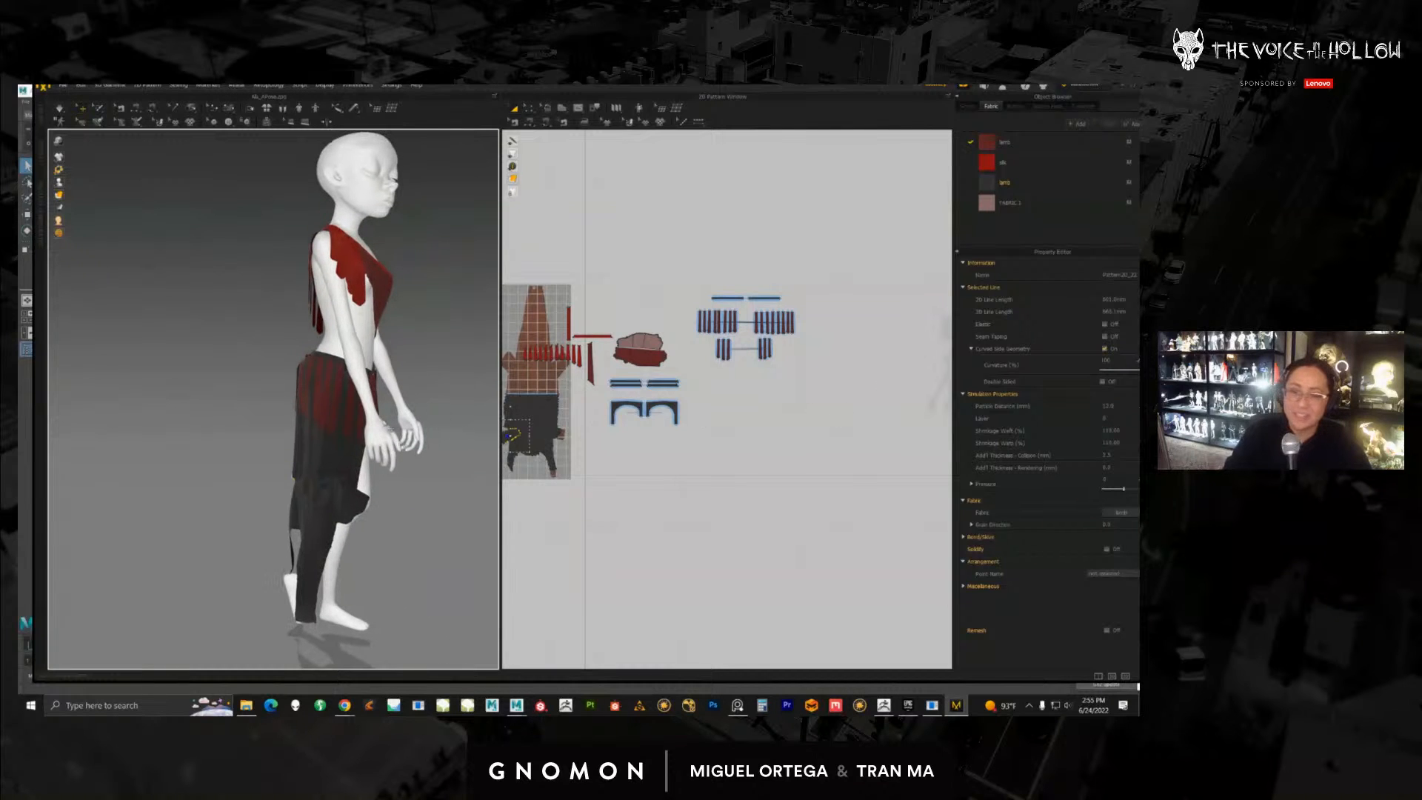
right_drag(418, 518, 348, 517)
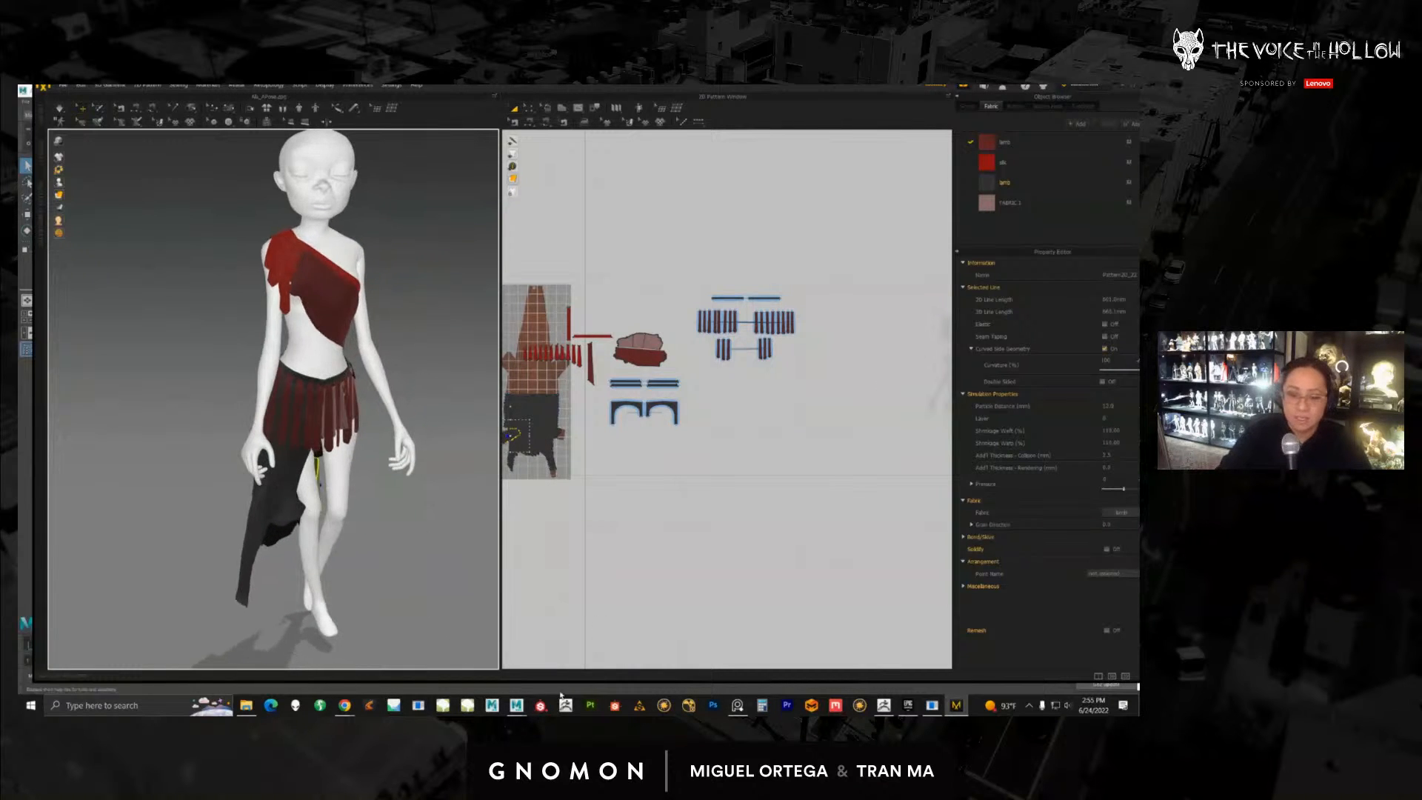
click(515, 706)
click(573, 656)
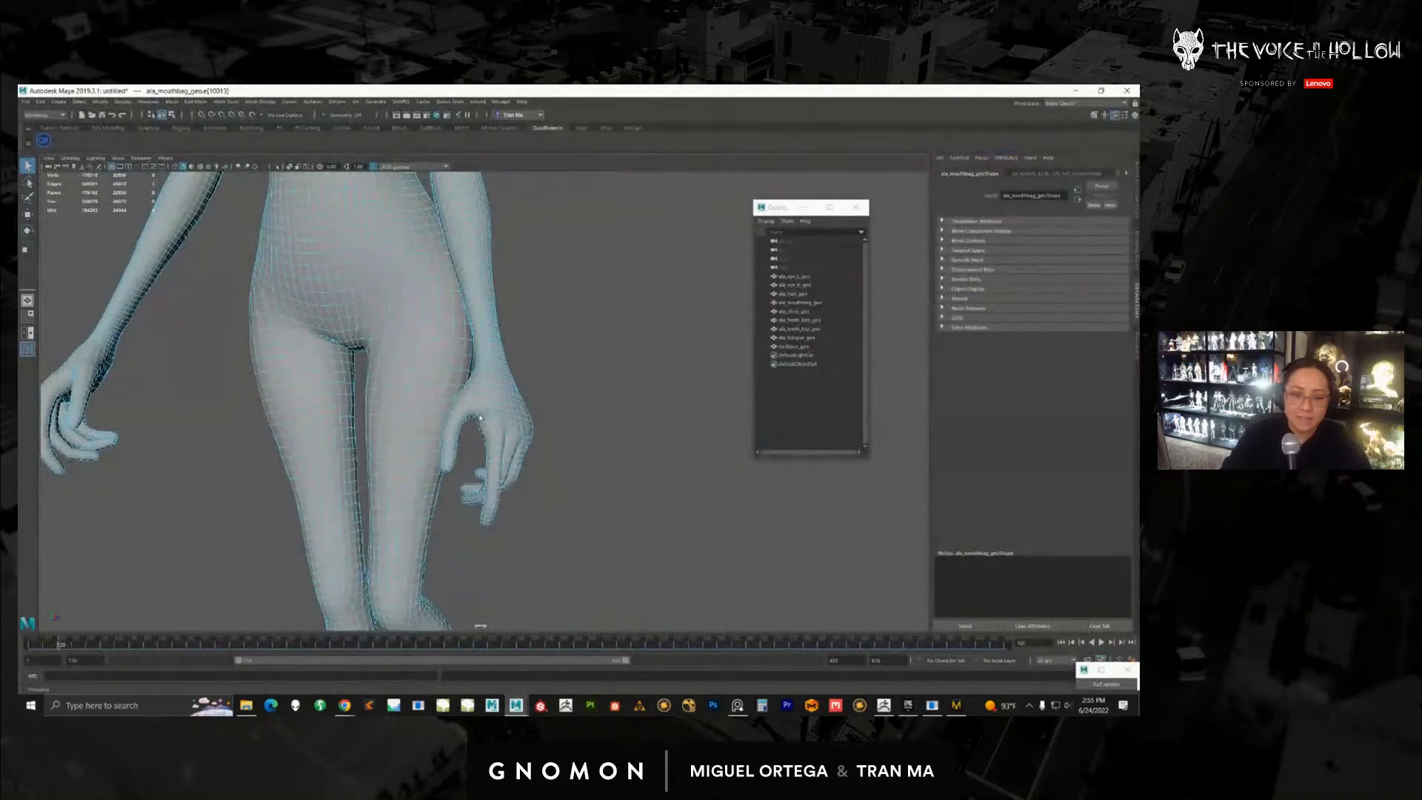
Step: Convert the left wrist's edge loop to faces and delete that ring, separating the hand from the arm
alt+drag(563, 510, 519, 507)
alt+right_drag(518, 506, 570, 503)
alt+middle_drag(570, 503, 590, 510)
scroll(580, 502, up, 3)
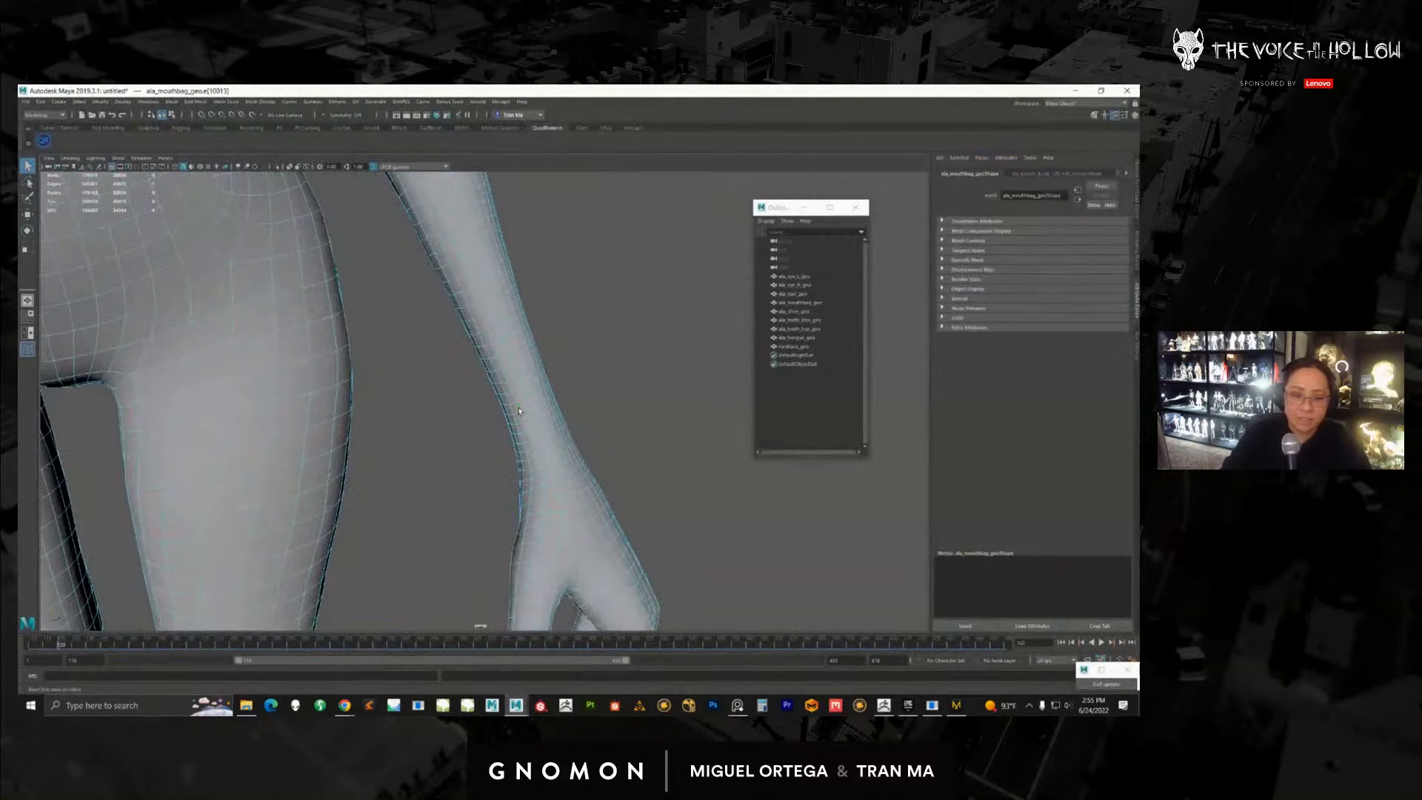
ctrl+right_drag(526, 412, 460, 470)
key(Delete)
Step: Delete the matching ring of faces around the right wrist to separate the other hand
alt+middle_drag(351, 444, 852, 415)
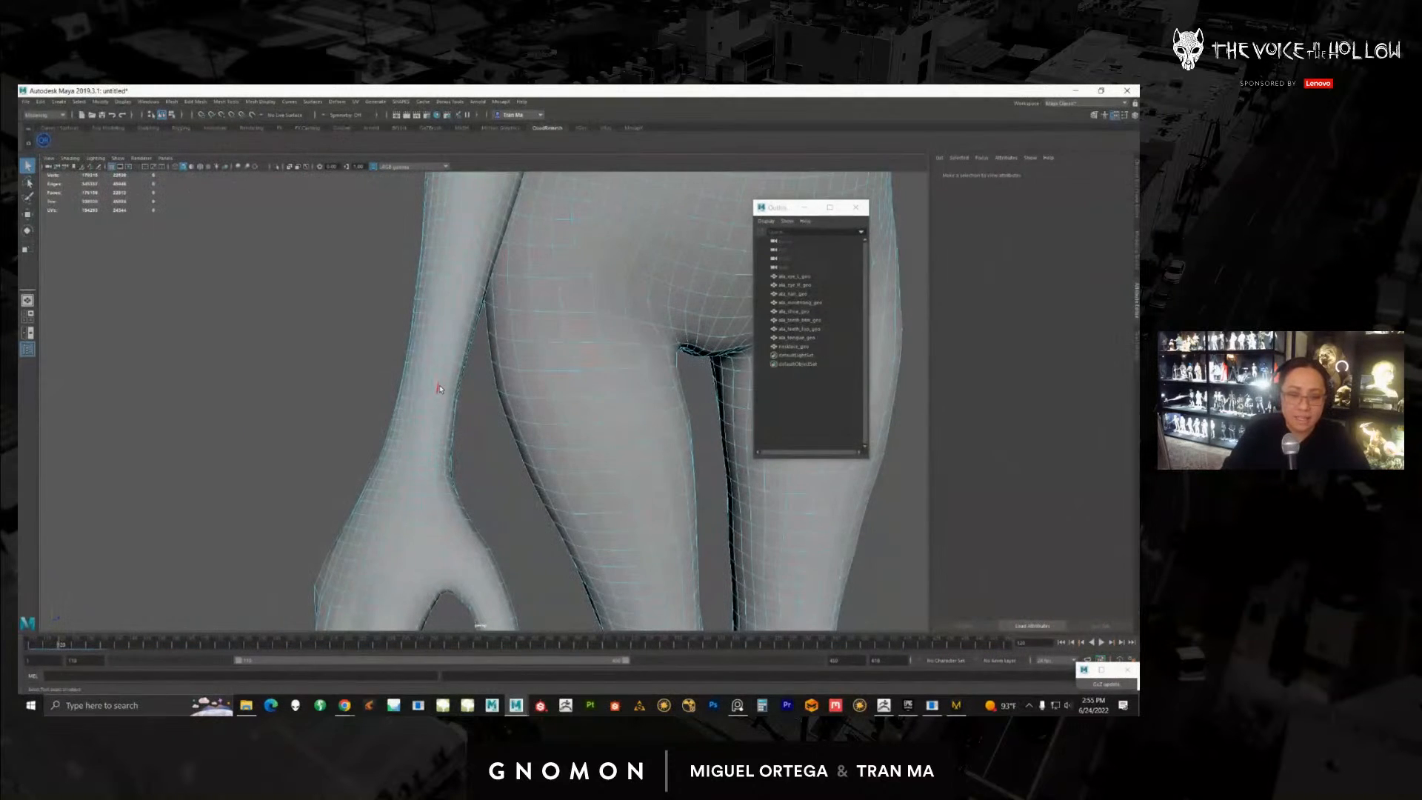
double_click(442, 389)
ctrl+right_drag(447, 388, 415, 498)
key(Delete)
Step: Select the faces of both detached hands and delete them from the body mesh
double_click(431, 496)
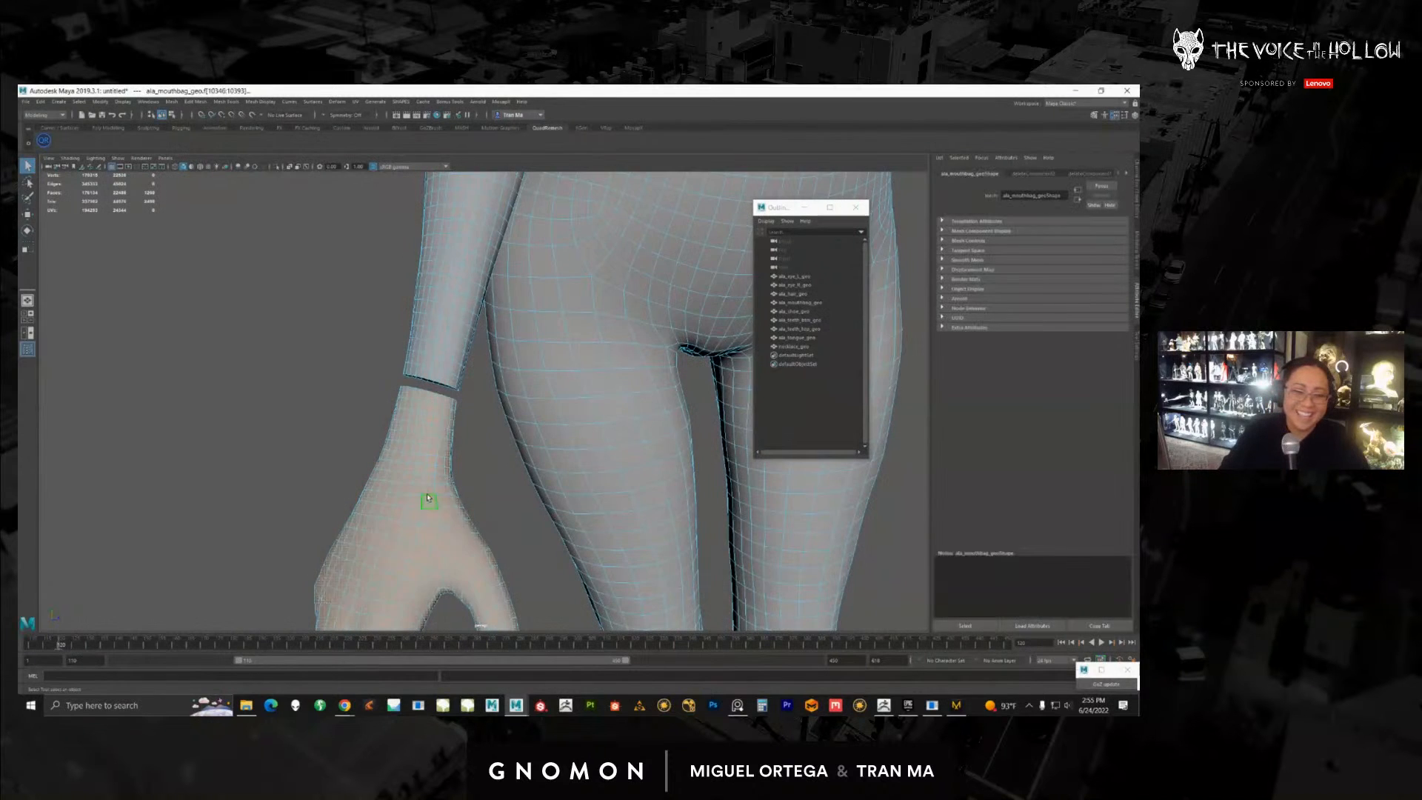
alt+right_drag(503, 452, 456, 439)
alt+middle_drag(457, 439, 63, 445)
shift+double_click(535, 452)
alt+right_drag(535, 451, 474, 445)
alt+drag(474, 444, 397, 505)
key(Delete)
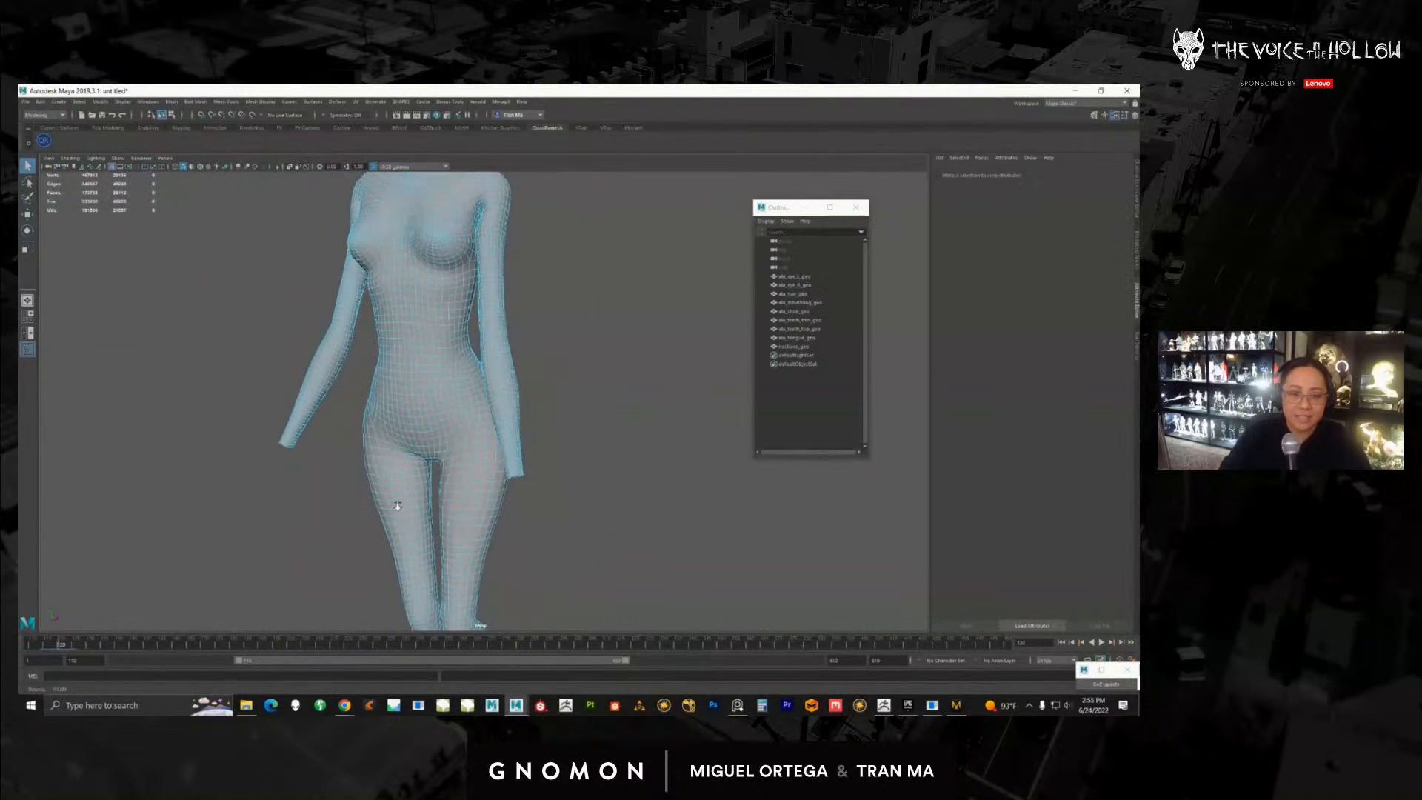
Step: Return to object mode, check the handless body from the side, and select the whole body mesh
alt+right_drag(398, 505, 339, 473)
right_drag(397, 437, 425, 414)
alt+middle_drag(426, 414, 415, 503)
alt+right_drag(459, 459, 415, 429)
mouse_move(415, 429)
alt+mouse_down()
mouse_move(355, 390)
mouse_move(407, 431)
alt+mouse_up()
click(412, 435)
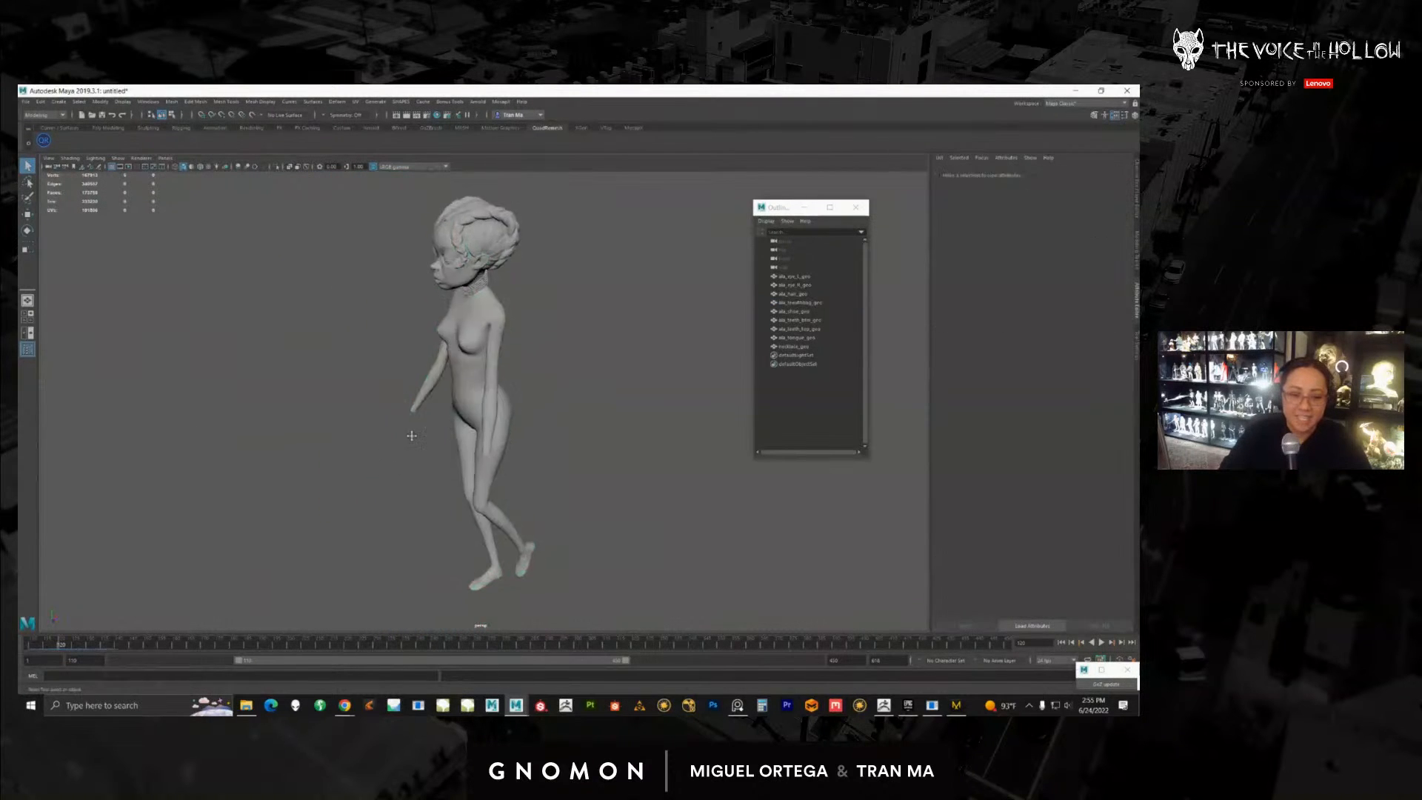
alt+middle_drag(412, 436, 412, 470)
alt+drag(412, 471, 449, 474)
click(471, 415)
alt+middle_drag(471, 414, 485, 370)
alt+right_drag(486, 370, 444, 355)
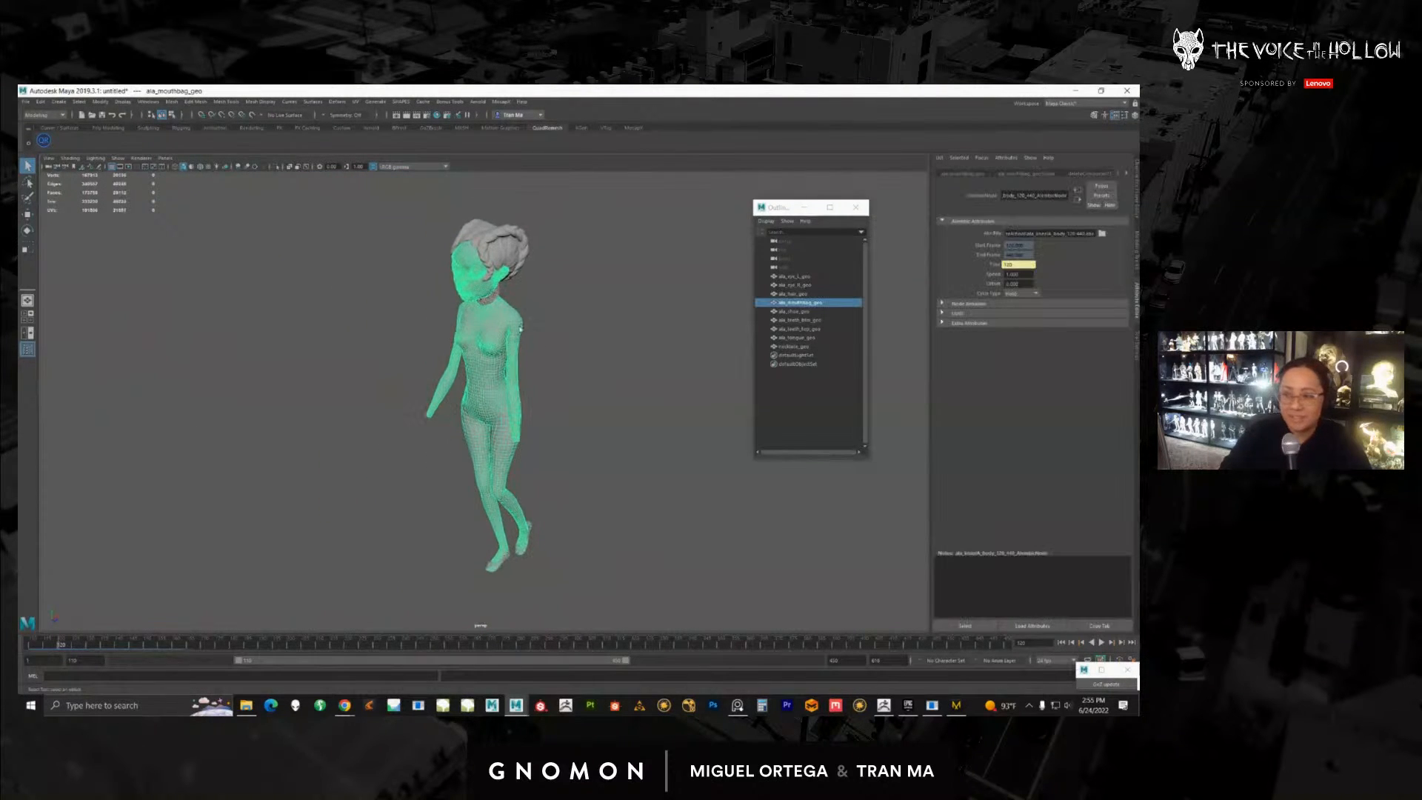
Step: Open the Alembic export options for the selection and set the frame range from 120 to 440
click(423, 101)
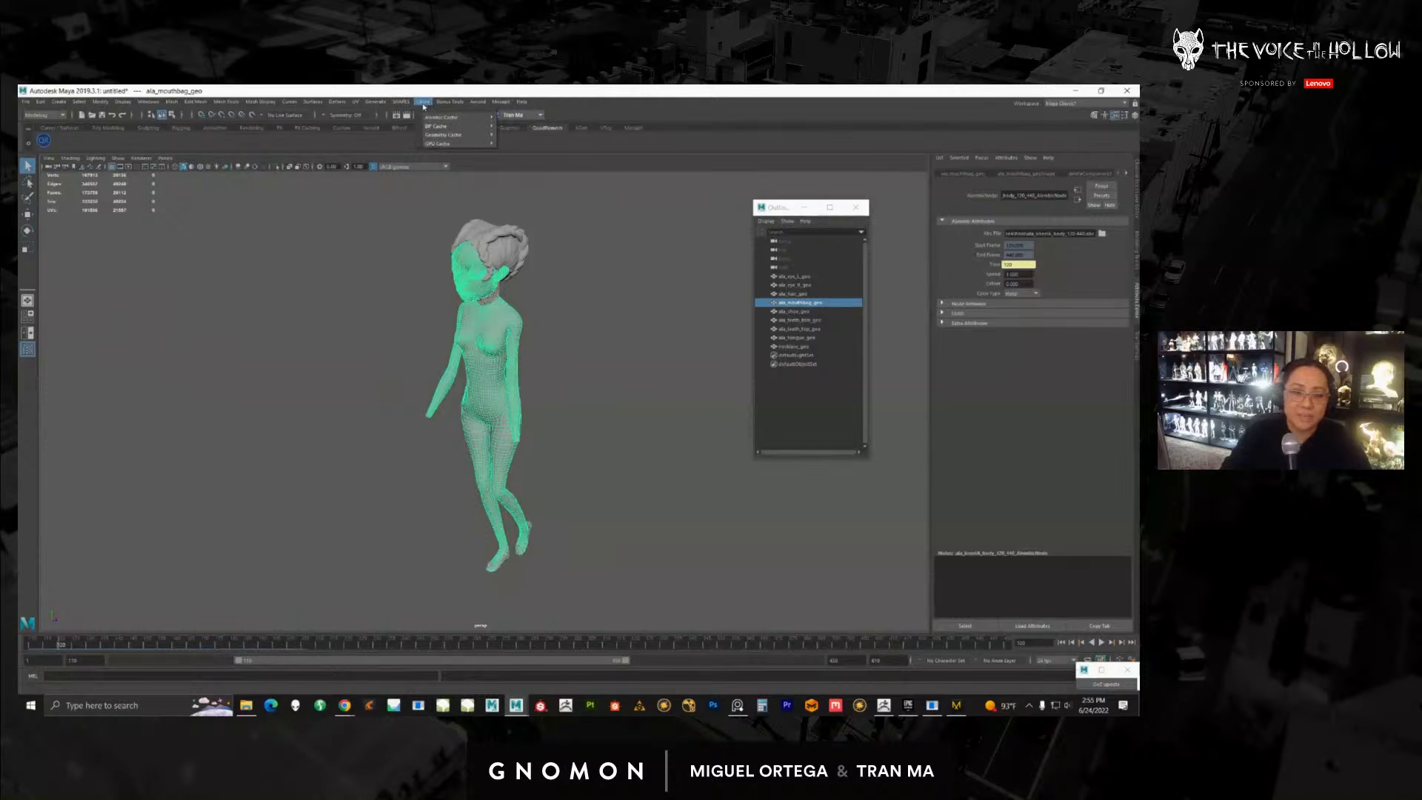
mouse_move(467, 119)
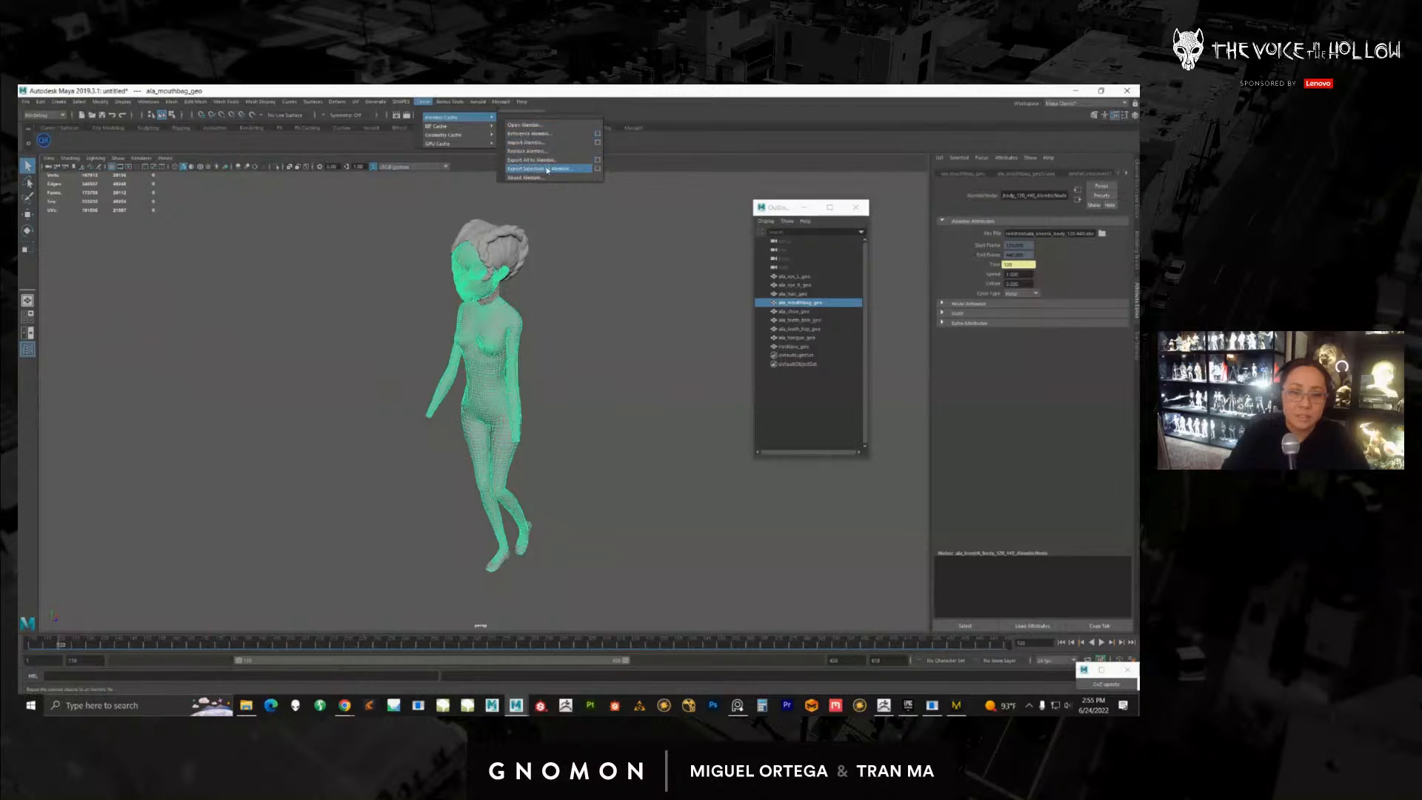
click(597, 169)
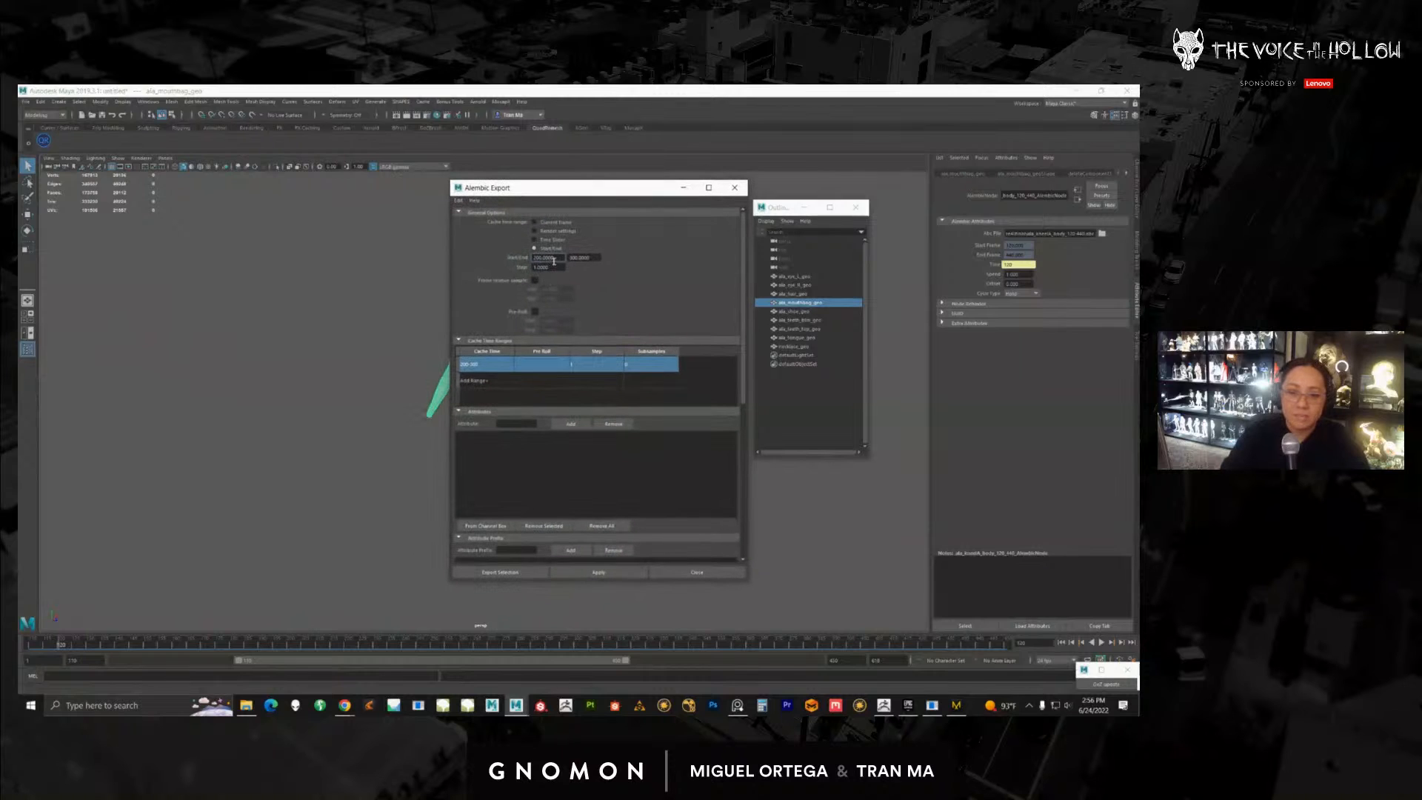
text(120)
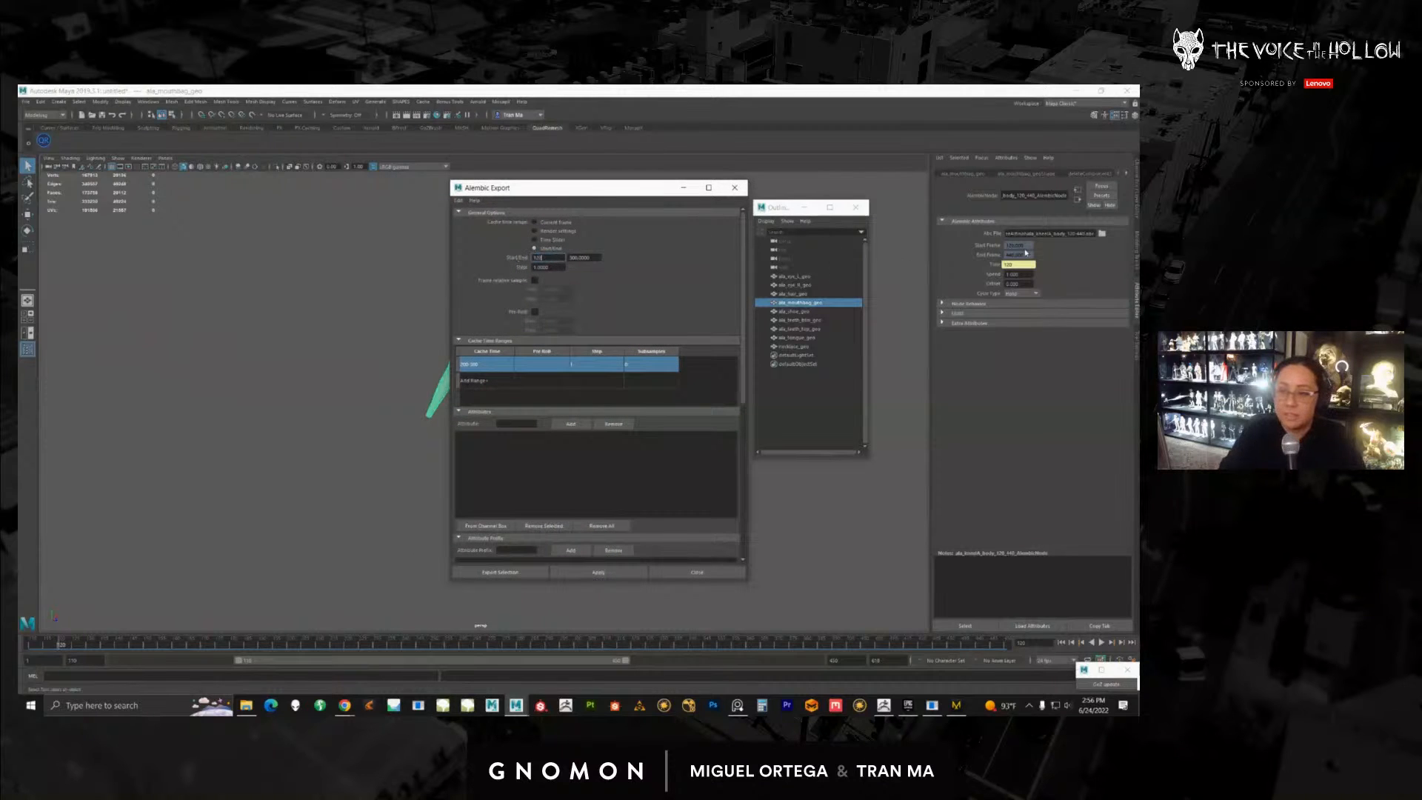
click(593, 257)
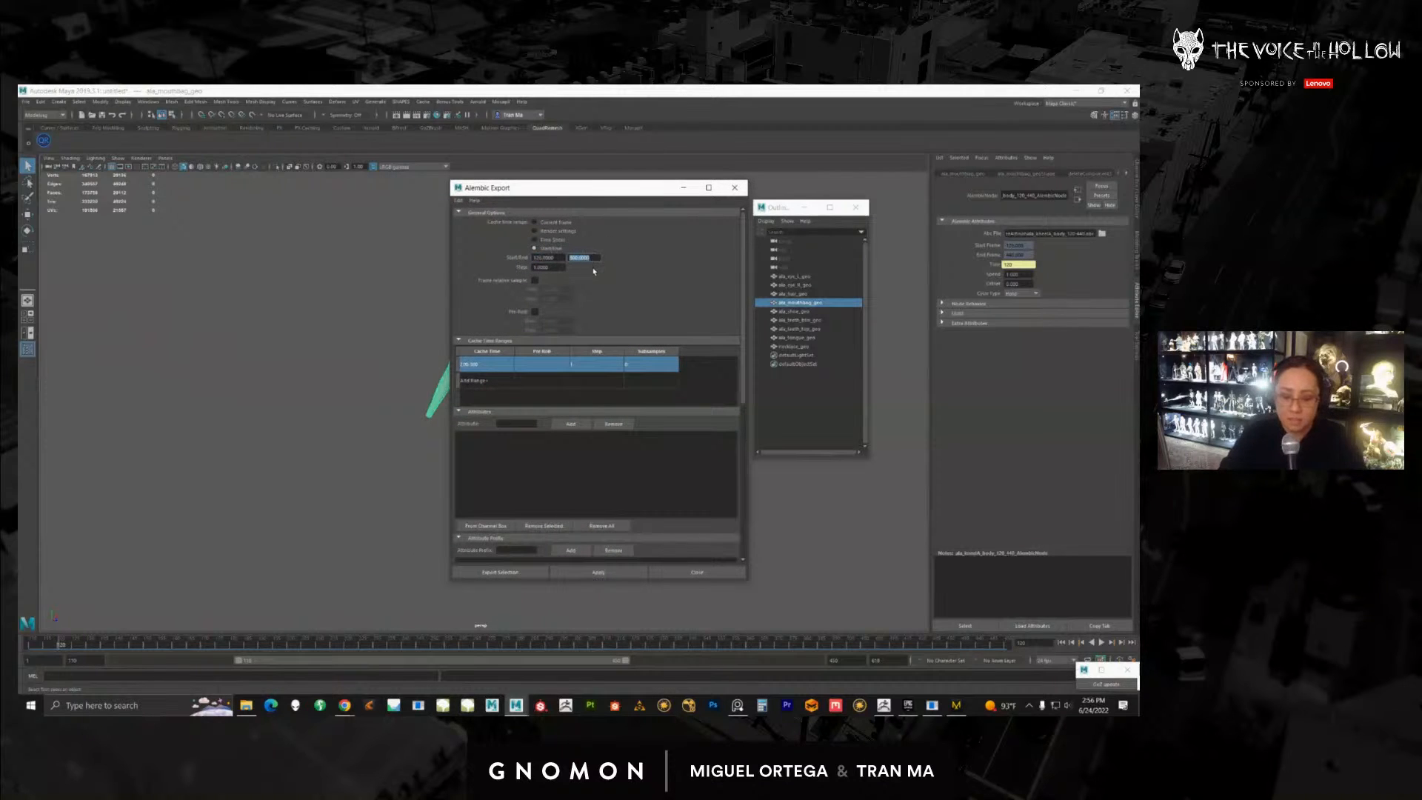
key(BackSpace)
text(440)
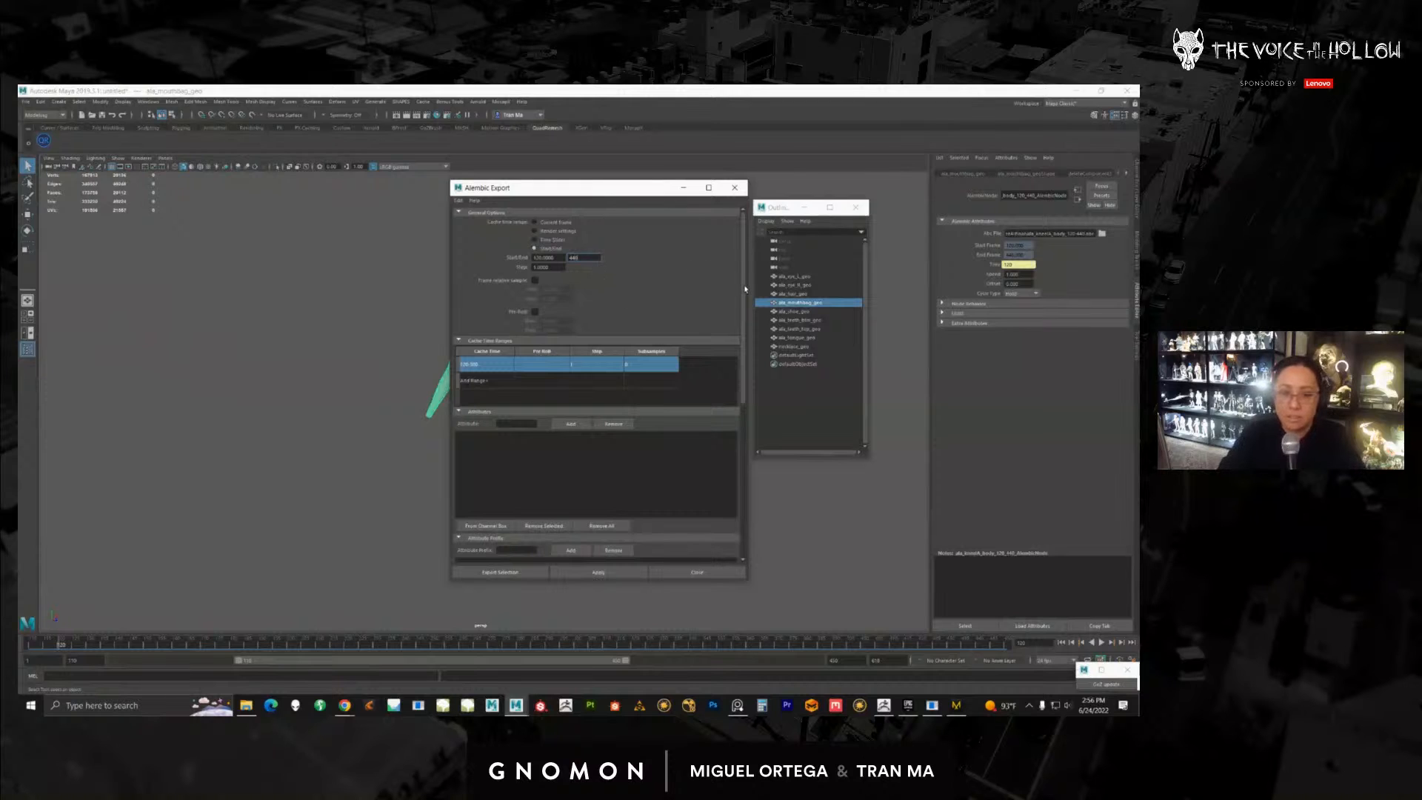
Step: Export the selected body mesh as an Alembic cache named ala_mohawk_120-300 in the demo folder
drag(744, 294, 734, 496)
click(475, 577)
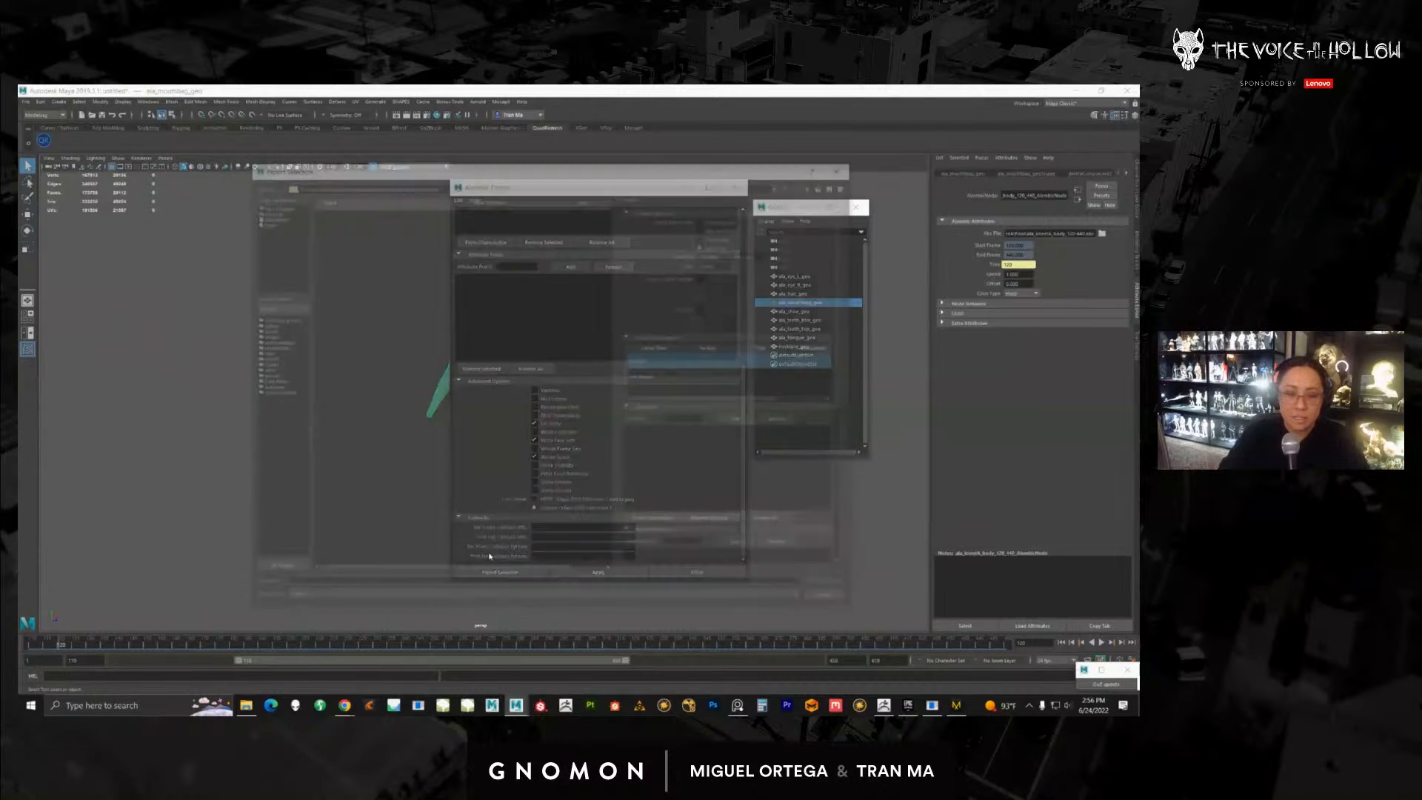
drag(515, 166, 1139, 164)
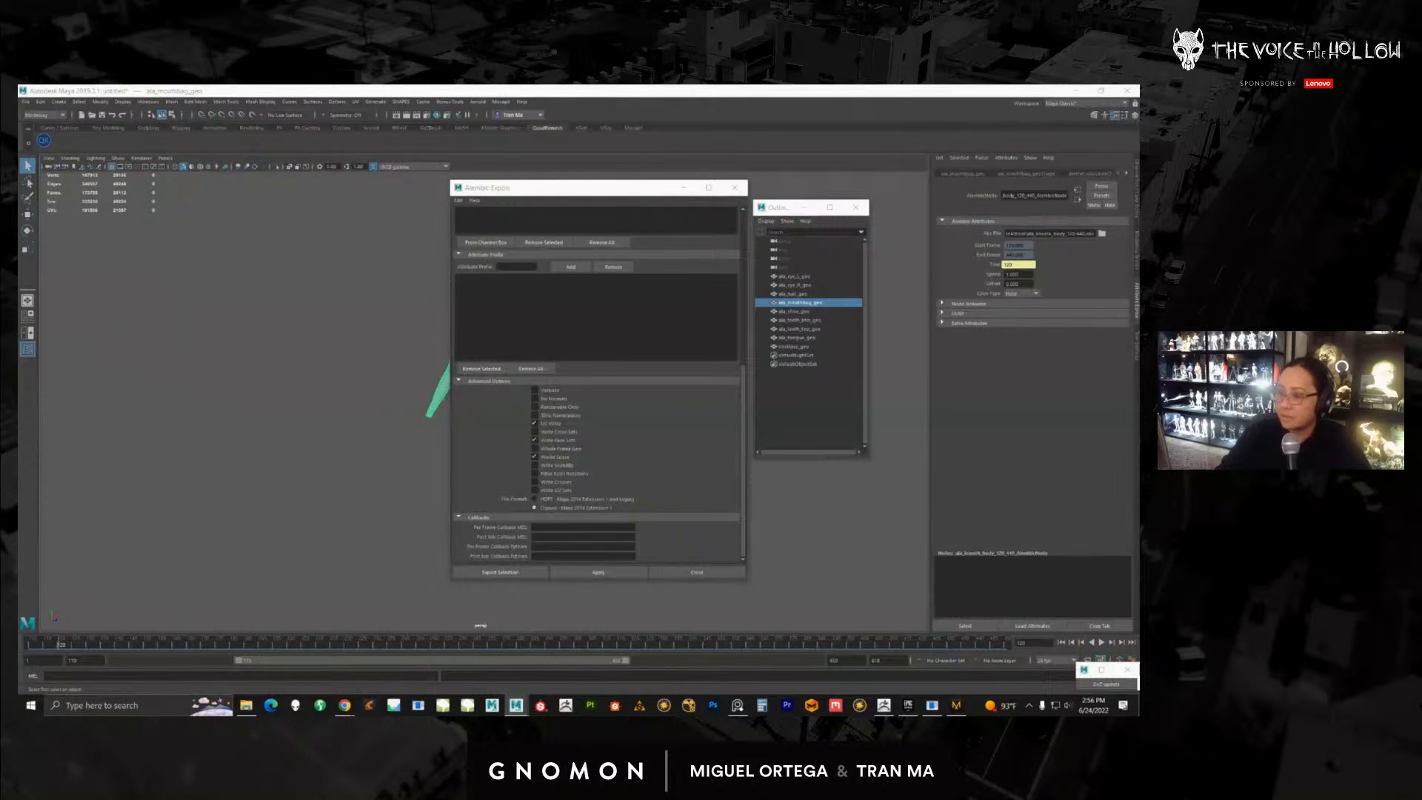
drag(1139, 178, 506, 139)
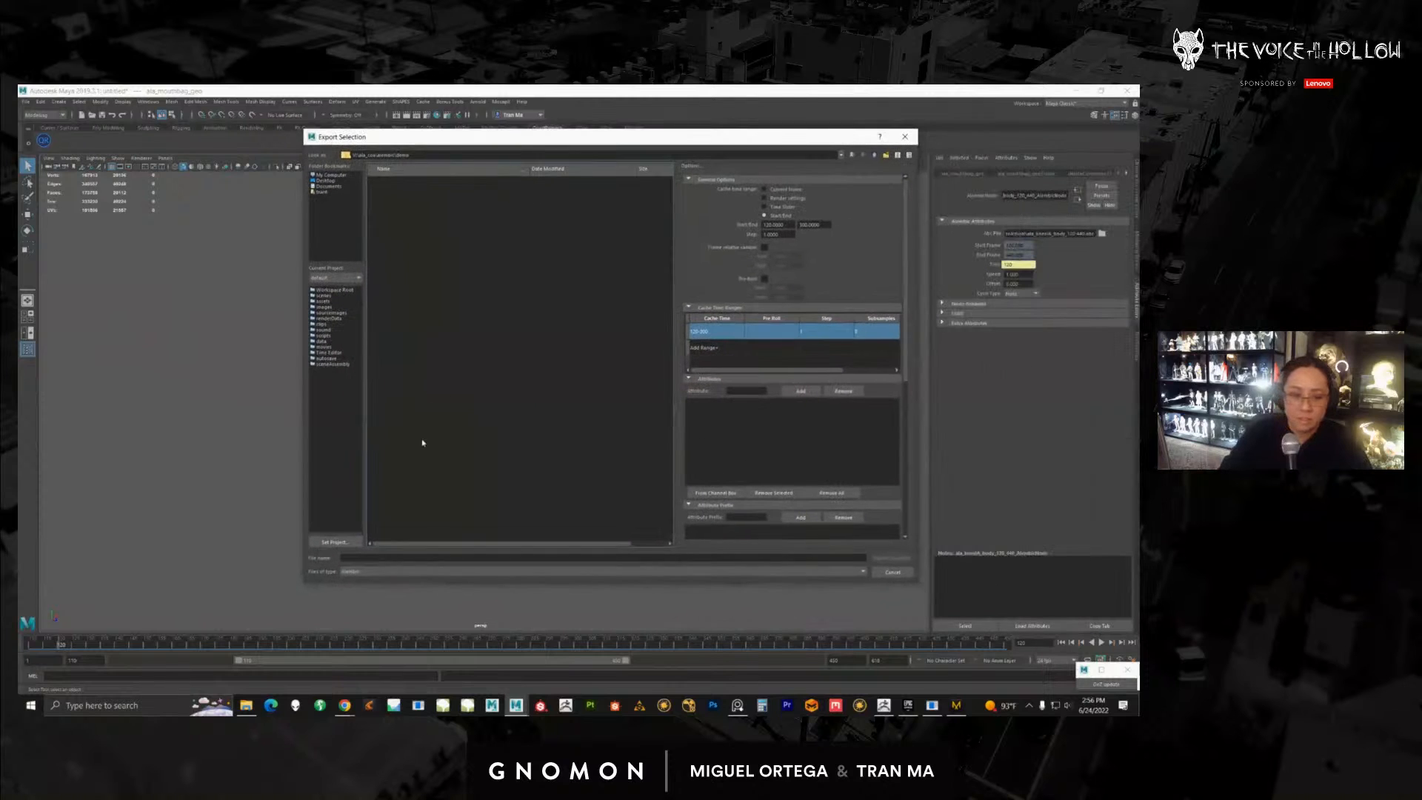
click(417, 560)
text(ala_mohawk_120-300)
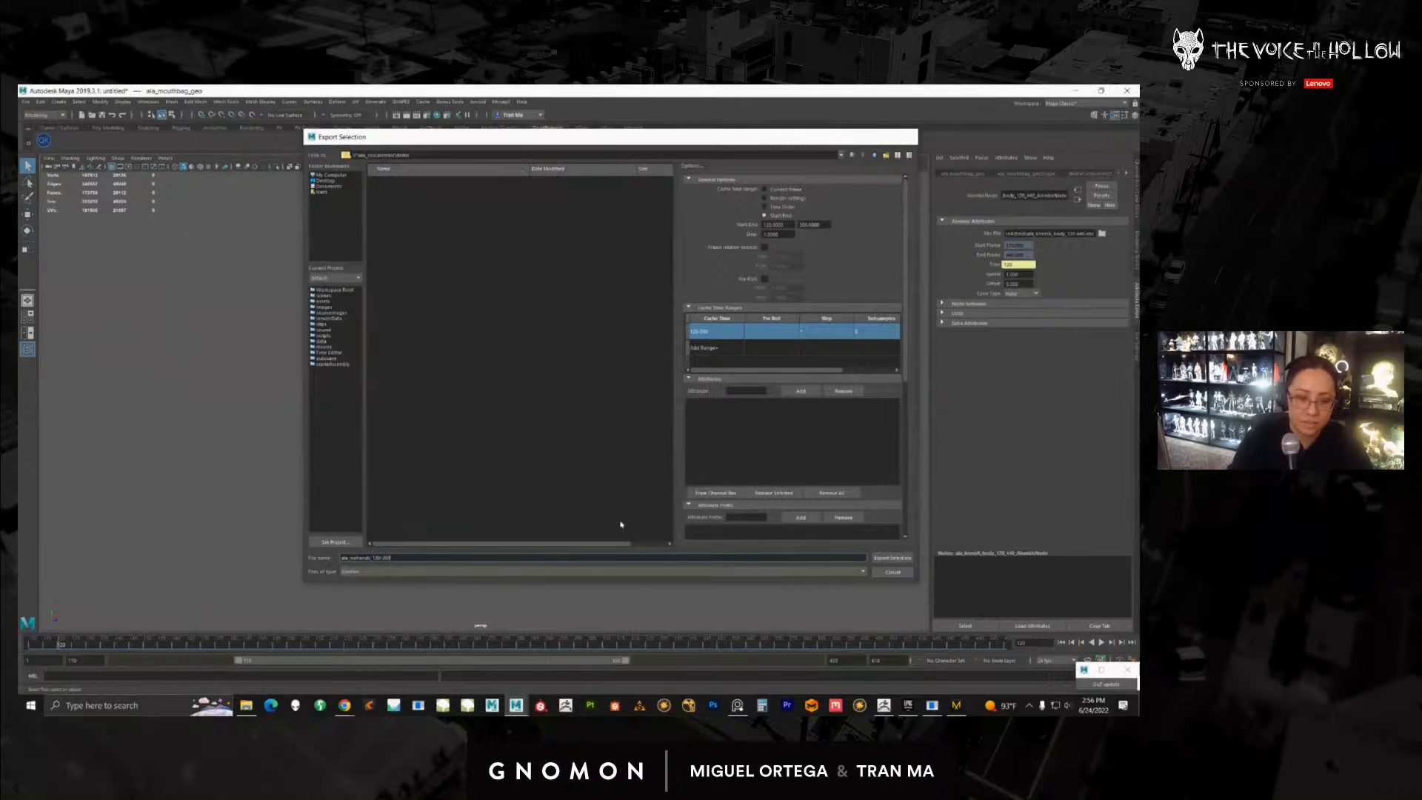
key(Return)
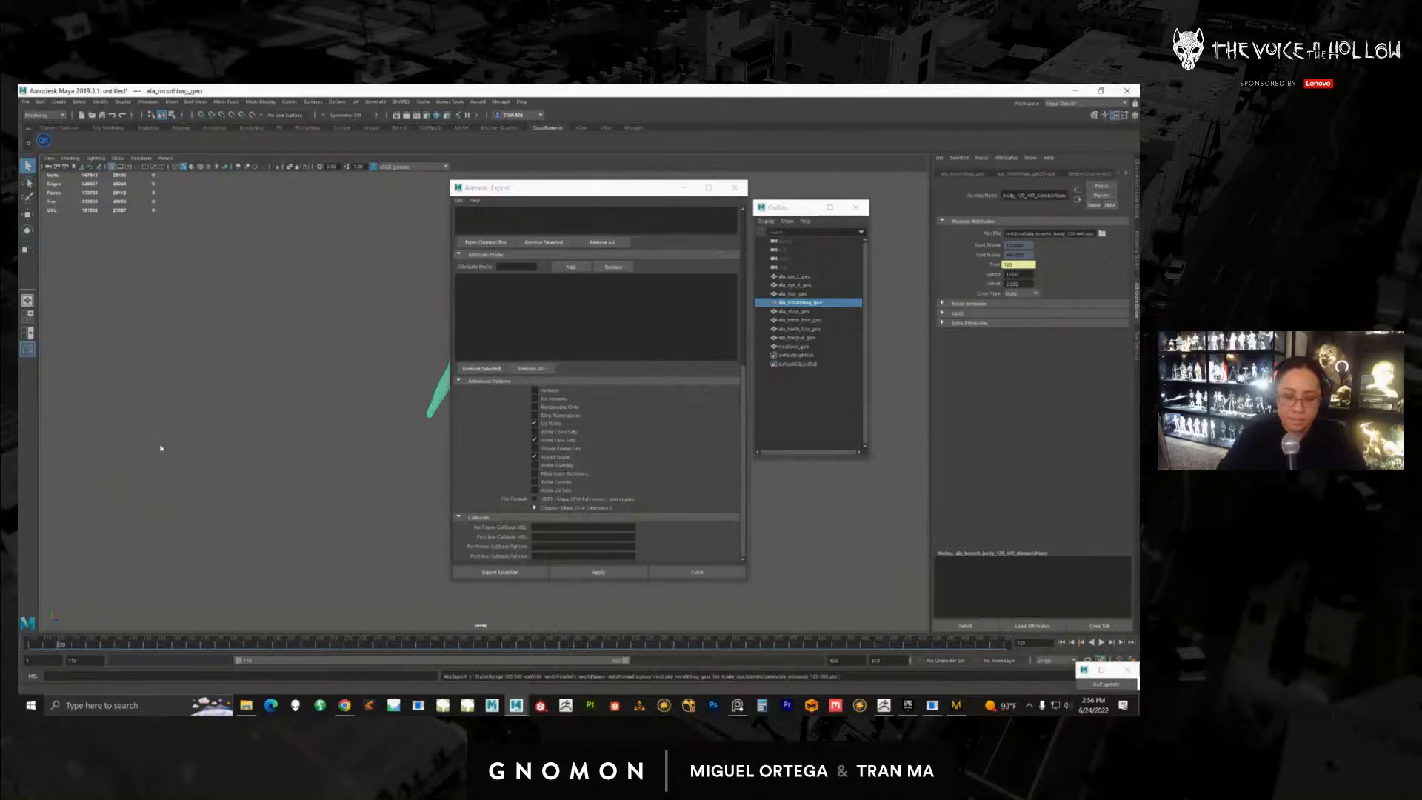
Step: Switch to Marvelous Designer and save the project as ala_dem in the alembic demo folder
click(956, 707)
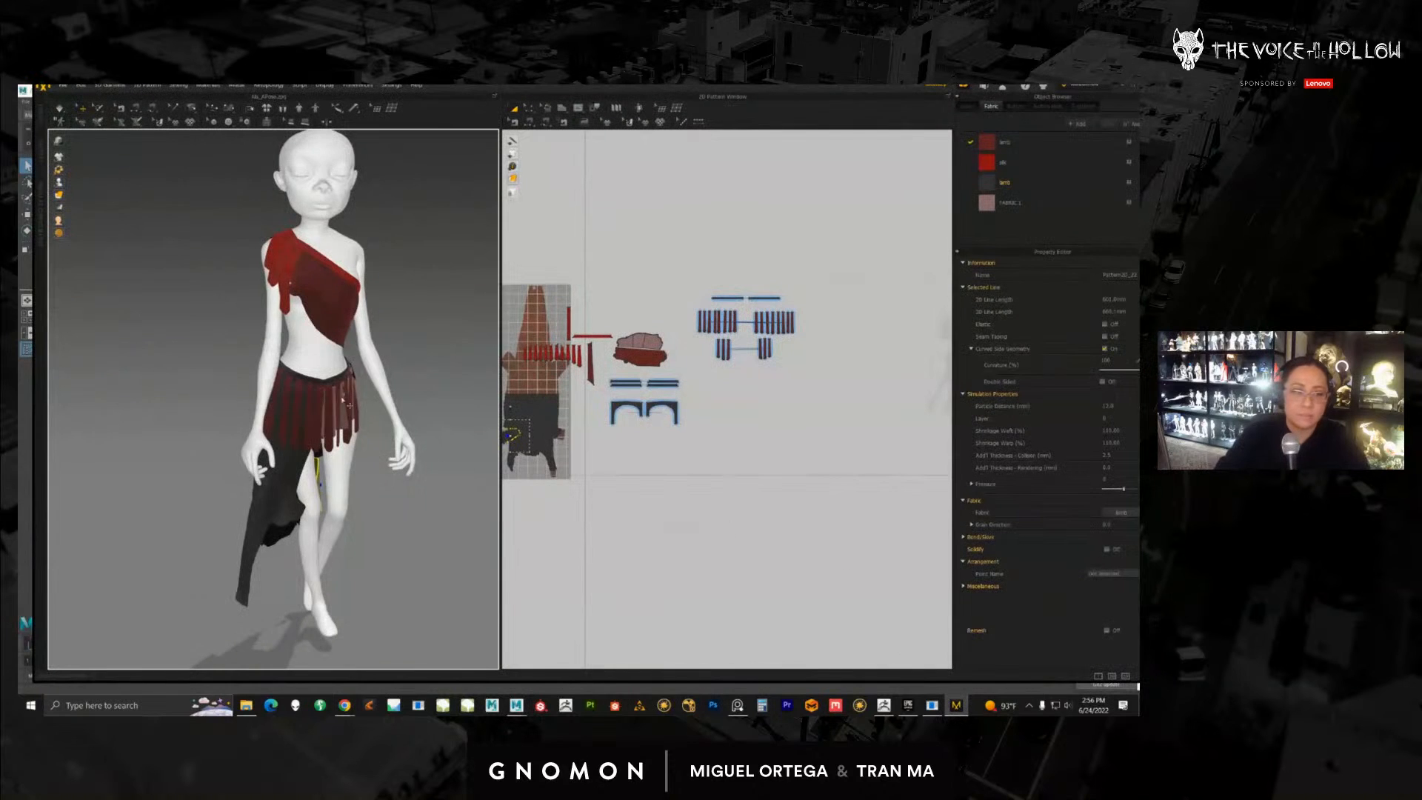
scroll(343, 400, down, 5)
right_drag(266, 285, 200, 301)
middle_drag(200, 302, 227, 315)
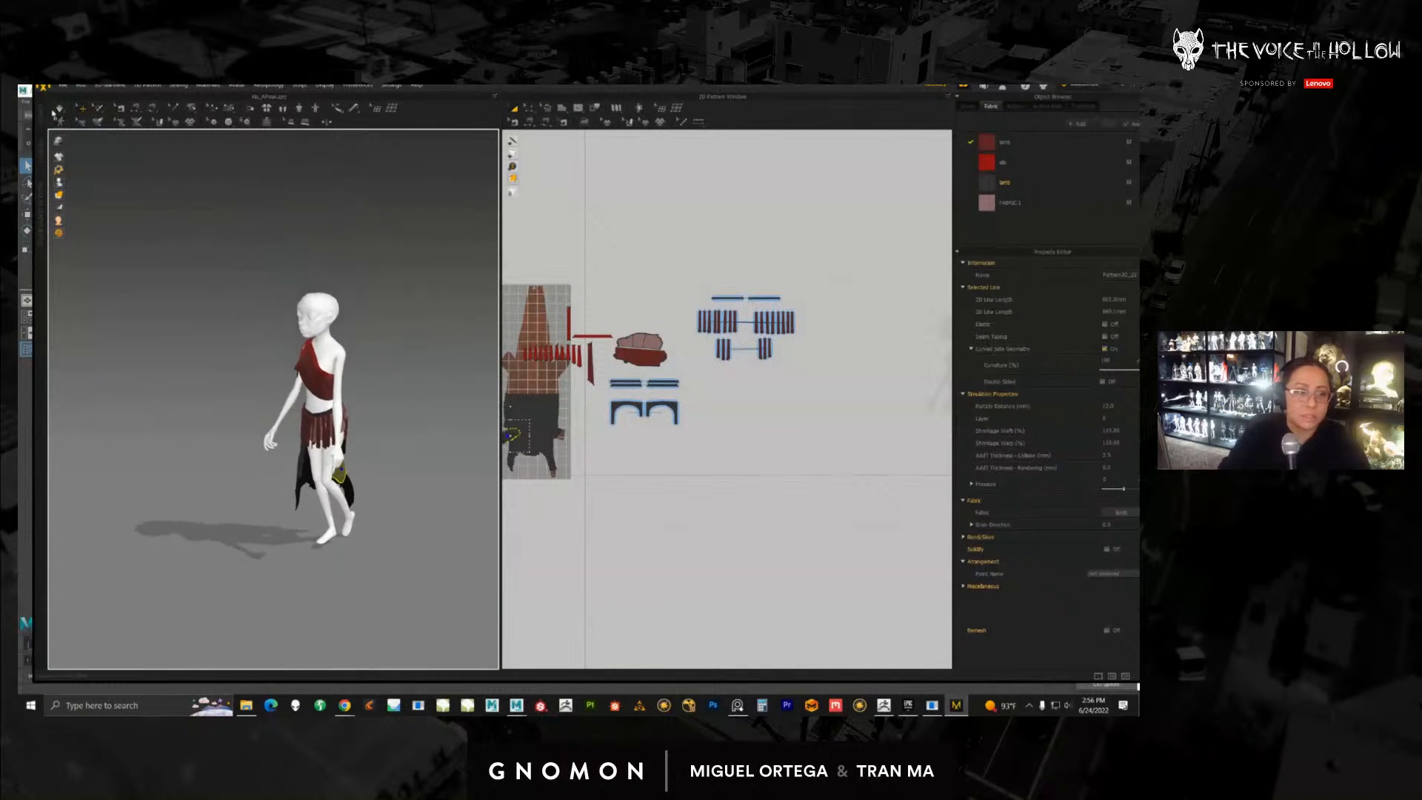
click(64, 86)
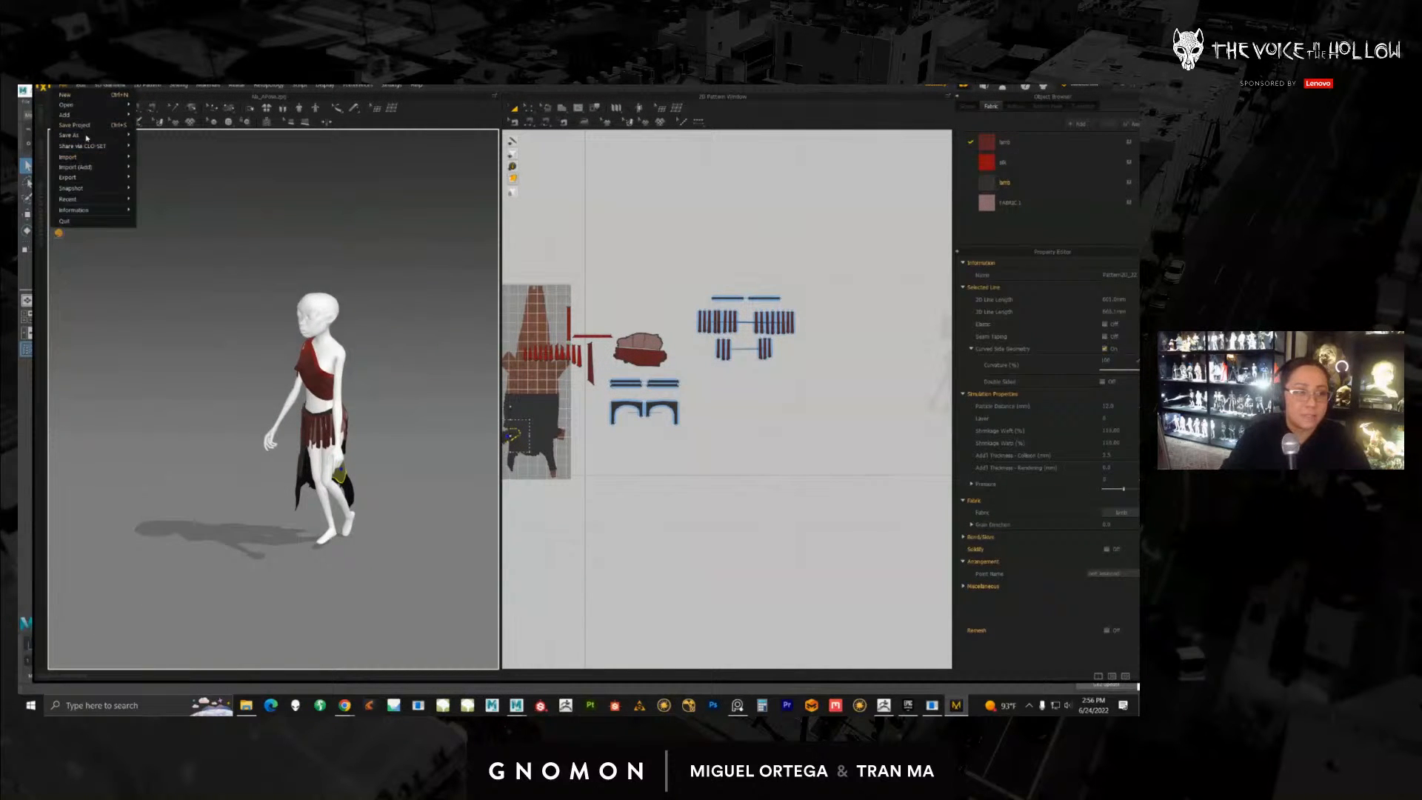
mouse_move(89, 136)
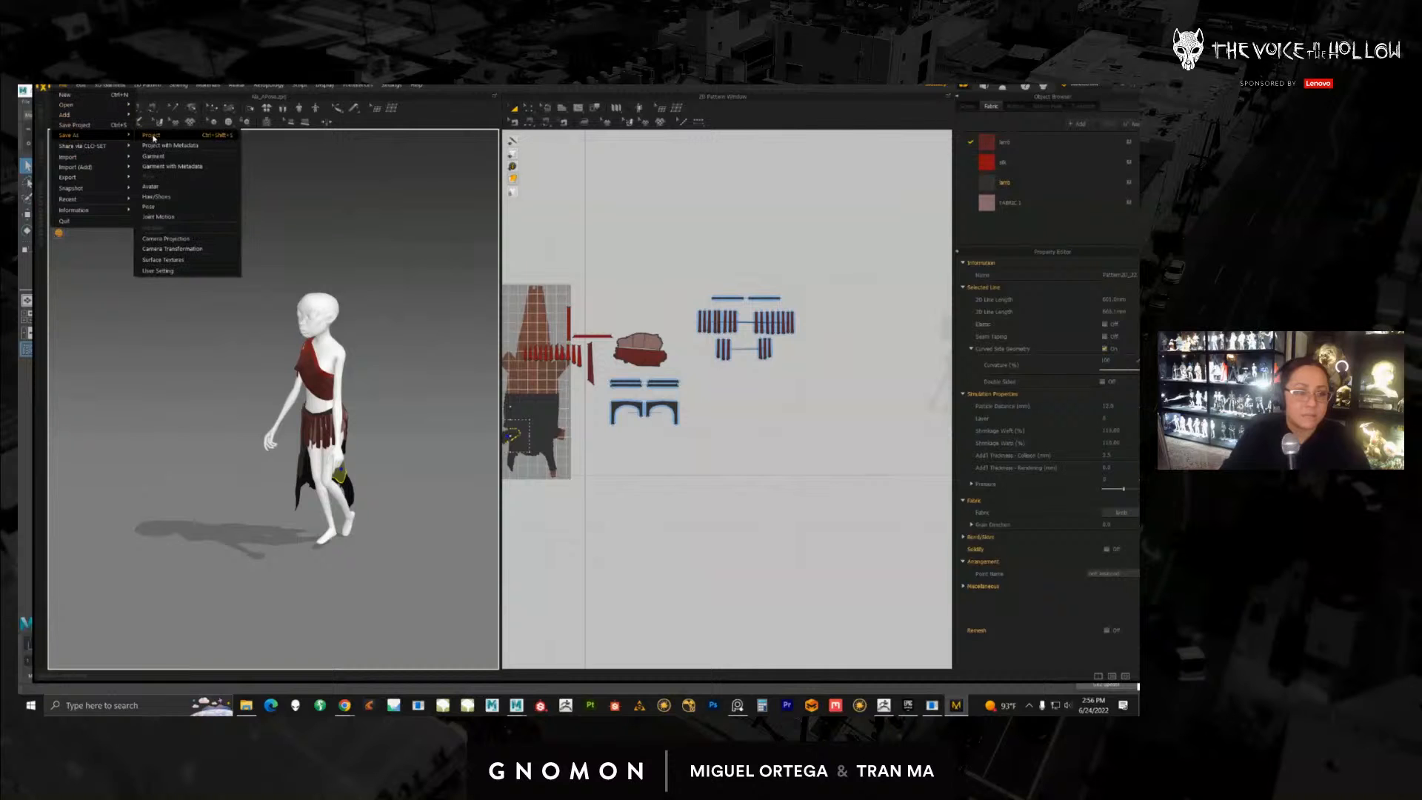
click(152, 136)
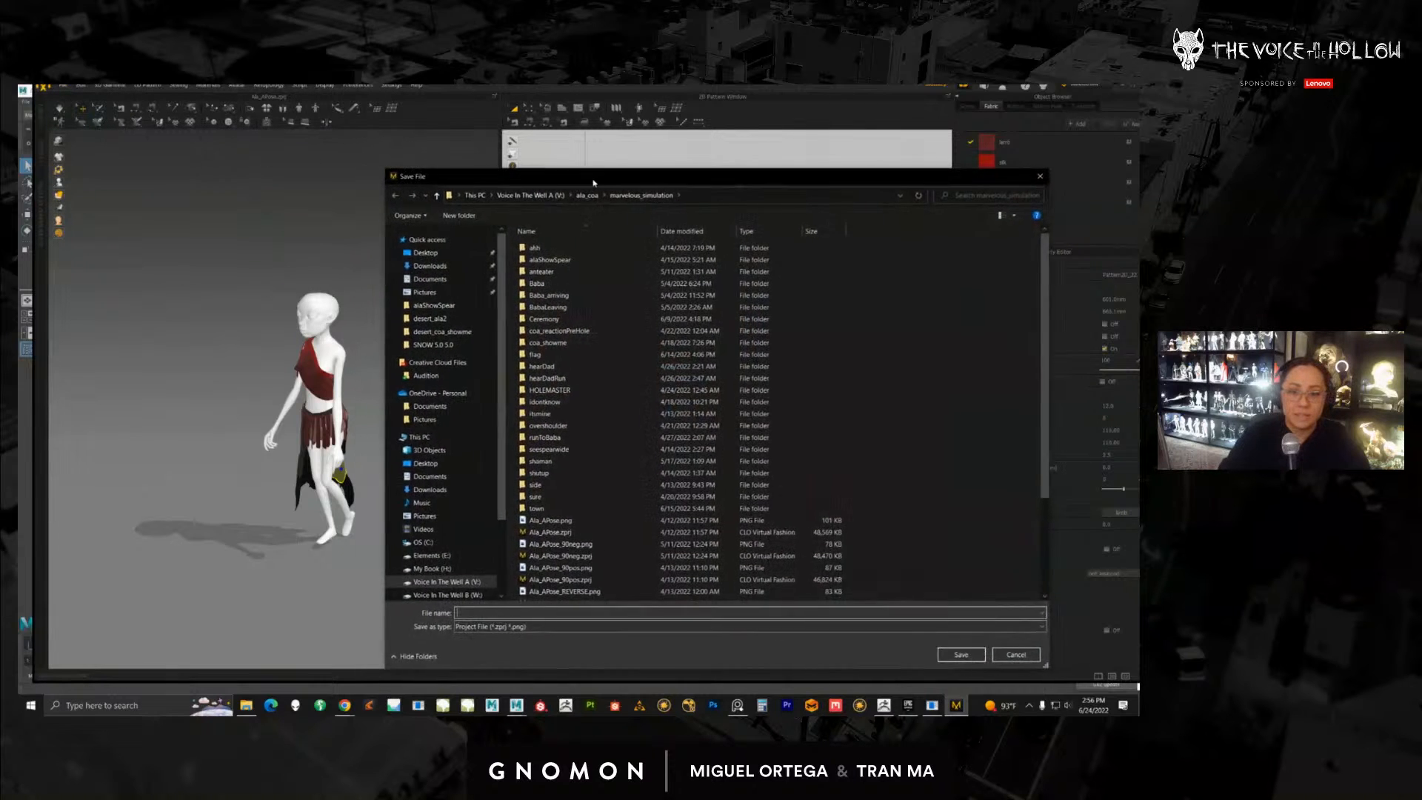
drag(593, 182, 1138, 159)
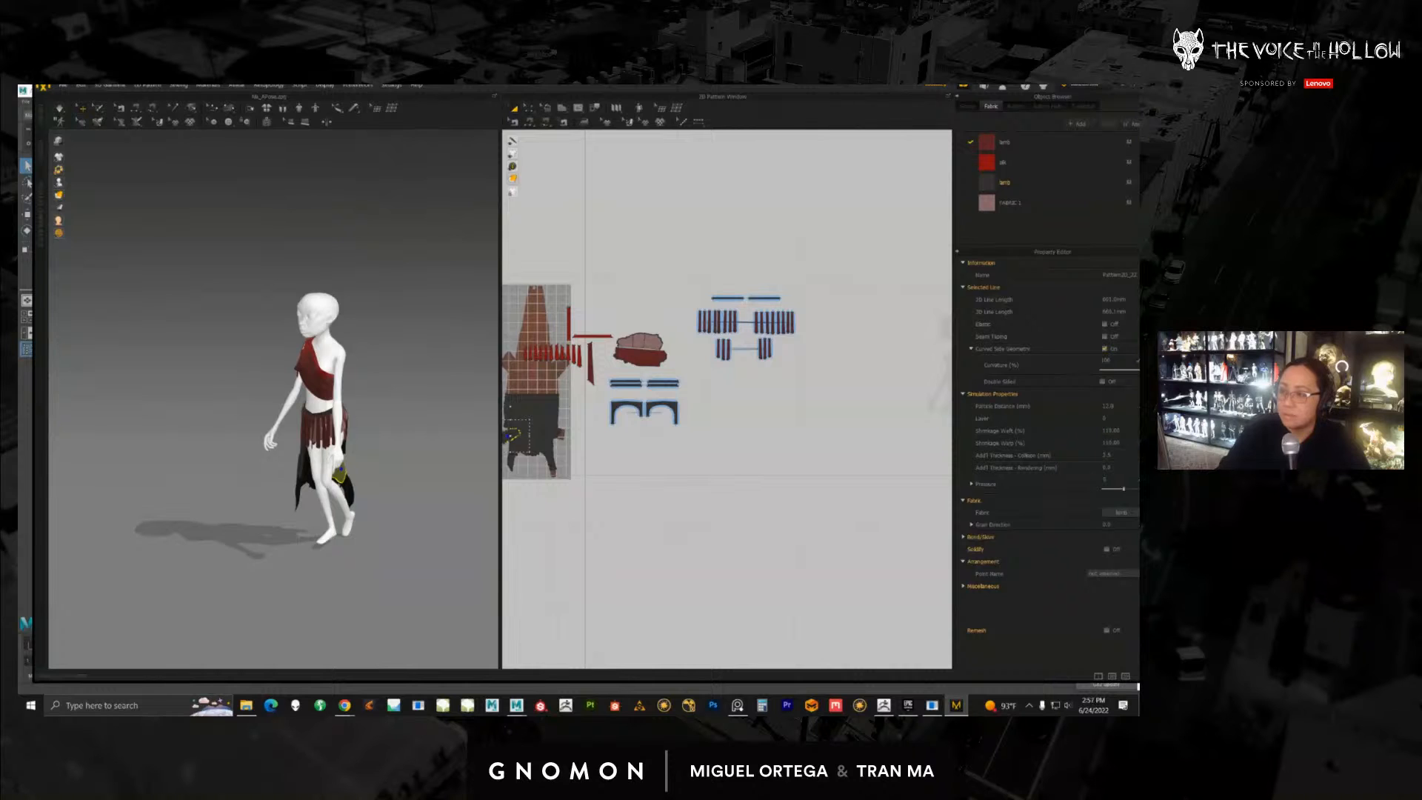
drag(1138, 187, 474, 157)
click(386, 591)
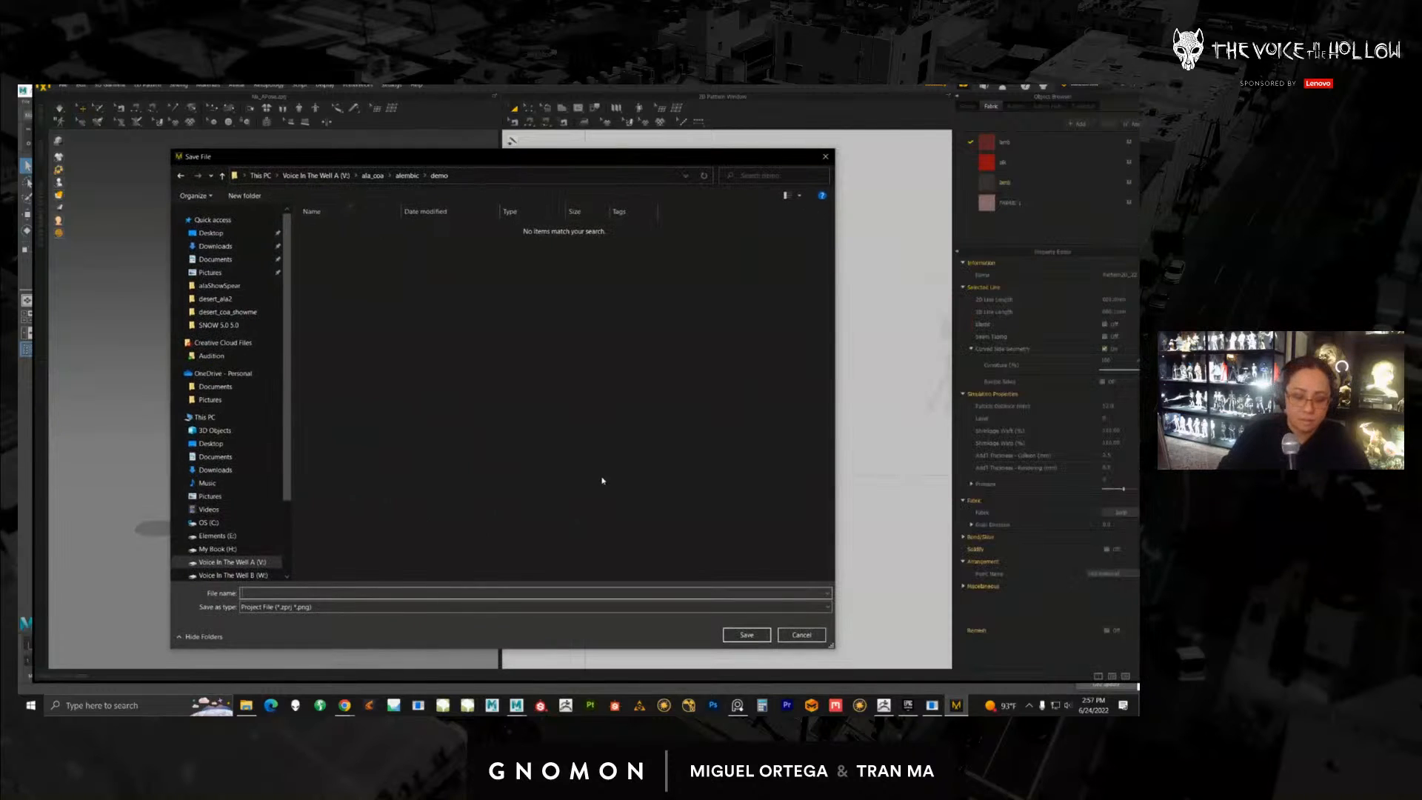
text(ala_d)
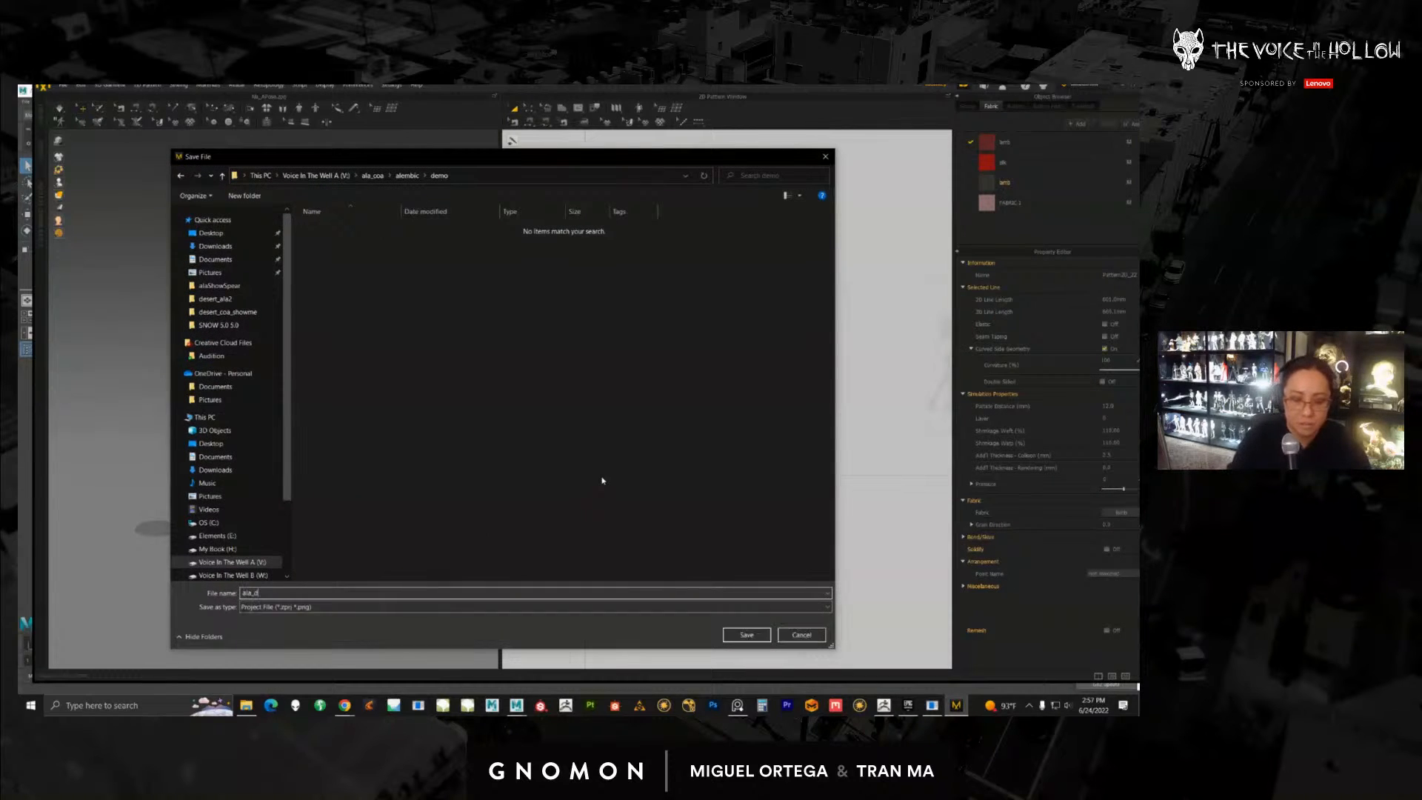
text(em)
key(Return)
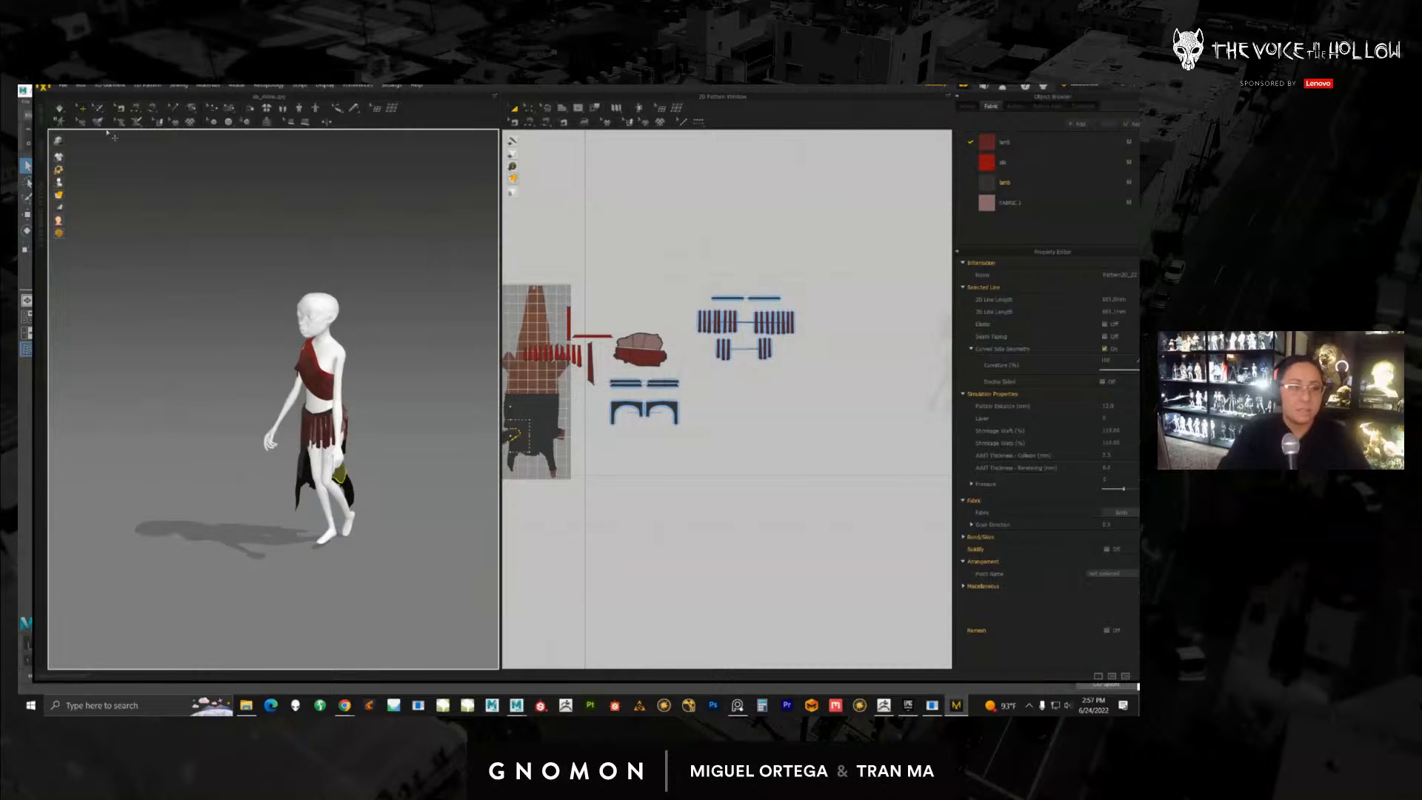
Step: Import the Alembic body cache ala_nohands_120-300.abc from the alembic demo folder, keeping the default import options
click(63, 85)
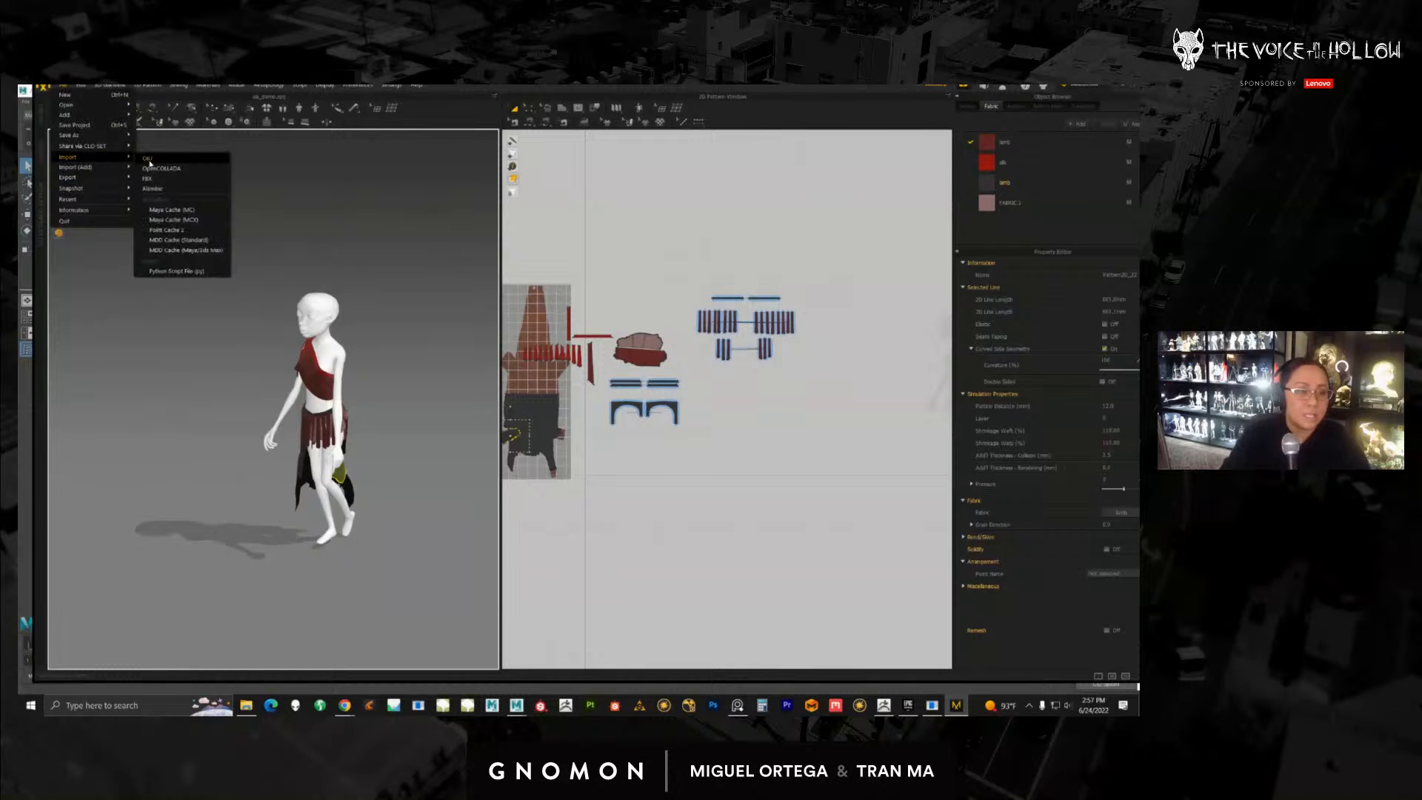
click(159, 191)
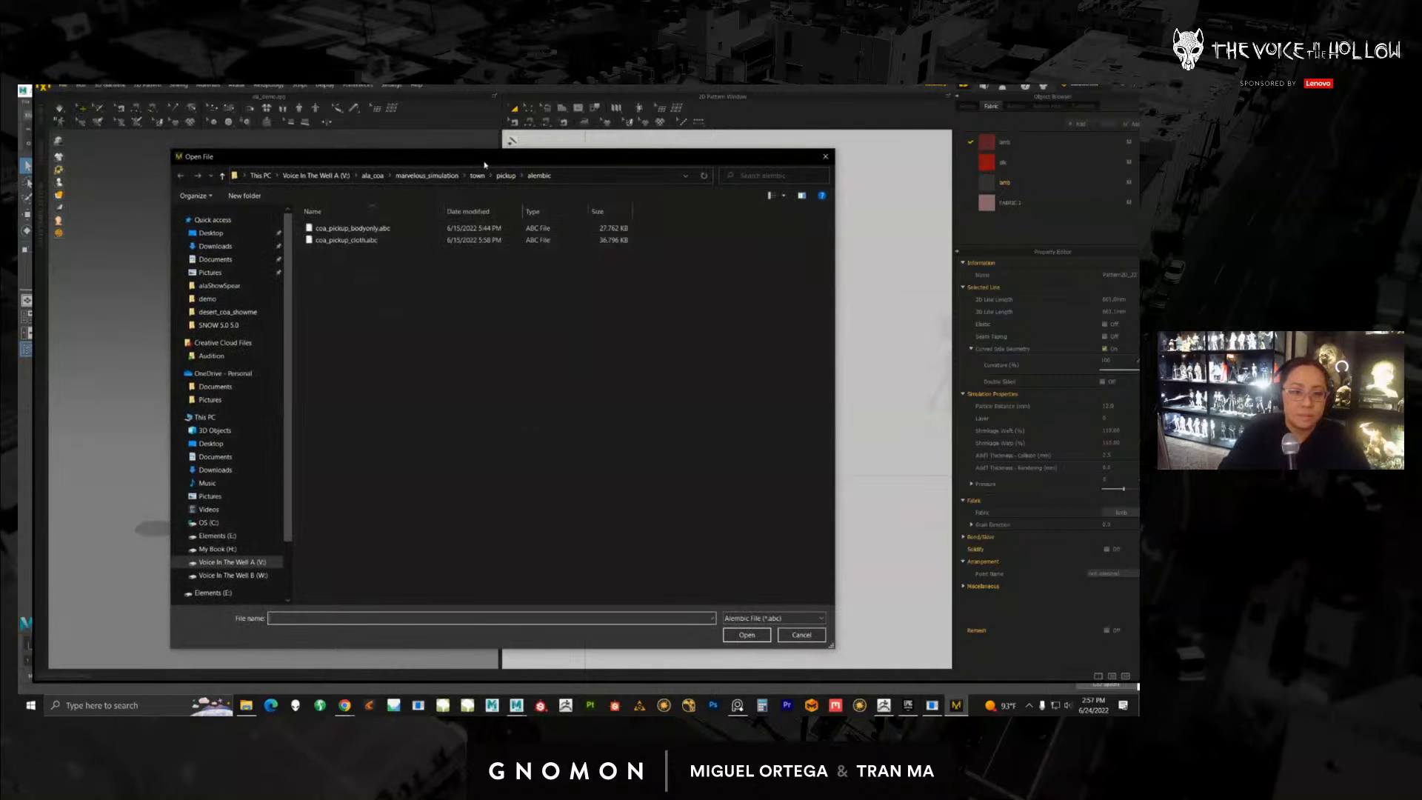
click(522, 198)
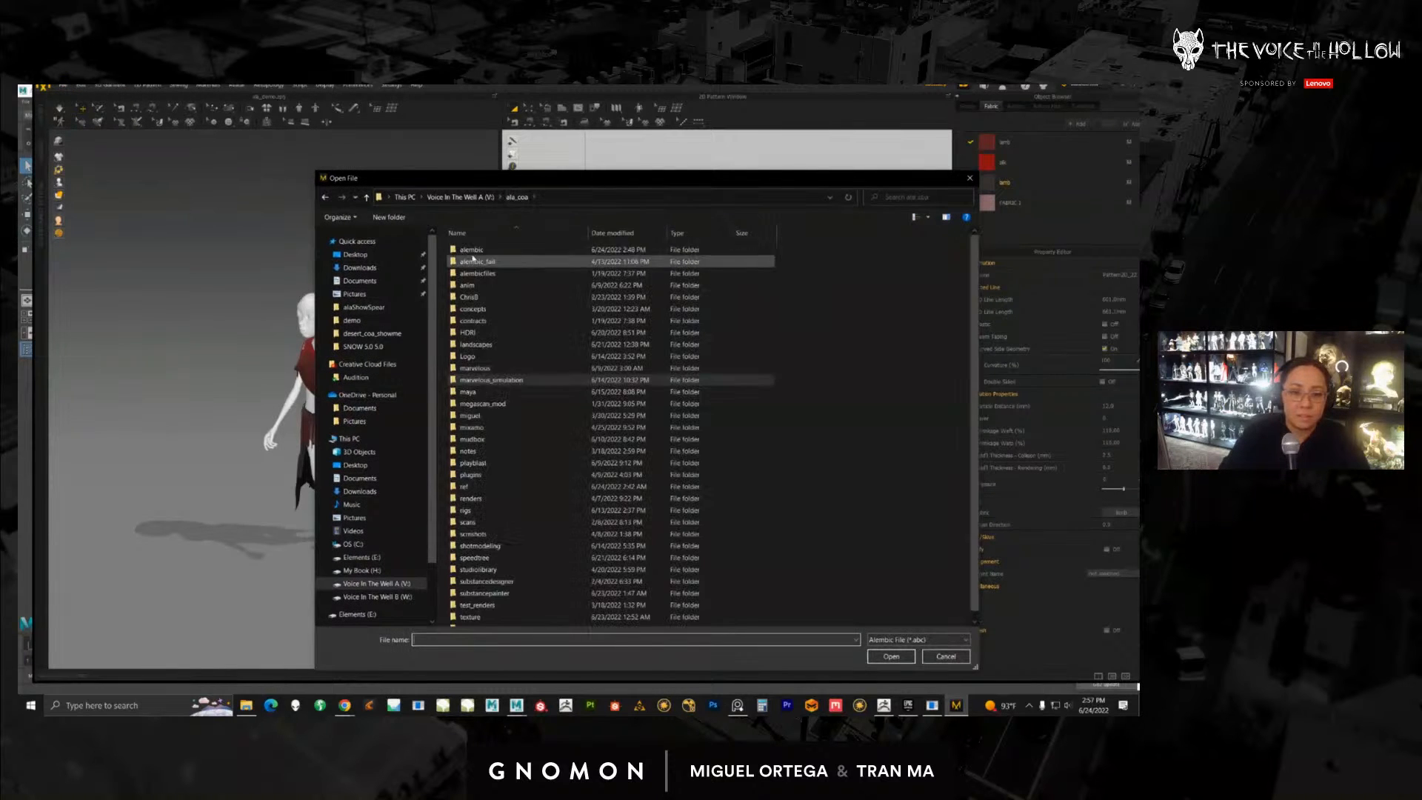
double_click(467, 347)
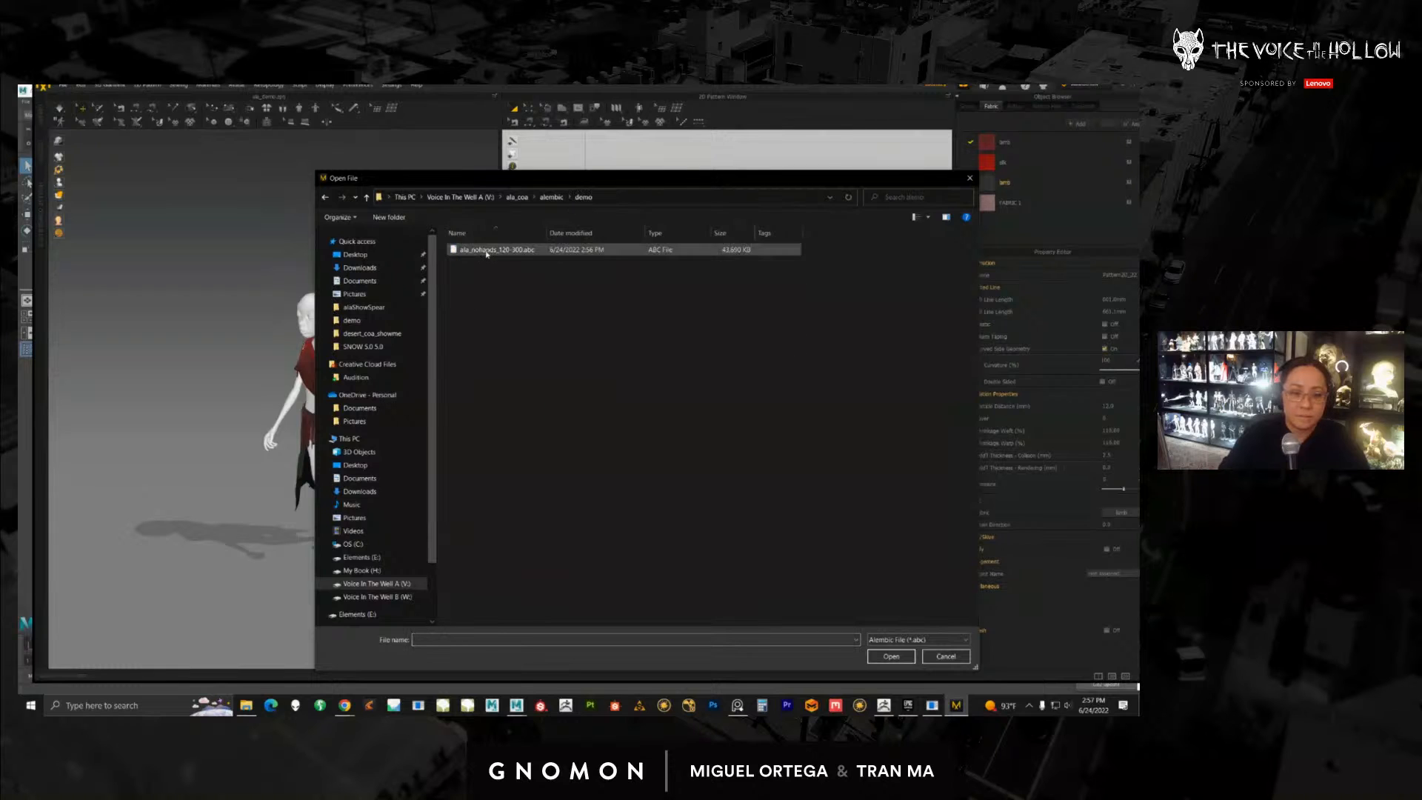
click(483, 251)
click(888, 657)
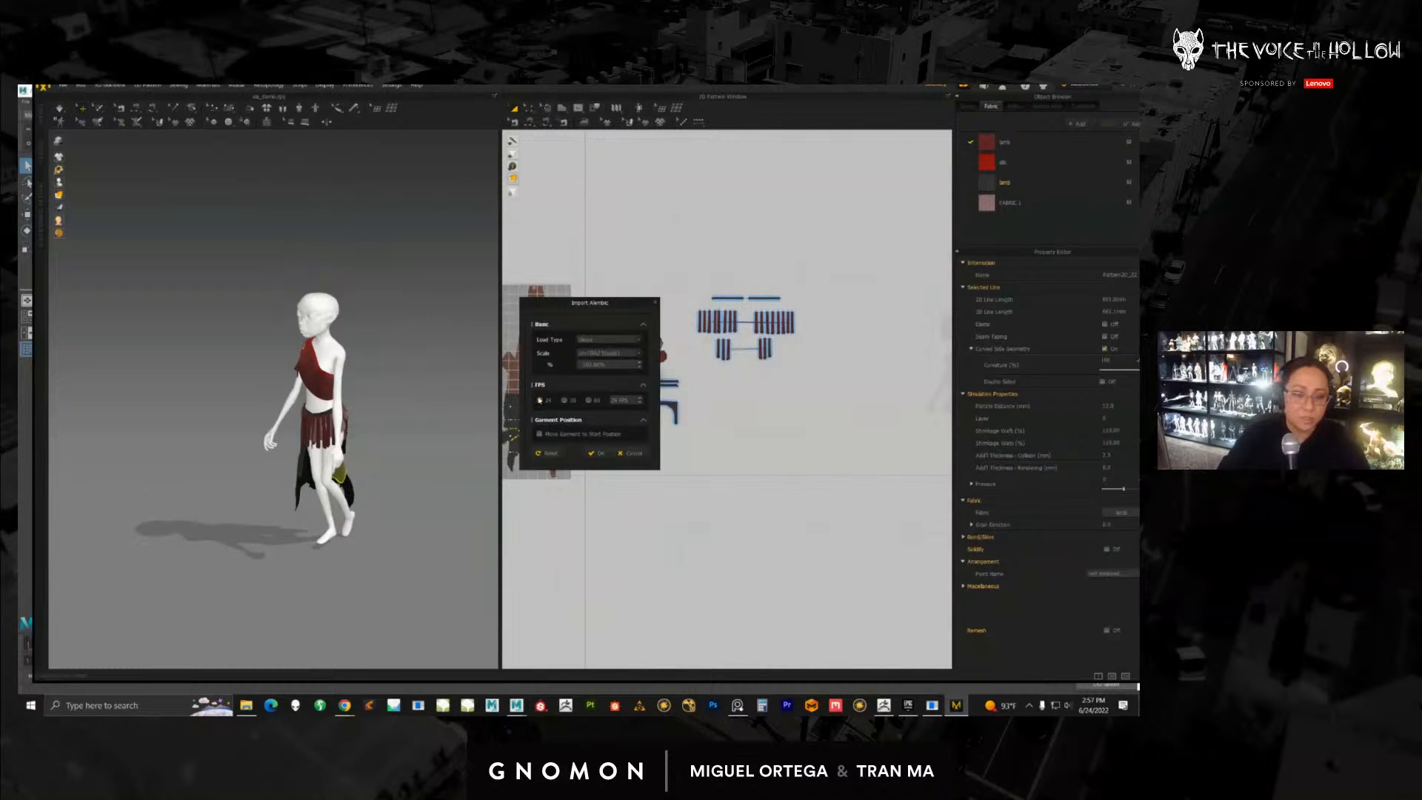
click(601, 453)
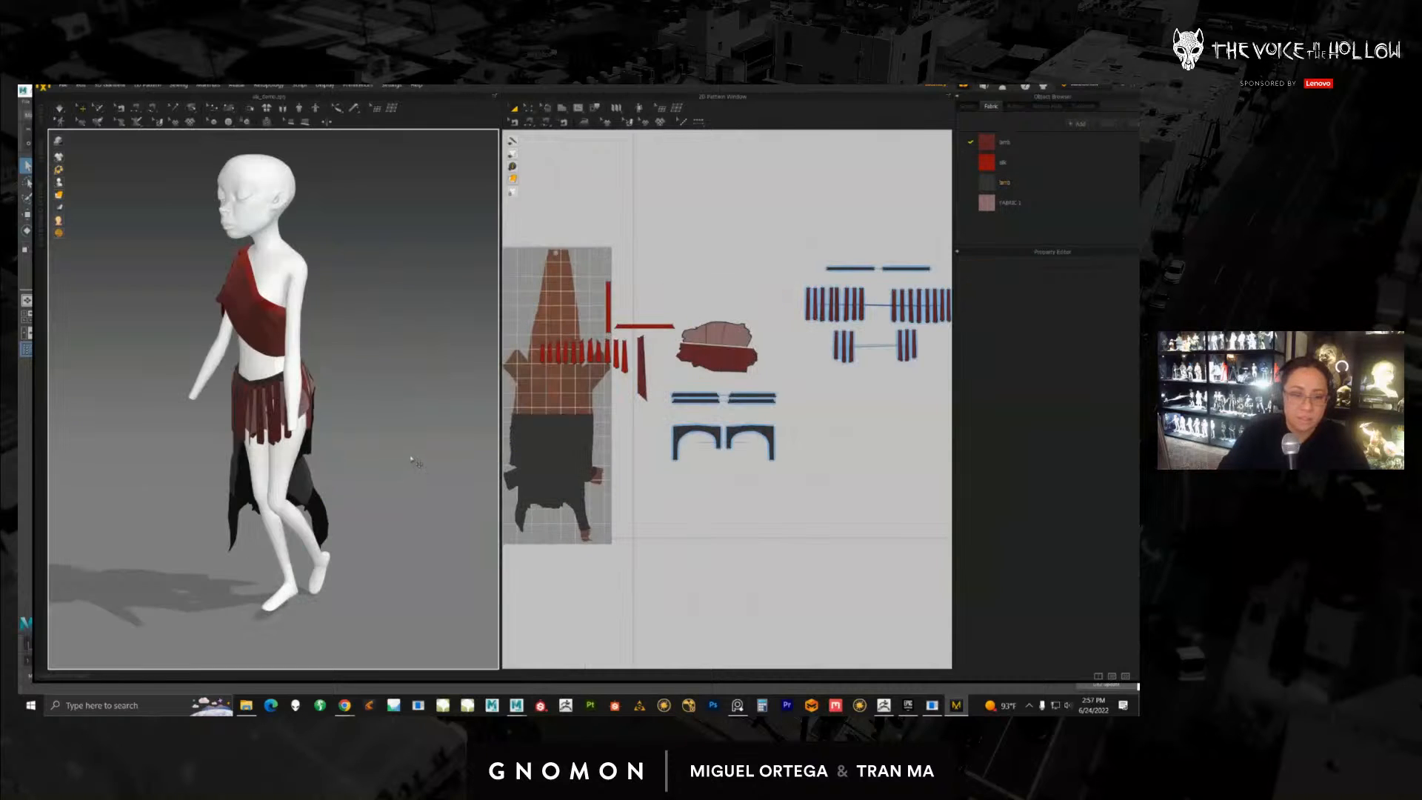
Step: Select the imported body, examine how the garment sits against the waist, and open the body's skin offset for editing
right_drag(403, 465, 342, 400)
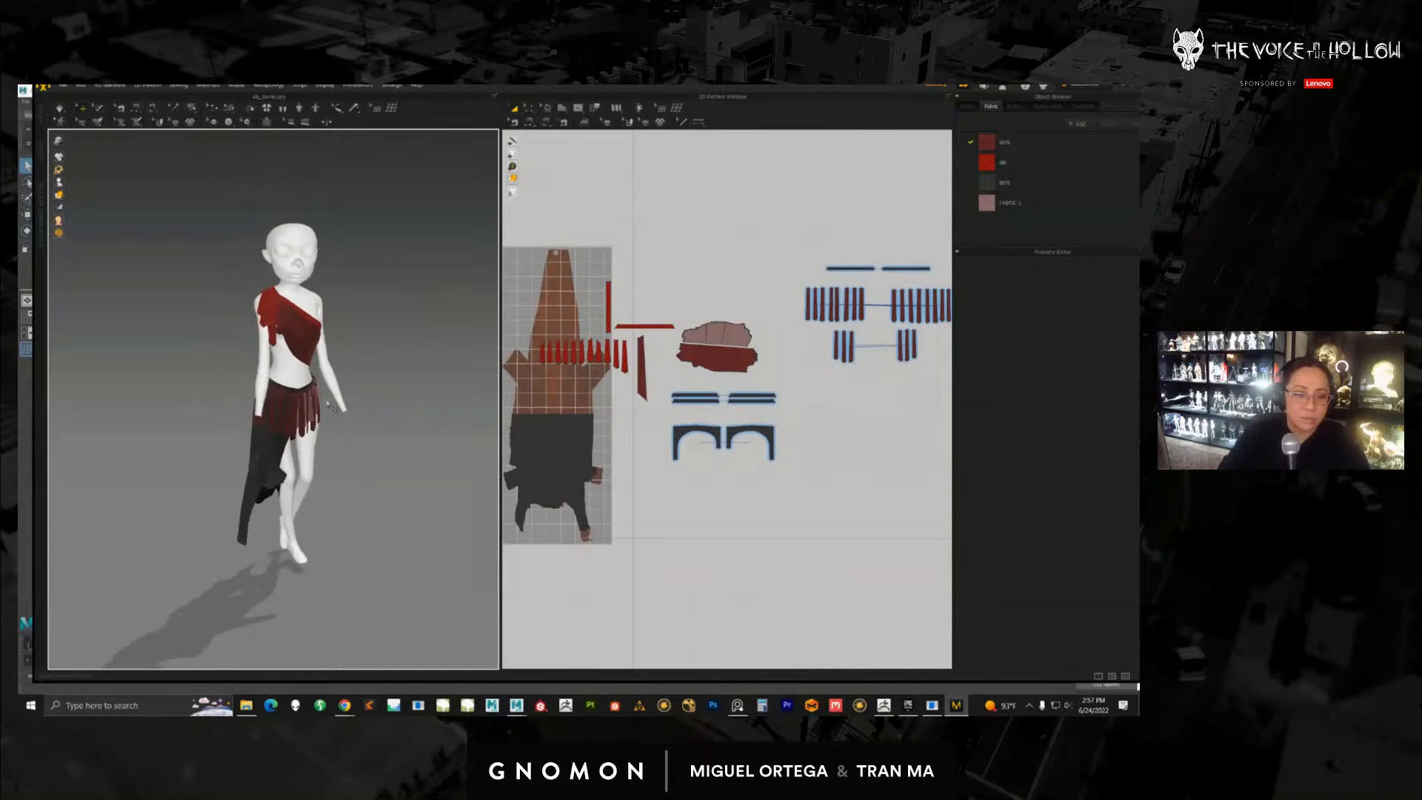
click(342, 400)
scroll(358, 430, up, 6)
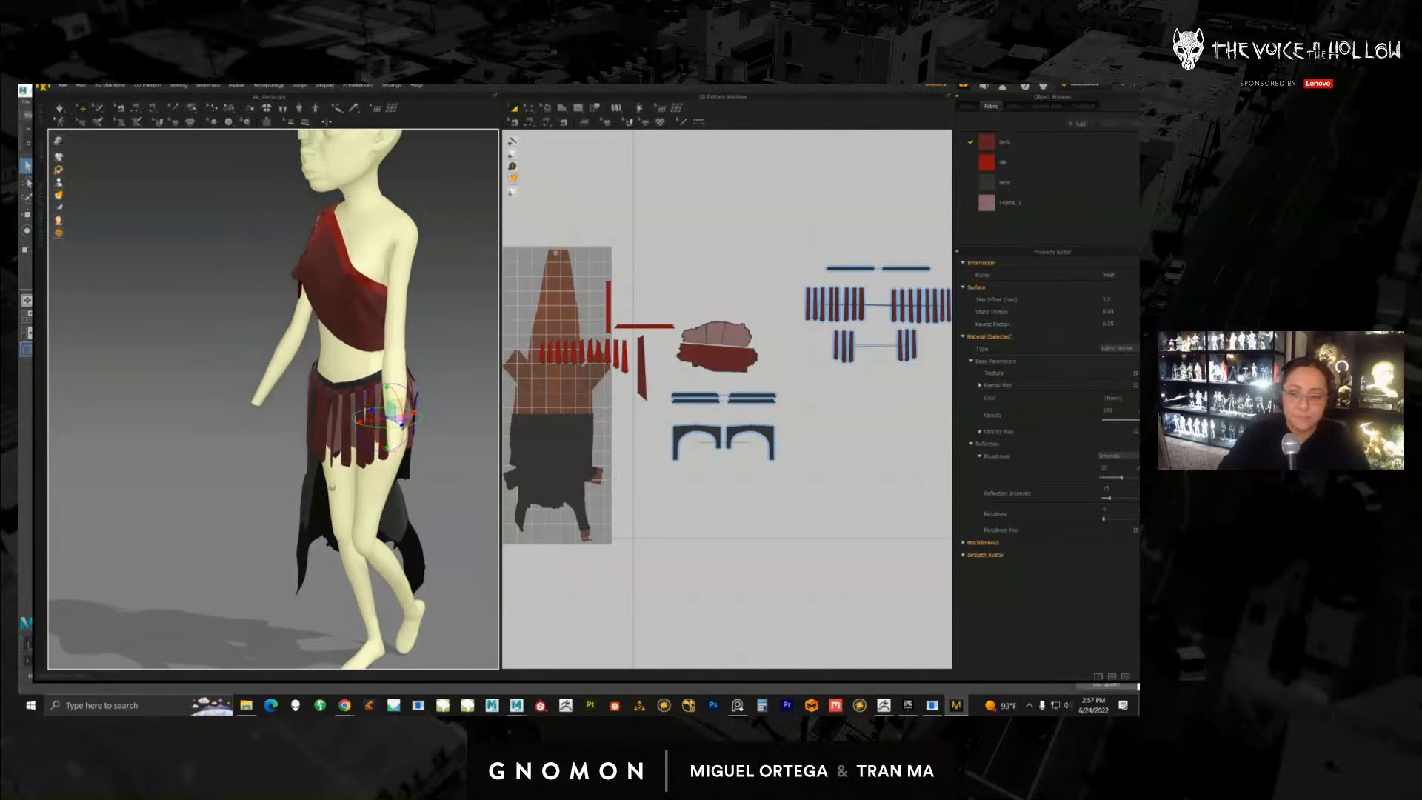
scroll(374, 460, up, 8)
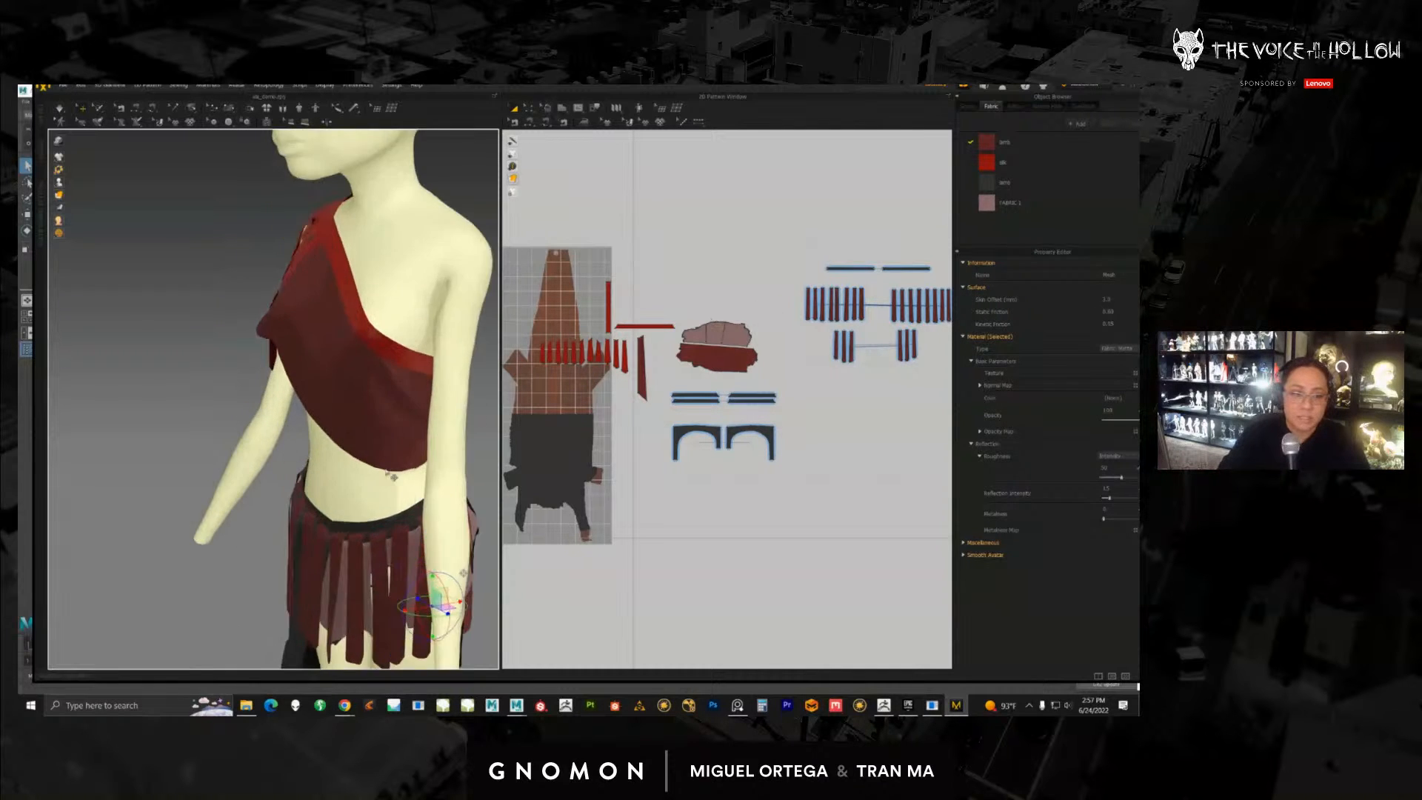
scroll(374, 460, up, 8)
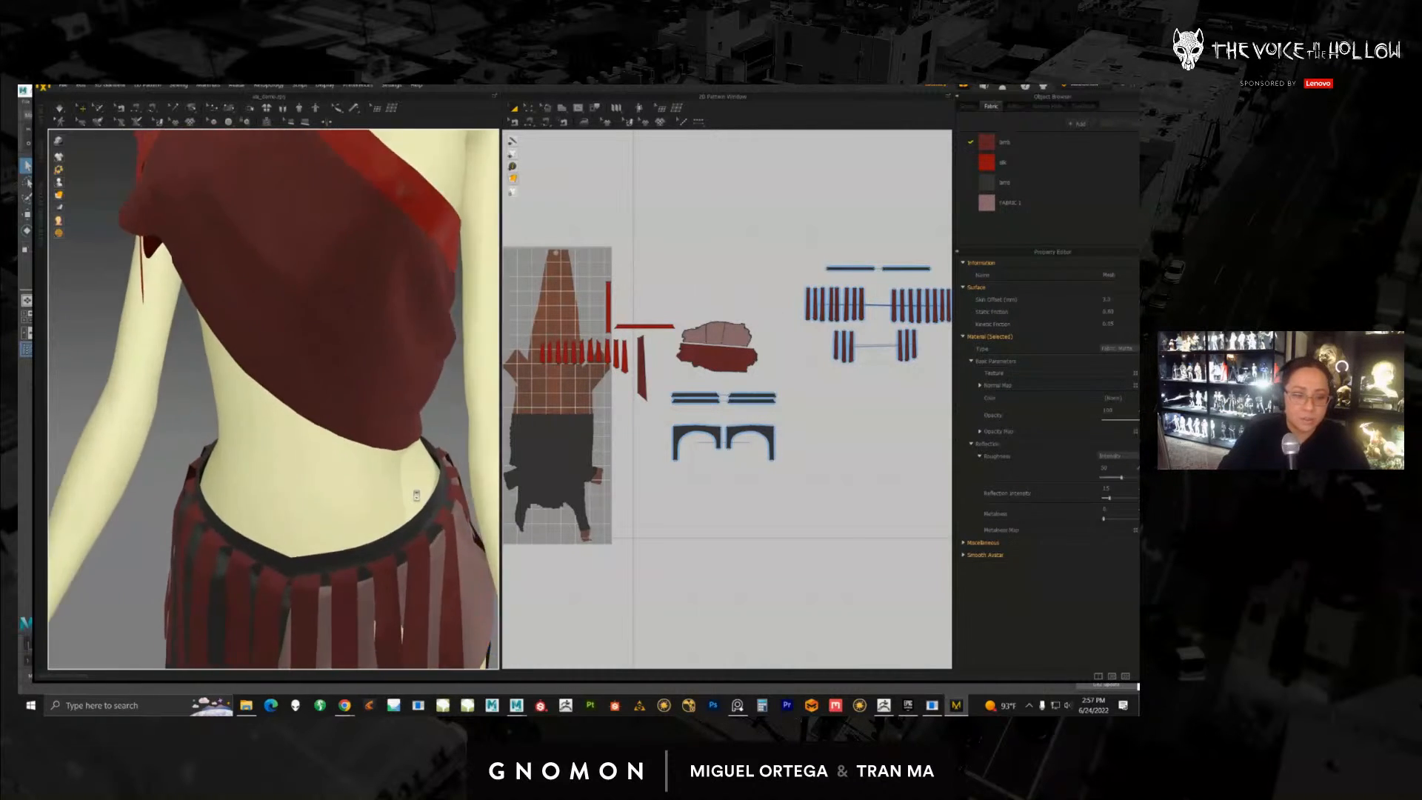
scroll(338, 433, up, 6)
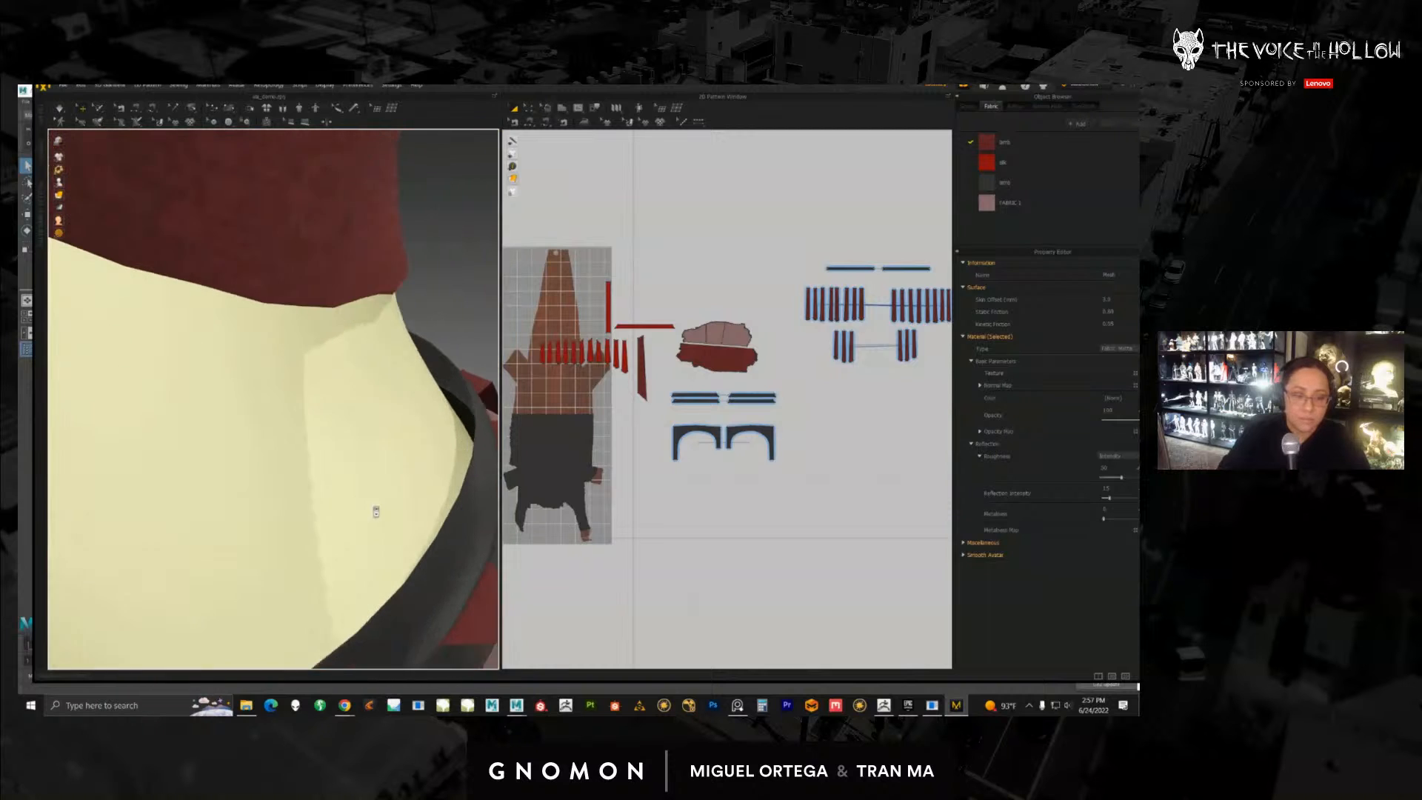
right_drag(428, 383, 348, 403)
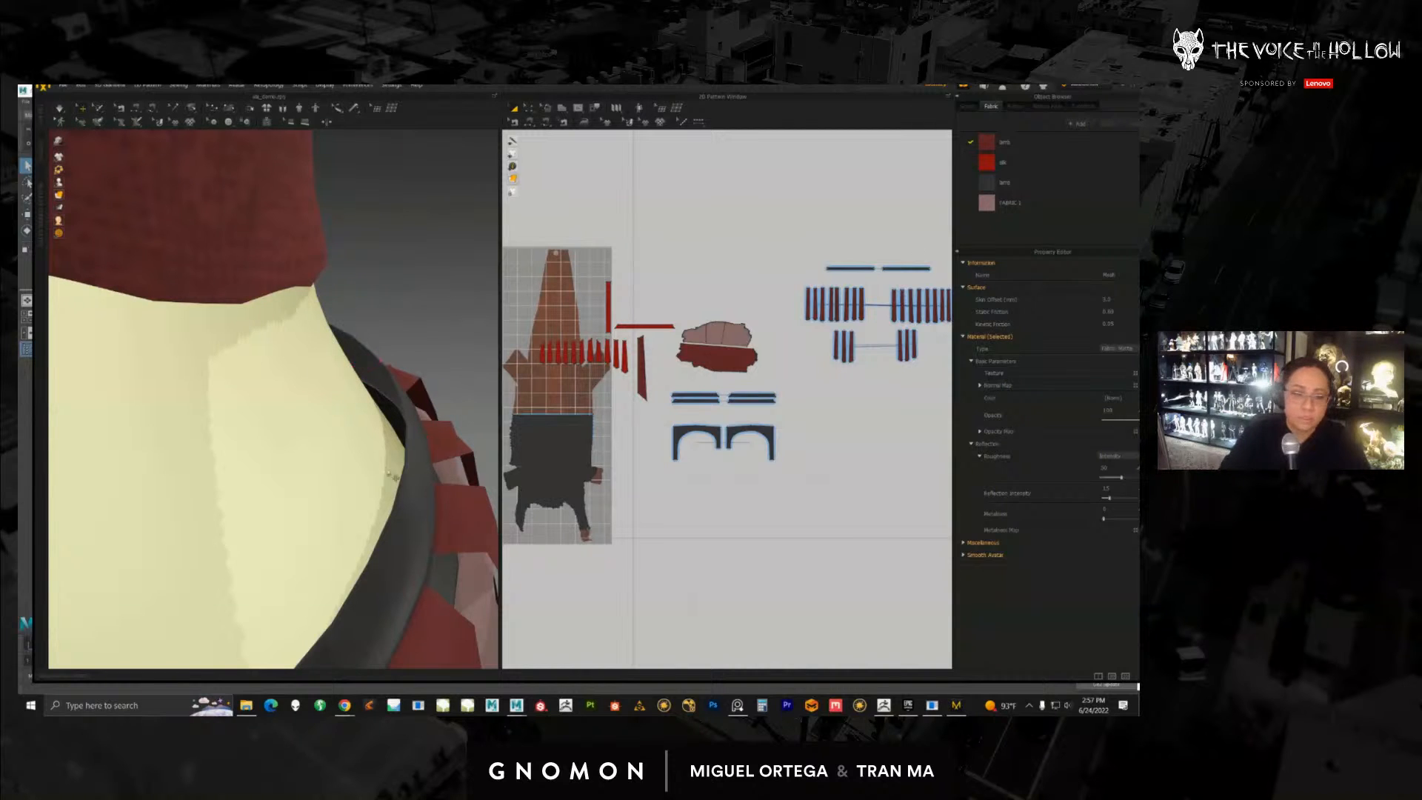
click(345, 465)
double_click(1117, 298)
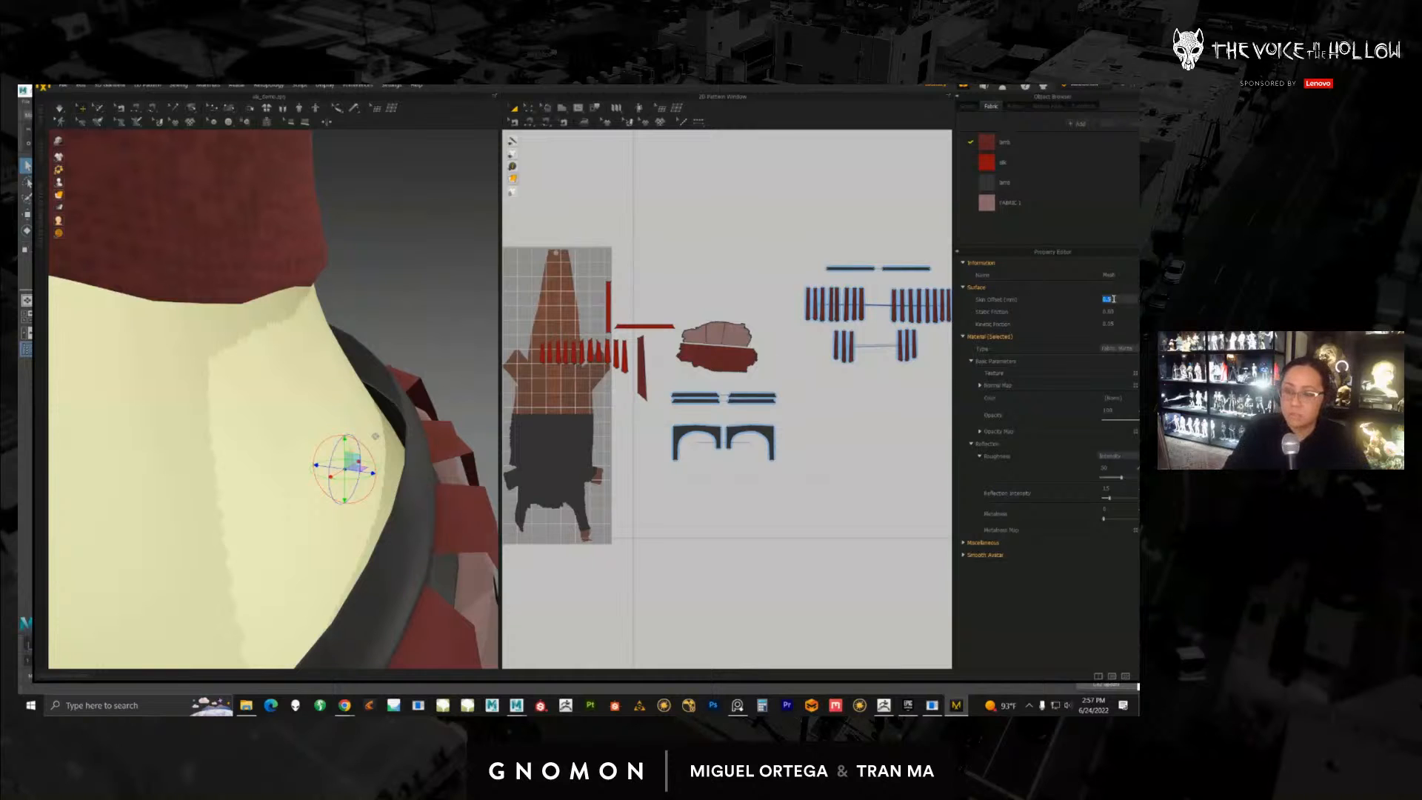
click(450, 274)
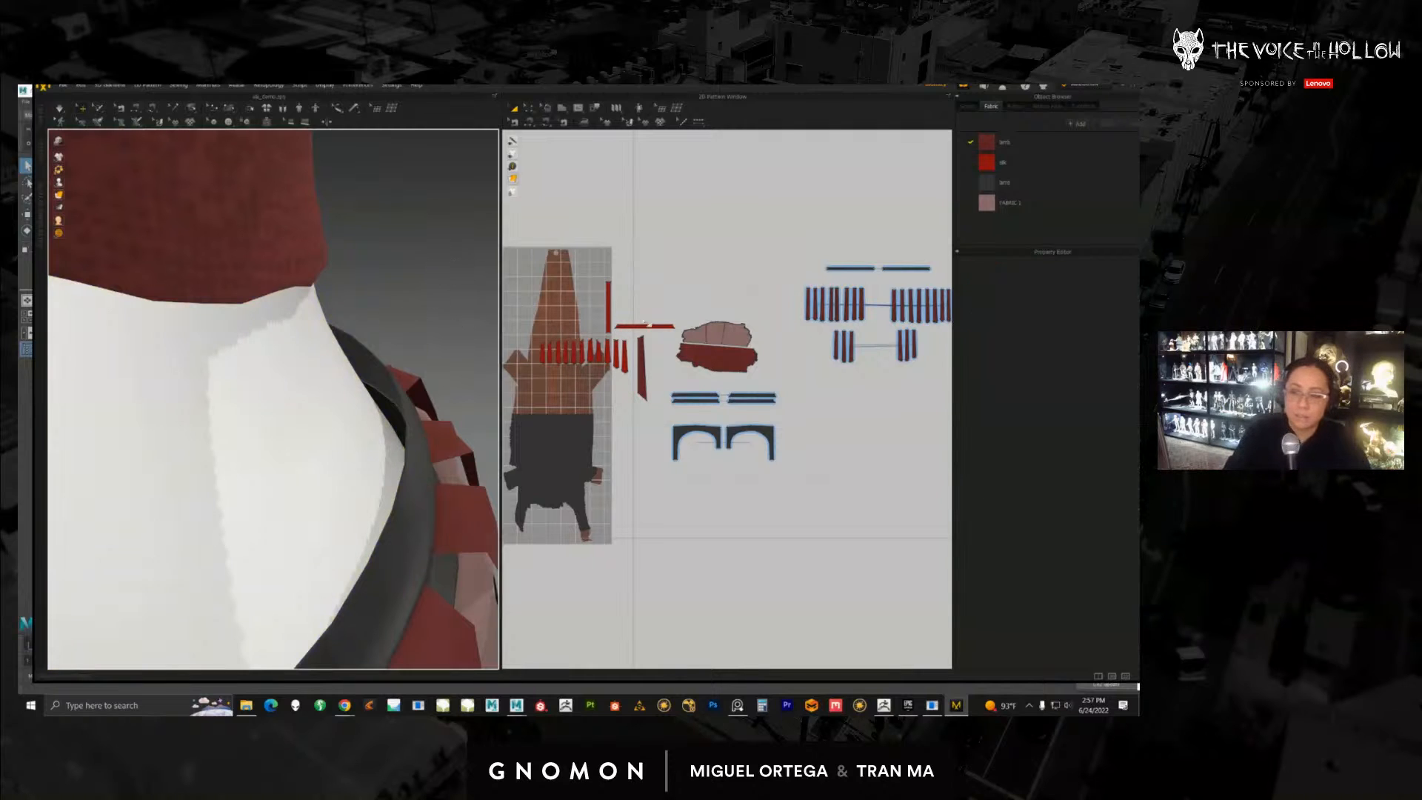
Step: Reselect the body, start the cloth simulation, and examine the garment at the waist and under the arm
click(315, 423)
click(63, 112)
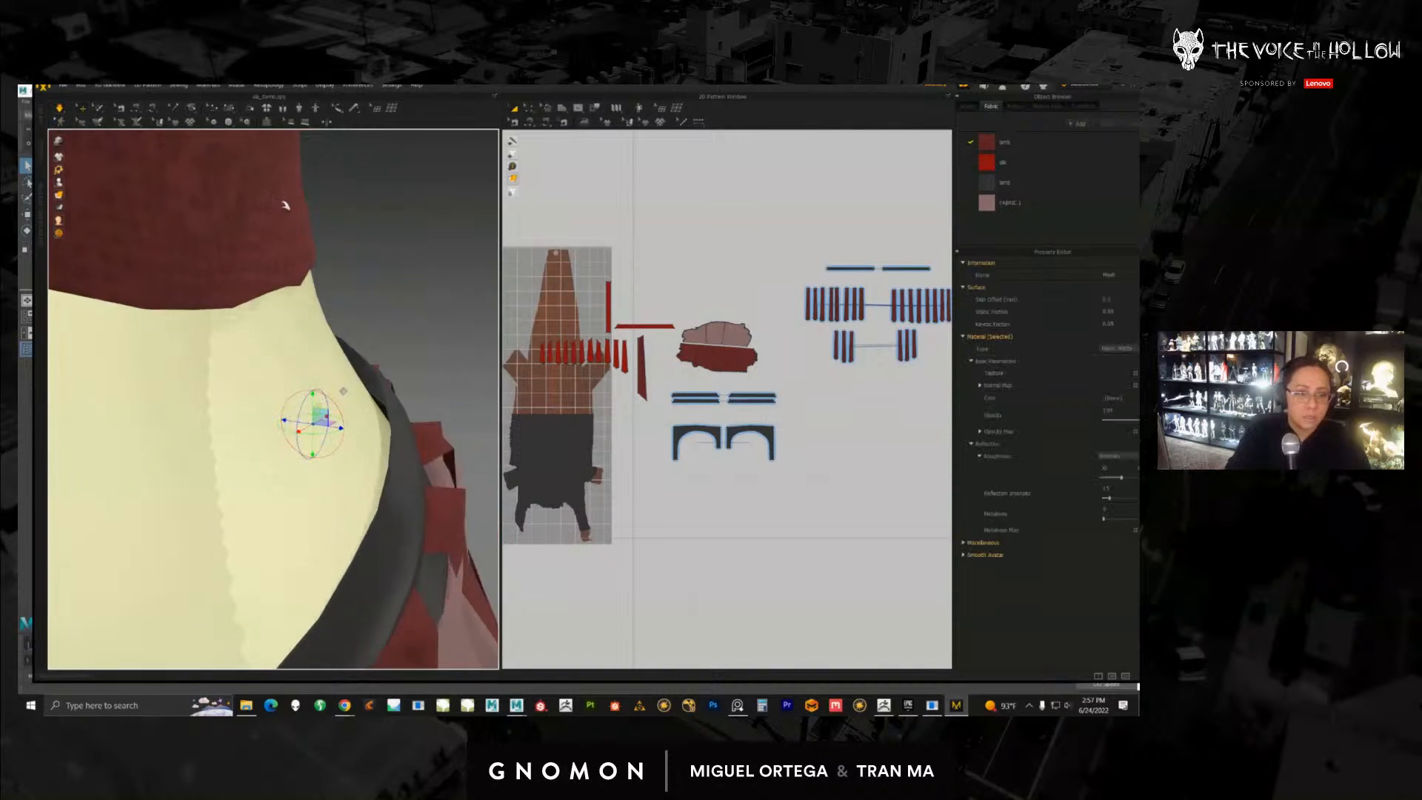
scroll(318, 406, down, 5)
middle_drag(288, 311, 321, 457)
scroll(321, 457, down, 3)
right_drag(273, 434, 343, 437)
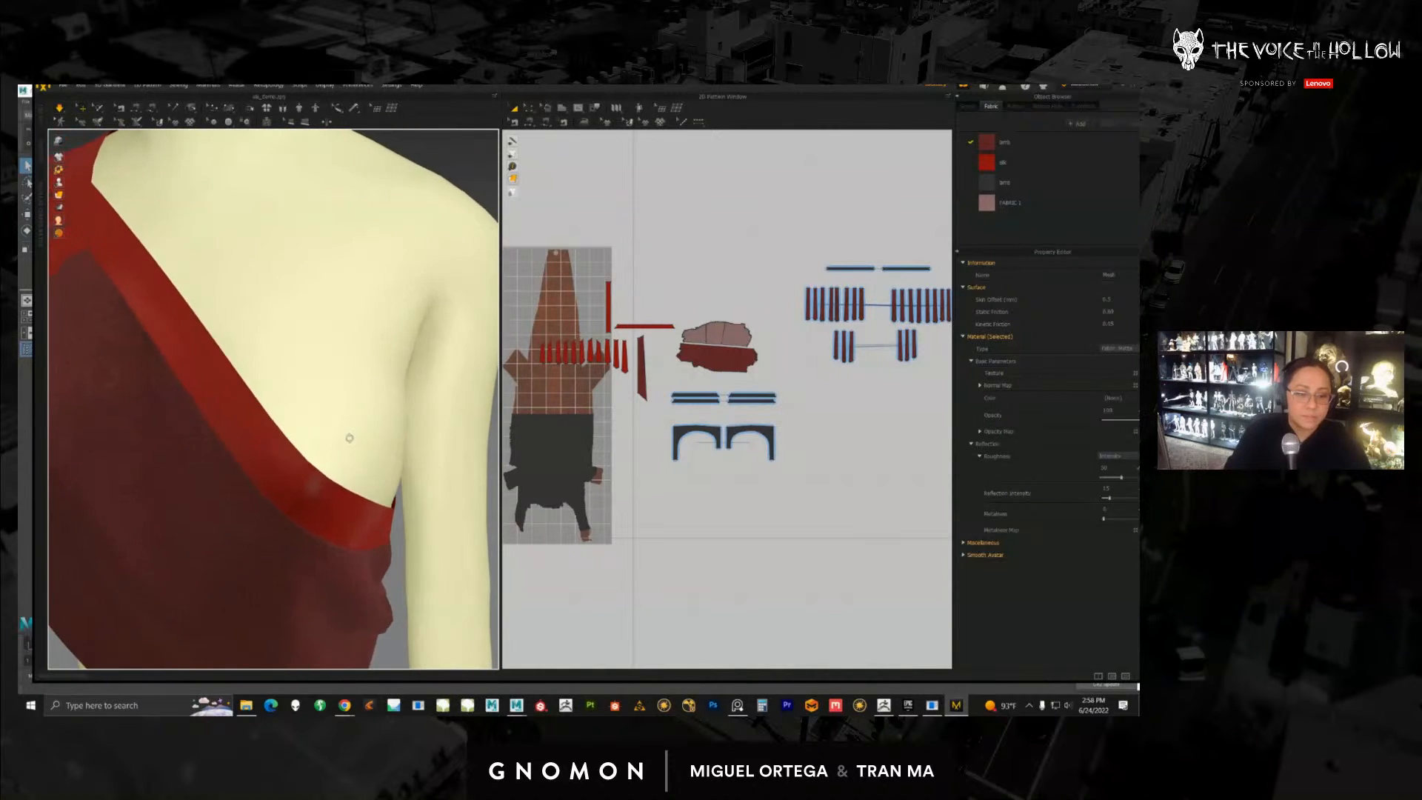
scroll(348, 466, up, 5)
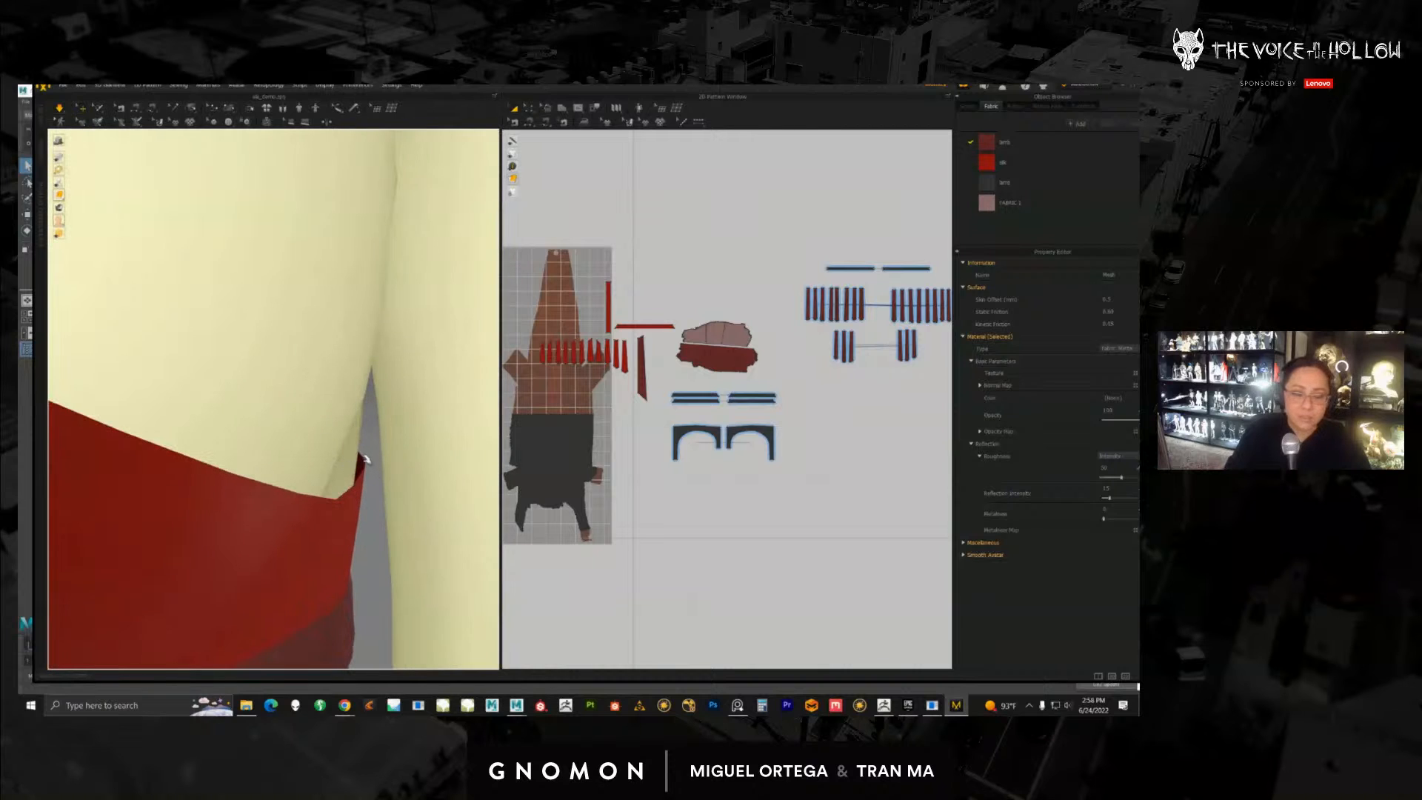
Step: Set the body's skin offset to 0 mm and check how the top settles around the chest
double_click(1115, 299)
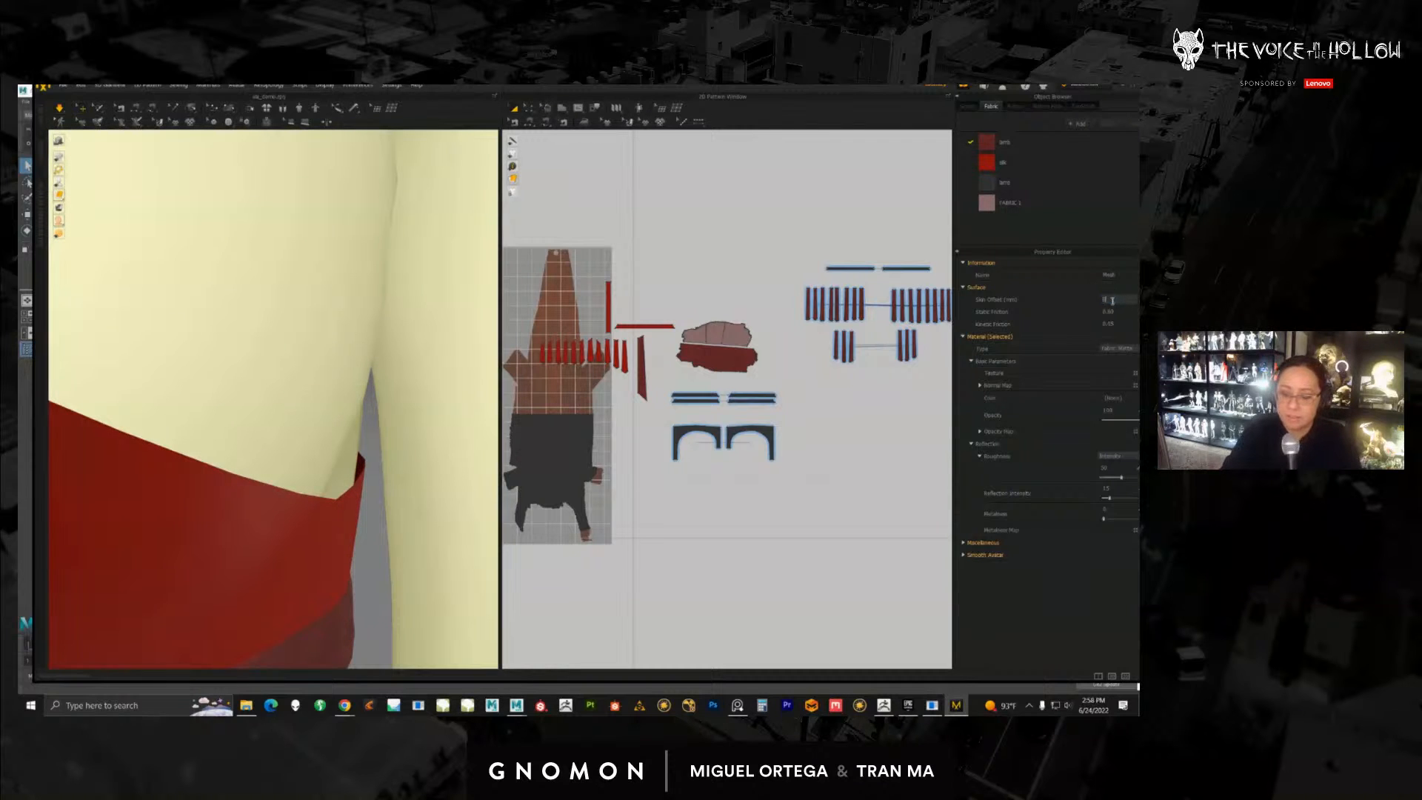
key(Return)
scroll(323, 470, down, 5)
middle_drag(303, 503, 318, 492)
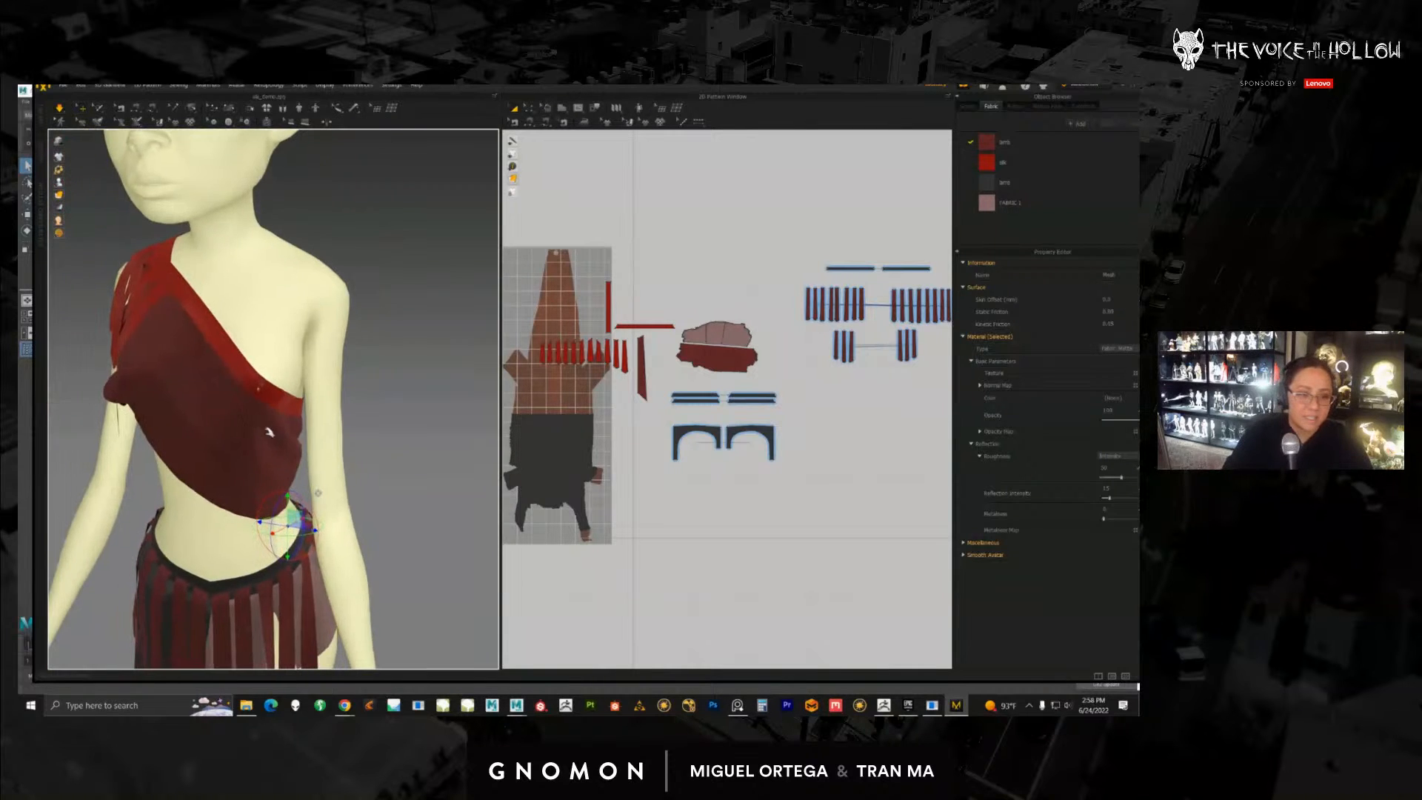
right_drag(269, 432, 298, 444)
scroll(296, 422, up, 3)
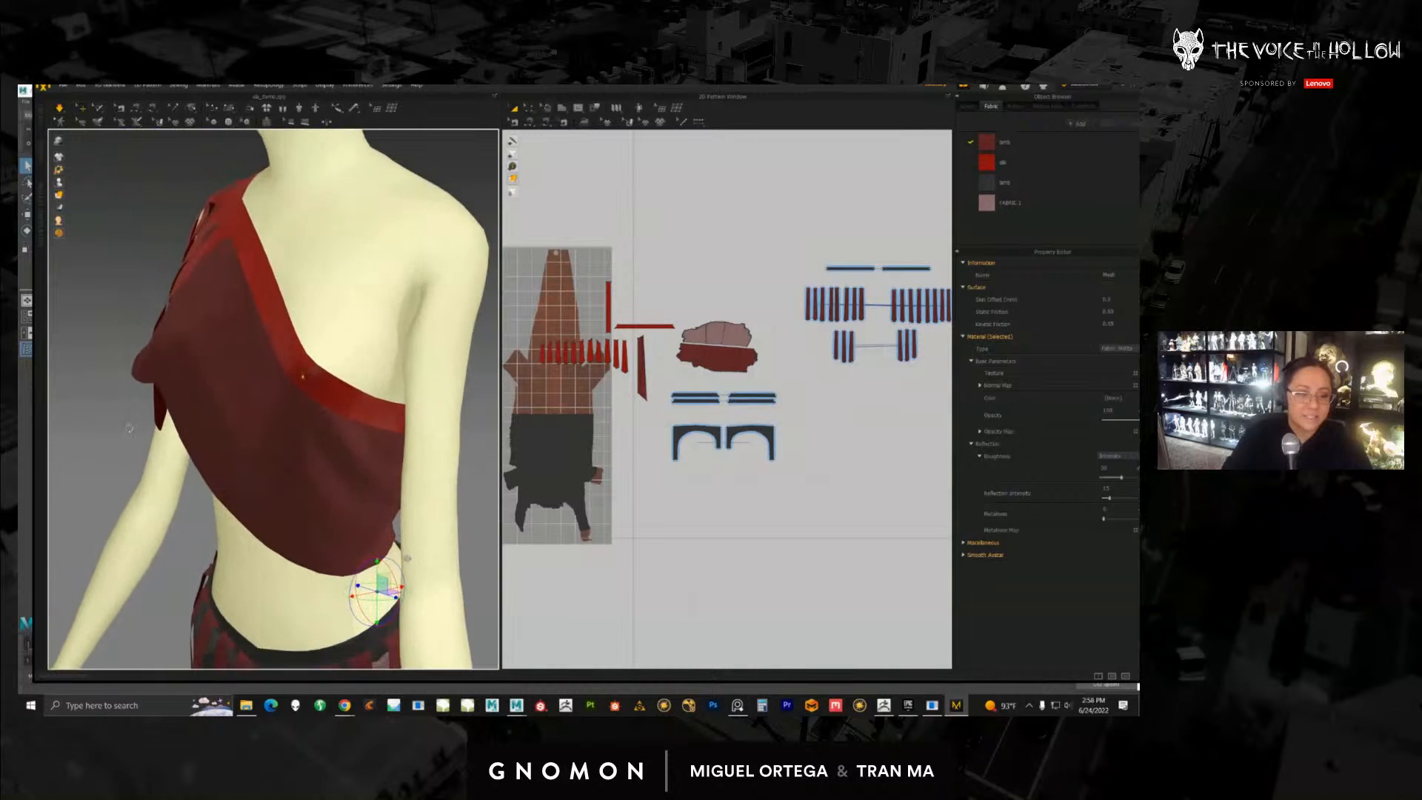
right_drag(129, 427, 388, 388)
right_drag(299, 362, 507, 359)
Step: Set the body's skin offset to 0.2 mm and check the garment on the full figure
click(1118, 299)
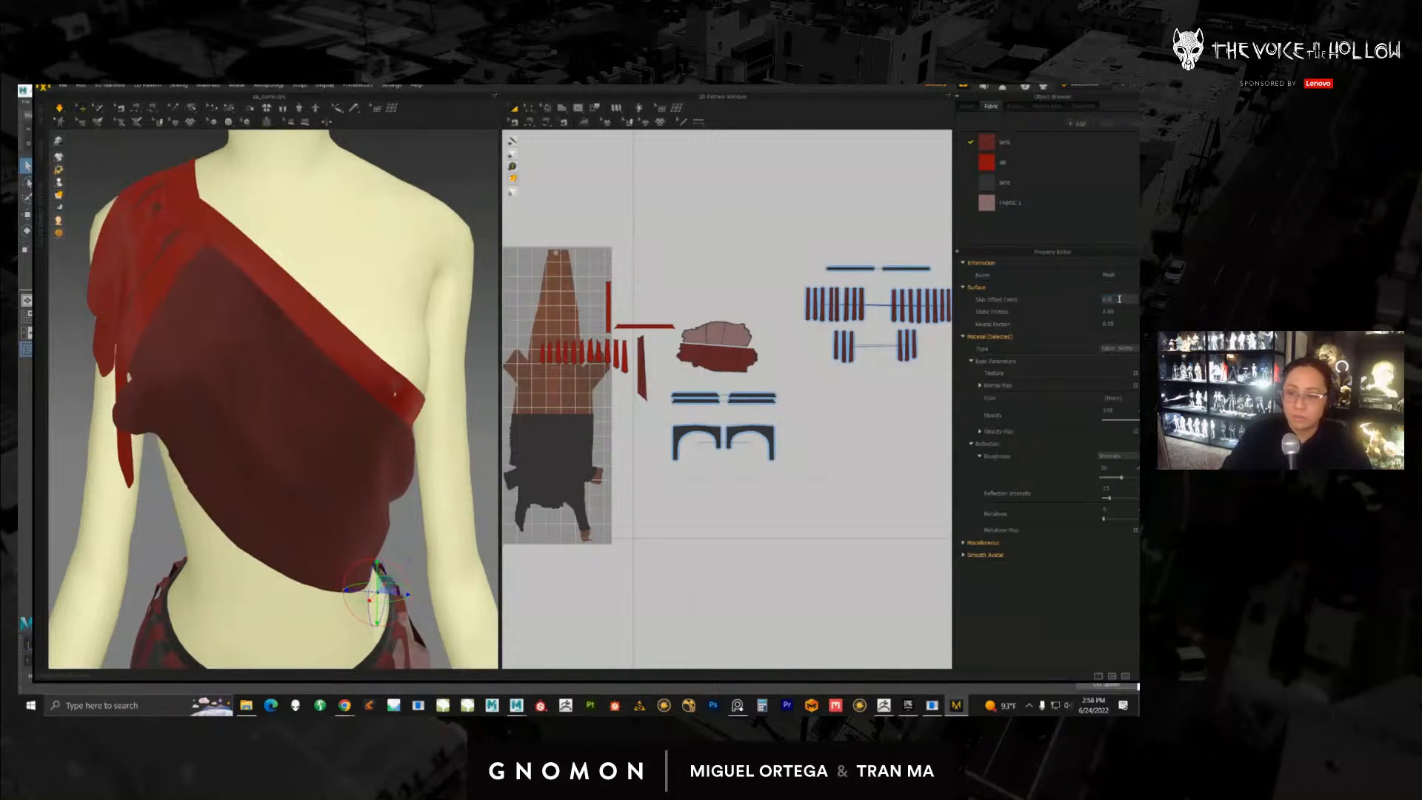
text(0.2)
key(Return)
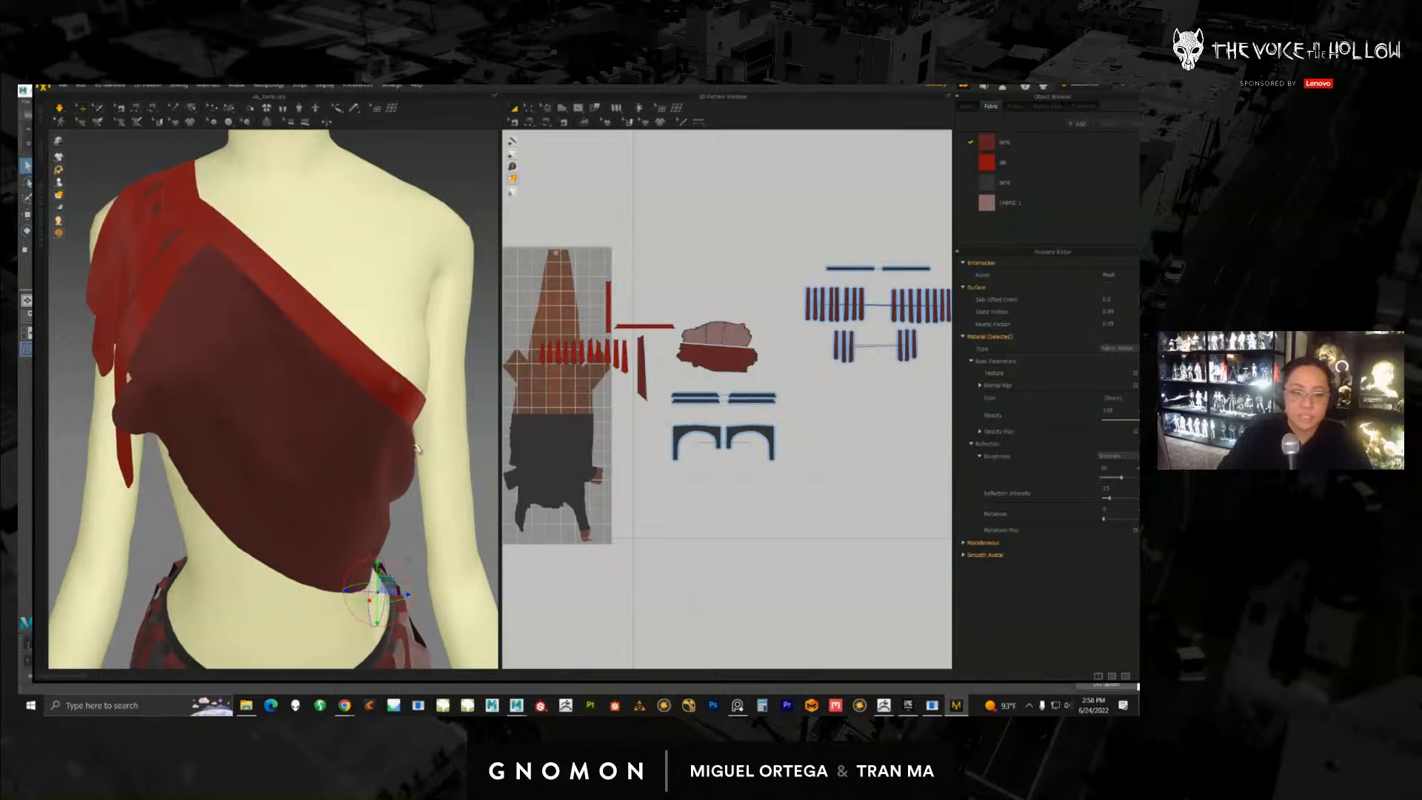
scroll(416, 448, down, 4)
right_drag(417, 448, 302, 435)
middle_drag(302, 433, 294, 320)
scroll(294, 320, down, 3)
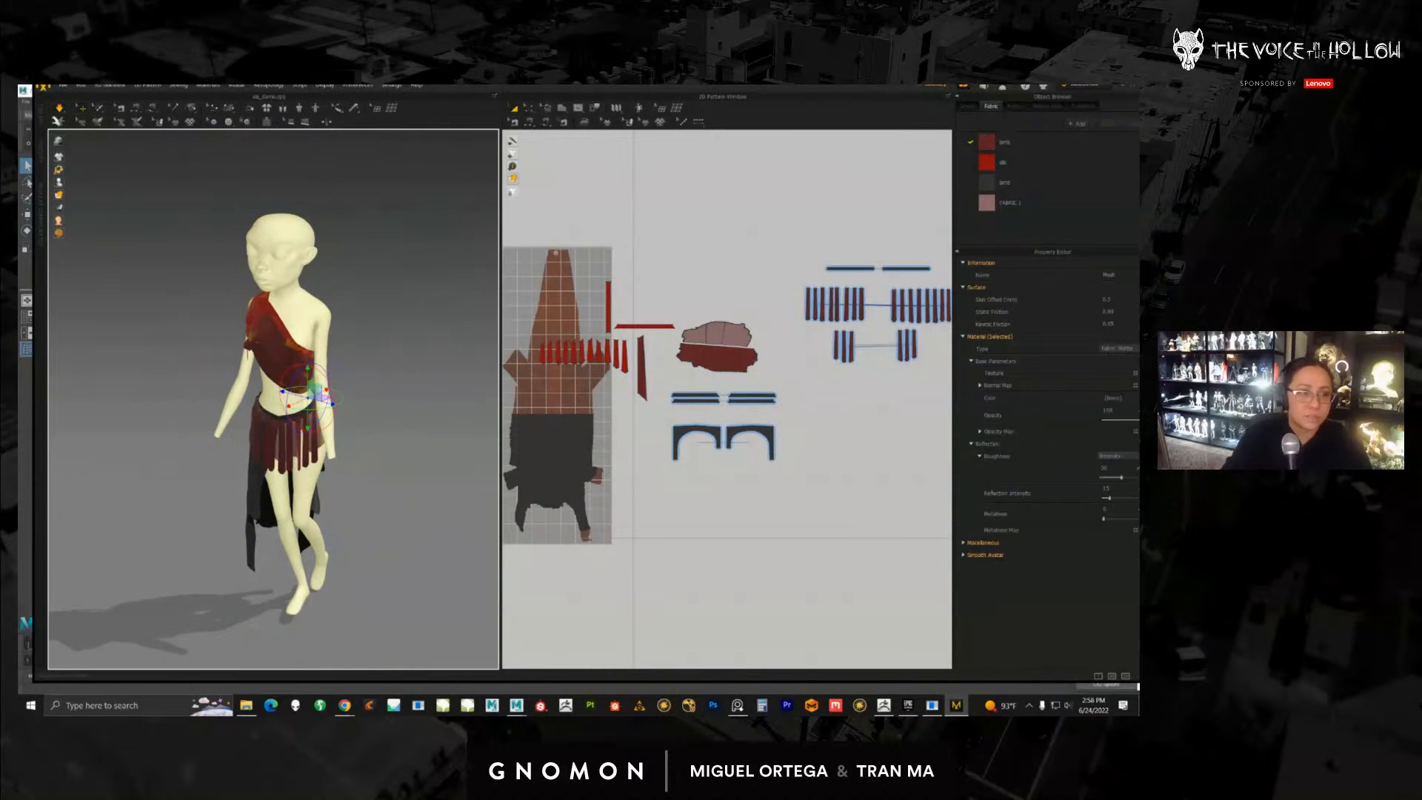
Step: Switch to the animation workspace and move the playhead just ahead of the body animation clip
click(1087, 86)
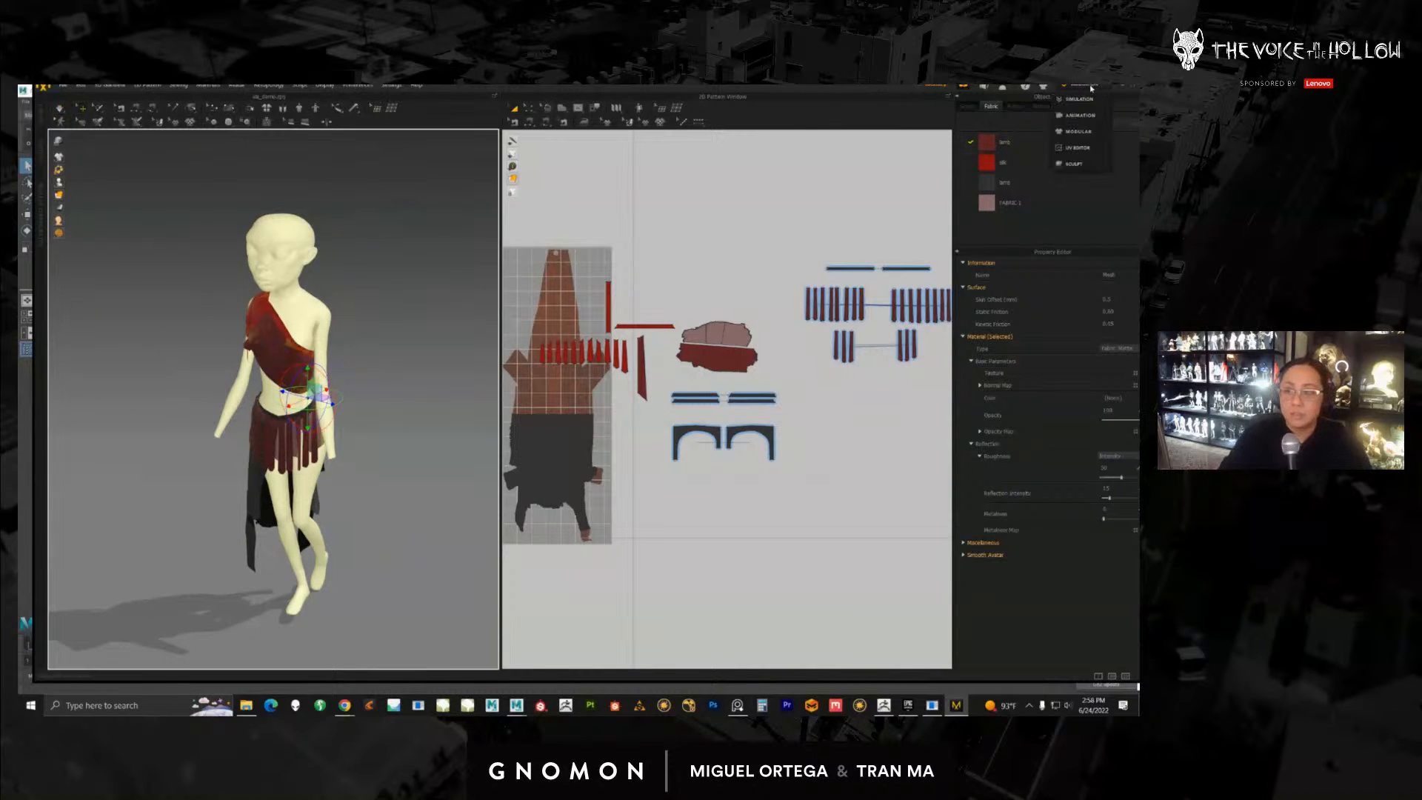
click(1079, 116)
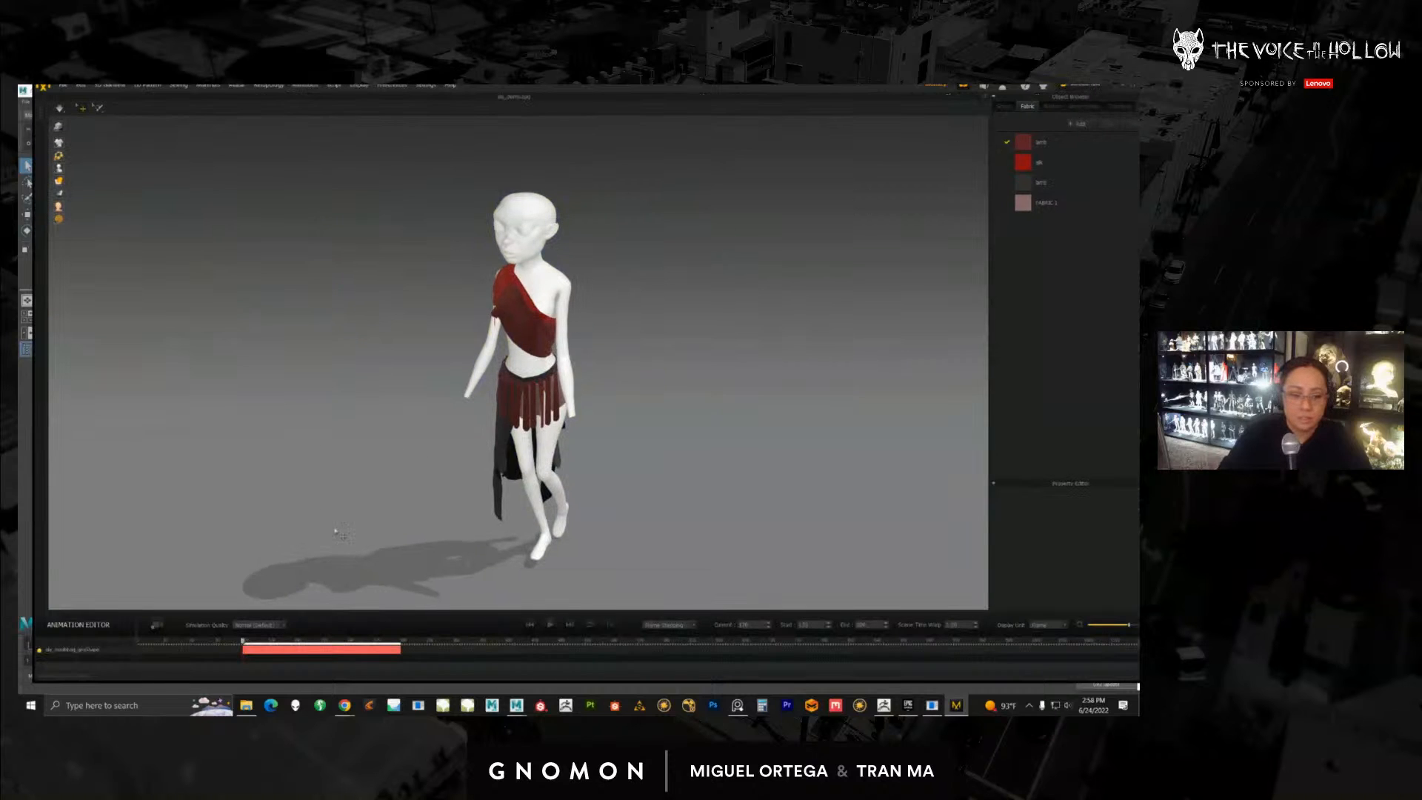
mouse_move(244, 642)
mouse_down()
mouse_move(351, 646)
mouse_move(235, 643)
mouse_up()
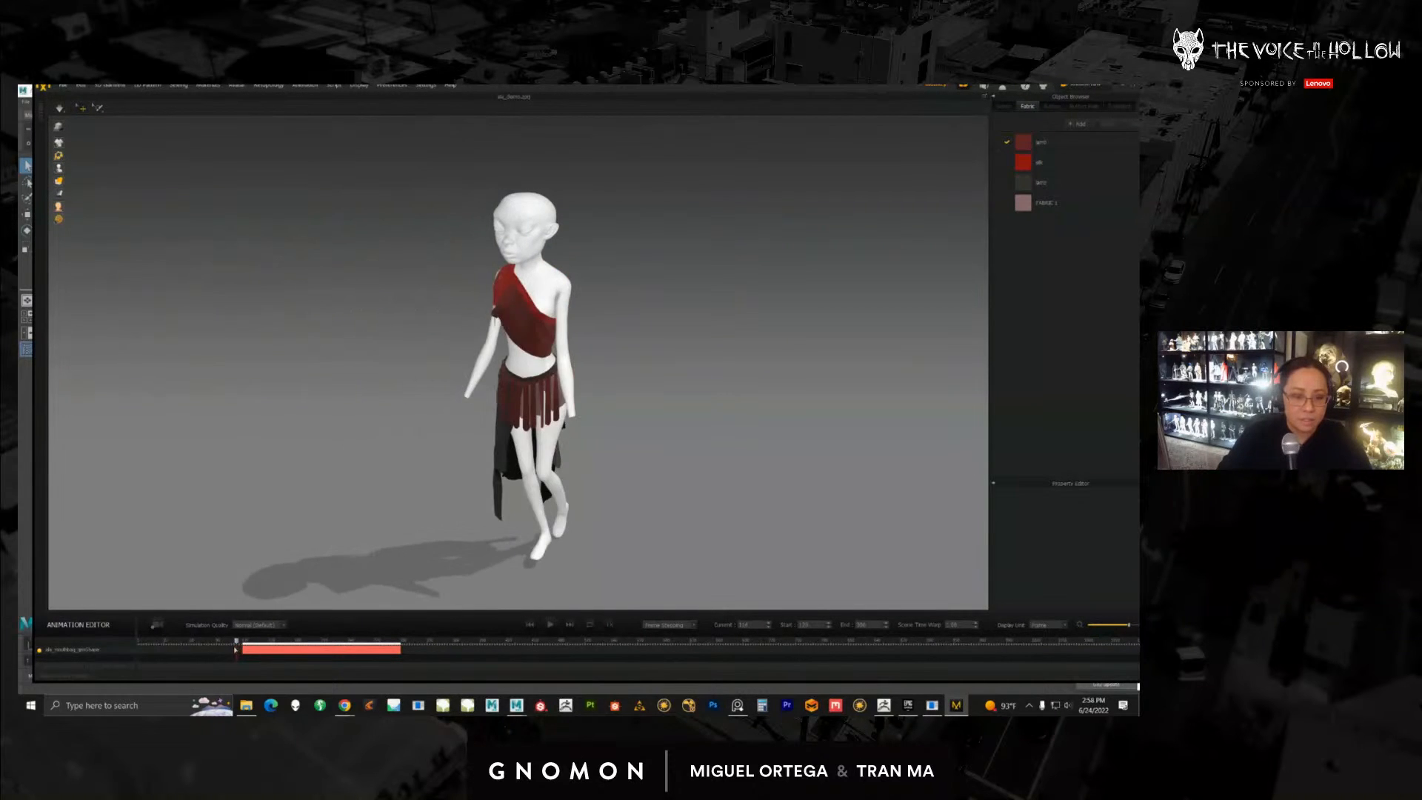
Step: Set the animation editor's simulation quality to Animation (Stable) and view the character from the side
click(282, 627)
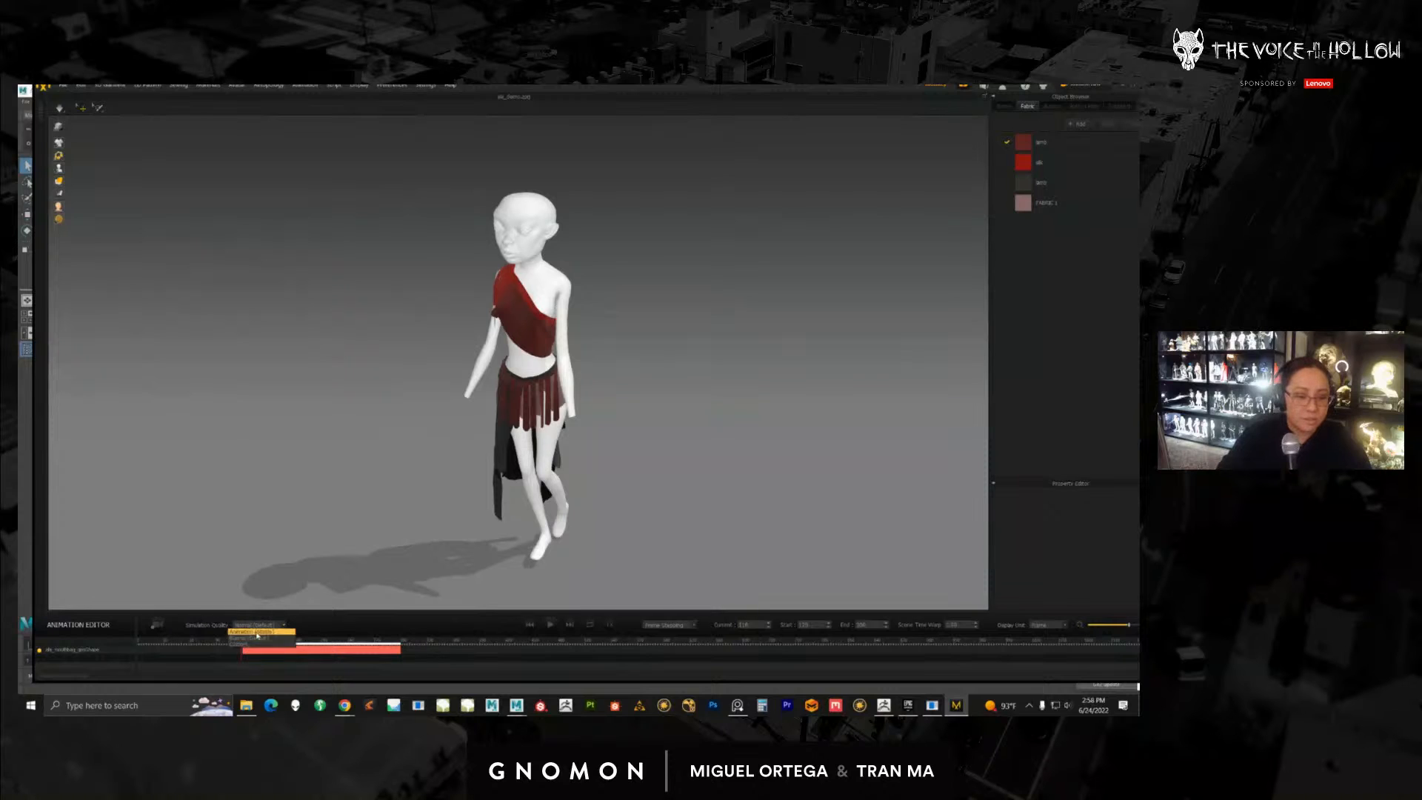
click(259, 641)
right_drag(380, 518, 360, 514)
middle_drag(360, 514, 338, 526)
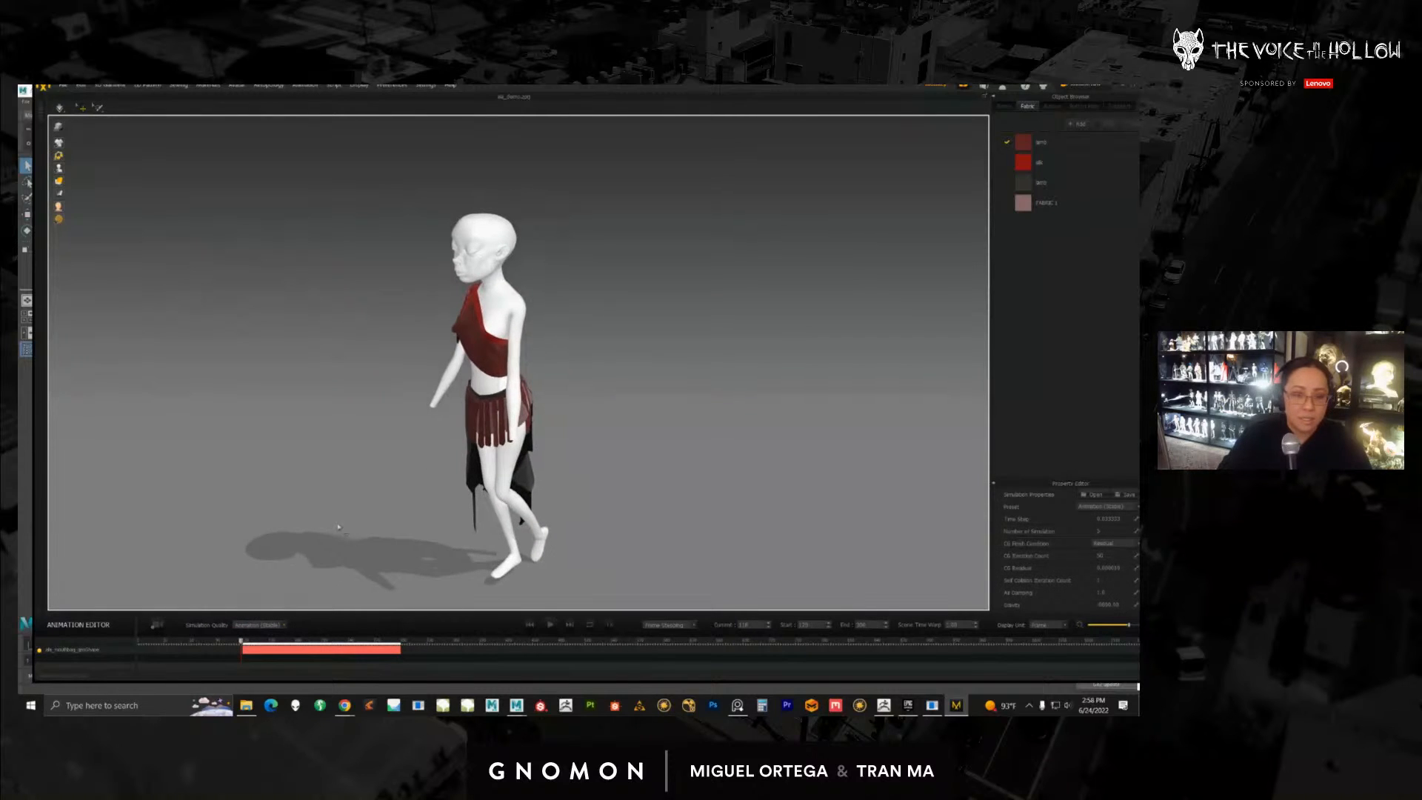
Step: Run the cloth simulation briefly on the starting pose and stop it
click(62, 109)
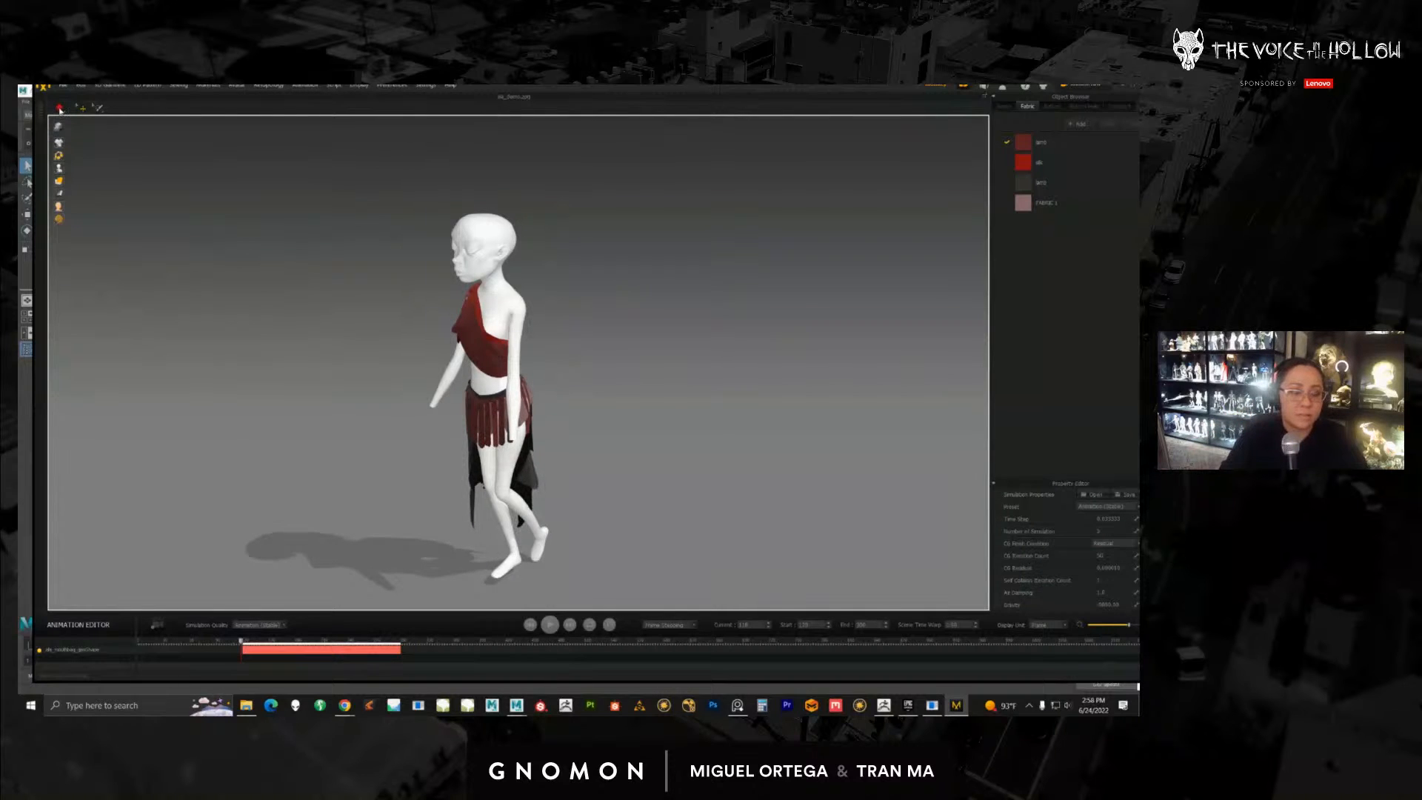
click(60, 109)
click(71, 121)
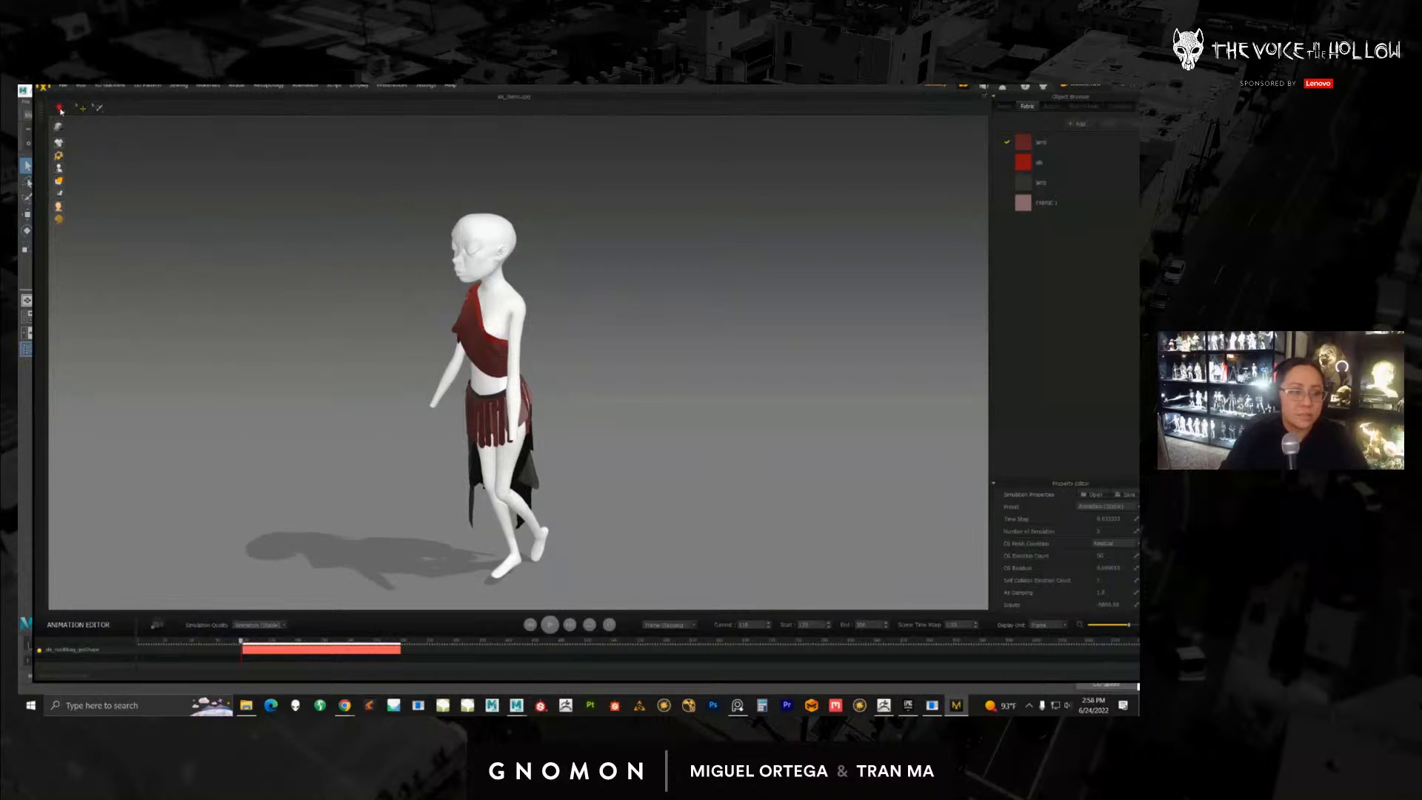
click(61, 109)
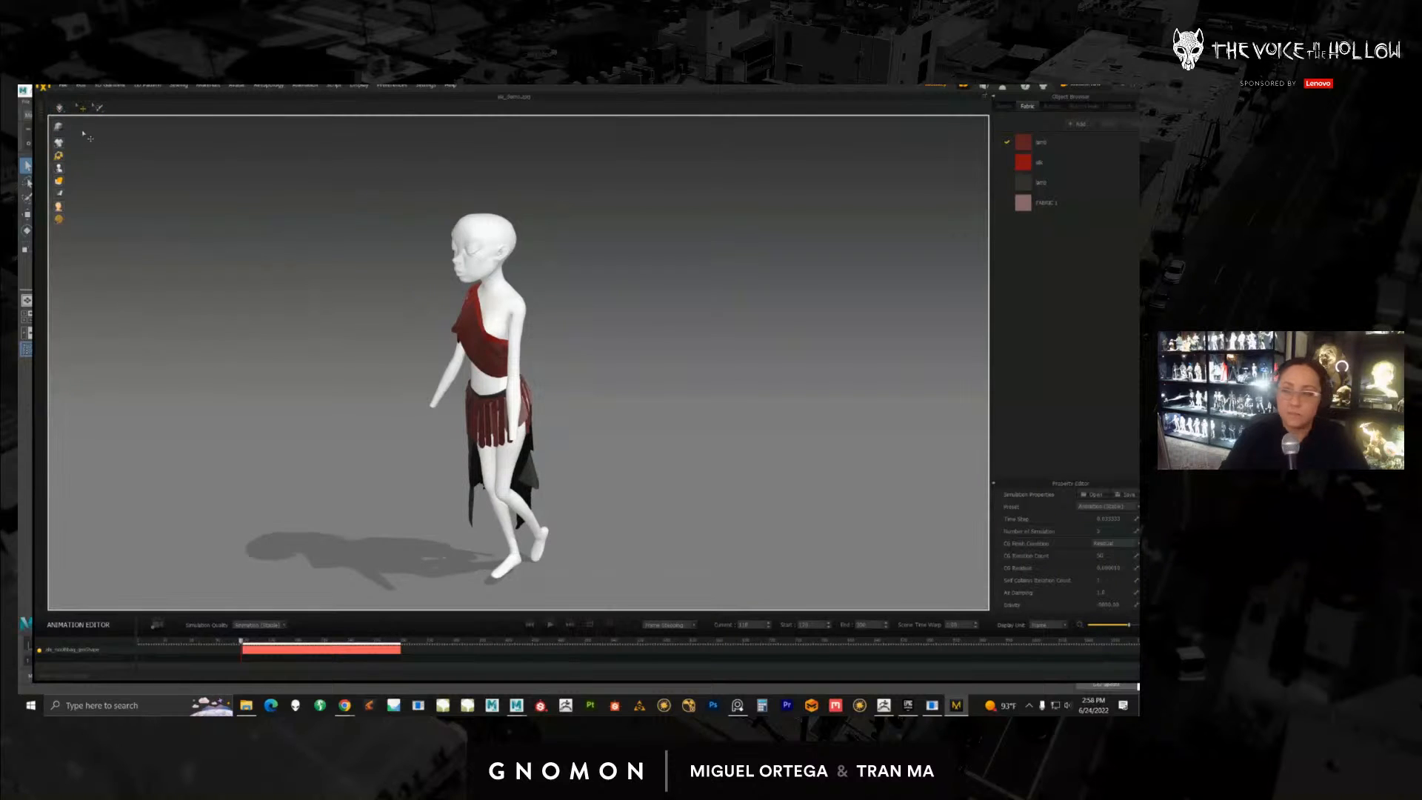
Step: Choose the Animation (Stable) simulation mode and start simulating the cloth on the starting pose
click(61, 109)
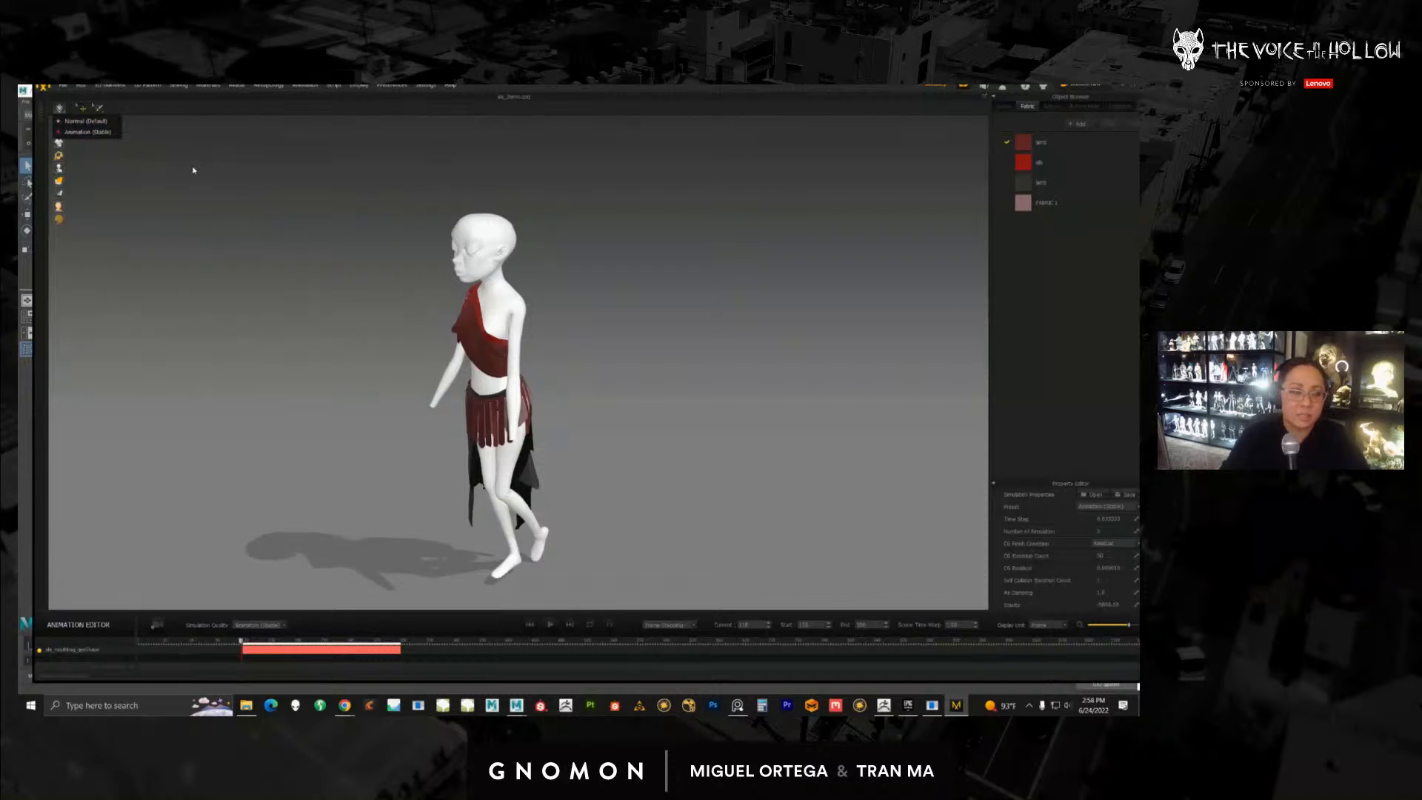
click(104, 133)
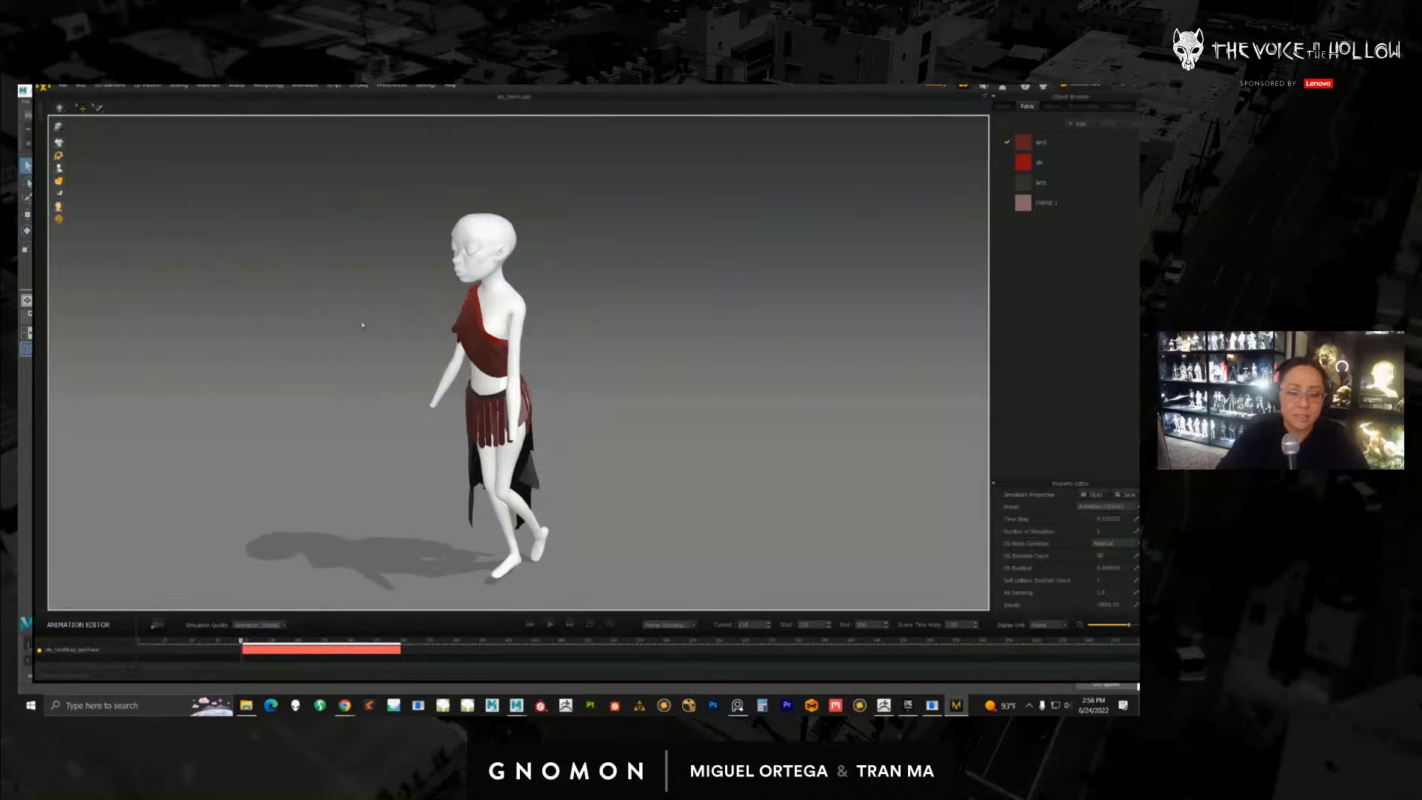
scroll(364, 366, up, 4)
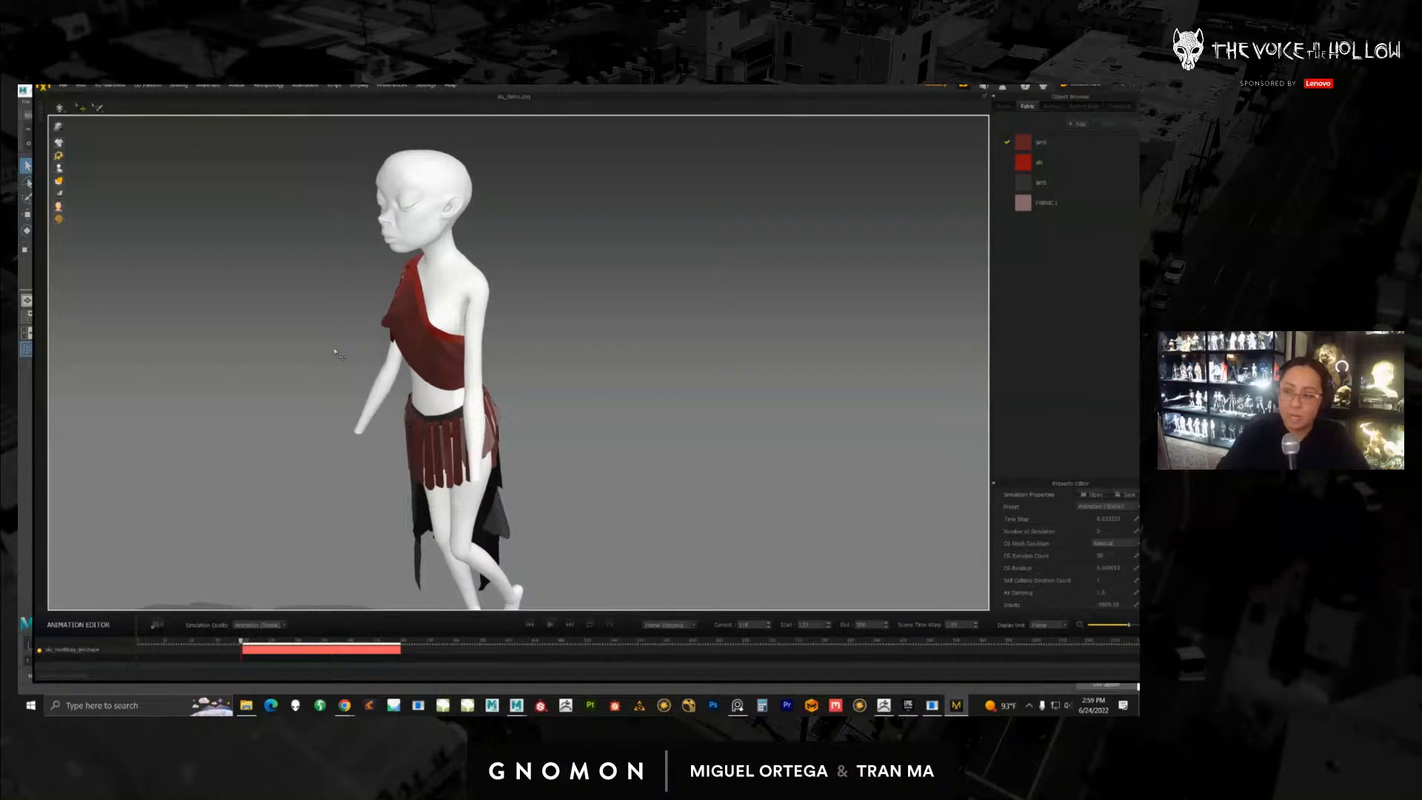
click(59, 107)
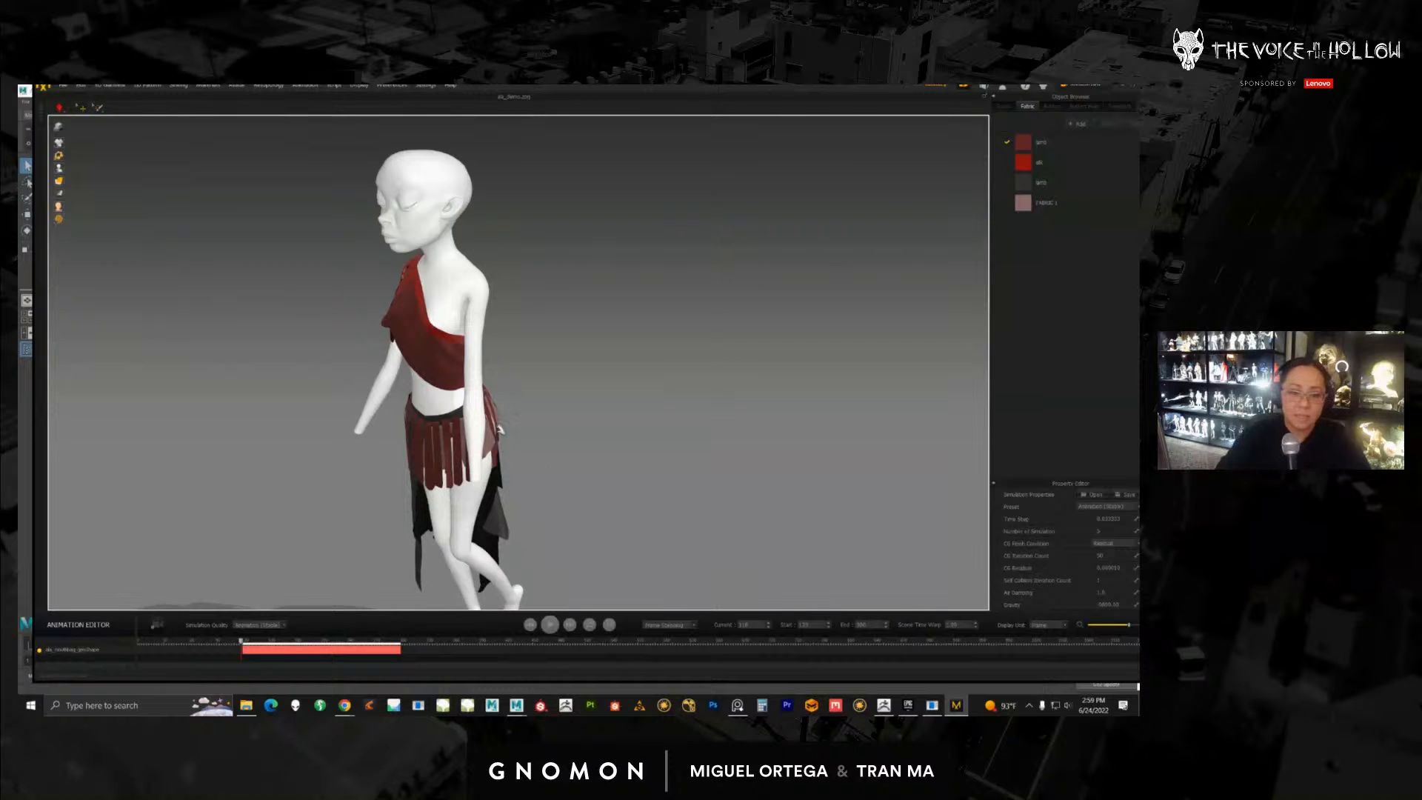
Step: Check the garment settling on the starting pose and stop the cloth simulation
scroll(507, 444, up, 3)
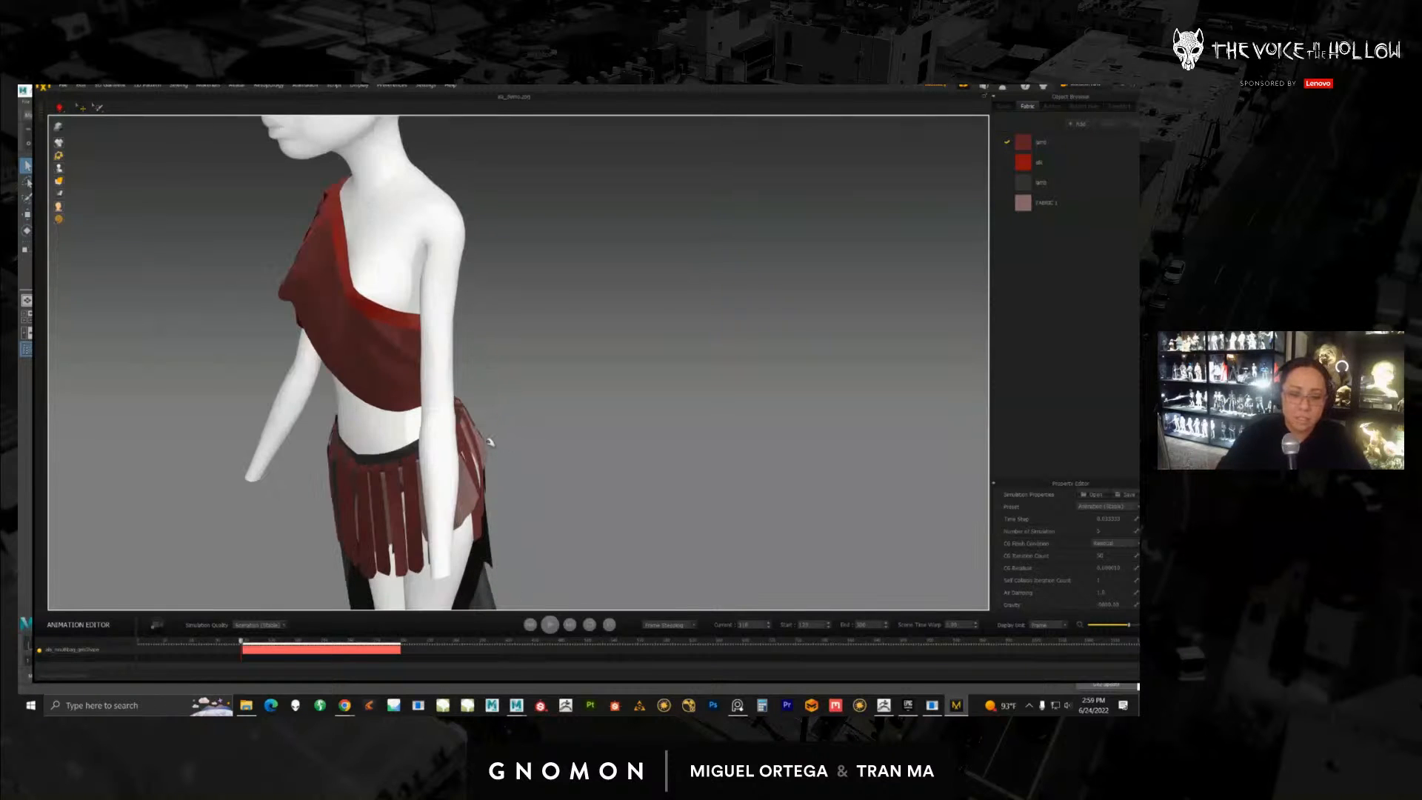
scroll(515, 441, down, 4)
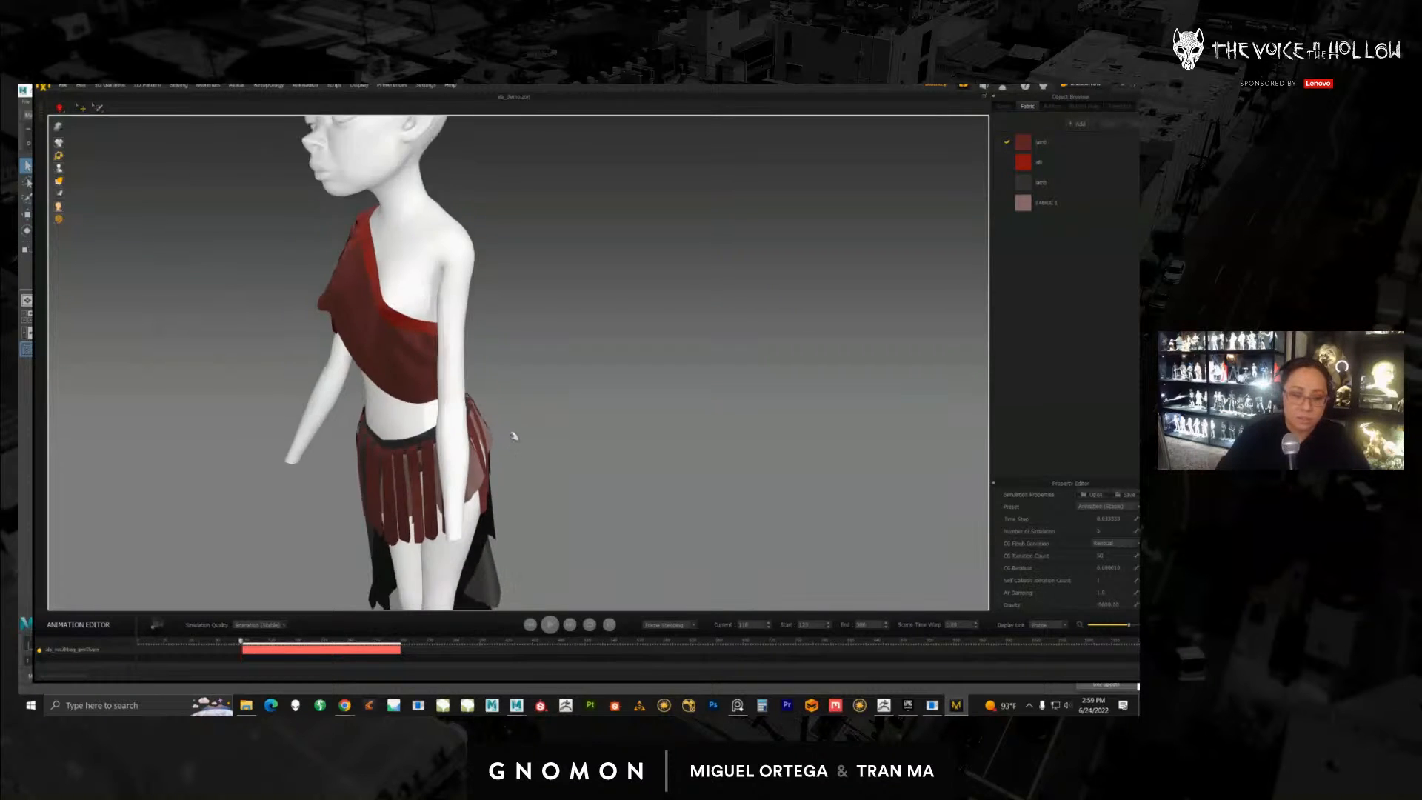
click(65, 109)
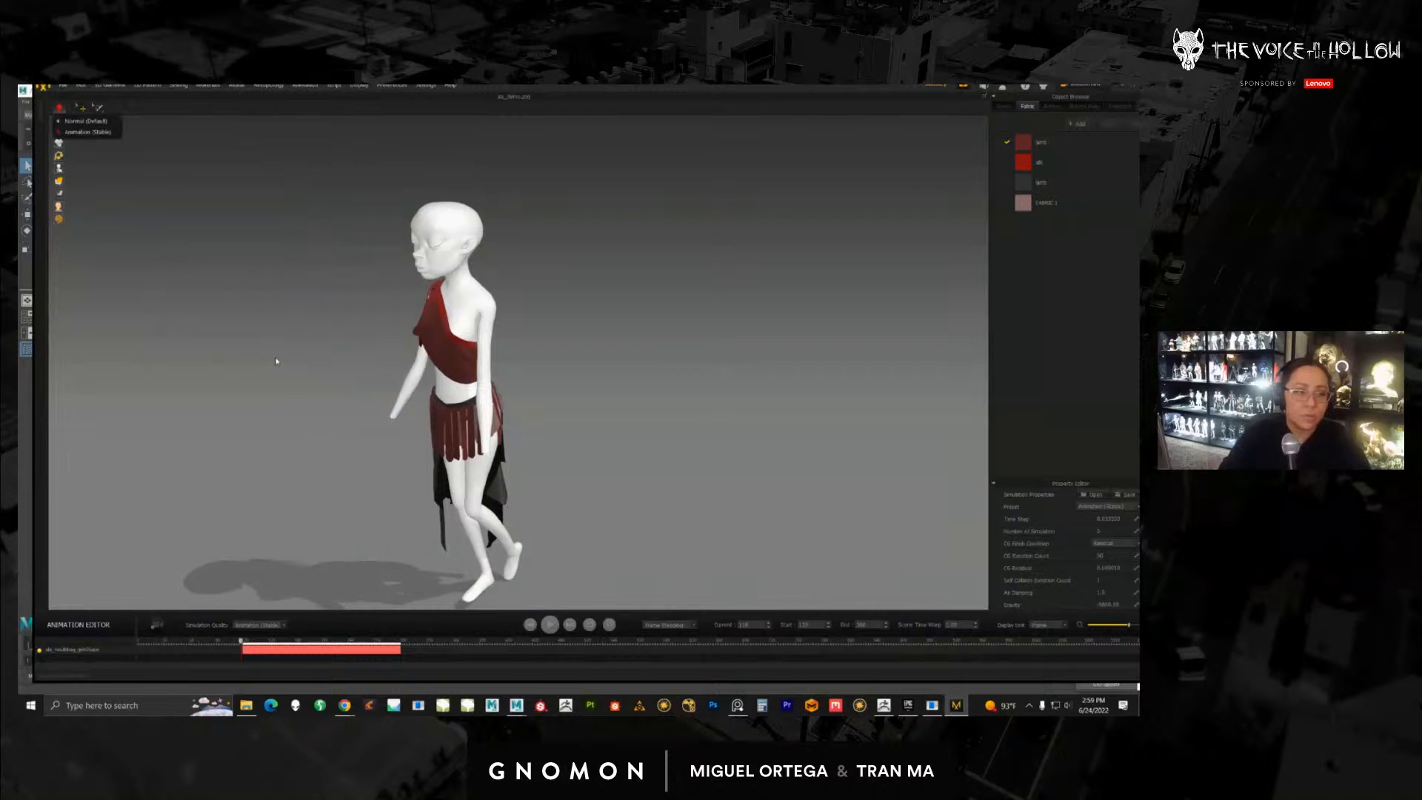
click(65, 109)
click(59, 108)
click(59, 110)
click(60, 108)
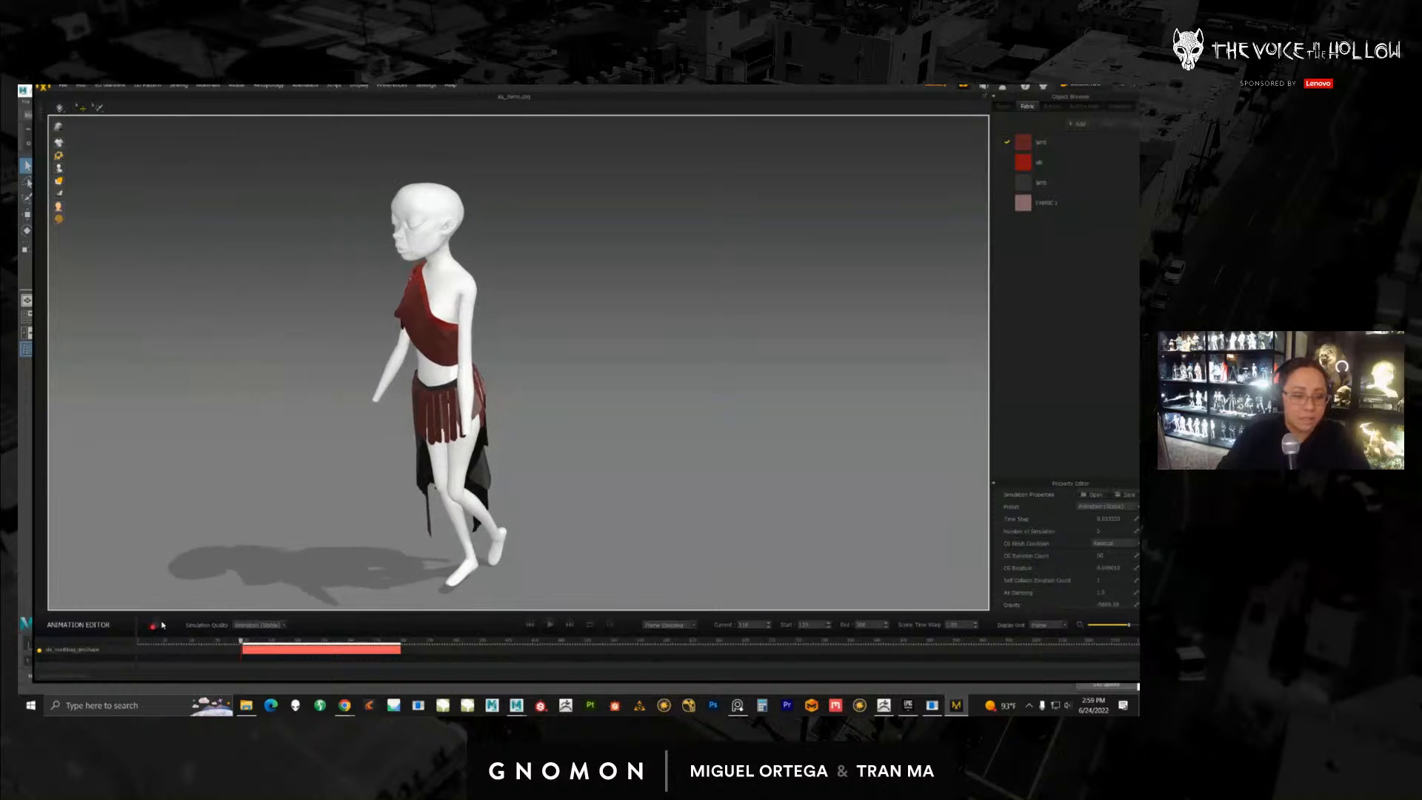
Step: Try recording the garment simulation along the body animation, return the playhead to the start and delete the recorded garment track
click(157, 625)
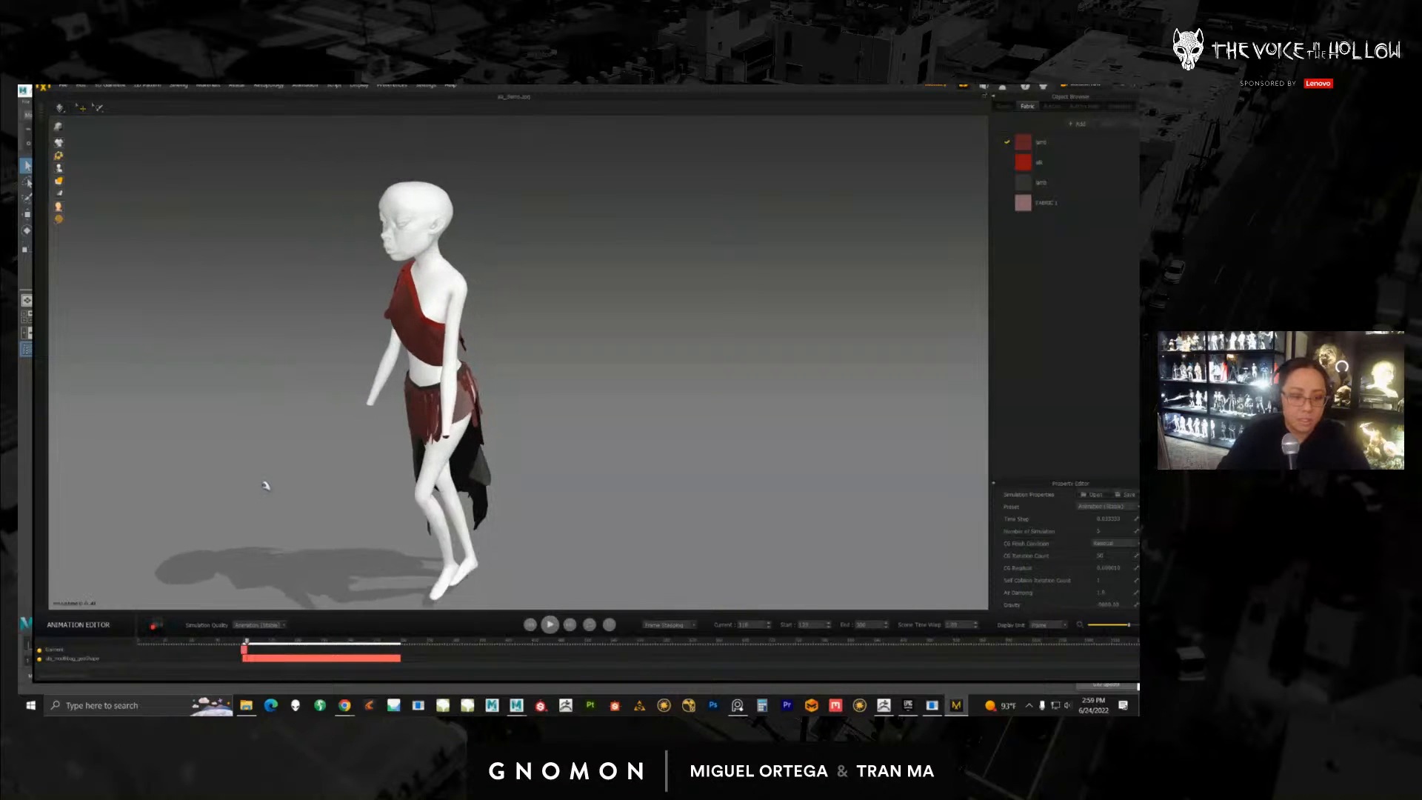
key(space)
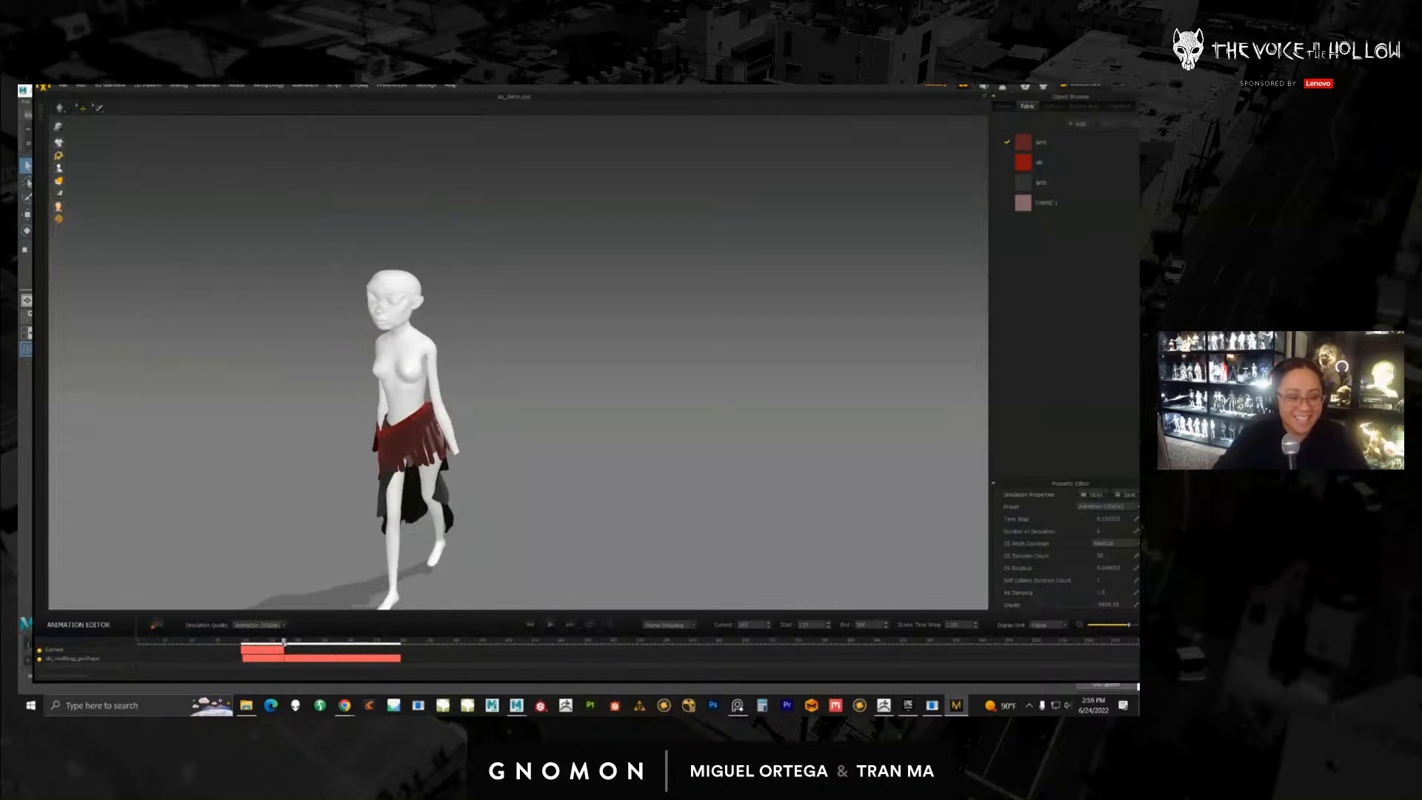
drag(284, 643, 242, 642)
click(258, 649)
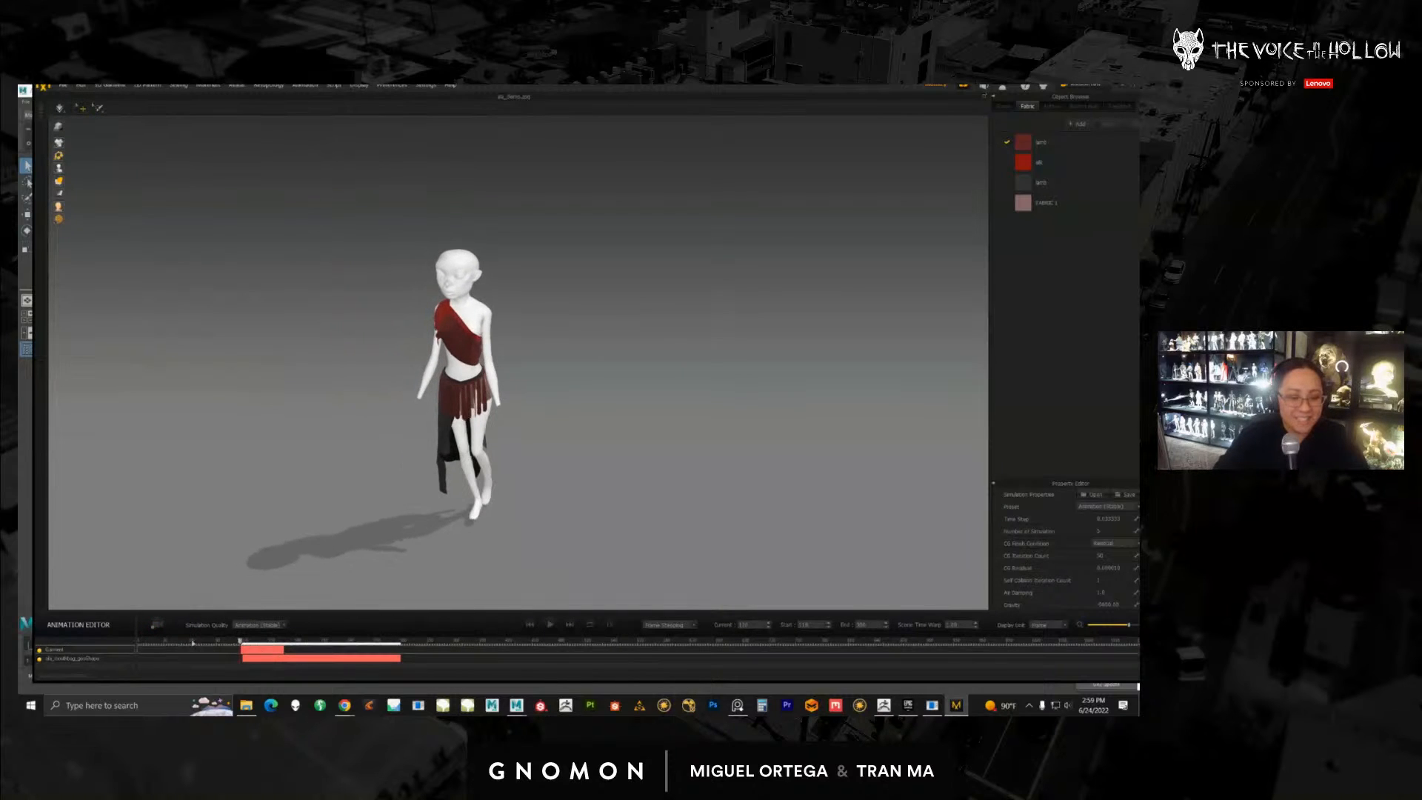
right_click(54, 653)
click(77, 664)
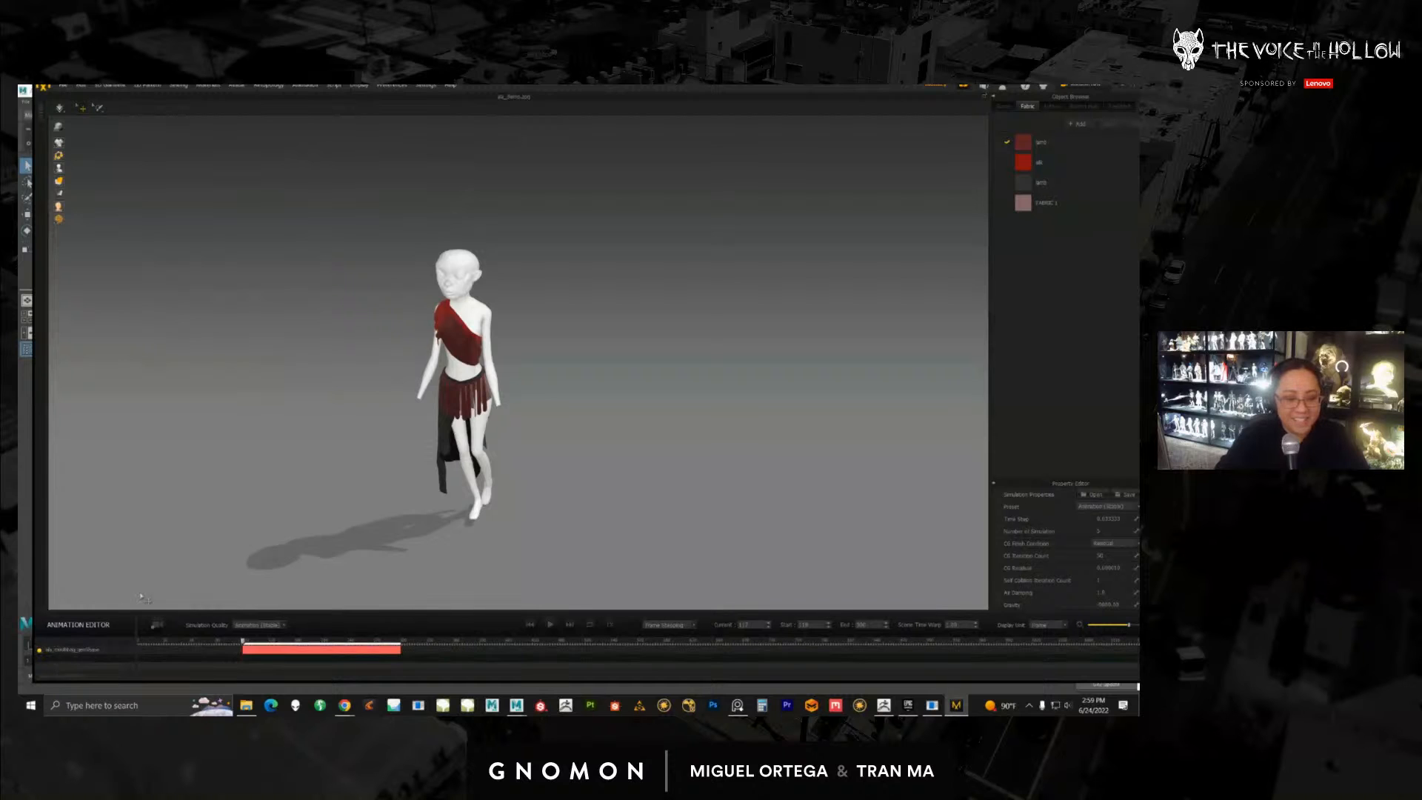
Step: Switch to the simulation workspace
scroll(511, 489, up, 5)
scroll(522, 480, up, 3)
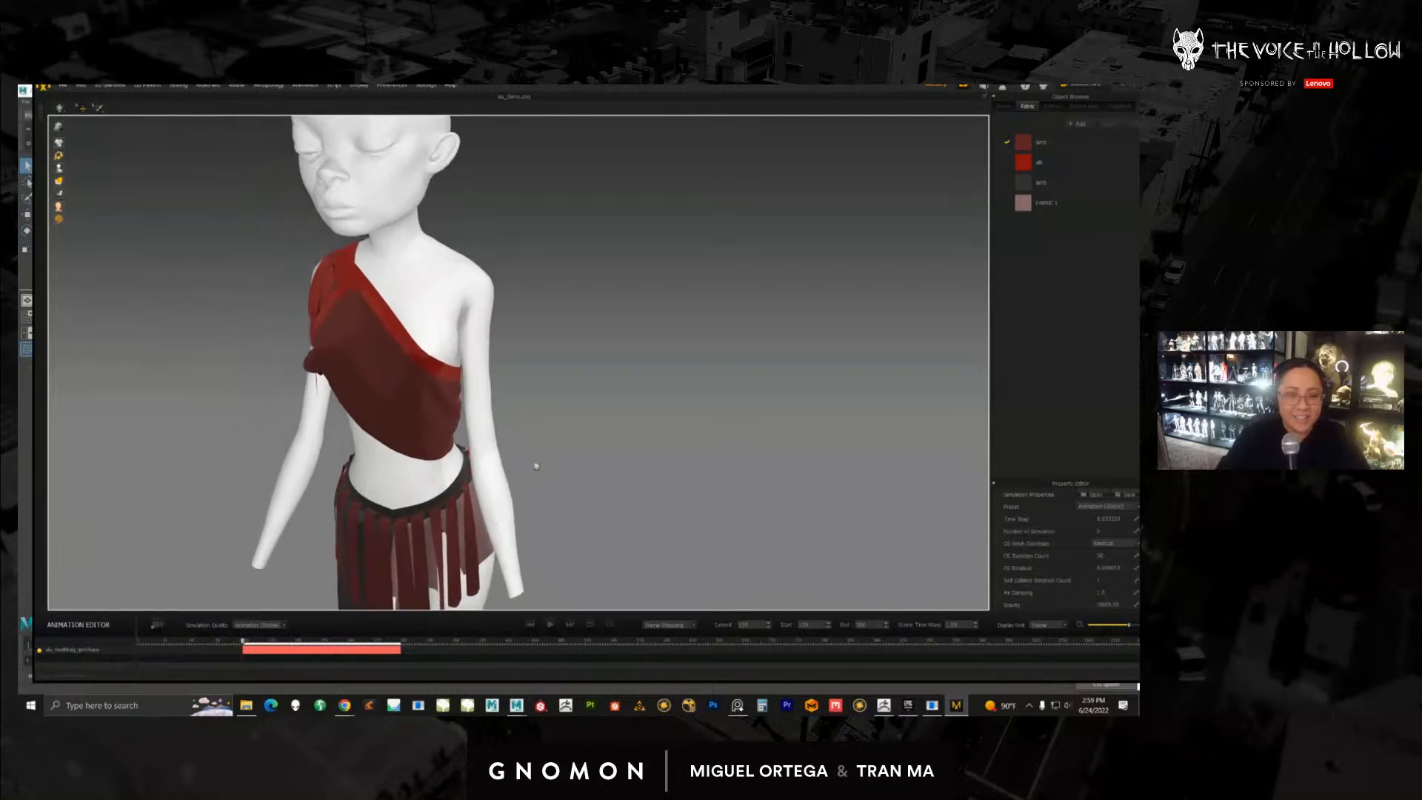
click(1079, 87)
click(1073, 100)
Step: Tack the red band of the one-shoulder top to the body at the shoulder with Tack on Avatar
middle_drag(275, 441, 360, 391)
right_drag(361, 391, 328, 484)
scroll(359, 505, up, 6)
scroll(359, 506, up, 2)
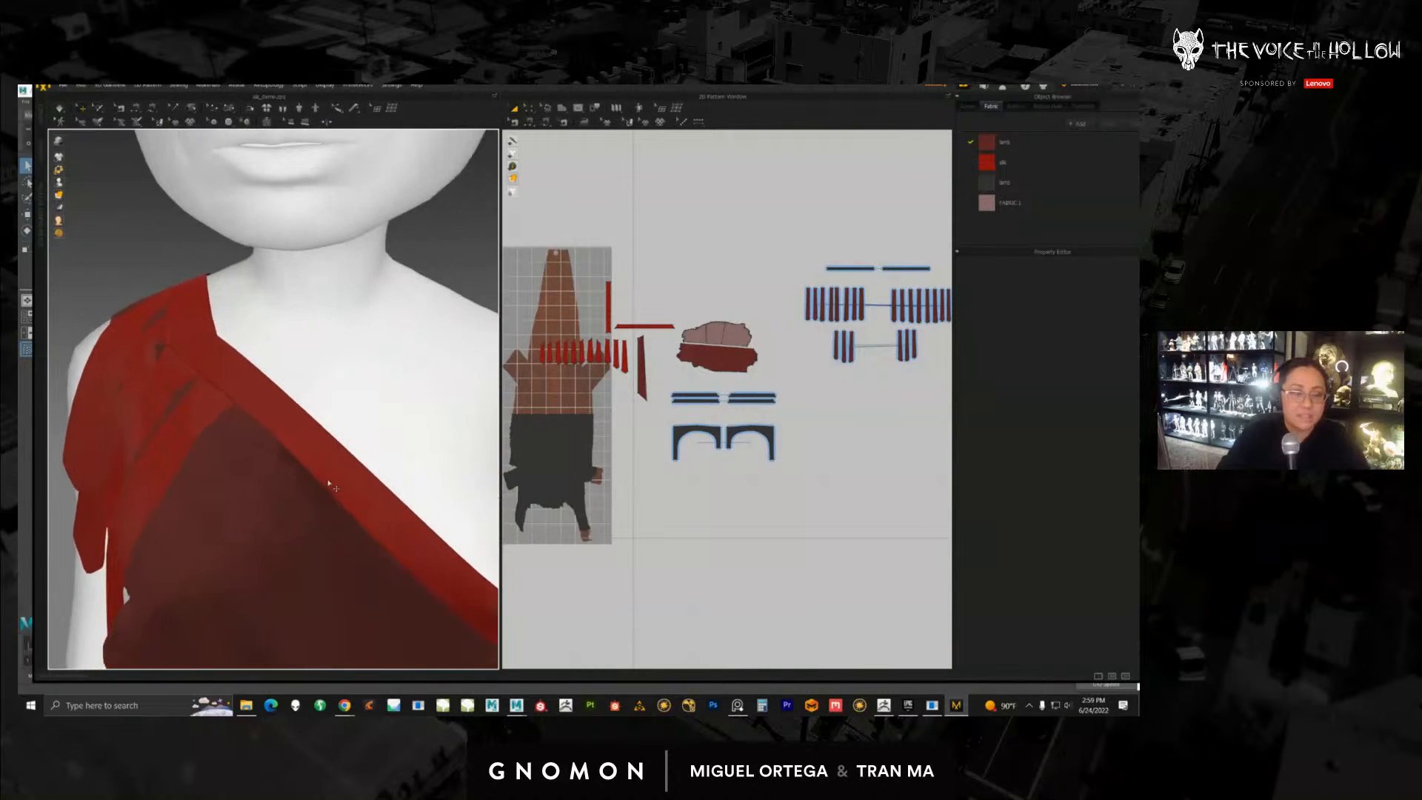
middle_drag(328, 483, 301, 509)
click(191, 110)
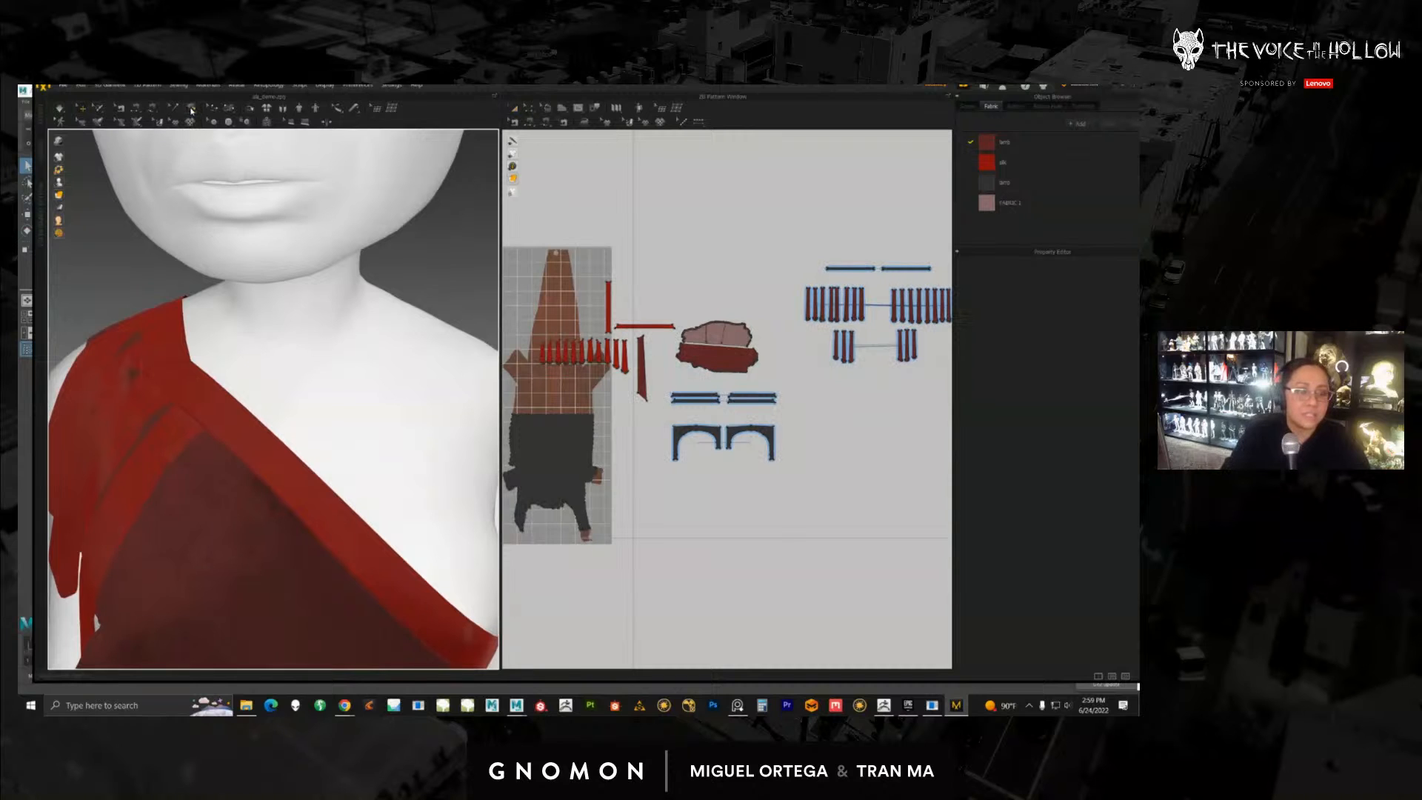
click(191, 110)
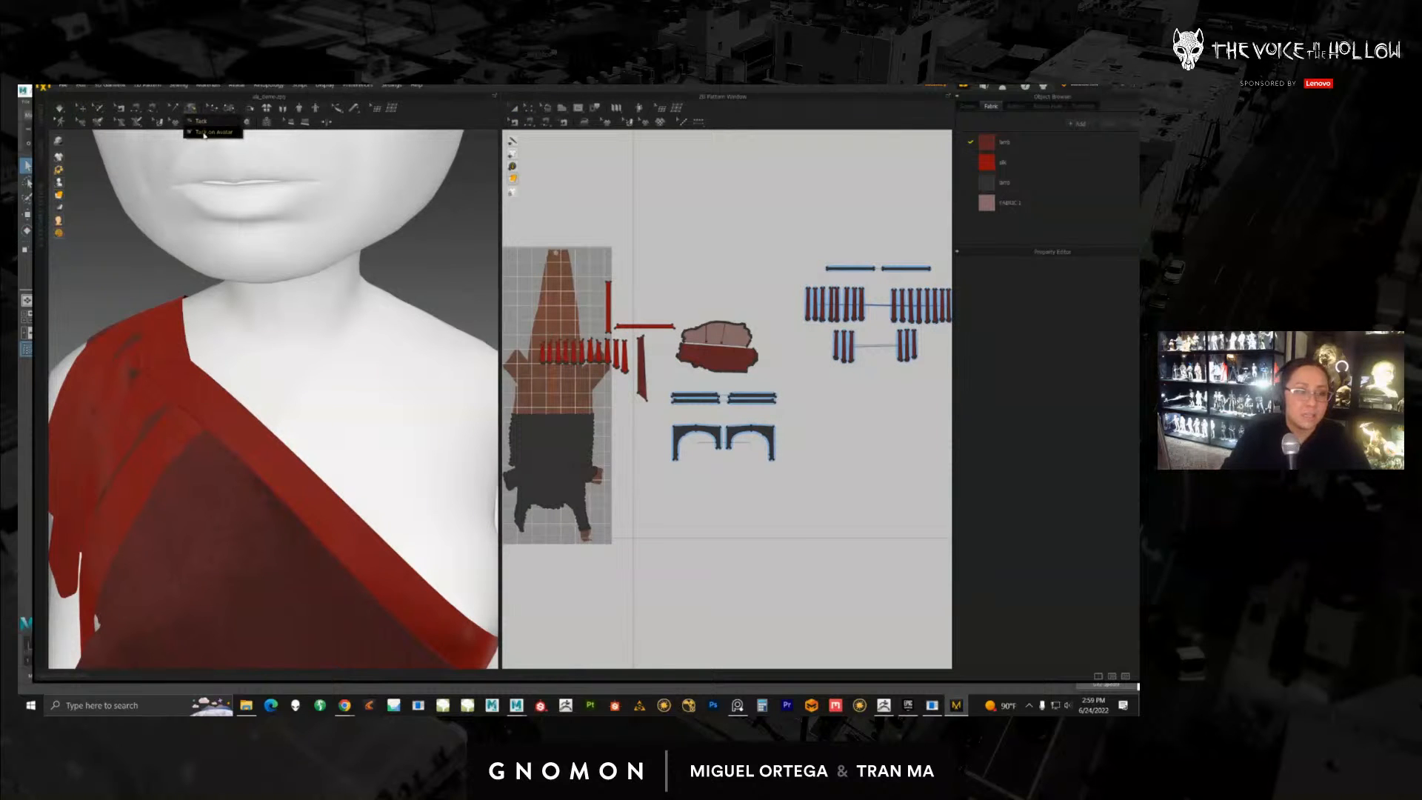
click(212, 132)
middle_drag(160, 325, 184, 332)
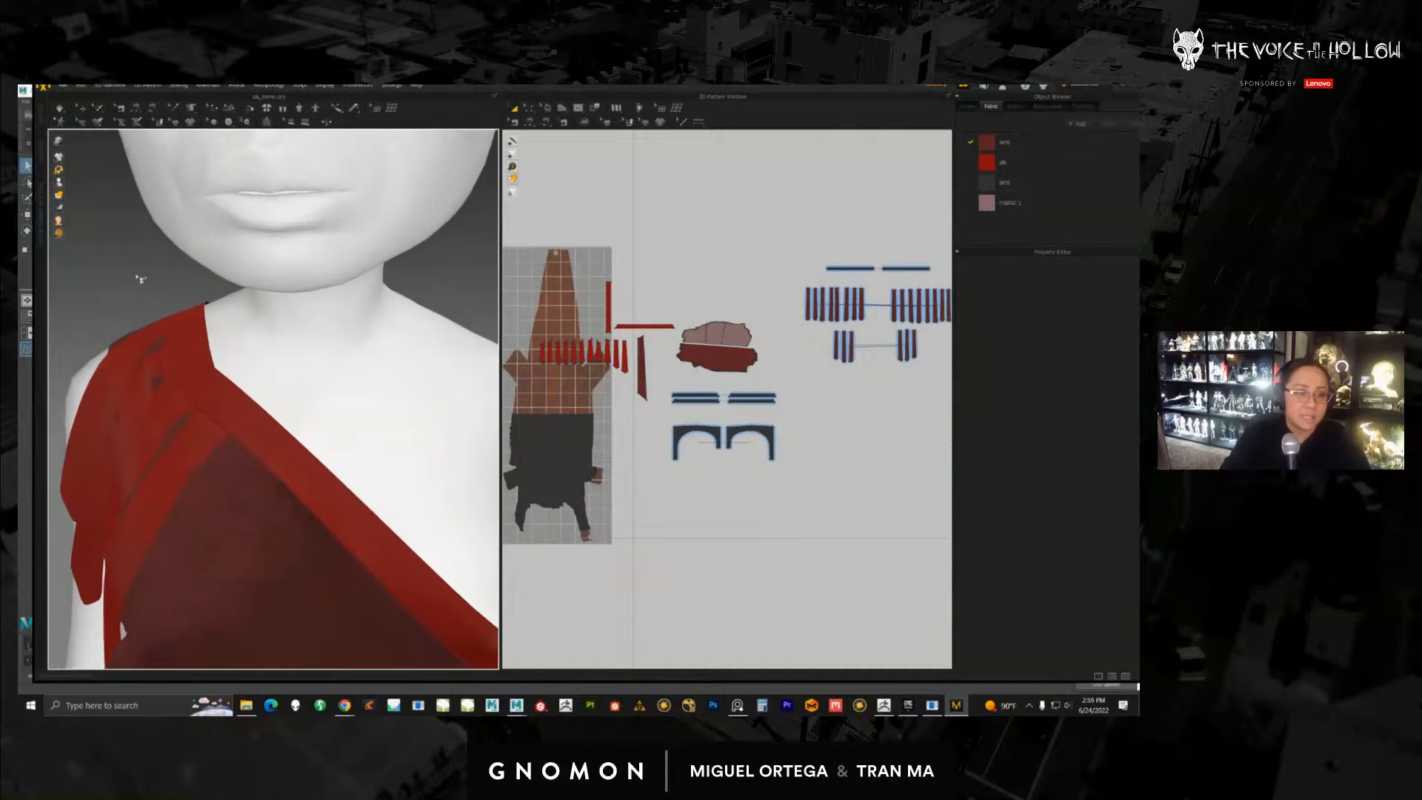
right_drag(140, 279, 209, 291)
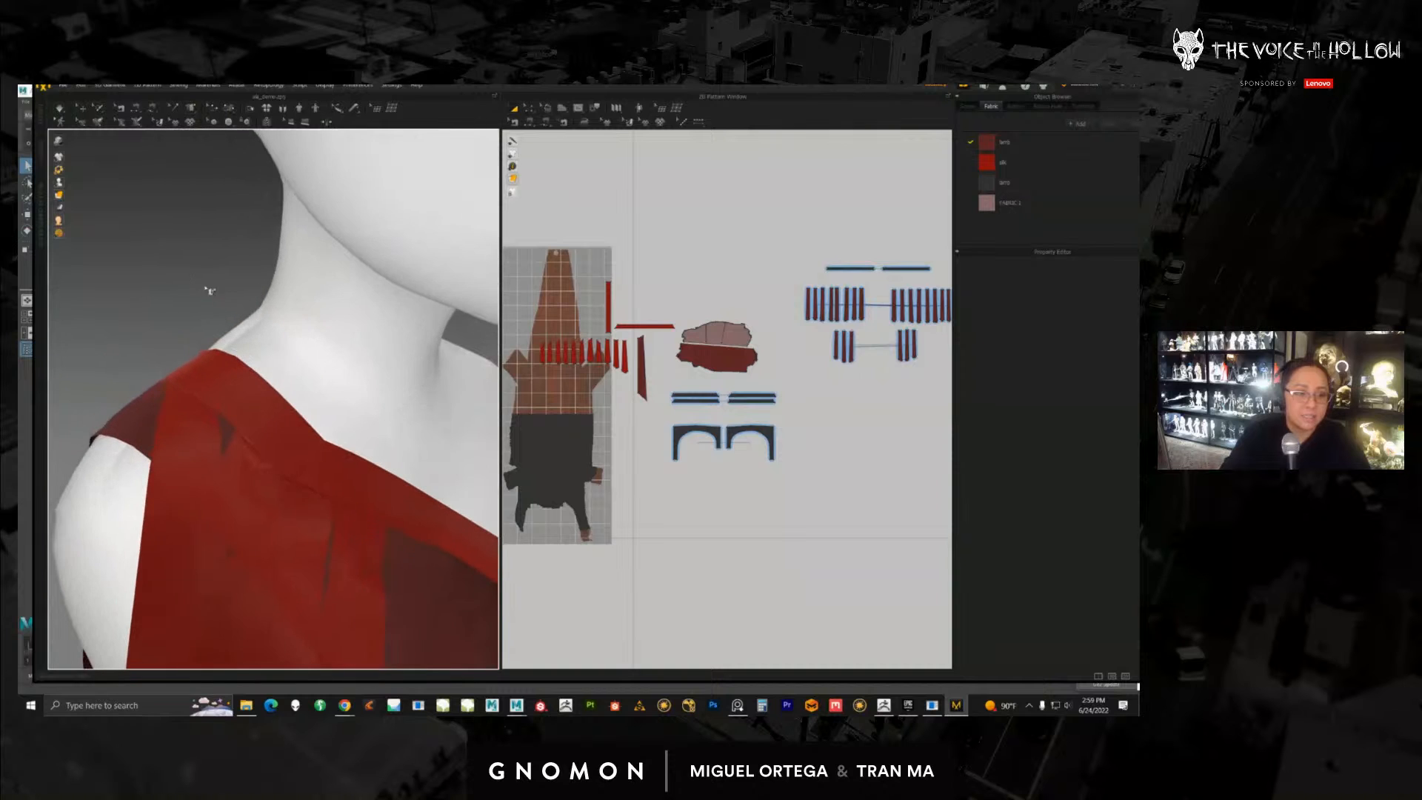
click(216, 372)
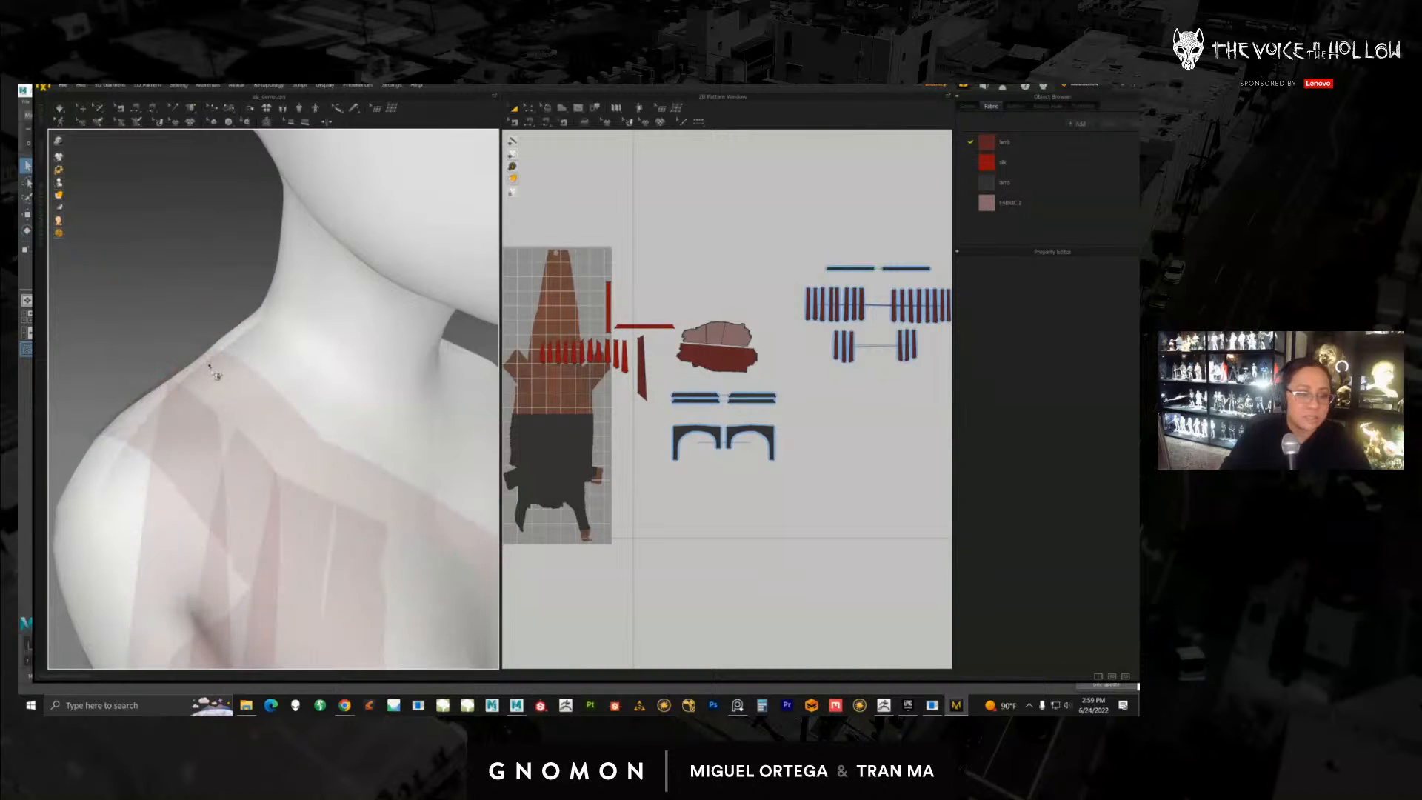
right_drag(188, 362, 238, 387)
click(253, 408)
scroll(255, 411, up, 5)
scroll(254, 411, down, 1)
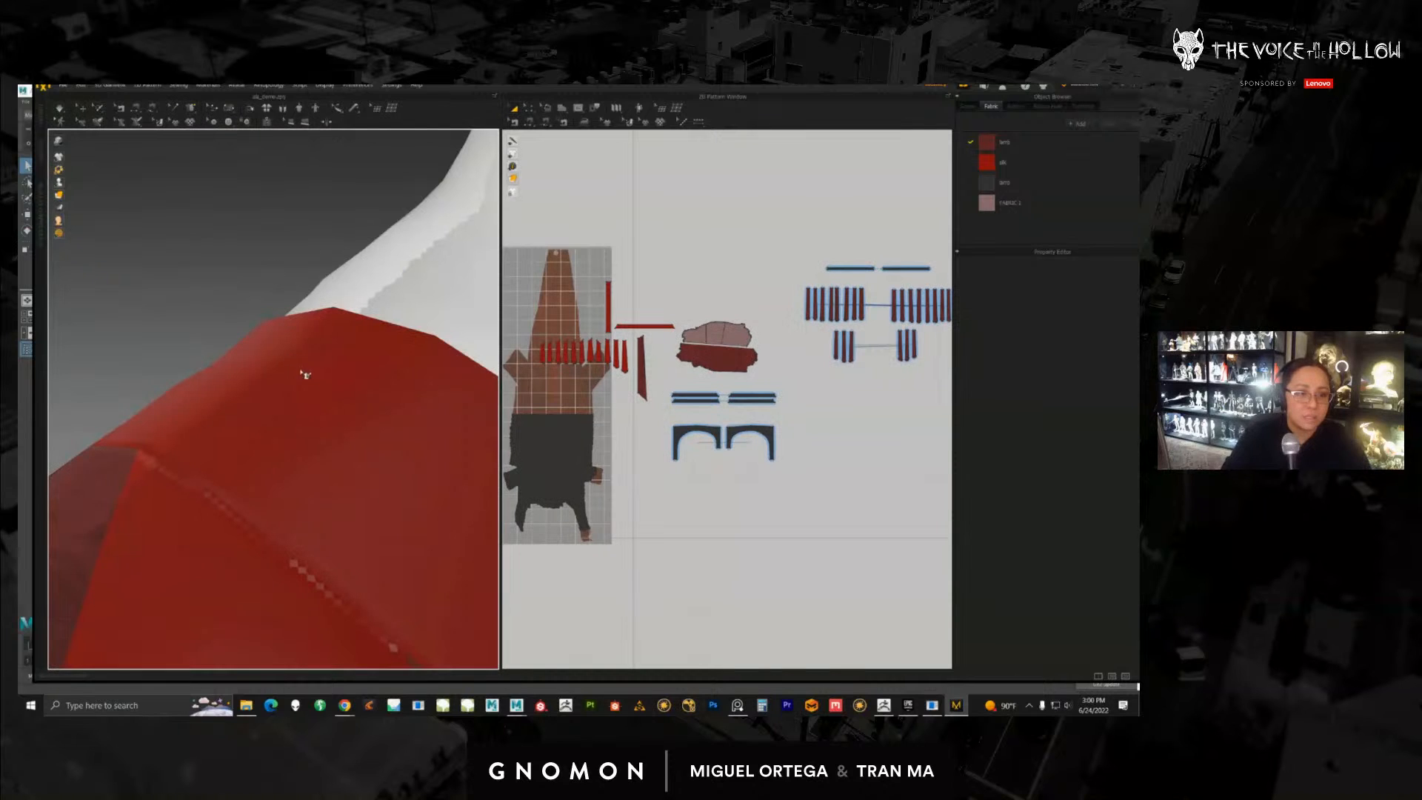
click(299, 372)
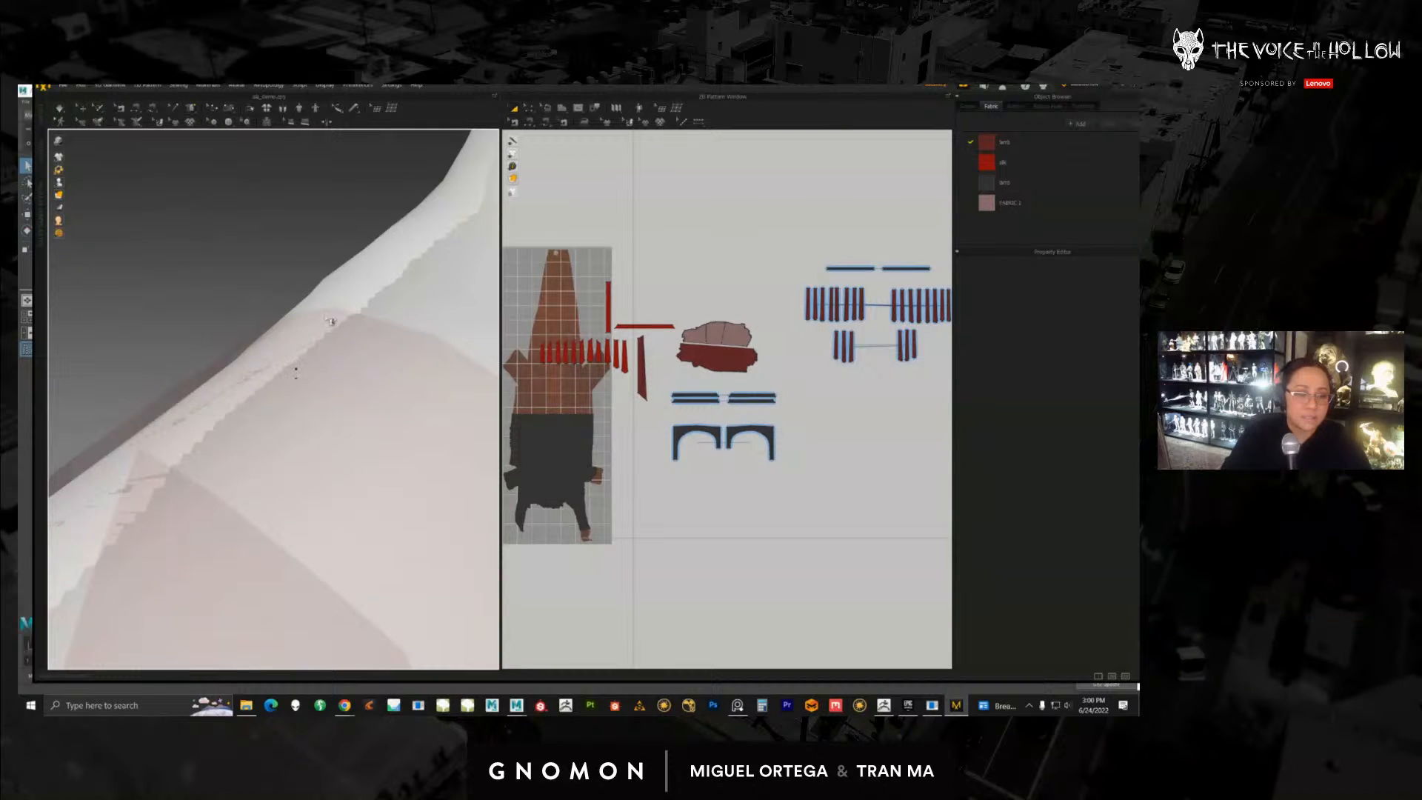
click(294, 324)
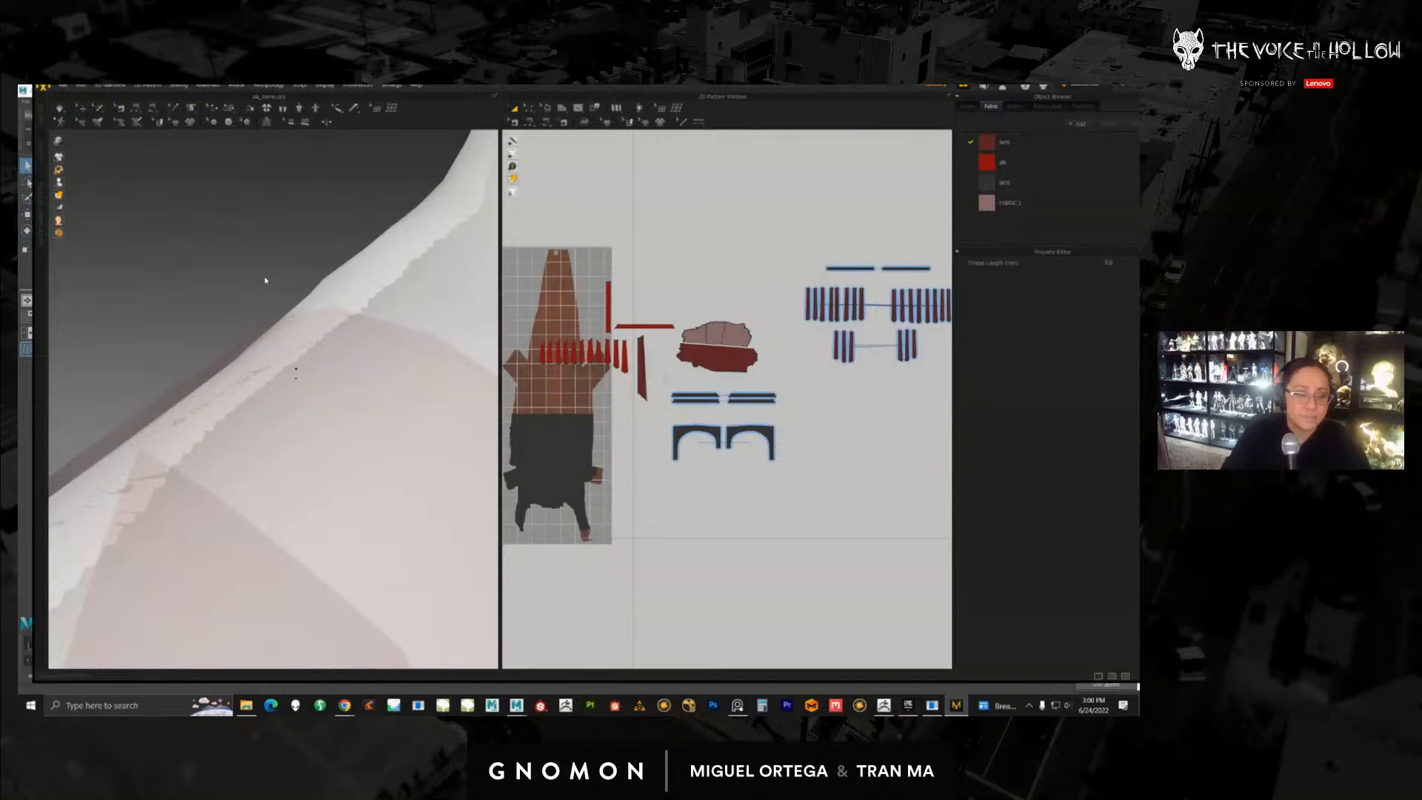
Step: Edit the thread length of the shoulder tack
scroll(330, 394, down, 6)
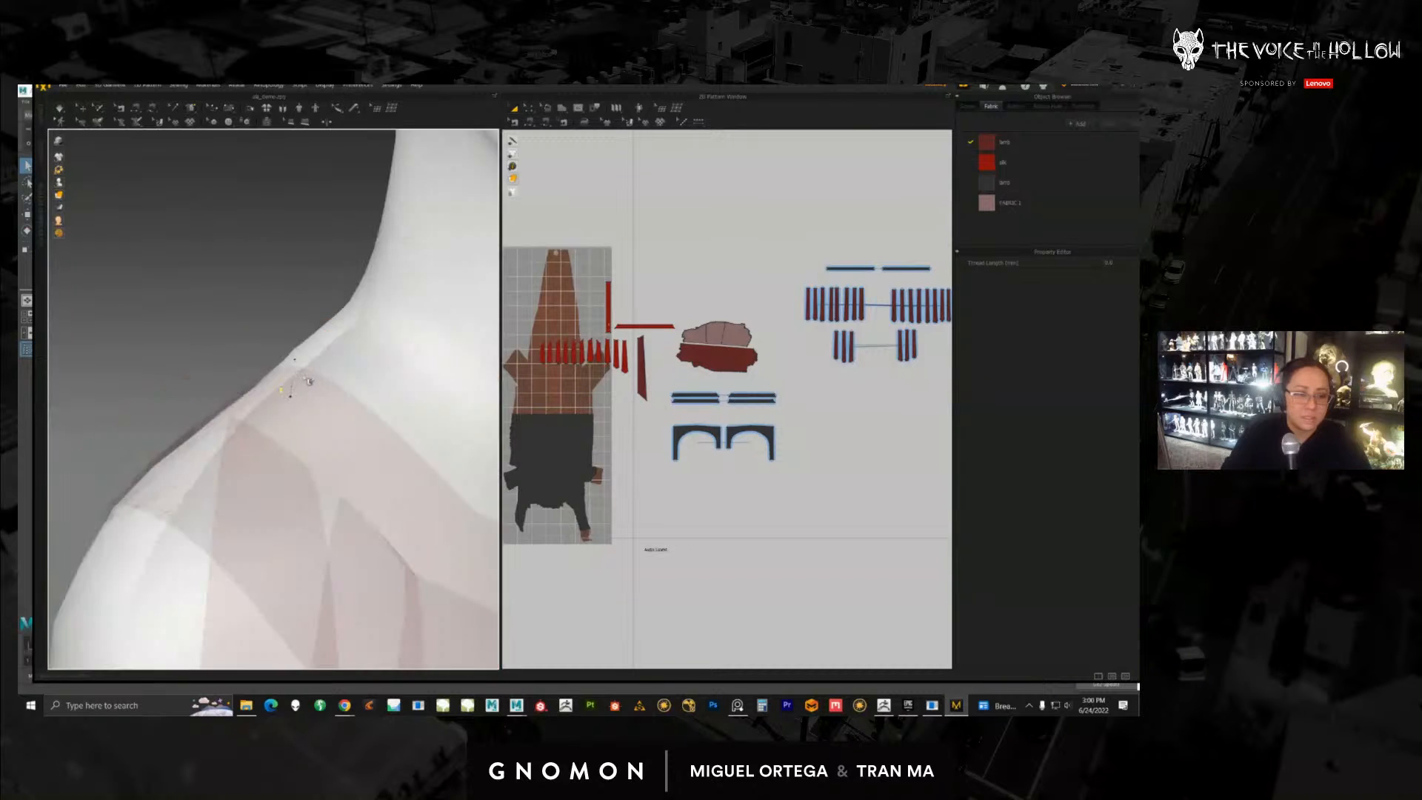
scroll(278, 395, up, 6)
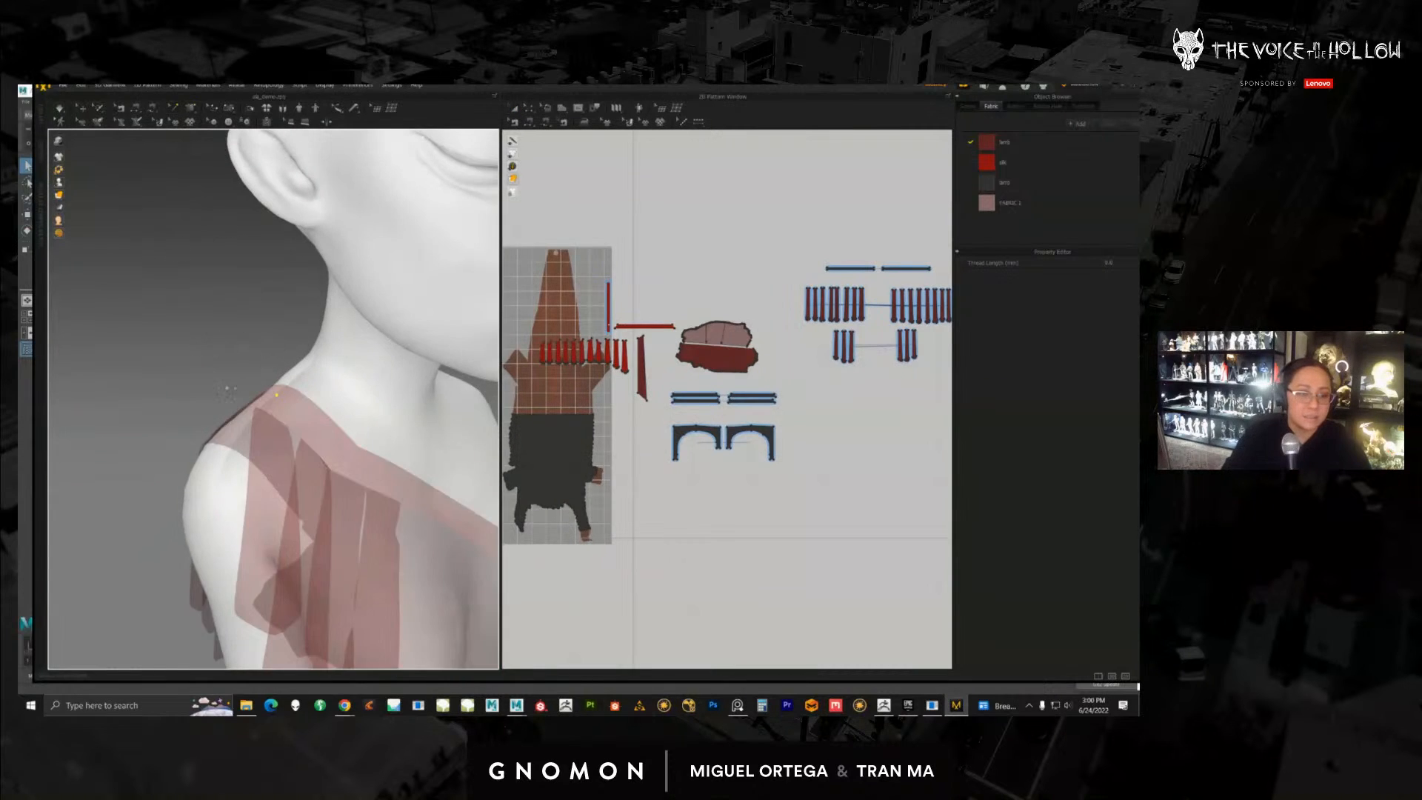
click(1113, 263)
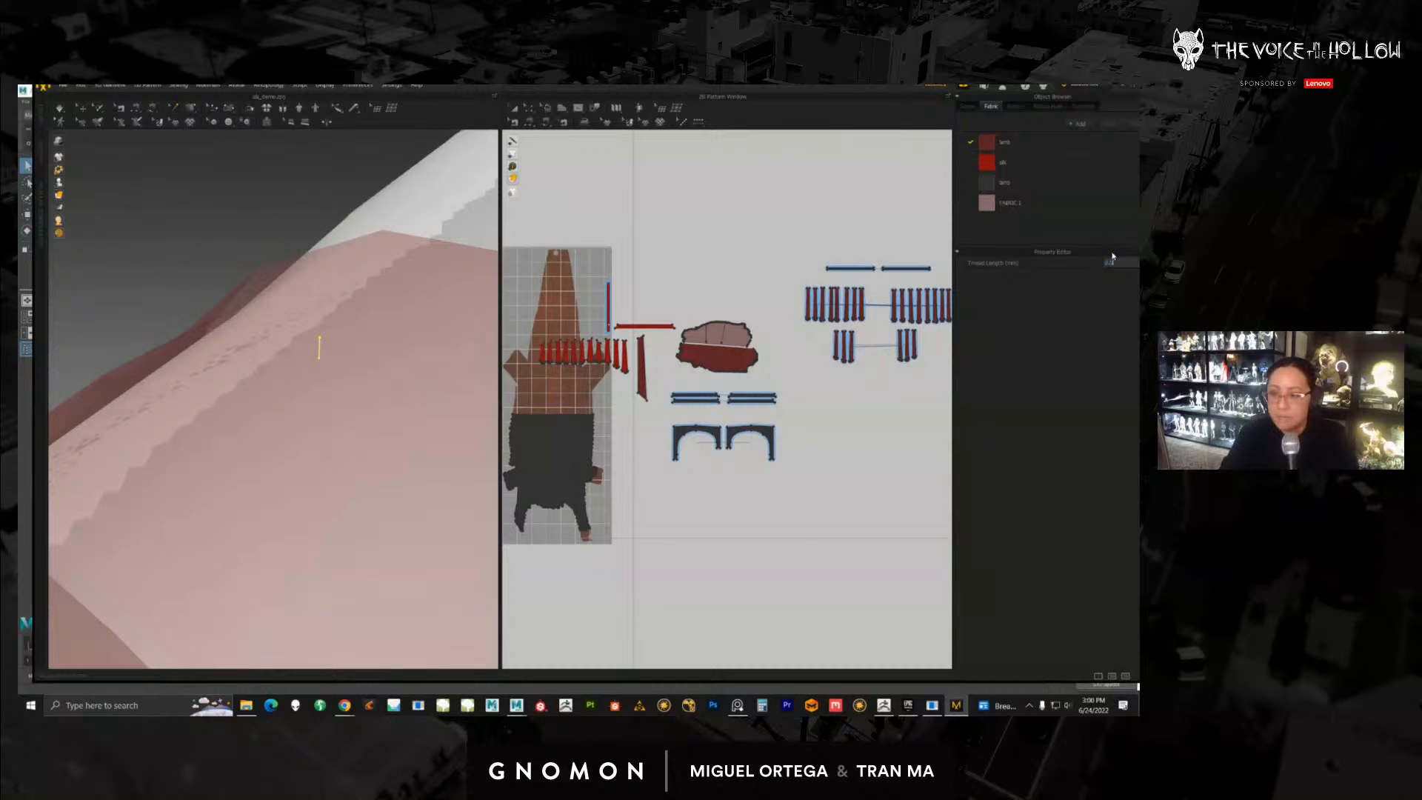
key(Return)
Step: Simulate the garment and pull the top's diagonal red band upward across the chest
scroll(308, 435, down, 6)
middle_drag(308, 434, 132, 309)
click(58, 111)
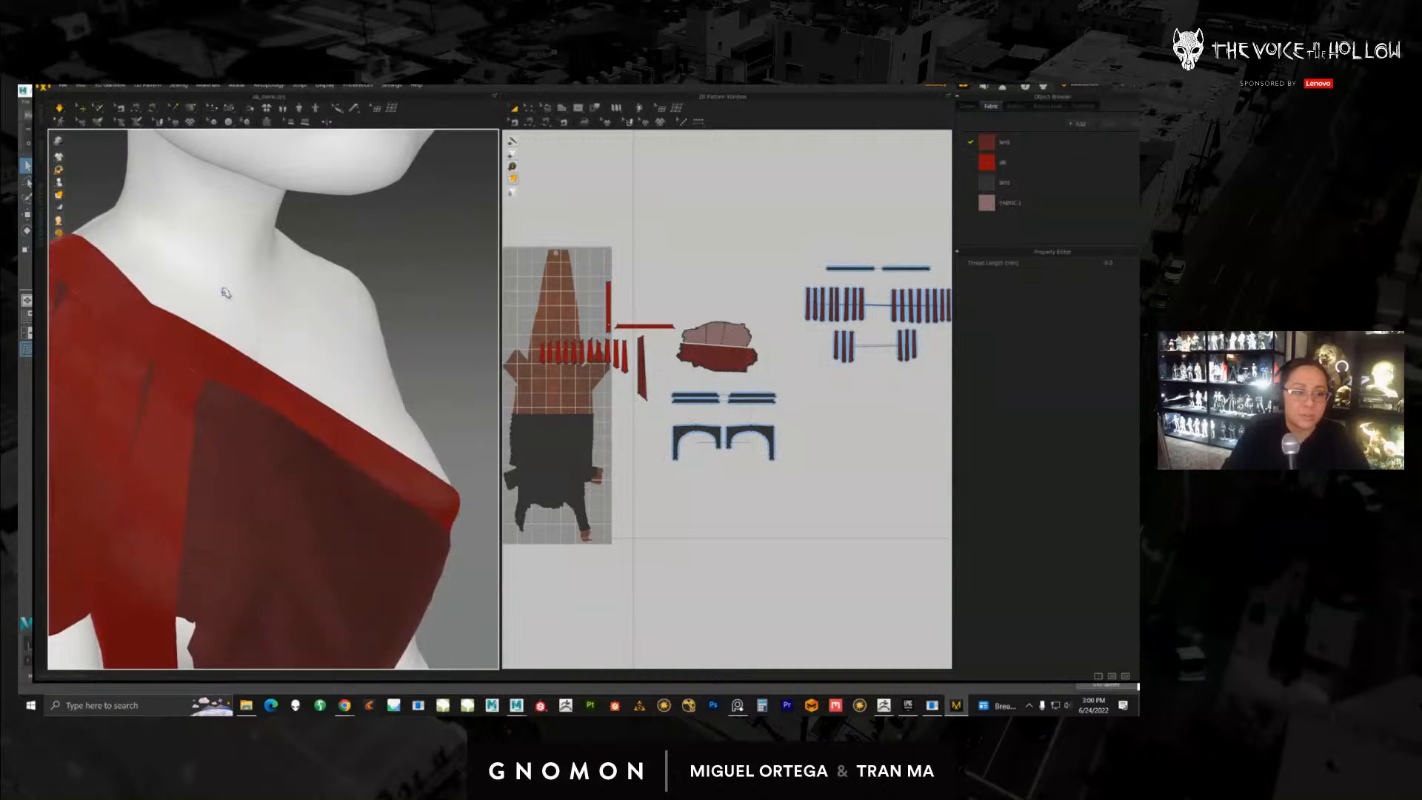
right_drag(318, 326, 219, 318)
middle_drag(220, 317, 270, 318)
right_drag(271, 318, 361, 361)
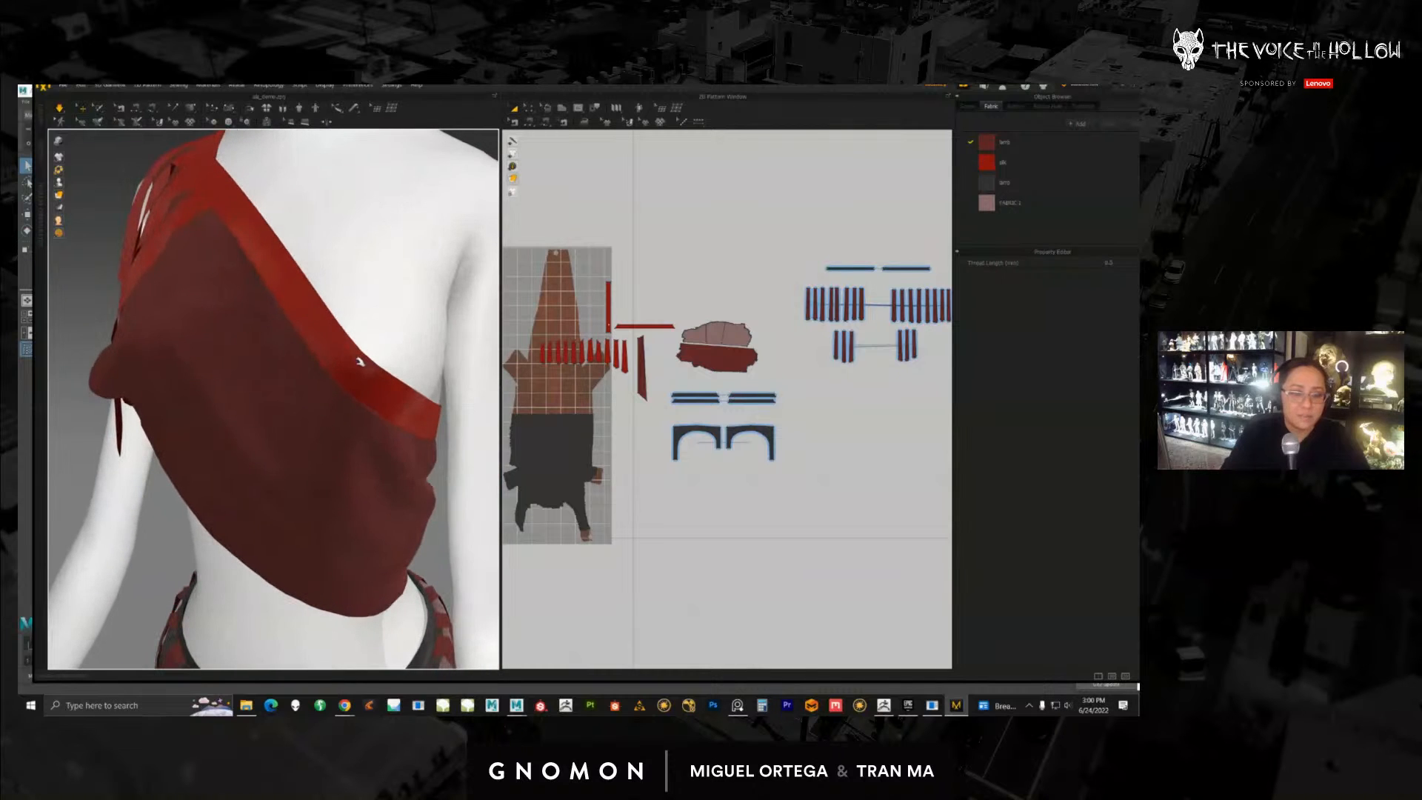
click(361, 362)
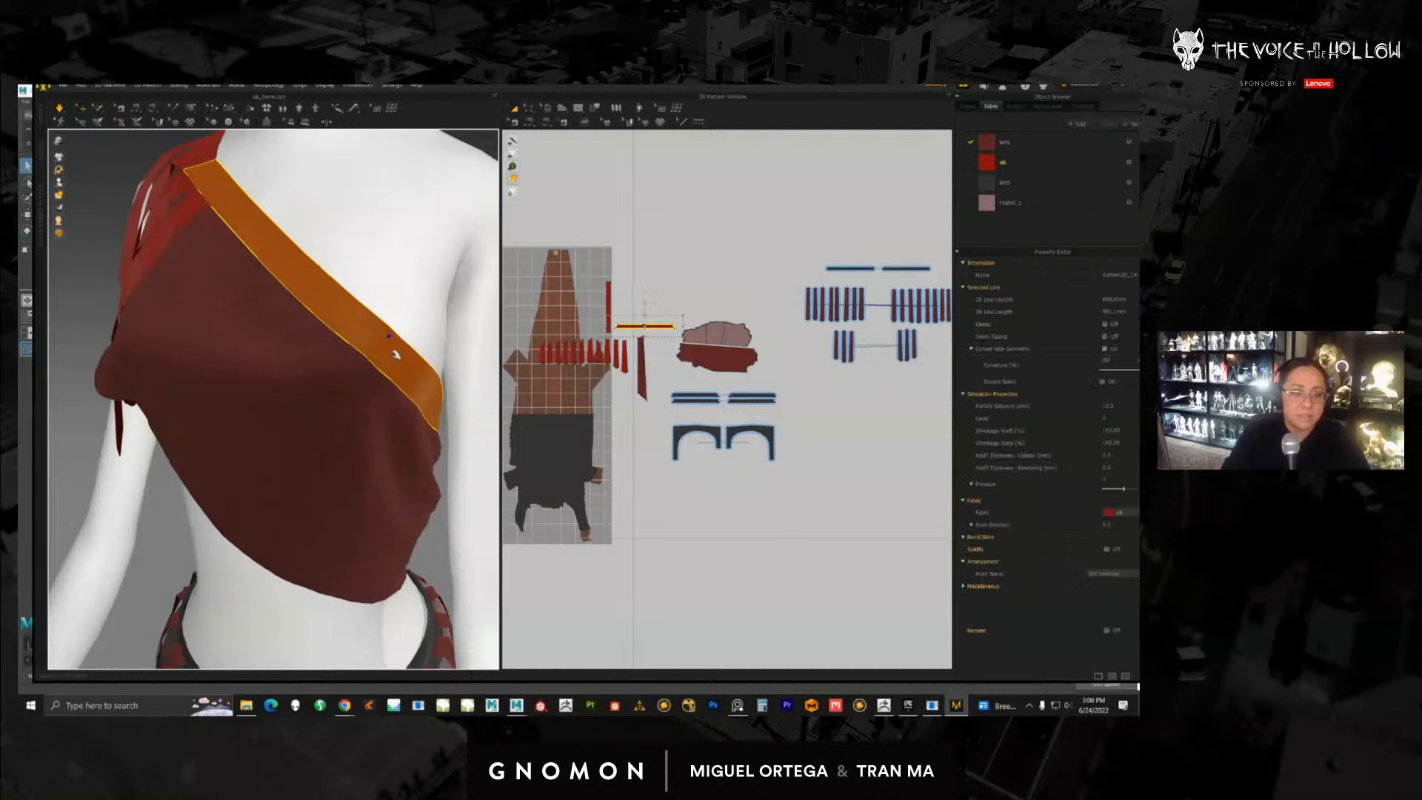
drag(412, 344, 398, 319)
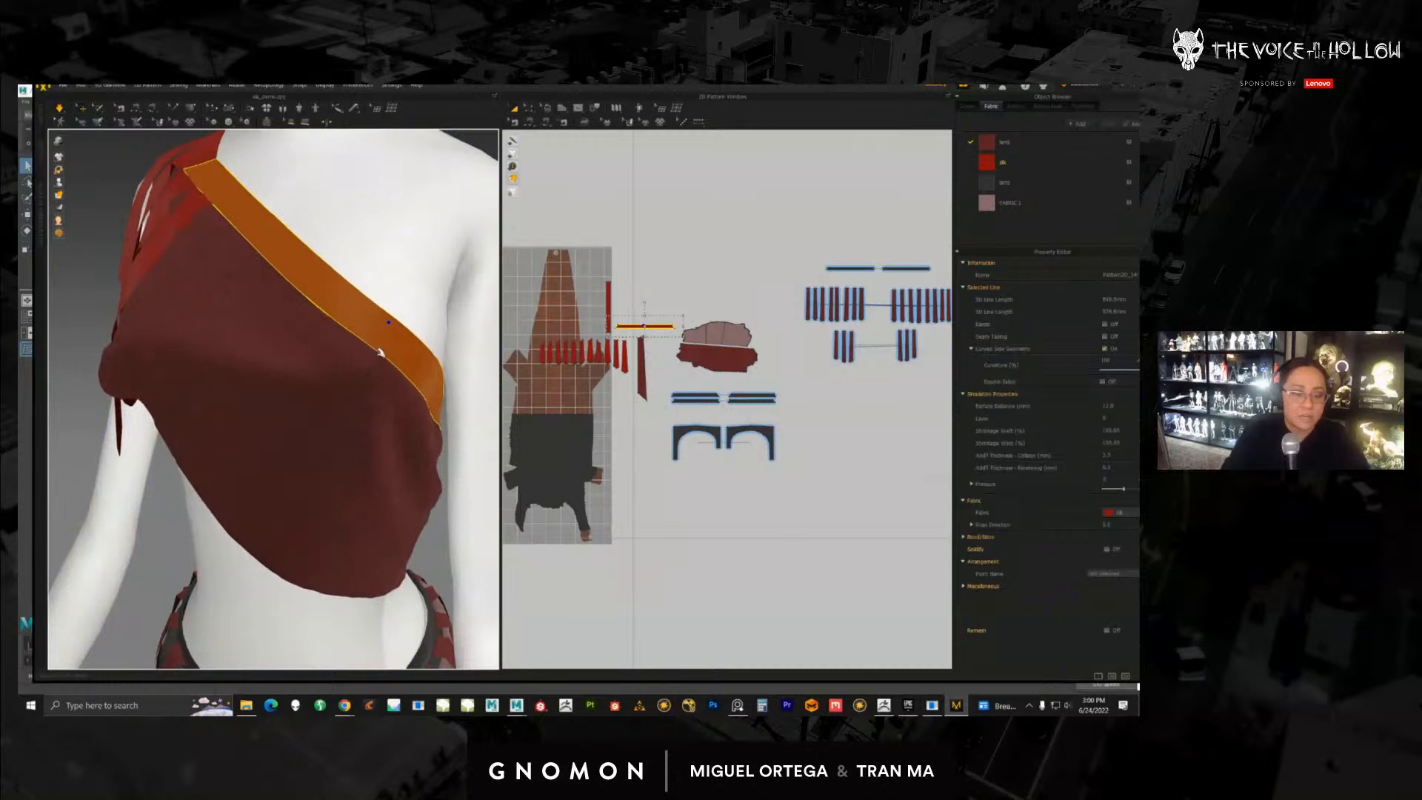
scroll(366, 346, up, 5)
mouse_move(366, 346)
right_down()
mouse_move(301, 330)
mouse_move(365, 365)
right_up()
scroll(377, 333, up, 3)
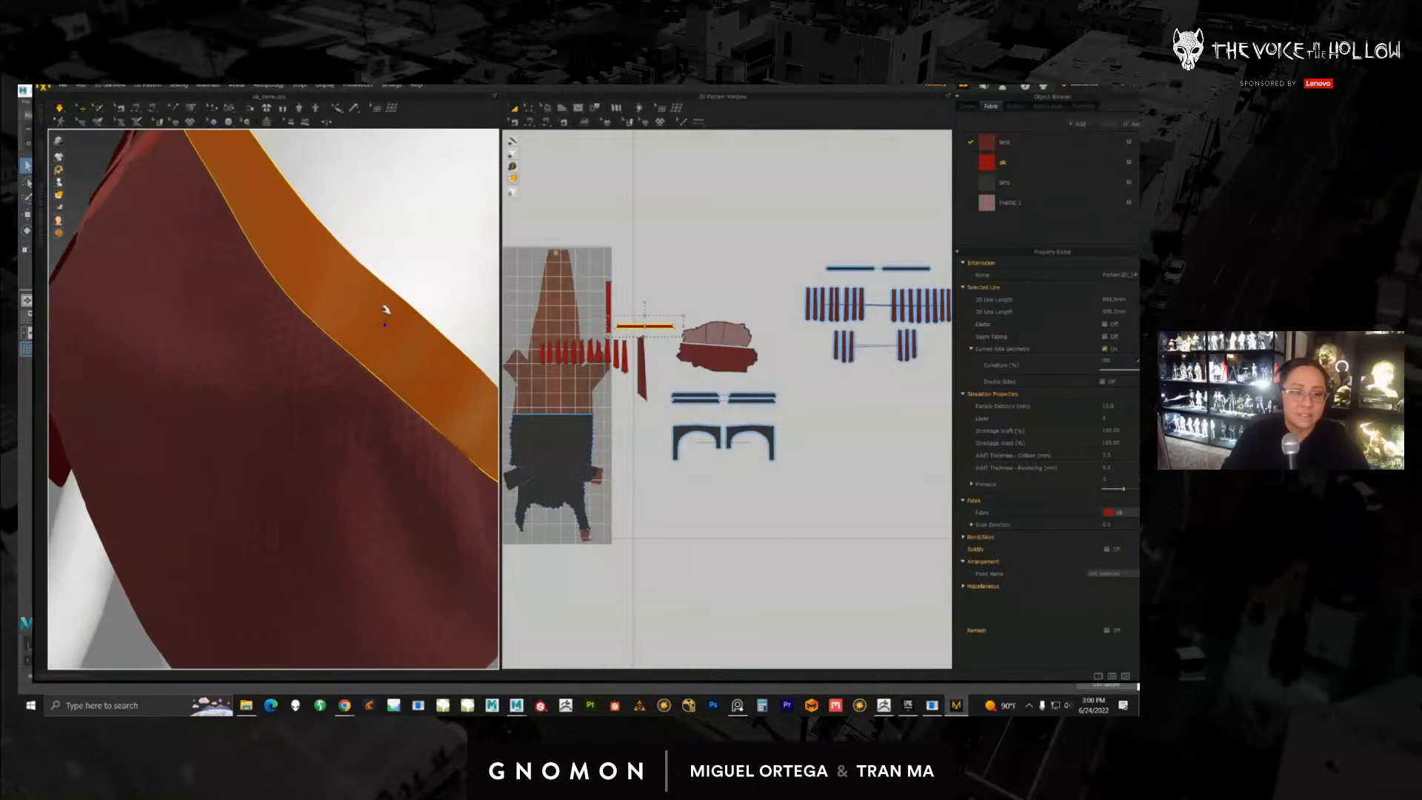
drag(387, 308, 312, 241)
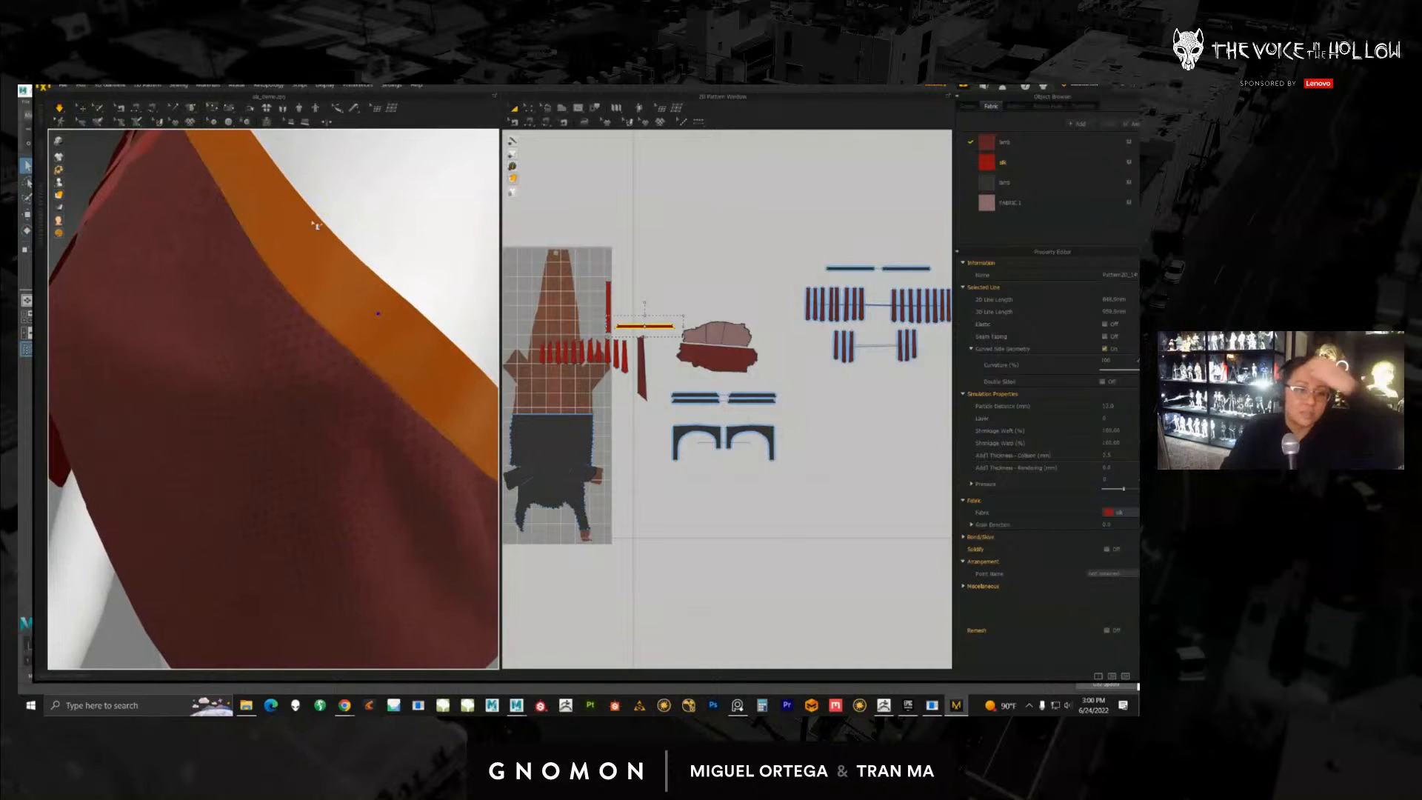
Step: Tack the diagonal band to the avatar's chest and set the tack's thread length to 2 mm
key(shift+c)
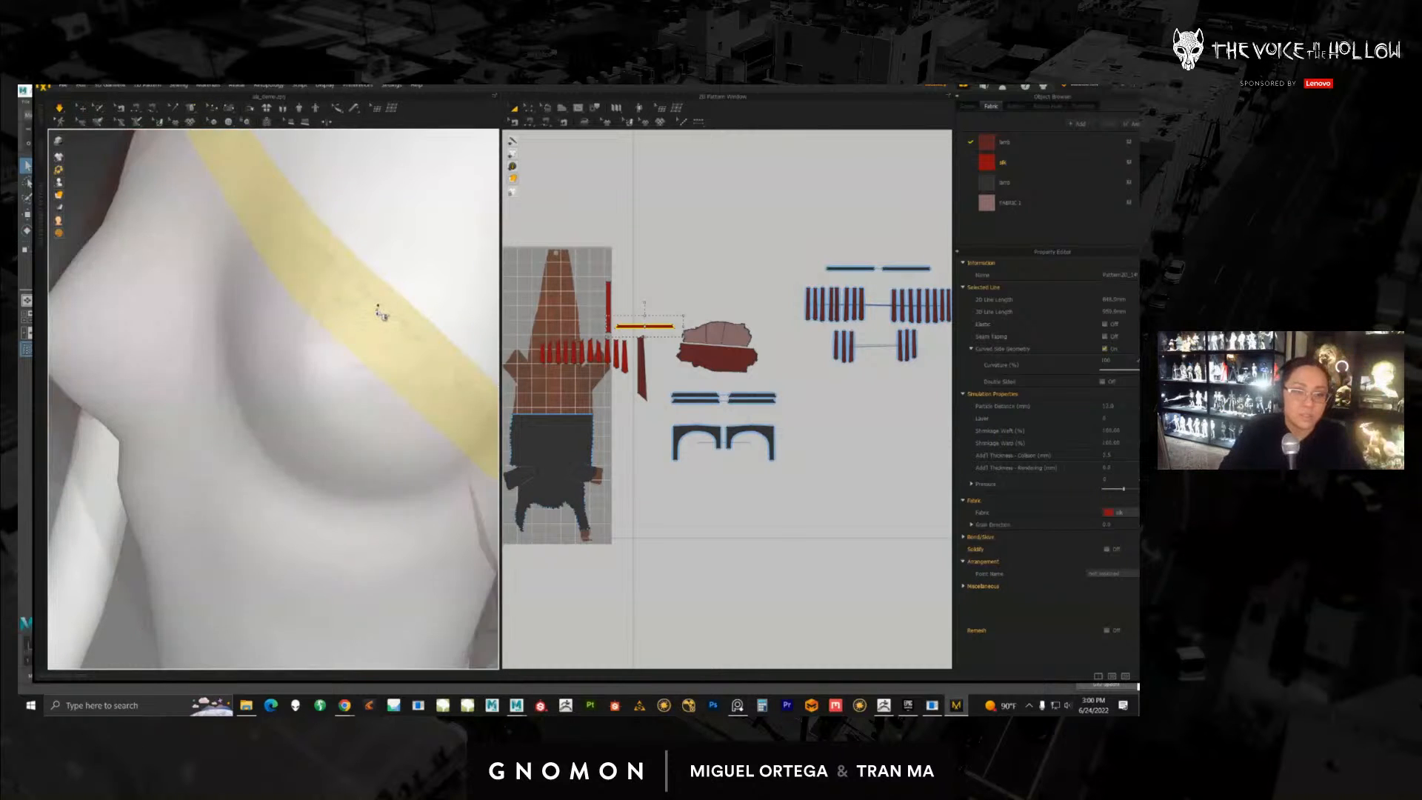
key(shift+c)
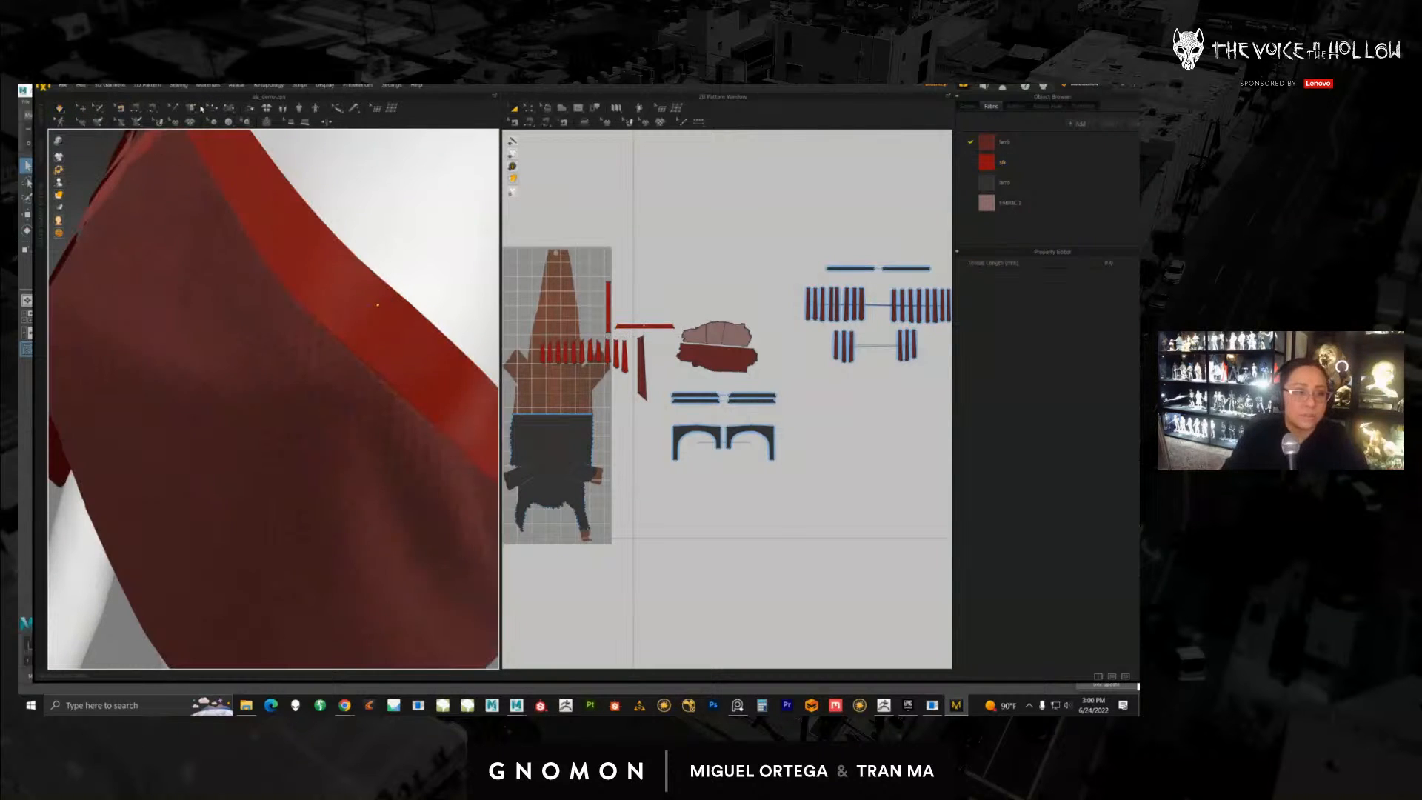
key(shift+c)
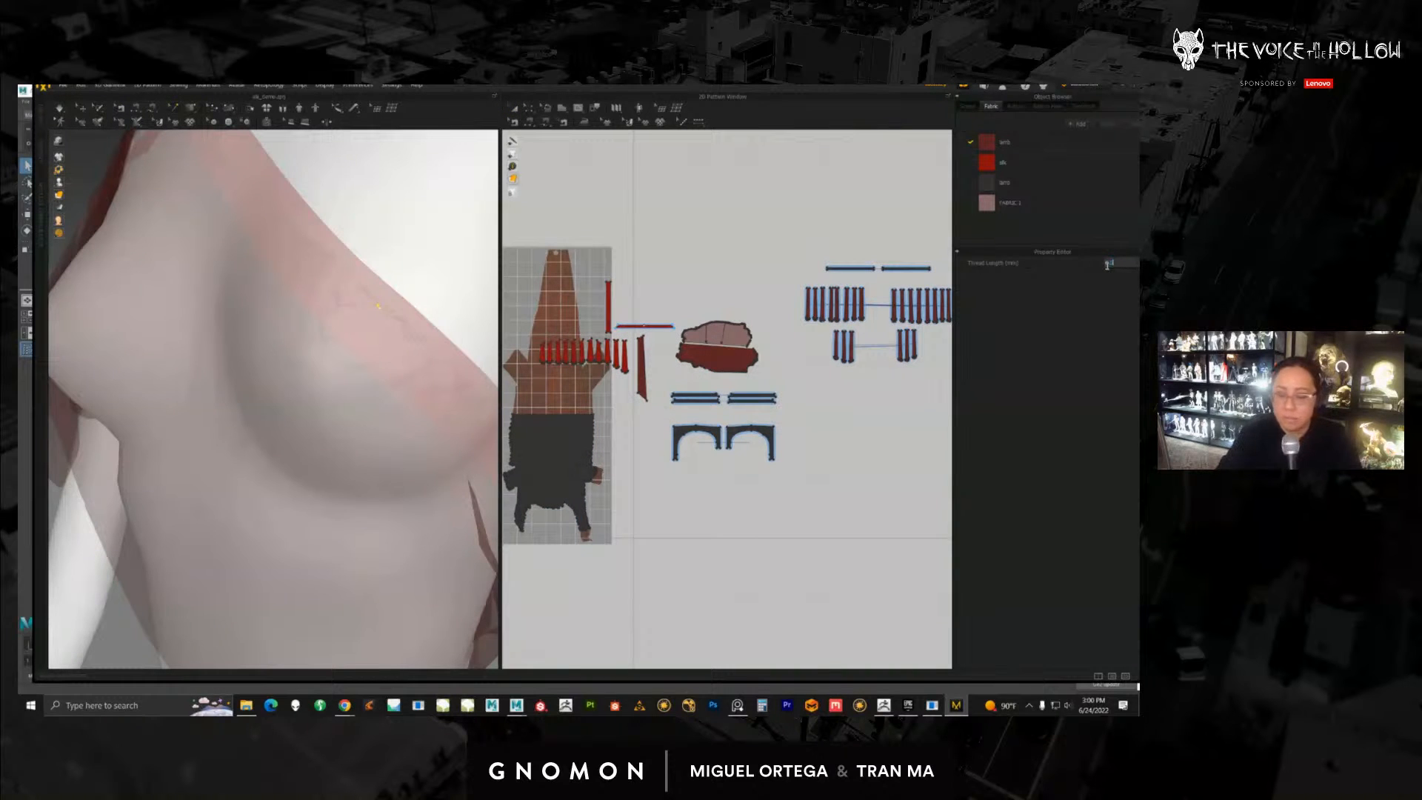
text(2)
key(Return)
Step: Simulate the tacked top and check how it holds at the shoulder and chest tacks
scroll(296, 355, down, 5)
key(space)
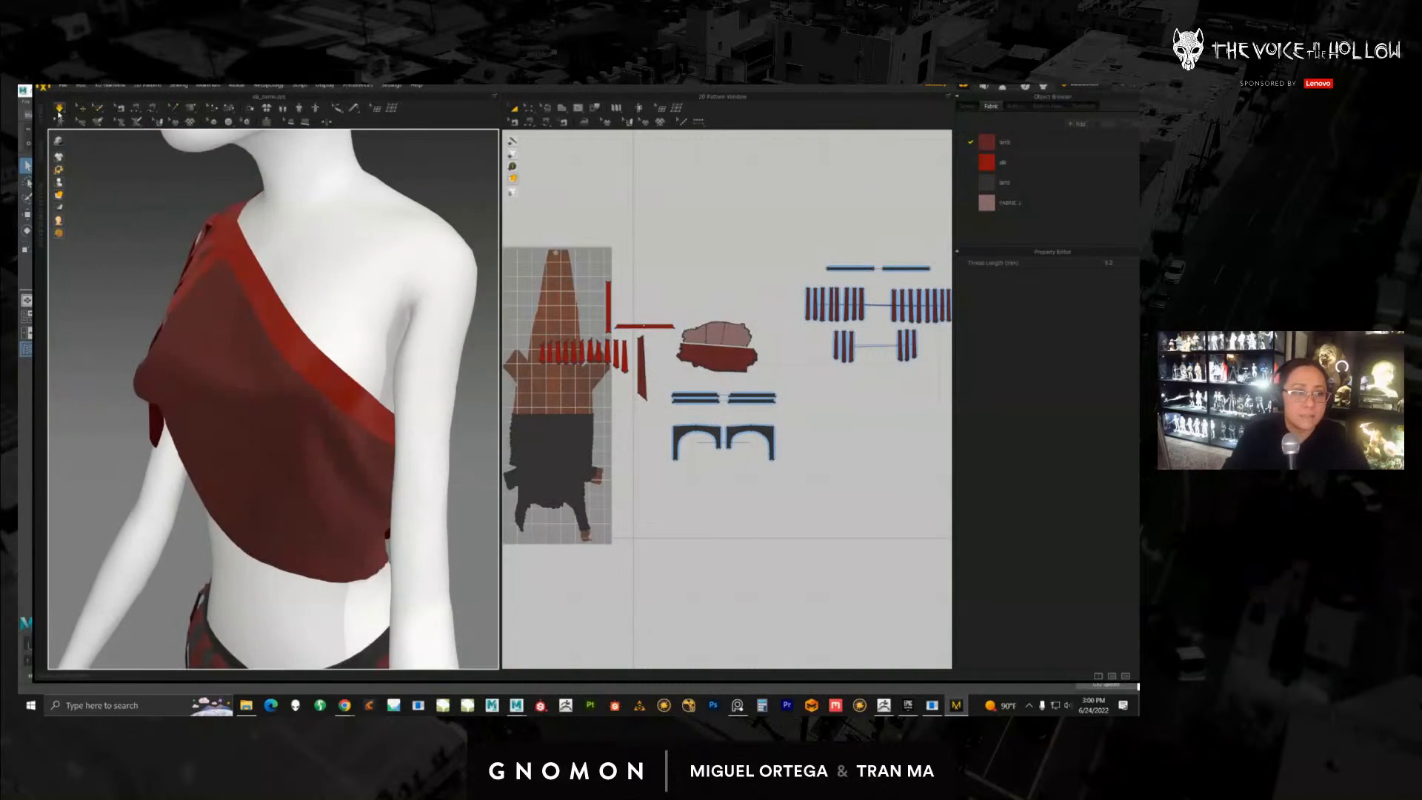
scroll(298, 437, down, 4)
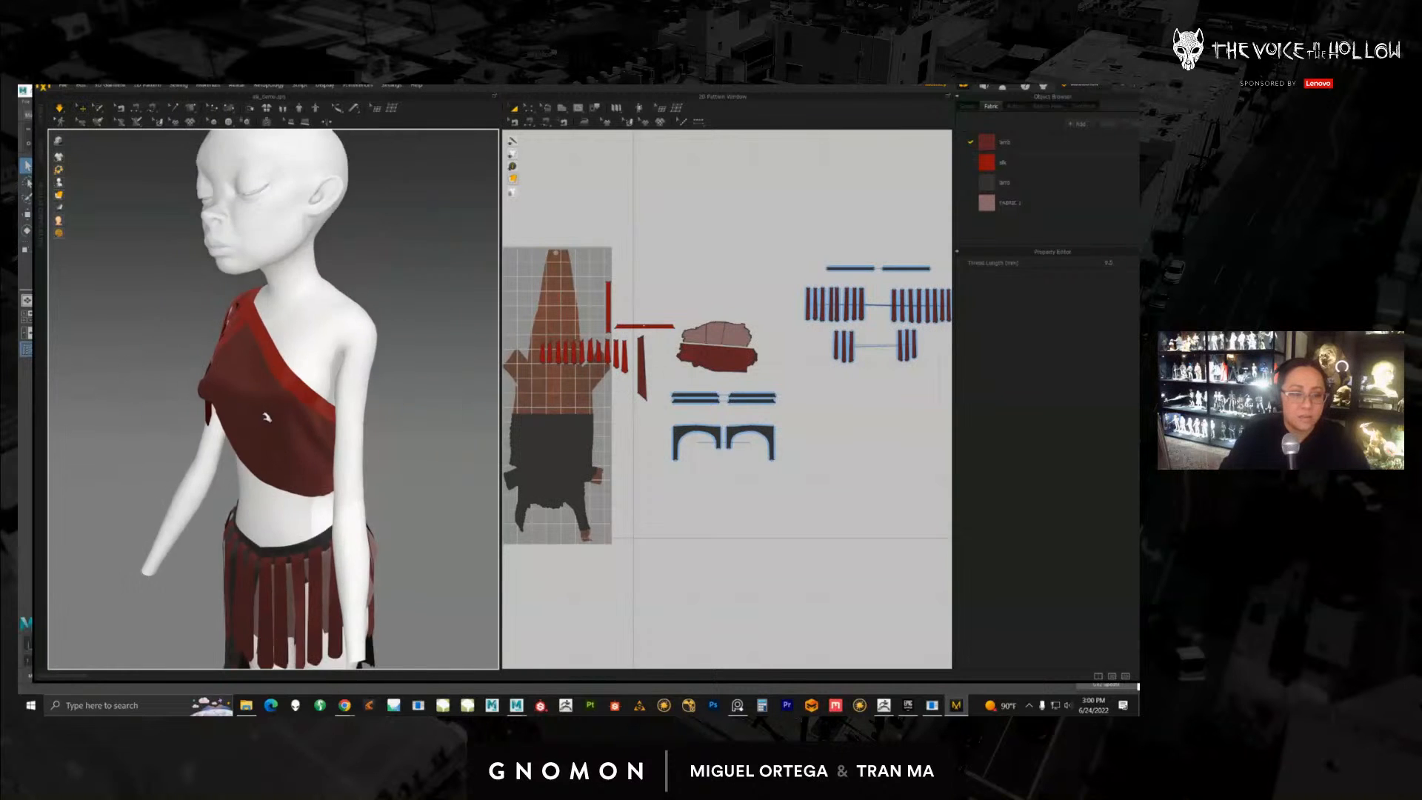
right_drag(267, 415, 222, 370)
click(173, 108)
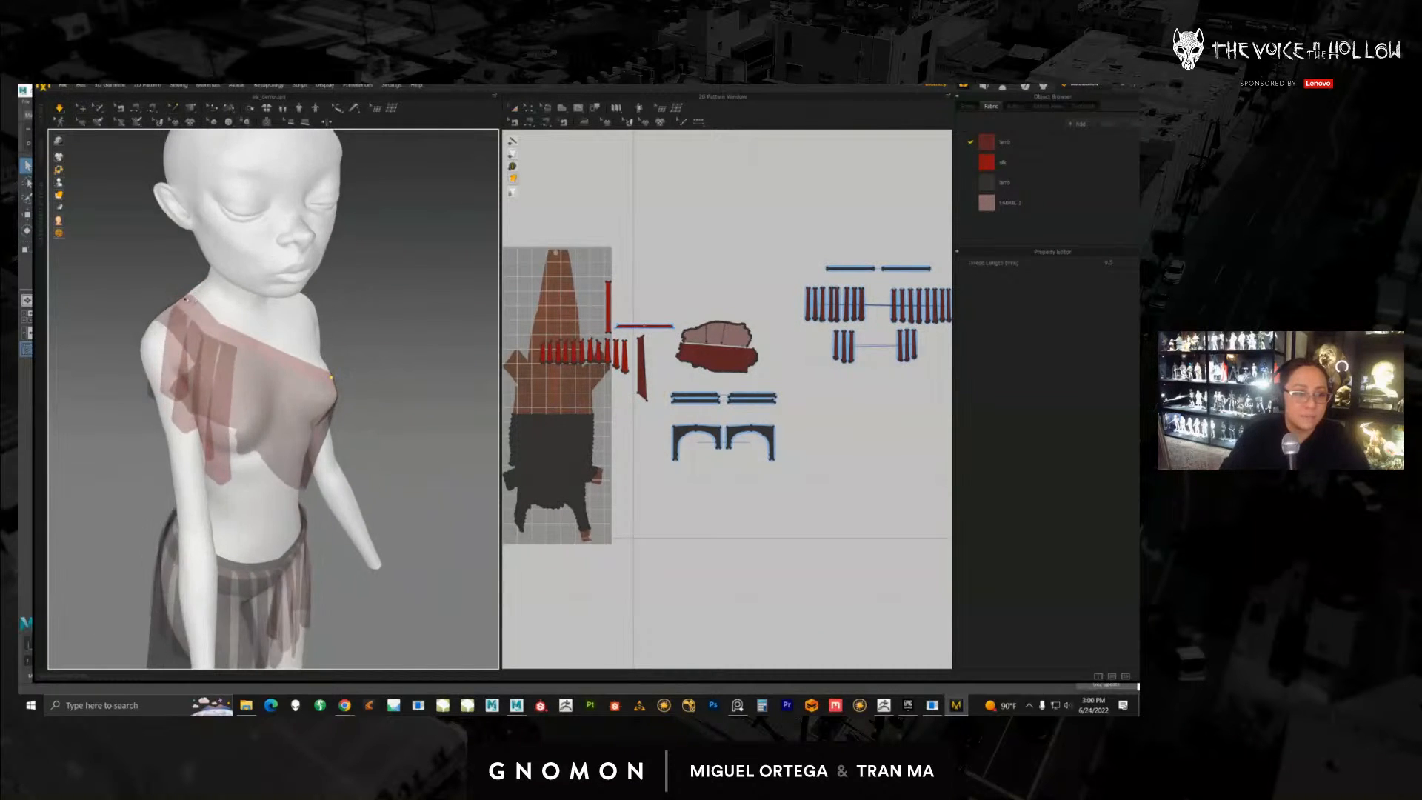
right_drag(411, 368, 250, 401)
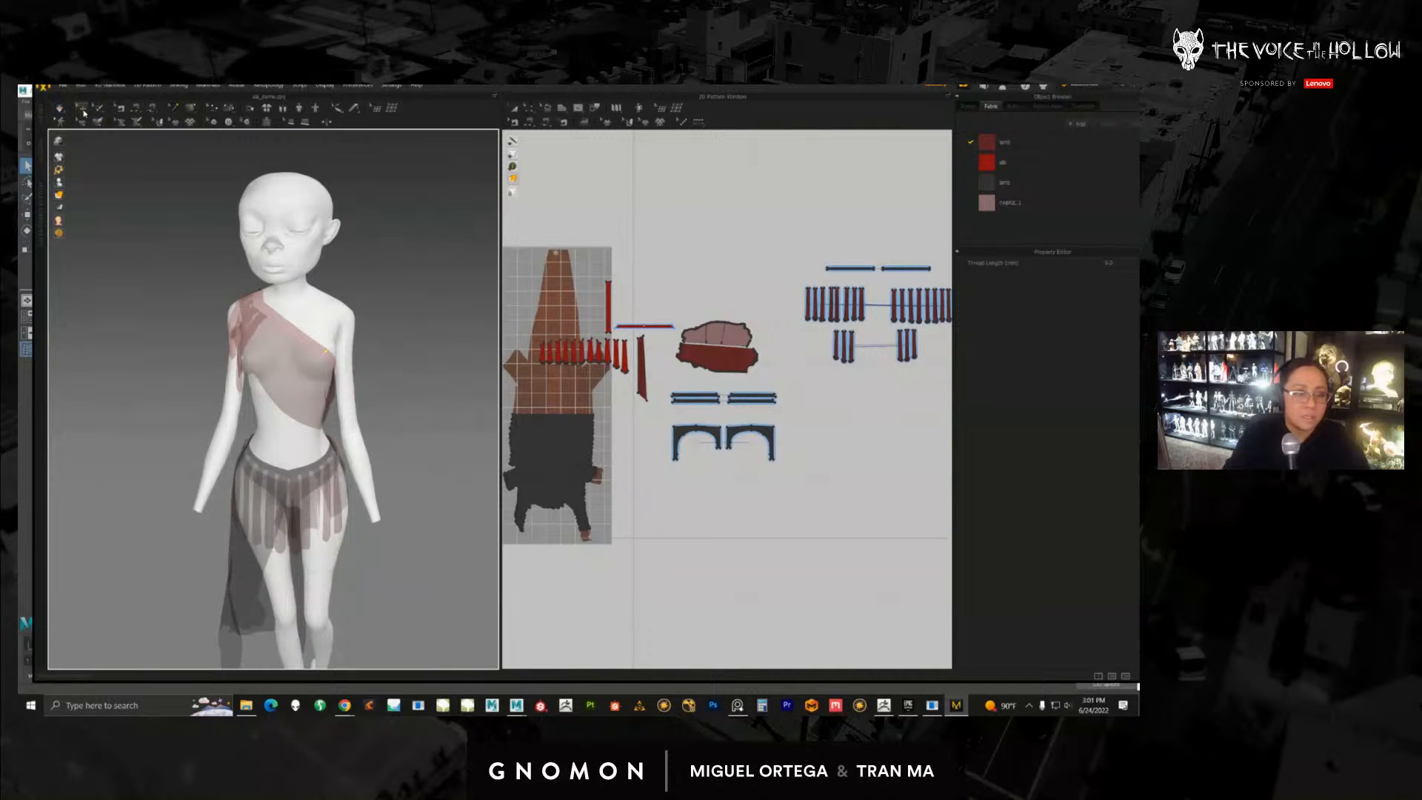
Step: Switch to the Animation workspace and start recording the garment simulation over the walk
click(83, 111)
click(1083, 87)
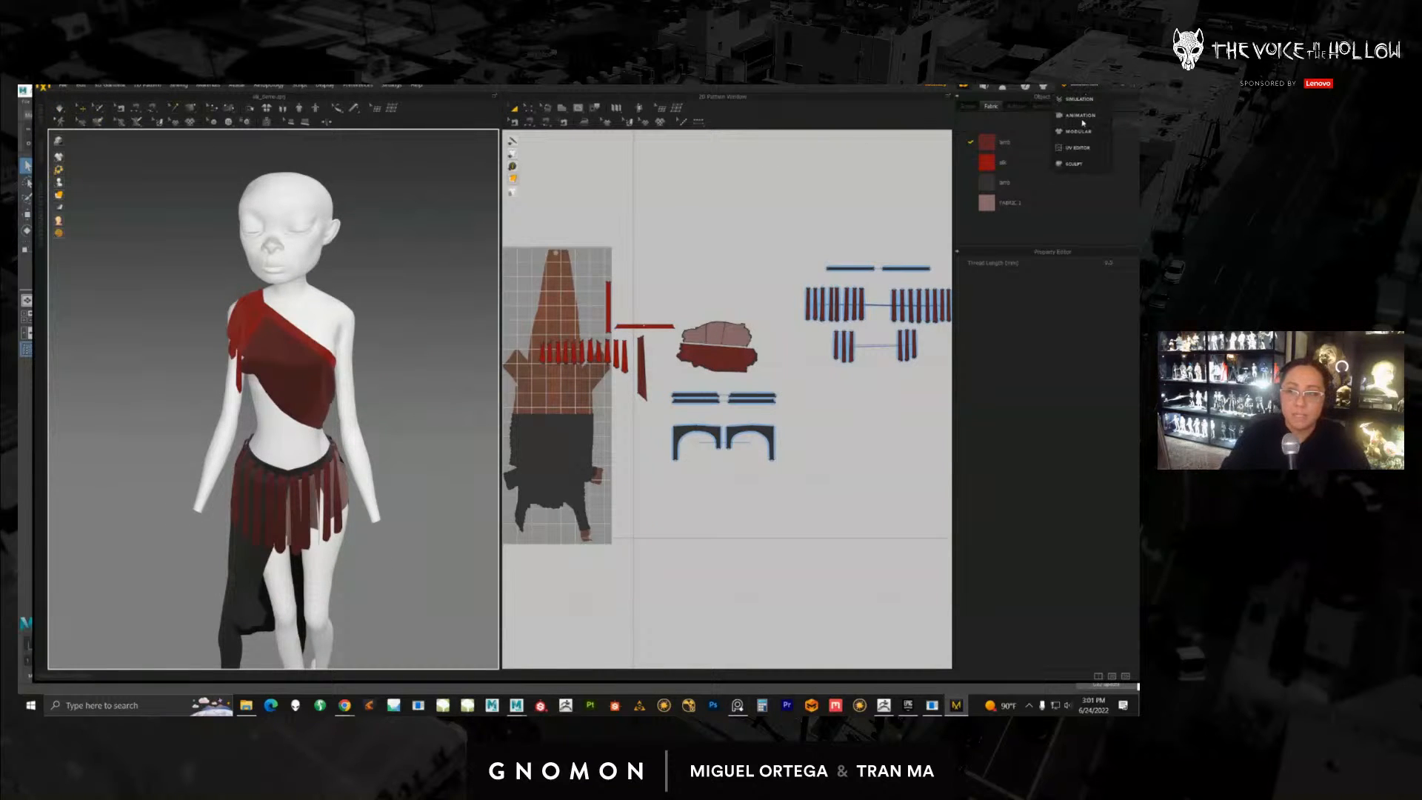
click(1077, 117)
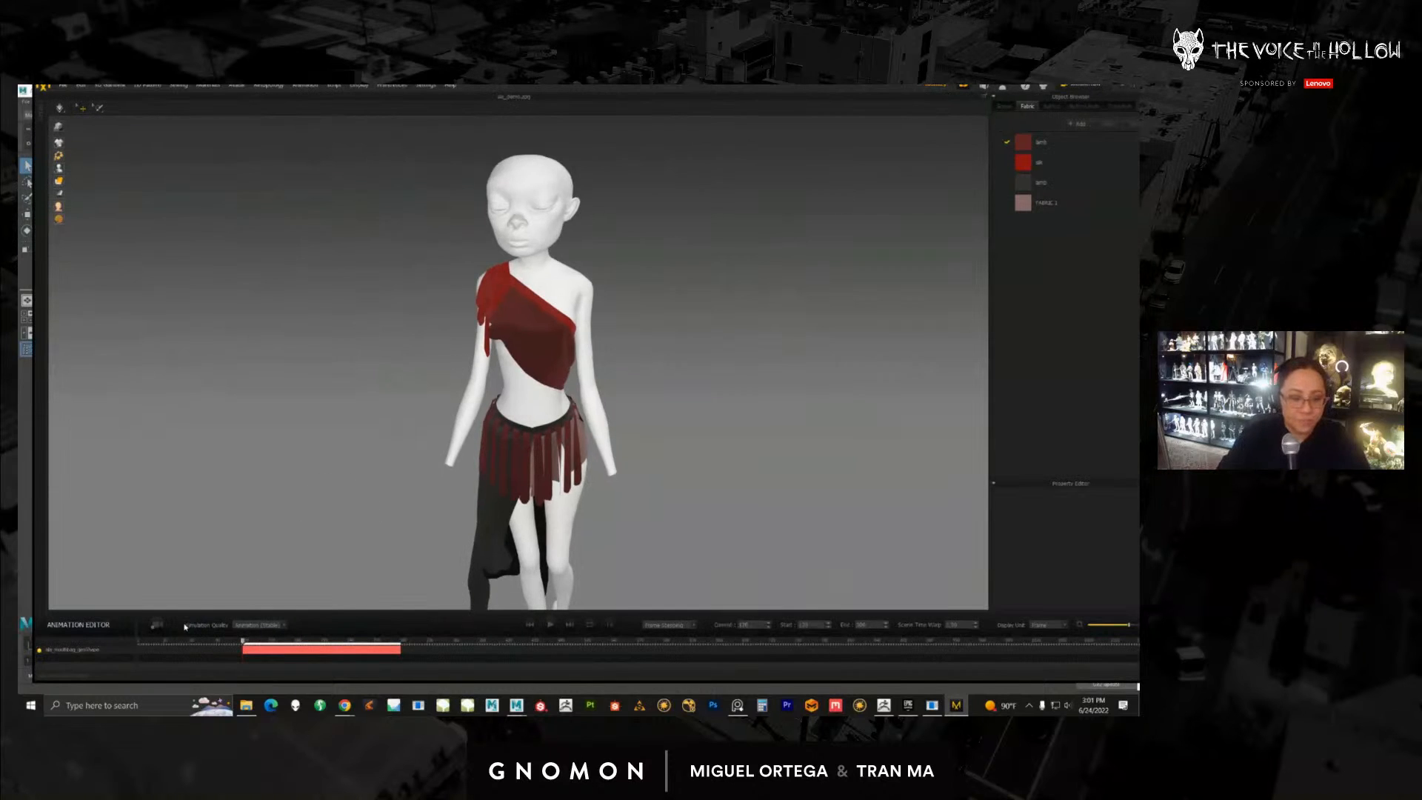
click(154, 627)
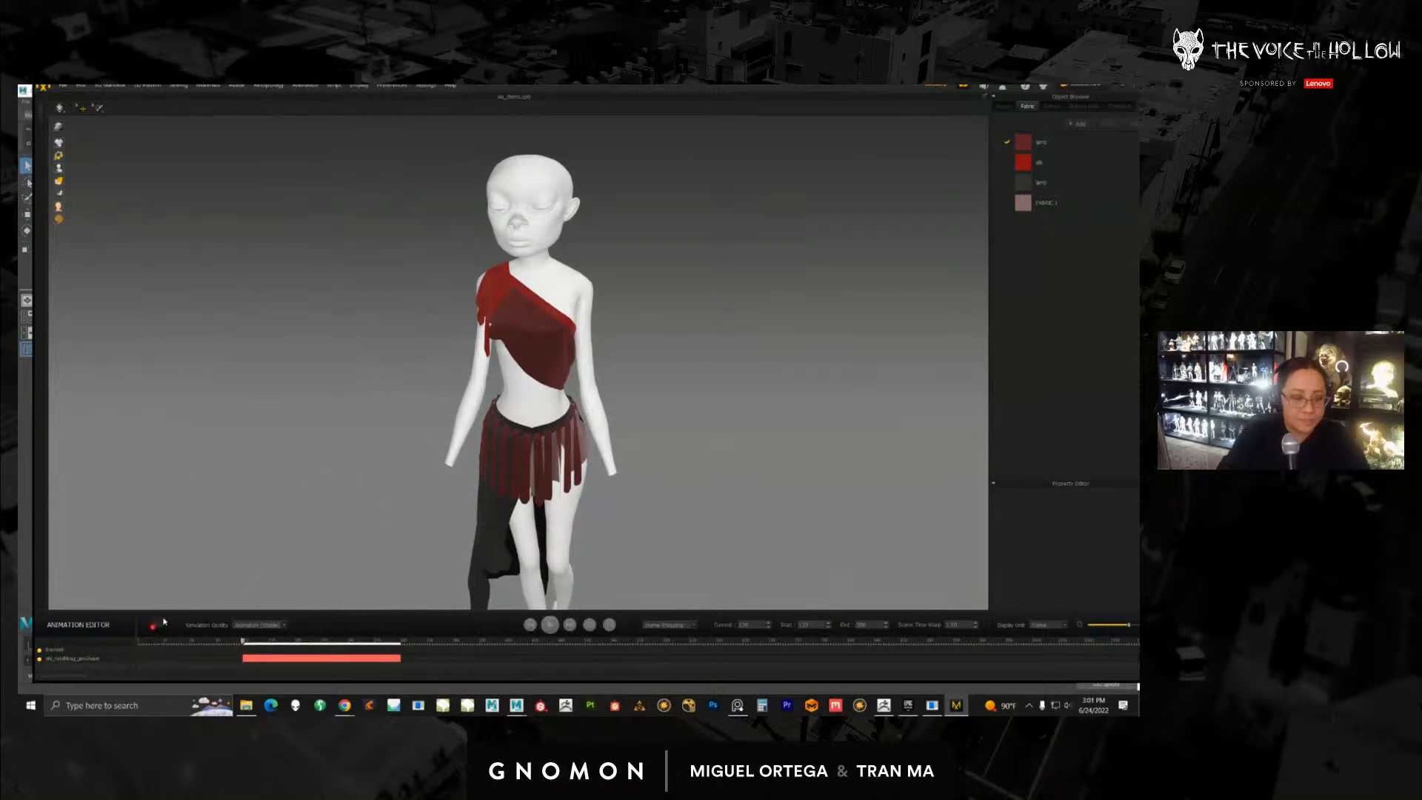
Step: Watch the top and skirt strips during the recorded walk up close, and stop the recording near its end
scroll(296, 504, down, 3)
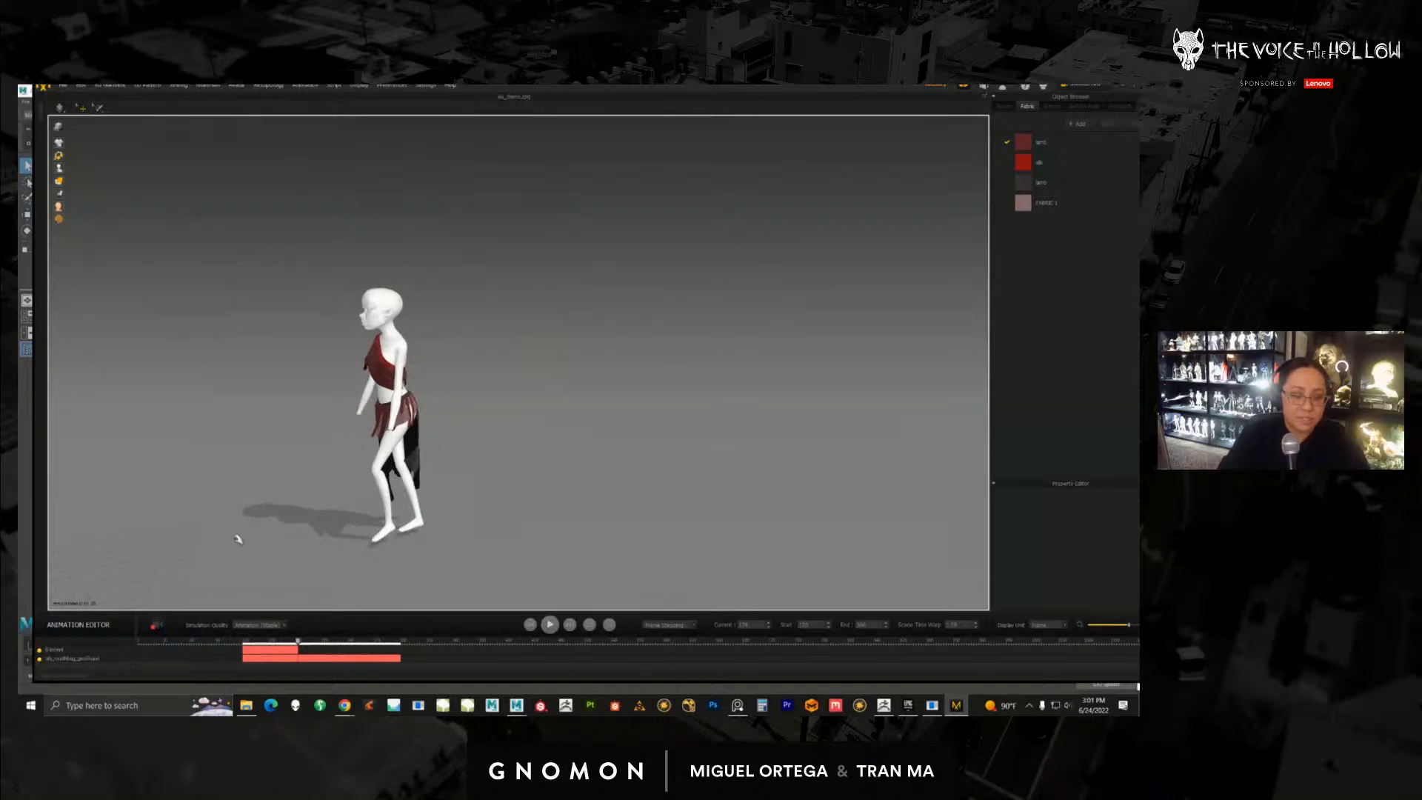
middle_drag(250, 539, 308, 520)
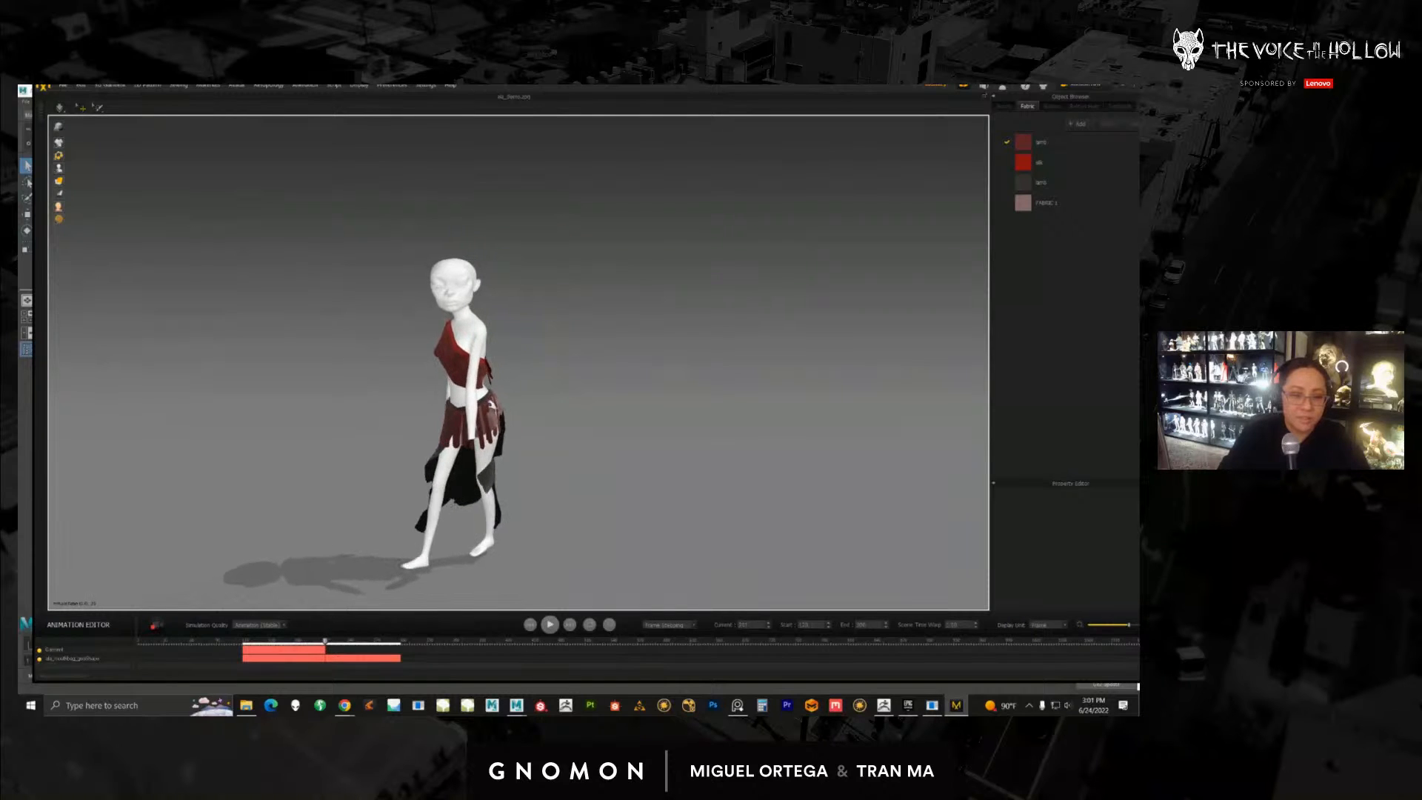
click(495, 400)
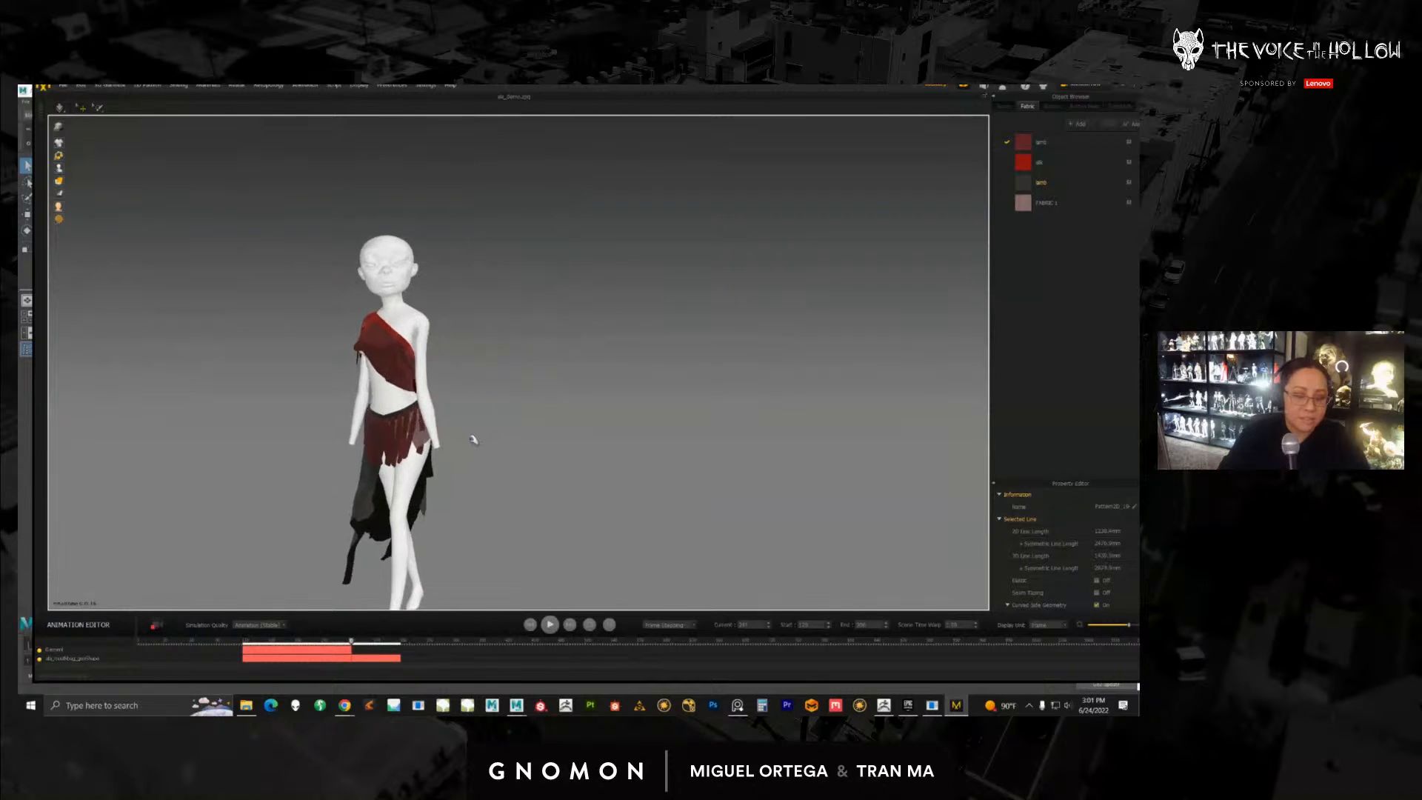
scroll(456, 456, up, 2)
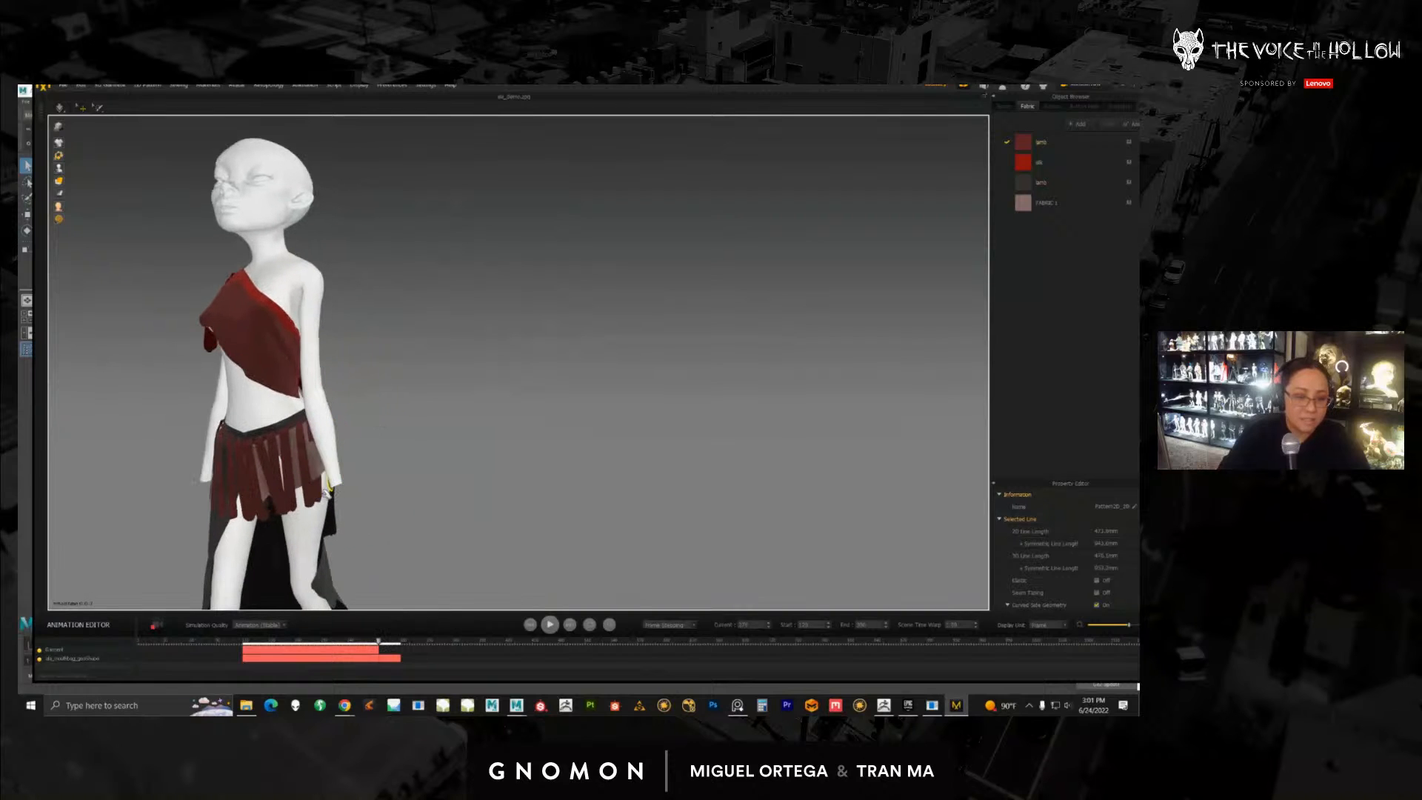
click(275, 493)
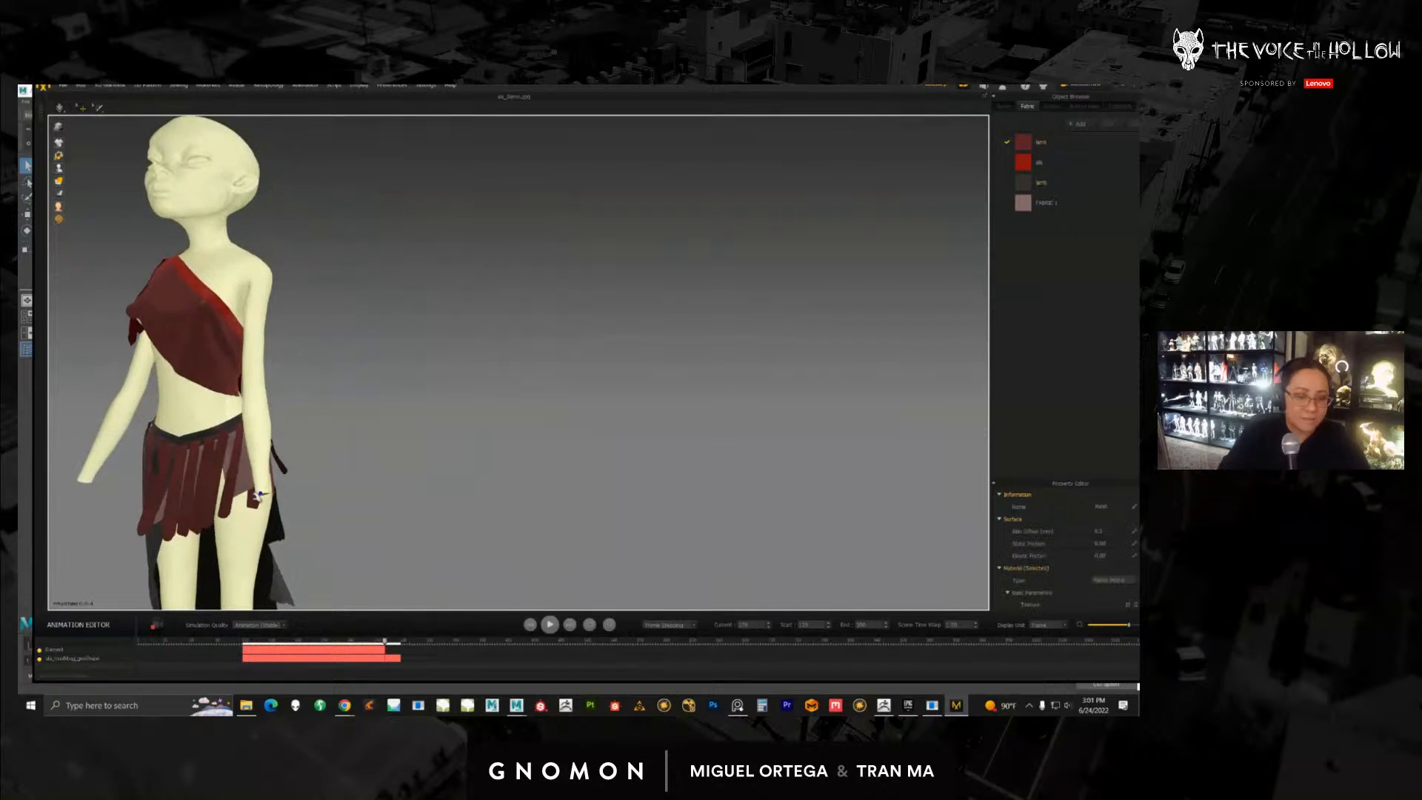
click(274, 495)
click(154, 626)
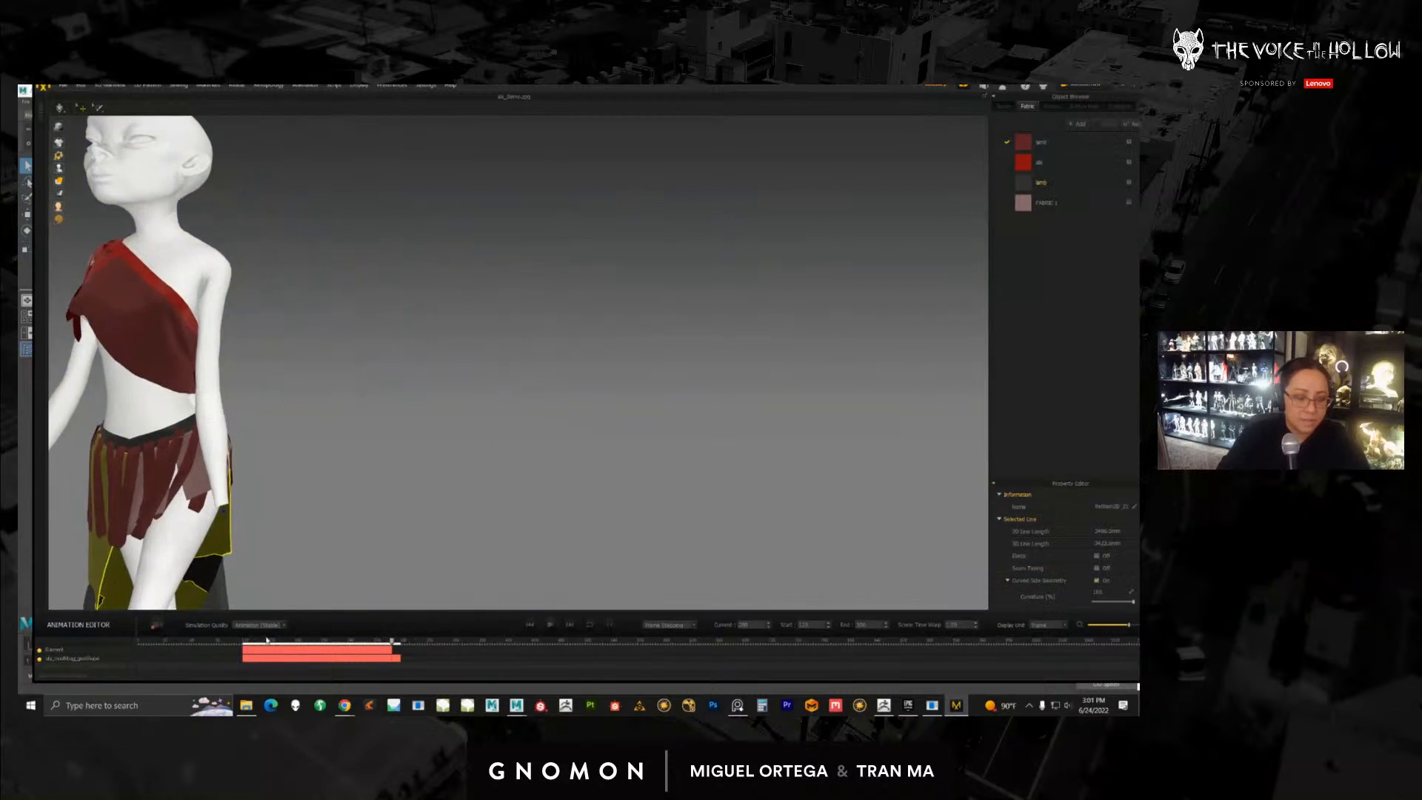
Step: Return to the start of the walk, delete the garment recording and go back to the Simulation workspace
drag(394, 645, 229, 642)
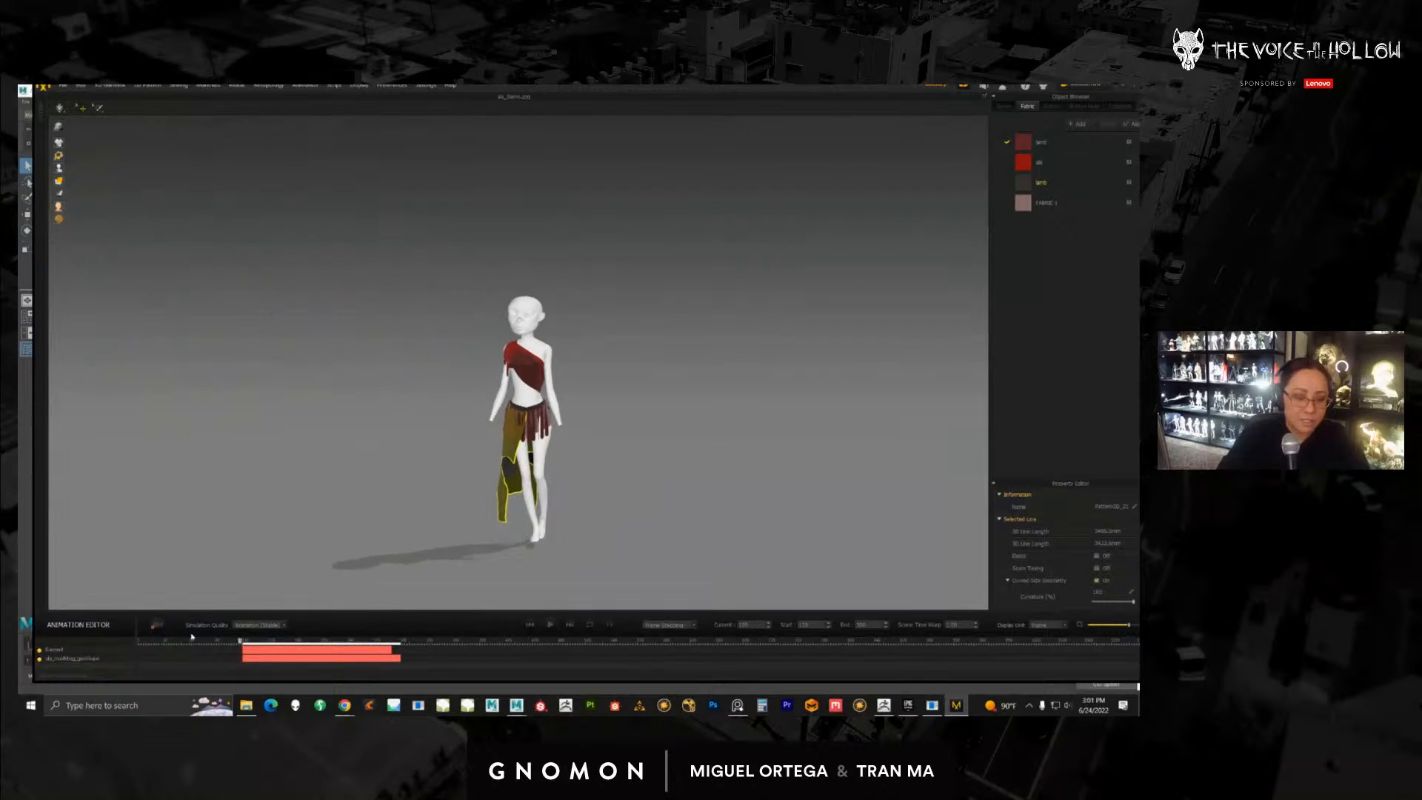
right_click(94, 654)
click(111, 658)
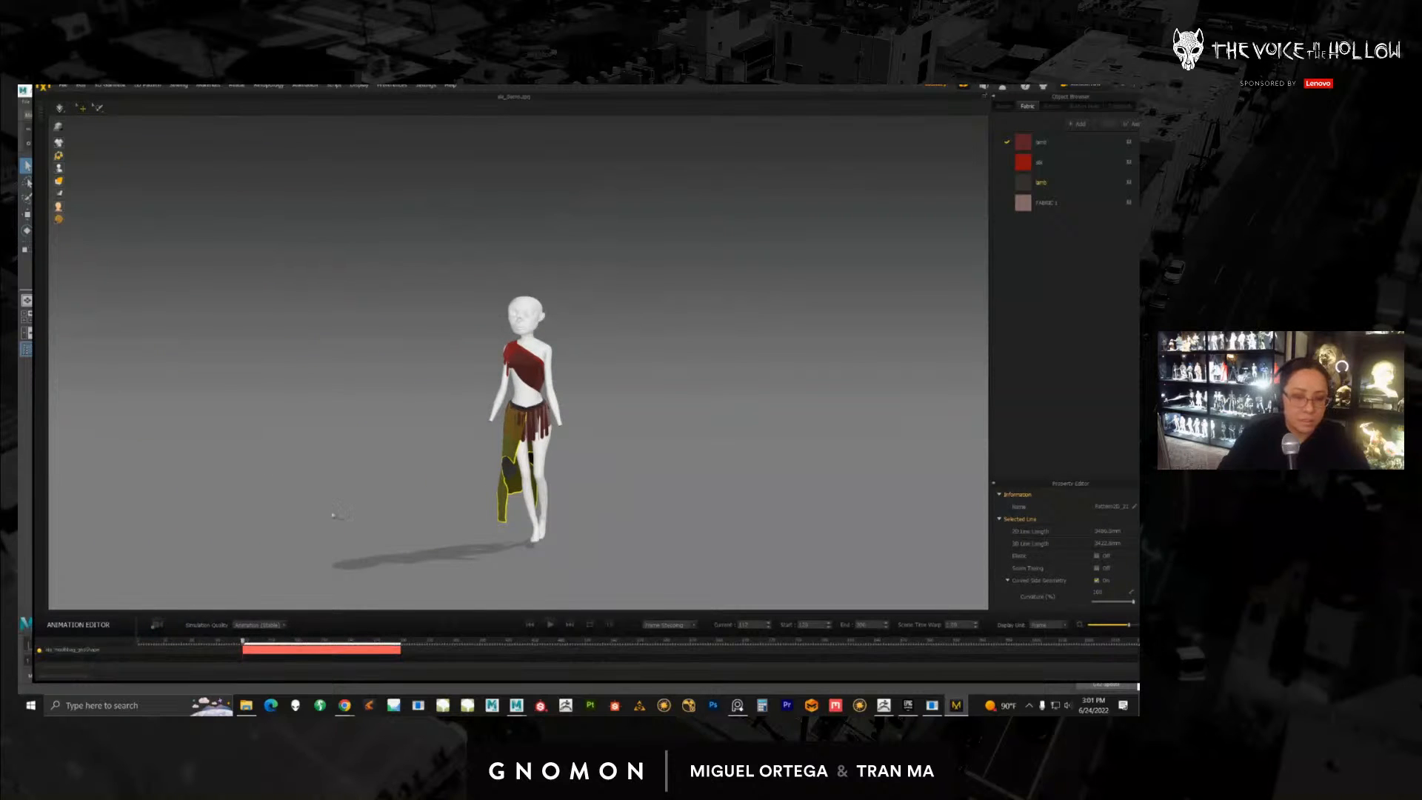
scroll(563, 370, up, 3)
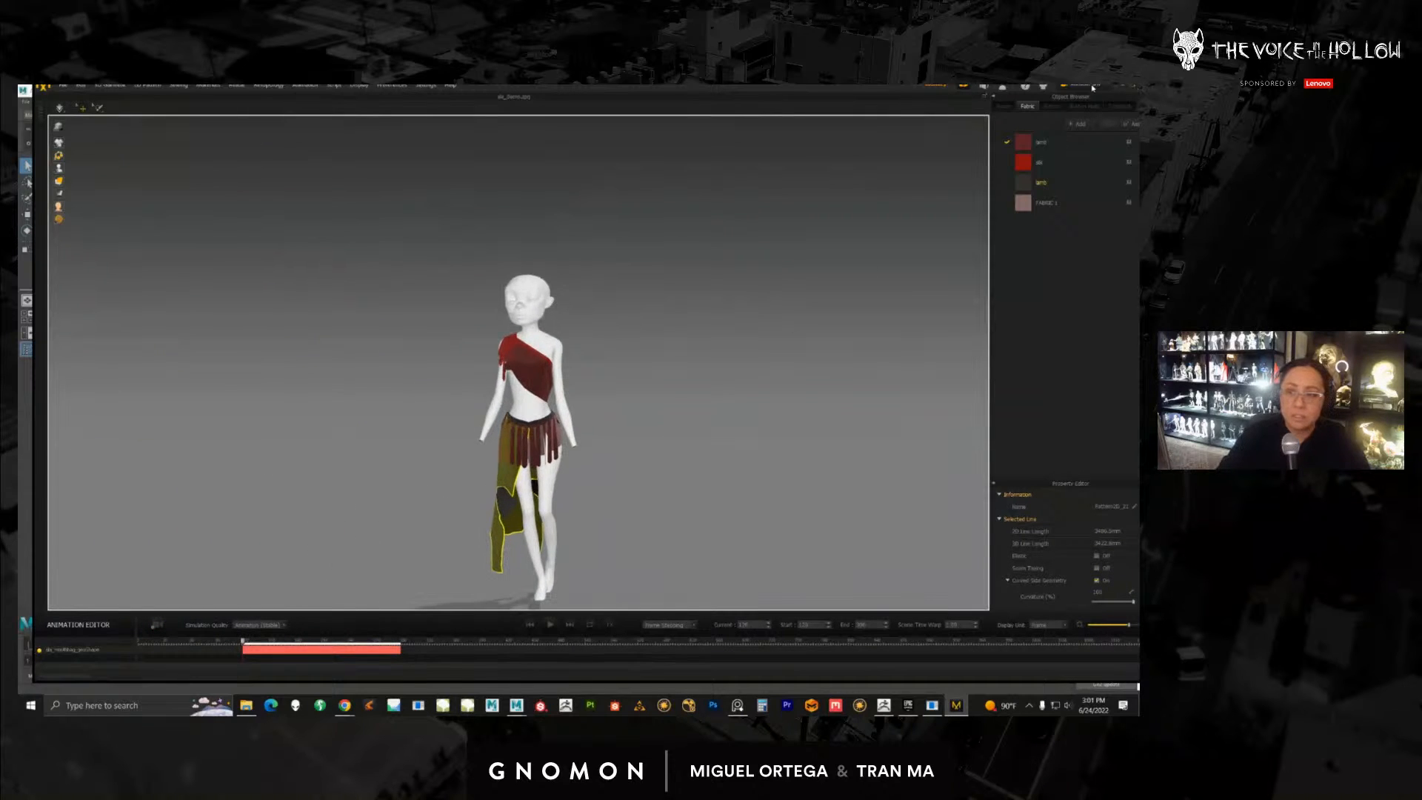
click(1091, 87)
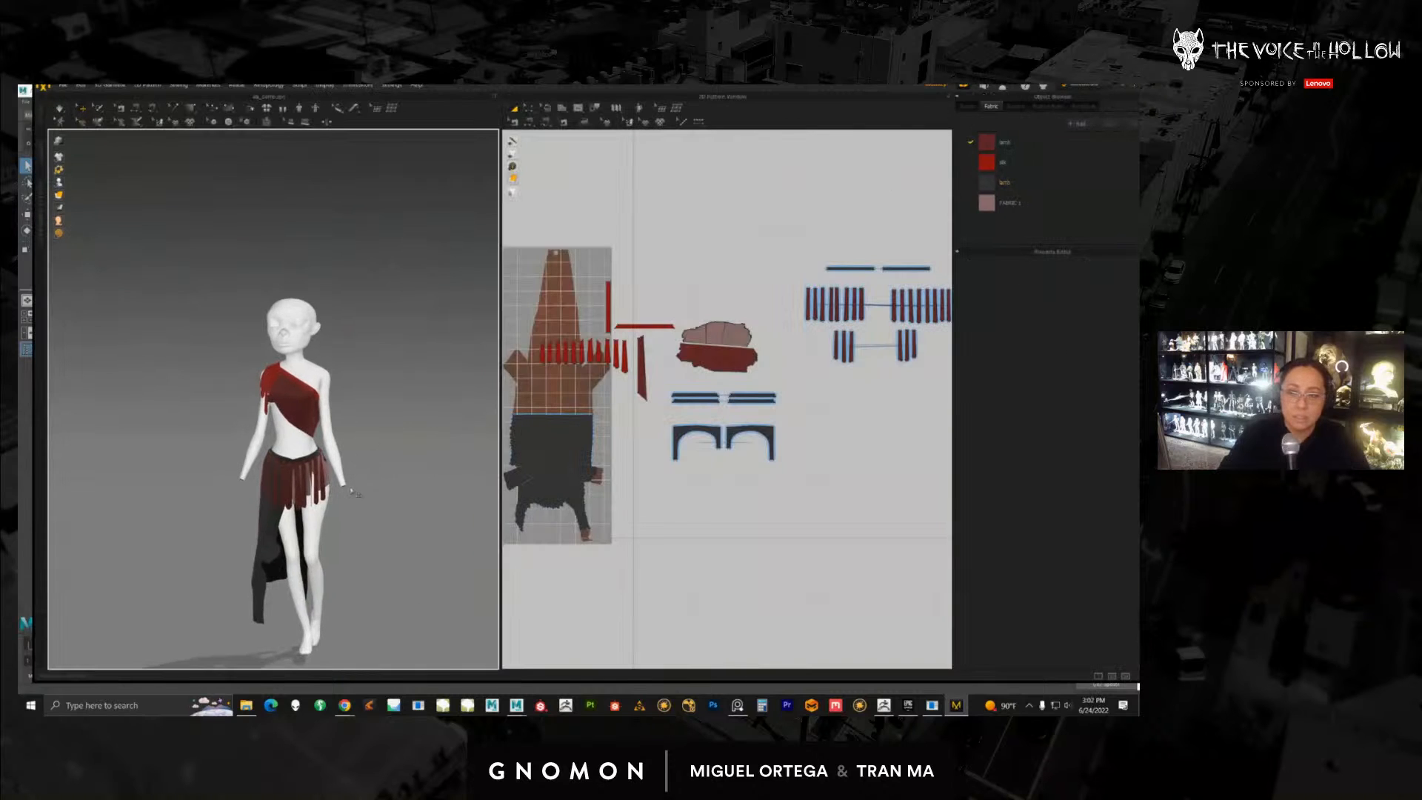
Step: Check the fabric used by the skirt strips, and add a new fabric with the Leather Lambskin physical preset
scroll(370, 518, up, 3)
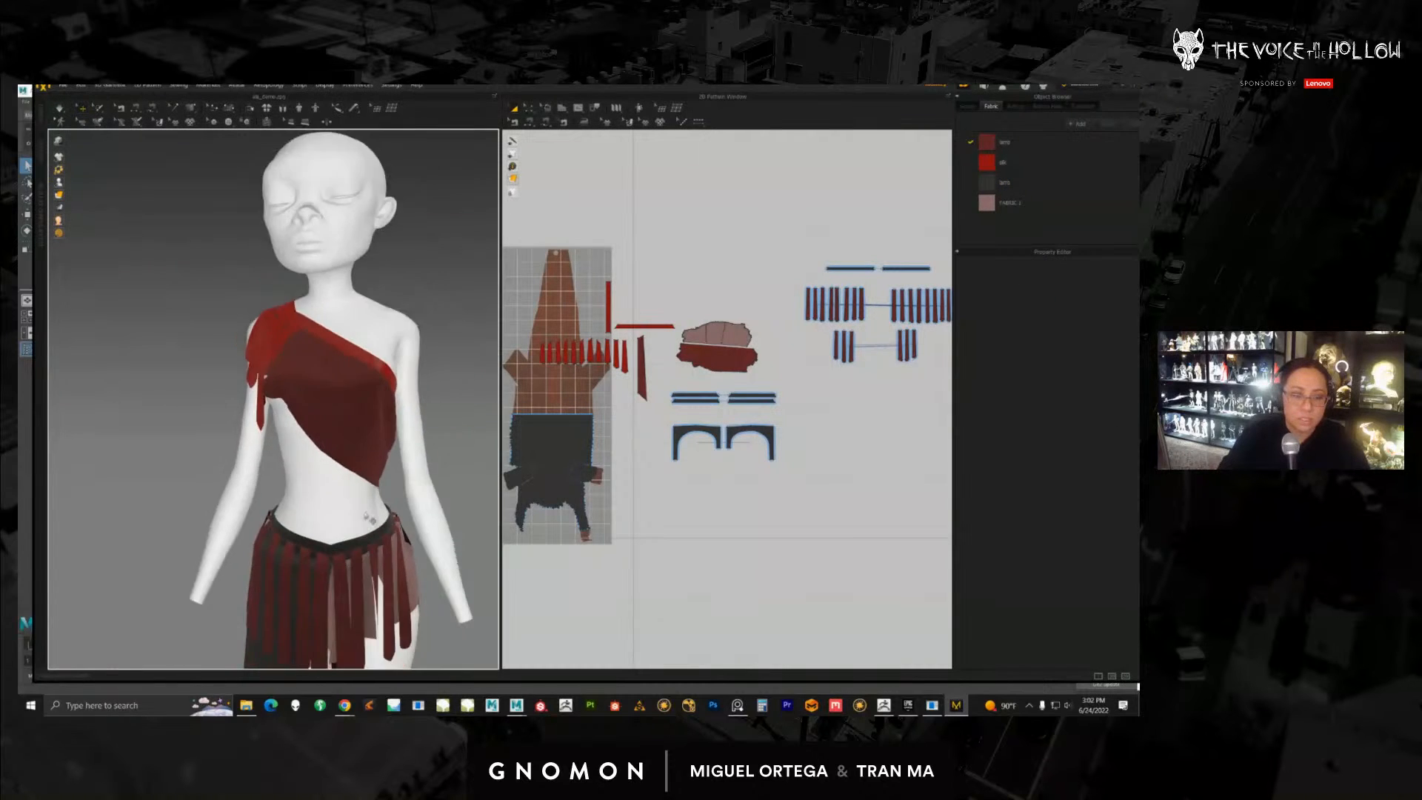
middle_drag(368, 518, 406, 482)
click(405, 490)
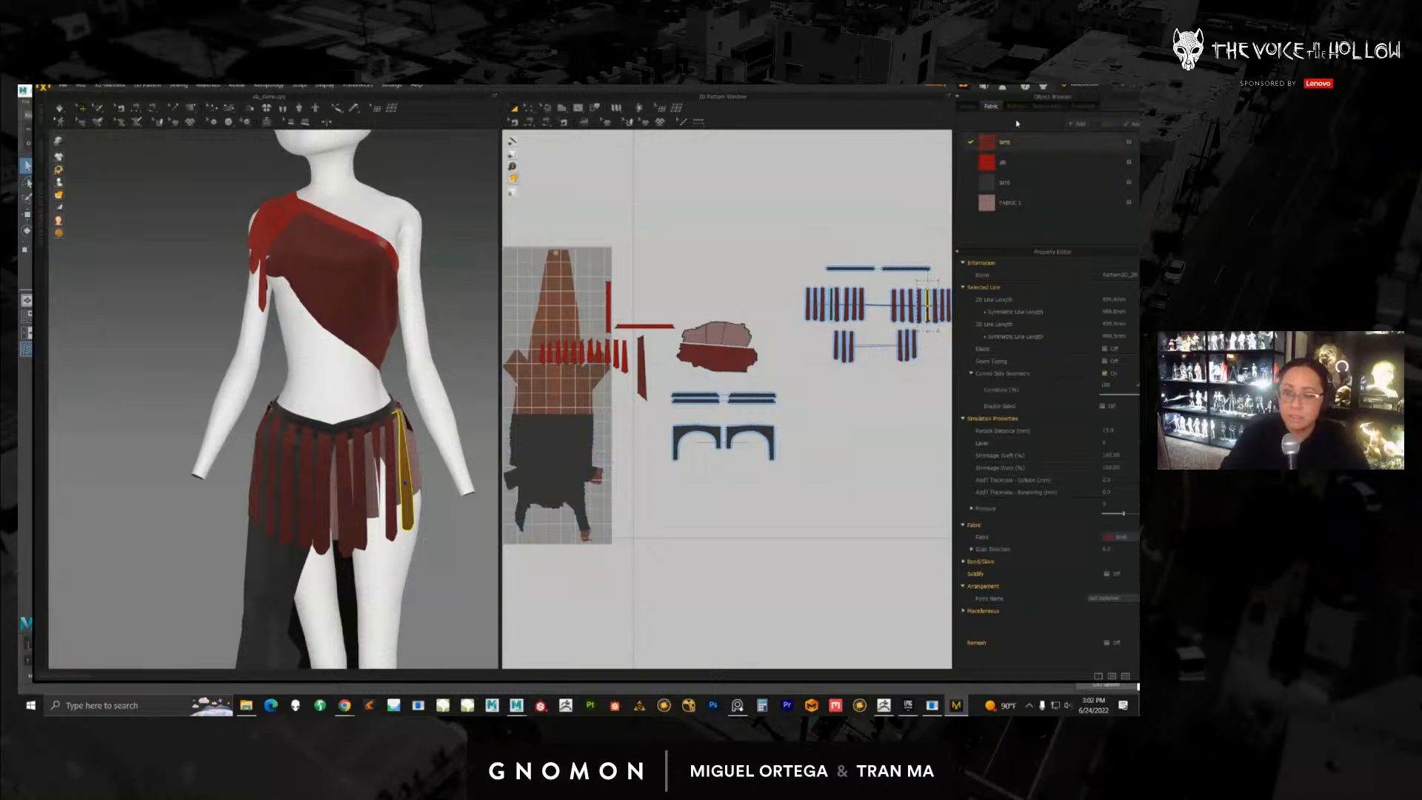
click(1003, 148)
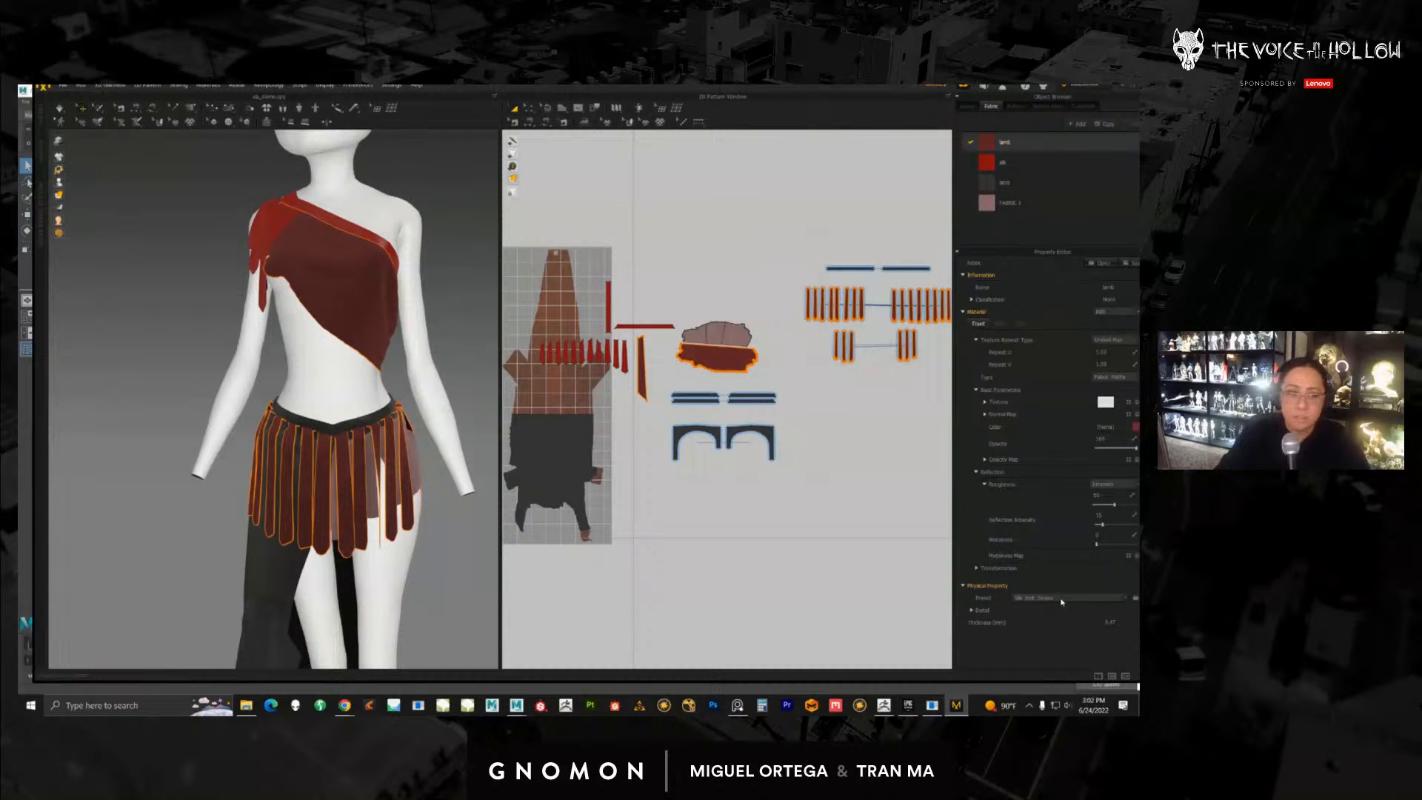
right_drag(370, 556, 320, 568)
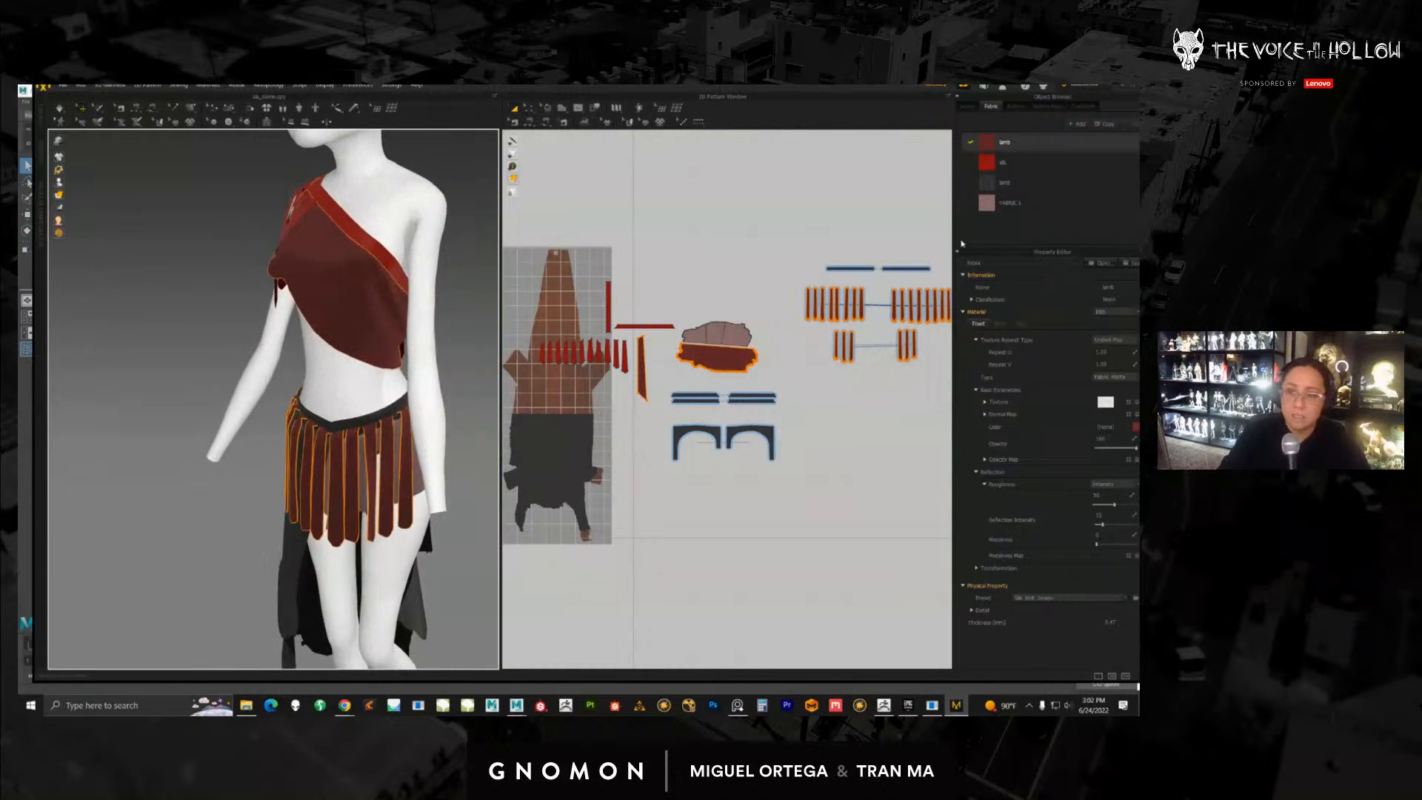
click(1080, 125)
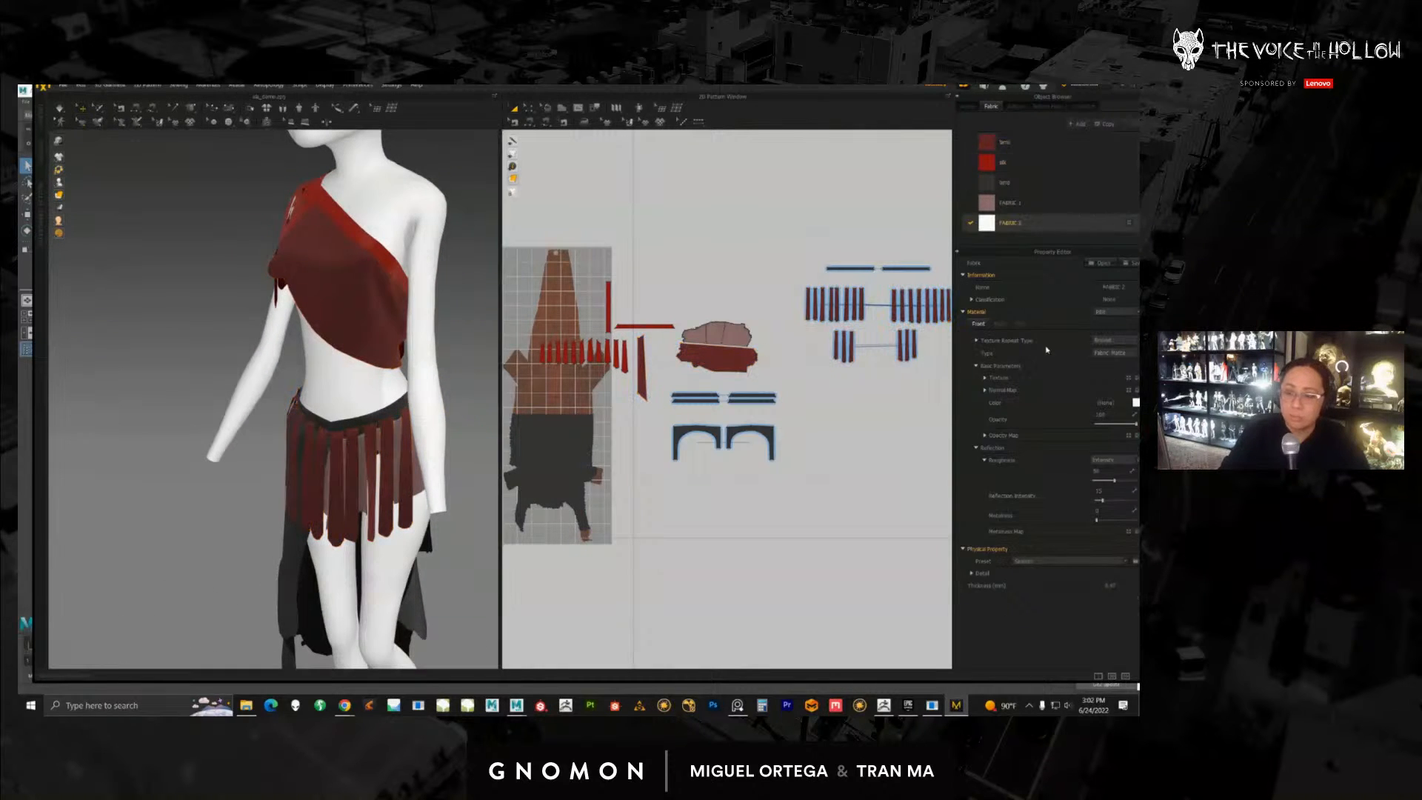
click(1116, 560)
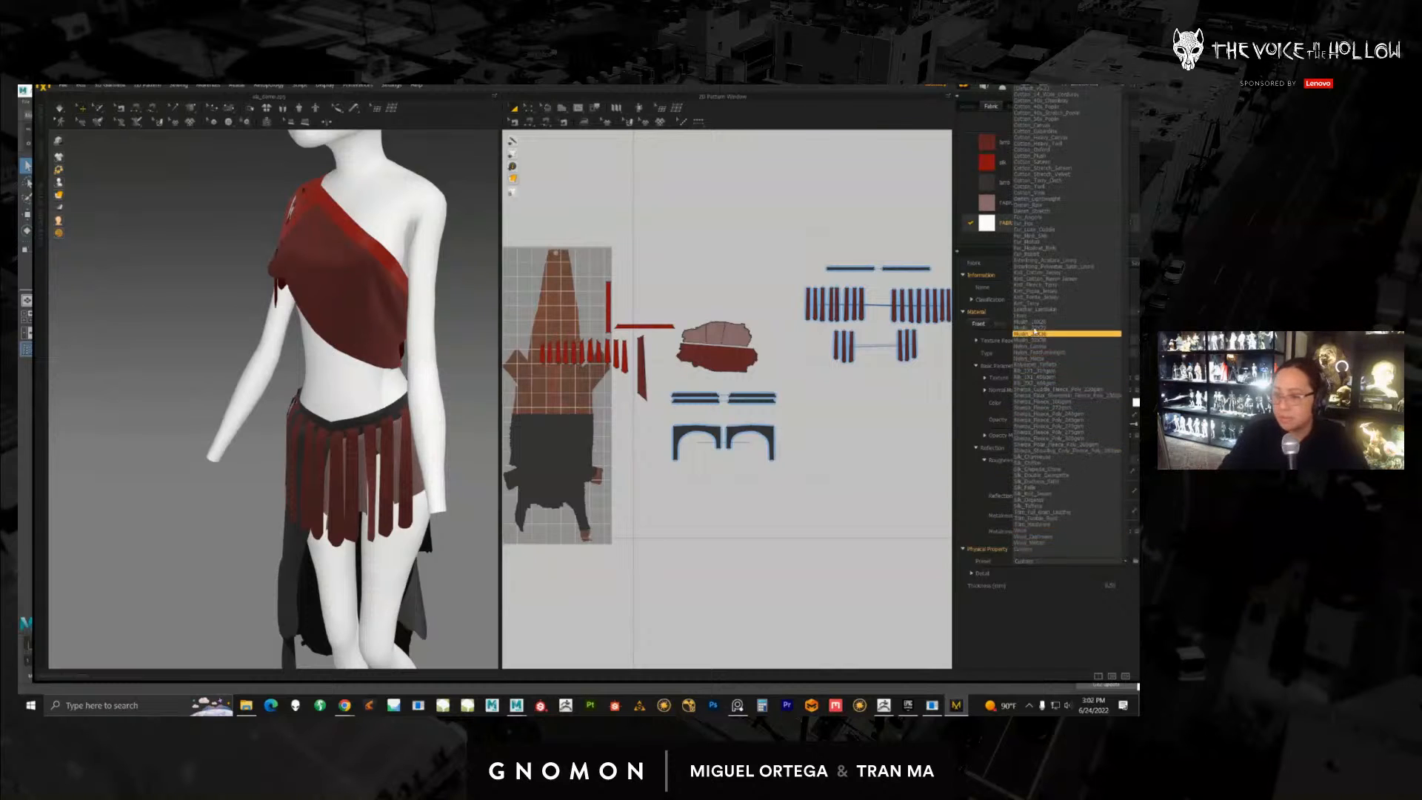
click(1037, 311)
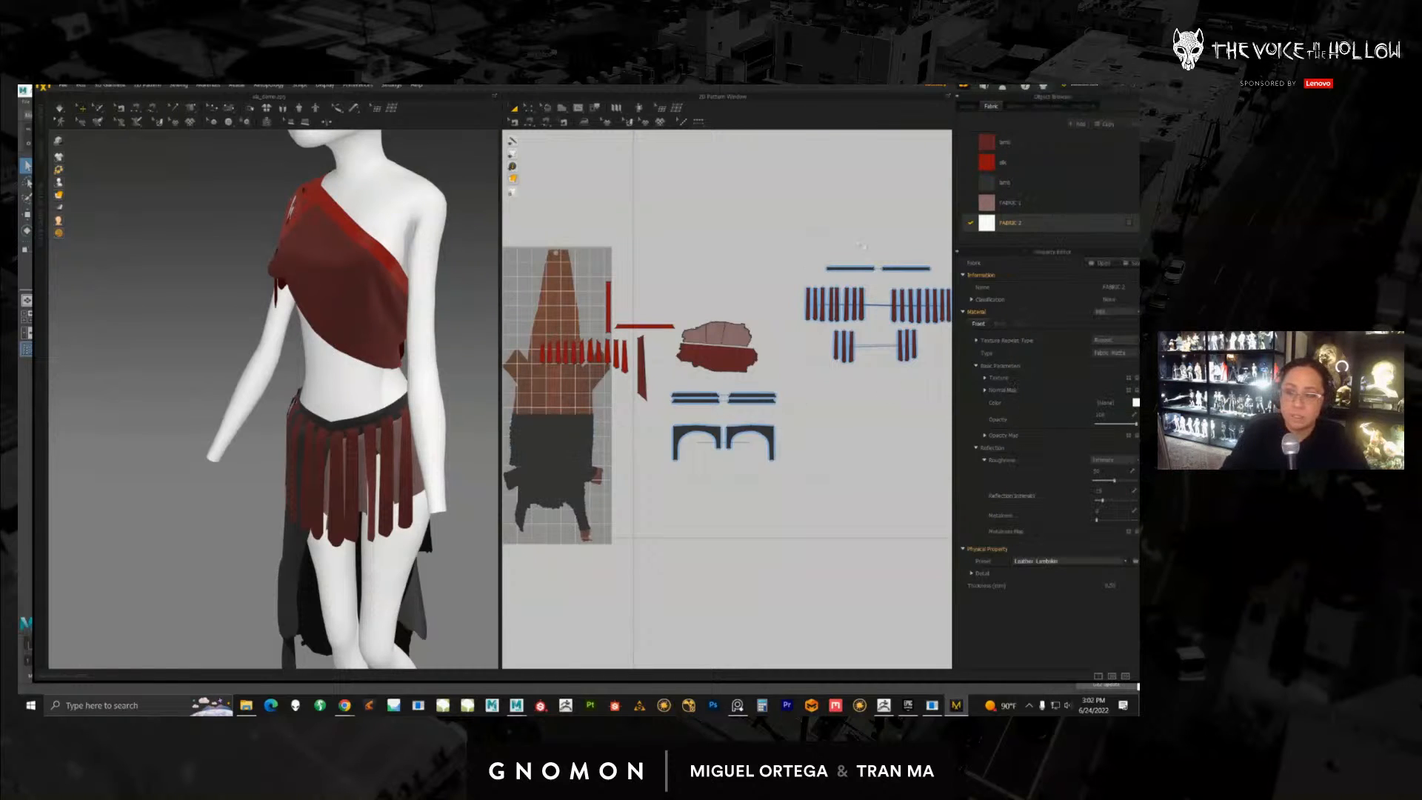
Step: Select both rows of skirt strip patterns and assign the new fabric to them
middle_drag(591, 176, 647, 179)
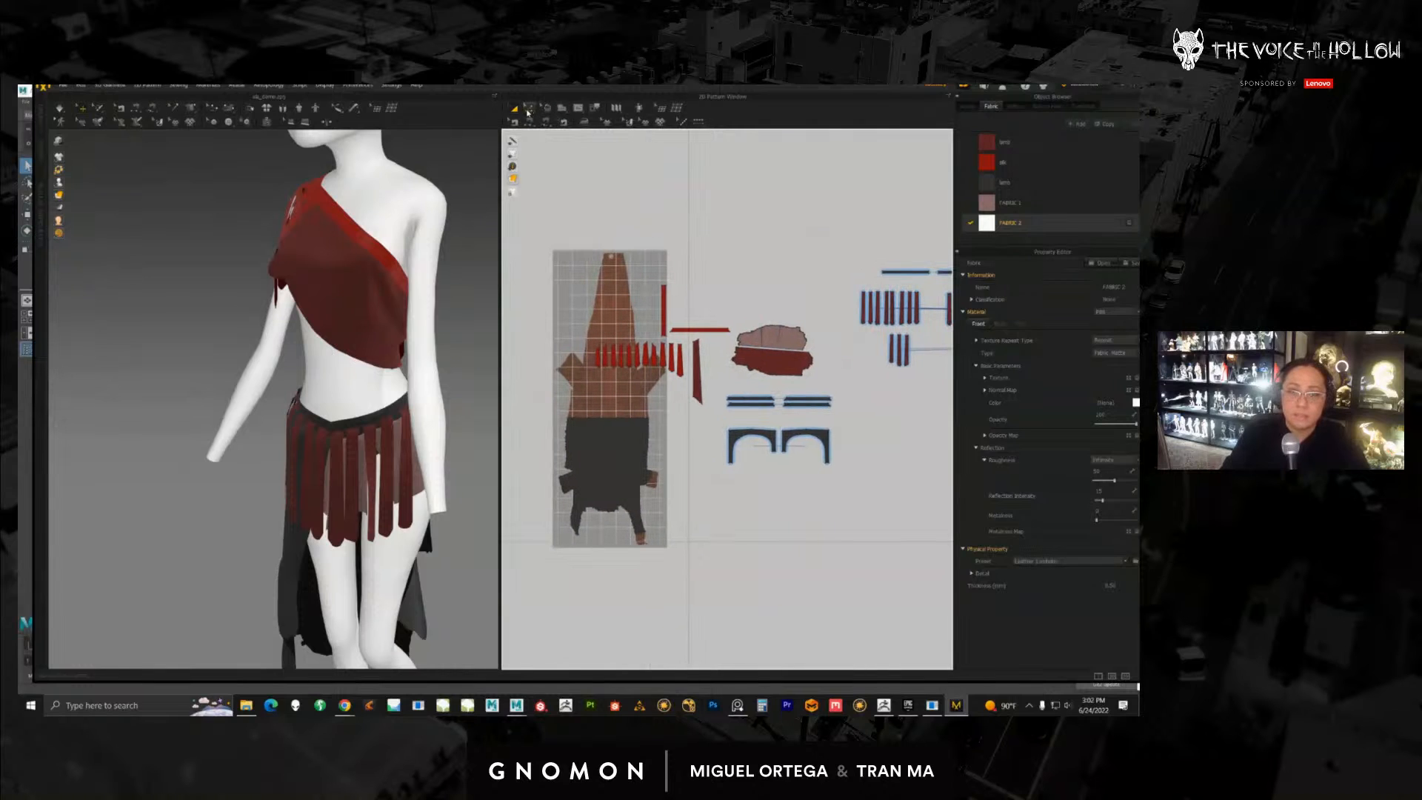
middle_drag(713, 234, 587, 254)
drag(719, 301, 904, 409)
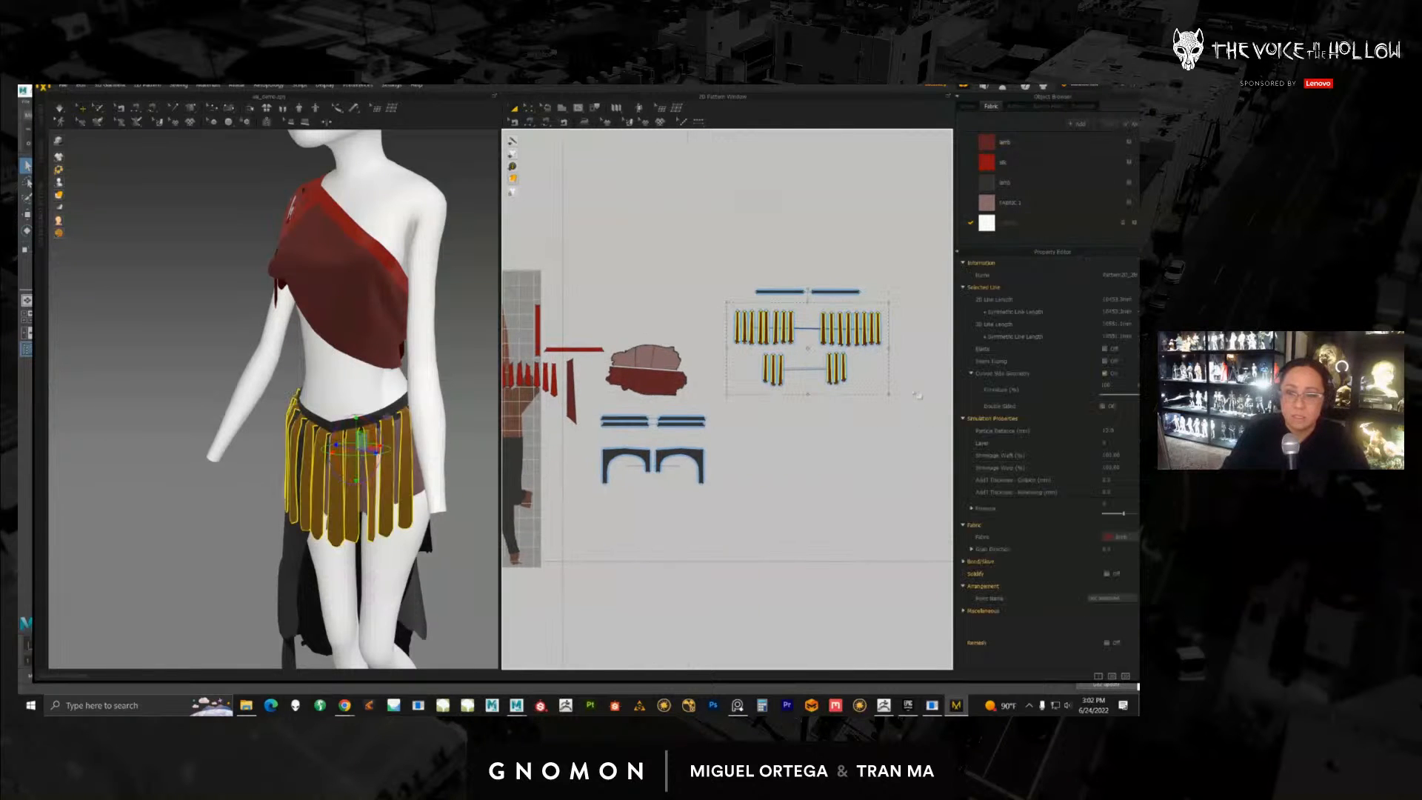
click(1133, 224)
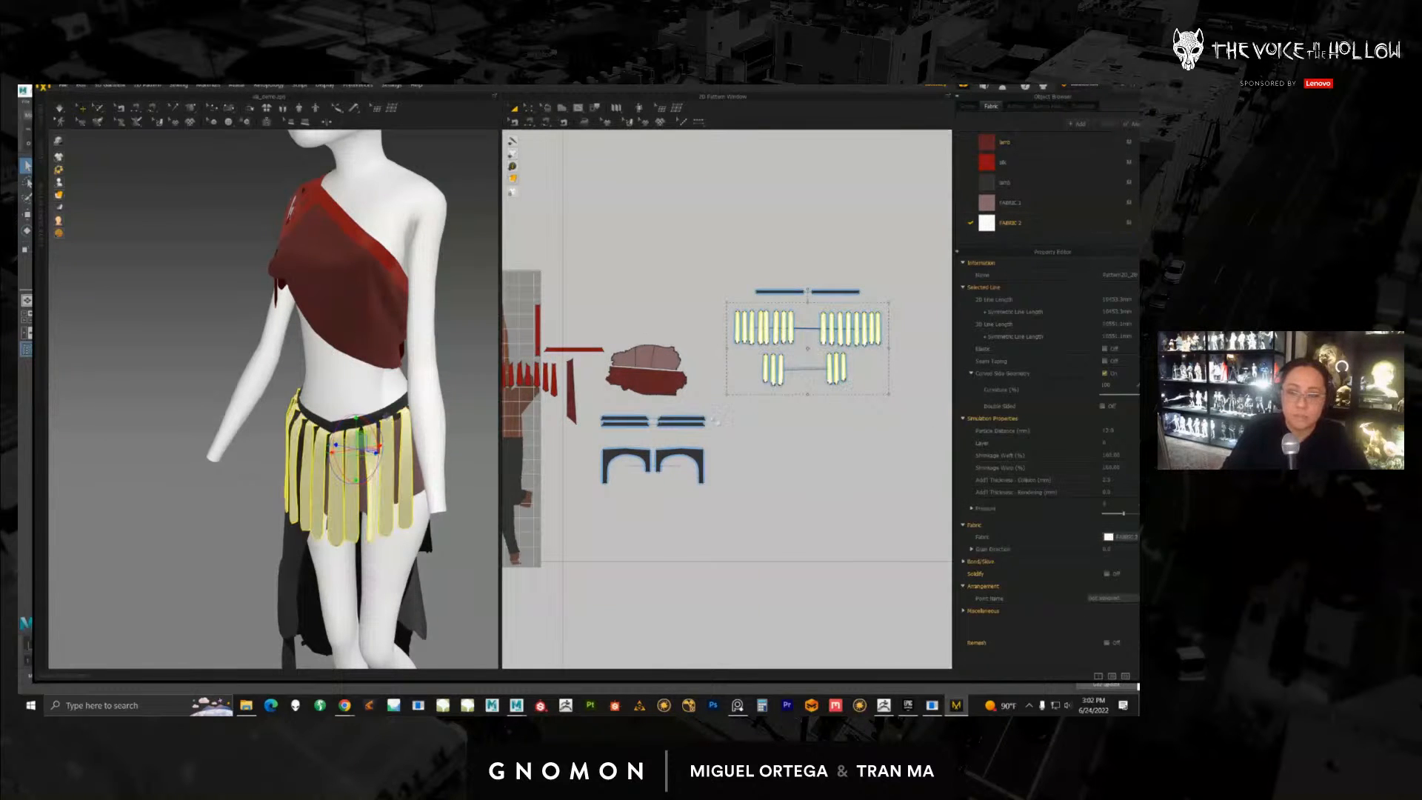
Step: Change the color of the skirt strips' new fabric to a muted blue
click(1102, 223)
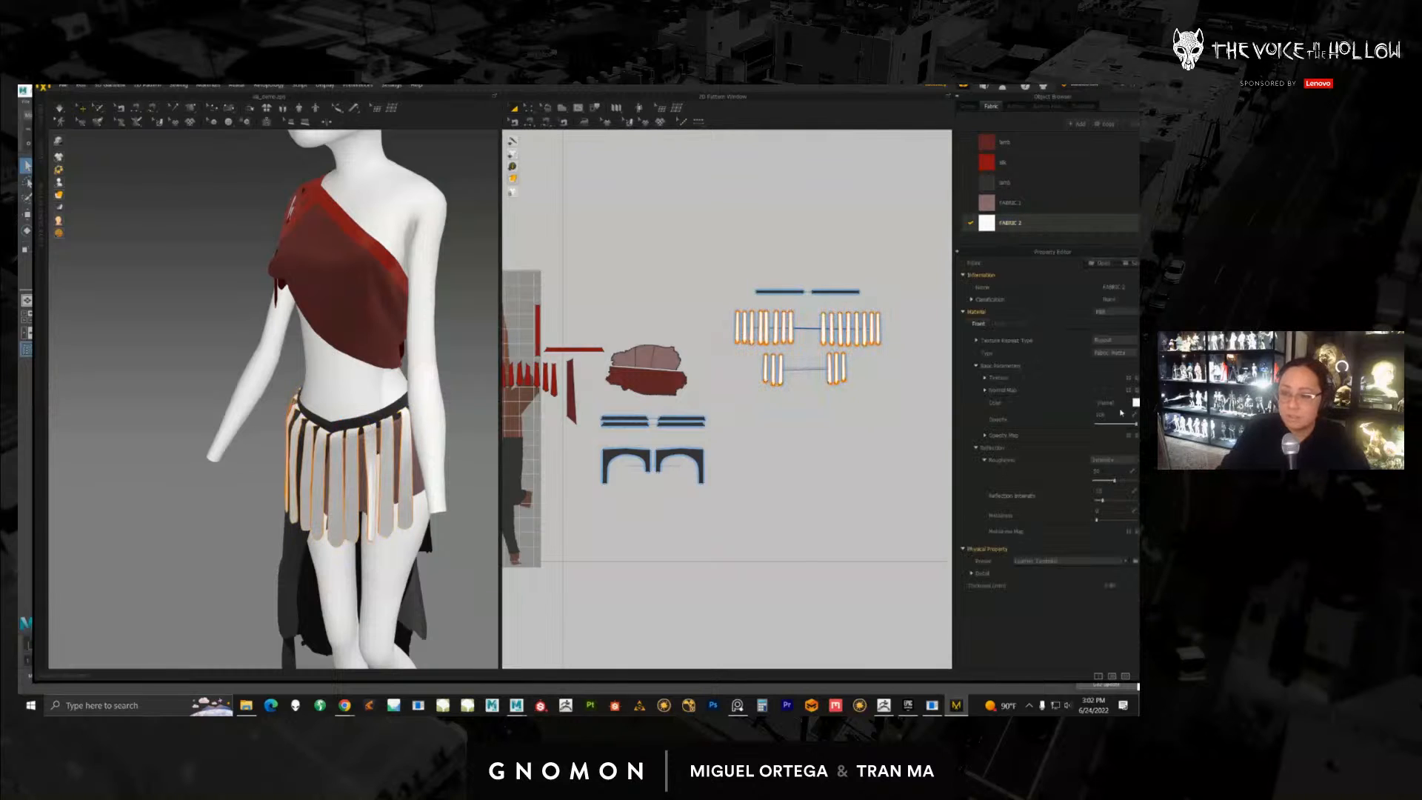
click(1135, 403)
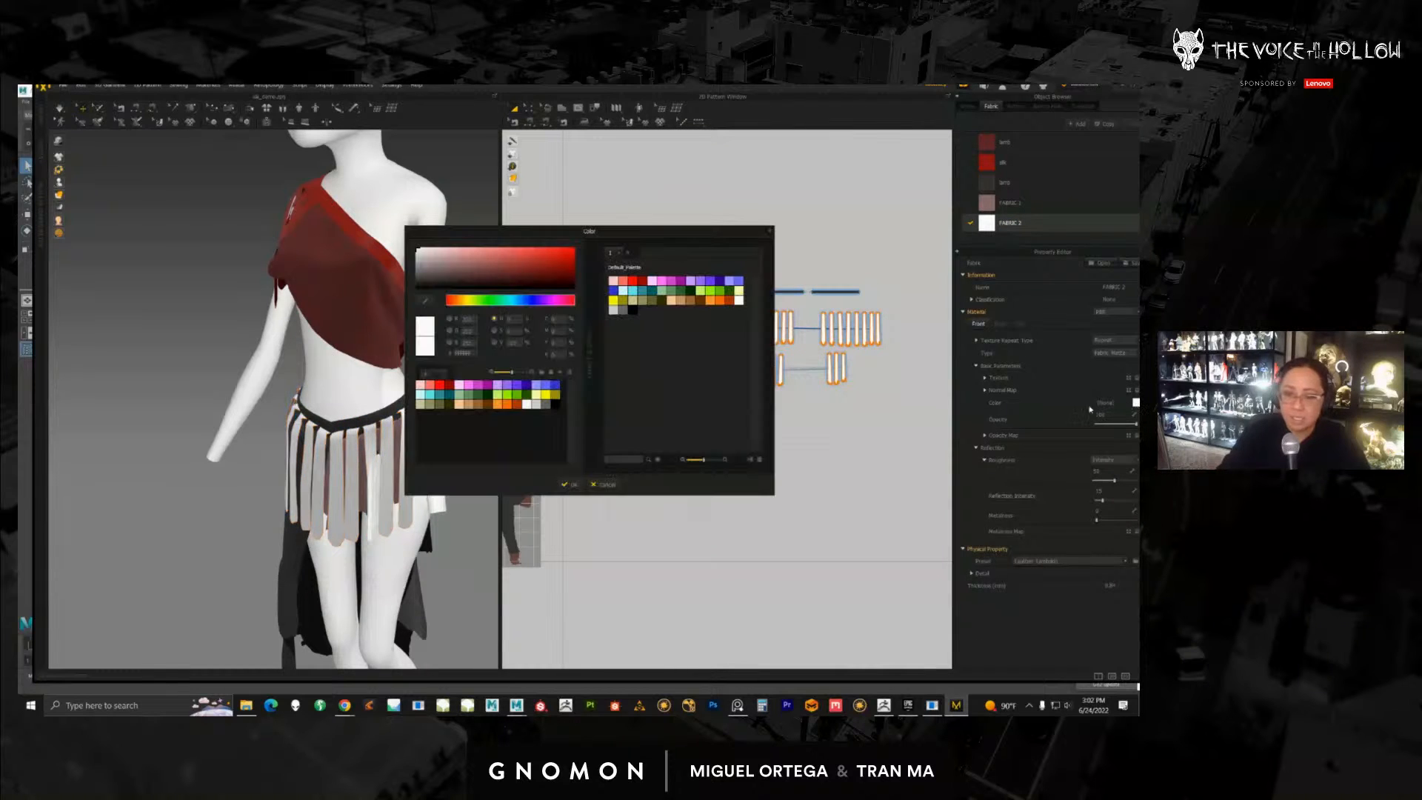
click(446, 269)
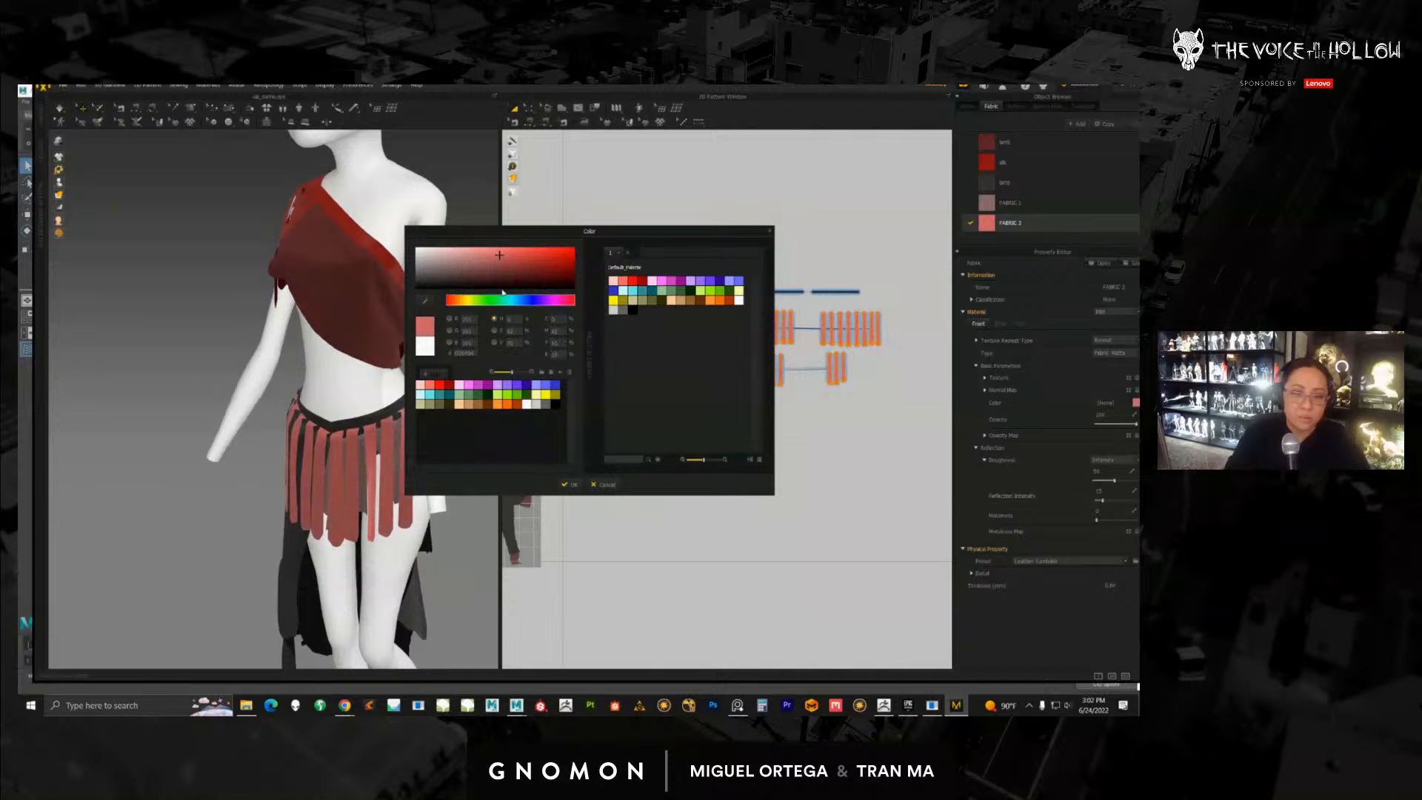
drag(527, 303, 512, 292)
click(473, 264)
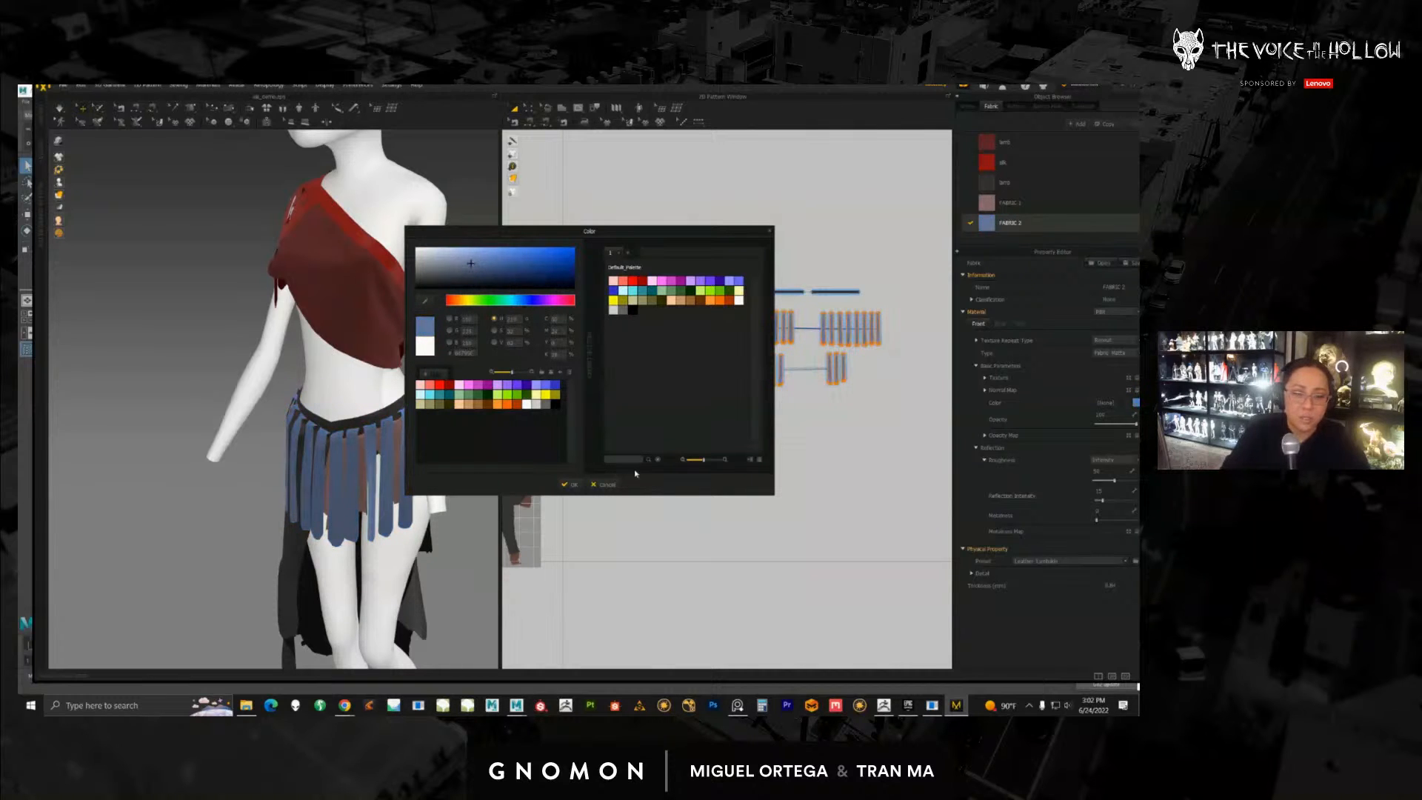
click(565, 485)
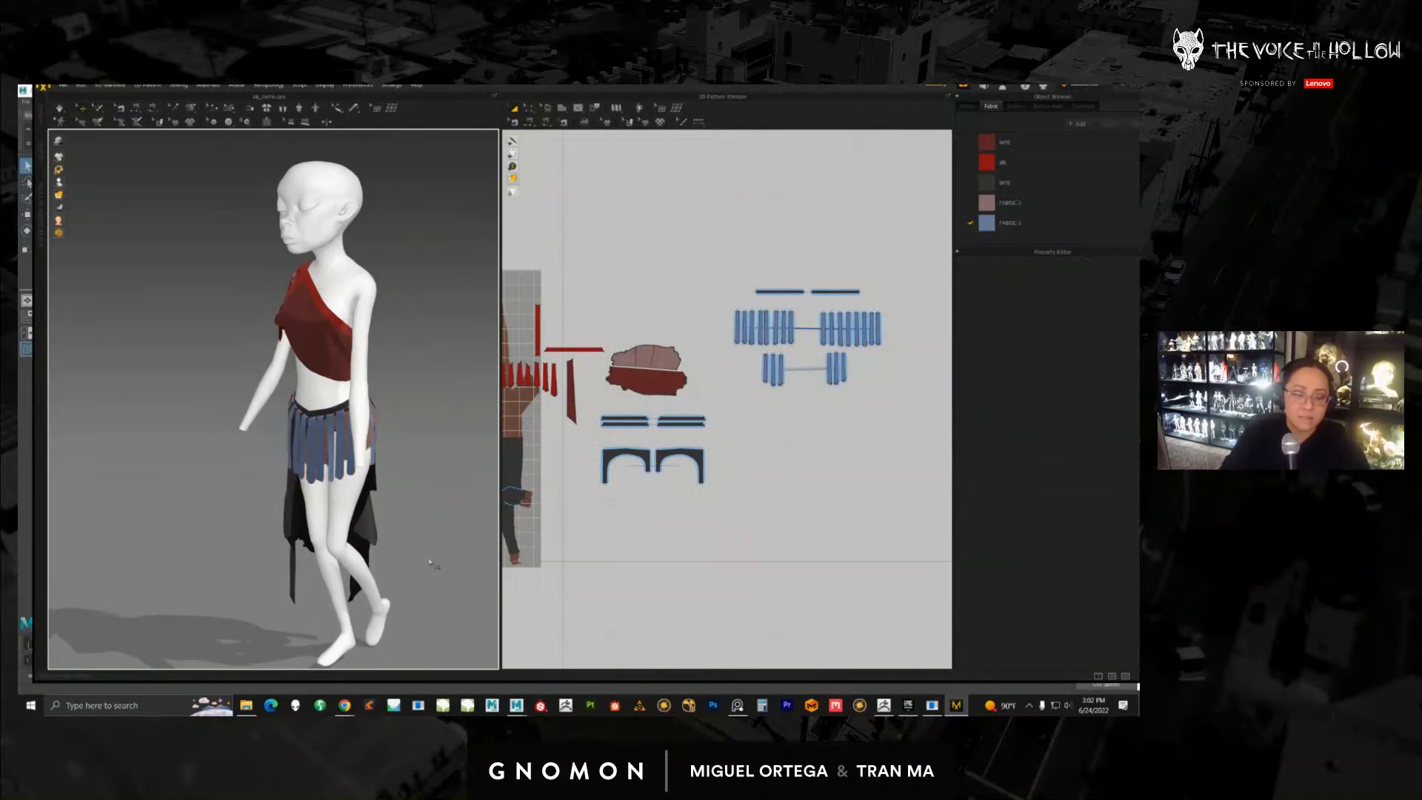
Step: Simulate the garment and pull the skirt strip at the back of the hip outward
right_drag(298, 523, 406, 518)
scroll(327, 432, up, 4)
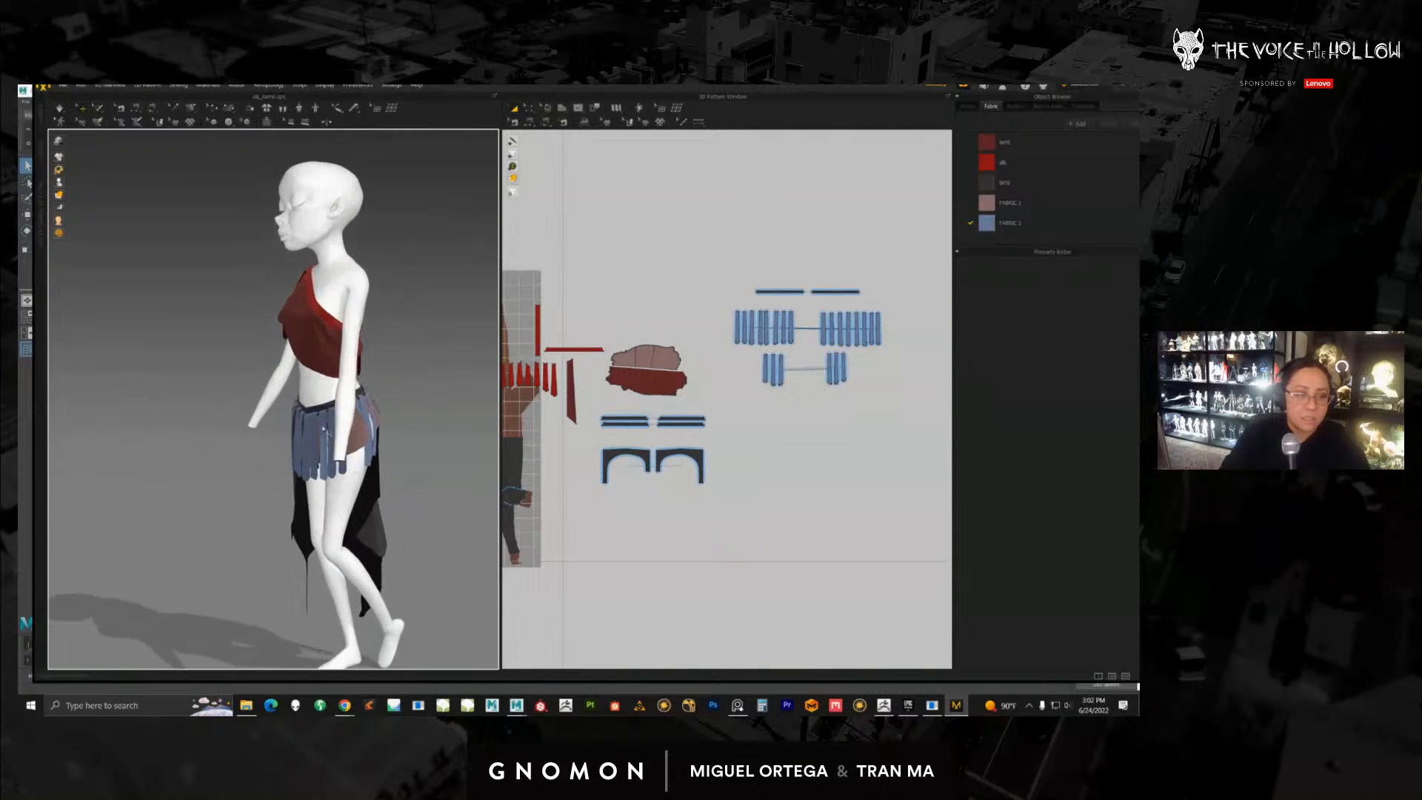
click(60, 109)
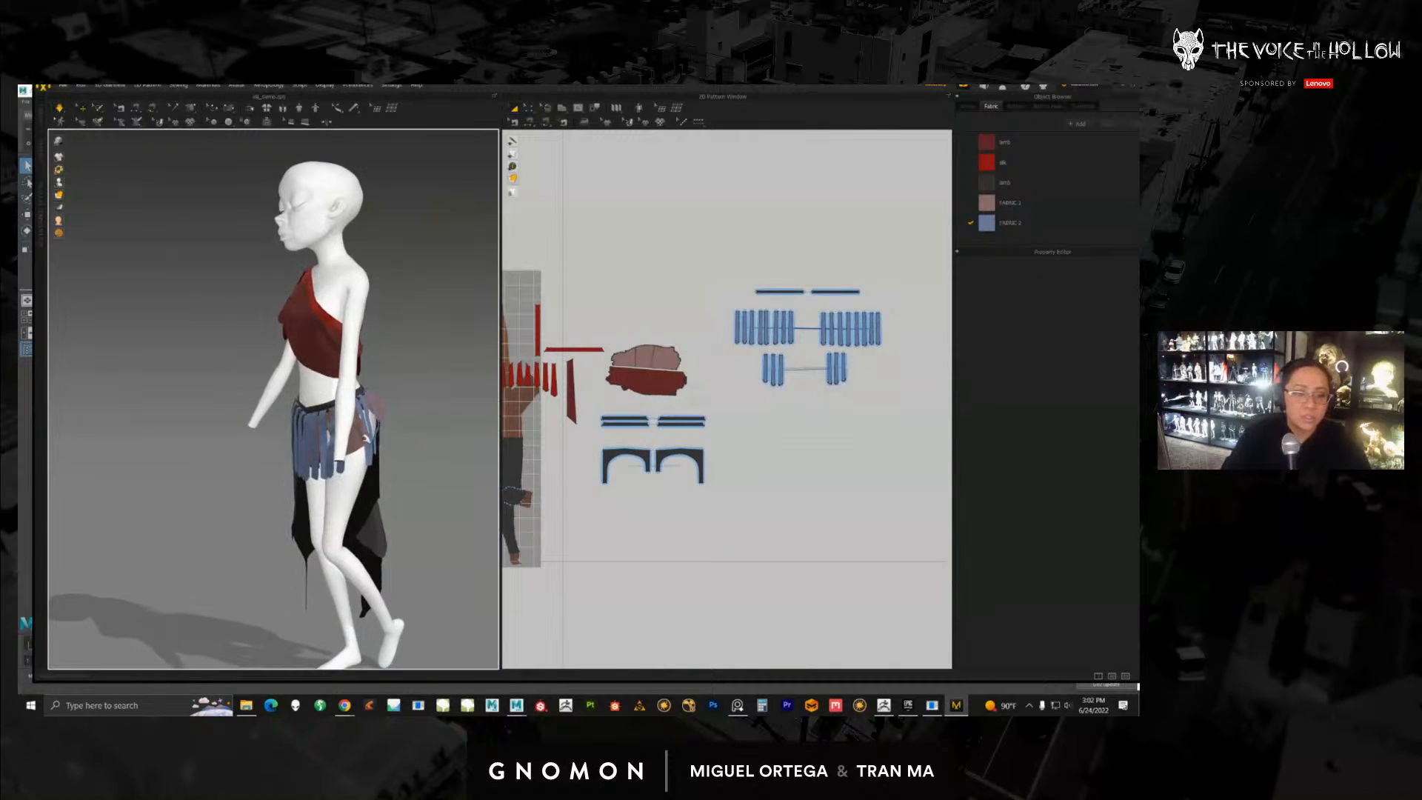
scroll(366, 439, up, 4)
right_drag(447, 400, 396, 417)
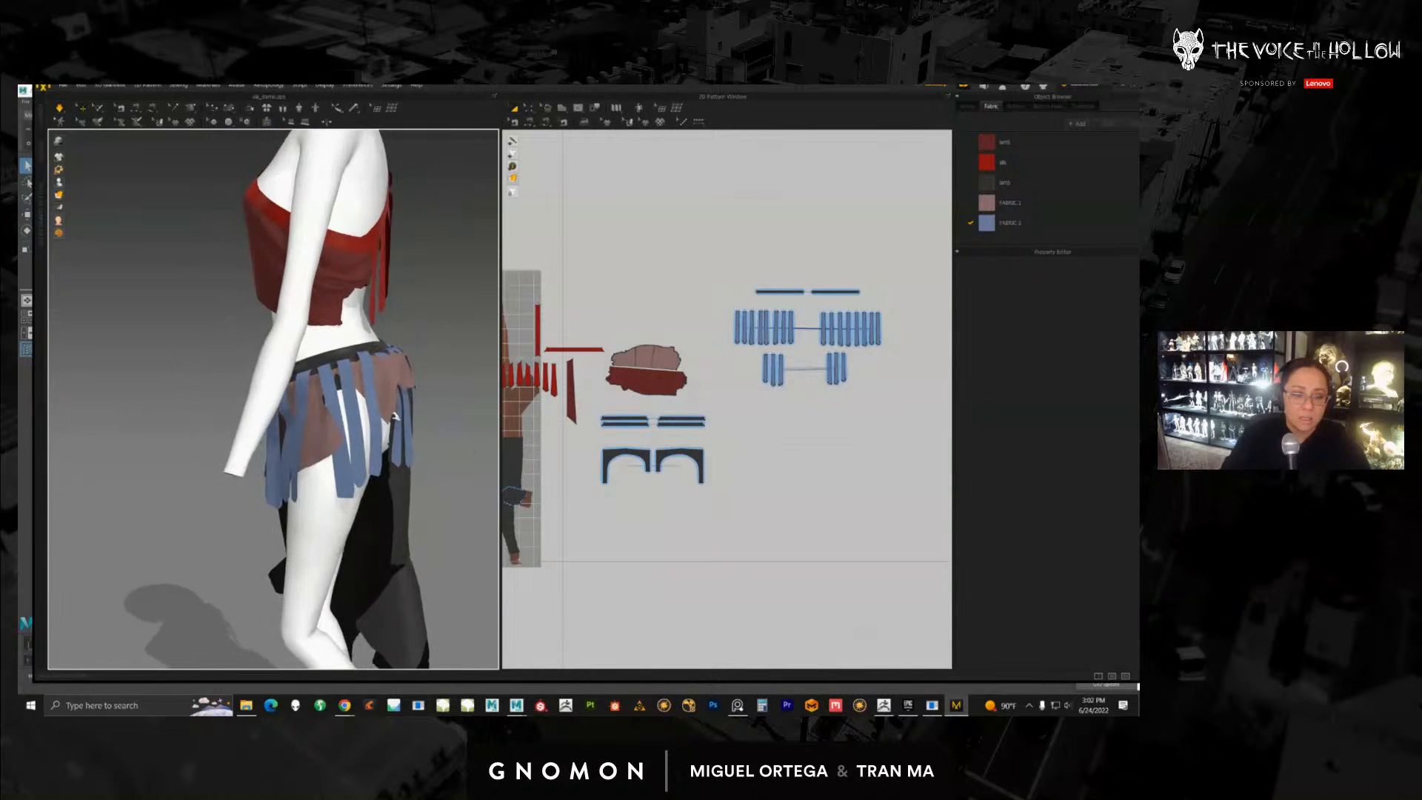
mouse_move(328, 460)
right_down()
mouse_move(285, 457)
mouse_move(318, 452)
right_up()
drag(361, 439, 388, 427)
shift+click(381, 428)
right_drag(390, 420, 360, 412)
Step: Pause the simulation, move the back hip strip away from the body and simulate again, checking the skirt all around
click(61, 110)
click(344, 364)
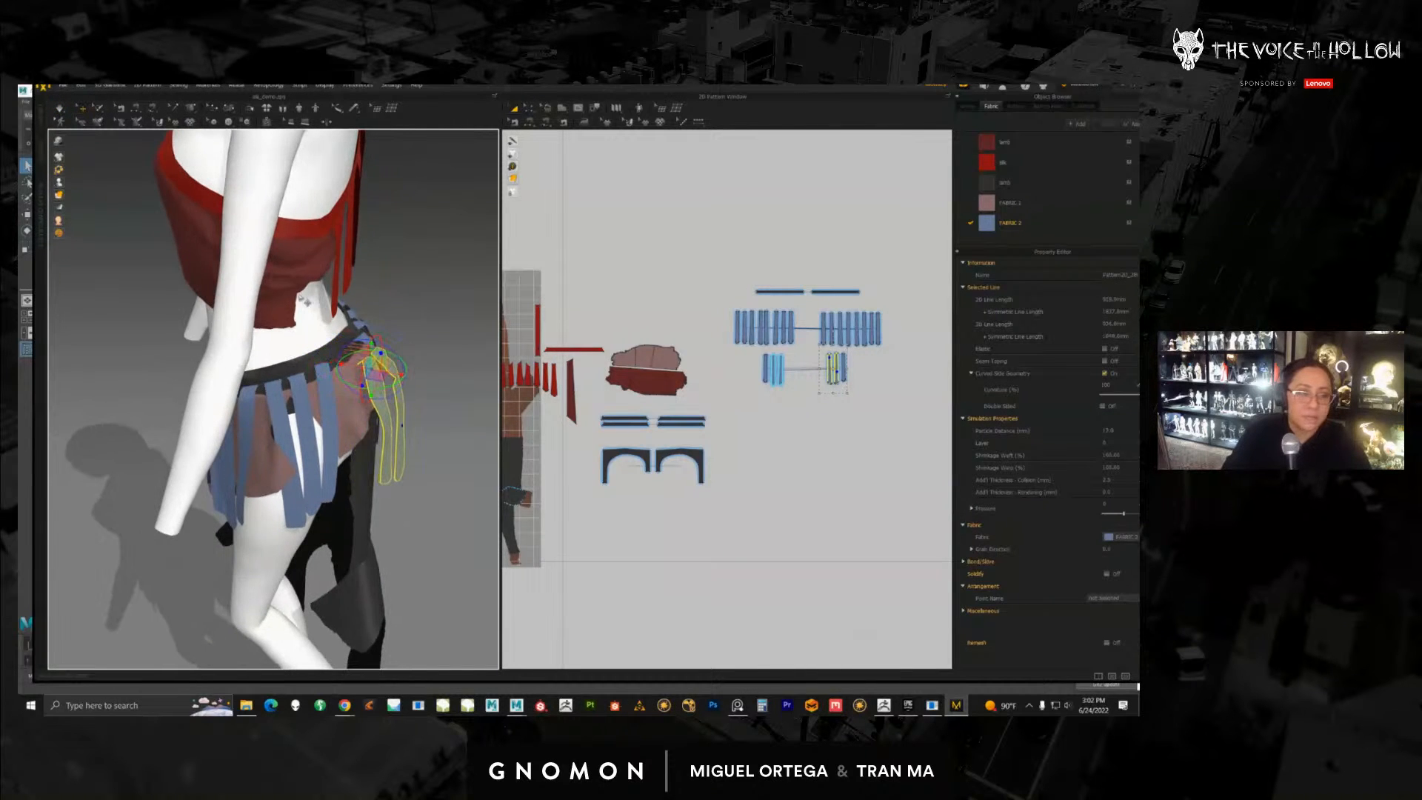
click(61, 108)
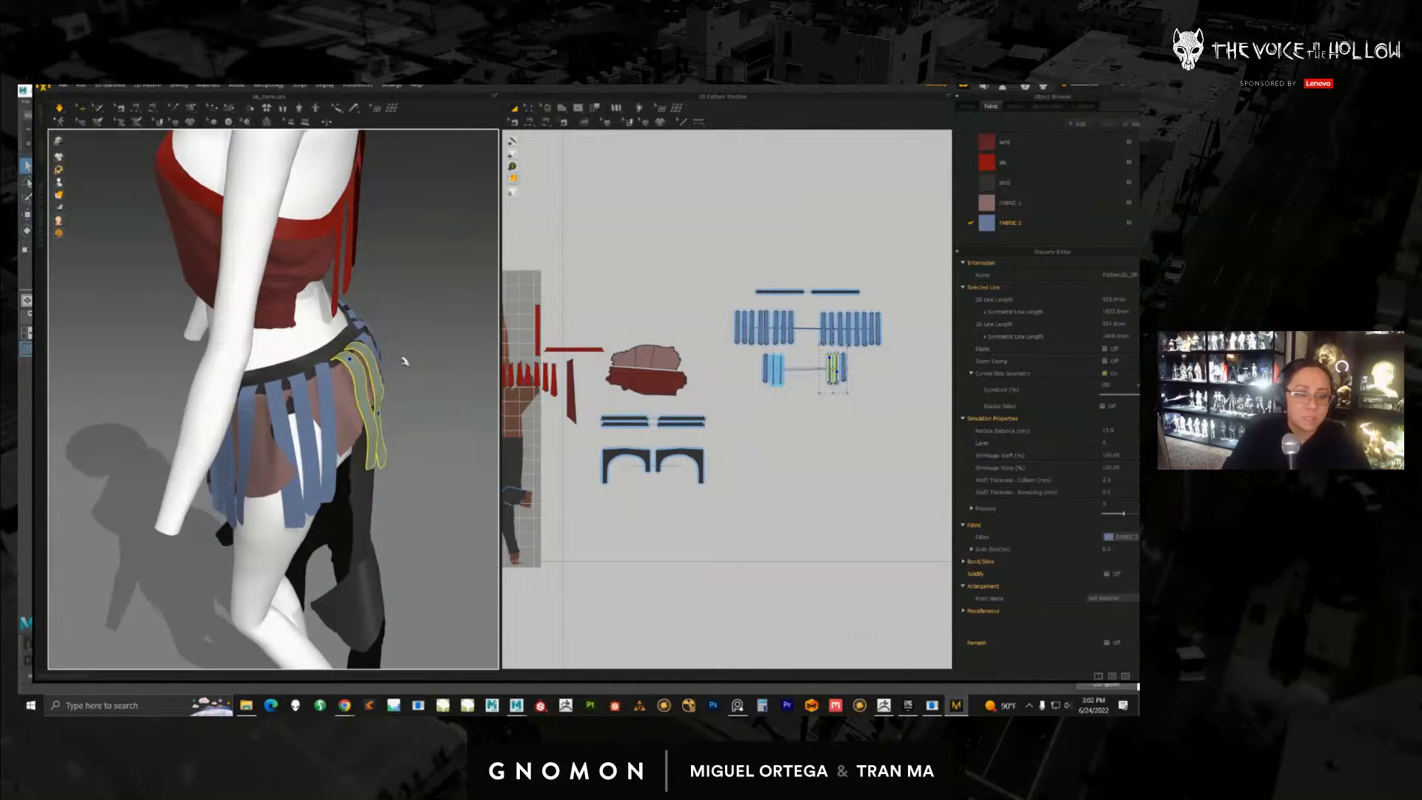
right_drag(404, 362, 272, 339)
right_drag(446, 294, 165, 363)
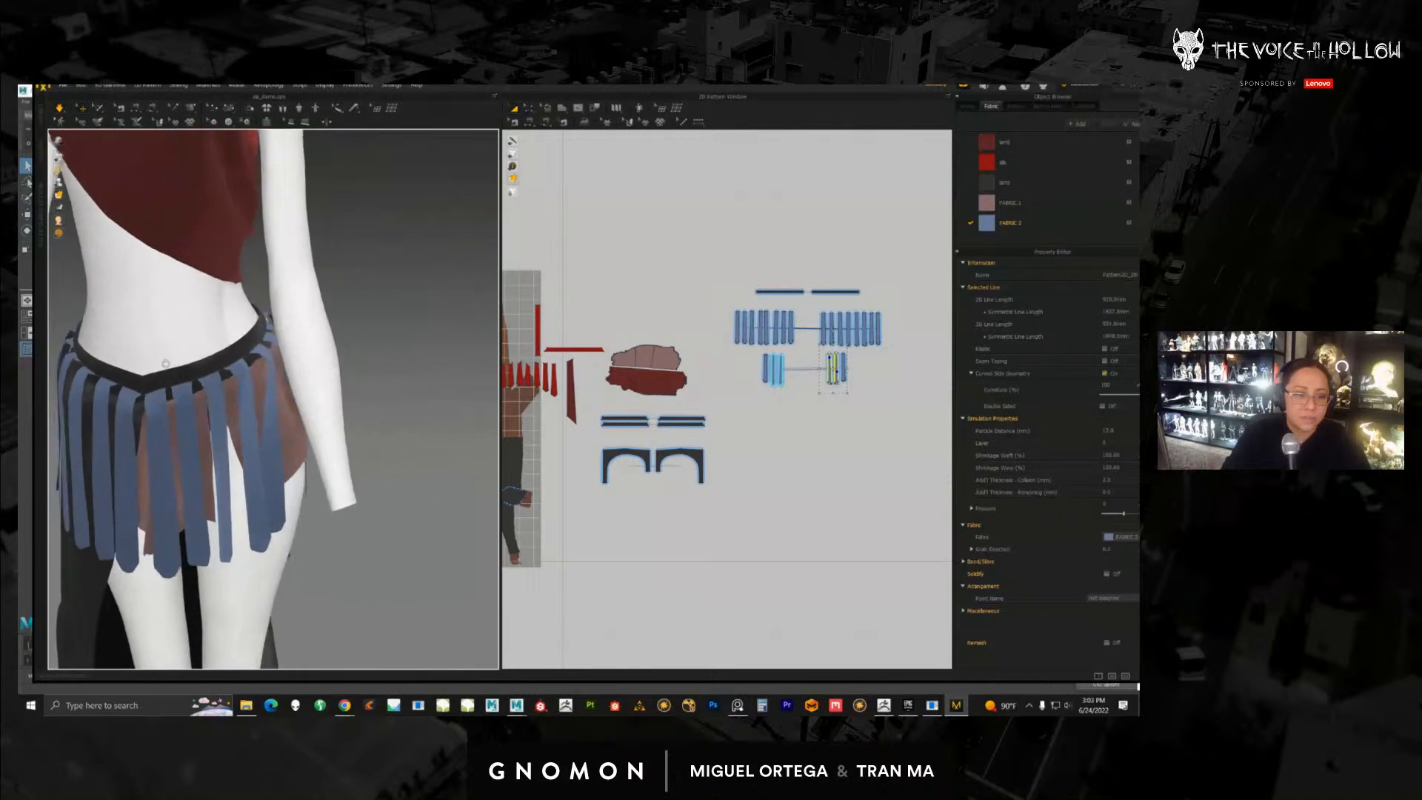
scroll(165, 363, down, 4)
right_drag(370, 370, 269, 407)
scroll(269, 407, down, 1)
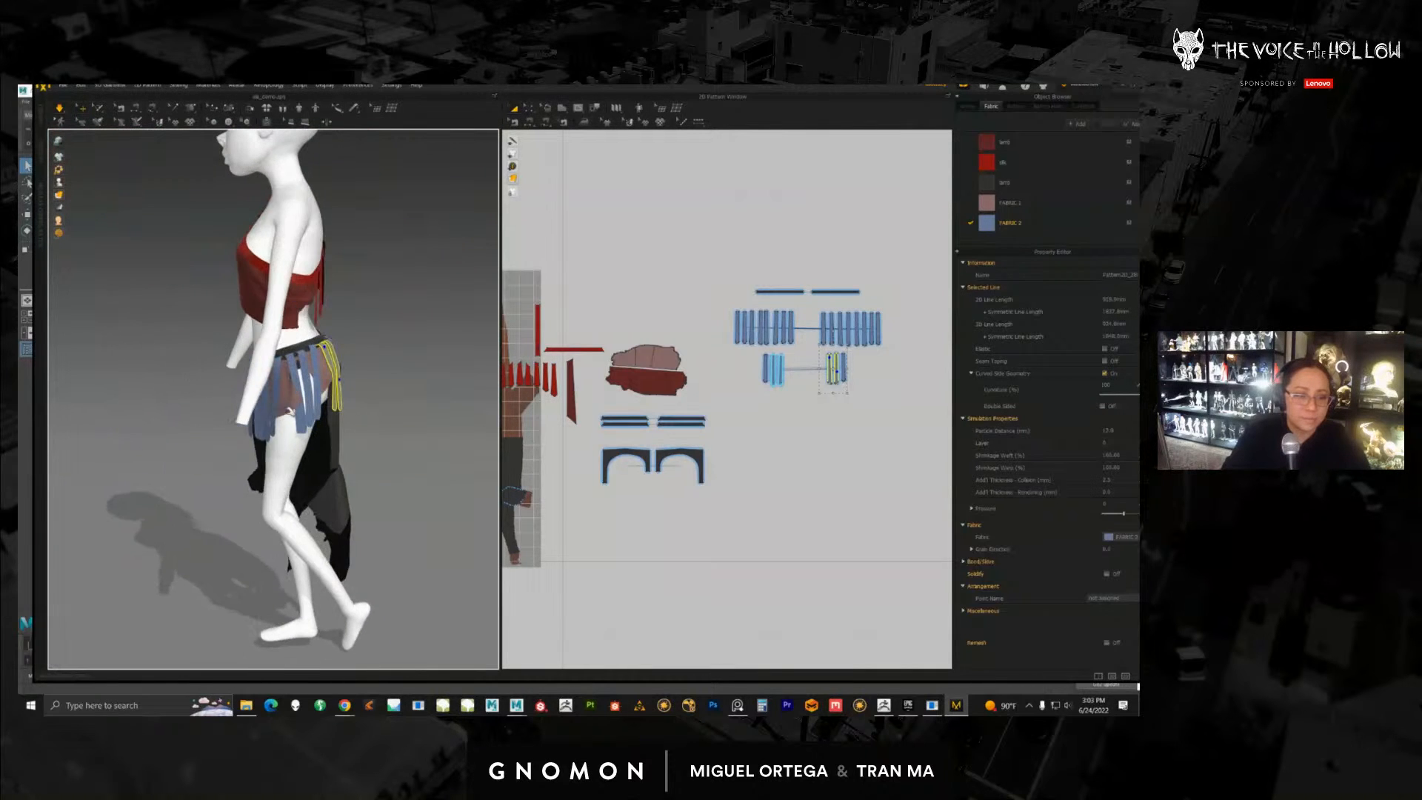
Step: Move the skirt strip at the side of the hip away from the body and simulate the garment until the strips settle
scroll(282, 418, up, 5)
click(348, 407)
right_drag(363, 364, 338, 404)
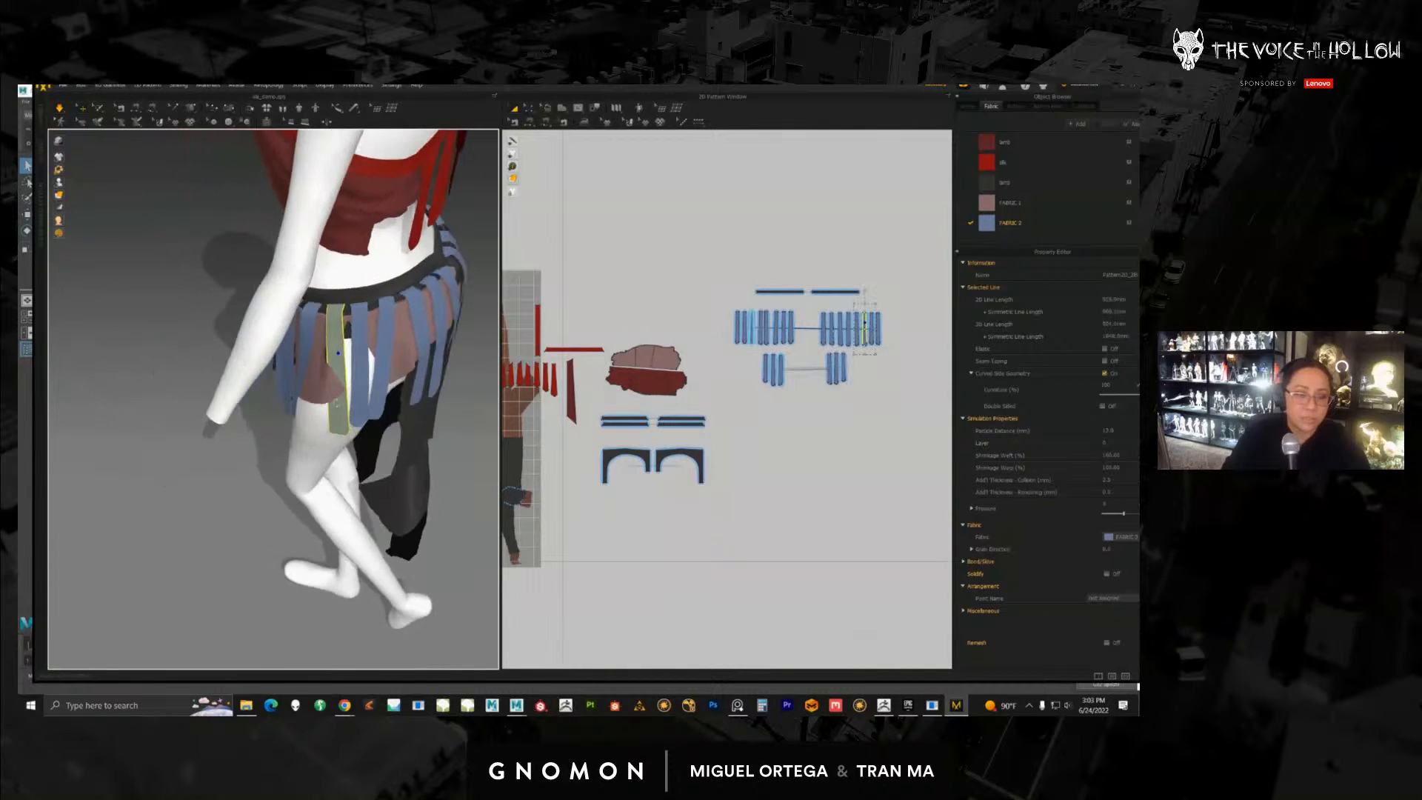
right_drag(160, 172, 337, 339)
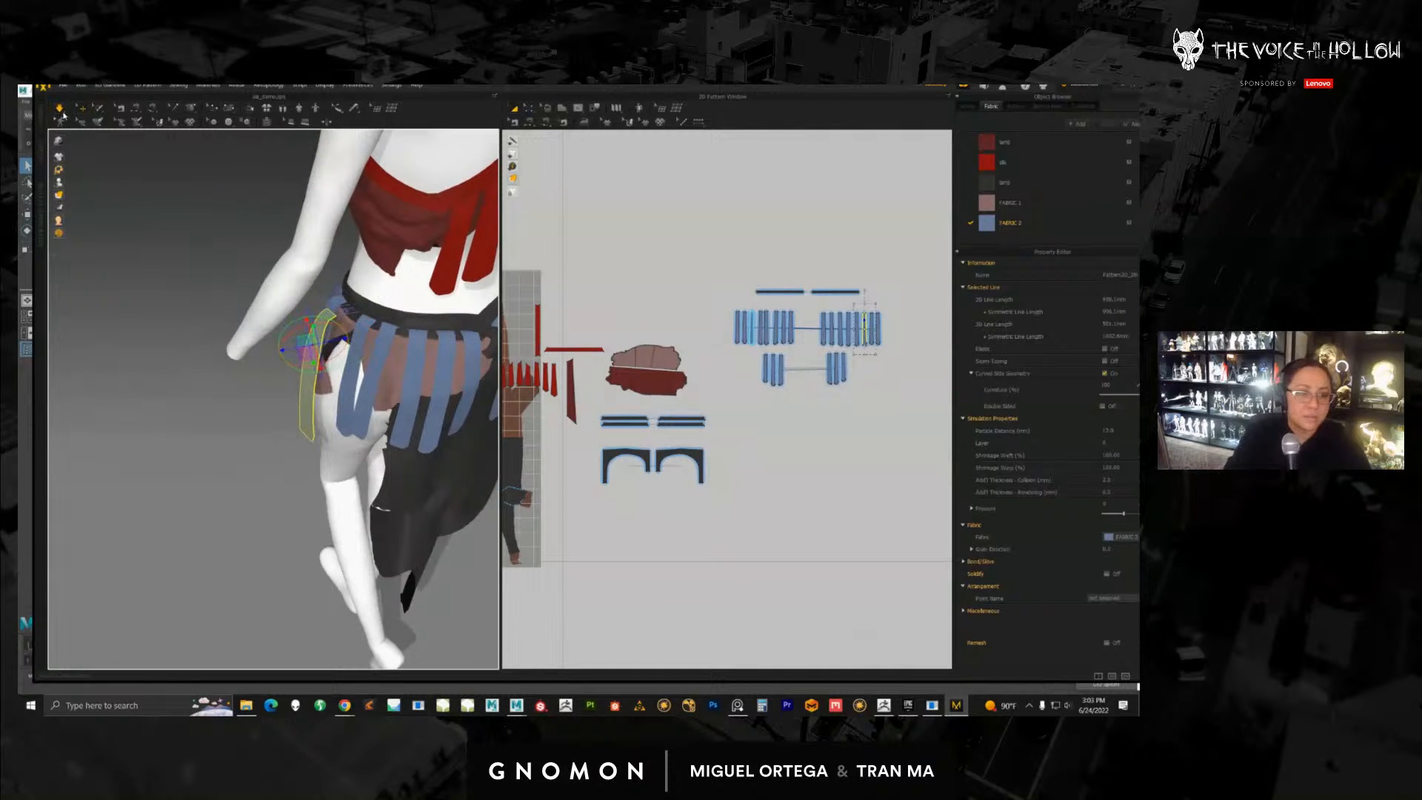
click(62, 112)
right_drag(175, 362, 368, 343)
scroll(337, 351, down, 3)
click(368, 343)
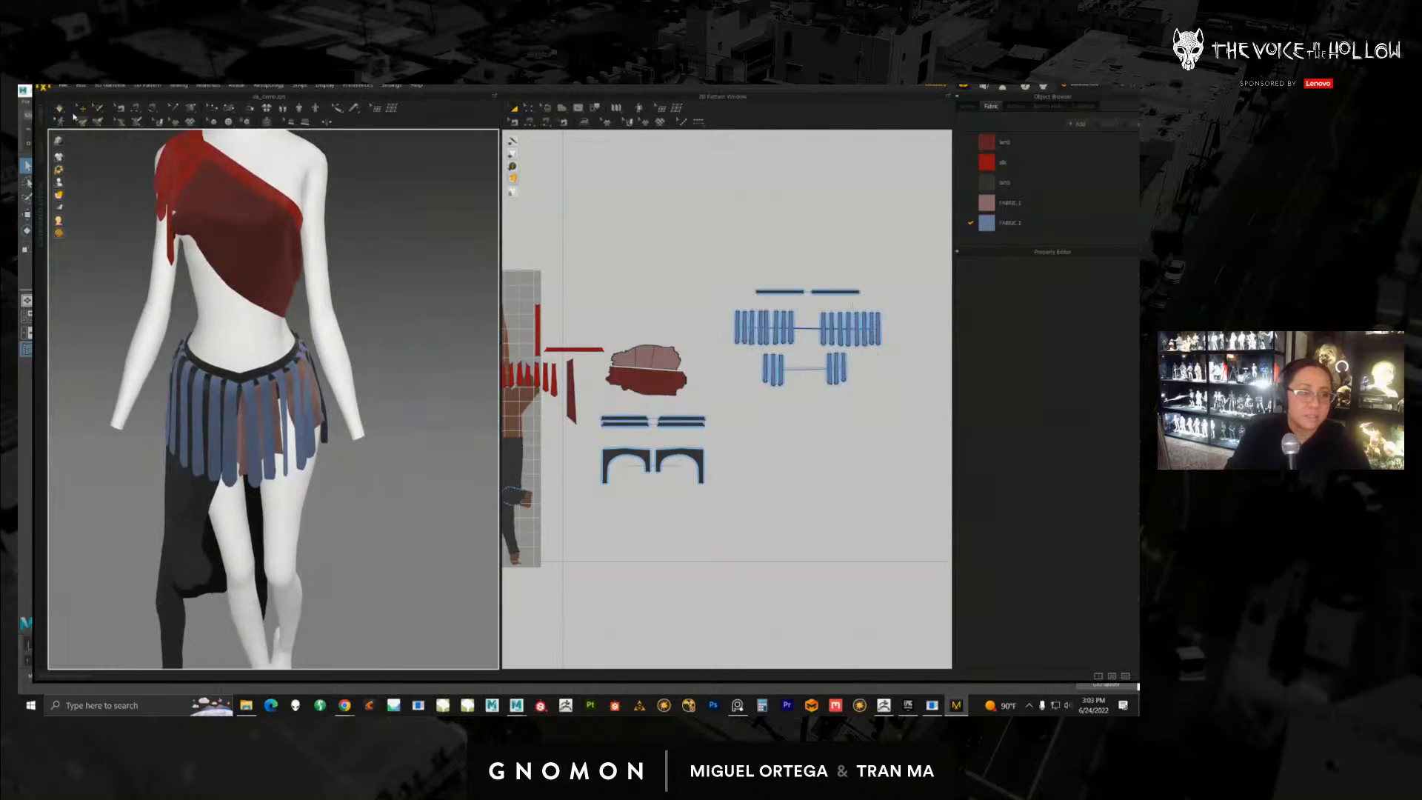
click(74, 116)
click(130, 117)
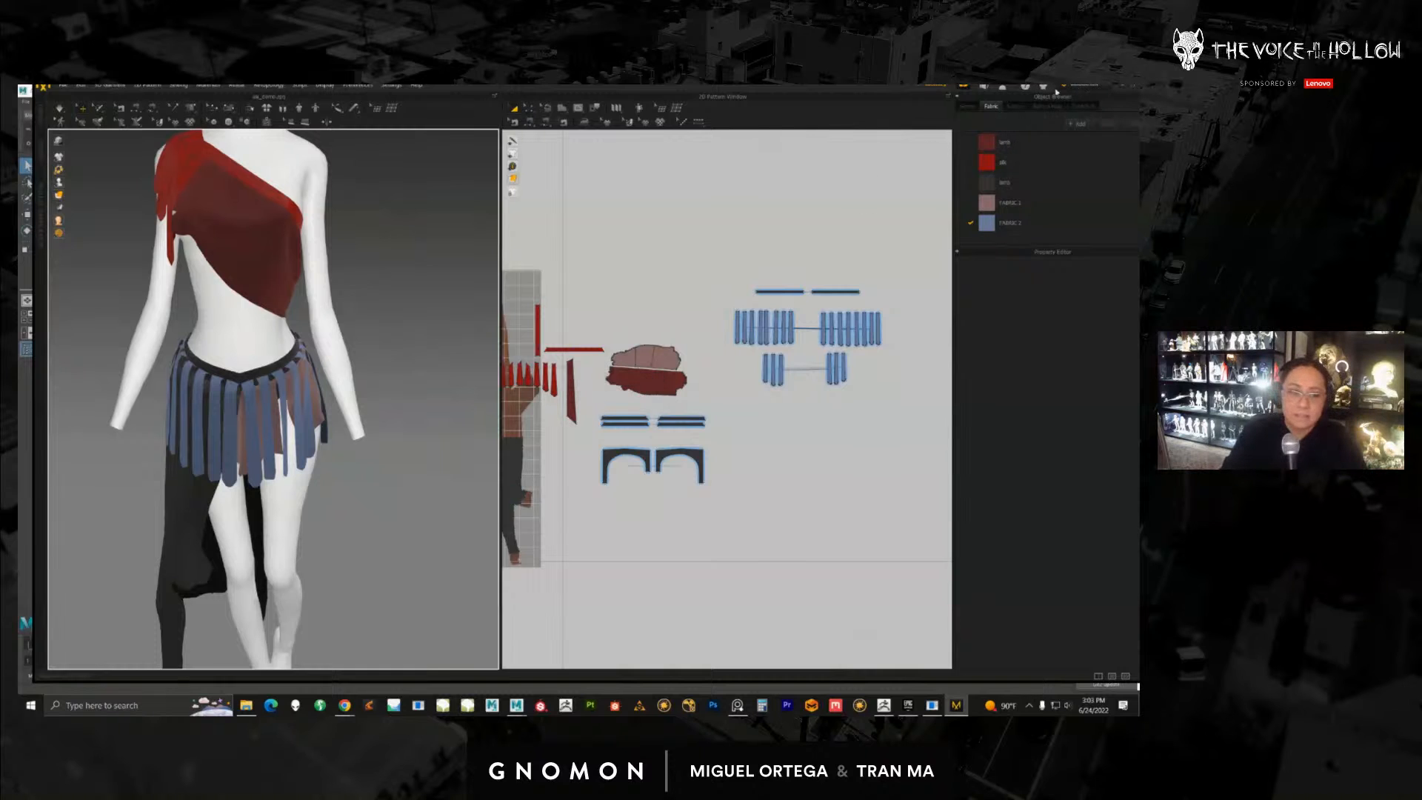
Step: Switch to the Animation workspace and record the garment simulation over the character's full walk, watching the cloth from several angles
click(1069, 87)
click(1081, 116)
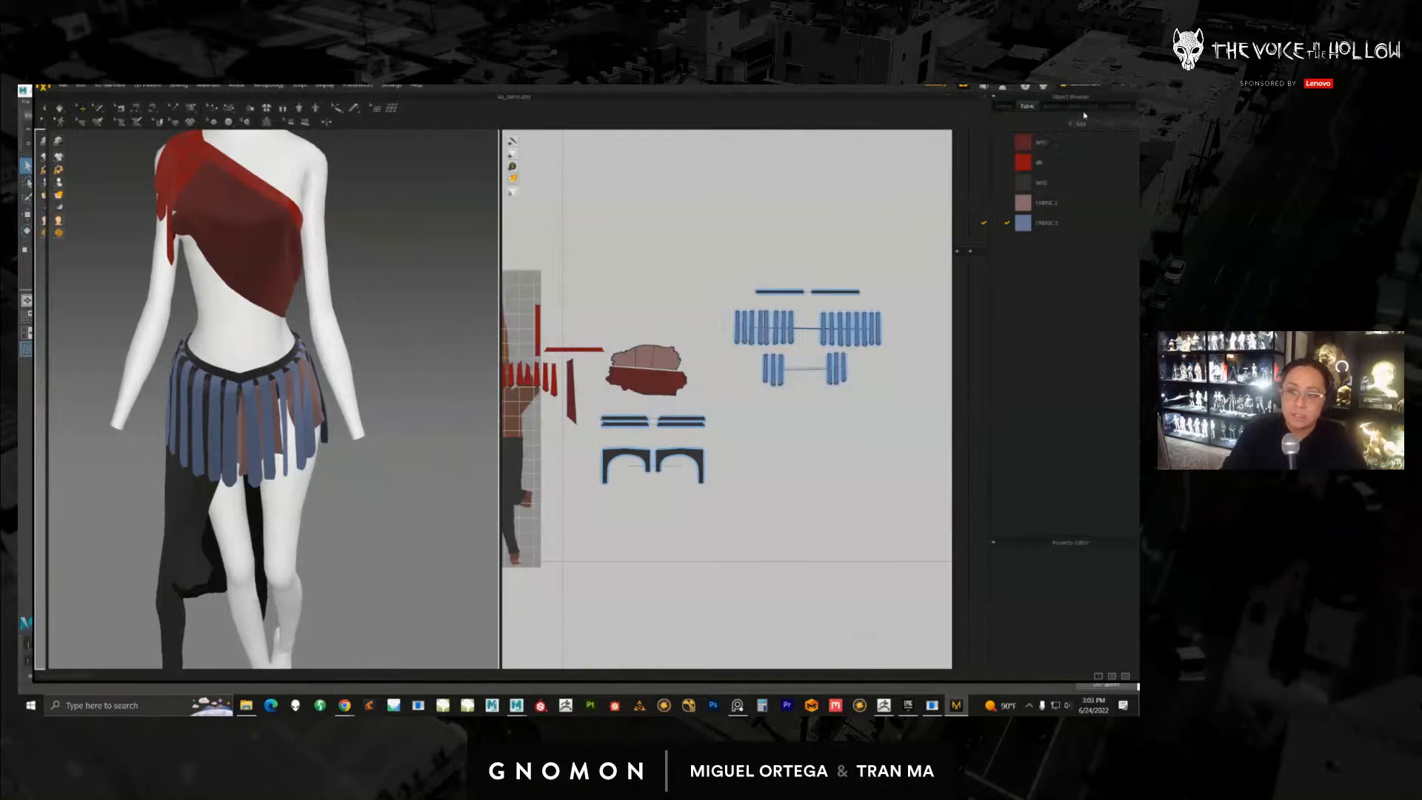
scroll(550, 406, down, 4)
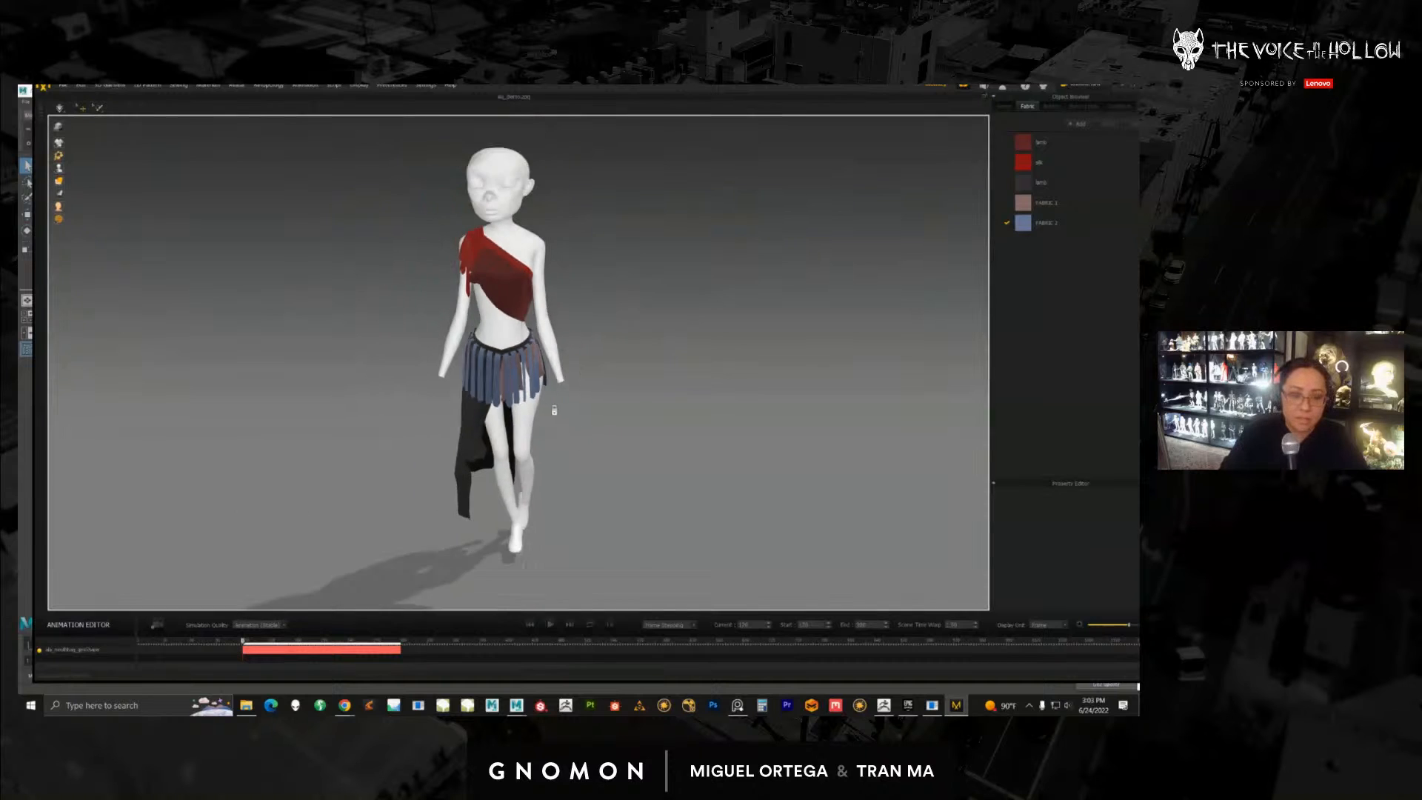
right_drag(552, 406, 467, 429)
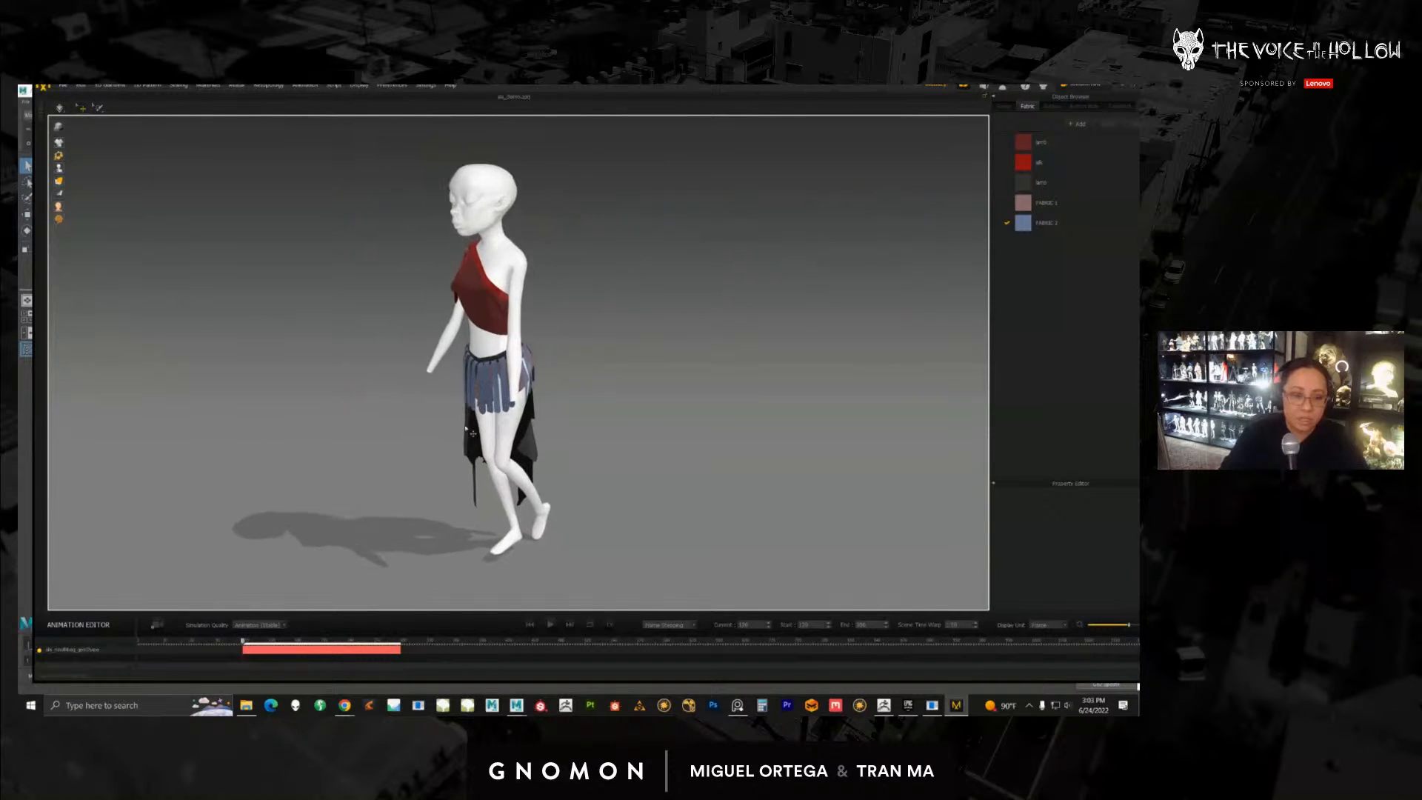
click(153, 625)
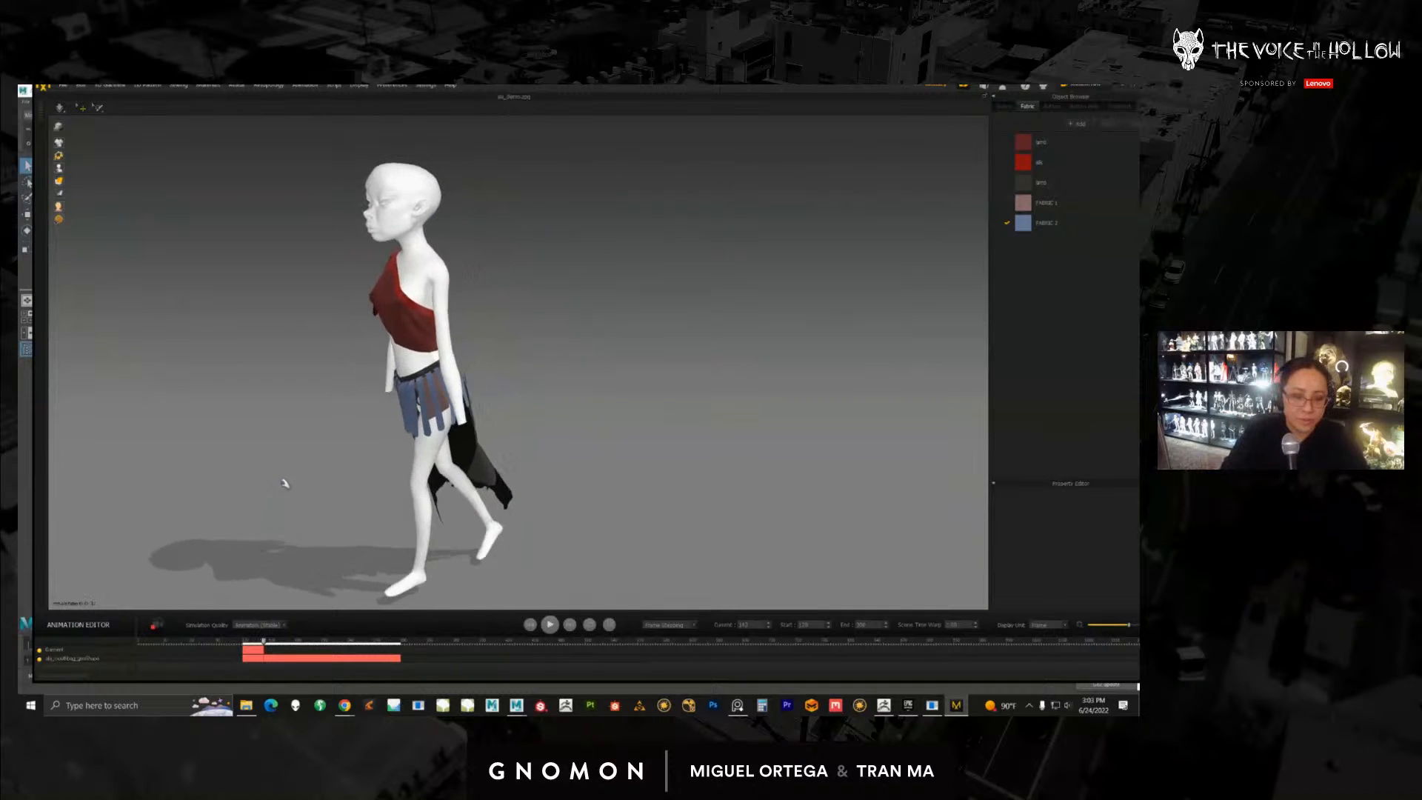
scroll(311, 481, down, 3)
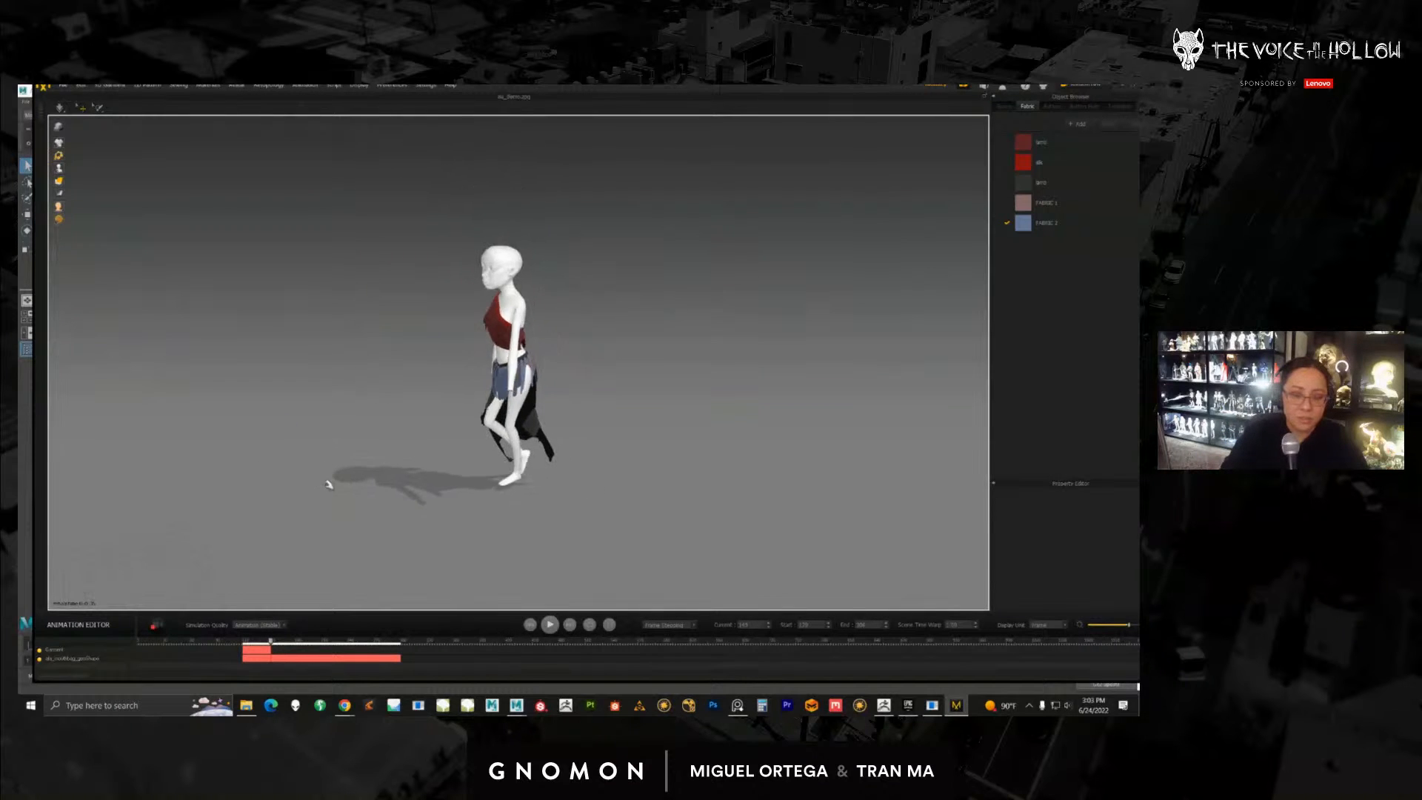
scroll(323, 489, up, 2)
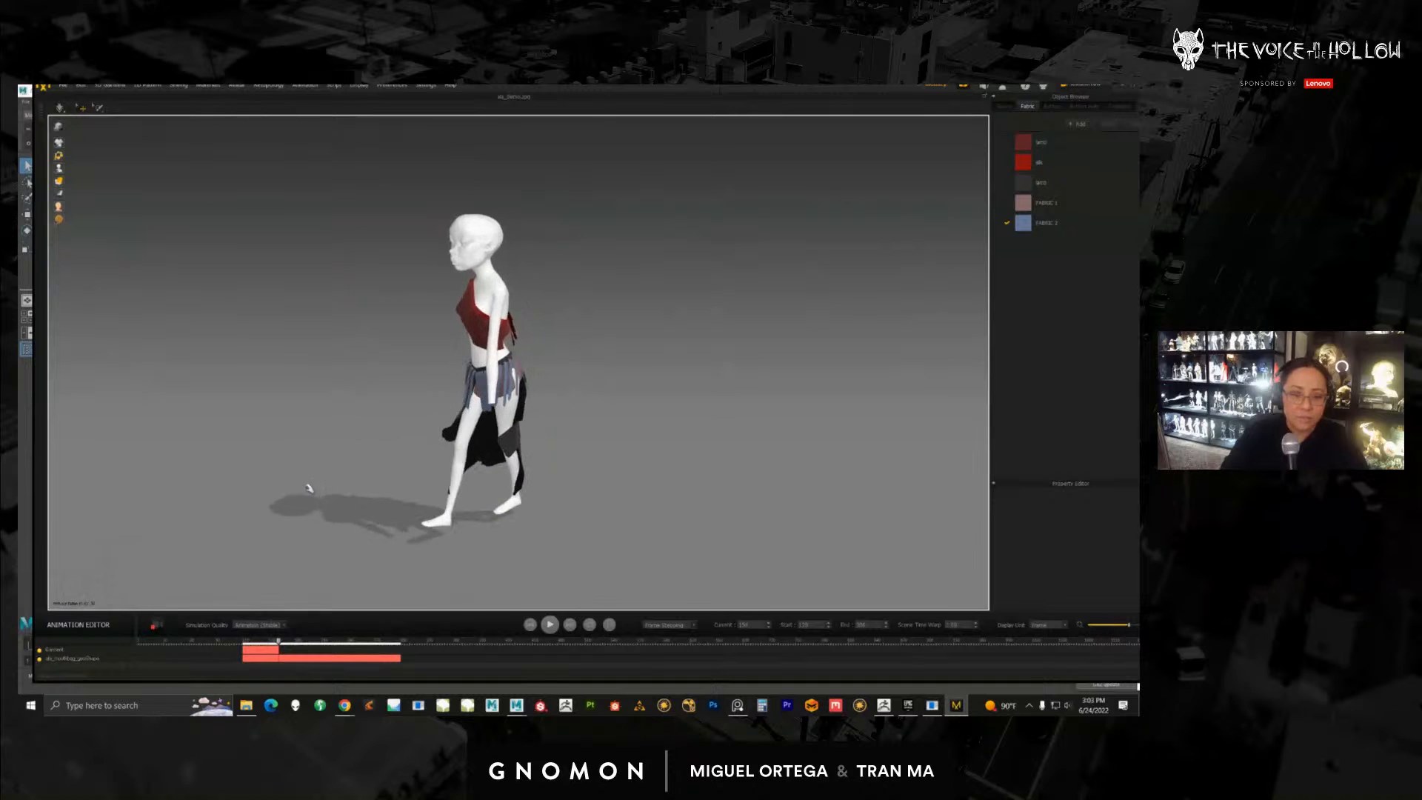
mouse_move(310, 488)
right_down()
mouse_move(252, 502)
mouse_move(308, 472)
right_up()
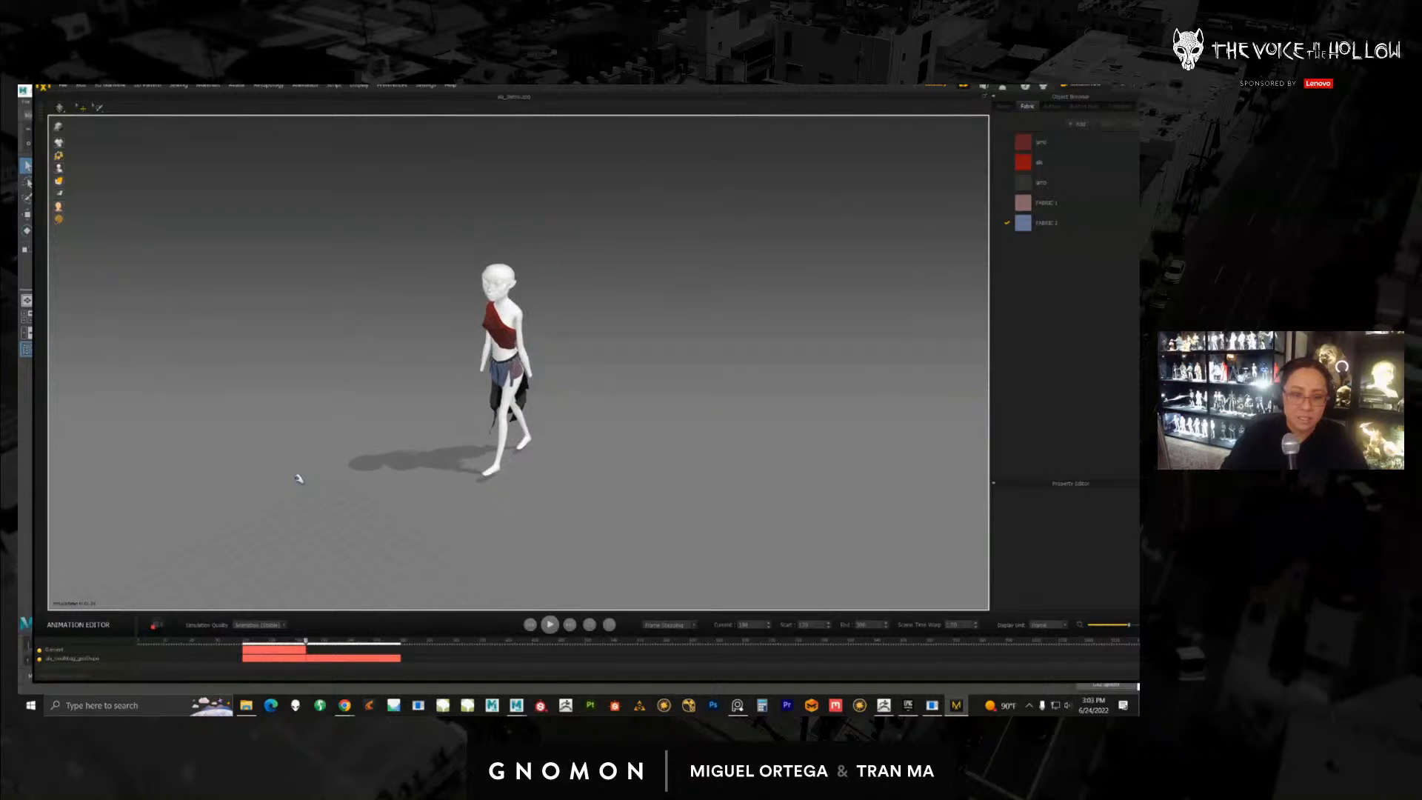
scroll(336, 519, up, 2)
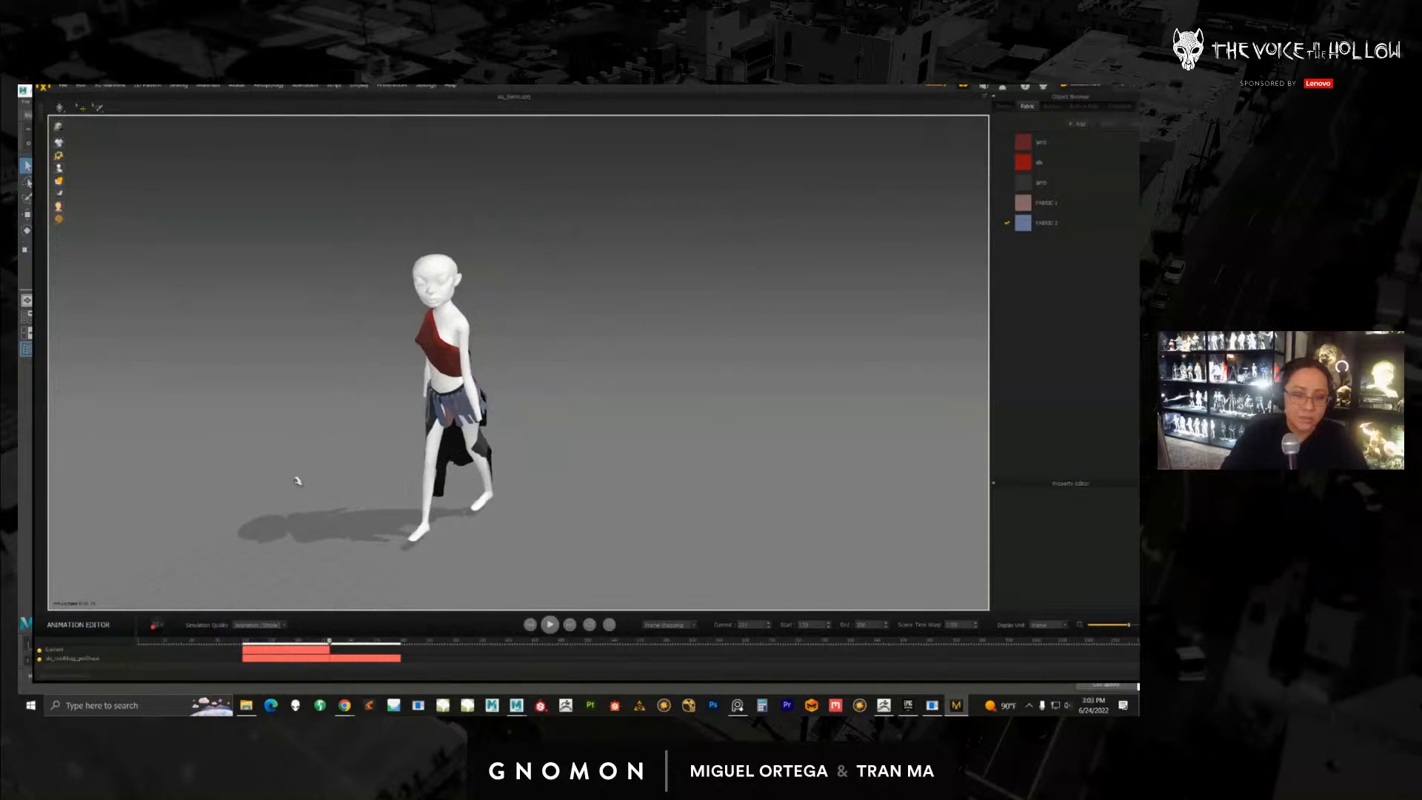
right_drag(296, 482, 410, 474)
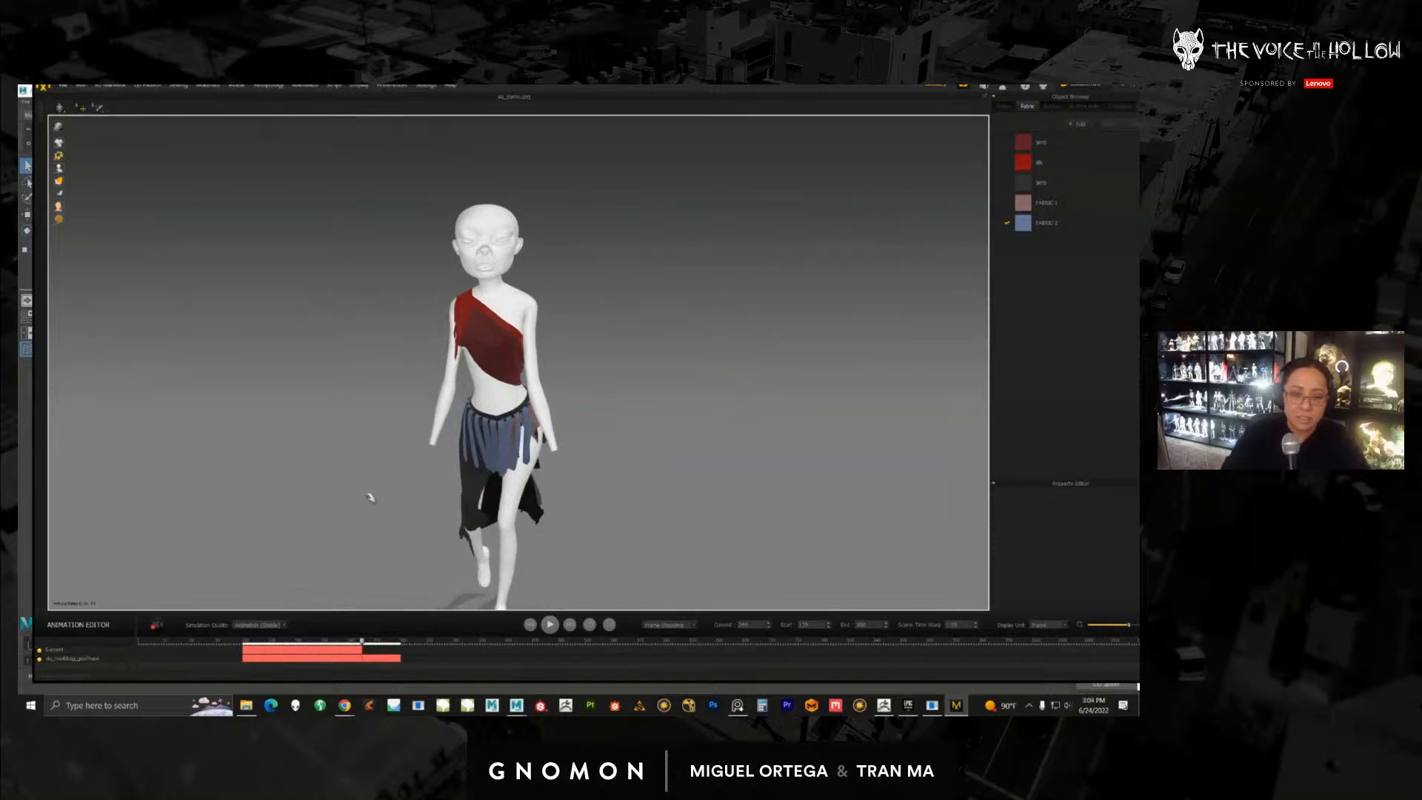
scroll(346, 459, down, 4)
middle_drag(469, 447, 467, 407)
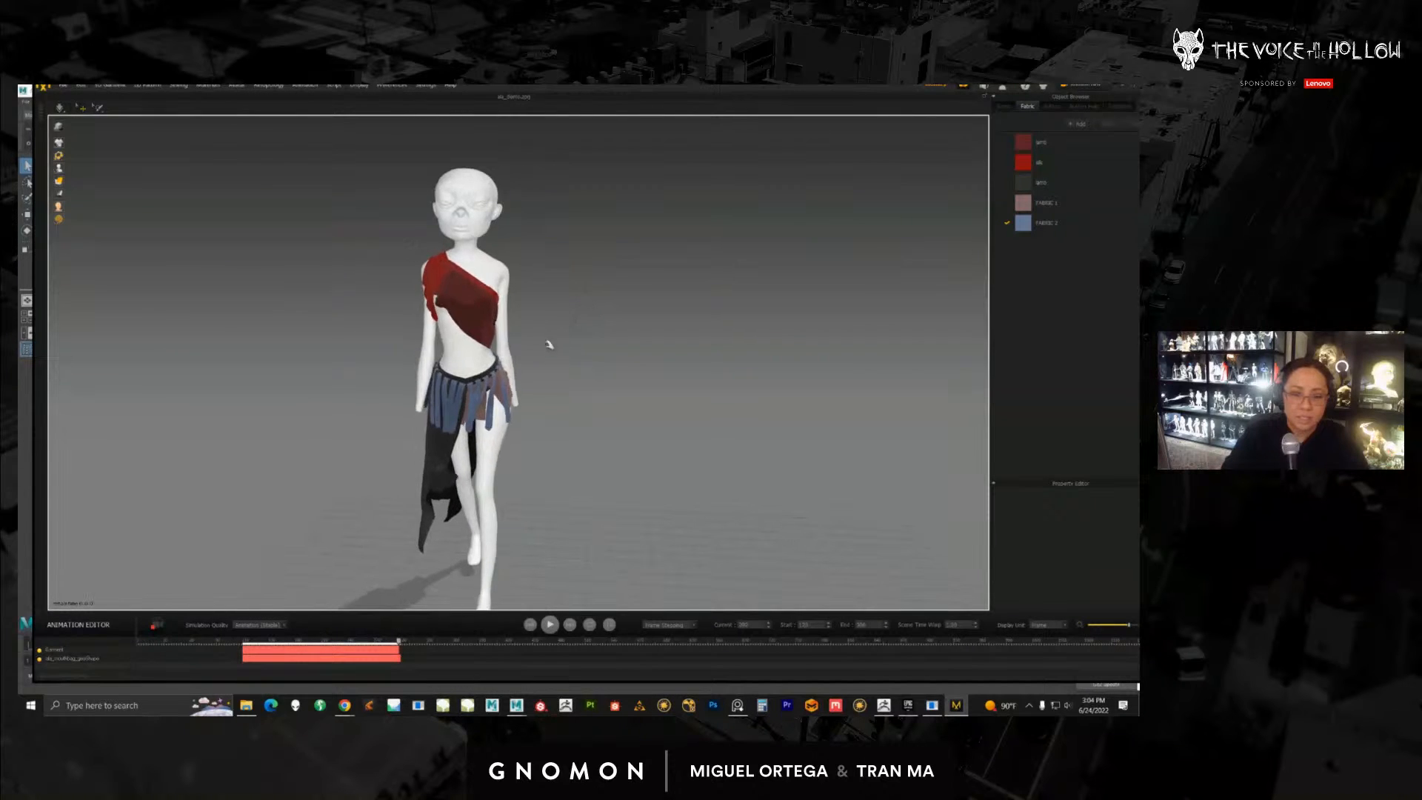
Step: Examine how the skirt strips and the cloth at the hip meet the hand on the last recorded frame
scroll(565, 397, up, 5)
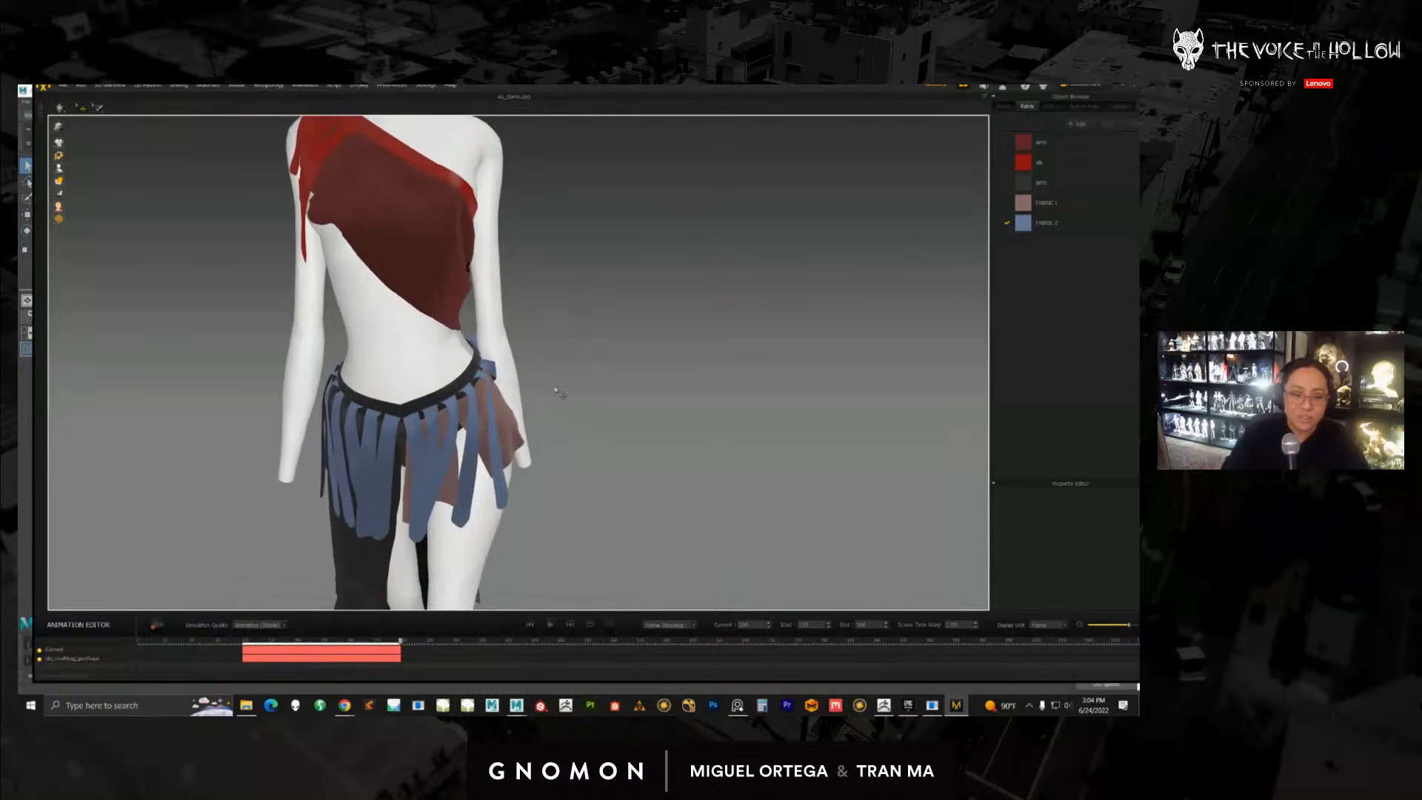
mouse_move(559, 393)
middle_down()
mouse_move(486, 384)
mouse_move(559, 387)
middle_up()
scroll(498, 412, up, 5)
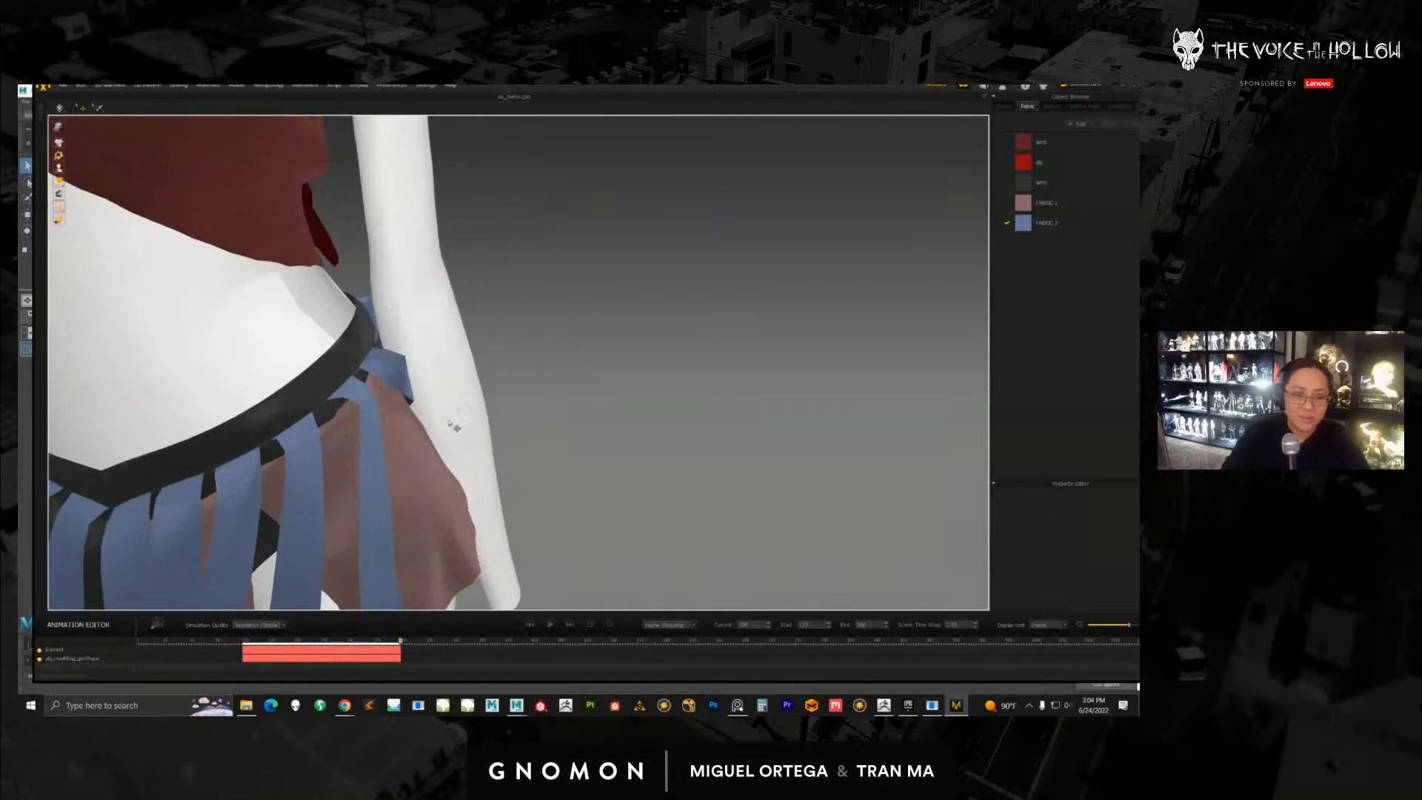
scroll(453, 427, down, 10)
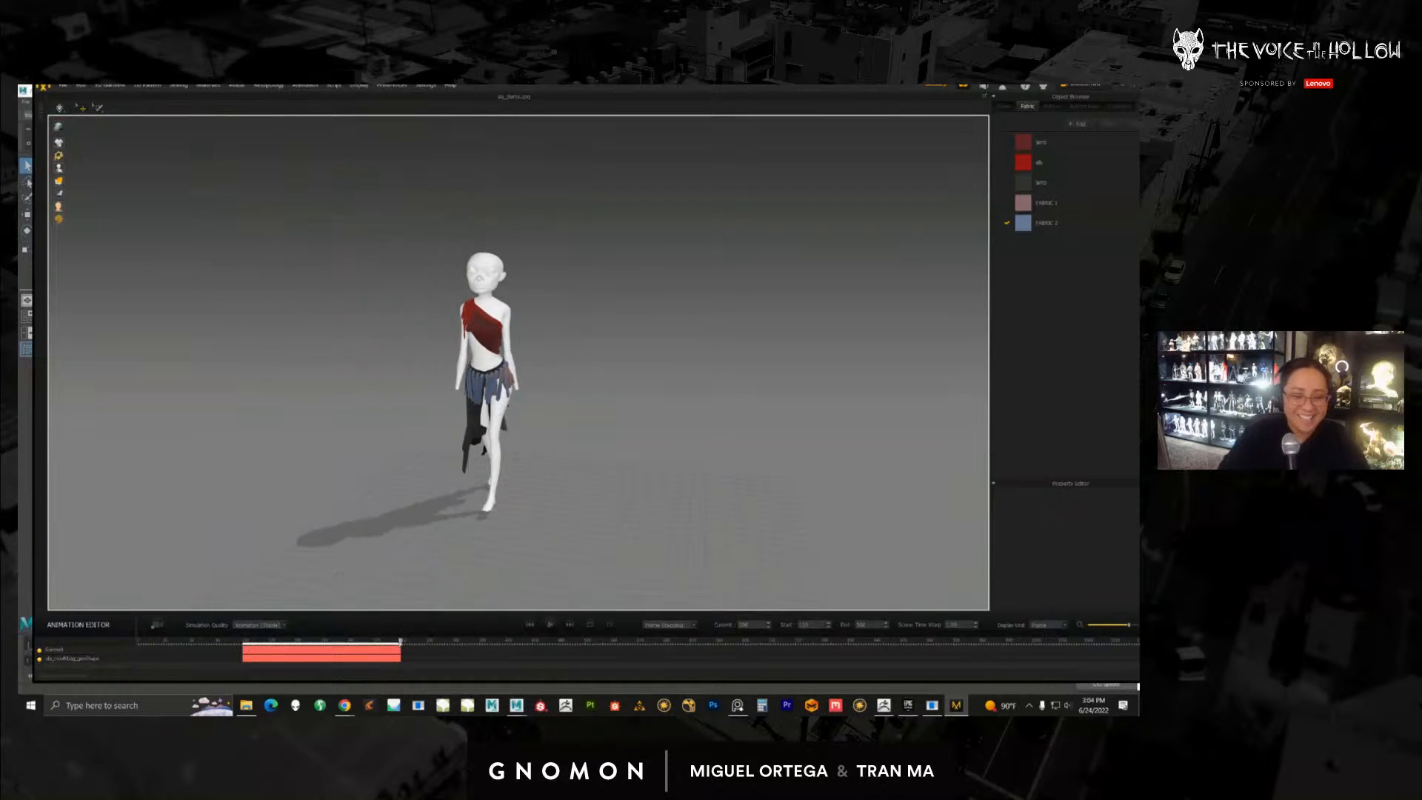
Step: Rewind the recorded animation, set playback to Real Time and play it back while checking the top and skirt
drag(400, 641, 262, 638)
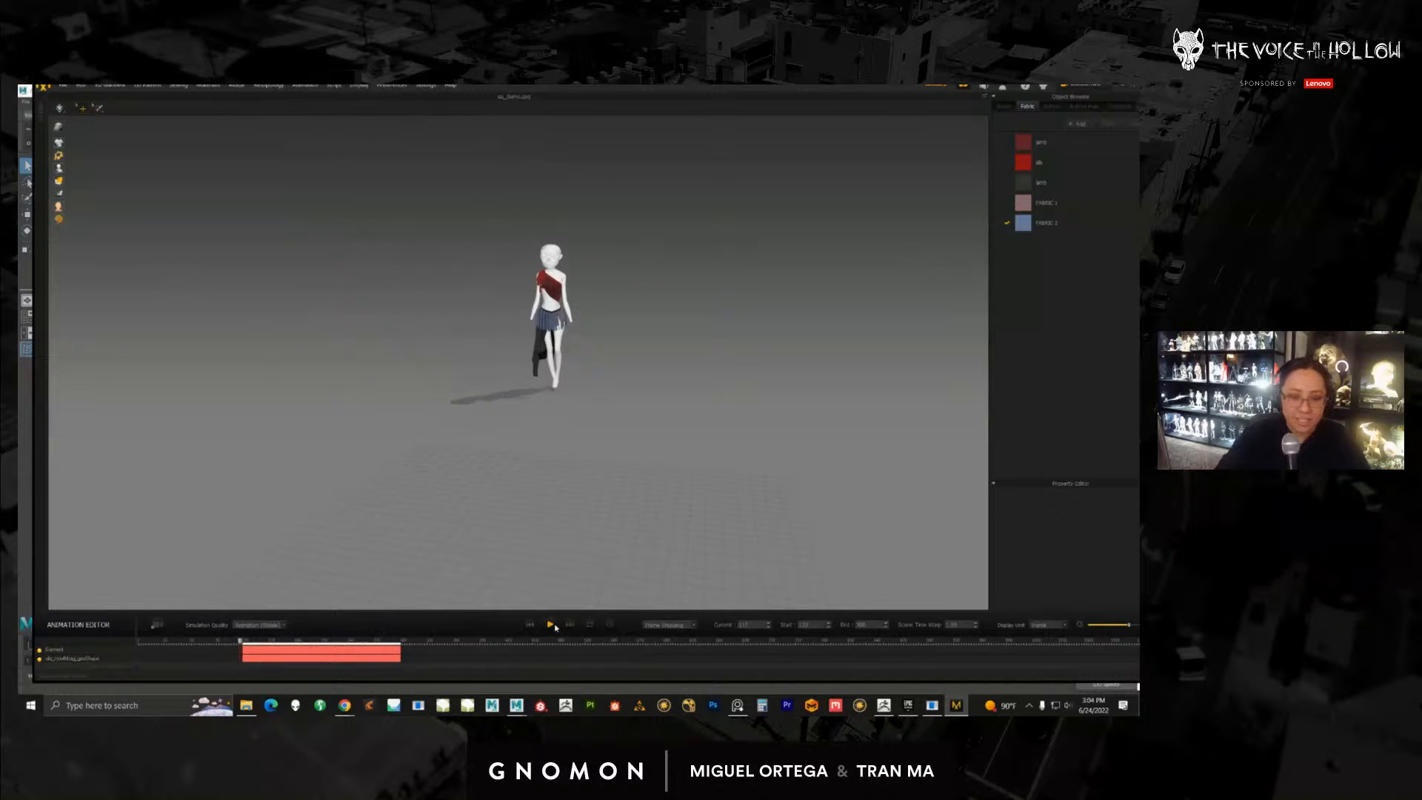
click(694, 630)
click(665, 639)
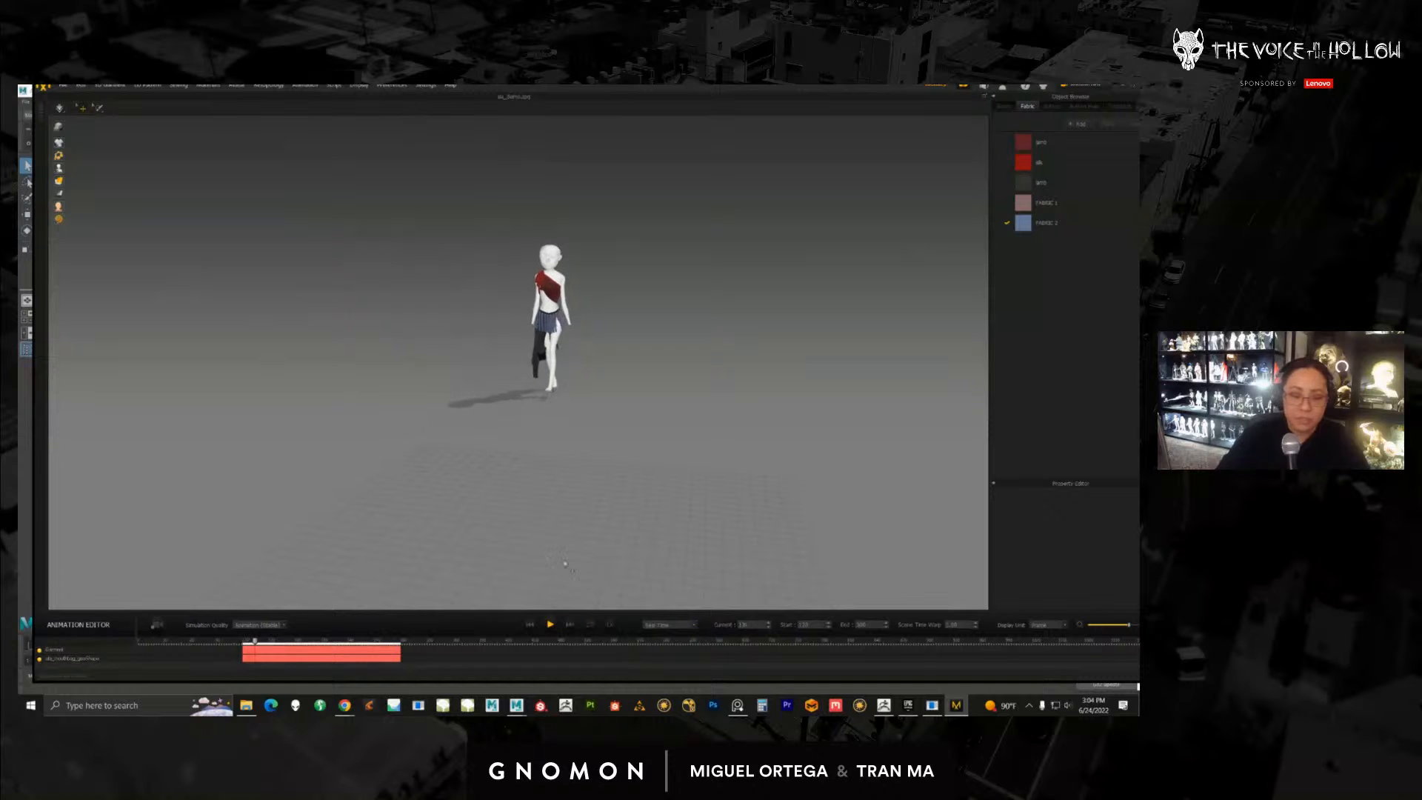
scroll(558, 476, up, 5)
scroll(585, 474, up, 5)
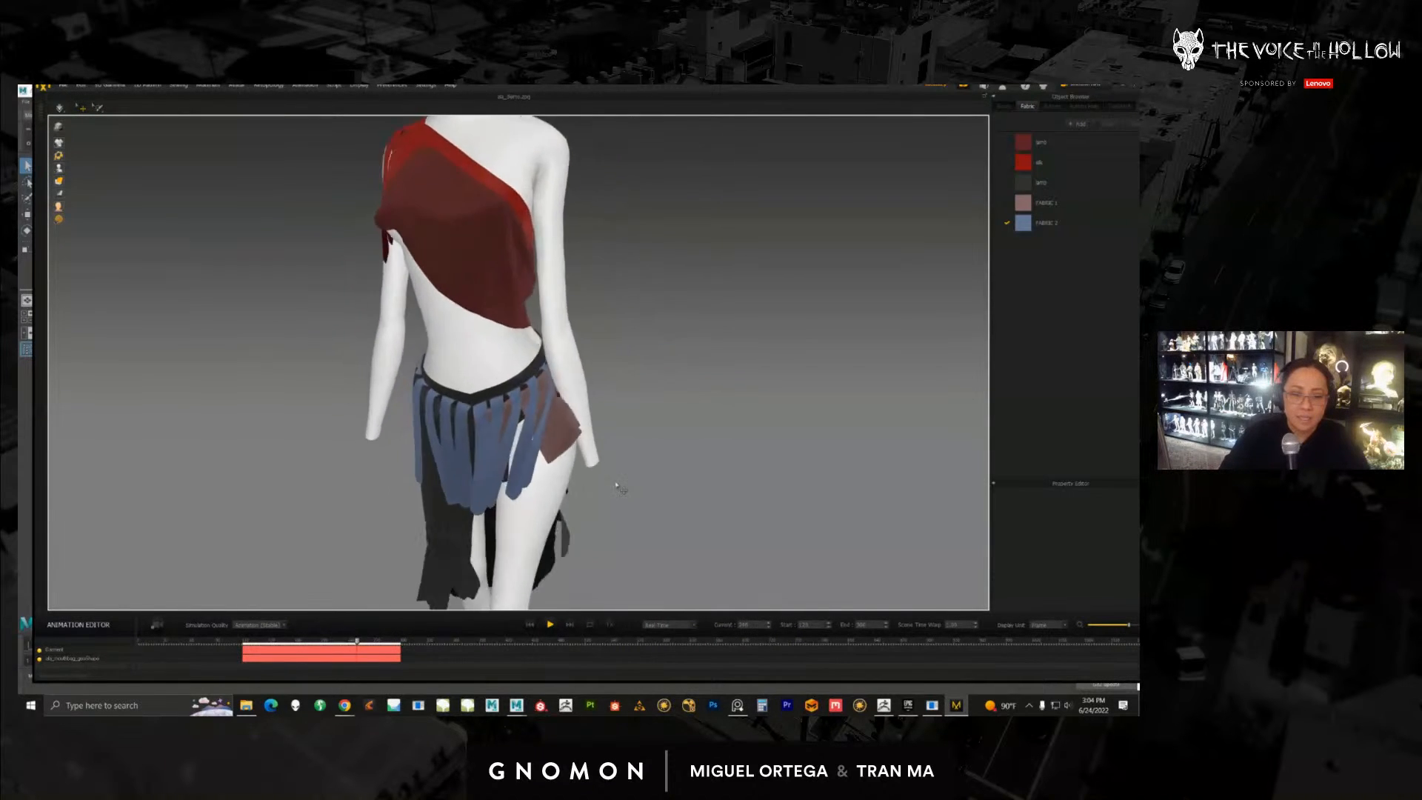
scroll(641, 482, up, 4)
scroll(597, 458, down, 10)
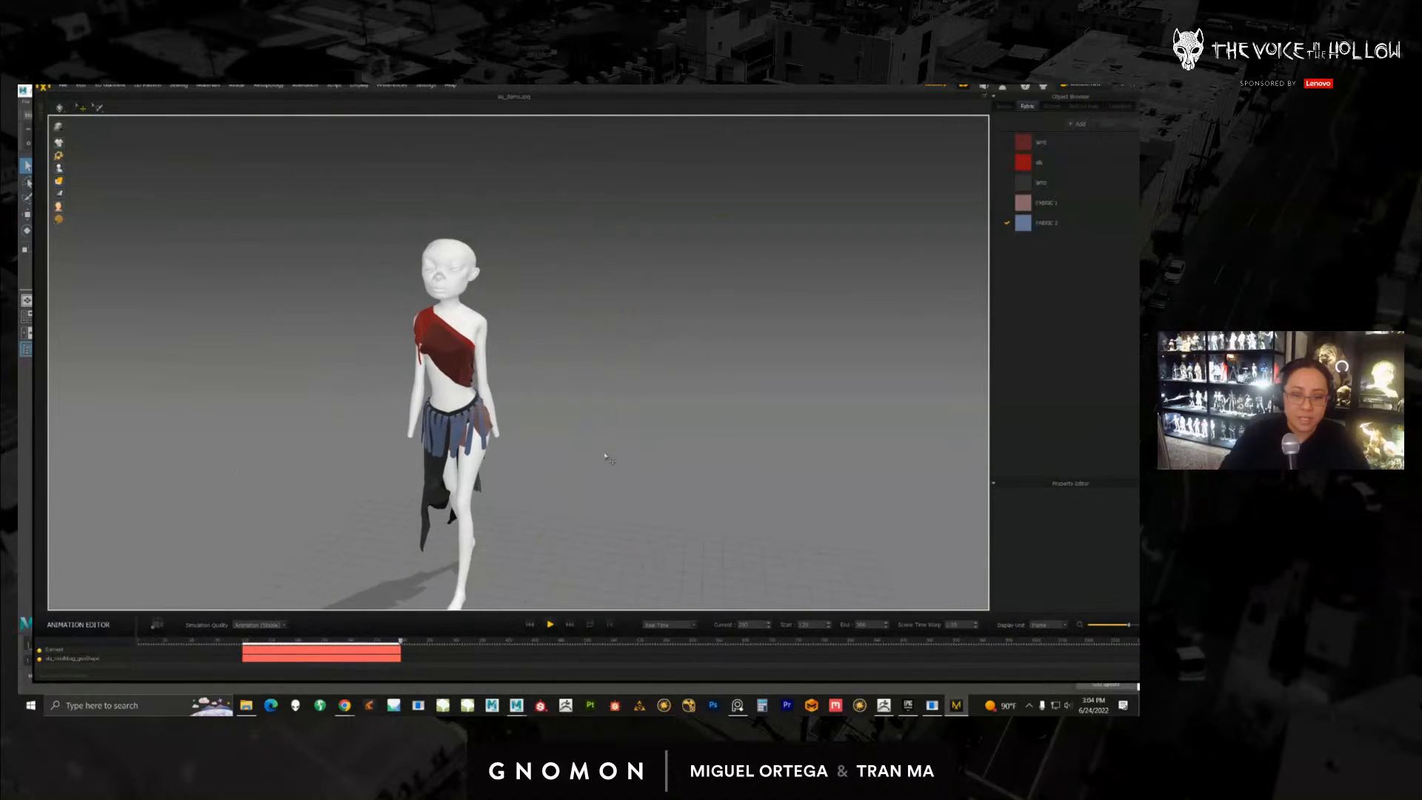
Step: Examine the simulated top, back straps and skirt strips from the side, back and front, near and far
right_drag(601, 463, 551, 469)
middle_drag(551, 469, 603, 486)
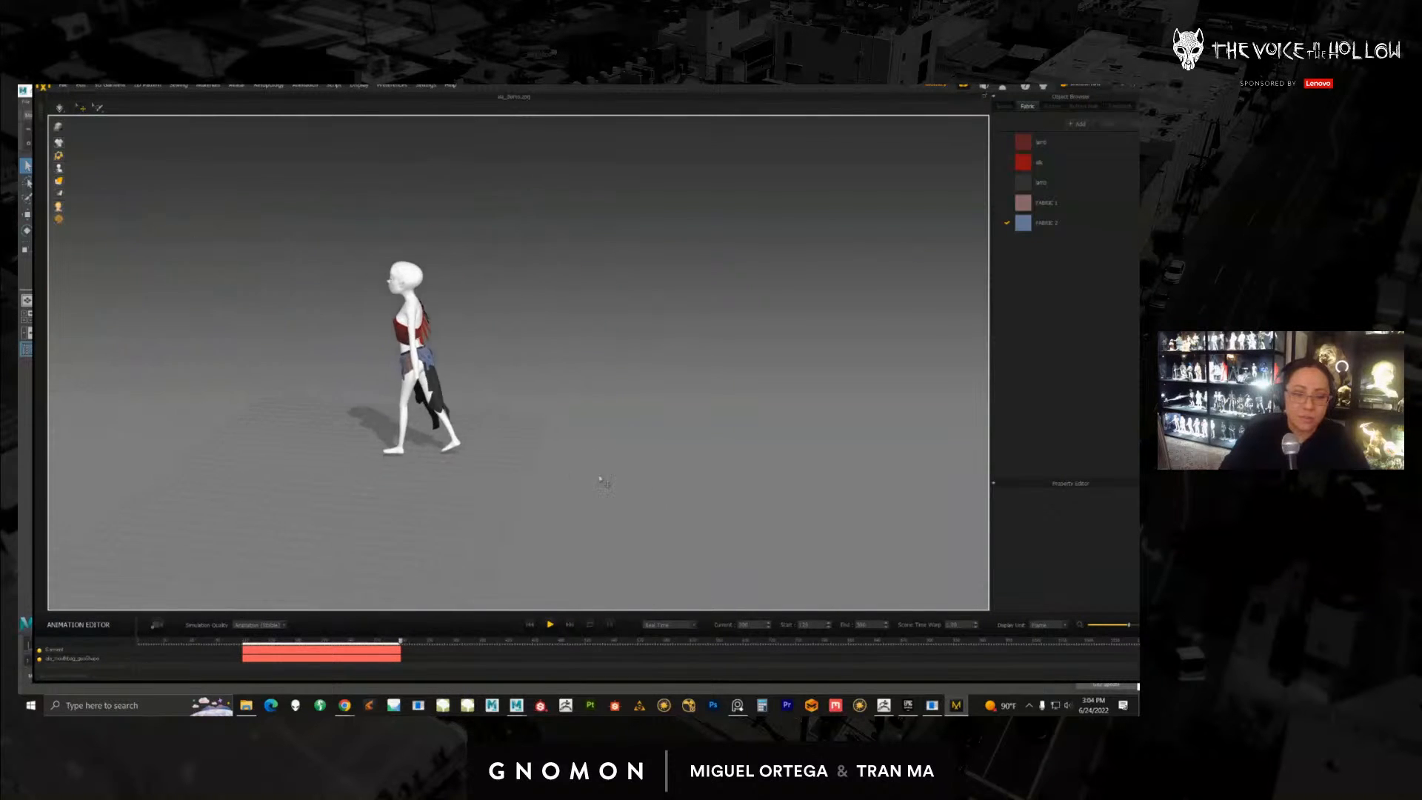
scroll(640, 471, up, 6)
scroll(619, 470, down, 4)
right_drag(619, 469, 603, 432)
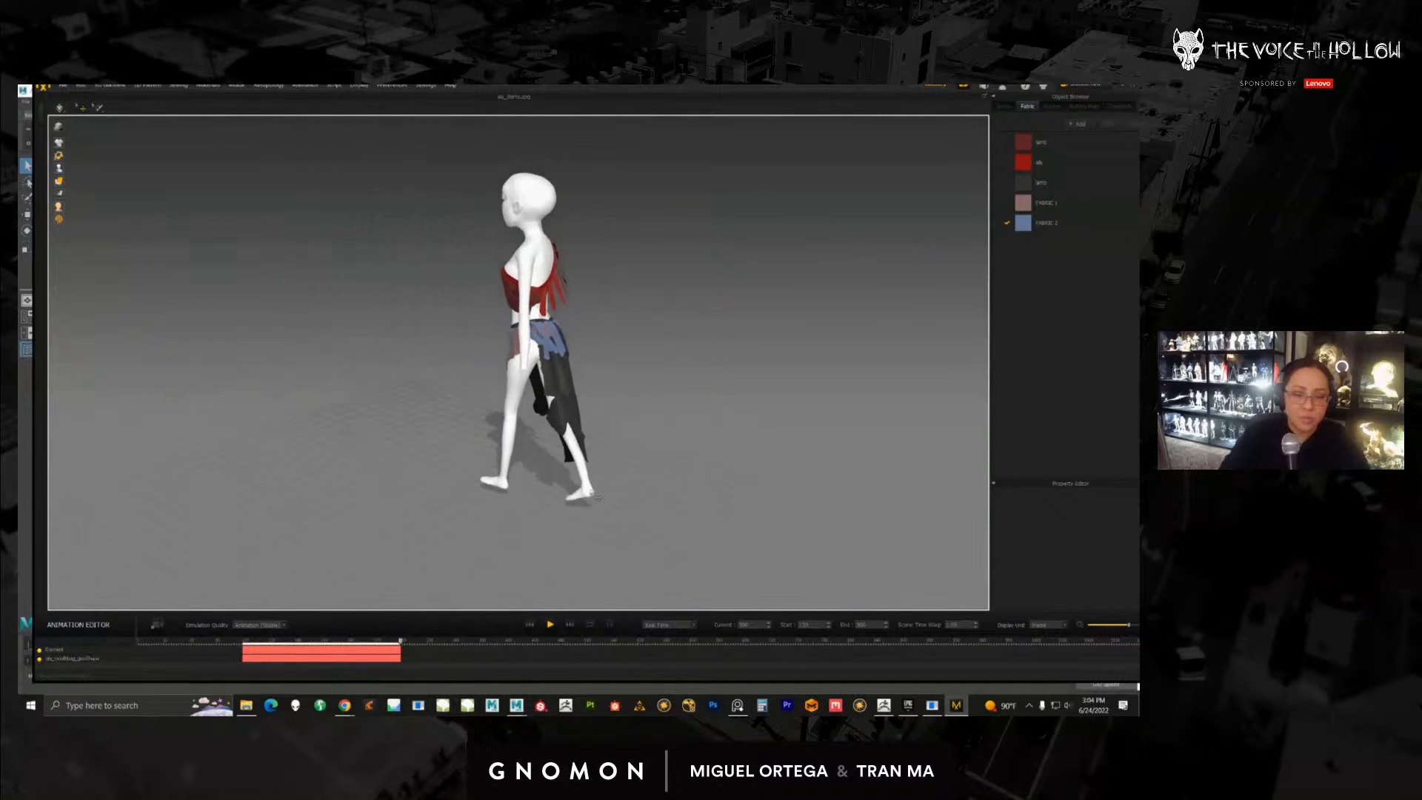
scroll(563, 445, up, 2)
scroll(491, 447, up, 6)
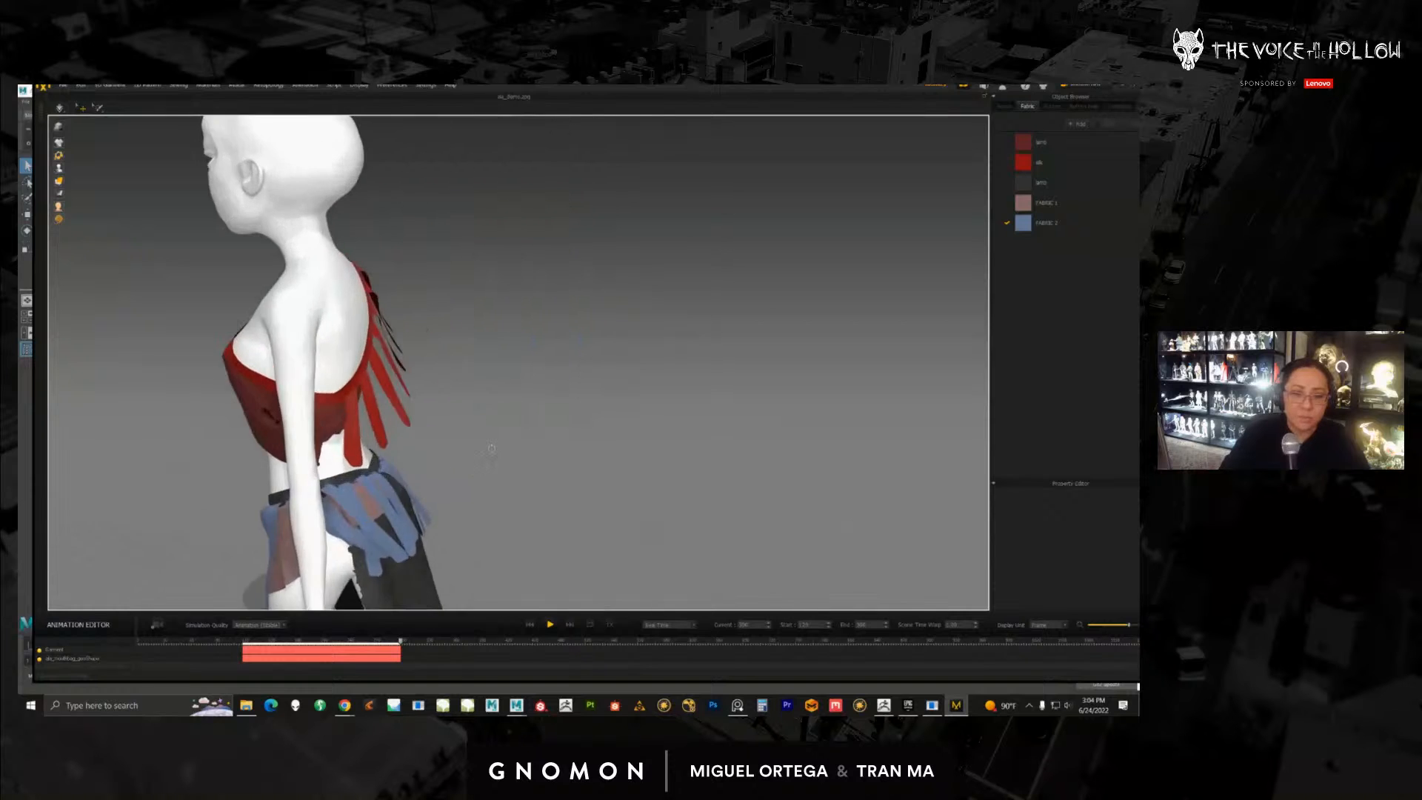
scroll(533, 408, up, 2)
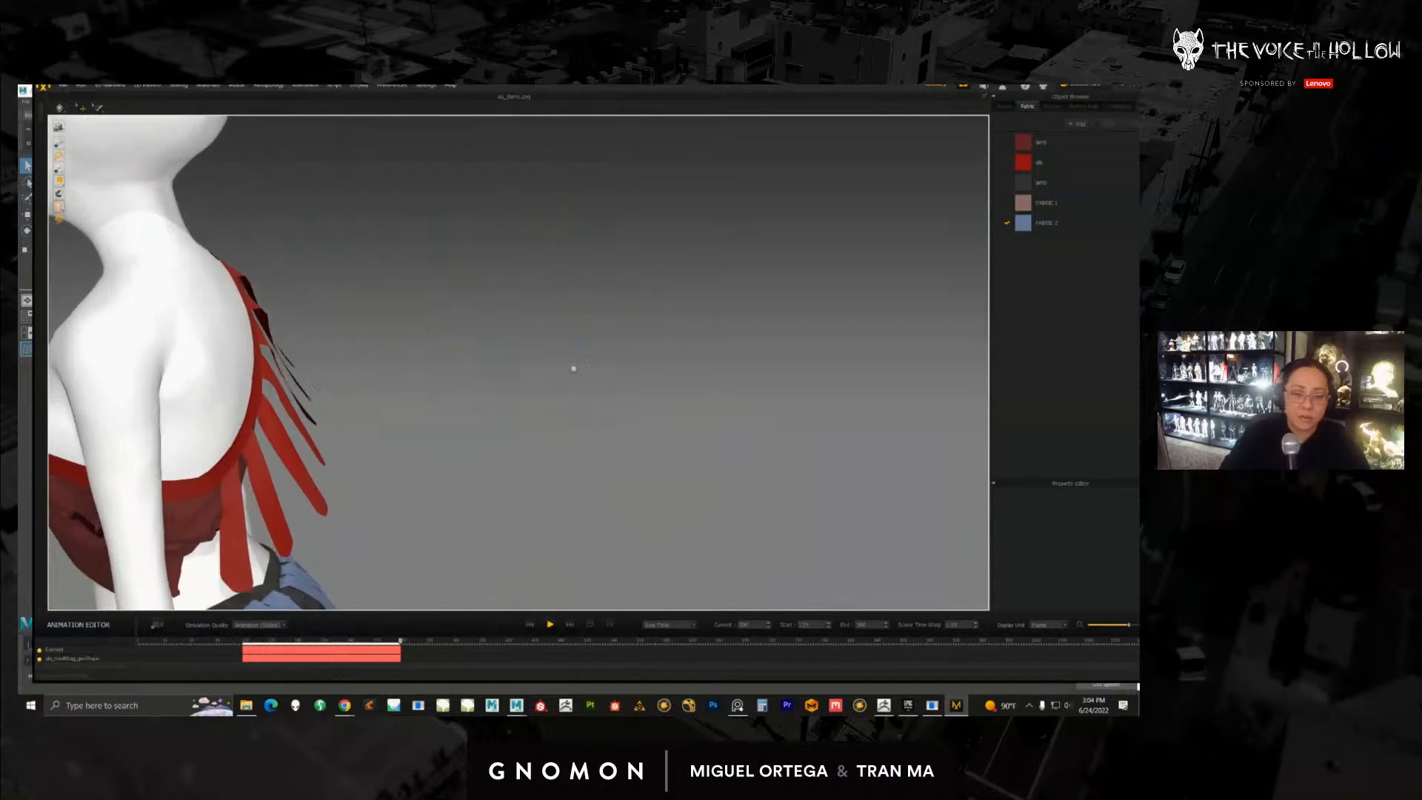
scroll(578, 385, down, 8)
scroll(600, 413, up, 8)
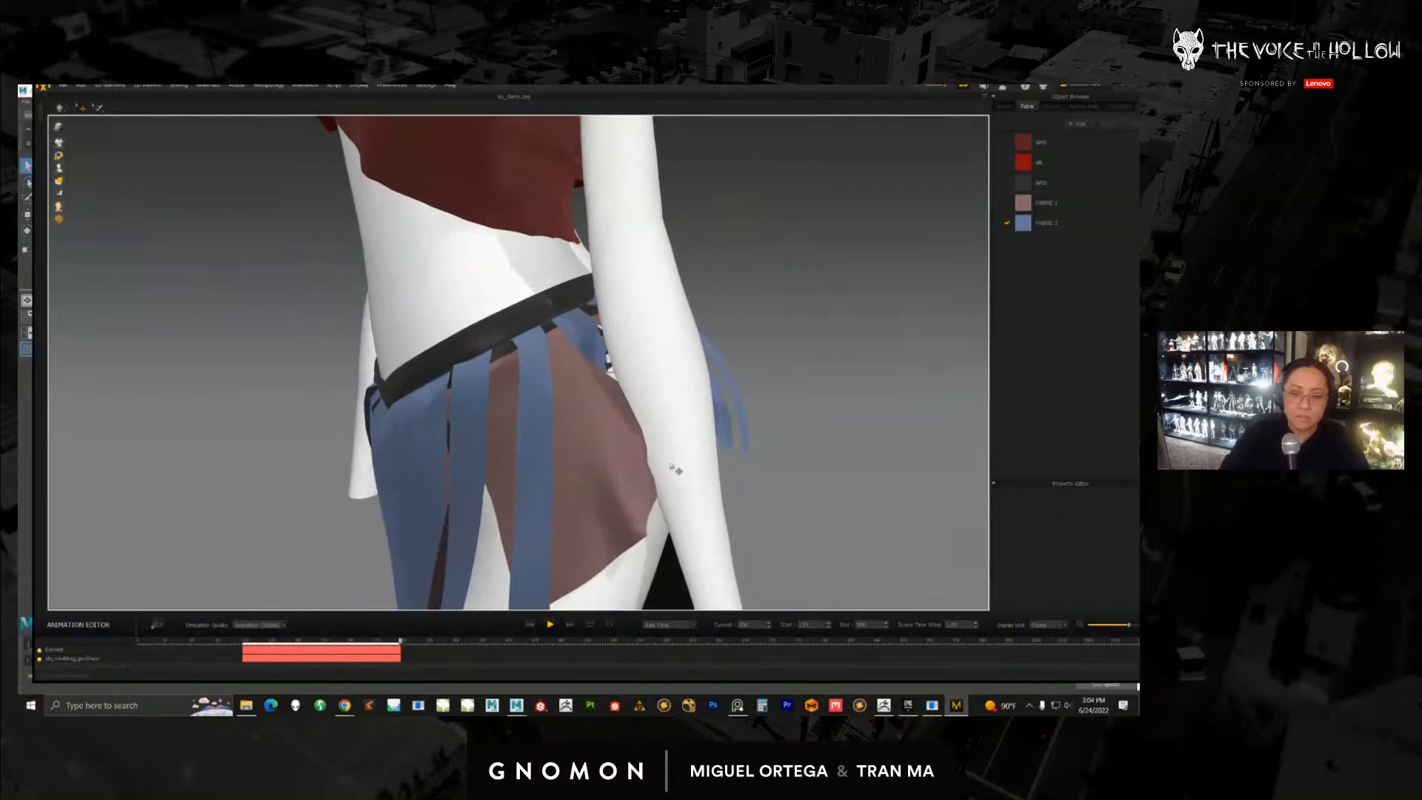
scroll(675, 469, down, 8)
scroll(654, 400, up, 5)
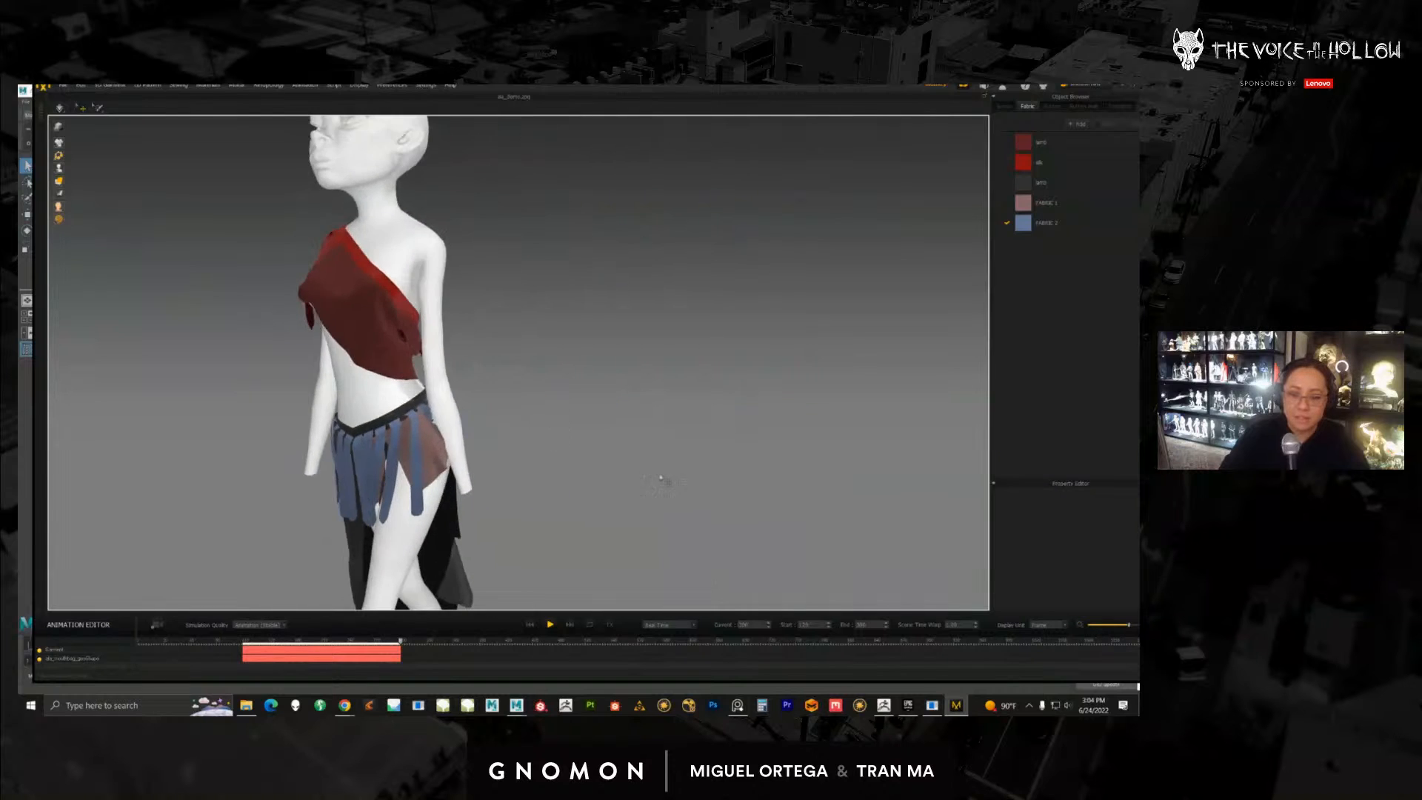
scroll(661, 480, down, 8)
scroll(675, 492, up, 4)
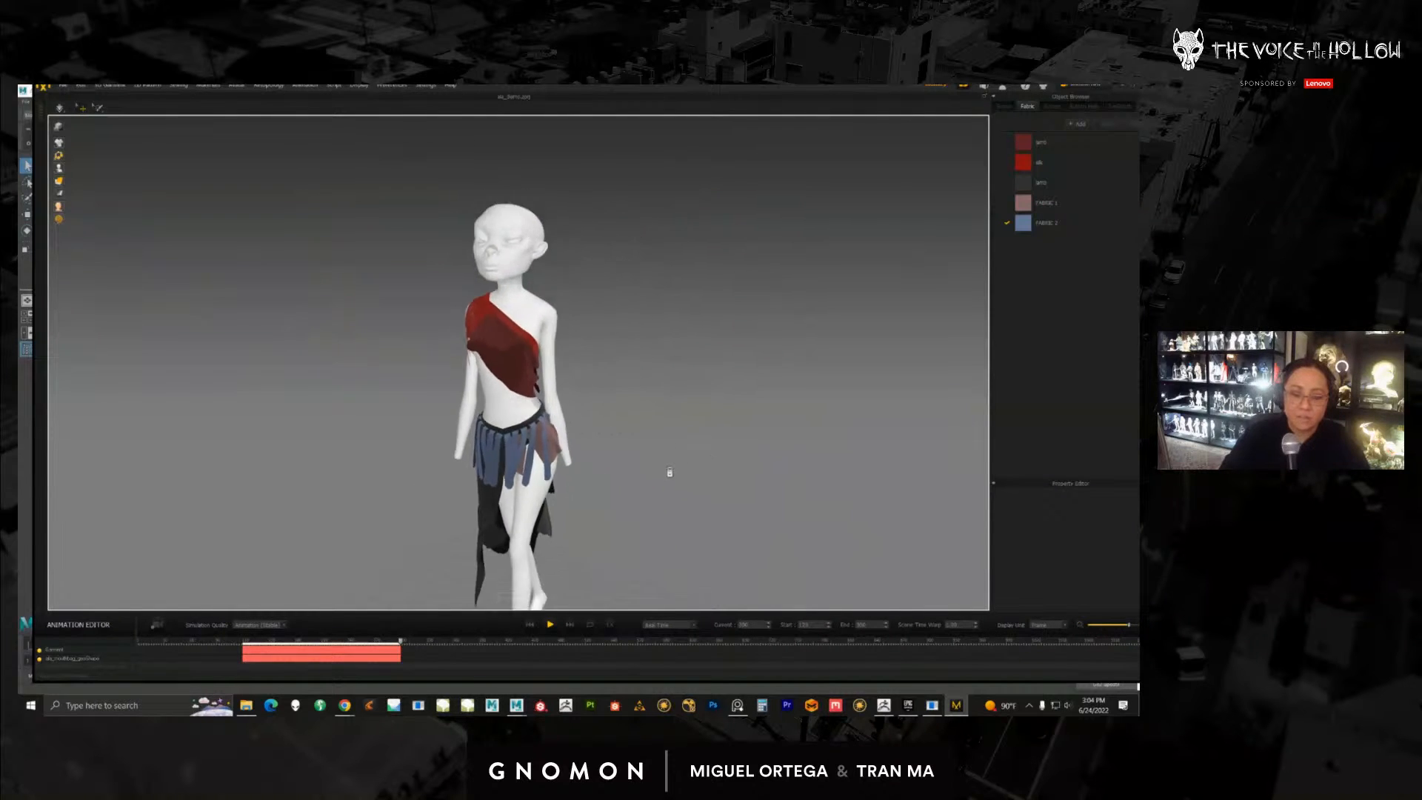
alt+right_drag(669, 471, 694, 362)
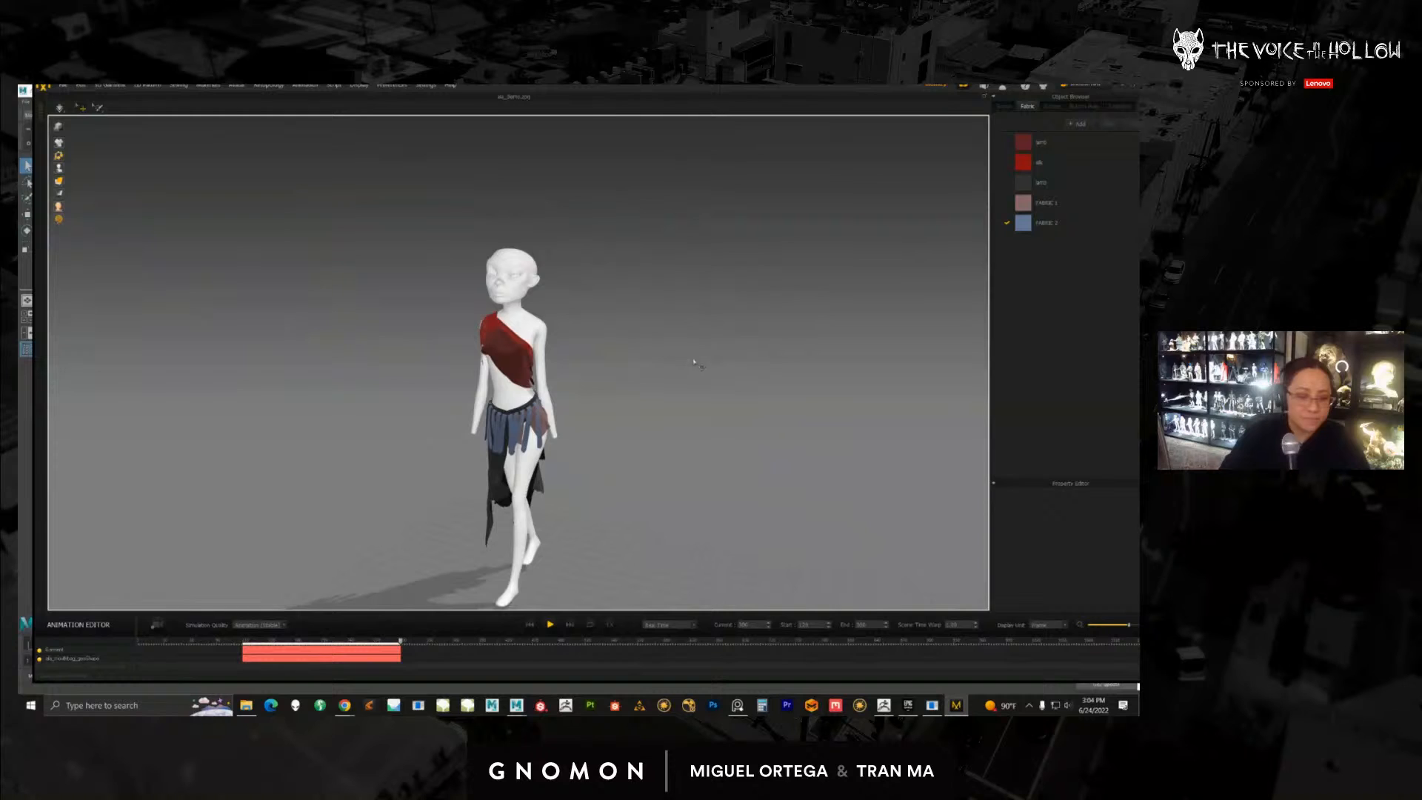
Step: Export the recorded garment animation as an Alembic (OGAWA) file named ala_cloth in the demo folder, keeping the default export options
click(1078, 86)
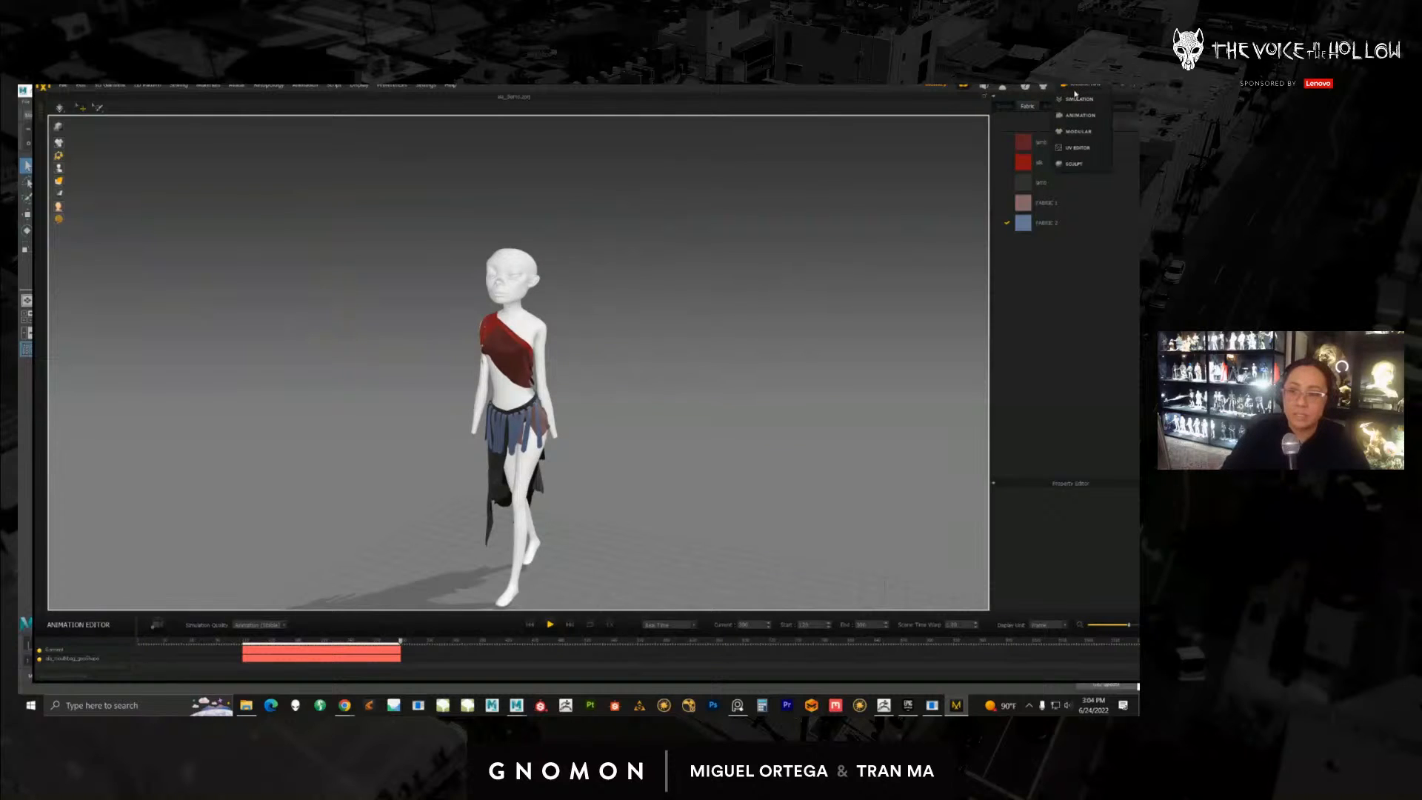
click(64, 86)
mouse_move(96, 177)
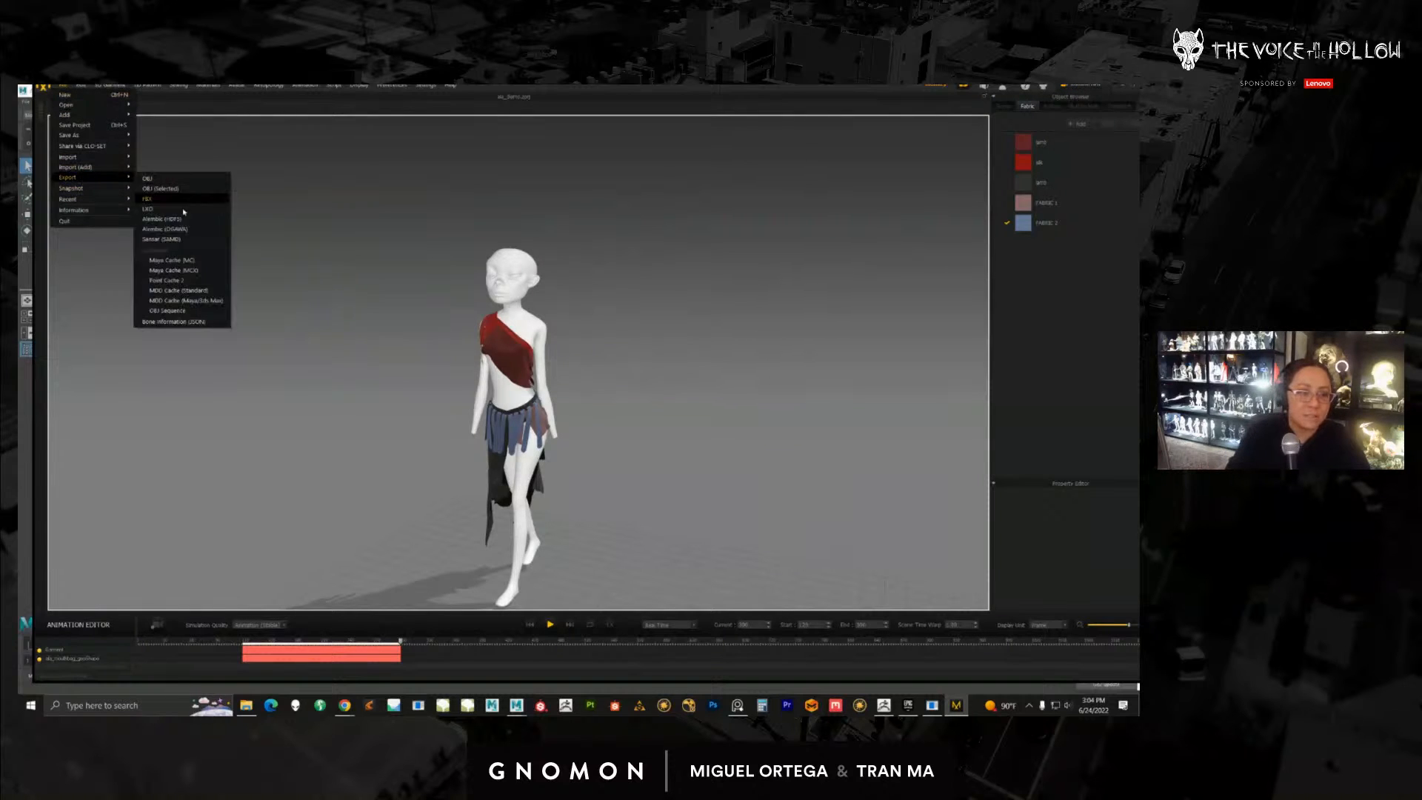
click(174, 230)
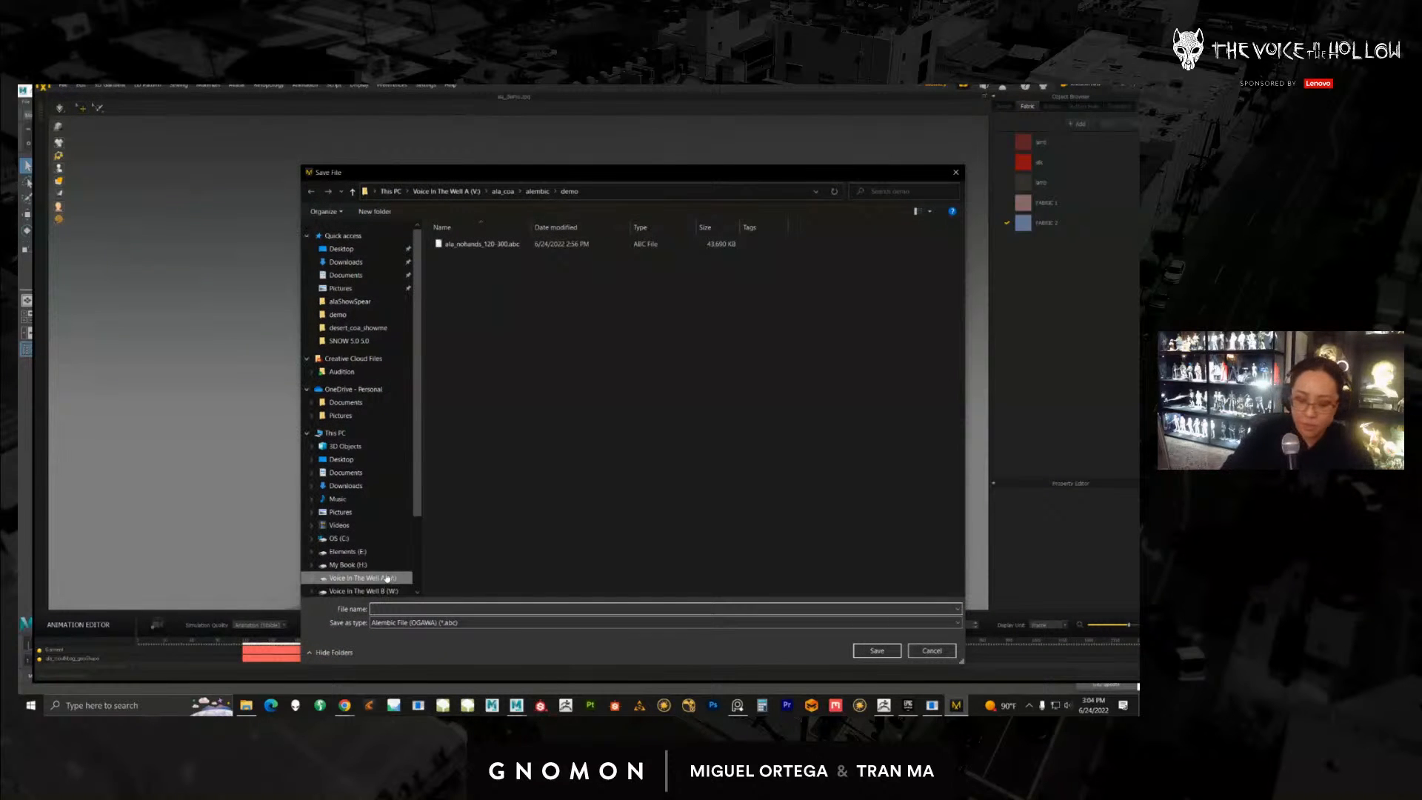
text(ala)
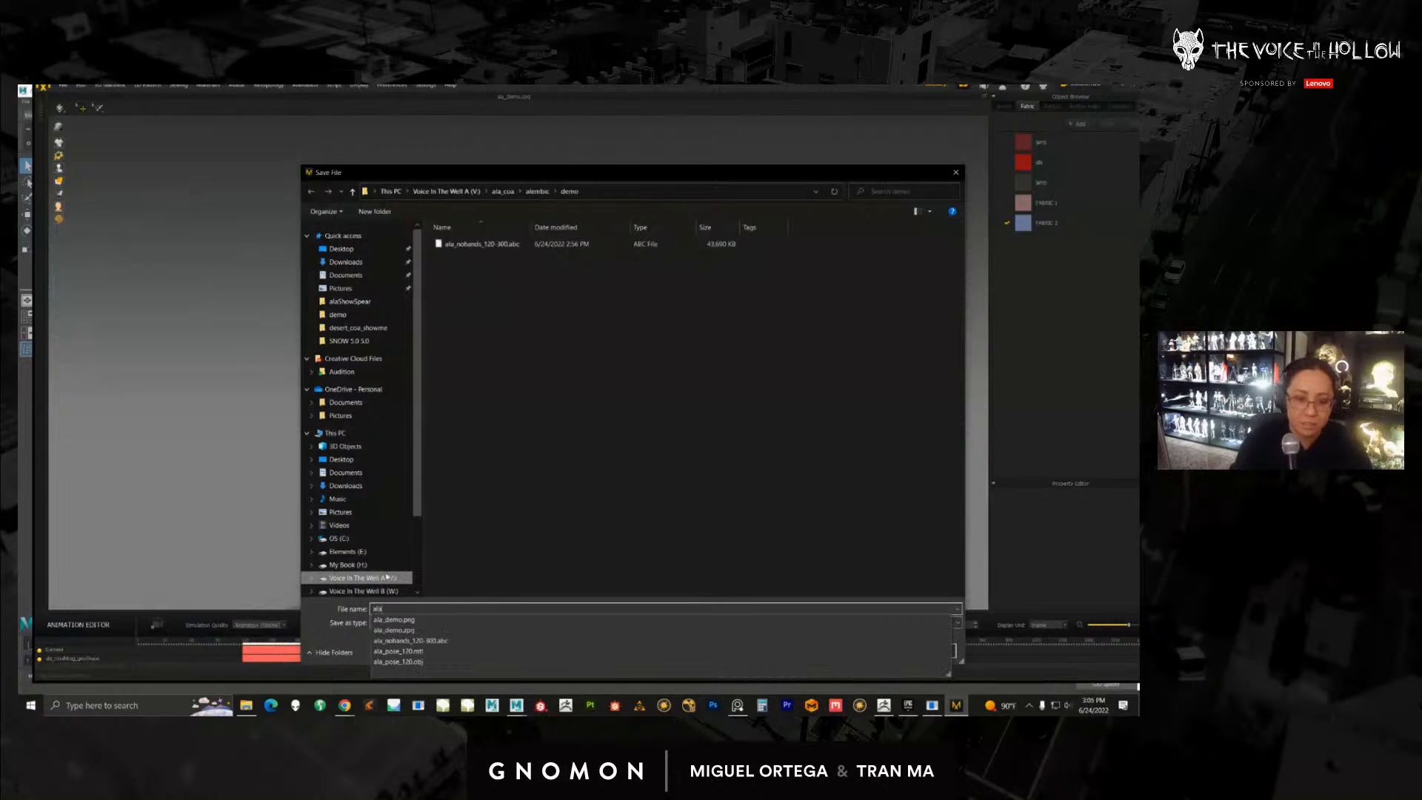
text(_cloth)
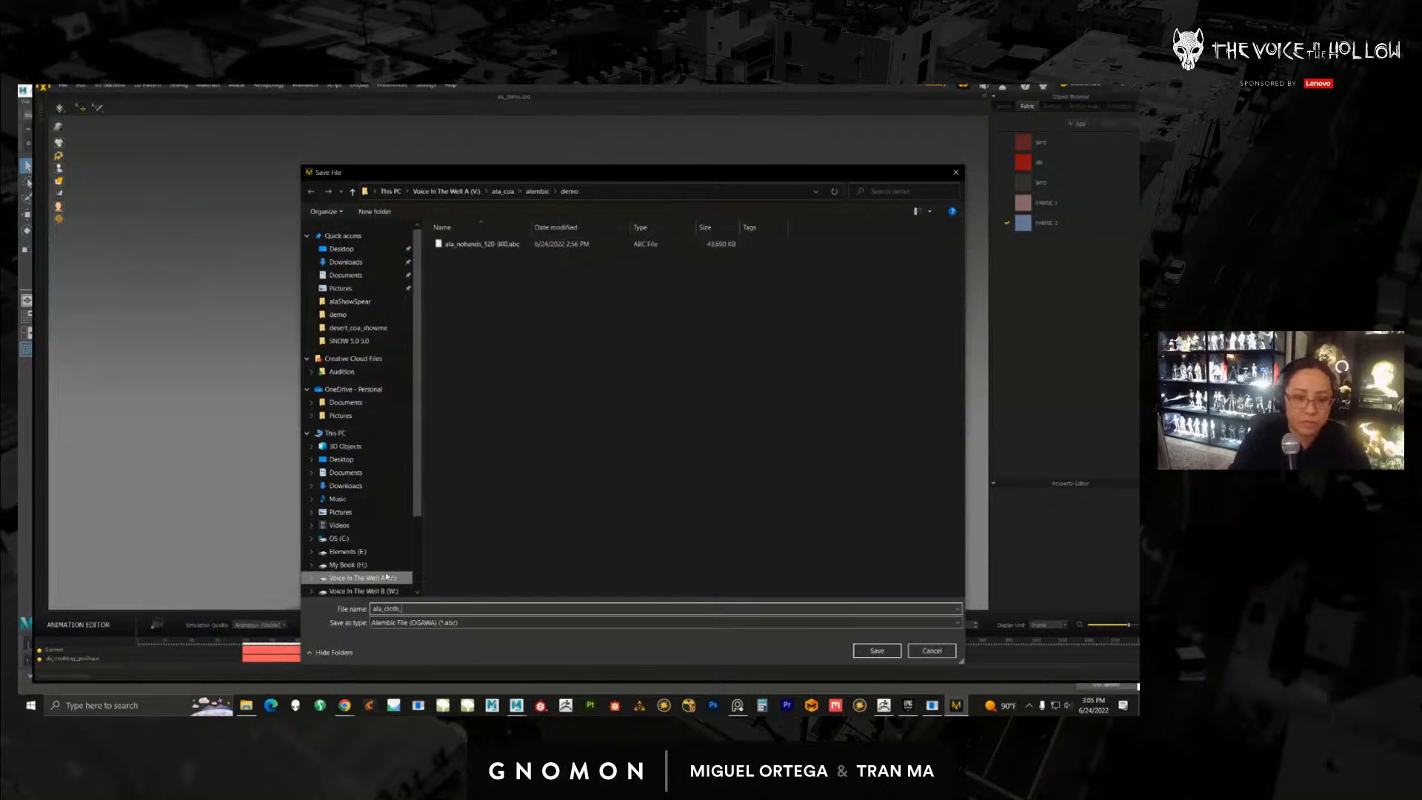
key(Return)
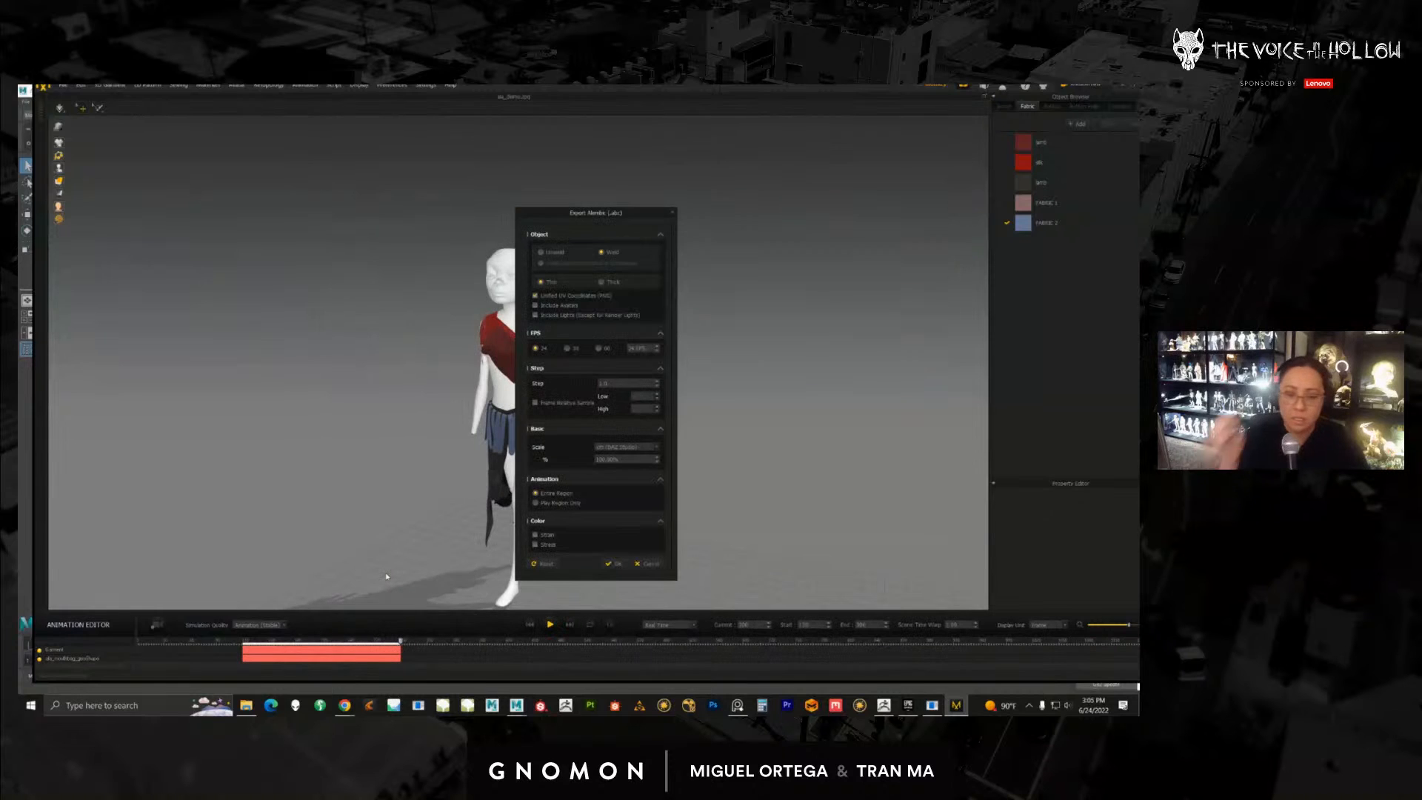
click(613, 566)
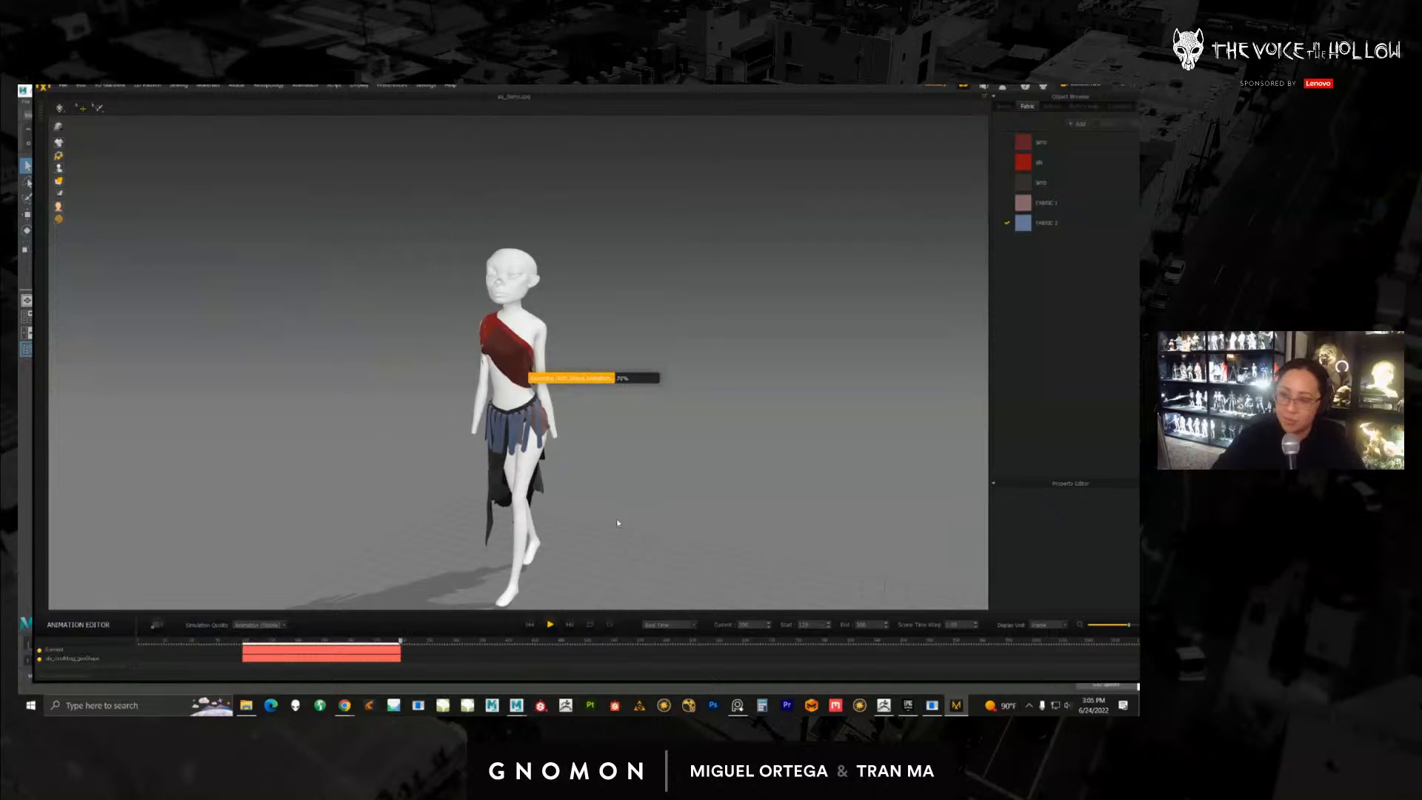
Step: Switch to the Maya scene with the animated character, clear the selection and open the Alembic import
mouse_move(516, 705)
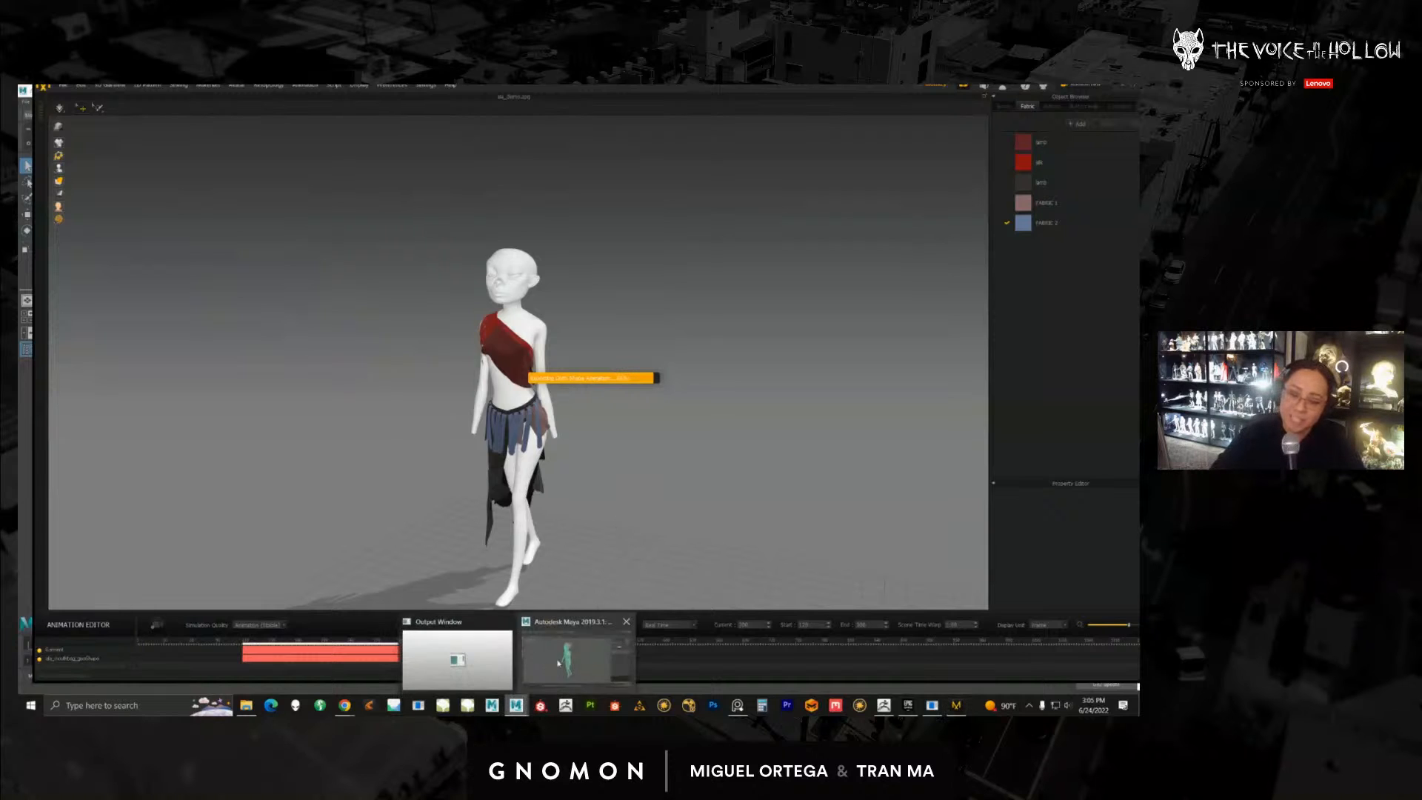
click(559, 662)
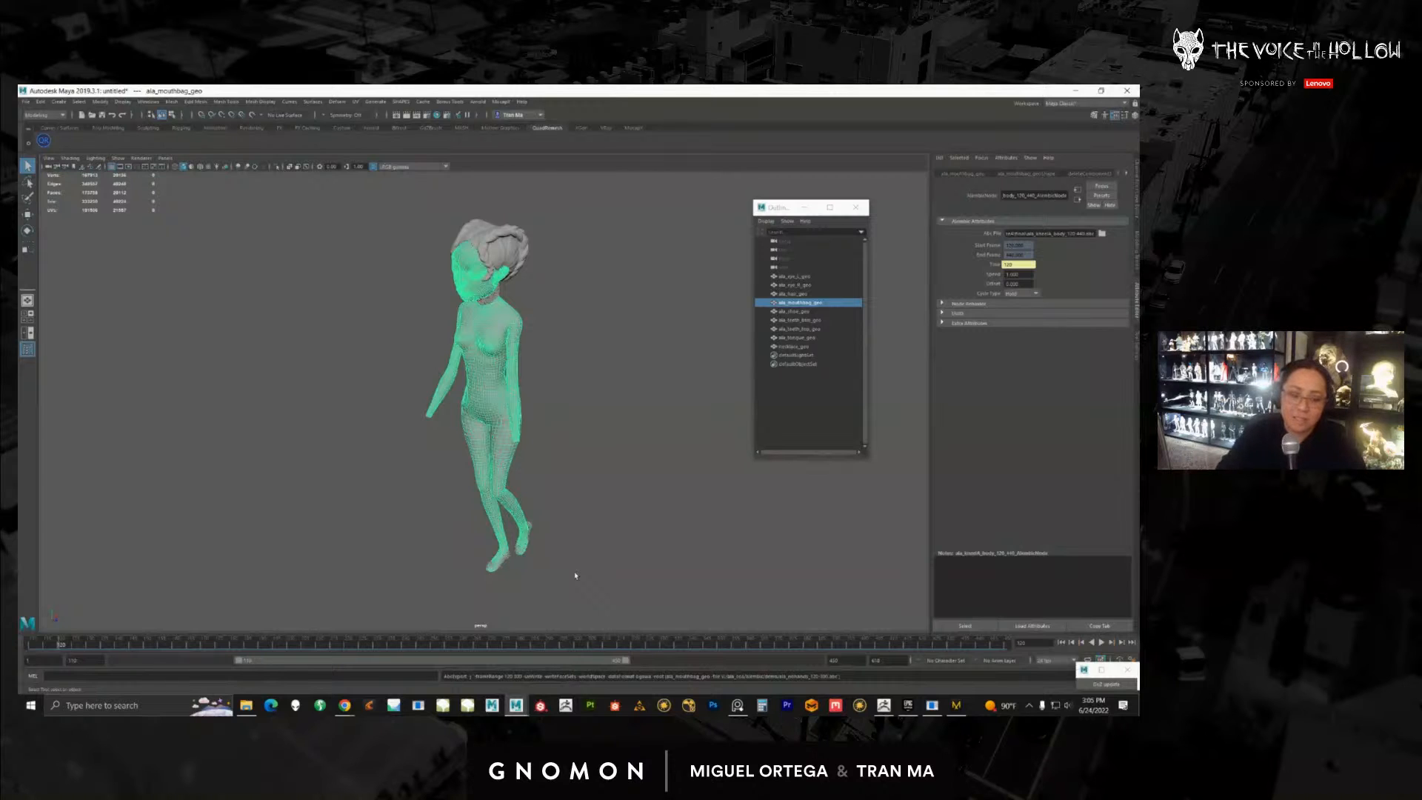
click(644, 416)
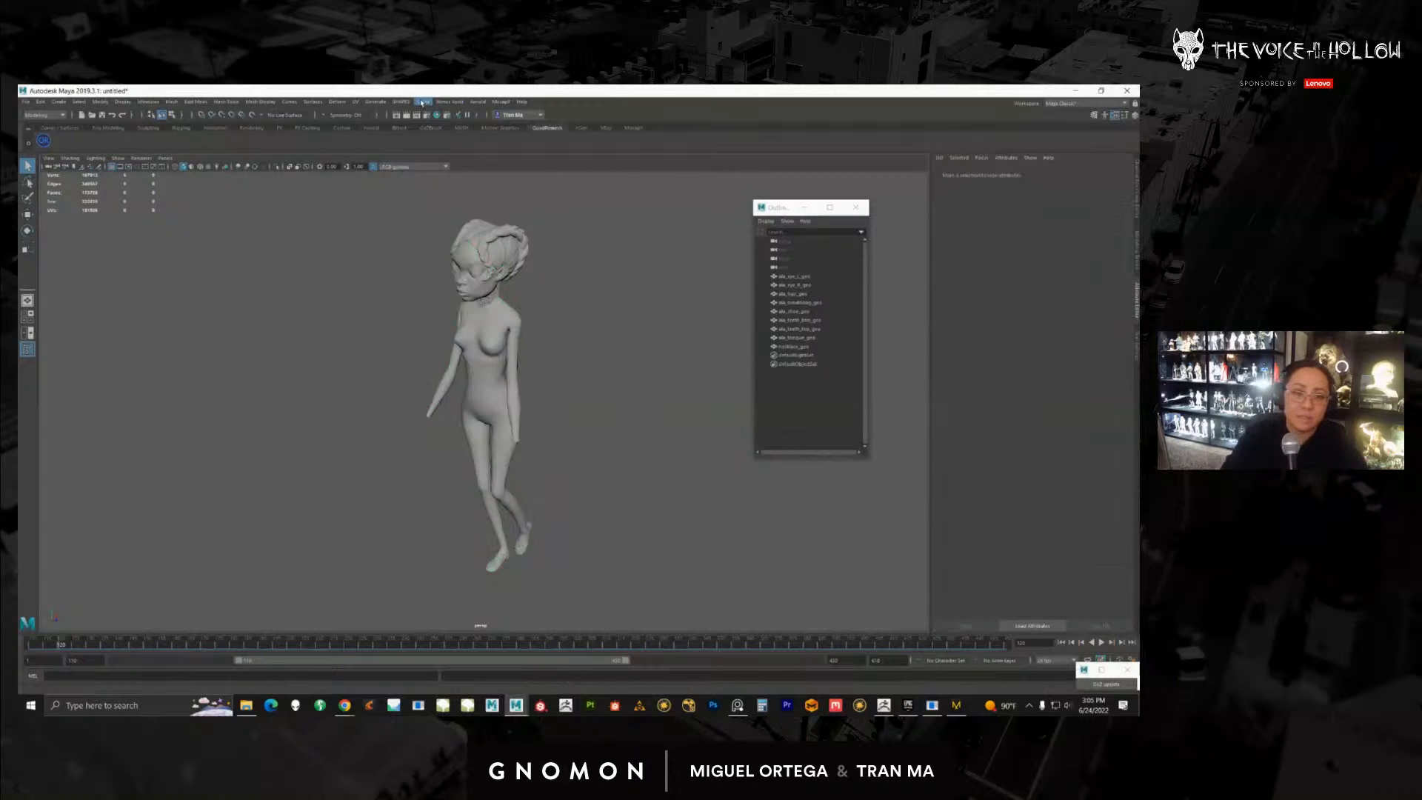
click(423, 101)
mouse_move(448, 121)
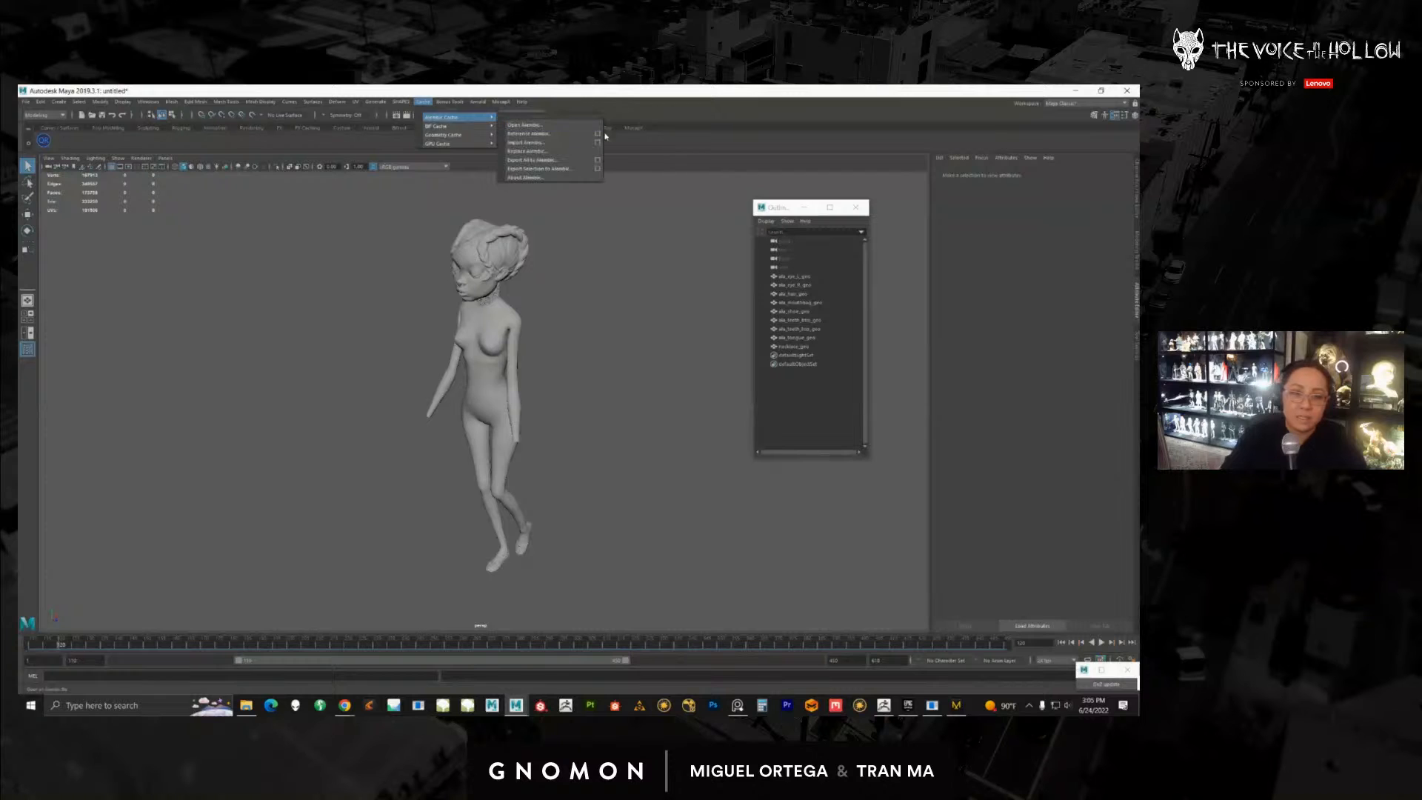
click(536, 142)
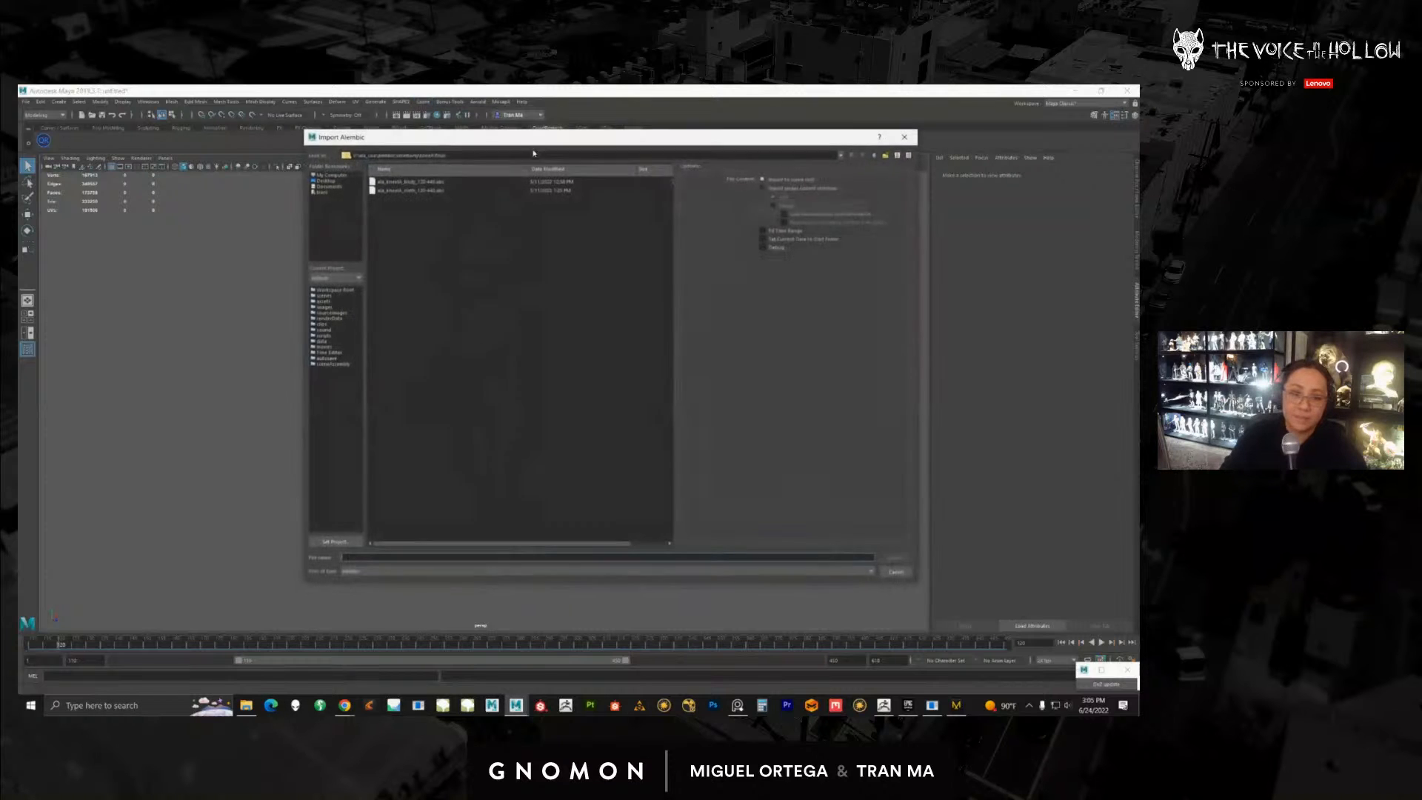
Step: Browse to the alembic demo folder and import ala_cloth.abc into the character scene
click(407, 193)
drag(502, 140, 525, 181)
click(898, 197)
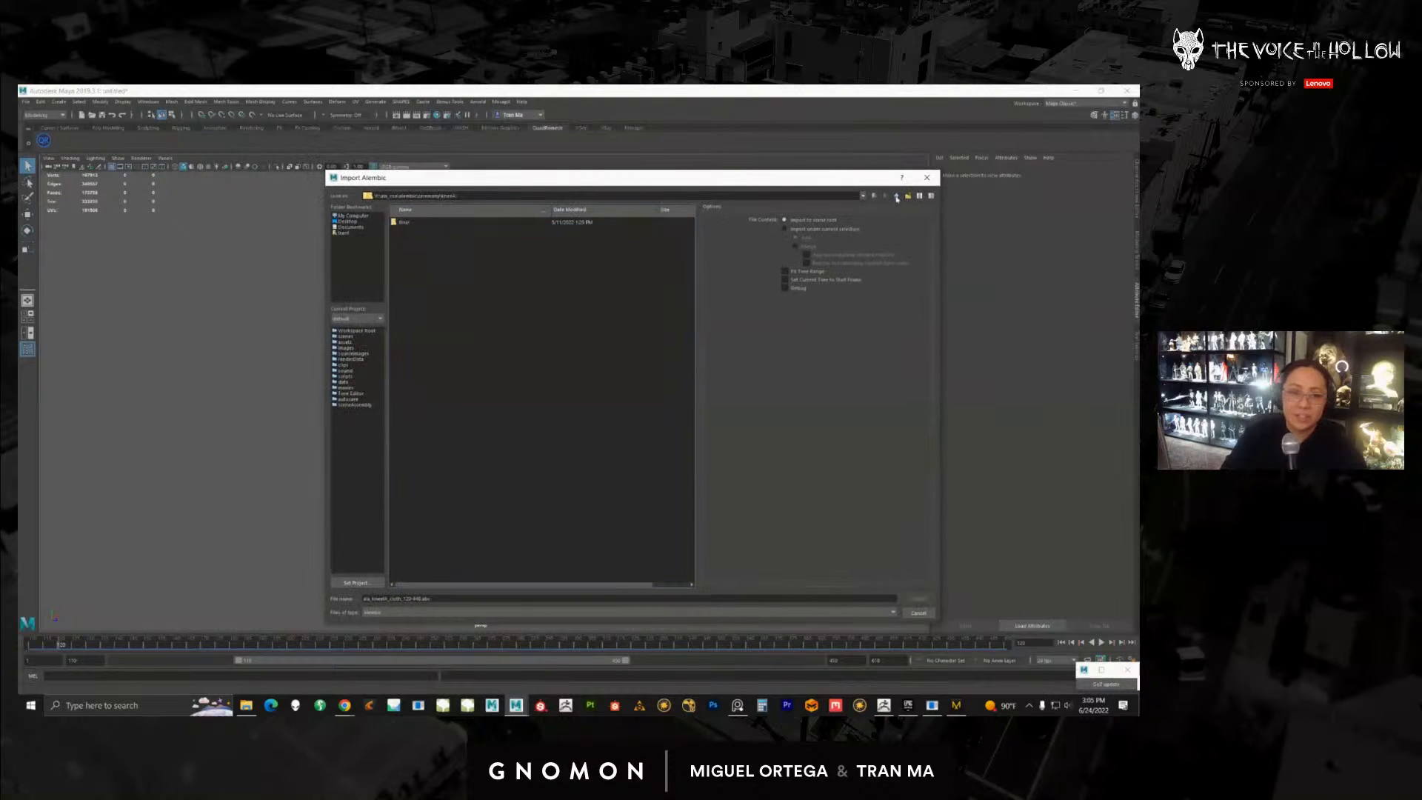
click(896, 196)
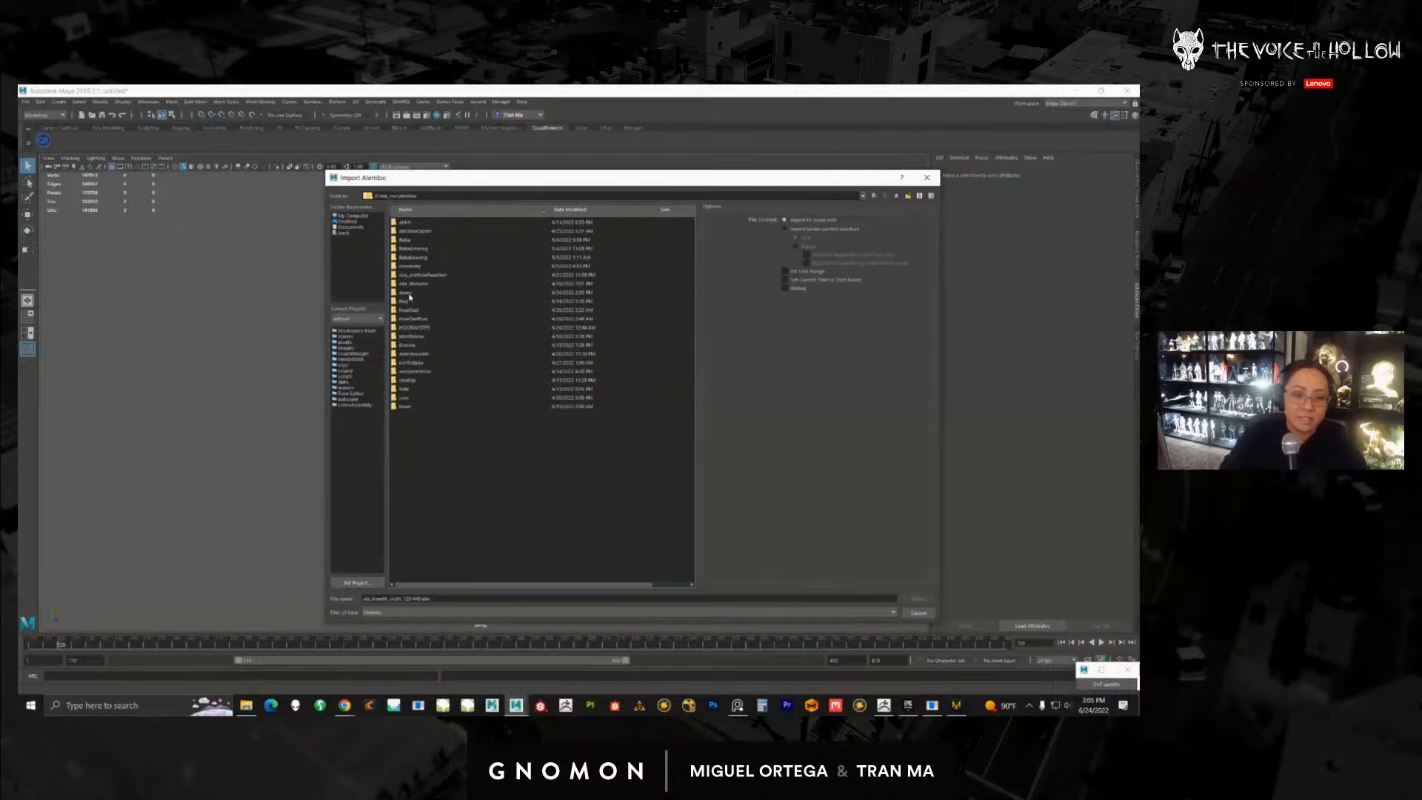
double_click(407, 293)
click(445, 222)
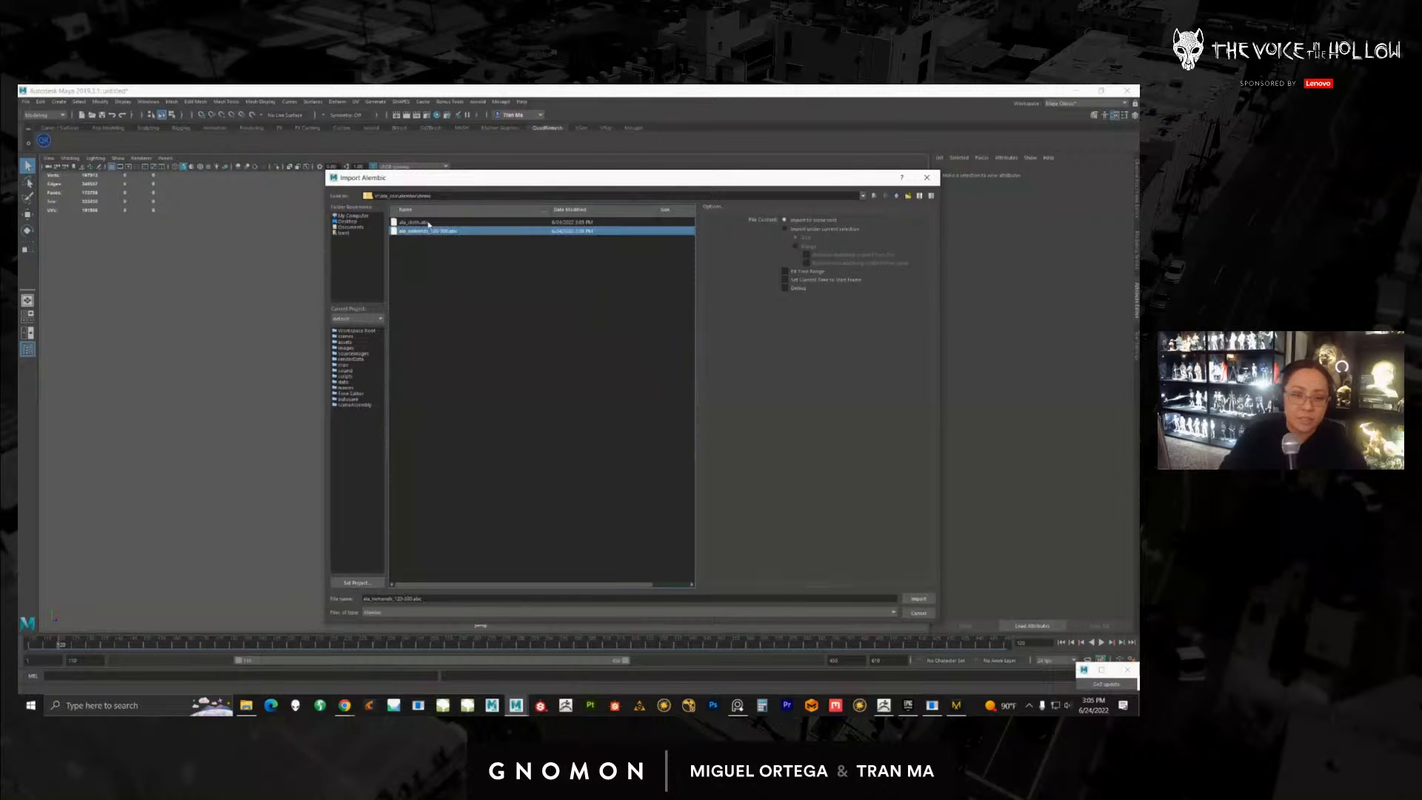
click(918, 598)
click(508, 429)
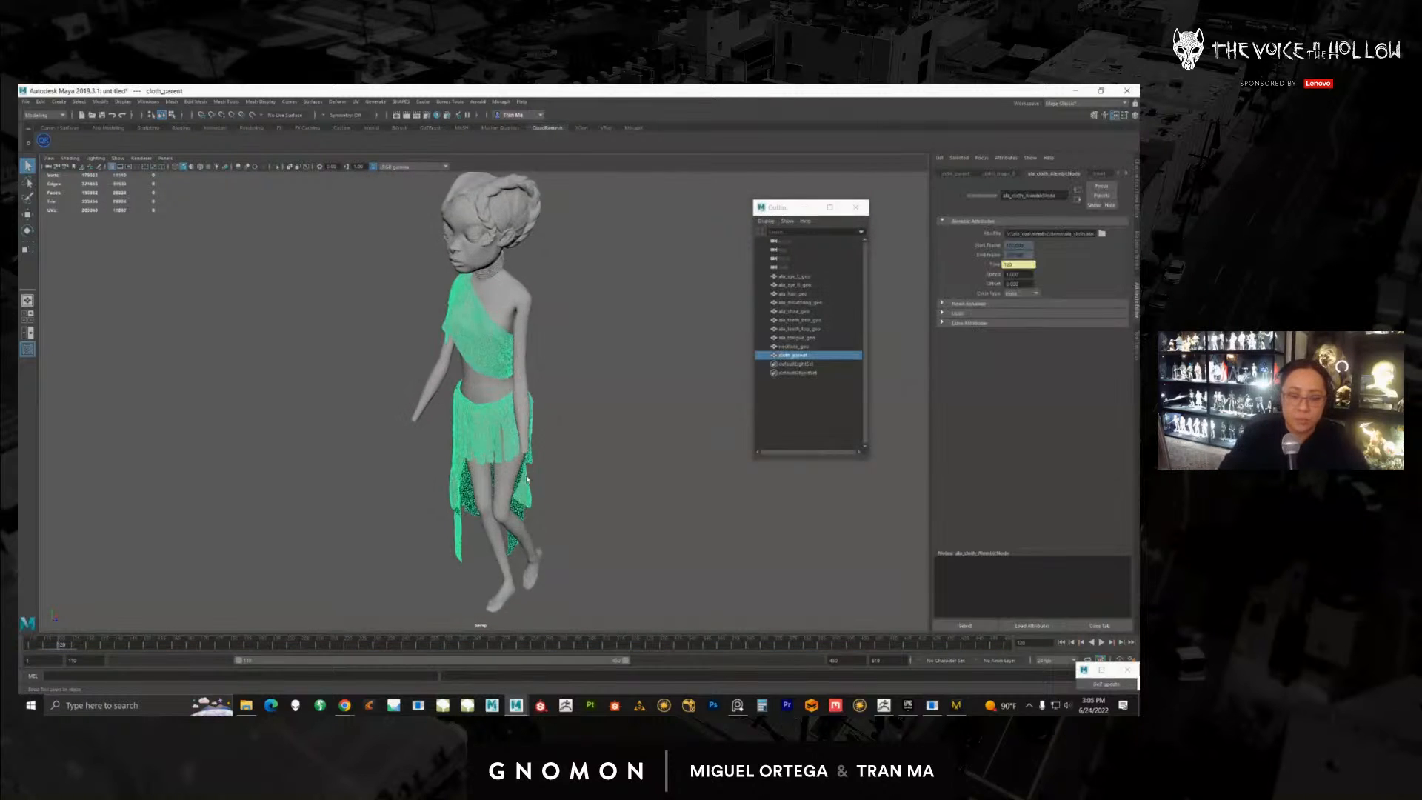
Step: Examine the imported clothing's UV layout in the UV Editor, close it and view the garment on the character from the front
alt+drag(508, 430, 415, 466)
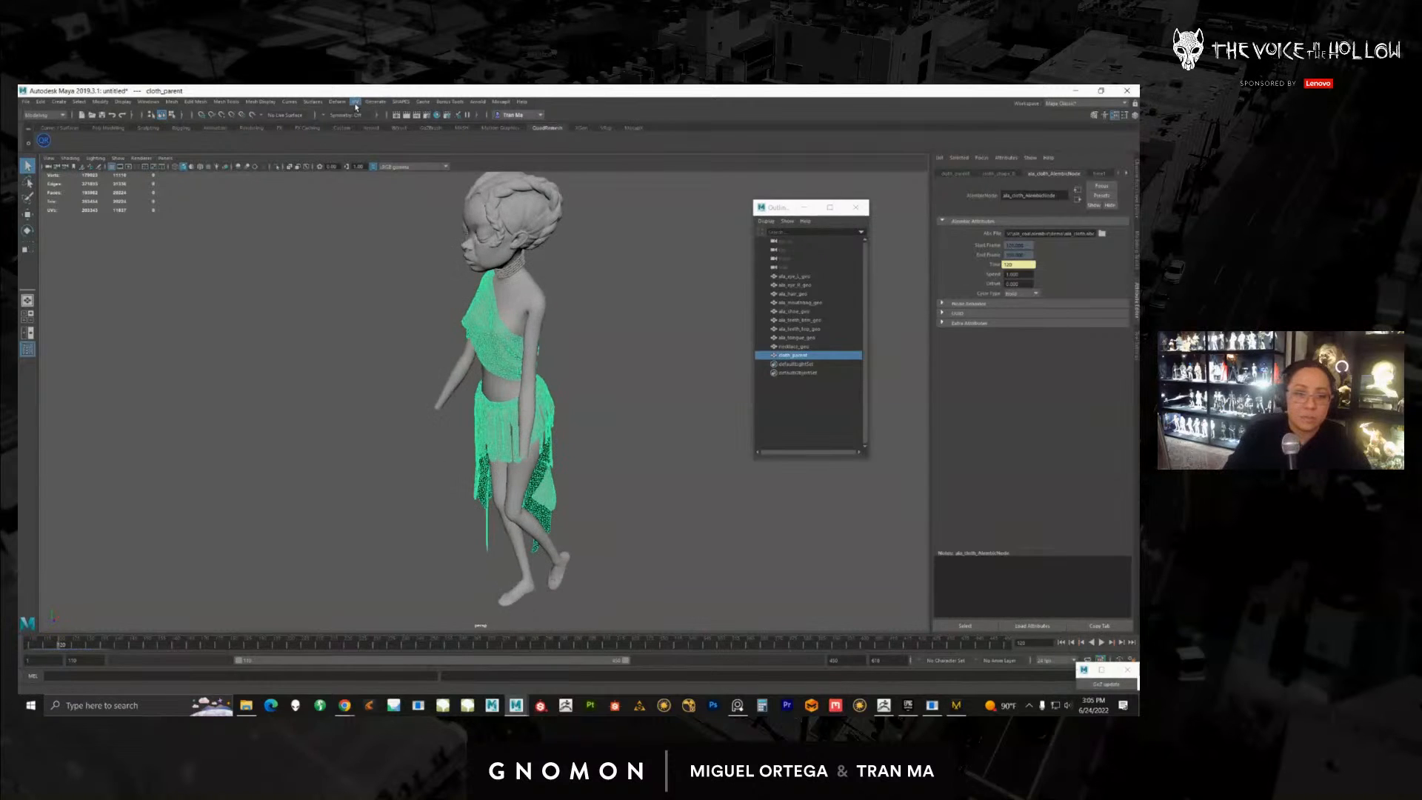
click(355, 102)
click(377, 117)
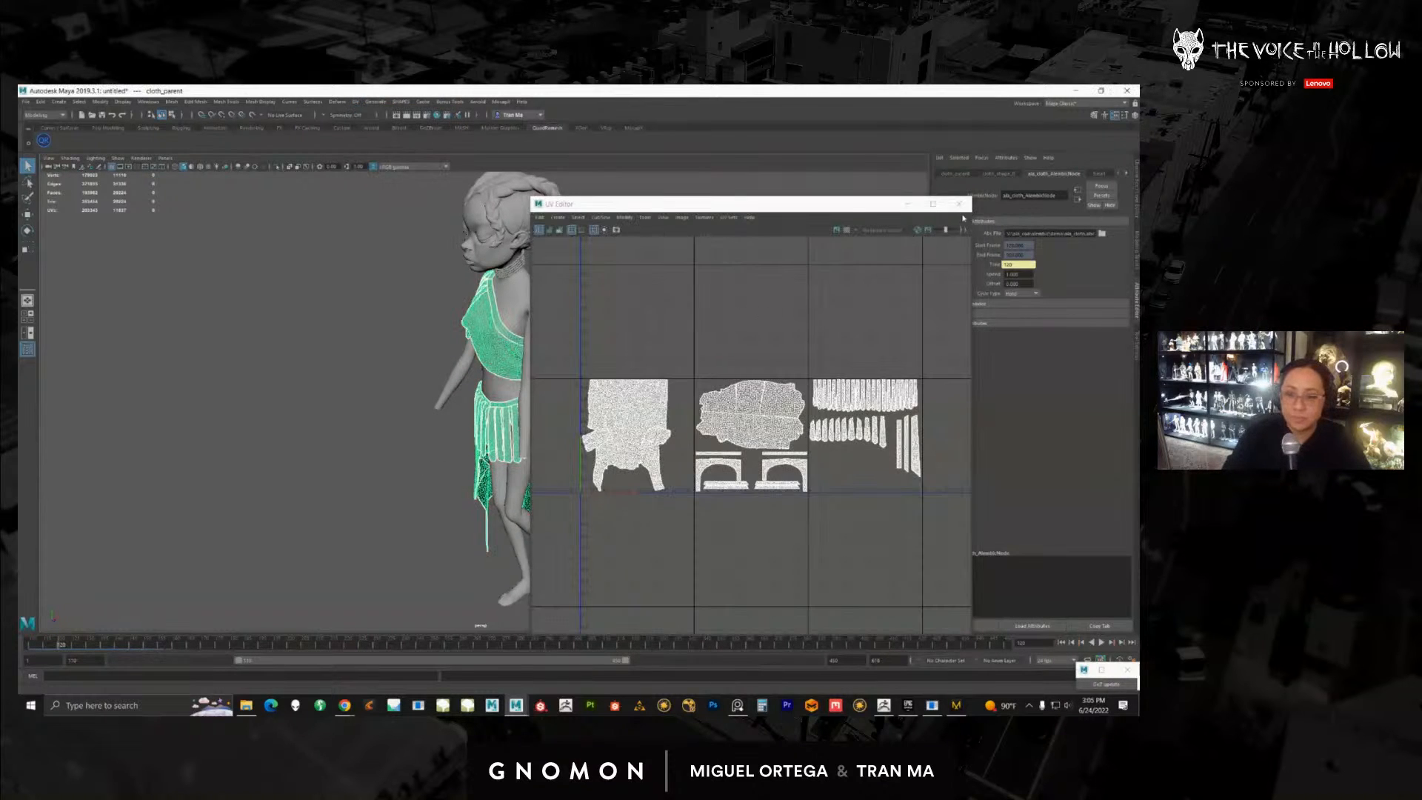
click(959, 204)
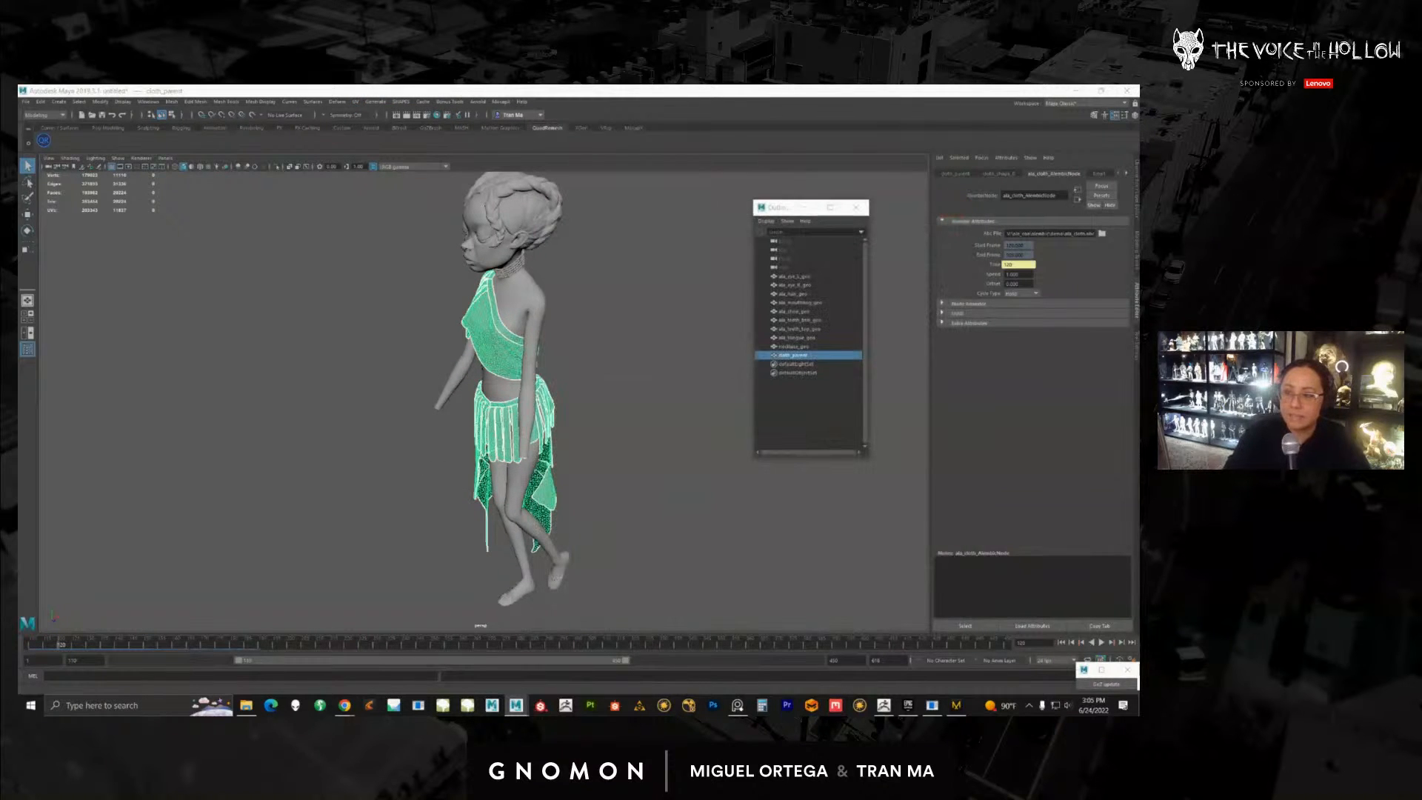
drag(1139, 208, 716, 206)
click(799, 208)
alt+drag(466, 357, 541, 365)
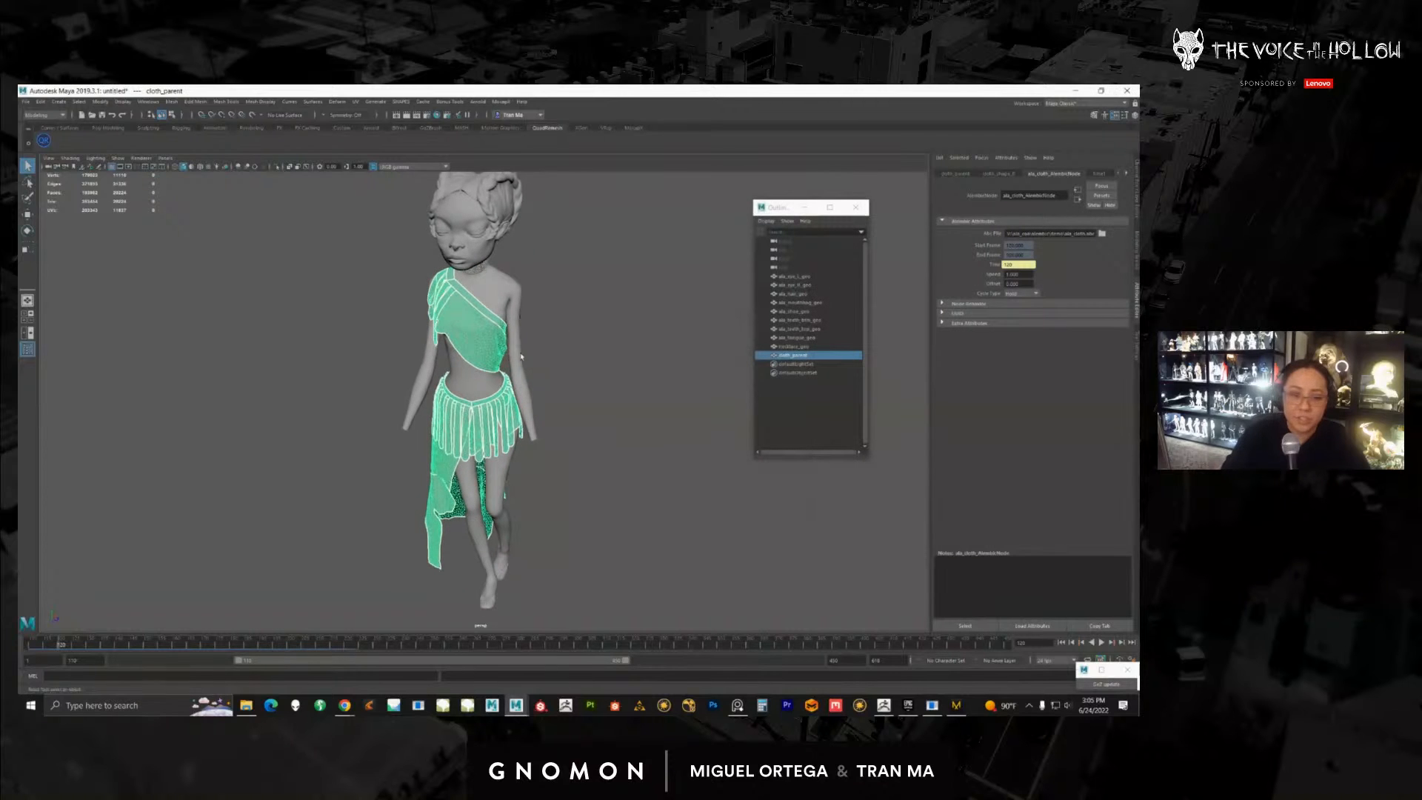
Step: Open Hypershade, create three new Lambert materials and arrange their nodes and shading groups in rows in the work area
click(342, 128)
click(60, 140)
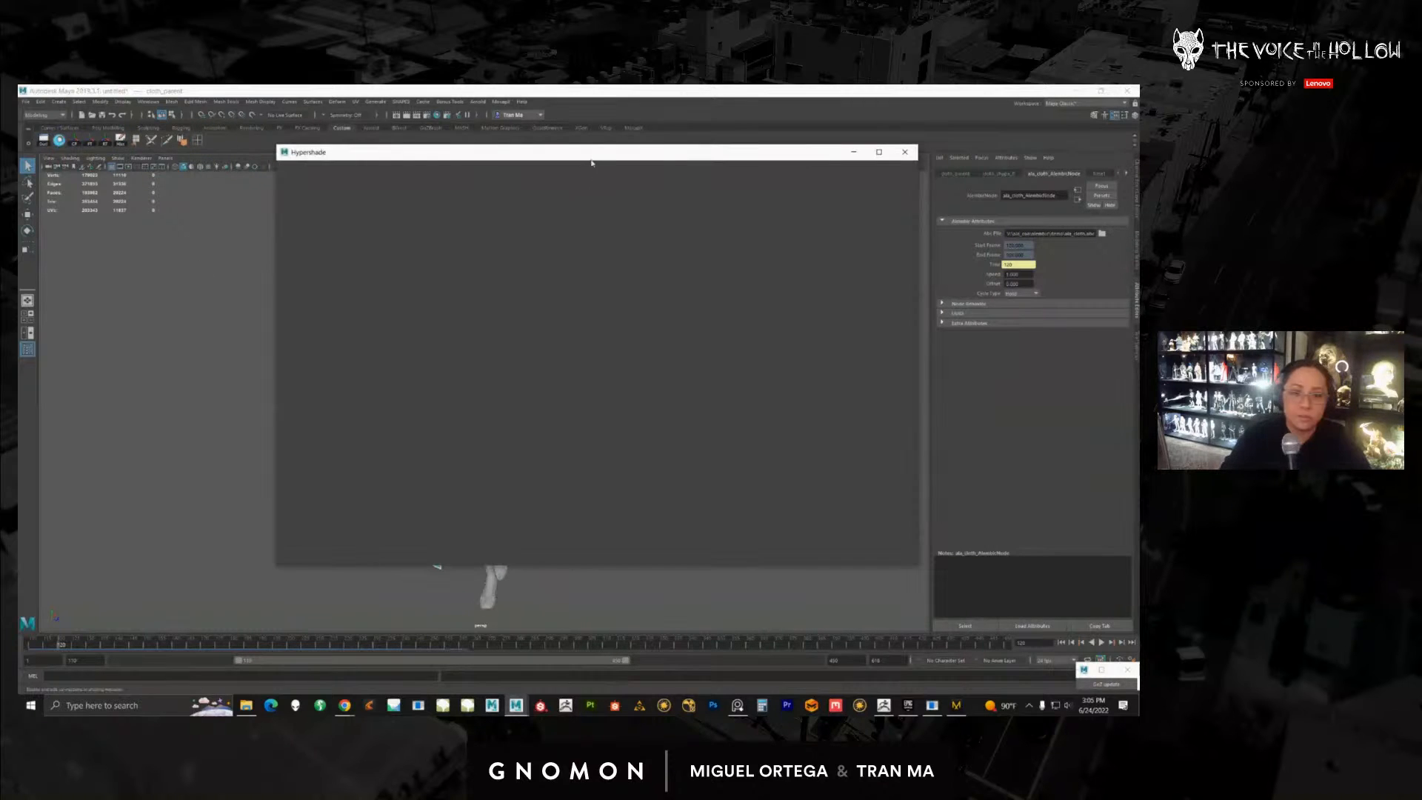
drag(591, 157, 871, 199)
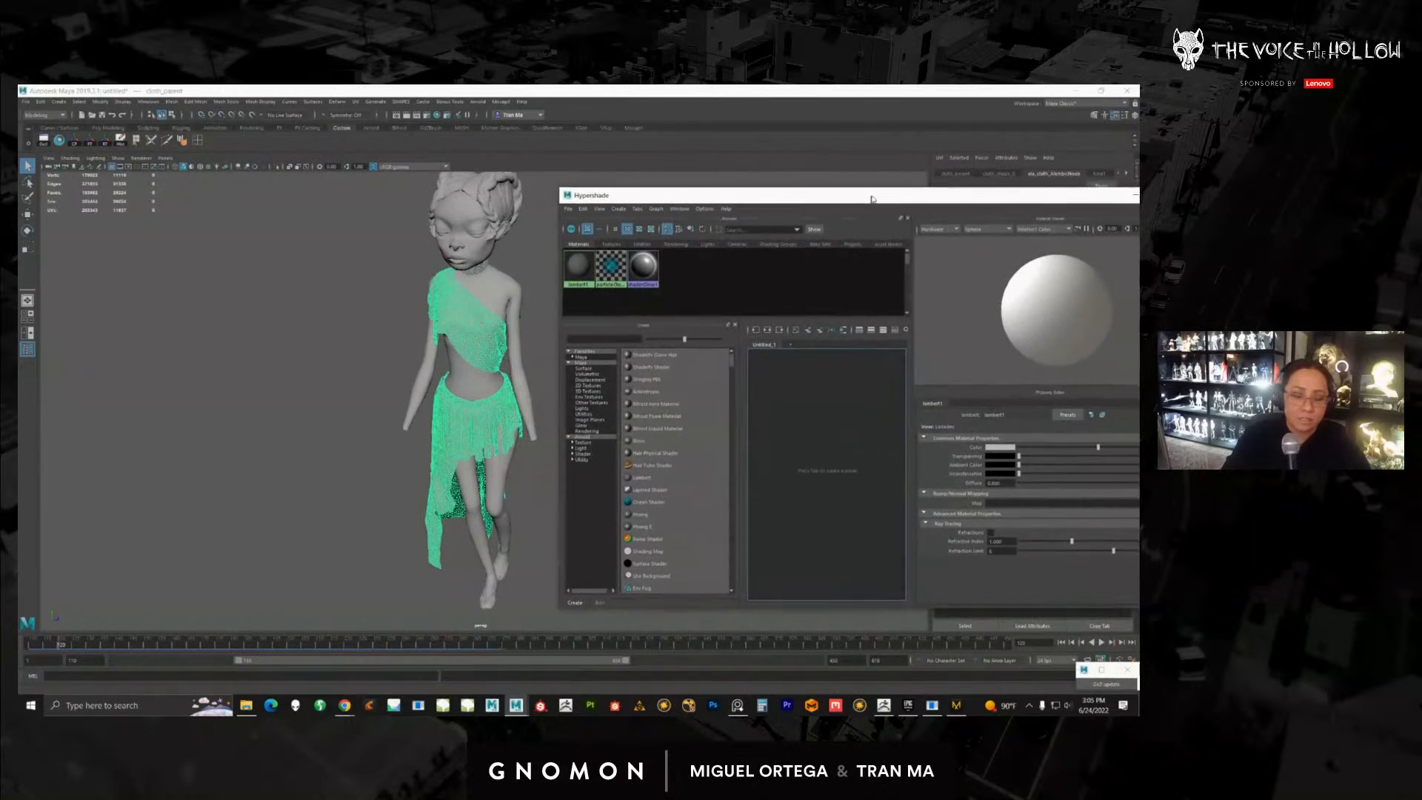
click(632, 465)
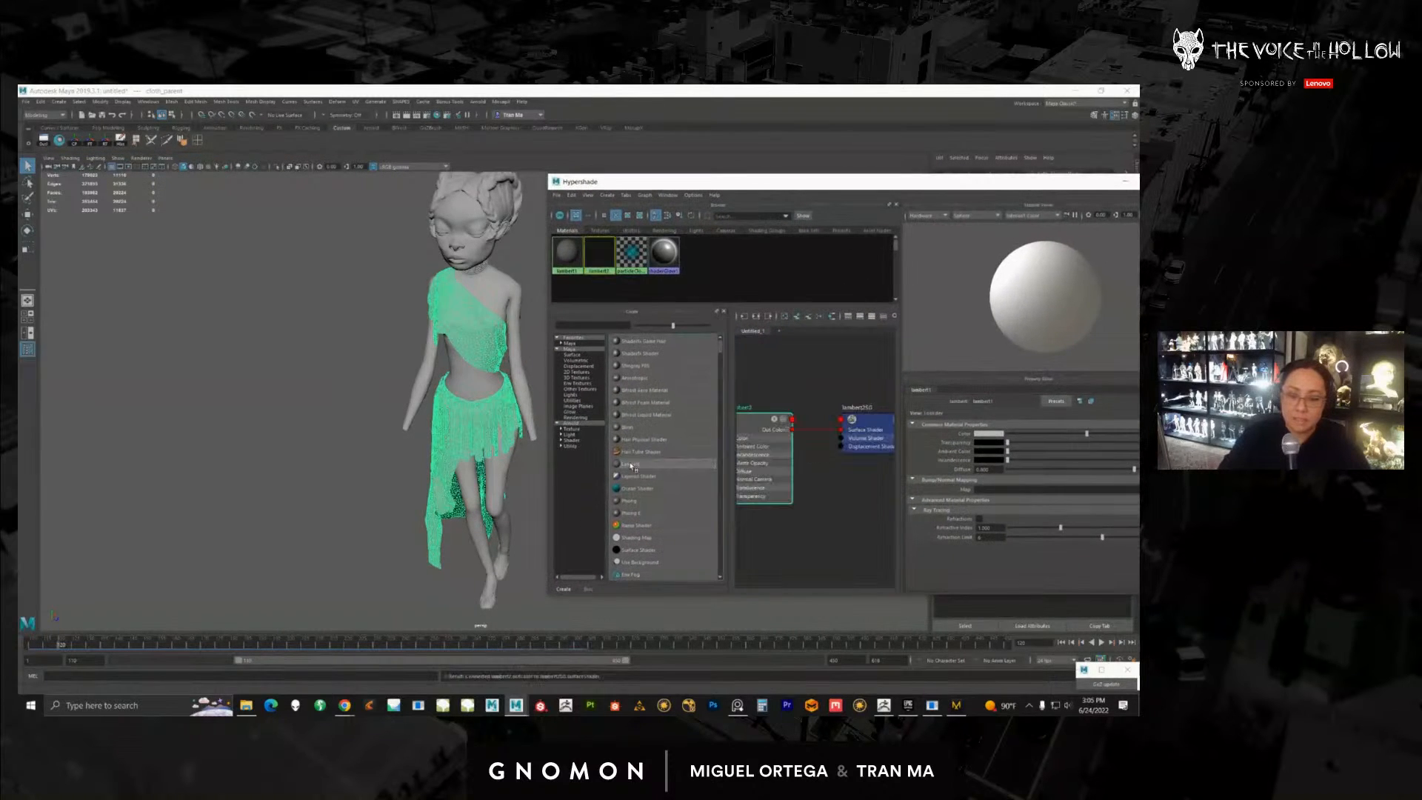
click(632, 464)
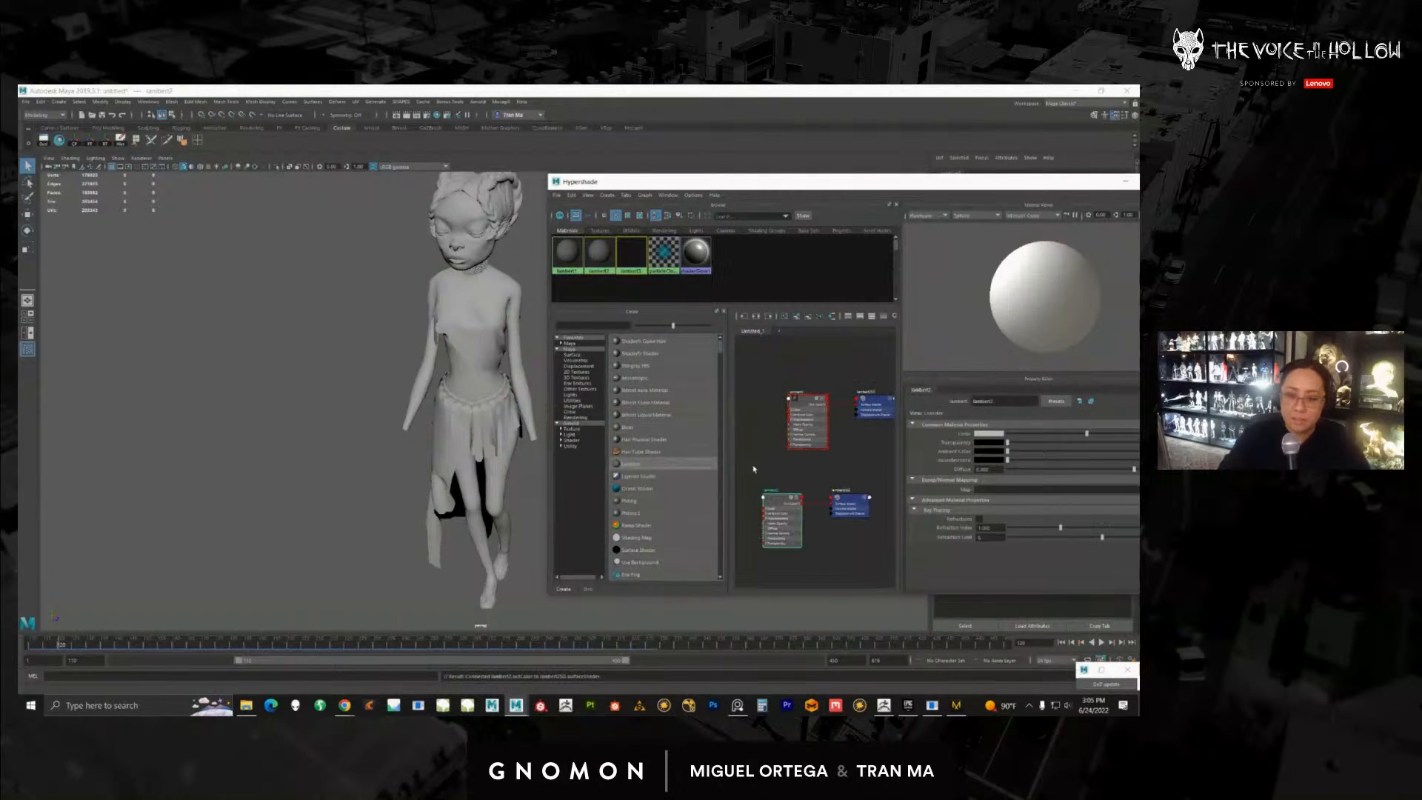
alt+middle_drag(754, 469, 740, 450)
drag(850, 494, 851, 495)
drag(812, 465, 843, 436)
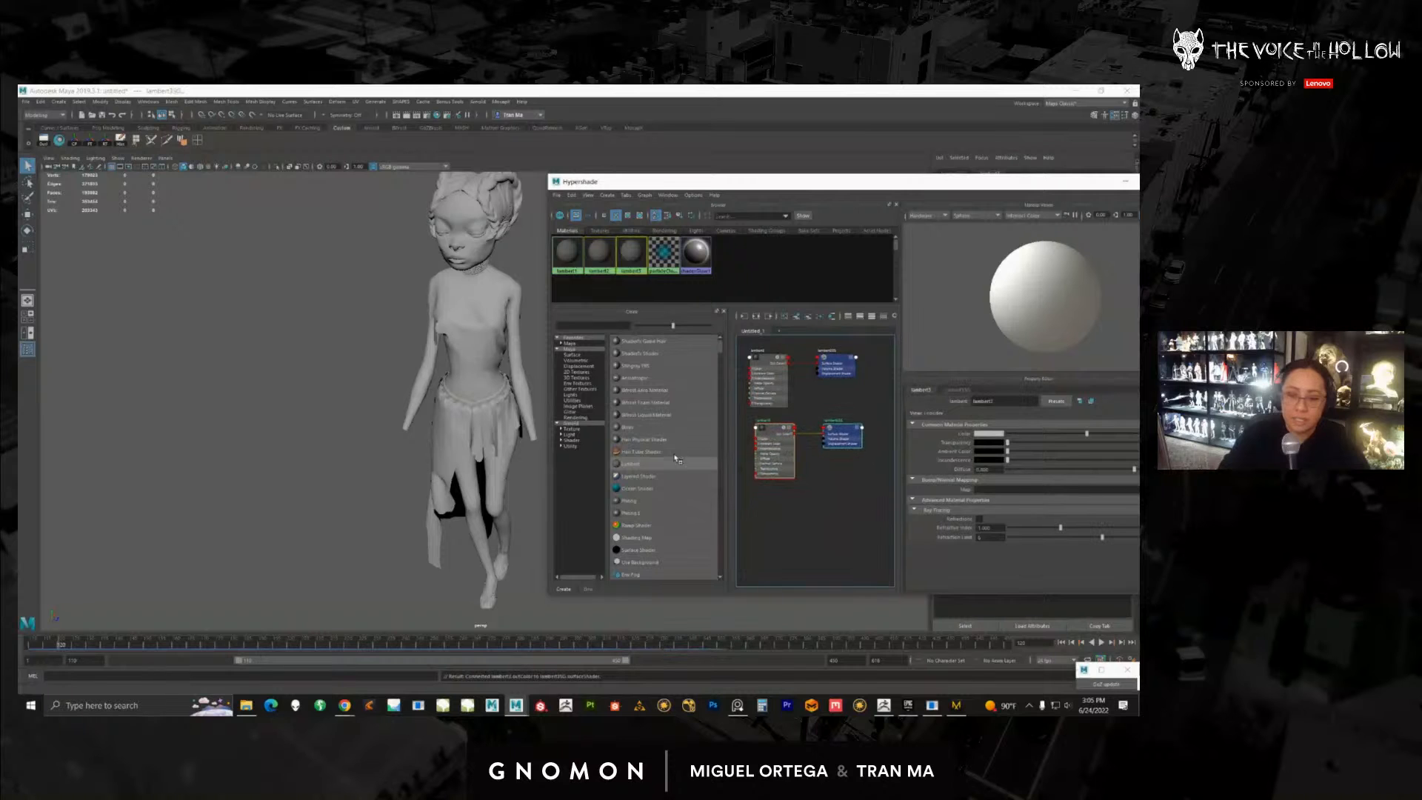
click(635, 465)
drag(807, 524, 852, 531)
drag(850, 522, 837, 511)
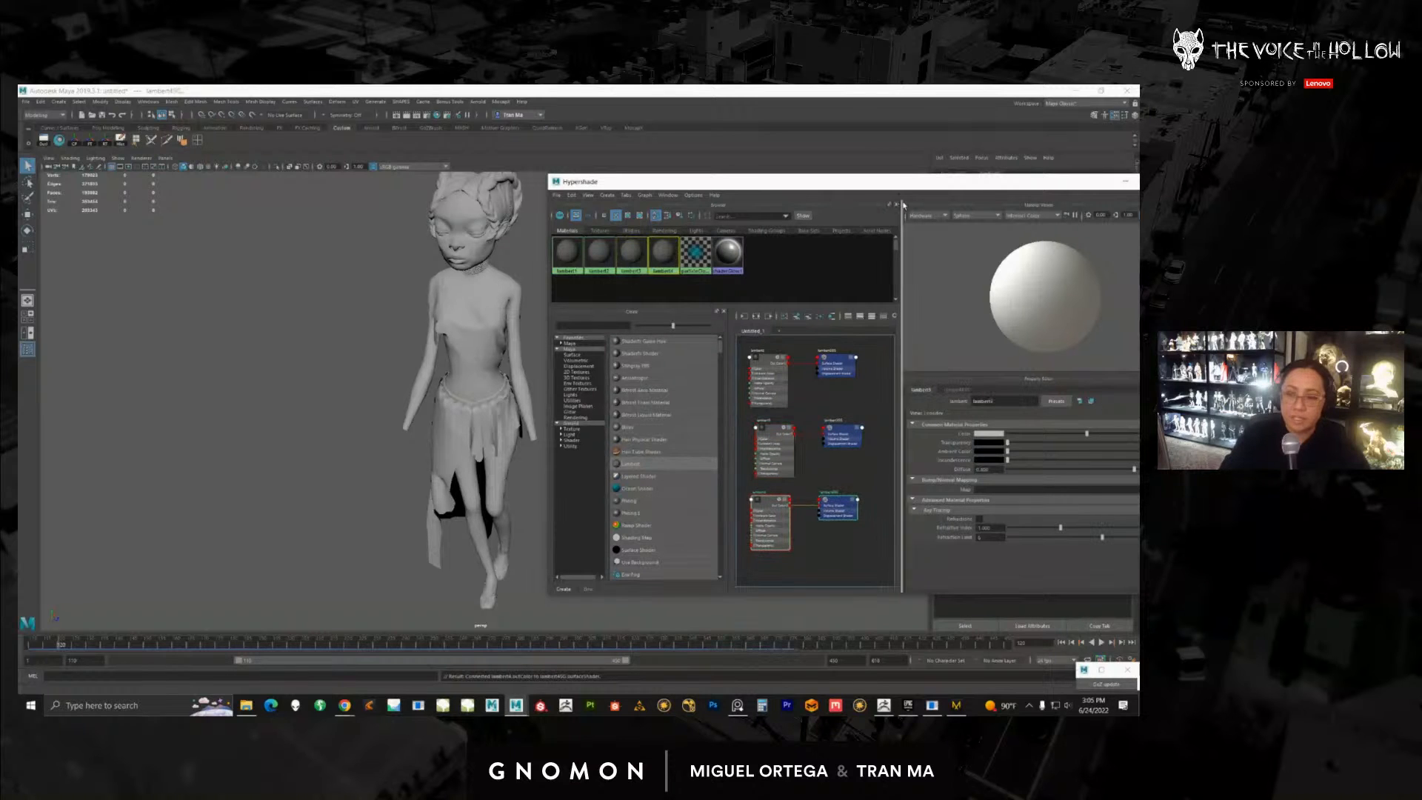
Step: Enlarge the Hypershade work area and rename the first new Lambert's shading group as alaclothing_1
drag(918, 182, 783, 192)
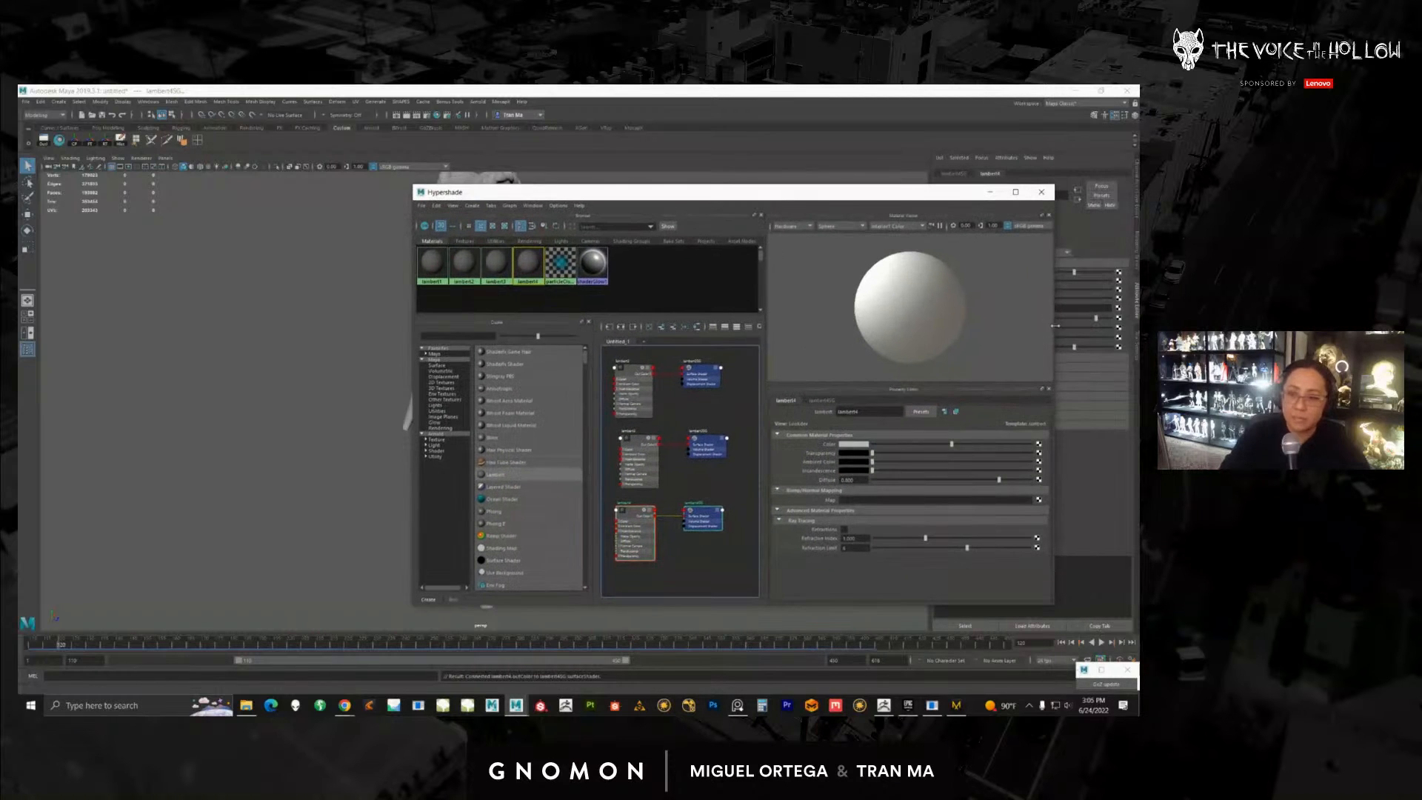
drag(1056, 323, 1111, 323)
scroll(740, 472, up, 5)
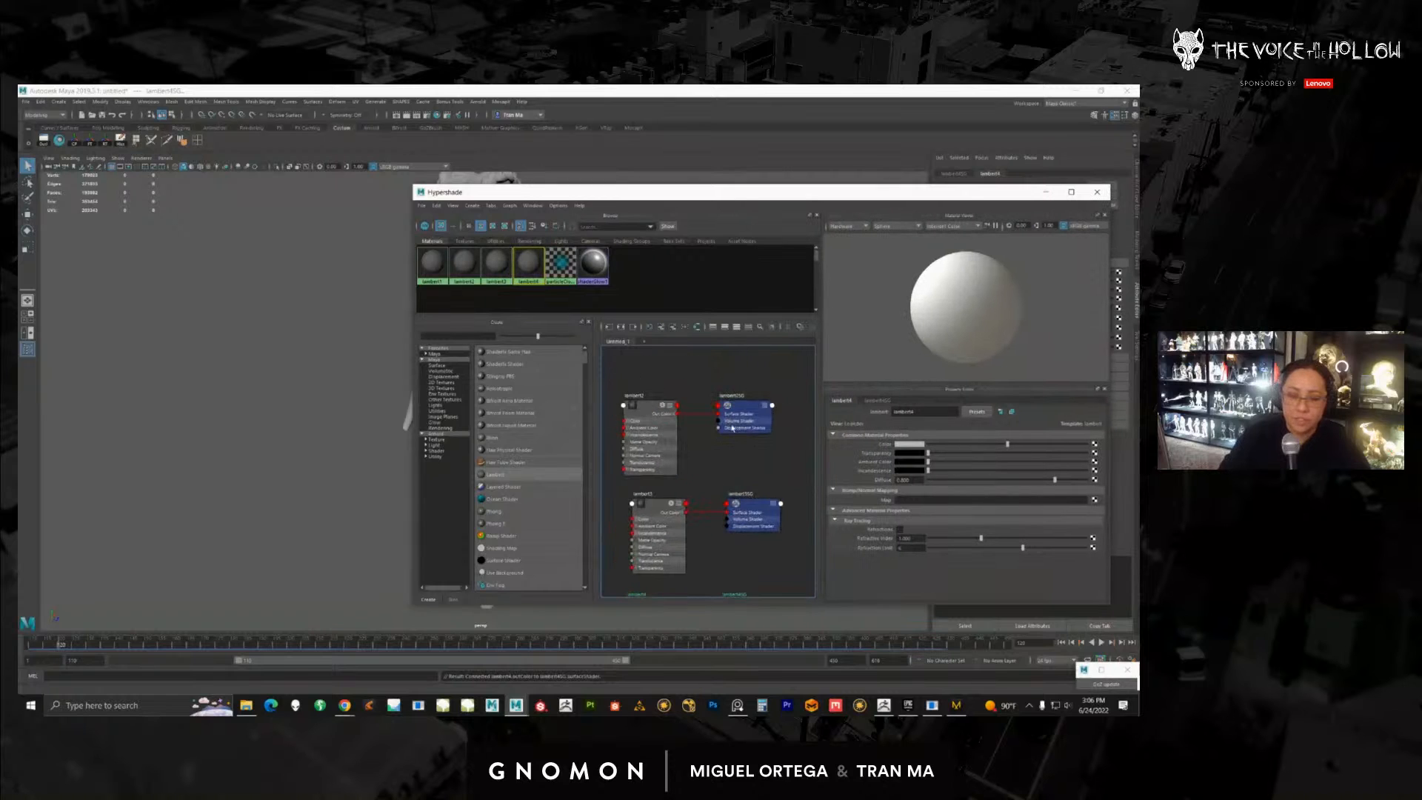
alt+right_drag(741, 471, 749, 471)
click(755, 400)
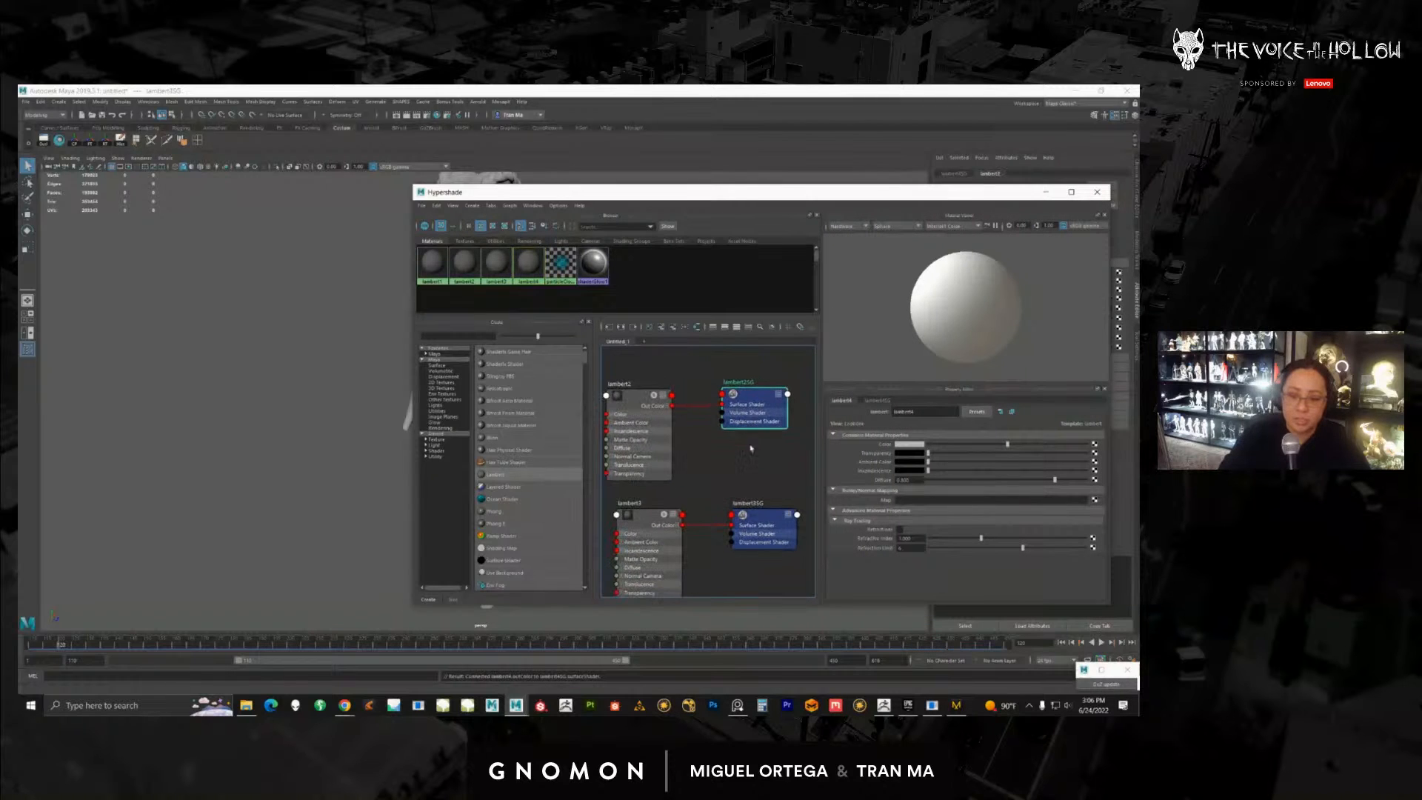
alt+right_drag(757, 416, 796, 450)
drag(930, 411, 865, 414)
text(aisdothing_1)
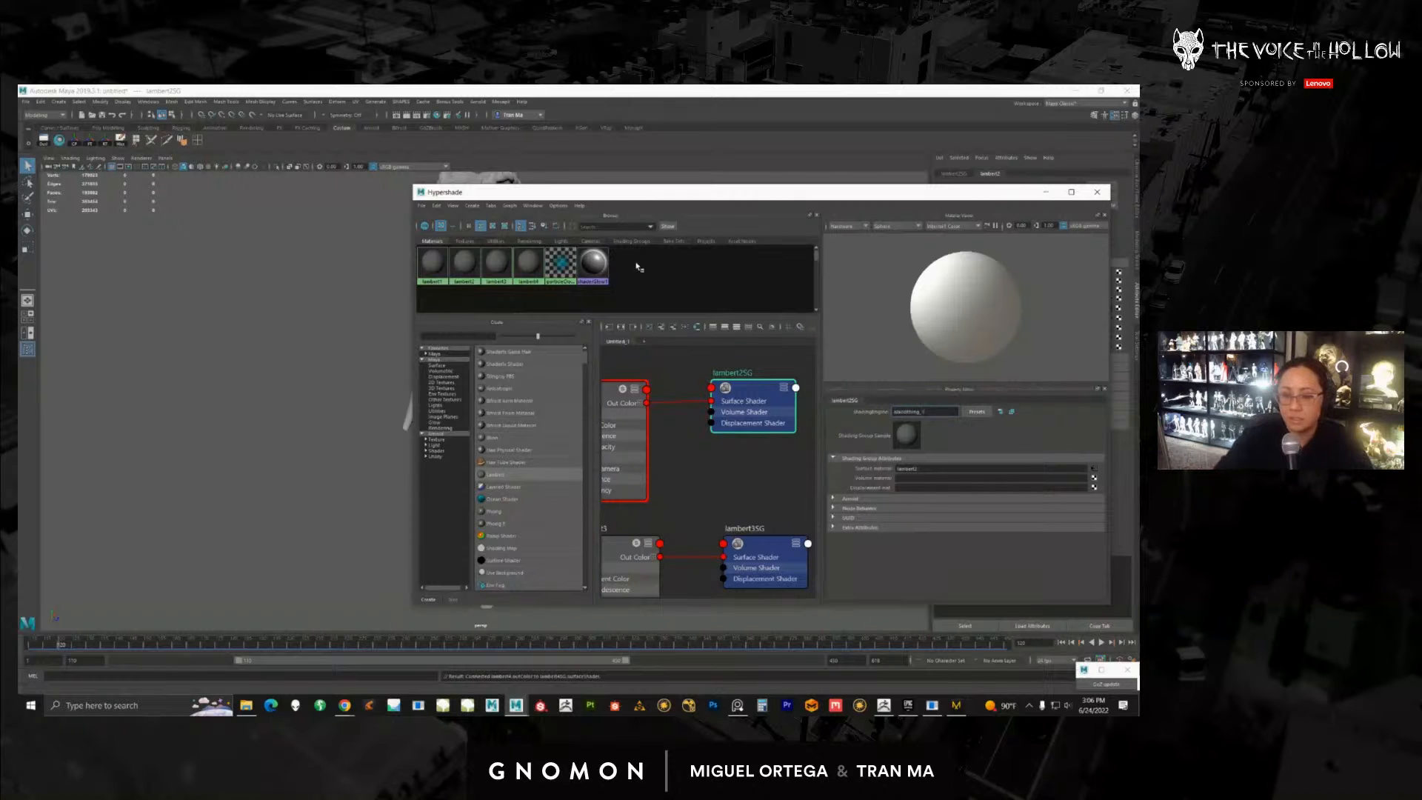
Step: Copy the first shading group's name and rename the second Lambert's shading group as alaclothing_2
alt+middle_drag(760, 467, 753, 442)
drag(944, 414, 855, 447)
key(ctrl+c)
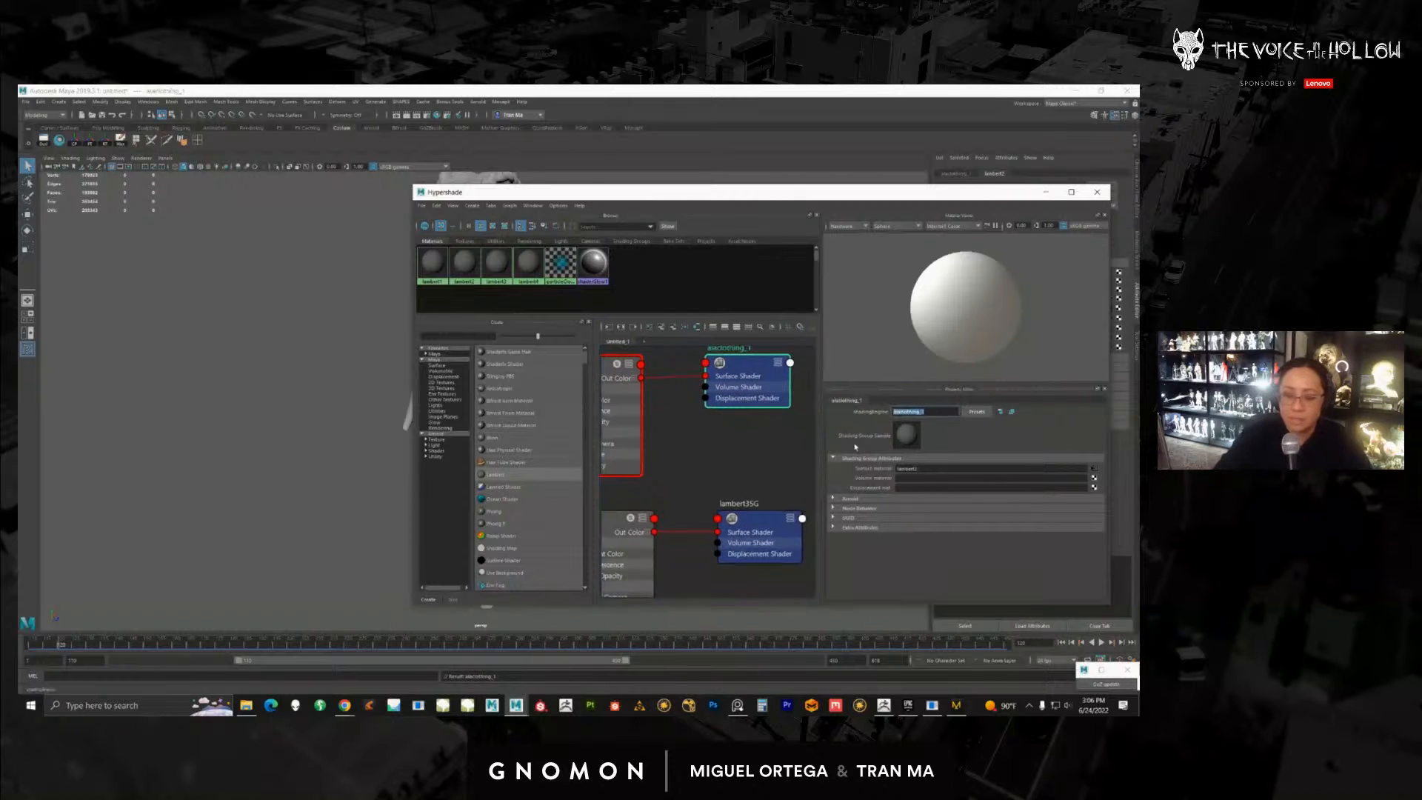
click(755, 539)
drag(924, 411, 902, 409)
key(BackSpace)
text(2)
alt+middle_drag(726, 545, 726, 473)
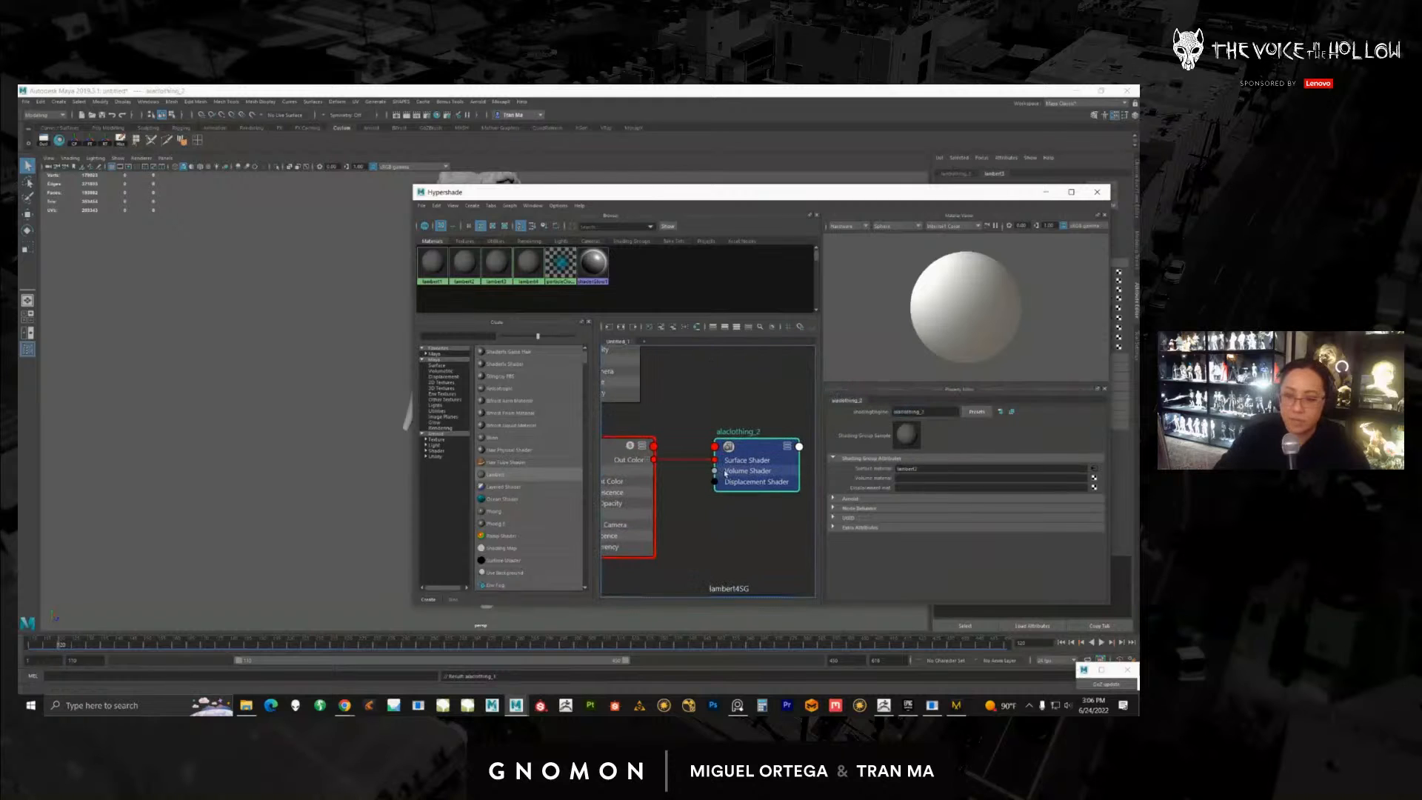
Step: Rename the third Lambert's shading group as alaclothing_3
alt+middle_drag(729, 576, 705, 476)
click(722, 522)
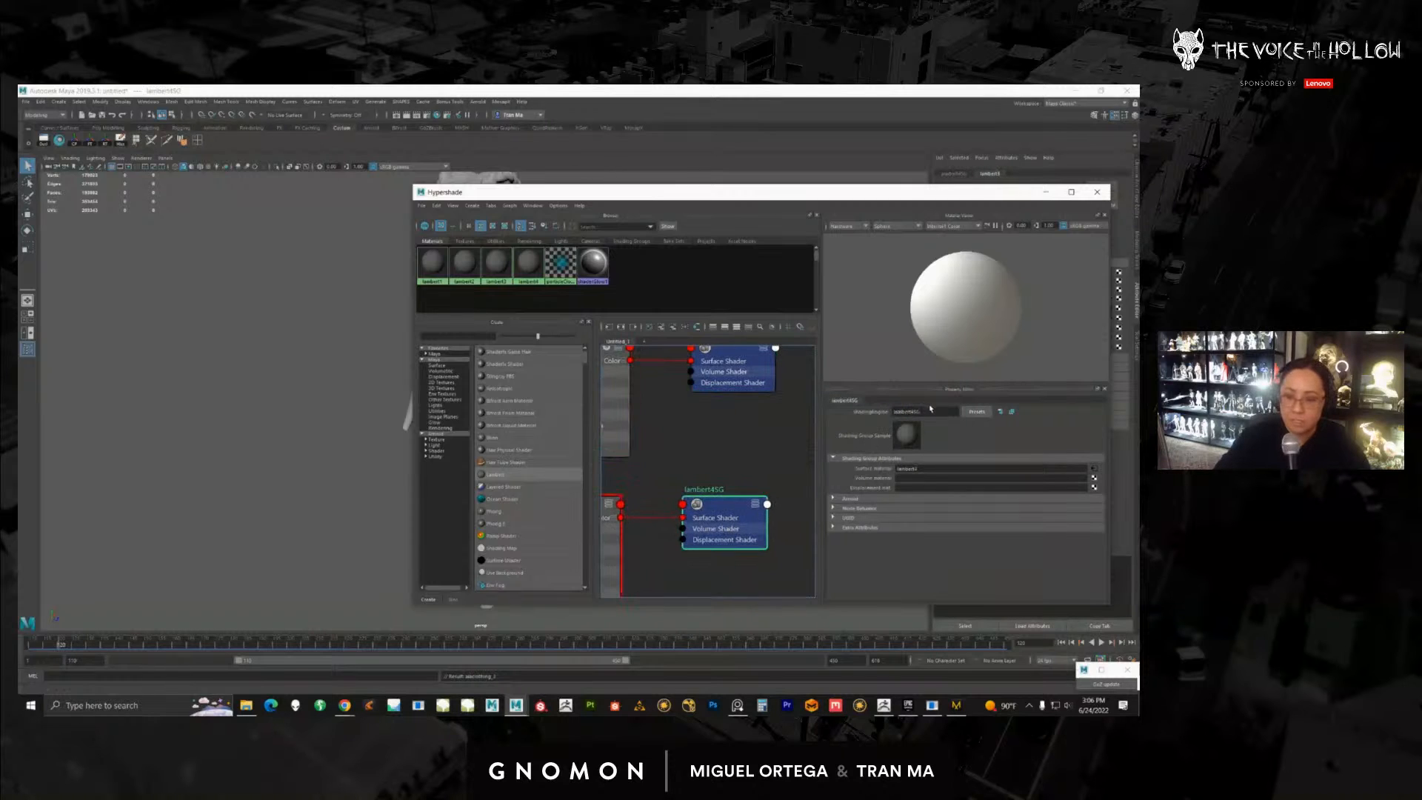
drag(930, 409, 892, 410)
key(ctrl+v)
click(750, 459)
Step: Set the color of the Lambert feeding shading group alaclothing_1 to red
alt+middle_drag(707, 448, 744, 504)
alt+right_drag(744, 504, 702, 450)
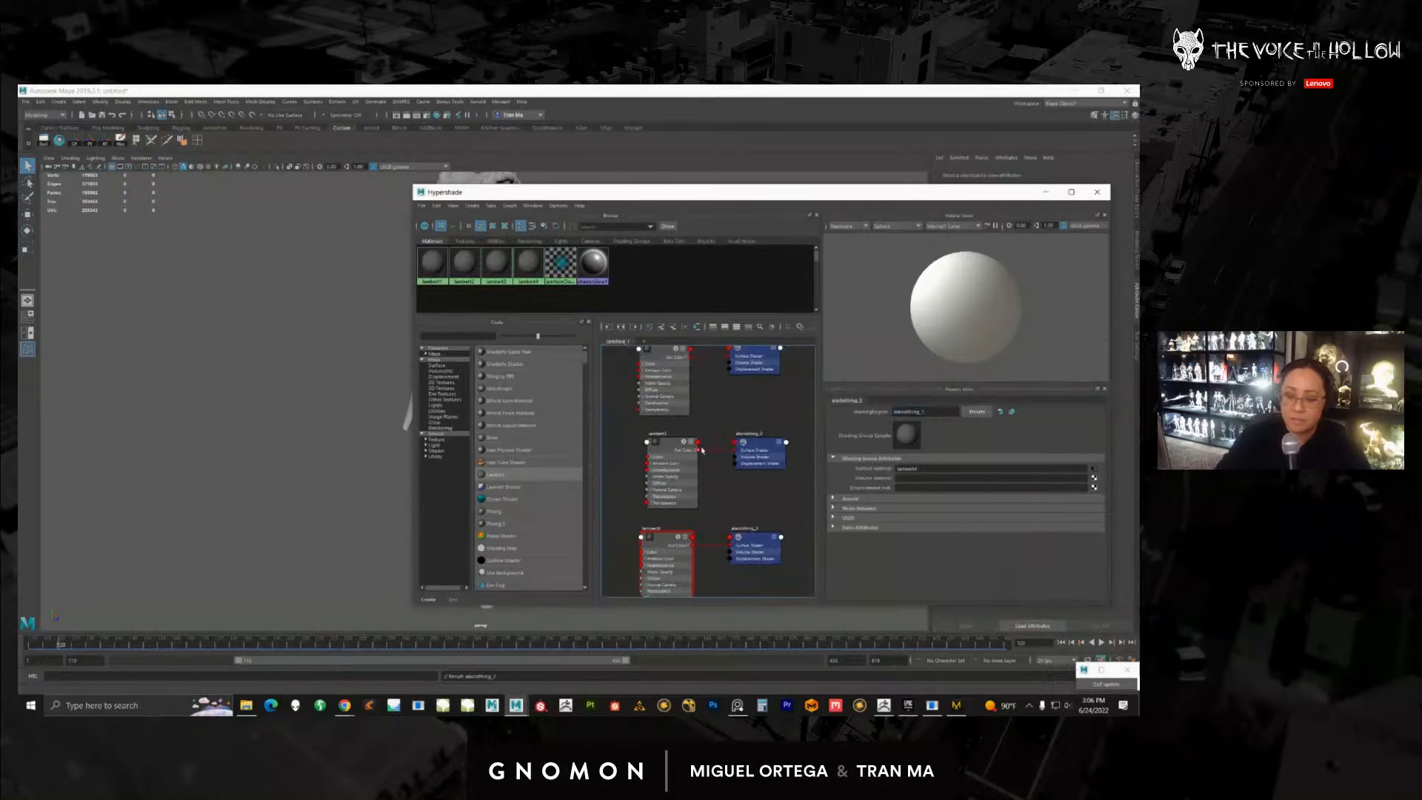
alt+middle_drag(702, 411, 692, 451)
click(663, 409)
alt+middle_drag(754, 490, 778, 449)
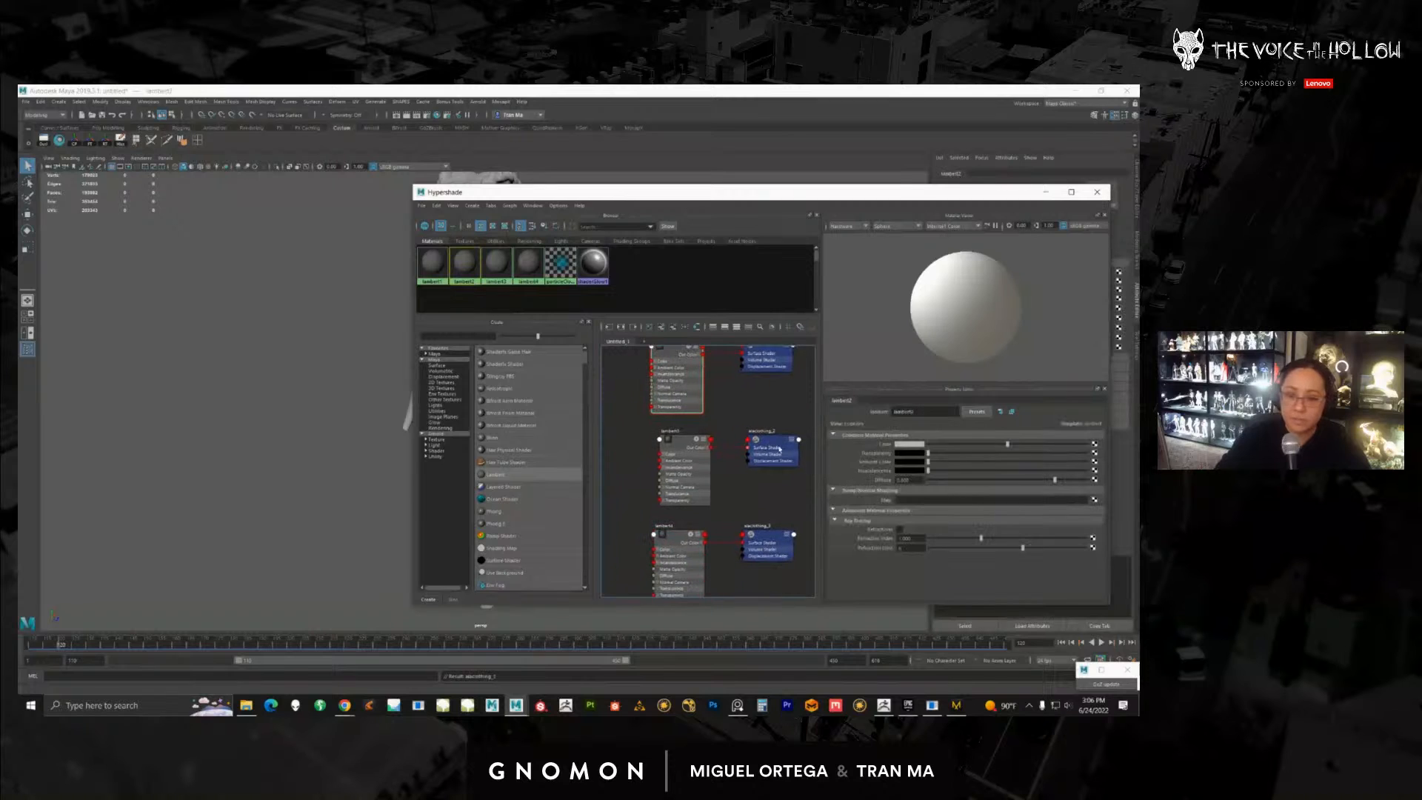
click(909, 444)
click(985, 451)
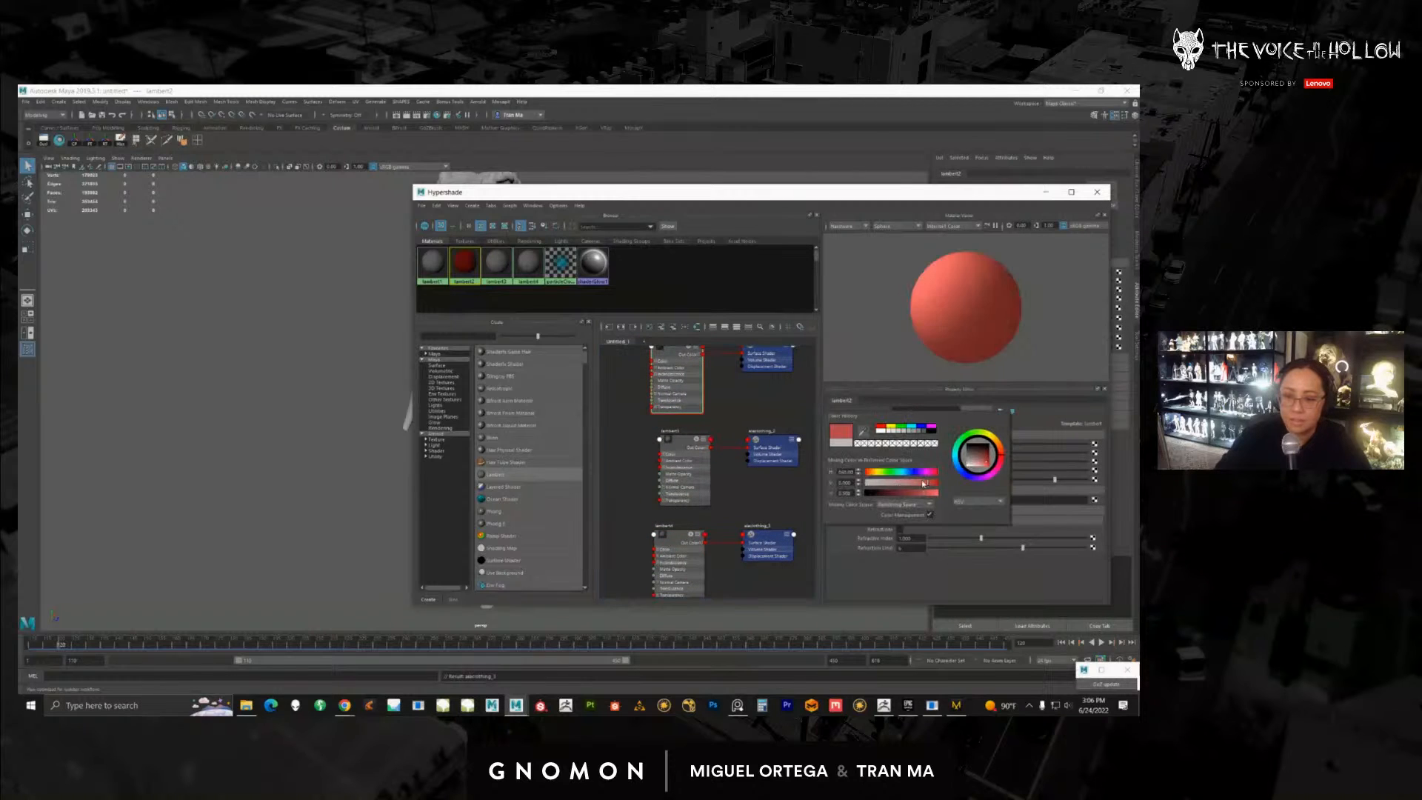
key(ctrl+z)
click(909, 443)
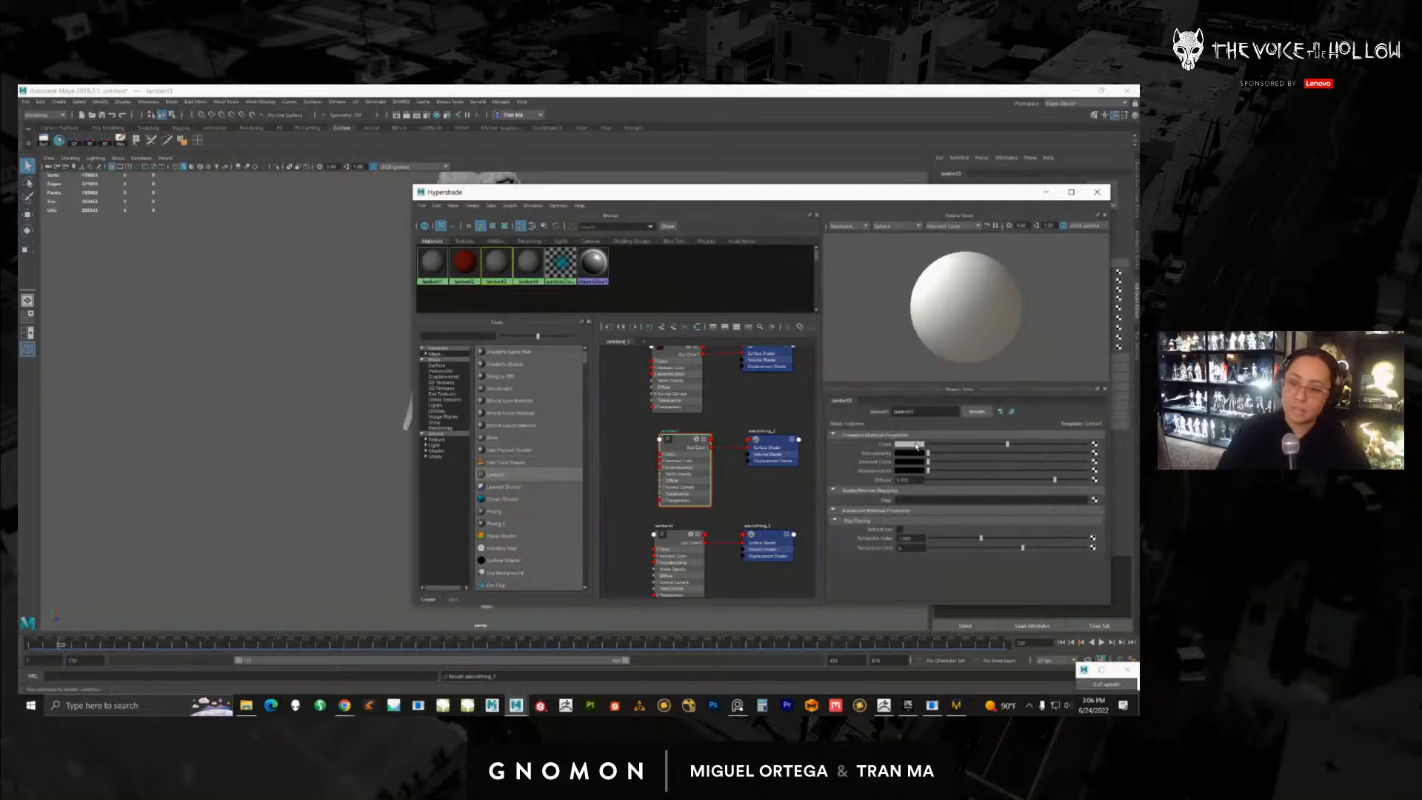
Step: Set the second clothing Lambert's color to green and the third clothing Lambert's color to blue
click(916, 445)
click(921, 420)
click(678, 536)
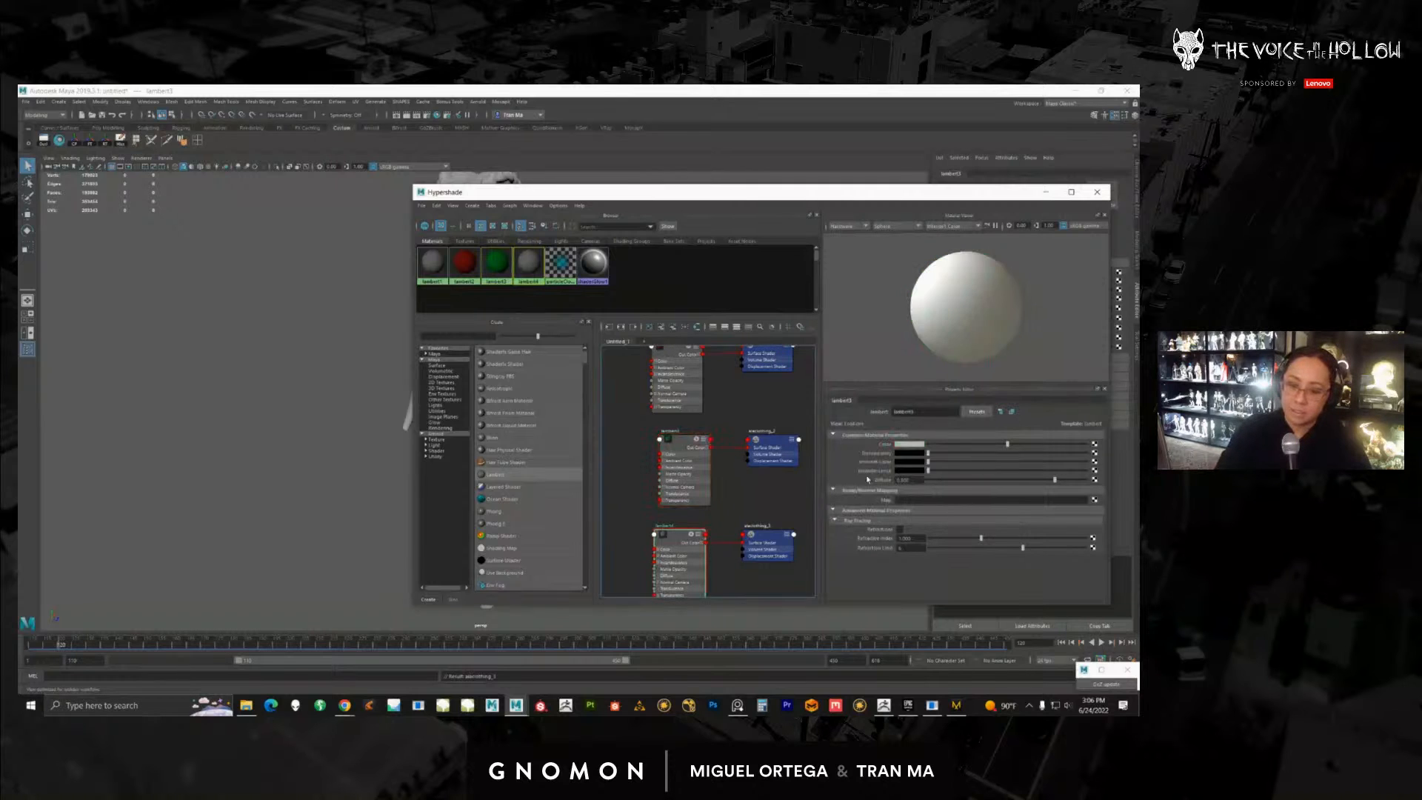
click(904, 445)
click(909, 427)
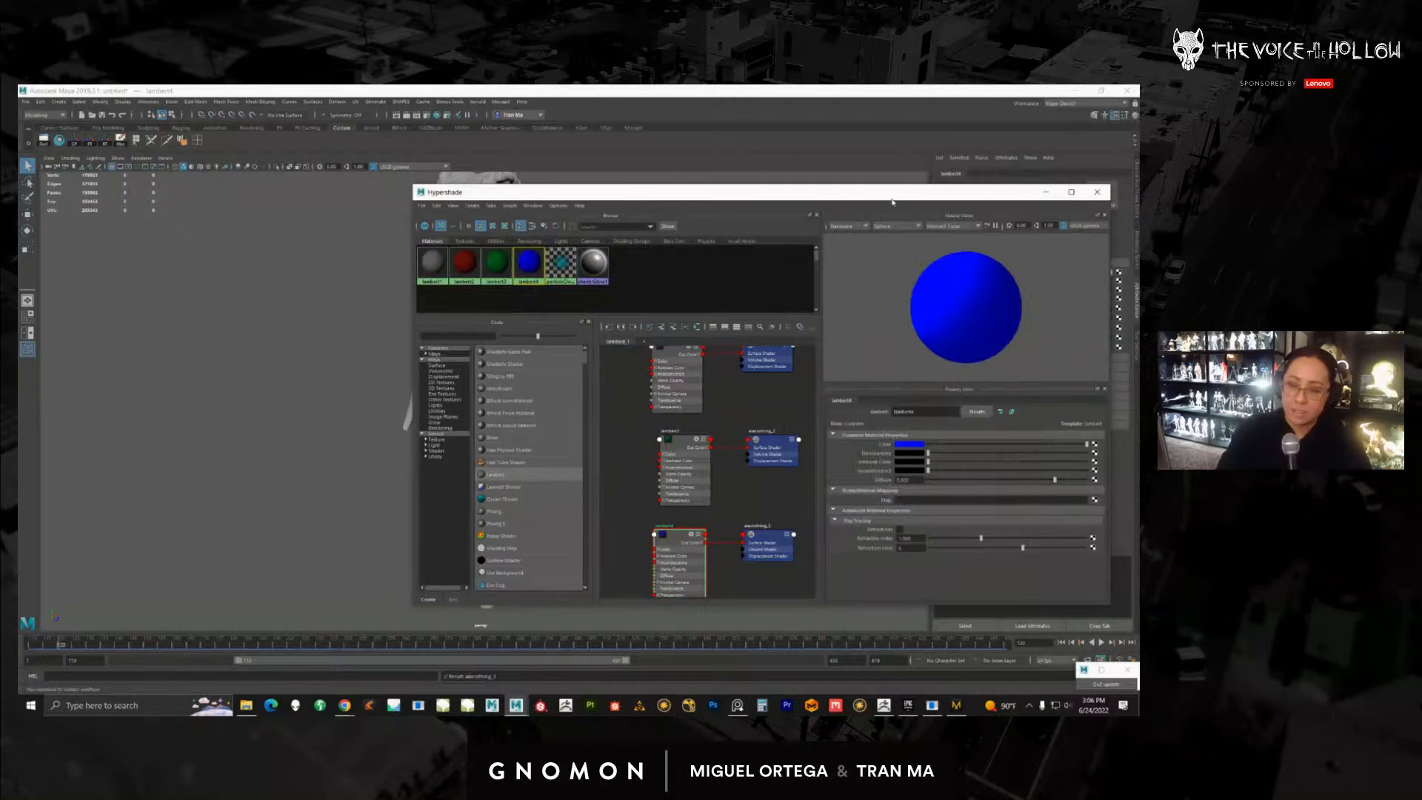
Step: Uncover the character, select the garment, open its UVs in the UV Editor and switch to face selection
drag(886, 194, 992, 222)
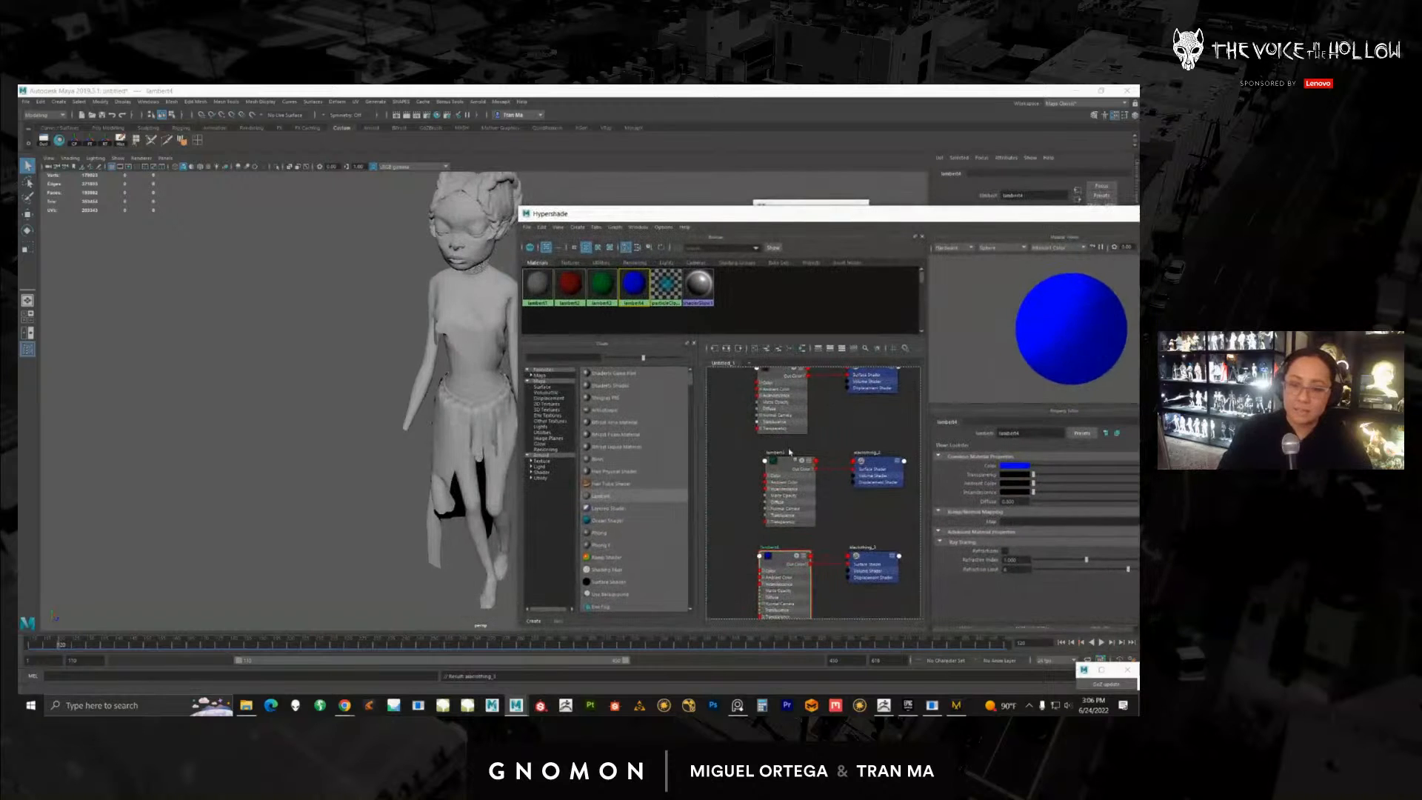
click(486, 396)
alt+middle_drag(486, 392, 432, 393)
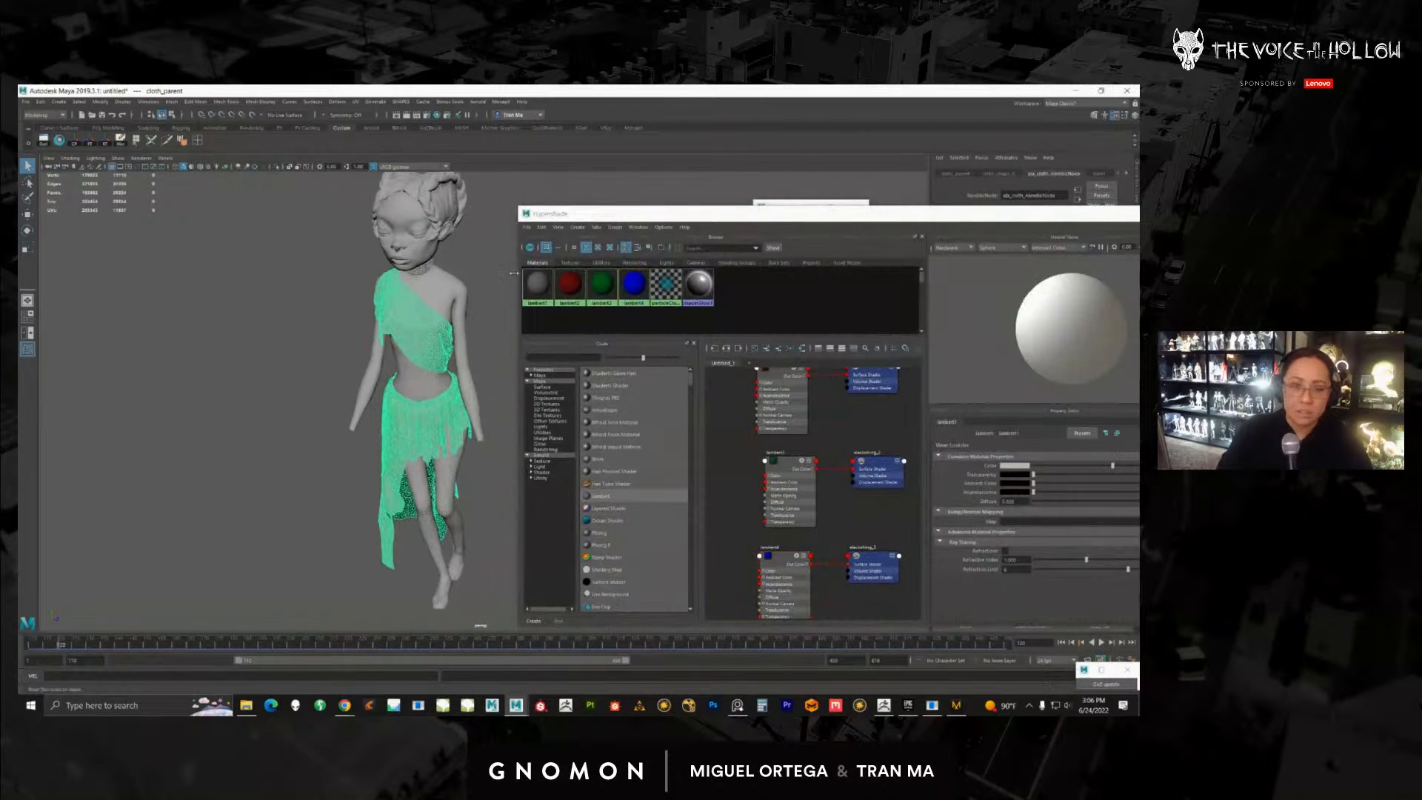
click(358, 101)
click(385, 118)
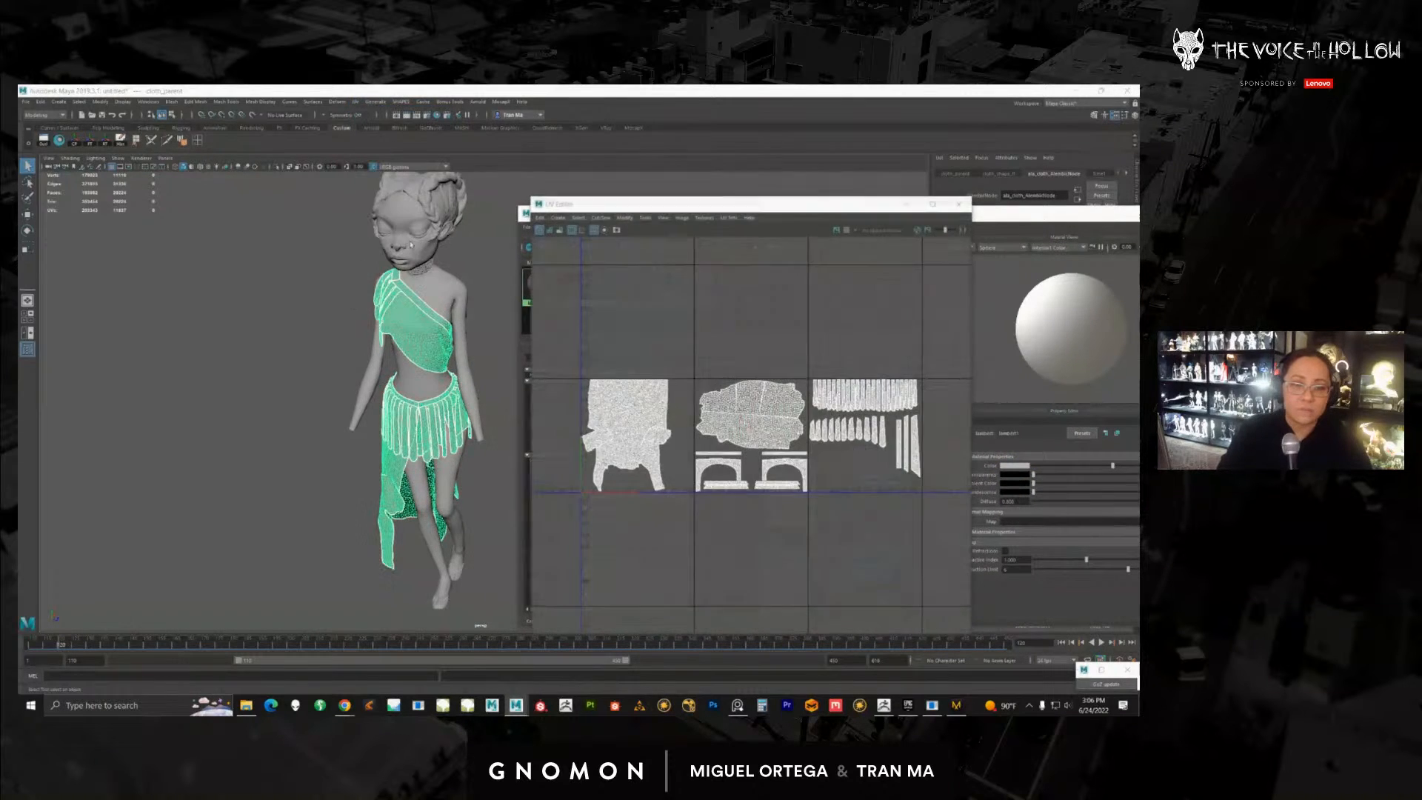
right_drag(647, 406, 648, 433)
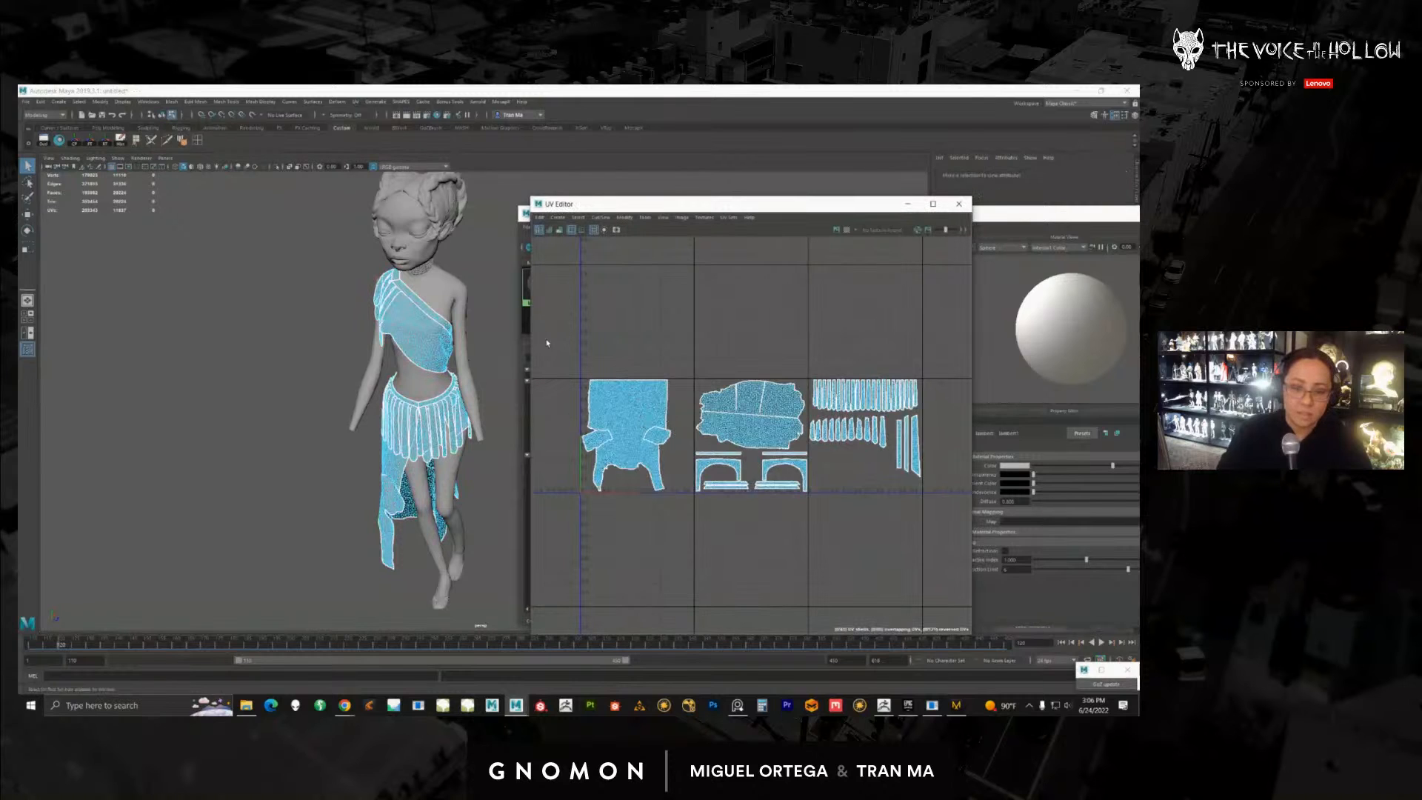
Step: Select the garment faces in the first UV tile and assign the red Lambert to them
drag(542, 342, 687, 517)
click(729, 333)
drag(574, 342, 682, 509)
click(1000, 217)
drag(1002, 217, 998, 218)
alt+middle_drag(841, 407, 823, 457)
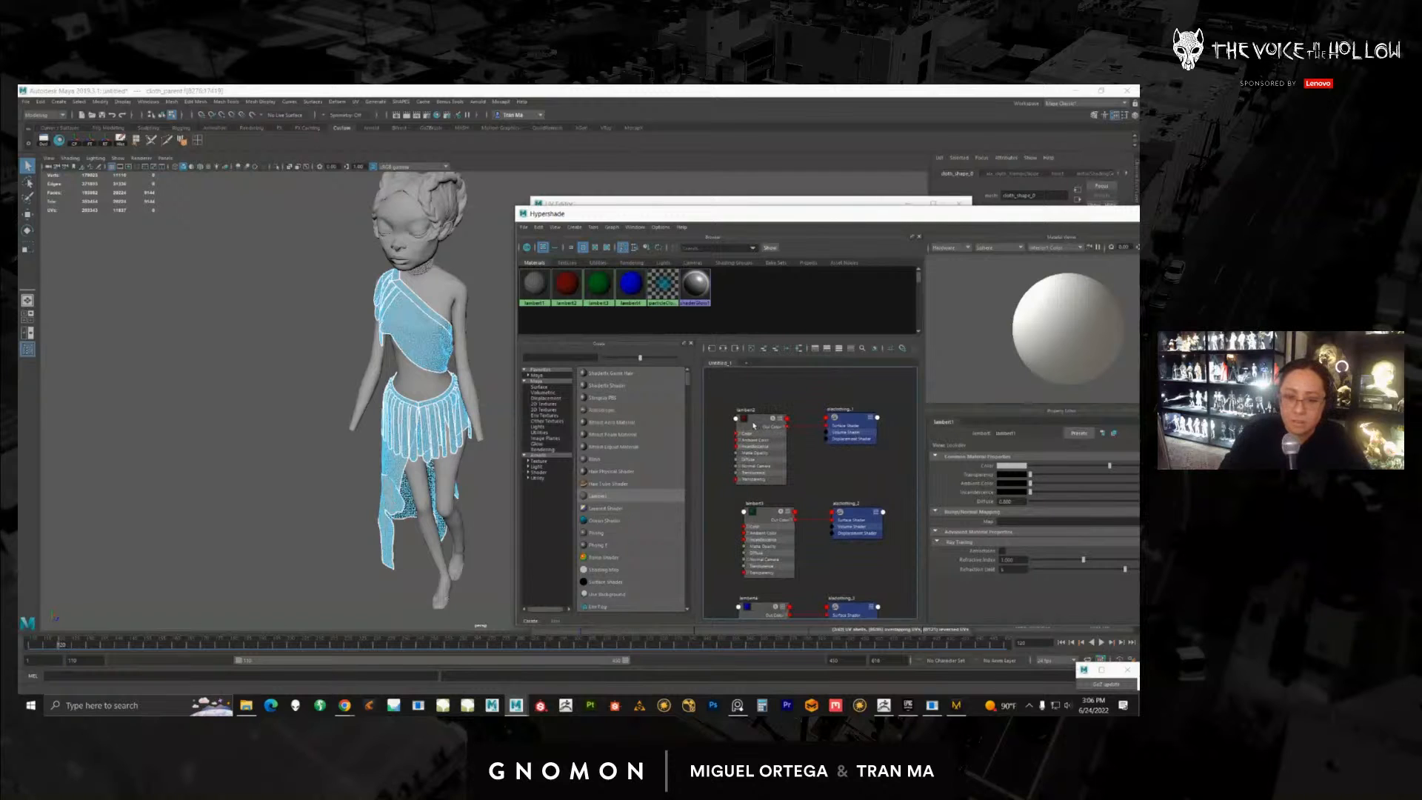
right_drag(755, 425, 752, 389)
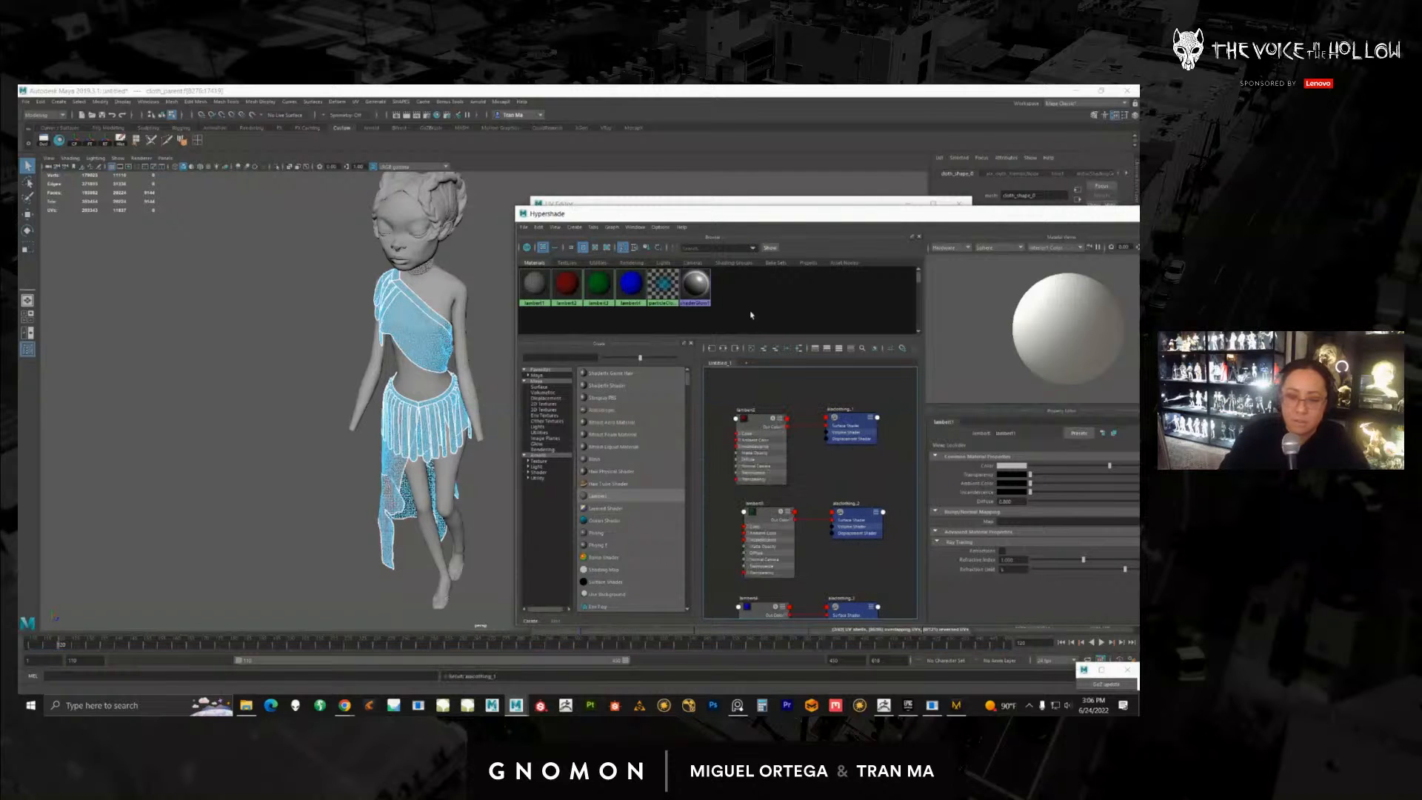
Step: Select the garment faces in the second UV tile and assign the green Lambert to them
click(701, 206)
drag(697, 358, 807, 531)
click(994, 239)
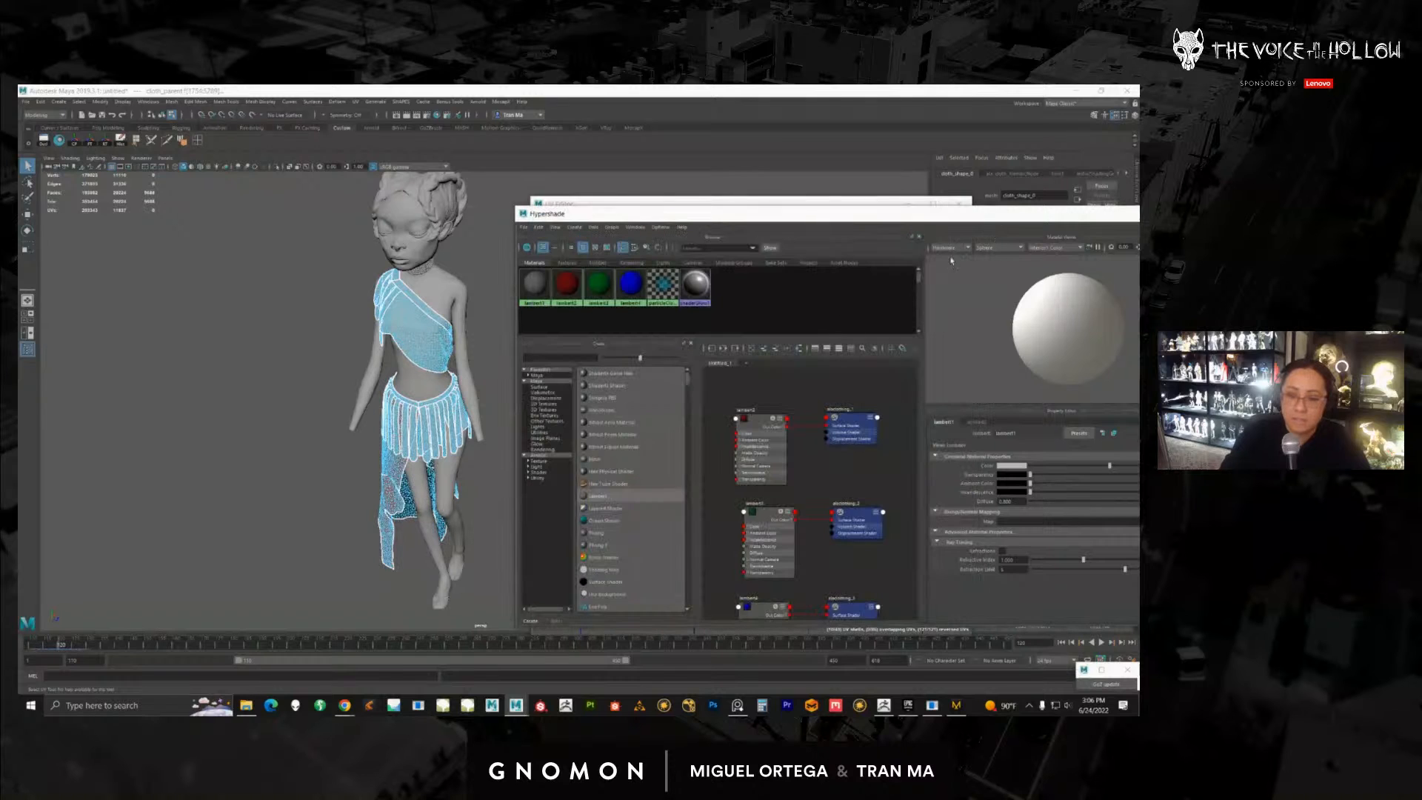
right_drag(770, 544, 771, 522)
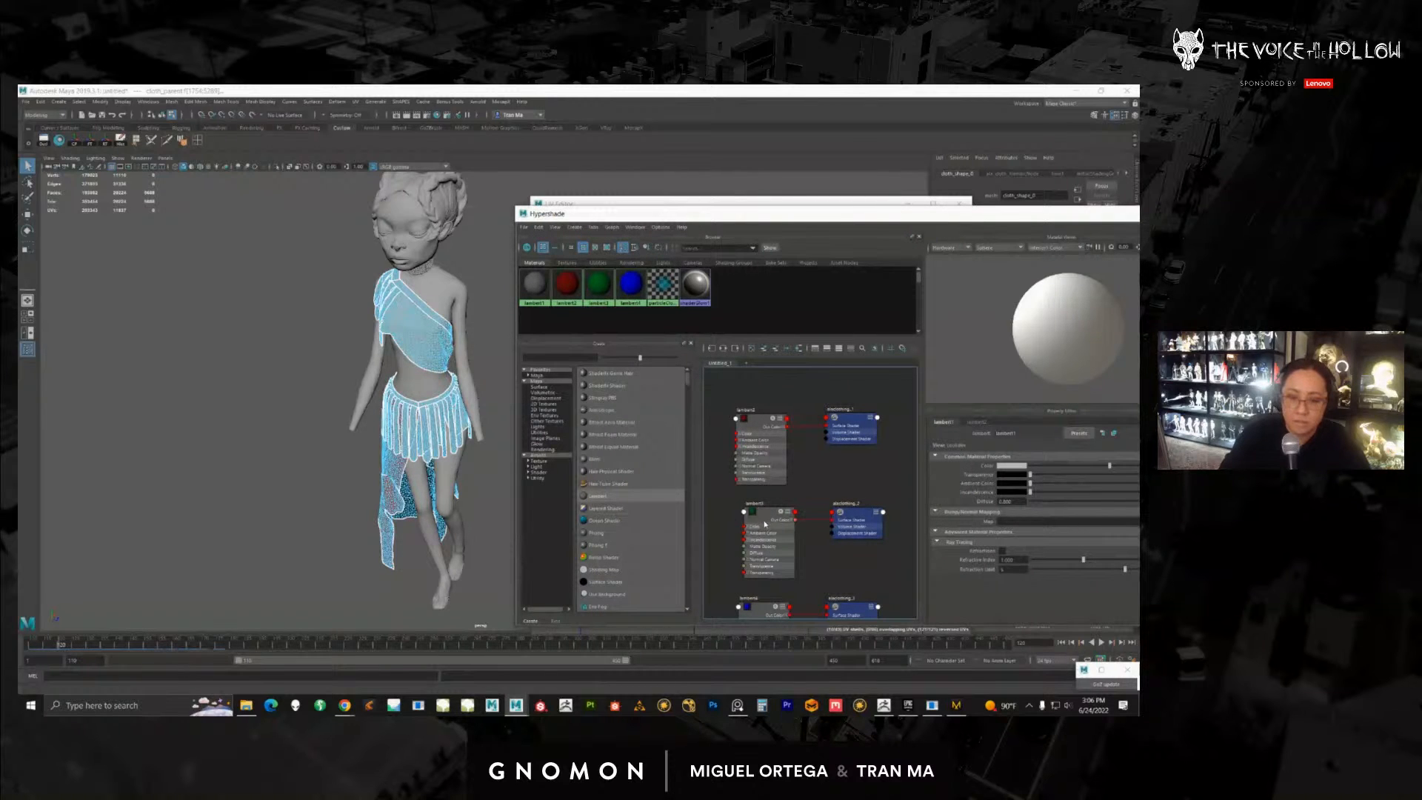
right_drag(601, 285, 605, 262)
Step: Select the garment faces in the third UV tile, assign the blue Lambert to them and clear the selection
click(669, 207)
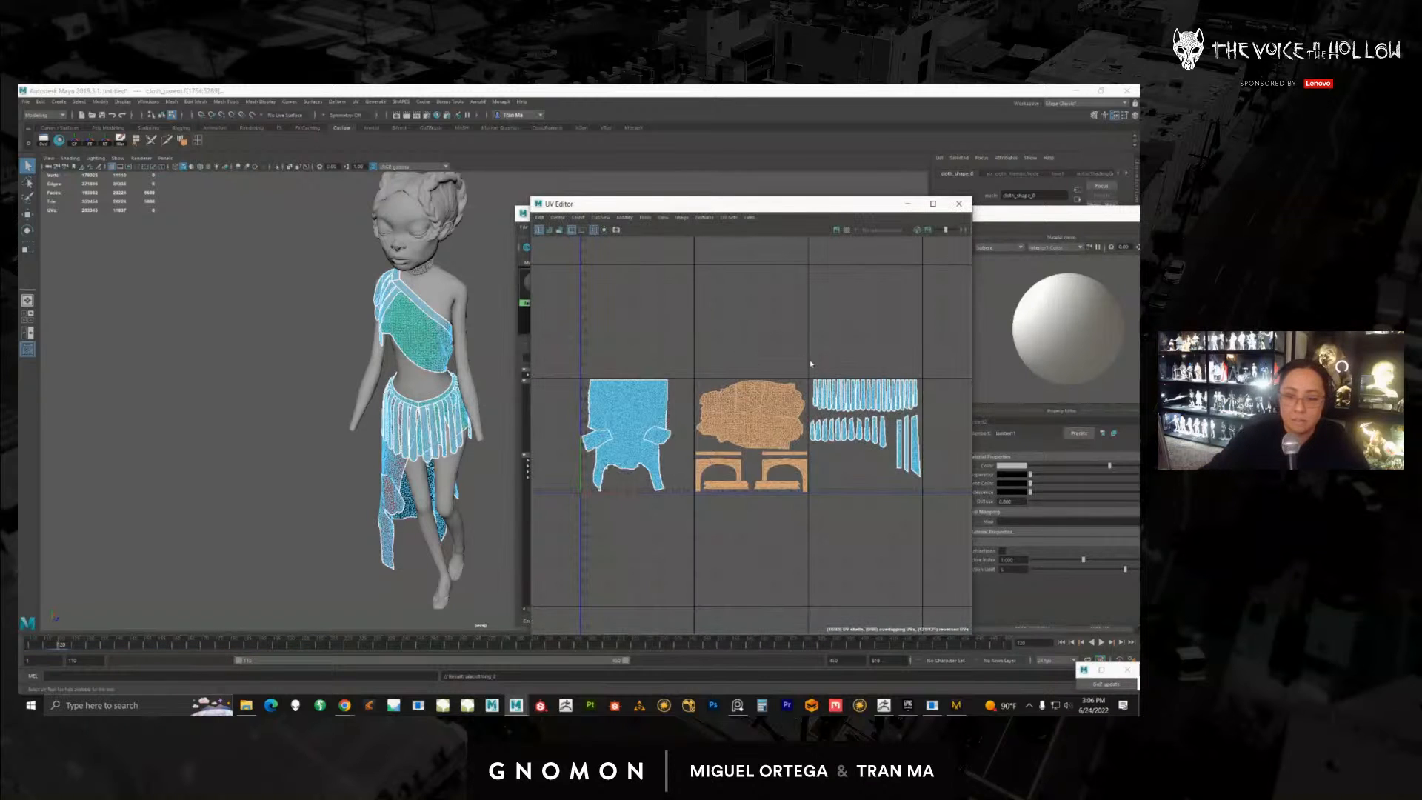
drag(810, 363, 960, 515)
click(1009, 235)
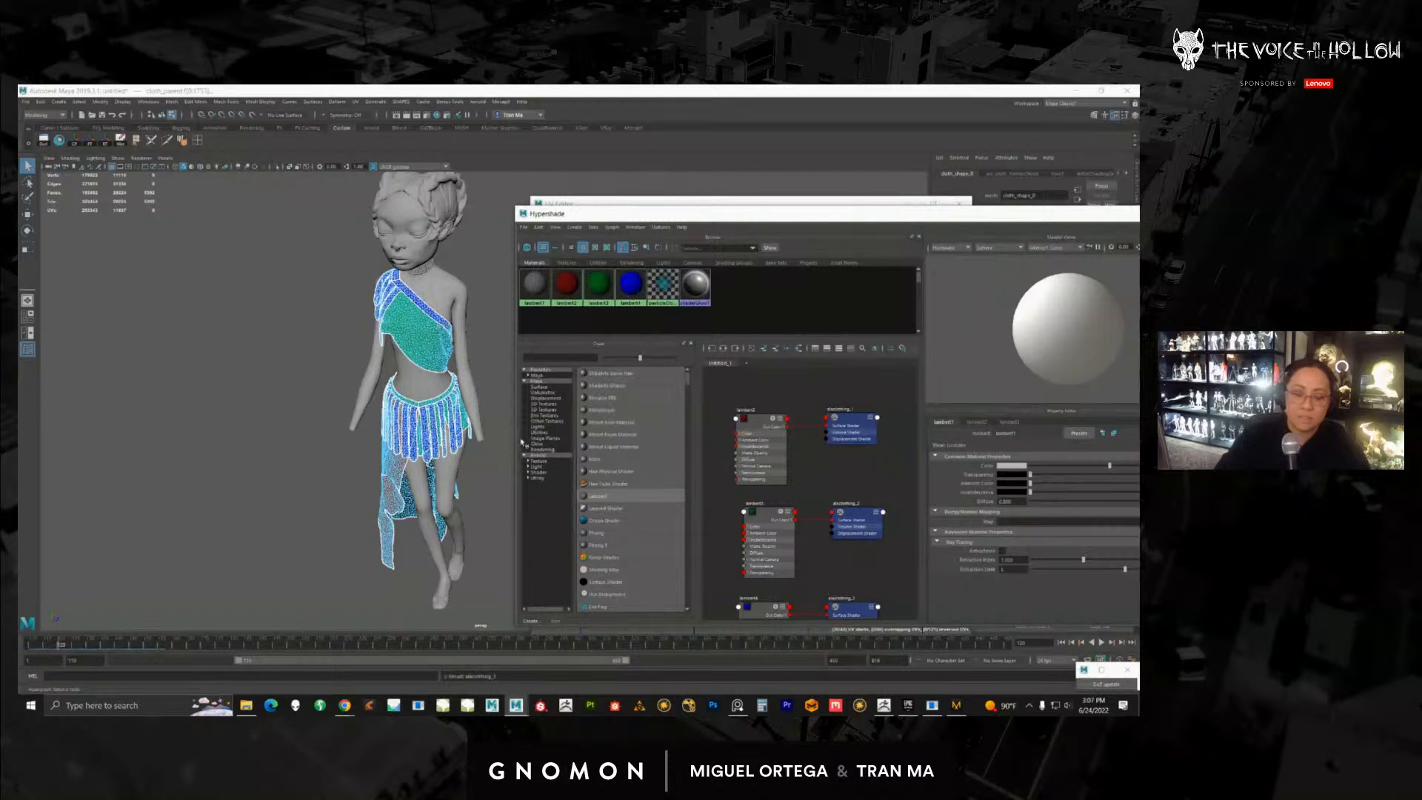
click(333, 469)
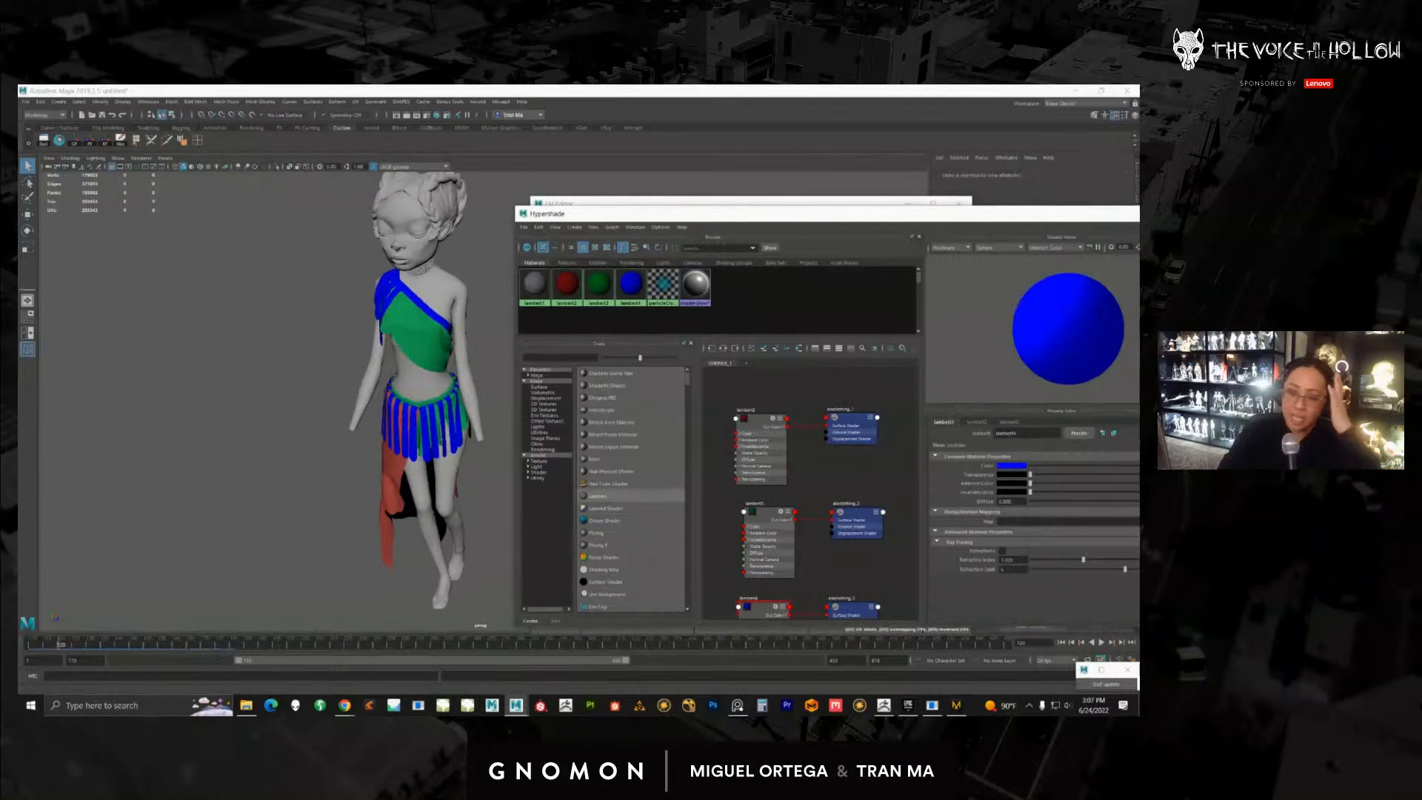
Step: Close Hypershade and the UV Editor and select the whole garment, cloth_parent
click(1138, 214)
click(958, 205)
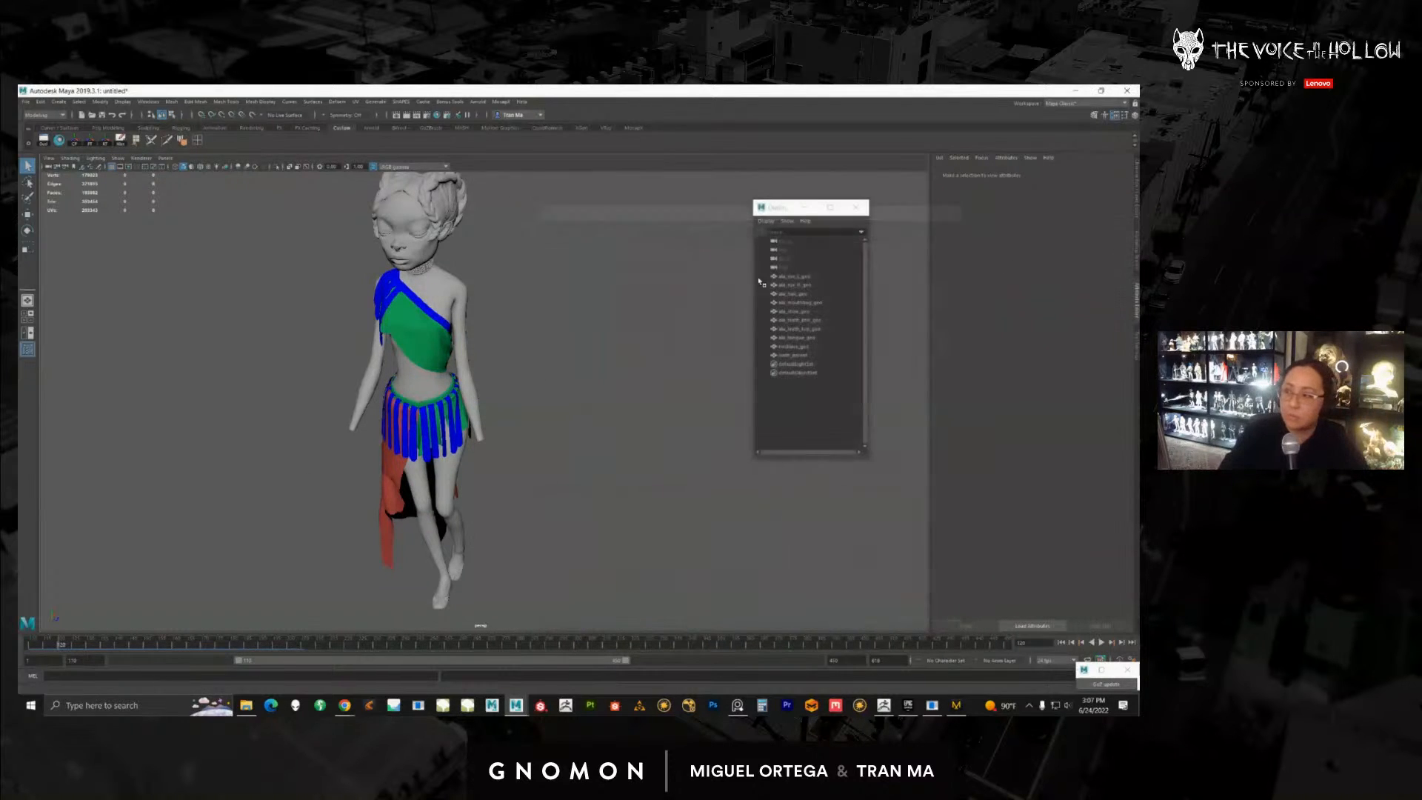
alt+drag(474, 363, 473, 399)
click(507, 344)
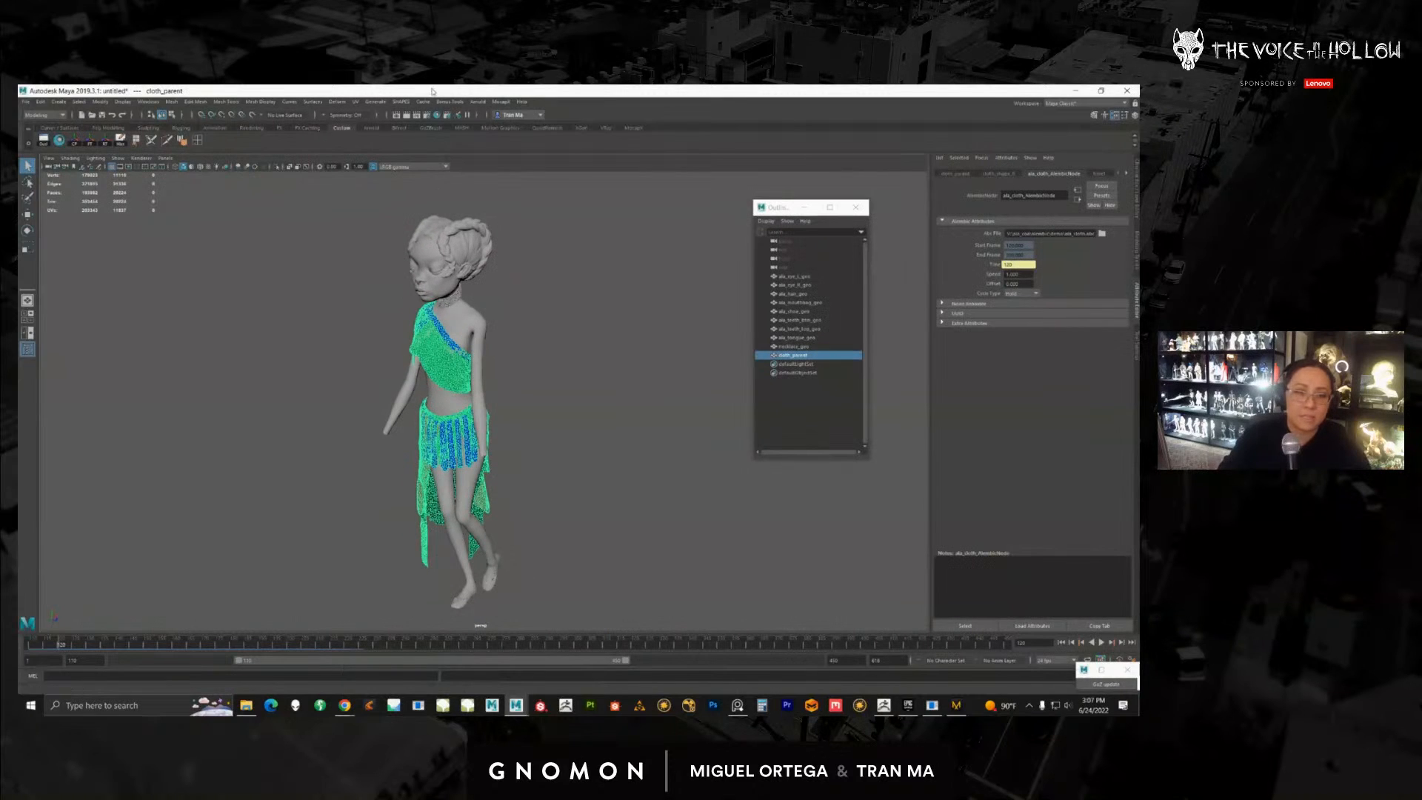
Step: Open the Alembic export options for the selected garment and check that UV Write, Write Face Sets and World Space are enabled
click(422, 101)
mouse_move(459, 117)
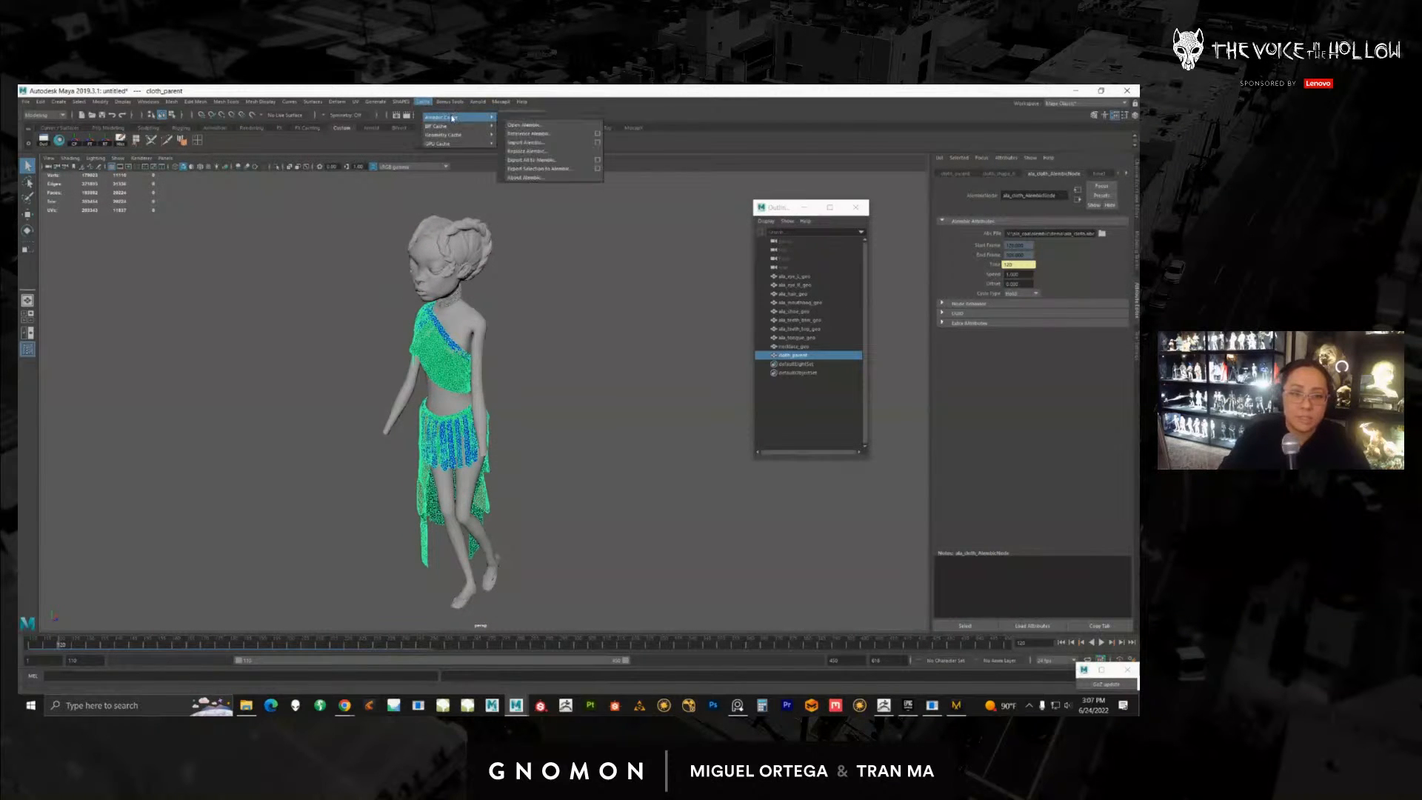
click(598, 170)
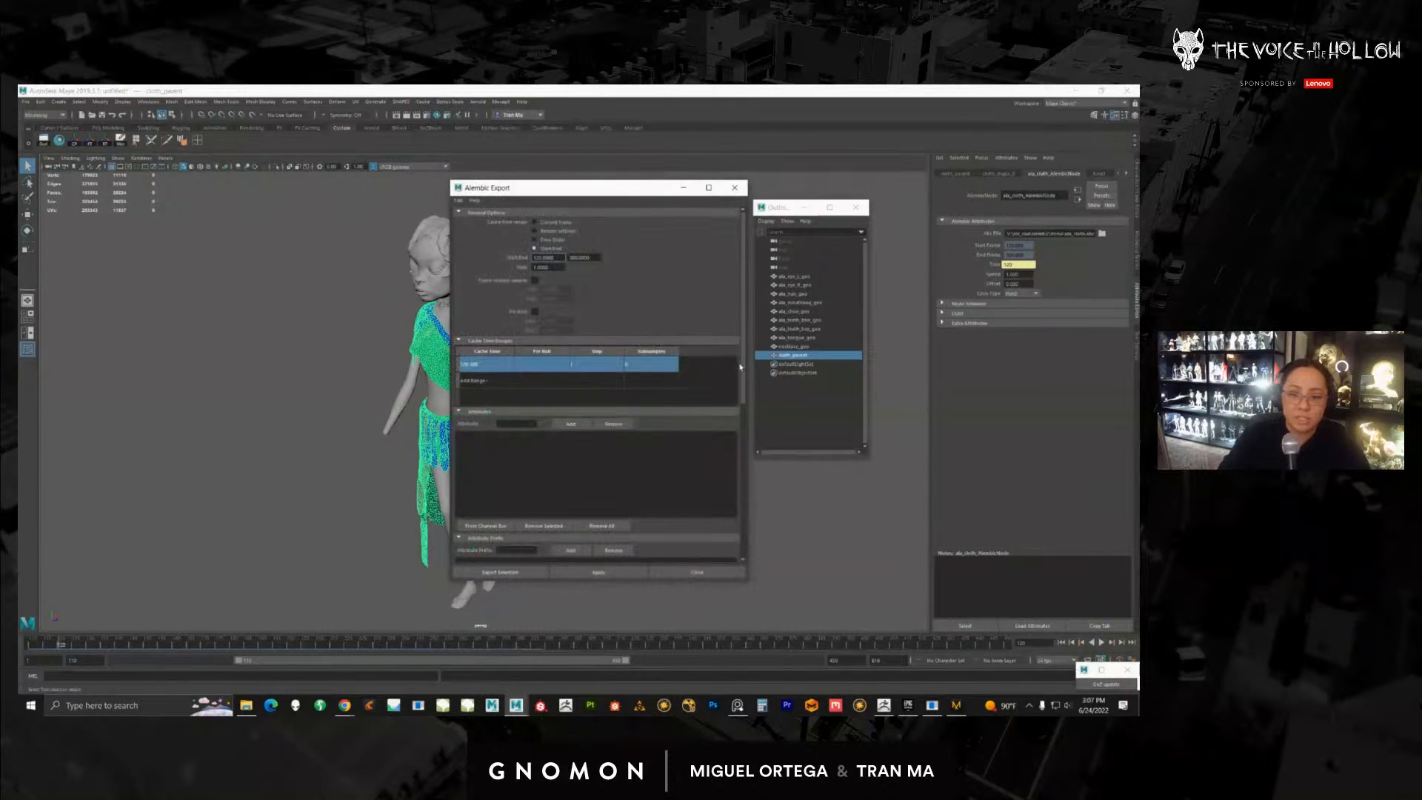
scroll(719, 505, down, 5)
scroll(719, 505, down, 1)
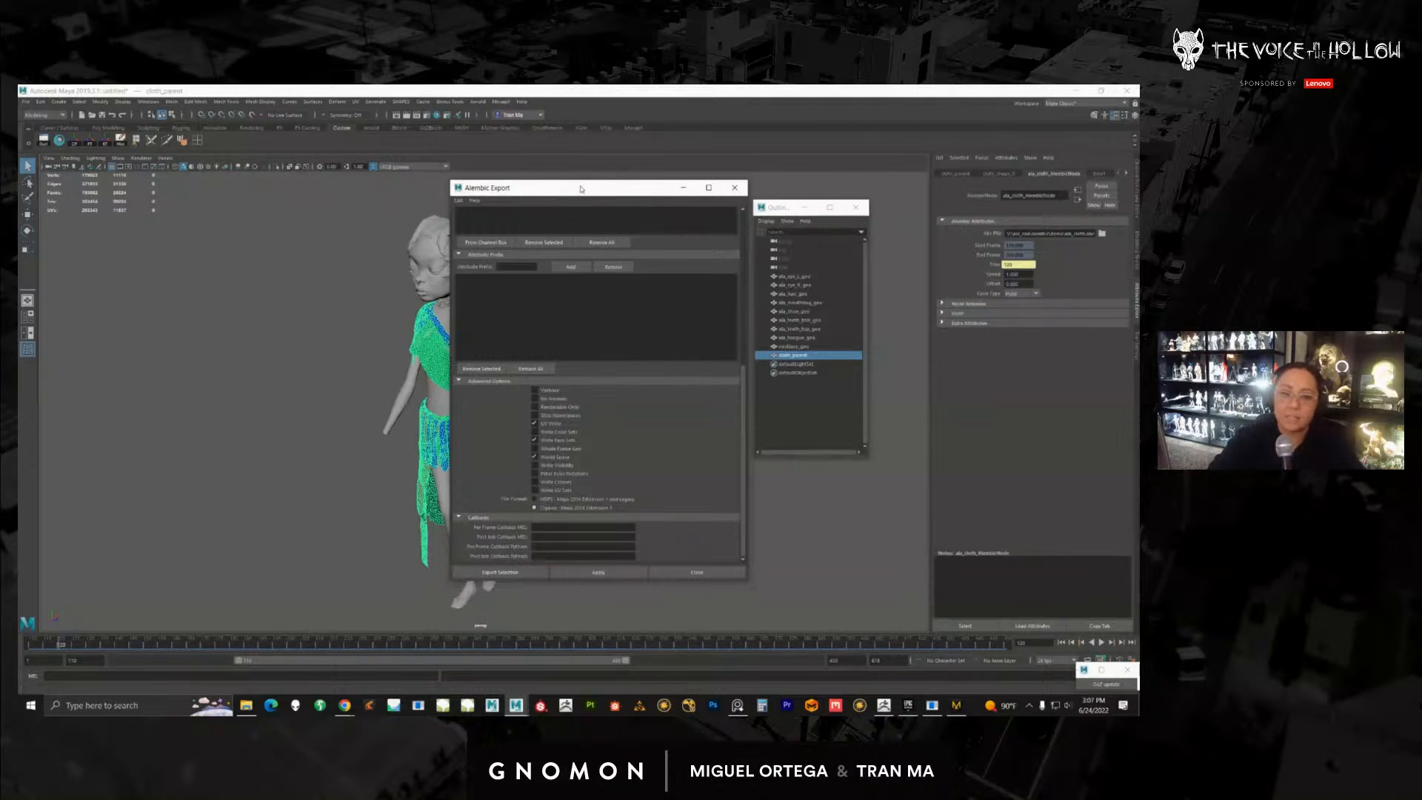
drag(581, 189, 686, 188)
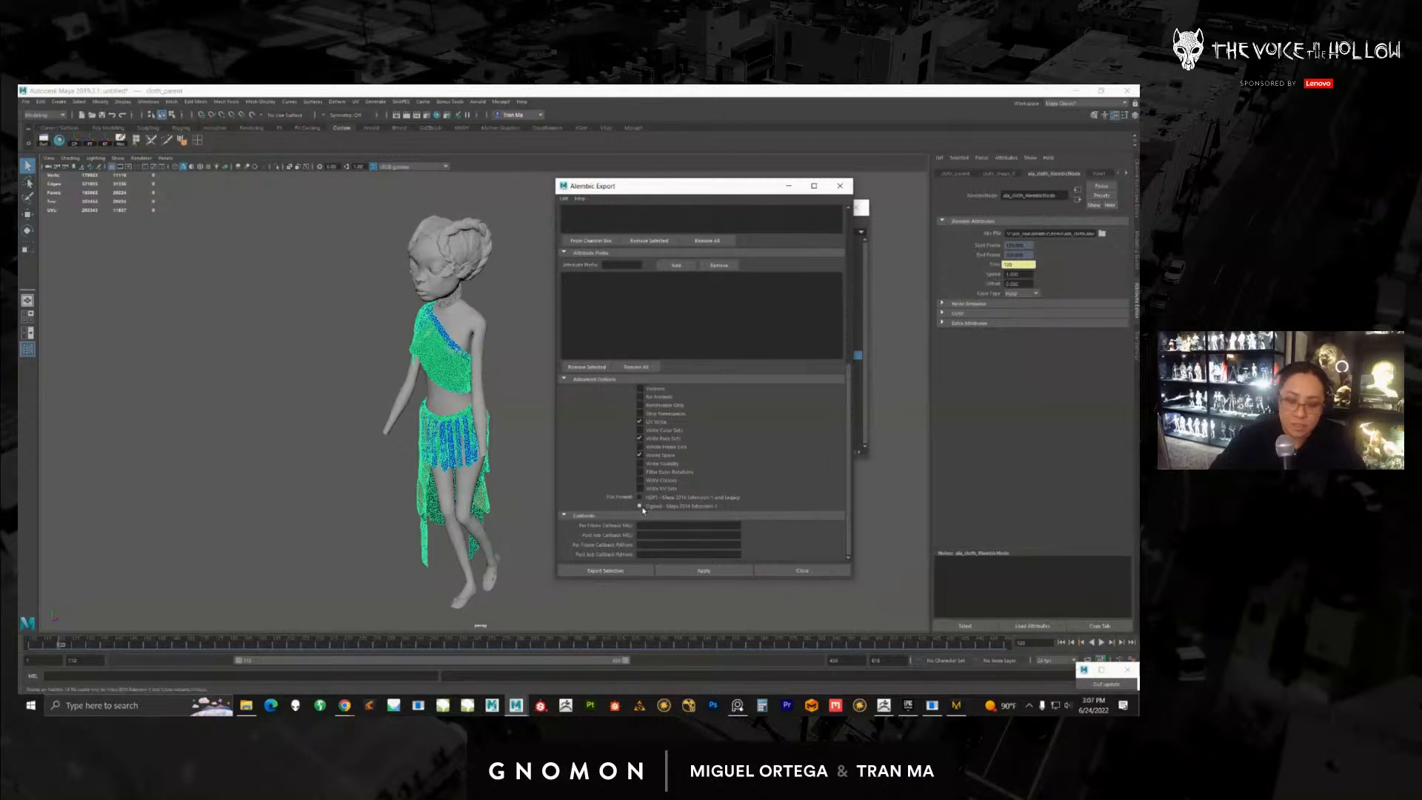
Step: Export the selected garment as an Alembic file named ala_cloth_fix
click(623, 572)
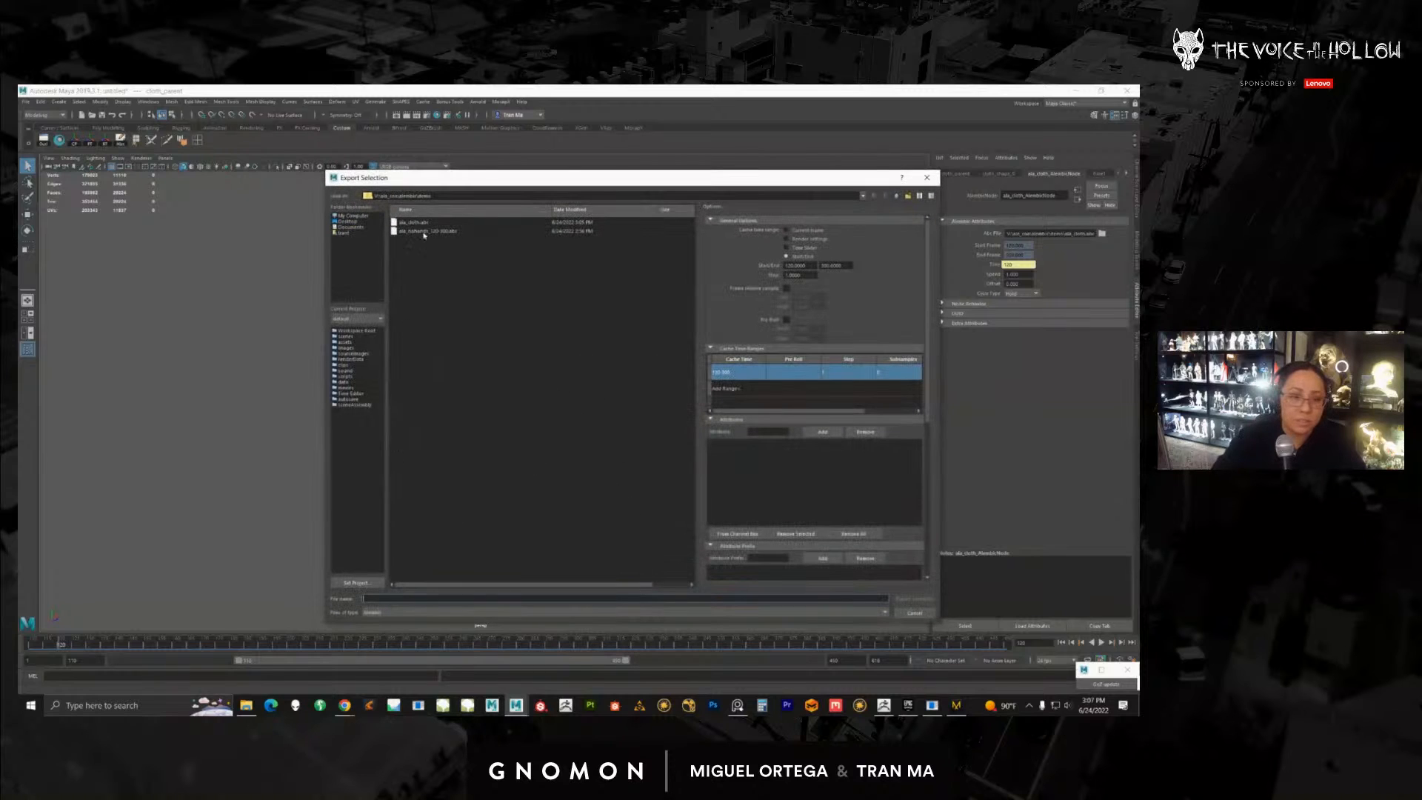
click(413, 222)
click(389, 598)
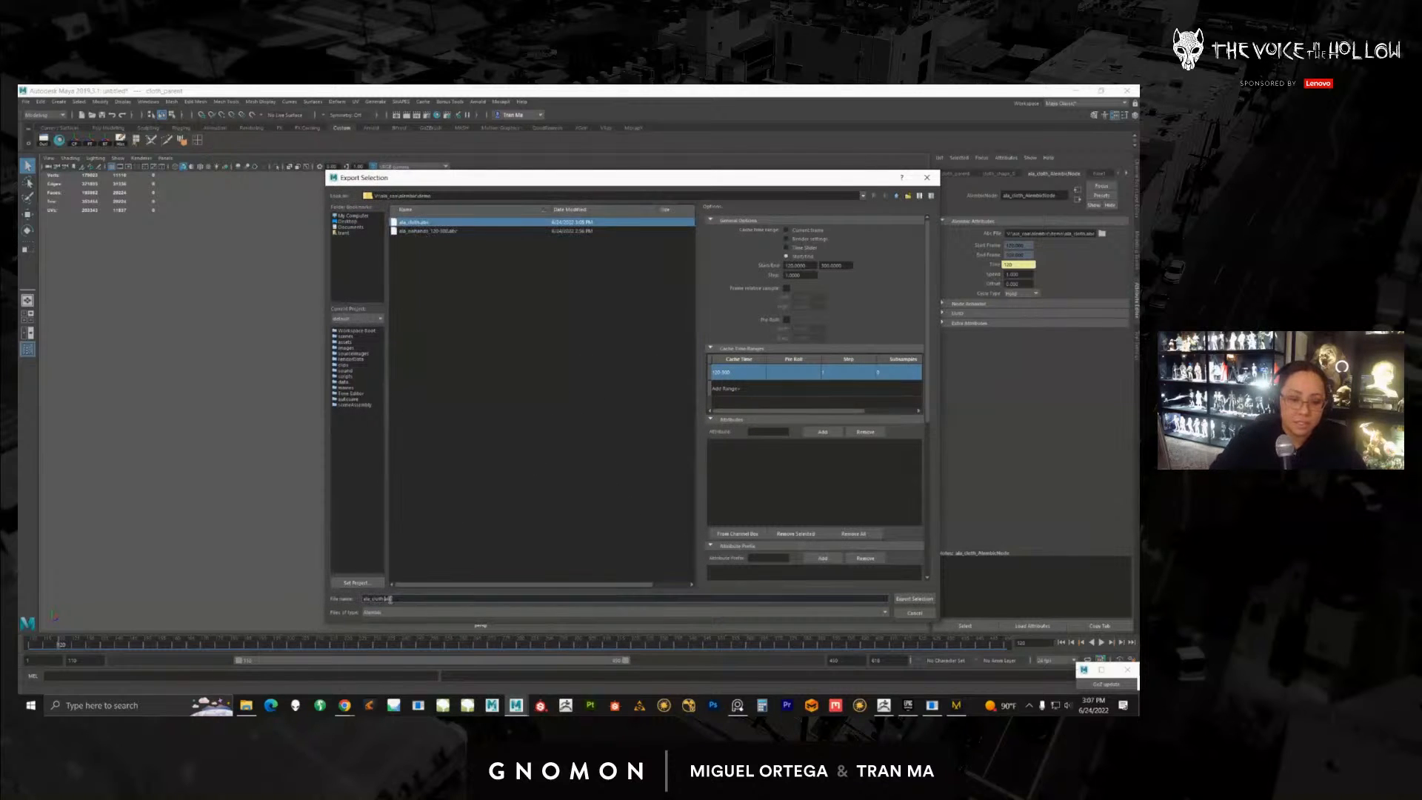
double_click(390, 598)
text(_fix)
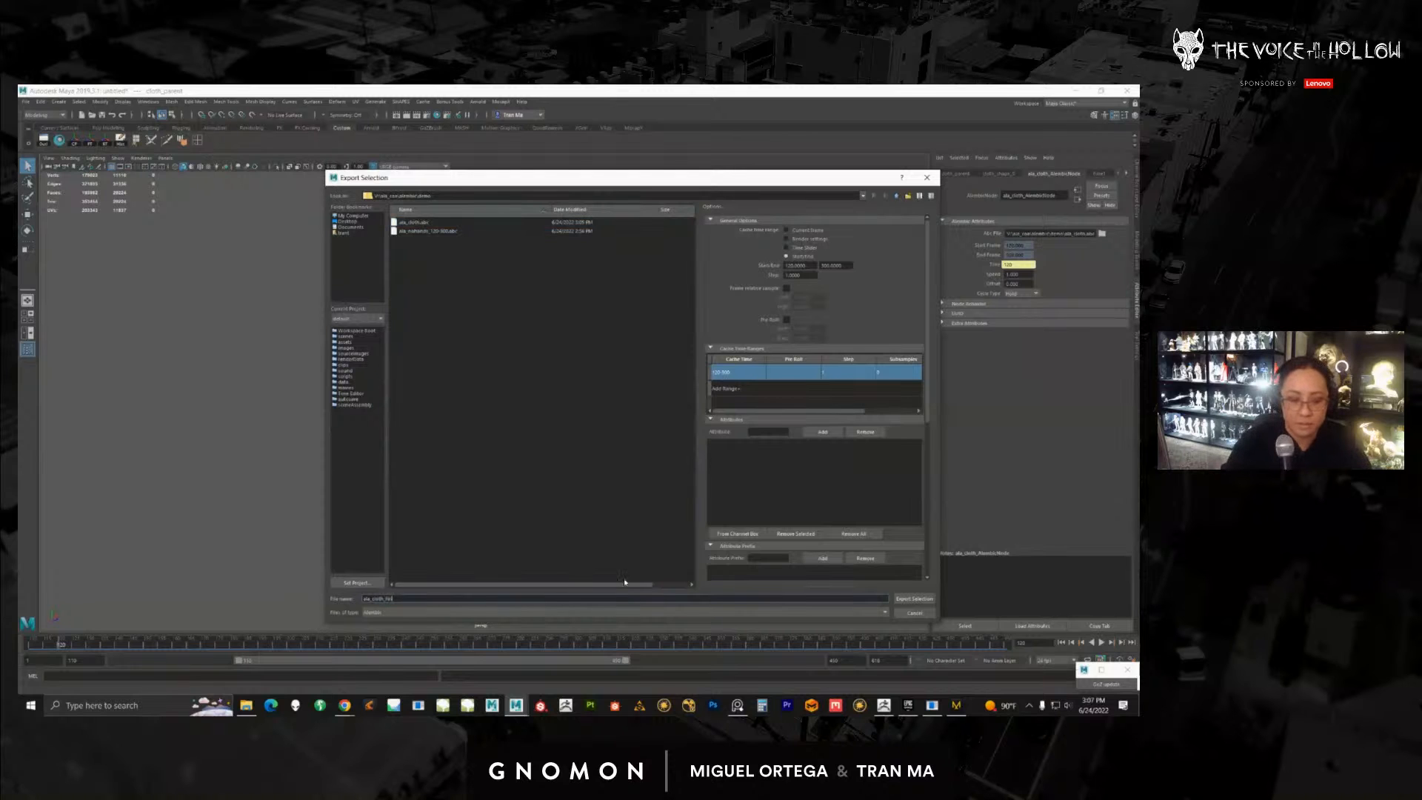
key(Return)
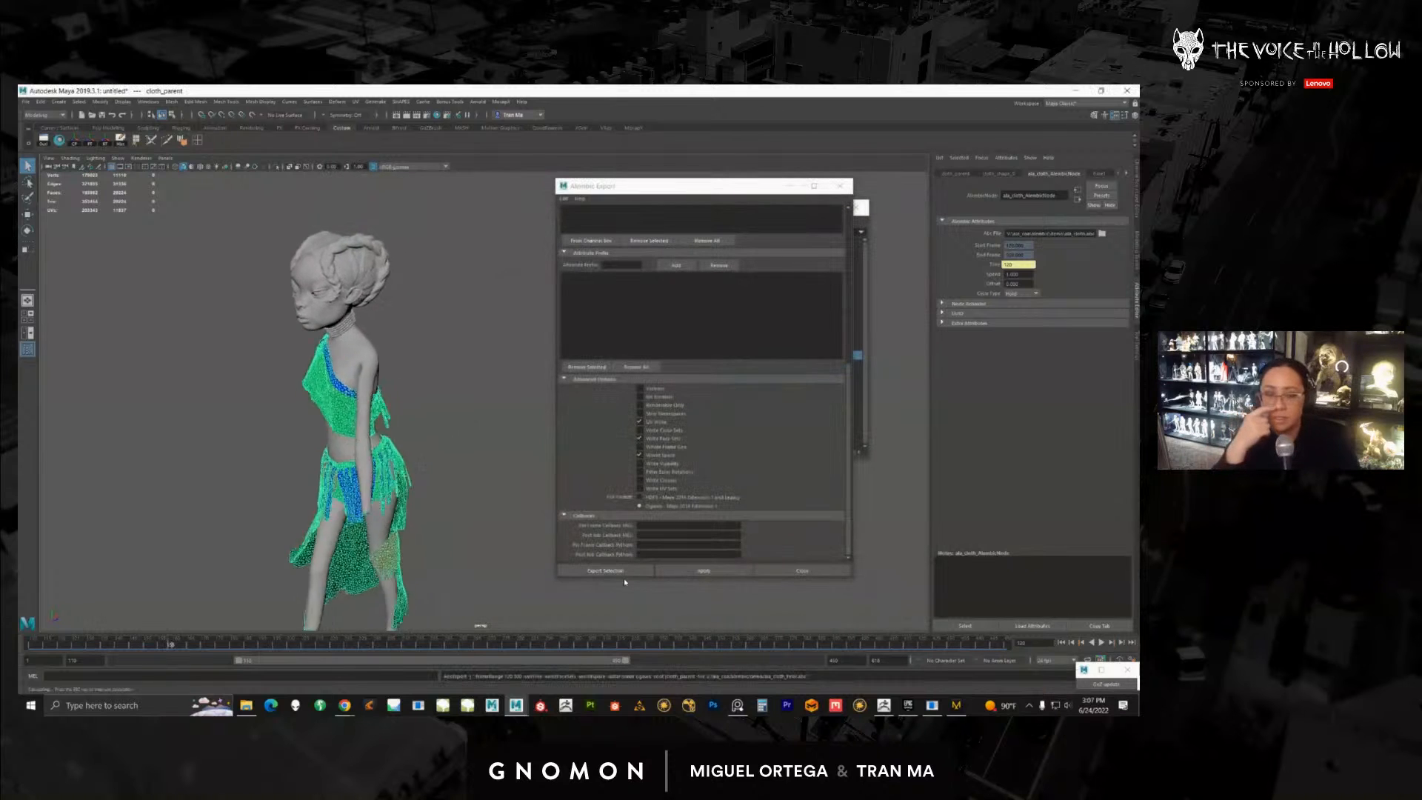